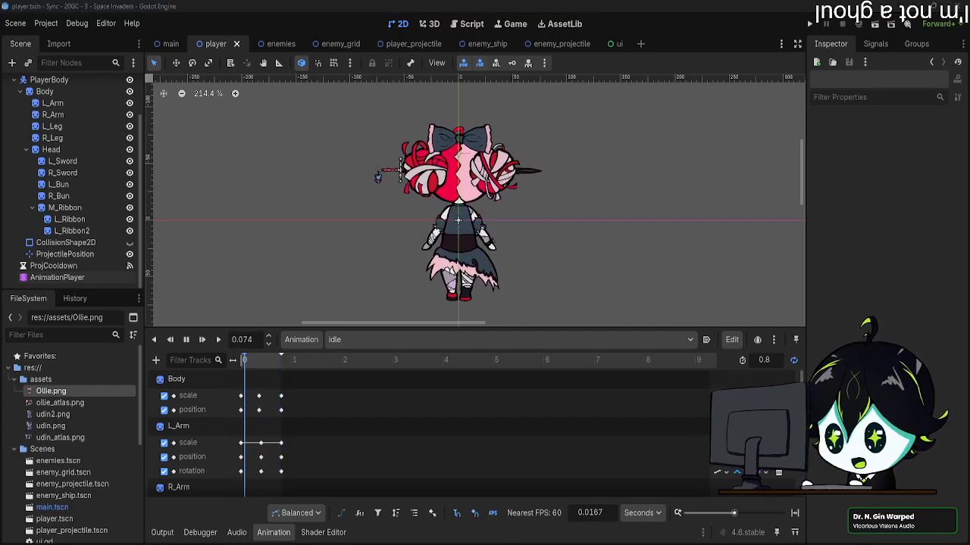
# Step: Bring up the to-do notes and review the listed tasks for screens, animations, drawings and sounds
pyautogui.moveTo(969, 99); pyautogui.dragTo(341, 74)
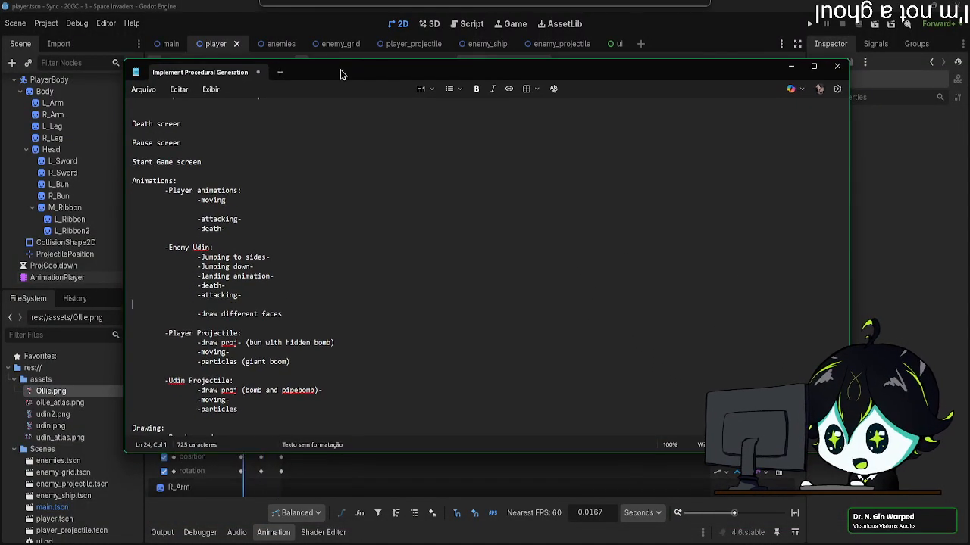
pyautogui.scroll(-1, 352, 227)
pyautogui.scroll(-2, 353, 227)
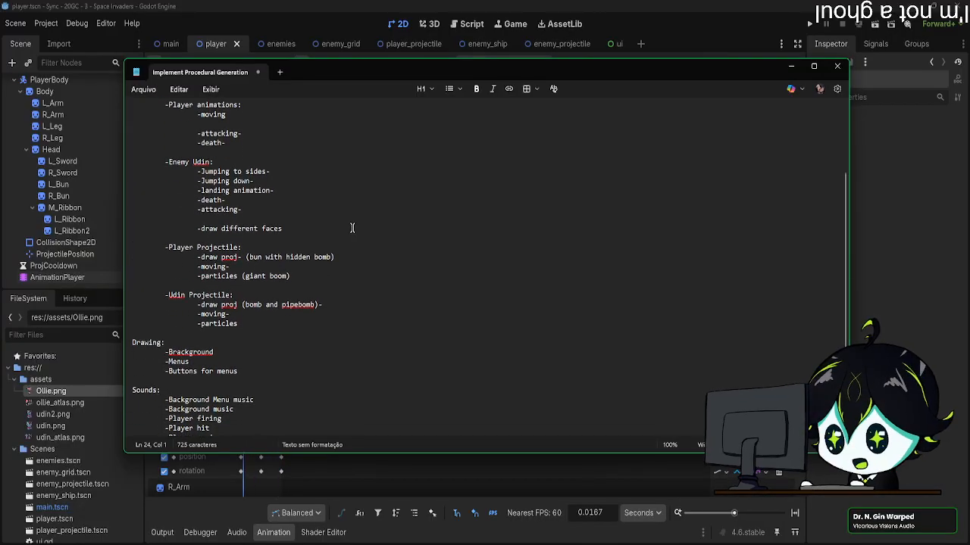
pyautogui.scroll(2, 353, 227)
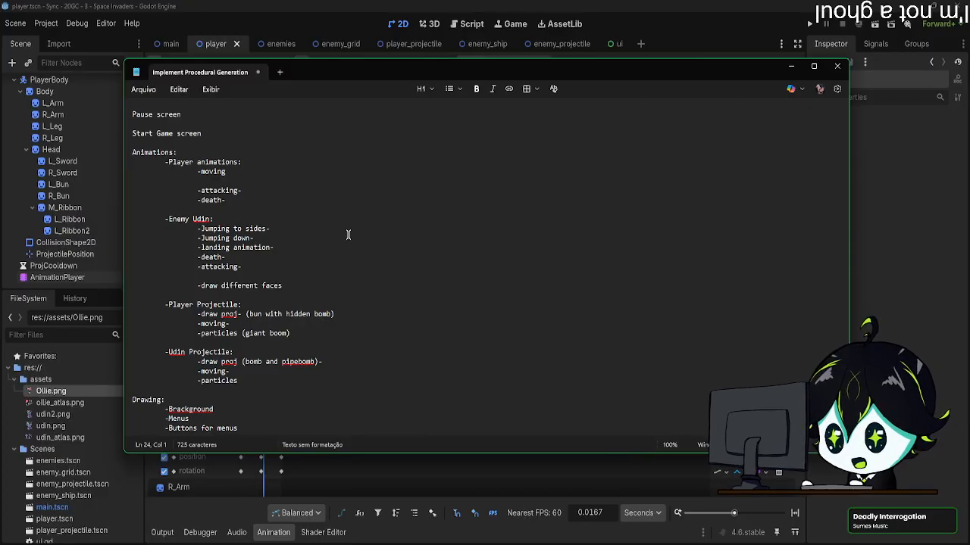
pyautogui.scroll(2, 348, 235)
pyautogui.scroll(-6, 348, 238)
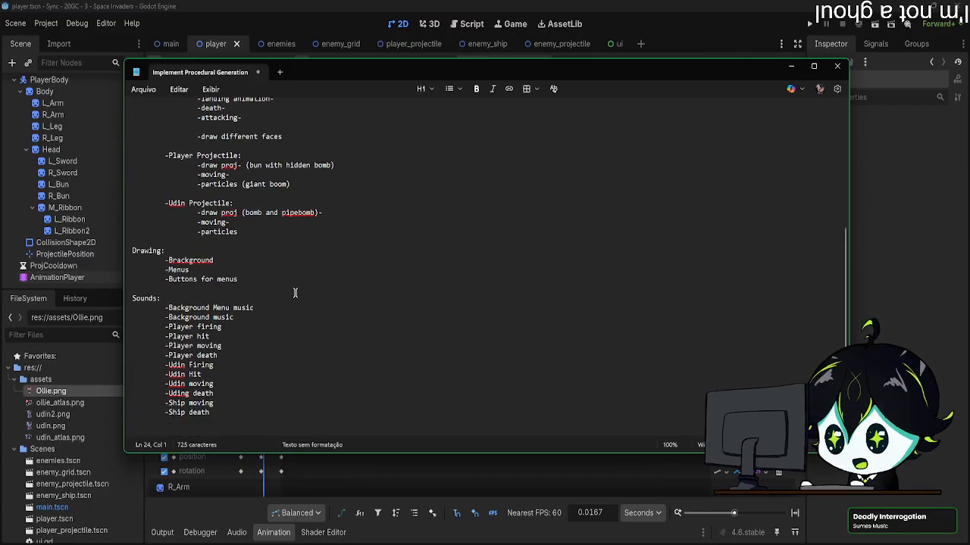
pyautogui.scroll(6, 300, 289)
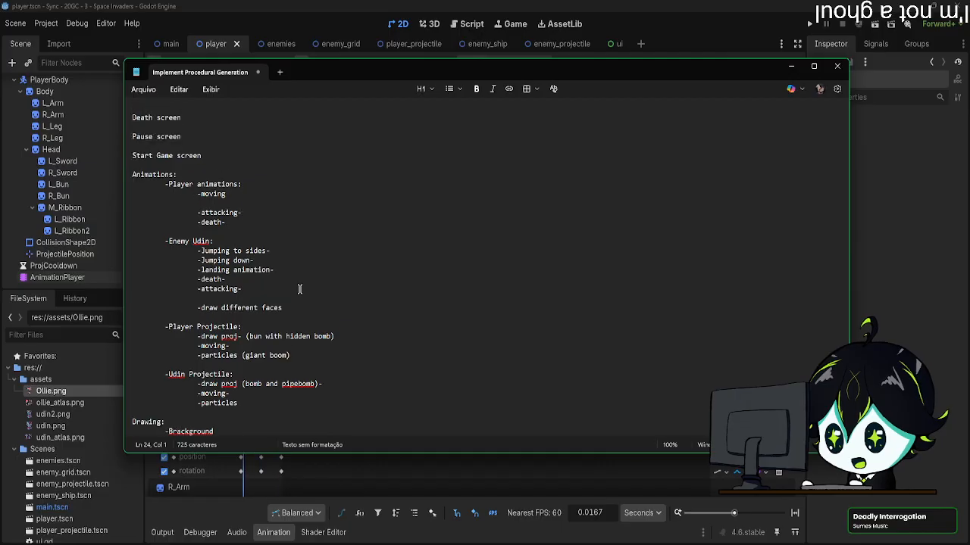
pyautogui.scroll(2, 299, 290)
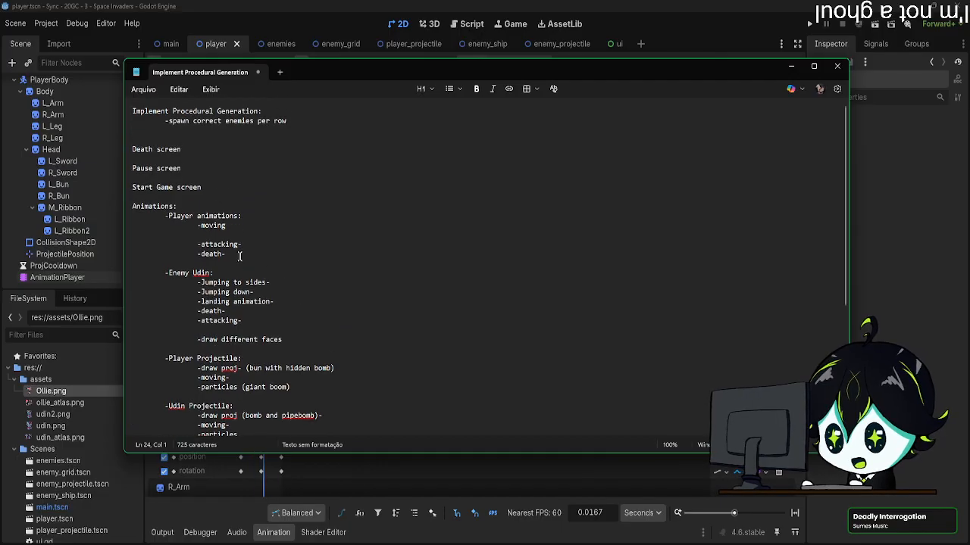
pyautogui.scroll(-5, 239, 257)
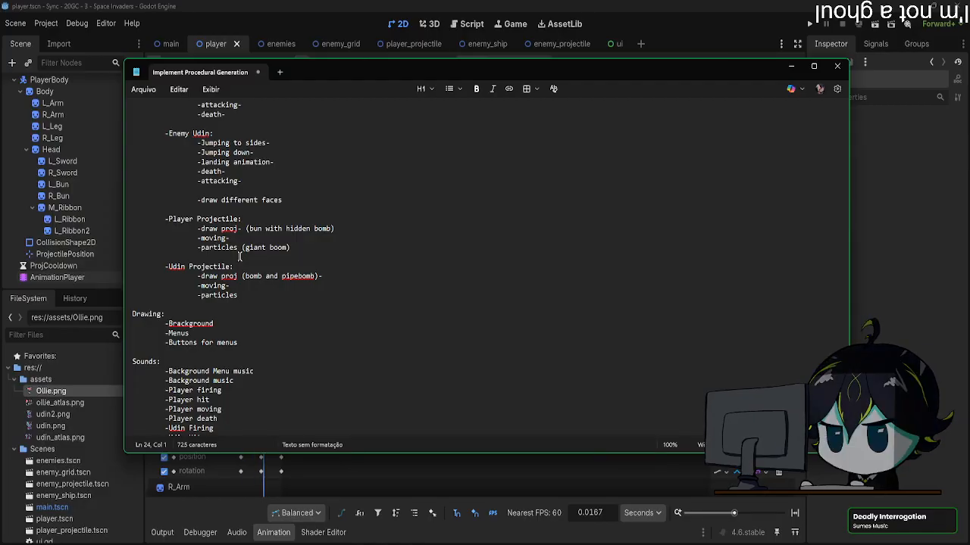
pyautogui.scroll(-2, 239, 257)
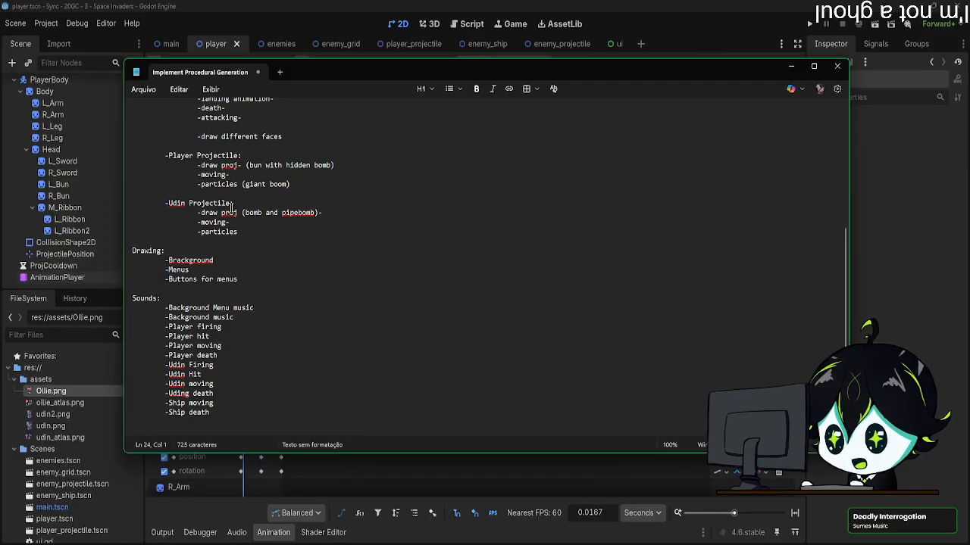
pyautogui.scroll(2, 247, 194)
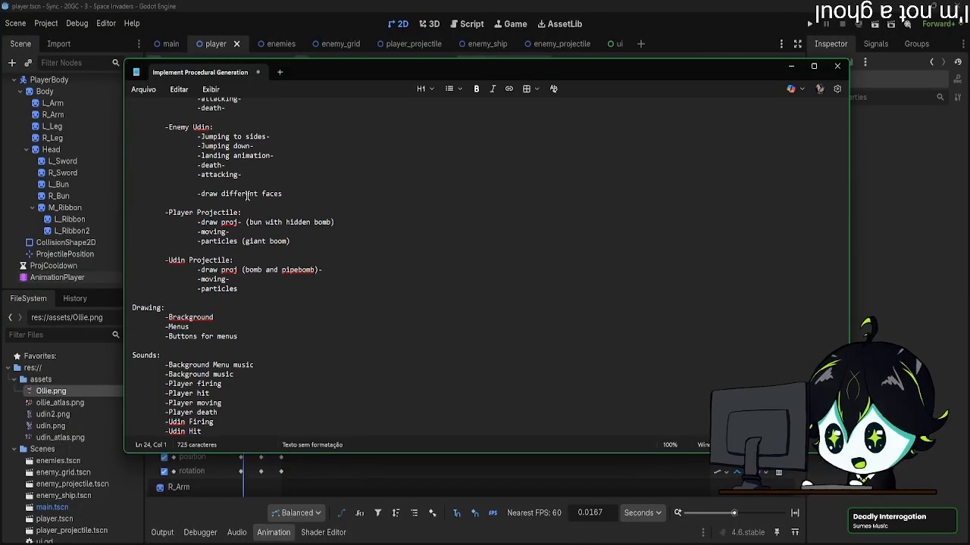
# Step: Check the Player Projectile, Udin Projectile and Enemy Udin animation entries in the notes and move the notes window away
pyautogui.moveTo(237, 223)
pyautogui.mouseDown()
pyautogui.moveTo(200, 231)
pyautogui.moveTo(198, 223)
pyautogui.mouseUp()
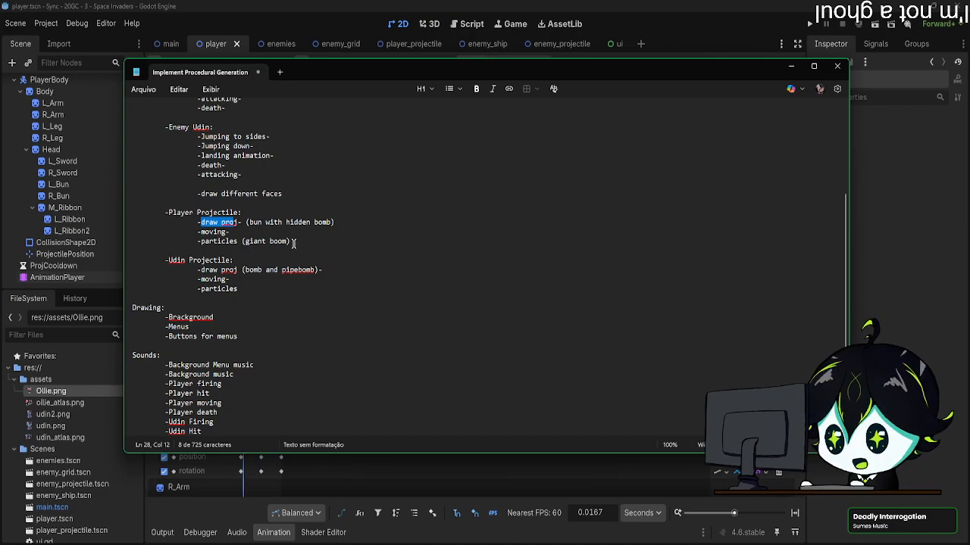
pyautogui.moveTo(299, 242); pyautogui.dragTo(167, 243)
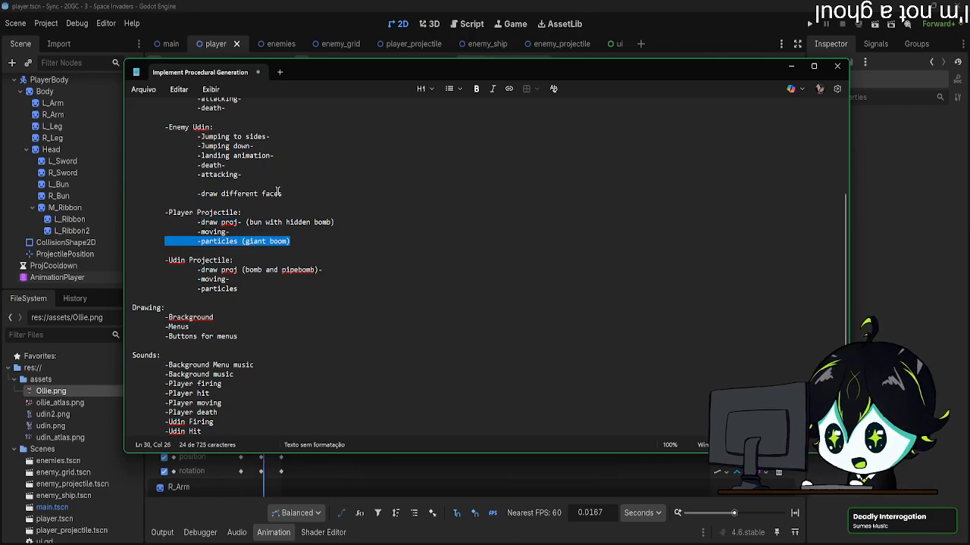
pyautogui.scroll(2, 279, 191)
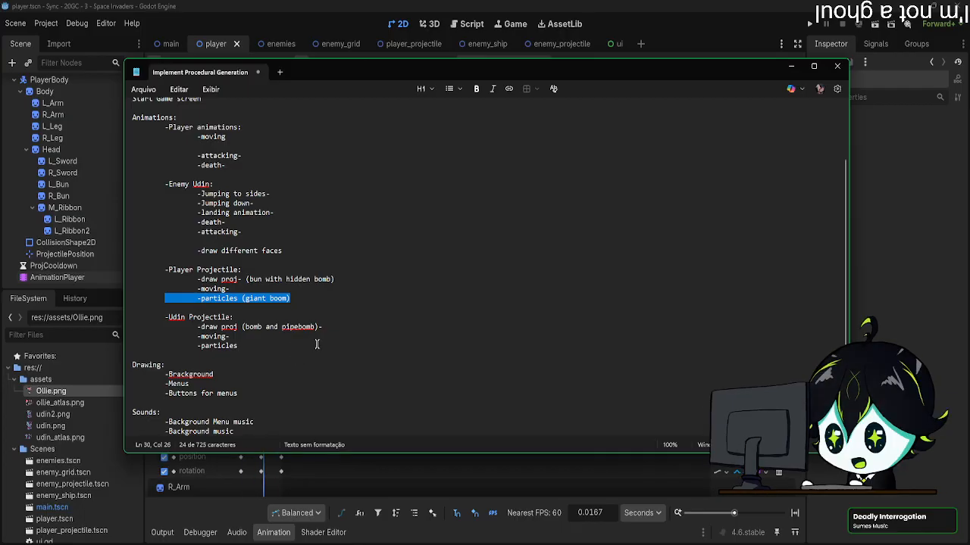
pyautogui.doubleClick(228, 326)
pyautogui.moveTo(241, 279); pyautogui.dragTo(198, 279)
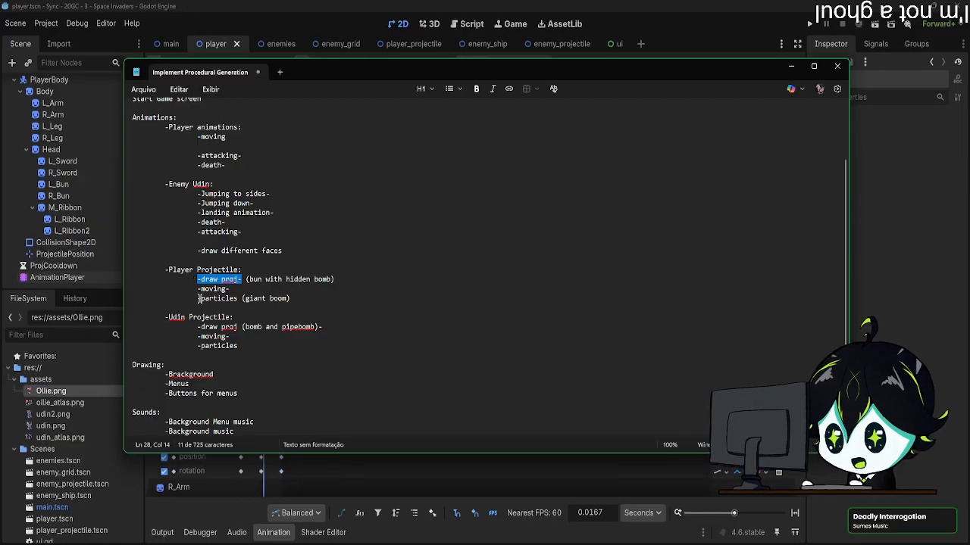
pyautogui.moveTo(230, 336); pyautogui.dragTo(195, 337)
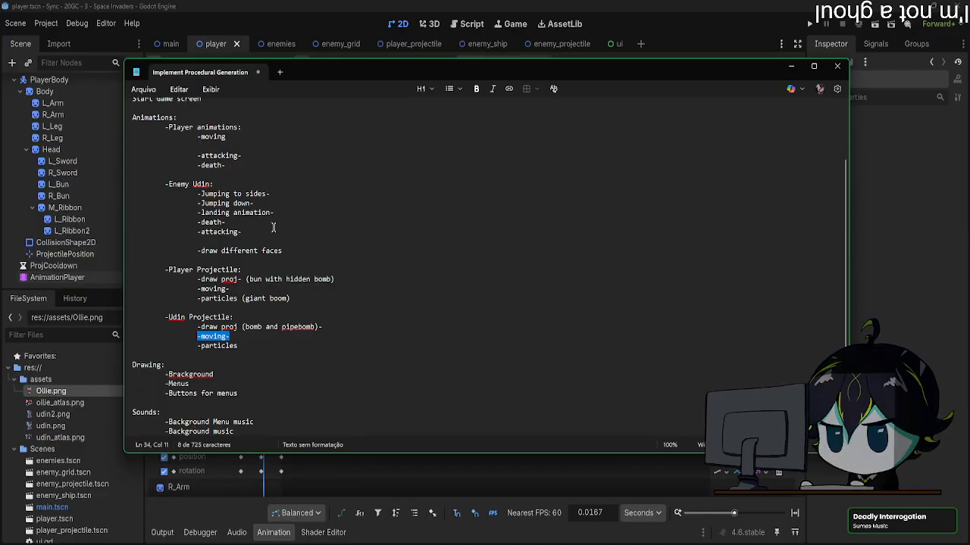
pyautogui.moveTo(273, 194); pyautogui.dragTo(194, 194)
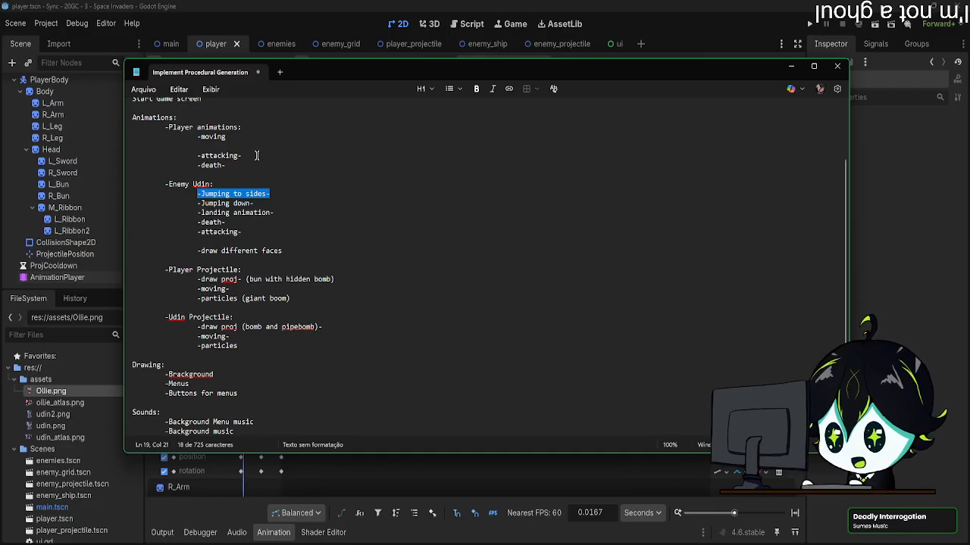
pyautogui.moveTo(199, 193); pyautogui.dragTo(314, 199)
pyautogui.click(300, 198)
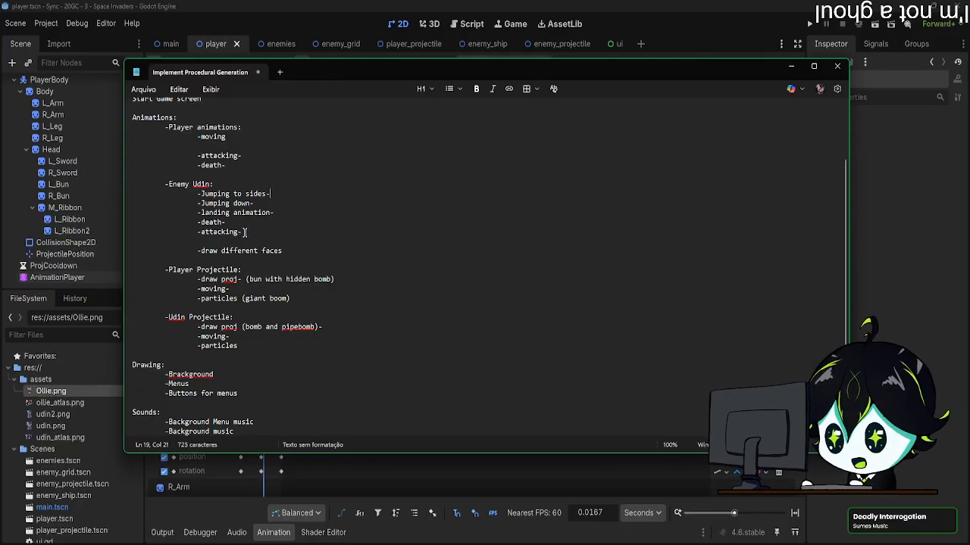
pyautogui.moveTo(243, 232); pyautogui.dragTo(196, 232)
pyautogui.moveTo(318, 68); pyautogui.dragTo(969, 87)
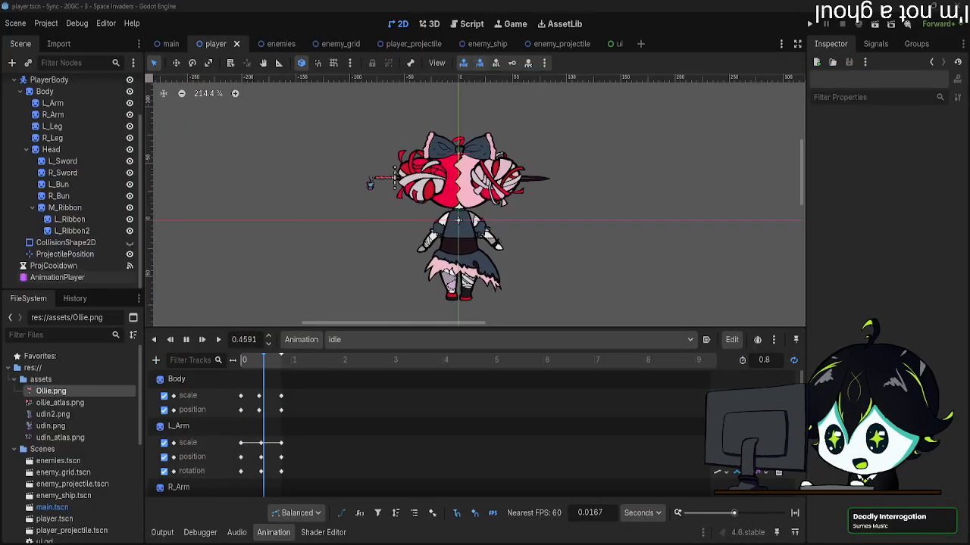
# Step: Open the enemies scene and look through the tracks of its idle animation
pyautogui.scroll(-2, 486, 160)
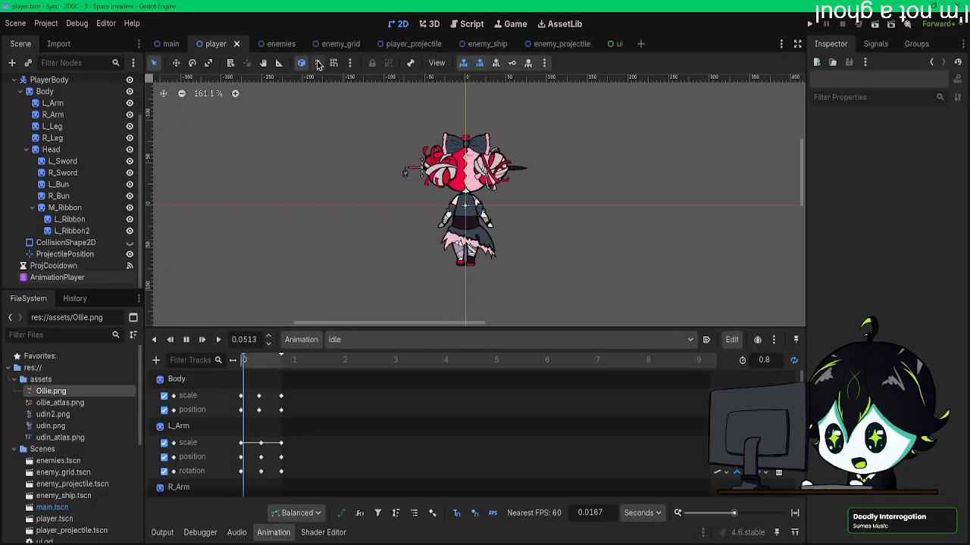
pyautogui.click(271, 43)
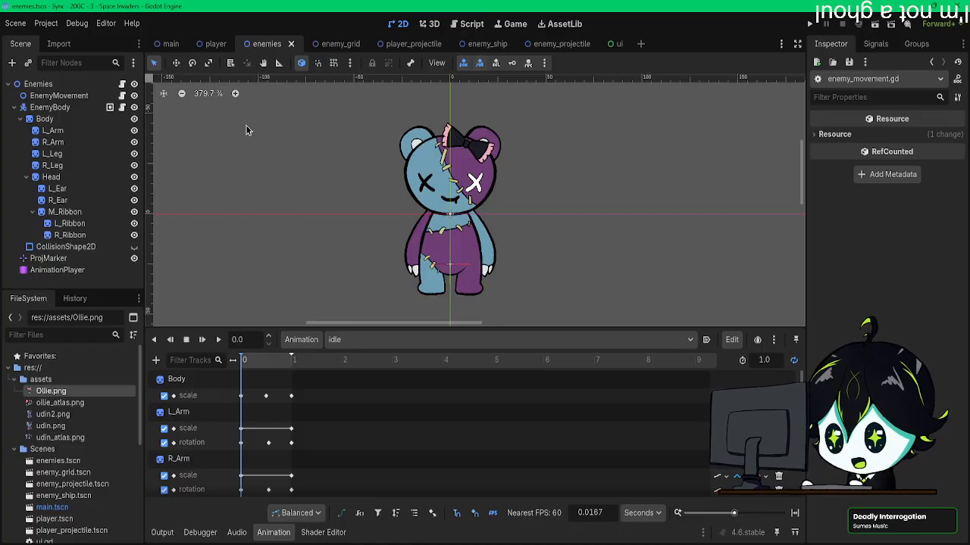
pyautogui.scroll(-3, 340, 405)
pyautogui.scroll(-1, 347, 410)
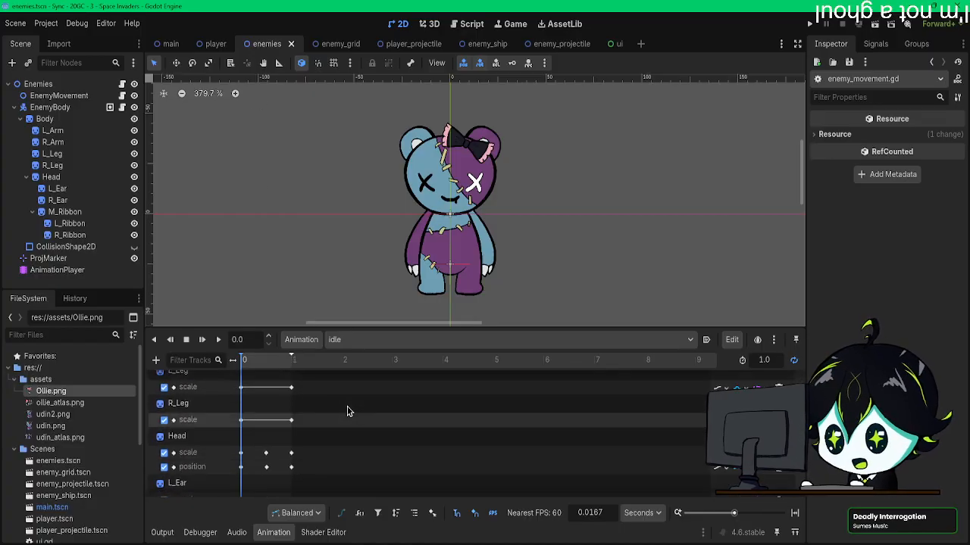
pyautogui.scroll(5, 346, 408)
# Step: Create a new animation named "Attack" for the enemy
pyautogui.click(337, 339)
pyautogui.click(296, 343)
pyautogui.click(300, 340)
pyautogui.click(303, 356)
pyautogui.write('Attack')
pyautogui.click(452, 303)
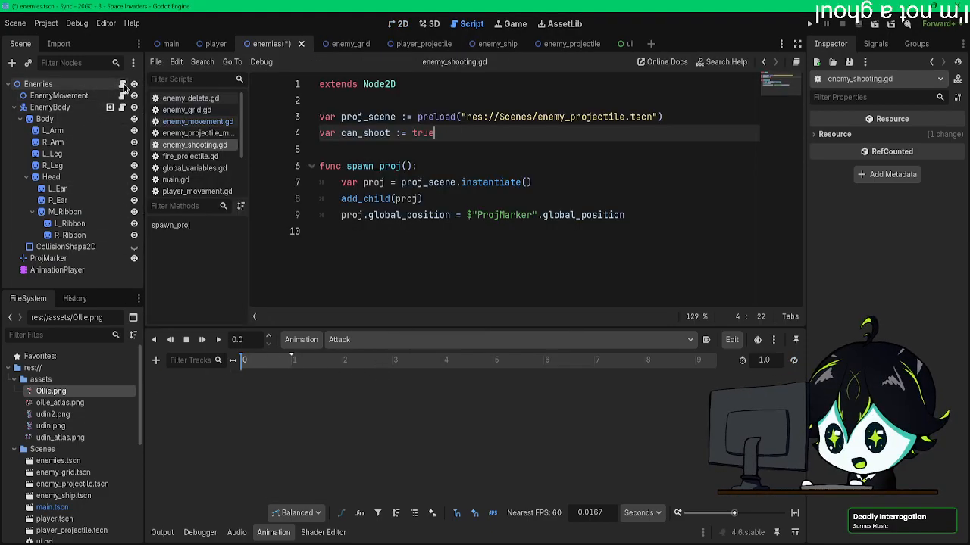
# Step: Examine the spawn_proj() function in the enemy_shooting.gd script attached to the Enemies node
pyautogui.click(122, 84)
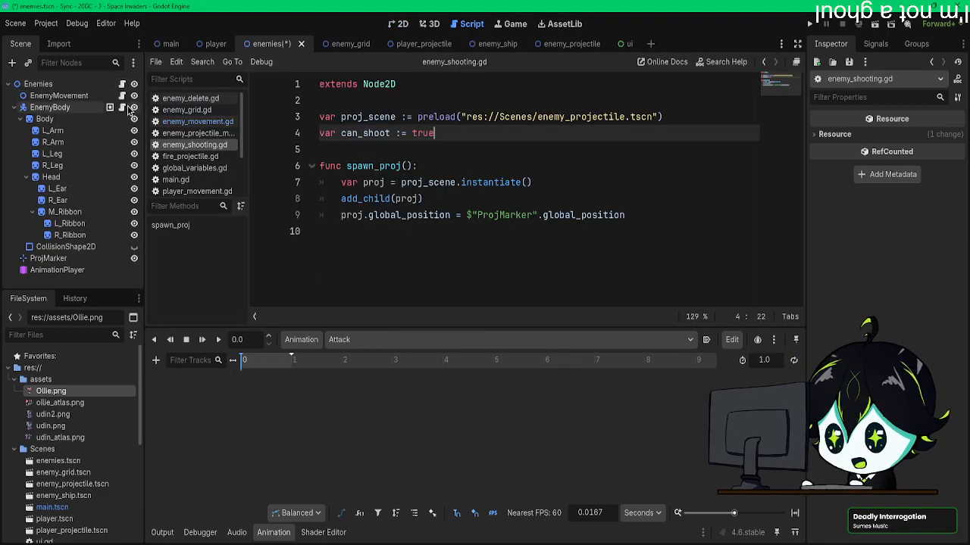
pyautogui.moveTo(422, 168); pyautogui.dragTo(335, 166)
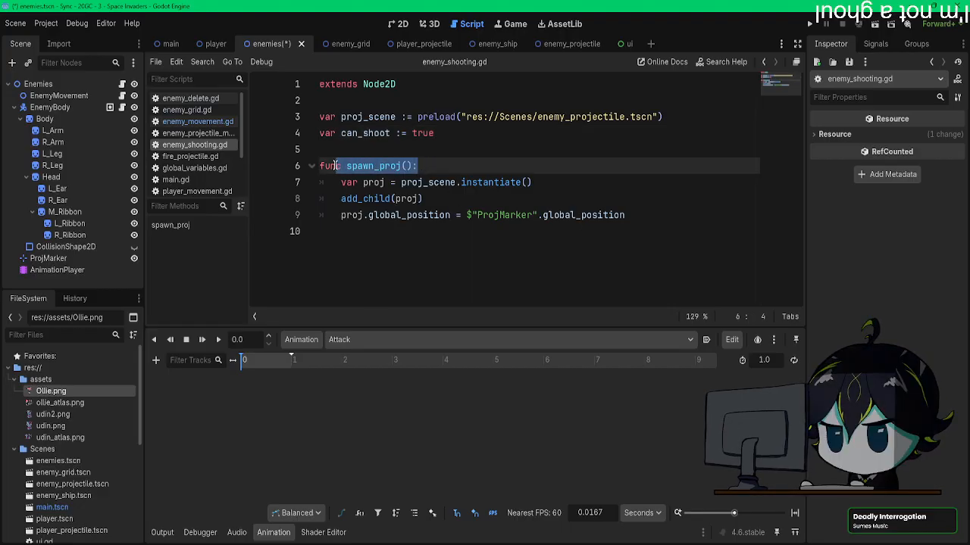
pyautogui.click(348, 165)
pyautogui.moveTo(348, 165); pyautogui.dragTo(413, 164)
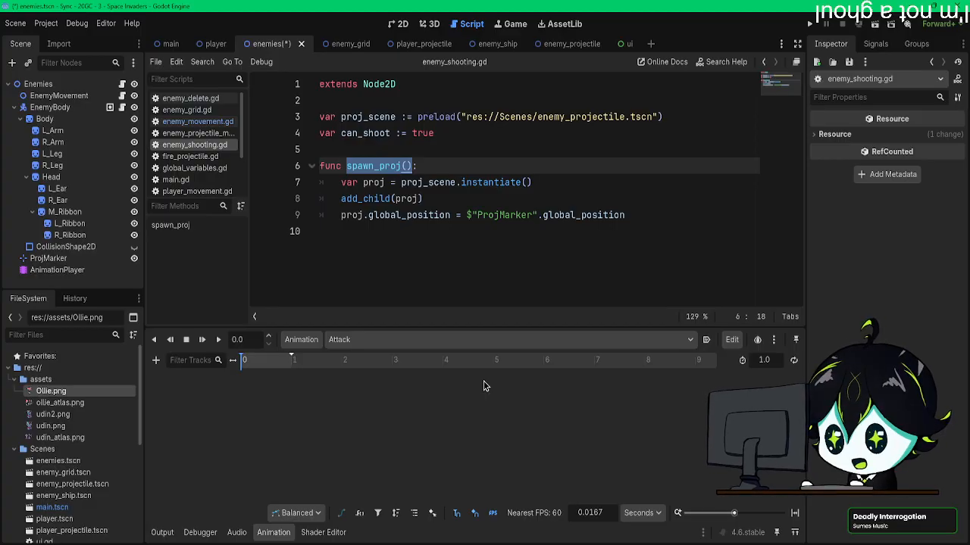
# Step: Return to the 2D view, rename the AnimationPlayer's Attack animation to lowercase "attack", and save the enemies scene
pyautogui.click(402, 23)
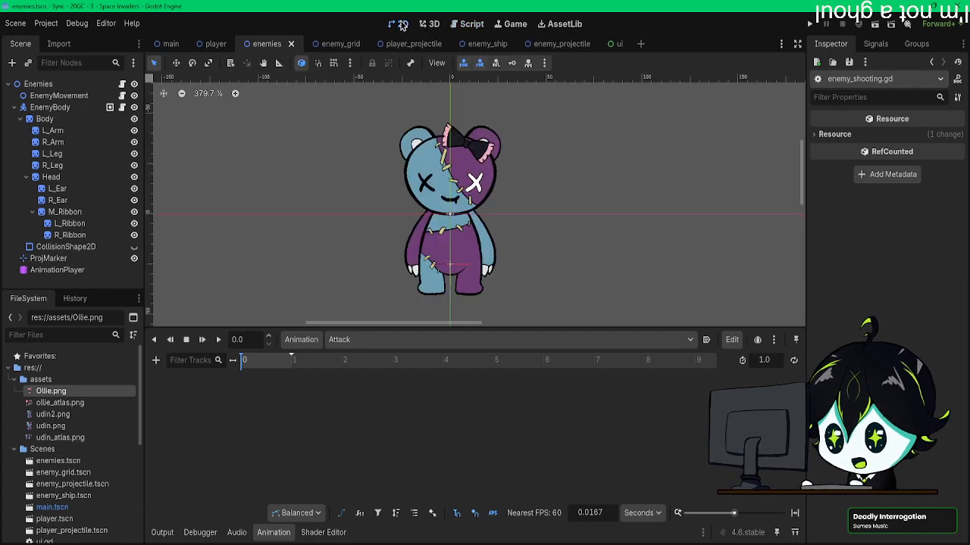
pyautogui.click(65, 270)
pyautogui.moveTo(569, 251); pyautogui.dragTo(588, 221, button='middle')
pyautogui.click(336, 340)
pyautogui.click(301, 339)
pyautogui.click(301, 339)
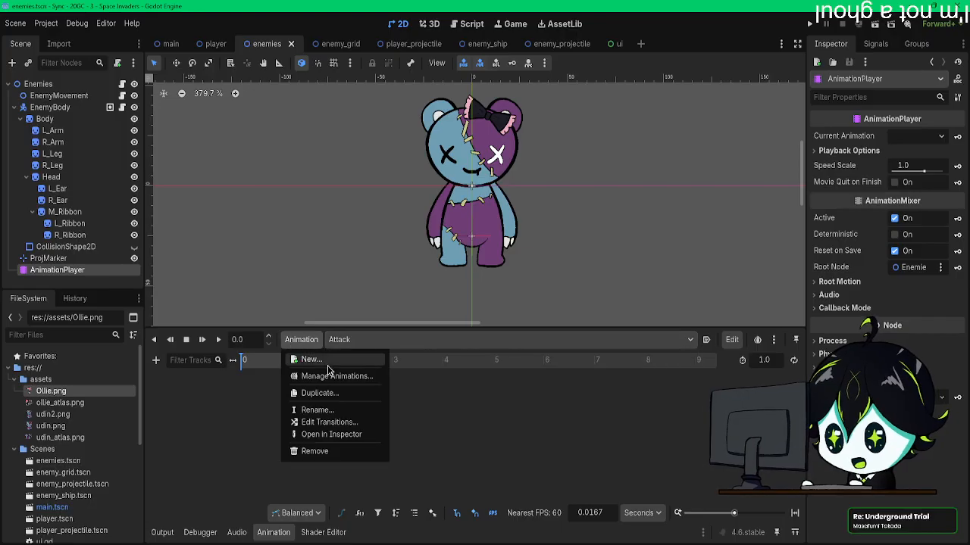
pyautogui.click(323, 410)
pyautogui.click(420, 284)
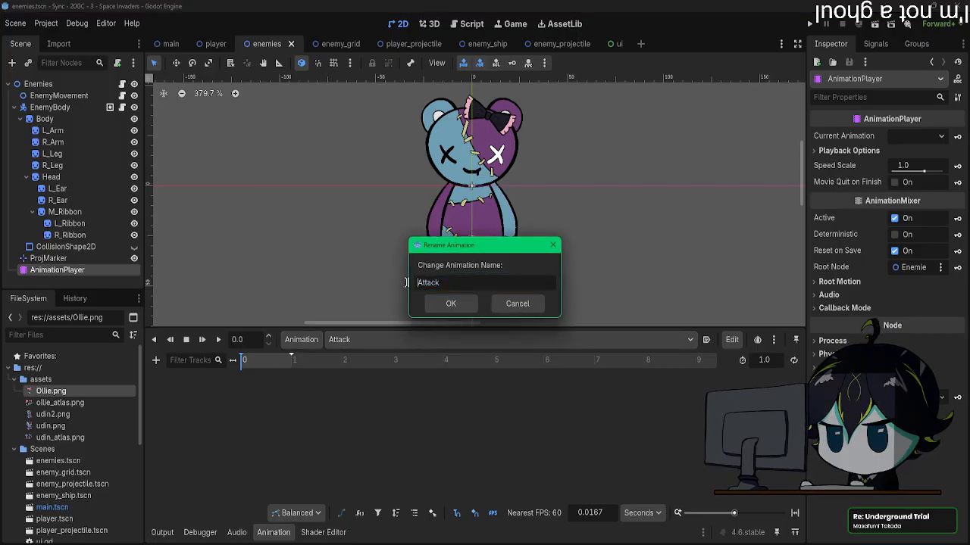
pyautogui.press('Delete')
pyautogui.write('a')
pyautogui.click(449, 304)
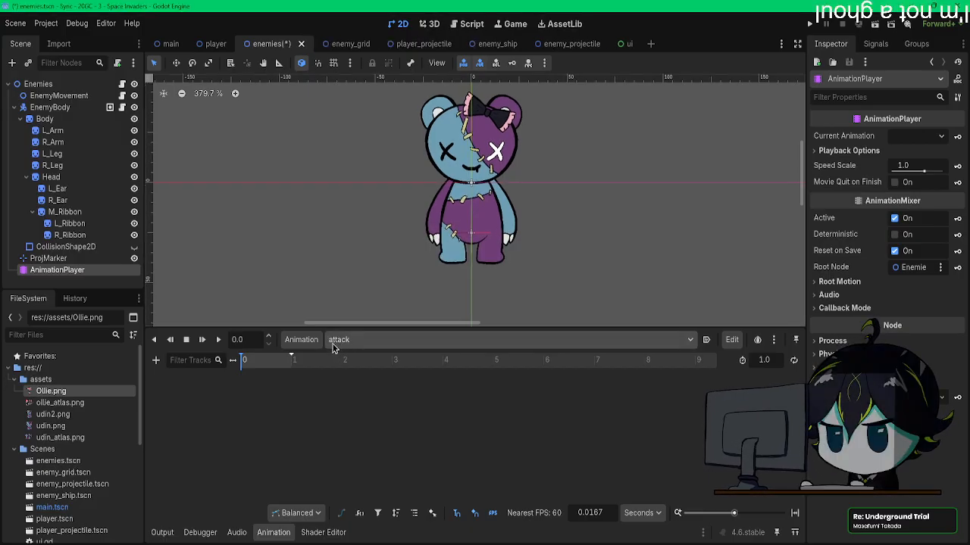
pyautogui.moveTo(420, 221); pyautogui.dragTo(408, 236, button='middle')
pyautogui.hotkey('ctrl', 's')
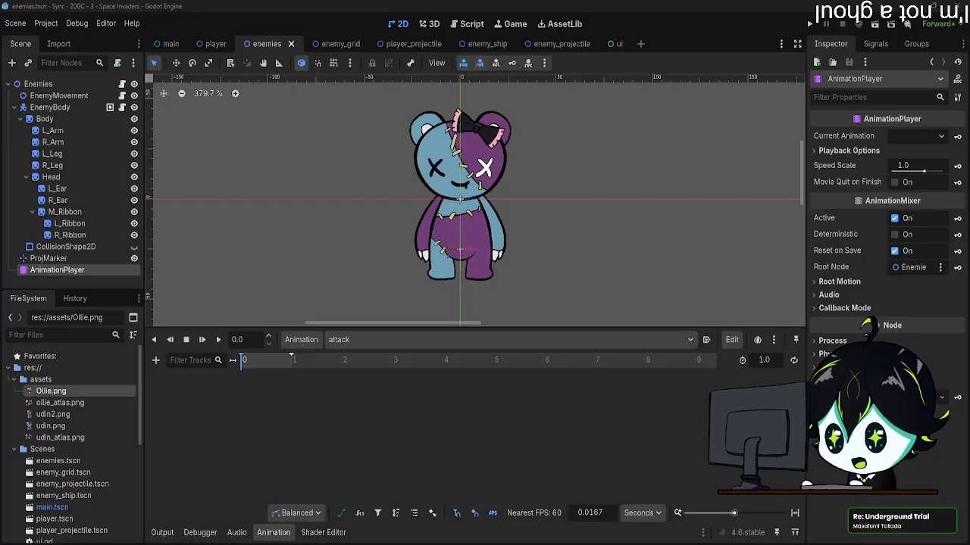
pyautogui.click(524, 253)
pyautogui.moveTo(555, 253); pyautogui.dragTo(571, 260, button='middle')
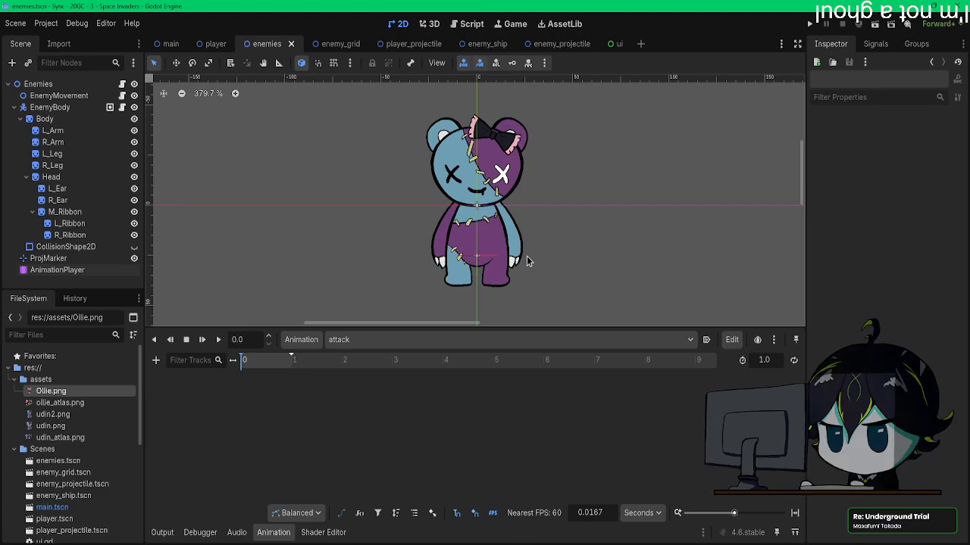
pyautogui.scroll(5, 513, 262)
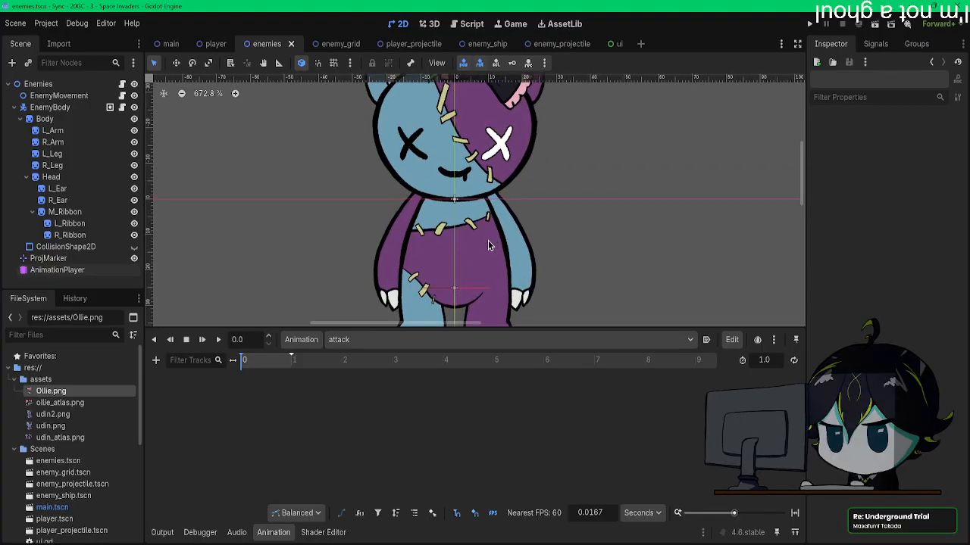
pyautogui.scroll(-1, 487, 240)
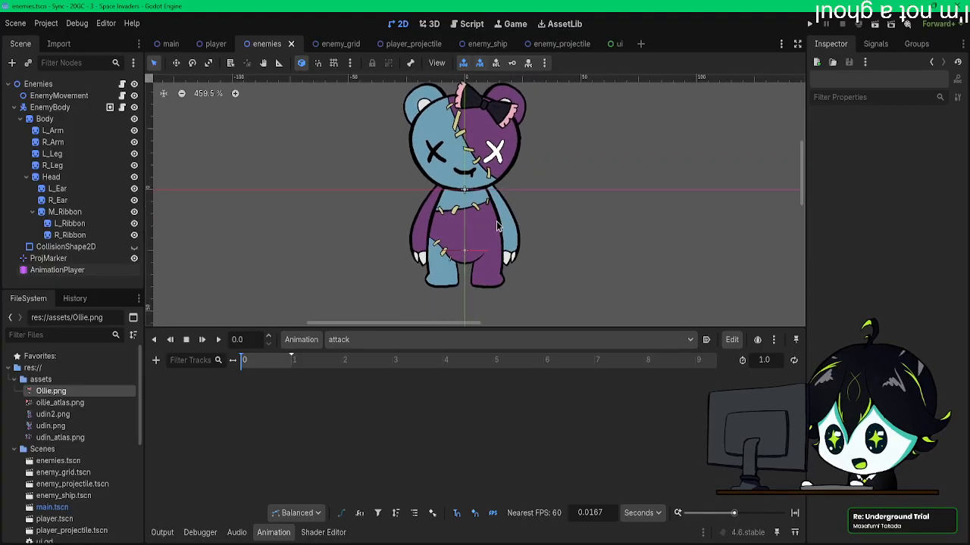
pyautogui.scroll(1, 502, 222)
pyautogui.scroll(-1, 502, 223)
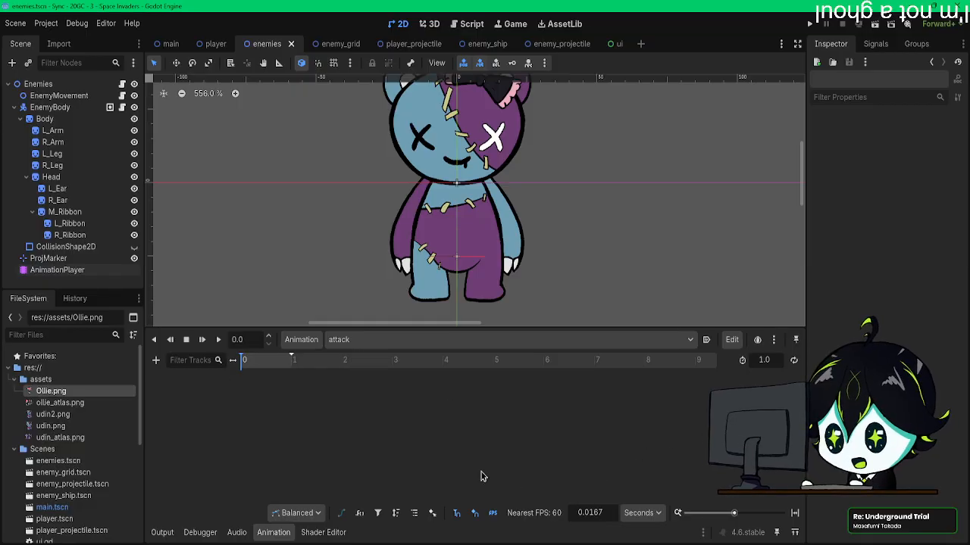
# Step: Set the length of the attack animation to 0.7 seconds
pyautogui.moveTo(253, 360); pyautogui.dragTo(210, 362)
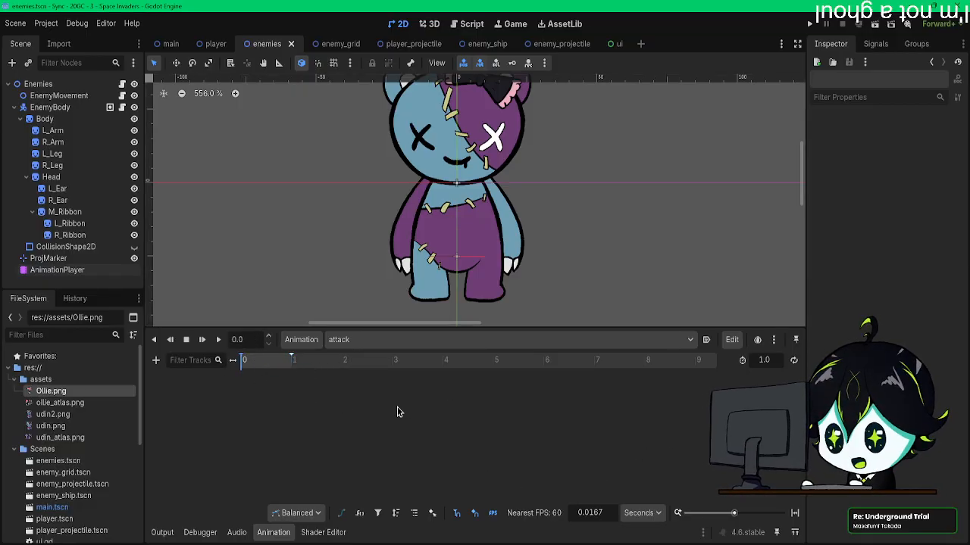
pyautogui.moveTo(271, 360); pyautogui.dragTo(306, 366)
pyautogui.click(767, 361)
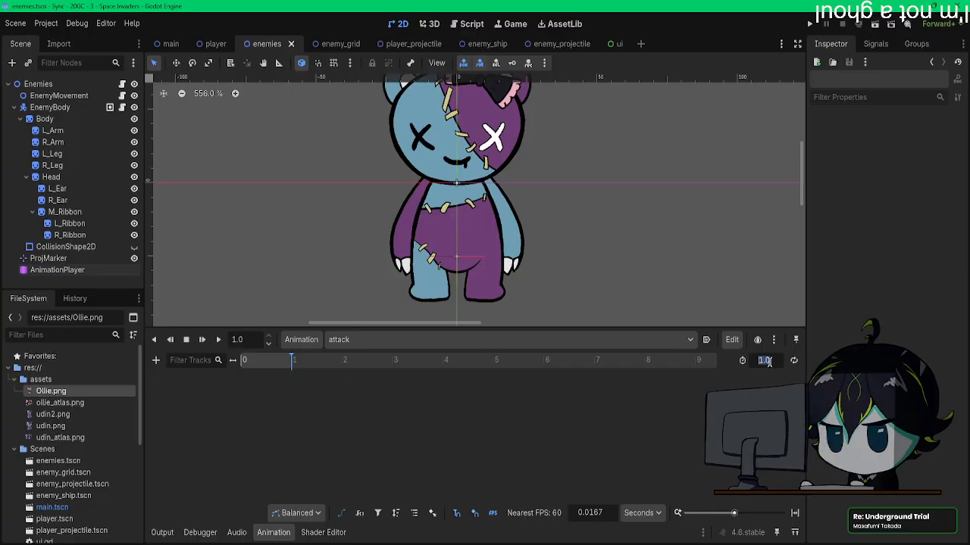
pyautogui.click(771, 362)
pyautogui.moveTo(763, 360); pyautogui.dragTo(753, 360)
pyautogui.write('0')
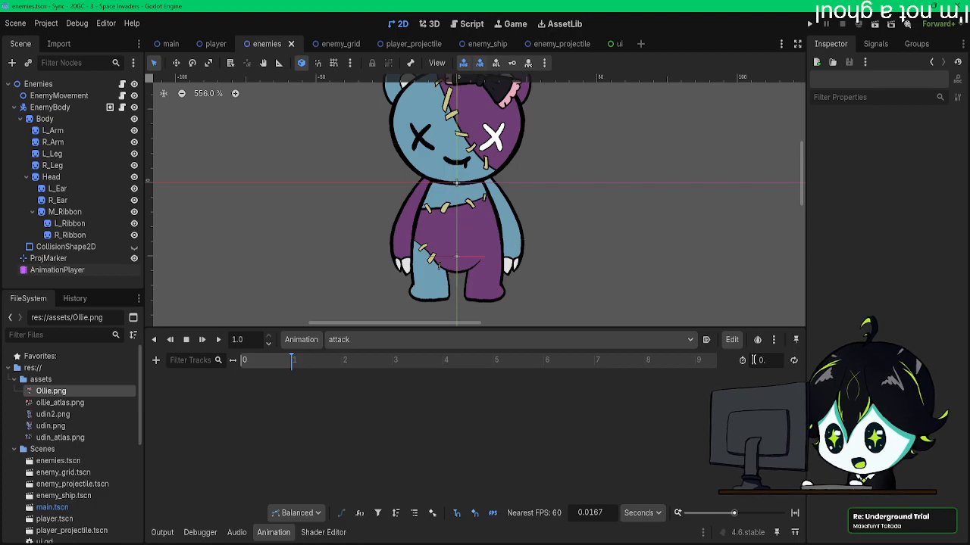
pyautogui.write('.7')
pyautogui.press('Return')
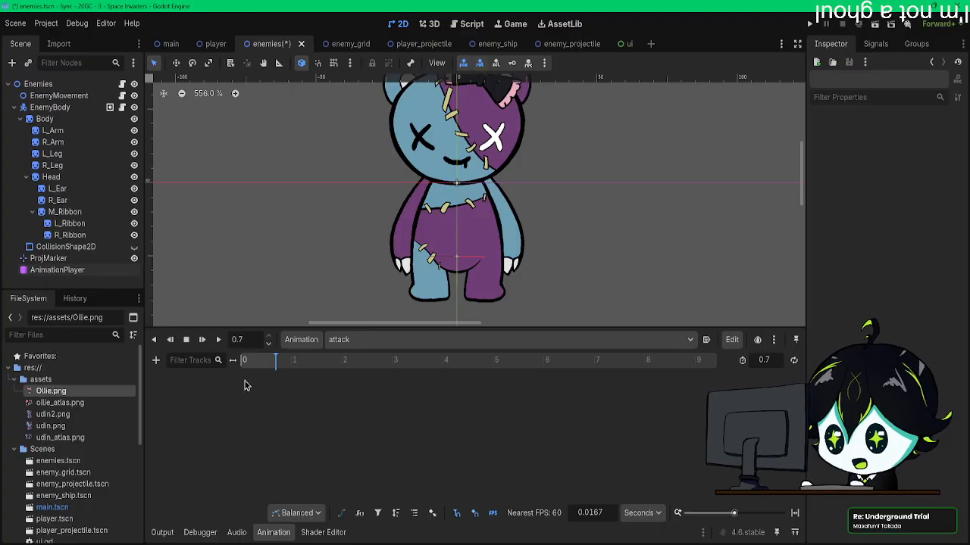
# Step: Key the position, rotation and scale of all sprites from Body to R_Ribbon at 0.0 s, creating new tracks and RESET tracks
pyautogui.click(261, 360)
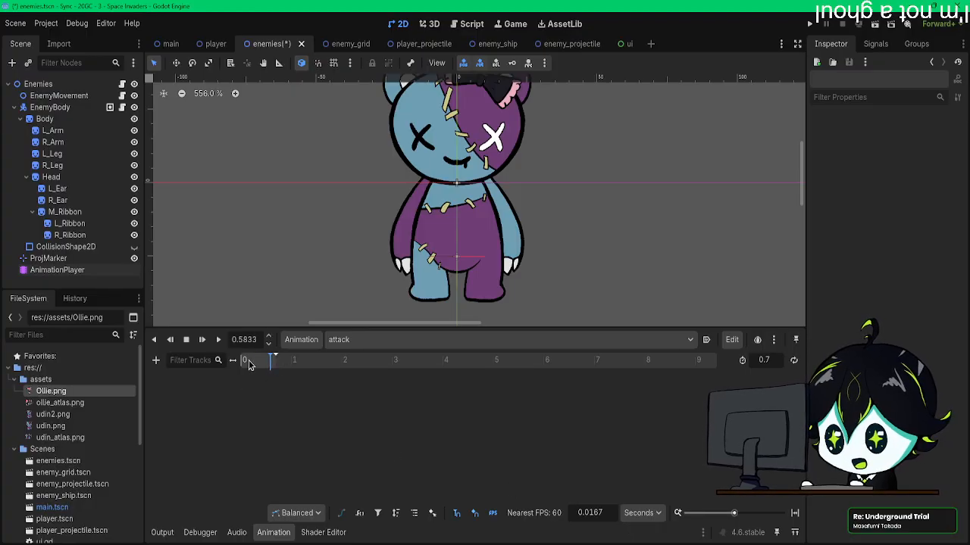
pyautogui.click(251, 361)
pyautogui.moveTo(733, 513); pyautogui.dragTo(748, 516)
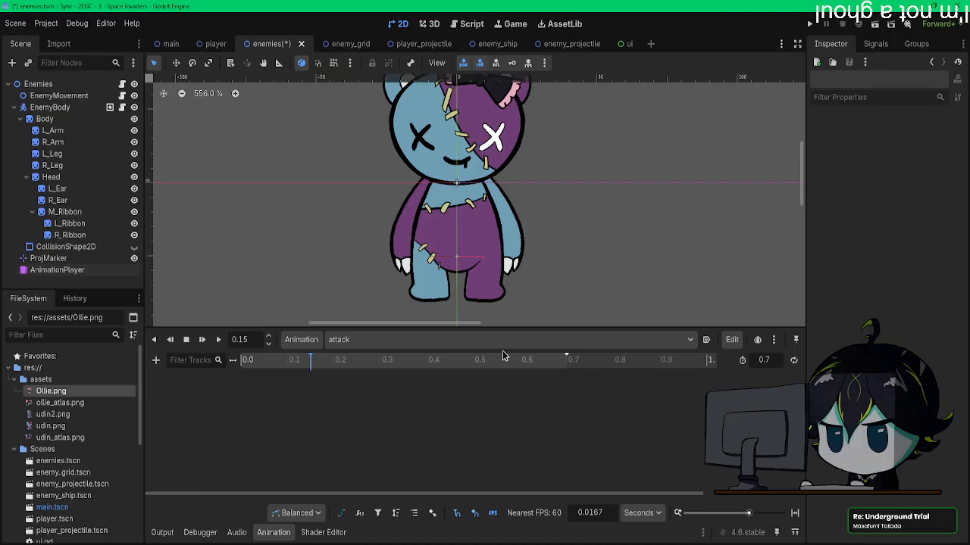
pyautogui.moveTo(561, 362); pyautogui.dragTo(408, 366)
pyautogui.moveTo(403, 366); pyautogui.dragTo(214, 357)
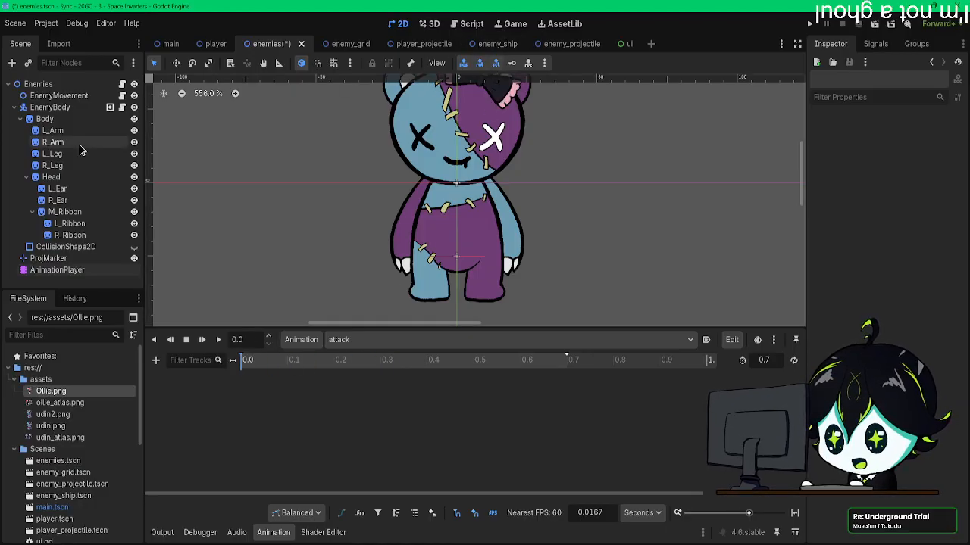
pyautogui.click(78, 121)
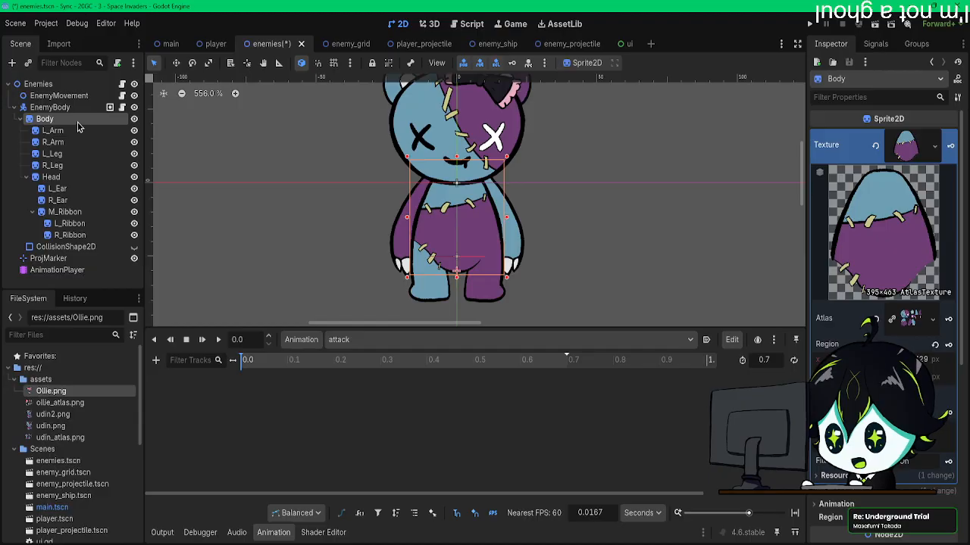
pyautogui.keyDown('shift'); pyautogui.click(76, 235); pyautogui.keyUp('shift')
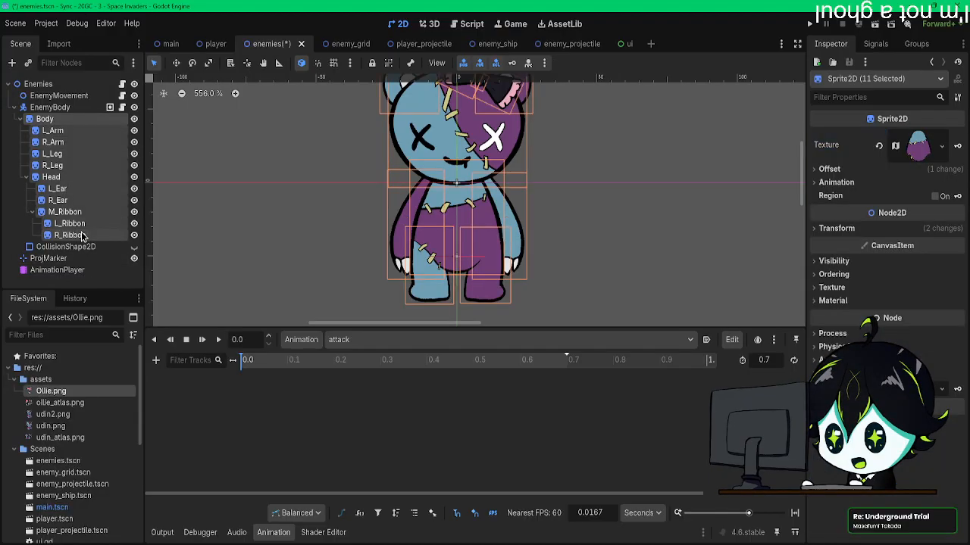
pyautogui.click(515, 65)
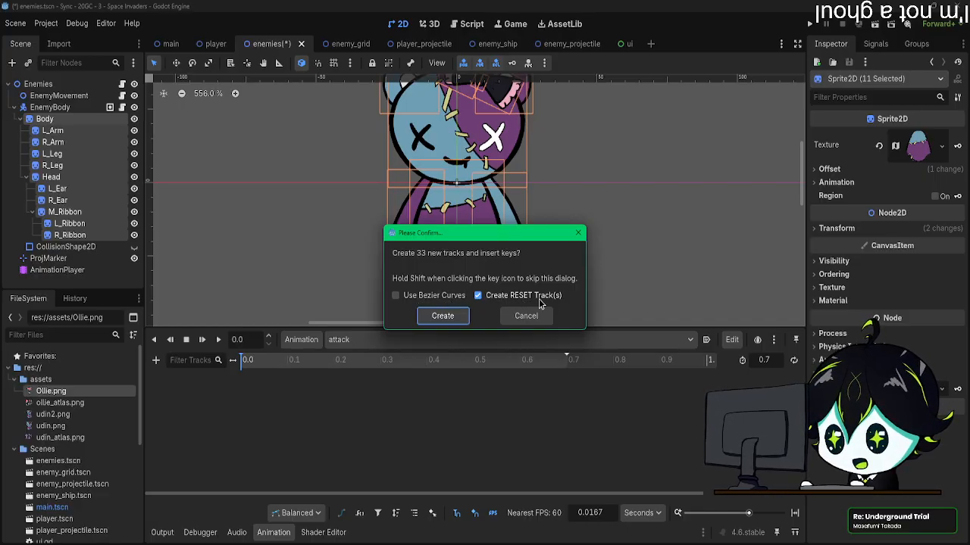
pyautogui.click(443, 315)
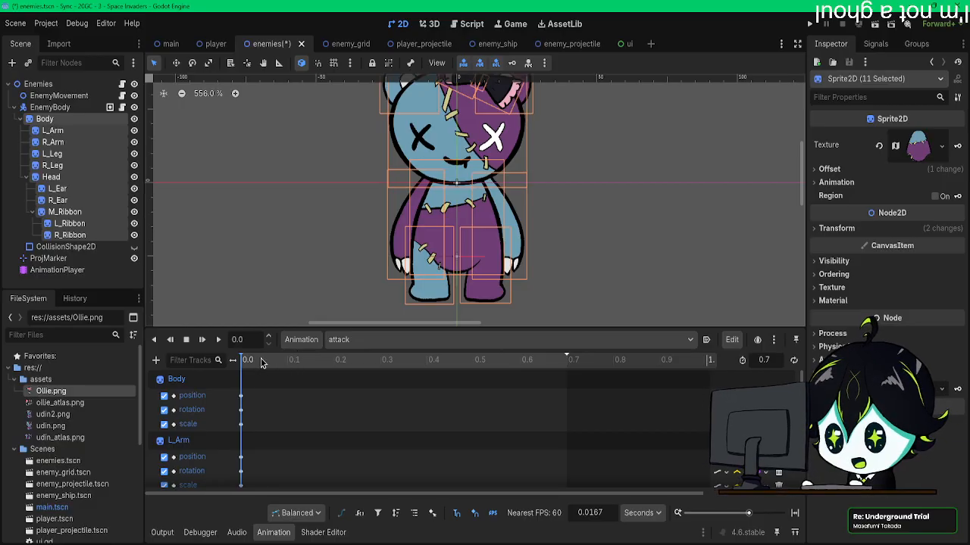
# Step: Examine the new keyed tracks of the attack animation, its onion skinning options and its timeline up to the end marker
pyautogui.click(773, 340)
pyautogui.hotkey('alt', 'Tab')
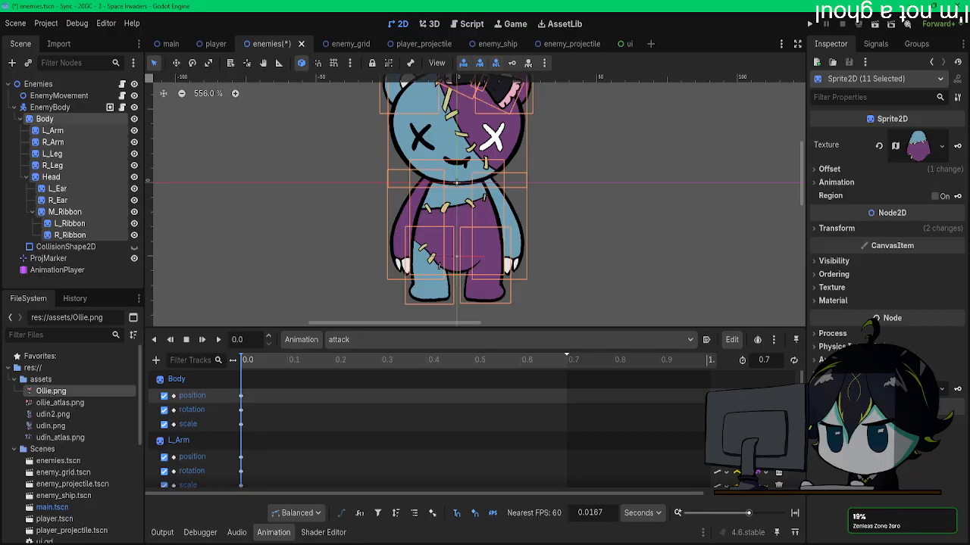
pyautogui.moveTo(305, 390); pyautogui.dragTo(170, 518)
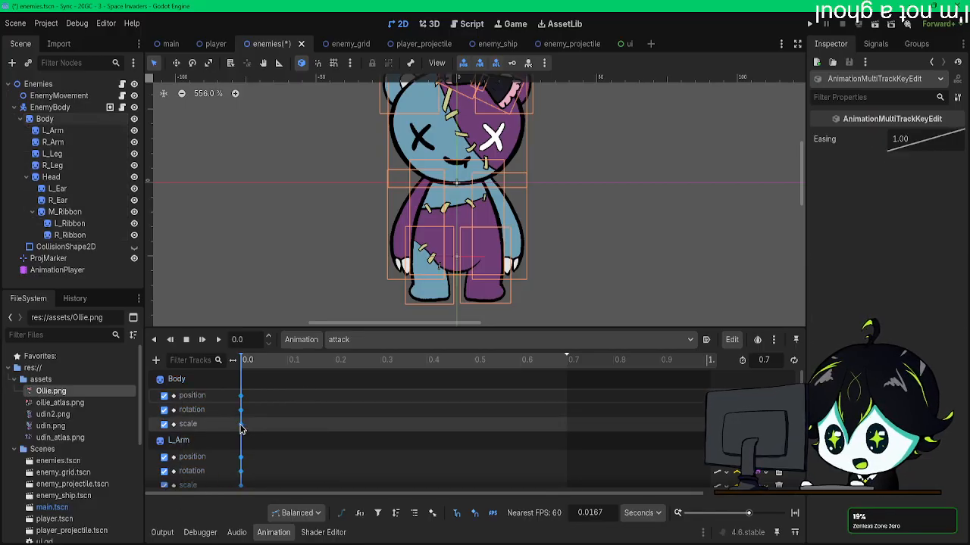
pyautogui.scroll(-3, 416, 448)
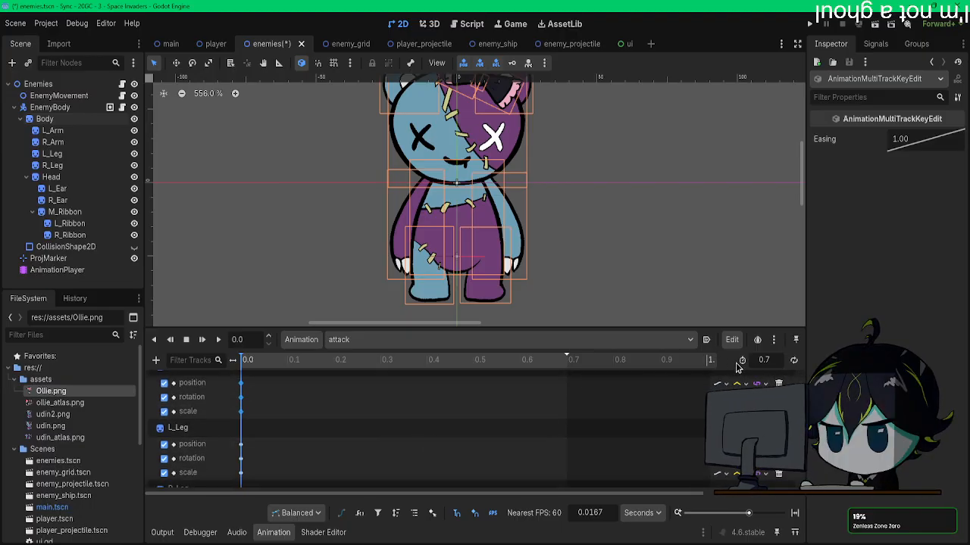
pyautogui.click(774, 341)
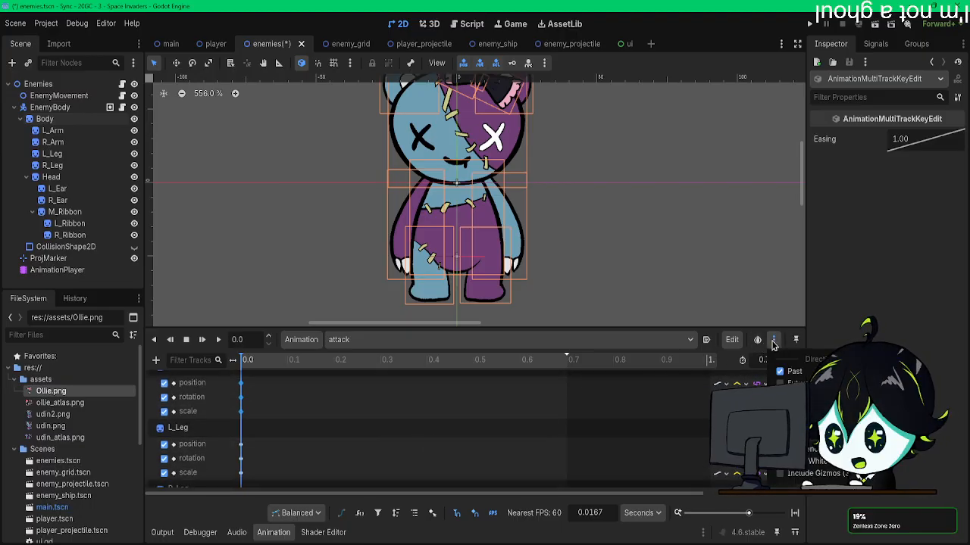
pyautogui.click(774, 346)
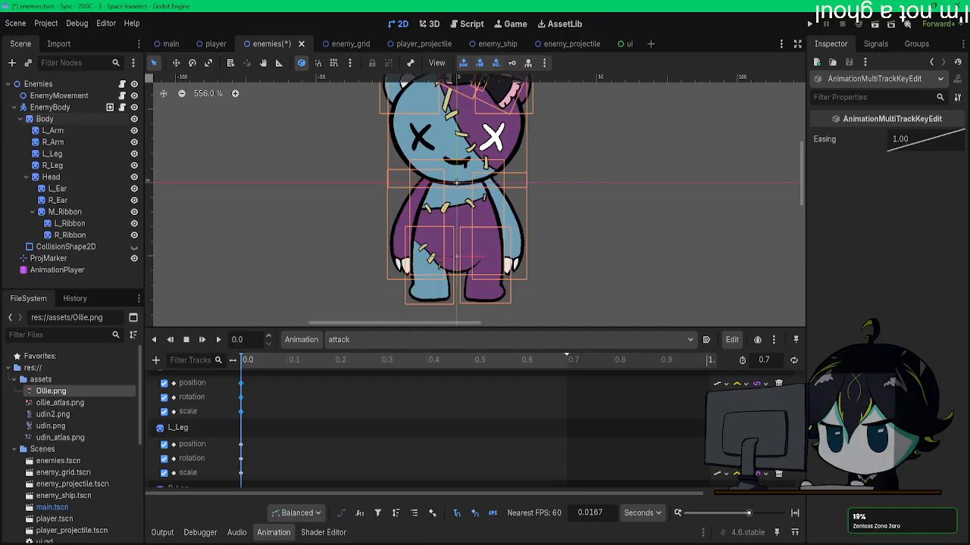
pyautogui.scroll(-5, 477, 439)
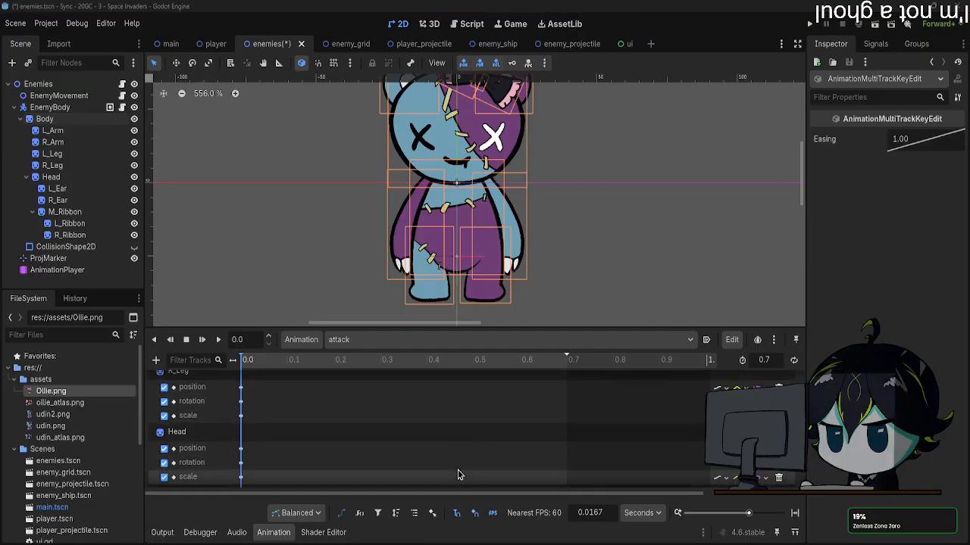
pyautogui.scroll(-2, 470, 470)
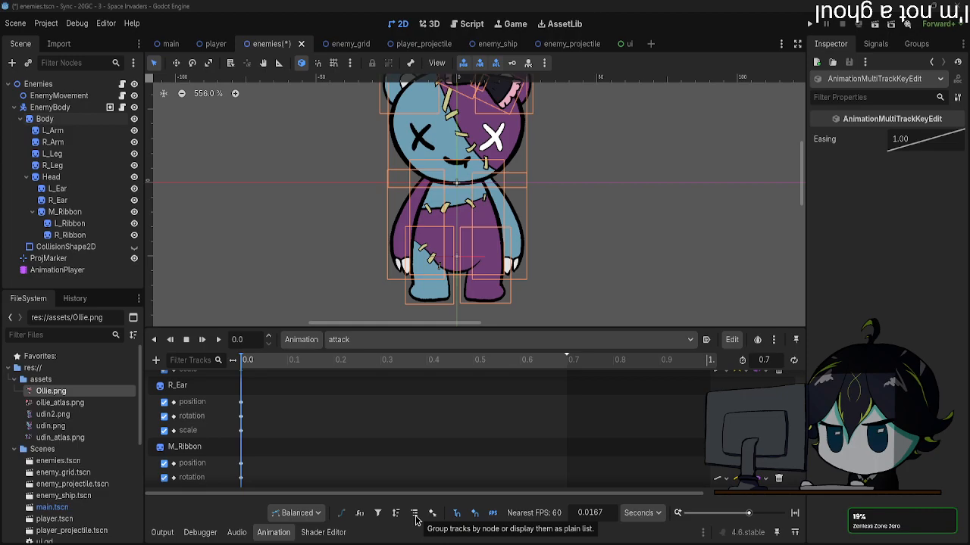
pyautogui.scroll(8, 623, 447)
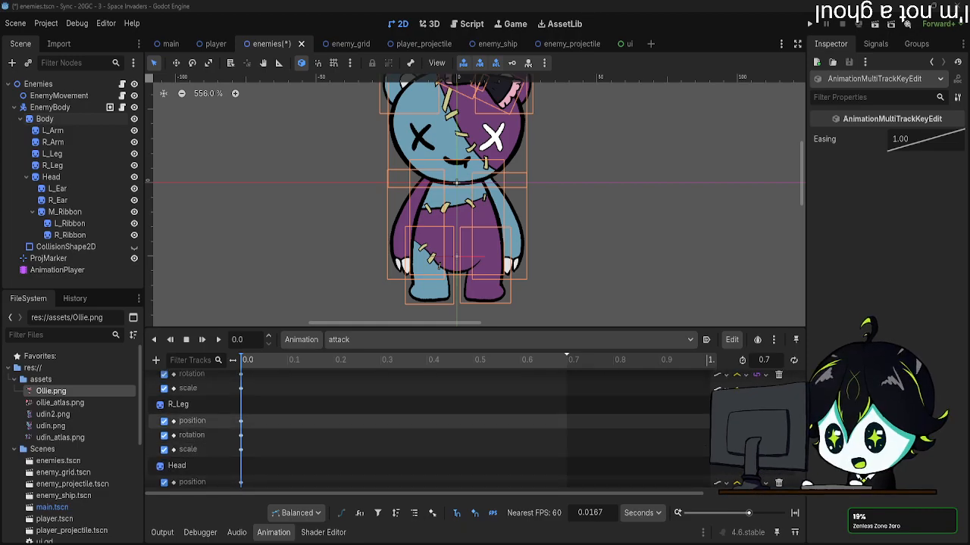
pyautogui.scroll(2, 624, 447)
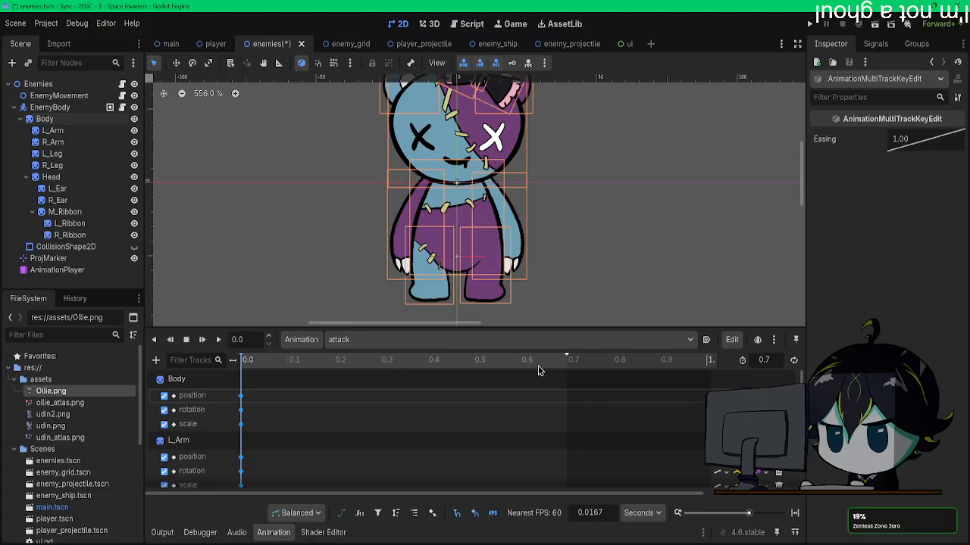
pyautogui.click(566, 361)
pyautogui.moveTo(567, 362); pyautogui.dragTo(250, 362)
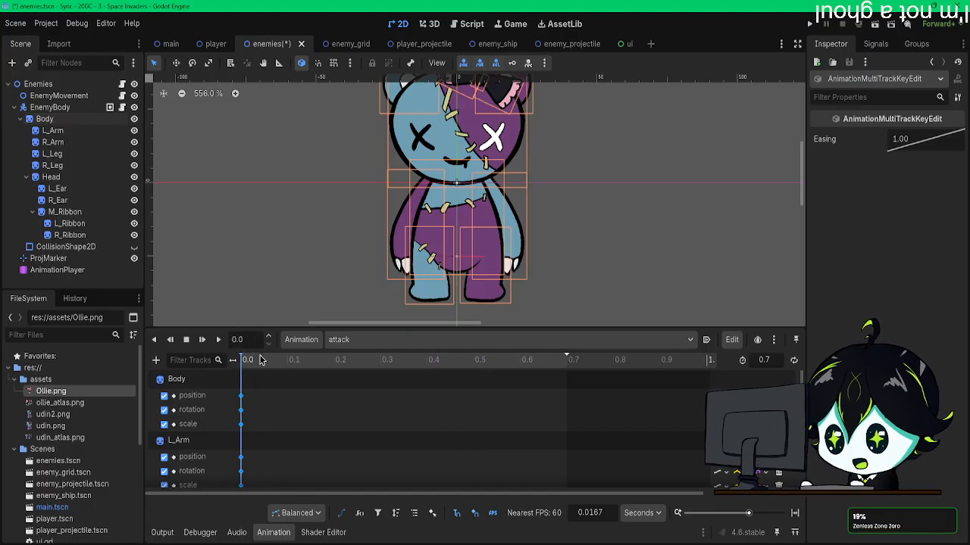
pyautogui.moveTo(402, 361); pyautogui.dragTo(186, 368)
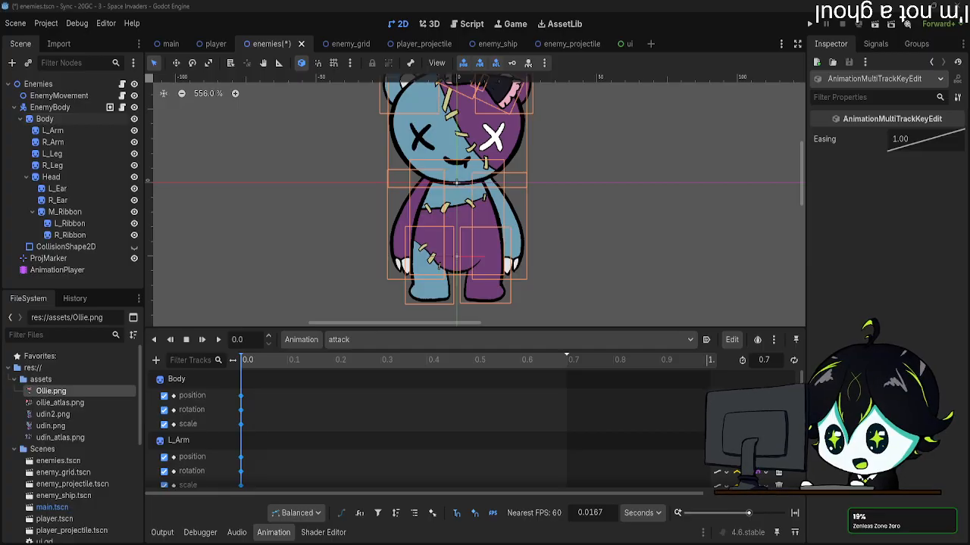
# Step: Select the 0.0 s keys on every attack track, from Body through R_Ribbon
pyautogui.click(615, 410)
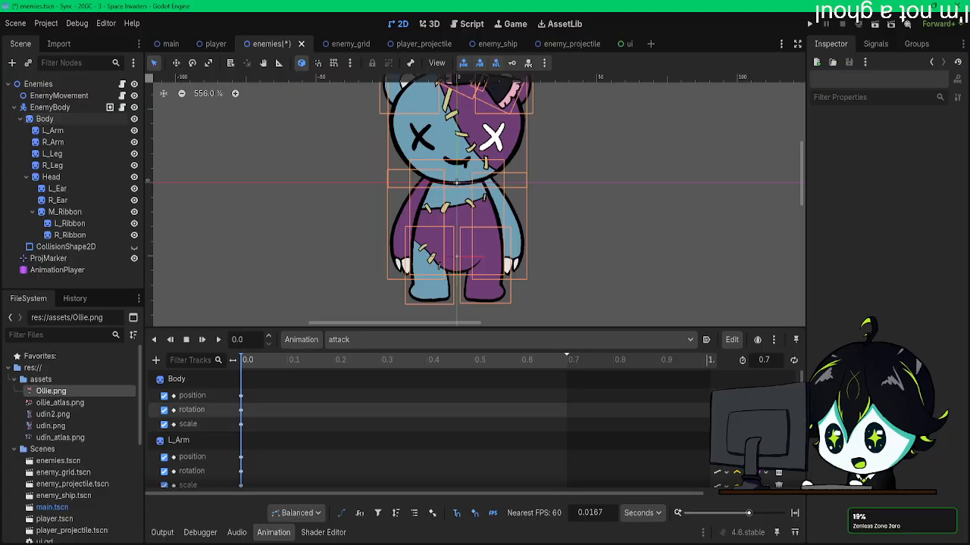
pyautogui.scroll(-5, 236, 447)
pyautogui.moveTo(231, 484); pyautogui.dragTo(241, 486)
pyautogui.scroll(-15, 238, 483)
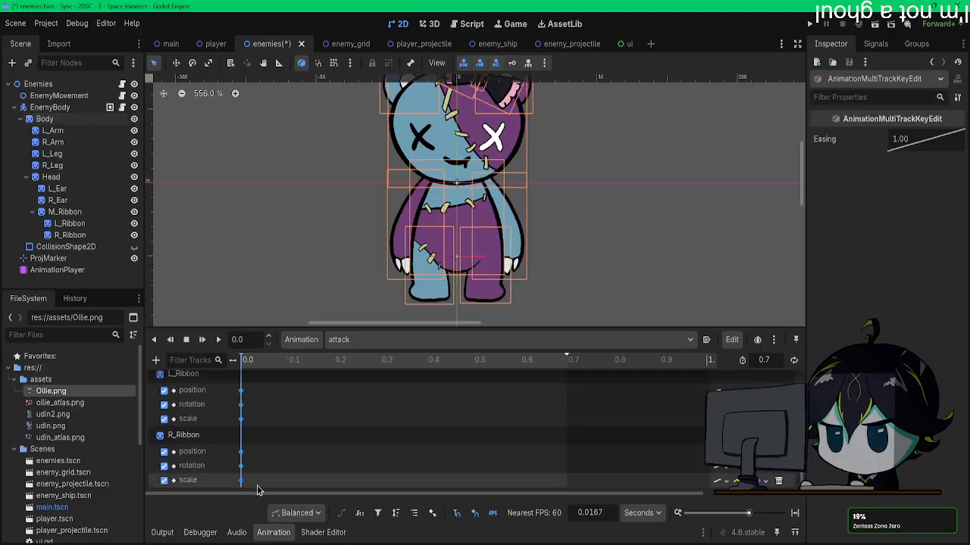
pyautogui.click(299, 513)
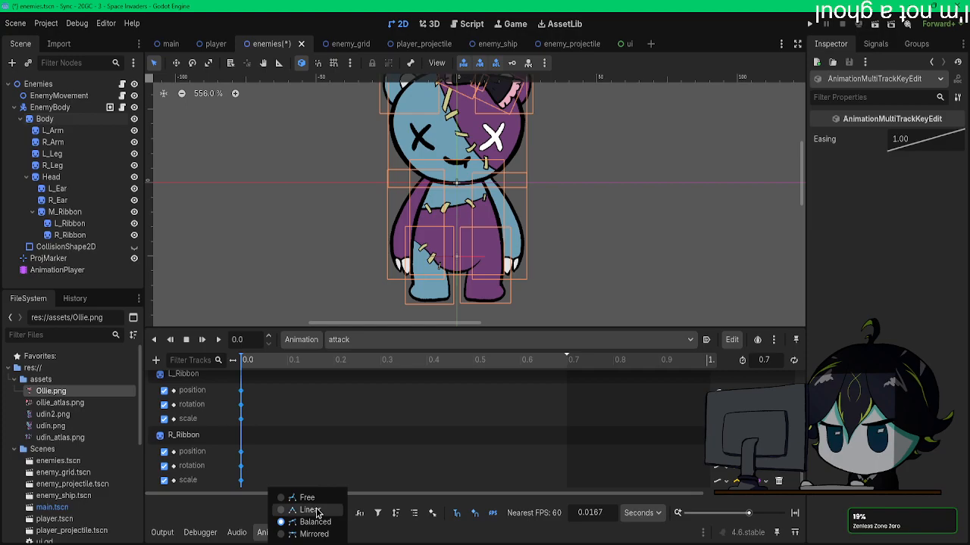
pyautogui.click(214, 519)
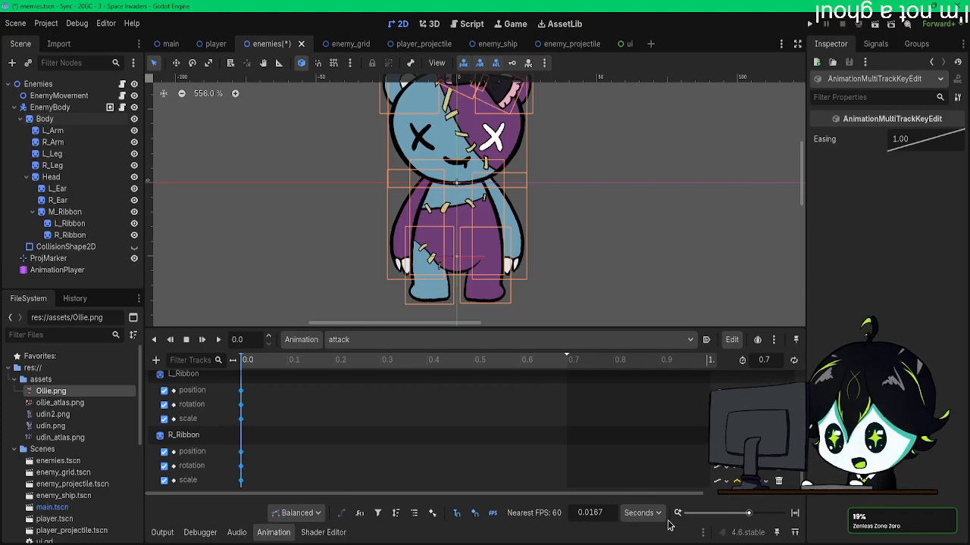
# Step: Apply an easing selection with Cubic transition, Ease In-Out and 30 FPS to the selected attack keys
pyautogui.click(731, 340)
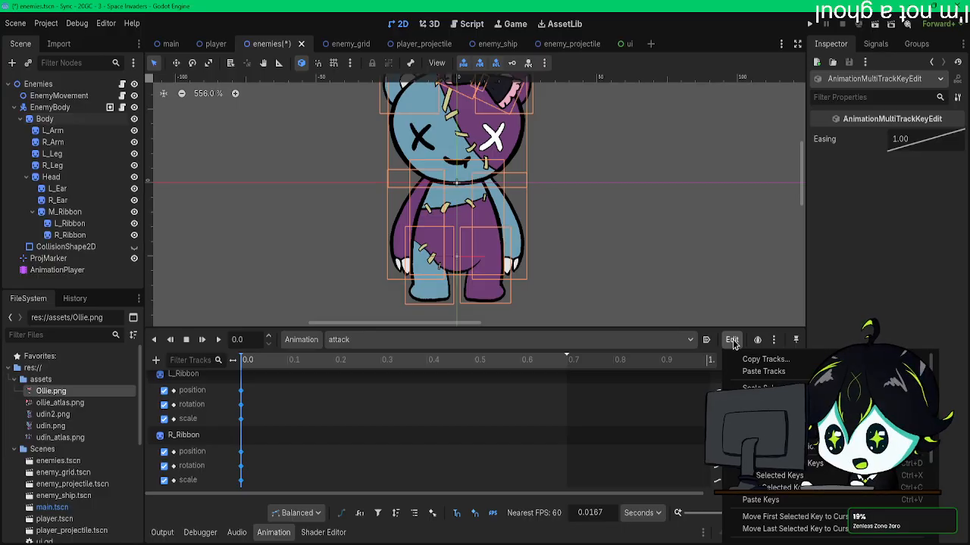
pyautogui.scroll(-5, 765, 435)
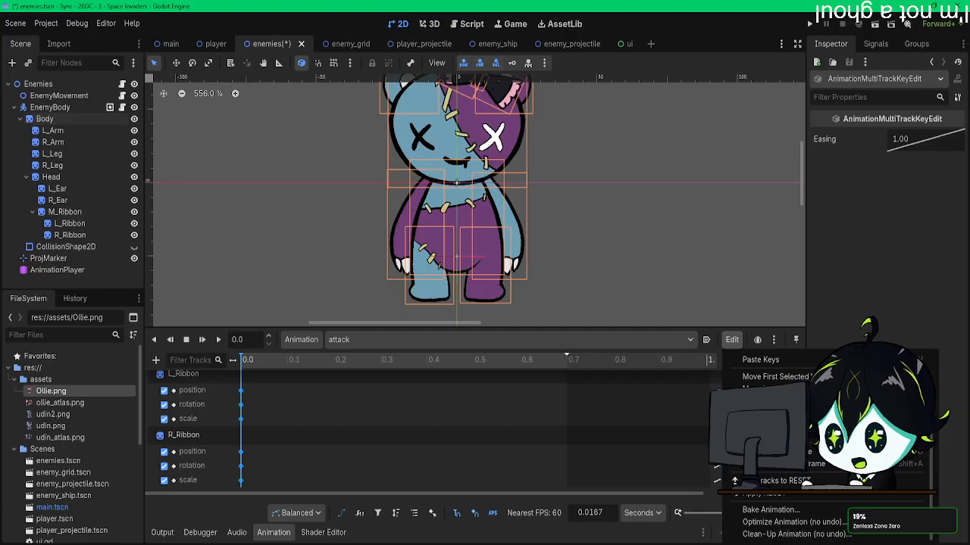
pyautogui.scroll(2, 765, 436)
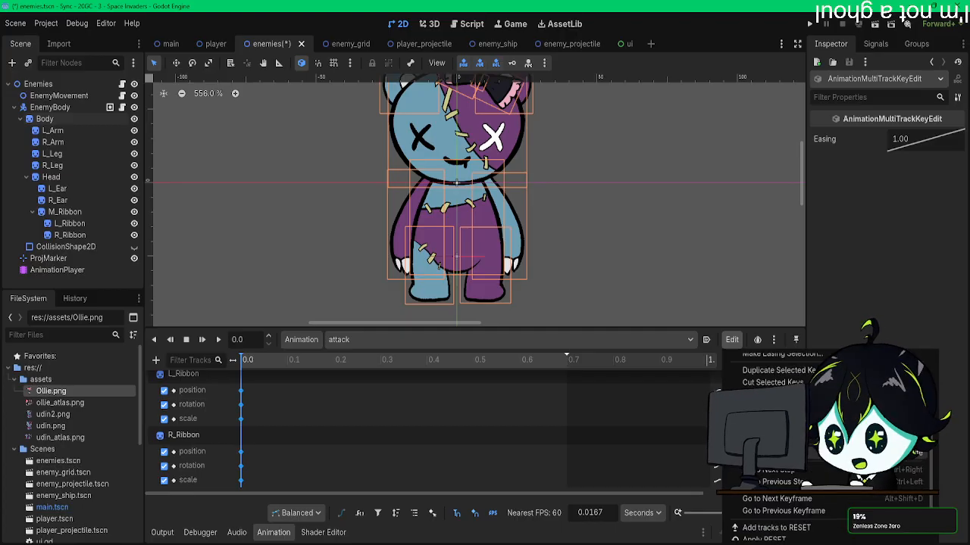
pyautogui.scroll(2, 765, 435)
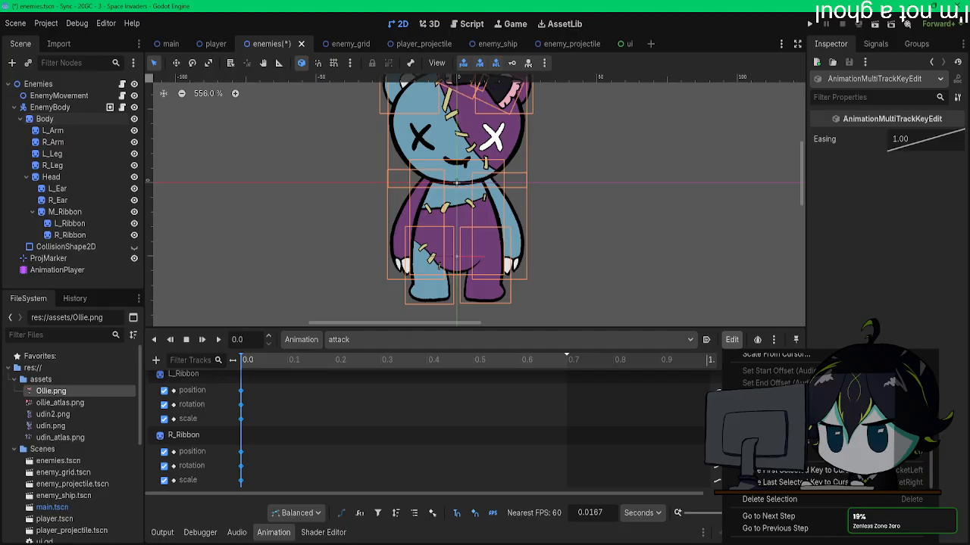
pyautogui.scroll(3, 765, 436)
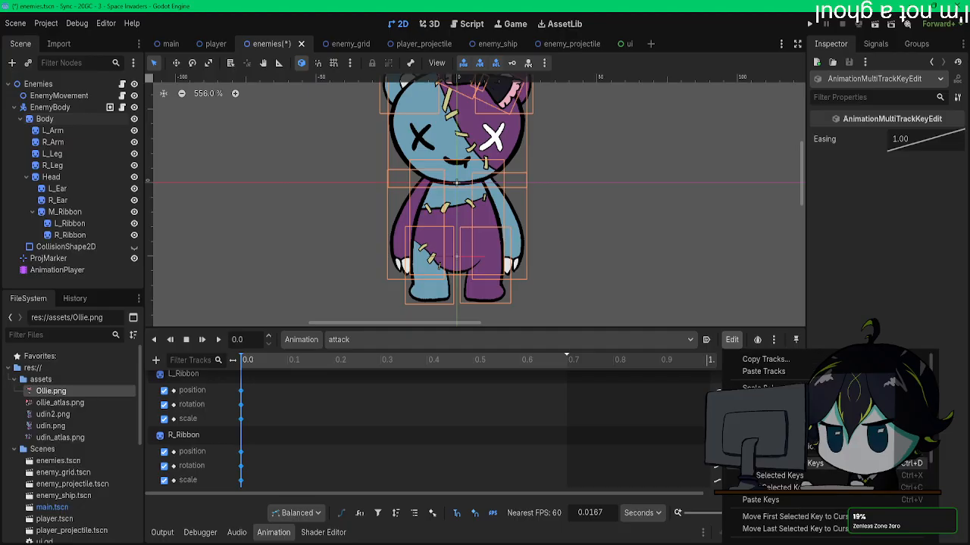
pyautogui.click(765, 447)
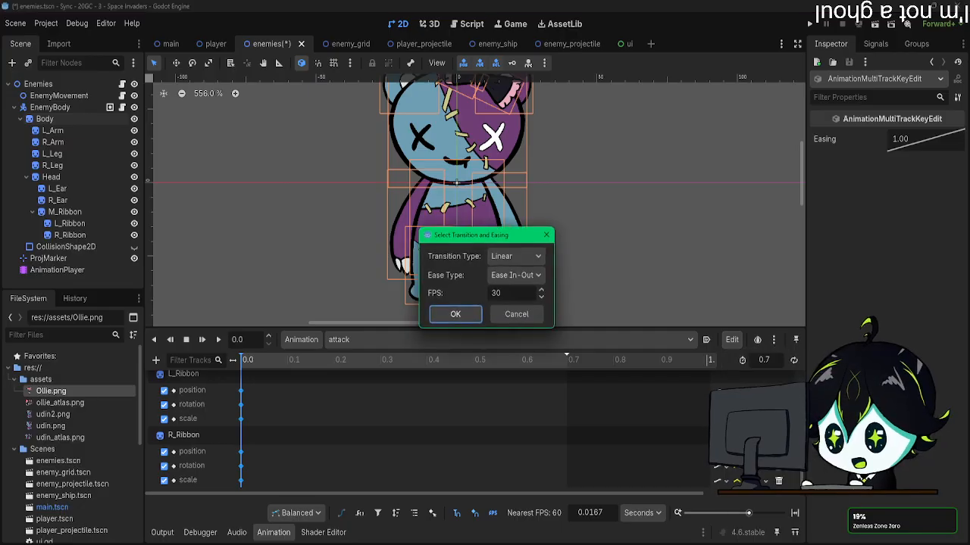
pyautogui.click(514, 257)
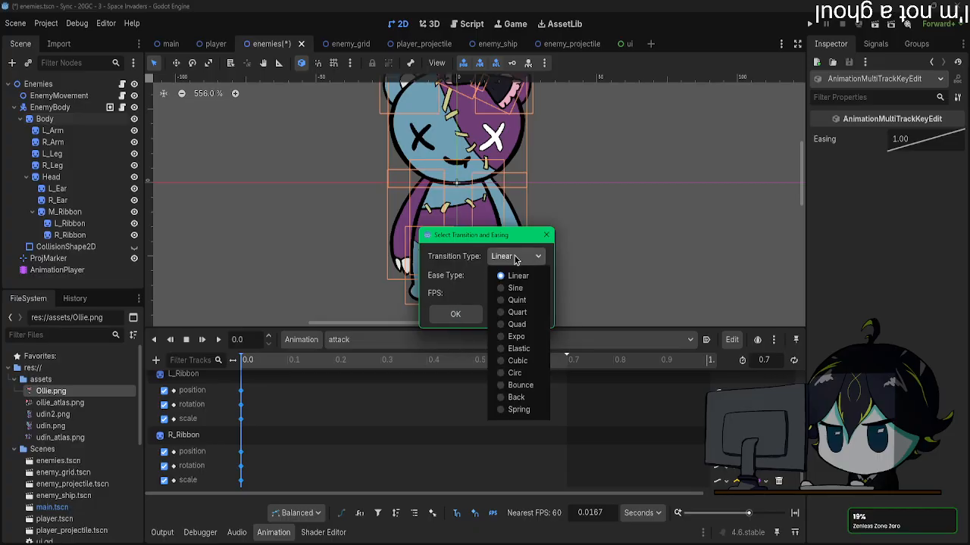
pyautogui.click(523, 361)
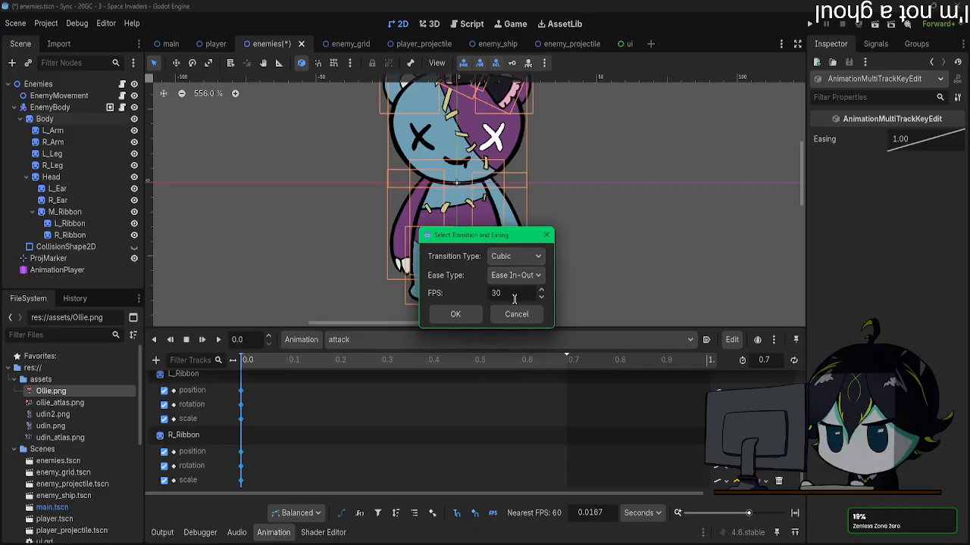
pyautogui.click(515, 275)
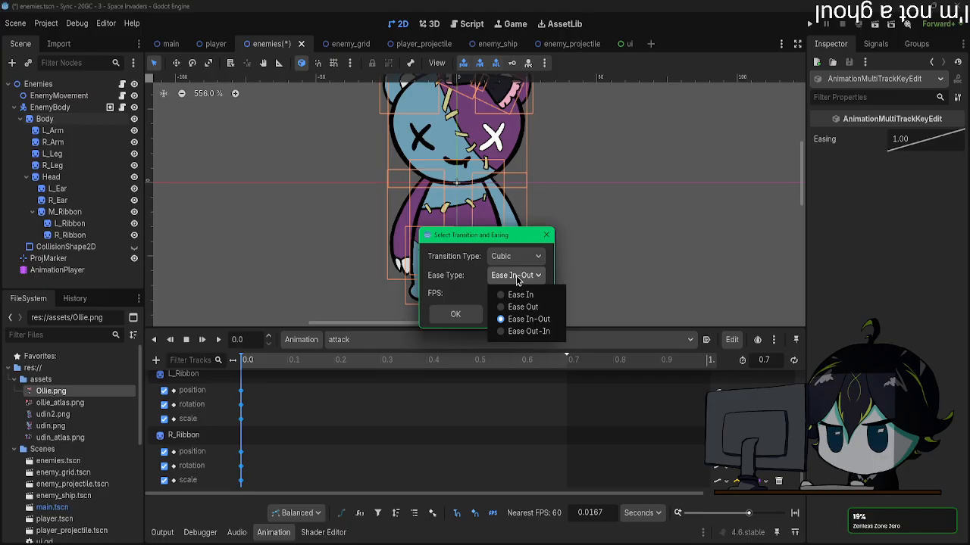
pyautogui.click(529, 319)
pyautogui.click(455, 313)
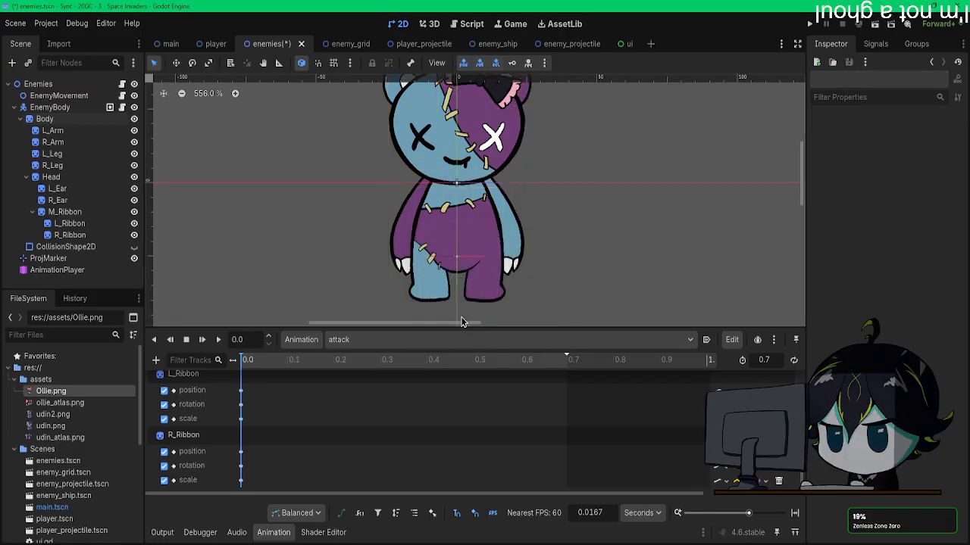
# Step: Reselect the 0.0 s keys on all attack tracks and reapply the Cubic, Ease In-Out easing at 30 FPS
pyautogui.scroll(2, 573, 441)
pyautogui.scroll(2, 560, 440)
pyautogui.scroll(-3, 485, 428)
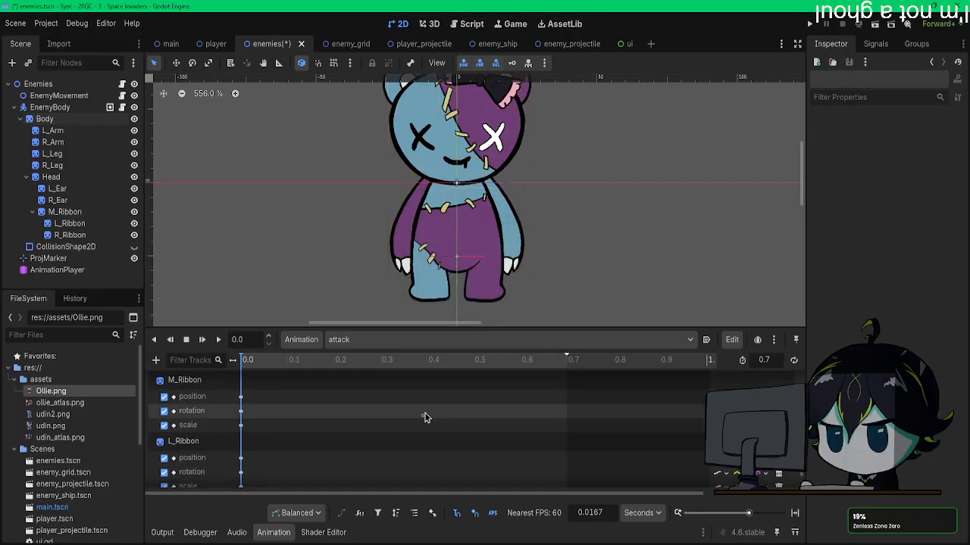
pyautogui.hotkey('ctrl', 'a')
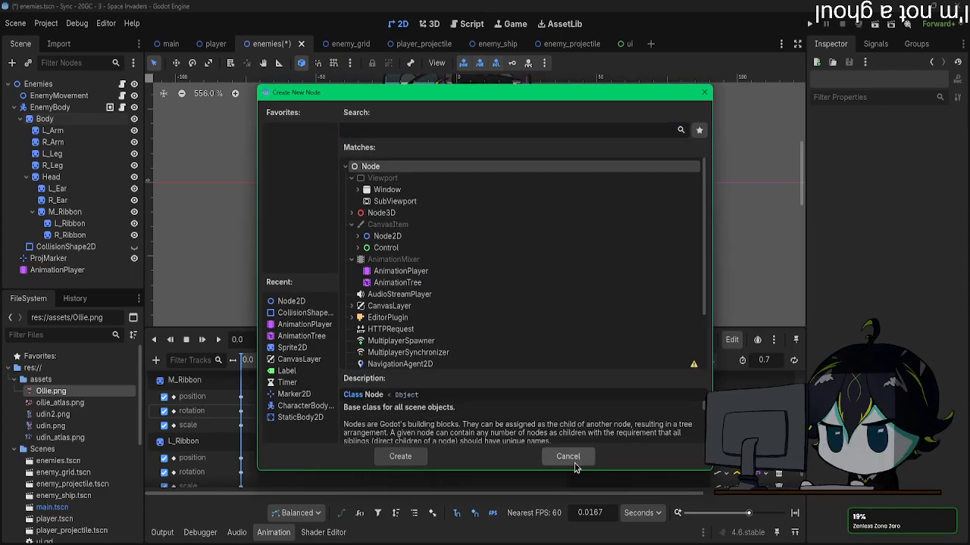
pyautogui.press('Escape')
pyautogui.scroll(-2, 425, 455)
pyautogui.moveTo(281, 485); pyautogui.dragTo(221, 366)
pyautogui.scroll(15, 215, 367)
pyautogui.click(732, 340)
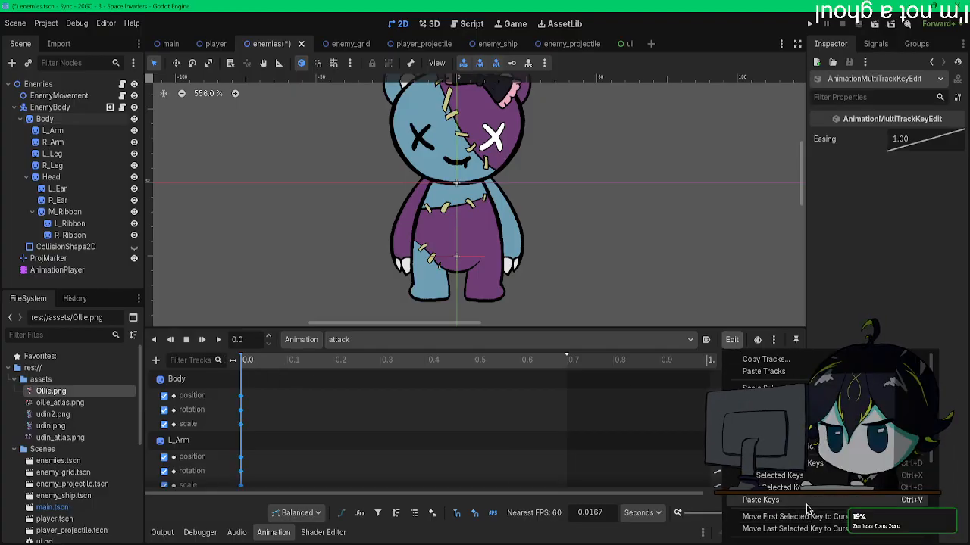
pyautogui.click(774, 446)
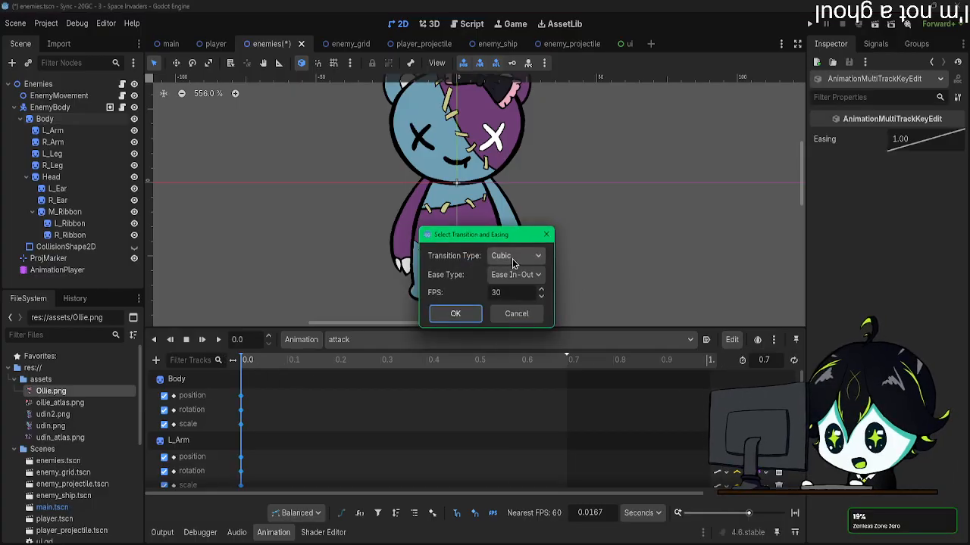
pyautogui.click(461, 319)
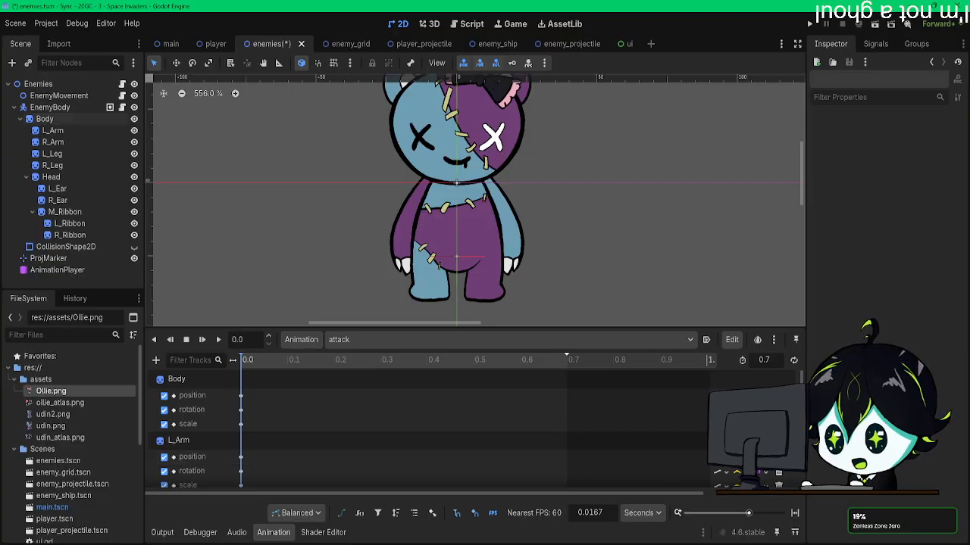
# Step: Set the interpolation of the Body and L_Arm position, rotation and scale tracks to Cubic
pyautogui.click(733, 341)
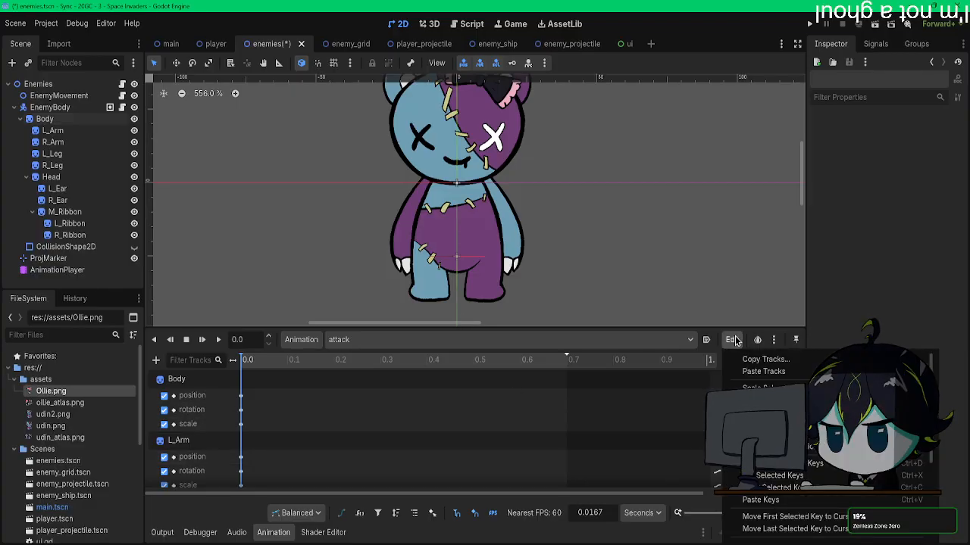
pyautogui.click(735, 341)
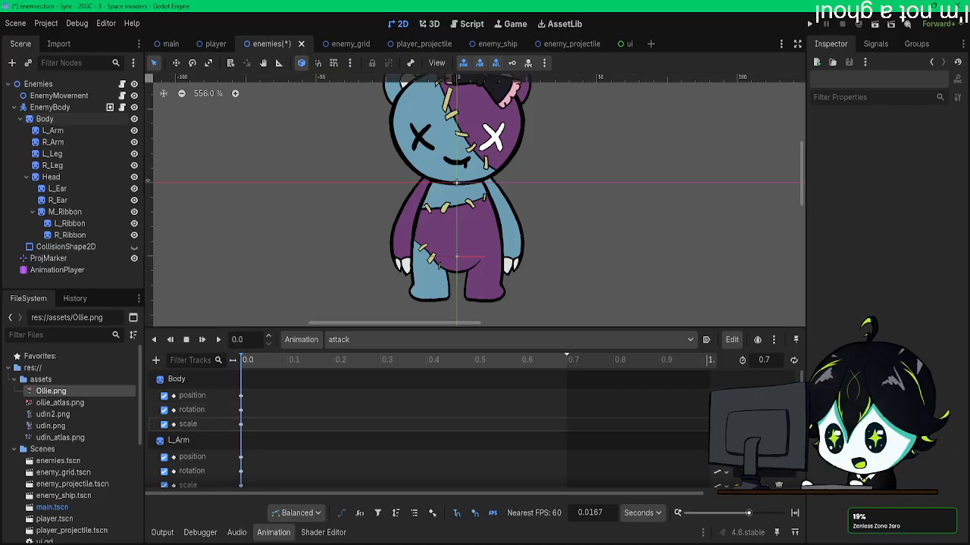
pyautogui.click(742, 457)
pyautogui.click(750, 499)
pyautogui.click(740, 458)
pyautogui.click(755, 500)
pyautogui.scroll(-2, 740, 440)
pyautogui.click(741, 439)
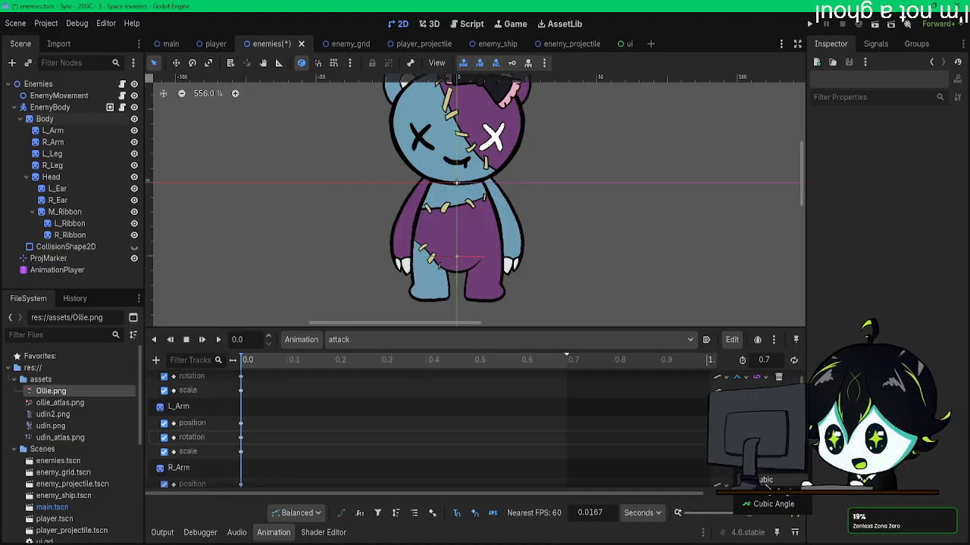
pyautogui.click(765, 482)
pyautogui.click(741, 454)
pyautogui.click(769, 497)
pyautogui.scroll(-2, 665, 422)
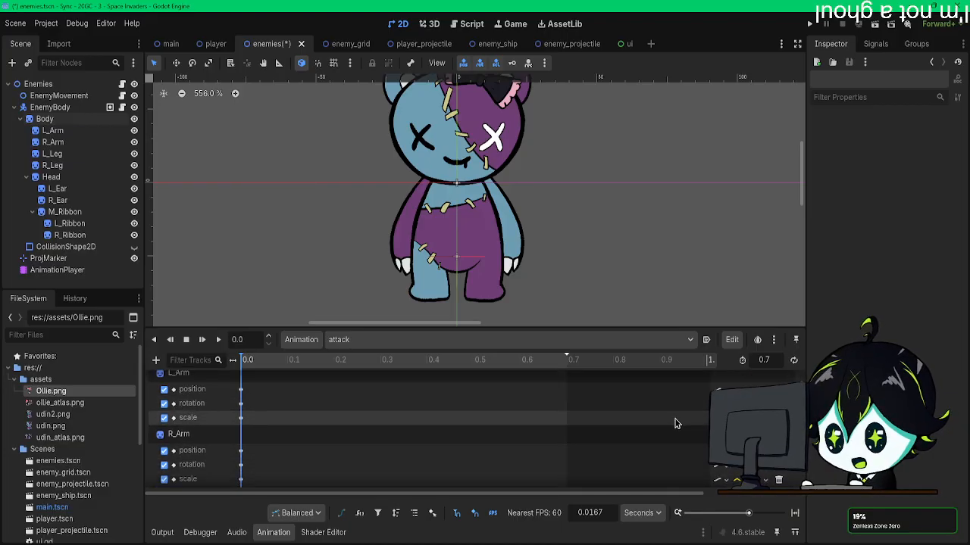
# Step: Set the interpolation of the R_Arm position, rotation and scale tracks to Cubic
pyautogui.click(740, 451)
pyautogui.click(764, 493)
pyautogui.scroll(-2, 675, 459)
pyautogui.scroll(-1, 675, 459)
pyautogui.click(741, 414)
pyautogui.click(765, 457)
pyautogui.click(741, 428)
pyautogui.click(765, 471)
pyautogui.click(761, 462)
pyautogui.click(758, 457)
# Step: Set the interpolation of the L_Leg position, rotation and scale tracks to Cubic
pyautogui.scroll(-2, 746, 457)
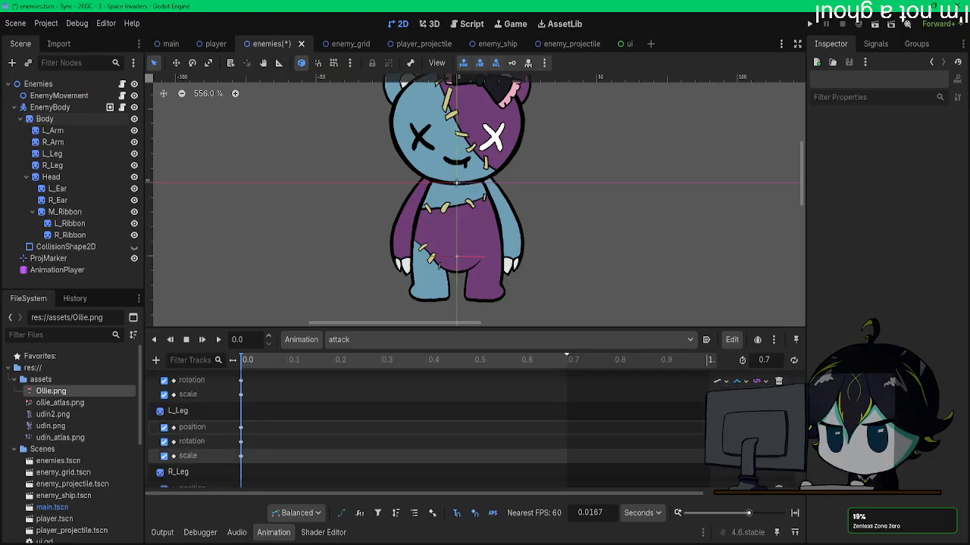
pyautogui.click(741, 428)
pyautogui.click(763, 471)
pyautogui.click(741, 442)
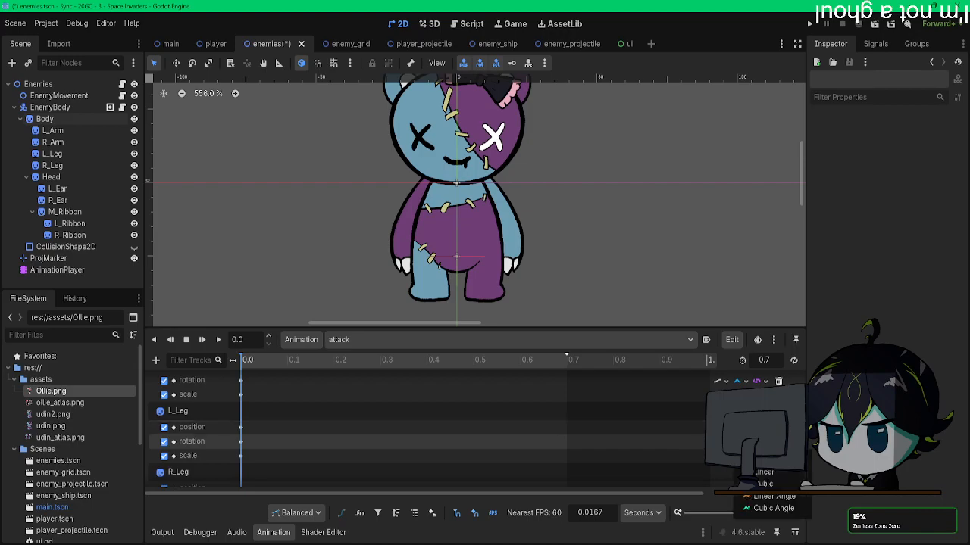
pyautogui.click(764, 485)
pyautogui.click(740, 457)
pyautogui.click(763, 499)
# Step: Set the interpolation of the R_Leg, Head and L_Ear position, rotation and scale tracks to Cubic
pyautogui.scroll(-3, 604, 426)
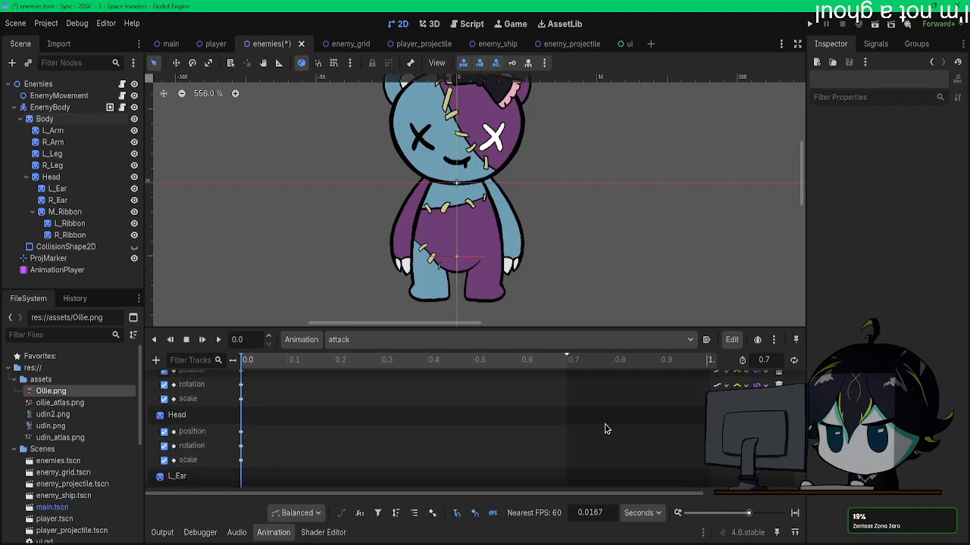
pyautogui.click(740, 419)
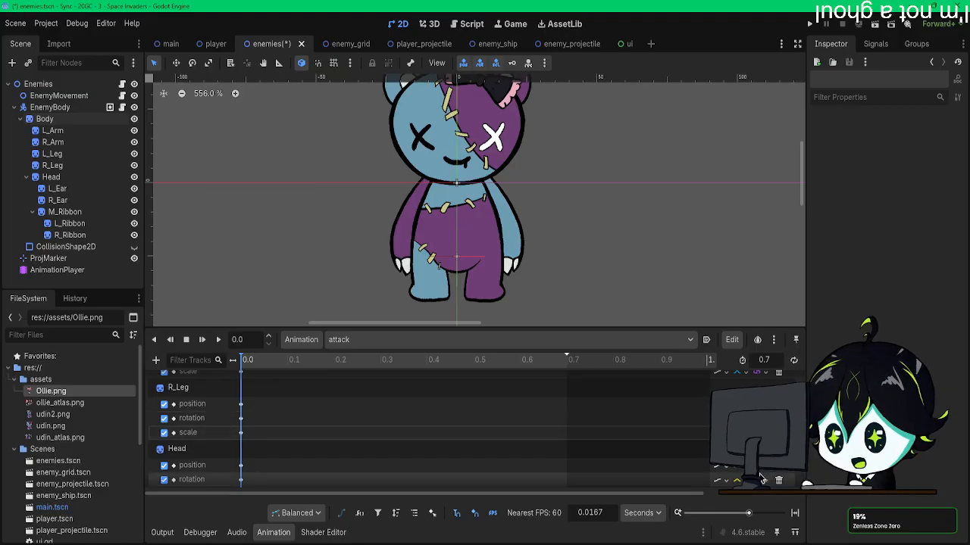
pyautogui.scroll(-2, 665, 405)
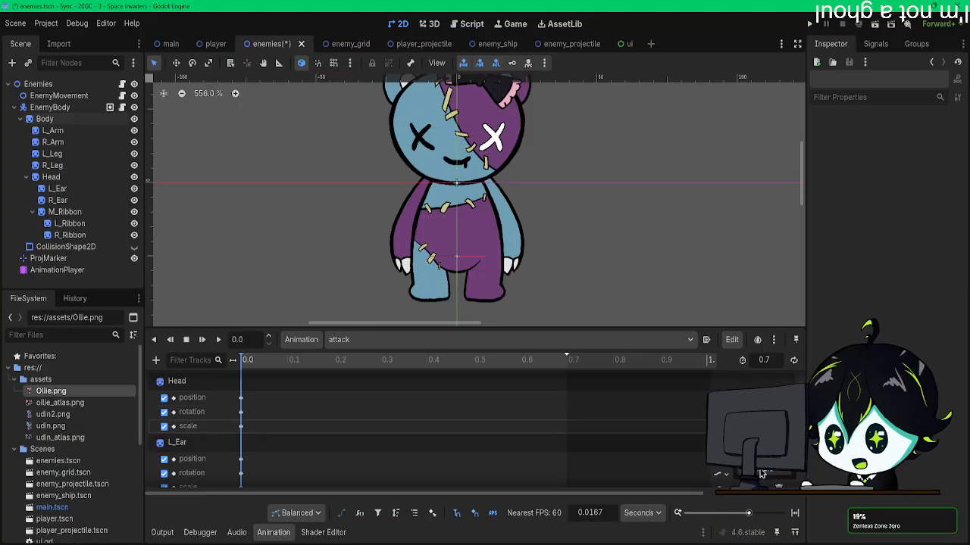
pyautogui.scroll(-2, 761, 473)
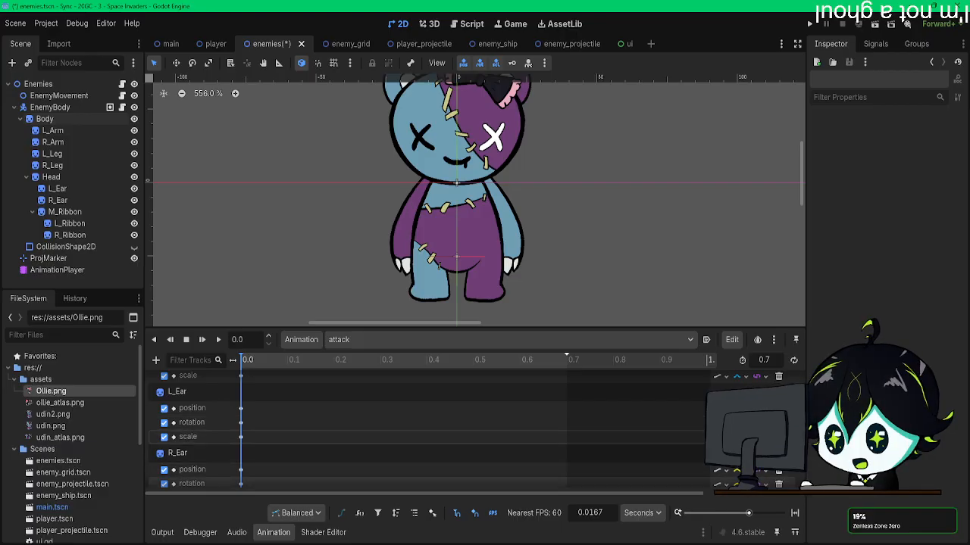
# Step: Set the interpolation of the R_Ear position, rotation and scale tracks to Cubic
pyautogui.scroll(-1, 680, 443)
pyautogui.scroll(-1, 654, 439)
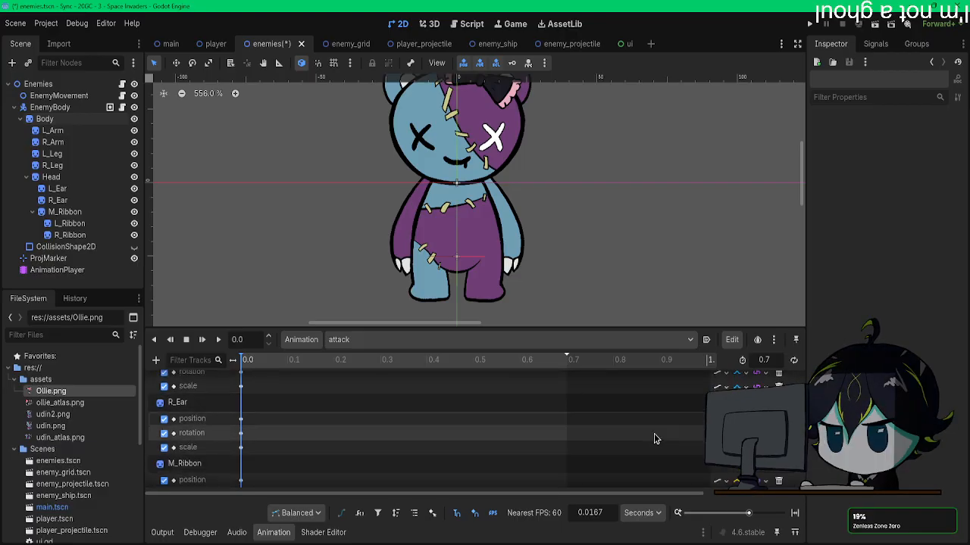
pyautogui.click(763, 483)
pyautogui.click(740, 431)
pyautogui.click(760, 474)
pyautogui.click(741, 464)
pyautogui.click(759, 506)
# Step: Set the interpolation of the M_Ribbon and L_Ribbon position, rotation and scale tracks to Cubic
pyautogui.scroll(-1, 741, 458)
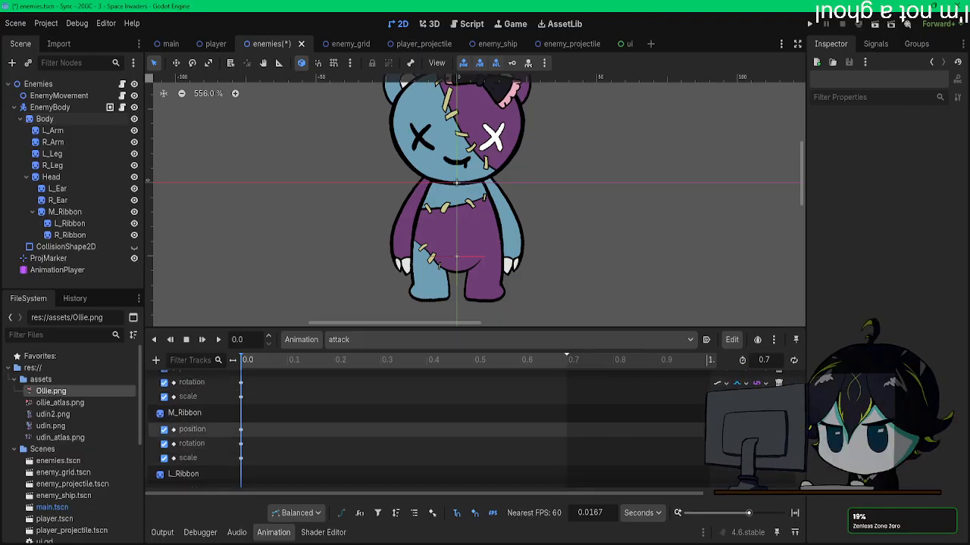
pyautogui.click(740, 445)
pyautogui.click(761, 485)
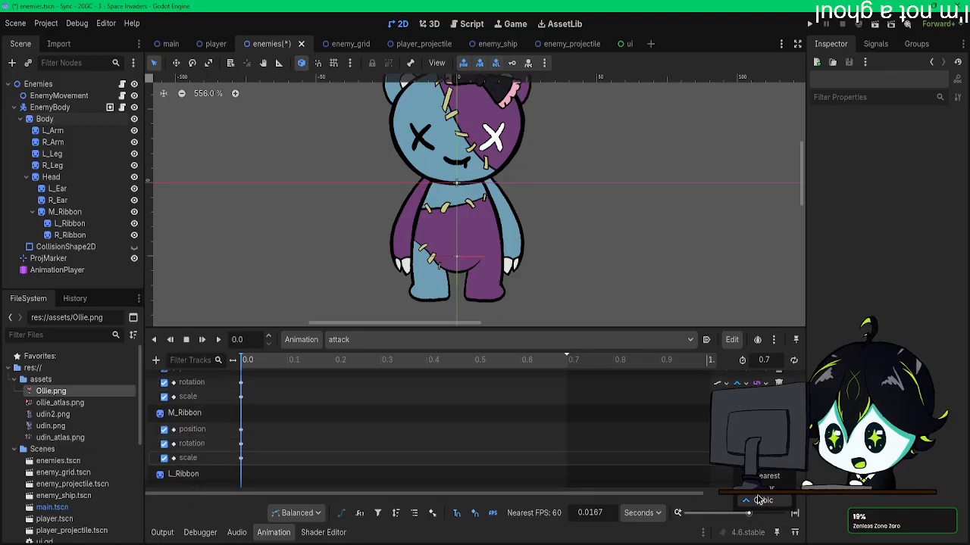
pyautogui.scroll(-3, 616, 432)
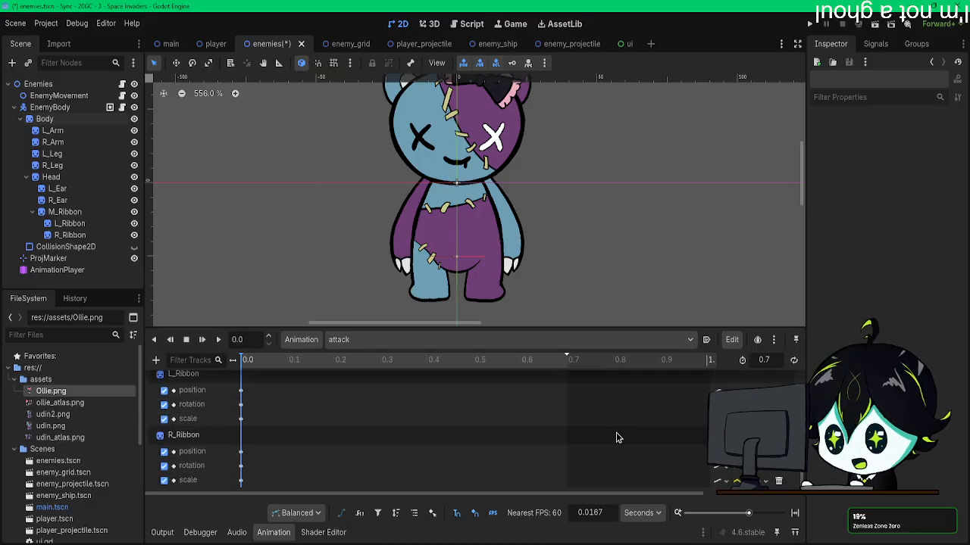
pyautogui.scroll(1, 616, 432)
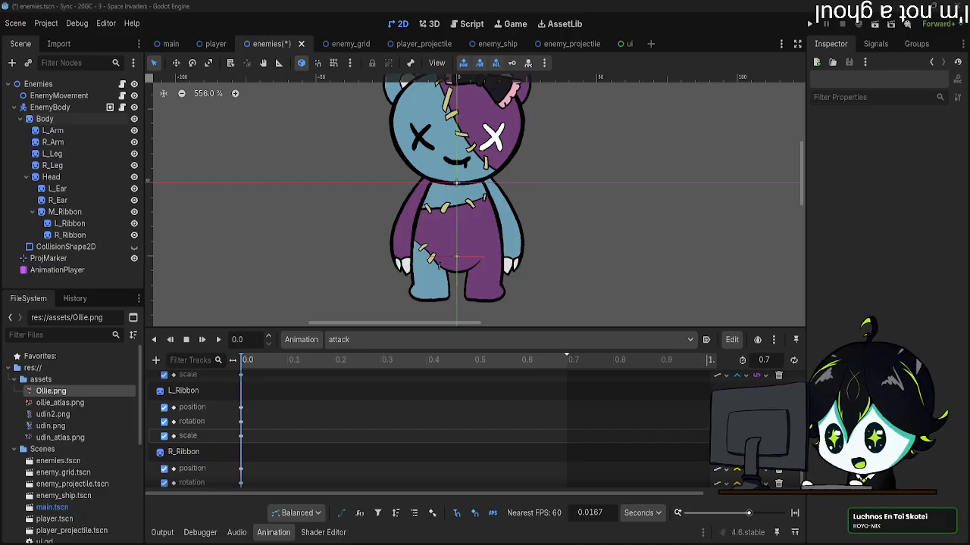
pyautogui.click(261, 414)
pyautogui.scroll(-1, 262, 416)
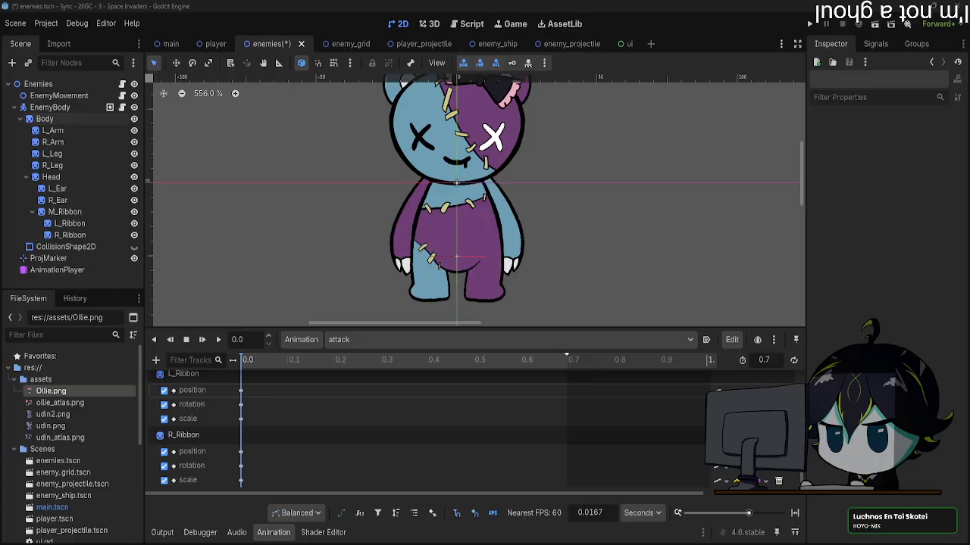
# Step: Select the 0.0 s keys on all attack tracks again, from R_Ribbon up to Body
pyautogui.scroll(3, 277, 477)
pyautogui.scroll(10, 227, 409)
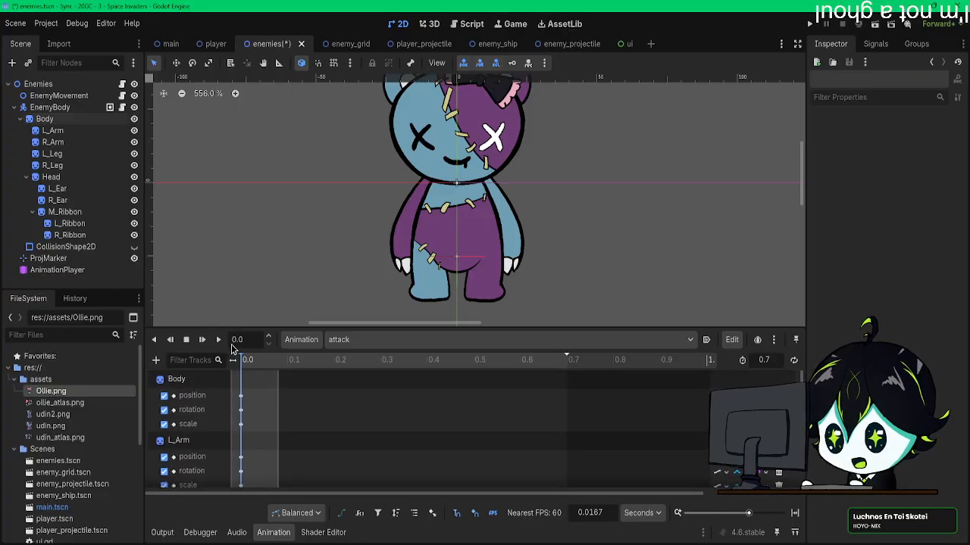
pyautogui.moveTo(234, 348); pyautogui.dragTo(234, 349)
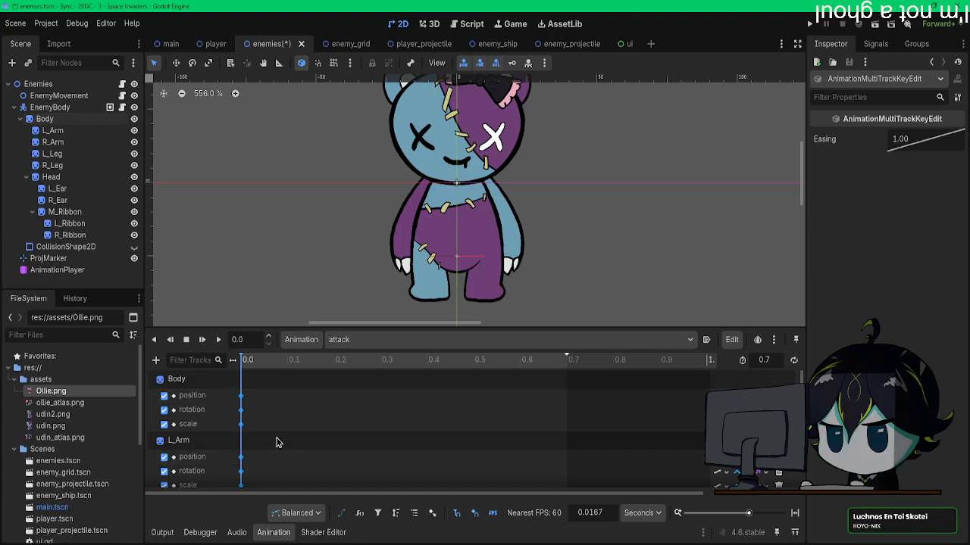
pyautogui.moveTo(241, 415)
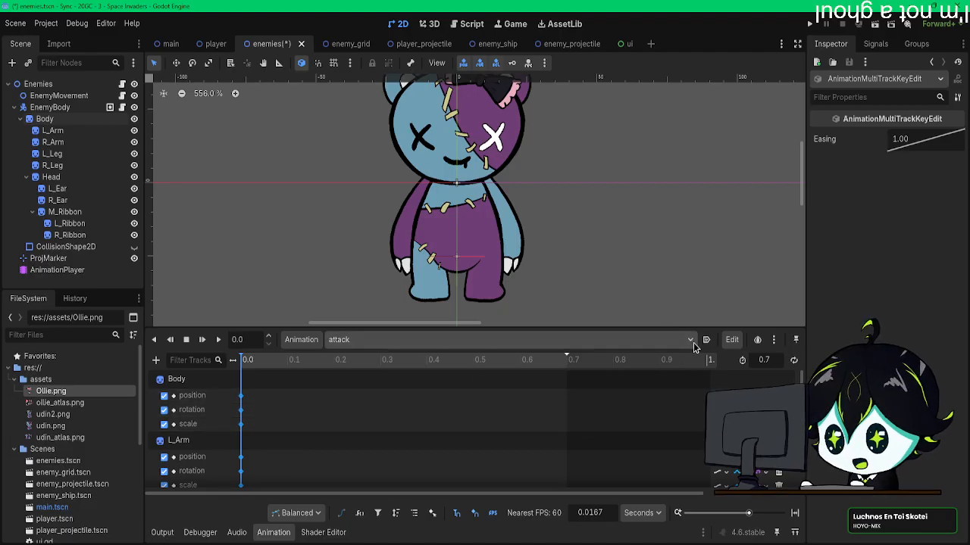
pyautogui.click(729, 339)
pyautogui.click(720, 340)
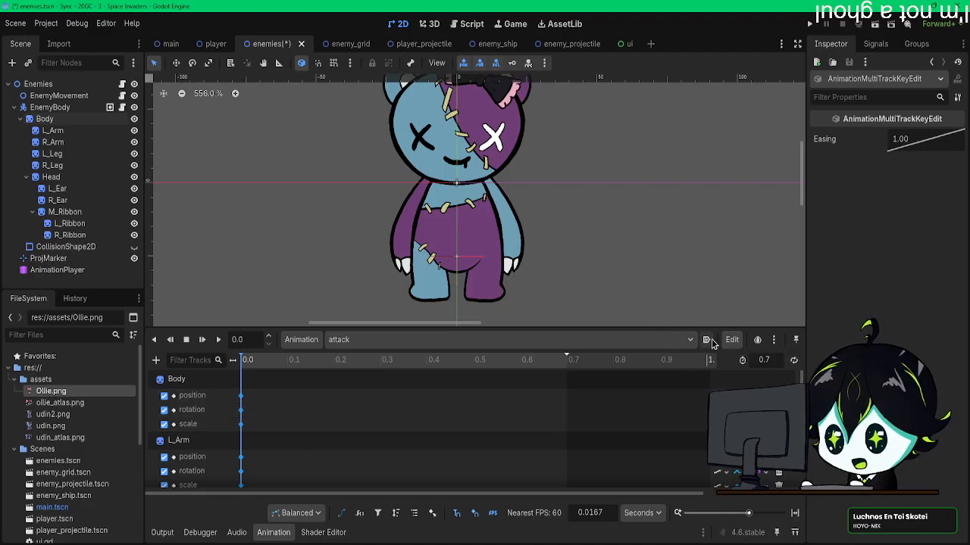
pyautogui.click(773, 340)
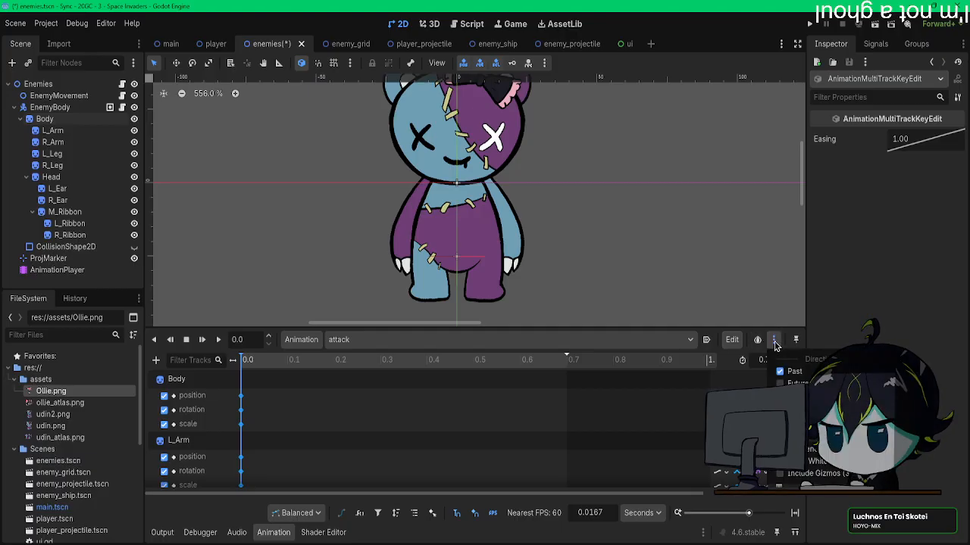
pyautogui.click(773, 342)
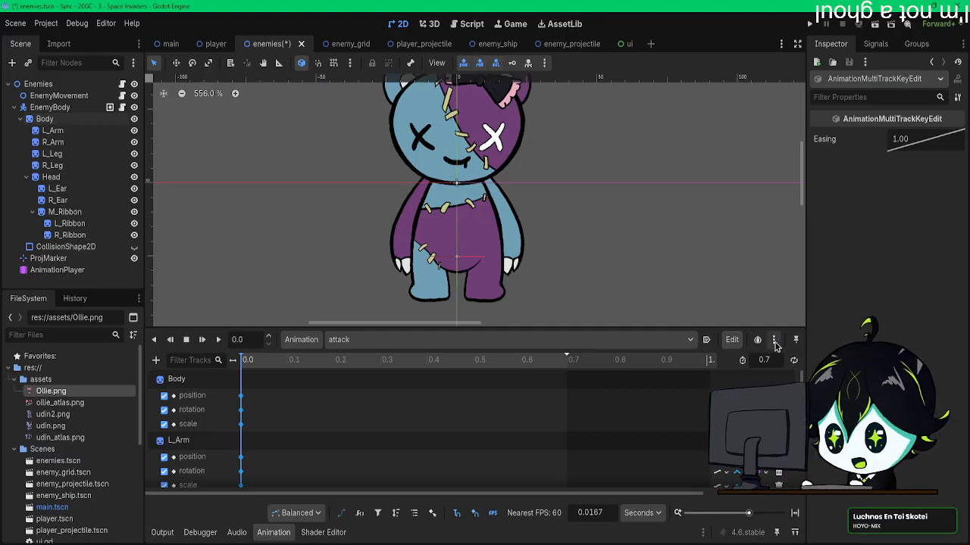
pyautogui.click(729, 349)
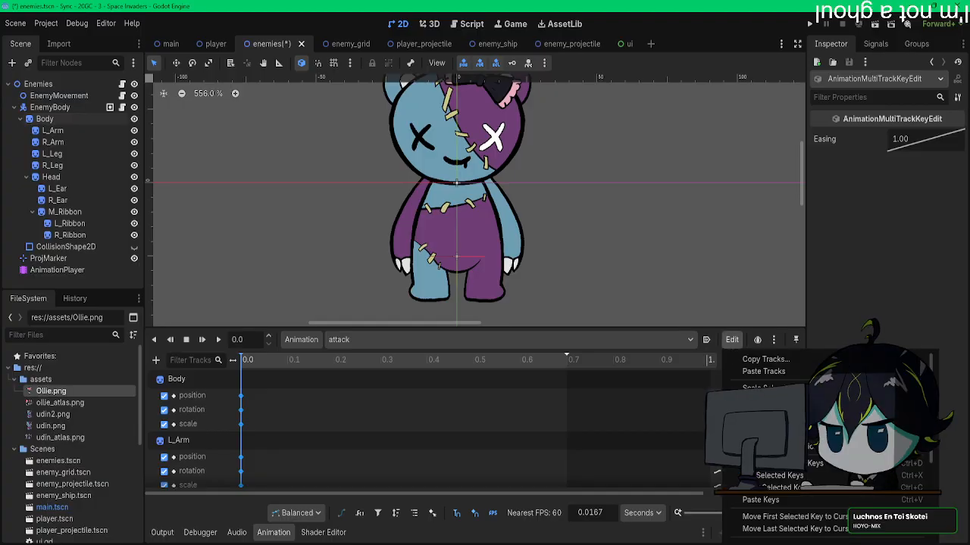
pyautogui.scroll(-5, 796, 447)
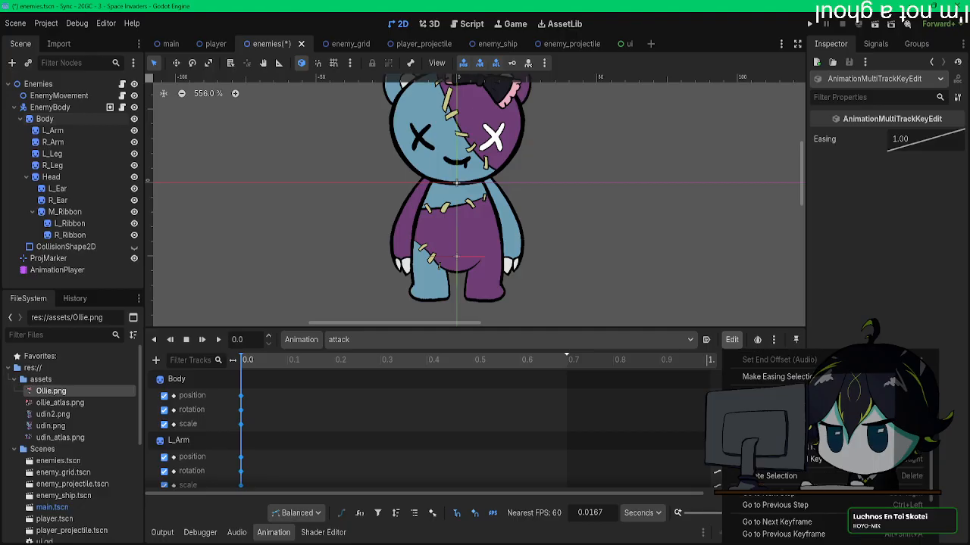
pyautogui.scroll(-2, 795, 447)
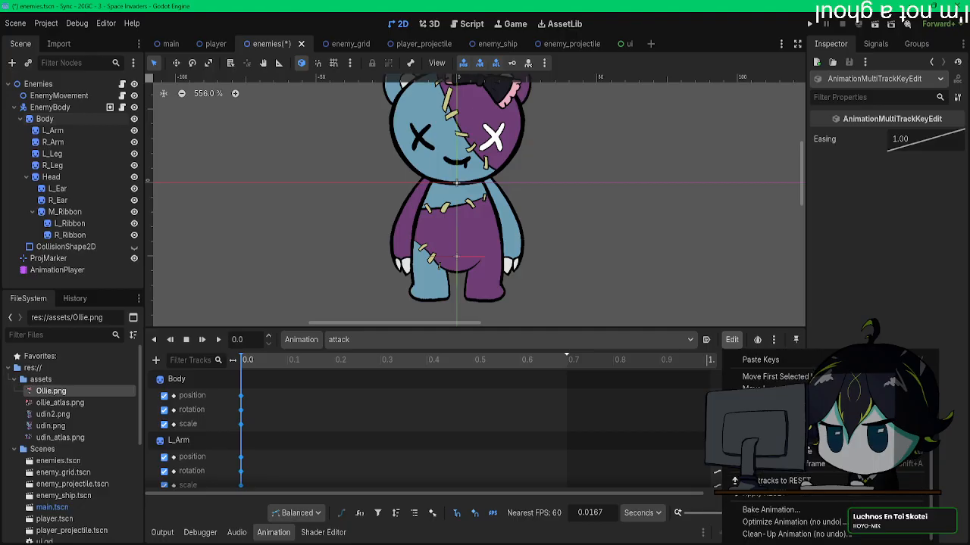
pyautogui.scroll(6, 807, 504)
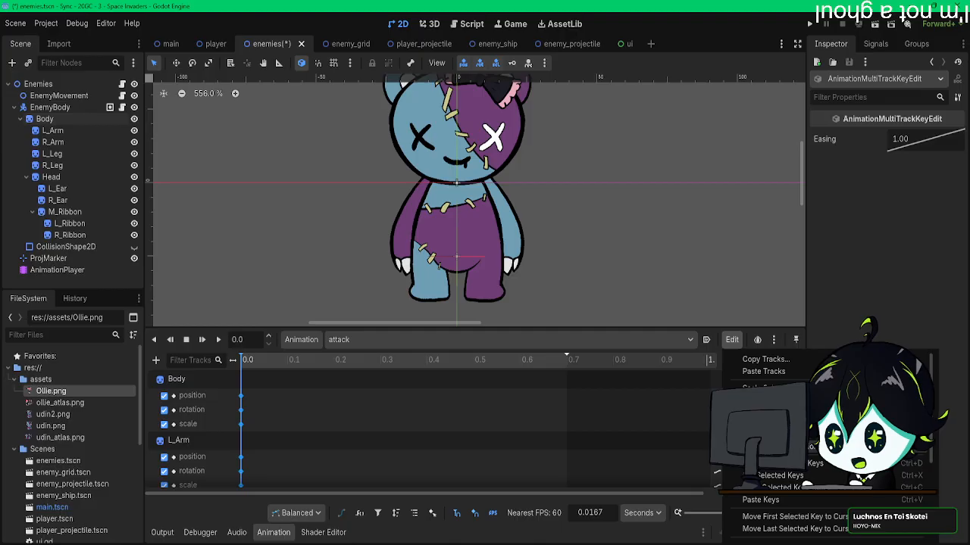
pyautogui.click(732, 343)
# Step: Set the interpolation of the R_Ribbon rotation and scale tracks to Cubic
pyautogui.scroll(-10, 716, 428)
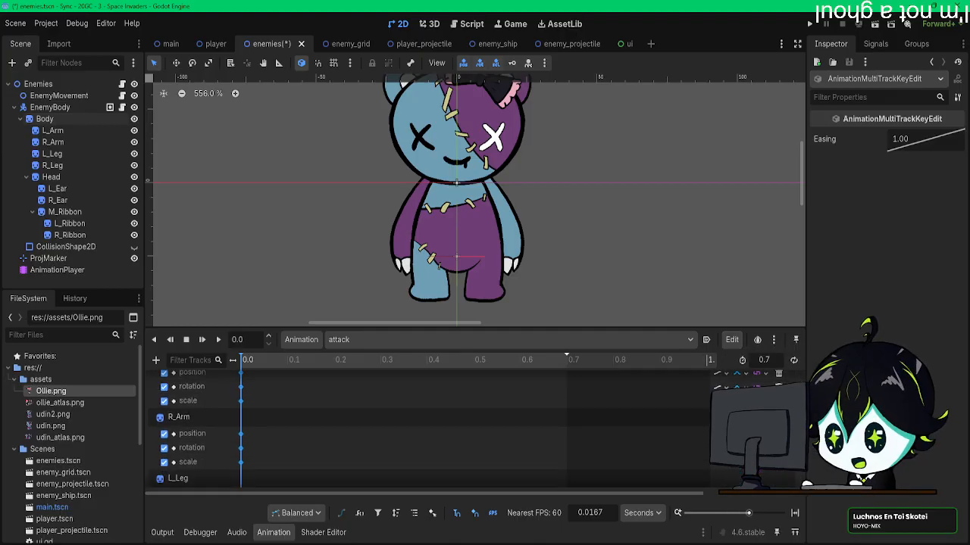
pyautogui.scroll(-10, 715, 428)
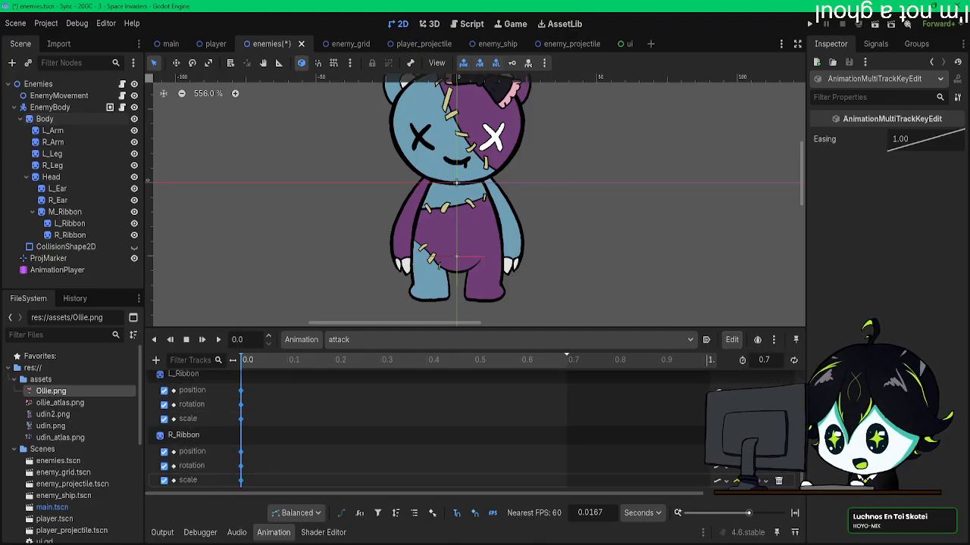
pyautogui.click(725, 466)
pyautogui.click(762, 510)
pyautogui.click(746, 481)
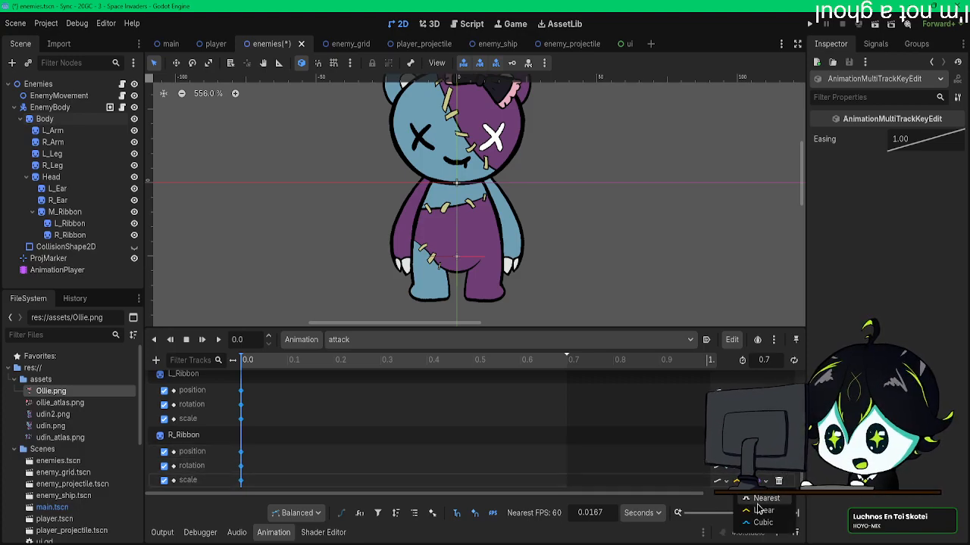
pyautogui.click(761, 515)
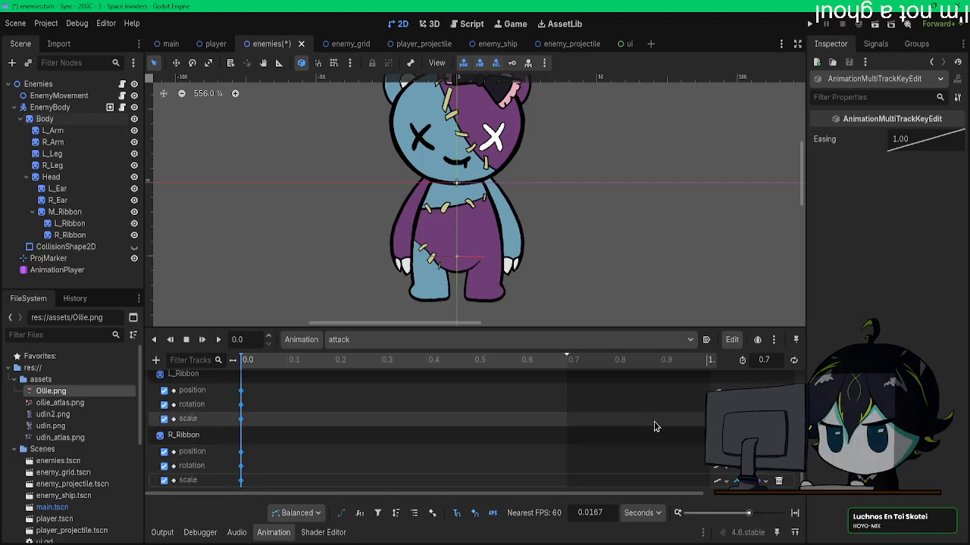
# Step: Make an easing selection for the selected keys with Cubic transition, Ease In-Out and 60 FPS
pyautogui.click(732, 340)
pyautogui.click(765, 447)
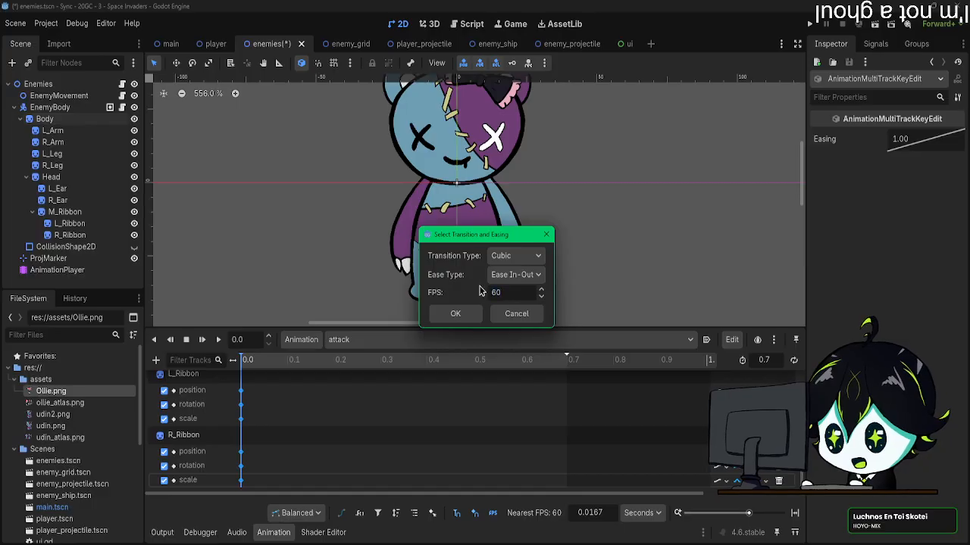
pyautogui.click(510, 275)
pyautogui.click(510, 280)
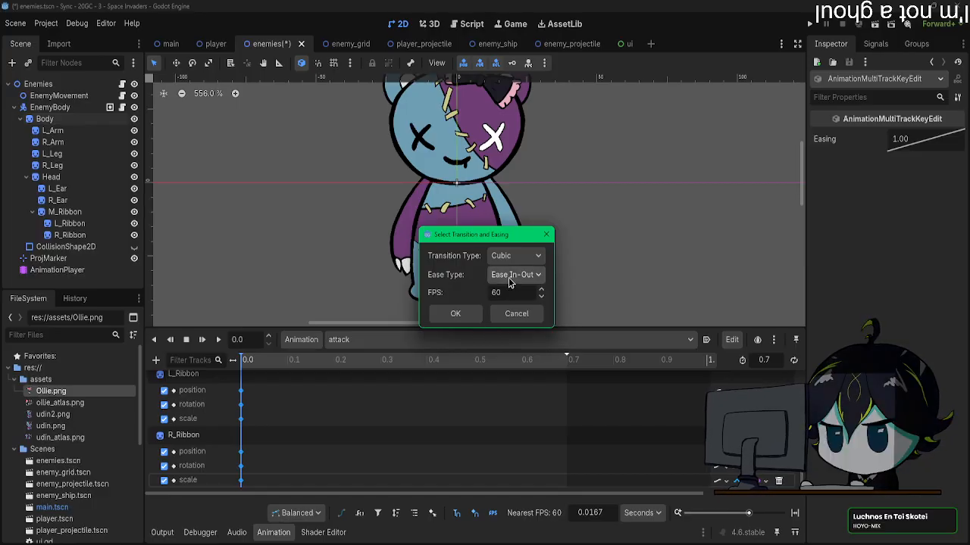
pyautogui.click(516, 257)
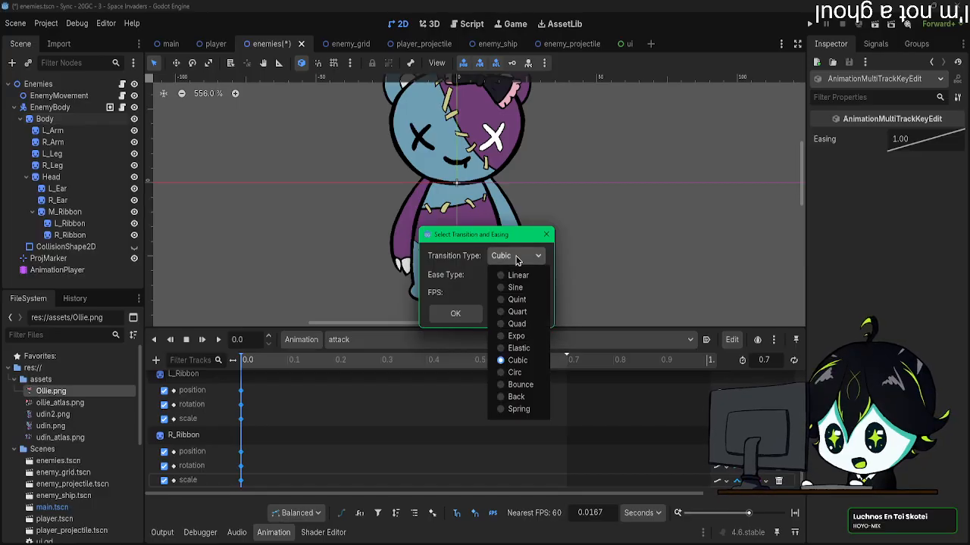
pyautogui.click(516, 258)
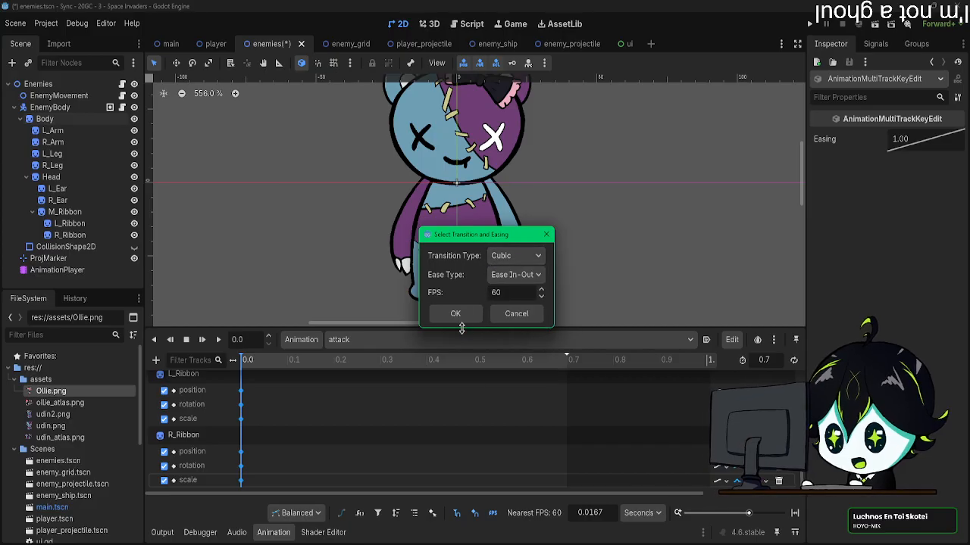
pyautogui.click(515, 274)
pyautogui.click(515, 255)
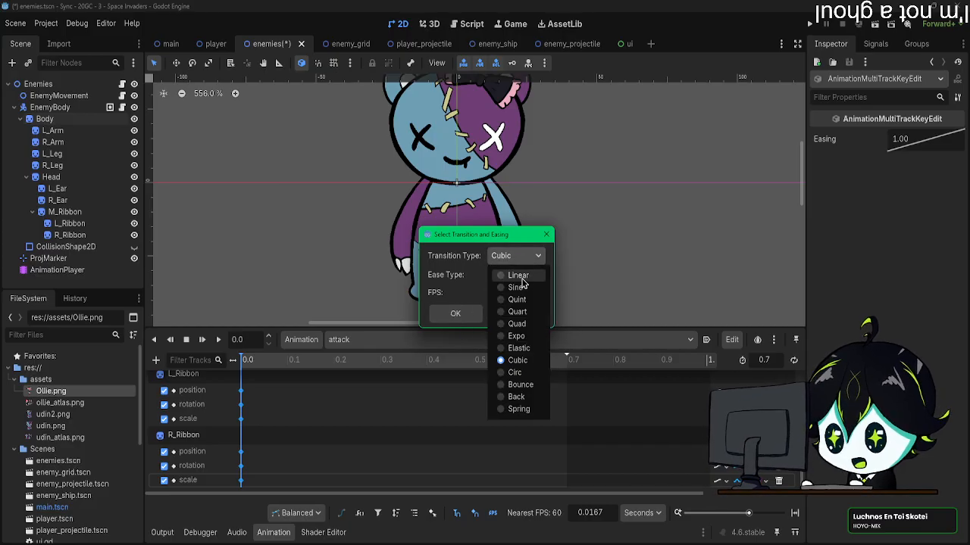
pyautogui.click(510, 217)
pyautogui.click(470, 320)
pyautogui.scroll(5, 472, 460)
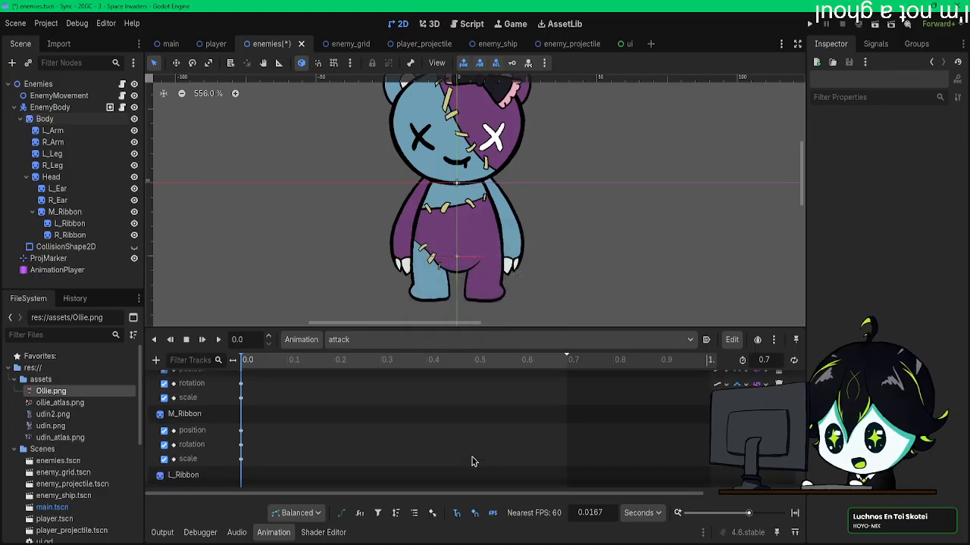
pyautogui.scroll(5, 472, 461)
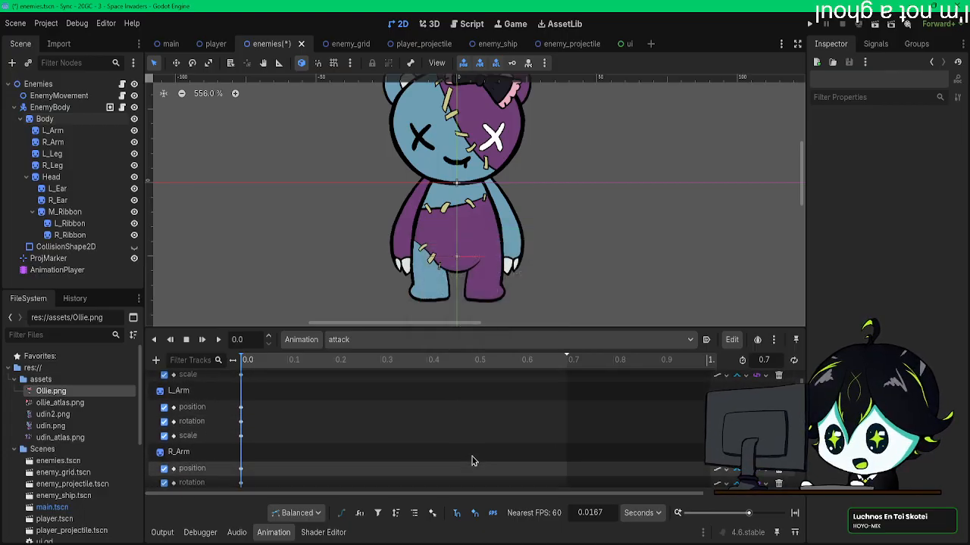
# Step: Run the easing selection on the attack animation again with the Cubic transition type
pyautogui.click(732, 340)
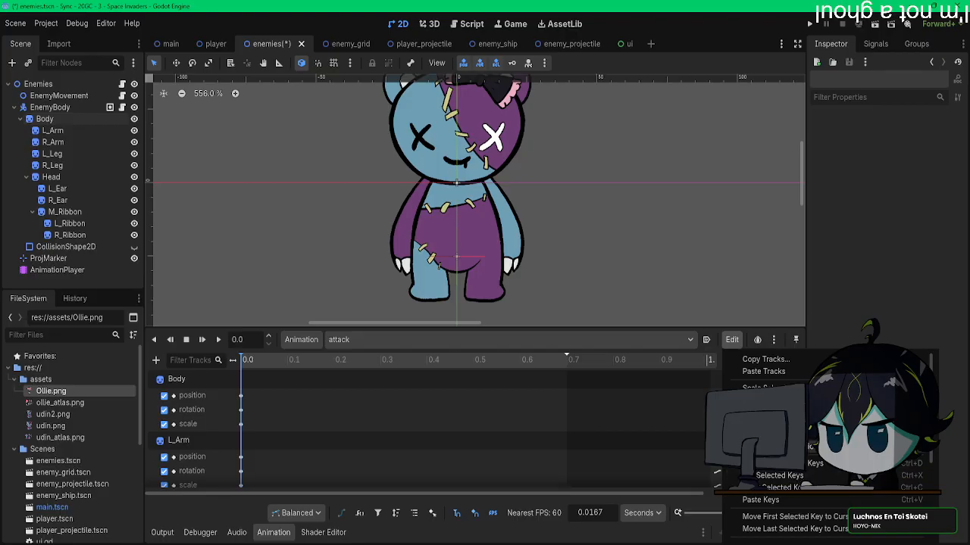
pyautogui.click(788, 447)
pyautogui.click(516, 255)
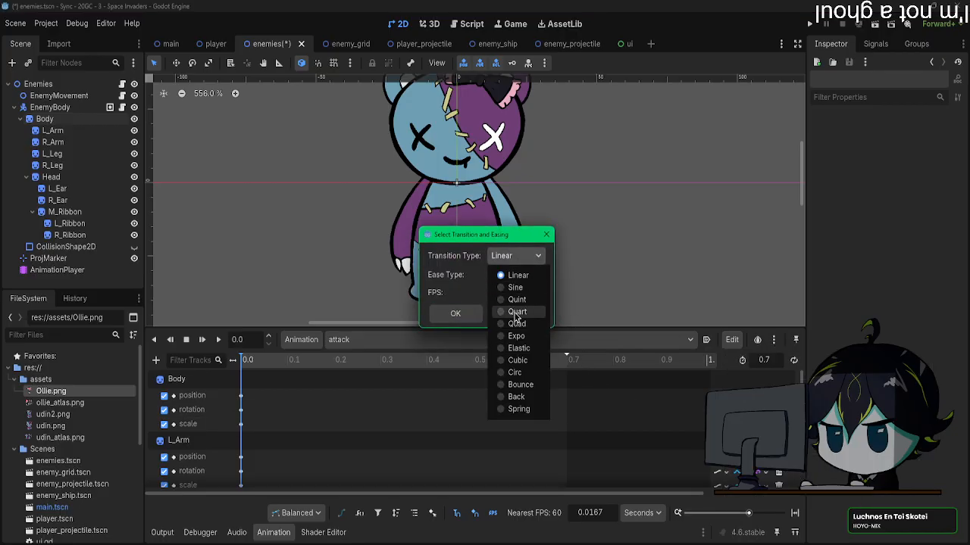
pyautogui.click(519, 363)
pyautogui.click(455, 314)
pyautogui.scroll(-3, 496, 449)
pyautogui.scroll(3, 496, 448)
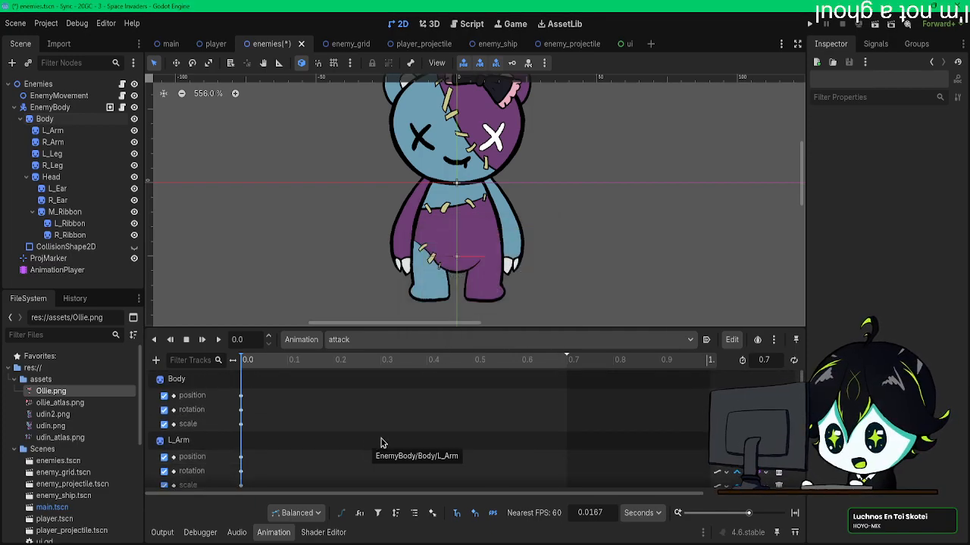
# Step: Move the attack animation's playhead to 0.4 s and frame the bear in the viewport
pyautogui.scroll(-4, 637, 211)
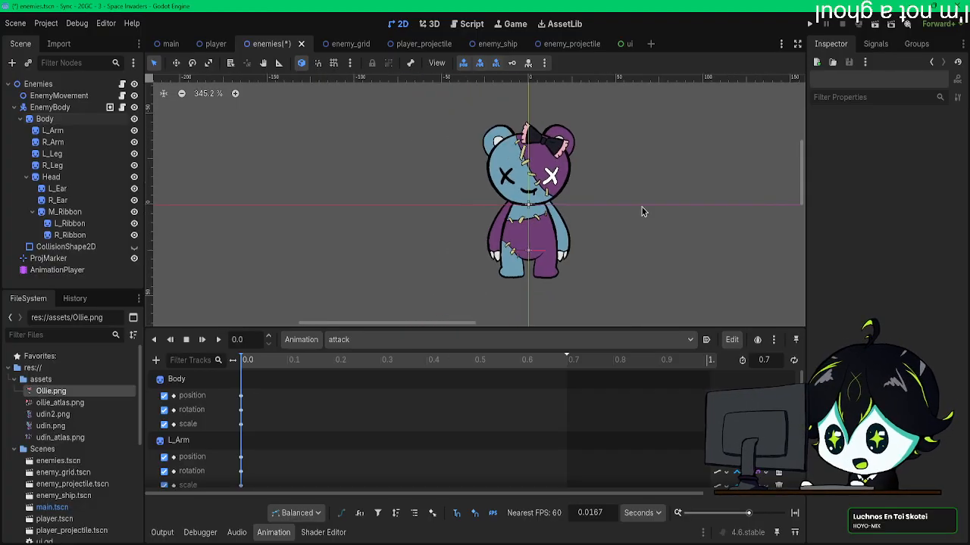
pyautogui.moveTo(641, 209); pyautogui.dragTo(558, 230, button='middle')
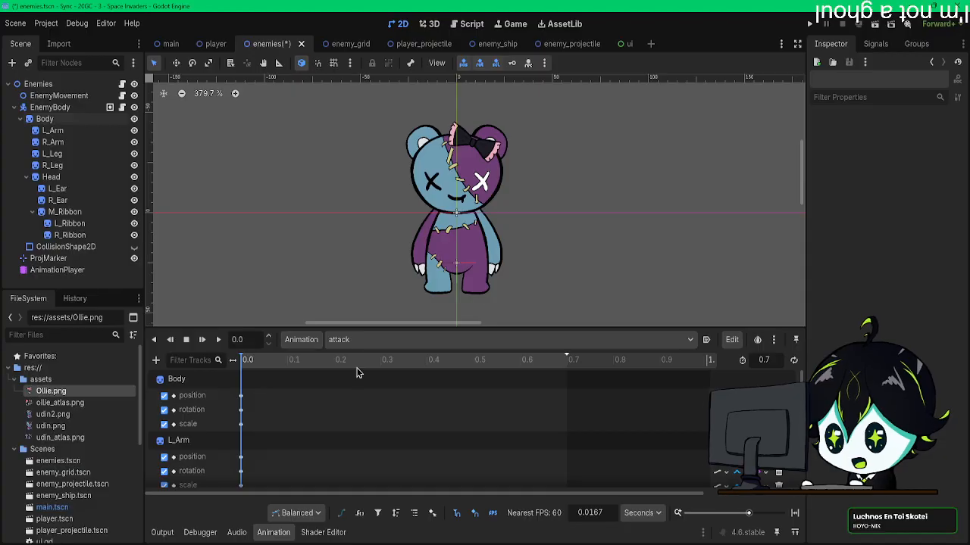
pyautogui.scroll(3, 549, 244)
pyautogui.scroll(-4, 549, 238)
pyautogui.scroll(5, 570, 194)
pyautogui.moveTo(549, 238); pyautogui.dragTo(576, 206, button='middle')
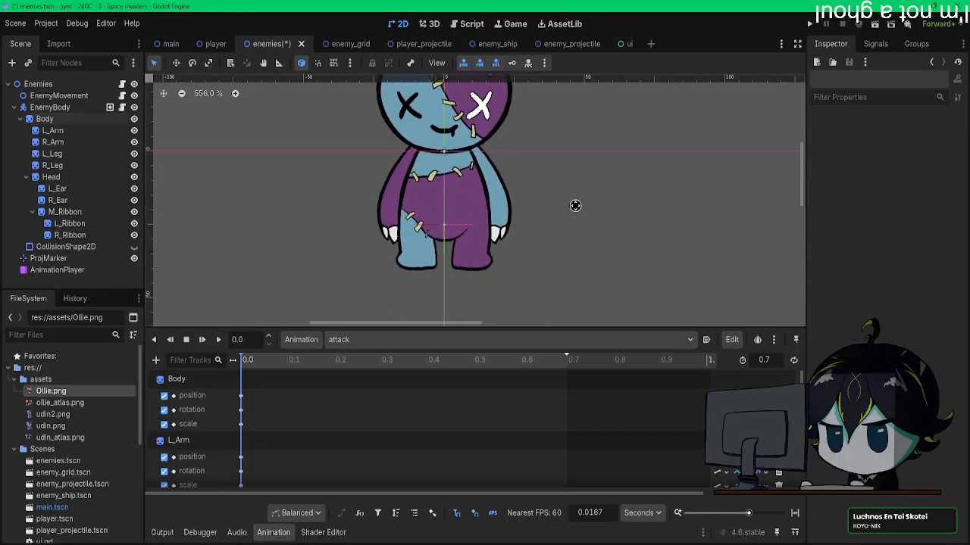
pyautogui.moveTo(521, 370); pyautogui.dragTo(331, 370)
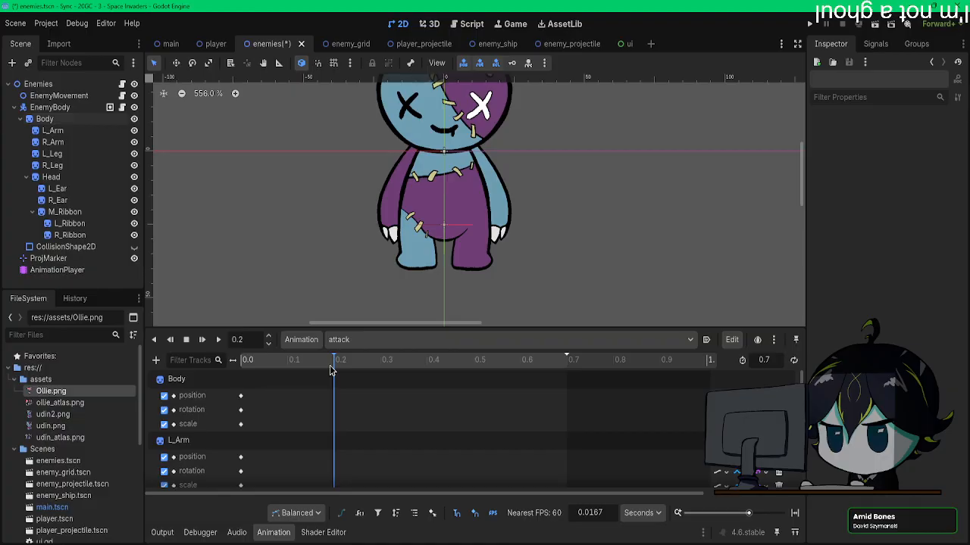
pyautogui.click(382, 369)
pyautogui.moveTo(393, 371); pyautogui.dragTo(426, 371)
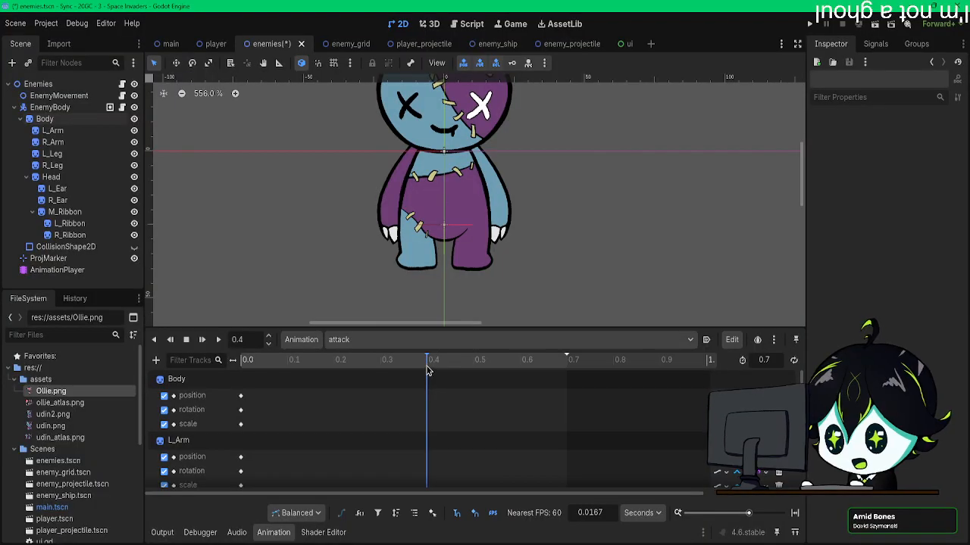
pyautogui.scroll(-7, 462, 271)
pyautogui.scroll(8, 454, 273)
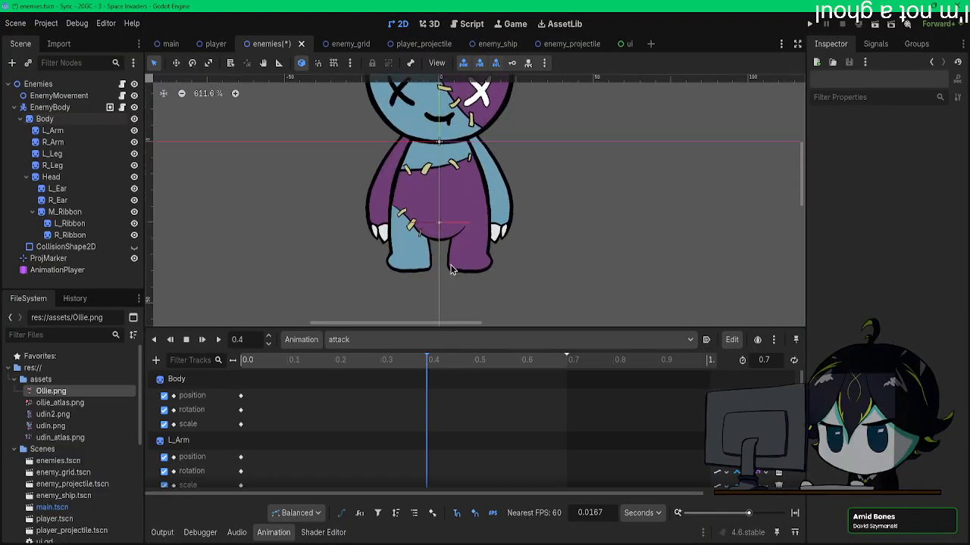
pyautogui.moveTo(453, 274); pyautogui.dragTo(444, 301, button='middle')
pyautogui.moveTo(461, 204)
pyautogui.mouseDown(button='middle')
pyautogui.moveTo(468, 232)
pyautogui.moveTo(478, 196)
pyautogui.moveTo(479, 206)
pyautogui.mouseUp(button='middle')
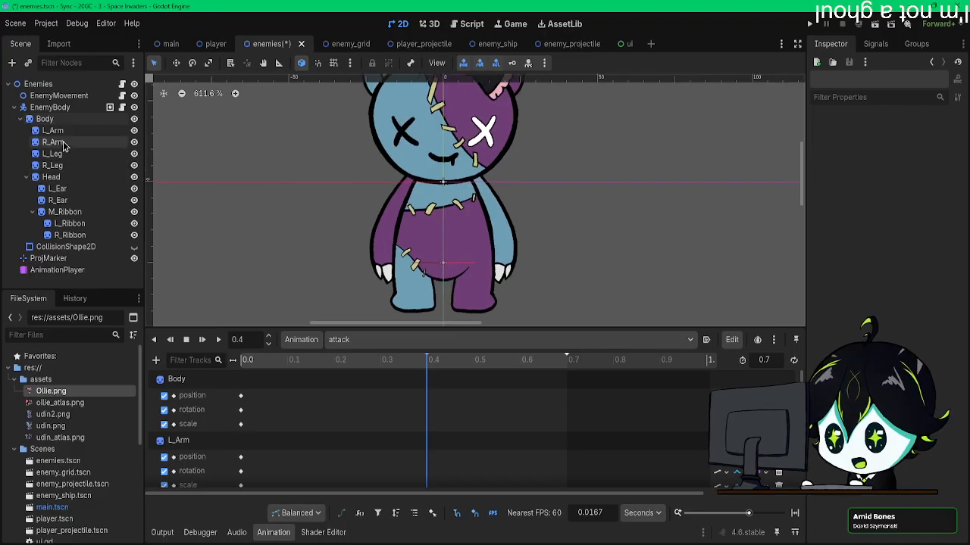
# Step: Scale the Body sprite slightly wider and taller at 0.4 s and insert its position, rotation and scale keys
pyautogui.click(46, 119)
pyautogui.scroll(-2, 705, 310)
pyautogui.moveTo(529, 296); pyautogui.dragTo(461, 284, button='middle')
pyautogui.scroll(-4, 872, 356)
pyautogui.moveTo(518, 223)
pyautogui.mouseDown(button='middle')
pyautogui.moveTo(520, 244)
pyautogui.moveTo(528, 223)
pyautogui.mouseUp(button='middle')
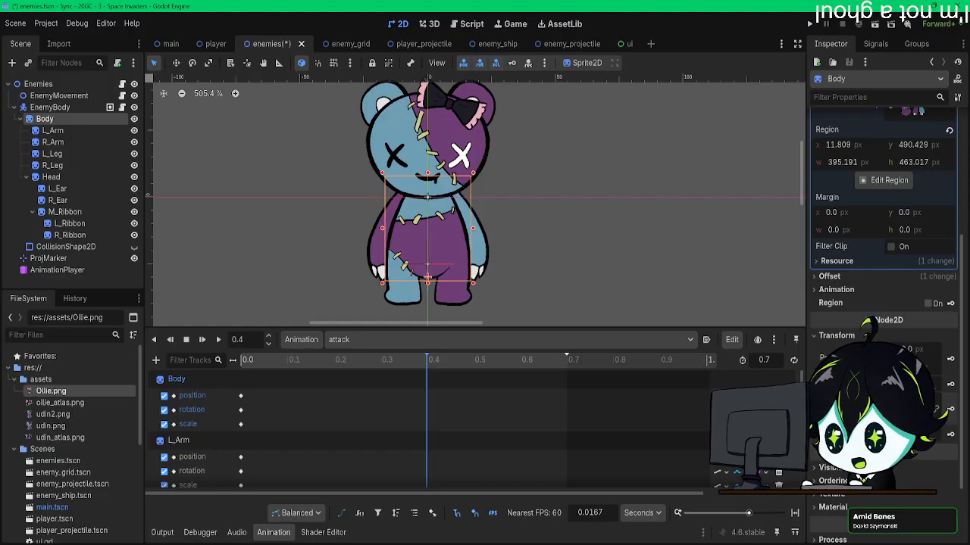
pyautogui.press('Return')
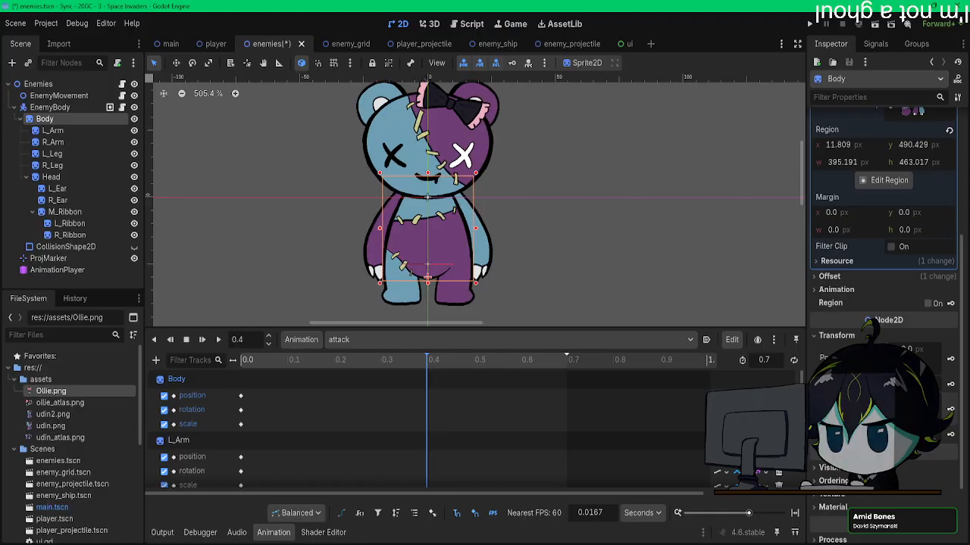
pyautogui.press('Return')
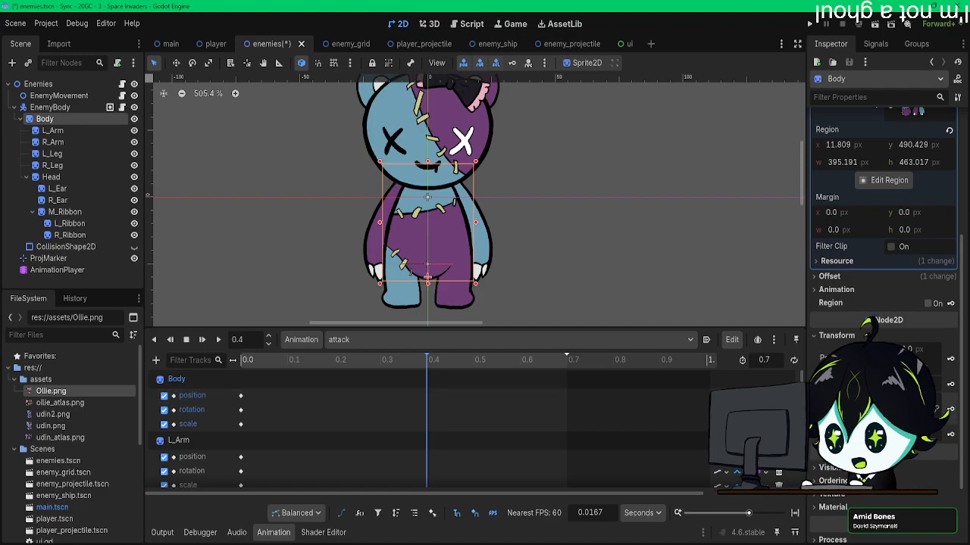
pyautogui.press('Return')
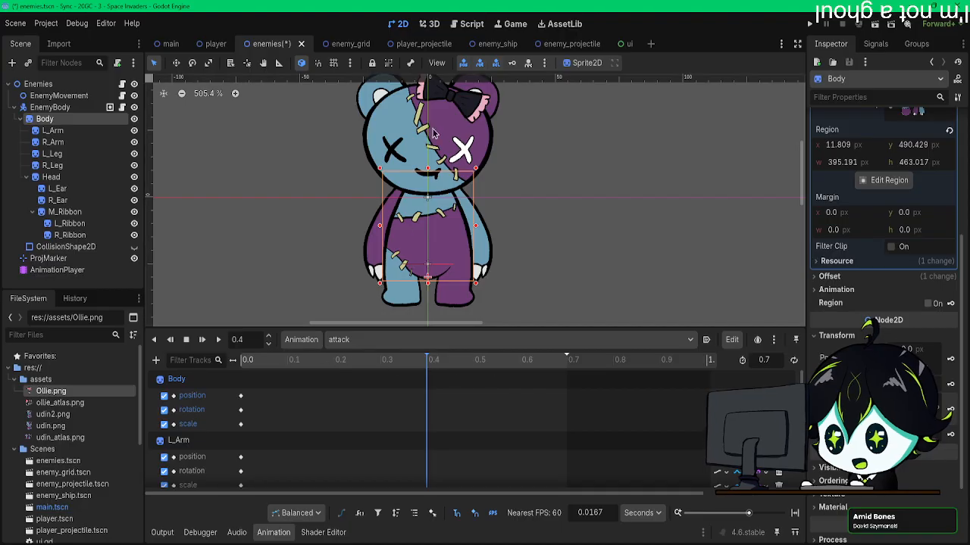
pyautogui.click(512, 65)
# Step: Play the attack animation from 0.0 s to preview the body stretch, and return the playhead to 0.4 s
pyautogui.moveTo(368, 363); pyautogui.dragTo(242, 362)
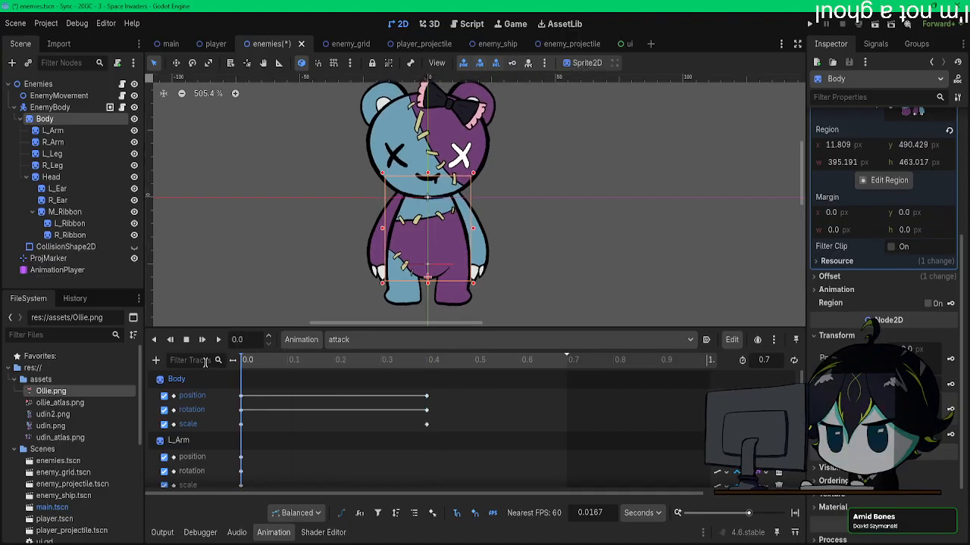
pyautogui.click(219, 340)
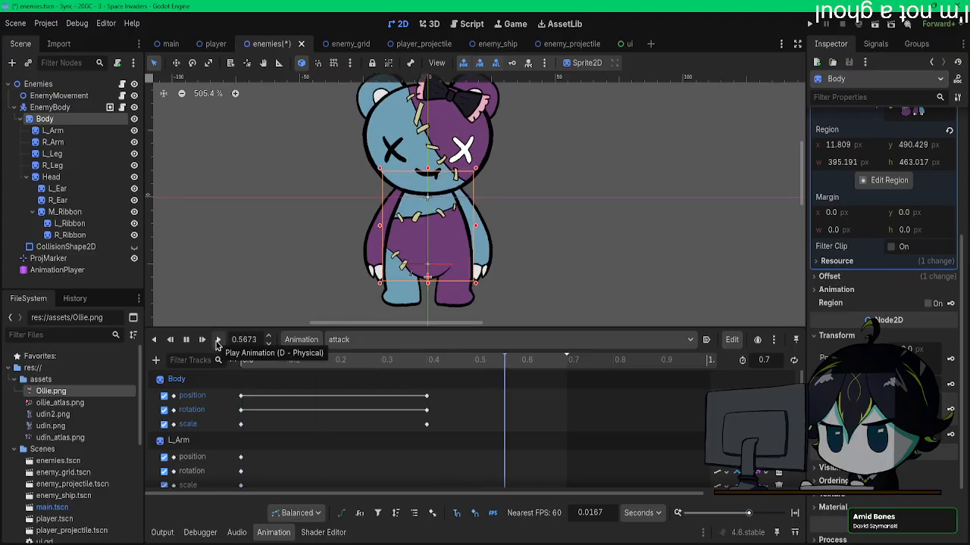
pyautogui.click(430, 360)
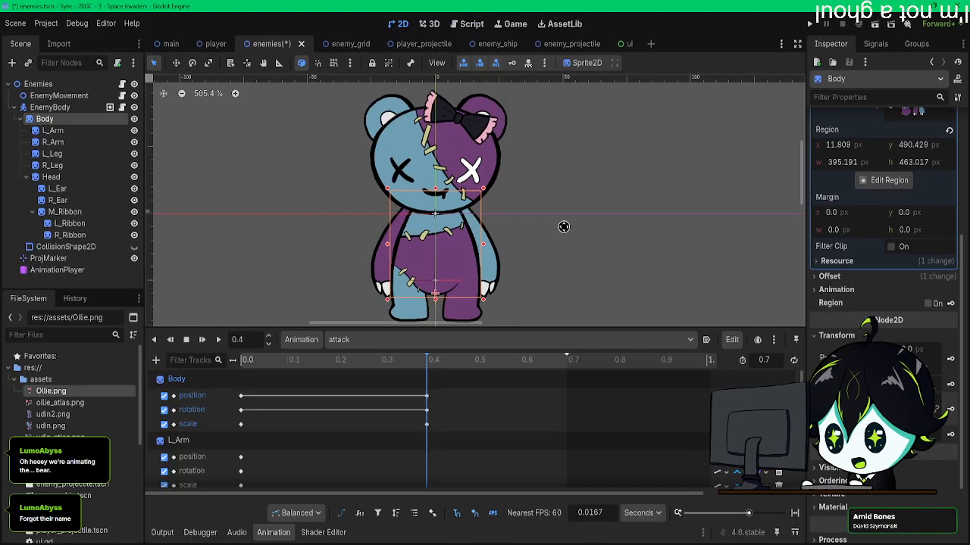
# Step: Load the bear's idle animation, play it to review its motion, and stop the playback
pyautogui.scroll(-2, 560, 218)
pyautogui.click(455, 339)
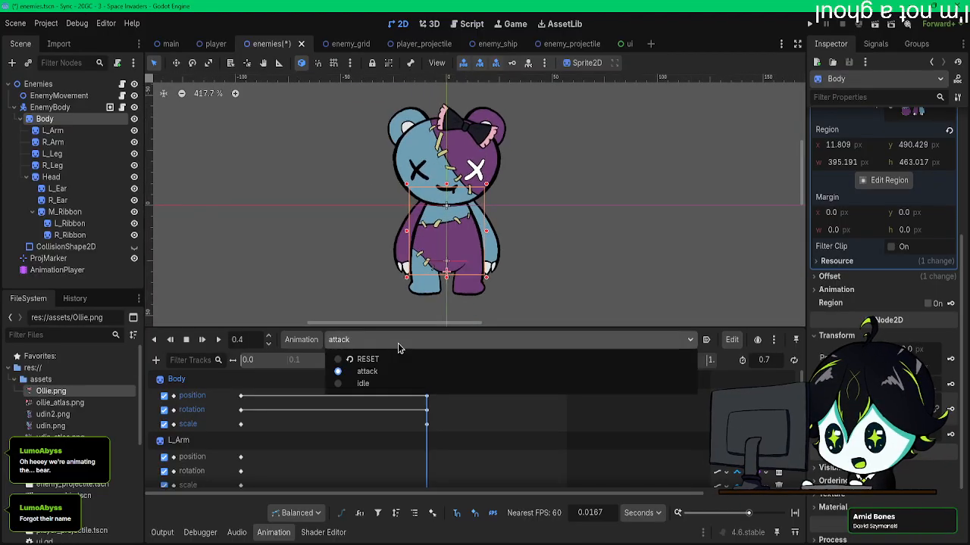
pyautogui.click(386, 390)
pyautogui.click(201, 340)
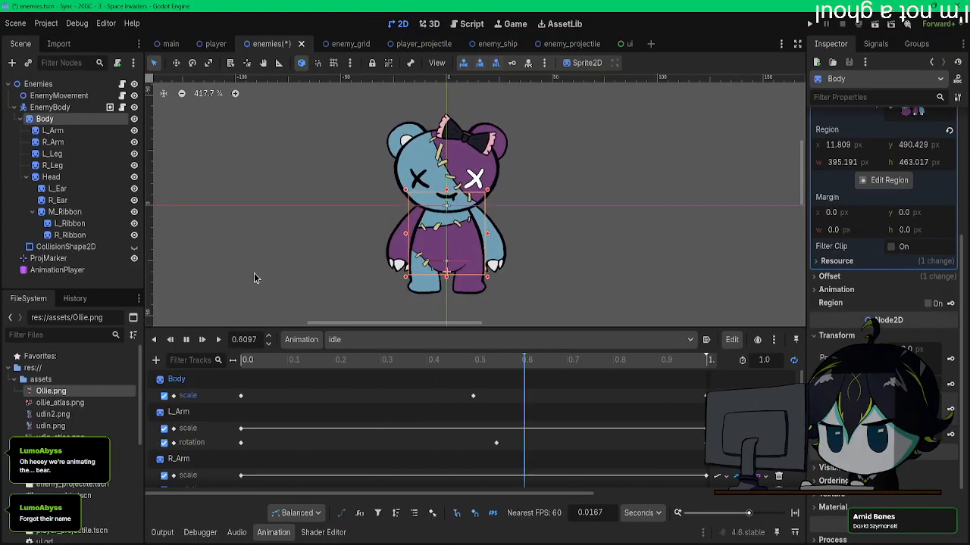
pyautogui.click(185, 340)
# Step: Open the player scene and play its idle animation to examine the character's motion up close
pyautogui.click(216, 43)
pyautogui.click(202, 339)
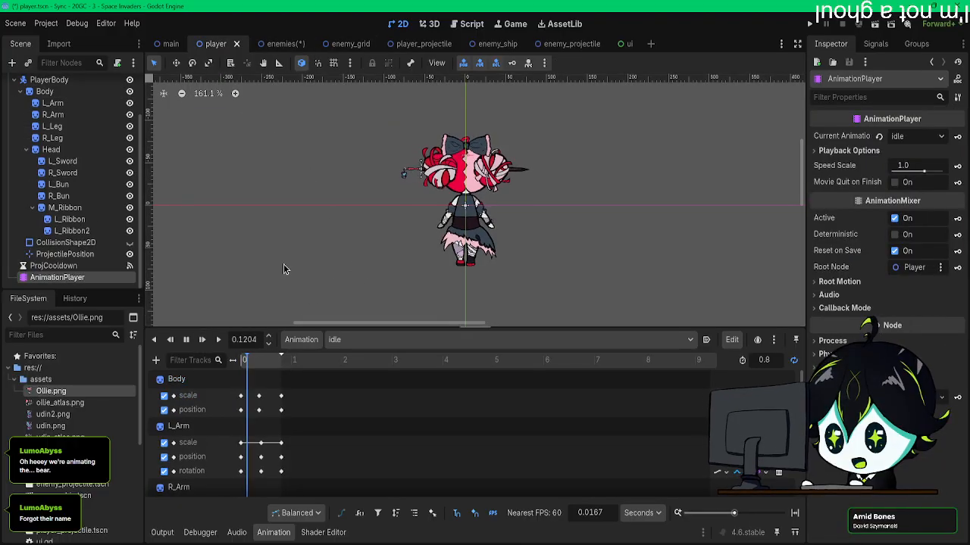
pyautogui.scroll(2, 370, 229)
pyautogui.moveTo(370, 228); pyautogui.dragTo(363, 212, button='middle')
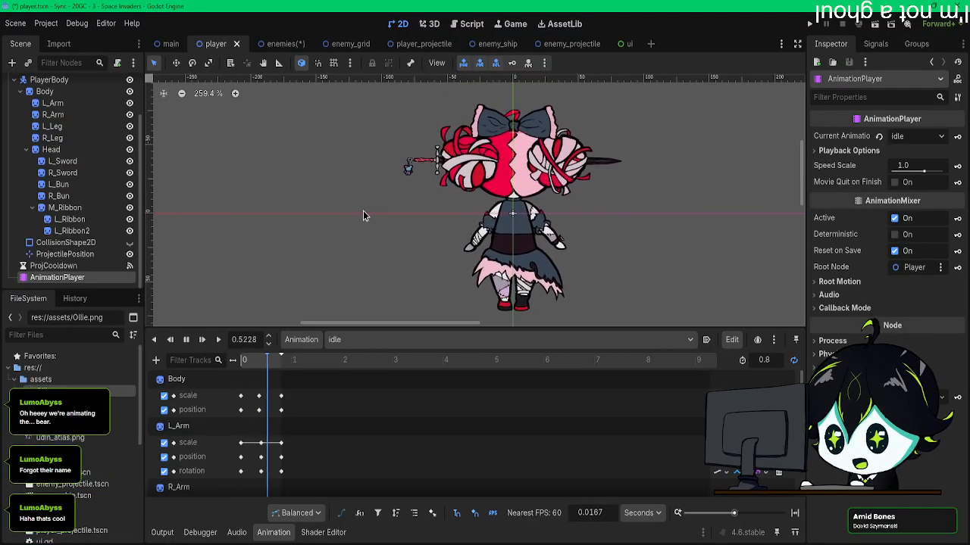
# Step: Run the game, test moving the player and shooting at the bears, and close the game window
pyautogui.click(809, 23)
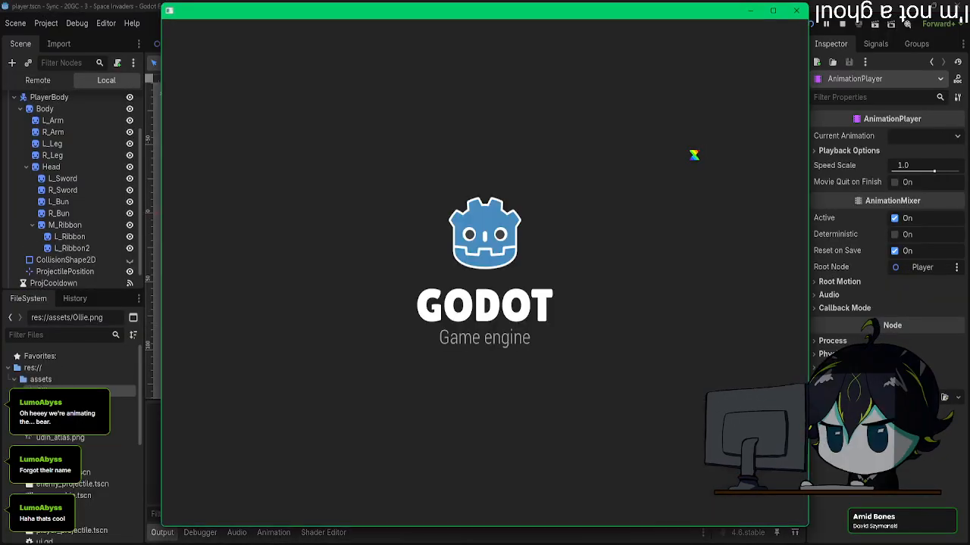
pyautogui.press('Left')
pyautogui.press('Right')
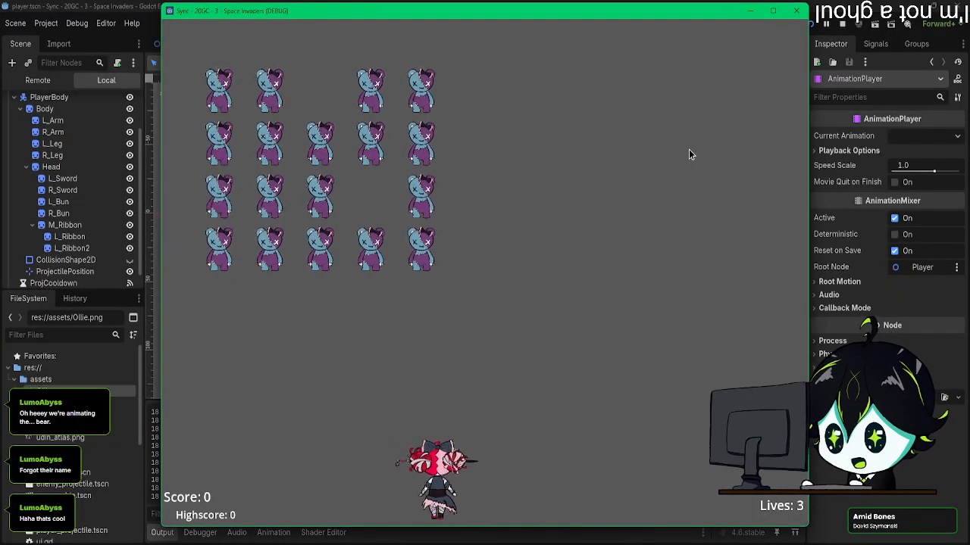
pyautogui.press('space')
pyautogui.press('Right')
pyautogui.press('space')
pyautogui.press('space')
pyautogui.press('Right')
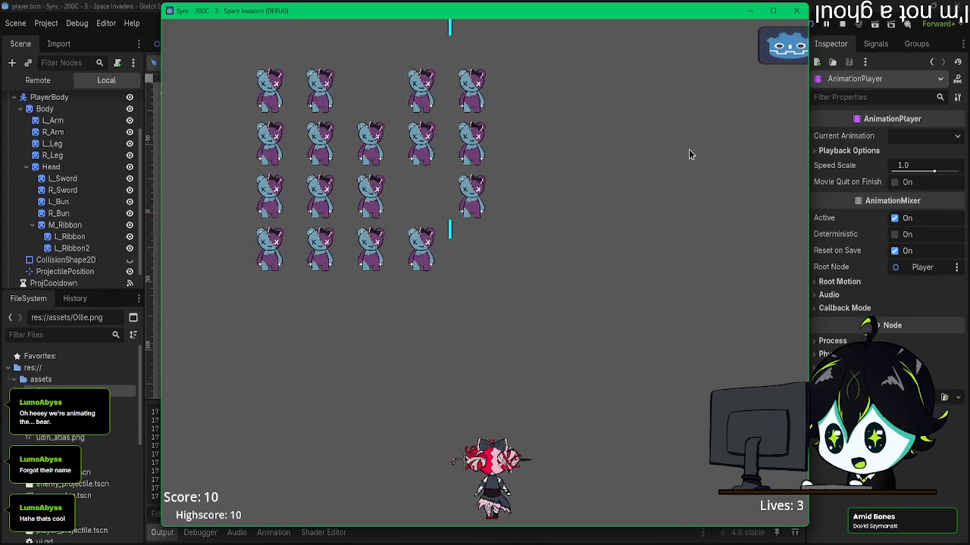
pyautogui.press('Right')
pyautogui.press('space')
pyautogui.press('space')
pyautogui.press('Right')
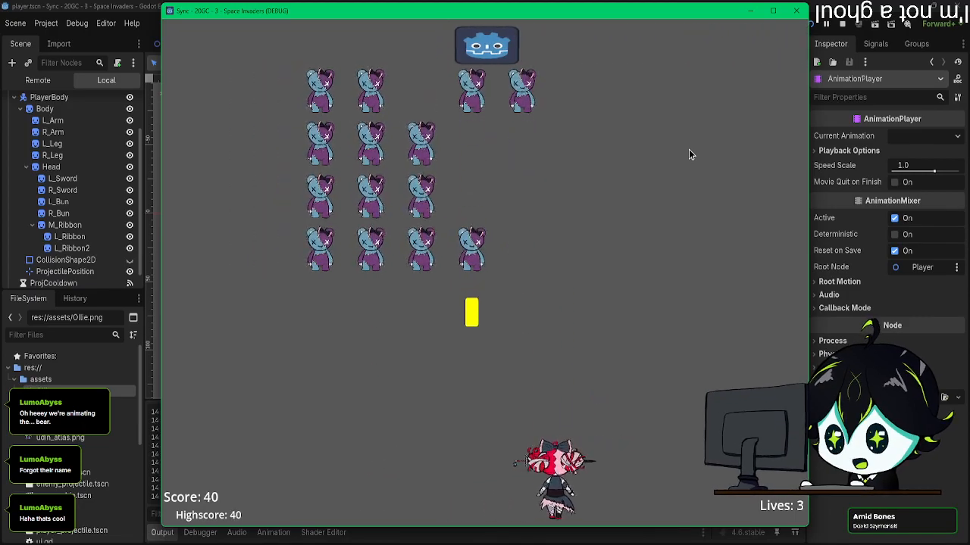
pyautogui.press('space')
pyautogui.press('Left')
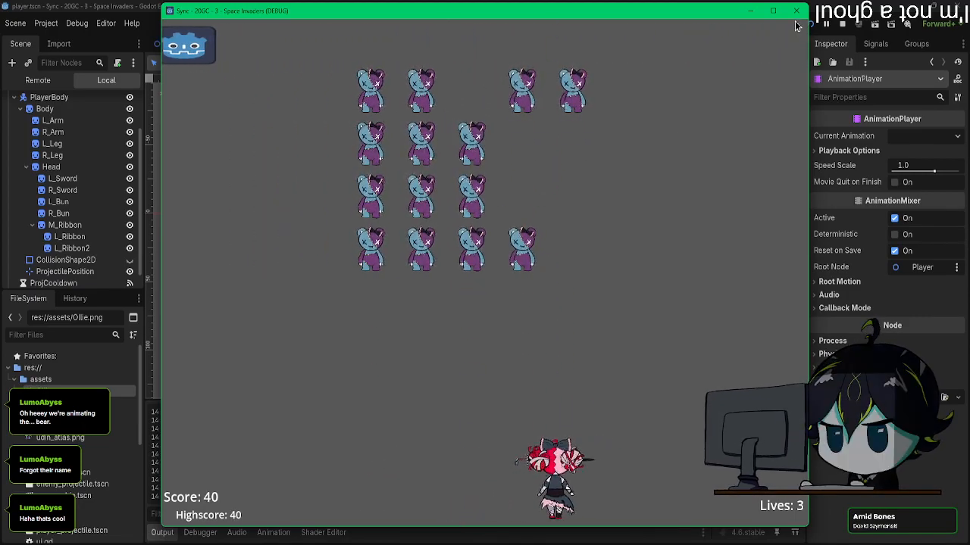
pyautogui.click(796, 11)
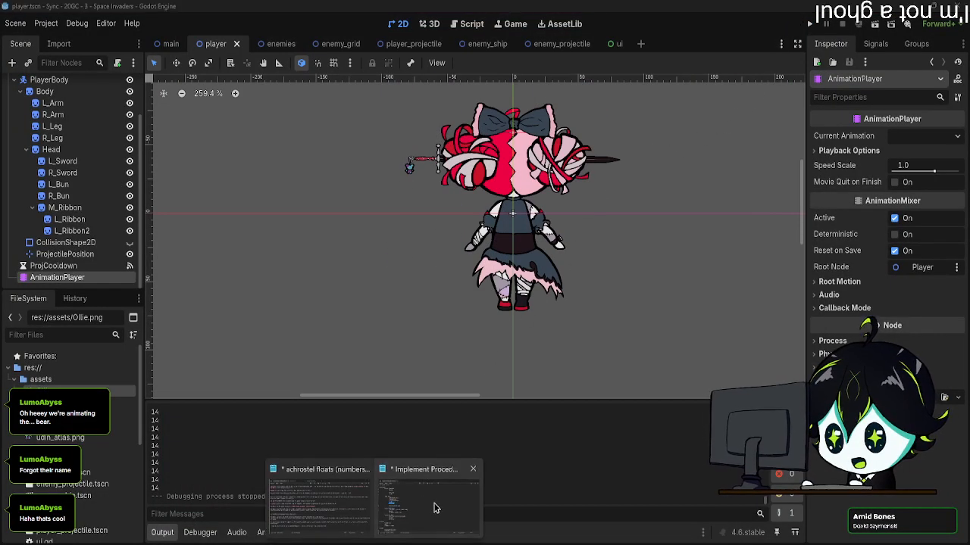
# Step: Switch to the Notepad to-do list, review its animation, drawing and sound tasks, and put the notes away
pyautogui.moveTo(969, 348); pyautogui.dragTo(377, 98)
pyautogui.scroll(3, 408, 258)
pyautogui.scroll(-7, 407, 258)
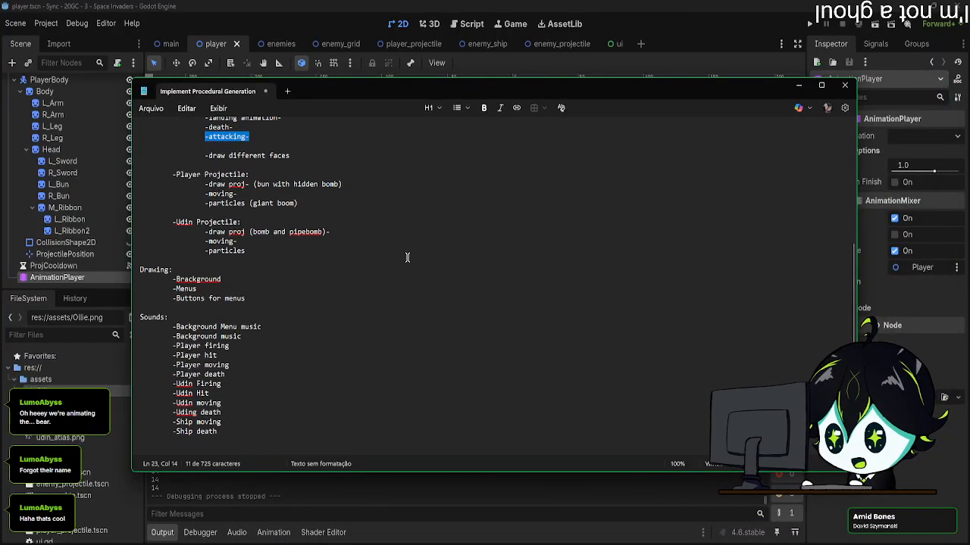
pyautogui.scroll(5, 408, 258)
pyautogui.scroll(-5, 408, 258)
pyautogui.scroll(5, 407, 257)
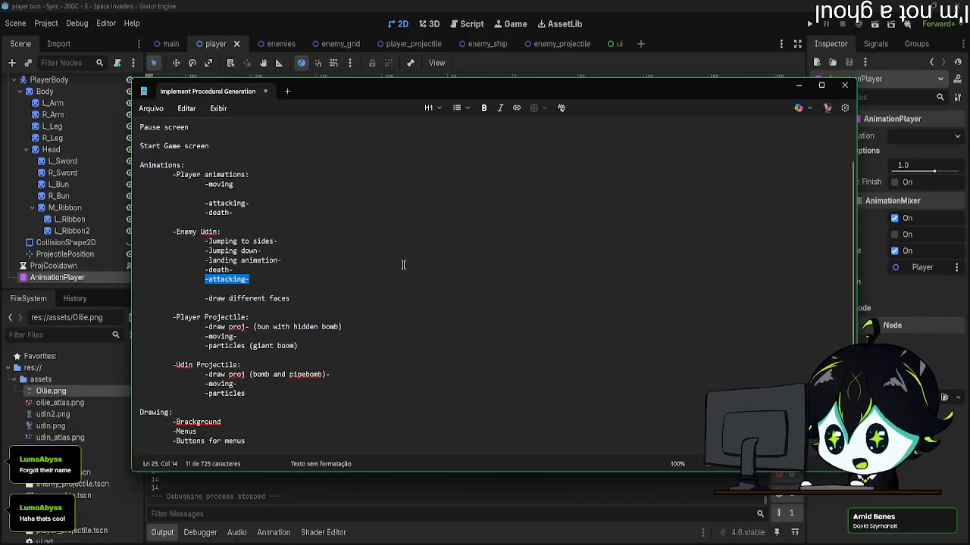
pyautogui.moveTo(265, 392); pyautogui.dragTo(211, 248)
pyautogui.click(294, 269)
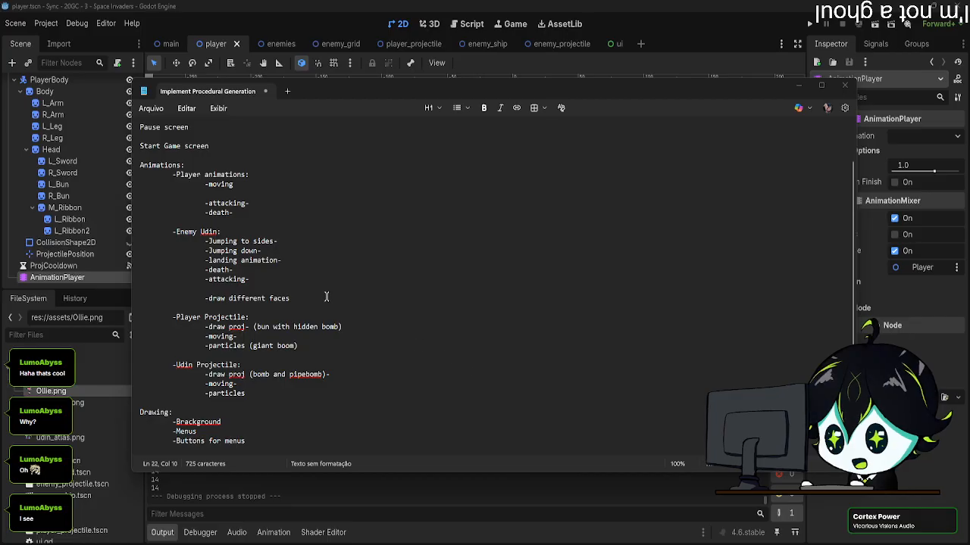
pyautogui.scroll(2, 310, 190)
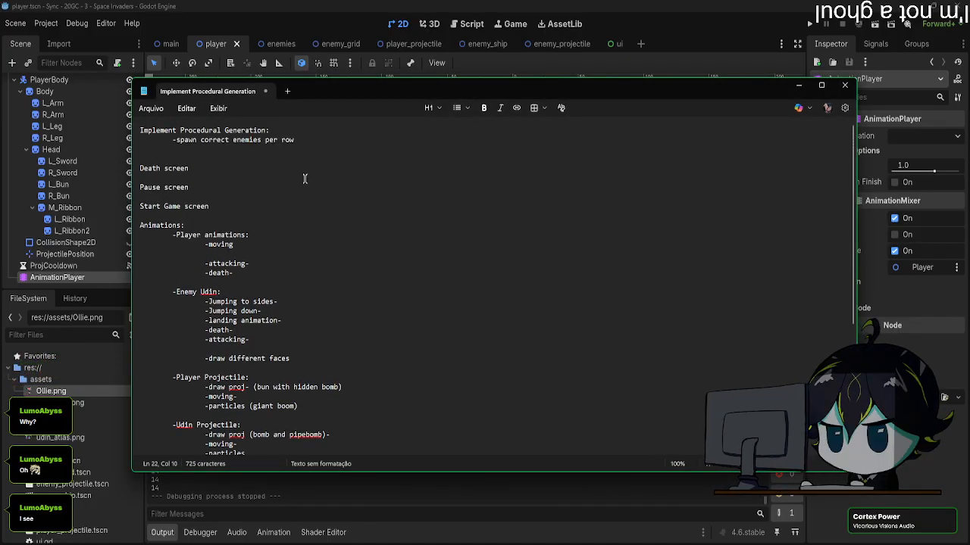
pyautogui.moveTo(316, 98); pyautogui.dragTo(333, 0)
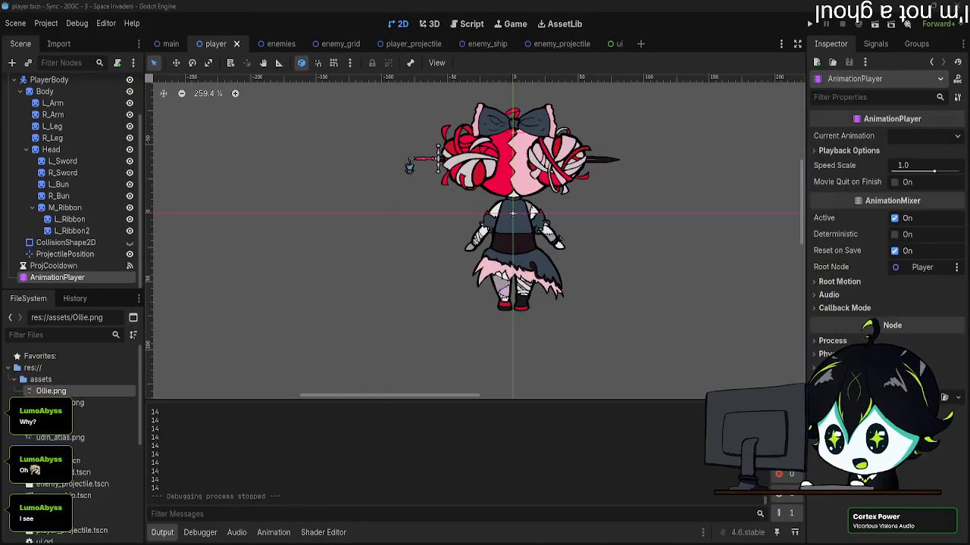
pyautogui.moveTo(337, 198); pyautogui.dragTo(279, 202, button='middle')
pyautogui.moveTo(167, 473); pyautogui.dragTo(160, 430)
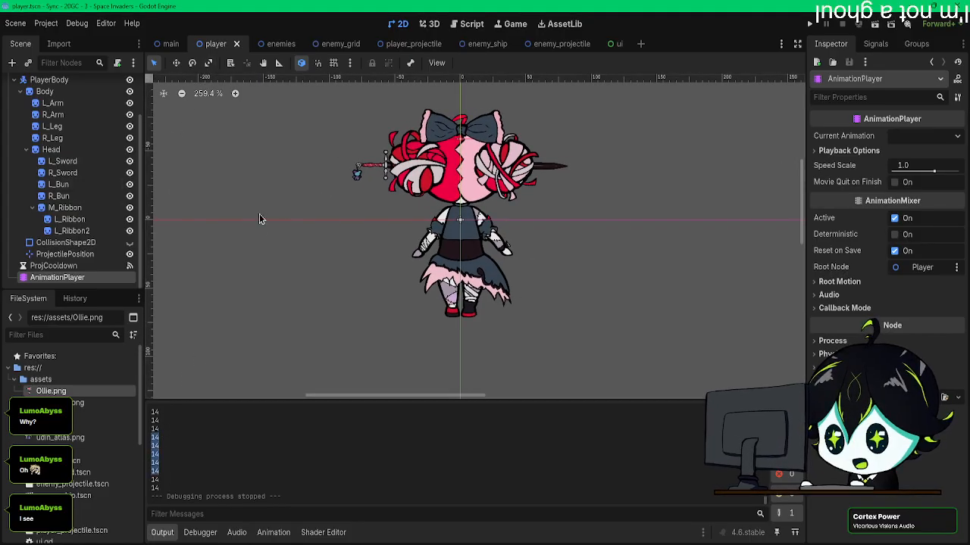
pyautogui.click(259, 215)
# Step: Open the Main node's script, replace the body of _process with pass, and save it
pyautogui.click(279, 43)
pyautogui.click(169, 43)
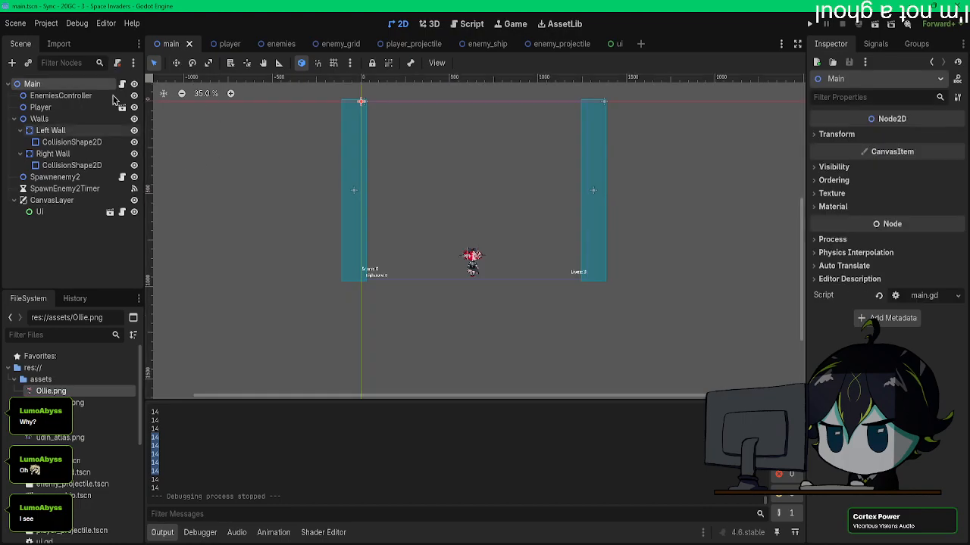
pyautogui.click(122, 85)
pyautogui.moveTo(576, 257); pyautogui.dragTo(337, 256)
pyautogui.write('pass')
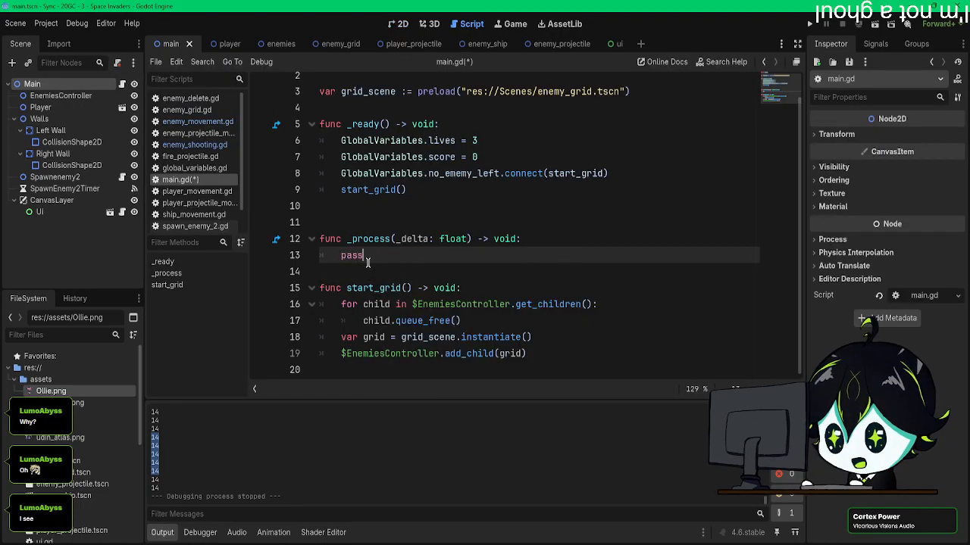
pyautogui.hotkey('ctrl', 's')
pyautogui.scroll(1, 423, 174)
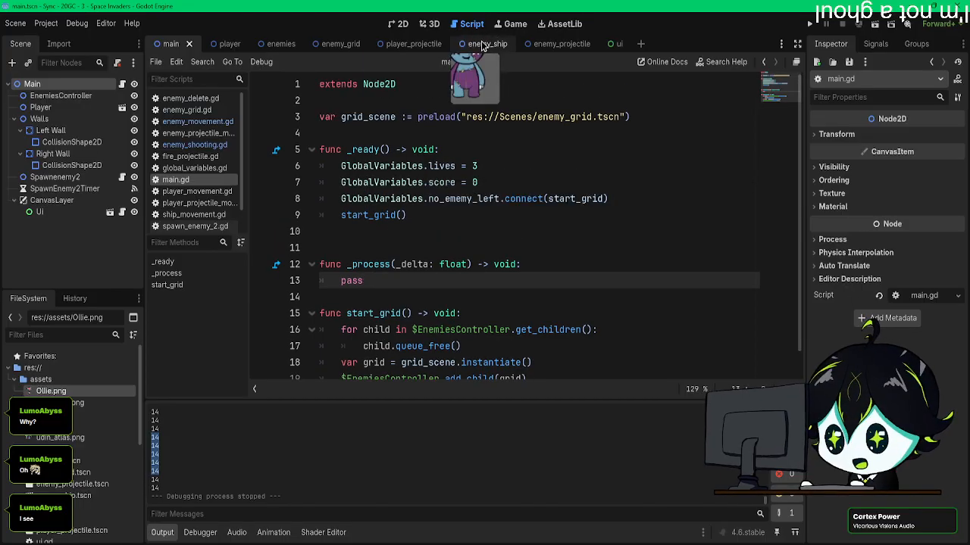
# Step: Return to the enemies scene in the 2D workspace and load the bear's attack animation
pyautogui.click(275, 45)
pyautogui.click(210, 45)
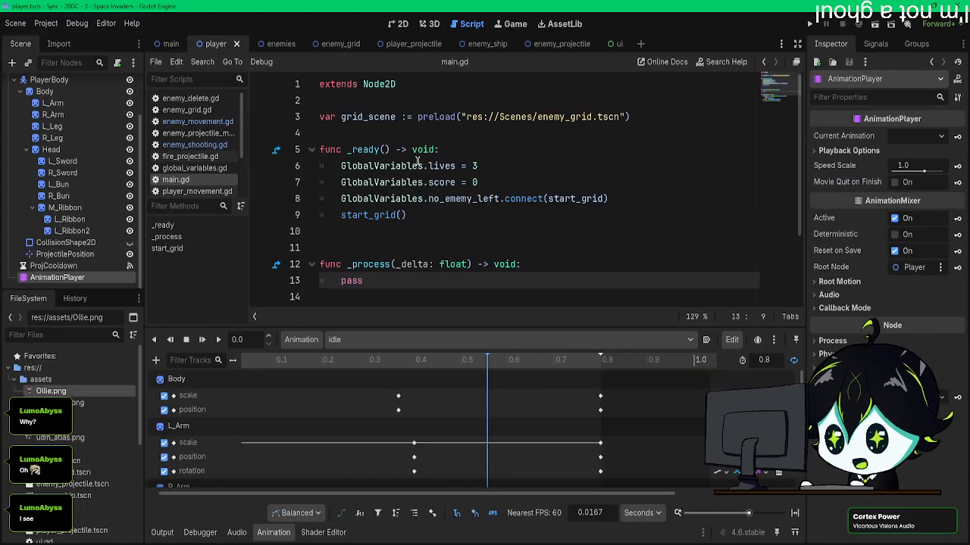
pyautogui.click(399, 24)
pyautogui.scroll(2, 534, 226)
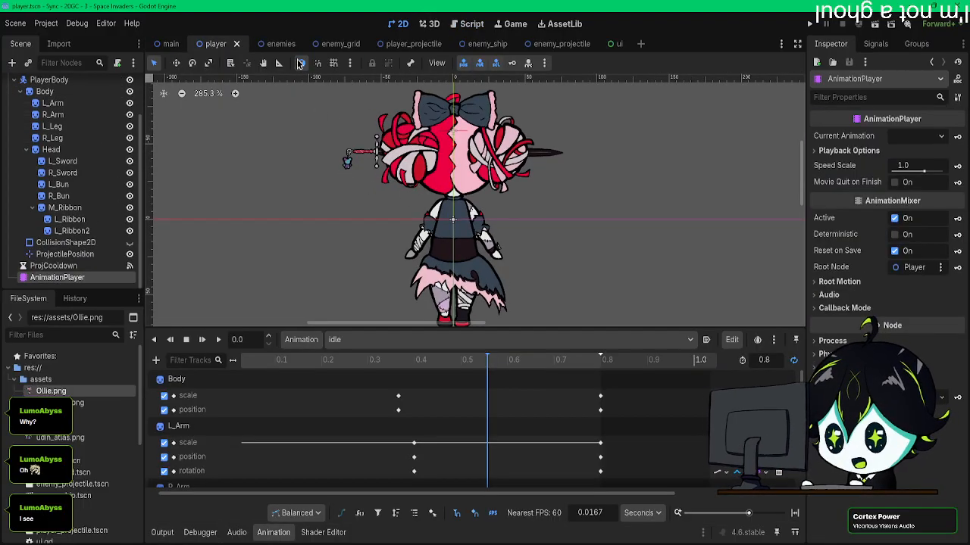
pyautogui.click(276, 47)
pyautogui.click(377, 341)
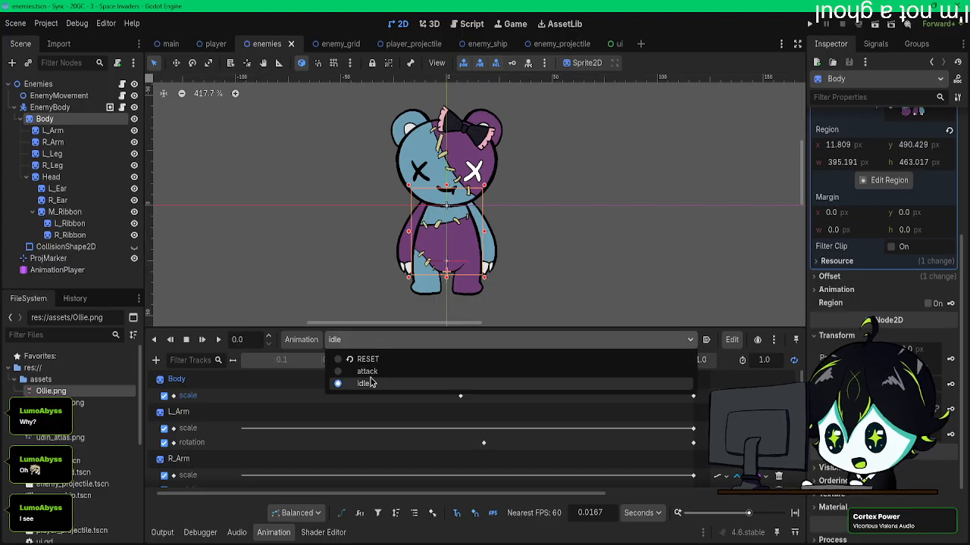
pyautogui.click(376, 371)
pyautogui.moveTo(413, 323); pyautogui.dragTo(410, 323)
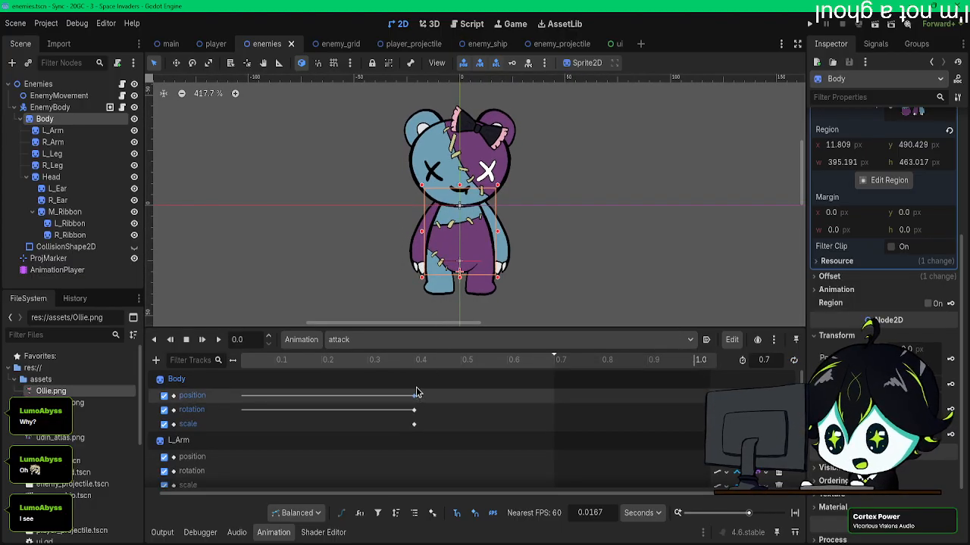
# Step: Scrub the start of the attack animation and play it from 0.0 s several times to review the body stretch
pyautogui.moveTo(416, 363); pyautogui.dragTo(275, 370)
pyautogui.moveTo(308, 433); pyautogui.dragTo(483, 454, button='middle')
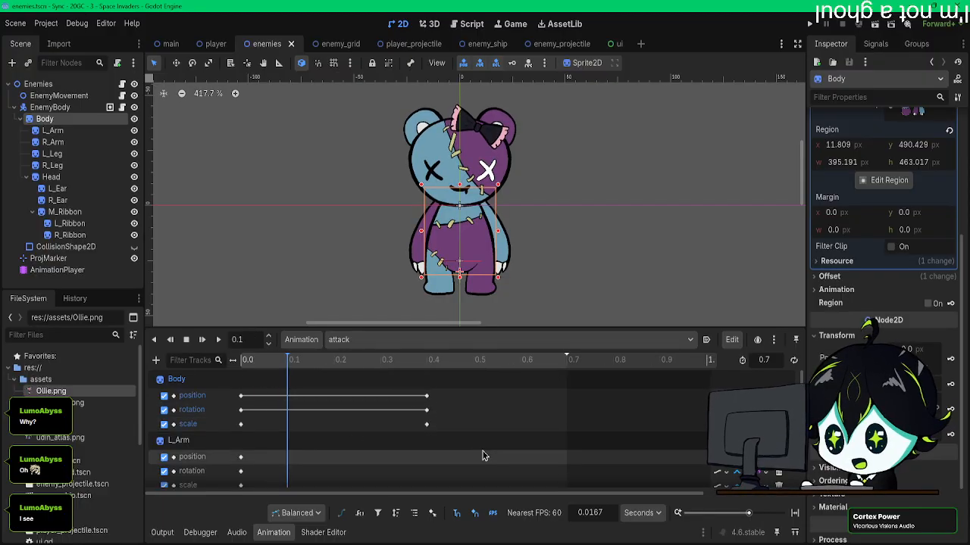
pyautogui.moveTo(274, 367); pyautogui.dragTo(252, 368)
pyautogui.click(218, 339)
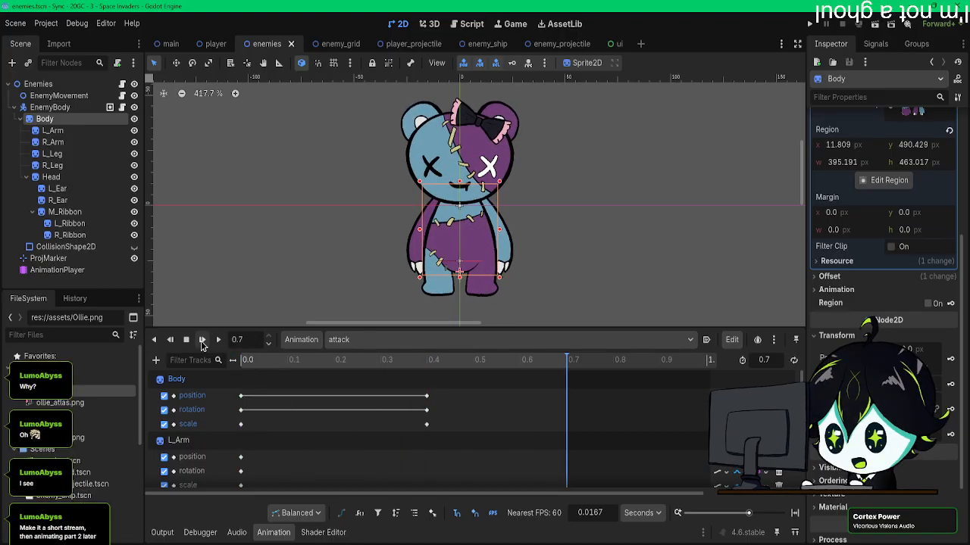
pyautogui.click(202, 340)
pyautogui.click(202, 340)
pyautogui.click(202, 340)
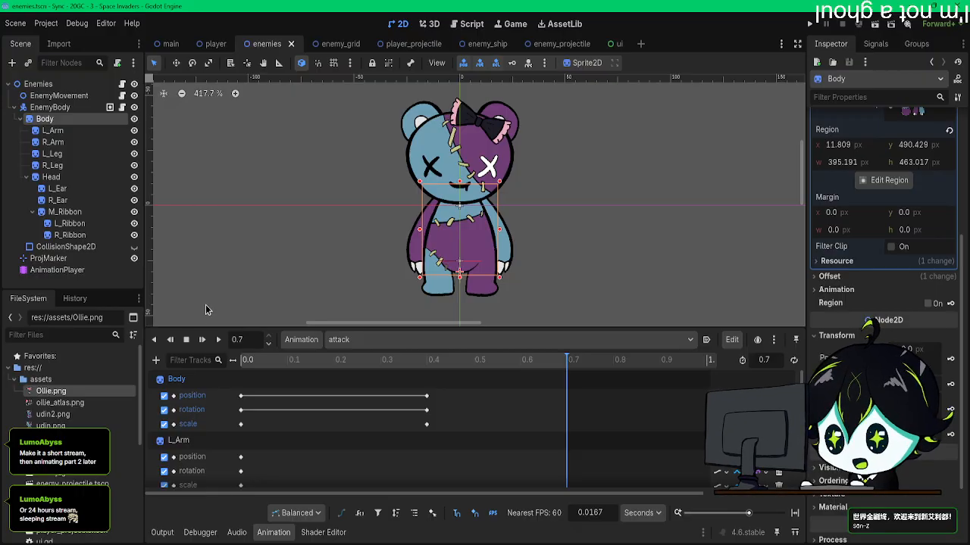
# Step: Move the playhead to 0.4 s, make the Body sprite slightly shorter, and update its keys there
pyautogui.moveTo(359, 227); pyautogui.dragTo(369, 233, button='middle')
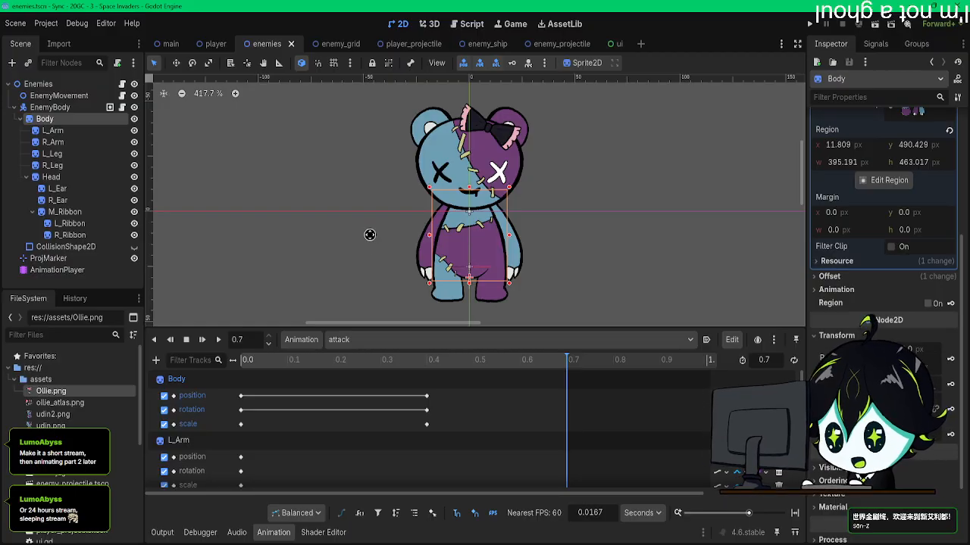
pyautogui.moveTo(369, 234); pyautogui.dragTo(366, 239, button='middle')
pyautogui.moveTo(250, 374); pyautogui.dragTo(421, 369)
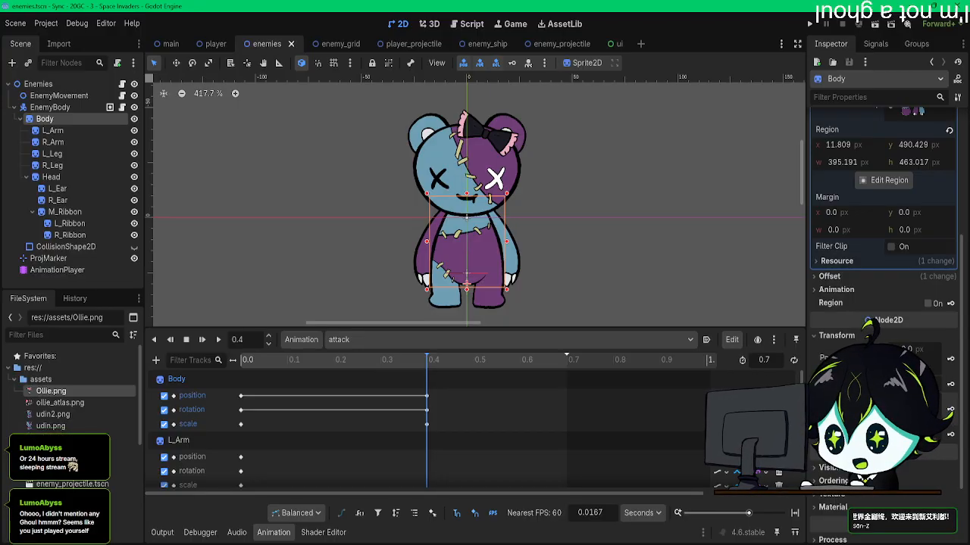
pyautogui.press('Return')
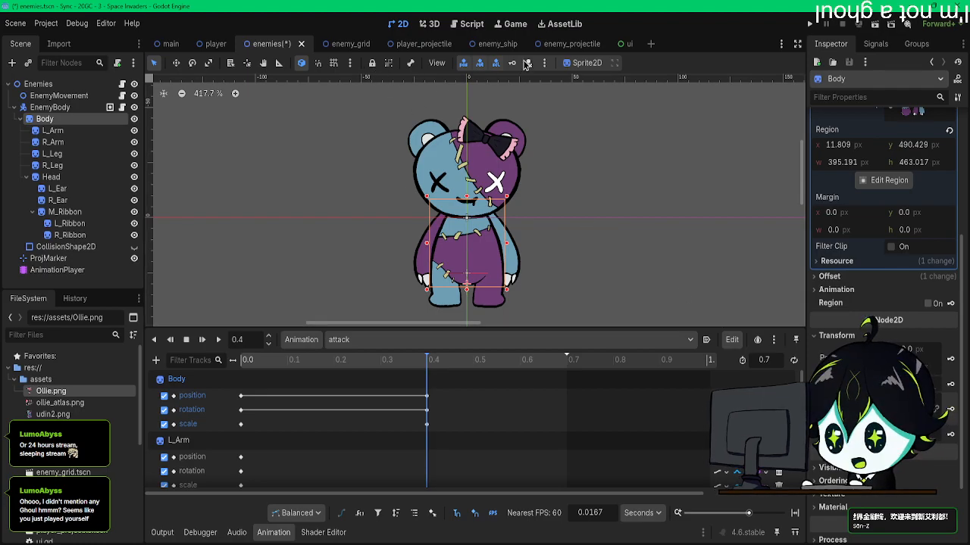
# Step: Play the attack animation from 0.0 s twice to check the adjusted body stretch
pyautogui.moveTo(312, 359); pyautogui.dragTo(210, 362)
pyautogui.click(202, 340)
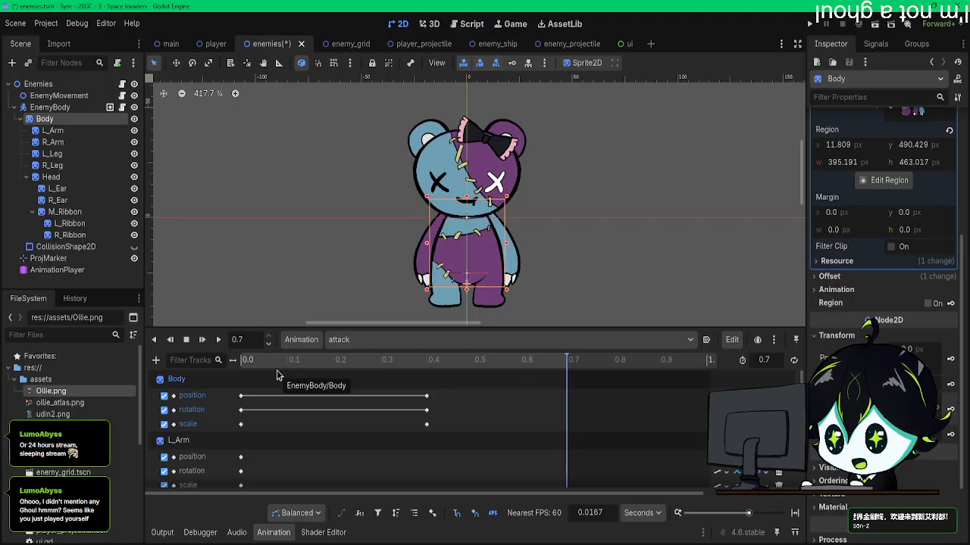
pyautogui.moveTo(278, 365); pyautogui.dragTo(221, 361)
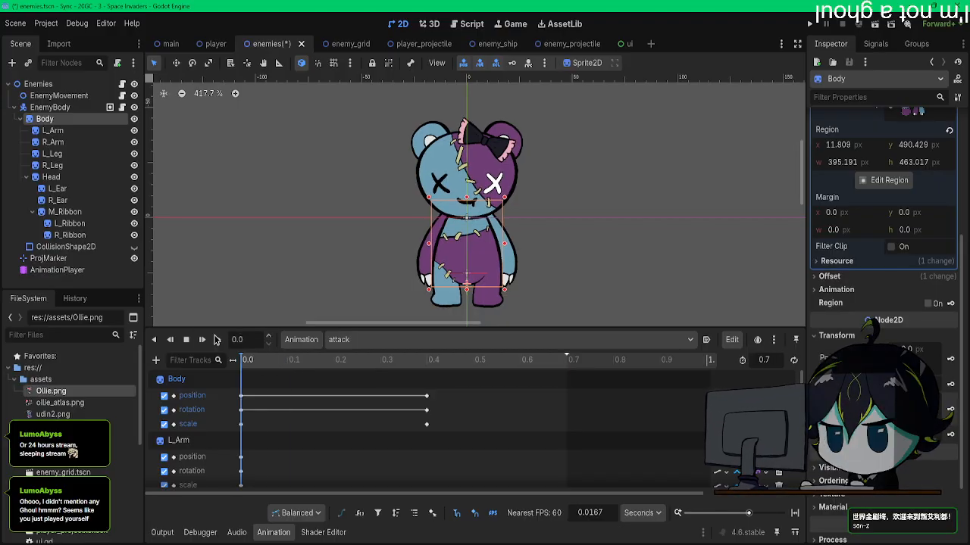
pyautogui.click(203, 340)
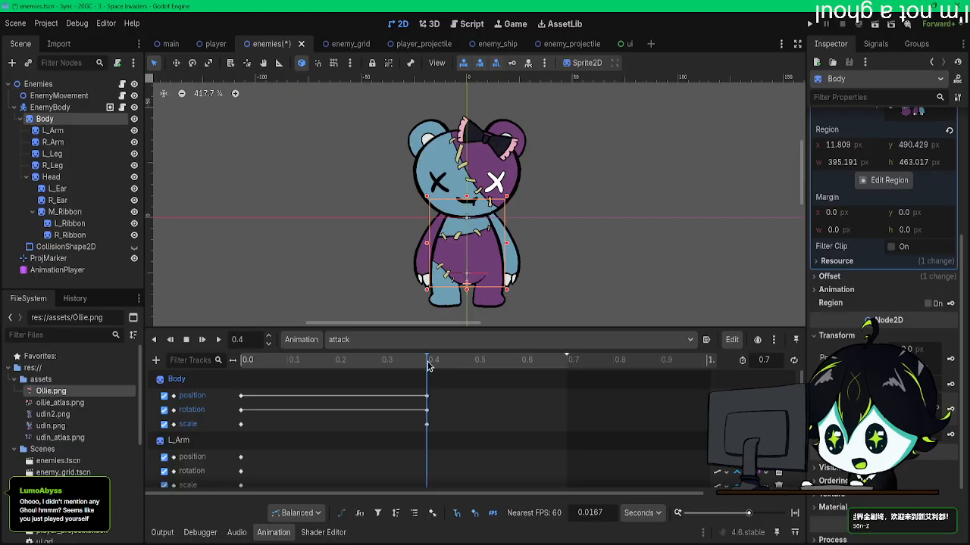
# Step: Try rotating the L_Arm sprite upward at 0.4 s in the attack animation, and undo the rotation
pyautogui.scroll(-3, 405, 416)
pyautogui.click(53, 130)
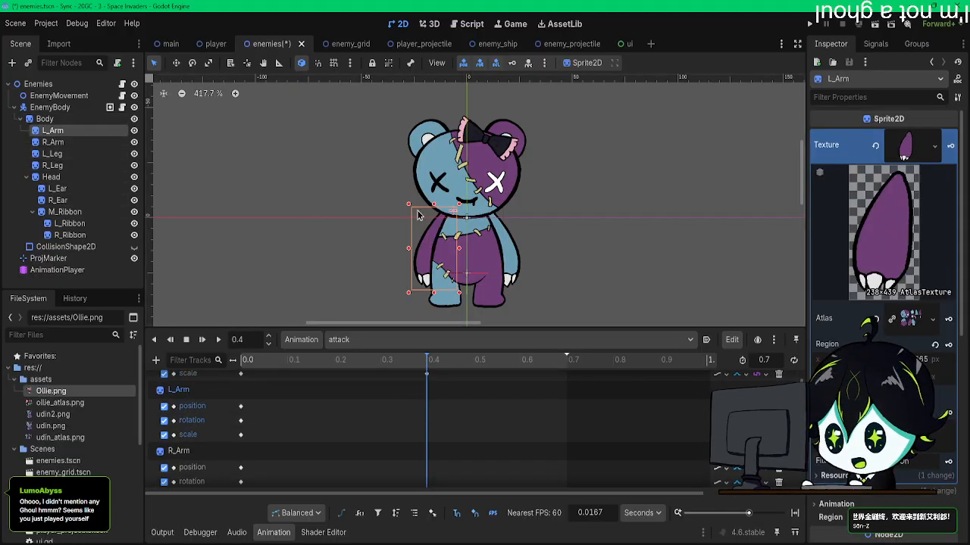
pyautogui.press('e')
pyautogui.moveTo(404, 180); pyautogui.dragTo(489, 155)
pyautogui.hotkey('ctrl', 'z')
# Step: Key the L_Arm sprite's Show Behind Parent property at 0.0 s in the attack animation, with a new track and RESET track
pyautogui.click(255, 359)
pyautogui.scroll(-3, 886, 227)
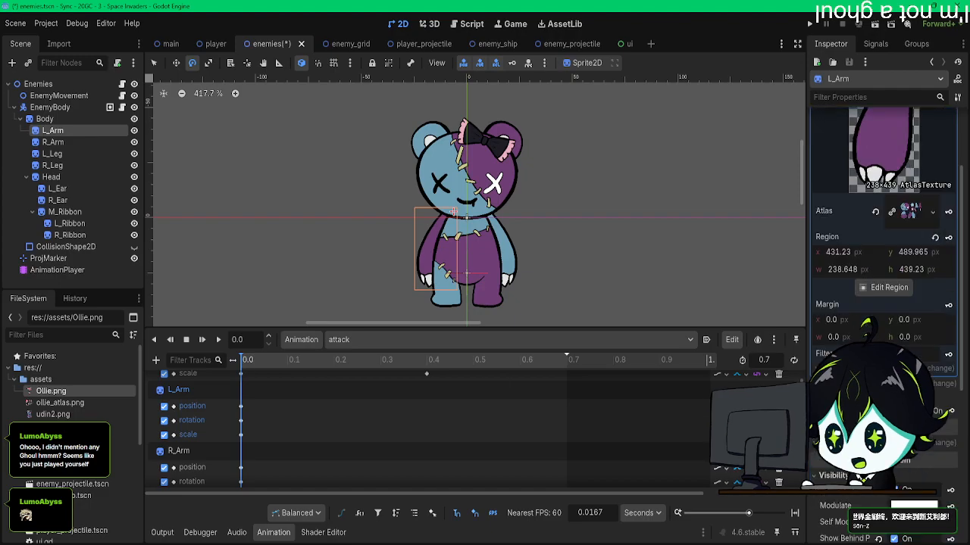
pyautogui.scroll(-2, 843, 474)
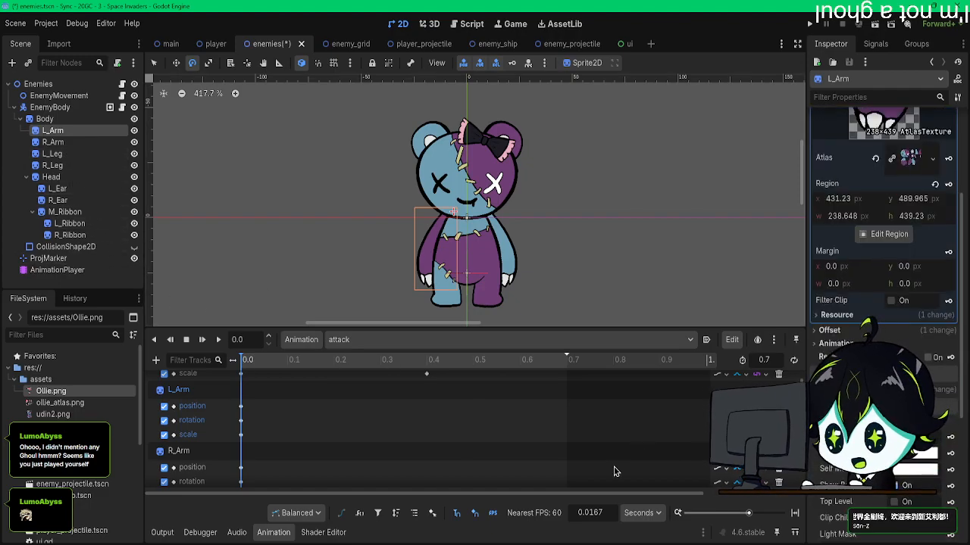
pyautogui.click(950, 490)
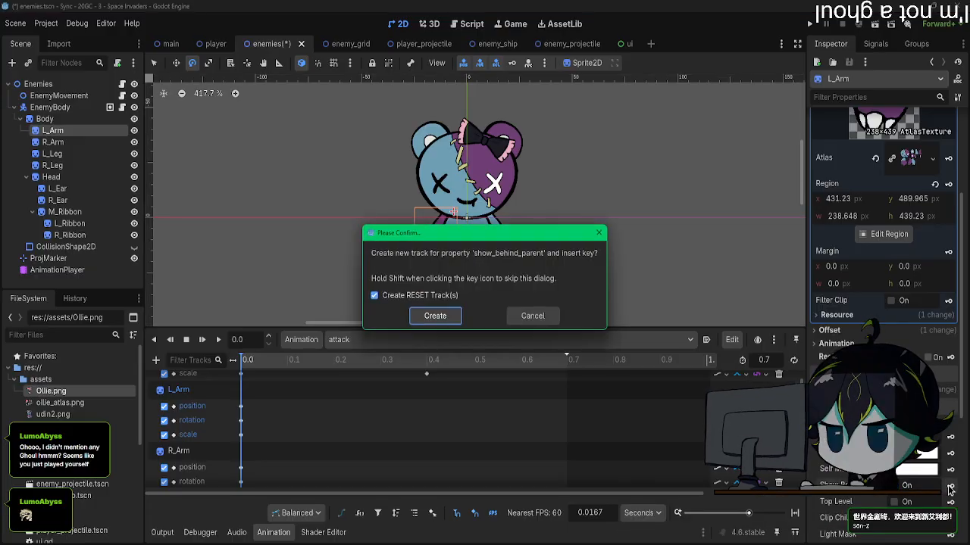
pyautogui.click(434, 318)
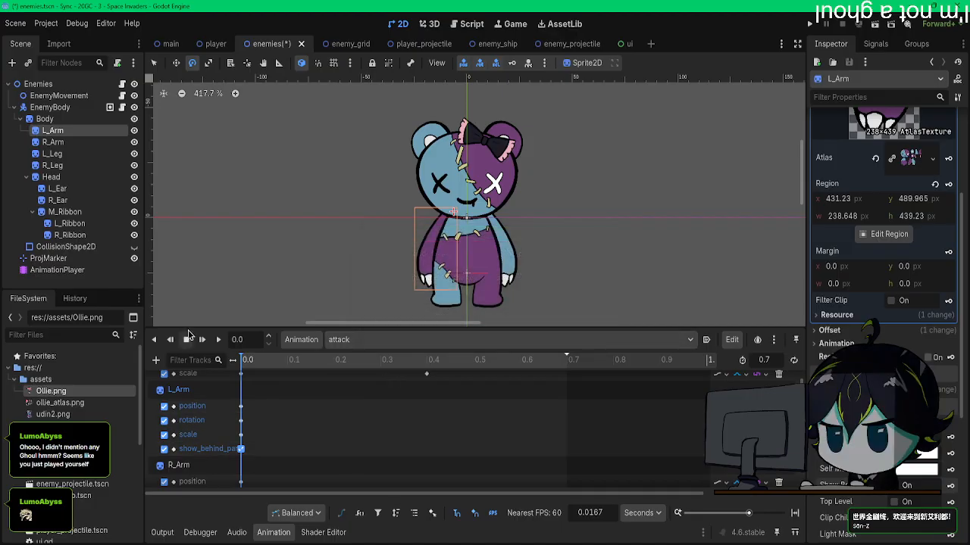
# Step: Add a Show Behind Parent track for the R_Arm sprite with a key at 0.0 s
pyautogui.click(56, 142)
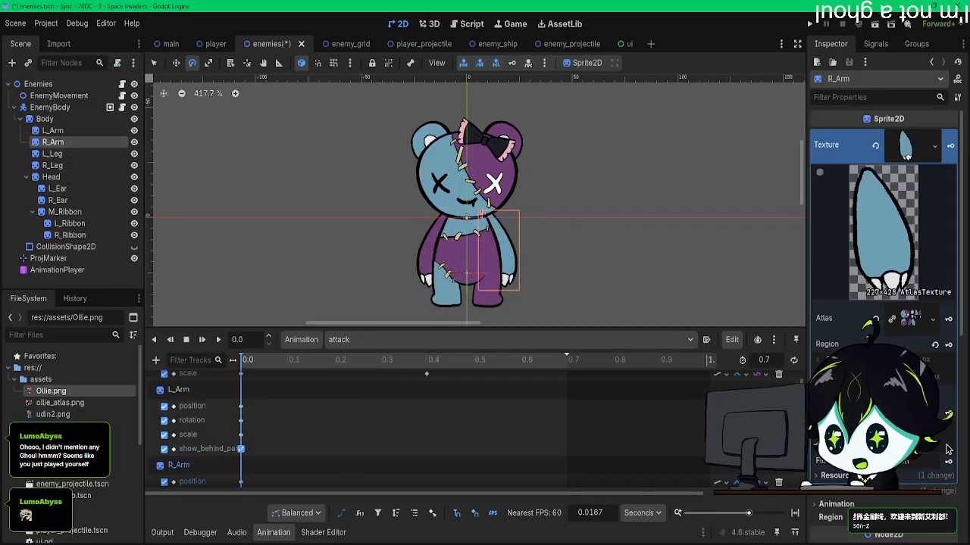
pyautogui.scroll(-2, 950, 423)
pyautogui.scroll(-4, 839, 498)
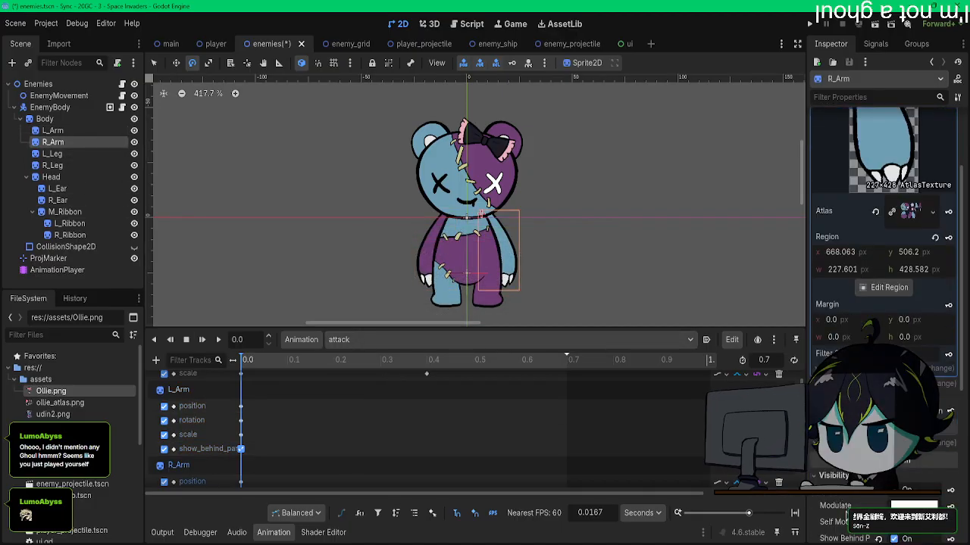
pyautogui.click(950, 486)
pyautogui.click(435, 316)
# Step: Move the Body's position, rotation and scale keys from 0.4 s to about 0.5 s
pyautogui.scroll(1, 426, 366)
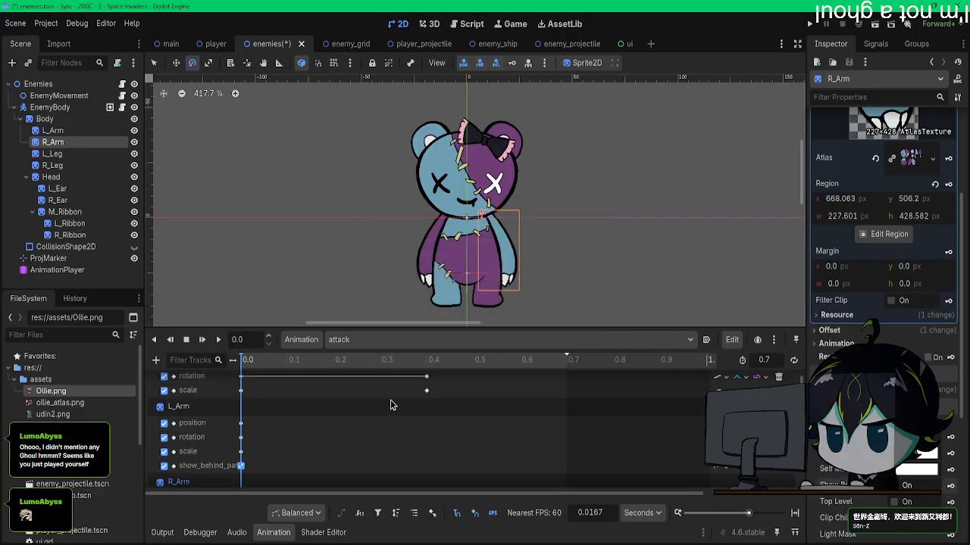
pyautogui.click(427, 363)
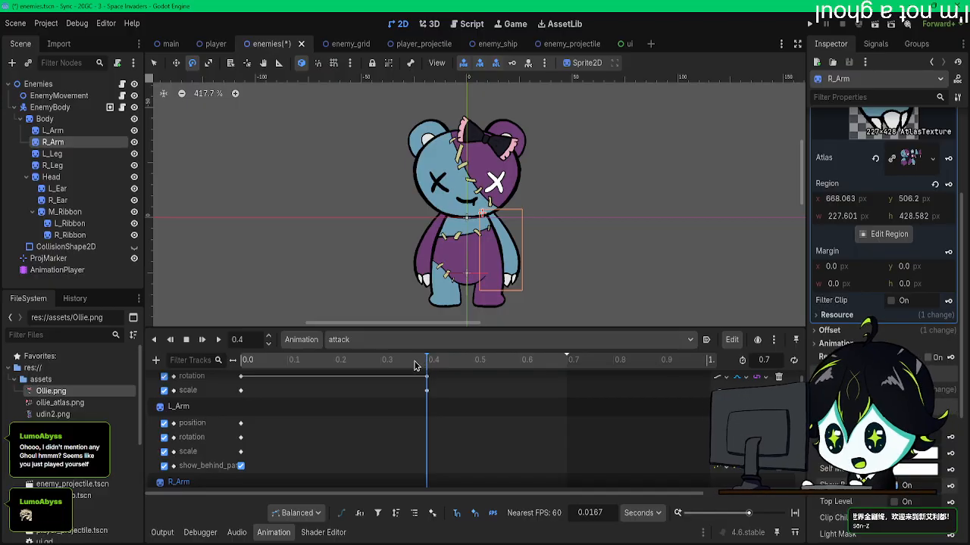
pyautogui.moveTo(457, 406); pyautogui.dragTo(401, 365)
pyautogui.scroll(2, 439, 413)
pyautogui.moveTo(454, 434); pyautogui.dragTo(458, 403)
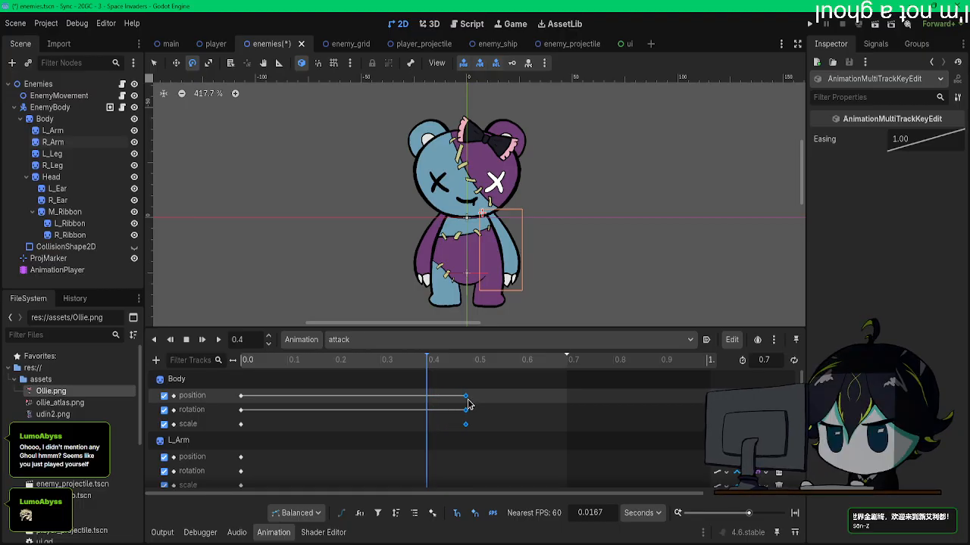
# Step: At 0.5 s, turn off Show Behind Parent for the R_Arm and L_Arm sprites and key both
pyautogui.scroll(-3, 457, 409)
pyautogui.click(473, 359)
pyautogui.scroll(-2, 445, 409)
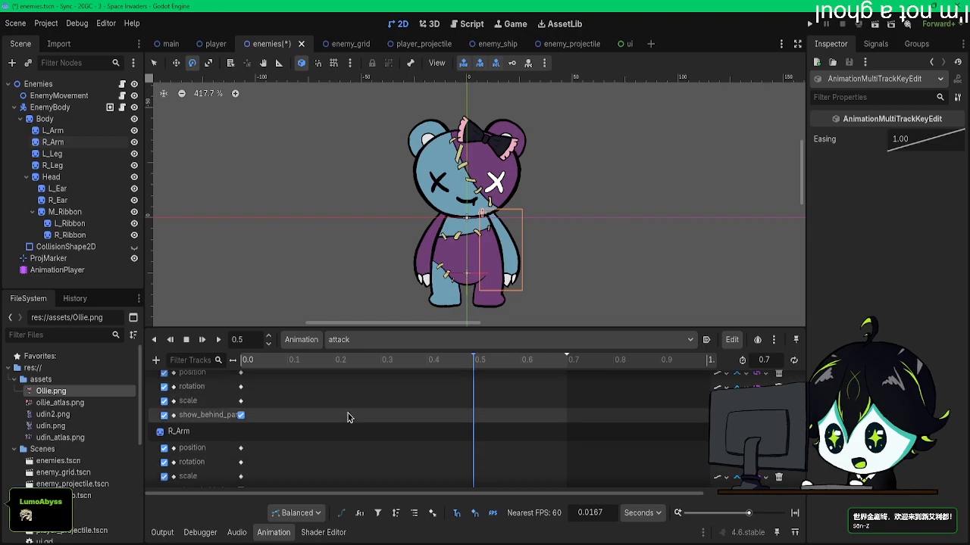
pyautogui.click(134, 247)
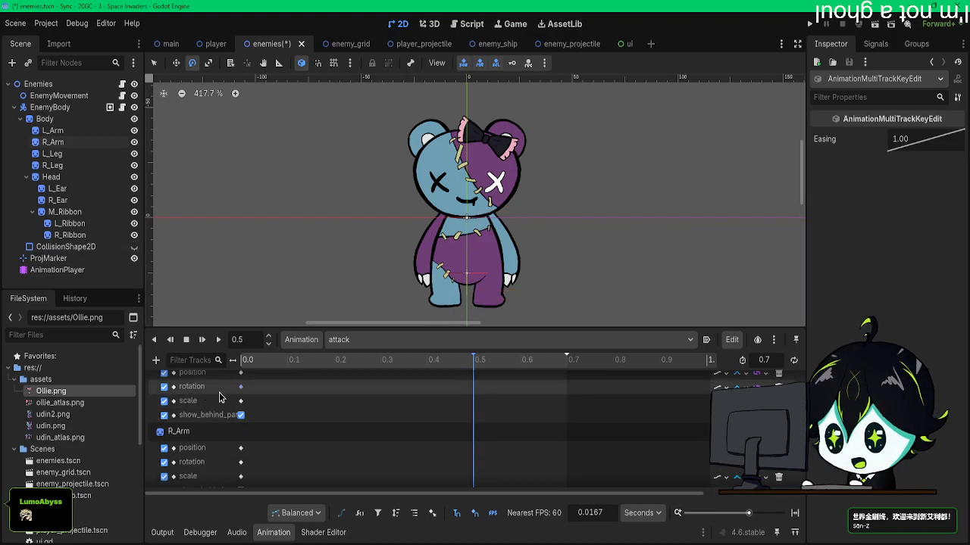
pyautogui.click(101, 143)
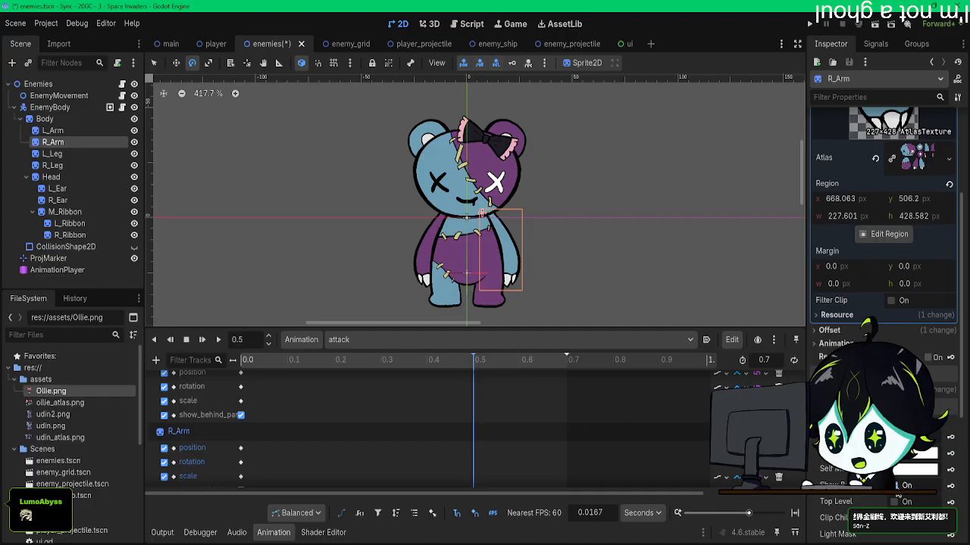
pyautogui.click(950, 491)
pyautogui.scroll(-3, 459, 428)
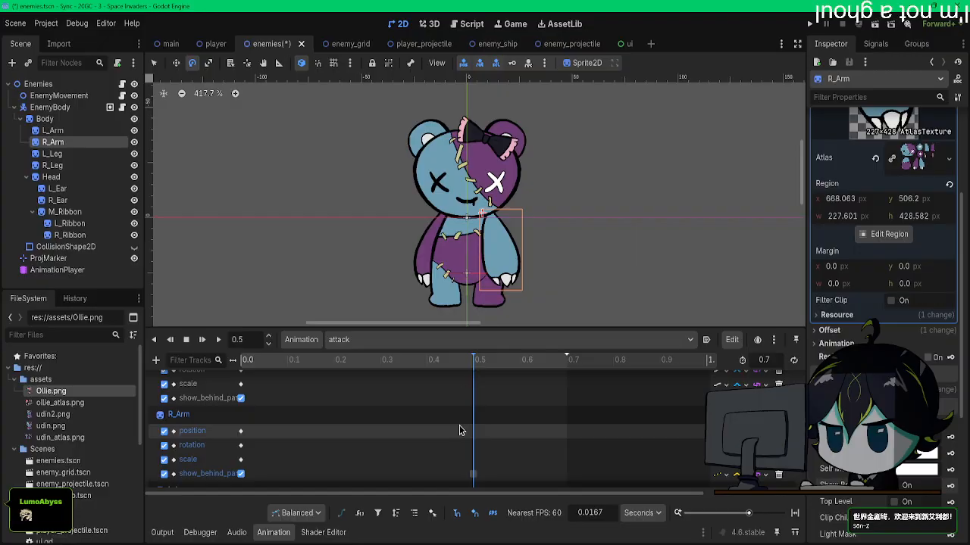
pyautogui.click(53, 131)
pyautogui.click(911, 488)
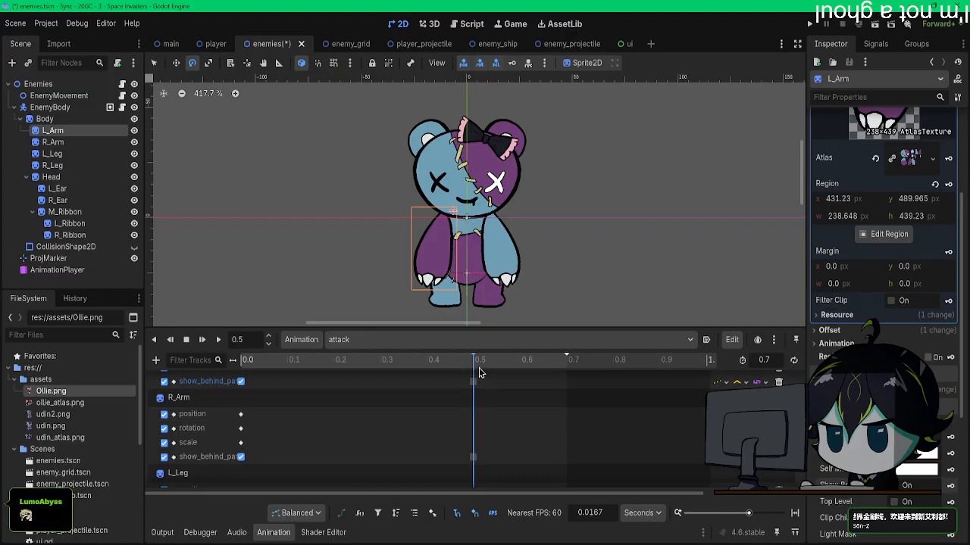
# Step: Try rotating the L_Arm sprite up beside the head at 0.5 s and repositioning it at the shoulder
pyautogui.scroll(2, 434, 409)
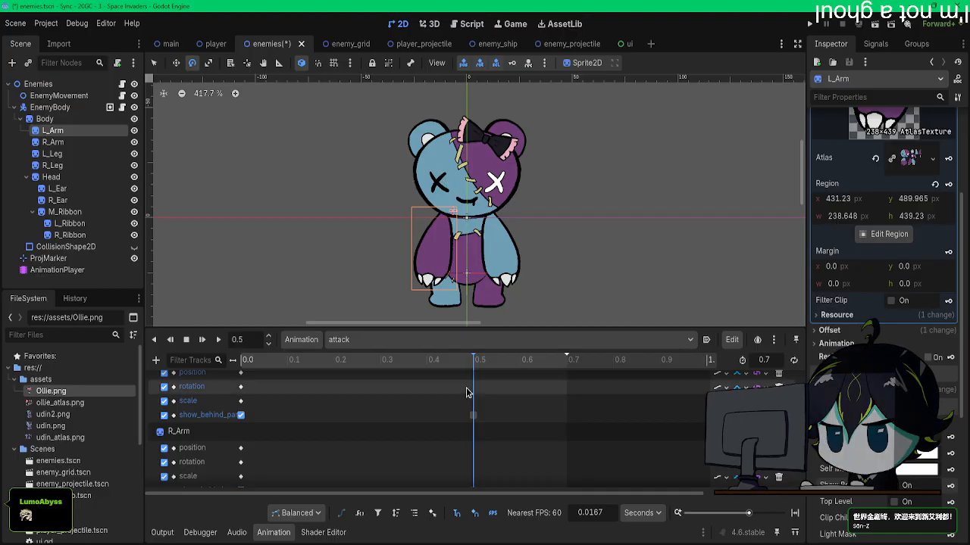
pyautogui.moveTo(395, 183); pyautogui.dragTo(577, 179)
pyautogui.press('w')
pyautogui.press('e')
pyautogui.press('w')
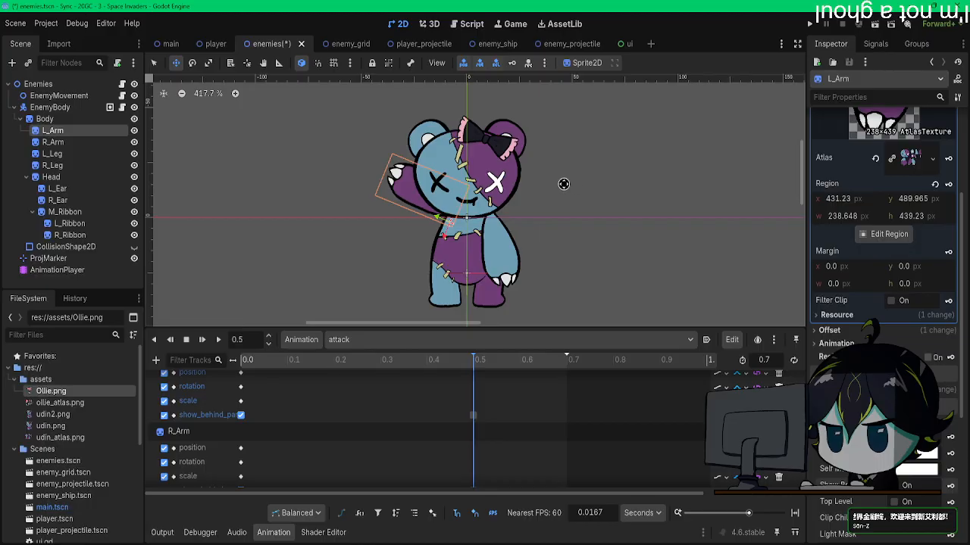
# Step: Try raising the R_Arm sprite at 0.5 s without keying it, and play the attack animation from the start
pyautogui.click(66, 142)
pyautogui.press('e')
pyautogui.moveTo(530, 189); pyautogui.dragTo(449, 132)
pyautogui.press('w')
pyautogui.moveTo(636, 209); pyautogui.dragTo(638, 217)
pyautogui.moveTo(335, 363); pyautogui.dragTo(209, 356)
pyautogui.click(217, 343)
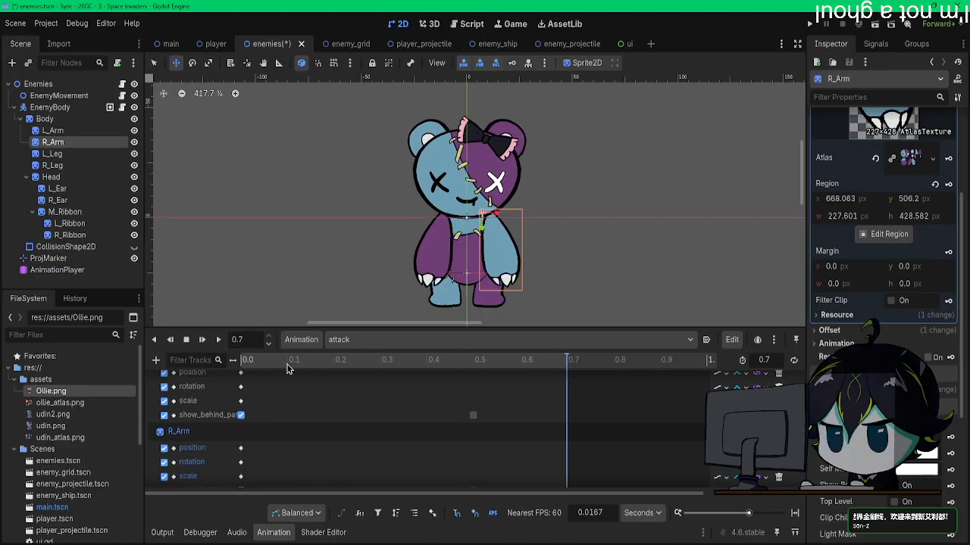
# Step: At 0.5 s, rotate the R_Arm sprite upward about 100°, align it with the shoulder, and insert its transform keys
pyautogui.click(475, 366)
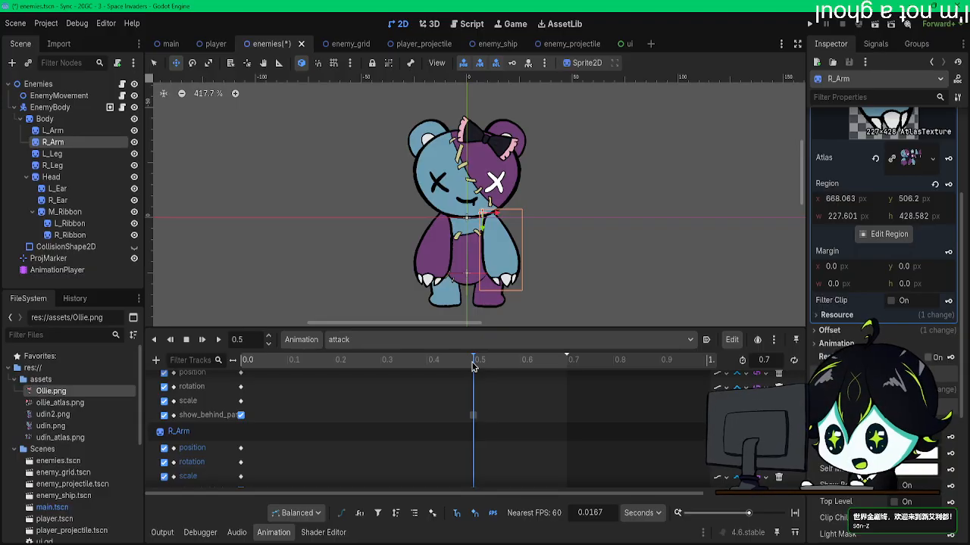
pyautogui.press('e')
pyautogui.moveTo(539, 306); pyautogui.dragTo(433, 152)
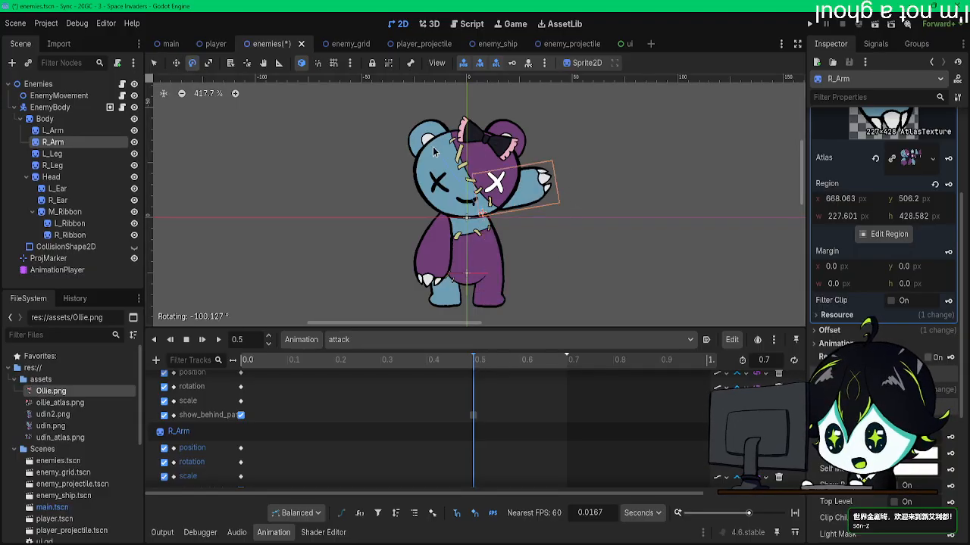
pyautogui.press('w')
pyautogui.moveTo(634, 232); pyautogui.dragTo(622, 238)
pyautogui.press('e')
pyautogui.moveTo(615, 168); pyautogui.dragTo(614, 161)
pyautogui.press('w')
pyautogui.moveTo(608, 208); pyautogui.dragTo(607, 218)
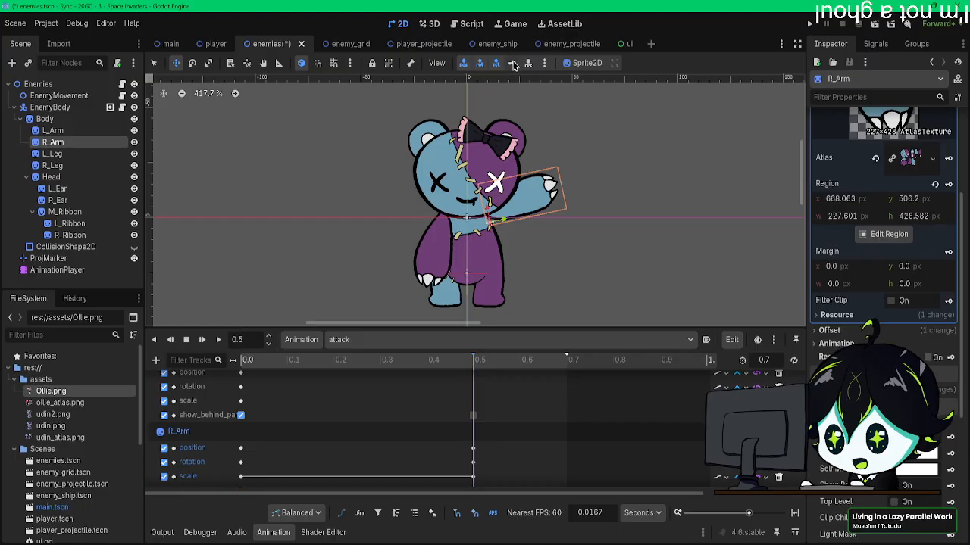
pyautogui.press('k')
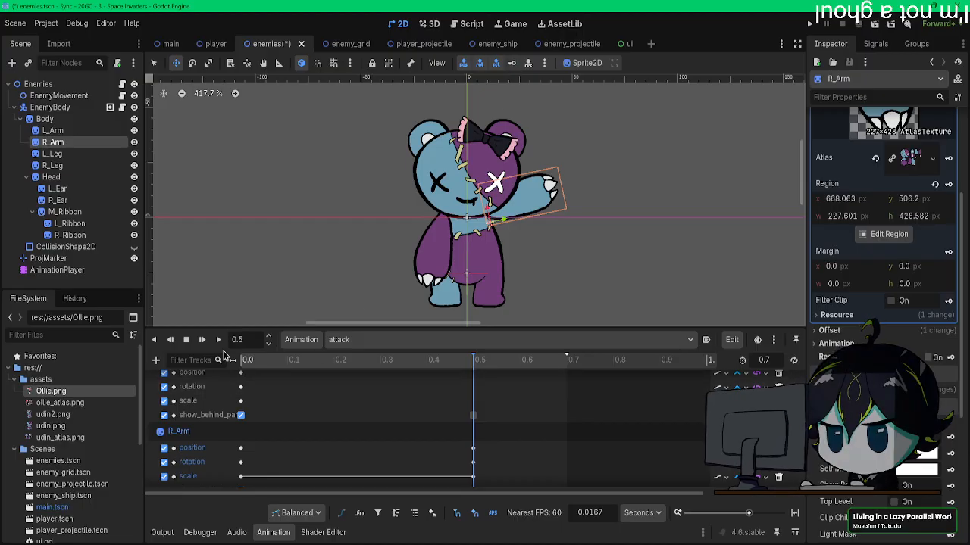
# Step: Raise the L_Arm sprite at 0.5 s to mirror the right arm, fit it to the shoulder, and insert its transform keys
pyautogui.click(52, 130)
pyautogui.moveTo(335, 177); pyautogui.dragTo(543, 178)
pyautogui.press('e')
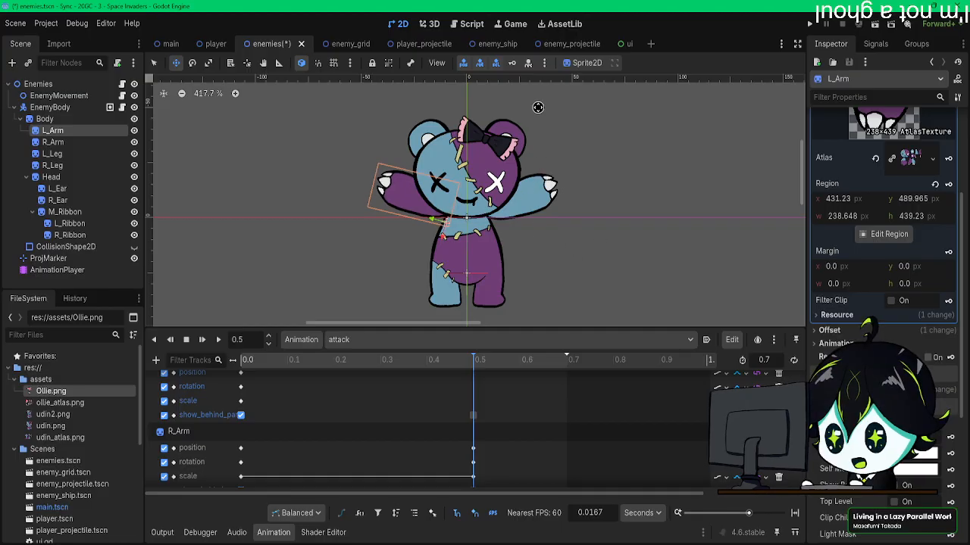
pyautogui.click(512, 65)
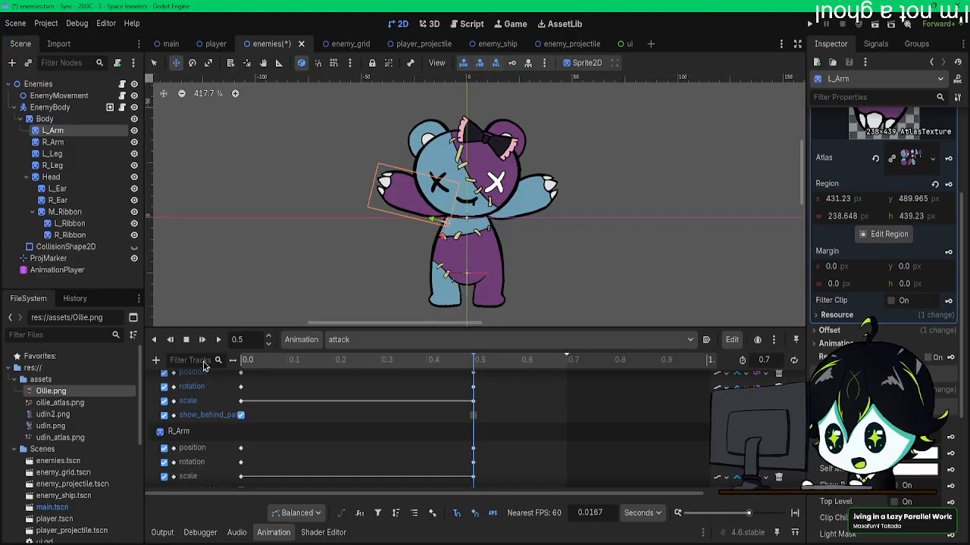
# Step: Play the attack animation from 0.0 s to check the raised arms, and stop it
pyautogui.click(252, 362)
pyautogui.click(218, 341)
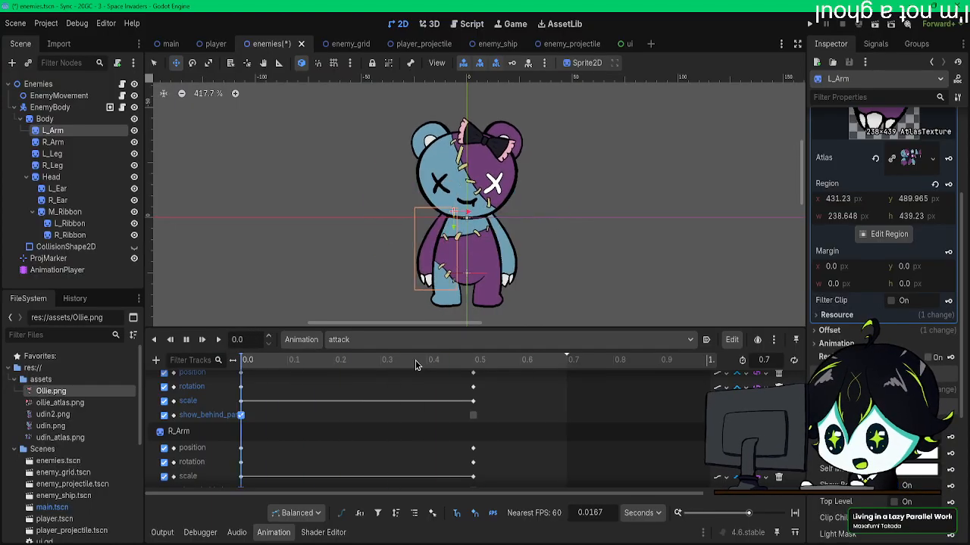
pyautogui.click(186, 339)
# Step: Nudge the L_Arm and R_Arm sprites slightly inward toward the body at 0.5 s and update their keys
pyautogui.click(471, 361)
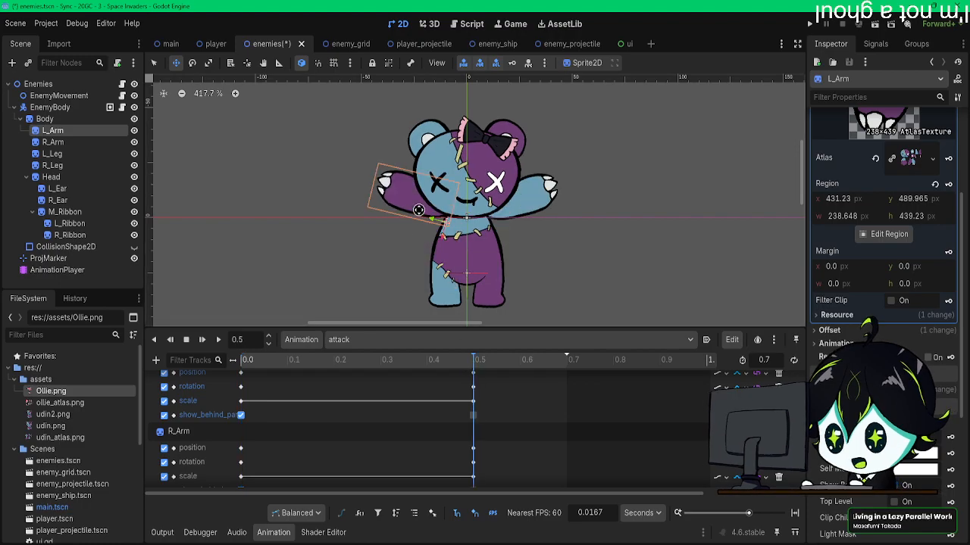
pyautogui.moveTo(493, 206); pyautogui.dragTo(479, 230)
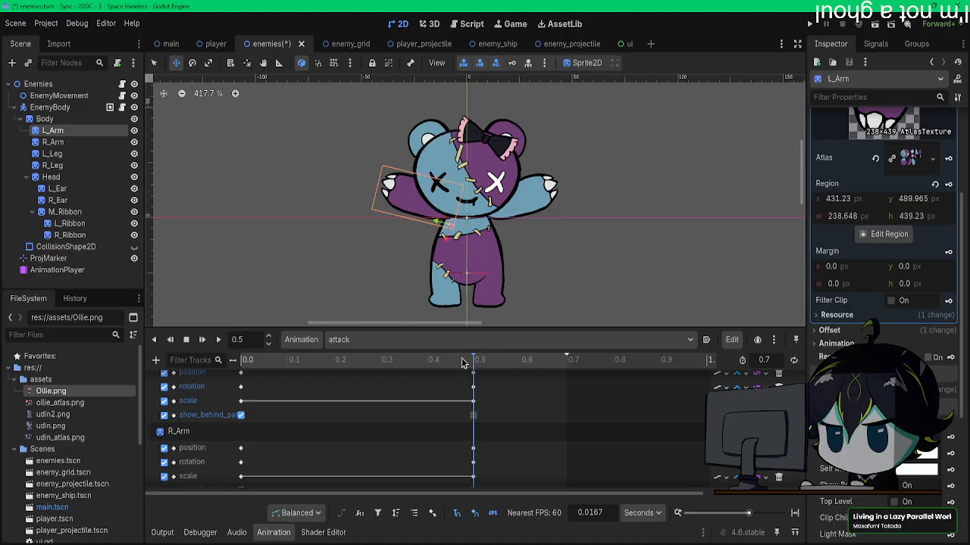
pyautogui.click(53, 141)
pyautogui.moveTo(591, 227); pyautogui.dragTo(589, 228)
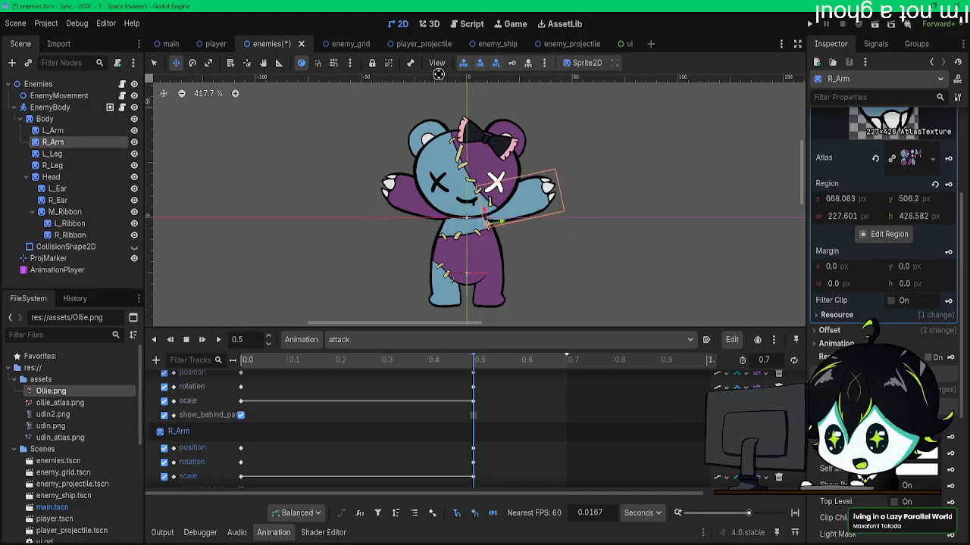
pyautogui.click(80, 130)
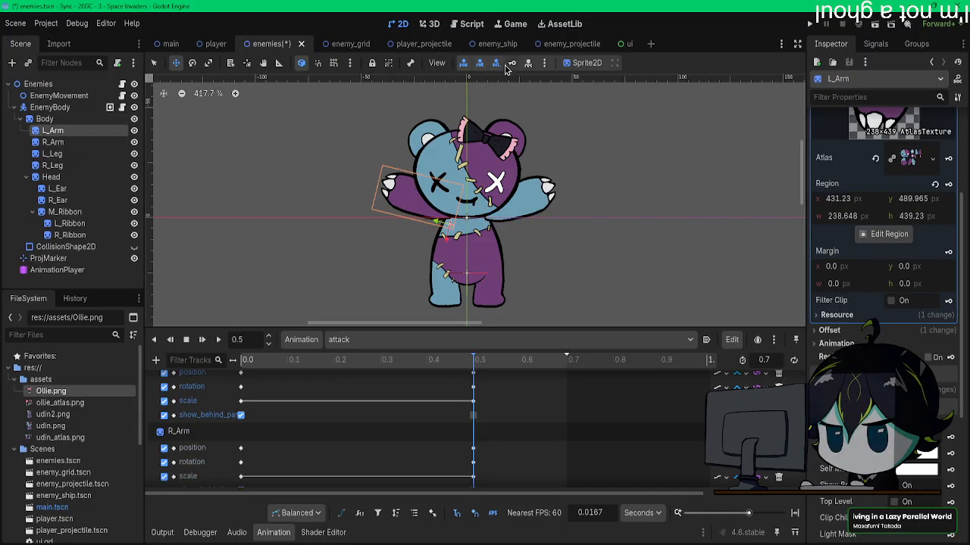
# Step: Play the attack animation from the start repeatedly to review both arms rising
pyautogui.moveTo(292, 361); pyautogui.dragTo(138, 359)
pyautogui.click(202, 341)
pyautogui.click(202, 341)
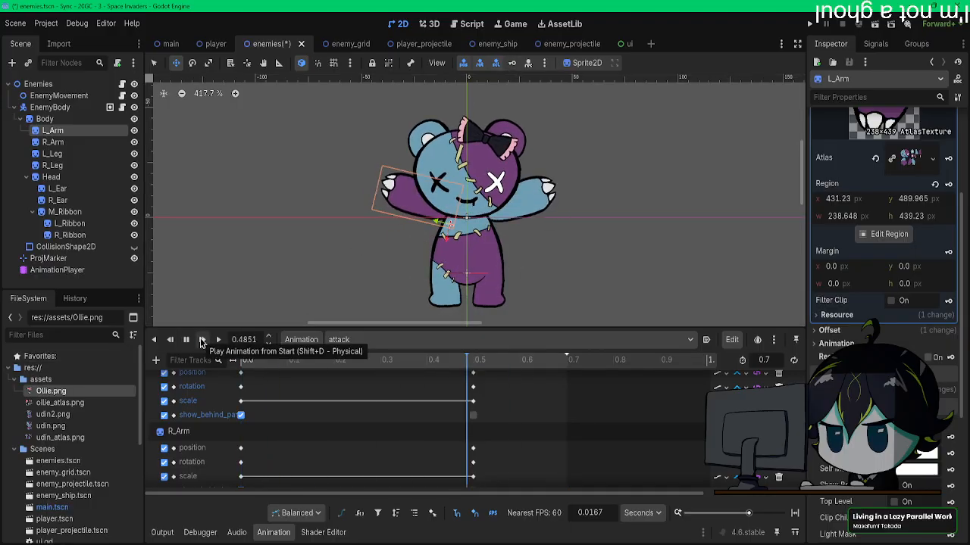
pyautogui.click(202, 342)
pyautogui.click(201, 342)
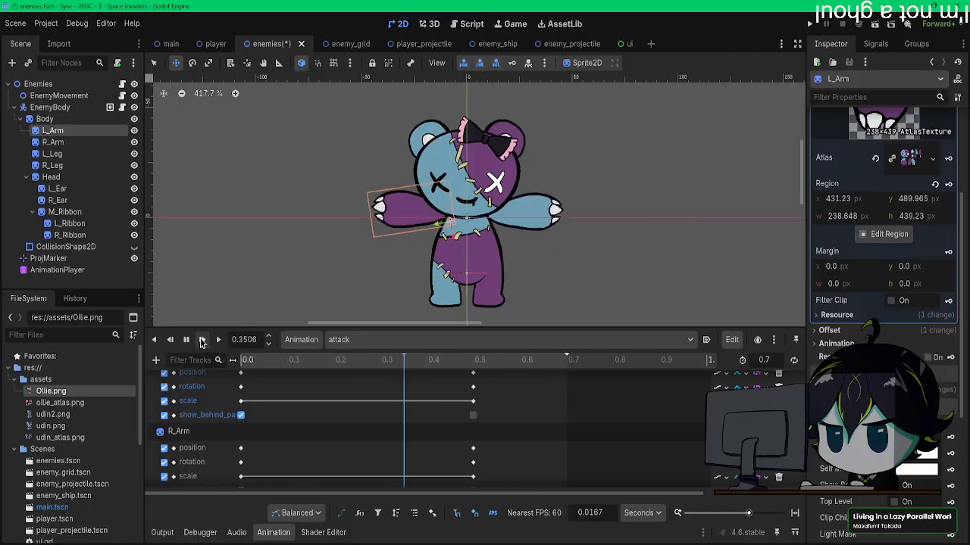
pyautogui.click(201, 341)
pyautogui.click(201, 342)
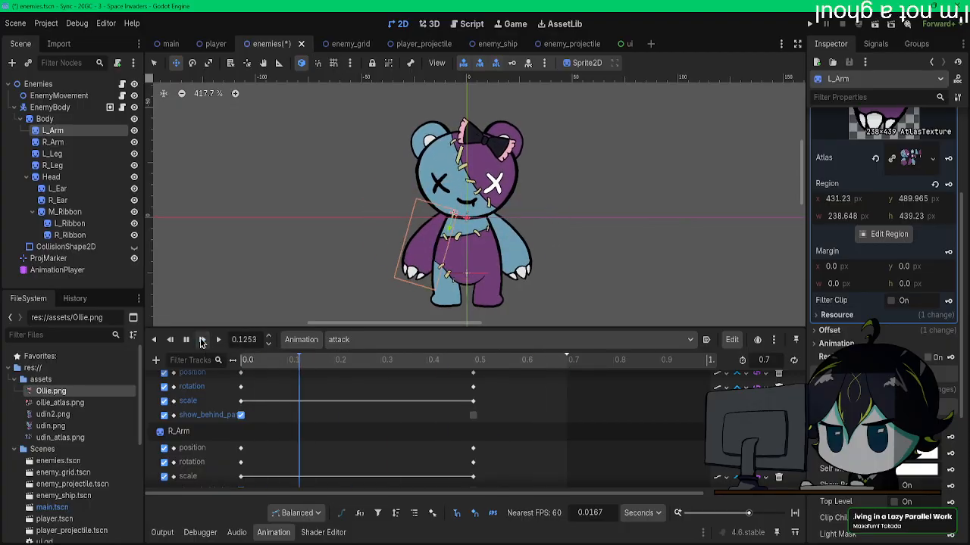
pyautogui.click(201, 340)
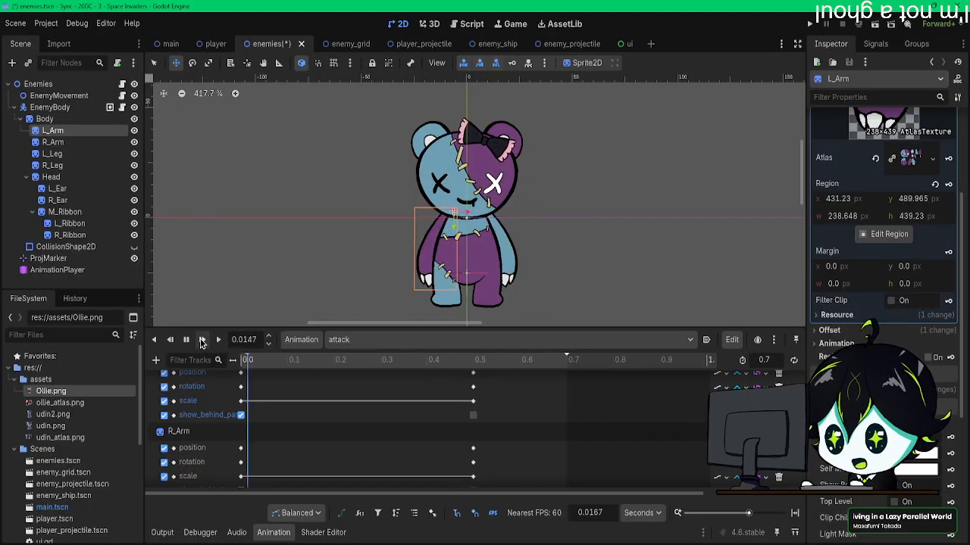
pyautogui.click(201, 341)
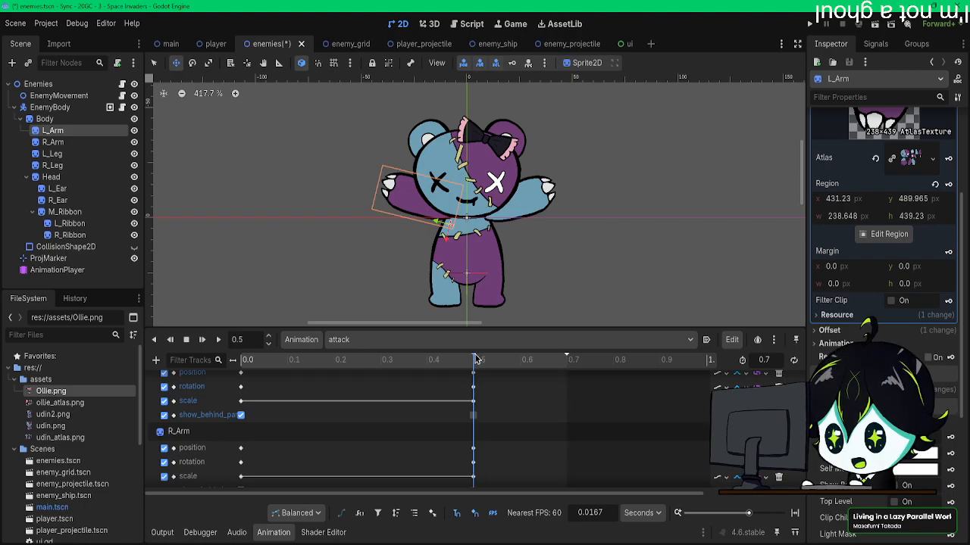
# Step: At 0.7 s, swing the L_Arm sprite down diagonally across the front of the body, fit it to the shoulder, and insert its transform keys
pyautogui.moveTo(492, 361); pyautogui.dragTo(567, 361)
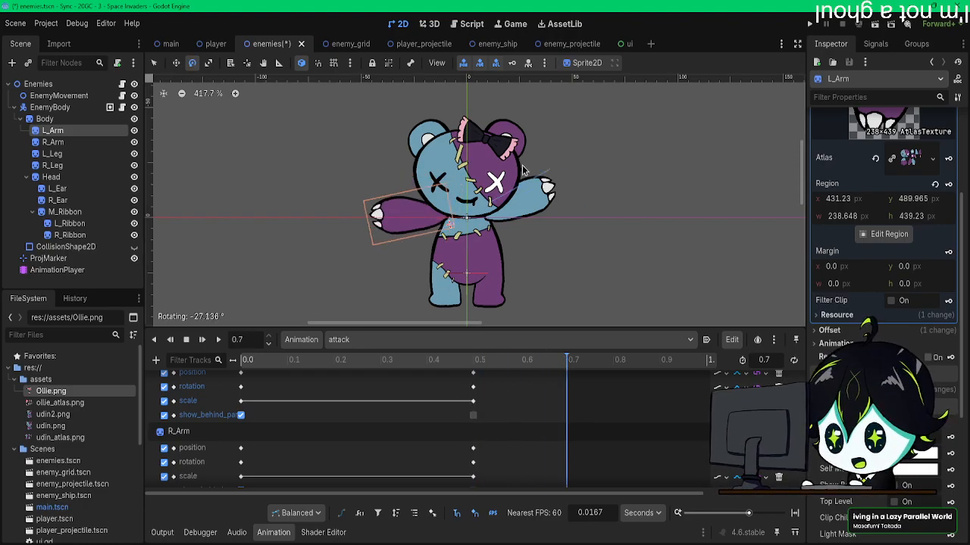
pyautogui.moveTo(528, 170); pyautogui.dragTo(403, 205)
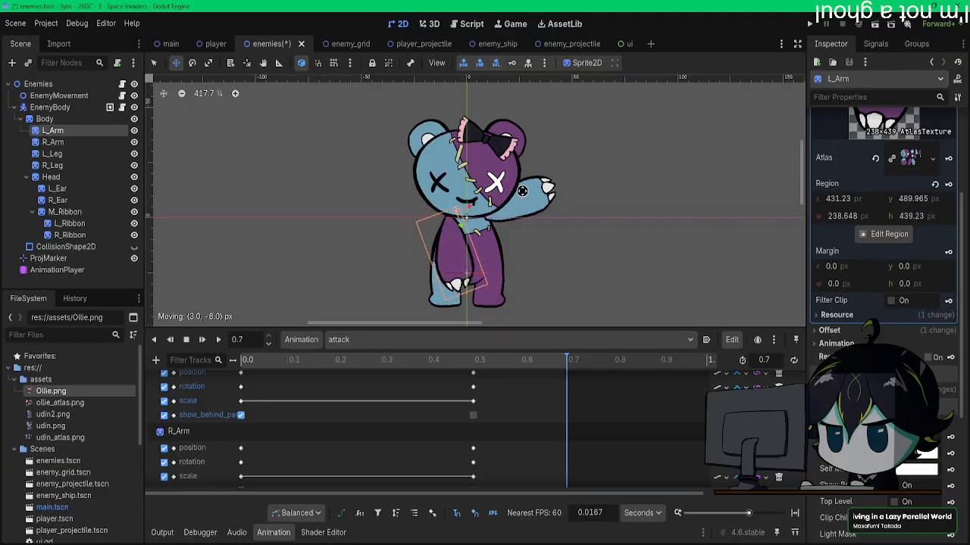
pyautogui.moveTo(552, 190); pyautogui.dragTo(535, 186)
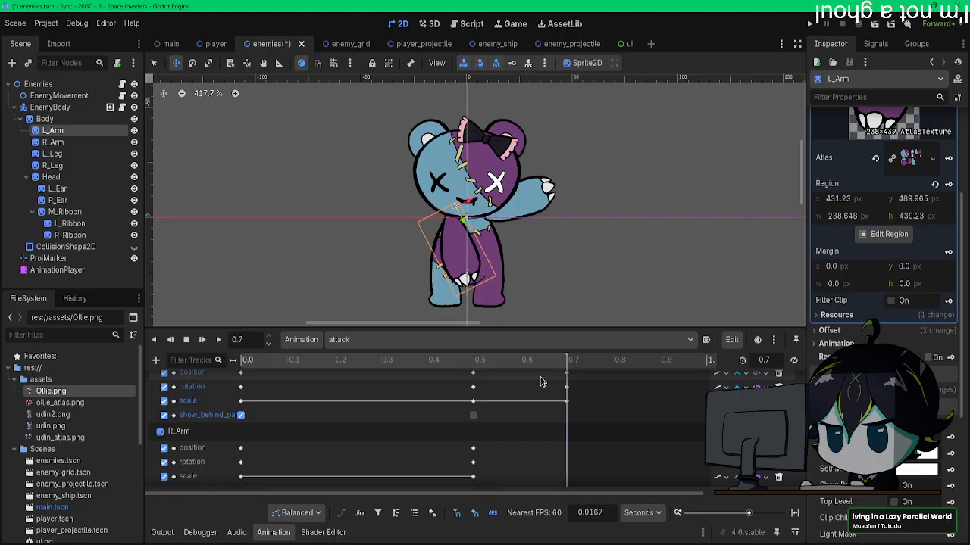
# Step: At 0.7 s, swing the R_Arm sprite down across the body to mirror the left arm, fit it to the shoulder, and insert its transform keys
pyautogui.press('e')
pyautogui.moveTo(649, 183); pyautogui.dragTo(440, 304)
pyautogui.press('w')
pyautogui.moveTo(588, 233); pyautogui.dragTo(602, 177)
pyautogui.press('e')
pyautogui.press('w')
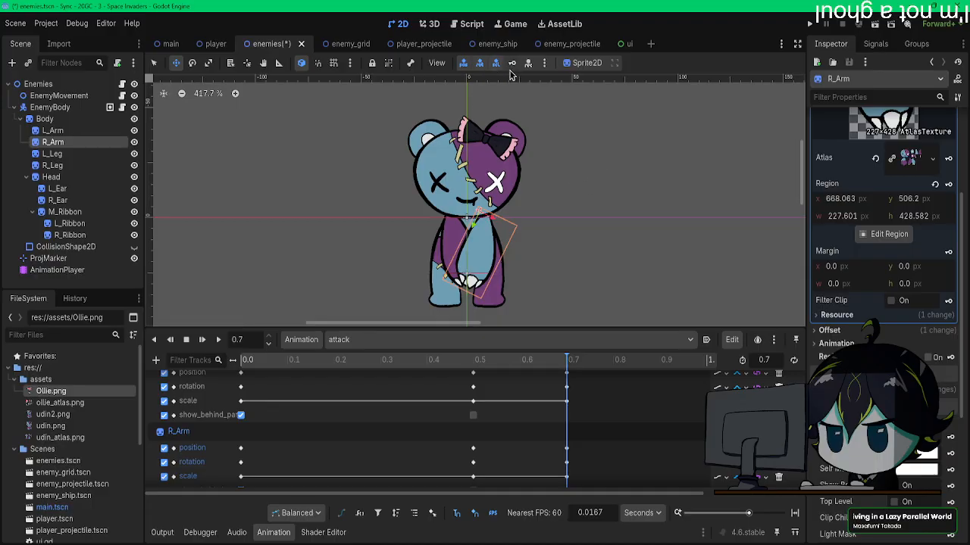
# Step: Play the attack animation from 0.0 s repeatedly to review both arms rising and swinging down
pyautogui.moveTo(349, 361); pyautogui.dragTo(244, 361)
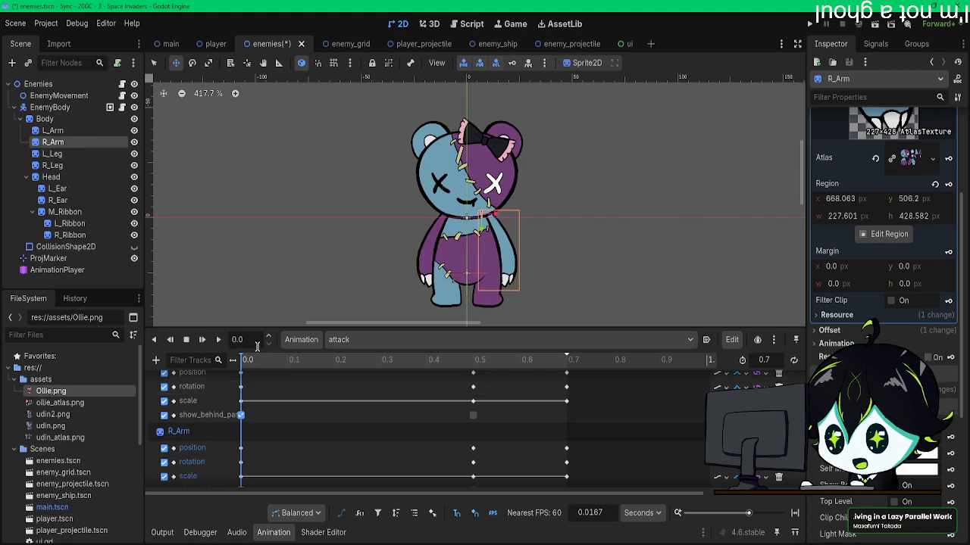
pyautogui.click(218, 340)
pyautogui.click(219, 340)
pyautogui.click(218, 340)
pyautogui.click(218, 340)
pyautogui.click(186, 340)
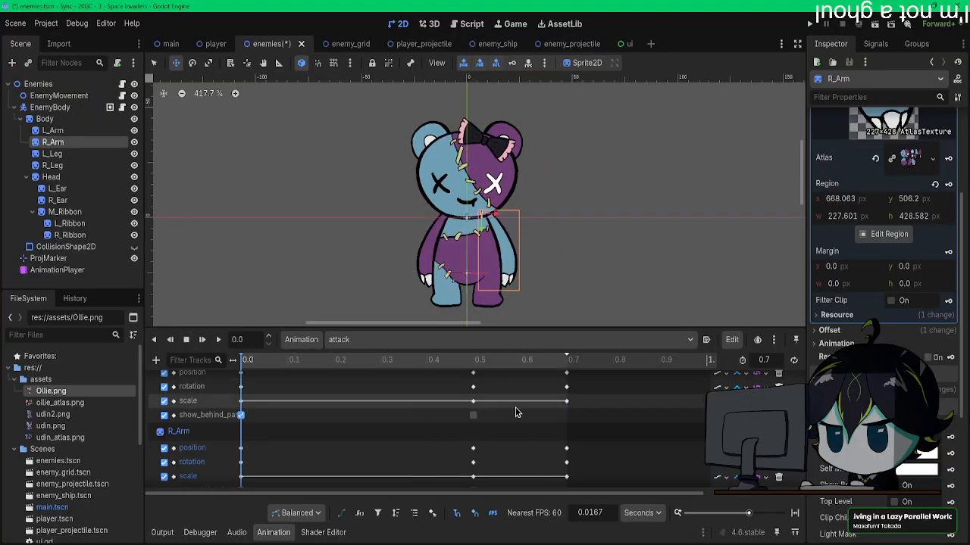
pyautogui.scroll(1, 500, 412)
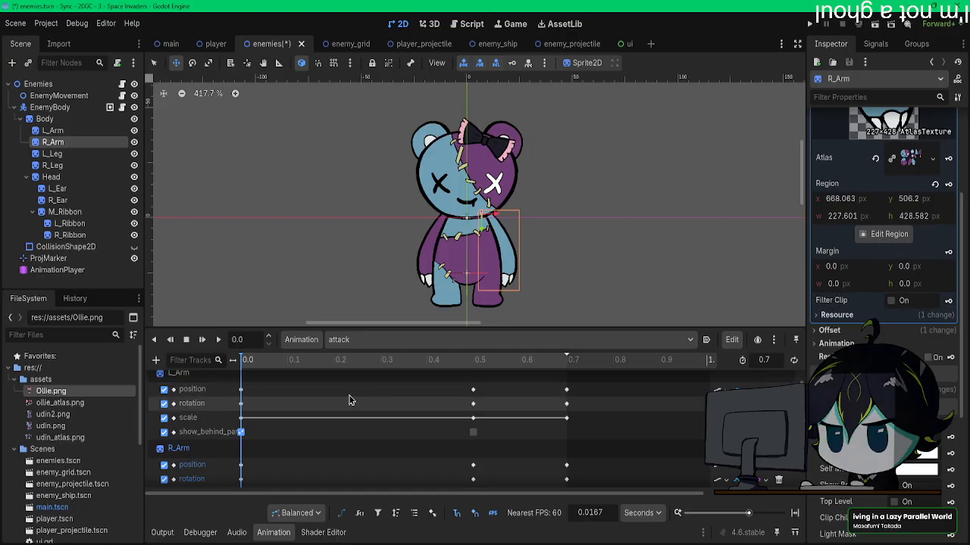
pyautogui.click(219, 340)
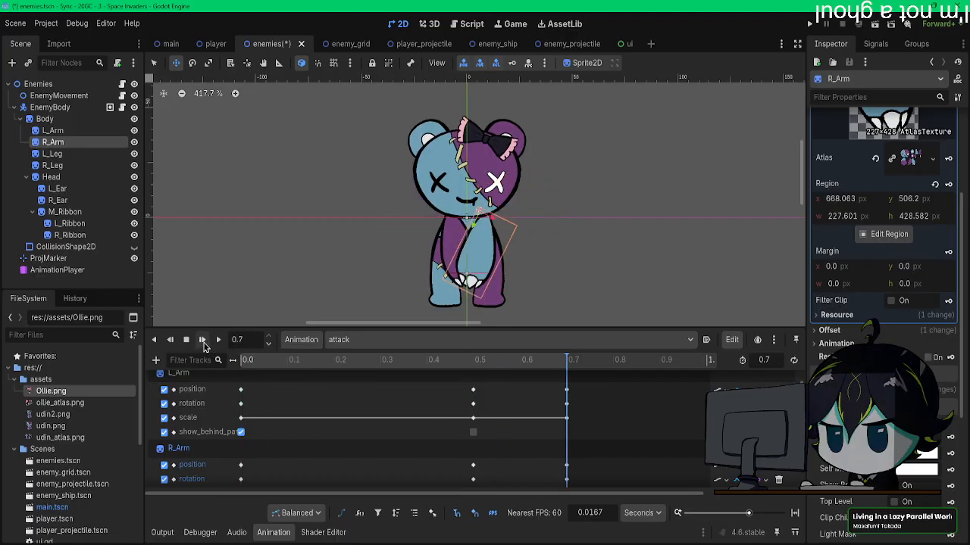
# Step: Duplicate the L_Arm and R_Arm position, rotation and scale keys from 0.5 s to 0.55 s to hold the raised pose
pyautogui.moveTo(493, 386); pyautogui.dragTo(463, 443)
pyautogui.scroll(1, 493, 425)
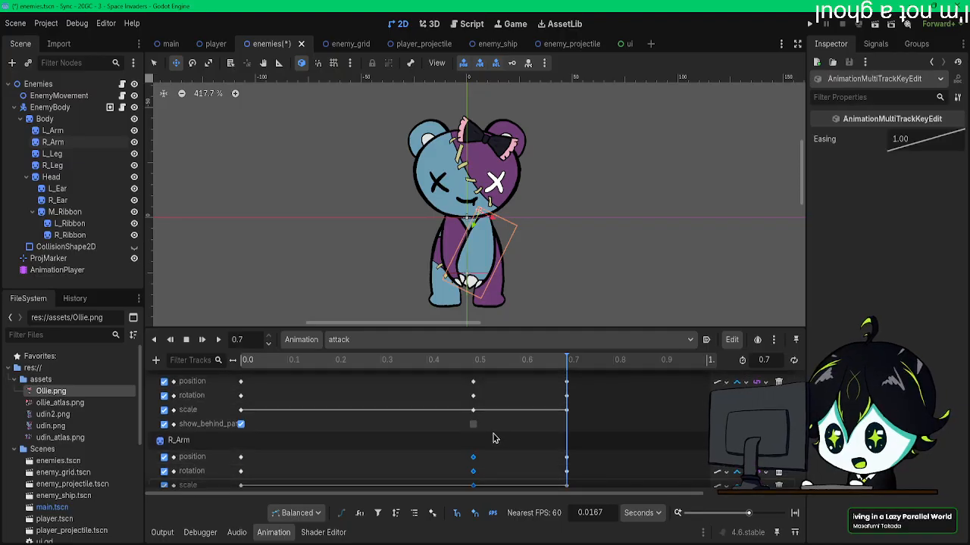
pyautogui.click(497, 360)
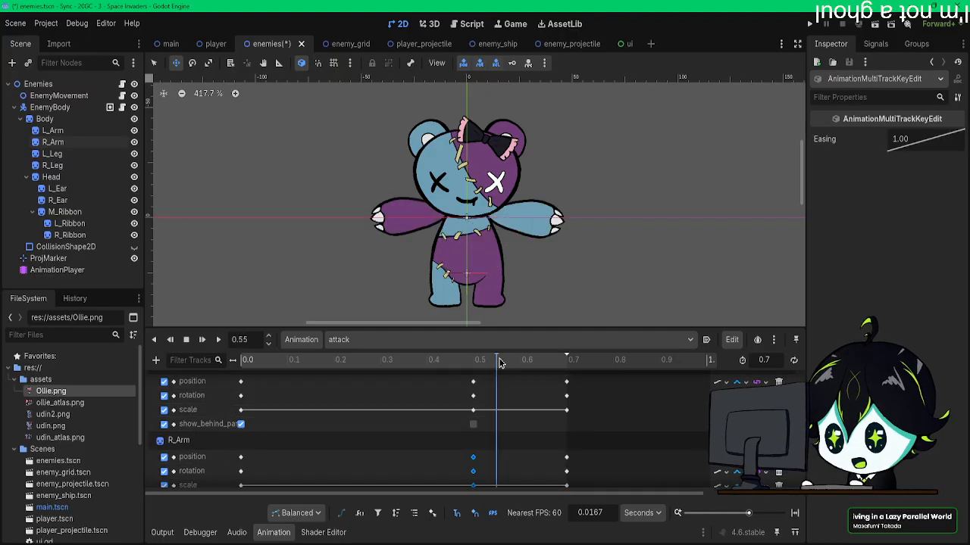
pyautogui.moveTo(484, 379)
pyautogui.mouseDown()
pyautogui.moveTo(468, 413)
pyautogui.moveTo(472, 381)
pyautogui.moveTo(473, 390)
pyautogui.mouseUp()
pyautogui.rightClick(474, 388)
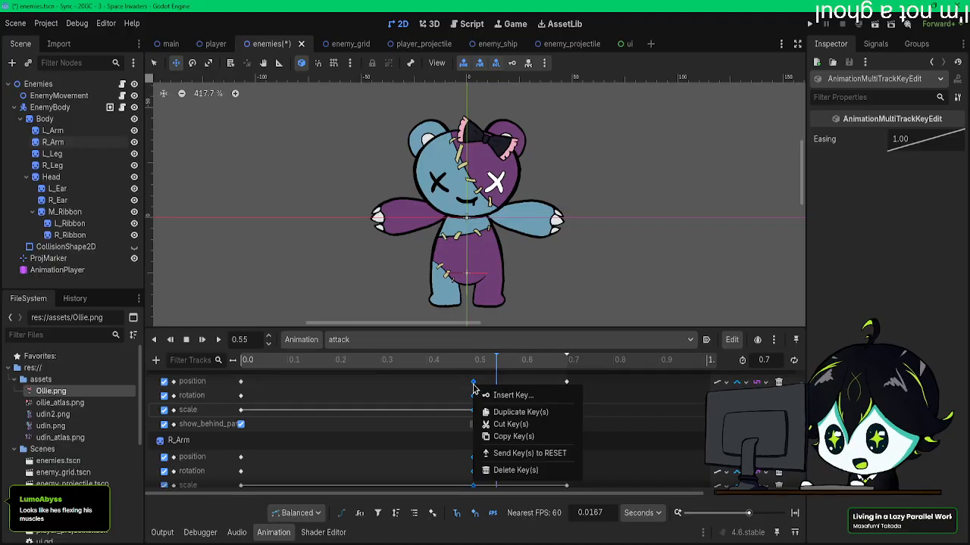
pyautogui.click(511, 413)
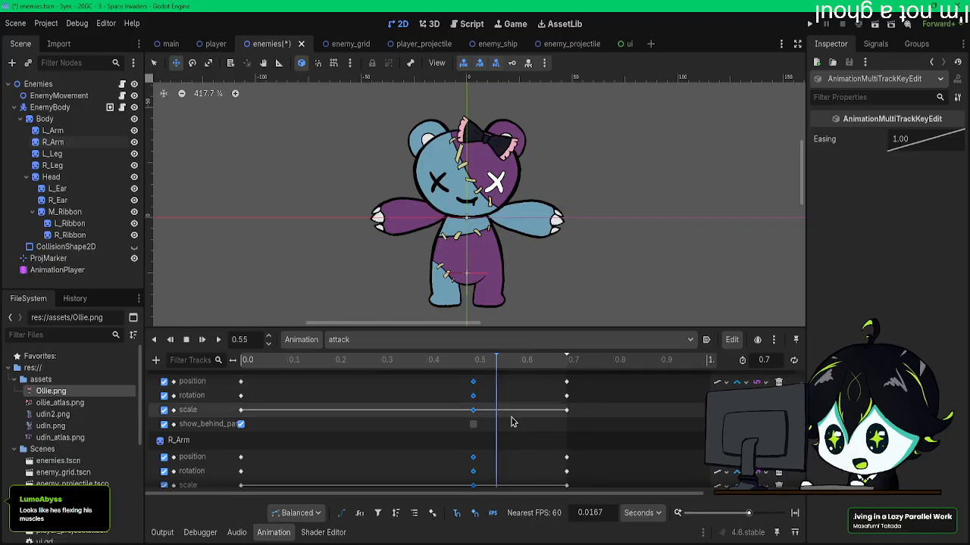
pyautogui.rightClick(472, 387)
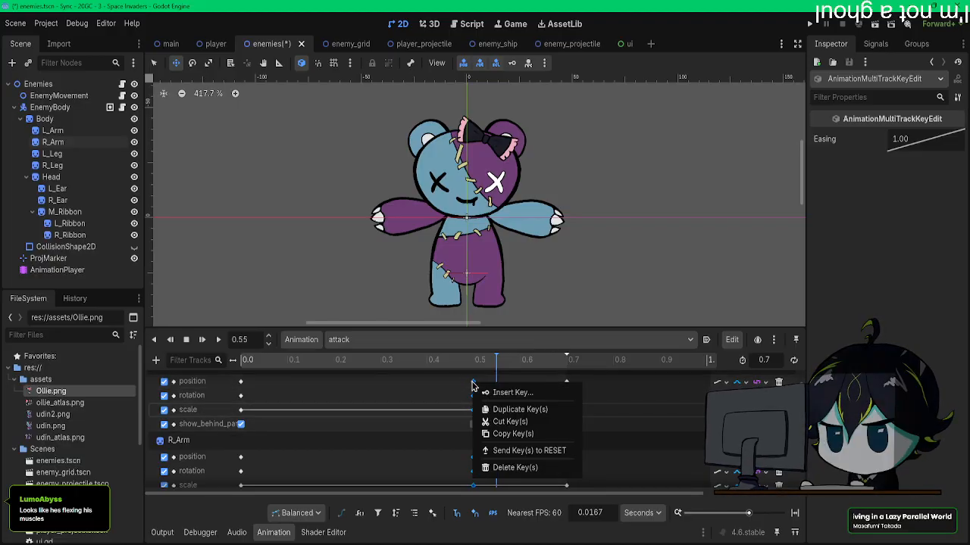
pyautogui.click(515, 412)
pyautogui.scroll(5, 489, 405)
pyautogui.scroll(-8, 488, 415)
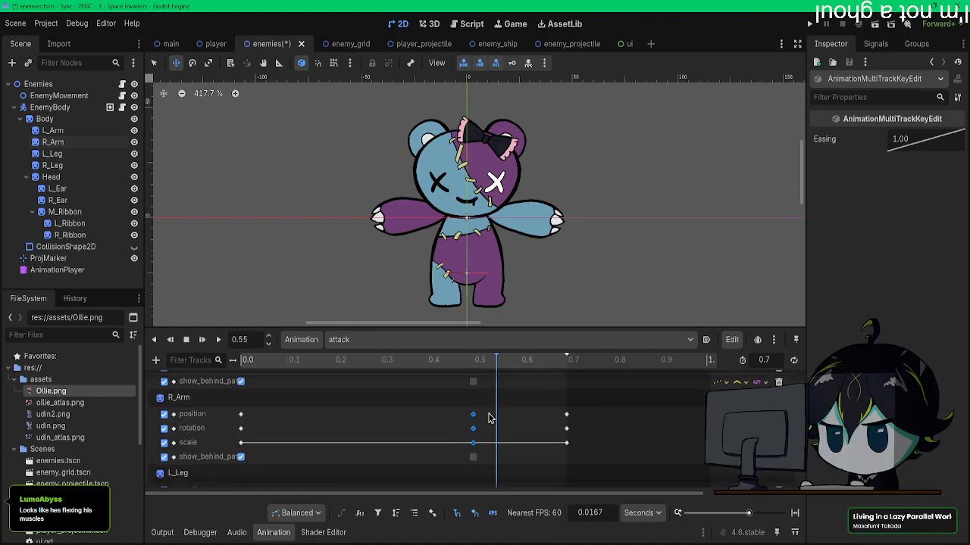
pyautogui.scroll(3, 488, 417)
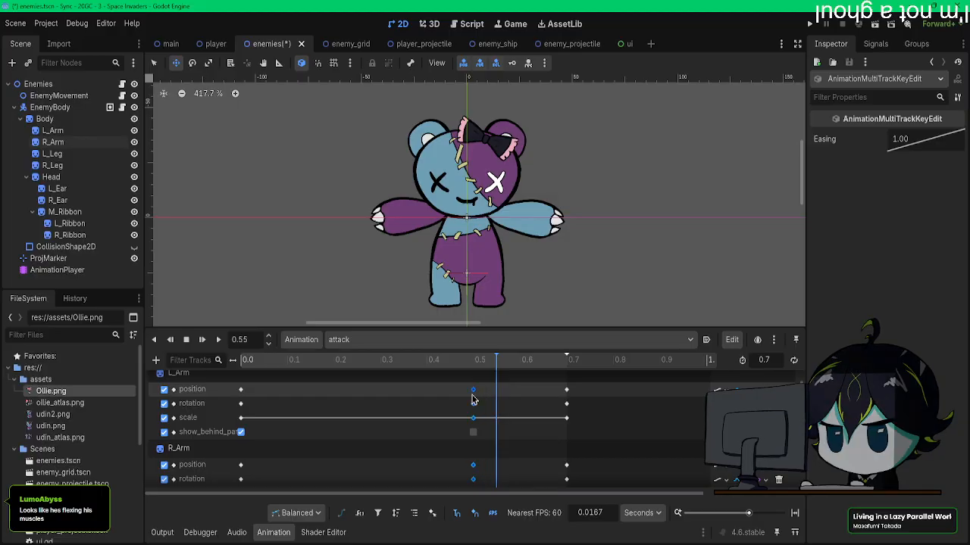
pyautogui.rightClick(496, 395)
pyautogui.click(539, 419)
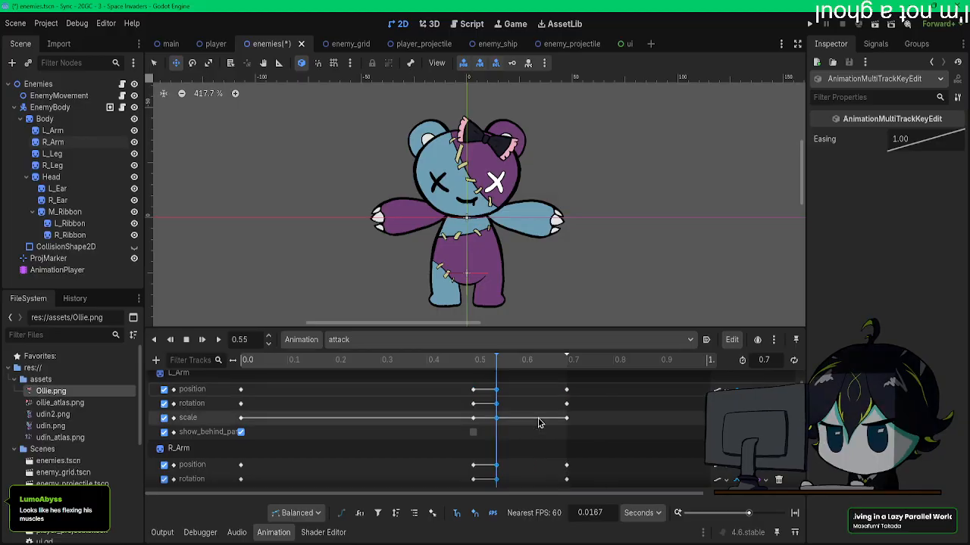
# Step: Play the attack animation from 0.0 s to check the brief hold of the raised arms
pyautogui.moveTo(420, 362); pyautogui.dragTo(197, 355)
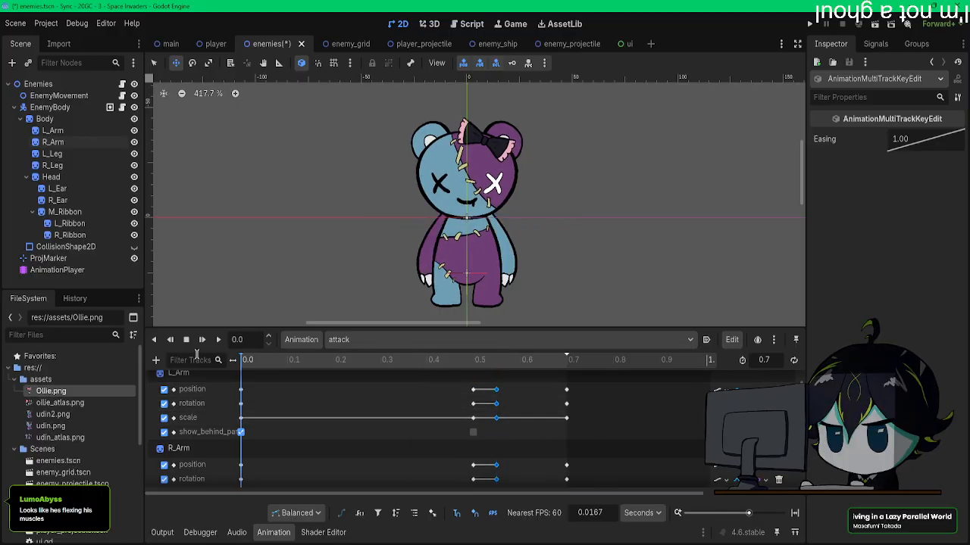
pyautogui.click(217, 341)
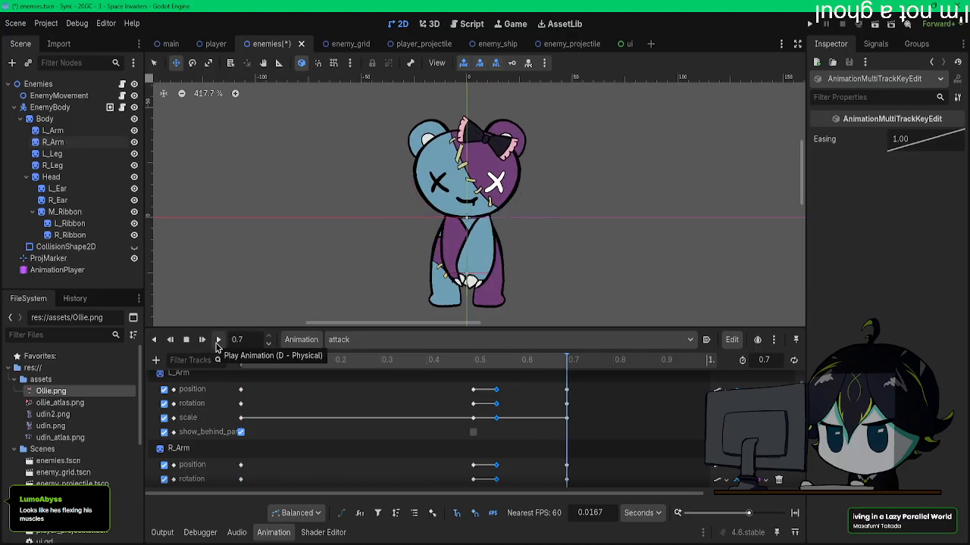
pyautogui.moveTo(355, 372); pyautogui.dragTo(230, 376)
pyautogui.click(244, 365)
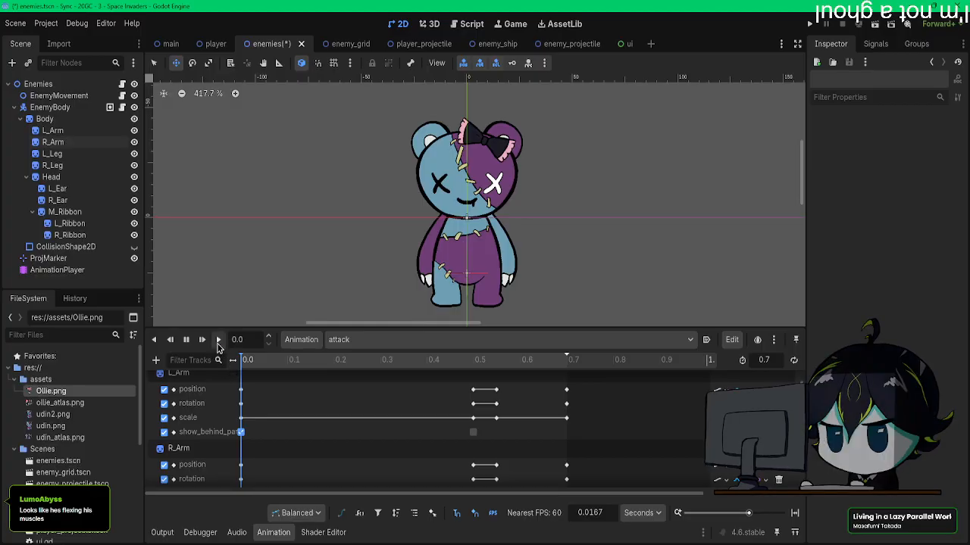
pyautogui.click(218, 344)
# Step: Shift the L_Arm and R_Arm keys that start the raised hold earlier, to about 0.43 s
pyautogui.scroll(-1, 448, 391)
pyautogui.scroll(-1, 449, 392)
pyautogui.moveTo(483, 460); pyautogui.dragTo(473, 402)
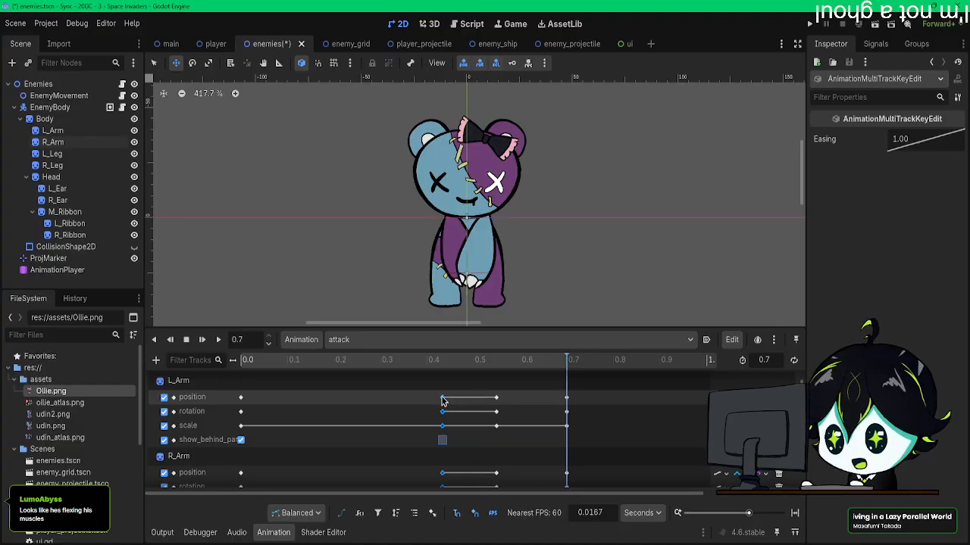
# Step: Shift both arms' keys that end the raised hold to about 0.53 s and play the animation from the start
pyautogui.scroll(-4, 523, 414)
pyautogui.scroll(3, 520, 455)
pyautogui.scroll(-1, 520, 472)
pyautogui.moveTo(518, 474); pyautogui.dragTo(491, 397)
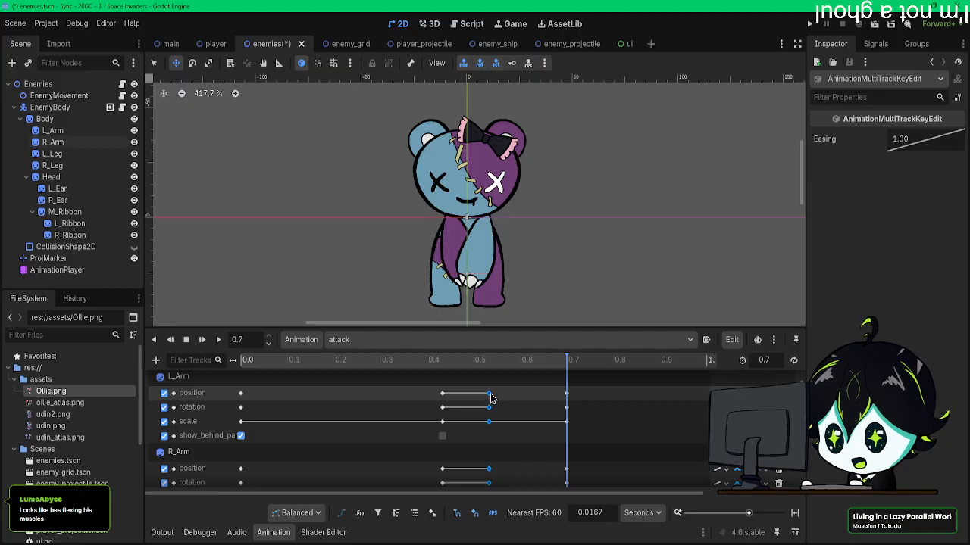
pyautogui.click(202, 339)
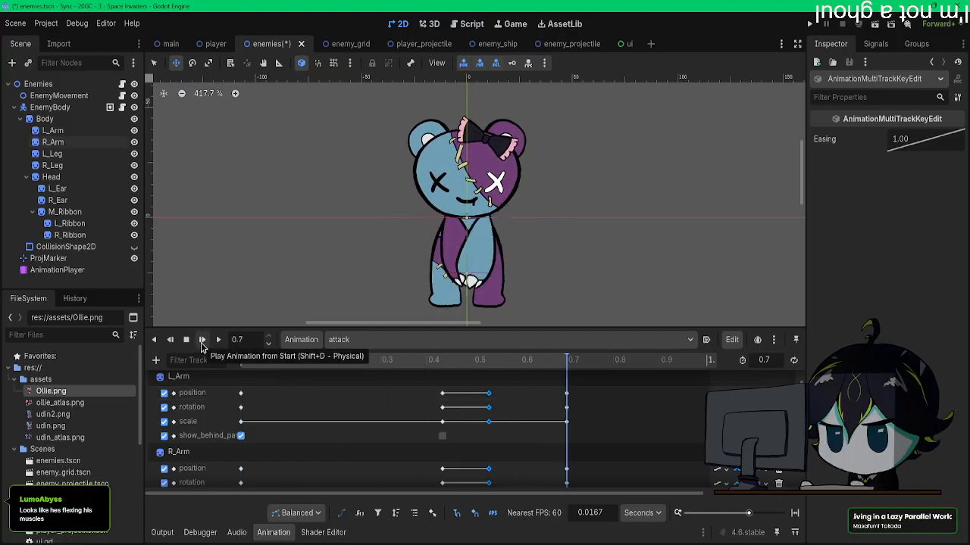
# Step: Move both arms' keys that end the raised hold to about 0.57 s and replay the animation
pyautogui.moveTo(512, 459); pyautogui.dragTo(504, 409)
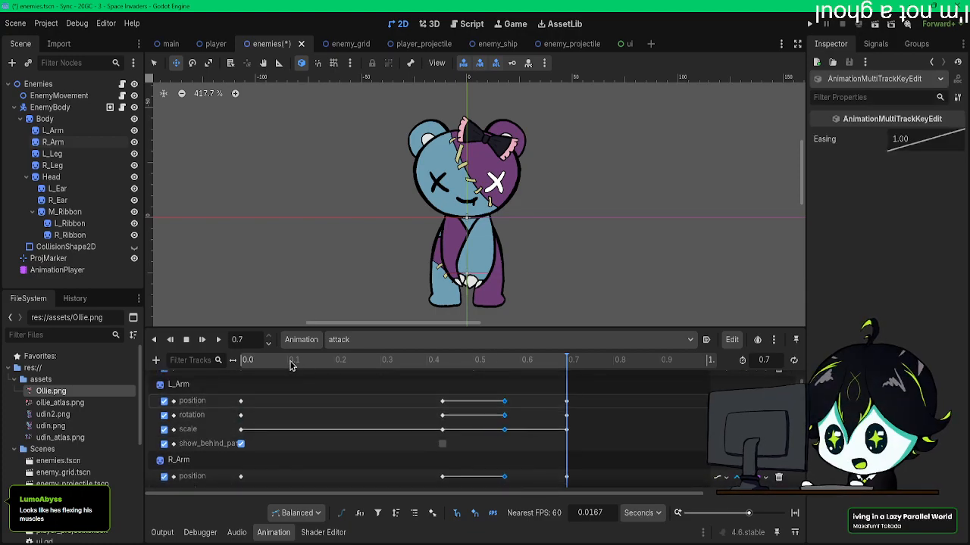
pyautogui.click(218, 340)
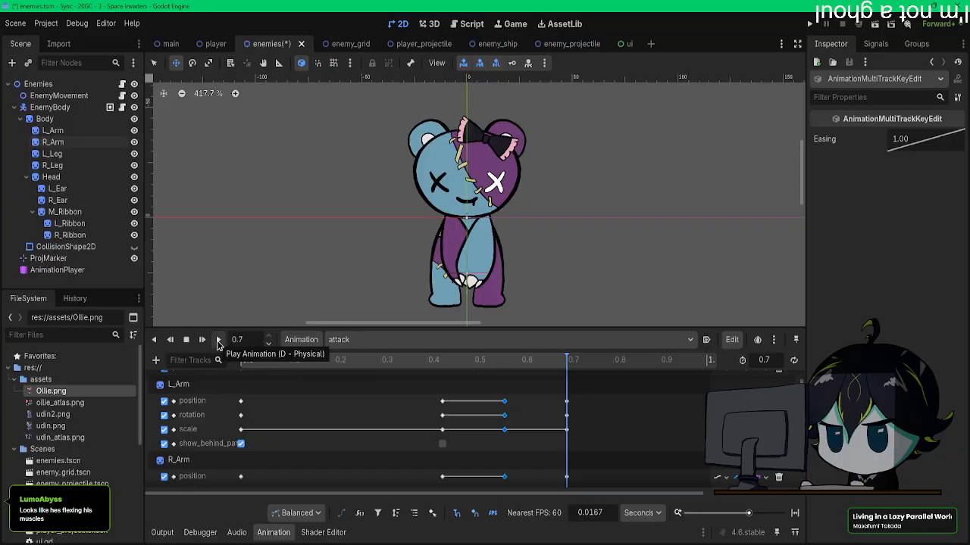
pyautogui.click(202, 340)
# Step: Move the L_Arm and R_Arm keys that start the raised hold to 0.4667 s
pyautogui.scroll(-1, 409, 424)
pyautogui.scroll(2, 451, 439)
pyautogui.scroll(2, 461, 471)
pyautogui.scroll(-1, 460, 477)
pyautogui.click(458, 479)
pyautogui.moveTo(460, 469); pyautogui.dragTo(424, 379)
# Step: Move the unchecked show_behind_parent keys of L_Arm and R_Arm to 0.5667 s, in line with the end of the raised hold
pyautogui.scroll(2, 443, 413)
pyautogui.moveTo(444, 410); pyautogui.dragTo(506, 450)
pyautogui.scroll(-2, 485, 436)
pyautogui.click(488, 436)
pyautogui.scroll(-2, 489, 435)
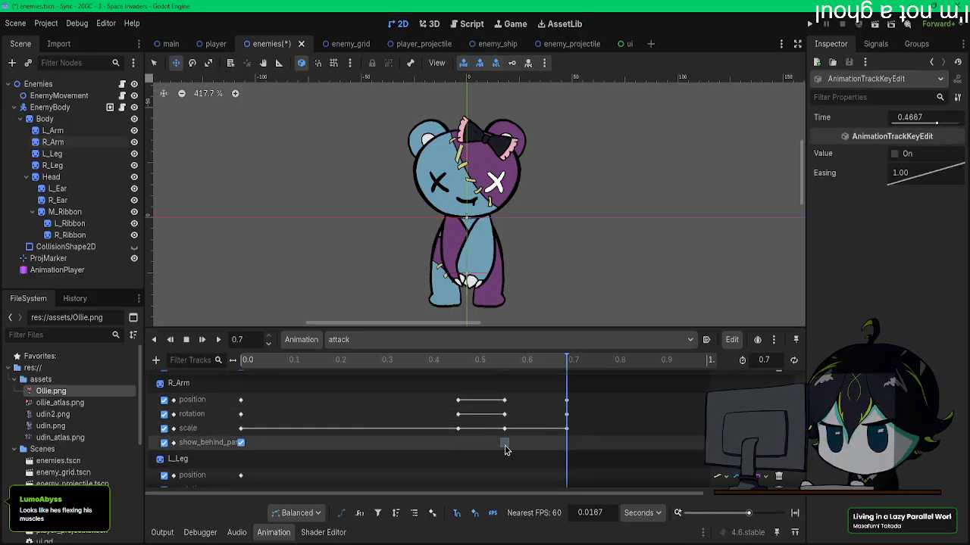
# Step: Play the attack animation from the start repeatedly to review the retimed arm hold and downswing
pyautogui.moveTo(382, 362); pyautogui.dragTo(139, 357)
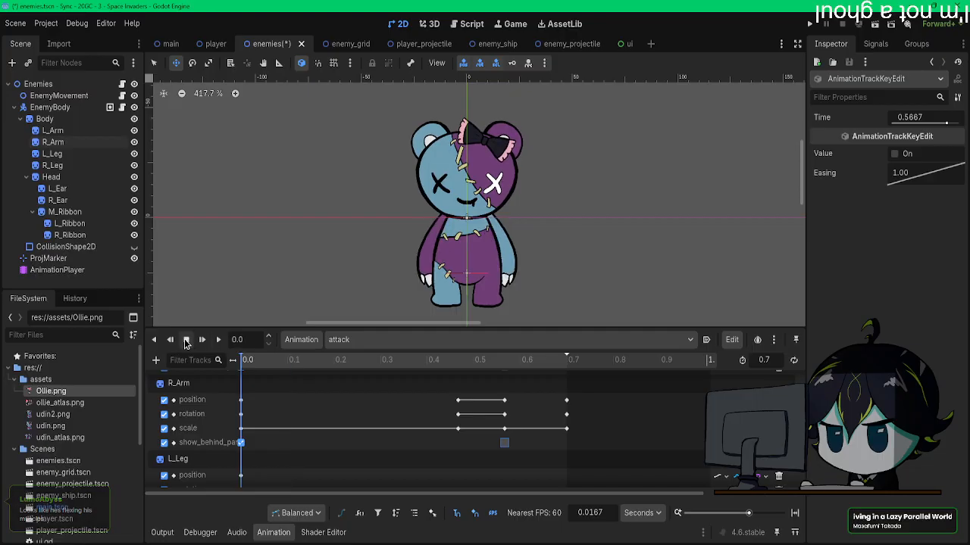
pyautogui.click(202, 340)
pyautogui.click(202, 340)
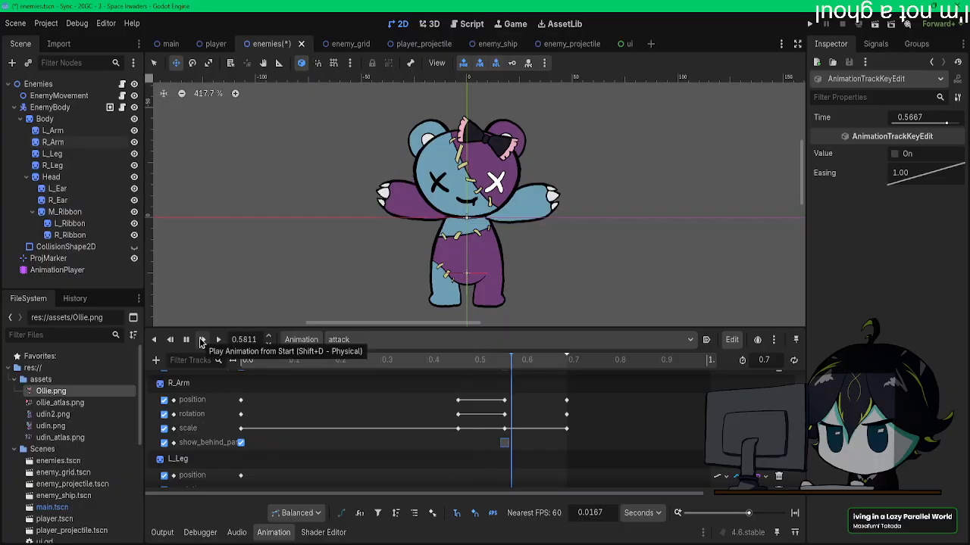
pyautogui.click(203, 340)
pyautogui.click(202, 340)
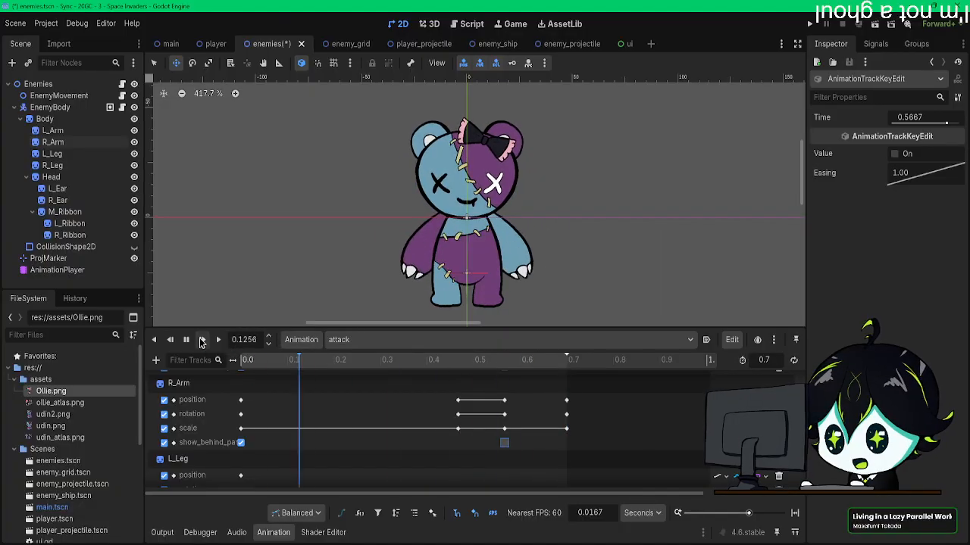
pyautogui.click(202, 340)
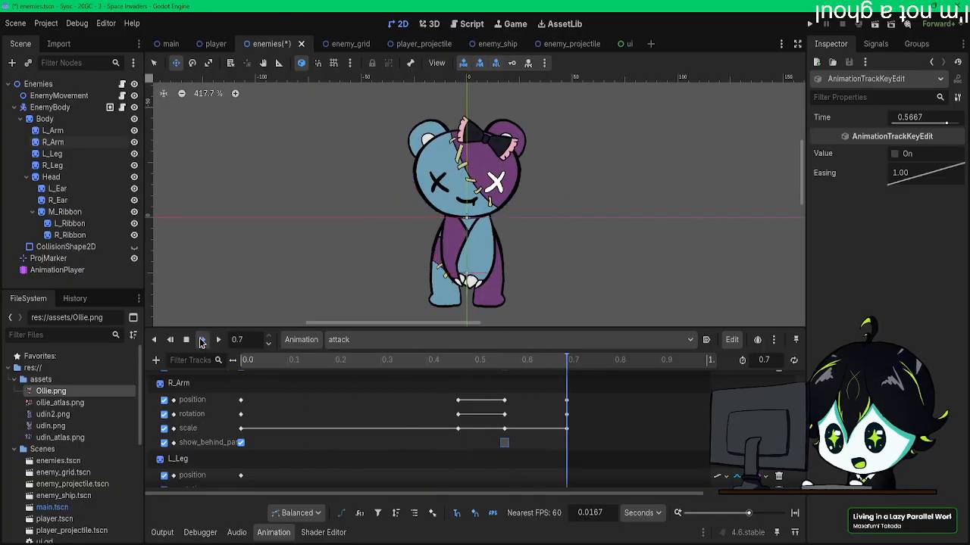
pyautogui.click(202, 340)
pyautogui.click(202, 340)
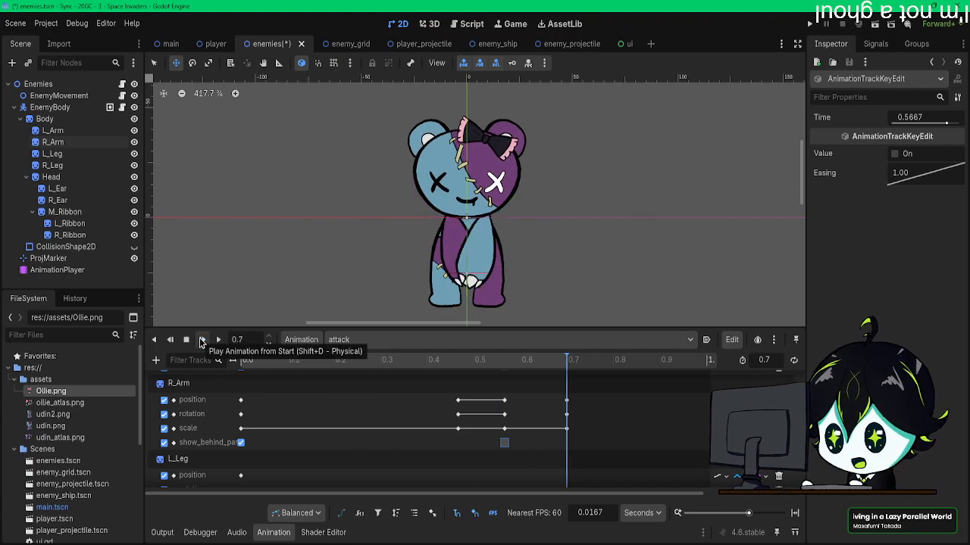
# Step: Examine the raised arms' shoulder joints and layering against the head and body at 0.4667 s
pyautogui.click(465, 362)
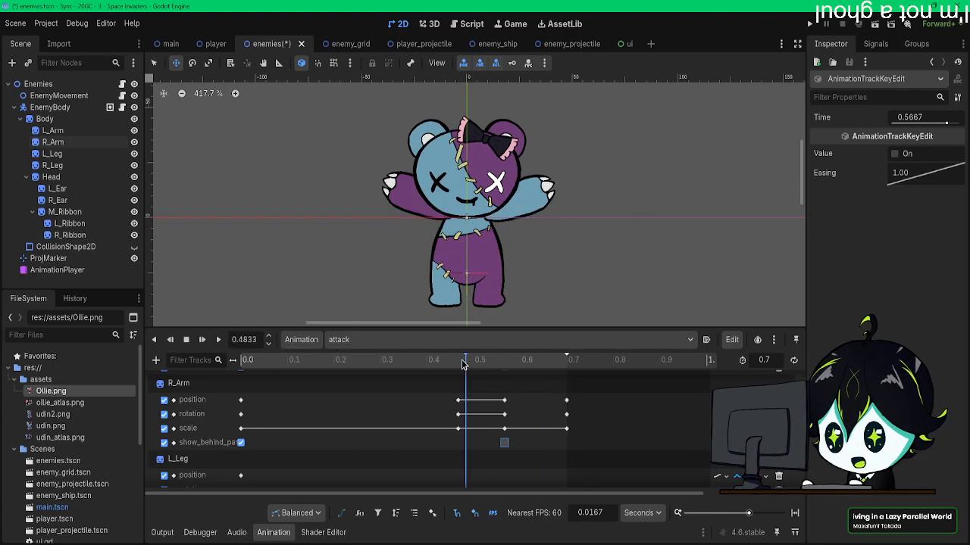
pyautogui.scroll(1, 467, 438)
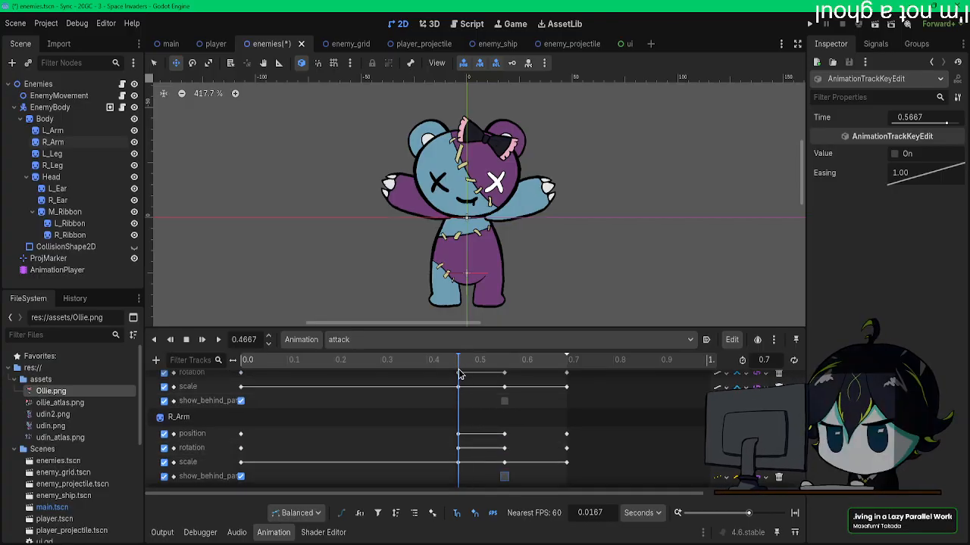
pyautogui.scroll(2, 464, 386)
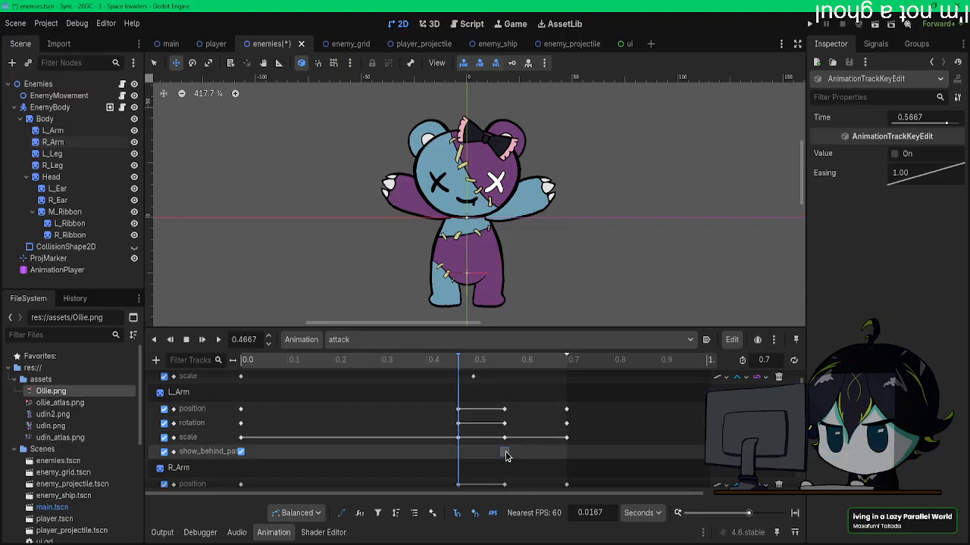
pyautogui.scroll(5, 456, 219)
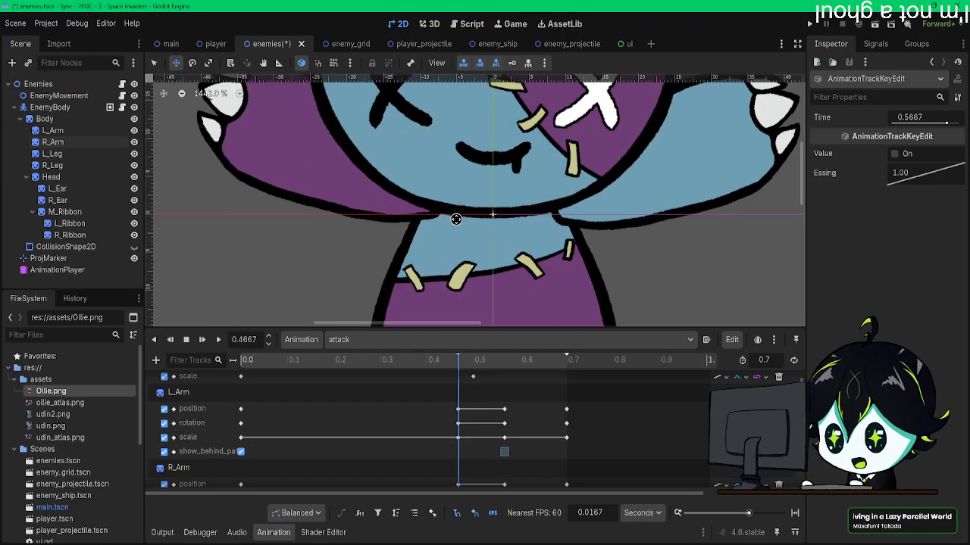
pyautogui.scroll(-2, 456, 219)
pyautogui.scroll(-1, 528, 436)
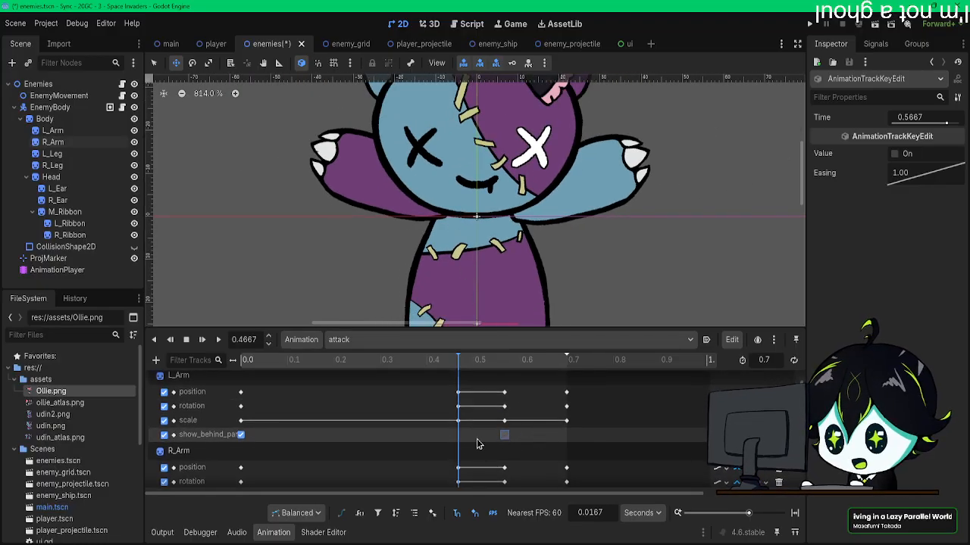
# Step: Scrub the attack animation around the start of the raised hold to compare the arm poses near 0.4667 s
pyautogui.scroll(1, 496, 444)
pyautogui.moveTo(445, 360); pyautogui.dragTo(468, 366)
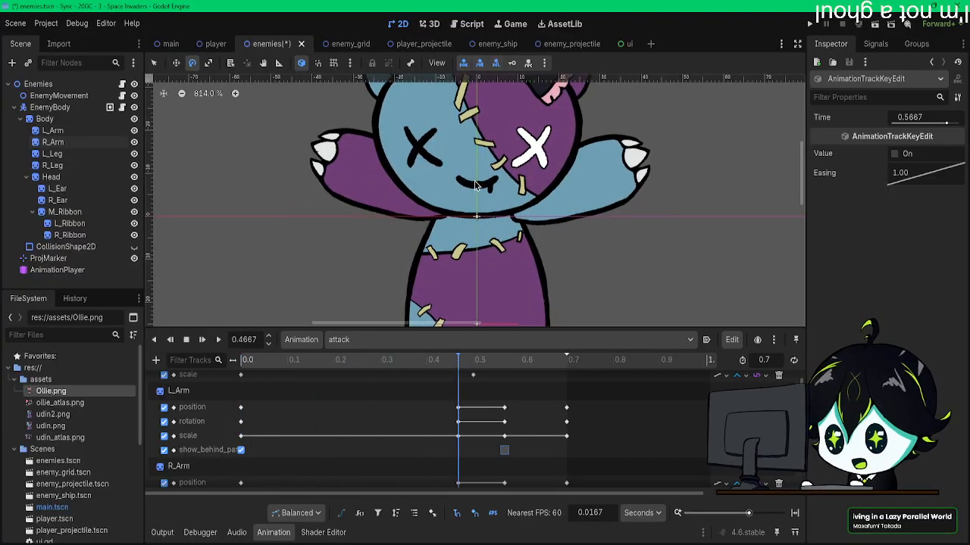
pyautogui.click(498, 361)
pyautogui.moveTo(498, 361); pyautogui.dragTo(465, 365)
pyautogui.scroll(-2, 495, 436)
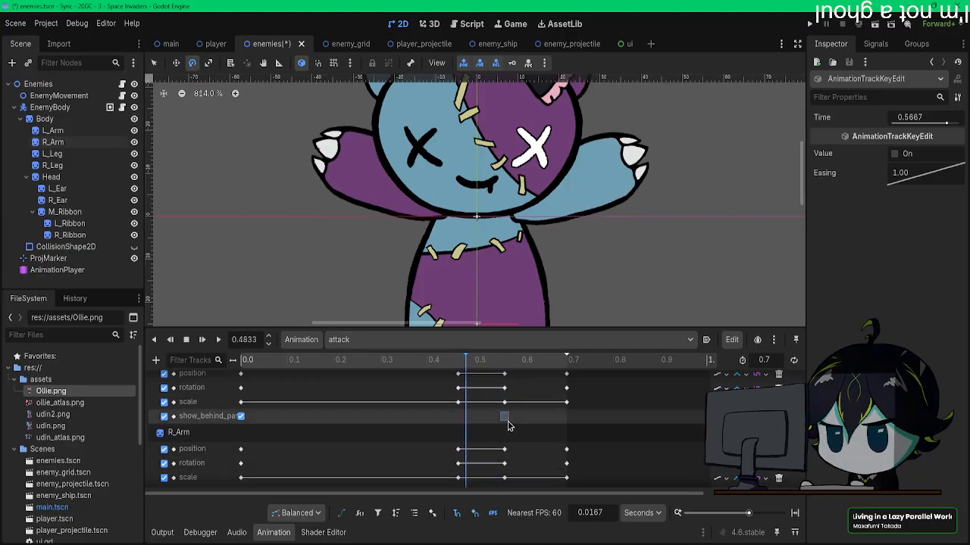
pyautogui.scroll(-1, 508, 421)
pyautogui.scroll(2, 463, 369)
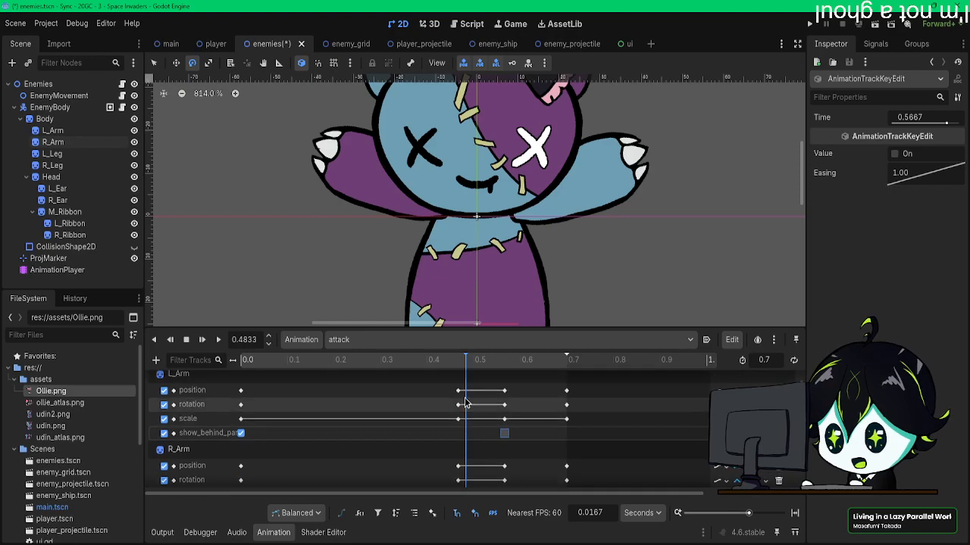
pyautogui.click(454, 367)
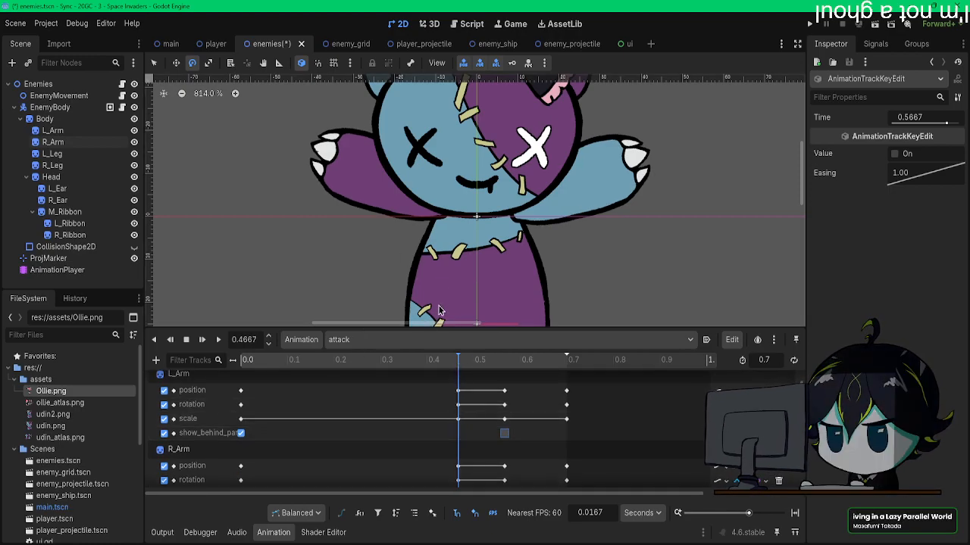
# Step: Shift L_Arm about 1 px toward the body and slightly upward in its raised pose at 0.4667 s
pyautogui.click(75, 131)
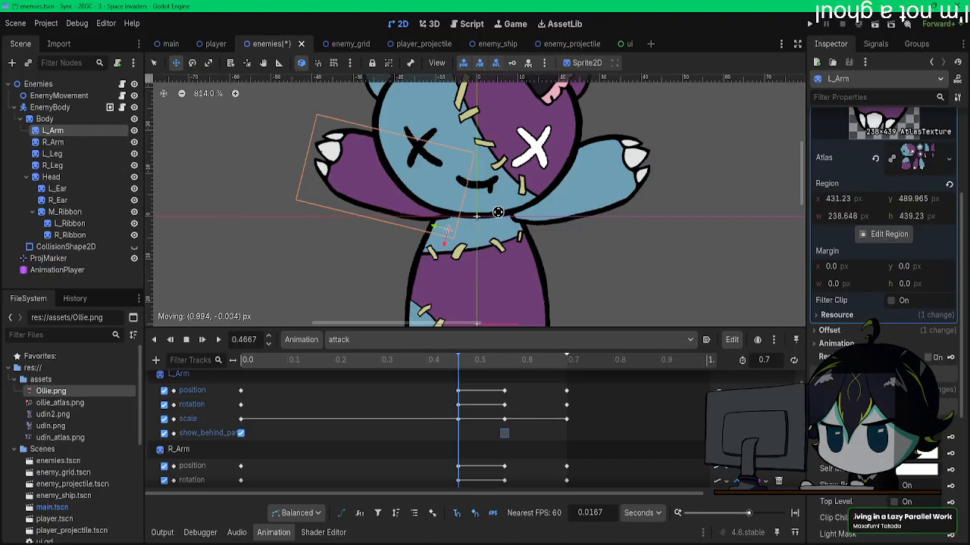
pyautogui.press('Up')
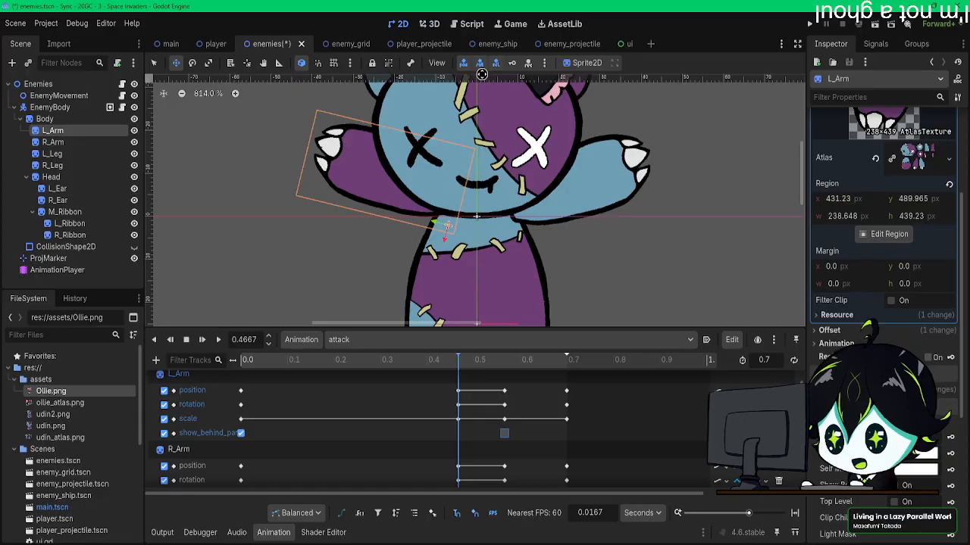
pyautogui.click(504, 432)
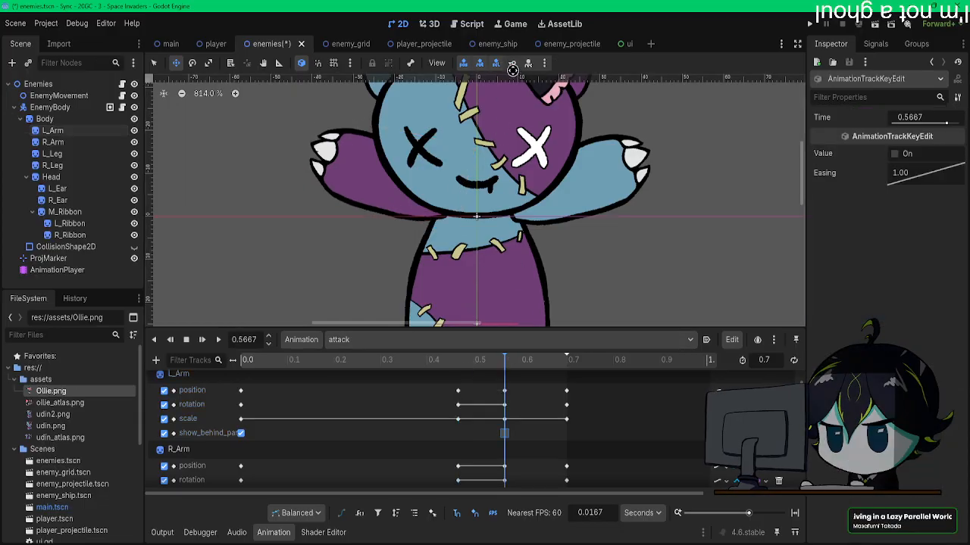
pyautogui.click(459, 357)
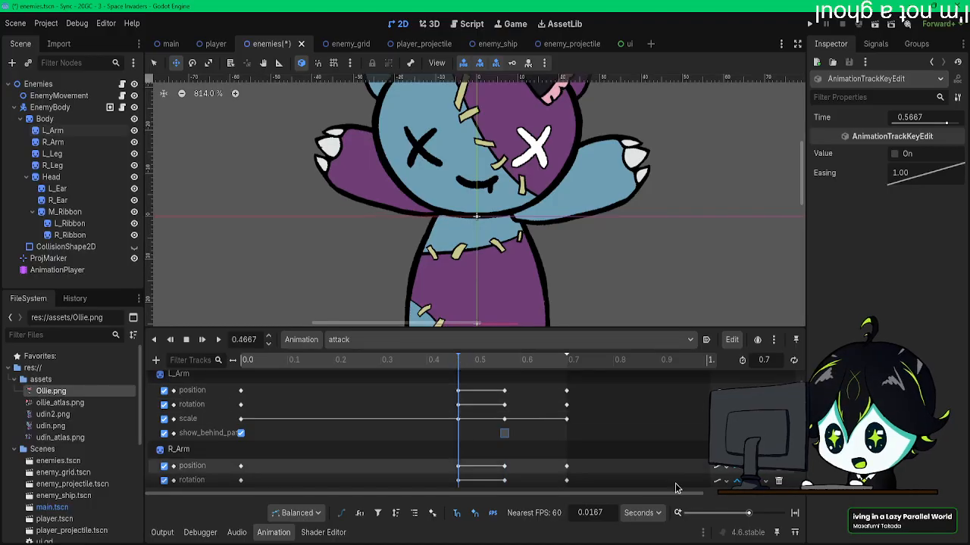
# Step: Play the attack animation from the start with the whole bear in view to review the arm movement
pyautogui.scroll(-3, 398, 417)
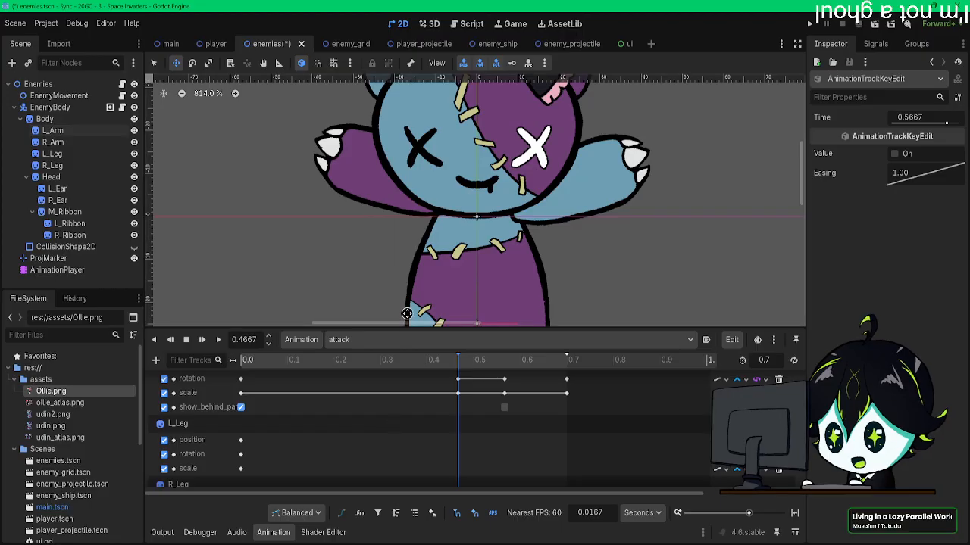
pyautogui.scroll(-11, 409, 308)
pyautogui.moveTo(417, 291); pyautogui.dragTo(441, 241, button='middle')
pyautogui.moveTo(335, 364); pyautogui.dragTo(228, 353)
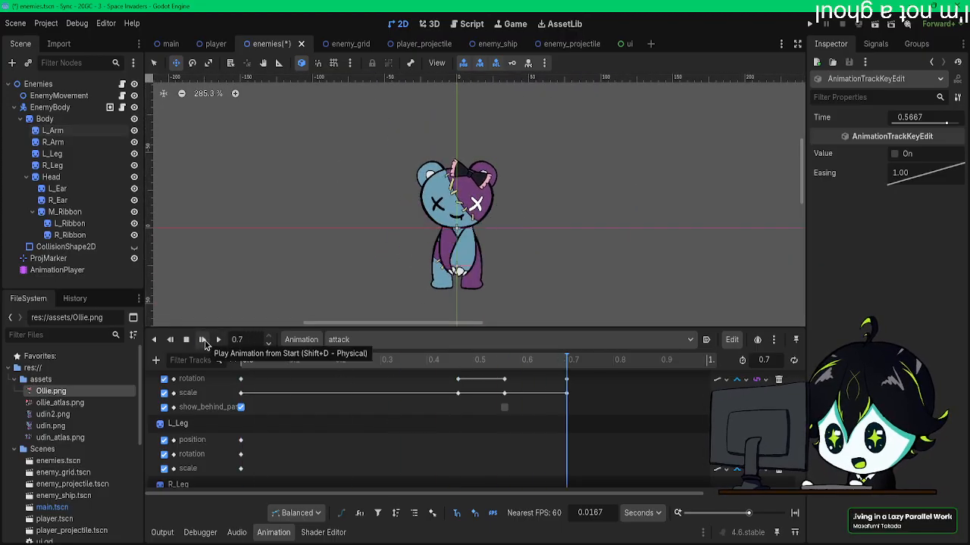
# Step: Move the L_Arm and R_Arm raised-hold keys, including show_behind_parent, so the hold runs from 0.5 to 0.6 s
pyautogui.scroll(4, 513, 440)
pyautogui.scroll(1, 515, 441)
pyautogui.scroll(-1, 520, 449)
pyautogui.moveTo(521, 483); pyautogui.dragTo(457, 439)
pyautogui.scroll(1, 471, 457)
pyautogui.scroll(-1, 515, 456)
pyautogui.scroll(5, 466, 439)
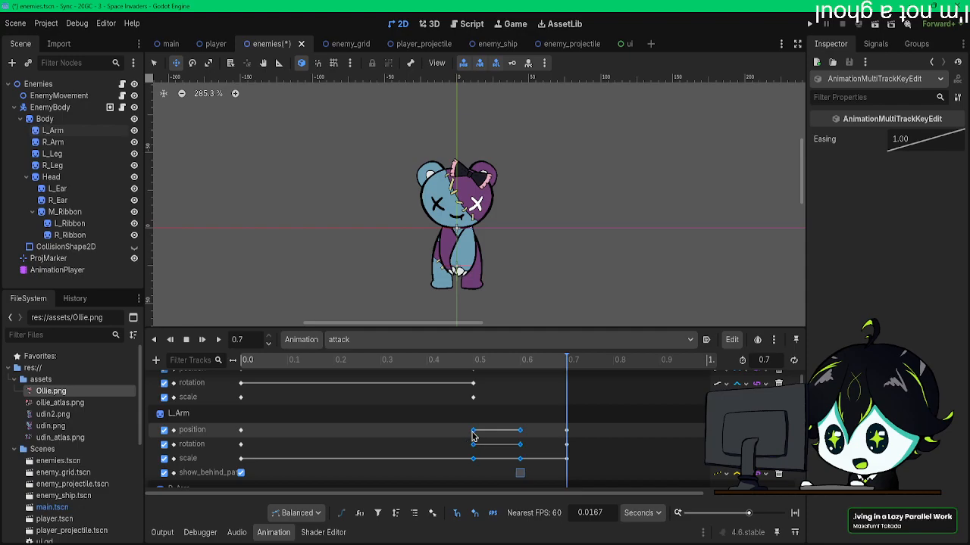
pyautogui.scroll(1, 478, 424)
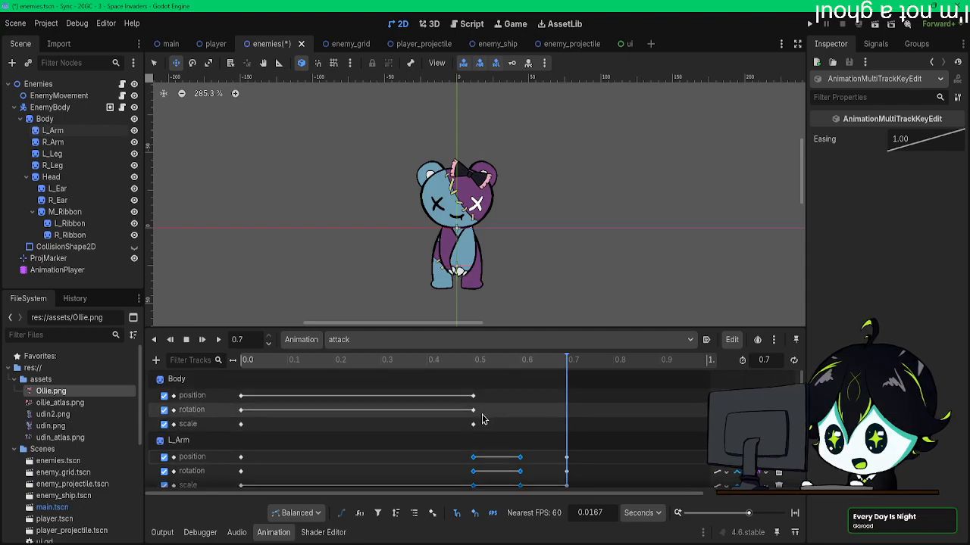
pyautogui.scroll(-2, 483, 422)
pyautogui.scroll(2, 487, 412)
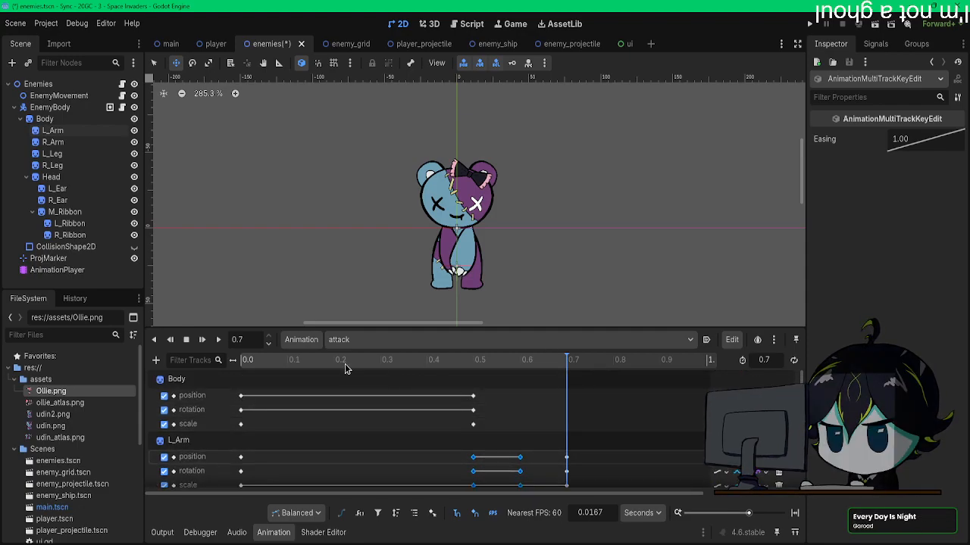
# Step: Replay the attack animation several times to check the timing of the arm hold between 0.5 and 0.6 s
pyautogui.moveTo(331, 359); pyautogui.dragTo(203, 357)
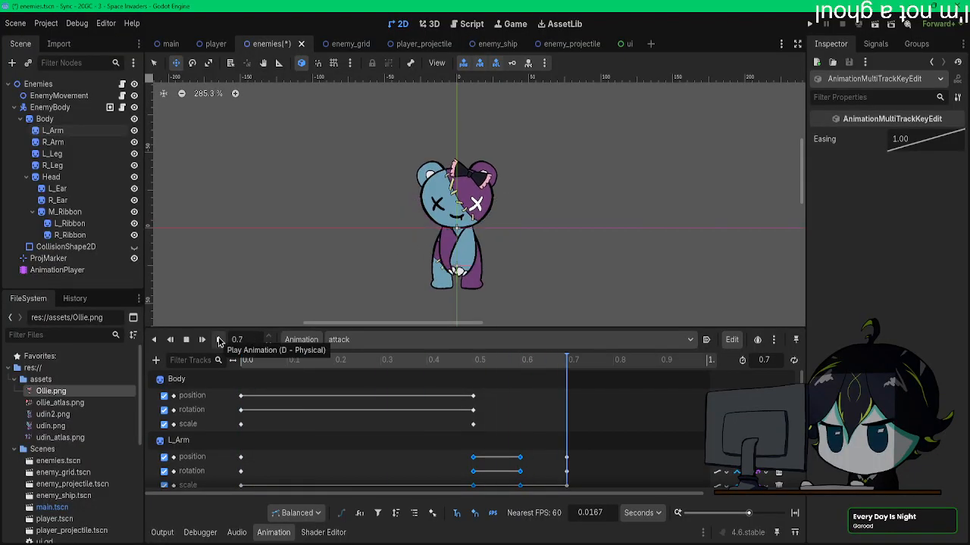
pyautogui.click(218, 340)
pyautogui.click(219, 340)
pyautogui.click(218, 341)
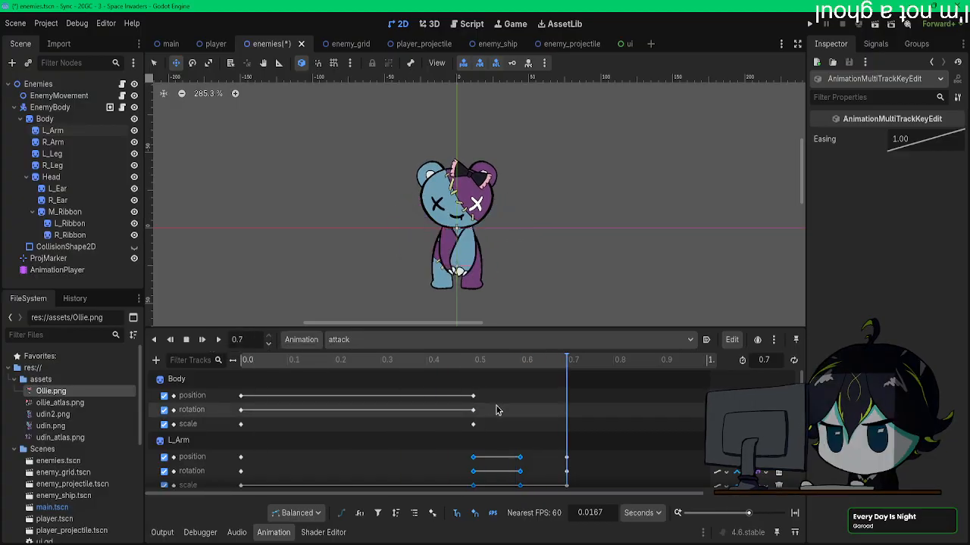
pyautogui.scroll(-1, 498, 412)
pyautogui.scroll(1, 496, 410)
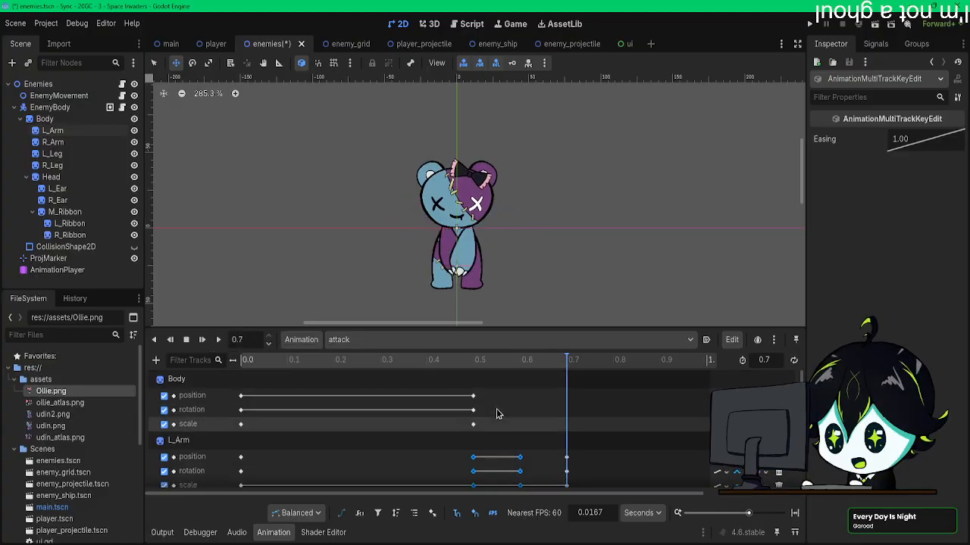
# Step: Move the Body's final position, rotation and scale keys to 0.6 s and select the Body node
pyautogui.click(475, 361)
pyautogui.moveTo(486, 431); pyautogui.dragTo(520, 401)
pyautogui.click(522, 363)
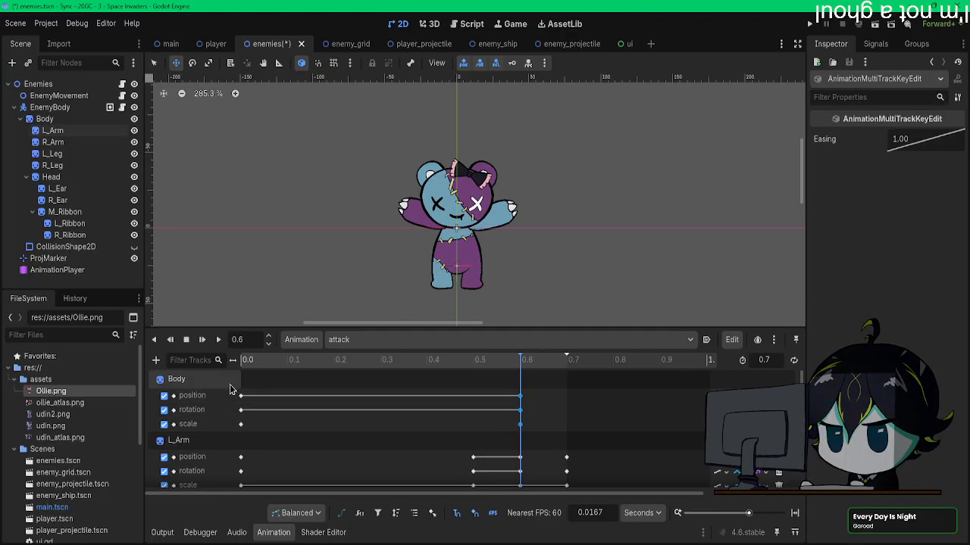
pyautogui.click(60, 121)
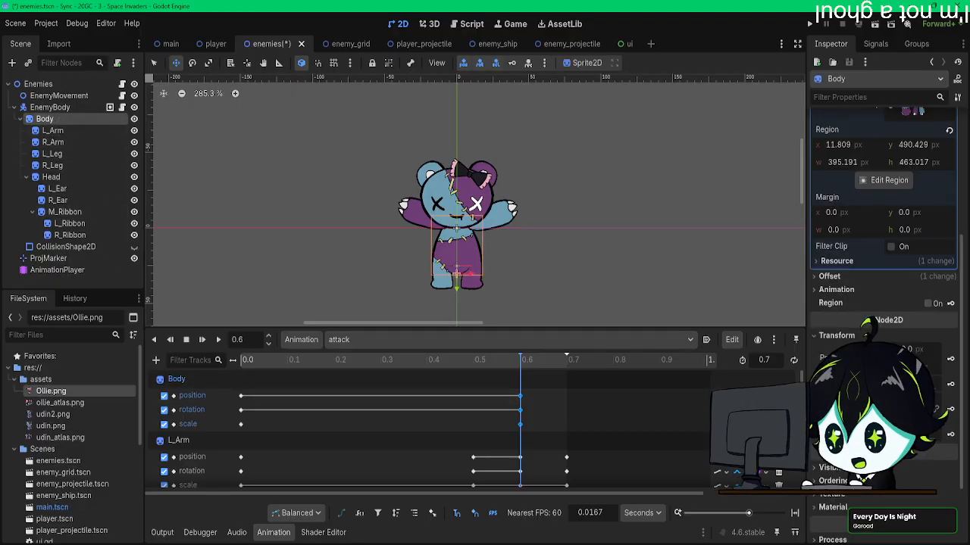
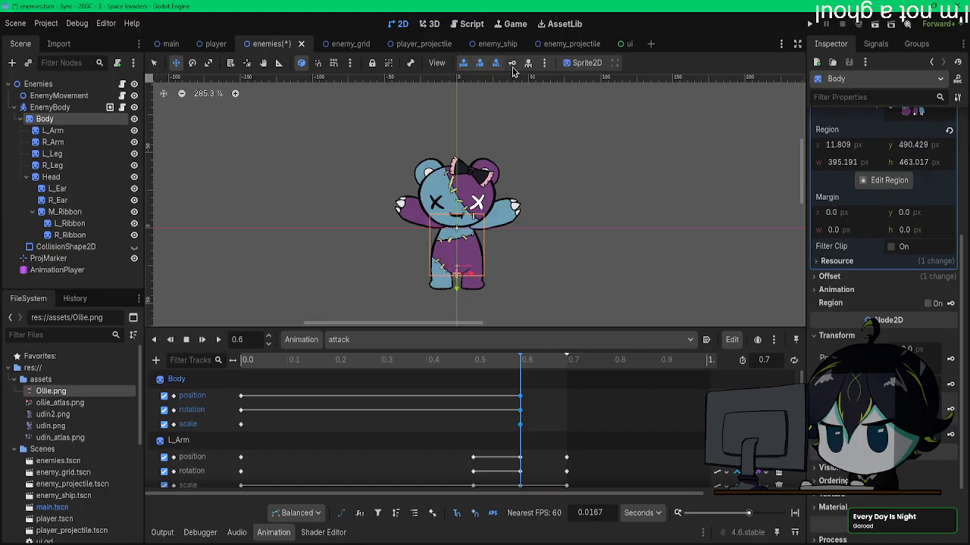
# Step: Squash the Body at 0.7 s by slightly reducing its horizontal and vertical scale, and key its position, rotation and scale there
pyautogui.moveTo(344, 362); pyautogui.dragTo(184, 358)
pyautogui.click(218, 340)
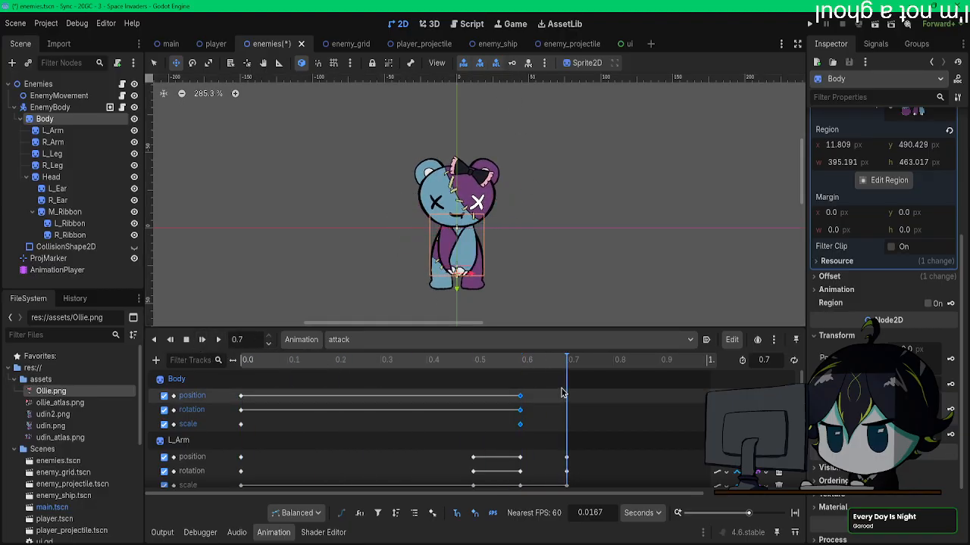
pyautogui.click(543, 362)
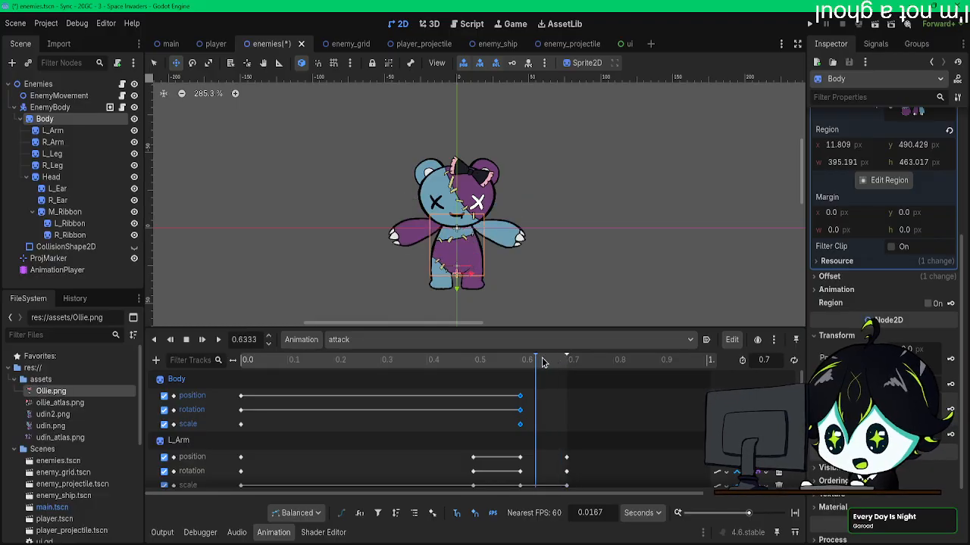
pyautogui.moveTo(543, 362); pyautogui.dragTo(567, 362)
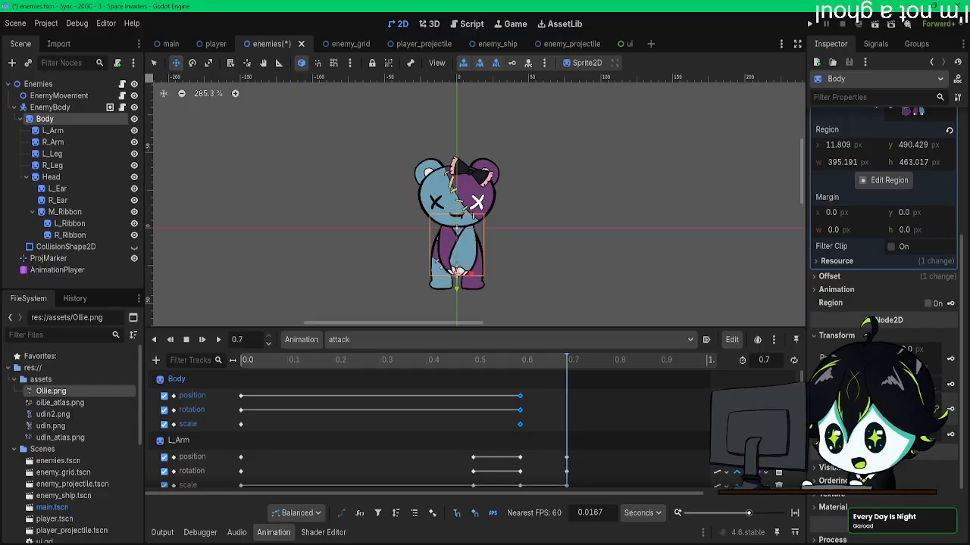
pyautogui.press('Return')
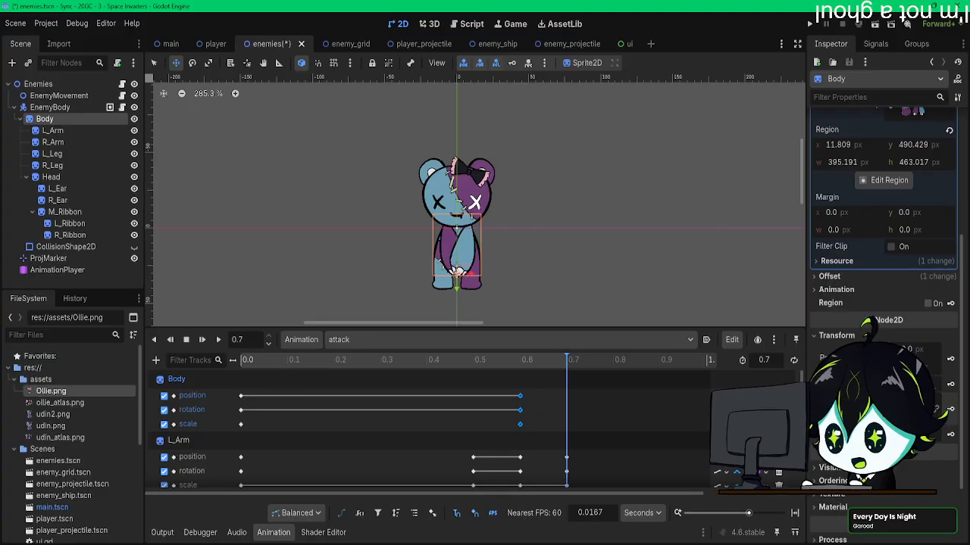
pyautogui.press('Return')
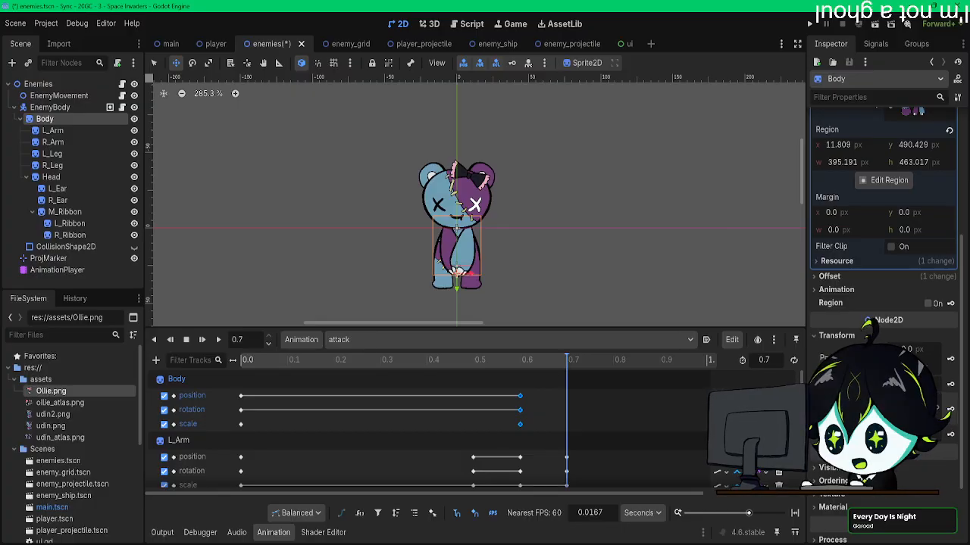
pyautogui.press('Return')
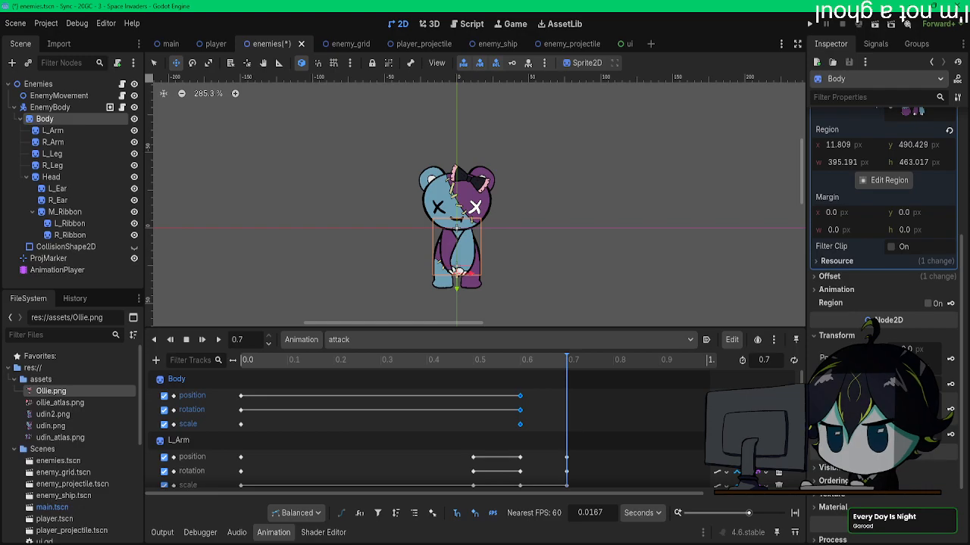
pyautogui.press('Return')
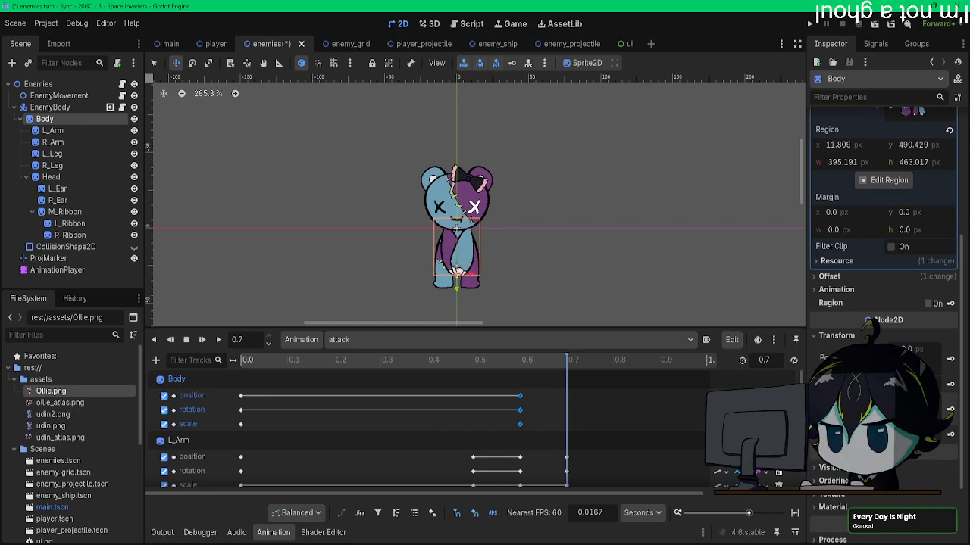
pyautogui.press('Return')
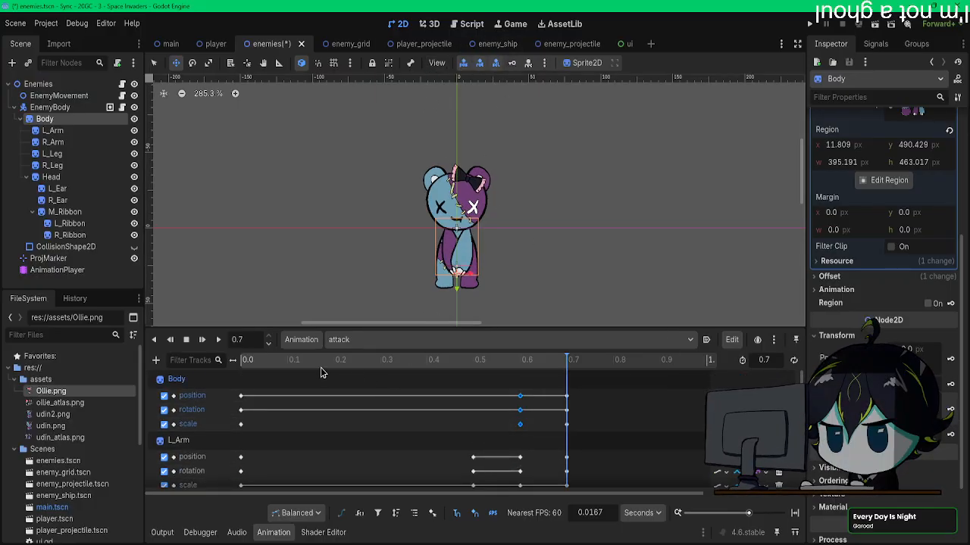
# Step: Play the attack animation from the start to review the body squash at the end of the swing
pyautogui.moveTo(309, 362); pyautogui.dragTo(154, 361)
pyautogui.click(203, 346)
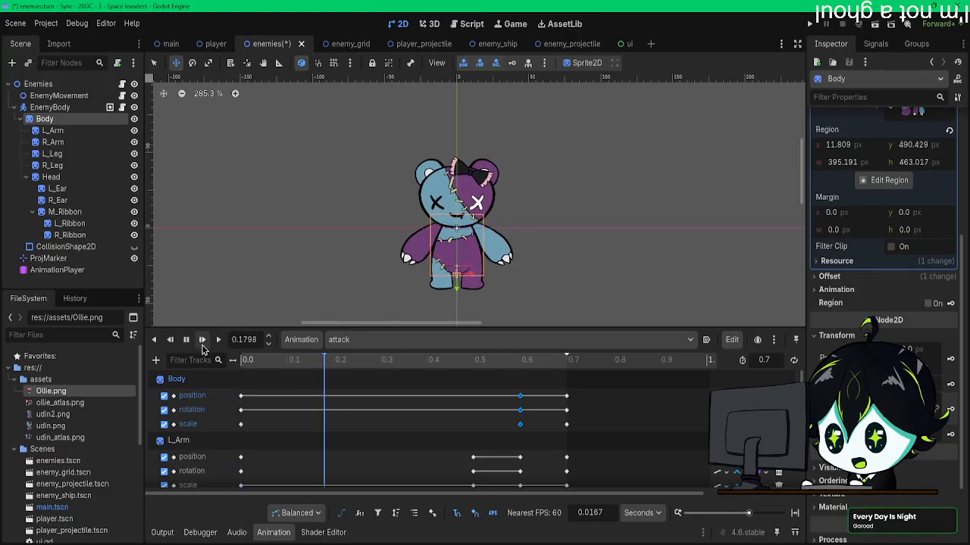
pyautogui.click(202, 344)
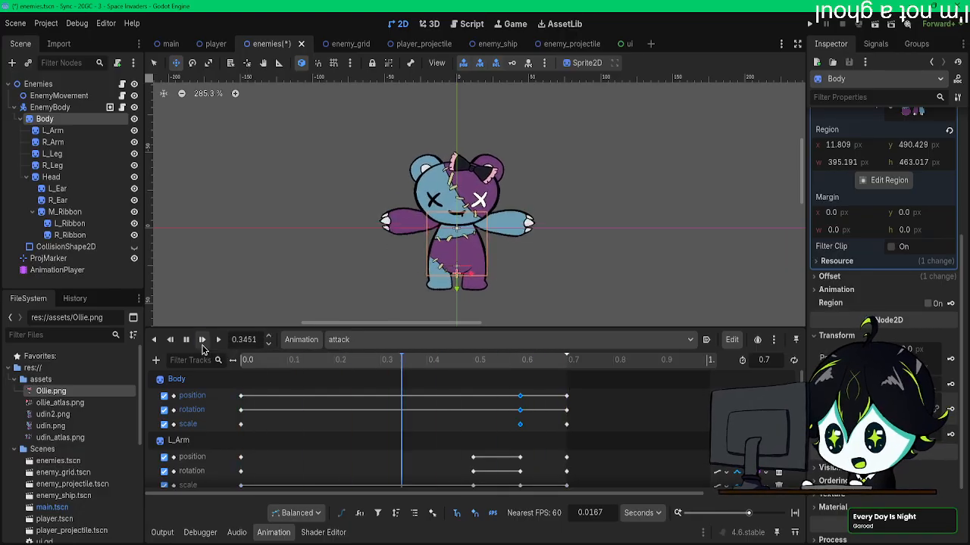
# Step: Narrow the Body slightly at 0.6 s, save the scene and update the Body's transform keys there
pyautogui.click(520, 367)
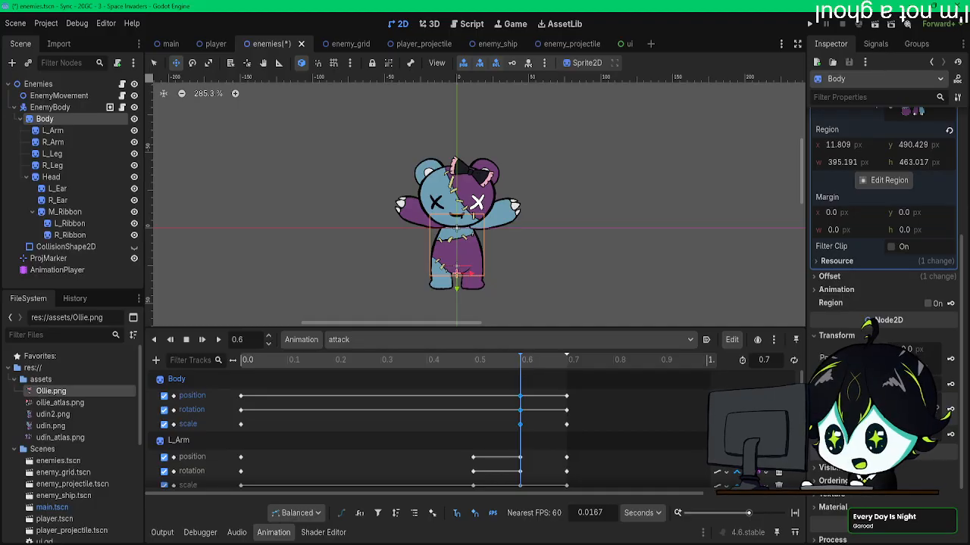
pyautogui.hotkey('ctrl', 's')
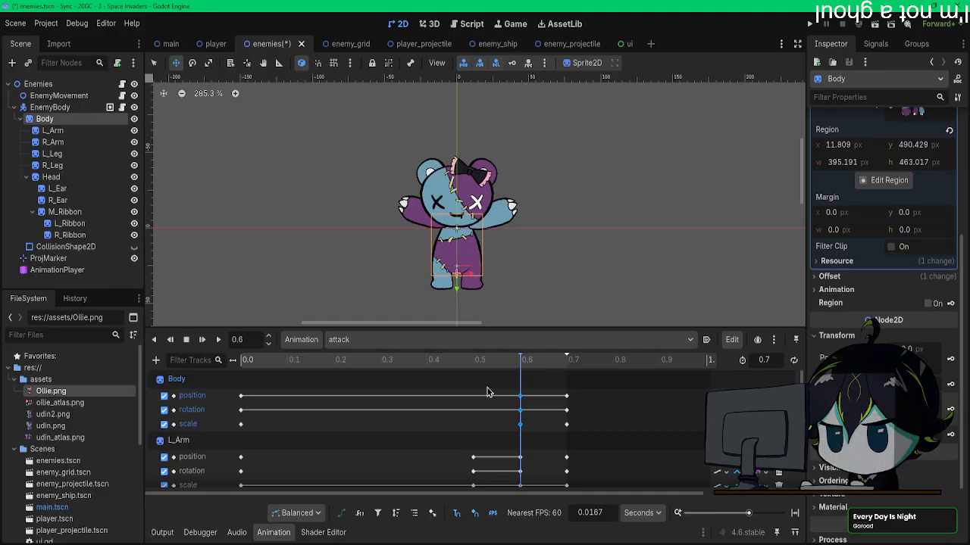
pyautogui.click(512, 65)
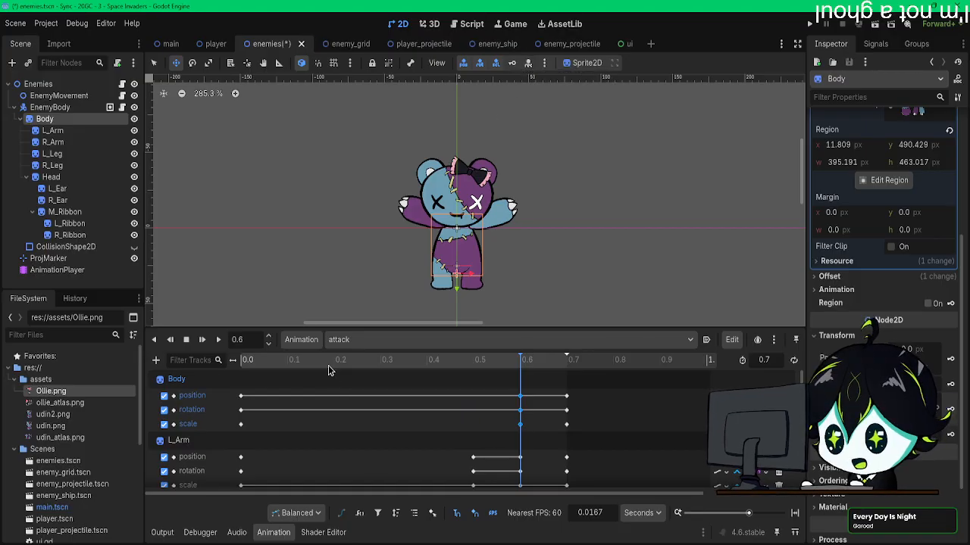
# Step: Replay the attack animation from the start several times to judge the narrower Body at 0.6 s
pyautogui.click(203, 341)
pyautogui.click(211, 342)
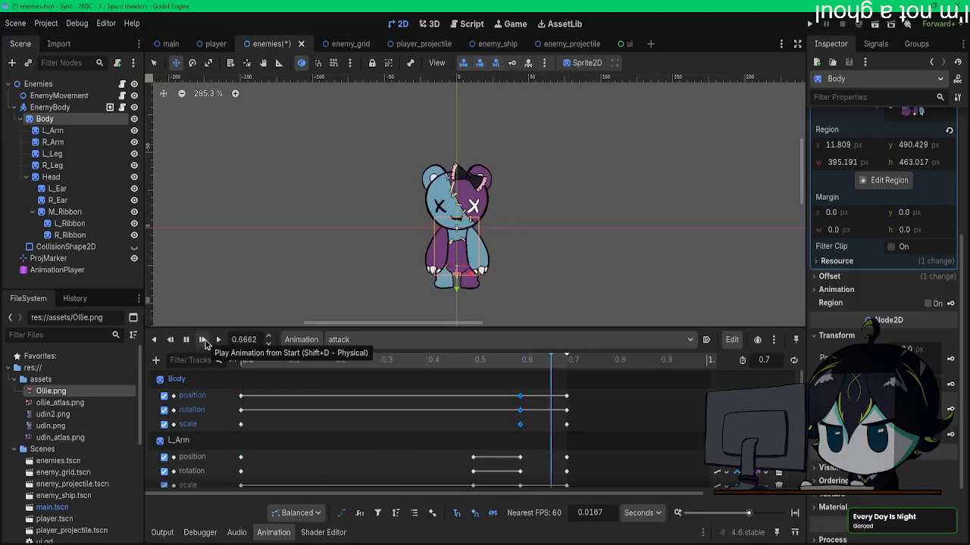
pyautogui.click(206, 343)
pyautogui.click(205, 343)
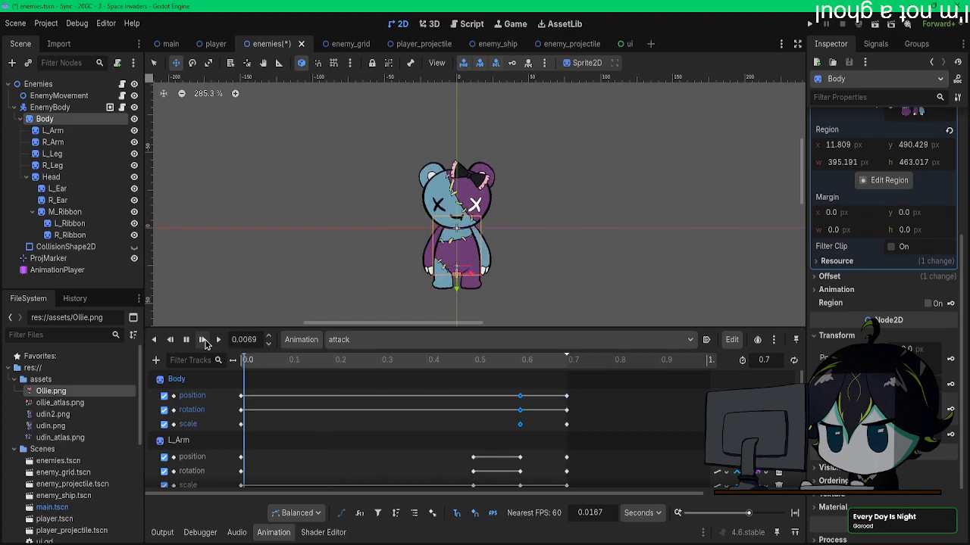
pyautogui.click(203, 343)
pyautogui.click(203, 343)
pyautogui.click(203, 343)
pyautogui.click(203, 342)
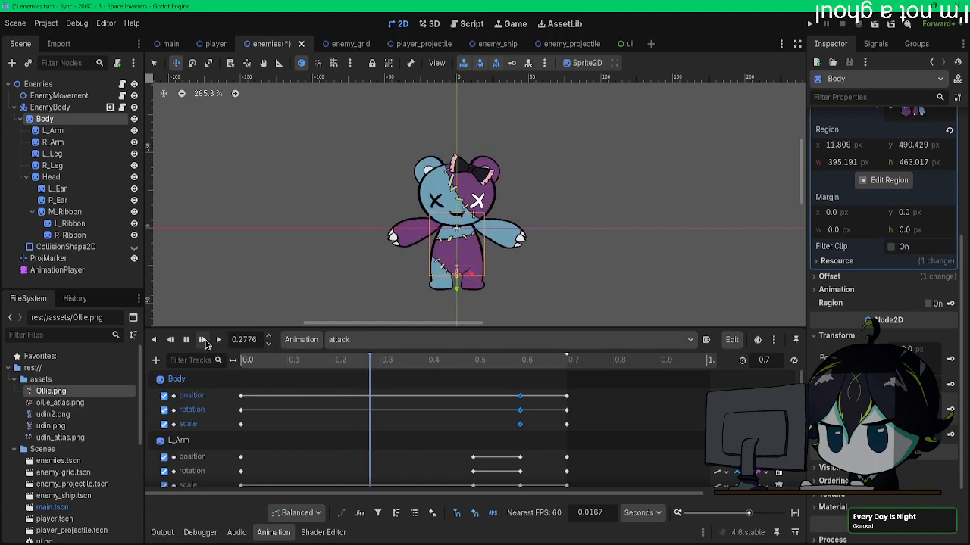
# Step: Shorten the Body slightly at 0.6 s, update its keys there and save the enemies scene
pyautogui.click(520, 362)
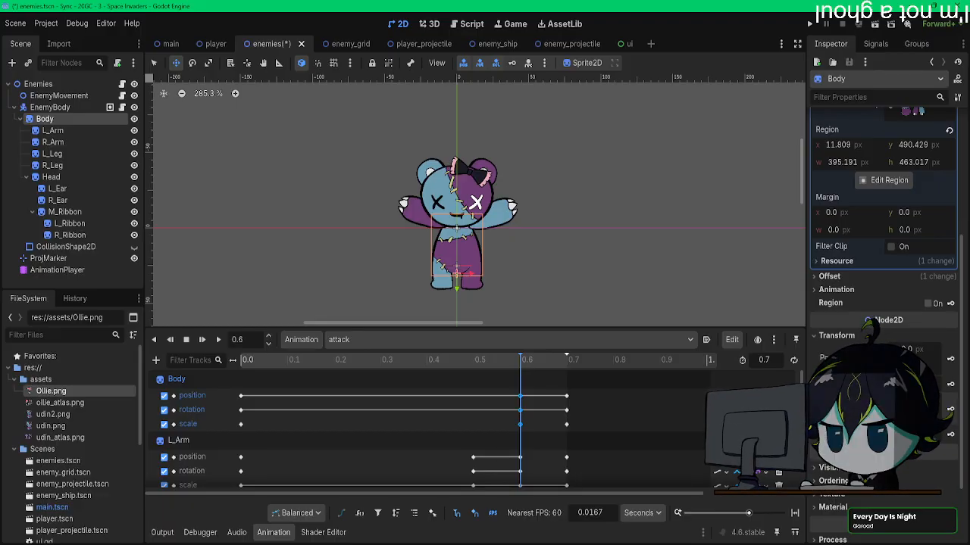
pyautogui.moveTo(494, 363); pyautogui.dragTo(522, 363)
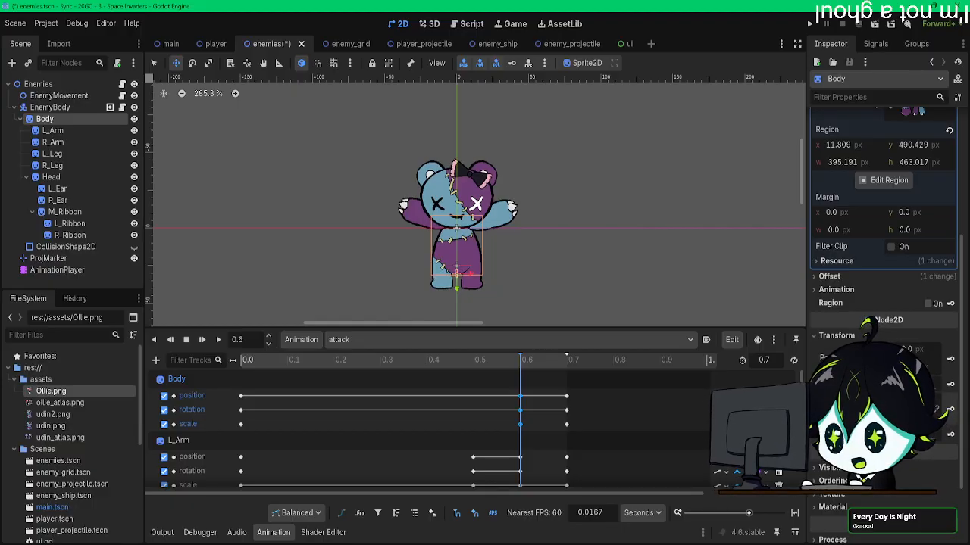
pyautogui.hotkey('ctrl', 's')
# Step: Replay the attack animation repeatedly, including a closer look at the bear, to check the body stretch and squash
pyautogui.click(218, 340)
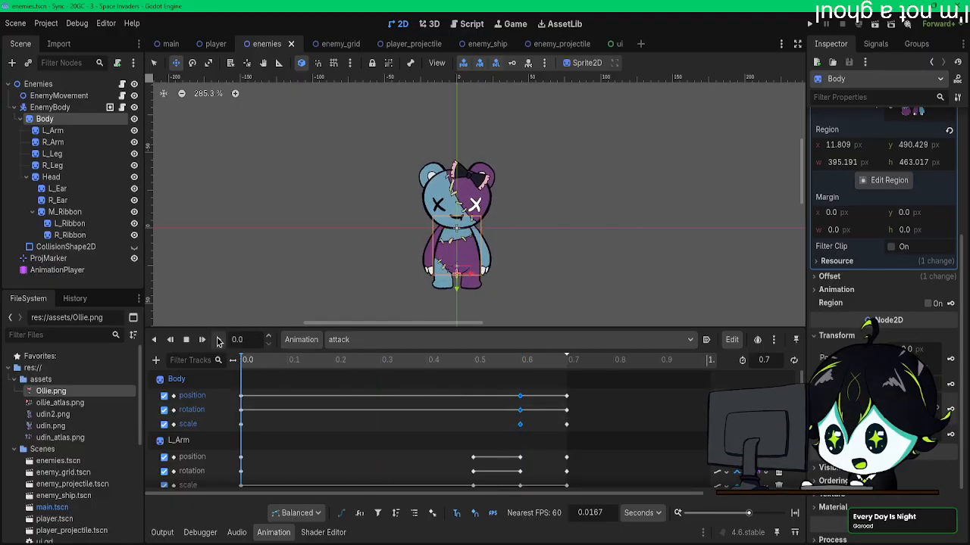
pyautogui.click(218, 340)
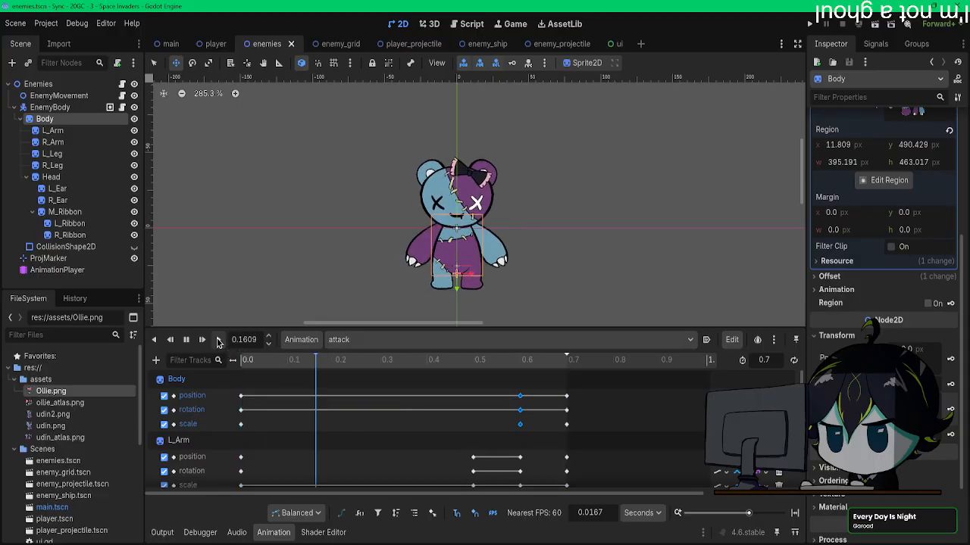
pyautogui.click(217, 340)
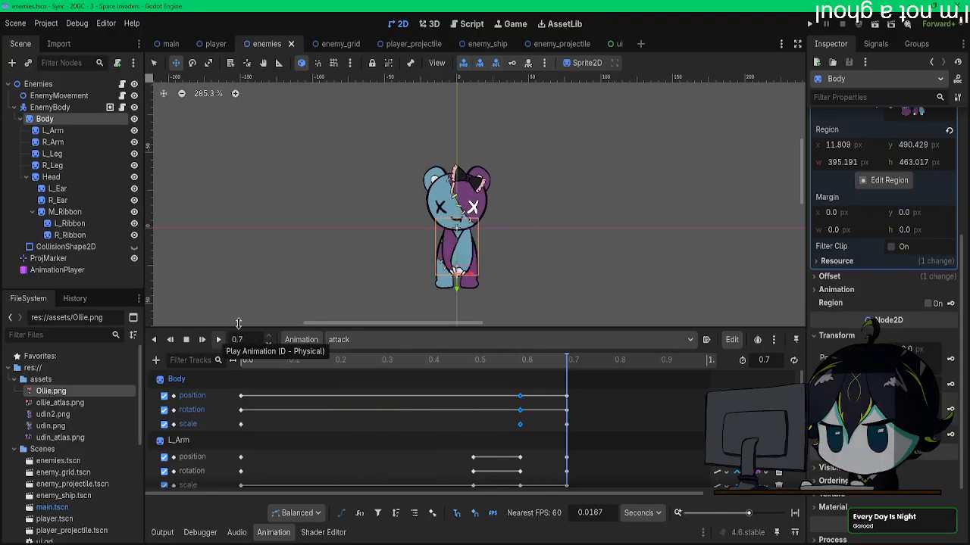
pyautogui.scroll(2, 407, 249)
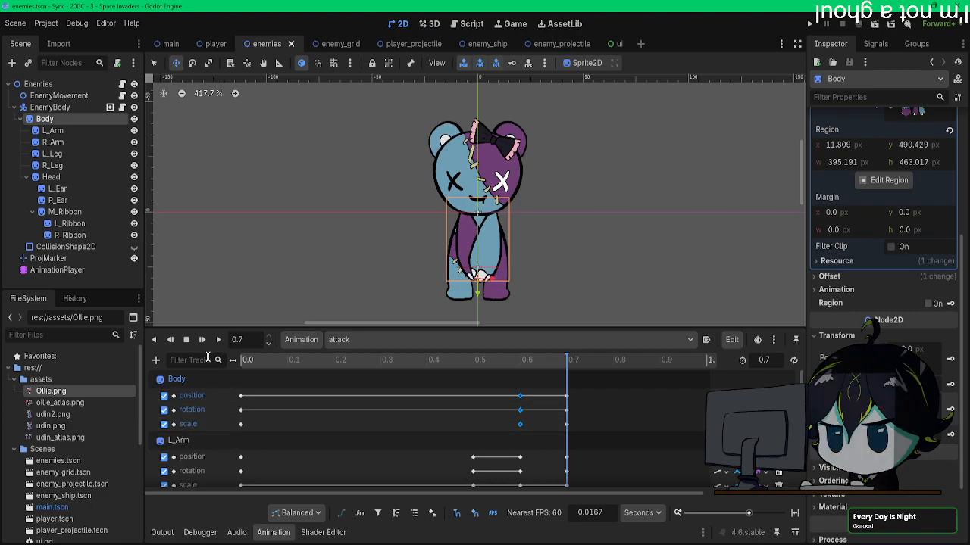
pyautogui.click(217, 340)
pyautogui.click(216, 340)
pyautogui.click(203, 340)
pyautogui.click(203, 341)
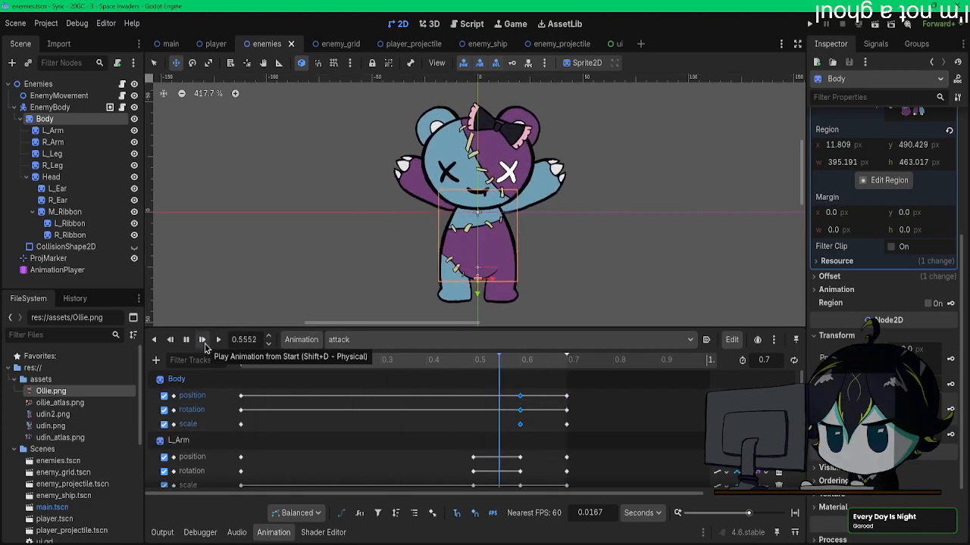
pyautogui.click(203, 340)
pyautogui.click(203, 340)
pyautogui.click(204, 344)
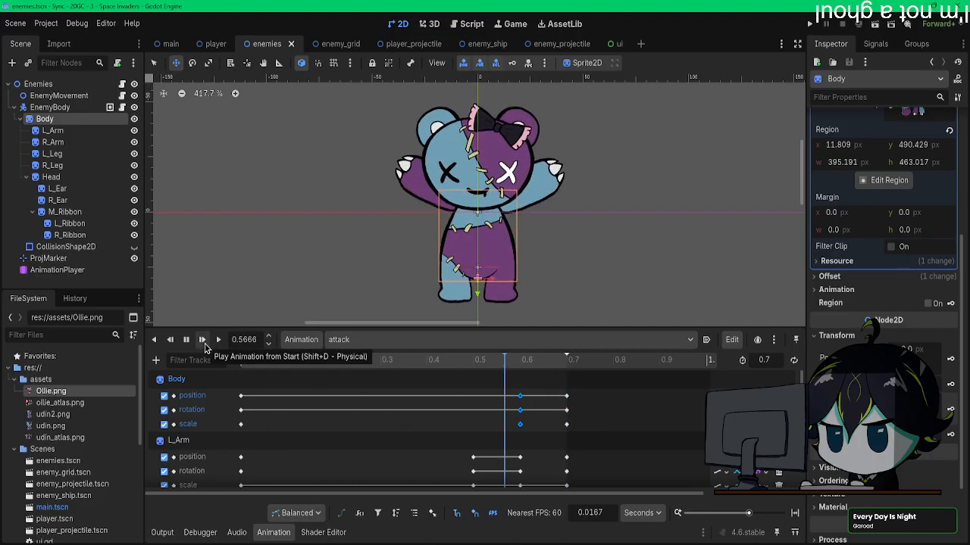
# Step: Check the bear's pose and arm keys at 0.6 s, and place the playhead at 0.7 s
pyautogui.moveTo(479, 362); pyautogui.dragTo(518, 366)
pyautogui.scroll(-6, 418, 439)
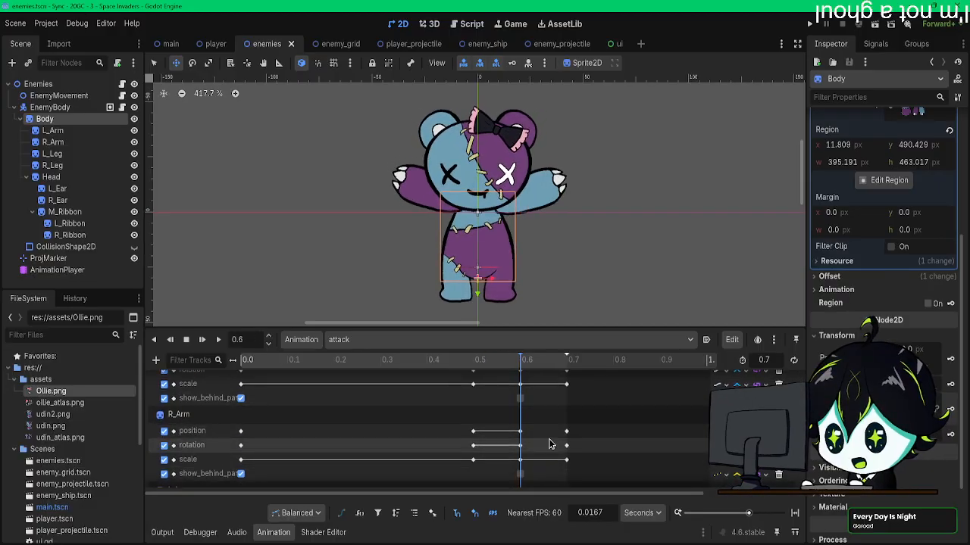
pyautogui.scroll(6, 556, 423)
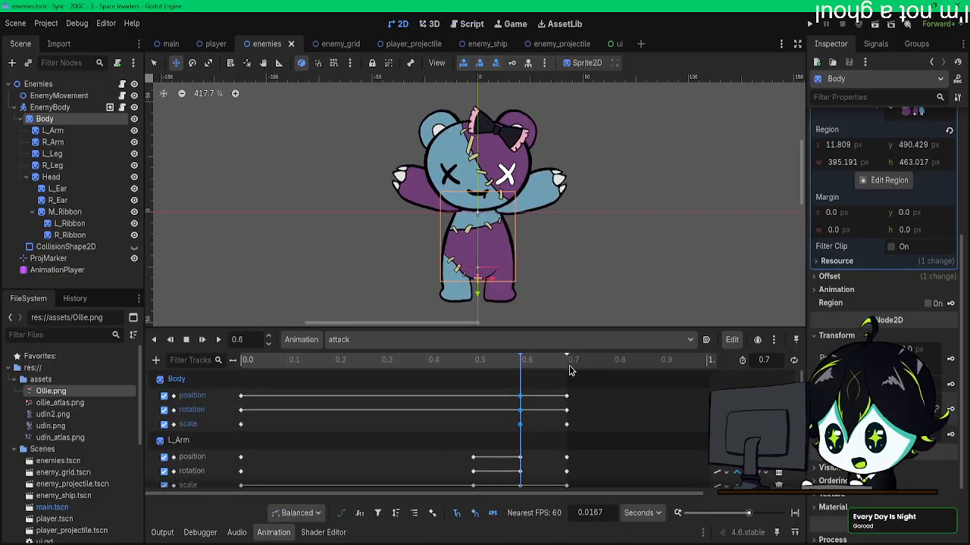
pyautogui.click(568, 362)
pyautogui.click(156, 361)
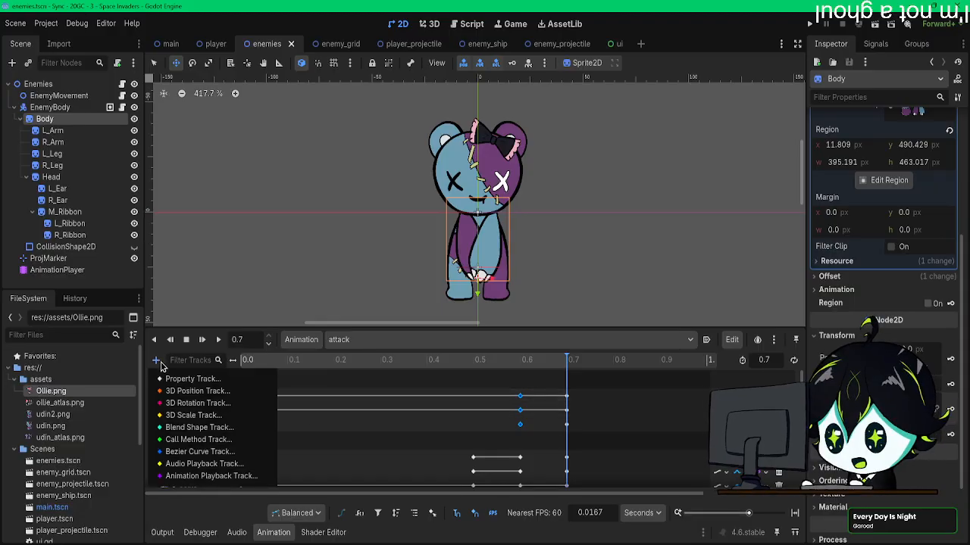
pyautogui.click(219, 440)
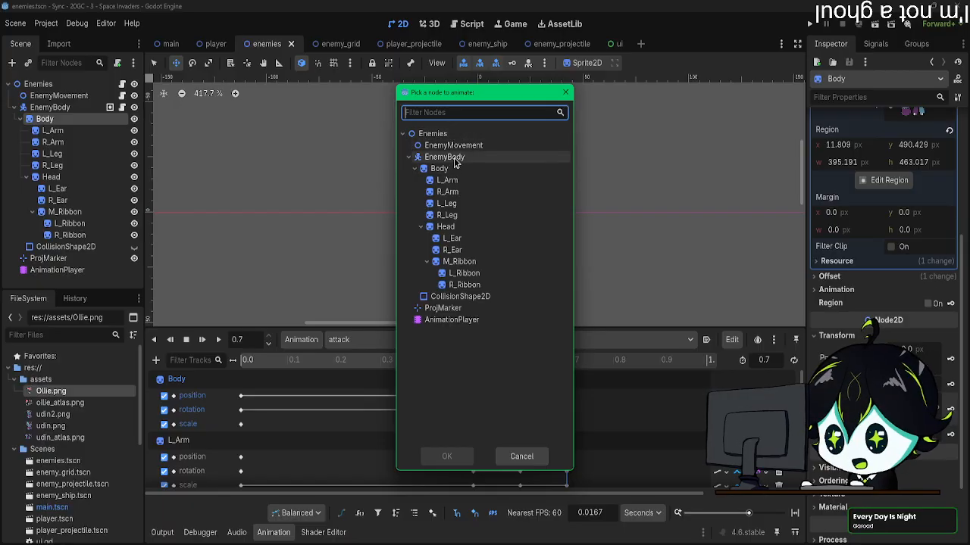
pyautogui.click(447, 181)
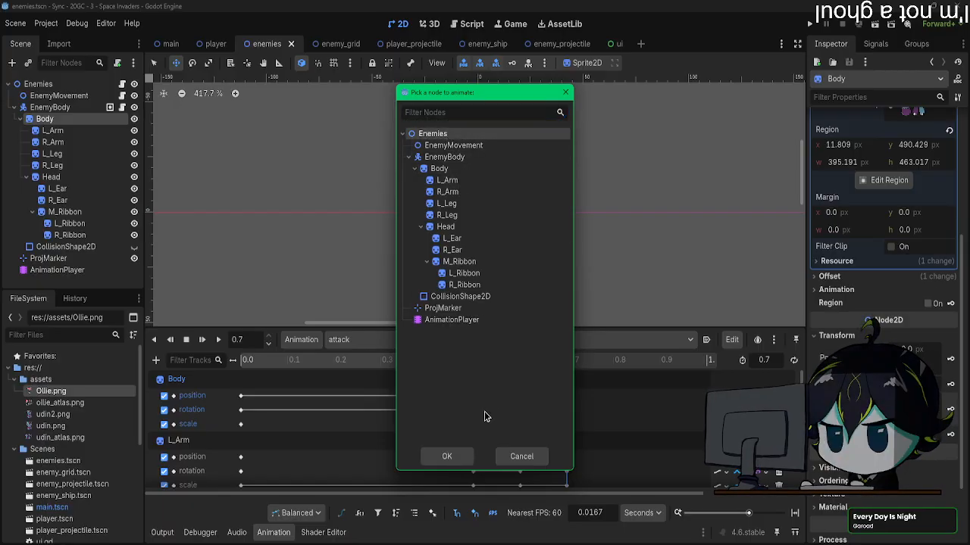
pyautogui.click(519, 456)
# Step: Examine the scripts attached to EnemyBody, EnemyMovement and Enemies to see which one holds the projectile spawning function
pyautogui.click(121, 108)
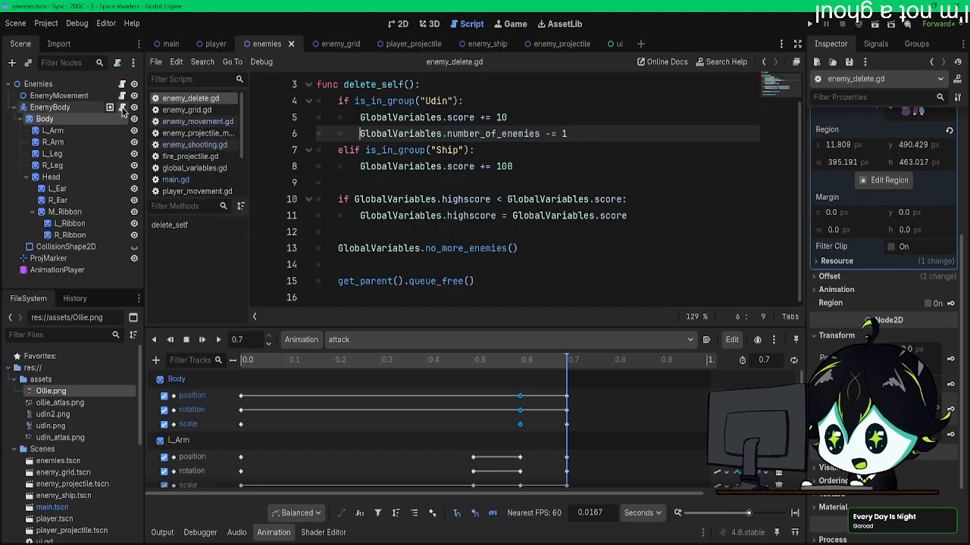
pyautogui.click(122, 96)
pyautogui.click(123, 85)
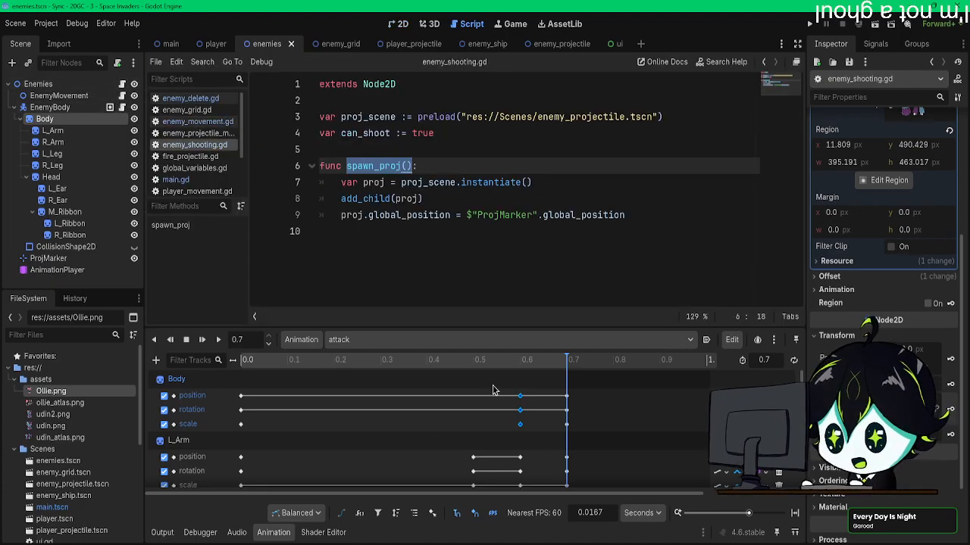
# Step: Add a Call Method track for the Enemies node to the attack animation
pyautogui.click(156, 361)
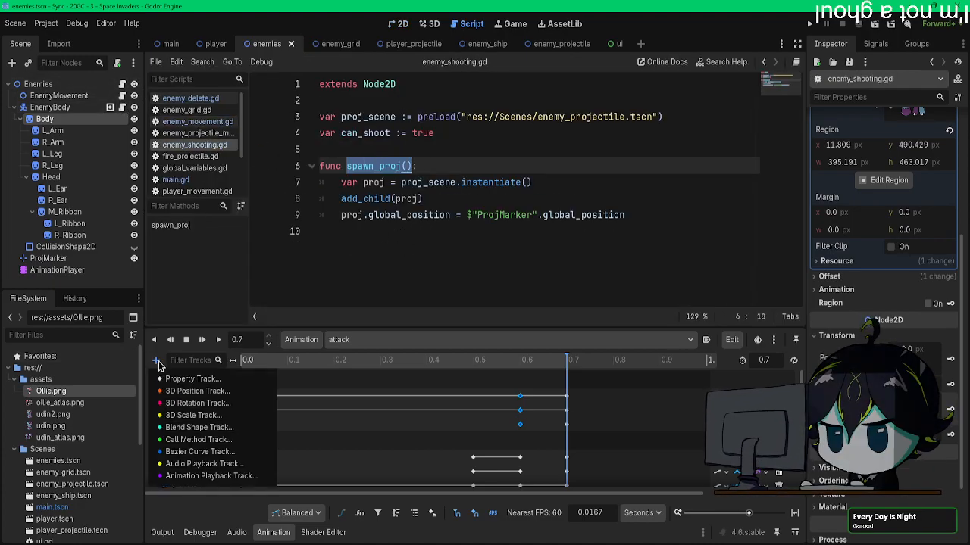
pyautogui.click(198, 439)
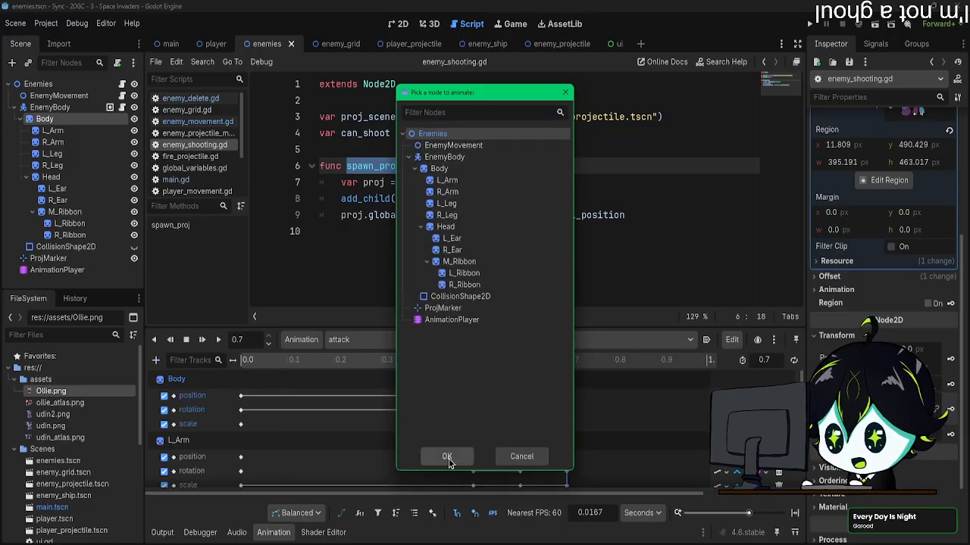
pyautogui.click(448, 457)
# Step: Insert a spawn_proj() method call key at 0.7 s on the Enemies functions track, and save the scene
pyautogui.scroll(-15, 392, 464)
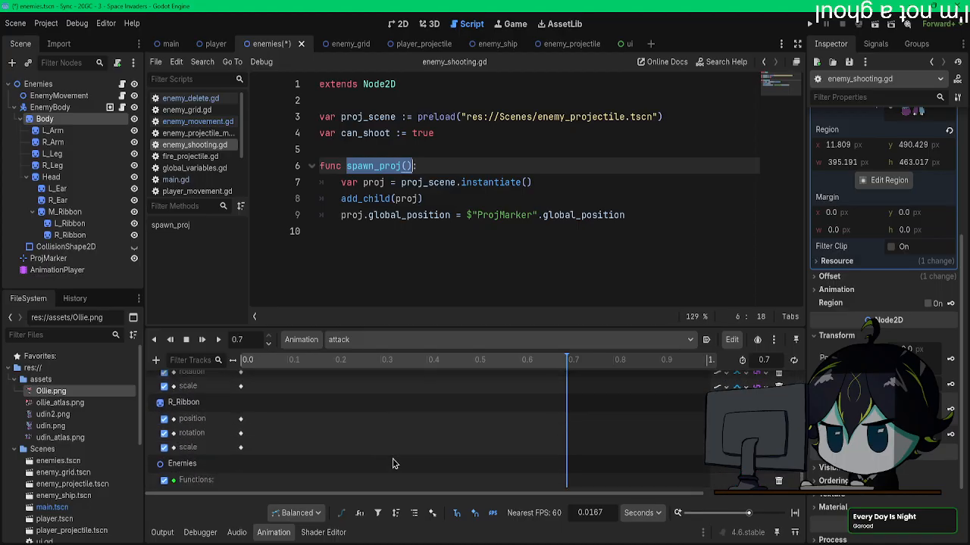
pyautogui.rightClick(566, 481)
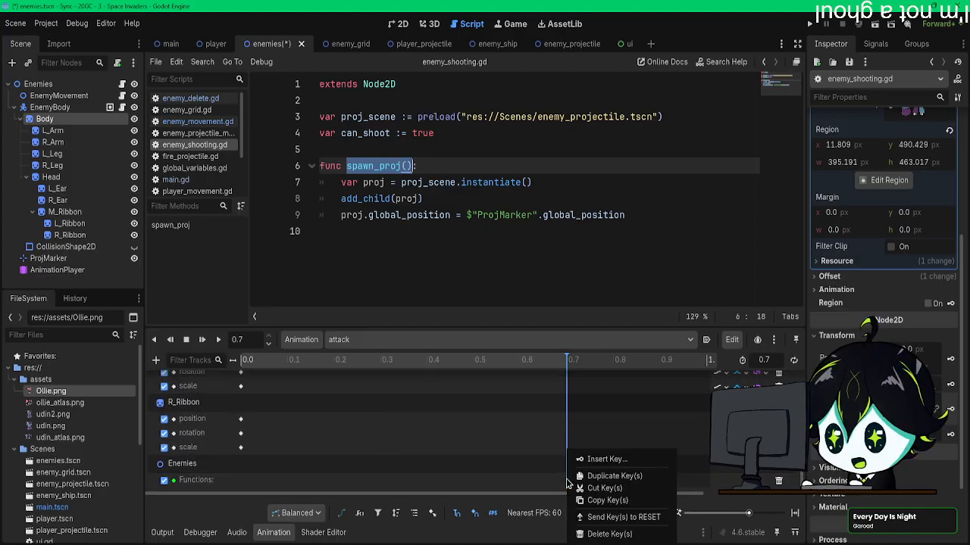
pyautogui.click(482, 492)
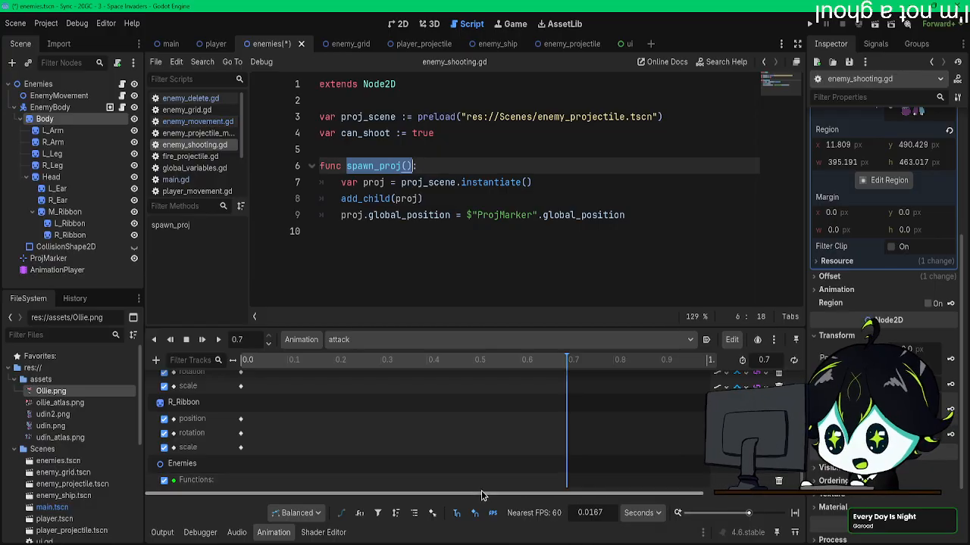
pyautogui.rightClick(565, 487)
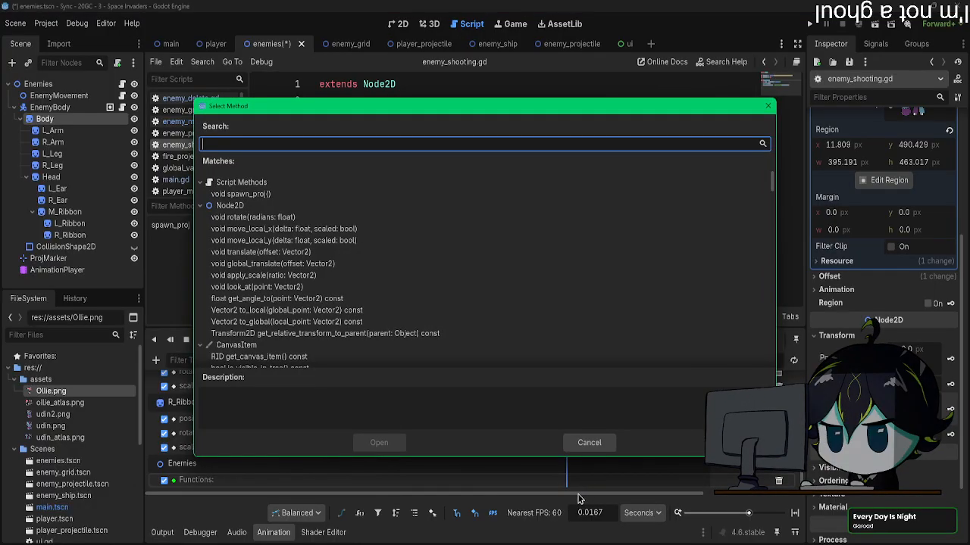
pyautogui.scroll(-5, 374, 347)
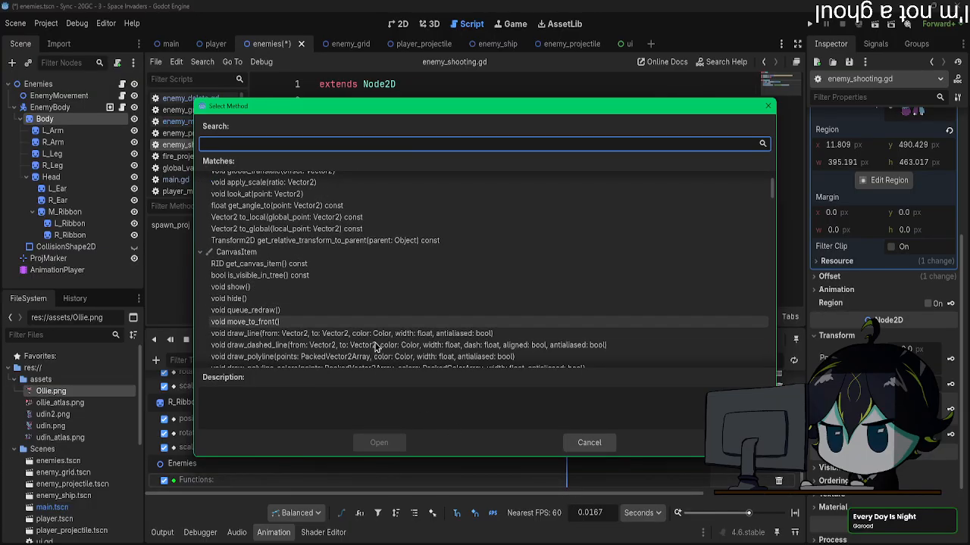
pyautogui.scroll(5, 375, 347)
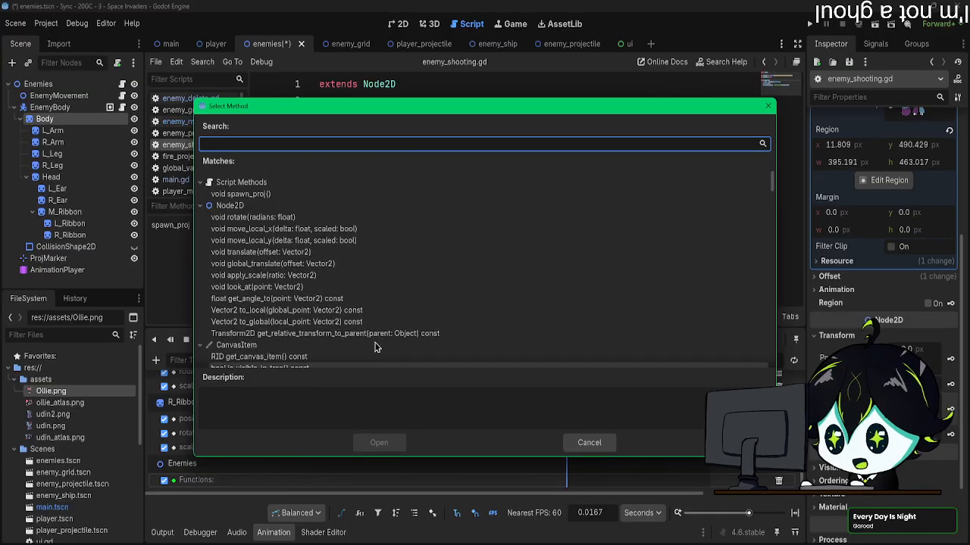
pyautogui.write('spa')
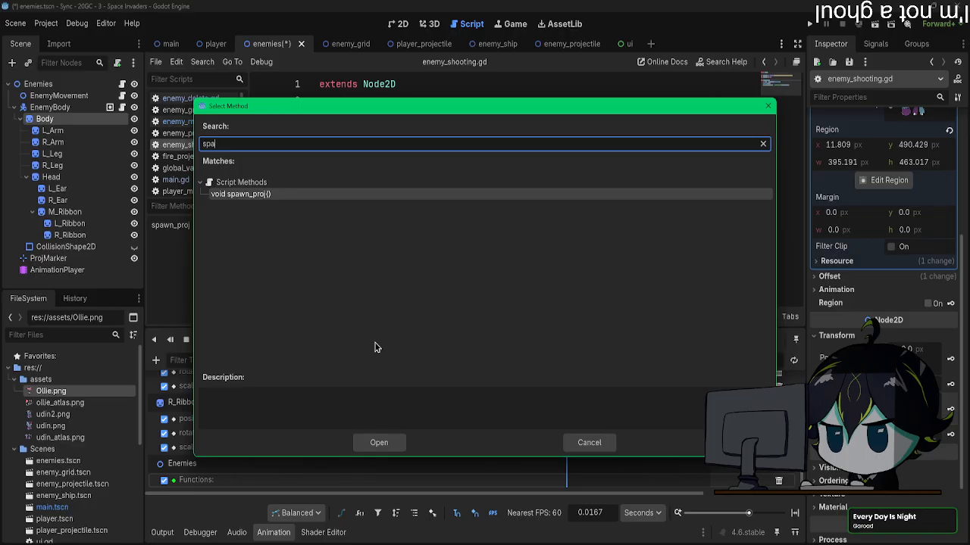
pyautogui.click(376, 443)
pyautogui.scroll(10, 567, 469)
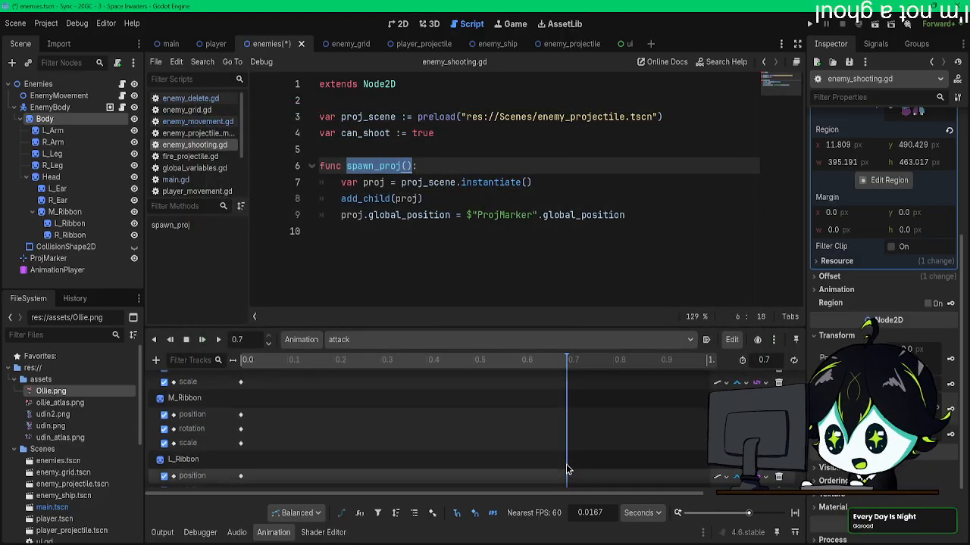
pyautogui.scroll(10, 567, 469)
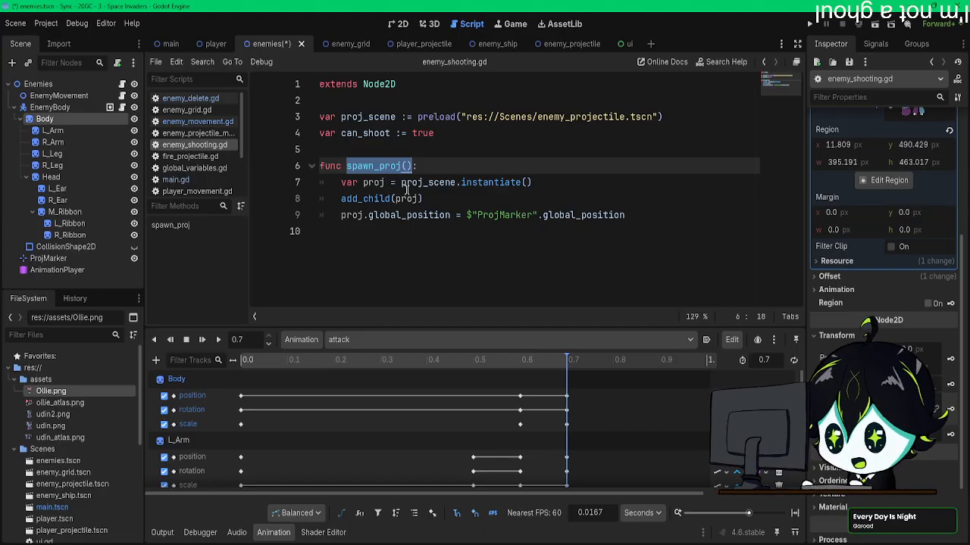
# Step: Return to the 2D view and examine the bear's pose and limb track keys at 0.7, 0.6 and 0.5 s
pyautogui.click(401, 24)
pyautogui.moveTo(558, 368)
pyautogui.mouseDown()
pyautogui.moveTo(517, 367)
pyautogui.moveTo(565, 369)
pyautogui.mouseUp()
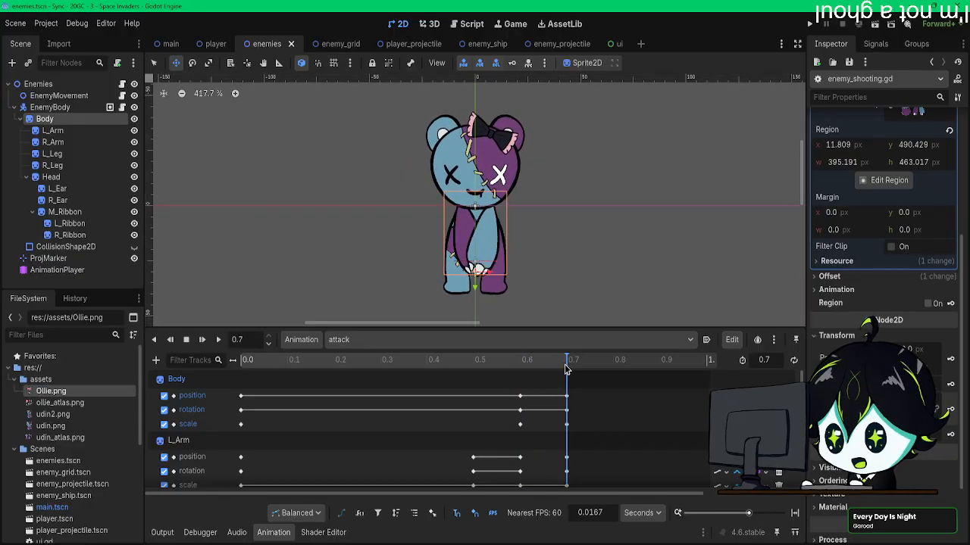
pyautogui.click(201, 340)
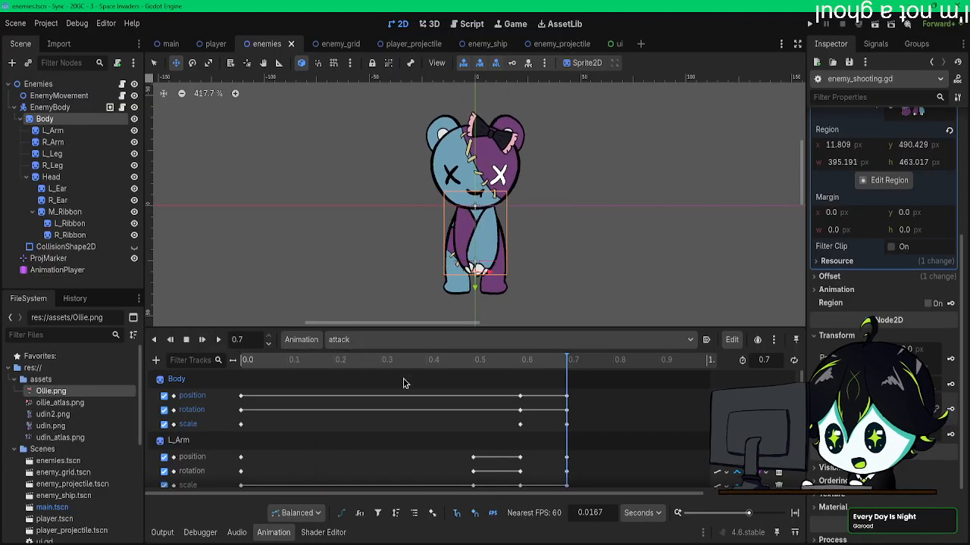
pyautogui.scroll(-5, 381, 379)
pyautogui.scroll(2, 472, 409)
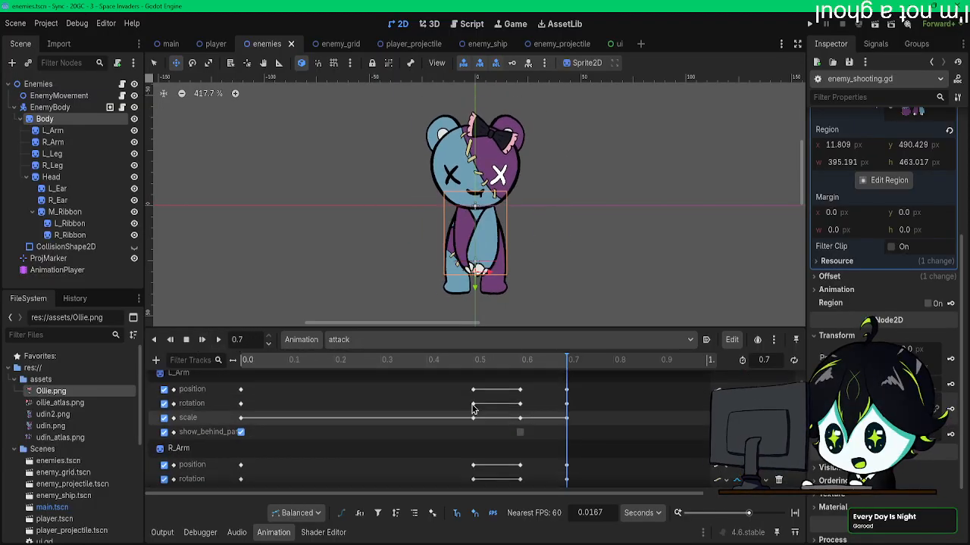
pyautogui.scroll(2, 472, 409)
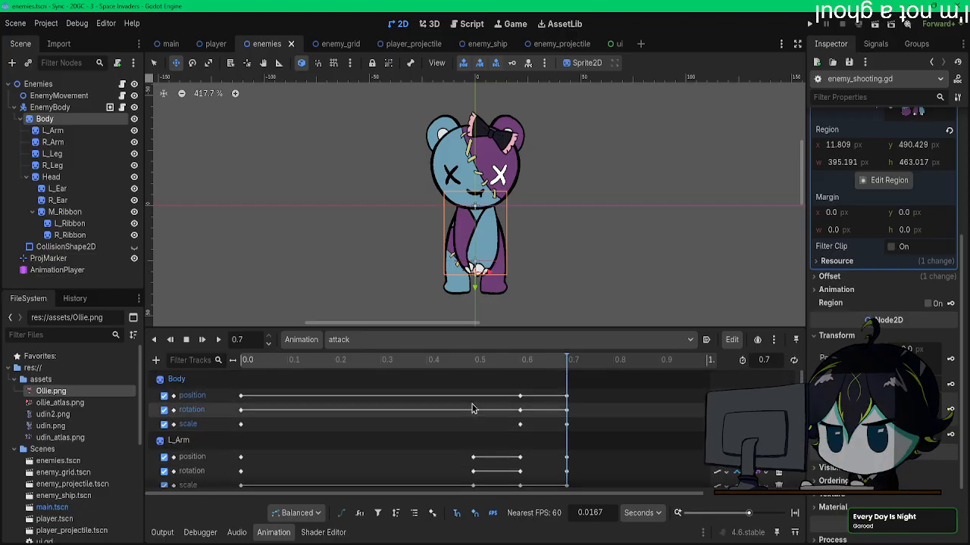
pyautogui.click(521, 363)
pyautogui.scroll(-4, 449, 412)
pyautogui.scroll(-2, 448, 415)
pyautogui.scroll(-4, 445, 414)
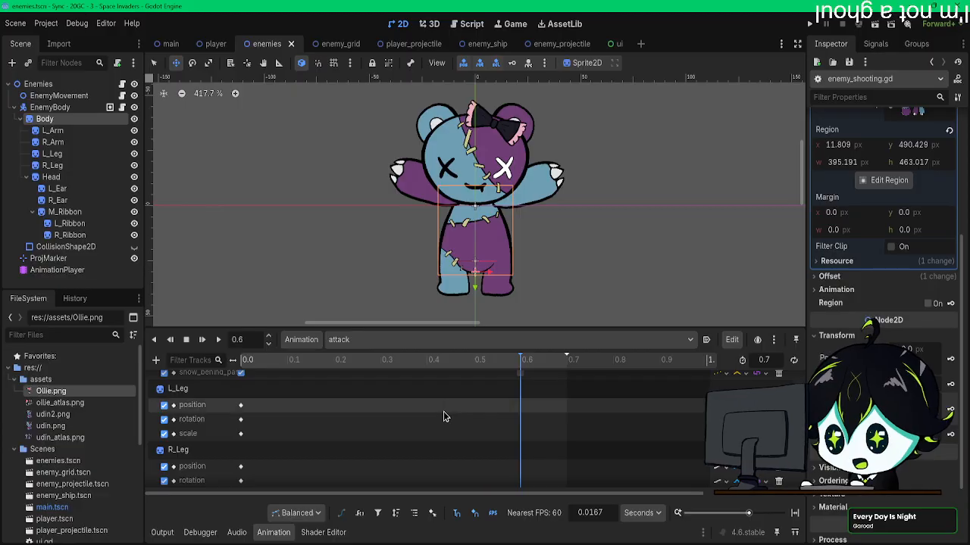
pyautogui.scroll(10, 445, 415)
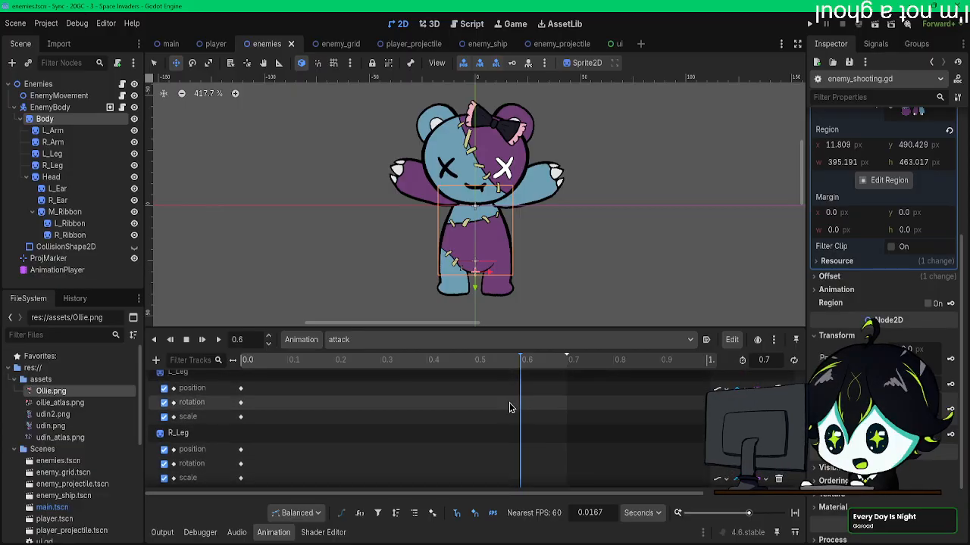
pyautogui.scroll(-7, 470, 409)
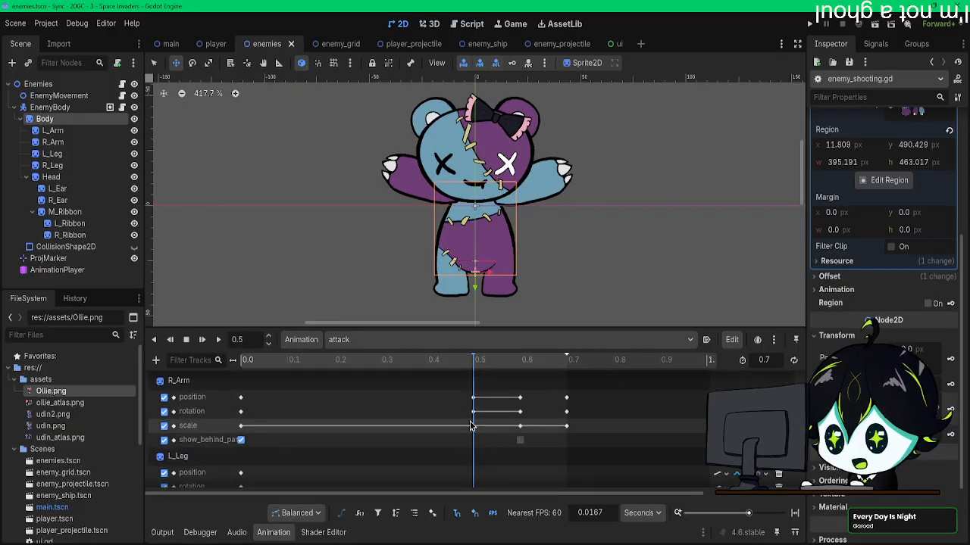
# Step: At 0.5 s, set the Head sprite's horizontal scale to 0.9 and reduce its vertical scale as well
pyautogui.click(69, 177)
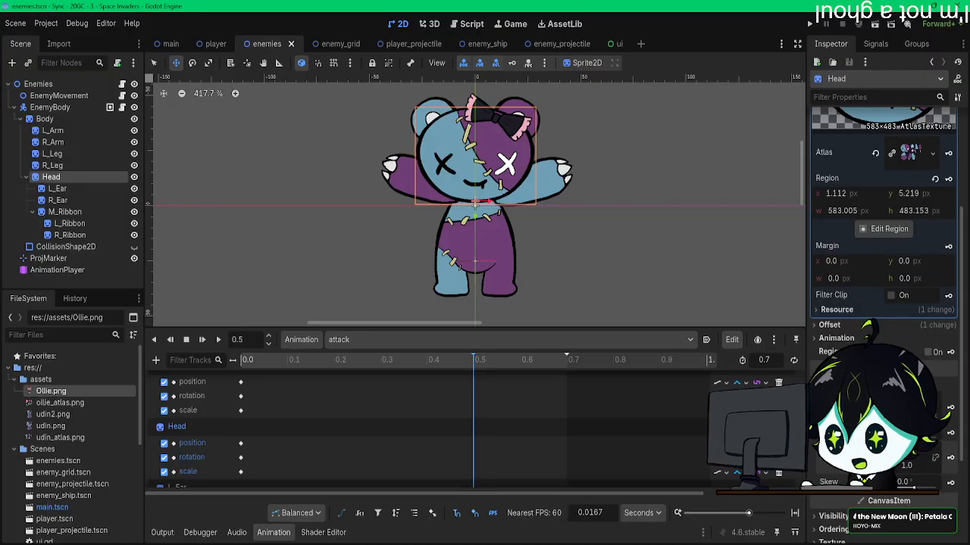
pyautogui.press('Return')
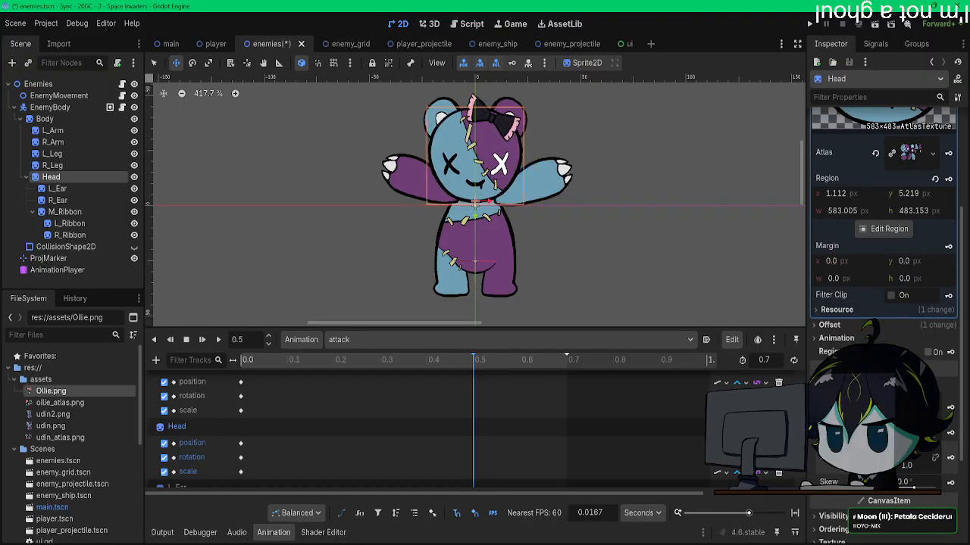
pyautogui.scroll(2, 883, 227)
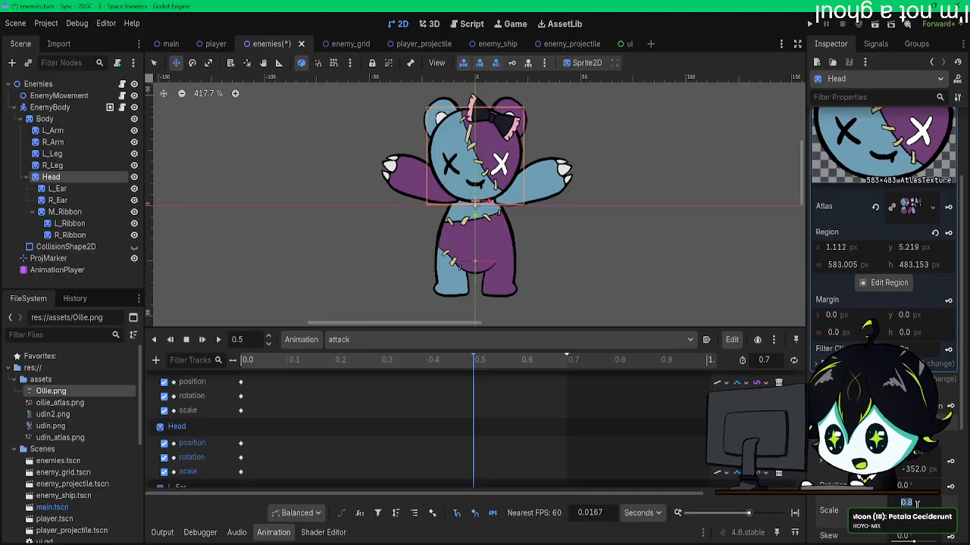
pyautogui.press('BackSpace')
pyautogui.write('9')
pyautogui.press('Return')
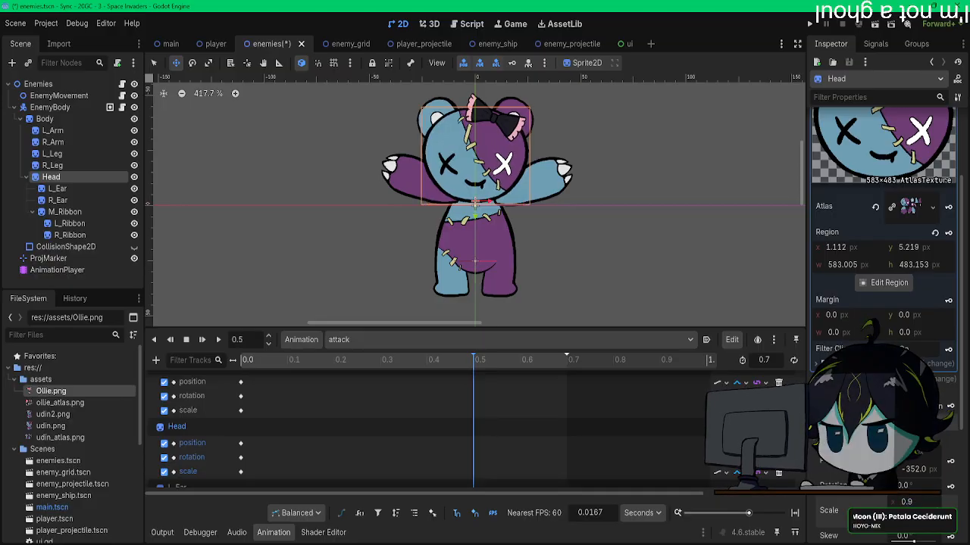
pyautogui.press('Return')
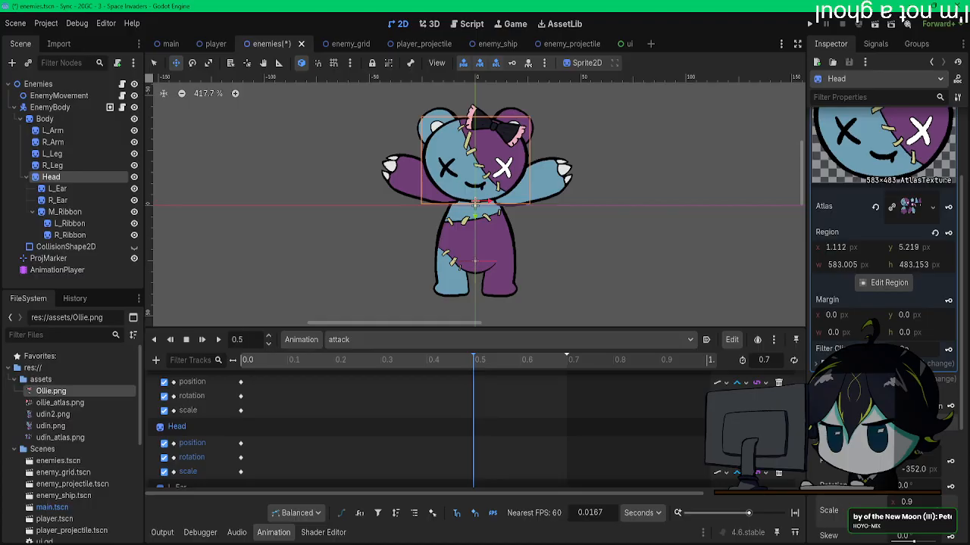
# Step: Key the Head's position, rotation and scale at 0.5 s and again at 0.6 s
pyautogui.scroll(-3, 392, 427)
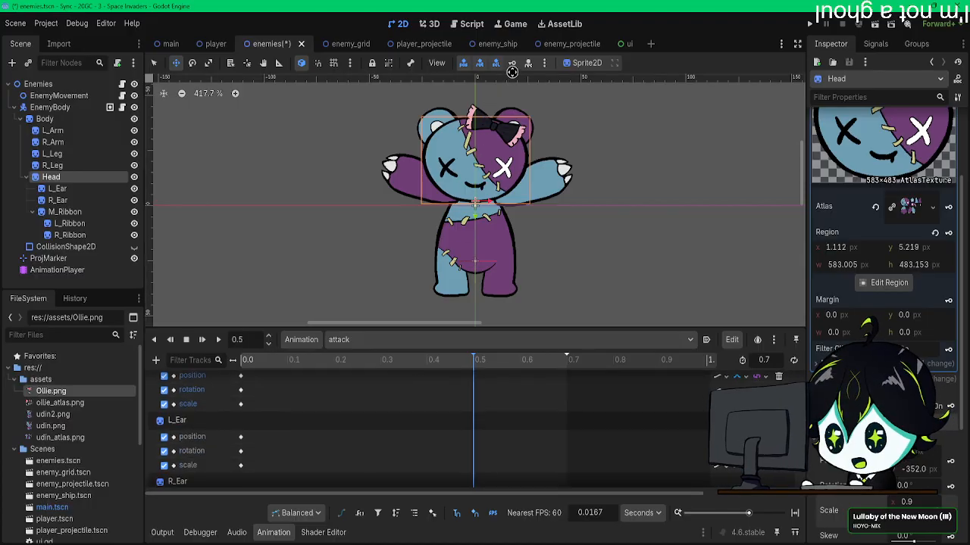
pyautogui.scroll(10, 443, 442)
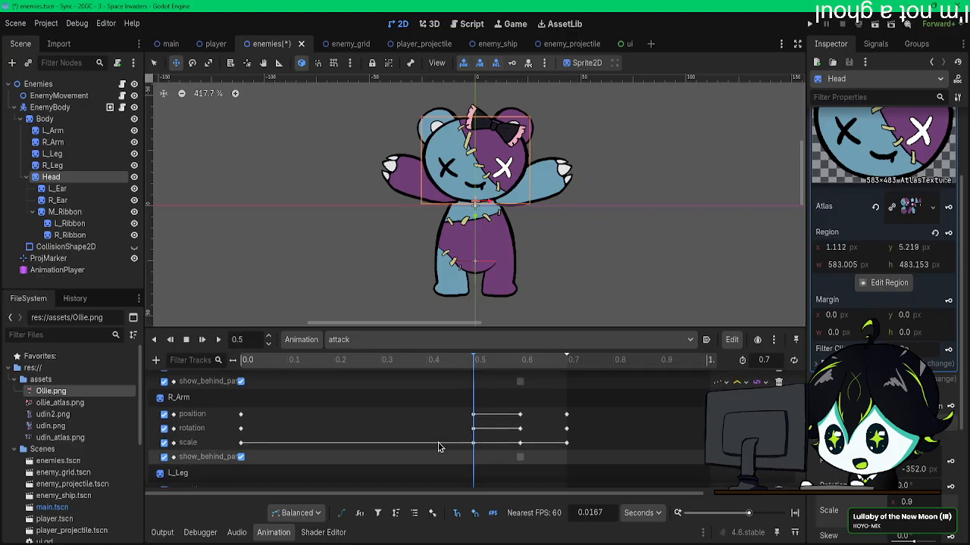
pyautogui.scroll(-2, 443, 441)
pyautogui.click(519, 360)
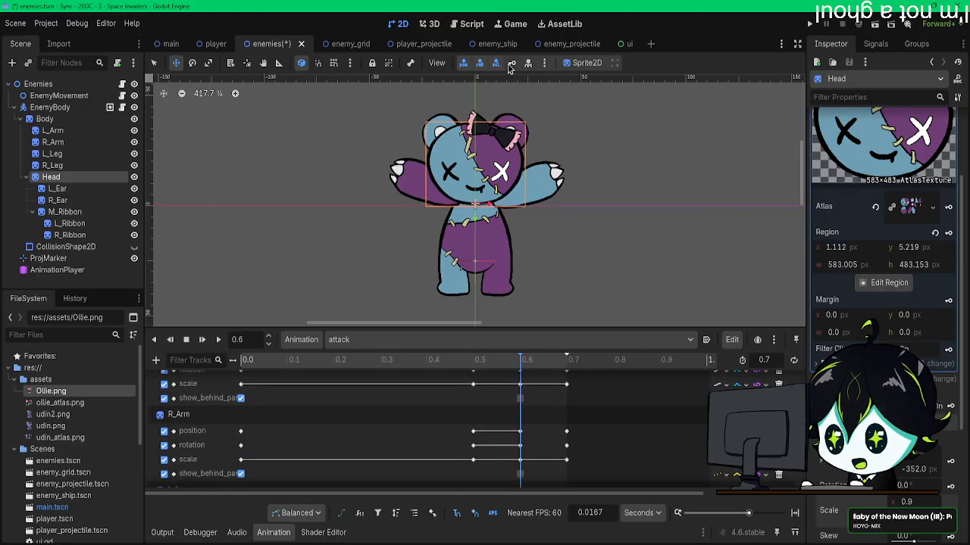
pyautogui.scroll(-5, 530, 390)
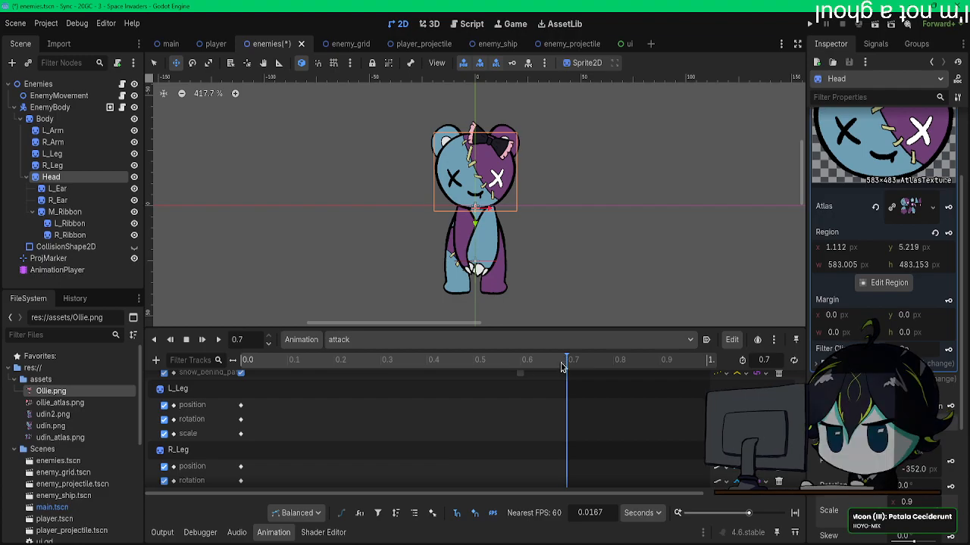
# Step: Replay the attack animation from the start several times to check the head's scaling
pyautogui.moveTo(564, 360); pyautogui.dragTo(190, 360)
pyautogui.click(201, 340)
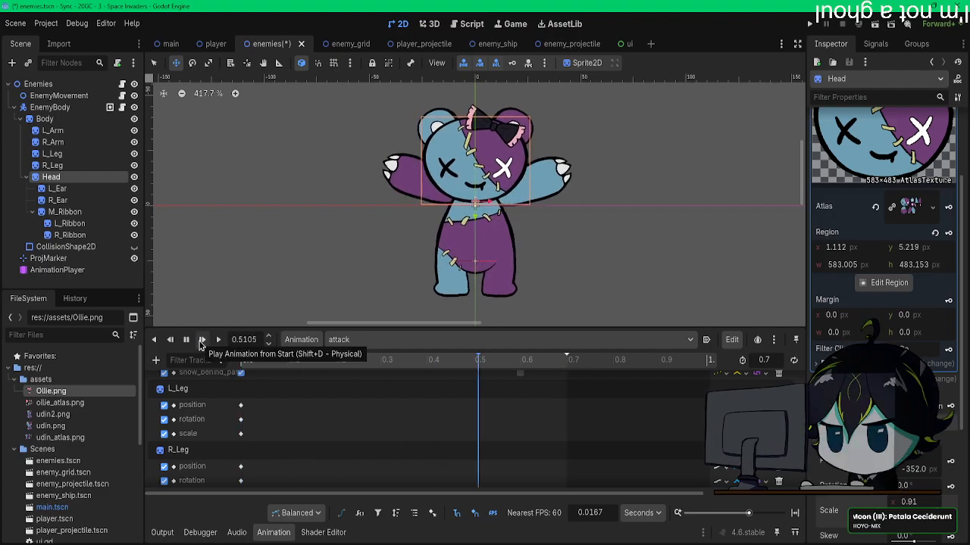
pyautogui.click(202, 340)
pyautogui.click(202, 340)
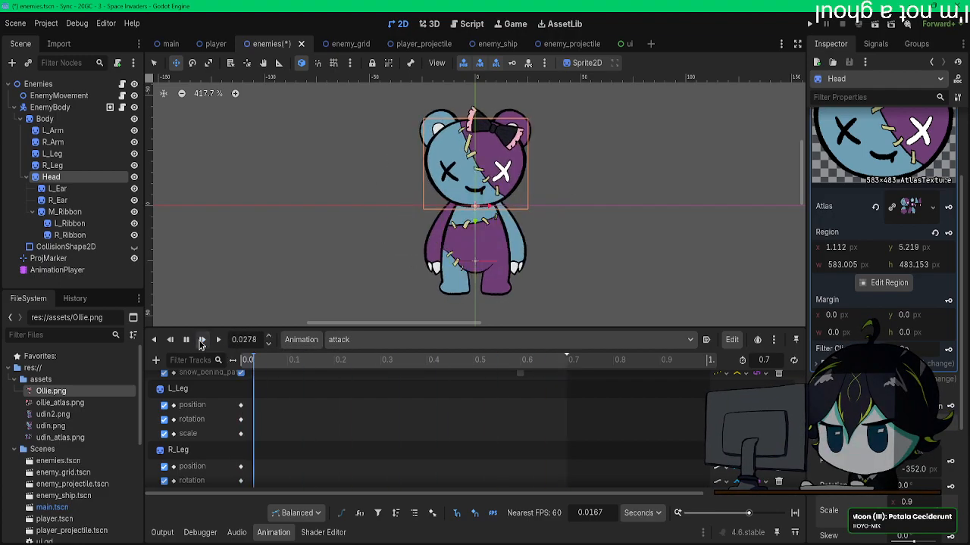
pyautogui.click(202, 340)
pyautogui.click(202, 341)
# Step: Set the Head's vertical scale to 1 at 0.5 s and at 0.6 s, updating the key at each time
pyautogui.scroll(-2, 488, 406)
pyautogui.scroll(-2, 488, 405)
pyautogui.moveTo(472, 359)
pyautogui.mouseDown()
pyautogui.moveTo(234, 364)
pyautogui.moveTo(474, 369)
pyautogui.mouseUp()
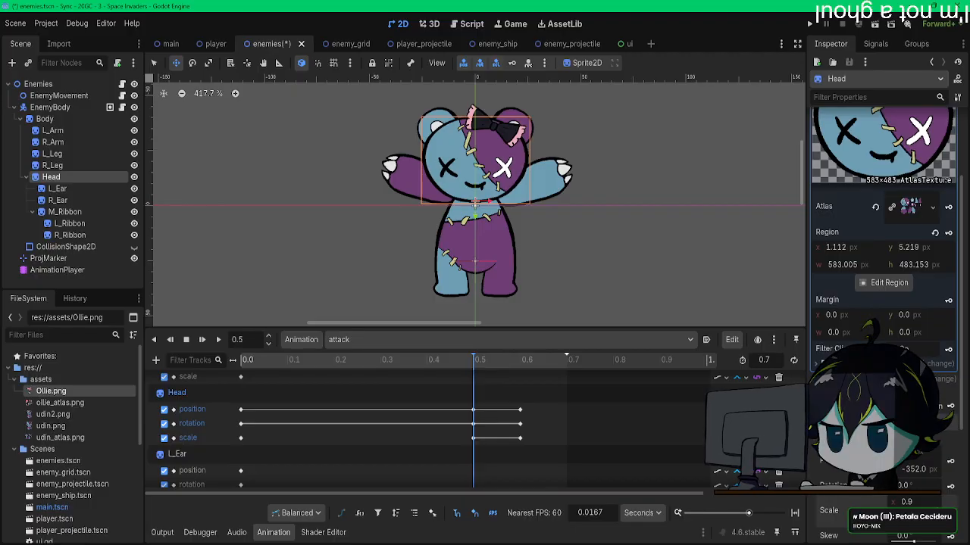
pyautogui.write('1')
pyautogui.press('Return')
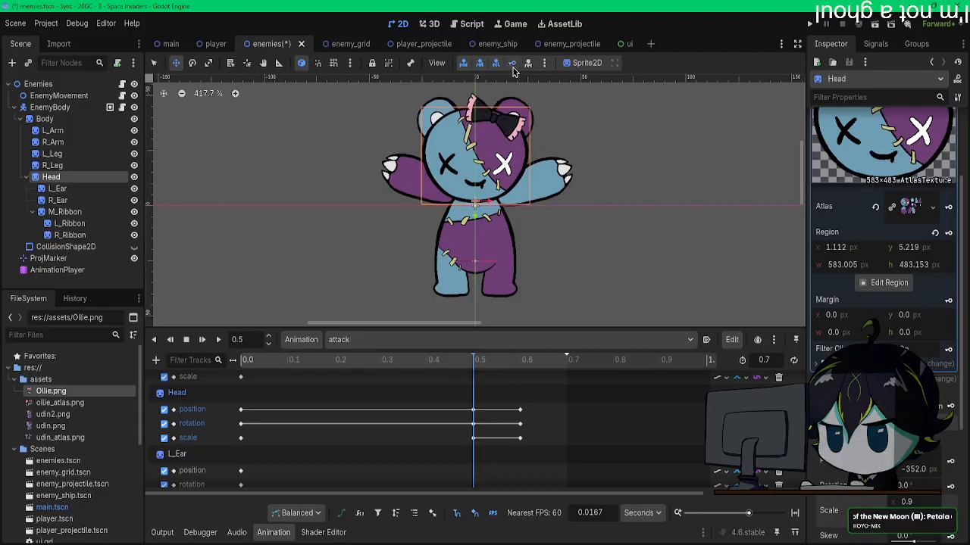
pyautogui.click(519, 369)
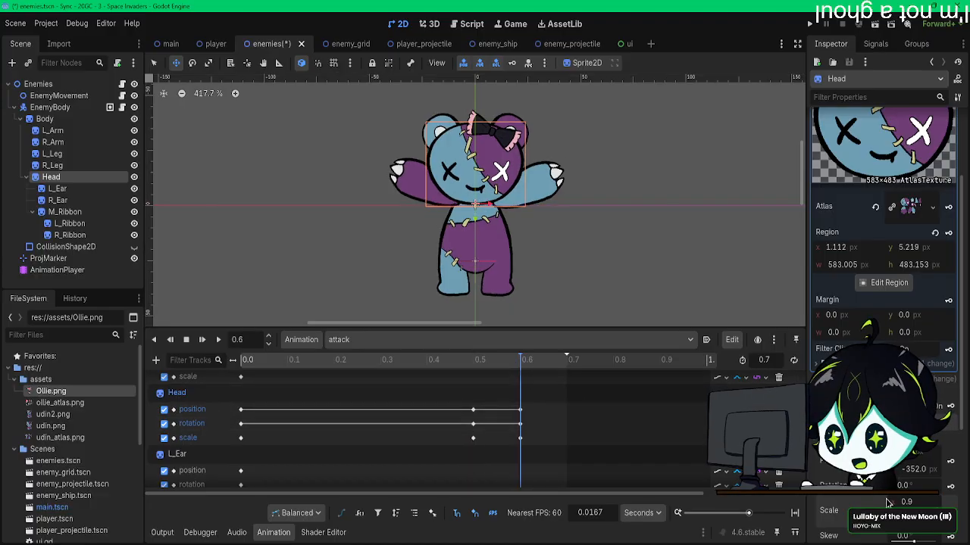
pyautogui.write('1')
pyautogui.press('Return')
# Step: Replay the attack animation repeatedly to check the head with its narrower width and full height
pyautogui.click(202, 340)
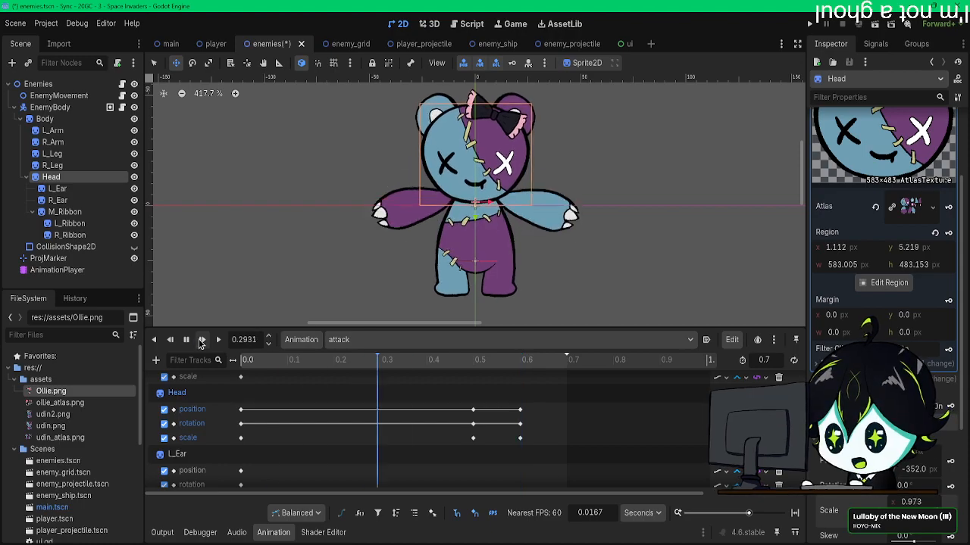
pyautogui.click(201, 340)
pyautogui.click(202, 340)
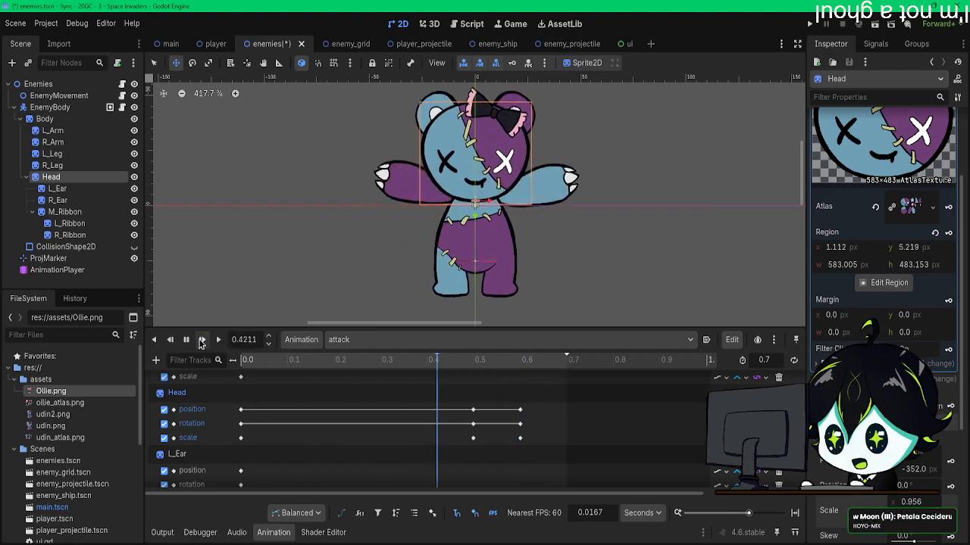
pyautogui.click(201, 340)
pyautogui.click(201, 341)
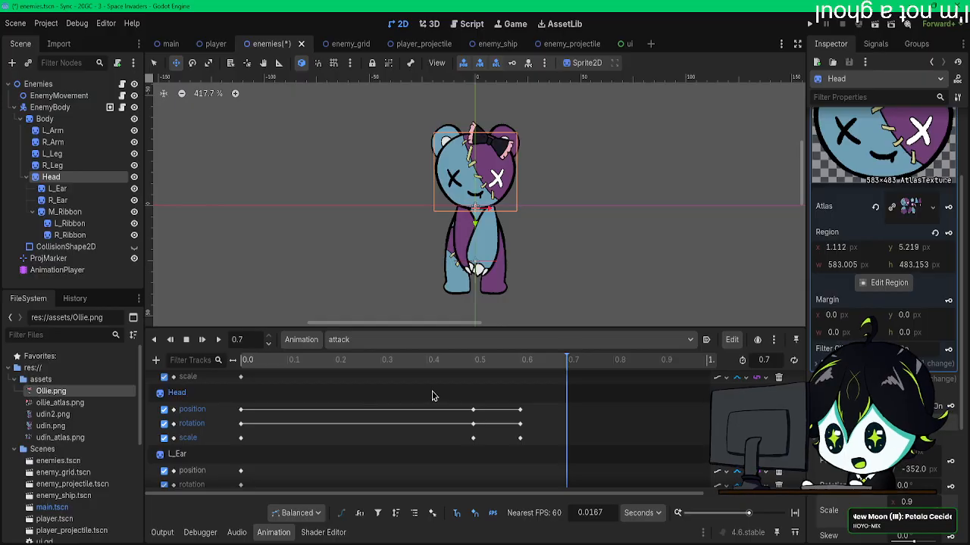
# Step: Rotate L_Ear slightly clockwise at 0.5 s in the attack animation and key its transform
pyautogui.click(473, 362)
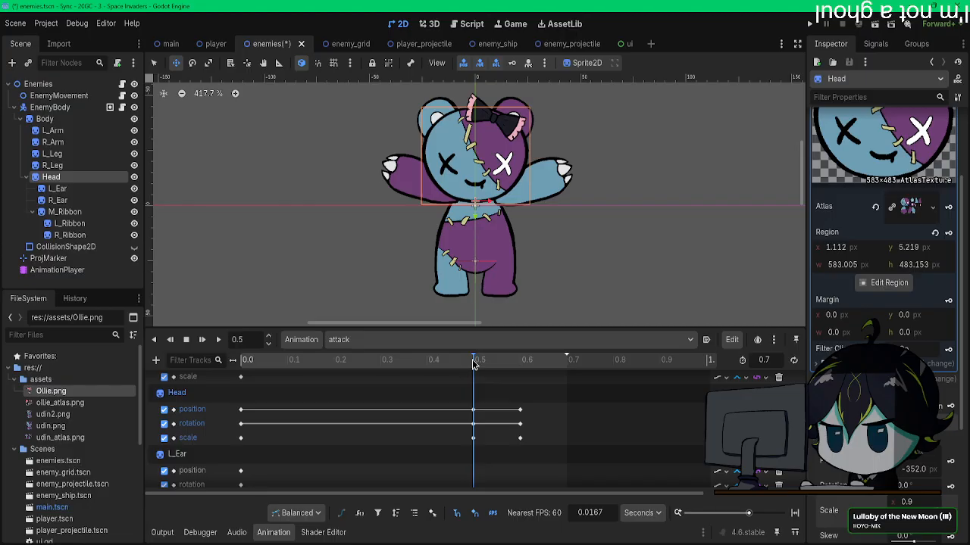
pyautogui.click(56, 189)
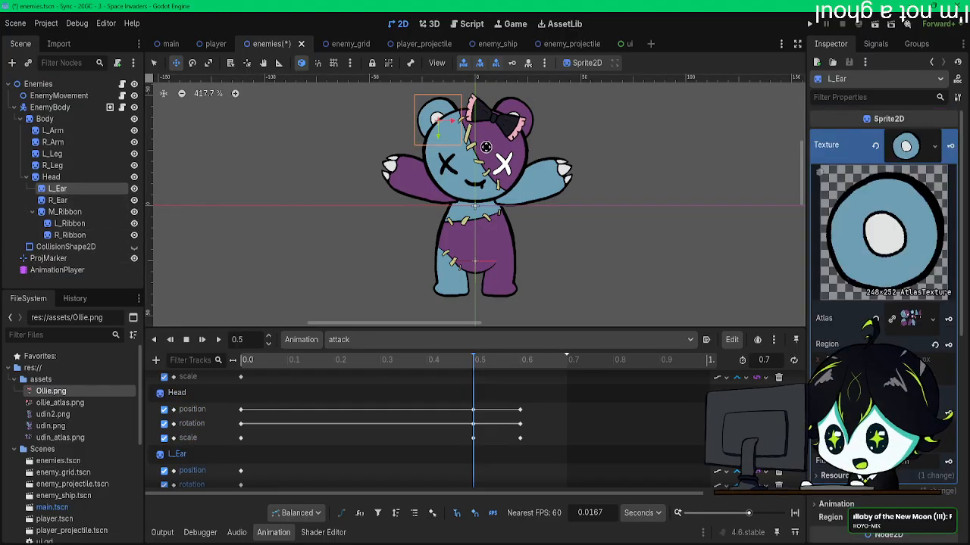
pyautogui.scroll(5, 485, 147)
pyautogui.moveTo(458, 160); pyautogui.dragTo(482, 167)
pyautogui.press('e')
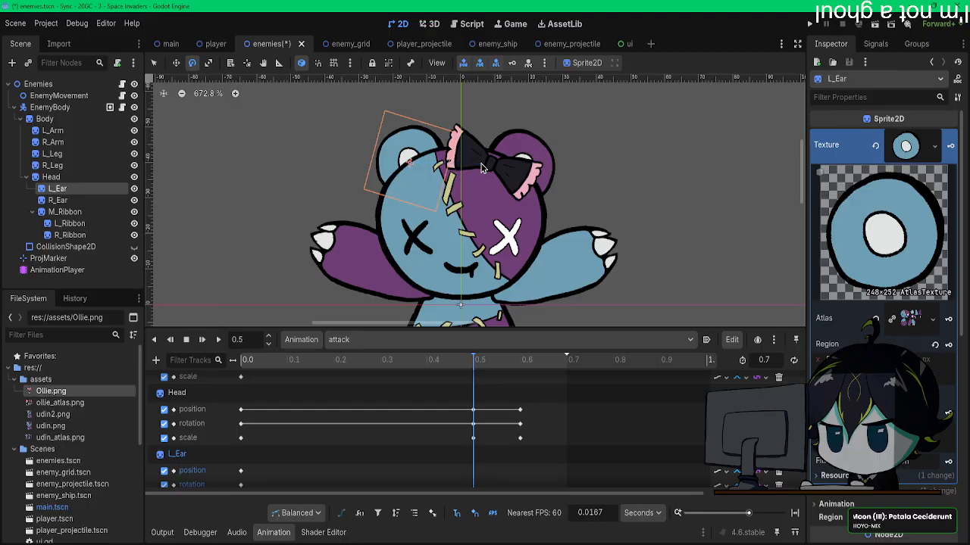
pyautogui.click(513, 62)
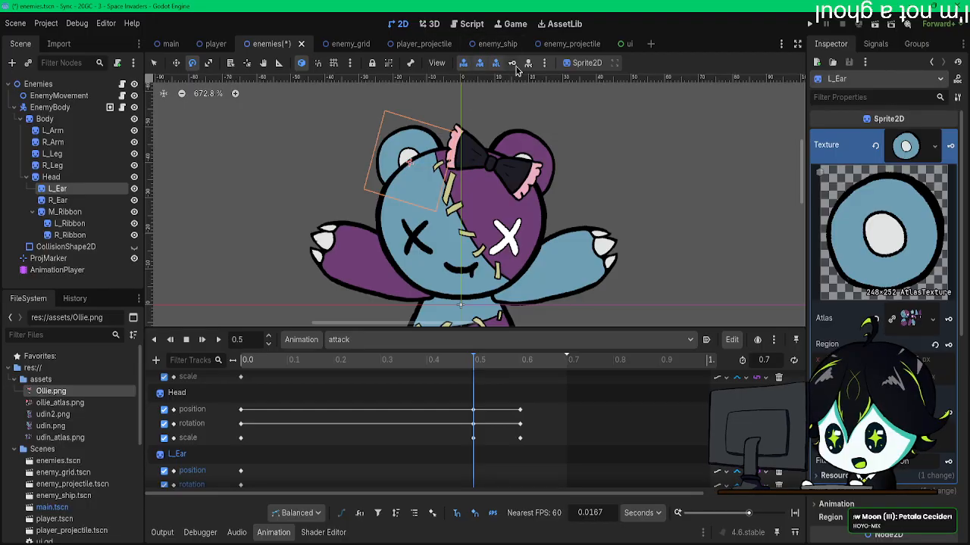
# Step: Rotate R_Ear counter-clockwise at 0.6 s in the attack animation
pyautogui.click(522, 360)
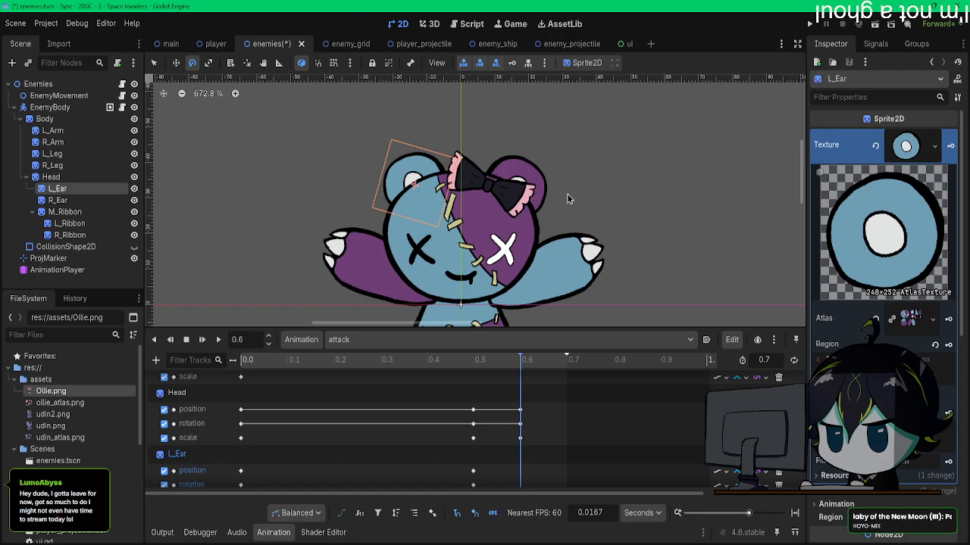
pyautogui.click(57, 200)
pyautogui.keyDown('alt'); pyautogui.moveTo(623, 204); pyautogui.dragTo(601, 165); pyautogui.keyUp('alt')
pyautogui.press('e')
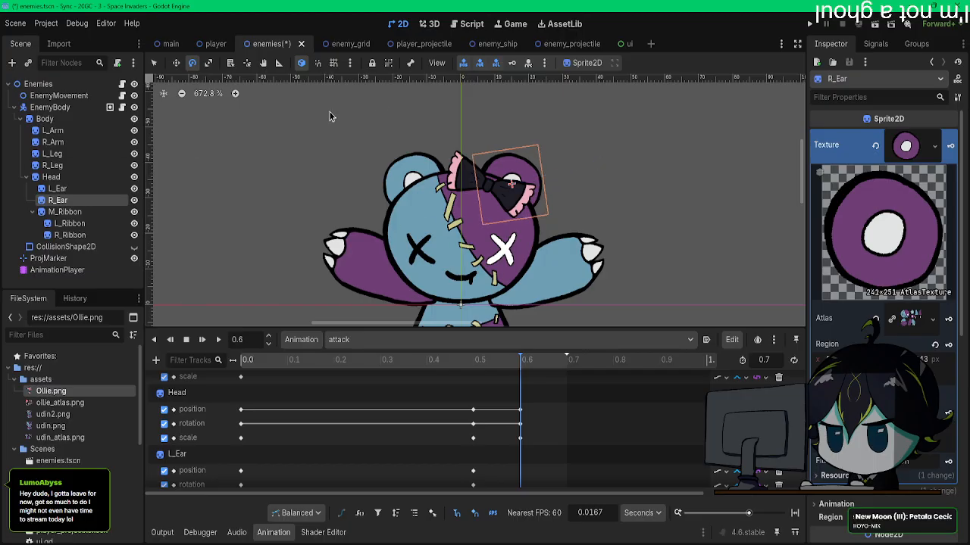
# Step: Rotate R_Ear clockwise at 0.7 s so it tilts outward at the animation's end
pyautogui.click(447, 363)
pyautogui.moveTo(518, 366); pyautogui.dragTo(567, 370)
pyautogui.moveTo(576, 184); pyautogui.dragTo(597, 234)
pyautogui.press('w')
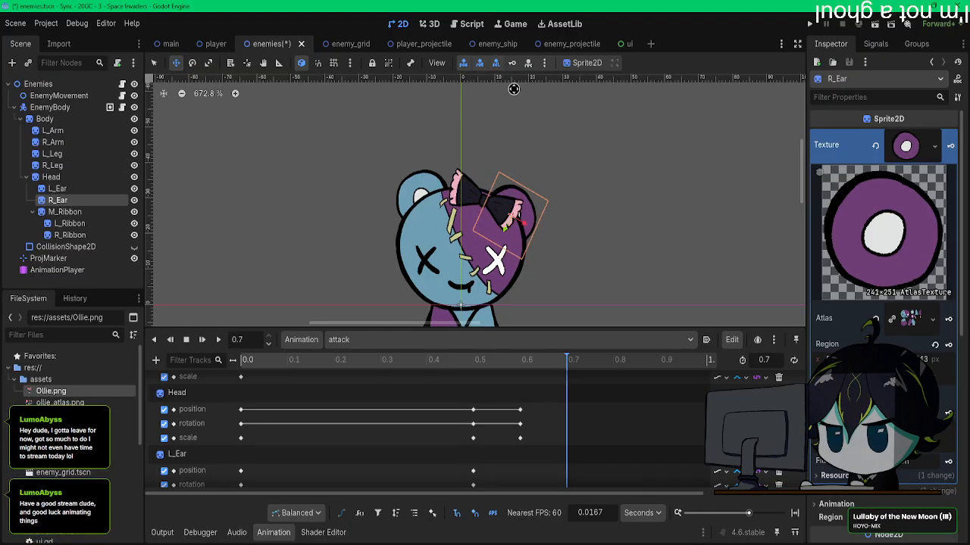
# Step: Rotate L_Ear counter-clockwise at 0.7 s and key its transform
pyautogui.click(76, 189)
pyautogui.moveTo(574, 183); pyautogui.dragTo(515, 149)
pyautogui.press('w')
pyautogui.click(512, 64)
# Step: Replay the attack animation from the start to check the motion of both ears
pyautogui.moveTo(338, 362); pyautogui.dragTo(195, 360)
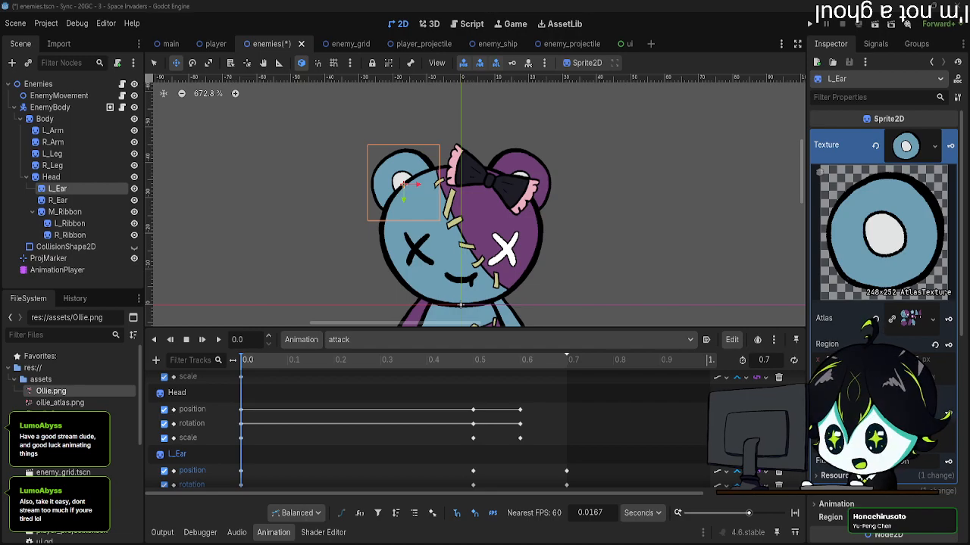
pyautogui.scroll(-4, 615, 213)
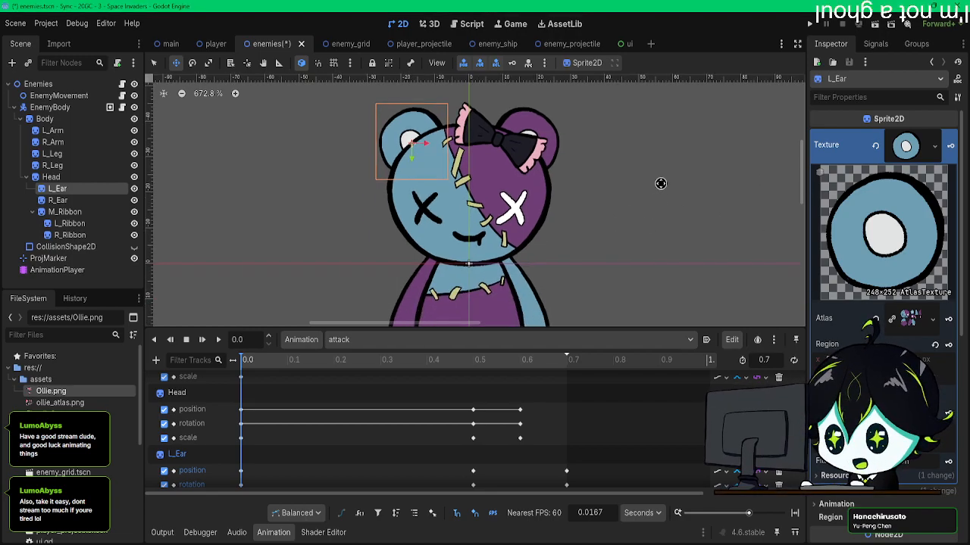
pyautogui.scroll(-1, 641, 205)
pyautogui.moveTo(642, 205); pyautogui.dragTo(578, 208, button='middle')
pyautogui.scroll(2, 586, 200)
pyautogui.scroll(-2, 585, 200)
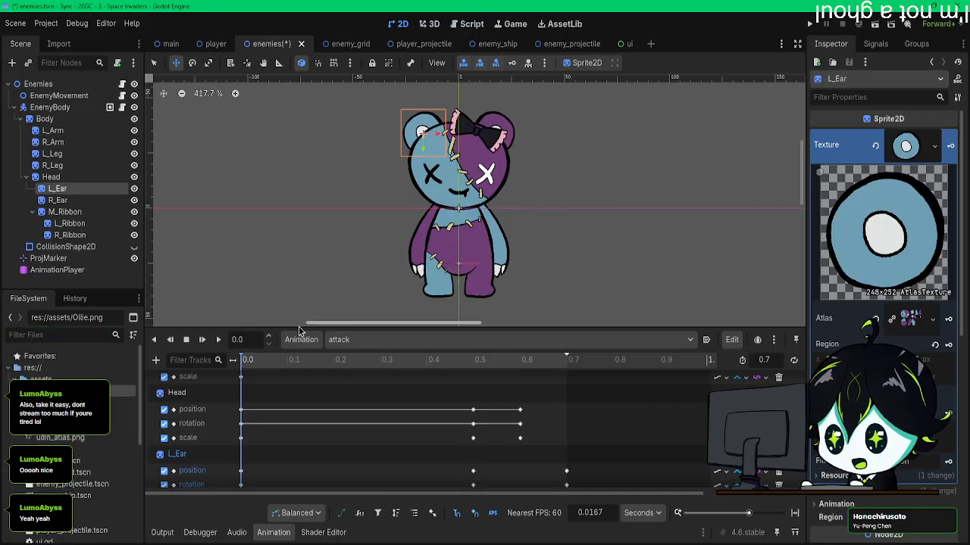
pyautogui.click(201, 340)
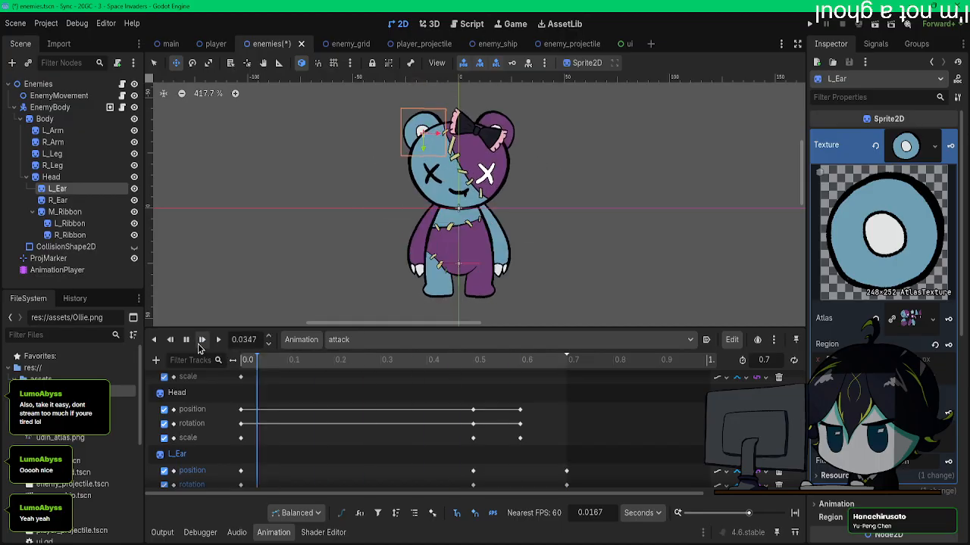
pyautogui.click(201, 342)
pyautogui.click(201, 342)
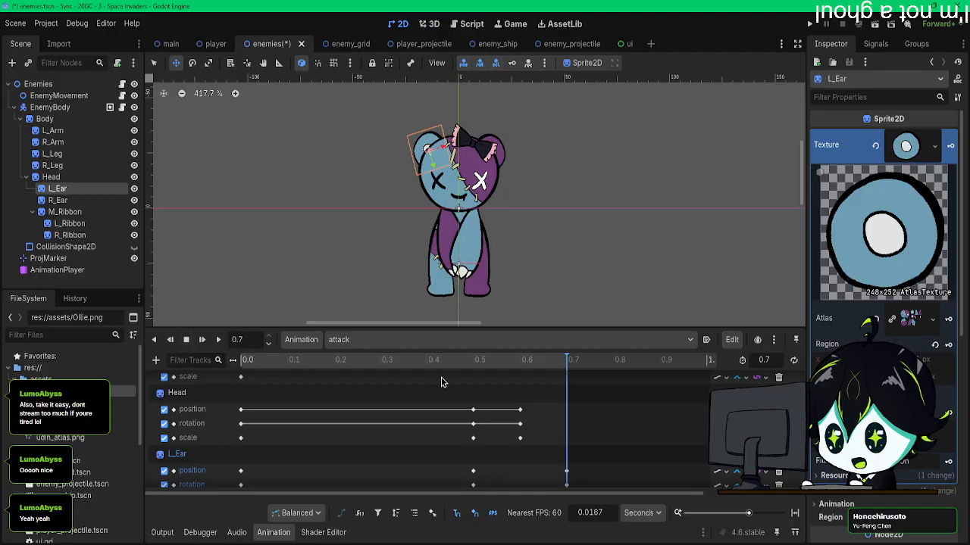
# Step: Move R_Ear slightly down towards the head at 0.5 s, comparing its pose with 0.6 s
pyautogui.click(473, 364)
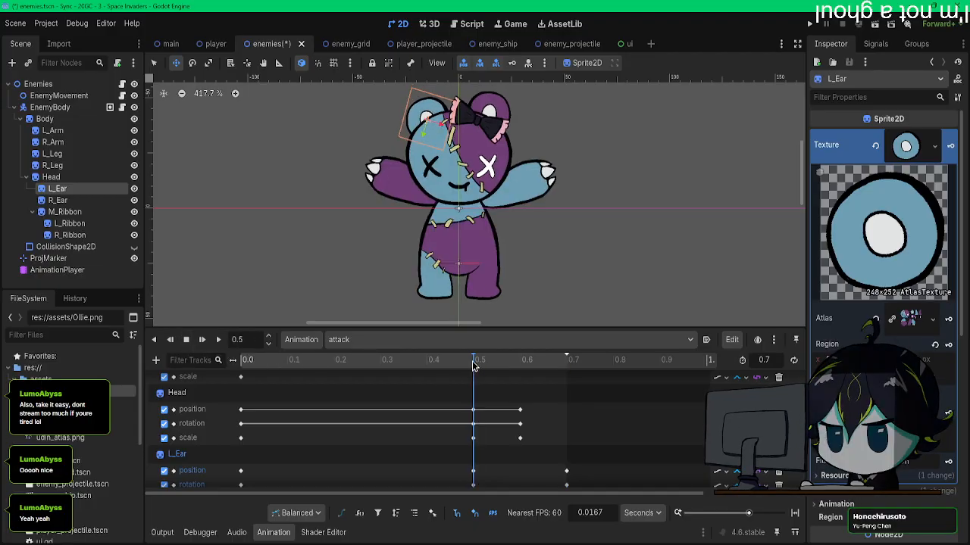
pyautogui.scroll(5, 489, 102)
pyautogui.click(58, 200)
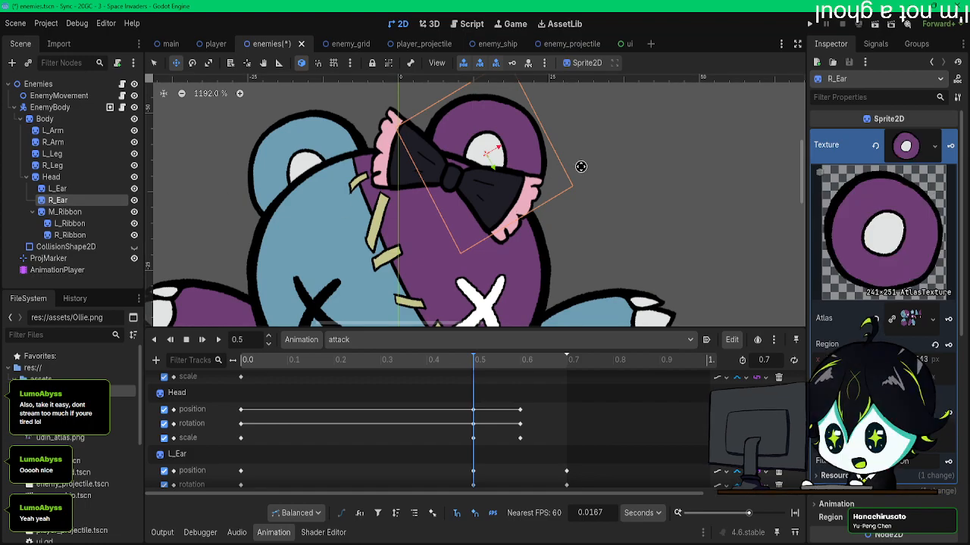
pyautogui.moveTo(581, 166); pyautogui.dragTo(581, 180)
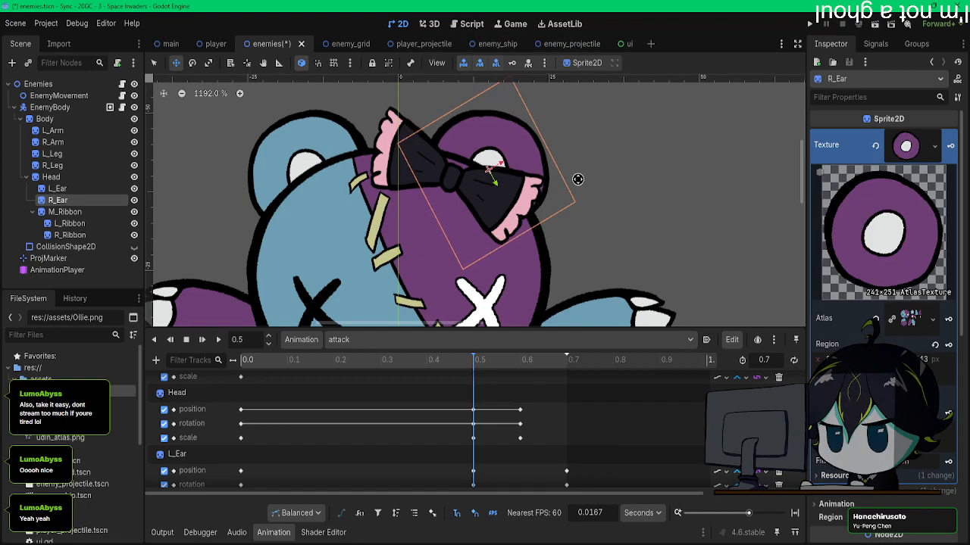
pyautogui.click(520, 359)
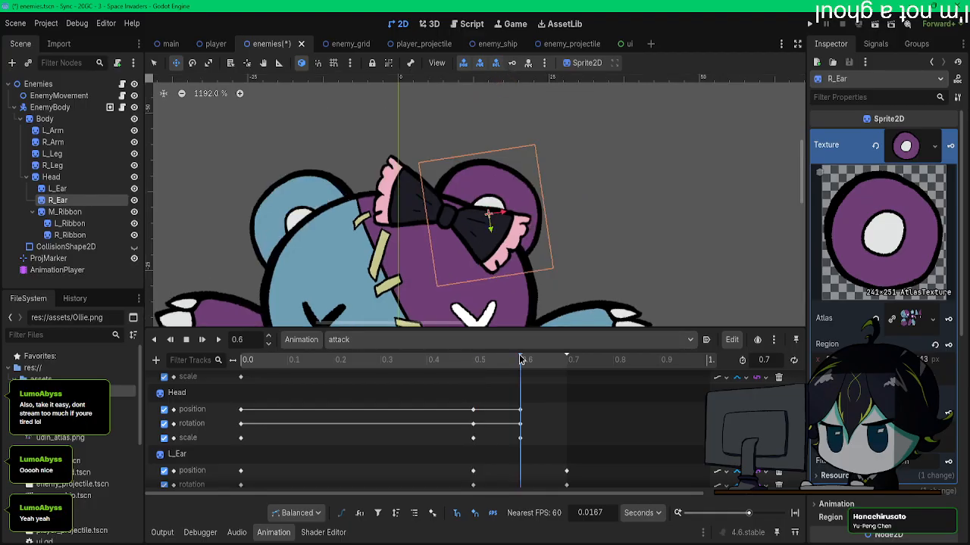
pyautogui.click(473, 359)
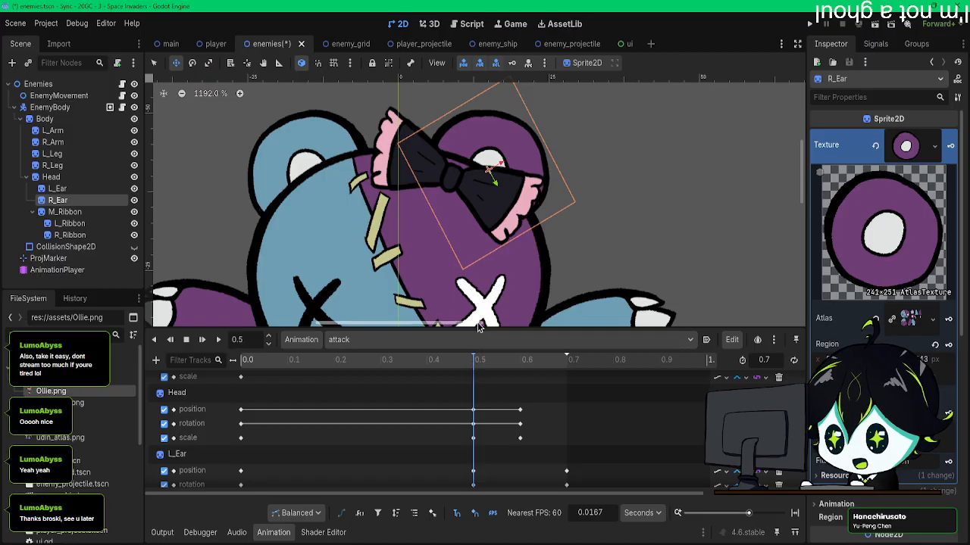
pyautogui.scroll(2, 512, 392)
pyautogui.scroll(-2, 479, 398)
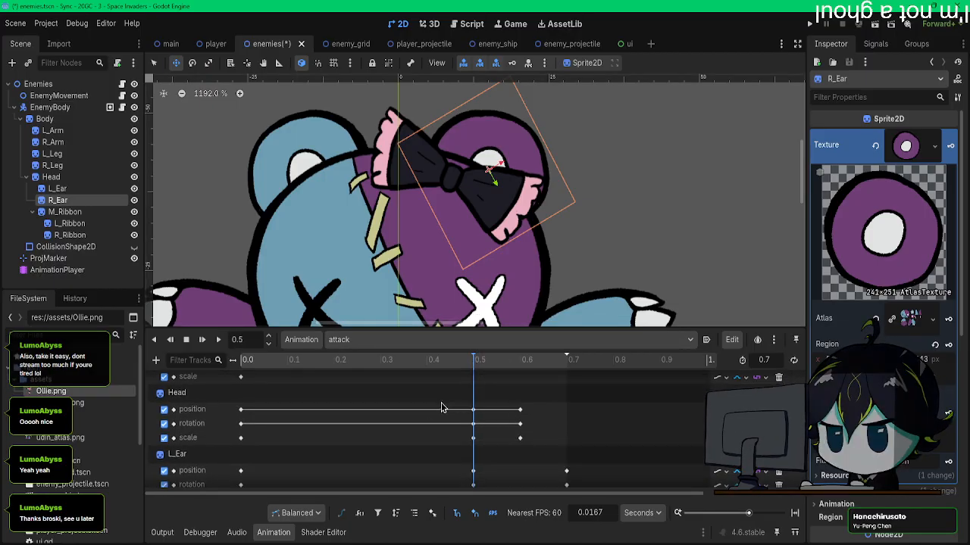
# Step: Replay the attack animation repeatedly to check the lowered R_Ear, and look through the keyframe tracks
pyautogui.moveTo(303, 361); pyautogui.dragTo(233, 362)
pyautogui.click(201, 340)
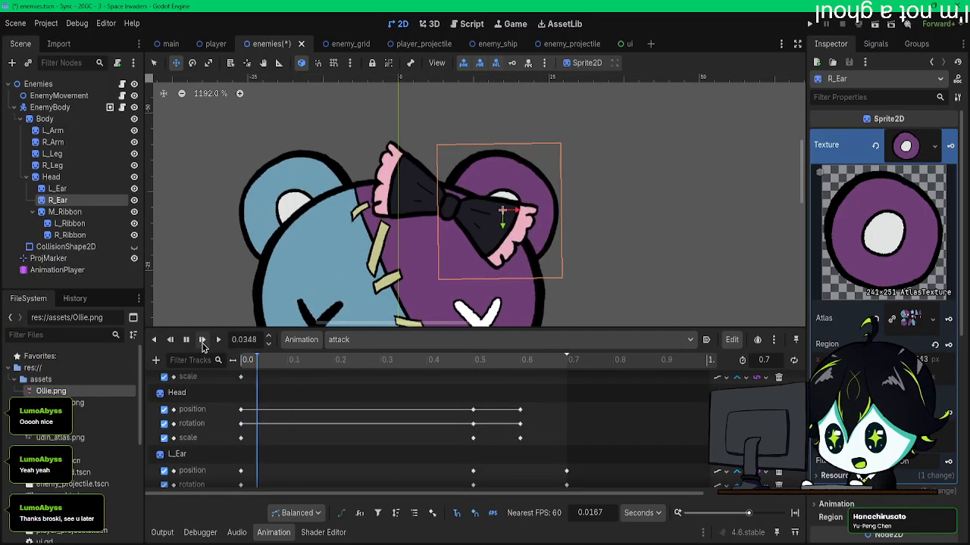
pyautogui.moveTo(369, 254); pyautogui.dragTo(419, 178, button='middle')
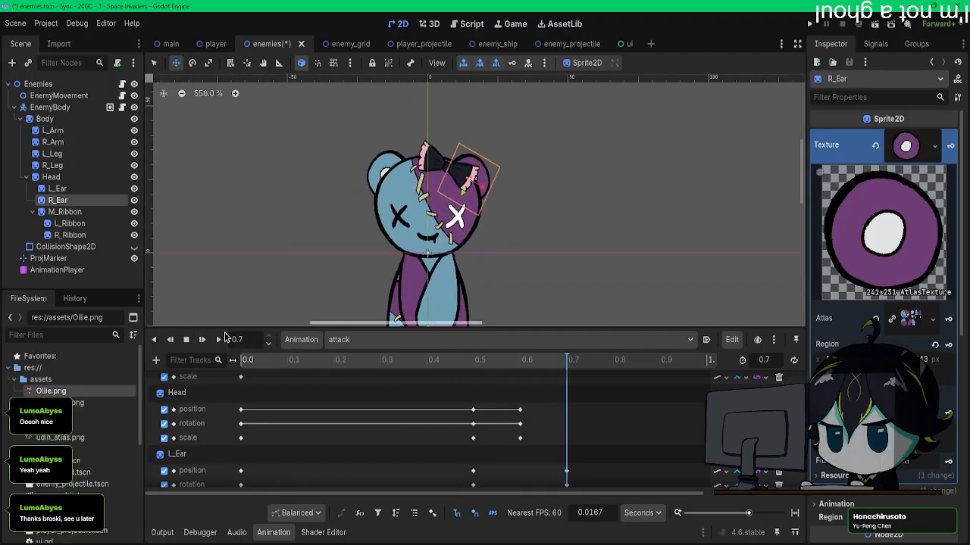
pyautogui.click(203, 345)
pyautogui.click(203, 345)
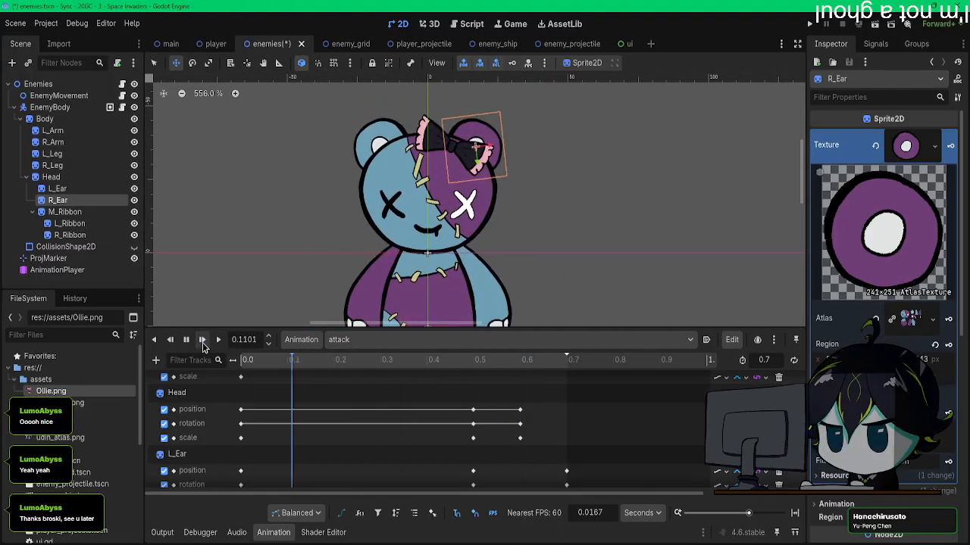
pyautogui.click(203, 345)
pyautogui.click(203, 345)
pyautogui.click(203, 345)
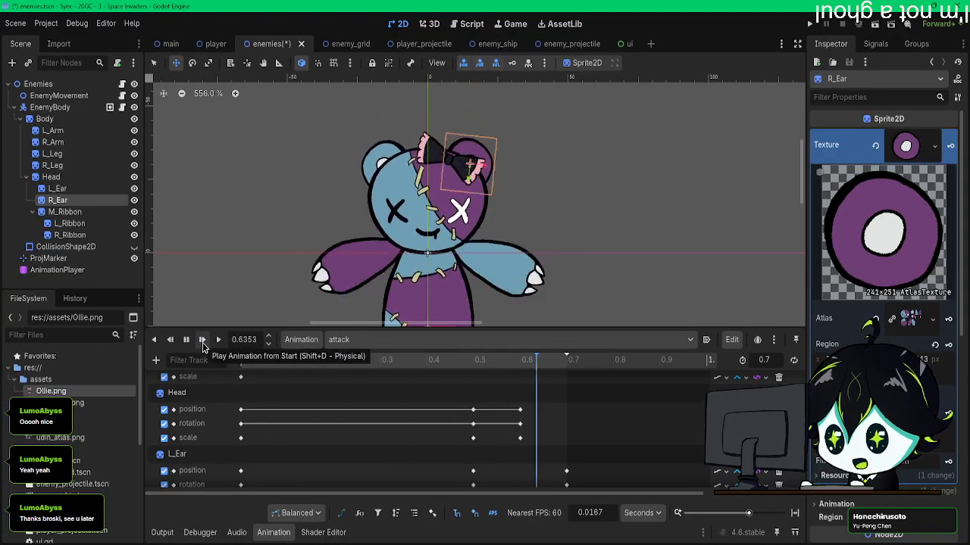
pyautogui.click(203, 345)
pyautogui.click(203, 344)
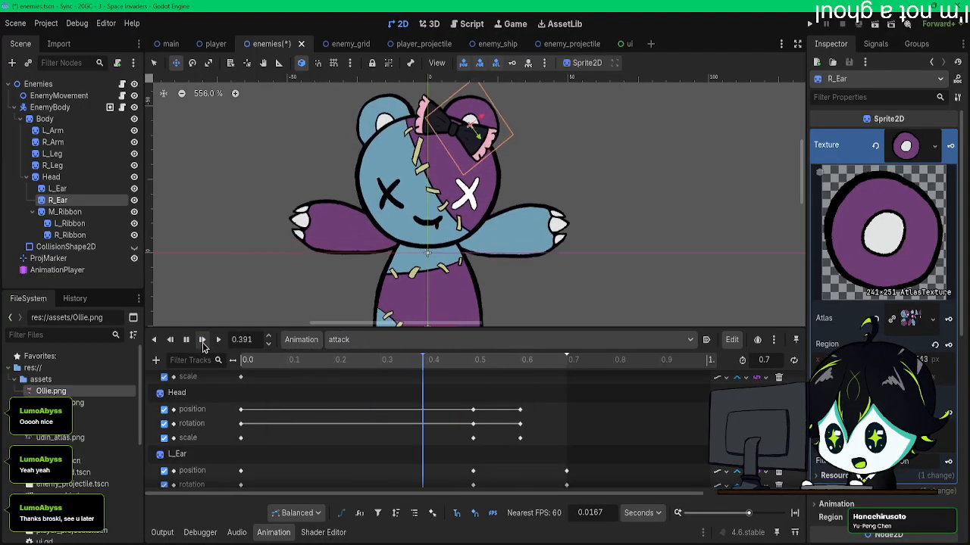
pyautogui.scroll(-5, 495, 393)
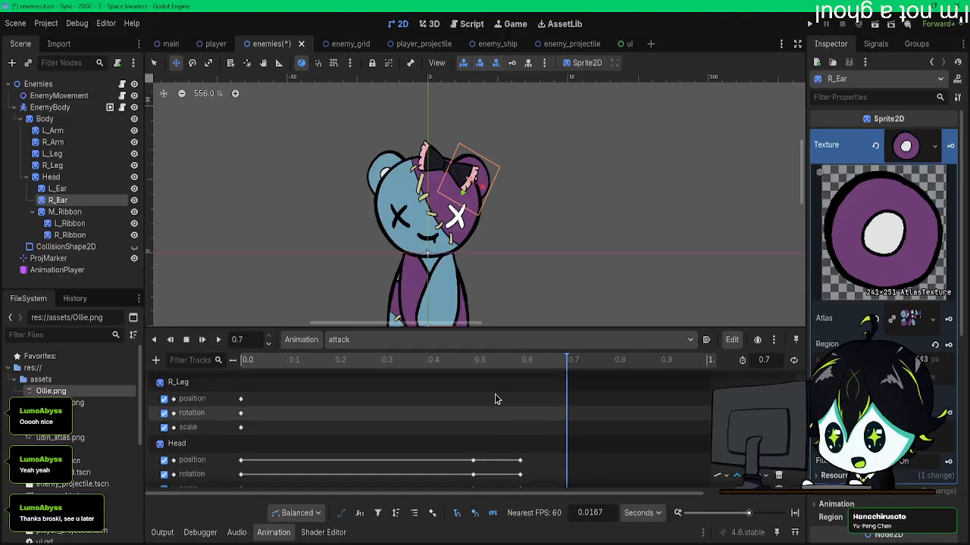
pyautogui.scroll(4, 496, 401)
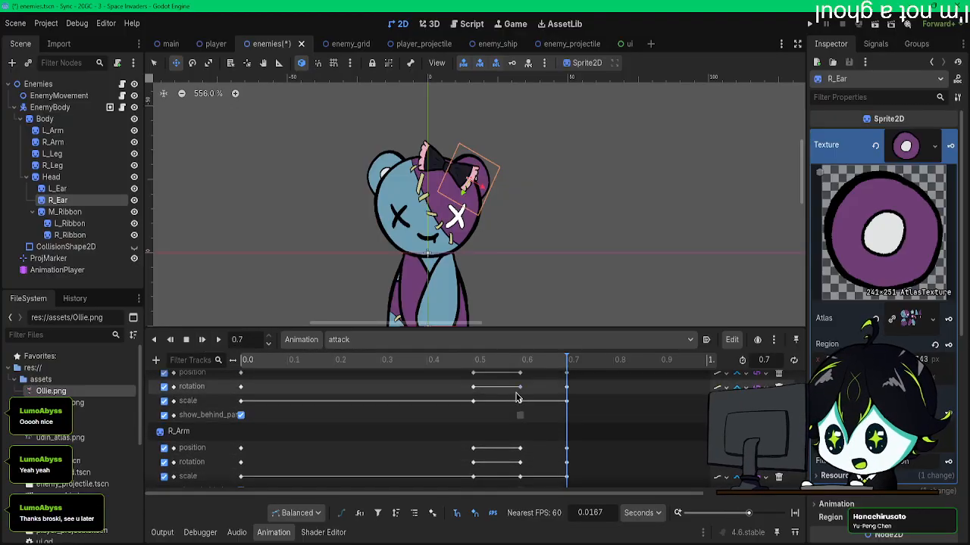
# Step: Set the Head's horizontal scale to 1 at 0.7 s and reduce its vertical scale to squash it
pyautogui.click(51, 177)
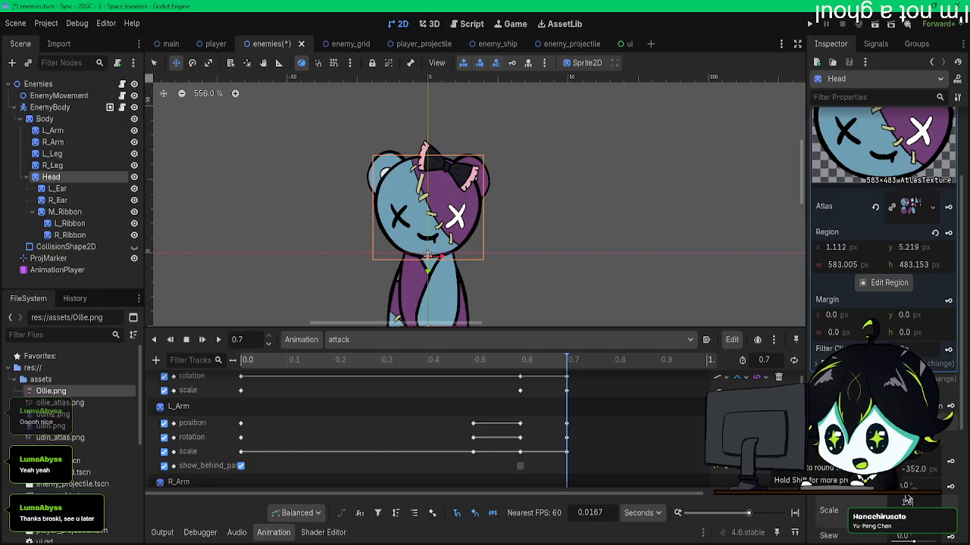
pyautogui.write('1')
pyautogui.press('Return')
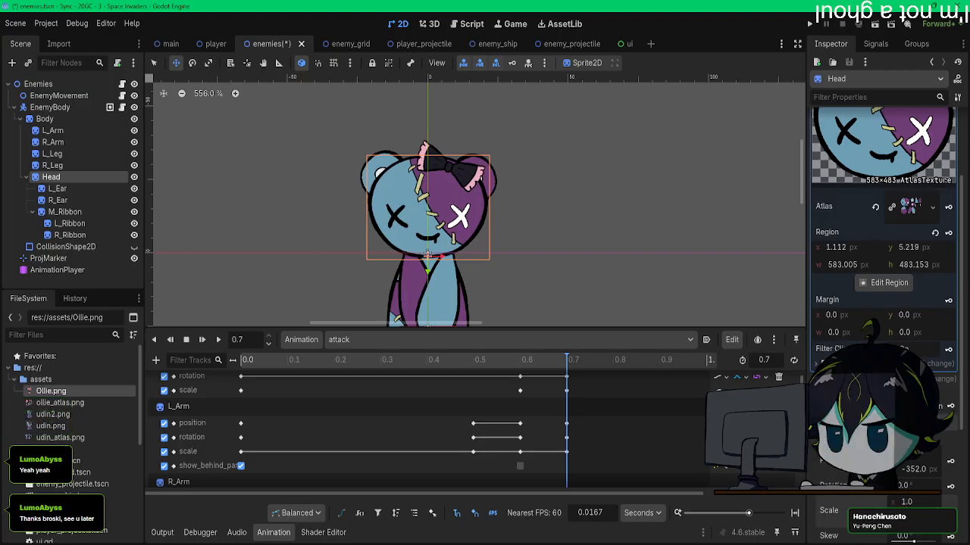
pyautogui.press('Return')
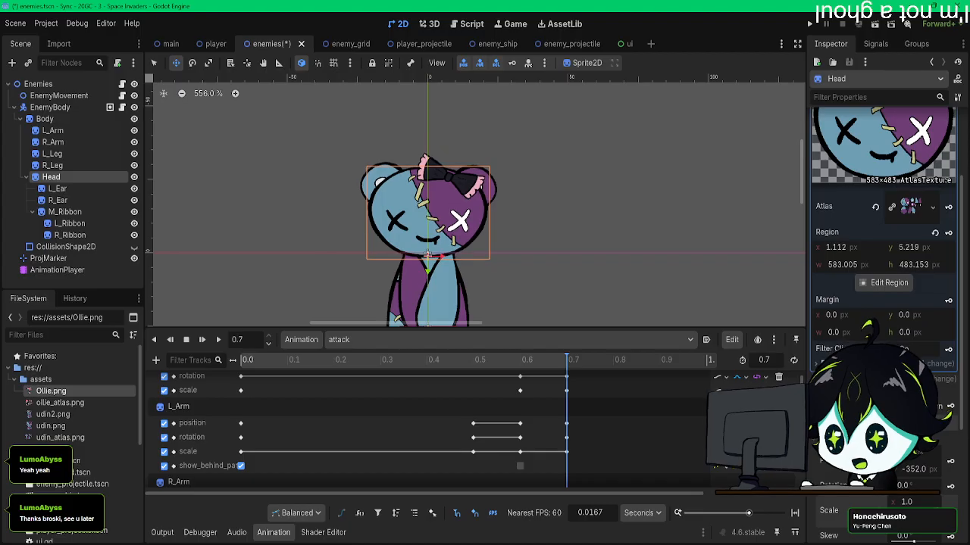
# Step: Replay the attack animation from the start with the full body in view to check the squashed head
pyautogui.click(249, 368)
pyautogui.click(201, 339)
pyautogui.scroll(-2, 274, 252)
pyautogui.scroll(-1, 274, 251)
pyautogui.moveTo(273, 251); pyautogui.dragTo(353, 183, button='middle')
pyautogui.click(201, 344)
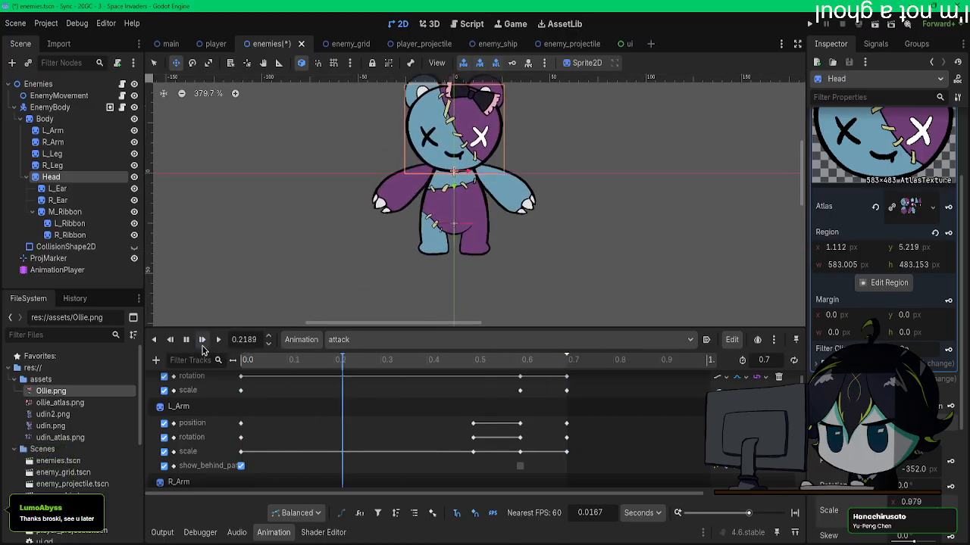
pyautogui.click(201, 344)
pyautogui.click(203, 345)
pyautogui.click(202, 345)
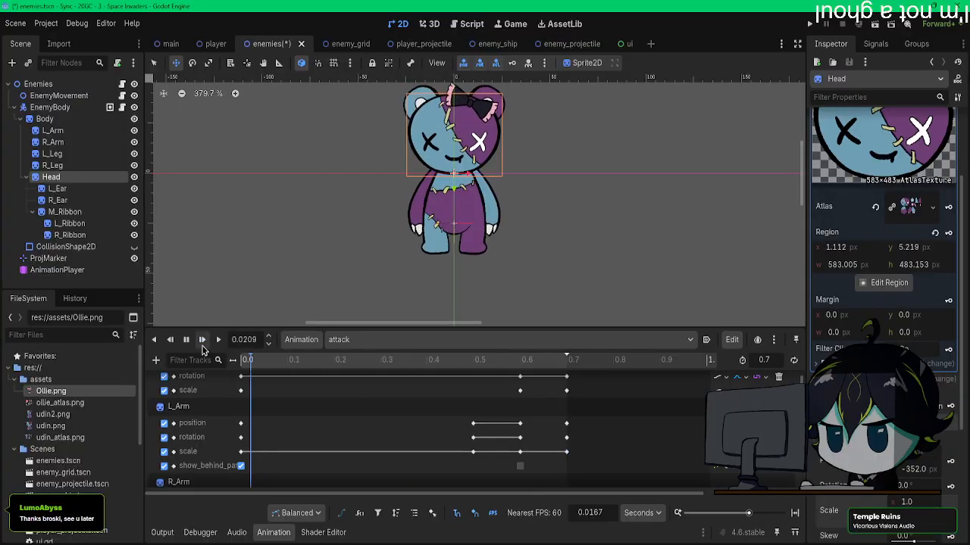
# Step: Set the Head's horizontal scale to 1.1 at 0.7 s to widen the final pose
pyautogui.click(202, 345)
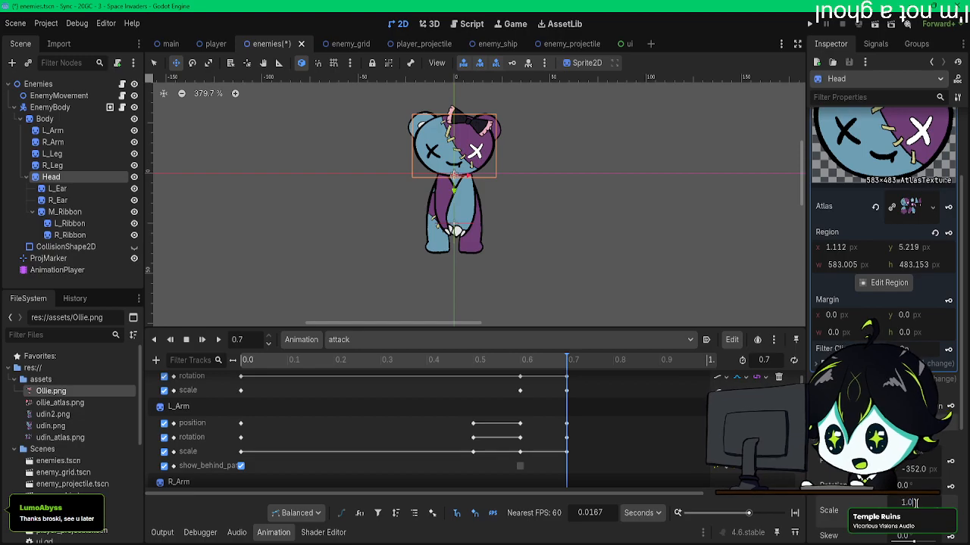
pyautogui.write('1.1')
pyautogui.press('Return')
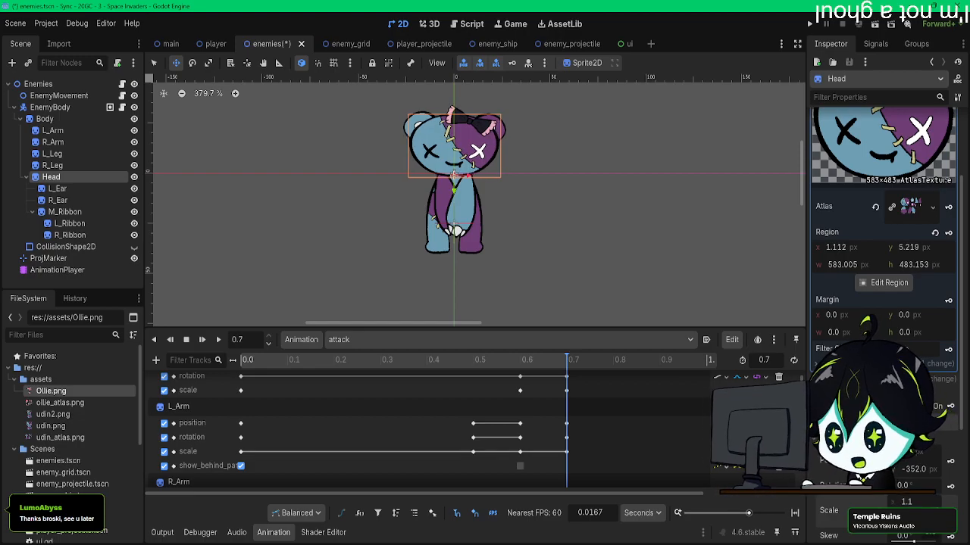
# Step: Replay the attack animation several times to check the widened head at its end
pyautogui.click(515, 361)
pyautogui.click(202, 340)
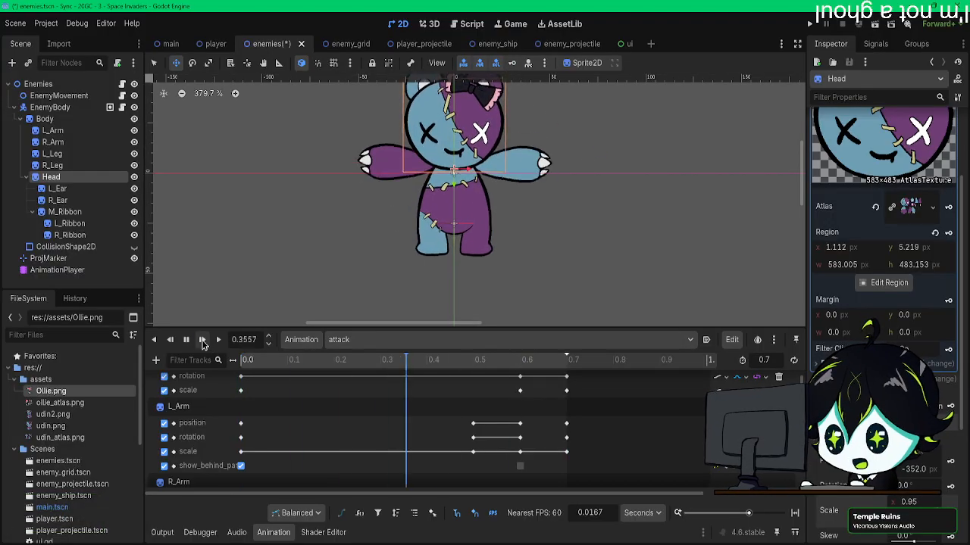
pyautogui.click(202, 340)
pyautogui.click(203, 341)
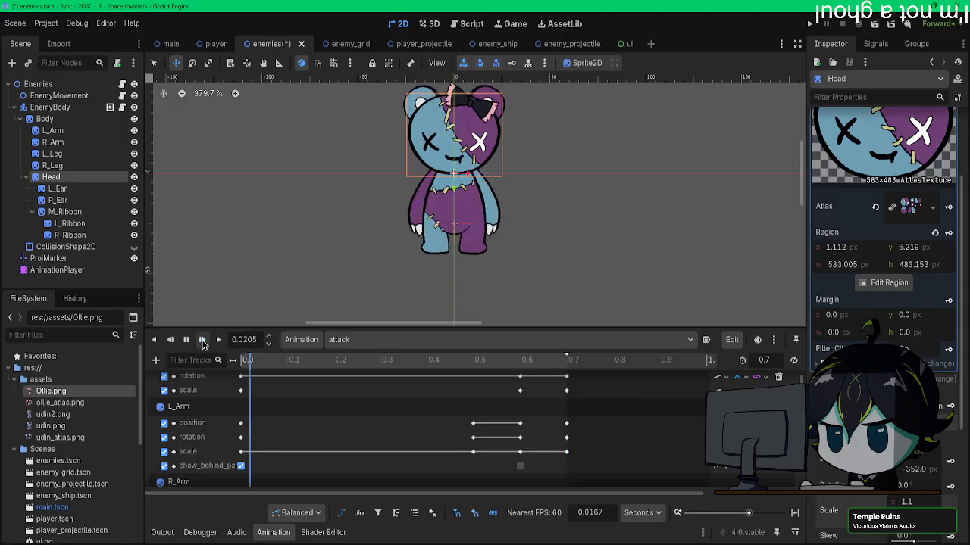
# Step: At 0.5 s, set the Head's vertical scale to 1.1 and its horizontal scale to 1 in the attack animation
pyautogui.click(187, 341)
pyautogui.moveTo(424, 271); pyautogui.dragTo(403, 300, button='middle')
pyautogui.moveTo(481, 365)
pyautogui.mouseDown()
pyautogui.moveTo(519, 366)
pyautogui.moveTo(474, 367)
pyautogui.mouseUp()
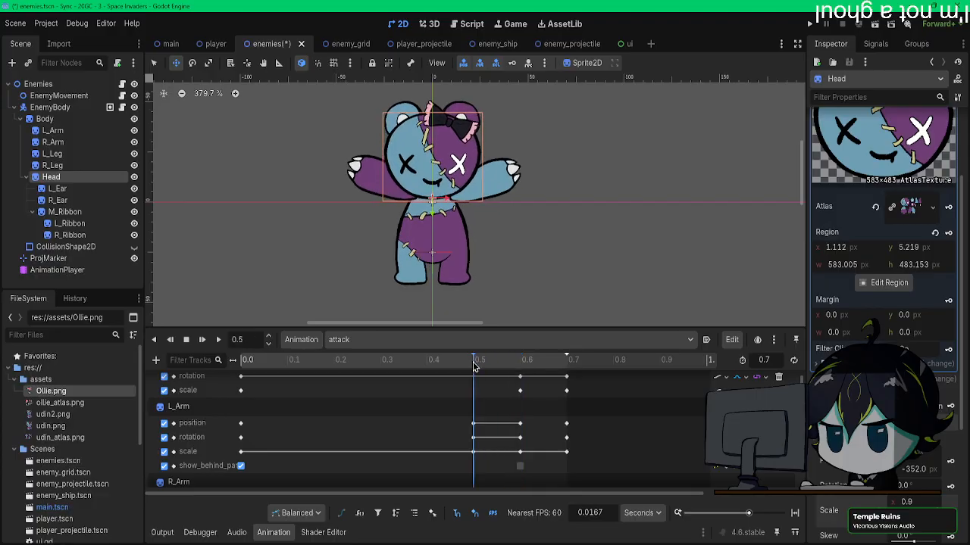
pyautogui.scroll(2, 483, 430)
pyautogui.scroll(-6, 483, 434)
pyautogui.scroll(-4, 485, 435)
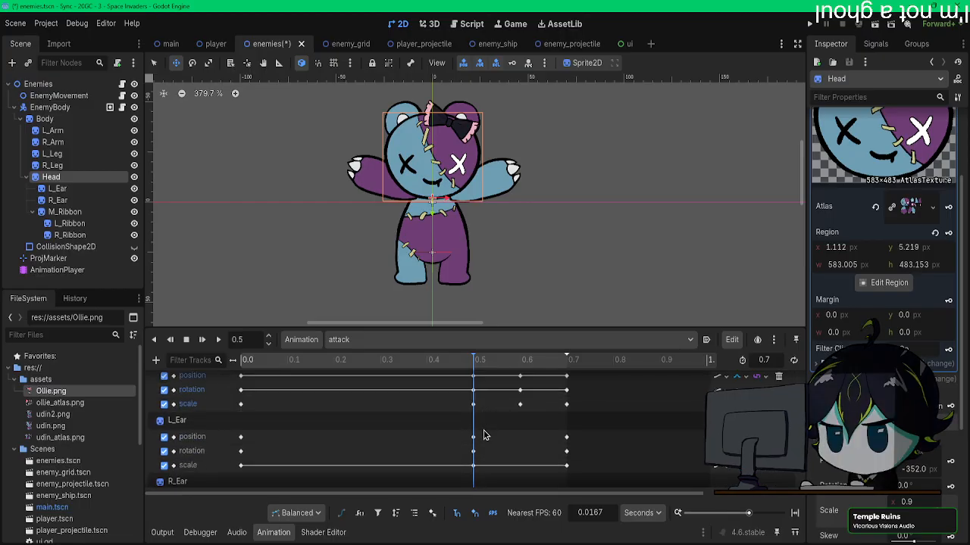
pyautogui.scroll(2, 485, 436)
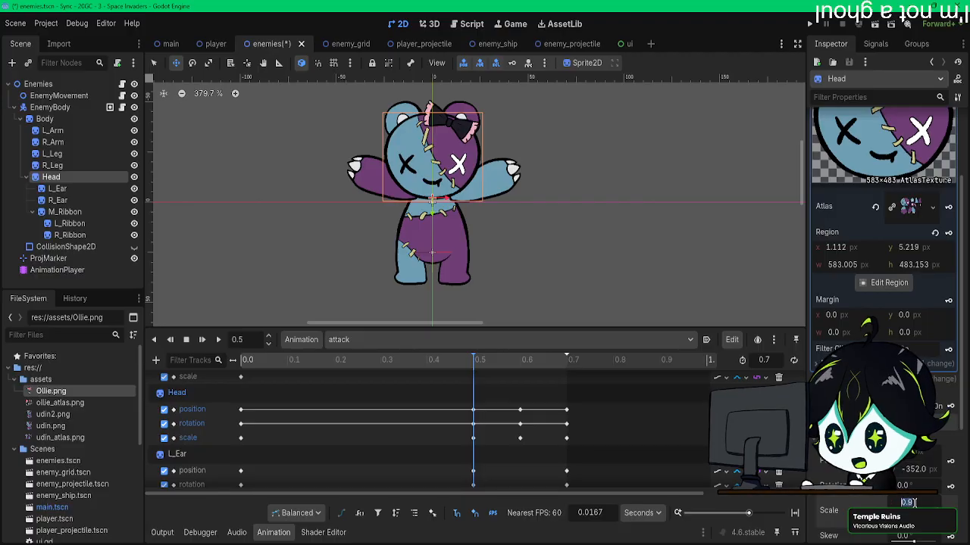
pyautogui.press('Return')
pyautogui.write('1.1')
pyautogui.press('Return')
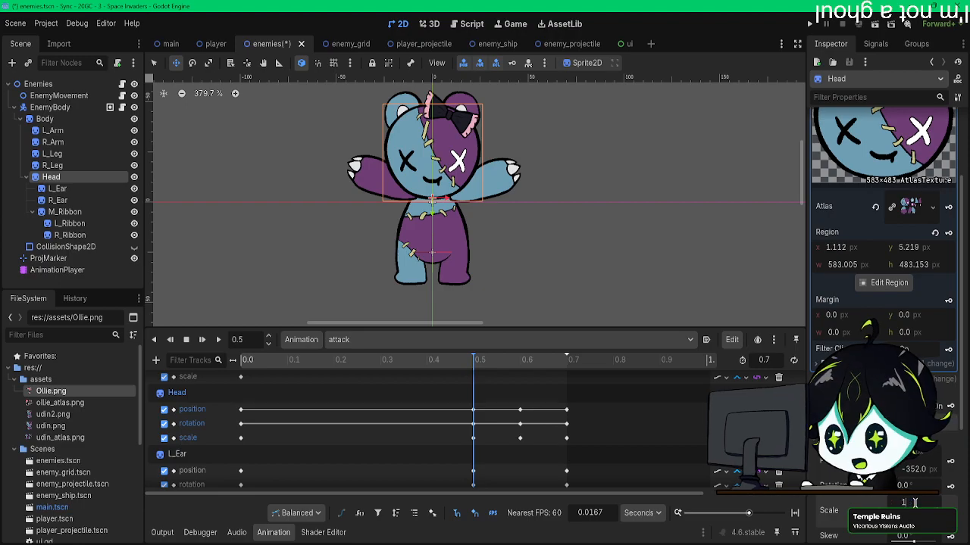
pyautogui.write('1')
pyautogui.press('Return')
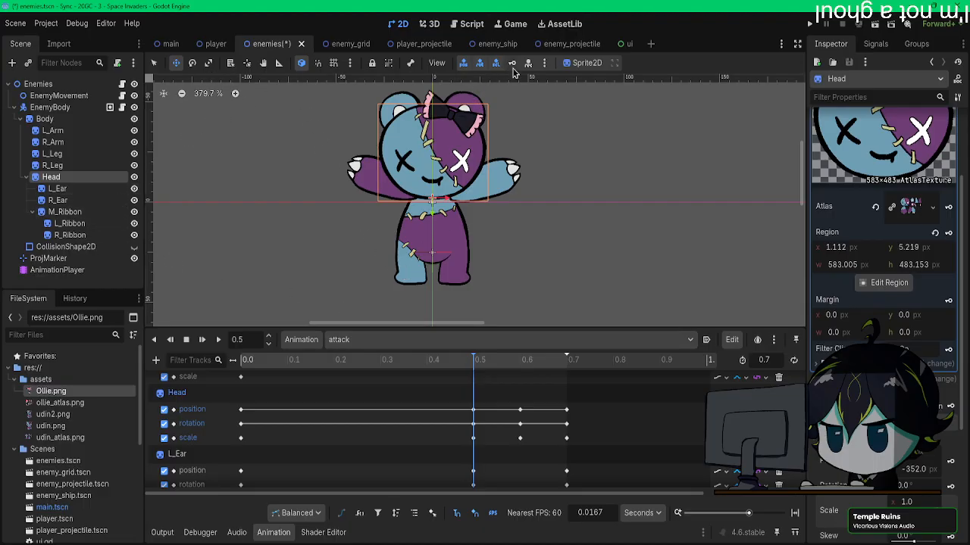
# Step: Set the Head's horizontal scale to 1.1 at 0.6 s and raise its vertical scale
pyautogui.moveTo(477, 358); pyautogui.dragTo(518, 366)
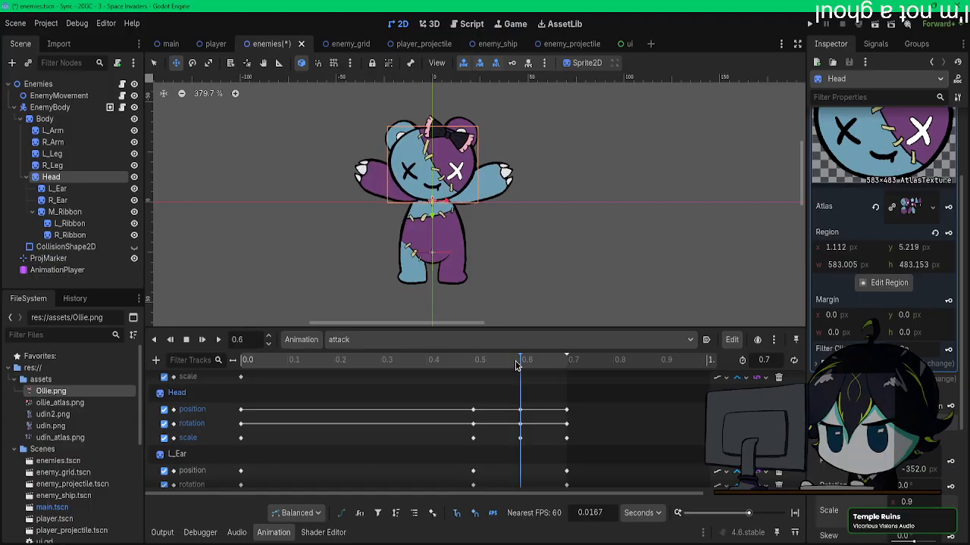
pyautogui.write('1.1')
pyautogui.press('Return')
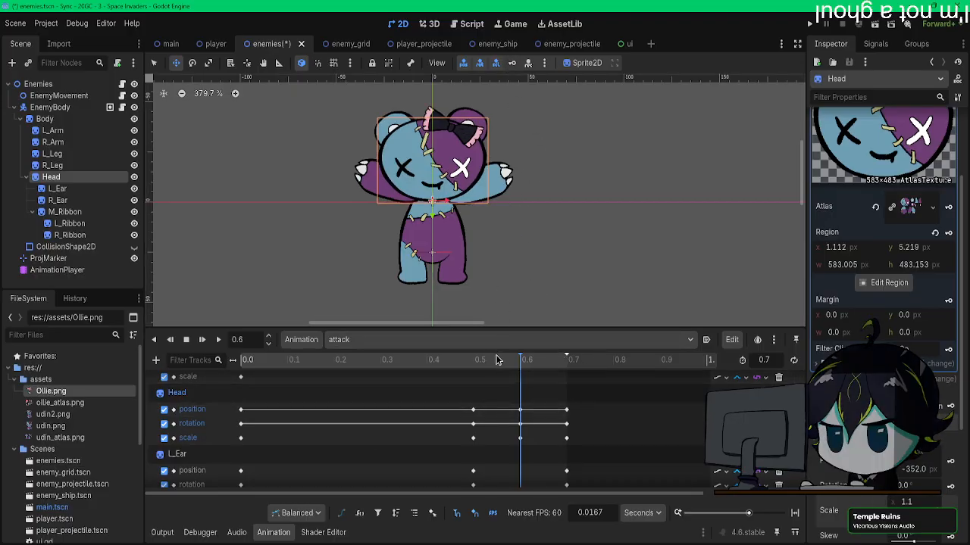
# Step: Replay the attack animation from the start to check the Head's new scale at 0.5 s and 0.6 s
pyautogui.moveTo(472, 366); pyautogui.dragTo(216, 356)
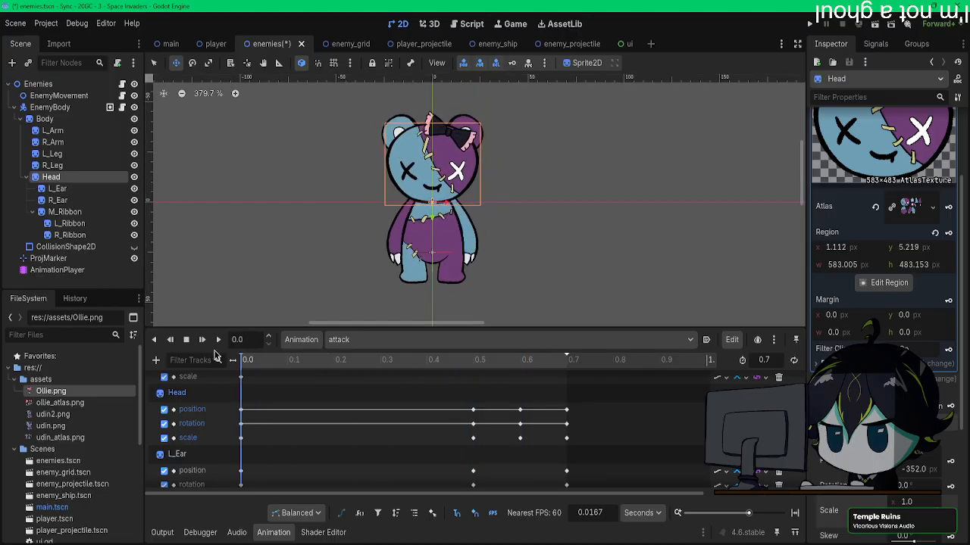
pyautogui.click(206, 342)
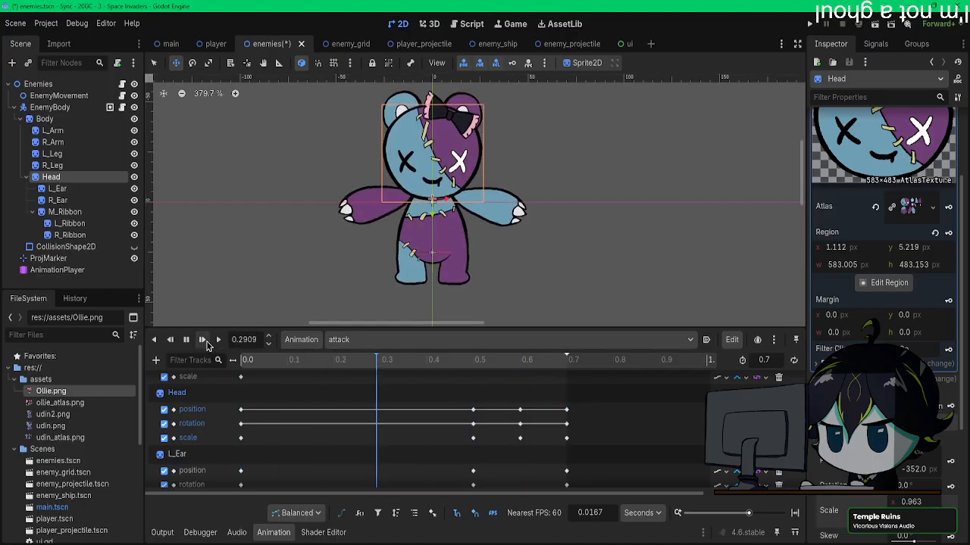
pyautogui.click(206, 342)
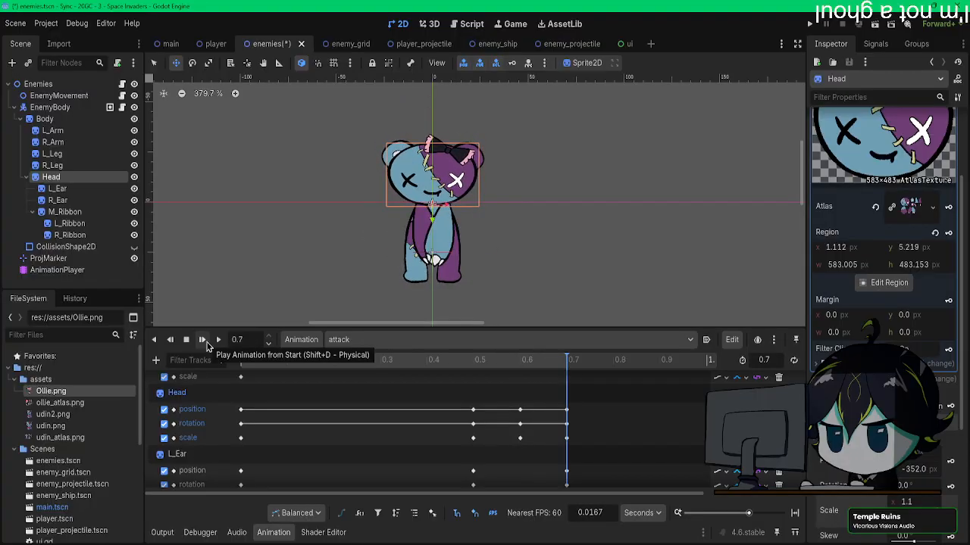
pyautogui.click(205, 342)
# Step: Duplicate the L_Ear position, rotation and scale keys from 0.5 s to 0.6 s
pyautogui.click(473, 361)
pyautogui.scroll(-2, 471, 415)
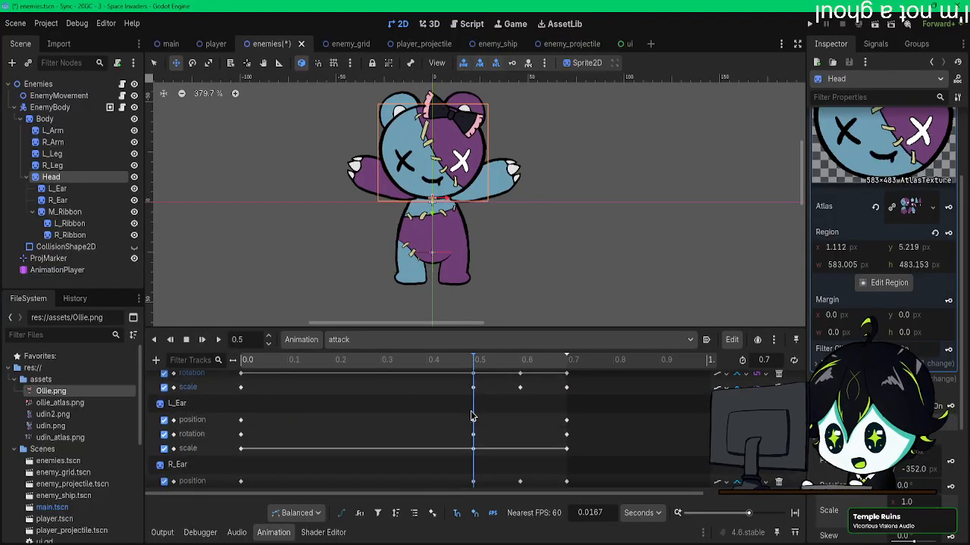
pyautogui.scroll(-2, 485, 419)
pyautogui.scroll(1, 489, 401)
pyautogui.moveTo(530, 437); pyautogui.dragTo(453, 405)
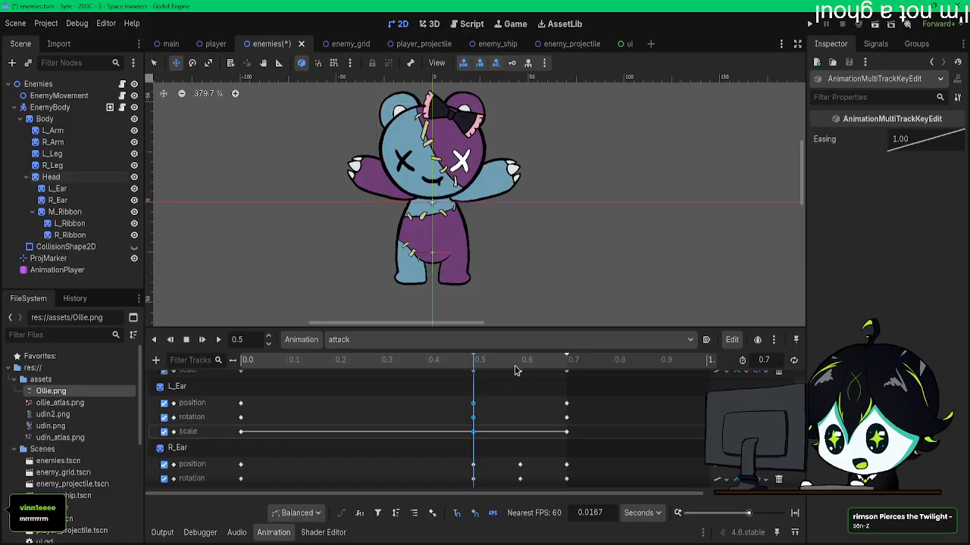
pyautogui.click(520, 362)
pyautogui.rightClick(473, 404)
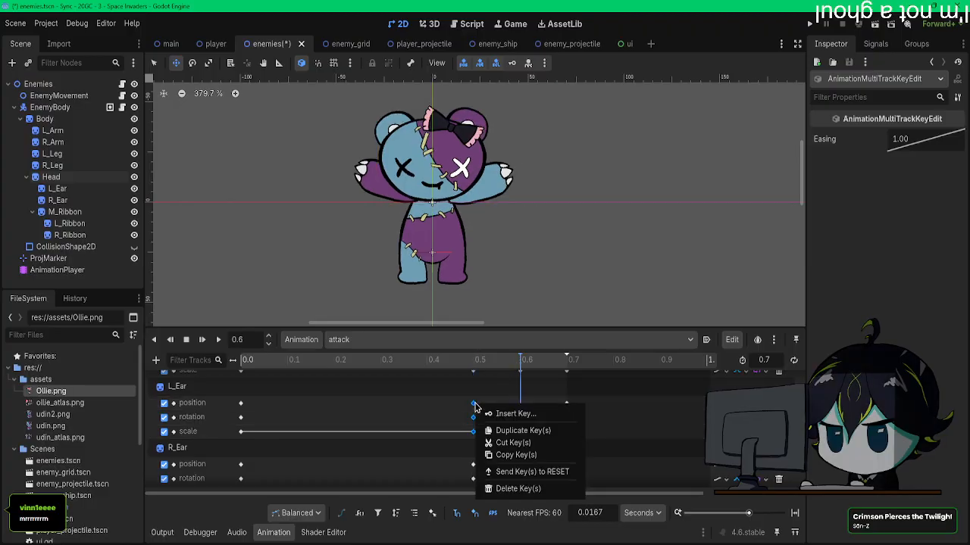
pyautogui.click(521, 429)
pyautogui.rightClick(520, 406)
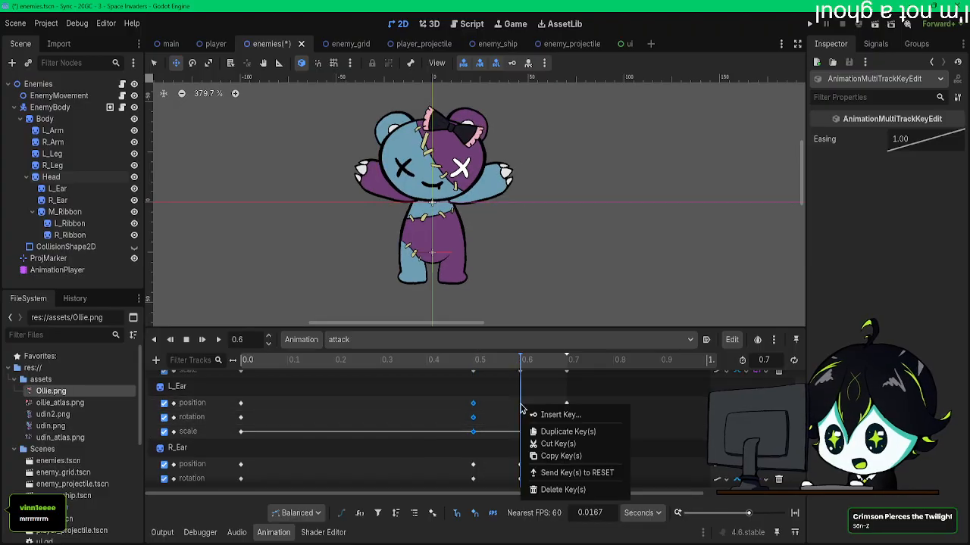
pyautogui.click(551, 432)
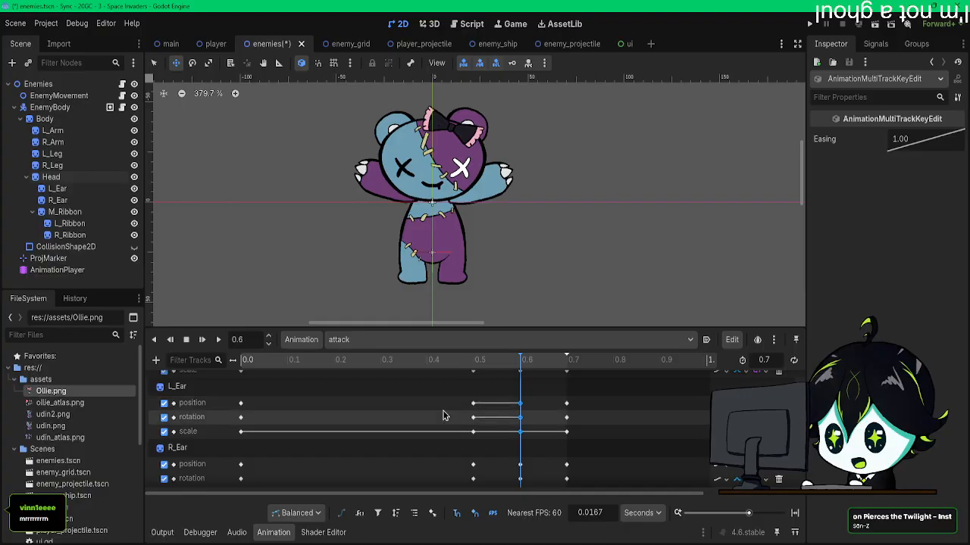
# Step: Replay the attack animation repeatedly from the start to check the left ear's motion with the head
pyautogui.moveTo(332, 362); pyautogui.dragTo(176, 359)
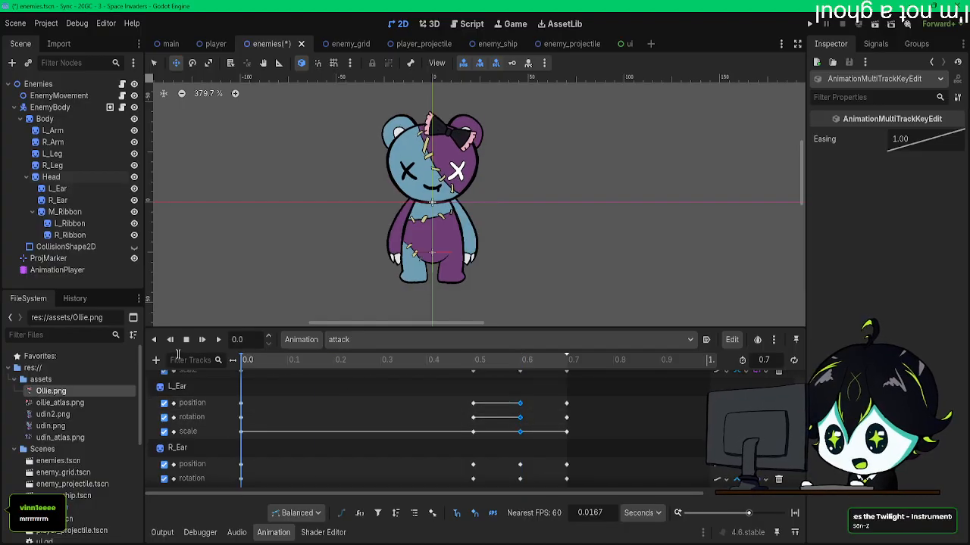
pyautogui.click(202, 340)
pyautogui.click(200, 341)
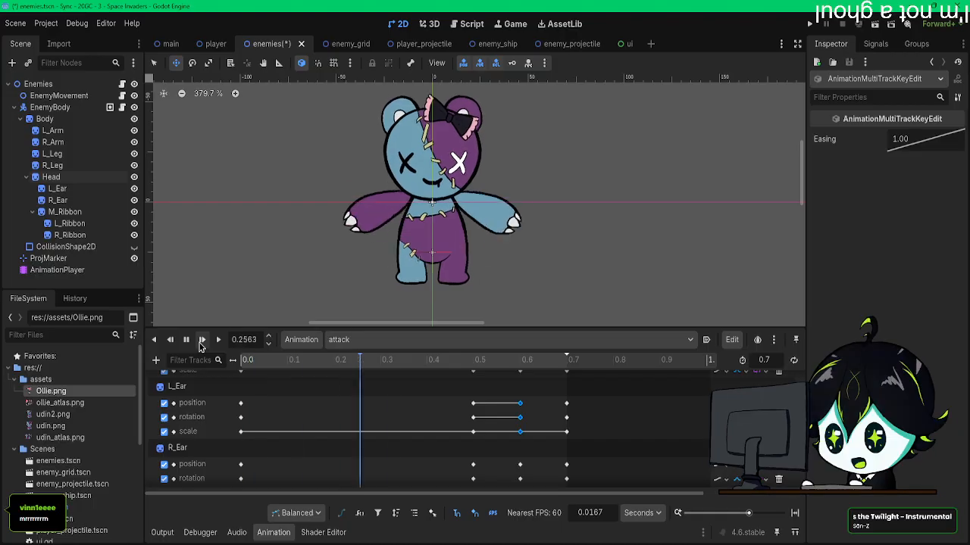
pyautogui.click(201, 341)
pyautogui.click(200, 340)
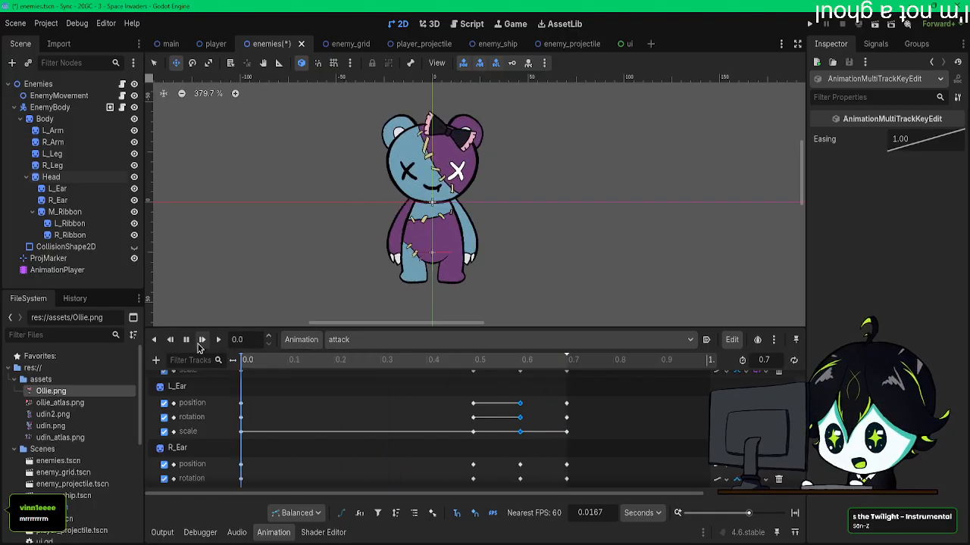
pyautogui.click(200, 341)
pyautogui.click(201, 341)
pyautogui.click(200, 341)
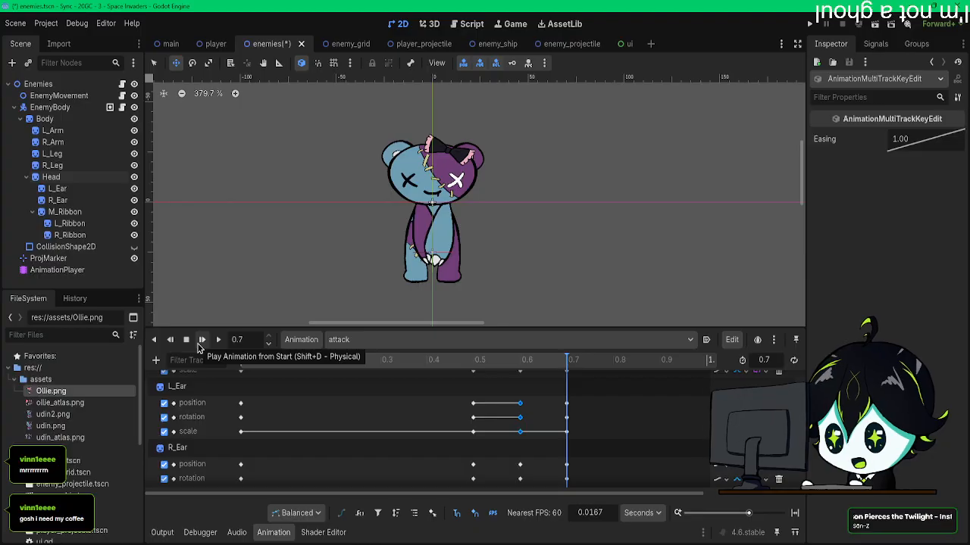
pyautogui.click(201, 340)
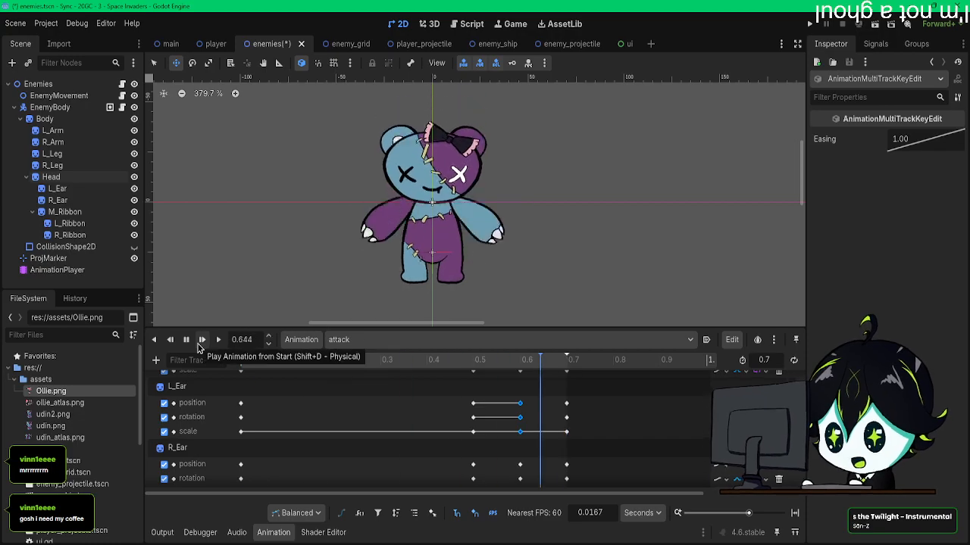
pyautogui.click(201, 341)
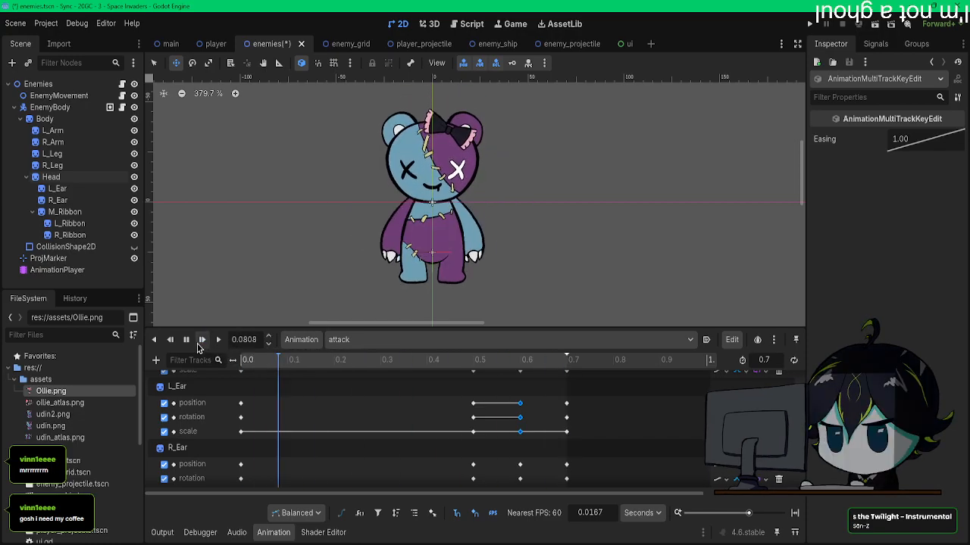
pyautogui.click(198, 345)
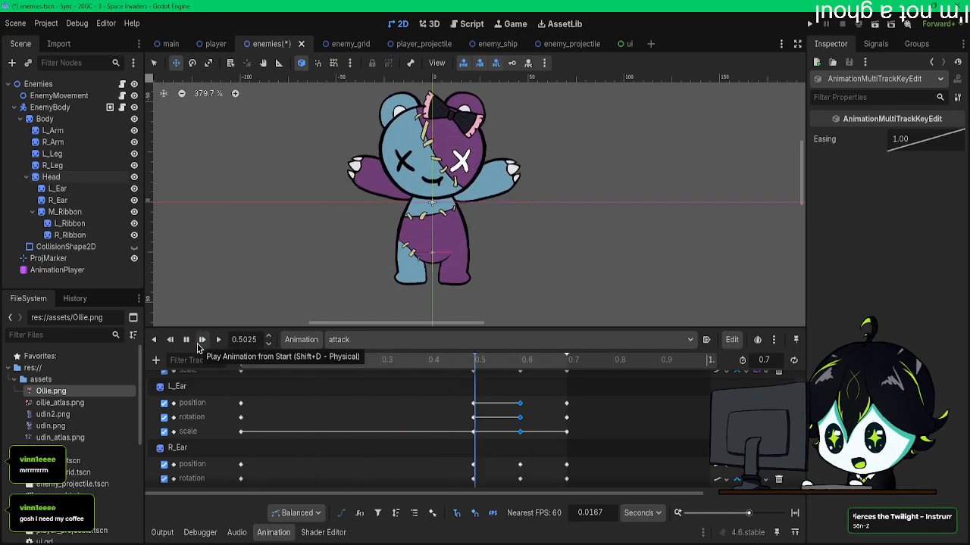
pyautogui.click(198, 345)
pyautogui.click(197, 345)
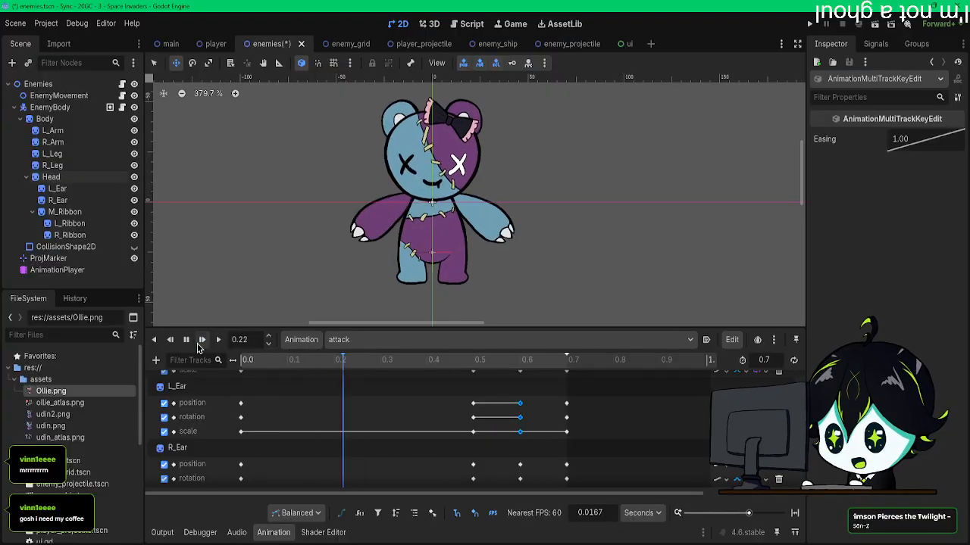
pyautogui.click(198, 346)
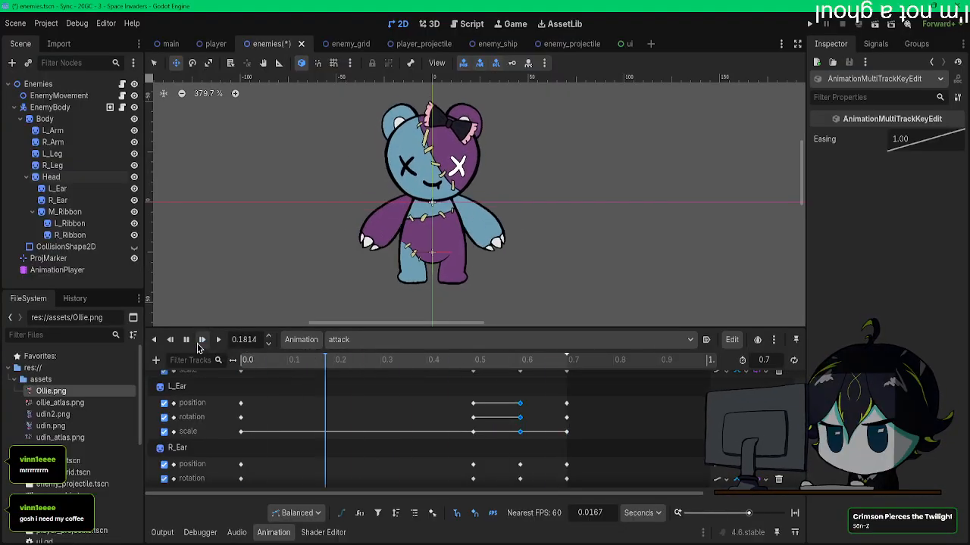
pyautogui.click(198, 345)
pyautogui.click(198, 347)
pyautogui.click(199, 346)
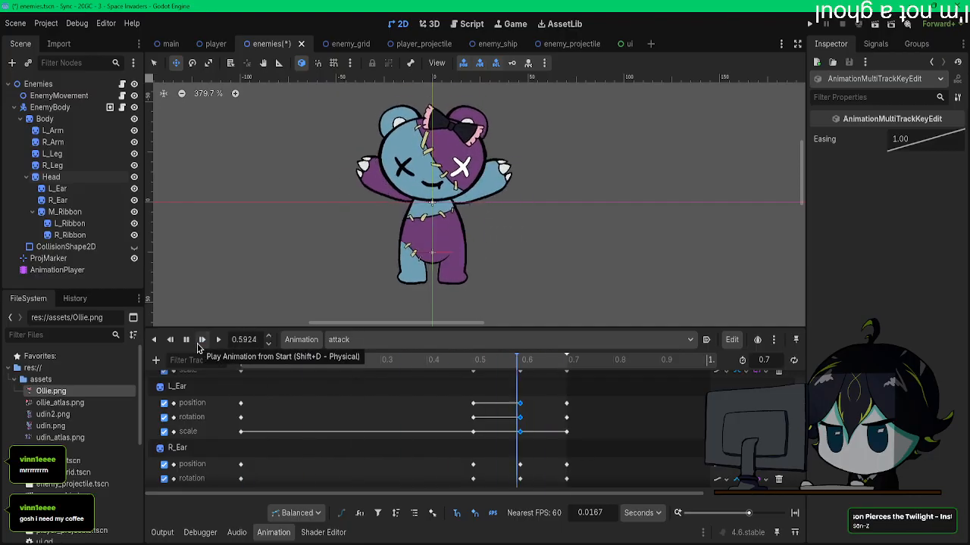
# Step: Switch to the idle animation and play it to check how the arms sit against the body
pyautogui.scroll(-3, 428, 431)
pyautogui.scroll(-2, 428, 431)
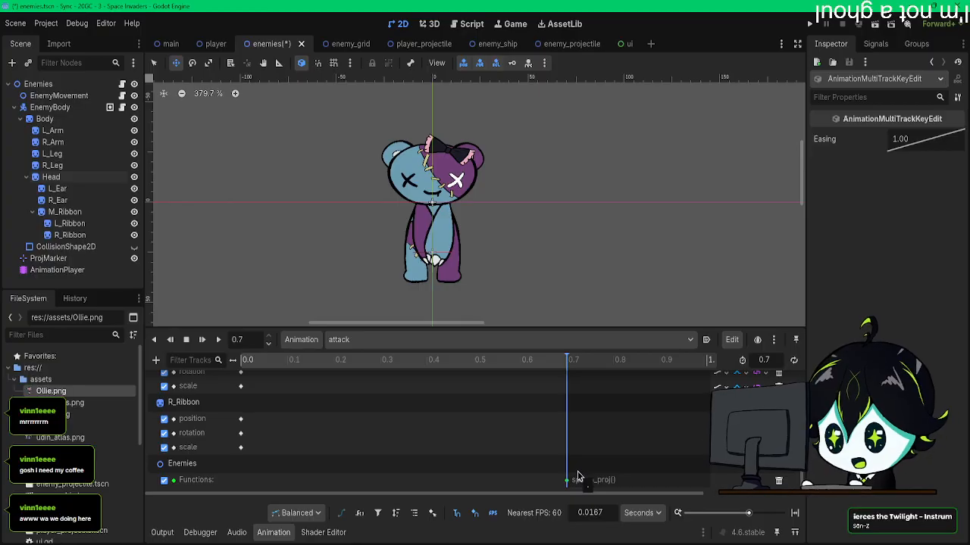
pyautogui.moveTo(468, 238); pyautogui.dragTo(493, 240, button='middle')
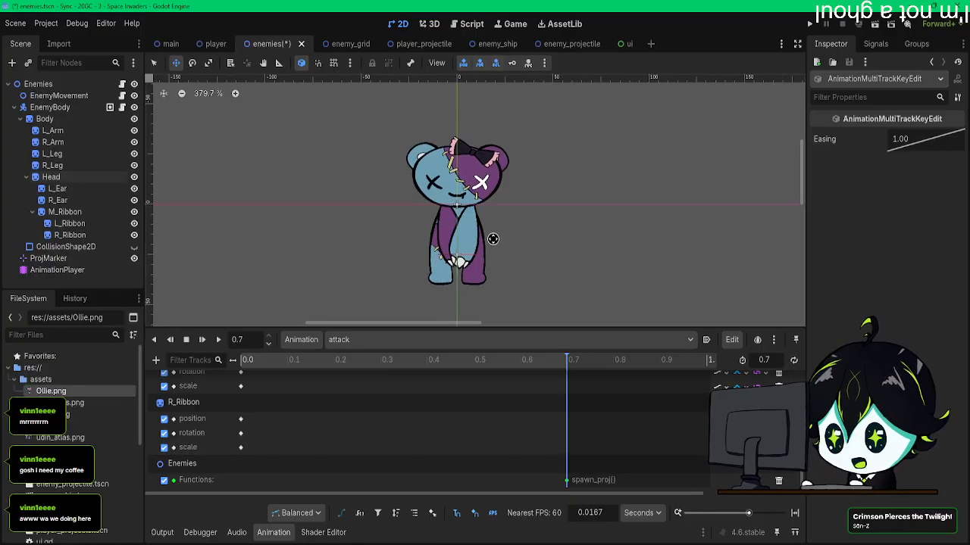
pyautogui.click(356, 339)
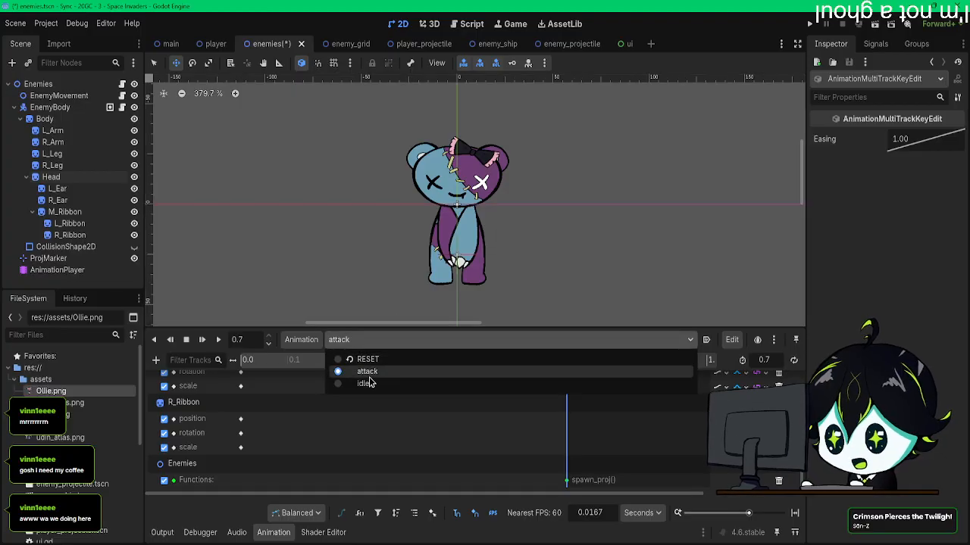
pyautogui.click(356, 385)
pyautogui.click(203, 346)
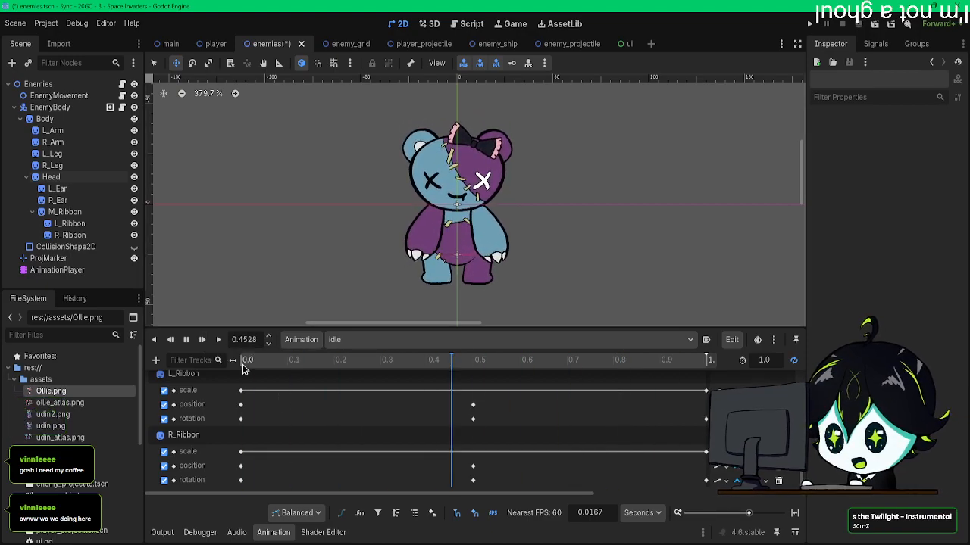
pyautogui.click(187, 339)
# Step: Enable Show Behind Parent on L_Arm and key it at 0.0 s in the idle animation
pyautogui.click(244, 362)
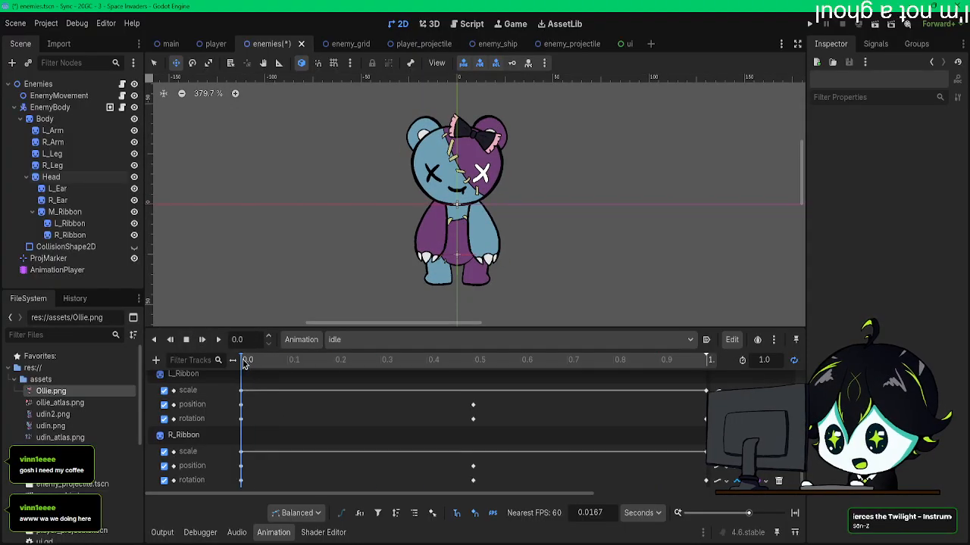
pyautogui.scroll(10, 267, 409)
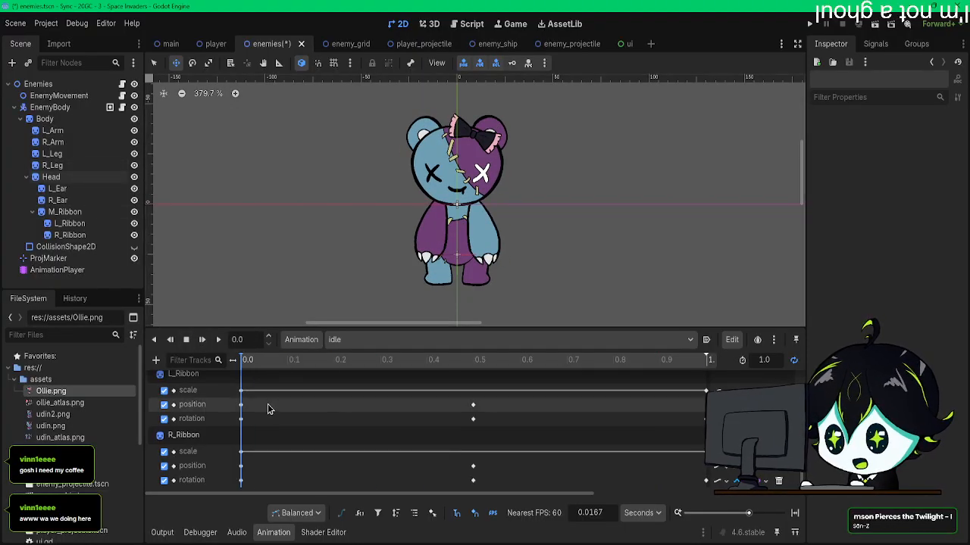
pyautogui.scroll(1, 266, 409)
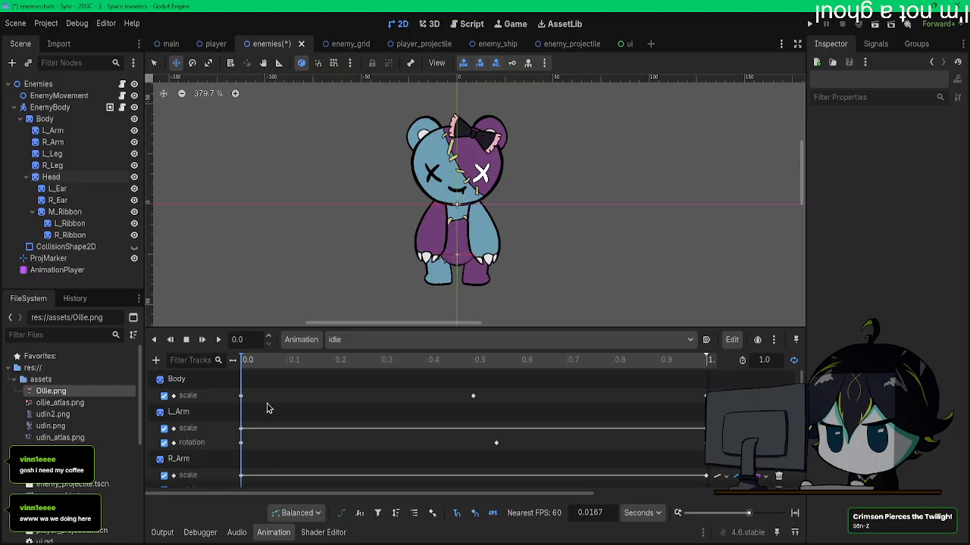
pyautogui.click(53, 131)
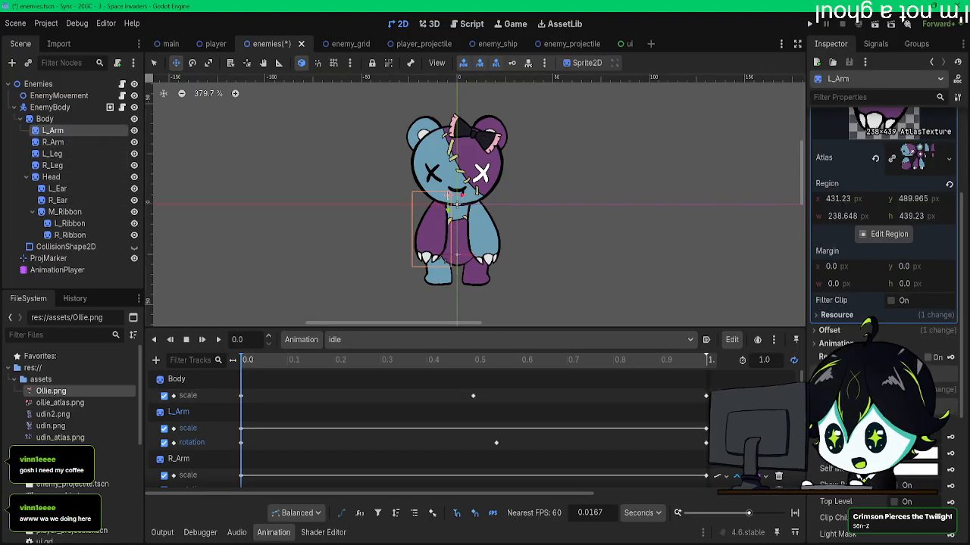
pyautogui.scroll(-10, 884, 220)
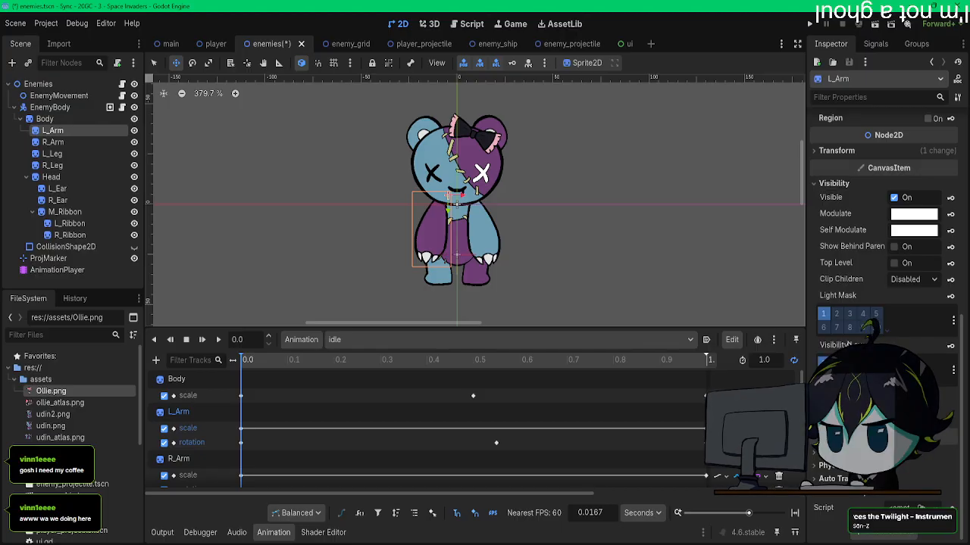
pyautogui.click(950, 248)
pyautogui.click(422, 317)
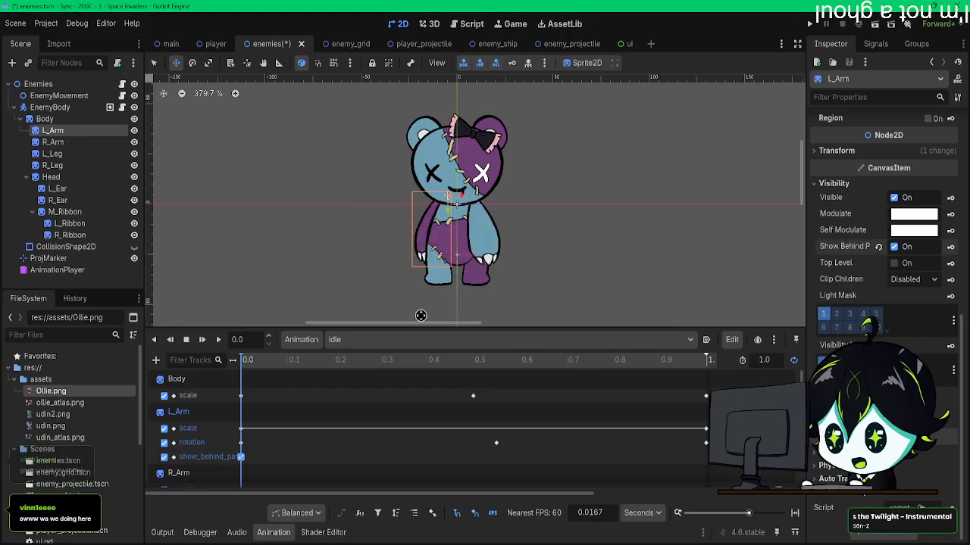
# Step: Enable Show Behind Parent on R_Arm and key it at 0.0 s in the idle animation
pyautogui.click(53, 143)
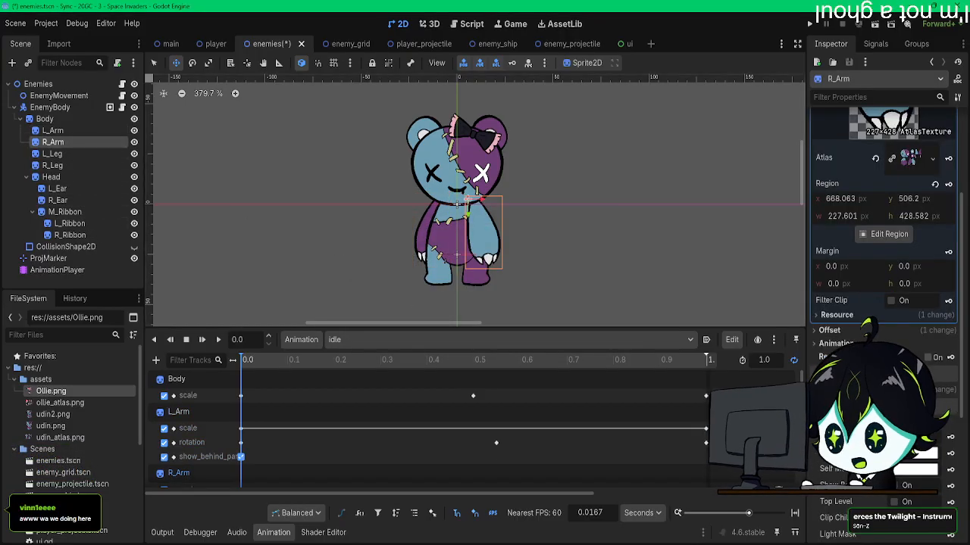
pyautogui.click(949, 487)
pyautogui.click(435, 316)
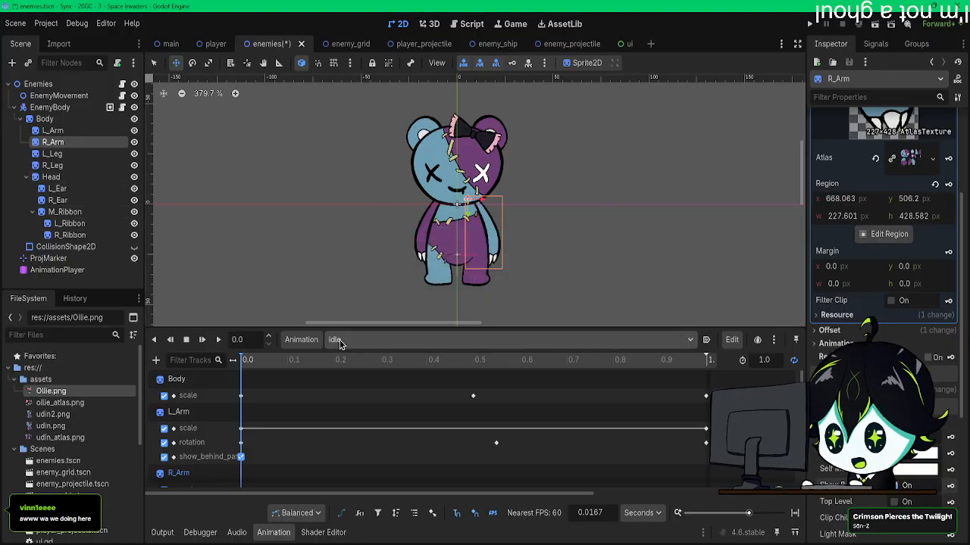
# Step: Run the game twice to check the enemies' idle animation in play, closing the game window each time
pyautogui.click(808, 25)
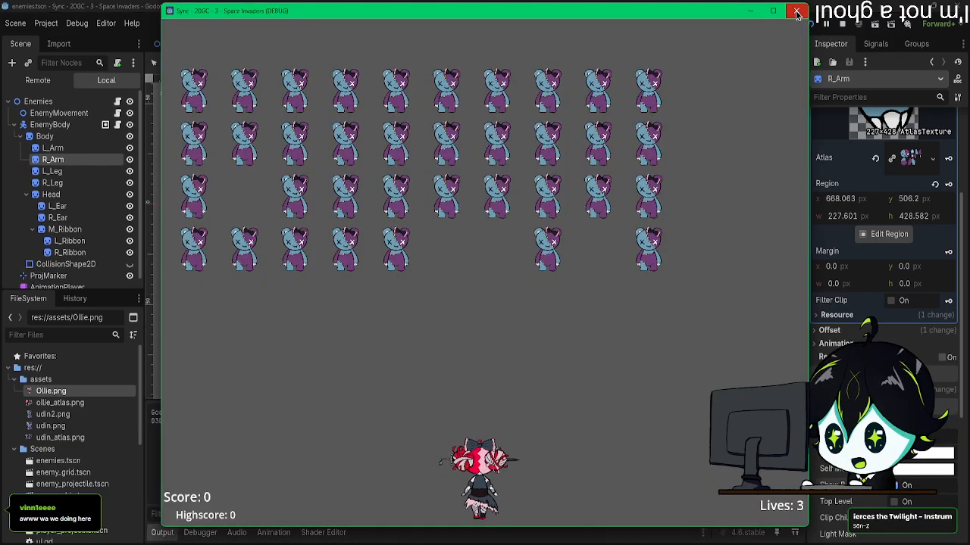
pyautogui.click(796, 13)
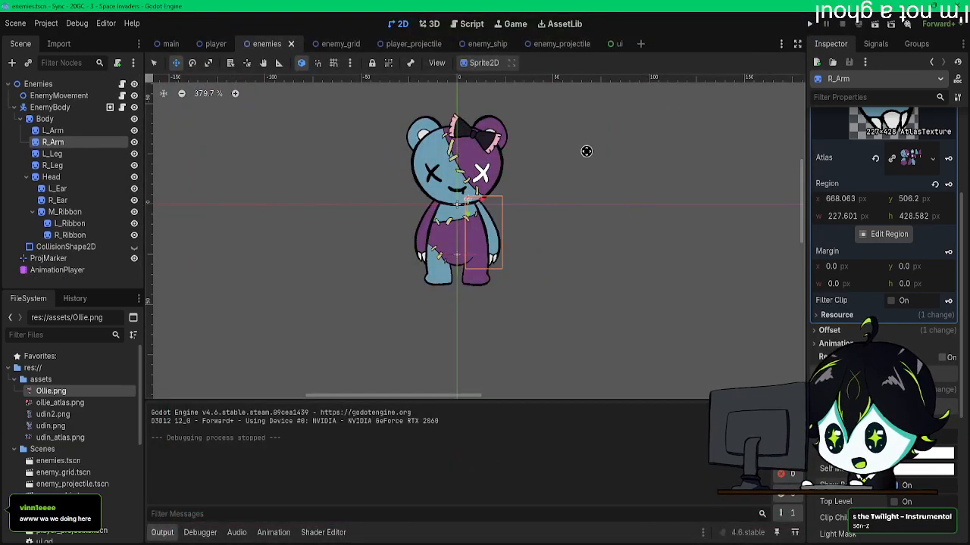
pyautogui.click(809, 24)
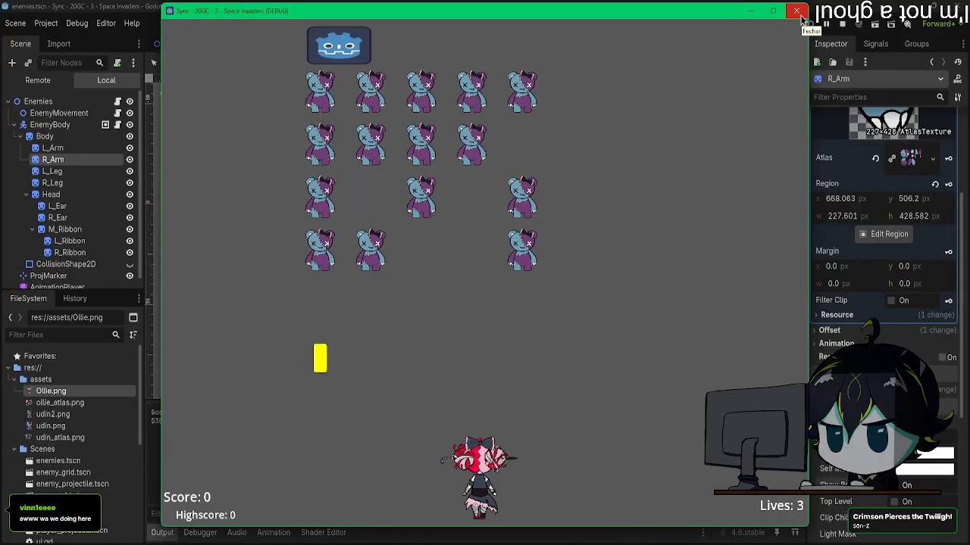
pyautogui.click(798, 13)
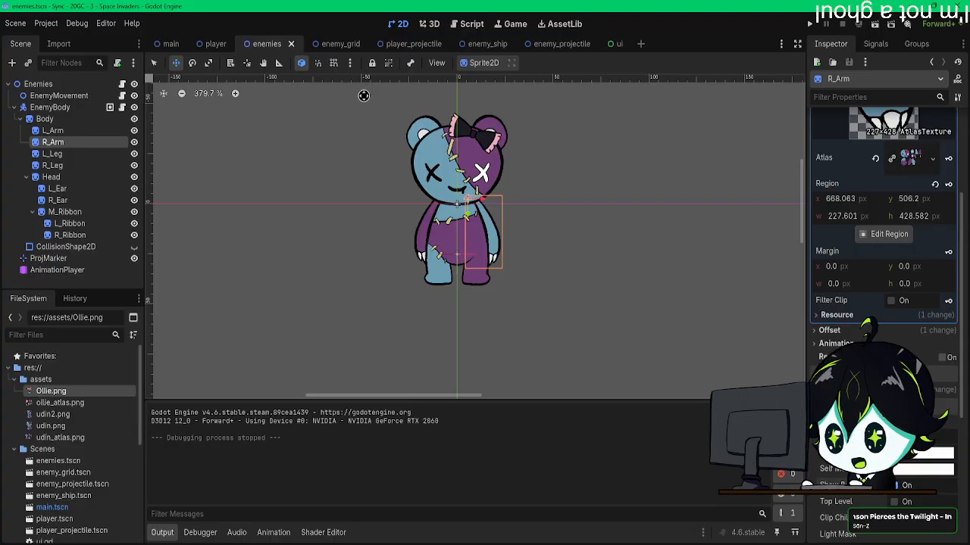
# Step: Bring the to-do notes window over the editor, review the animation tasks, and move it away again
pyautogui.moveTo(969, 182); pyautogui.dragTo(298, 102)
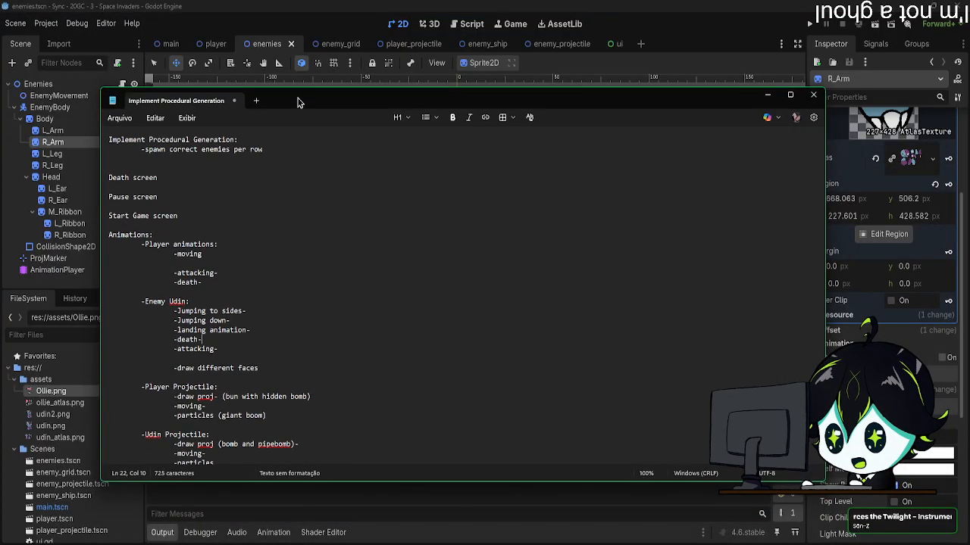
pyautogui.scroll(-3, 210, 265)
pyautogui.moveTo(132, 173); pyautogui.dragTo(158, 192)
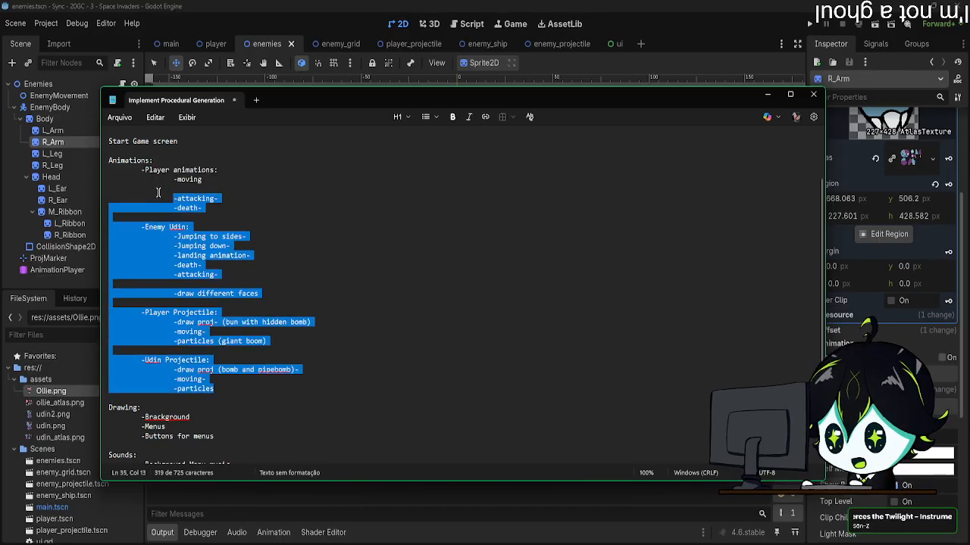
pyautogui.click(303, 253)
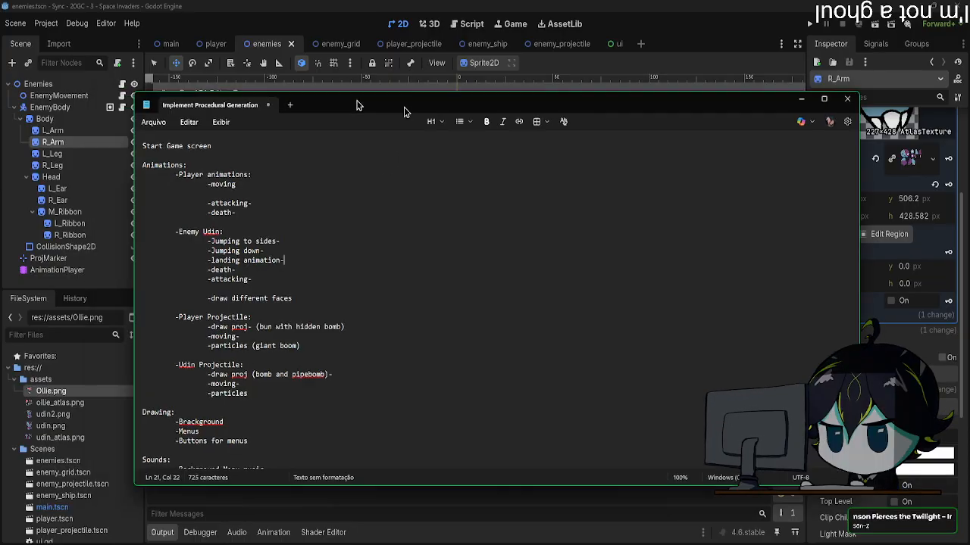
pyautogui.moveTo(351, 104); pyautogui.dragTo(969, 76)
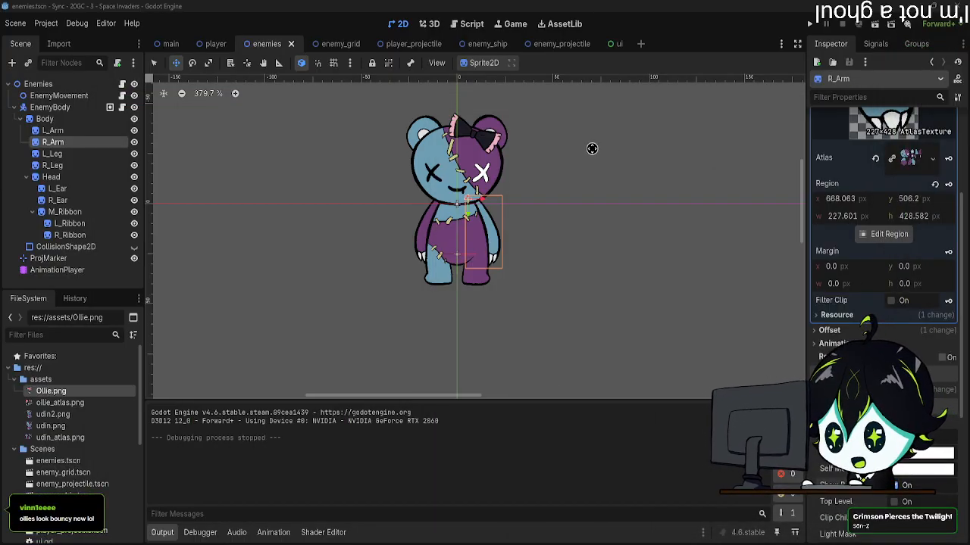
pyautogui.moveTo(574, 168); pyautogui.dragTo(562, 182, button='middle')
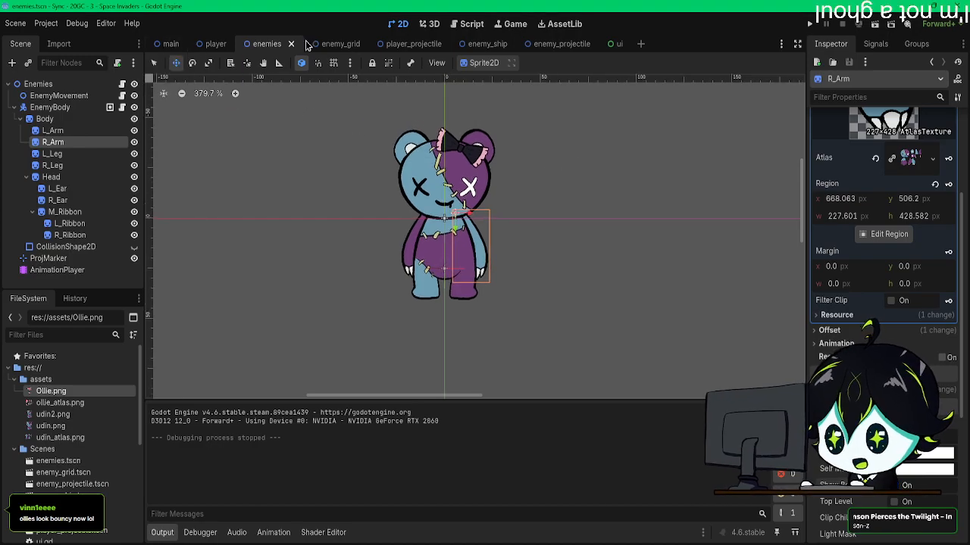
# Step: Play the player scene's idle animation, and play the attack animation in the enemies scene
pyautogui.click(215, 43)
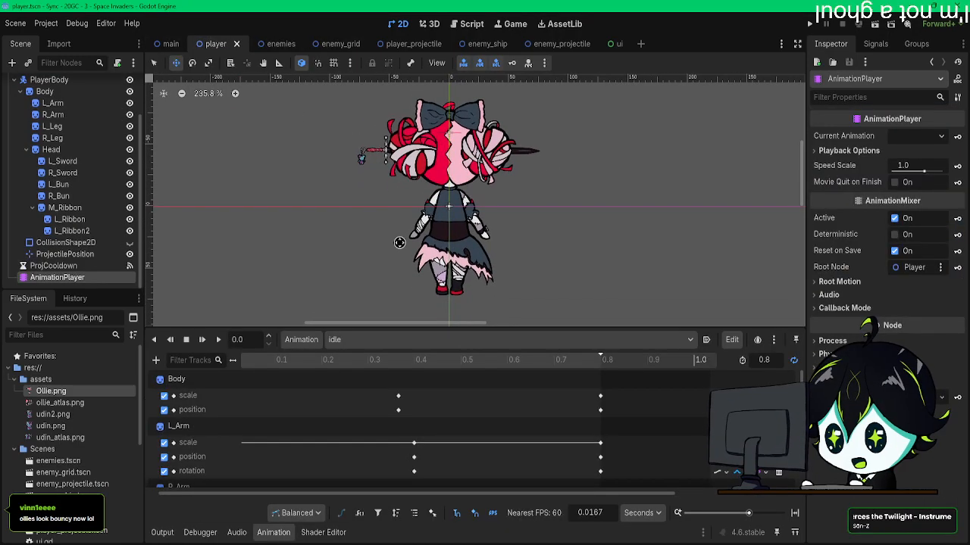
pyautogui.click(201, 340)
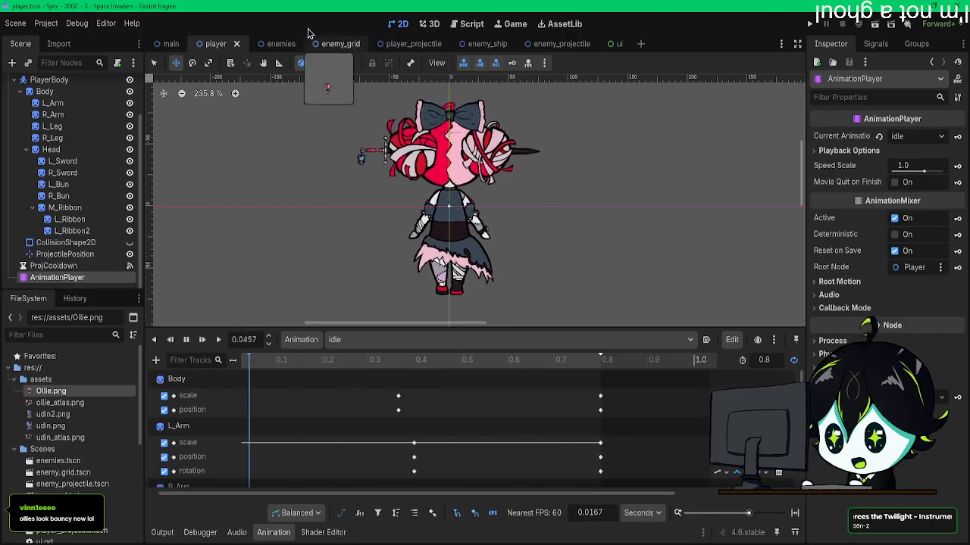
pyautogui.click(266, 43)
pyautogui.click(341, 339)
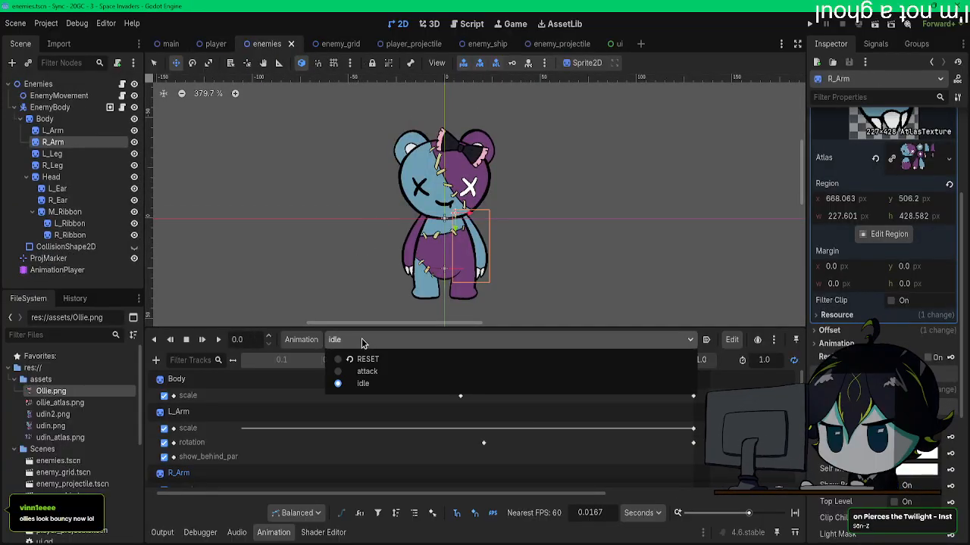
pyautogui.click(340, 372)
pyautogui.click(202, 340)
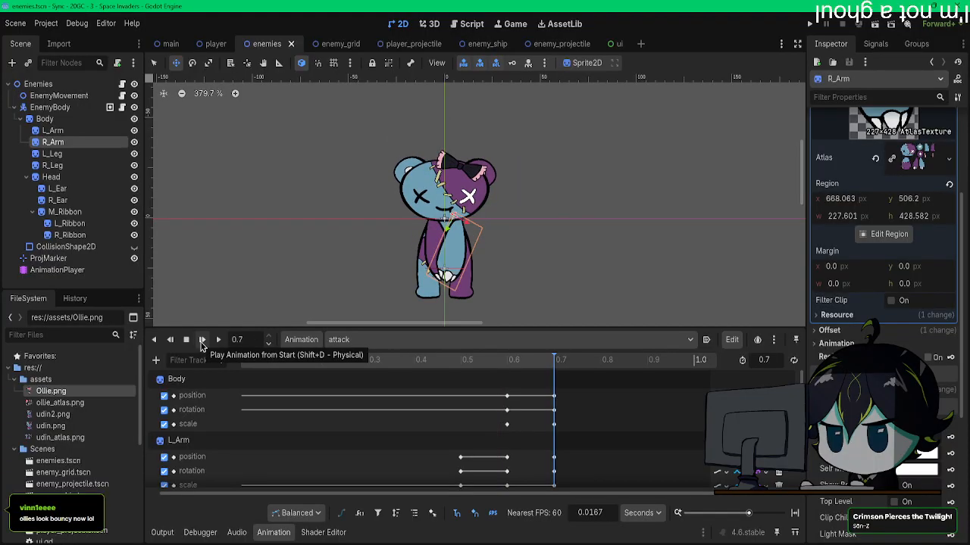
# Step: Open the Enemies node's enemy_shooting.gd script and declare a play_attack_animation() function below spawn_proj()
pyautogui.click(124, 85)
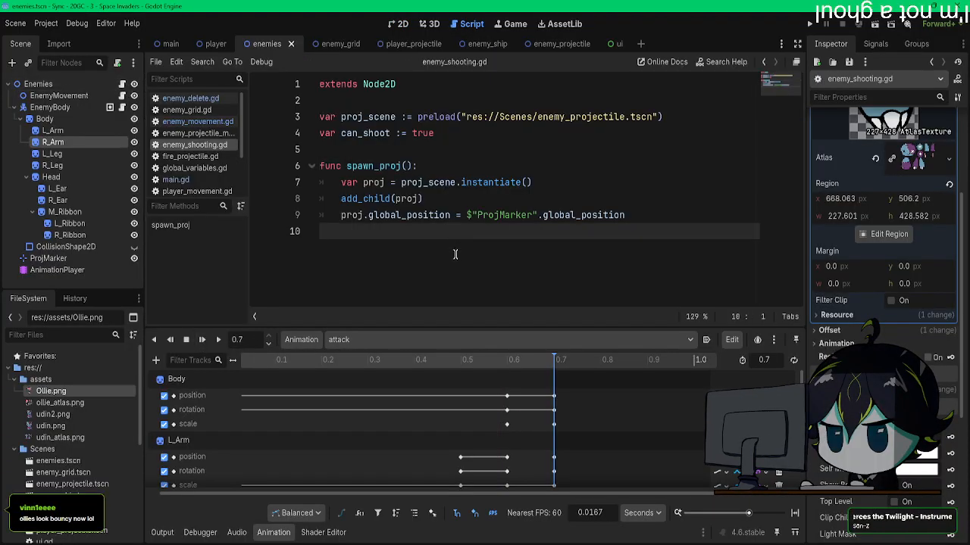
pyautogui.press('Return')
pyautogui.write('func')
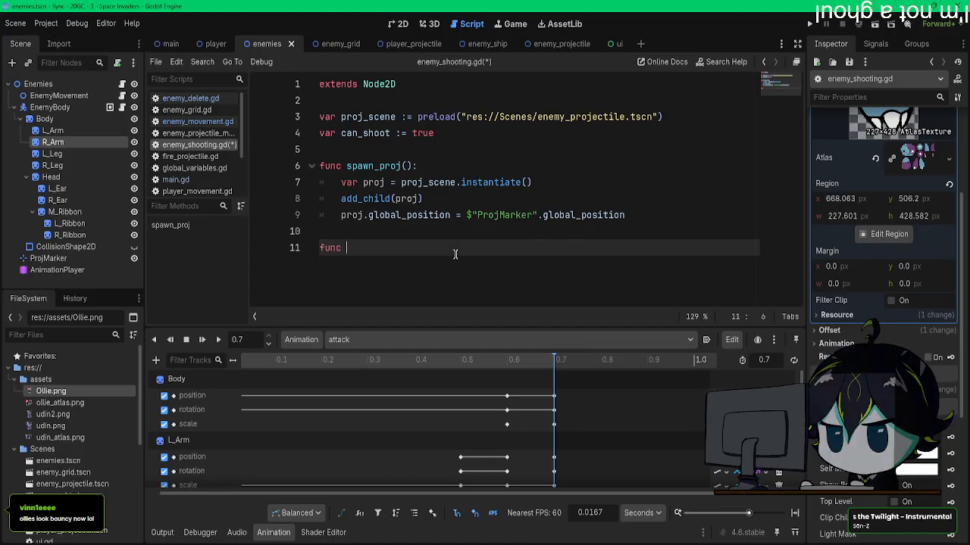
pyautogui.write(' play_atta')
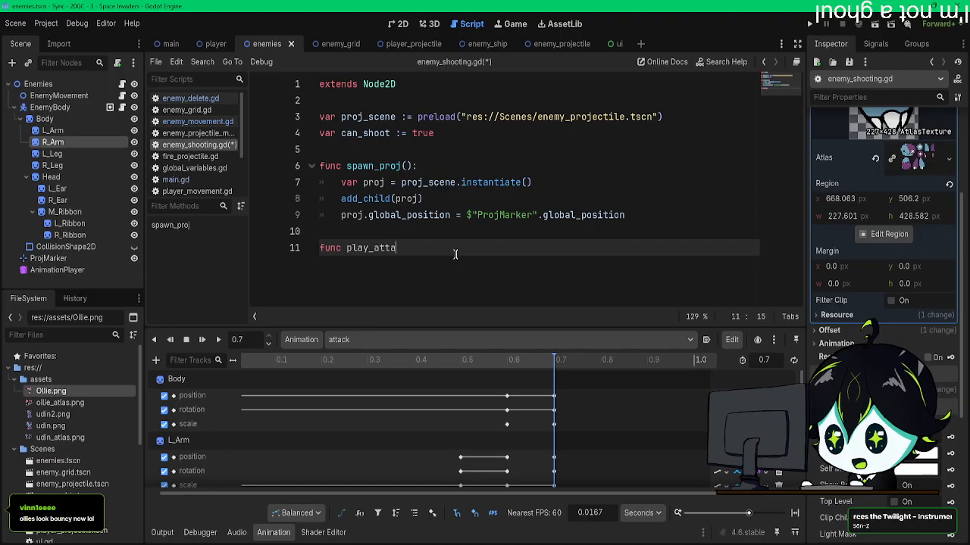
pyautogui.write('ck_animation')
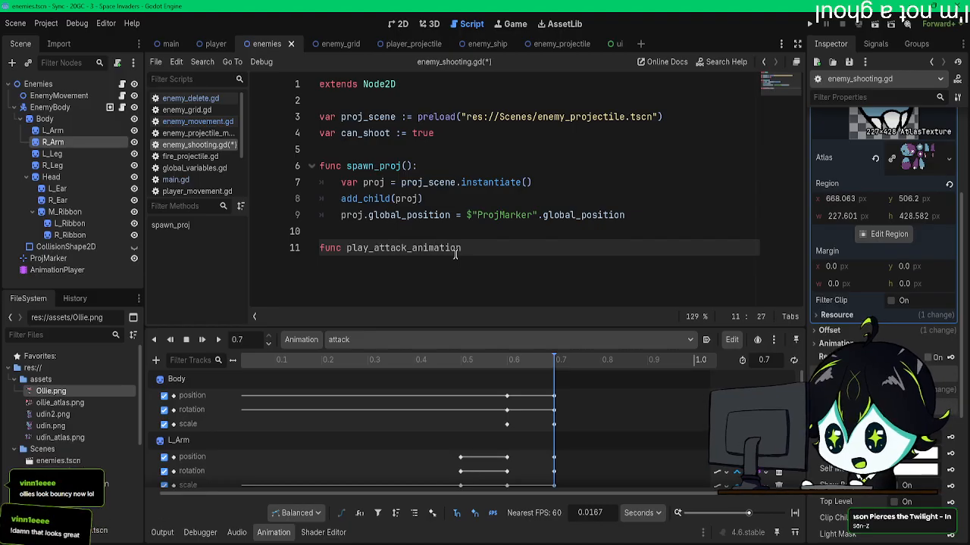
pyautogui.write('():')
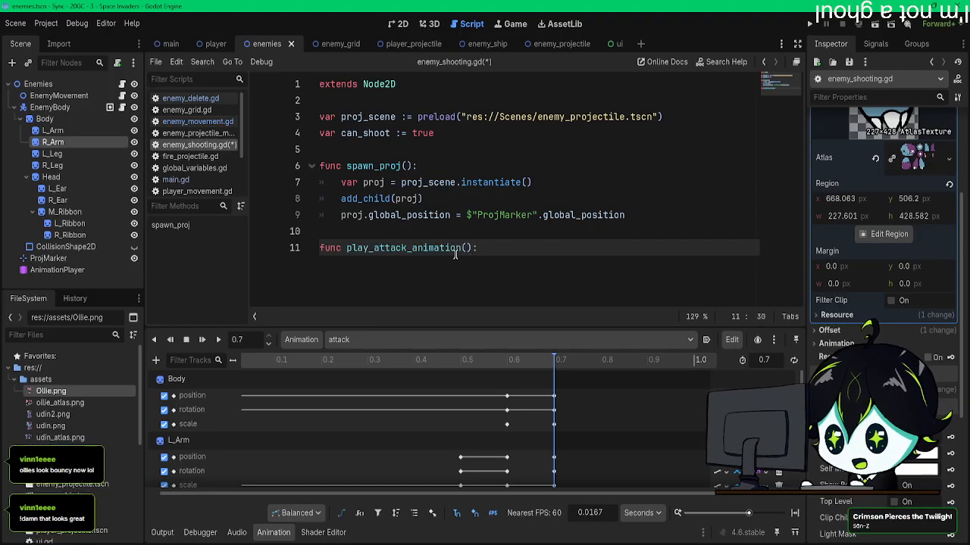
pyautogui.press('Return')
# Step: Make play_attack_animation() call $AnimationPlayer.play("attack") and save the script
pyautogui.moveTo(57, 270); pyautogui.dragTo(435, 265)
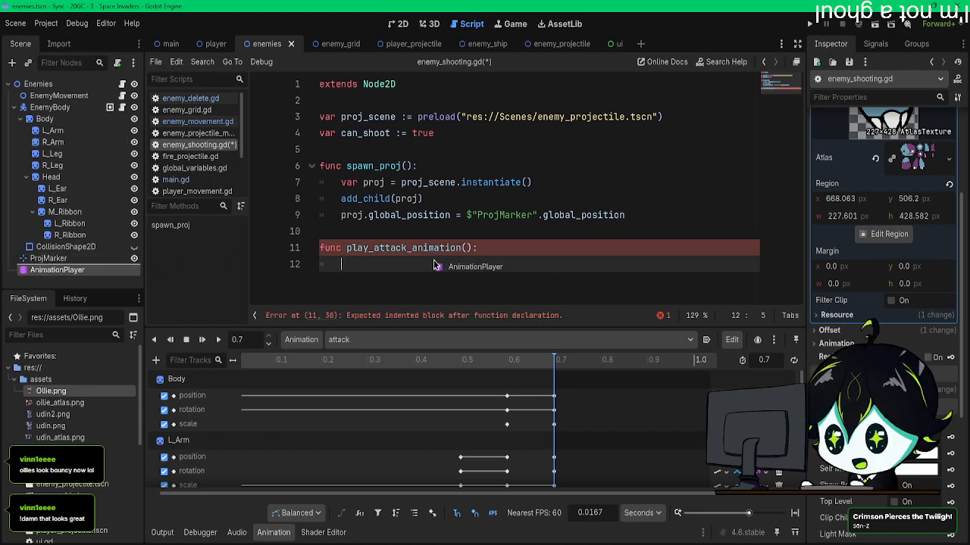
pyautogui.write('ay(')
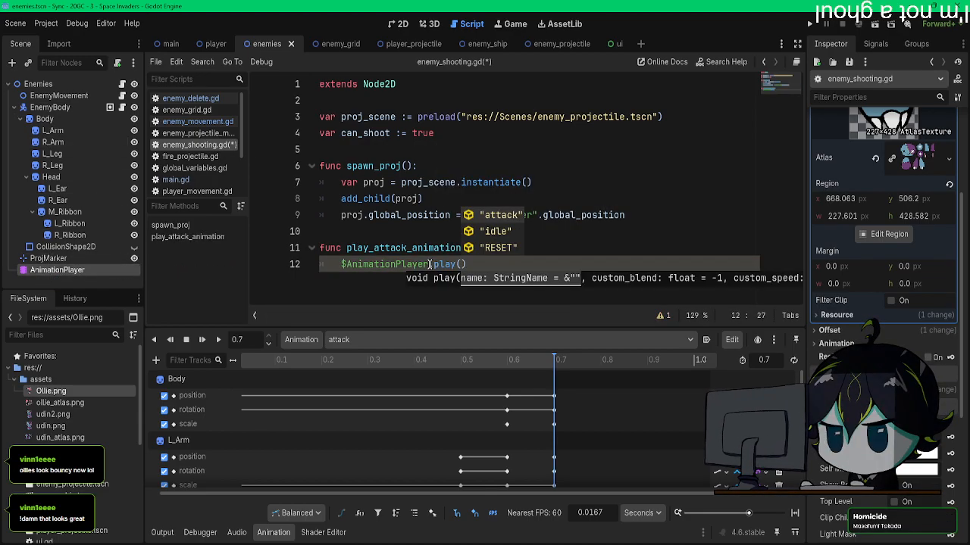
pyautogui.press('Return')
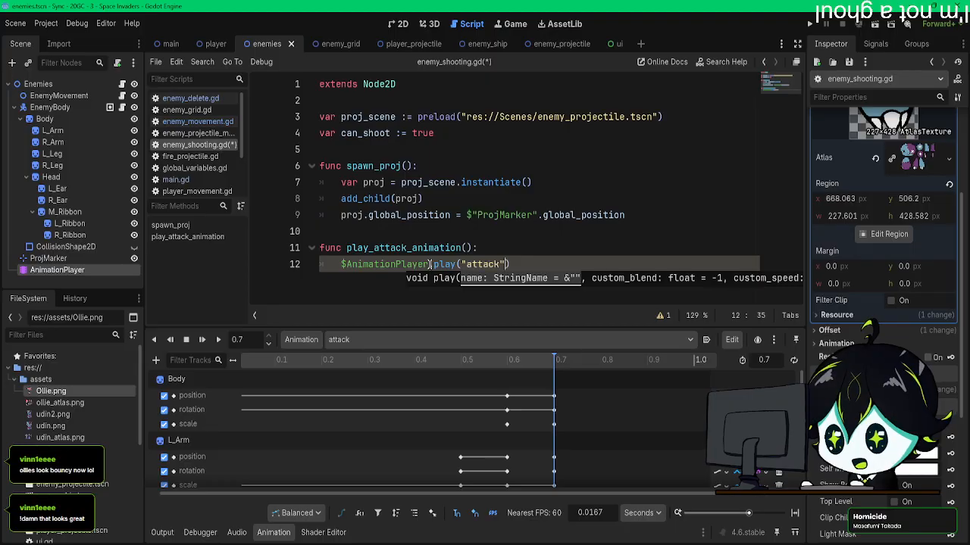
pyautogui.click(523, 235)
pyautogui.hotkey('ctrl', 's')
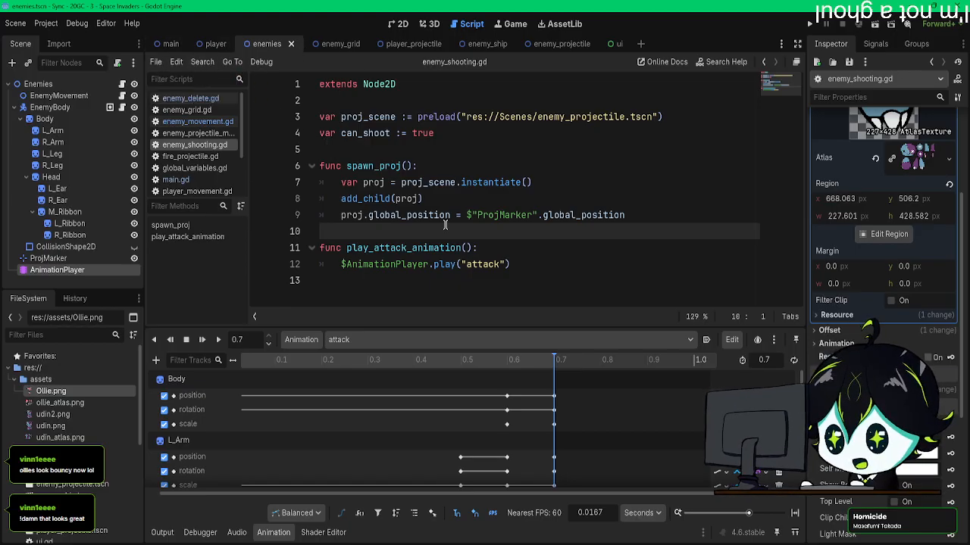
# Step: In enemy_grid.gd's fire timeout function, call "play_attack_animation" instead of "spawn_proj" on the random enemy, and test it in the game
pyautogui.moveTo(462, 248); pyautogui.dragTo(357, 247)
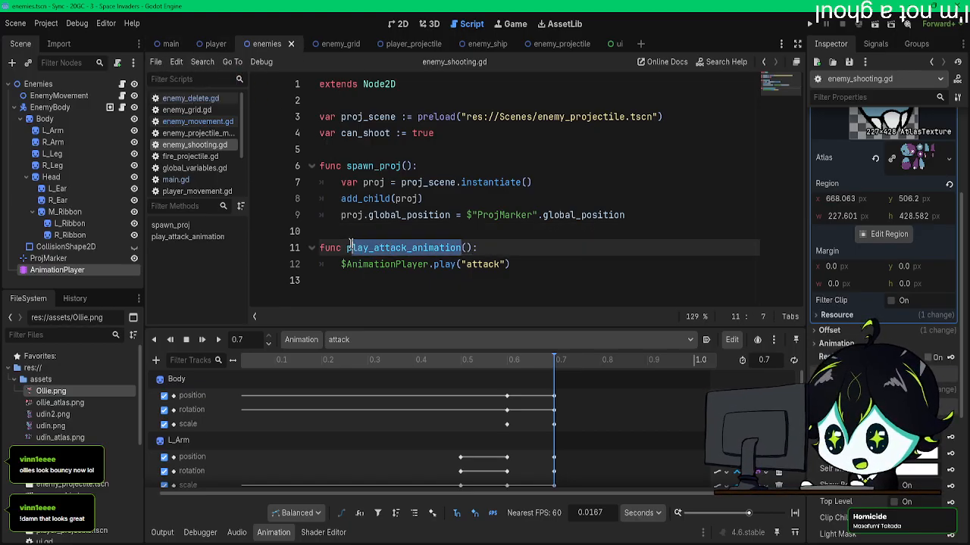
pyautogui.click(186, 110)
pyautogui.scroll(-1, 477, 238)
pyautogui.scroll(-7, 477, 238)
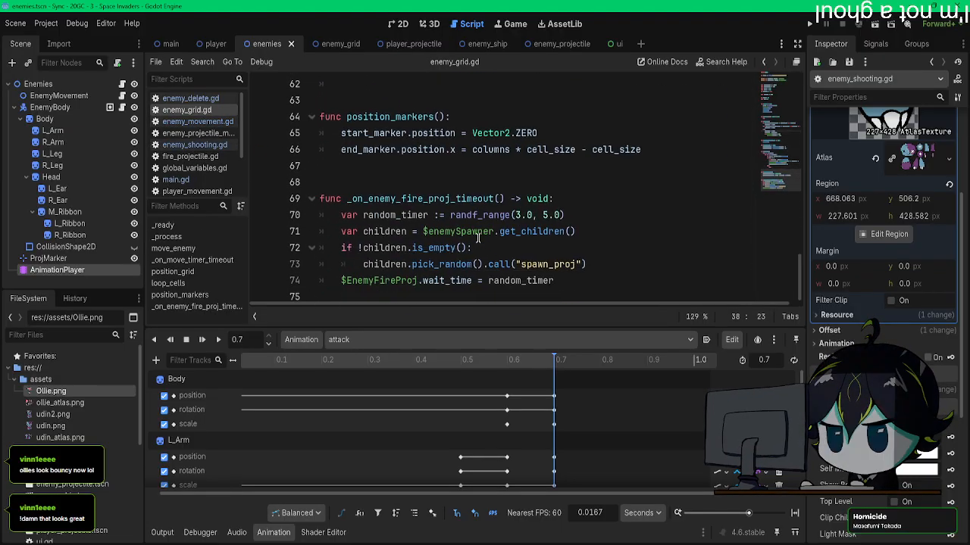
pyautogui.moveTo(577, 264); pyautogui.dragTo(523, 264)
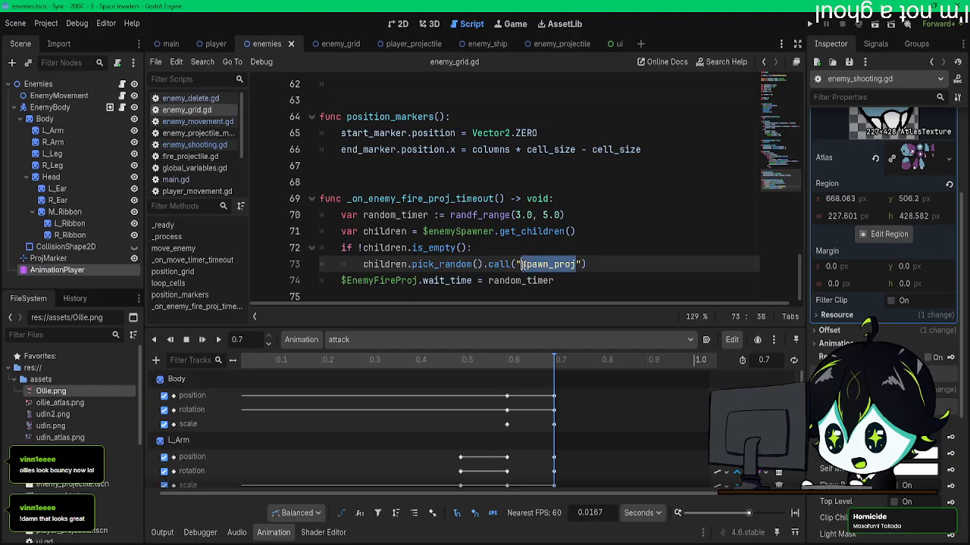
pyautogui.click(672, 274)
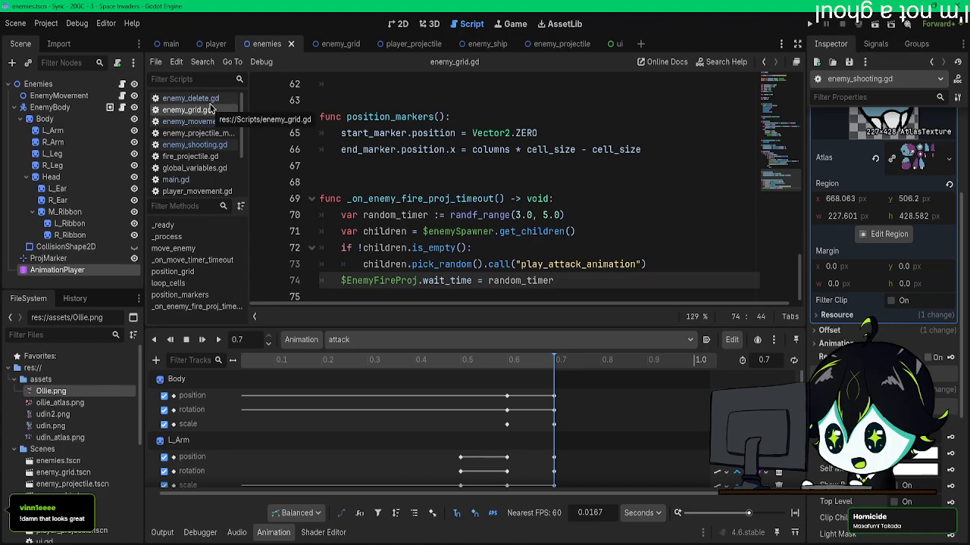
pyautogui.click(810, 24)
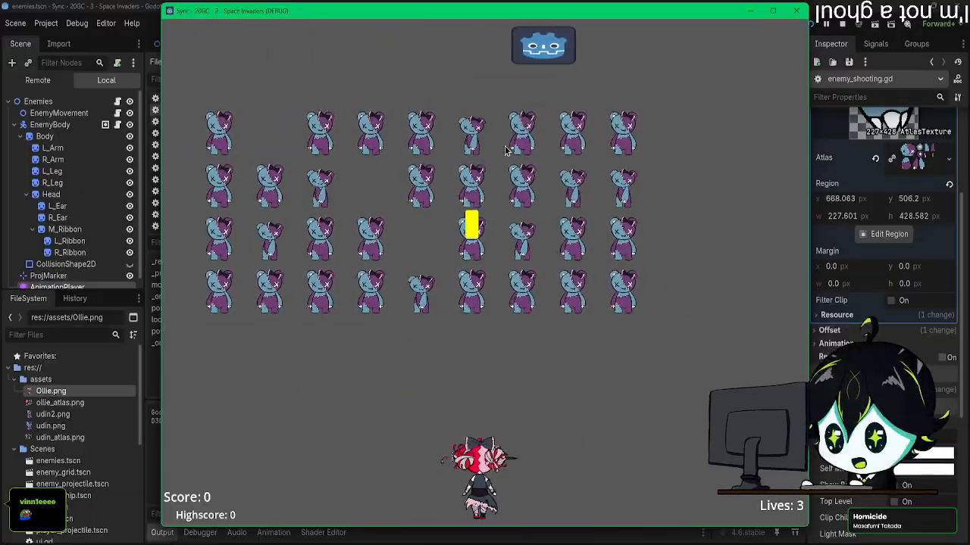
pyautogui.click(796, 11)
# Step: Look through the enemy_grid, enemy_delete and main scripts, and return to the Enemies node's enemy_shooting.gd
pyautogui.scroll(13, 469, 242)
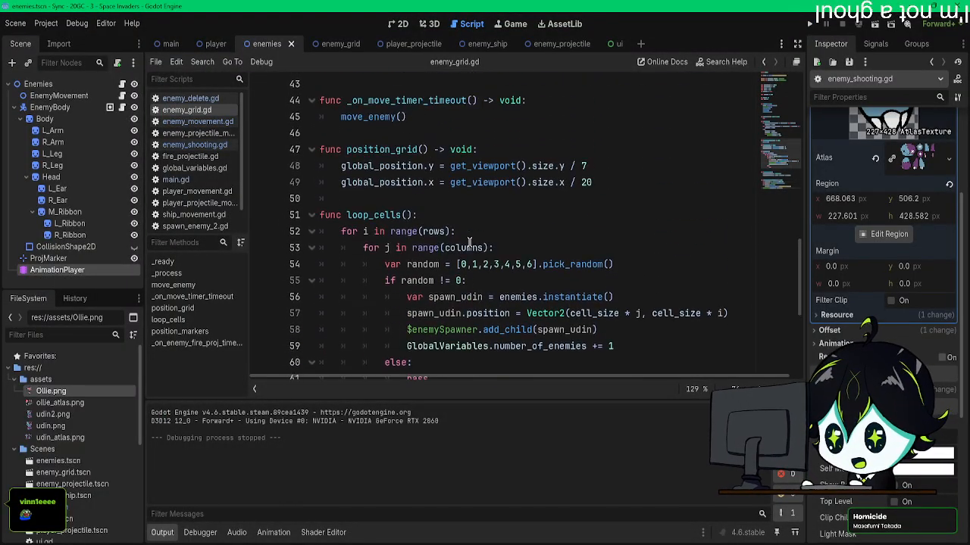
pyautogui.scroll(6, 469, 242)
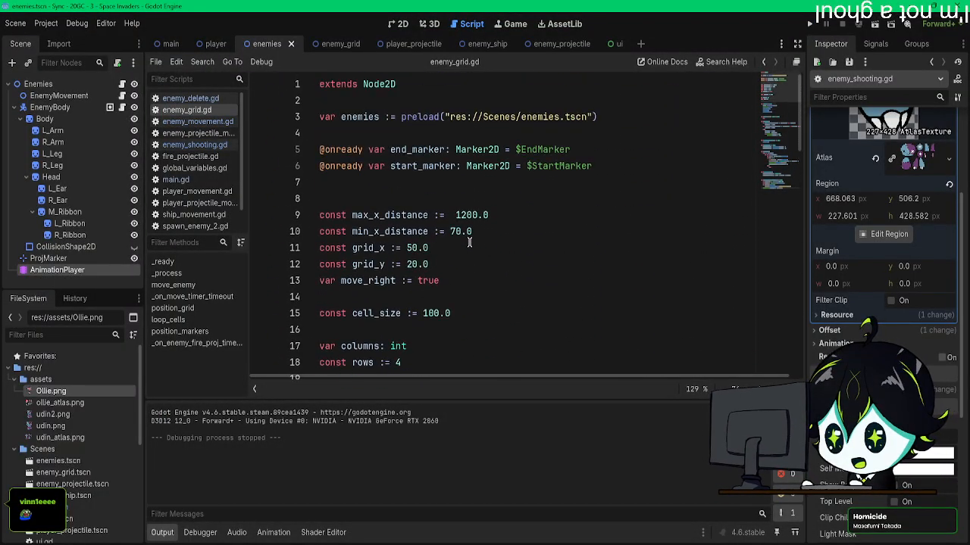
pyautogui.click(189, 99)
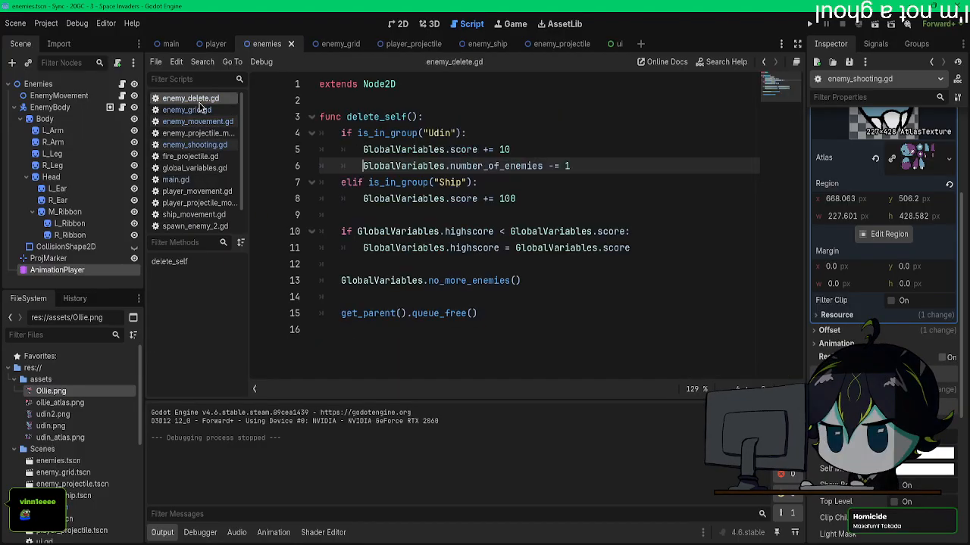
pyautogui.click(194, 145)
pyautogui.click(175, 180)
pyautogui.scroll(-2, 412, 261)
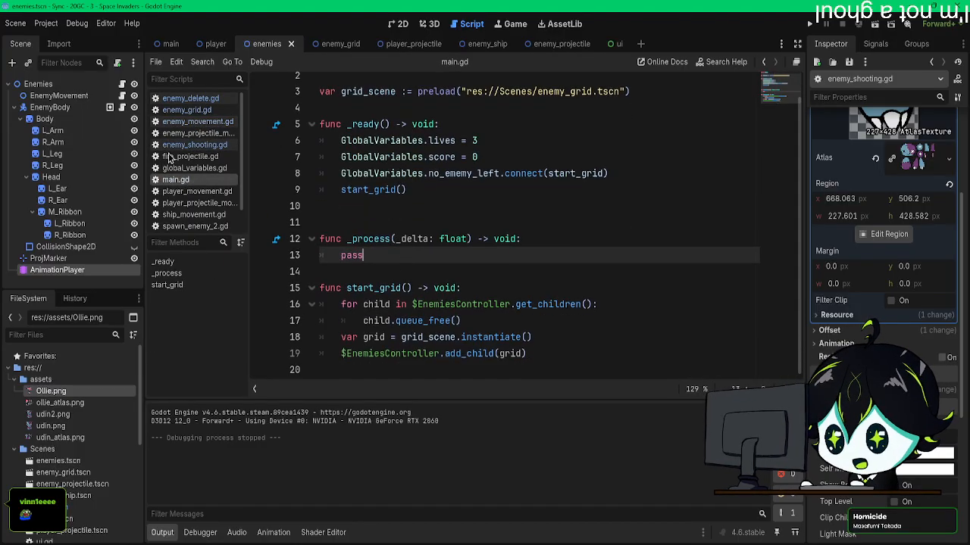
pyautogui.click(187, 110)
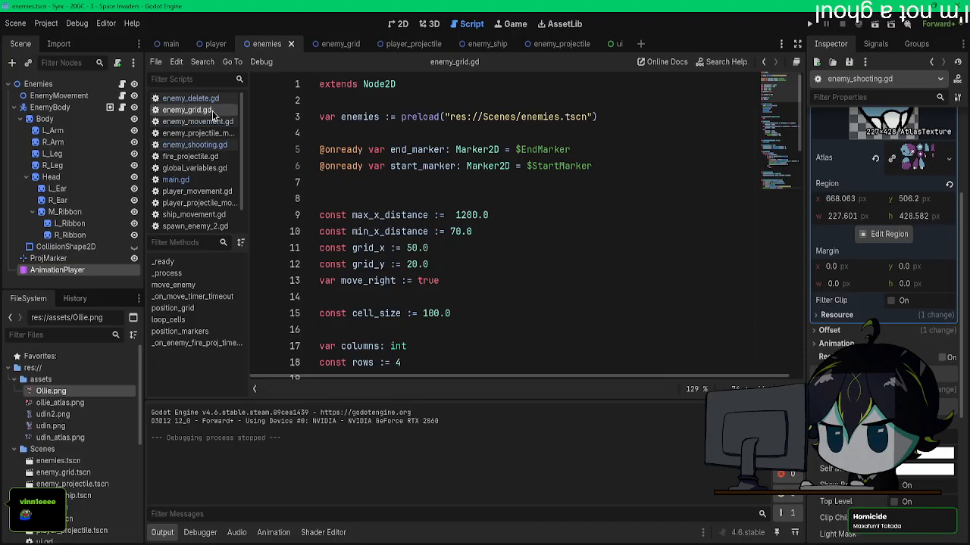
pyautogui.click(123, 86)
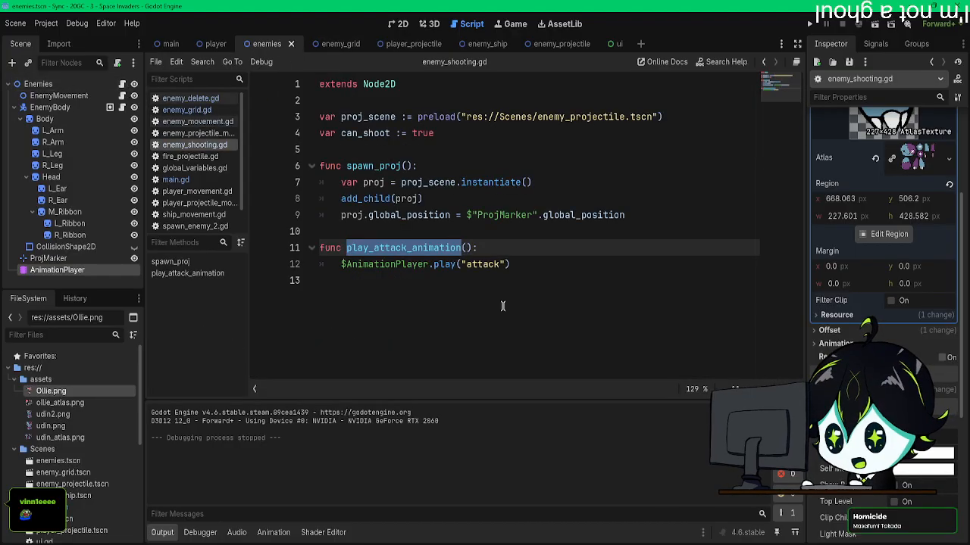
# Step: Look through enemy_grid.gd and examine the idle animation call in enemy_movement.gd's _ready() function
pyautogui.click(559, 275)
pyautogui.click(186, 111)
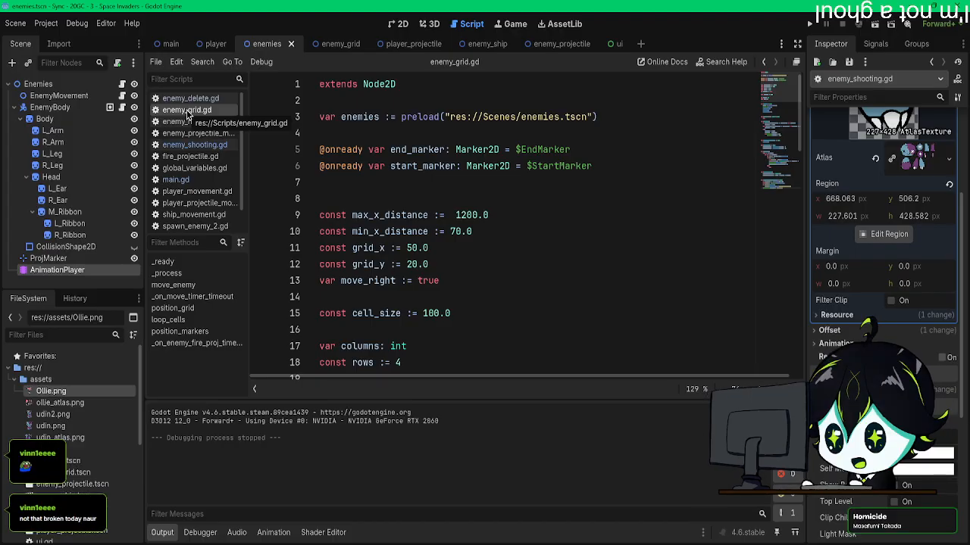
pyautogui.scroll(-8, 472, 218)
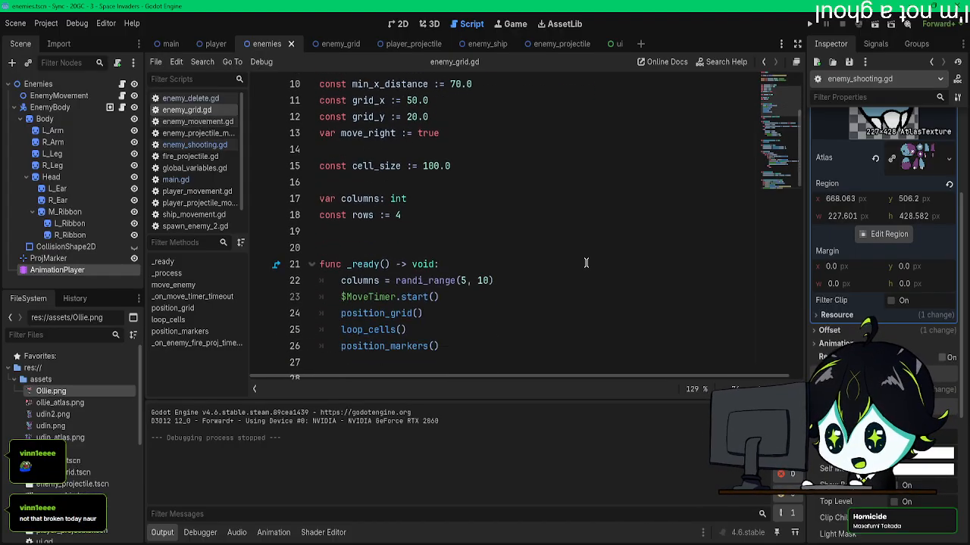
pyautogui.scroll(7, 575, 266)
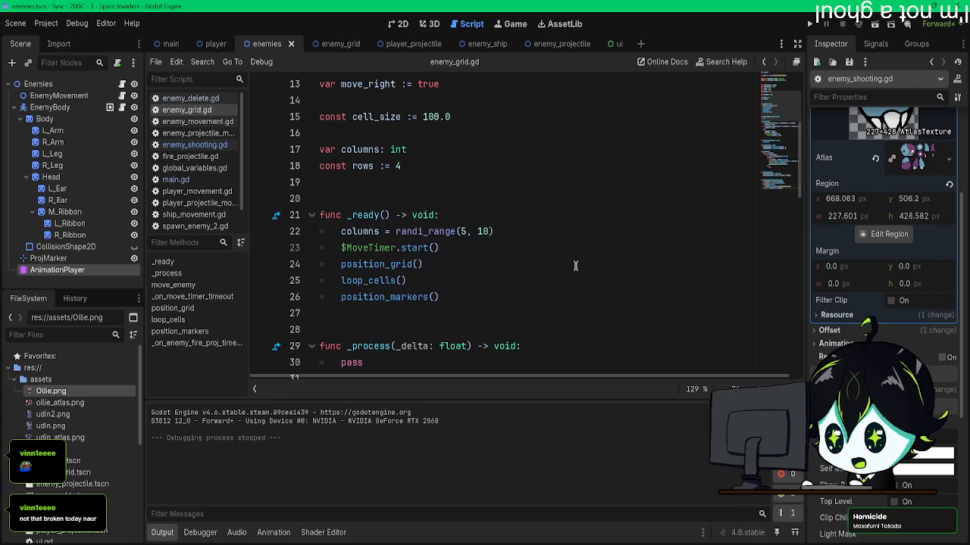
pyautogui.scroll(-3, 561, 262)
pyautogui.scroll(3, 545, 261)
pyautogui.scroll(2, 536, 260)
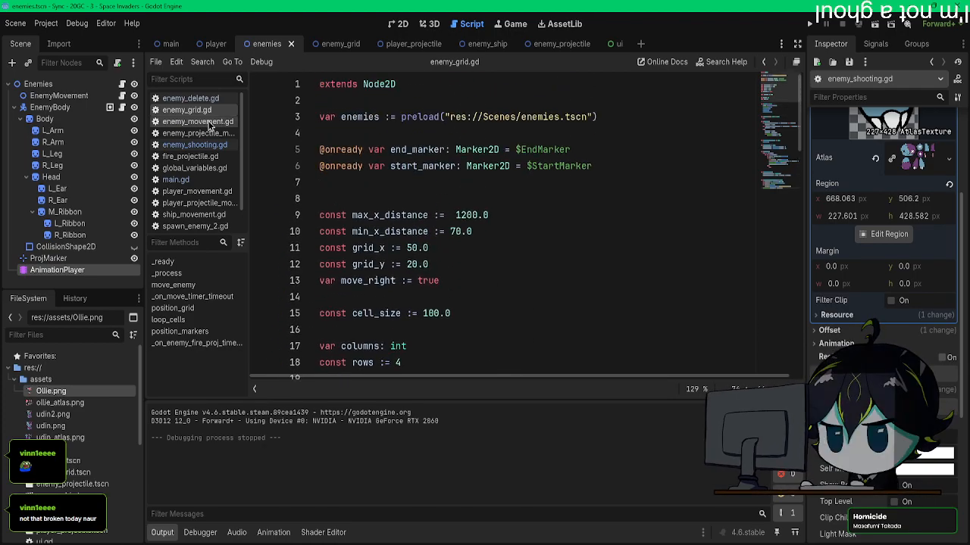
pyautogui.click(206, 121)
pyautogui.moveTo(404, 150); pyautogui.dragTo(345, 150)
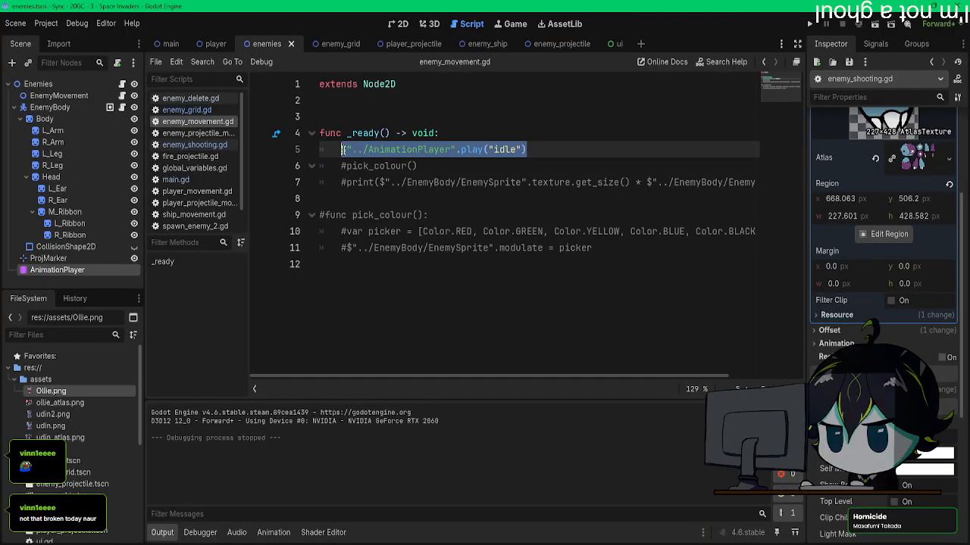
# Step: Open the AnimationPlayer's attack animation and go to the Enemies function call track
pyautogui.click(54, 89)
pyautogui.click(57, 271)
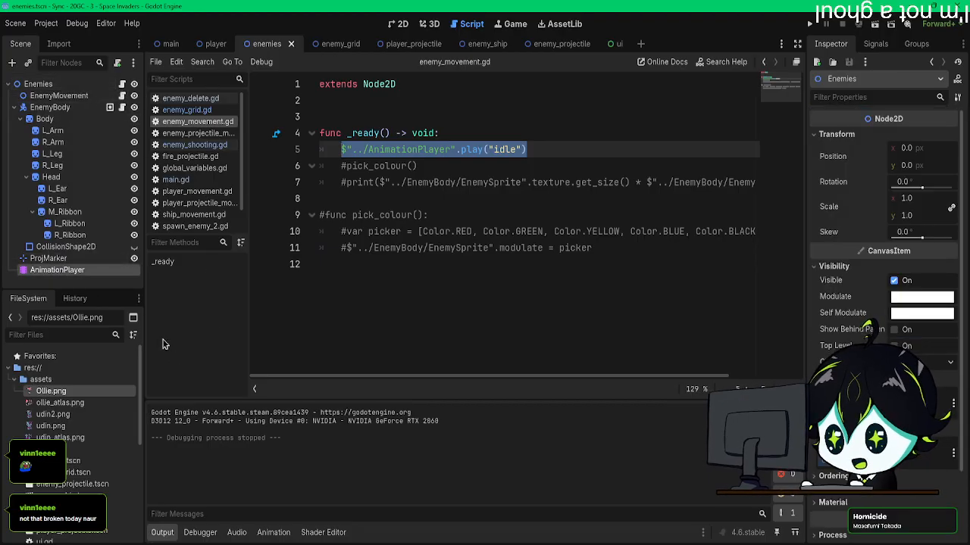
pyautogui.scroll(-5, 453, 464)
pyautogui.scroll(-10, 453, 462)
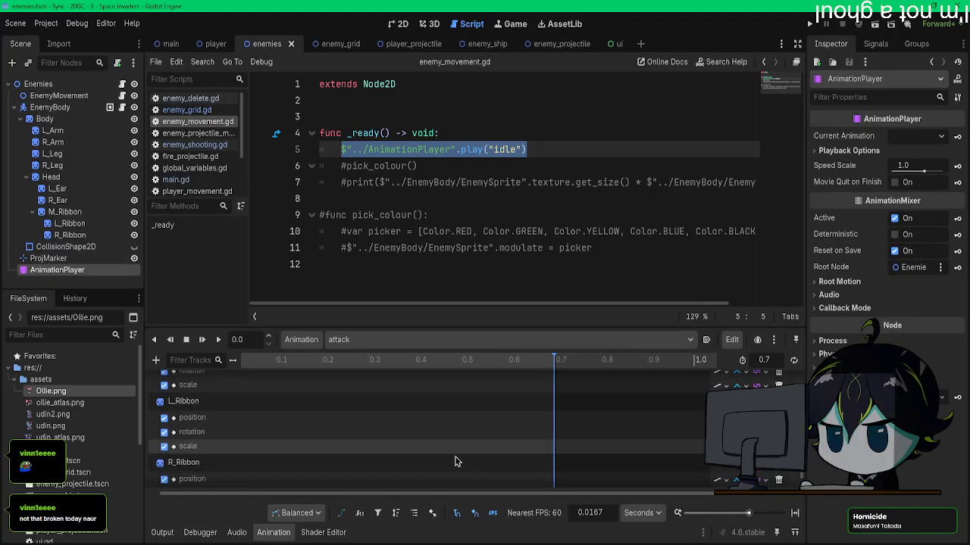
# Step: Try to add an animation playback track that targets the AnimationPlayer to the attack animation
pyautogui.click(155, 361)
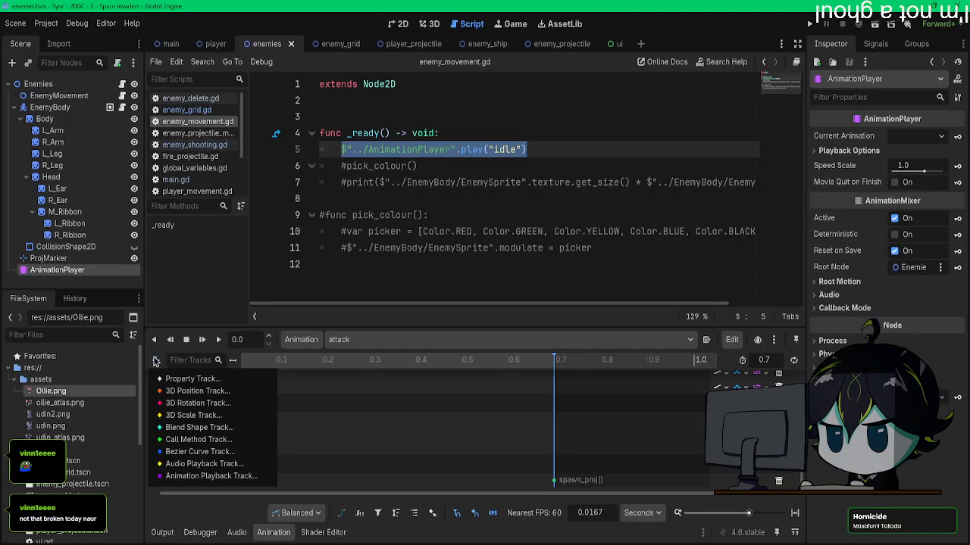
pyautogui.click(243, 476)
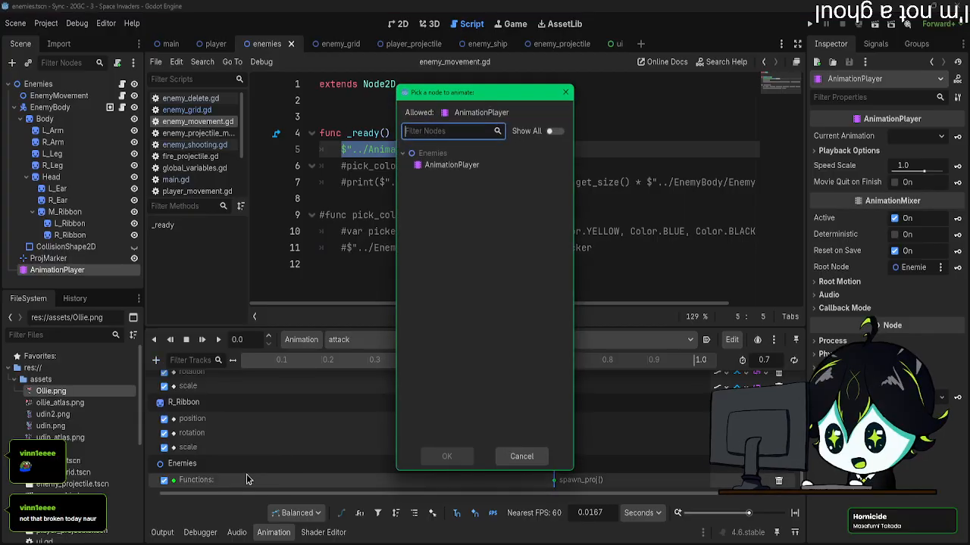
pyautogui.click(459, 166)
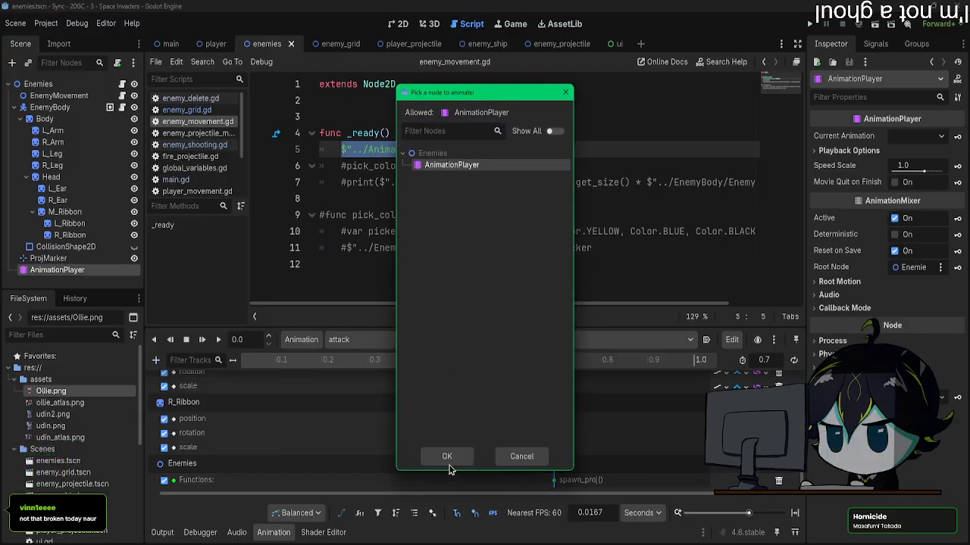
pyautogui.click(447, 457)
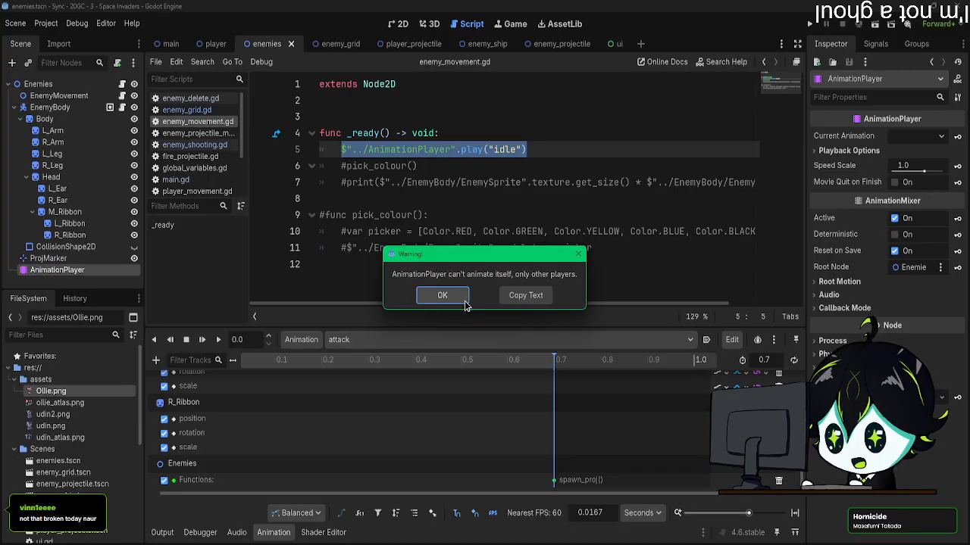
pyautogui.click(581, 256)
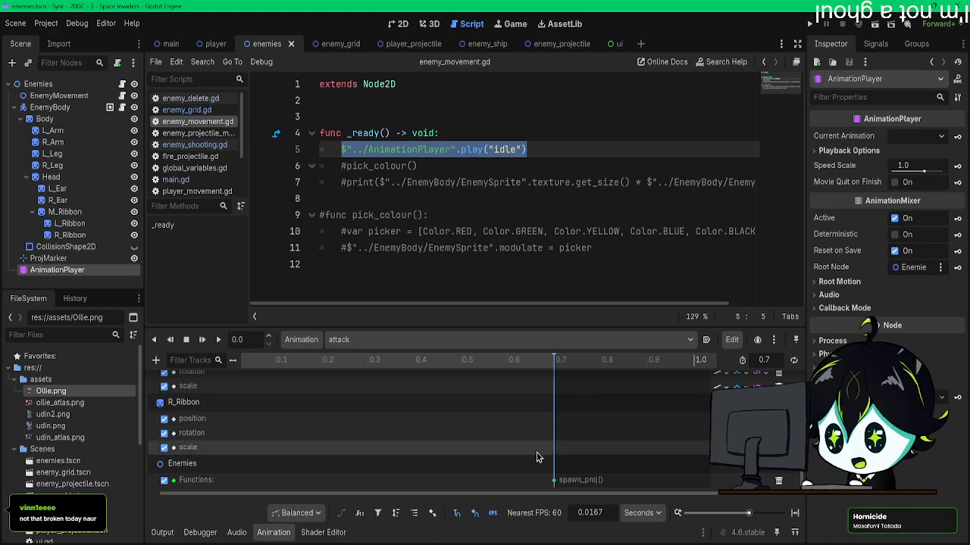
pyautogui.click(337, 340)
pyautogui.click(338, 341)
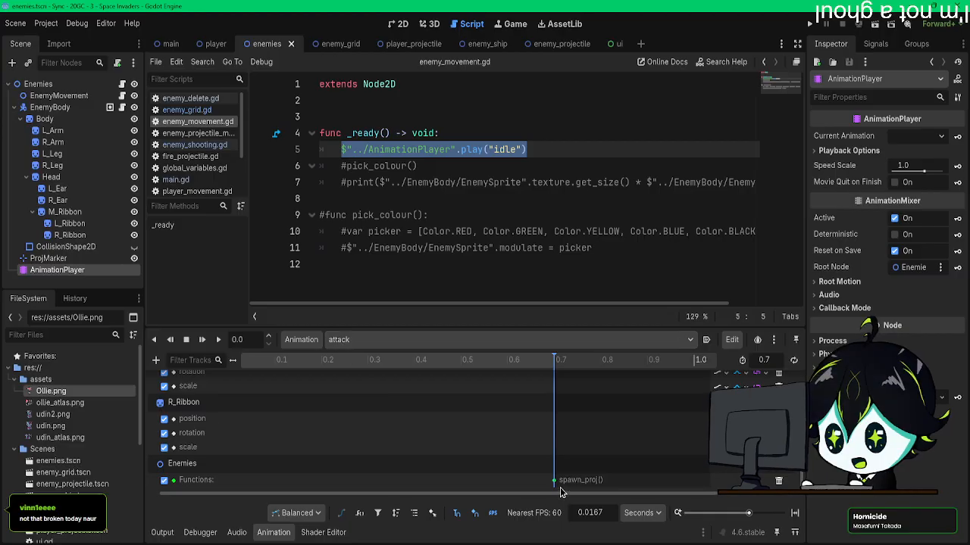
pyautogui.click(155, 361)
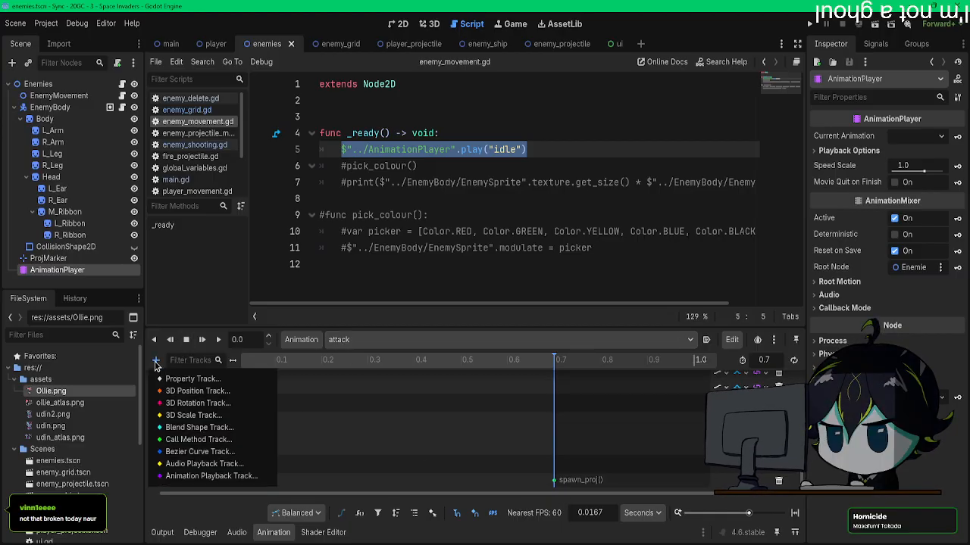
# Step: In the Enemies node's enemy_shooting.gd script, declare a play_idle_animation() function below play_attack_animation()
pyautogui.click(182, 106)
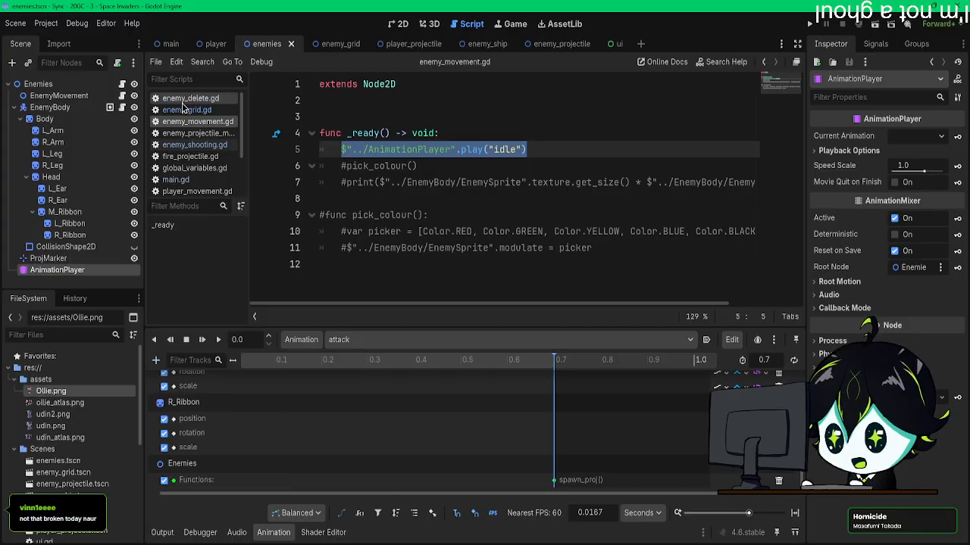
pyautogui.click(182, 106)
pyautogui.scroll(-2, 506, 291)
pyautogui.click(182, 110)
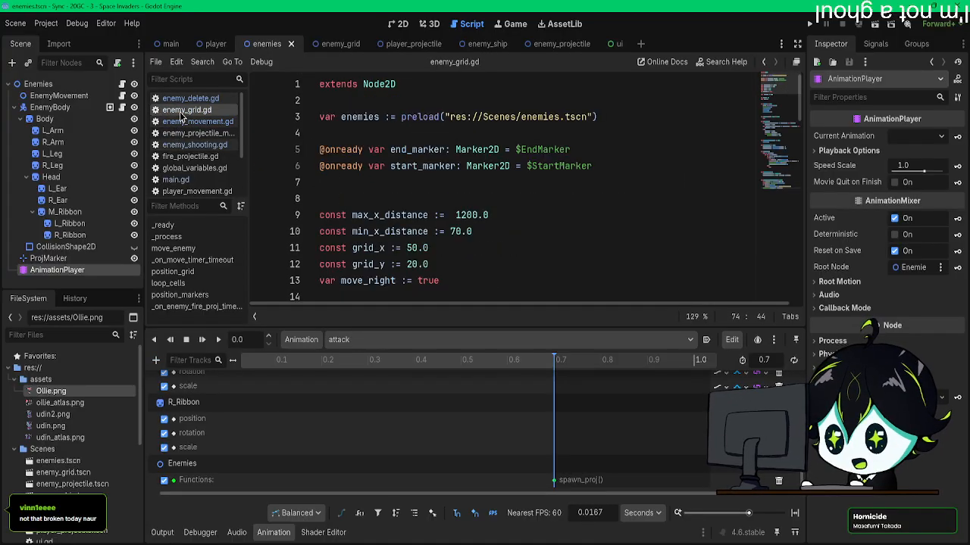
pyautogui.click(186, 98)
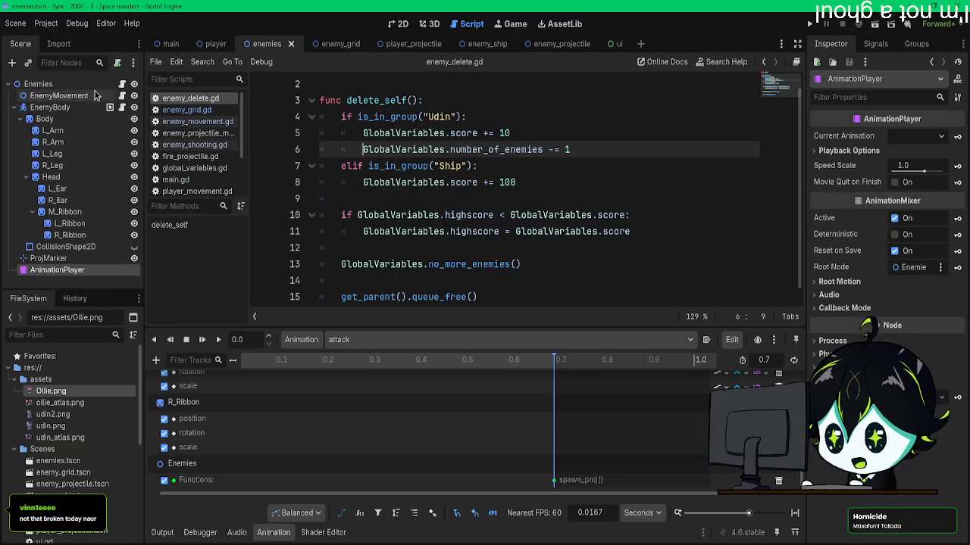
pyautogui.click(122, 85)
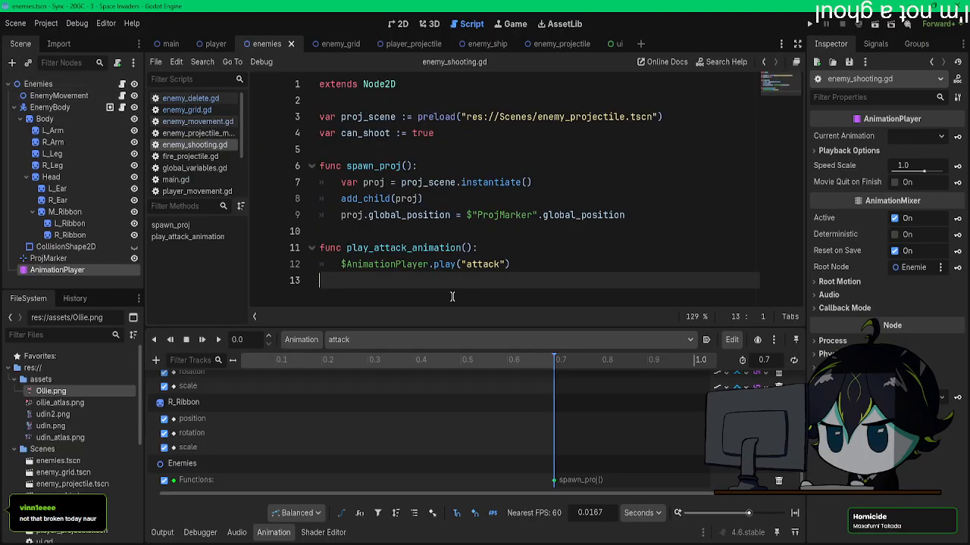
pyautogui.press('Return')
pyautogui.write('fync')
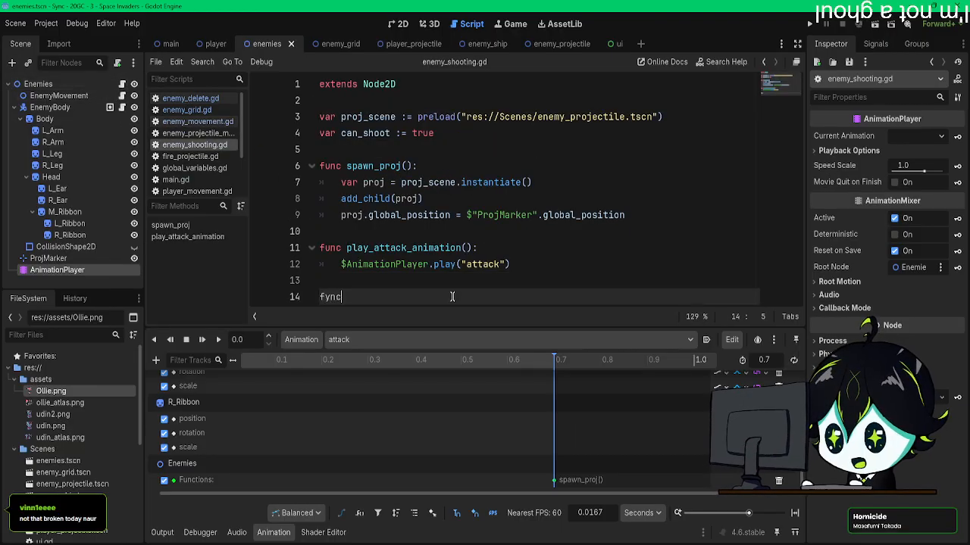
pyautogui.press('BackSpace')
pyautogui.press('BackSpace')
pyautogui.press('BackSpace')
pyautogui.write('un')
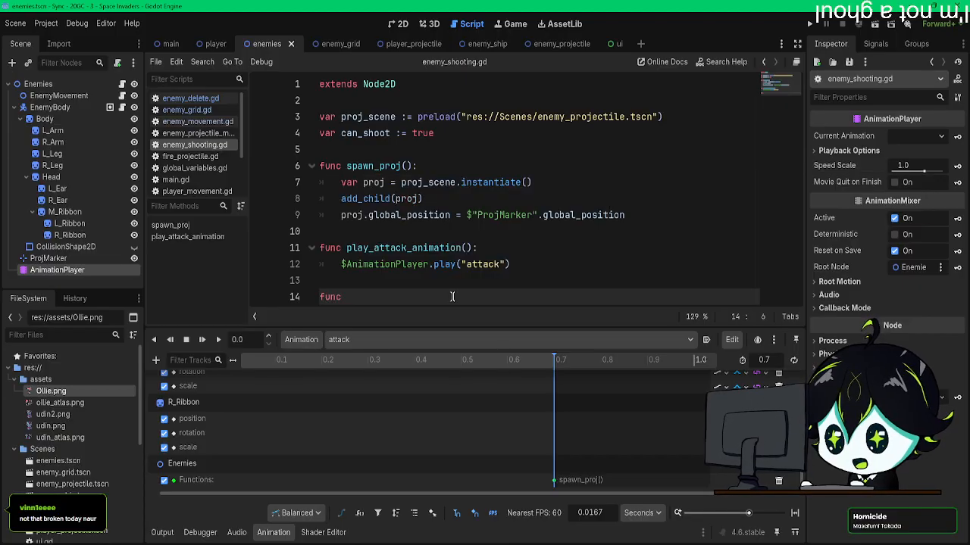
pyautogui.write('y_')
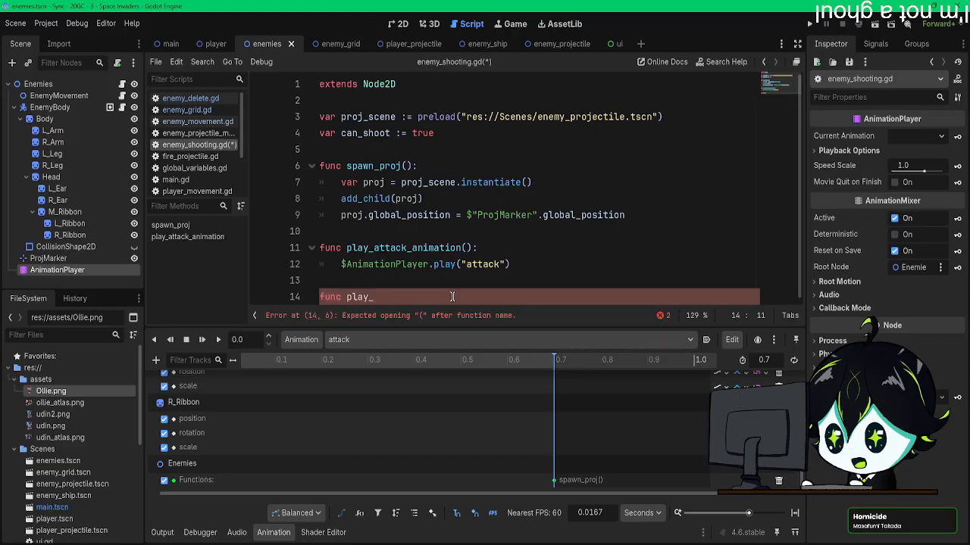
pyautogui.write('idle')
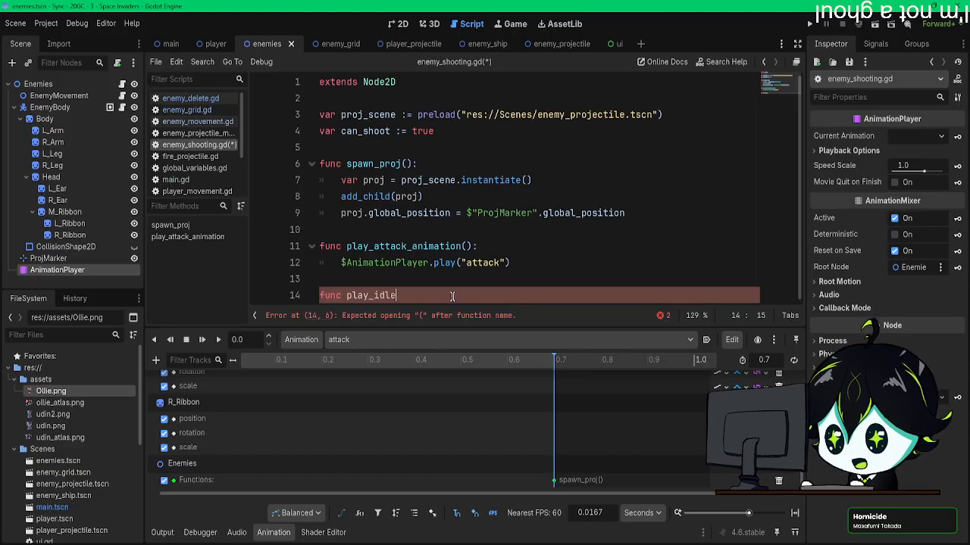
pyautogui.write('_animation(')
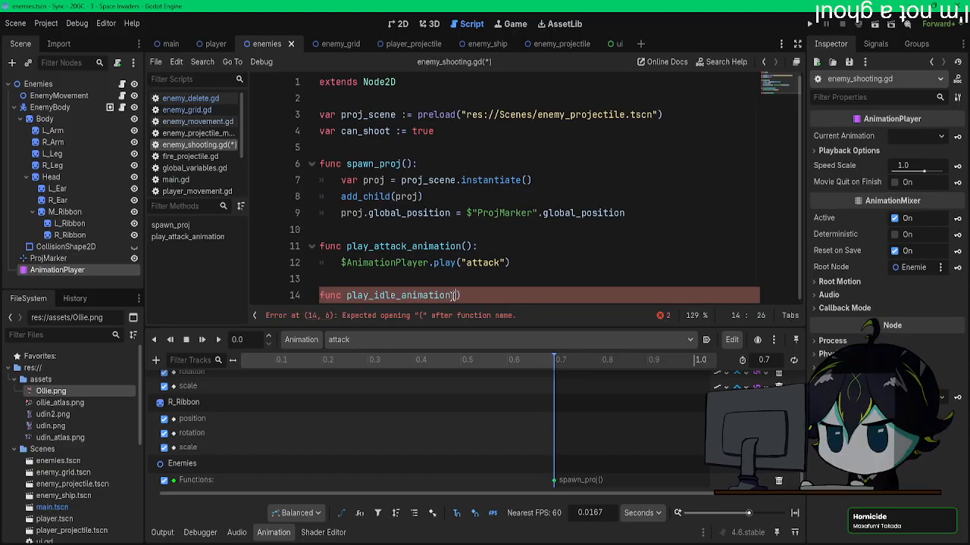
pyautogui.write('):')
pyautogui.press('Return')
# Step: Make play_idle_animation() call $AnimationPlayer.play("idle")
pyautogui.click(513, 252)
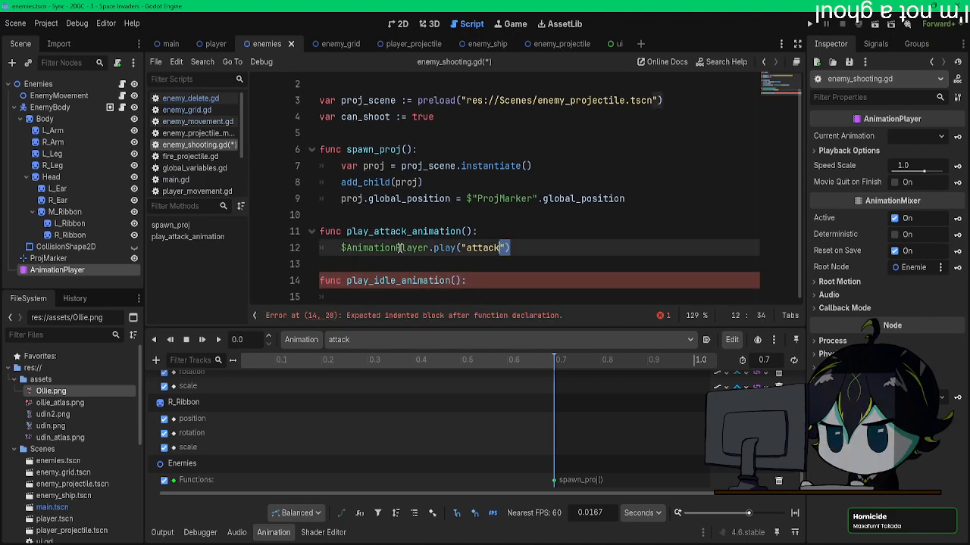
pyautogui.click(368, 296)
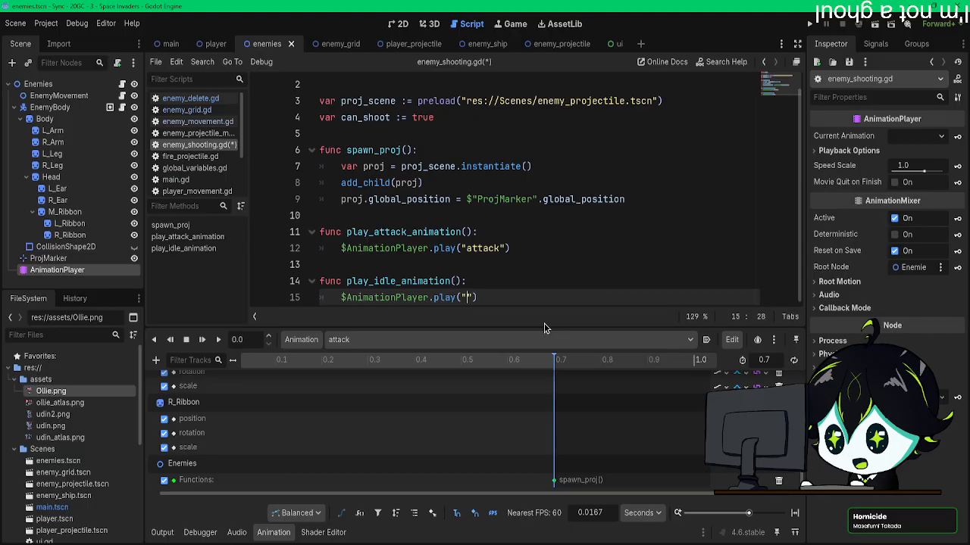
pyautogui.press('Down')
pyautogui.press('Return')
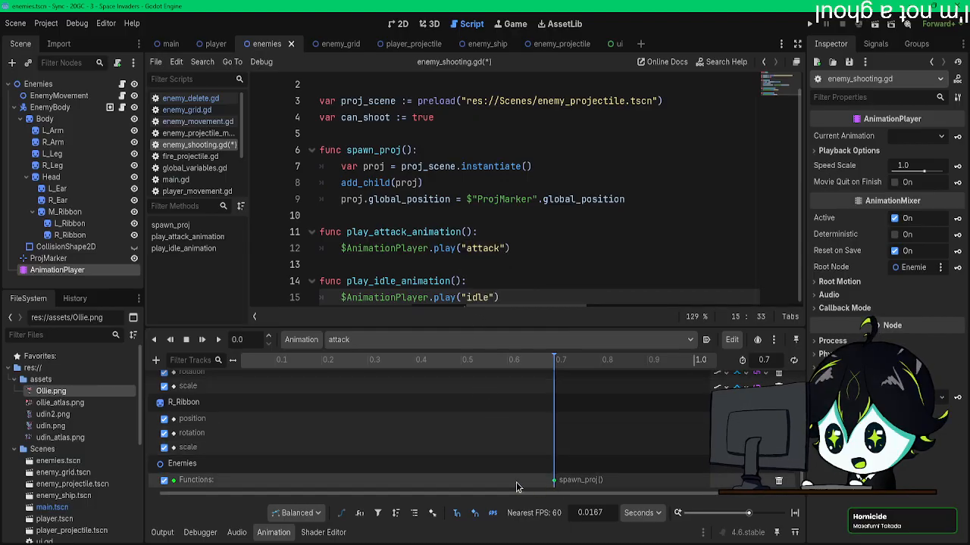
pyautogui.click(156, 360)
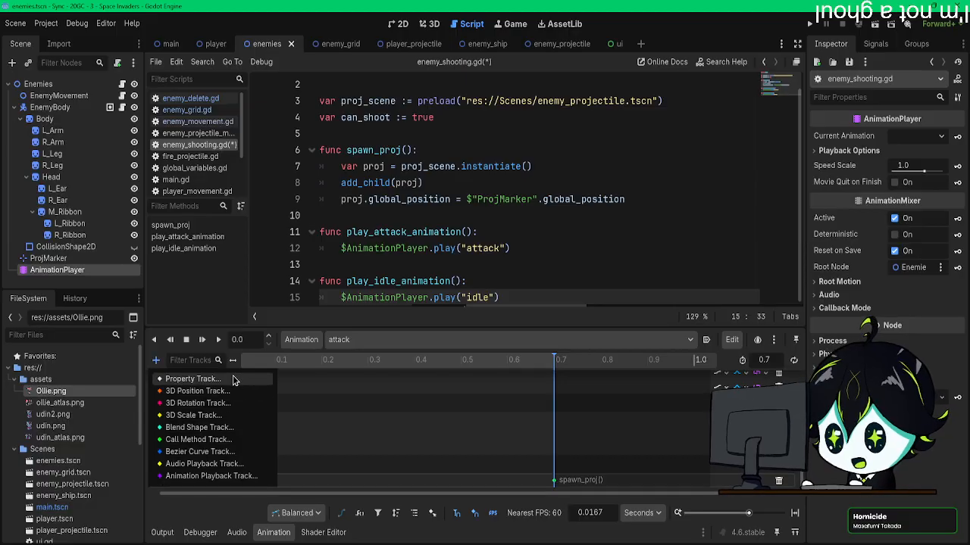
pyautogui.press('Escape')
pyautogui.rightClick(555, 480)
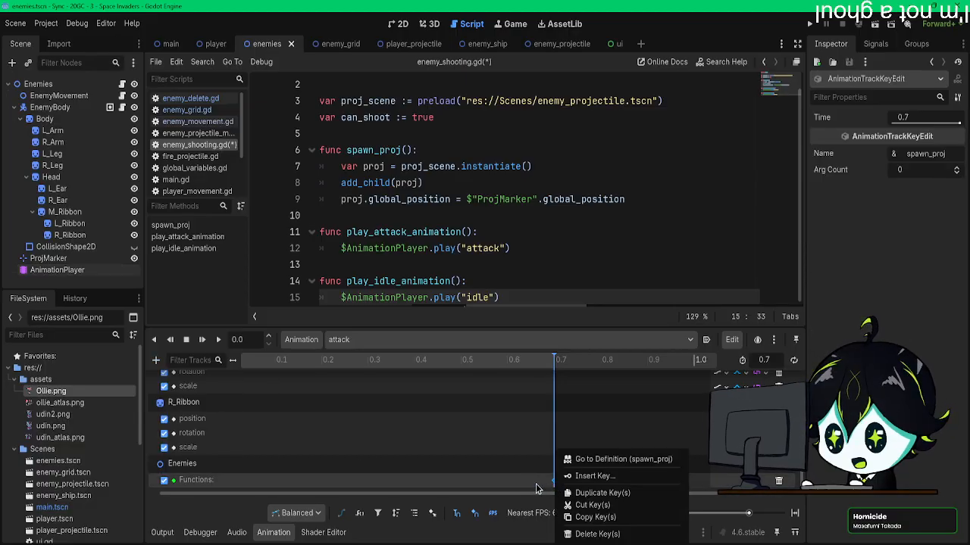
pyautogui.press('Escape')
pyautogui.rightClick(532, 485)
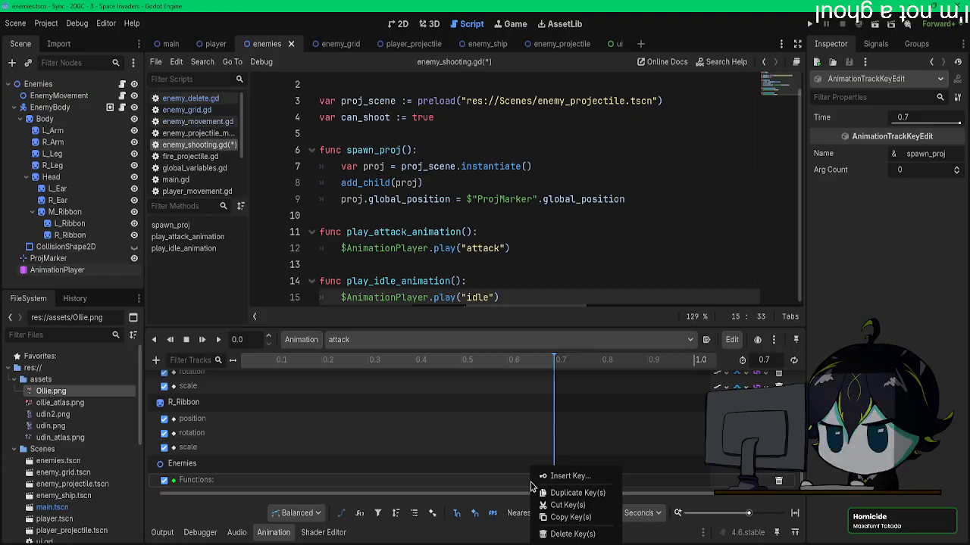
pyautogui.click(494, 485)
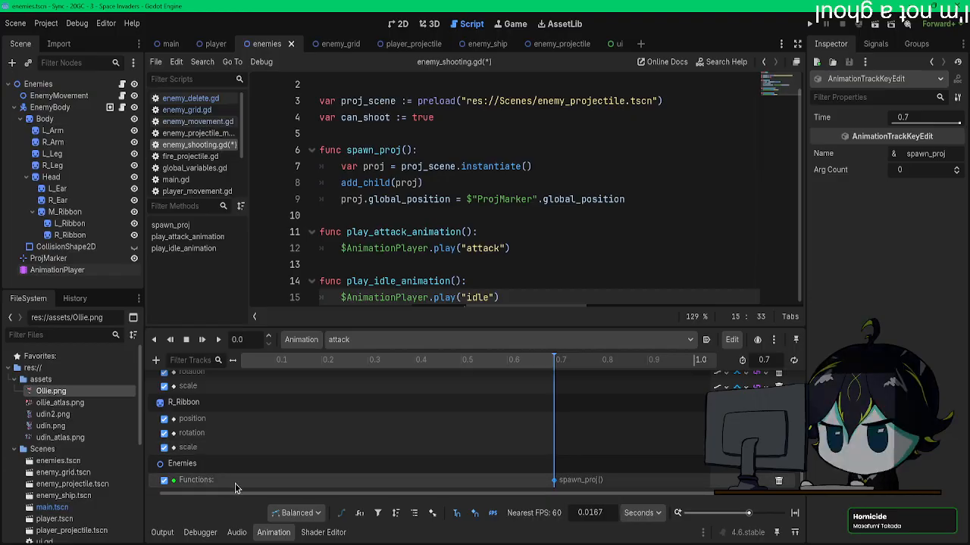
pyautogui.click(158, 364)
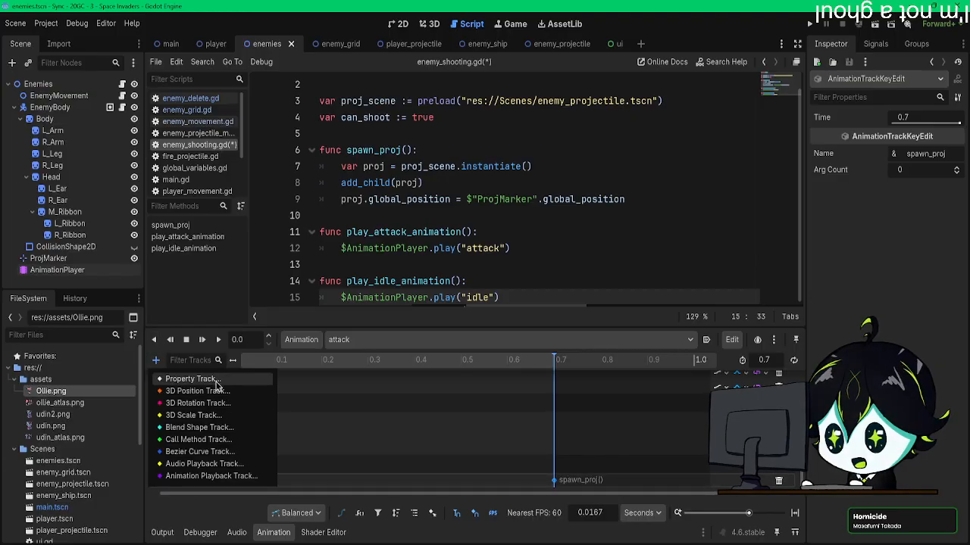
pyautogui.click(189, 379)
pyautogui.click(534, 455)
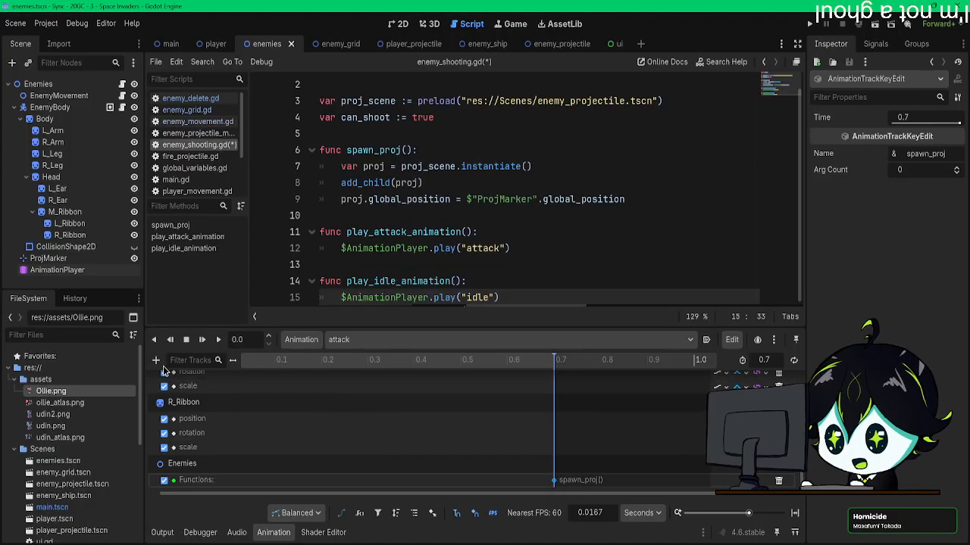
pyautogui.click(156, 359)
pyautogui.click(197, 440)
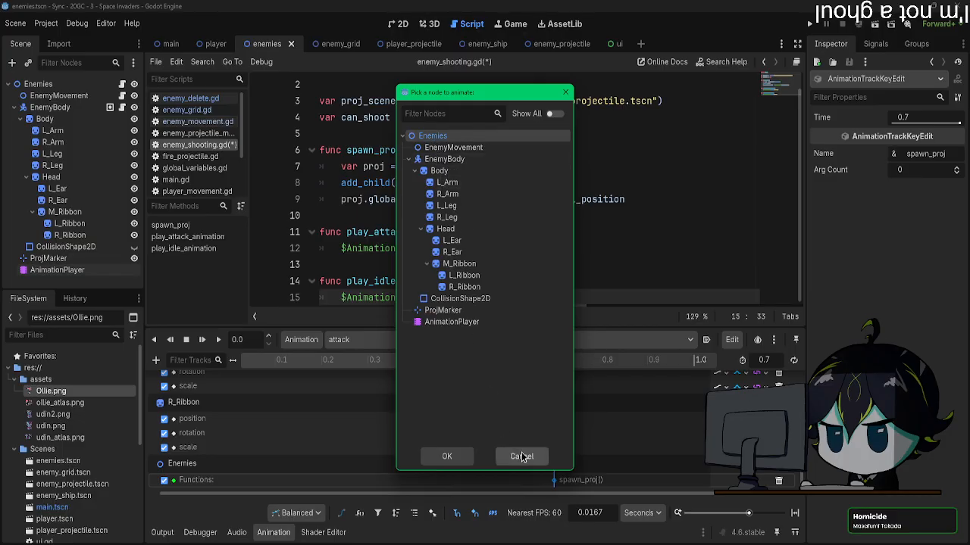
pyautogui.click(522, 456)
# Step: Insert a method key calling play_attack_animation() on the attack animation's Enemies function track
pyautogui.rightClick(689, 479)
pyautogui.click(716, 469)
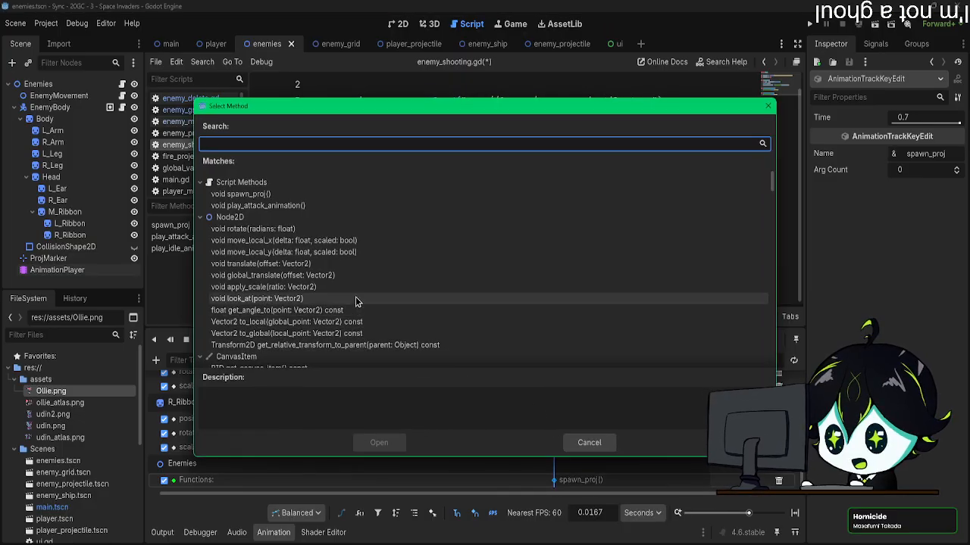
pyautogui.doubleClick(281, 206)
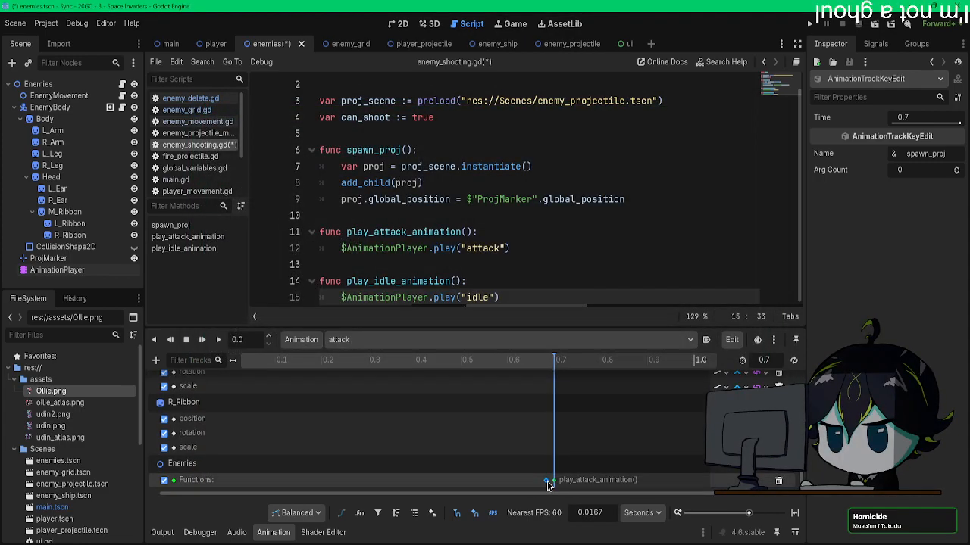
# Step: Undo the play_attack_animation() key insertion and move the spawn_proj() key on the Enemies function track to 0.6833 s
pyautogui.hotkey('ctrl', 'z')
pyautogui.hotkey('ctrl', 'z')
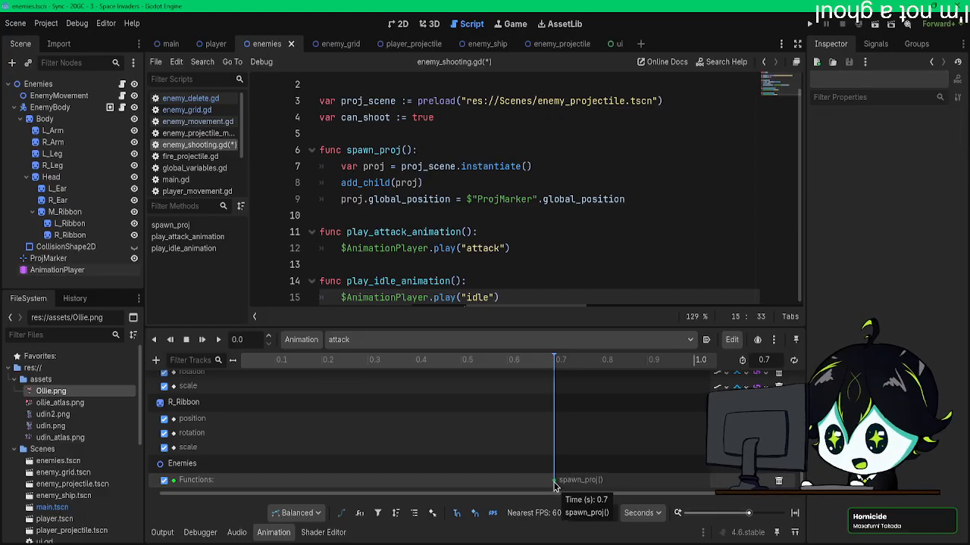
pyautogui.moveTo(554, 484); pyautogui.dragTo(545, 484)
# Step: Save the script, insert a method key calling play_idle_animation() at 0.7 s on the attack animation's function track, and save the scene
pyautogui.rightClick(553, 486)
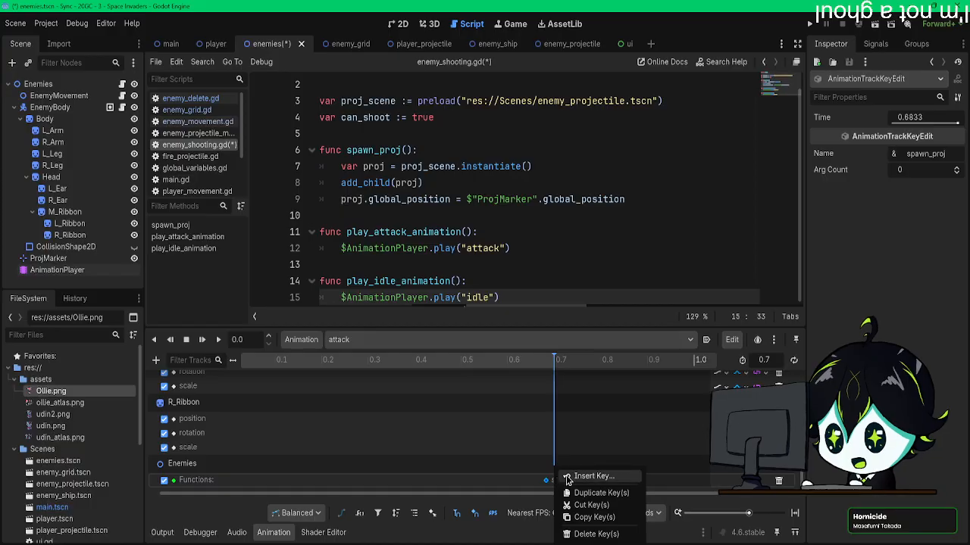
pyautogui.click(593, 477)
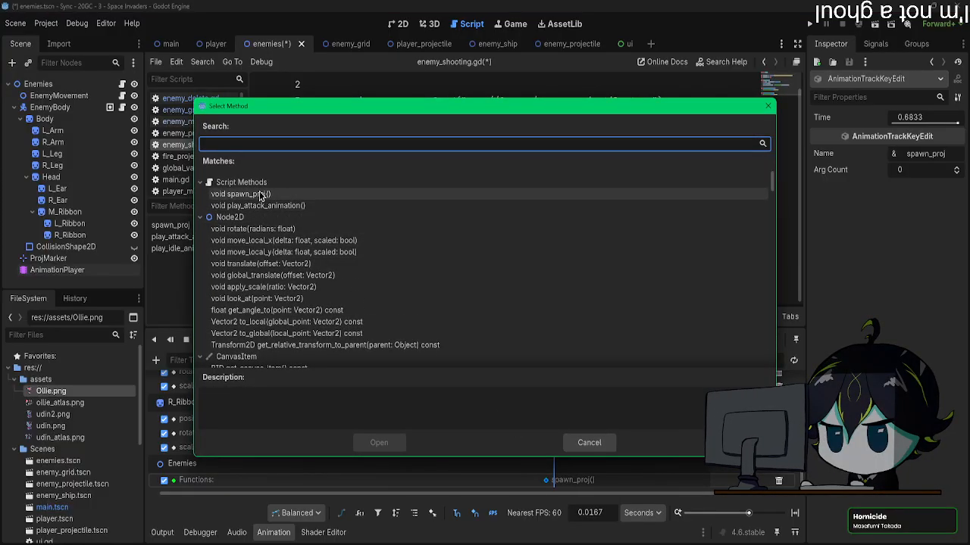
pyautogui.click(594, 445)
pyautogui.hotkey('ctrl', 's')
pyautogui.rightClick(562, 481)
pyautogui.click(605, 478)
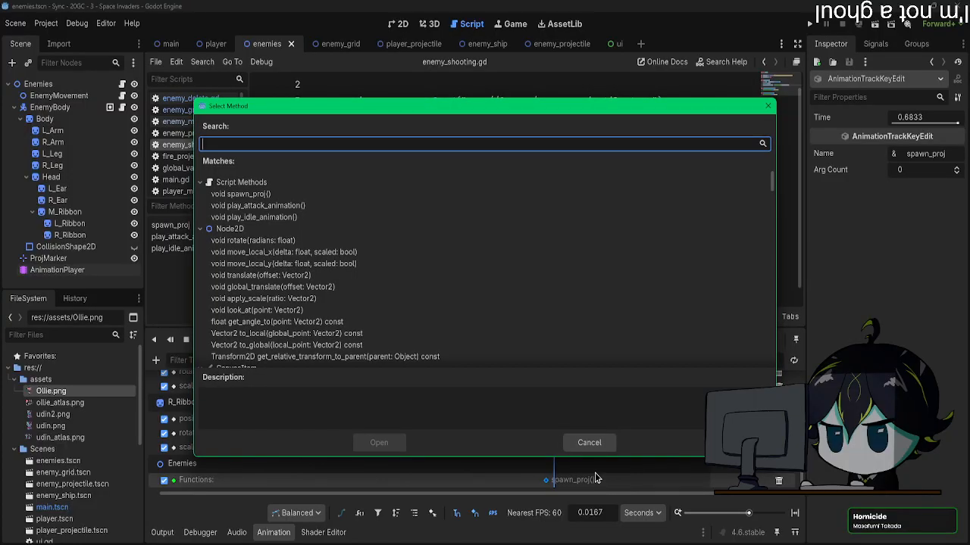
pyautogui.doubleClick(250, 217)
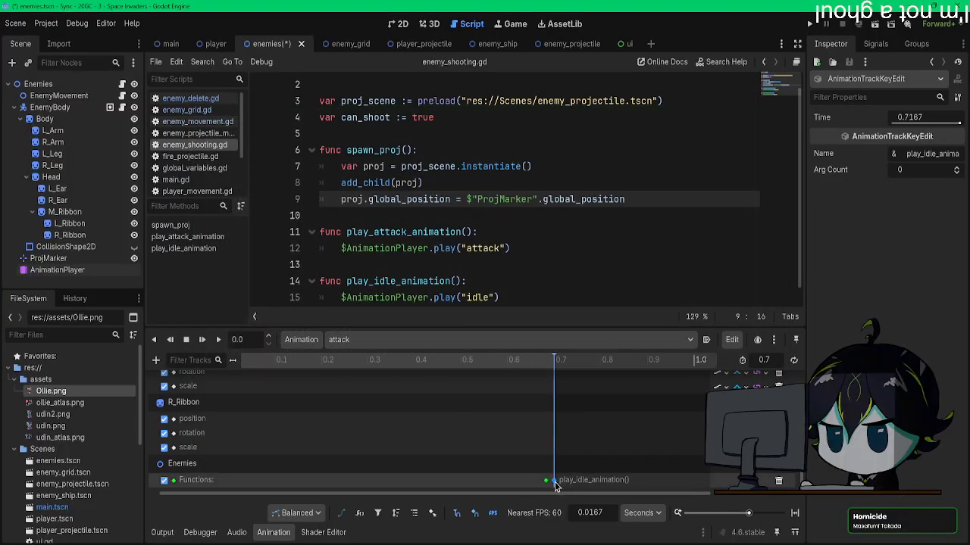
pyautogui.hotkey('ctrl', 's')
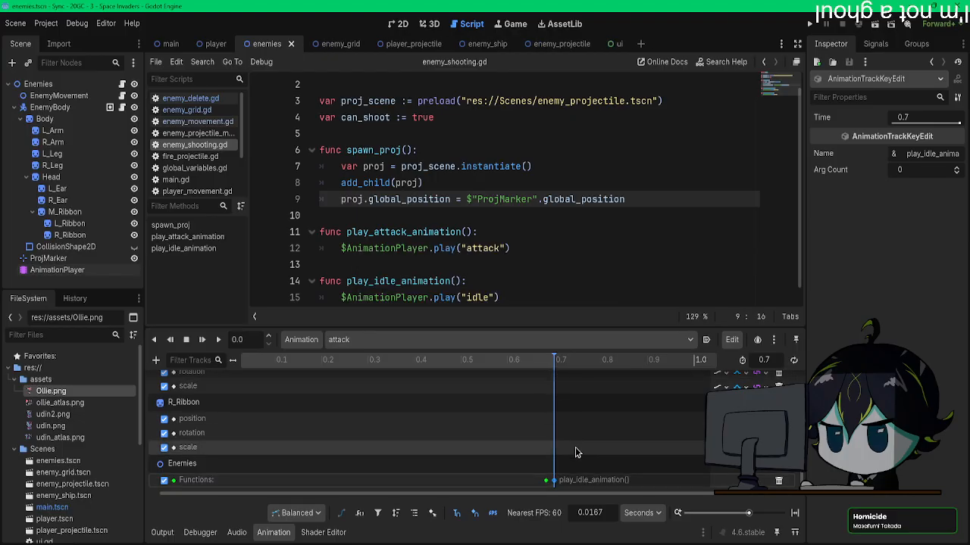
# Step: Run the project to check how the enemies switch between their attack and idle animations, and close the game window
pyautogui.click(825, 24)
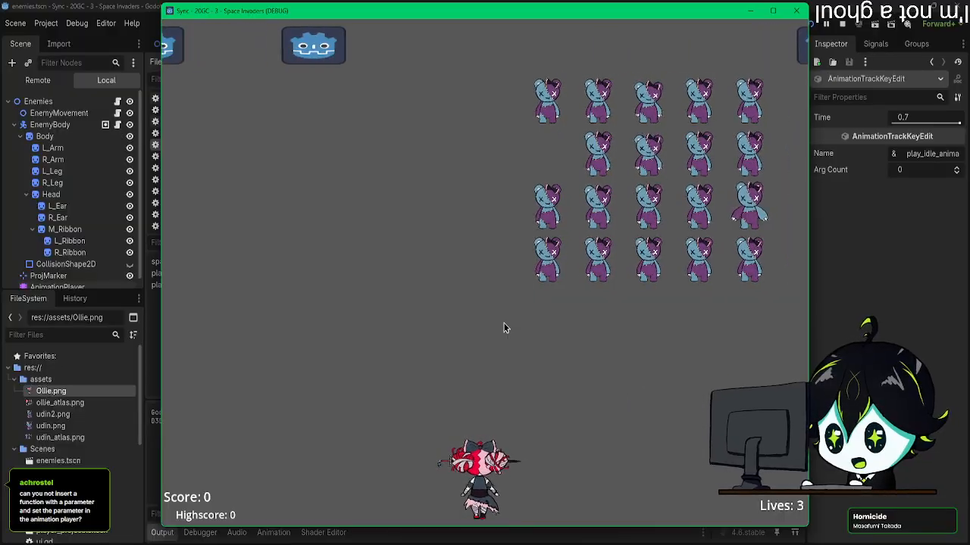
pyautogui.click(796, 12)
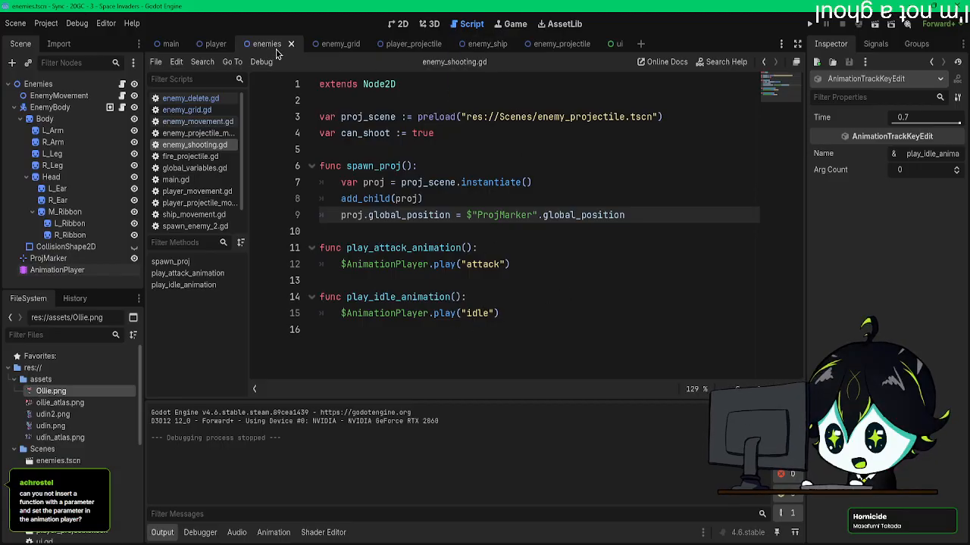
# Step: Set the AnimationPlayer's attack animation length to 0.75 s
pyautogui.click(114, 270)
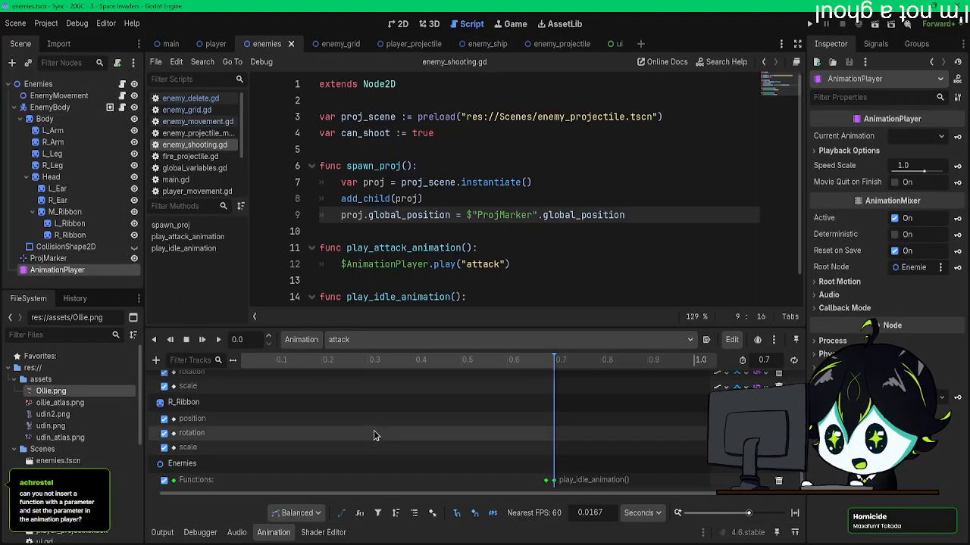
pyautogui.click(155, 361)
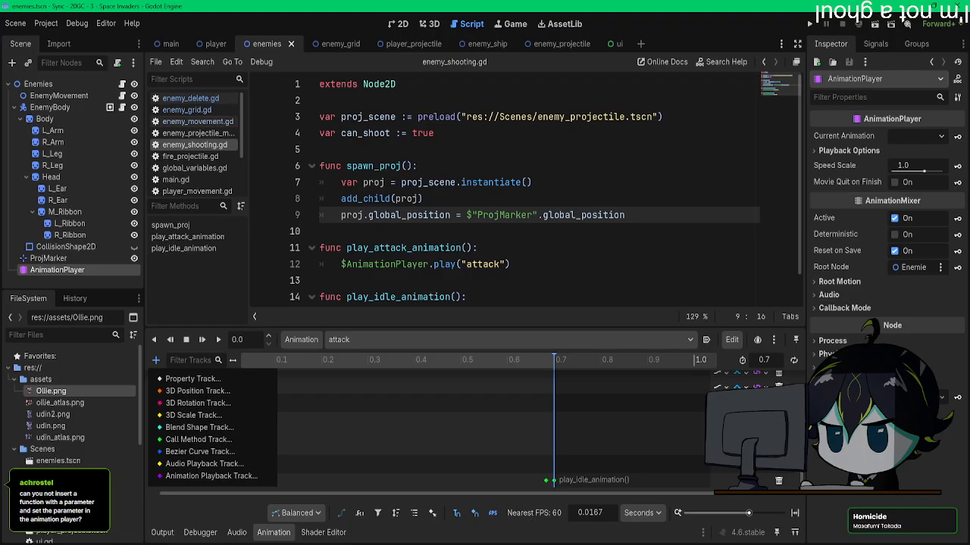
pyautogui.click(469, 425)
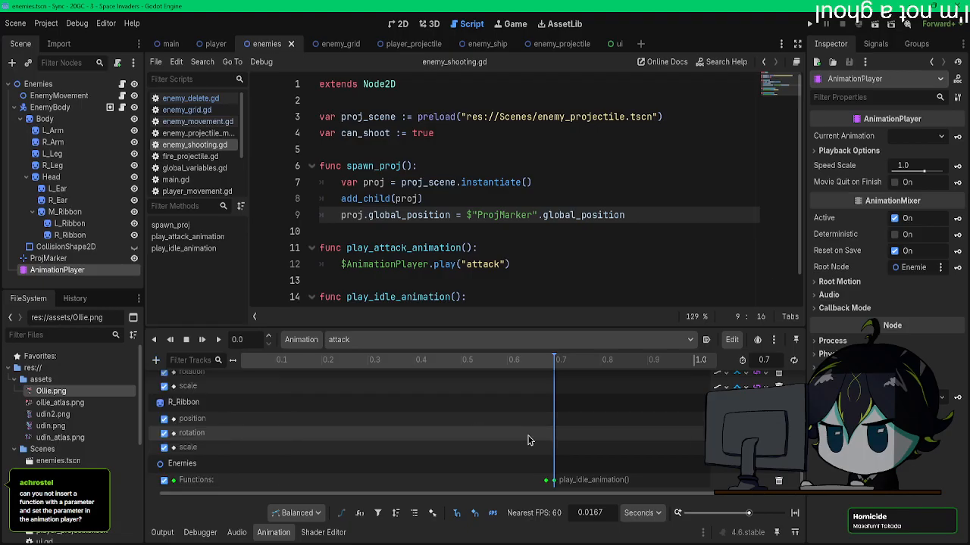
pyautogui.scroll(10, 554, 432)
pyautogui.scroll(-5, 555, 428)
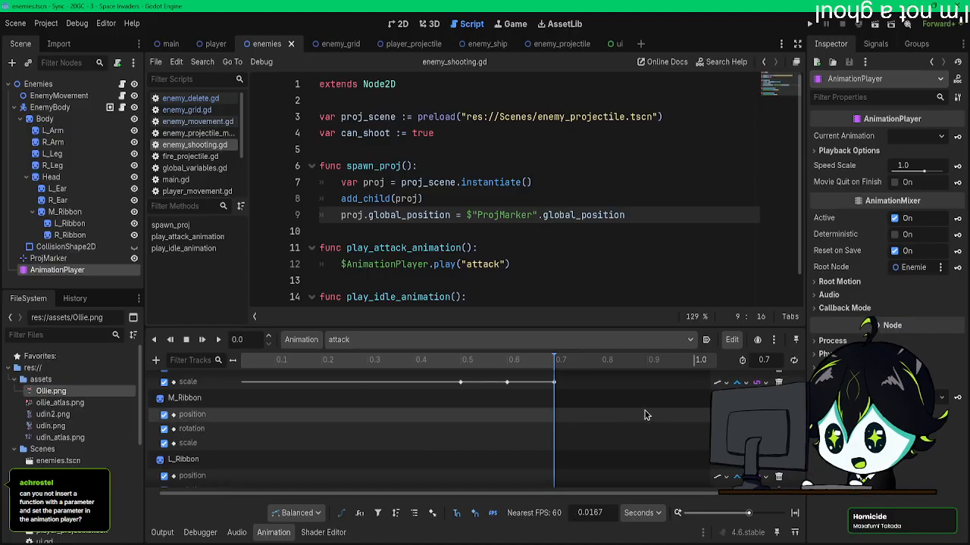
pyautogui.scroll(3, 560, 428)
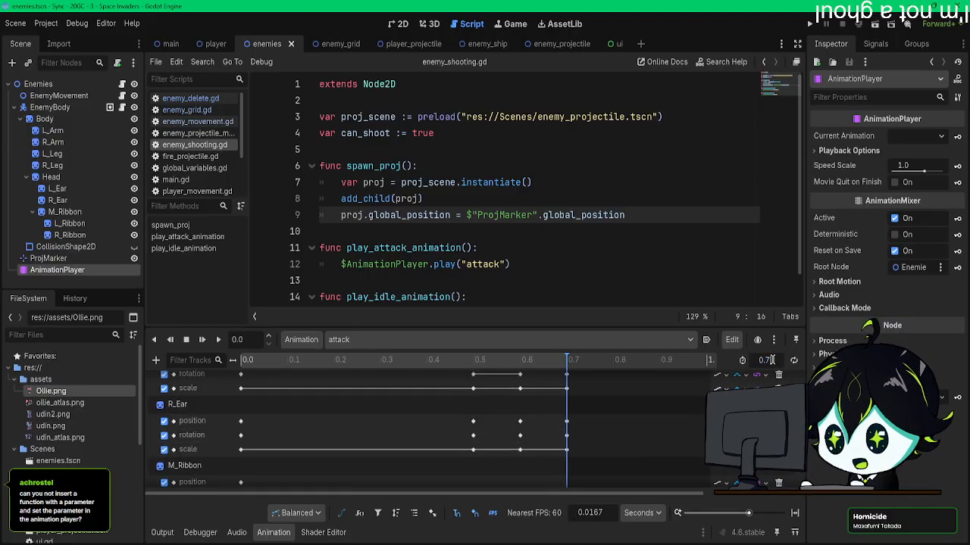
pyautogui.scroll(-5, 569, 454)
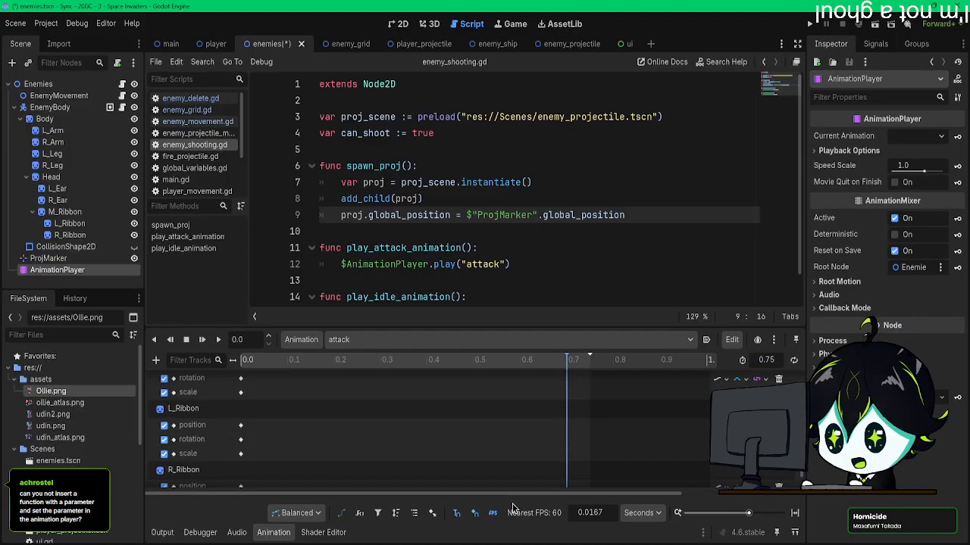
# Step: Move the play_idle_animation() key to 0.75 s and the spawn_proj() key to 0.7 s on the function track
pyautogui.moveTo(579, 468)
pyautogui.mouseDown()
pyautogui.moveTo(555, 485)
pyautogui.moveTo(590, 482)
pyautogui.mouseUp()
pyautogui.click(599, 472)
pyautogui.click(625, 423)
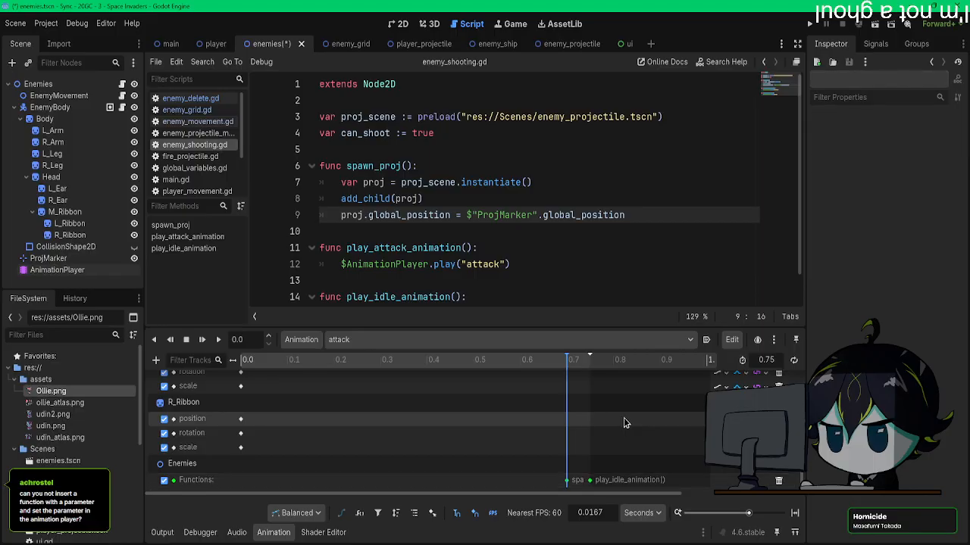
# Step: Test the game with the retimed method keys to check the enemies' firing and return to idle, and close it
pyautogui.press('F5')
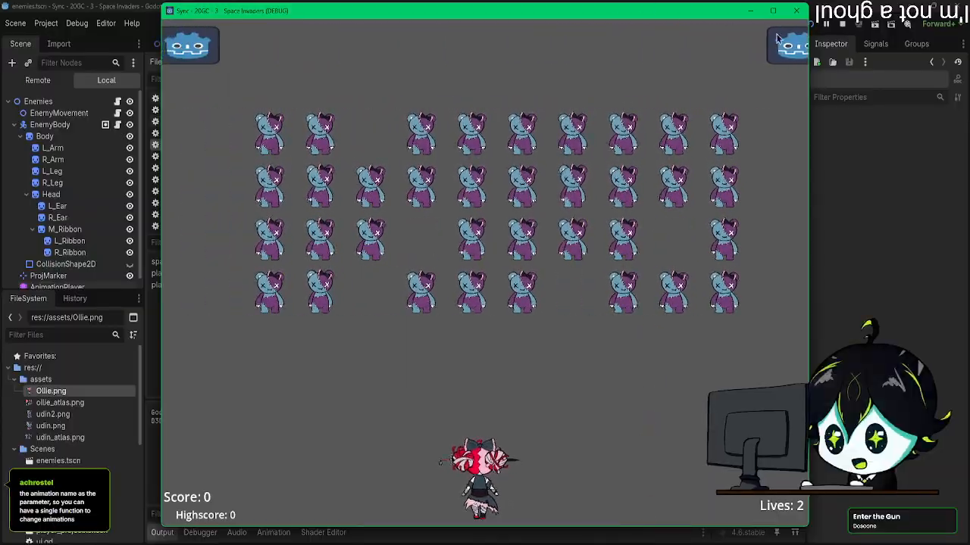
pyautogui.click(795, 12)
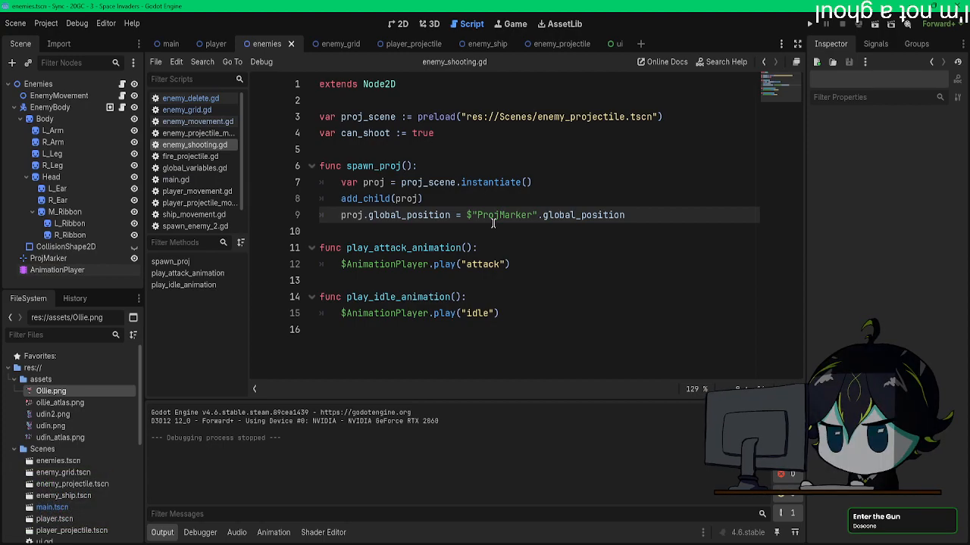
pyautogui.click(399, 24)
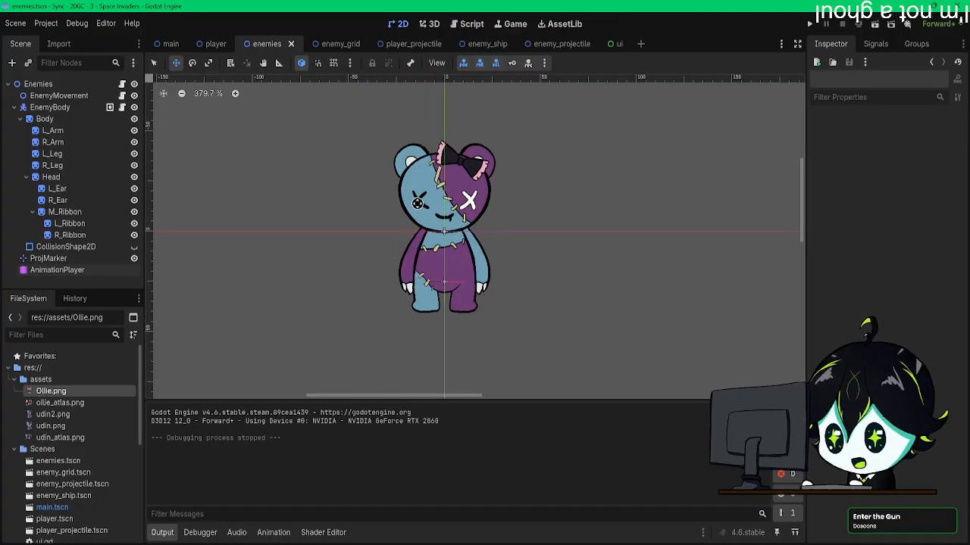
pyautogui.click(458, 24)
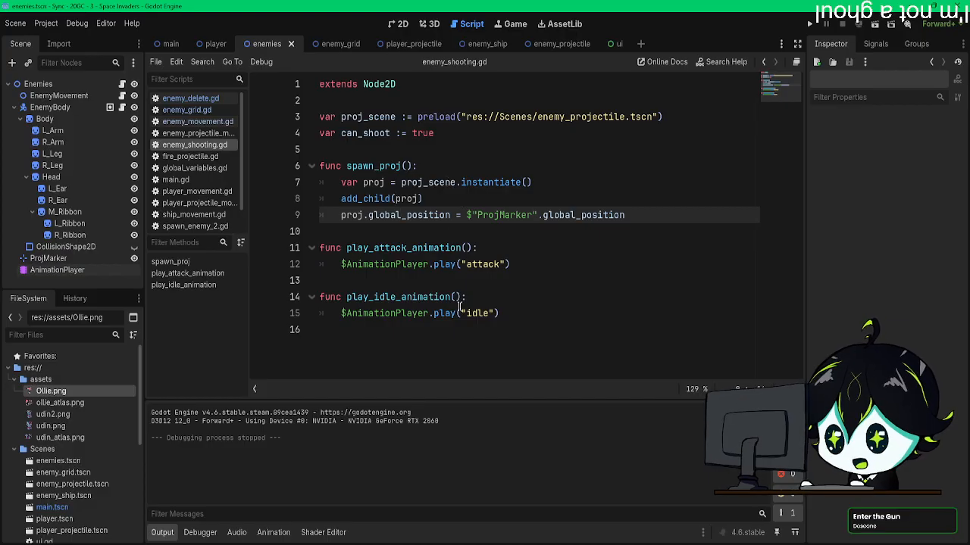
pyautogui.moveTo(506, 319); pyautogui.dragTo(319, 265)
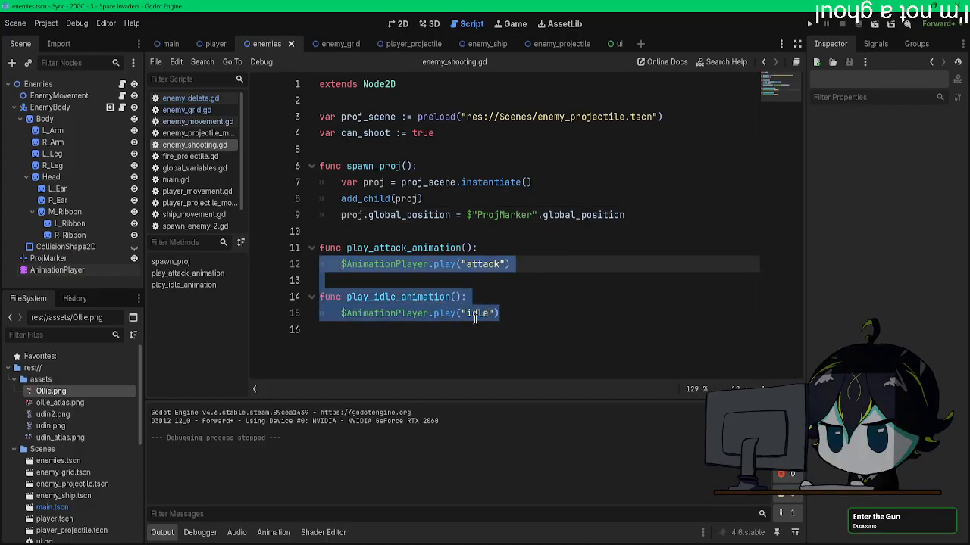
pyautogui.click(475, 317)
pyautogui.moveTo(528, 313); pyautogui.dragTo(323, 250)
pyautogui.click(500, 281)
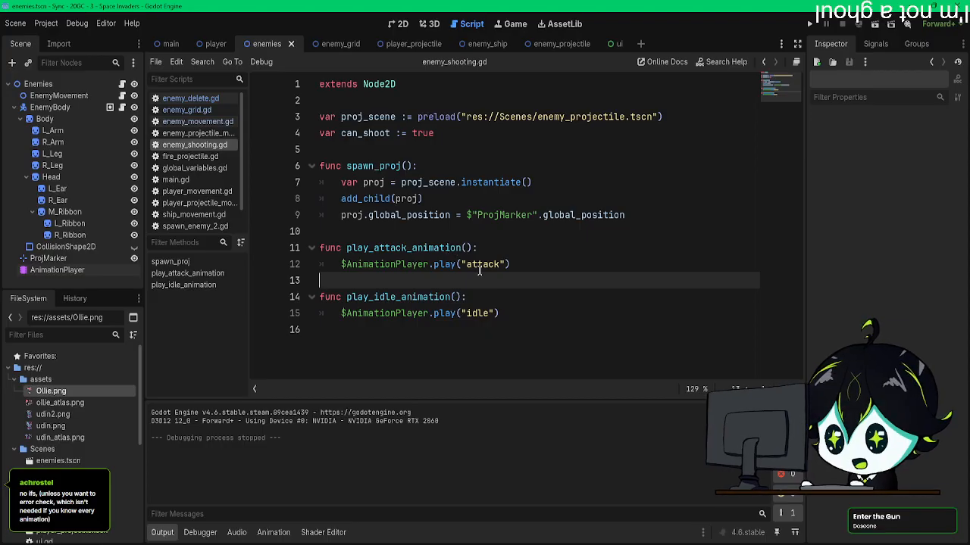
# Step: Rename the play_attack_animation() function in enemy_shooting.gd to play_animation()
pyautogui.moveTo(413, 248); pyautogui.dragTo(373, 247)
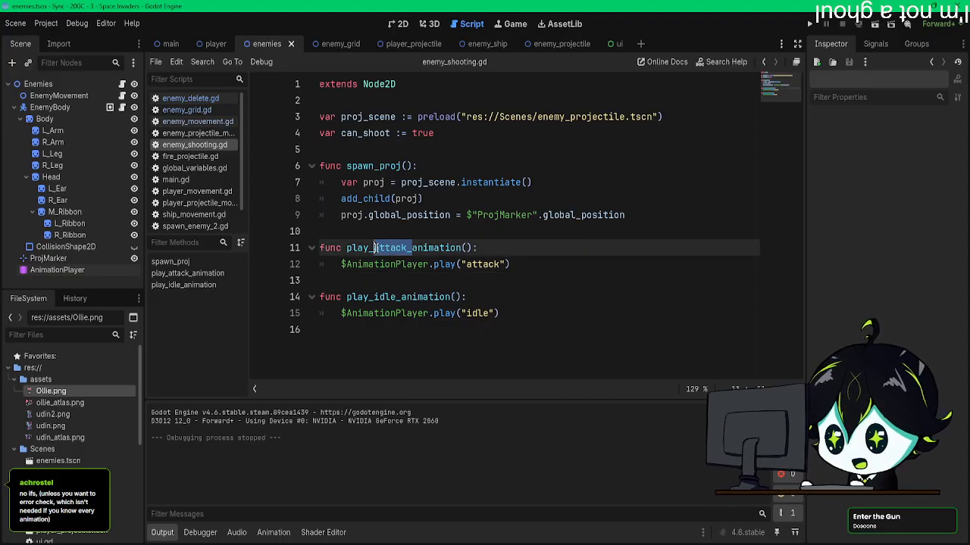
pyautogui.press('BackSpace')
pyautogui.click(429, 248)
pyautogui.write('"')
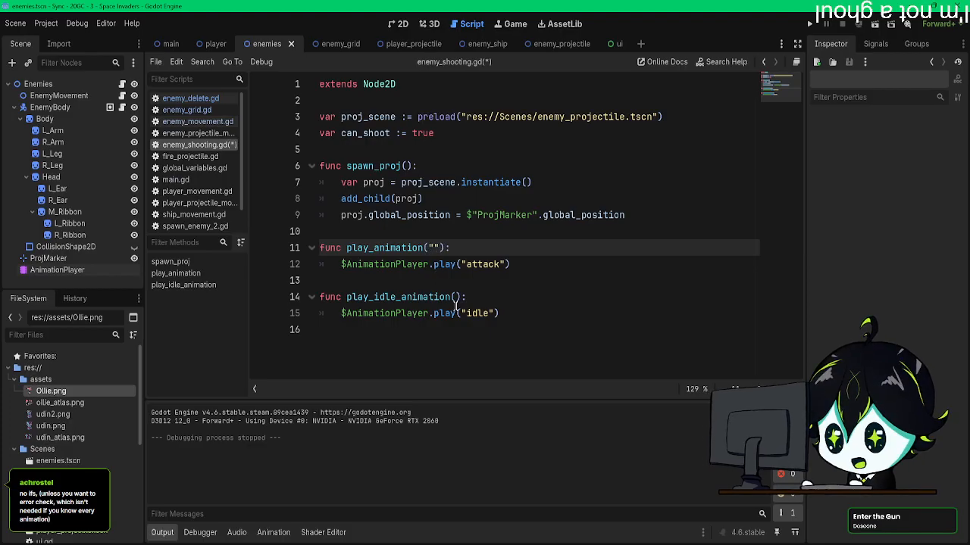
pyautogui.press('BackSpace')
pyautogui.write('string')
pyautogui.press('BackSpace')
pyautogui.press('BackSpace')
pyautogui.press('BackSpace')
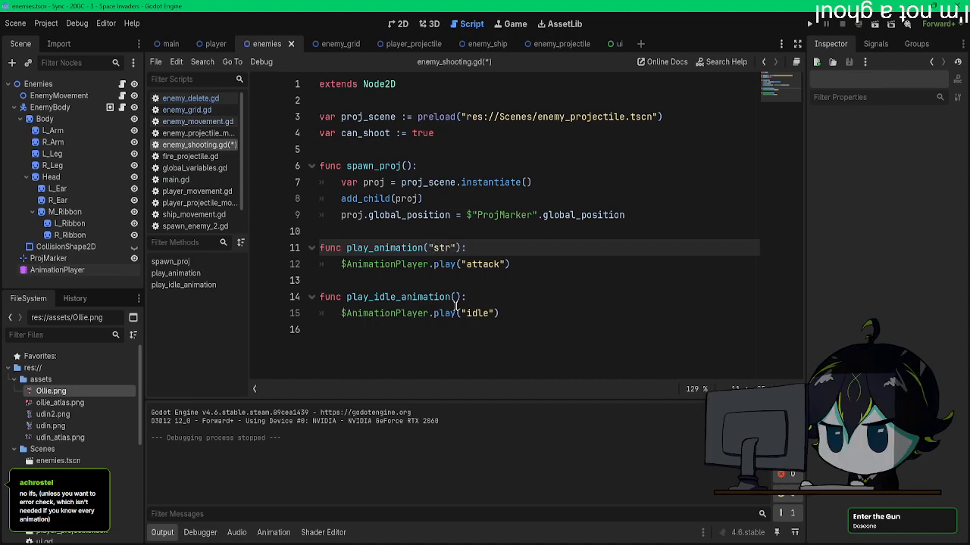
pyautogui.write('name')
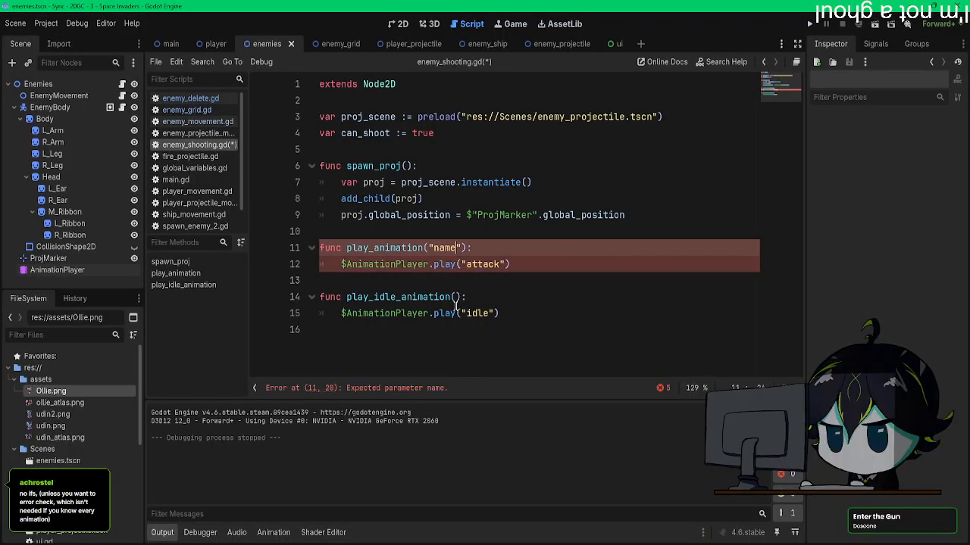
pyautogui.press('BackSpace')
pyautogui.press('BackSpace')
pyautogui.press('BackSpace')
pyautogui.press('BackSpace')
pyautogui.press('BackSpace')
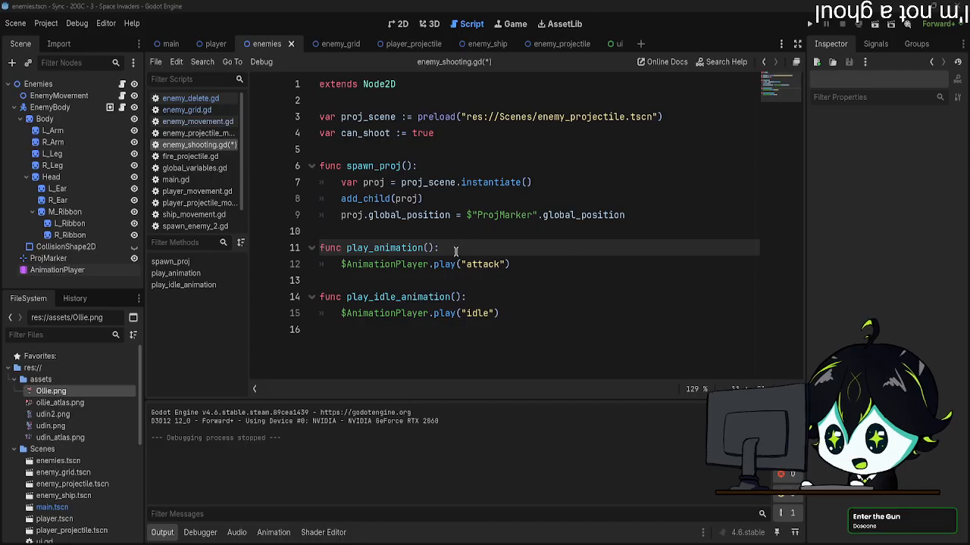
# Step: Give play_animation() a typed parameter, name: String
pyautogui.click(429, 249)
pyautogui.write('name')
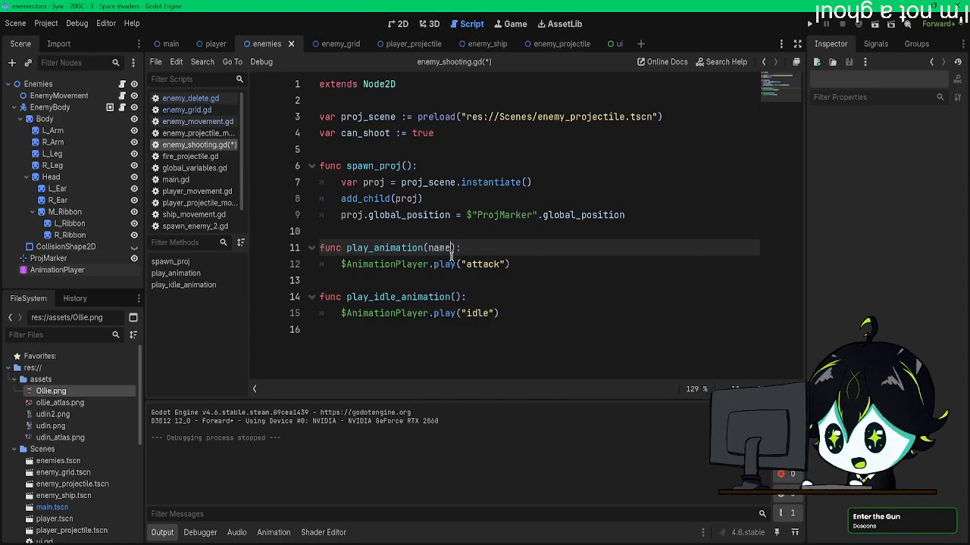
pyautogui.write(': string')
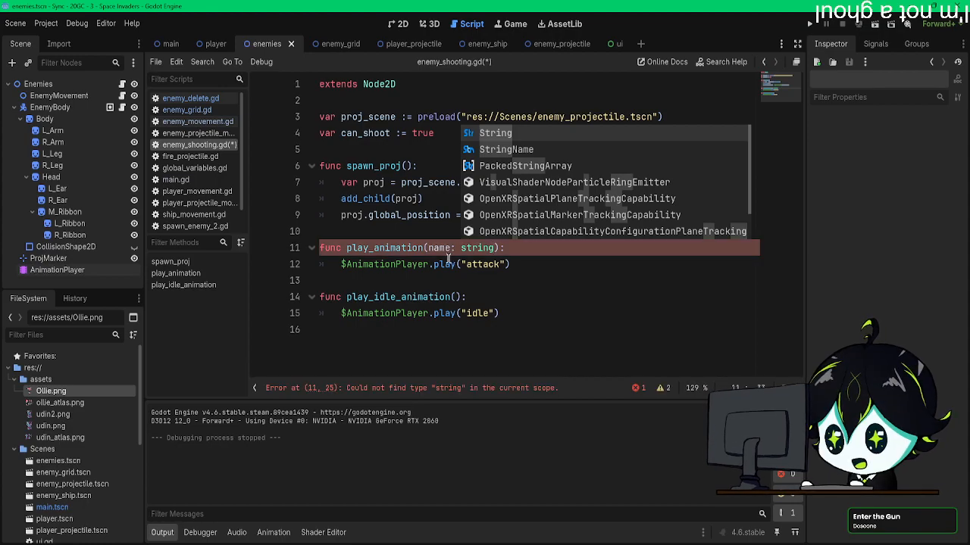
pyautogui.click(391, 264)
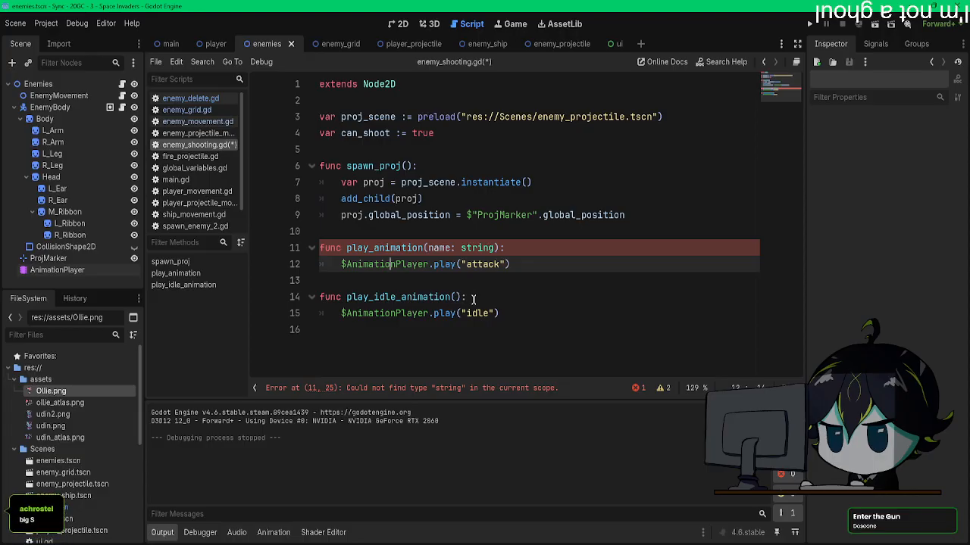
pyautogui.click(467, 246)
pyautogui.press('BackSpace')
pyautogui.write('S')
# Step: Delete the whole play_idle_animation() function from enemy_shooting.gd
pyautogui.click(503, 317)
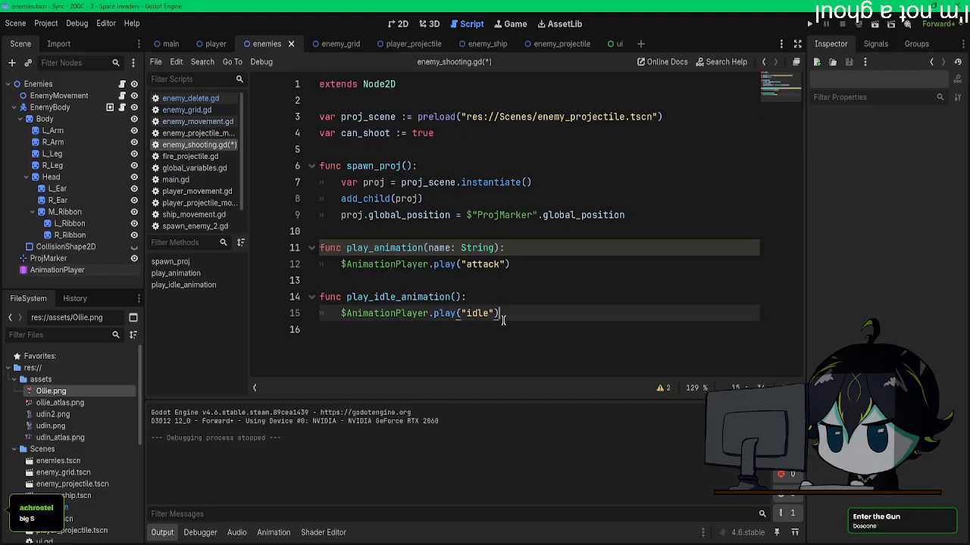
pyautogui.moveTo(510, 316); pyautogui.dragTo(322, 295)
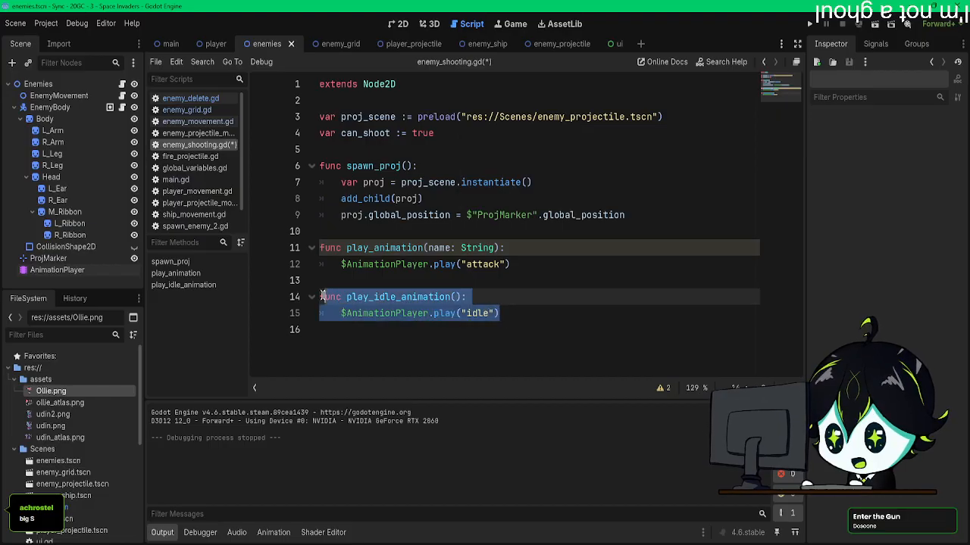
pyautogui.moveTo(500, 316); pyautogui.dragTo(338, 318)
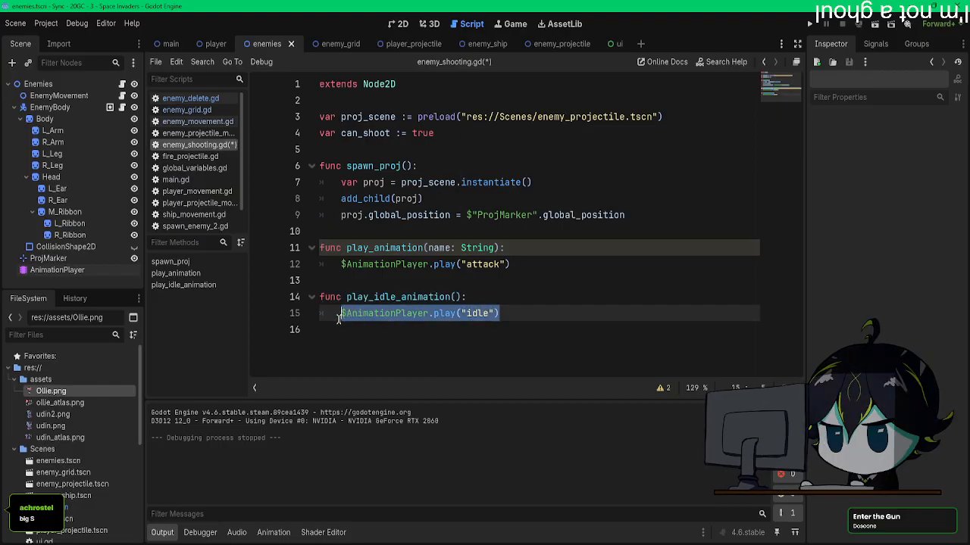
pyautogui.moveTo(526, 318); pyautogui.dragTo(296, 302)
pyautogui.press('BackSpace')
pyautogui.press('BackSpace')
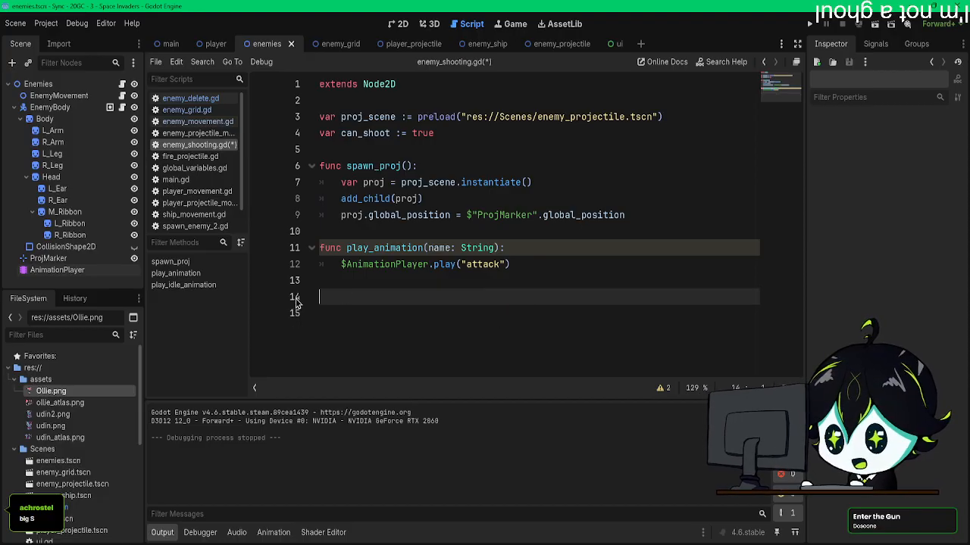
# Step: Make play_animation() pass its name parameter to $AnimationPlayer.play() in place of the fixed "attack" string
pyautogui.doubleClick(497, 263)
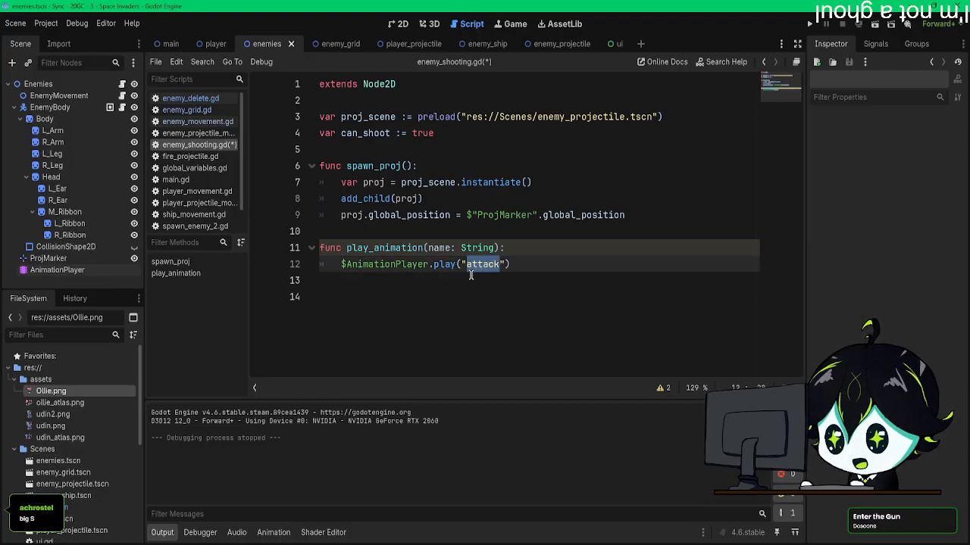
pyautogui.press('BackSpace')
pyautogui.press('BackSpace')
pyautogui.write('name')
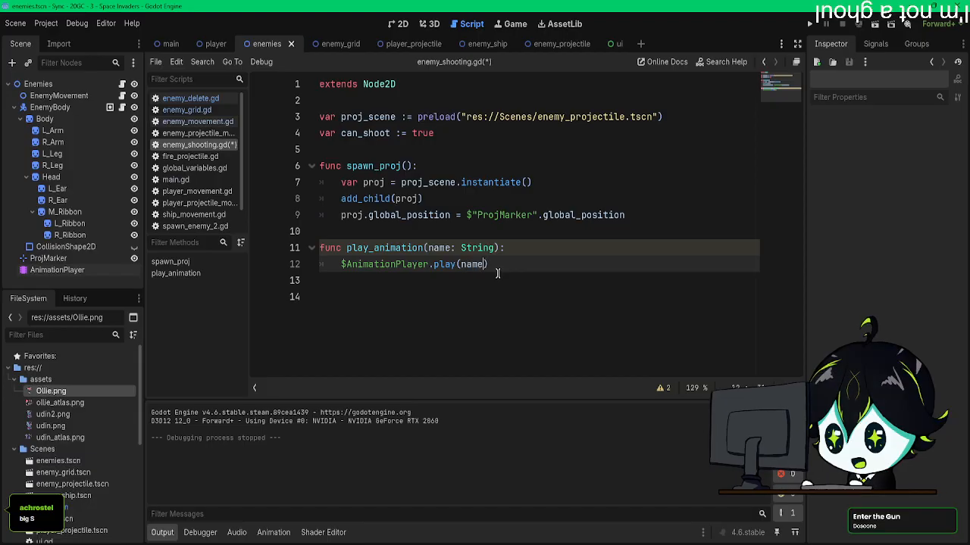
# Step: Save enemy_shooting.gd and open enemy_grid.gd at its _on_enemy_fire_proj_timeout() function
pyautogui.click(489, 296)
pyautogui.hotkey('ctrl', 's')
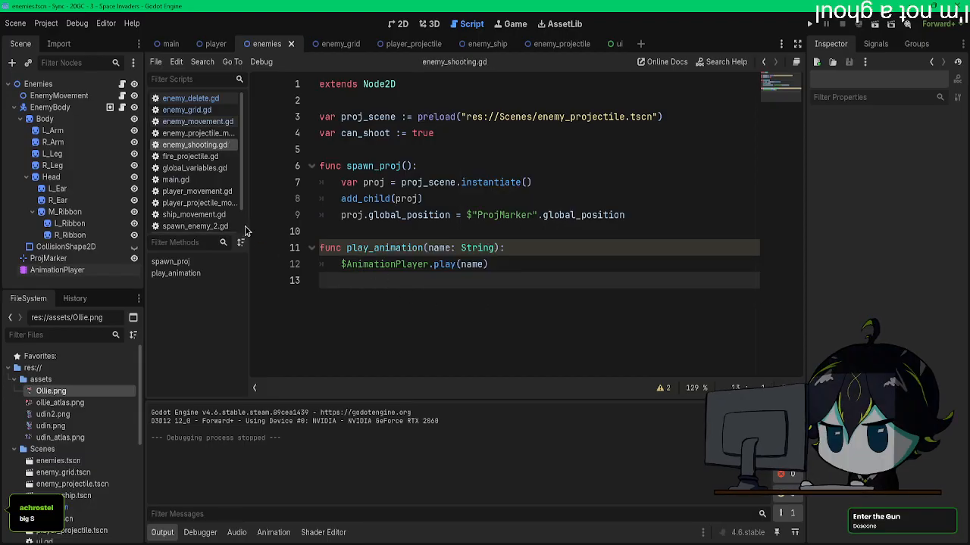
pyautogui.click(198, 99)
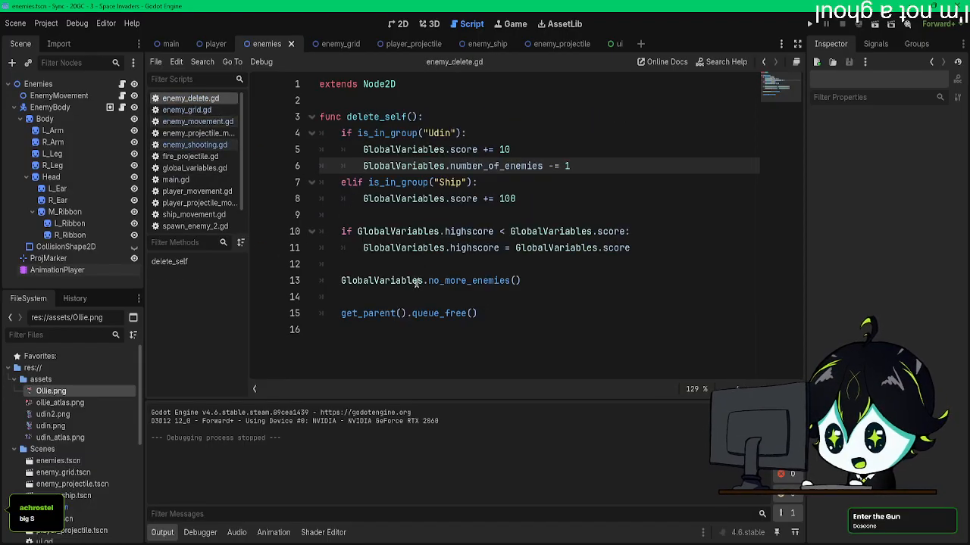
pyautogui.click(189, 110)
pyautogui.scroll(-12, 416, 278)
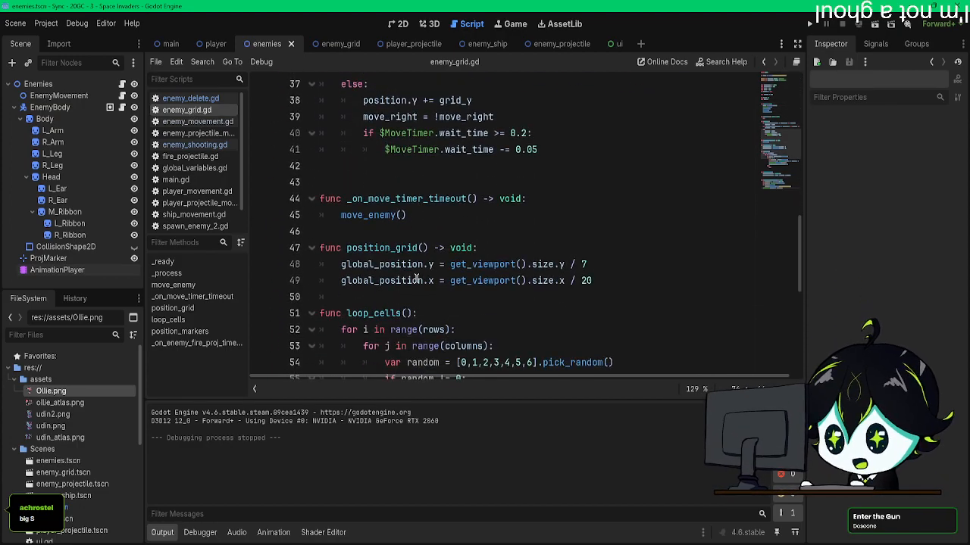
pyautogui.scroll(-7, 416, 279)
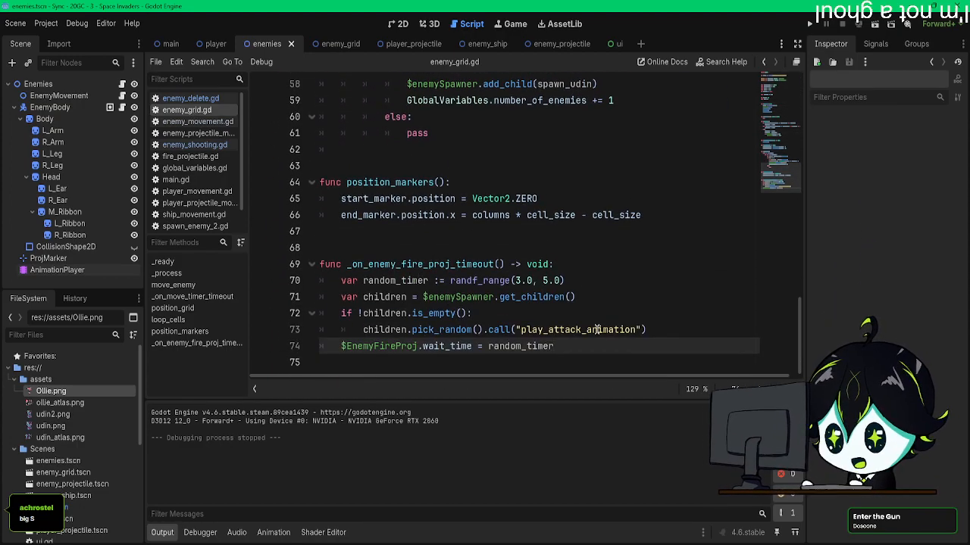
# Step: Add "attack" as the second argument of the pick_random().call() in _on_enemy_fire_proj_timeout(), save the script and run the game
pyautogui.click(586, 329)
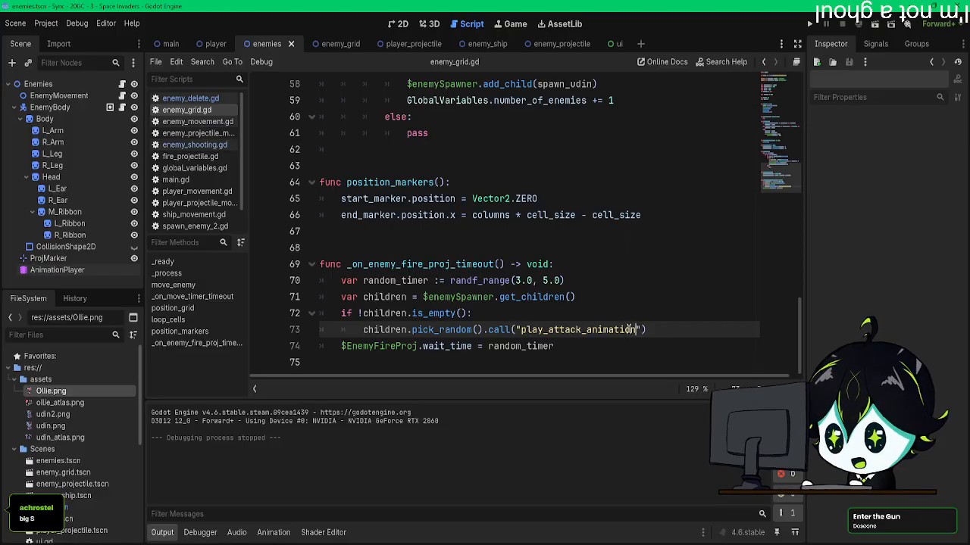
pyautogui.moveTo(634, 330); pyautogui.dragTo(521, 327)
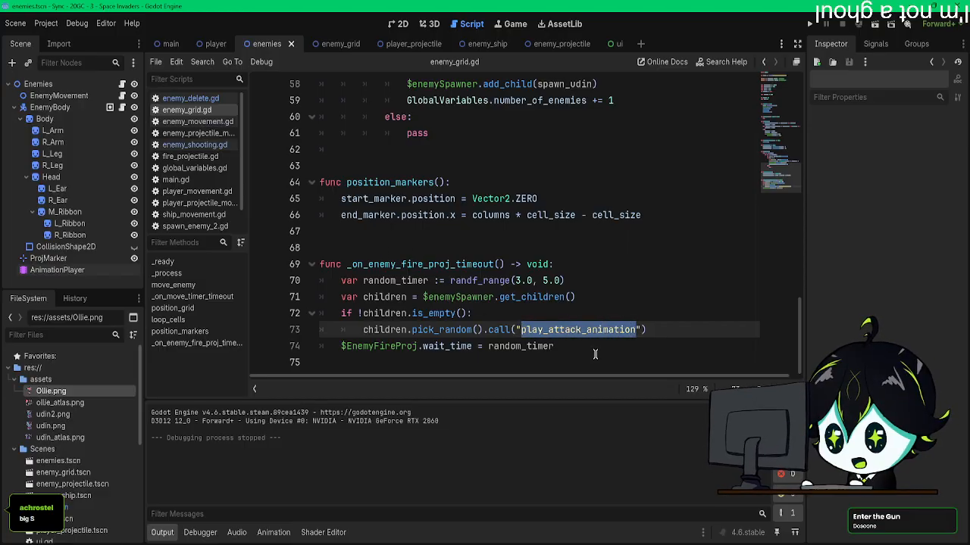
pyautogui.click(642, 329)
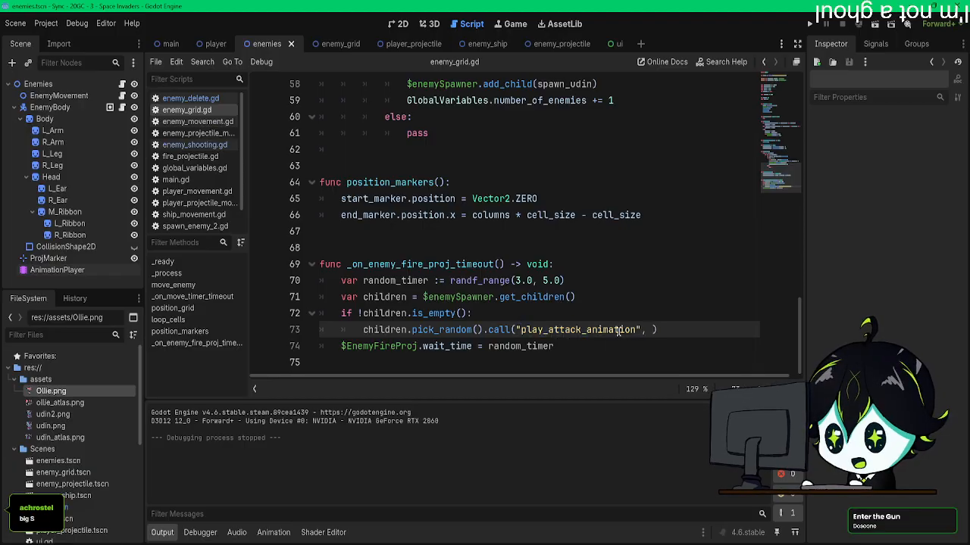
pyautogui.write(',')
pyautogui.write('"')
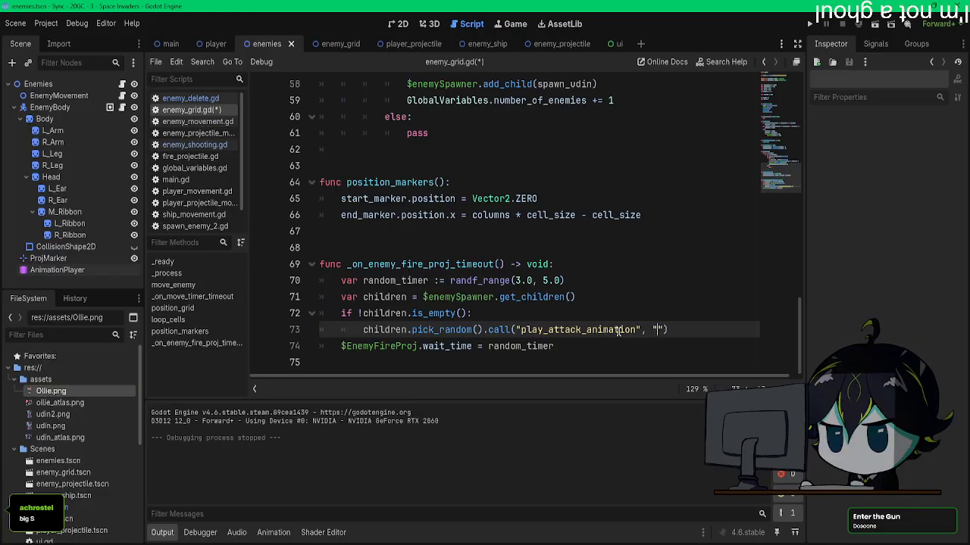
pyautogui.write('attack')
pyautogui.click(594, 345)
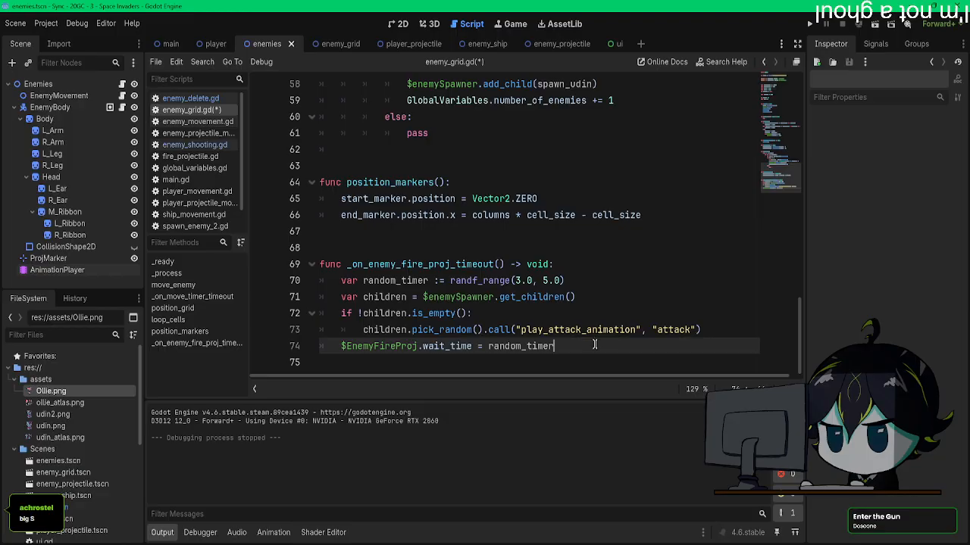
pyautogui.hotkey('ctrl', 's')
pyautogui.press('F5')
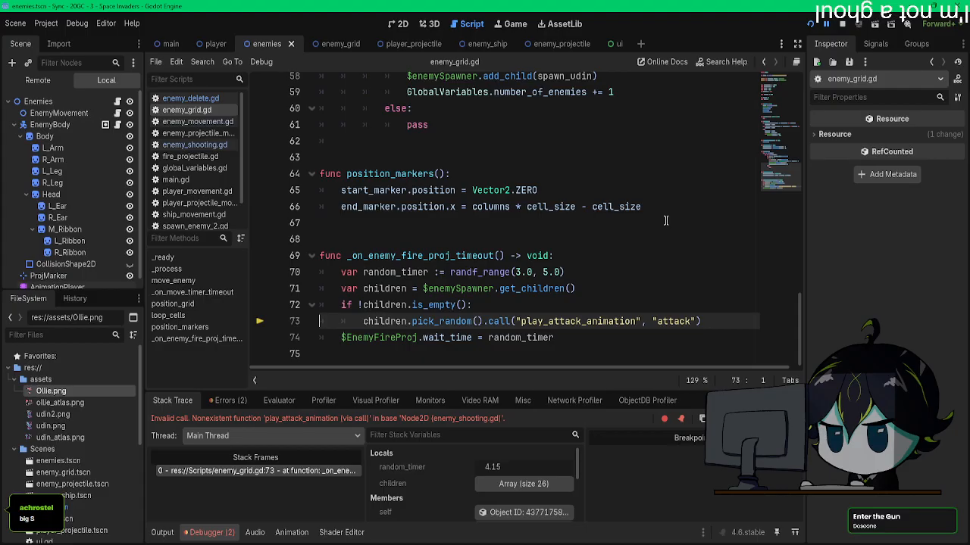
# Step: Change the function name passed to call() in _on_enemy_fire_proj_timeout() to "play_animation"
pyautogui.click(566, 340)
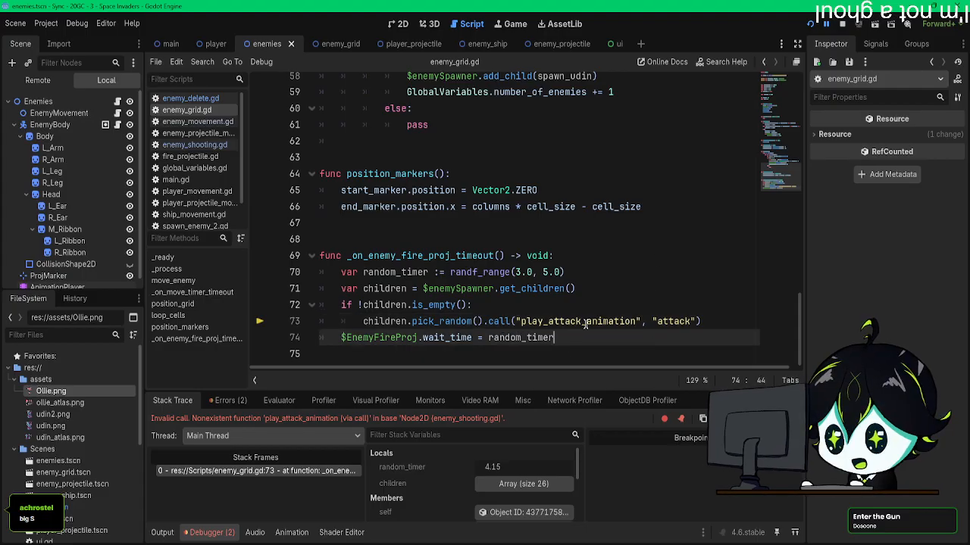
pyautogui.moveTo(585, 321); pyautogui.dragTo(548, 322)
pyautogui.press('BackSpace')
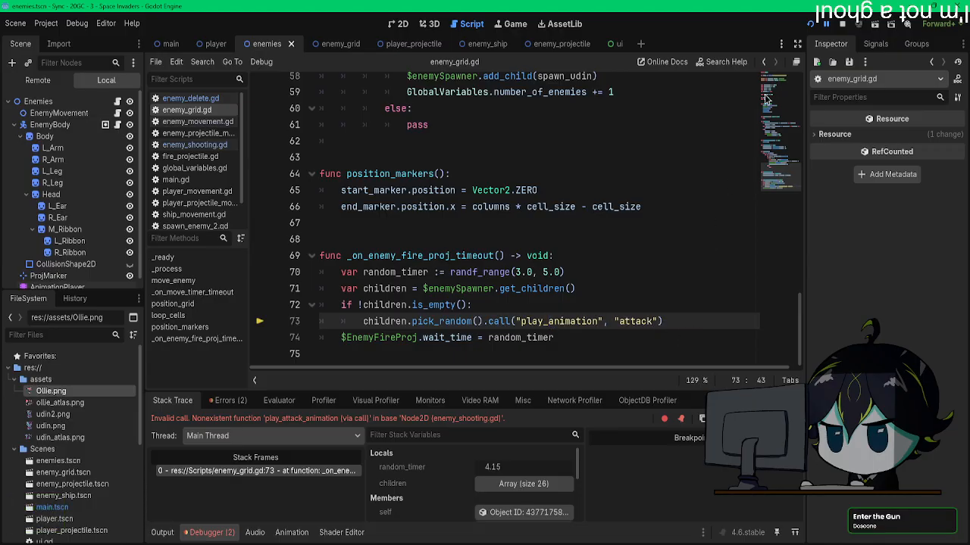
# Step: Test the game again, close it, and examine the debugger's errors and the code behind the shadowed "name" parameter warning
pyautogui.click(808, 23)
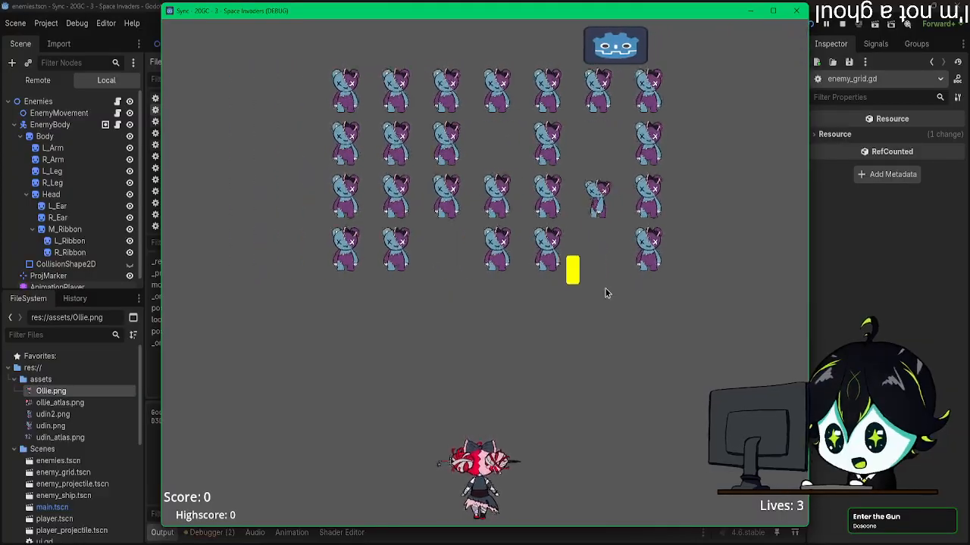
pyautogui.click(799, 10)
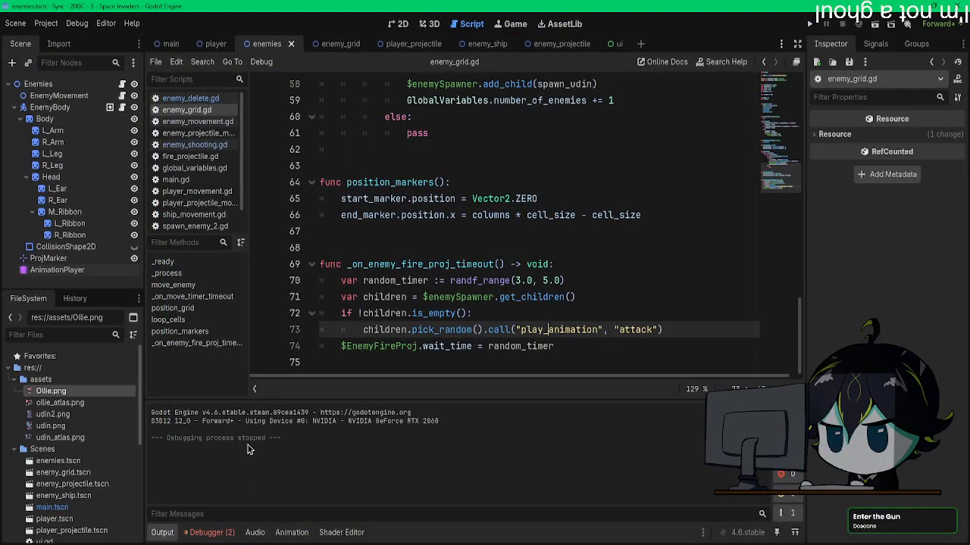
pyautogui.click(211, 532)
pyautogui.click(229, 400)
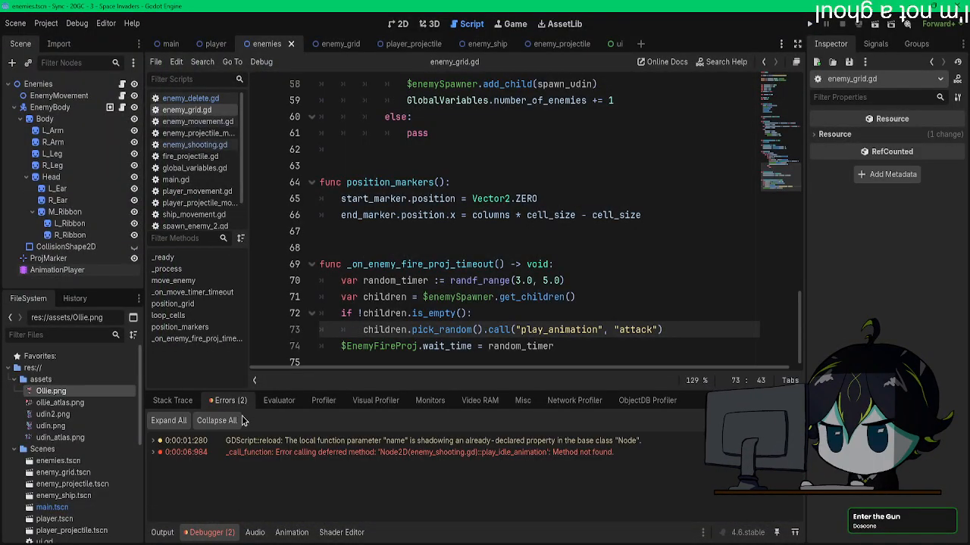
pyautogui.click(337, 442)
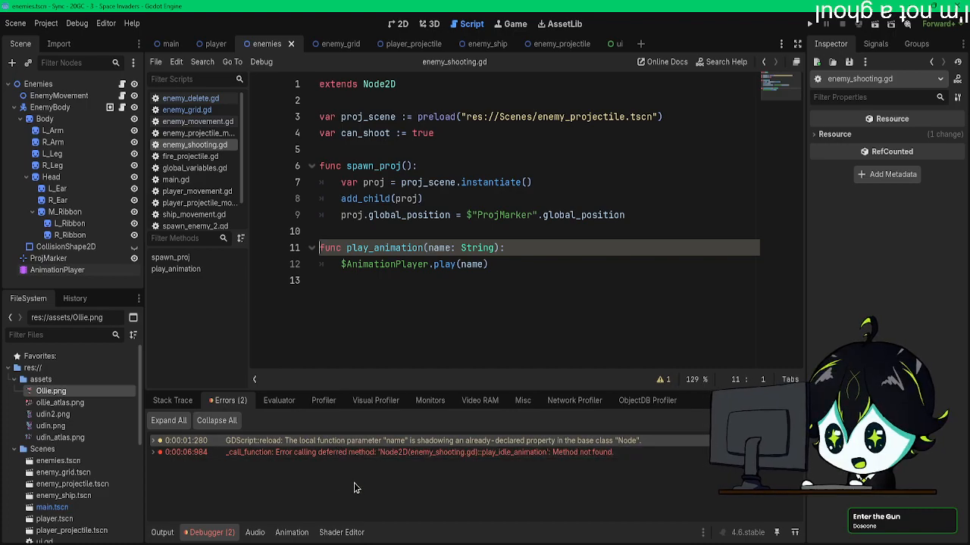
# Step: Rename the play_animation() parameter to animation_name in both its declaration and the $AnimationPlayer.play() call, and save enemy_shooting.gd
pyautogui.click(450, 248)
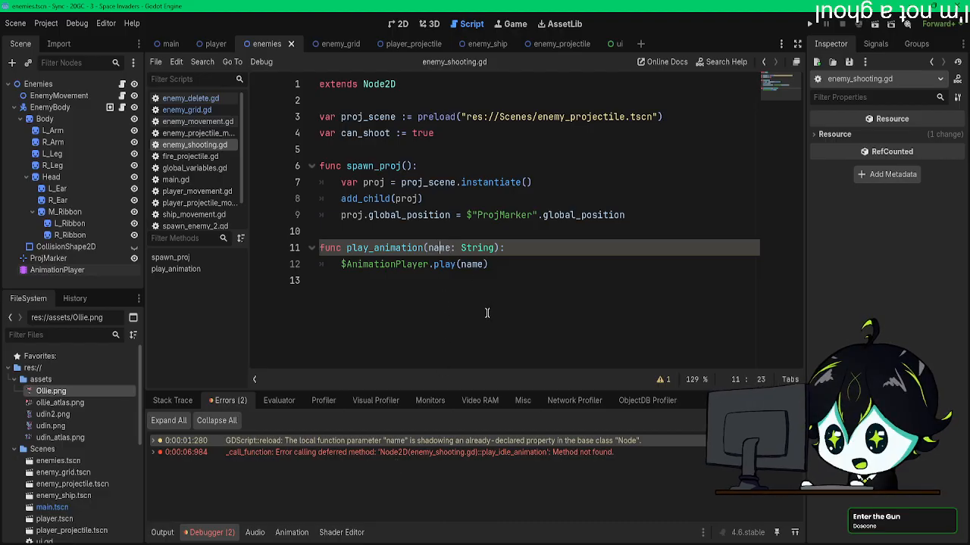
pyautogui.hotkey('ctrl', 'Left')
pyautogui.write('animation_')
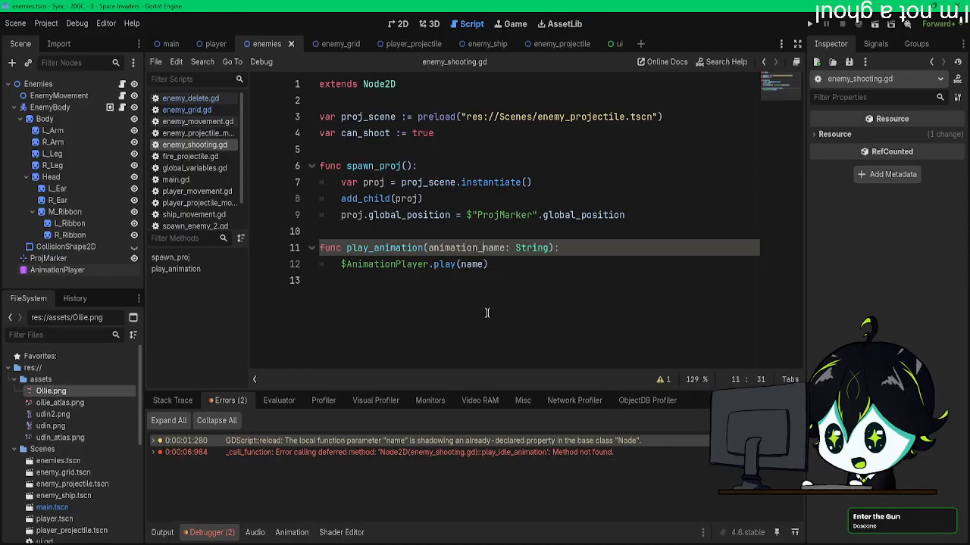
pyautogui.moveTo(503, 248); pyautogui.dragTo(438, 247)
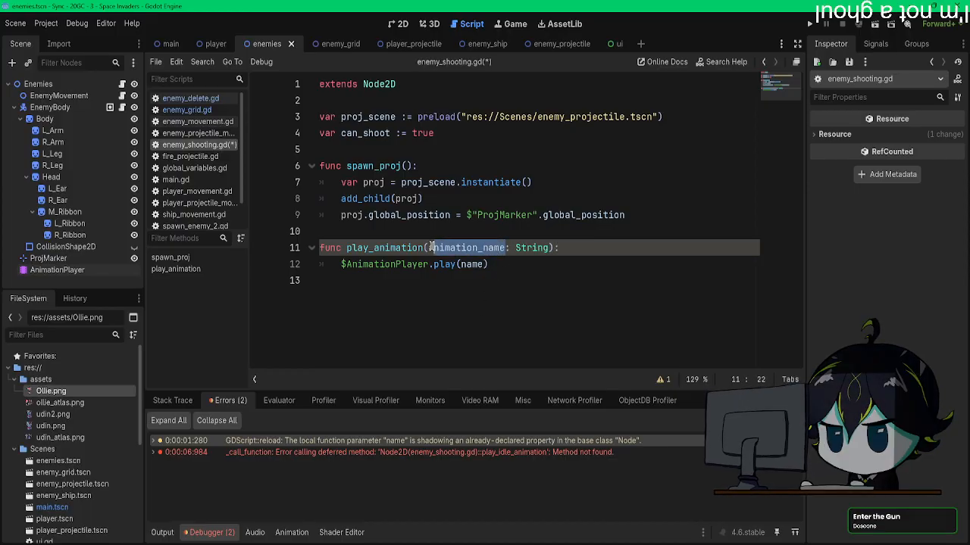
pyautogui.doubleClick(437, 248)
pyautogui.hotkey('ctrl', 'c')
pyautogui.doubleClick(471, 264)
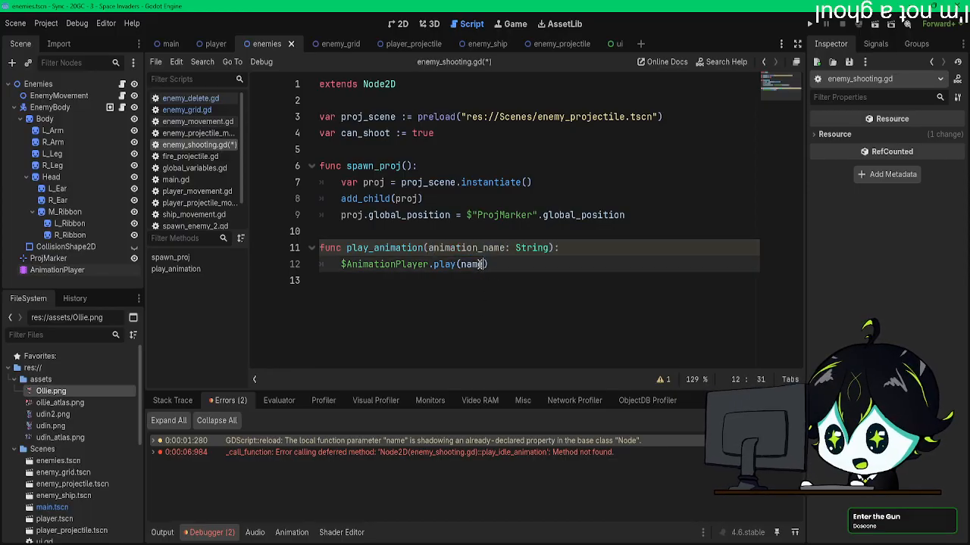
pyautogui.hotkey('ctrl', 'v')
pyautogui.click(556, 317)
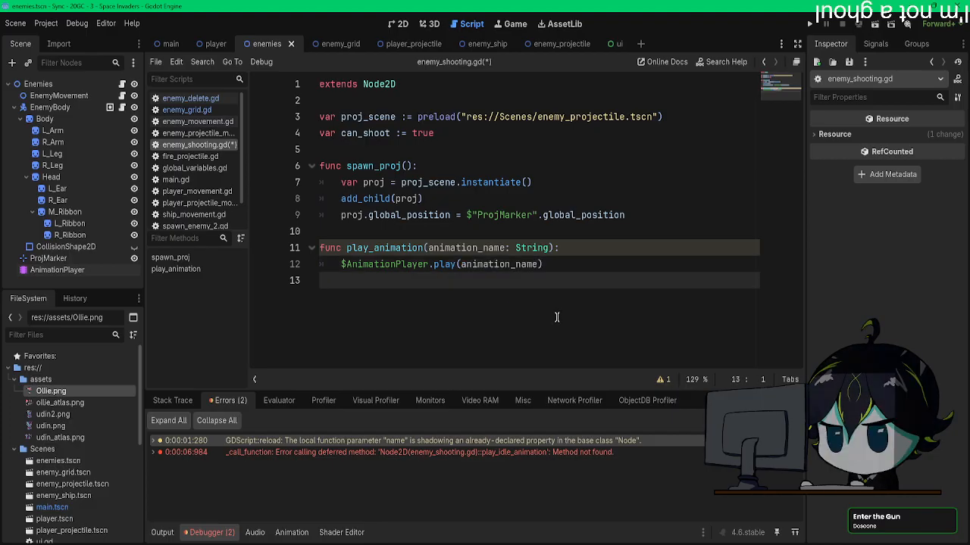
pyautogui.hotkey('ctrl', 's')
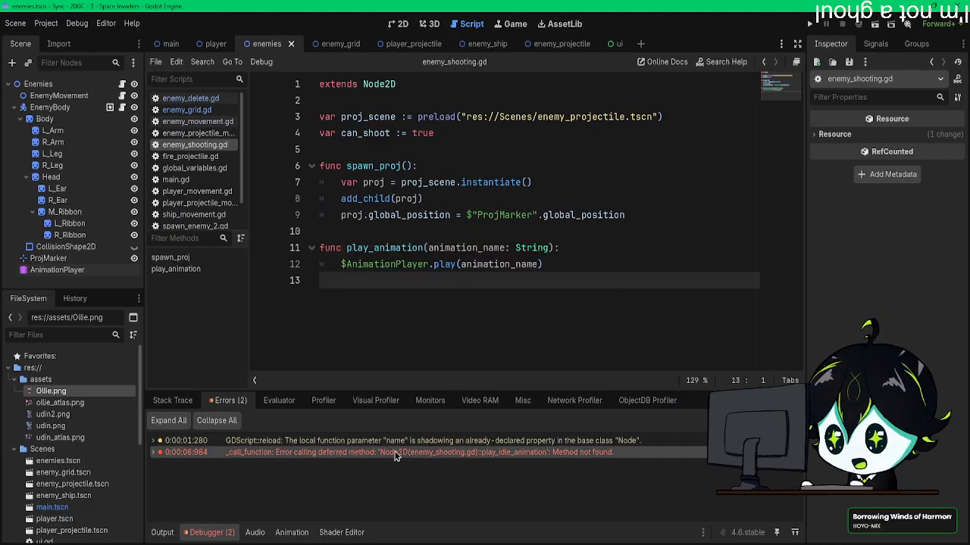
# Step: Delete the play_idle_animation() key from the attack animation's Functions track and place the playhead at 0.75 s
pyautogui.click(51, 271)
pyautogui.click(592, 480)
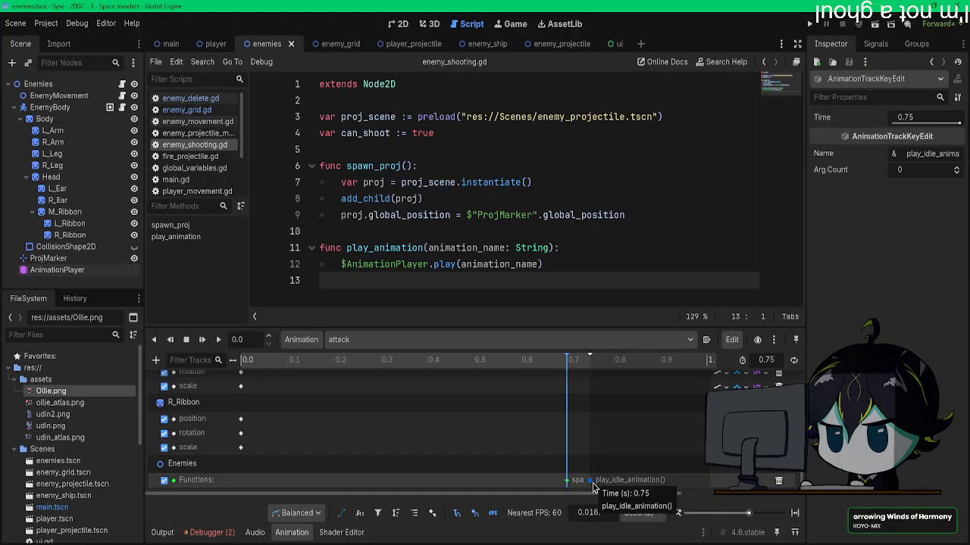
pyautogui.press('Delete')
pyautogui.click(590, 361)
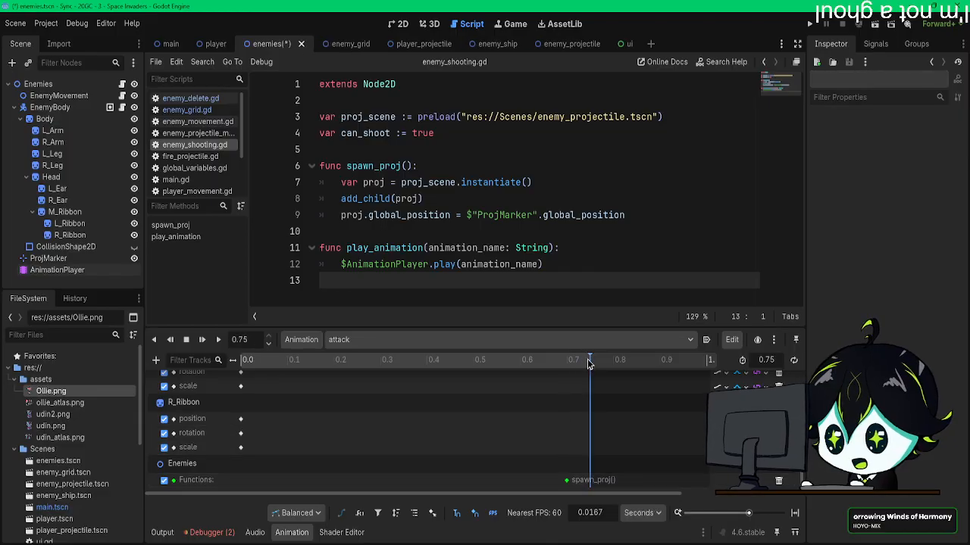
pyautogui.rightClick(590, 486)
pyautogui.click(626, 491)
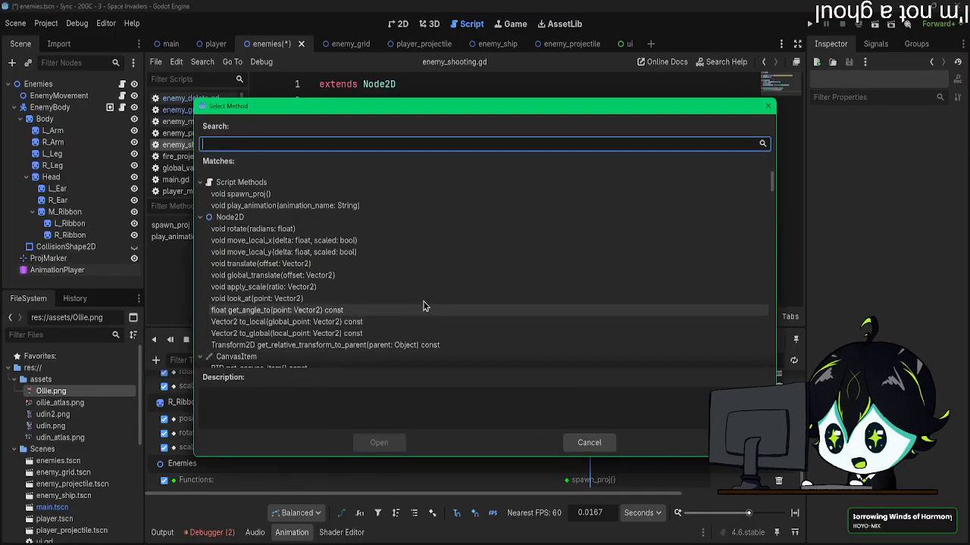
pyautogui.doubleClick(258, 206)
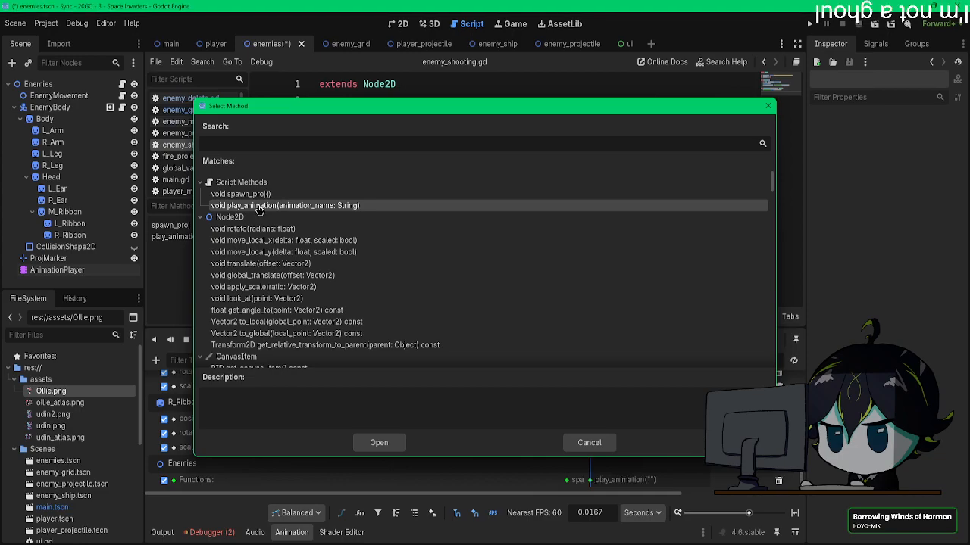
pyautogui.rightClick(590, 482)
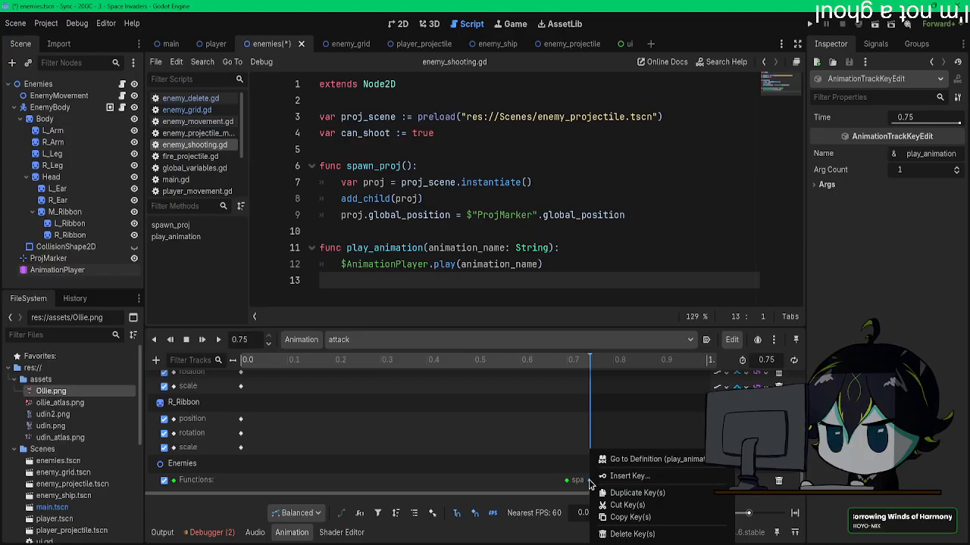
pyautogui.click(483, 406)
pyautogui.press('Delete')
# Step: Insert a play_animation() method key at 0.75 s on the attack animation's Functions track and set its String argument to idle
pyautogui.rightClick(591, 485)
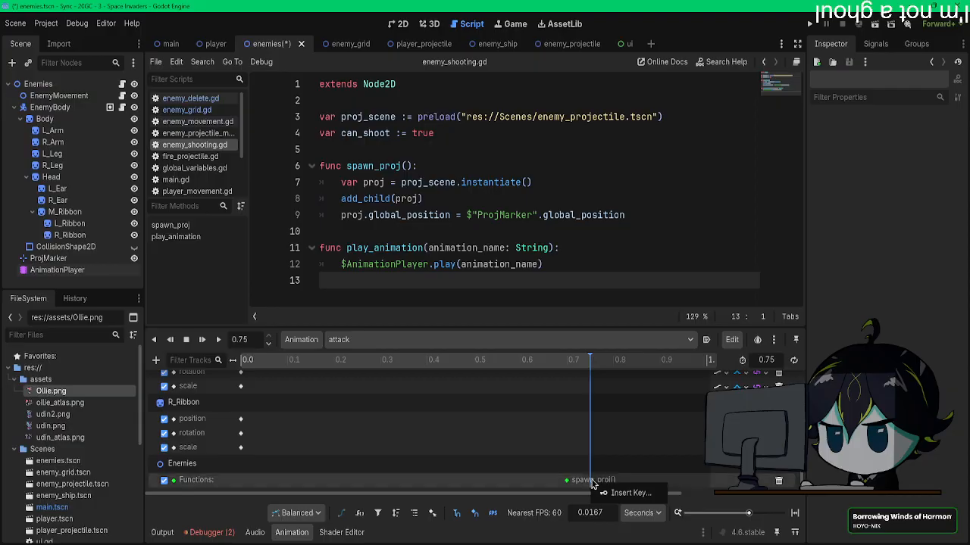
pyautogui.click(626, 494)
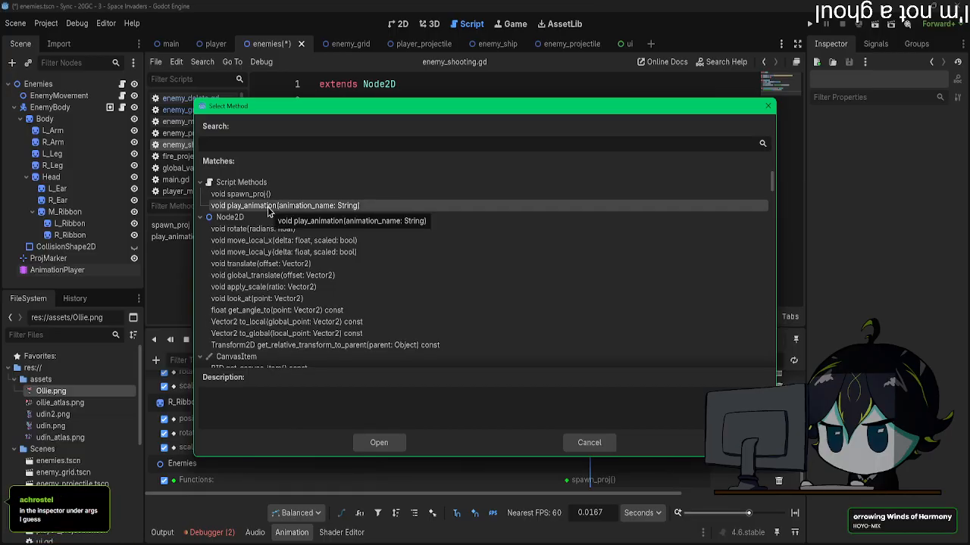
pyautogui.click(378, 441)
pyautogui.click(596, 485)
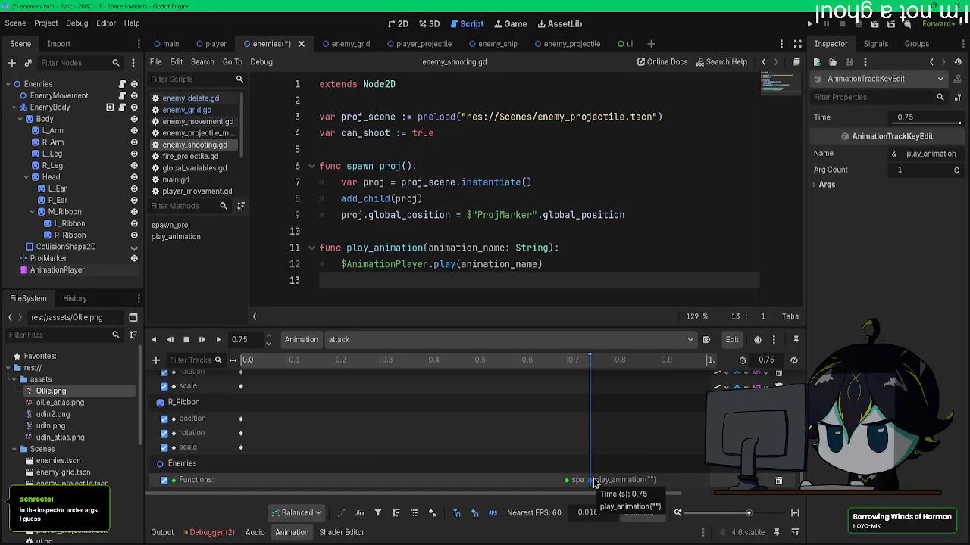
pyautogui.click(827, 185)
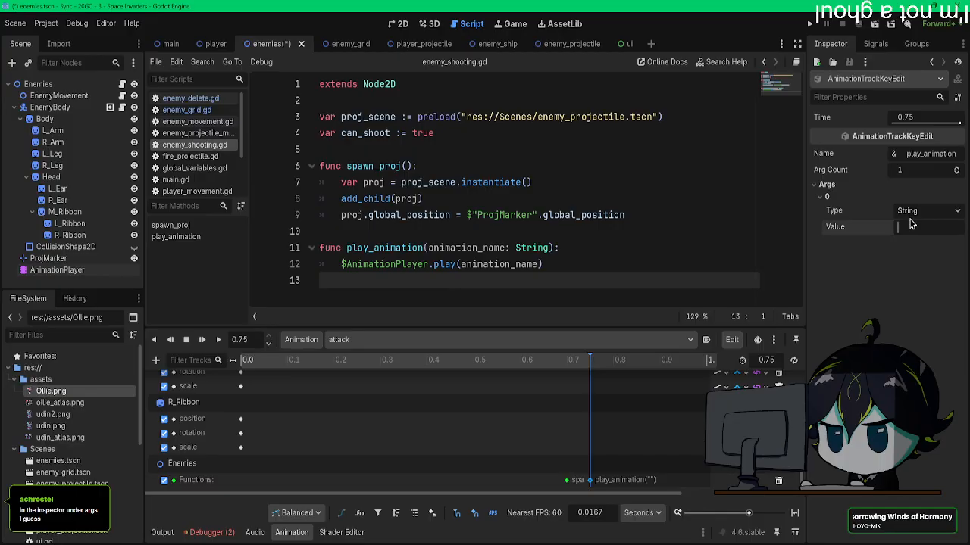
pyautogui.write('idle')
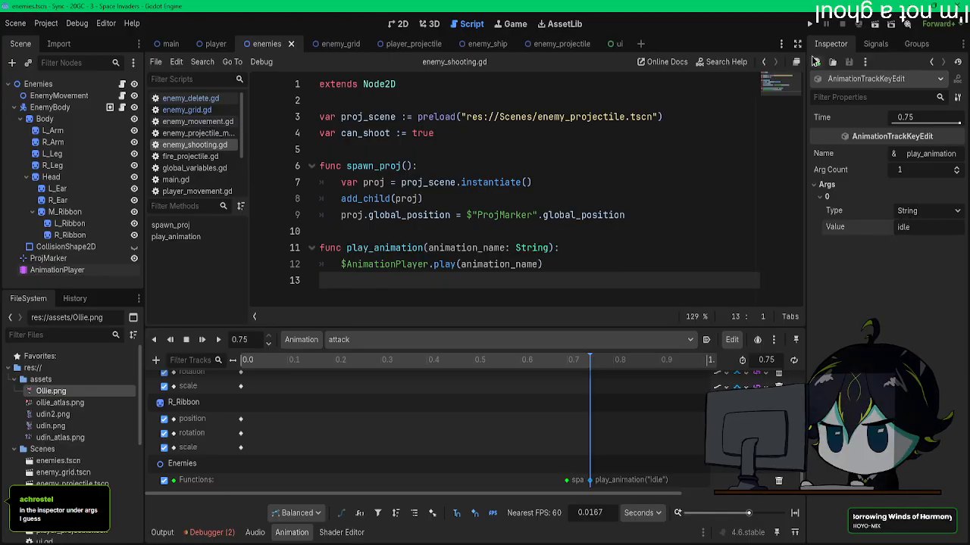
# Step: Run the game to check the enemies' attack and idle animations while moving the player, and close the game window
pyautogui.click(810, 23)
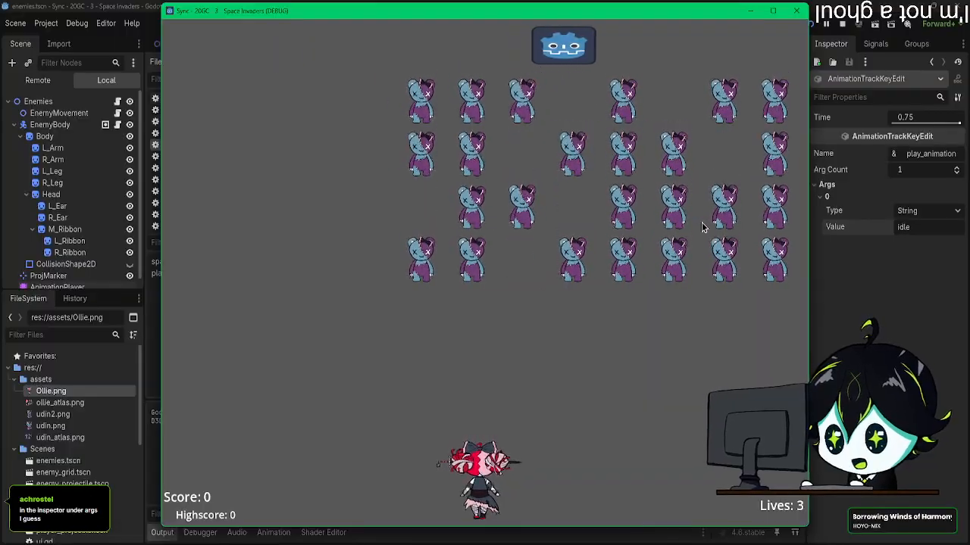
pyautogui.press('Right')
pyautogui.press('Left')
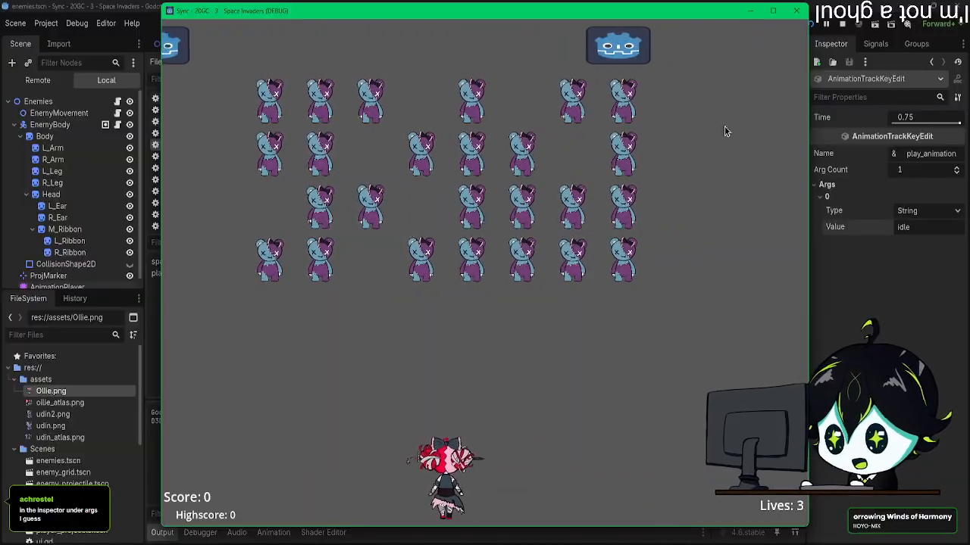
pyautogui.click(797, 10)
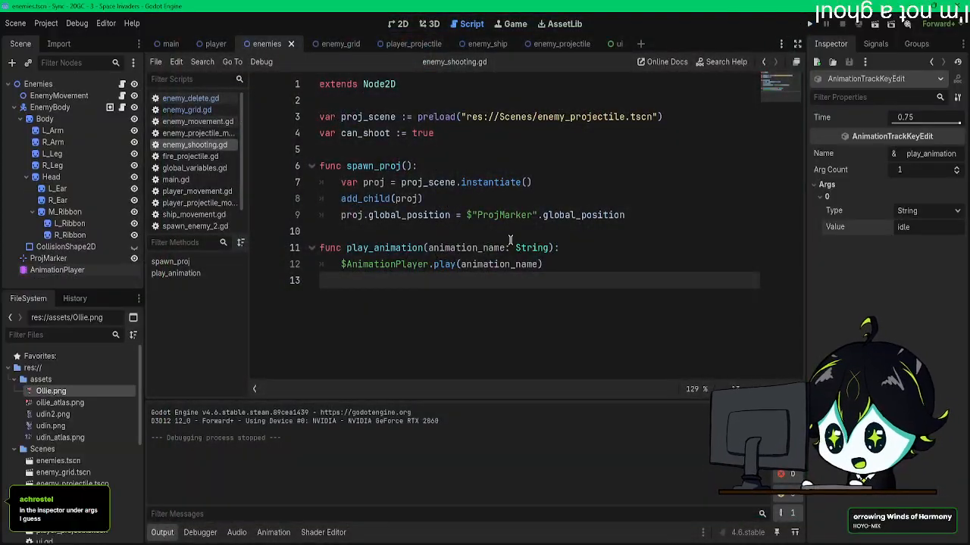
pyautogui.moveTo(549, 248); pyautogui.dragTo(458, 248)
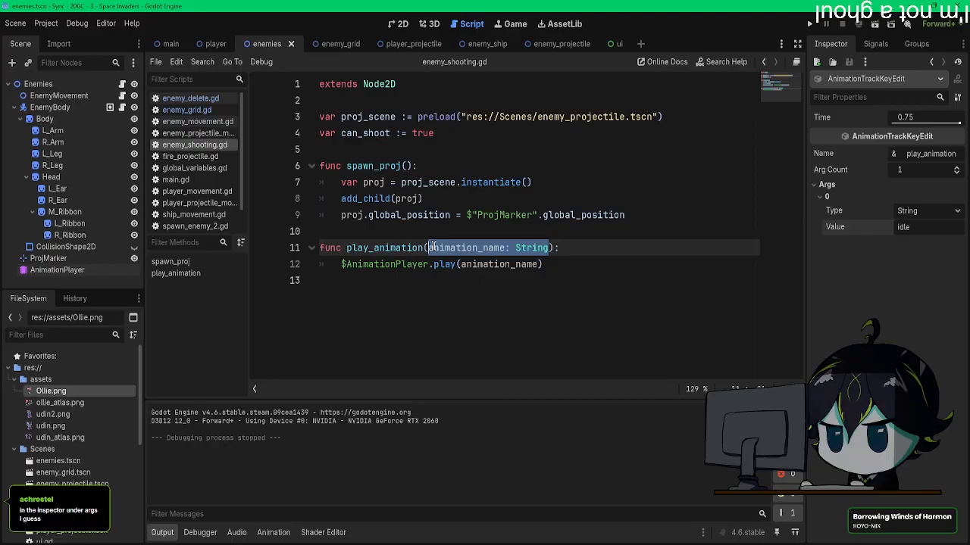
pyautogui.click(454, 265)
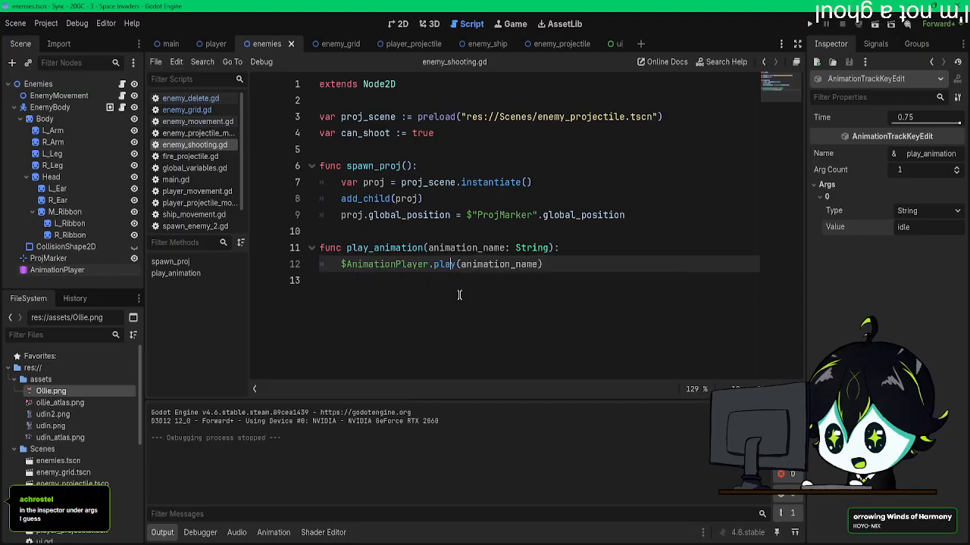
# Step: Run the game again to check the enemies' animation offset after attacking
pyautogui.click(810, 24)
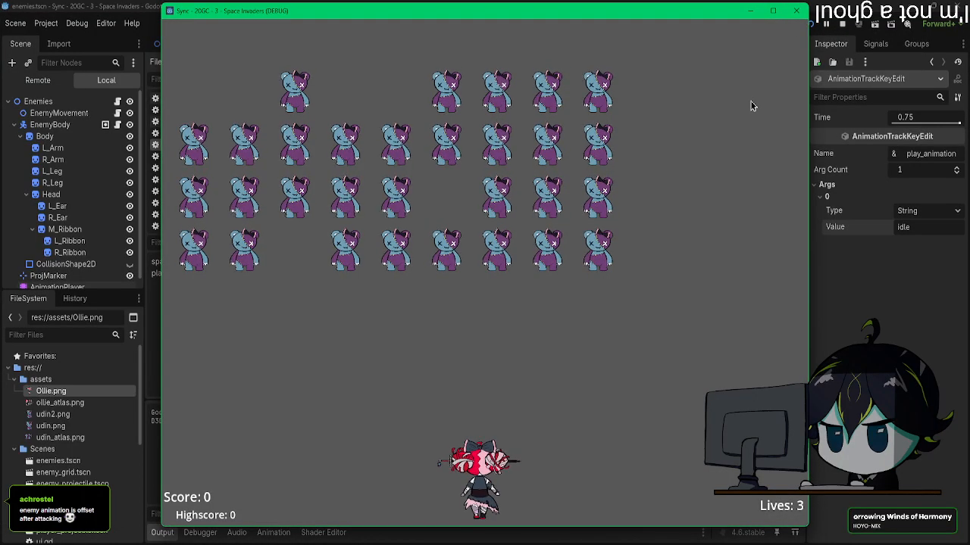
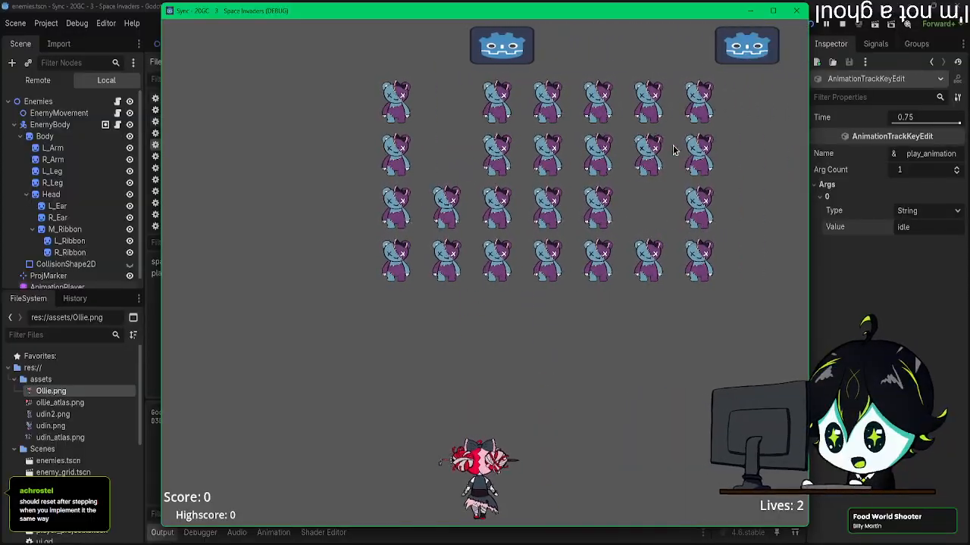
# Step: Close the running game and look at the script attached to the Enemies root node
pyautogui.click(795, 11)
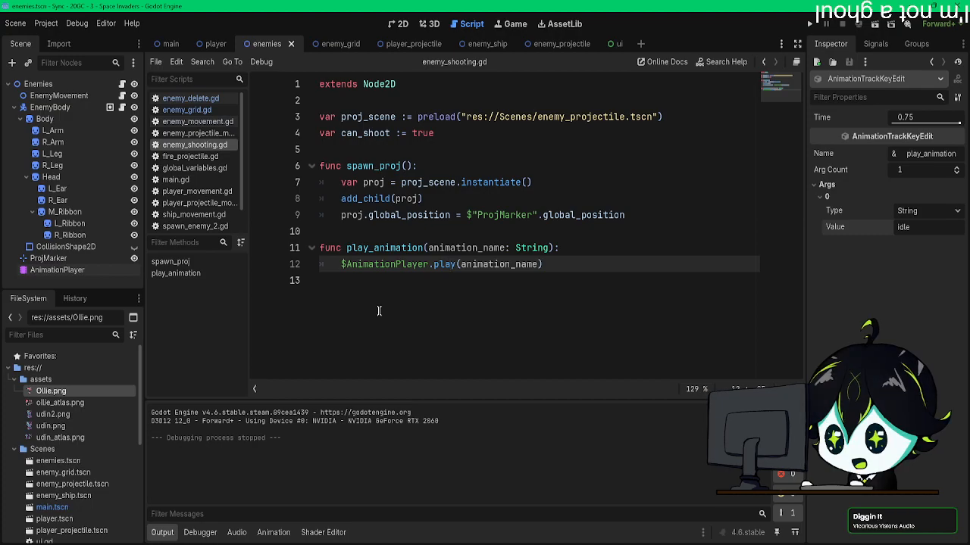
pyautogui.click(186, 110)
pyautogui.click(190, 99)
pyautogui.click(121, 84)
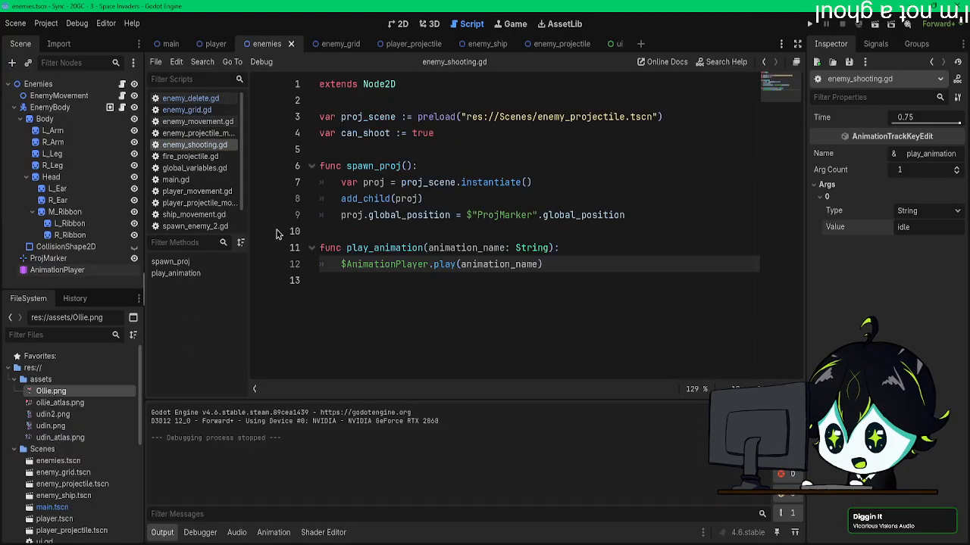
# Step: Add a Timer node as a child of Enemies and rename it StartAnimationtimer
pyautogui.click(41, 84)
pyautogui.hotkey('ctrl', 'a')
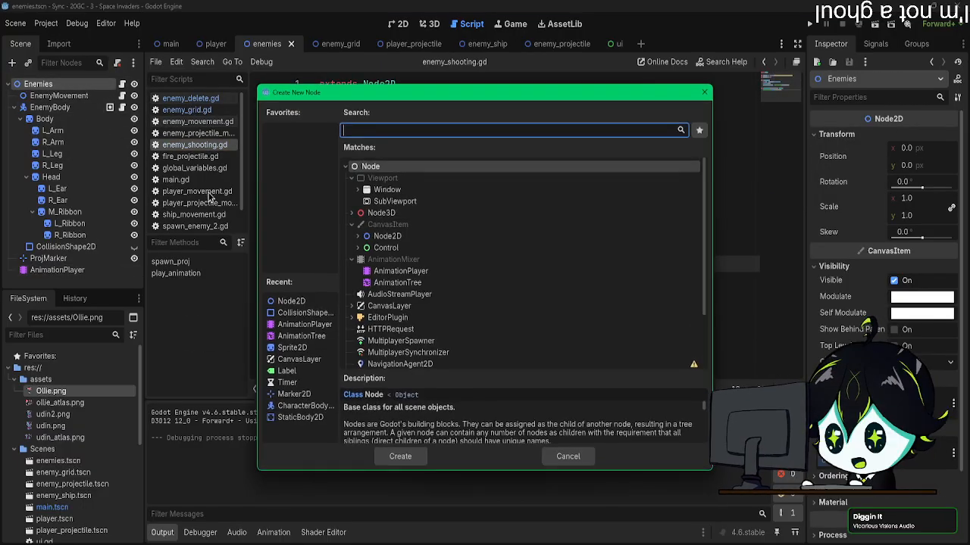
pyautogui.click(291, 383)
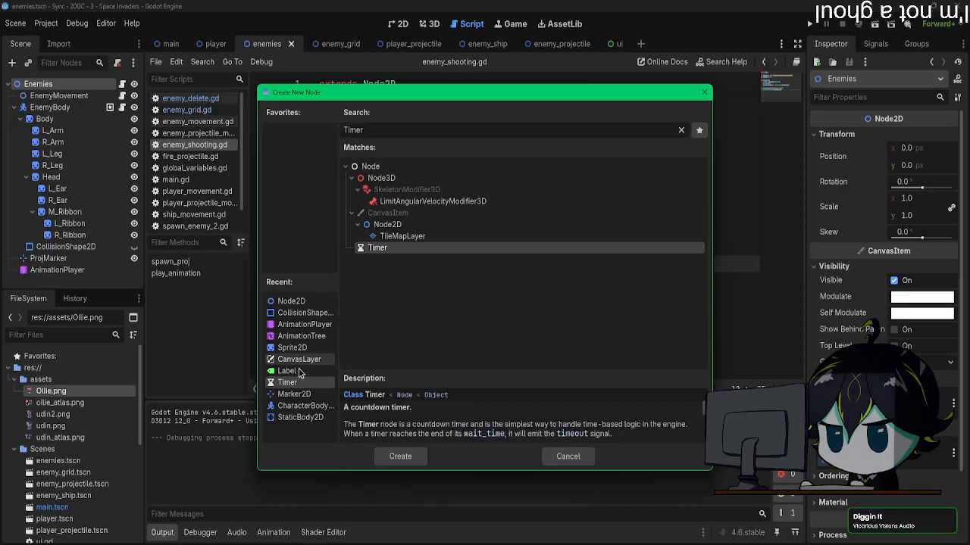
pyautogui.doubleClick(292, 383)
pyautogui.click(37, 276)
pyautogui.write('Sho')
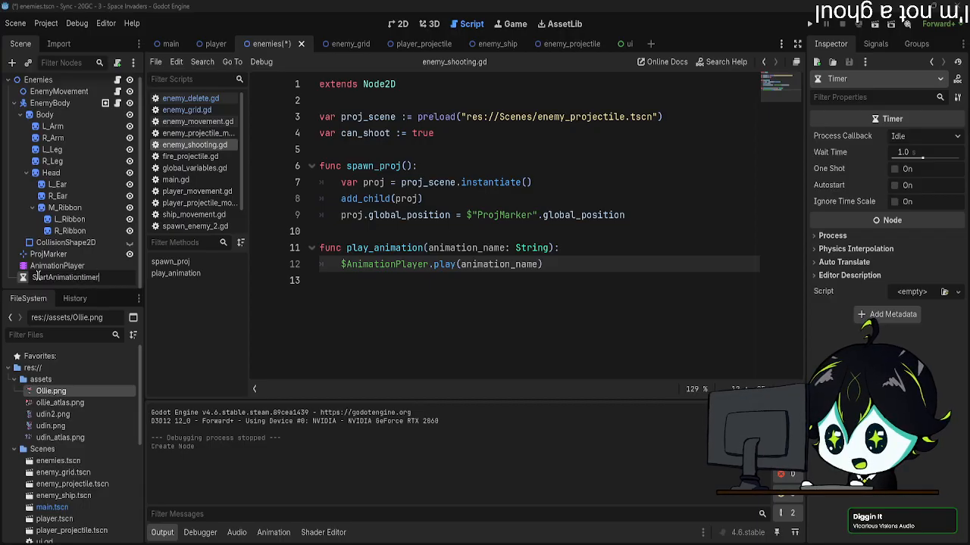
pyautogui.press('Return')
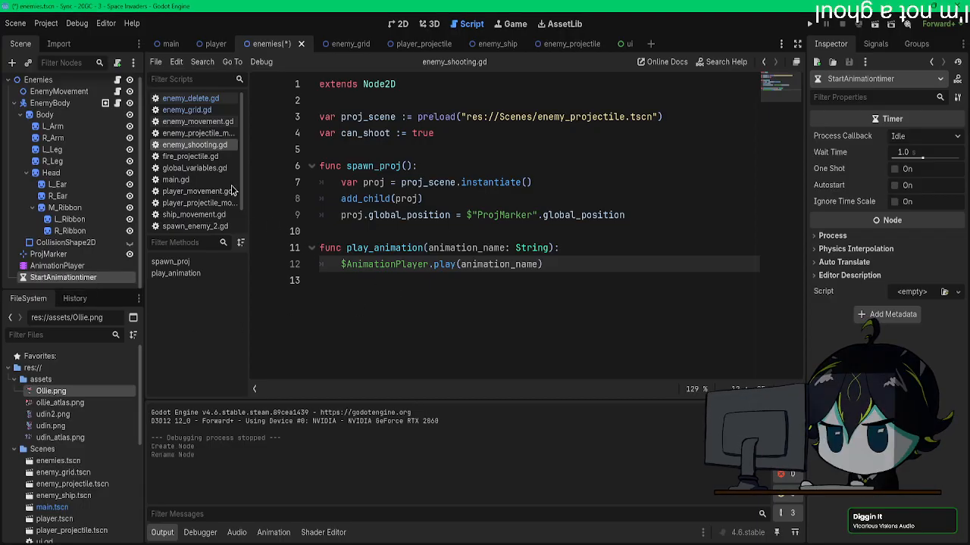
# Step: Open enemy_movement.gd and cut the active statement on line 5 inside _ready()
pyautogui.click(191, 112)
pyautogui.click(118, 81)
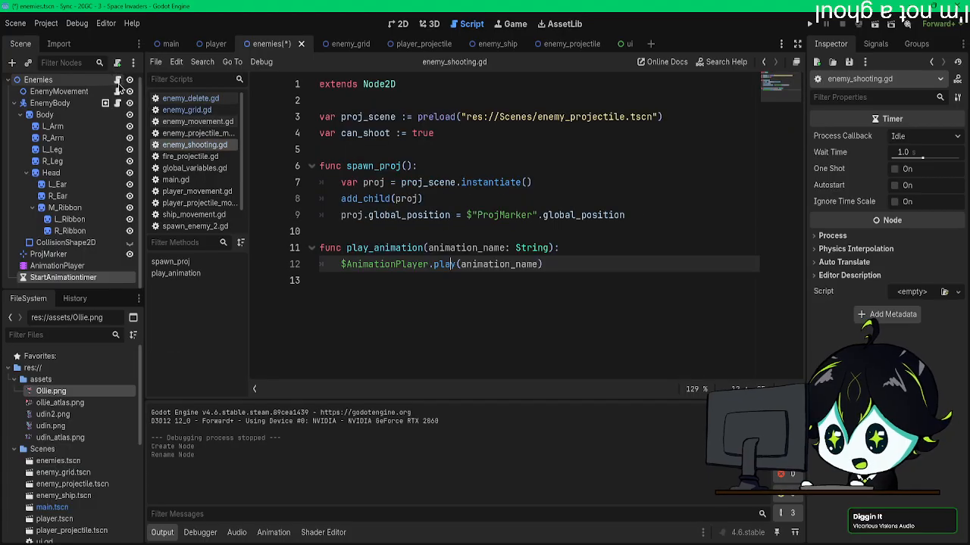
pyautogui.click(117, 91)
pyautogui.moveTo(530, 149); pyautogui.dragTo(341, 149)
pyautogui.hotkey('ctrl', 'x')
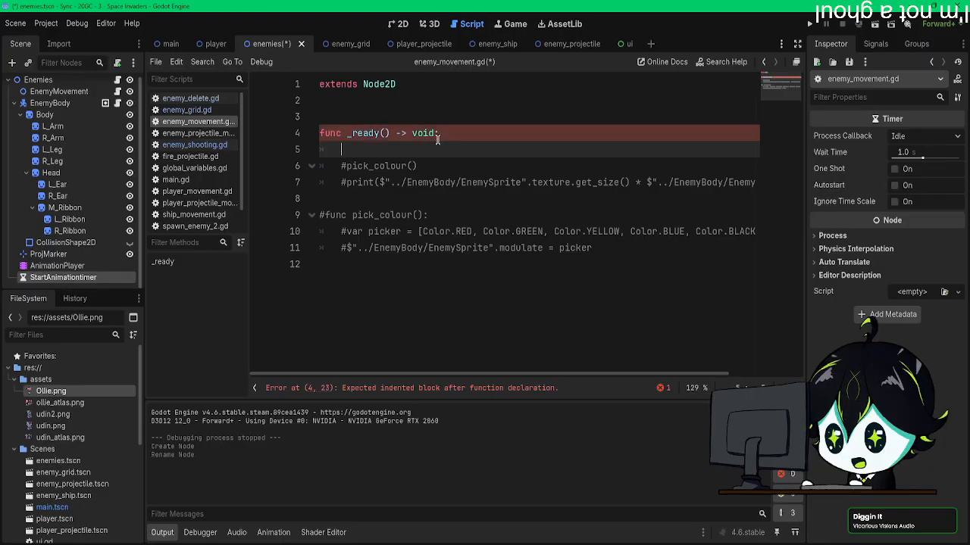
# Step: Declare var random_timer := randf_range(0.0, 0.5) at the start of _ready() in enemy_movement.gd
pyautogui.write('var r')
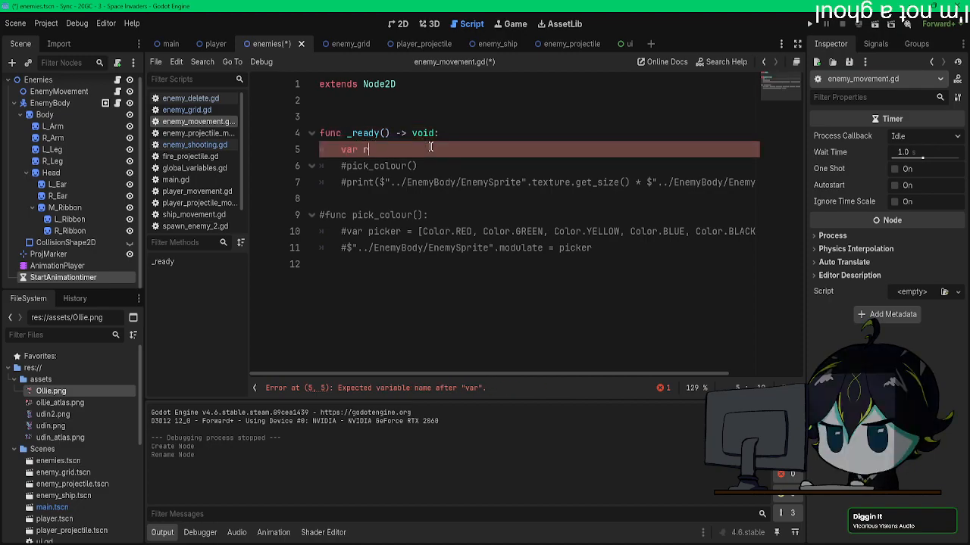
pyautogui.write('andom_timer ')
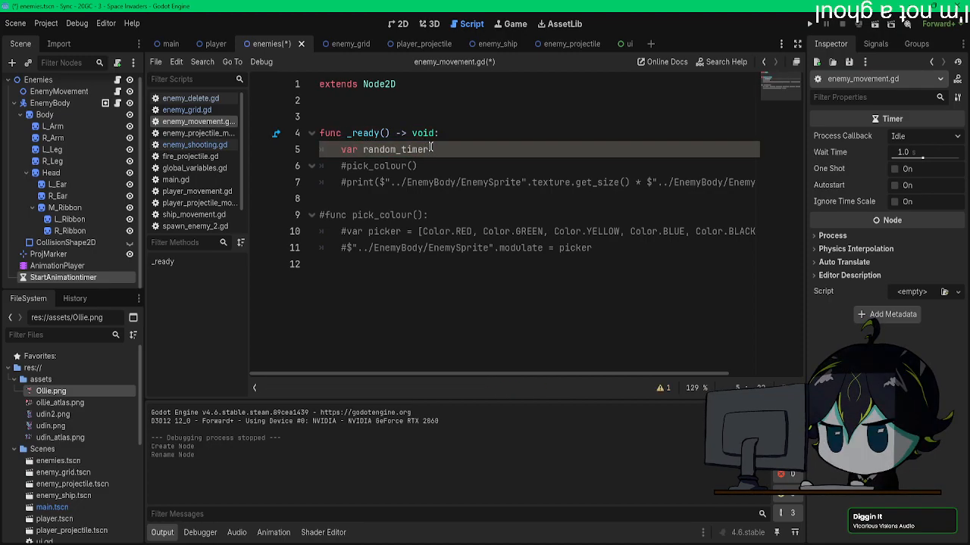
pyautogui.write(':')
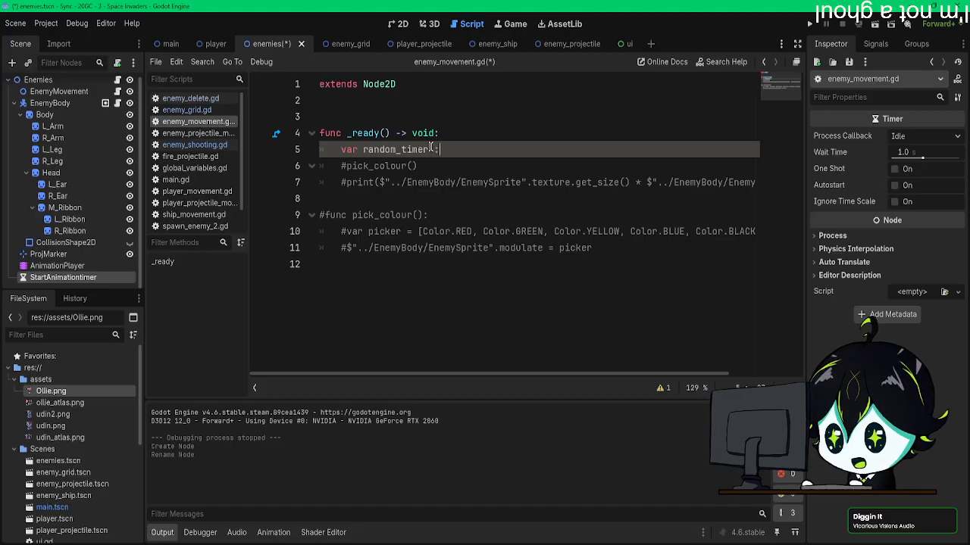
pyautogui.write('=')
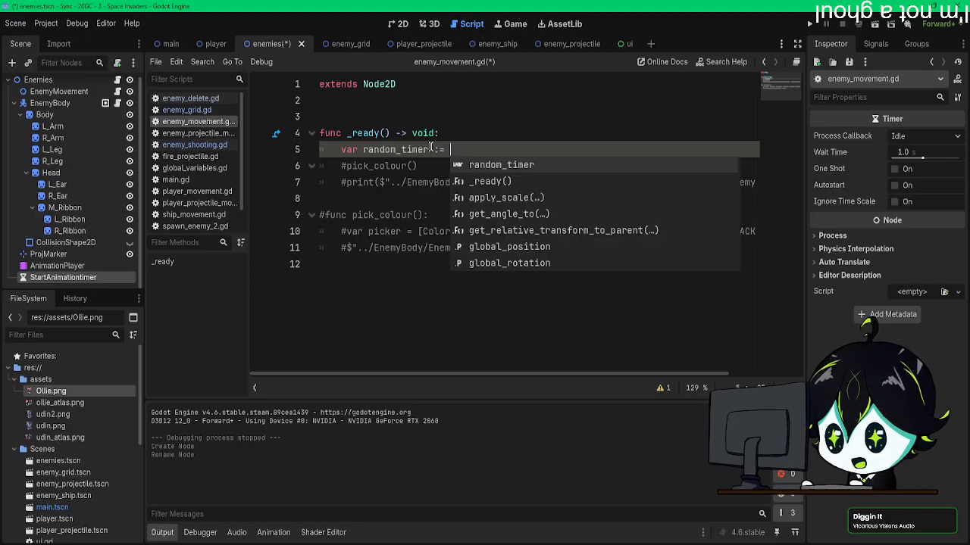
pyautogui.write(' ran')
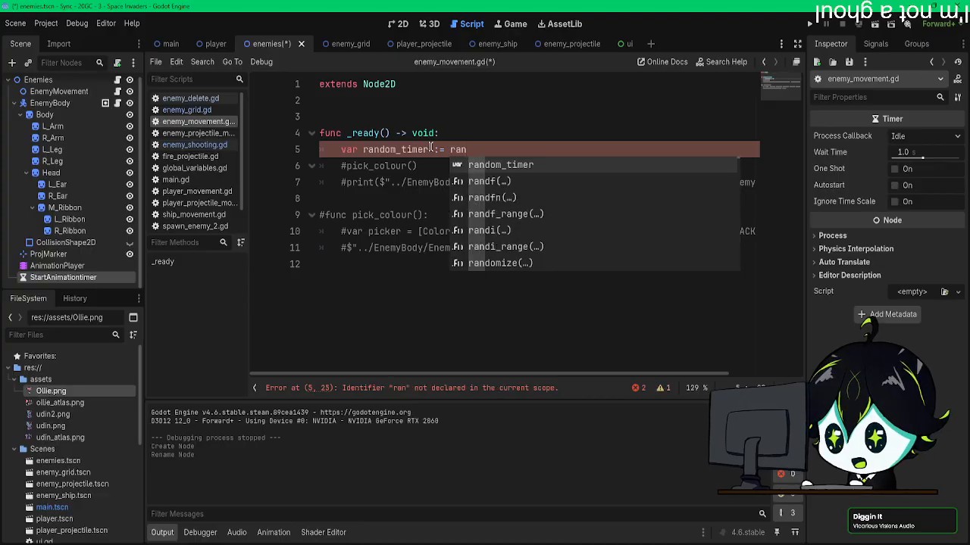
pyautogui.press('Return')
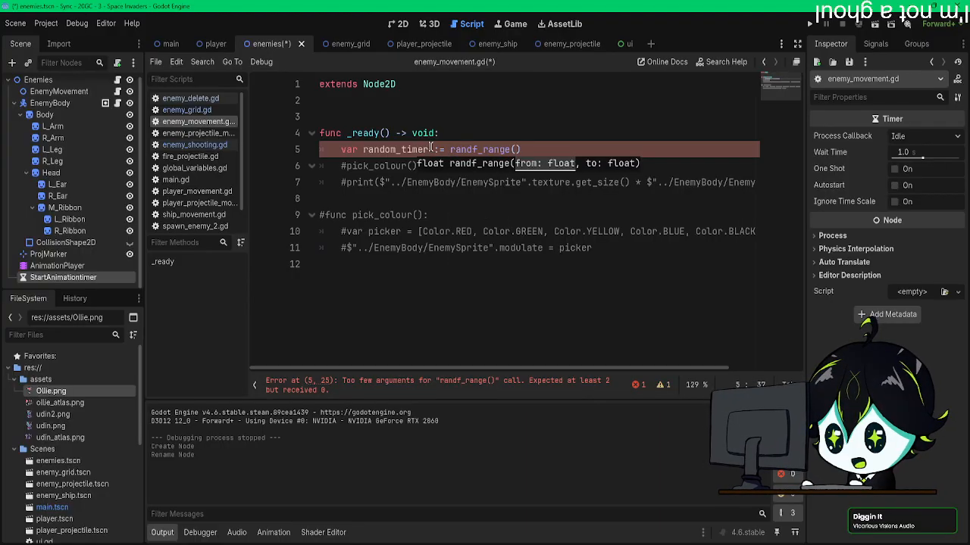
pyautogui.press('BackSpace')
pyautogui.press('BackSpace')
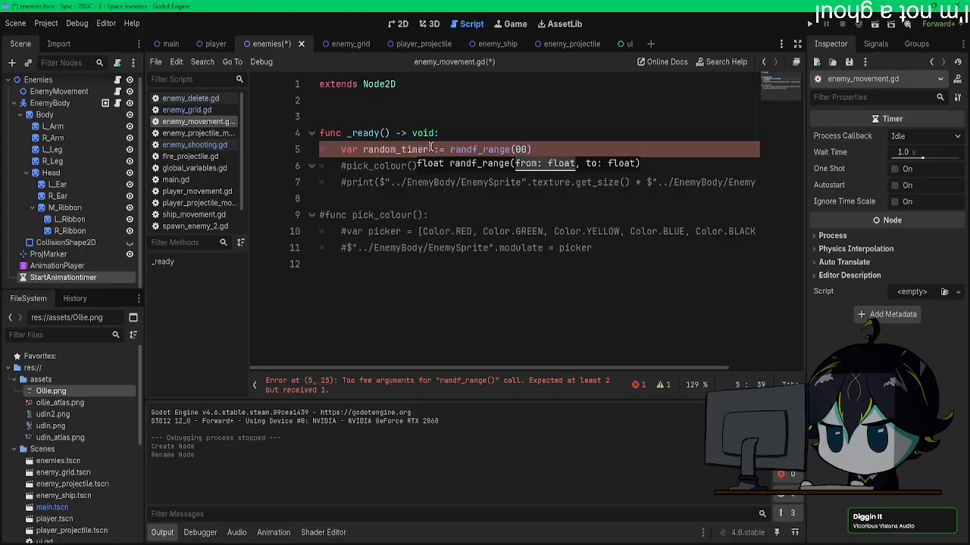
pyautogui.write('.0, 0.')
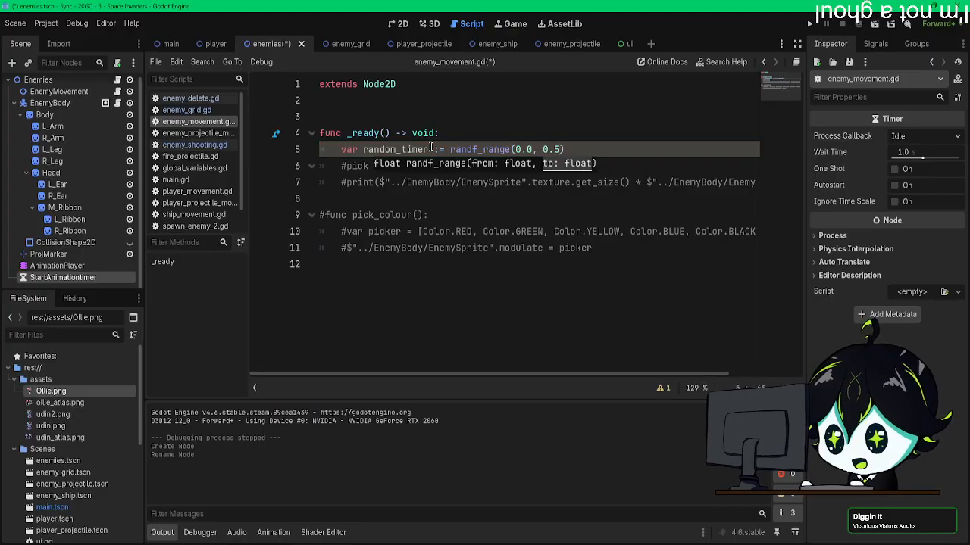
pyautogui.write('5')
pyautogui.click(440, 206)
pyautogui.click(578, 149)
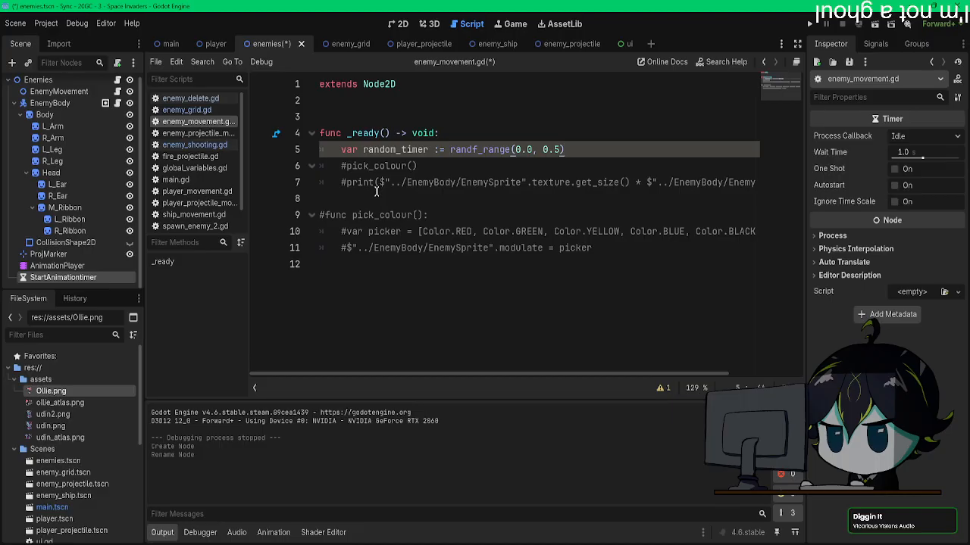
# Step: Assign random_timer to the wait_time of $"../StartAnimationtimer" in _ready(), save, and briefly test the game
pyautogui.press('Return')
pyautogui.moveTo(68, 280); pyautogui.dragTo(362, 168)
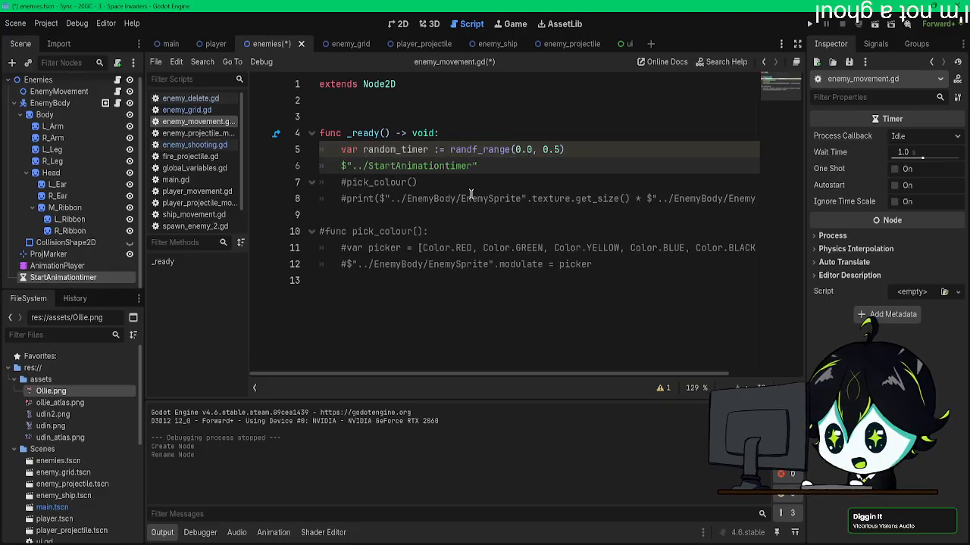
pyautogui.write('.')
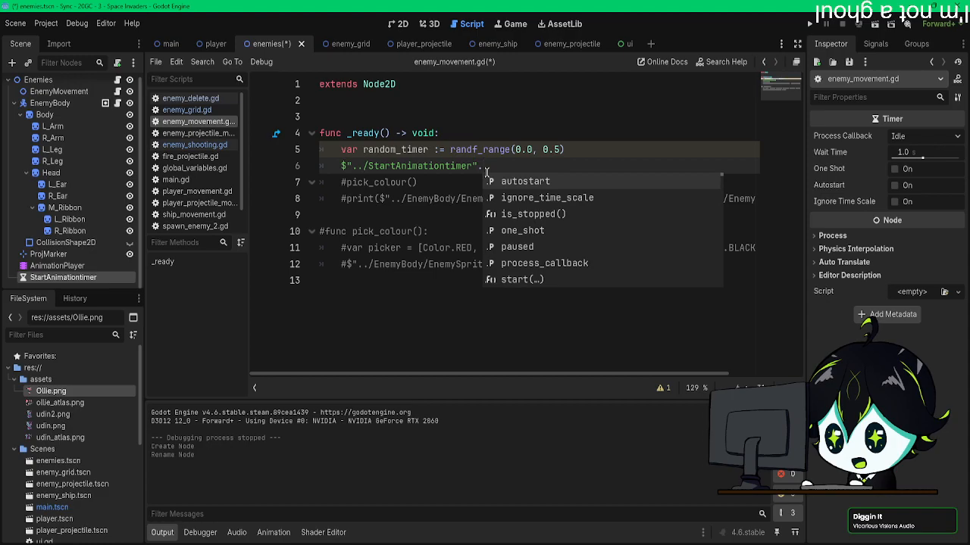
pyautogui.write('wait_time = random_timer')
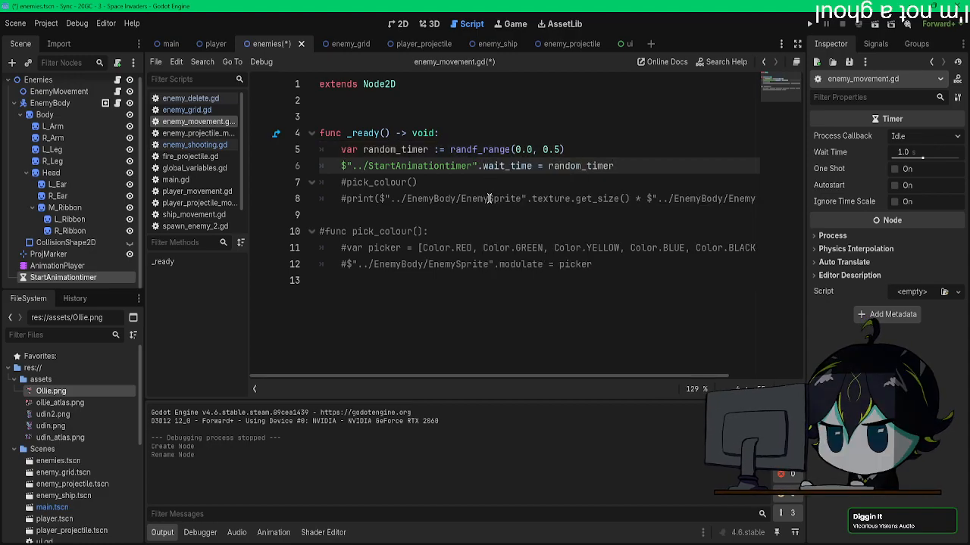
pyautogui.hotkey('ctrl', 's')
pyautogui.click(817, 24)
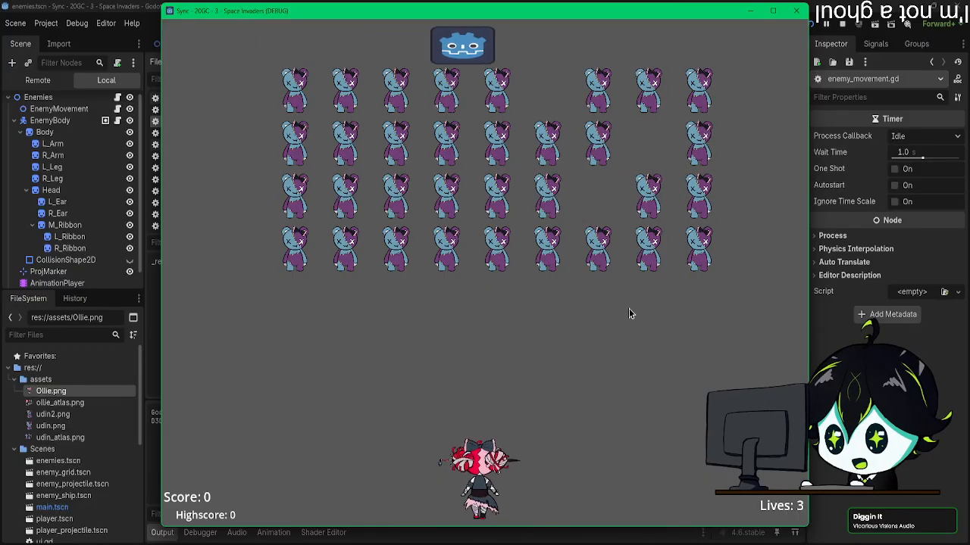
pyautogui.click(797, 11)
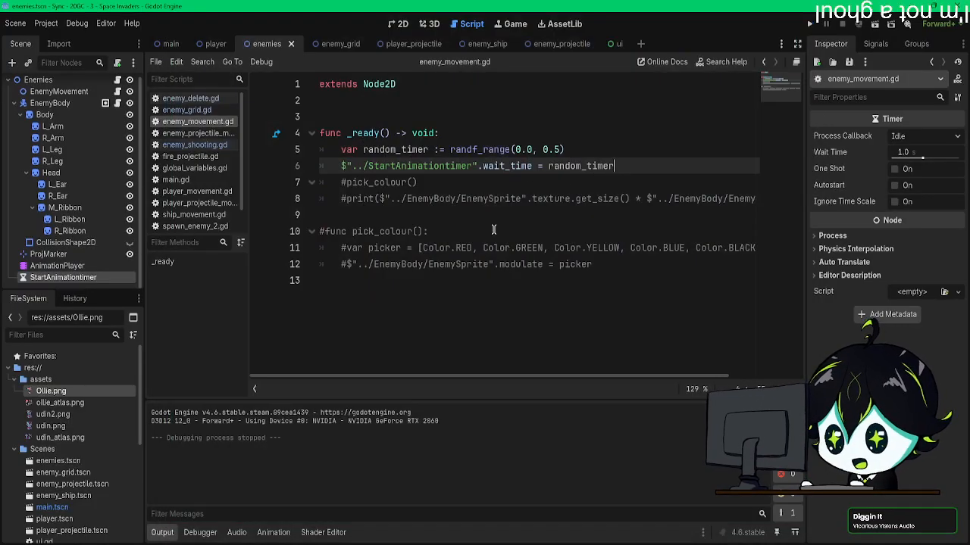
# Step: Connect StartAnimationtimer's timeout() signal to _on_start_animationtimer_timeout on the Enemies node
pyautogui.click(875, 43)
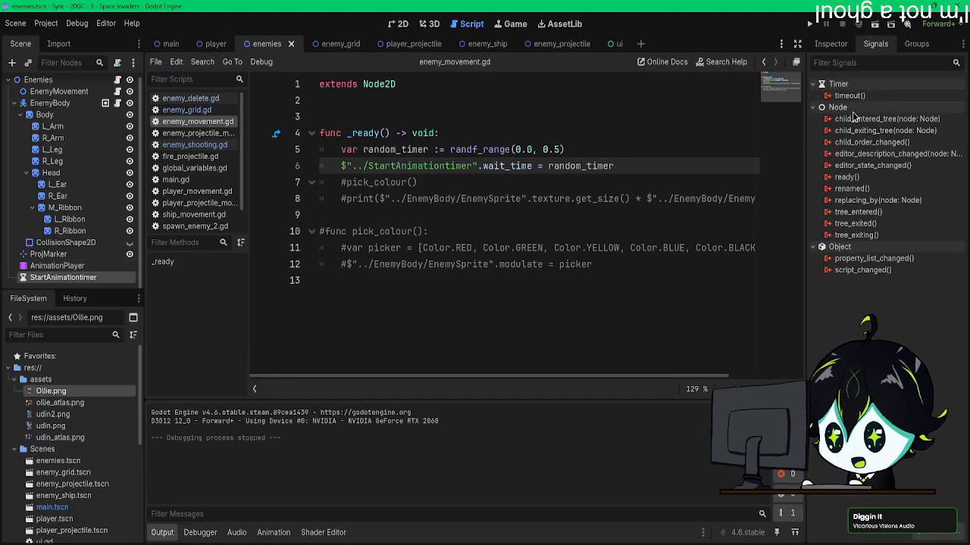
pyautogui.doubleClick(849, 95)
pyautogui.click(442, 401)
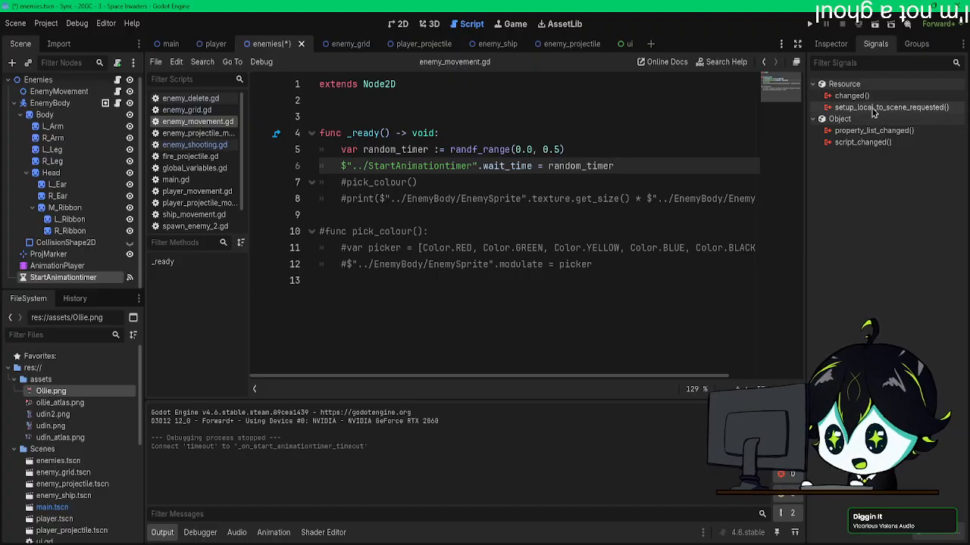
# Step: Disconnect StartAnimationtimer's timeout() signal from the method on the Enemies node
pyautogui.click(831, 43)
pyautogui.click(875, 44)
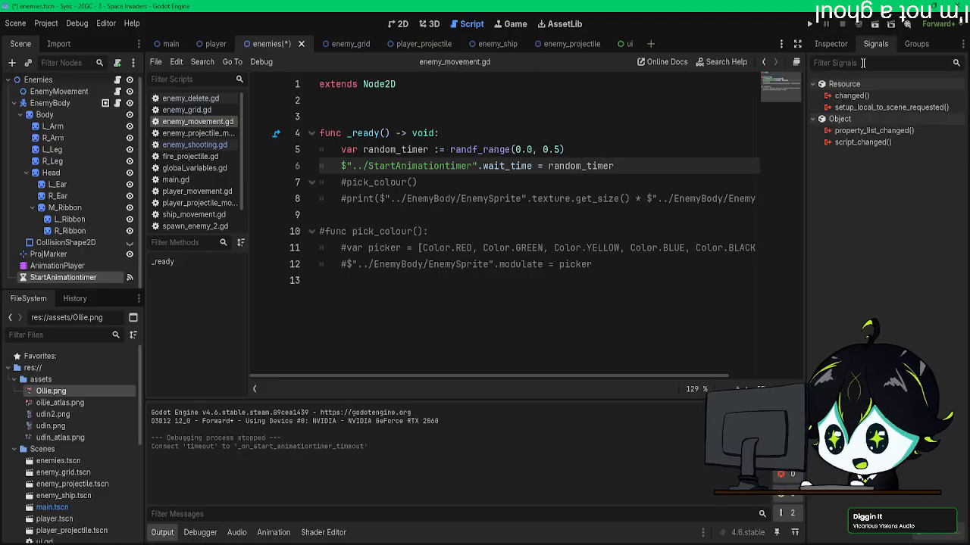
pyautogui.click(75, 279)
pyautogui.rightClick(878, 107)
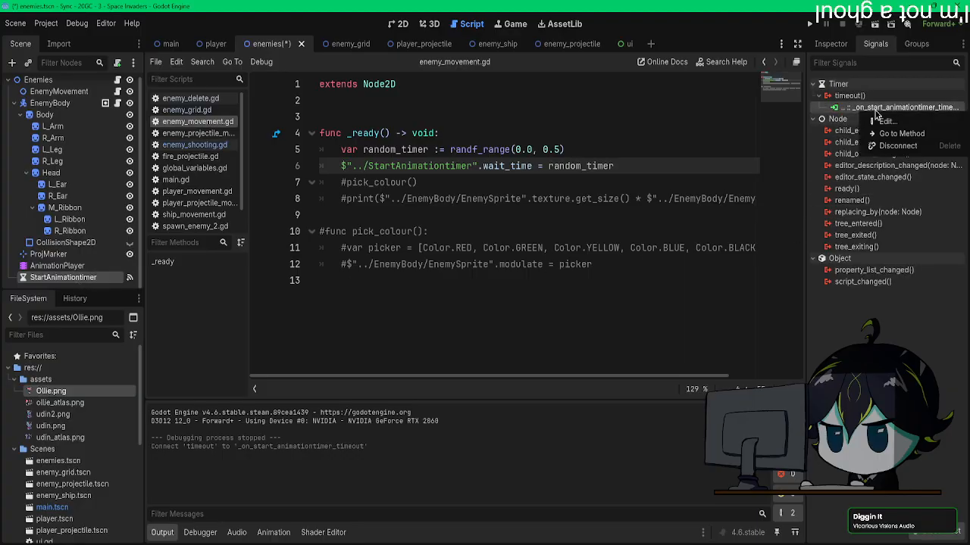
pyautogui.click(894, 147)
# Step: Connect StartAnimationtimer's timeout() signal to _on_start_animationtimer_timeout on the EnemyBody node
pyautogui.doubleClick(849, 95)
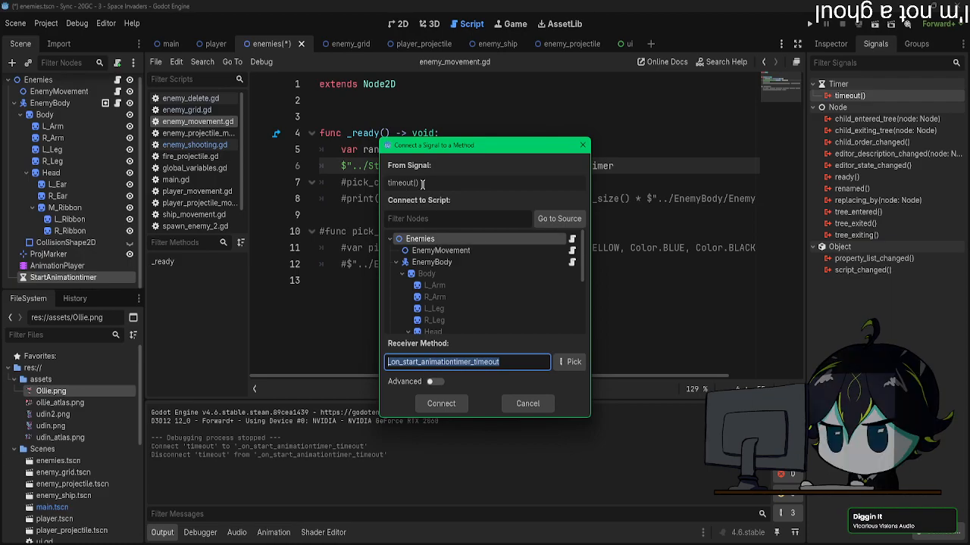
pyautogui.moveTo(415, 145); pyautogui.dragTo(440, 131)
pyautogui.doubleClick(457, 247)
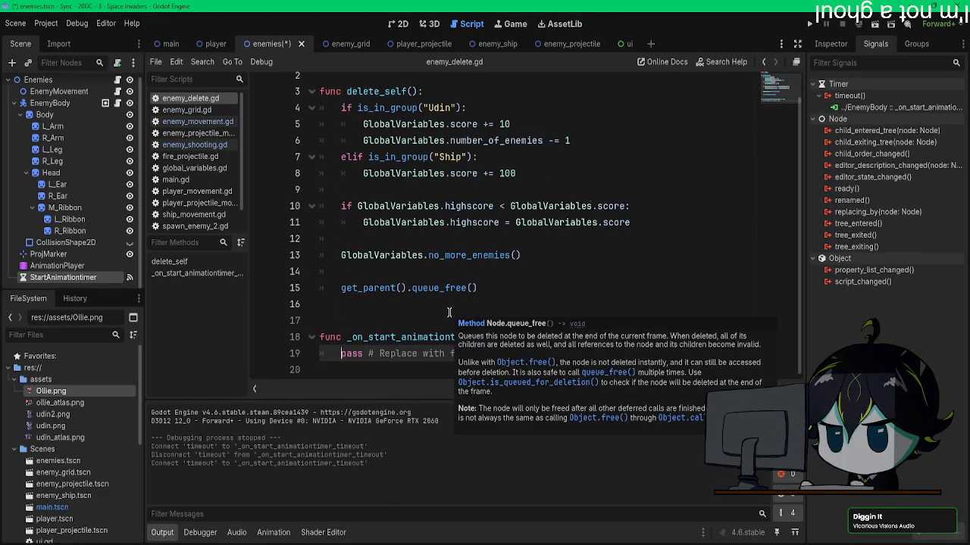
# Step: Delete the _on_start_animationtimer_timeout() function from enemy_delete.gd and save
pyautogui.moveTo(538, 354); pyautogui.dragTo(273, 337)
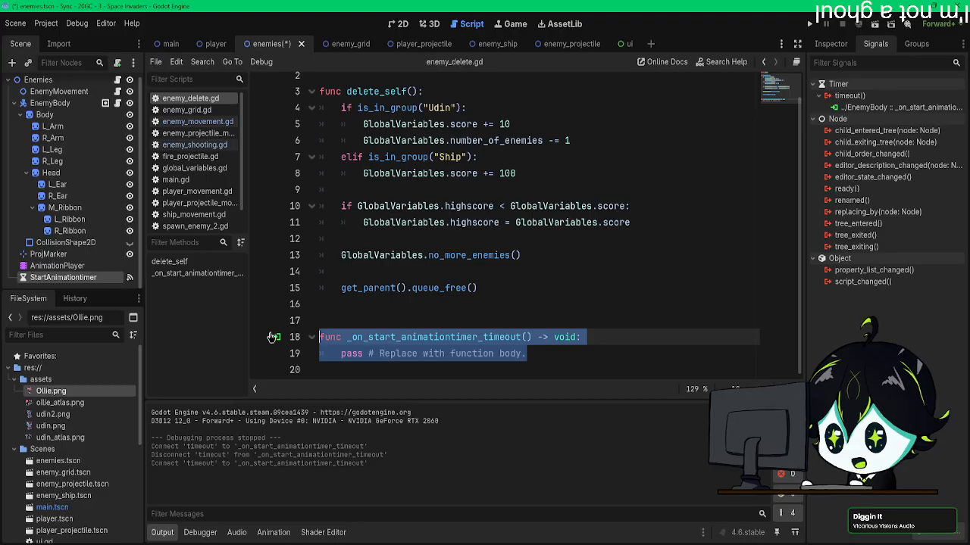
pyautogui.press('BackSpace')
pyautogui.press('BackSpace')
pyautogui.press('BackSpace')
pyautogui.hotkey('ctrl', 's')
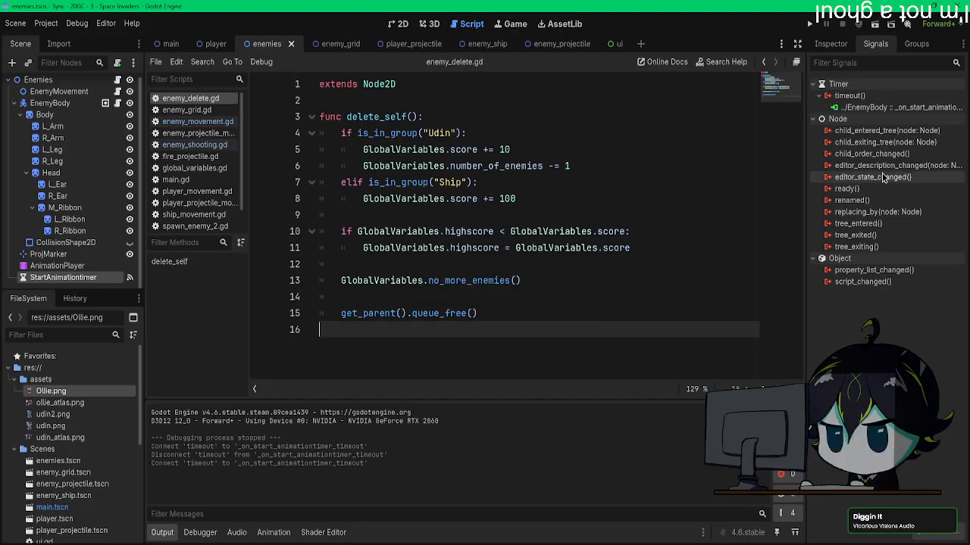
# Step: Check which script receives the timeout() signal and disconnect it from the EnemyBody node
pyautogui.rightClick(880, 109)
pyautogui.click(898, 131)
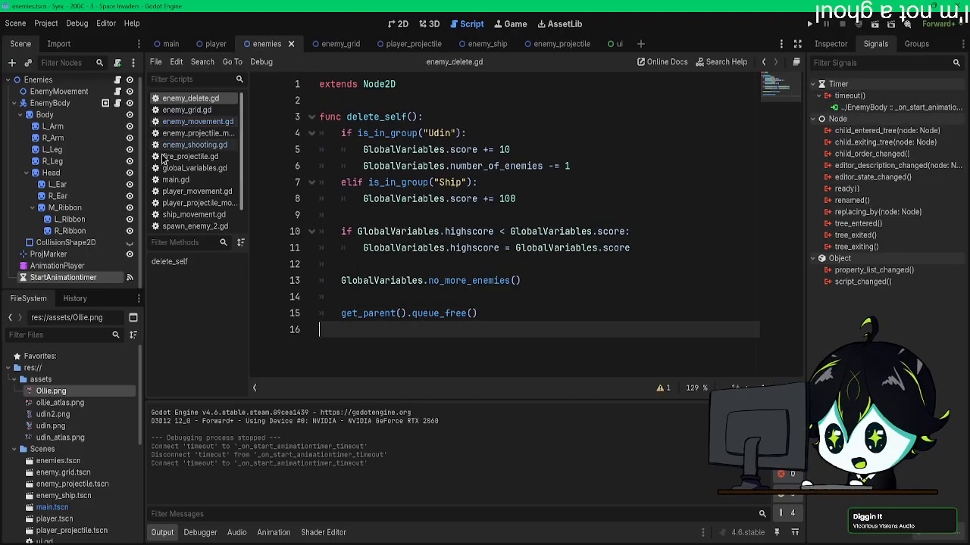
pyautogui.click(197, 121)
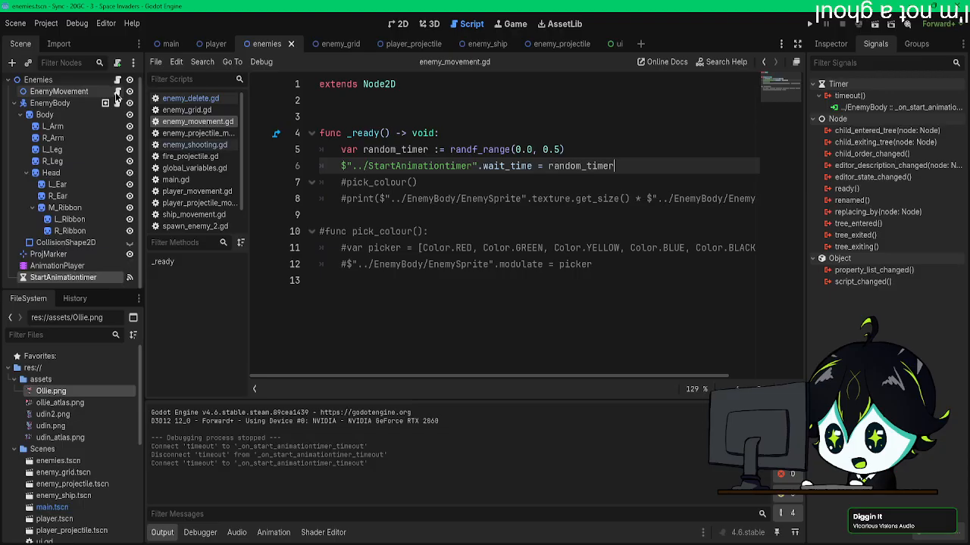
pyautogui.doubleClick(881, 109)
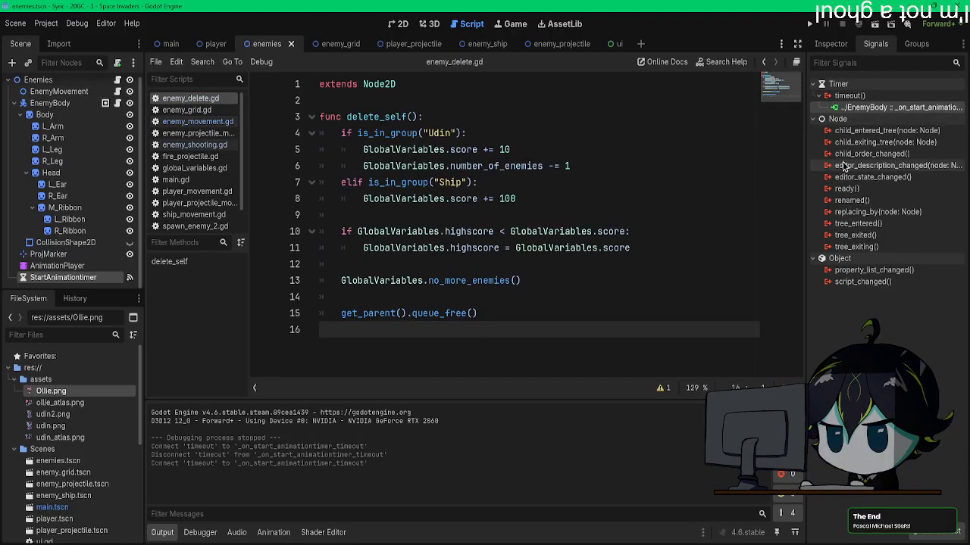
pyautogui.rightClick(877, 109)
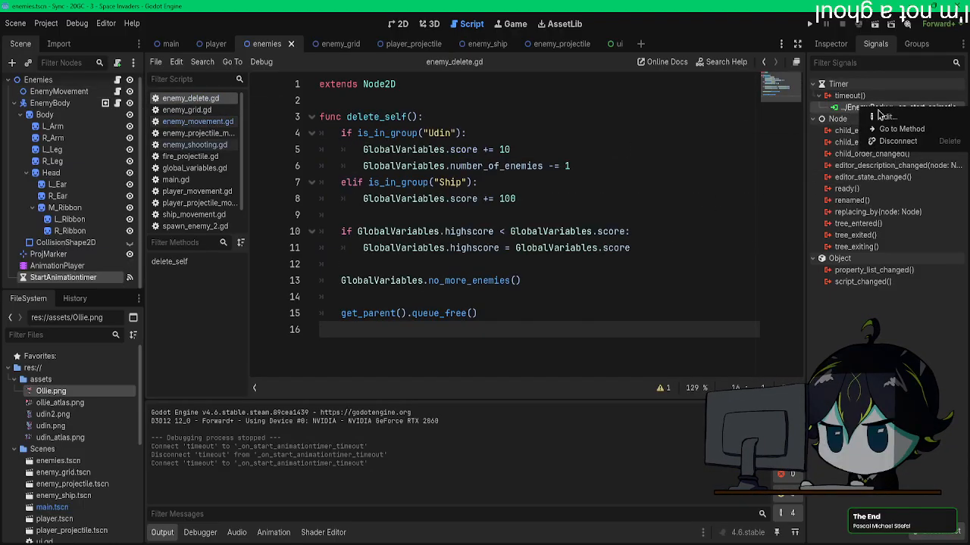
pyautogui.click(886, 142)
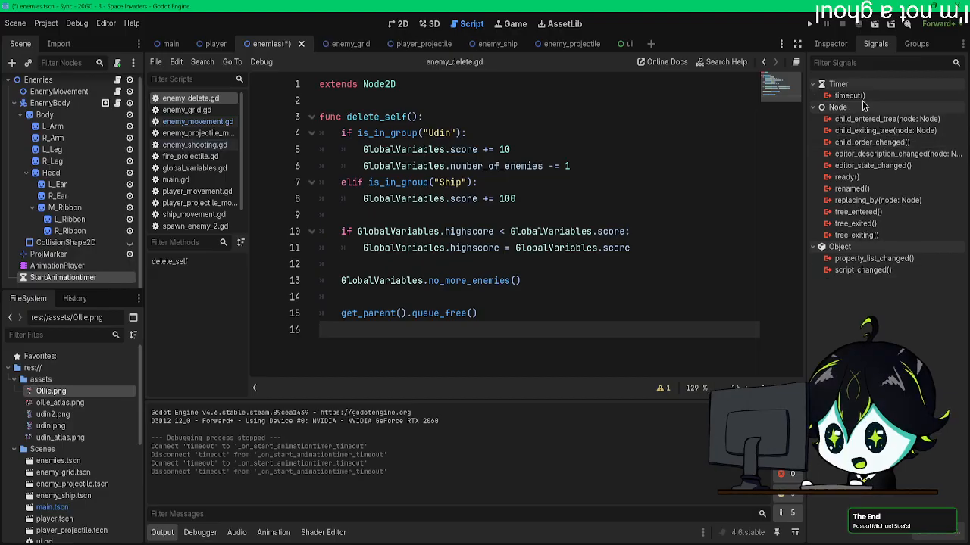
# Step: Connect StartAnimationtimer's timeout() signal to _on_start_animationtimer_timeout on the EnemyMovement node
pyautogui.doubleClick(849, 95)
pyautogui.click(441, 403)
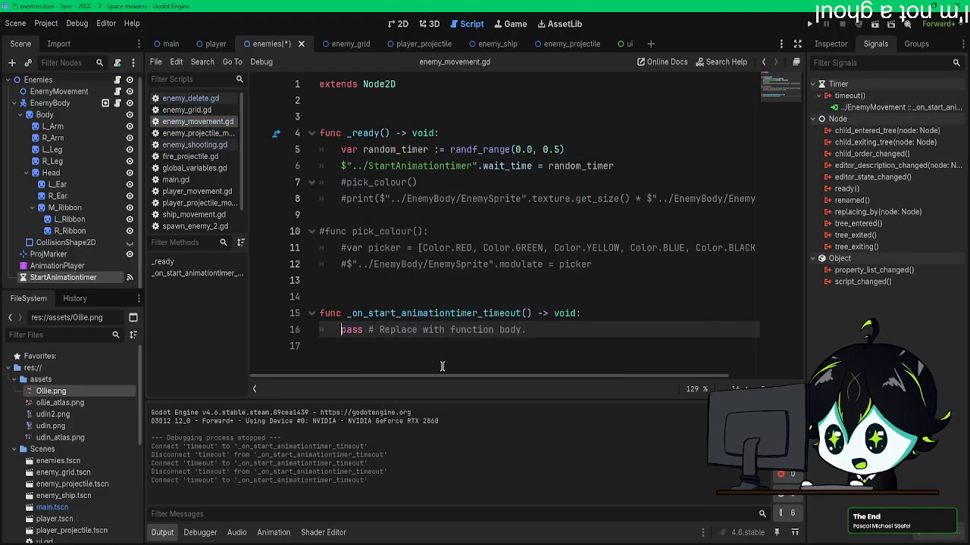
pyautogui.moveTo(525, 329); pyautogui.dragTo(341, 334)
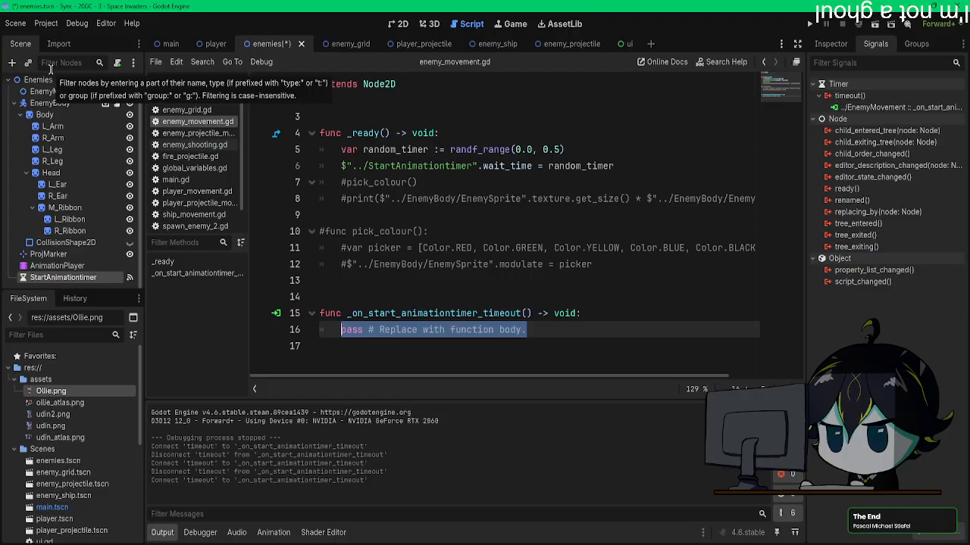
# Step: Delete the _on_start_animationtimer_timeout() function from enemy_movement.gd and try to disconnect the timeout() signal from EnemyMovement
pyautogui.moveTo(559, 330); pyautogui.dragTo(269, 321)
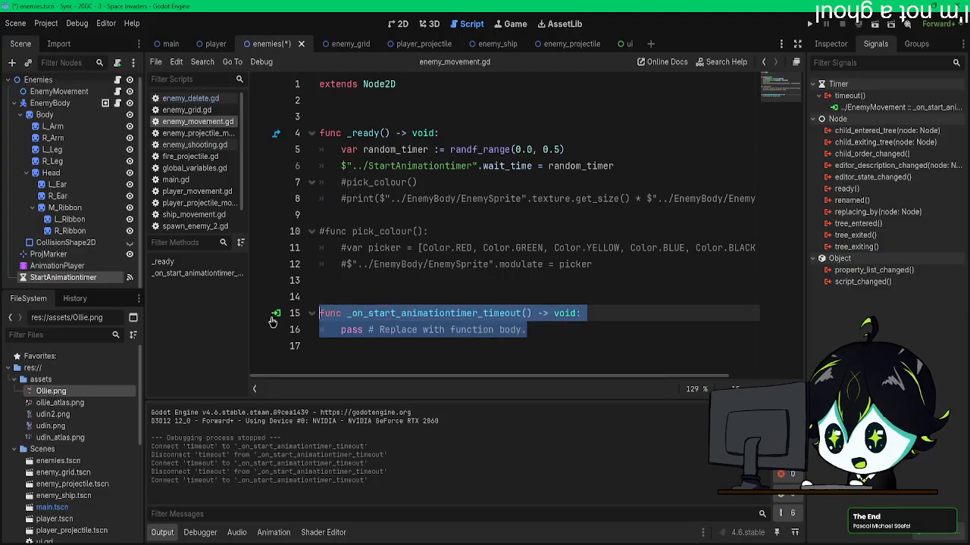
pyautogui.press('BackSpace')
pyautogui.press('BackSpace')
pyautogui.press('BackSpace')
pyautogui.press('BackSpace')
pyautogui.rightClick(871, 108)
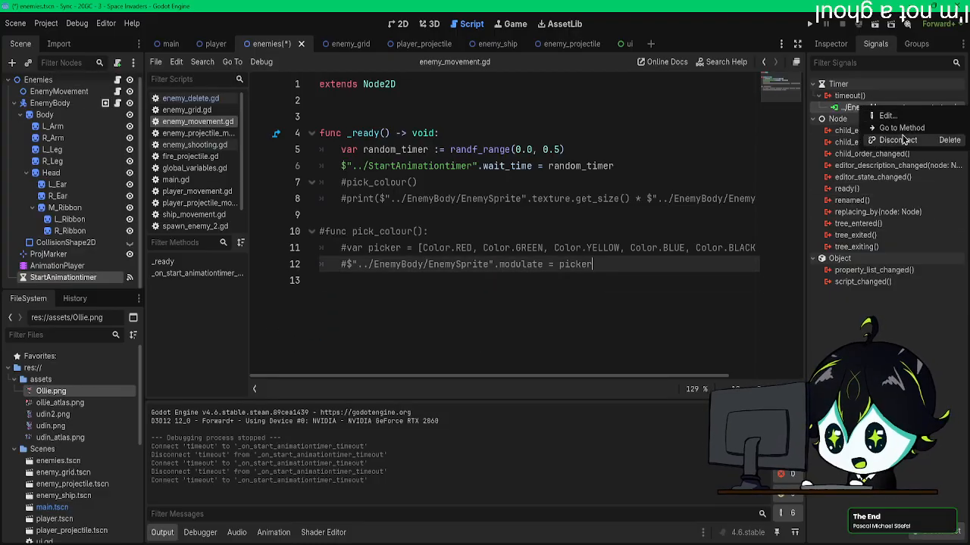
pyautogui.click(882, 153)
# Step: Cut the _ready() header, random_timer and wait_time lines out of enemy_movement.gd, close the leftover blank line and save
pyautogui.click(496, 151)
pyautogui.moveTo(620, 164); pyautogui.dragTo(319, 133)
pyautogui.hotkey('ctrl', 'c')
pyautogui.press('BackSpace')
pyautogui.press('BackSpace')
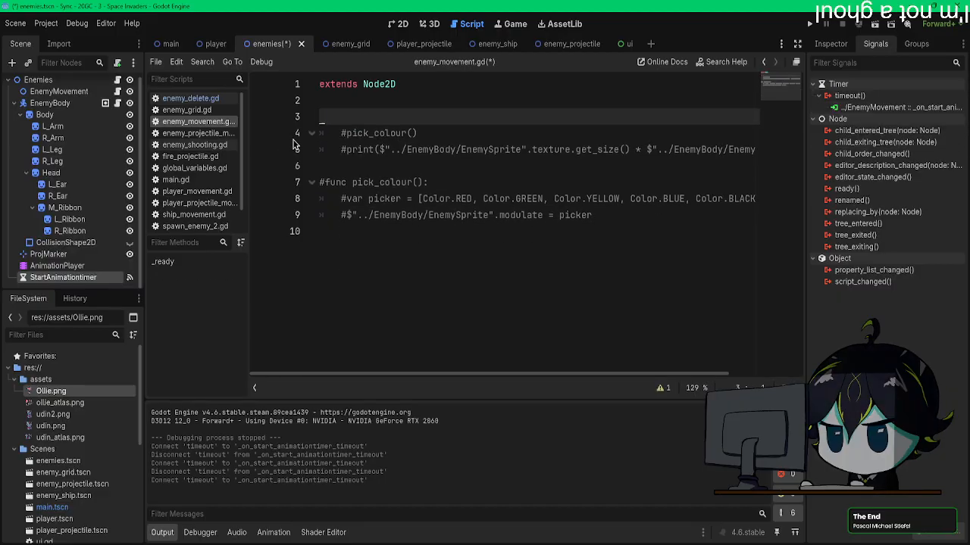
pyautogui.press('Delete')
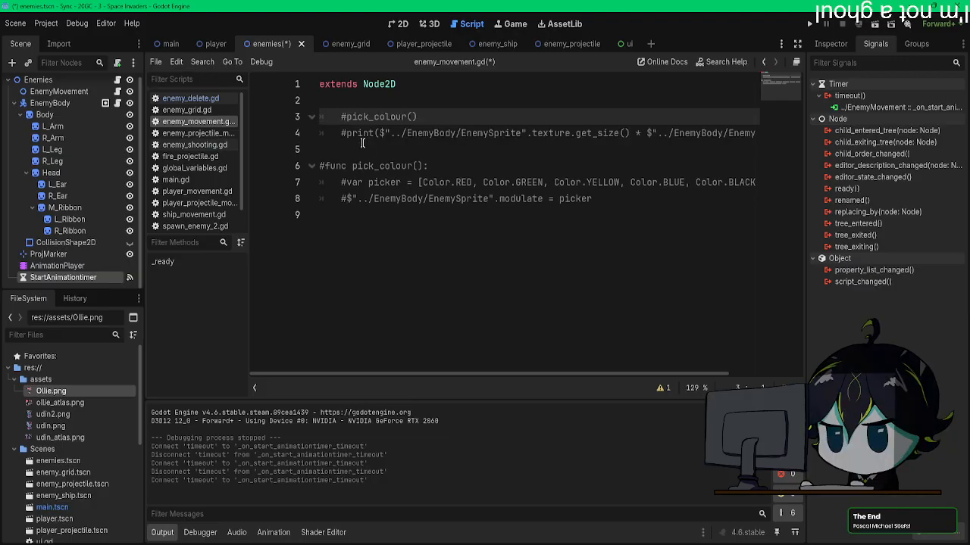
pyautogui.click(398, 222)
pyautogui.hotkey('ctrl', 's')
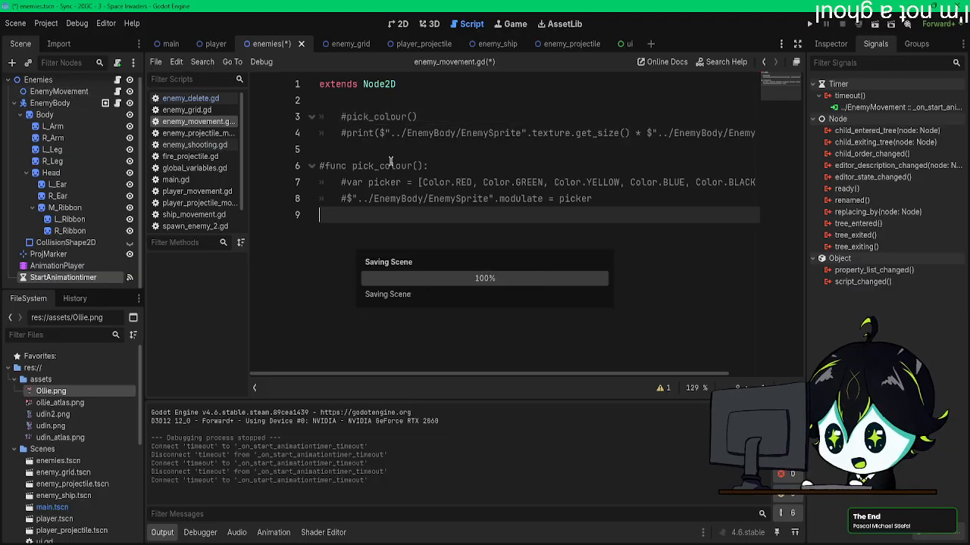
# Step: Open enemy_shooting.gd for editing
pyautogui.click(186, 110)
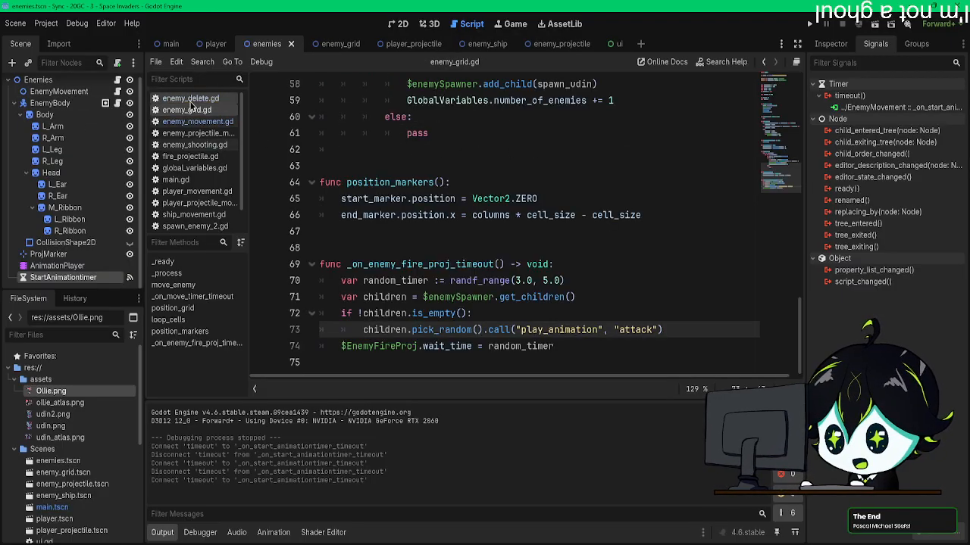
pyautogui.click(194, 144)
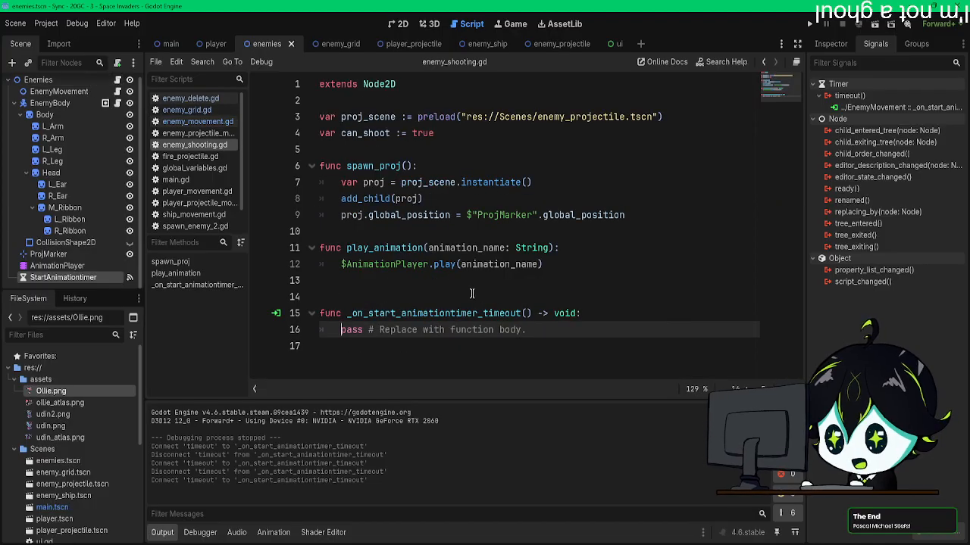
pyautogui.moveTo(536, 331); pyautogui.dragTo(341, 331)
pyautogui.hotkey('ctrl', 'v')
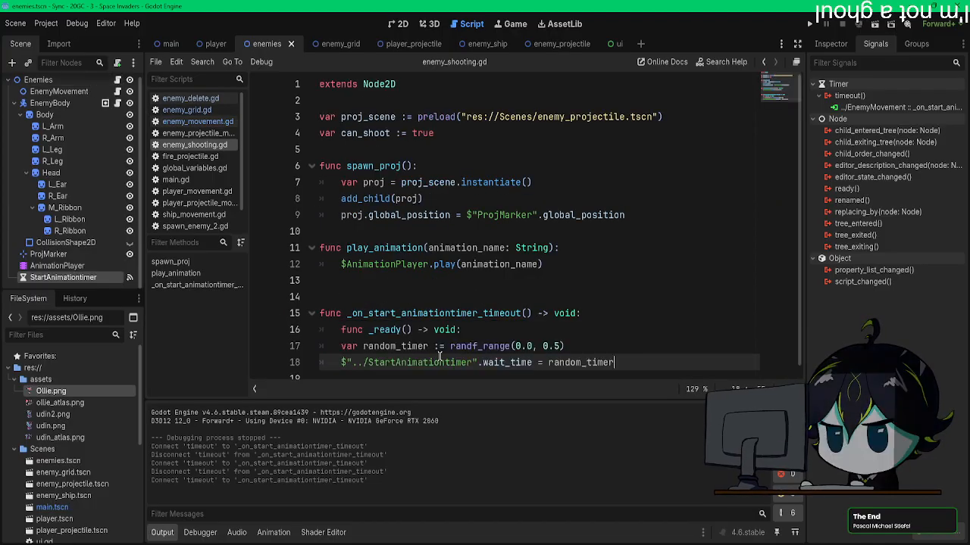
pyautogui.hotkey('ctrl', 'z')
# Step: Paste the _ready() function with the randf_range(0.0, 0.5) timer lines above spawn_proj() in enemy_shooting.gd
pyautogui.click(432, 148)
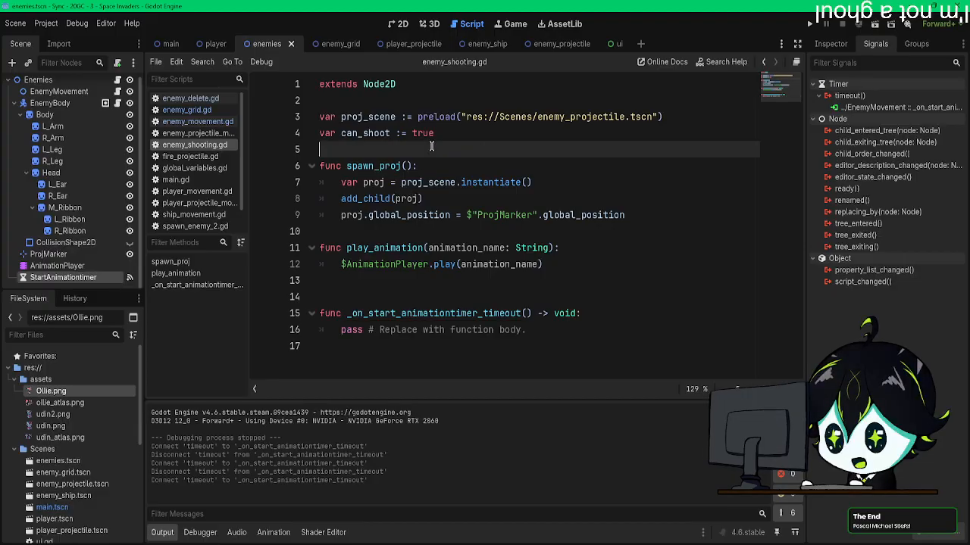
pyautogui.press('Return')
pyautogui.press('Return')
pyautogui.press('Up')
pyautogui.hotkey('ctrl', 'v')
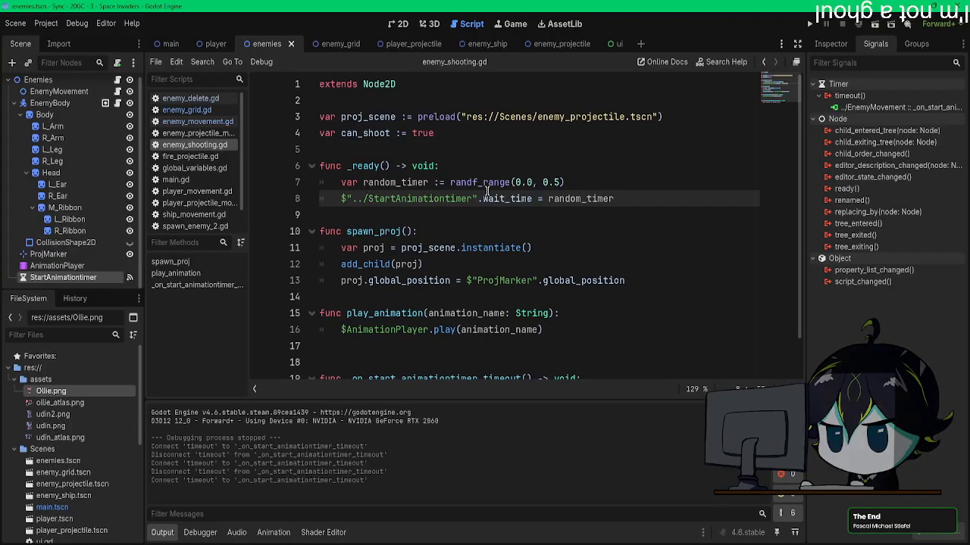
# Step: Replace the placeholder body of _on_start_animationtimer_timeout() in enemy_shooting.gd with play_animation("idle") and save
pyautogui.scroll(-1, 487, 191)
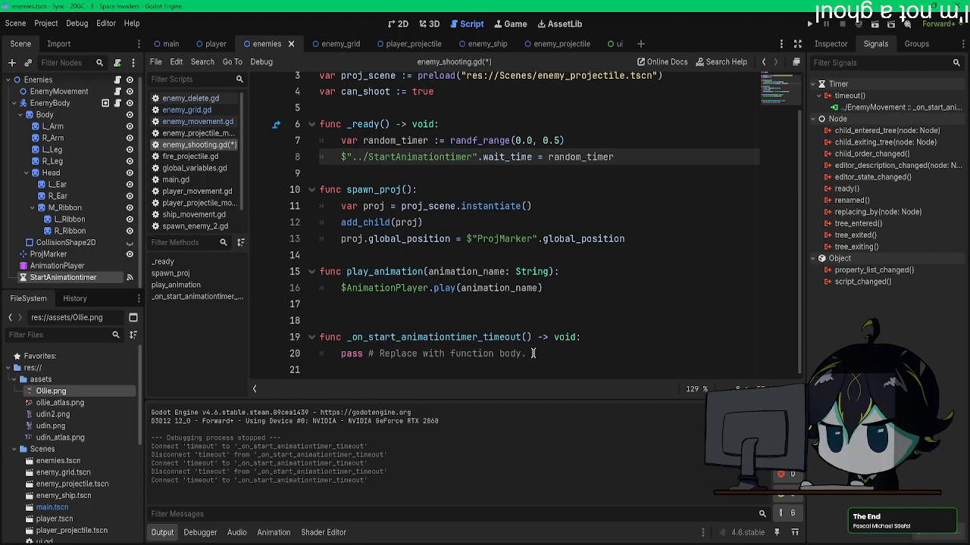
pyautogui.click(92, 279)
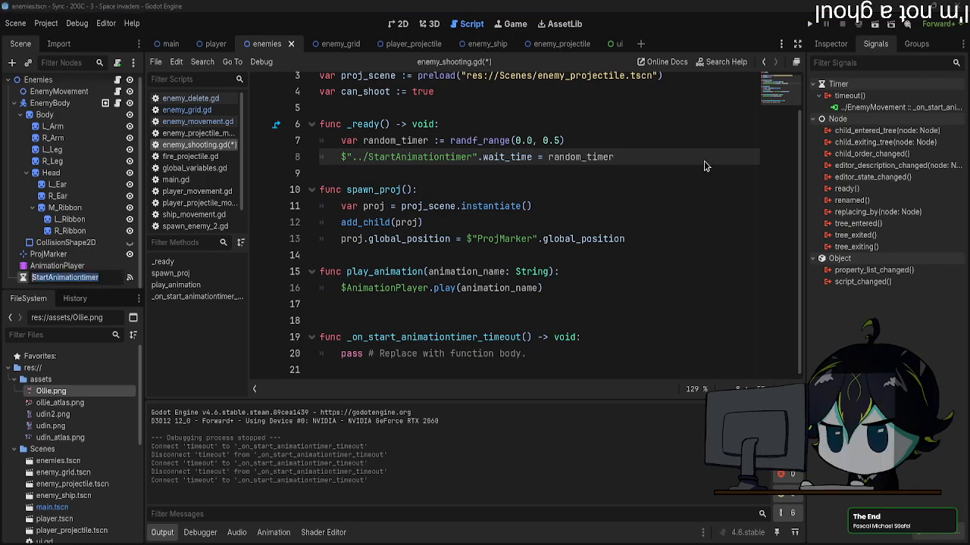
pyautogui.click(861, 108)
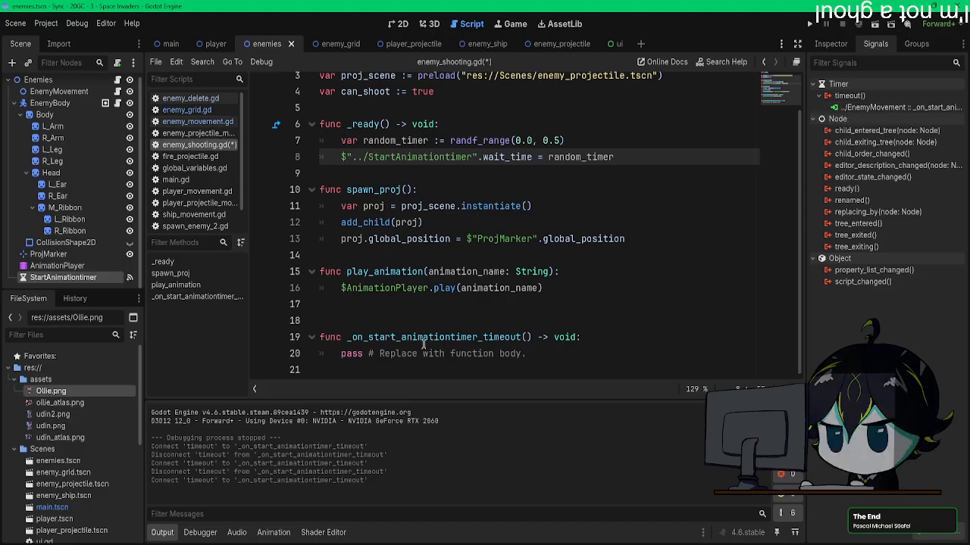
pyautogui.click(530, 354)
pyautogui.moveTo(539, 354); pyautogui.dragTo(335, 354)
pyautogui.write('pl')
pyautogui.press('Return')
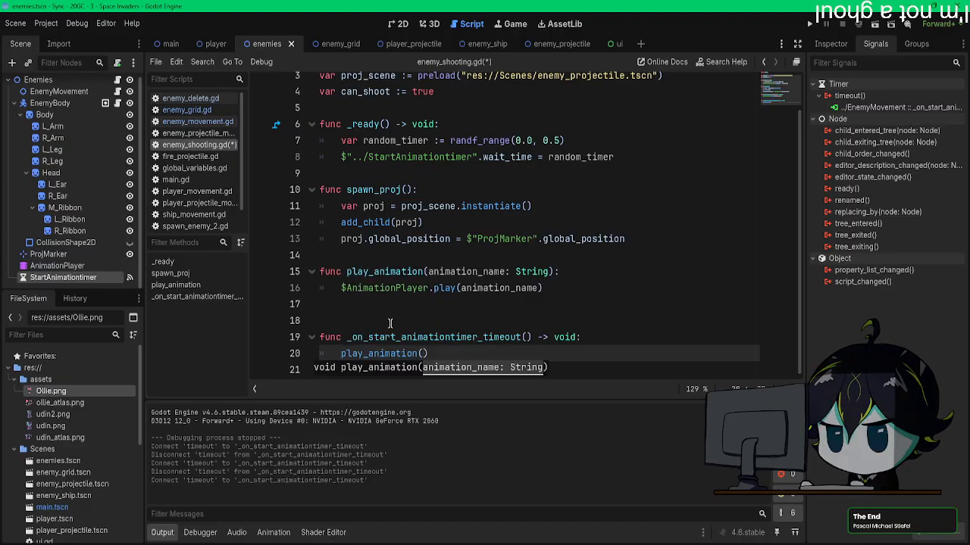
pyautogui.write('"idl')
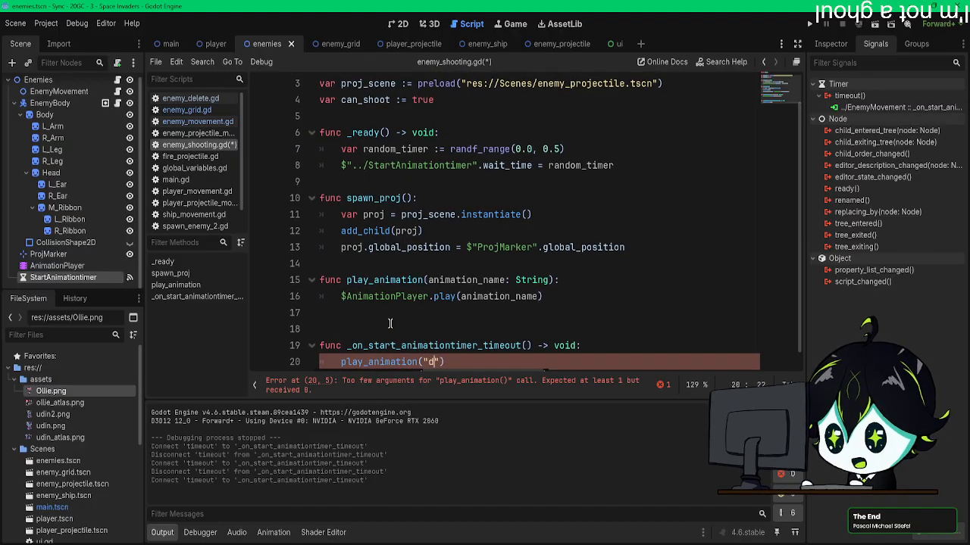
pyautogui.write('e')
pyautogui.click(541, 320)
pyautogui.hotkey('ctrl', 's')
# Step: Run the project to test the moved timer code, then stop the debug session
pyautogui.scroll(1, 555, 314)
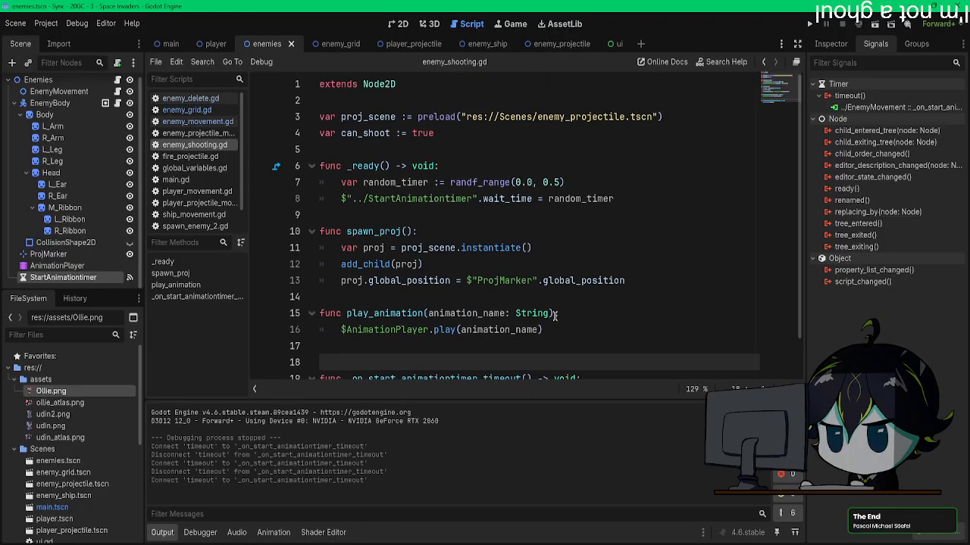
pyautogui.press('F5')
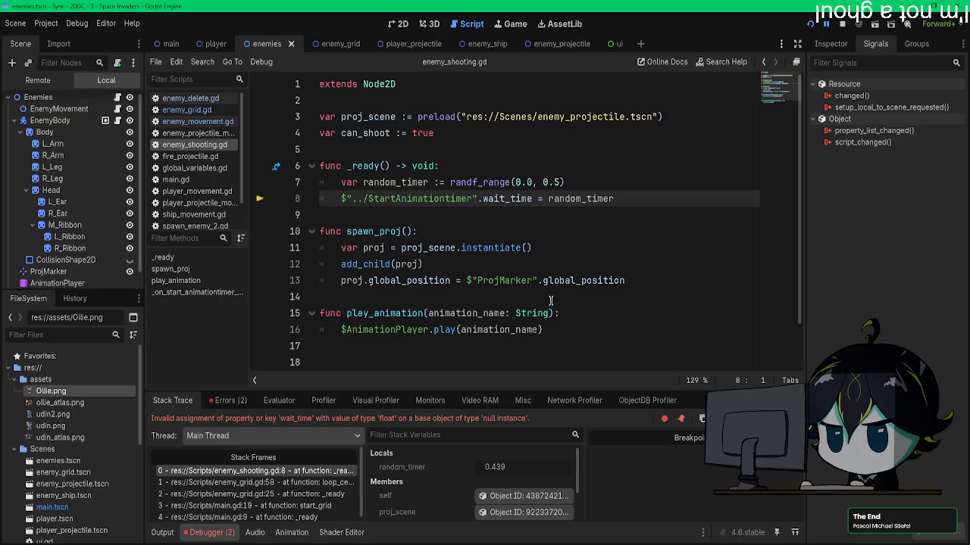
pyautogui.click(842, 24)
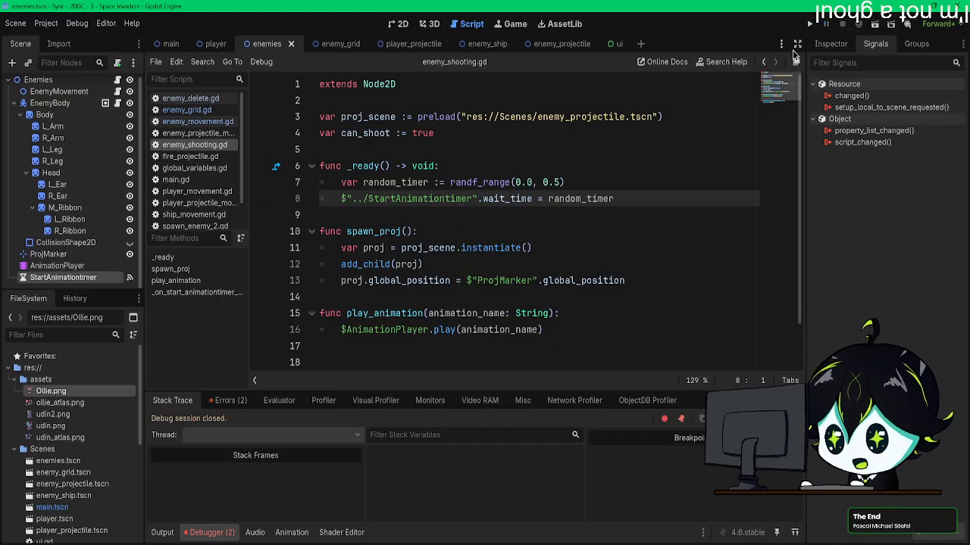
# Step: Replace the $"../StartAnimationtimer" path in _ready() with $StartAnimationtimer and test-run the game
pyautogui.click(476, 201)
pyautogui.moveTo(475, 202); pyautogui.dragTo(341, 198)
pyautogui.press('BackSpace')
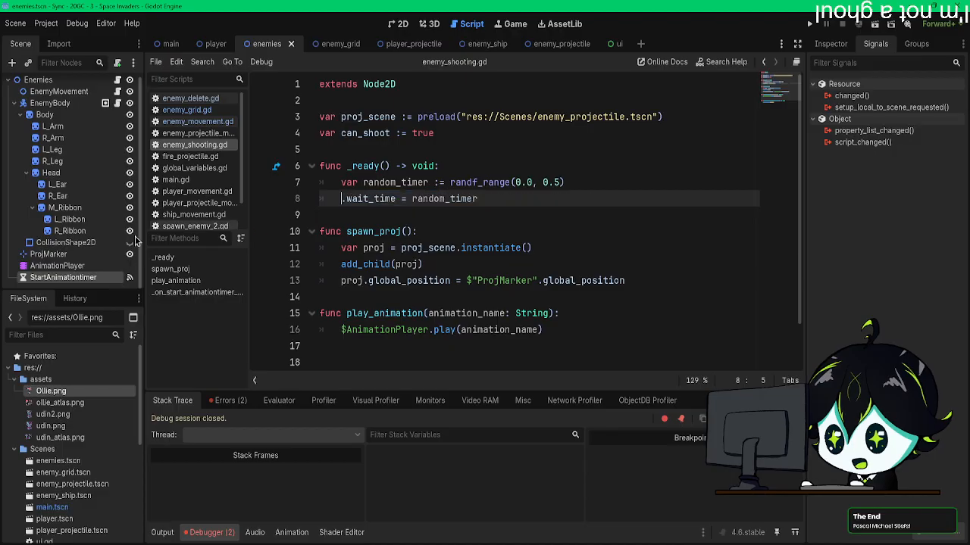
pyautogui.moveTo(63, 277); pyautogui.dragTo(343, 199)
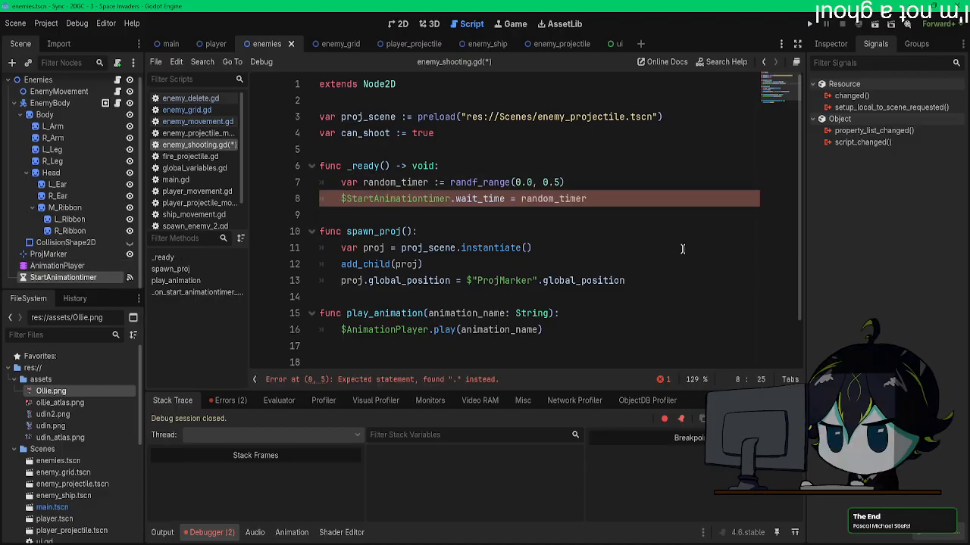
pyautogui.click(809, 25)
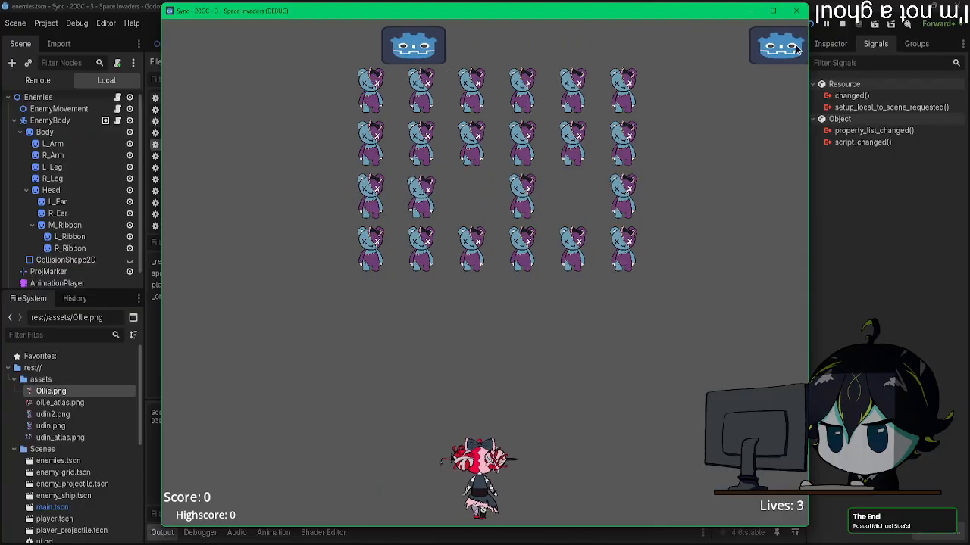
pyautogui.click(798, 11)
# Step: Add $StartAnimationtimer.start() below the wait_time line in _ready() and run the game to check the enemies' animations
pyautogui.scroll(-2, 398, 338)
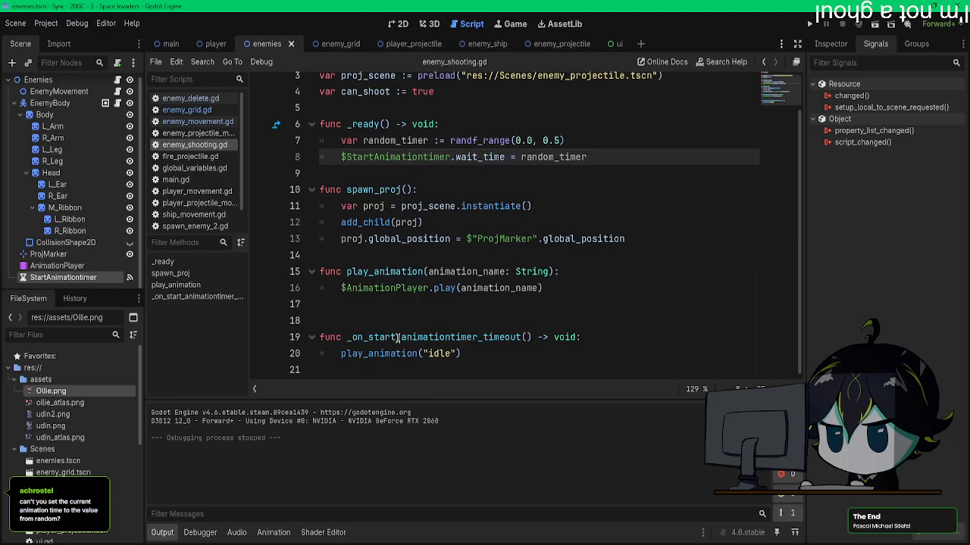
pyautogui.click(609, 158)
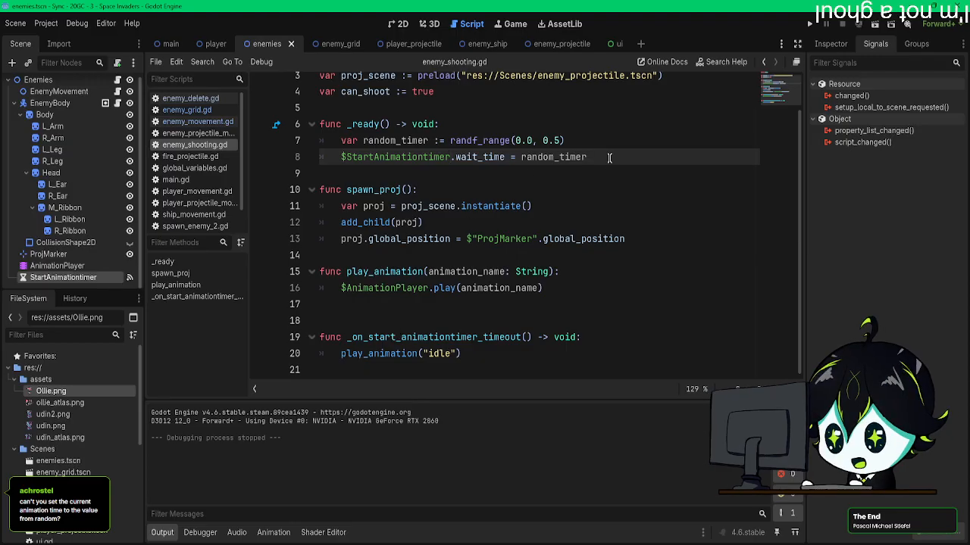
pyautogui.press('Return')
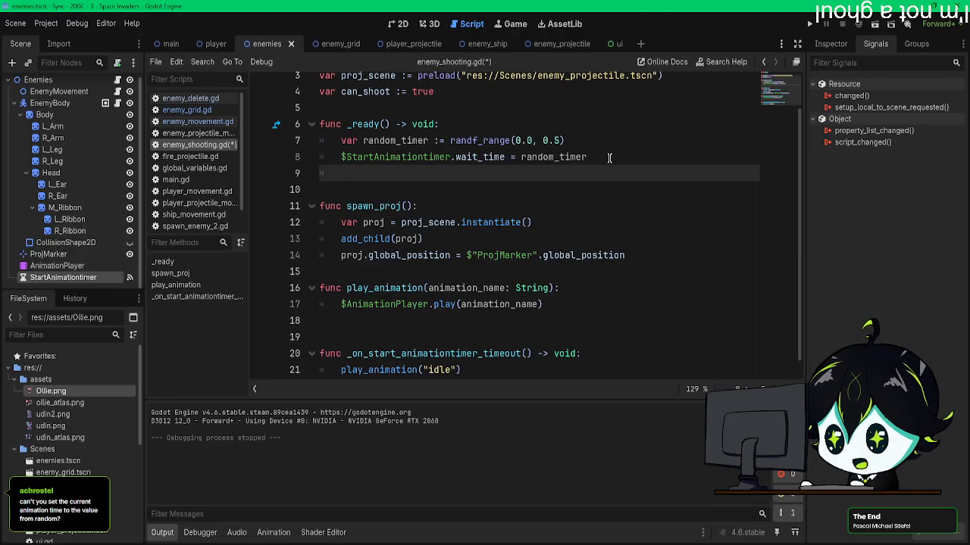
pyautogui.moveTo(63, 277); pyautogui.dragTo(392, 174)
pyautogui.write('.start()')
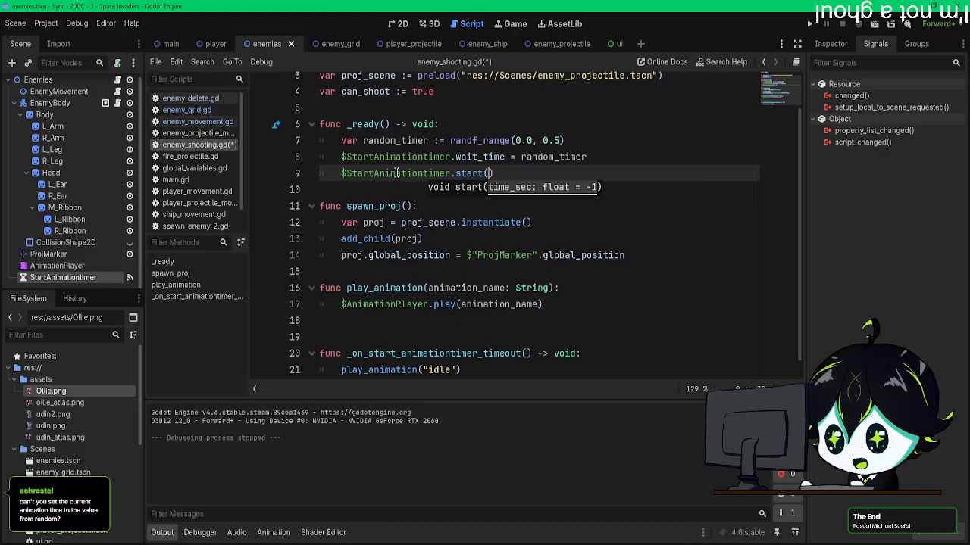
pyautogui.click(809, 24)
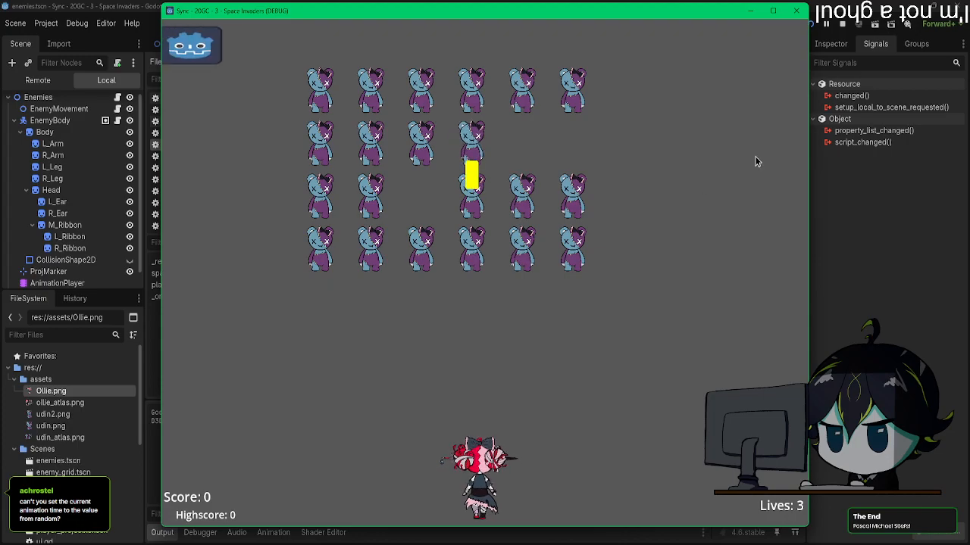
pyautogui.click(801, 16)
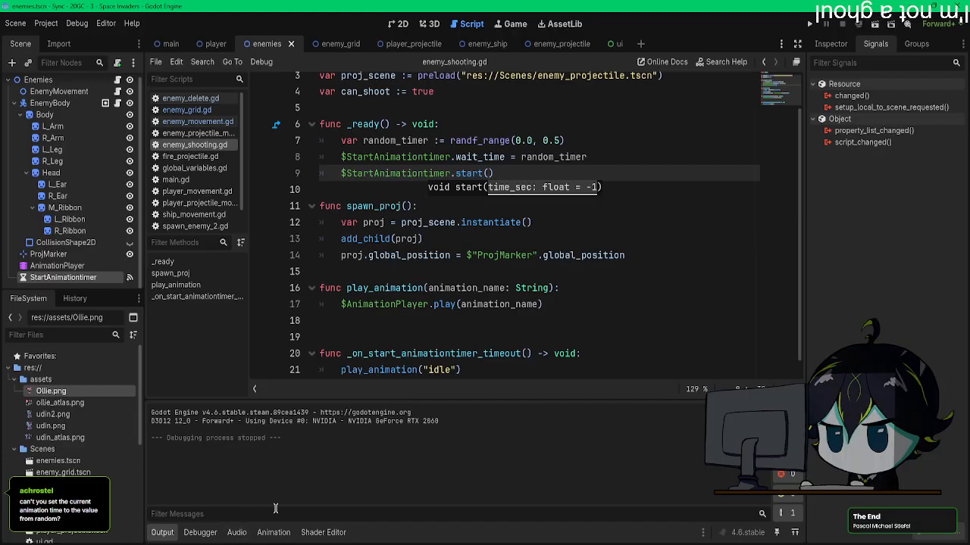
# Step: Examine the AnimationPlayer node's Callback Mode, Root Motion and Playback Options properties for a way to offset the animation
pyautogui.click(445, 275)
pyautogui.click(64, 268)
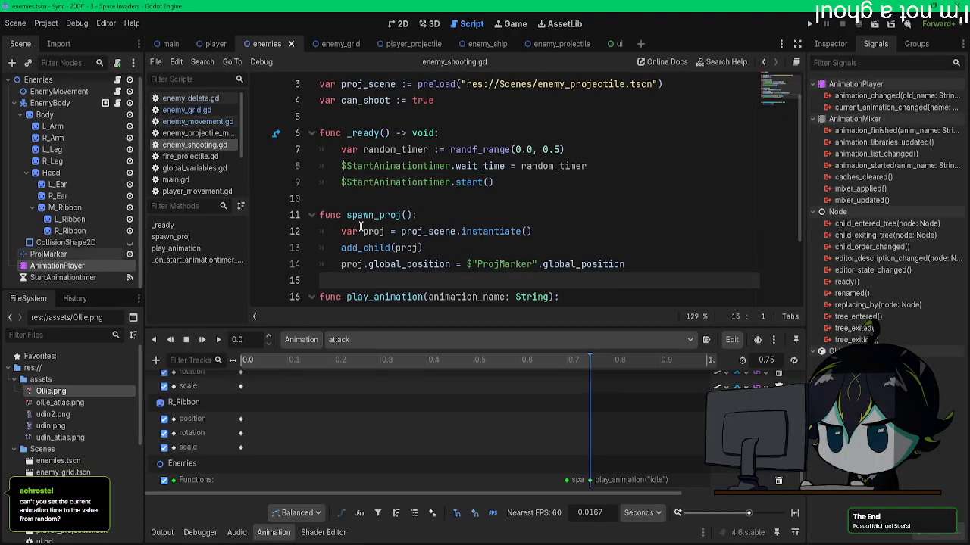
pyautogui.click(830, 43)
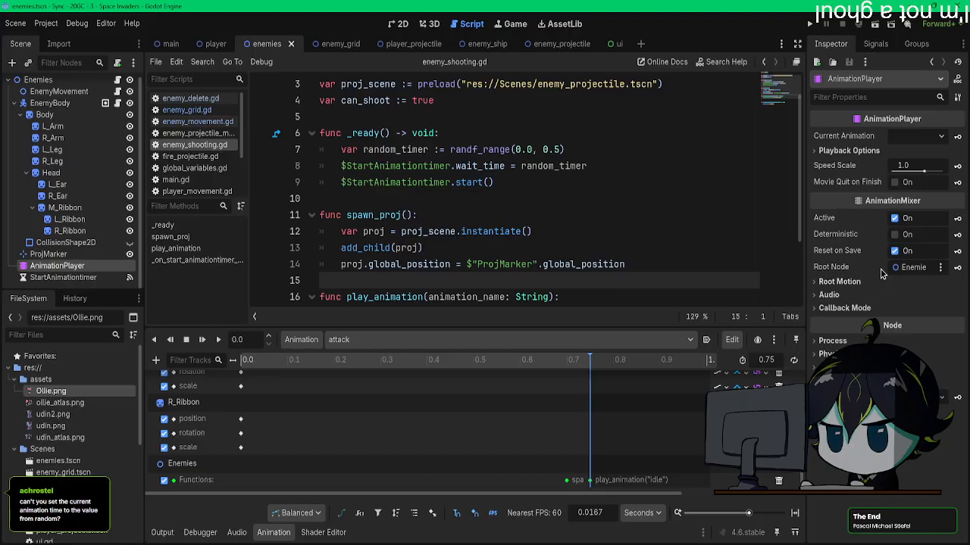
pyautogui.click(862, 312)
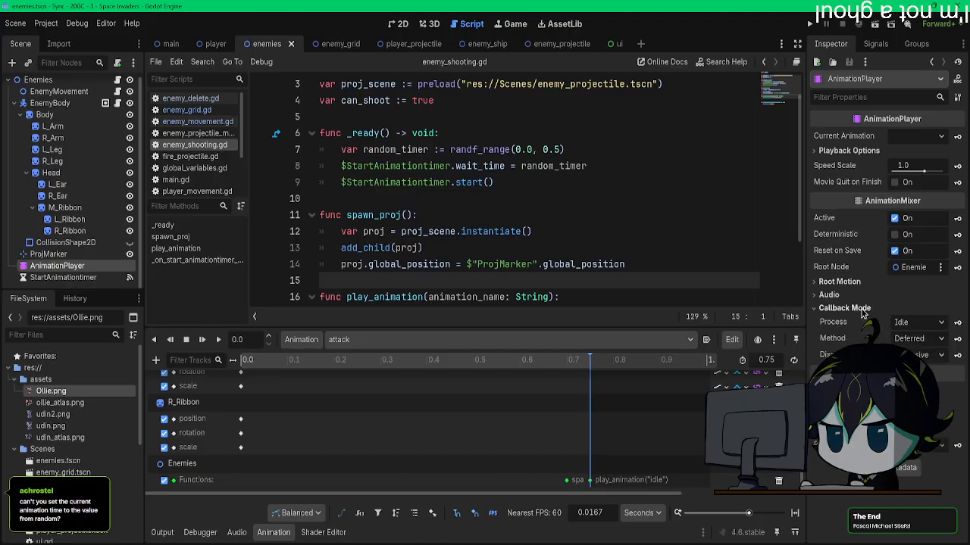
pyautogui.click(861, 309)
pyautogui.click(858, 282)
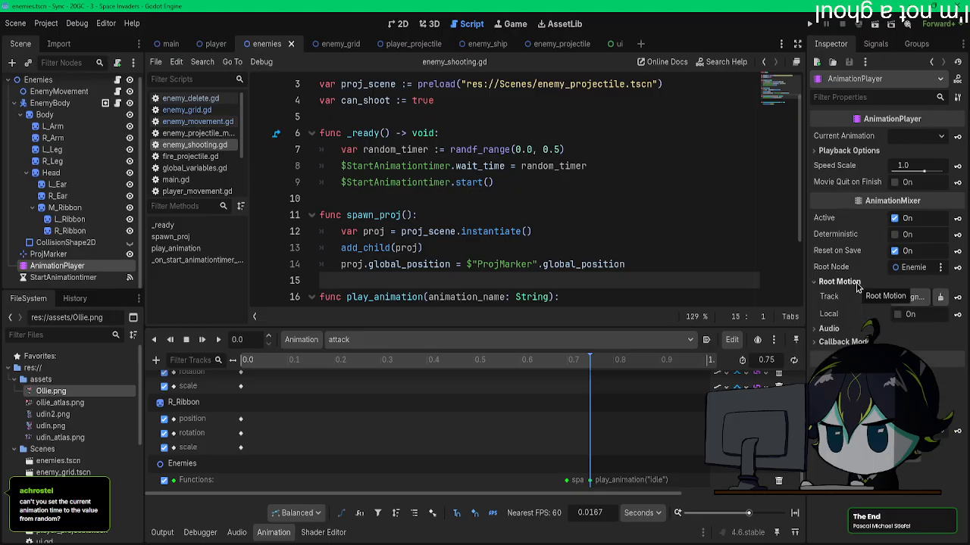
pyautogui.click(857, 282)
pyautogui.click(856, 150)
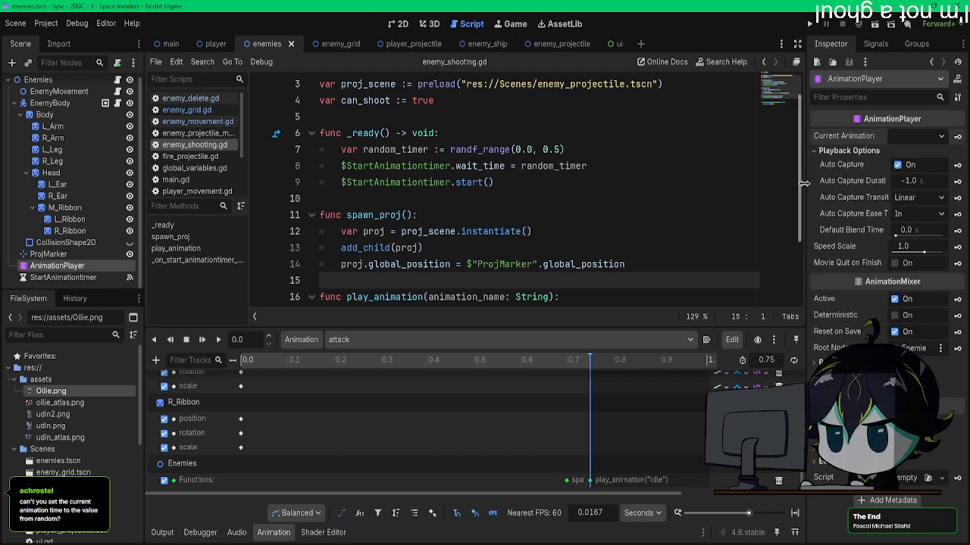
pyautogui.moveTo(808, 185); pyautogui.dragTo(756, 184)
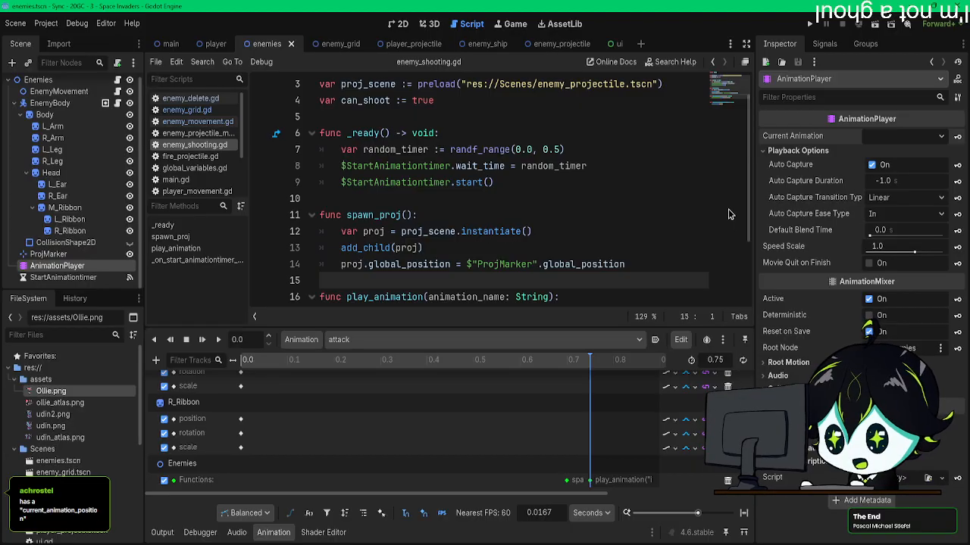
# Step: Examine the AnimationPlayer's Current Animation choices and scrub through the attack animation's timeline
pyautogui.moveTo(756, 231); pyautogui.dragTo(798, 229)
pyautogui.click(926, 136)
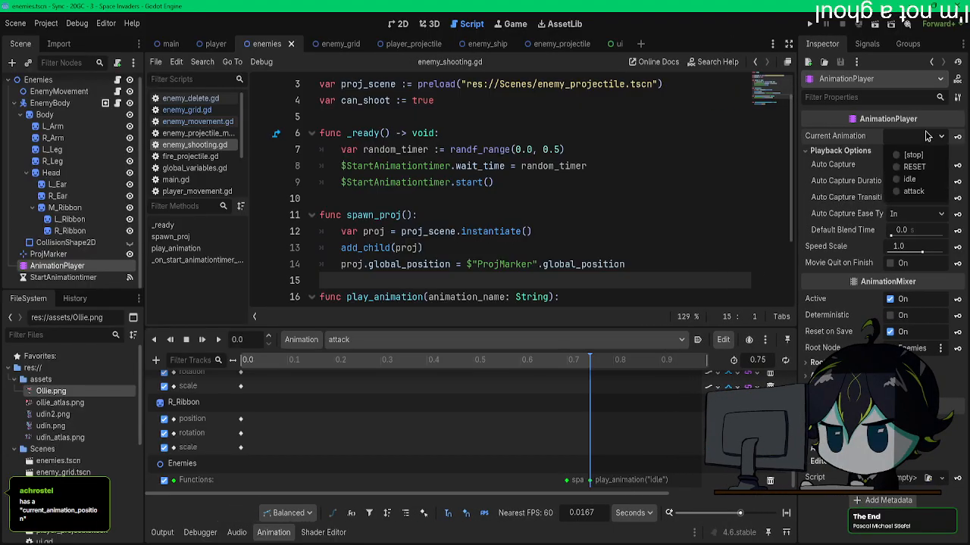
pyautogui.click(926, 136)
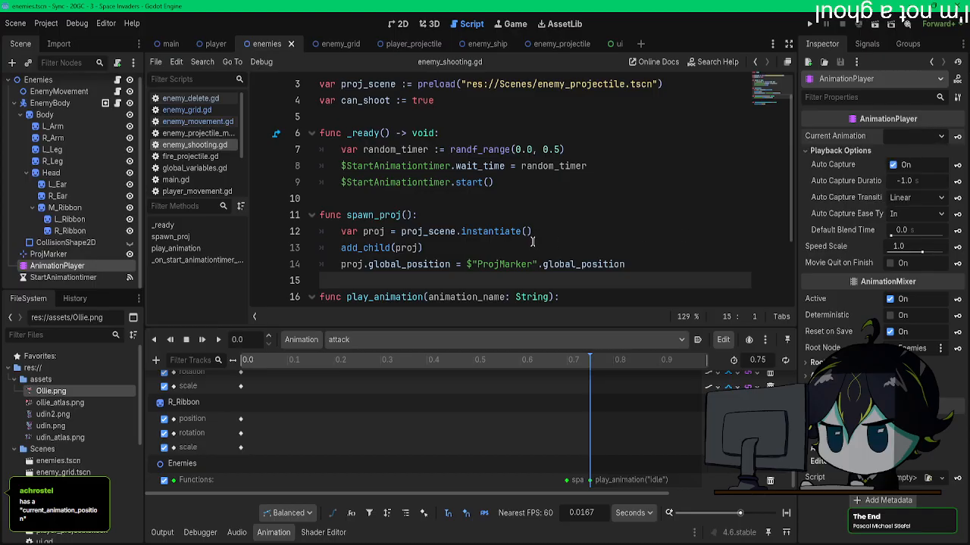
pyautogui.scroll(-2, 533, 241)
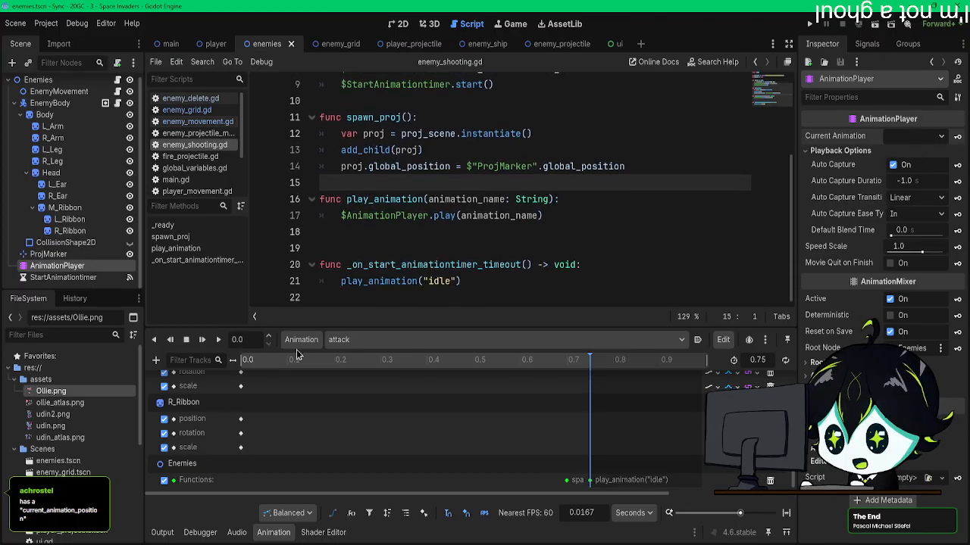
pyautogui.moveTo(288, 365); pyautogui.dragTo(372, 364)
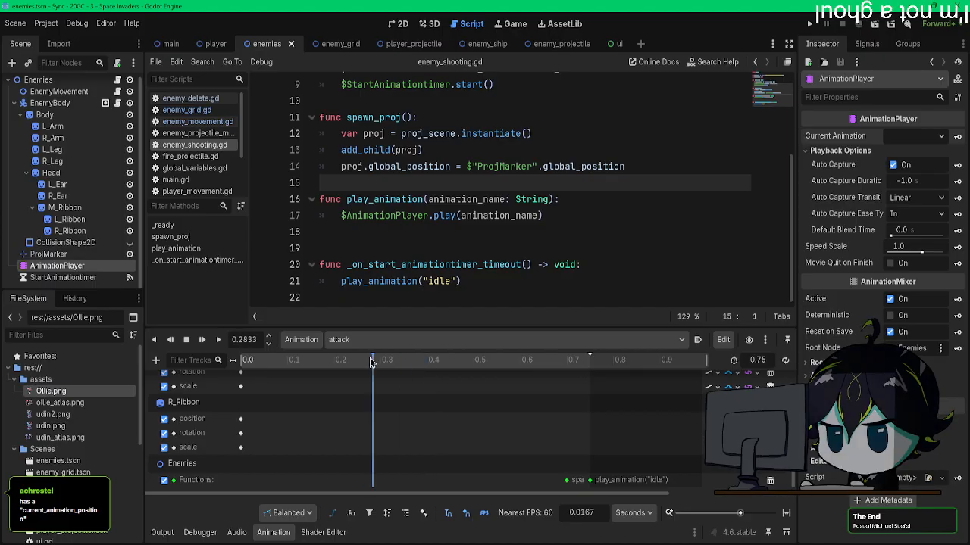
pyautogui.moveTo(372, 364); pyautogui.dragTo(349, 340)
pyautogui.moveTo(439, 360); pyautogui.dragTo(364, 369)
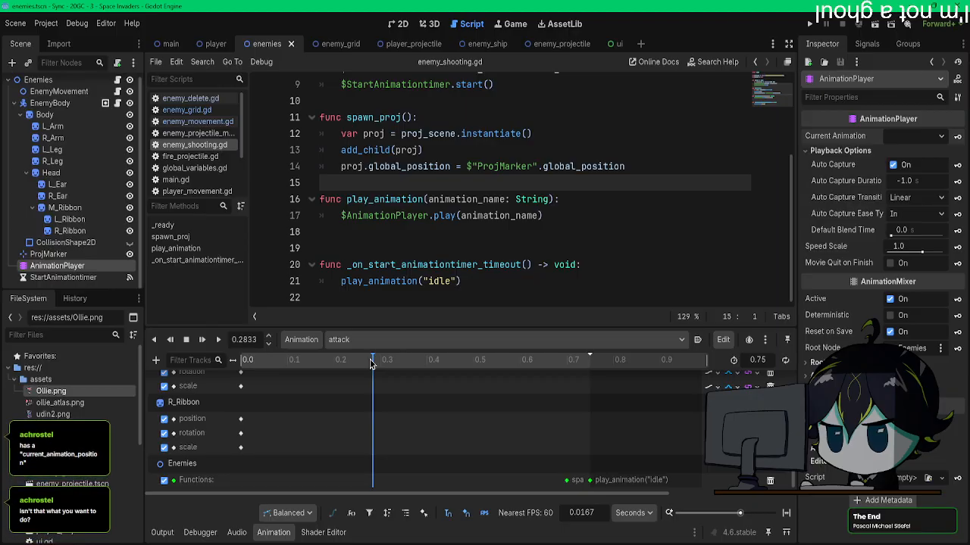
pyautogui.moveTo(372, 366); pyautogui.dragTo(443, 367)
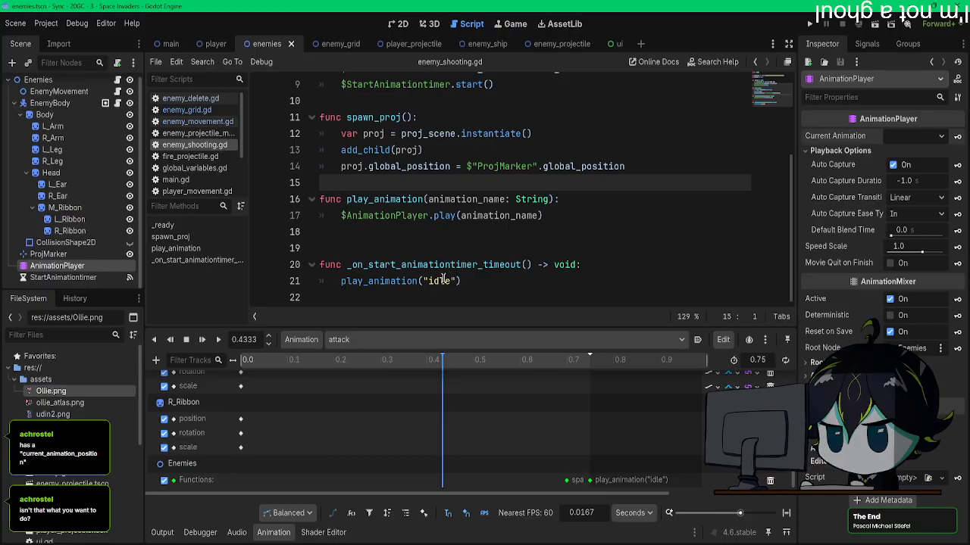
pyautogui.moveTo(291, 360); pyautogui.dragTo(390, 376)
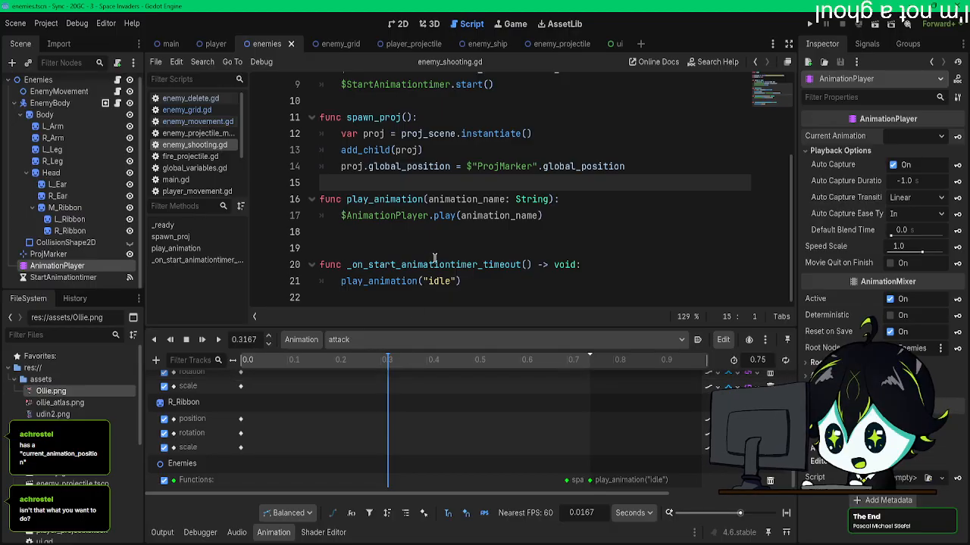
# Step: Delete the StartAnimationtimer node from the enemies scene and remove the _on_start_animationtimer_timeout() function from enemy_shooting.gd
pyautogui.scroll(3, 434, 259)
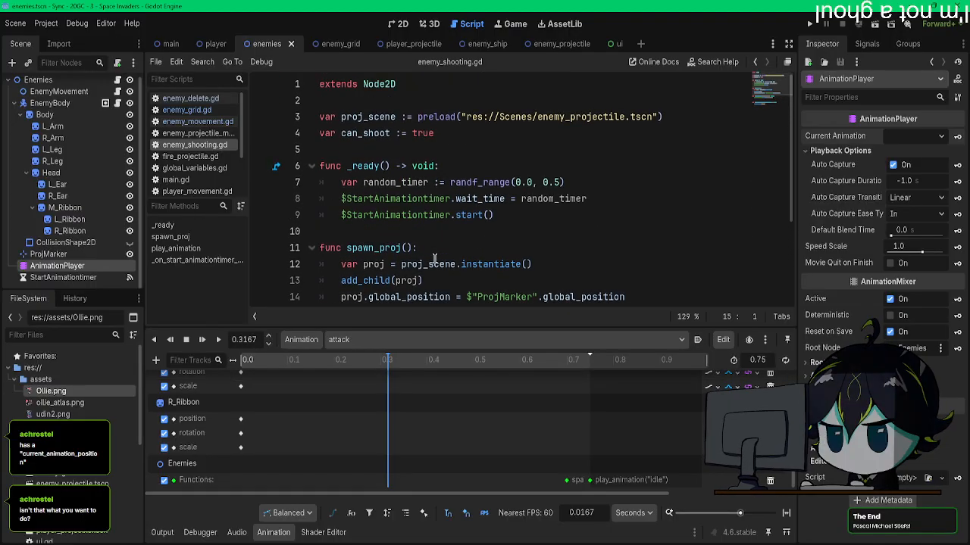
pyautogui.scroll(-3, 434, 259)
pyautogui.click(91, 277)
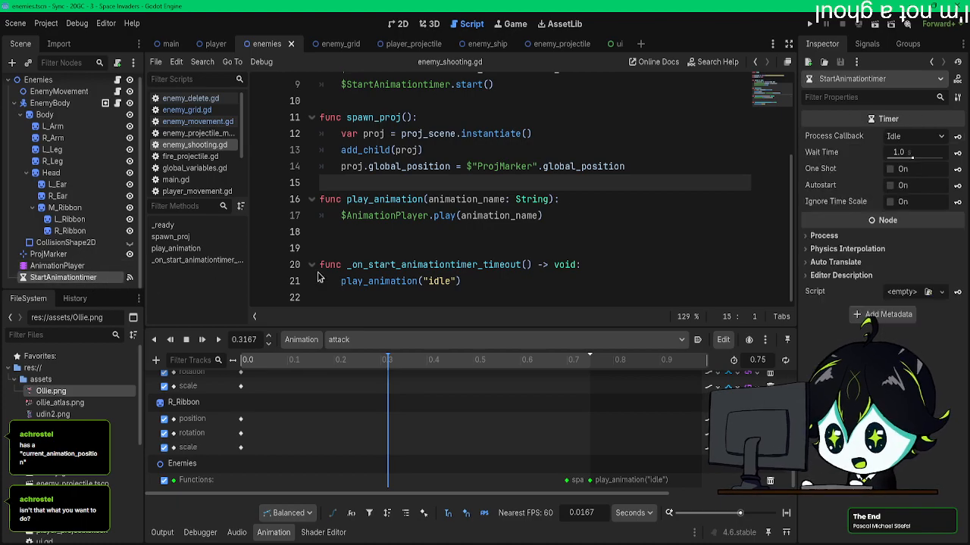
pyautogui.press('Delete')
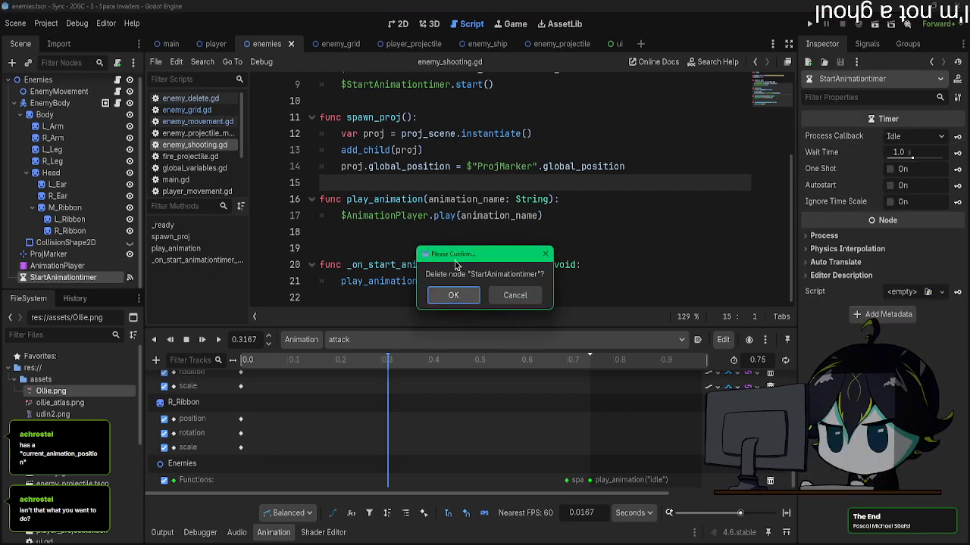
pyautogui.click(456, 293)
pyautogui.moveTo(492, 293); pyautogui.dragTo(266, 270)
pyautogui.press('BackSpace')
pyautogui.press('BackSpace')
pyautogui.press('BackSpace')
# Step: Remove the $StartAnimationtimer wait_time and start() lines from _ready(), keeping the random_timer variable
pyautogui.scroll(3, 447, 258)
pyautogui.moveTo(536, 215); pyautogui.dragTo(341, 184)
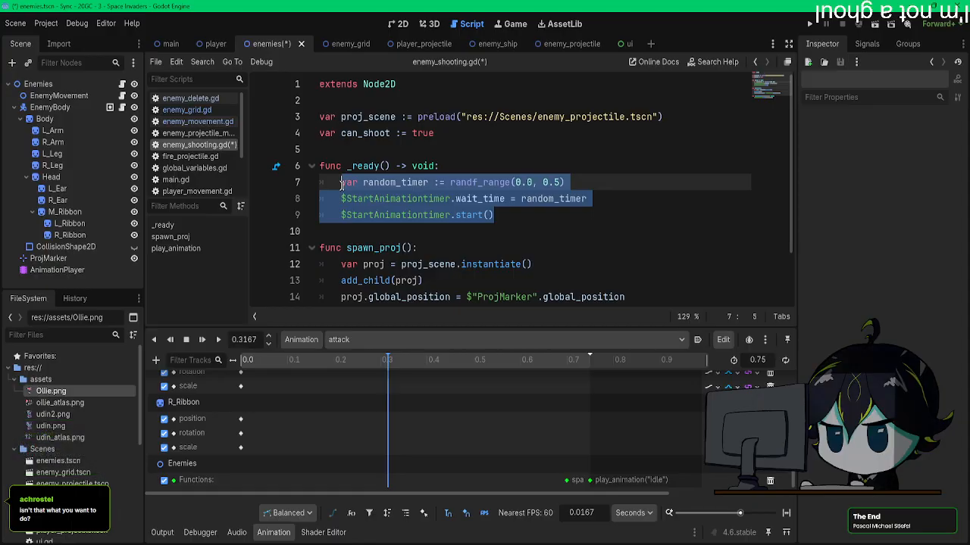
pyautogui.moveTo(551, 213); pyautogui.dragTo(341, 198)
pyautogui.press('BackSpace')
# Step: Insert $AnimationPlayer.current_animation_position below the random_timer line in _ready()
pyautogui.moveTo(57, 270); pyautogui.dragTo(362, 206)
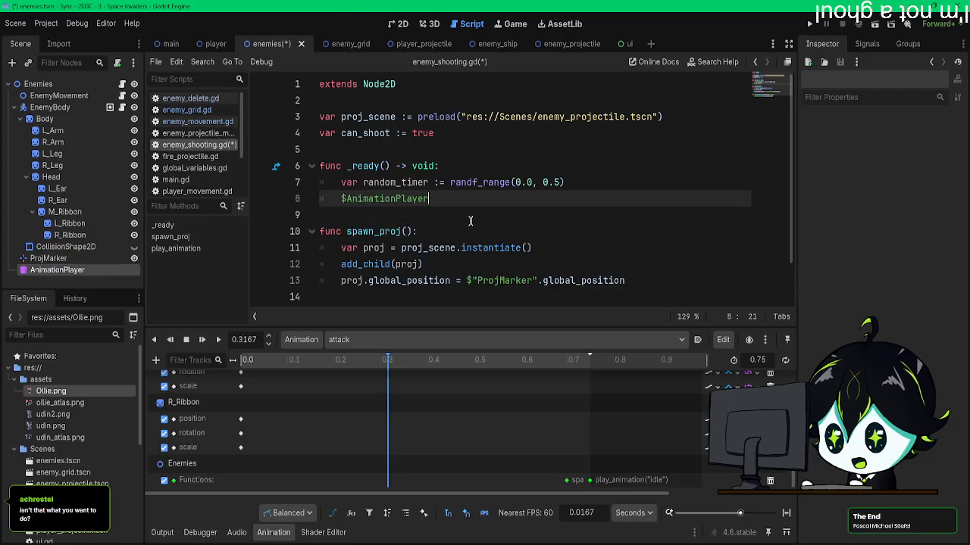
pyautogui.write('.has')
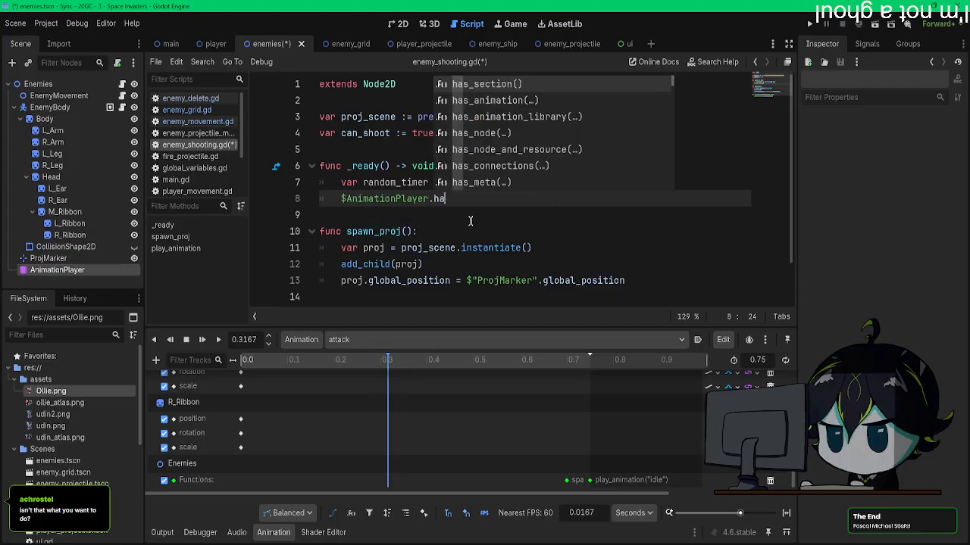
pyautogui.press('Down')
pyautogui.press('Down')
pyautogui.press('Down')
pyautogui.press('Down')
pyautogui.press('Down')
pyautogui.press('Down')
pyautogui.press('Down')
pyautogui.press('Down')
pyautogui.press('Down')
pyautogui.press('Down')
pyautogui.press('Down')
pyautogui.press('Down')
pyautogui.press('Down')
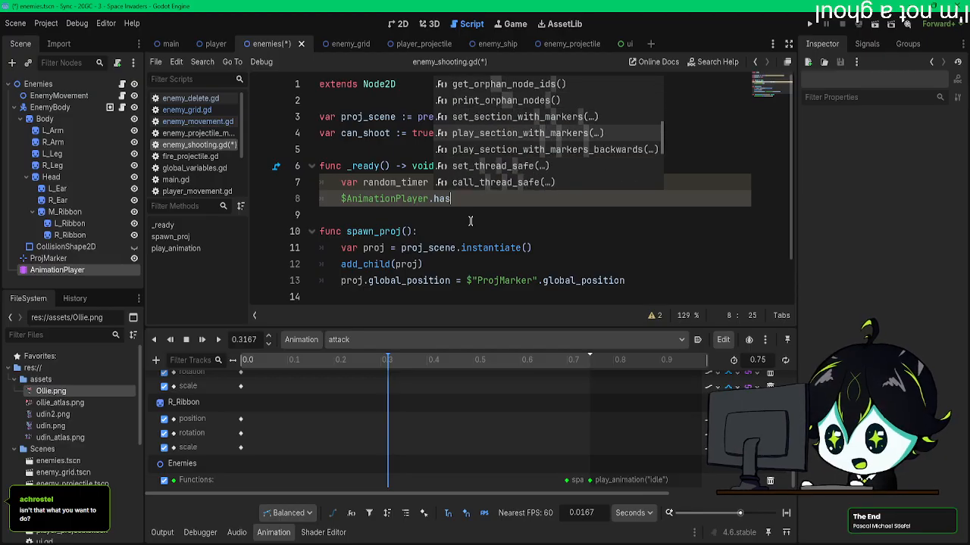
pyautogui.write('anim')
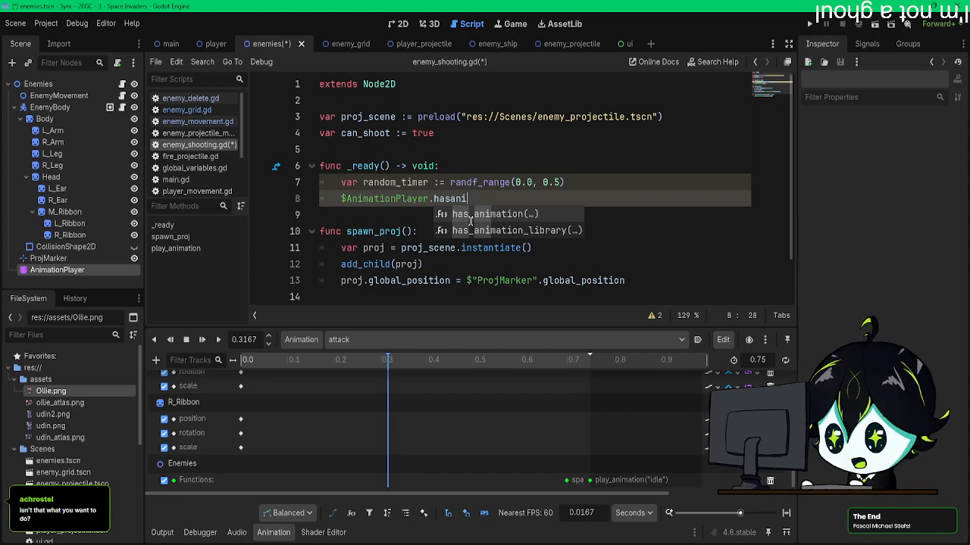
pyautogui.press('BackSpace')
pyautogui.press('BackSpace')
pyautogui.press('BackSpace')
pyautogui.press('BackSpace')
pyautogui.press('BackSpace')
pyautogui.press('BackSpace')
pyautogui.write('position')
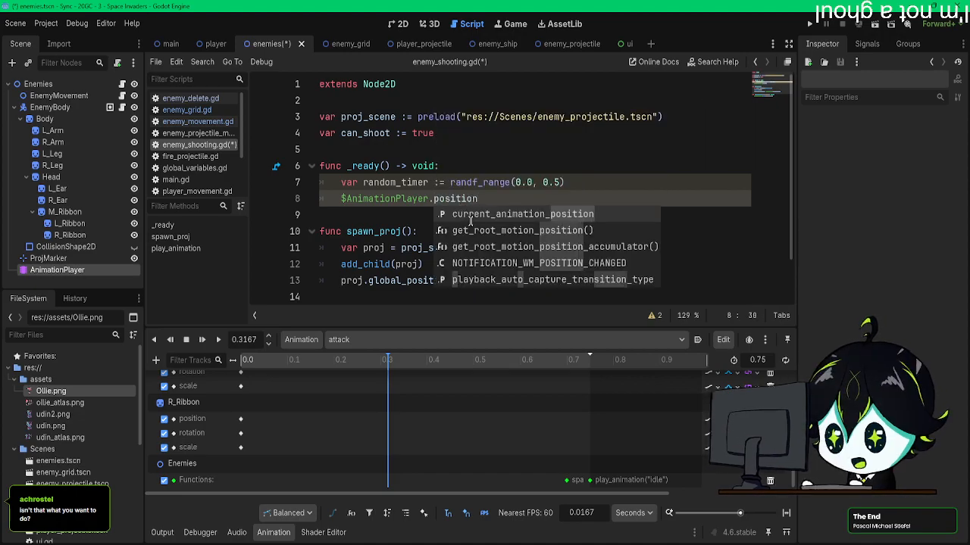
pyautogui.press('Return')
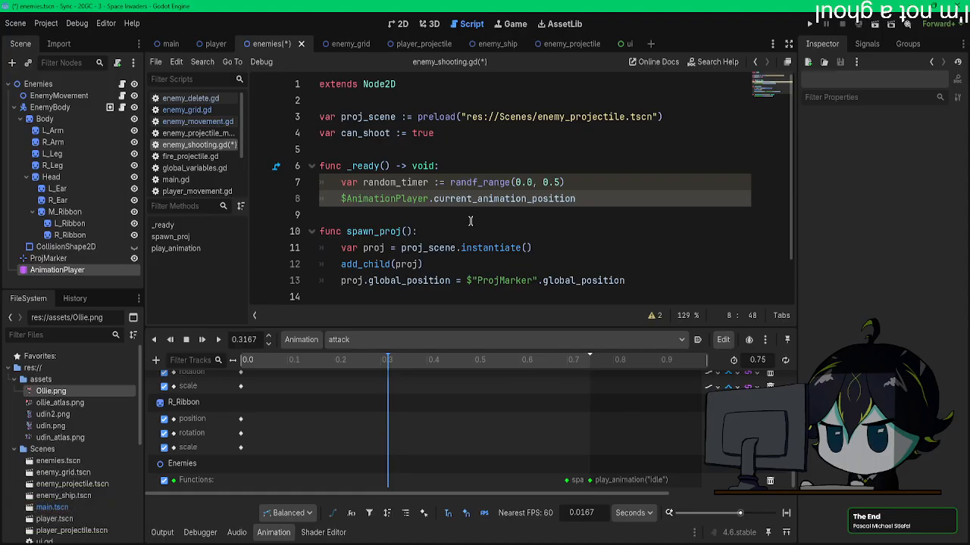
# Step: Look up current_animation_position in the AnimationPlayer documentation and return to enemy_shooting.gd
pyautogui.keyDown('ctrl'); pyautogui.click(471, 200); pyautogui.keyUp('ctrl')
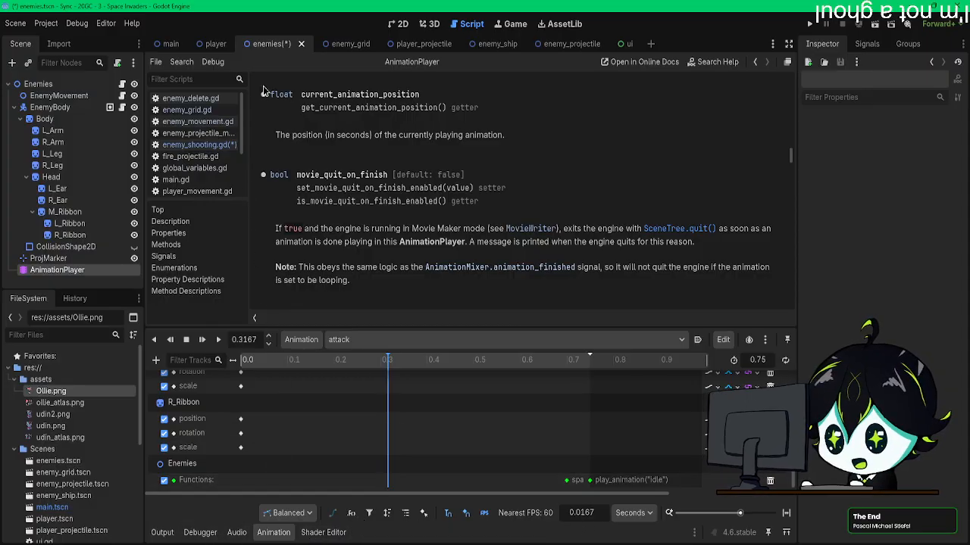
pyautogui.click(193, 98)
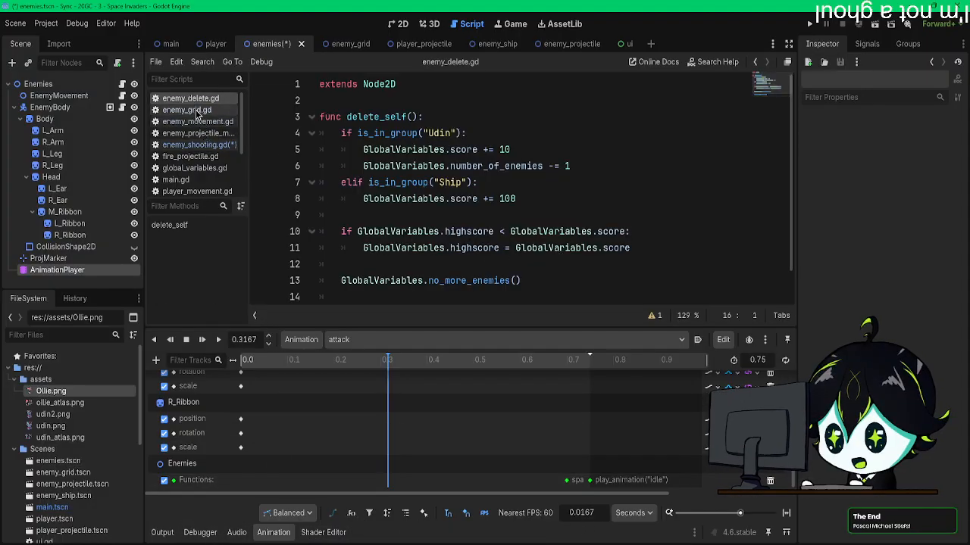
pyautogui.click(189, 110)
pyautogui.click(120, 96)
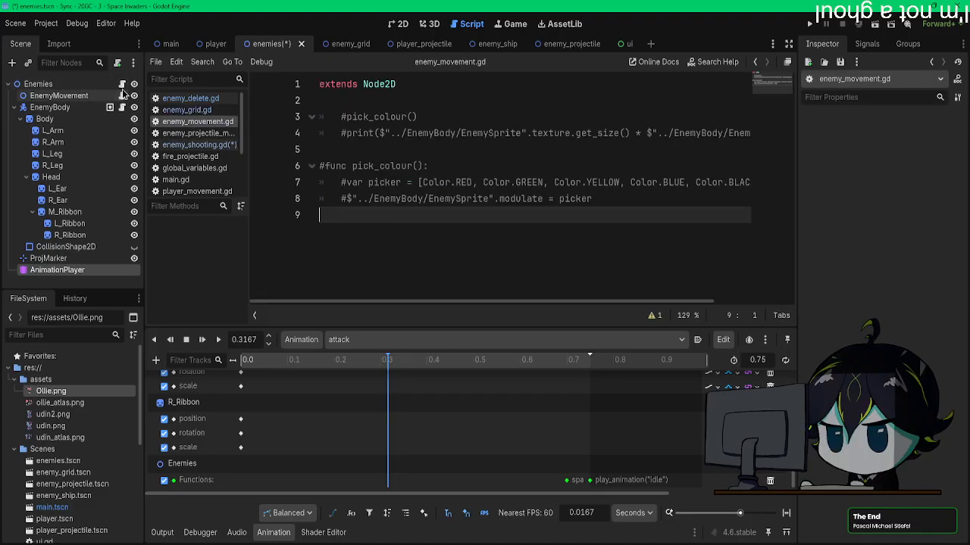
pyautogui.click(122, 85)
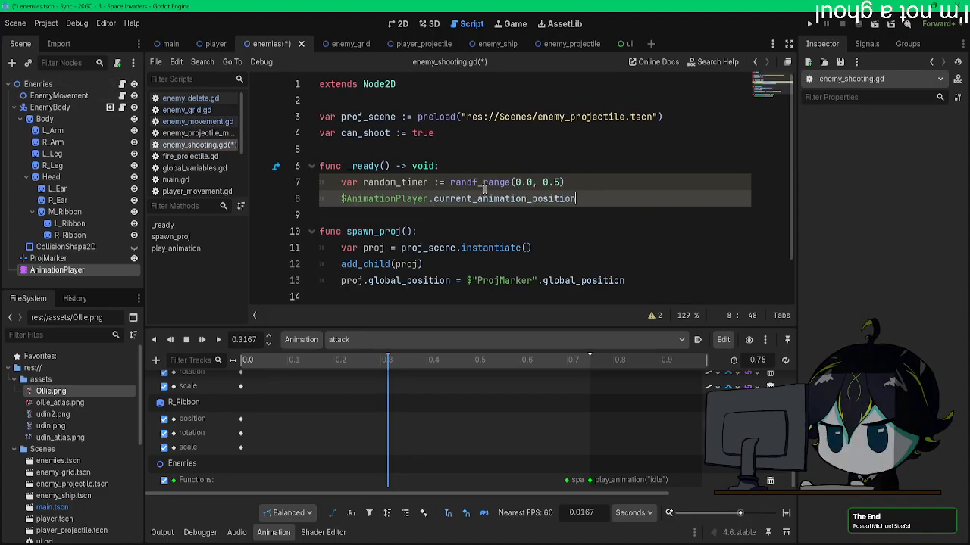
# Step: Check the idle animation's length on the timeline and set the upper limit of randf_range in _ready() to 1.0
pyautogui.moveTo(538, 367); pyautogui.dragTo(591, 367)
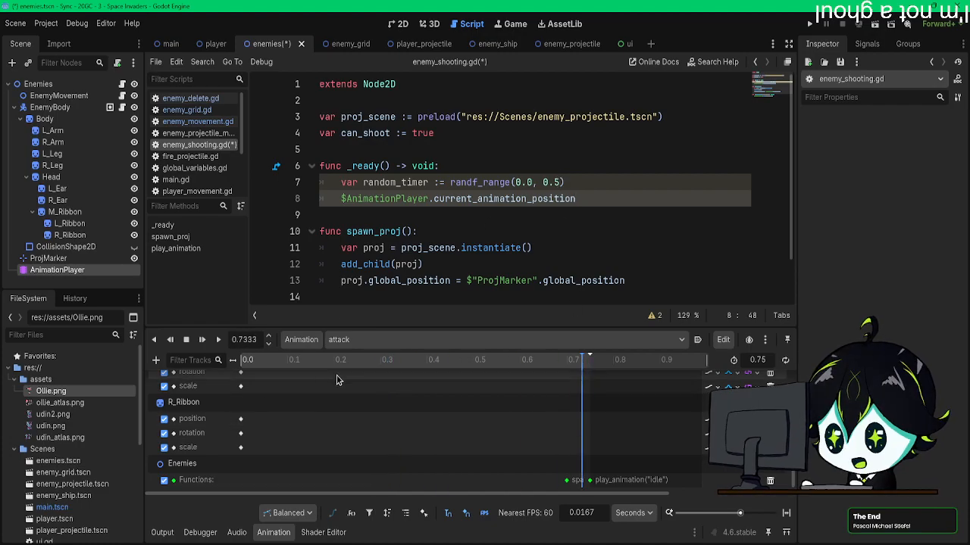
pyautogui.click(371, 339)
pyautogui.click(375, 384)
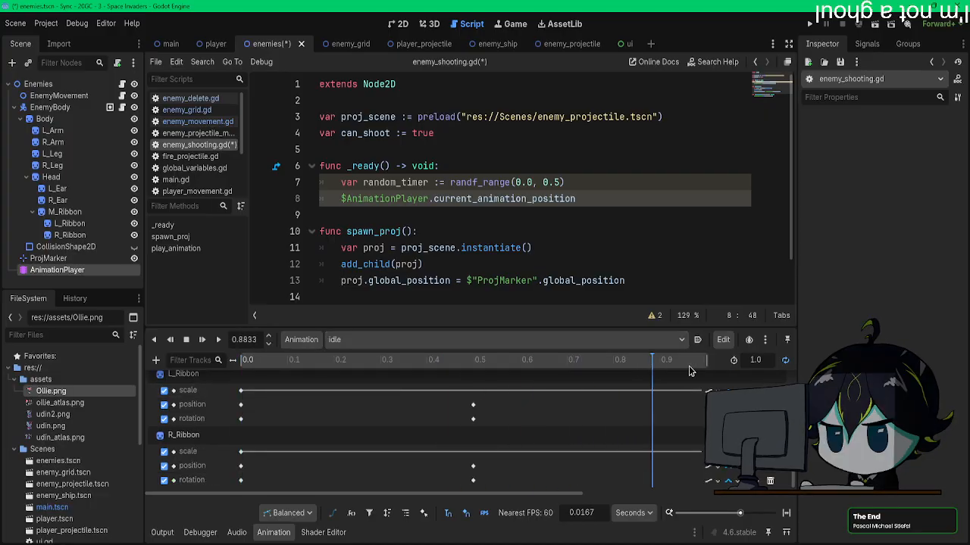
pyautogui.moveTo(563, 182); pyautogui.dragTo(544, 182)
pyautogui.write('1.0')
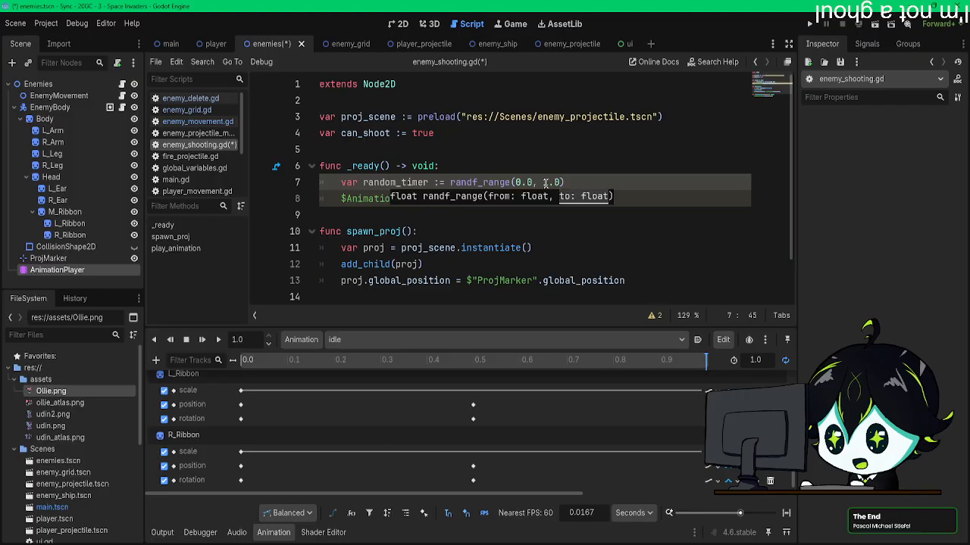
pyautogui.click(564, 264)
# Step: Assign random_timer to $AnimationPlayer.current_animation_position in _ready() and insert an empty line above the assignment
pyautogui.moveTo(580, 200); pyautogui.dragTo(433, 198)
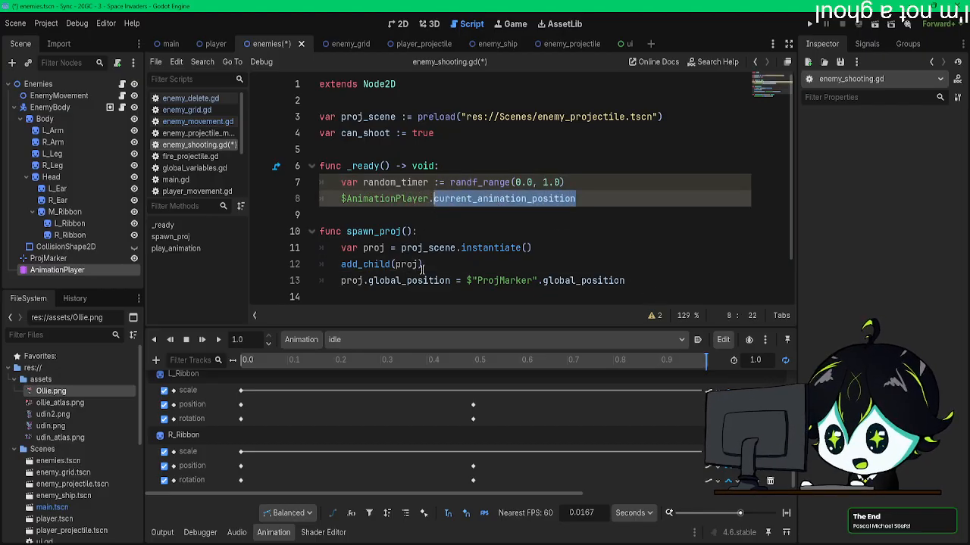
pyautogui.click(607, 196)
pyautogui.write('=')
pyautogui.write('random_timer')
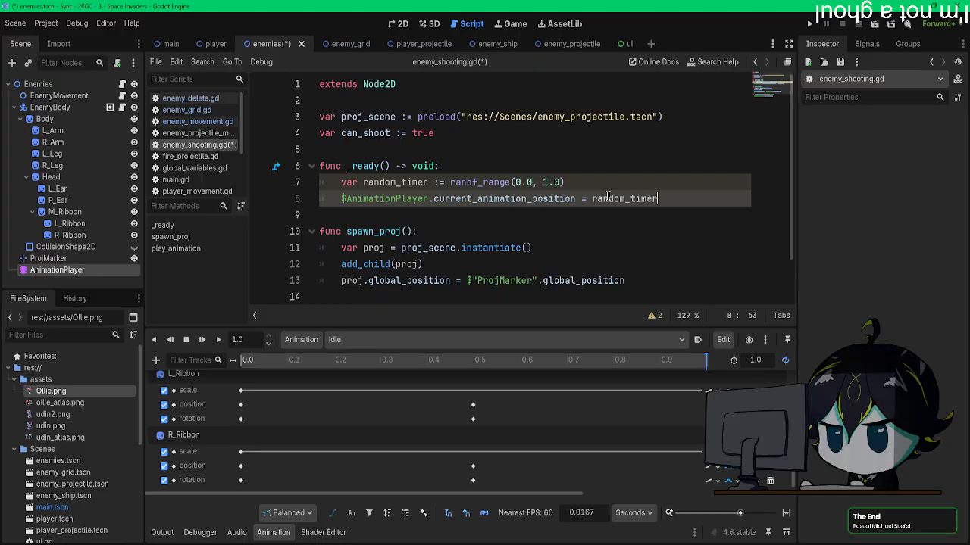
pyautogui.click(571, 180)
pyautogui.press('Return')
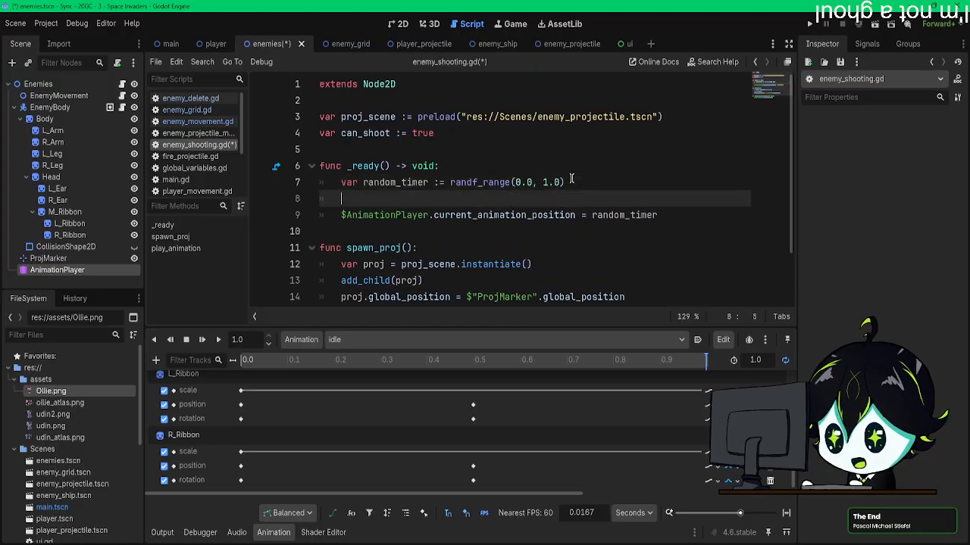
pyautogui.moveTo(55, 272); pyautogui.dragTo(391, 198)
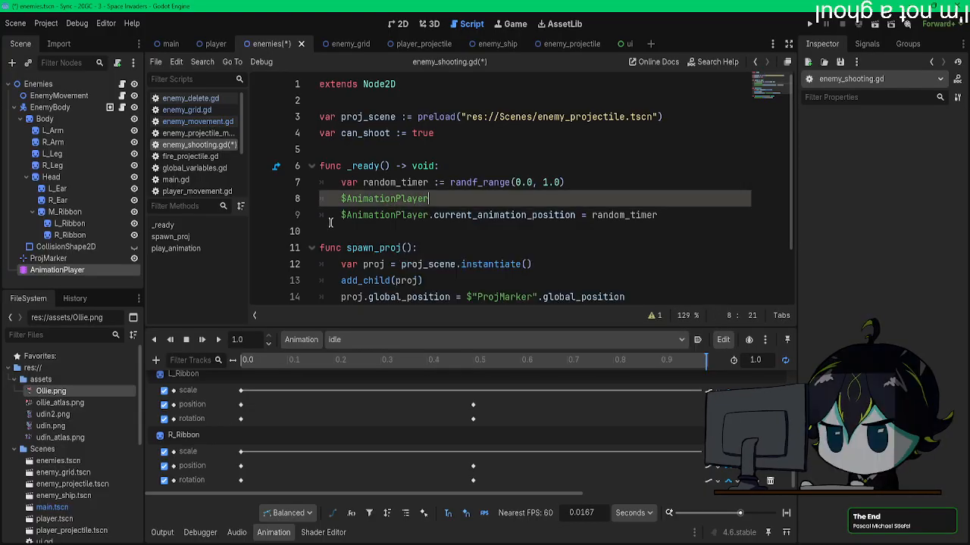
pyautogui.write('.pl')
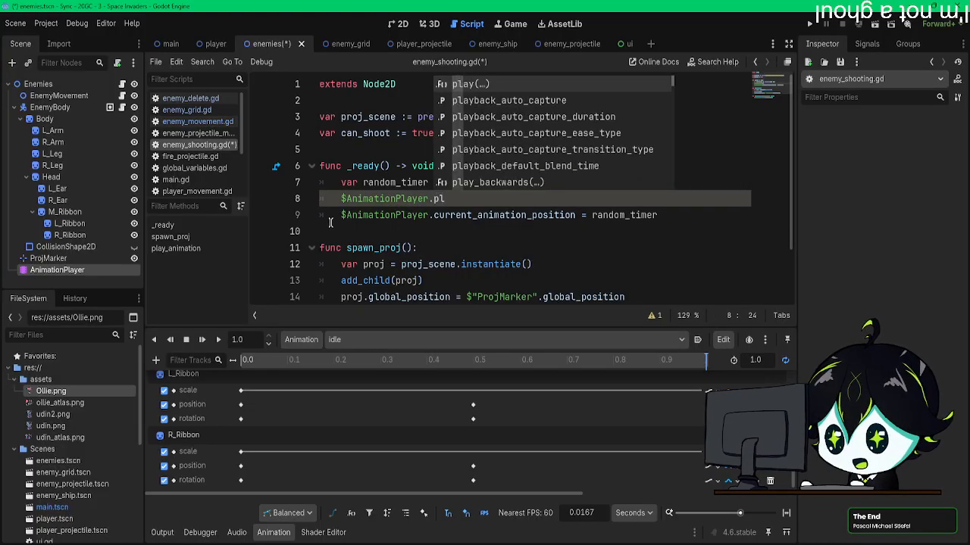
pyautogui.press('BackSpace')
pyautogui.press('BackSpace')
pyautogui.press('BackSpace')
pyautogui.press('BackSpace')
pyautogui.press('BackSpace')
pyautogui.press('BackSpace')
pyautogui.press('BackSpace')
pyautogui.press('BackSpace')
pyautogui.press('BackSpace')
pyautogui.press('BackSpace')
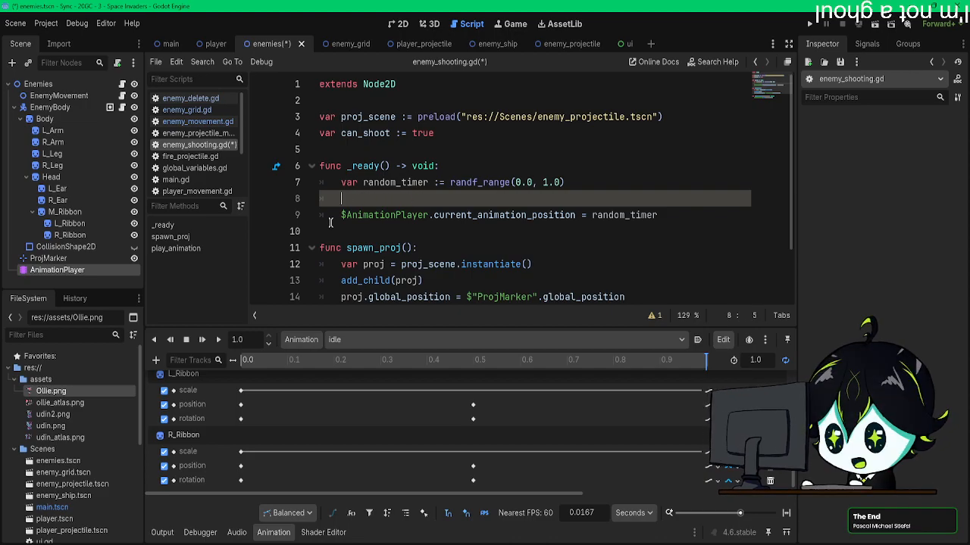
# Step: Add play_animation("idle") on the empty line above the current_animation_position assignment in _ready()
pyautogui.scroll(-2, 349, 224)
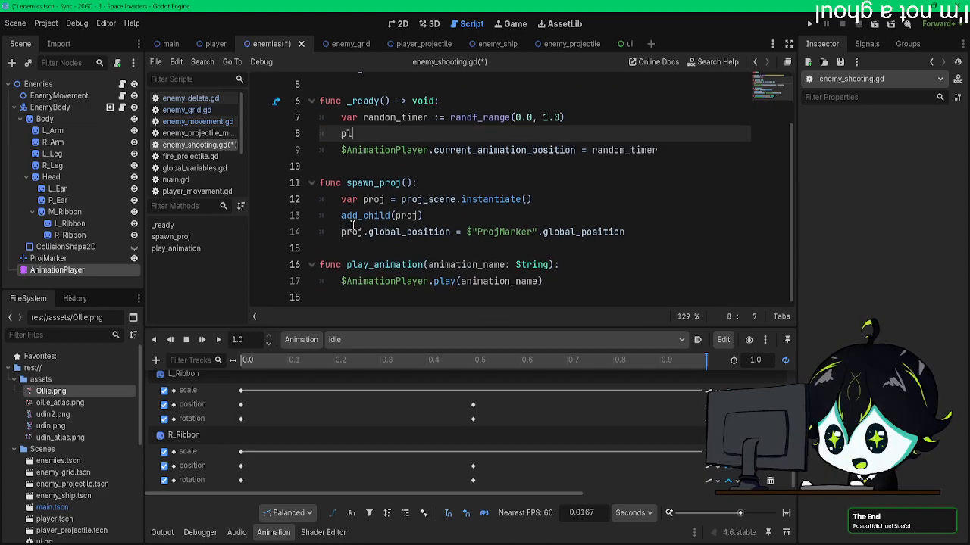
pyautogui.press('Return')
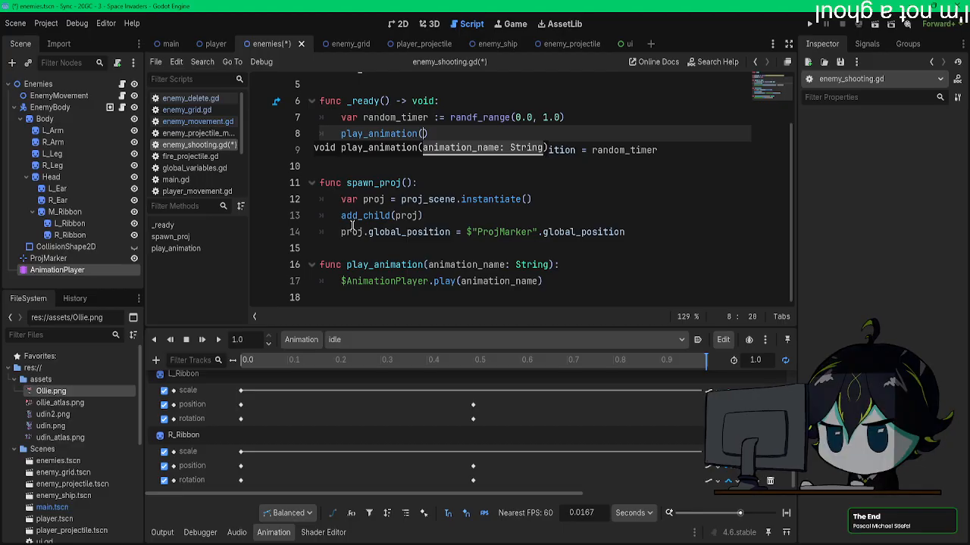
pyautogui.click(554, 231)
# Step: Save the script and run the project to test it, checking the debugger's error list
pyautogui.hotkey('ctrl', 's')
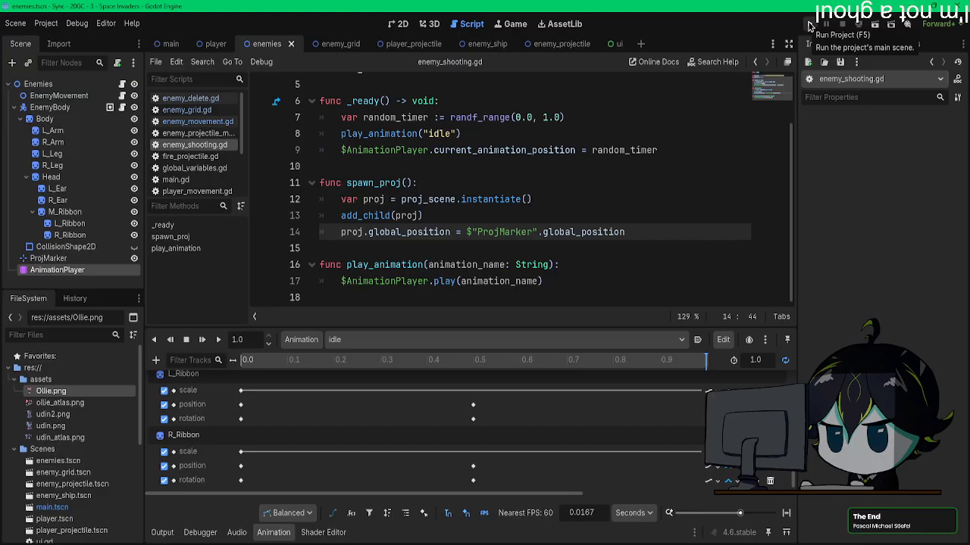
pyautogui.click(809, 24)
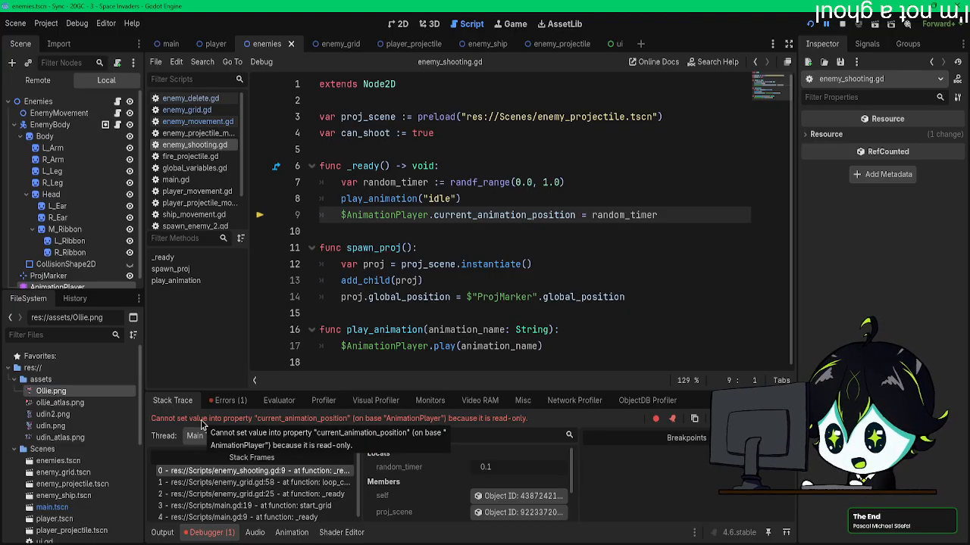
pyautogui.click(221, 401)
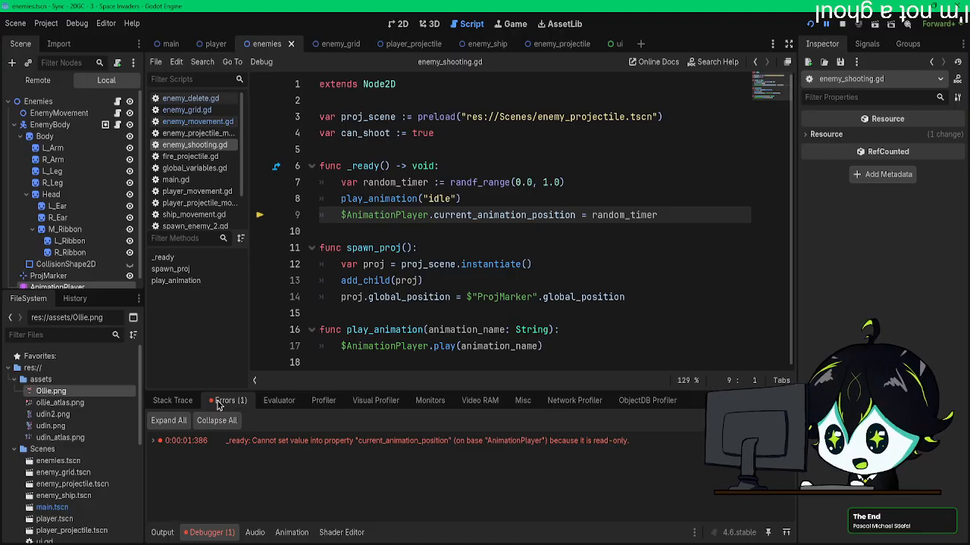
# Step: Look up current_animation_position in the AnimationPlayer documentation and review the debugger error raised by the assignment in _ready()
pyautogui.keyDown('ctrl'); pyautogui.click(484, 216); pyautogui.keyUp('ctrl')
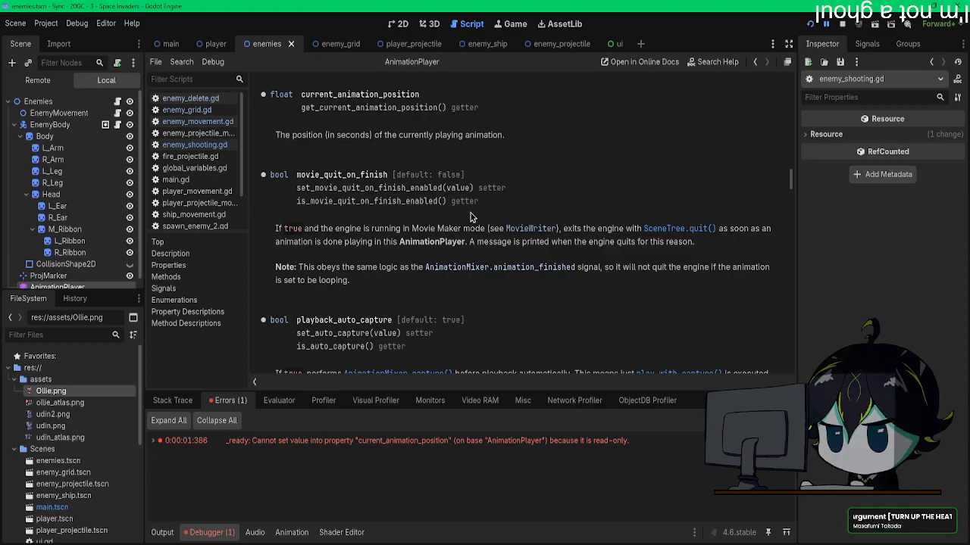
pyautogui.scroll(1, 470, 218)
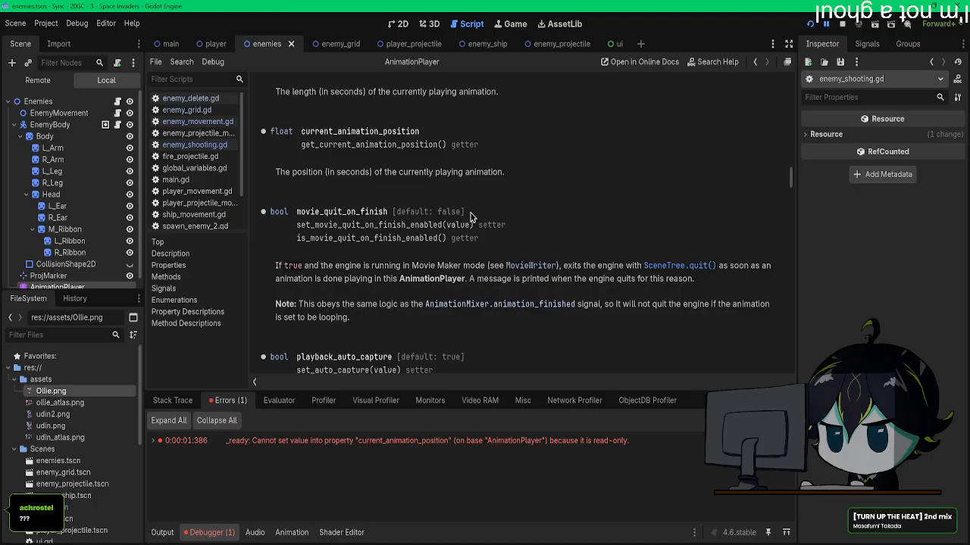
pyautogui.click(343, 441)
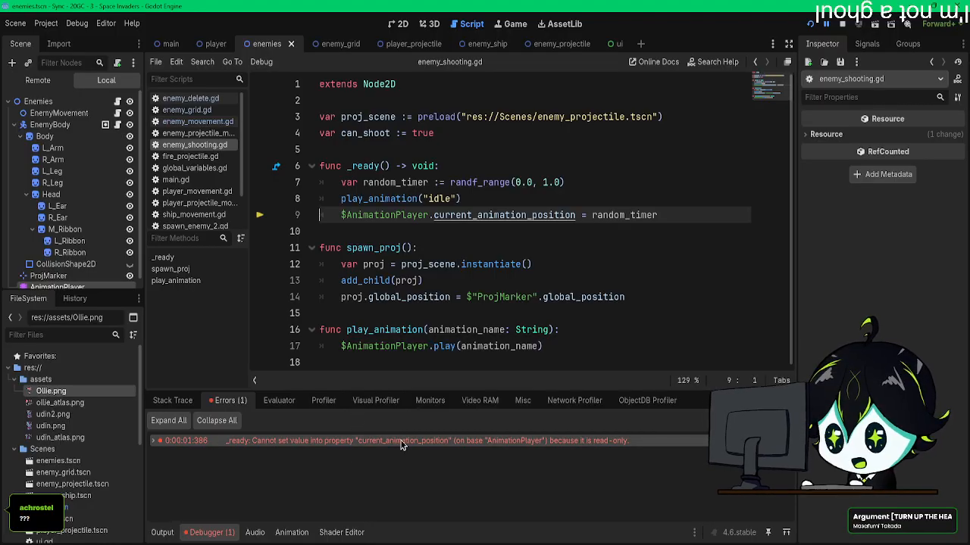
pyautogui.moveTo(402, 445)
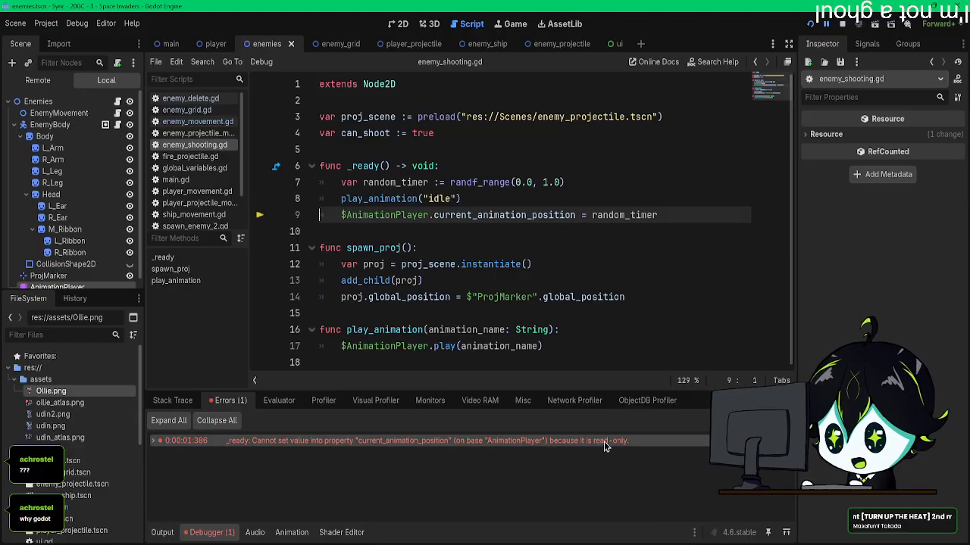
pyautogui.moveTo(602, 443)
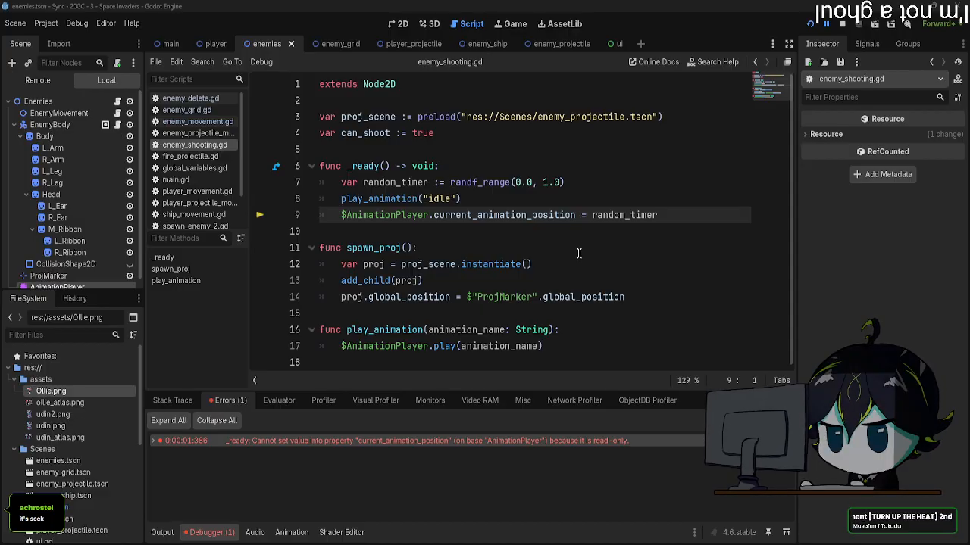
# Step: Replace the current_animation_position assignment in _ready() with $AnimationPlayer.seek(random_timer, true)
pyautogui.click(538, 215)
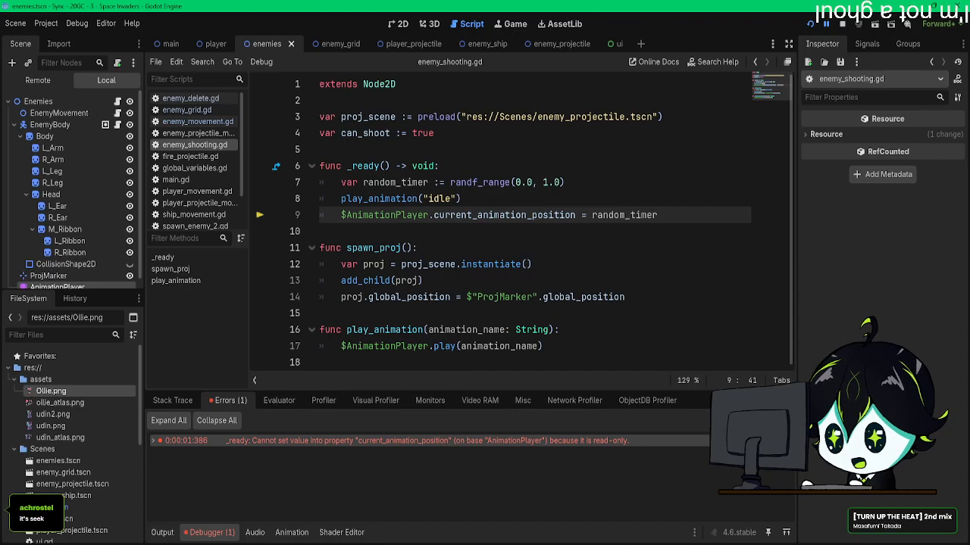
pyautogui.click(527, 183)
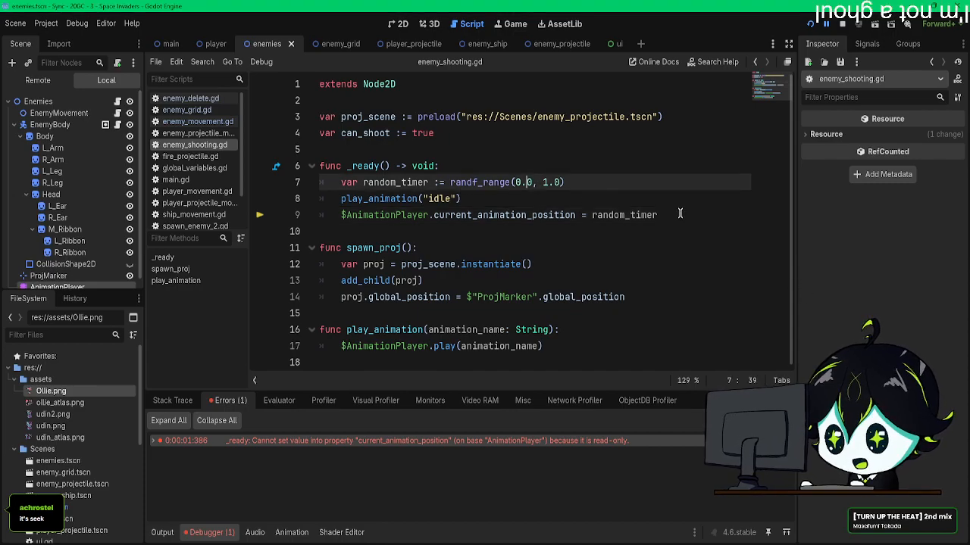
pyautogui.moveTo(576, 215); pyautogui.dragTo(433, 217)
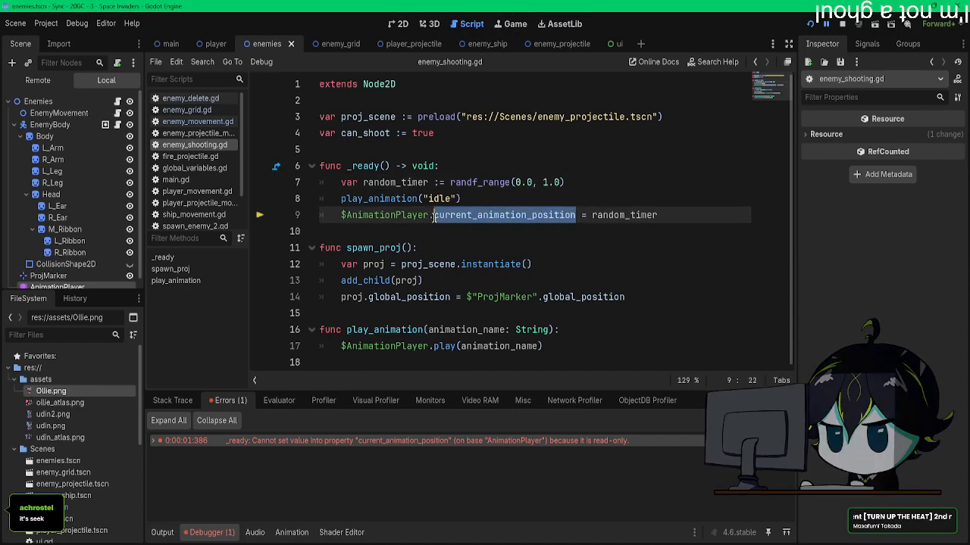
pyautogui.write('see')
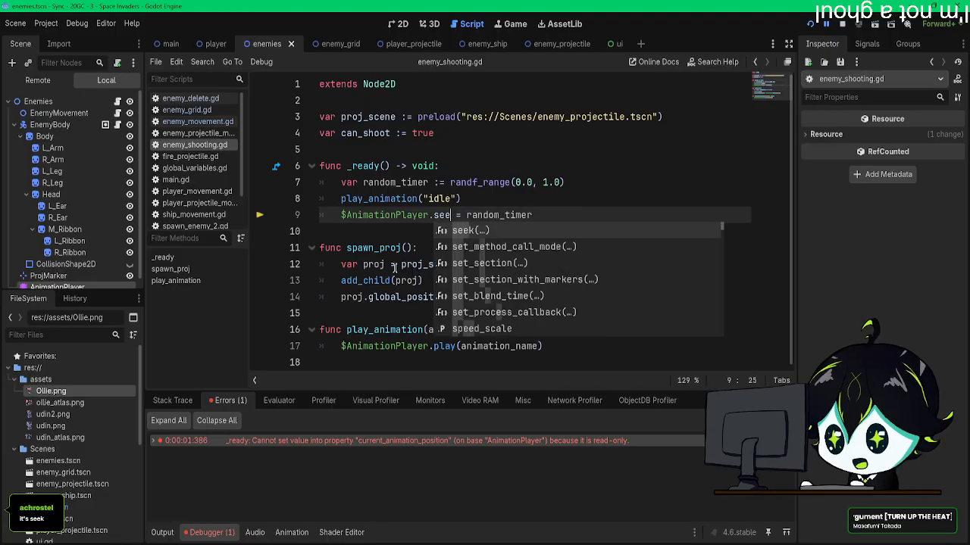
pyautogui.press('Return')
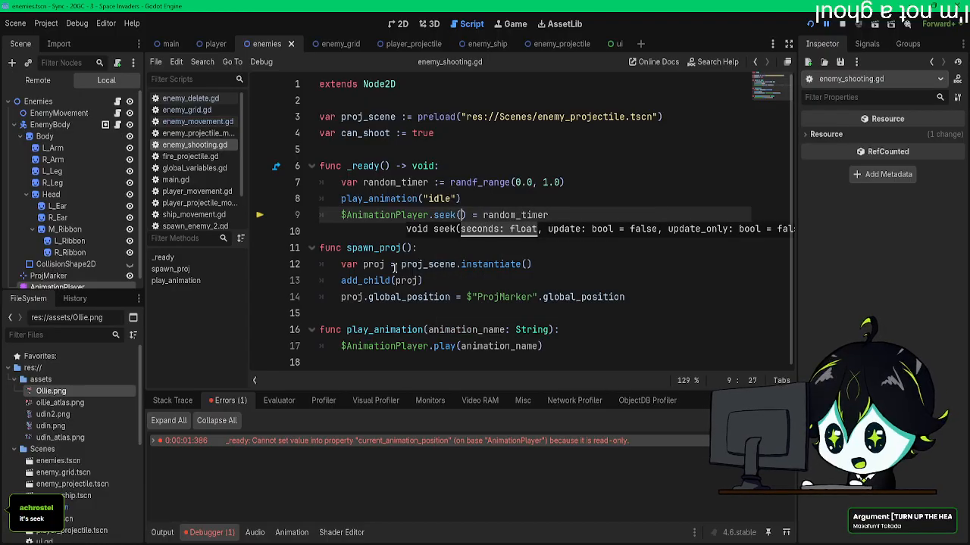
pyautogui.write('random_timer, true')
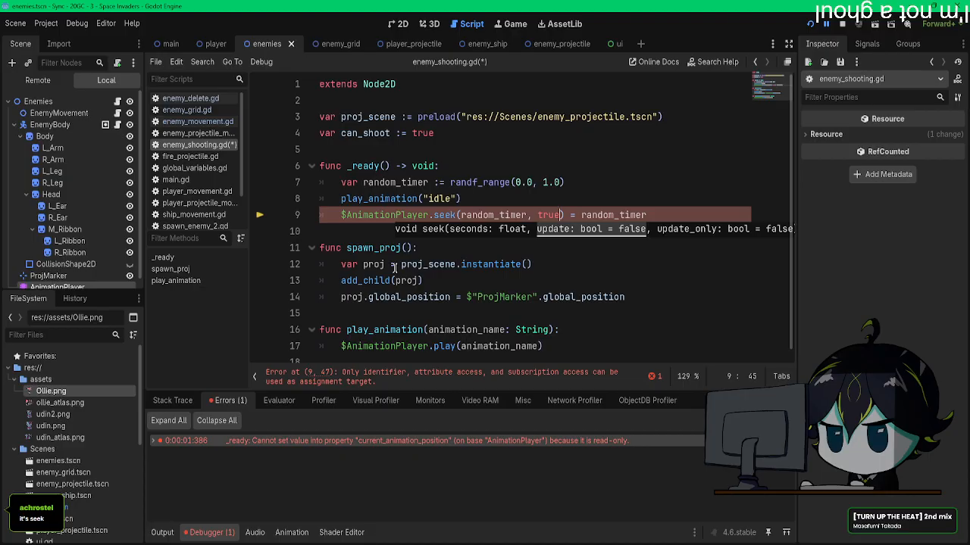
pyautogui.moveTo(565, 216); pyautogui.dragTo(667, 215)
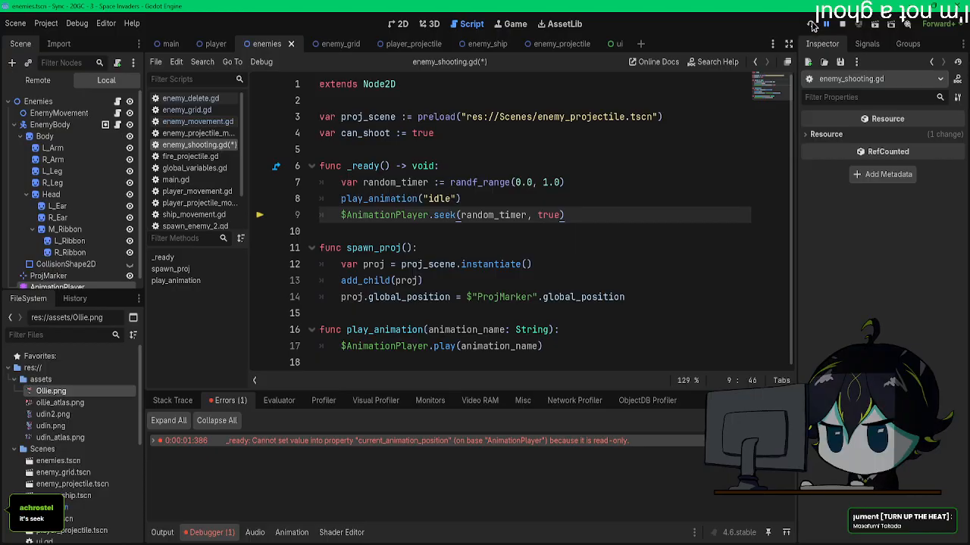
# Step: Rerun the project, move the player to the right while watching the enemies' idle animations, and close the game
pyautogui.click(810, 24)
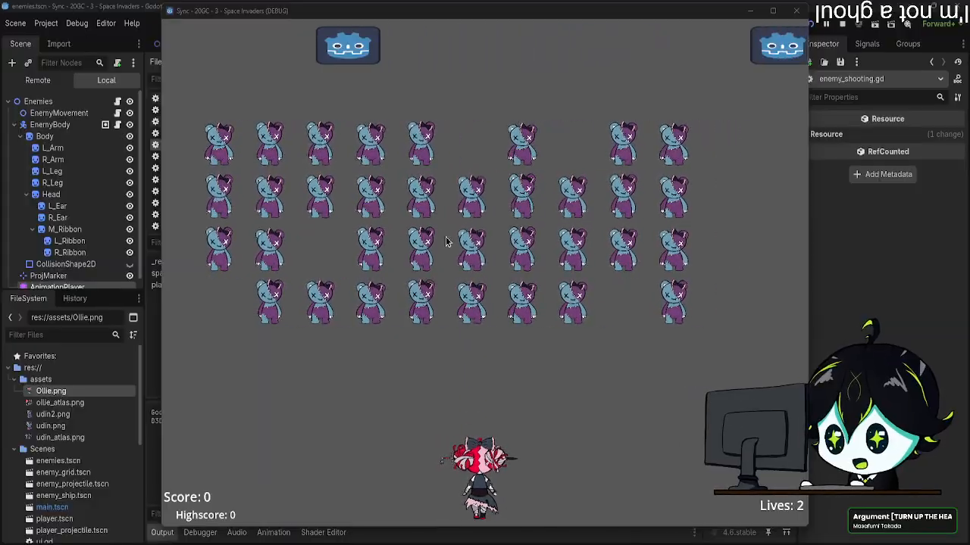
pyautogui.click(515, 263)
pyautogui.press('d')
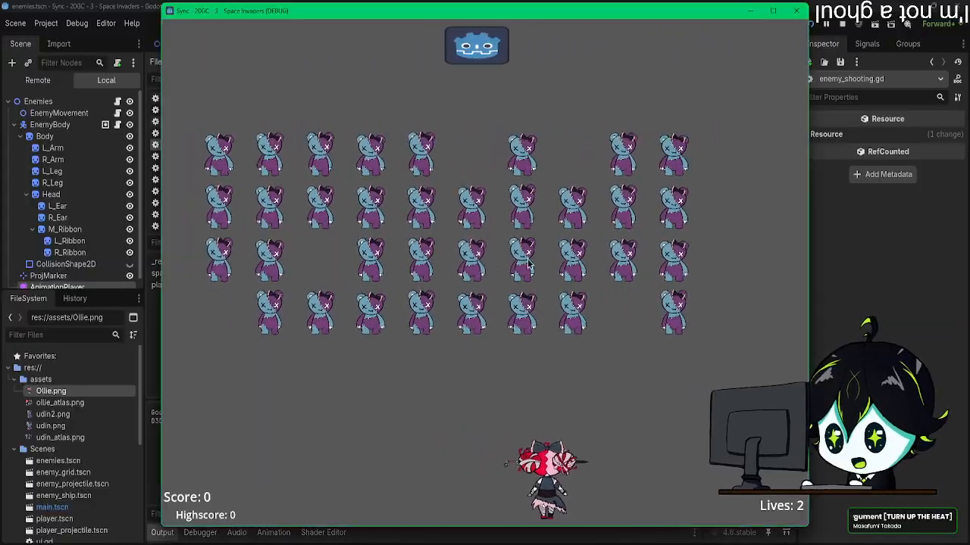
pyautogui.press('d')
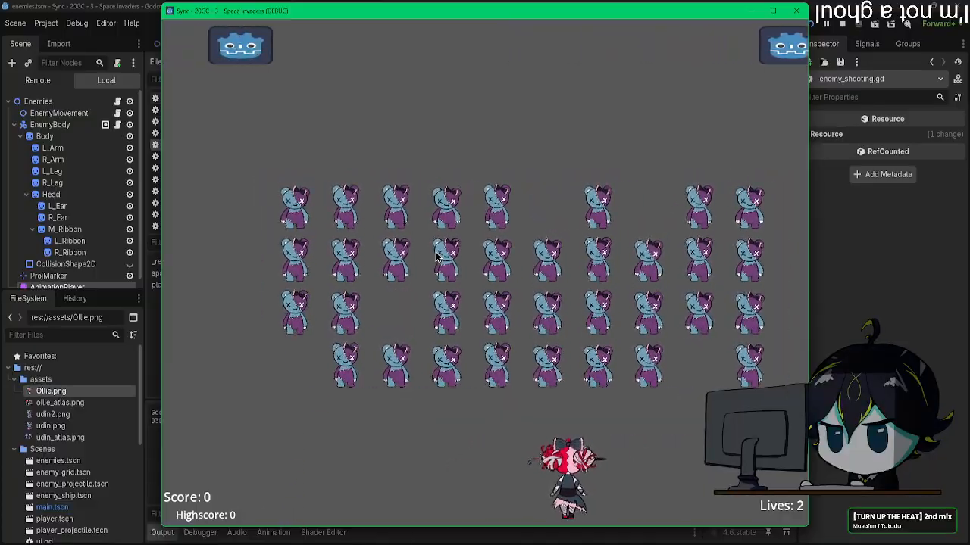
pyautogui.click(796, 10)
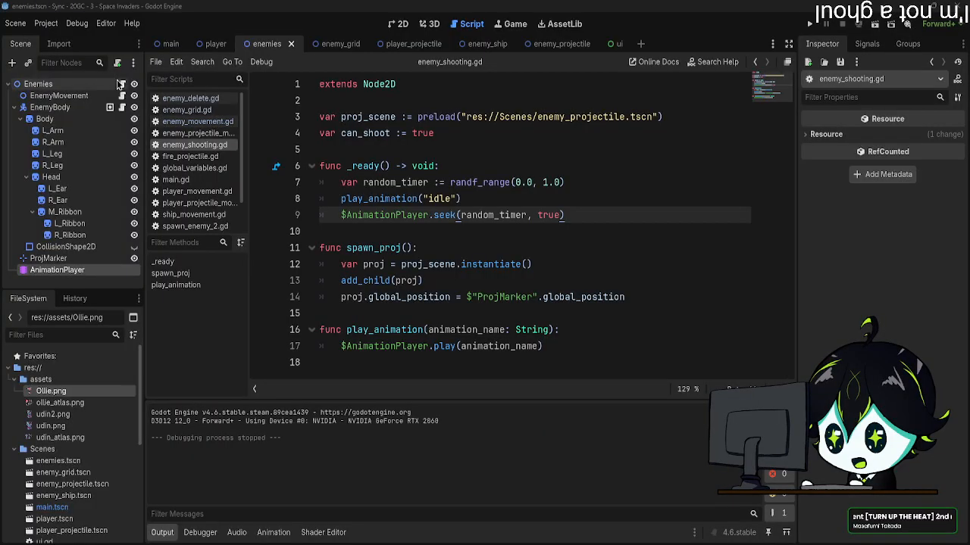
# Step: In enemy_grid.gd, set the amount subtracted from $MoveTimer.wait_time in move_enemy() to 0.02 and save the script
pyautogui.click(333, 44)
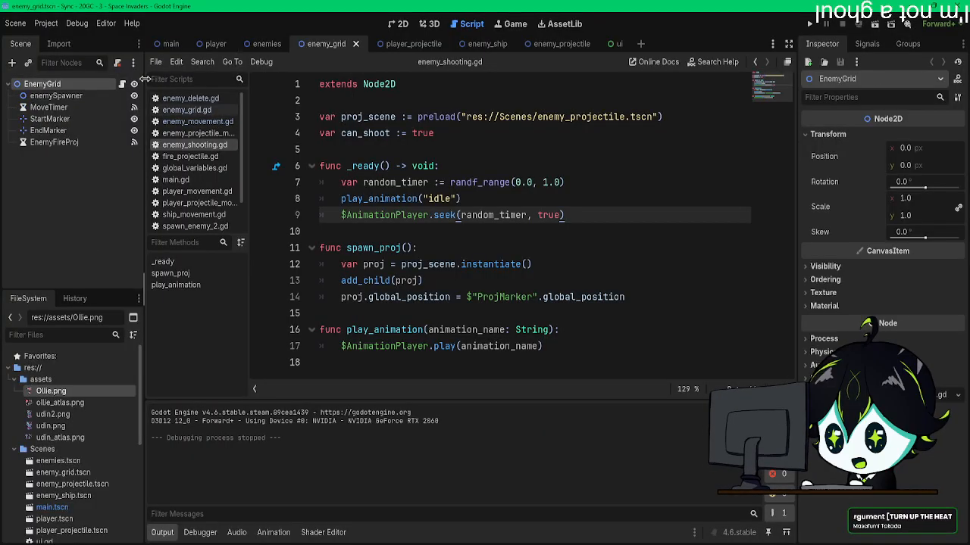
pyautogui.scroll(5, 431, 280)
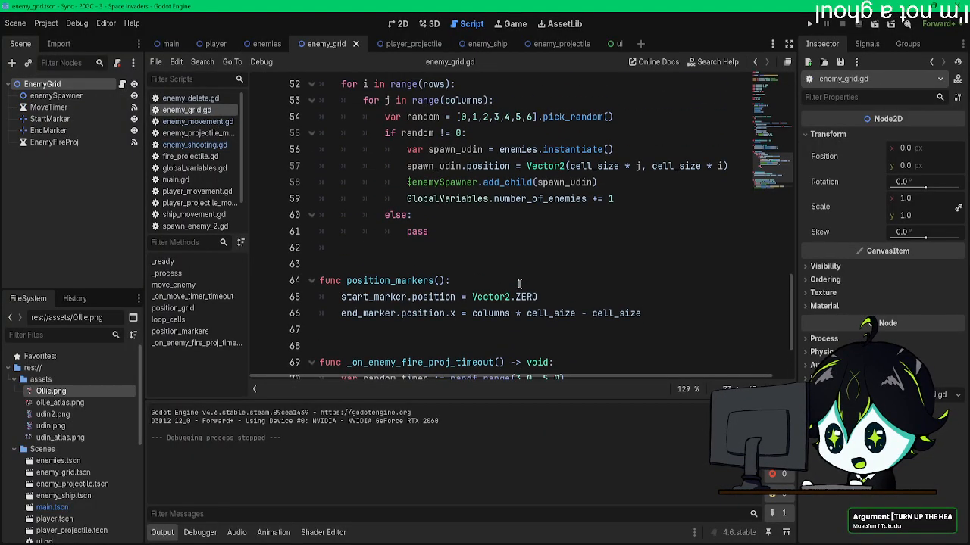
pyautogui.scroll(-4, 577, 241)
pyautogui.scroll(-1, 577, 241)
pyautogui.scroll(18, 575, 243)
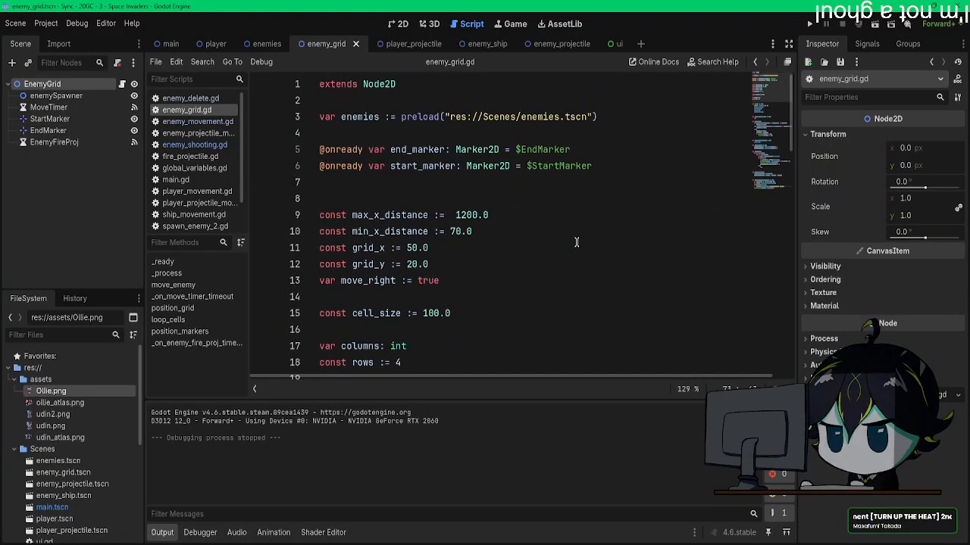
pyautogui.scroll(-4, 576, 242)
pyautogui.scroll(-6, 575, 242)
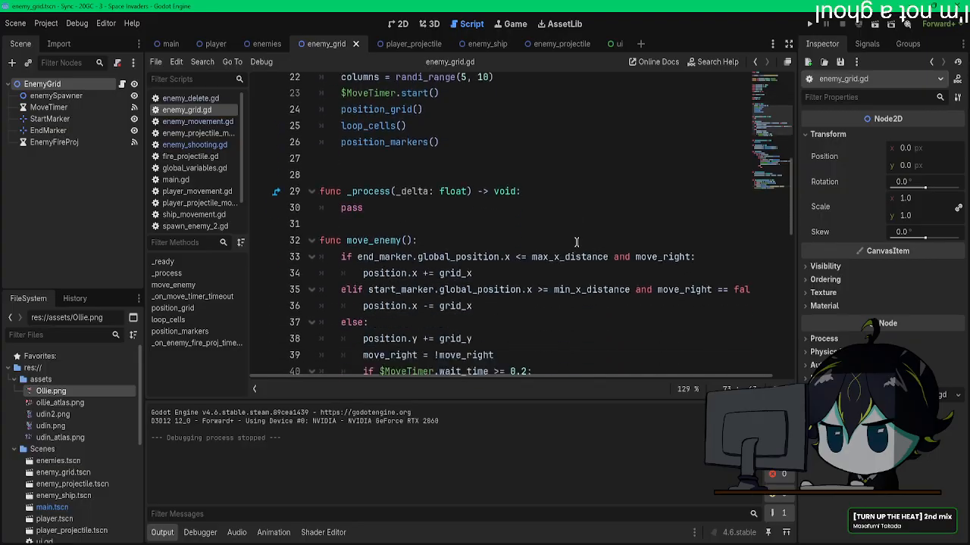
pyautogui.click(531, 251)
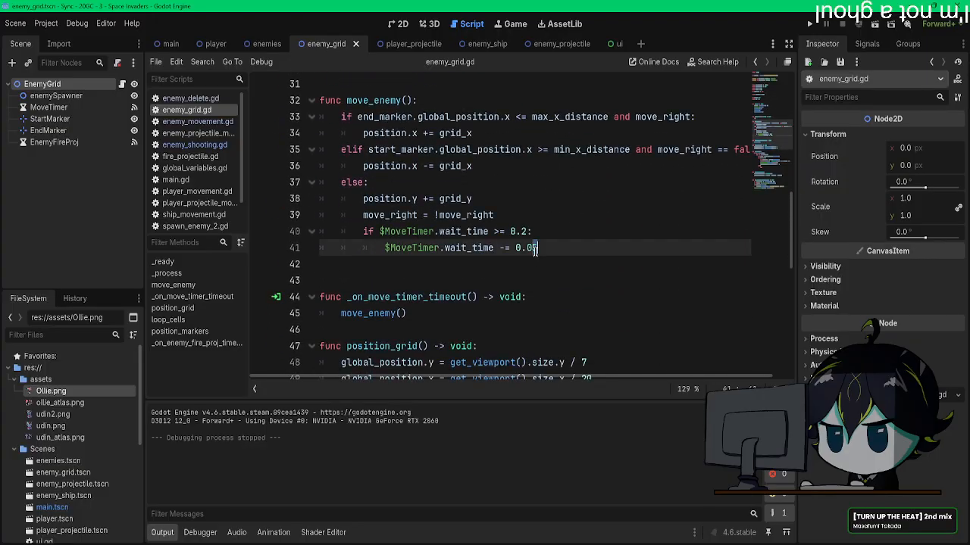
pyautogui.press('BackSpace')
pyautogui.write('2')
pyautogui.hotkey('ctrl', 's')
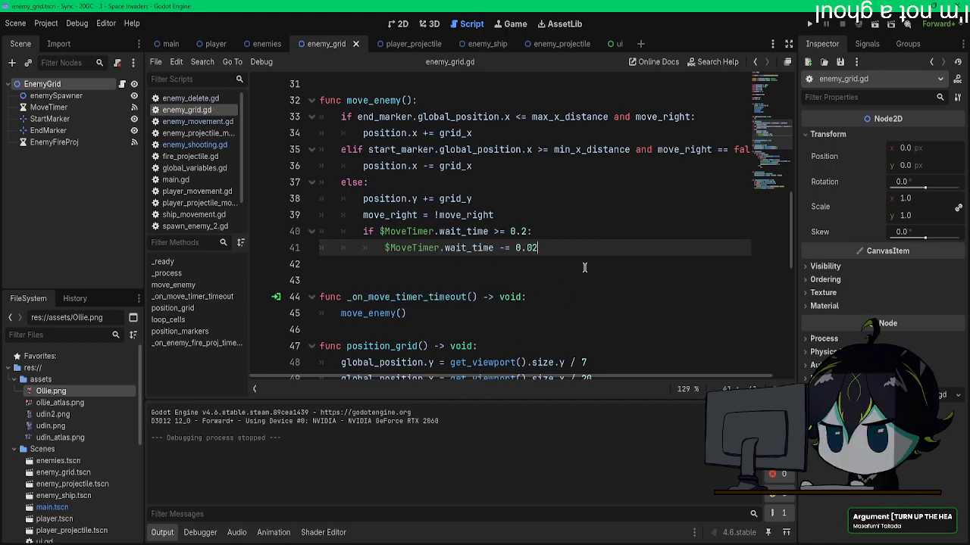
pyautogui.scroll(6, 584, 268)
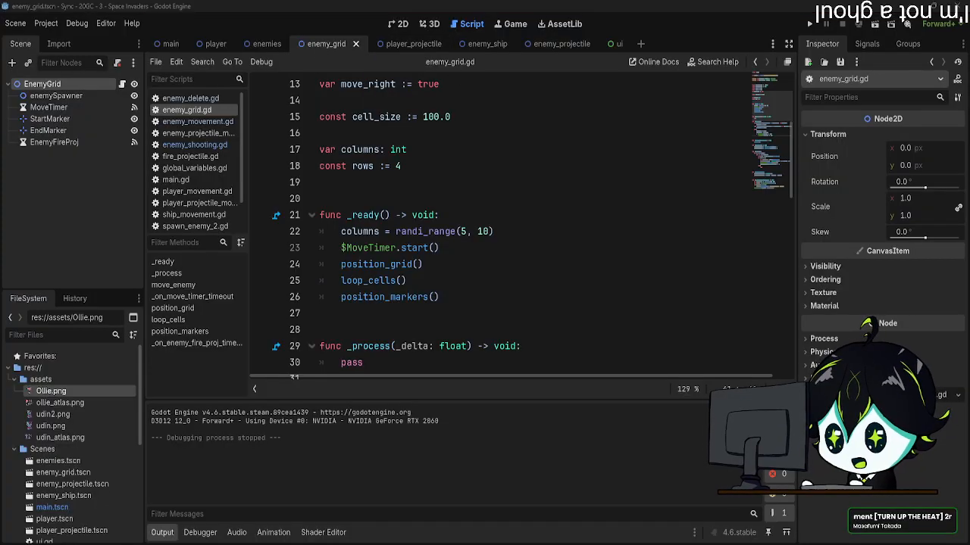
# Step: Bring up the Notepad task list, remove the "-attacking-" line under Enemy Udin, and return to Godot
pyautogui.moveTo(969, 95); pyautogui.dragTo(358, 80)
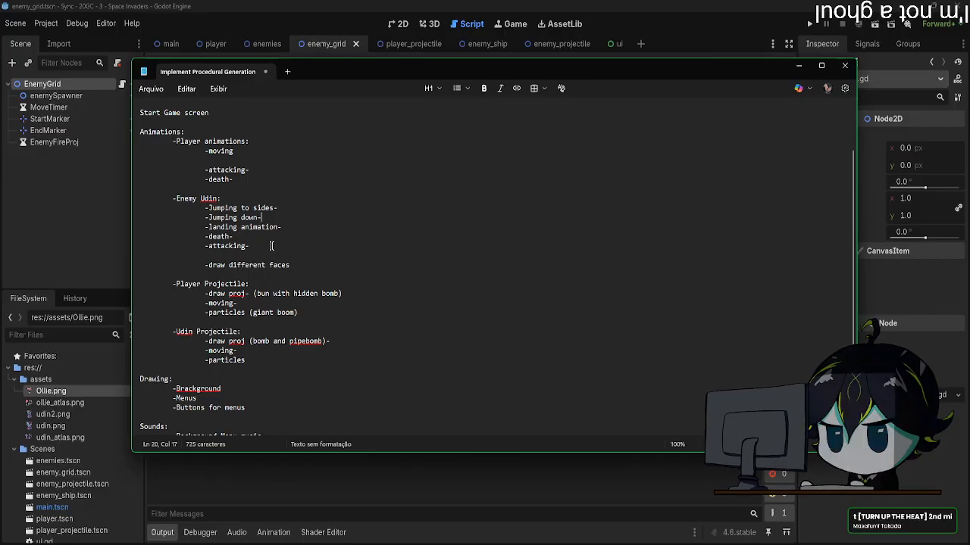
pyautogui.moveTo(272, 246); pyautogui.dragTo(136, 246)
pyautogui.hotkey('ctrl', 'x')
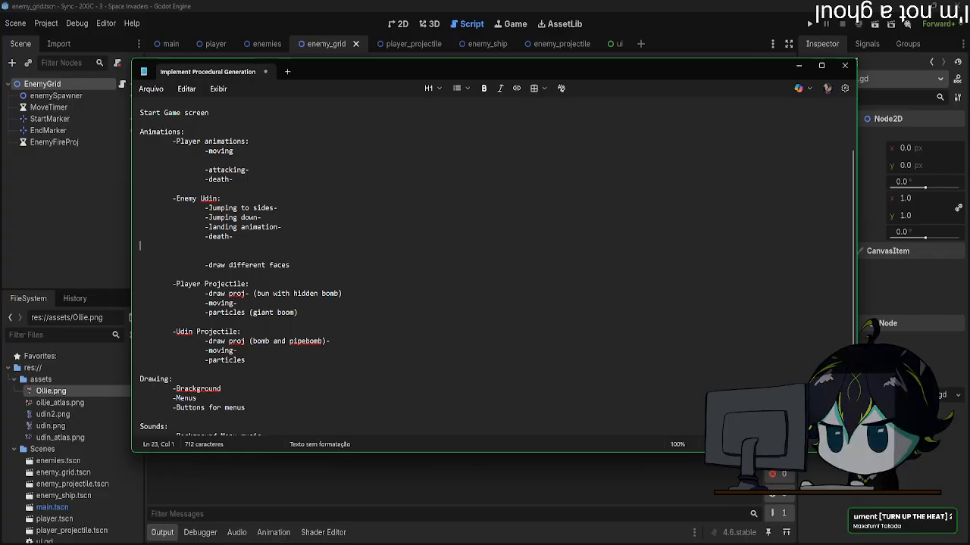
pyautogui.press('BackSpace')
pyautogui.hotkey('ctrl', 's')
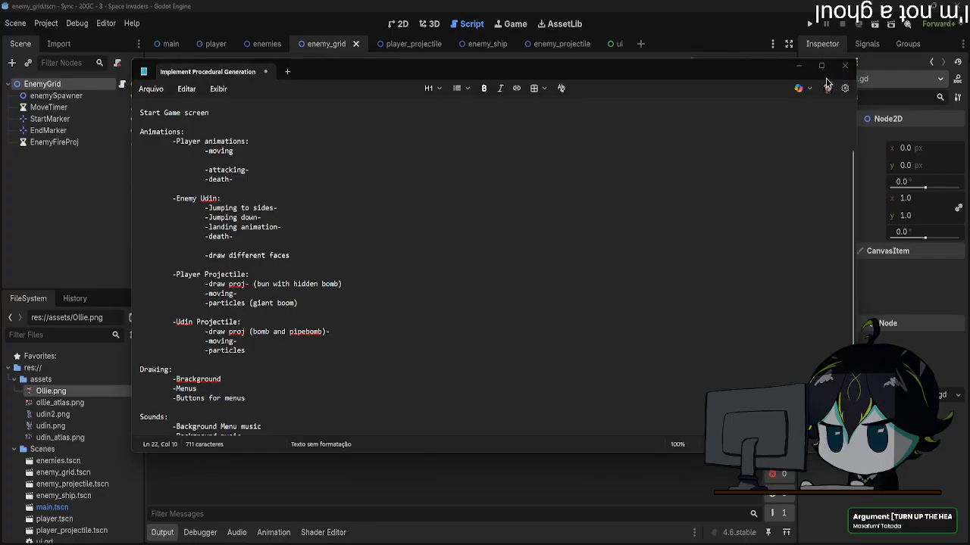
pyautogui.click(591, 68)
pyautogui.moveTo(381, 77); pyautogui.dragTo(969, 156)
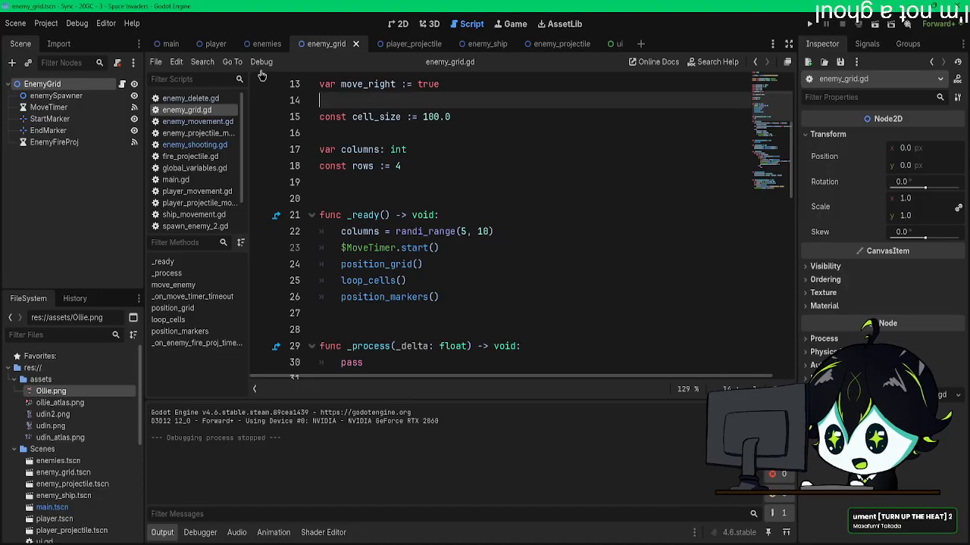
# Step: View the player scene in the 2D workspace, and in the enemies scene's AnimationPlayer create a new animation named "death"
pyautogui.click(216, 43)
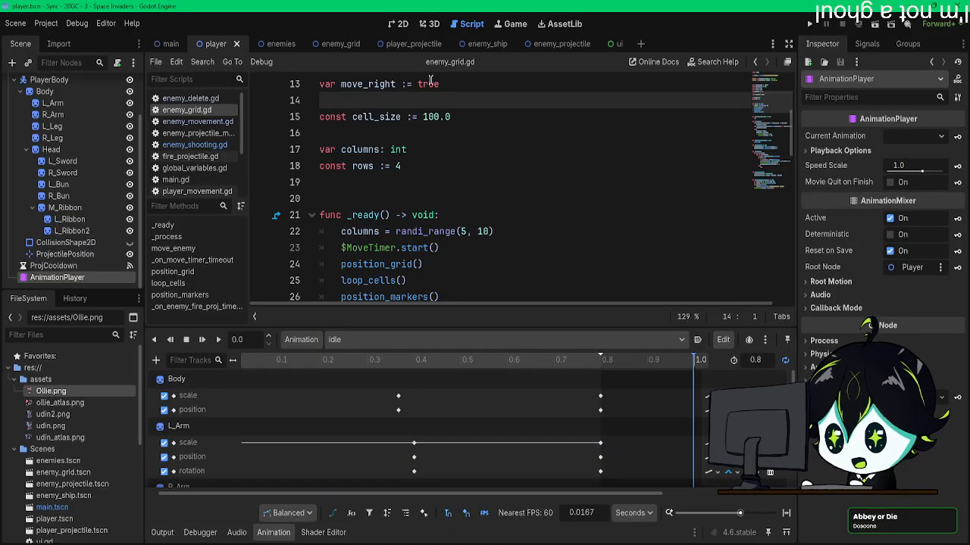
pyautogui.click(398, 23)
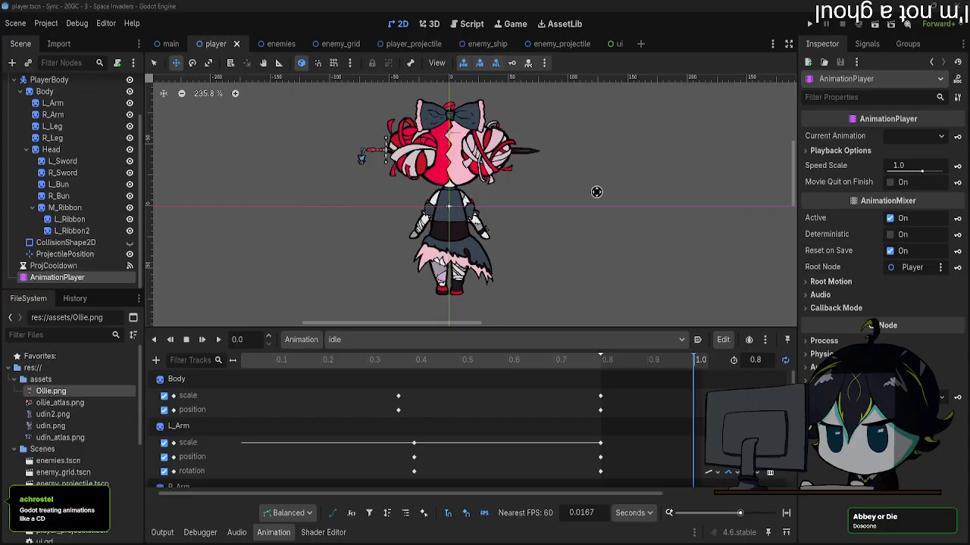
pyautogui.moveTo(492, 222); pyautogui.dragTo(499, 218, button='middle')
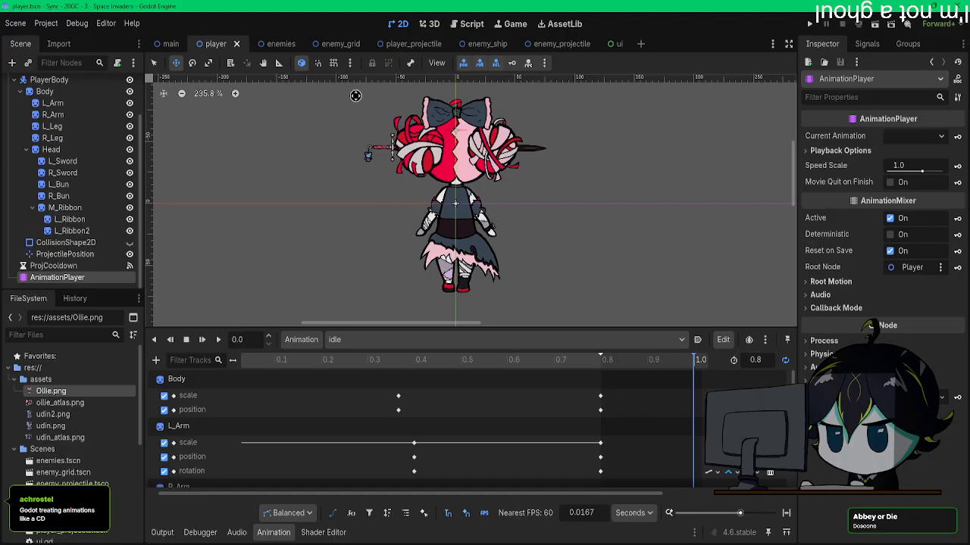
pyautogui.click(277, 43)
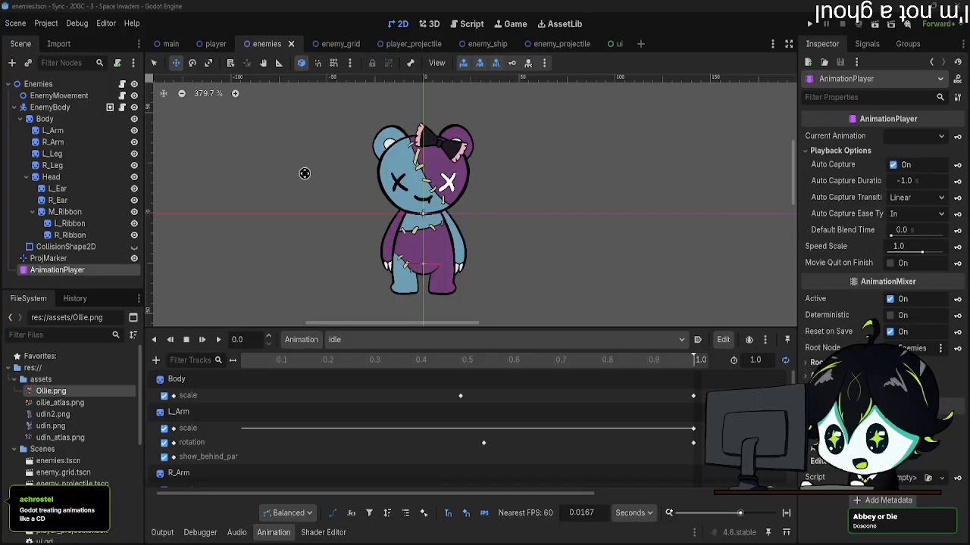
pyautogui.click(392, 340)
pyautogui.click(391, 341)
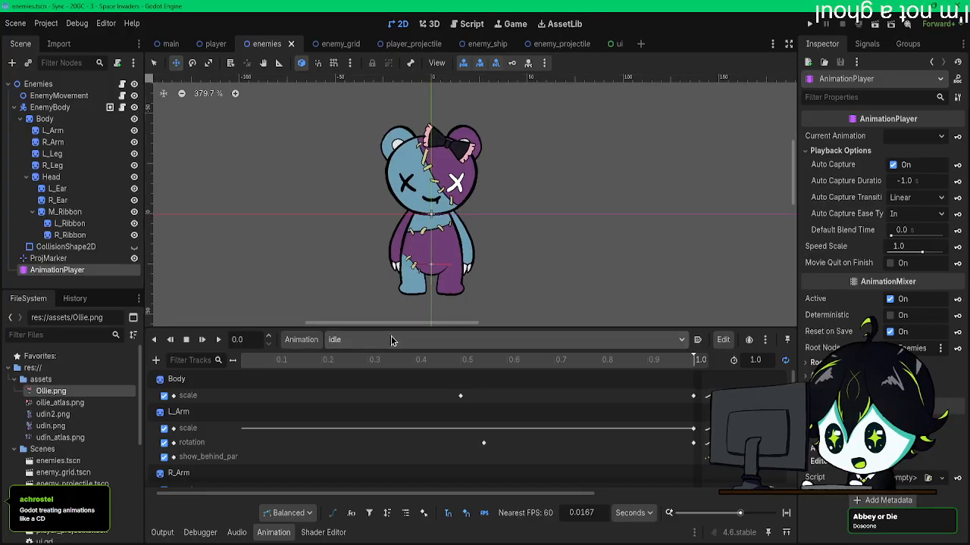
pyautogui.click(301, 340)
pyautogui.click(312, 359)
pyautogui.write('death')
pyautogui.press('Return')
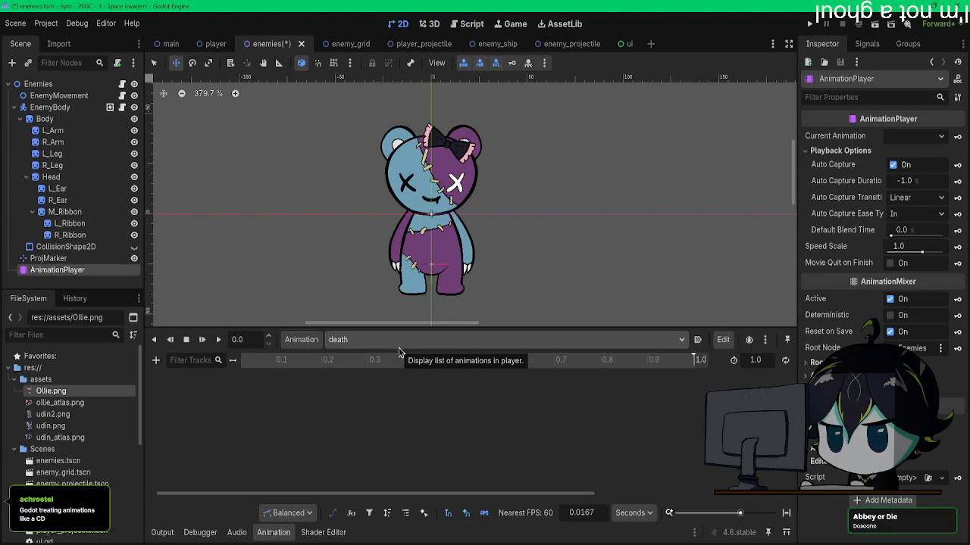
# Step: Set the length of the "death" animation to 0.6 seconds
pyautogui.click(581, 513)
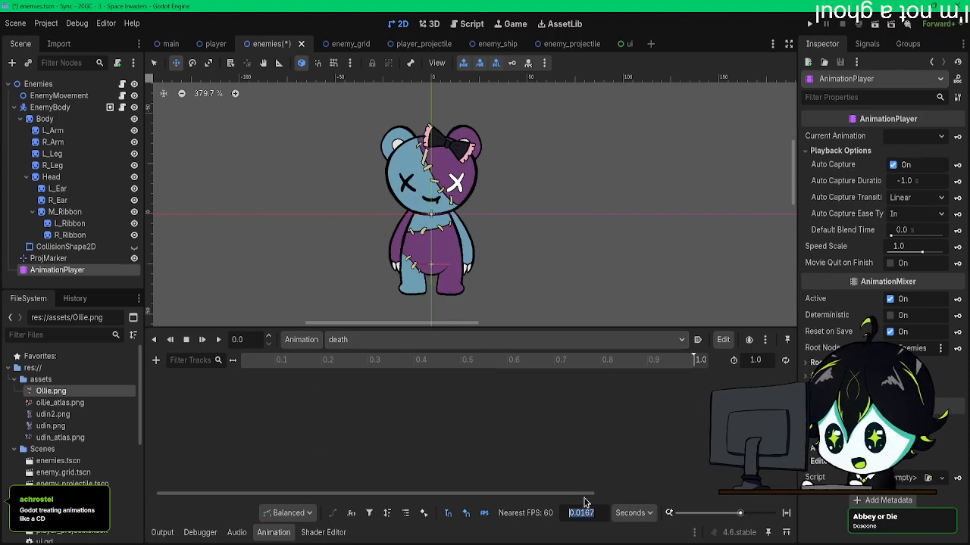
pyautogui.click(756, 360)
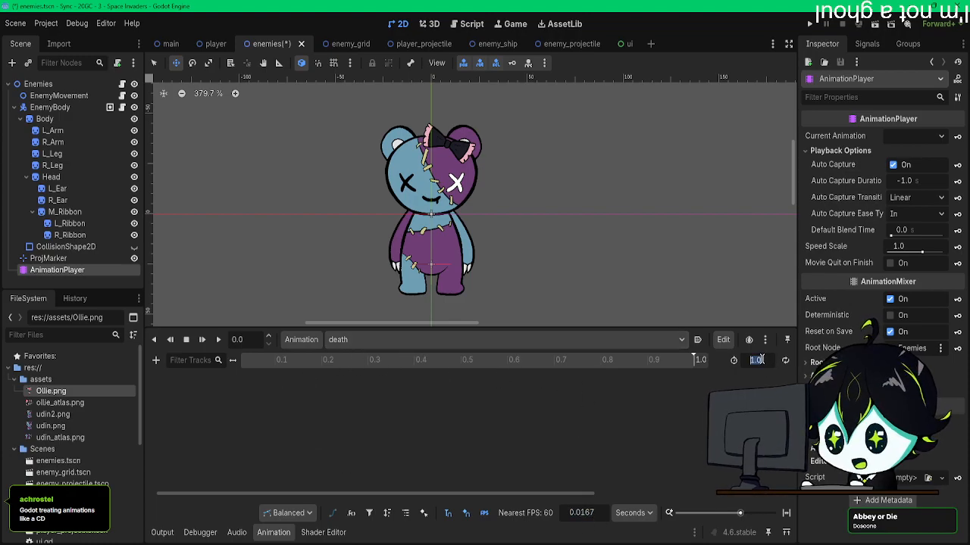
pyautogui.write('0.5')
pyautogui.press('Return')
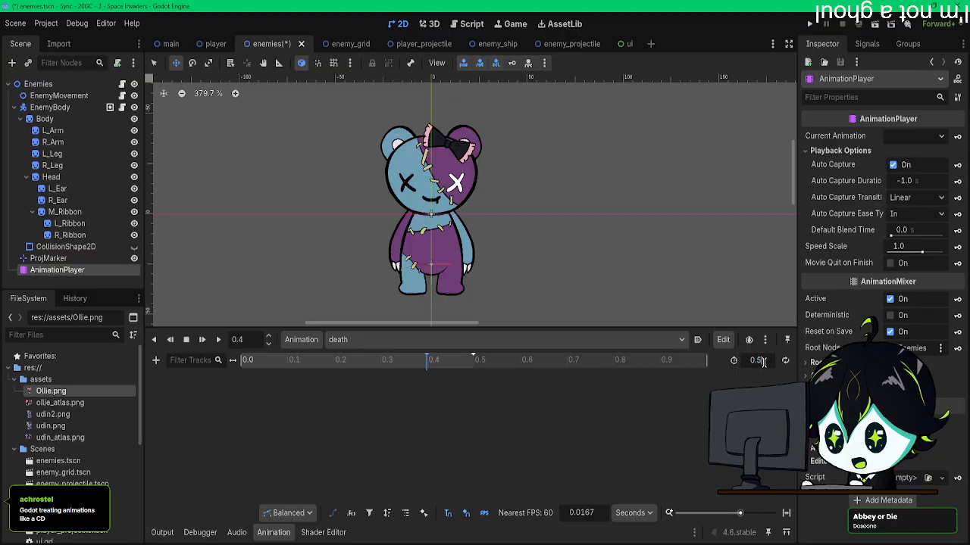
pyautogui.moveTo(764, 363); pyautogui.dragTo(739, 361)
pyautogui.write('0.6')
pyautogui.press('Return')
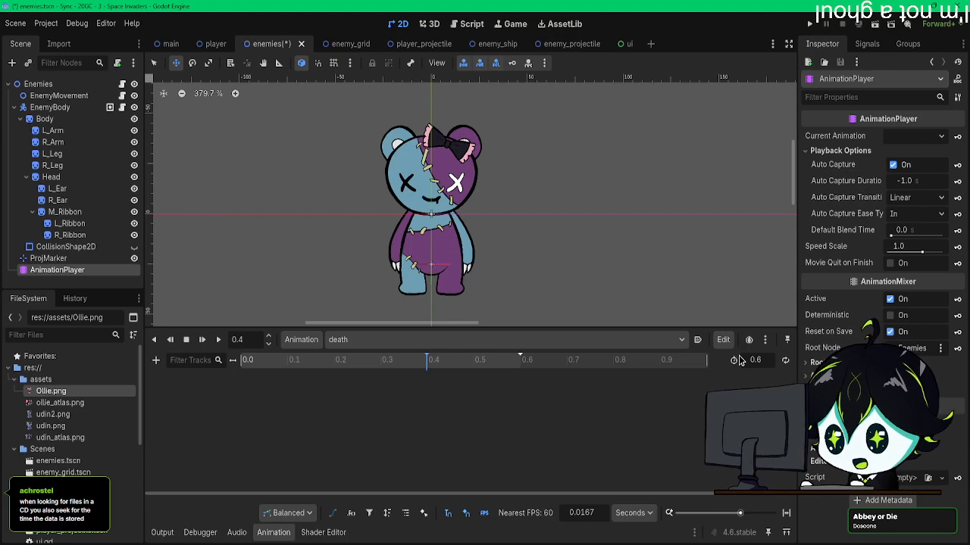
pyautogui.moveTo(479, 231); pyautogui.dragTo(511, 222, button='middle')
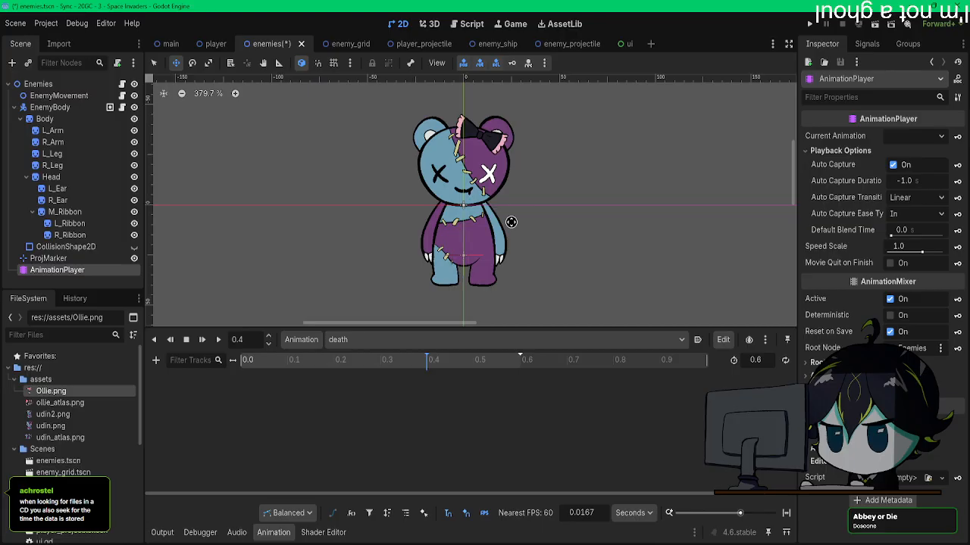
pyautogui.click(156, 361)
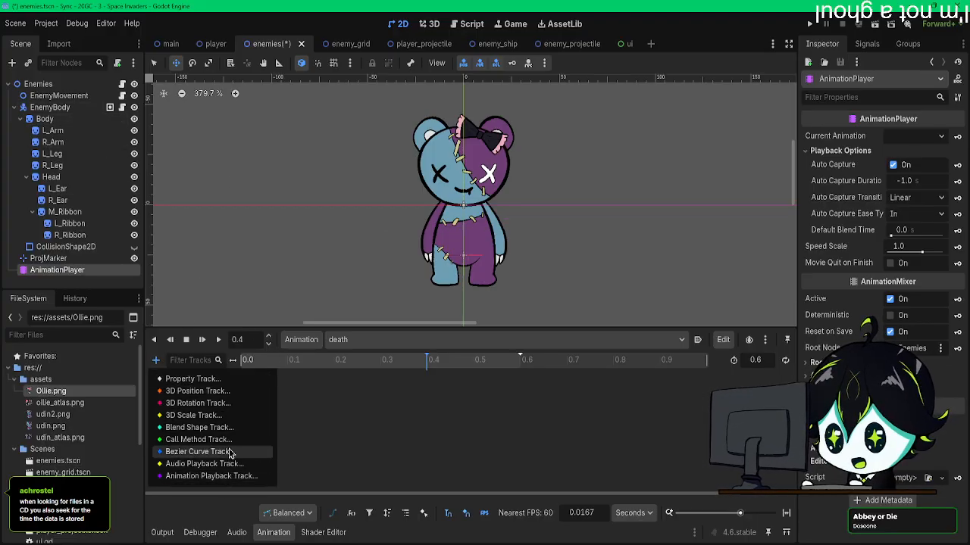
pyautogui.click(198, 439)
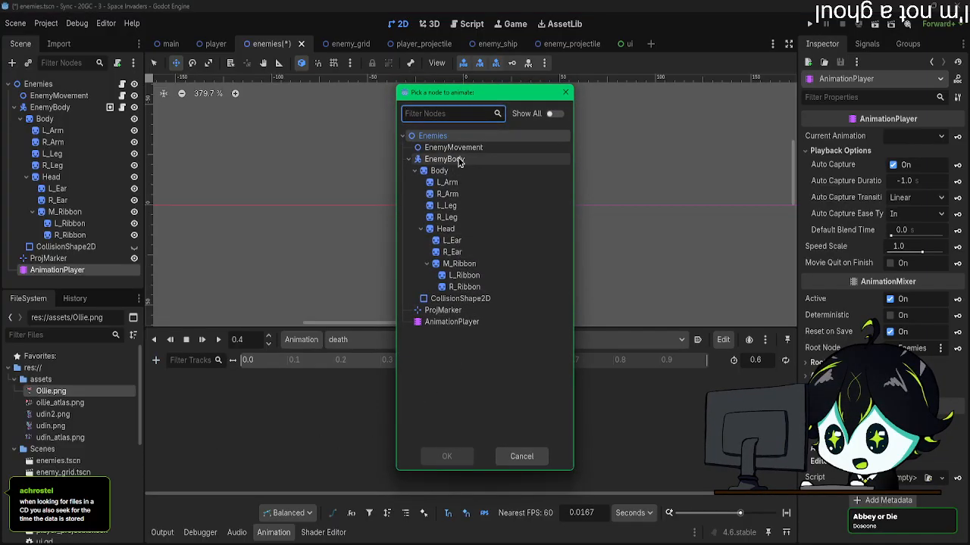
pyautogui.click(521, 457)
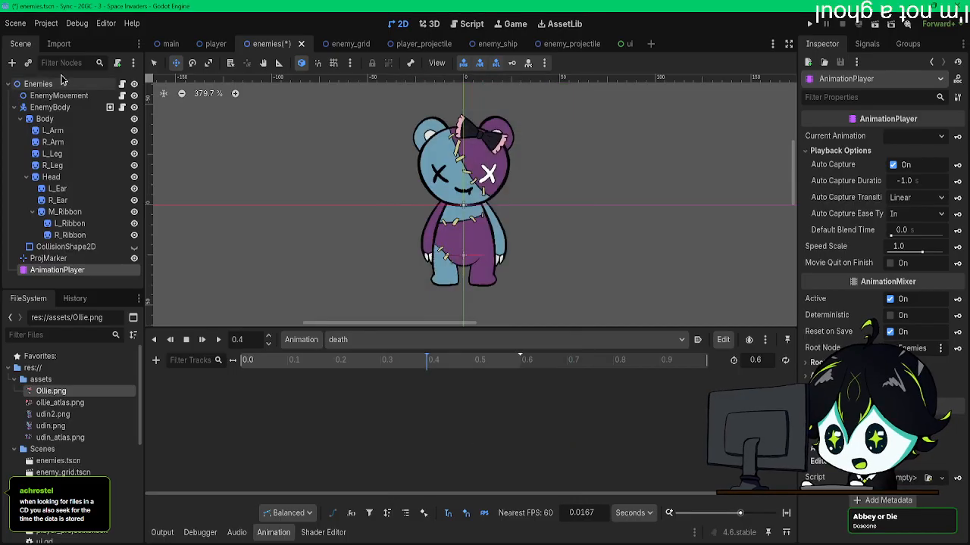
# Step: Check the enemy's scripts for delete_self() and add a Call Method track targeting EnemyBody to the "death" animation
pyautogui.click(122, 85)
pyautogui.click(122, 97)
pyautogui.click(122, 108)
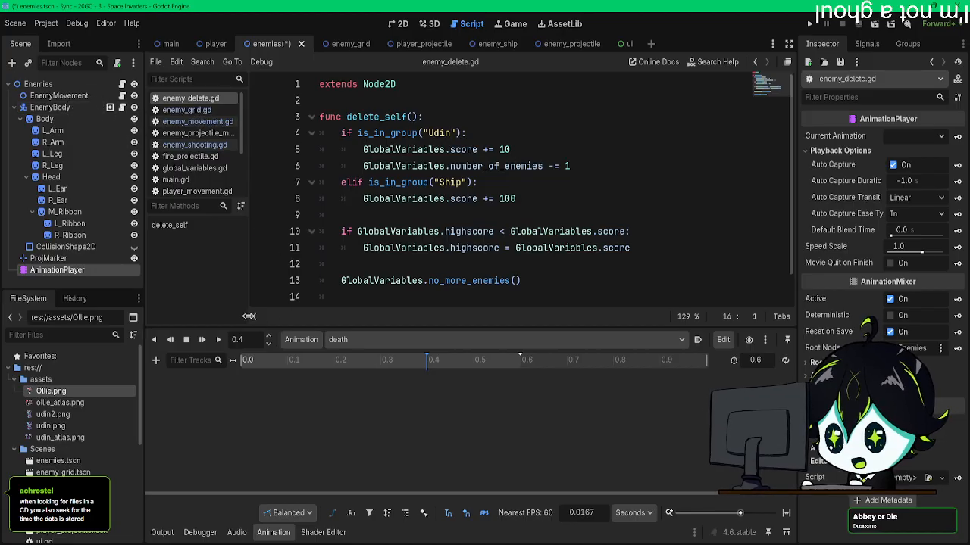
pyautogui.click(156, 360)
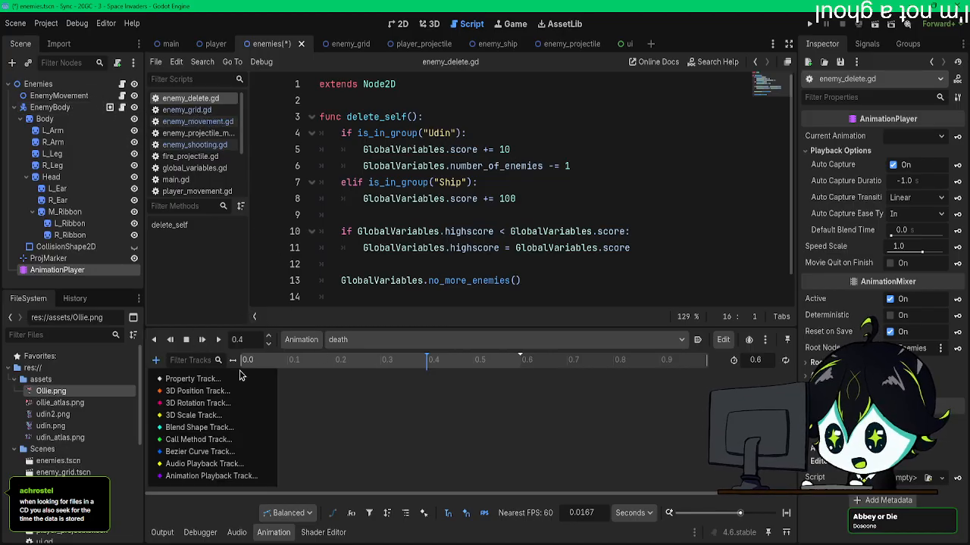
pyautogui.click(198, 440)
pyautogui.doubleClick(445, 159)
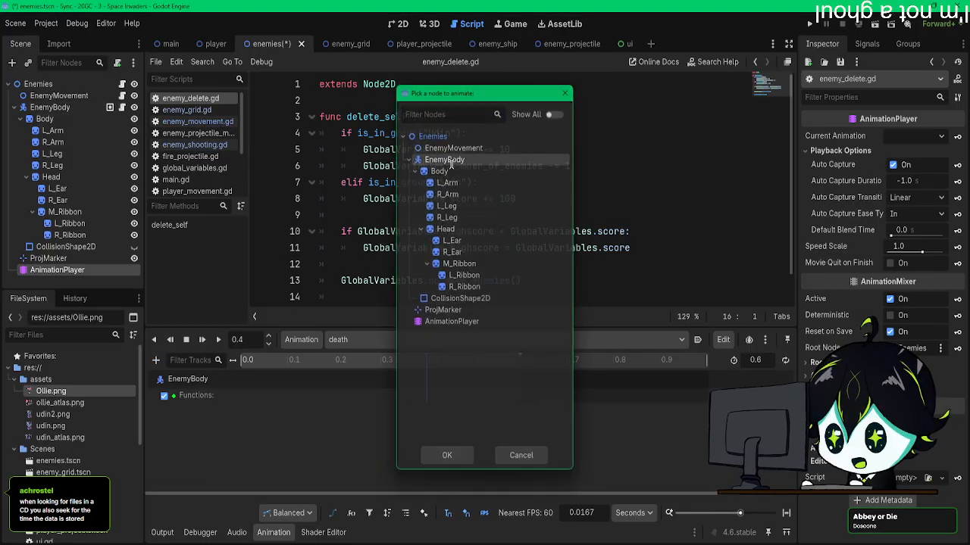
# Step: Insert a delete_self() key at 0.6 seconds on EnemyBody's Functions track and save the enemies scene
pyautogui.click(519, 361)
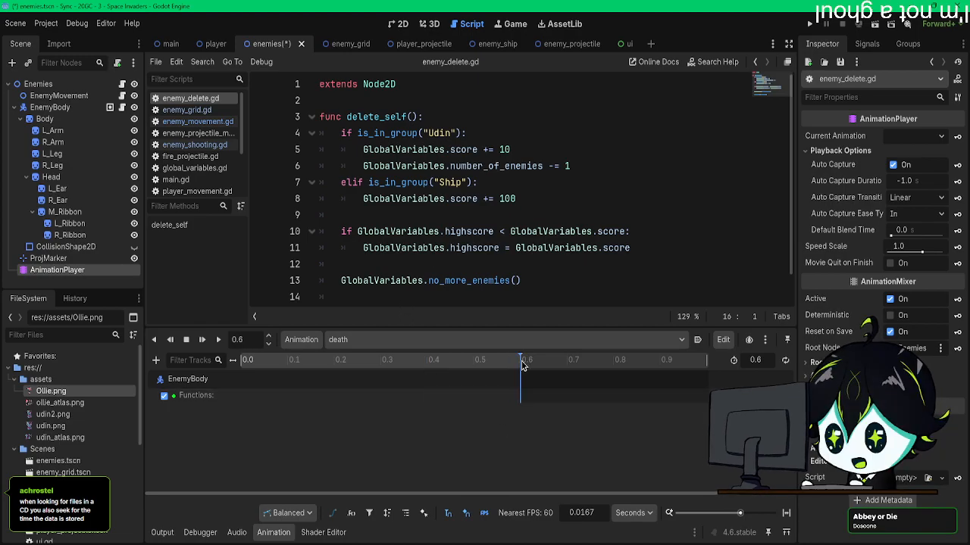
pyautogui.rightClick(520, 402)
pyautogui.click(549, 406)
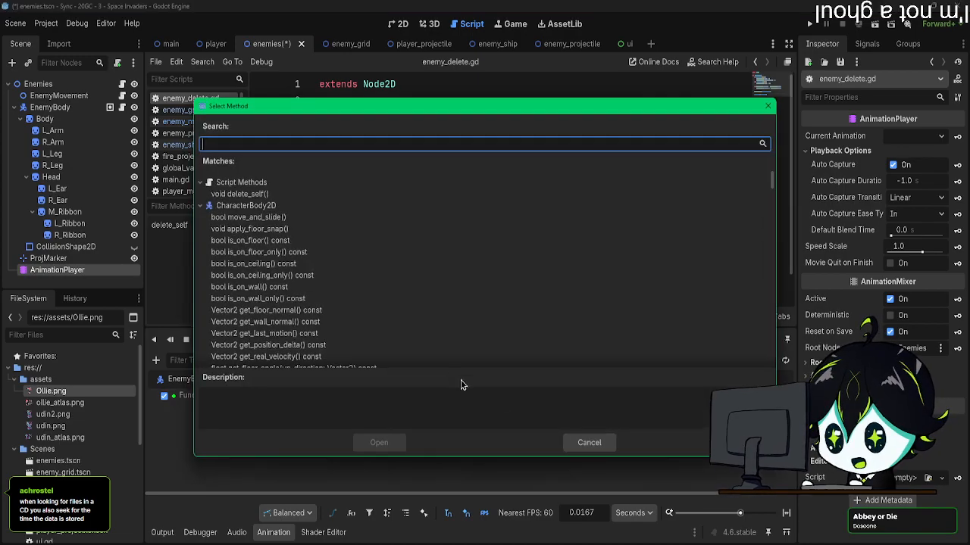
pyautogui.doubleClick(239, 194)
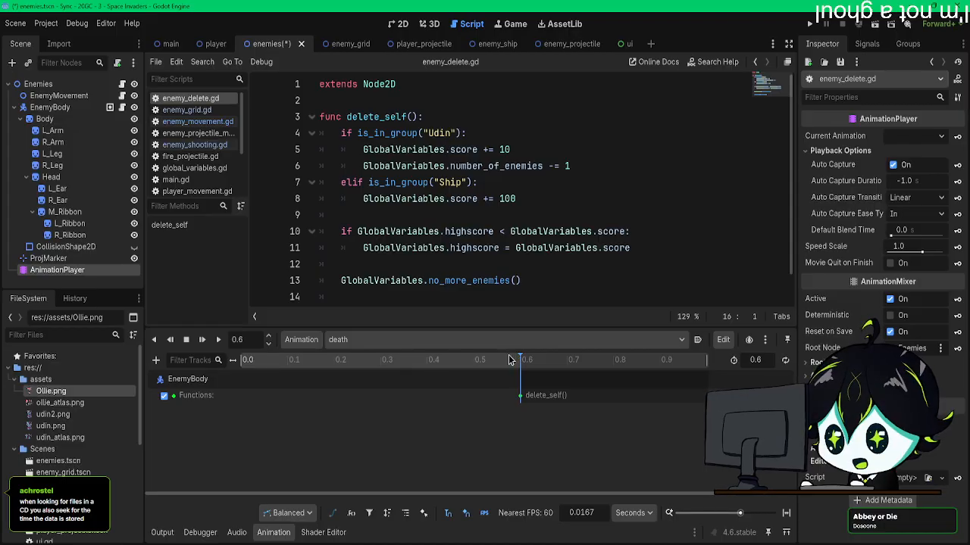
pyautogui.hotkey('ctrl', 's')
# Step: Review delete_self() in enemy_delete.gd and examine its call in the player_projectile scene's player_projectile_movement.gd
pyautogui.scroll(-1, 429, 209)
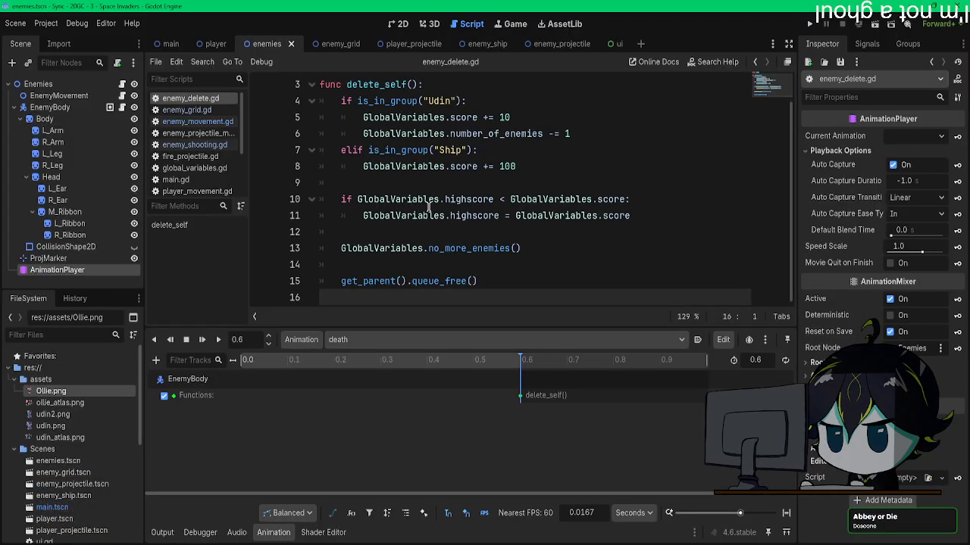
pyautogui.scroll(1, 429, 209)
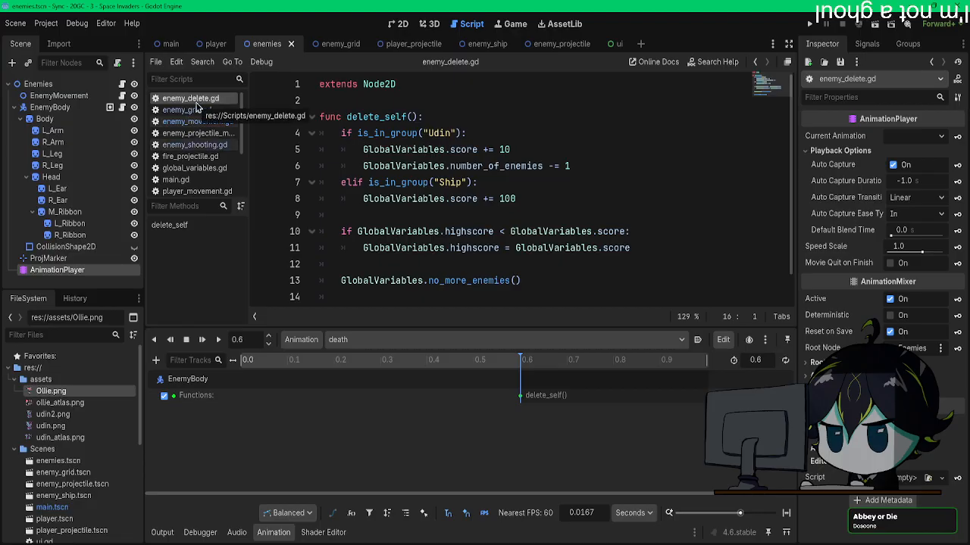
pyautogui.click(215, 44)
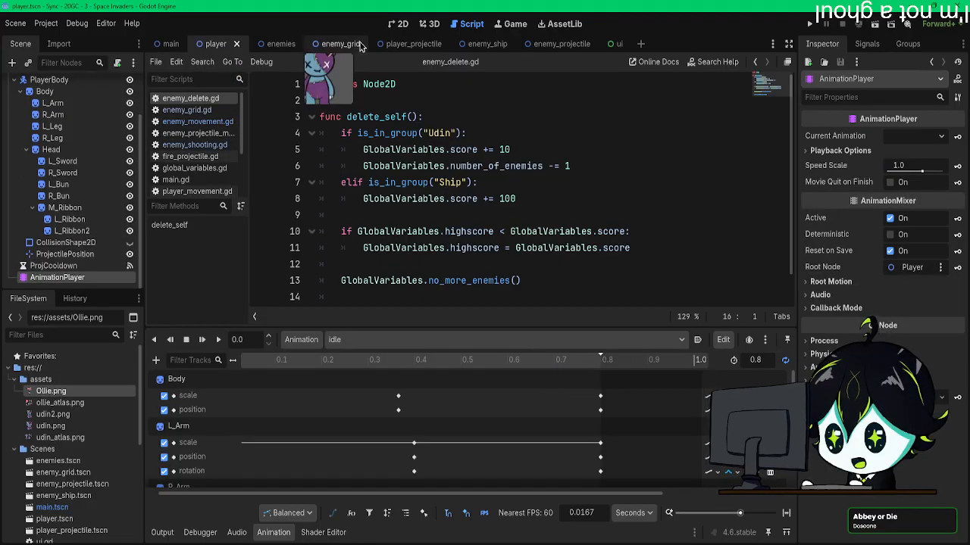
pyautogui.click(431, 46)
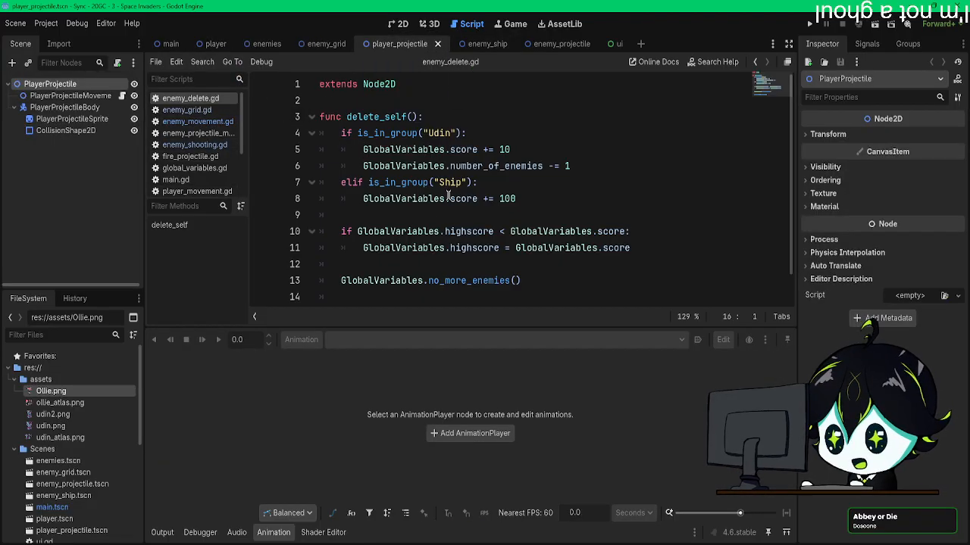
pyautogui.click(121, 95)
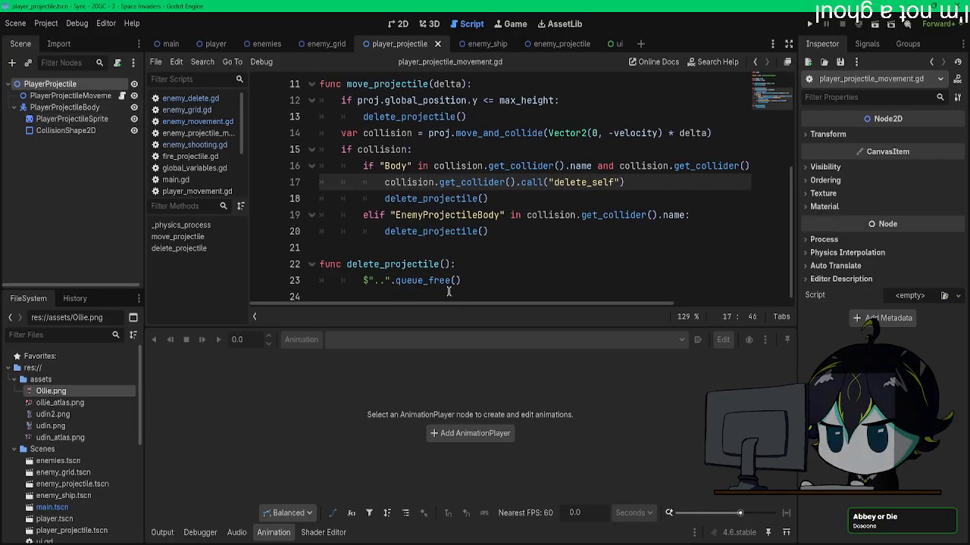
pyautogui.moveTo(447, 288)
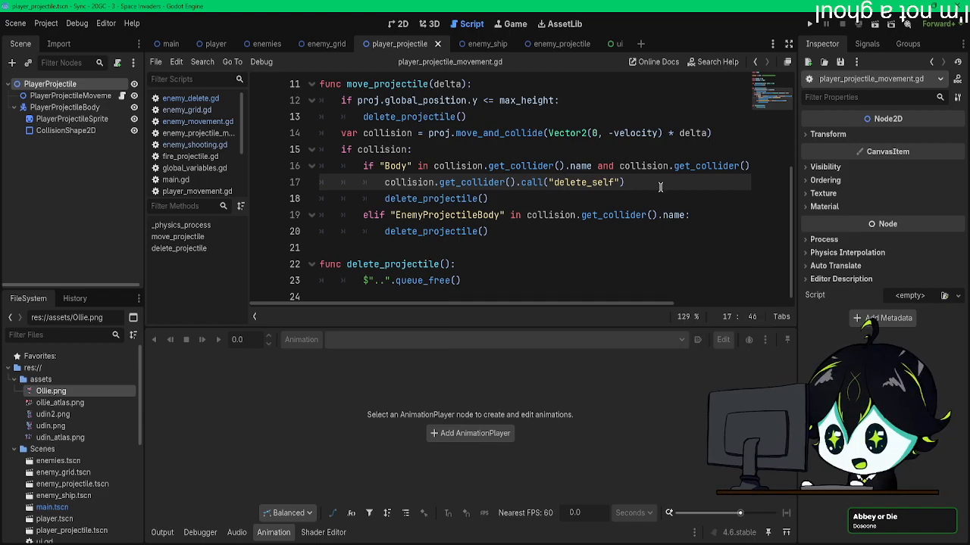
pyautogui.moveTo(614, 181); pyautogui.dragTo(549, 183)
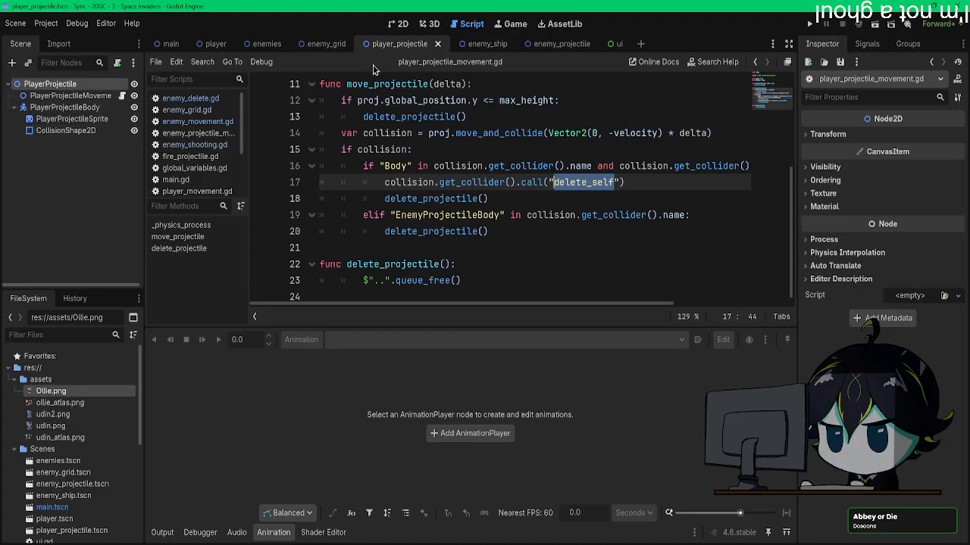
# Step: Open the enemy_ship scene and examine the delete script attached to enemy2Body
pyautogui.click(322, 44)
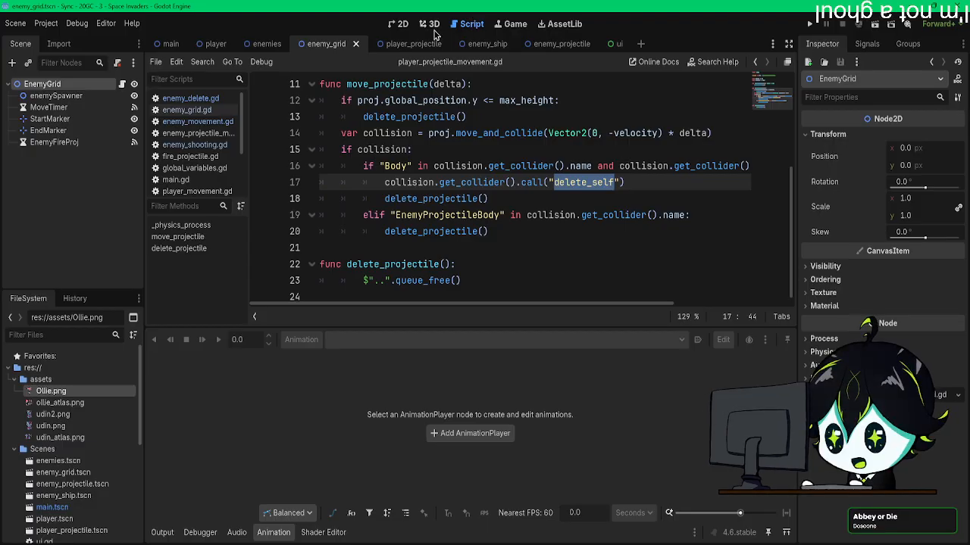
pyautogui.click(473, 44)
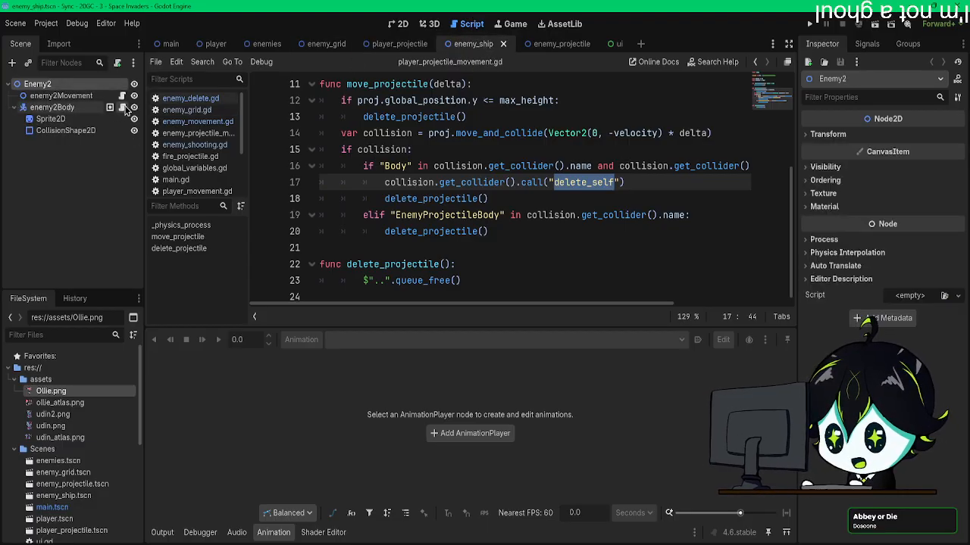
pyautogui.click(121, 108)
pyautogui.scroll(-1, 347, 231)
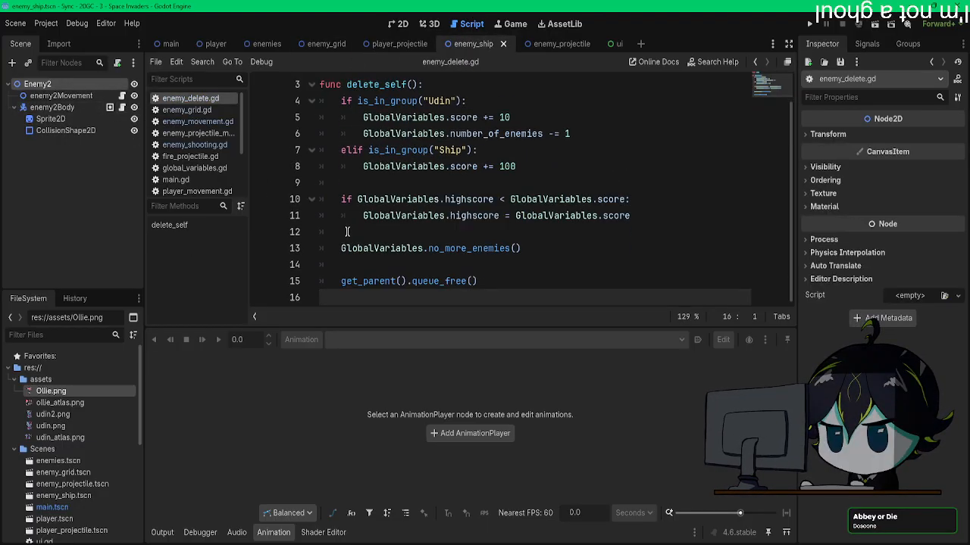
pyautogui.scroll(1, 347, 231)
pyautogui.scroll(-1, 347, 231)
pyautogui.scroll(1, 347, 231)
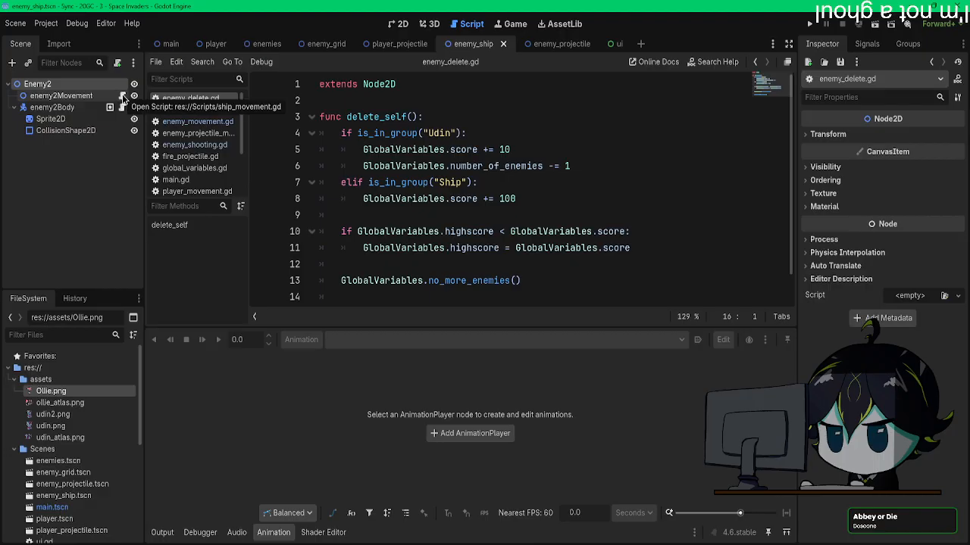
# Step: Return to the enemies scene and read through enemy_shooting.gd on the Enemies root node, including play_animation()
pyautogui.click(266, 44)
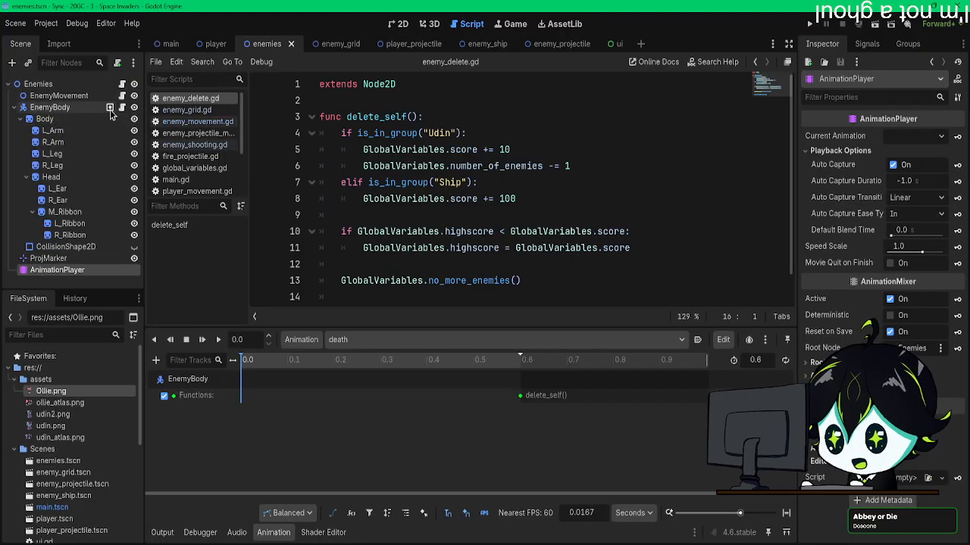
pyautogui.click(123, 108)
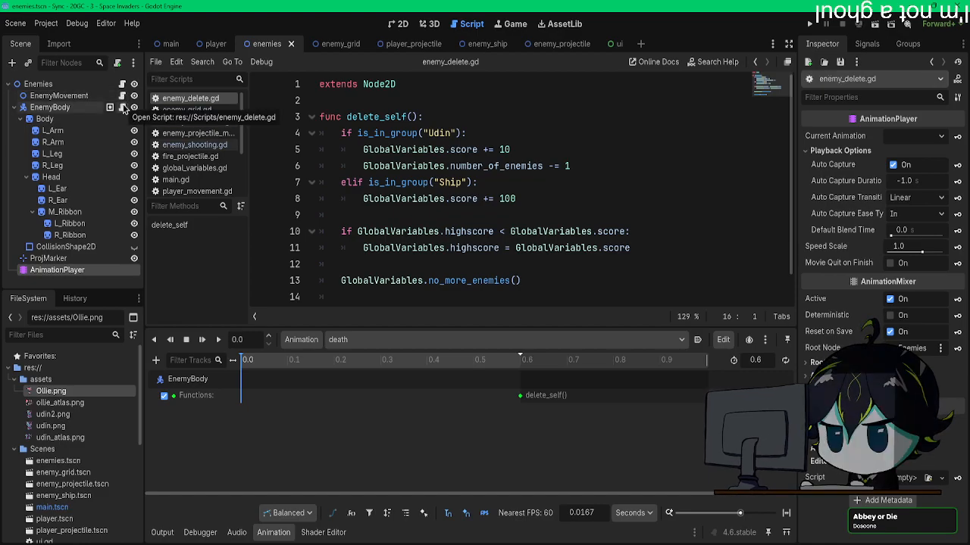
pyautogui.click(122, 84)
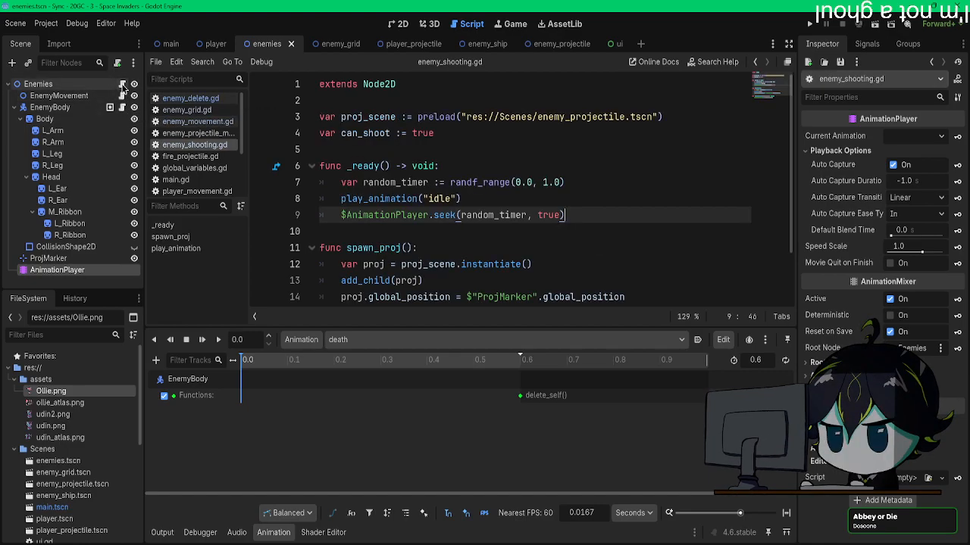
pyautogui.scroll(-2, 504, 252)
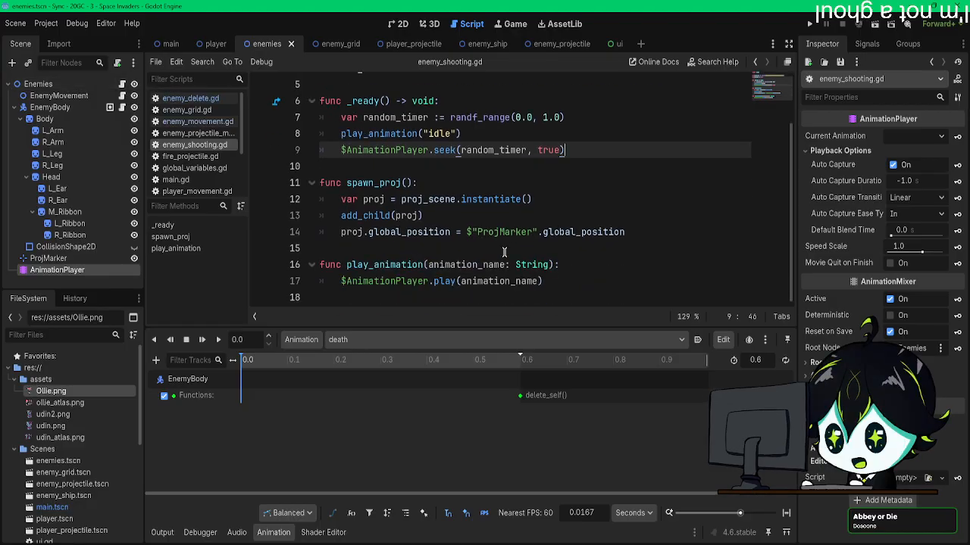
pyautogui.scroll(2, 504, 253)
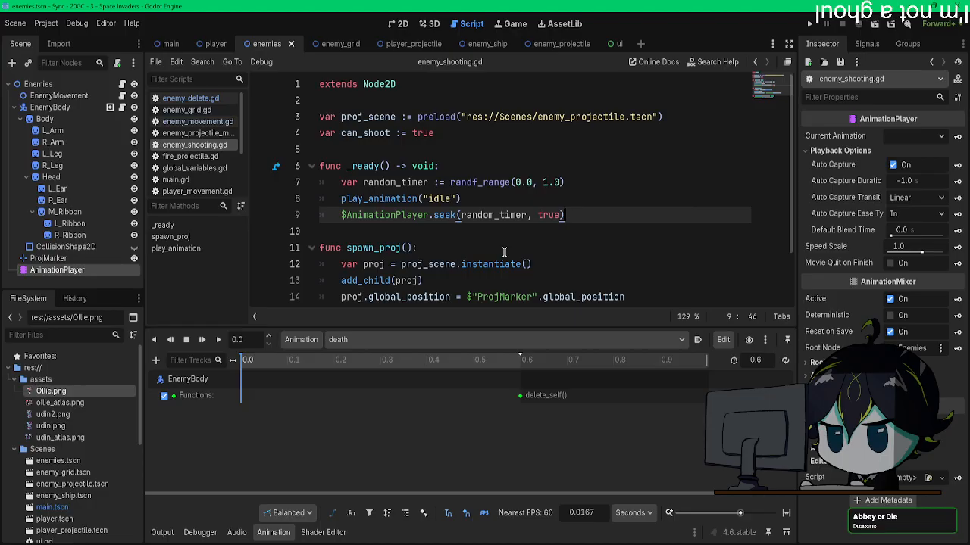
pyautogui.scroll(-2, 503, 253)
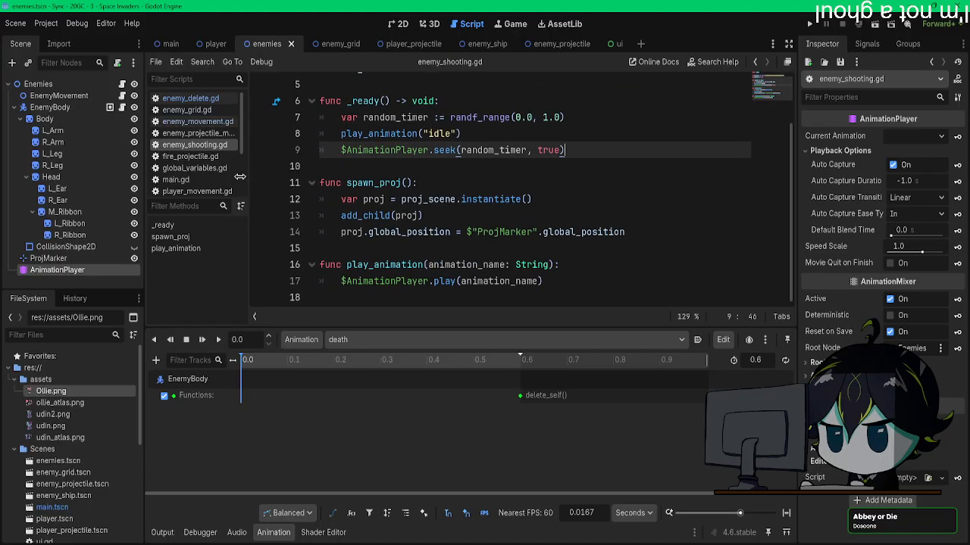
# Step: Try to add a second extends line to enemy_delete.gd using the Enemies node reference $".."
pyautogui.click(122, 108)
pyautogui.click(423, 96)
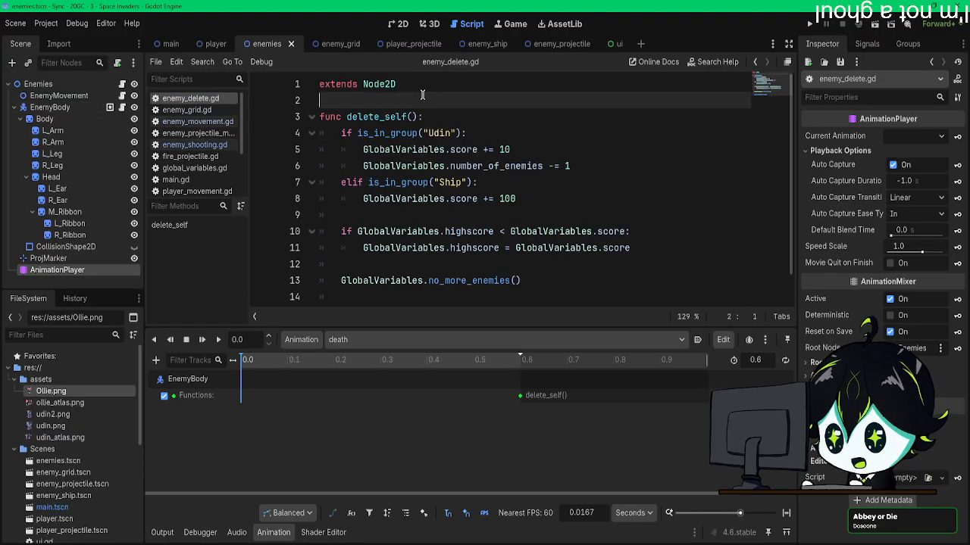
pyautogui.press('Return')
pyautogui.press('Up')
pyautogui.write('e')
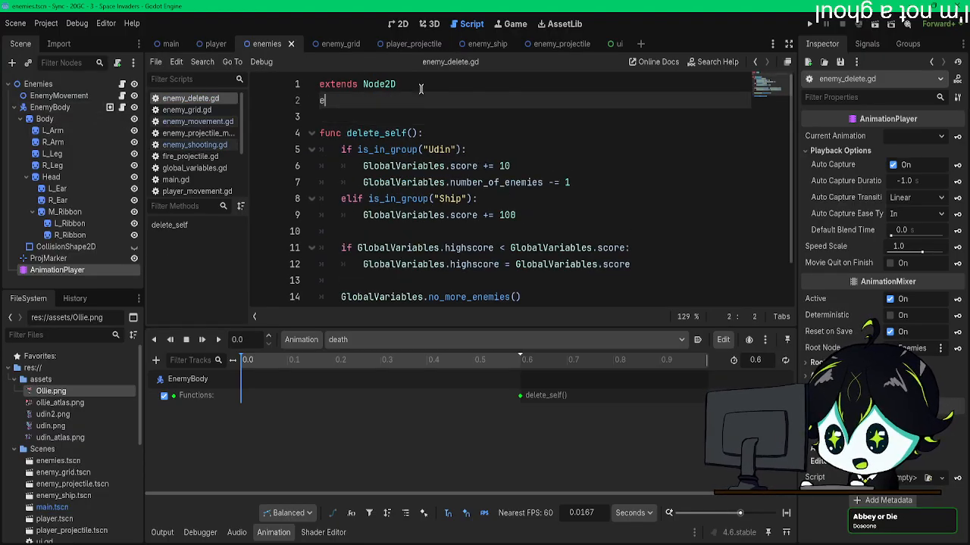
pyautogui.write('xtends')
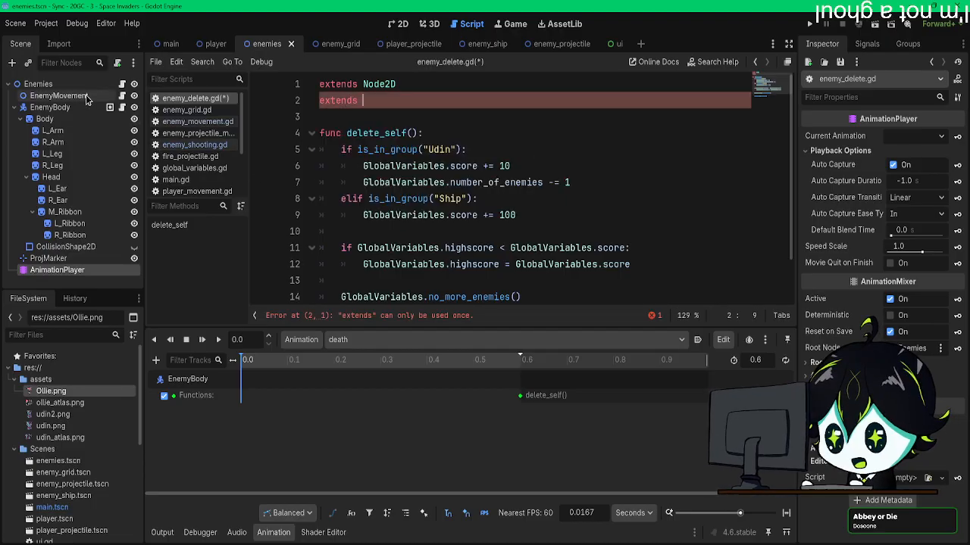
pyautogui.click(122, 85)
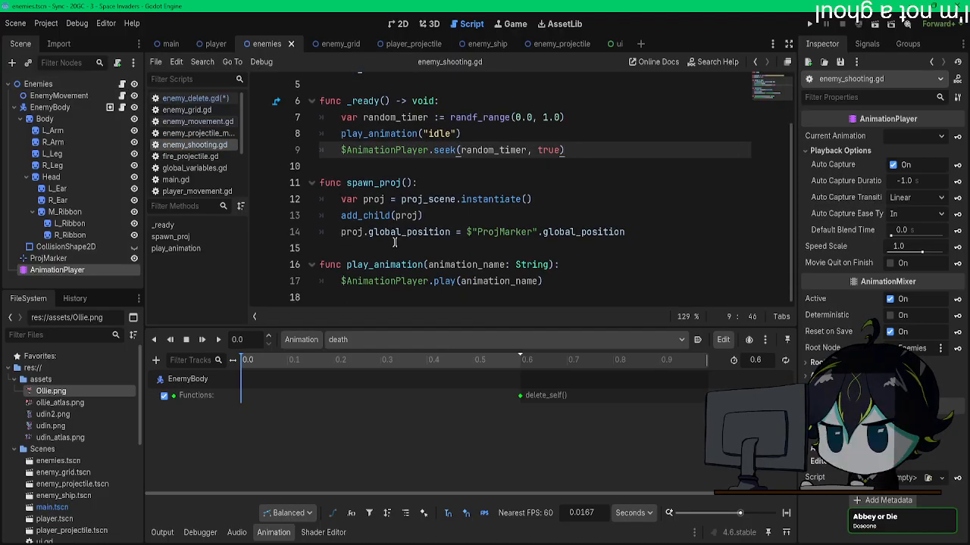
pyautogui.click(110, 107)
pyautogui.moveTo(82, 87); pyautogui.dragTo(406, 102)
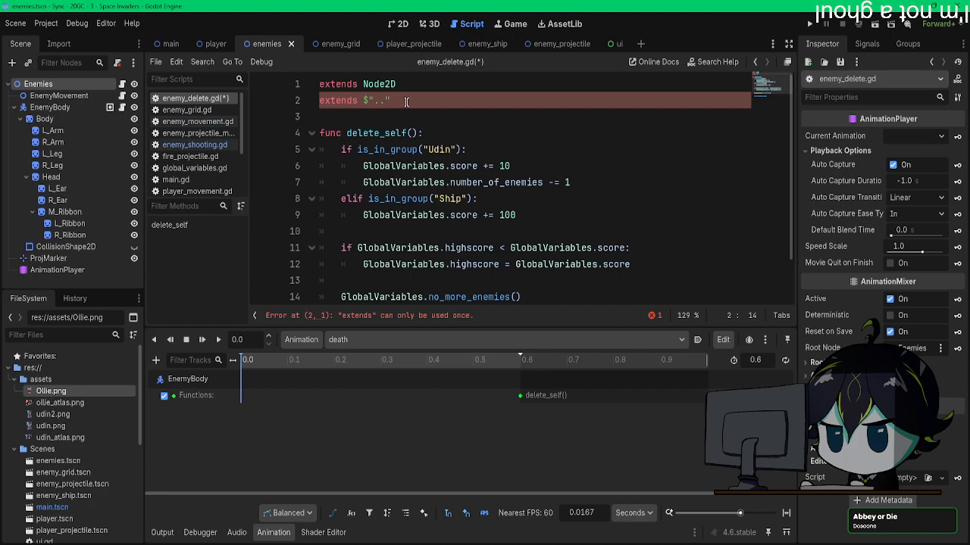
pyautogui.click(523, 172)
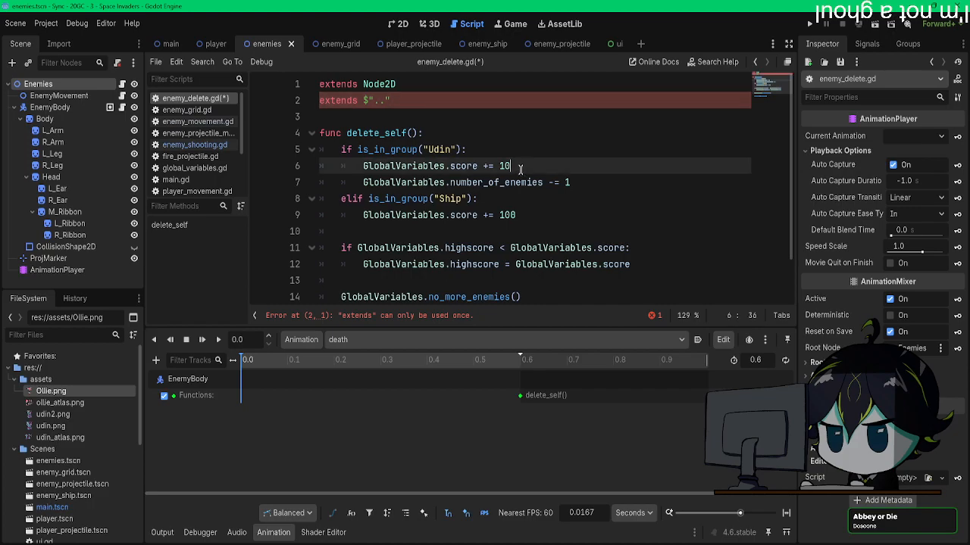
pyautogui.moveTo(390, 100); pyautogui.dragTo(319, 100)
pyautogui.press('BackSpace')
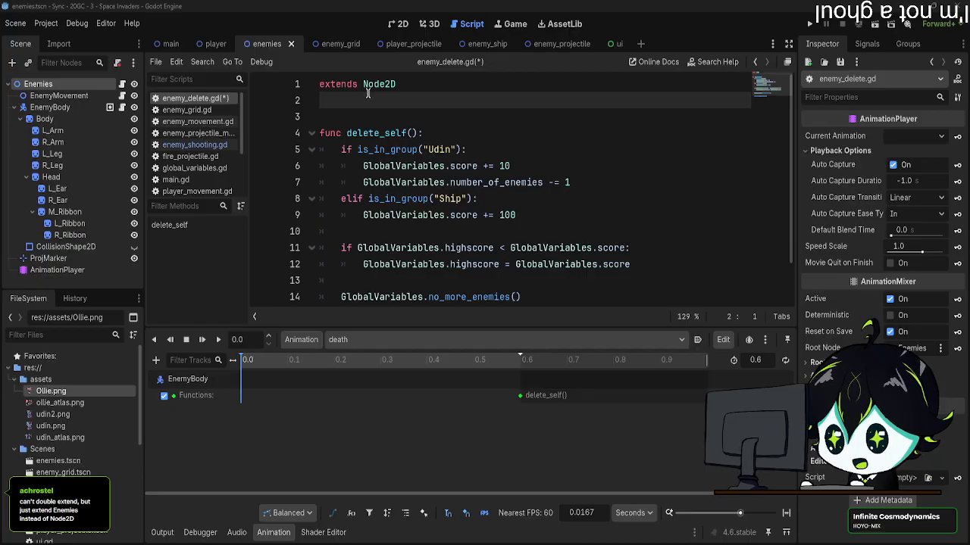
# Step: Try to make enemy_delete.gd extend Enemies instead of Node2D
pyautogui.doubleClick(403, 84)
pyautogui.write('E')
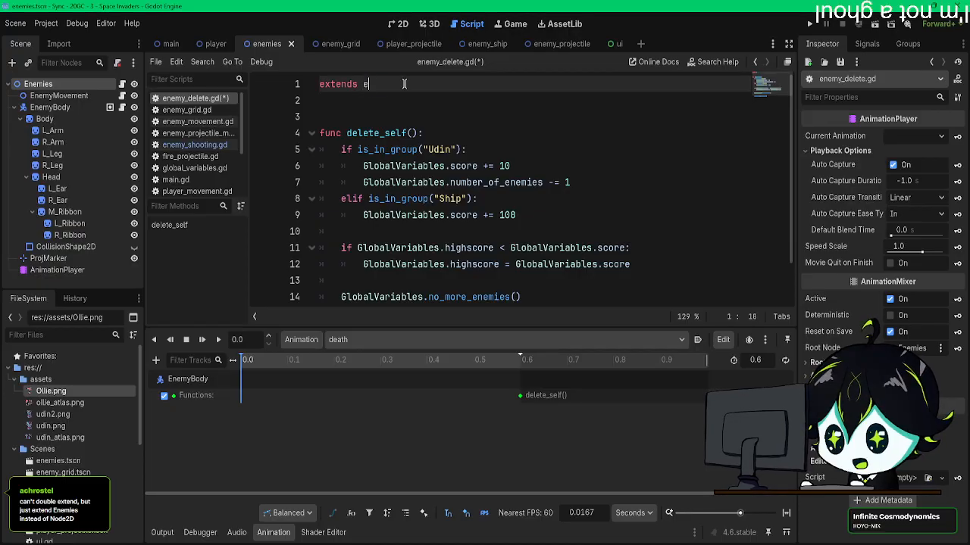
pyautogui.press('BackSpace')
pyautogui.press('BackSpace')
pyautogui.write('Enemies')
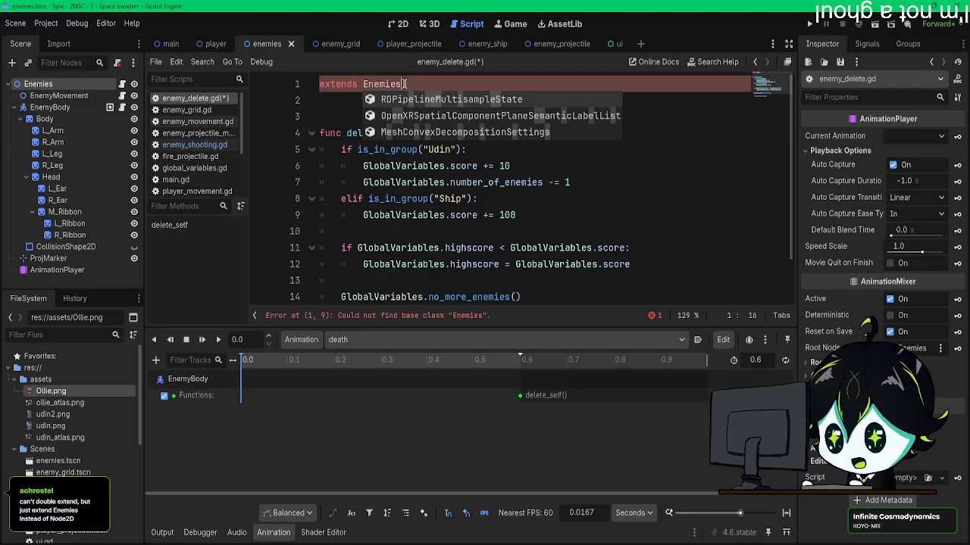
pyautogui.press('BackSpace')
pyautogui.press('BackSpace')
pyautogui.press('BackSpace')
pyautogui.press('BackSpace')
pyautogui.press('BackSpace')
pyautogui.press('BackSpace')
pyautogui.press('BackSpace')
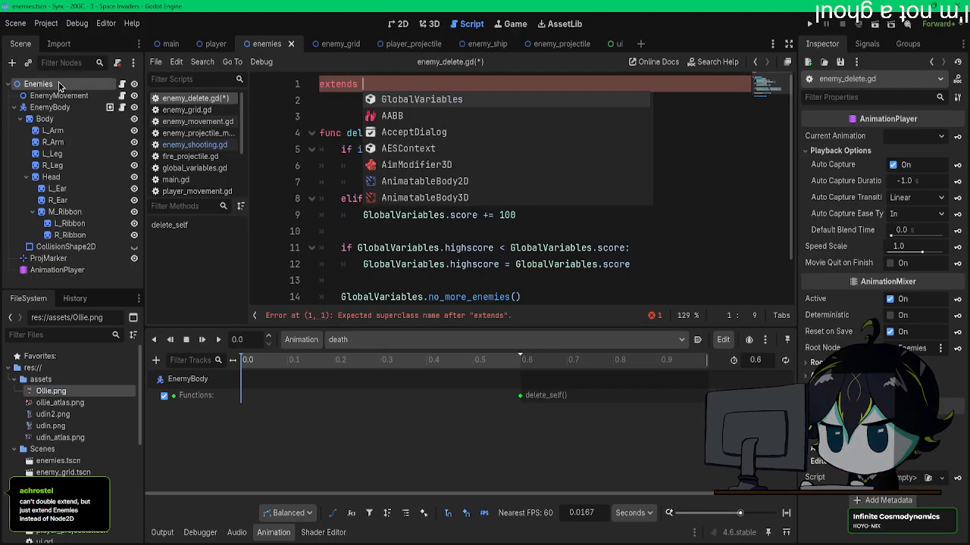
# Step: Try to use the Enemies node path $".." as the base class in enemy_delete.gd's first line
pyautogui.moveTo(86, 85); pyautogui.dragTo(380, 87)
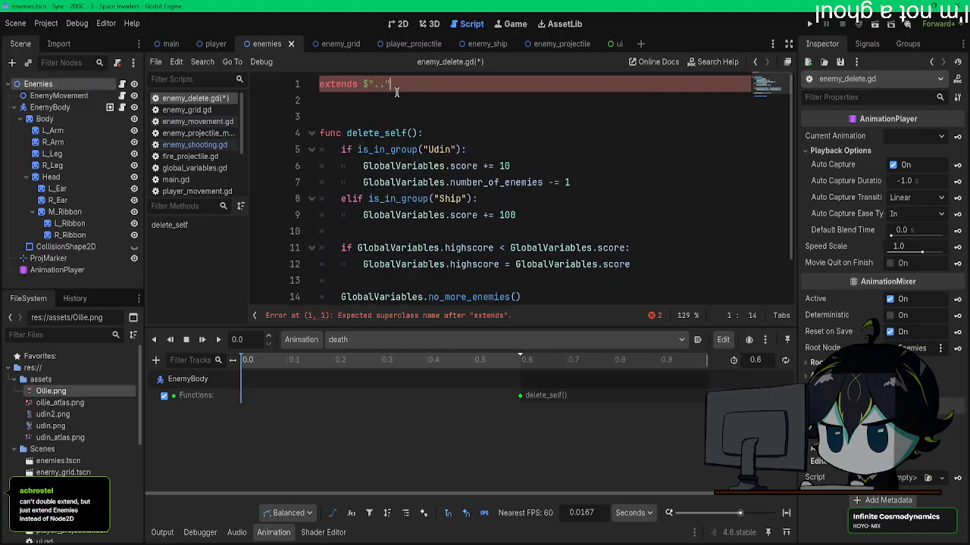
pyautogui.press('BackSpace')
pyautogui.press('BackSpace')
pyautogui.press('BackSpace')
pyautogui.press('BackSpace')
pyautogui.press('BackSpace')
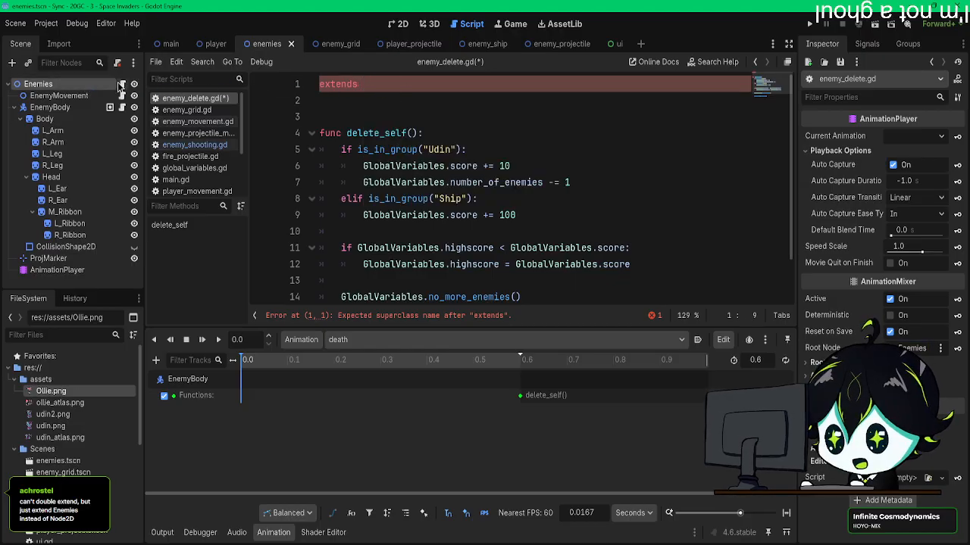
# Step: Make enemy_delete.gd extend the script path "res://Scripts/enemy_shooting.gd"
pyautogui.scroll(-2, 83, 424)
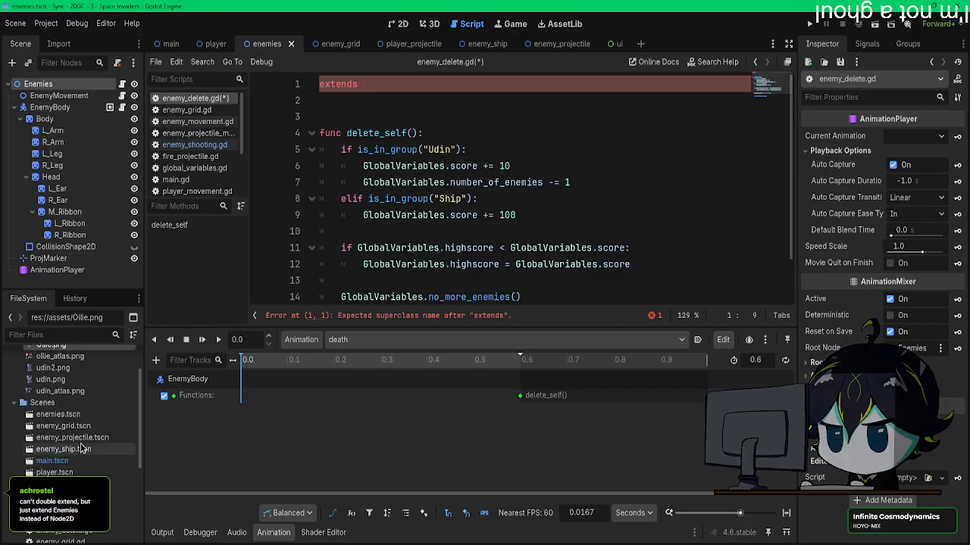
pyautogui.scroll(-6, 84, 428)
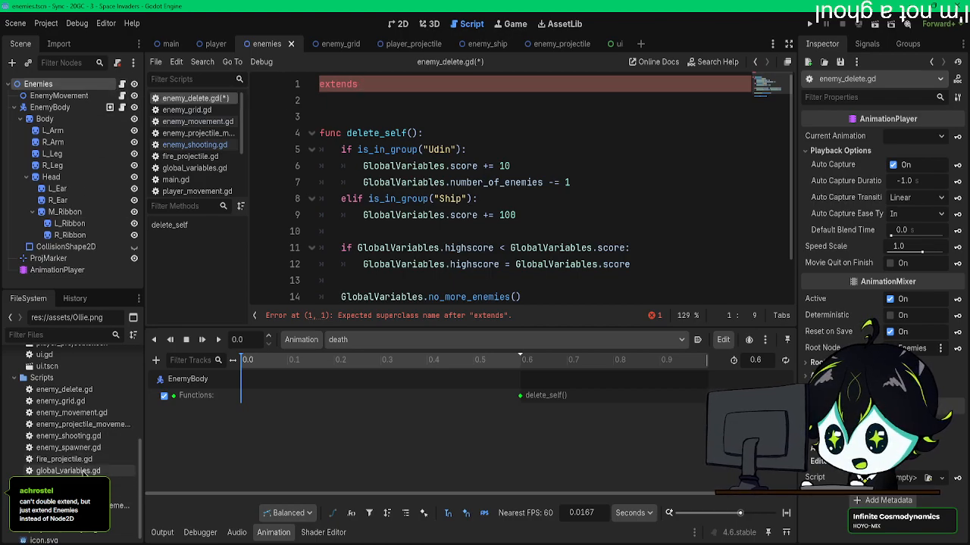
pyautogui.moveTo(69, 436); pyautogui.dragTo(405, 86)
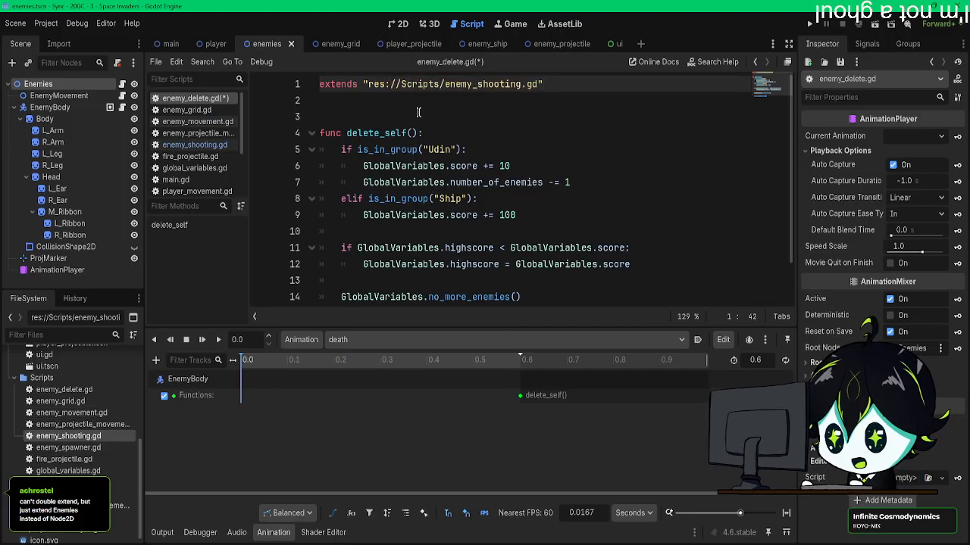
pyautogui.click(363, 117)
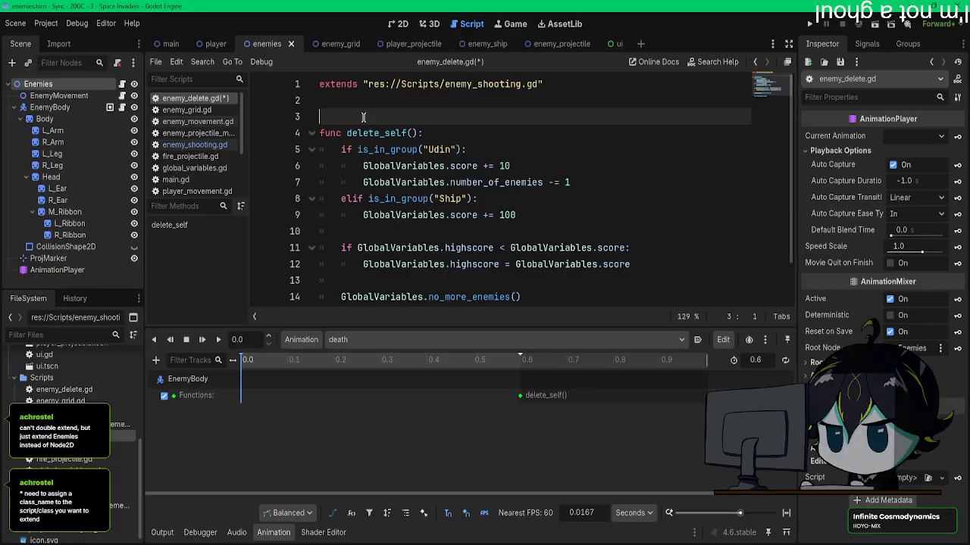
# Step: Declare class_name Enemies below the extends line in the Enemies root's enemy_shooting.gd and save
pyautogui.click(122, 84)
pyautogui.click(427, 96)
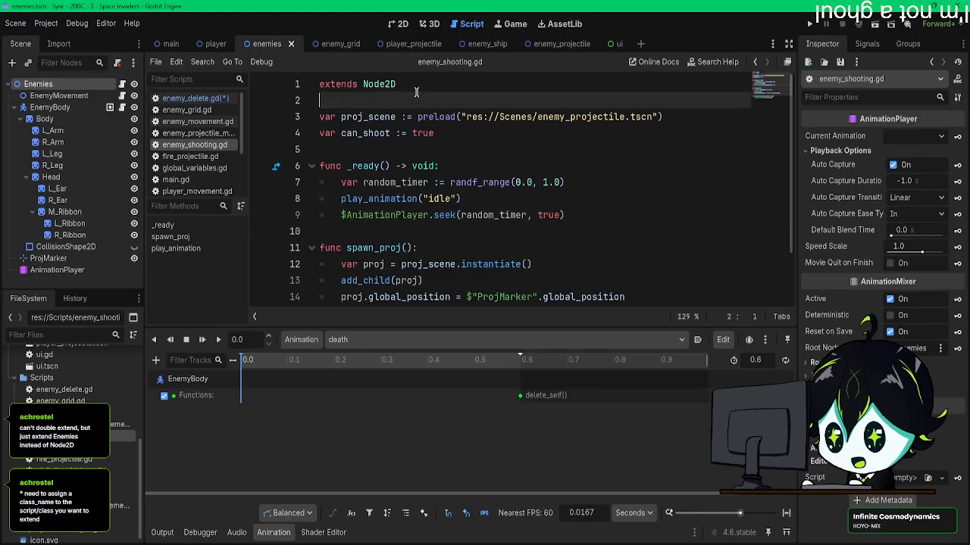
pyautogui.press('Return')
pyautogui.press('Return')
pyautogui.press('Up')
pyautogui.write('c')
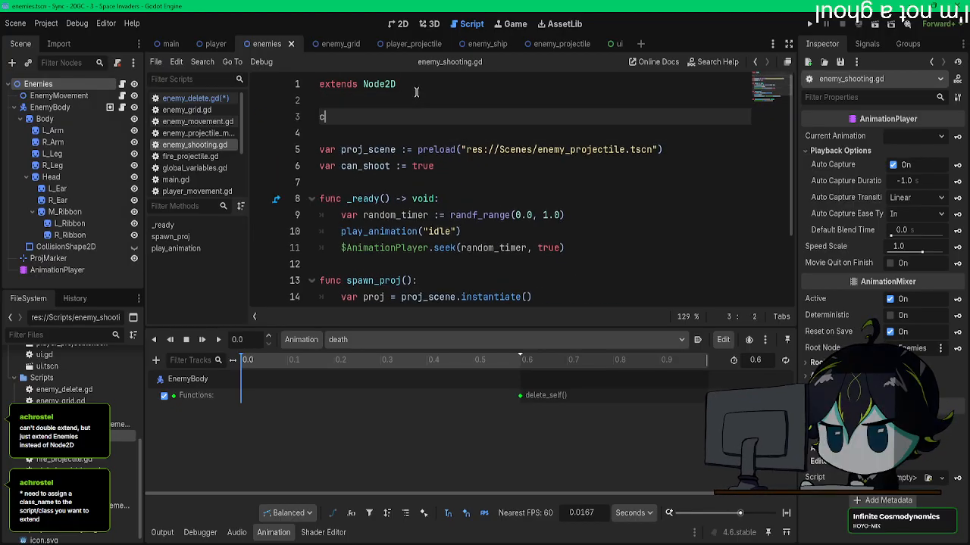
pyautogui.write('lass_name')
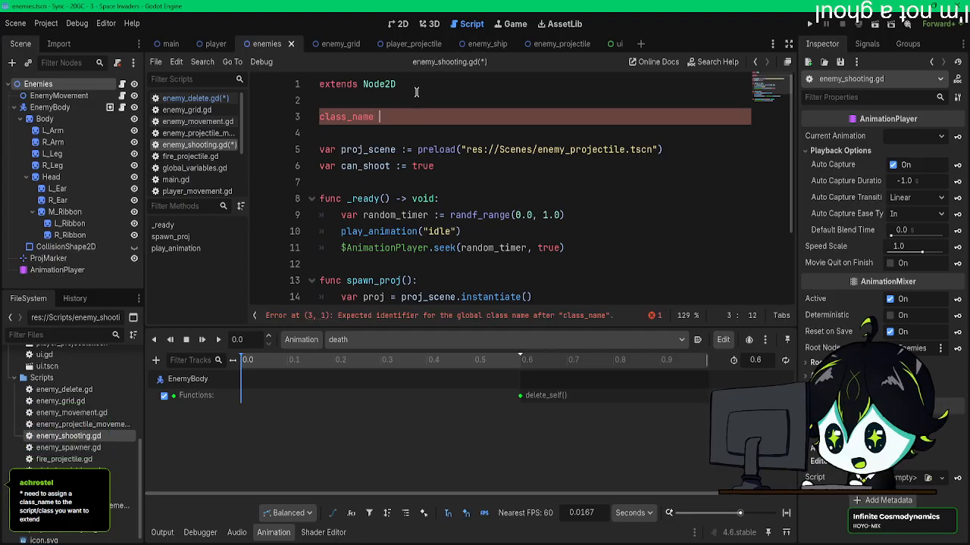
pyautogui.write(' Enemies')
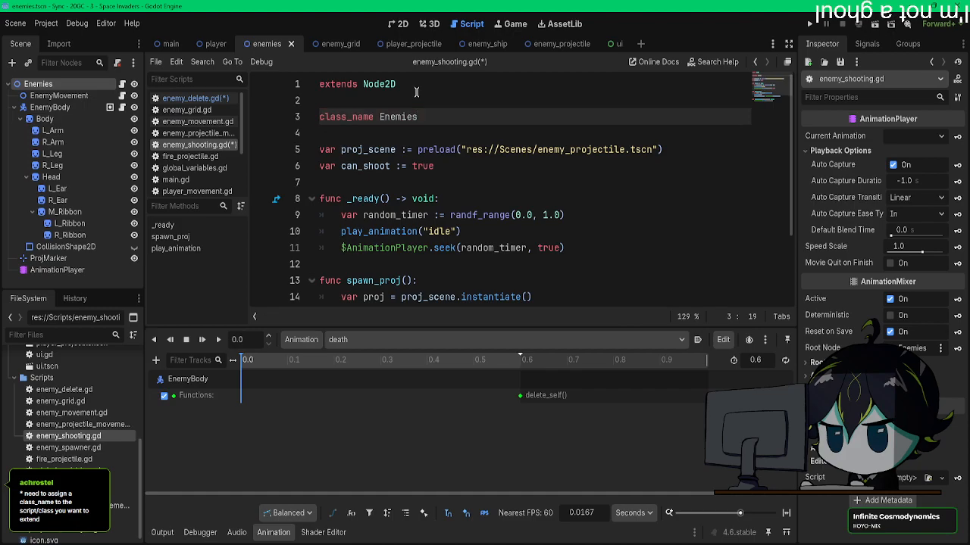
pyautogui.hotkey('ctrl', 's')
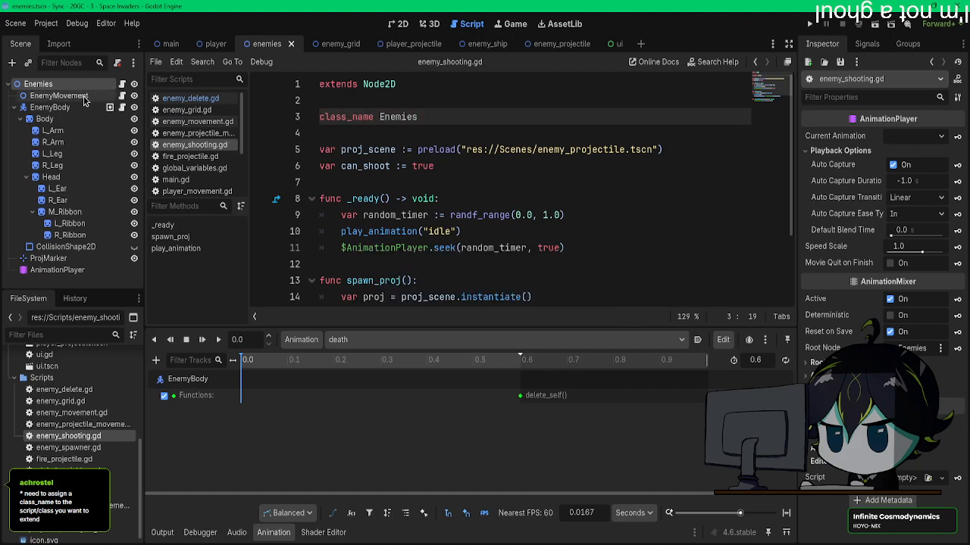
# Step: Change the base class in EnemyBody's enemy_delete.gd to Enemies and save the script
pyautogui.click(109, 107)
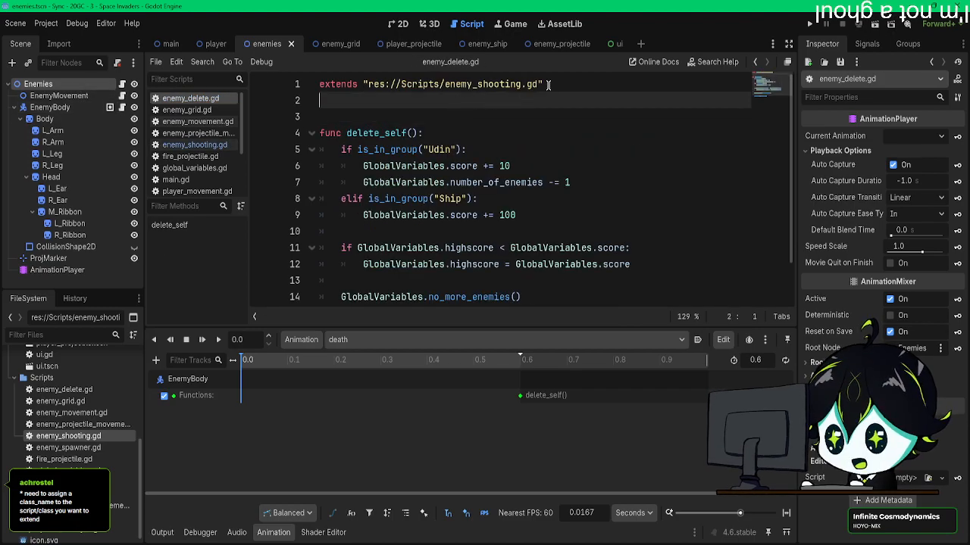
pyautogui.moveTo(542, 84); pyautogui.dragTo(360, 84)
pyautogui.press('BackSpace')
pyautogui.write('Enmies')
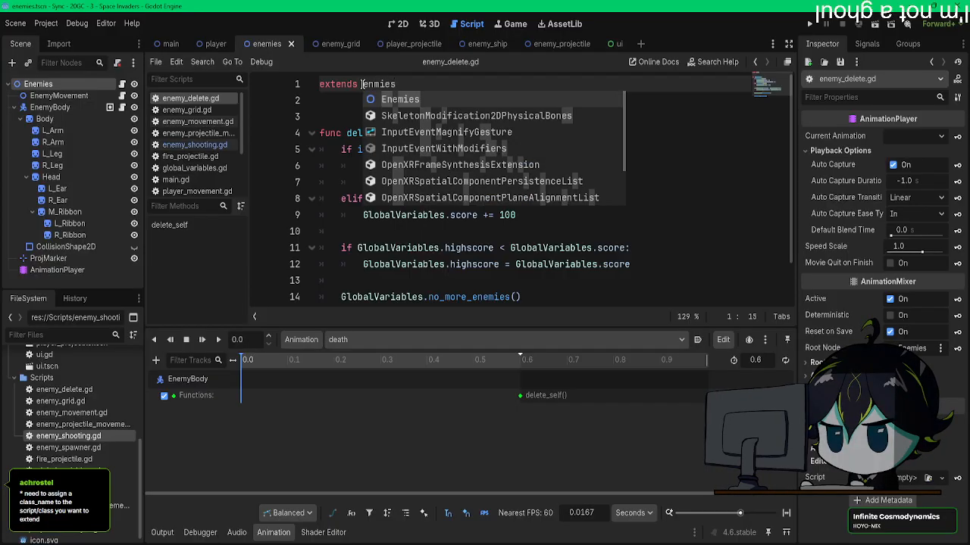
pyautogui.press('Return')
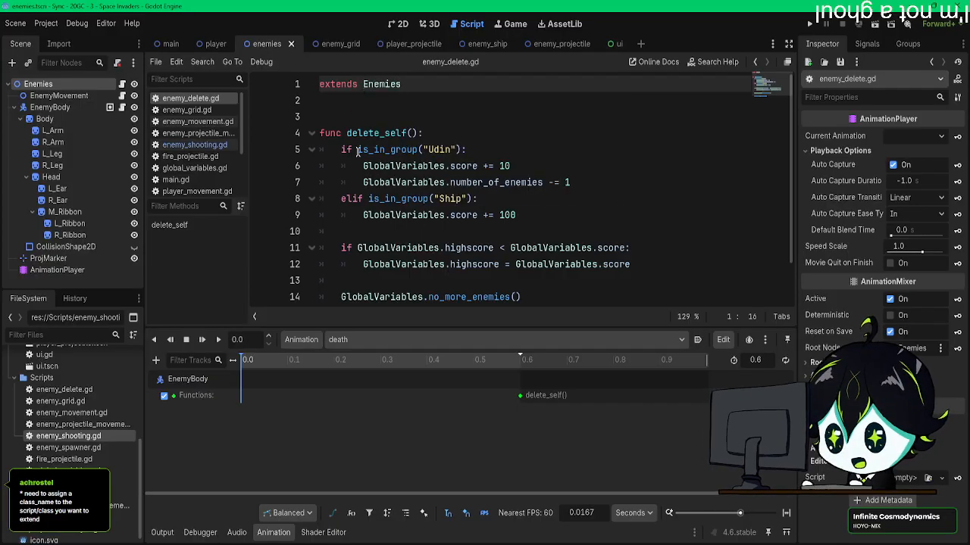
pyautogui.hotkey('ctrl', 's')
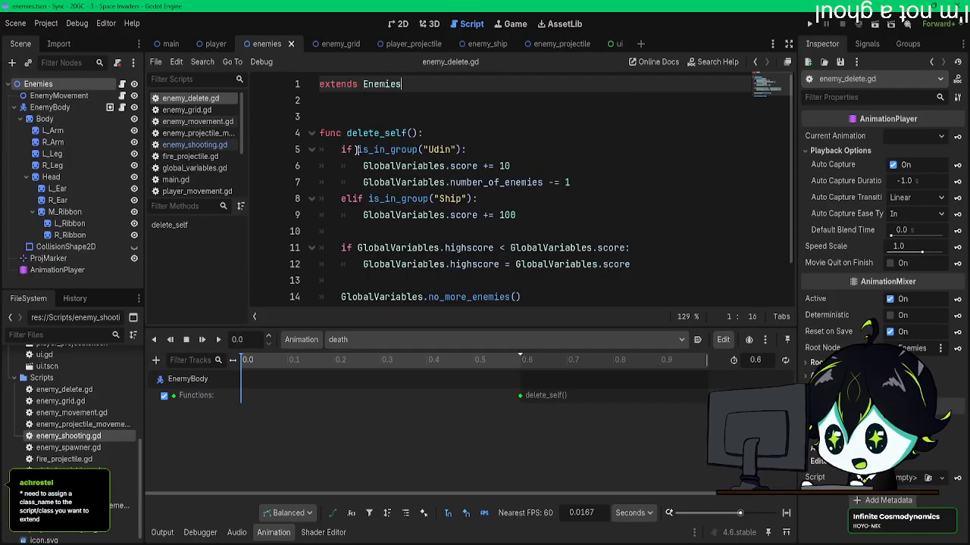
# Step: Read through delete_self() in enemy_delete.gd and inspect the delete_self() key in the death animation
pyautogui.scroll(-2, 357, 151)
pyautogui.scroll(2, 485, 235)
pyautogui.moveTo(564, 265); pyautogui.dragTo(366, 126)
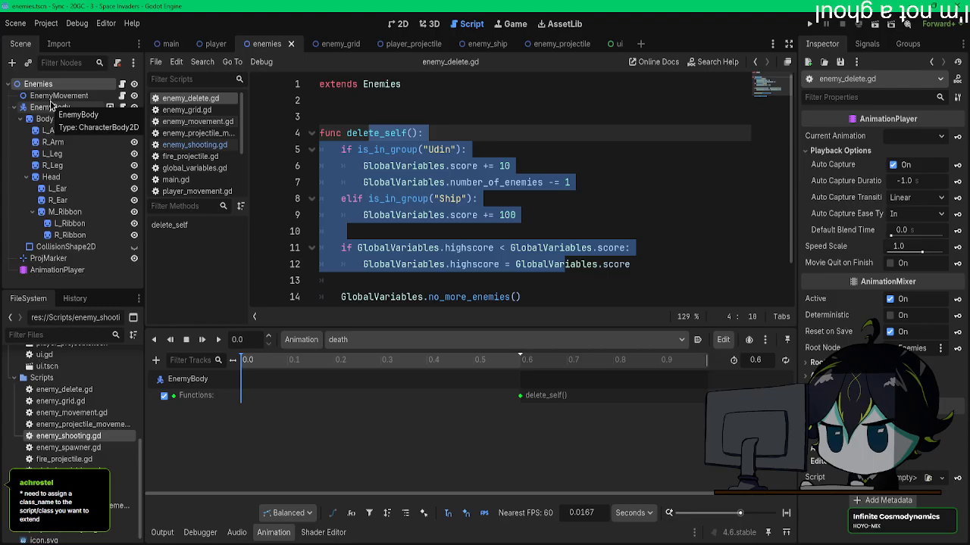
pyautogui.click(500, 149)
pyautogui.scroll(-1, 501, 197)
pyautogui.scroll(1, 502, 204)
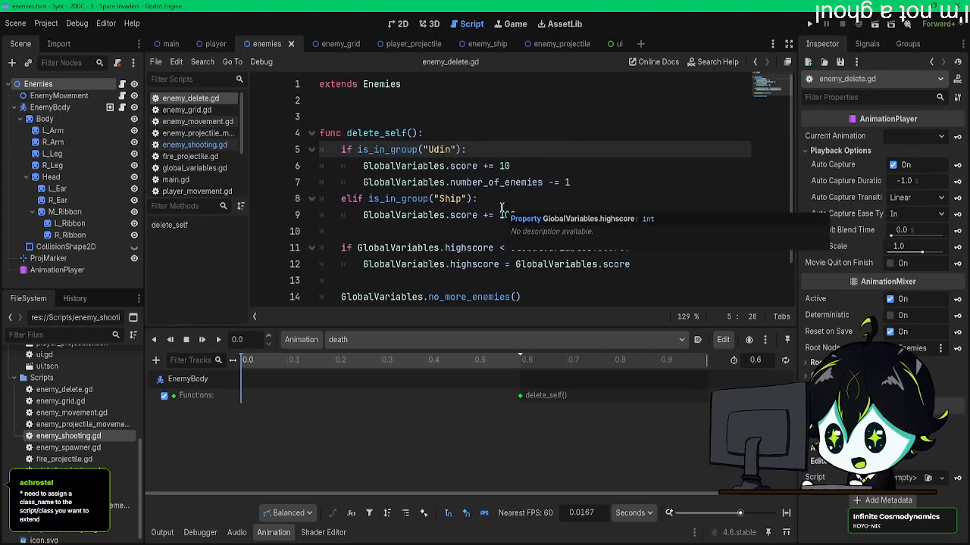
pyautogui.scroll(-1, 501, 207)
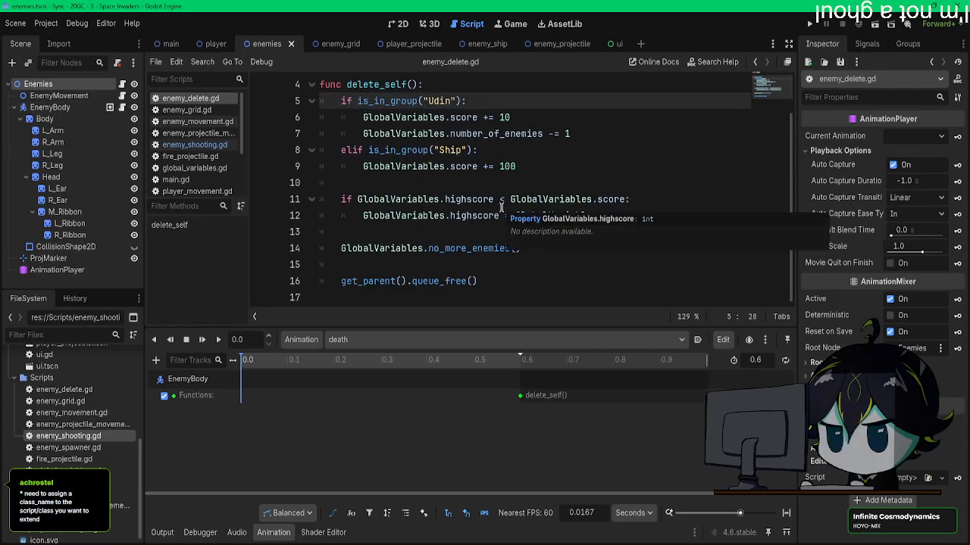
pyautogui.scroll(1, 500, 207)
pyautogui.click(370, 108)
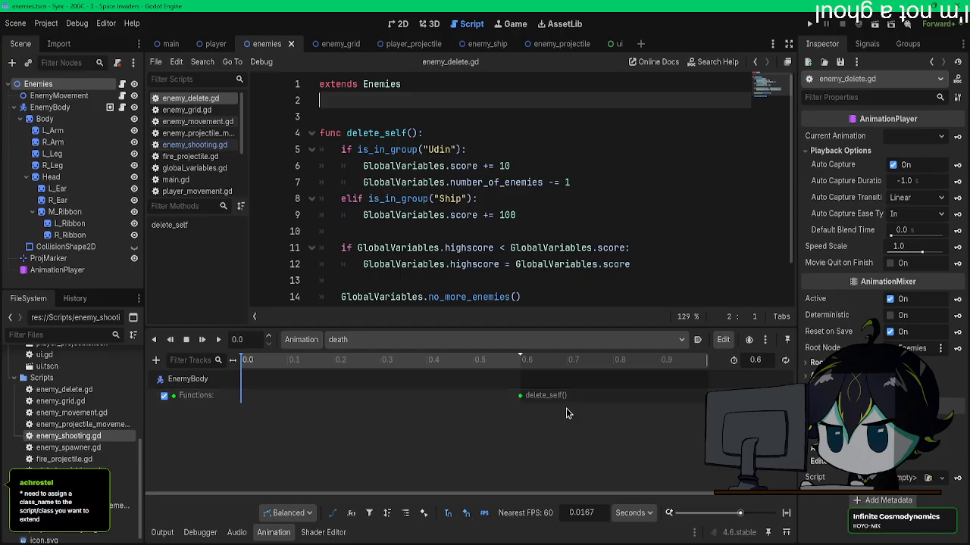
pyautogui.click(519, 397)
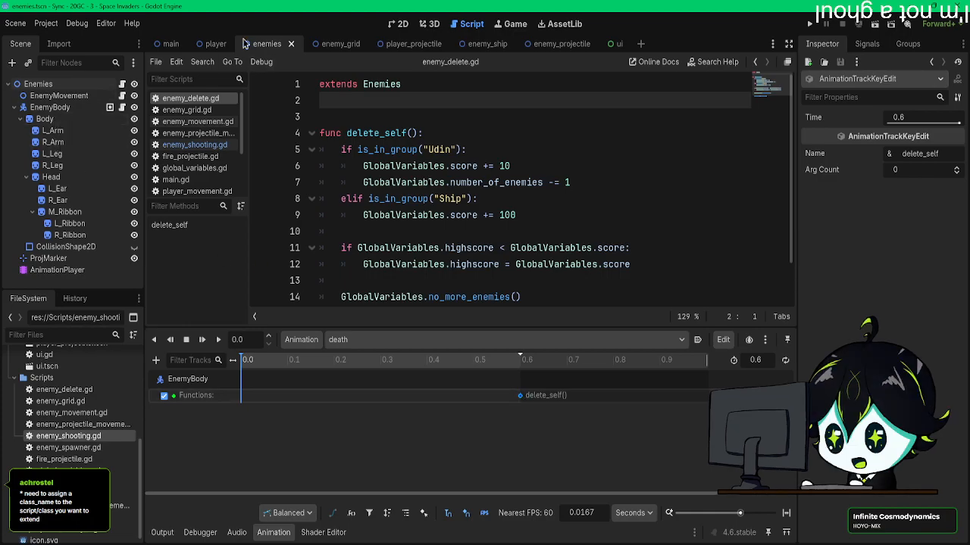
# Step: Open the player scene and examine enemy_shooting.gd and fire_projectile.gd, including the player's spawn_proj() function
pyautogui.click(212, 45)
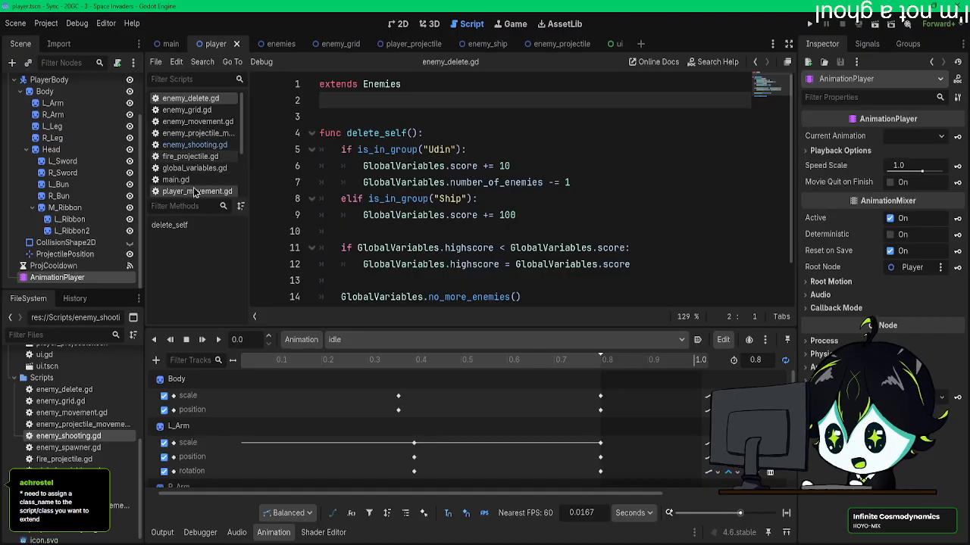
pyautogui.click(194, 145)
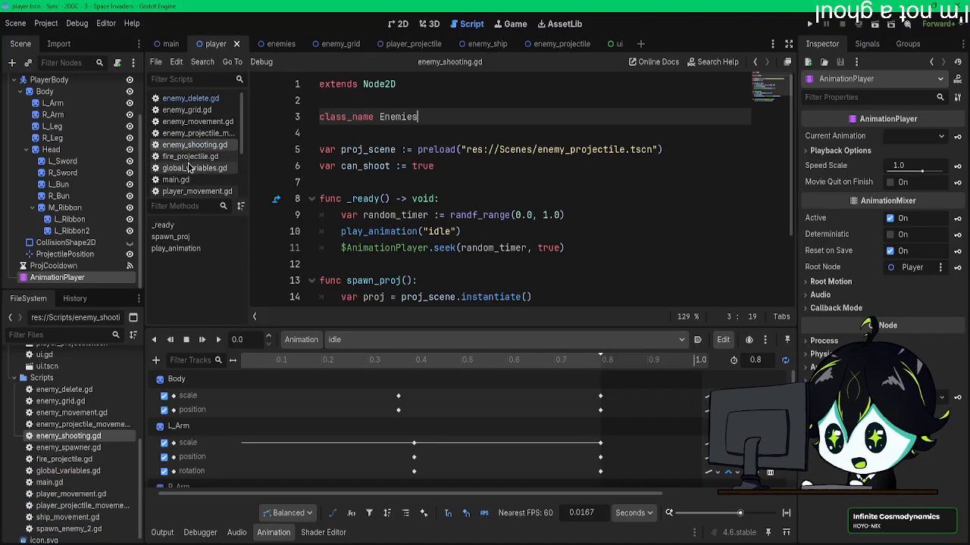
pyautogui.click(189, 157)
pyautogui.scroll(-3, 493, 227)
pyautogui.click(569, 166)
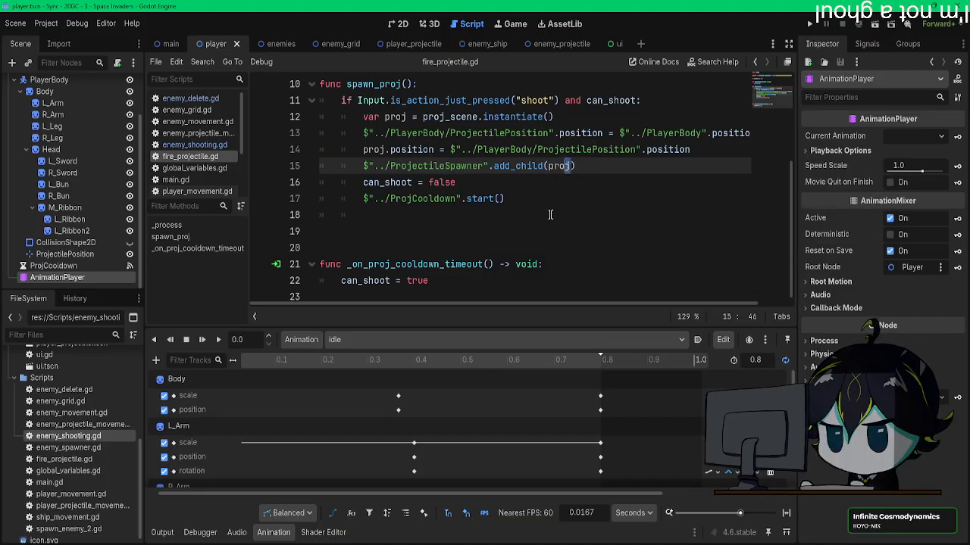
pyautogui.scroll(3, 550, 215)
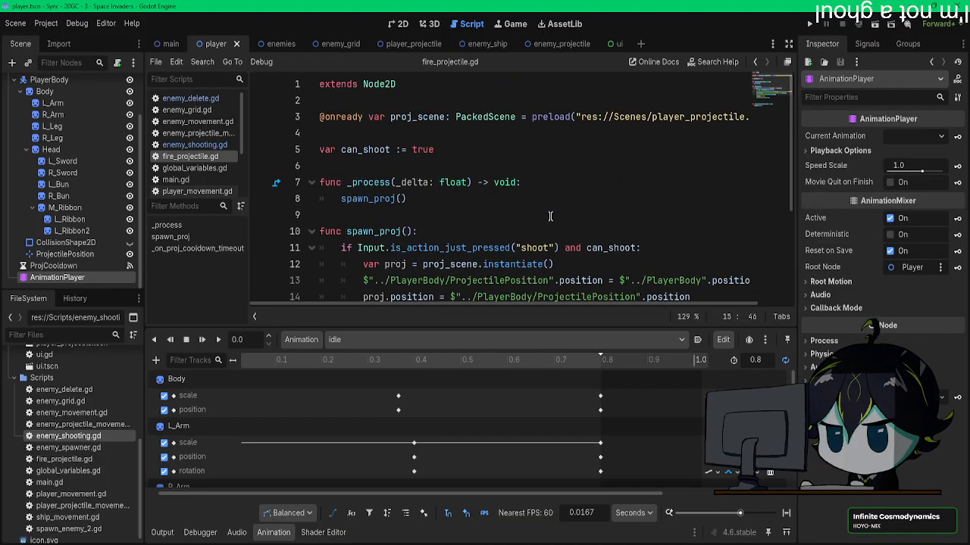
pyautogui.scroll(-2, 550, 214)
pyautogui.scroll(-1, 550, 216)
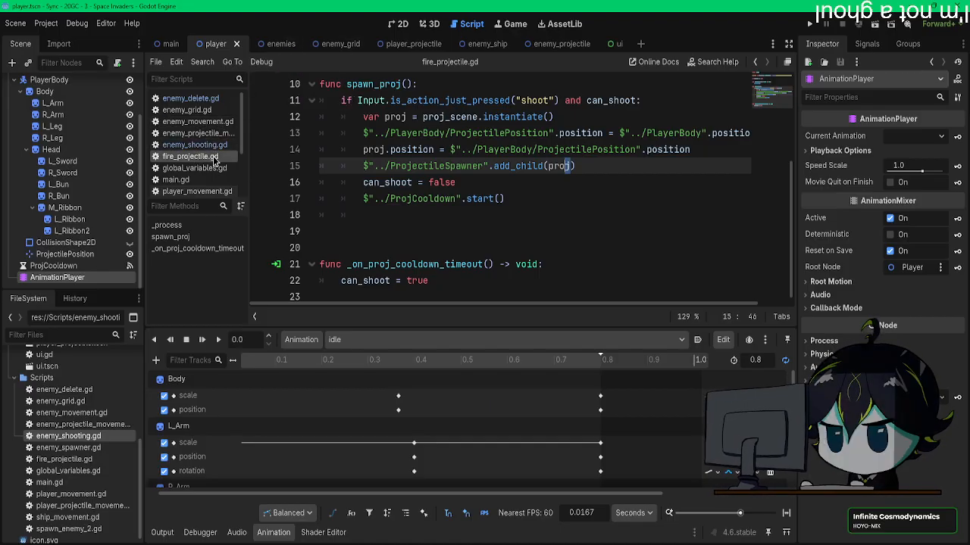
# Step: In the player projectile's player_projectile_movement.gd, make the enemy collision call "play_animation" with the argument "death" instead of delete_self, and save
pyautogui.scroll(-2, 212, 151)
pyautogui.scroll(-2, 212, 153)
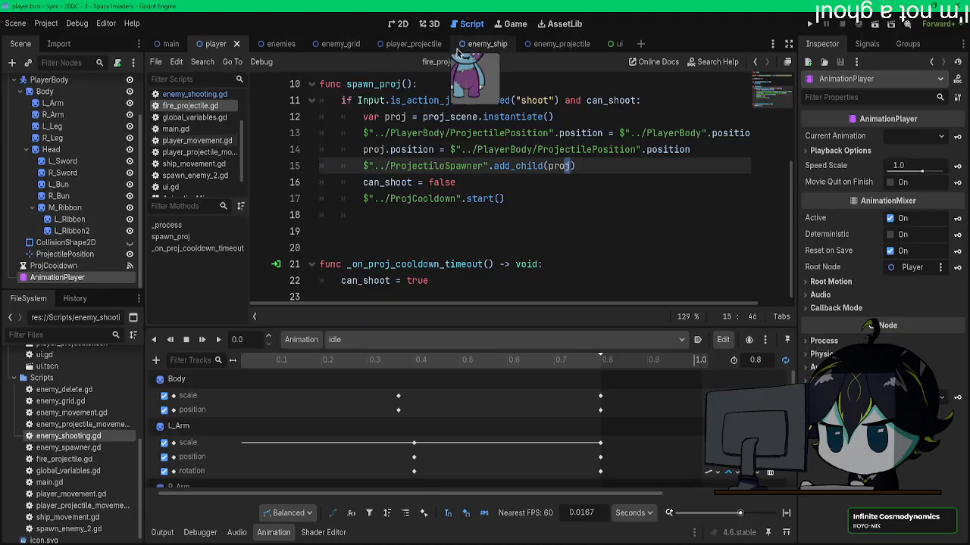
pyautogui.click(409, 44)
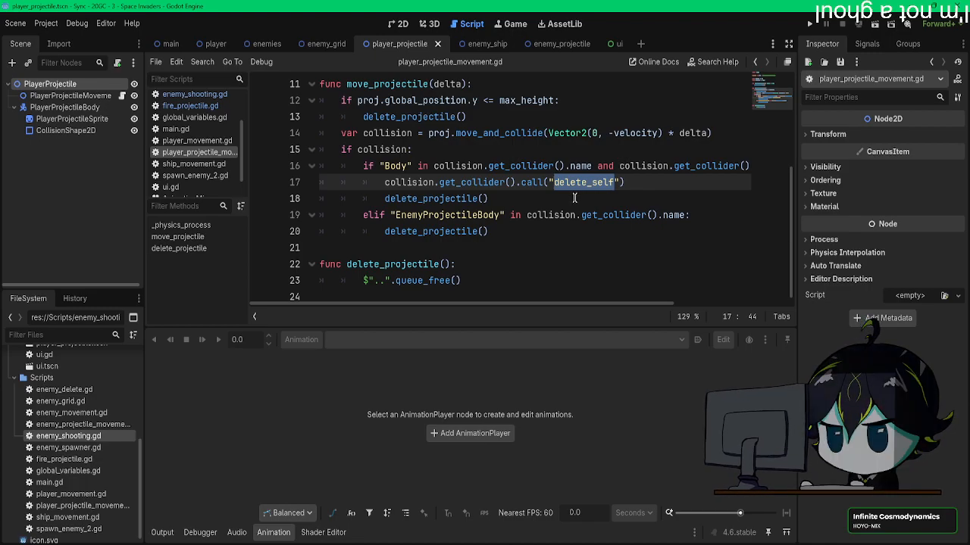
pyautogui.click(572, 198)
pyautogui.moveTo(613, 182); pyautogui.dragTo(553, 182)
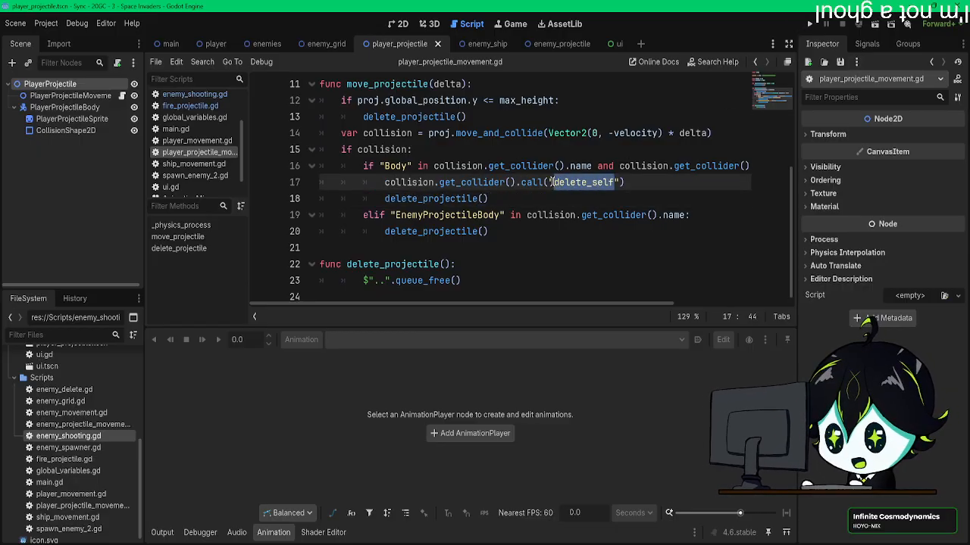
pyautogui.write('pl')
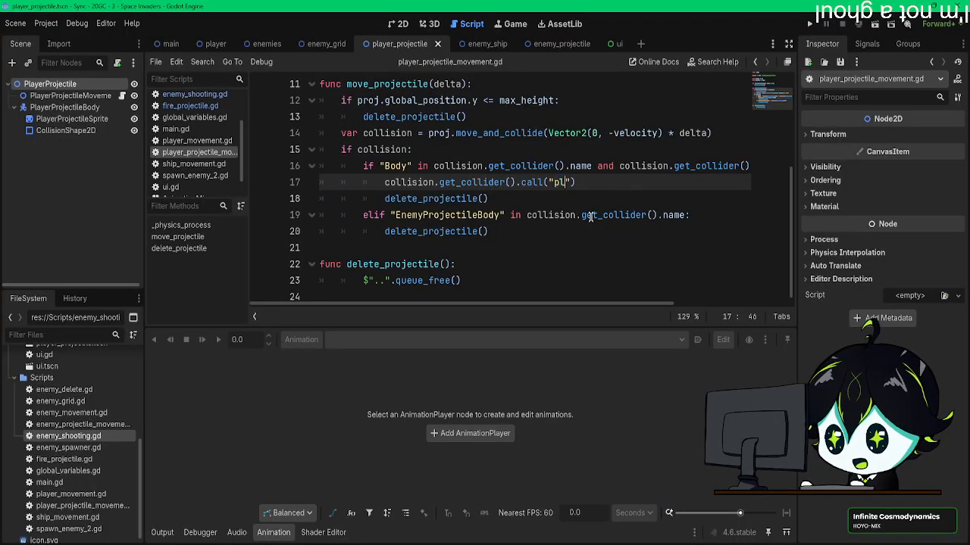
pyautogui.write('ay_animation"')
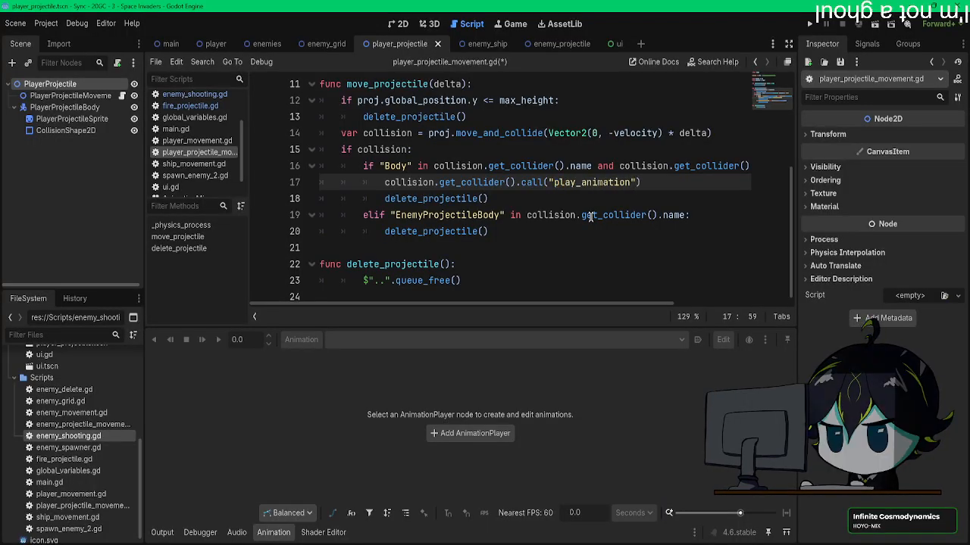
pyautogui.write(', "deat')
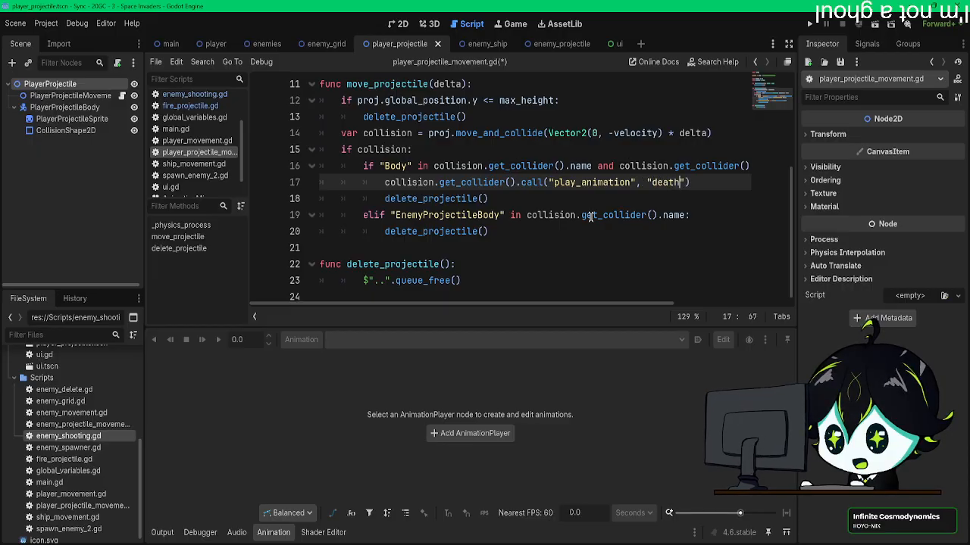
pyautogui.write('h')
pyautogui.click(612, 199)
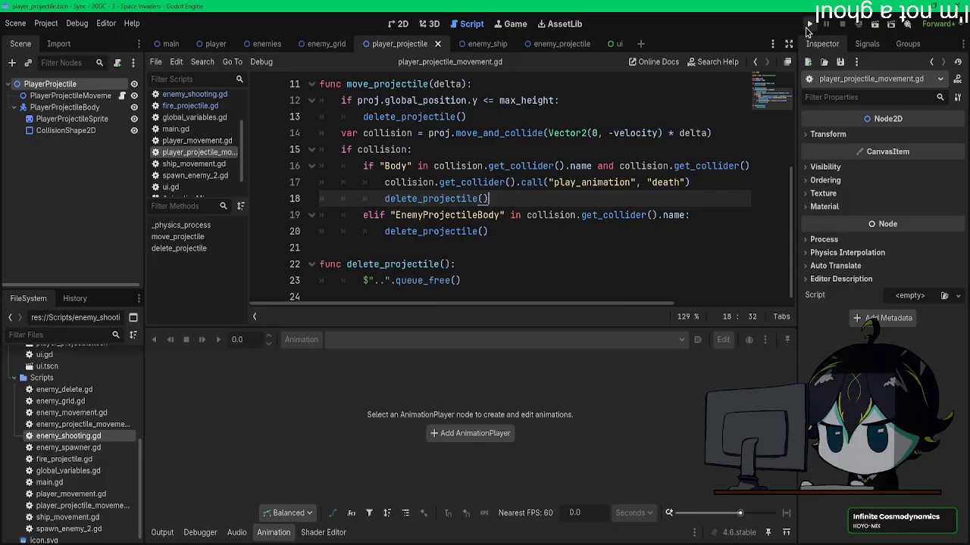
# Step: Run the project, stop it at the break, and look over enemy_shooting.gd
pyautogui.click(809, 25)
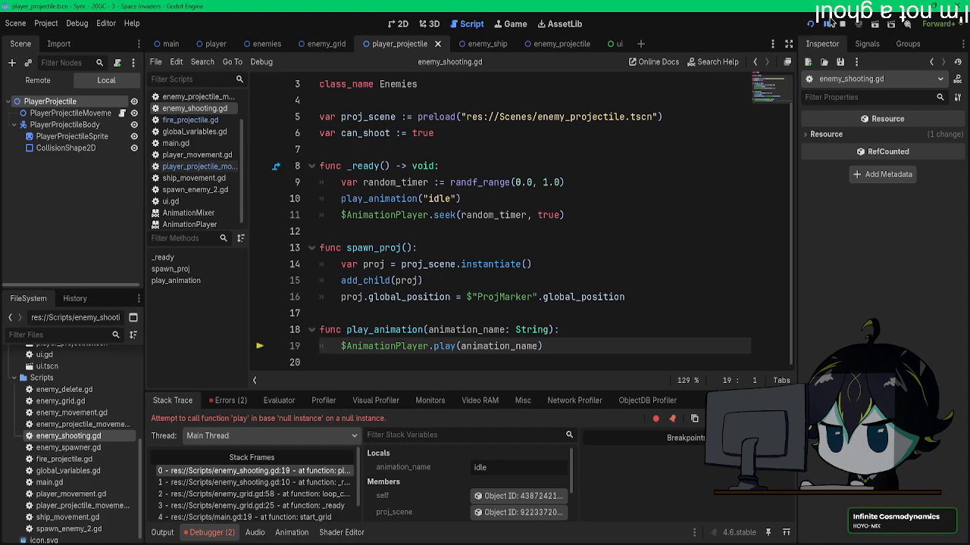
pyautogui.click(841, 23)
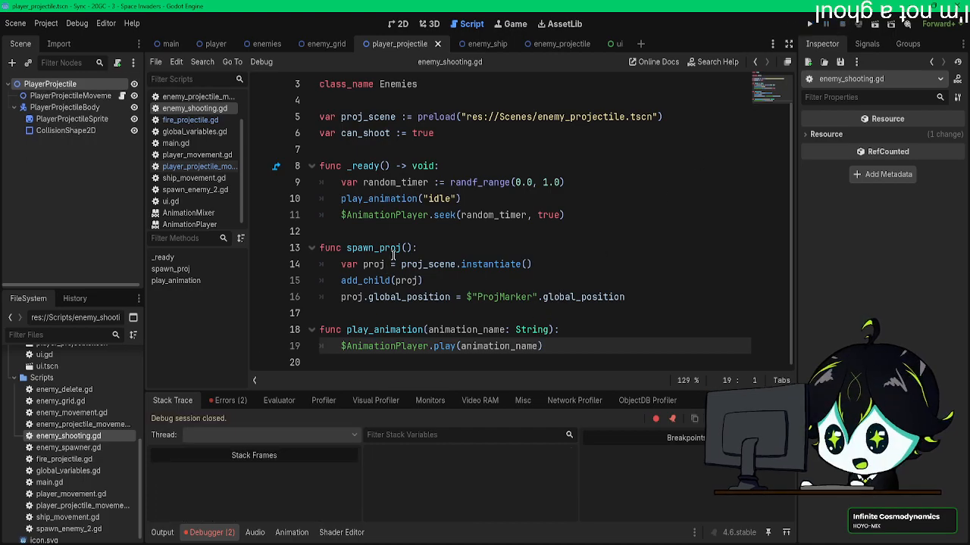
pyautogui.scroll(2, 393, 256)
pyautogui.scroll(-2, 393, 256)
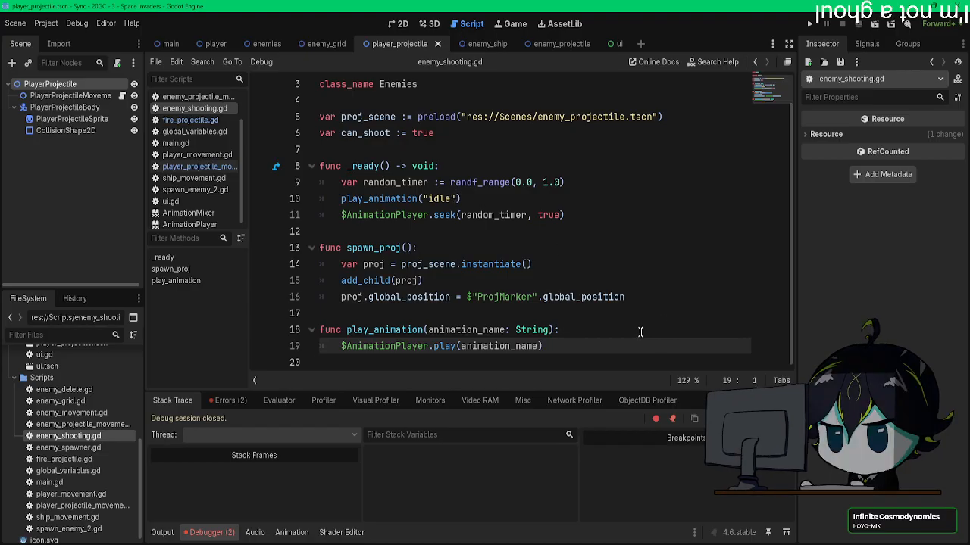
# Step: Run the project again and inspect the reported errors and stack trace for play_animation() in enemy_shooting.gd
pyautogui.click(808, 24)
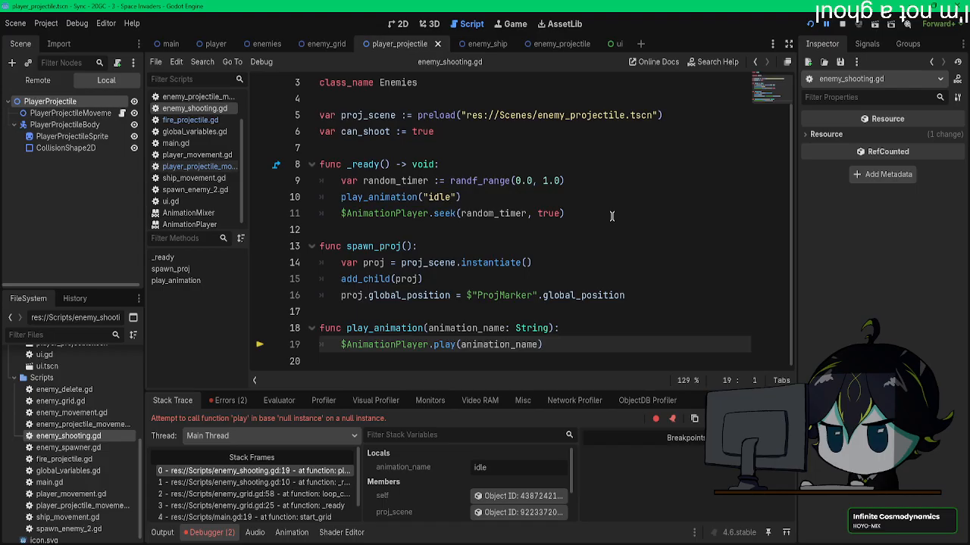
pyautogui.click(234, 402)
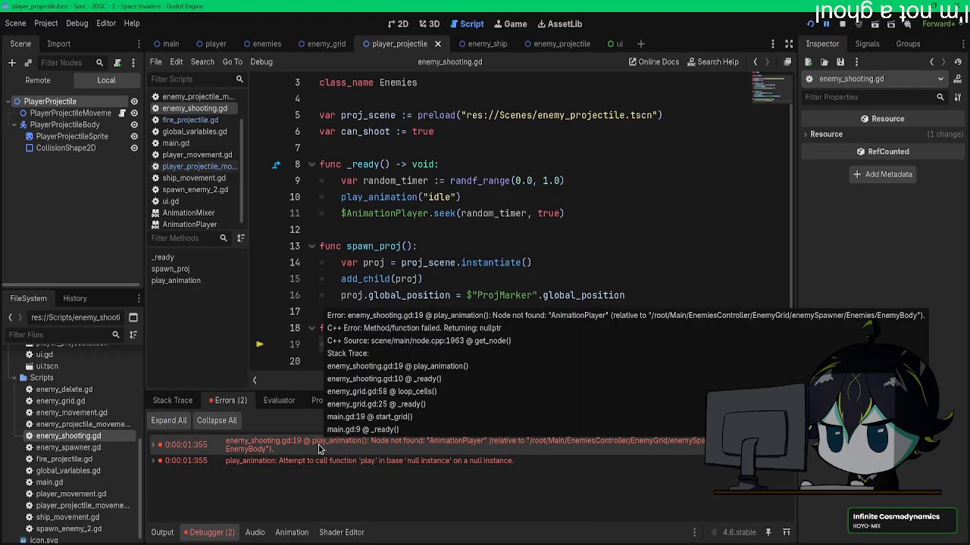
pyautogui.moveTo(301, 464)
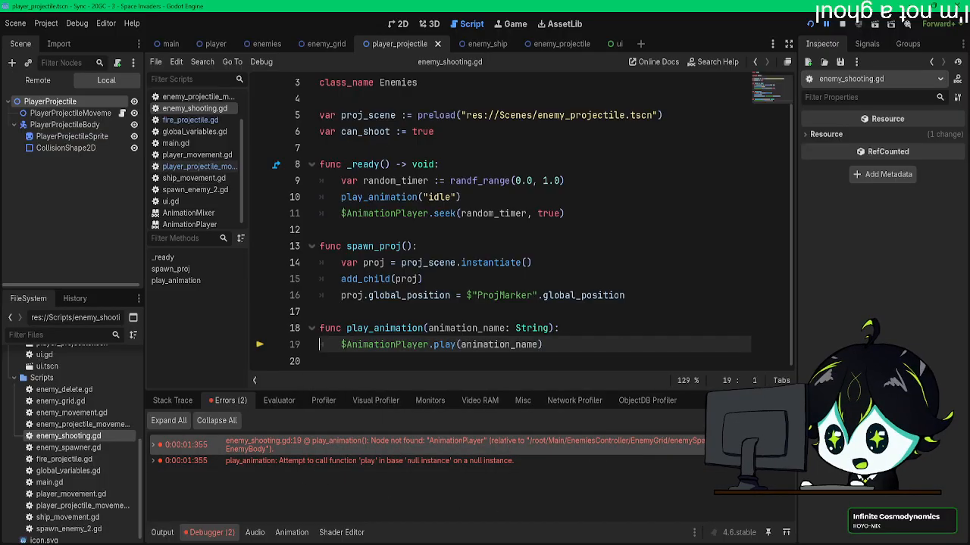
pyautogui.doubleClick(417, 444)
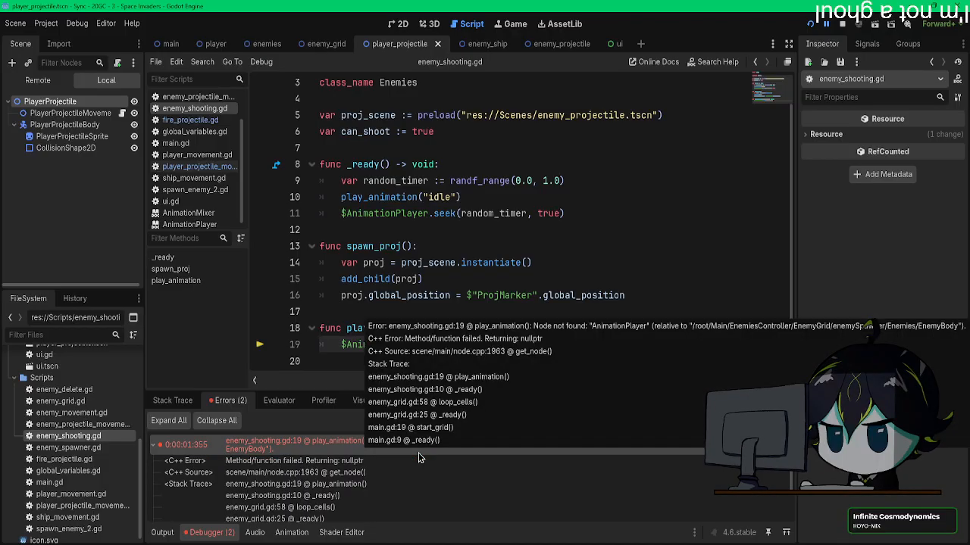
pyautogui.scroll(-1, 412, 475)
pyautogui.scroll(1, 410, 469)
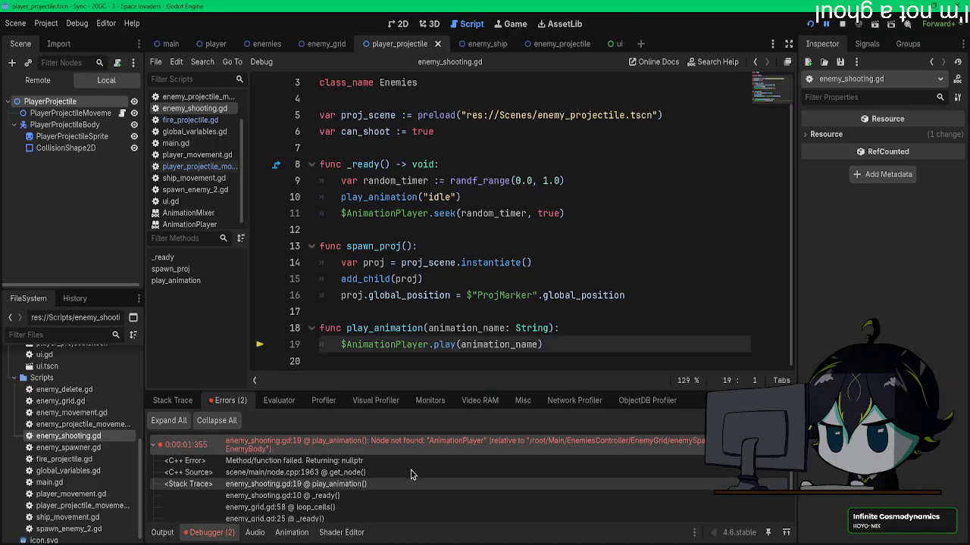
pyautogui.doubleClick(405, 444)
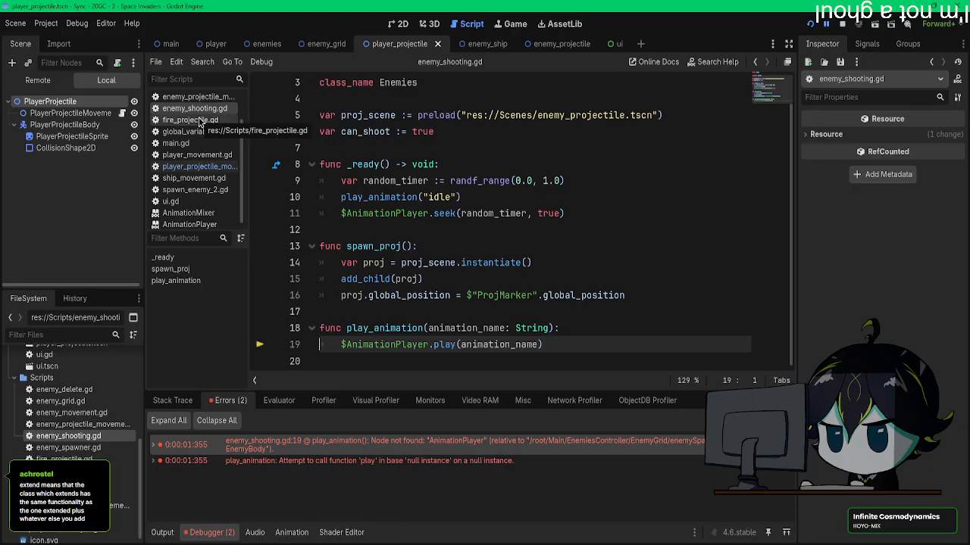
# Step: Copy the play_animation function name from enemy_shooting.gd and paste it into the collider call in player_projectile_movement.gd
pyautogui.moveTo(423, 328); pyautogui.dragTo(348, 328)
pyautogui.hotkey('ctrl', 'c')
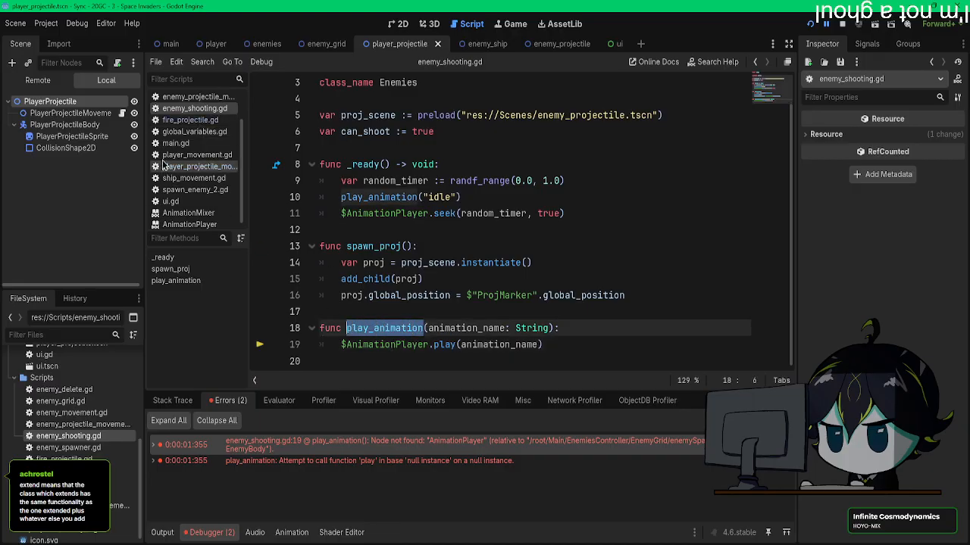
pyautogui.click(194, 166)
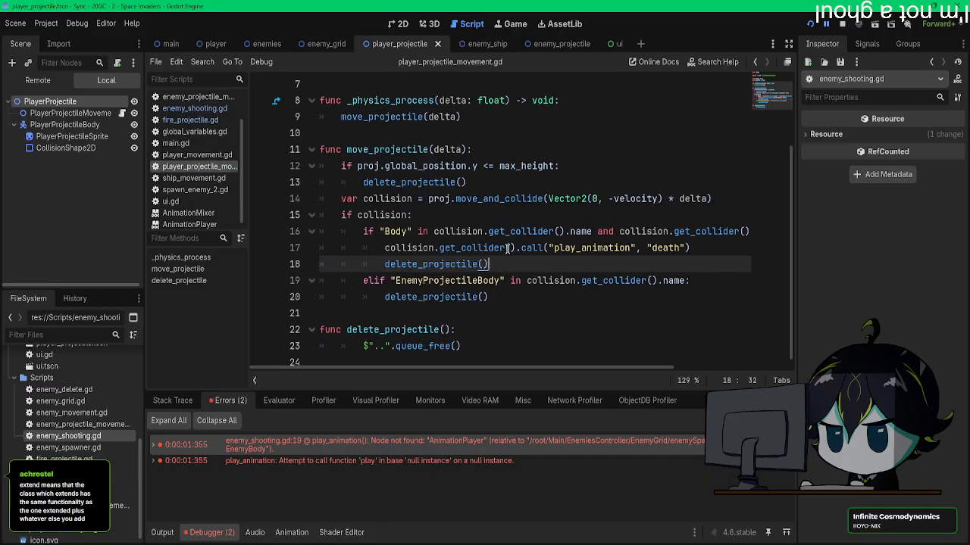
pyautogui.moveTo(631, 249); pyautogui.dragTo(554, 251)
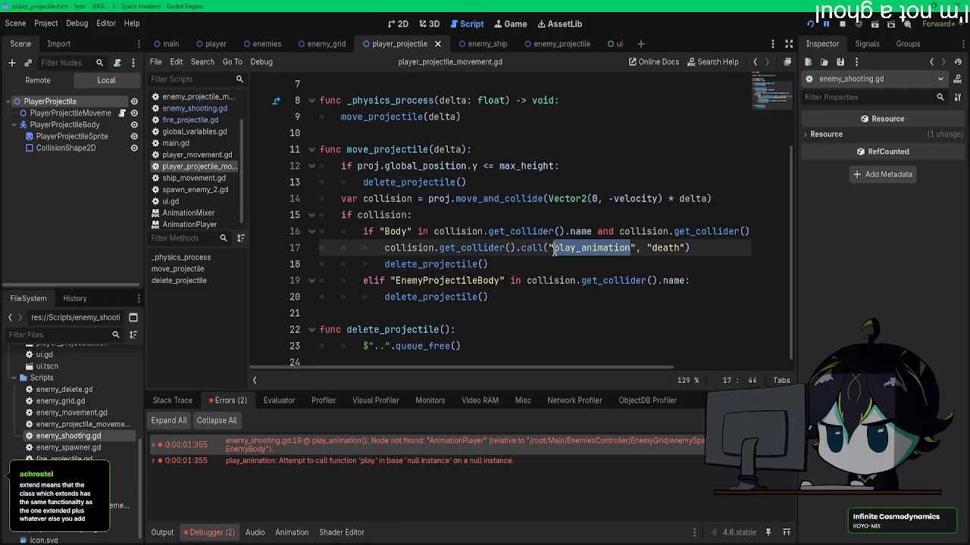
pyautogui.hotkey('ctrl', 'v')
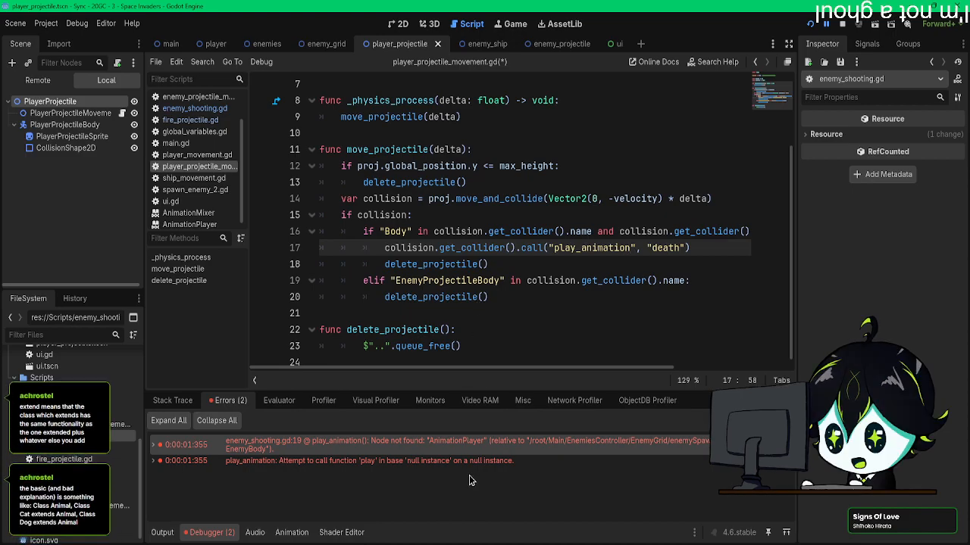
# Step: Go to the script line behind the null instance error and reread enemy_shooting.gd from its variables to play_animation()
pyautogui.doubleClick(433, 460)
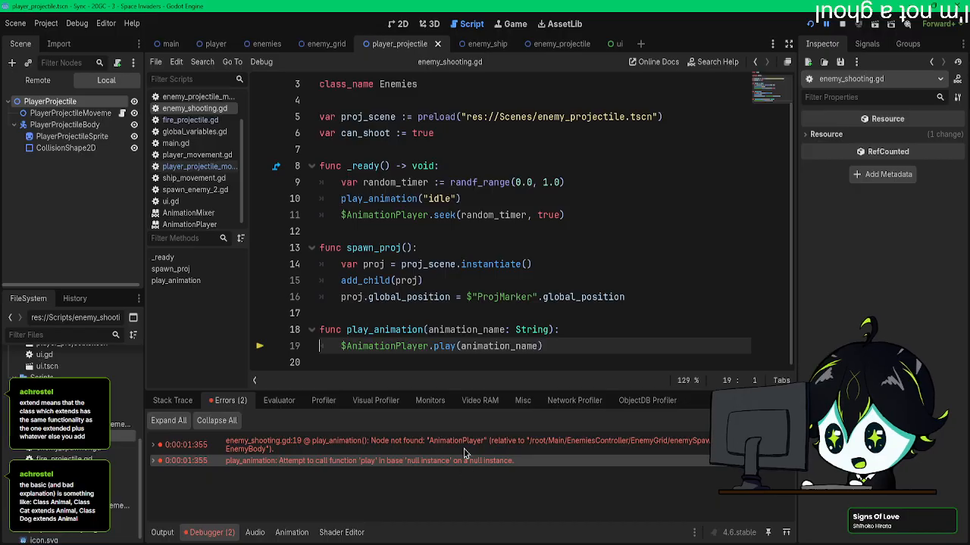
pyautogui.scroll(2, 480, 356)
pyautogui.moveTo(341, 150); pyautogui.dragTo(544, 279)
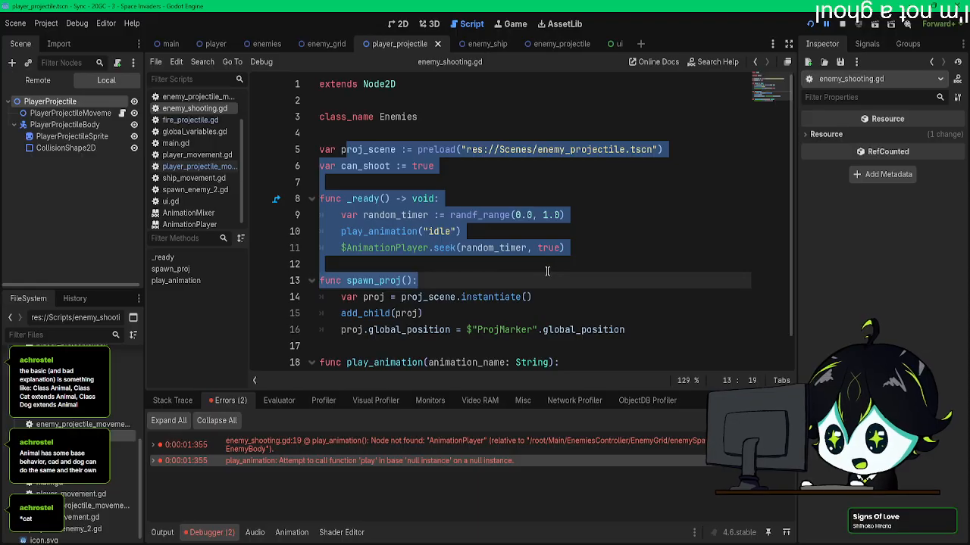
pyautogui.scroll(-1, 547, 270)
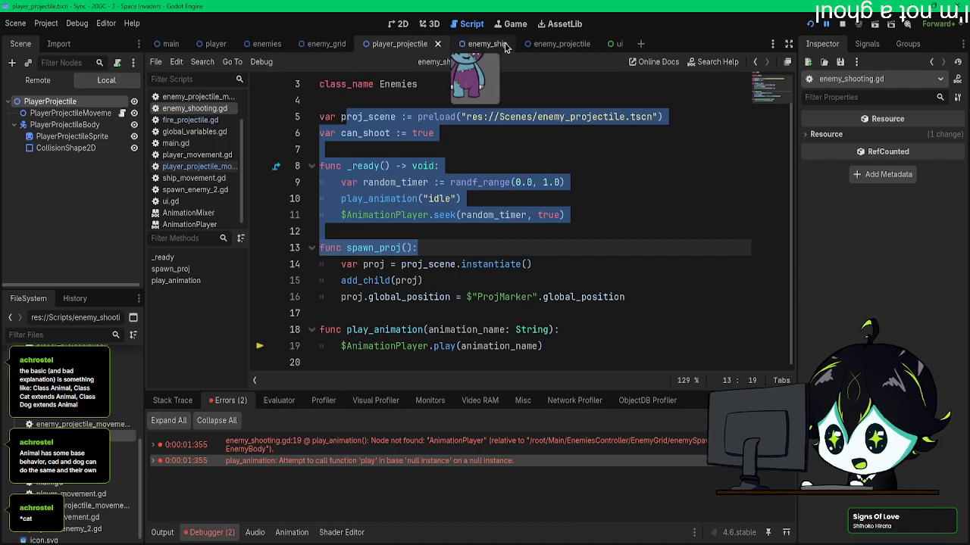
# Step: Show the idle animation of the enemies scene's AnimationPlayer and compare it with the _ready() code in enemy_shooting.gd
pyautogui.click(266, 43)
pyautogui.click(56, 277)
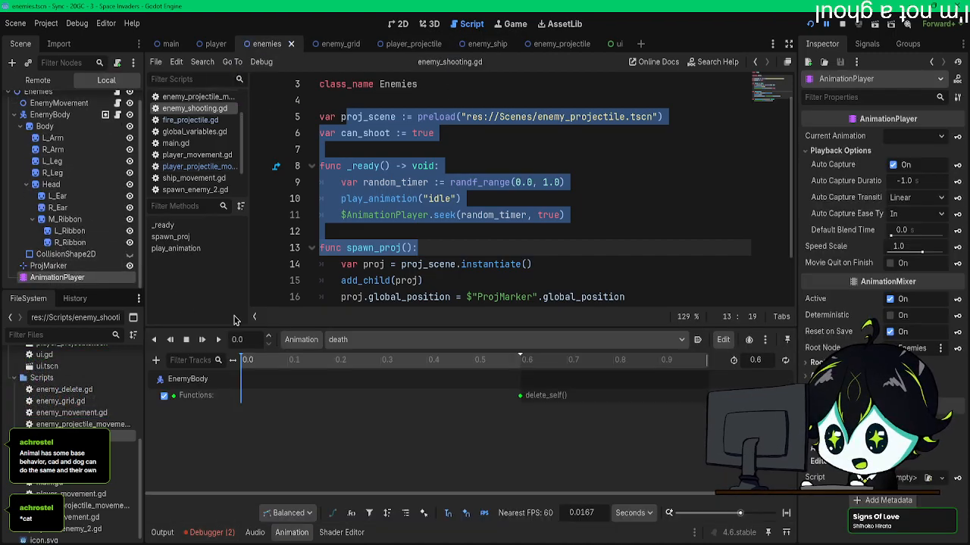
pyautogui.click(383, 340)
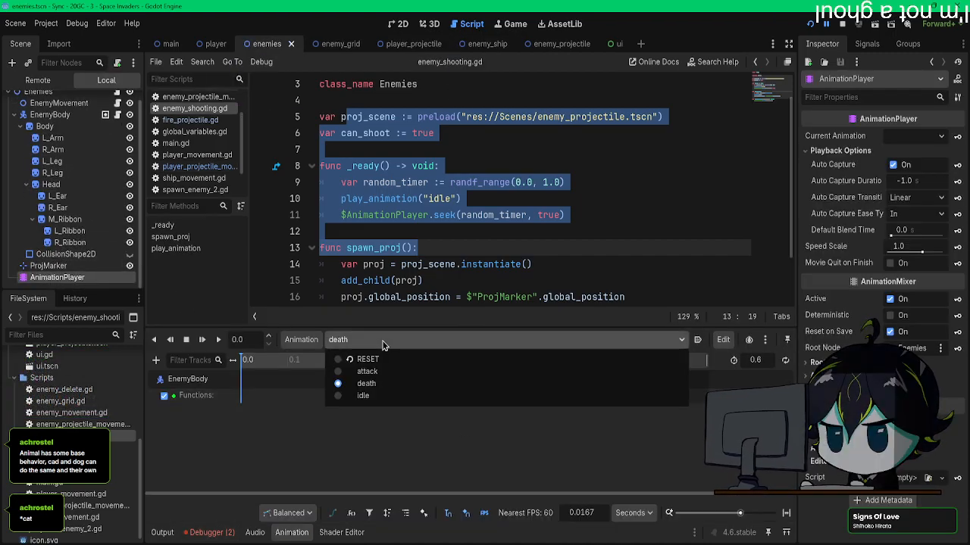
pyautogui.click(362, 396)
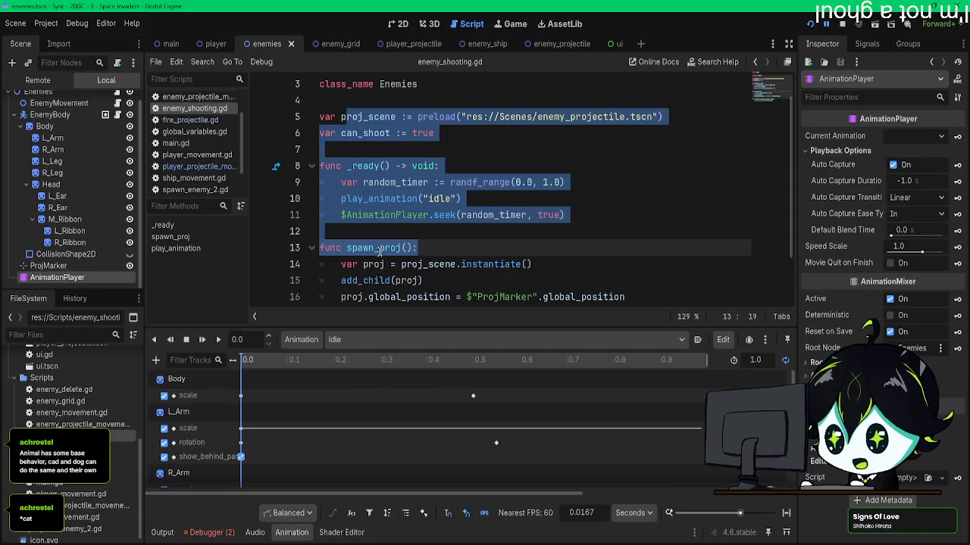
pyautogui.scroll(-2, 379, 251)
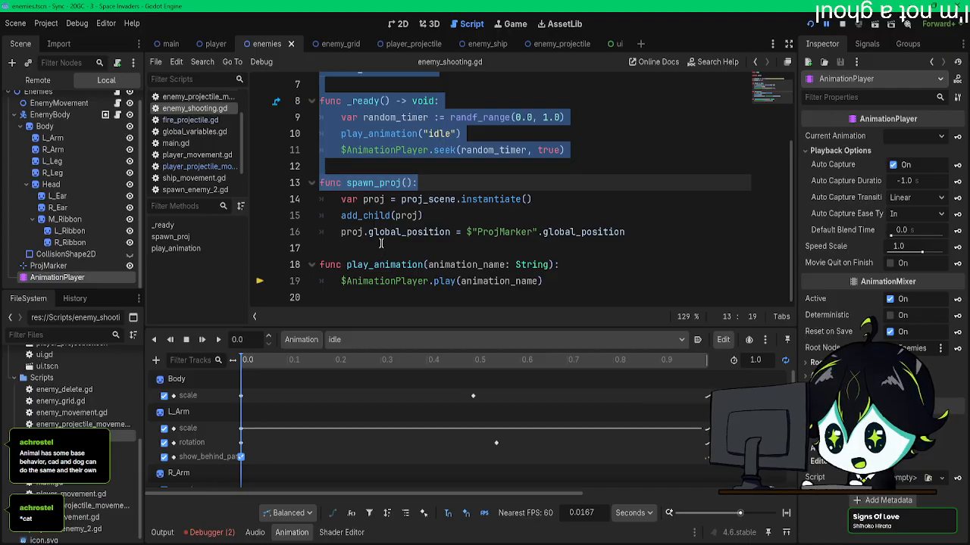
pyautogui.click(428, 117)
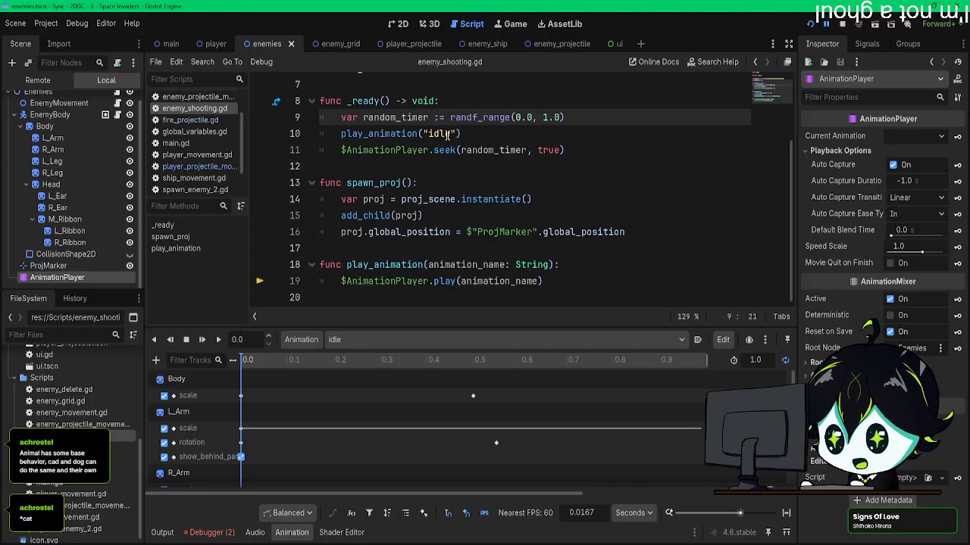
# Step: Examine the stack trace of the missing AnimationPlayer error and return to the start of enemy_shooting.gd
pyautogui.click(210, 532)
pyautogui.doubleClick(333, 444)
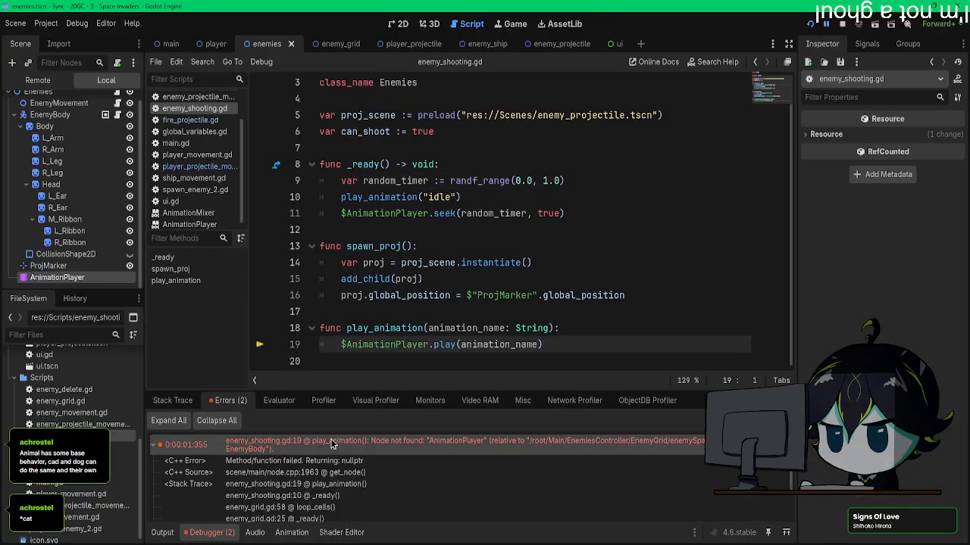
pyautogui.scroll(-4, 357, 481)
pyautogui.scroll(4, 357, 482)
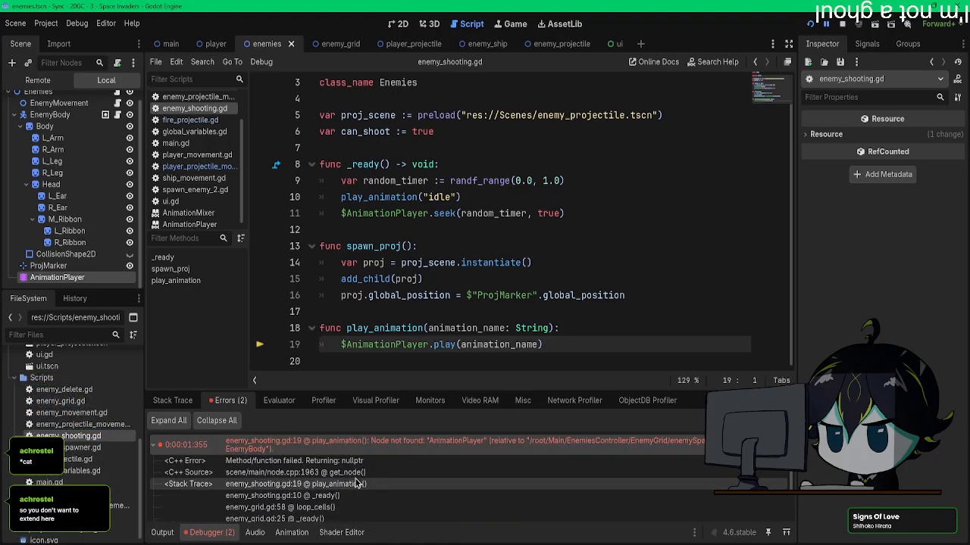
pyautogui.scroll(2, 447, 261)
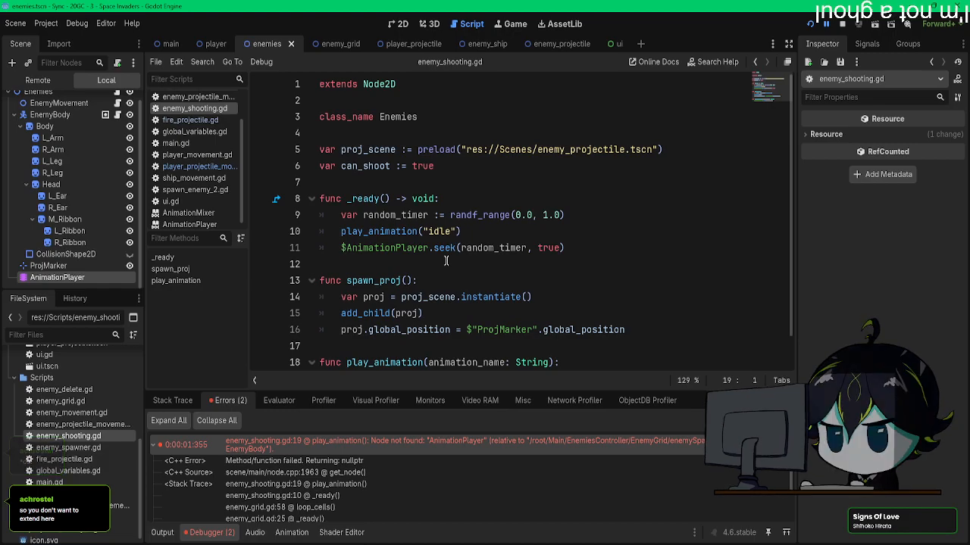
# Step: Delete the class_name Enemies declaration and its extra blank line from enemy_shooting.gd
pyautogui.moveTo(422, 116); pyautogui.dragTo(318, 112)
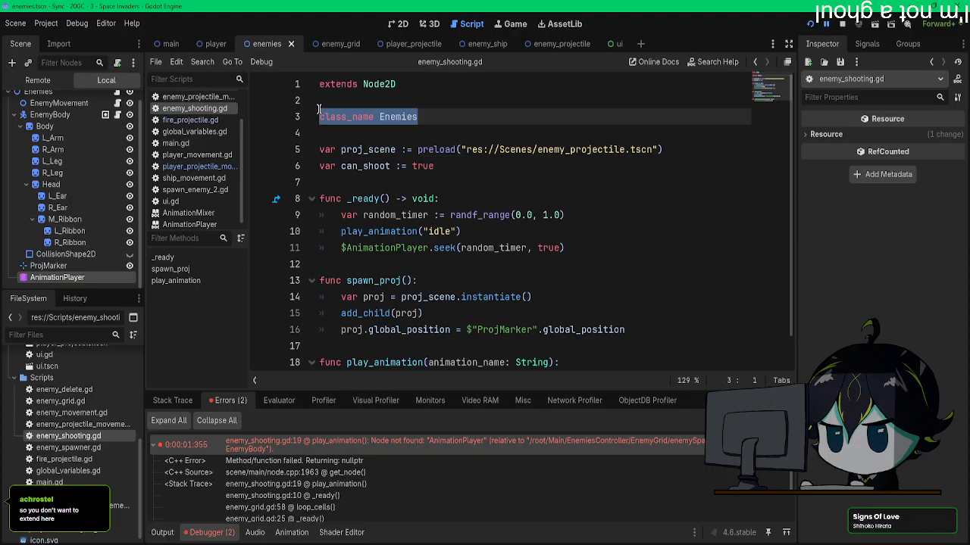
pyautogui.press('BackSpace')
pyautogui.press('BackSpace')
pyautogui.press('BackSpace')
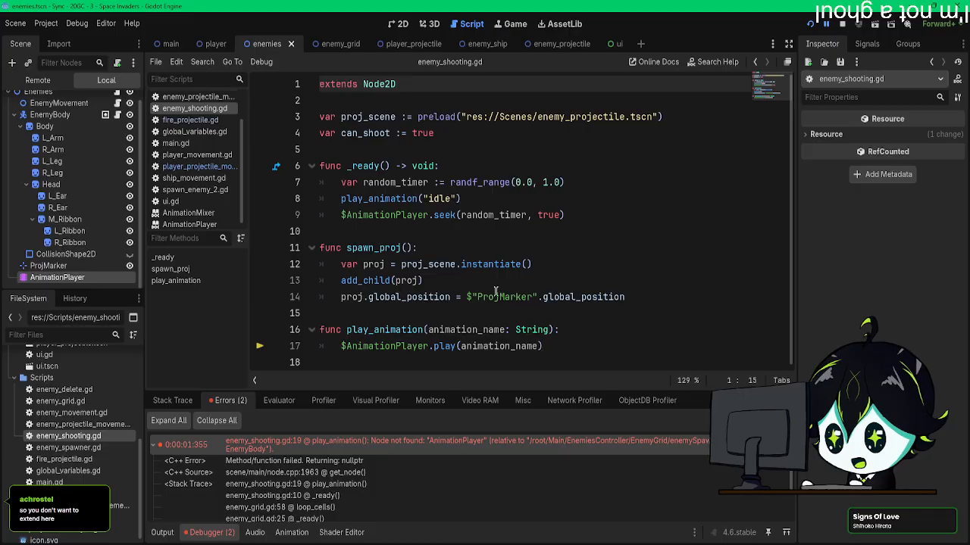
# Step: Look over play_animation() in enemy_shooting.gd and the enemy_projectile_movement.gd script, and rerun the project
pyautogui.moveTo(363, 330); pyautogui.dragTo(430, 329)
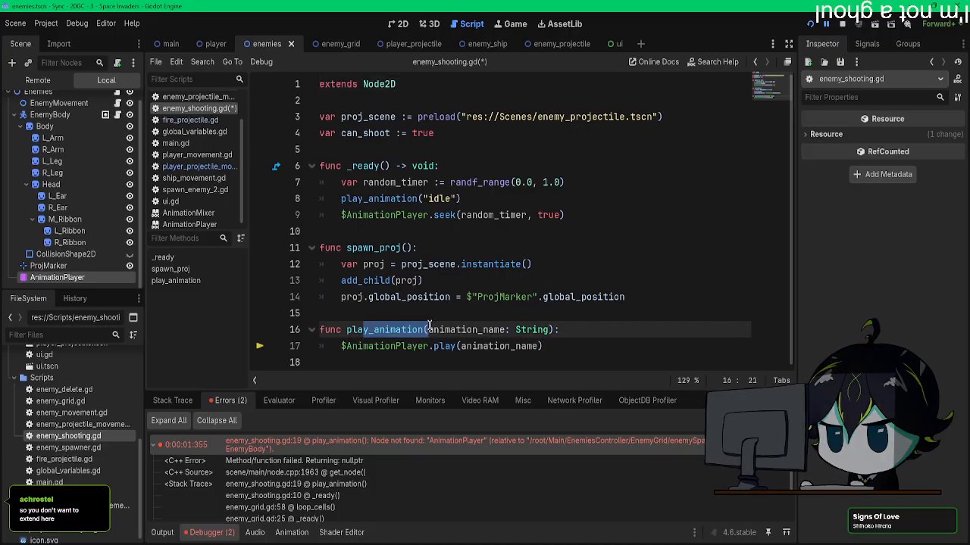
pyautogui.click(194, 96)
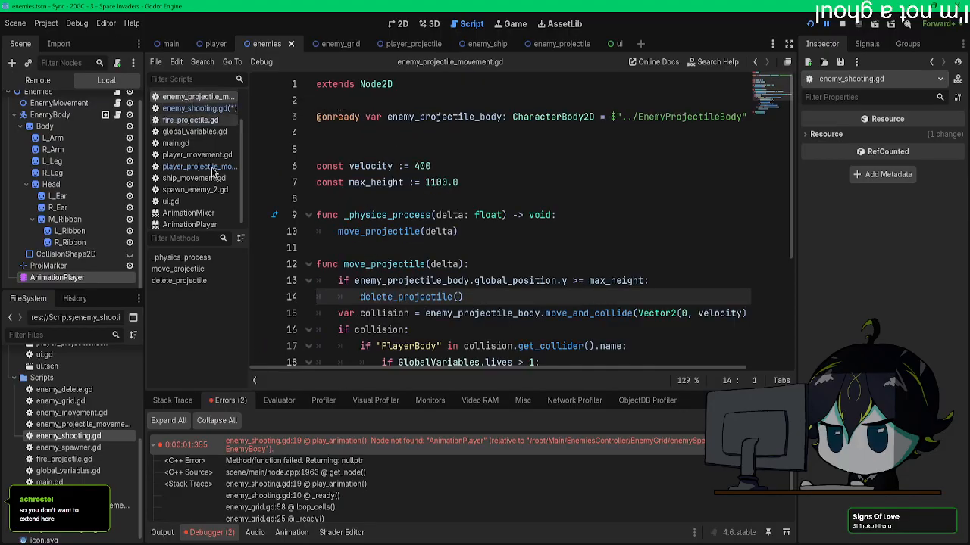
pyautogui.scroll(-3, 413, 271)
pyautogui.click(810, 24)
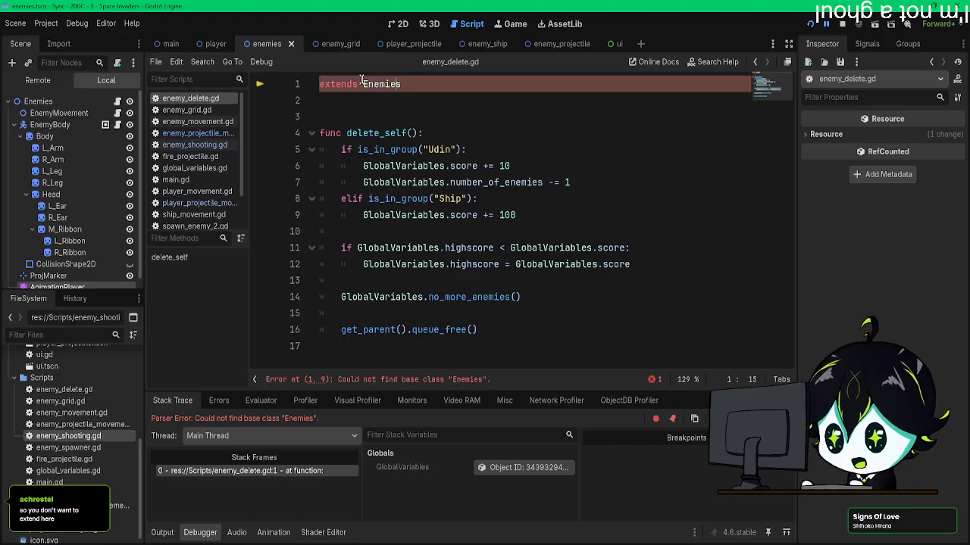
# Step: Change the base class in enemy_delete.gd to Node2D and test the game with a short run
pyautogui.moveTo(362, 78); pyautogui.dragTo(403, 79)
pyautogui.write('No')
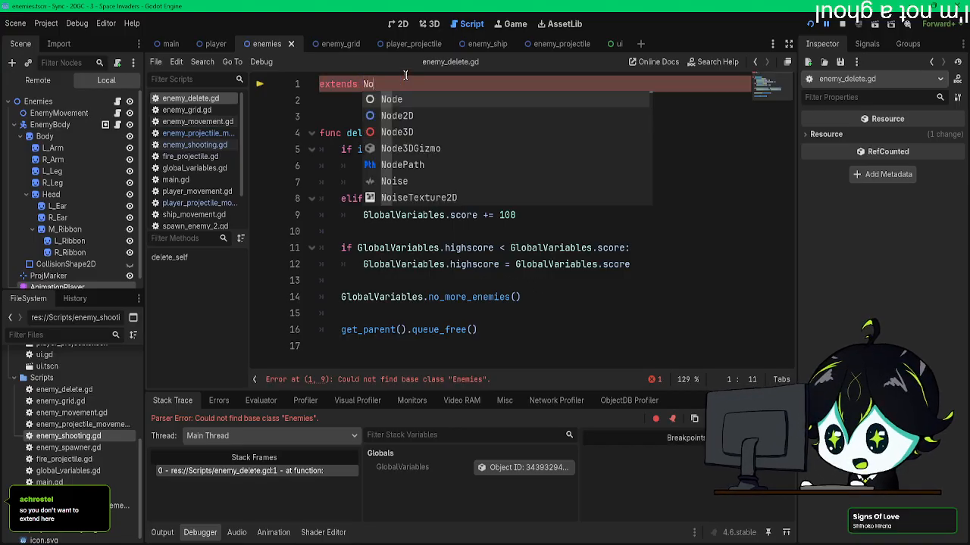
pyautogui.press('Down')
pyautogui.press('Return')
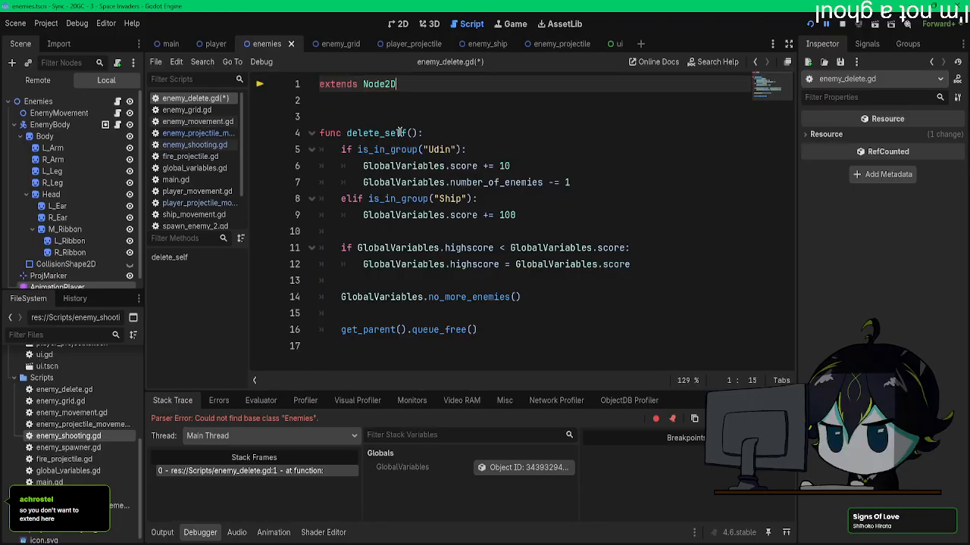
pyautogui.press('F5')
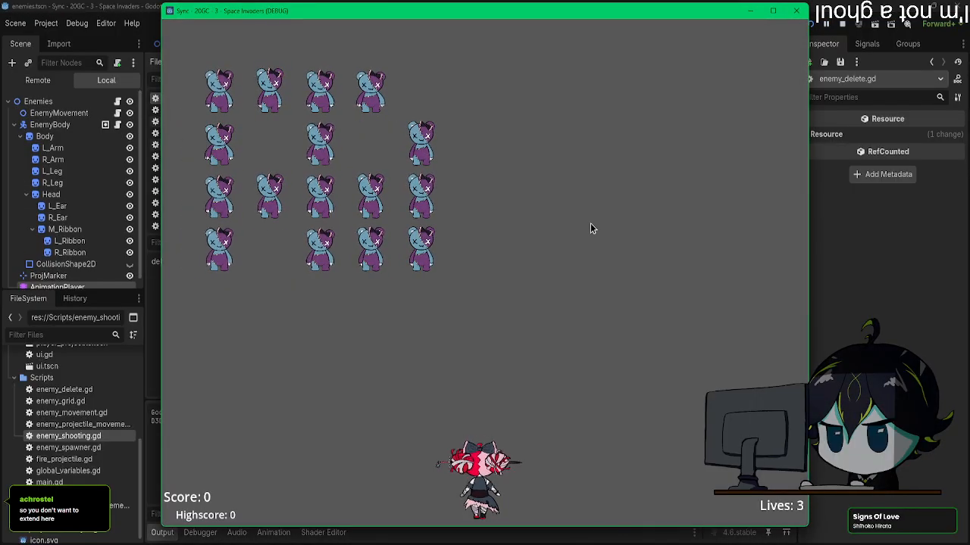
pyautogui.click(799, 12)
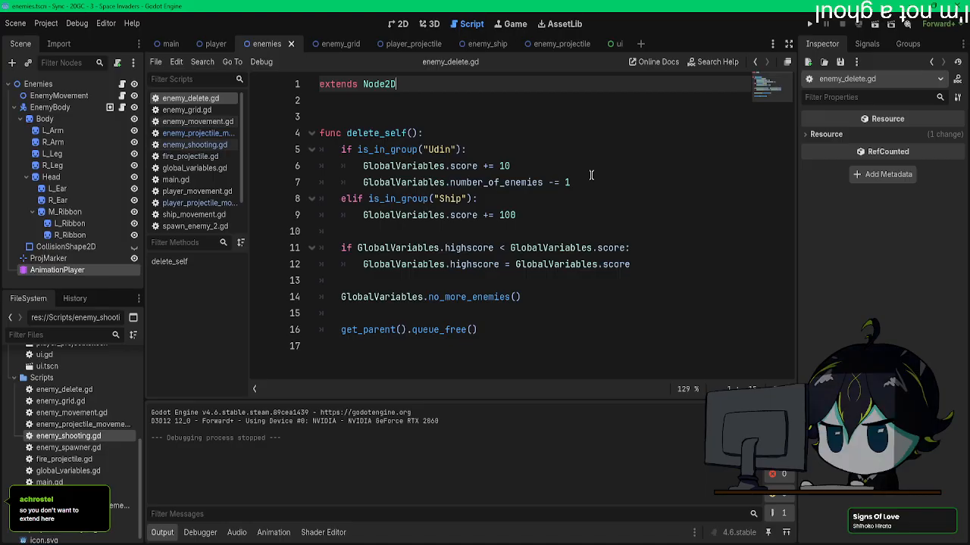
# Step: Compare the scripts attached to the Enemies, EnemyBody and EnemyMovement nodes, ending at the blank line above delete_self() in enemy_delete.gd
pyautogui.click(121, 86)
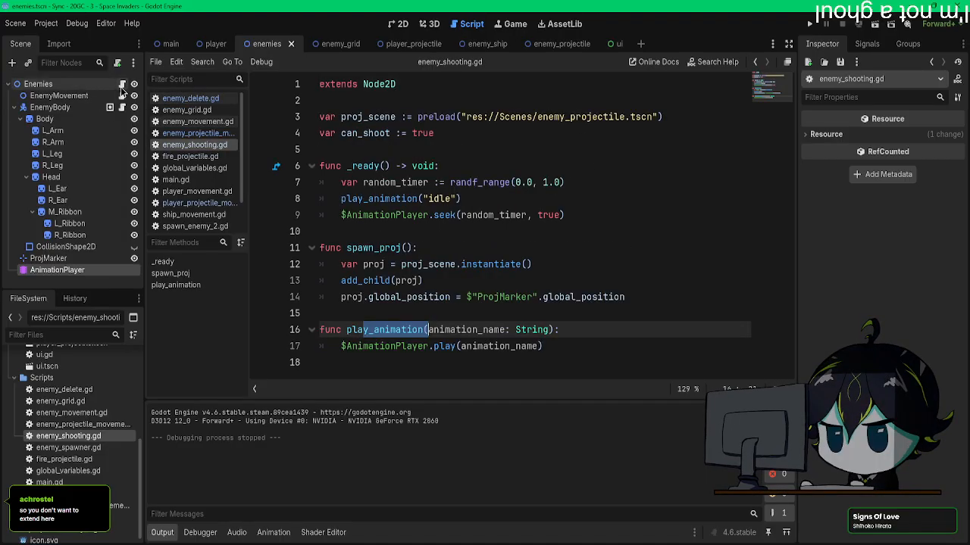
pyautogui.click(407, 331)
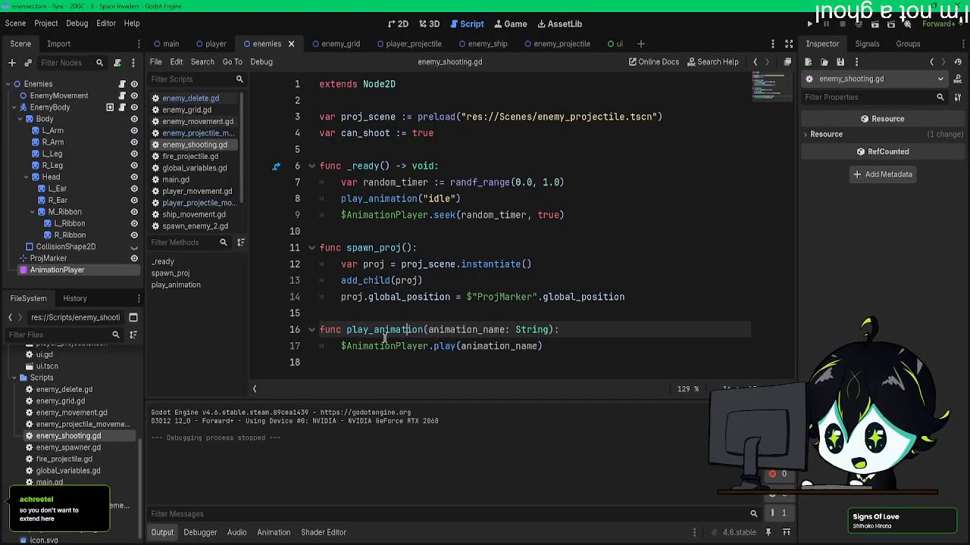
pyautogui.doubleClick(349, 329)
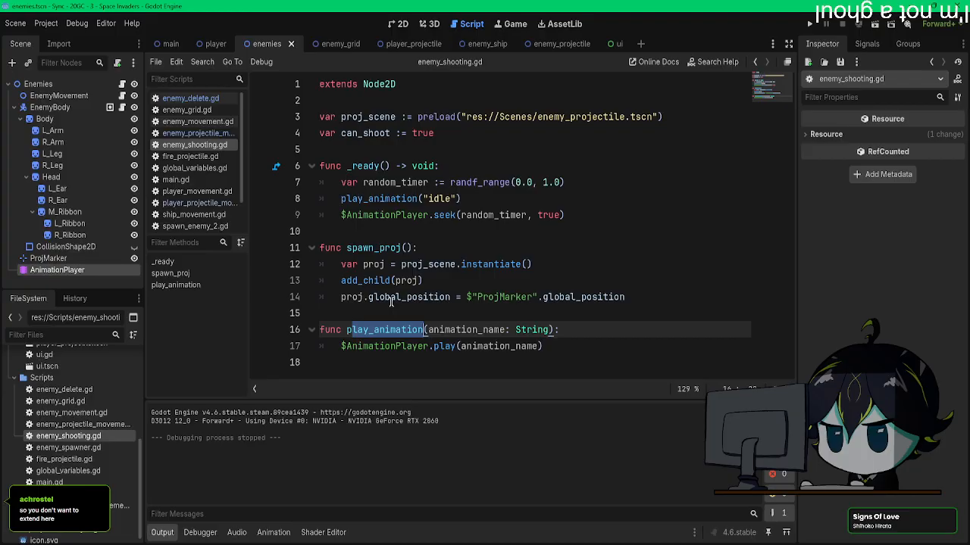
pyautogui.click(122, 109)
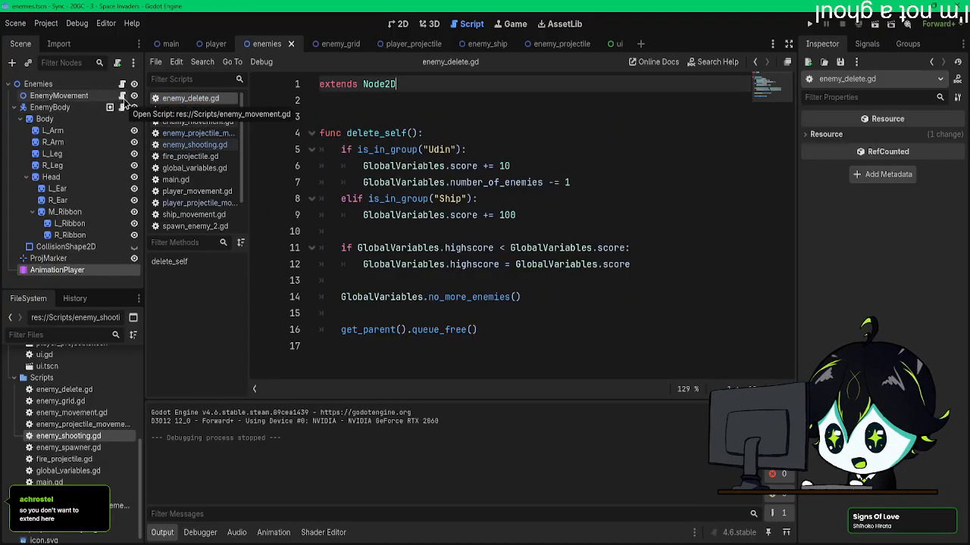
pyautogui.click(122, 96)
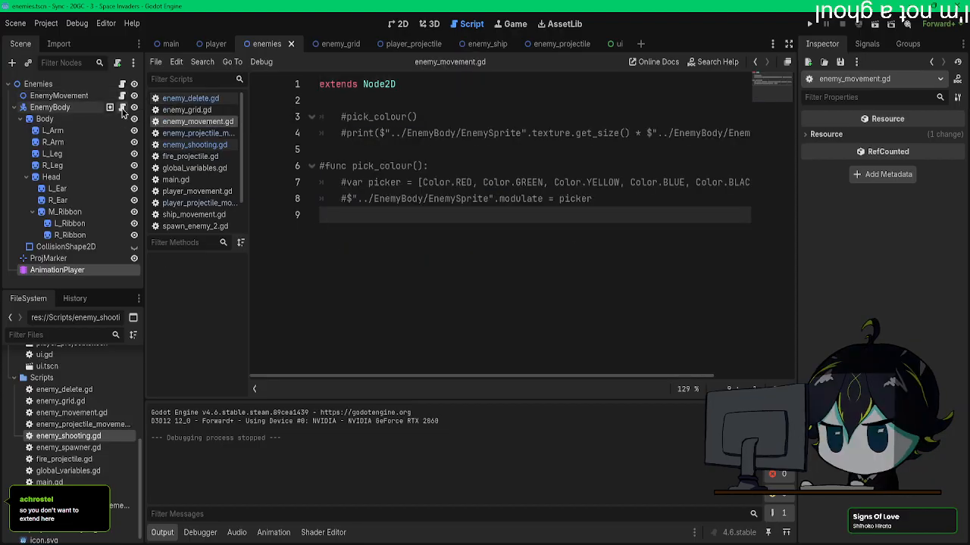
pyautogui.click(122, 107)
pyautogui.click(388, 115)
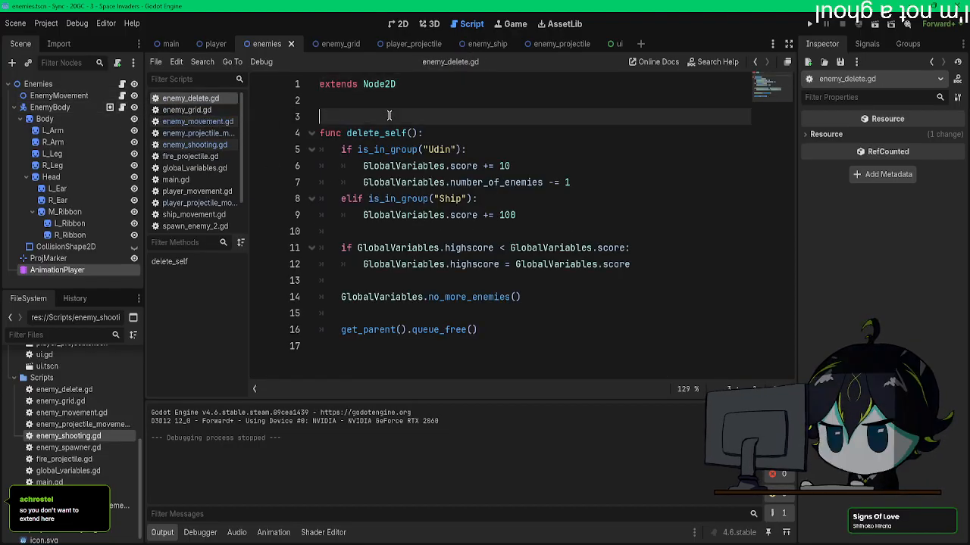
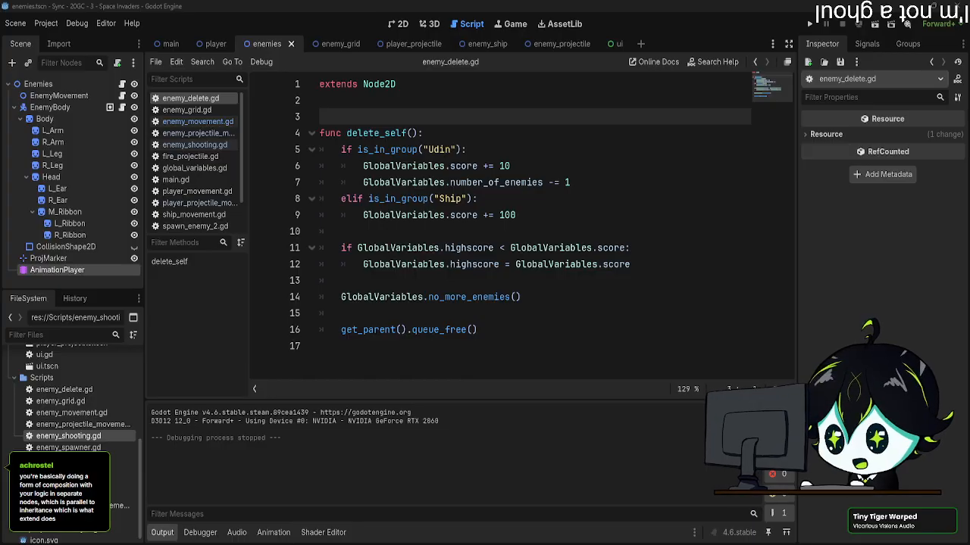
# Step: Insert two blank lines above delete_self() in enemy_delete.gd
pyautogui.click(391, 106)
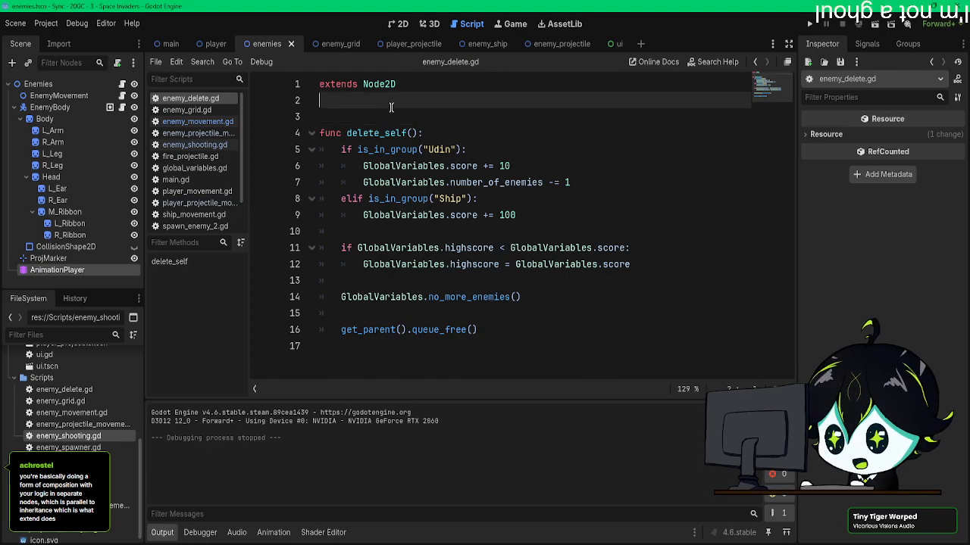
pyautogui.click(393, 113)
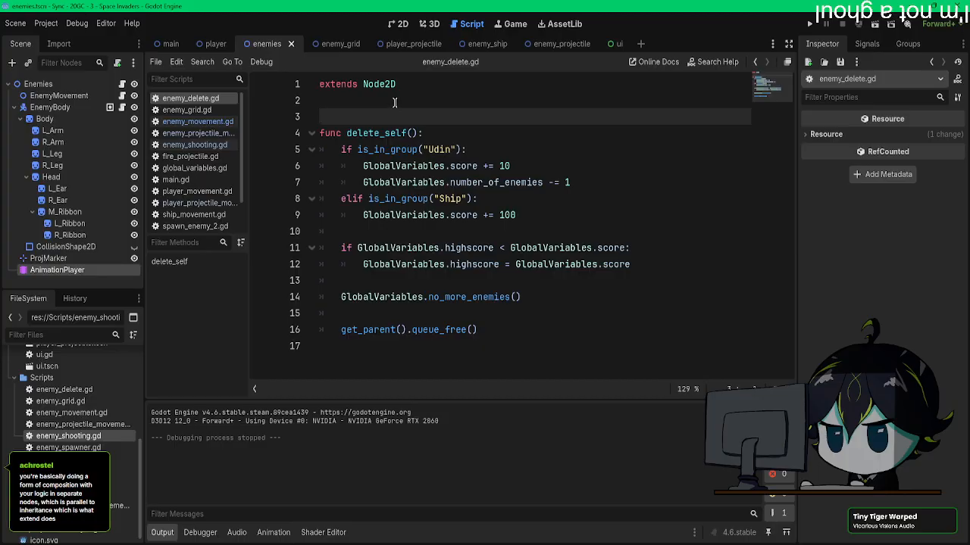
pyautogui.click(396, 102)
pyautogui.press('Return')
pyautogui.press('Return')
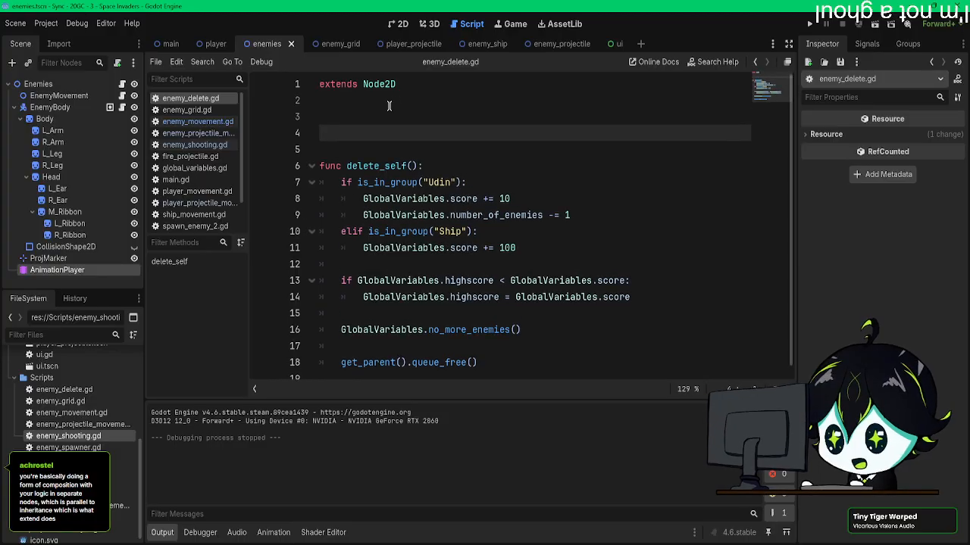
pyautogui.click(368, 119)
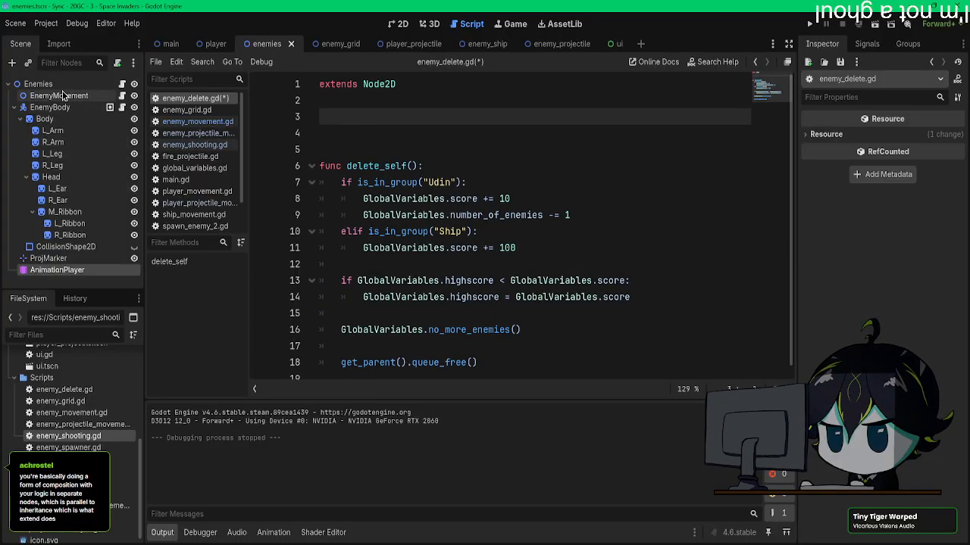
# Step: Try calling play_animation() on the Enemies root through its node path $".." on line 3 of enemy_delete.gd
pyautogui.click(121, 97)
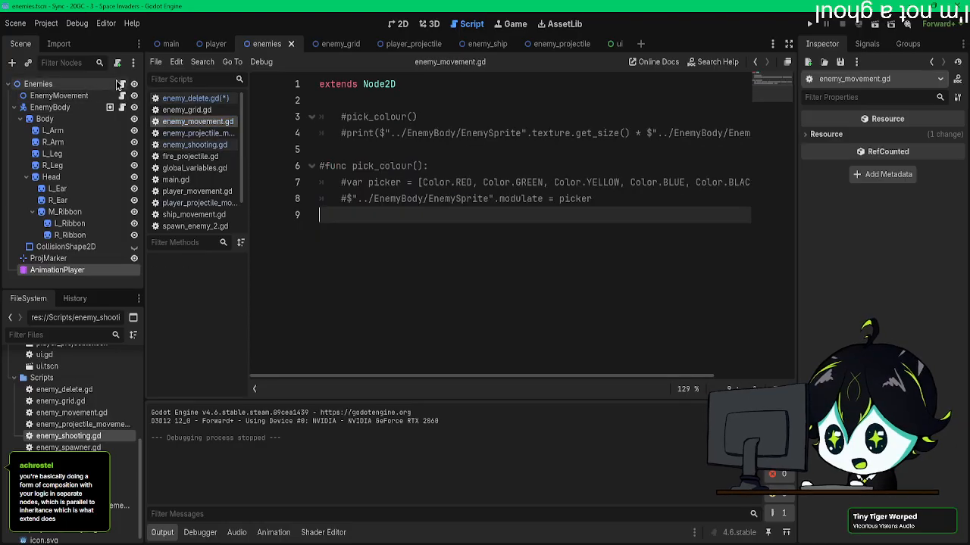
pyautogui.click(122, 108)
pyautogui.moveTo(40, 84); pyautogui.dragTo(349, 118)
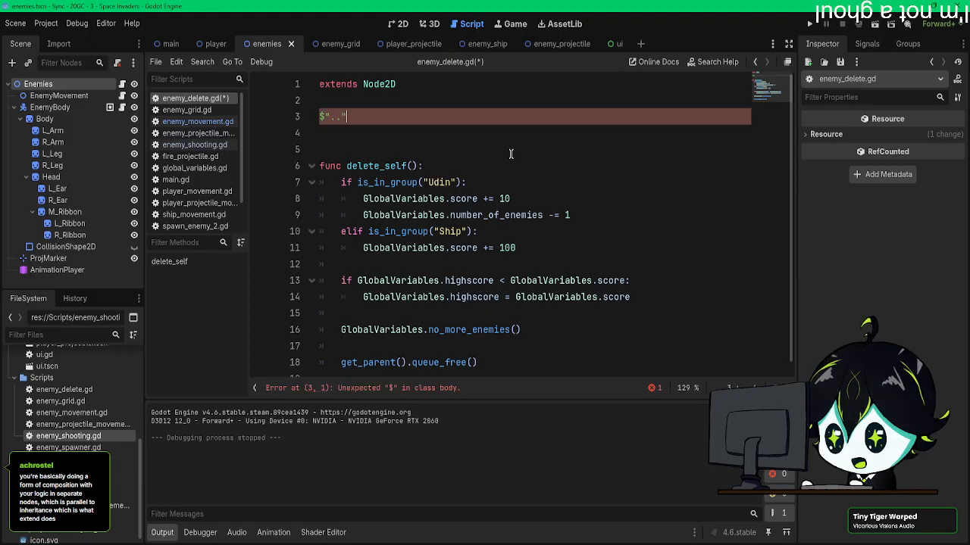
pyautogui.write('.')
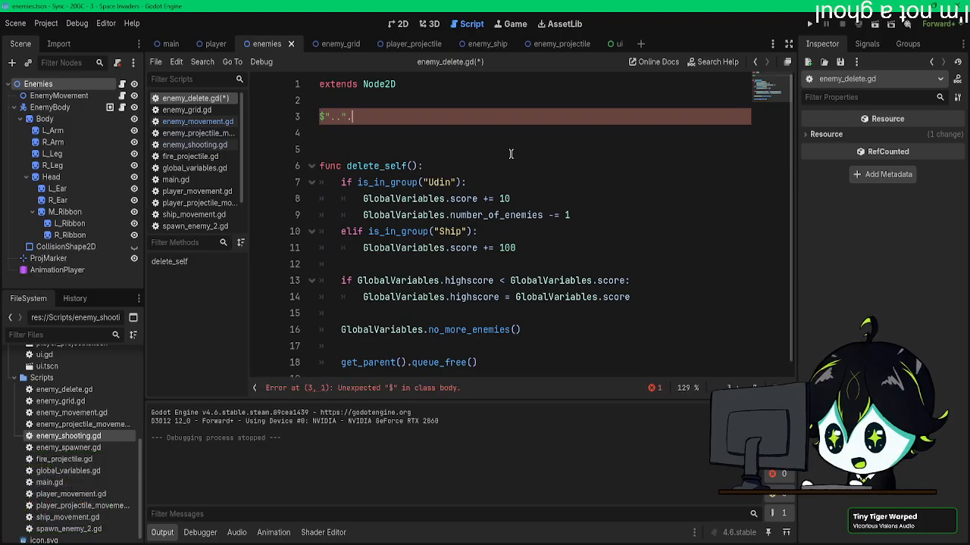
pyautogui.write('pl')
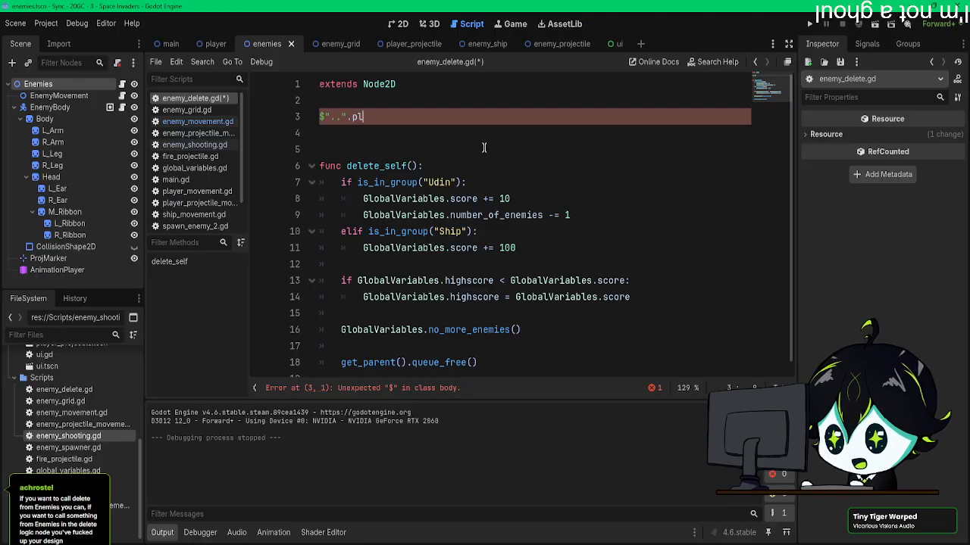
pyautogui.write('ay_animation()')
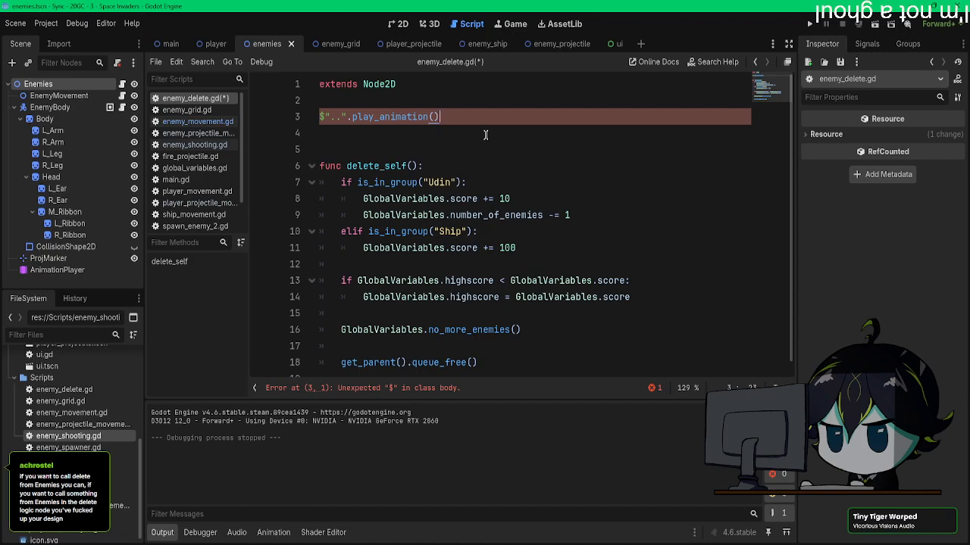
# Step: Remove the play_animation() call from line 3 of enemy_delete.gd
pyautogui.moveTo(438, 119); pyautogui.dragTo(320, 117)
pyautogui.press('BackSpace')
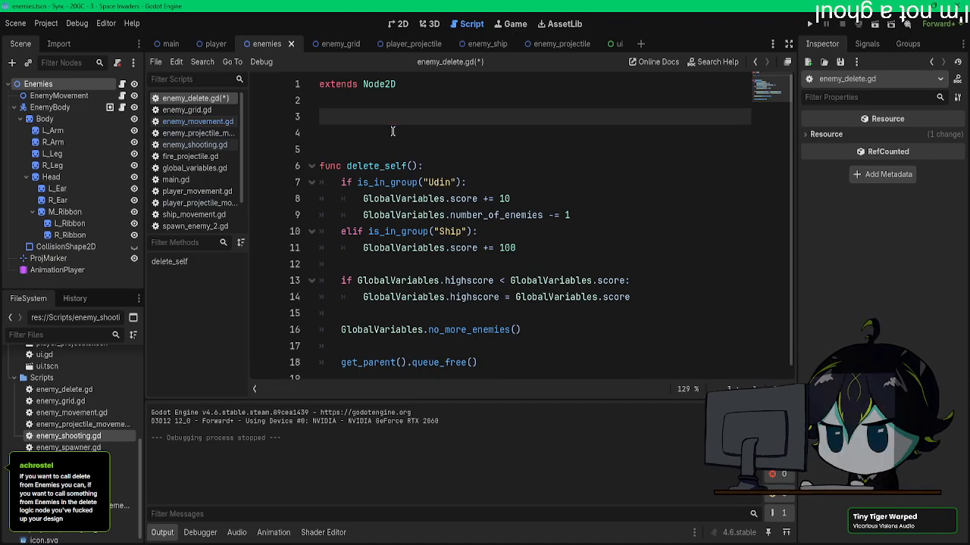
pyautogui.hotkey('ctrl', 'z')
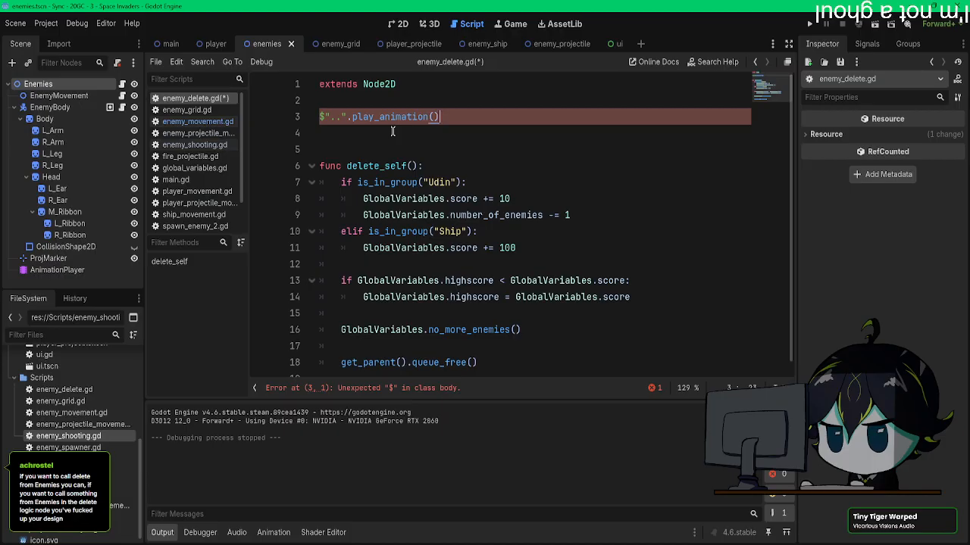
pyautogui.press('BackSpace')
pyautogui.press('BackSpace')
pyautogui.press('BackSpace')
pyautogui.press('BackSpace')
pyautogui.press('BackSpace')
pyautogui.press('BackSpace')
pyautogui.press('BackSpace')
pyautogui.press('BackSpace')
pyautogui.press('BackSpace')
pyautogui.press('BackSpace')
pyautogui.press('BackSpace')
pyautogui.press('BackSpace')
pyautogui.press('BackSpace')
pyautogui.press('BackSpace')
pyautogui.press('BackSpace')
pyautogui.press('BackSpace')
pyautogui.press('BackSpace')
pyautogui.press('BackSpace')
pyautogui.press('BackSpace')
pyautogui.press('BackSpace')
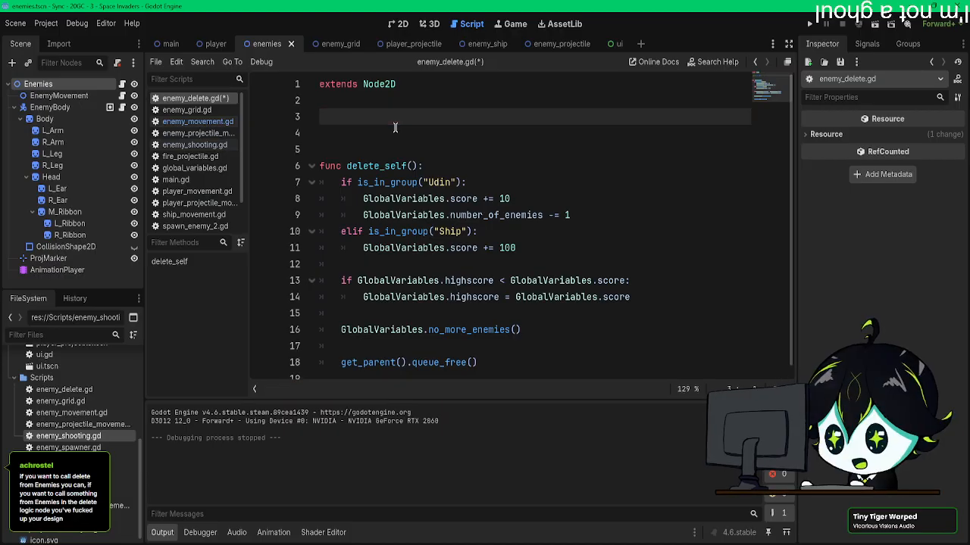
pyautogui.write('func ')
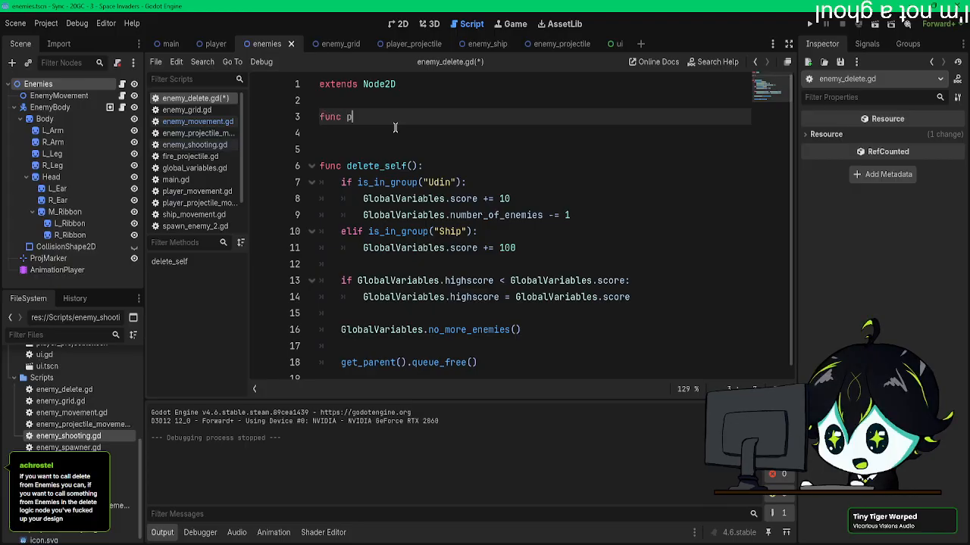
pyautogui.write('pl')
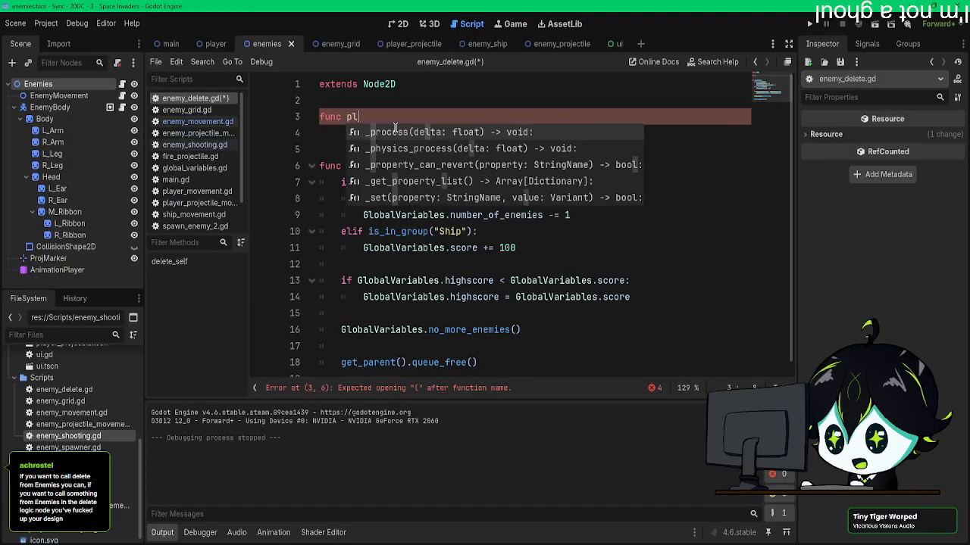
pyautogui.write('ay_a')
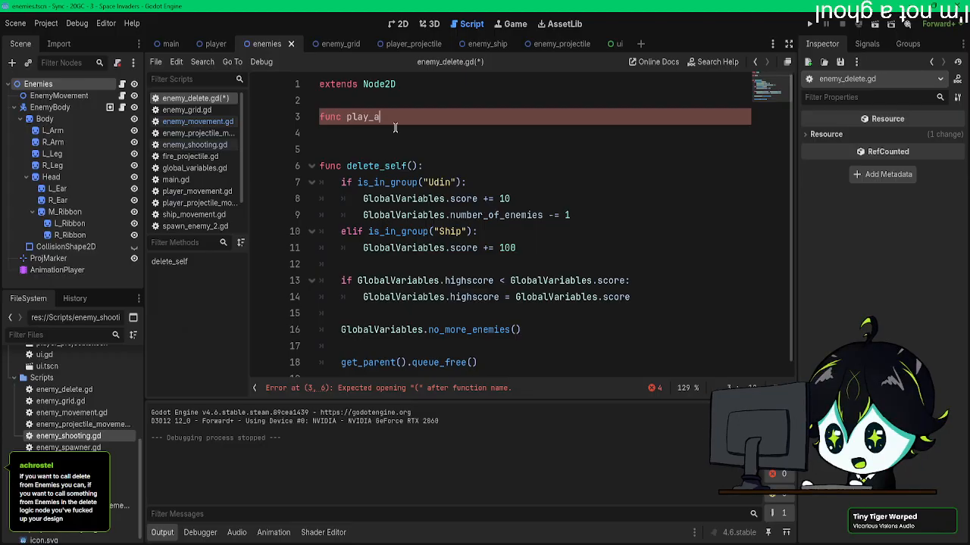
pyautogui.press('BackSpace')
pyautogui.press('BackSpace')
pyautogui.press('BackSpace')
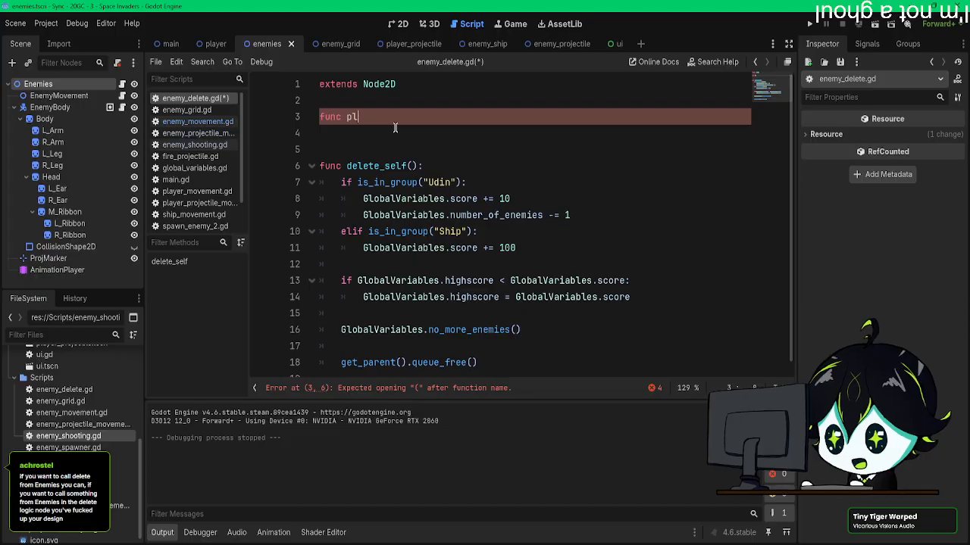
pyautogui.press('BackSpace')
pyautogui.press('BackSpace')
pyautogui.press('BackSpace')
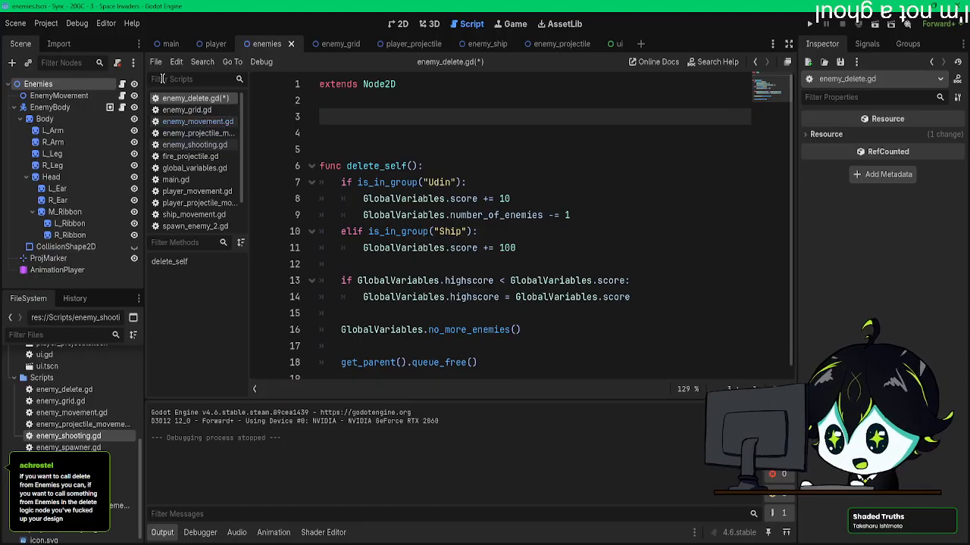
# Step: Look through fire_projectile.gd and the collision handling in move_projectile() of player_projectile_movement.gd, focusing on the play_animation call
pyautogui.click(209, 45)
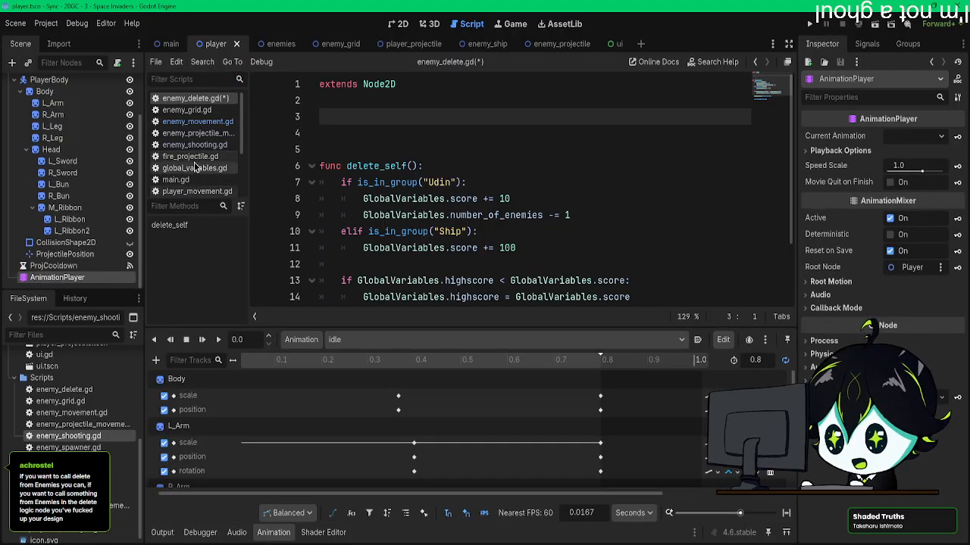
pyautogui.click(193, 158)
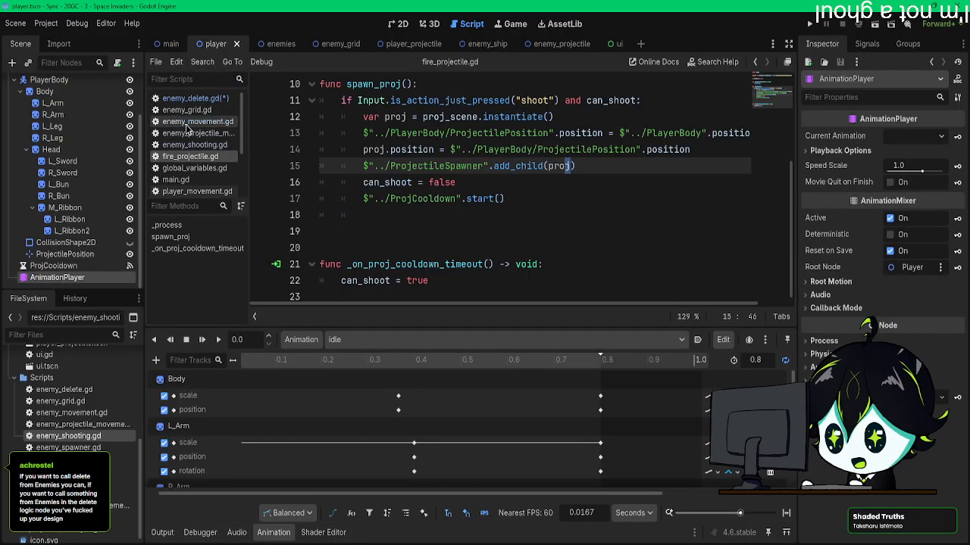
pyautogui.click(412, 44)
pyautogui.click(122, 97)
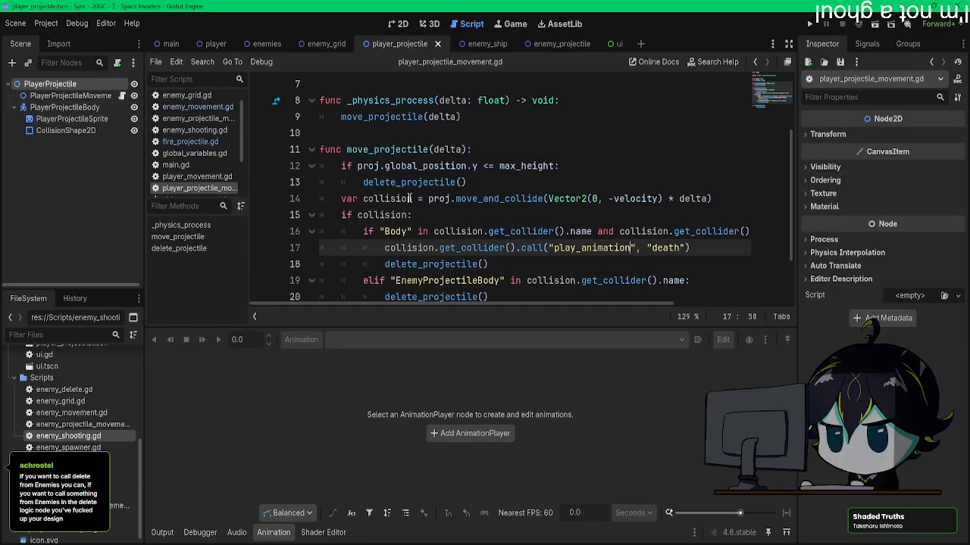
pyautogui.scroll(-1, 409, 198)
pyautogui.moveTo(341, 122); pyautogui.dragTo(685, 199)
pyautogui.click(586, 201)
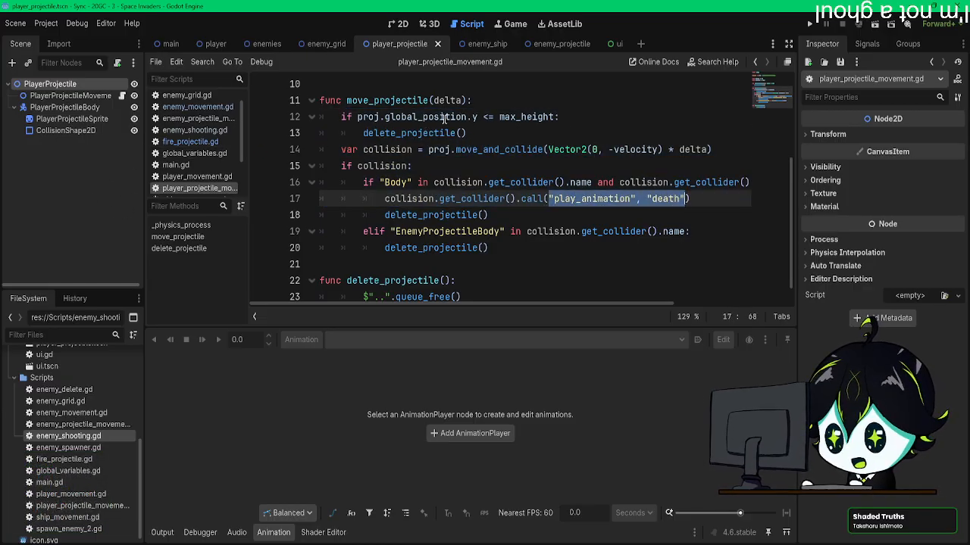
# Step: Return to the enemies scene and examine play_animation() in the enemy_shooting.gd script attached to the Enemies root
pyautogui.click(478, 46)
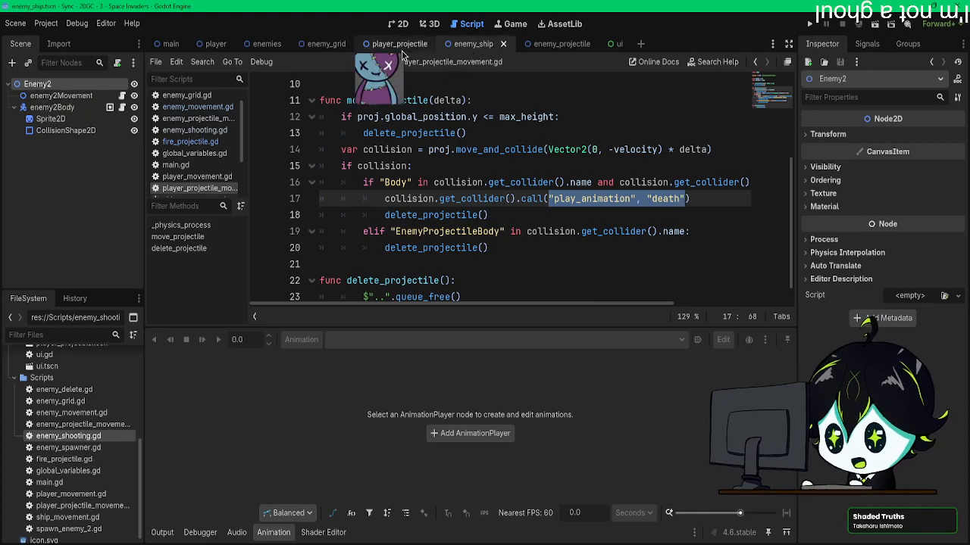
pyautogui.click(265, 44)
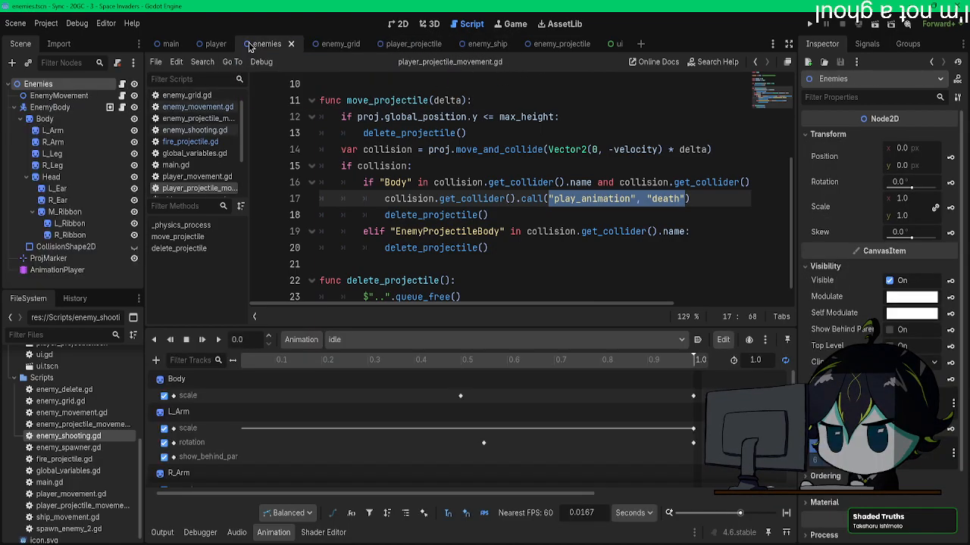
pyautogui.click(122, 84)
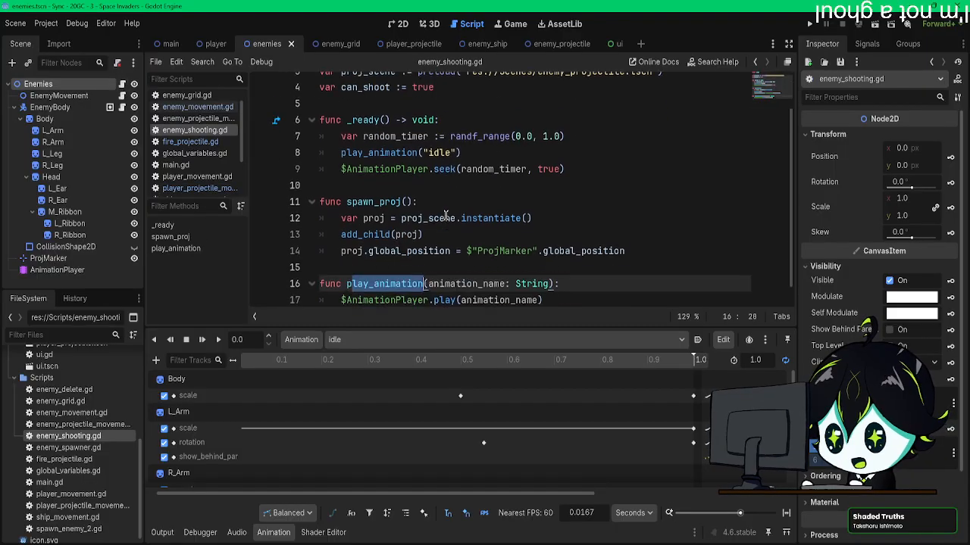
pyautogui.moveTo(558, 265); pyautogui.dragTo(317, 264)
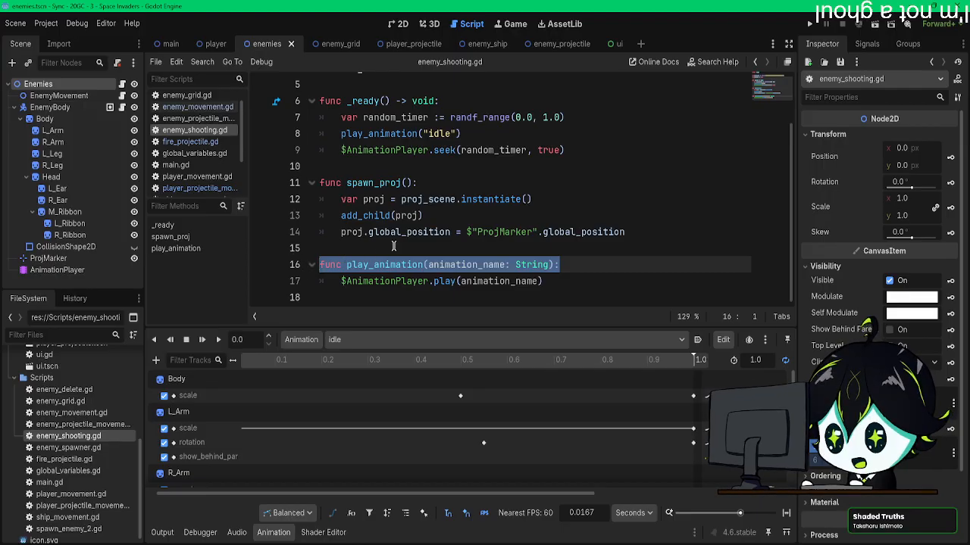
pyautogui.click(437, 266)
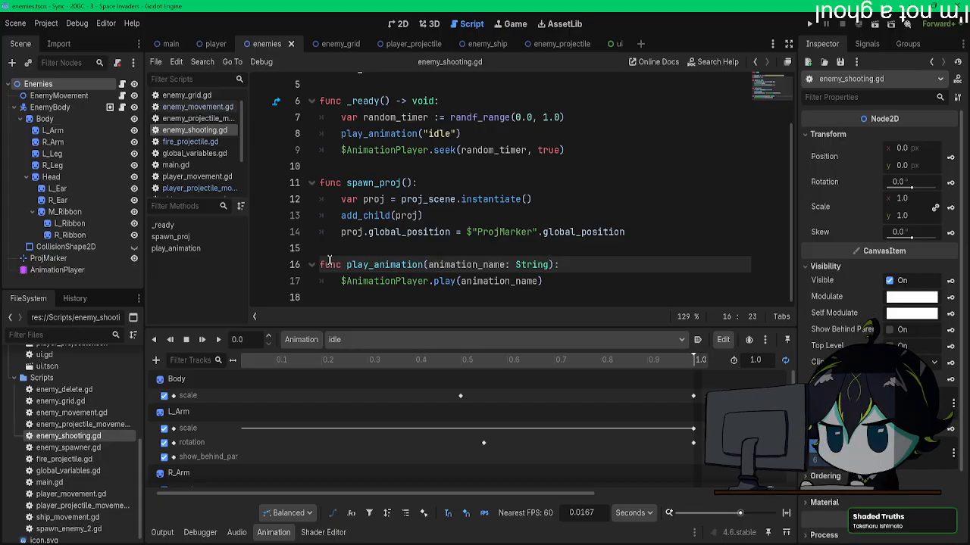
# Step: Show the enemies' death animation and inspect the delete_self() key on its EnemyBody function track
pyautogui.scroll(-4, 272, 456)
pyautogui.scroll(4, 274, 456)
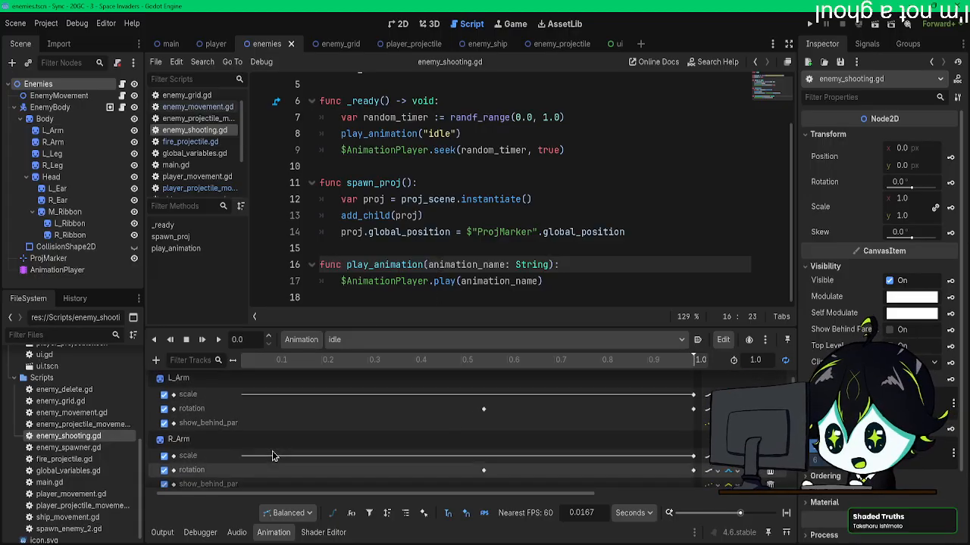
pyautogui.click(364, 336)
pyautogui.click(358, 381)
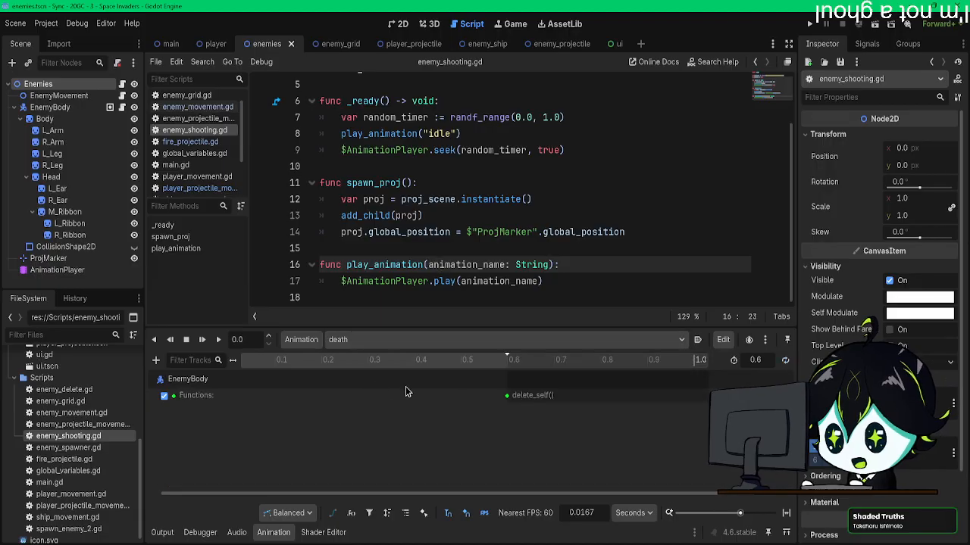
pyautogui.click(507, 397)
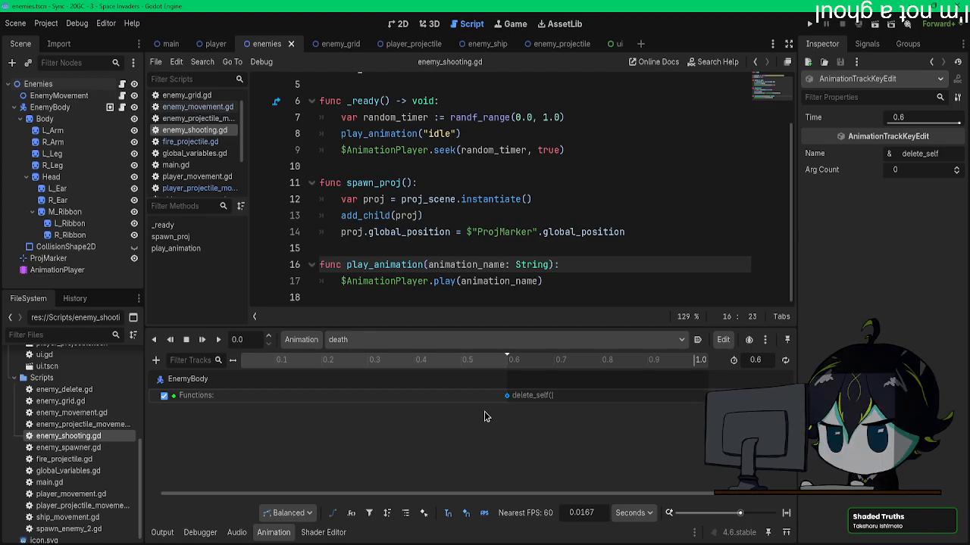
# Step: Compare EnemyBody's delete_self() script with play_animation() in enemy_shooting.gd, and save the scene with enemy_delete.gd
pyautogui.click(75, 111)
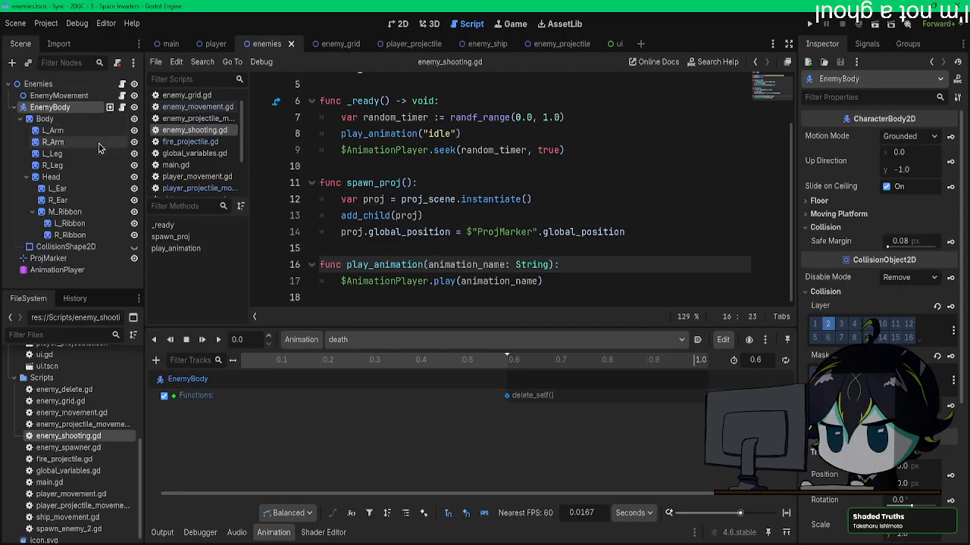
pyautogui.click(120, 107)
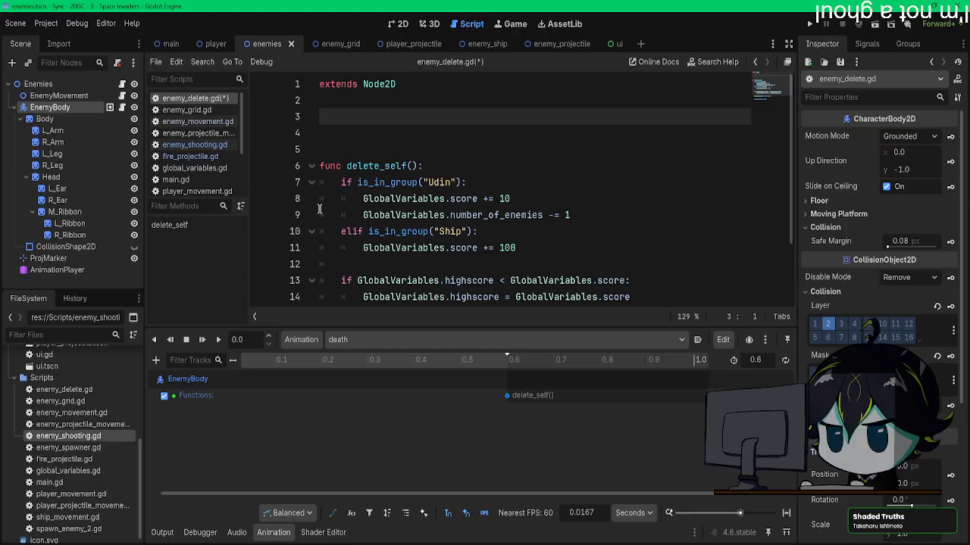
pyautogui.click(121, 85)
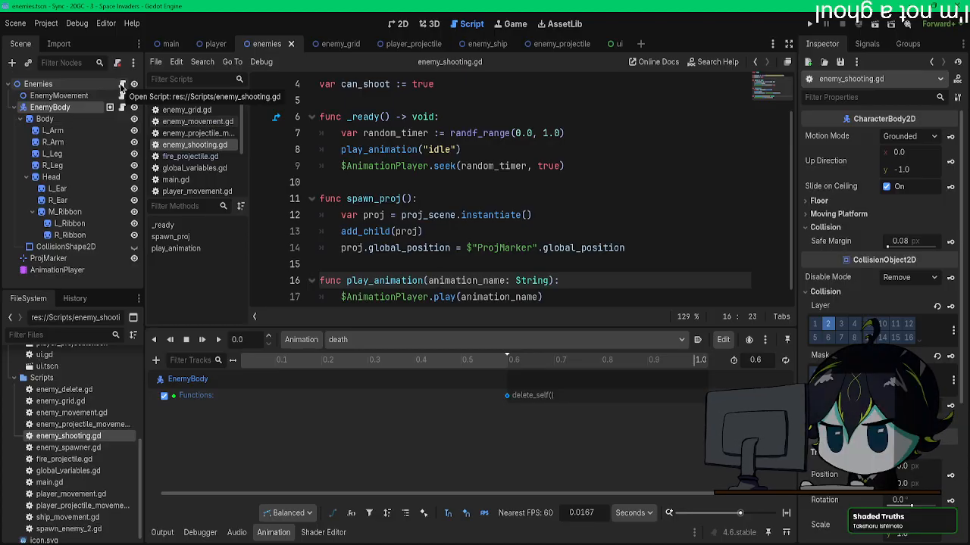
pyautogui.click(194, 99)
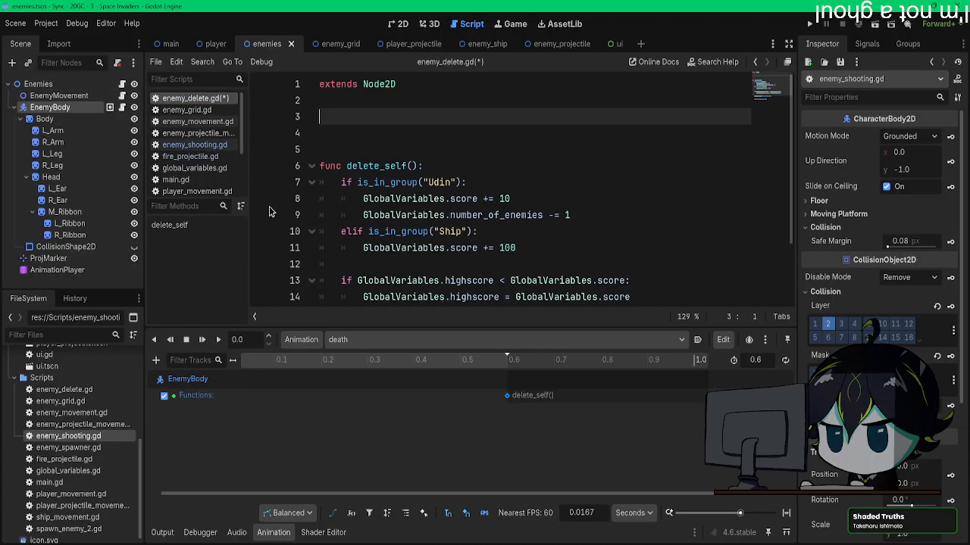
pyautogui.click(194, 145)
pyautogui.scroll(-1, 402, 198)
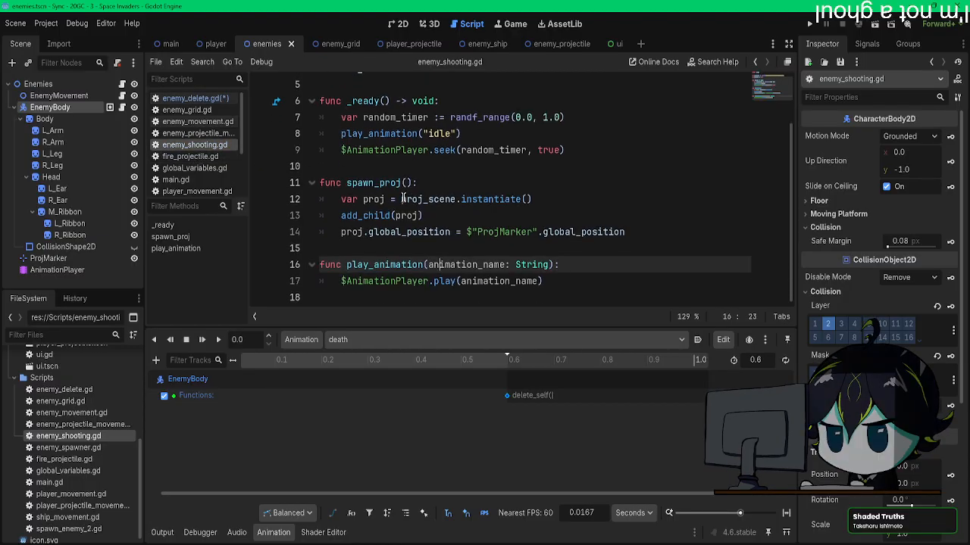
pyautogui.click(195, 98)
pyautogui.hotkey('ctrl', 's')
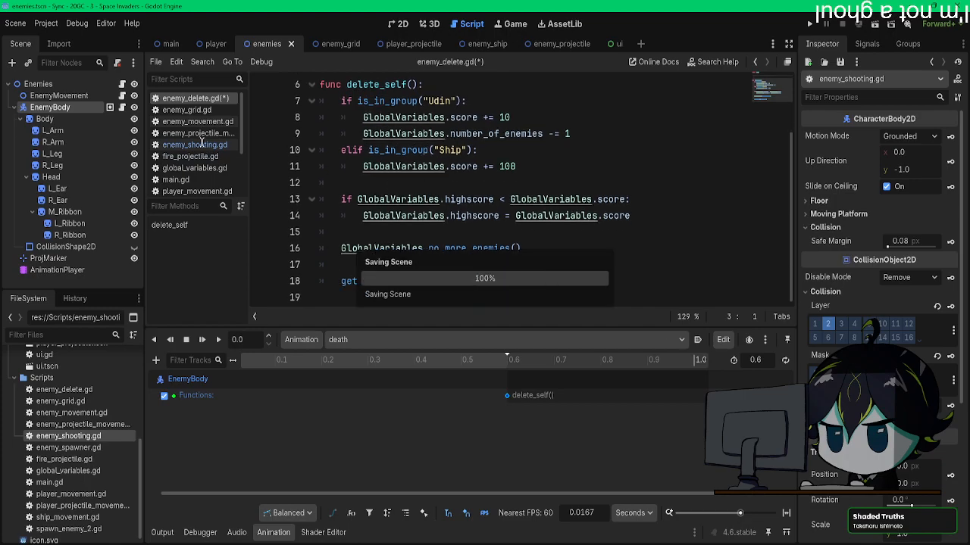
# Step: In player_projectile_movement.gd, insert .get_parent() between get_collider() and .call("play_animation", "death") in move_projectile()
pyautogui.scroll(-2, 195, 174)
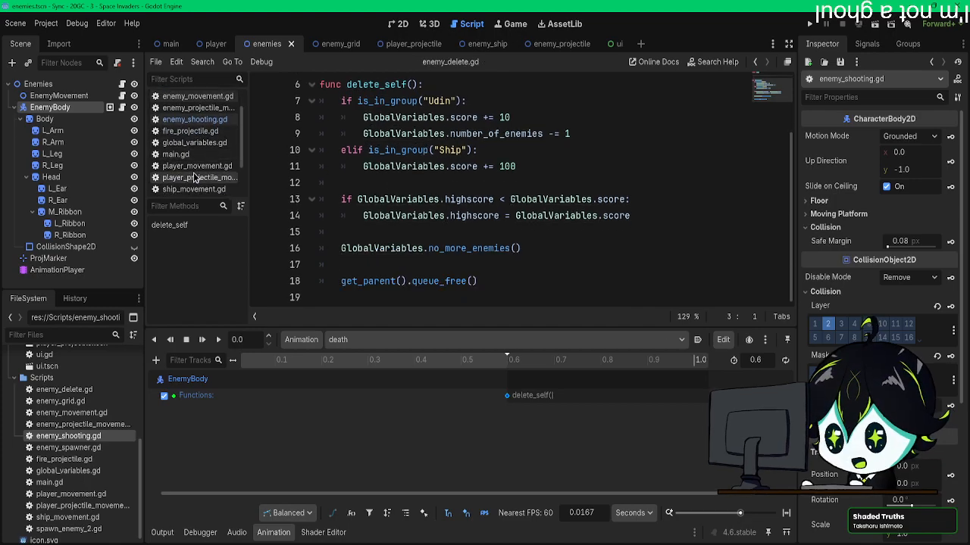
pyautogui.click(194, 177)
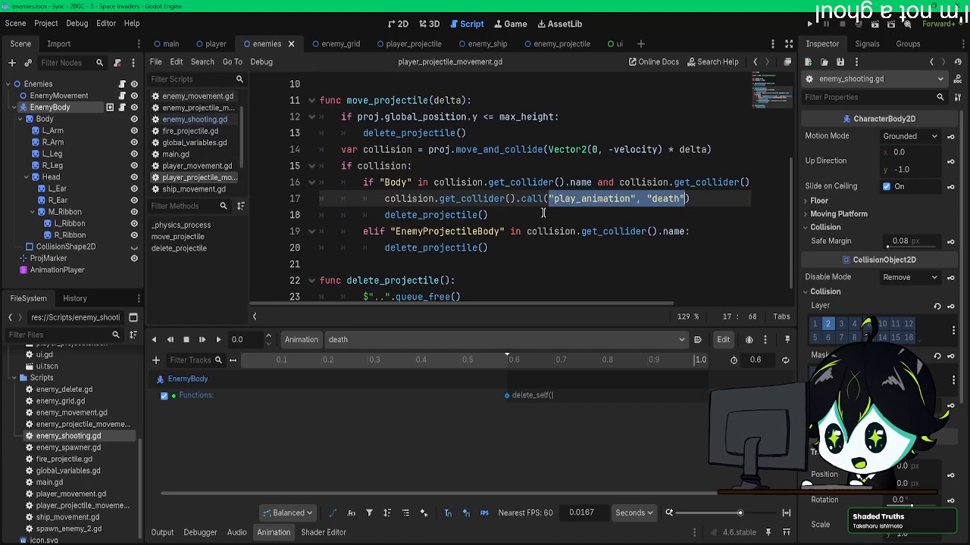
pyautogui.click(518, 199)
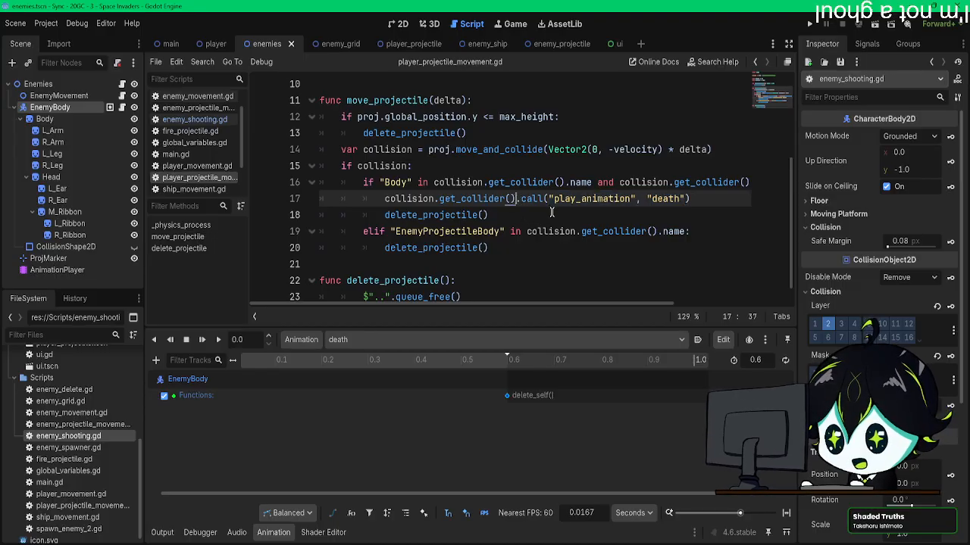
pyautogui.write('.get')
pyautogui.write('_parent')
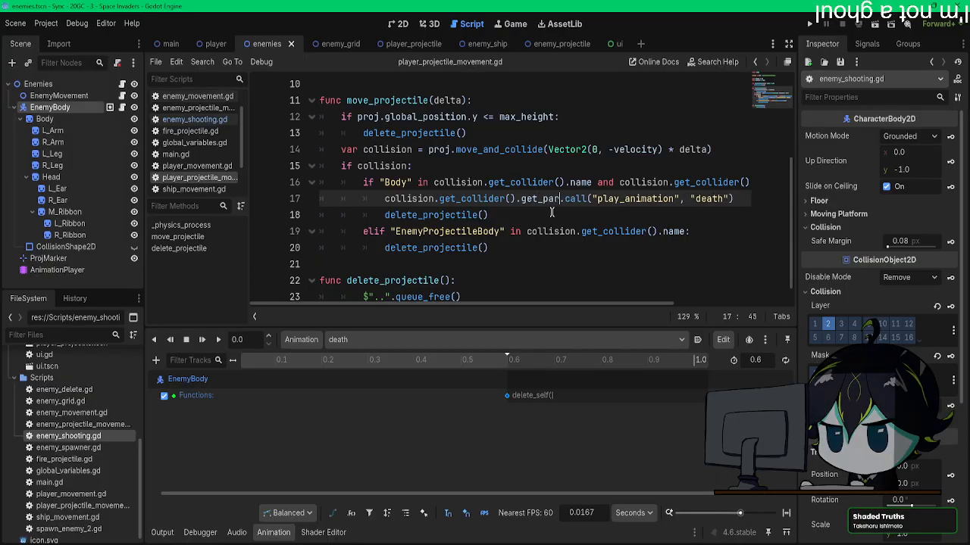
pyautogui.write('(')
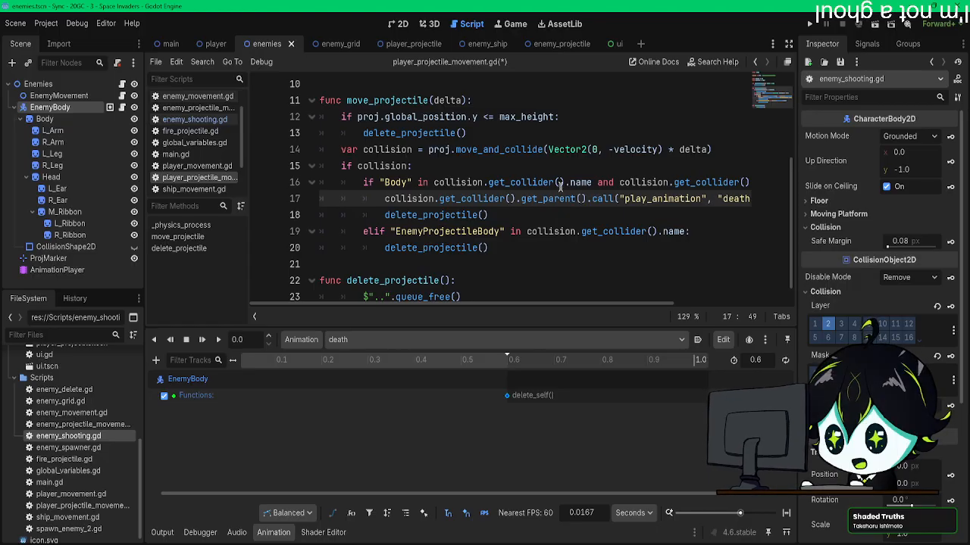
pyautogui.click(652, 199)
pyautogui.moveTo(508, 305); pyautogui.dragTo(530, 309)
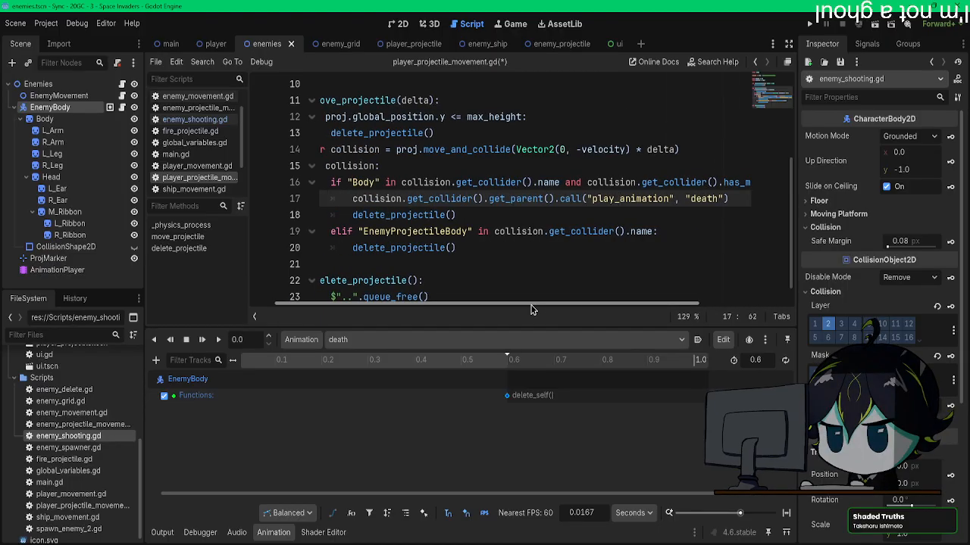
pyautogui.moveTo(531, 306); pyautogui.dragTo(532, 306)
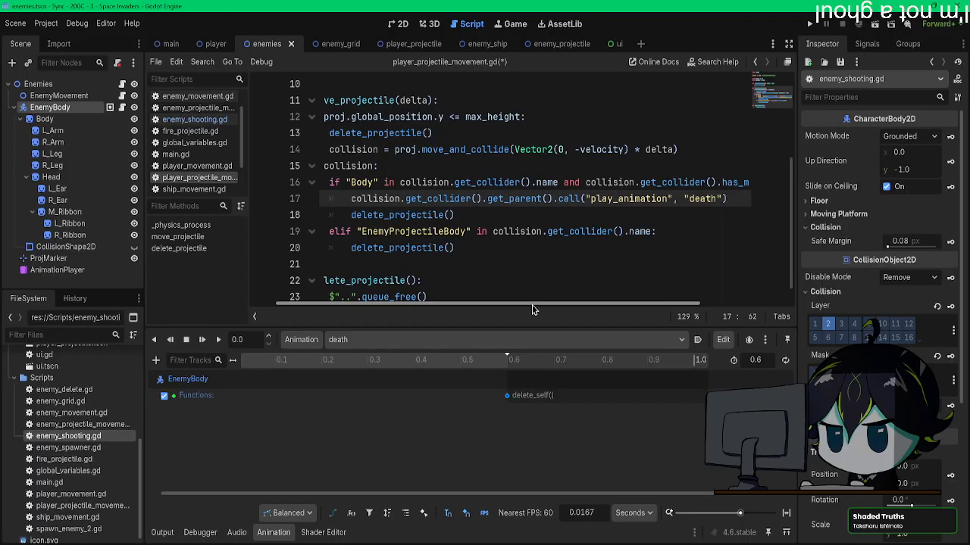
# Step: Run the game, shoot several enemies from different positions to test their death animation, and close the game window
pyautogui.click(809, 24)
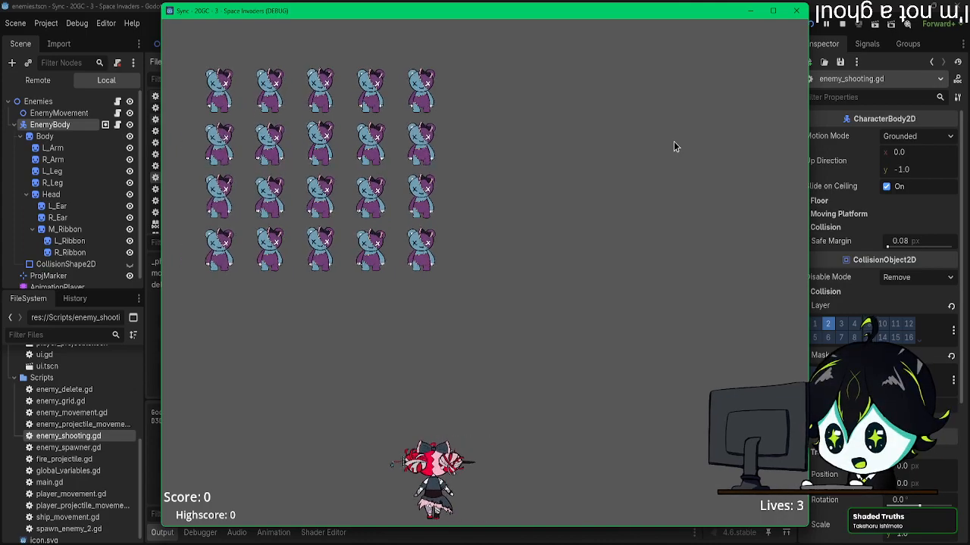
pyautogui.press('Right')
pyautogui.press('space')
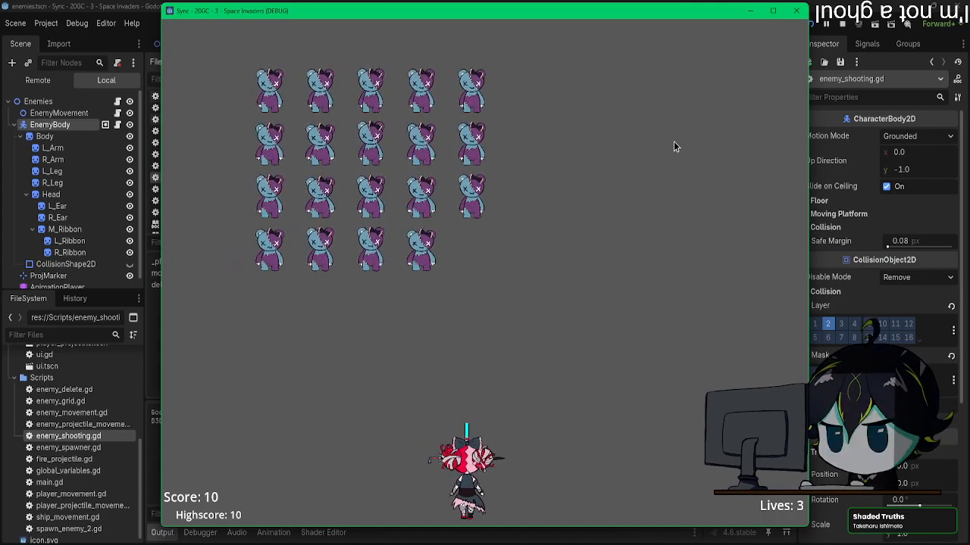
pyautogui.press('Right')
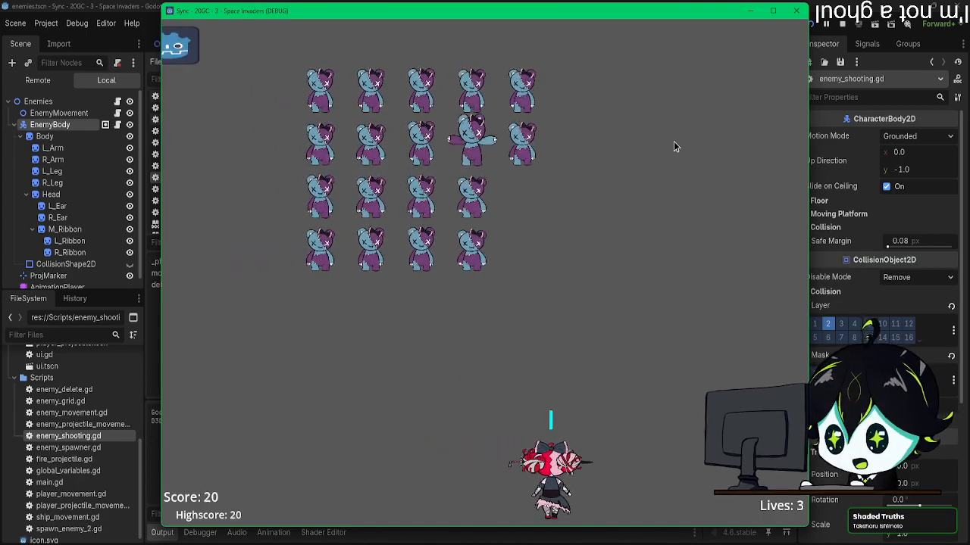
pyautogui.press('space')
pyautogui.press('Left')
pyautogui.press('space')
pyautogui.press('Right')
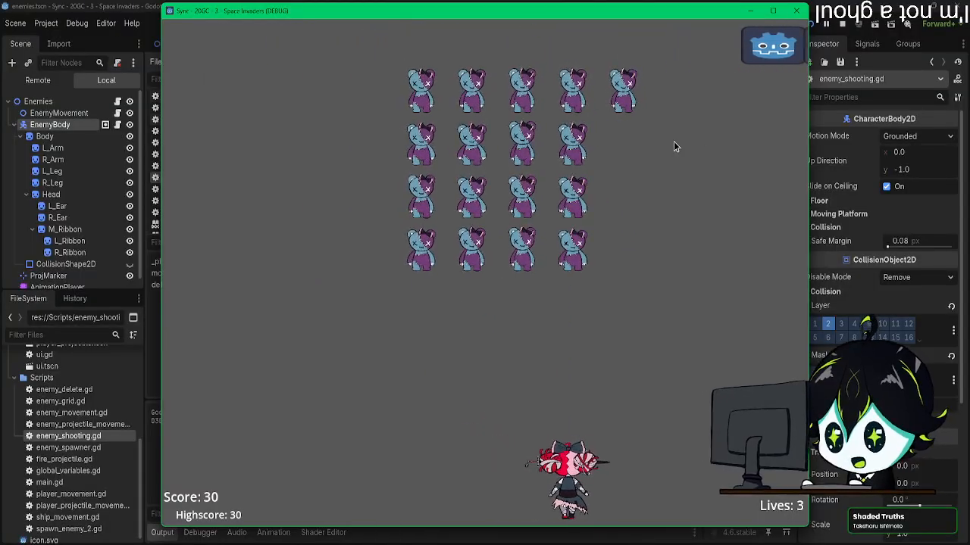
pyautogui.press('space')
pyautogui.press('space')
pyautogui.press('Right')
pyautogui.press('Right')
pyautogui.press('Left')
pyautogui.press('space')
pyautogui.press('Left')
pyautogui.press('Right')
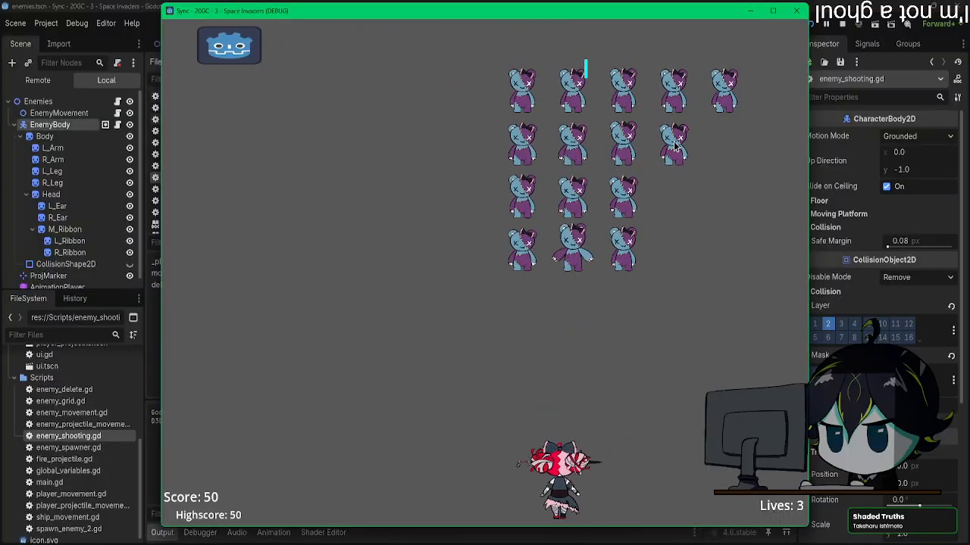
pyautogui.press('space')
pyautogui.press('Left')
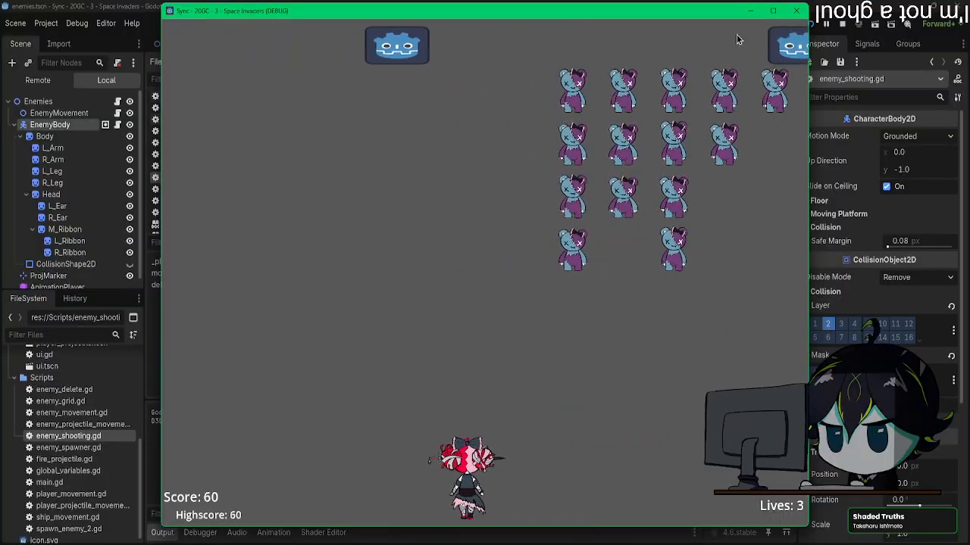
pyautogui.click(797, 15)
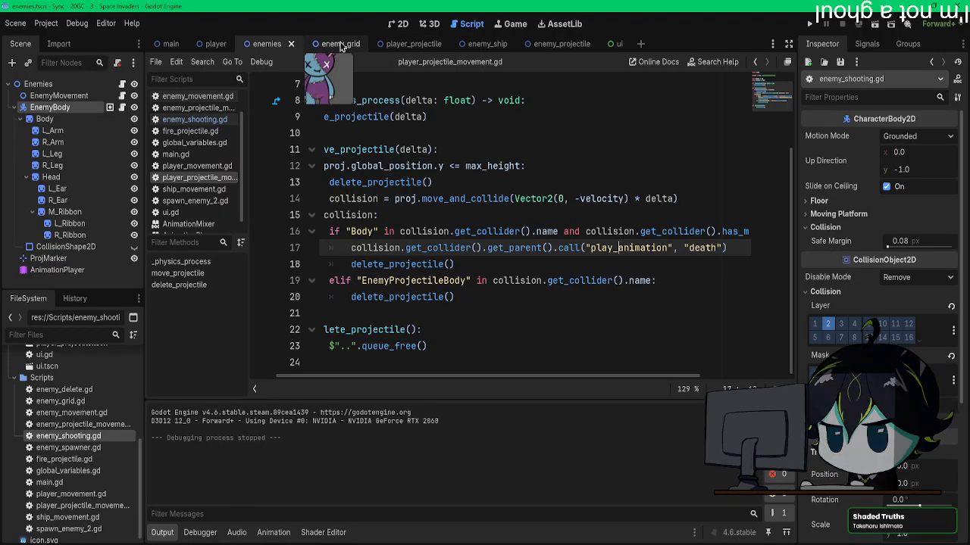
# Step: Return to the enemies scene's 2D view, show the AnimationPlayer's death animation, and make CollisionShape2D visible
pyautogui.click(410, 43)
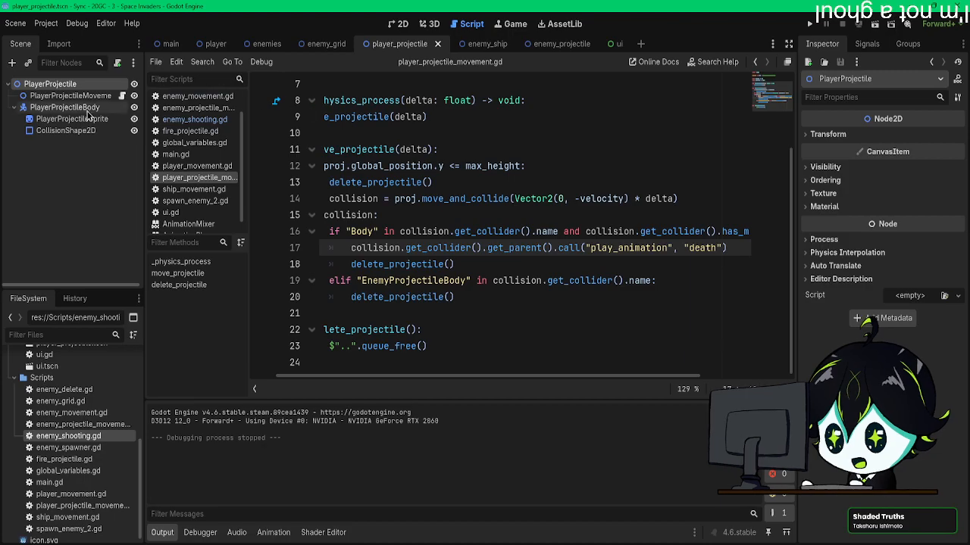
pyautogui.click(267, 43)
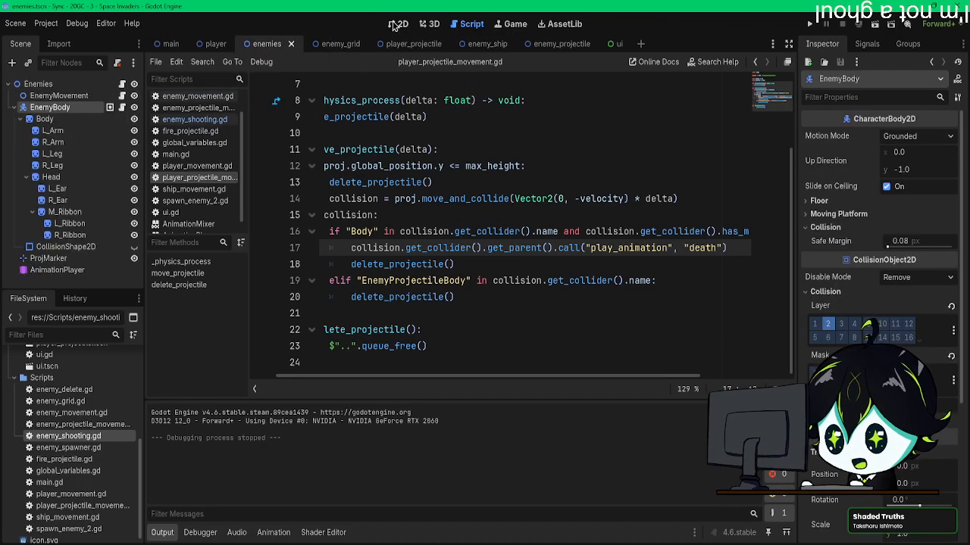
pyautogui.click(397, 24)
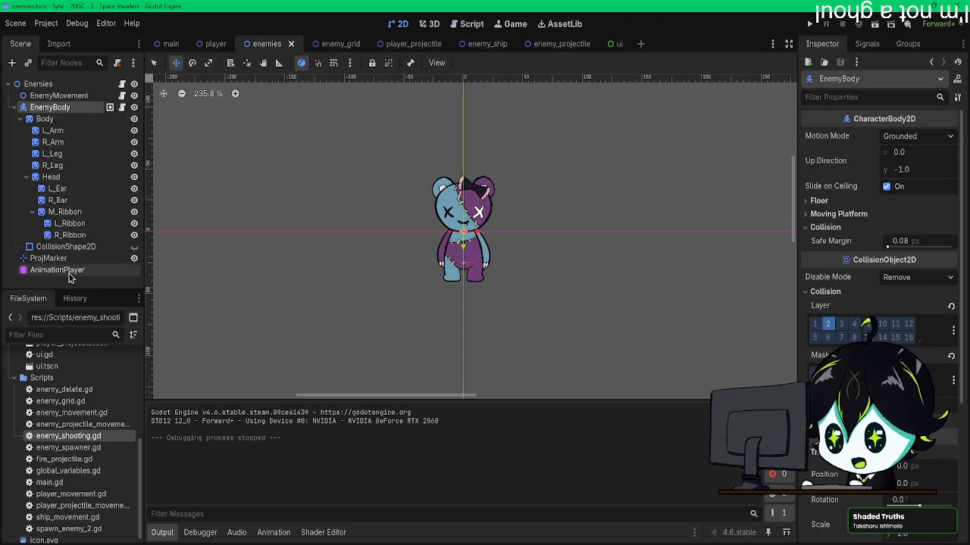
pyautogui.click(67, 272)
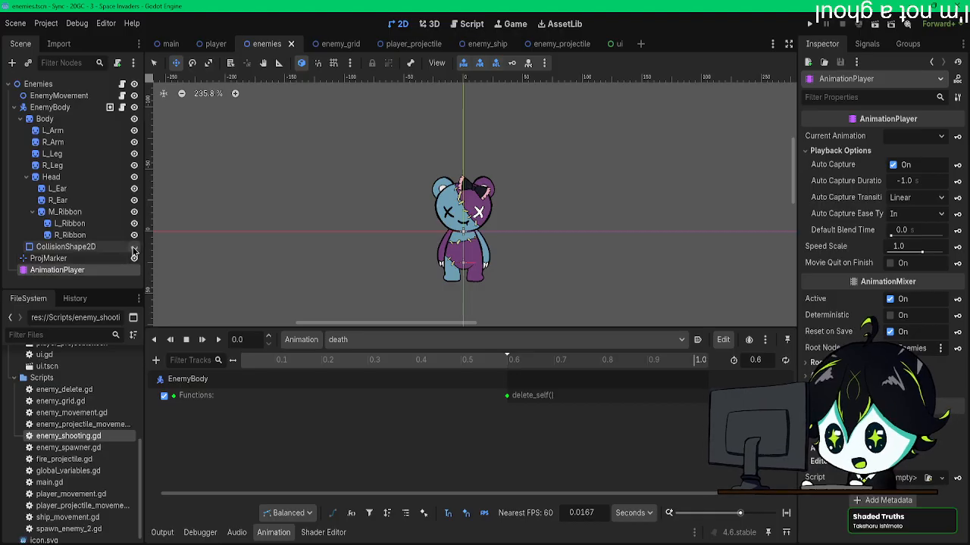
pyautogui.click(134, 248)
pyautogui.scroll(3, 500, 250)
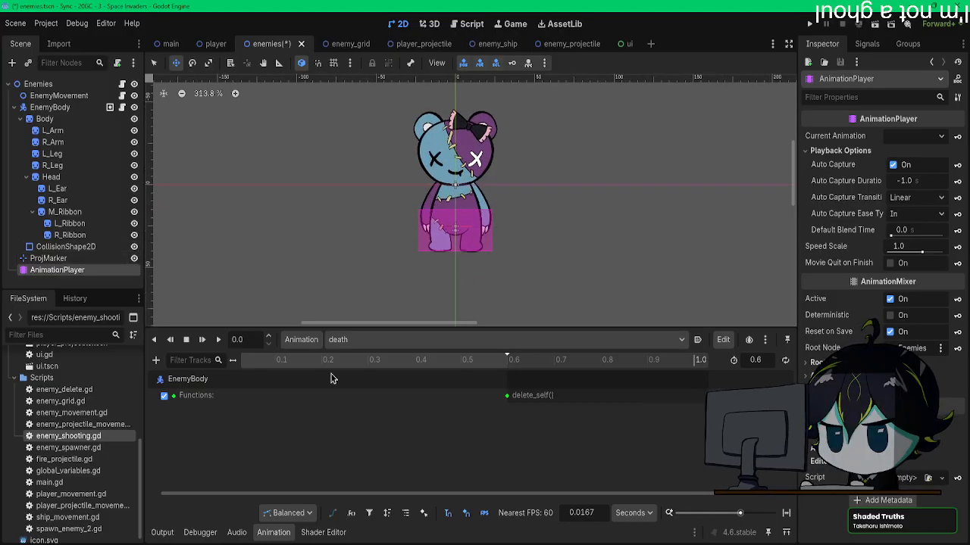
# Step: Add a property track for CollisionShape2D's disabled property to the death animation and key it On at 0.0
pyautogui.moveTo(243, 362)
pyautogui.mouseDown()
pyautogui.moveTo(232, 363)
pyautogui.moveTo(244, 363)
pyautogui.mouseUp()
pyautogui.moveTo(262, 372); pyautogui.dragTo(475, 390, button='middle')
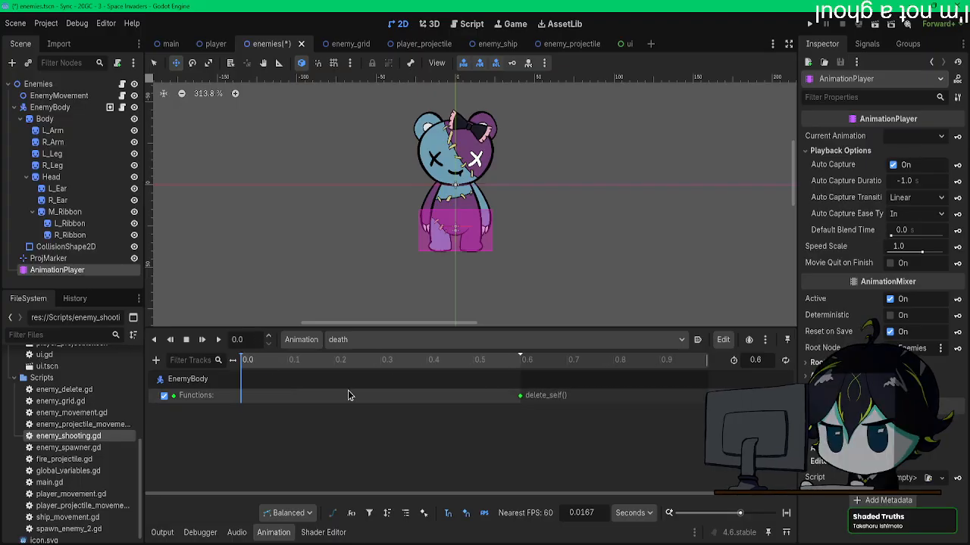
pyautogui.click(157, 360)
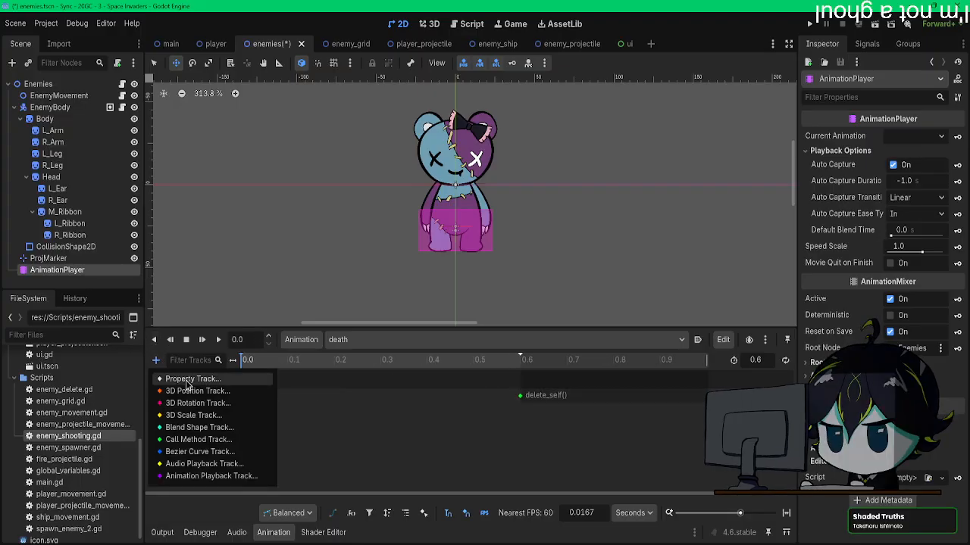
pyautogui.click(182, 379)
pyautogui.doubleClick(459, 298)
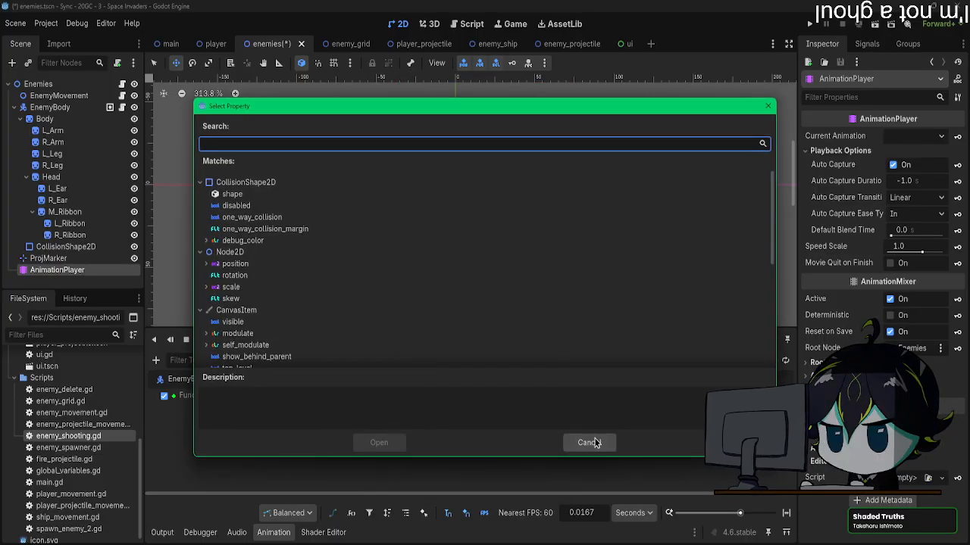
pyautogui.doubleClick(274, 205)
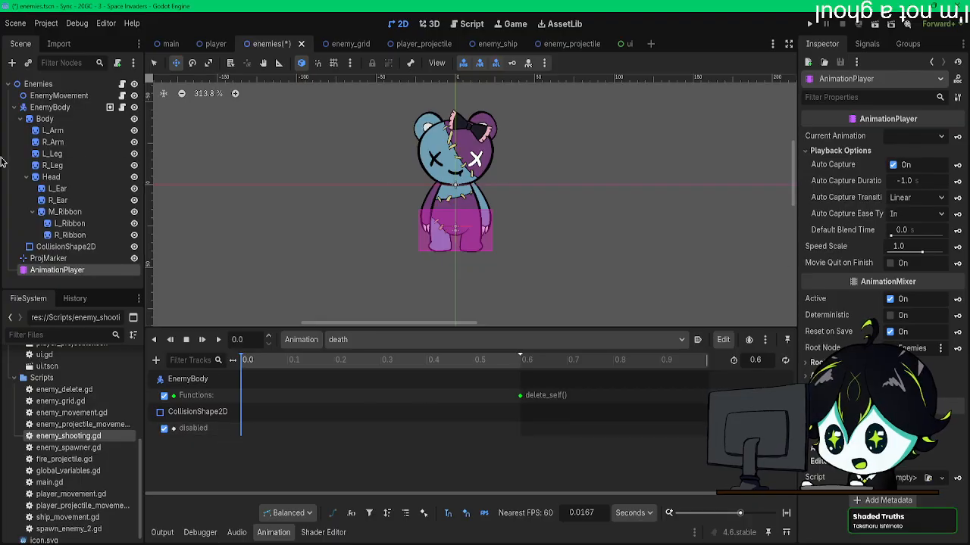
pyautogui.click(43, 249)
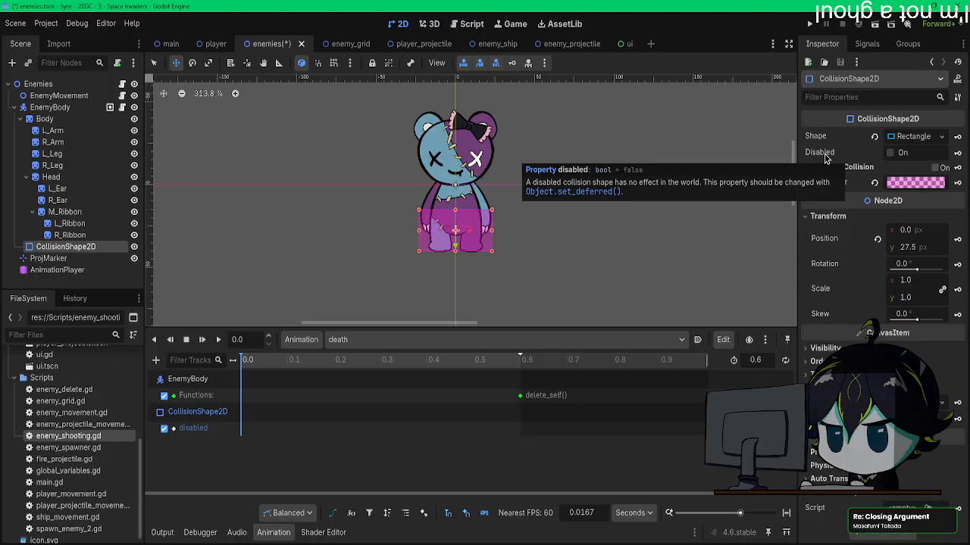
pyautogui.click(891, 153)
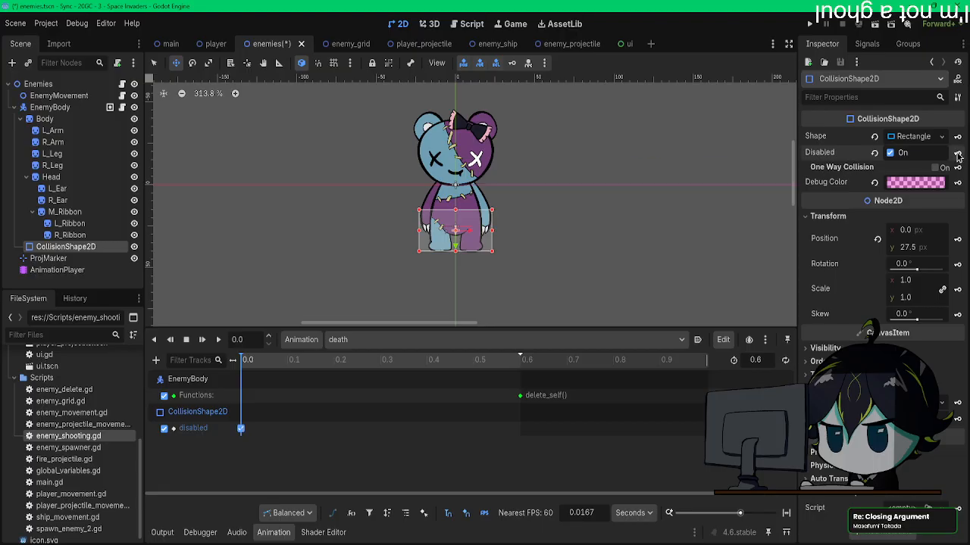
pyautogui.click(380, 339)
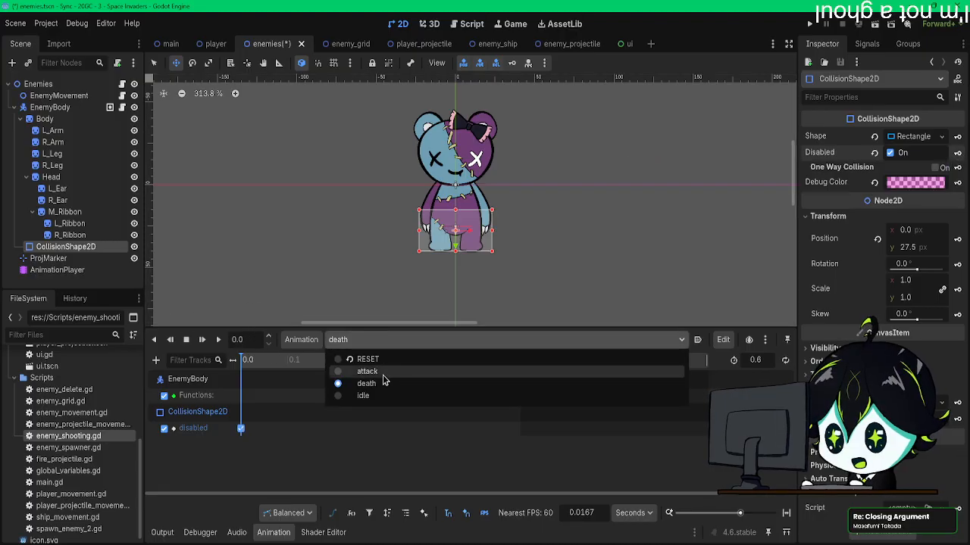
pyautogui.click(383, 372)
pyautogui.click(156, 361)
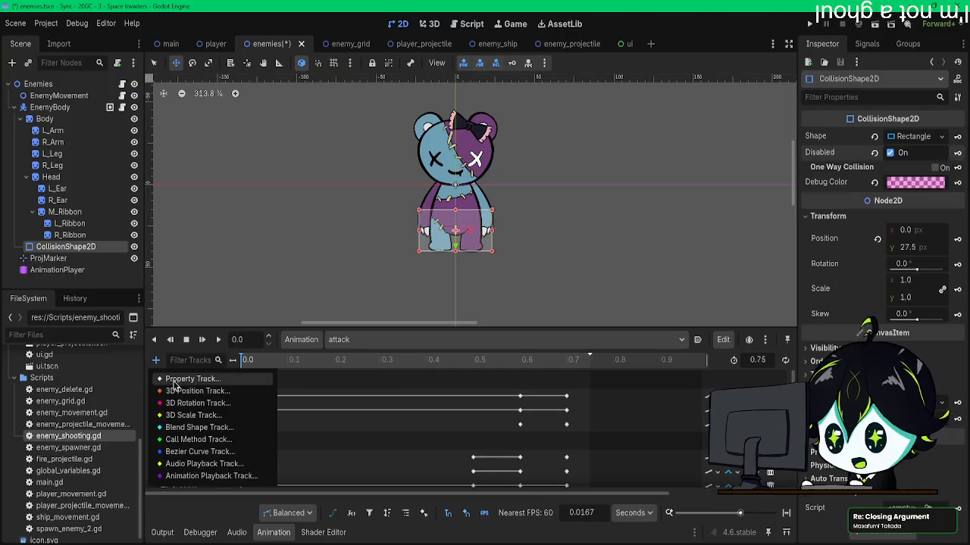
pyautogui.click(176, 380)
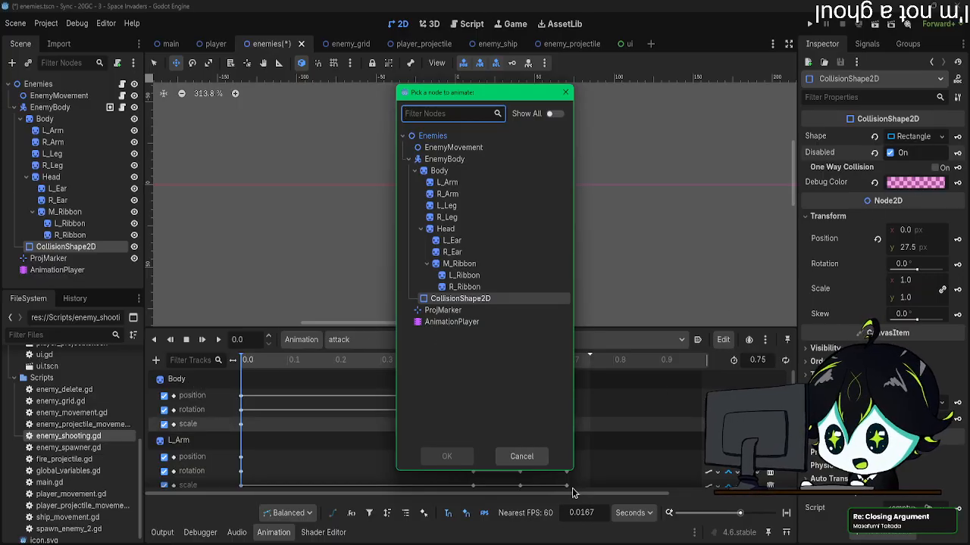
pyautogui.click(521, 456)
pyautogui.click(387, 340)
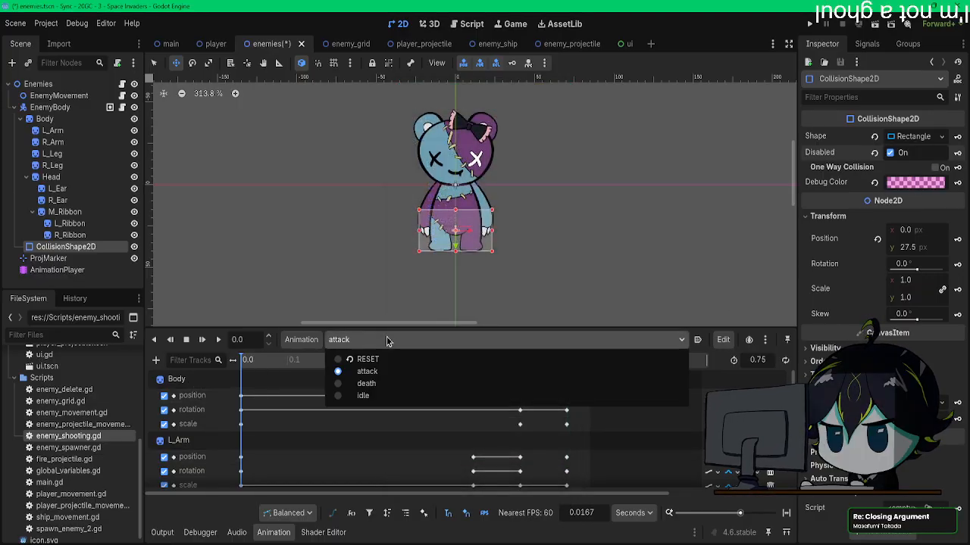
pyautogui.click(367, 383)
pyautogui.click(384, 340)
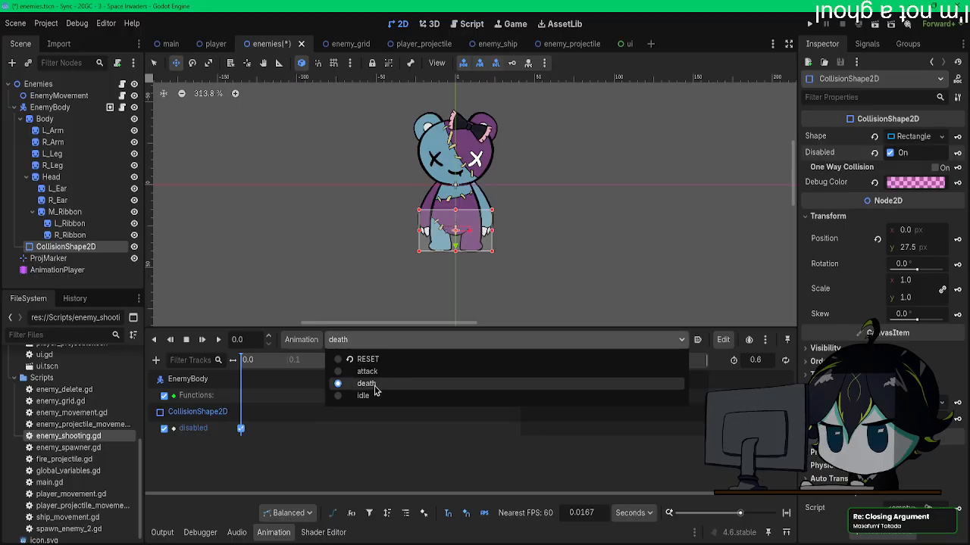
pyautogui.click(374, 395)
pyautogui.click(383, 340)
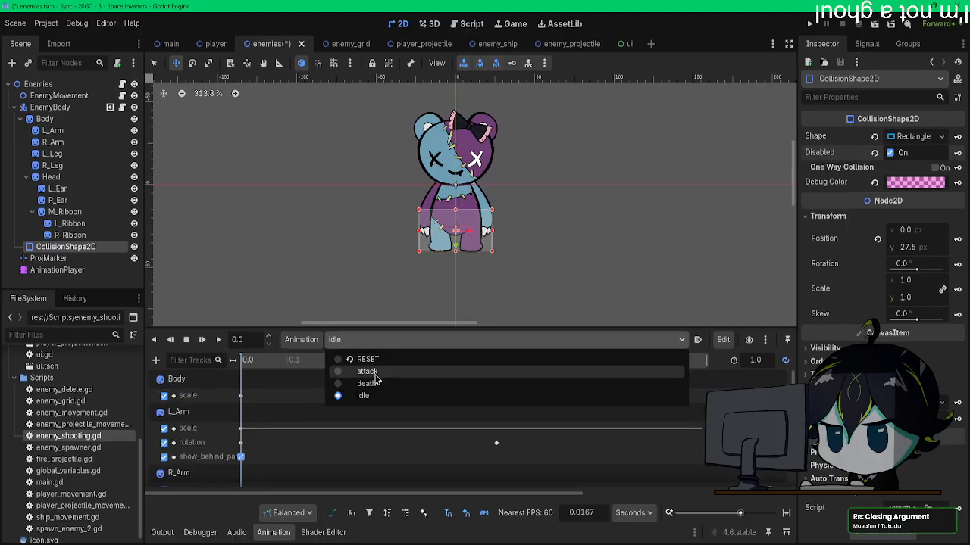
pyautogui.click(367, 383)
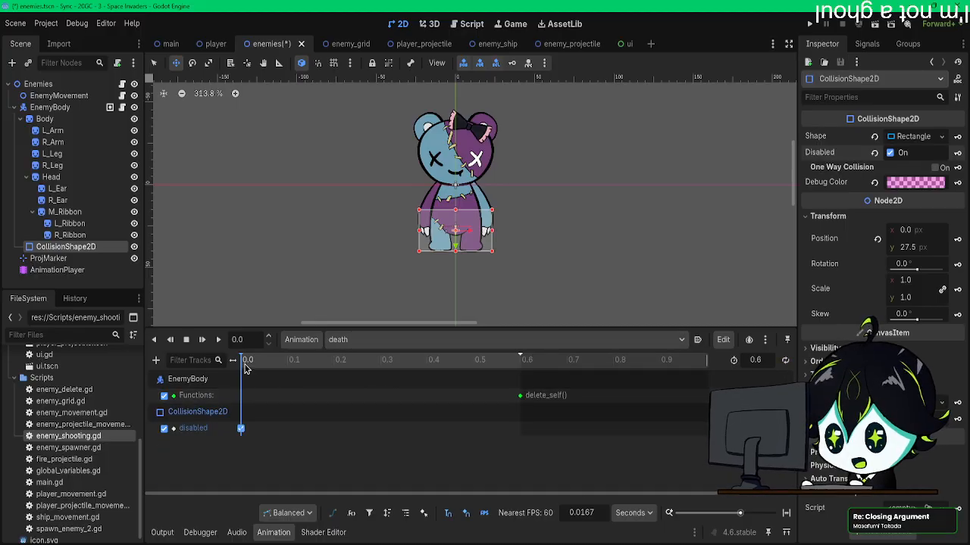
pyautogui.moveTo(288, 366); pyautogui.dragTo(248, 365)
# Step: Add a property track for CollisionShape2D's disabled property to the attack animation and key it Off at 0.0
pyautogui.click(382, 340)
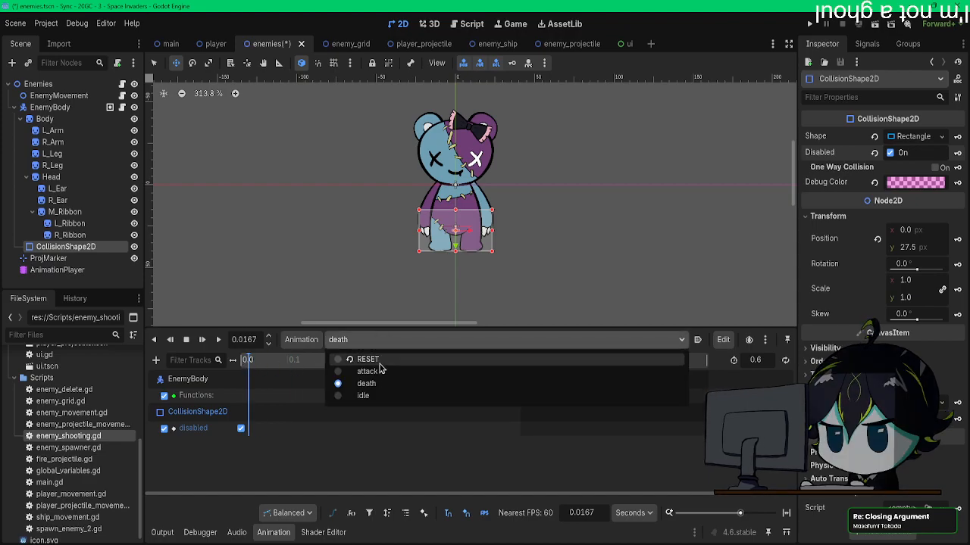
pyautogui.click(378, 371)
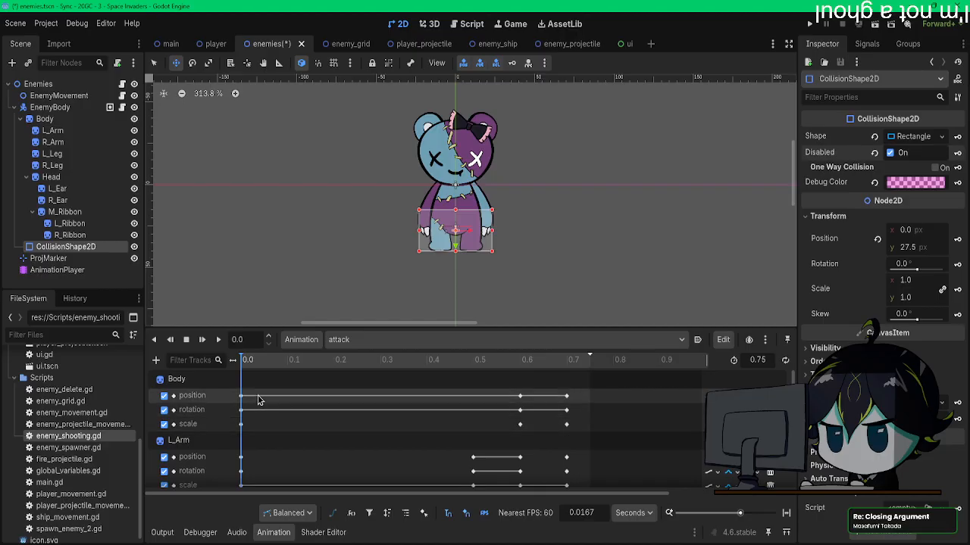
pyautogui.click(157, 360)
pyautogui.click(193, 381)
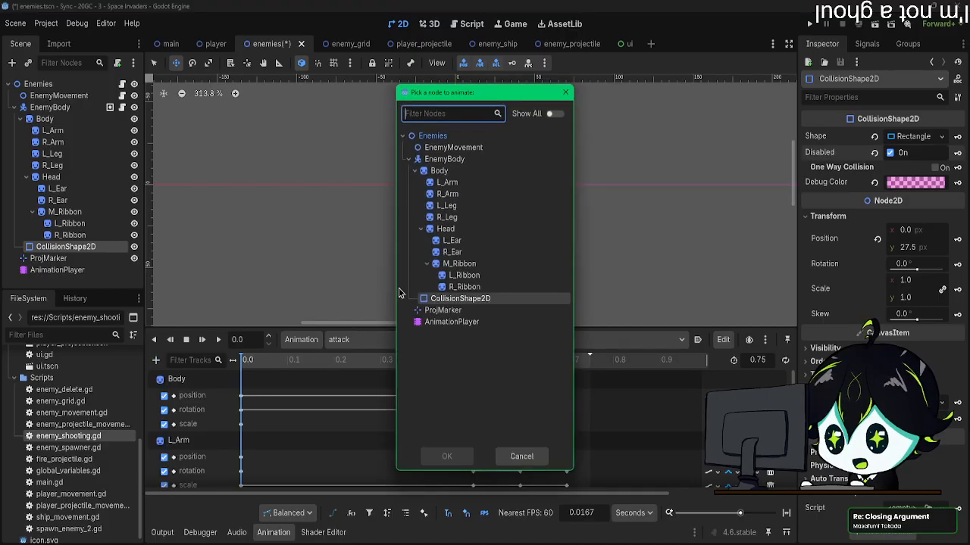
pyautogui.doubleClick(454, 299)
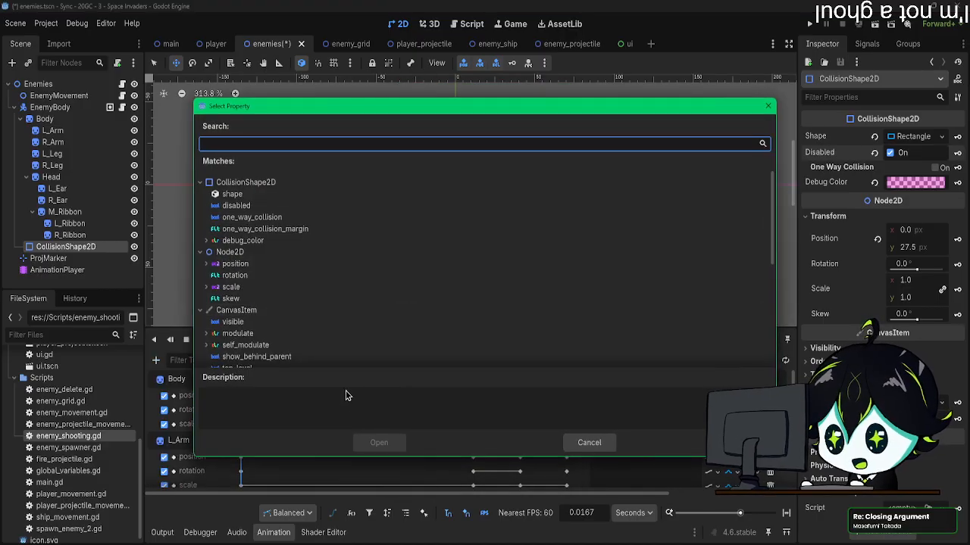
pyautogui.click(260, 207)
pyautogui.click(358, 442)
pyautogui.scroll(-6, 320, 443)
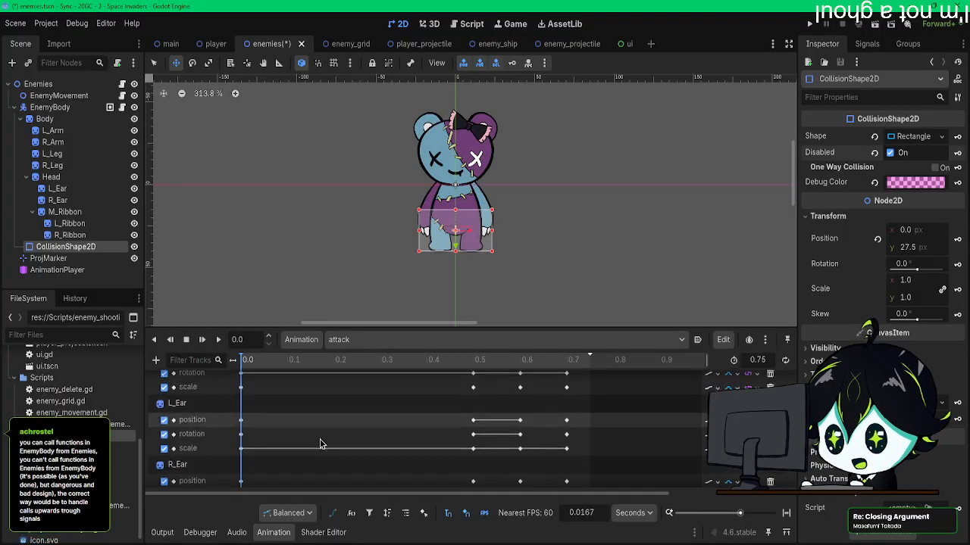
pyautogui.click(891, 154)
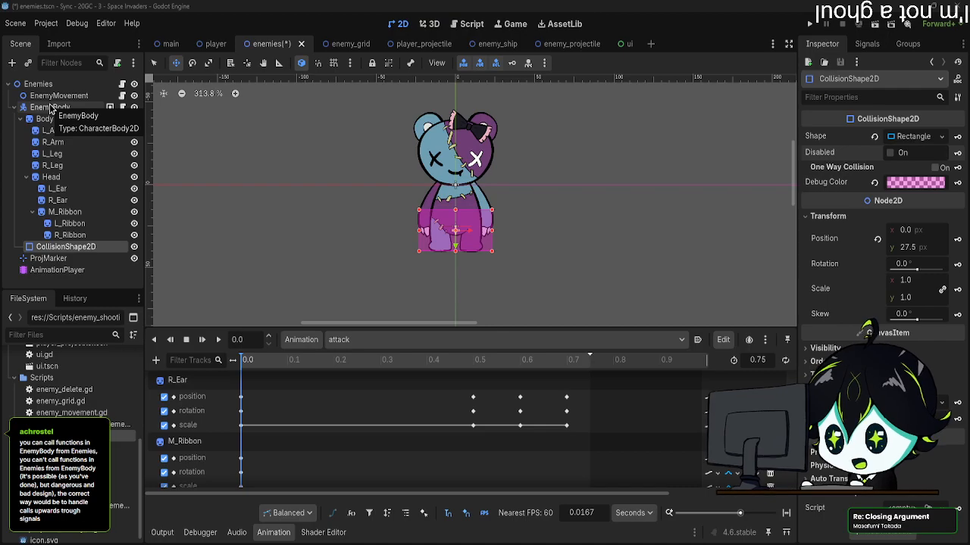
pyautogui.click(78, 107)
pyautogui.click(78, 99)
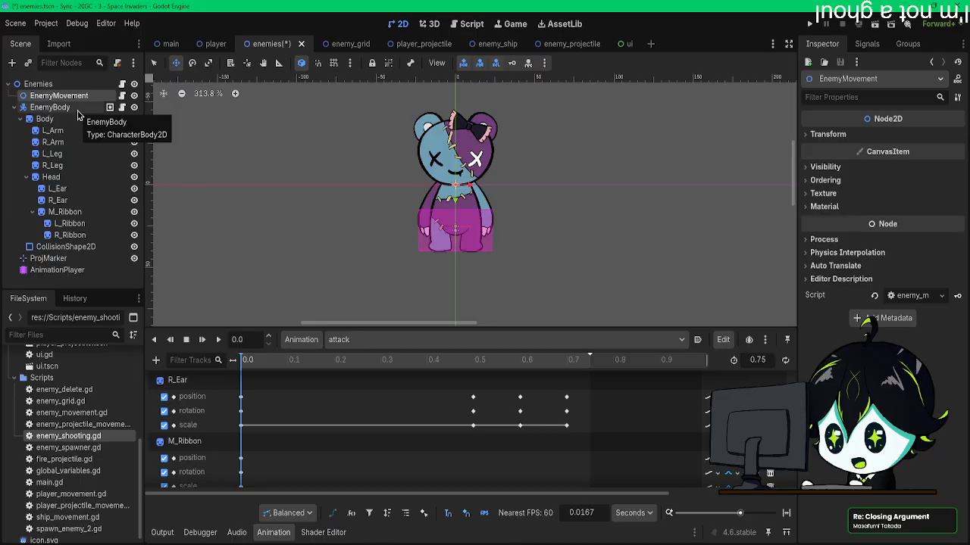
pyautogui.scroll(-4, 282, 400)
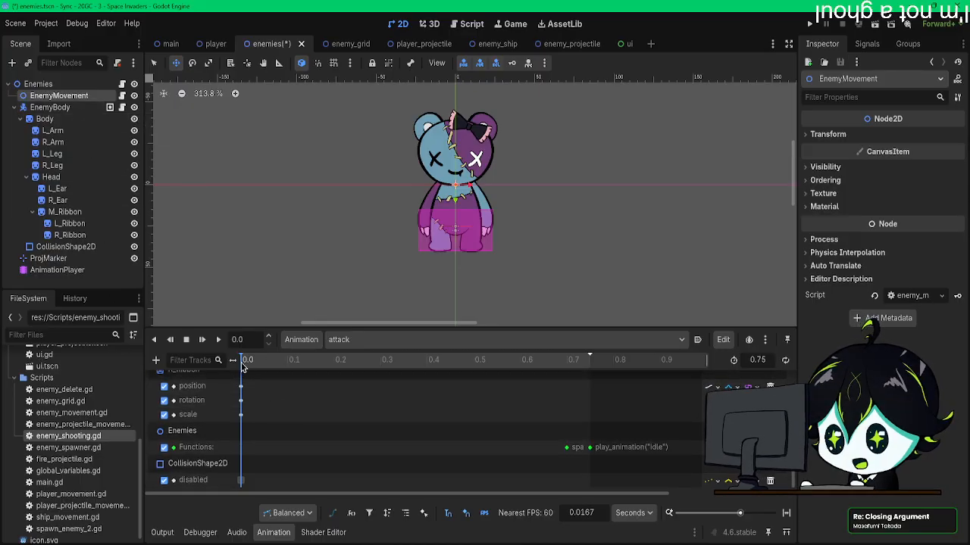
# Step: Add a CollisionShape2D disabled track keyed Off at 0.0 to the idle animation and switch back to the death animation
pyautogui.click(359, 339)
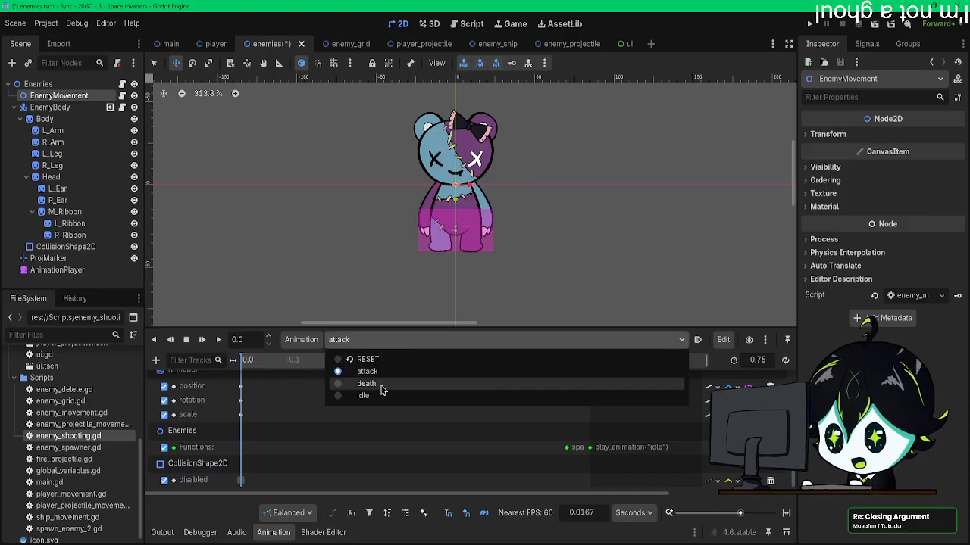
pyautogui.click(379, 398)
pyautogui.click(155, 360)
pyautogui.click(180, 382)
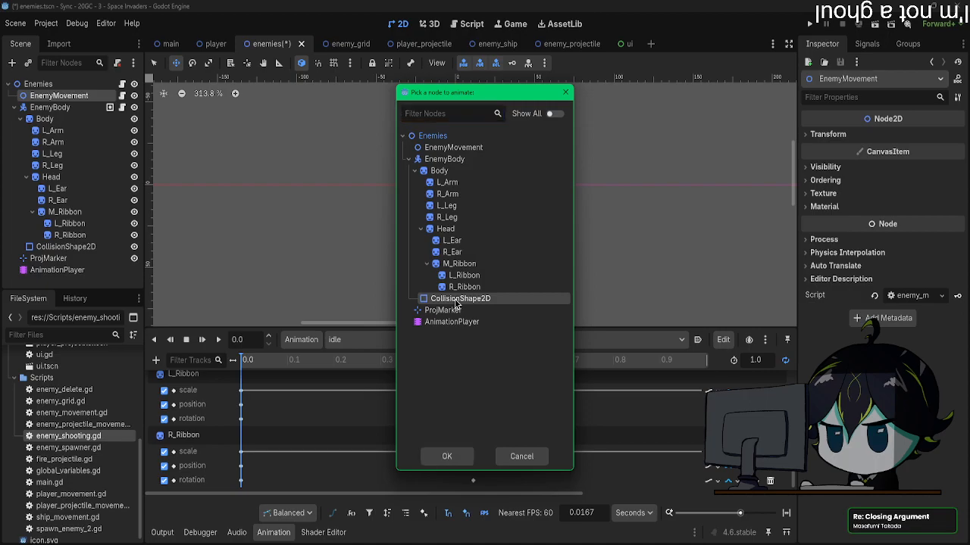
pyautogui.doubleClick(455, 303)
pyautogui.doubleClick(270, 205)
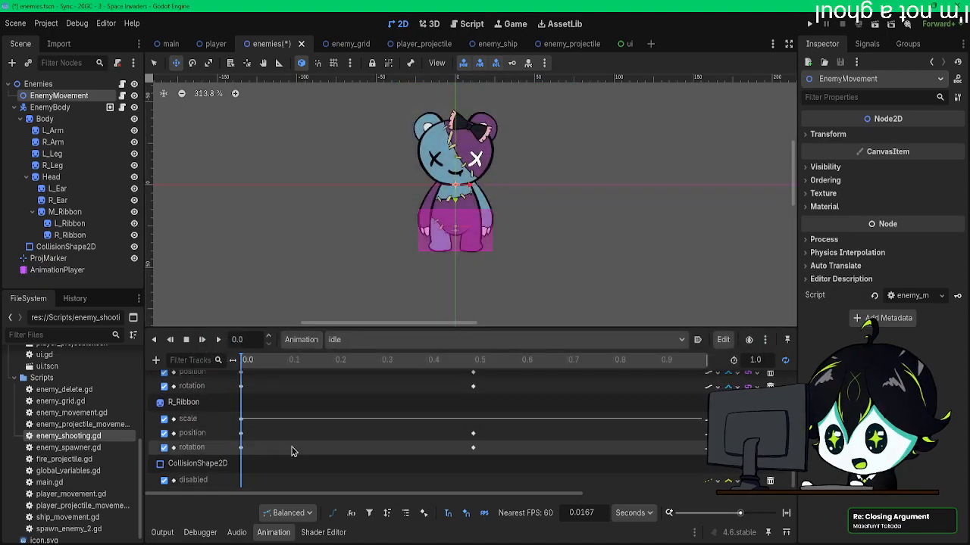
pyautogui.click(68, 247)
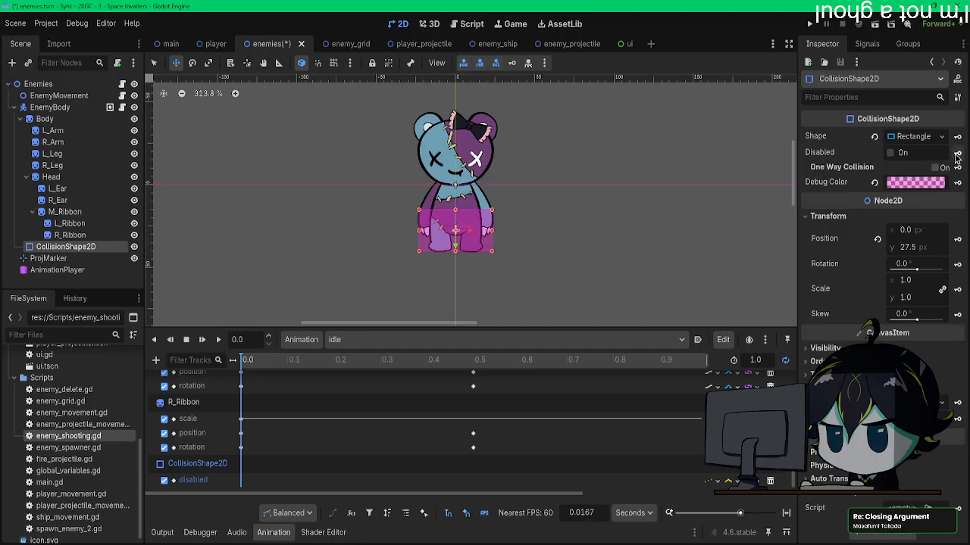
pyautogui.click(356, 340)
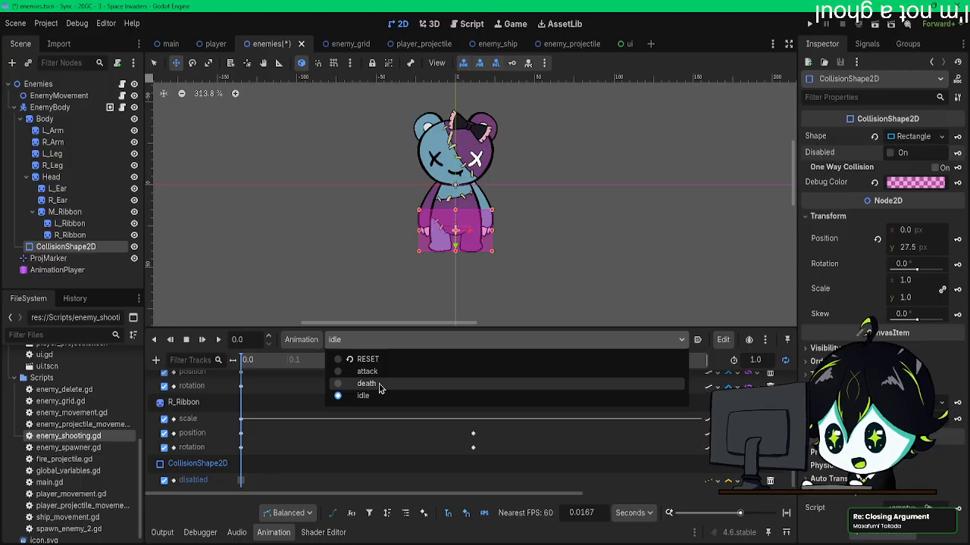
pyautogui.click(380, 384)
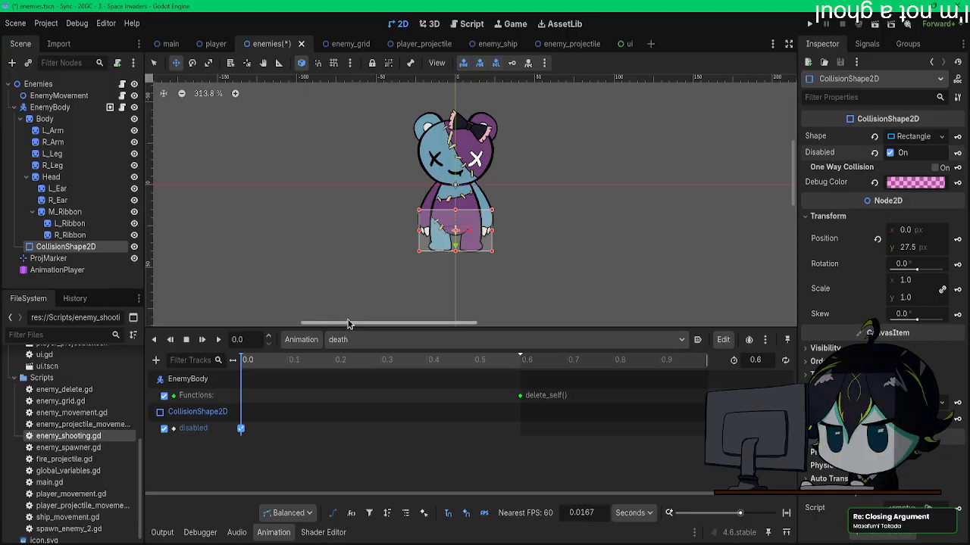
# Step: Run the game, shoot several enemies to test the collision disabling during death, and close the game window
pyautogui.click(811, 25)
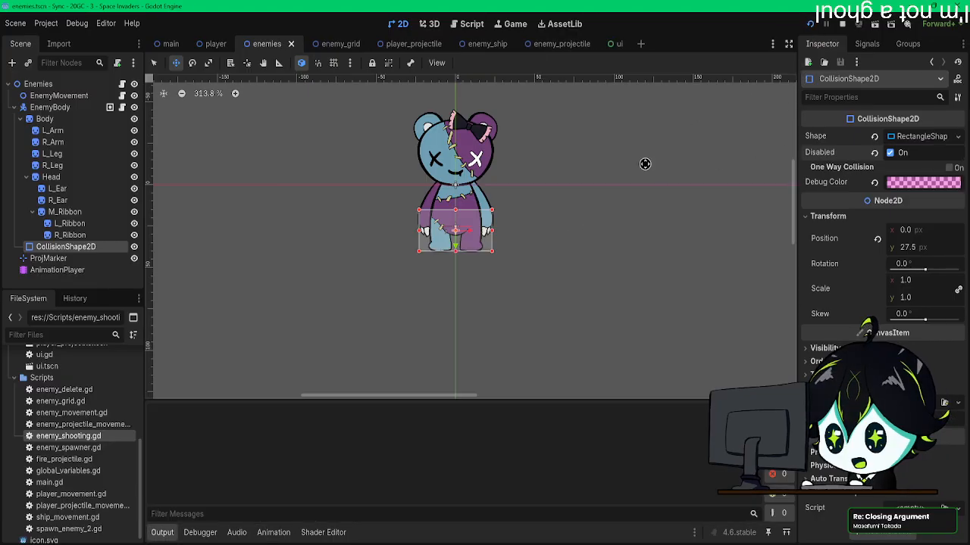
pyautogui.press('Left')
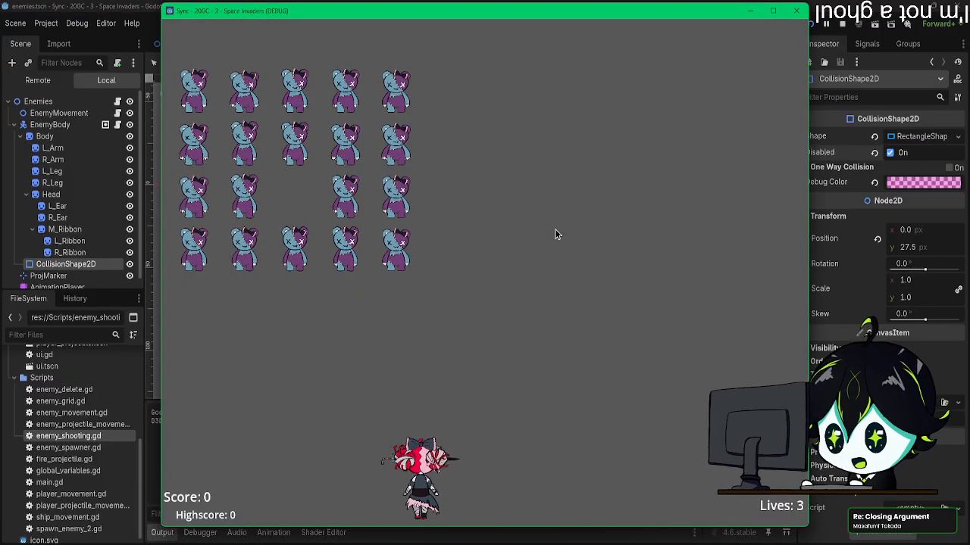
pyautogui.press('space')
pyautogui.press('Right')
pyautogui.press('space')
pyautogui.press('Left')
pyautogui.press('Right')
pyautogui.press('space')
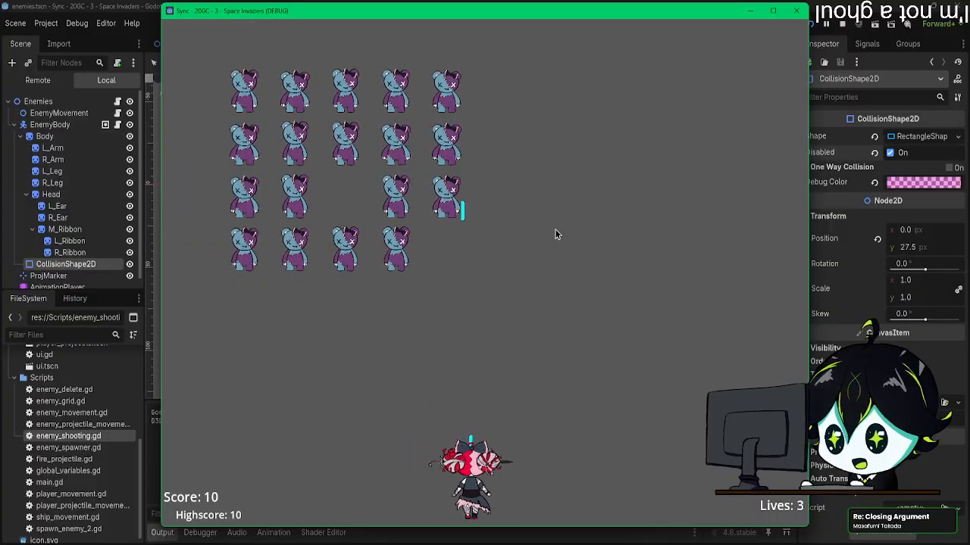
pyautogui.press('space')
pyautogui.press('space')
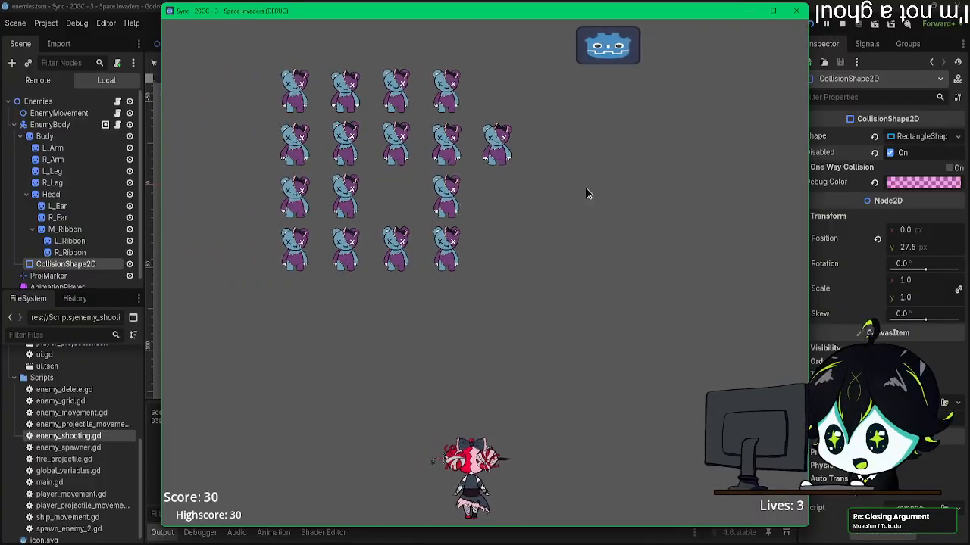
pyautogui.click(796, 11)
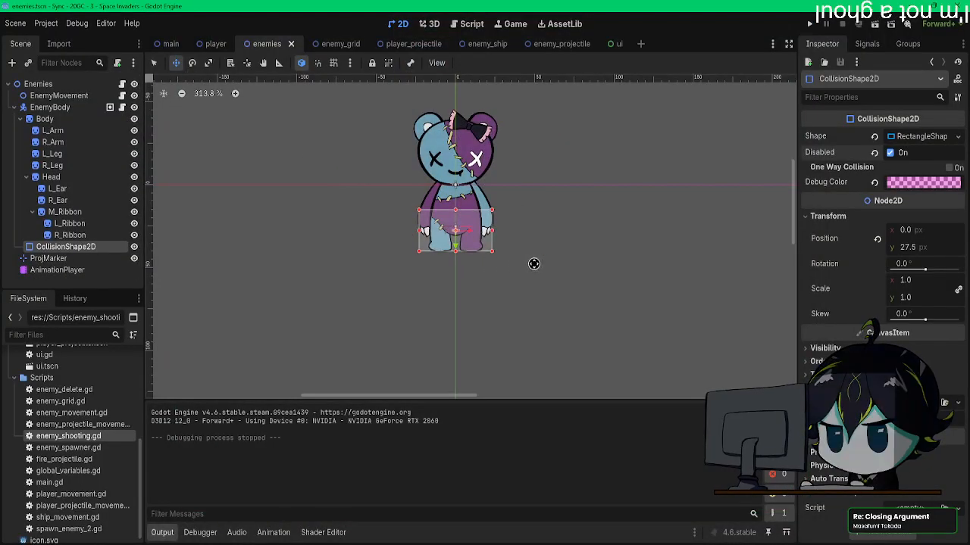
# Step: Hide CollisionShape2D in the enemies scene and show the AnimationPlayer's death animation
pyautogui.moveTo(538, 271); pyautogui.dragTo(543, 295, button='middle')
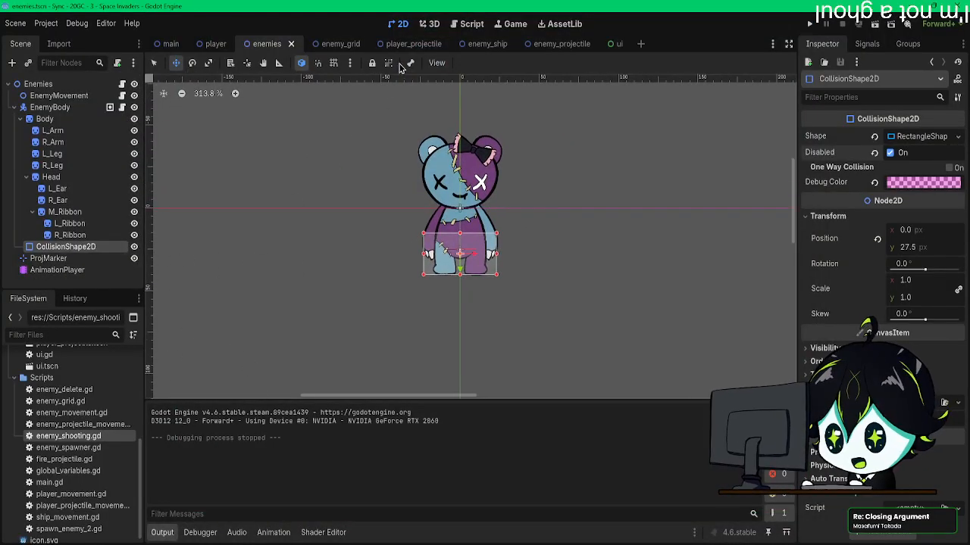
pyautogui.click(135, 248)
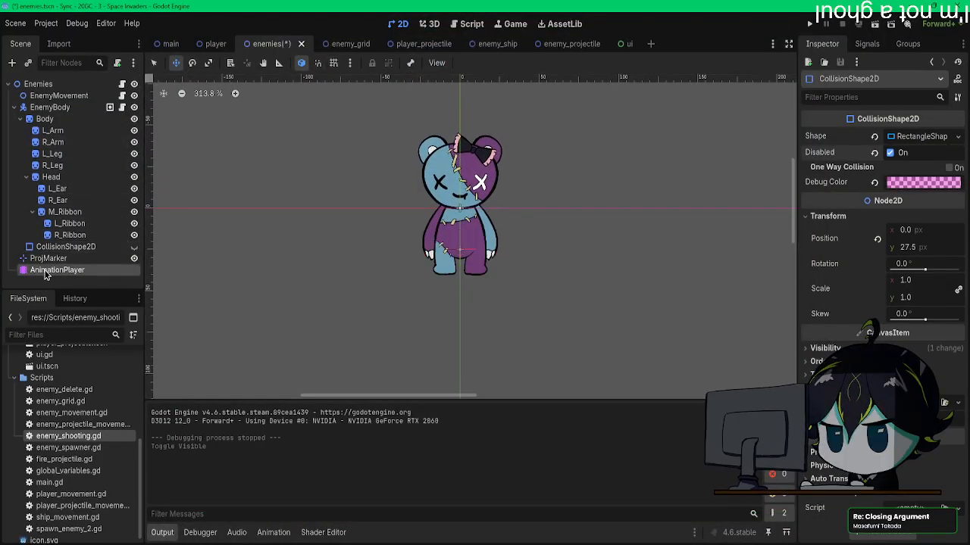
pyautogui.click(47, 270)
pyautogui.moveTo(388, 256); pyautogui.dragTo(372, 213, button='middle')
pyautogui.scroll(-4, 449, 151)
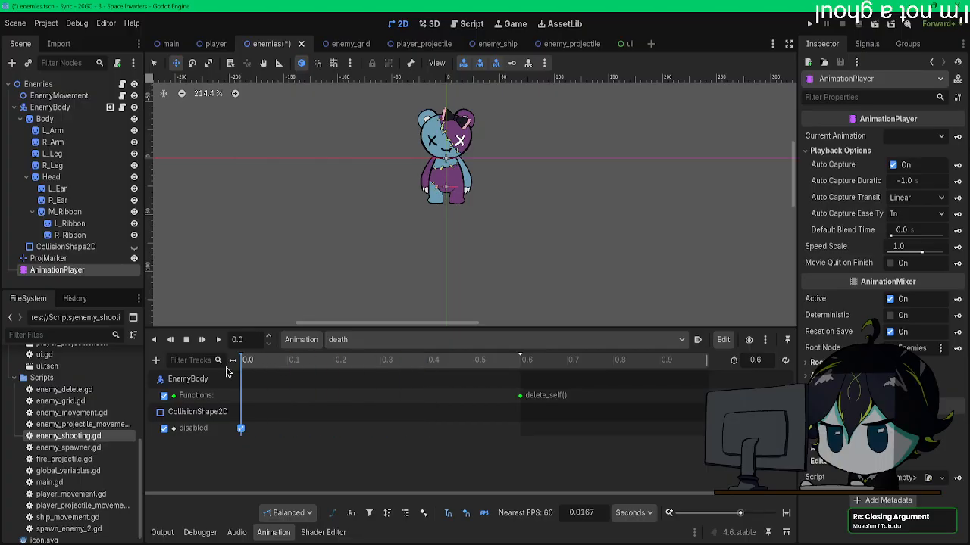
pyautogui.moveTo(487, 157); pyautogui.dragTo(504, 167, button='middle')
# Step: Key position, rotation and scale of all sprites from Body to R_Ribbon at 0.0 in the death animation, creating tracks including RESET tracks
pyautogui.click(46, 119)
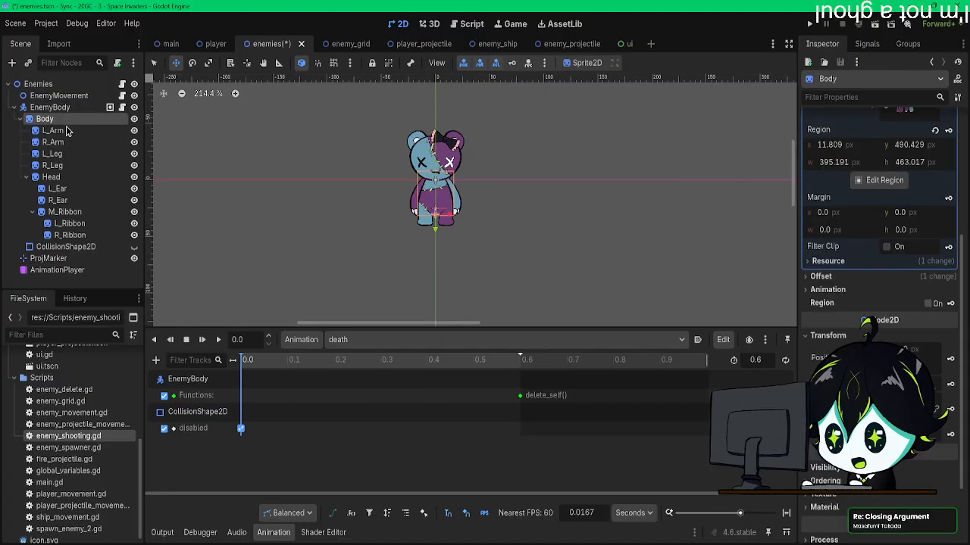
pyautogui.keyDown('shift'); pyautogui.click(83, 235); pyautogui.keyUp('shift')
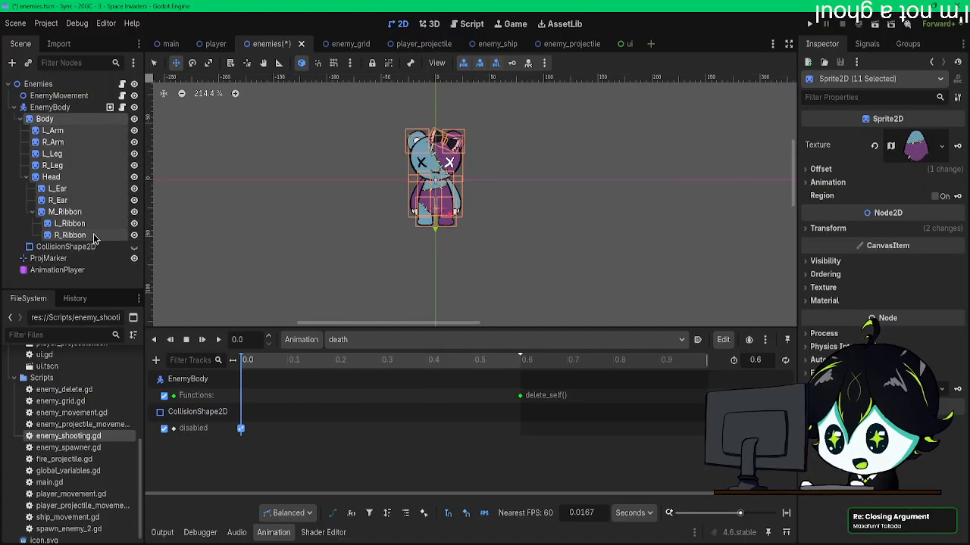
pyautogui.click(513, 66)
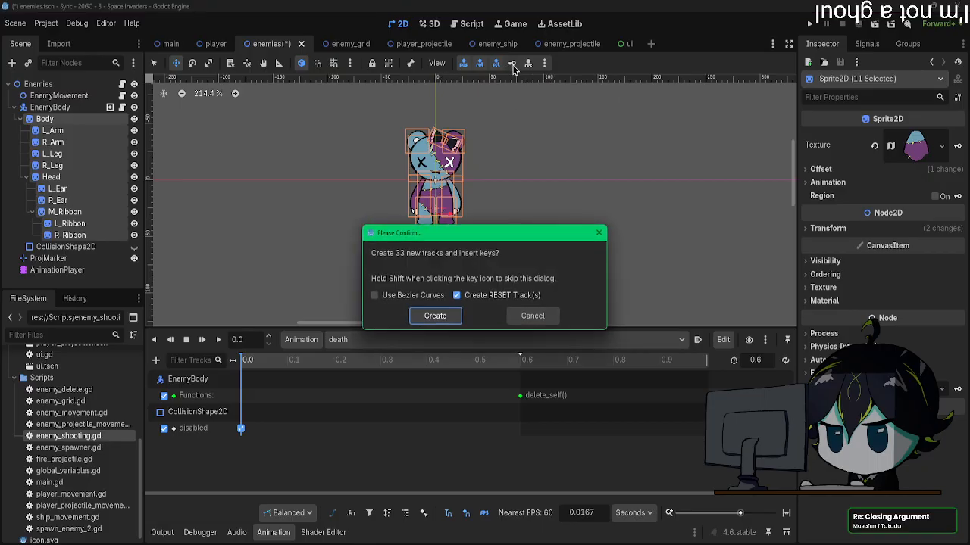
pyautogui.click(435, 315)
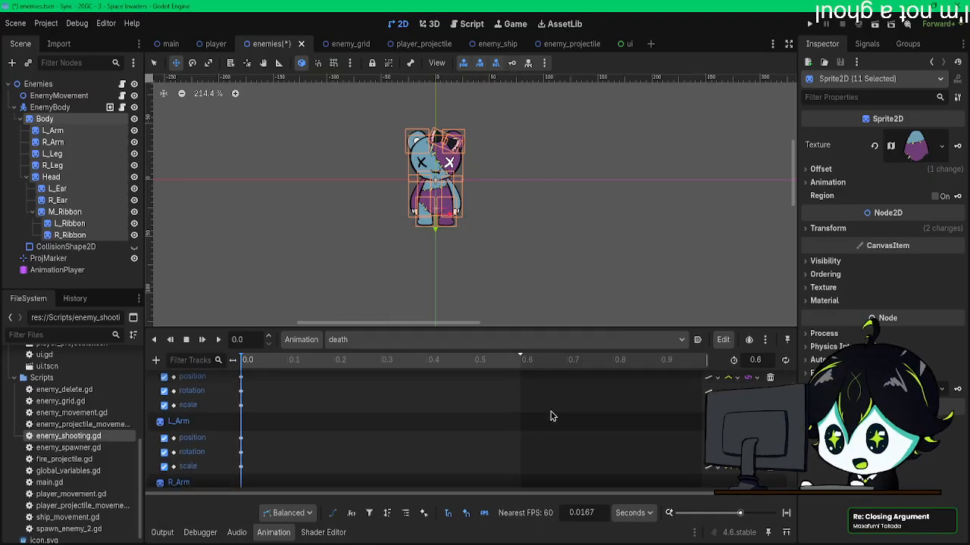
# Step: Set the interpolation of the death animation's Body tracks to Cubic for position and scale and Cubic Angle for rotation
pyautogui.scroll(1, 708, 438)
pyautogui.click(732, 461)
pyautogui.click(746, 503)
pyautogui.scroll(-1, 718, 475)
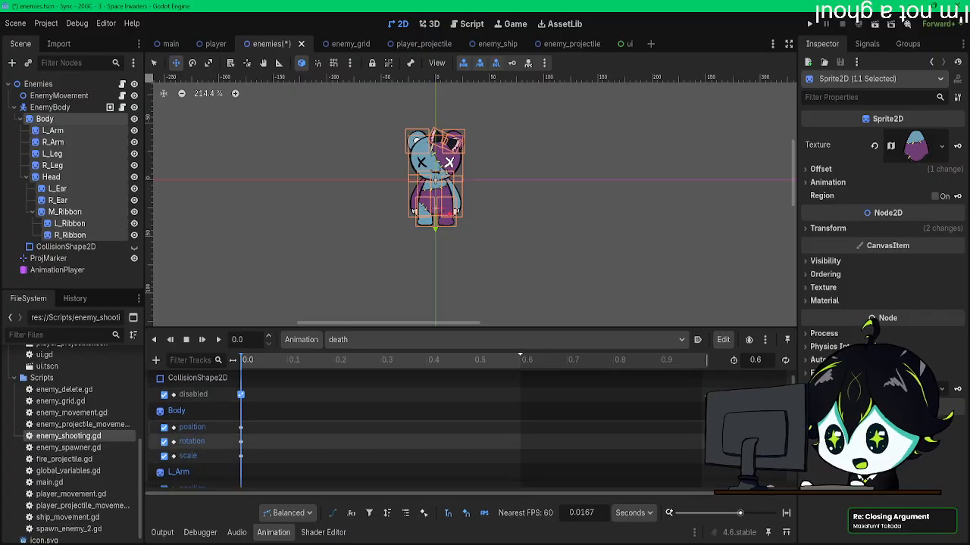
pyautogui.click(733, 442)
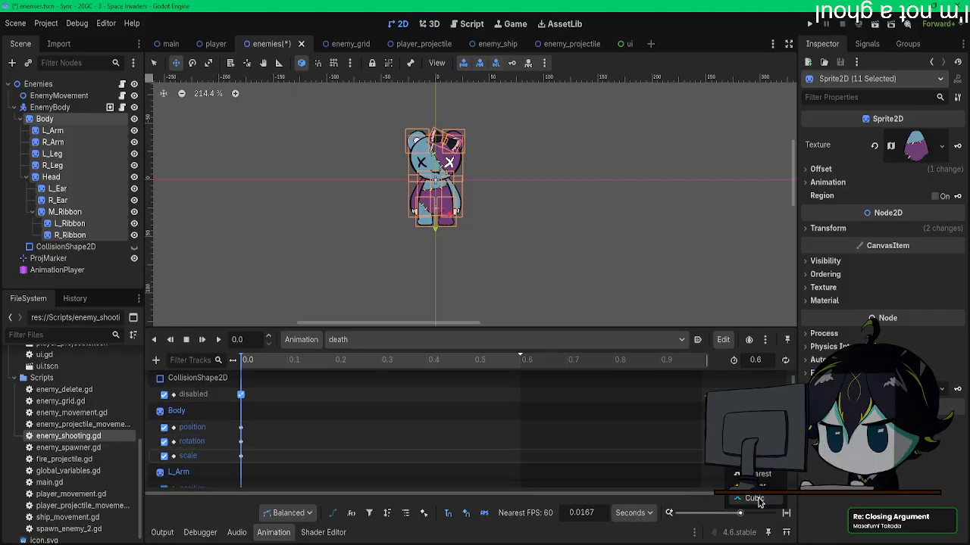
pyautogui.click(761, 508)
# Step: Set the L_Arm tracks' interpolation to Cubic for position and scale and Cubic Angle for rotation
pyautogui.scroll(-1, 727, 454)
pyautogui.click(733, 438)
pyautogui.click(745, 480)
pyautogui.click(732, 453)
pyautogui.click(759, 519)
pyautogui.click(732, 468)
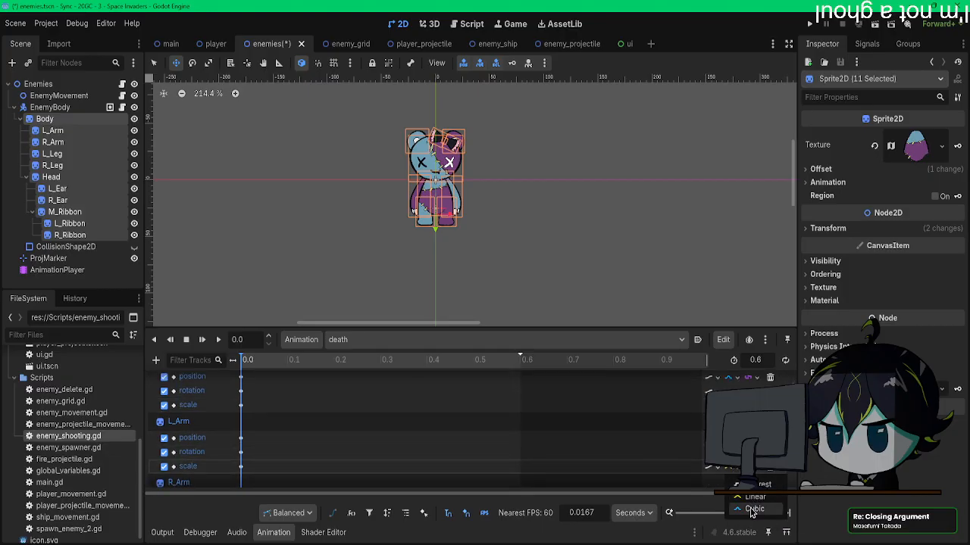
pyautogui.click(752, 509)
# Step: Set the R_Arm tracks' interpolation to Cubic for position and scale and Cubic Angle for rotation
pyautogui.scroll(-2, 727, 455)
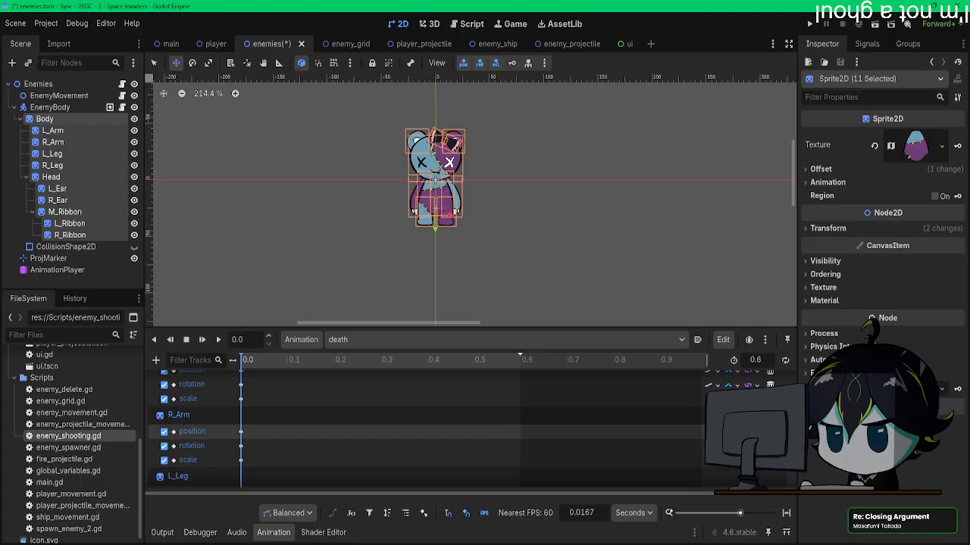
pyautogui.click(733, 446)
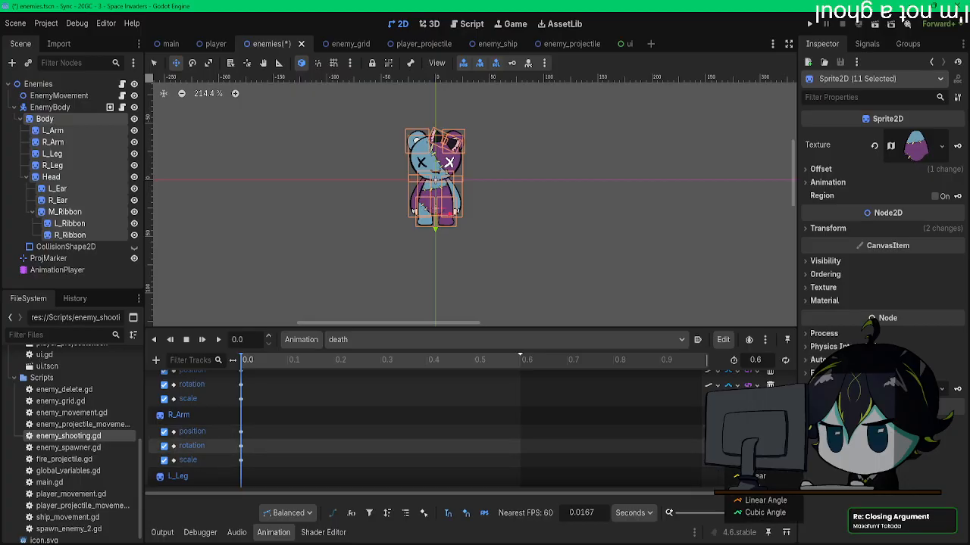
pyautogui.click(757, 512)
pyautogui.click(733, 459)
pyautogui.click(752, 503)
# Step: Set the L_Leg tracks' interpolation to Cubic for position and scale and Cubic Angle for rotation
pyautogui.scroll(-2, 727, 454)
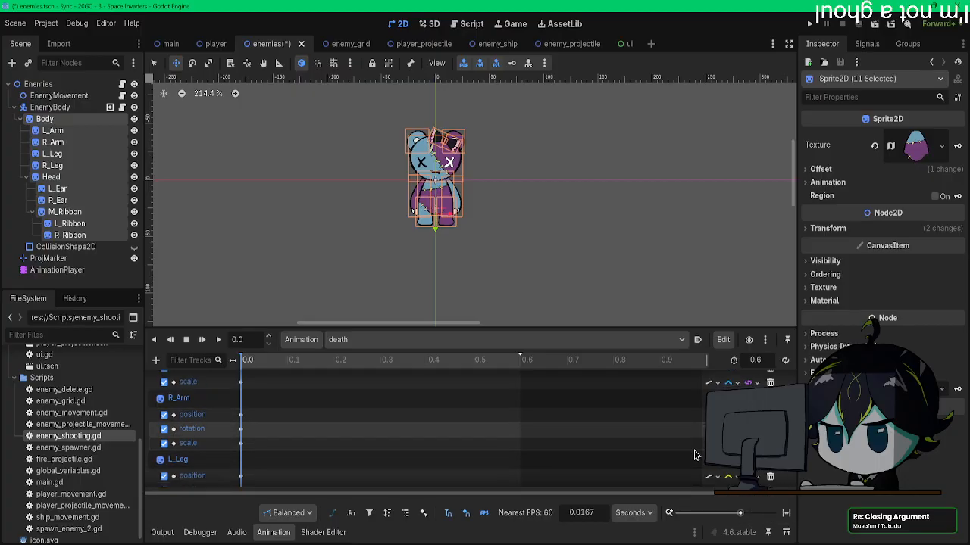
pyautogui.click(733, 473)
pyautogui.click(753, 501)
pyautogui.click(732, 473)
pyautogui.click(749, 509)
# Step: Set the interpolation of the R_Leg position, rotation and scale tracks to Cubic
pyautogui.scroll(-3, 667, 458)
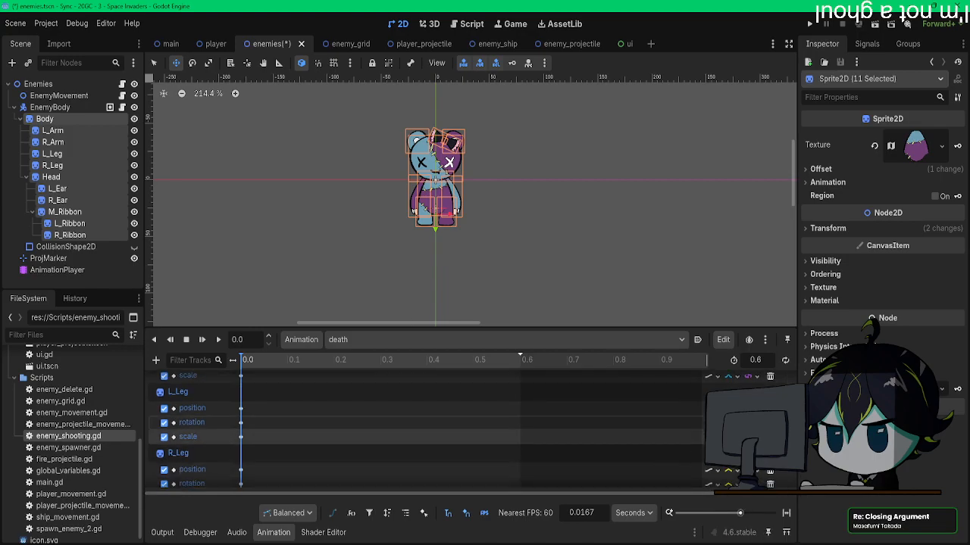
pyautogui.scroll(-3, 666, 459)
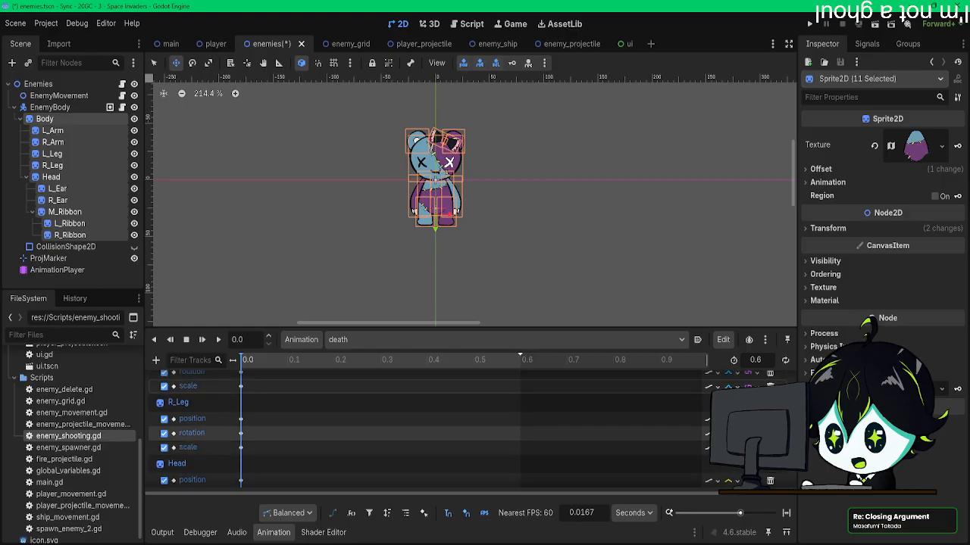
pyautogui.click(749, 461)
pyautogui.click(733, 433)
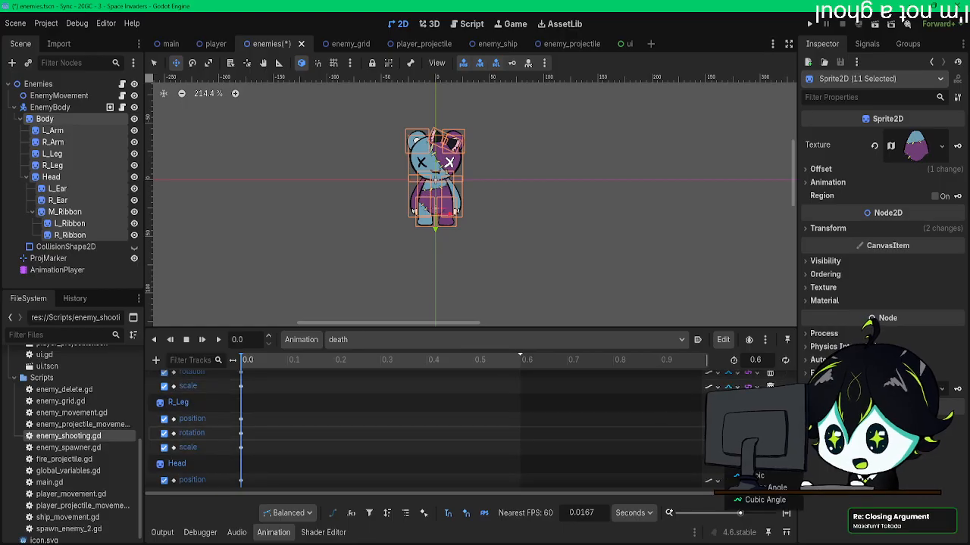
pyautogui.click(749, 476)
pyautogui.click(732, 448)
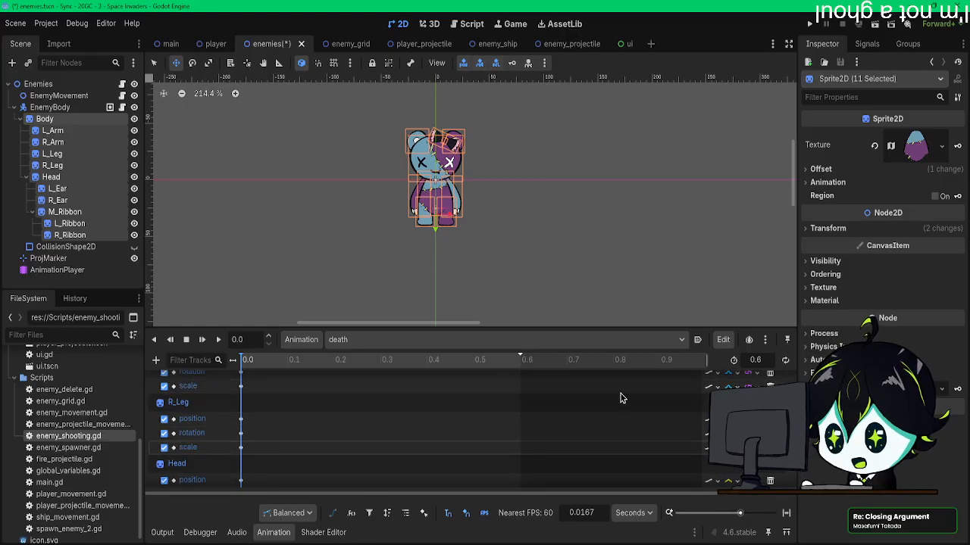
# Step: Set the interpolation of the Head position, rotation and scale tracks to Cubic
pyautogui.scroll(-2, 756, 474)
pyautogui.click(750, 474)
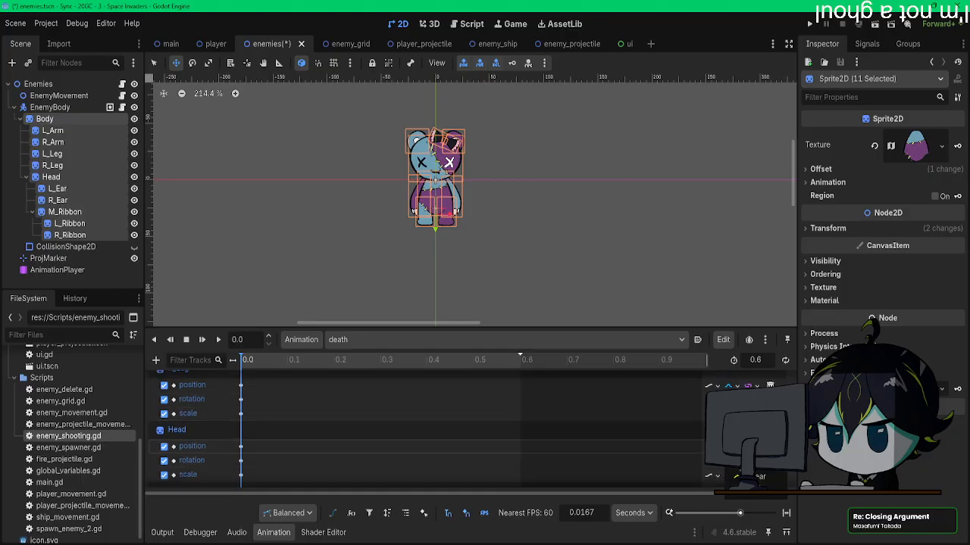
pyautogui.click(736, 463)
pyautogui.click(752, 506)
pyautogui.click(737, 477)
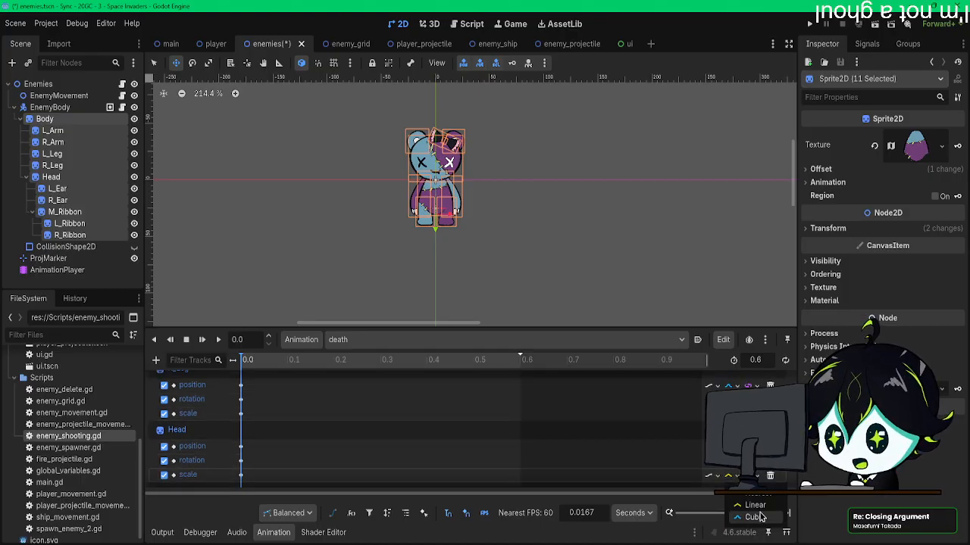
pyautogui.click(760, 517)
# Step: Set the interpolation of the L_Ear, R_Ear and M_Ribbon position, rotation and scale tracks to Cubic
pyautogui.scroll(-3, 757, 454)
pyautogui.click(736, 421)
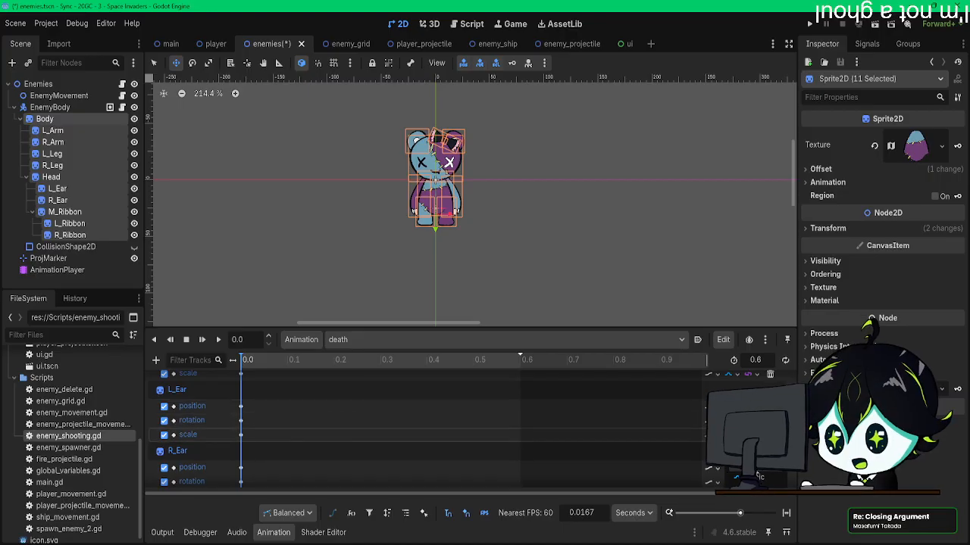
pyautogui.scroll(5, 688, 440)
pyautogui.scroll(5, 688, 440)
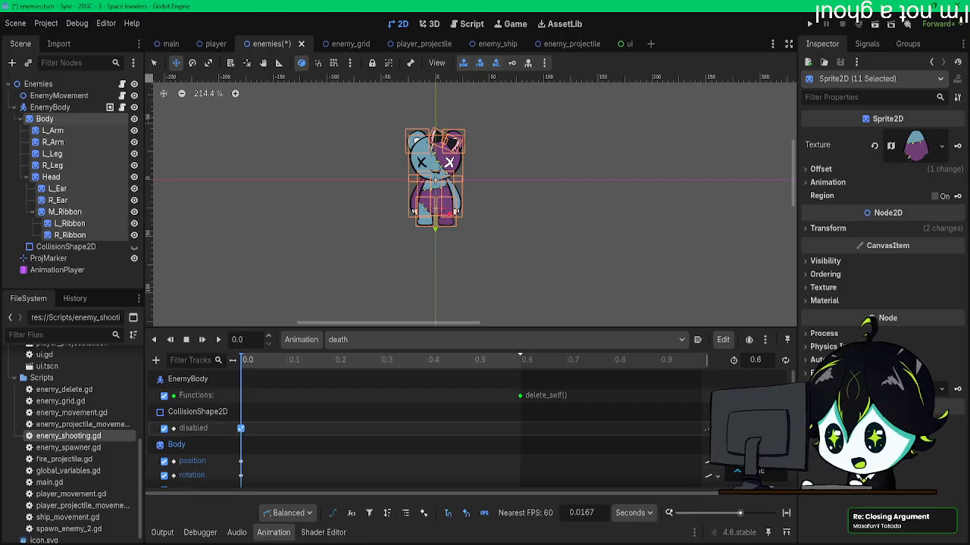
pyautogui.scroll(-5, 621, 450)
pyautogui.scroll(-6, 621, 449)
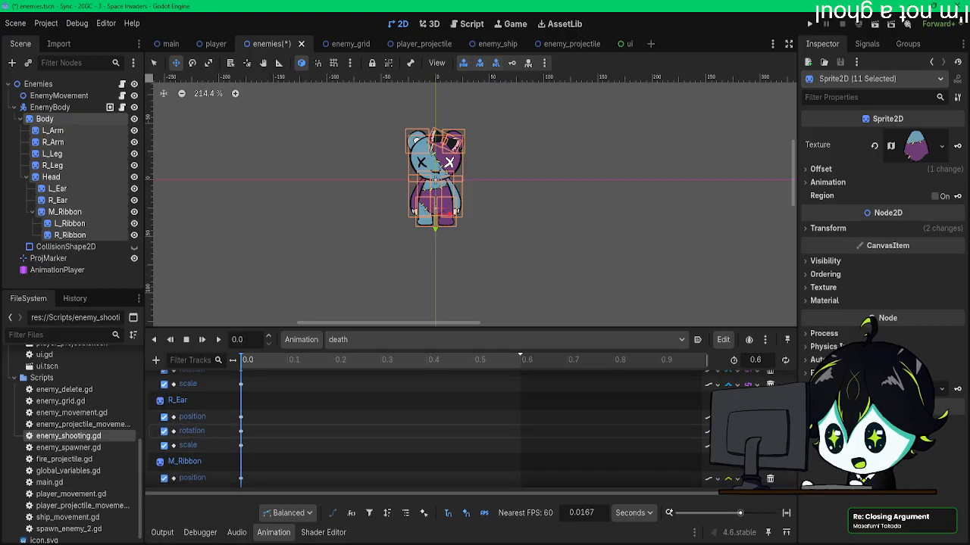
pyautogui.scroll(-3, 704, 454)
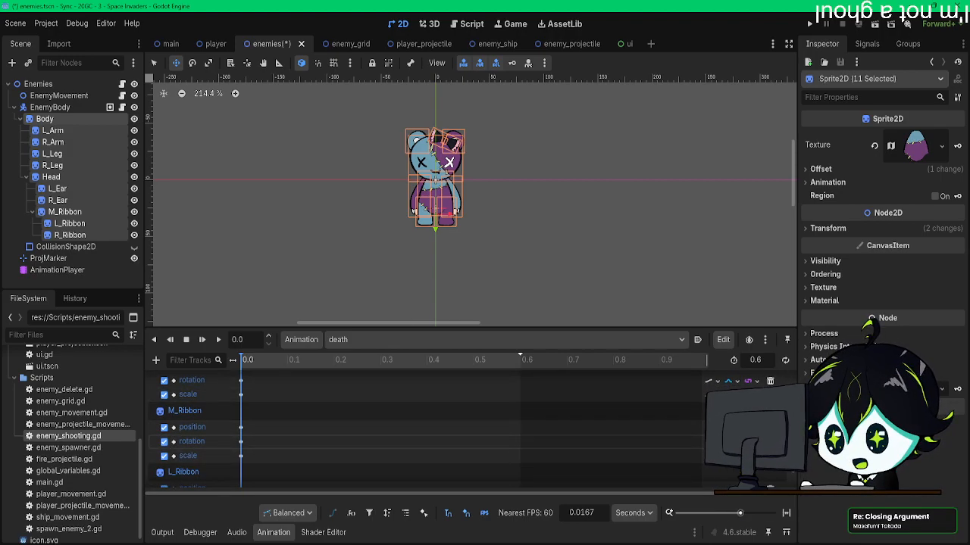
# Step: Set the interpolation of the L_Ribbon position, rotation and scale tracks to Cubic
pyautogui.scroll(-4, 454, 432)
pyautogui.click(731, 421)
pyautogui.click(747, 464)
pyautogui.click(732, 436)
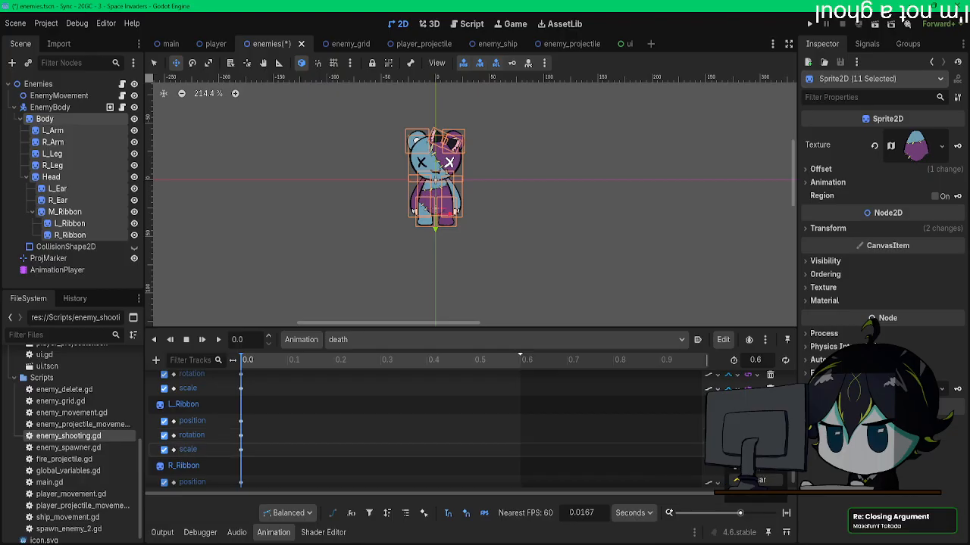
# Step: Set the interpolation of the R_Ribbon position, rotation and scale tracks to Cubic
pyautogui.scroll(-2, 727, 451)
pyautogui.click(731, 452)
pyautogui.click(747, 495)
pyautogui.click(731, 466)
pyautogui.click(745, 510)
pyautogui.click(732, 481)
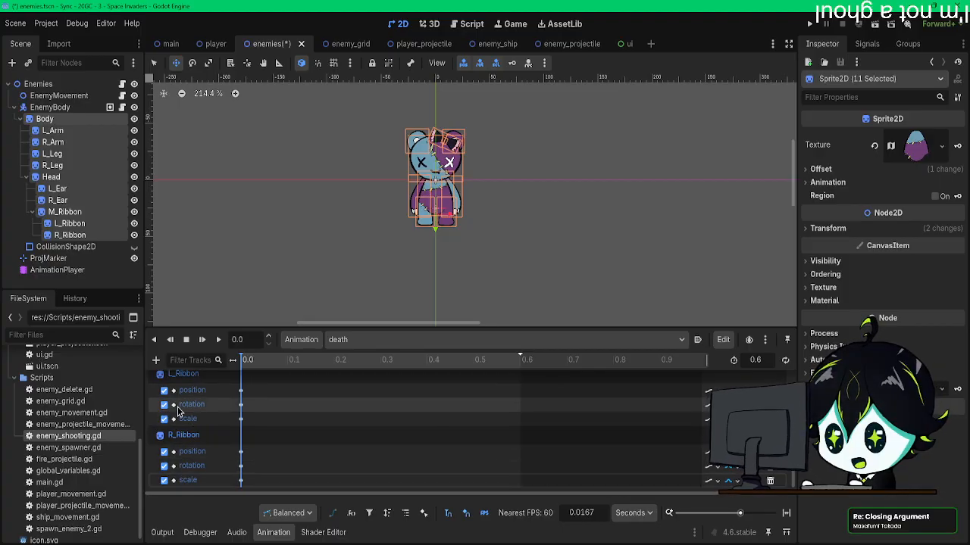
# Step: Add a CollisionShape2D node under the Enemies root and give it a rectangle shape
pyautogui.scroll(5, 410, 182)
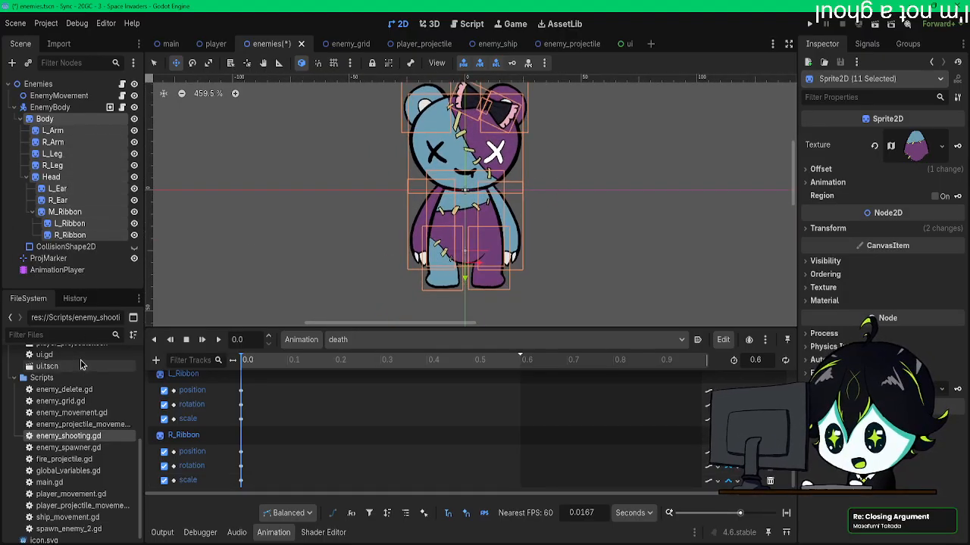
pyautogui.scroll(1, 348, 441)
pyautogui.scroll(13, 349, 441)
pyautogui.moveTo(357, 242)
pyautogui.mouseDown(button='middle')
pyautogui.moveTo(347, 220)
pyautogui.moveTo(351, 228)
pyautogui.mouseUp(button='middle')
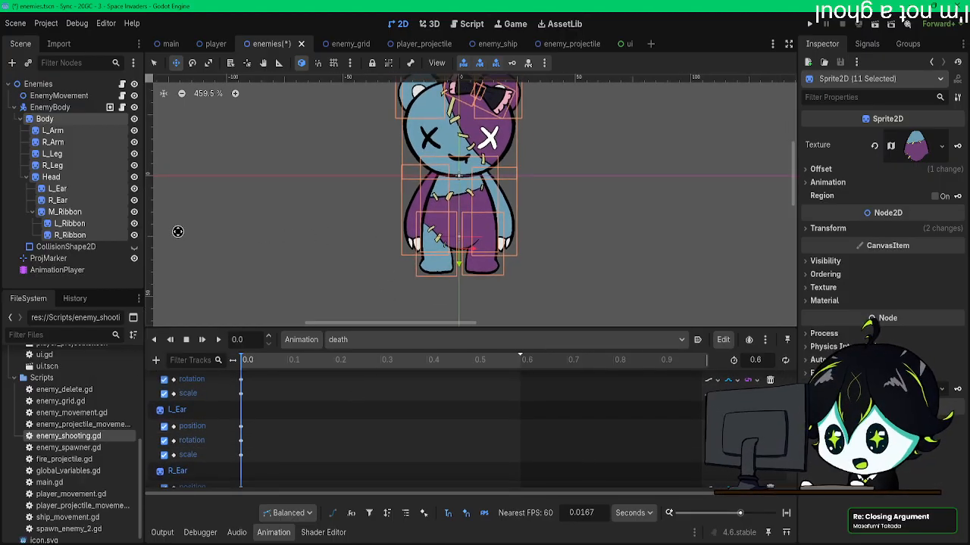
pyautogui.scroll(8, 347, 437)
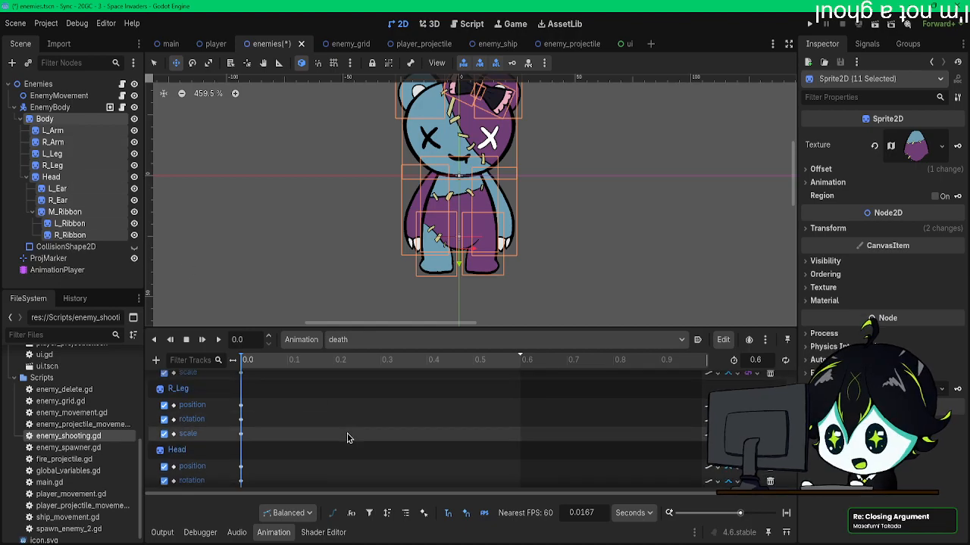
pyautogui.click(38, 83)
pyautogui.hotkey('ctrl', 'a')
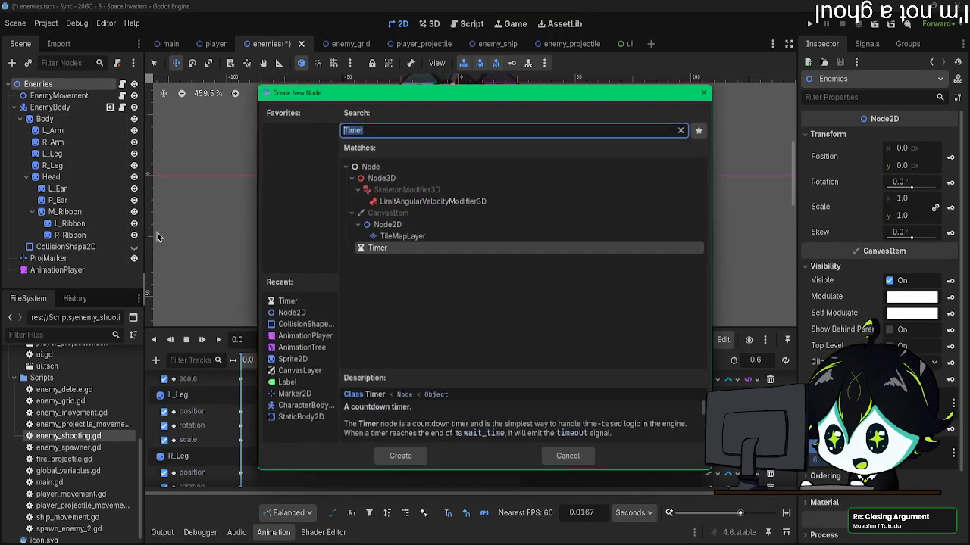
pyautogui.doubleClick(303, 324)
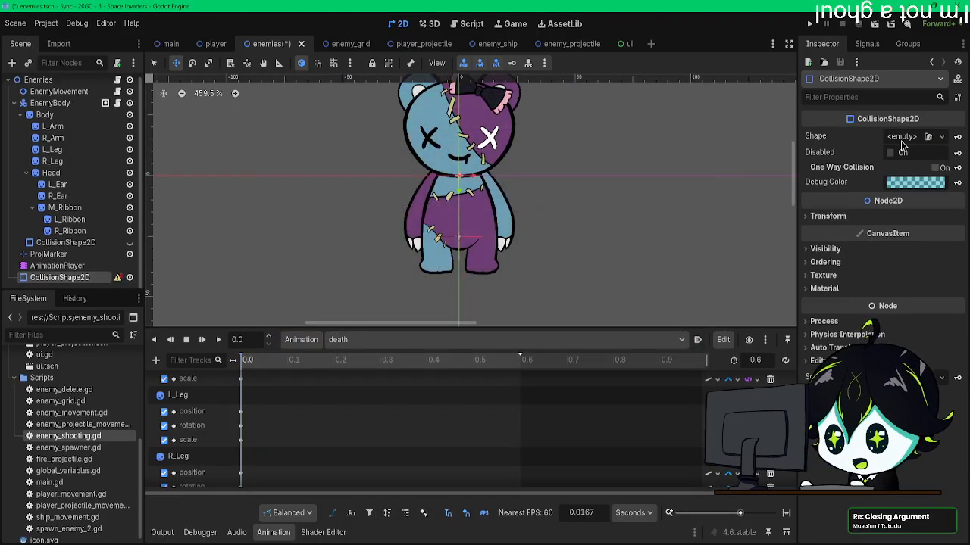
pyautogui.click(902, 138)
pyautogui.click(876, 156)
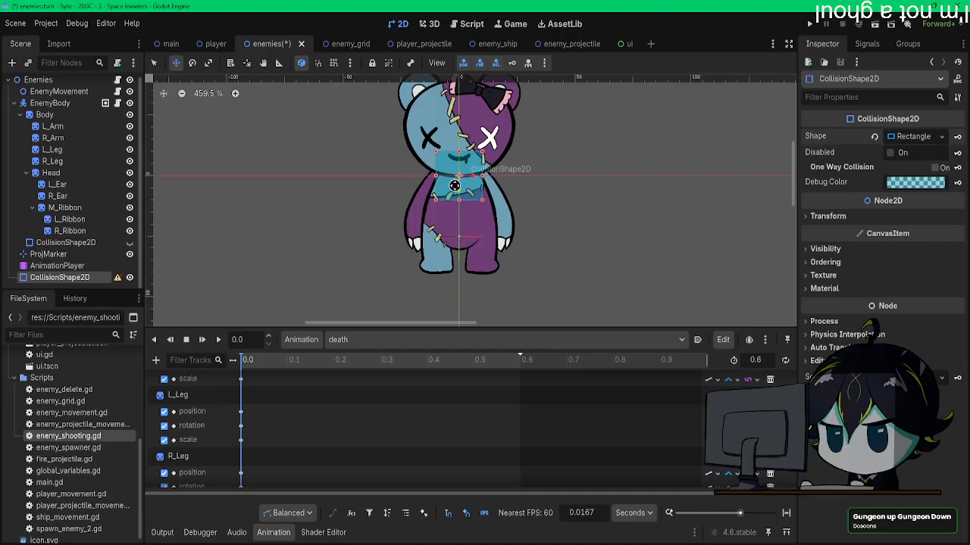
# Step: Move the new rectangle collision shape directly below the bear's feet and widen it symmetrically to about 155 px
pyautogui.moveTo(454, 185); pyautogui.dragTo(455, 311)
pyautogui.scroll(4, 500, 295)
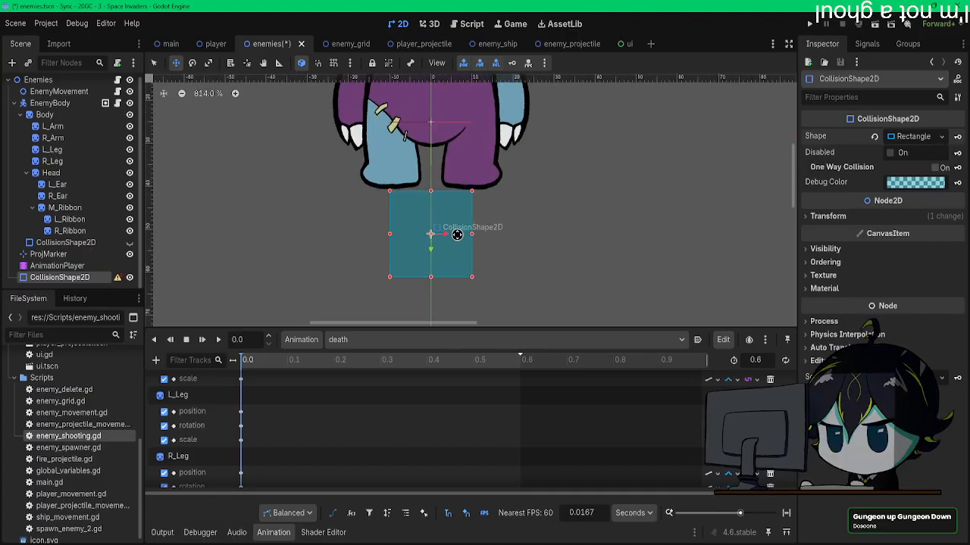
pyautogui.moveTo(472, 234); pyautogui.dragTo(750, 249)
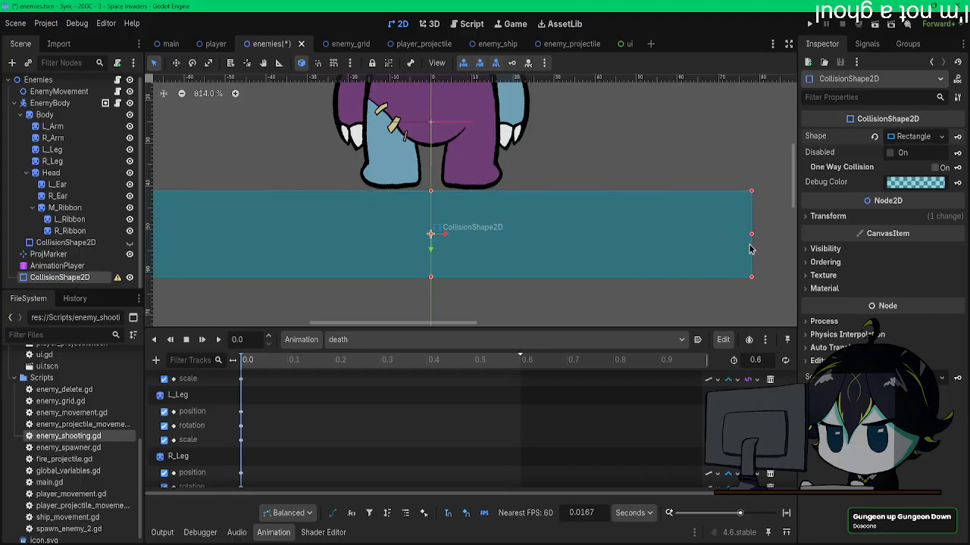
pyautogui.scroll(-7, 531, 212)
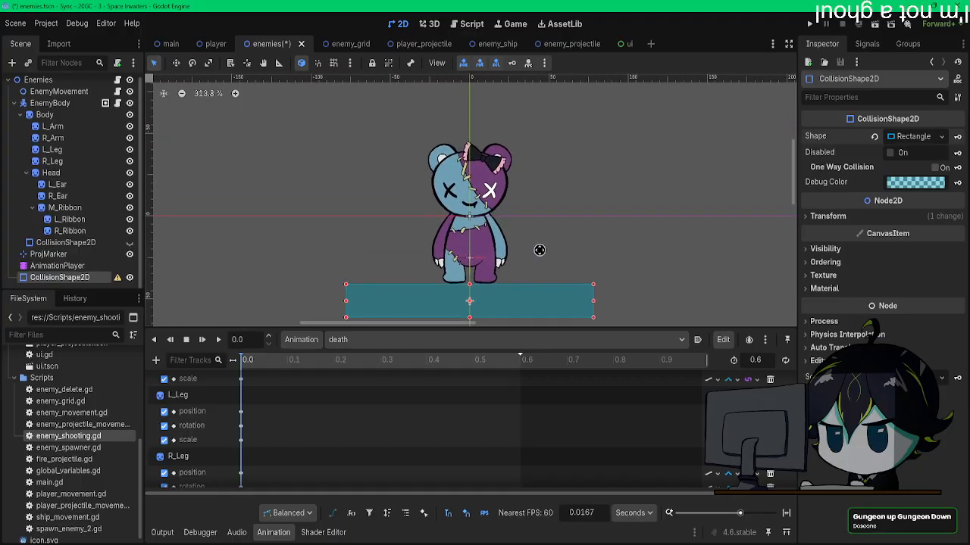
pyautogui.scroll(3, 538, 243)
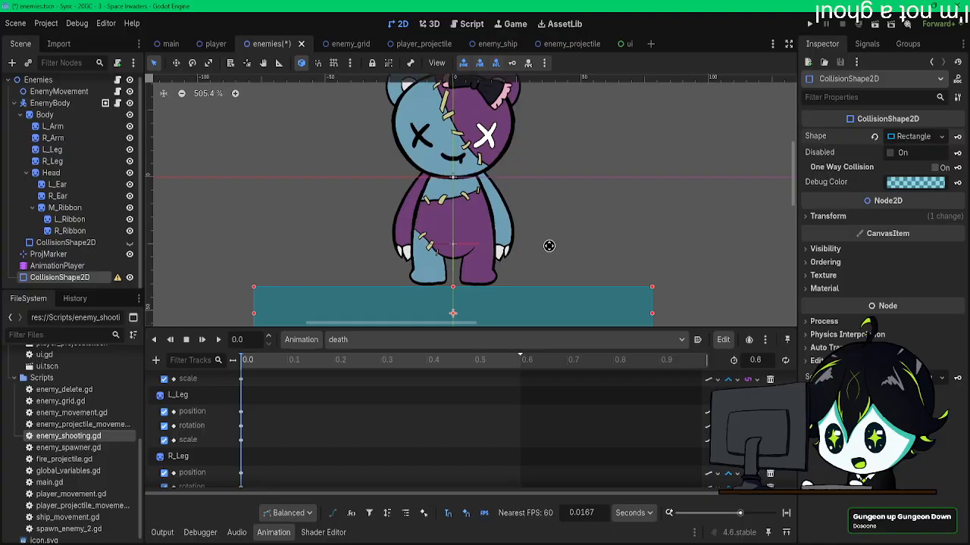
# Step: Go to 0.4 s in the death animation and rotate the Body clockwise so the bear tips over onto its side
pyautogui.click(47, 114)
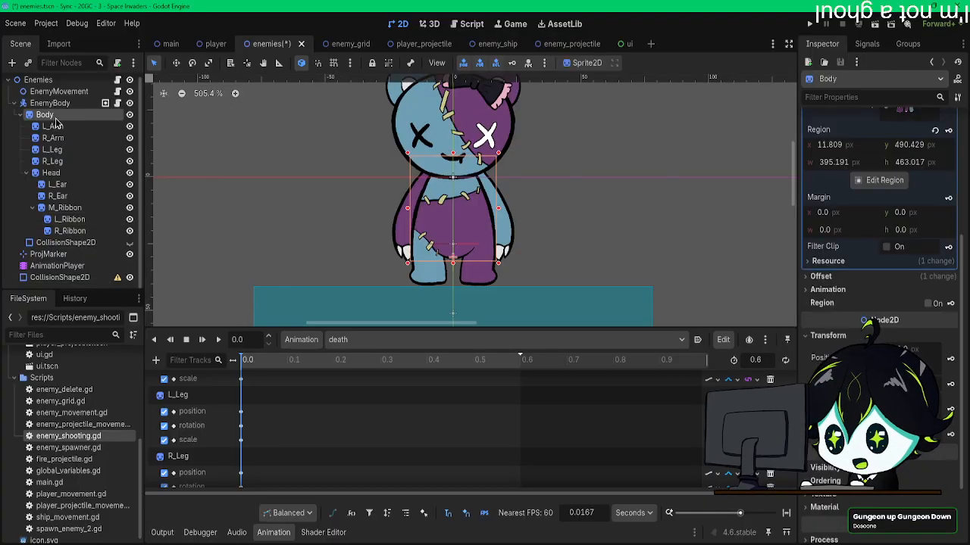
pyautogui.scroll(3, 305, 435)
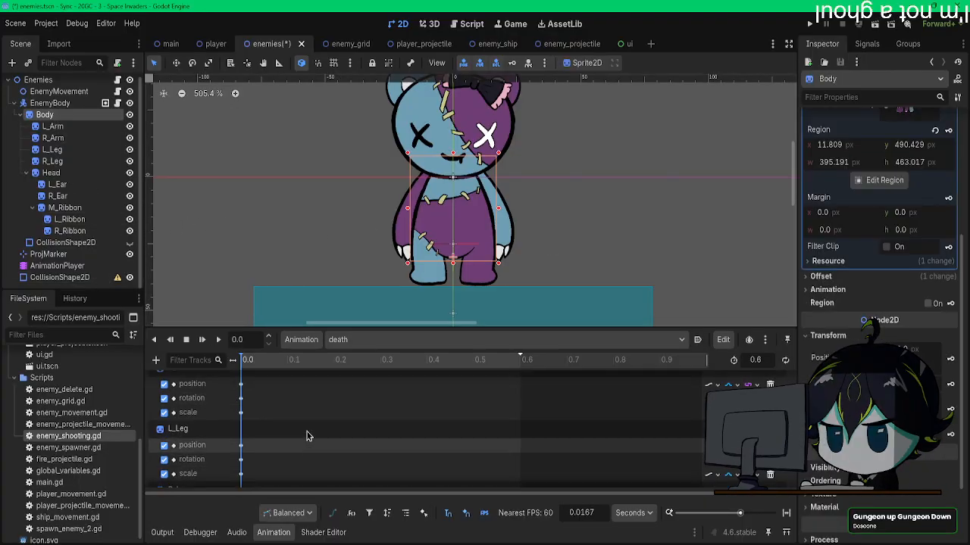
pyautogui.click(383, 361)
pyautogui.click(430, 362)
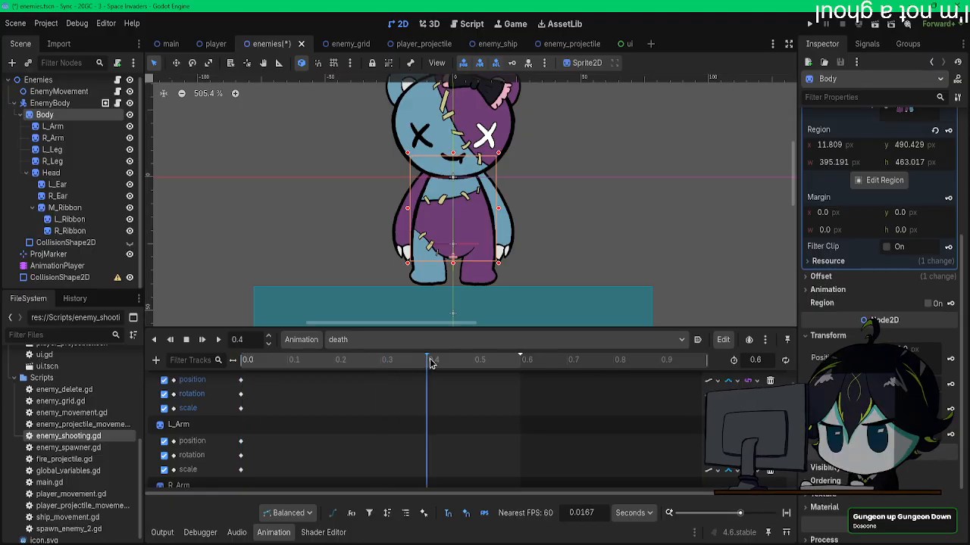
pyautogui.scroll(3, 474, 225)
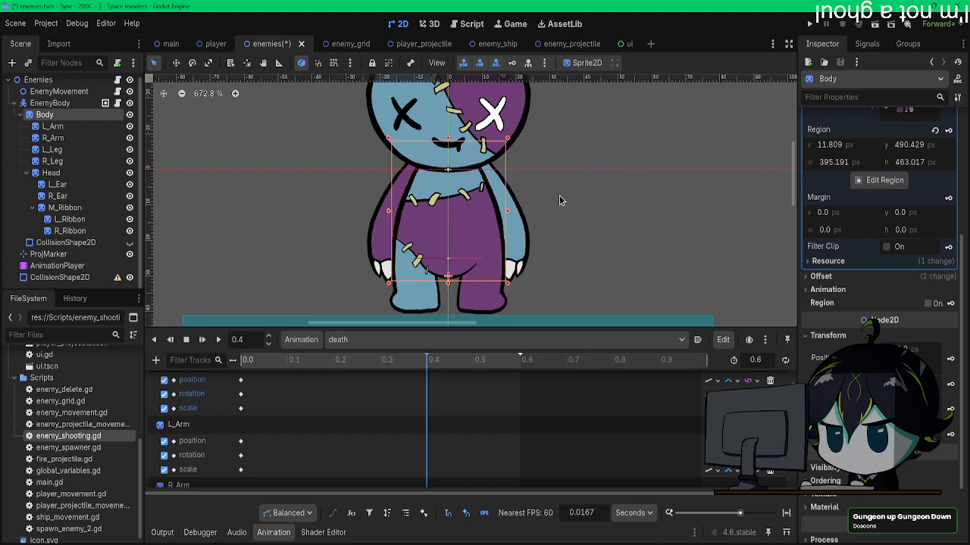
pyautogui.moveTo(594, 195); pyautogui.dragTo(495, 314)
pyautogui.moveTo(478, 229); pyautogui.dragTo(458, 148, button='middle')
pyautogui.moveTo(560, 227); pyautogui.dragTo(494, 97)
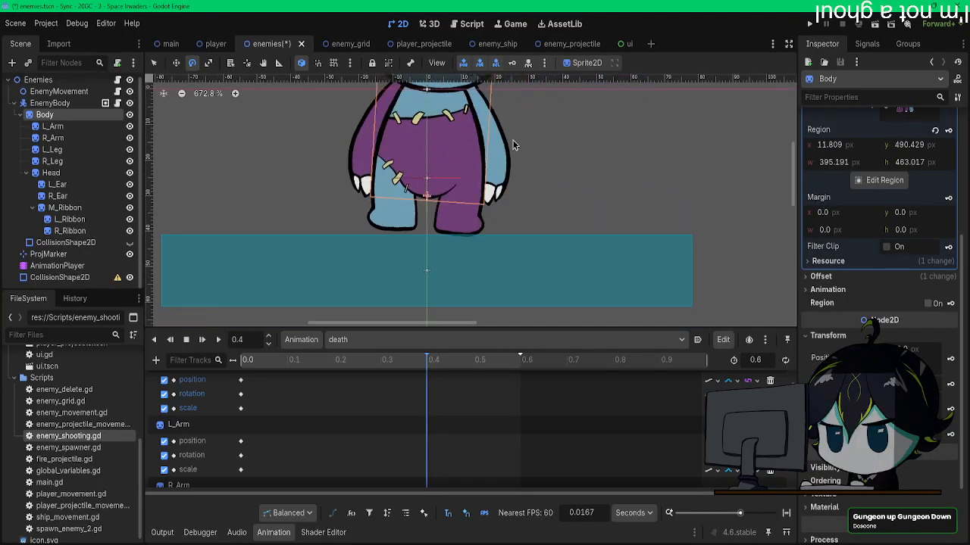
pyautogui.moveTo(512, 142); pyautogui.dragTo(543, 209, button='middle')
pyautogui.moveTo(548, 191); pyautogui.dragTo(564, 402)
# Step: Move and tilt the Body so it lies on the ground rectangle, and keyframe its position, rotation and scale at 0.4 s
pyautogui.press('w')
pyautogui.press('e')
pyautogui.press('w')
pyautogui.moveTo(514, 276); pyautogui.dragTo(487, 263)
pyautogui.press('e')
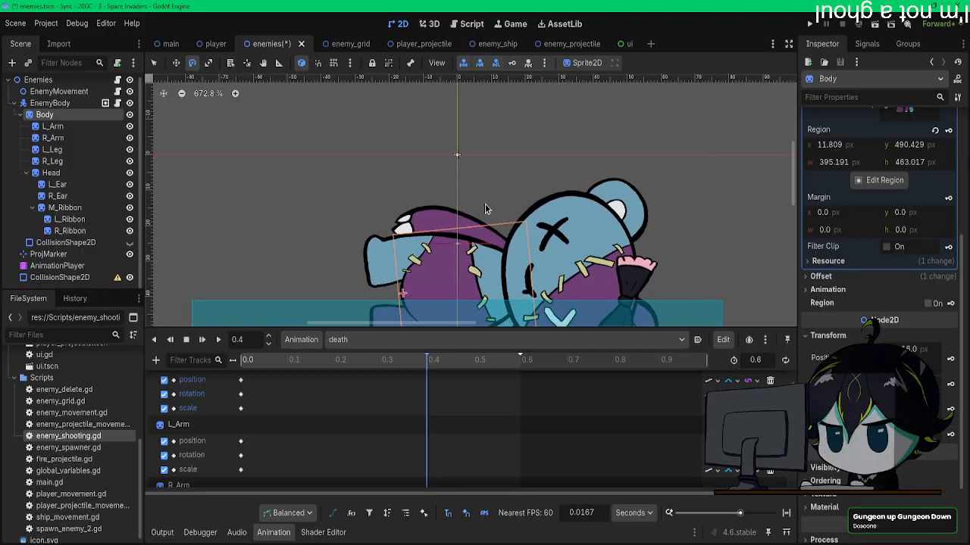
pyautogui.scroll(-2, 485, 212)
pyautogui.press('w')
pyautogui.moveTo(476, 221); pyautogui.dragTo(476, 221)
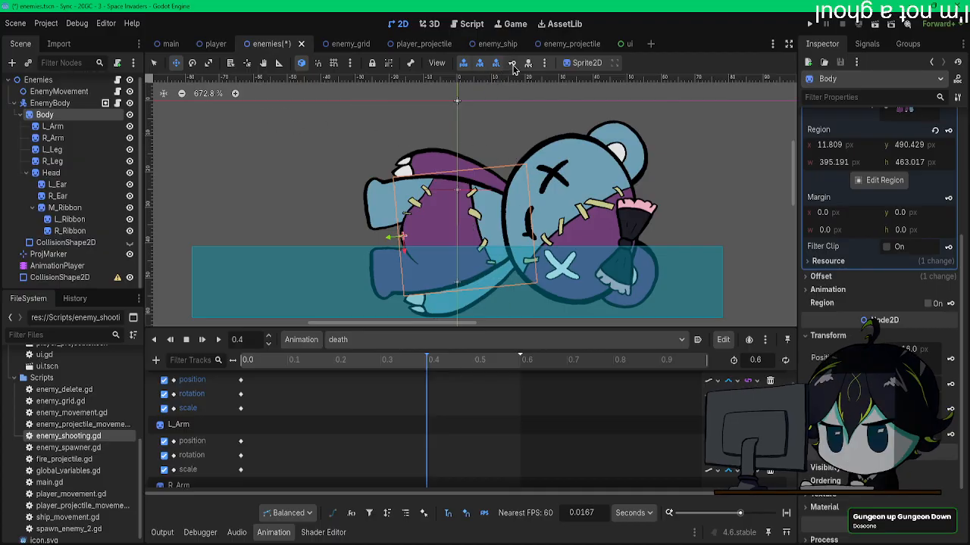
# Step: Reposition L_Arm behind the fallen bear's legs and keyframe its position, rotation and scale at 0.4 s
pyautogui.click(53, 127)
pyautogui.moveTo(513, 141); pyautogui.dragTo(341, 215)
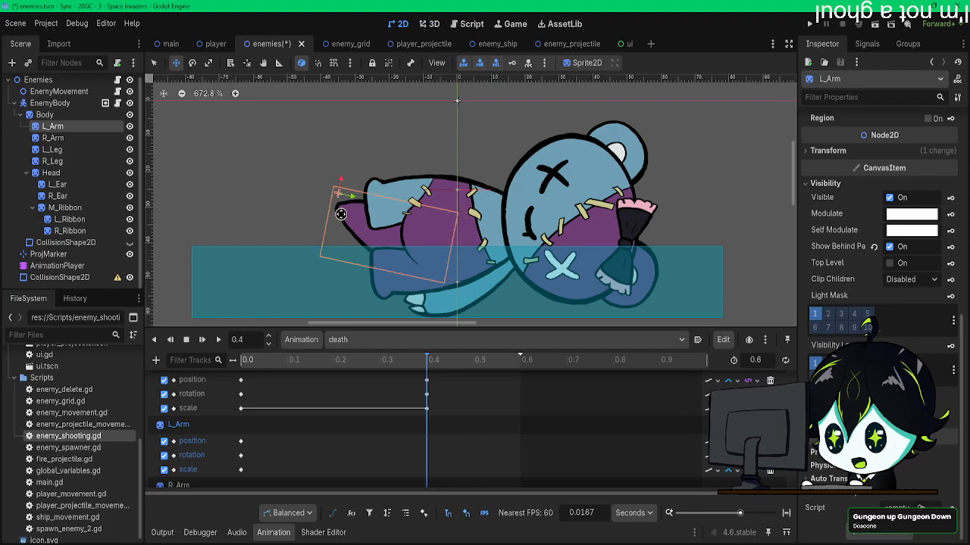
pyautogui.press('Right')
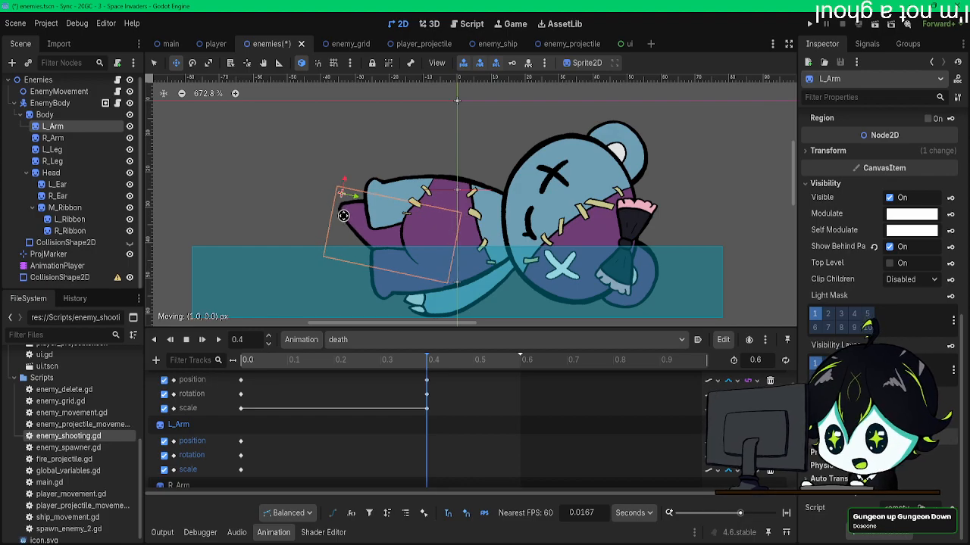
pyautogui.click(514, 64)
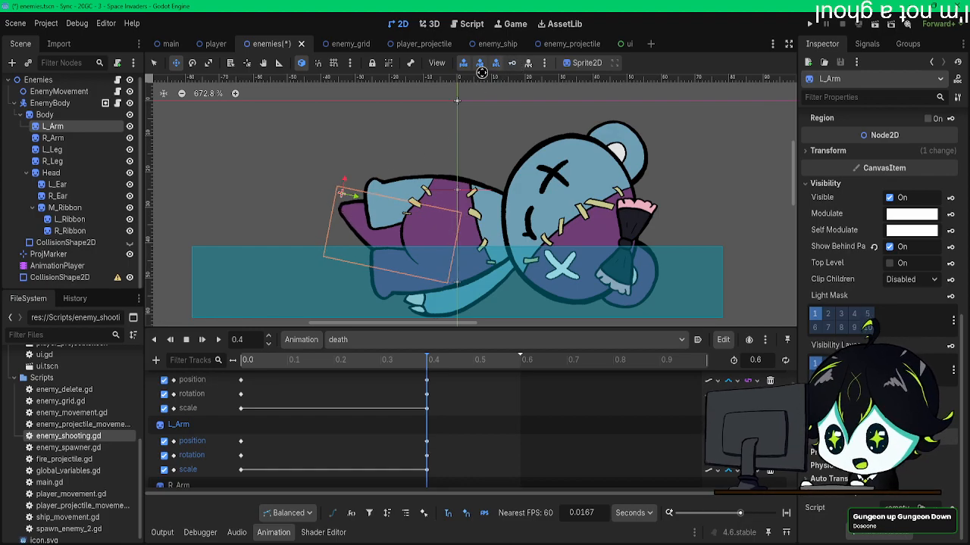
# Step: Move R_Arm across the fallen bear's legs at 0.4 s so its hand extends past the feet
pyautogui.click(53, 138)
pyautogui.press('w')
pyautogui.keyDown('shift'); pyautogui.moveTo(547, 180); pyautogui.dragTo(505, 148); pyautogui.keyUp('shift')
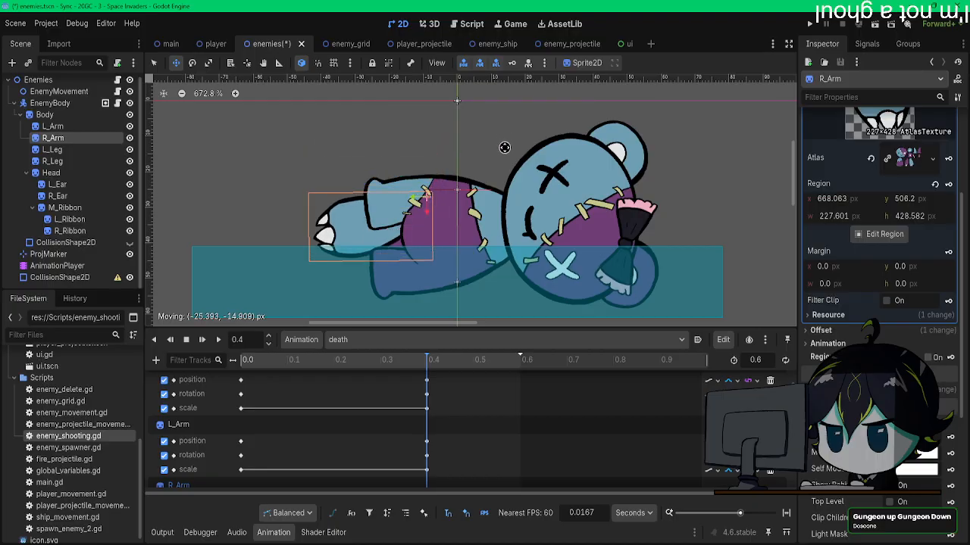
pyautogui.moveTo(505, 146); pyautogui.dragTo(505, 144)
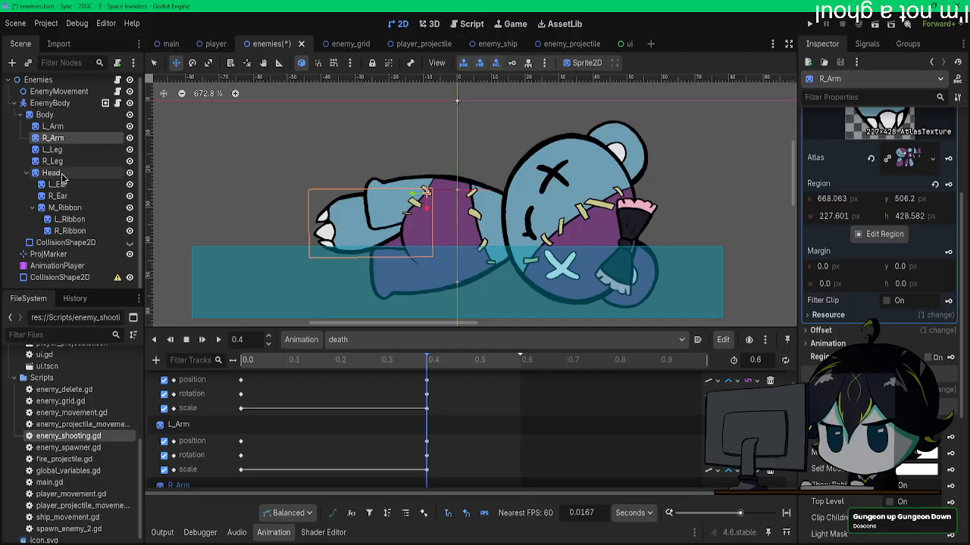
# Step: Rotate L_Leg and move it closer to the lower body in the fallen pose at 0.4 s
pyautogui.click(51, 149)
pyautogui.press('e')
pyautogui.moveTo(500, 162); pyautogui.dragTo(400, 151)
pyautogui.press('w')
pyautogui.moveTo(495, 147); pyautogui.dragTo(431, 158)
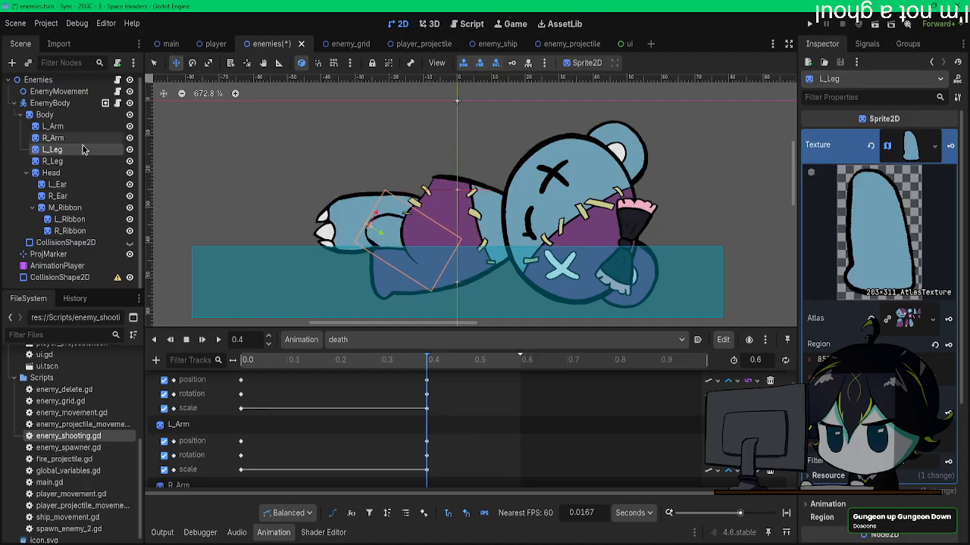
# Step: Try to rotate R_Leg and move it toward the middle of the fallen body at 0.4 s
pyautogui.click(52, 161)
pyautogui.press('e')
pyautogui.moveTo(447, 147); pyautogui.dragTo(529, 192)
pyautogui.press('w')
pyautogui.moveTo(424, 168); pyautogui.dragTo(548, 155)
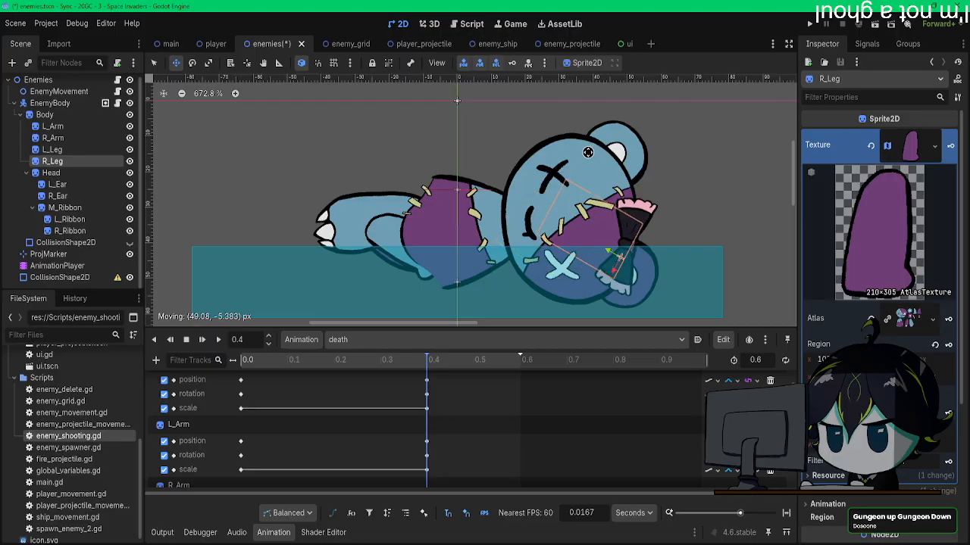
pyautogui.moveTo(490, 154); pyautogui.dragTo(483, 152)
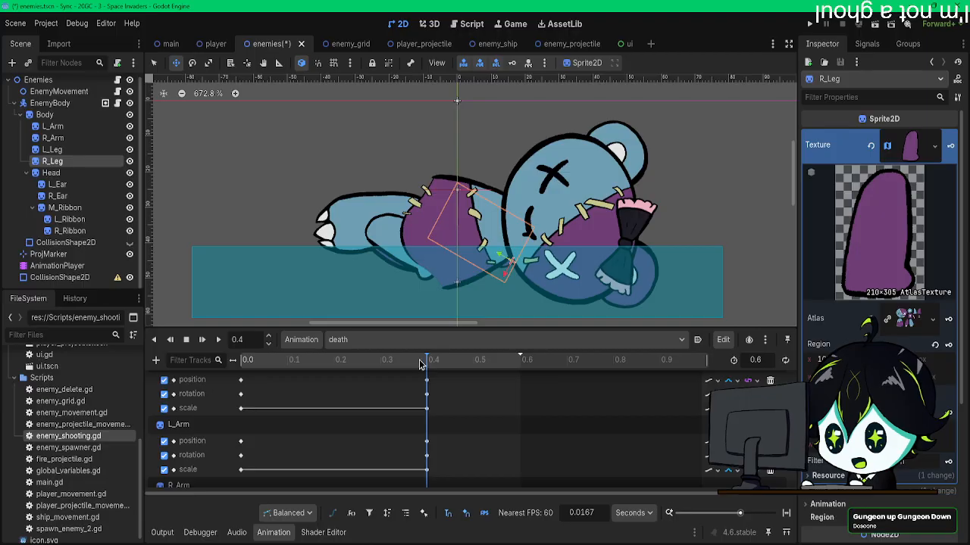
# Step: Create Show Behind Parent tracks for L_Arm, R_Arm, L_Leg and R_Leg with enabled keys at 0.0 s, including RESET tracks
pyautogui.moveTo(274, 366); pyautogui.dragTo(237, 372)
pyautogui.scroll(-2, 278, 402)
pyautogui.scroll(1, 278, 401)
pyautogui.click(59, 127)
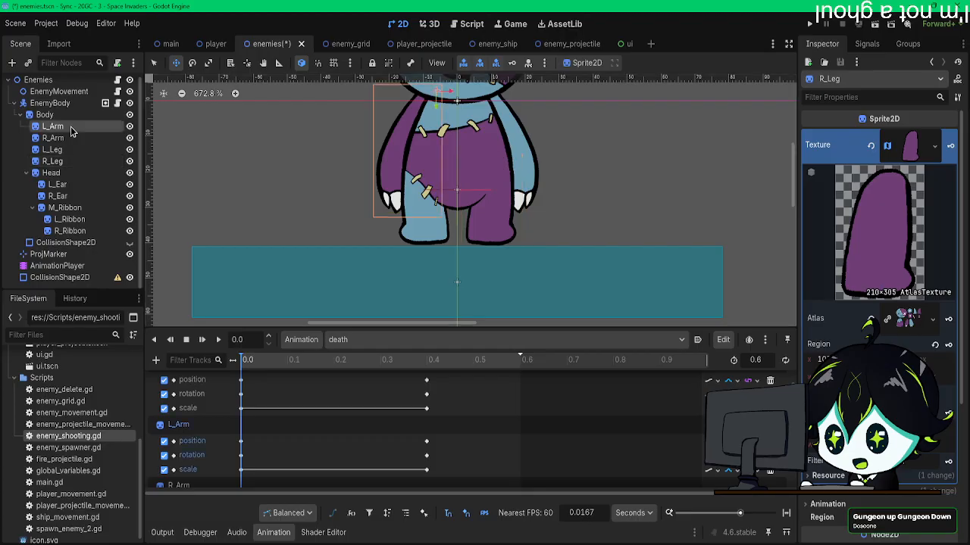
pyautogui.keyDown('shift'); pyautogui.click(70, 162); pyautogui.keyUp('shift')
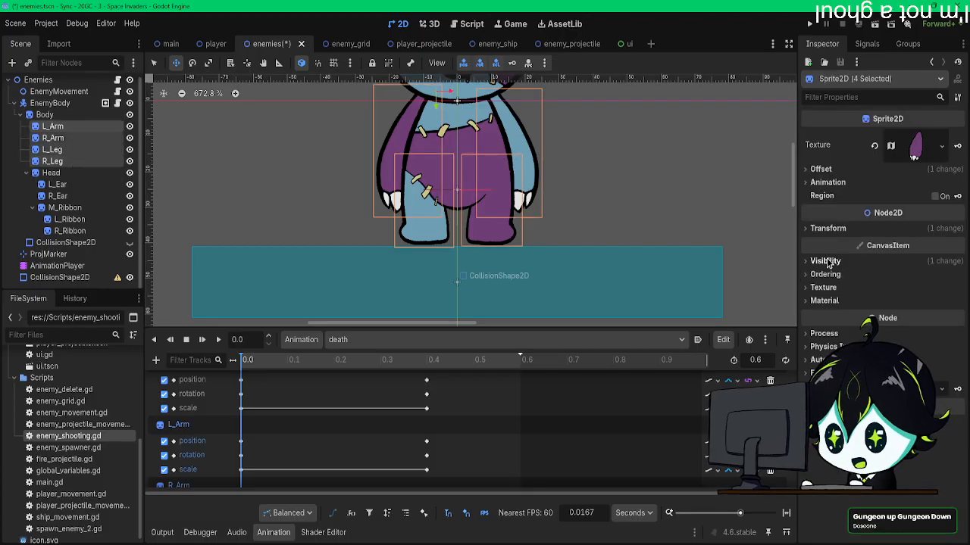
pyautogui.click(825, 260)
pyautogui.click(951, 327)
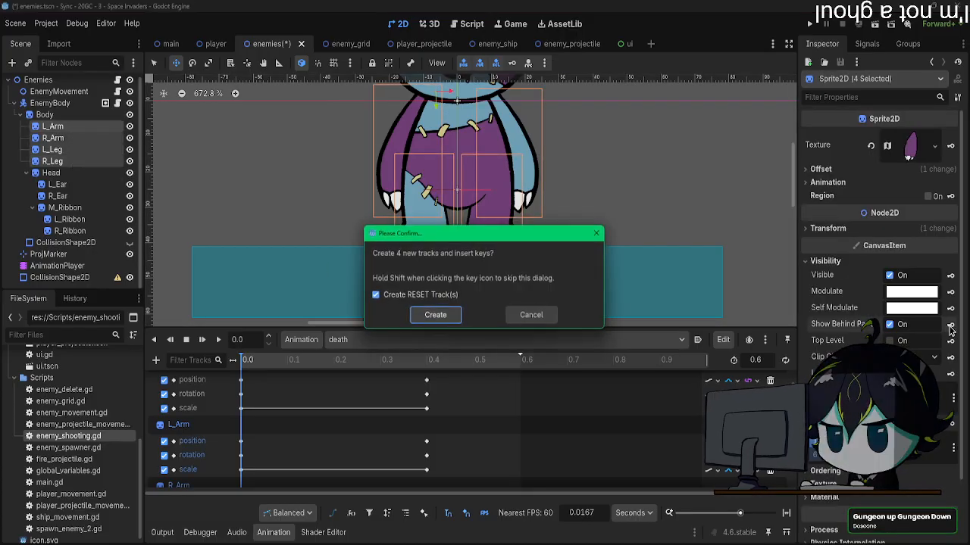
pyautogui.click(433, 316)
# Step: Disable Show Behind Parent for both arms and both legs at 0.2 s, and return to 0.4 s
pyautogui.moveTo(333, 368)
pyautogui.mouseDown()
pyautogui.moveTo(411, 366)
pyautogui.moveTo(333, 364)
pyautogui.mouseUp()
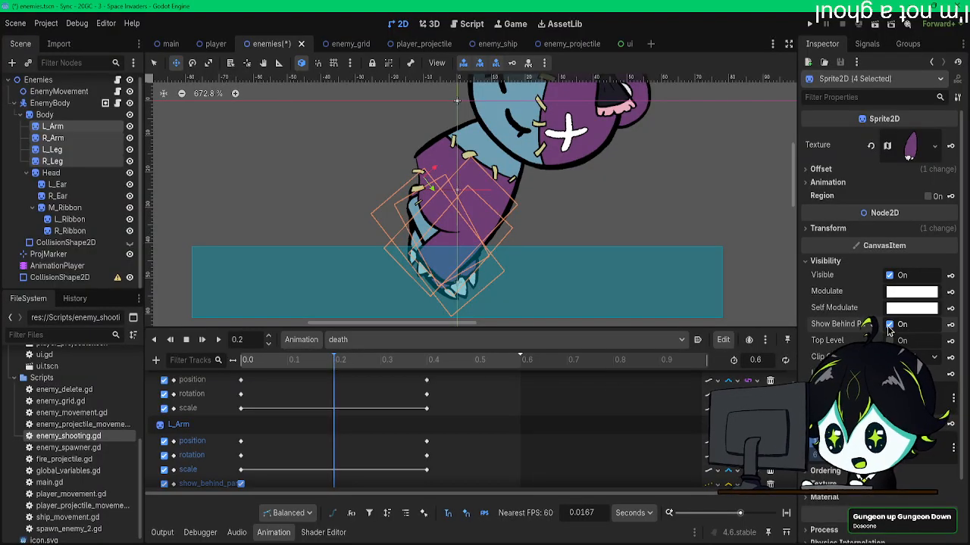
pyautogui.click(889, 325)
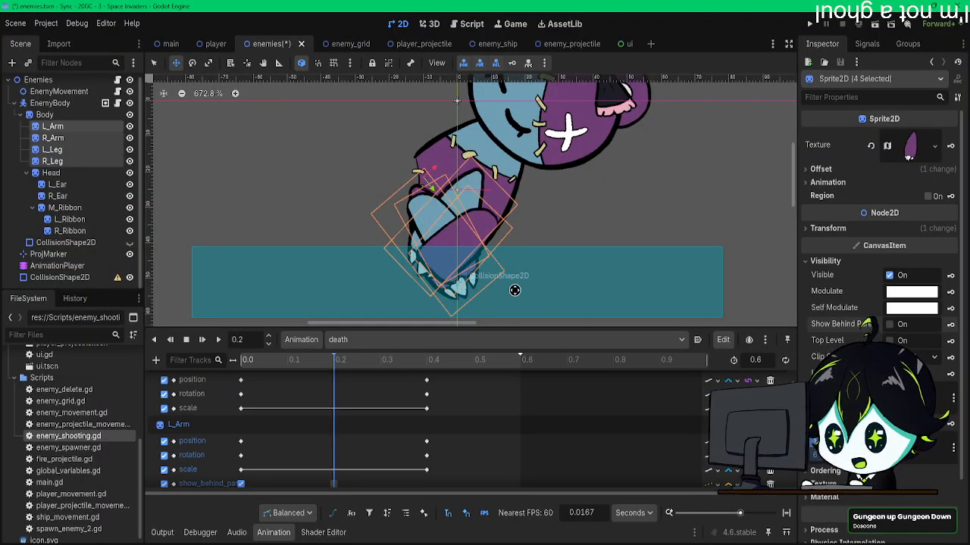
pyautogui.moveTo(265, 368); pyautogui.dragTo(394, 373)
pyautogui.moveTo(301, 367); pyautogui.dragTo(429, 367)
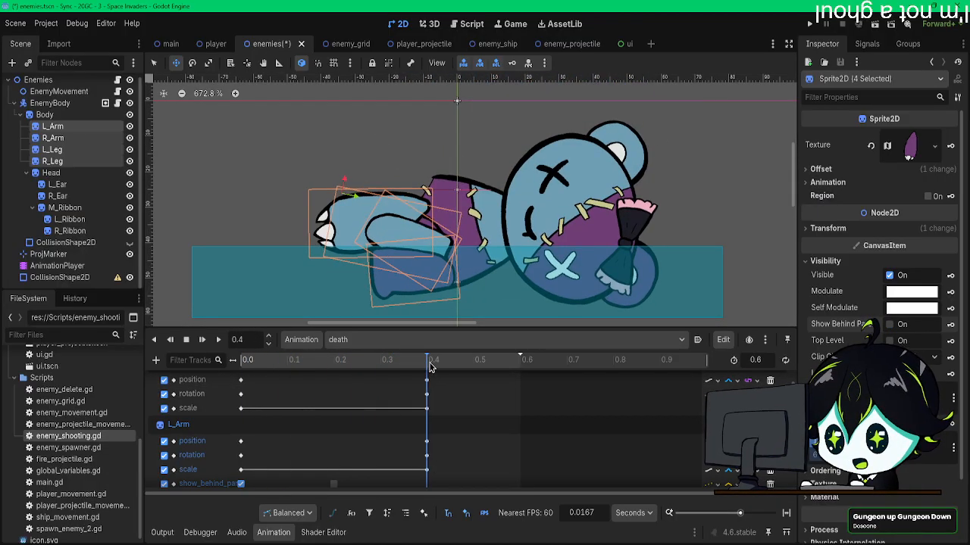
# Step: Move L_Arm across the torso toward the head and shift R_Arm closer to the body at 0.4 s
pyautogui.moveTo(491, 209); pyautogui.dragTo(487, 209, button='middle')
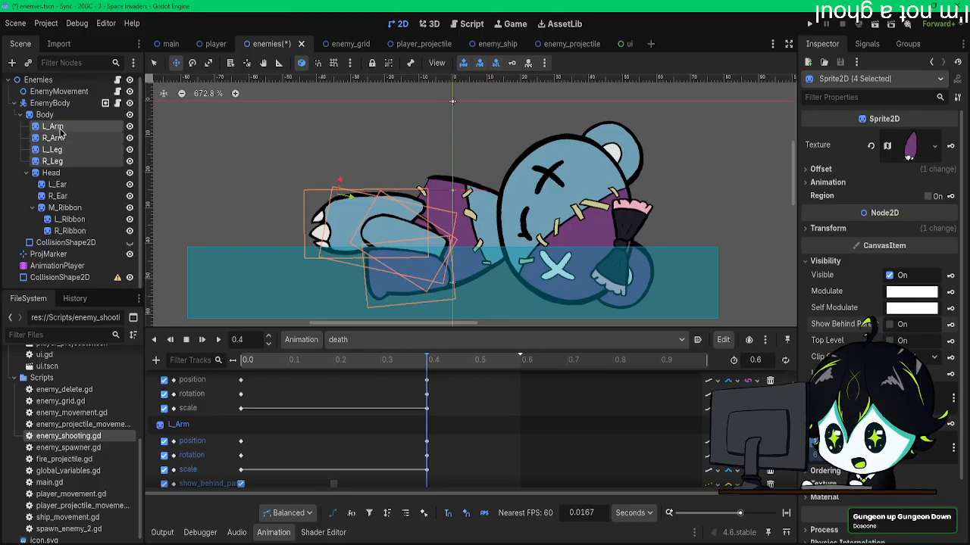
pyautogui.click(55, 127)
pyautogui.moveTo(481, 193); pyautogui.dragTo(589, 200)
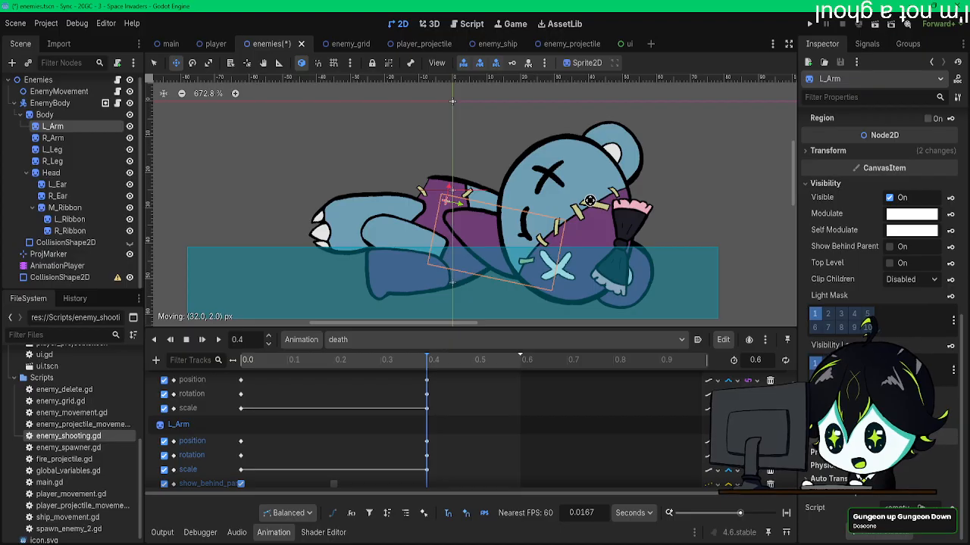
pyautogui.click(83, 138)
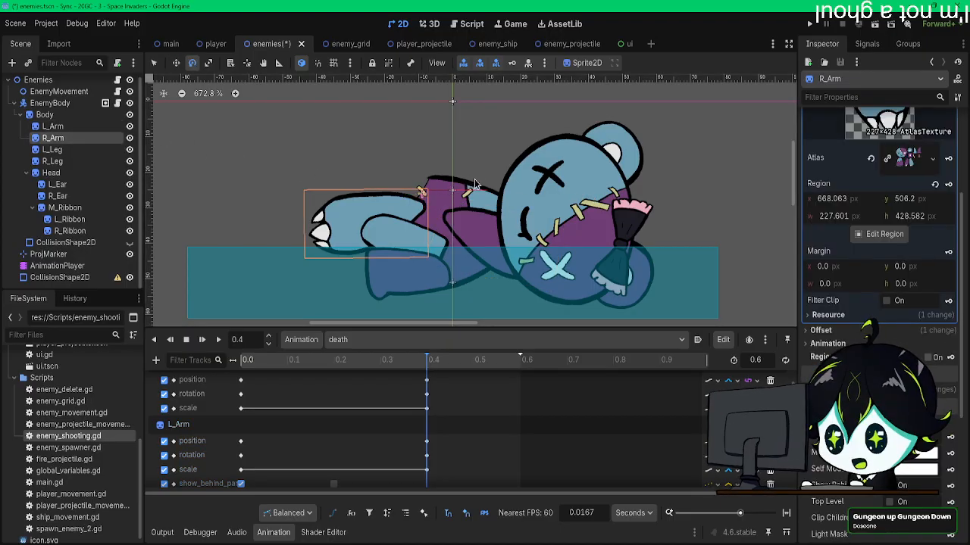
pyautogui.moveTo(471, 172); pyautogui.dragTo(529, 176)
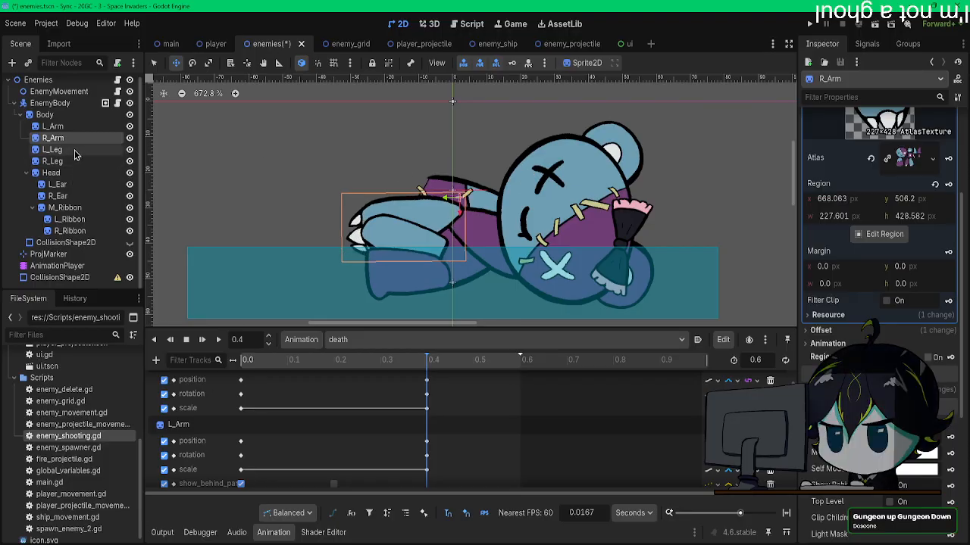
# Step: Move L_Leg and R_Leg inward at 0.4 s so they overlap in front of the lower body
pyautogui.click(73, 150)
pyautogui.moveTo(450, 185); pyautogui.dragTo(529, 143)
pyautogui.click(53, 162)
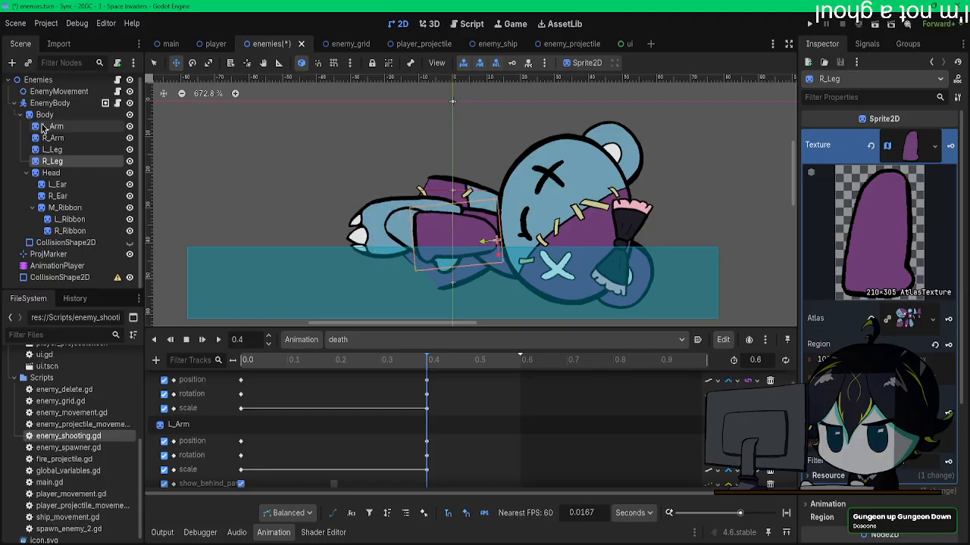
# Step: Keyframe the adjusted poses of R_Leg, L_Leg, R_Arm and L_Arm at 0.4 s
pyautogui.click(51, 173)
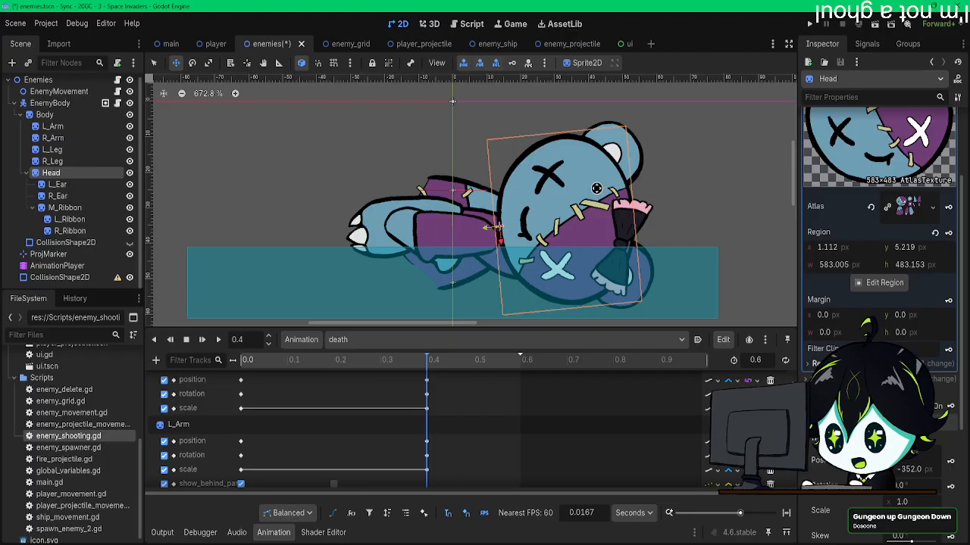
pyautogui.click(54, 161)
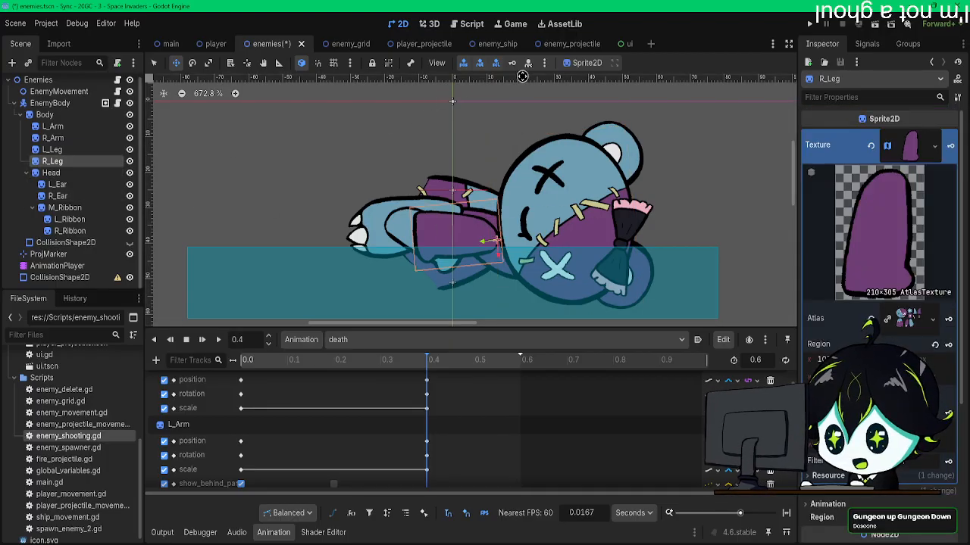
pyautogui.click(53, 149)
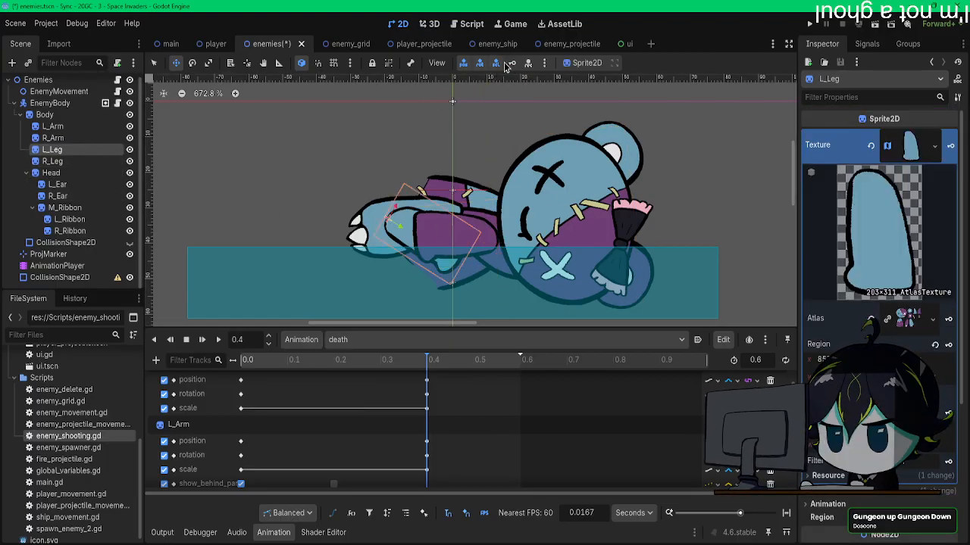
pyautogui.click(53, 138)
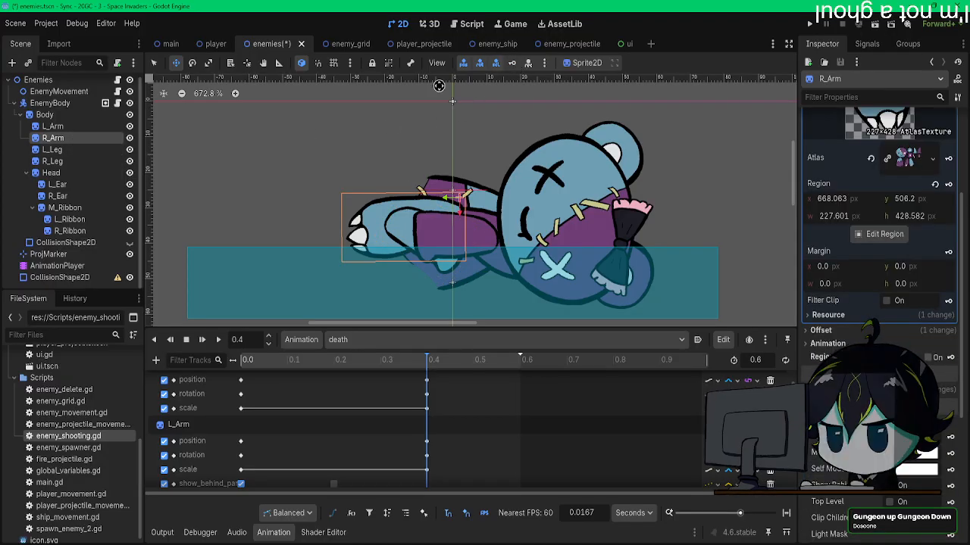
pyautogui.click(50, 126)
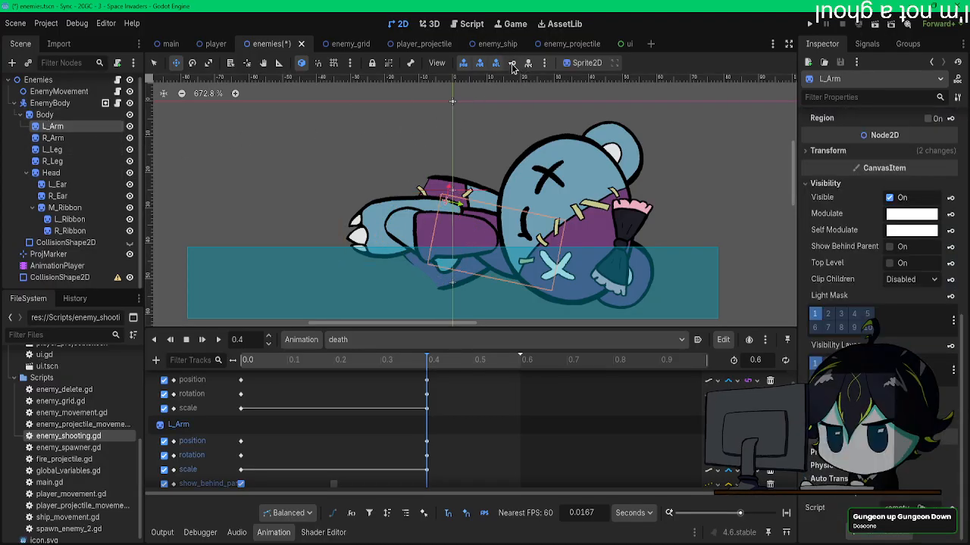
# Step: Rotate the Head to 75.6° at 0.4 s and place it nearly upright, centred above the folded limbs
pyautogui.click(51, 173)
pyautogui.press('r')
pyautogui.moveTo(433, 162); pyautogui.dragTo(337, 225)
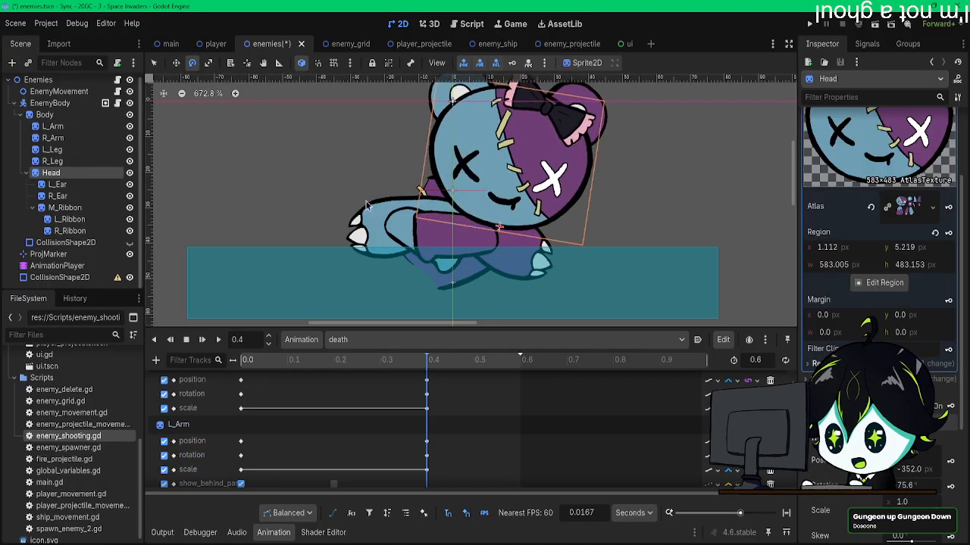
pyautogui.moveTo(664, 196); pyautogui.dragTo(671, 253, button='middle')
pyautogui.press('w')
pyautogui.moveTo(540, 205); pyautogui.dragTo(492, 192)
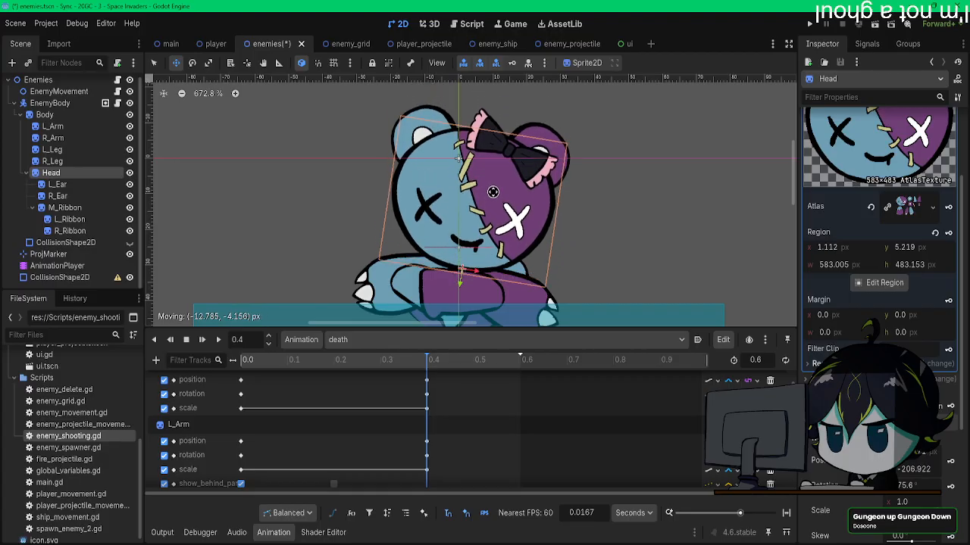
pyautogui.scroll(-3, 608, 234)
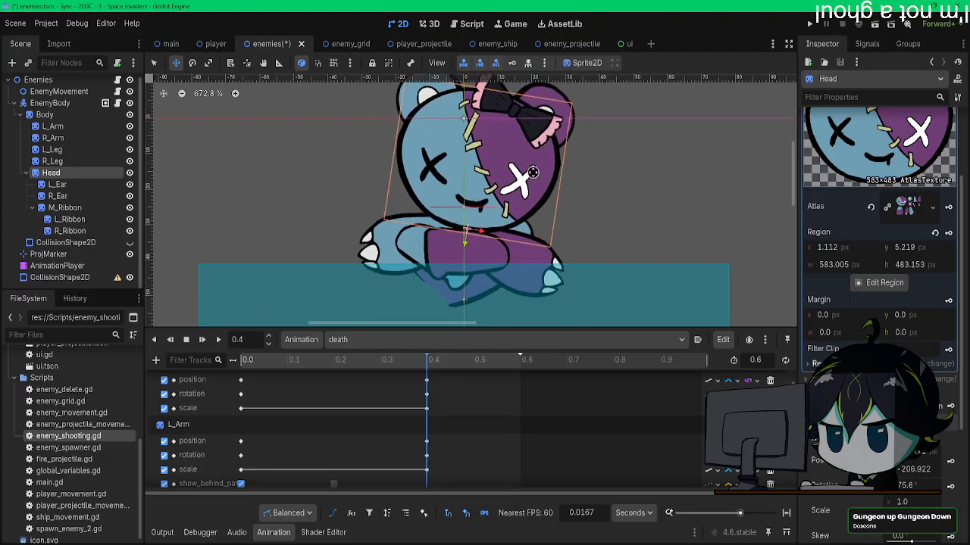
# Step: Scrub the death animation around 0.4 s to examine the pose of the Body and Head
pyautogui.moveTo(409, 362)
pyautogui.mouseDown()
pyautogui.moveTo(303, 363)
pyautogui.moveTo(426, 362)
pyautogui.mouseUp()
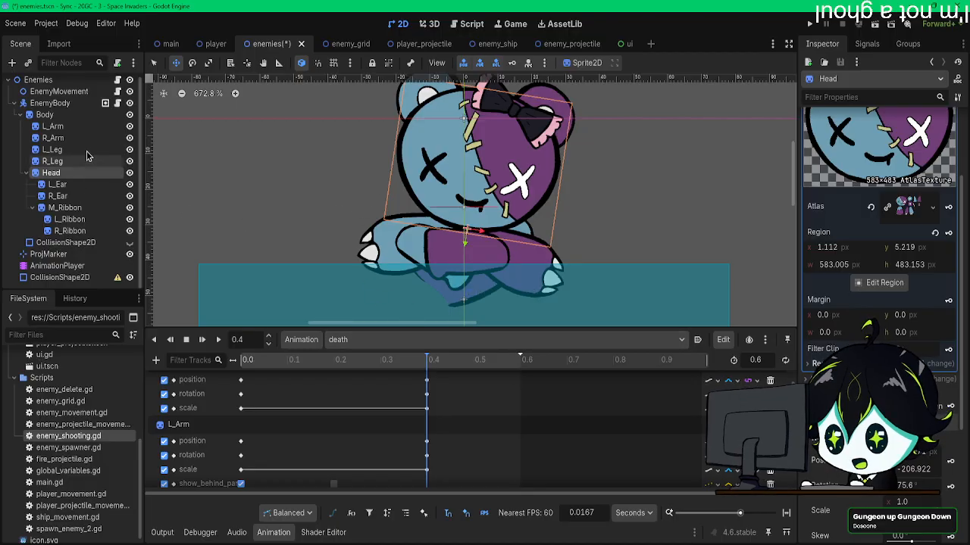
pyautogui.click(45, 114)
pyautogui.press('e')
pyautogui.moveTo(338, 166); pyautogui.dragTo(336, 162)
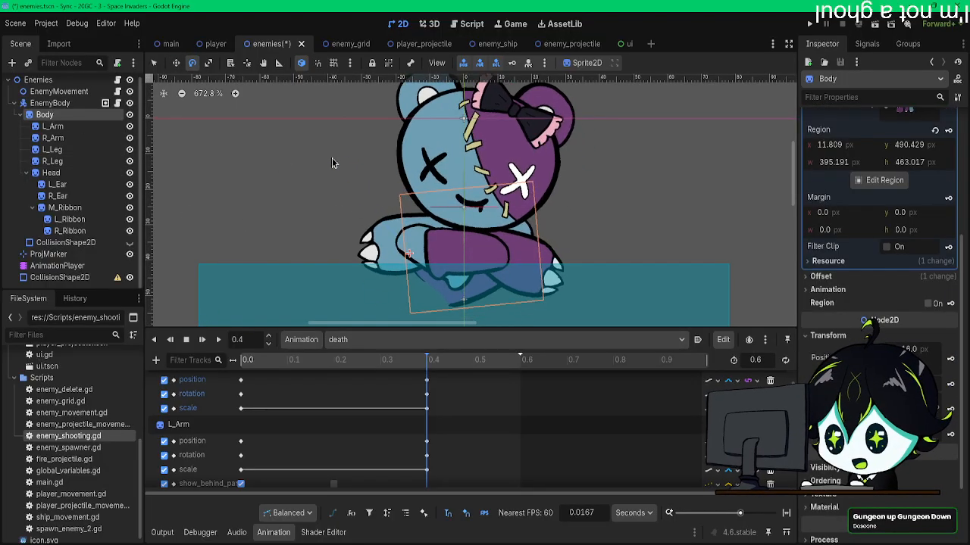
pyautogui.click(67, 175)
pyautogui.moveTo(299, 178); pyautogui.dragTo(256, 173, button='middle')
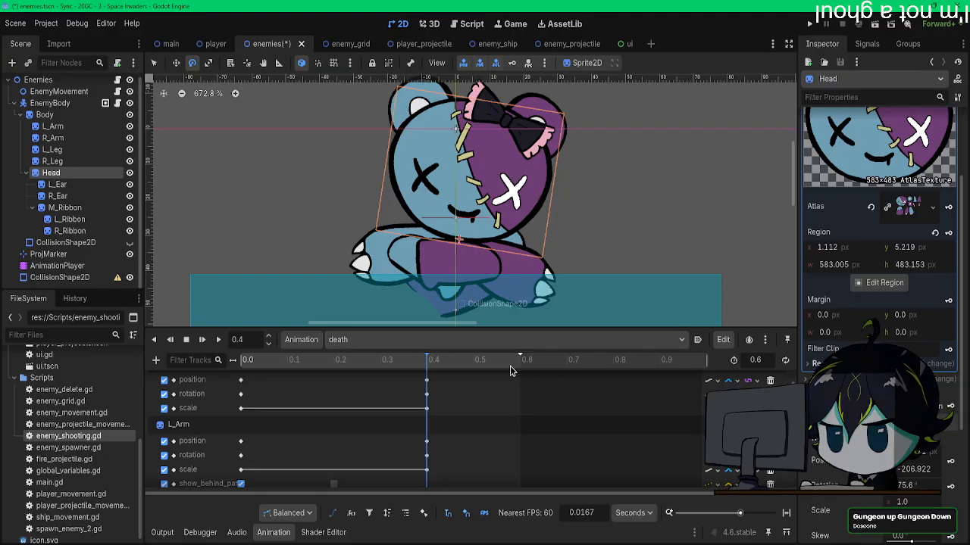
pyautogui.moveTo(415, 366)
pyautogui.mouseDown()
pyautogui.moveTo(398, 366)
pyautogui.moveTo(431, 365)
pyautogui.moveTo(283, 362)
pyautogui.moveTo(425, 374)
pyautogui.mouseUp()
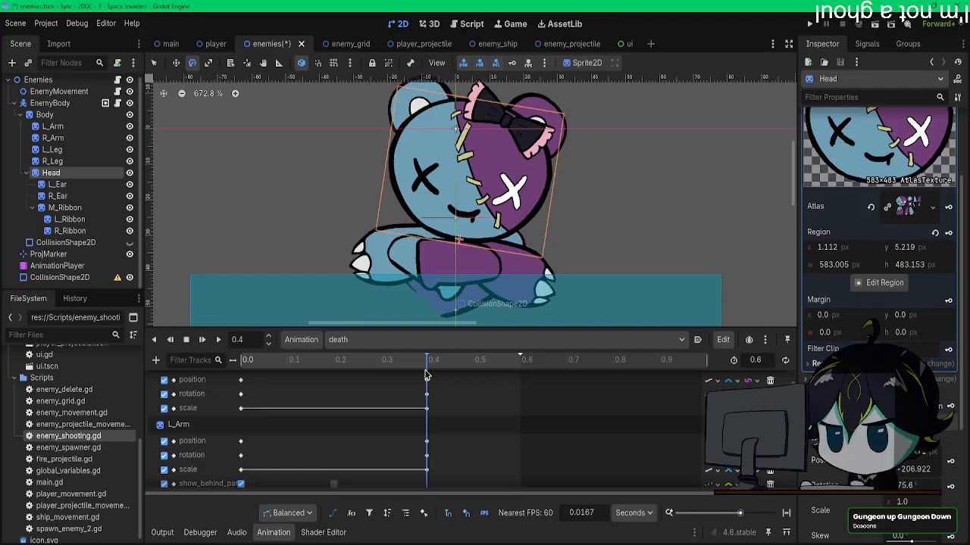
pyautogui.moveTo(425, 374)
pyautogui.mouseDown()
pyautogui.moveTo(231, 362)
pyautogui.moveTo(436, 364)
pyautogui.moveTo(428, 365)
pyautogui.mouseUp()
# Step: Squash the Head vertically at 0.4 s and set its horizontal scale to 0.9
pyautogui.click(650, 411)
pyautogui.scroll(-1, 650, 411)
pyautogui.scroll(-3, 639, 296)
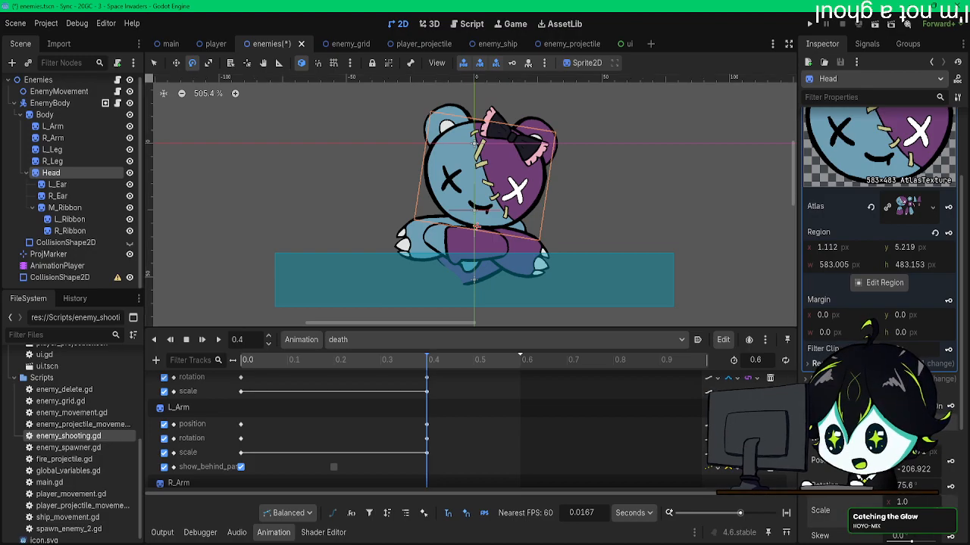
pyautogui.press('Return')
pyautogui.click(902, 503)
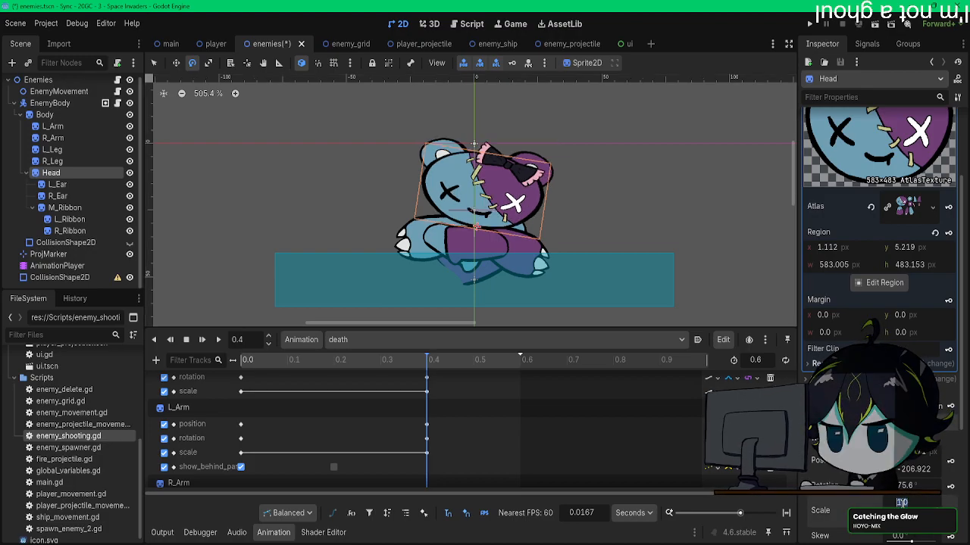
pyautogui.write('0.8')
pyautogui.press('Return')
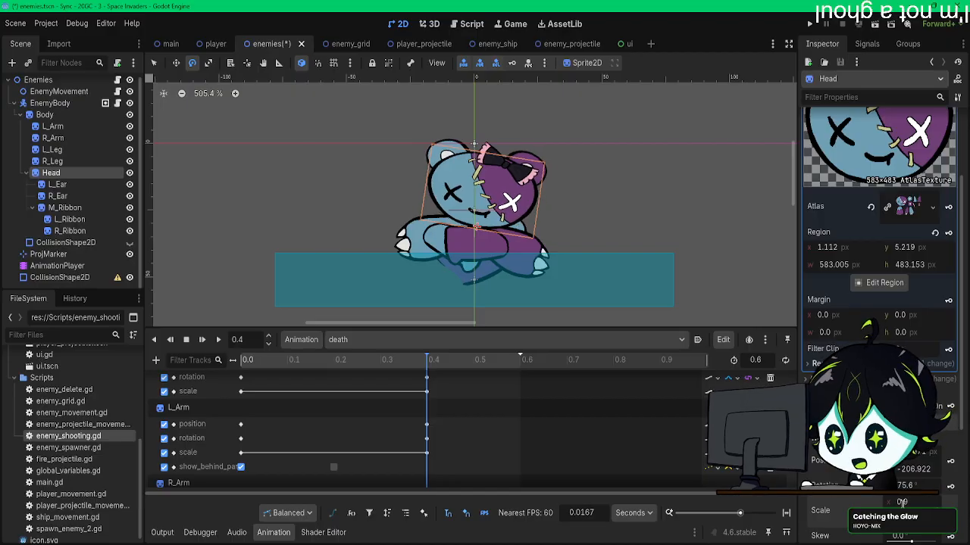
pyautogui.write('0.9')
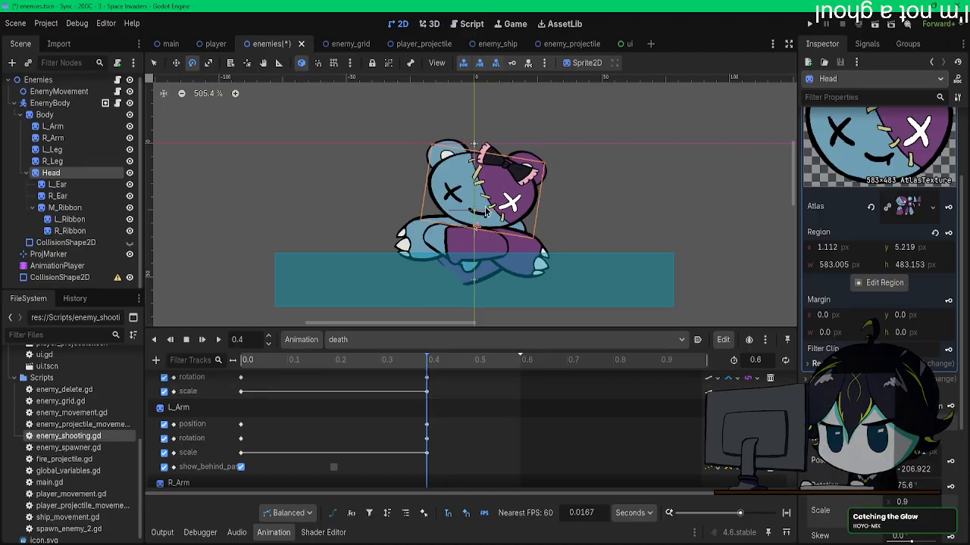
pyautogui.write('w')
# Step: Nudge the squashed Head slightly down onto the folded limbs at 0.4 s
pyautogui.press('Down')
pyautogui.press('Down')
pyautogui.press('Down')
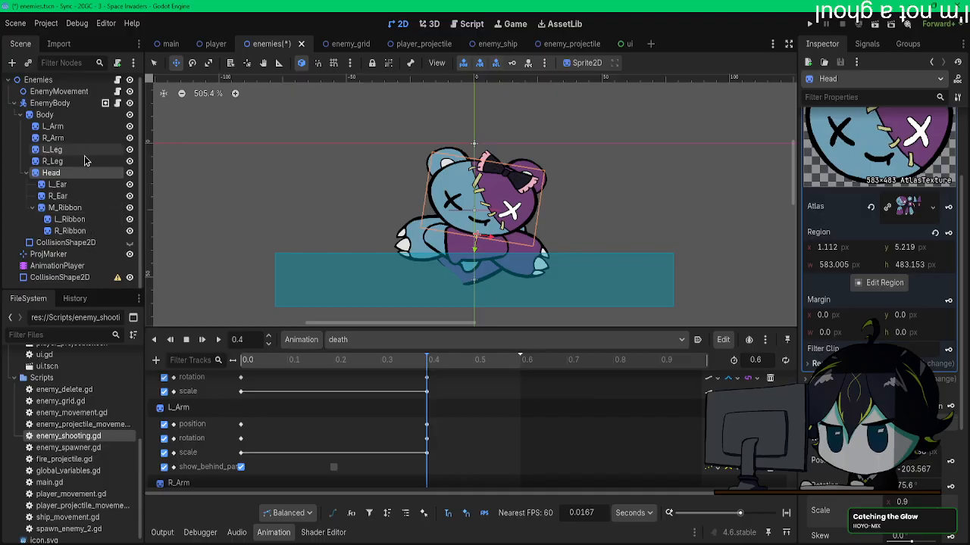
# Step: Rotate L_Ear and R_Ear, lower them to either side of the Head, and keyframe them at 0.4 s
pyautogui.click(60, 184)
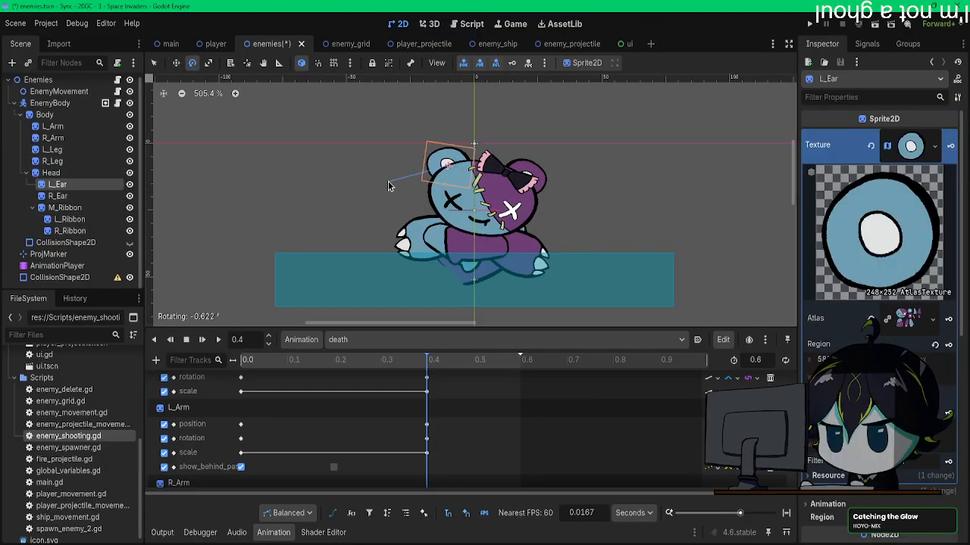
pyautogui.moveTo(430, 186); pyautogui.dragTo(409, 232)
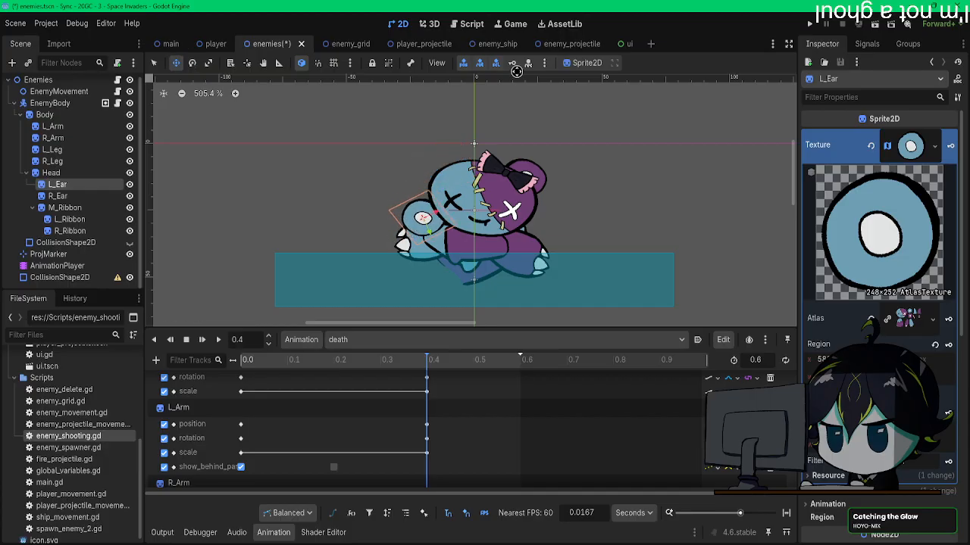
pyautogui.click(56, 196)
pyautogui.press('e')
pyautogui.moveTo(580, 184); pyautogui.dragTo(635, 233)
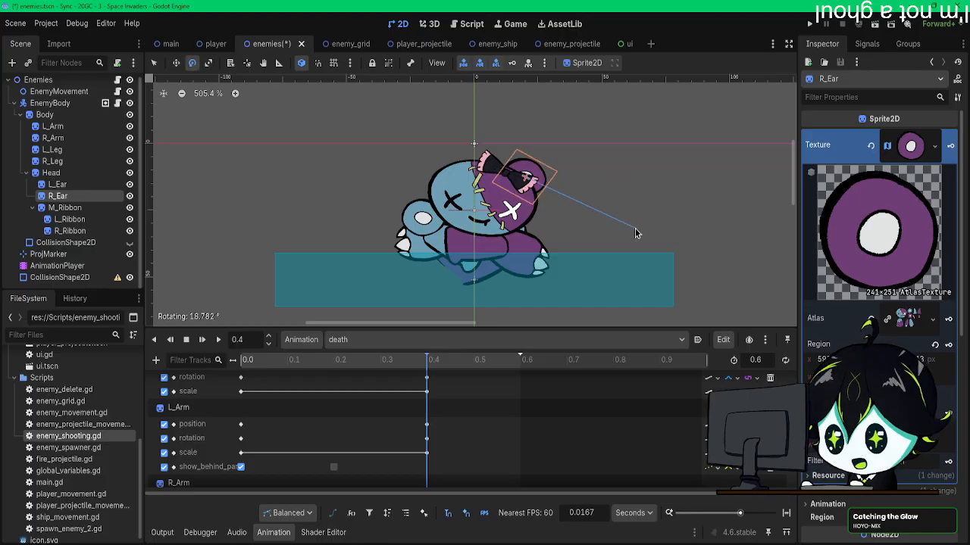
pyautogui.press('w')
pyautogui.moveTo(578, 205); pyautogui.dragTo(601, 264)
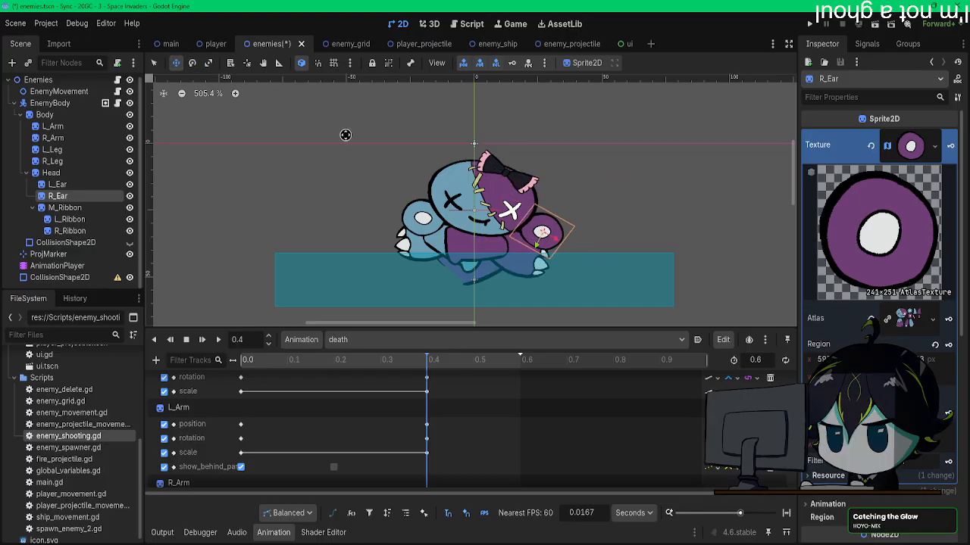
pyautogui.click(436, 362)
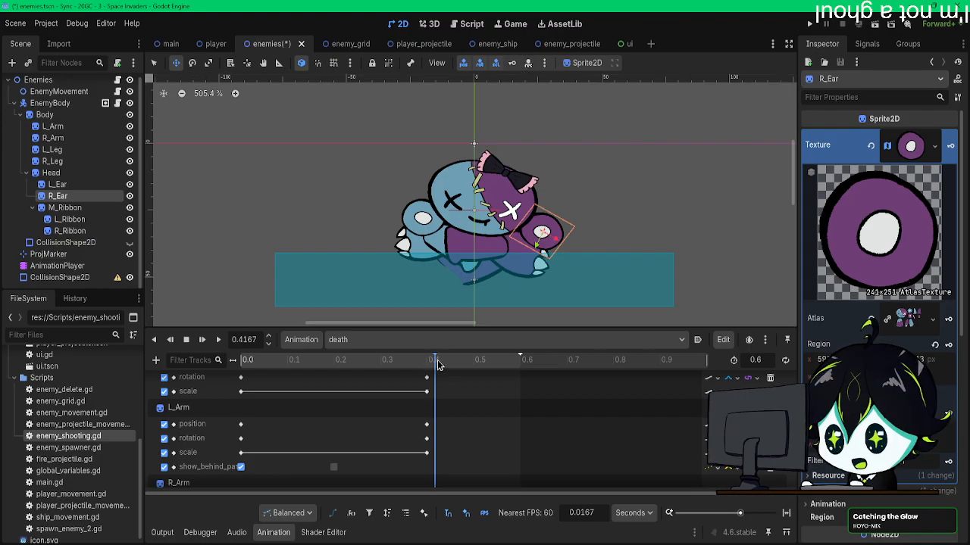
# Step: Straighten M_Ribbon, move the bow down from the Head to the chest under the chin, and keyframe it at 0.45 s
pyautogui.click(65, 208)
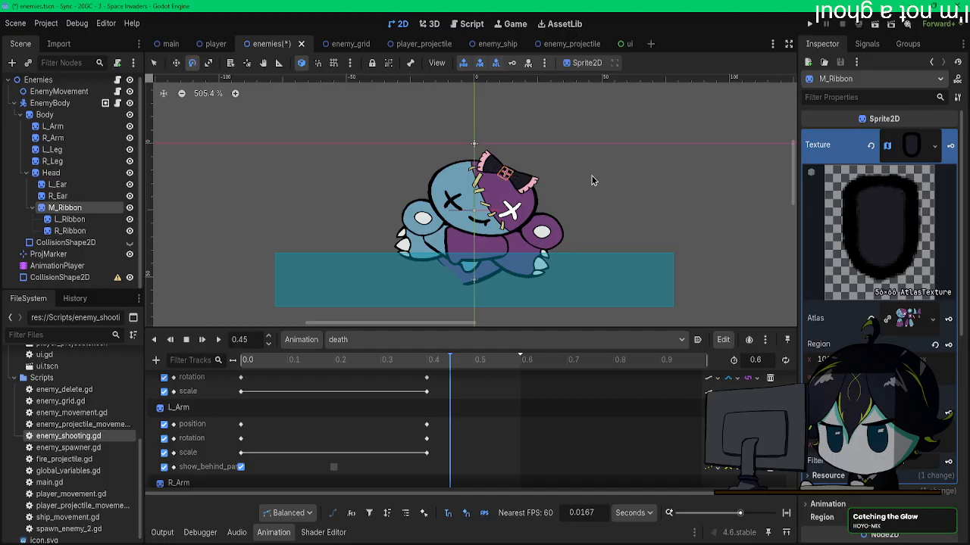
pyautogui.press('w')
pyautogui.moveTo(512, 232); pyautogui.dragTo(489, 267)
pyautogui.moveTo(485, 289); pyautogui.dragTo(445, 277)
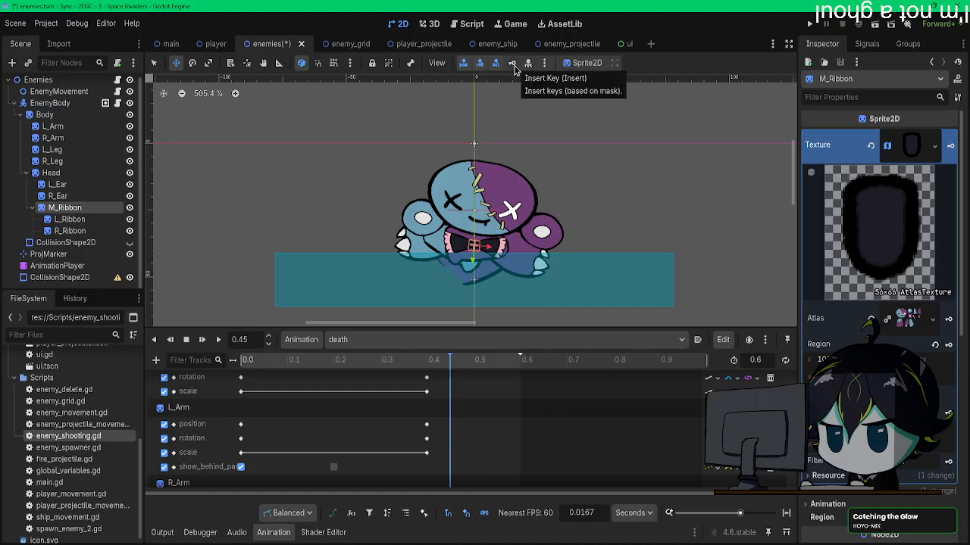
# Step: Tilt the outer ends of L_Ribbon and R_Ribbon upward and keyframe R_Ribbon at 0.45 s
pyautogui.scroll(4, 489, 242)
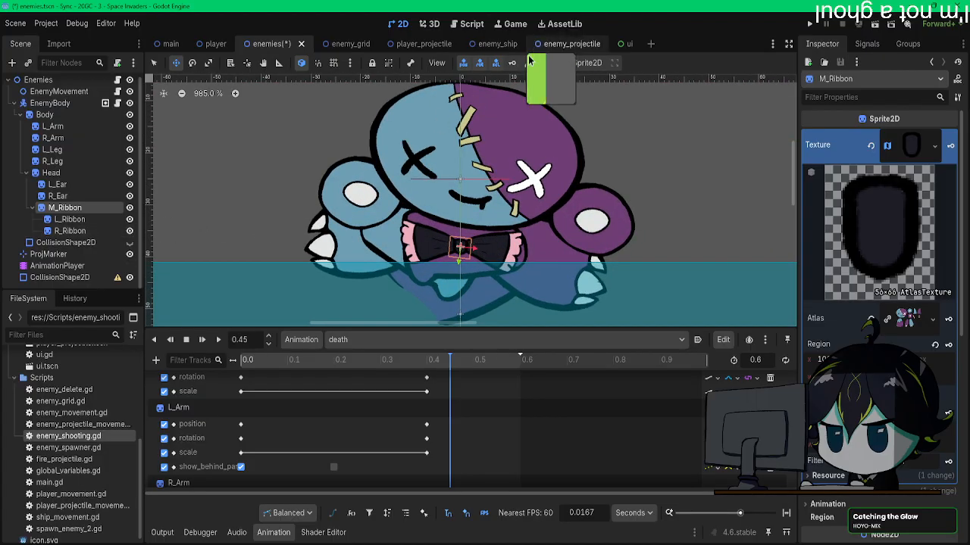
pyautogui.click(71, 221)
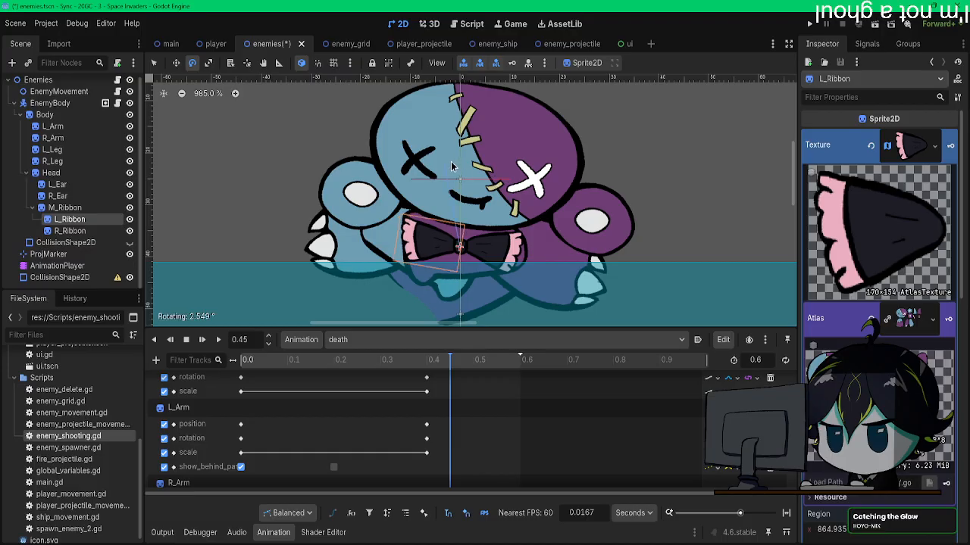
pyautogui.click(70, 231)
pyautogui.moveTo(464, 163); pyautogui.dragTo(496, 187)
pyautogui.press('w')
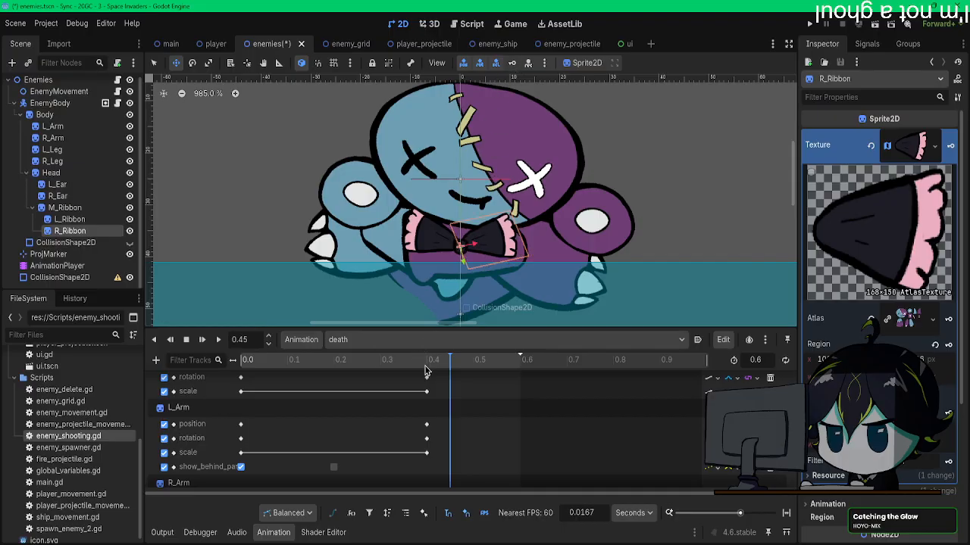
# Step: Examine the ribbon tracks and scrub around 0.45 s to check which ribbon parts are keyframed
pyautogui.scroll(5, 452, 379)
pyautogui.scroll(-8, 453, 406)
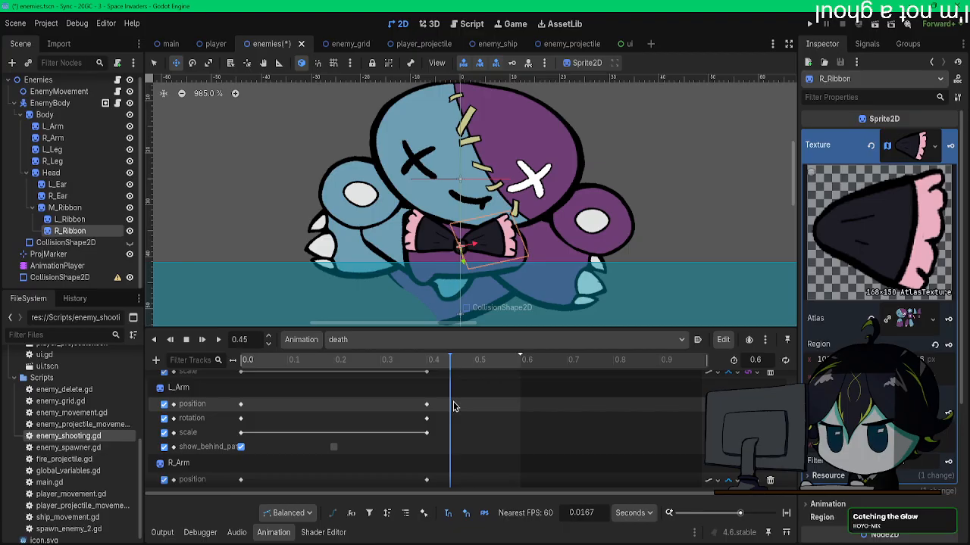
pyautogui.scroll(-5, 453, 402)
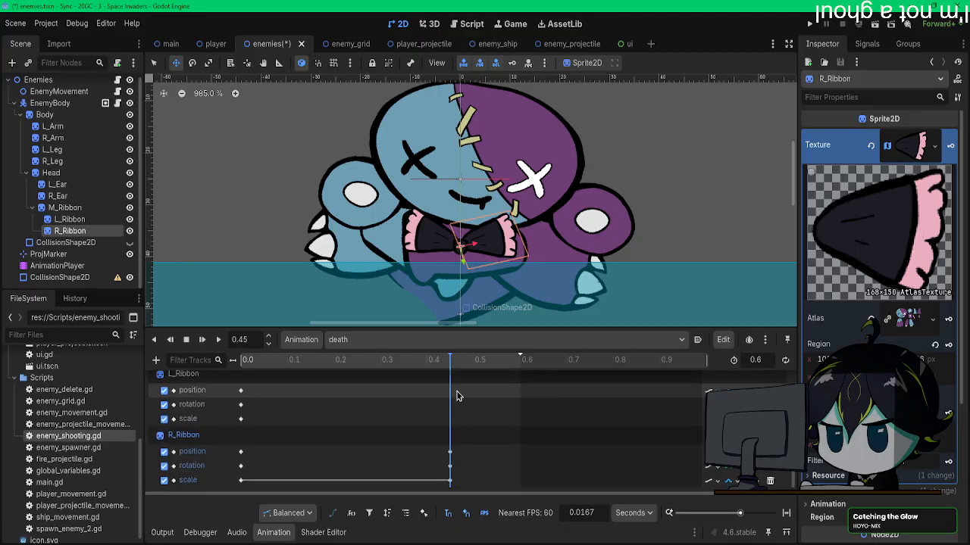
pyautogui.moveTo(464, 363)
pyautogui.mouseDown()
pyautogui.moveTo(487, 363)
pyautogui.moveTo(456, 365)
pyautogui.mouseUp()
pyautogui.scroll(3, 458, 412)
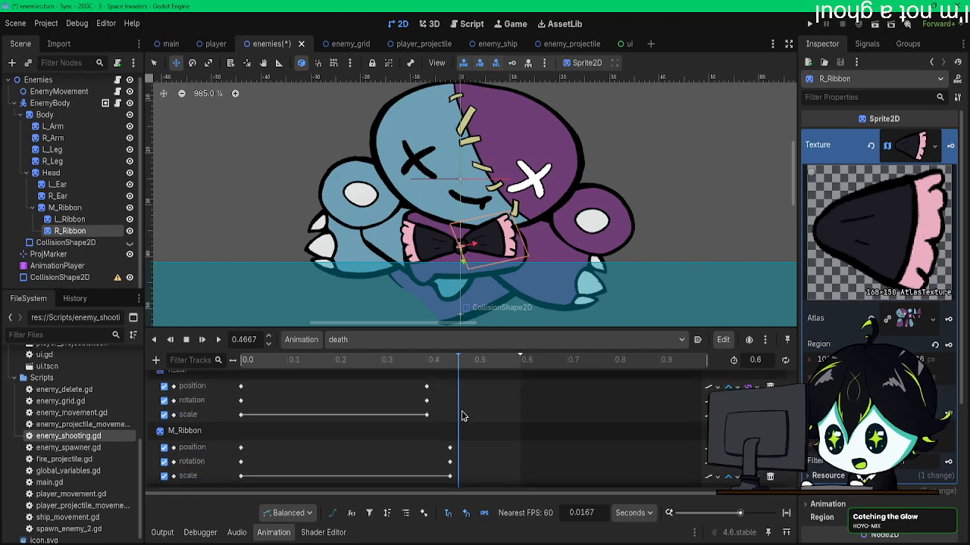
pyautogui.click(451, 364)
pyautogui.scroll(-6, 461, 426)
pyautogui.scroll(1, 462, 426)
pyautogui.scroll(-1, 461, 426)
pyautogui.scroll(3, 458, 412)
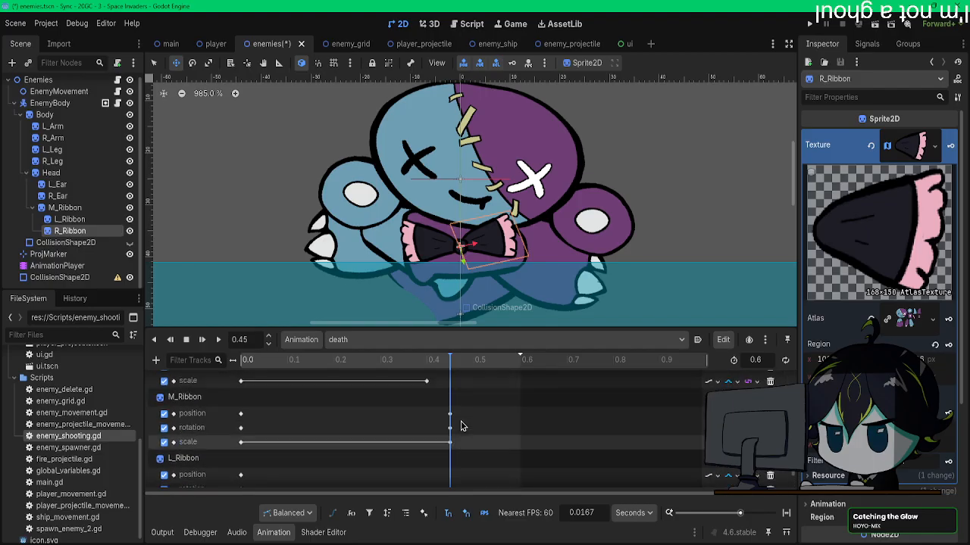
# Step: Rotate L_Ribbon so its outer end tilts upward and keyframe it at 0.45 s
pyautogui.click(74, 219)
pyautogui.press('e')
pyautogui.moveTo(357, 142); pyautogui.dragTo(406, 142)
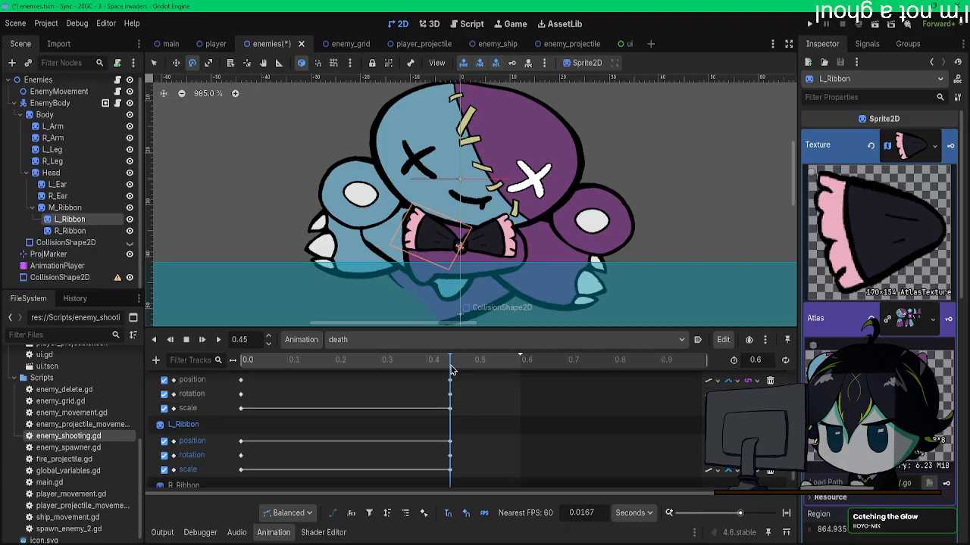
# Step: Rotate the outer ends of L_Ribbon and R_Ribbon downward and keyframe both at 0.5 s
pyautogui.moveTo(451, 370); pyautogui.dragTo(474, 366)
pyautogui.moveTo(368, 210); pyautogui.dragTo(337, 262)
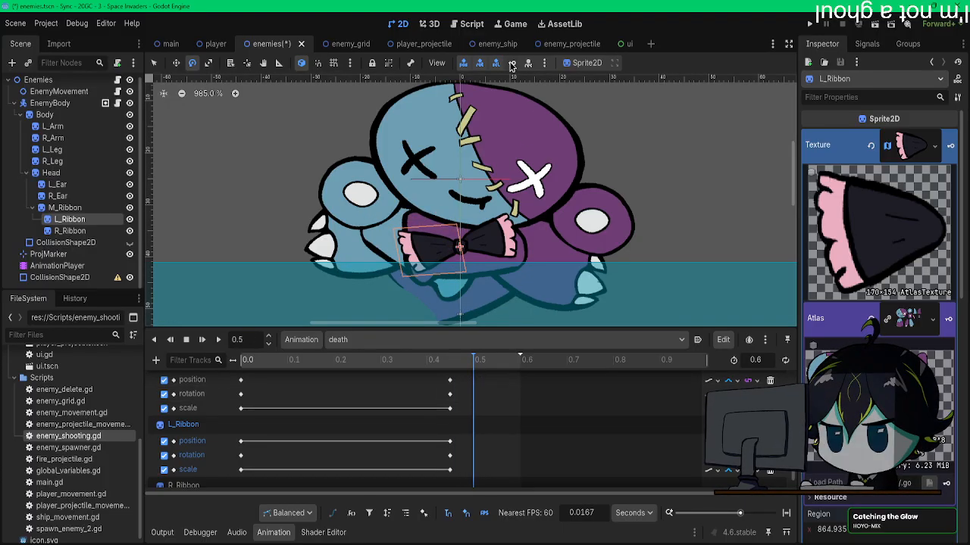
pyautogui.click(70, 230)
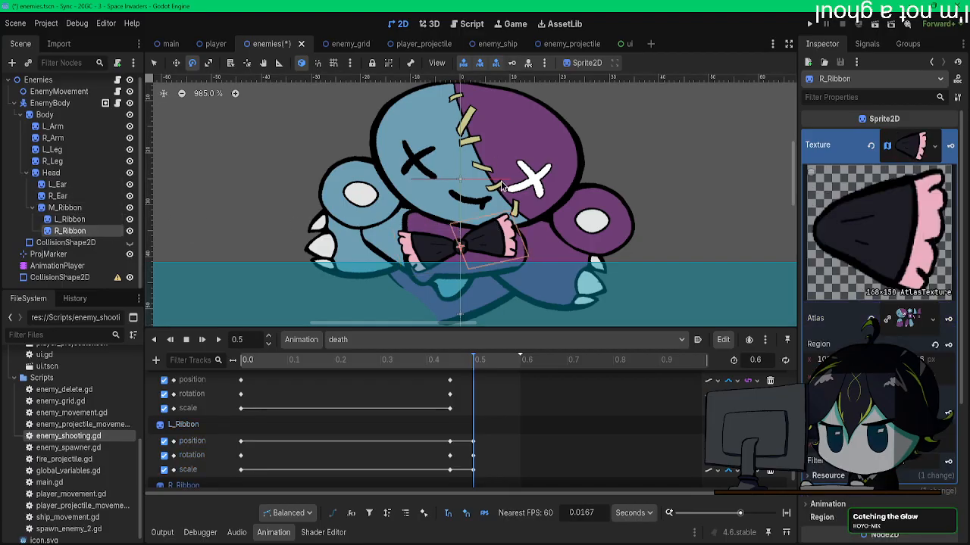
pyautogui.moveTo(565, 225); pyautogui.dragTo(565, 225)
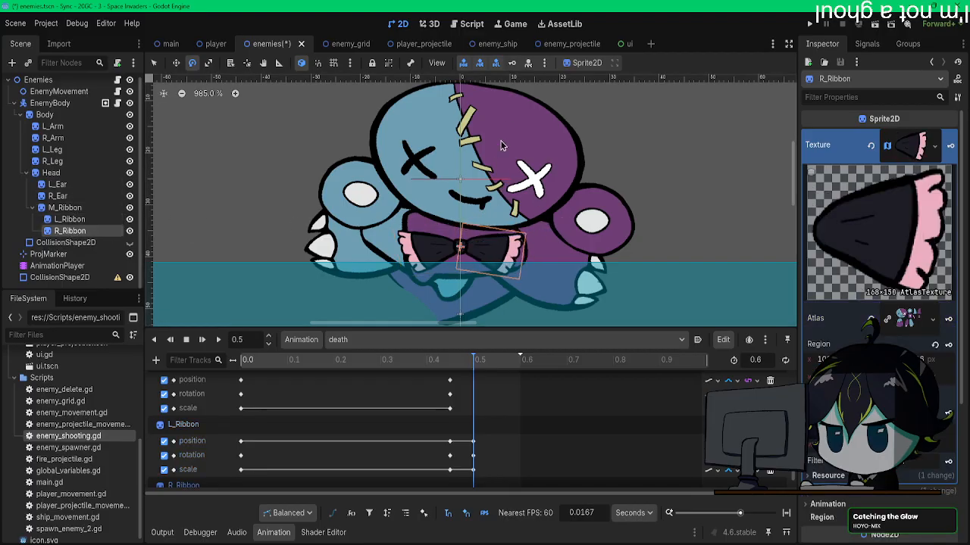
pyautogui.click(512, 63)
pyautogui.press('a')
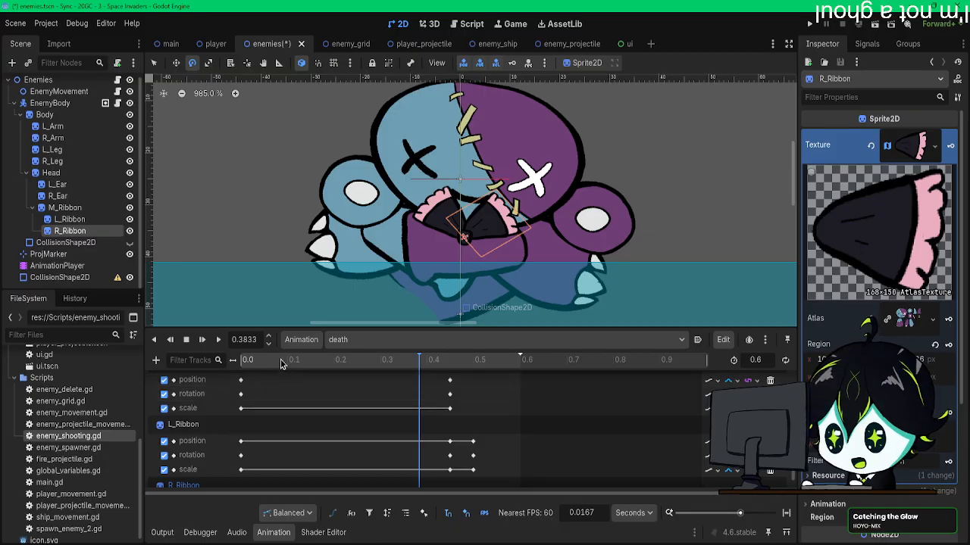
# Step: Play the death animation from the start several times to examine the collapse and the ribbon's motion
pyautogui.moveTo(265, 362); pyautogui.dragTo(181, 353)
pyautogui.scroll(-8, 342, 220)
pyautogui.moveTo(322, 155); pyautogui.dragTo(419, 228, button='middle')
pyautogui.scroll(-2, 383, 195)
pyautogui.click(203, 342)
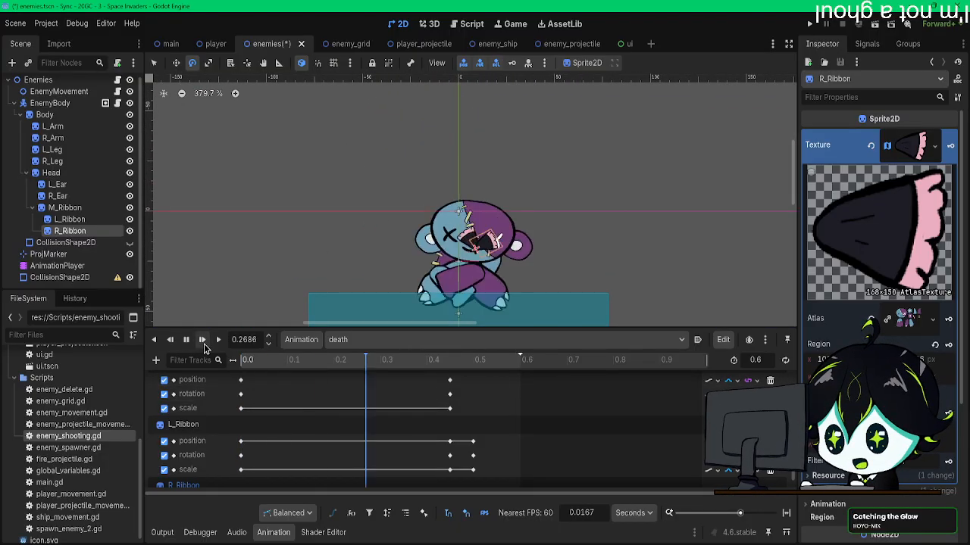
pyautogui.click(204, 341)
pyautogui.click(203, 341)
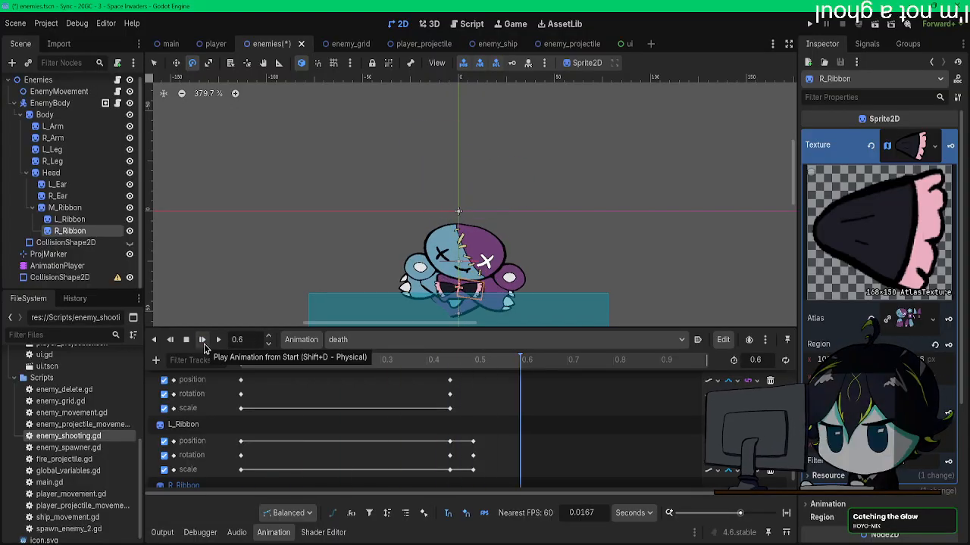
pyautogui.click(203, 341)
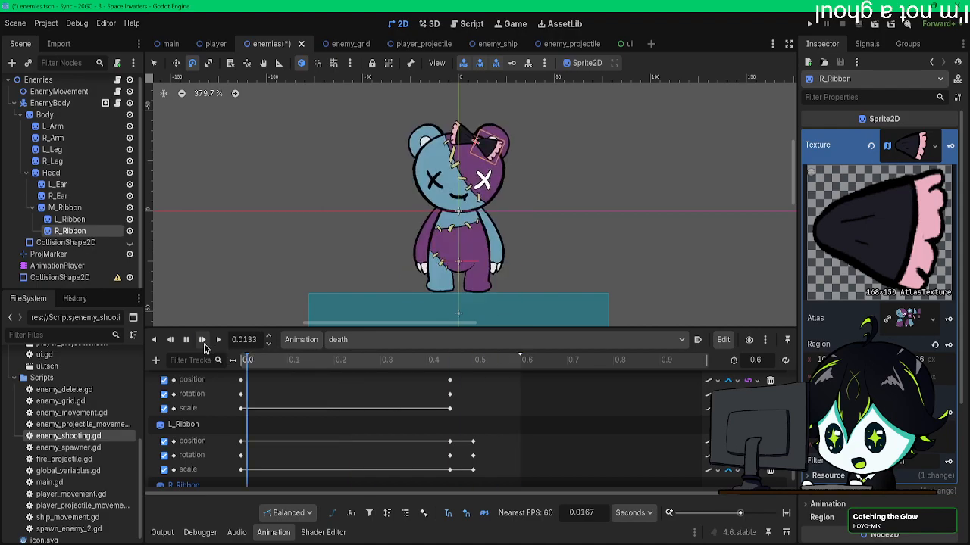
pyautogui.click(203, 341)
pyautogui.click(203, 341)
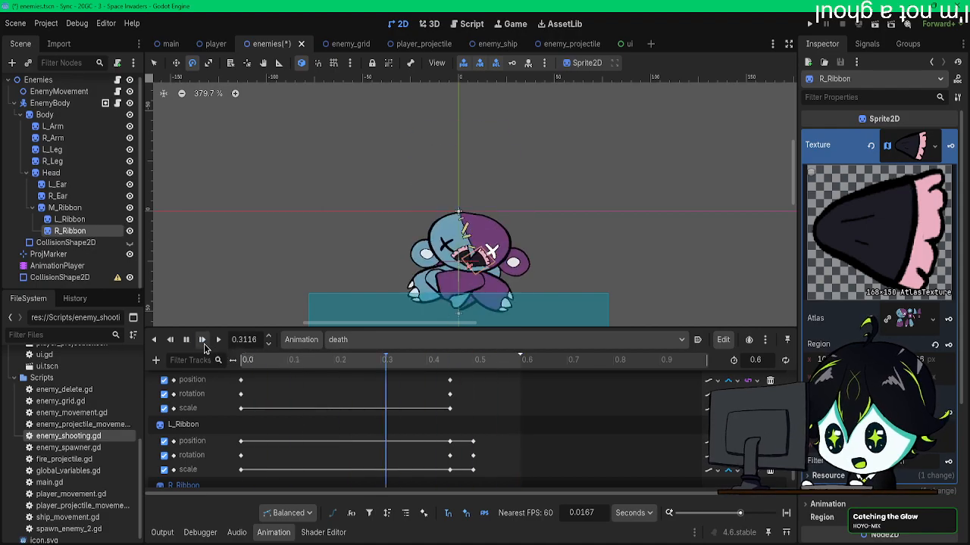
pyautogui.click(202, 340)
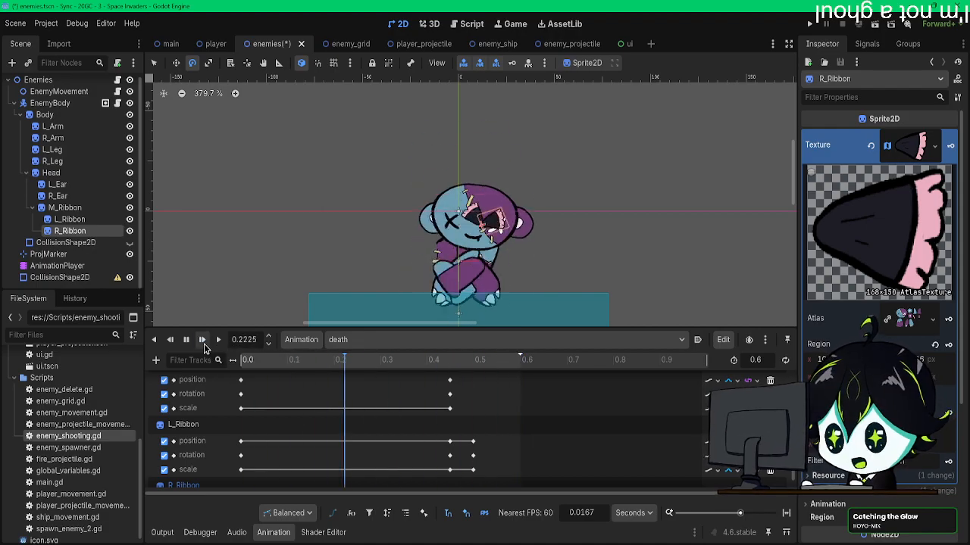
# Step: Examine the ear, leg and ribbon keyframe tracks and set the playhead to 0.5 s
pyautogui.scroll(-3, 392, 201)
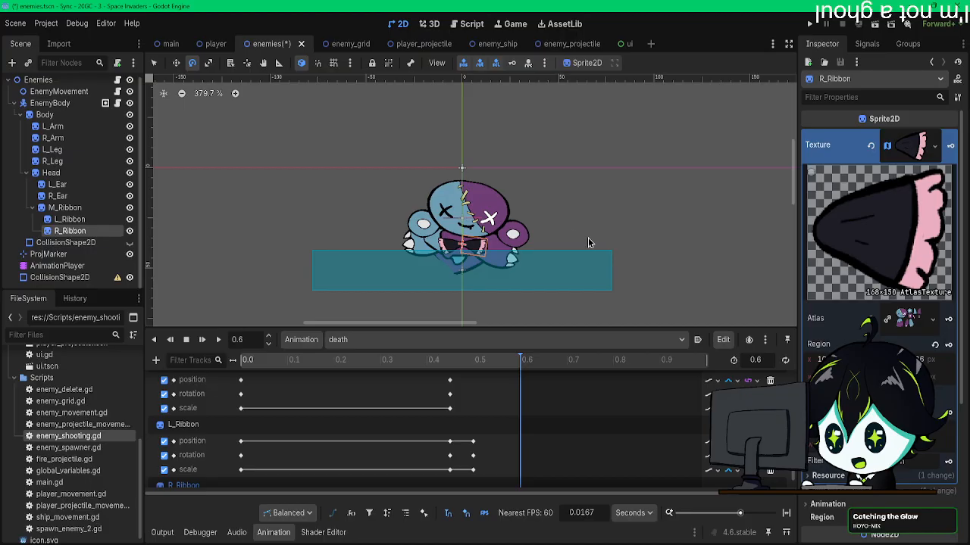
pyautogui.moveTo(587, 237); pyautogui.dragTo(585, 199, button='middle')
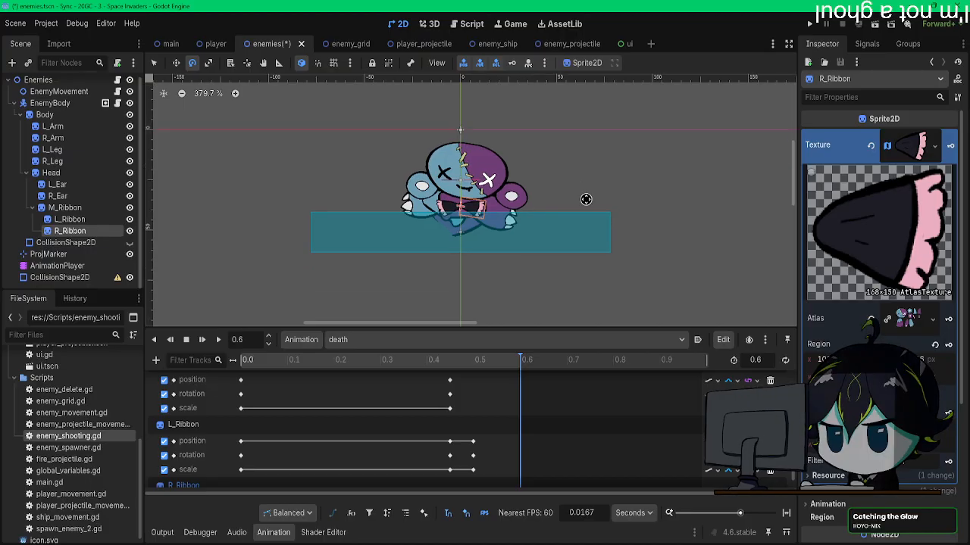
pyautogui.scroll(3, 467, 397)
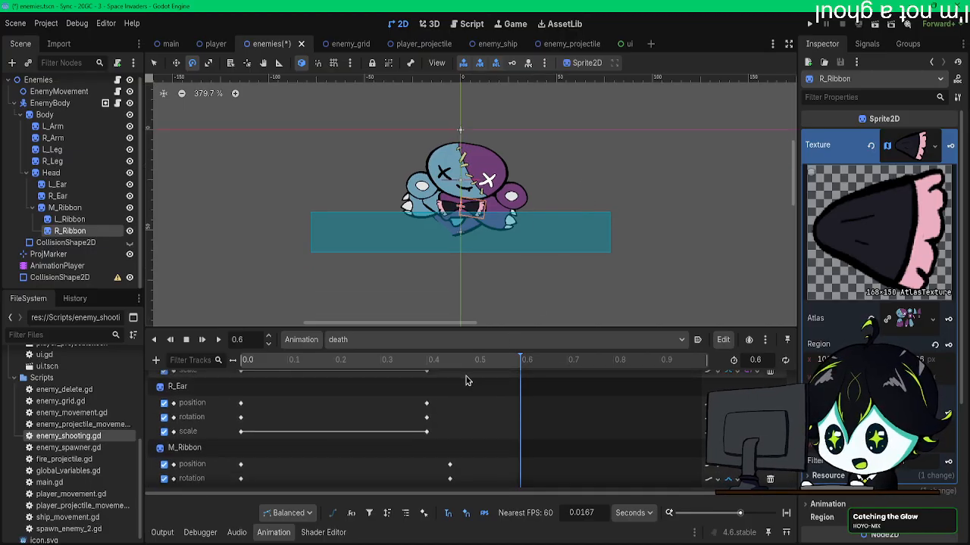
pyautogui.scroll(18, 468, 395)
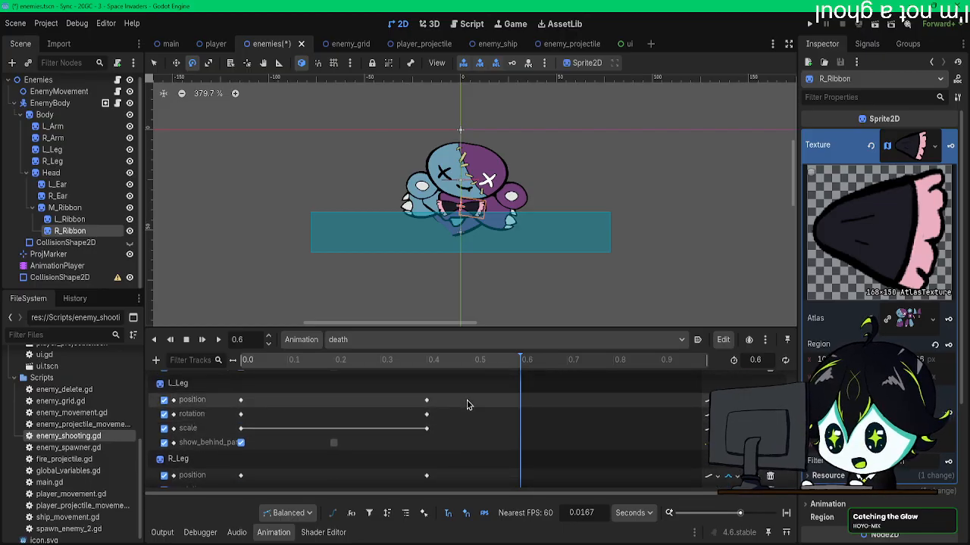
pyautogui.scroll(-15, 469, 396)
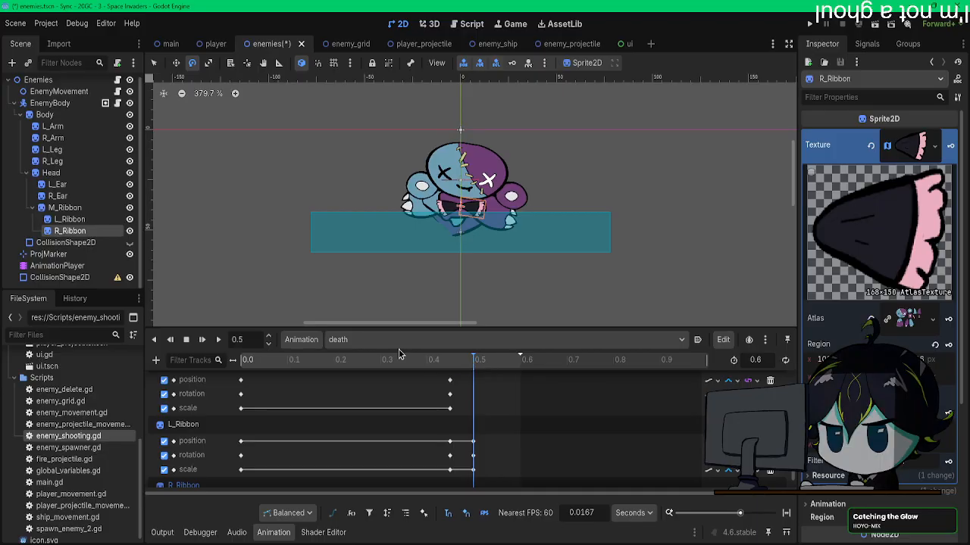
pyautogui.click(46, 114)
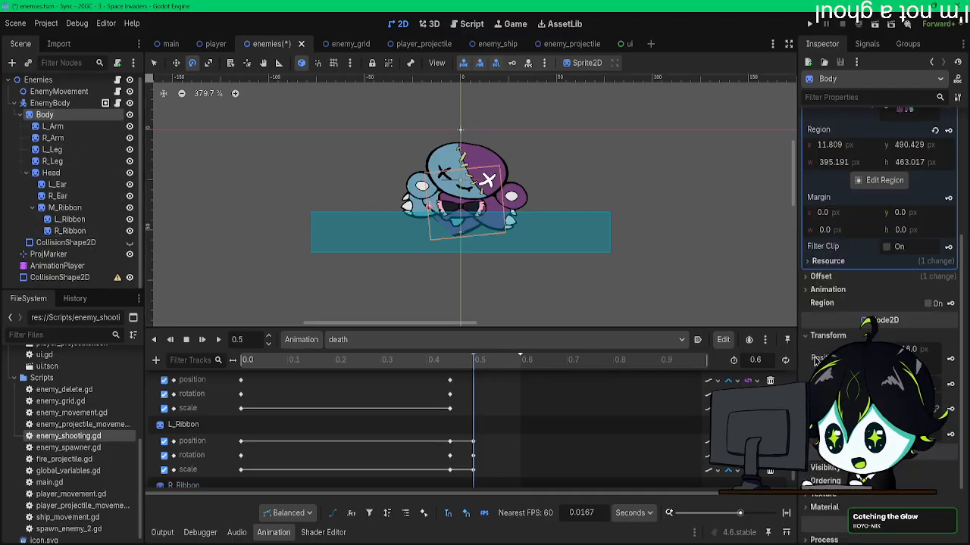
pyautogui.scroll(-3, 815, 361)
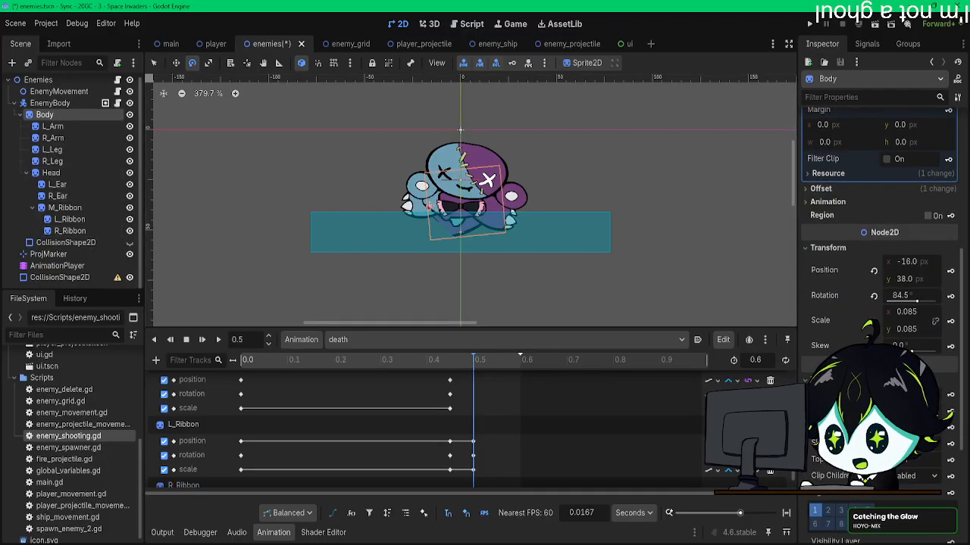
pyautogui.click(912, 427)
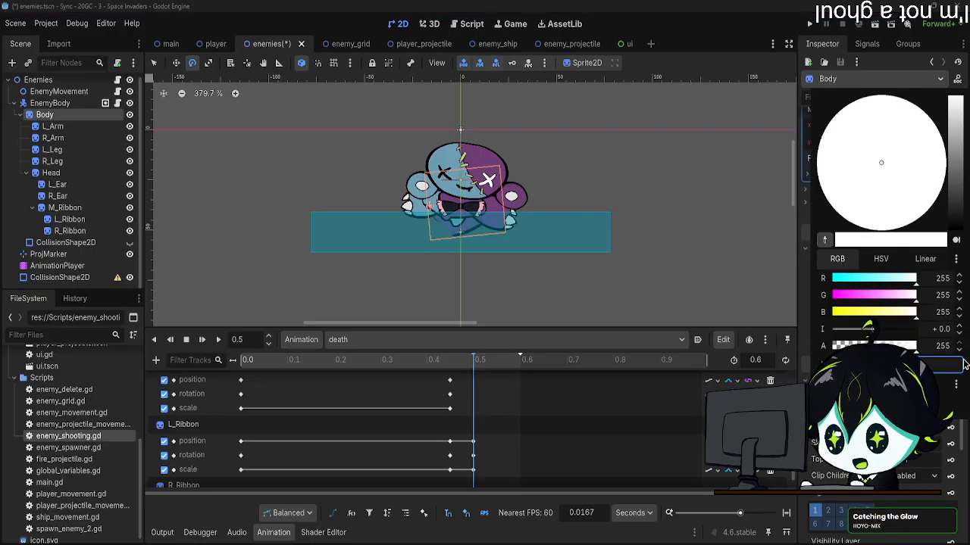
pyautogui.press('Escape')
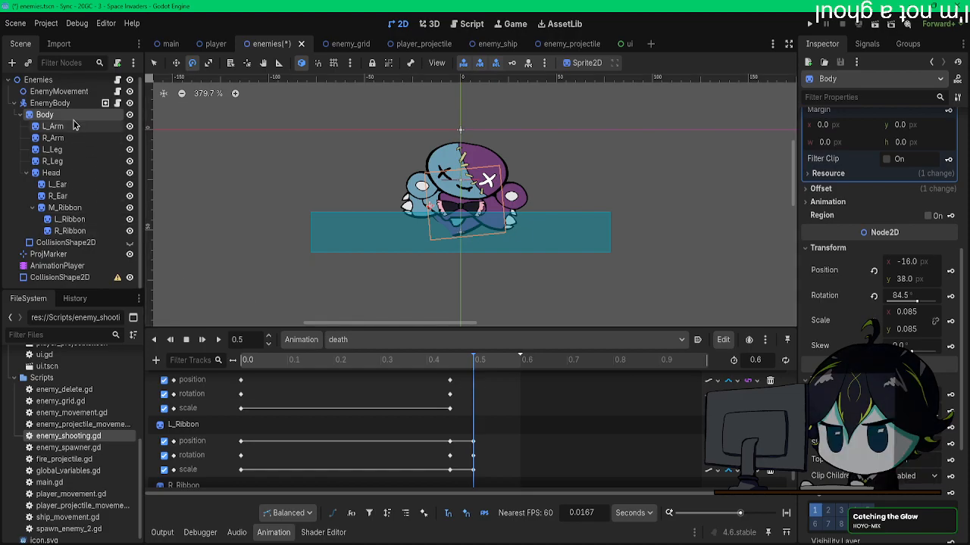
# Step: Select all the sprites from Body to R_Ribbon, try lowering their Self Modulate alpha, and undo the change
pyautogui.keyDown('shift'); pyautogui.click(70, 231); pyautogui.keyUp('shift')
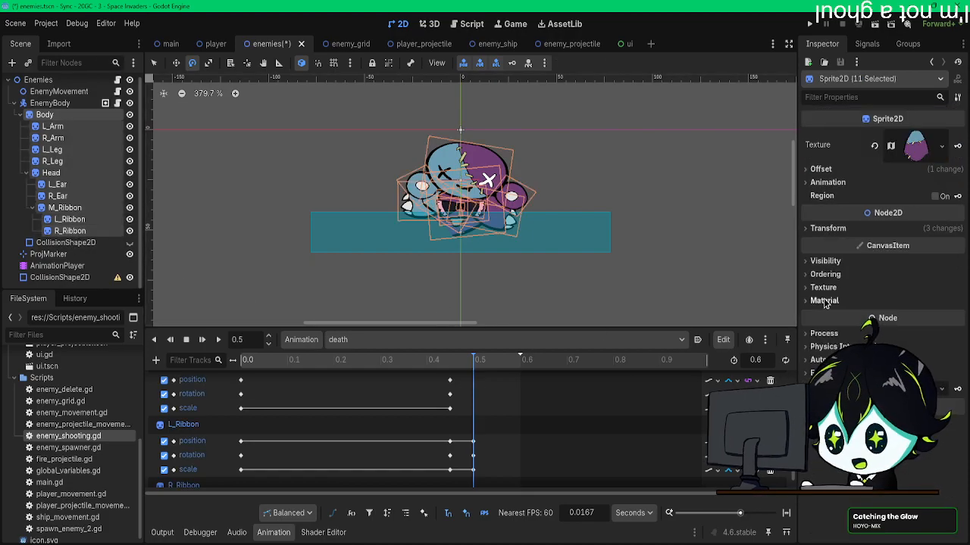
pyautogui.click(825, 260)
pyautogui.click(918, 309)
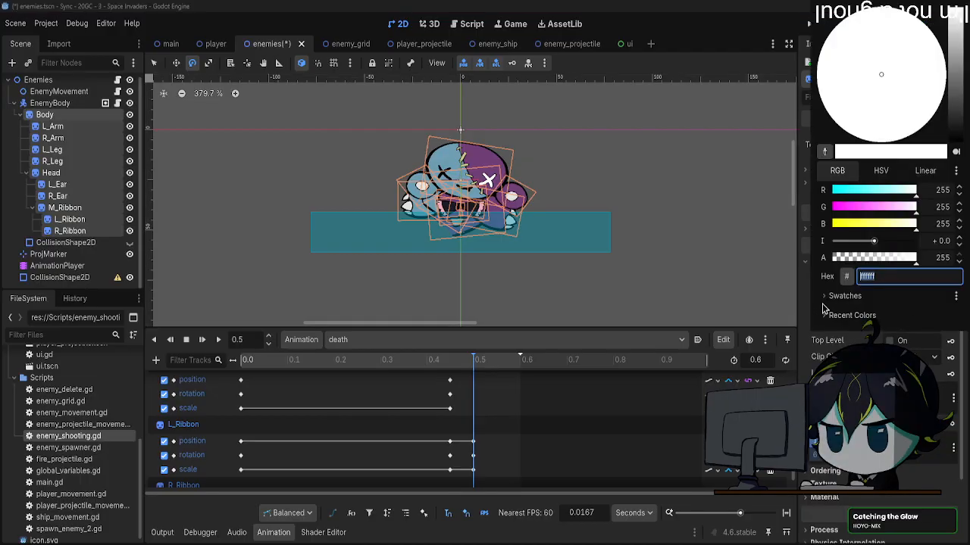
pyautogui.moveTo(849, 258); pyautogui.dragTo(818, 259)
pyautogui.hotkey('ctrl', 'z')
pyautogui.click(666, 6)
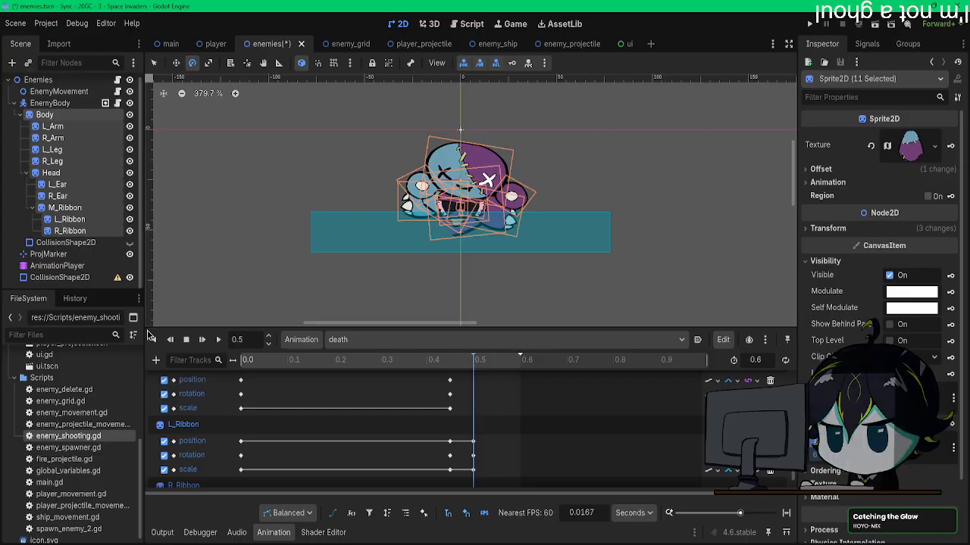
pyautogui.click(156, 361)
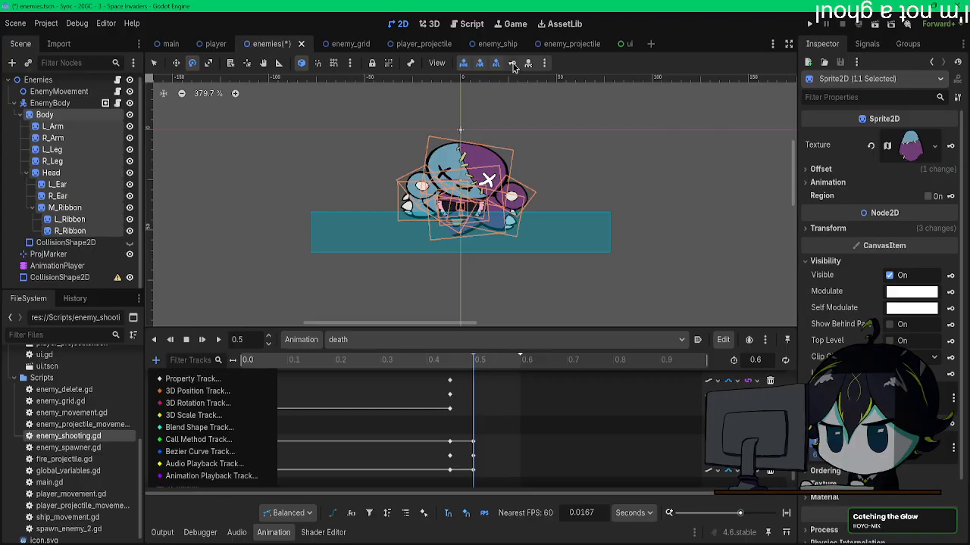
pyautogui.click(545, 65)
pyautogui.click(546, 65)
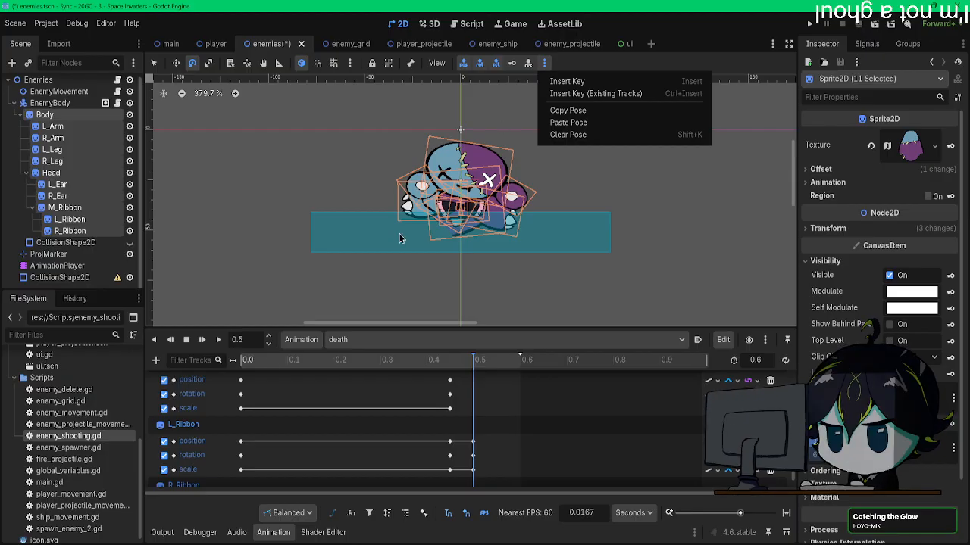
pyautogui.click(156, 361)
pyautogui.click(156, 360)
pyautogui.click(193, 388)
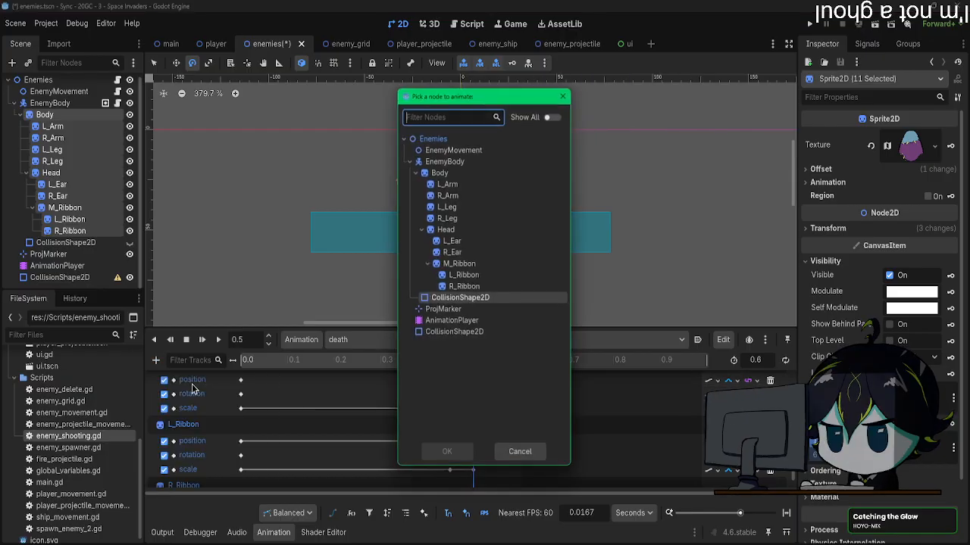
pyautogui.click(456, 172)
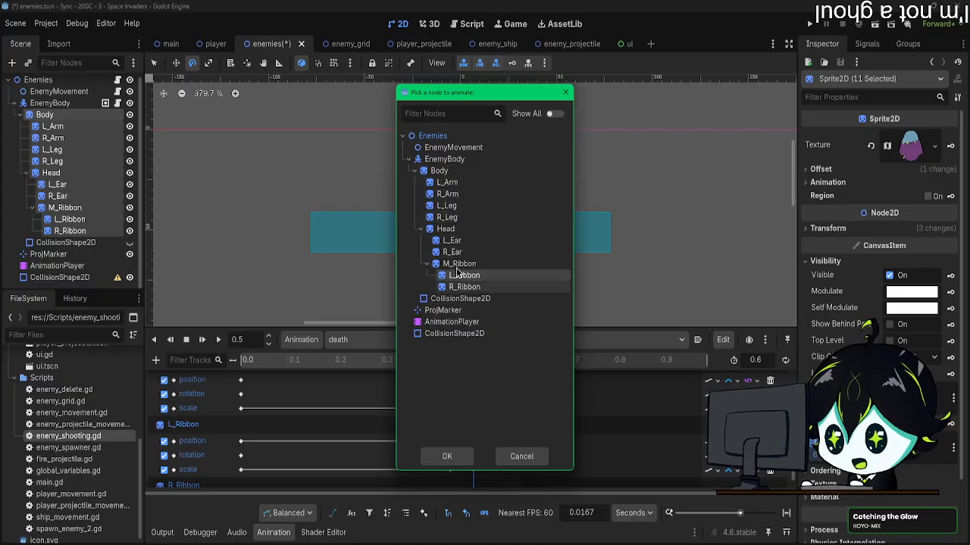
pyautogui.click(518, 456)
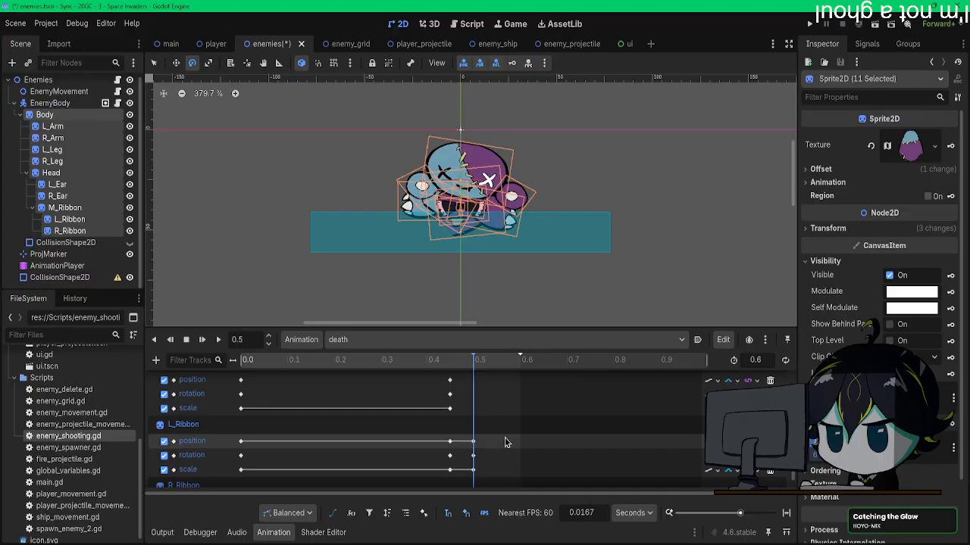
pyautogui.scroll(2, 506, 442)
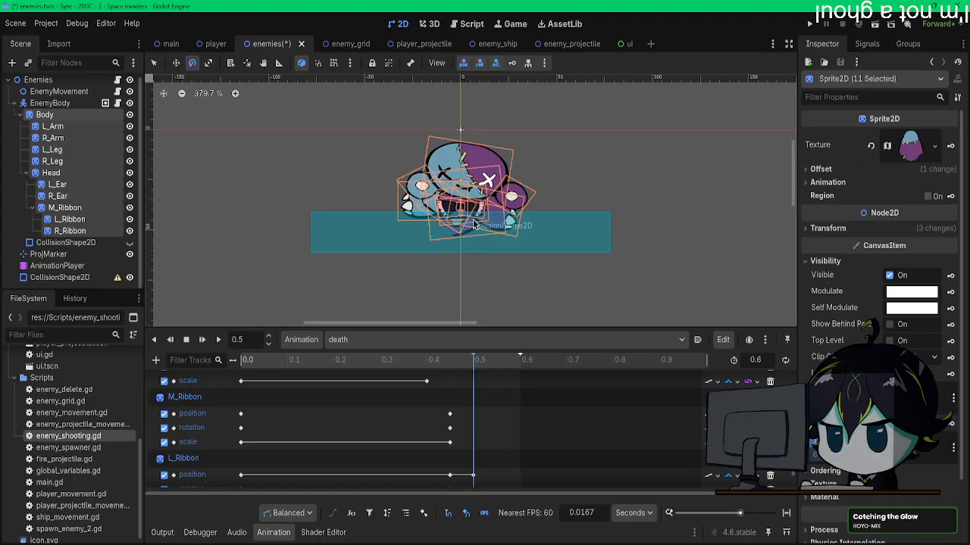
pyautogui.click(156, 361)
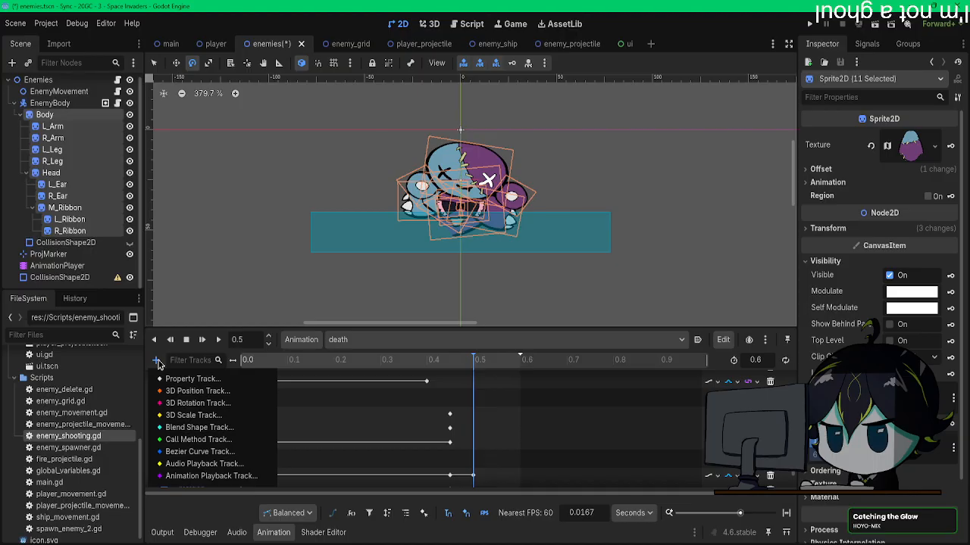
# Step: Run the project and shoot several bears to examine their death animation in play, and close the game
pyautogui.click(809, 26)
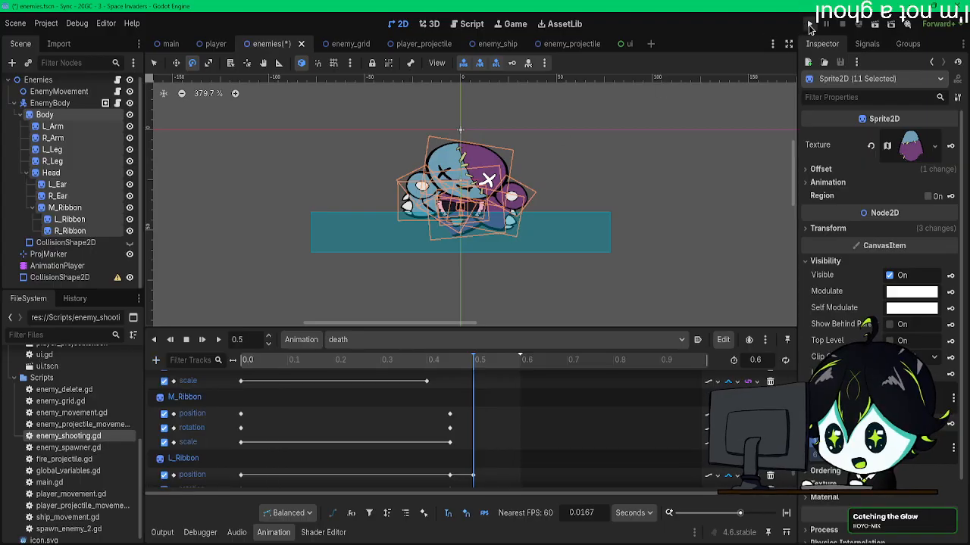
pyautogui.click(809, 25)
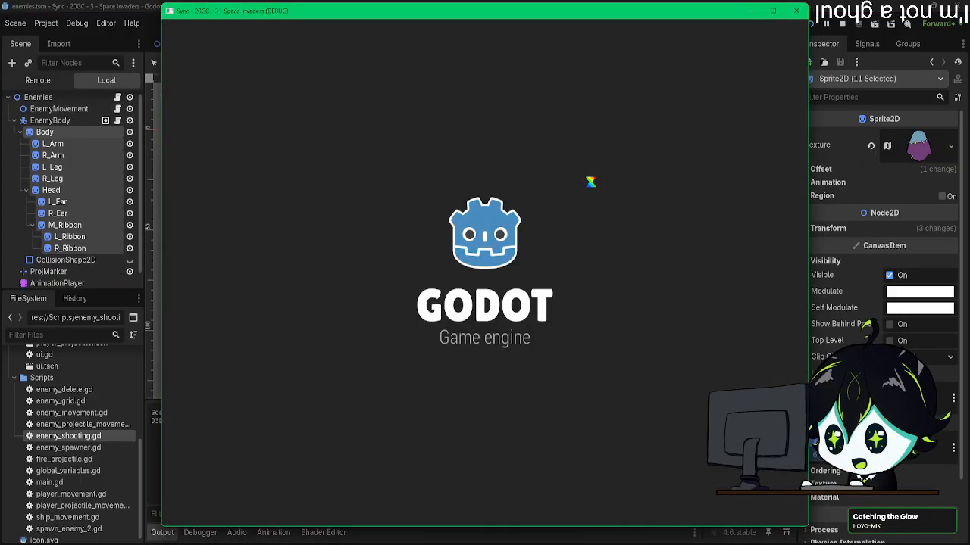
pyautogui.press('Right')
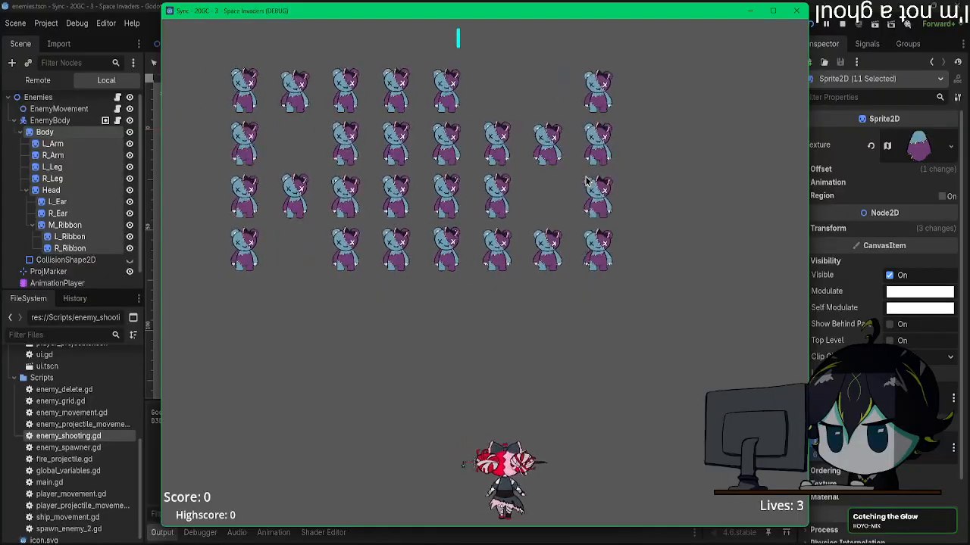
pyautogui.press('space')
pyautogui.press('Left')
pyautogui.press('space')
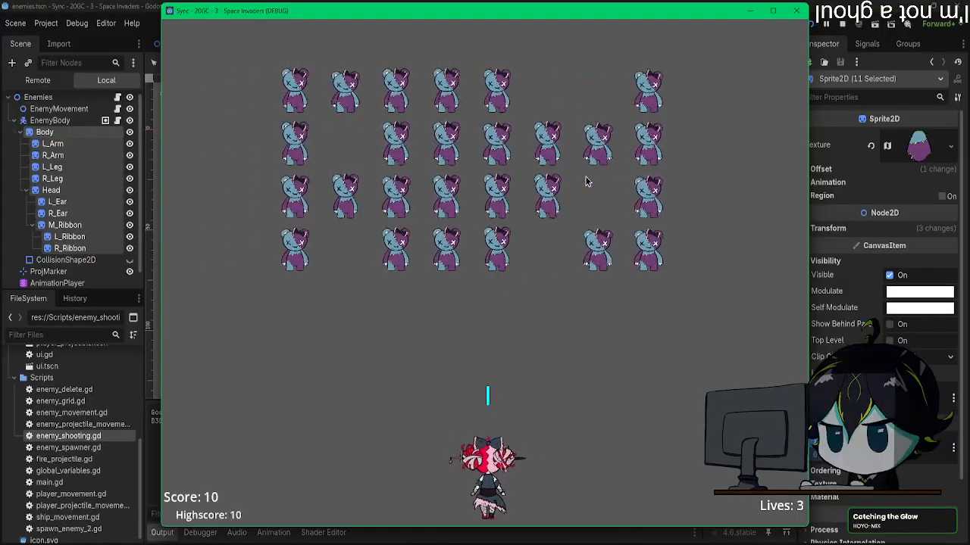
pyautogui.press('Right')
pyautogui.press('Left')
pyautogui.press('Right')
pyautogui.press('space')
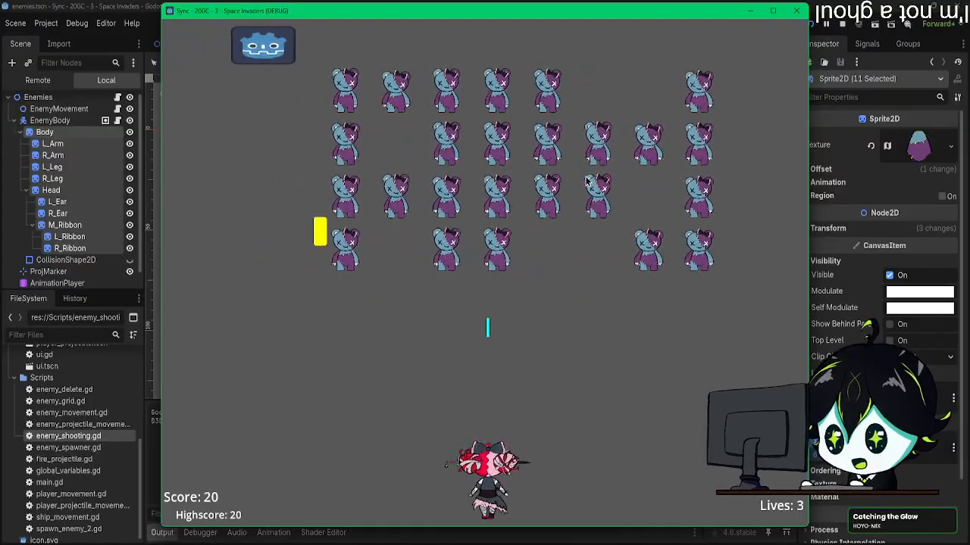
pyautogui.press('Left')
pyautogui.press('space')
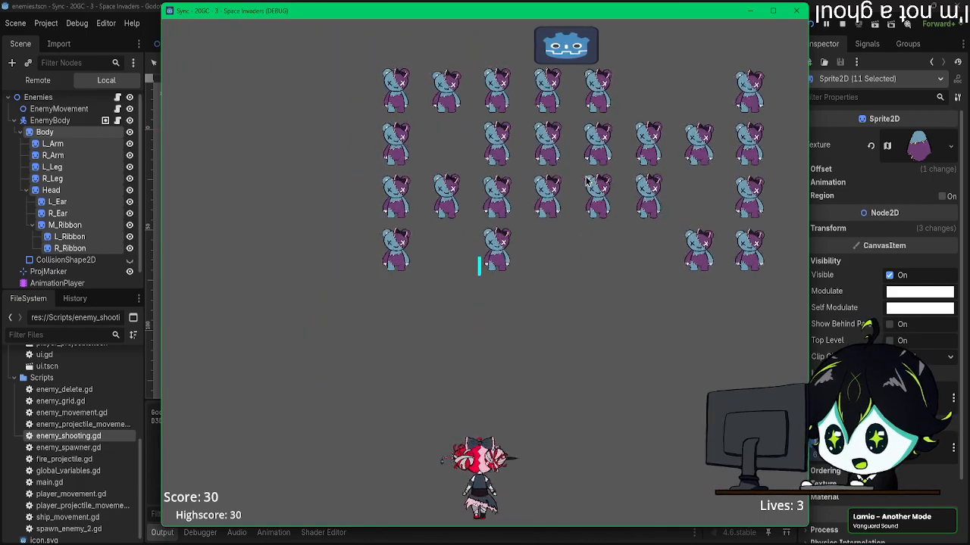
pyautogui.press('Right')
pyautogui.press('space')
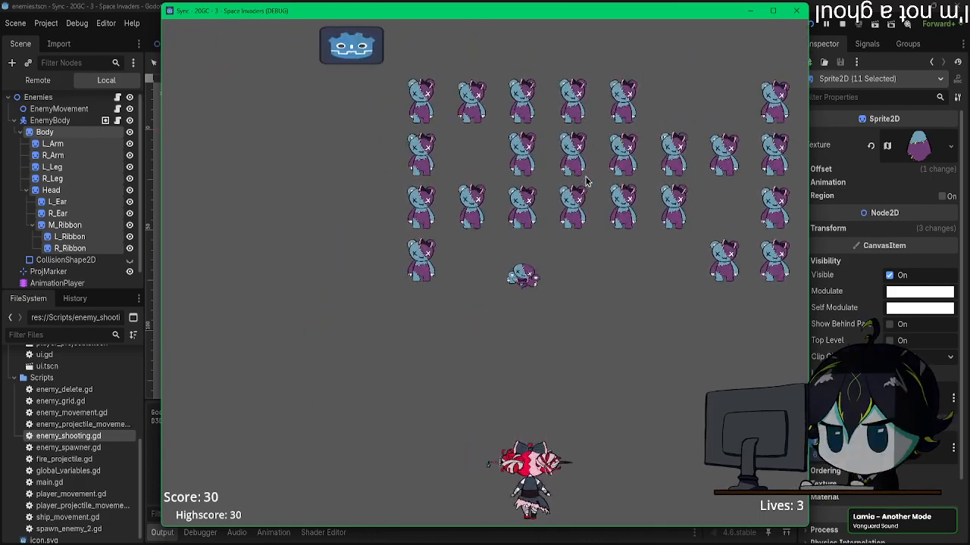
pyautogui.press('space')
pyautogui.press('space')
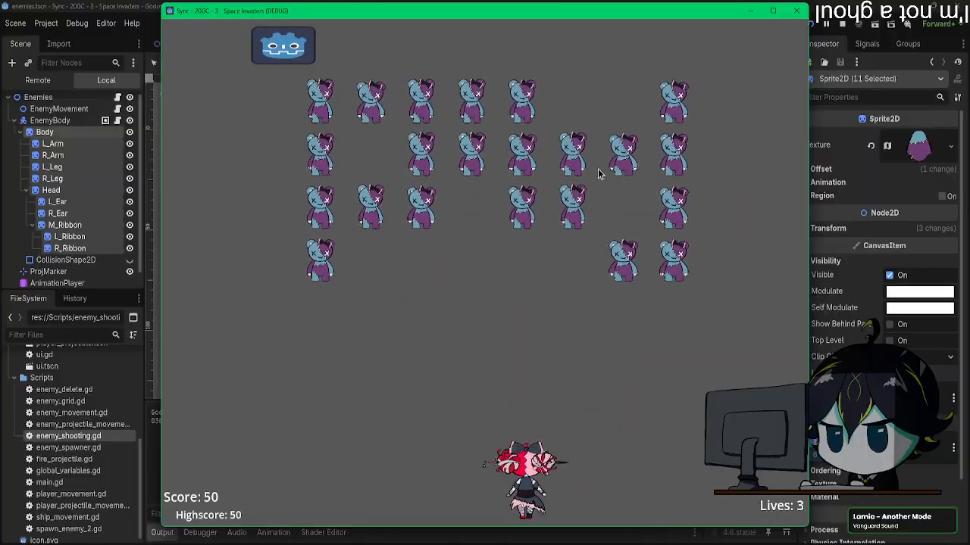
pyautogui.click(796, 11)
# Step: Move all the later sprite keyframes of the death animation 0.2 s earlier, with Body's keys at 0.2 s and the outer ribbons' last keys at 0.3 s
pyautogui.click(59, 277)
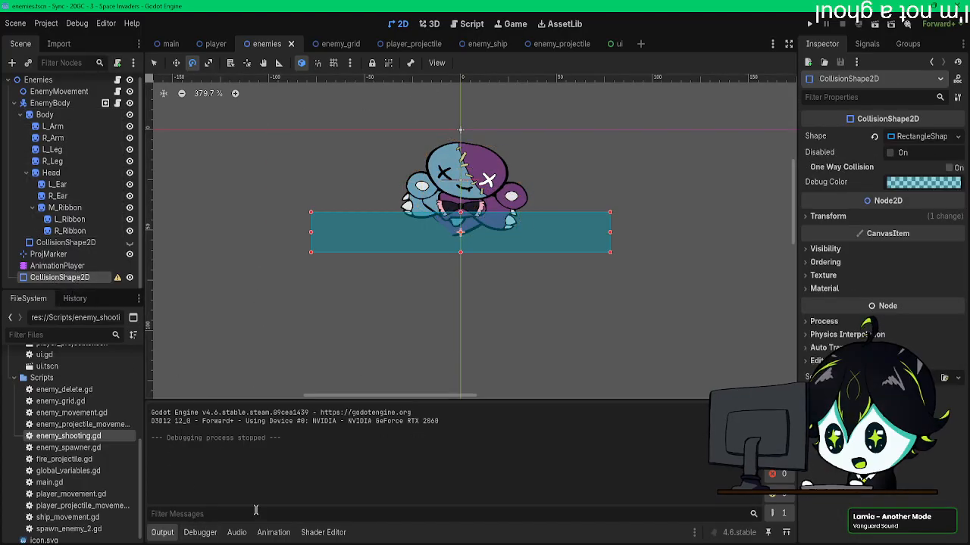
pyautogui.click(274, 533)
pyautogui.scroll(3, 430, 406)
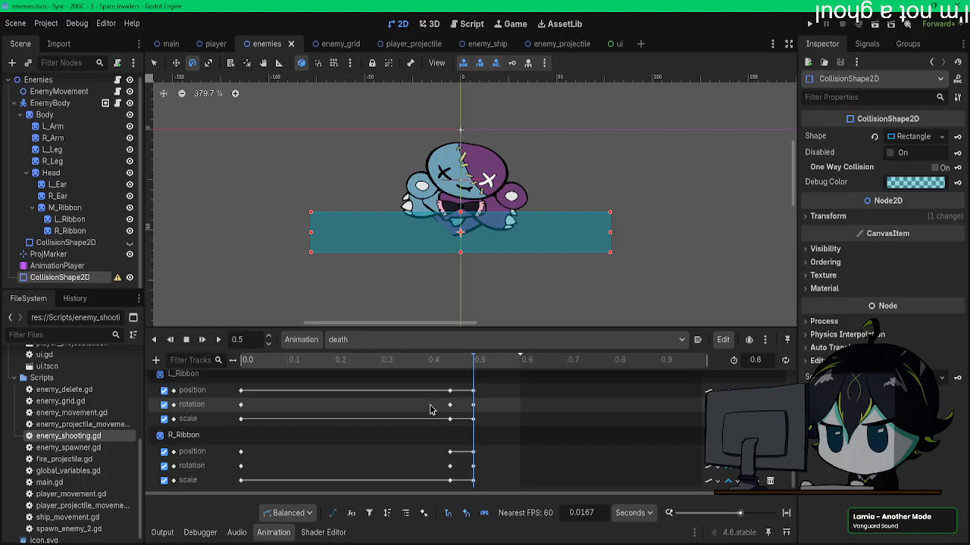
pyautogui.moveTo(490, 485); pyautogui.dragTo(356, 409)
pyautogui.scroll(-1, 379, 424)
pyautogui.moveTo(416, 449); pyautogui.dragTo(345, 454)
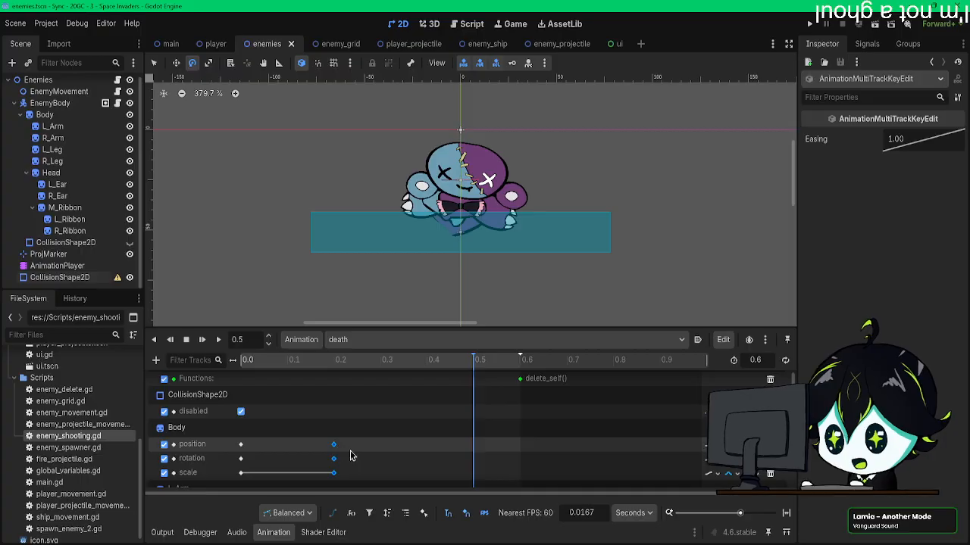
pyautogui.scroll(-10, 347, 457)
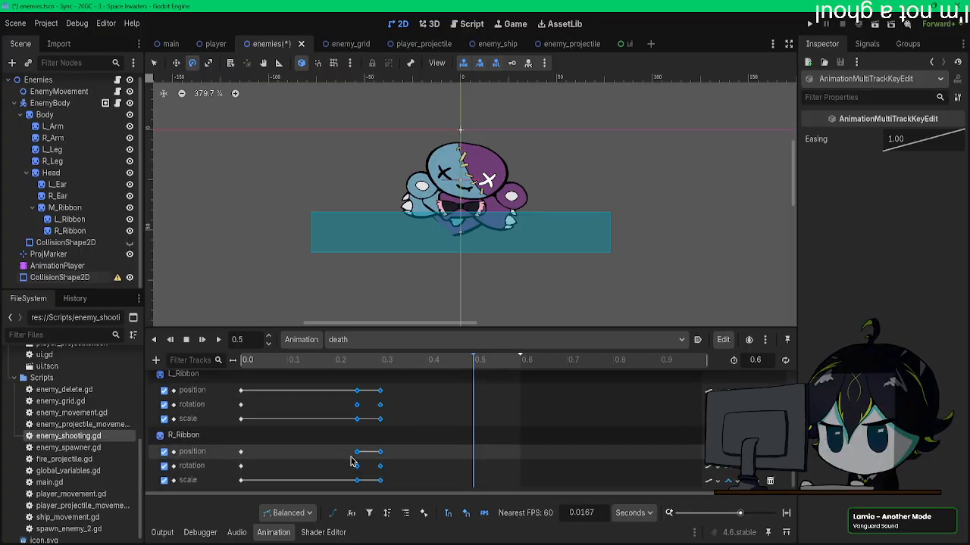
pyautogui.scroll(15, 356, 454)
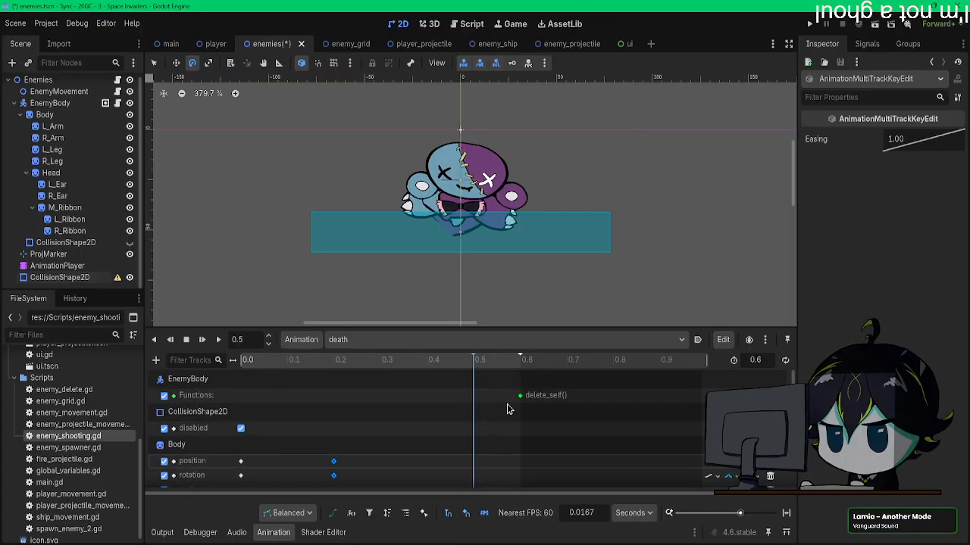
# Step: Move the delete_self() call to 0.35 s, set the death animation's length to 0.35 s, and save the scene
pyautogui.moveTo(520, 396); pyautogui.dragTo(405, 400)
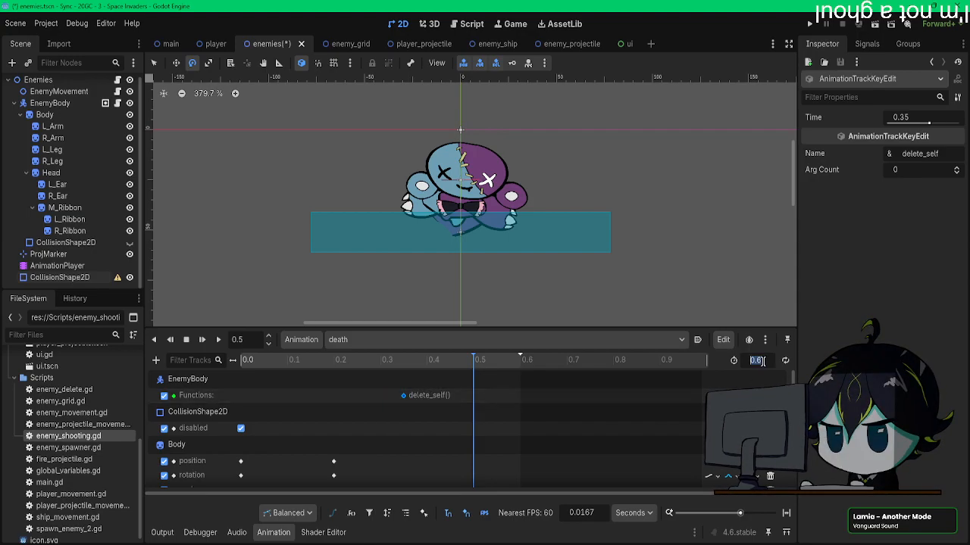
pyautogui.press('Return')
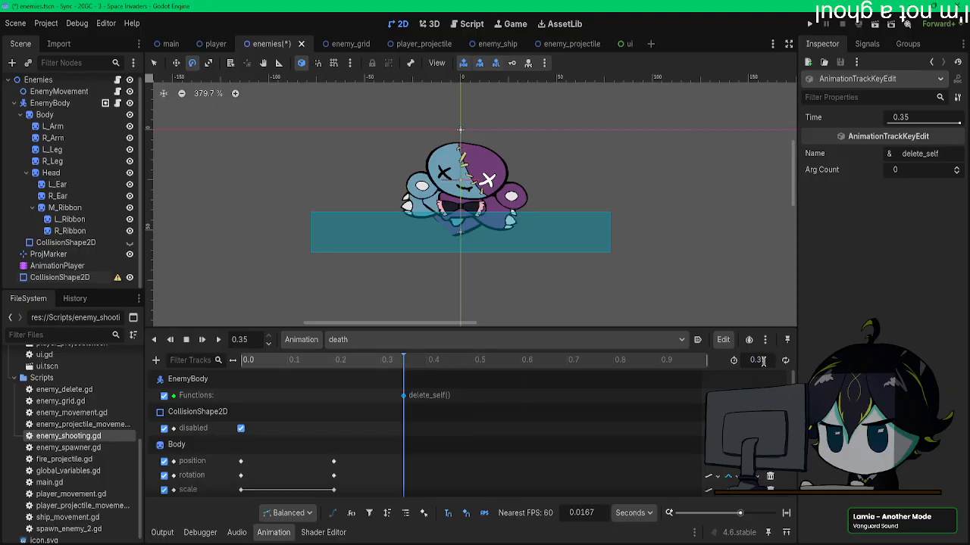
pyautogui.scroll(-10, 445, 442)
pyautogui.hotkey('ctrl', 's')
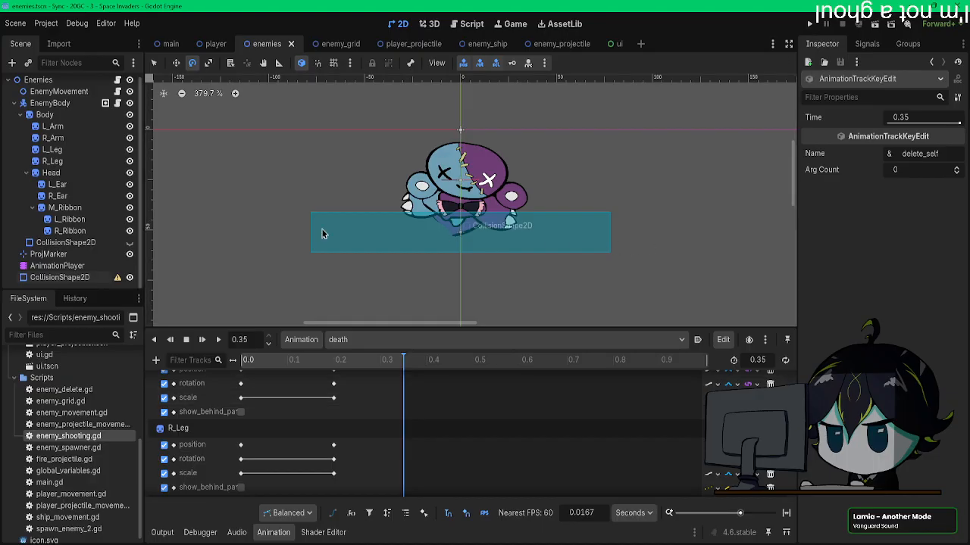
# Step: Delete the spare CollisionShape2D directly under the Enemies root node
pyautogui.click(60, 278)
pyautogui.press('Delete')
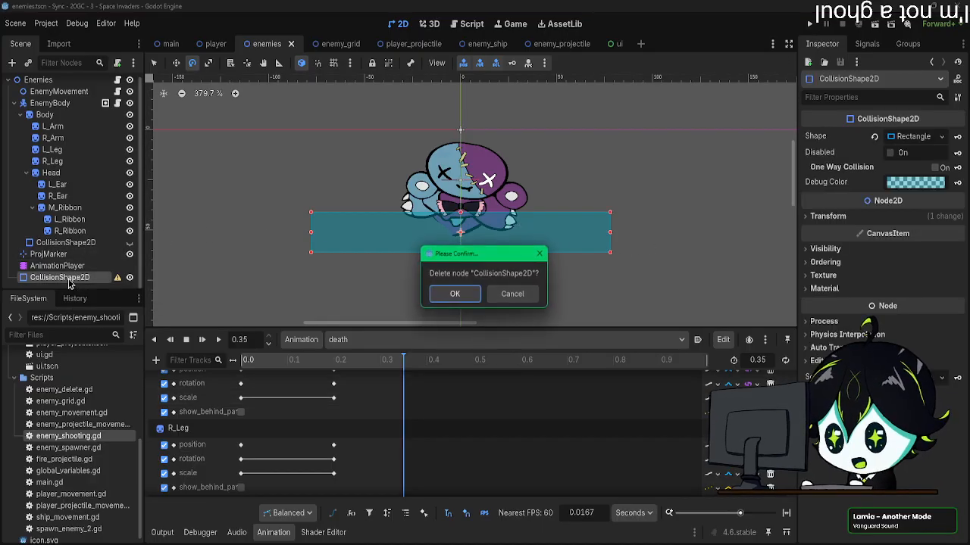
pyautogui.press('Return')
# Step: Run the project, shoot most of the bears while moving the player to examine their shortened death animation, and close the game
pyautogui.press('F5')
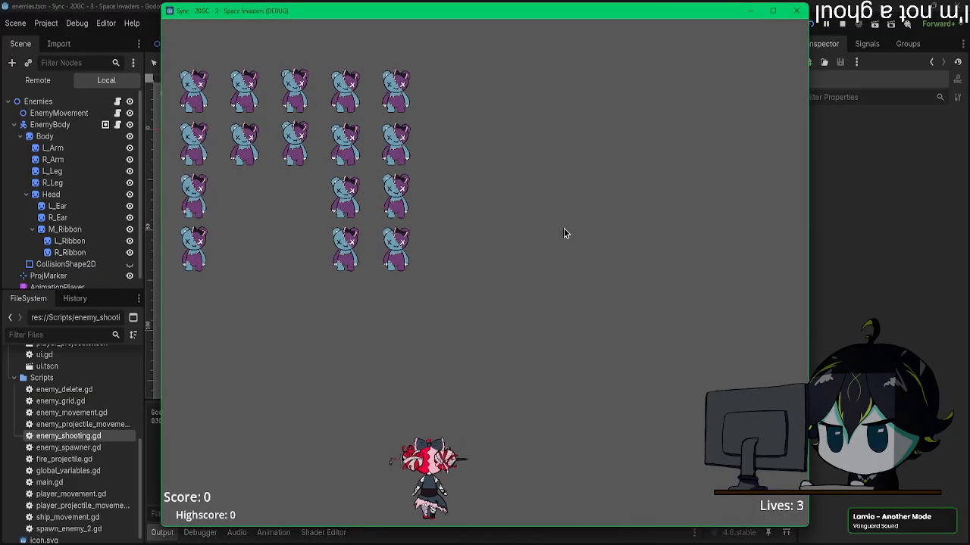
pyautogui.press('space')
pyautogui.press('Left')
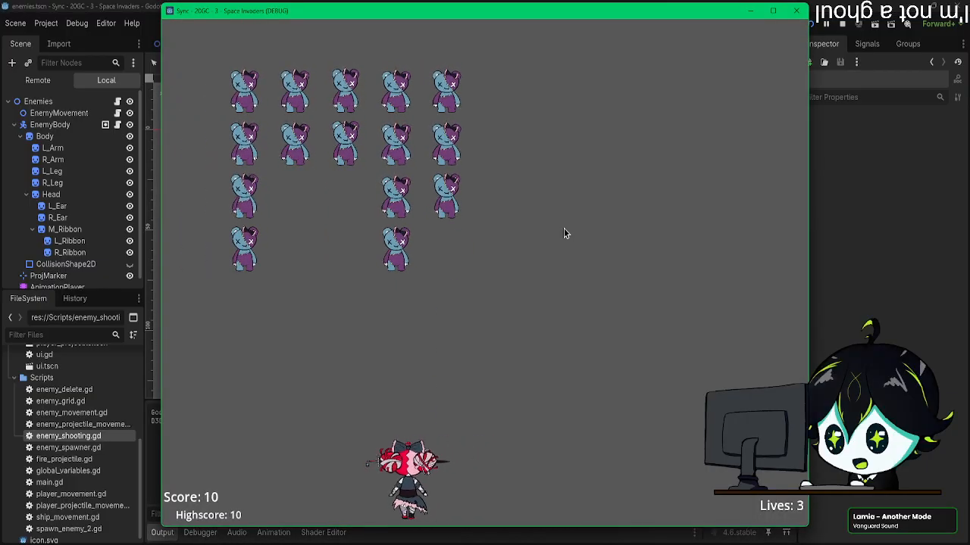
pyautogui.press('space')
pyautogui.press('Right')
pyautogui.press('space')
pyautogui.press('Right')
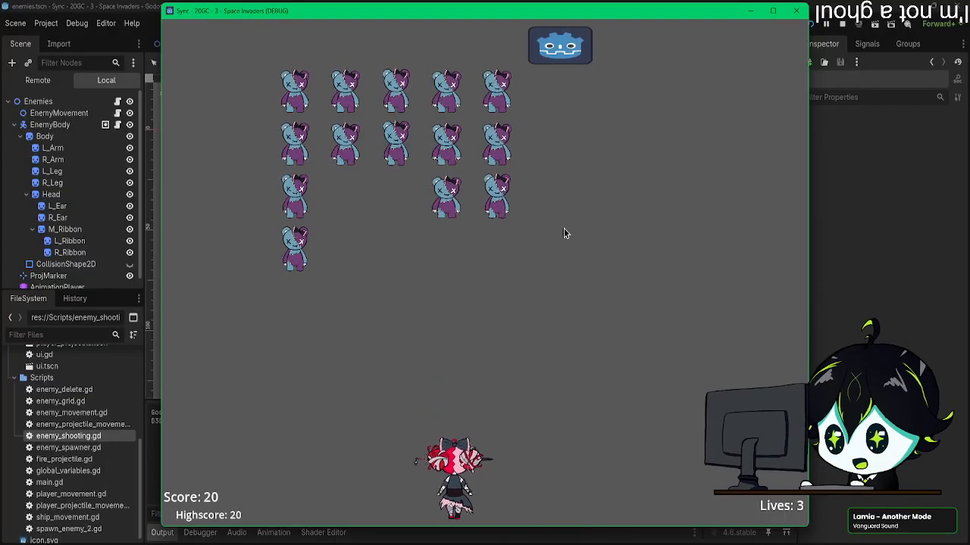
pyautogui.press('space')
pyautogui.press('Left')
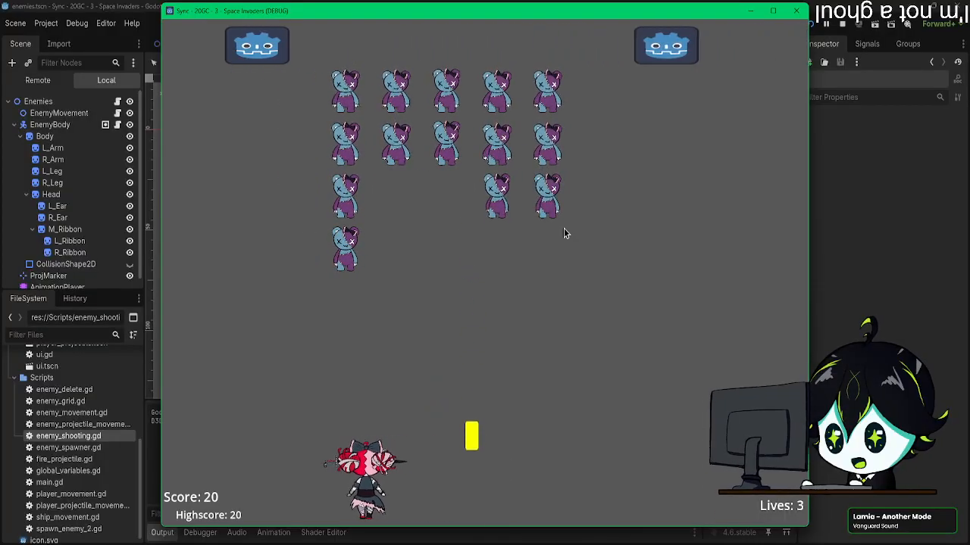
pyautogui.press('Right')
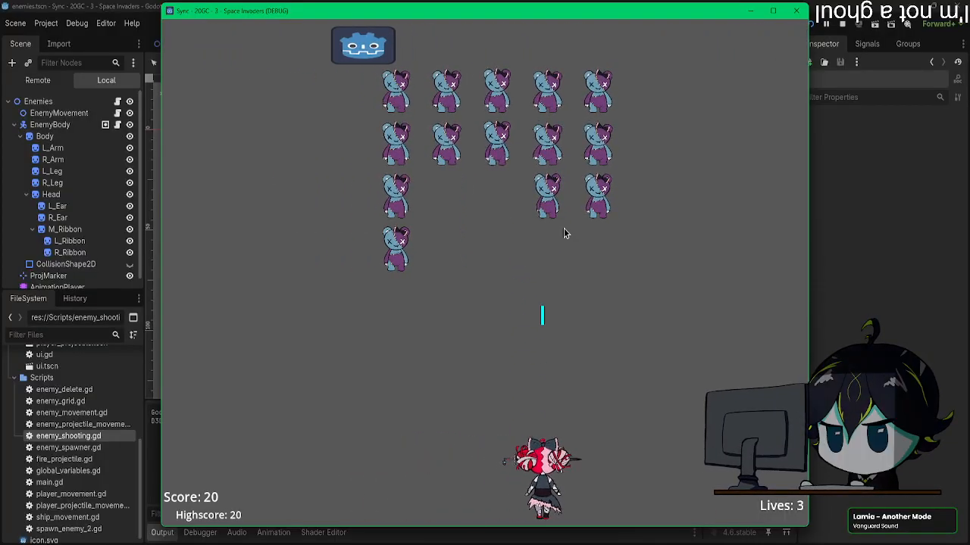
pyautogui.press('Right')
pyautogui.press('Right')
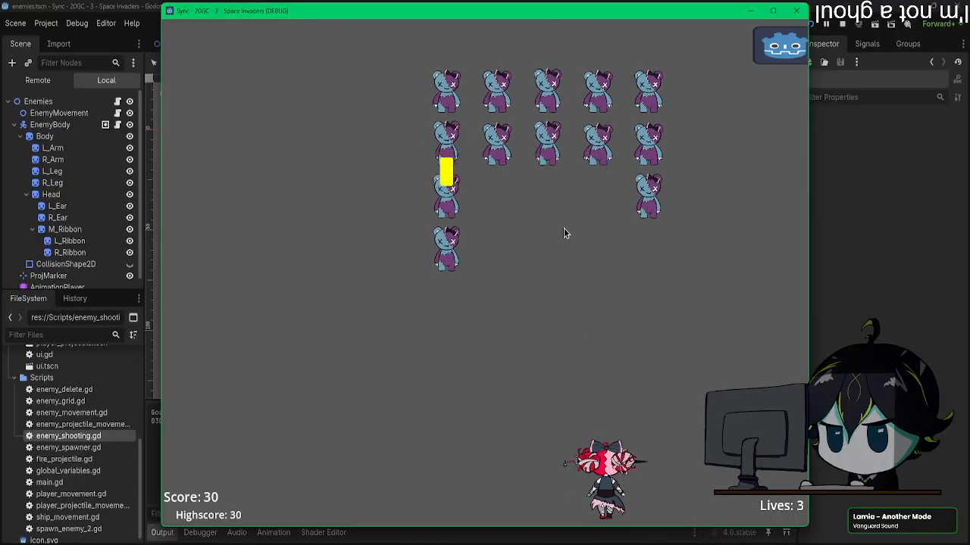
pyautogui.press('space')
pyautogui.press('Left')
pyautogui.press('Left')
pyautogui.press('space')
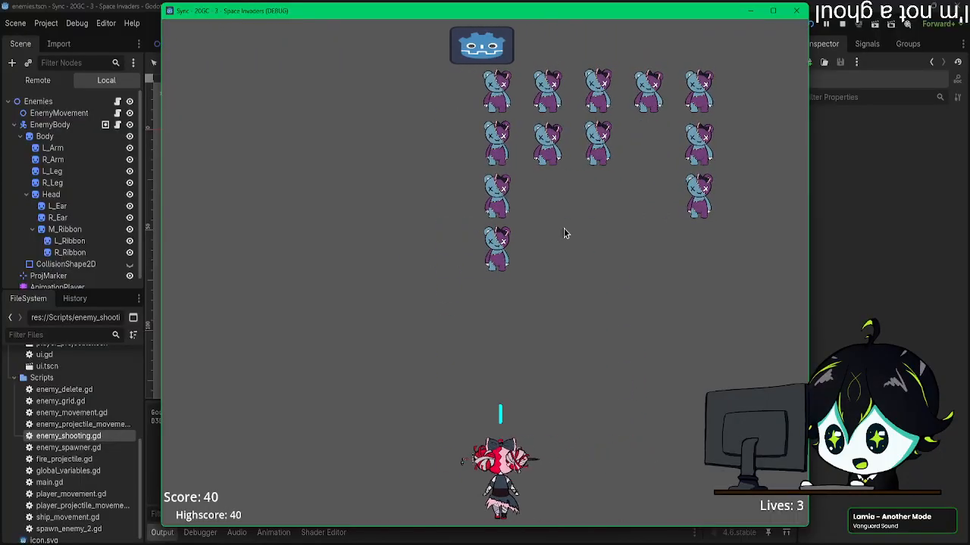
pyautogui.press('Right')
pyautogui.press('Right')
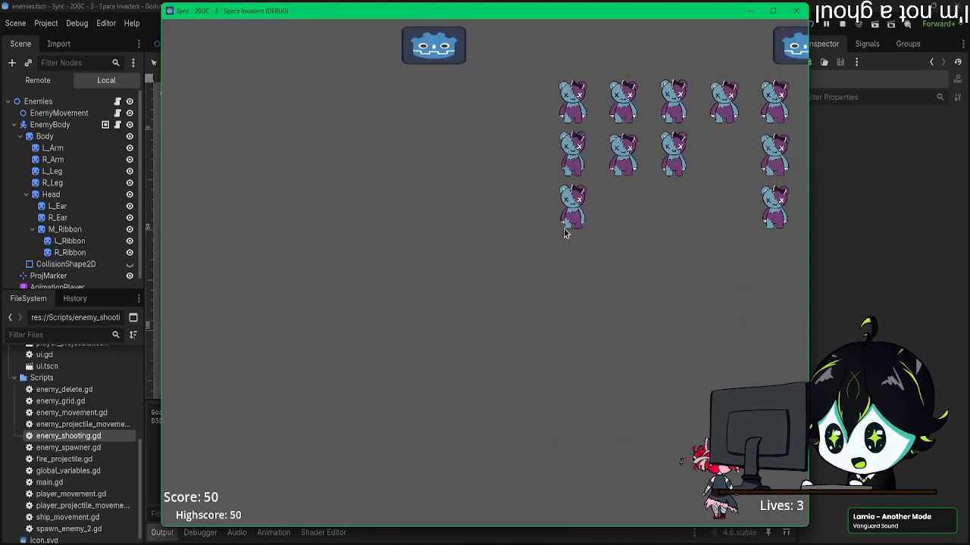
pyautogui.press('Left')
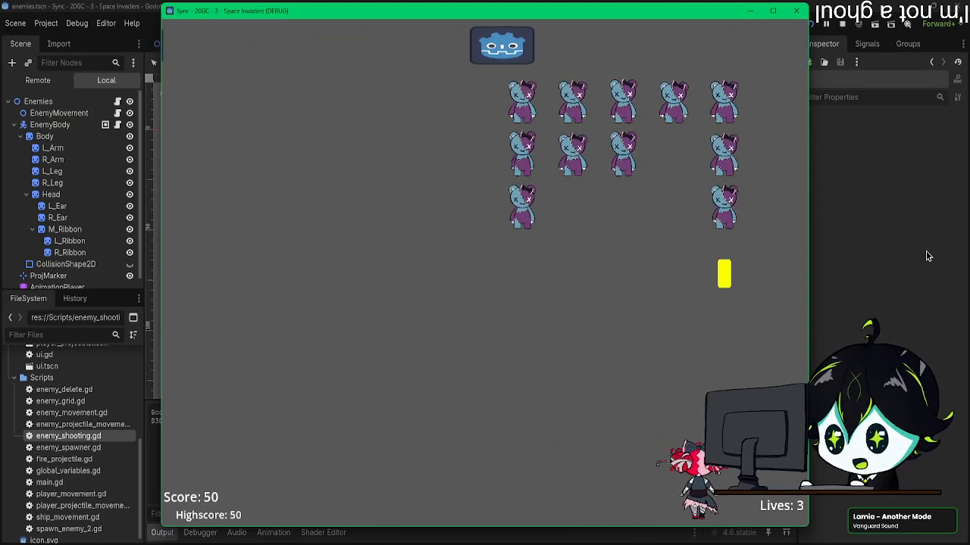
pyautogui.press('Left')
pyautogui.press('Left')
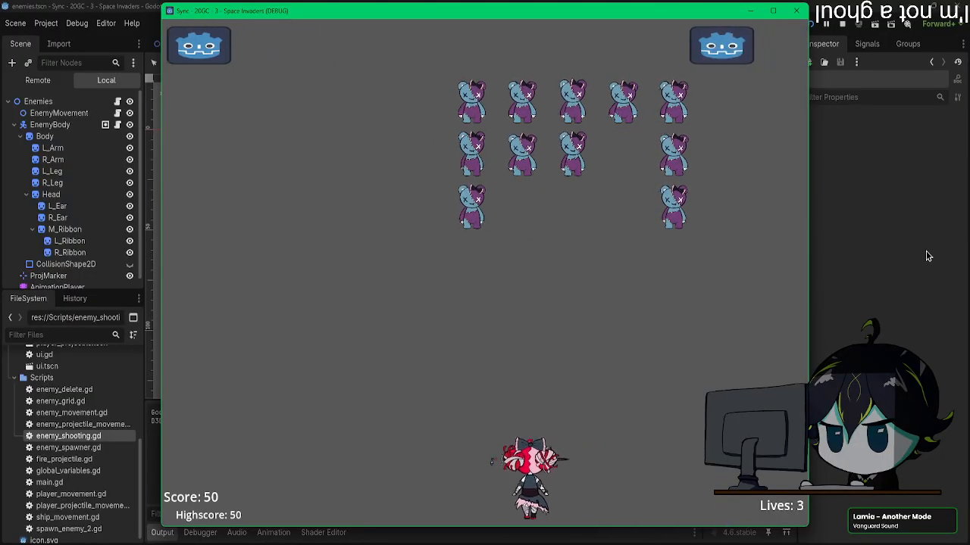
pyautogui.press('Left')
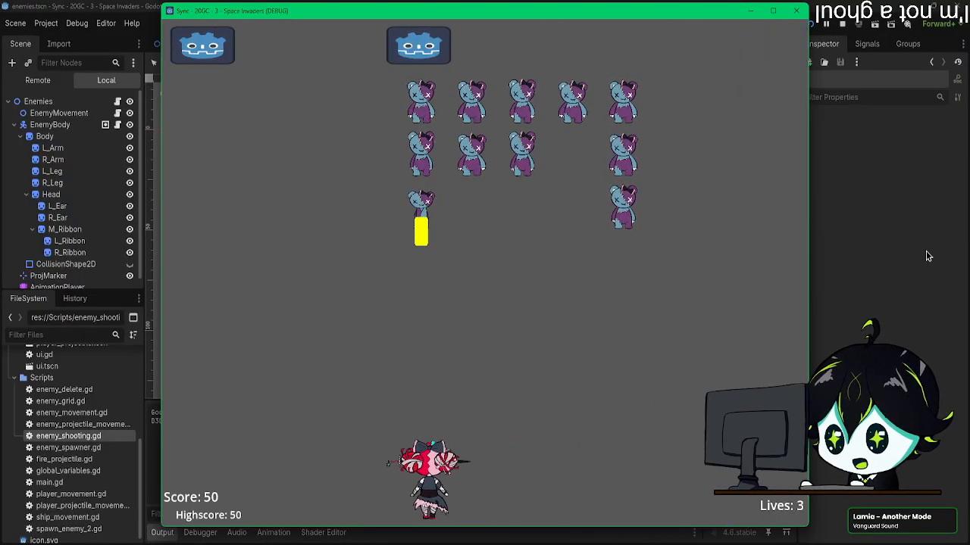
pyautogui.press('space')
pyautogui.press('Right')
pyautogui.press('Left')
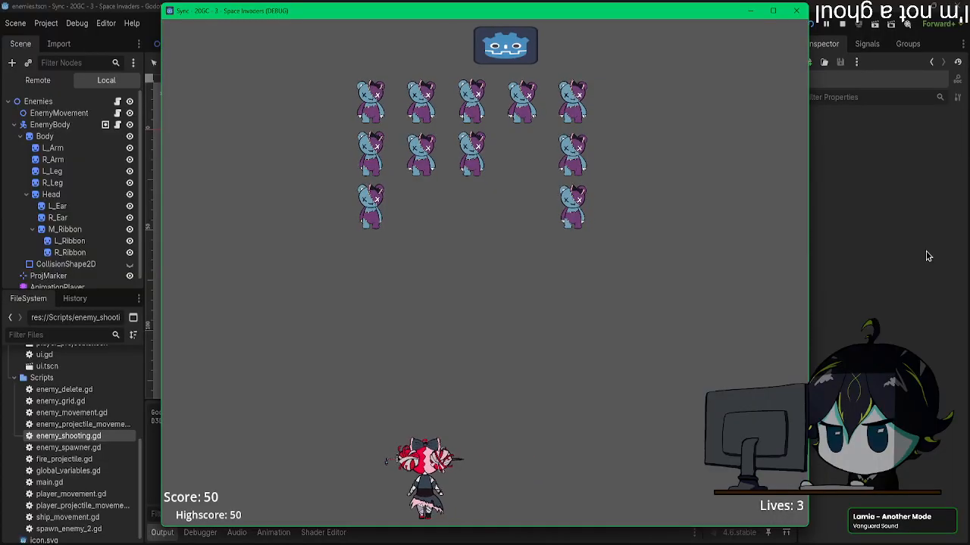
pyautogui.press('Right')
pyautogui.press('space')
pyautogui.press('Left')
pyautogui.press('space')
pyautogui.press('Right')
pyautogui.press('Right')
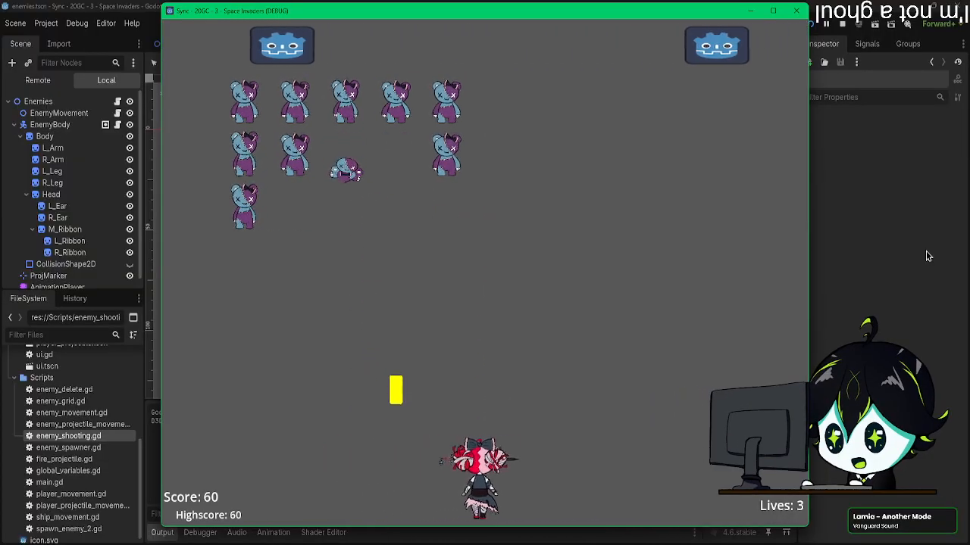
pyautogui.press('Left')
pyautogui.press('space')
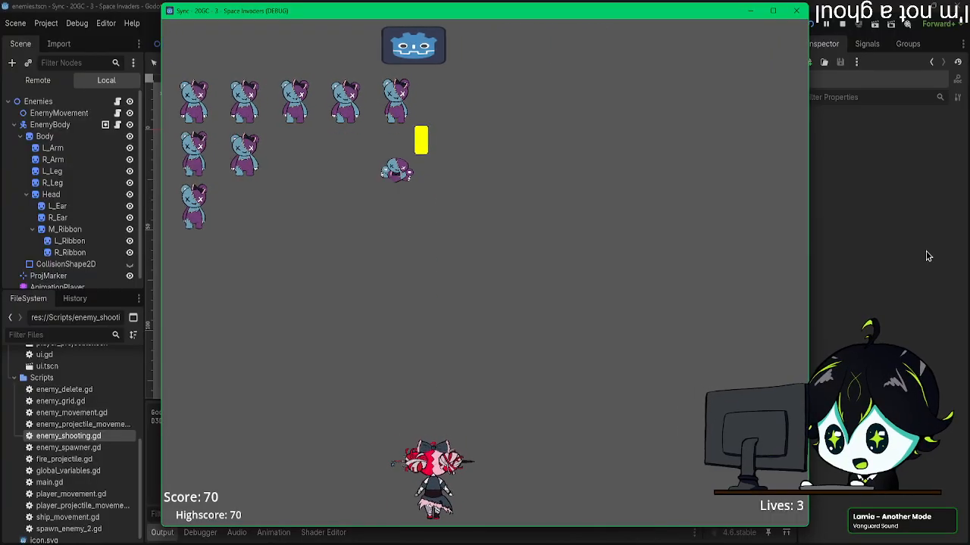
pyautogui.press('space')
pyautogui.press('Left')
pyautogui.press('Right')
pyautogui.press('Left')
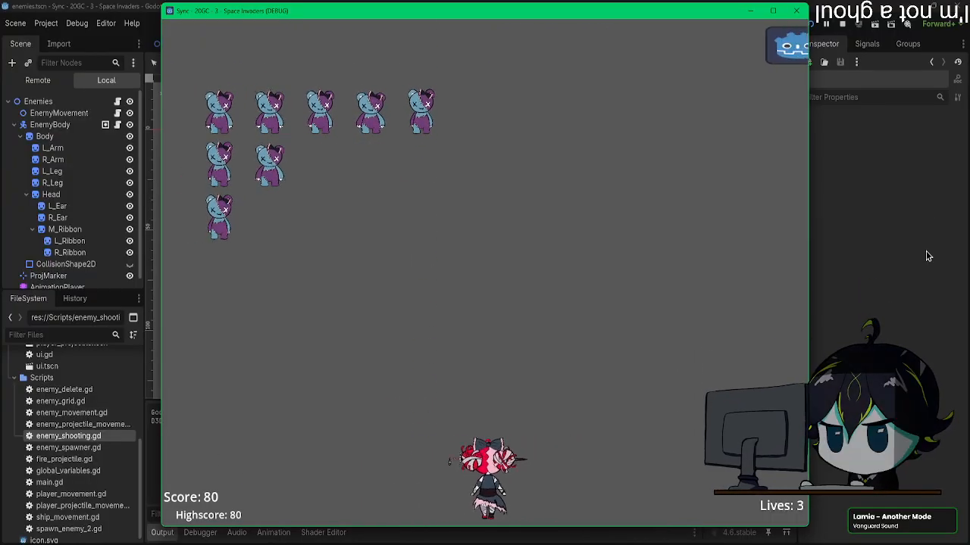
pyautogui.press('space')
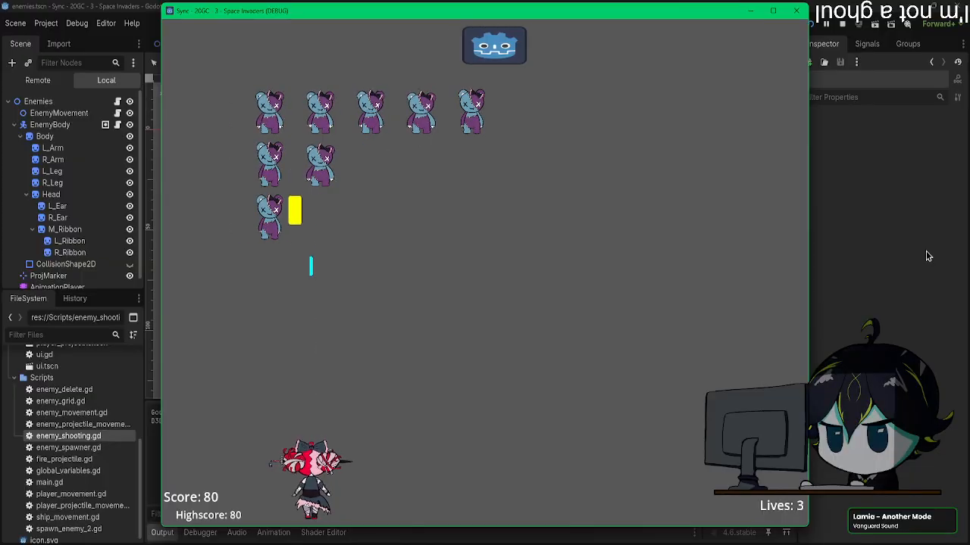
pyautogui.press('Right')
pyautogui.press('space')
pyautogui.press('Right')
pyautogui.press('Left')
pyautogui.press('space')
pyautogui.press('Right')
pyautogui.press('Right')
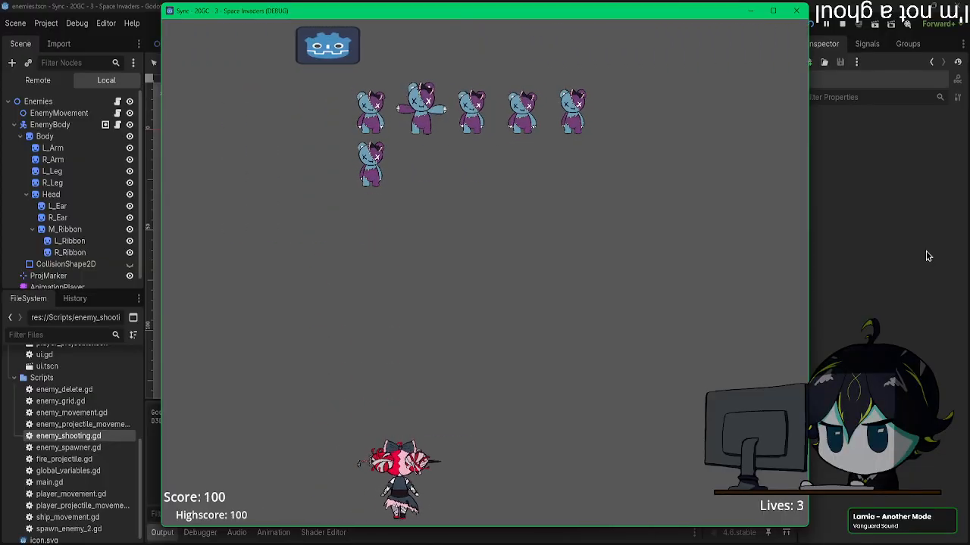
pyautogui.press('space')
pyautogui.press('space')
pyautogui.press('Right')
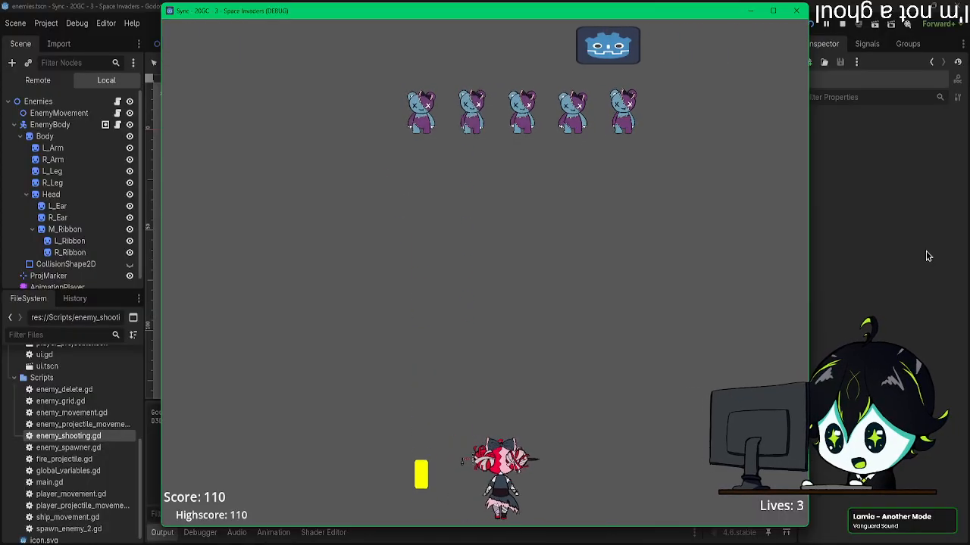
pyautogui.press('space')
pyautogui.press('Right')
pyautogui.press('space')
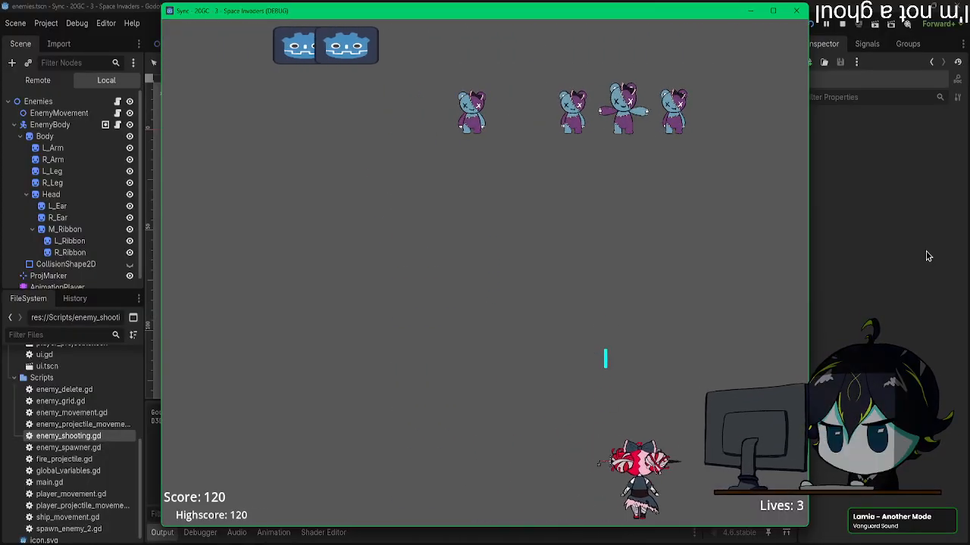
pyautogui.press('space')
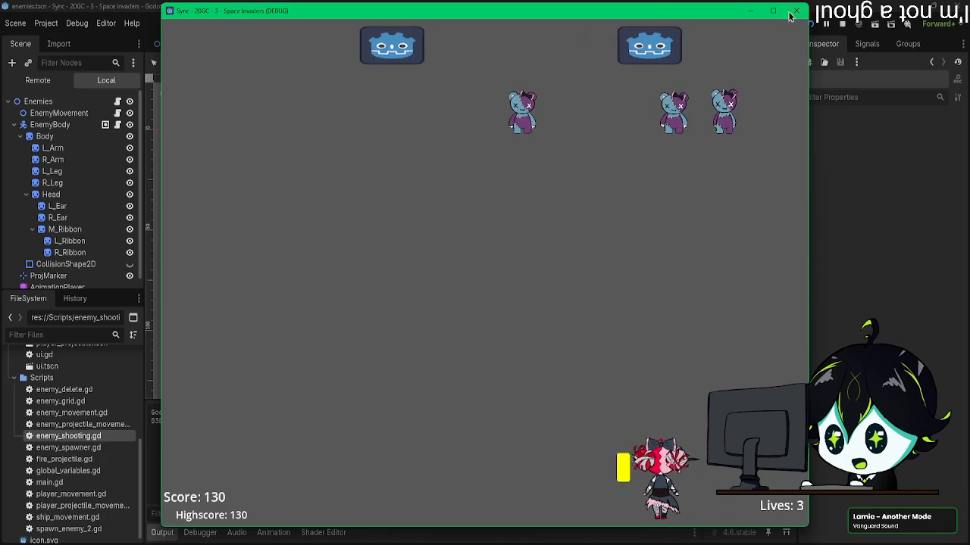
pyautogui.click(797, 12)
# Step: Save the scene, and delete the completed "-death-" entry under Enemy Udin in the Notepad to-do list
pyautogui.hotkey('ctrl', 's')
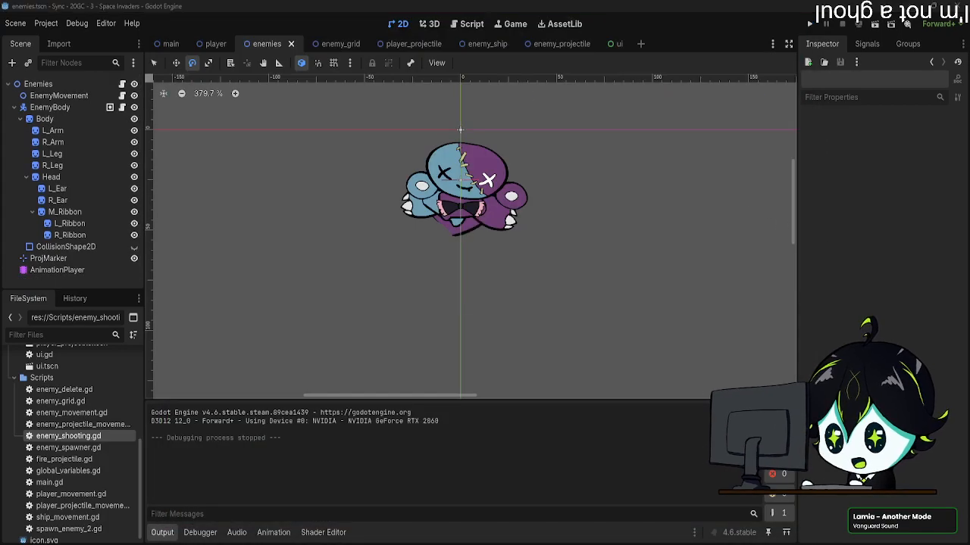
pyautogui.moveTo(969, 314); pyautogui.dragTo(335, 94)
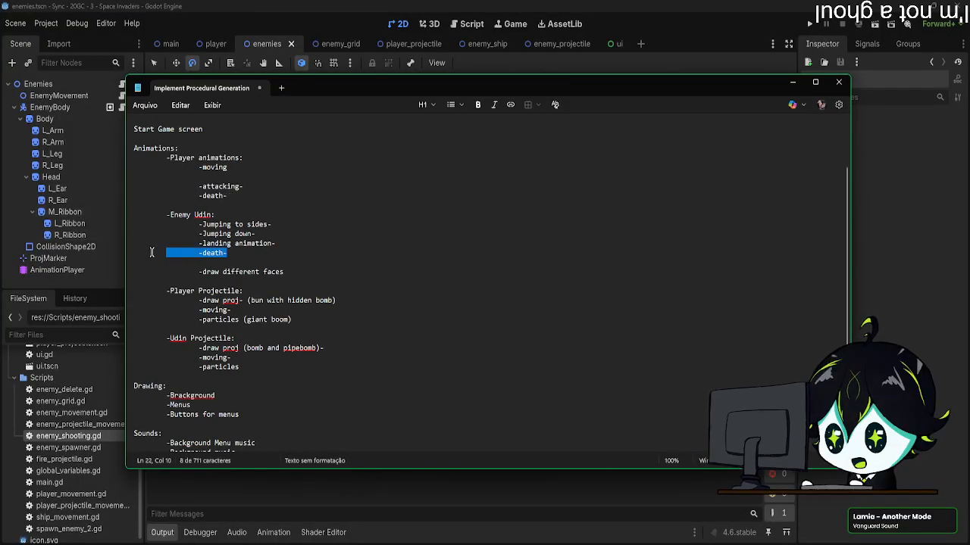
pyautogui.press('BackSpace')
pyautogui.moveTo(355, 87); pyautogui.dragTo(969, 106)
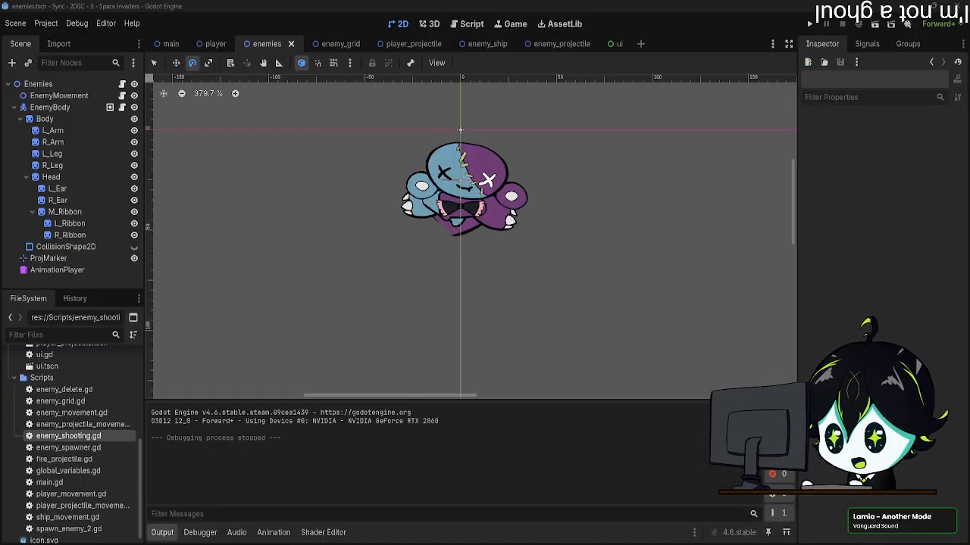
# Step: Examine EnemyBody's visibility settings and the effect of a lower alpha on its modulate colour, and save the enemies scene
pyautogui.click(411, 218)
pyautogui.scroll(5, 407, 249)
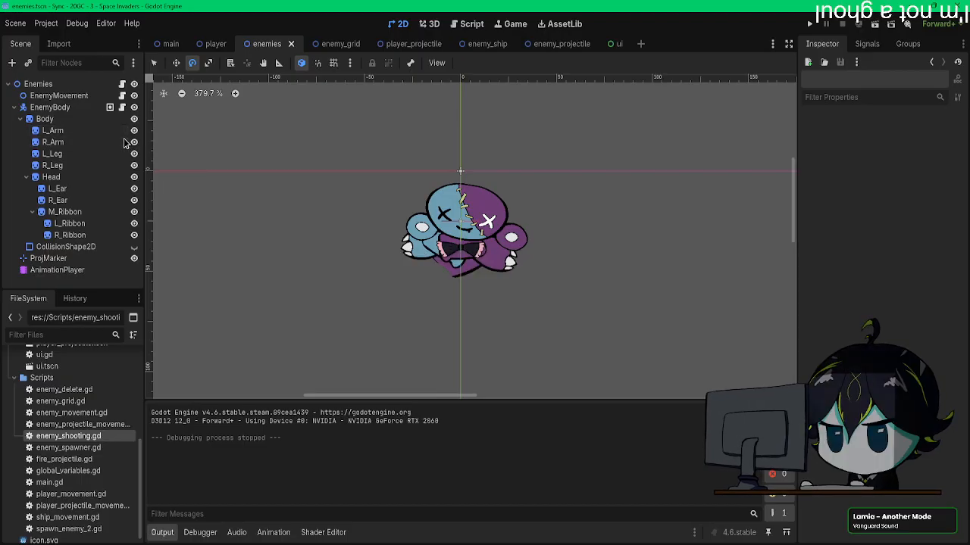
pyautogui.click(50, 107)
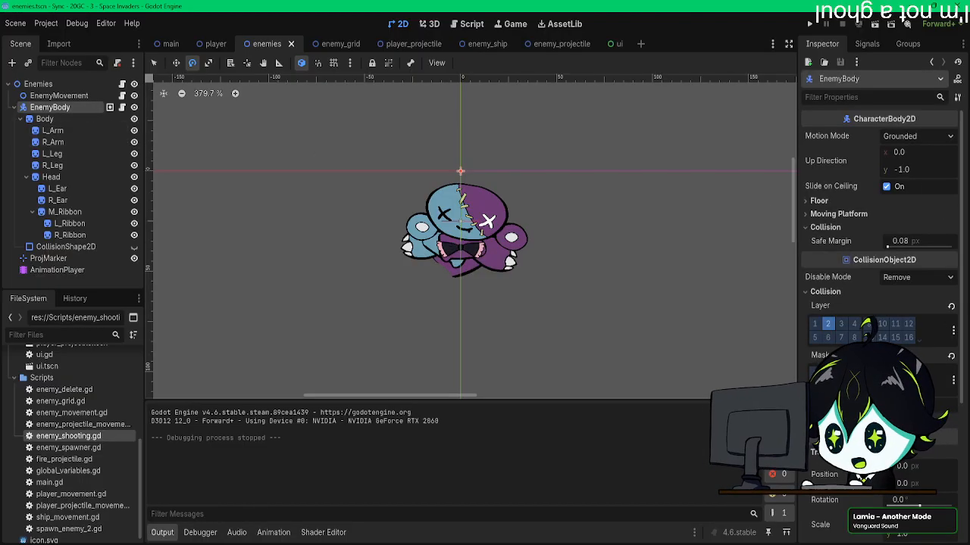
pyautogui.scroll(-5, 879, 227)
pyautogui.click(829, 380)
pyautogui.click(920, 427)
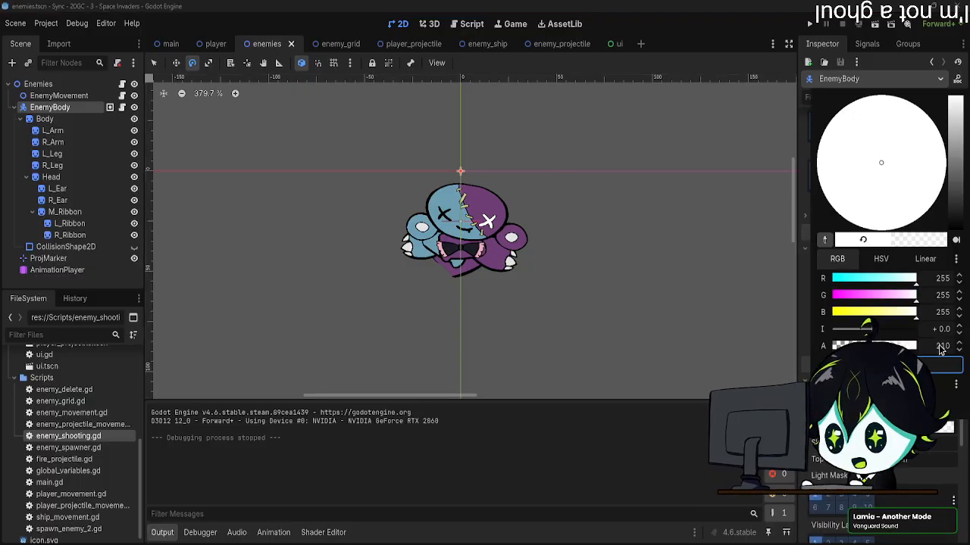
pyautogui.click(666, 306)
pyautogui.moveTo(614, 176); pyautogui.dragTo(624, 190, button='middle')
pyautogui.hotkey('ctrl', 's')
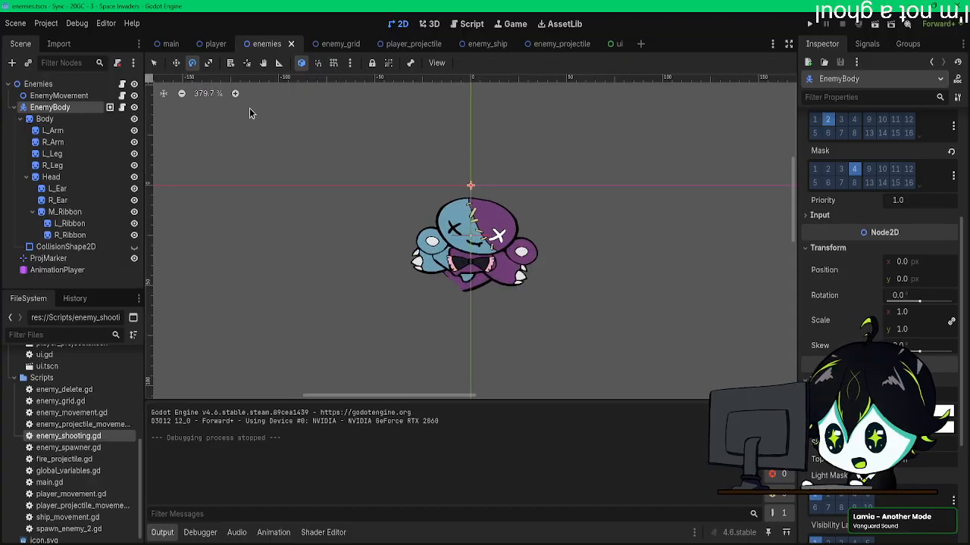
# Step: Look into the enemy_grid scene, and examine the properties of EnemyBody and its CollisionShape2D in the enemies scene
pyautogui.click(336, 44)
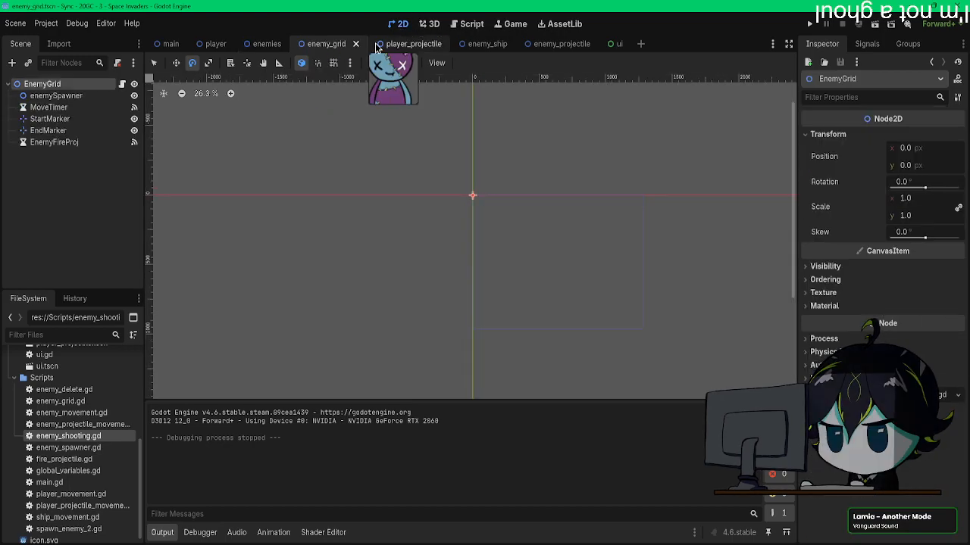
pyautogui.click(265, 44)
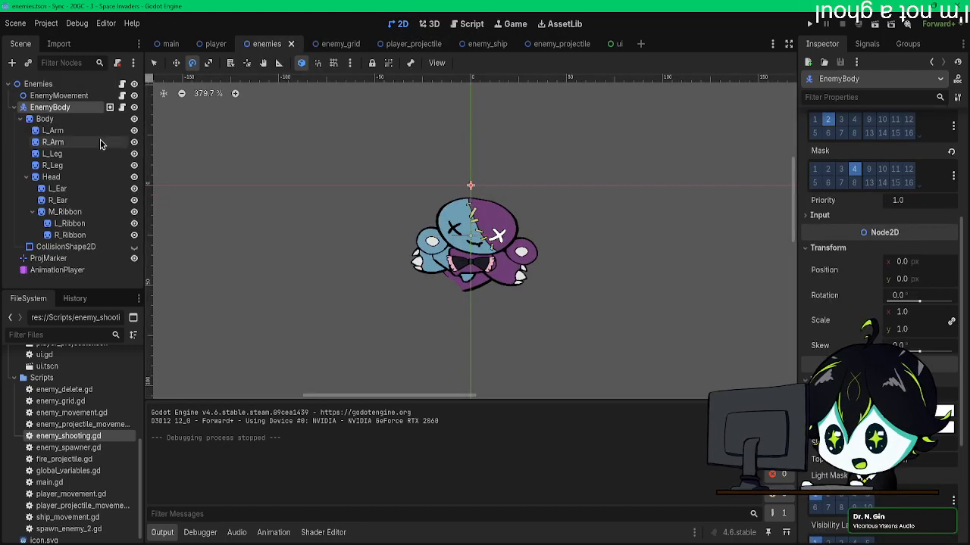
pyautogui.click(72, 247)
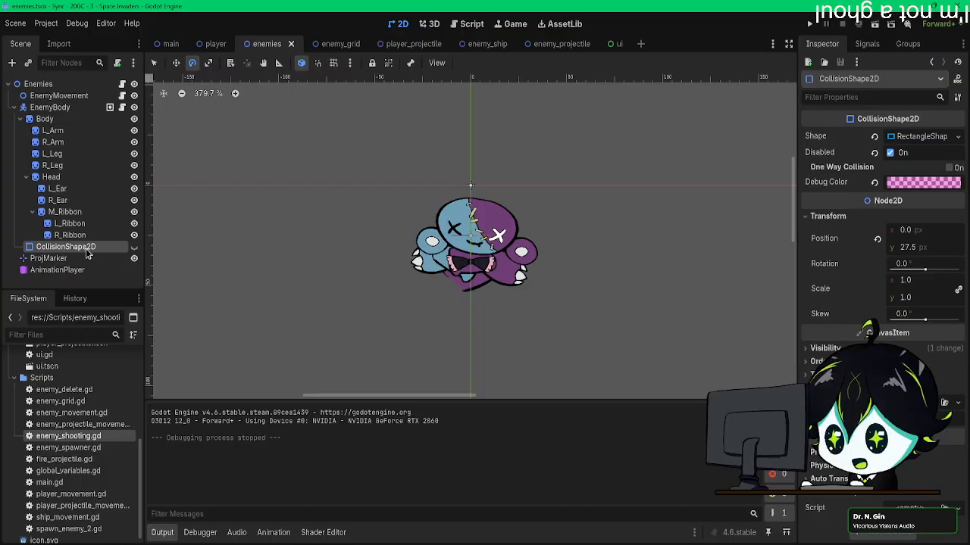
pyautogui.click(53, 109)
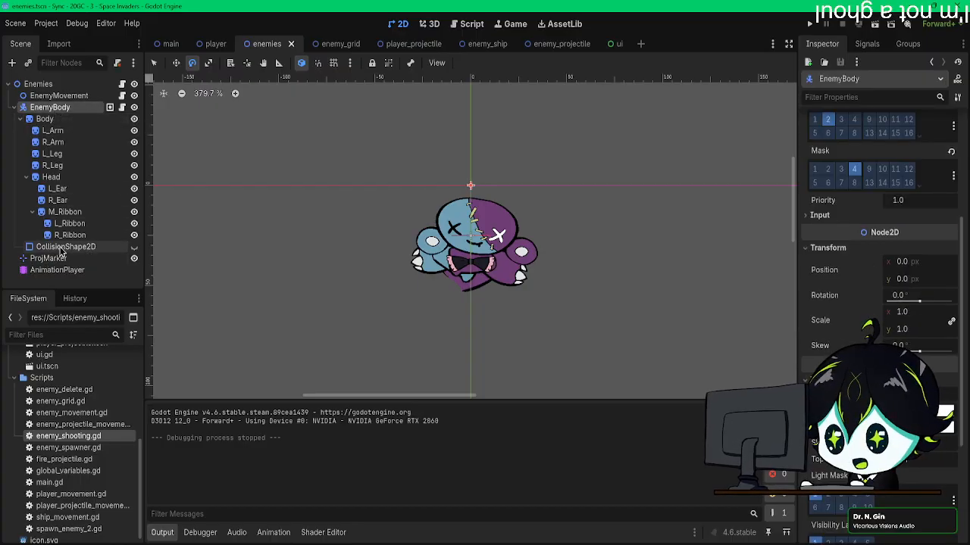
pyautogui.click(133, 247)
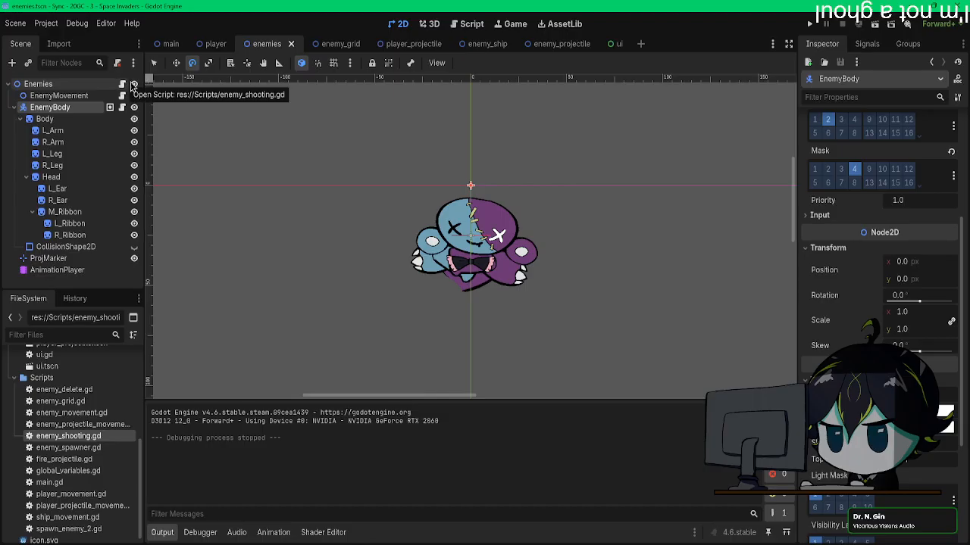
# Step: Look through the player and enemy_grid scenes, and open player_projectile's movement script to examine its collision handling
pyautogui.click(215, 44)
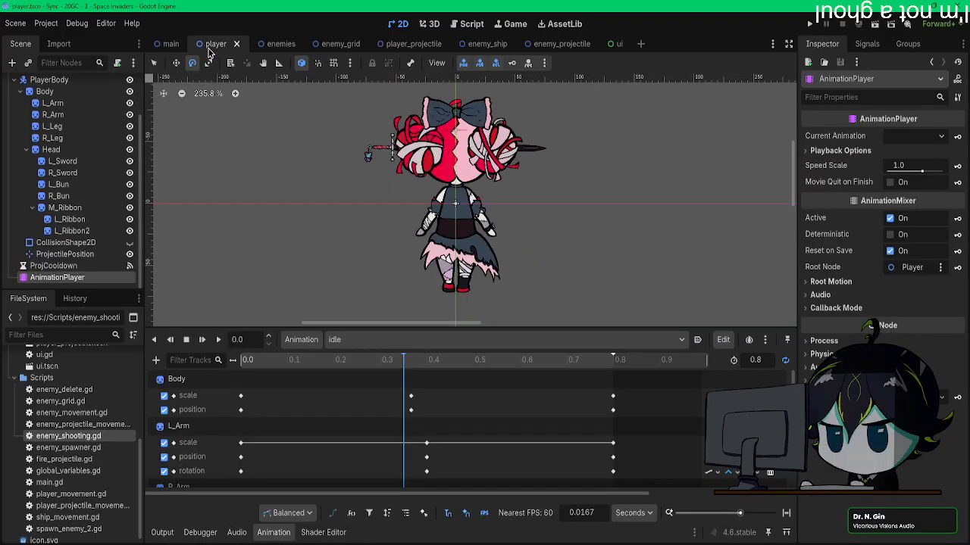
pyautogui.click(346, 46)
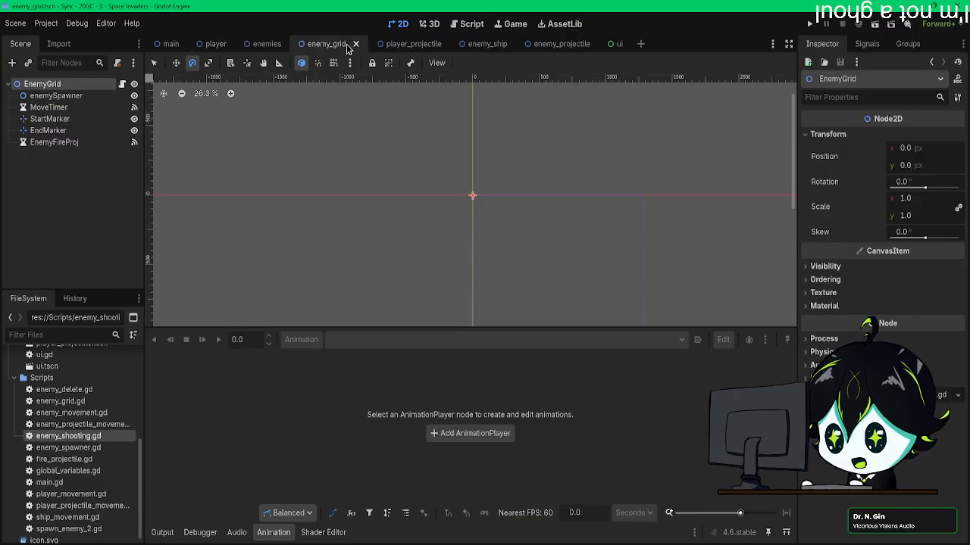
pyautogui.click(413, 47)
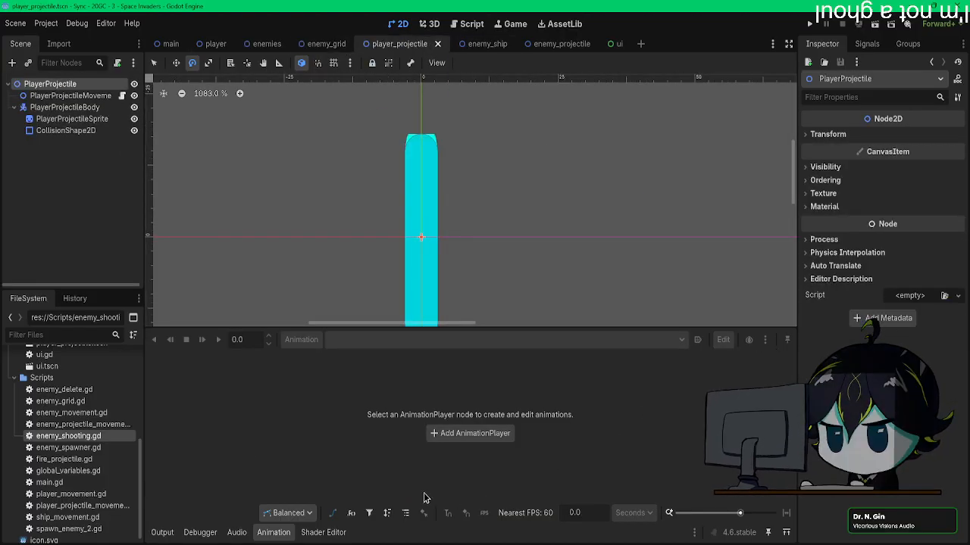
pyautogui.click(273, 533)
pyautogui.click(121, 95)
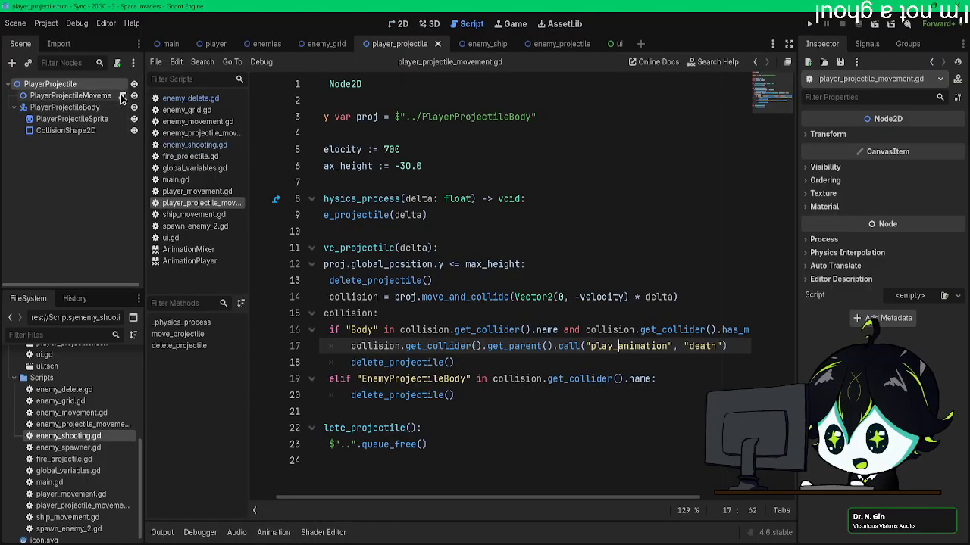
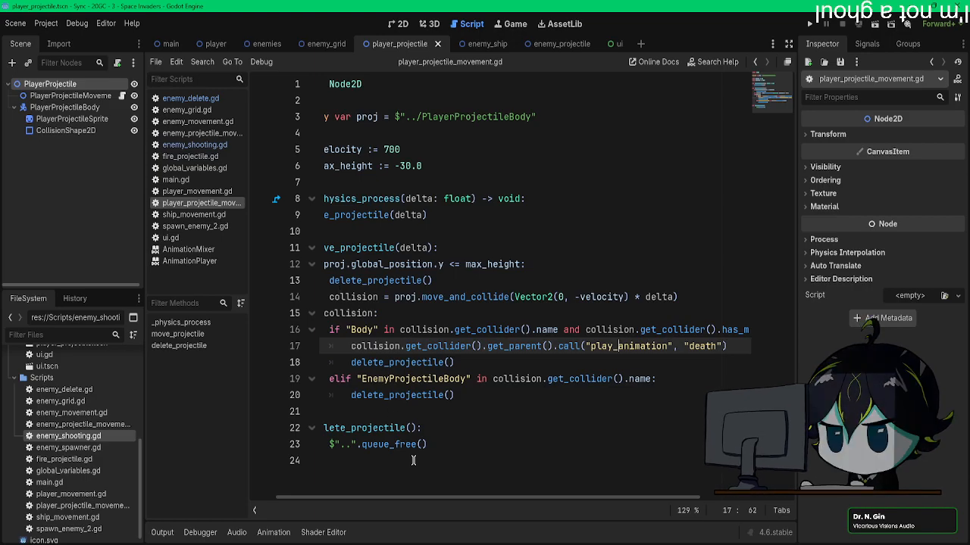
# Step: Add an Area2D node as a child of PlayerProjectileBody
pyautogui.moveTo(424, 498); pyautogui.dragTo(387, 500)
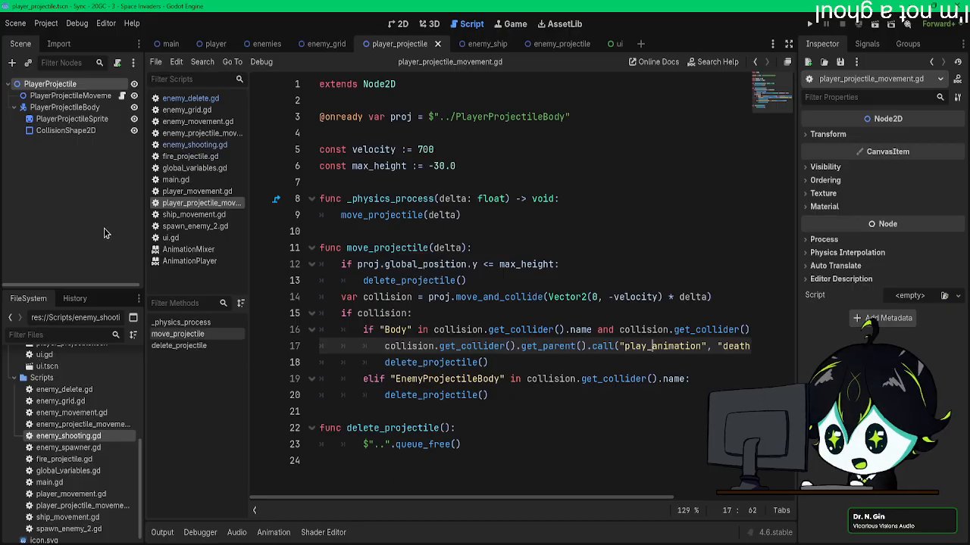
pyautogui.click(64, 106)
pyautogui.hotkey('ctrl', 'a')
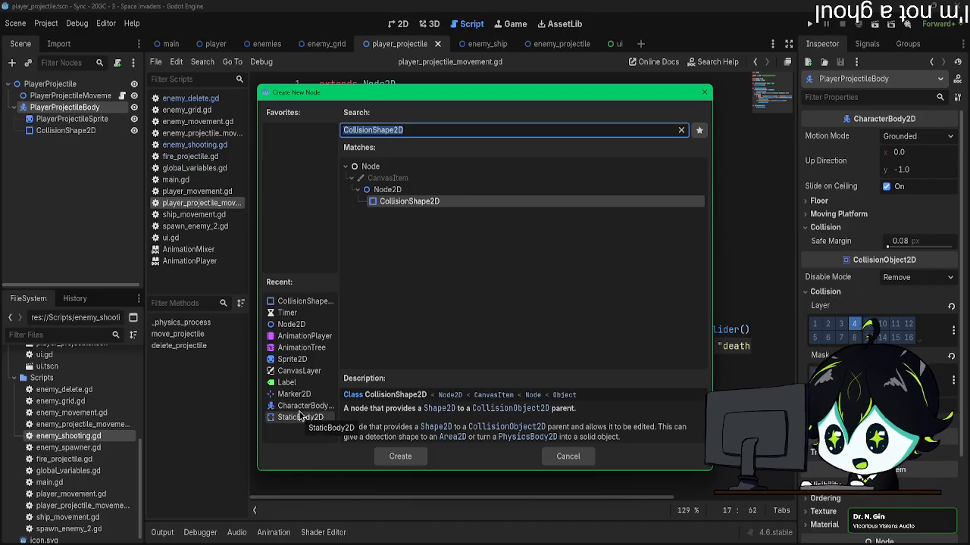
pyautogui.write('are')
pyautogui.press('Return')
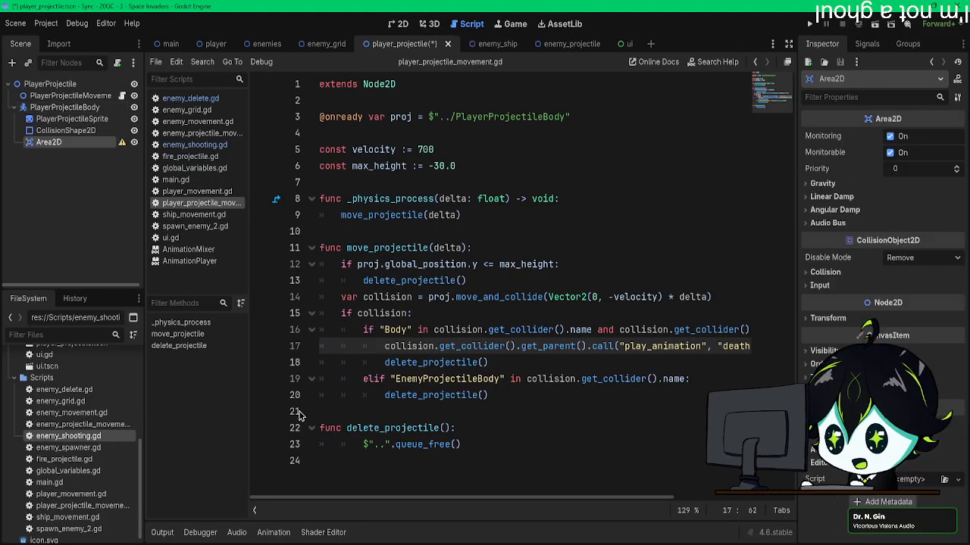
# Step: Duplicate the projectile body's CollisionShape2D in the 2D view and place the copy under the new Area2D
pyautogui.click(398, 25)
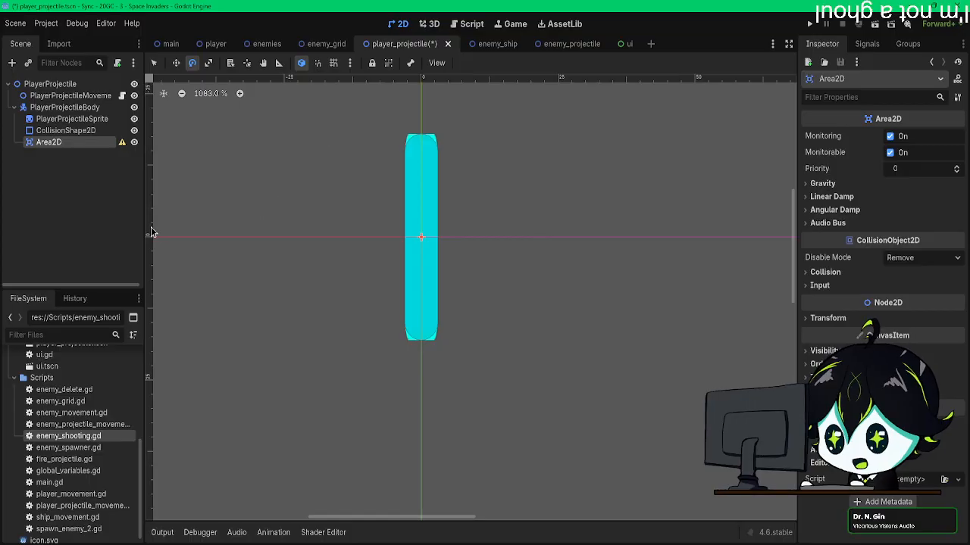
pyautogui.click(59, 132)
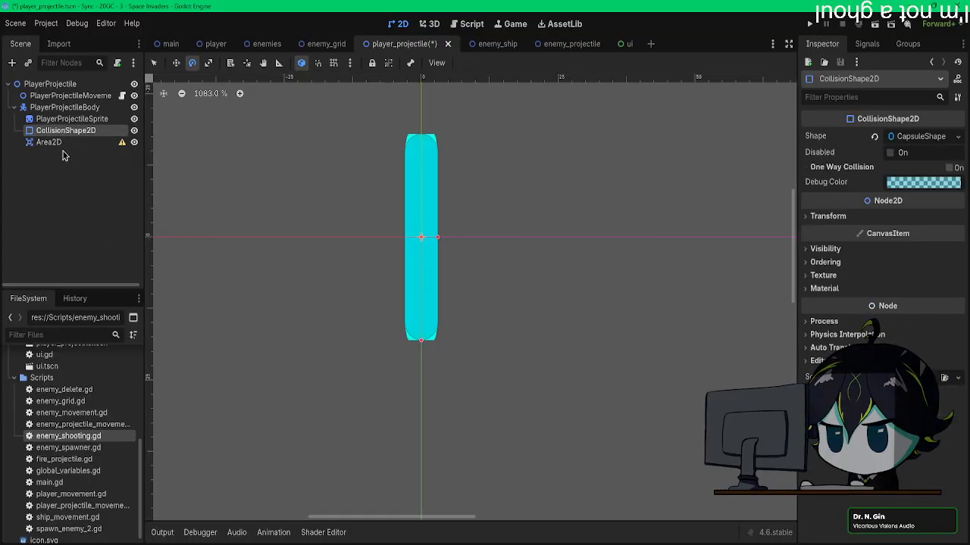
pyautogui.hotkey('ctrl', 'd')
pyautogui.moveTo(64, 153); pyautogui.dragTo(65, 156)
# Step: Make the capsule shape resource of CollisionShape2D2 unique so it is independent of the original collision shape
pyautogui.click(72, 130)
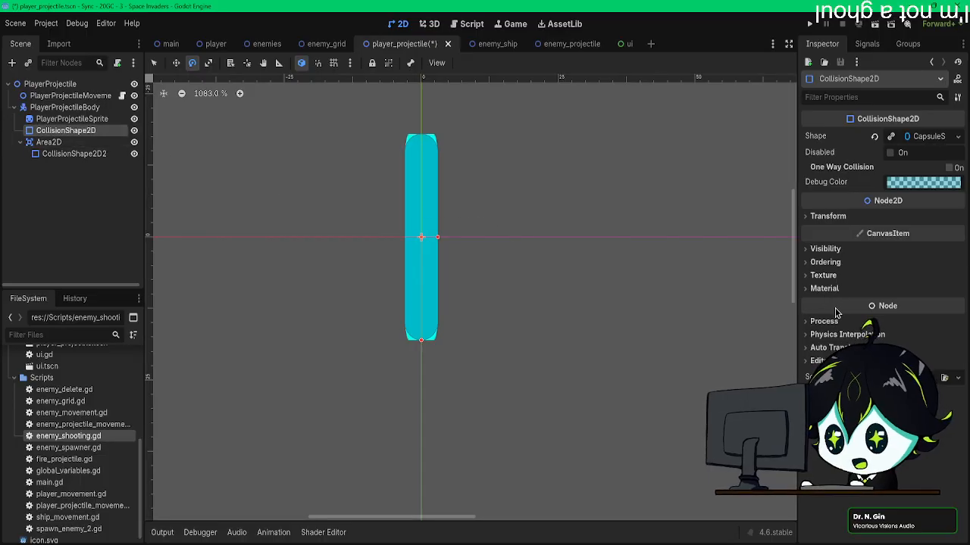
pyautogui.click(112, 156)
pyautogui.rightClick(112, 158)
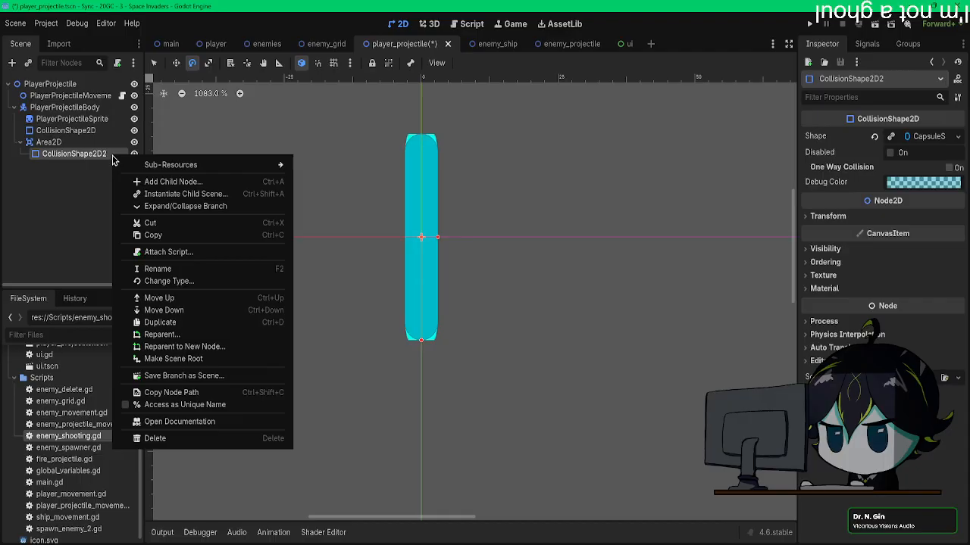
pyautogui.click(572, 202)
pyautogui.click(957, 137)
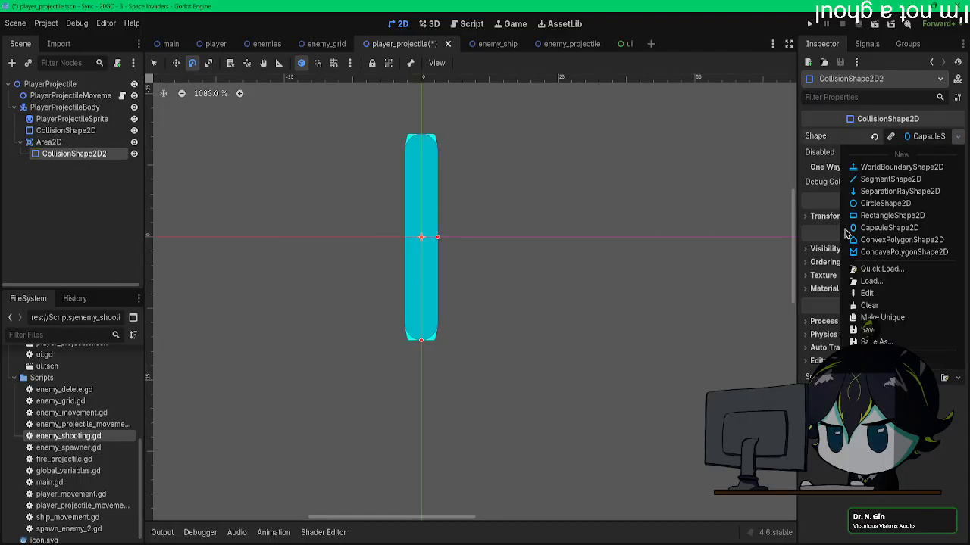
pyautogui.click(175, 204)
pyautogui.click(63, 132)
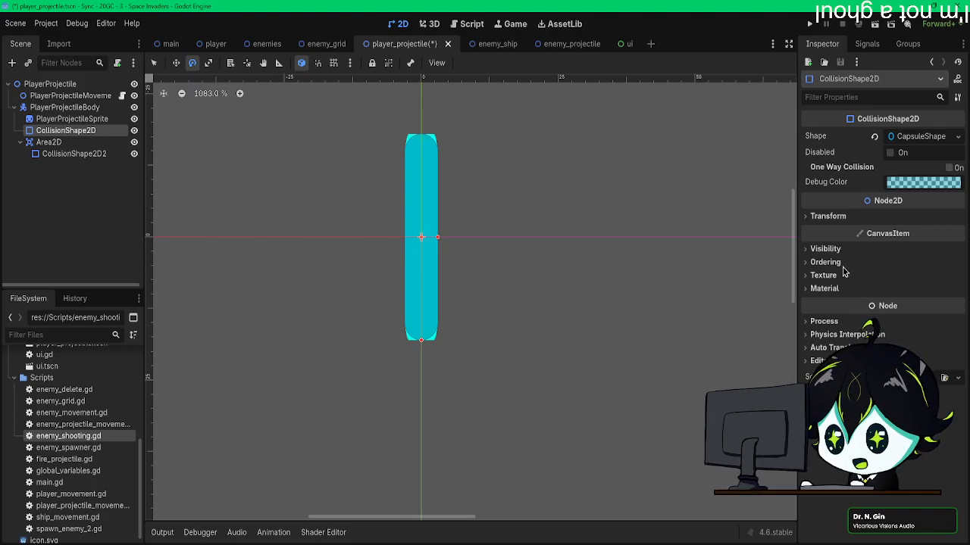
# Step: Disable collision layer 4 on PlayerProjectileBody and save the scene
pyautogui.click(82, 119)
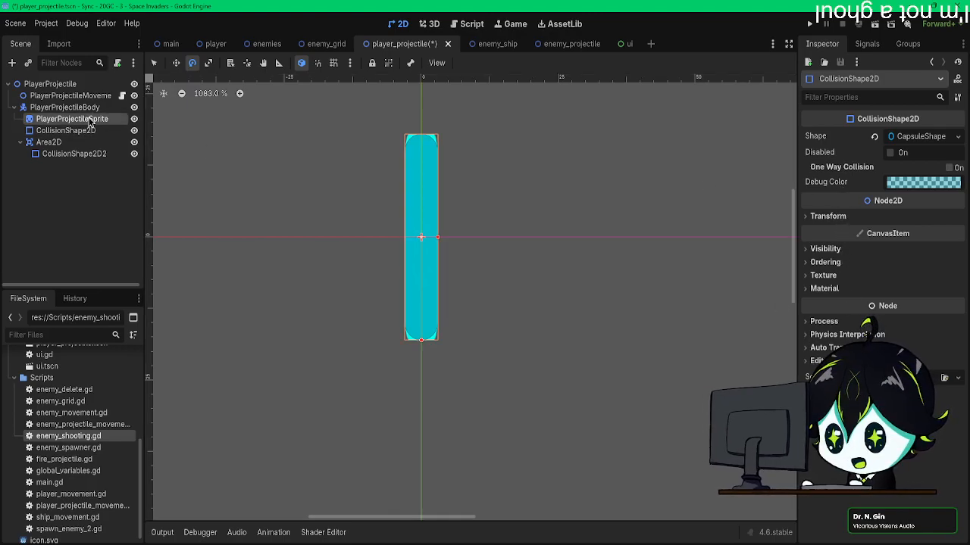
pyautogui.click(83, 109)
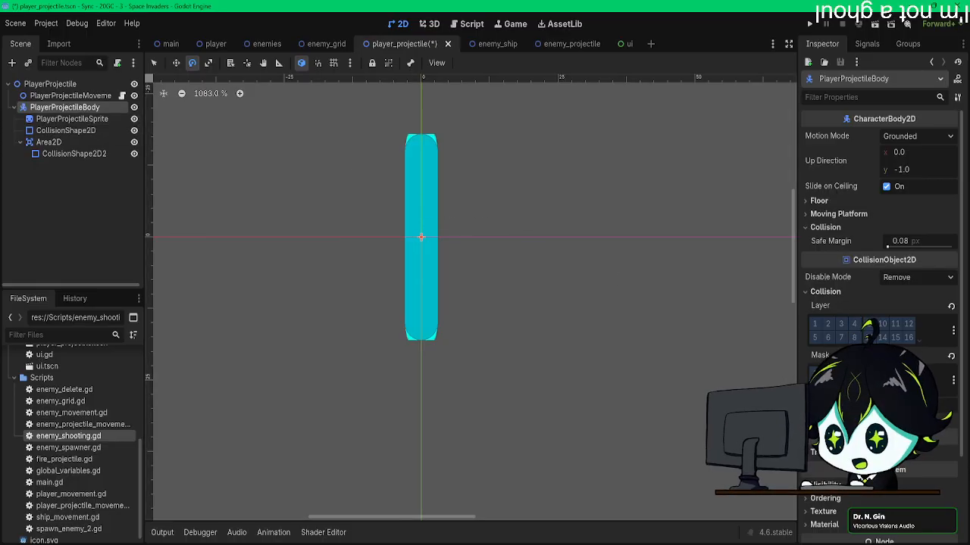
pyautogui.click(855, 324)
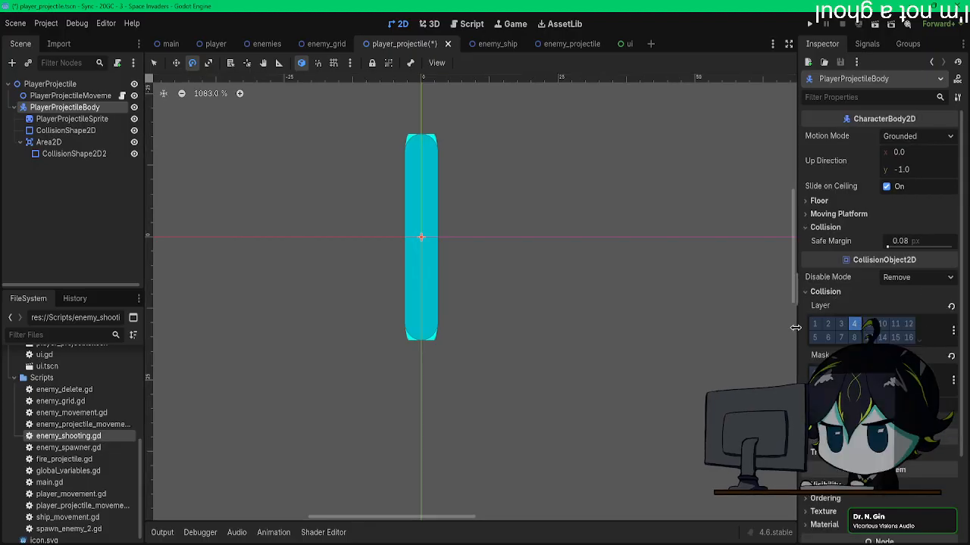
pyautogui.moveTo(795, 327); pyautogui.dragTo(869, 331)
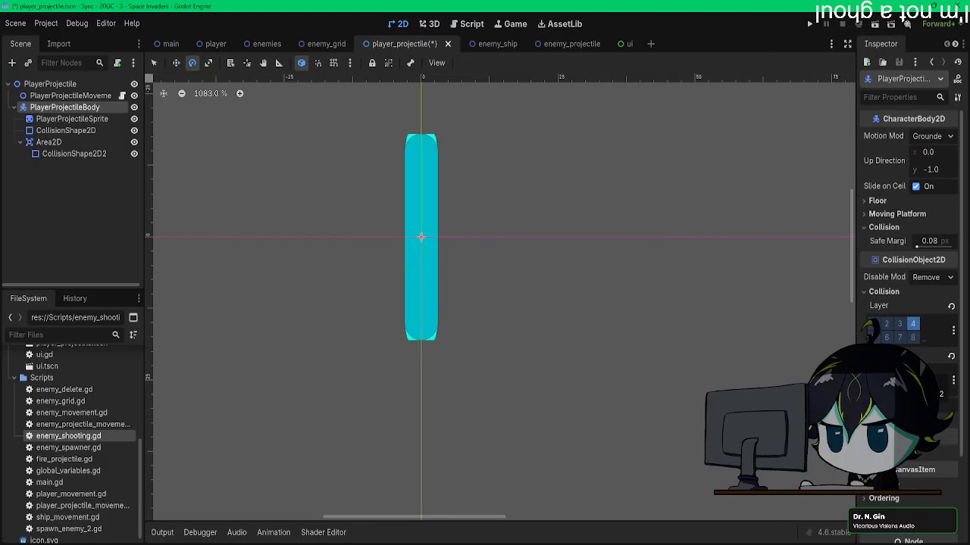
pyautogui.hotkey('ctrl', 's')
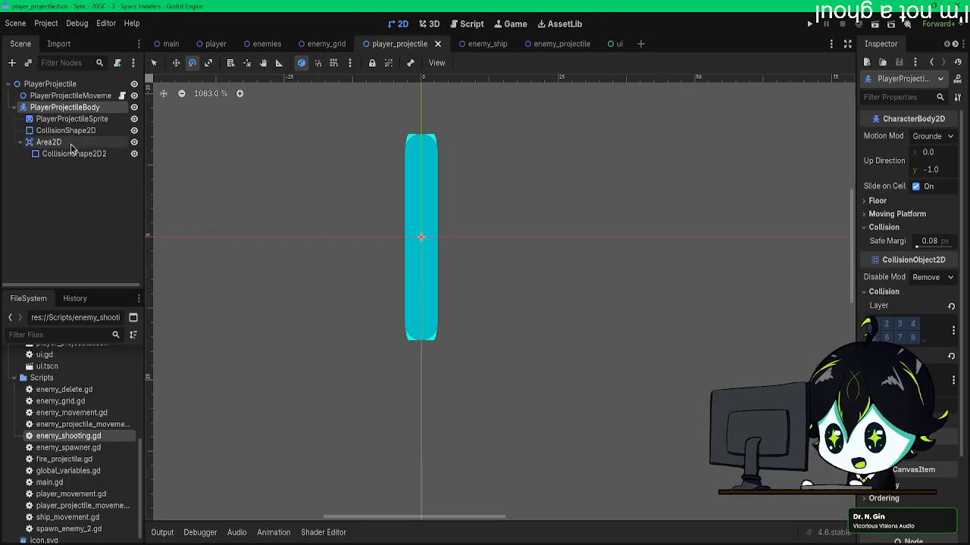
# Step: Rename the Area2D node to PlayerProjectileArea
pyautogui.click(70, 143)
pyautogui.doubleClick(70, 143)
pyautogui.write('Player')
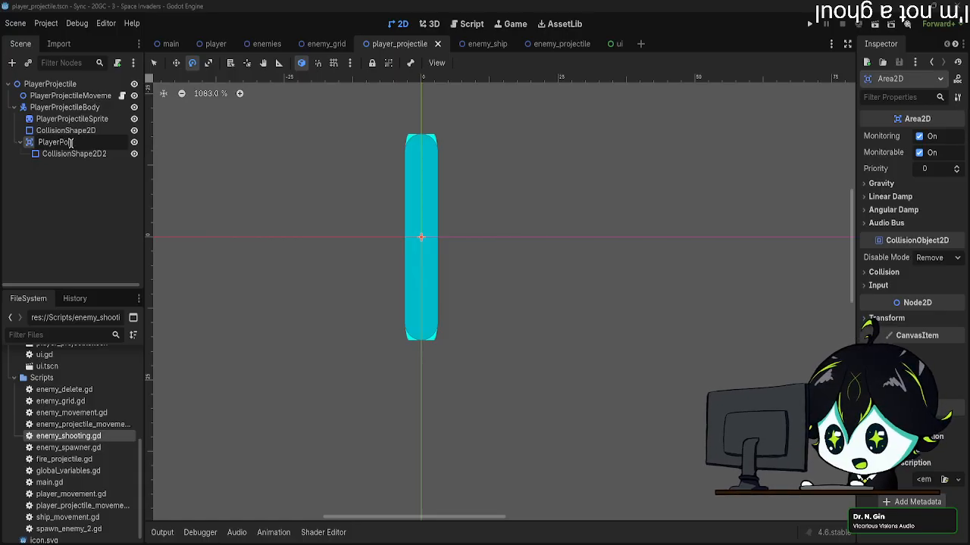
pyautogui.write('Projecti')
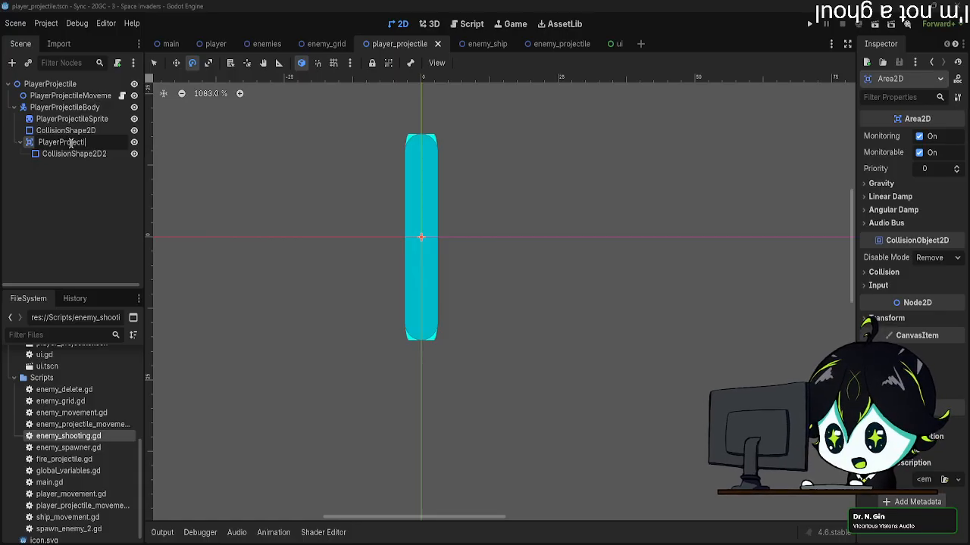
pyautogui.write('leArea')
pyautogui.press('Return')
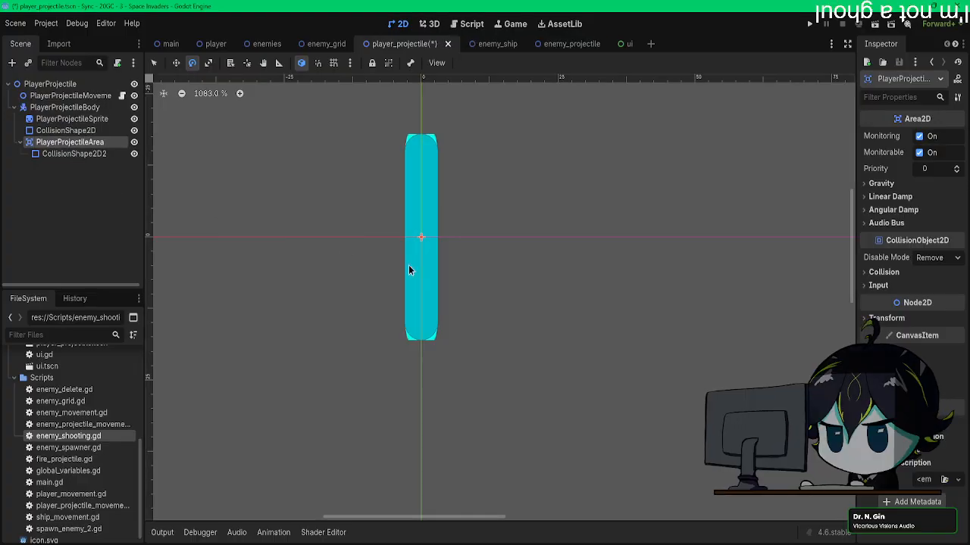
# Step: Set PlayerProjectileArea's collision layer to 4 and save the scene
pyautogui.click(884, 273)
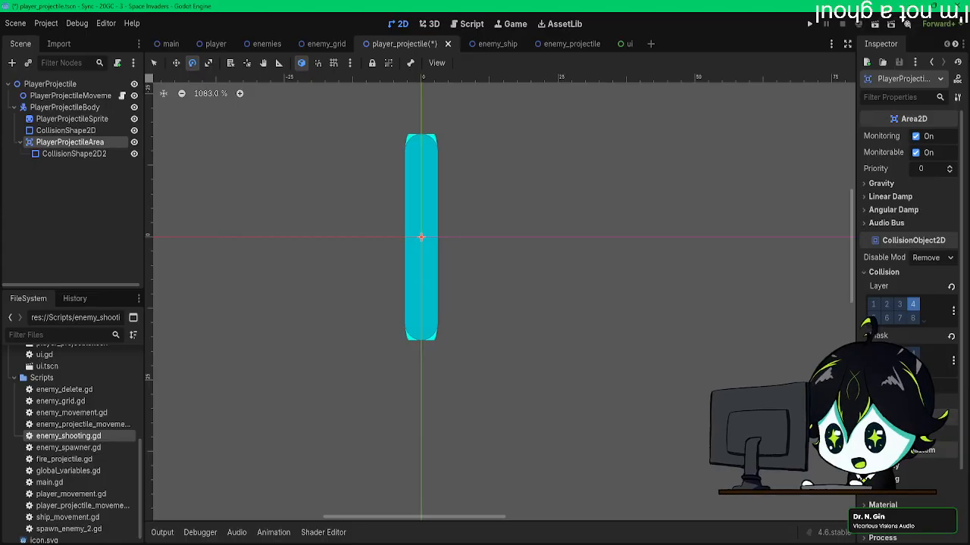
pyautogui.hotkey('ctrl', 's')
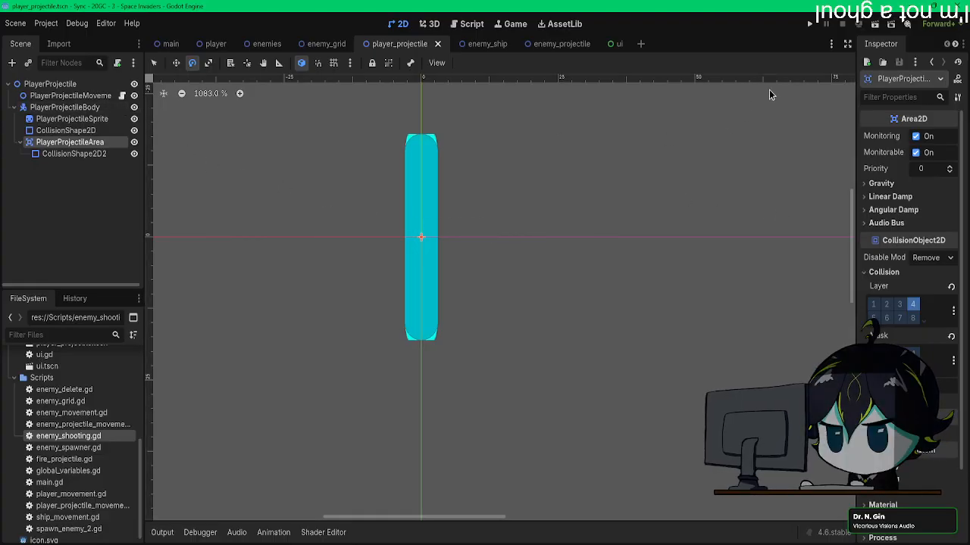
# Step: Connect PlayerProjectileArea's body_entered signal to PlayerProjectileMovement with the receiver method _on_player_projectile_area_body_entered
pyautogui.click(68, 157)
pyautogui.click(66, 146)
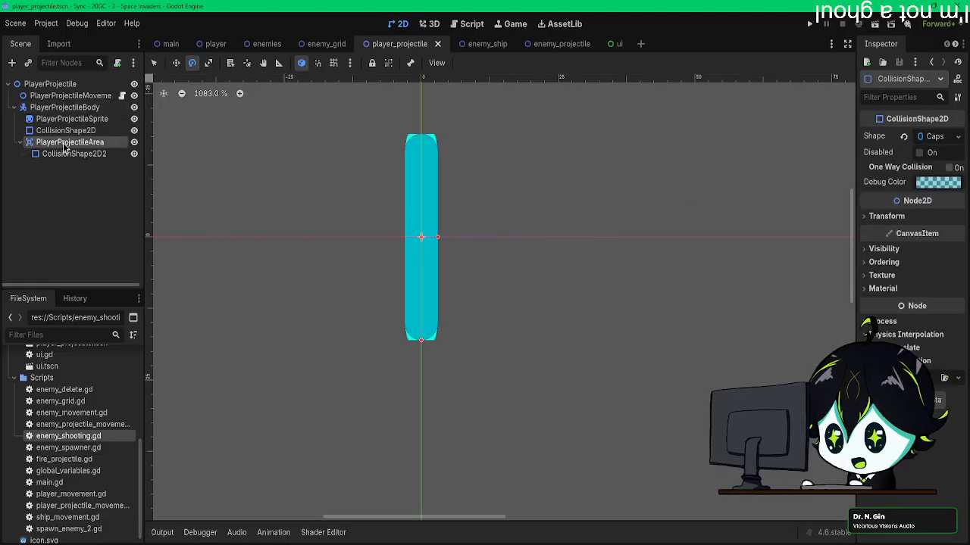
pyautogui.moveTo(856, 150); pyautogui.dragTo(811, 151)
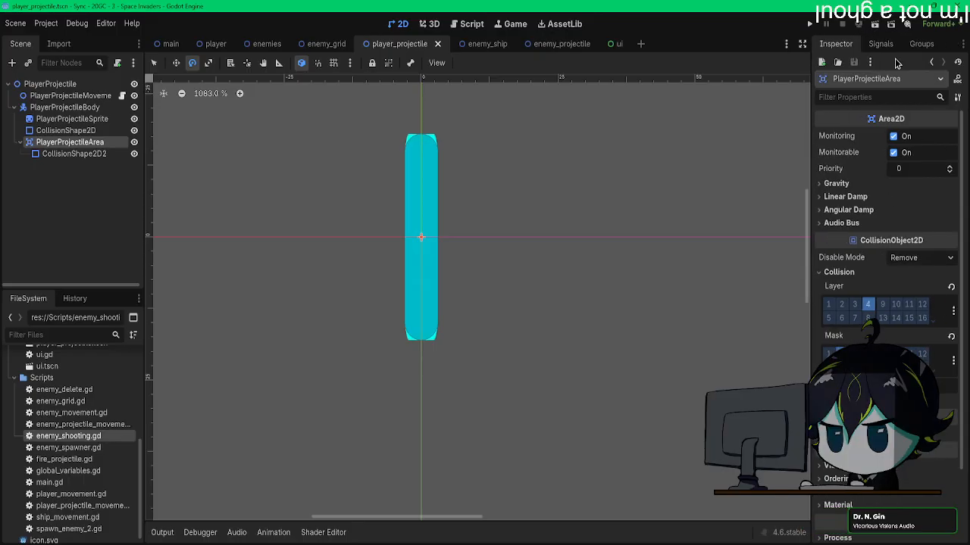
pyautogui.click(880, 43)
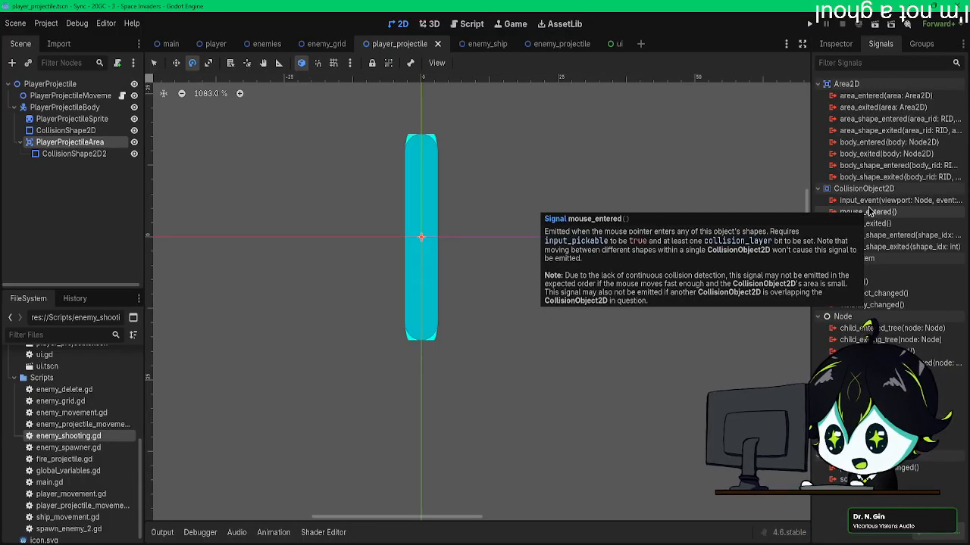
pyautogui.doubleClick(883, 143)
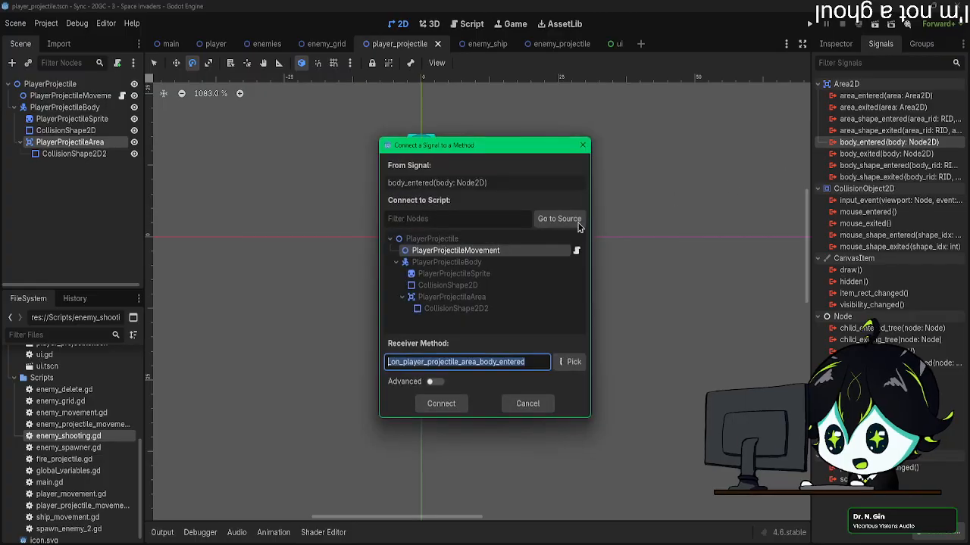
pyautogui.click(447, 403)
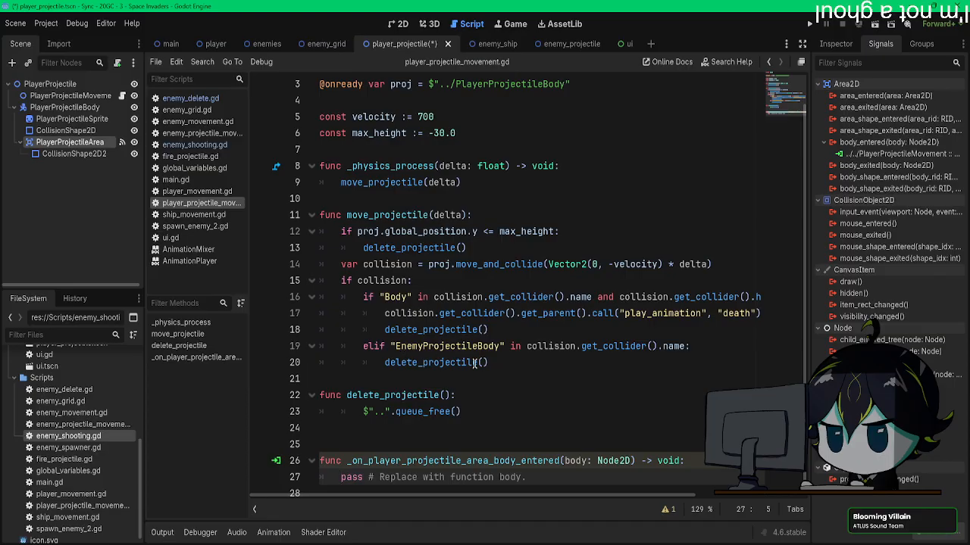
# Step: Copy the if/elif collider checks from move_projectile over the pass placeholder in _on_player_projectile_area_body_entered
pyautogui.moveTo(497, 363); pyautogui.dragTo(380, 297)
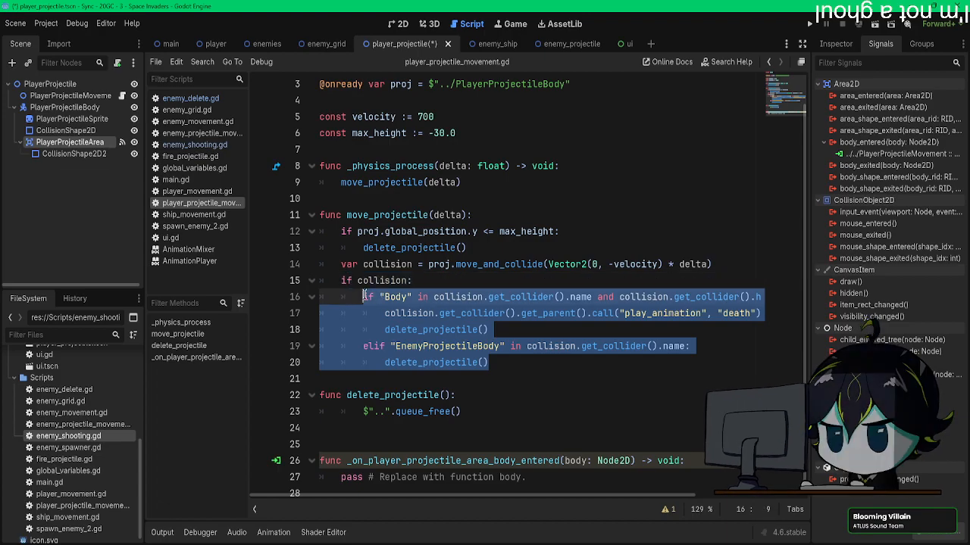
pyautogui.moveTo(534, 479); pyautogui.dragTo(341, 477)
pyautogui.hotkey('ctrl', 'v')
pyautogui.scroll(-1, 471, 348)
# Step: Remove the "if collision:" block and the collision variable assignment from move_projectile, keeping only the proj.move_and_collide call
pyautogui.moveTo(497, 283); pyautogui.dragTo(341, 207)
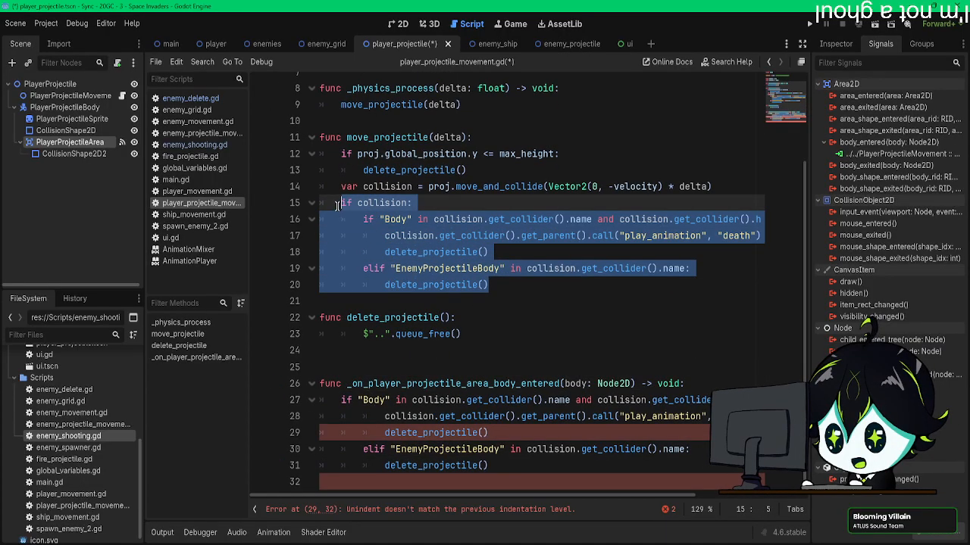
pyautogui.hotkey('ctrl', 'x')
pyautogui.moveTo(428, 187); pyautogui.dragTo(351, 188)
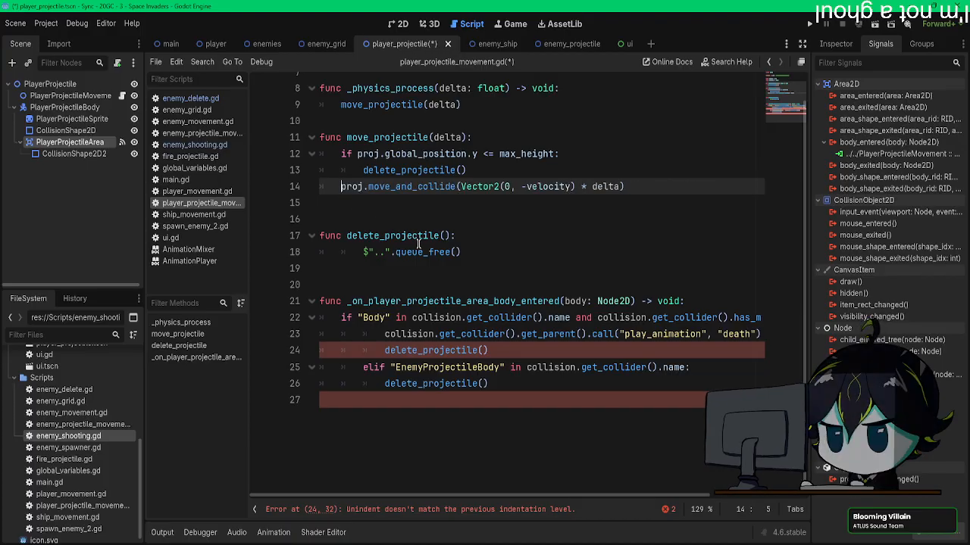
# Step: Delete the trailing empty line and unindent the pasted lines below the first if in _on_player_projectile_area_body_entered by one level
pyautogui.click(509, 399)
pyautogui.press('BackSpace')
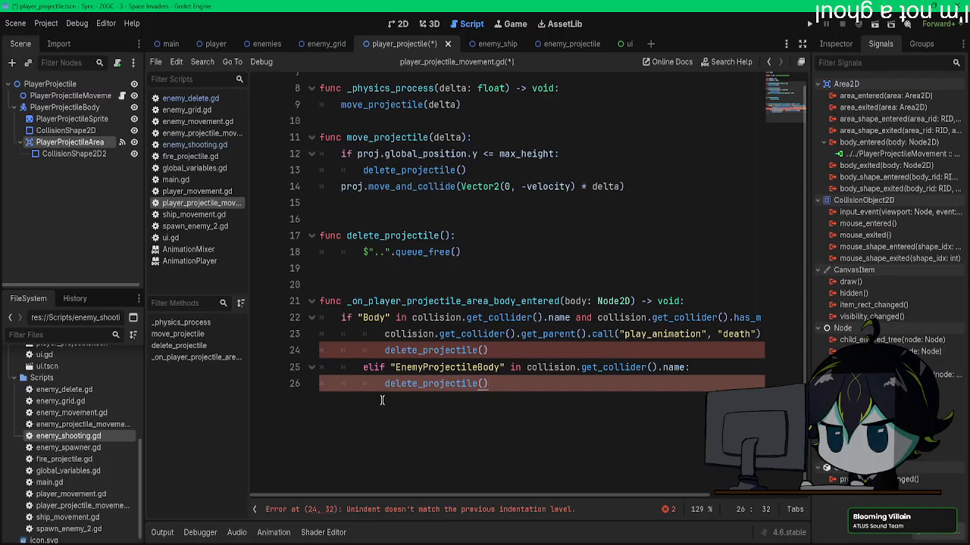
pyautogui.click(386, 334)
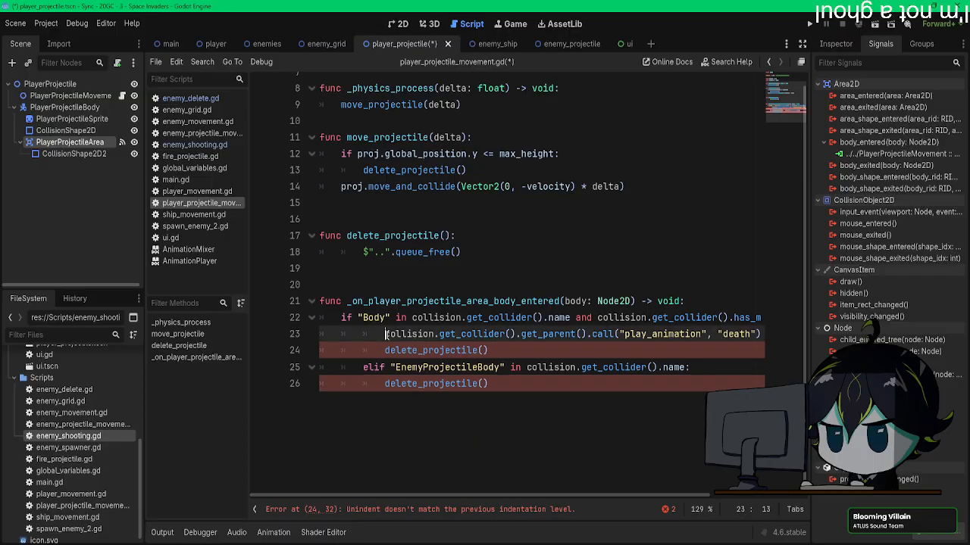
pyautogui.click(384, 350)
pyautogui.press('BackSpace')
pyautogui.press('Down')
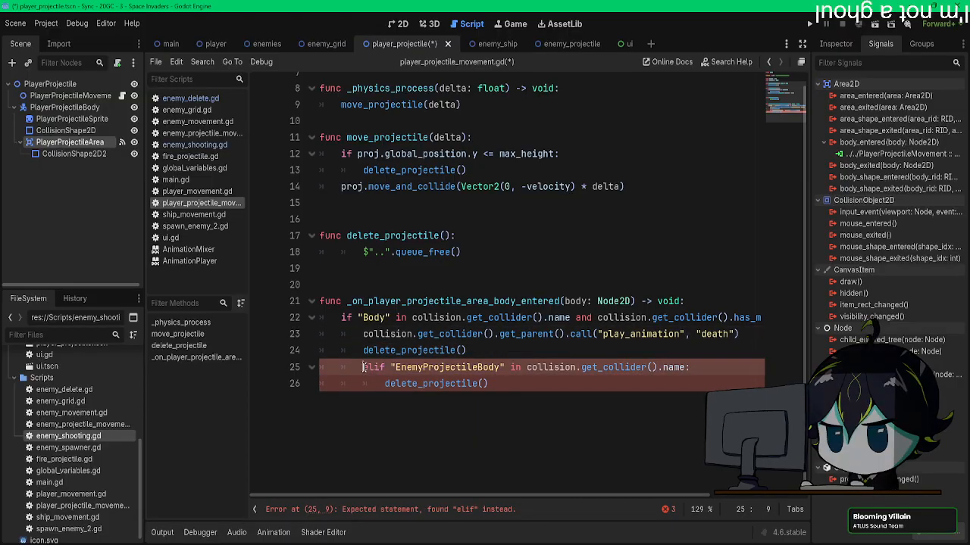
pyautogui.press('BackSpace')
pyautogui.click(384, 383)
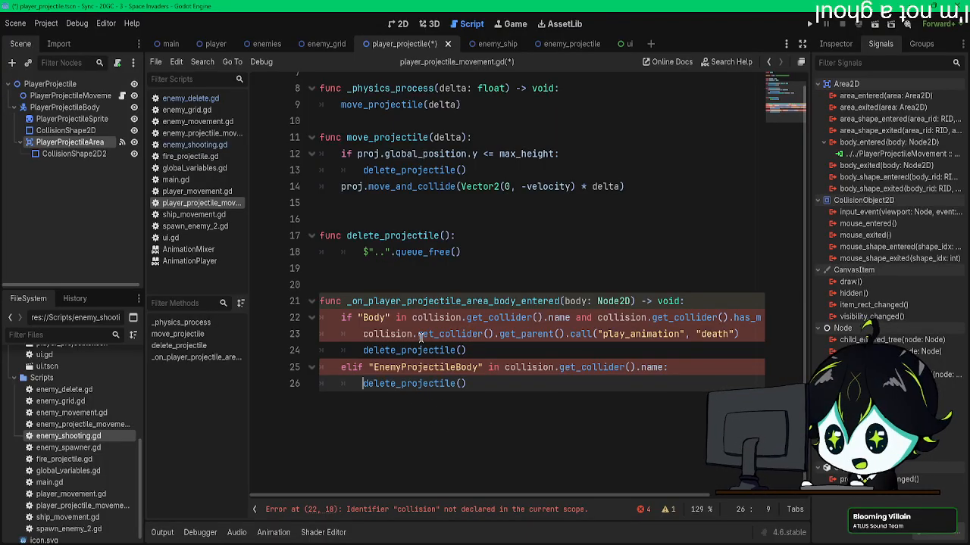
# Step: Rewrite the handler's first condition as "if body.name and body.has_method("delete_self"):"
pyautogui.moveTo(461, 317); pyautogui.dragTo(413, 318)
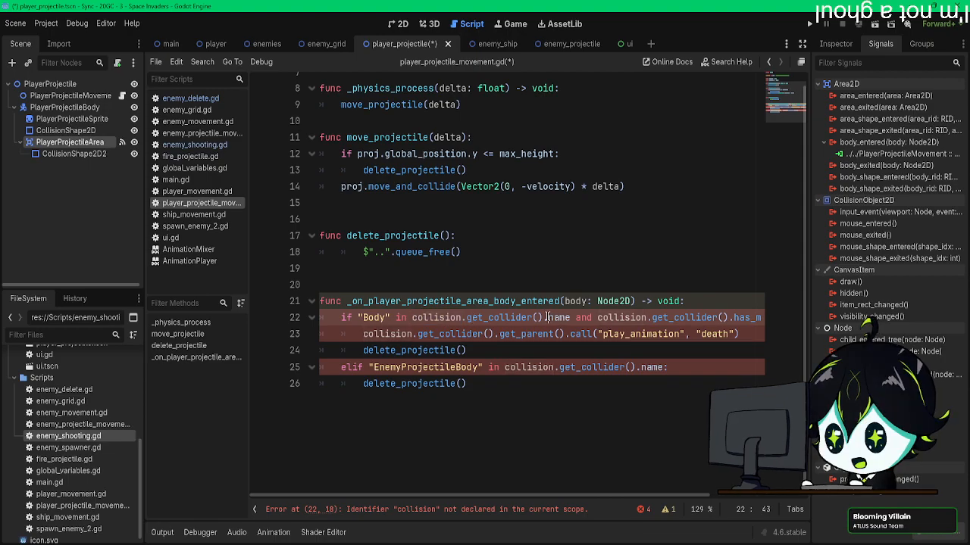
pyautogui.moveTo(547, 318); pyautogui.dragTo(358, 317)
pyautogui.write('body.')
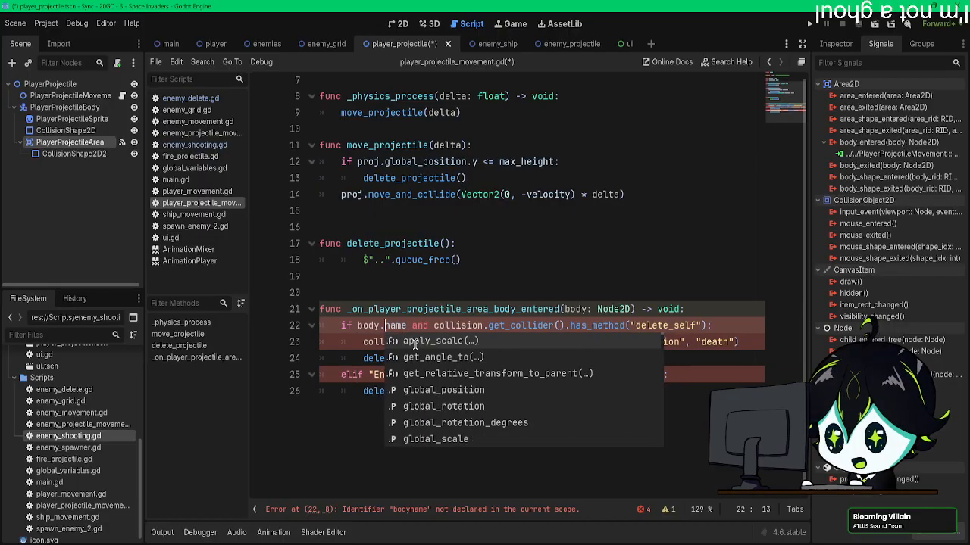
pyautogui.click(360, 371)
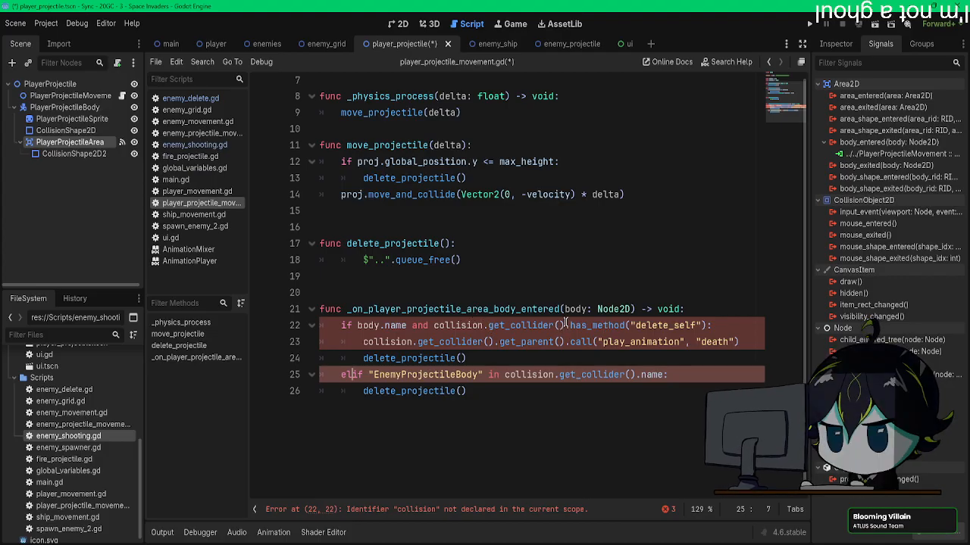
pyautogui.moveTo(565, 324); pyautogui.dragTo(434, 325)
pyautogui.write('body')
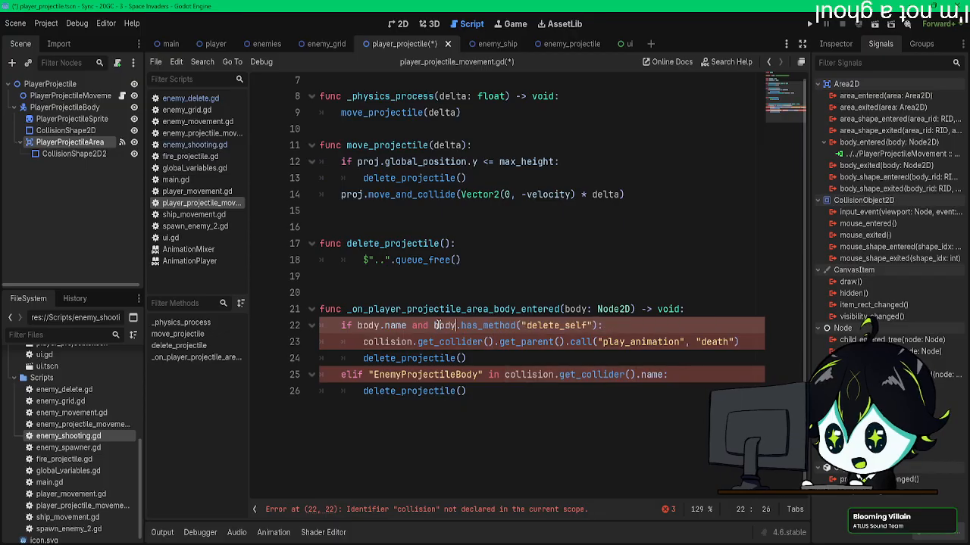
# Step: Replace collision.get_collider() with body in the handler's get_parent().call("play_animation", "death") line
pyautogui.click(368, 391)
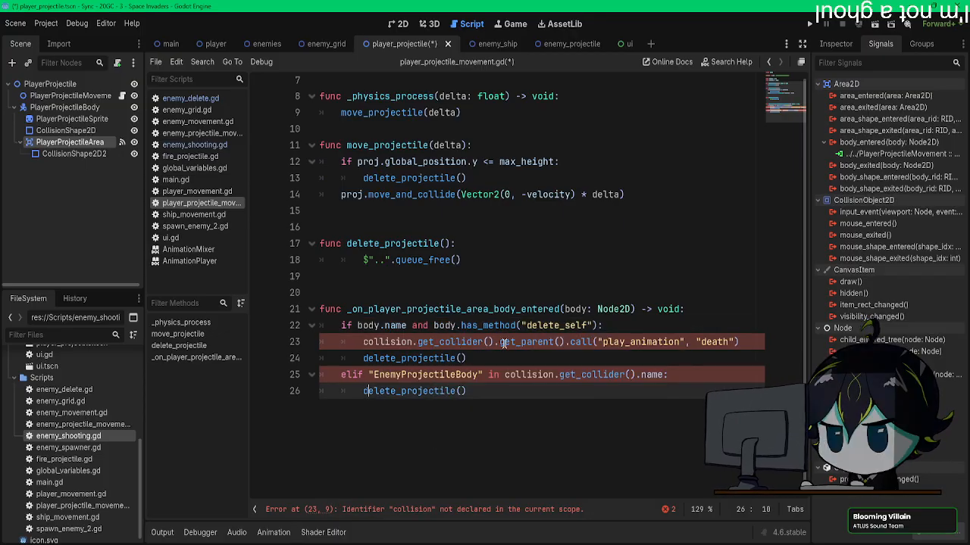
pyautogui.moveTo(493, 342); pyautogui.dragTo(364, 342)
pyautogui.write('body')
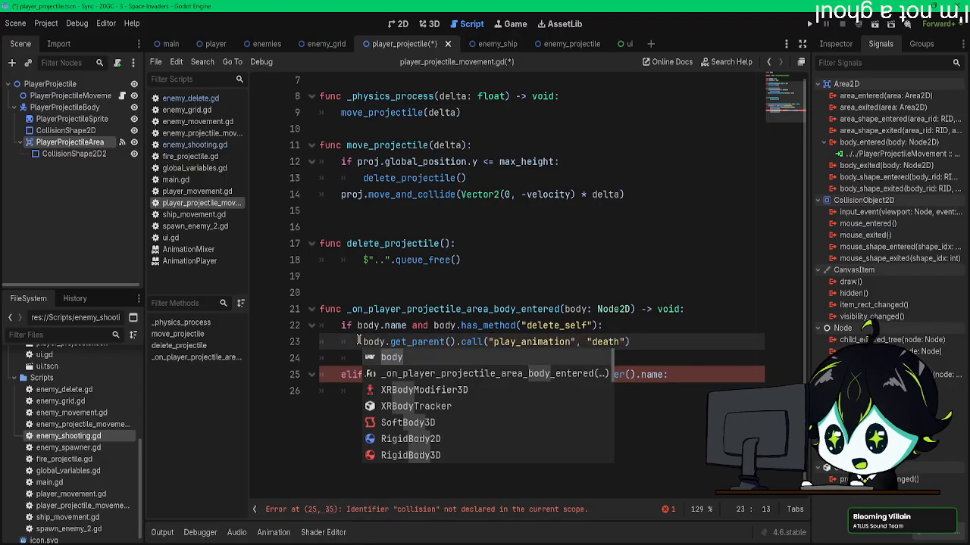
pyautogui.click(468, 326)
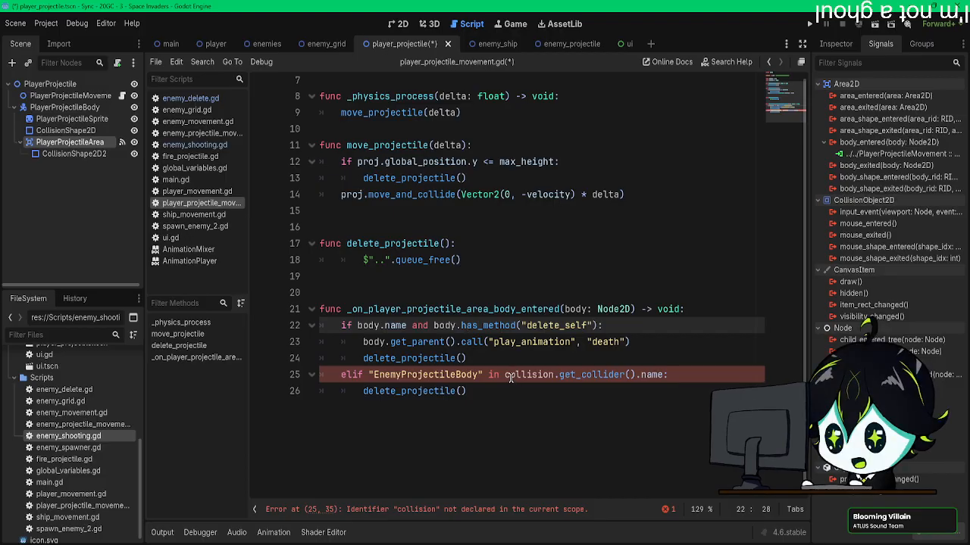
# Step: Change the handler's elif condition to "EnemyProjectileBody" in body.name and save the scene and script
pyautogui.moveTo(506, 375); pyautogui.dragTo(626, 369)
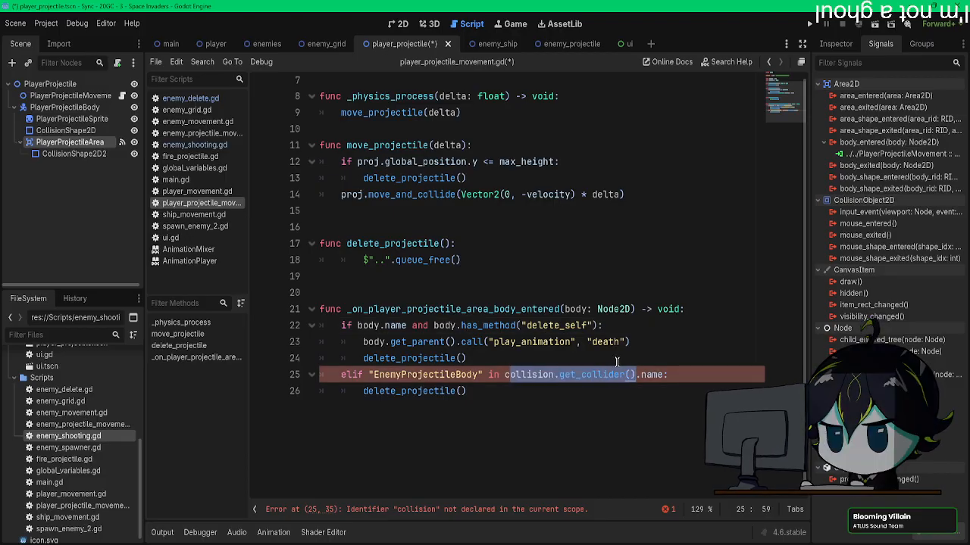
pyautogui.click(508, 377)
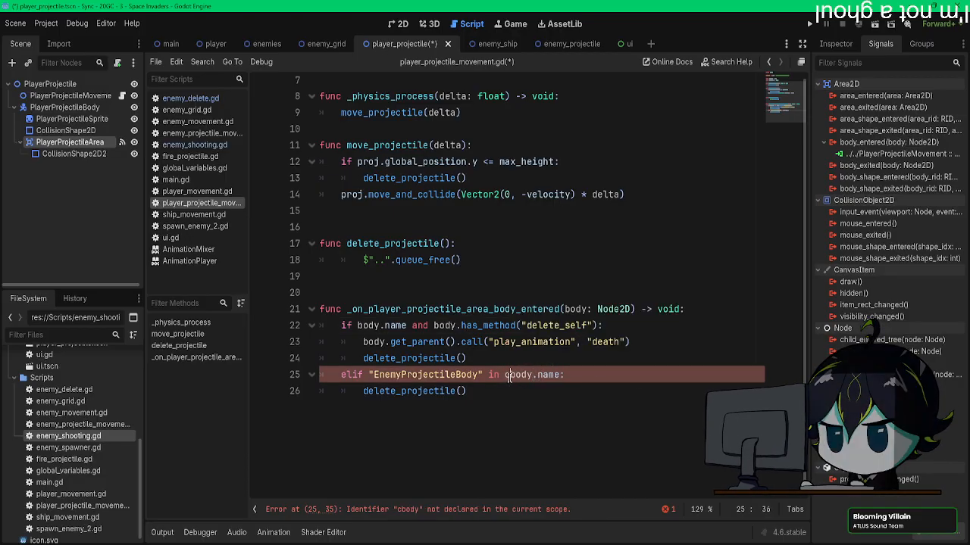
pyautogui.scroll(2, 518, 409)
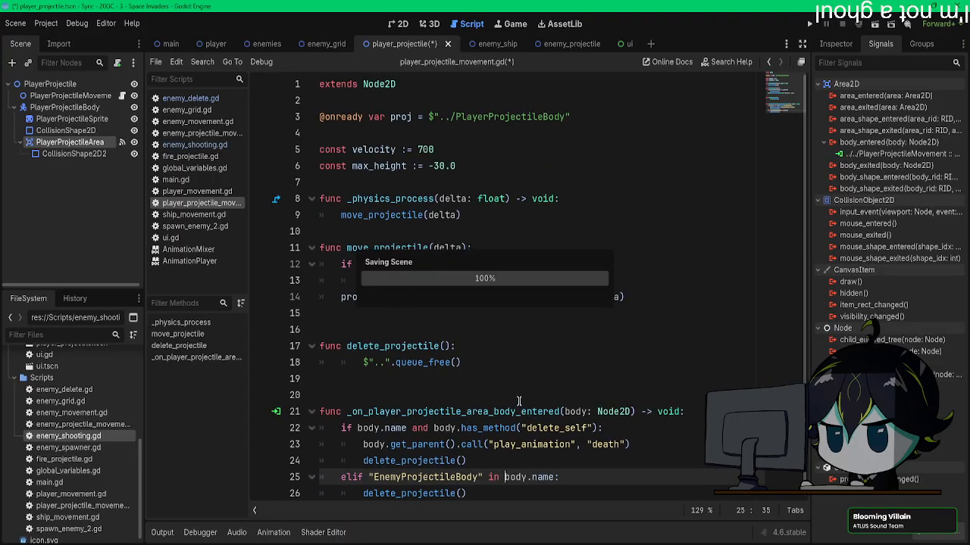
# Step: Run the project and test the projectile collisions by moving the player sideways and firing at the bear enemies
pyautogui.click(809, 25)
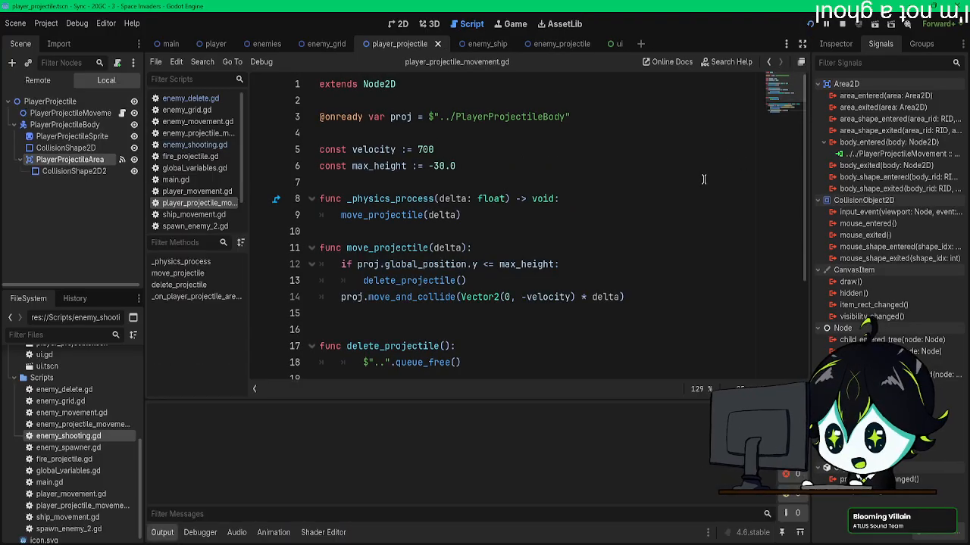
pyautogui.press('Left')
pyautogui.press('space')
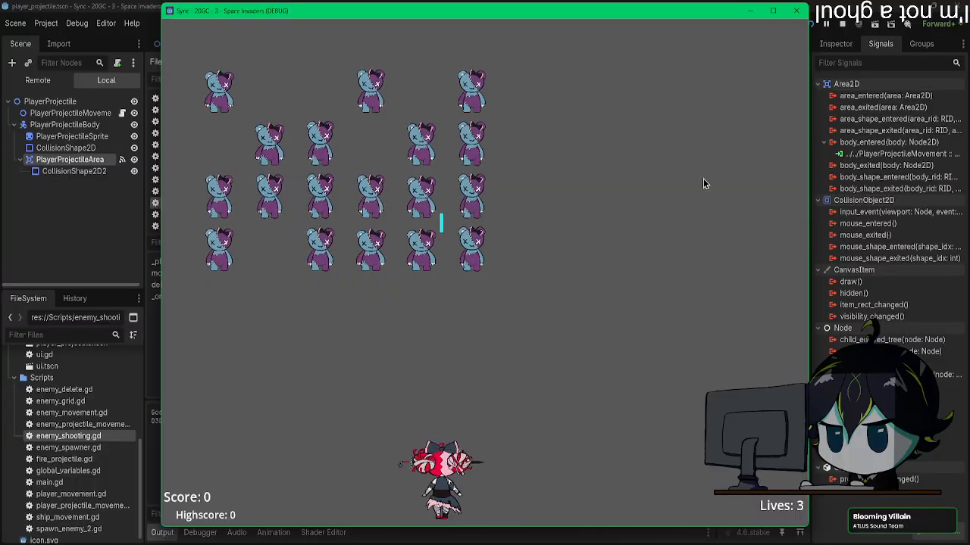
pyautogui.press('Left')
pyautogui.press('space')
pyautogui.press('Right')
pyautogui.press('space')
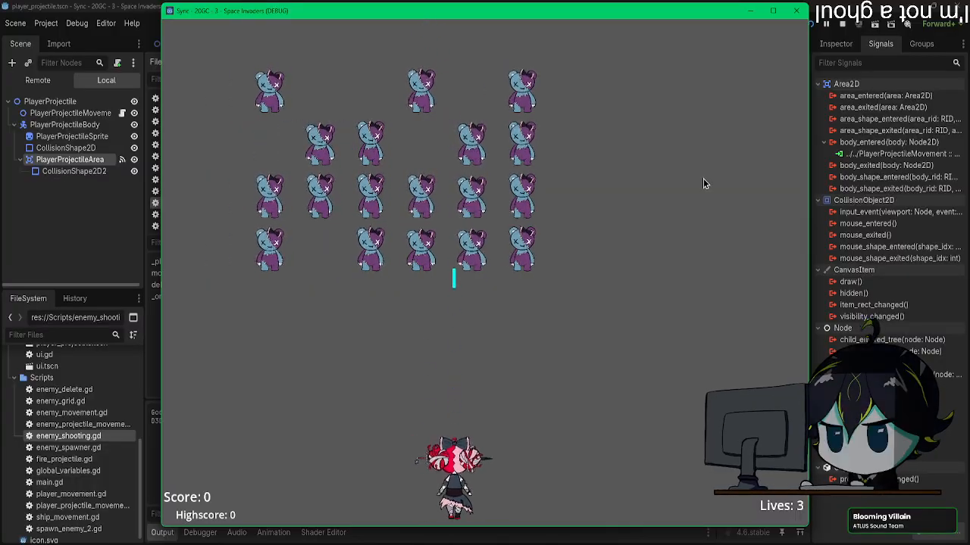
pyautogui.press('Right')
pyautogui.press('space')
pyautogui.press('space')
pyautogui.press('Right')
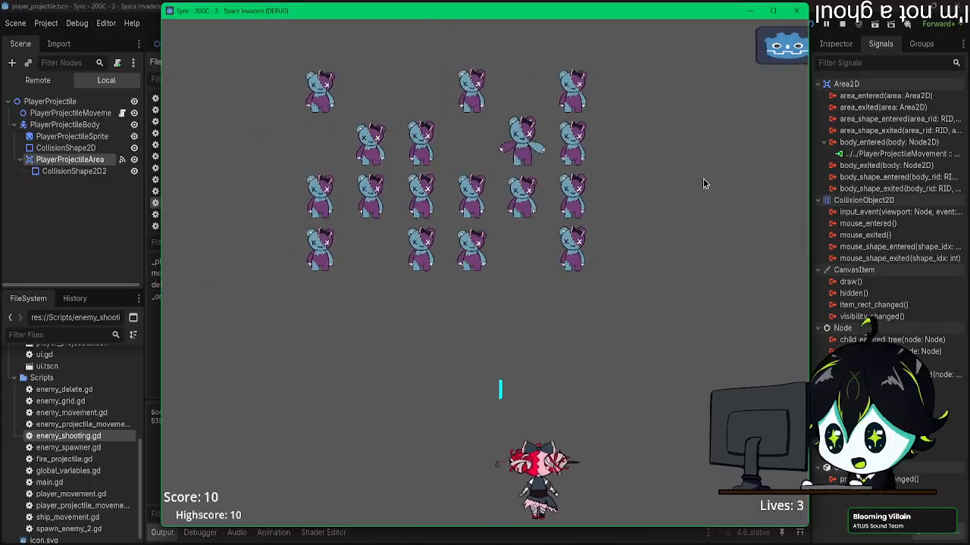
pyautogui.press('space')
pyautogui.press('Right')
pyautogui.press('Left')
pyautogui.press('space')
pyautogui.press('Right')
pyautogui.press('space')
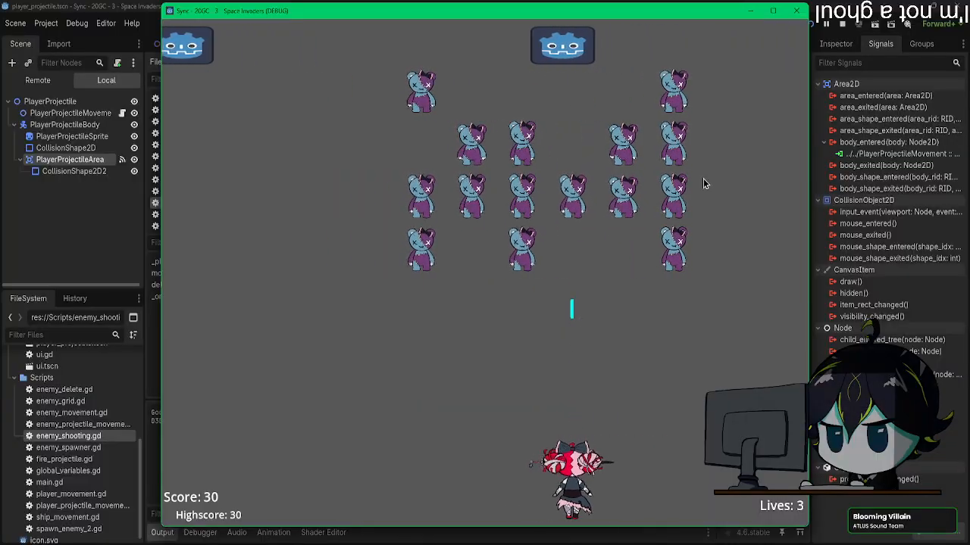
pyautogui.press('Left')
pyautogui.press('space')
pyautogui.press('Right')
pyautogui.press('space')
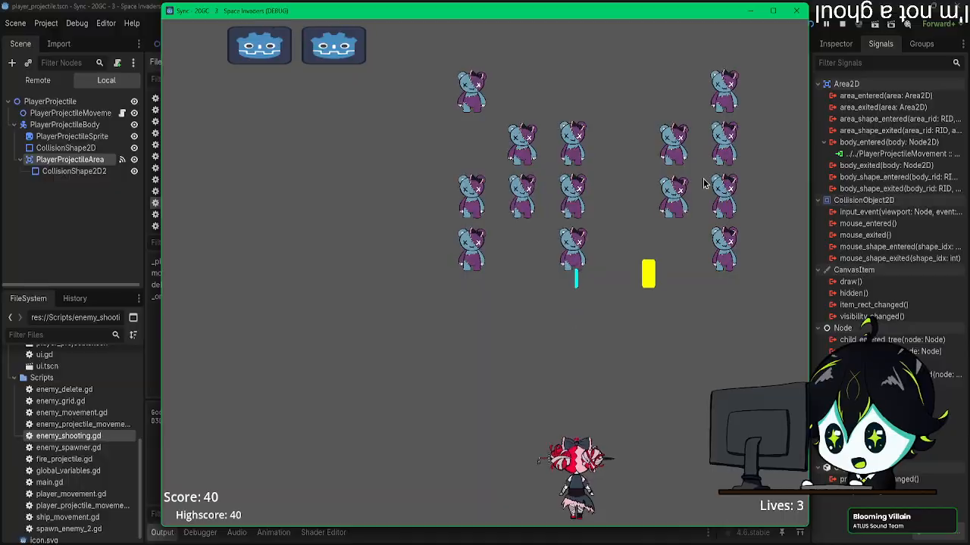
pyautogui.press('space')
pyautogui.press('Right')
pyautogui.press('space')
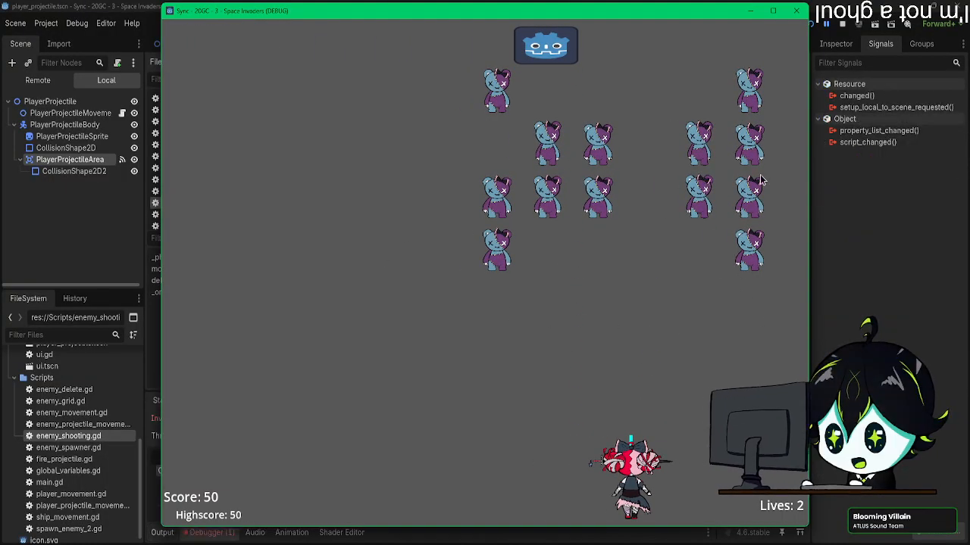
# Step: Minimize the game window and examine the error details for the body_entered handler in the debugger's error list
pyautogui.click(751, 10)
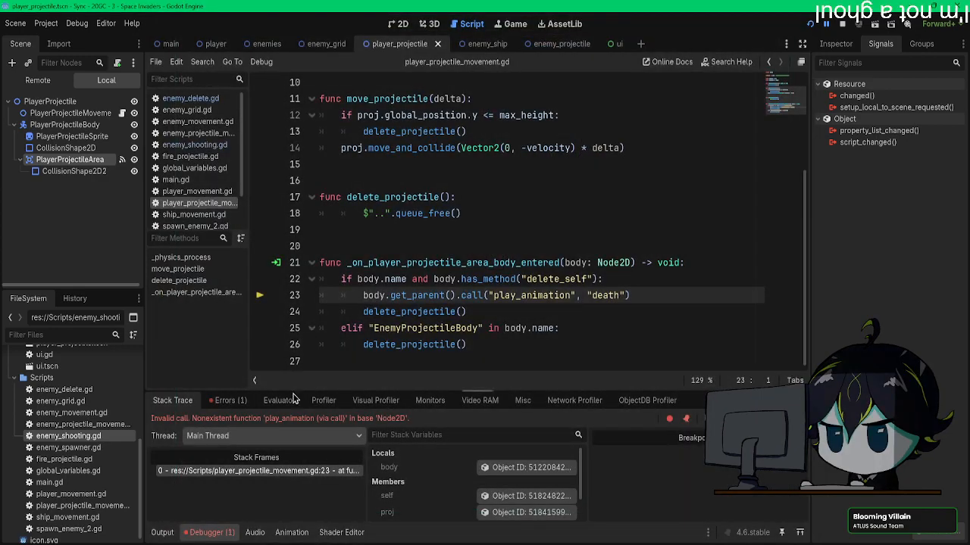
pyautogui.click(218, 406)
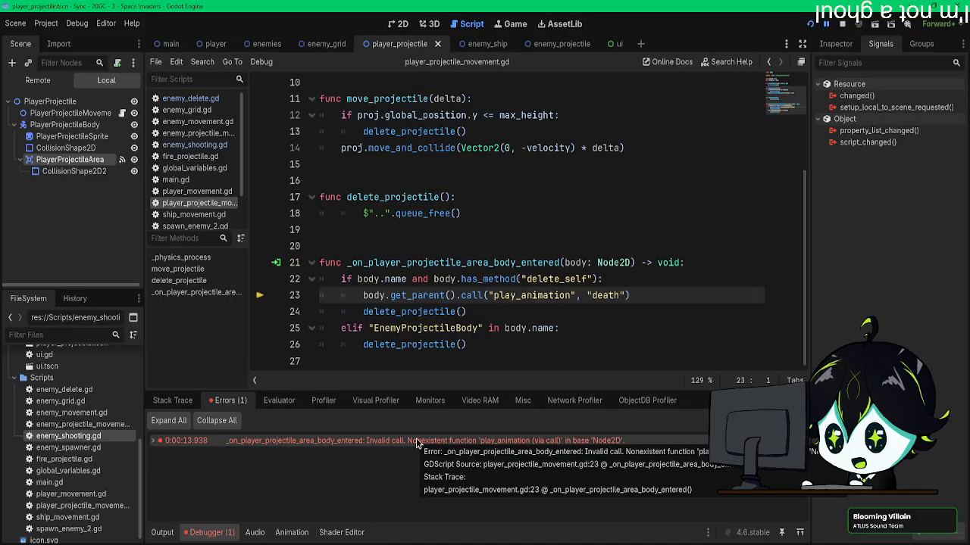
pyautogui.moveTo(453, 216)
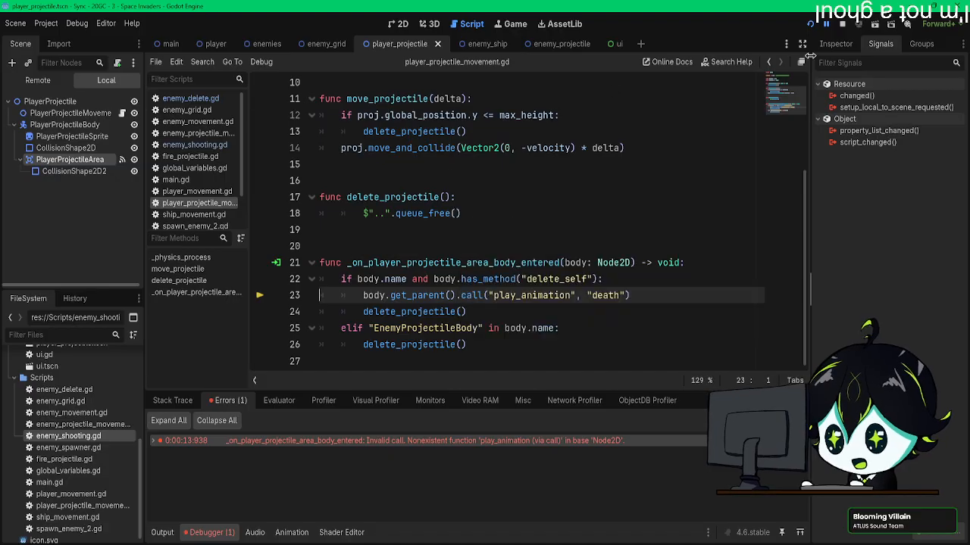
# Step: Restart the game, fire at the bears and the passing enemy ship to reproduce the error, and stop the debug session
pyautogui.click(810, 26)
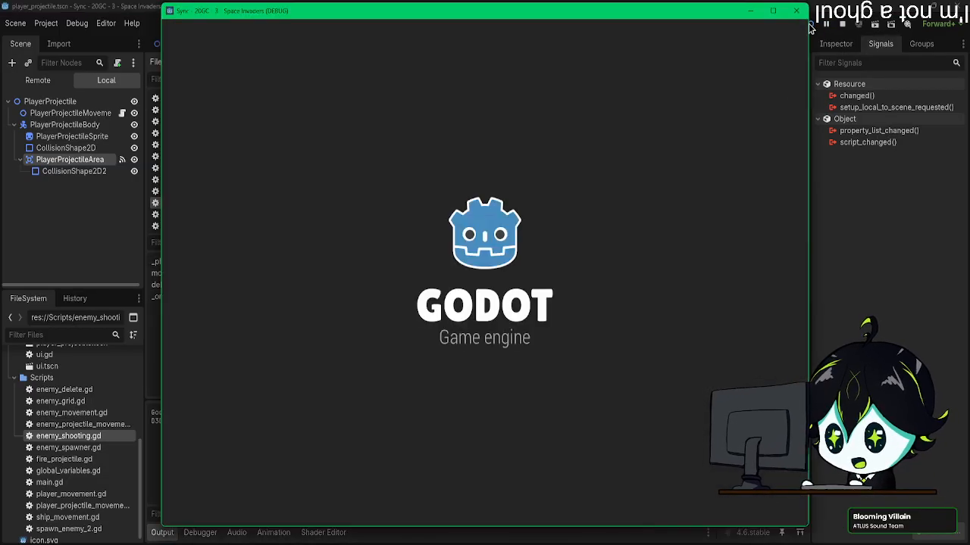
pyautogui.press('Right')
pyautogui.press('space')
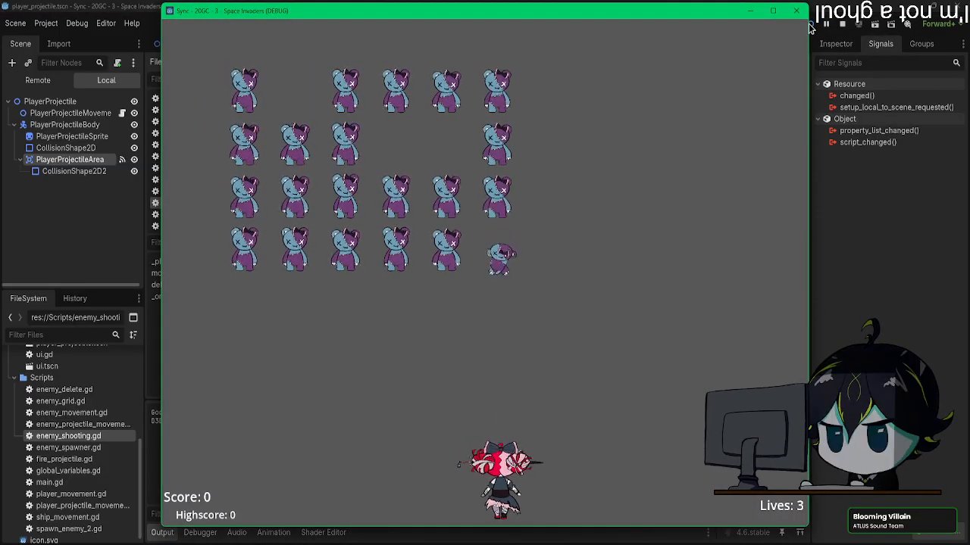
pyautogui.press('space')
pyautogui.press('Left')
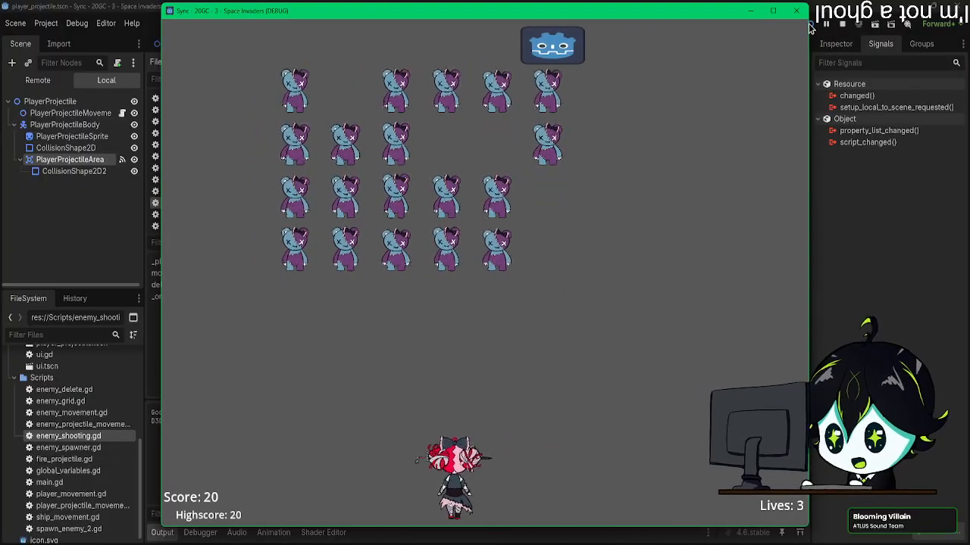
pyautogui.press('space')
pyautogui.press('Left')
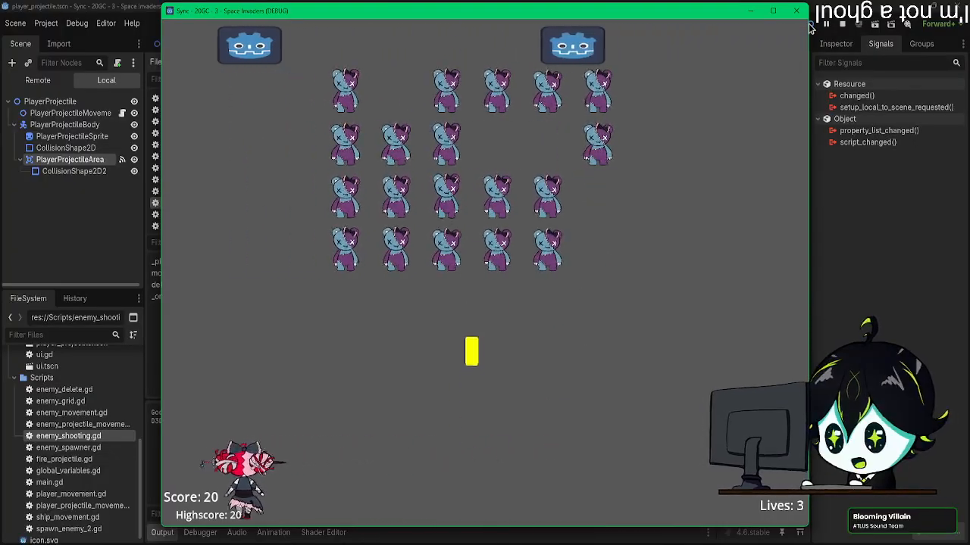
pyautogui.press('space')
pyautogui.press('Right')
pyautogui.press('Right')
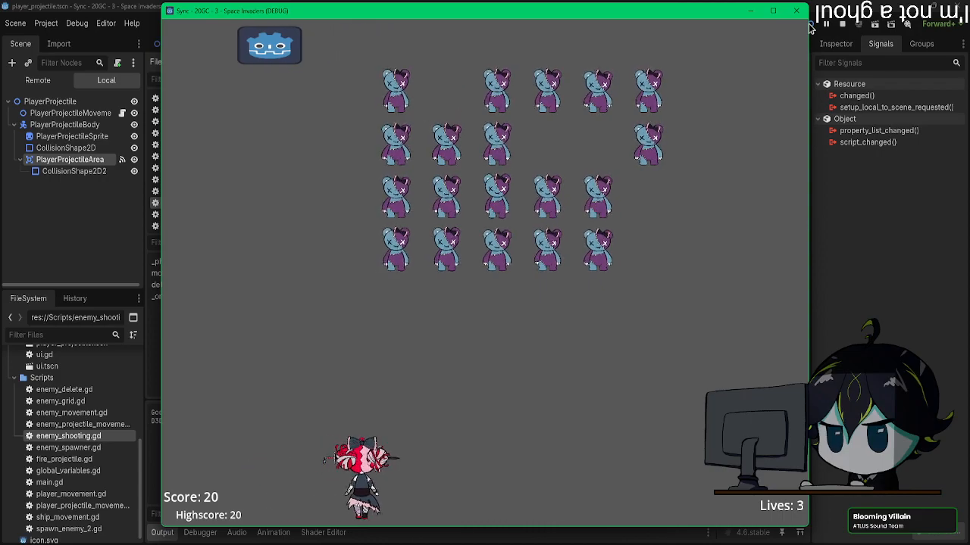
pyautogui.press('Right')
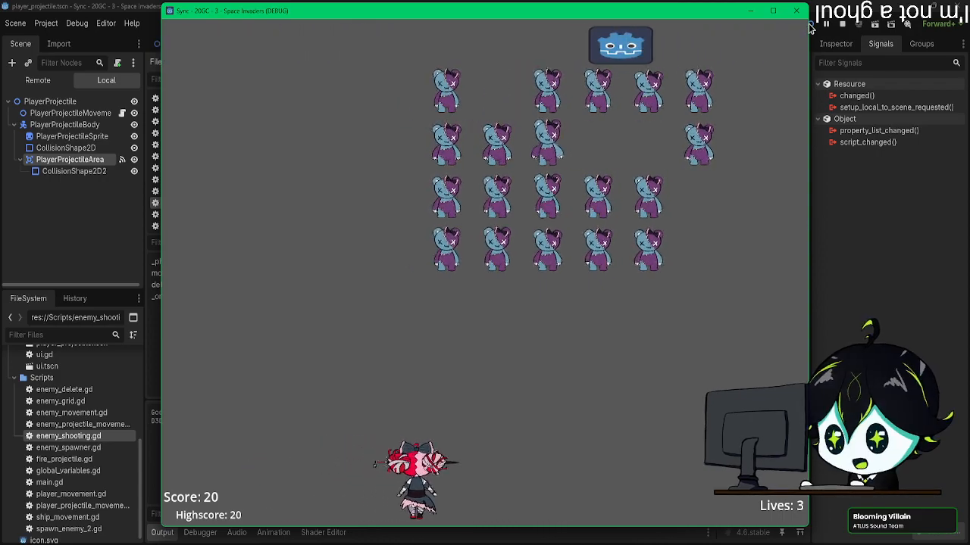
pyautogui.press('Right')
pyautogui.press('space')
pyautogui.press('Right')
pyautogui.press('space')
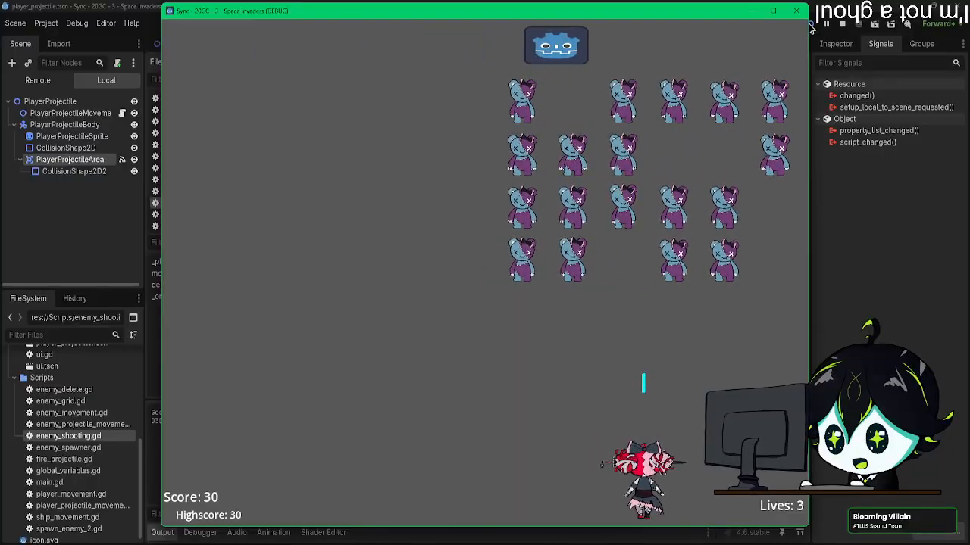
pyautogui.press('Left')
pyautogui.press('space')
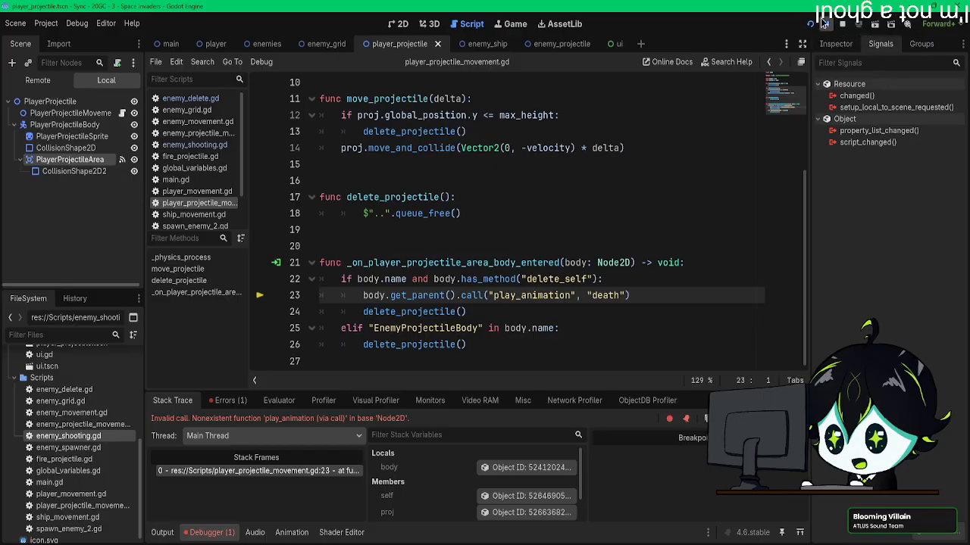
pyautogui.click(825, 23)
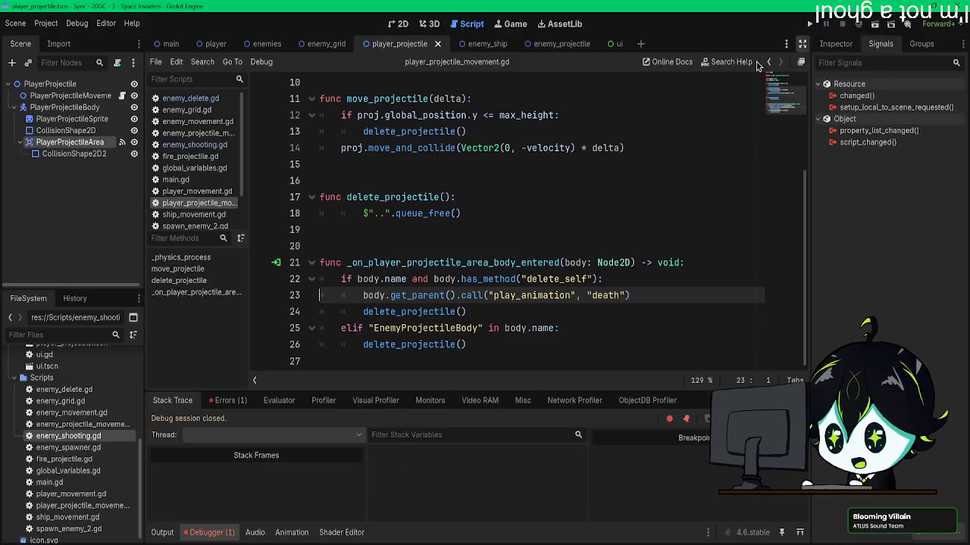
# Step: Disable the CollisionShape2D under enemy2Body in the enemy_ship scene and save the scene
pyautogui.click(397, 24)
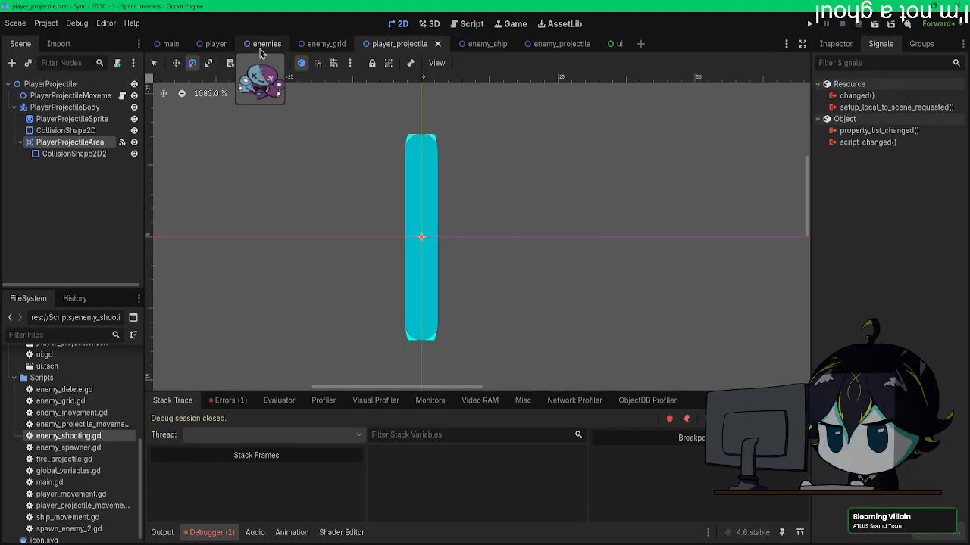
pyautogui.click(487, 44)
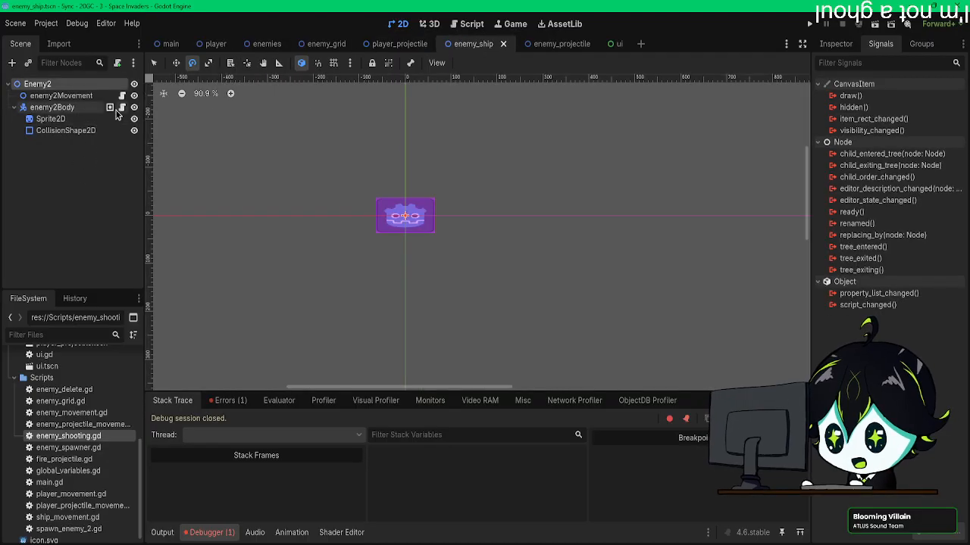
pyautogui.click(70, 132)
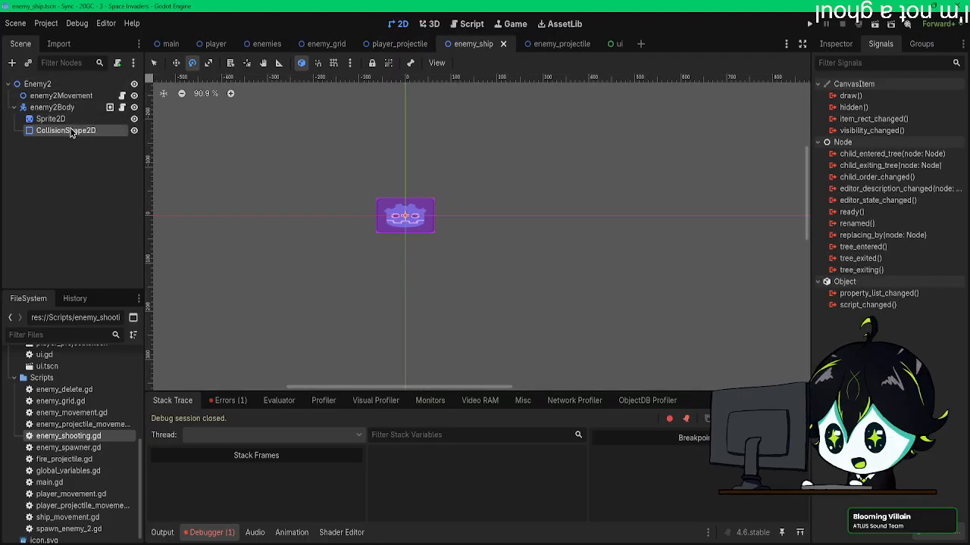
pyautogui.click(836, 44)
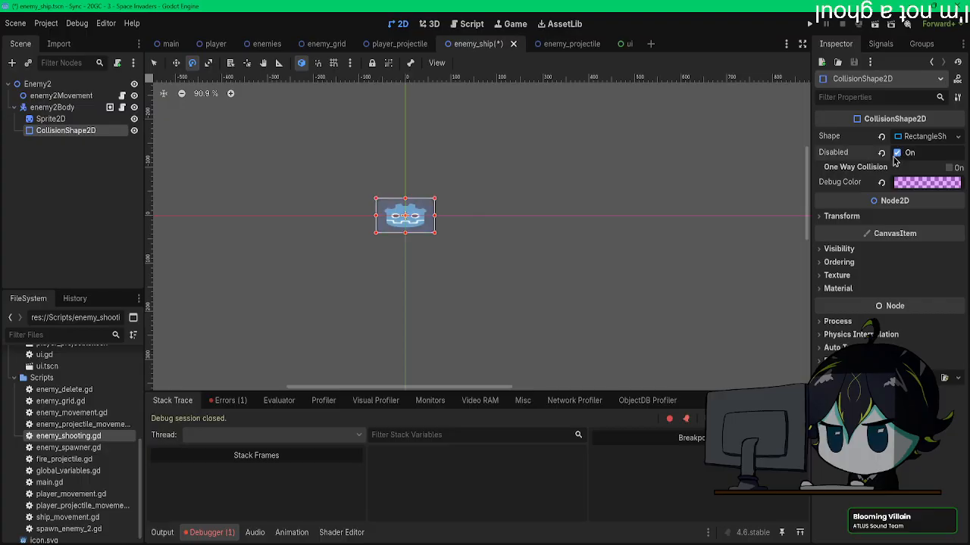
pyautogui.moveTo(598, 177); pyautogui.dragTo(645, 188, button='middle')
pyautogui.hotkey('ctrl', 's')
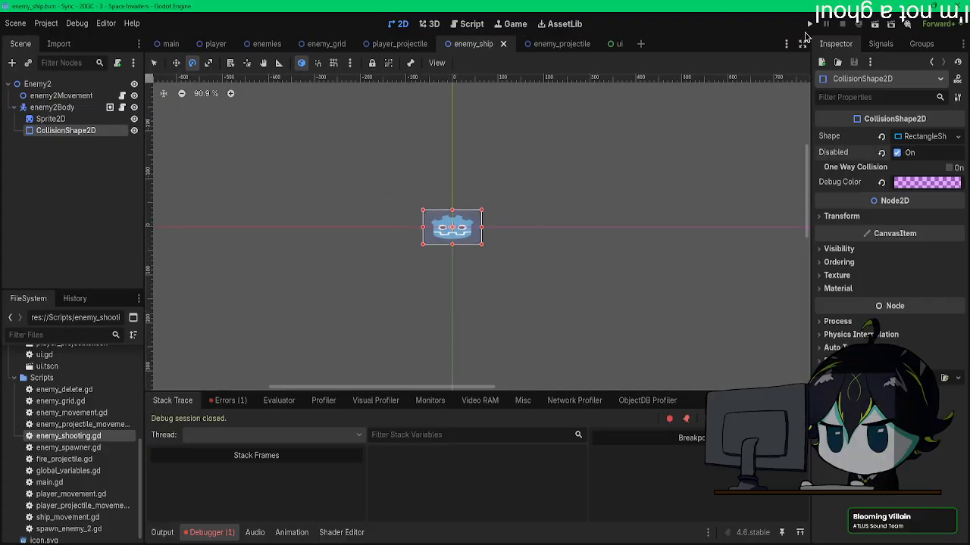
# Step: Run the project, move the player and fire at the bears while enemy ships pass without collision, and close the game
pyautogui.click(810, 25)
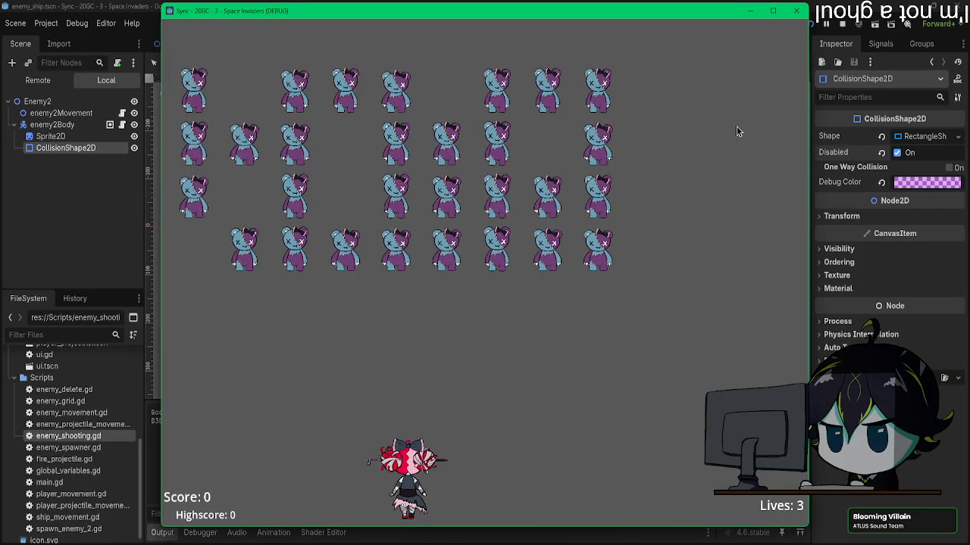
pyautogui.press('space')
pyautogui.press('Right')
pyautogui.press('space')
pyautogui.press('Left')
pyautogui.press('space')
pyautogui.press('Right')
pyautogui.press('space')
pyautogui.press('Left')
pyautogui.press('space')
pyautogui.press('Right')
pyautogui.press('Left')
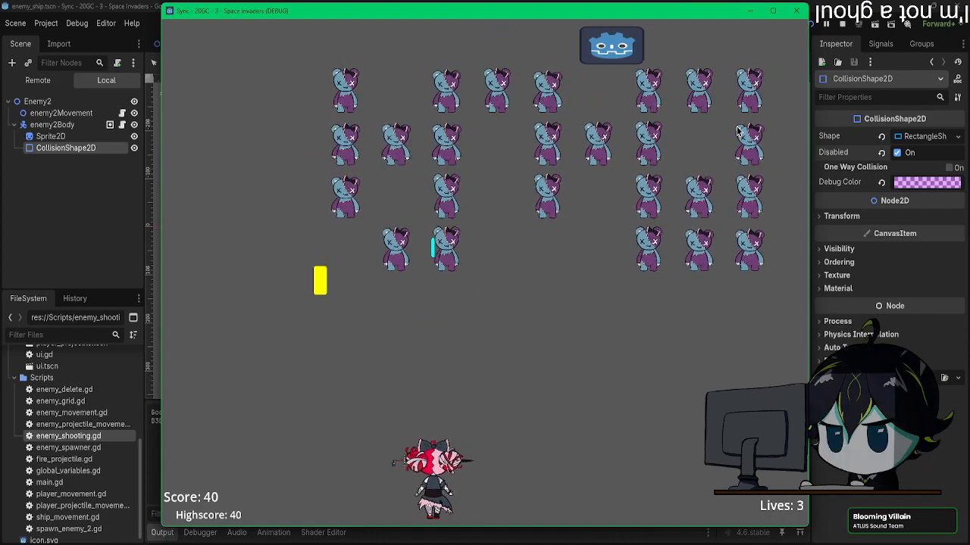
pyautogui.press('space')
pyautogui.press('space')
pyautogui.press('Left')
pyautogui.press('Right')
pyautogui.press('space')
pyautogui.press('Right')
pyautogui.press('Left')
pyautogui.press('space')
pyautogui.press('Right')
pyautogui.press('Left')
pyautogui.press('space')
pyautogui.press('Right')
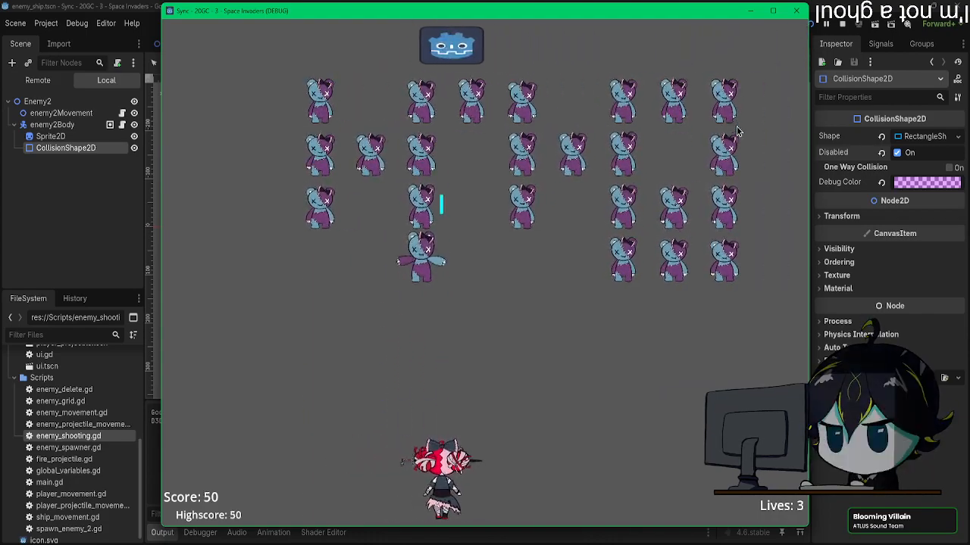
pyautogui.press('Left')
pyautogui.press('space')
pyautogui.press('Left')
pyautogui.press('Right')
pyautogui.press('space')
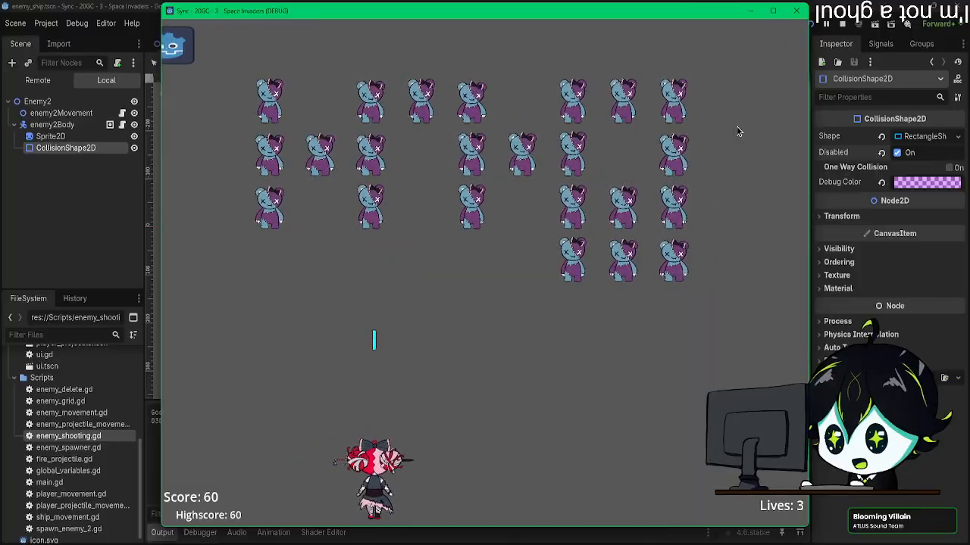
pyautogui.press('Right')
pyautogui.press('space')
pyautogui.press('Left')
pyautogui.press('space')
pyautogui.press('Right')
pyautogui.press('space')
pyautogui.press('Right')
pyautogui.press('space')
pyautogui.press('Right')
pyautogui.press('Right')
pyautogui.press('Right')
pyautogui.press('space')
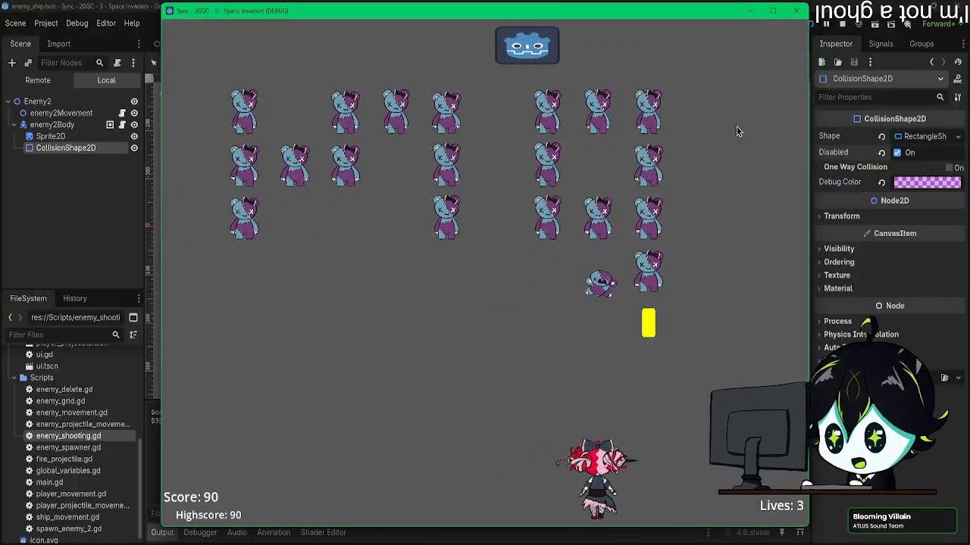
pyautogui.press('Left')
pyautogui.press('space')
pyautogui.press('Left')
pyautogui.press('Left')
pyautogui.press('space')
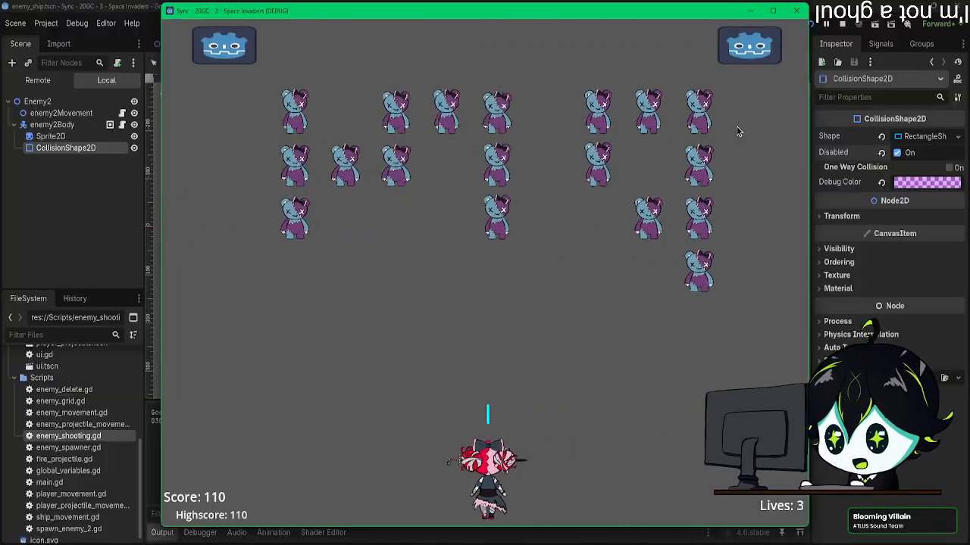
pyautogui.press('Right')
pyautogui.press('Left')
pyautogui.press('space')
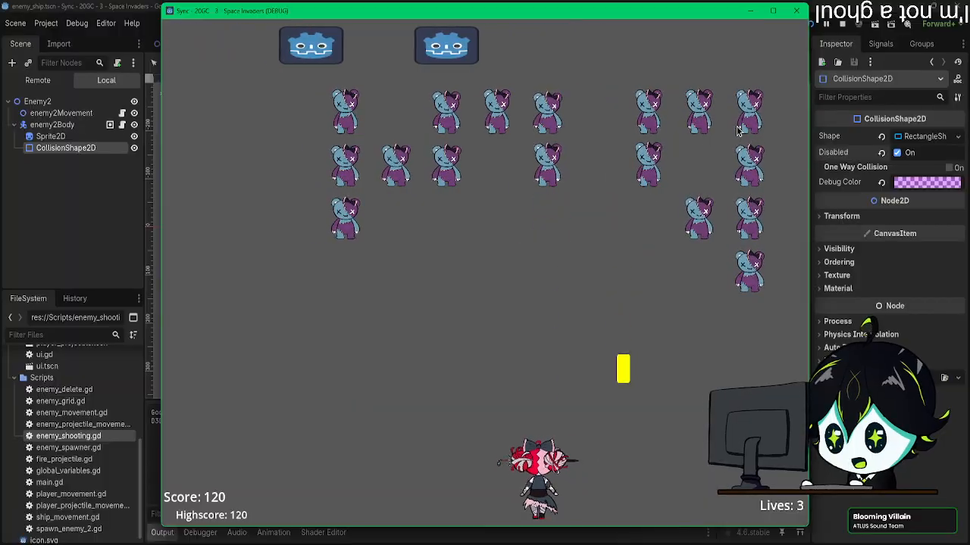
pyautogui.press('Right')
pyautogui.press('space')
pyautogui.press('Left')
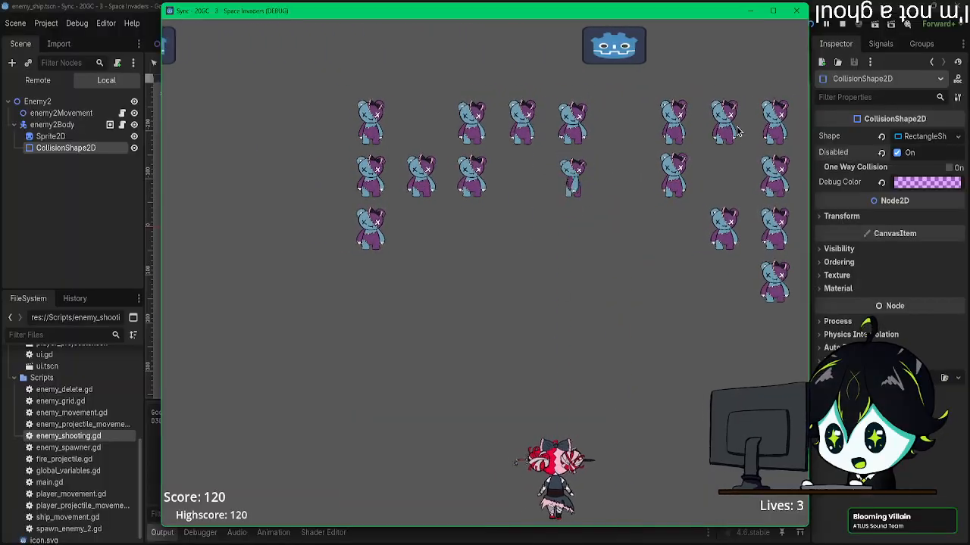
pyautogui.press('Left')
pyautogui.press('Left')
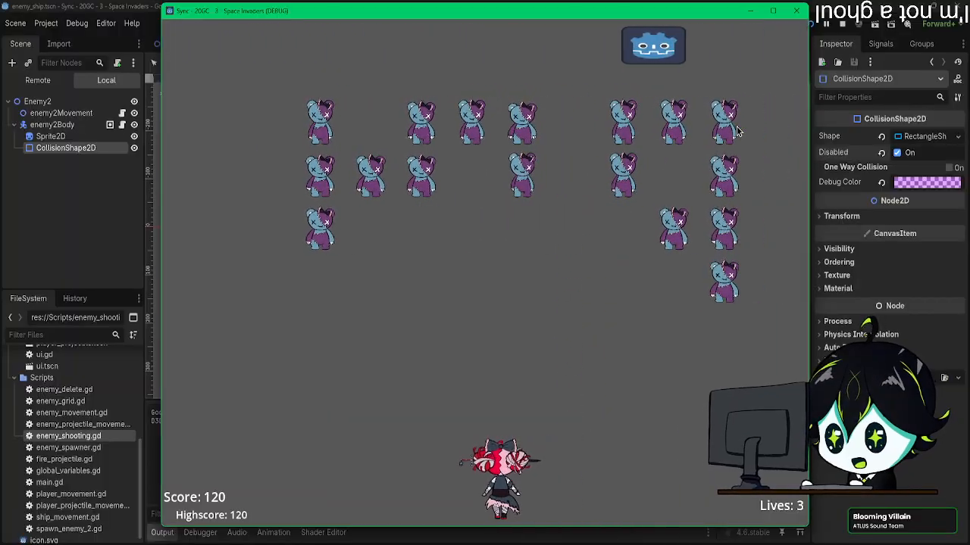
pyautogui.press('space')
pyautogui.press('Left')
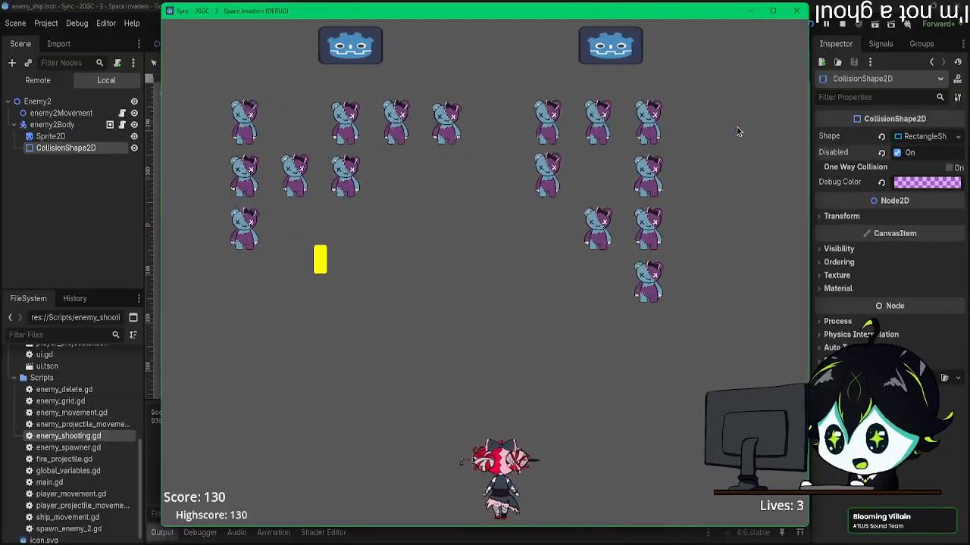
pyautogui.press('space')
pyautogui.press('Left')
pyautogui.press('space')
pyautogui.press('Right')
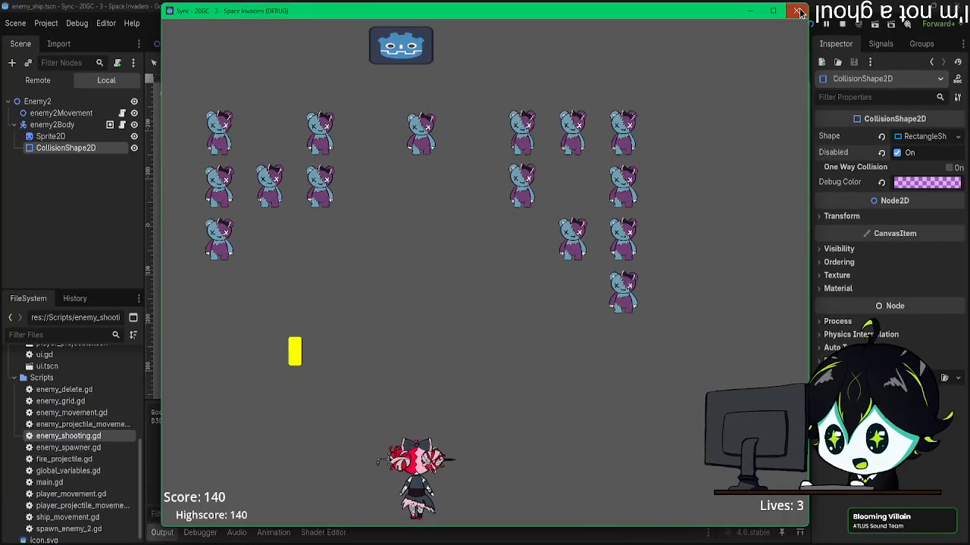
pyautogui.click(797, 11)
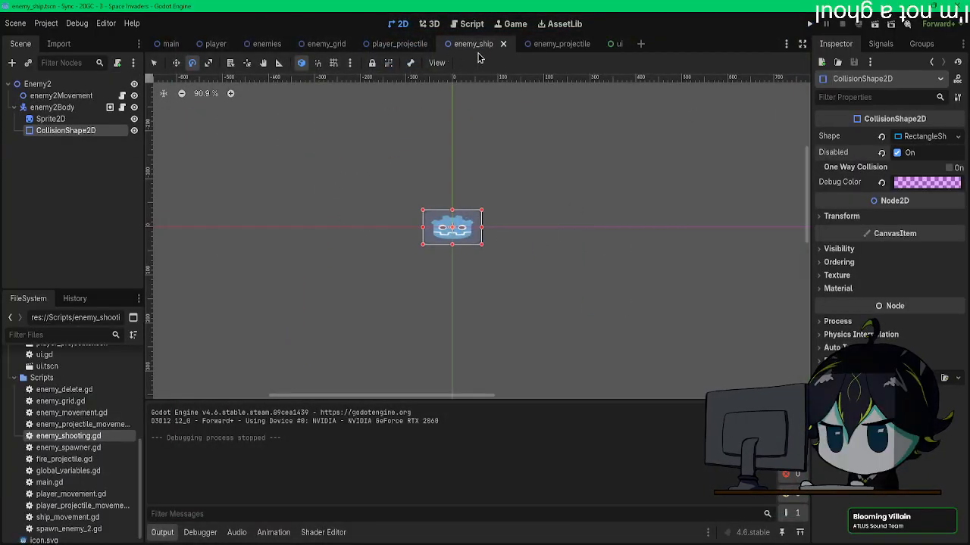
# Step: Open the enemy_shooting.gd script from the enemies scene and check the can_shoot variable declaration
pyautogui.click(170, 44)
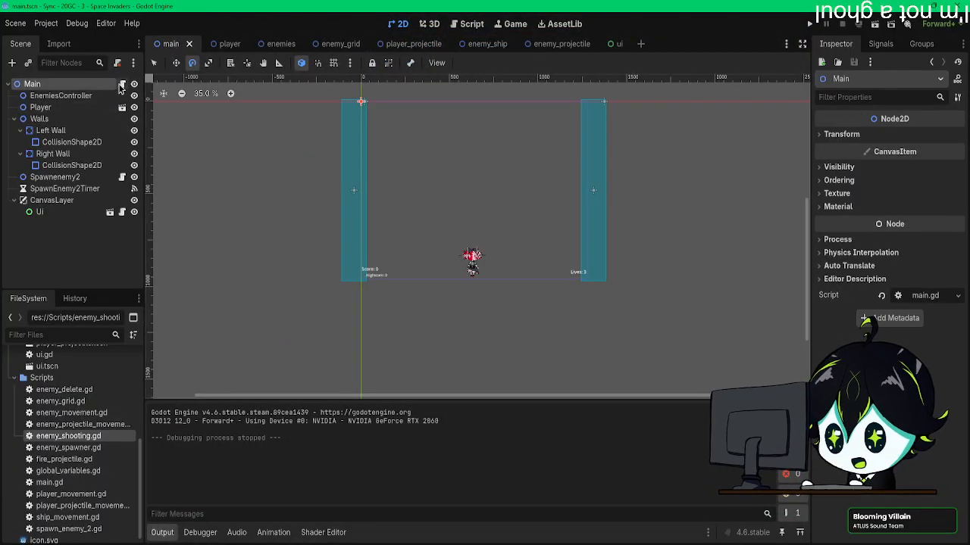
pyautogui.click(278, 44)
pyautogui.click(122, 84)
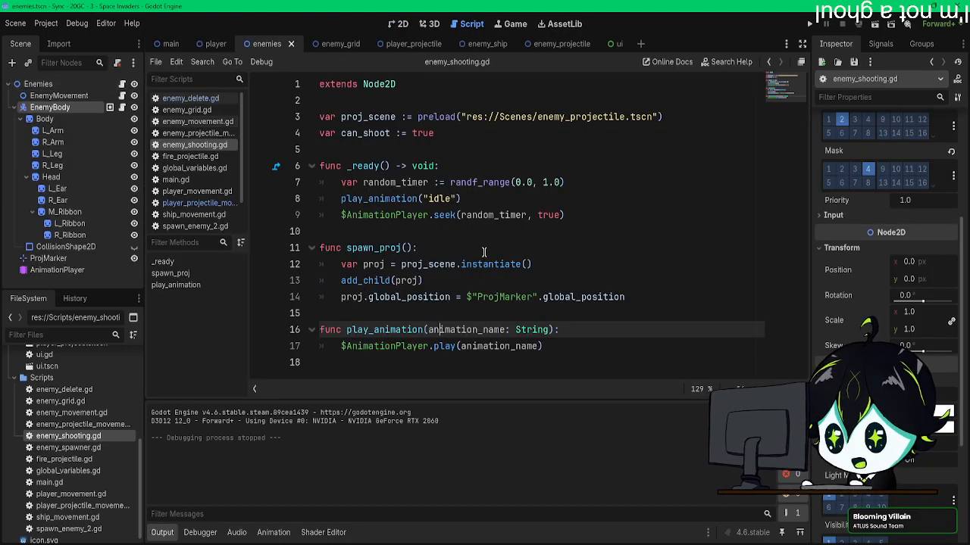
pyautogui.moveTo(453, 139); pyautogui.dragTo(408, 133)
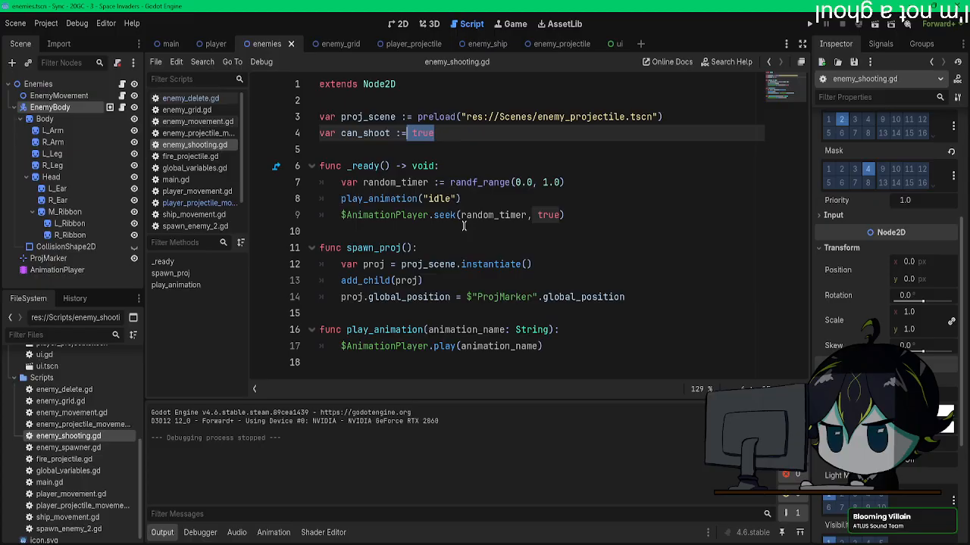
# Step: Add the condition if animation_name == "attack": as the first line of the play_animation function
pyautogui.click(590, 334)
pyautogui.press('Return')
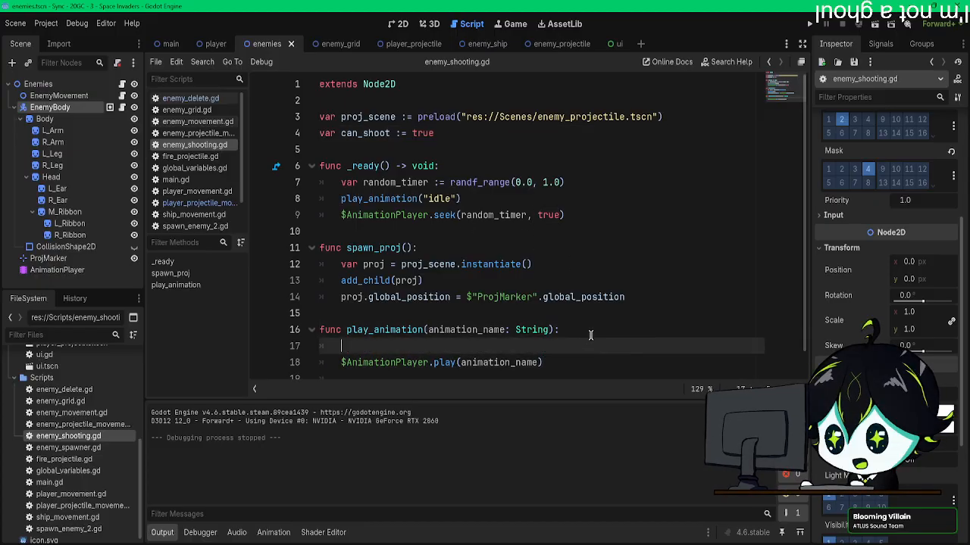
pyautogui.write('if an')
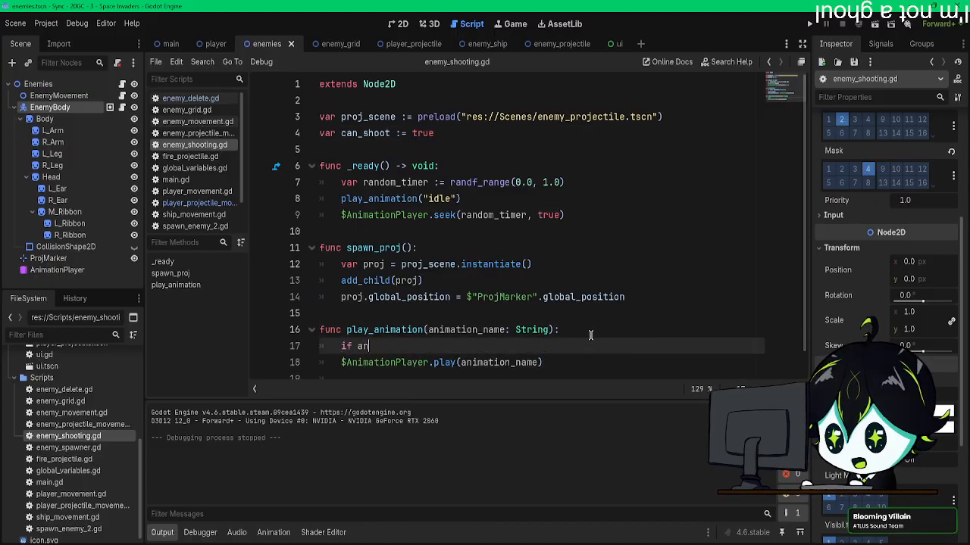
pyautogui.write('imation_name =')
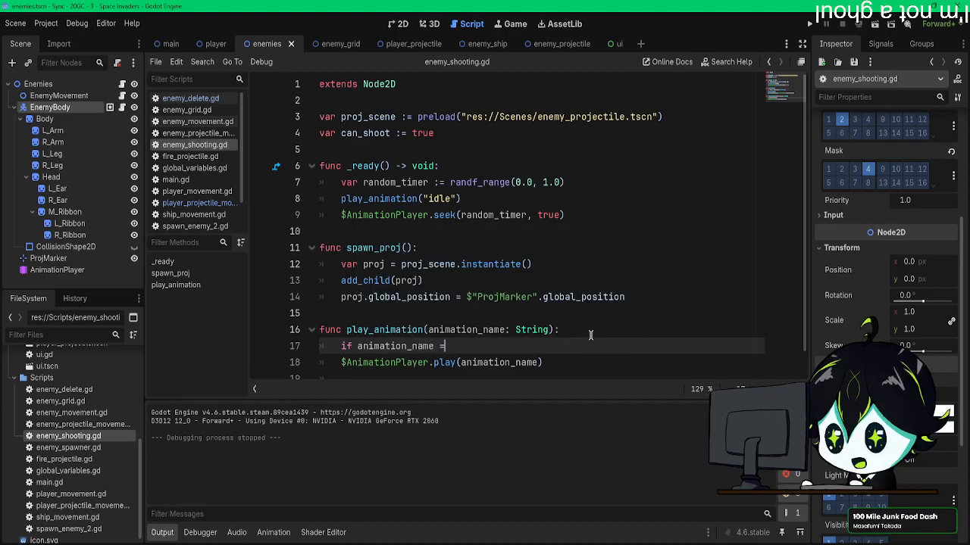
pyautogui.write('= "')
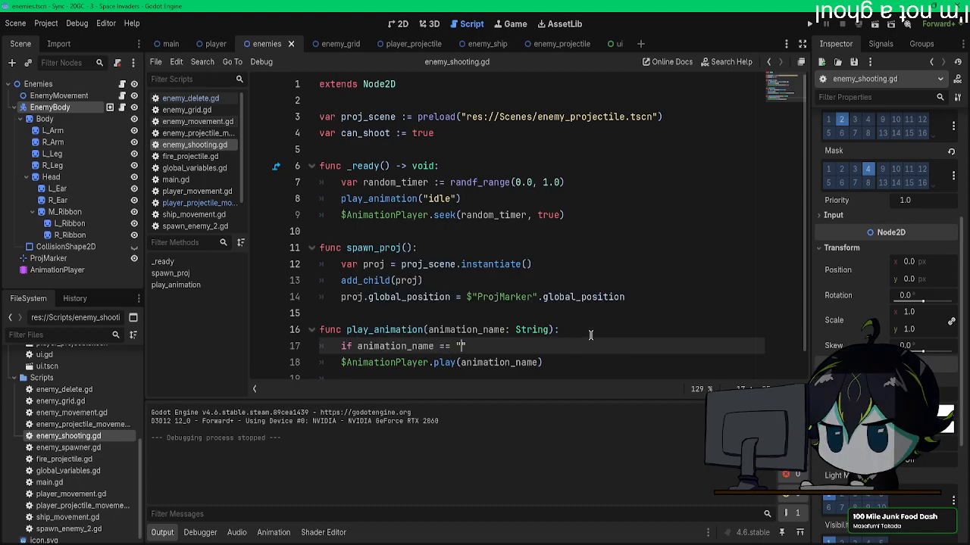
pyautogui.write('attack"')
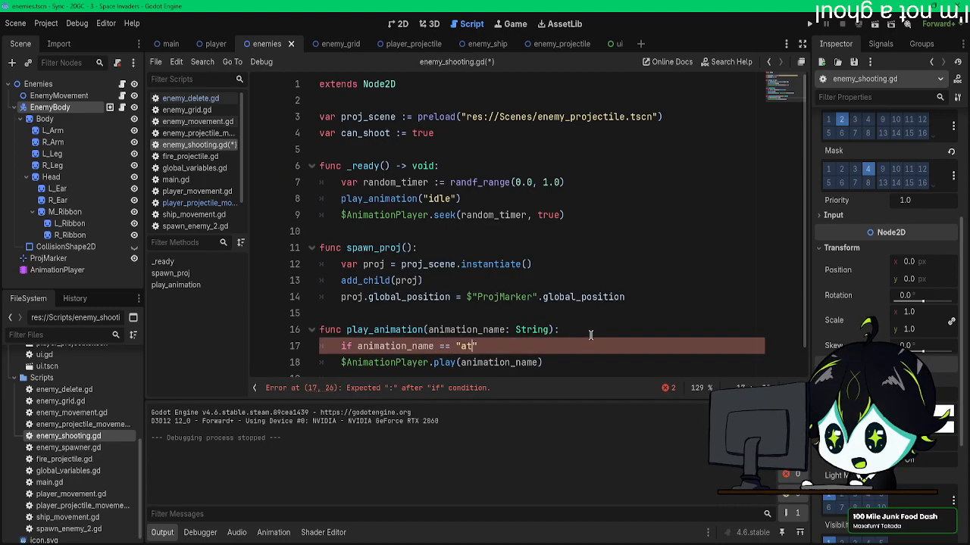
pyautogui.write(':')
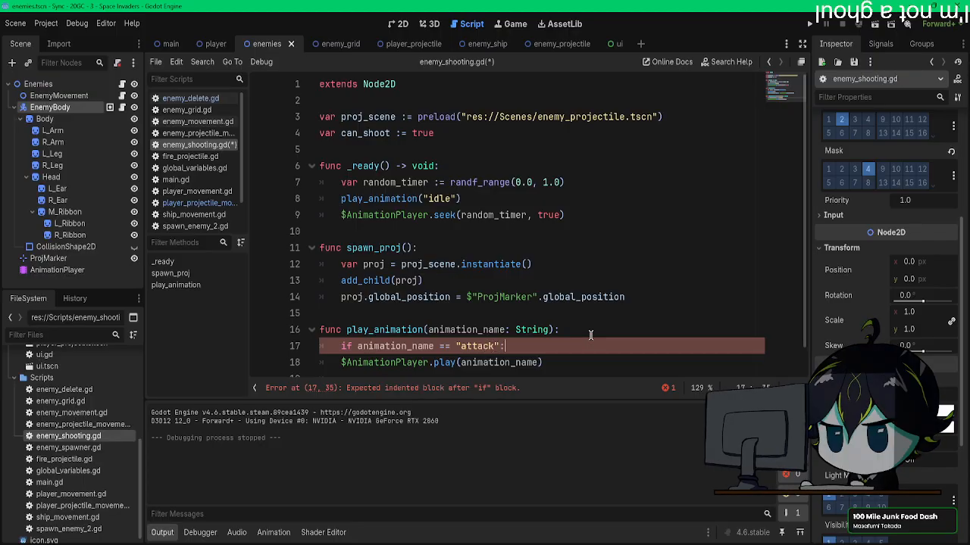
pyautogui.press('Return')
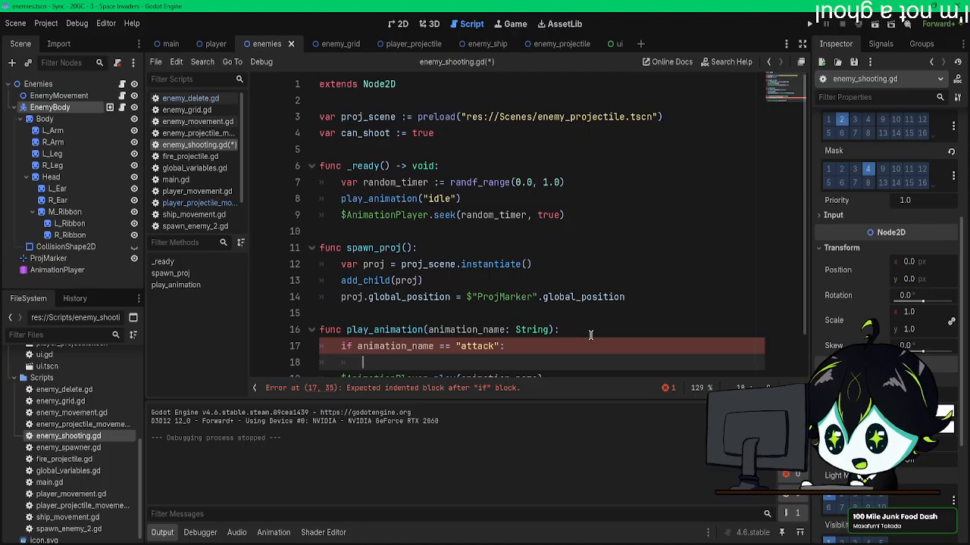
# Step: Nest the condition if can_shoot = true: inside the attack check, with an empty line below it
pyautogui.write('if ')
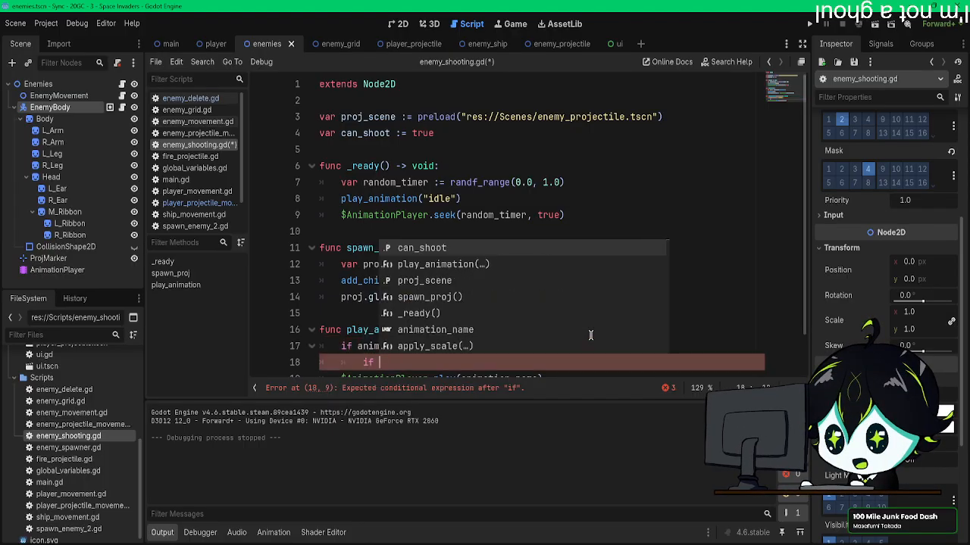
pyautogui.write('can_shoot')
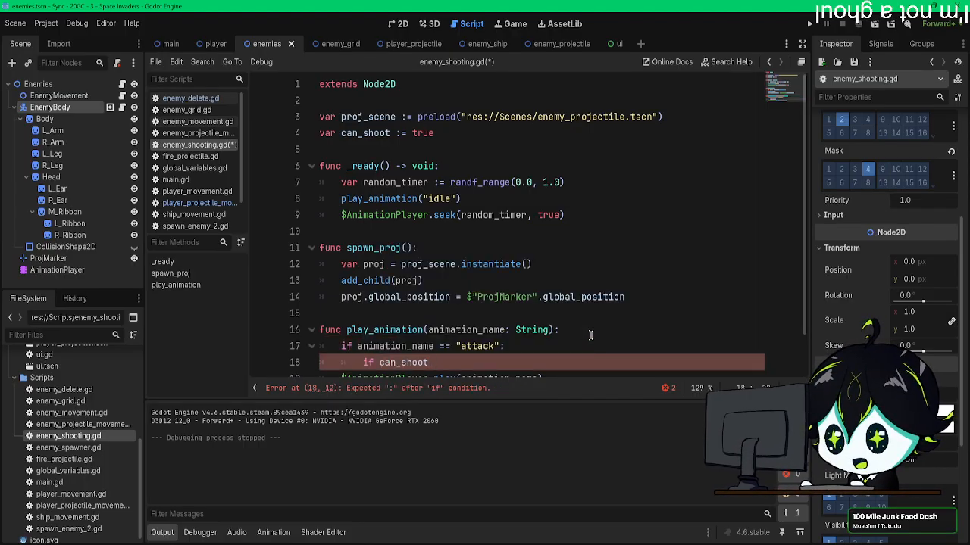
pyautogui.write(' = true')
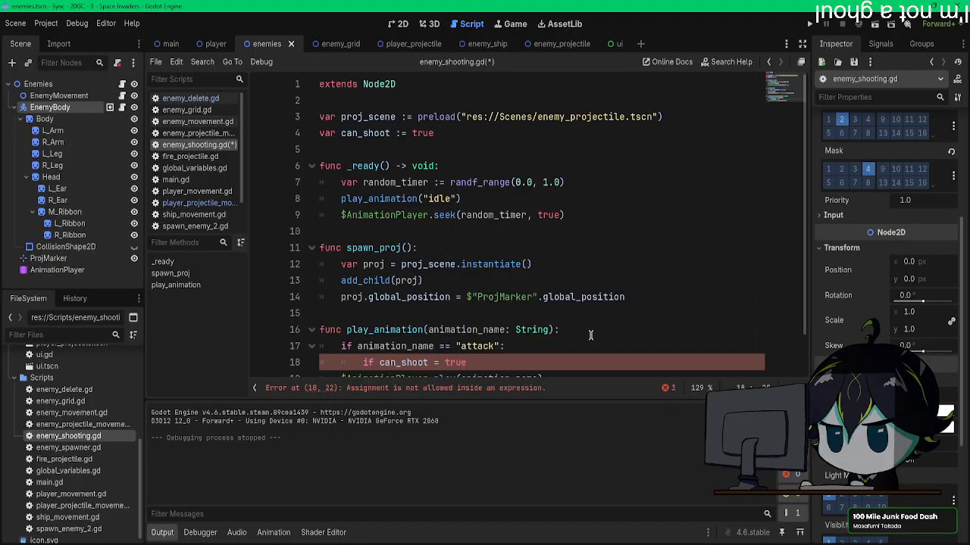
pyautogui.scroll(-1, 590, 335)
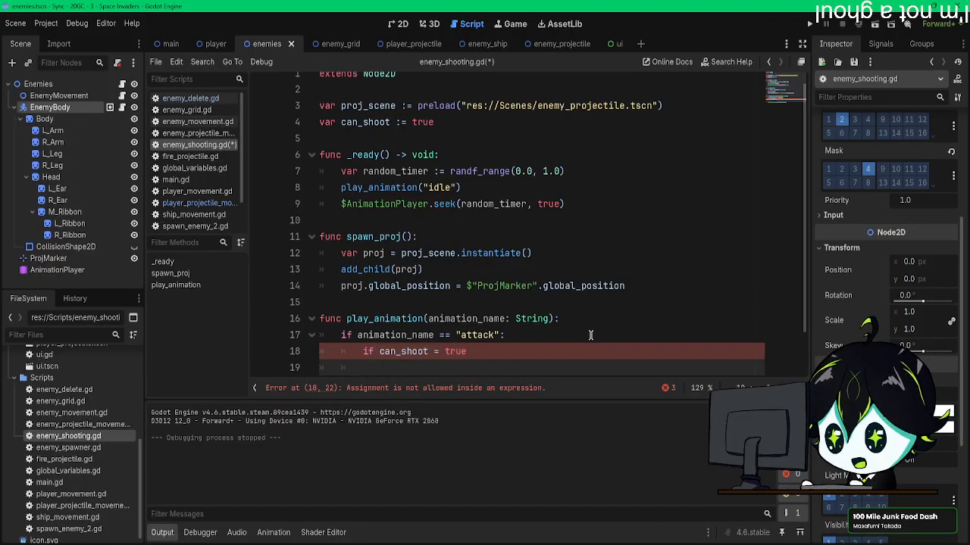
pyautogui.press('Return')
pyautogui.click(528, 303)
pyautogui.write(':')
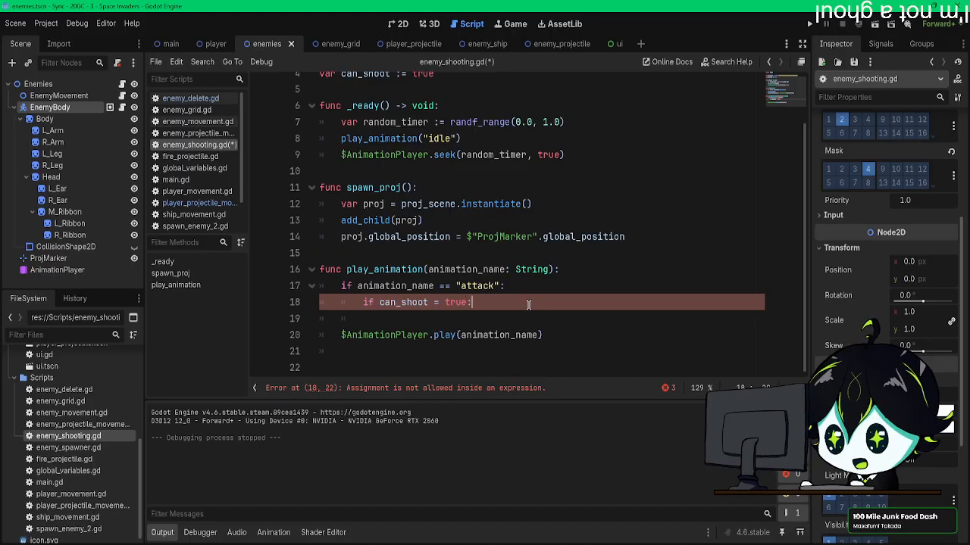
# Step: Copy the $AnimationPlayer.play(animation_name) call into the nested can_shoot condition
pyautogui.moveTo(548, 332); pyautogui.dragTo(335, 338)
pyautogui.hotkey('ctrl', 'c')
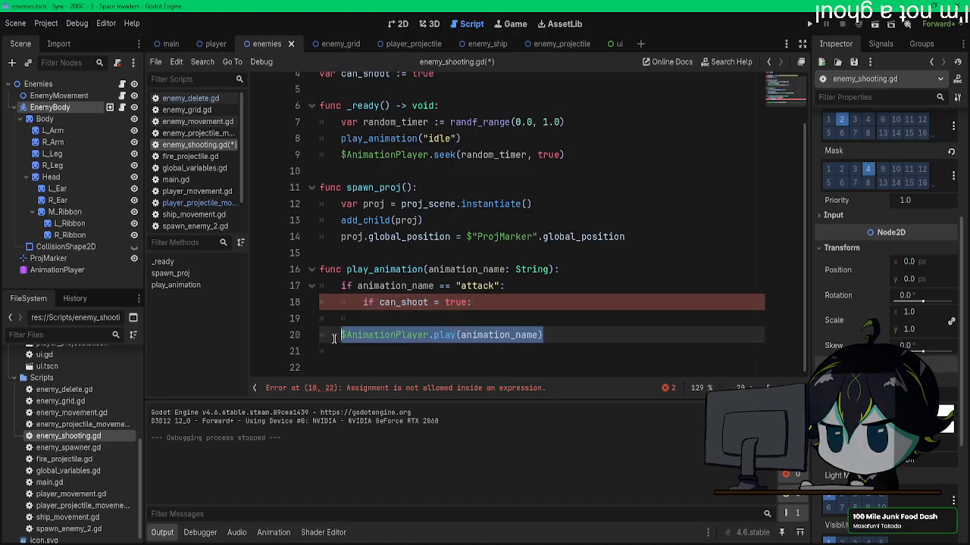
pyautogui.click(406, 321)
pyautogui.hotkey('ctrl', 'v')
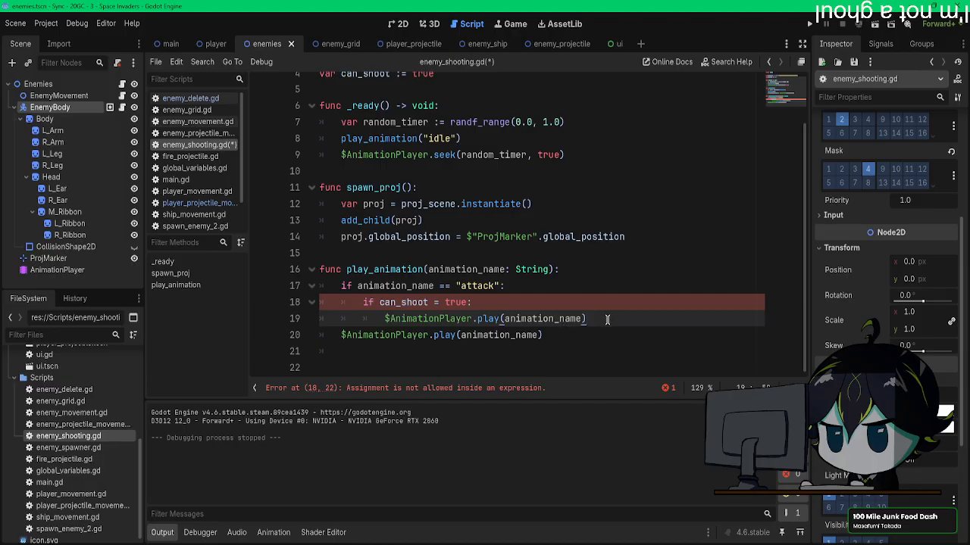
# Step: Correct the invalid assignment in the nested condition and shorten it to if can_shoot:
pyautogui.click(470, 306)
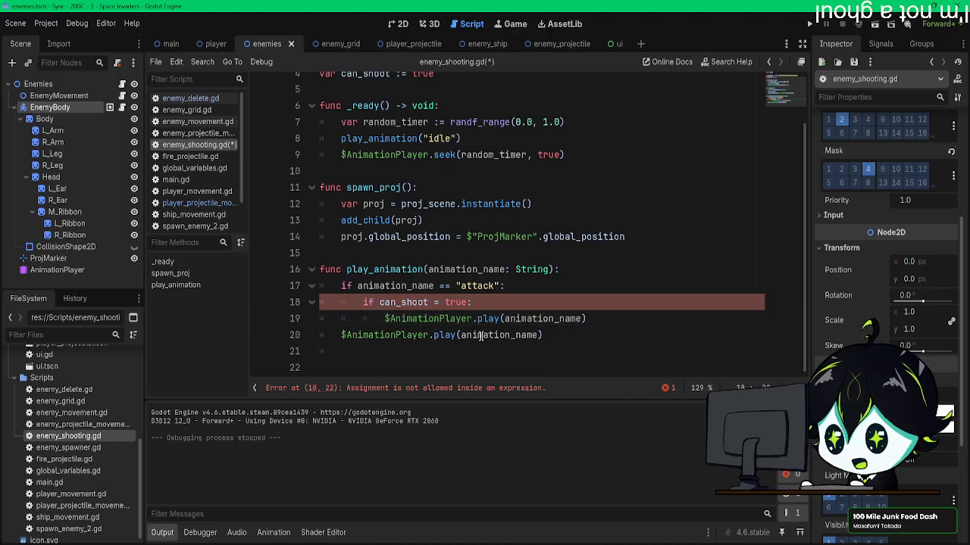
pyautogui.click(443, 303)
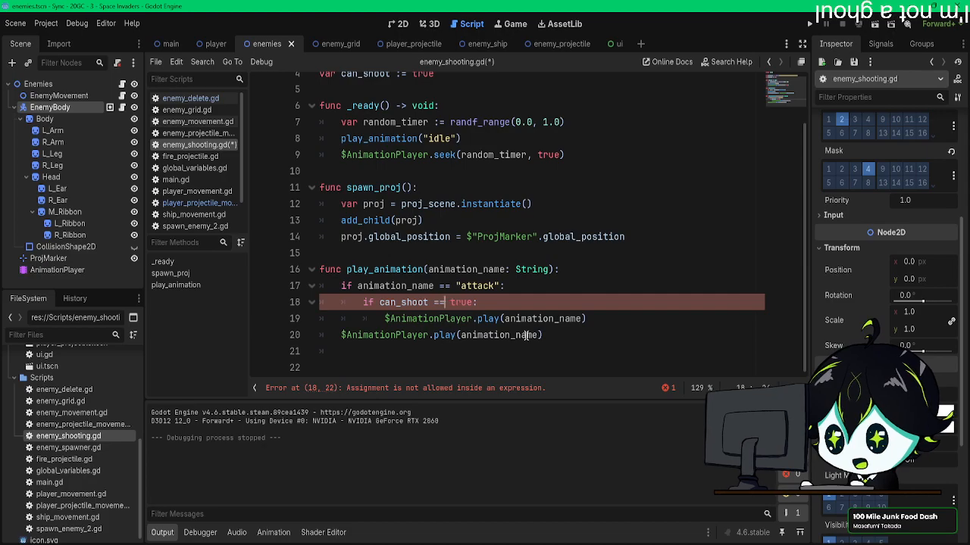
pyautogui.write('=')
pyautogui.moveTo(472, 315); pyautogui.dragTo(429, 315)
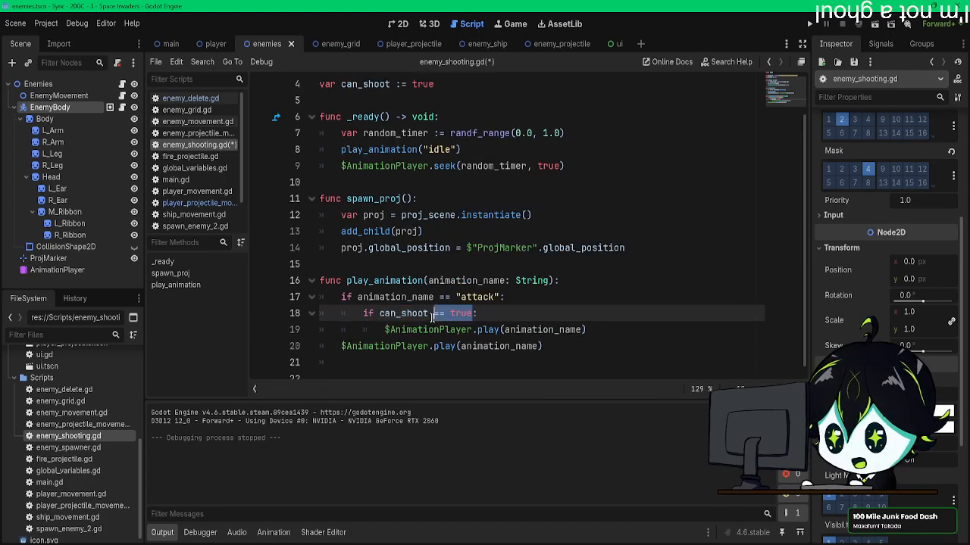
pyautogui.press('BackSpace')
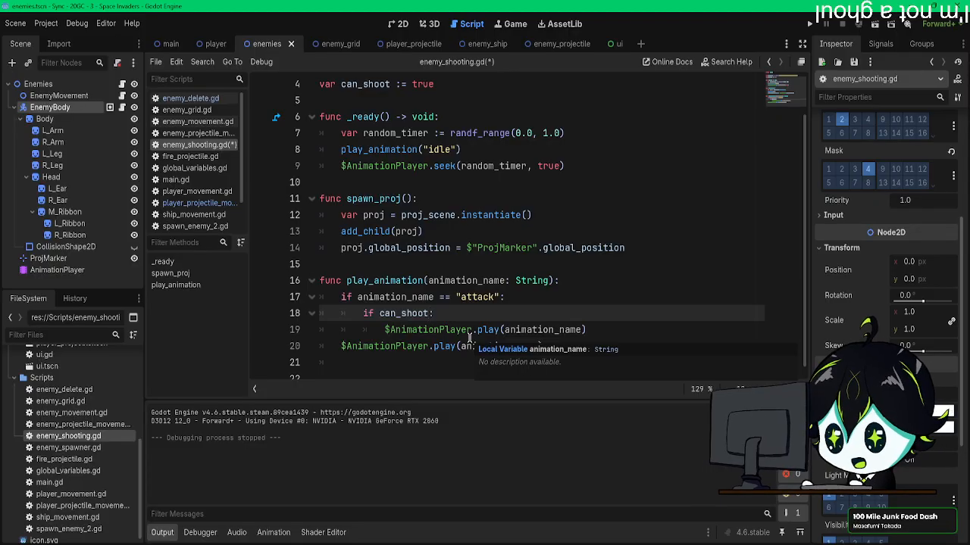
pyautogui.click(606, 333)
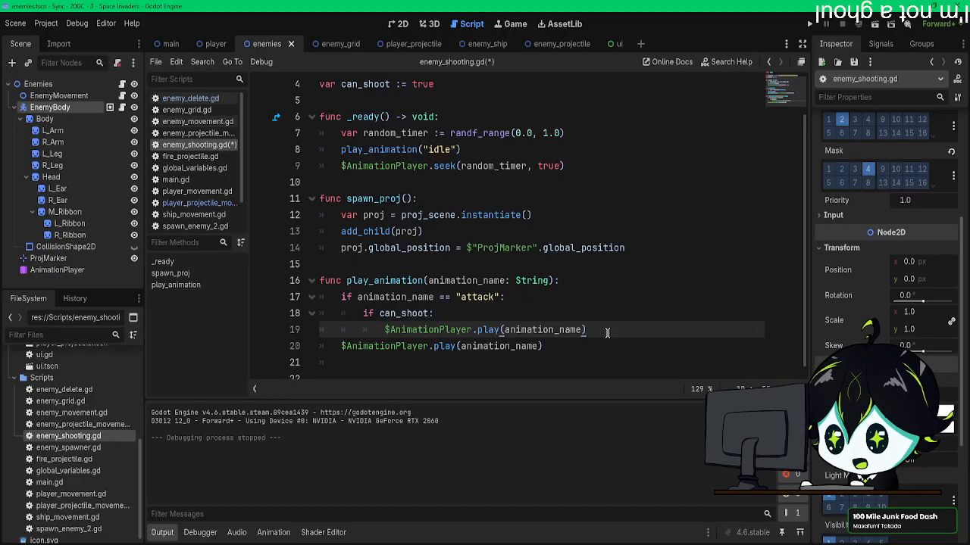
pyautogui.click(516, 316)
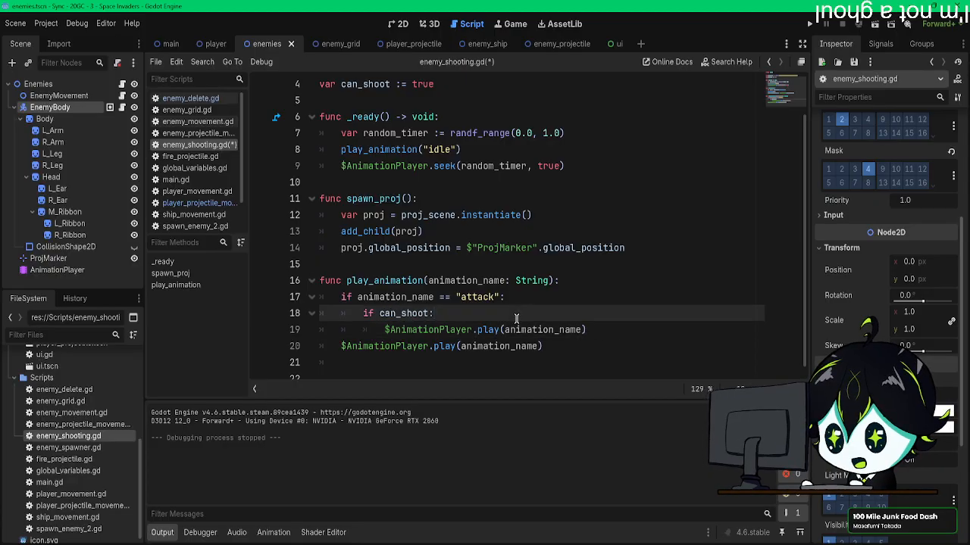
# Step: Insert can_shoot = false above the play call inside the nested can_shoot condition
pyautogui.press('Return')
pyautogui.write('ca')
pyautogui.press('Return')
pyautogui.write('= false')
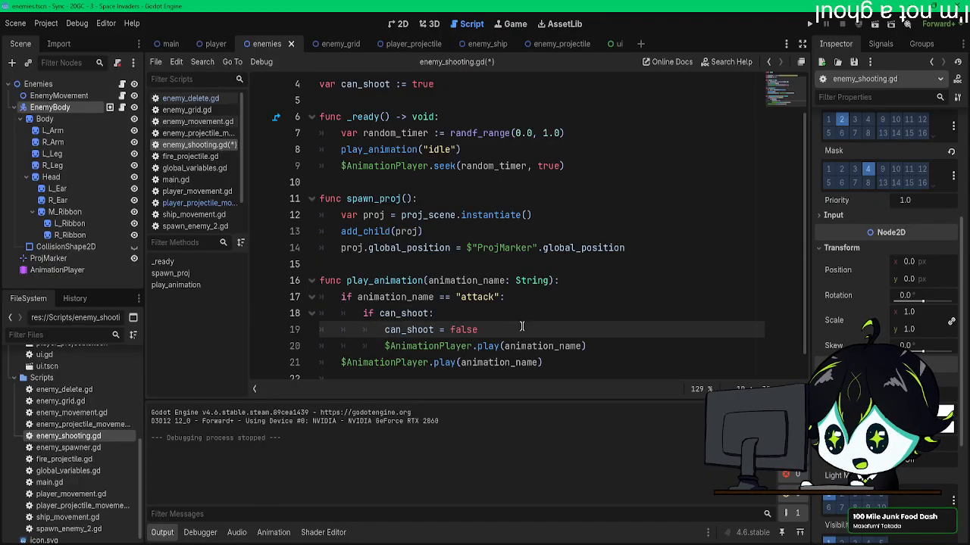
pyautogui.click(560, 359)
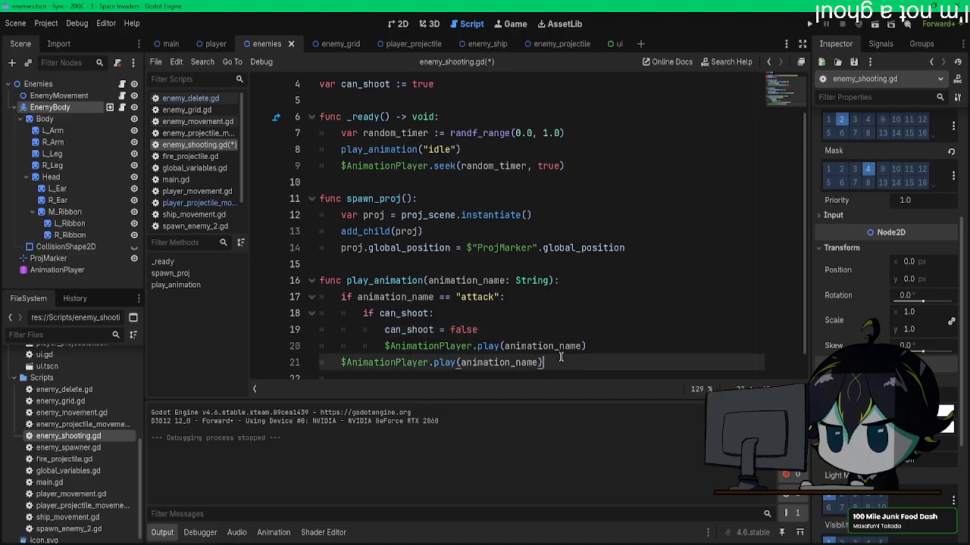
# Step: Replace the unconditional $AnimationPlayer.play(animation_name) line at the end of play_animation with an else: branch
pyautogui.scroll(-1, 561, 357)
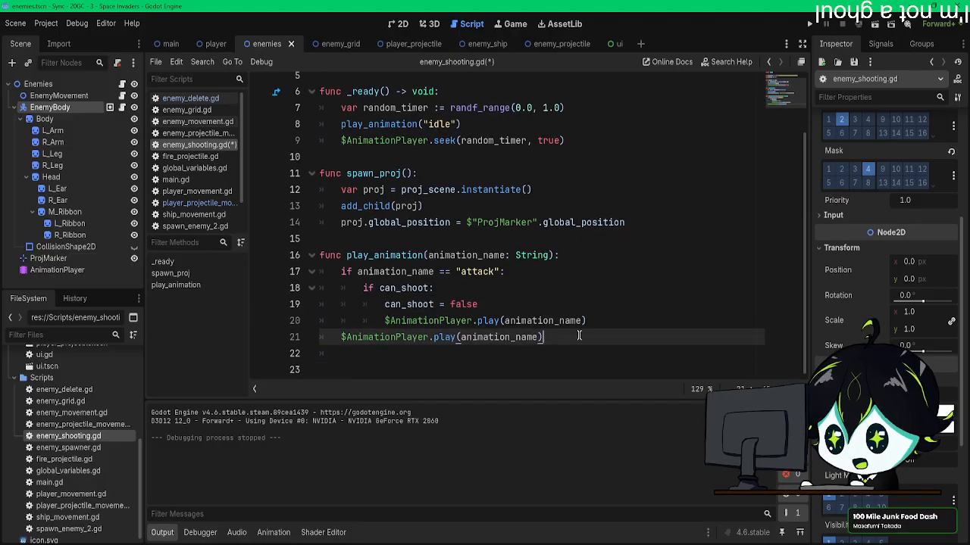
pyautogui.click(604, 322)
pyautogui.click(569, 334)
pyautogui.moveTo(569, 334); pyautogui.dragTo(342, 337)
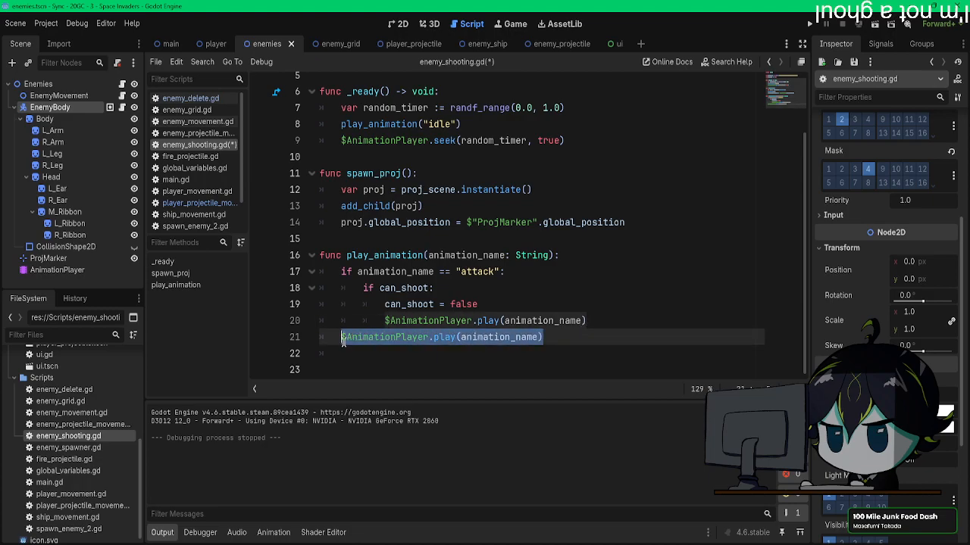
pyautogui.write('else:')
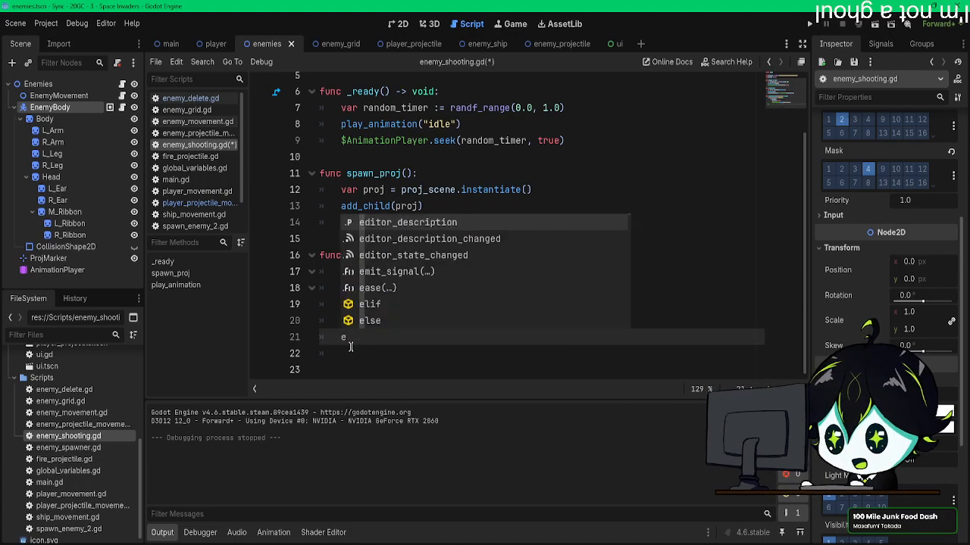
pyautogui.press('Return')
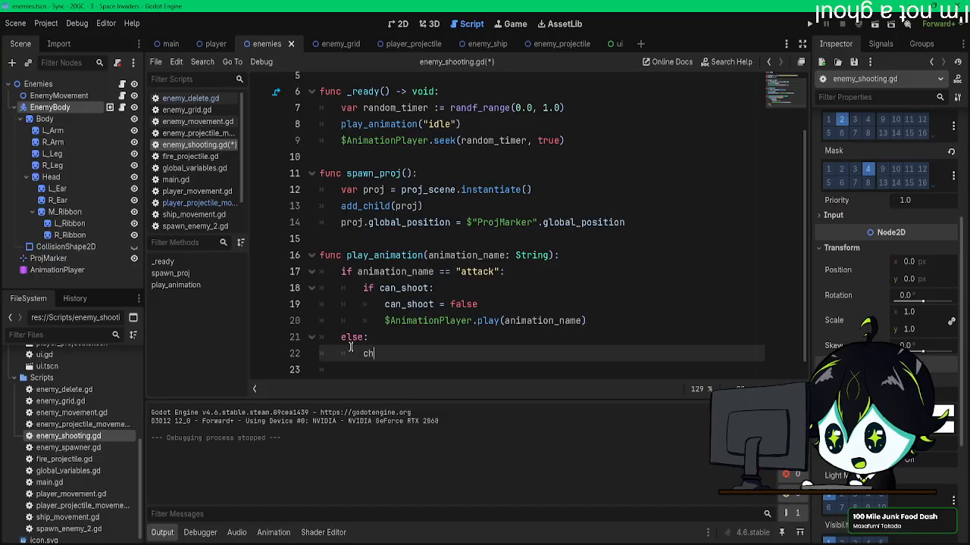
# Step: Fill the else branch with can_shoot = false and the $AnimationPlayer.play(animation_name) call, and save the script
pyautogui.write('chan_shoot')
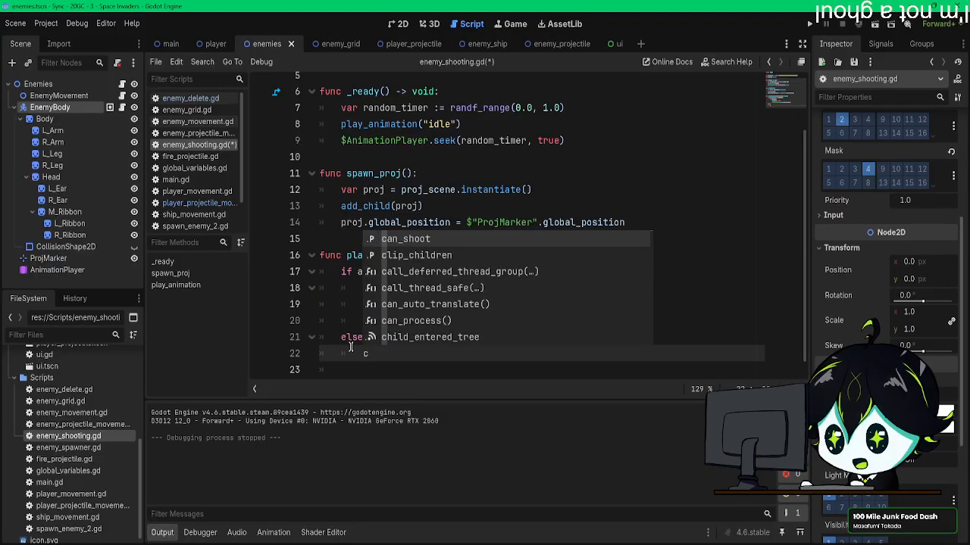
pyautogui.write(' = false')
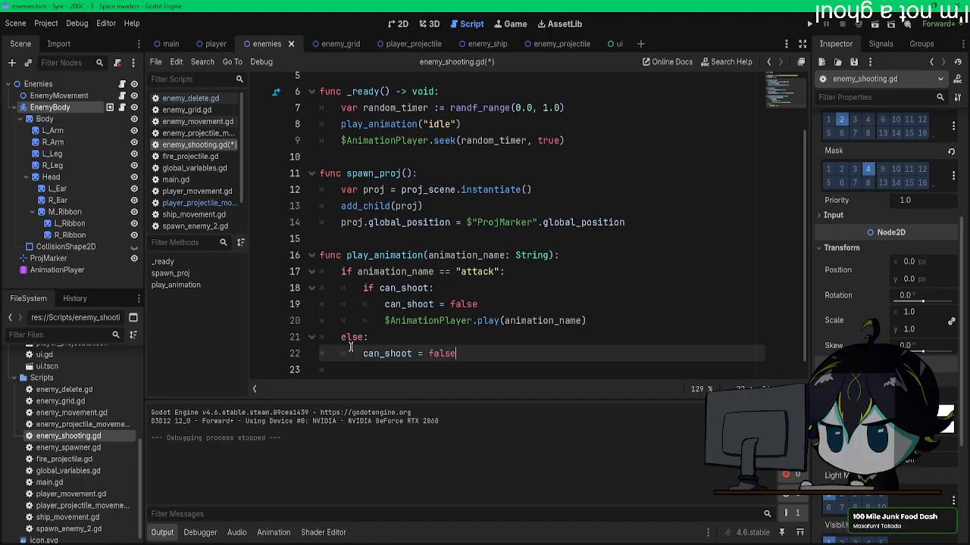
pyautogui.press('Return')
pyautogui.write('$AnimationPlayer.play(animation_name)')
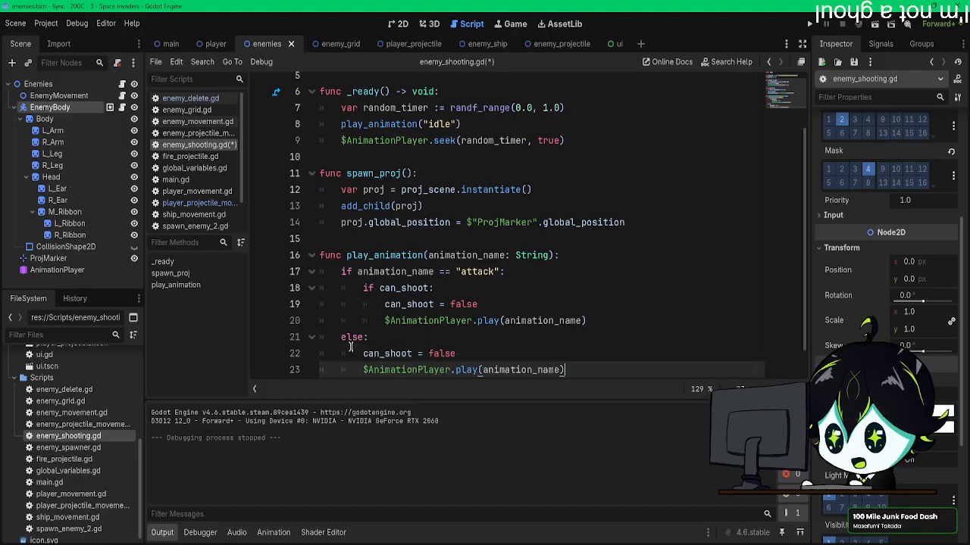
pyautogui.scroll(-1, 500, 350)
pyautogui.click(514, 322)
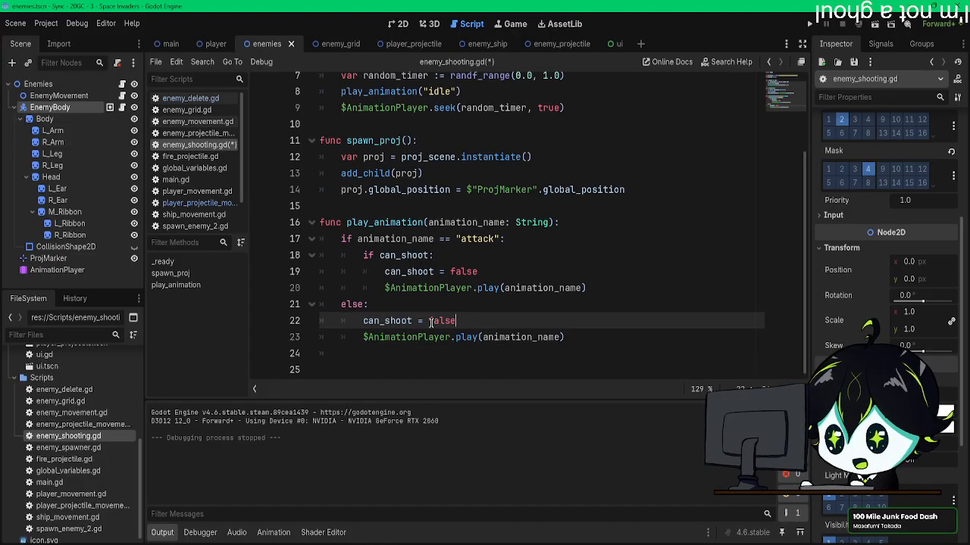
pyautogui.hotkey('ctrl', 's')
# Step: Review where play_animation sets can_shoot to false in its if and else branches
pyautogui.moveTo(564, 337); pyautogui.dragTo(466, 336)
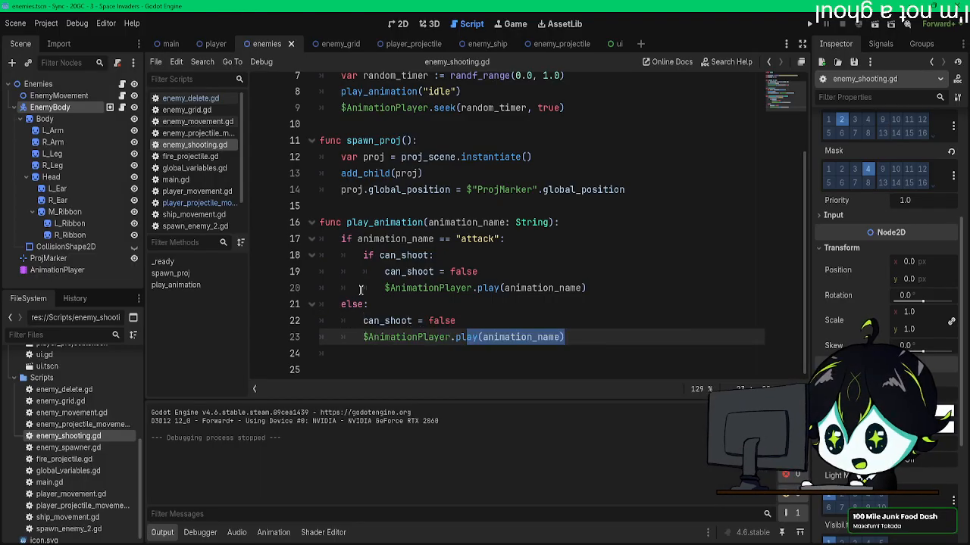
pyautogui.scroll(2, 387, 237)
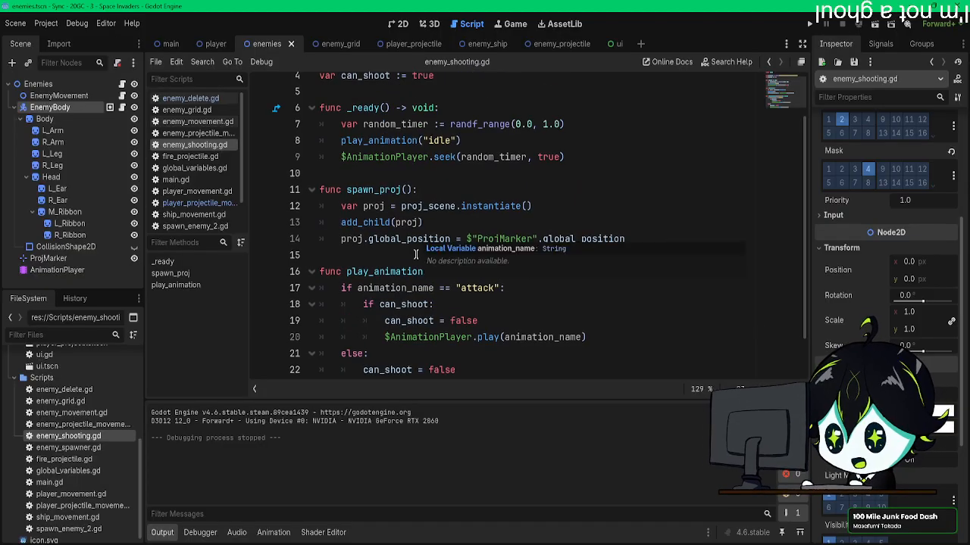
pyautogui.scroll(-2, 416, 254)
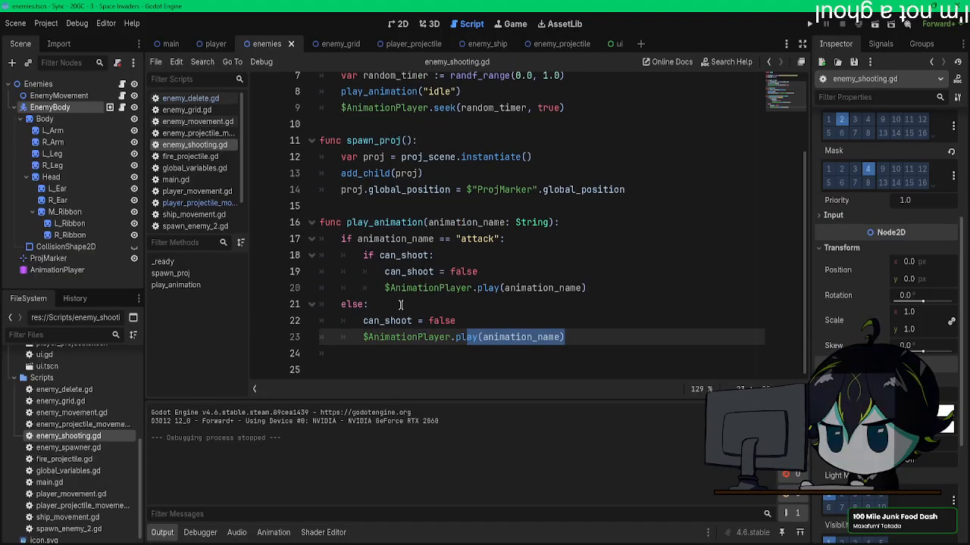
pyautogui.moveTo(451, 272); pyautogui.dragTo(476, 271)
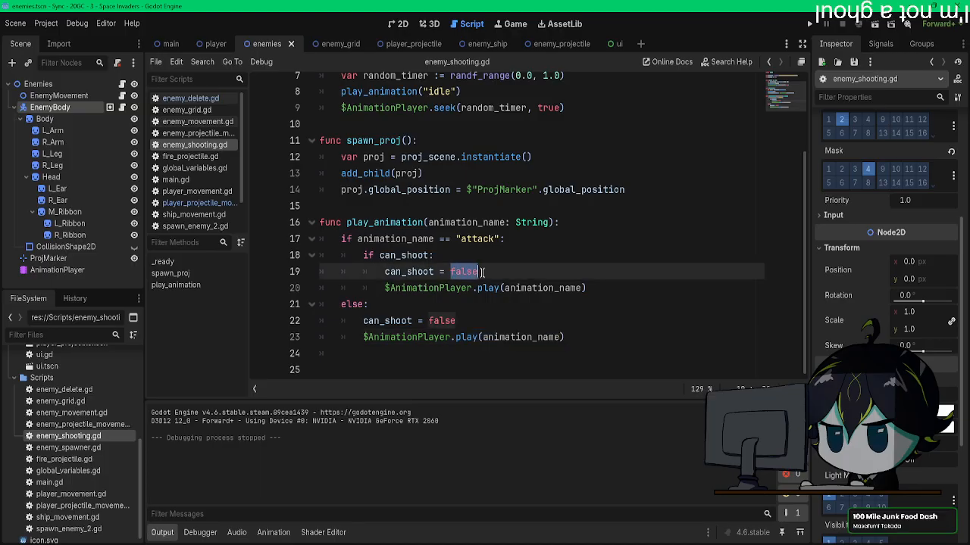
pyautogui.scroll(2, 475, 271)
pyautogui.scroll(-2, 476, 271)
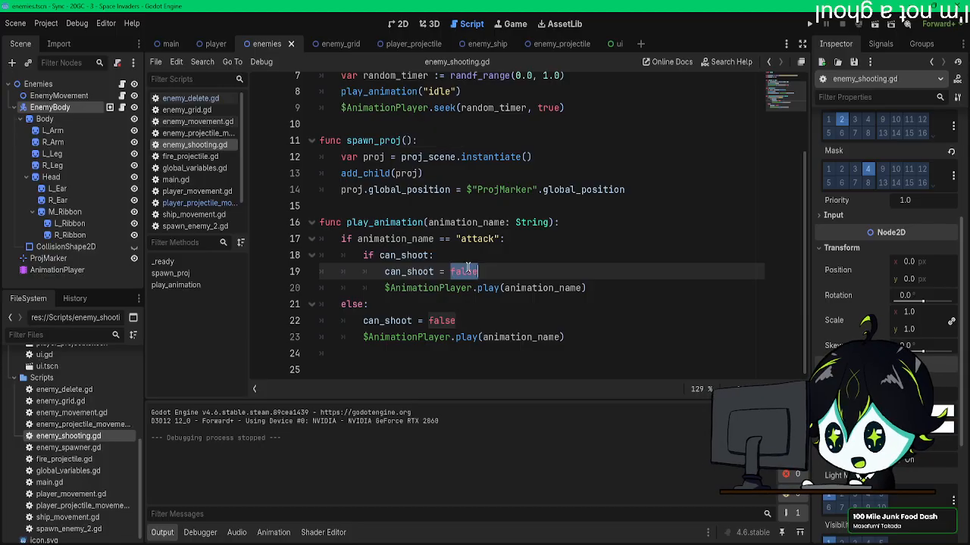
pyautogui.click(475, 324)
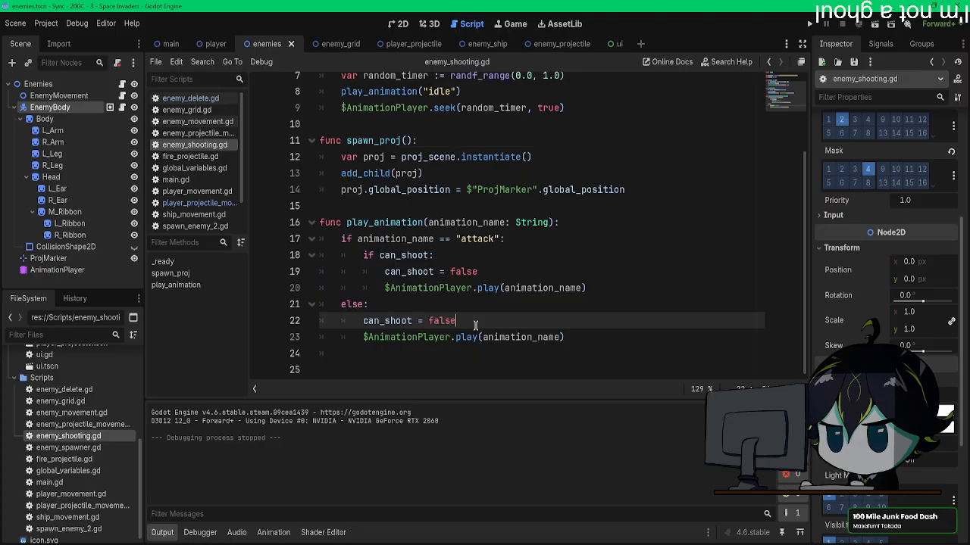
# Step: Indent the else: line and its two statements one level to pair them with if can_shoot:, and save the script
pyautogui.click(344, 305)
pyautogui.press('Tab')
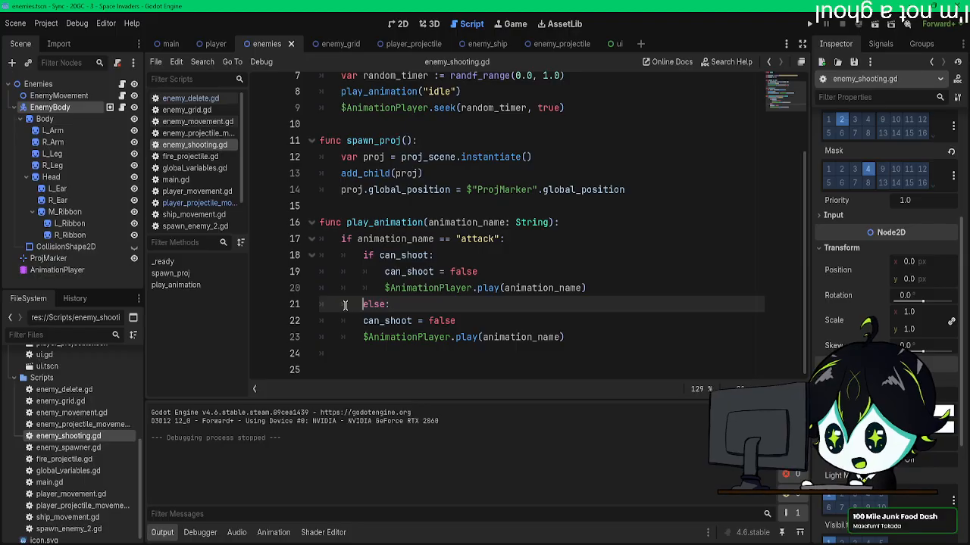
pyautogui.click(360, 322)
pyautogui.press('Tab')
pyautogui.click(362, 343)
pyautogui.press('Tab')
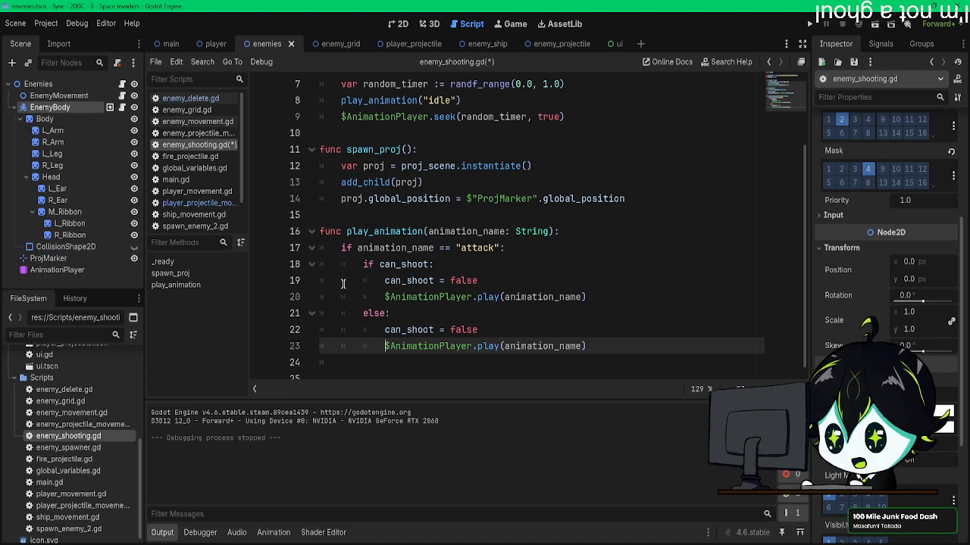
pyautogui.scroll(-1, 479, 345)
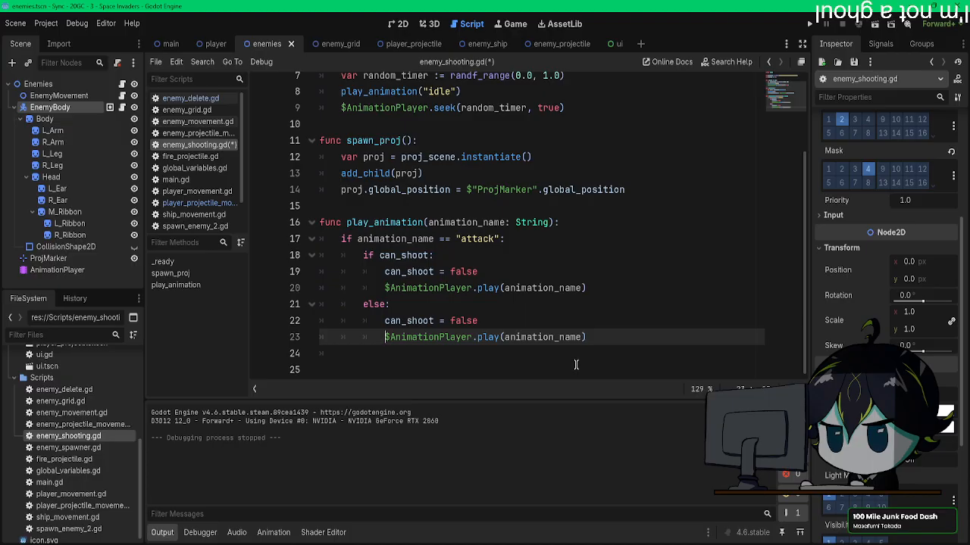
pyautogui.moveTo(479, 271); pyautogui.dragTo(379, 270)
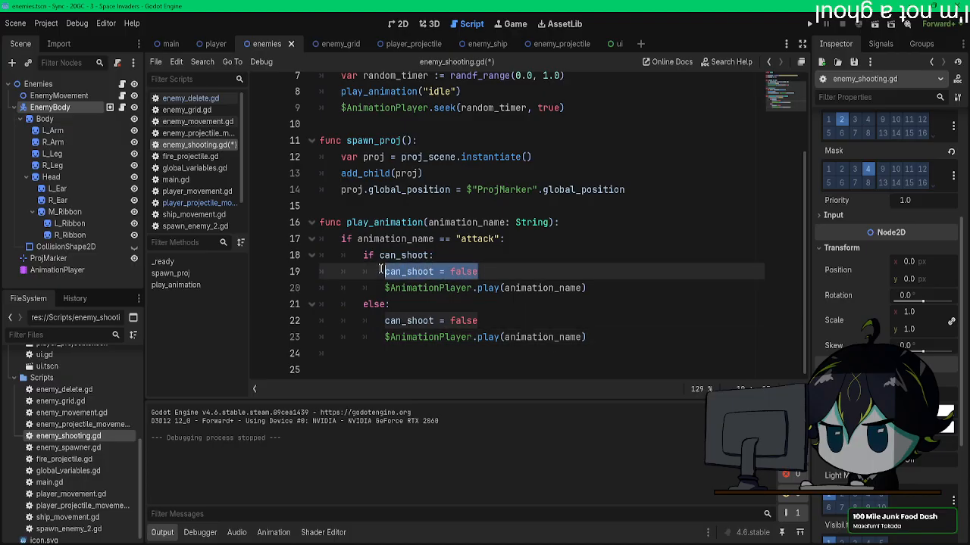
pyautogui.click(514, 321)
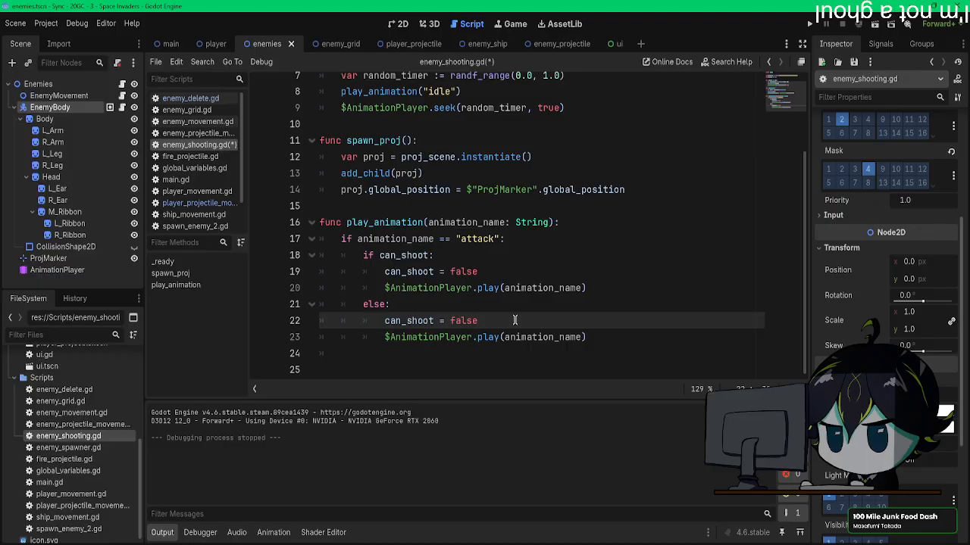
pyautogui.scroll(2, 514, 320)
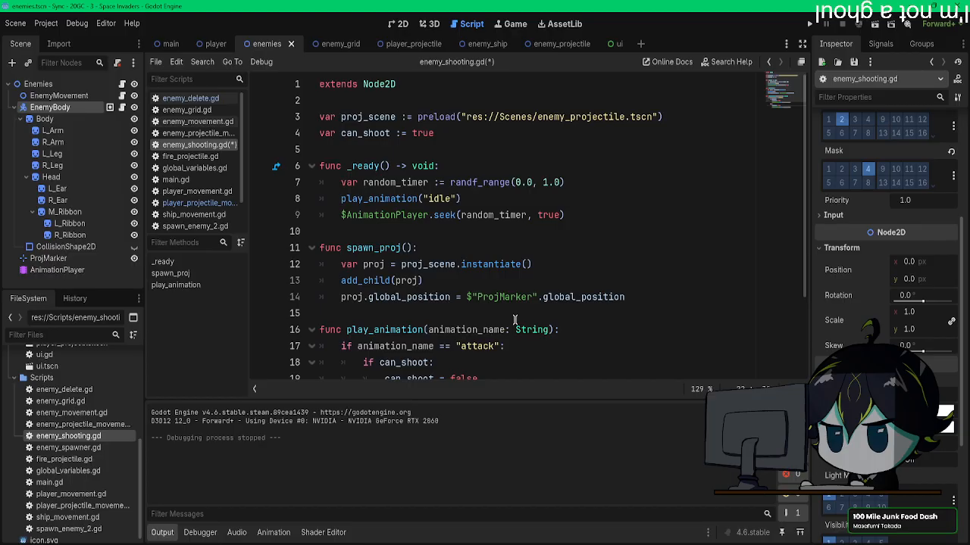
pyautogui.scroll(-2, 515, 320)
pyautogui.hotkey('ctrl', 's')
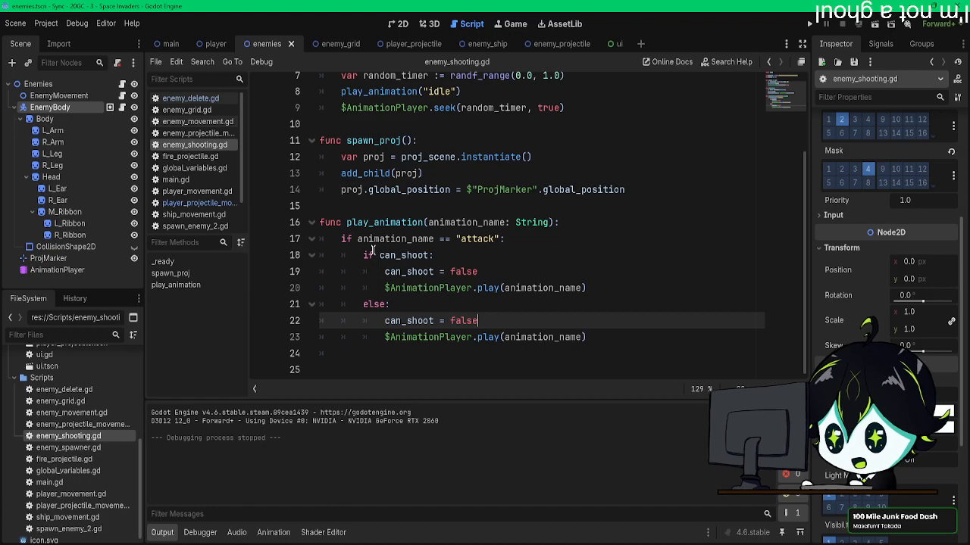
# Step: Select the AnimationPlayer node and check its list of animations alongside the play_animation function
pyautogui.click(109, 270)
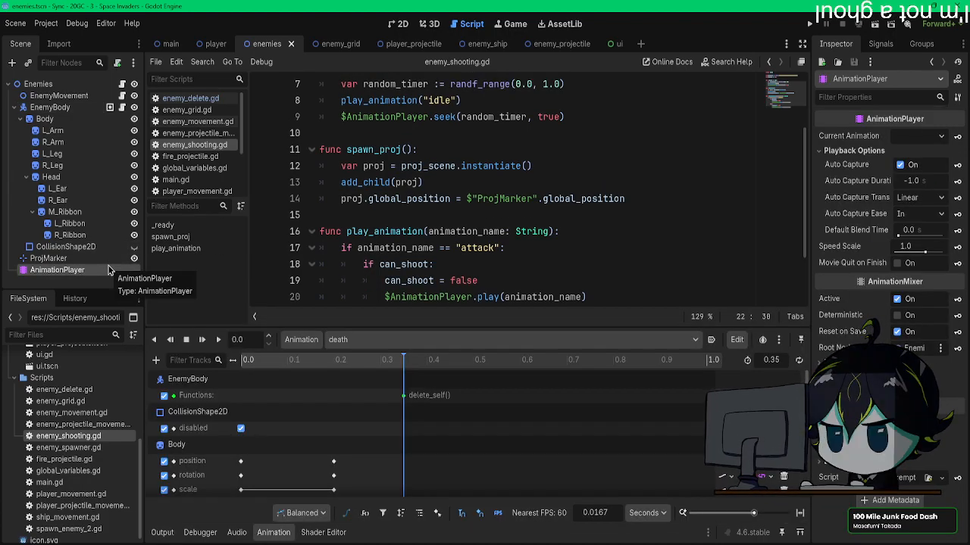
pyautogui.scroll(2, 521, 278)
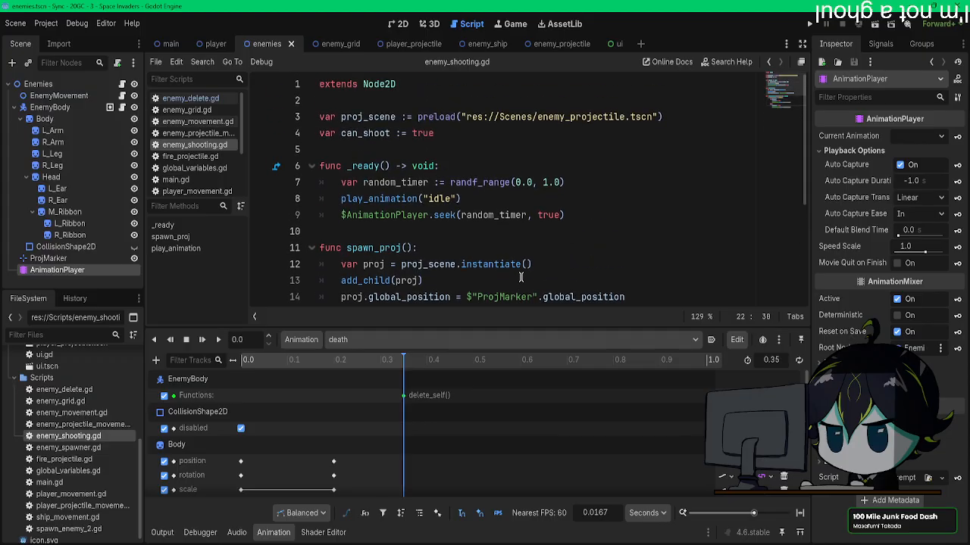
pyautogui.scroll(-4, 521, 278)
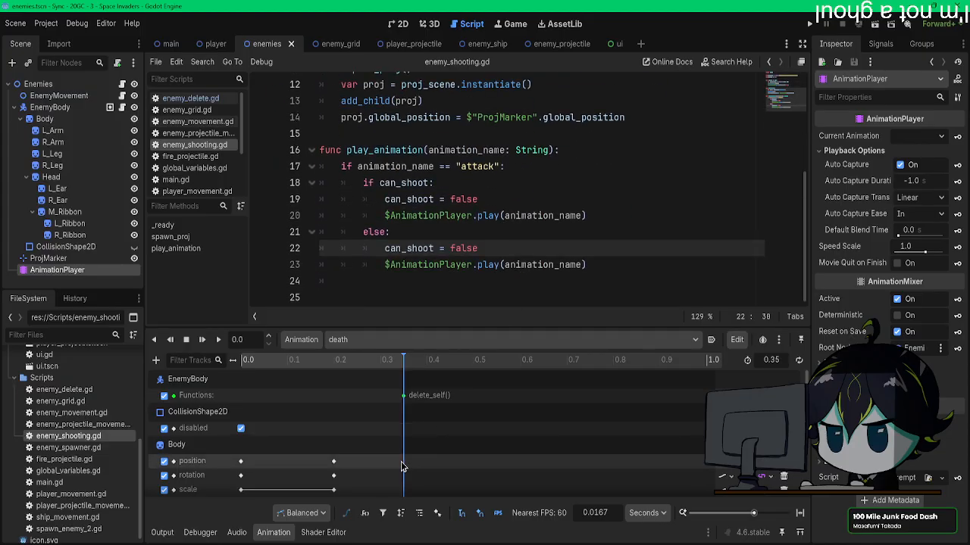
pyautogui.click(387, 339)
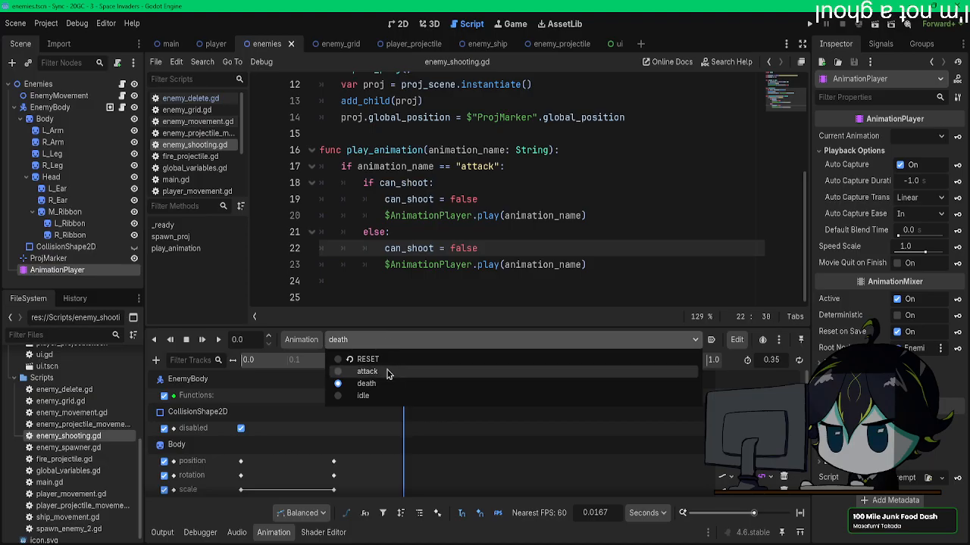
pyautogui.click(467, 240)
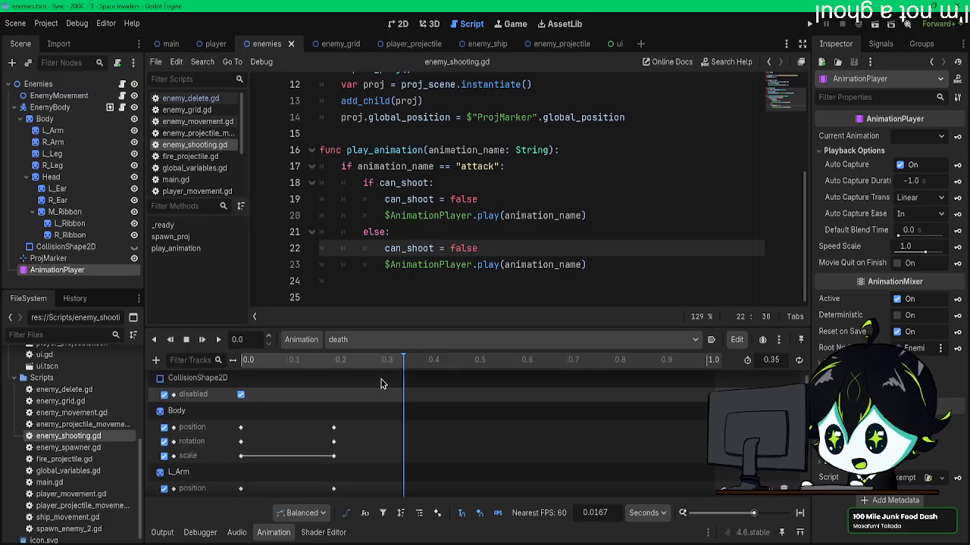
pyautogui.click(156, 360)
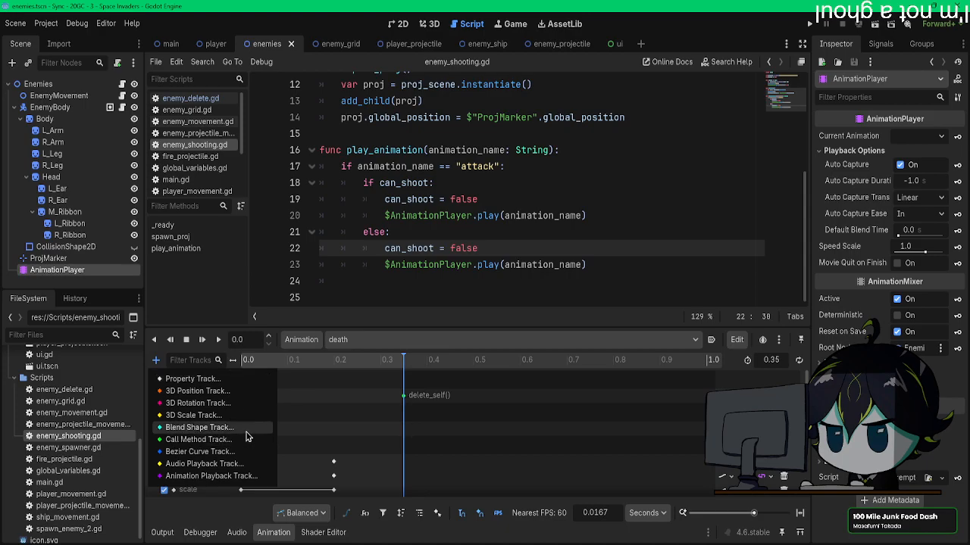
pyautogui.click(228, 379)
pyautogui.click(433, 136)
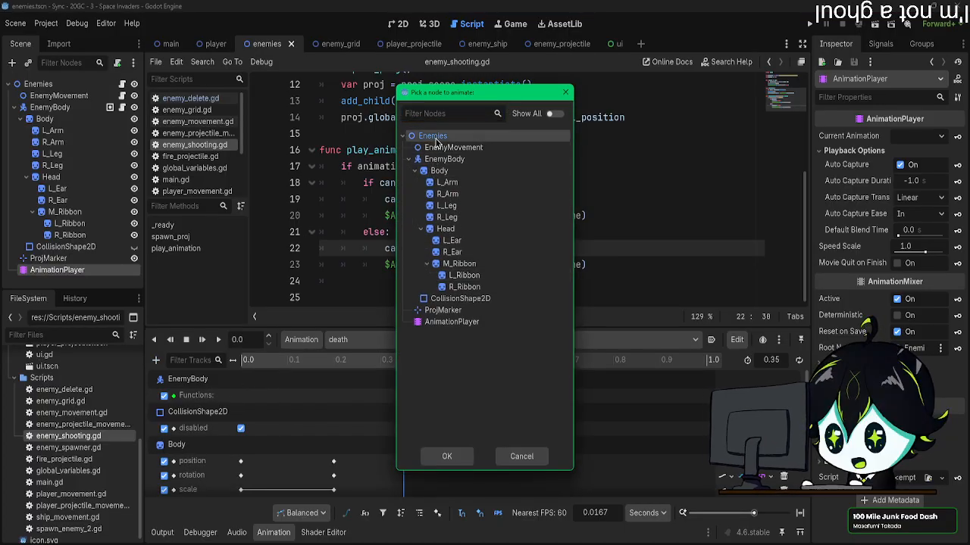
pyautogui.doubleClick(434, 137)
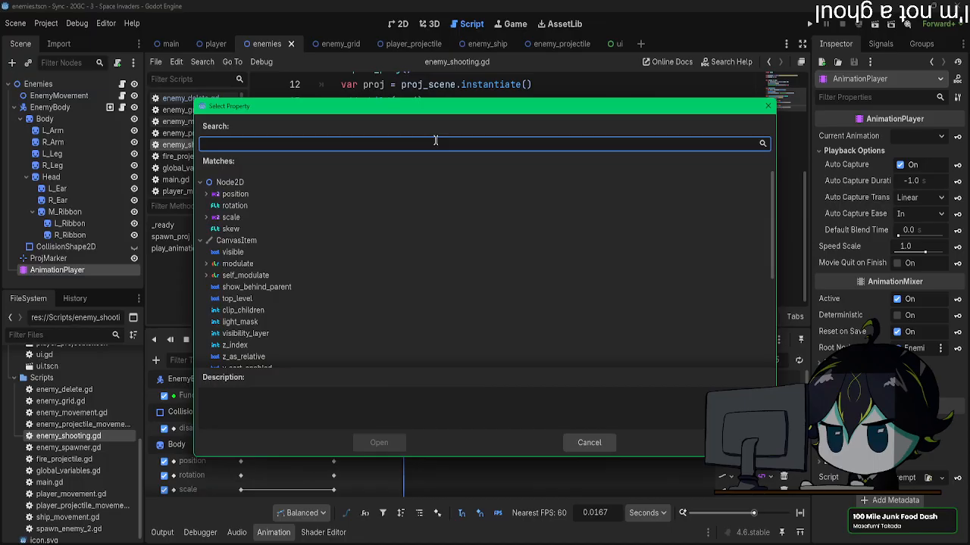
pyautogui.scroll(-5, 363, 236)
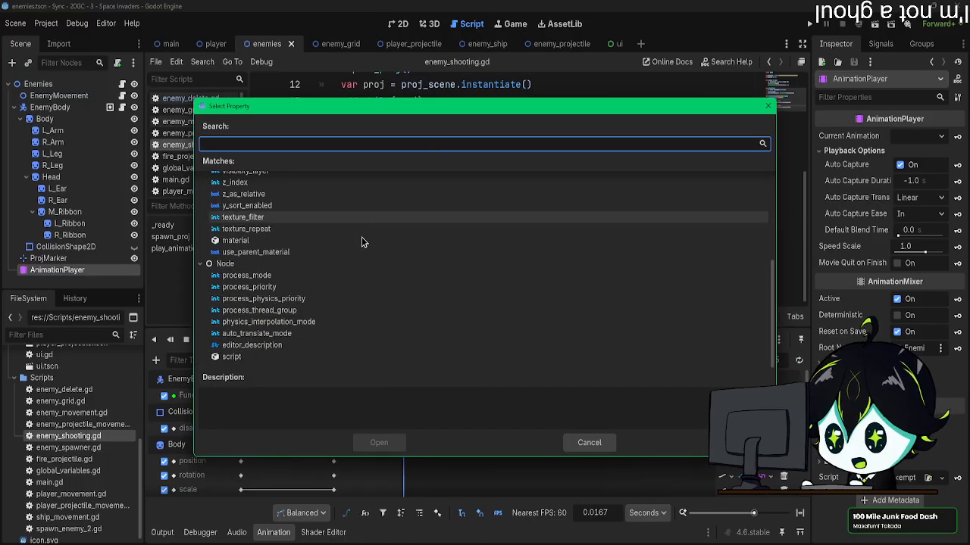
pyautogui.scroll(1, 361, 237)
pyautogui.click(590, 443)
pyautogui.scroll(4, 318, 140)
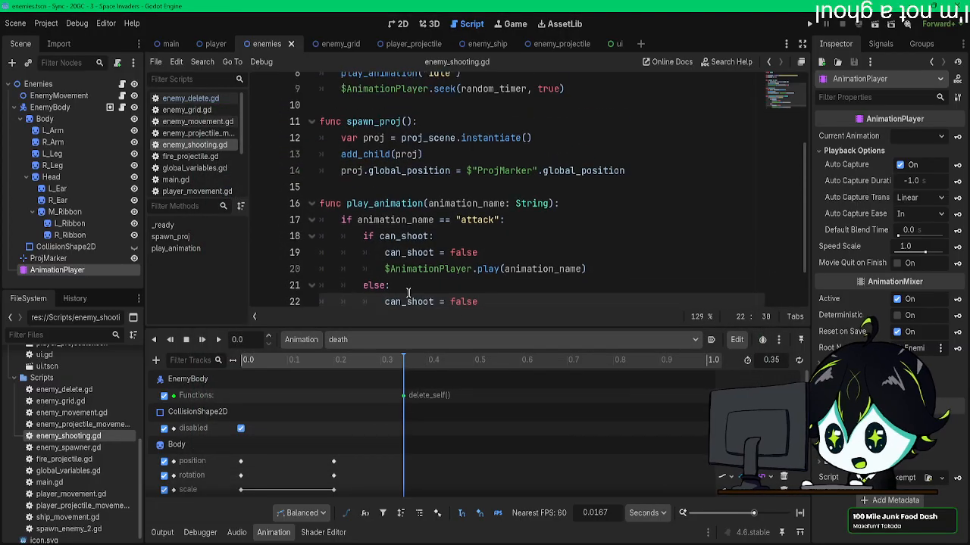
pyautogui.click(318, 139)
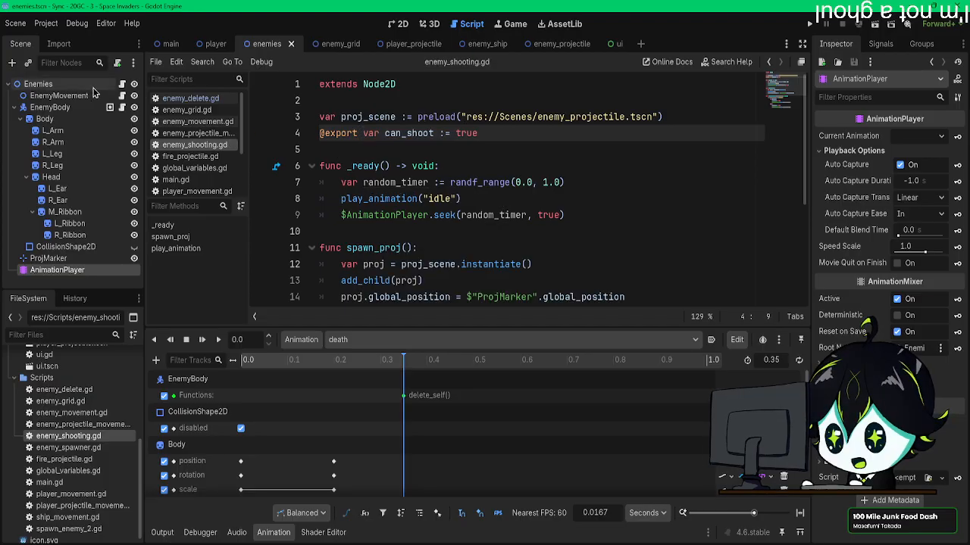
# Step: Add a property track for the Enemies node's can_shoot to the death animation
pyautogui.click(156, 360)
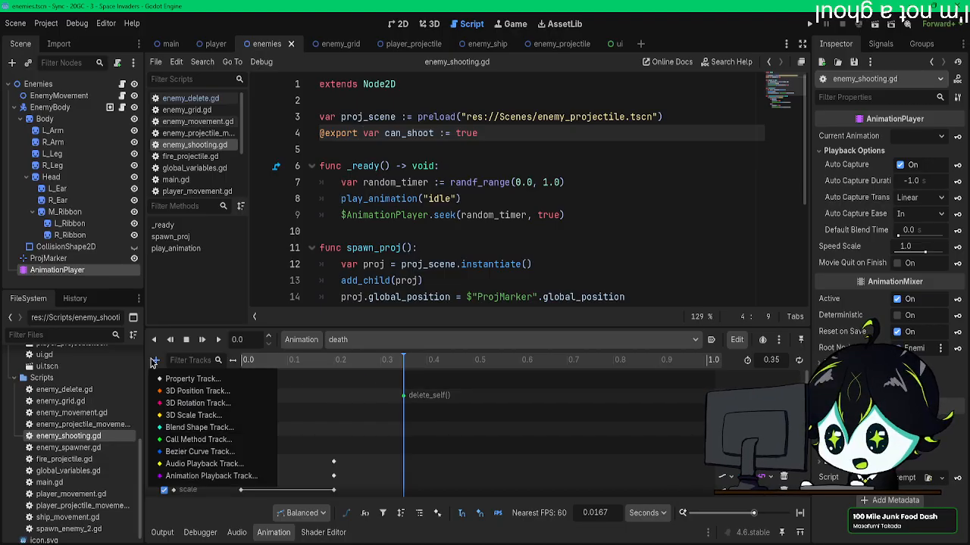
pyautogui.click(175, 382)
pyautogui.doubleClick(446, 136)
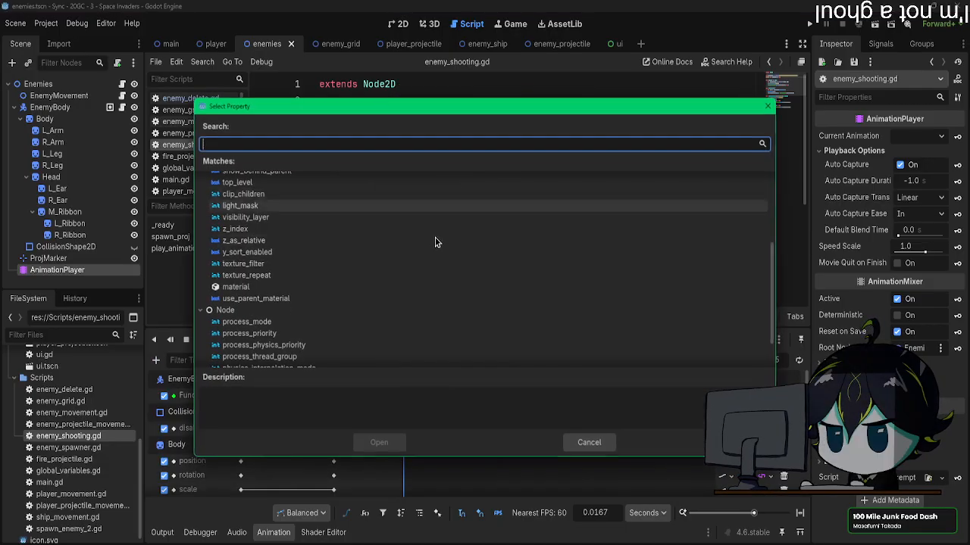
pyautogui.scroll(5, 420, 254)
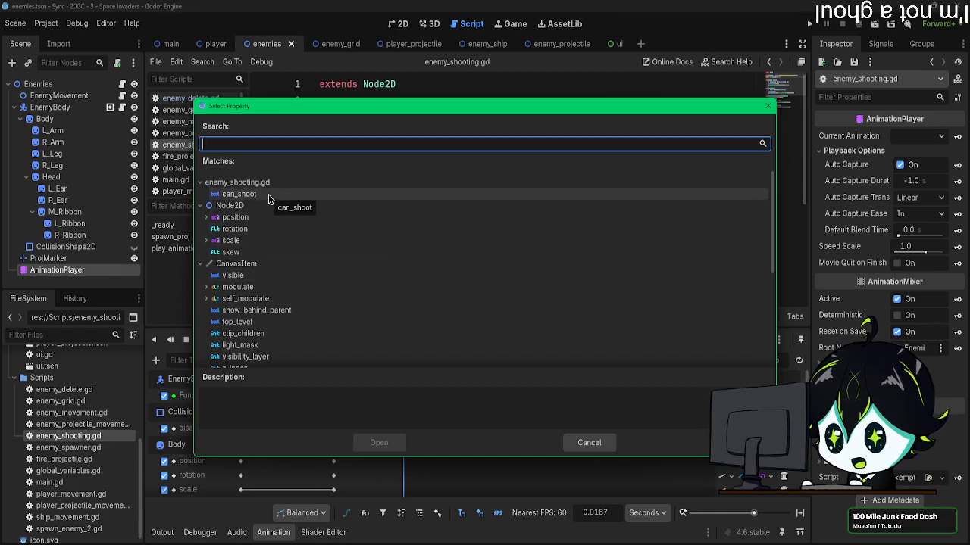
pyautogui.doubleClick(268, 198)
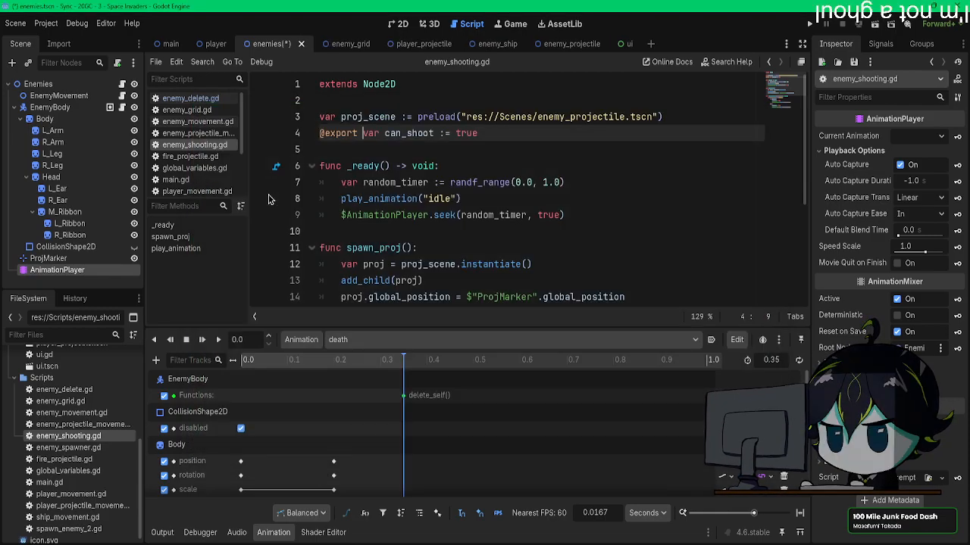
pyautogui.scroll(-10, 428, 447)
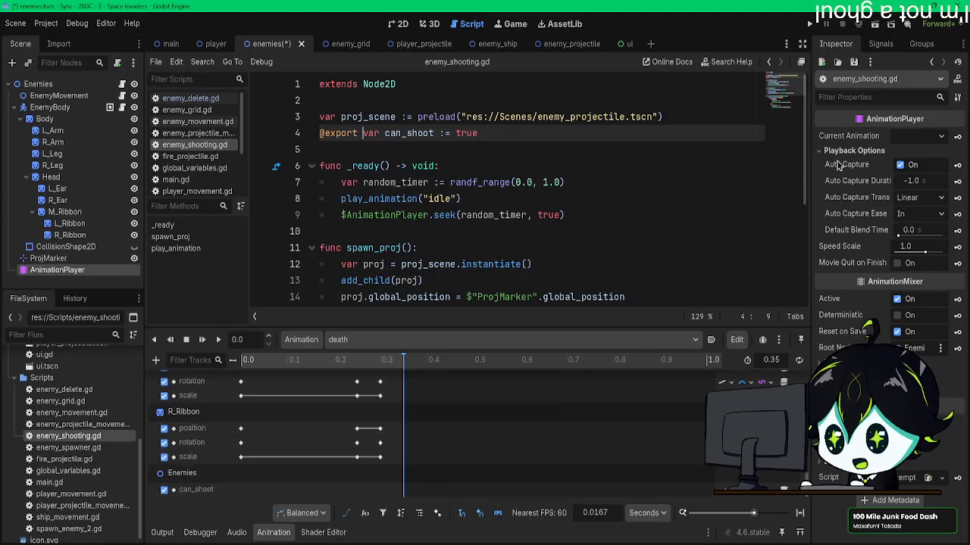
pyautogui.moveTo(837, 168)
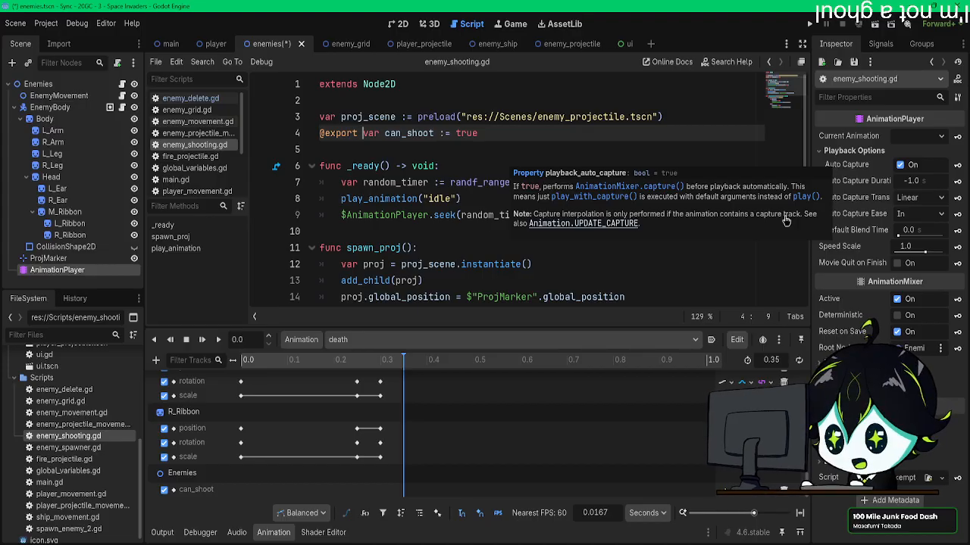
# Step: Key the Enemies node's can_shoot as on at 0.35 s in the death animation, and return the playhead to 0
pyautogui.click(37, 84)
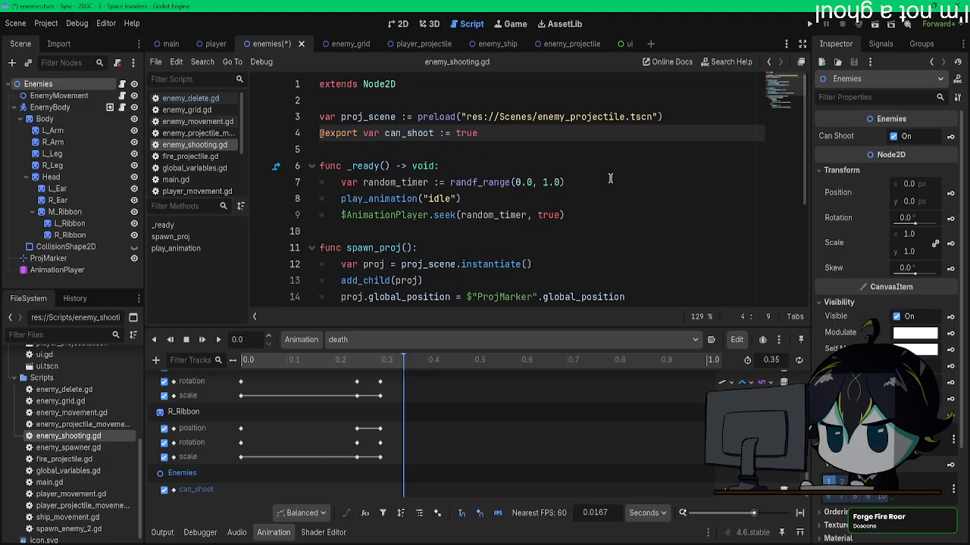
pyautogui.scroll(-4, 608, 178)
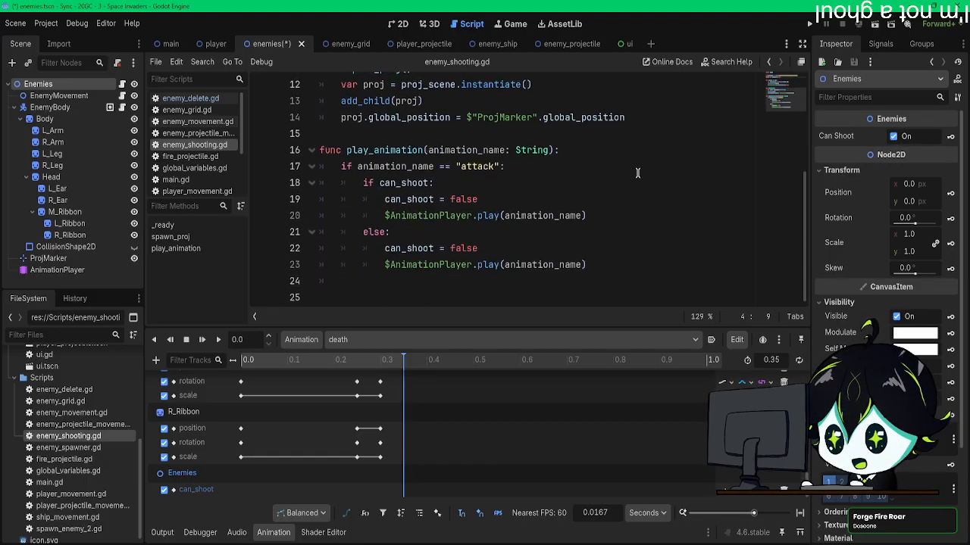
pyautogui.click(951, 138)
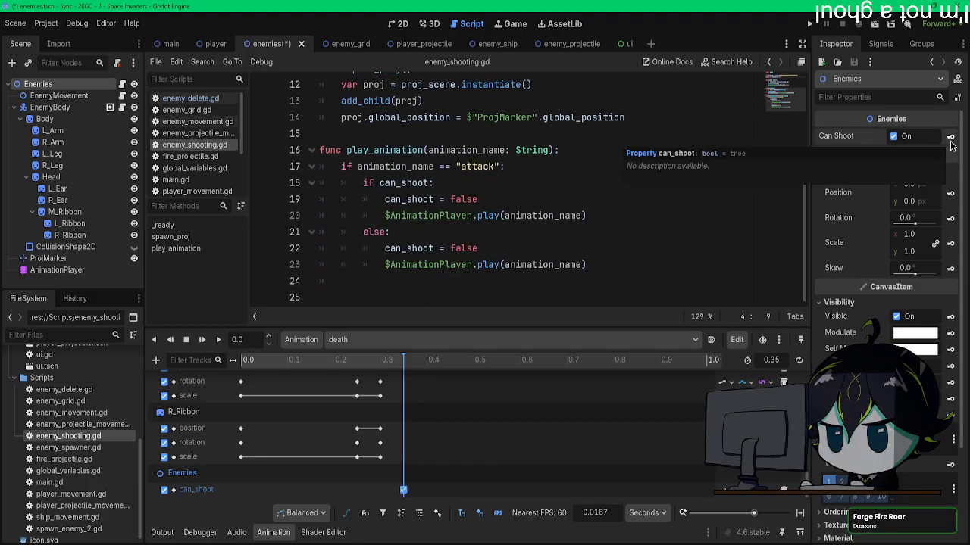
pyautogui.moveTo(257, 362); pyautogui.dragTo(241, 362)
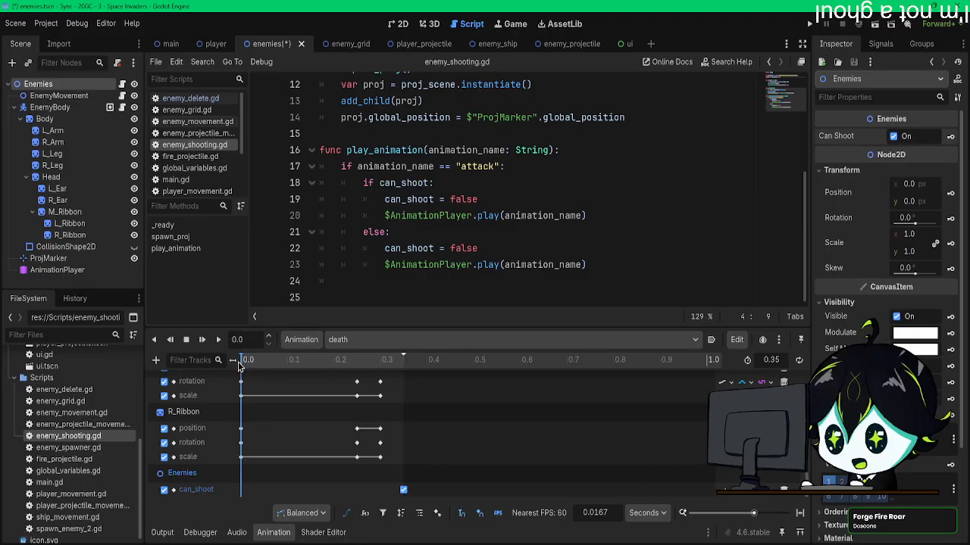
# Step: Strip the conditions and can_shoot assignments from play_animation, leaving only $AnimationPlayer.play(animation_name) indented one level, and save the script
pyautogui.moveTo(485, 199); pyautogui.dragTo(335, 165)
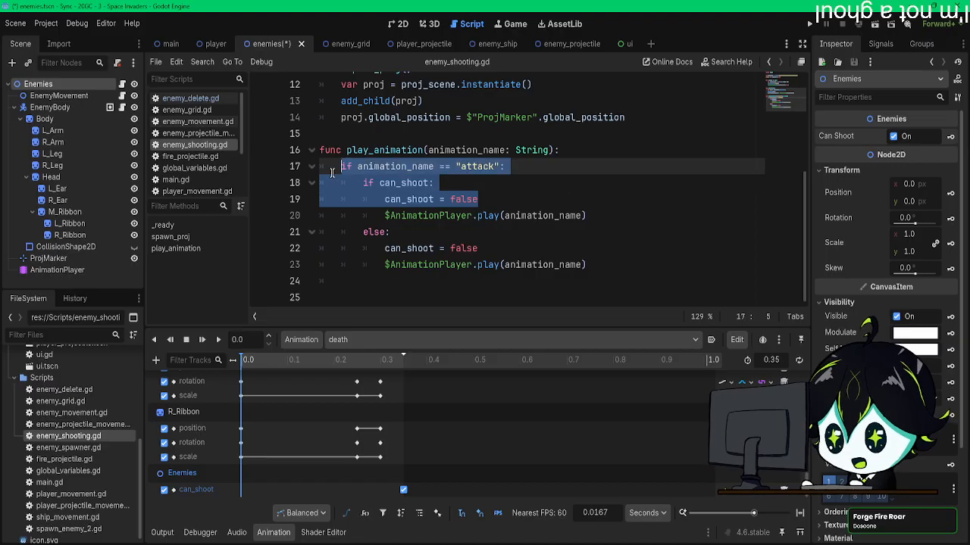
pyautogui.press('BackSpace')
pyautogui.press('BackSpace')
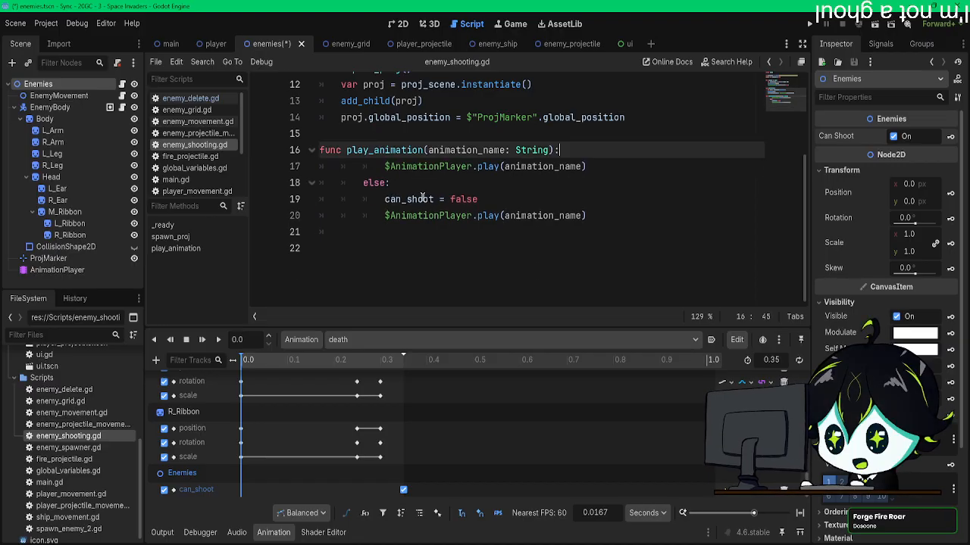
pyautogui.scroll(1, 385, 197)
pyautogui.click(384, 246)
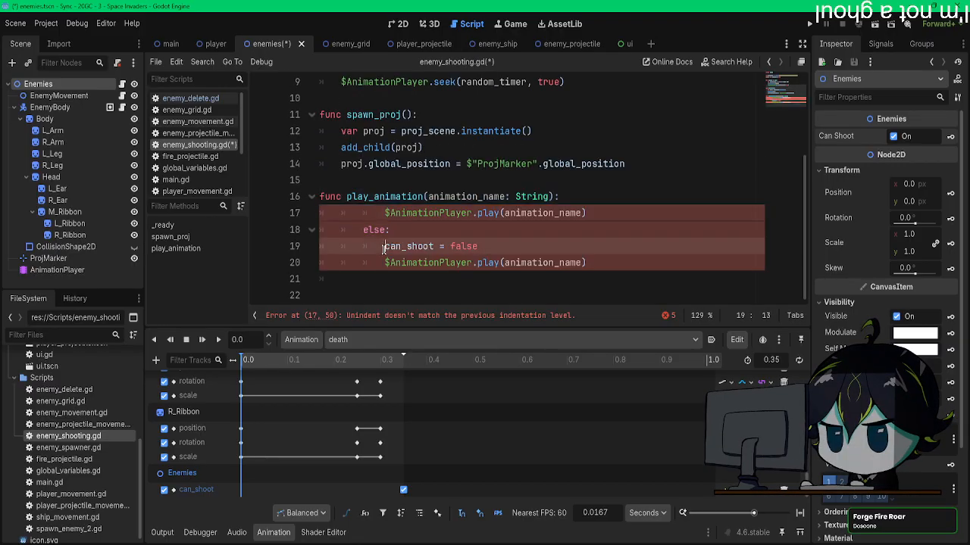
pyautogui.moveTo(498, 243); pyautogui.dragTo(325, 218)
pyautogui.press('BackSpace')
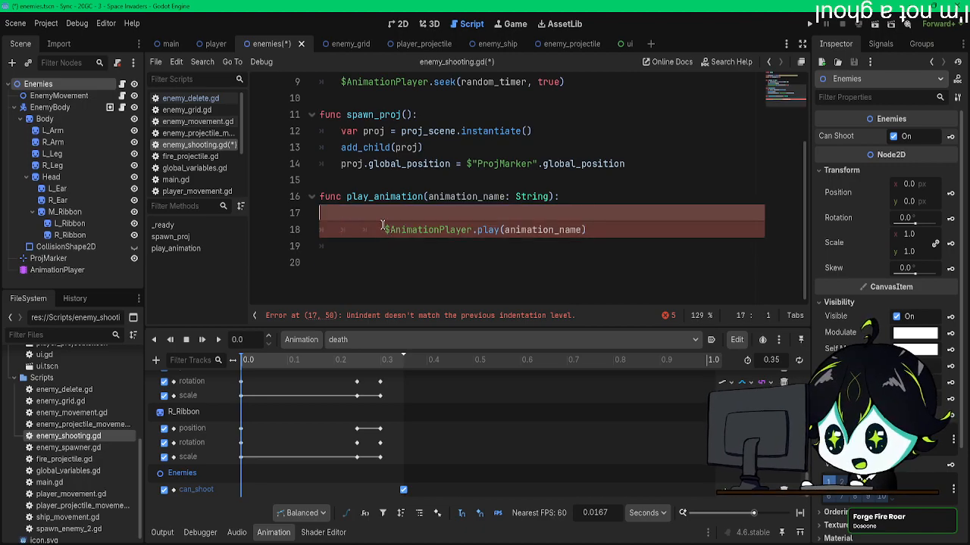
pyautogui.press('BackSpace')
pyautogui.click(387, 248)
pyautogui.press('BackSpace')
pyautogui.press('BackSpace')
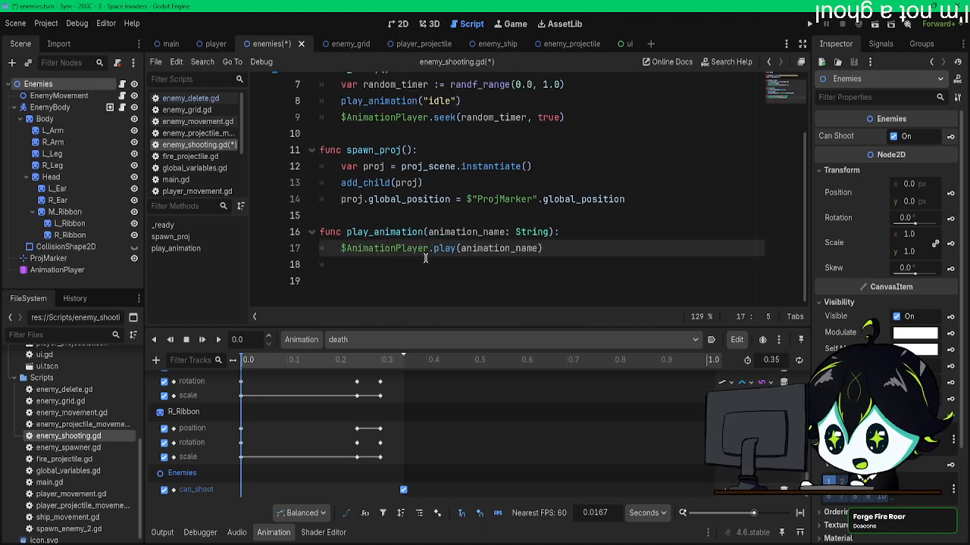
pyautogui.hotkey('ctrl', 's')
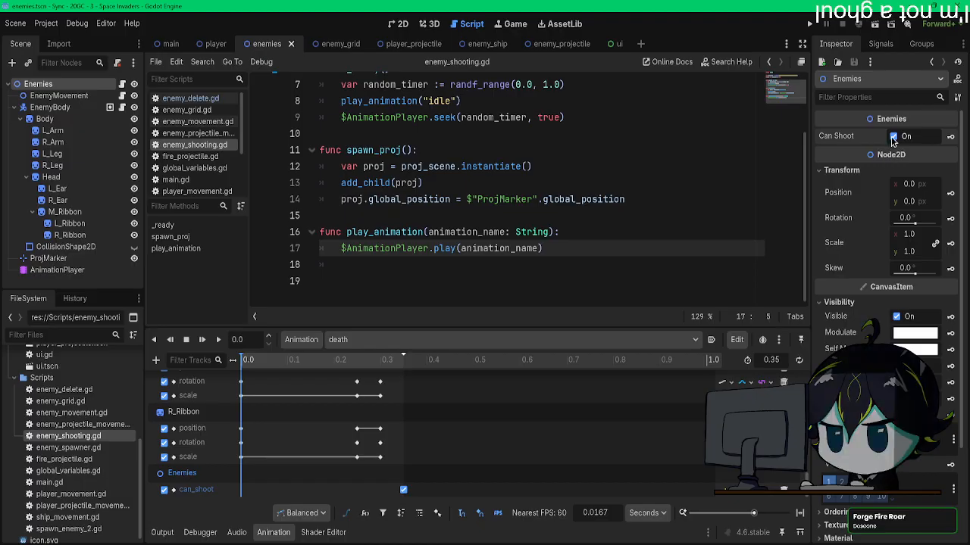
# Step: Key can_shoot as off at 0 s in the death animation, delete its 0.35 s key, and save the scene
pyautogui.click(932, 138)
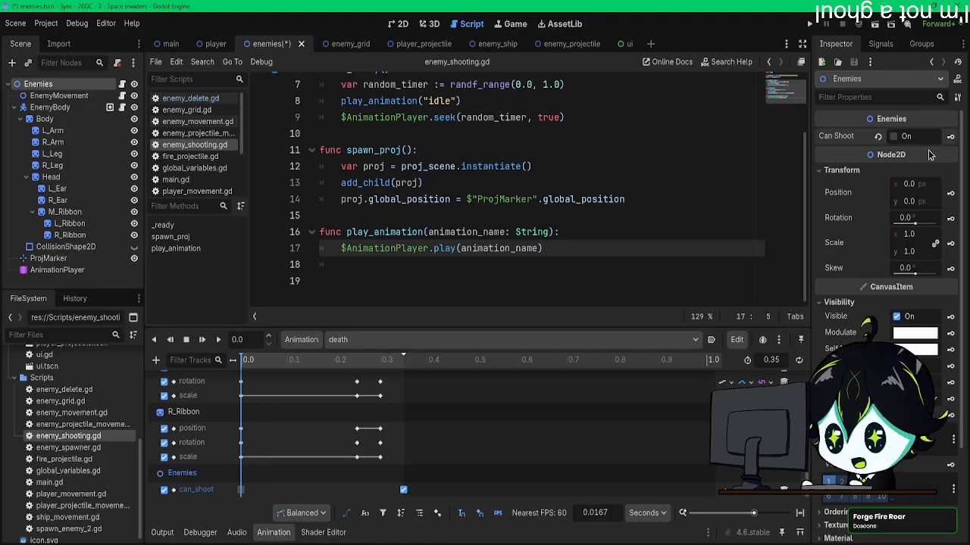
pyautogui.moveTo(243, 362); pyautogui.dragTo(405, 366)
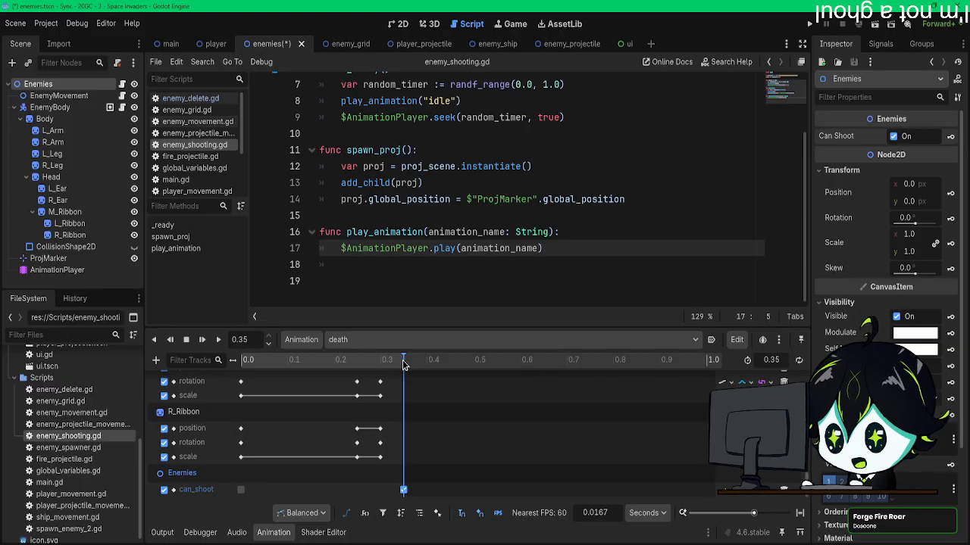
pyautogui.click(404, 492)
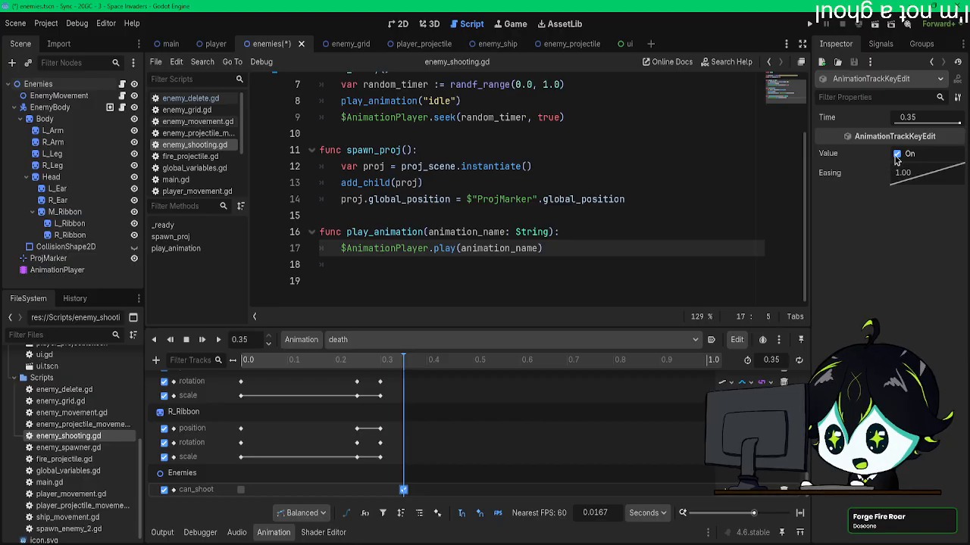
pyautogui.click(896, 154)
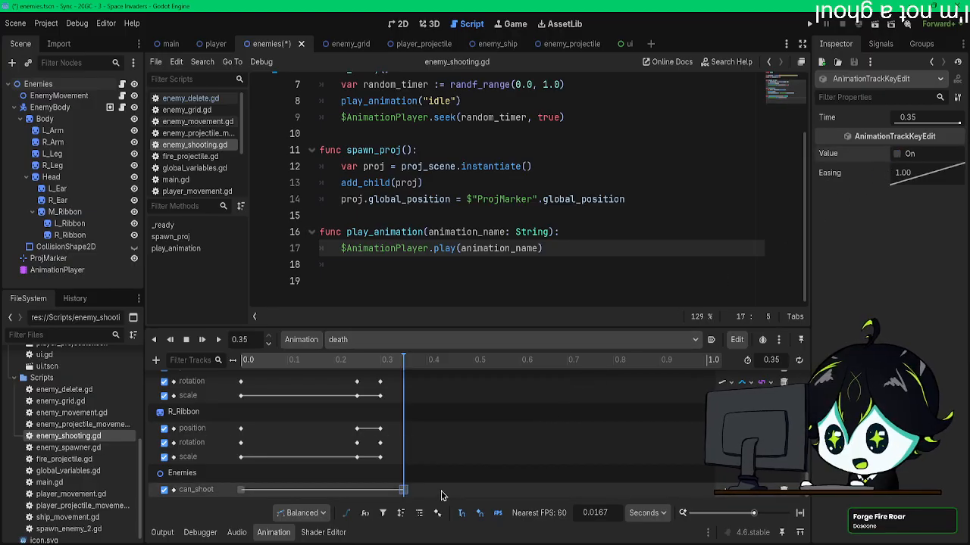
pyautogui.press('Delete')
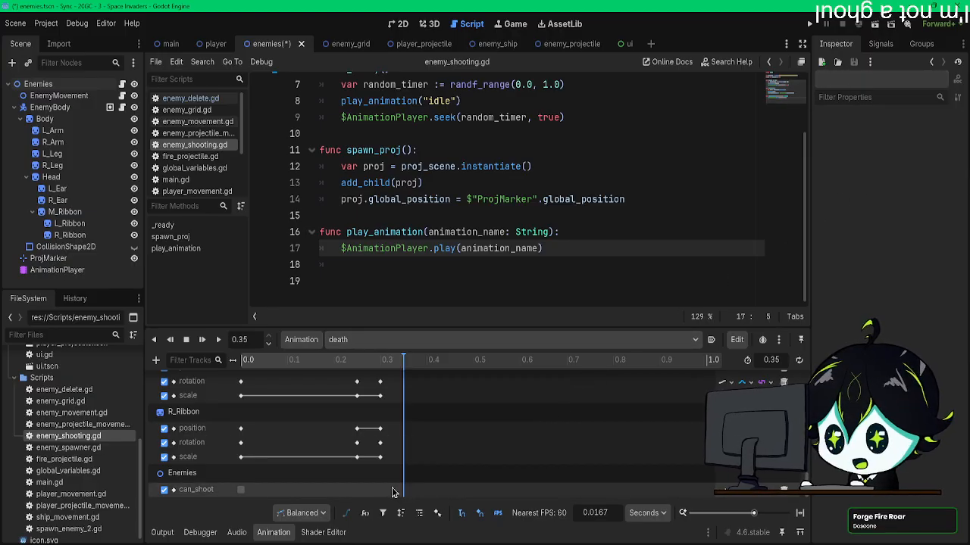
pyautogui.hotkey('ctrl', 's')
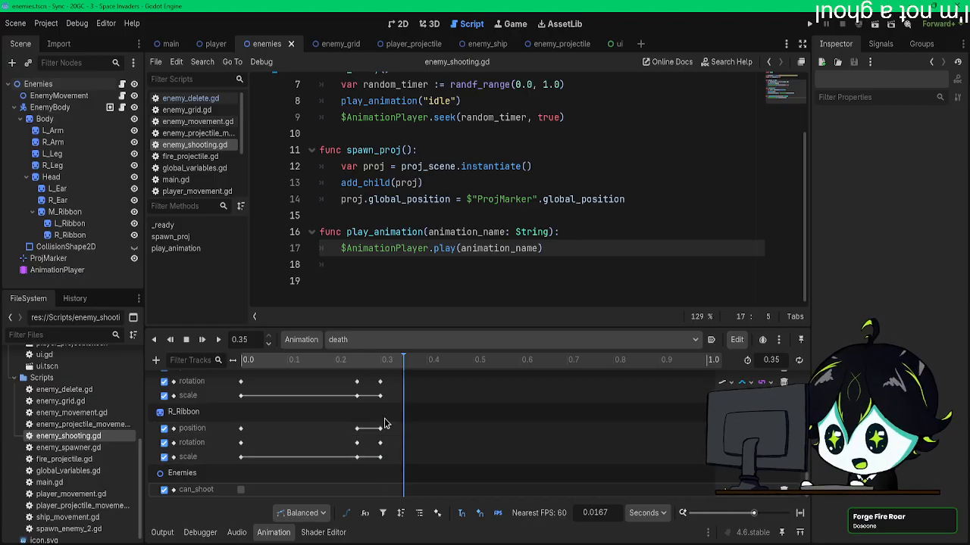
# Step: Switch to the attack animation and add a property track for the Enemies node's can_shoot
pyautogui.scroll(5, 385, 396)
pyautogui.click(387, 341)
pyautogui.click(384, 368)
pyautogui.click(155, 360)
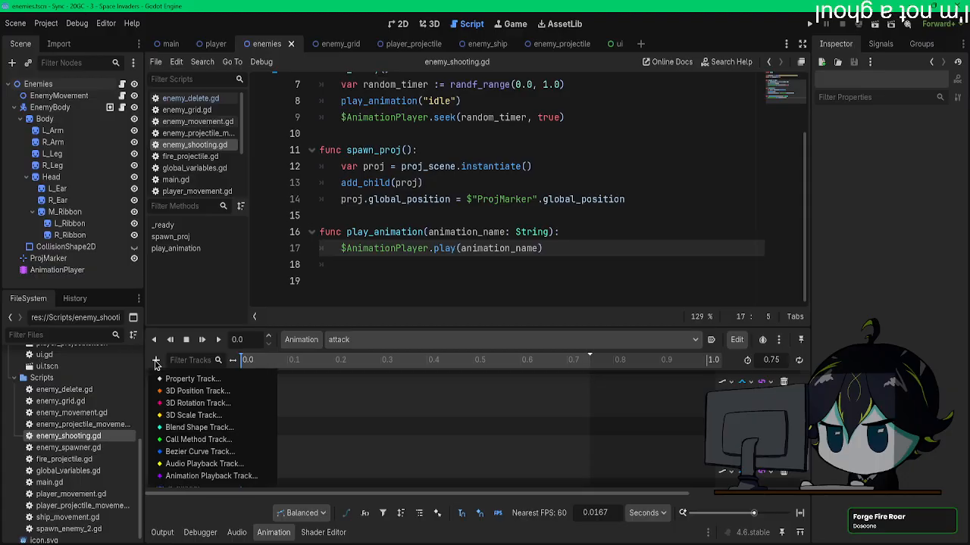
pyautogui.click(190, 380)
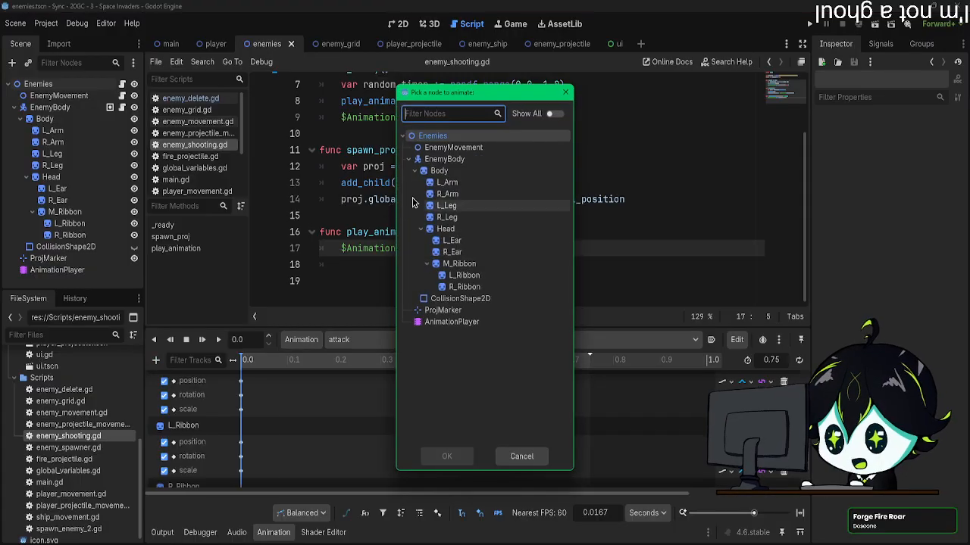
pyautogui.doubleClick(449, 139)
pyautogui.doubleClick(269, 196)
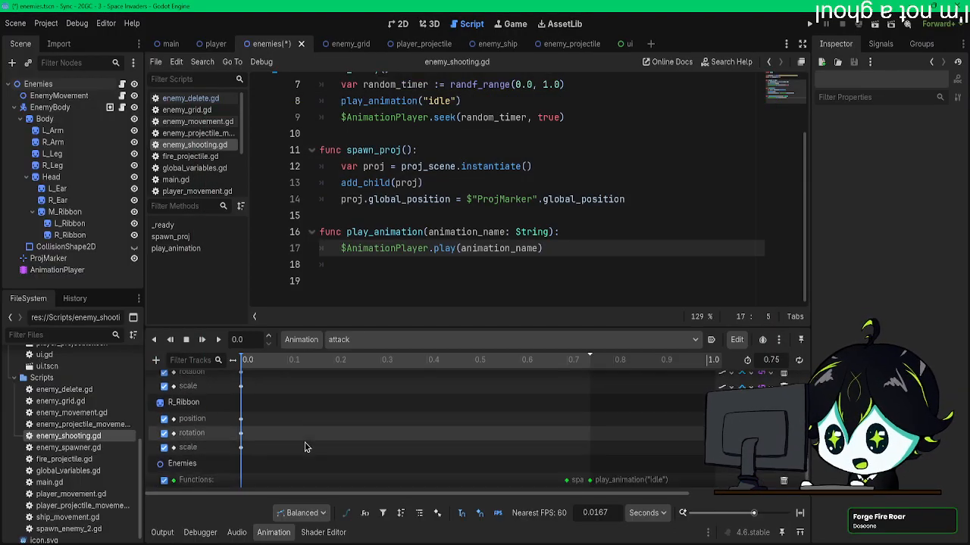
# Step: Key the Enemies node's can_shoot as off at 0 s and on at 0.75 s in the attack animation
pyautogui.click(73, 84)
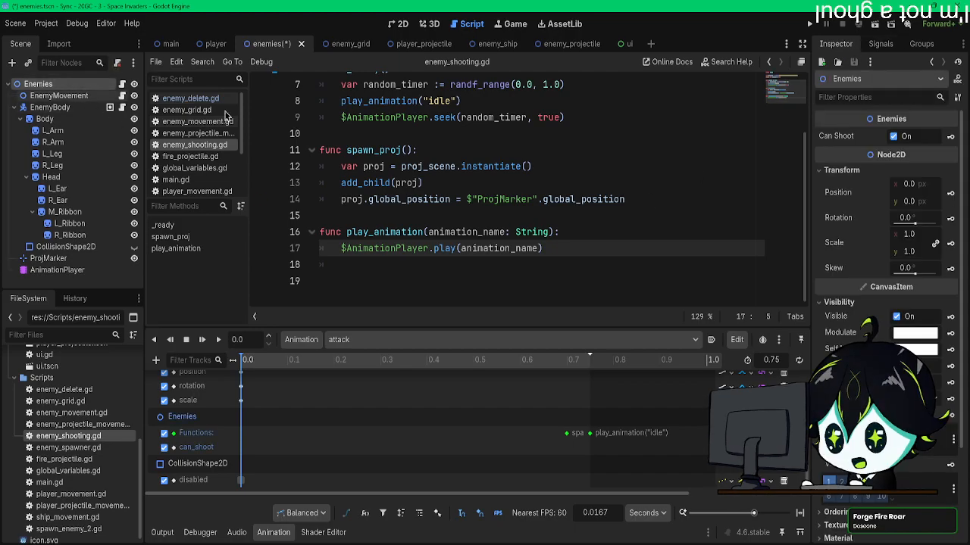
pyautogui.click(896, 137)
pyautogui.hscroll(2, 622, 371)
pyautogui.scroll(3, 537, 404)
pyautogui.scroll(-4, 531, 440)
pyautogui.moveTo(515, 494); pyautogui.dragTo(367, 499)
pyautogui.moveTo(579, 360); pyautogui.dragTo(589, 365)
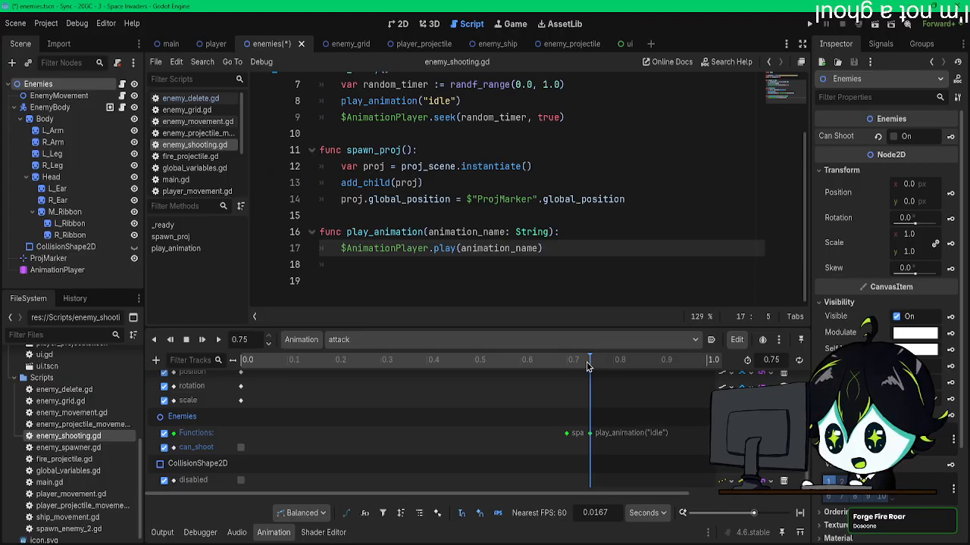
pyautogui.click(952, 137)
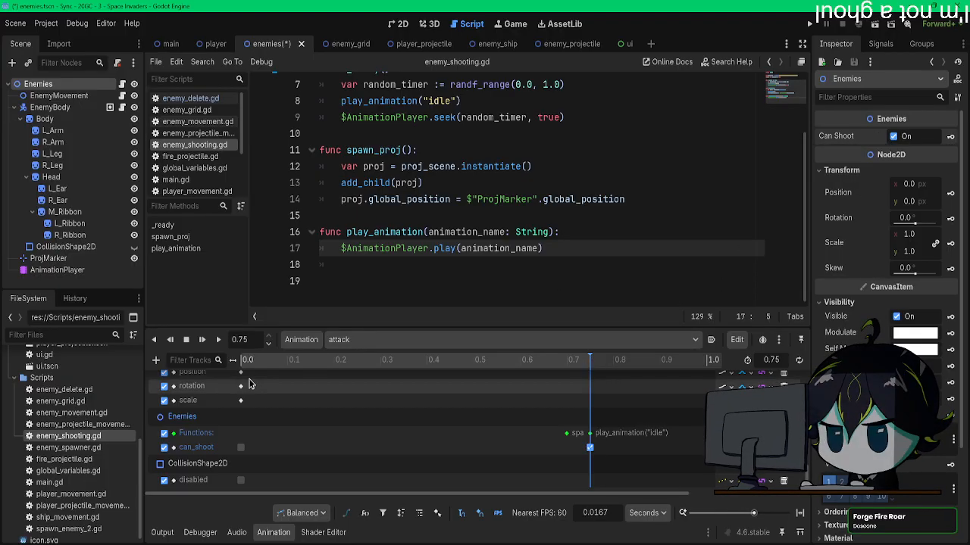
# Step: Add a can_shoot property track for the Enemies node to the idle animation and key it as on at 0 s
pyautogui.click(364, 339)
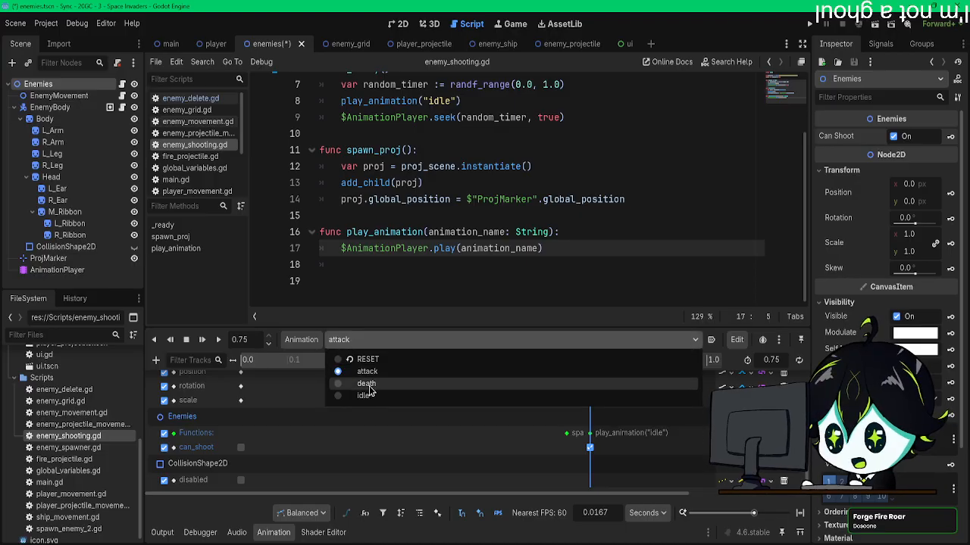
pyautogui.click(365, 395)
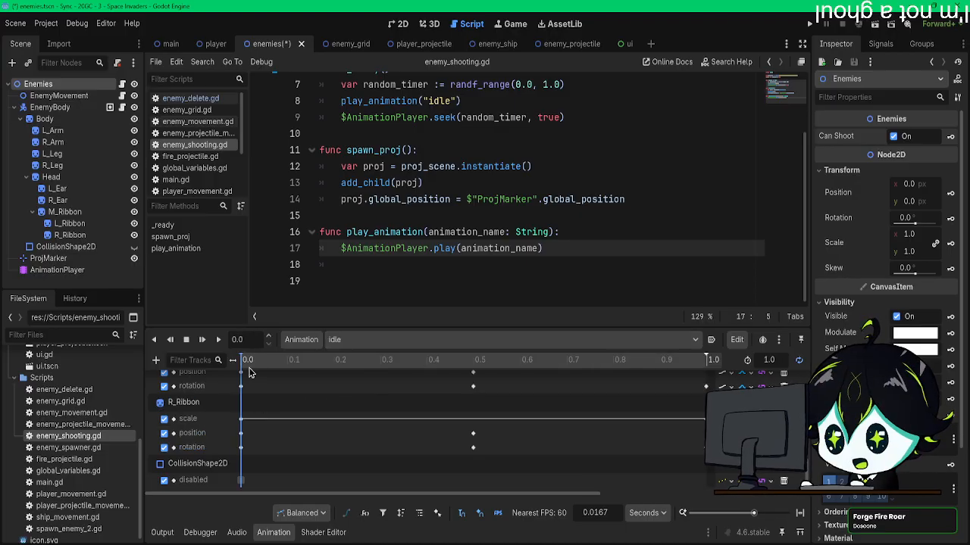
pyautogui.click(155, 360)
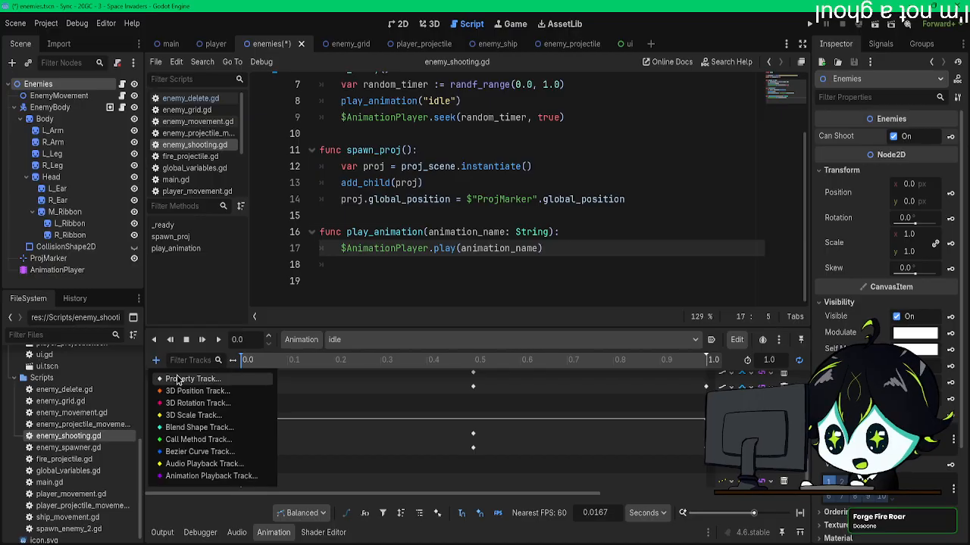
pyautogui.click(181, 379)
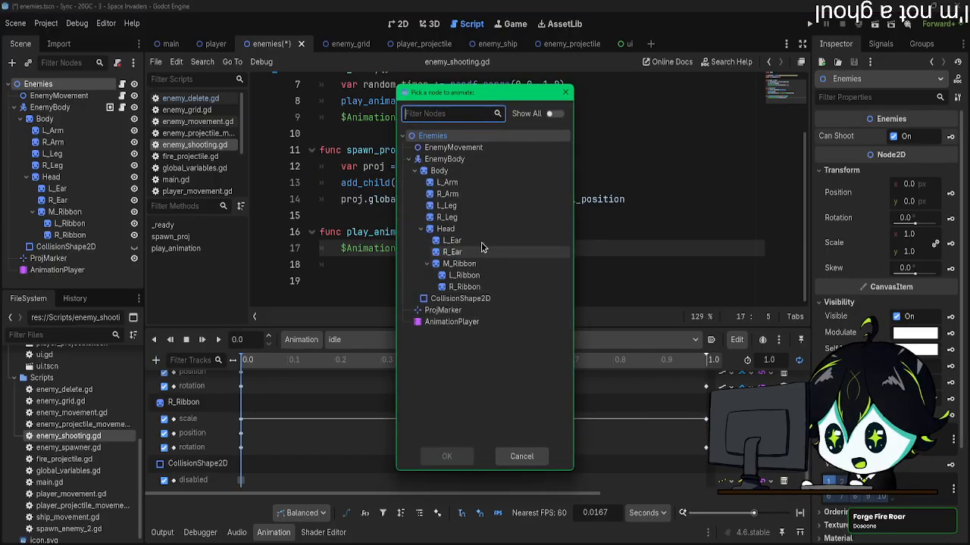
pyautogui.doubleClick(455, 140)
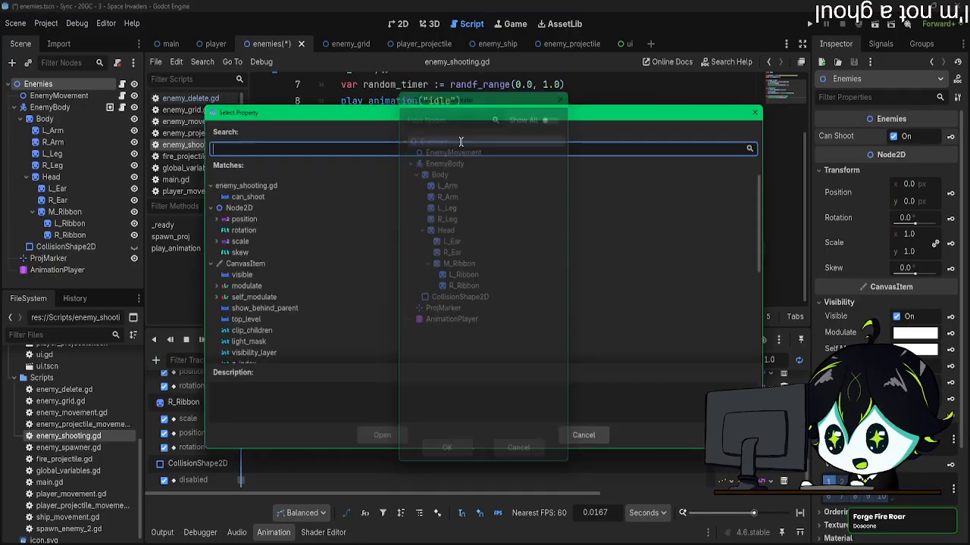
pyautogui.doubleClick(263, 197)
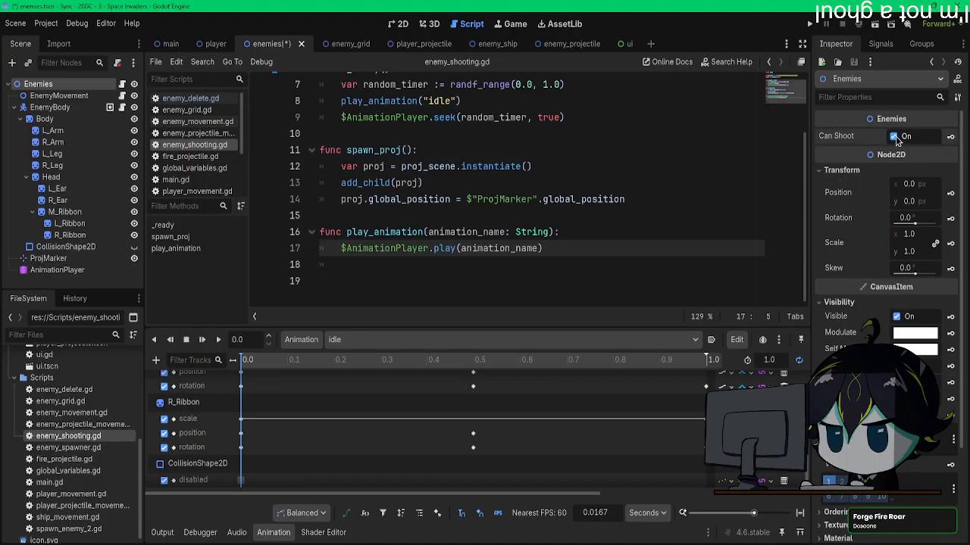
pyautogui.click(951, 140)
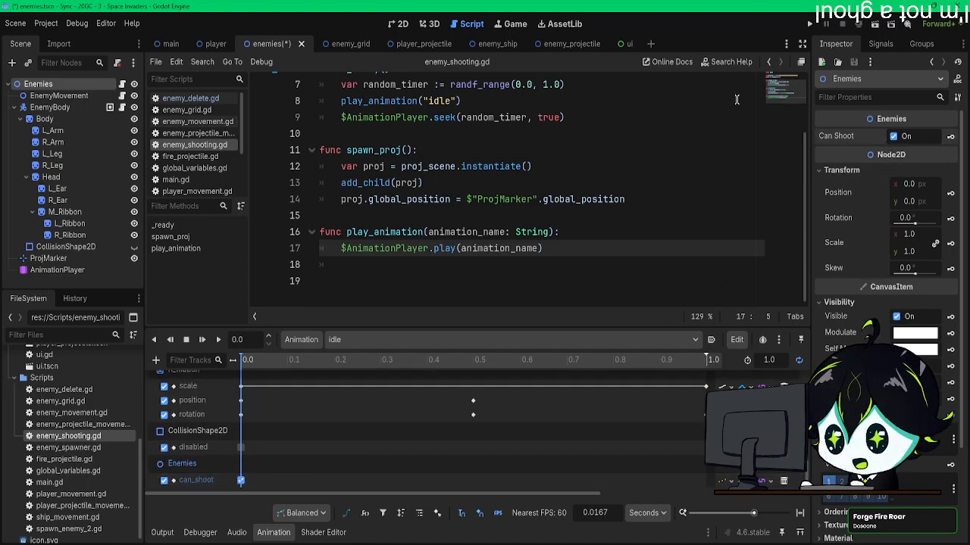
# Step: Run the project to check the enemies with the keyed can_shoot tracks, and close the game
pyautogui.click(809, 24)
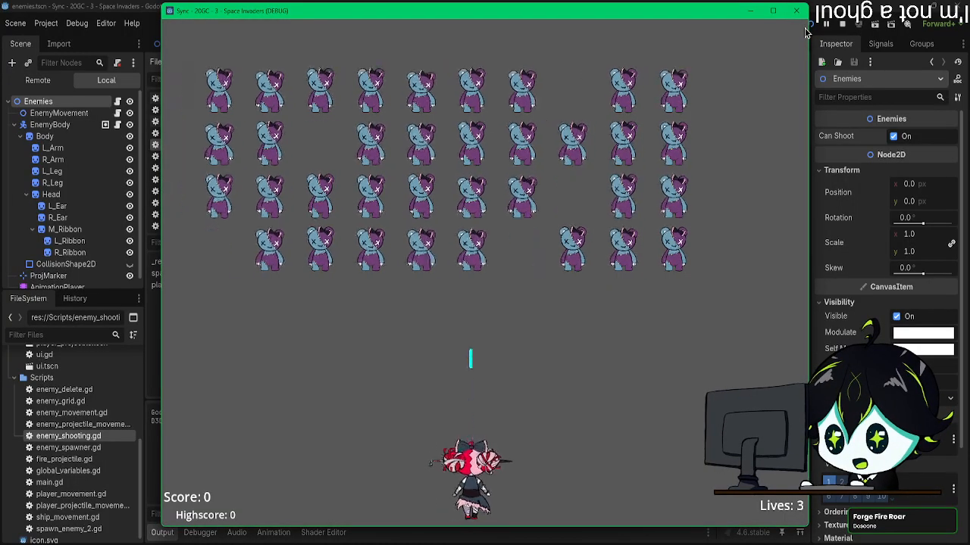
pyautogui.click(796, 11)
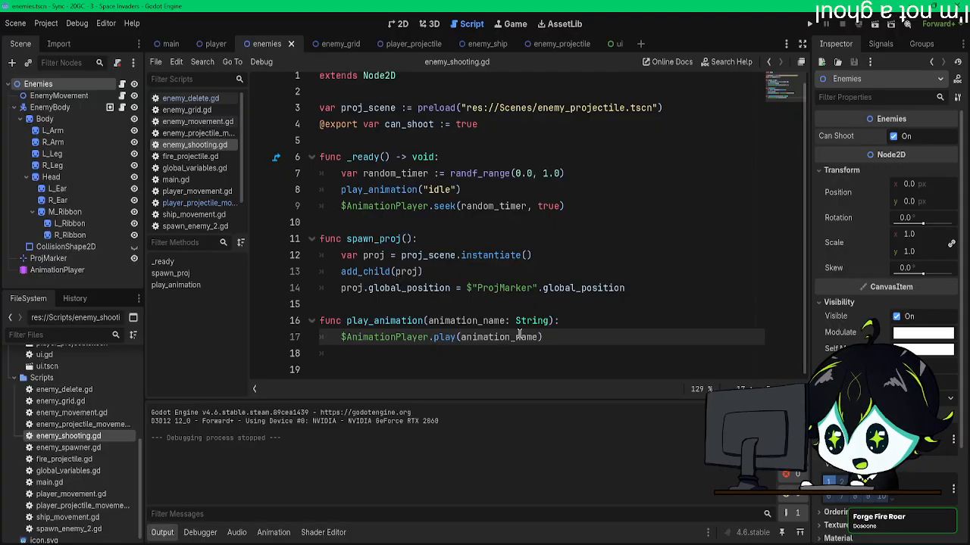
# Step: Add the condition if animation_name == "attack": at the start of the play_animation function
pyautogui.click(569, 325)
pyautogui.press('Return')
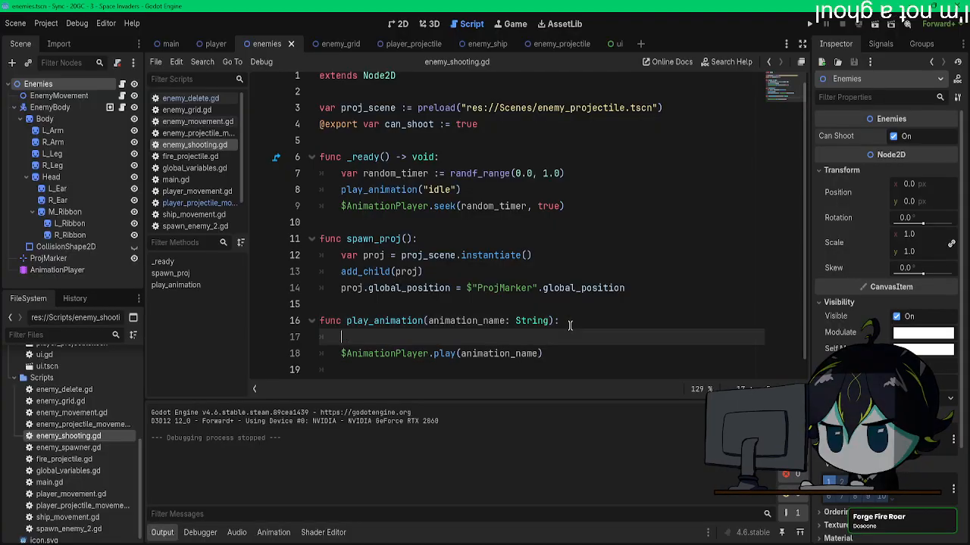
pyautogui.write('if a')
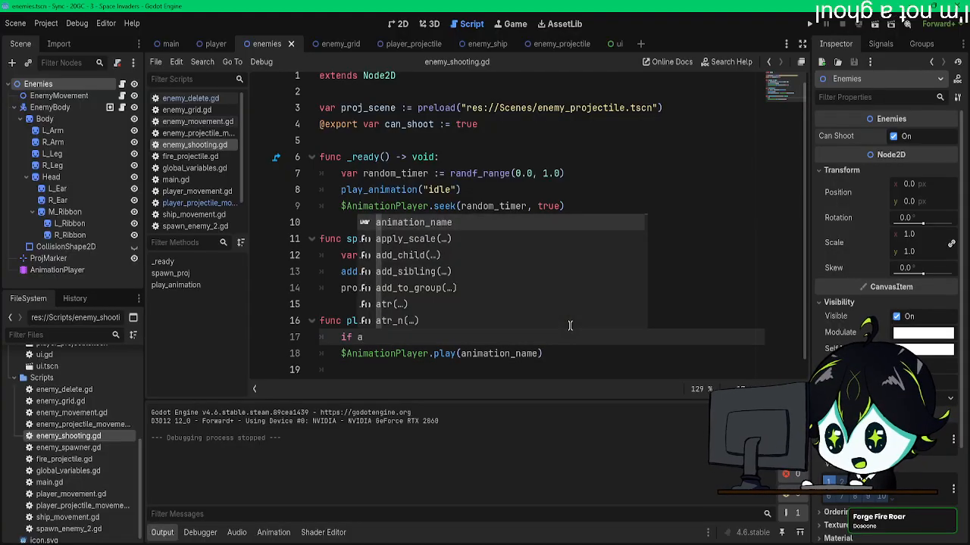
pyautogui.press('Return')
pyautogui.write('== ""attack')
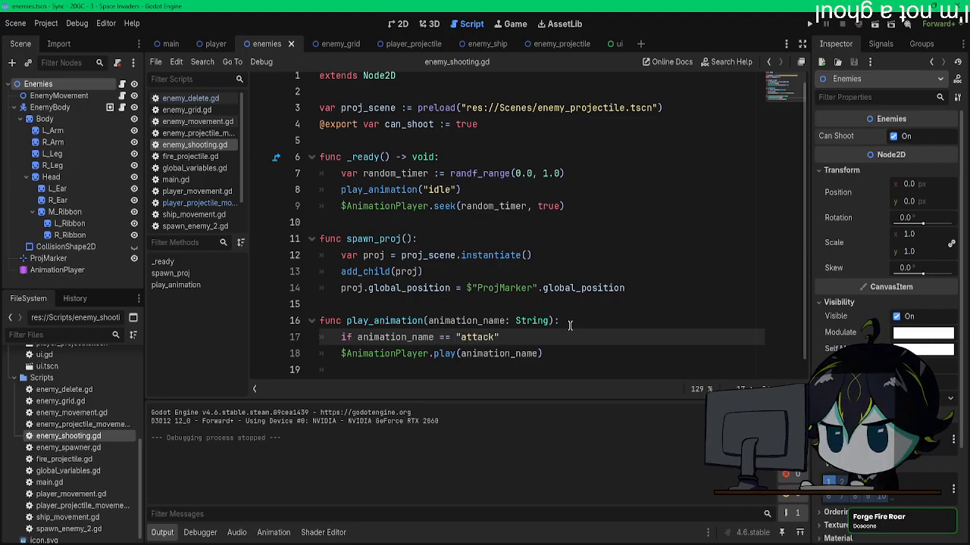
pyautogui.press('End')
pyautogui.write(':')
pyautogui.press('Return')
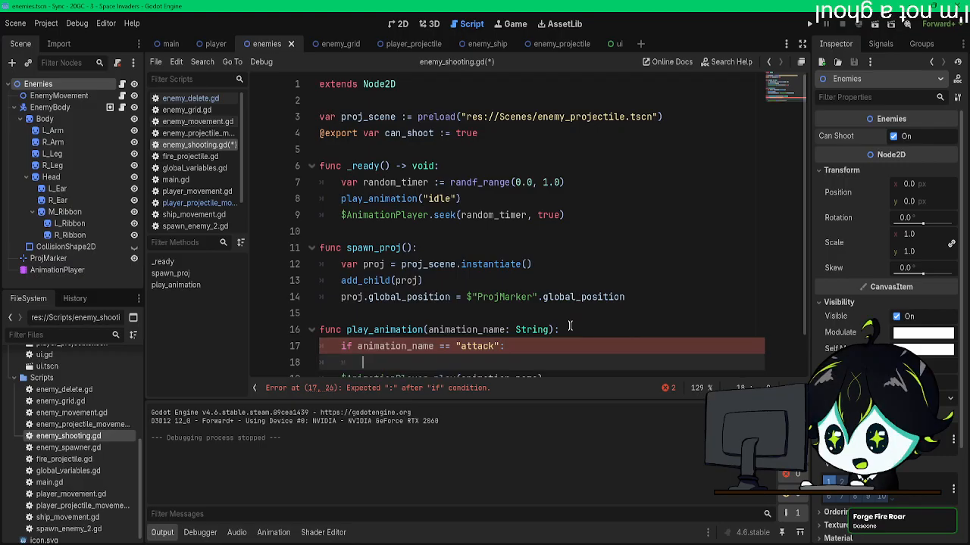
# Step: Add a nested if can_shoot: check inside the attack condition and indent the $AnimationPlayer.play(animation_name) call beneath it
pyautogui.write('if can_shoot')
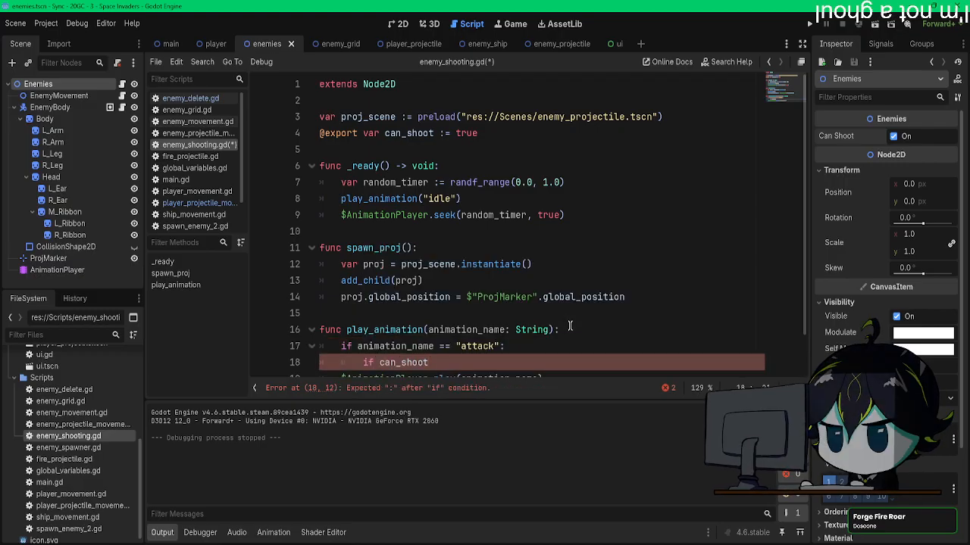
pyautogui.write(':')
pyautogui.scroll(-1, 454, 329)
pyautogui.click(342, 334)
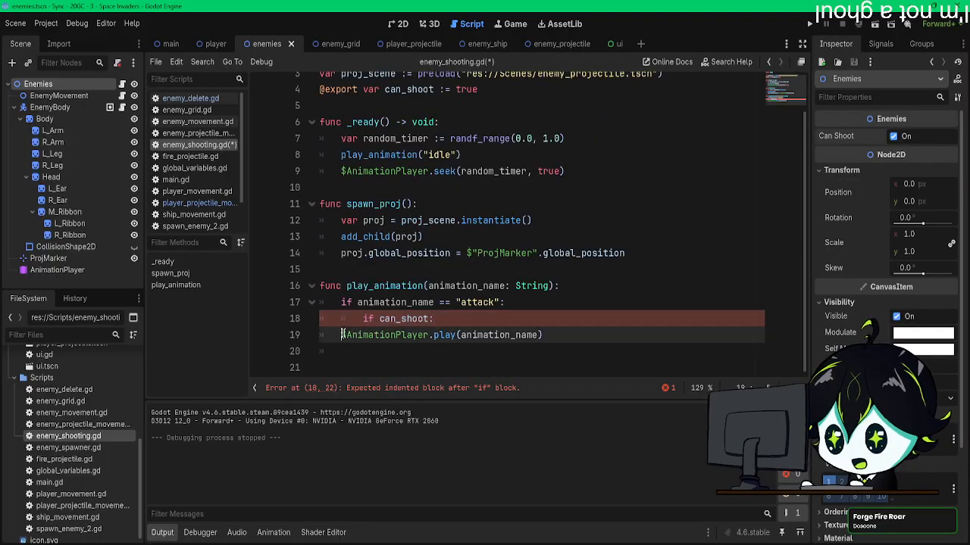
pyautogui.press('Tab')
pyautogui.moveTo(471, 332); pyautogui.dragTo(613, 347)
pyautogui.click(468, 346)
pyautogui.click(613, 346)
# Step: Add an else: branch for the attack condition that calls $AnimationPlayer.play(animation_name), and save the scene
pyautogui.press('Return')
pyautogui.press('BackSpace')
pyautogui.press('BackSpace')
pyautogui.write('else')
pyautogui.hotkey('ctrl', 's')
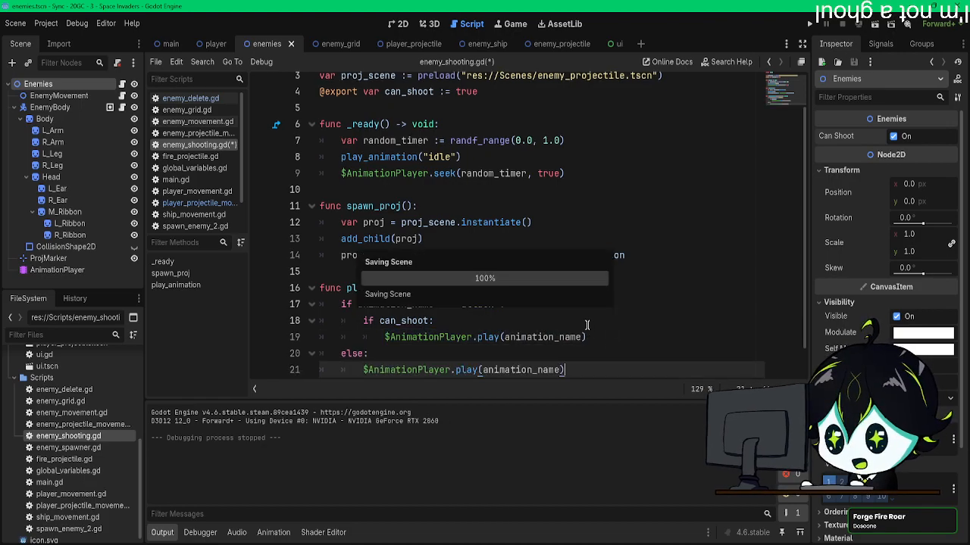
# Step: Run the game, move and shoot at the enemies to test their attack and death behavior, and close it
pyautogui.press('F5')
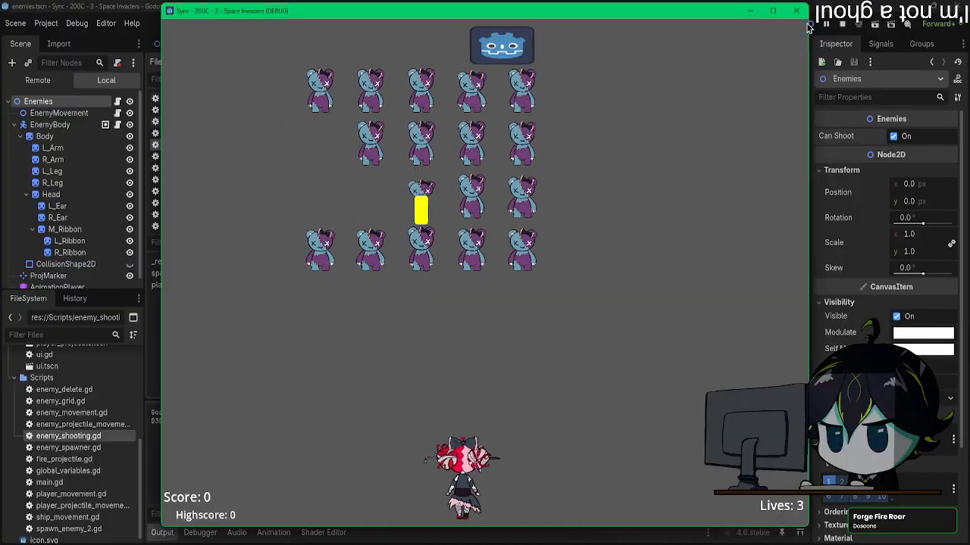
pyautogui.press('Left')
pyautogui.press('space')
pyautogui.press('Right')
pyautogui.press('Left')
pyautogui.press('space')
pyautogui.press('Left')
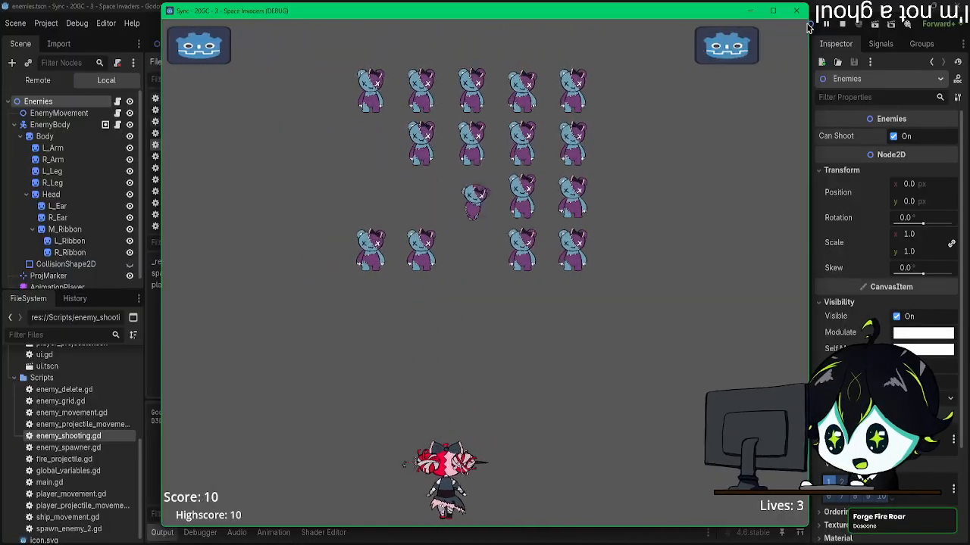
pyautogui.press('space')
pyautogui.press('Left')
pyautogui.press('space')
pyautogui.press('Right')
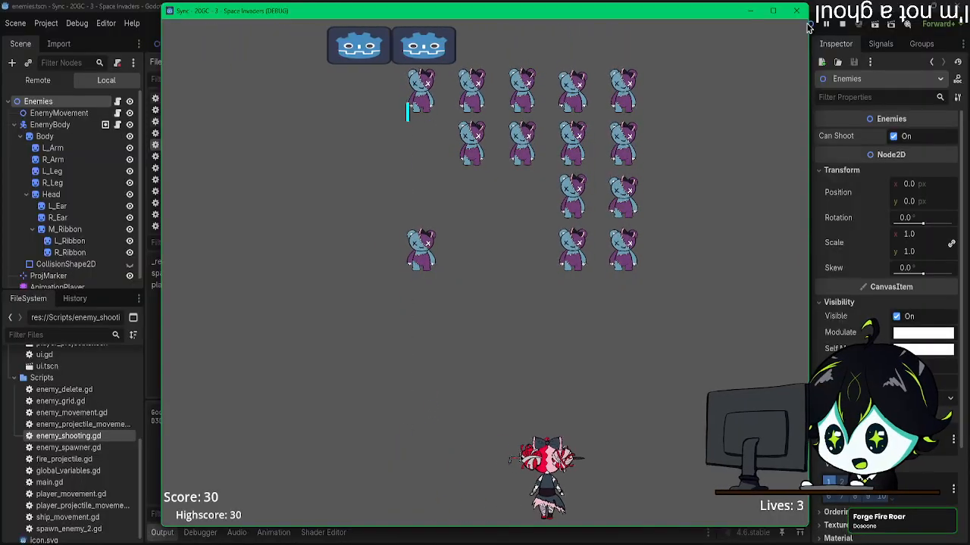
pyautogui.press('space')
pyautogui.press('space')
pyautogui.press('Right')
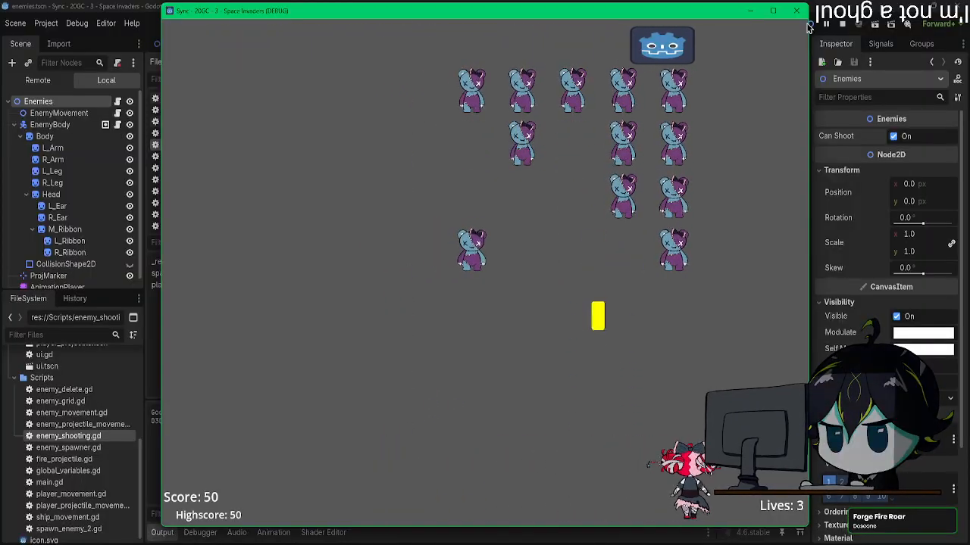
pyautogui.press('space')
pyautogui.press('Left')
pyautogui.press('space')
pyautogui.press('Left')
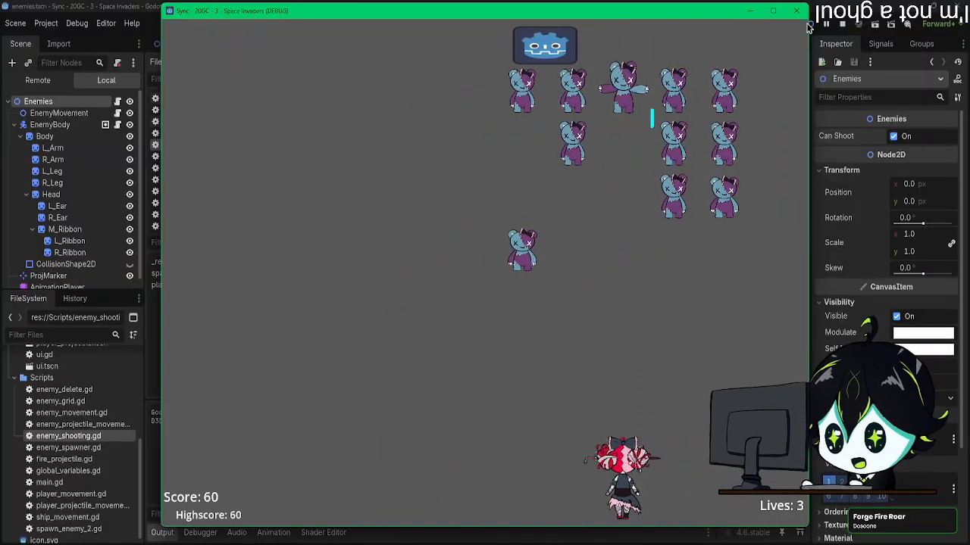
pyautogui.press('space')
pyautogui.press('space')
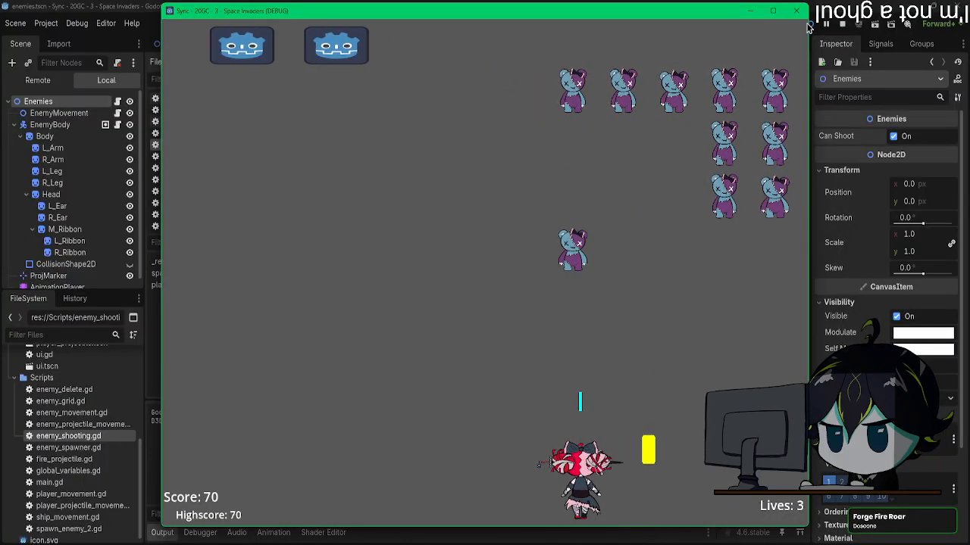
pyautogui.press('Right')
pyautogui.press('space')
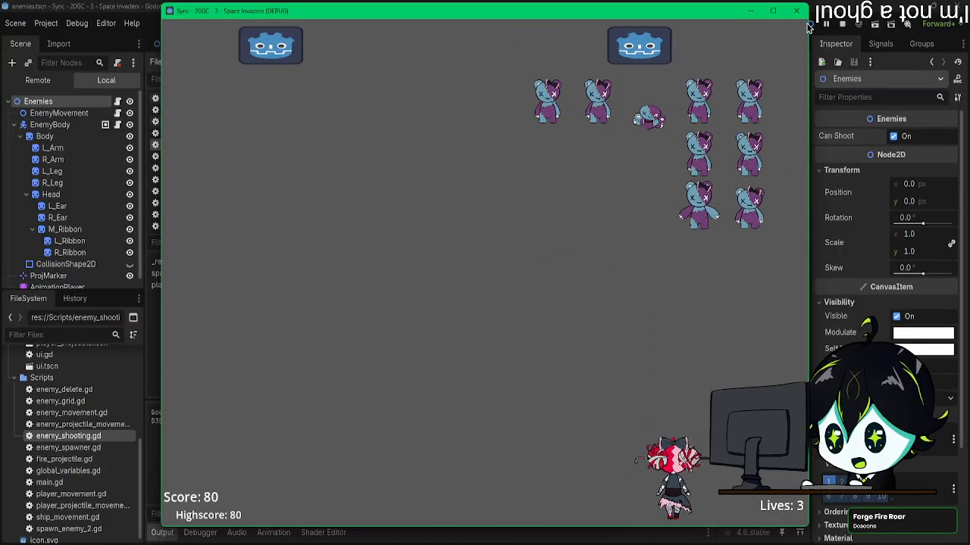
pyautogui.press('Left')
pyautogui.press('Right')
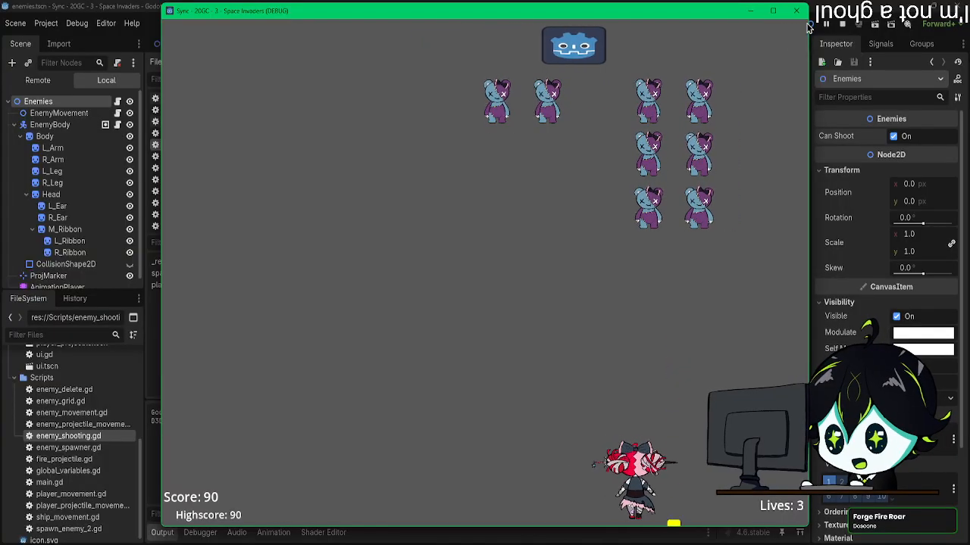
pyautogui.press('space')
pyautogui.press('Left')
pyautogui.press('space')
pyautogui.press('Left')
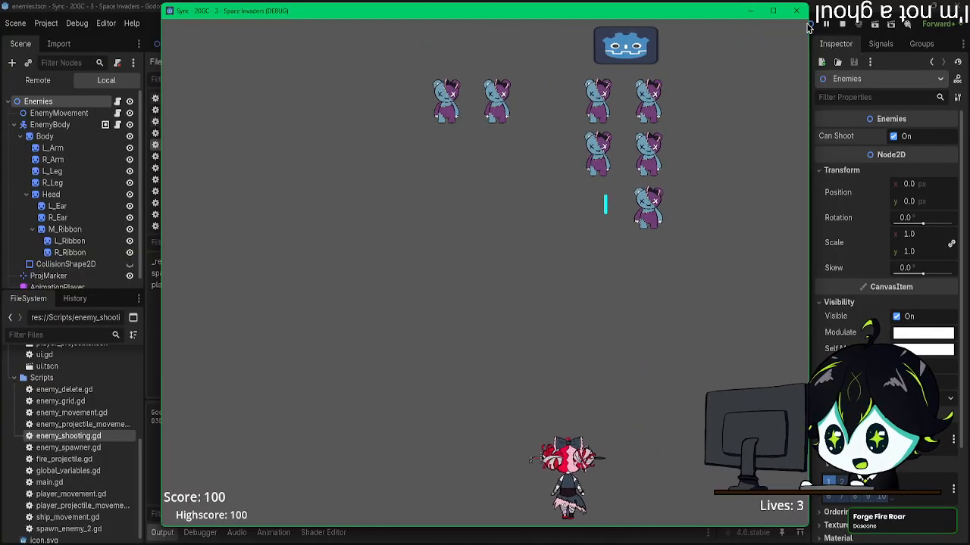
pyautogui.press('Right')
pyautogui.press('space')
pyautogui.press('Left')
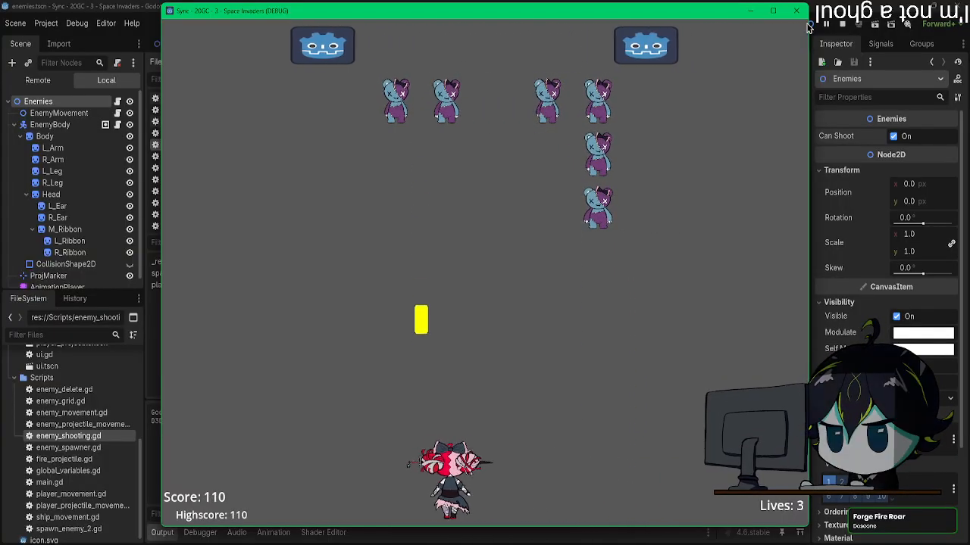
pyautogui.press('Left')
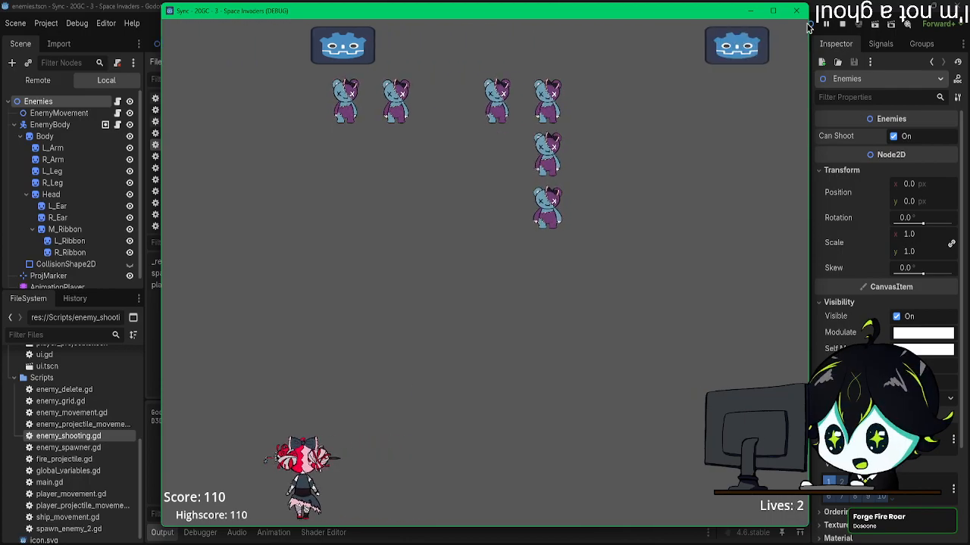
pyautogui.press('Right')
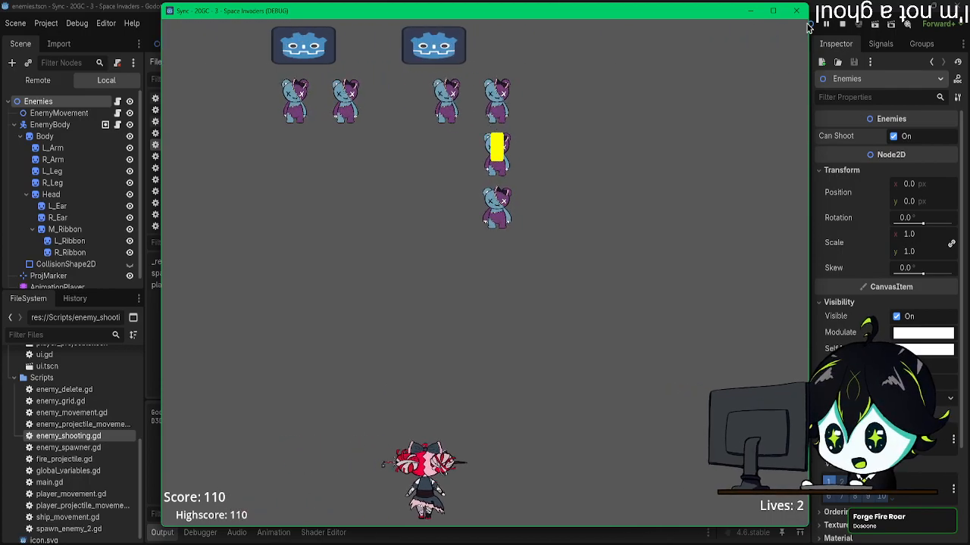
pyautogui.press('Left')
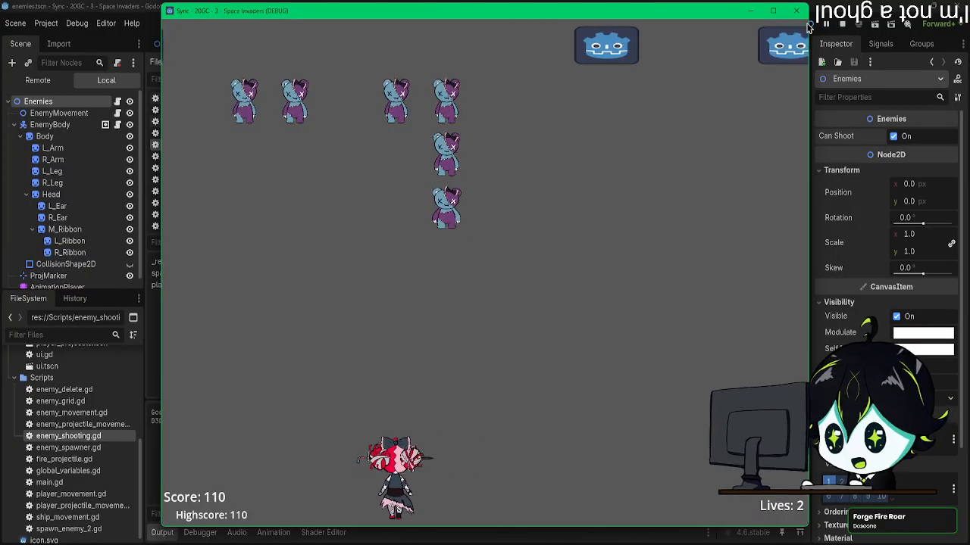
pyautogui.click(797, 11)
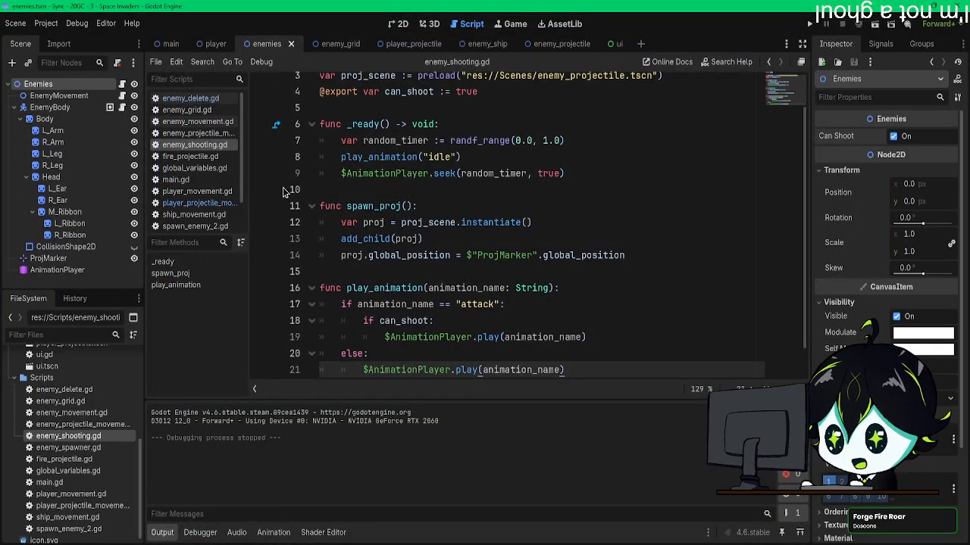
# Step: Open the player_projectile scene's movement script and examine how its area's body_entered function handles hits
pyautogui.moveTo(247, 50); pyautogui.dragTo(282, 46)
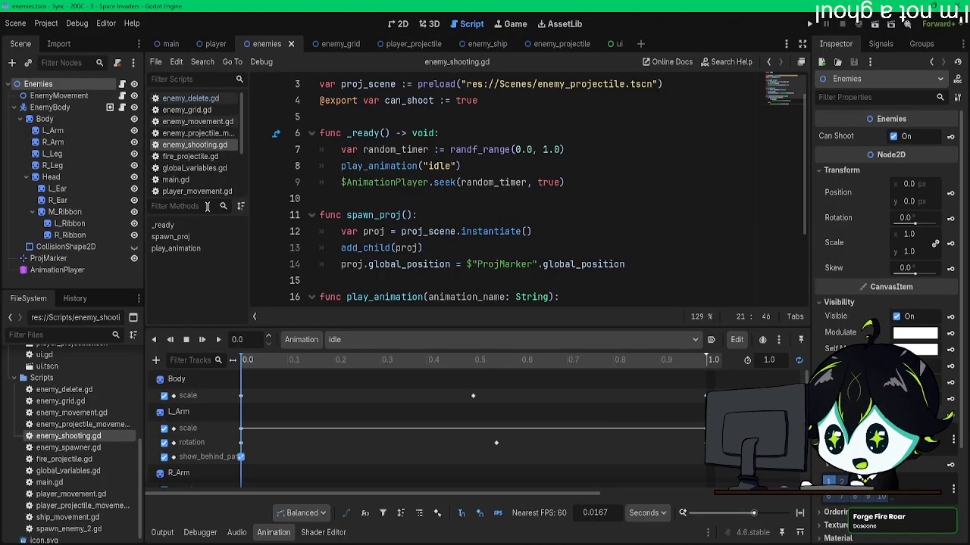
pyautogui.click(399, 43)
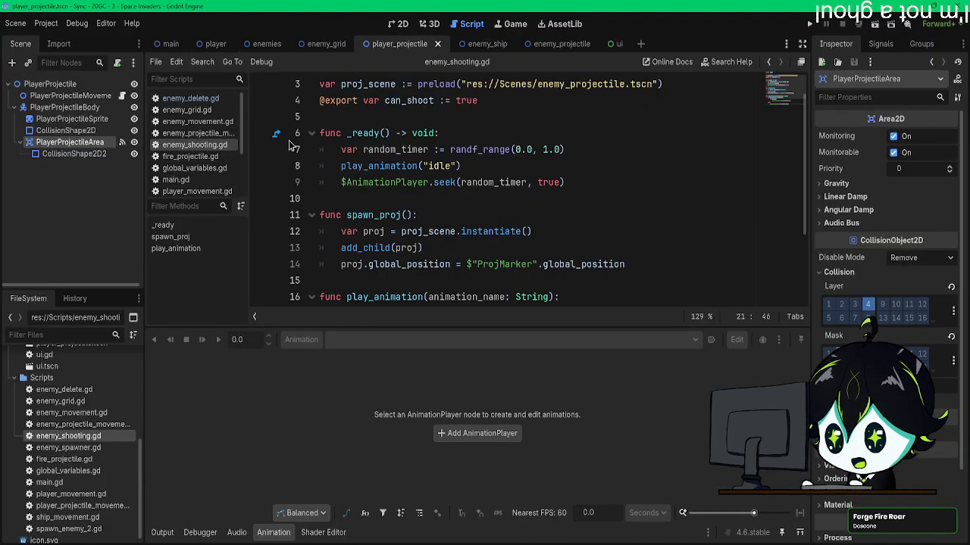
pyautogui.click(122, 97)
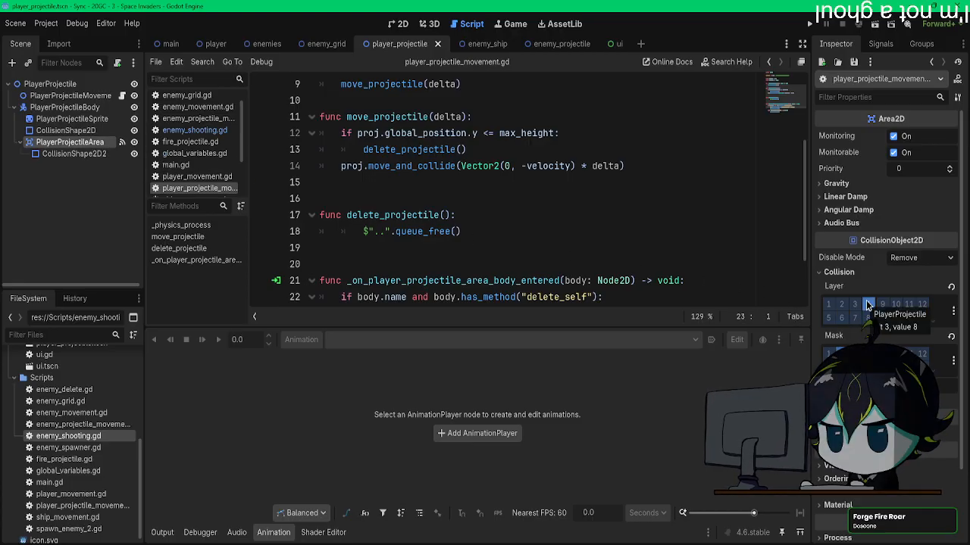
pyautogui.scroll(-2, 512, 262)
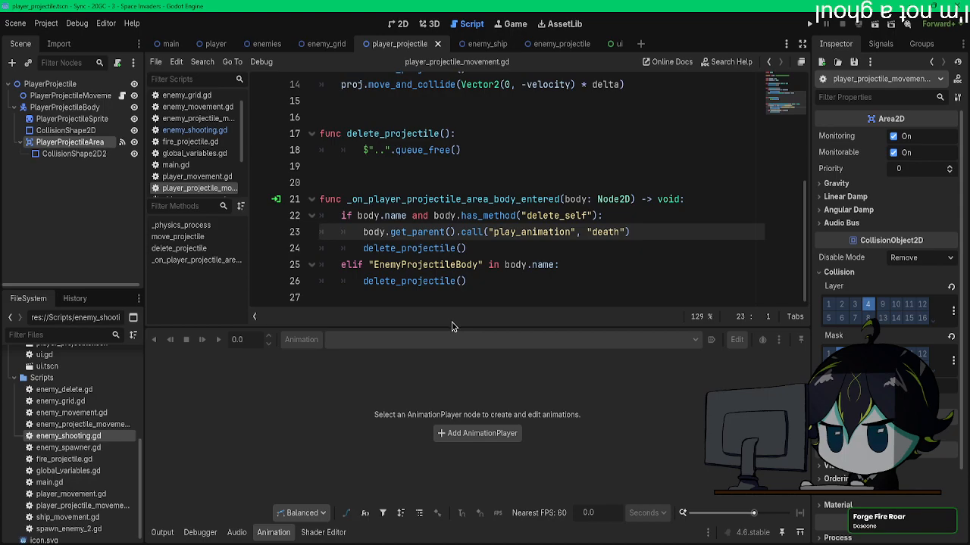
pyautogui.scroll(3, 457, 272)
pyautogui.scroll(-3, 458, 272)
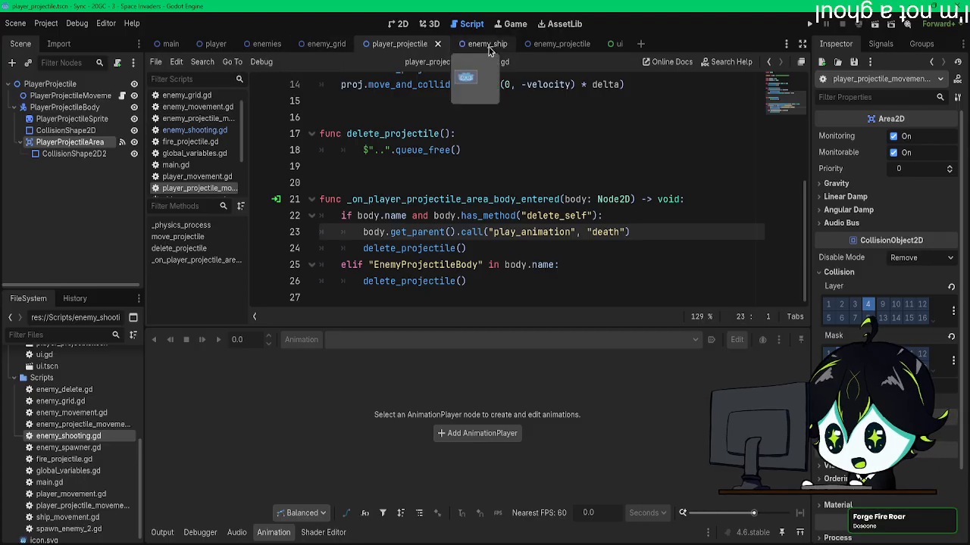
# Step: Switch to the enemy_projectile scene and examine the collision handling in its script's move_projectile function
pyautogui.click(545, 44)
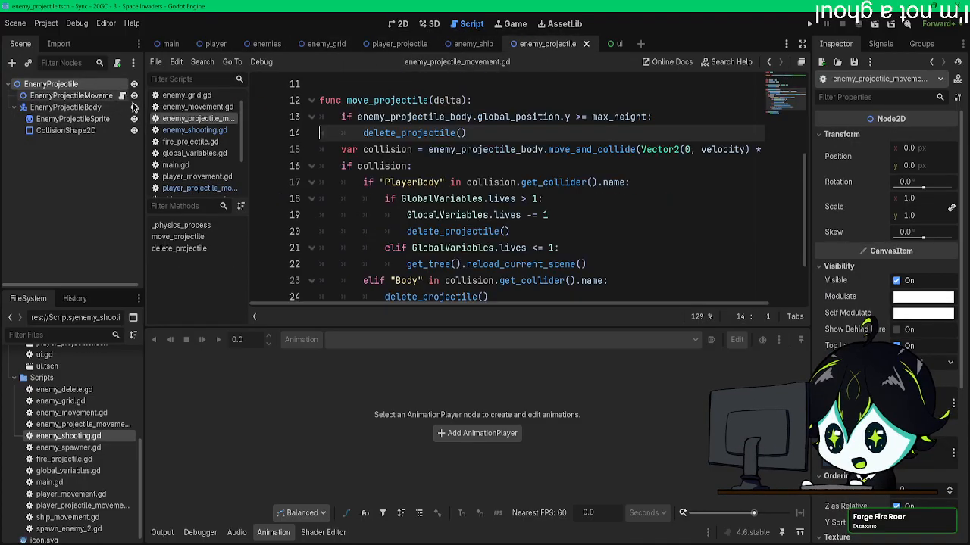
pyautogui.scroll(-2, 415, 237)
pyautogui.scroll(5, 415, 237)
pyautogui.scroll(-3, 414, 237)
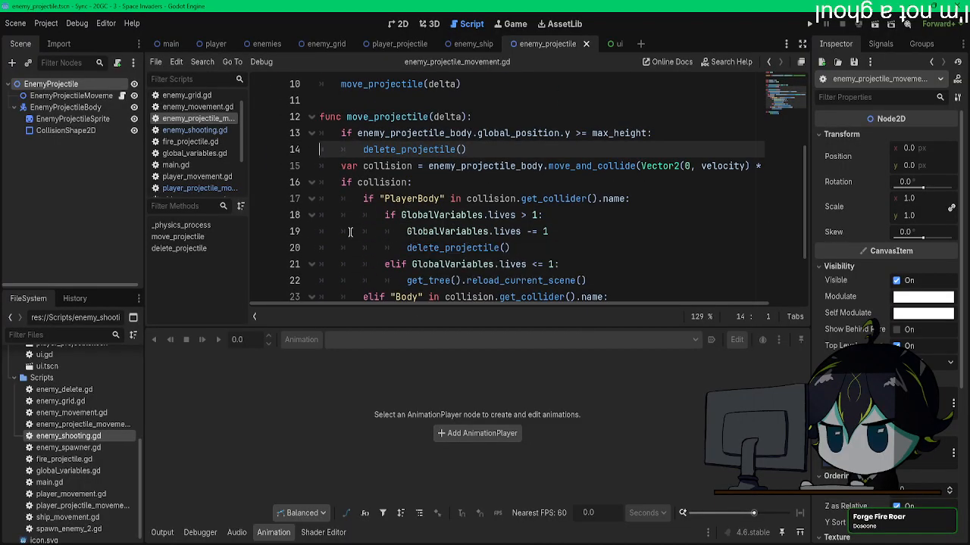
pyautogui.scroll(-2, 350, 231)
pyautogui.scroll(1, 350, 231)
pyautogui.scroll(1, 350, 231)
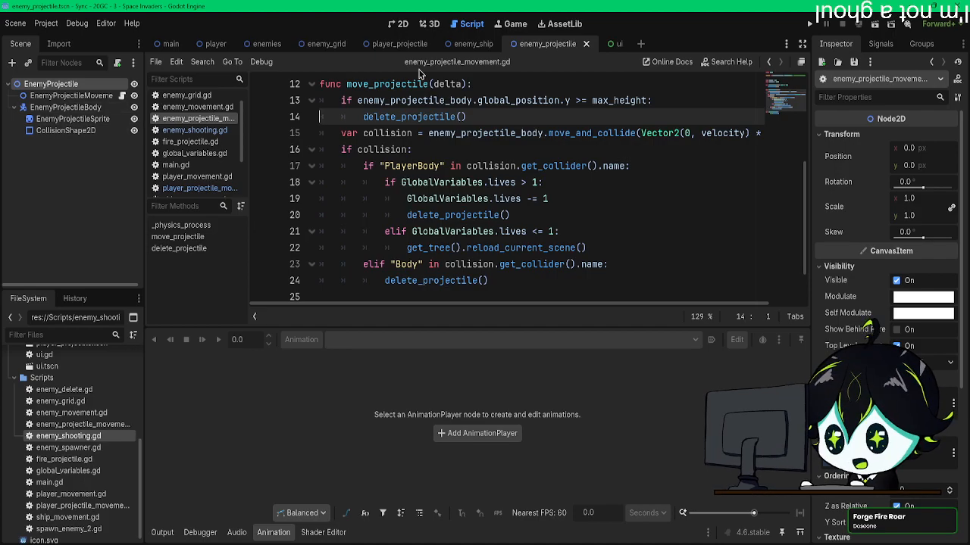
# Step: Add an Area2D node as a child of EnemyProjectileBody in the enemy_projectile scene
pyautogui.click(66, 107)
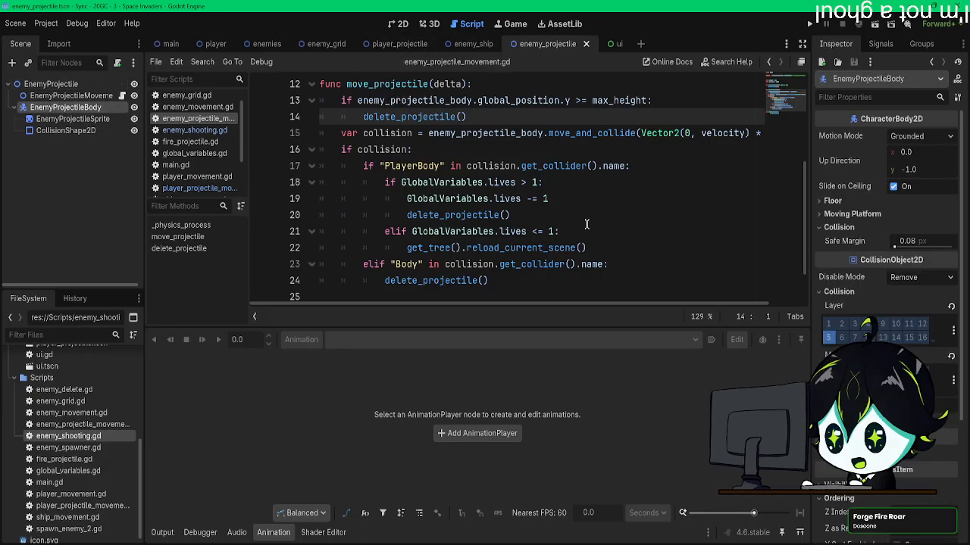
pyautogui.click(584, 254)
pyautogui.moveTo(587, 248); pyautogui.dragTo(364, 182)
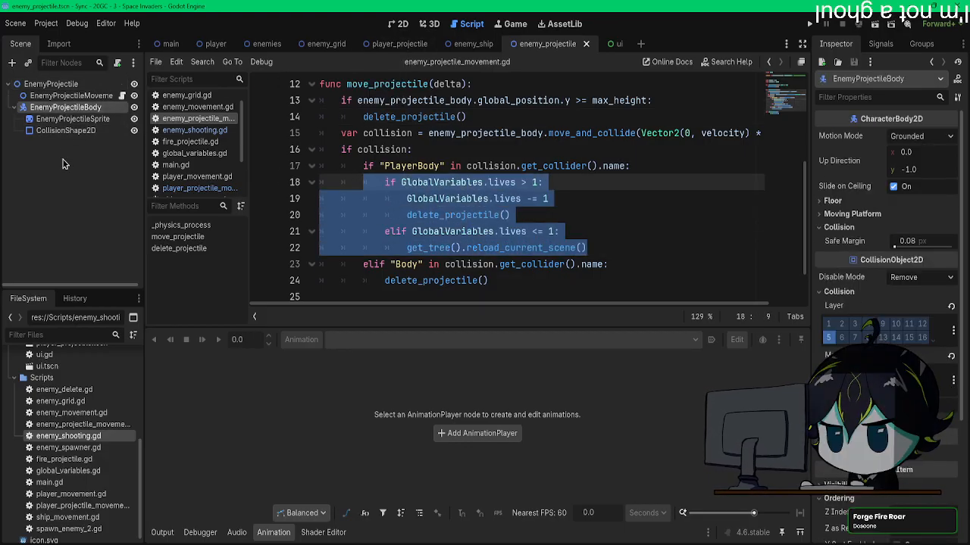
pyautogui.click(65, 145)
pyautogui.click(66, 107)
pyautogui.hotkey('ctrl', 'a')
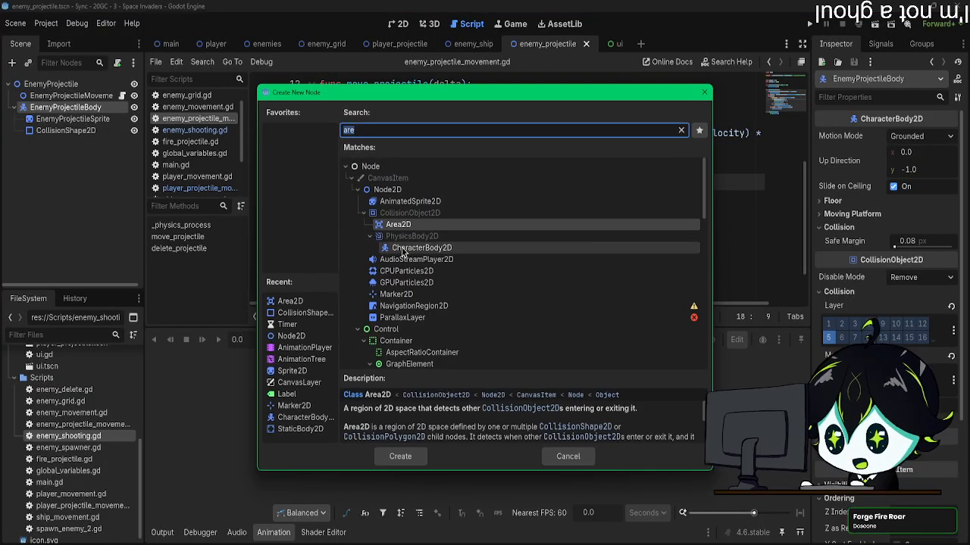
pyautogui.doubleClick(404, 226)
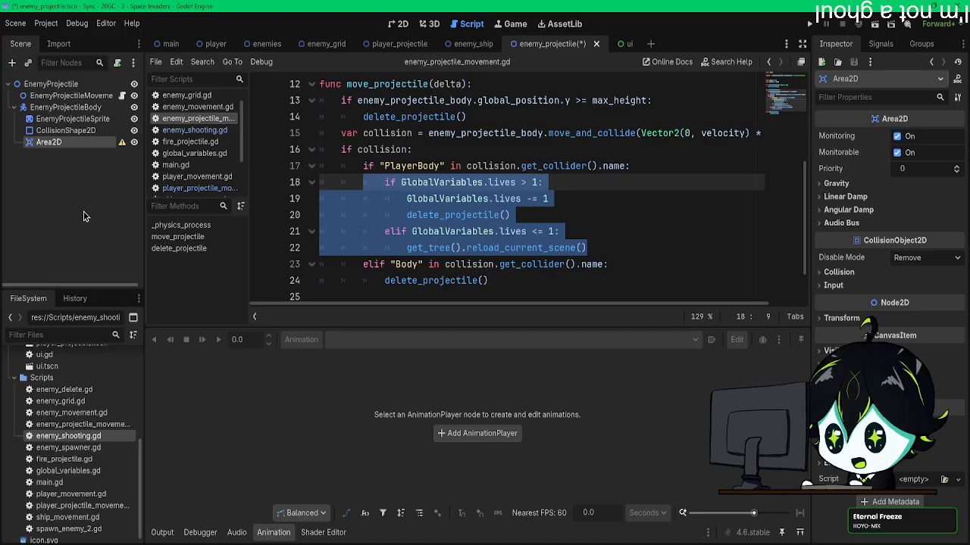
# Step: Undo the addition of the Area2D node and review the collision handling and delete_projectile function in the enemy projectile's script
pyautogui.hotkey('ctrl', 'z')
pyautogui.click(489, 235)
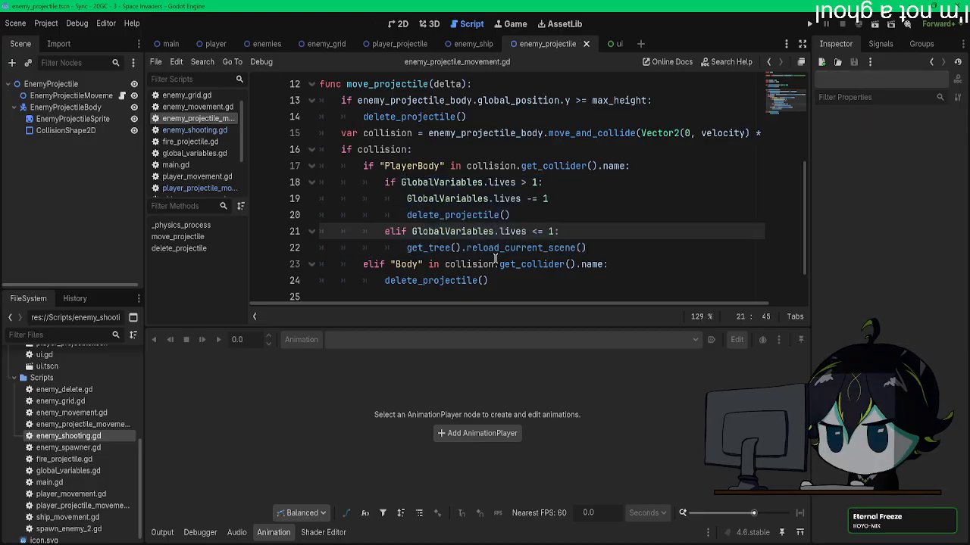
pyautogui.scroll(3, 494, 260)
pyautogui.scroll(-4, 485, 253)
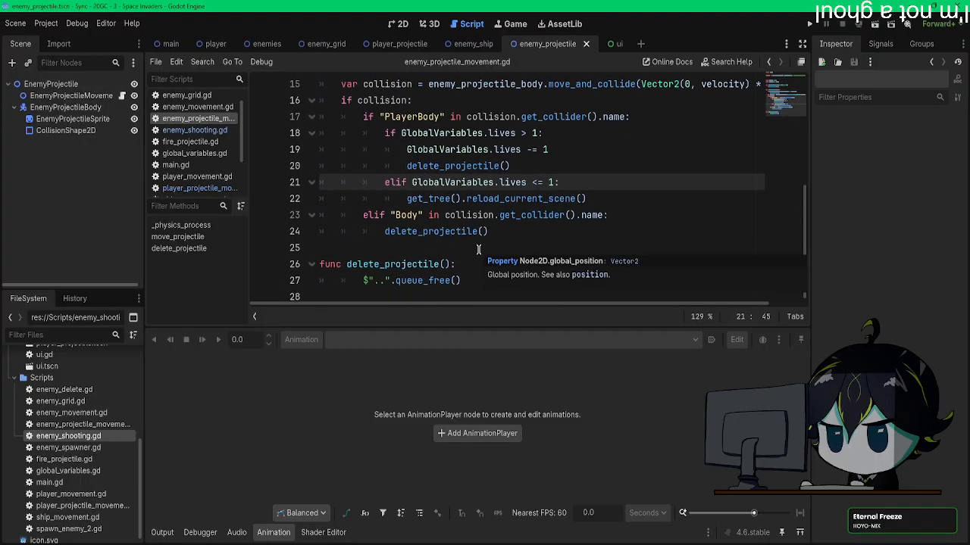
pyautogui.scroll(2, 479, 250)
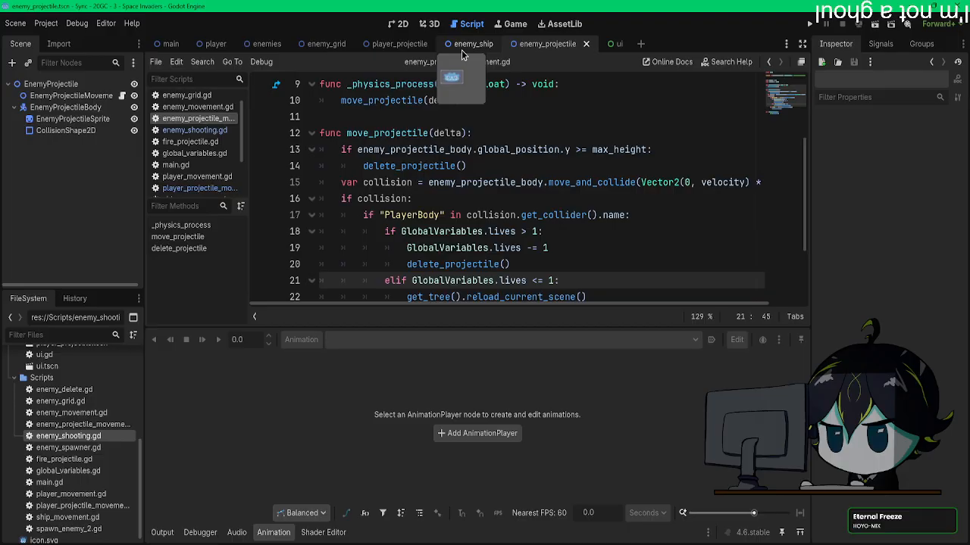
pyautogui.scroll(-2, 424, 250)
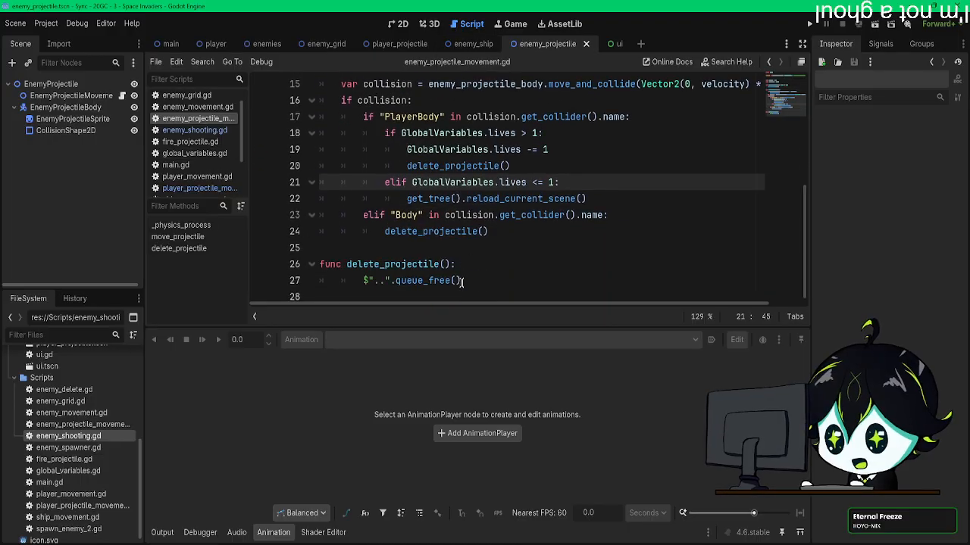
pyautogui.click(438, 265)
pyautogui.click(481, 279)
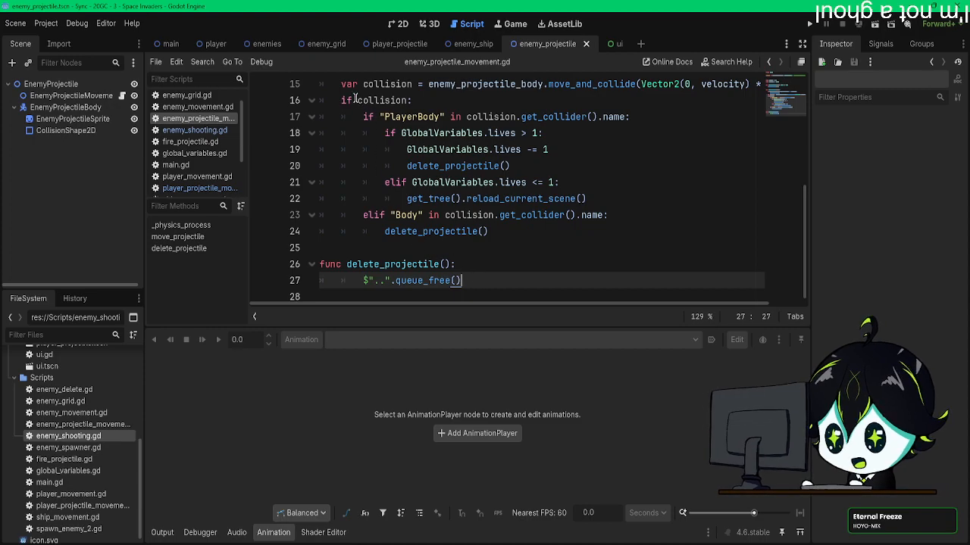
# Step: In the player projectile's movement script, copy the body.get_parent().call("play_animation", "death") line into the EnemyProjectileBody branch, above delete_projectile()
pyautogui.click(401, 43)
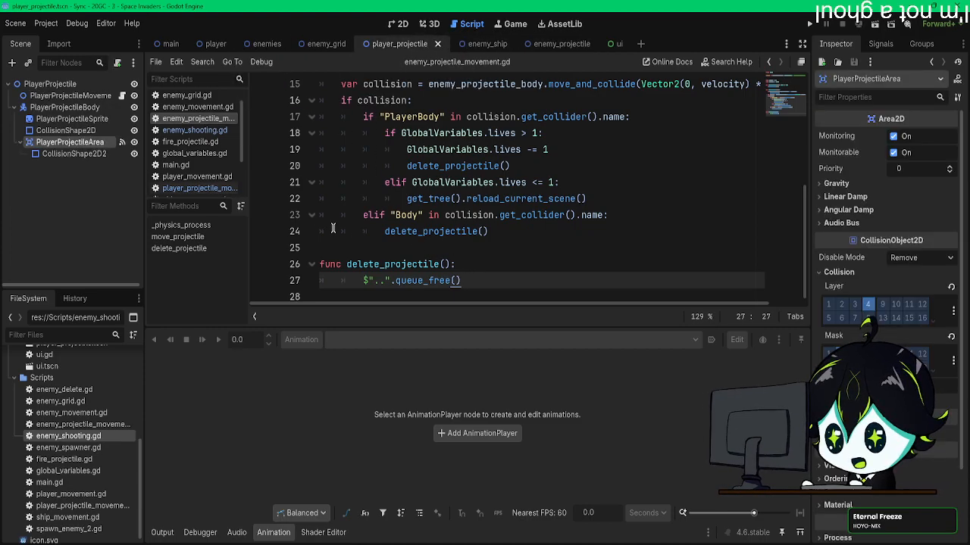
pyautogui.click(122, 95)
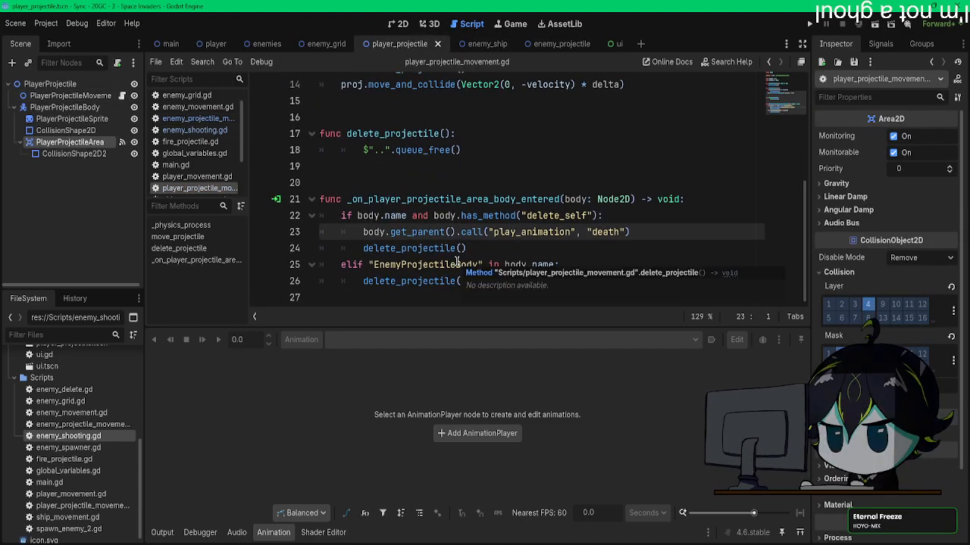
pyautogui.click(571, 265)
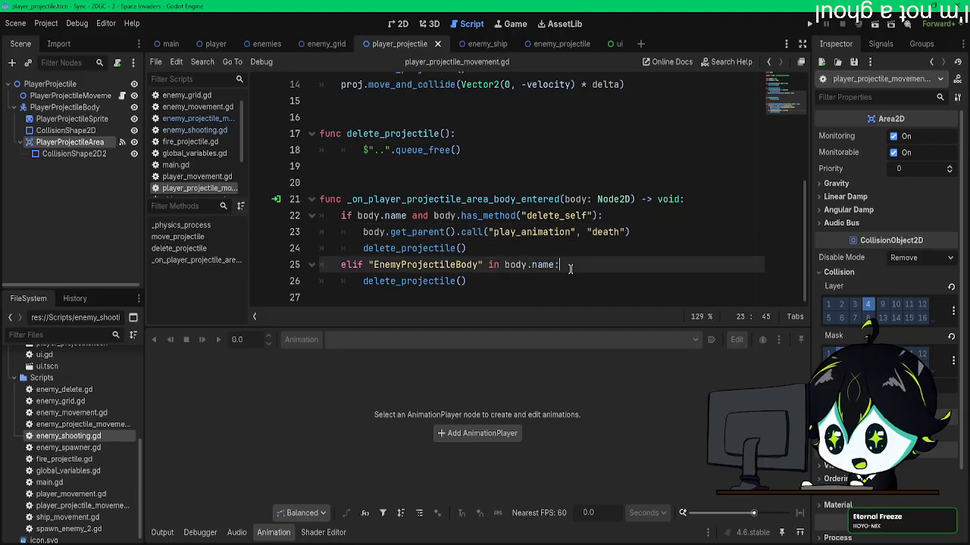
pyautogui.press('Return')
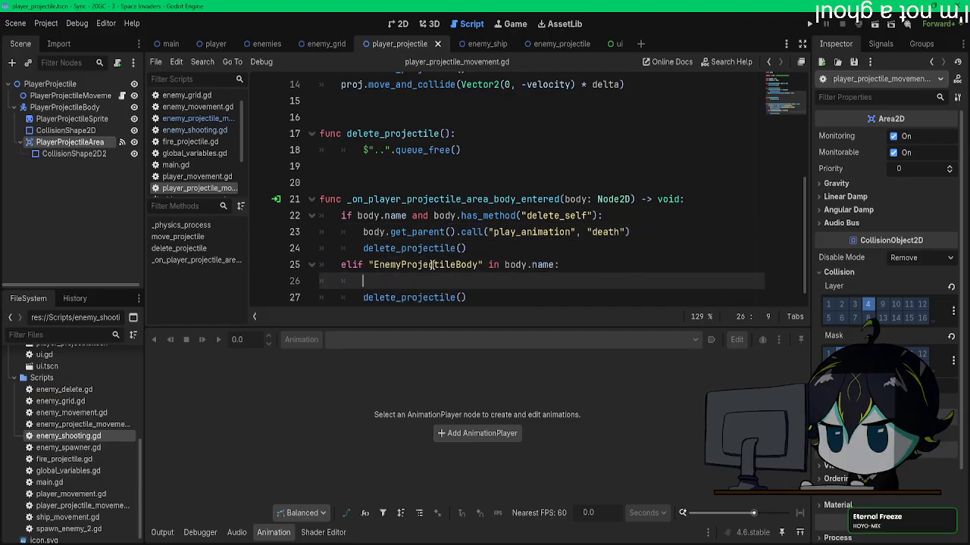
pyautogui.moveTo(362, 231); pyautogui.dragTo(447, 233)
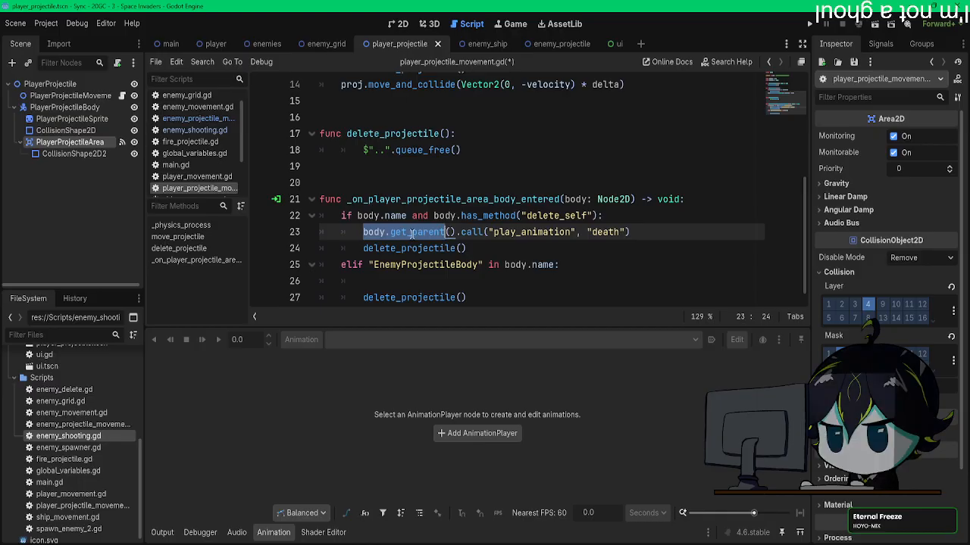
pyautogui.moveTo(387, 235); pyautogui.dragTo(671, 231)
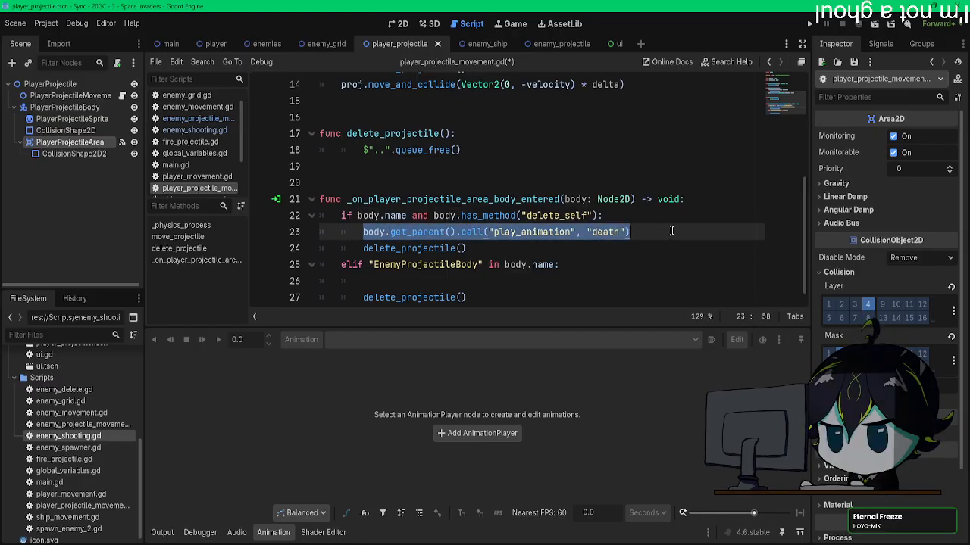
pyautogui.click(448, 286)
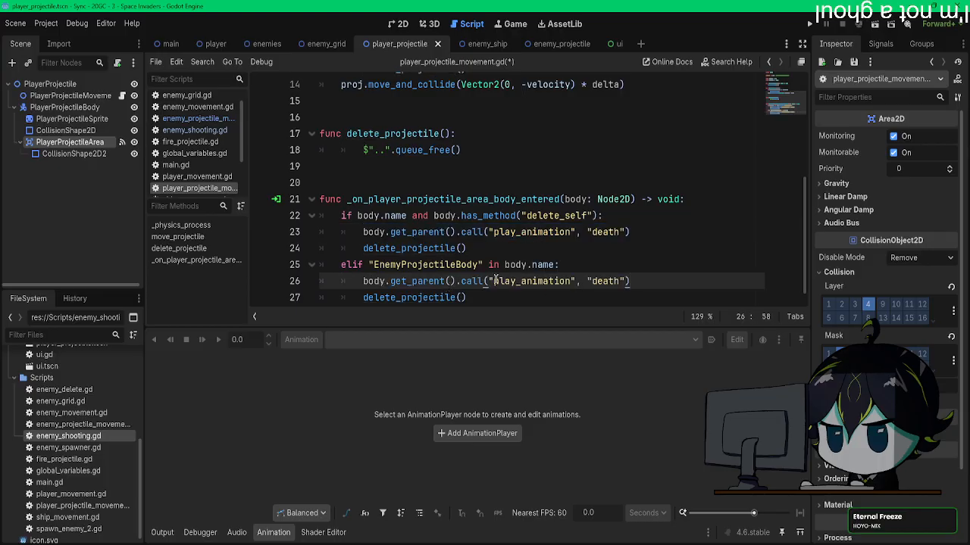
# Step: Change the copied line in the EnemyProjectileBody branch to body.call("delete_projectile") and save the script
pyautogui.moveTo(385, 281); pyautogui.dragTo(546, 295)
pyautogui.press('BackSpace')
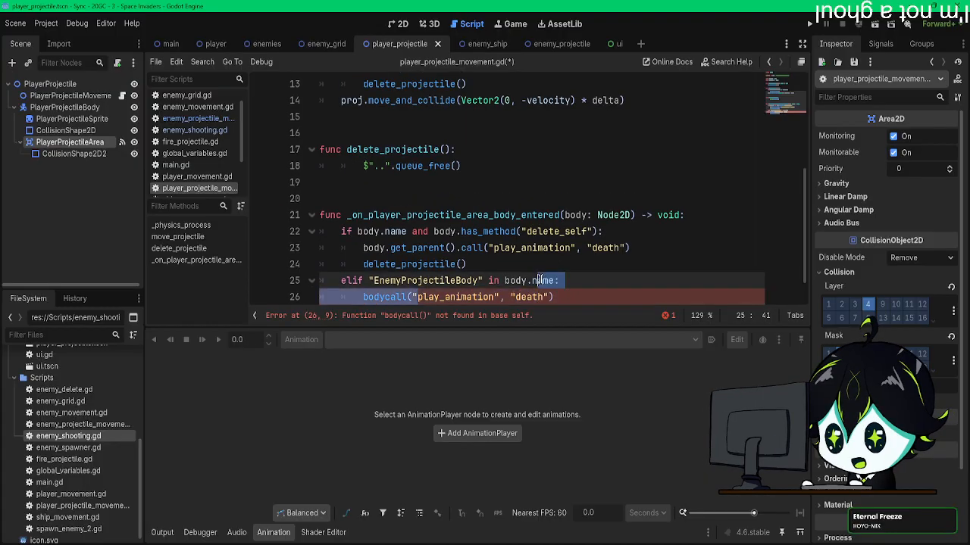
pyautogui.write('delete')
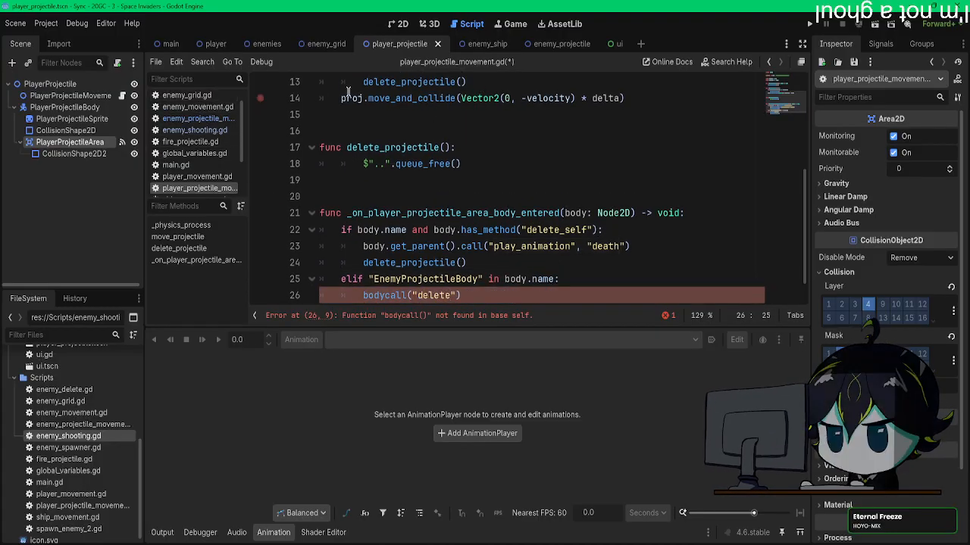
pyautogui.click(198, 119)
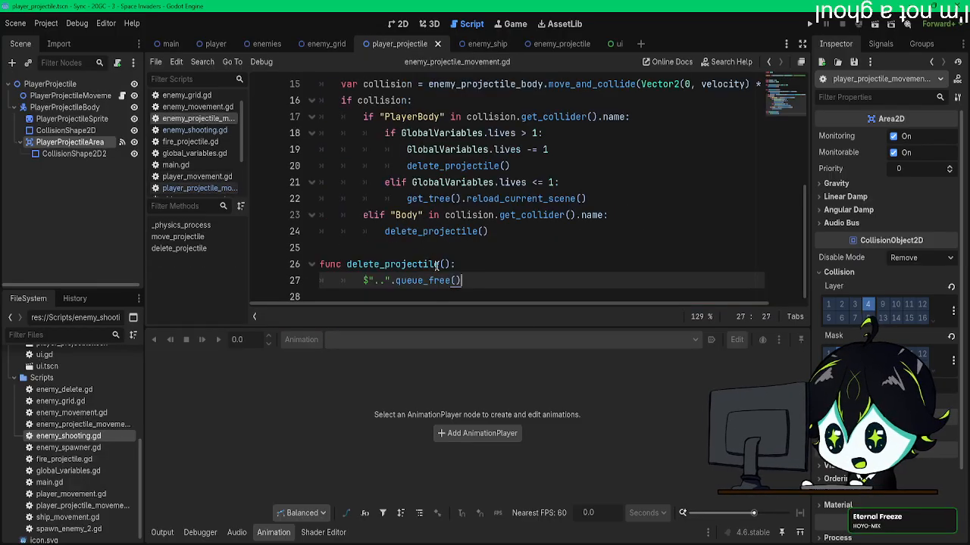
pyautogui.moveTo(439, 264); pyautogui.dragTo(346, 264)
pyautogui.click(189, 191)
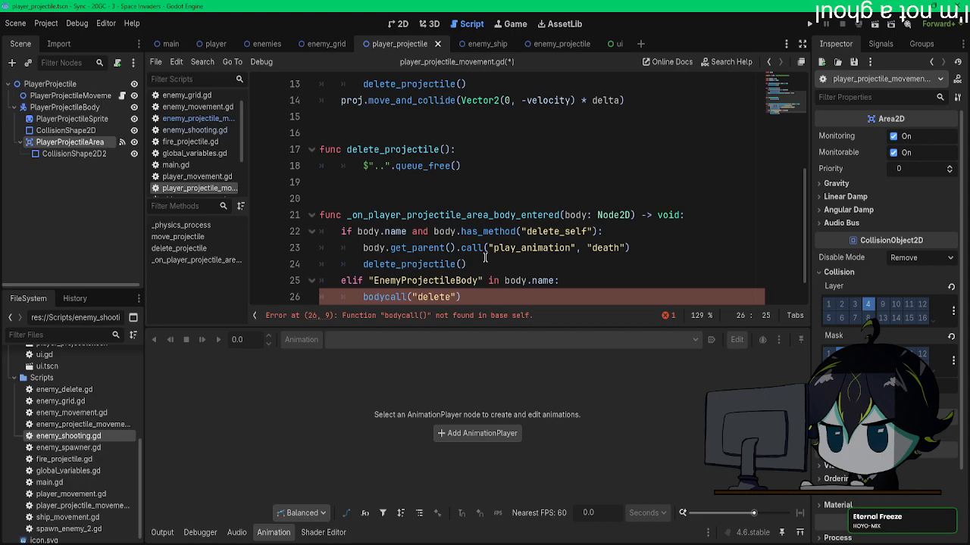
pyautogui.write('_projectile')
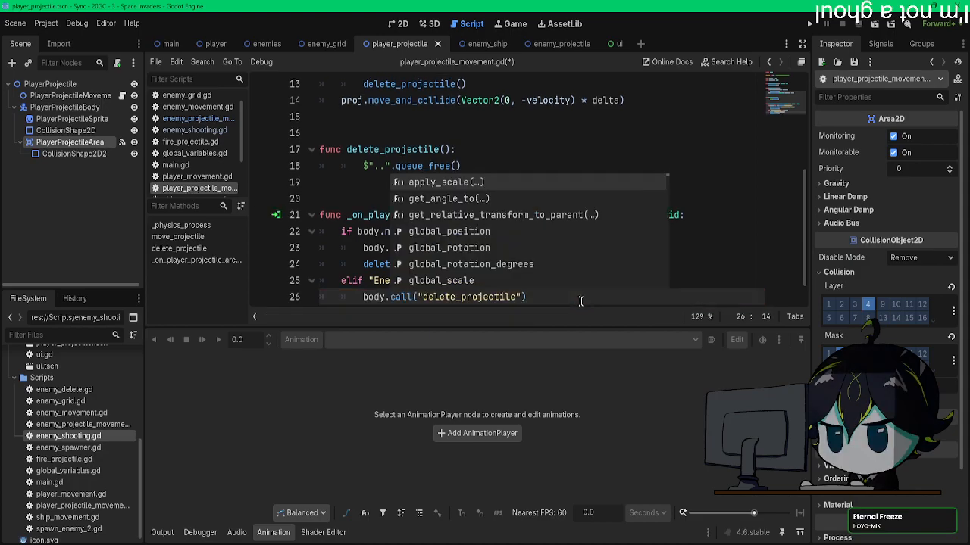
pyautogui.click(580, 301)
pyautogui.scroll(-1, 577, 290)
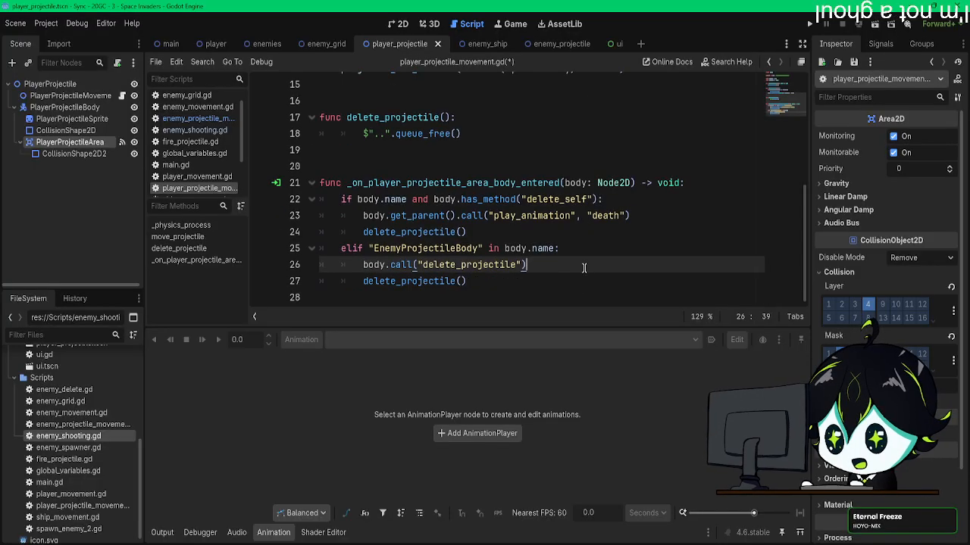
pyautogui.hotkey('ctrl', 's')
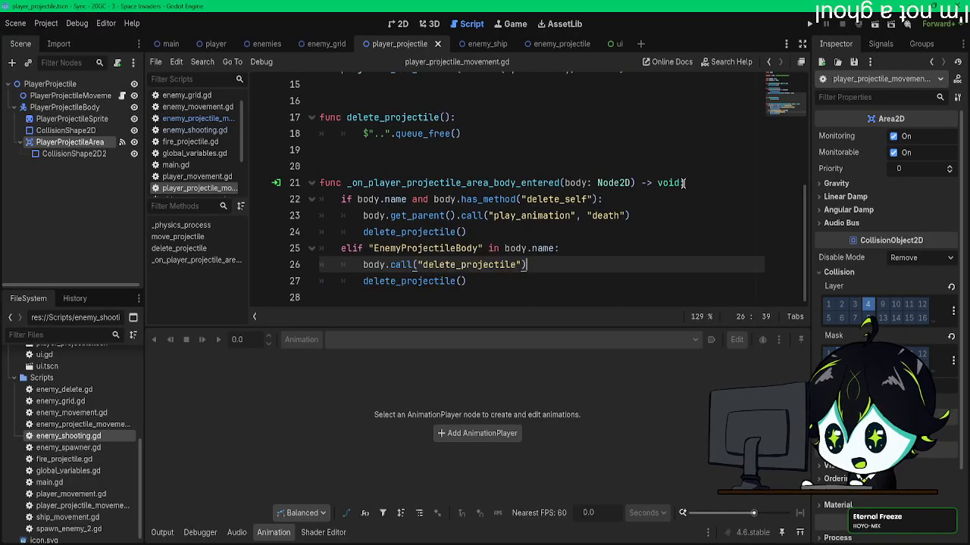
# Step: Run the game, shoot at the enemies' projectiles to test the new collision call, and stop the debug session
pyautogui.click(809, 25)
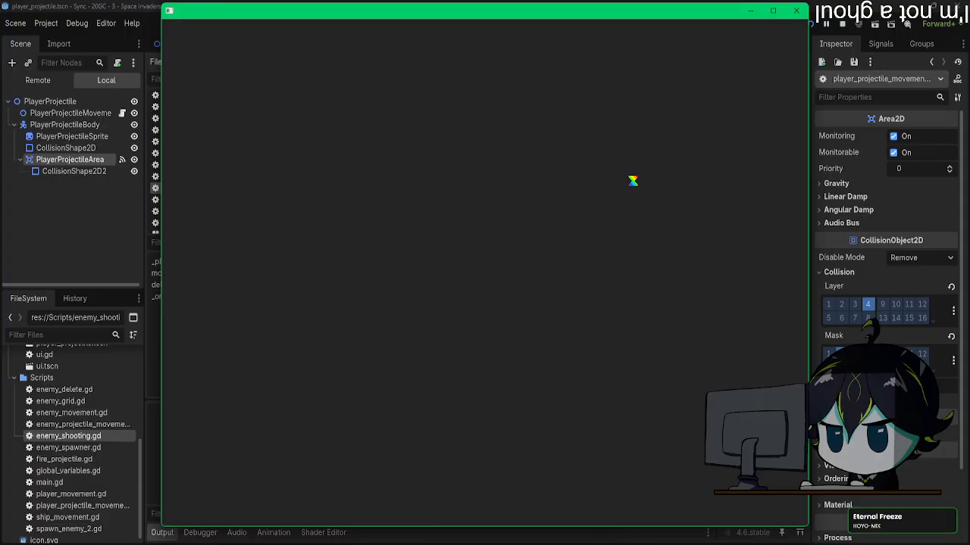
pyautogui.press('a')
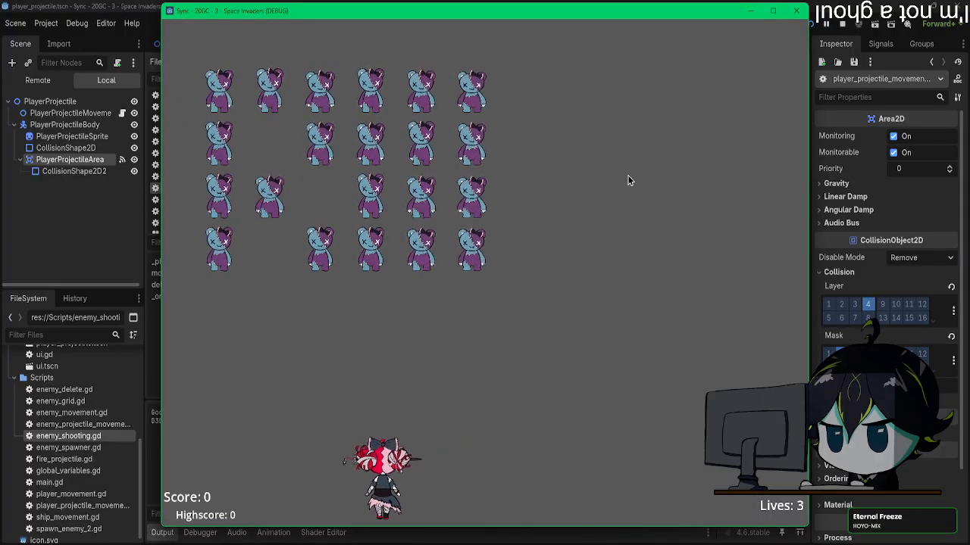
pyautogui.press('a')
pyautogui.press('d')
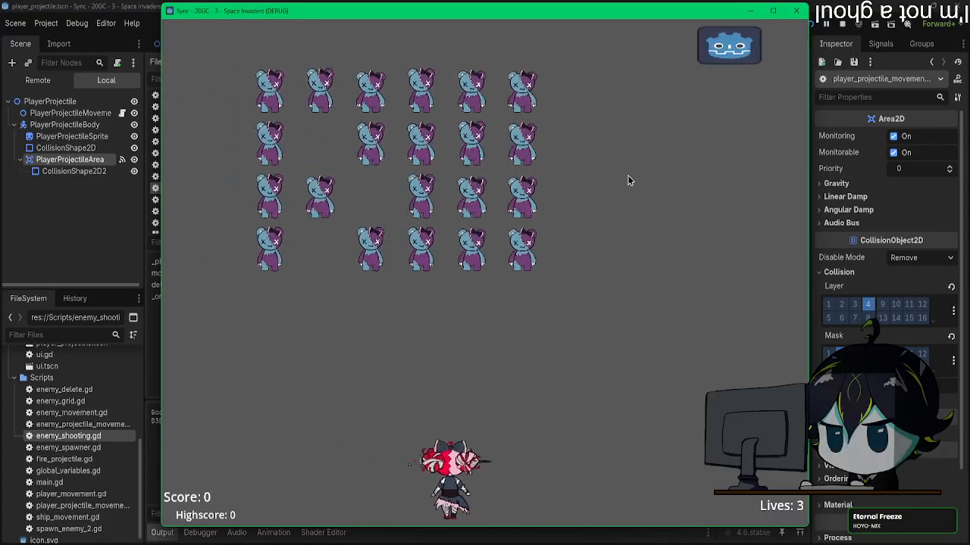
pyautogui.press('a')
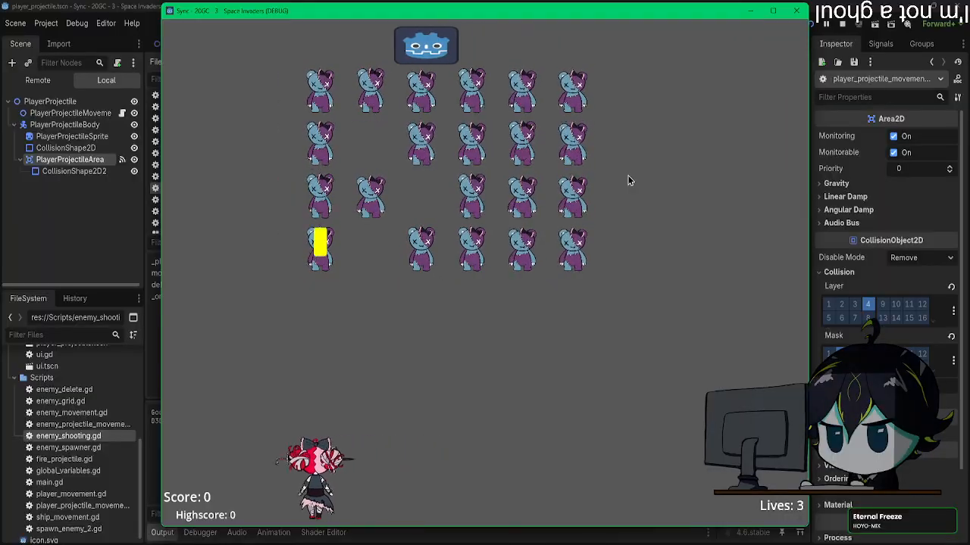
pyautogui.press('d')
pyautogui.press('a')
pyautogui.press('space')
pyautogui.press('d')
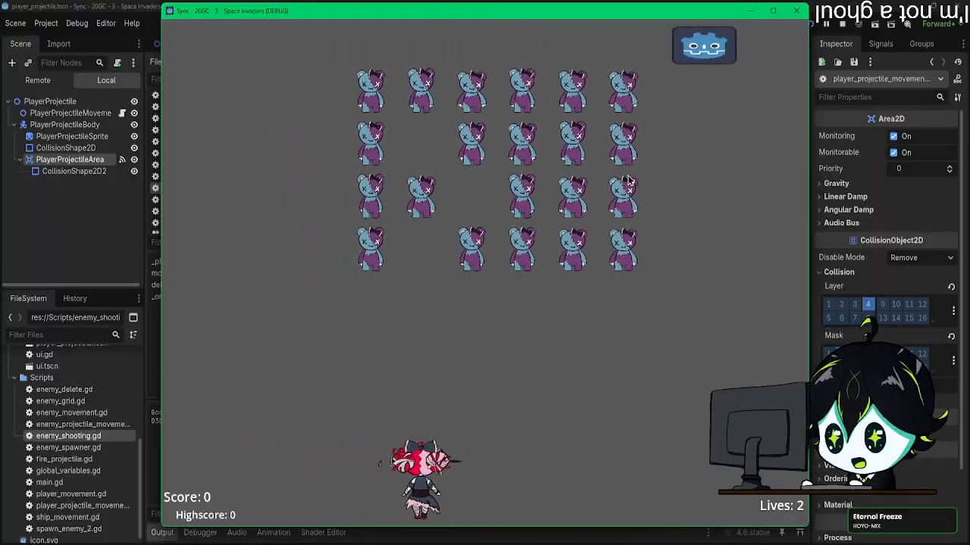
pyautogui.press('d')
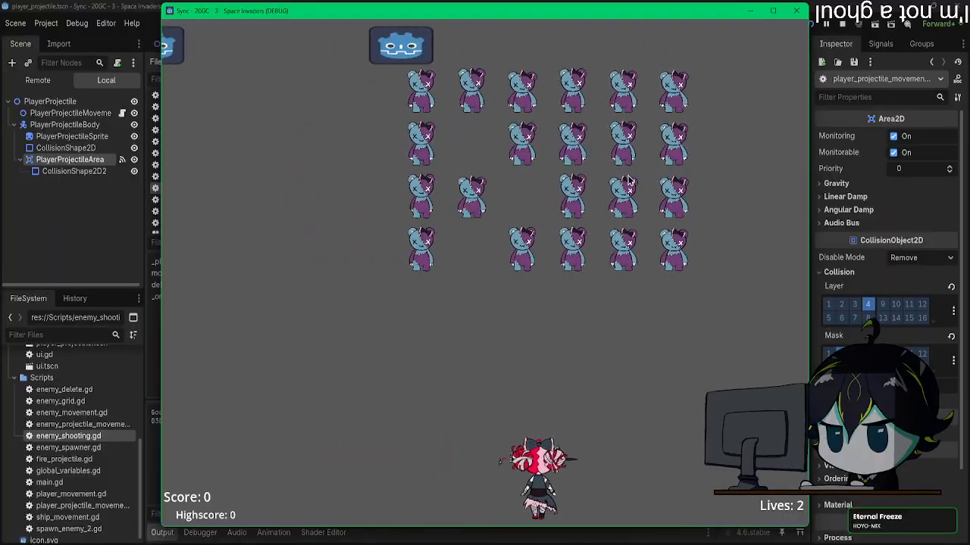
pyautogui.press('a')
pyautogui.press('space')
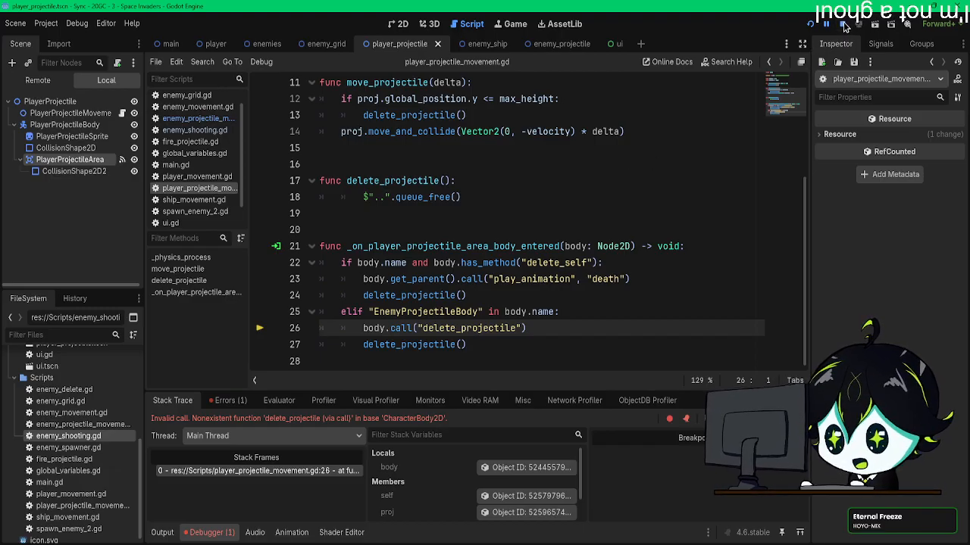
pyautogui.click(843, 26)
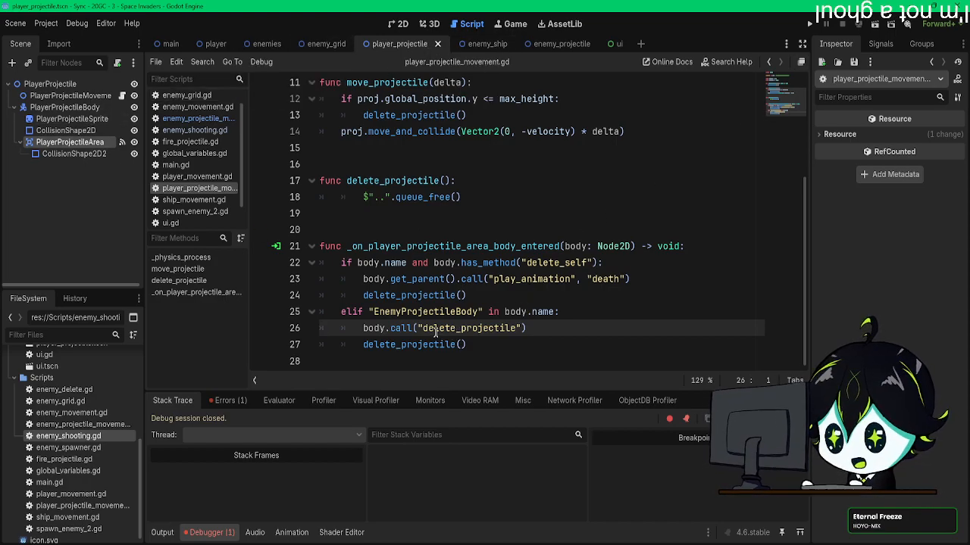
# Step: Insert get_parent() into the EnemyProjectileBody branch's call so it reads body.get_parent().call("delete_projectile")
pyautogui.moveTo(455, 279); pyautogui.dragTo(400, 279)
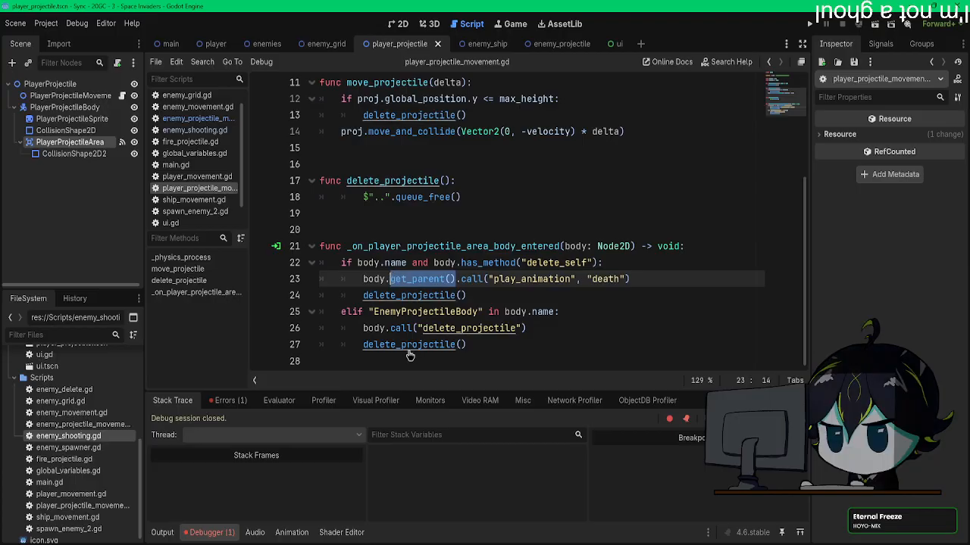
pyautogui.hotkey('ctrl', 'c')
pyautogui.click(388, 327)
pyautogui.hotkey('ctrl', 'v')
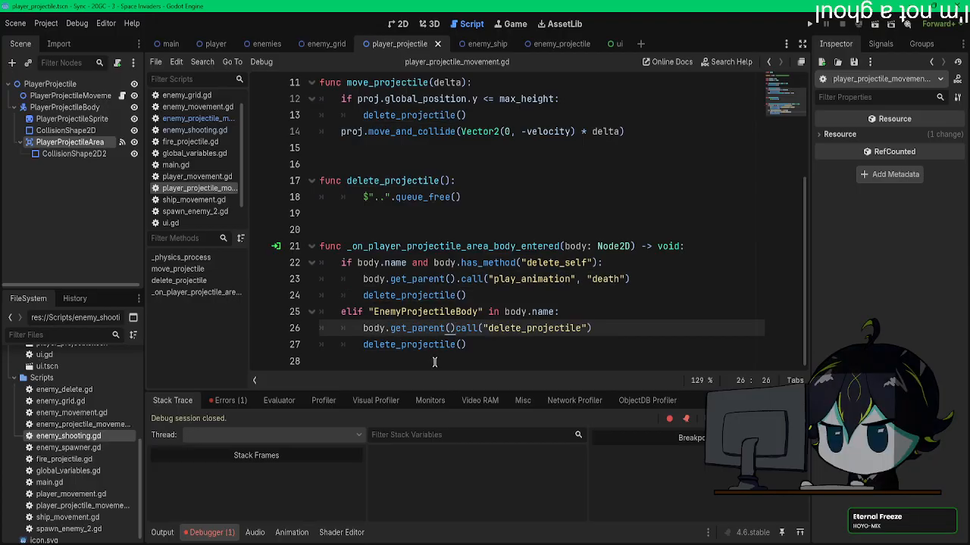
# Step: Run the game again, move the player to test hits between the two projectiles with the parent call, and stop it
pyautogui.click(808, 27)
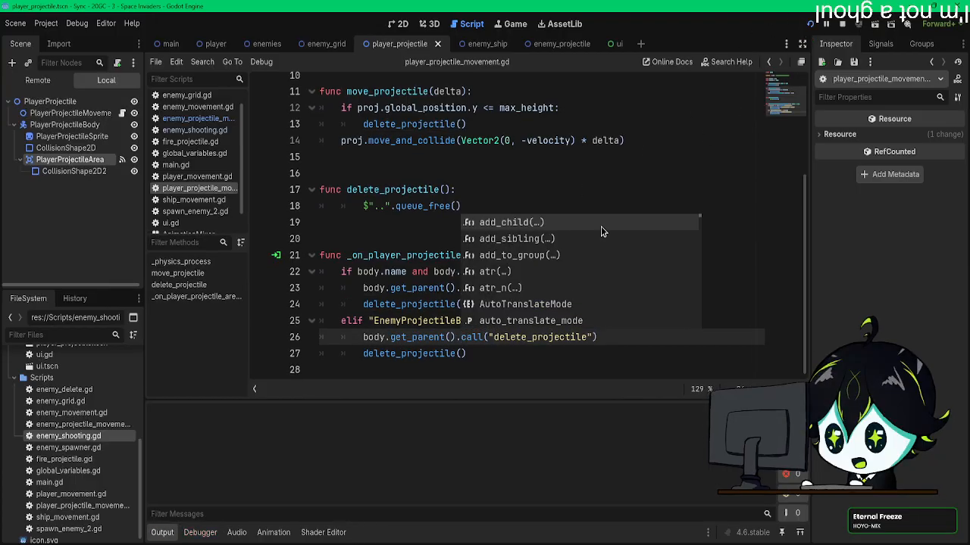
pyautogui.press('Left')
pyautogui.press('Right')
pyautogui.press('Left')
pyautogui.press('Right')
pyautogui.press('Left')
pyautogui.press('Right')
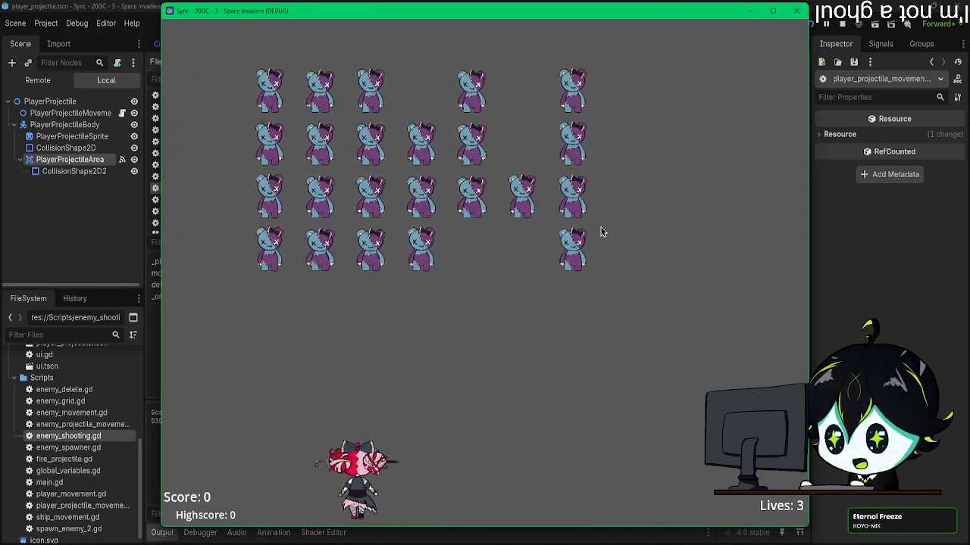
pyautogui.press('Right')
pyautogui.press('Right')
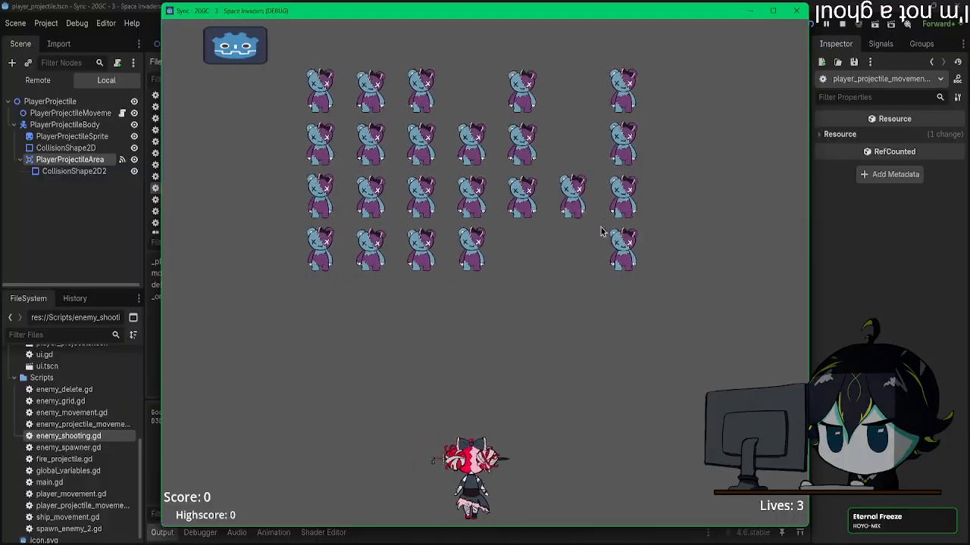
pyautogui.press('Left')
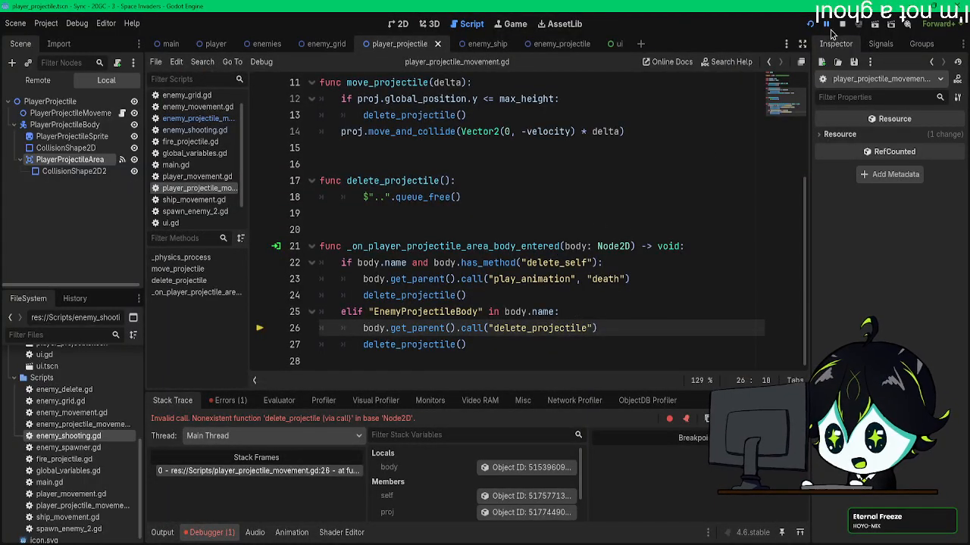
pyautogui.press('F8')
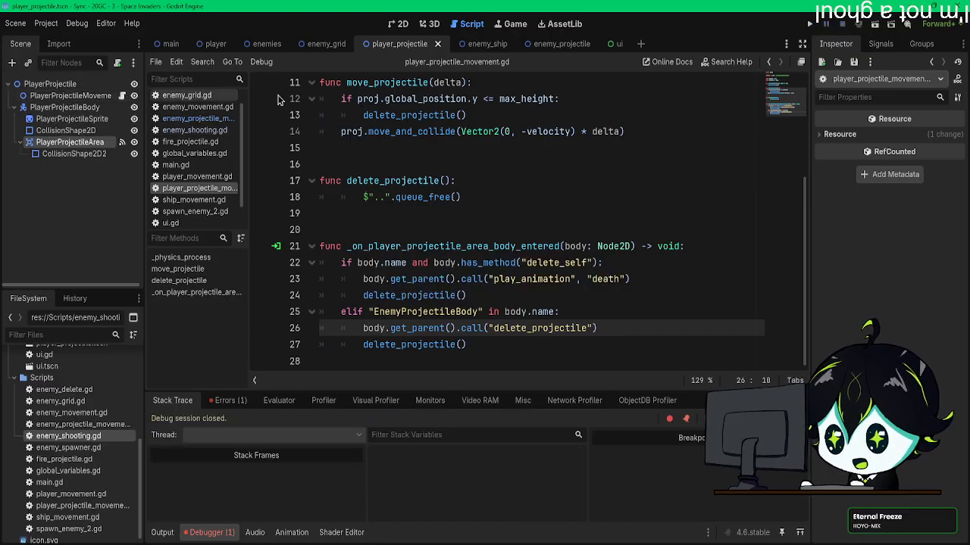
# Step: Open the enemy_projectile scene's movement script and examine its node structure and where delete_projectile is defined
pyautogui.click(473, 45)
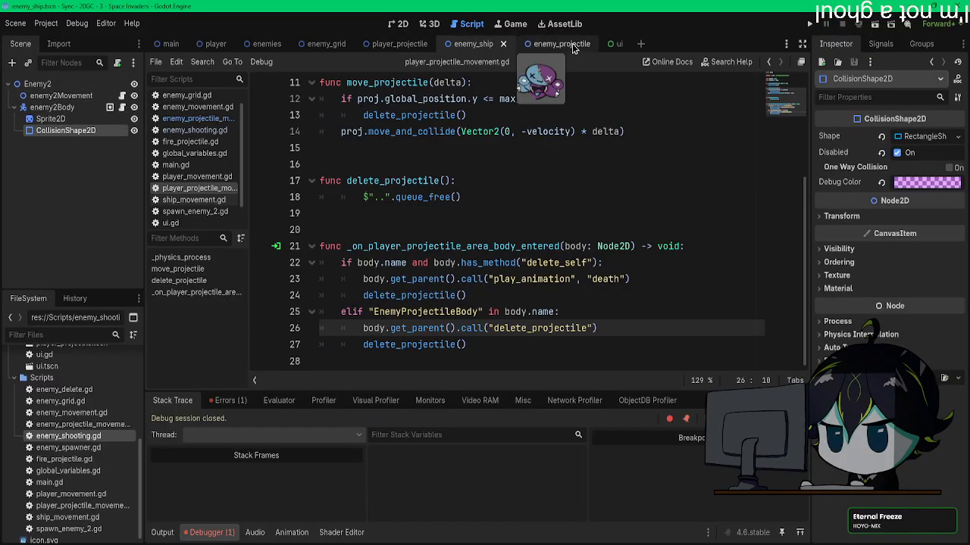
pyautogui.click(545, 44)
pyautogui.click(123, 96)
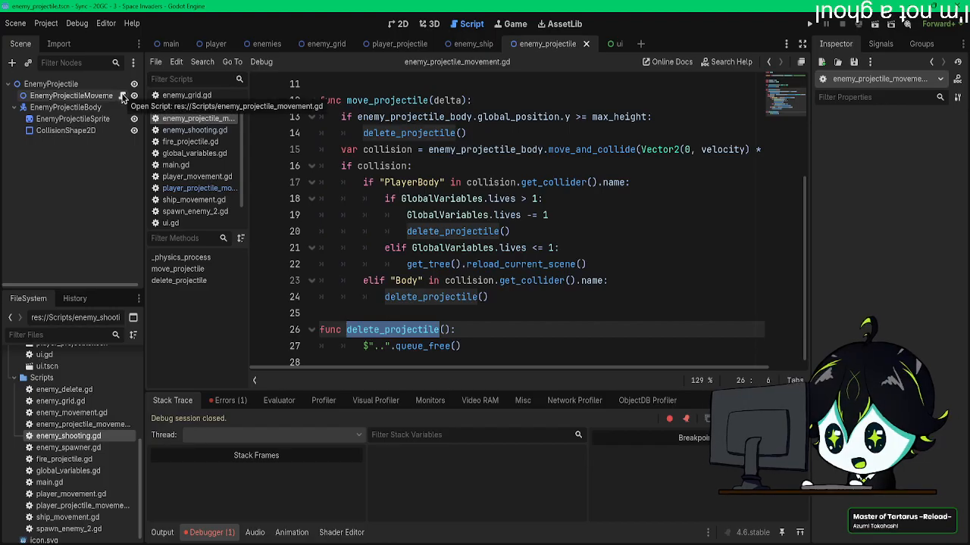
pyautogui.scroll(4, 444, 336)
pyautogui.scroll(-4, 437, 321)
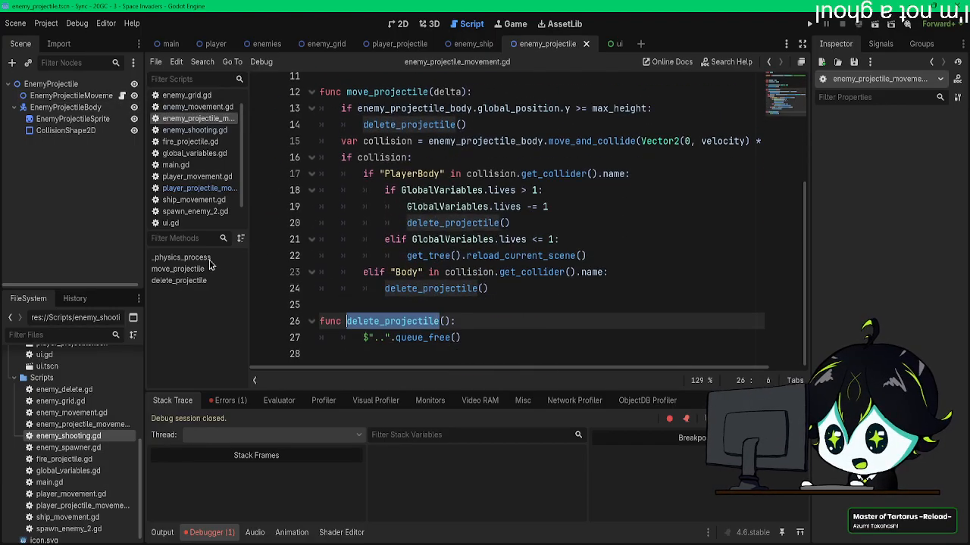
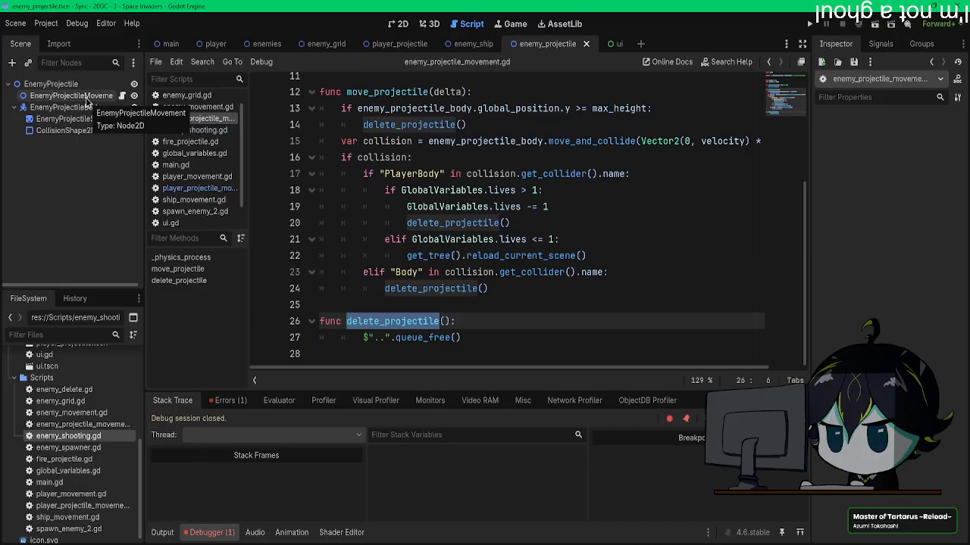
# Step: Detach the script from the EnemyProjectileMovement node and attach enemy_projectile_movement.gd to the root EnemyProjectile node instead
pyautogui.scroll(5, 482, 215)
pyautogui.scroll(-2, 482, 215)
pyautogui.hotkey('ctrl', 'a')
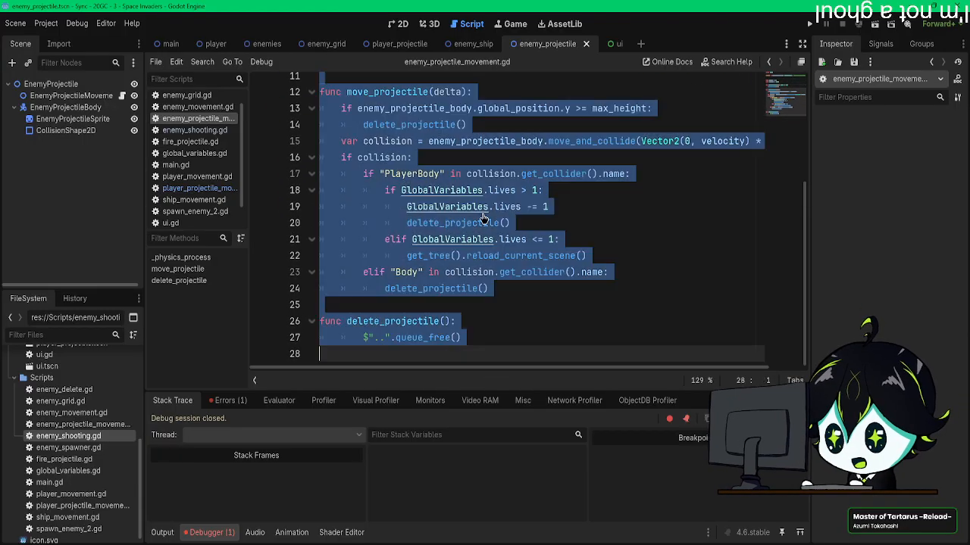
pyautogui.click(111, 96)
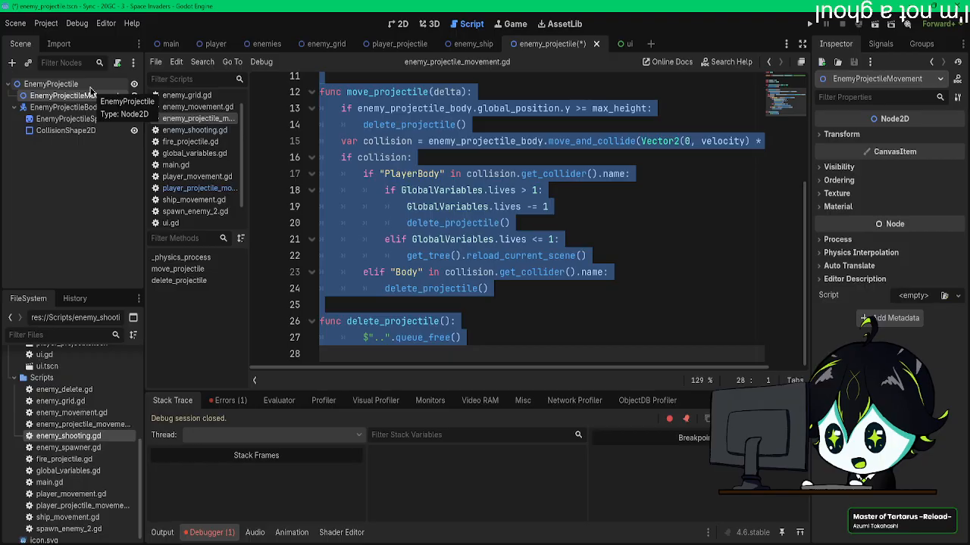
pyautogui.click(90, 85)
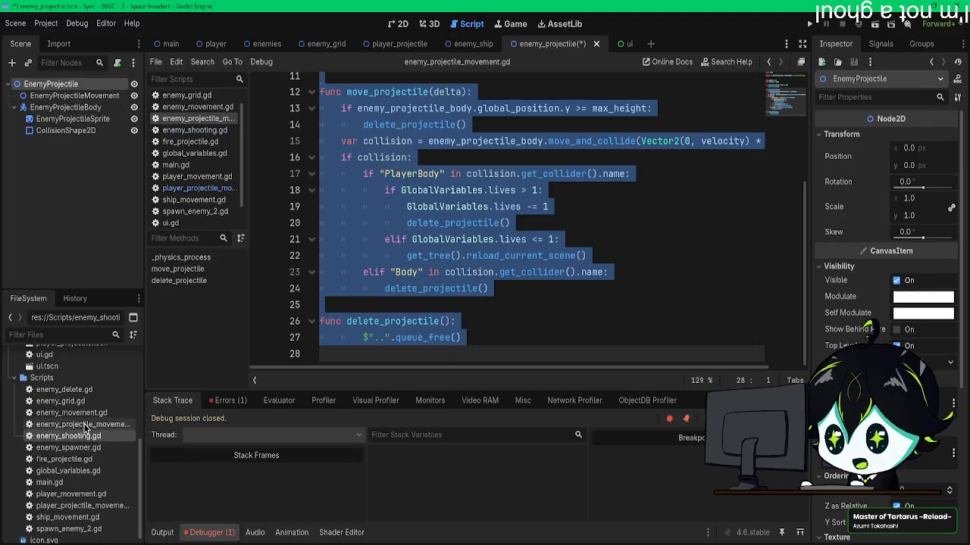
pyautogui.moveTo(83, 429); pyautogui.dragTo(108, 149)
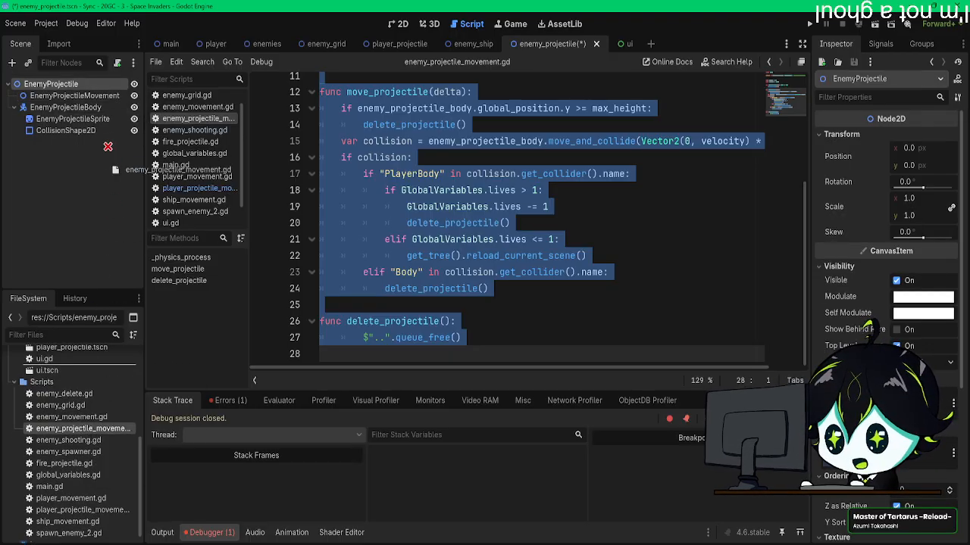
# Step: Delete the EnemyProjectileMovement node from the enemy_projectile scene and save the scene
pyautogui.click(87, 96)
pyautogui.press('Delete')
pyautogui.click(450, 295)
pyautogui.hotkey('ctrl', 's')
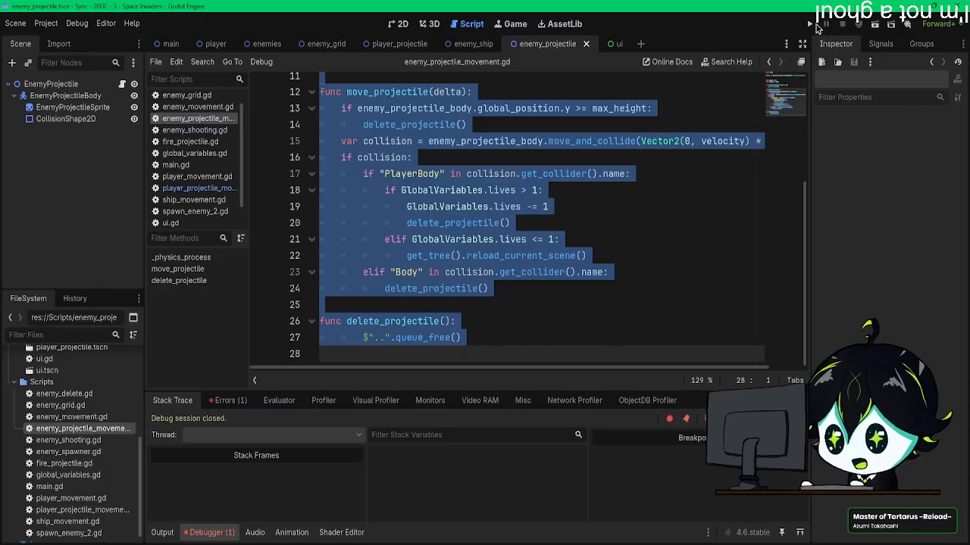
# Step: Run the game and move the player sideways to test enemy projectiles with the script on the root node
pyautogui.click(810, 25)
pyautogui.press('Left')
pyautogui.press('Left')
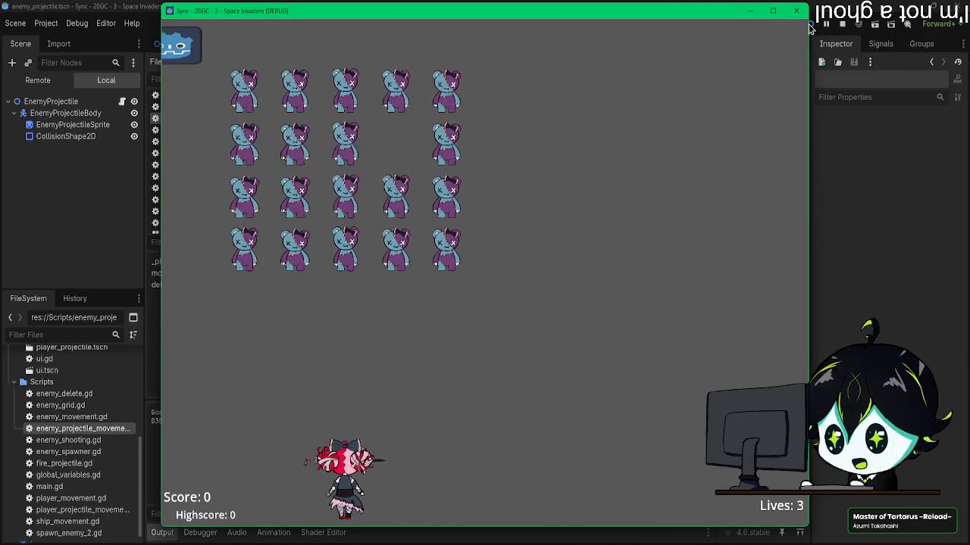
pyautogui.press('Left')
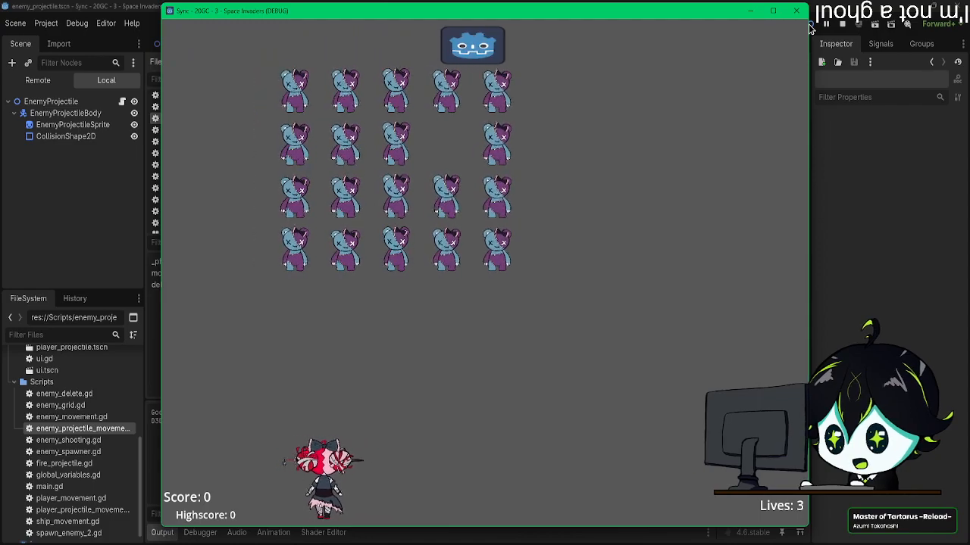
pyautogui.press('Right')
pyautogui.press('Right')
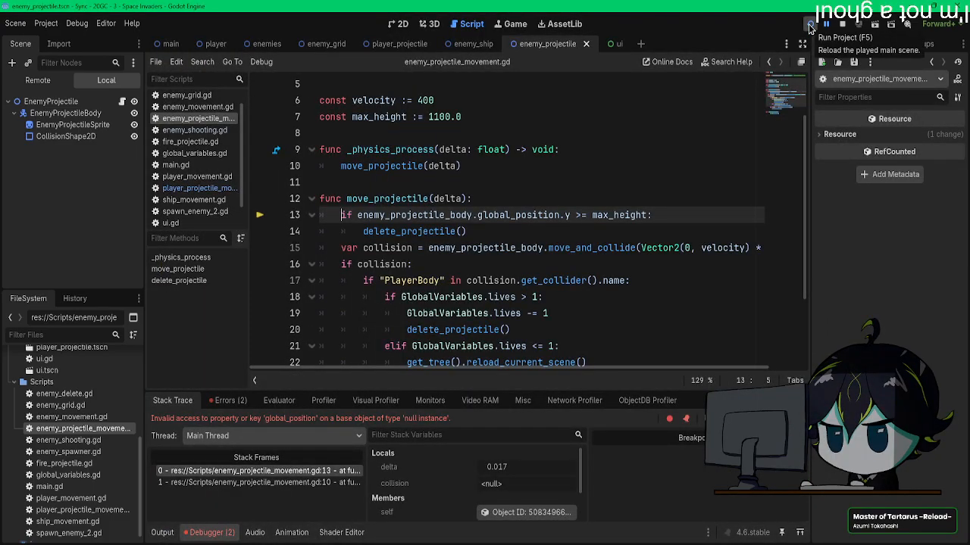
pyautogui.scroll(2, 710, 207)
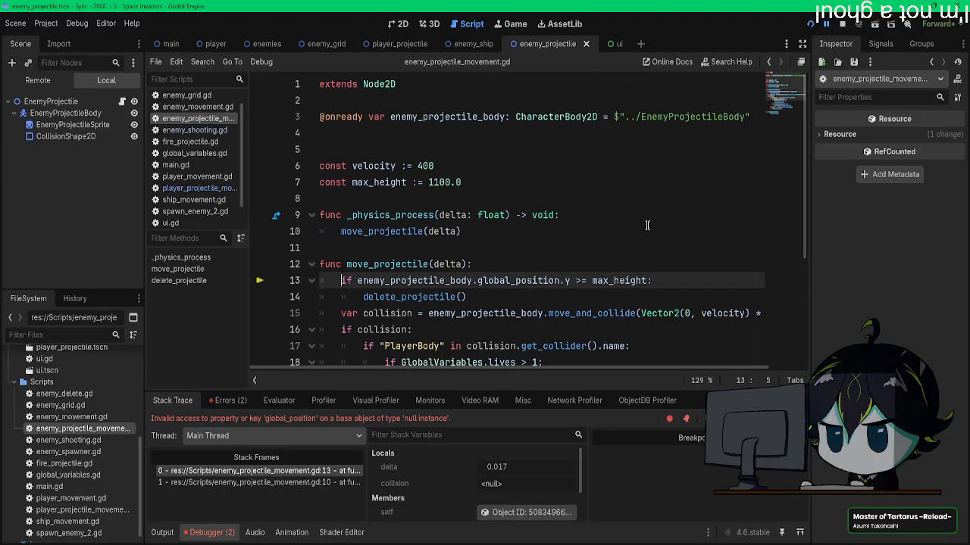
pyautogui.moveTo(746, 121); pyautogui.dragTo(296, 116)
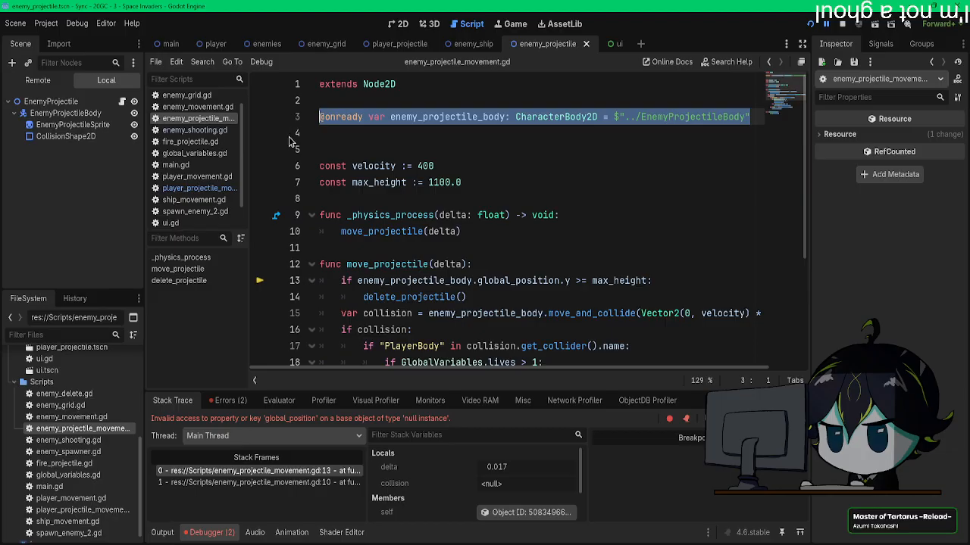
pyautogui.press('BackSpace')
pyautogui.moveTo(71, 117); pyautogui.dragTo(341, 119)
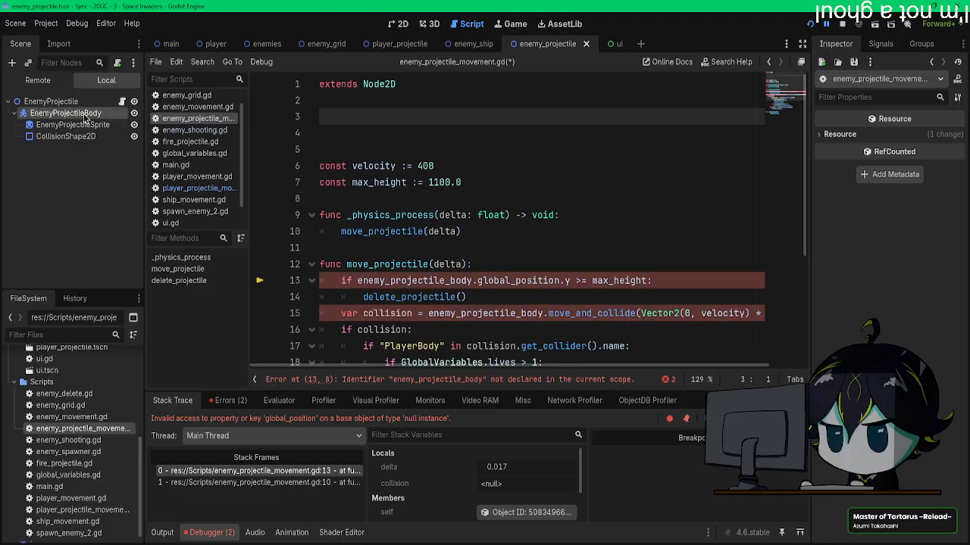
pyautogui.keyDown('ctrl'); pyautogui.moveTo(337, 120); pyautogui.dragTo(338, 118); pyautogui.keyUp('ctrl')
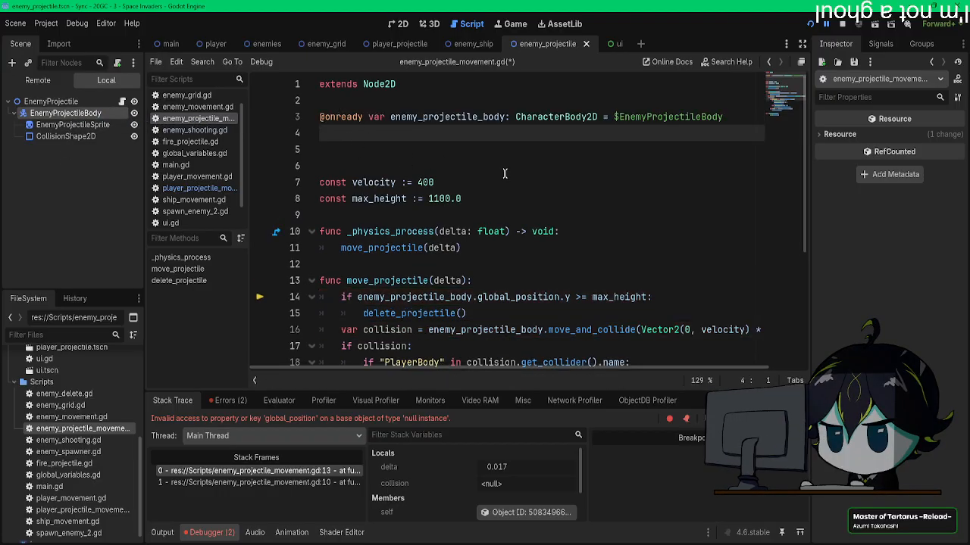
# Step: Run the game with the updated body path, move the player beneath the enemies to test projectile behaviour, and close the game
pyautogui.press('F5')
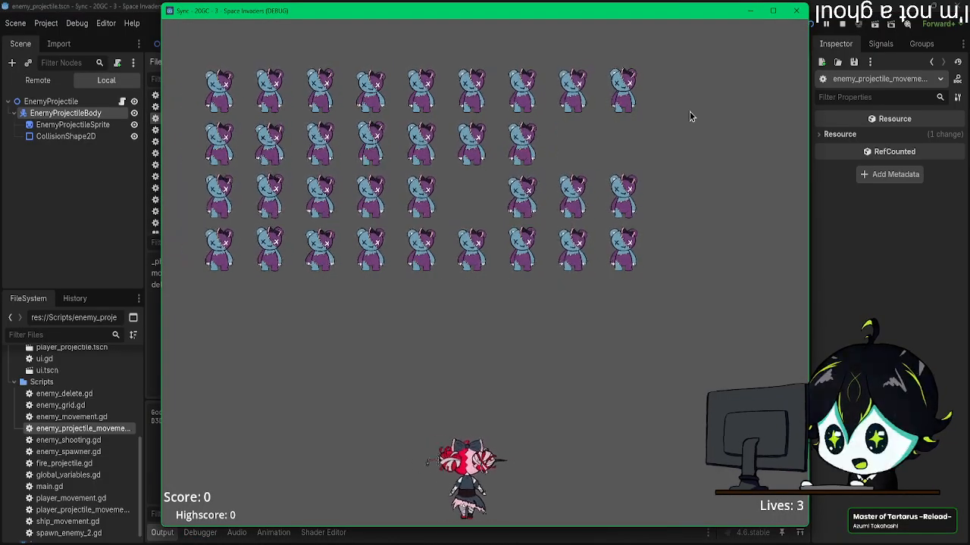
pyautogui.press('Left')
pyautogui.press('Right')
pyautogui.press('Left')
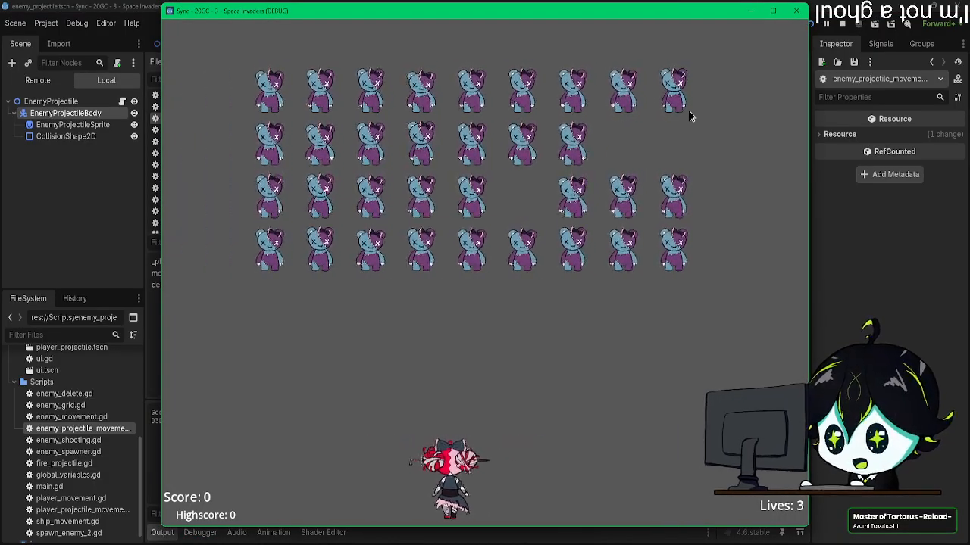
pyautogui.press('Left')
pyautogui.press('Right')
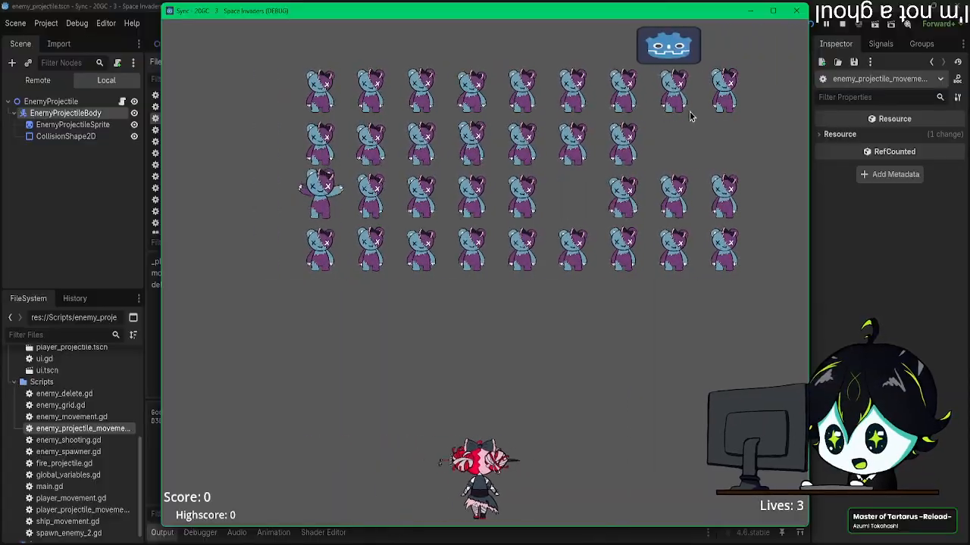
pyautogui.press('Left')
pyautogui.press('Right')
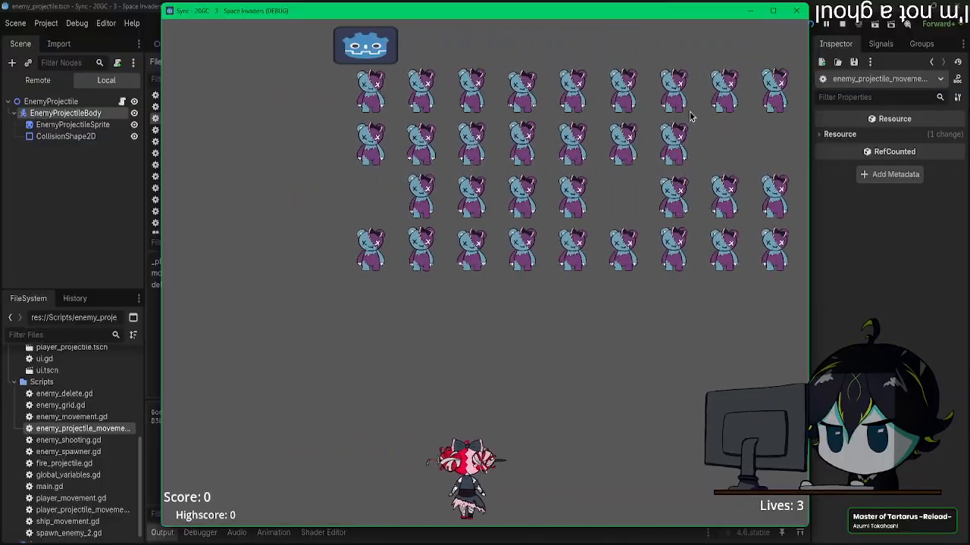
pyautogui.press('Right')
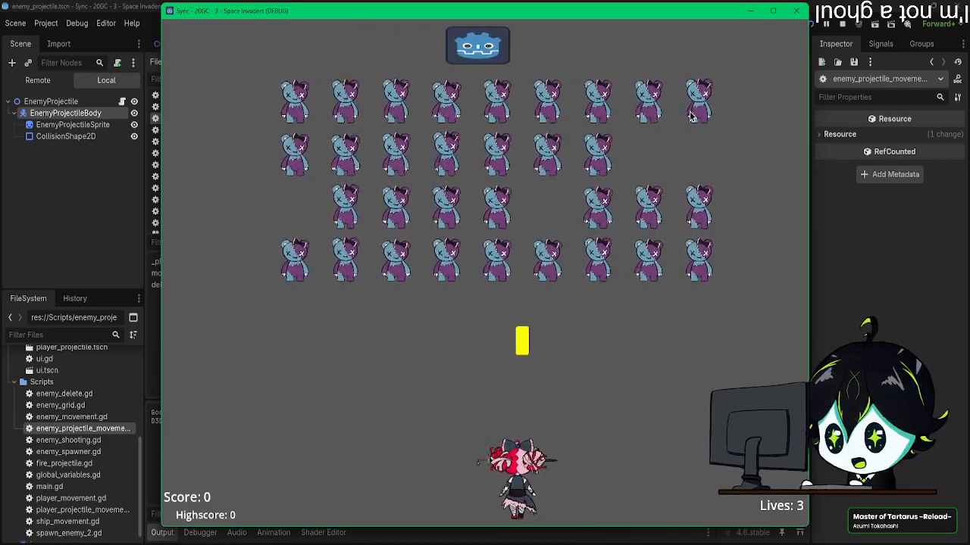
pyautogui.press('Left')
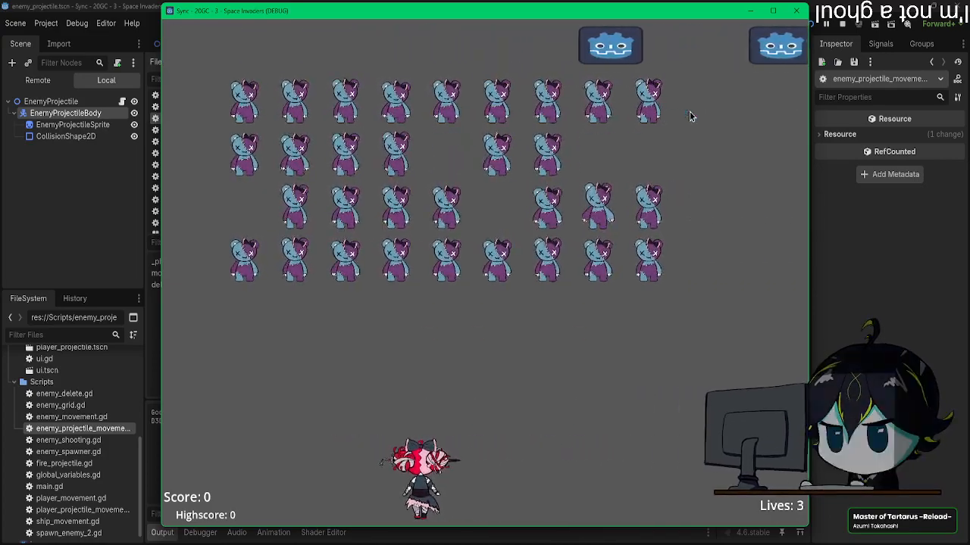
pyautogui.press('Right')
pyautogui.press('Left')
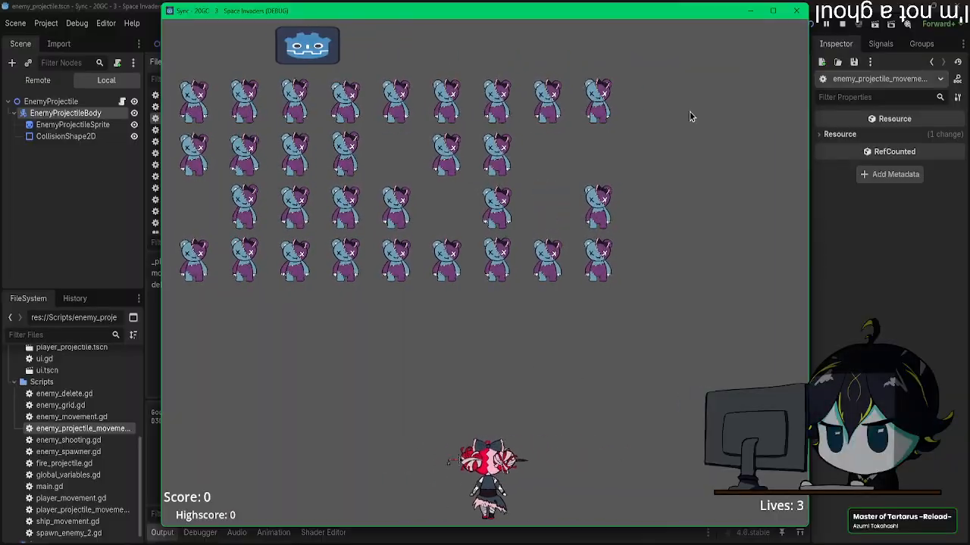
pyautogui.press('Left')
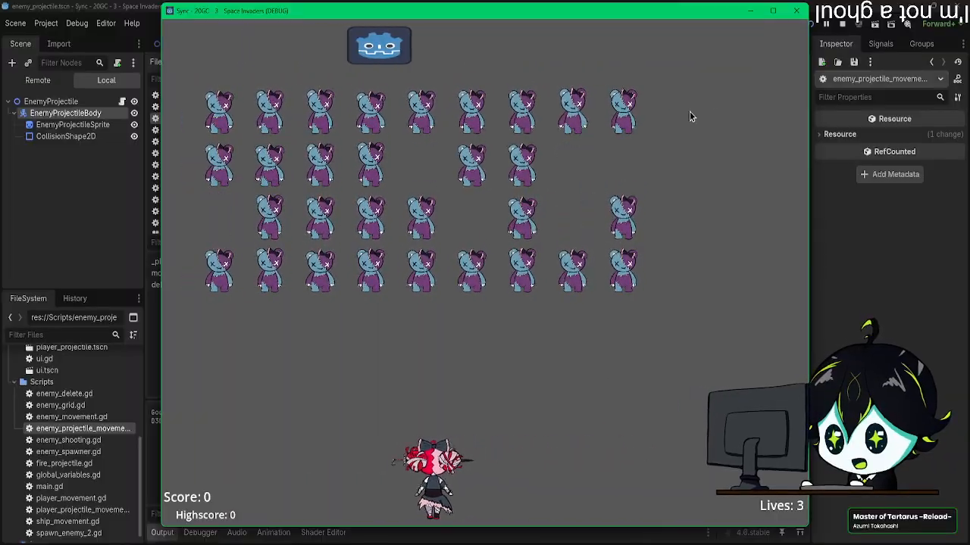
pyautogui.press('Right')
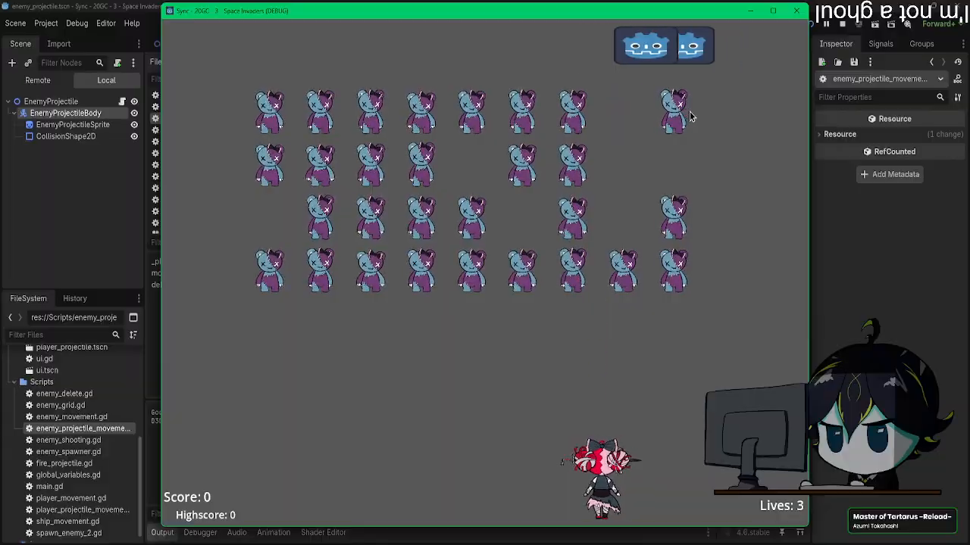
pyautogui.press('Left')
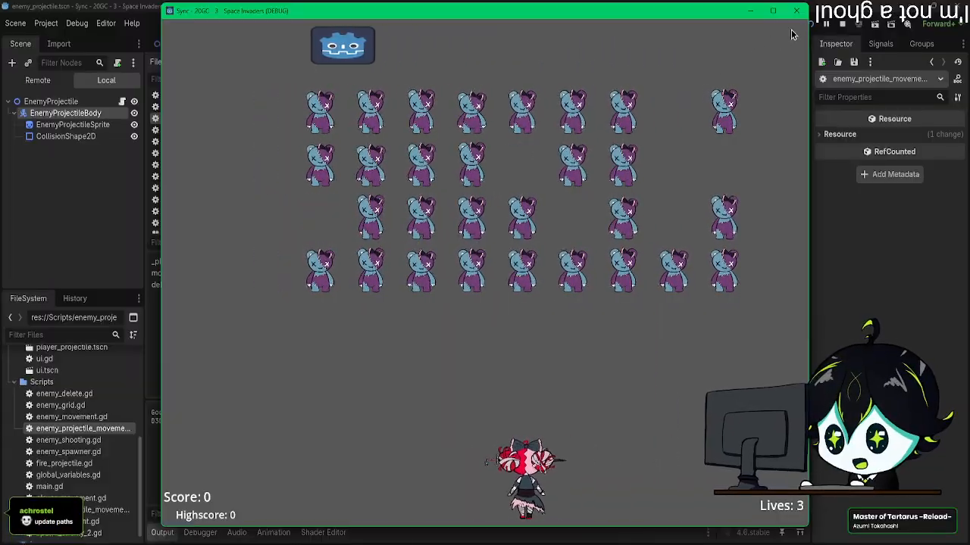
pyautogui.click(796, 11)
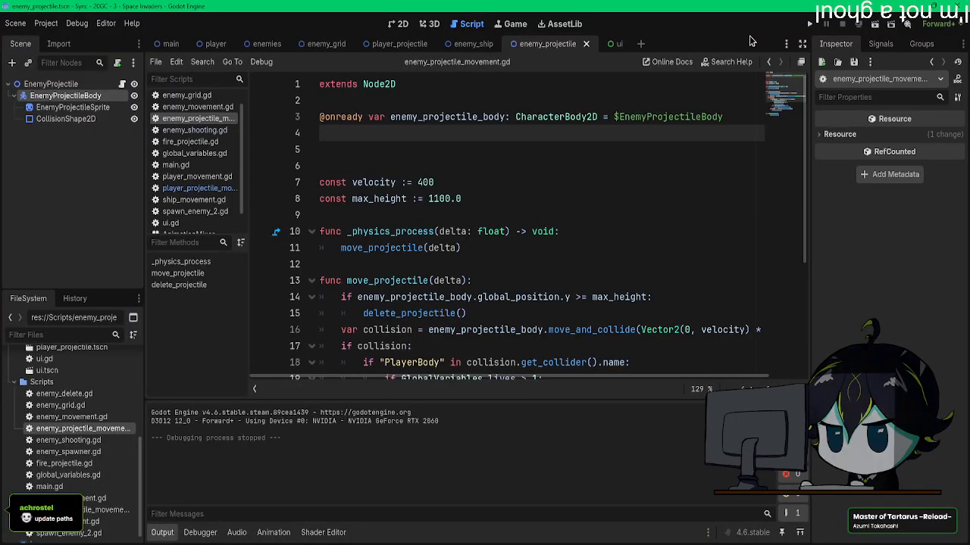
# Step: Change the node reference in delete_projectile() so the line reads $".".queue_free(), targeting the EnemyProjectile root
pyautogui.scroll(-4, 503, 157)
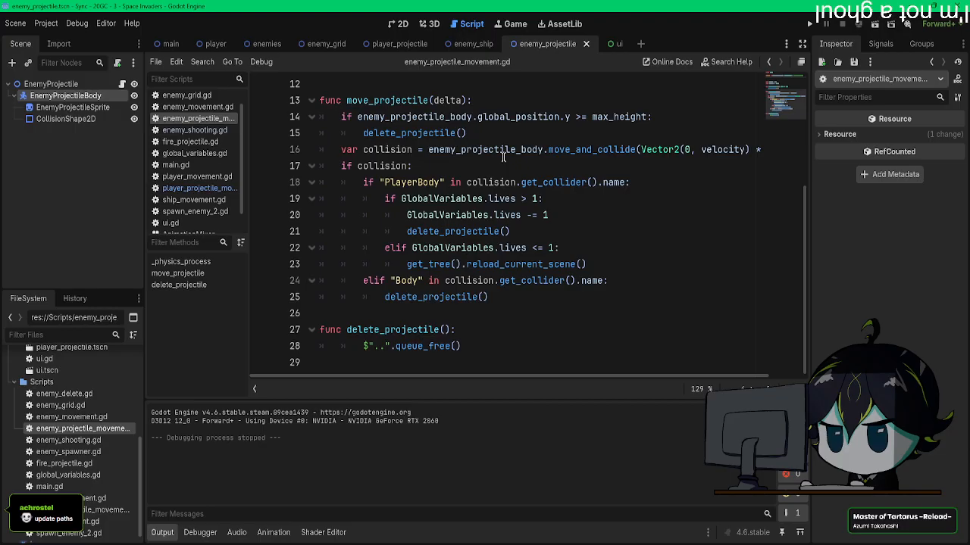
pyautogui.moveTo(390, 346); pyautogui.dragTo(363, 346)
pyautogui.moveTo(53, 84); pyautogui.dragTo(365, 346)
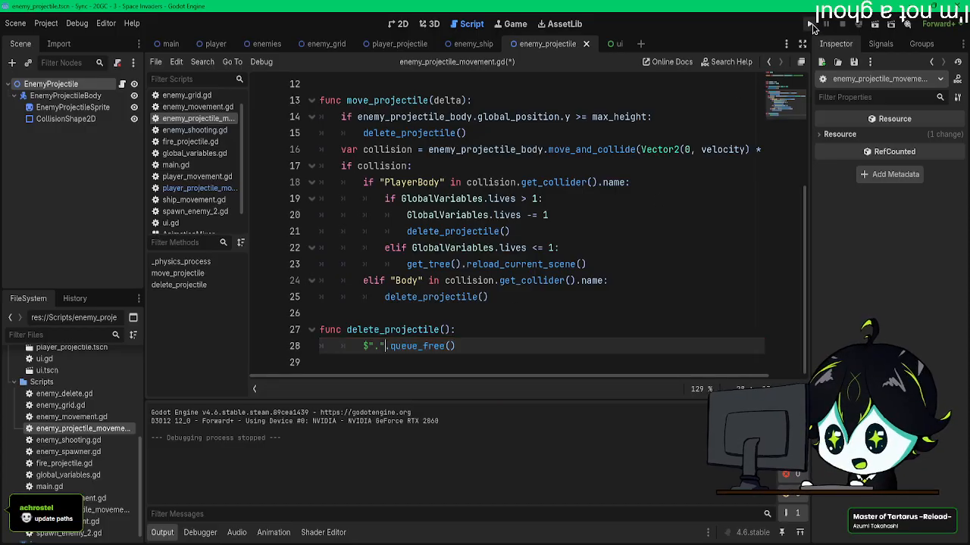
# Step: Run the game again, move and shoot to test projectile deletion with the root reference, and close it
pyautogui.click(812, 25)
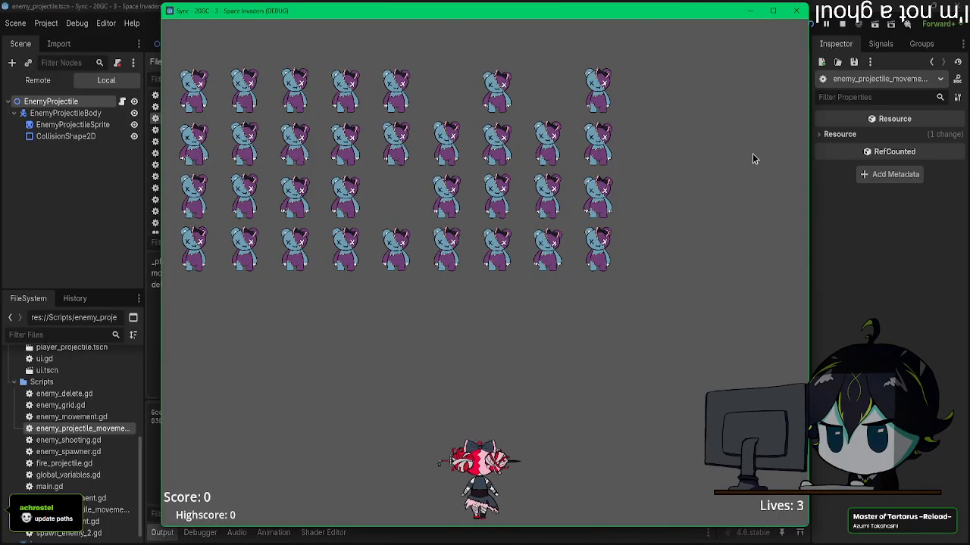
pyautogui.press('Left')
pyautogui.press('Right')
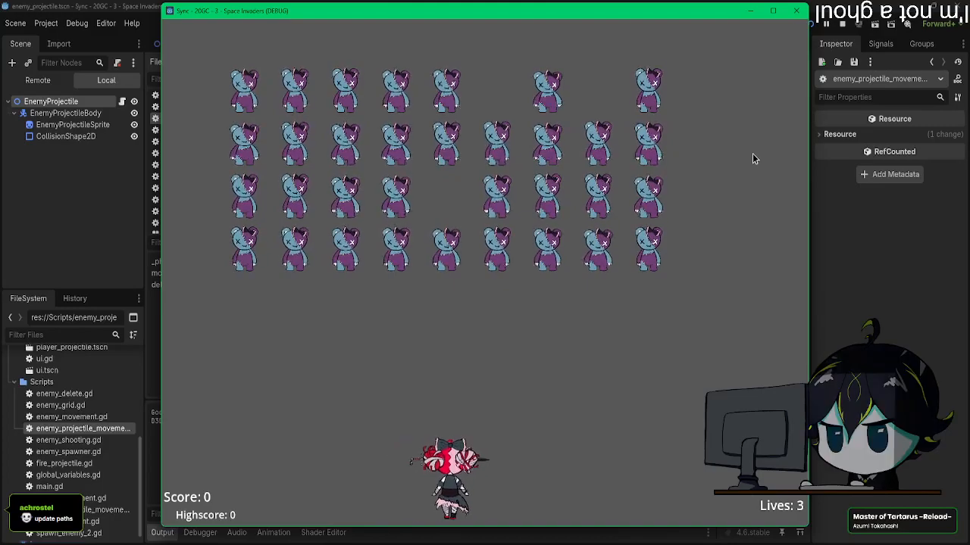
pyautogui.press('Left')
pyautogui.press('Right')
pyautogui.press('Left')
pyautogui.press('space')
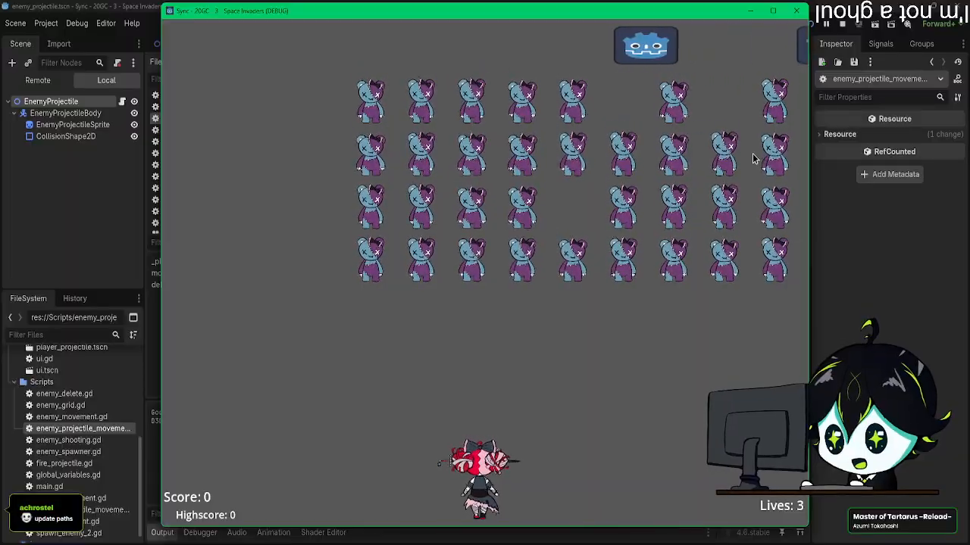
pyautogui.press('Left')
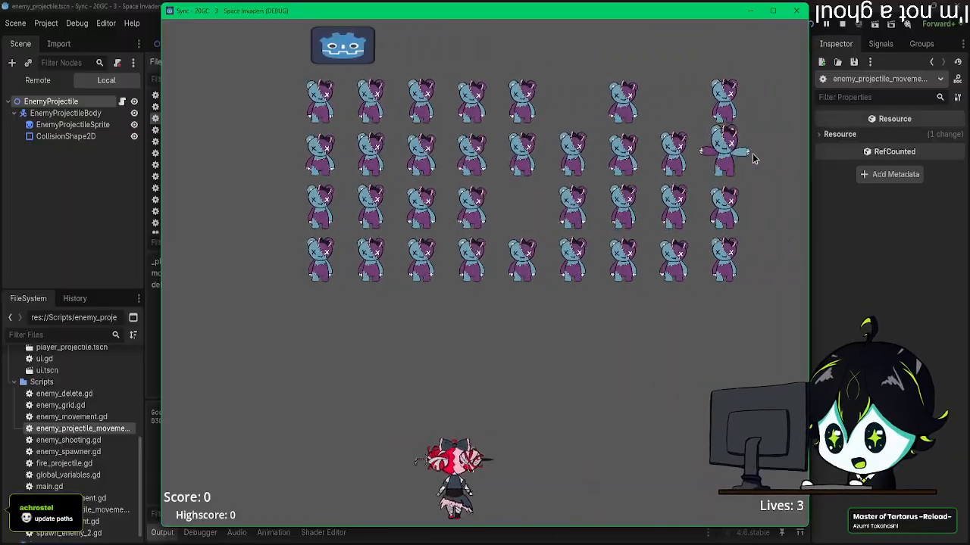
pyautogui.press('Right')
pyautogui.press('Left')
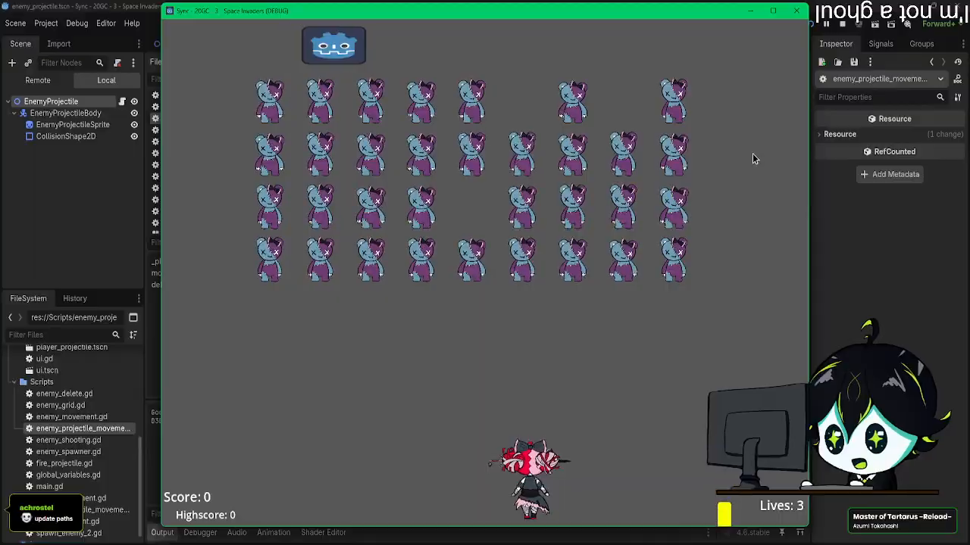
pyautogui.click(791, 12)
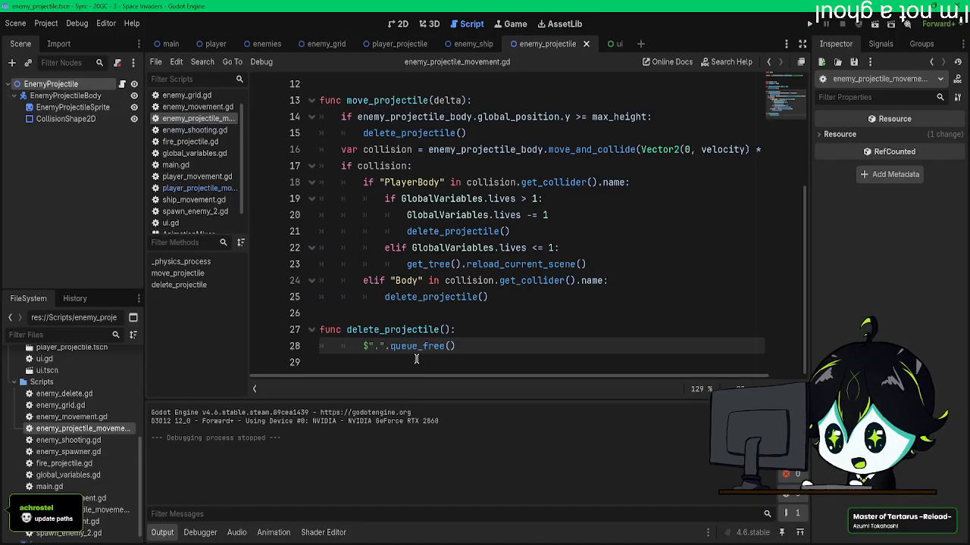
# Step: Remove the $"." reference from delete_projectile() so it calls queue_free() directly, and save the script
pyautogui.write('.')
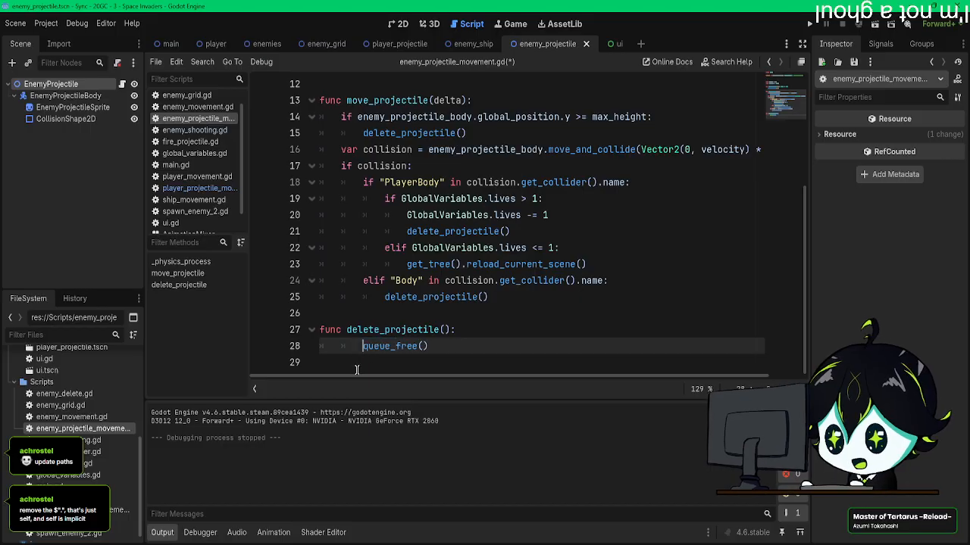
pyautogui.hotkey('ctrl', 's')
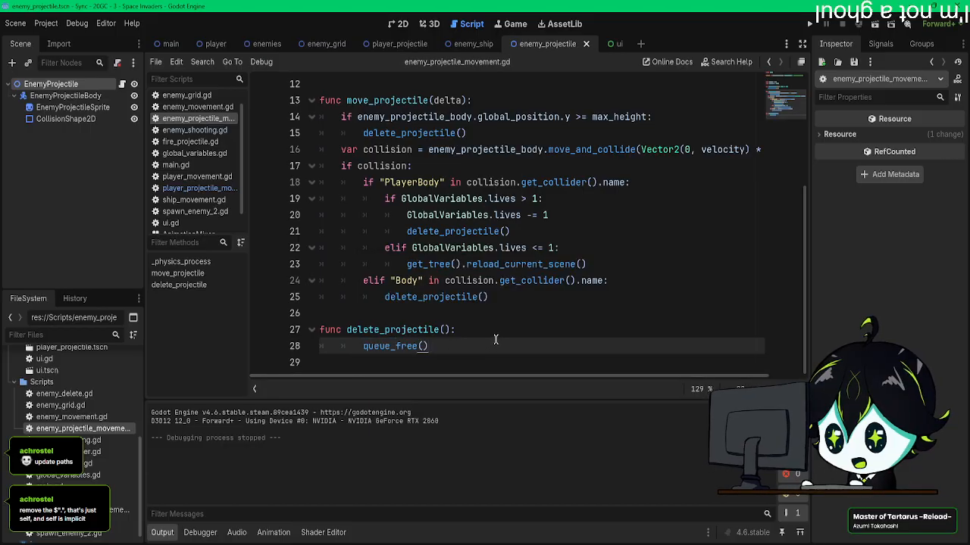
pyautogui.scroll(4, 495, 341)
pyautogui.scroll(-4, 494, 341)
pyautogui.moveTo(493, 335); pyautogui.dragTo(351, 176)
pyautogui.click(429, 346)
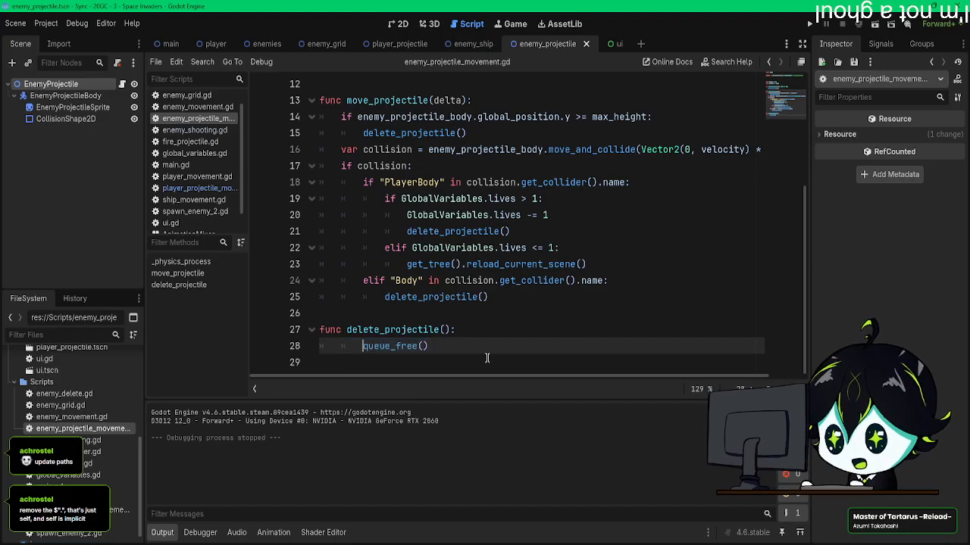
pyautogui.scroll(4, 487, 356)
pyautogui.scroll(-4, 487, 356)
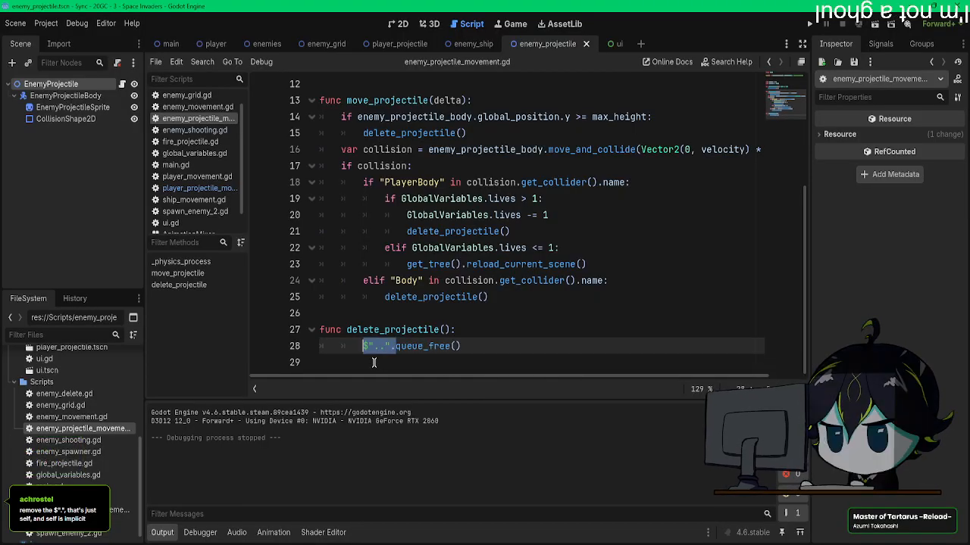
# Step: Remove the $".." prefix from line 28 in delete_projectile(), leaving only queue_free(), and save the script
pyautogui.click(378, 355)
pyautogui.moveTo(375, 347); pyautogui.dragTo(385, 350)
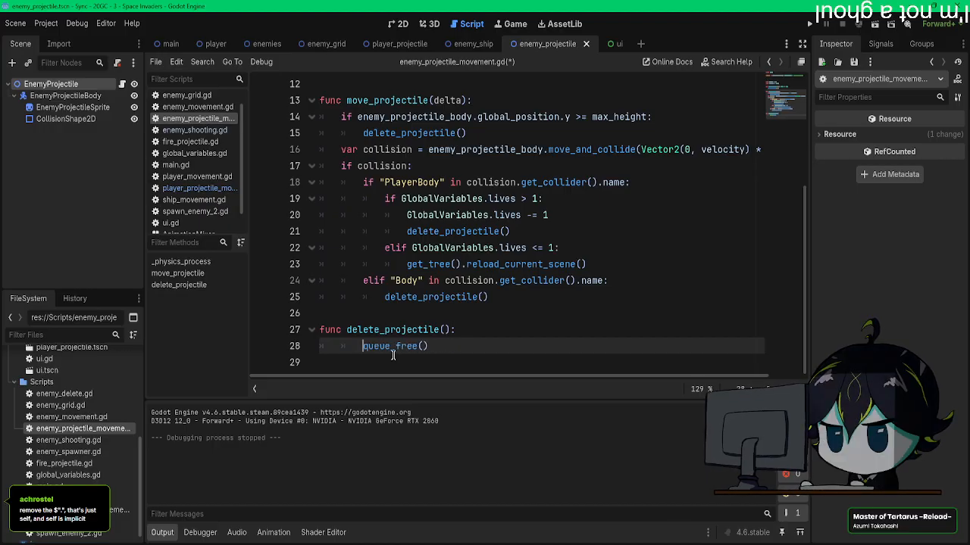
pyautogui.scroll(4, 393, 356)
pyautogui.hotkey('ctrl', 's')
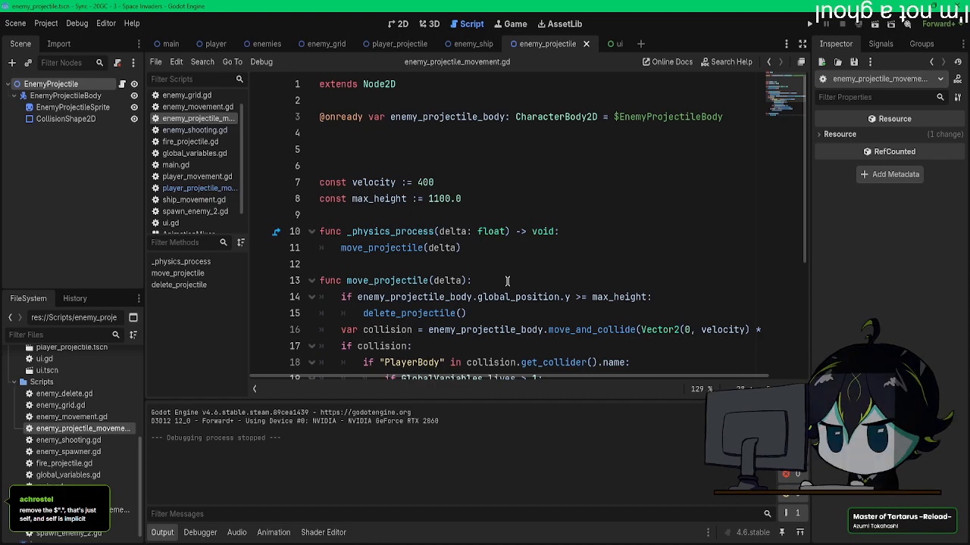
pyautogui.scroll(-4, 521, 203)
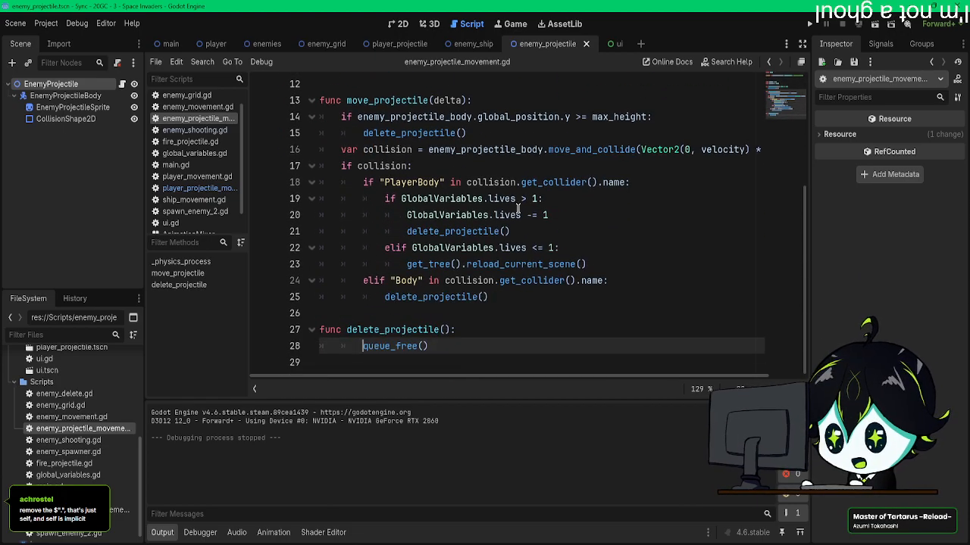
# Step: Show the enemies scene in the 2D view, run the game, and move and shoot through the first enemy wave to test projectile collisions
pyautogui.click(251, 45)
pyautogui.click(399, 24)
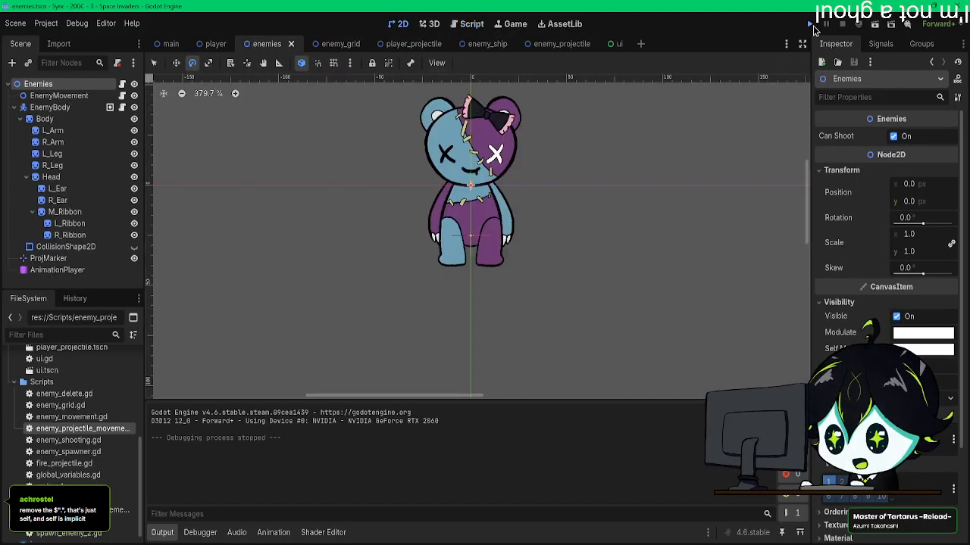
pyautogui.click(812, 25)
pyautogui.press('space')
pyautogui.press('Right')
pyautogui.press('Left')
pyautogui.press('space')
pyautogui.press('Right')
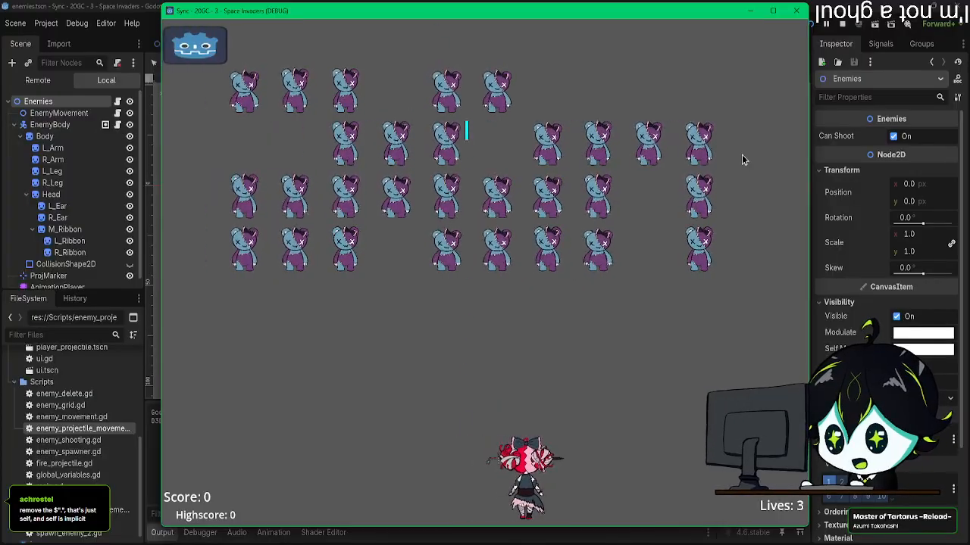
pyautogui.press('space')
pyautogui.press('Left')
pyautogui.press('Right')
pyautogui.press('space')
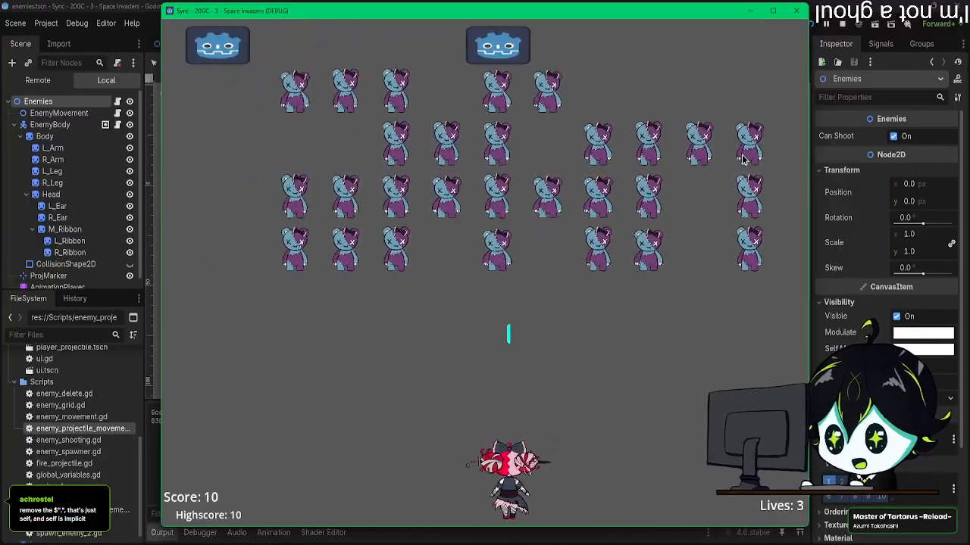
pyautogui.press('Left')
pyautogui.press('Right')
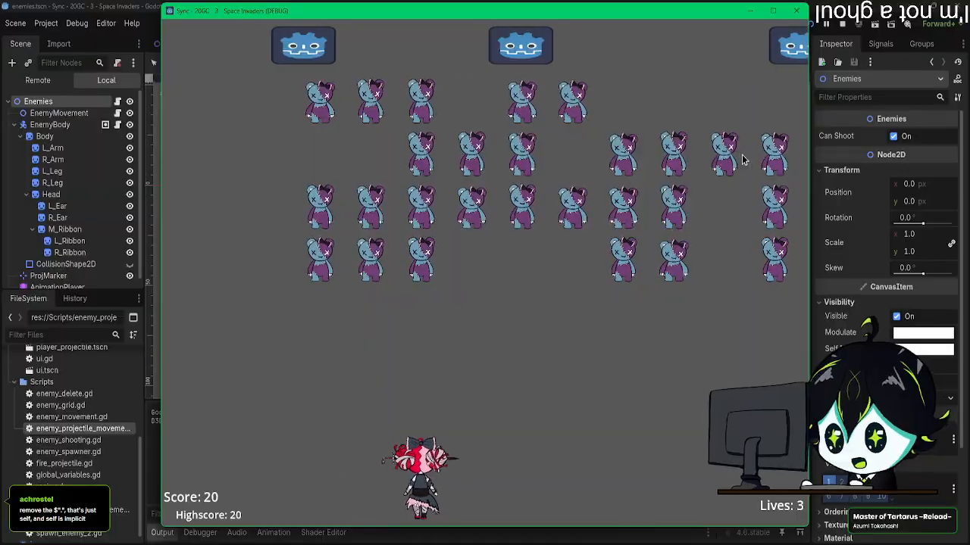
pyautogui.press('space')
pyautogui.press('Left')
pyautogui.press('space')
pyautogui.press('Left')
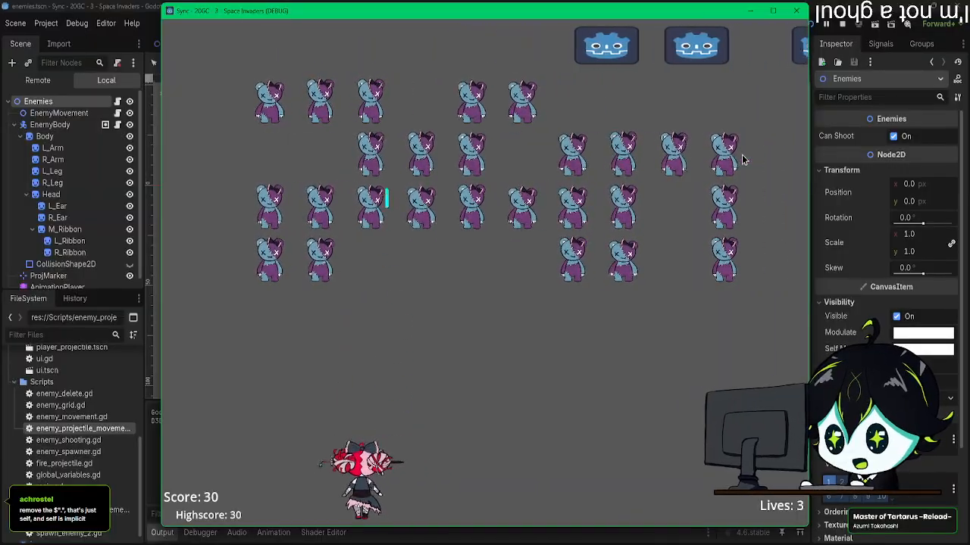
pyautogui.press('Left')
pyautogui.press('space')
pyautogui.press('Right')
pyautogui.press('space')
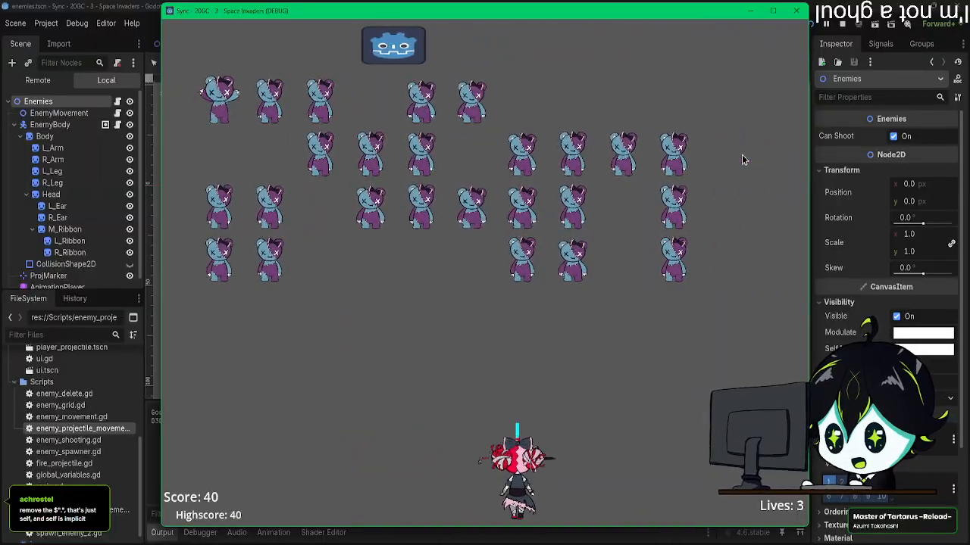
pyautogui.press('Left')
pyautogui.press('Right')
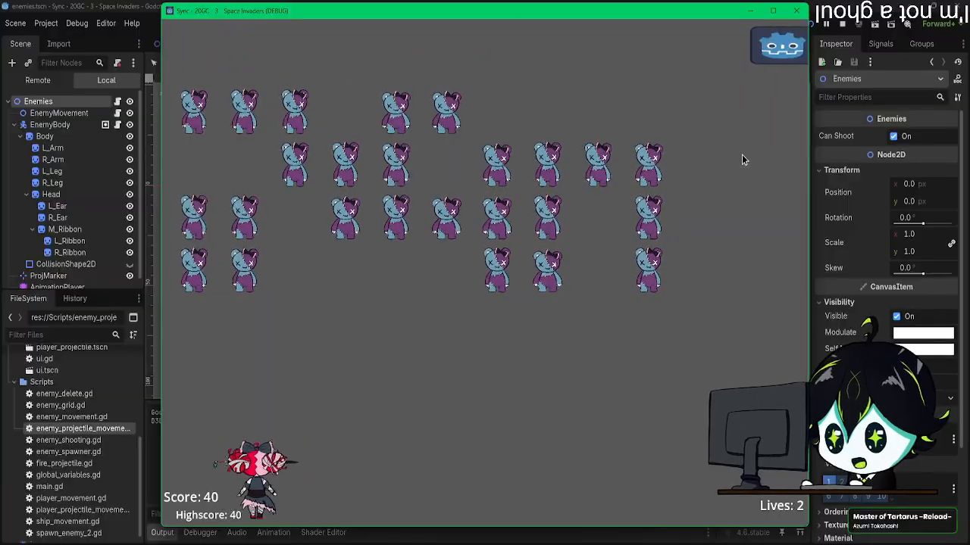
pyautogui.press('Right')
pyautogui.press('space')
pyautogui.press('Left')
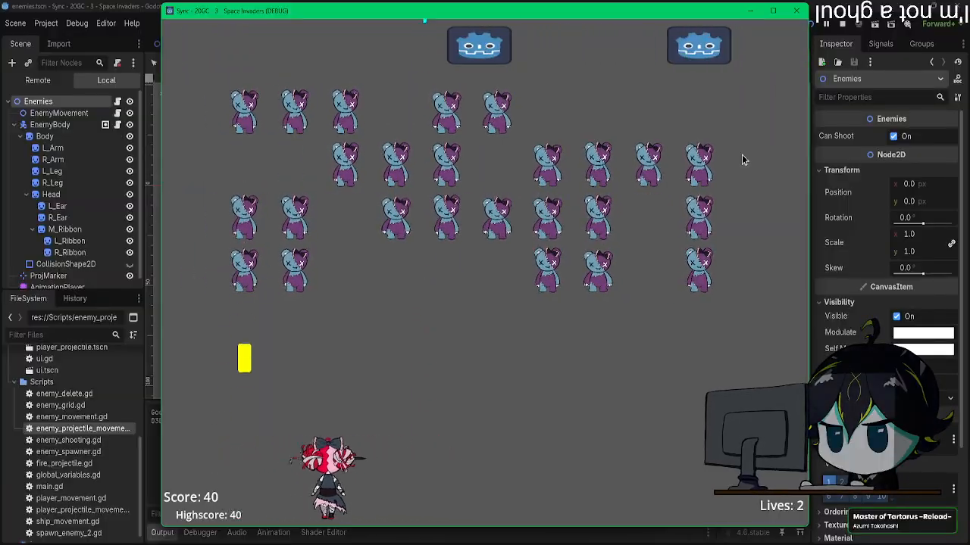
pyautogui.press('space')
pyautogui.press('Right')
pyautogui.press('Left')
pyautogui.press('space')
pyautogui.press('Right')
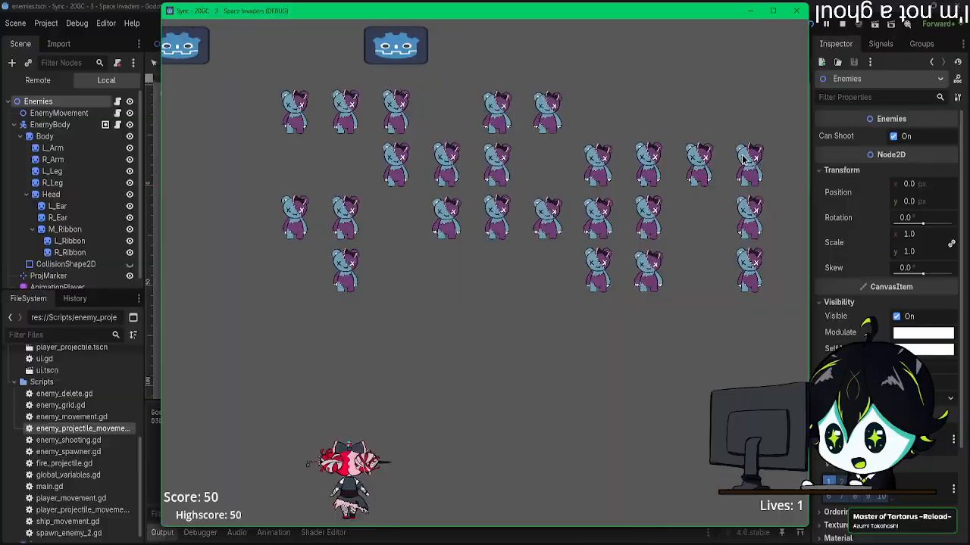
pyautogui.press('space')
pyautogui.press('Right')
pyautogui.press('space')
pyautogui.press('Left')
pyautogui.press('space')
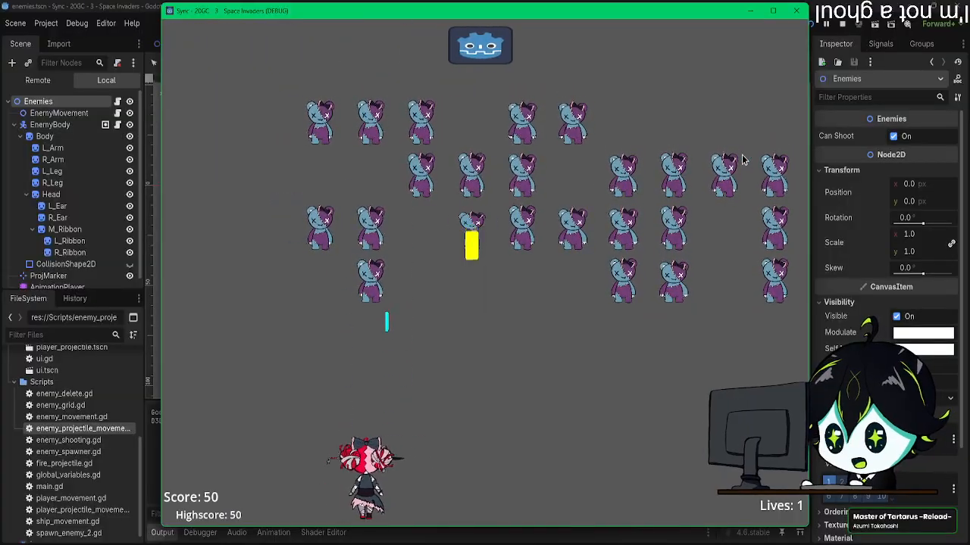
pyautogui.press('Left')
pyautogui.press('space')
pyautogui.press('Left')
pyautogui.press('space')
pyautogui.press('Left')
pyautogui.press('Right')
pyautogui.press('space')
pyautogui.press('Right')
pyautogui.press('space')
pyautogui.press('space')
pyautogui.press('Right')
pyautogui.press('space')
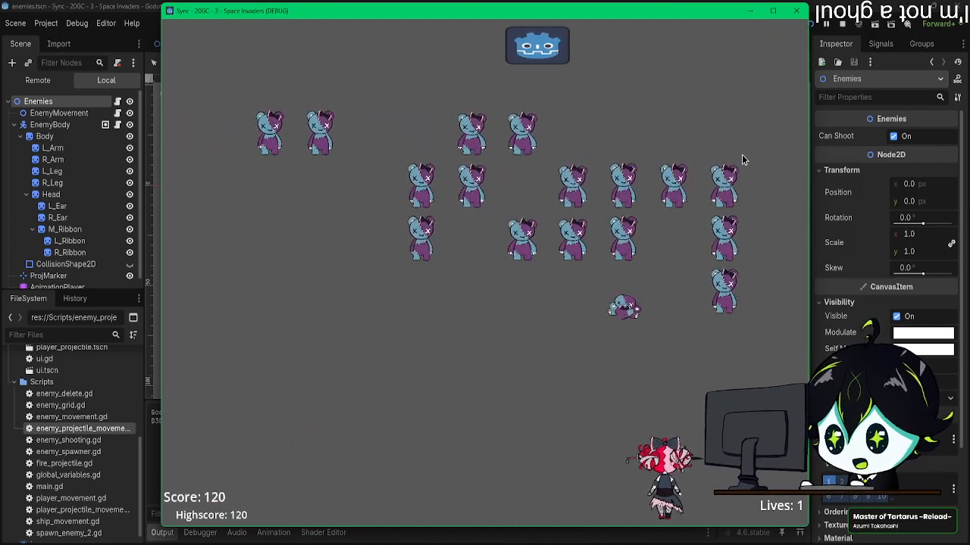
pyautogui.press('Right')
pyautogui.press('space')
pyautogui.press('Left')
pyautogui.press('space')
pyautogui.press('Right')
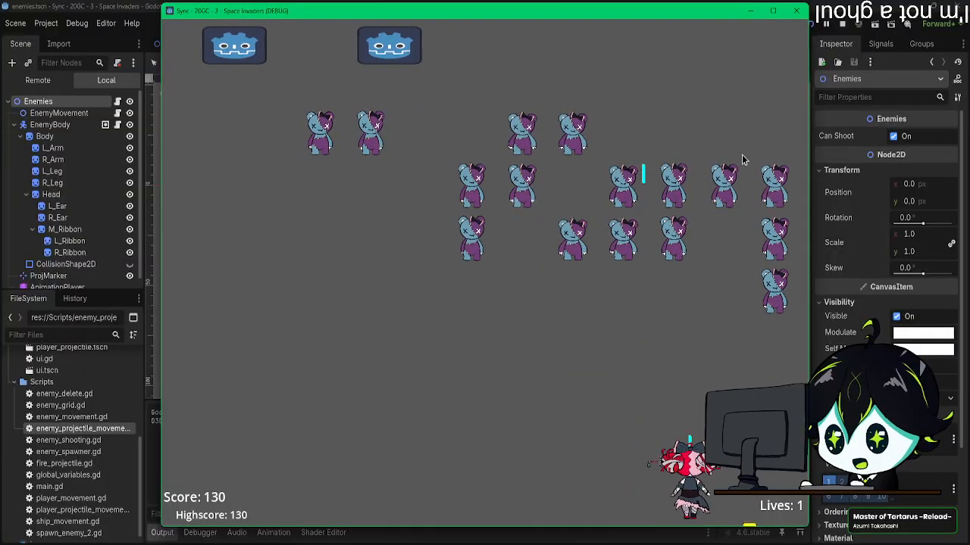
pyautogui.press('space')
pyautogui.press('Left')
pyautogui.press('Left')
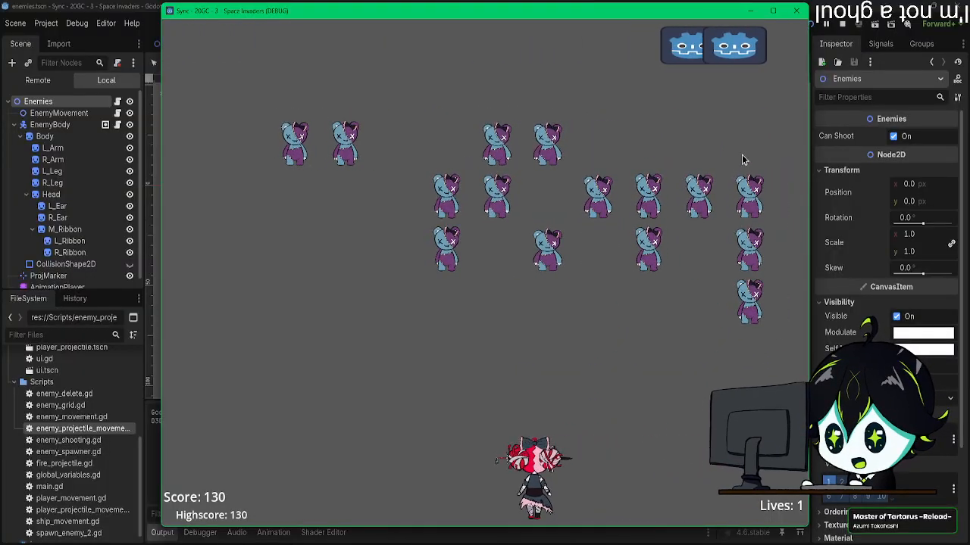
pyautogui.press('space')
pyautogui.press('Left')
pyautogui.press('space')
pyautogui.press('Left')
pyautogui.press('Left')
pyautogui.press('space')
pyautogui.press('Right')
pyautogui.press('space')
pyautogui.press('Left')
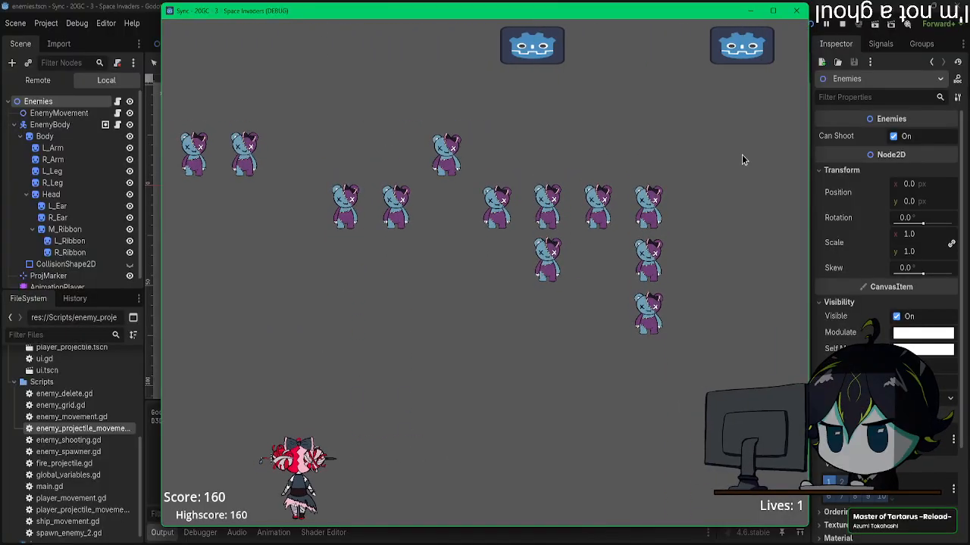
pyautogui.press('space')
pyautogui.press('Right')
pyautogui.press('space')
pyautogui.press('Right')
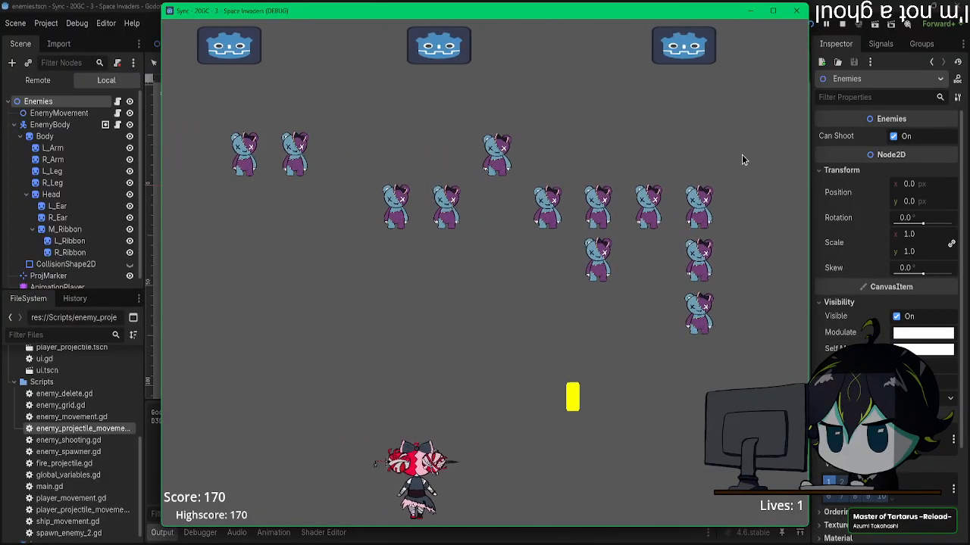
pyautogui.press('space')
pyautogui.press('Right')
pyautogui.press('space')
pyautogui.press('space')
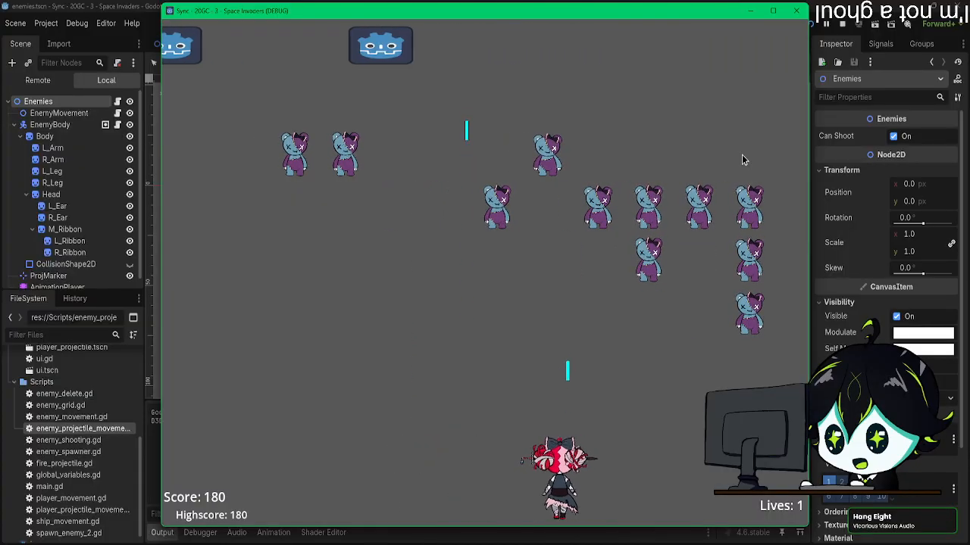
pyautogui.press('Left')
pyautogui.press('Left')
pyautogui.press('space')
pyautogui.press('Right')
pyautogui.press('space')
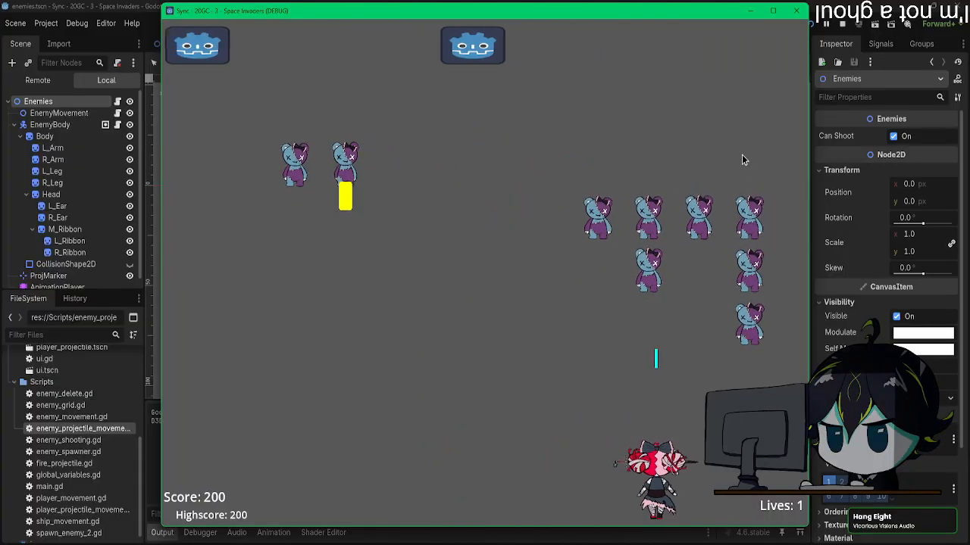
pyautogui.press('Left')
pyautogui.press('space')
pyautogui.press('Right')
pyautogui.press('space')
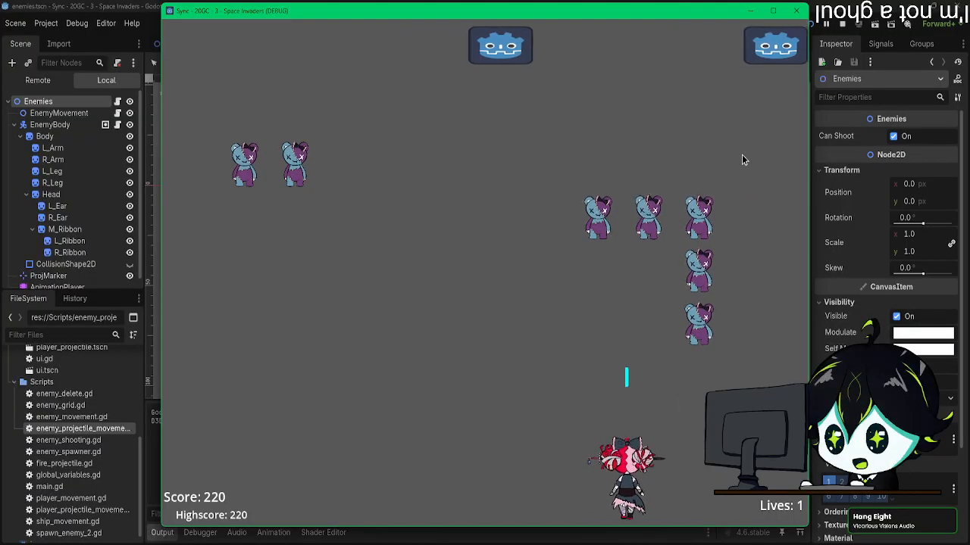
pyautogui.press('Left')
pyautogui.press('space')
pyautogui.press('Right')
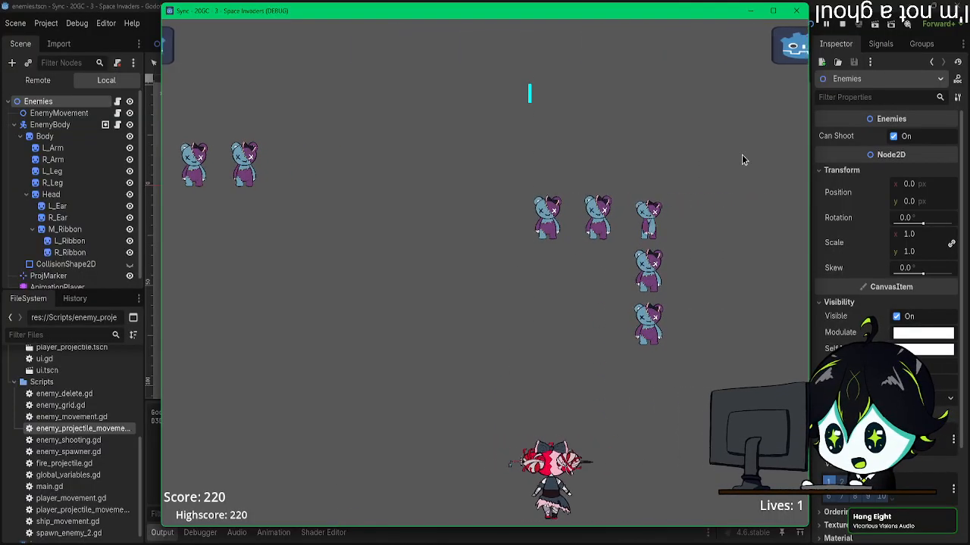
pyautogui.press('Right')
pyautogui.press('Left')
pyautogui.press('space')
pyautogui.press('Right')
pyautogui.press('space')
pyautogui.press('Right')
pyautogui.press('space')
pyautogui.press('Right')
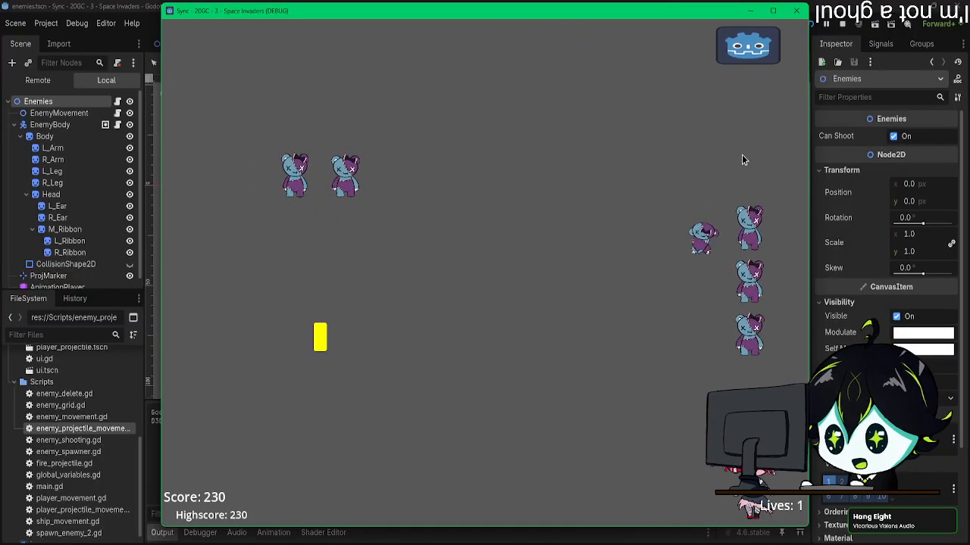
pyautogui.press('space')
pyautogui.press('space')
pyautogui.press('Right')
pyautogui.press('space')
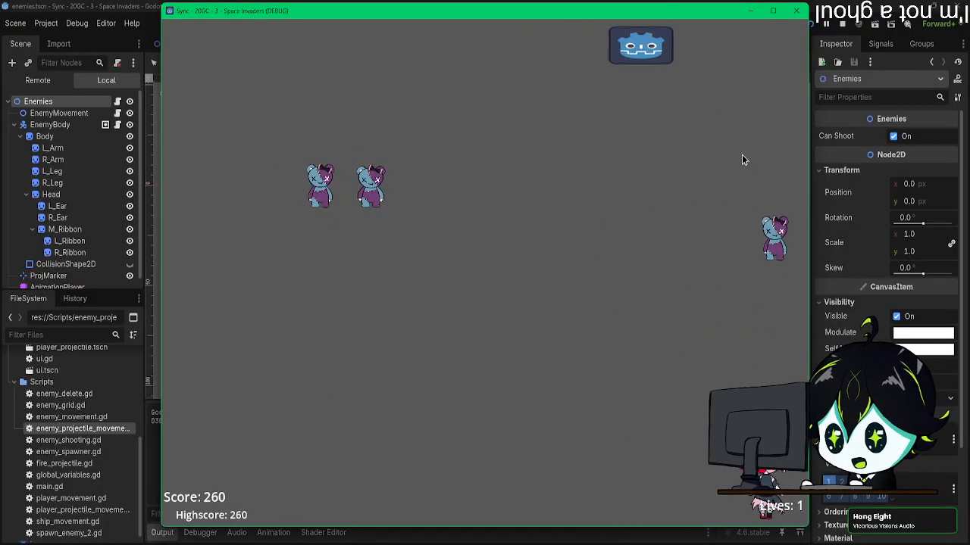
pyautogui.press('Left')
pyautogui.press('space')
pyautogui.press('Left')
pyautogui.press('Left')
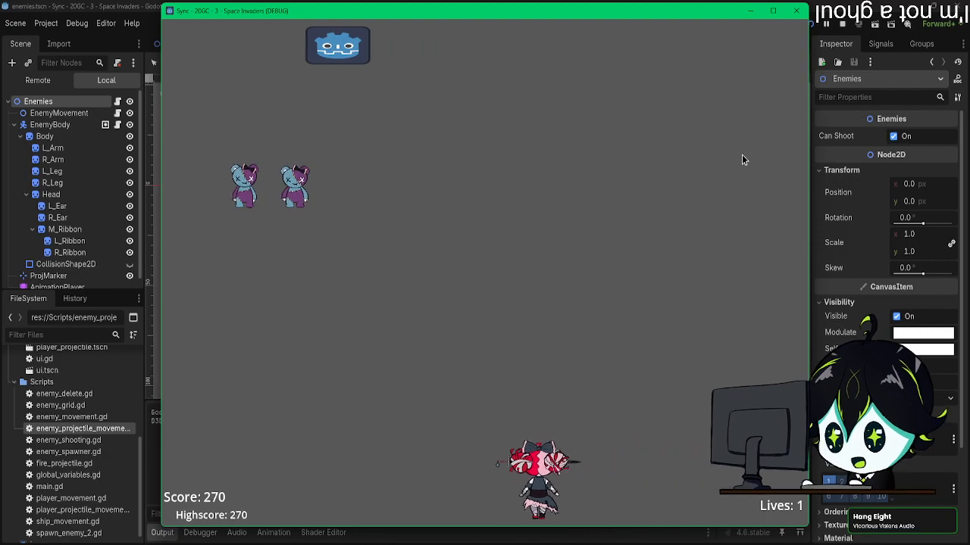
pyautogui.press('space')
pyautogui.press('Right')
pyautogui.press('Left')
pyautogui.press('Right')
pyautogui.press('space')
pyautogui.press('Right')
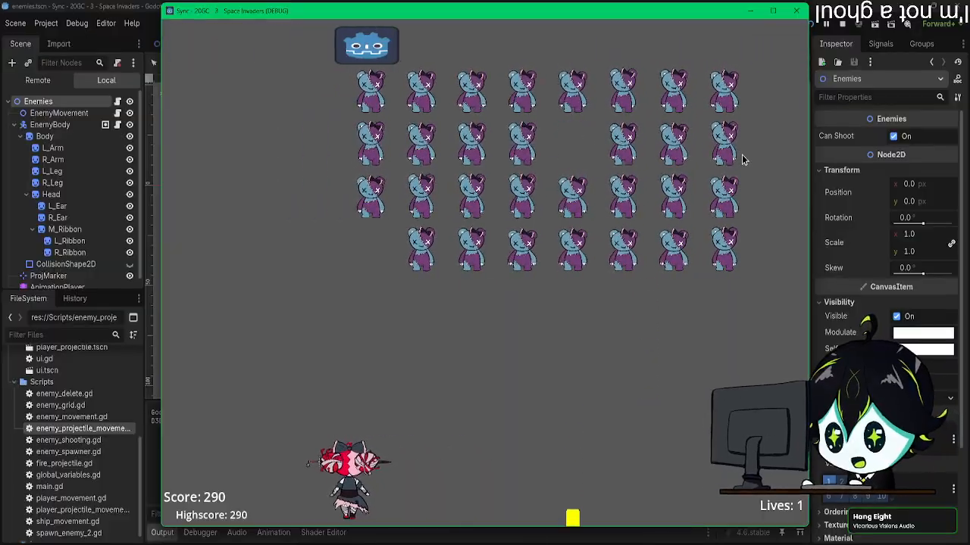
# Step: Keep moving and shooting in the new enemy wave, close the game, and relaunch it briefly to check the enemies before closing it
pyautogui.press('Right')
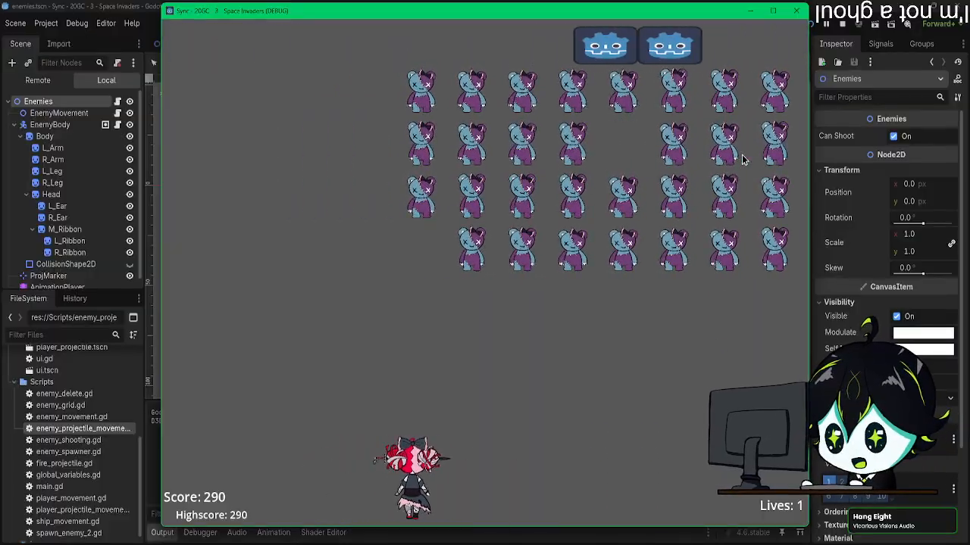
pyautogui.press('space')
pyautogui.press('space')
pyautogui.press('Left')
pyautogui.press('Right')
pyautogui.press('space')
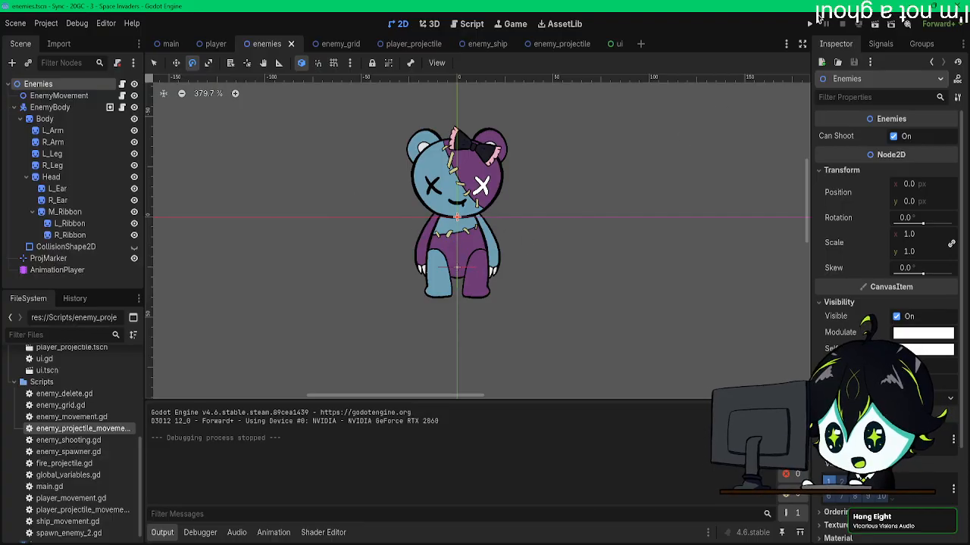
pyautogui.click(815, 23)
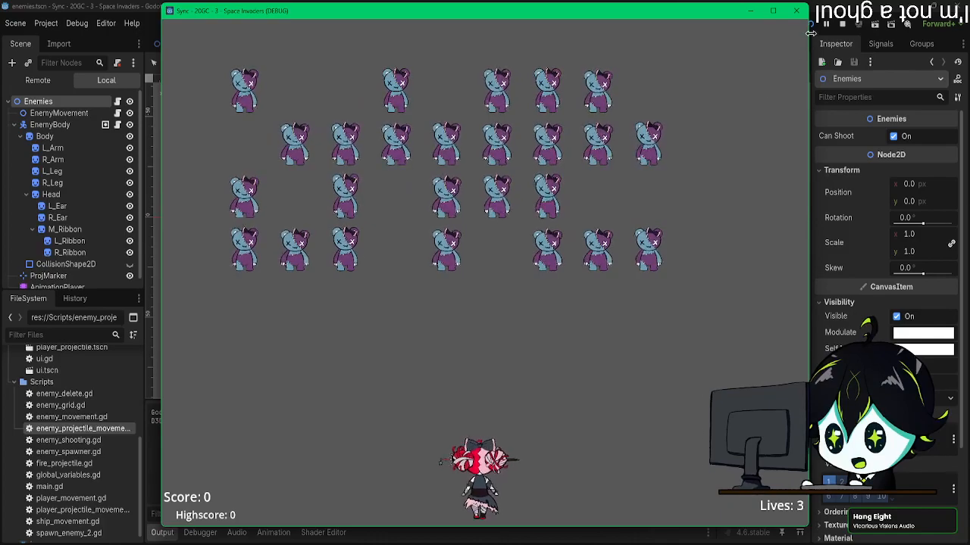
pyautogui.click(797, 13)
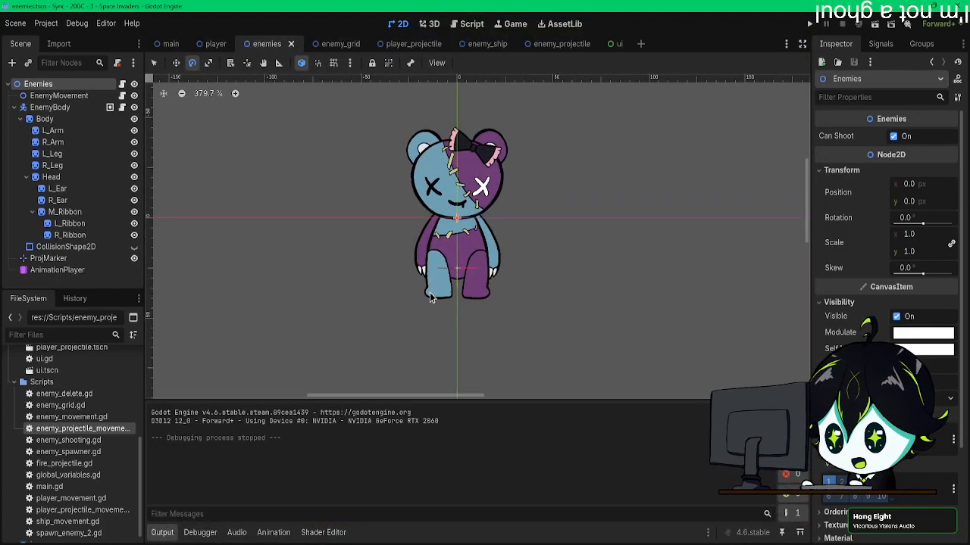
# Step: Preview the AnimationPlayer's idle animation on the teddy bear enemy in the enemies scene
pyautogui.click(57, 271)
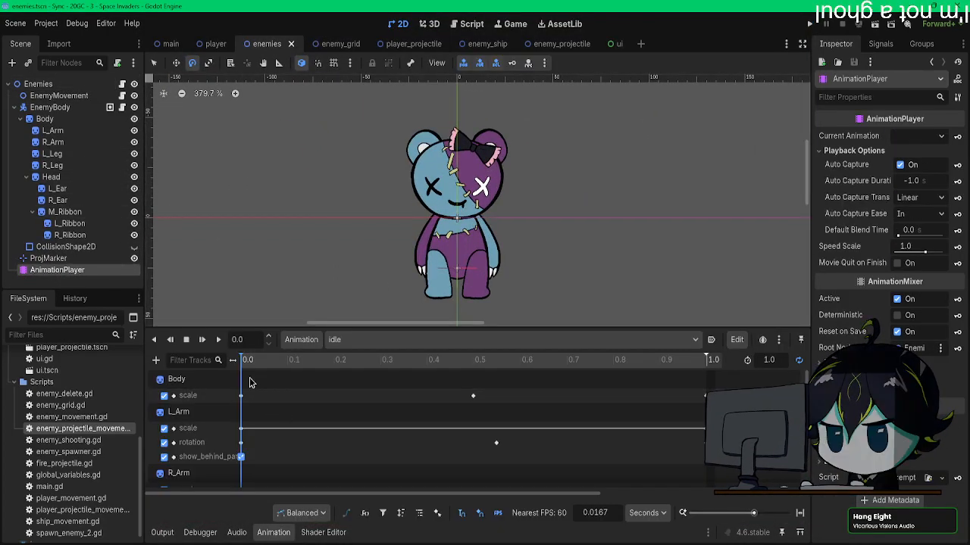
pyautogui.click(371, 340)
pyautogui.click(363, 371)
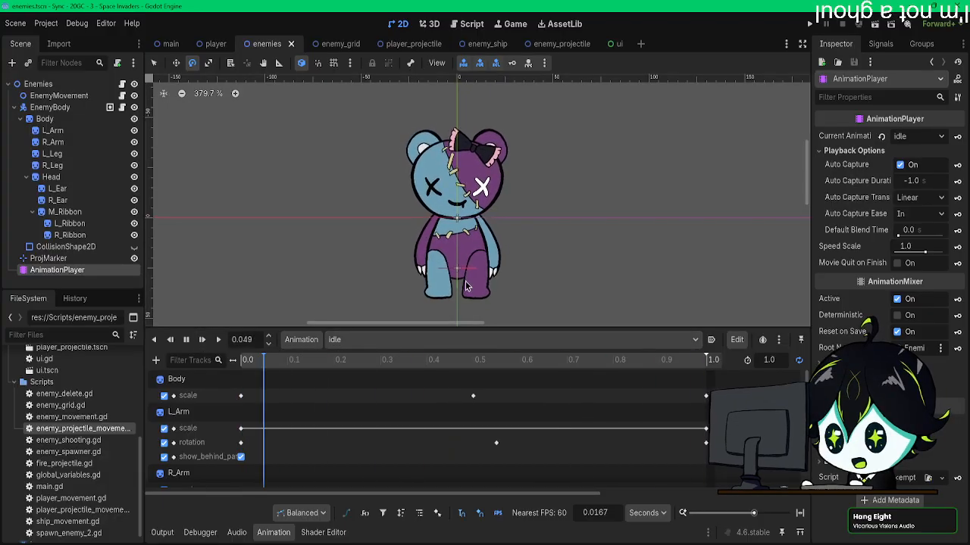
pyautogui.scroll(3, 448, 323)
pyautogui.scroll(-3, 446, 324)
pyautogui.scroll(6, 446, 323)
pyautogui.scroll(-4, 446, 317)
pyautogui.scroll(-5, 416, 268)
pyautogui.scroll(-10, 417, 268)
pyautogui.moveTo(551, 279); pyautogui.dragTo(428, 219, button='middle')
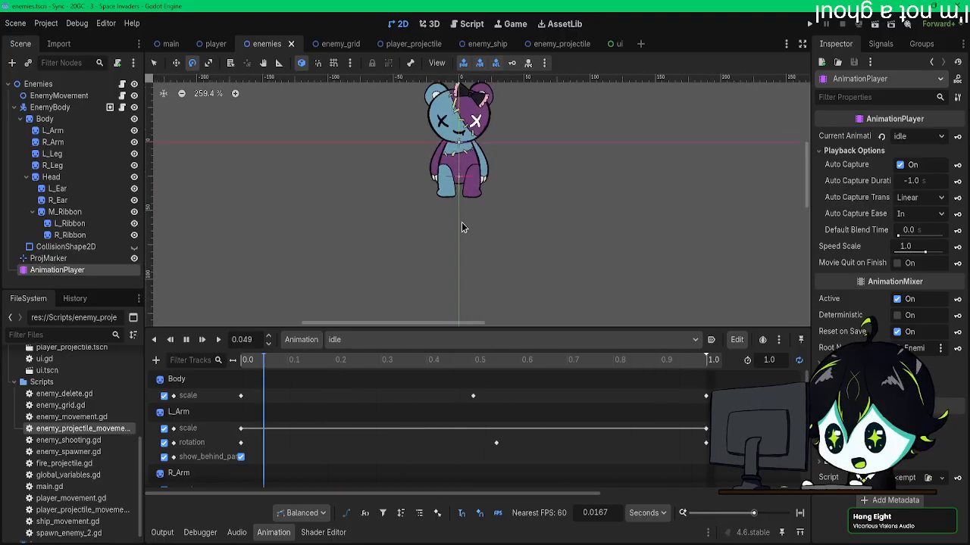
# Step: Try fading the Body sprite of the teddy bear by lowering its Self Modulate alpha to 183
pyautogui.scroll(5, 455, 244)
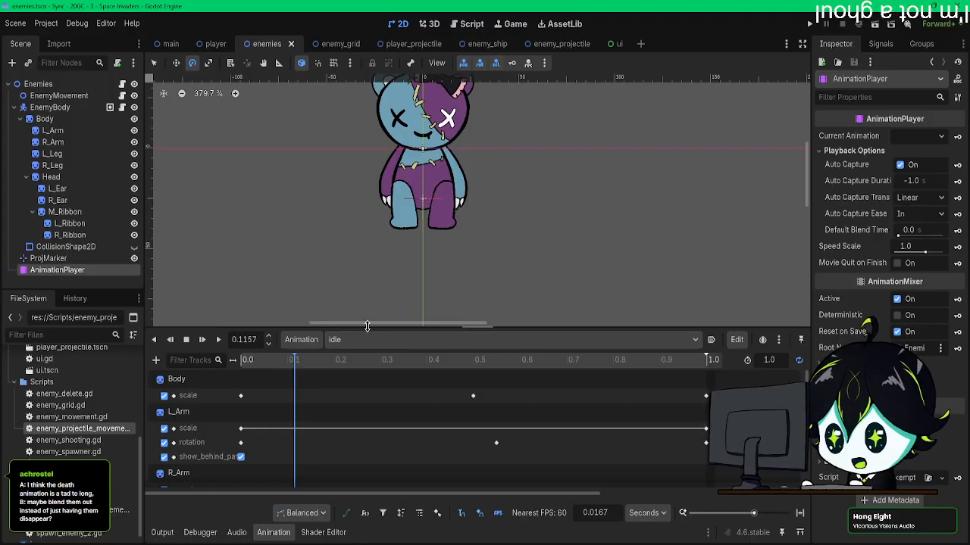
pyautogui.moveTo(367, 324)
pyautogui.mouseDown()
pyautogui.moveTo(341, 325)
pyautogui.moveTo(369, 324)
pyautogui.mouseUp()
pyautogui.scroll(1, 369, 262)
pyautogui.scroll(-1, 369, 265)
pyautogui.moveTo(390, 149); pyautogui.dragTo(428, 207, button='middle')
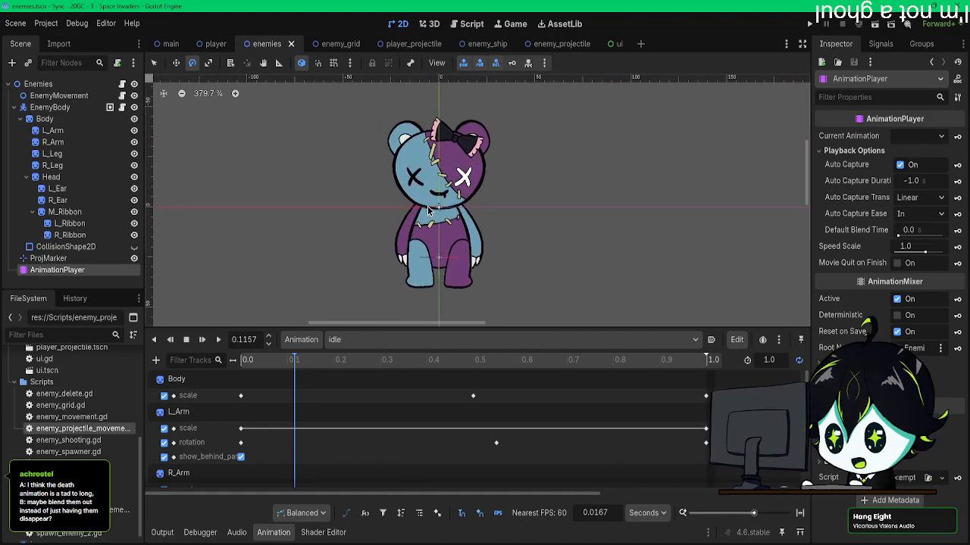
pyautogui.click(64, 120)
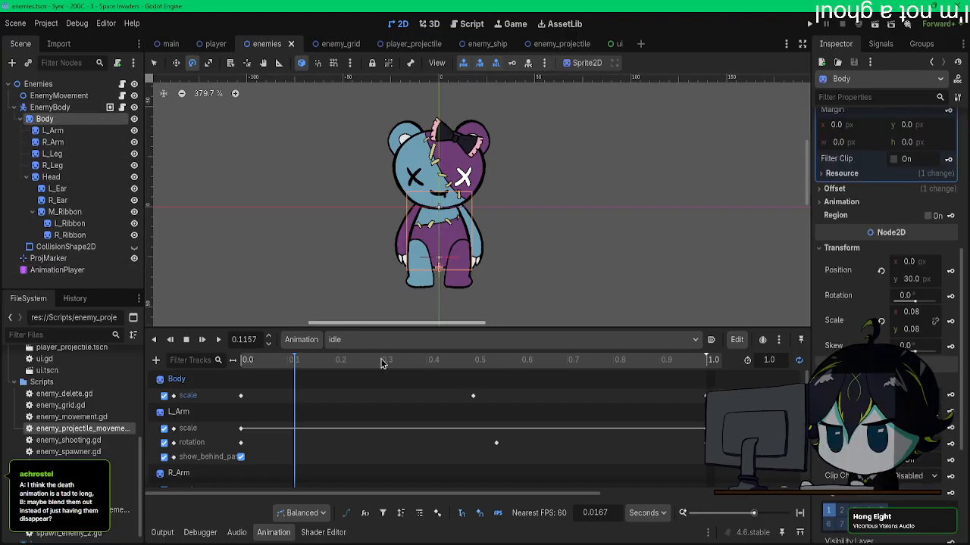
pyautogui.scroll(-4, 447, 429)
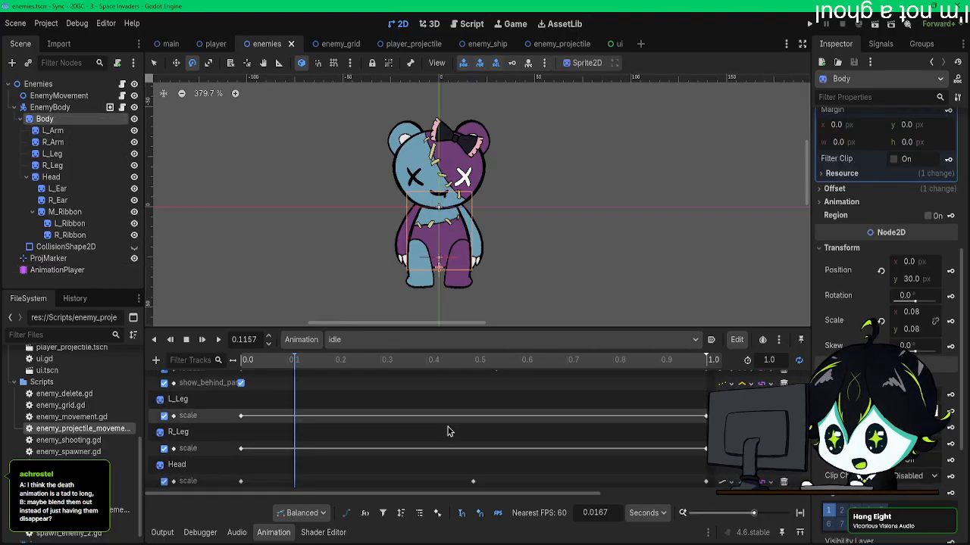
pyautogui.scroll(2, 447, 432)
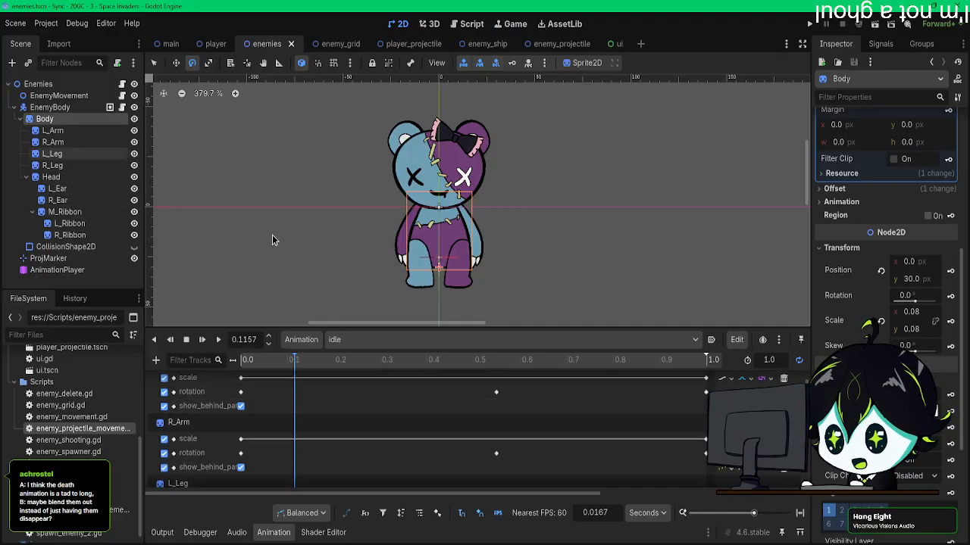
pyautogui.scroll(2, 528, 440)
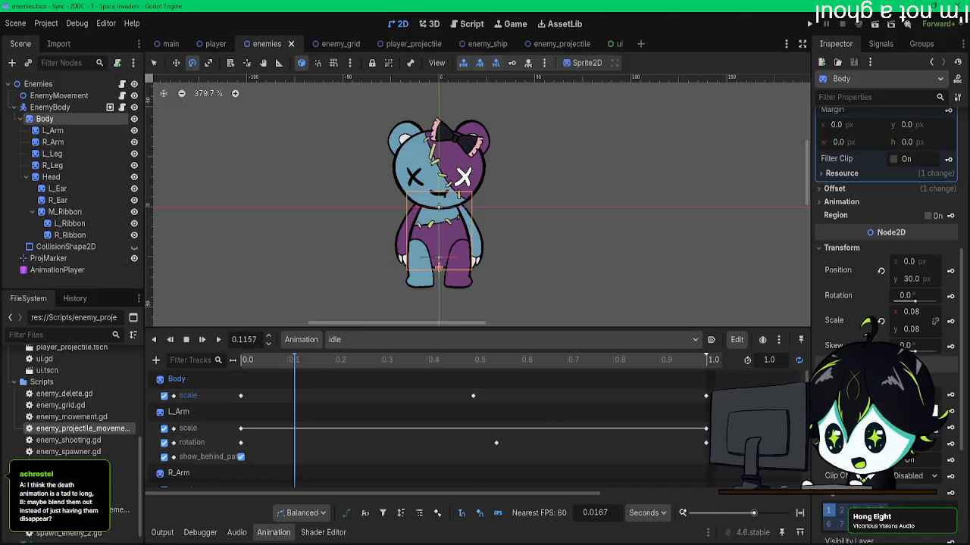
pyautogui.click(914, 428)
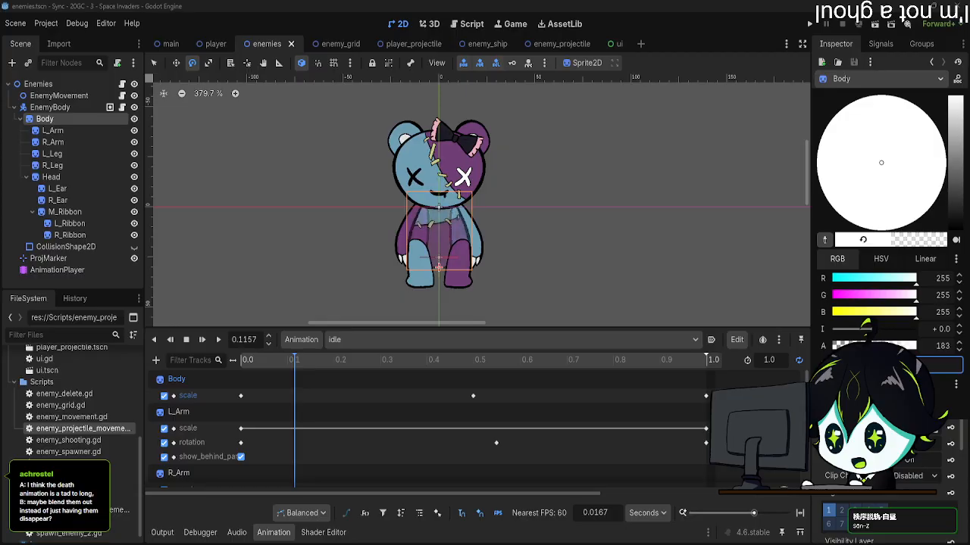
pyautogui.click(636, 433)
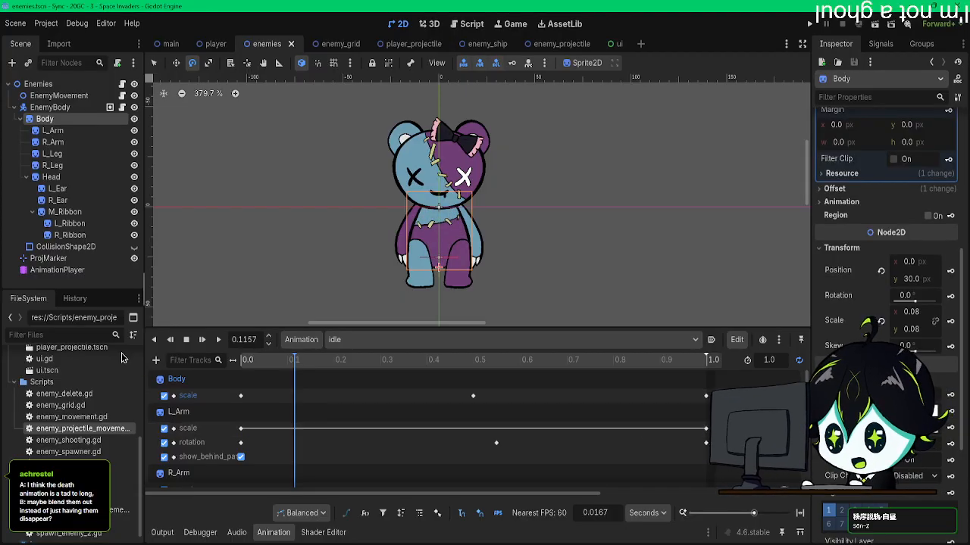
# Step: Select all the sprites from Body through R_Ribbon and load the death animation for editing
pyautogui.click(81, 236)
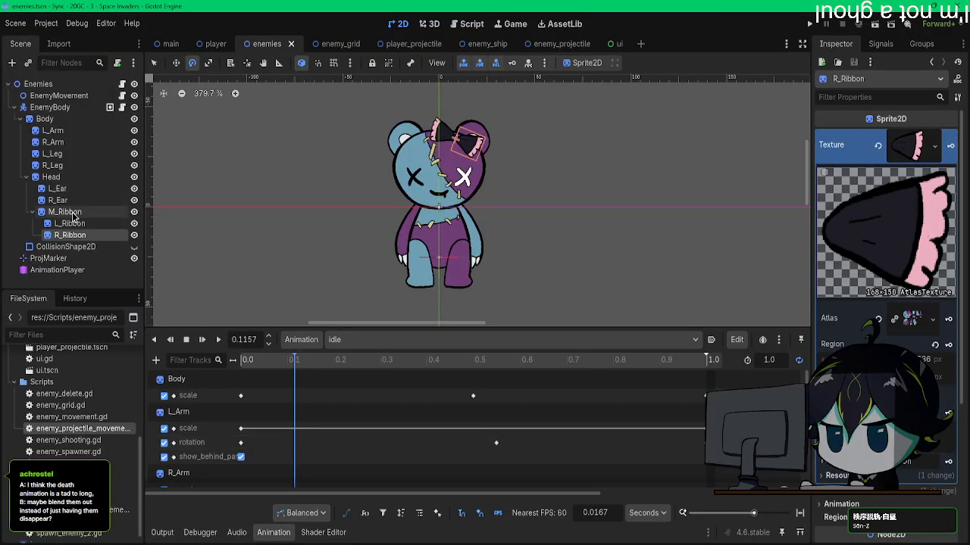
pyautogui.keyDown('shift'); pyautogui.click(61, 121); pyautogui.keyUp('shift')
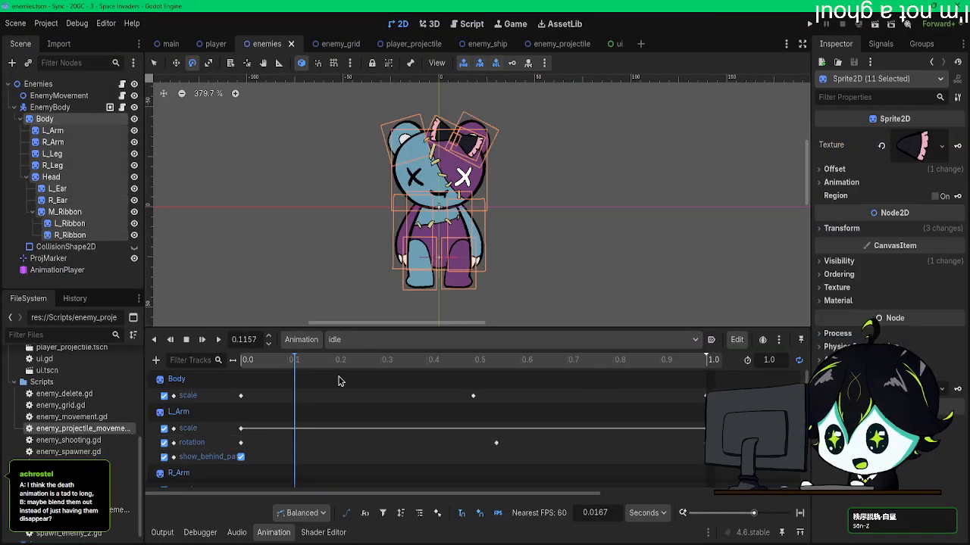
pyautogui.click(349, 339)
pyautogui.click(374, 387)
pyautogui.scroll(-1, 487, 420)
pyautogui.scroll(1, 392, 398)
pyautogui.scroll(-1, 362, 394)
pyautogui.scroll(-3, 356, 392)
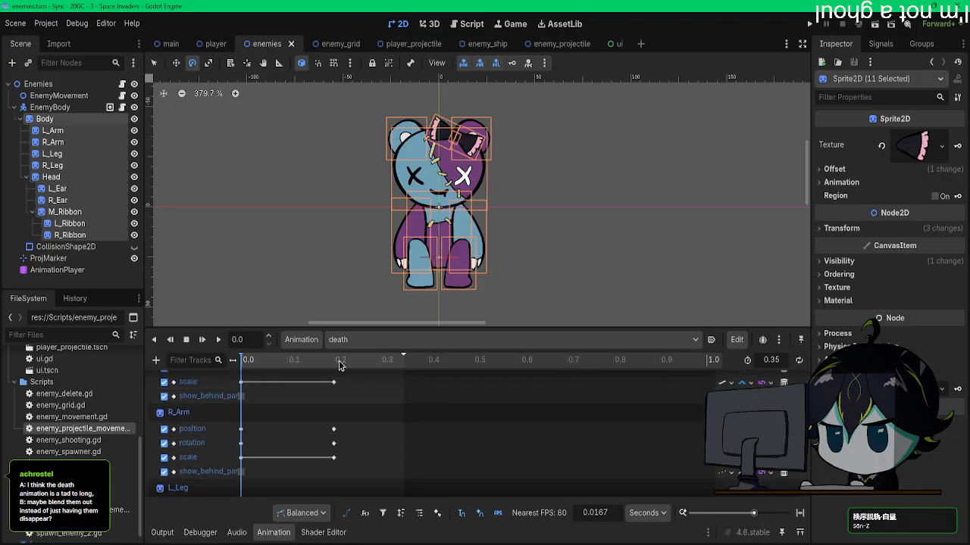
# Step: At 0.2 s, insert Self Modulate keys for all selected sprites, creating the new tracks and their RESET tracks
pyautogui.click(341, 361)
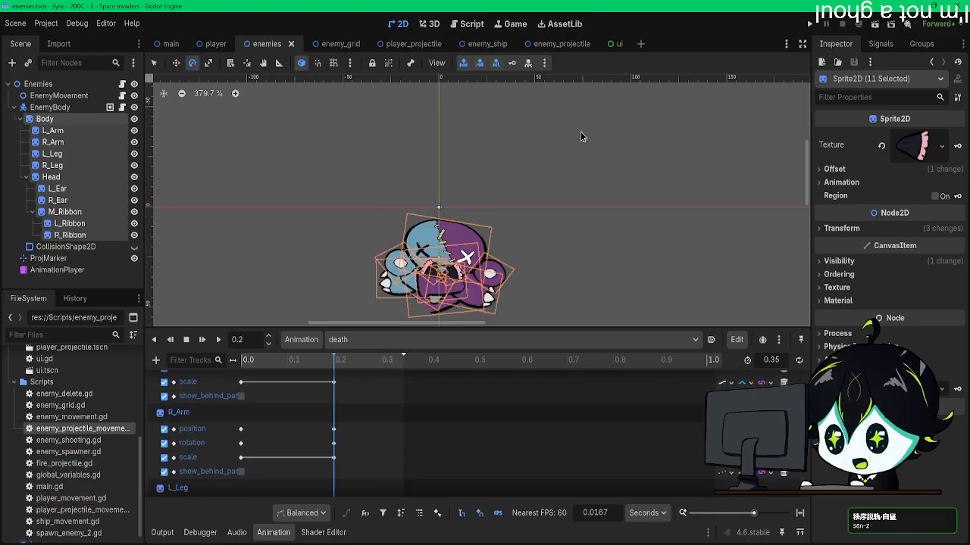
pyautogui.click(838, 261)
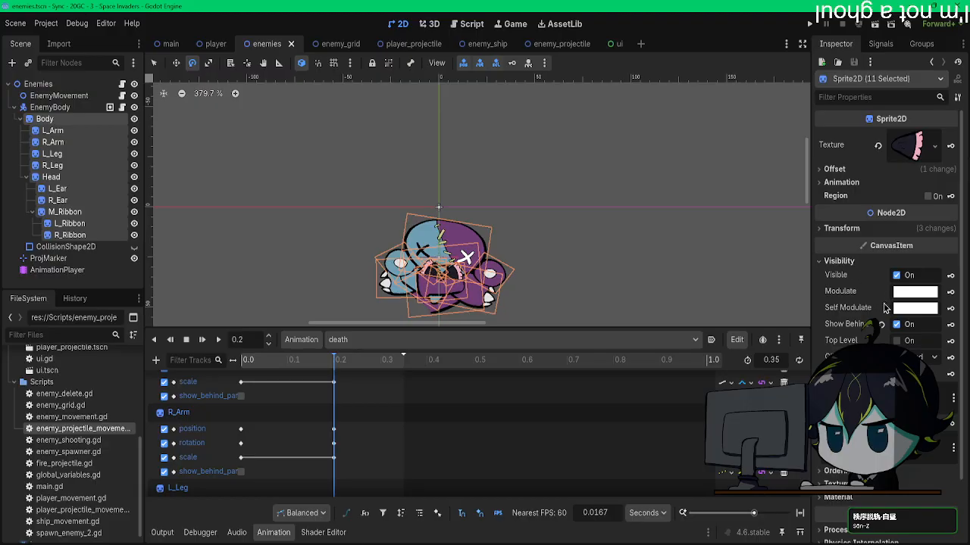
pyautogui.click(950, 310)
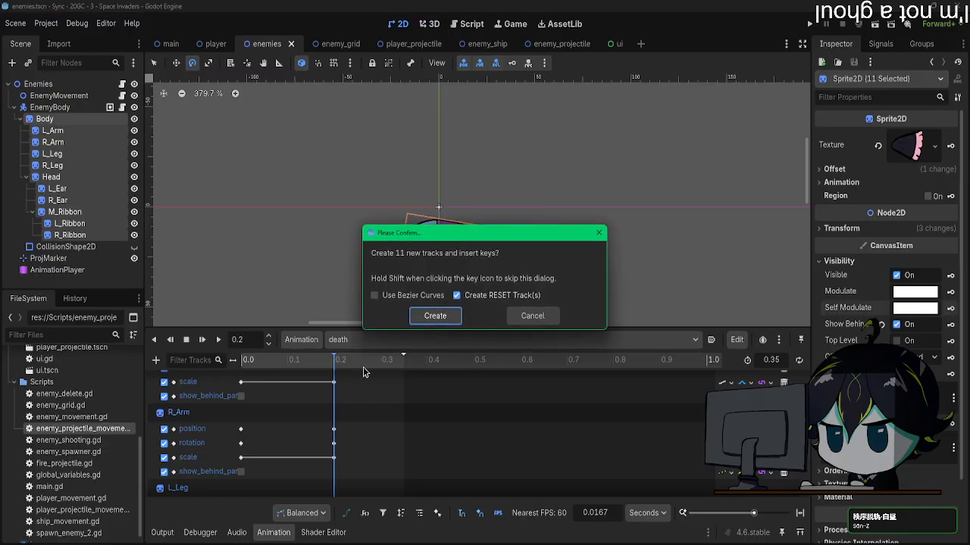
pyautogui.click(431, 318)
# Step: At 0.35 s, key the selected sprites' Self Modulate with alpha 0, and preview the death animation
pyautogui.scroll(-5, 339, 382)
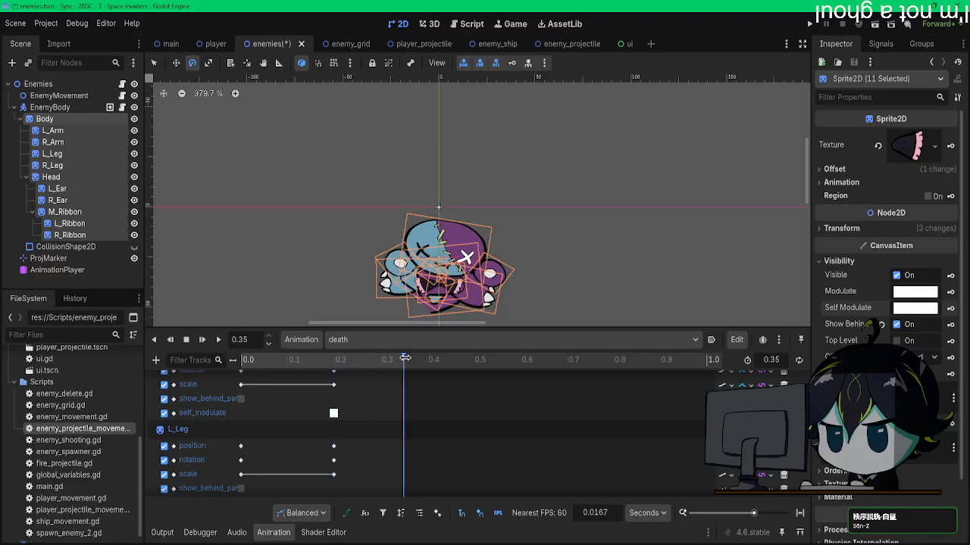
pyautogui.click(915, 308)
pyautogui.moveTo(873, 259); pyautogui.dragTo(813, 262)
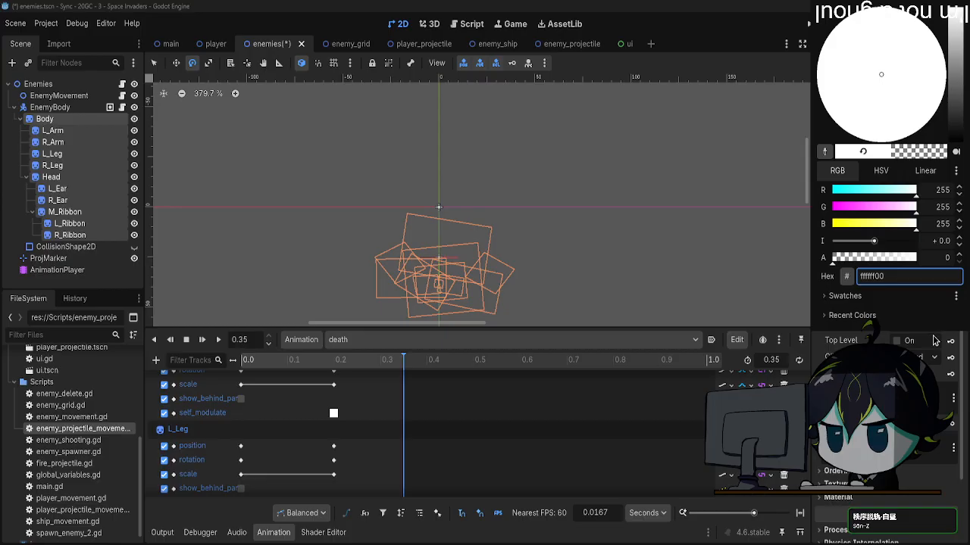
pyautogui.click(928, 340)
pyautogui.click(950, 326)
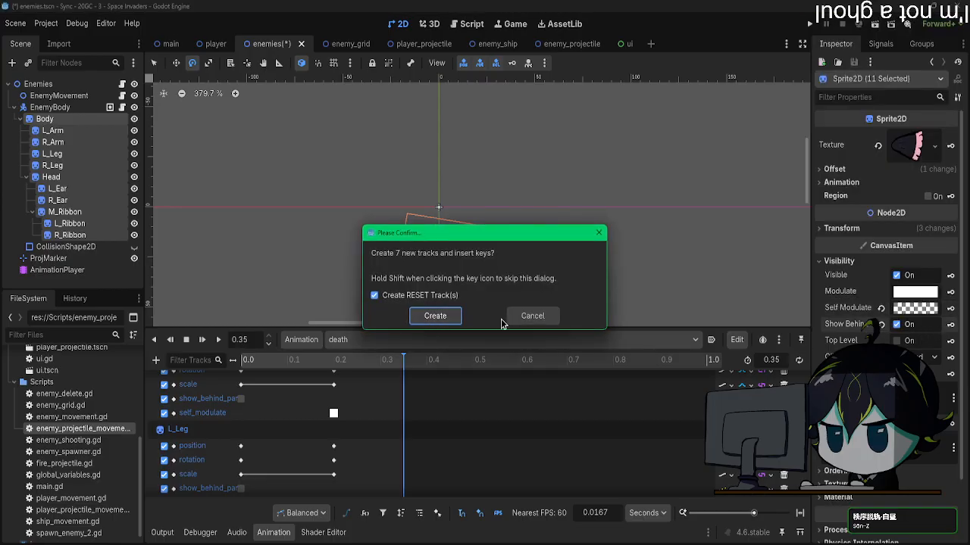
pyautogui.click(532, 316)
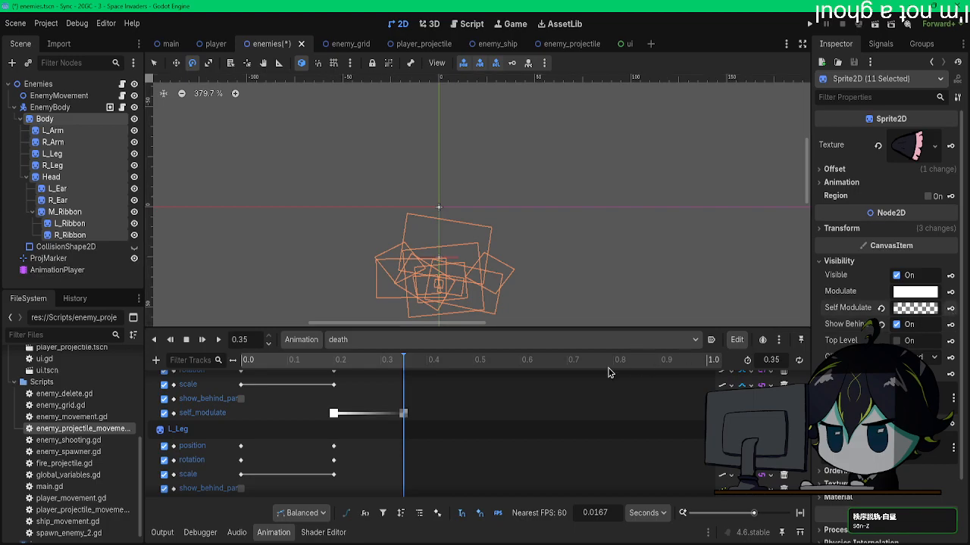
pyautogui.click(328, 366)
pyautogui.click(218, 341)
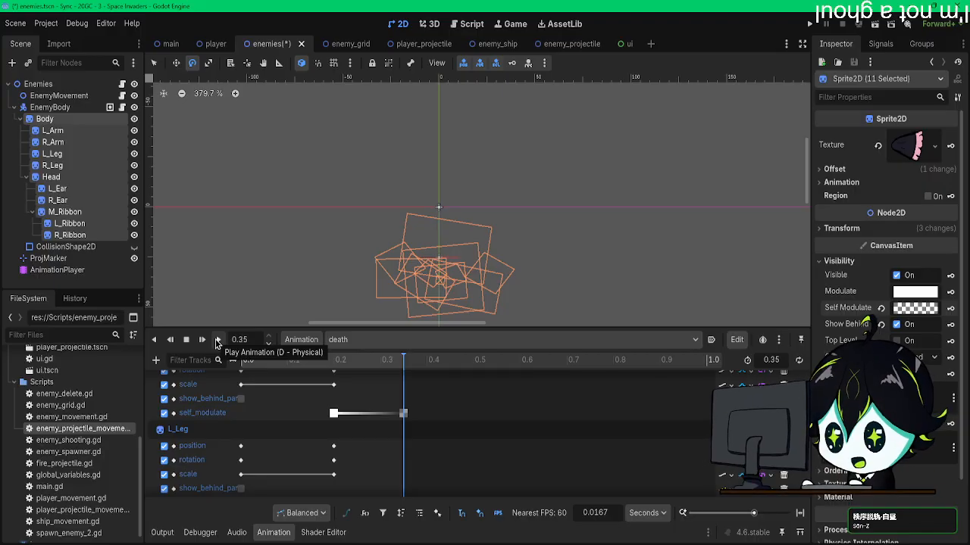
# Step: Select the death animation's end-pose, fade and delete_self() keys and shift them earlier, with the fade starting at about 0.07 s
pyautogui.scroll(-1, 351, 452)
pyautogui.scroll(-10, 356, 458)
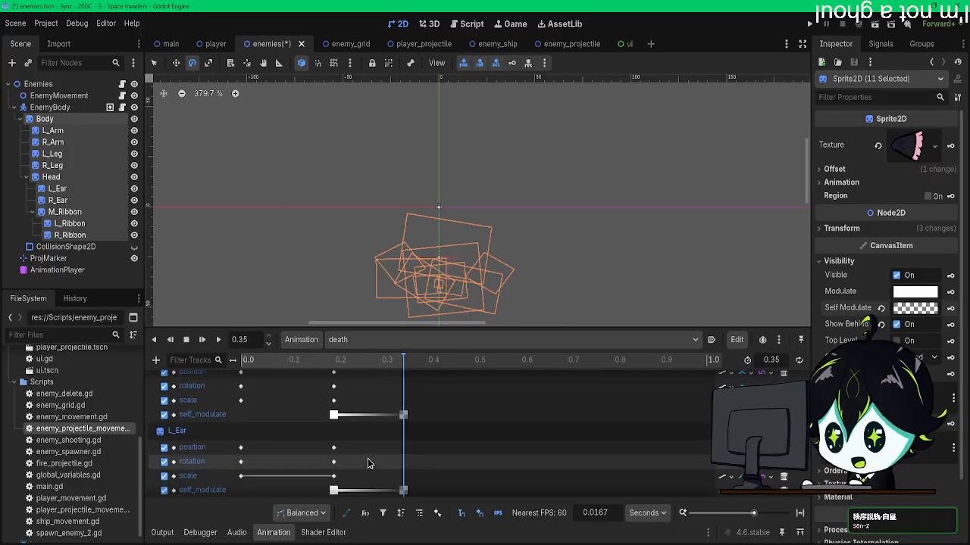
pyautogui.scroll(12, 327, 415)
pyautogui.moveTo(390, 492); pyautogui.dragTo(301, 382)
pyautogui.scroll(12, 301, 393)
pyautogui.moveTo(421, 386); pyautogui.dragTo(326, 470)
pyautogui.scroll(-12, 323, 439)
pyautogui.scroll(-5, 316, 477)
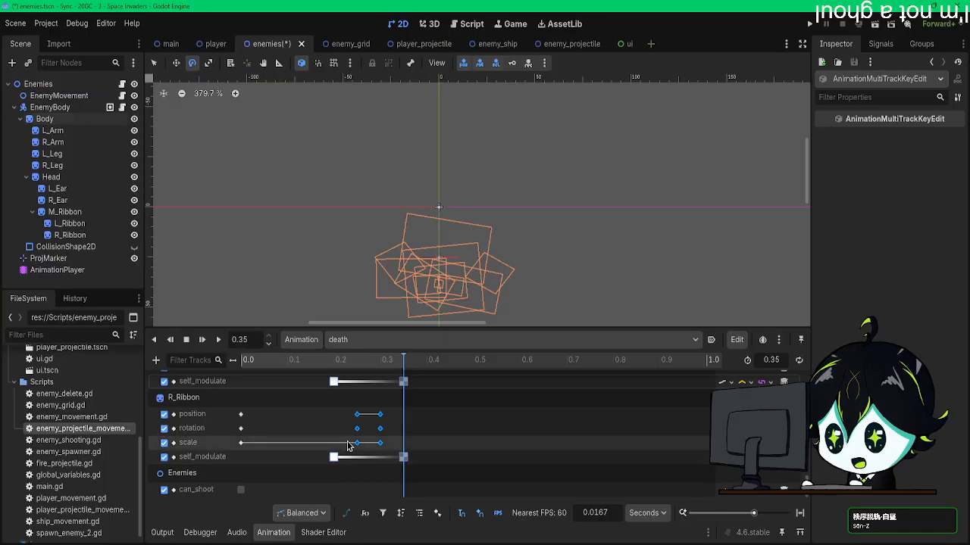
pyautogui.moveTo(323, 446); pyautogui.dragTo(311, 447)
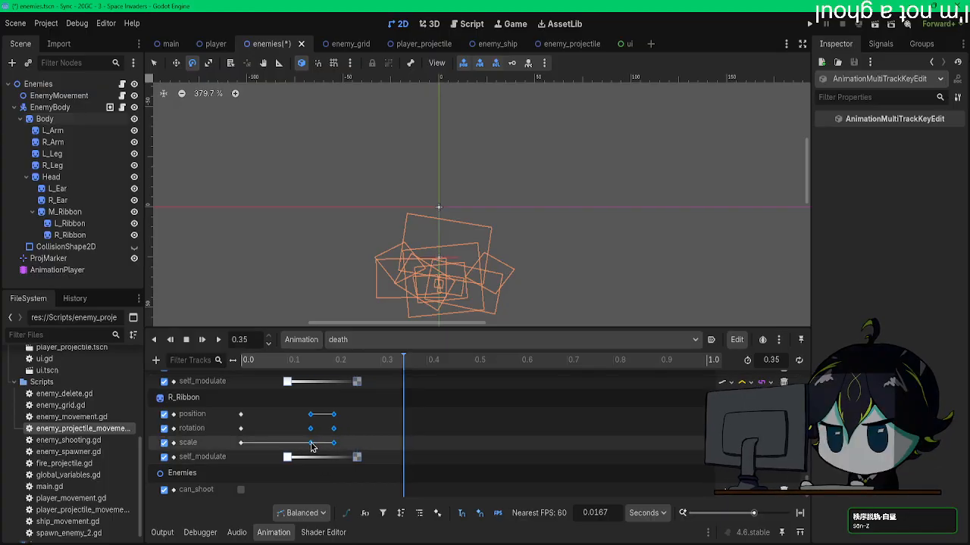
pyautogui.scroll(10, 297, 443)
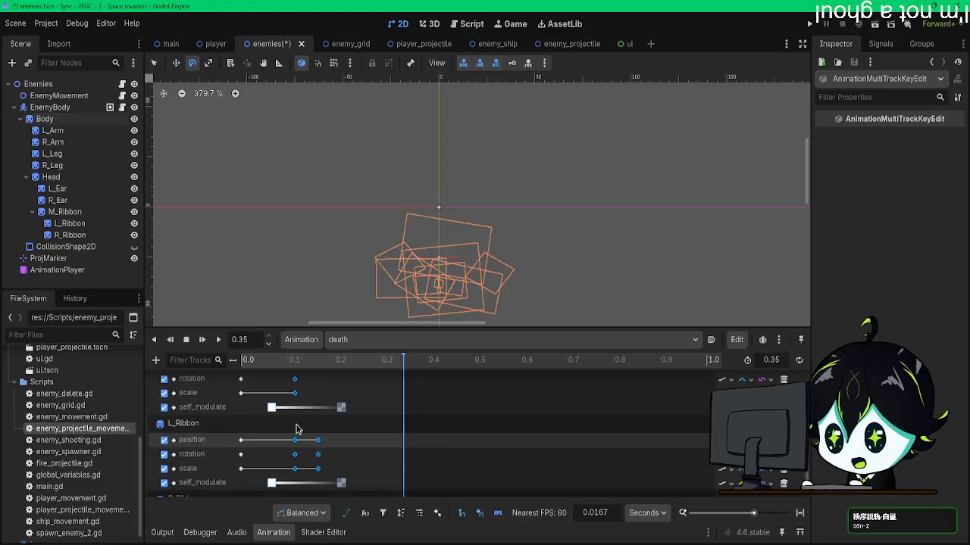
pyautogui.scroll(8, 303, 424)
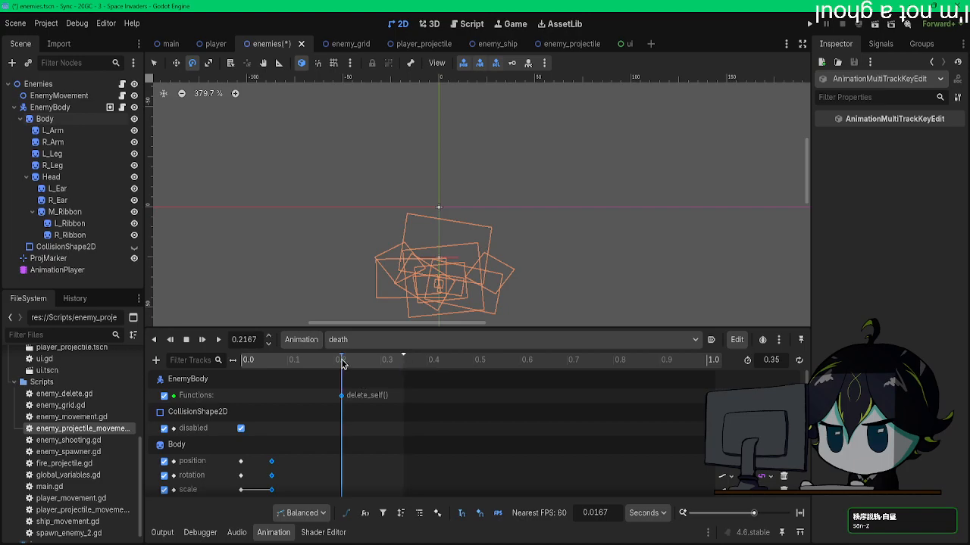
# Step: Move the delete_self() key to 0.2 s and set the death animation's length to 0.2 s
pyautogui.click(365, 384)
pyautogui.moveTo(342, 395); pyautogui.dragTo(334, 394)
pyautogui.click(335, 365)
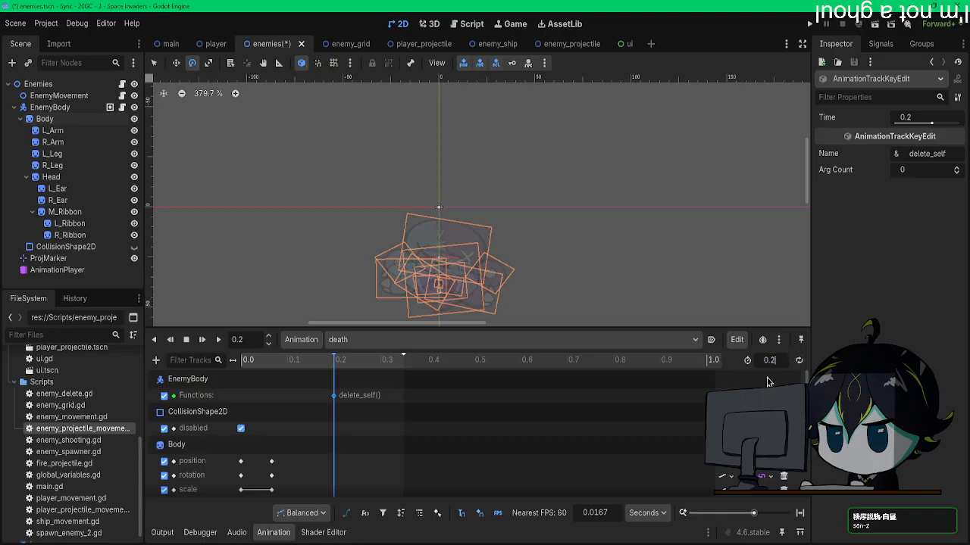
pyautogui.press('Return')
# Step: Run the game, shoot several enemies to check the shortened death fade, and close the game
pyautogui.click(713, 161)
pyautogui.click(810, 24)
pyautogui.press('Right')
pyautogui.press('space')
pyautogui.press('Right')
pyautogui.press('space')
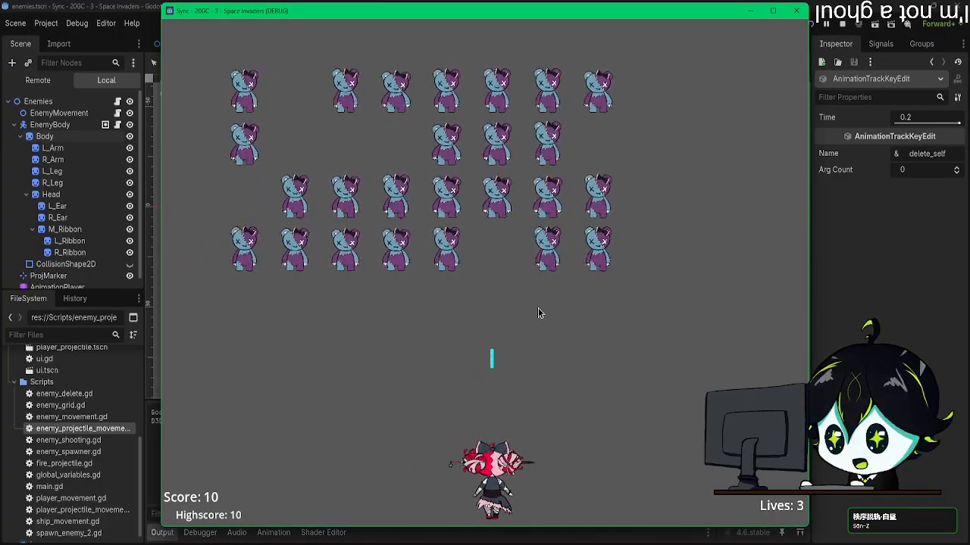
pyautogui.press('space')
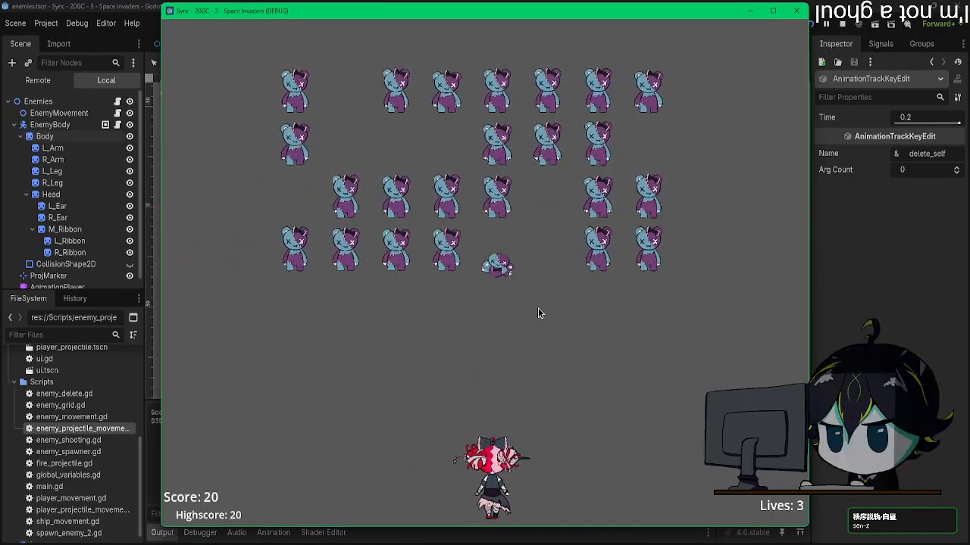
pyautogui.press('space')
pyautogui.press('Right')
pyautogui.press('space')
pyautogui.press('Left')
pyautogui.click(795, 10)
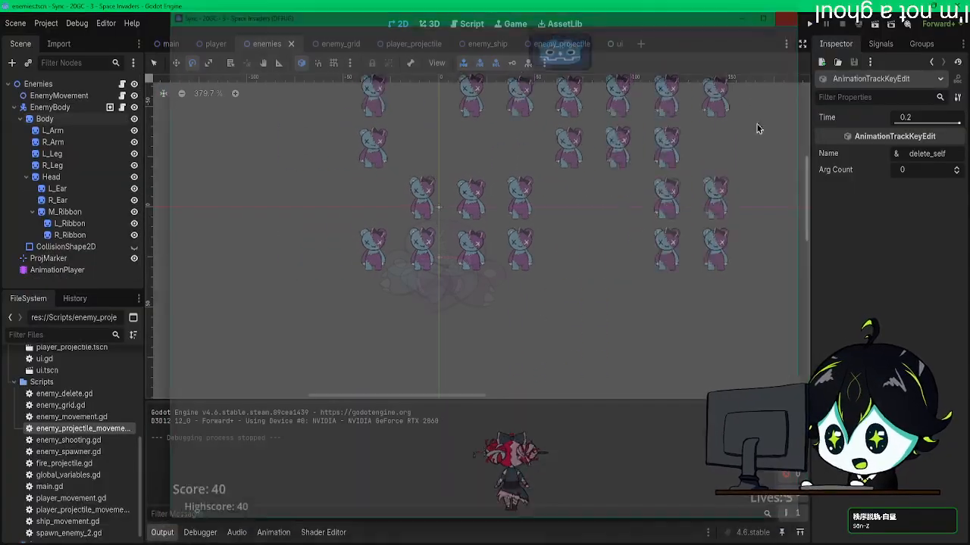
# Step: Undo the length and key timing changes in the death animation
pyautogui.click(274, 533)
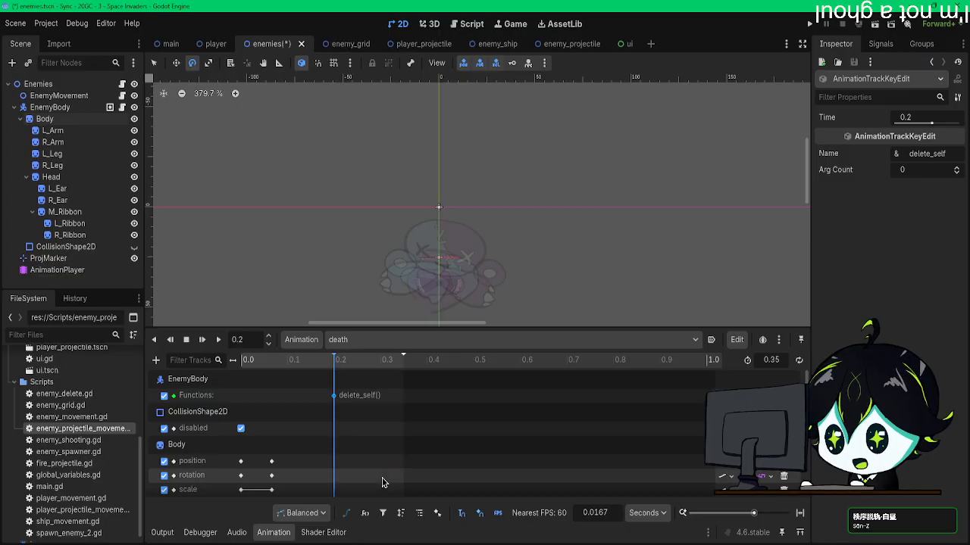
pyautogui.hotkey('ctrl', 'z')
pyautogui.scroll(-20, 383, 479)
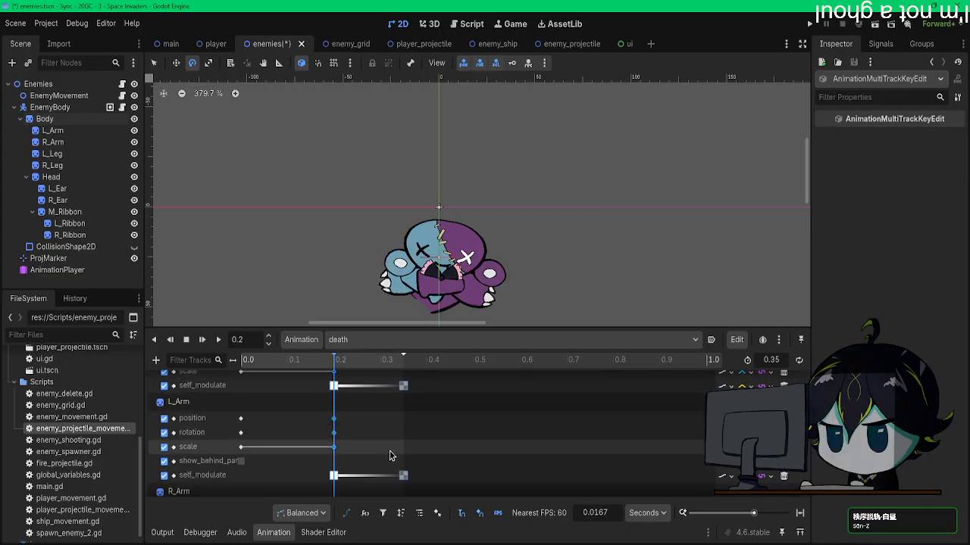
# Step: Shift the death animation's end-pose and fade-start keys to about 0.13 s and delete_self() to about 0.28 s, and preview it
pyautogui.scroll(-6, 341, 425)
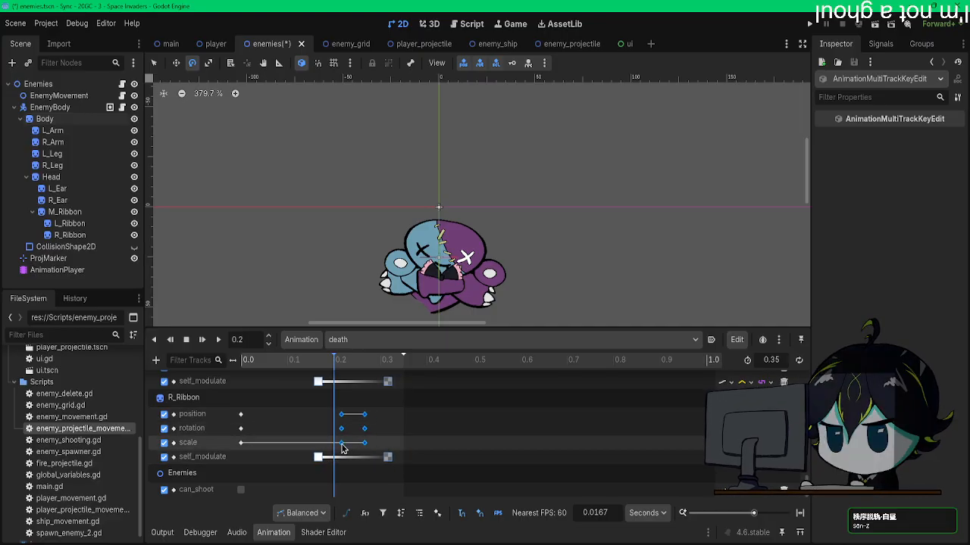
pyautogui.scroll(20, 381, 409)
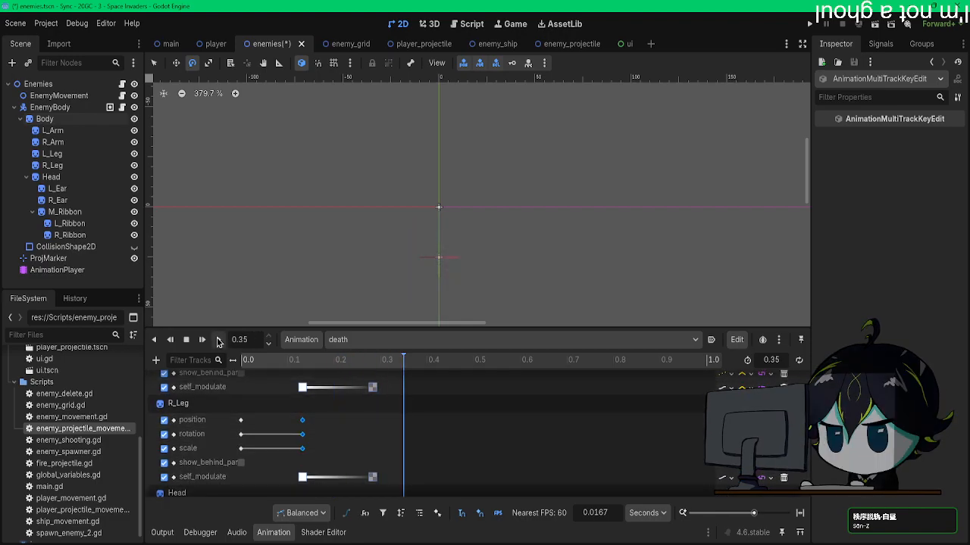
pyautogui.click(202, 340)
pyautogui.click(202, 339)
pyautogui.scroll(-20, 335, 438)
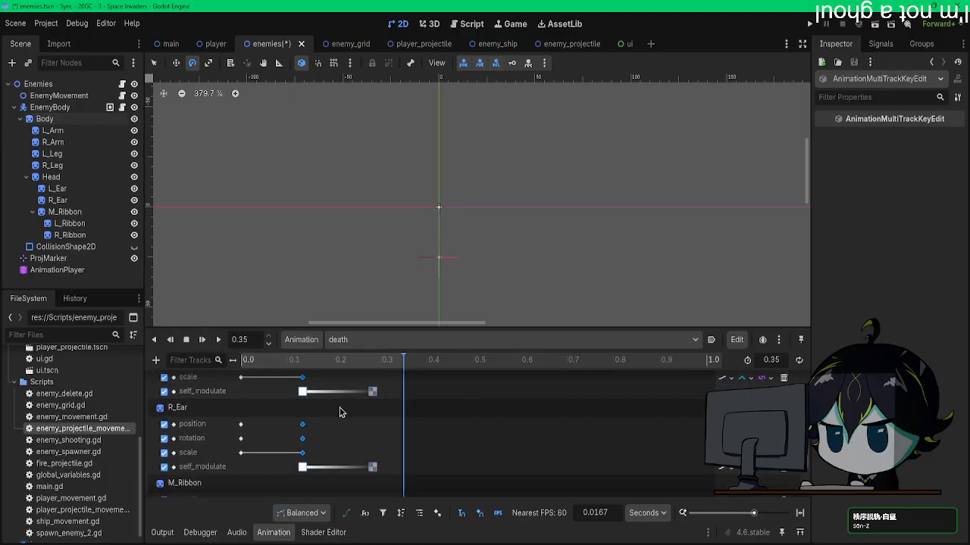
pyautogui.scroll(20, 336, 438)
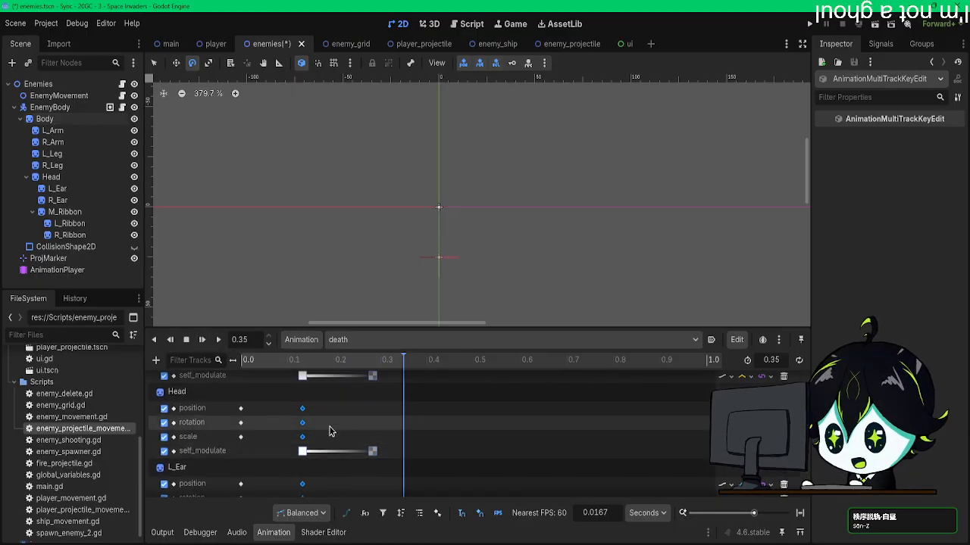
pyautogui.scroll(15, 314, 398)
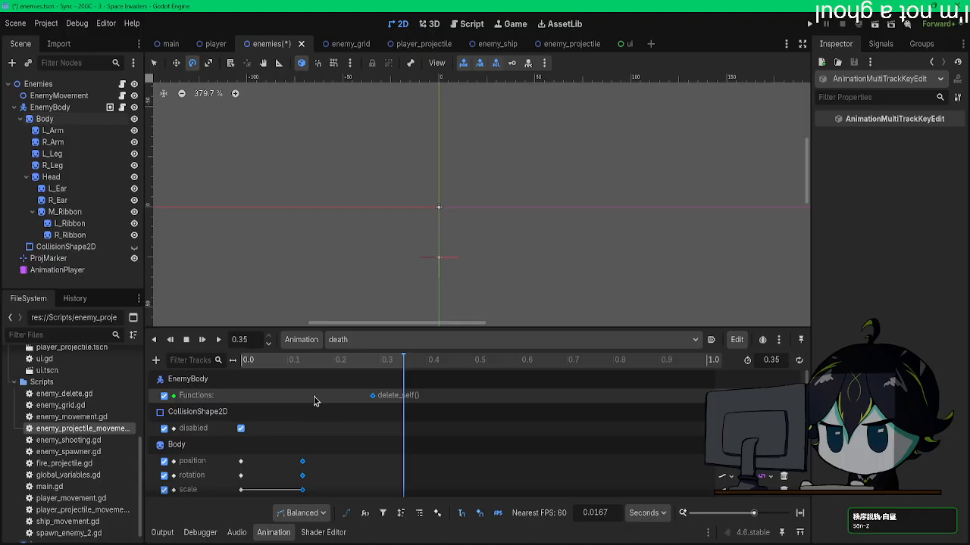
# Step: Move Body's self_modulate fade-start key to about 0.18 s in the death animation
pyautogui.scroll(-2, 316, 417)
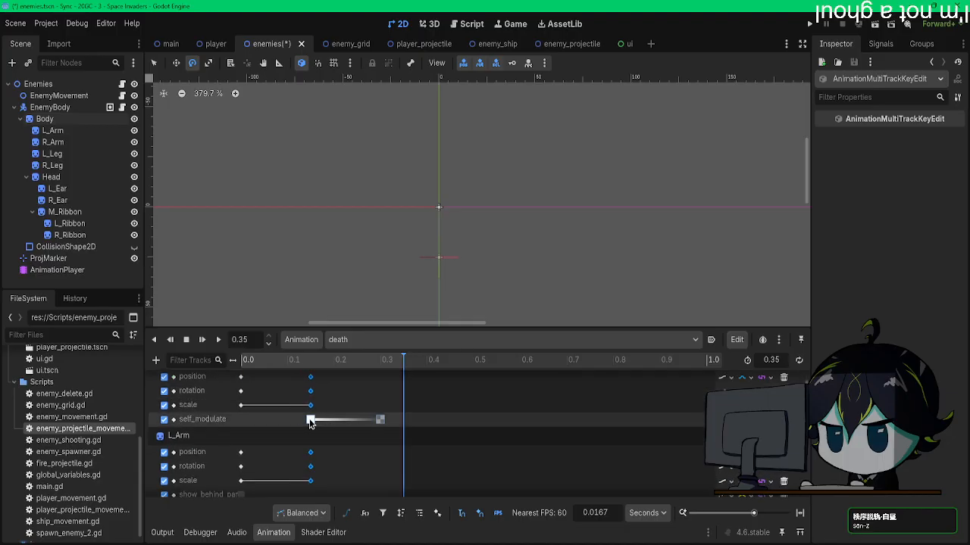
pyautogui.click(321, 421)
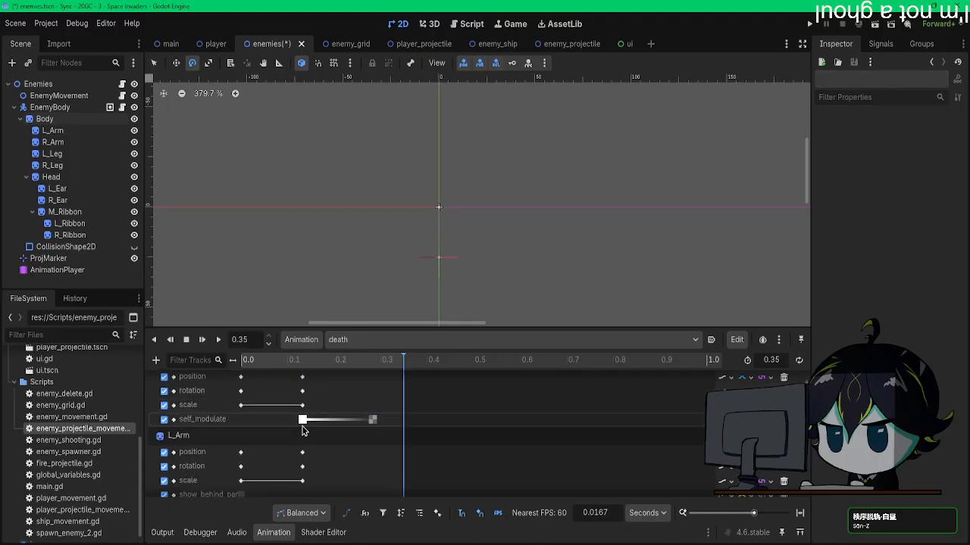
pyautogui.click(315, 425)
pyautogui.moveTo(322, 421); pyautogui.dragTo(323, 421)
pyautogui.scroll(-20, 327, 399)
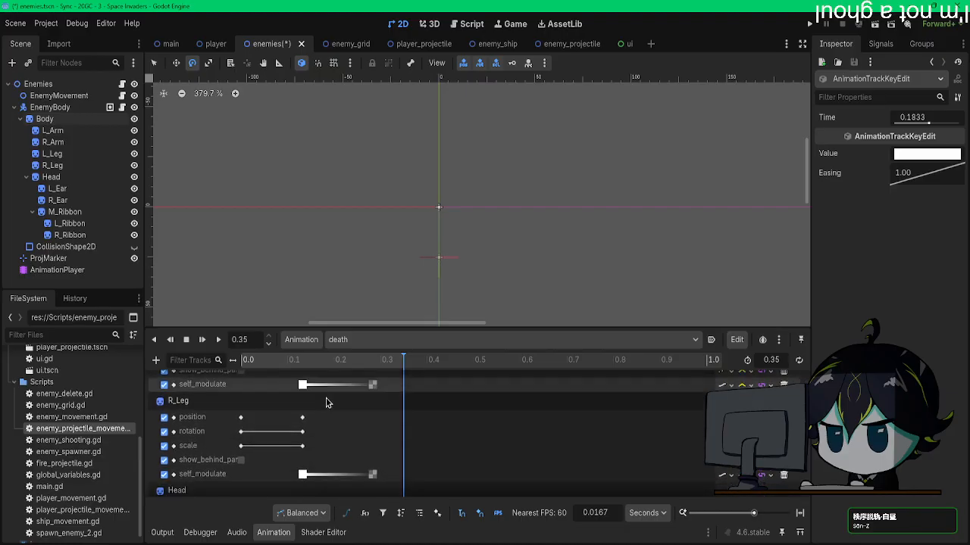
pyautogui.scroll(2, 326, 394)
# Step: Retime M_Ribbon's self_modulate keys so its fade starts at 0.2333 s and ends at about 0.32 s
pyautogui.click(327, 368)
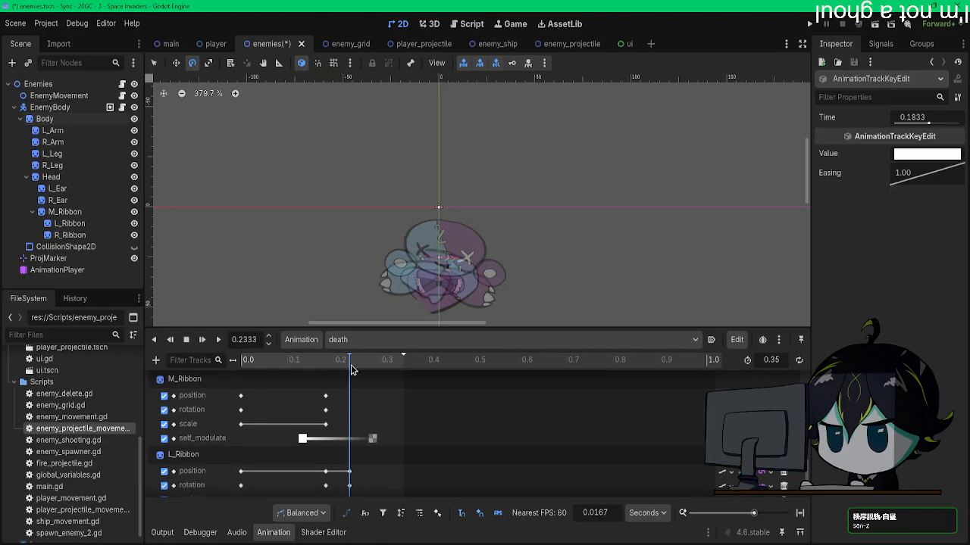
pyautogui.moveTo(389, 434); pyautogui.dragTo(327, 444)
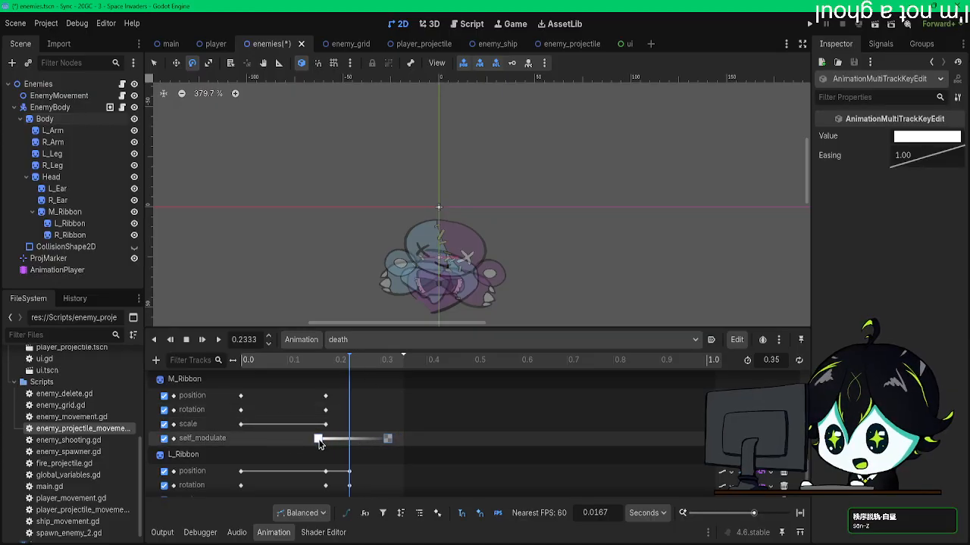
pyautogui.moveTo(316, 443); pyautogui.dragTo(349, 440)
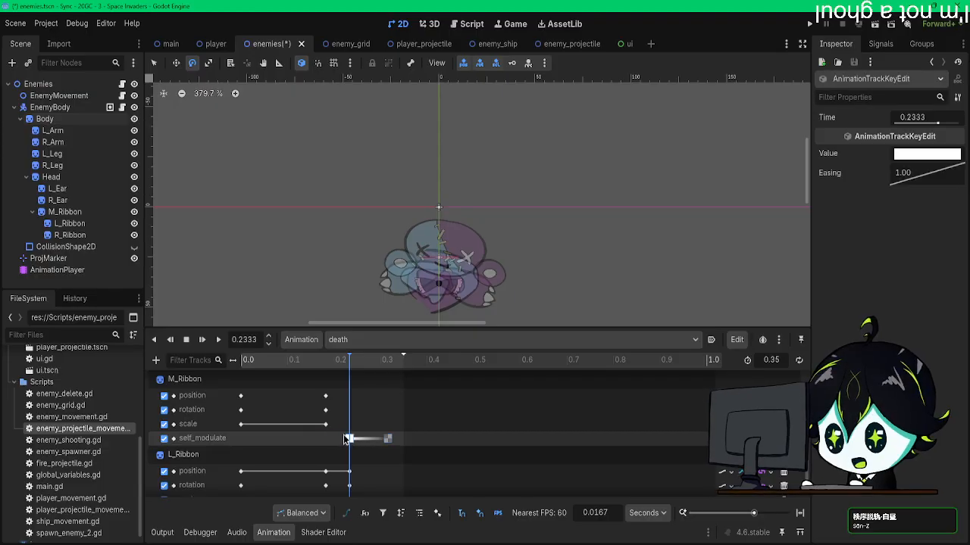
# Step: Select the self_modulate keys of the limbs, head, ears and side ribbons and retime their fades to run from 0.2333 s to about 0.32 s
pyautogui.scroll(5, 345, 436)
pyautogui.moveTo(293, 467); pyautogui.dragTo(393, 440)
pyautogui.scroll(2, 382, 424)
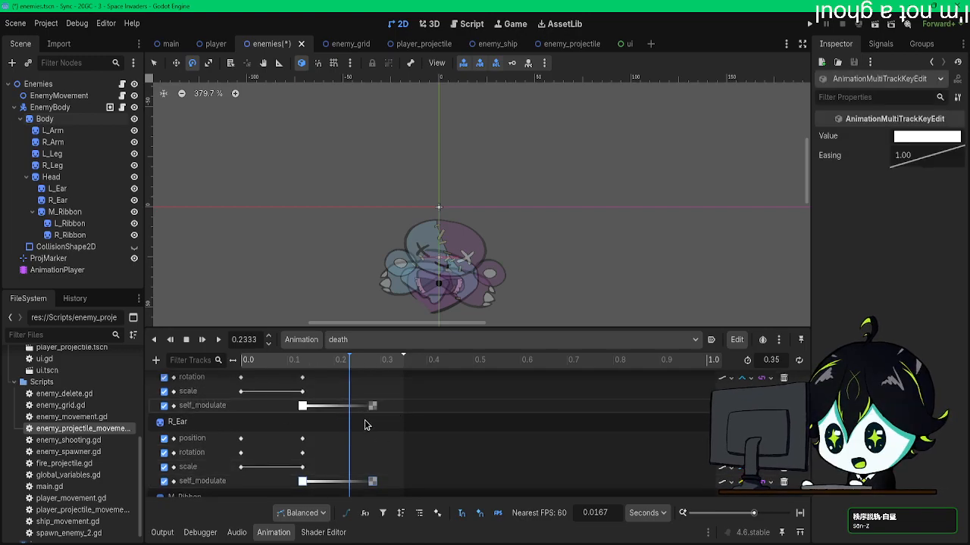
pyautogui.scroll(10, 360, 428)
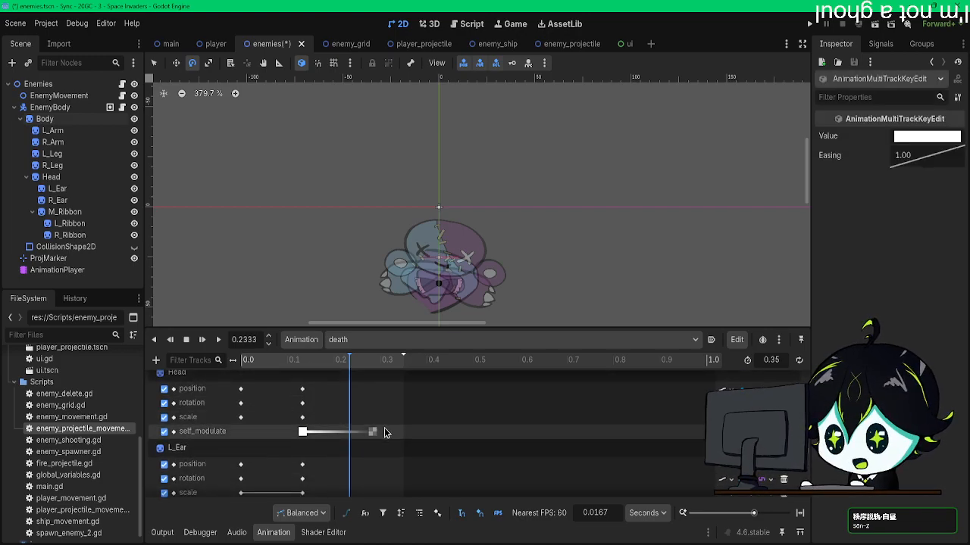
pyautogui.scroll(5, 356, 430)
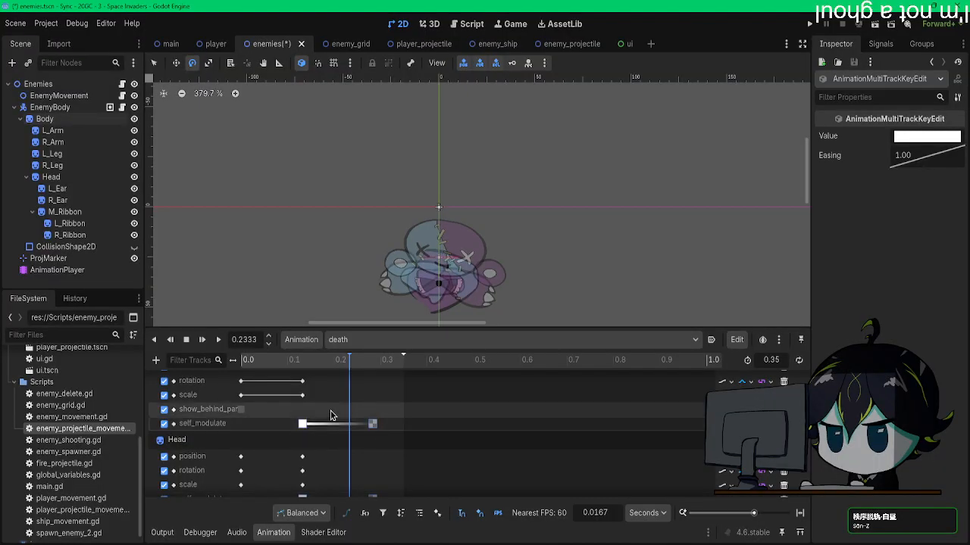
pyautogui.scroll(5, 372, 418)
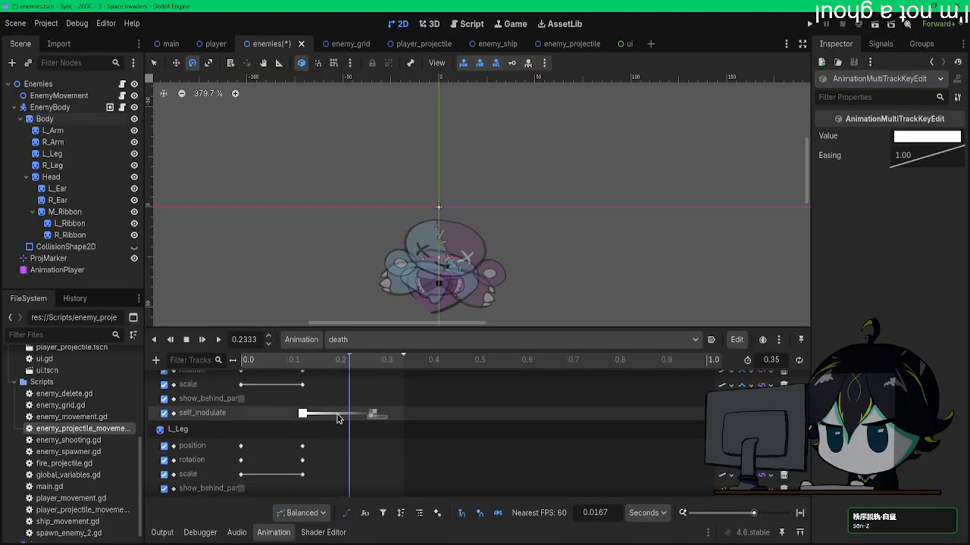
pyautogui.scroll(5, 372, 416)
pyautogui.scroll(5, 319, 410)
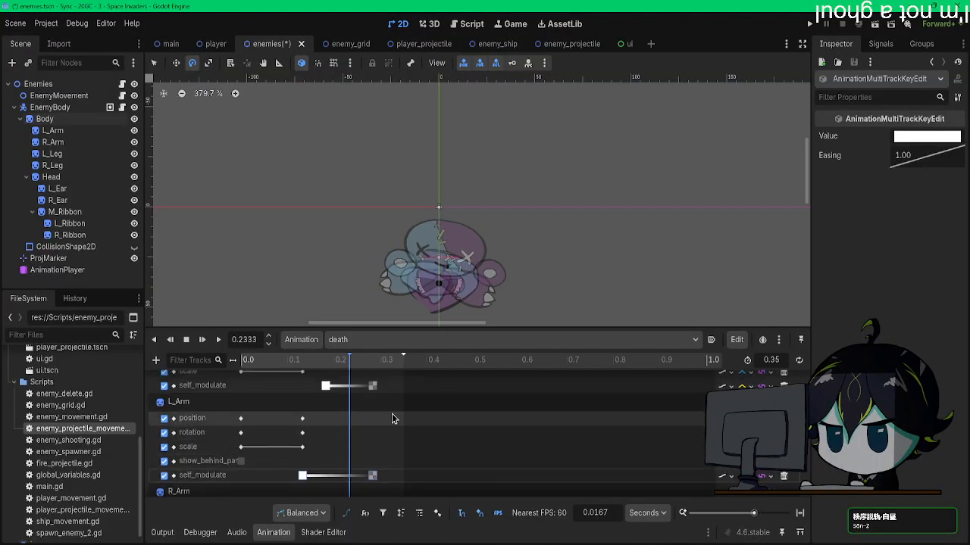
pyautogui.scroll(-10, 363, 433)
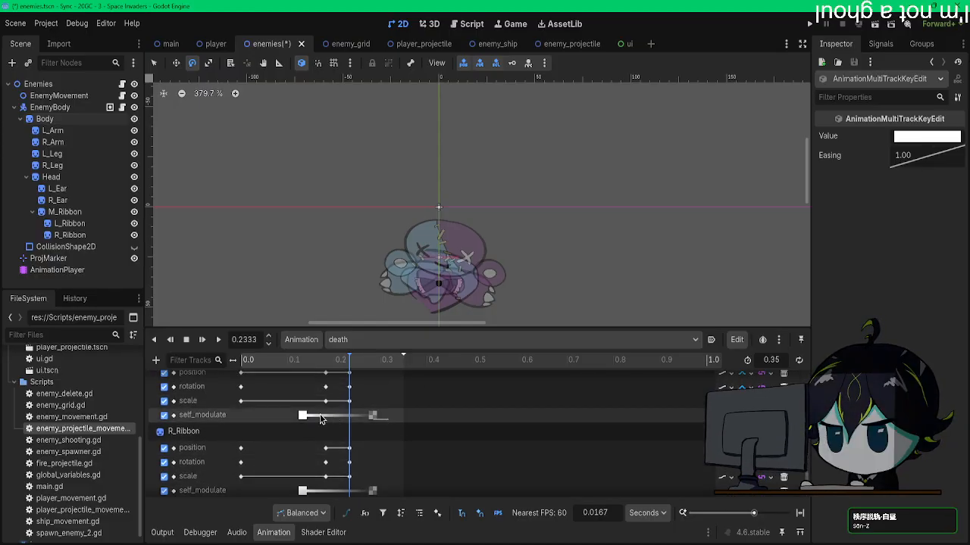
pyautogui.scroll(-2, 349, 443)
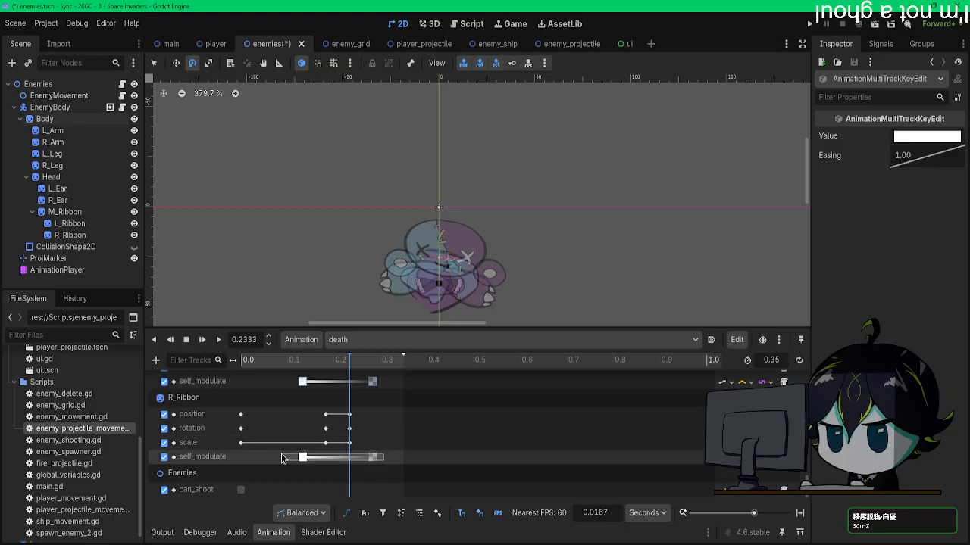
pyautogui.scroll(5, 354, 460)
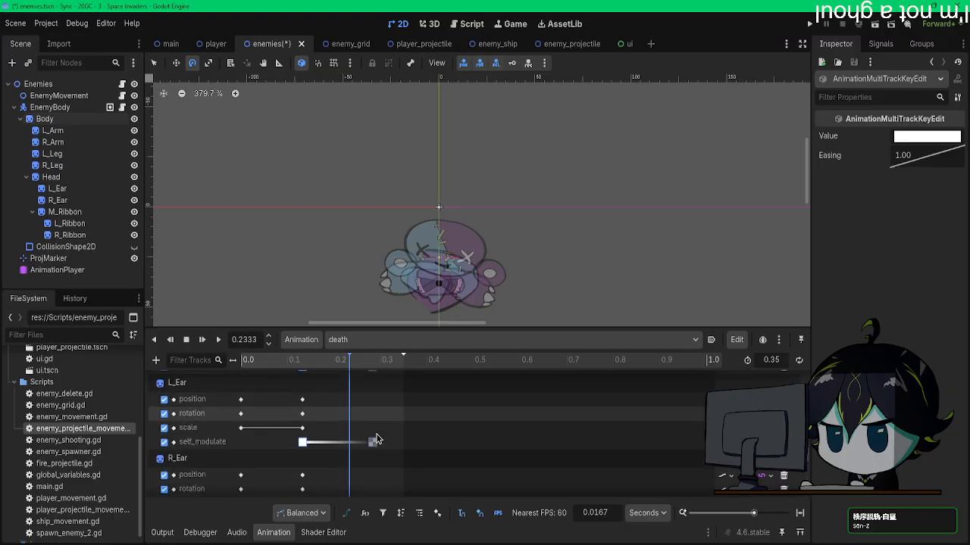
pyautogui.moveTo(331, 437); pyautogui.dragTo(350, 432)
pyautogui.scroll(-3, 385, 398)
pyautogui.moveTo(421, 449); pyautogui.dragTo(405, 452)
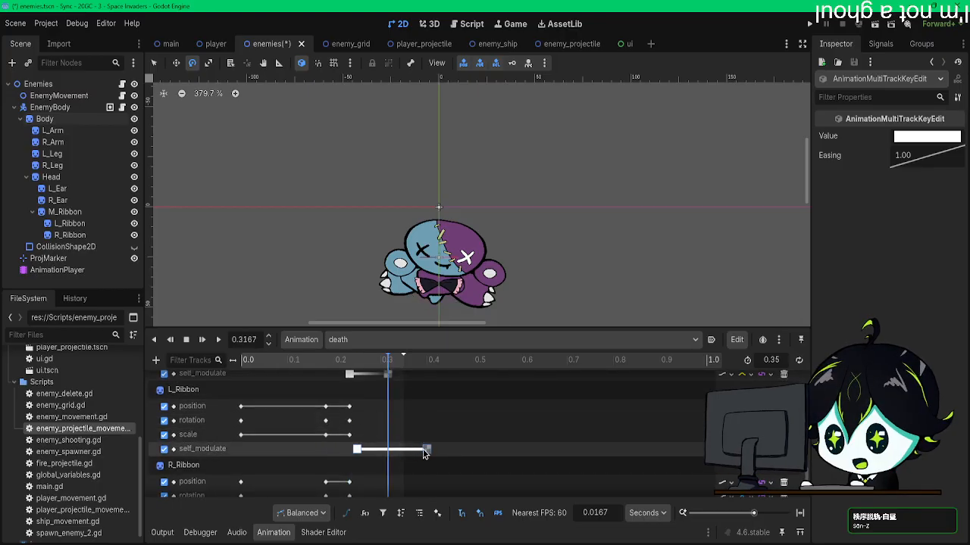
pyautogui.scroll(-3, 401, 424)
# Step: Move Body's self_modulate keys so its fade starts at 0.2333 s and ends at about 0.32 s
pyautogui.moveTo(446, 485); pyautogui.dragTo(360, 395)
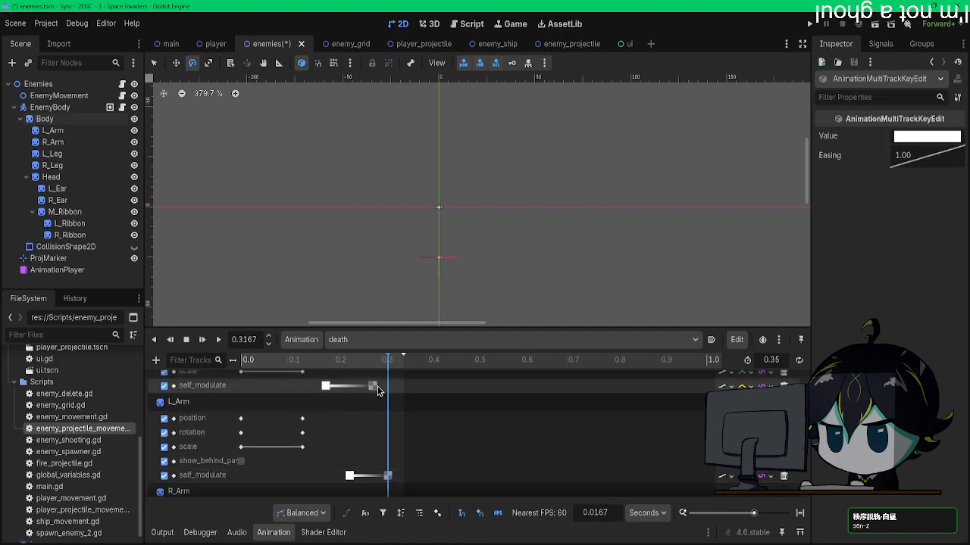
pyautogui.click(356, 362)
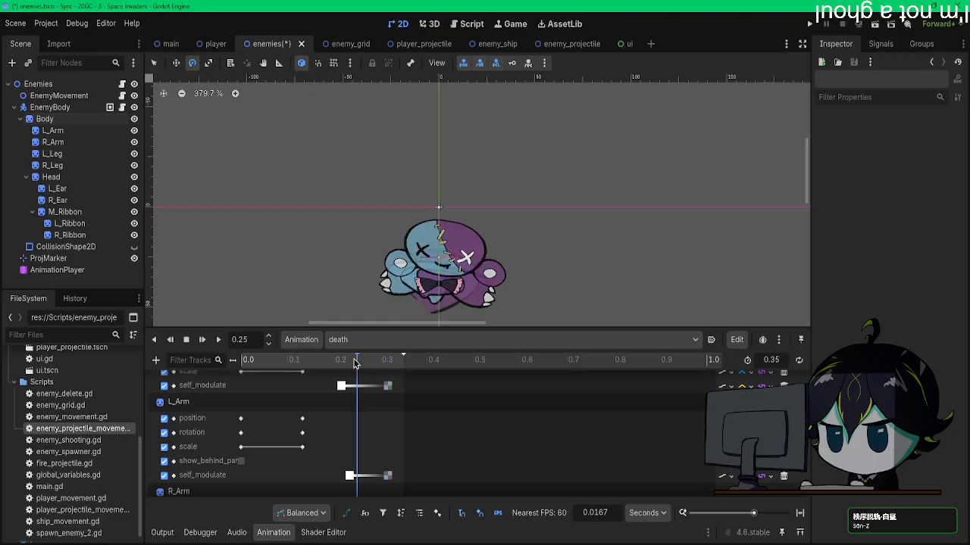
pyautogui.click(342, 387)
# Step: Play the death animation several times to preview the retimed fade
pyautogui.click(218, 339)
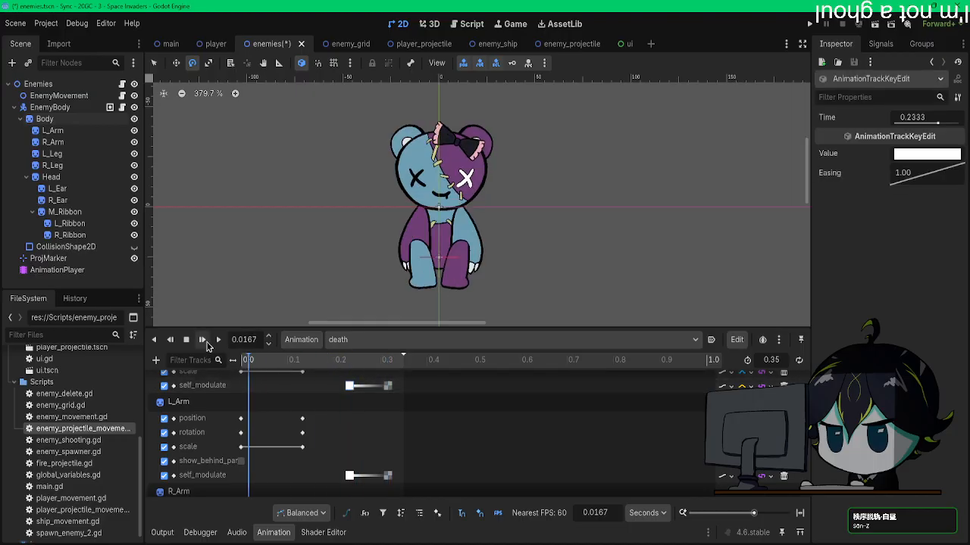
pyautogui.click(218, 340)
pyautogui.click(218, 339)
pyautogui.click(218, 340)
pyautogui.click(218, 340)
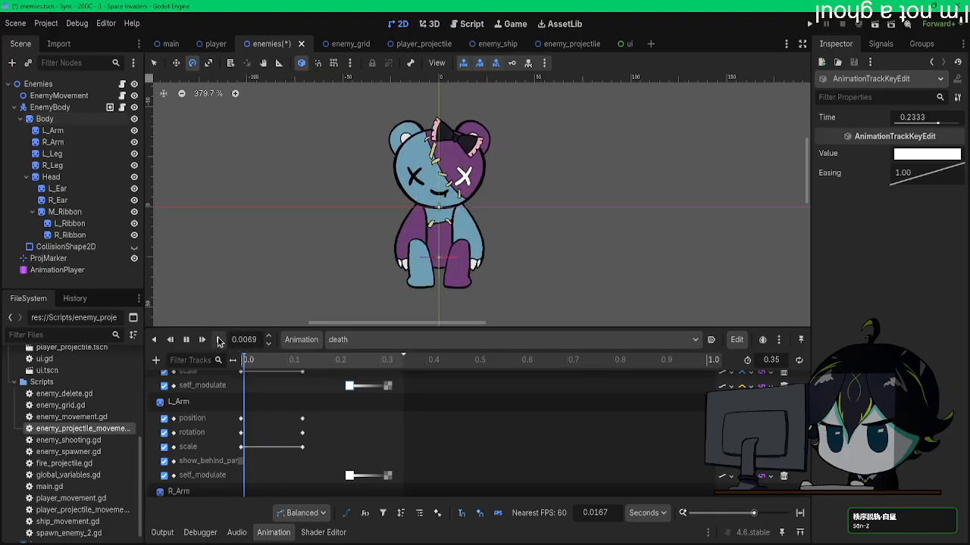
pyautogui.click(218, 339)
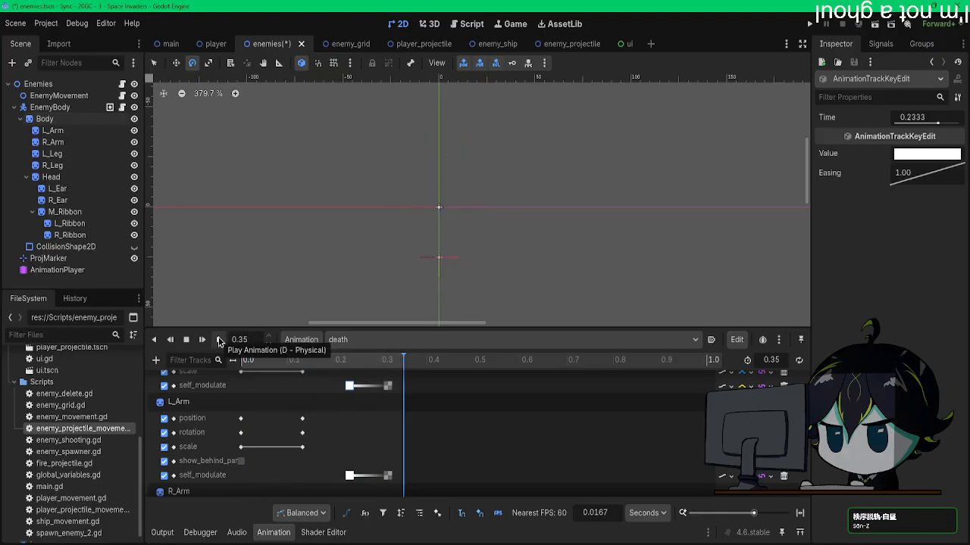
# Step: Move the delete_self() key to 0.35 s in the death animation and save the enemies scene
pyautogui.scroll(5, 362, 379)
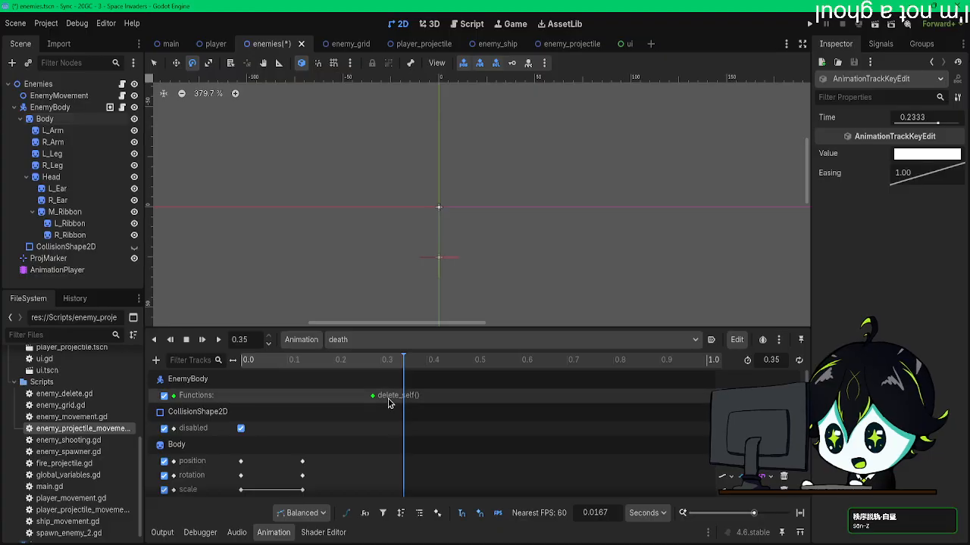
pyautogui.moveTo(378, 400); pyautogui.dragTo(399, 401)
pyautogui.scroll(-6, 363, 409)
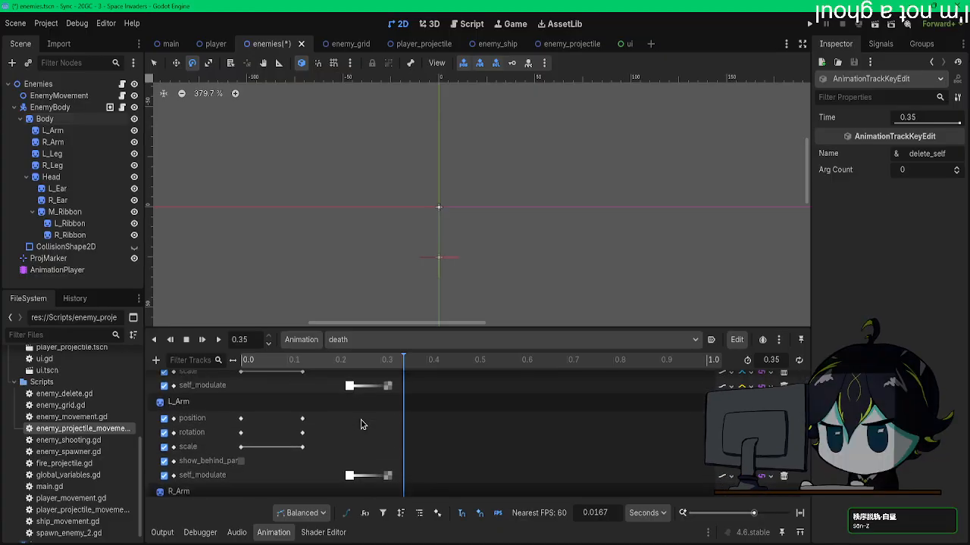
pyautogui.hotkey('ctrl', 's')
pyautogui.scroll(-6, 454, 416)
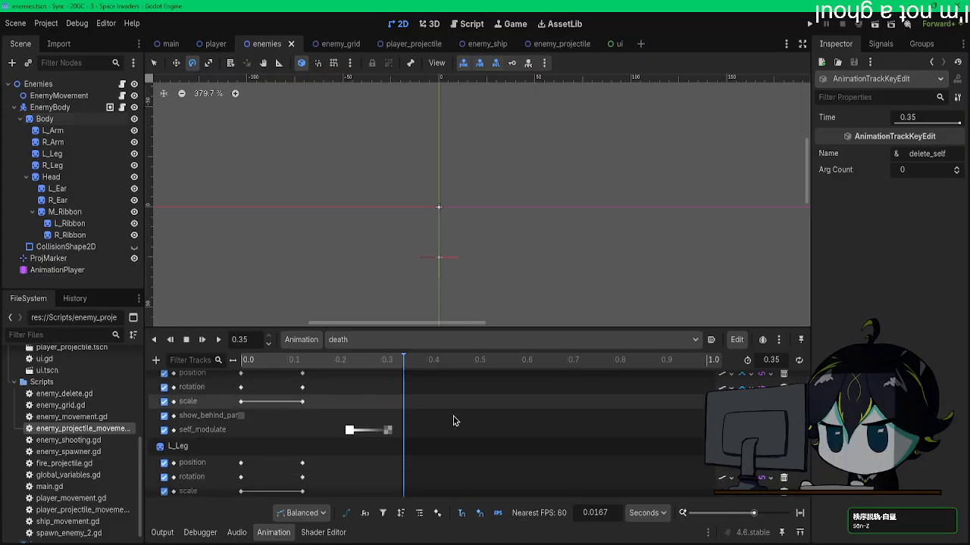
# Step: Run the game, shoot enemies to check the retimed death fade, close the game, and switch to the main scene
pyautogui.click(810, 25)
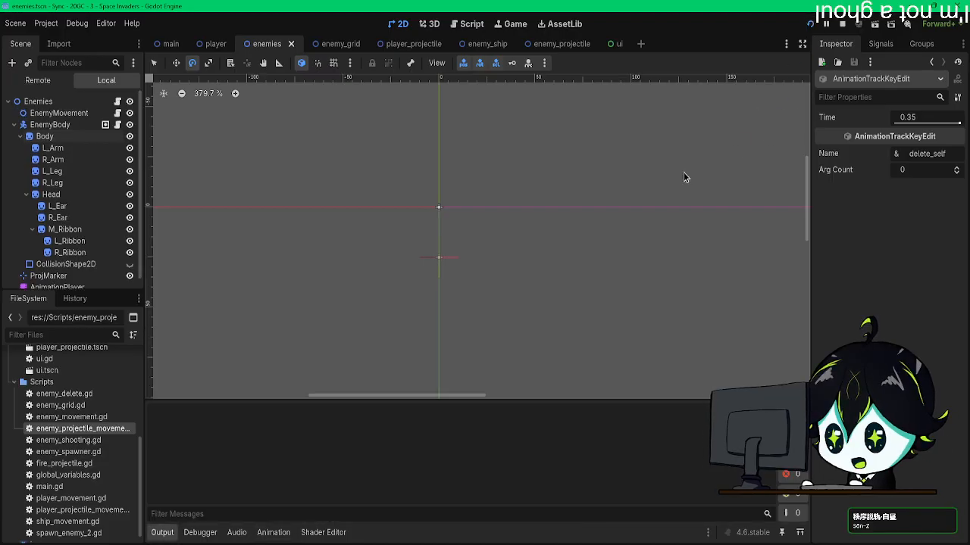
pyautogui.press('Left')
pyautogui.press('space')
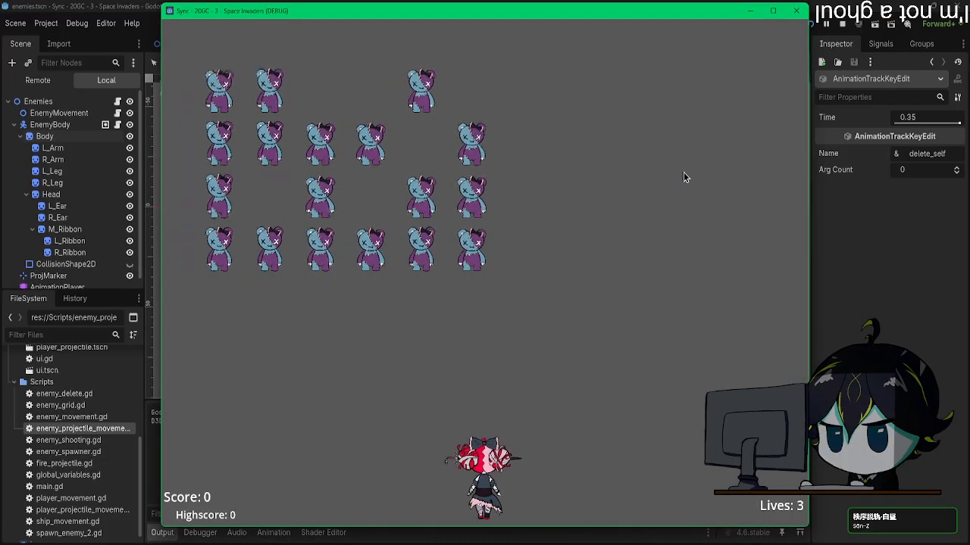
pyautogui.press('Left')
pyautogui.press('space')
pyautogui.press('Right')
pyautogui.press('space')
pyautogui.press('Right')
pyautogui.press('space')
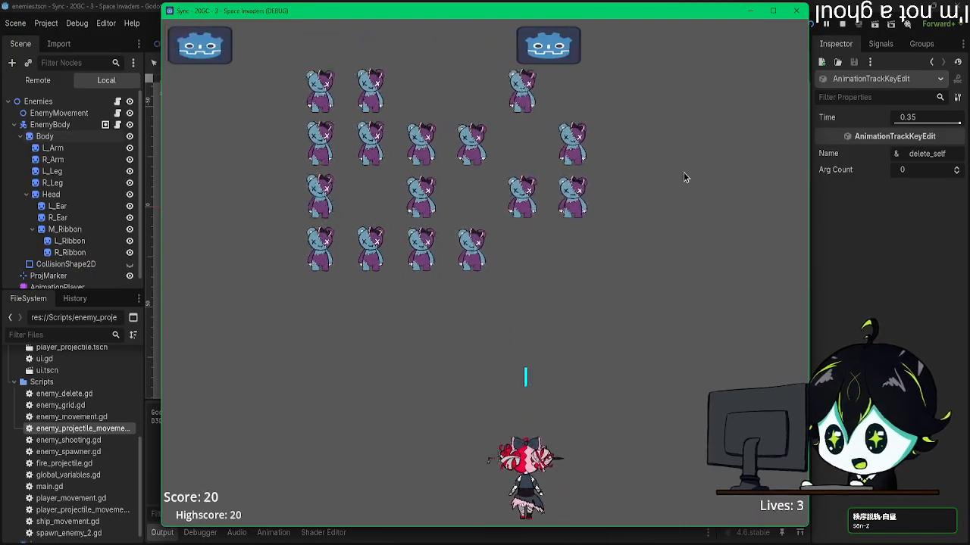
pyautogui.press('space')
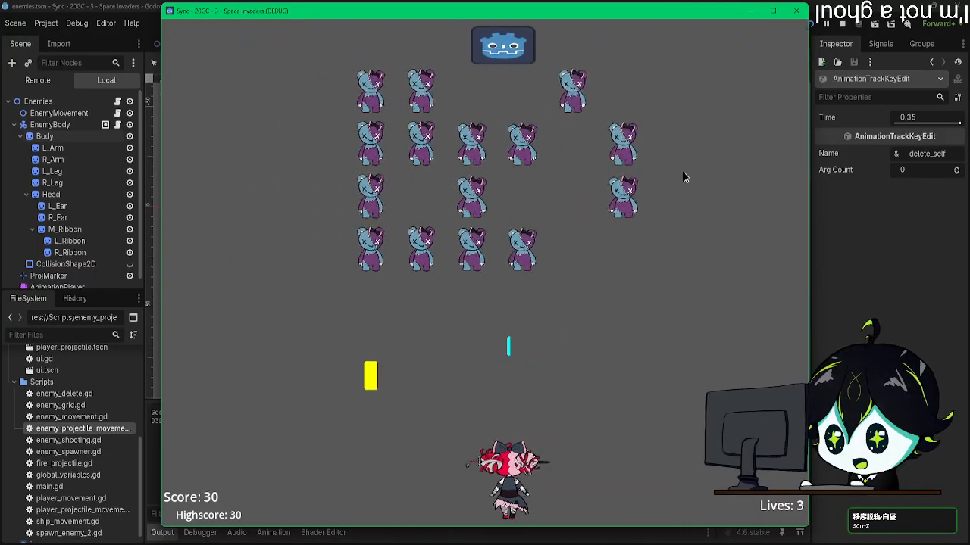
pyautogui.press('Left')
pyautogui.press('space')
pyautogui.press('Right')
pyautogui.press('Left')
pyautogui.press('space')
pyautogui.press('Right')
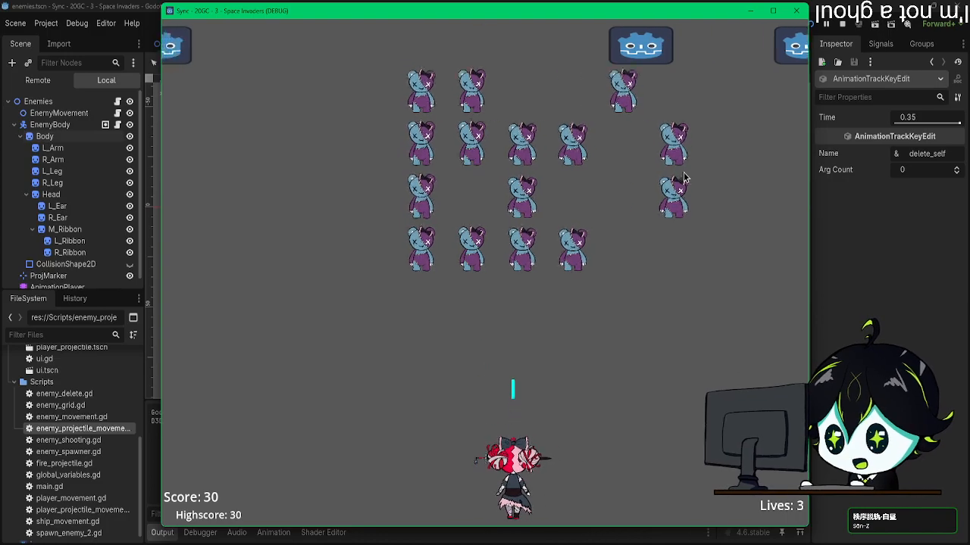
pyautogui.press('space')
pyautogui.press('Right')
pyautogui.press('space')
pyautogui.press('Left')
pyautogui.press('space')
pyautogui.press('Right')
pyautogui.press('space')
pyautogui.press('space')
pyautogui.press('Left')
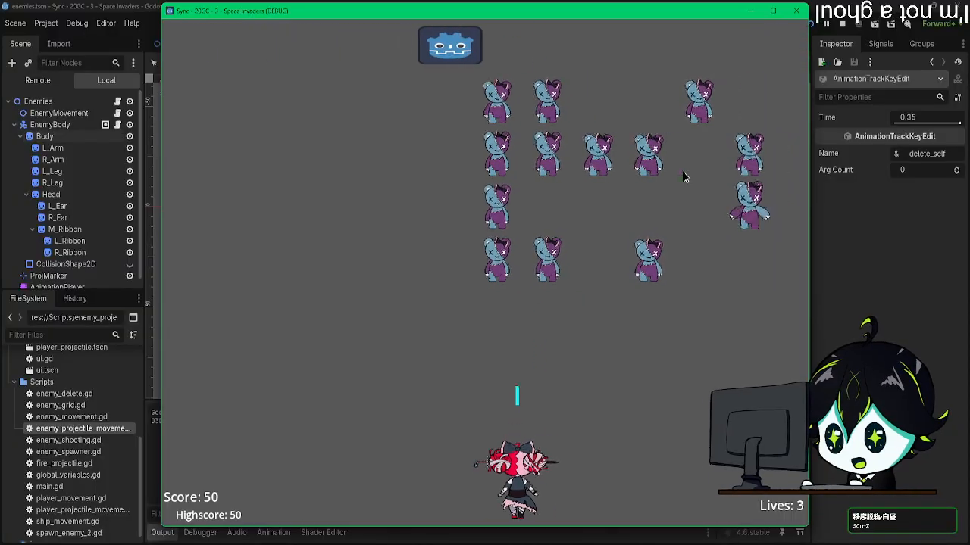
pyautogui.press('Left')
pyautogui.press('space')
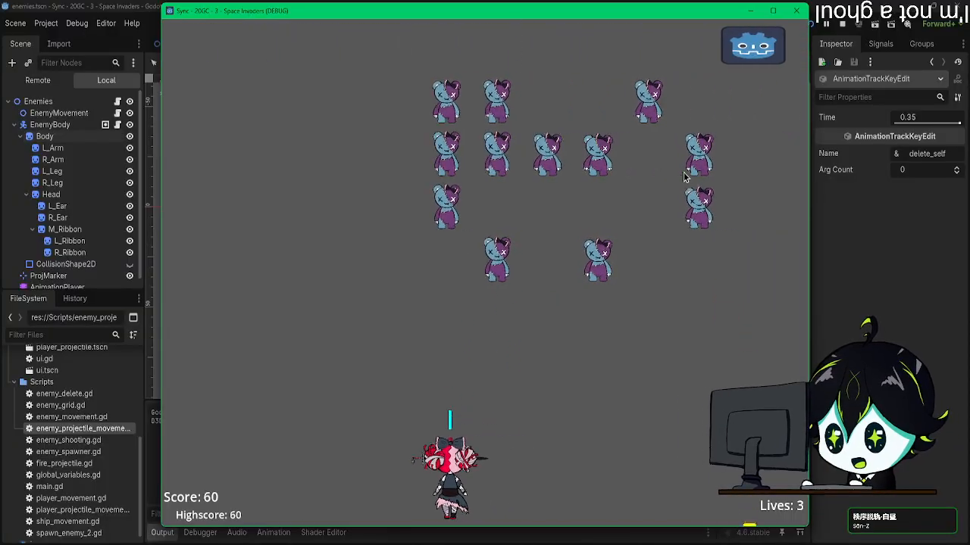
pyautogui.press('Left')
pyautogui.press('space')
pyautogui.press('space')
pyautogui.press('Right')
pyautogui.press('space')
pyautogui.press('Right')
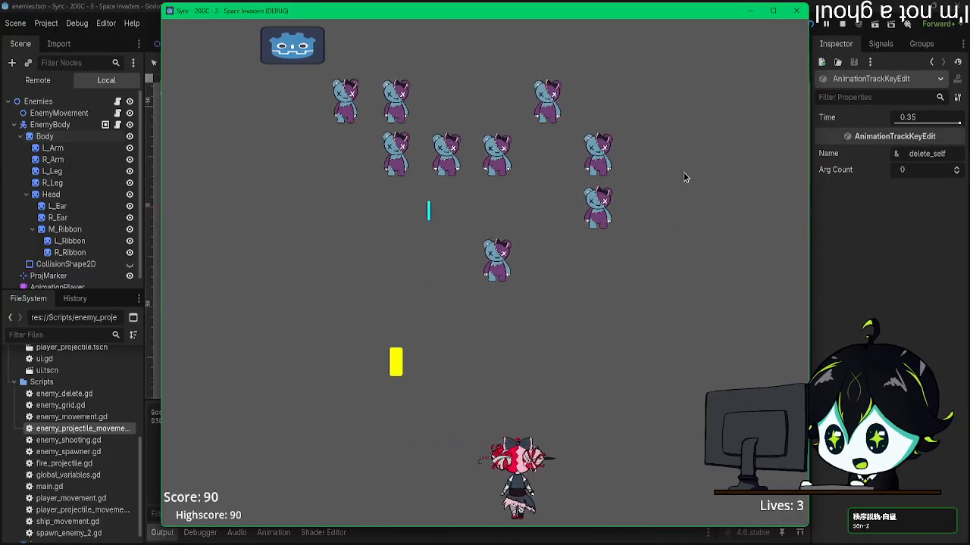
pyautogui.press('Left')
pyautogui.press('space')
pyautogui.press('Right')
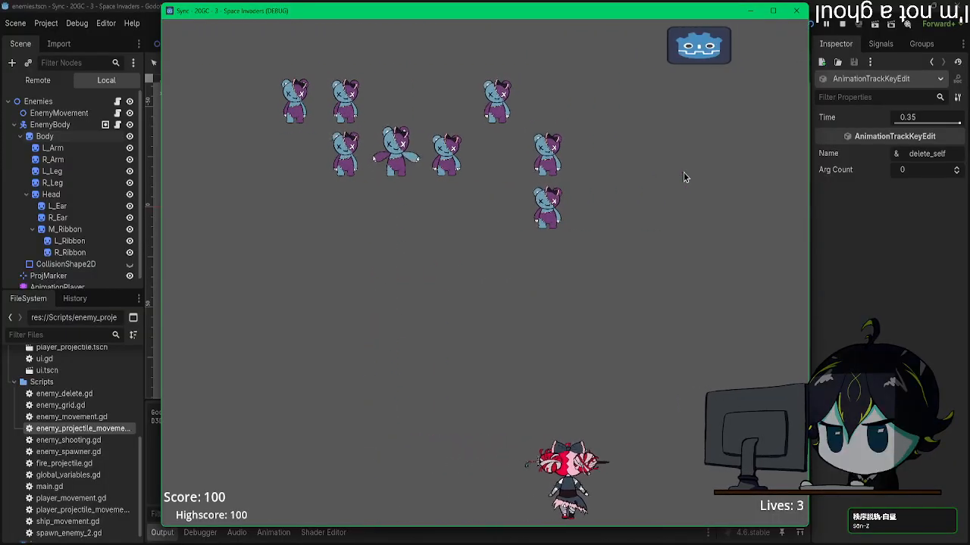
pyautogui.press('Left')
pyautogui.press('space')
pyautogui.press('Left')
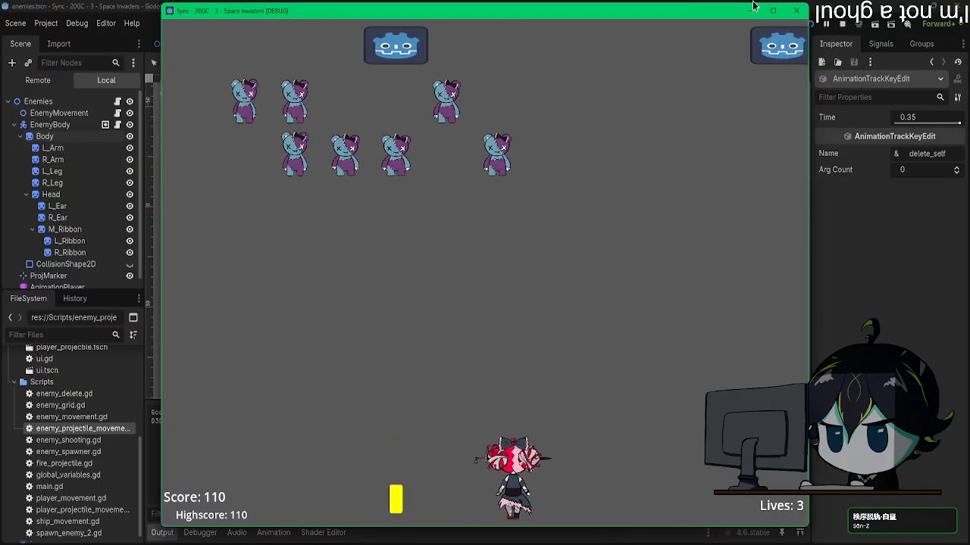
pyautogui.click(797, 17)
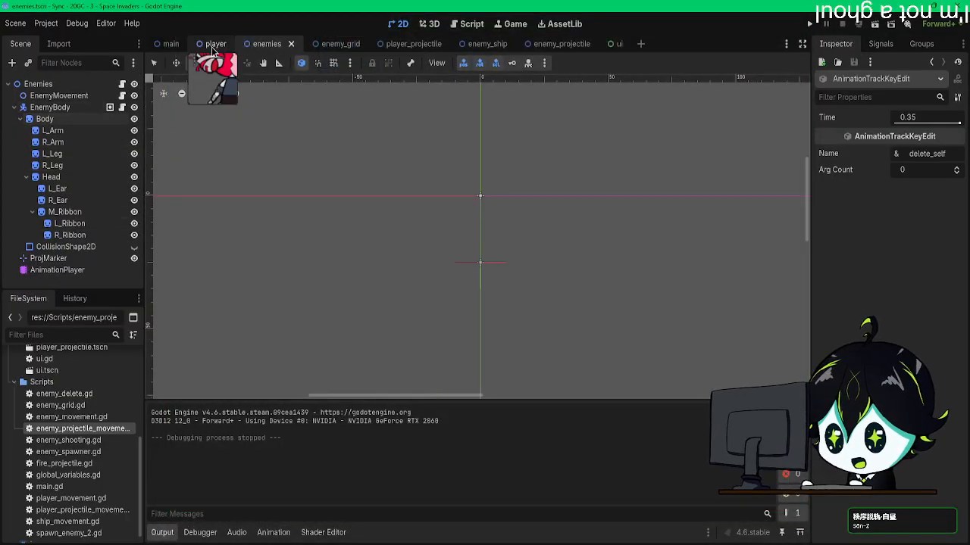
pyautogui.click(158, 45)
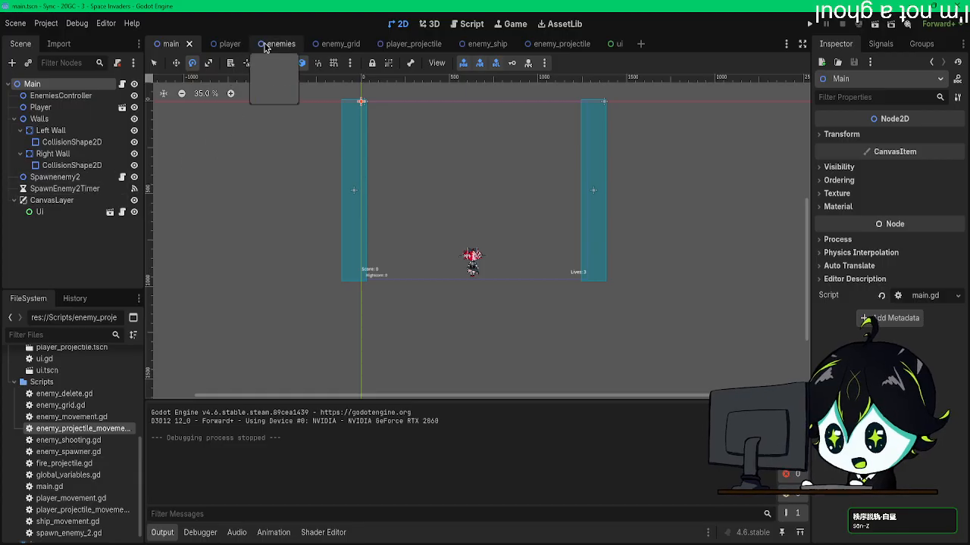
# Step: Set the wait time of the enemy_grid scene's MoveTimer to 1.5 s
pyautogui.click(332, 45)
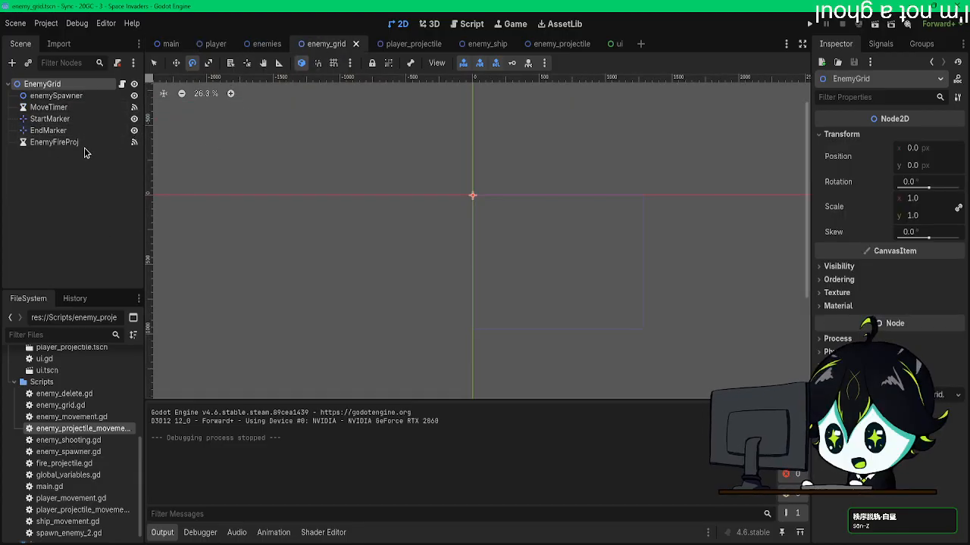
pyautogui.click(77, 110)
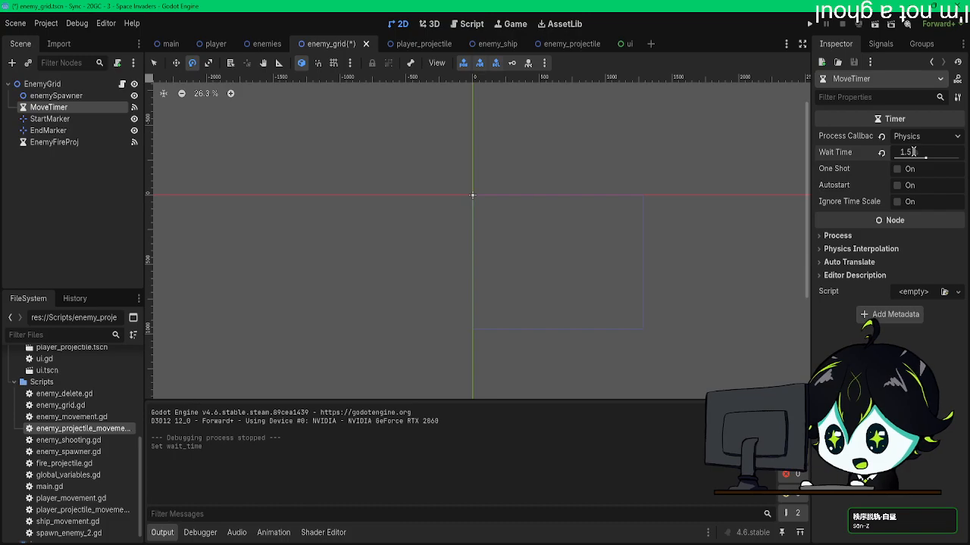
# Step: Run the game, move and shoot at the enemies to check the grid's movement pace, and close the game
pyautogui.click(807, 25)
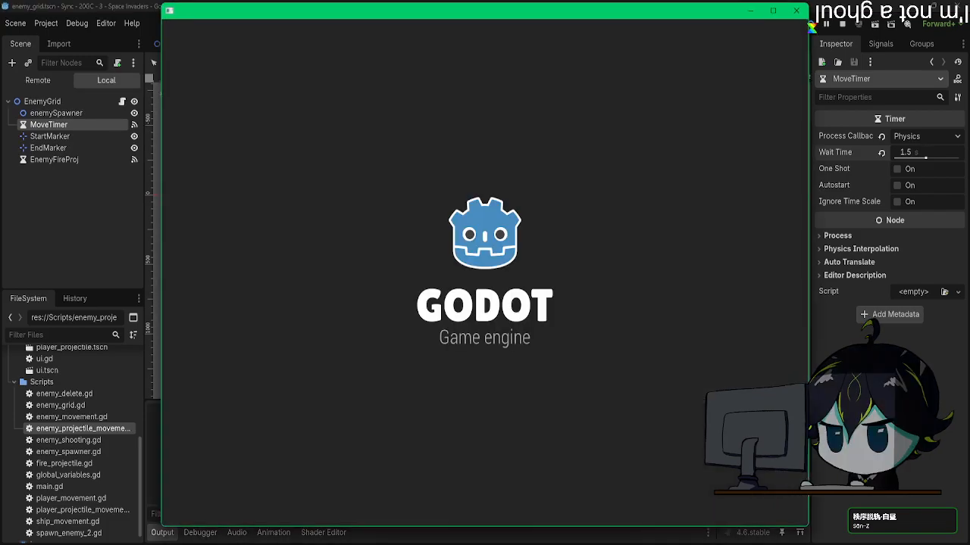
pyautogui.press('space')
pyautogui.press('Left')
pyautogui.press('Right')
pyautogui.press('space')
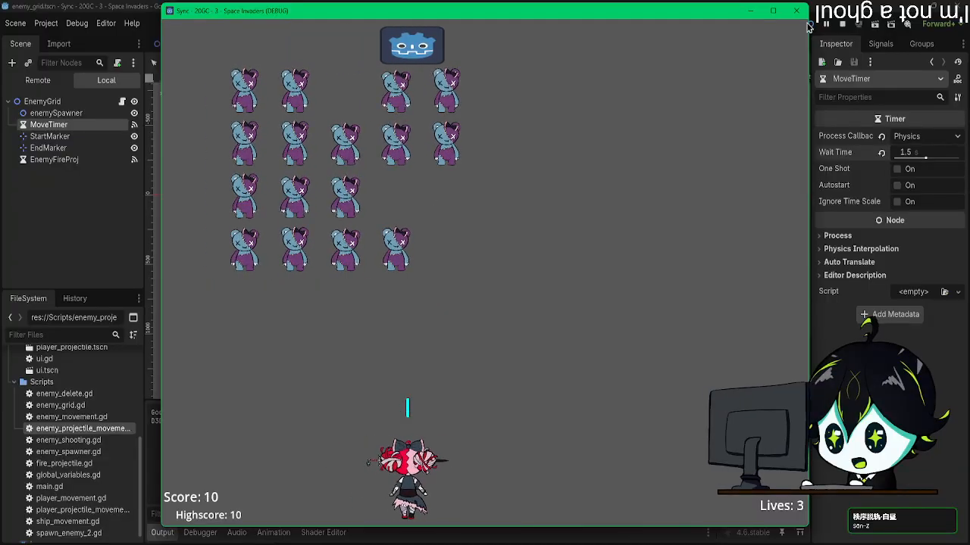
pyautogui.press('Left')
pyautogui.press('space')
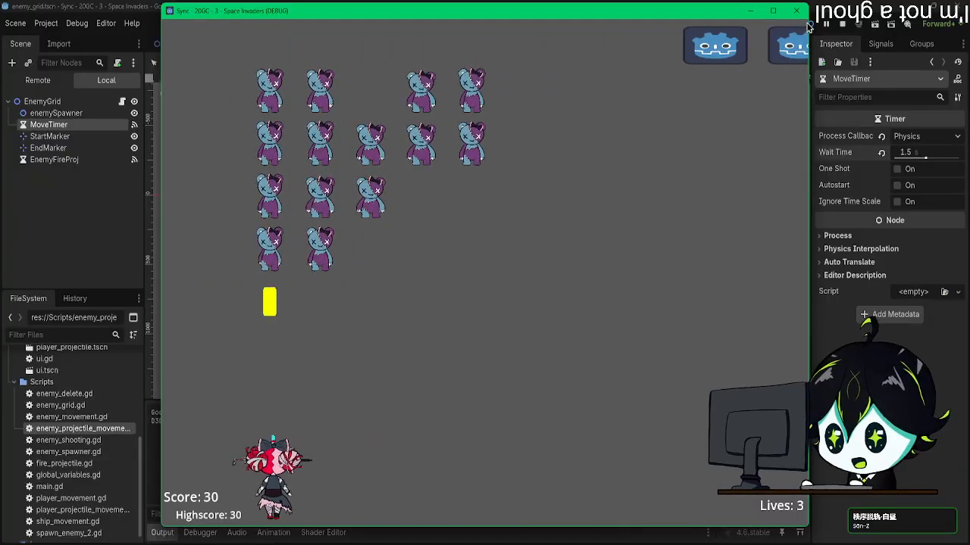
pyautogui.press('Right')
pyautogui.press('Left')
pyautogui.press('space')
pyautogui.press('Right')
pyautogui.press('Right')
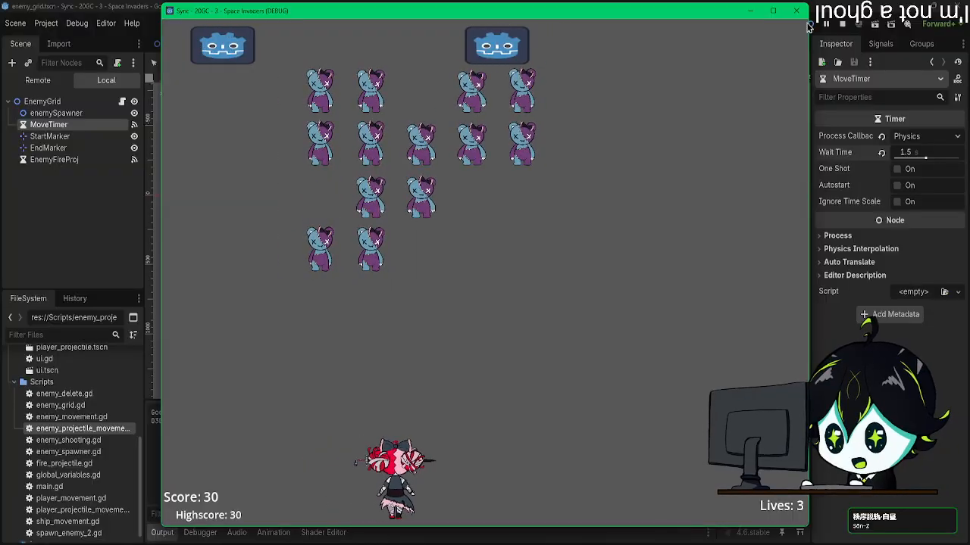
pyautogui.press('space')
pyautogui.press('Left')
pyautogui.press('Right')
pyautogui.press('space')
pyautogui.press('Left')
pyautogui.press('Left')
pyautogui.press('Right')
pyautogui.press('space')
pyautogui.press('Left')
pyautogui.press('space')
pyautogui.press('Right')
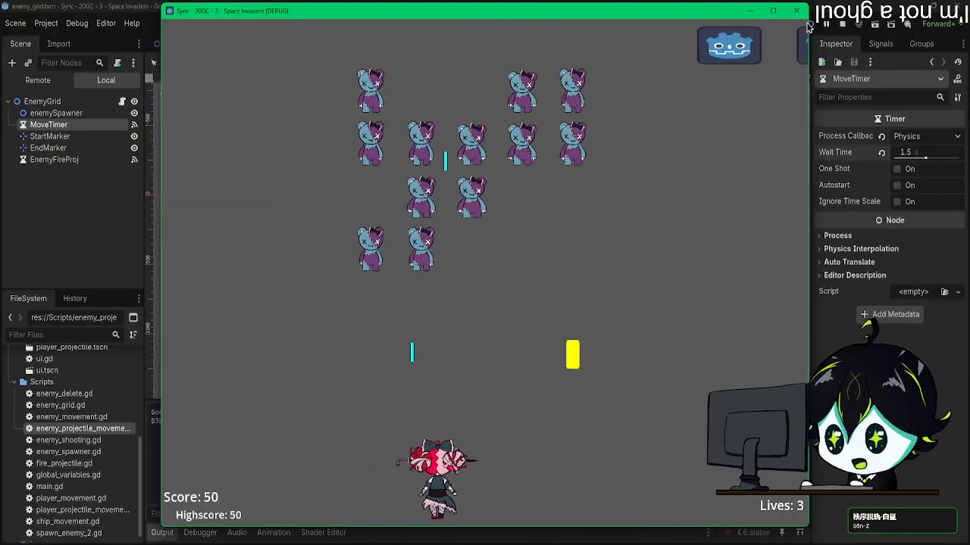
pyautogui.press('space')
pyautogui.press('space')
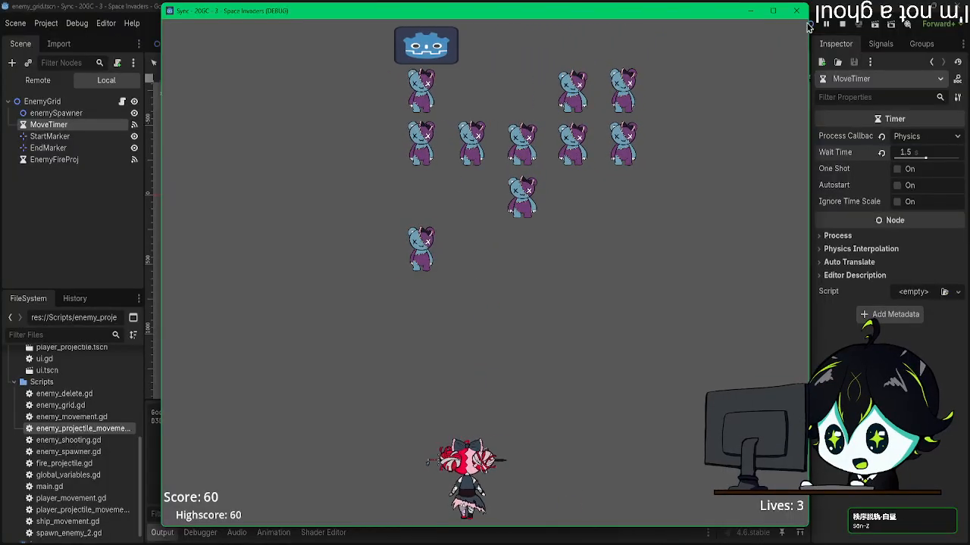
pyautogui.press('Right')
pyautogui.press('space')
pyautogui.press('Left')
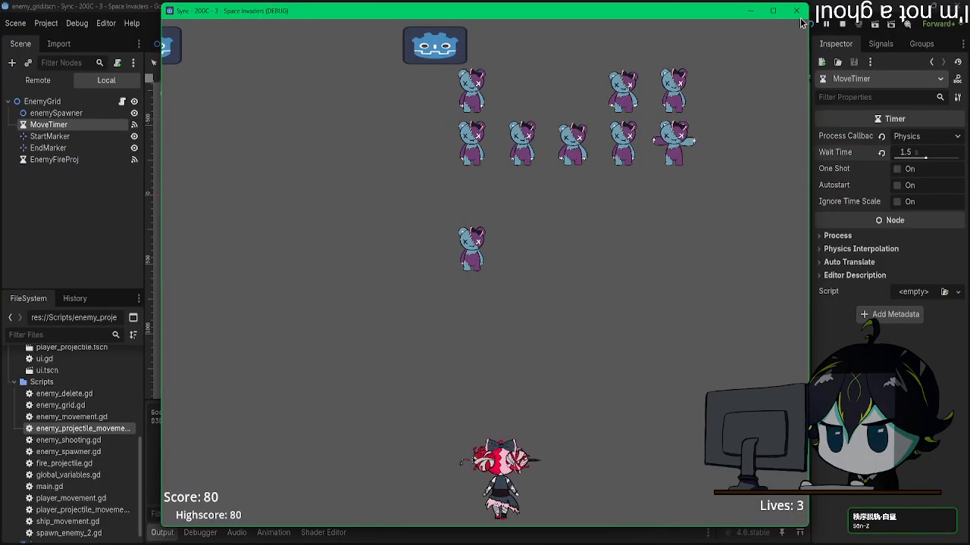
pyautogui.click(797, 12)
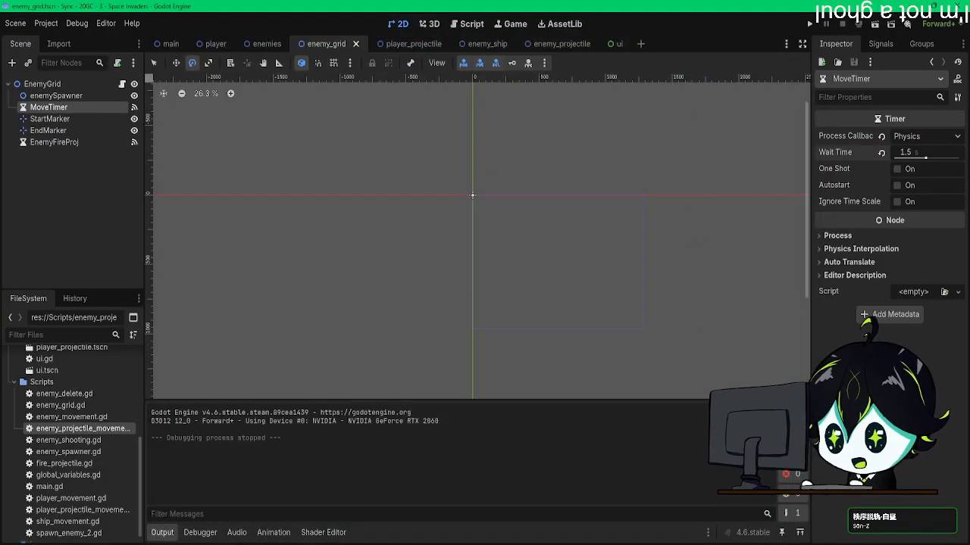
# Step: Return to the enemies scene and display its attack animation
pyautogui.click(213, 44)
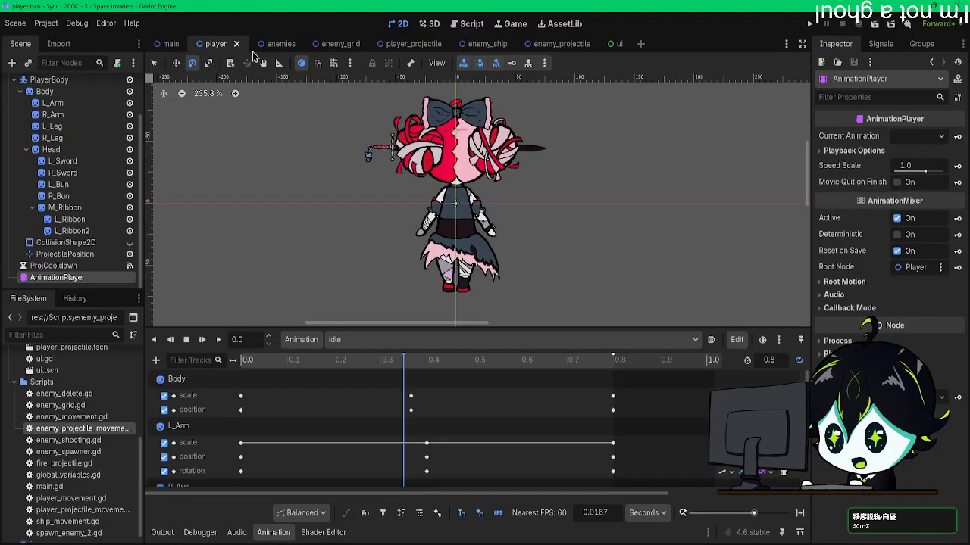
pyautogui.click(339, 44)
pyautogui.click(264, 44)
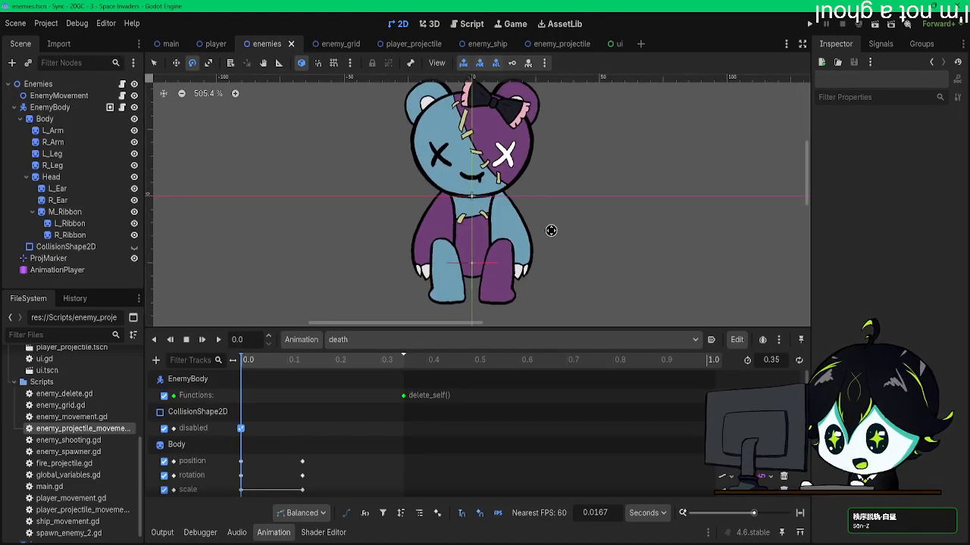
pyautogui.scroll(-1, 551, 230)
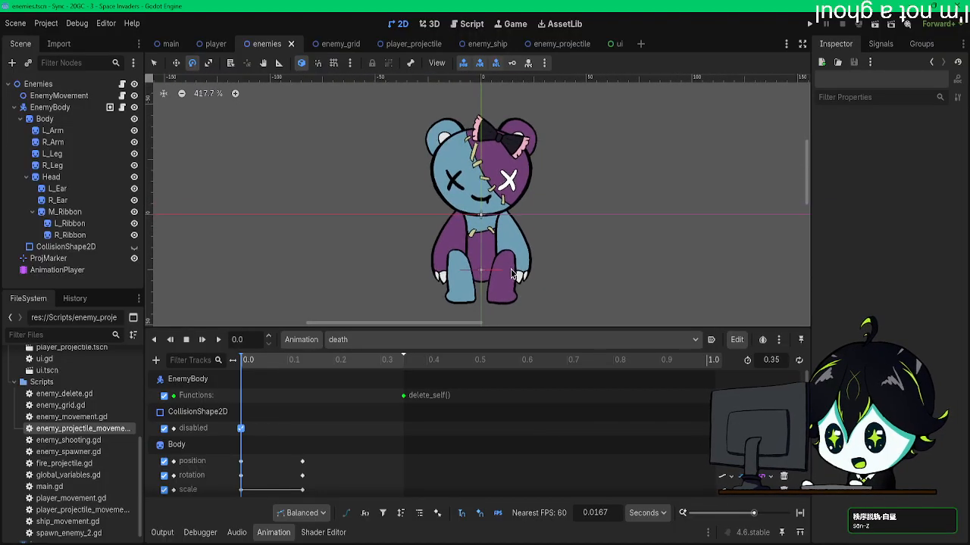
pyautogui.scroll(1, 512, 274)
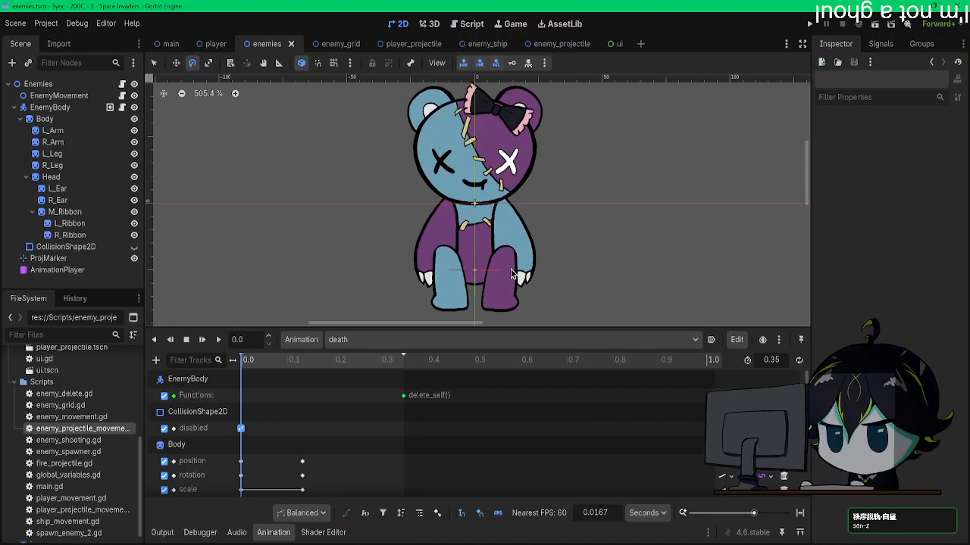
pyautogui.click(381, 345)
pyautogui.click(380, 344)
pyautogui.click(380, 344)
pyautogui.click(375, 372)
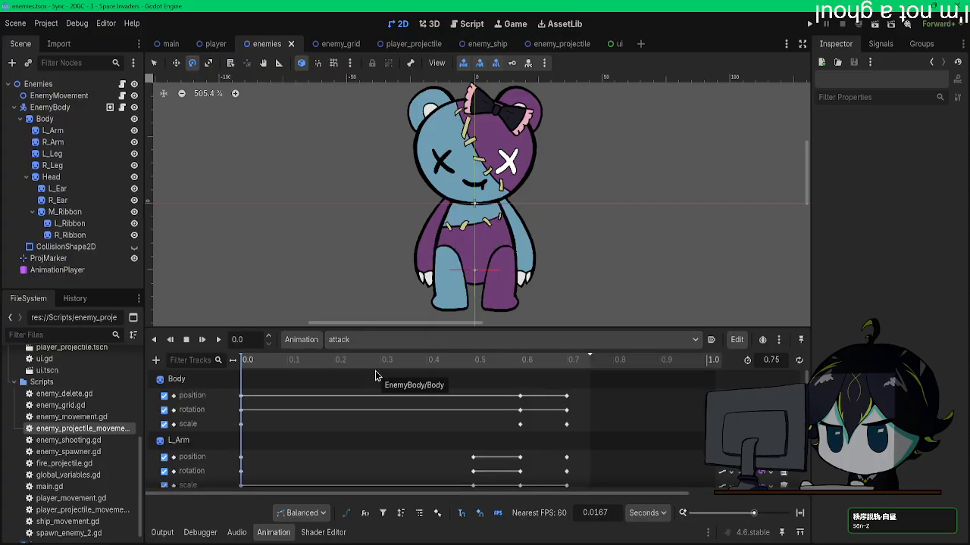
# Step: Play the attack animation, scrub back to 0.0667 s and examine its tracks
pyautogui.click(203, 340)
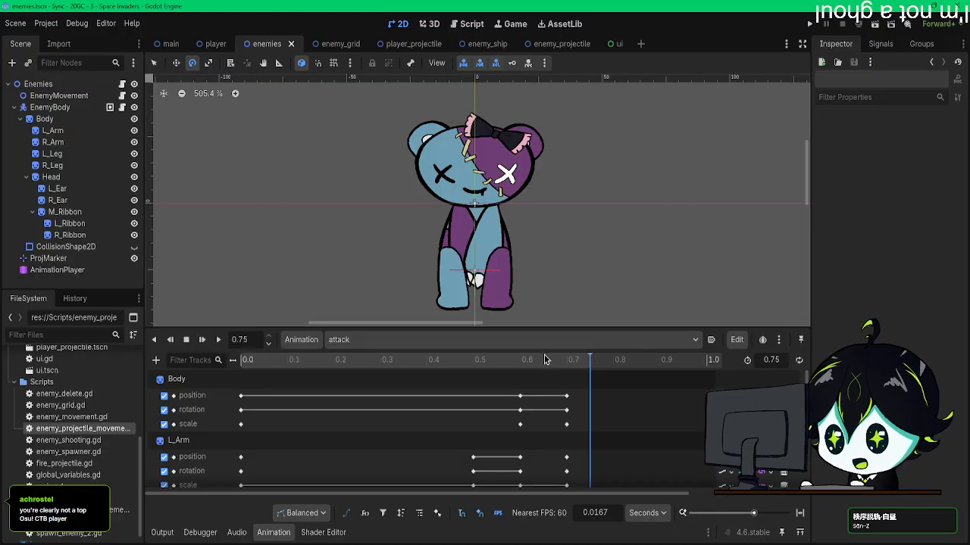
pyautogui.moveTo(382, 403); pyautogui.dragTo(274, 390)
pyautogui.scroll(-5, 274, 394)
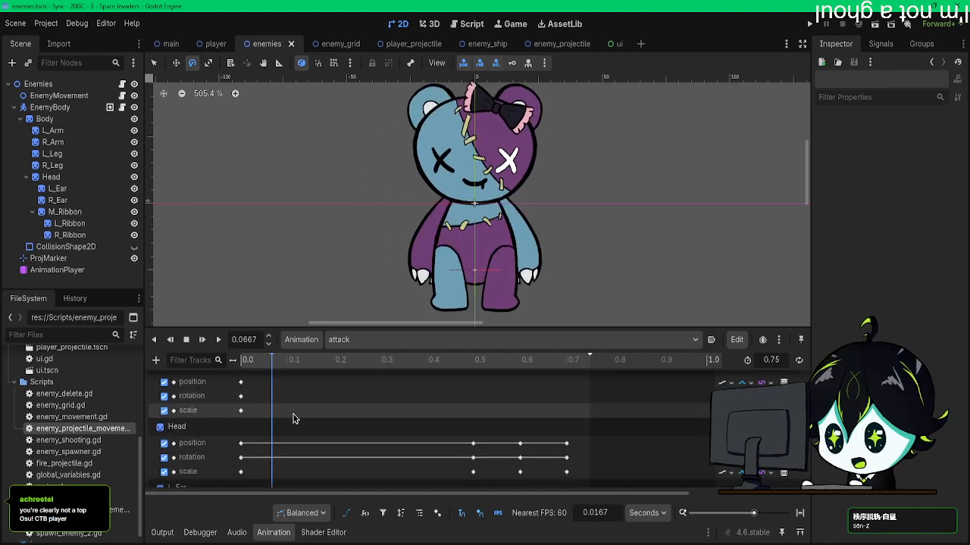
pyautogui.scroll(-3, 294, 419)
# Step: In the idle animation, enable Show Behind Parent for both arms and legs and key it at 0 s, creating the missing tracks with RESET tracks
pyautogui.click(360, 343)
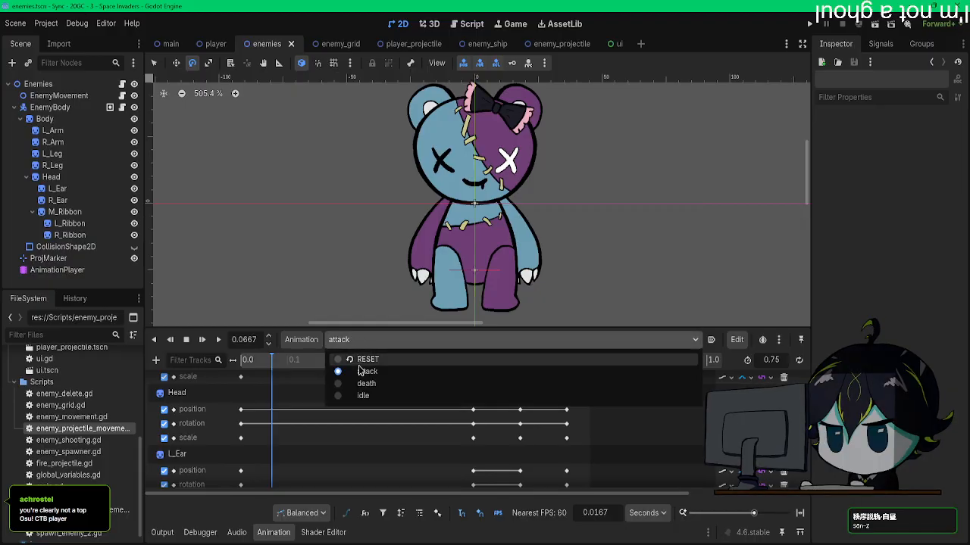
pyautogui.click(362, 395)
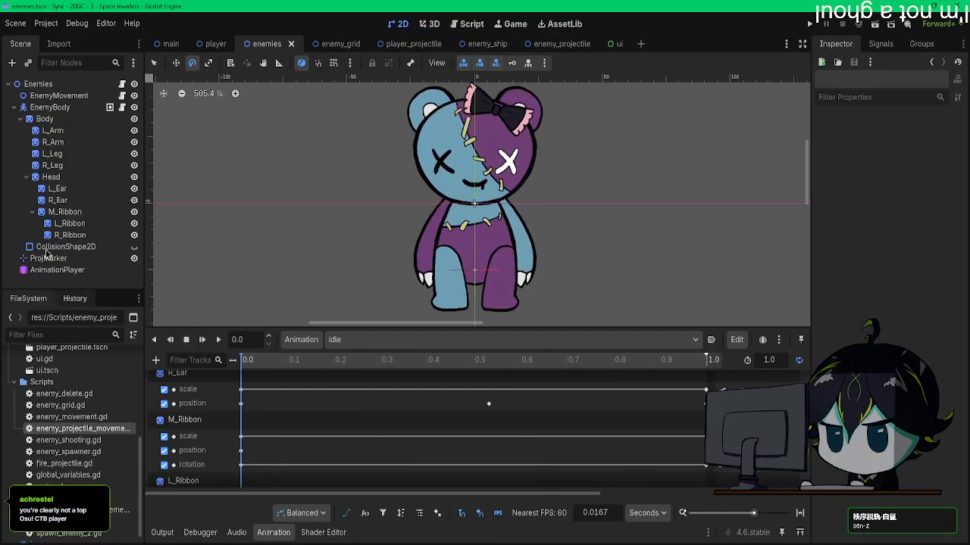
pyautogui.click(53, 165)
pyautogui.keyDown('shift'); pyautogui.click(53, 130); pyautogui.keyUp('shift')
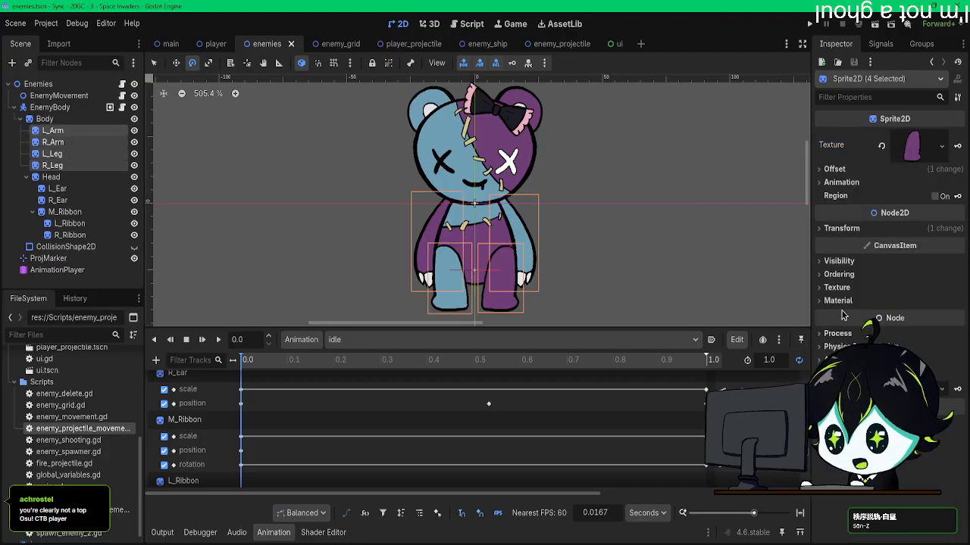
pyautogui.click(838, 261)
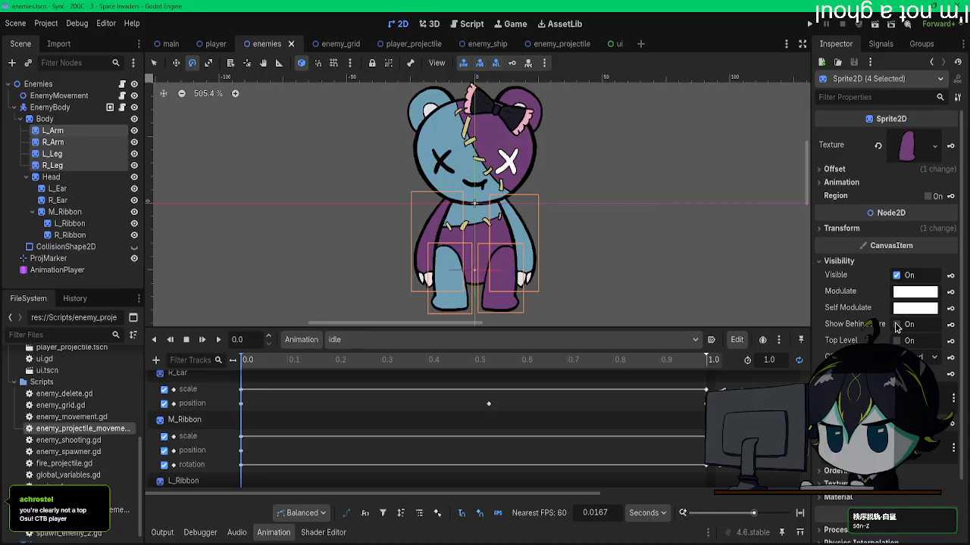
pyautogui.click(897, 324)
pyautogui.click(951, 326)
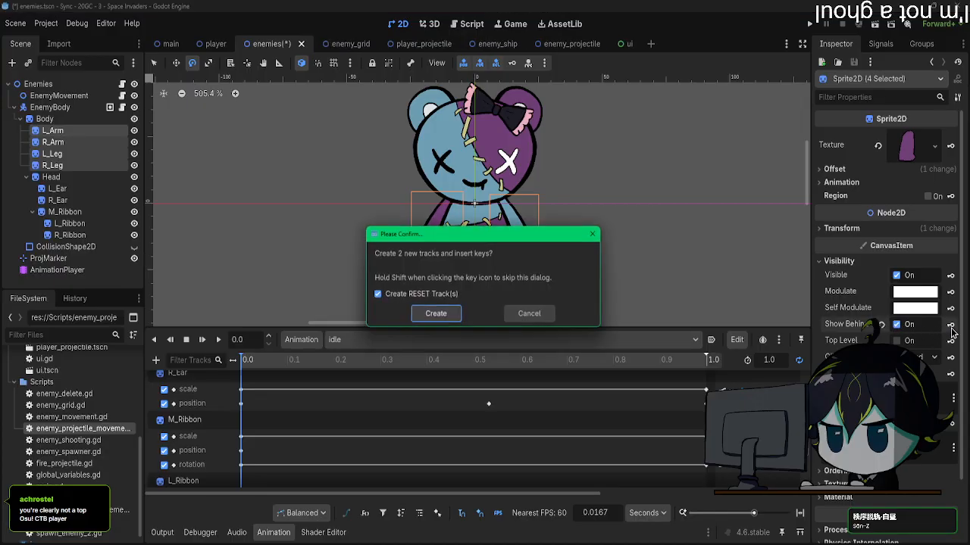
pyautogui.click(435, 316)
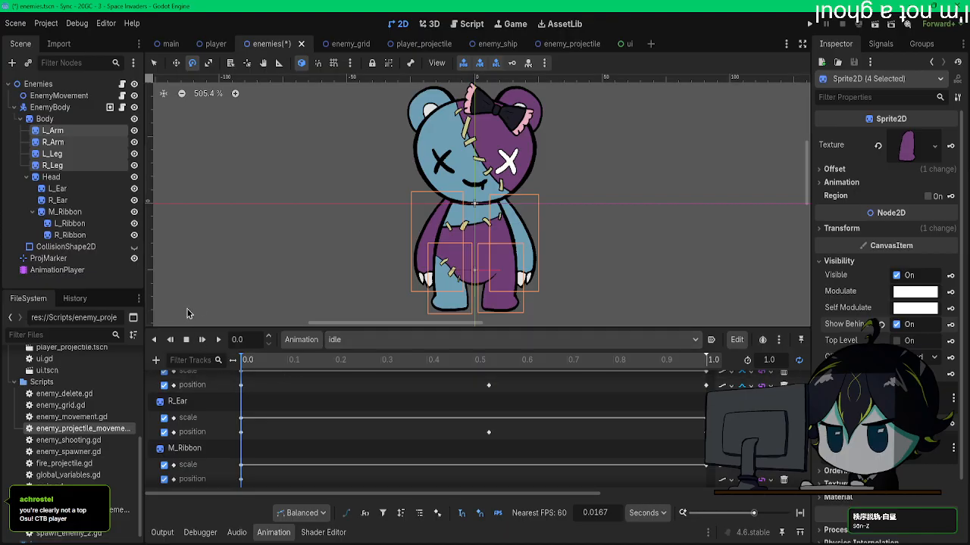
# Step: Look through the attack animation's tracks for the limbs' layering
pyautogui.click(366, 339)
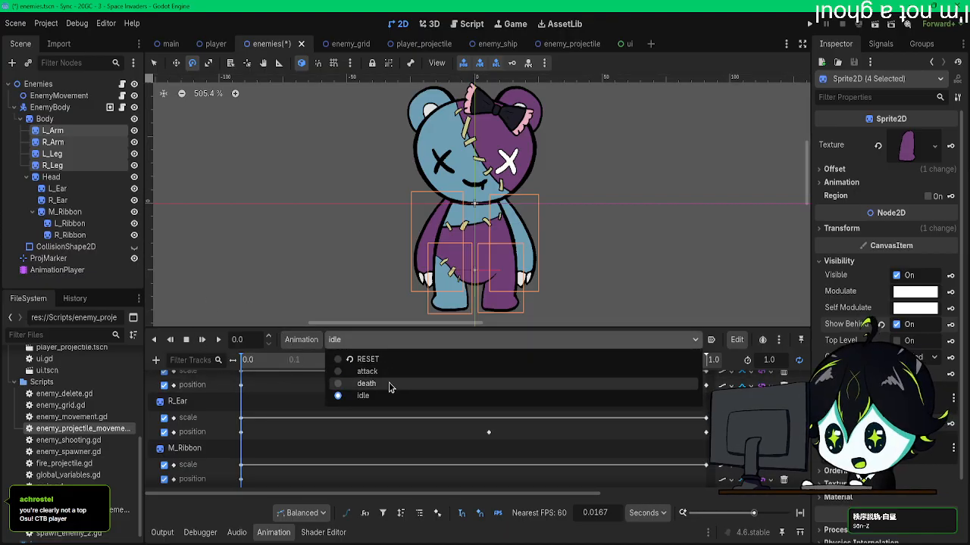
pyautogui.click(367, 371)
pyautogui.scroll(-10, 362, 405)
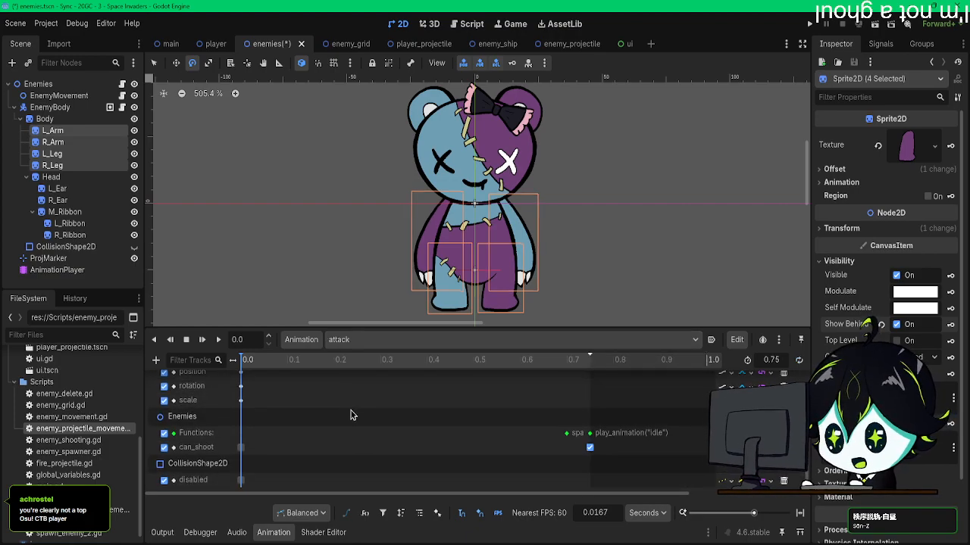
pyautogui.scroll(6, 351, 416)
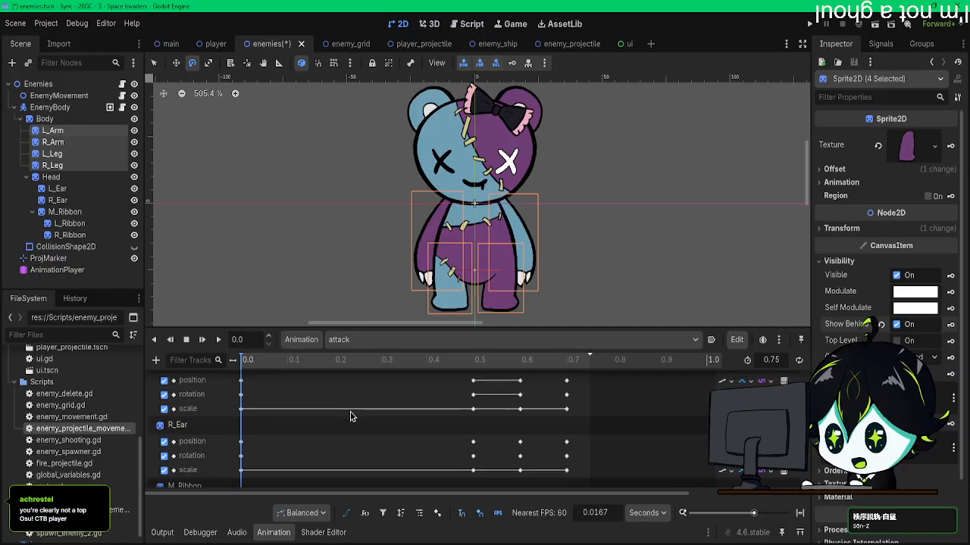
# Step: Play the idle, death and attack animations in succession to check how the limbs and body display
pyautogui.click(362, 340)
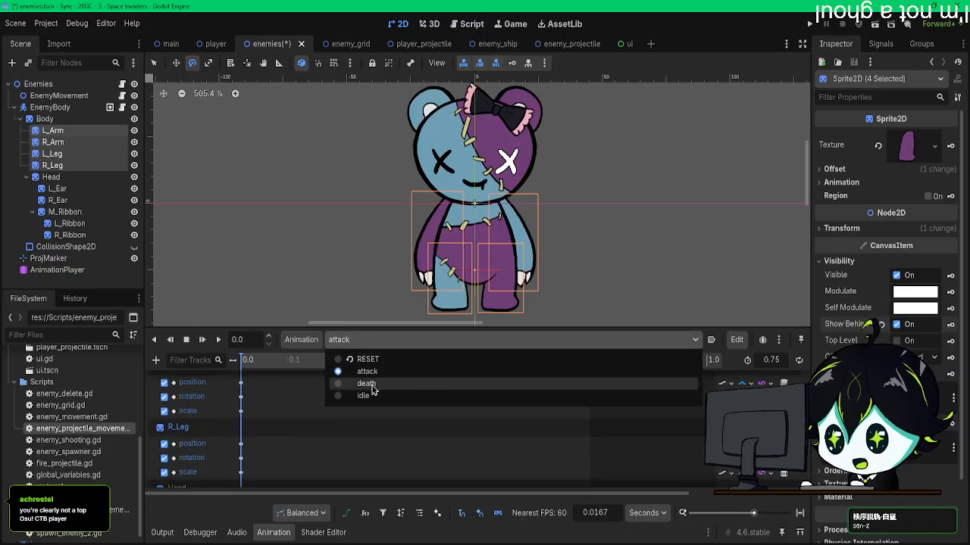
pyautogui.click(357, 395)
pyautogui.click(203, 340)
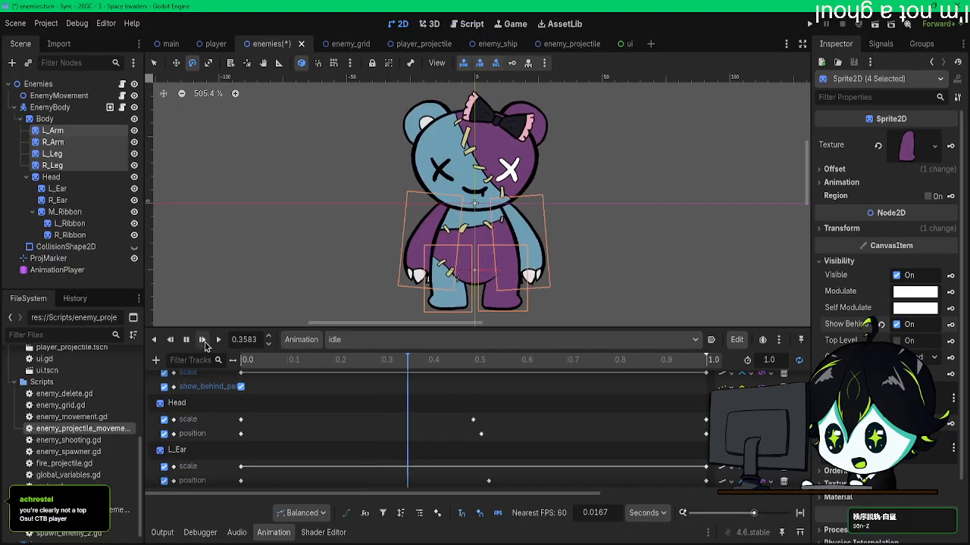
pyautogui.click(383, 340)
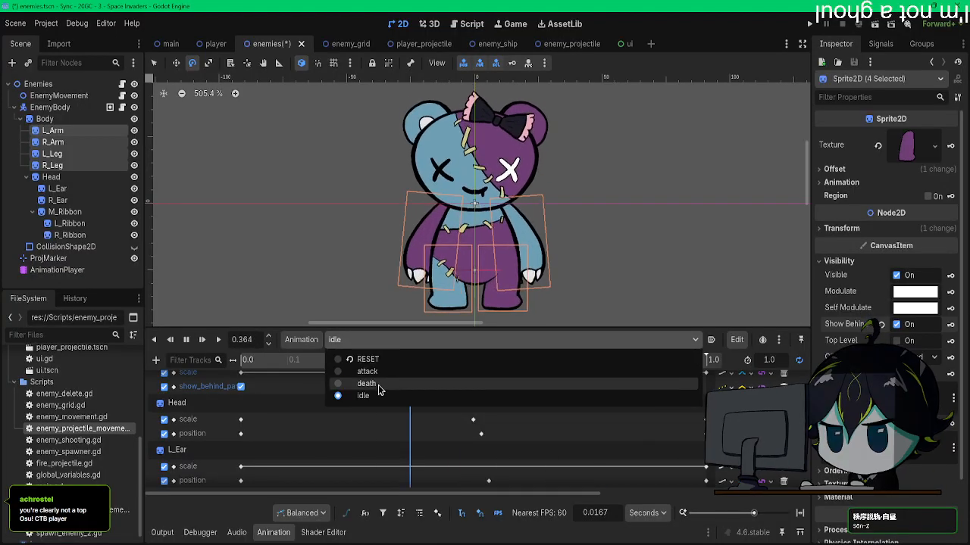
pyautogui.click(366, 384)
pyautogui.click(218, 339)
pyautogui.click(382, 340)
pyautogui.click(362, 371)
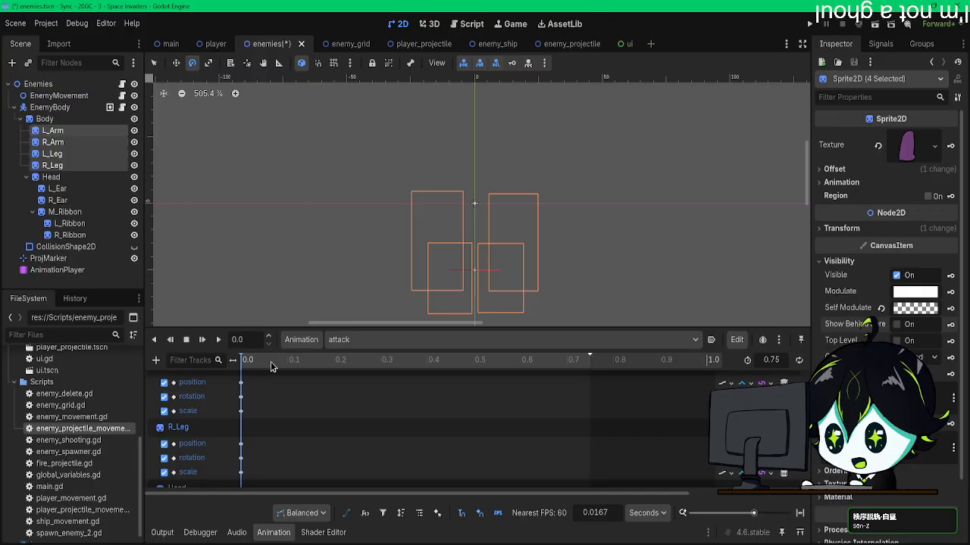
pyautogui.click(218, 339)
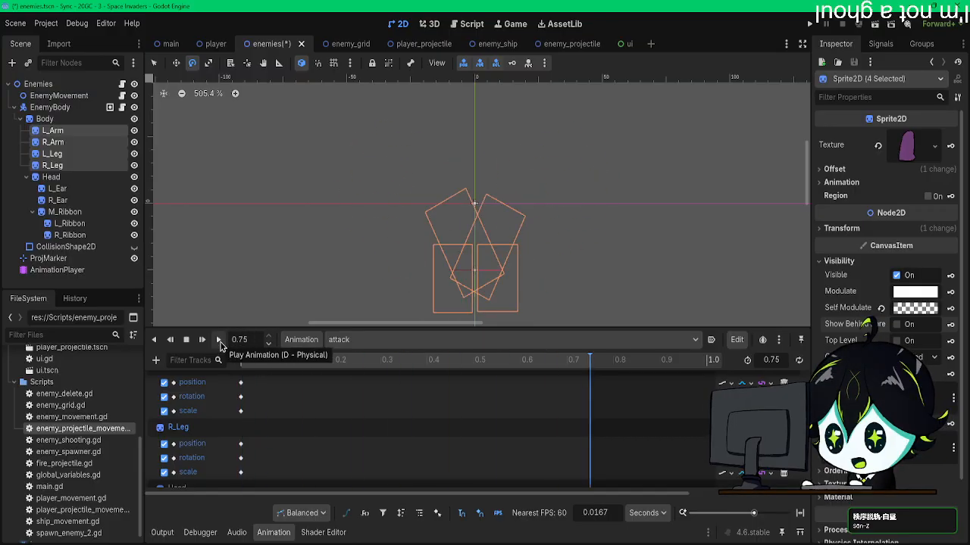
# Step: Save the enemies scene, view the player scene and return to the enemies scene
pyautogui.hotkey('ctrl', 's')
pyautogui.click(216, 45)
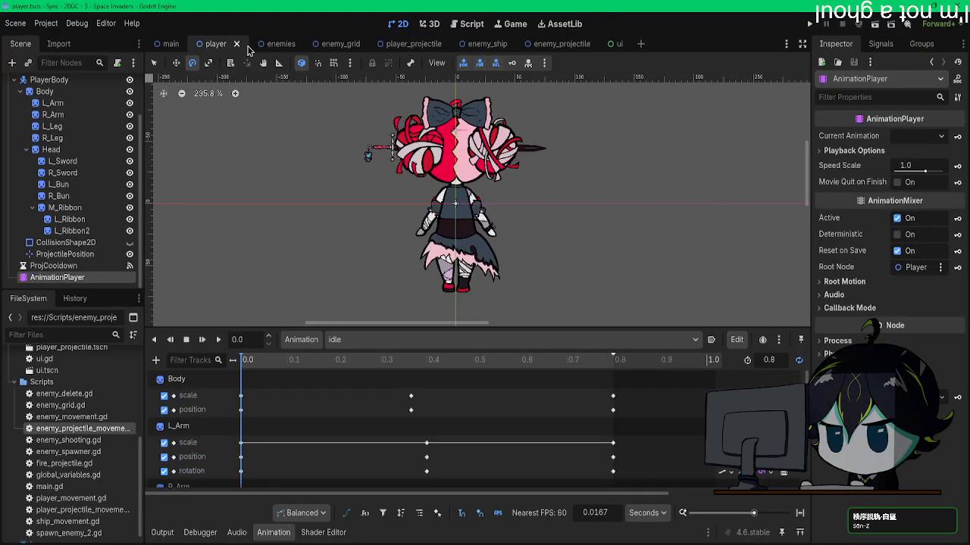
pyautogui.click(253, 46)
# Step: Switch between the RESET, attack and death animations to compare how the arms and legs layer with the body
pyautogui.click(366, 339)
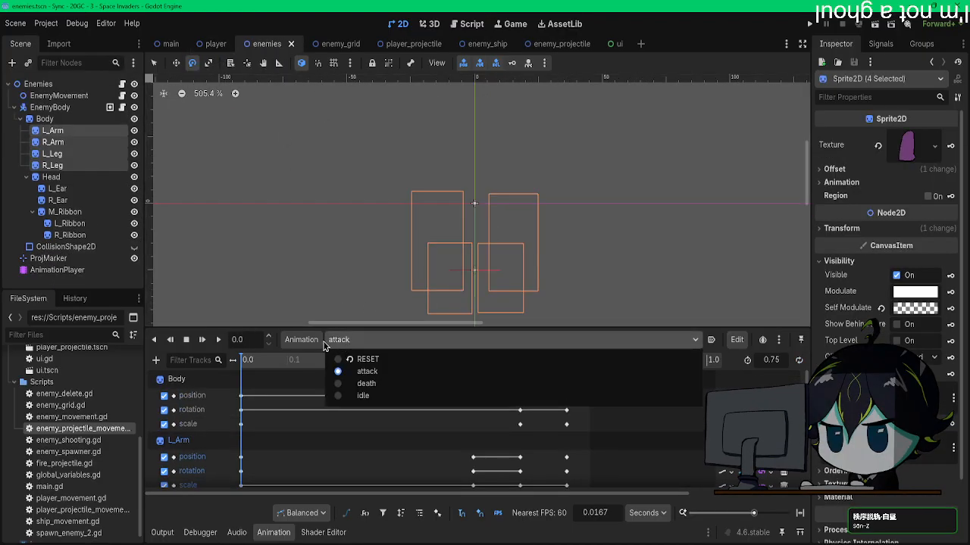
pyautogui.click(361, 356)
pyautogui.click(364, 339)
pyautogui.click(363, 370)
pyautogui.click(363, 341)
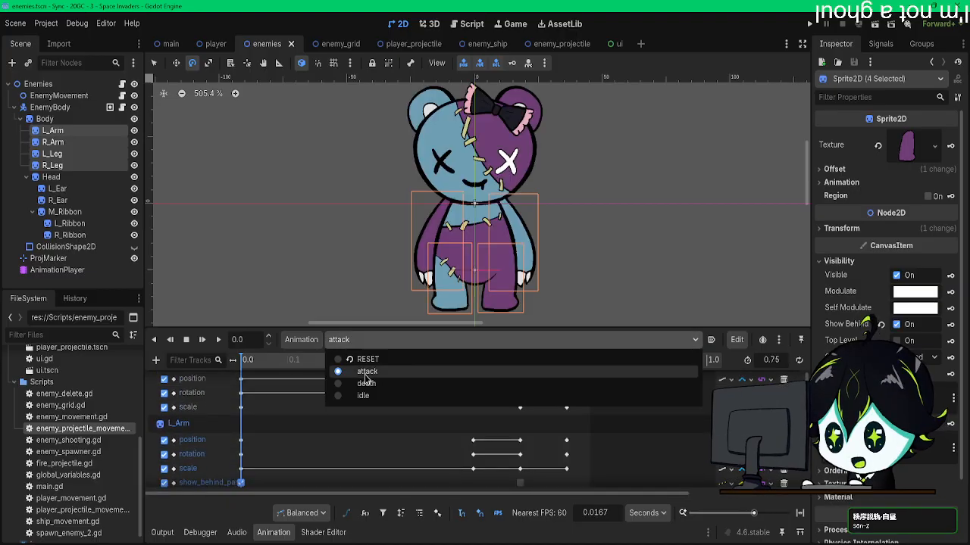
pyautogui.click(363, 383)
pyautogui.click(364, 345)
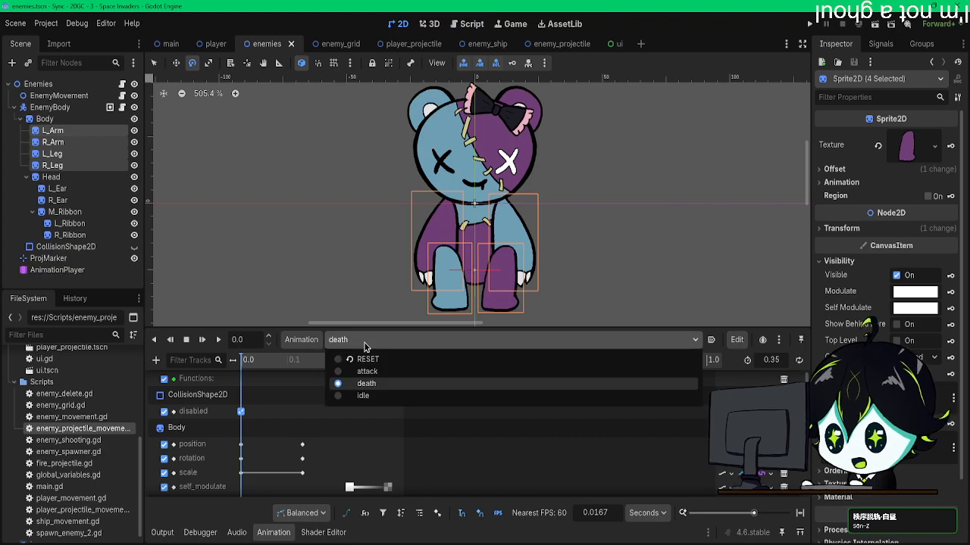
# Step: Scrub the start of the death animation and compare its first pose with the RESET pose
pyautogui.click(338, 346)
pyautogui.moveTo(258, 359); pyautogui.dragTo(241, 372)
pyautogui.click(361, 343)
pyautogui.click(375, 359)
pyautogui.click(379, 341)
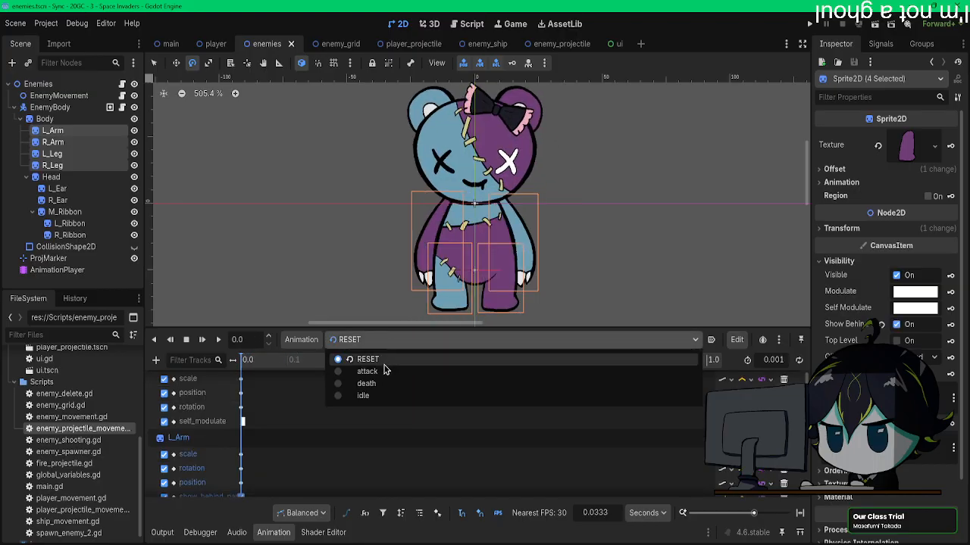
# Step: In the death animation, move R_Leg's show_behind_parent key from the start to 0.1333 s
pyautogui.click(376, 380)
pyautogui.scroll(-5, 294, 415)
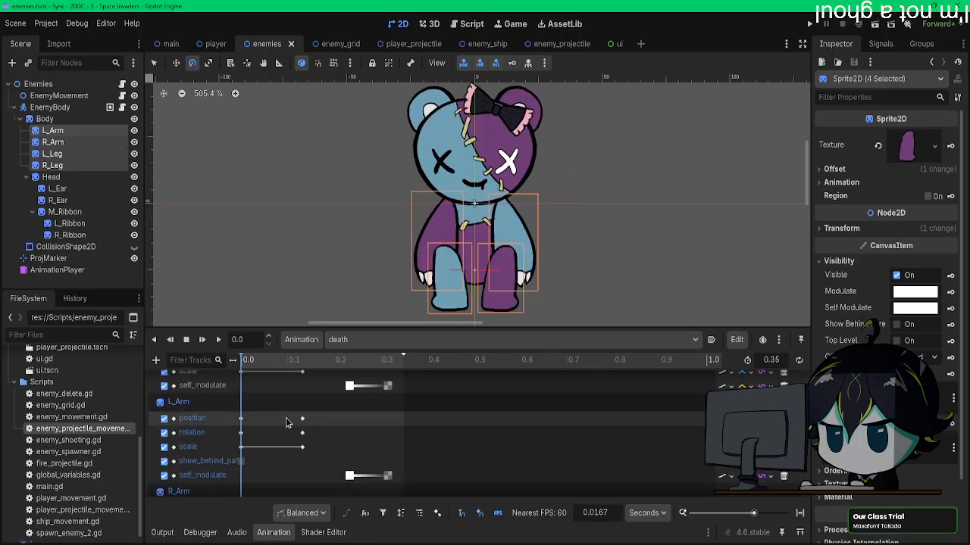
pyautogui.scroll(-10, 288, 422)
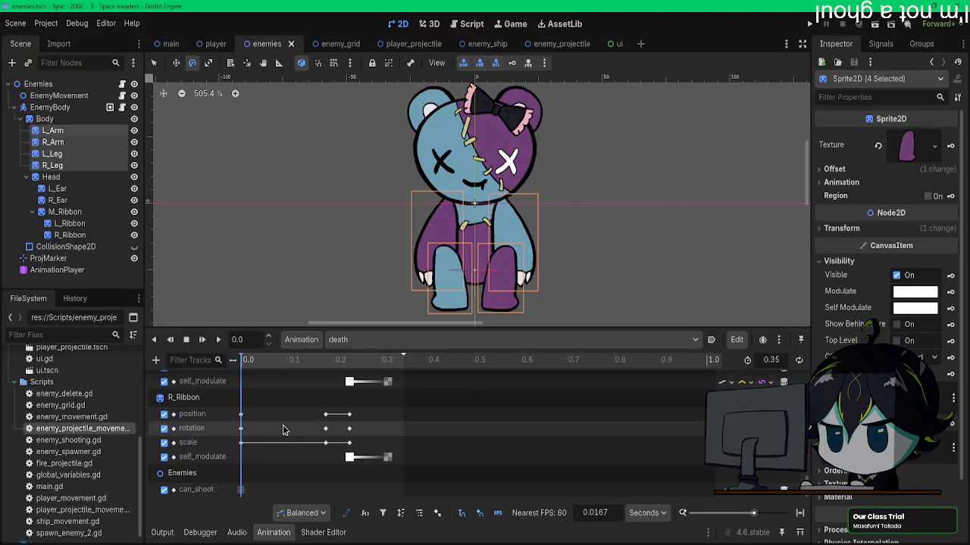
pyautogui.scroll(3, 283, 430)
pyautogui.scroll(6, 283, 430)
pyautogui.scroll(5, 284, 430)
pyautogui.scroll(-2, 284, 430)
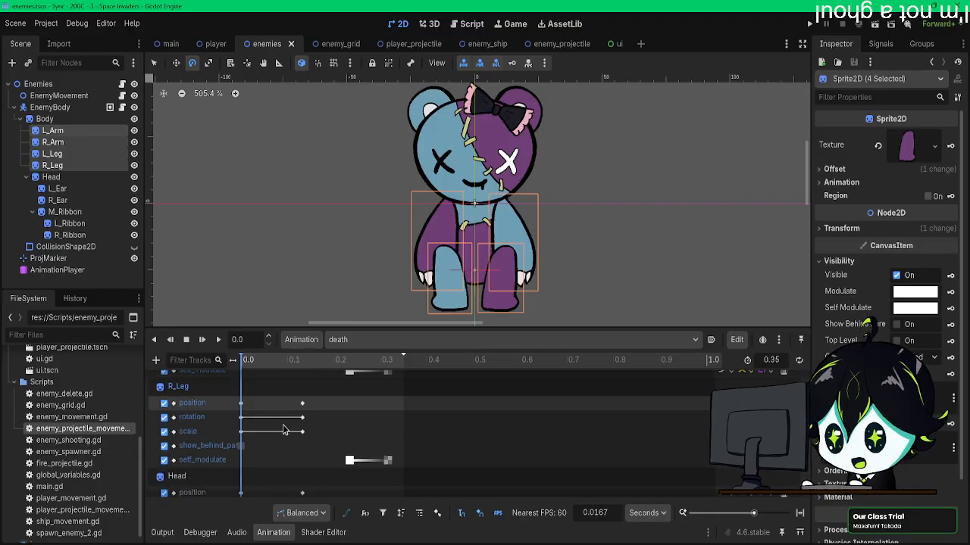
pyautogui.click(244, 450)
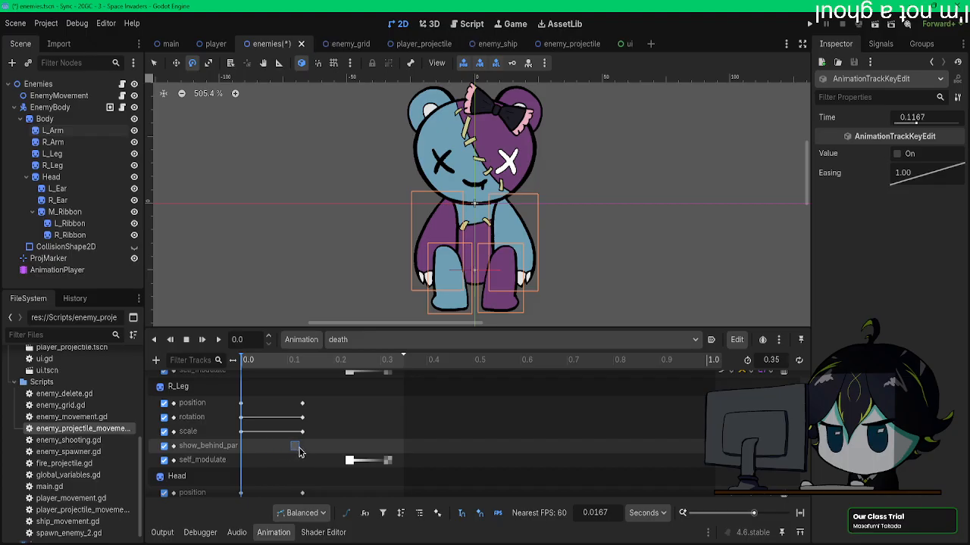
pyautogui.moveTo(293, 362); pyautogui.dragTo(303, 364)
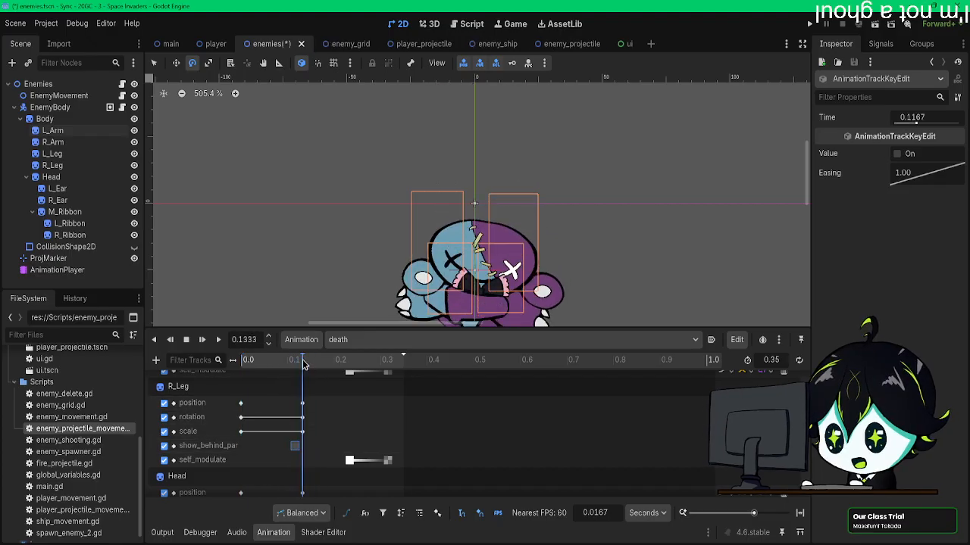
pyautogui.moveTo(294, 445); pyautogui.dragTo(303, 426)
# Step: Shift the show_behind_parent keys of L_Leg and both arms to 0.1333 s in the death animation
pyautogui.scroll(4, 299, 444)
pyautogui.scroll(5, 289, 427)
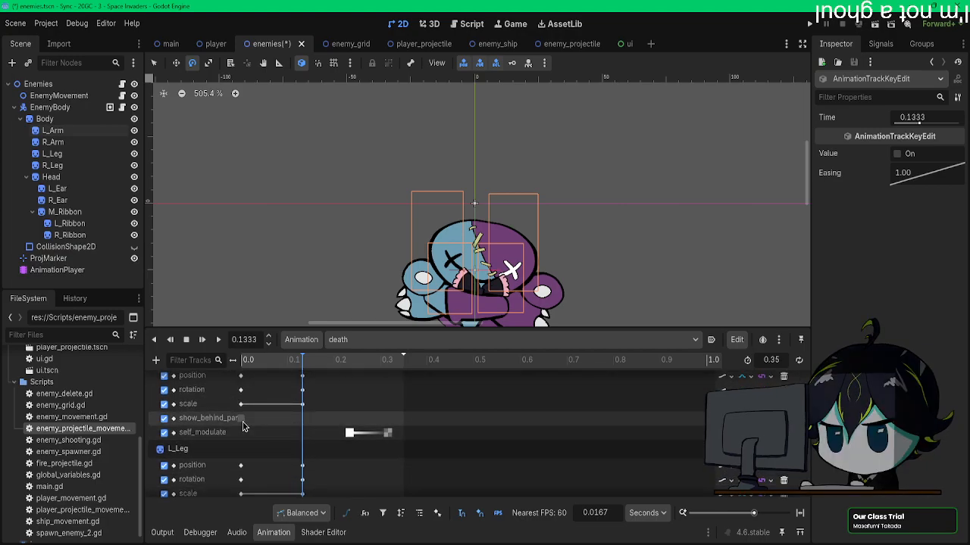
pyautogui.scroll(4, 277, 428)
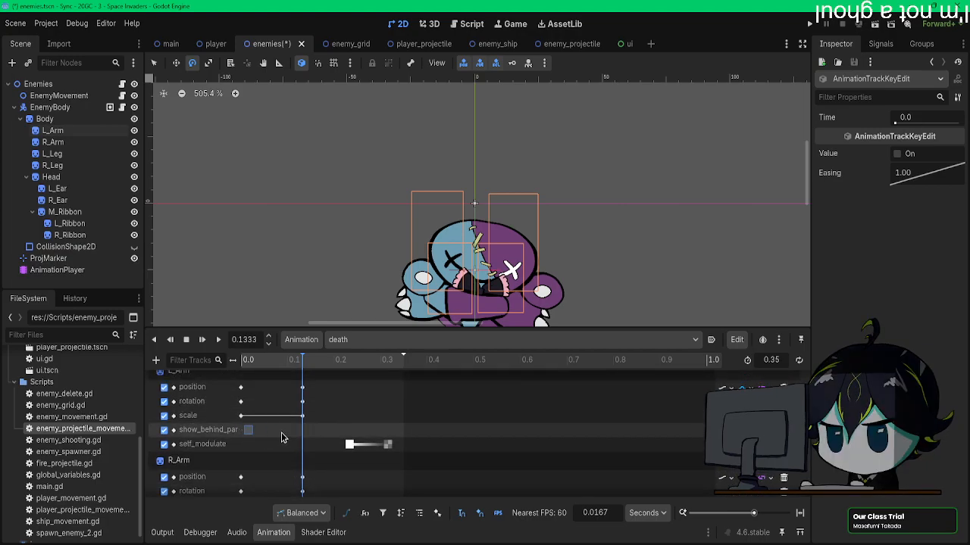
pyautogui.scroll(9, 299, 433)
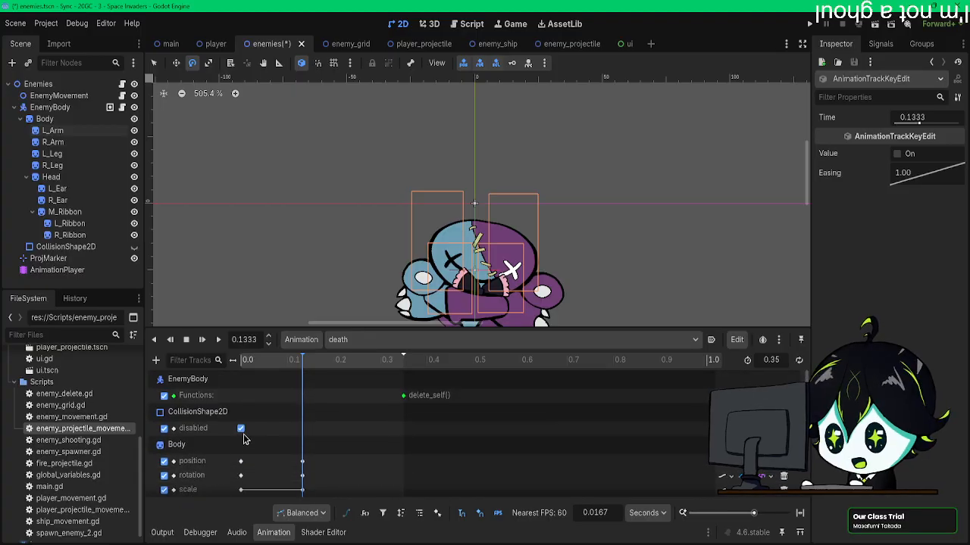
# Step: Play the death animation from the start and return the playhead to 0 s
pyautogui.click(248, 360)
pyautogui.click(201, 339)
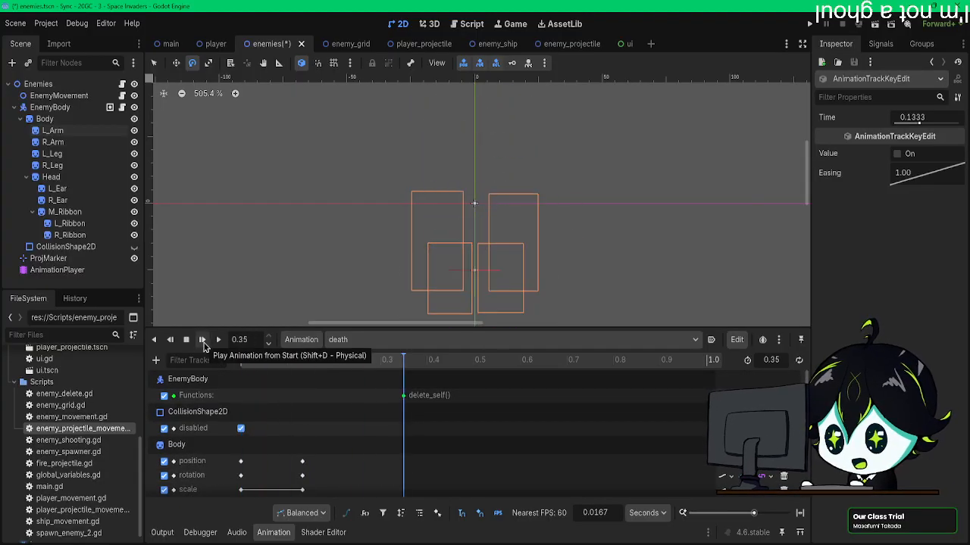
pyautogui.click(250, 361)
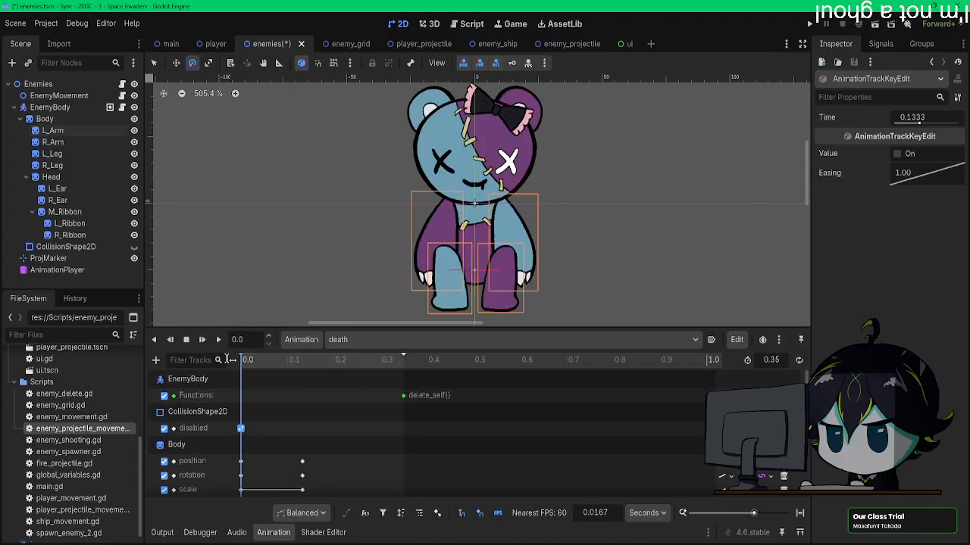
# Step: Enable Show Behind Parent for both arms and legs, and replay the death animation from the start
pyautogui.keyDown('shift'); pyautogui.click(66, 166); pyautogui.keyUp('shift')
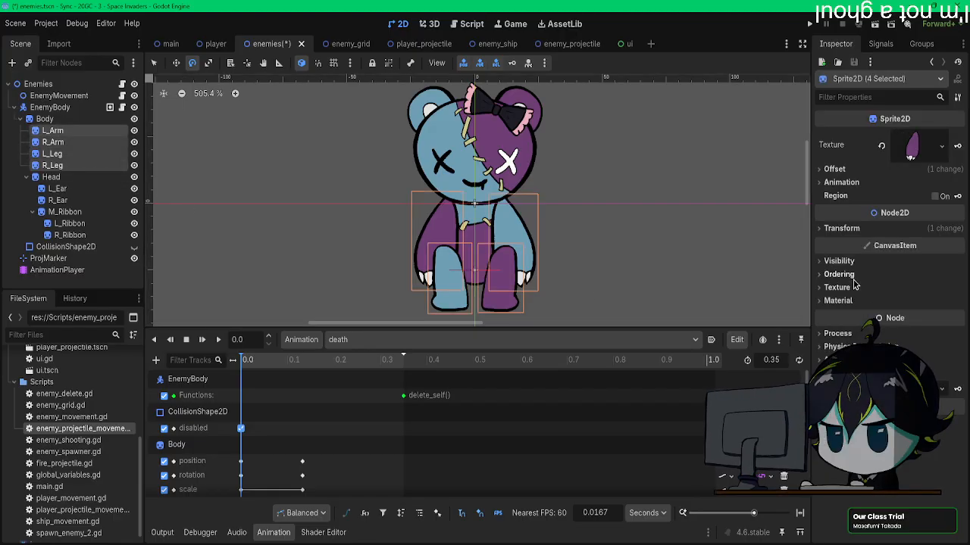
pyautogui.click(849, 235)
pyautogui.click(849, 233)
pyautogui.click(840, 261)
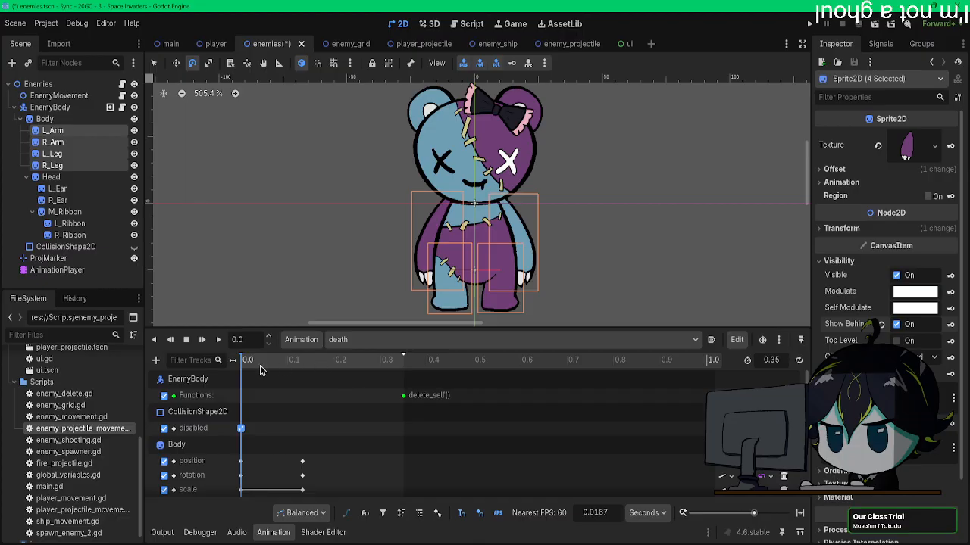
pyautogui.click(202, 340)
pyautogui.click(202, 341)
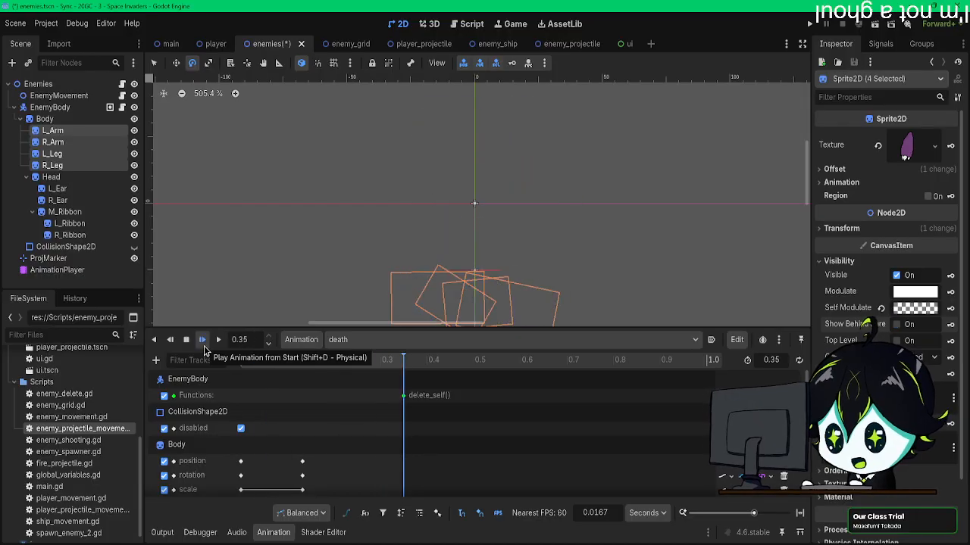
# Step: Switch from death to the attack and RESET animations, and play attack from the start to check the limbs' layering
pyautogui.click(394, 339)
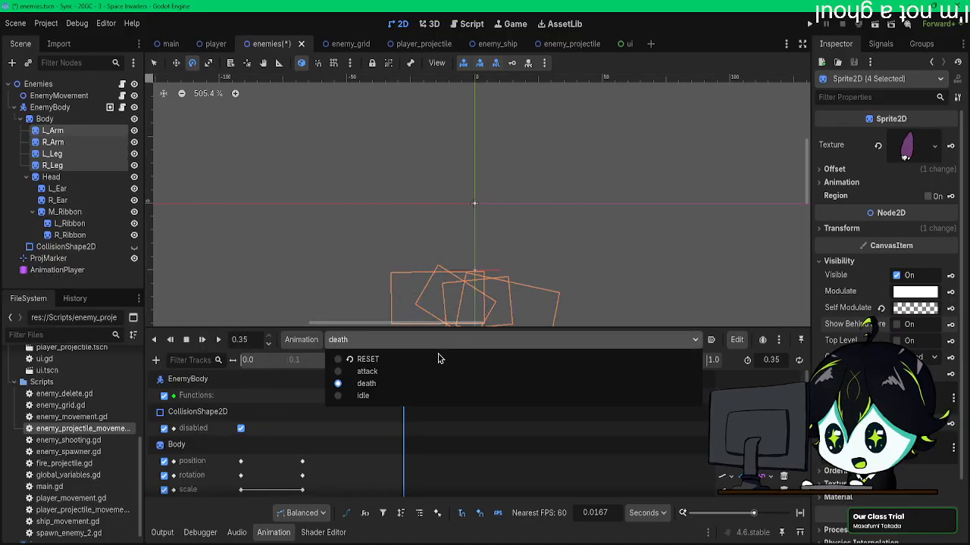
pyautogui.click(372, 371)
pyautogui.click(393, 340)
pyautogui.click(393, 359)
pyautogui.click(391, 342)
pyautogui.click(386, 371)
pyautogui.click(202, 342)
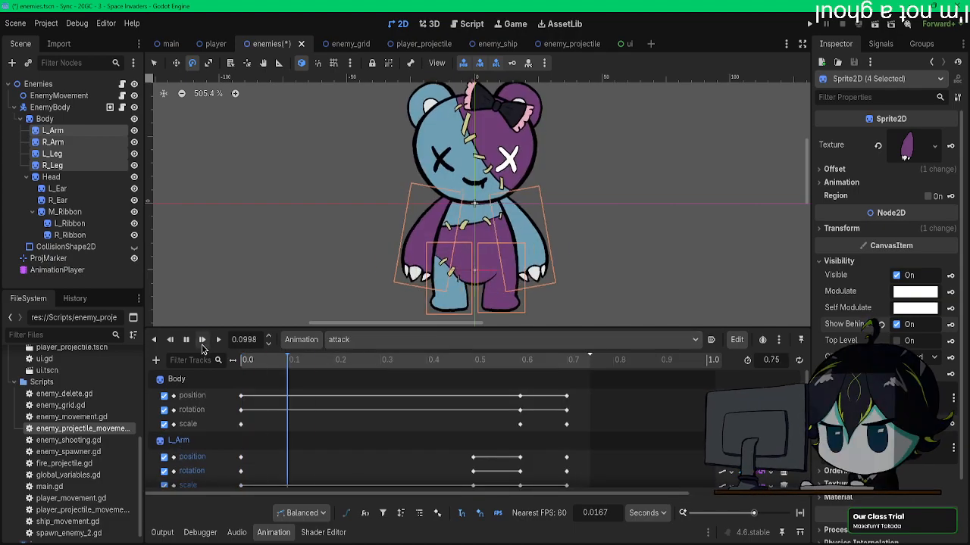
# Step: Run the game, move and shoot at the enemies to check their idle, attack and death animations, and close the game
pyautogui.click(809, 24)
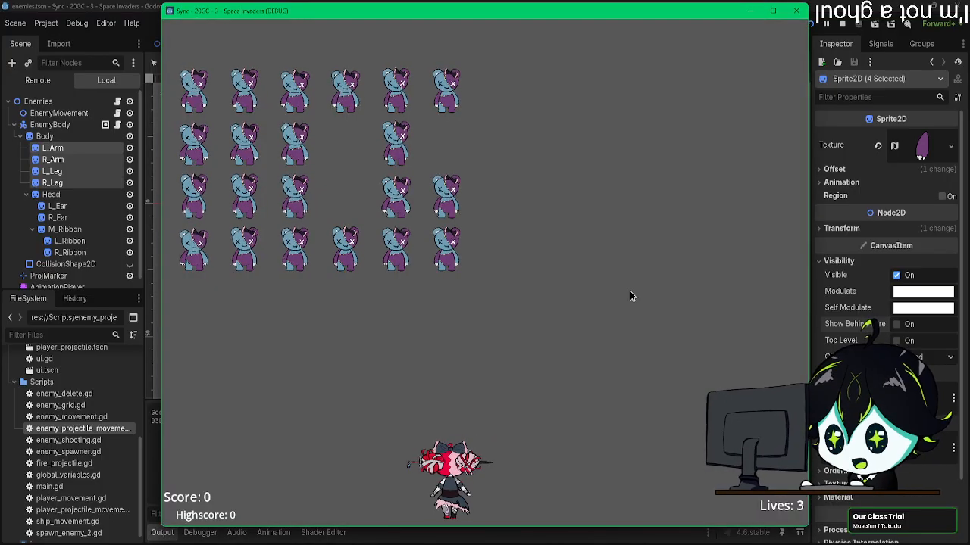
pyautogui.press('d')
pyautogui.press('space')
pyautogui.press('d')
pyautogui.press('space')
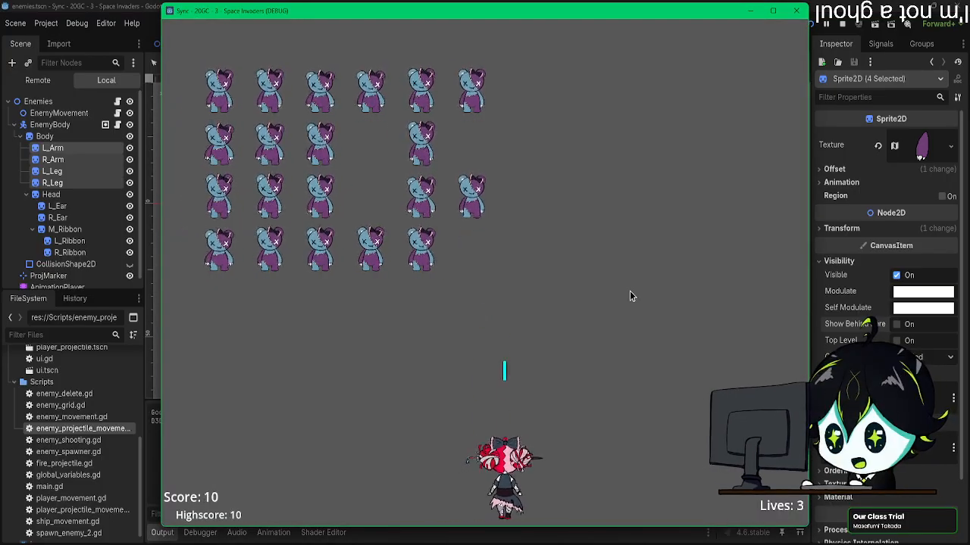
pyautogui.press('space')
pyautogui.press('d')
pyautogui.press('space')
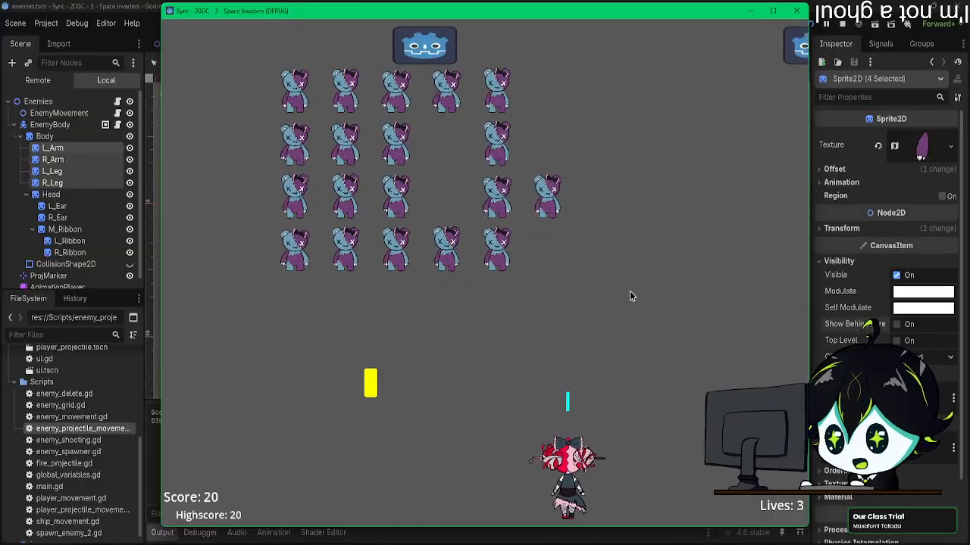
pyautogui.press('d')
pyautogui.press('space')
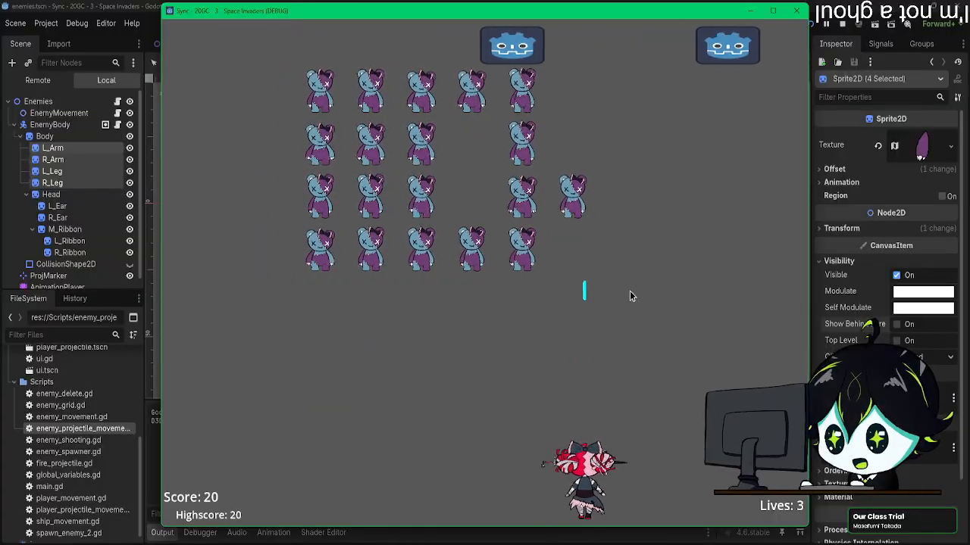
pyautogui.press('a')
pyautogui.press('space')
pyautogui.press('d')
pyautogui.press('d')
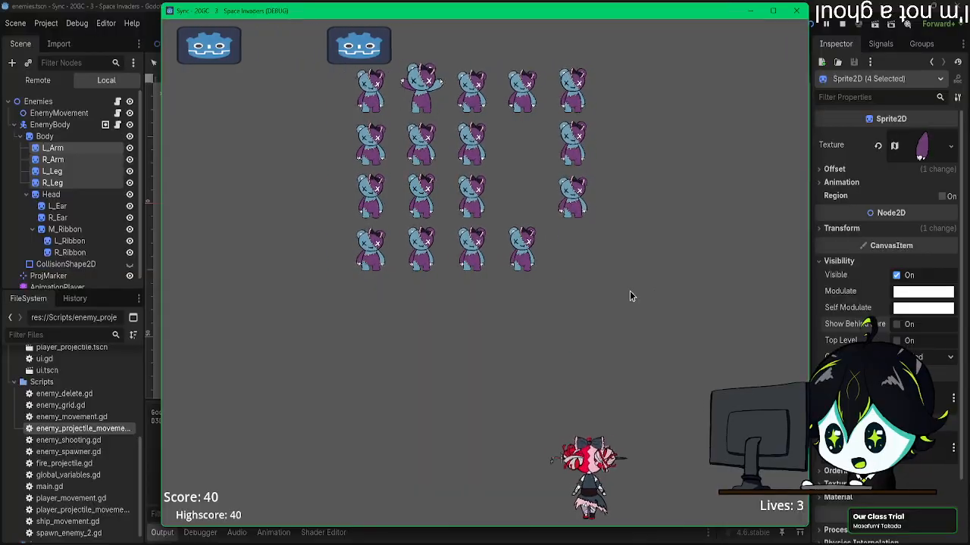
pyautogui.press('space')
pyautogui.press('a')
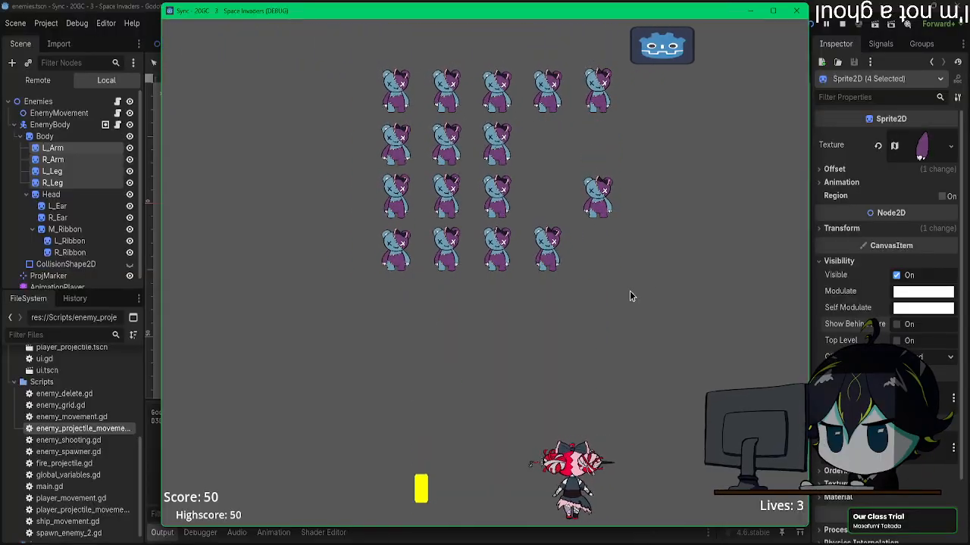
pyautogui.press('d')
pyautogui.press('space')
pyautogui.press('a')
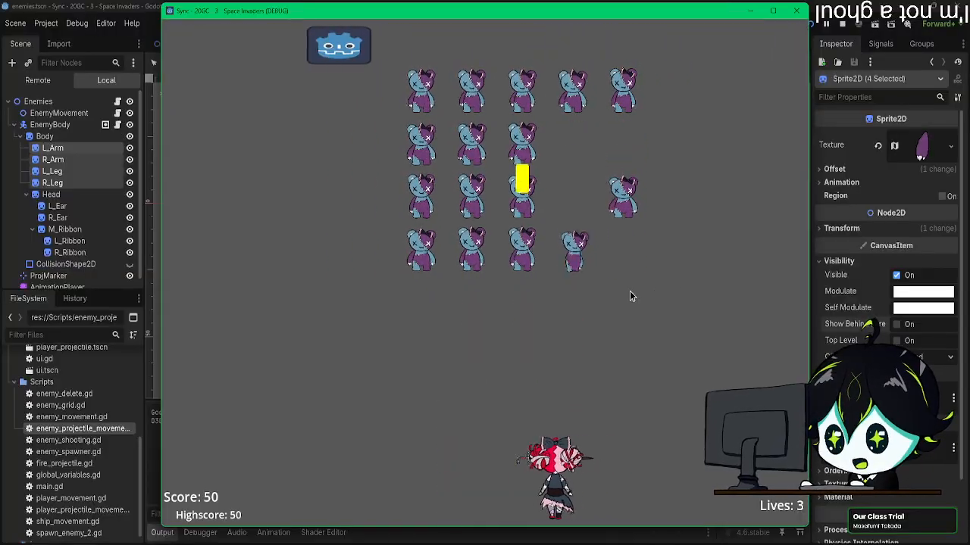
pyautogui.press('space')
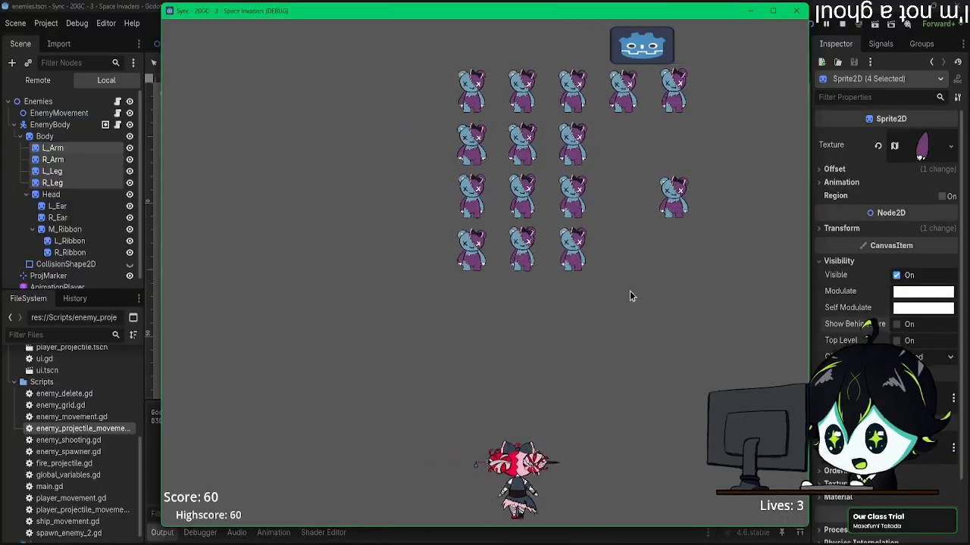
pyautogui.press('d')
pyautogui.press('space')
pyautogui.press('a')
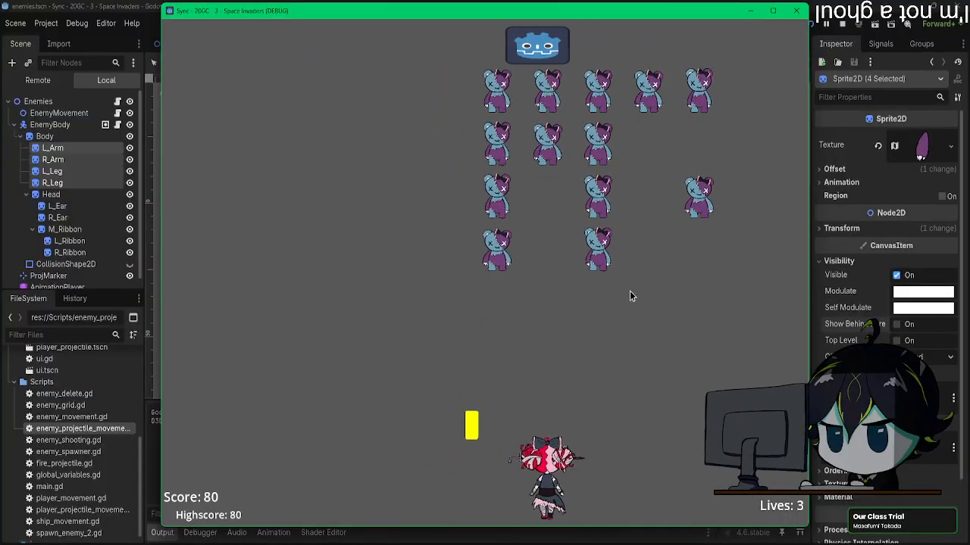
pyautogui.press('space')
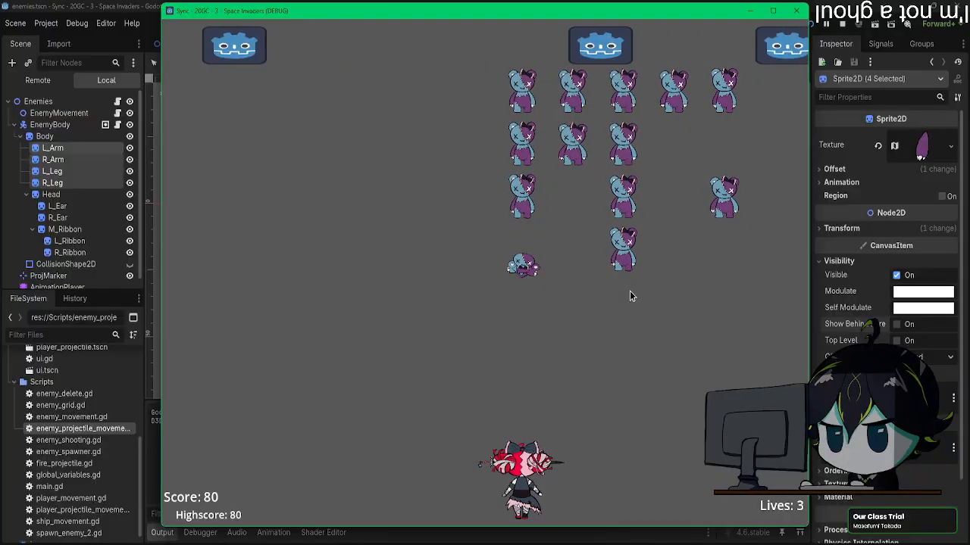
pyautogui.press('space')
pyautogui.press('a')
pyautogui.press('space')
pyautogui.press('a')
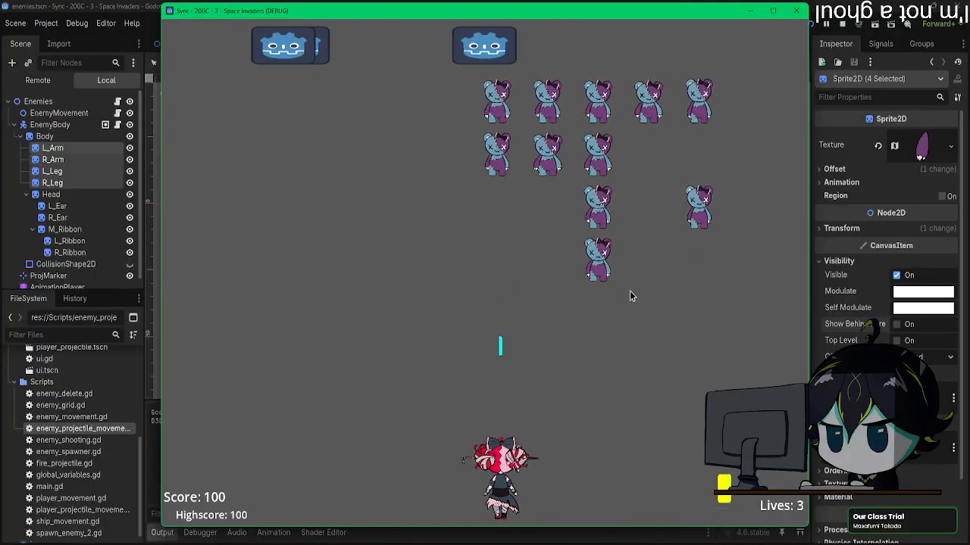
pyautogui.press('space')
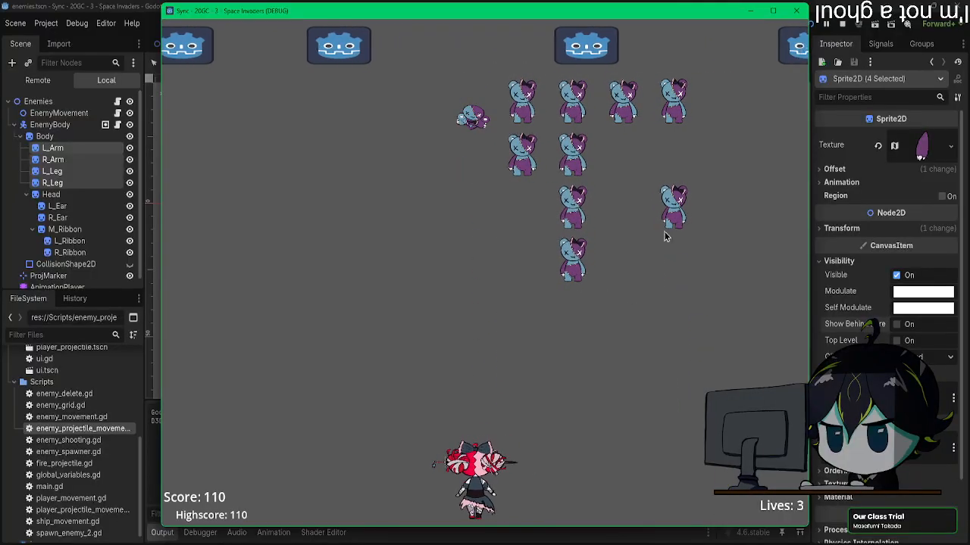
pyautogui.click(796, 10)
# Step: Create a new animation named jump_down in the enemy's AnimationPlayer and set its length to 0.5 s
pyautogui.moveTo(578, 242); pyautogui.dragTo(578, 254, button='middle')
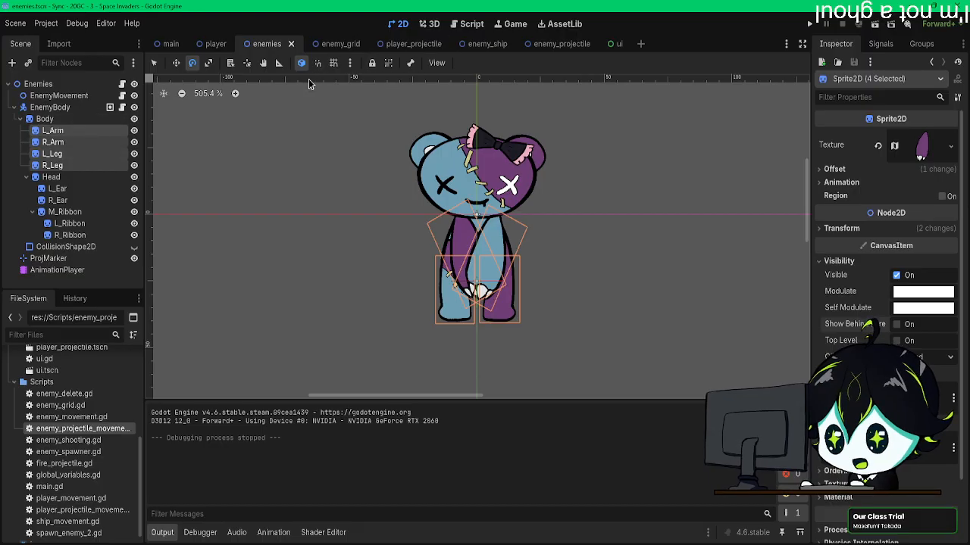
pyautogui.click(73, 268)
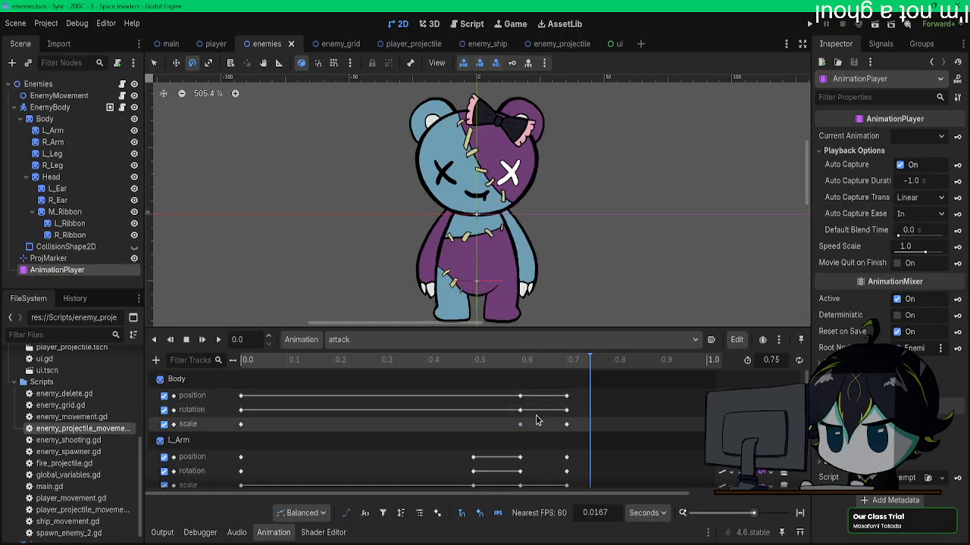
pyautogui.click(367, 340)
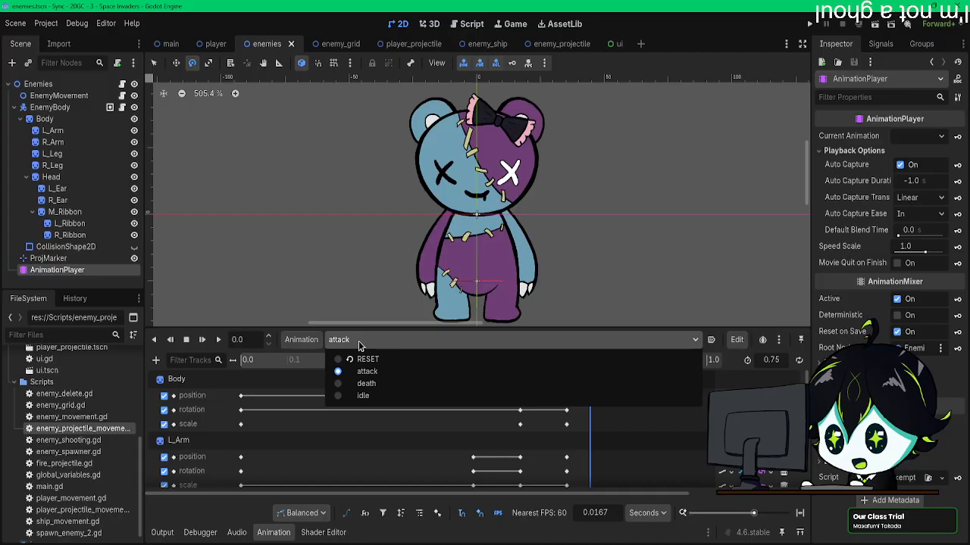
pyautogui.click(302, 340)
pyautogui.click(302, 339)
pyautogui.click(321, 365)
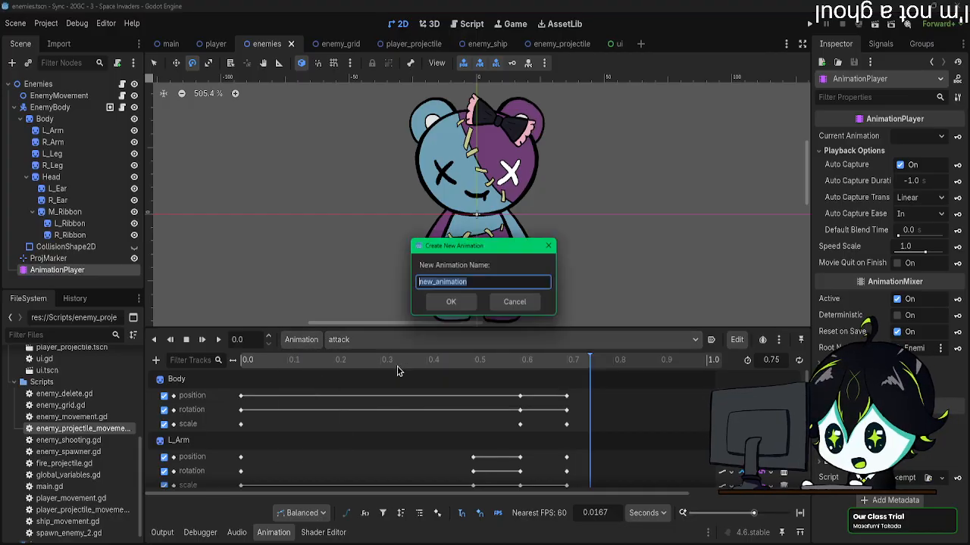
pyautogui.write('jump_down')
pyautogui.press('Return')
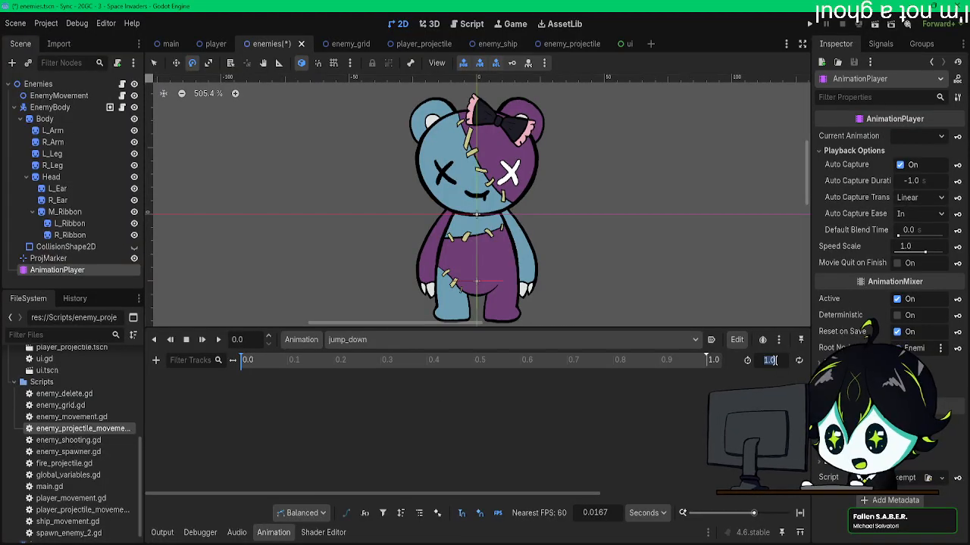
pyautogui.write('0.5')
pyautogui.press('Return')
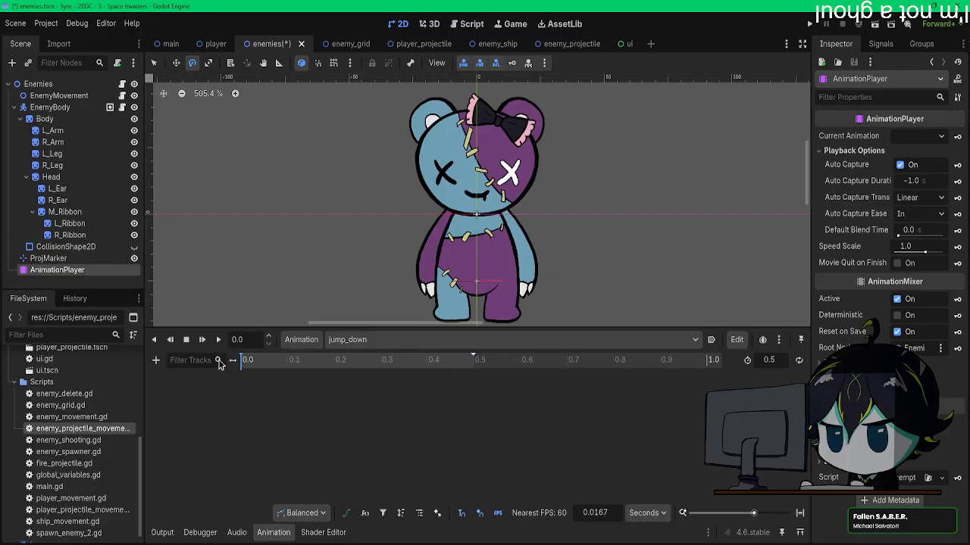
# Step: Select all sprites from Body to R_Ribbon and insert their keys at 0 s in jump_down, creating the tracks with RESET tracks
pyautogui.click(44, 119)
pyautogui.keyDown('shift'); pyautogui.click(69, 235); pyautogui.keyUp('shift')
pyautogui.click(511, 65)
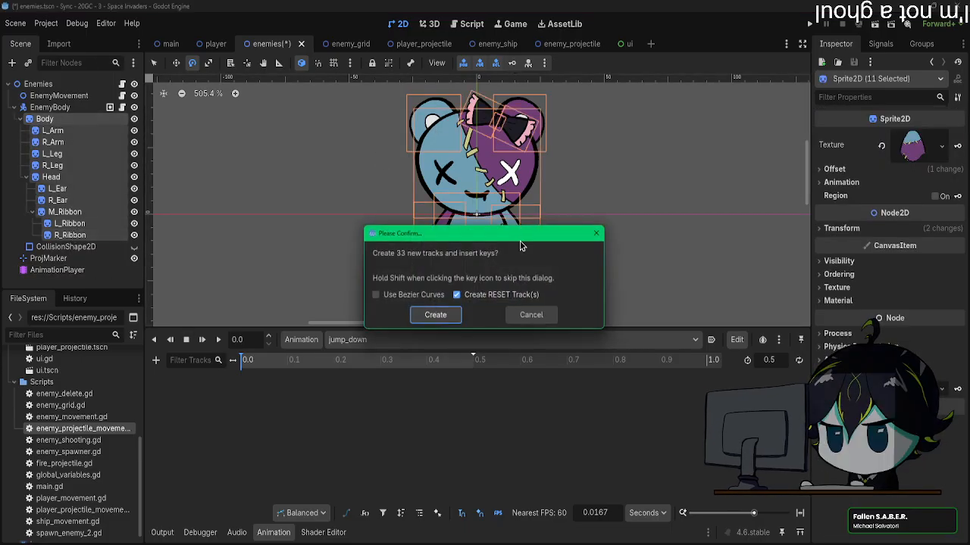
pyautogui.click(531, 321)
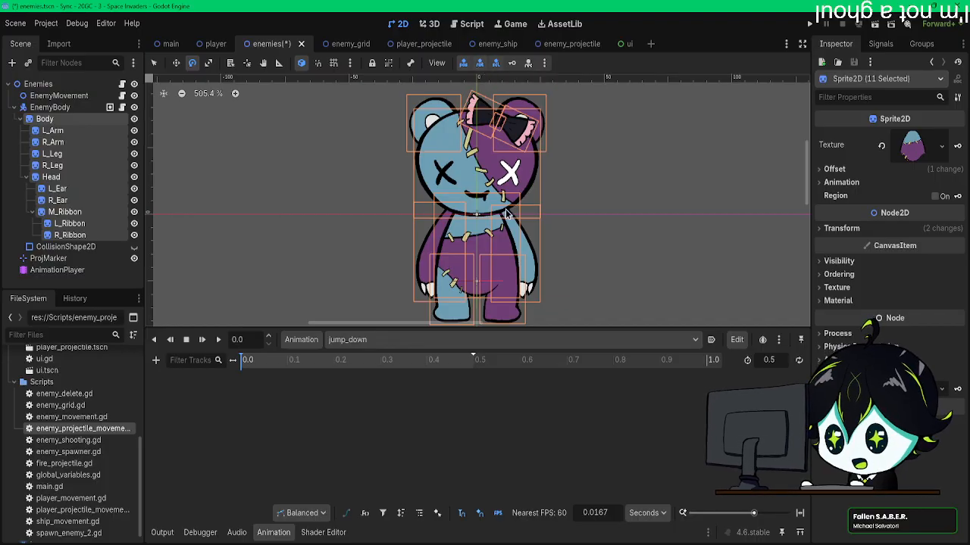
pyautogui.click(512, 64)
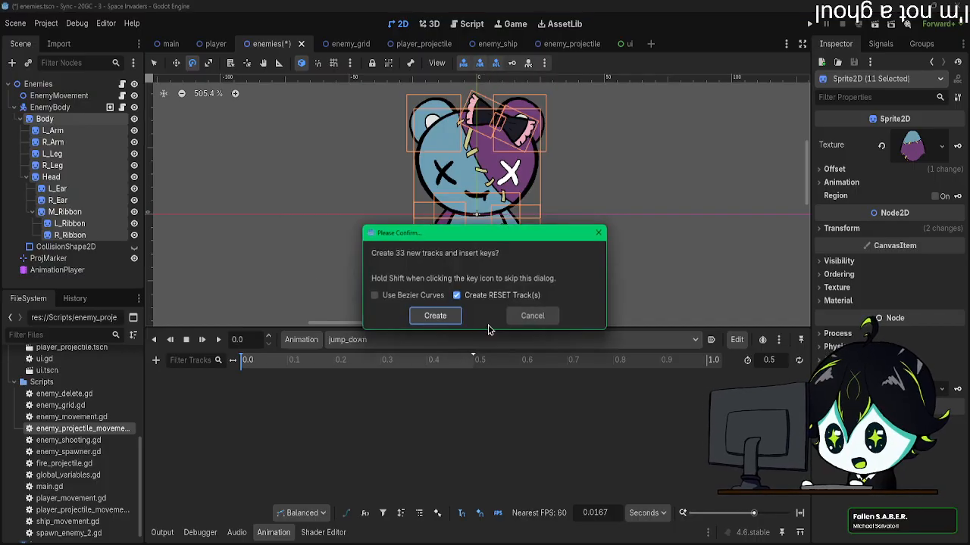
pyautogui.click(435, 316)
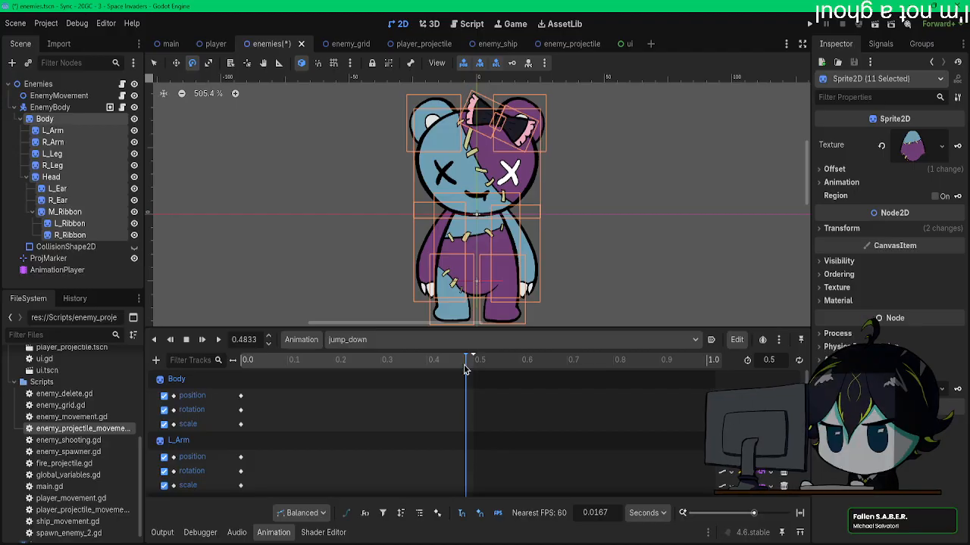
# Step: Move the playhead to 0.5 s and add a CollisionShape2D node under the Enemies root
pyautogui.click(472, 364)
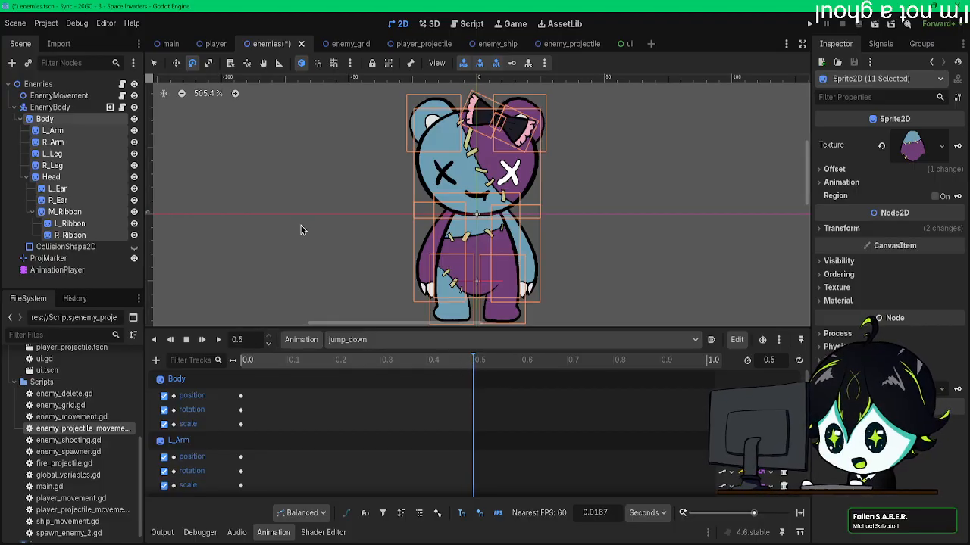
pyautogui.moveTo(303, 225); pyautogui.dragTo(297, 176, button='middle')
pyautogui.click(58, 85)
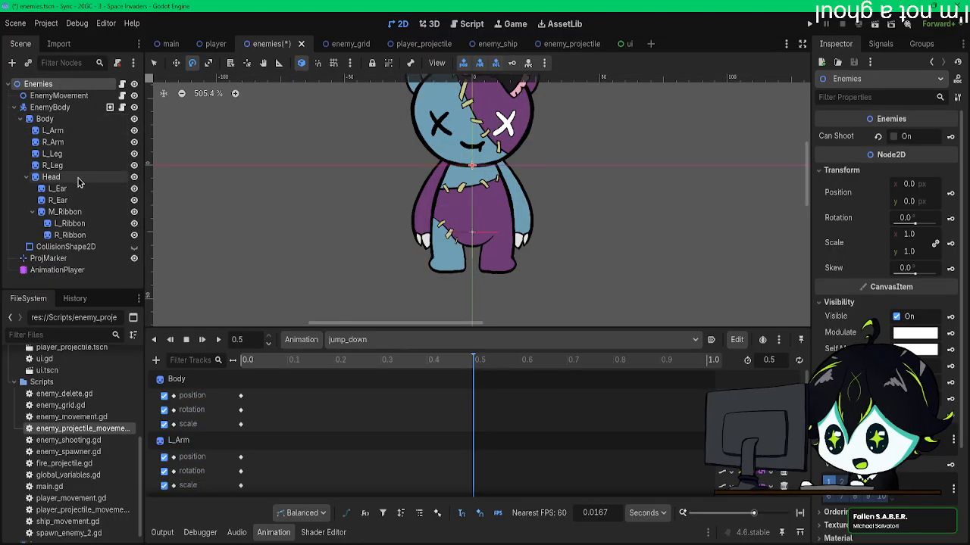
pyautogui.hotkey('ctrl', 'a')
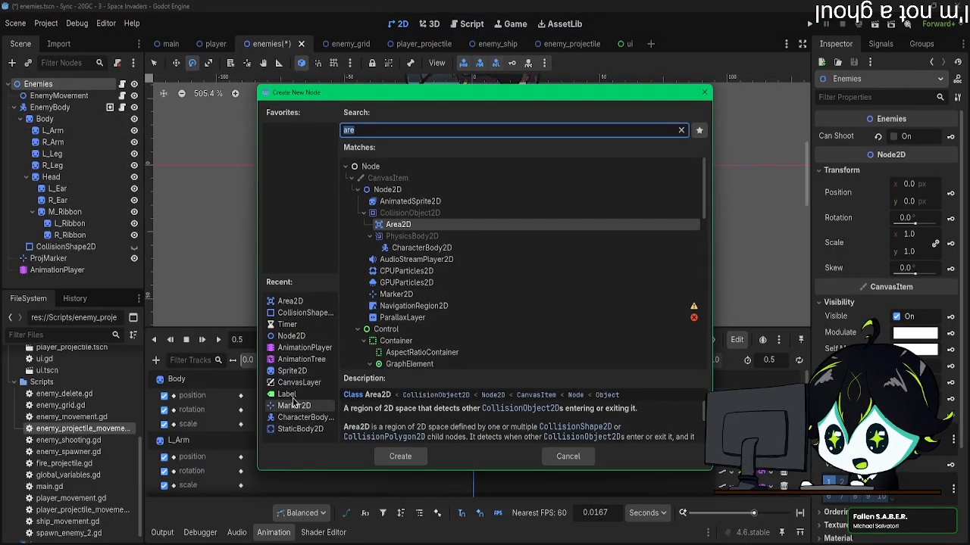
pyautogui.doubleClick(305, 312)
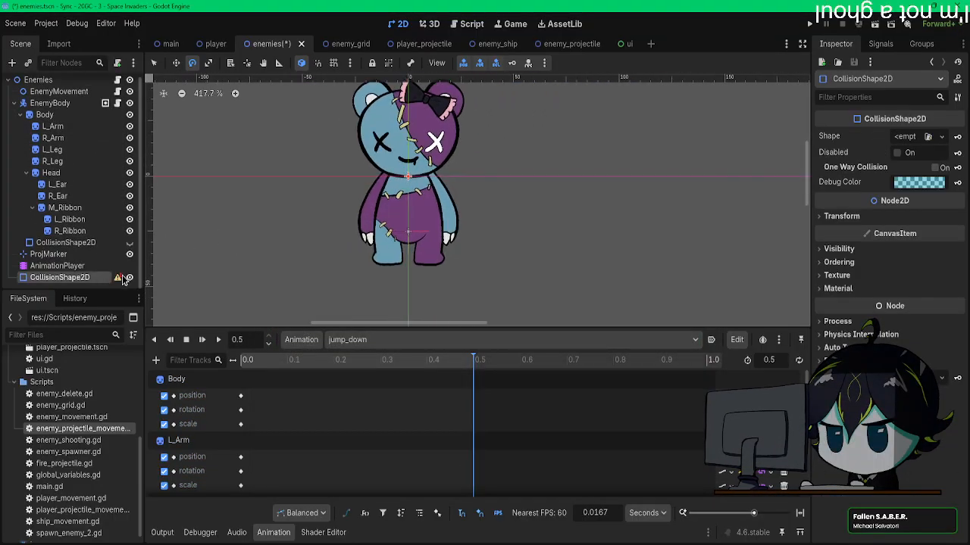
# Step: Give the new CollisionShape2D a rectangle shape and place it, wider than the bear, directly beneath the feet as a ground reference
pyautogui.click(939, 136)
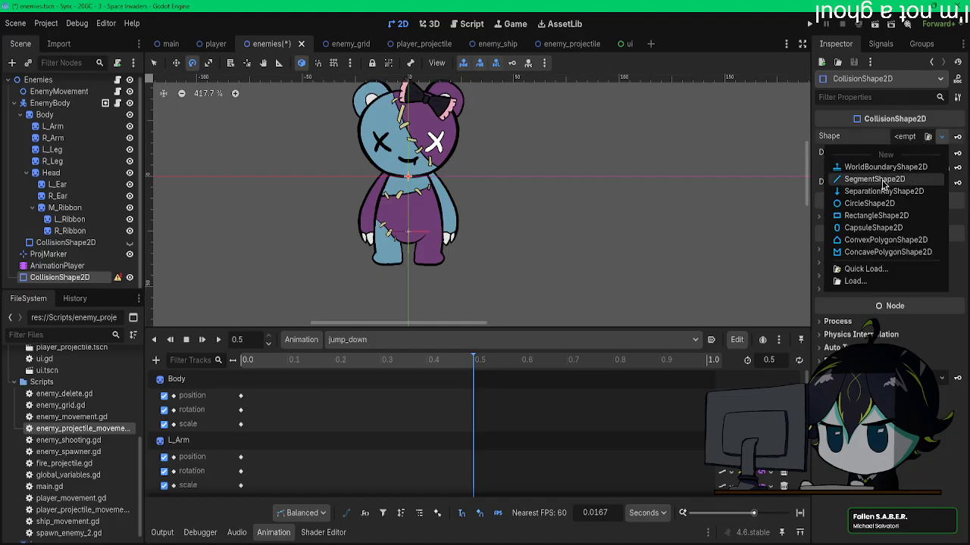
pyautogui.click(863, 217)
pyautogui.moveTo(415, 185); pyautogui.dragTo(413, 242)
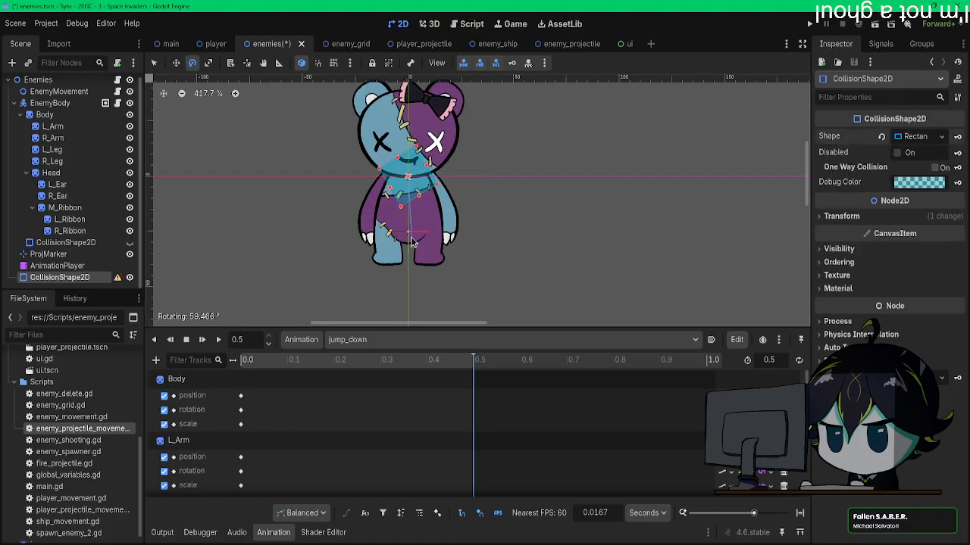
pyautogui.moveTo(422, 199); pyautogui.dragTo(508, 297)
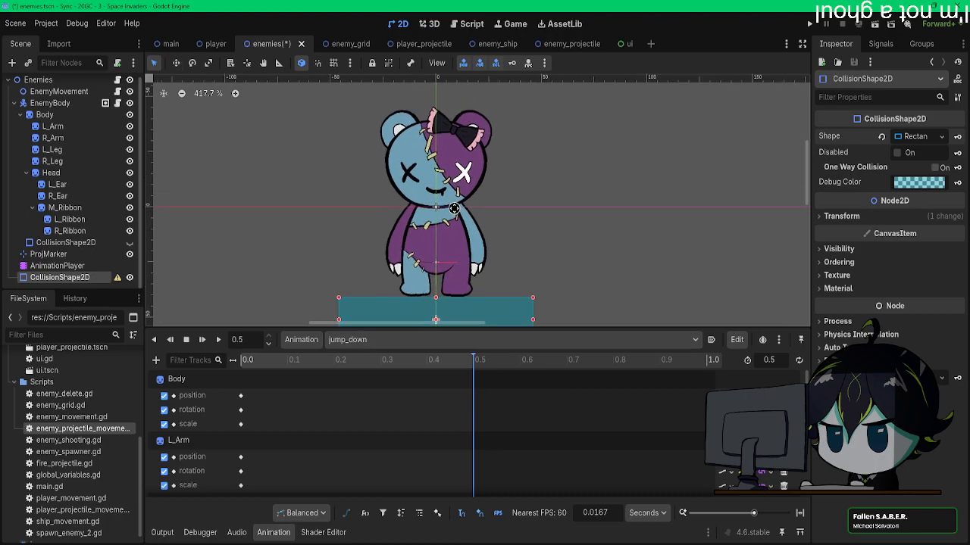
# Step: Squash the Body at 0.0833 s in jump_down with a vertical scale of 0.07 and lower it to y 31
pyautogui.click(250, 362)
pyautogui.moveTo(242, 365); pyautogui.dragTo(286, 366)
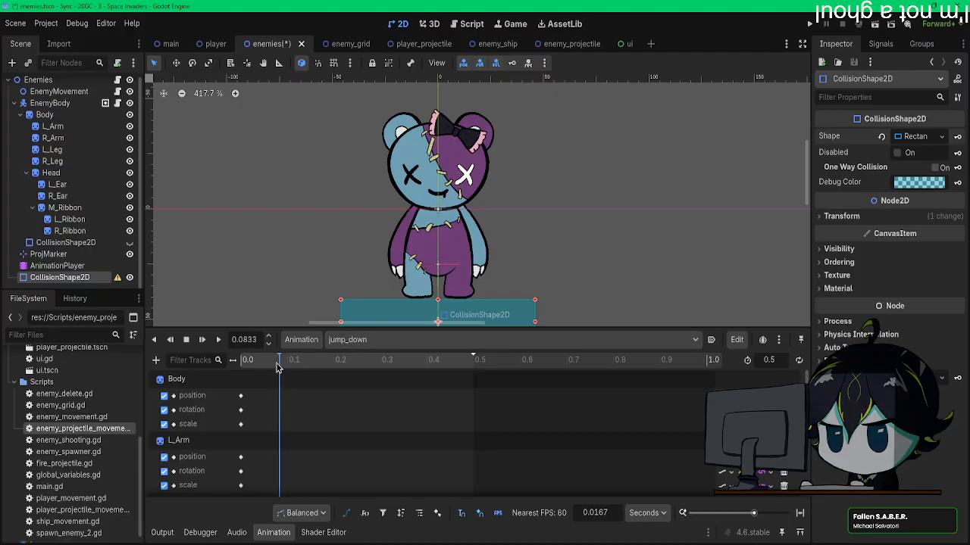
pyautogui.scroll(-3, 479, 221)
pyautogui.scroll(5, 480, 221)
pyautogui.moveTo(481, 221); pyautogui.dragTo(513, 214, button='middle')
pyautogui.scroll(-2, 512, 214)
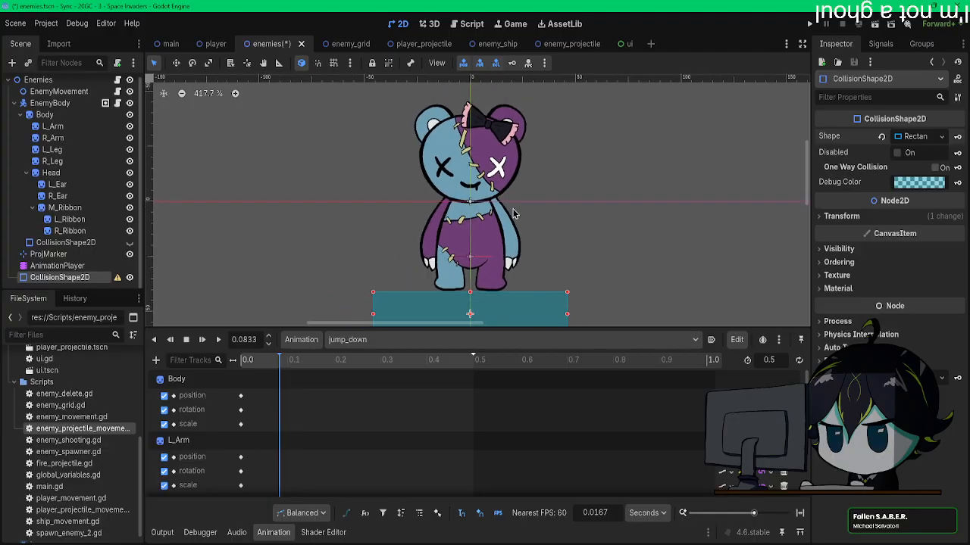
pyautogui.click(68, 126)
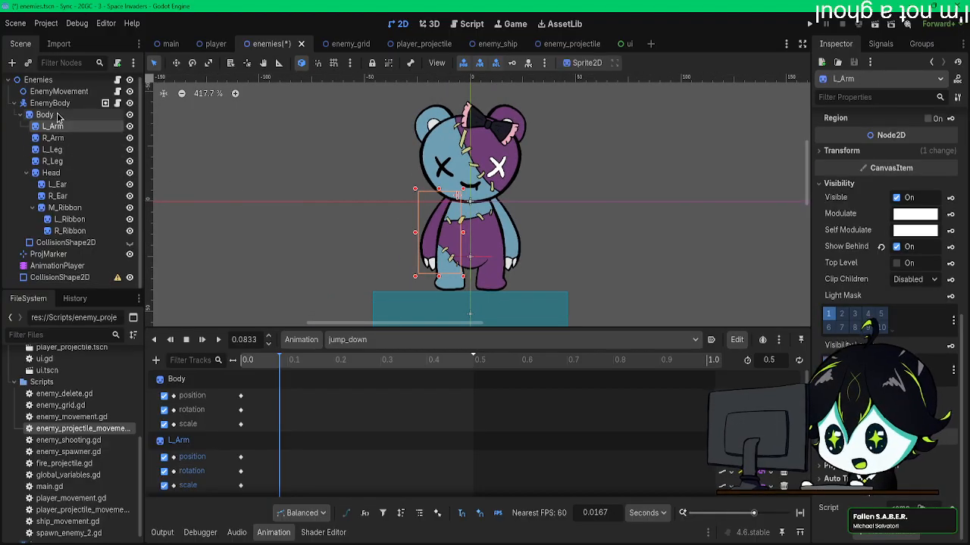
pyautogui.click(83, 115)
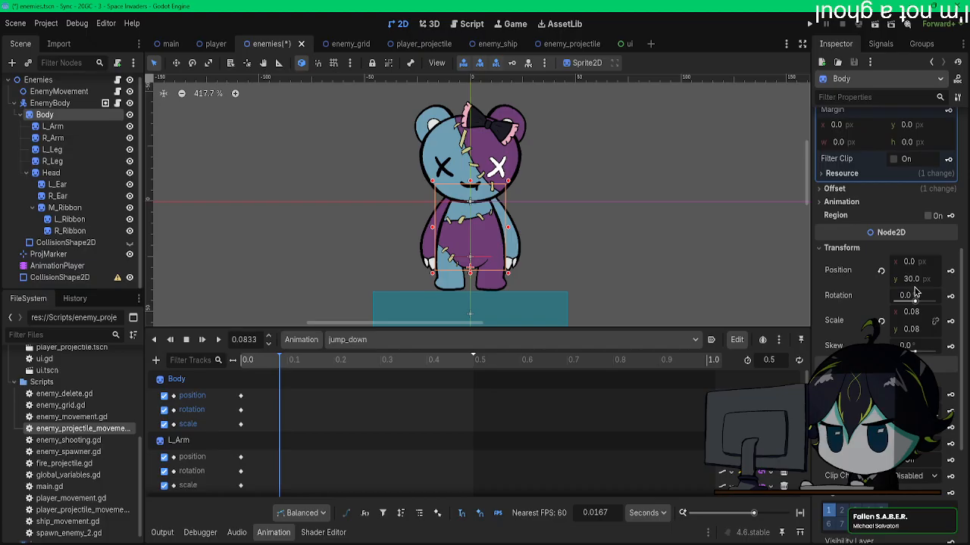
pyautogui.click(919, 330)
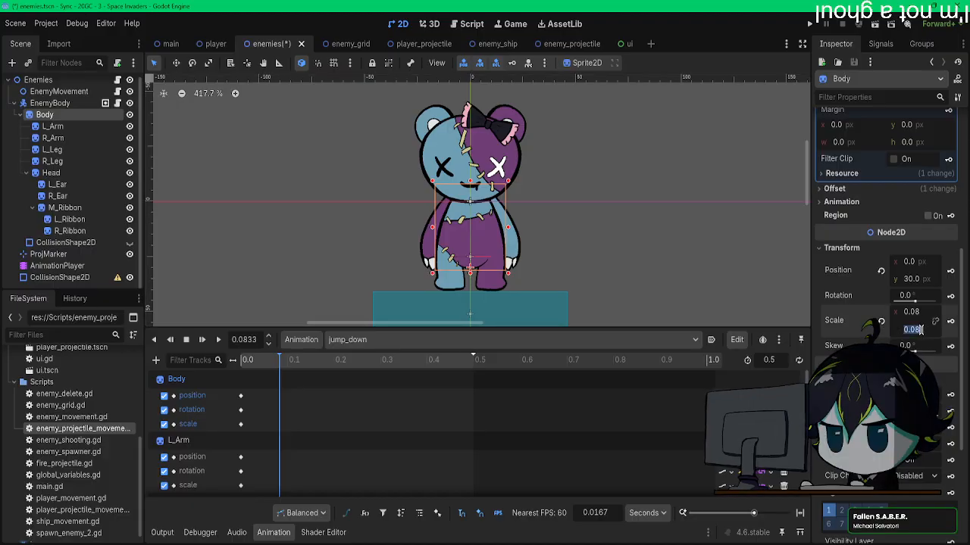
pyautogui.write('0.07')
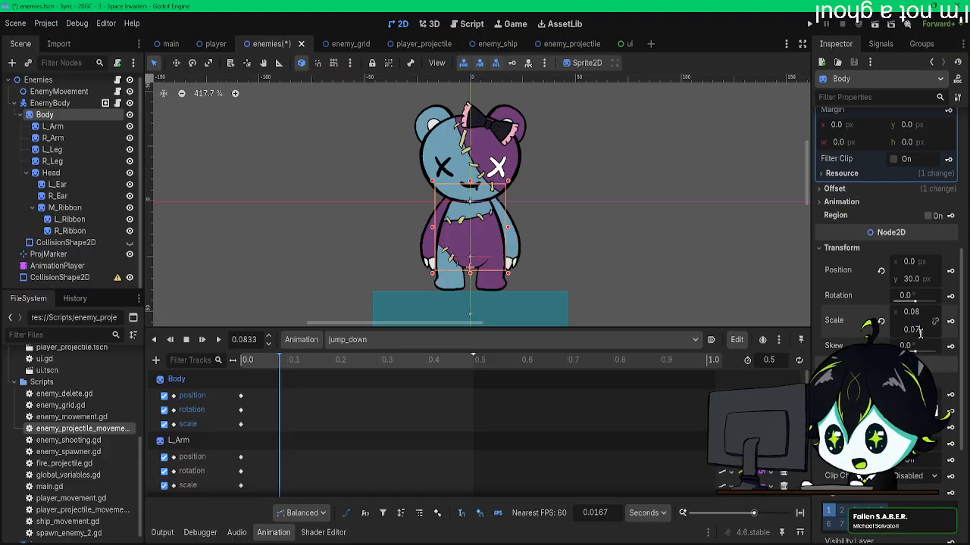
pyautogui.press('Return')
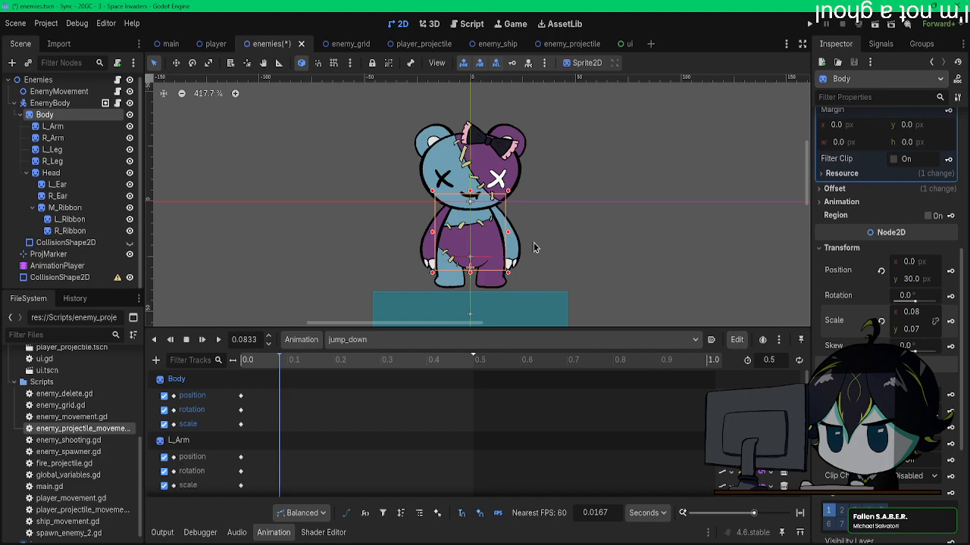
pyautogui.press('w')
pyautogui.moveTo(523, 197); pyautogui.dragTo(523, 200)
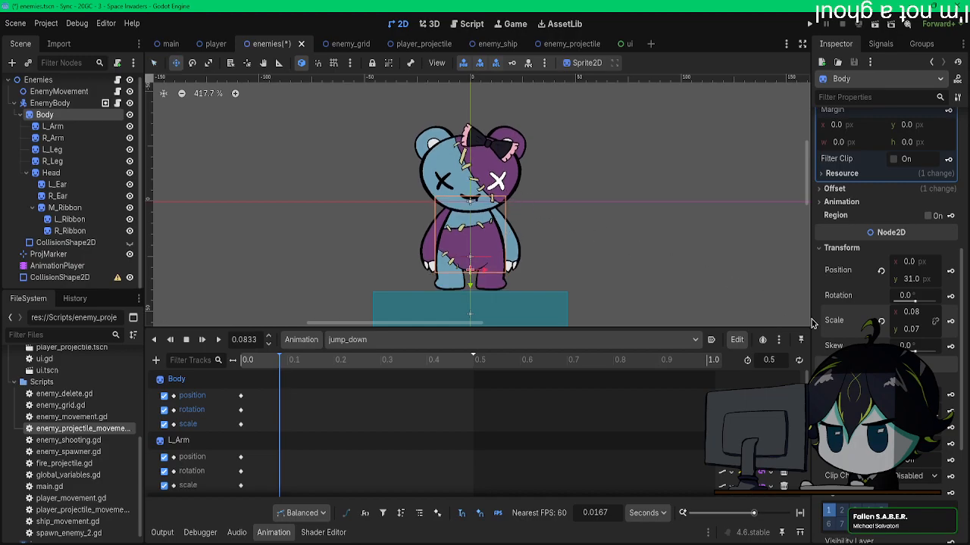
# Step: Set the Body's vertical scale to 0.06 and lower it to y 33 so the feet rest on the ground rectangle
pyautogui.click(913, 330)
pyautogui.write('0.06')
pyautogui.press('Return')
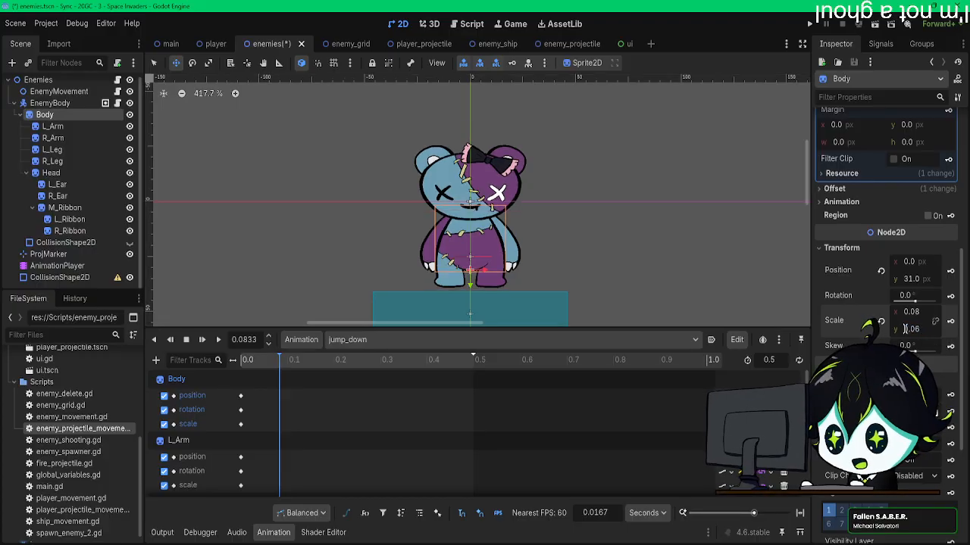
pyautogui.moveTo(505, 208); pyautogui.dragTo(506, 214)
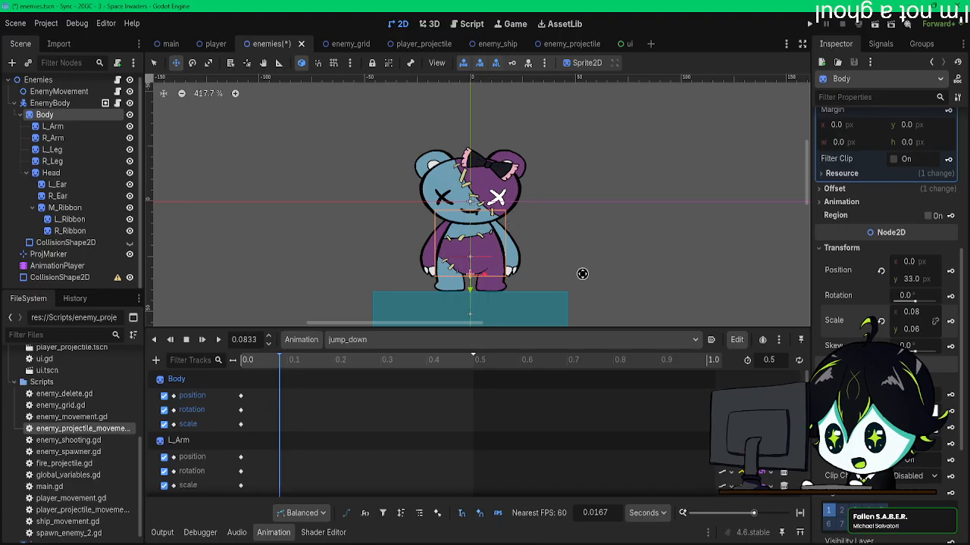
# Step: Widen the Body by setting its horizontal scale to 0.09
pyautogui.click(919, 314)
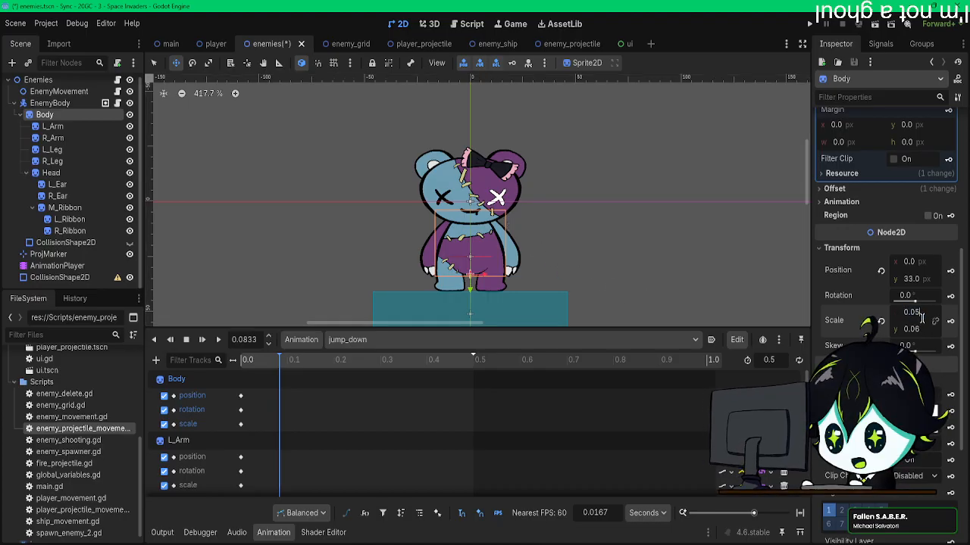
pyautogui.write('5')
pyautogui.press('Return')
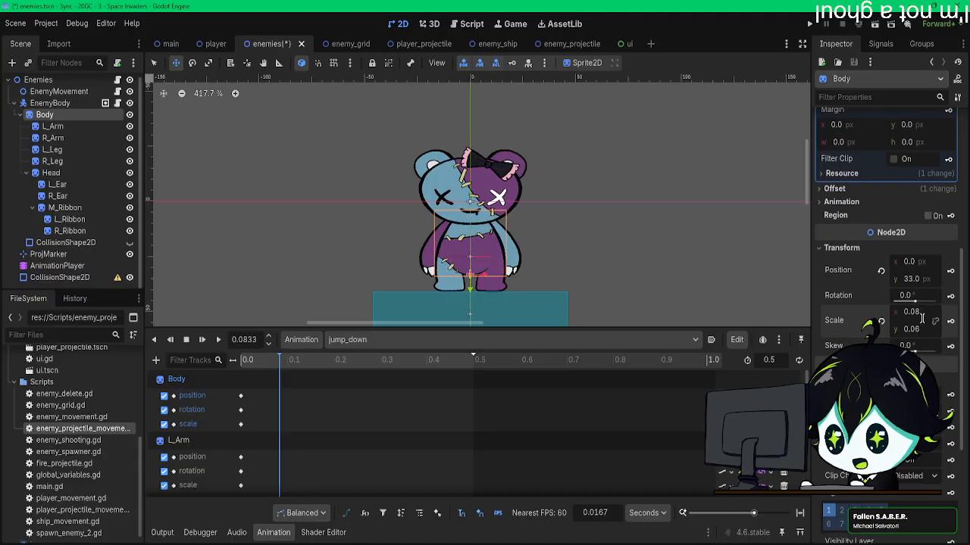
pyautogui.click(920, 313)
pyautogui.click(916, 312)
pyautogui.moveTo(914, 312); pyautogui.dragTo(937, 313)
pyautogui.write('9')
pyautogui.press('Return')
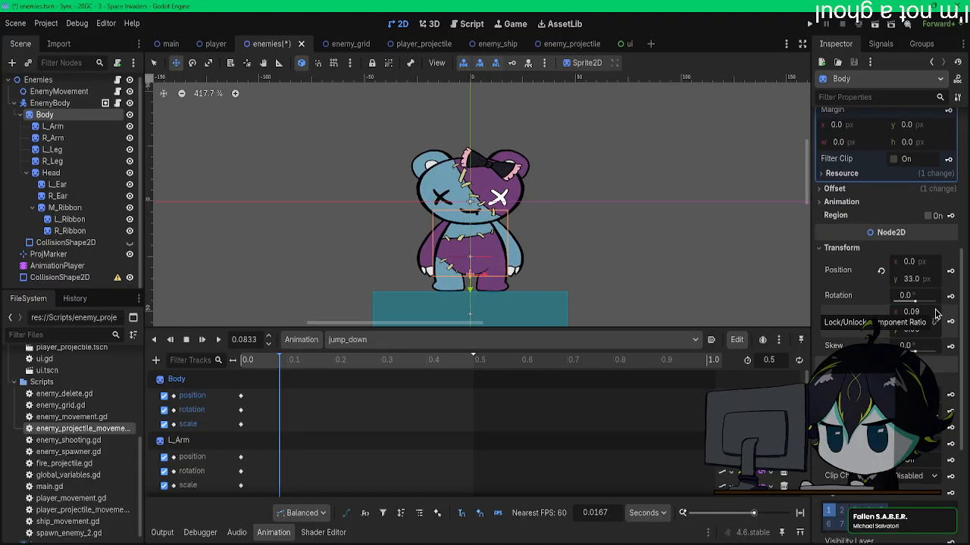
# Step: Squash the Body at 0.1 s in jump_down with a vertical scale of 0.07
pyautogui.moveTo(809, 320); pyautogui.dragTo(799, 321)
pyautogui.click(263, 360)
pyautogui.moveTo(263, 362); pyautogui.dragTo(287, 361)
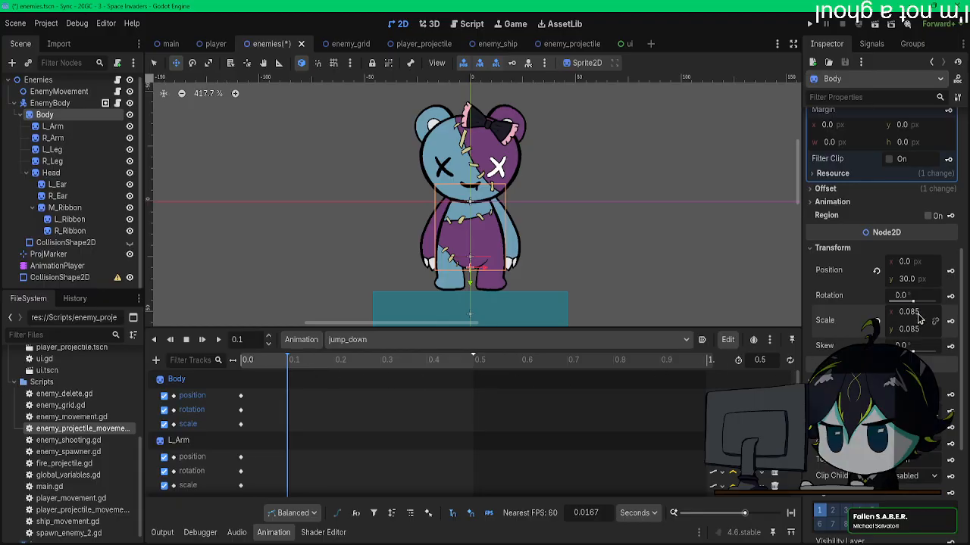
pyautogui.click(918, 330)
pyautogui.write('0.075')
pyautogui.press('Return')
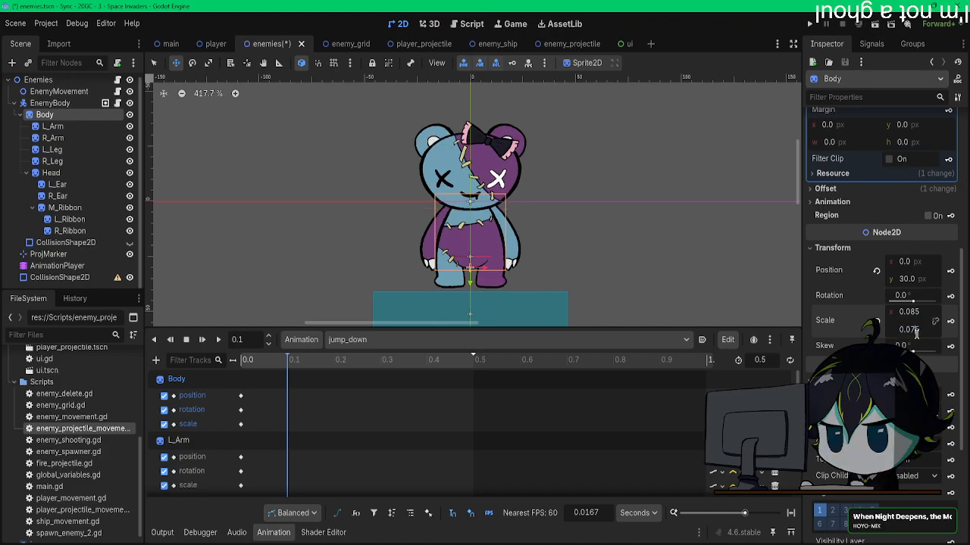
pyautogui.press('BackSpace')
pyautogui.press('Return')
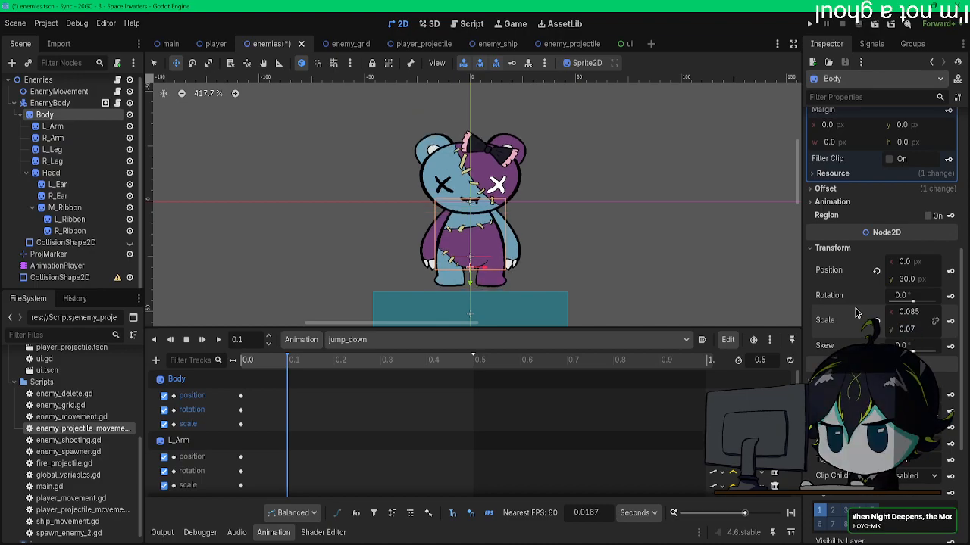
# Step: Lower the Body to y 32 so the feet meet the ground rectangle and set its horizontal scale to 0.09
pyautogui.moveTo(524, 199); pyautogui.dragTo(515, 205)
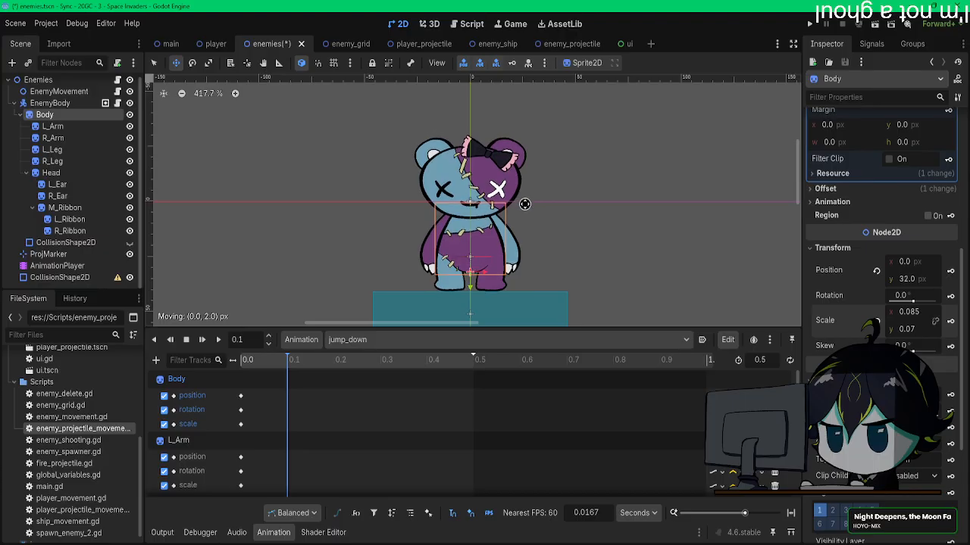
pyautogui.moveTo(920, 312); pyautogui.dragTo(909, 312)
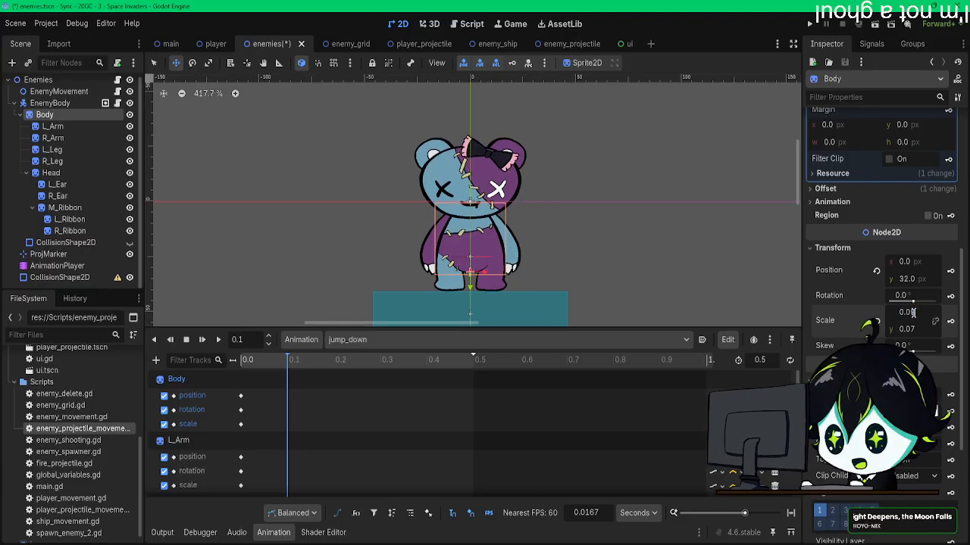
pyautogui.write('9')
pyautogui.press('Return')
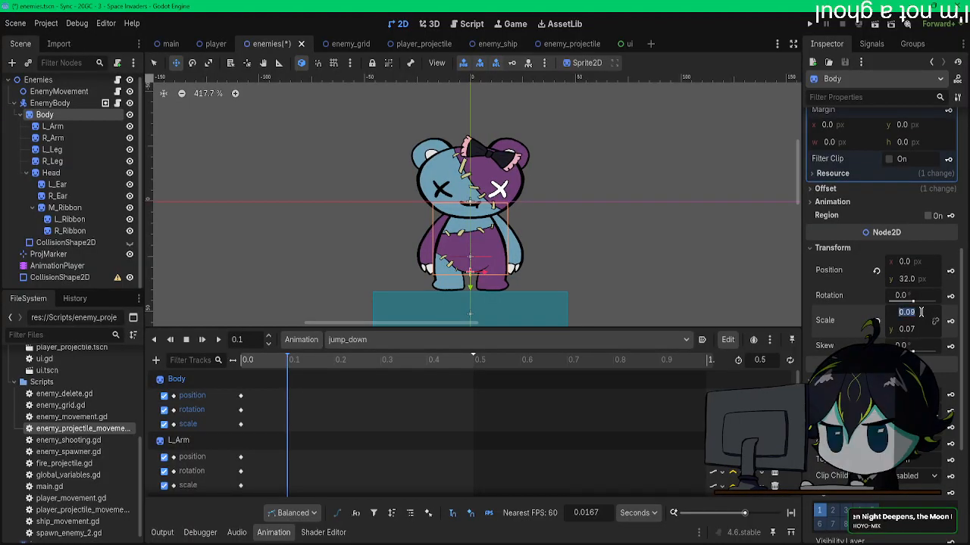
# Step: Try a horizontal scale of 0.095 on the Body, return it to 0.09 and keyframe the pose at 0.1 s
pyautogui.write('5')
pyautogui.press('Return')
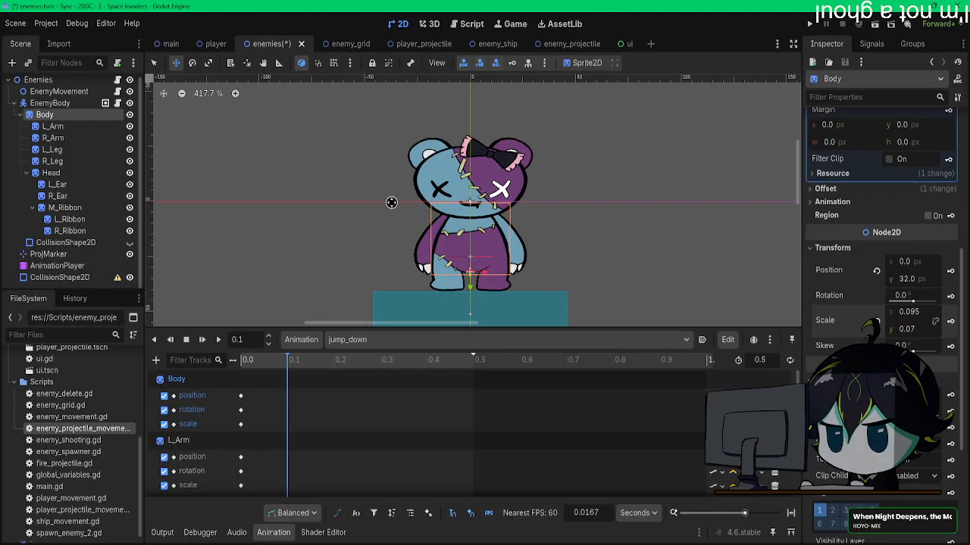
pyautogui.click(913, 313)
pyautogui.click(921, 313)
pyautogui.press('BackSpace')
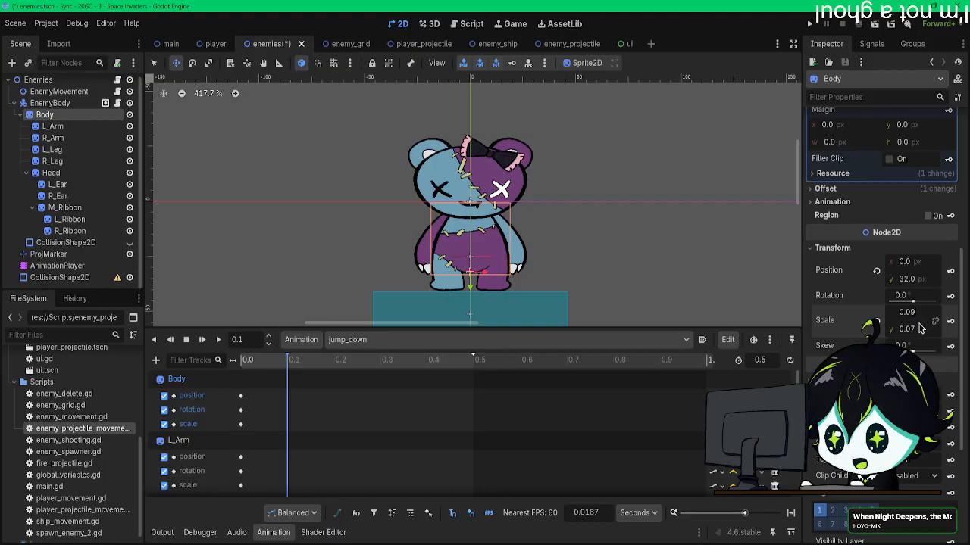
pyautogui.press('Return')
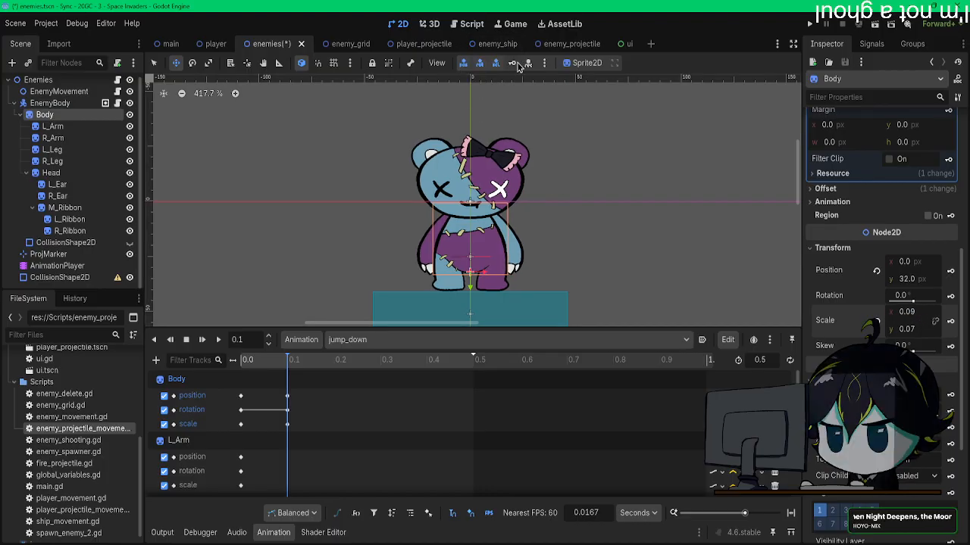
# Step: Widen the Body's squash pose at 0.1 s to a horizontal scale of 0.1
pyautogui.moveTo(265, 361); pyautogui.dragTo(291, 362)
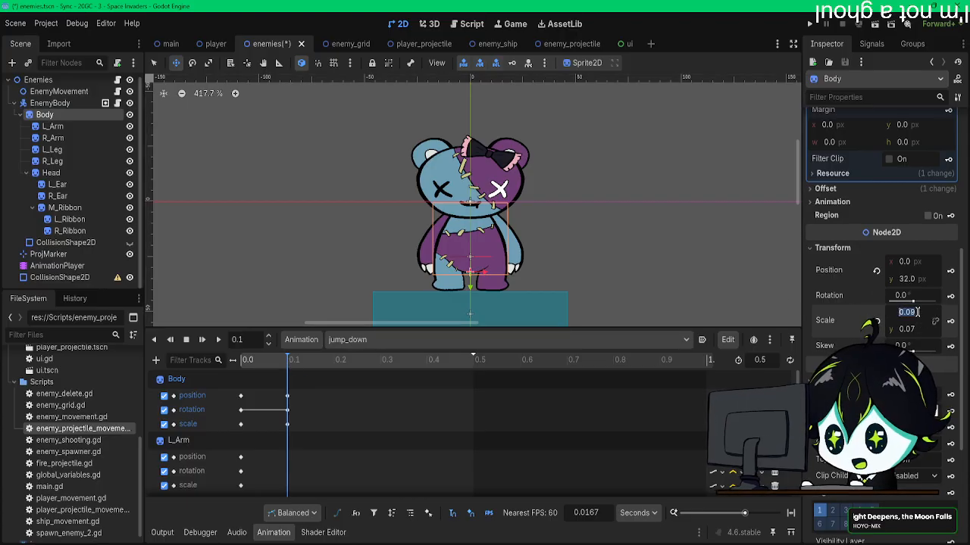
pyautogui.press('BackSpace')
pyautogui.press('BackSpace')
pyautogui.write('1')
pyautogui.press('Return')
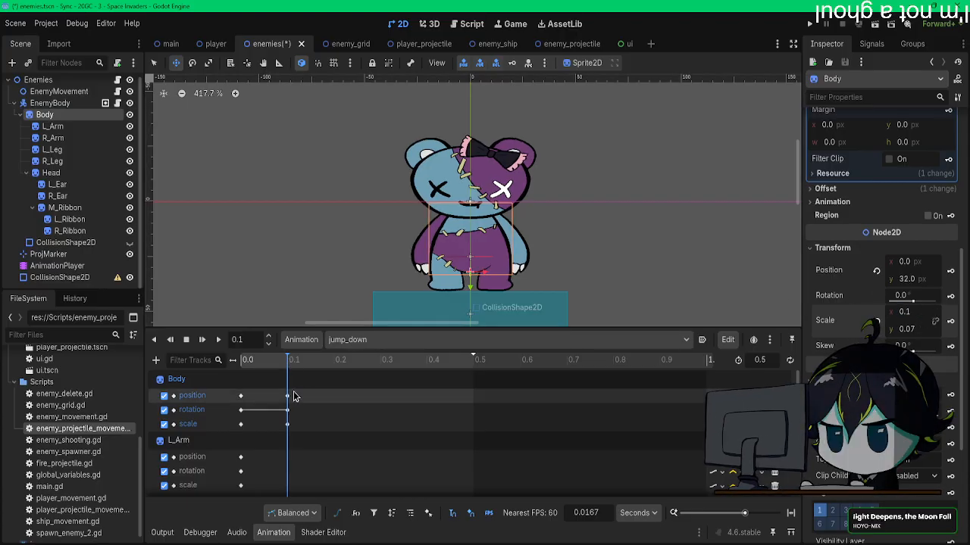
pyautogui.moveTo(288, 362)
pyautogui.mouseDown()
pyautogui.moveTo(245, 369)
pyautogui.moveTo(288, 370)
pyautogui.mouseUp()
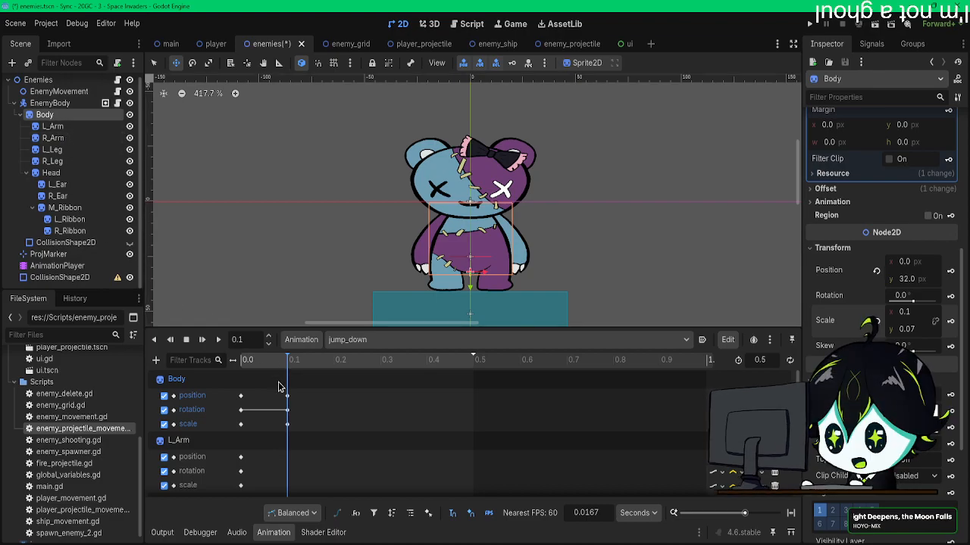
# Step: Narrow the Body at 0.25 s in jump_down by setting its horizontal scale to 0.07
pyautogui.moveTo(293, 367); pyautogui.dragTo(360, 368)
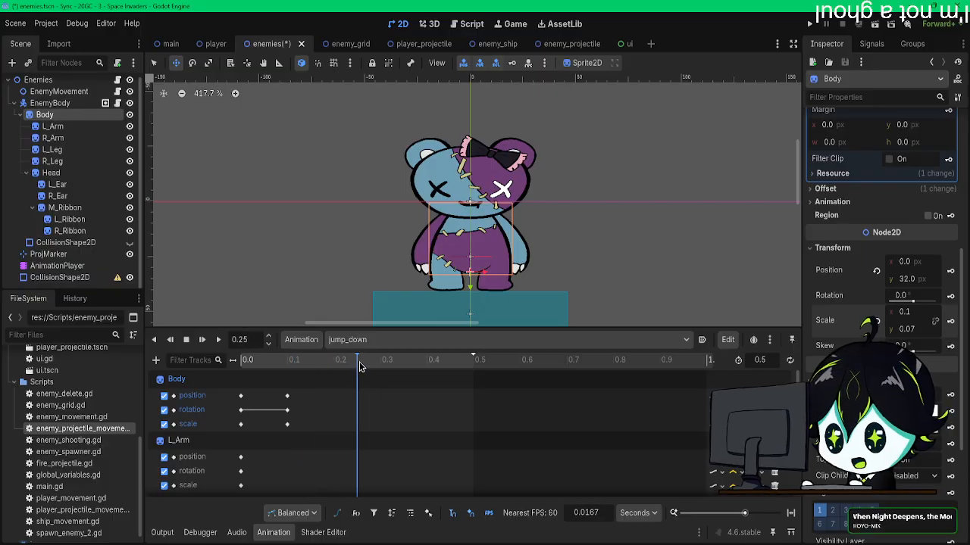
pyautogui.click(877, 323)
pyautogui.hotkey('ctrl', 'z')
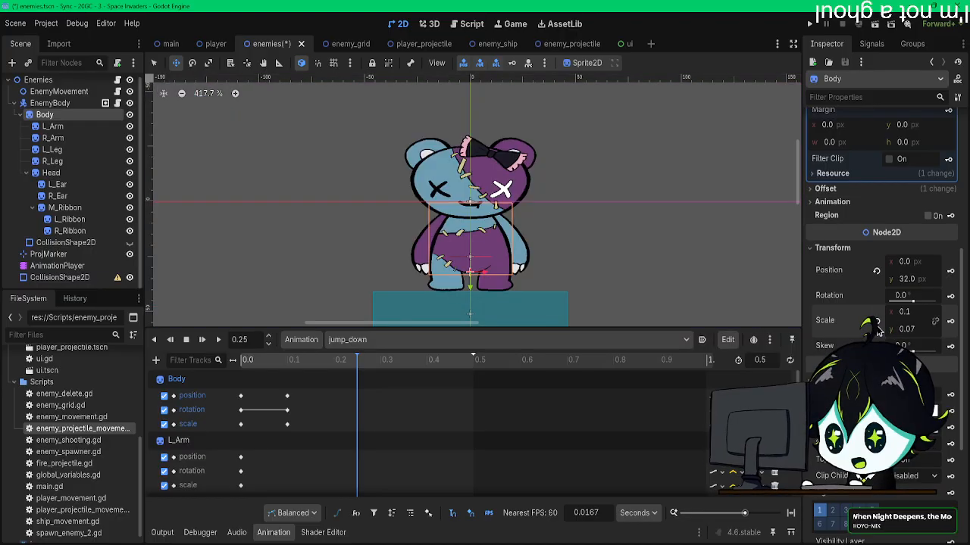
pyautogui.click(913, 314)
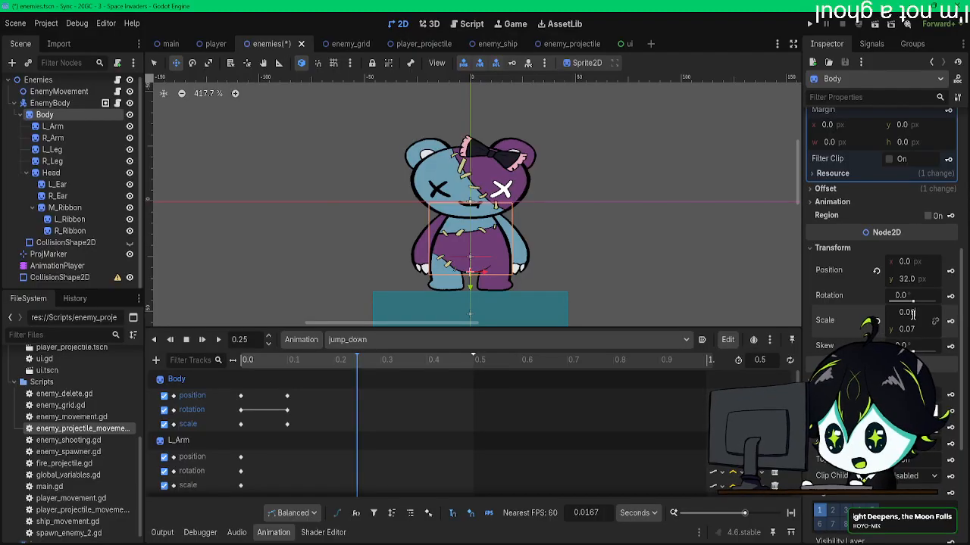
pyautogui.press('Return')
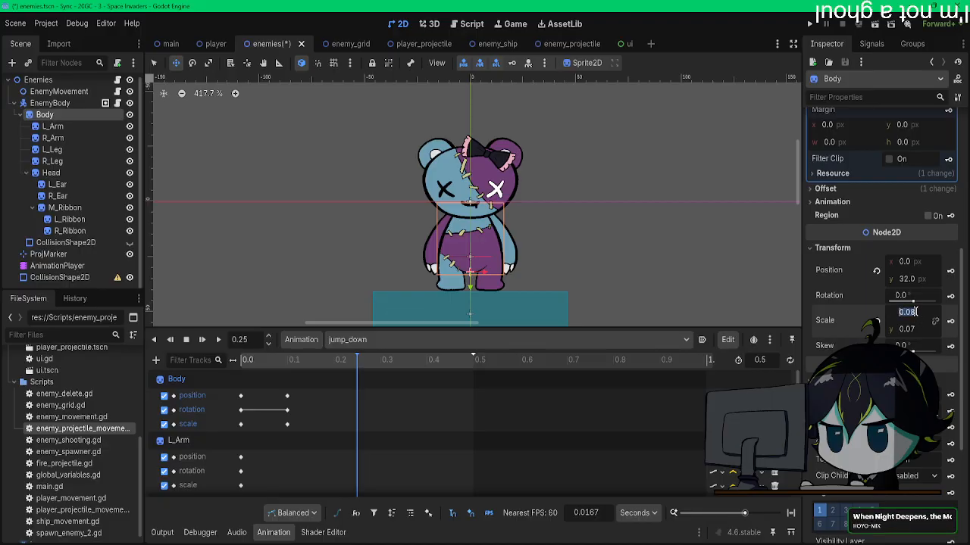
pyautogui.press('BackSpace')
pyautogui.write('7')
pyautogui.press('Return')
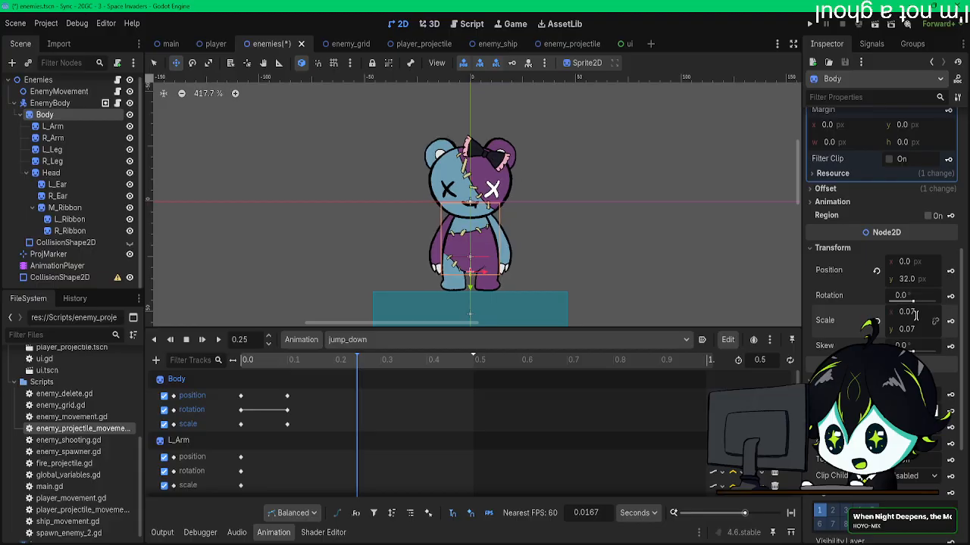
# Step: Stretch the Body to a vertical scale of 0.09, raise it to y 22 and keyframe the pose at 0.25 s
pyautogui.click(914, 333)
pyautogui.press('BackSpace')
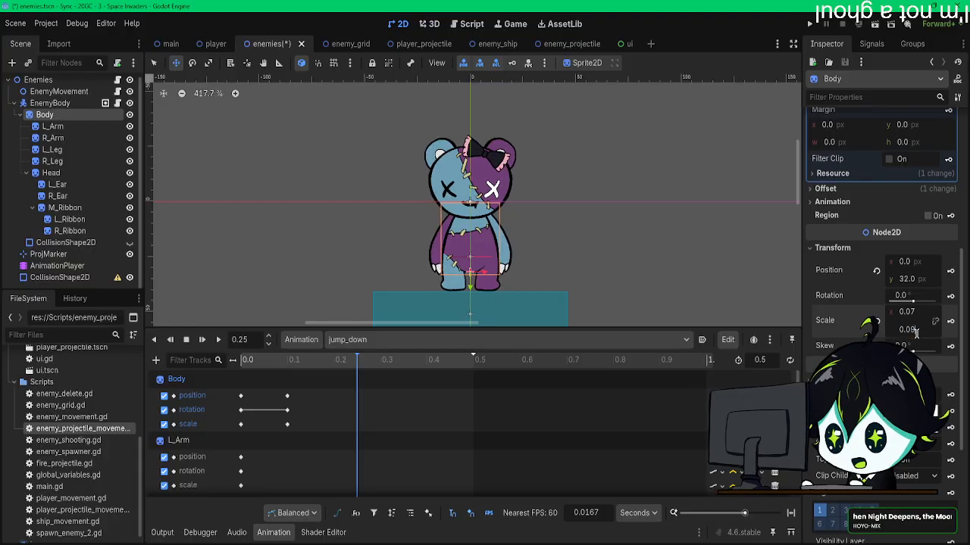
pyautogui.write('9')
pyautogui.press('Return')
pyautogui.moveTo(524, 229)
pyautogui.mouseDown()
pyautogui.moveTo(522, 196)
pyautogui.moveTo(532, 218)
pyautogui.mouseUp()
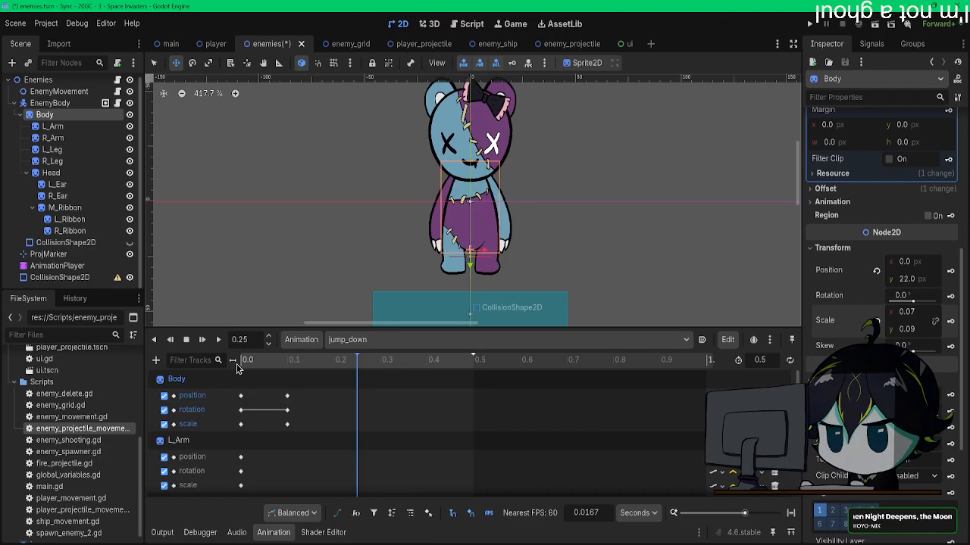
pyautogui.click(513, 65)
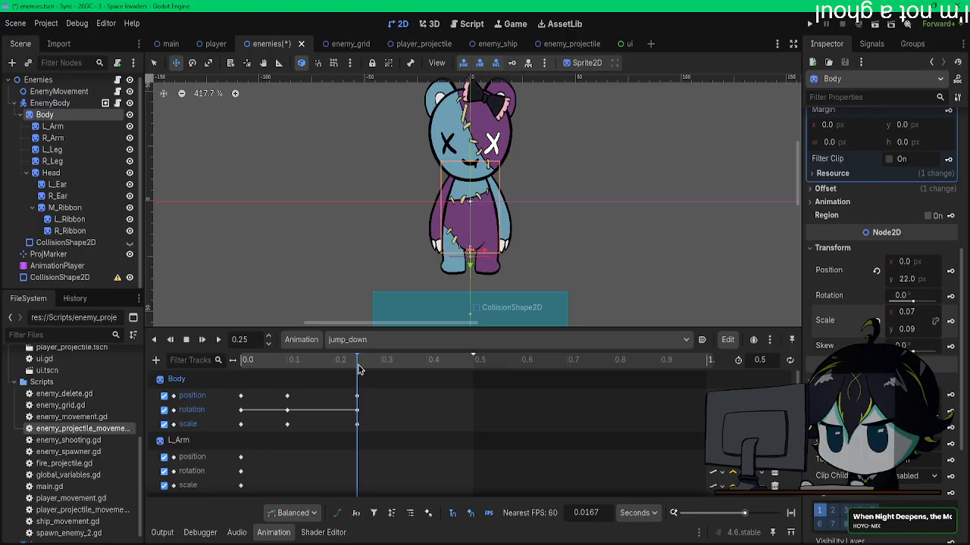
# Step: At 0.35 s, lower the Body to y 30 and set its scale to 0.08 horizontally and 0.088 vertically
pyautogui.moveTo(363, 369); pyautogui.dragTo(403, 372)
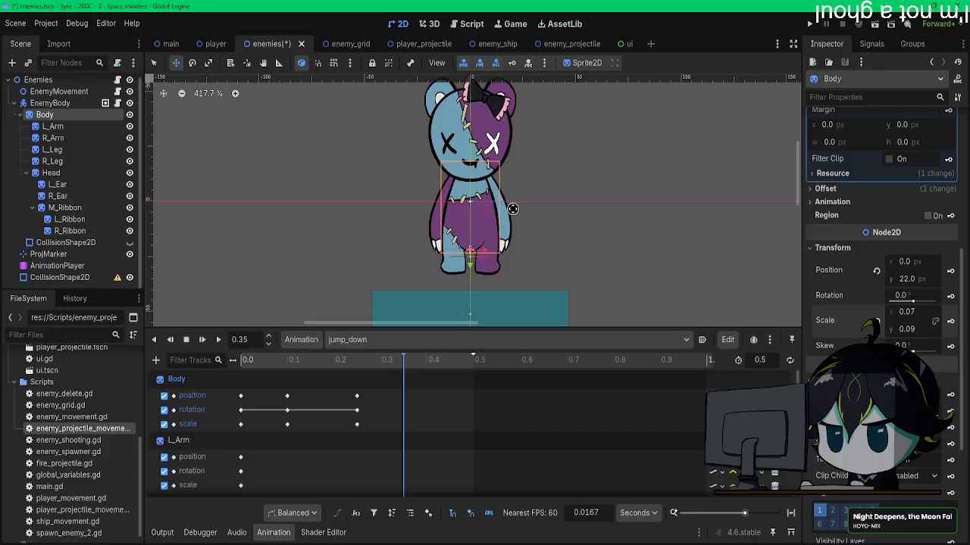
pyautogui.moveTo(519, 198); pyautogui.dragTo(523, 210)
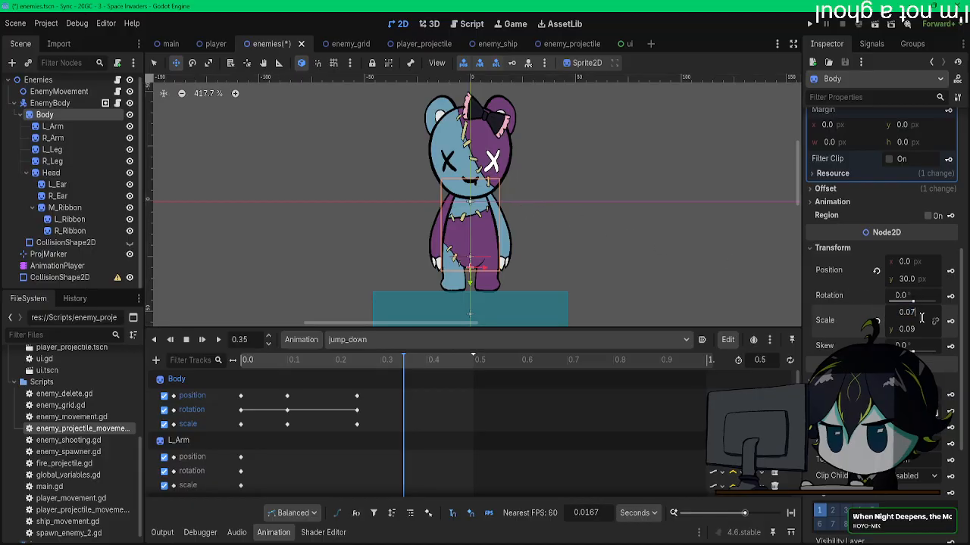
pyautogui.press('BackSpace')
pyautogui.write('8')
pyautogui.press('Return')
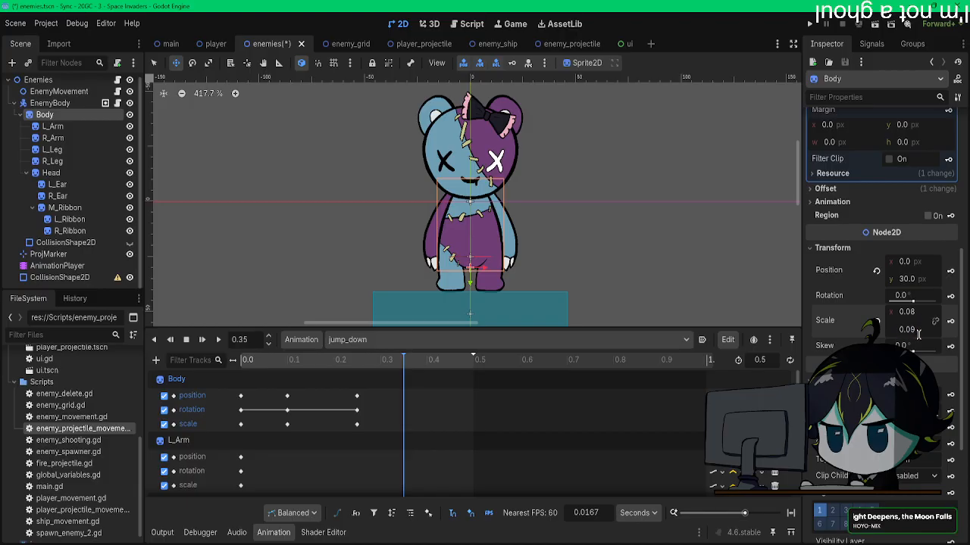
pyautogui.press('BackSpace')
pyautogui.write('88')
pyautogui.press('Return')
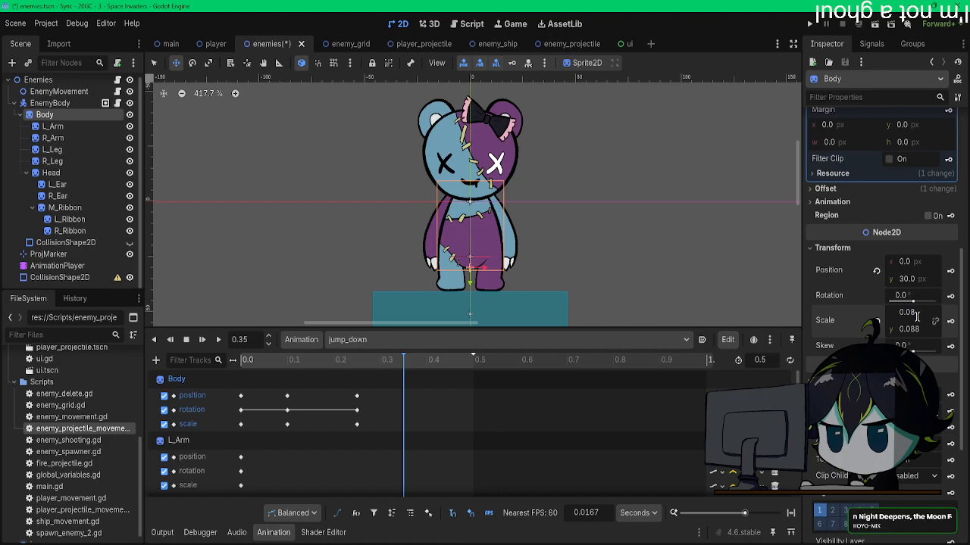
# Step: Try a horizontal scale of 0.088 on the Body and set it back to 0.08
pyautogui.write('8')
pyautogui.press('Return')
pyautogui.click(917, 316)
pyautogui.click(920, 315)
pyautogui.press('BackSpace')
pyautogui.press('Return')
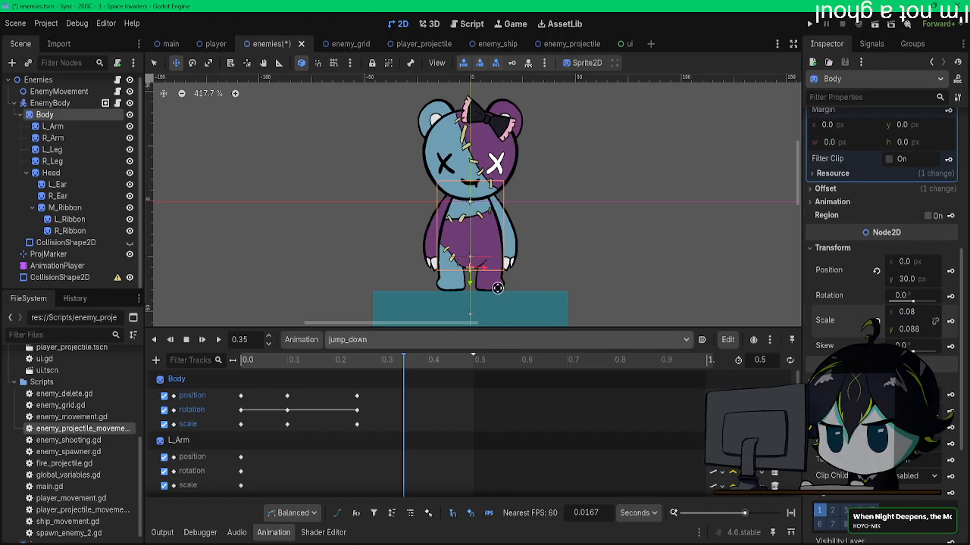
# Step: Keyframe the Body's landing pose at 0.35 s and play back the jump_down animation
pyautogui.click(513, 64)
pyautogui.click(202, 340)
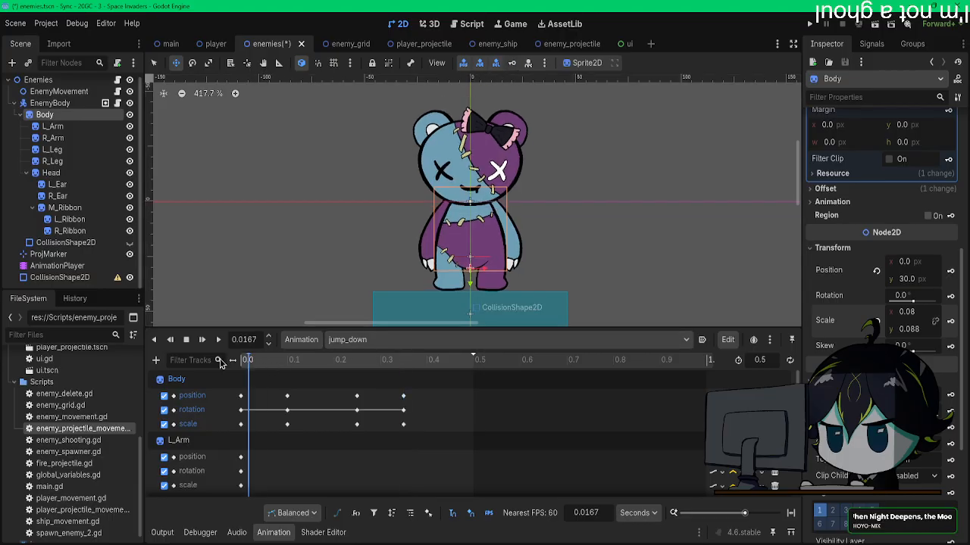
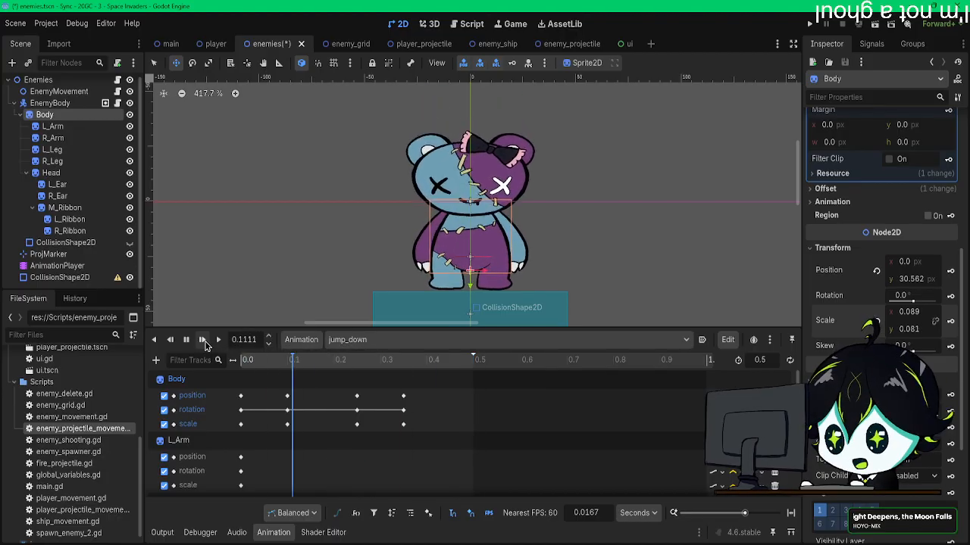
# Step: Play back the jump_down animation and shorten its length to 0.4 s
pyautogui.click(206, 343)
pyautogui.click(205, 343)
pyautogui.moveTo(401, 367); pyautogui.dragTo(414, 368)
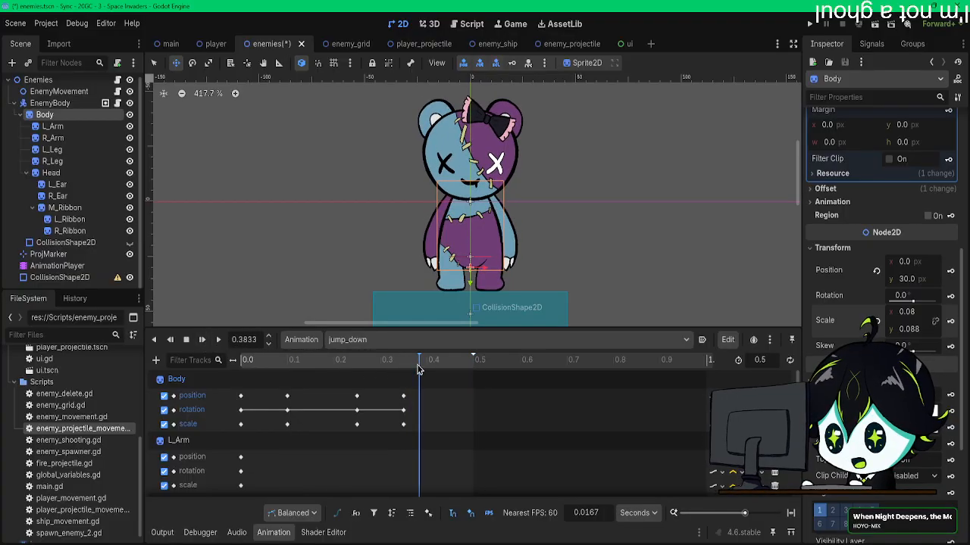
pyautogui.moveTo(422, 370); pyautogui.dragTo(426, 370)
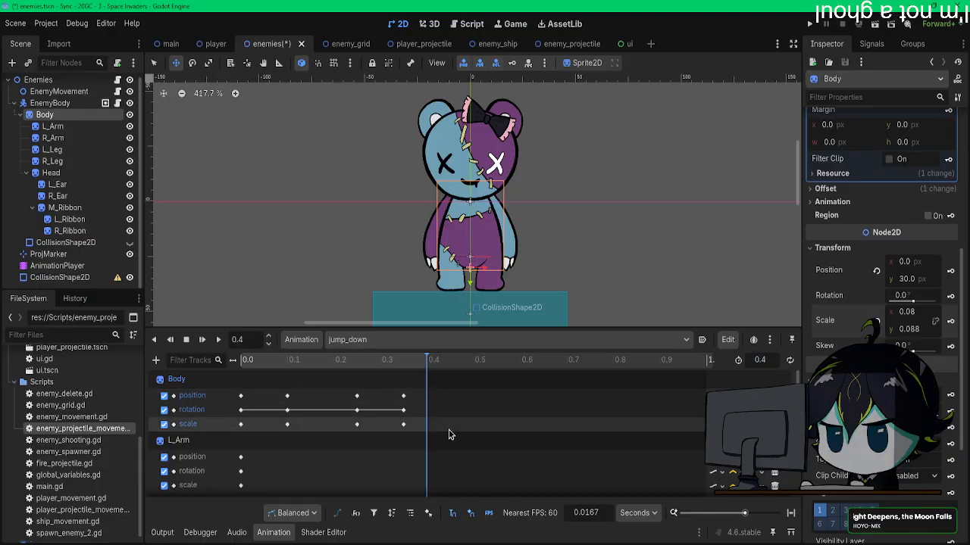
# Step: At 0.1 s, rotate L_Arm and R_Arm outward from the squashed body and keyframe both arms
pyautogui.moveTo(247, 363); pyautogui.dragTo(288, 367)
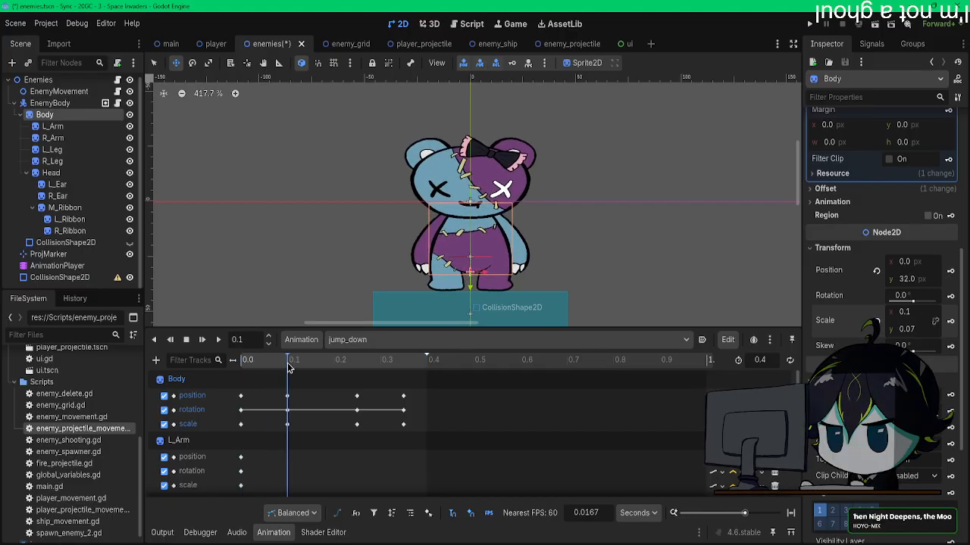
pyautogui.click(75, 126)
pyautogui.press('e')
pyautogui.moveTo(376, 160); pyautogui.dragTo(398, 135)
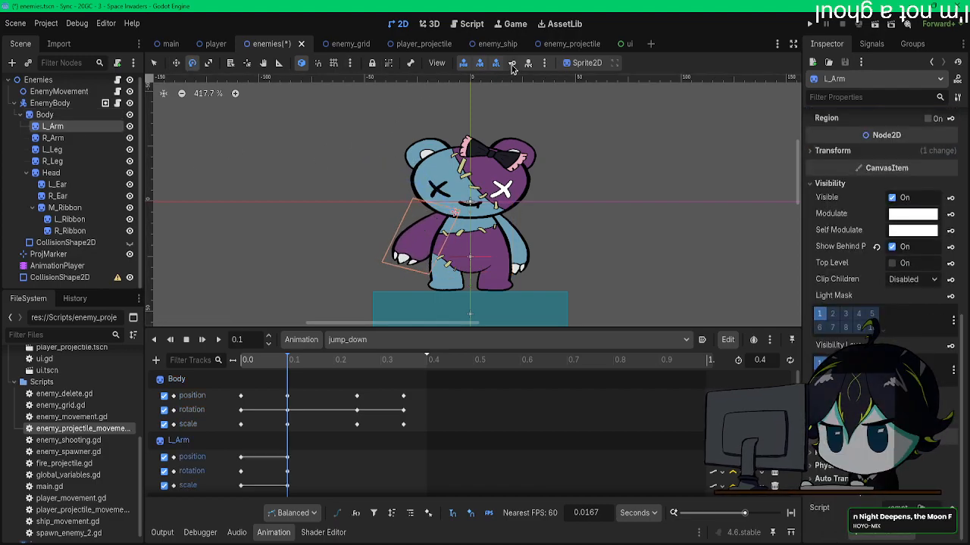
pyautogui.click(53, 138)
pyautogui.moveTo(343, 129); pyautogui.dragTo(276, 182)
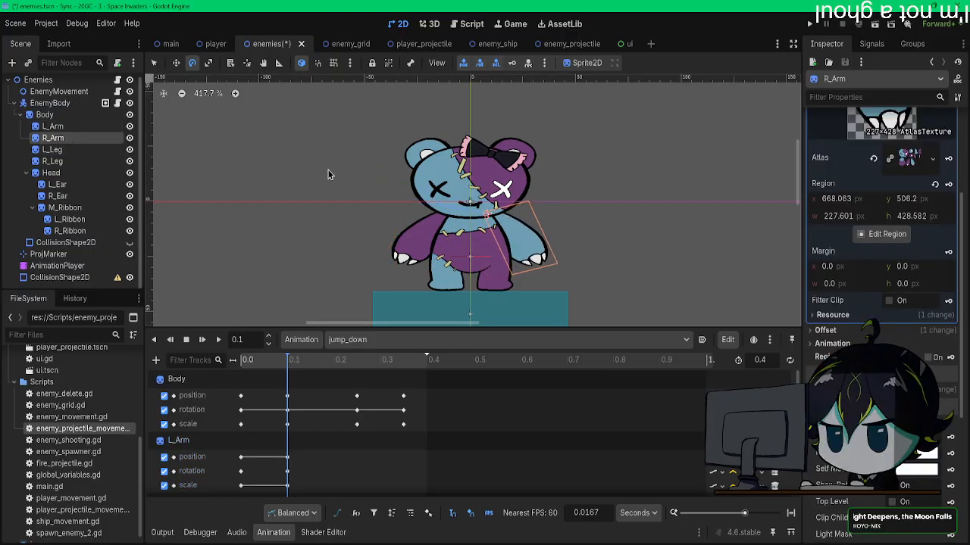
# Step: At 0.25 s, rotate R_Arm and L_Arm inward against the stretched body and keyframe both arms
pyautogui.moveTo(288, 367); pyautogui.dragTo(357, 368)
pyautogui.moveTo(382, 258); pyautogui.dragTo(392, 202)
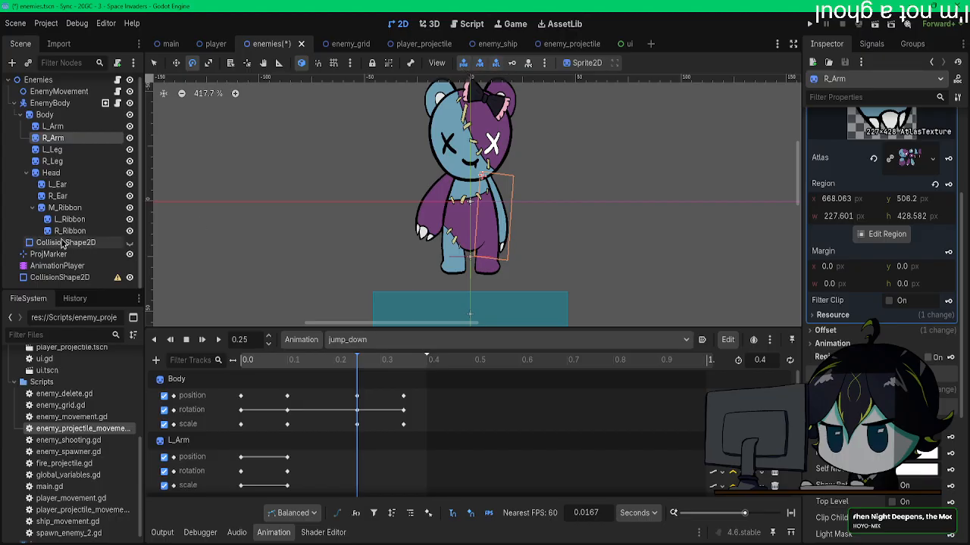
pyautogui.click(52, 126)
pyautogui.moveTo(319, 187); pyautogui.dragTo(352, 278)
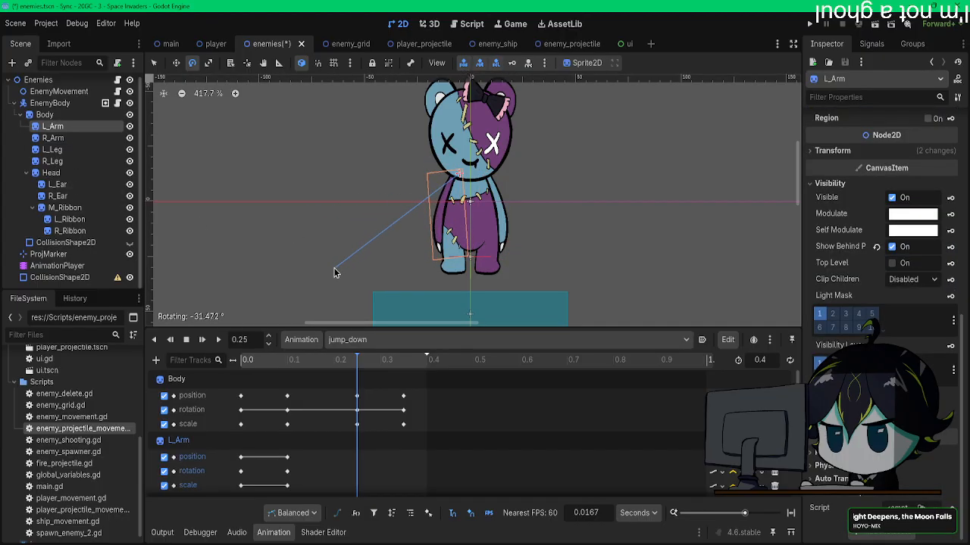
pyautogui.click(513, 63)
# Step: At 0.35 s, rotate L_Arm and R_Arm slightly outward for the landing pose and keyframe both arms
pyautogui.moveTo(357, 363); pyautogui.dragTo(402, 366)
pyautogui.moveTo(350, 263); pyautogui.dragTo(340, 237)
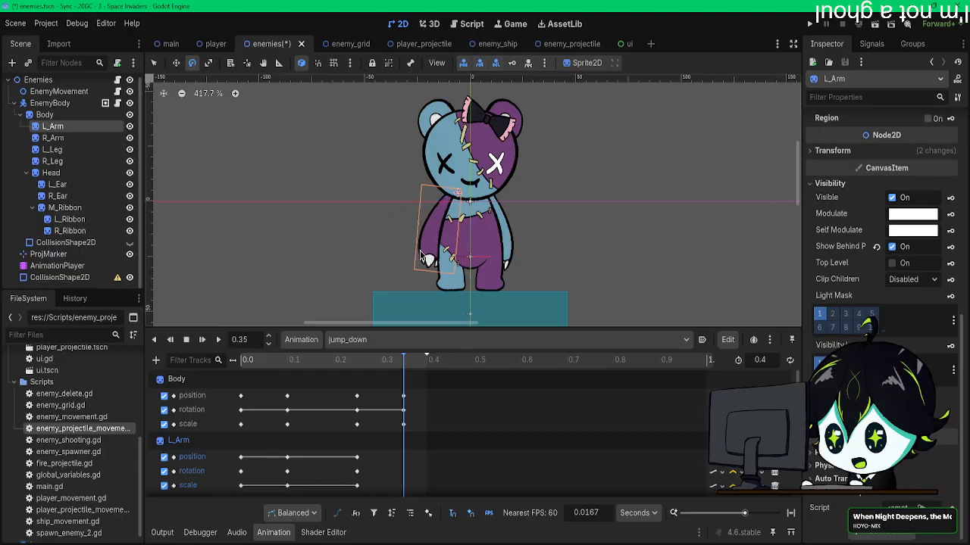
pyautogui.click(513, 64)
pyautogui.click(53, 138)
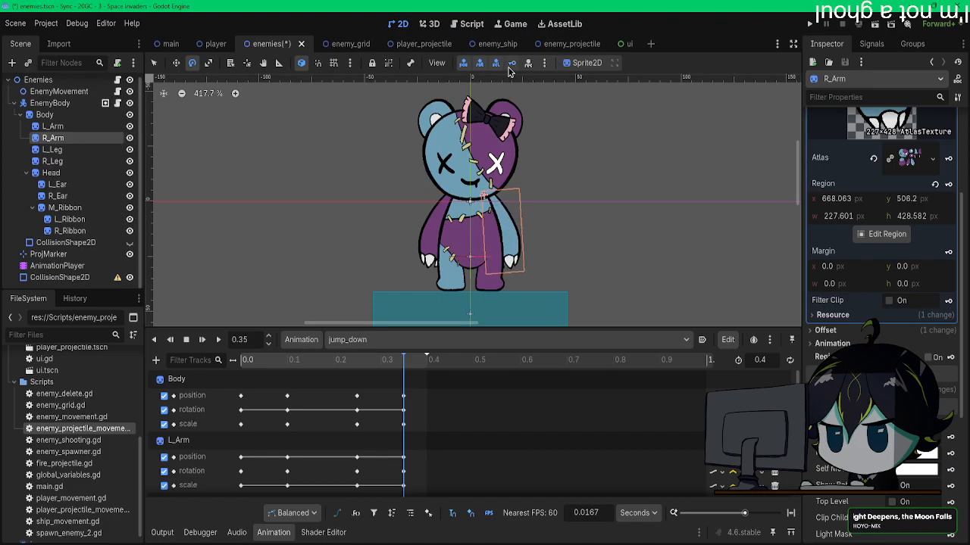
# Step: Play the jump_down animation from the start several times to check the arm movement
pyautogui.click(243, 359)
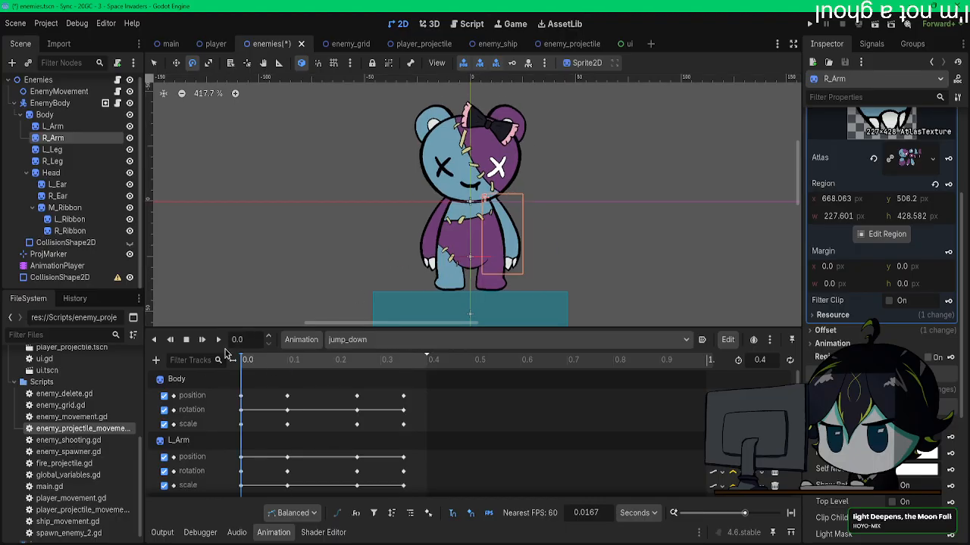
pyautogui.click(203, 346)
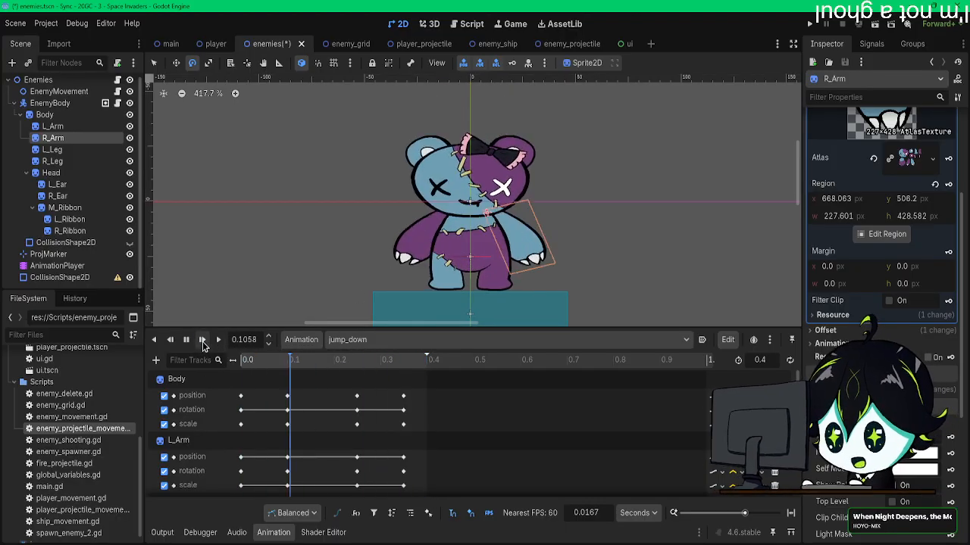
pyautogui.click(203, 340)
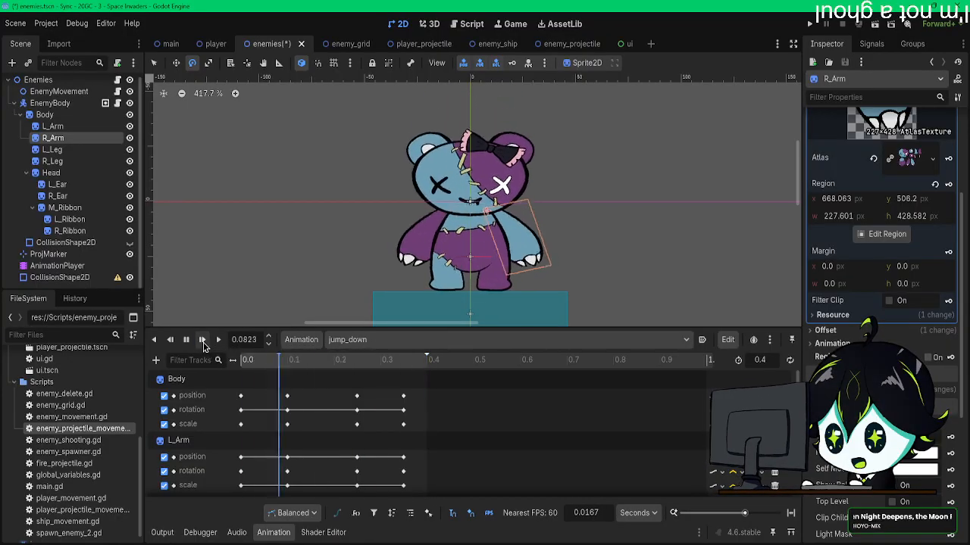
pyautogui.click(203, 347)
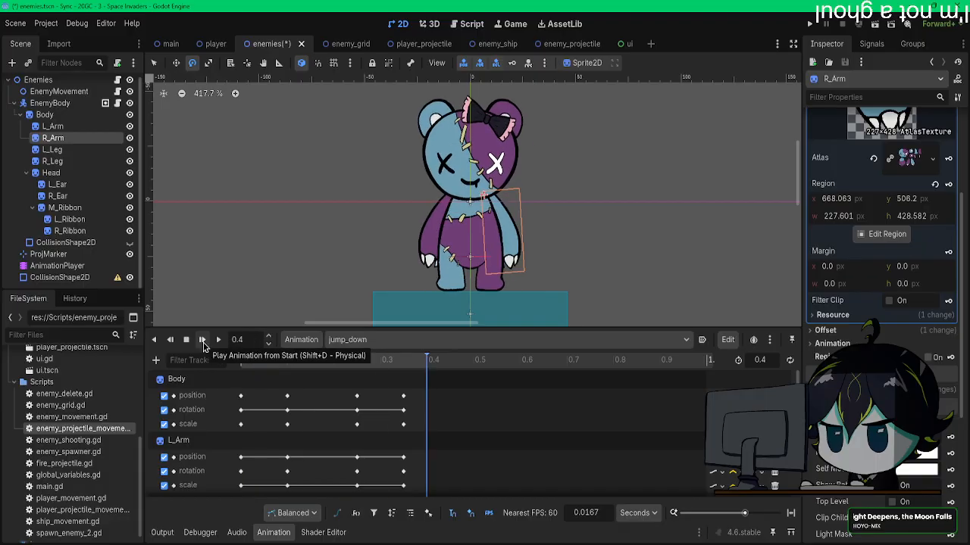
pyautogui.click(203, 347)
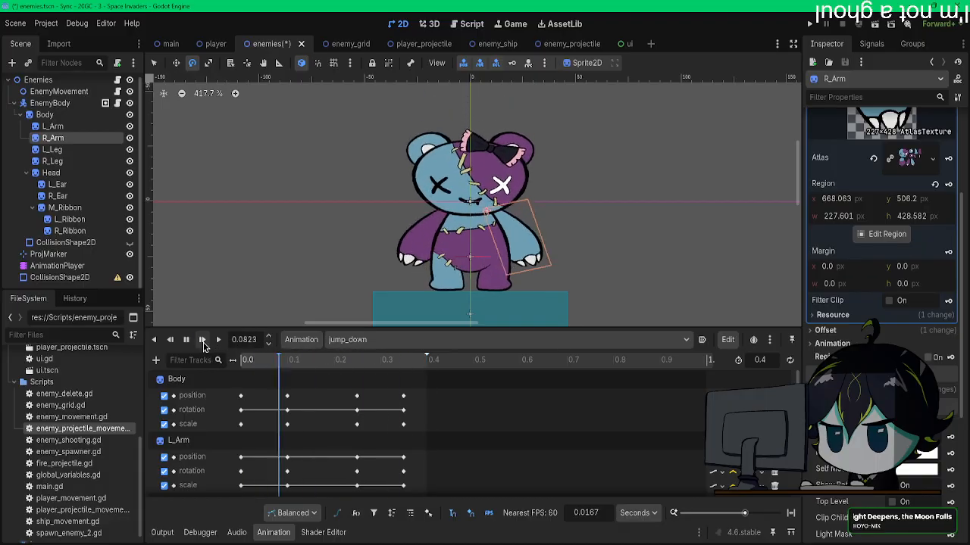
pyautogui.click(203, 346)
pyautogui.click(203, 346)
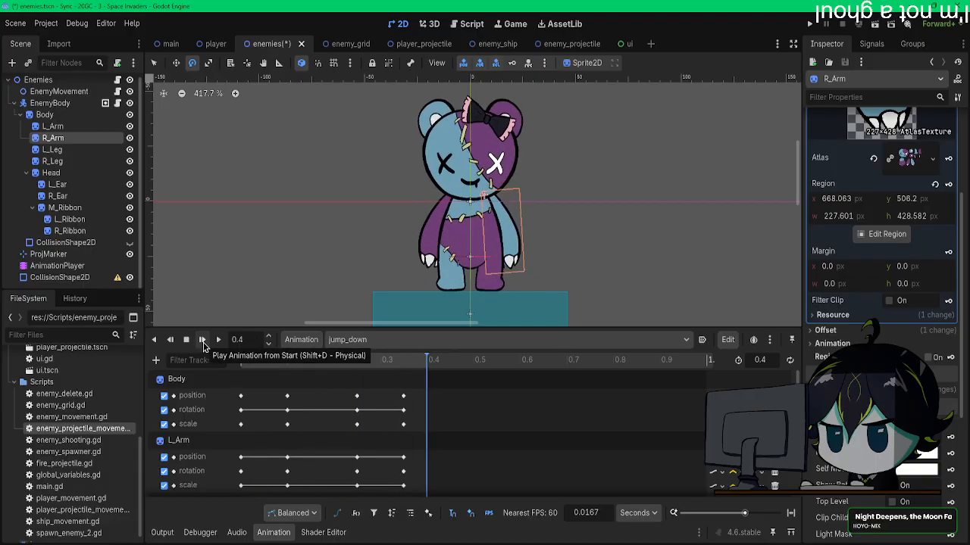
pyautogui.click(203, 346)
pyautogui.click(203, 346)
pyautogui.click(203, 346)
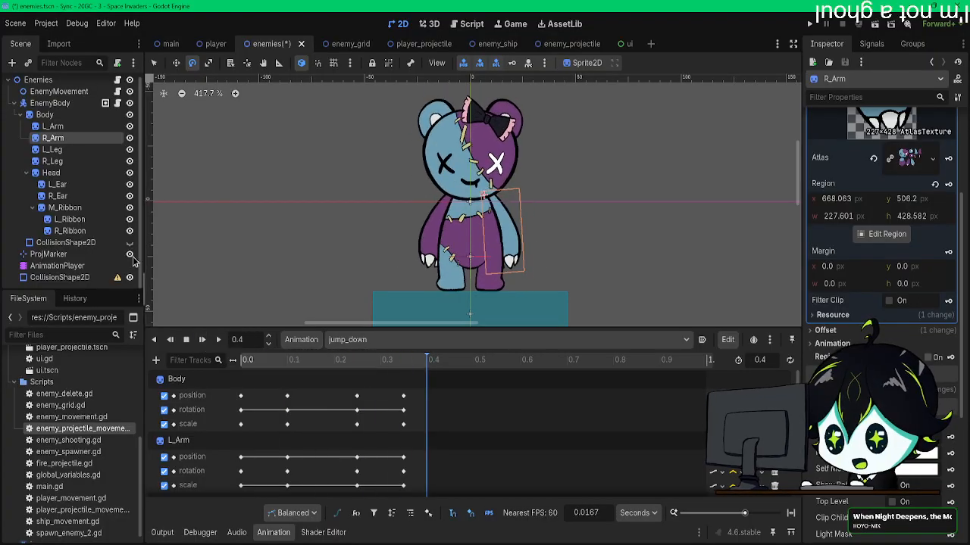
# Step: At 0.1 s, rotate L_Ribbon about 8° and R_Ribbon so both bow halves tilt upward, and keyframe both
pyautogui.click(89, 221)
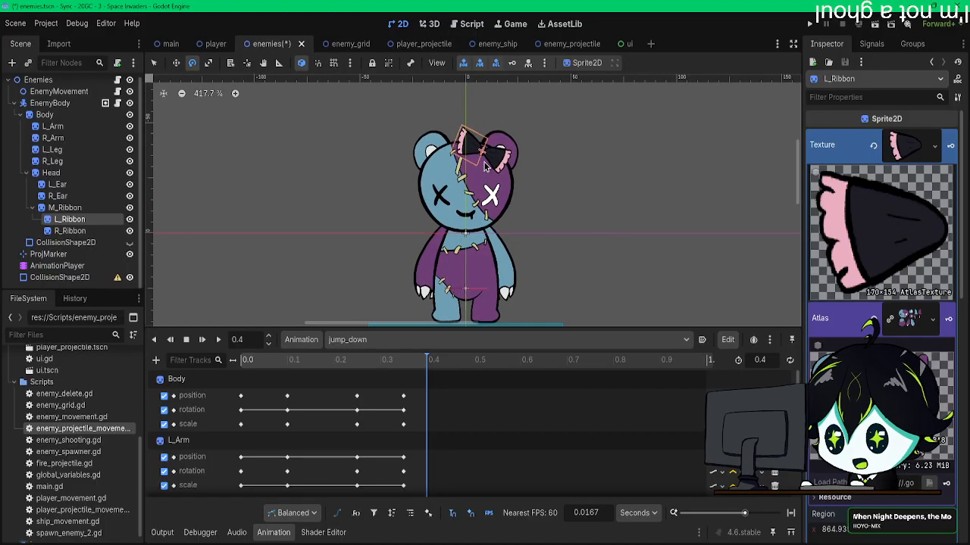
pyautogui.scroll(3, 477, 182)
pyautogui.moveTo(247, 359); pyautogui.dragTo(287, 364)
pyautogui.scroll(2, 482, 246)
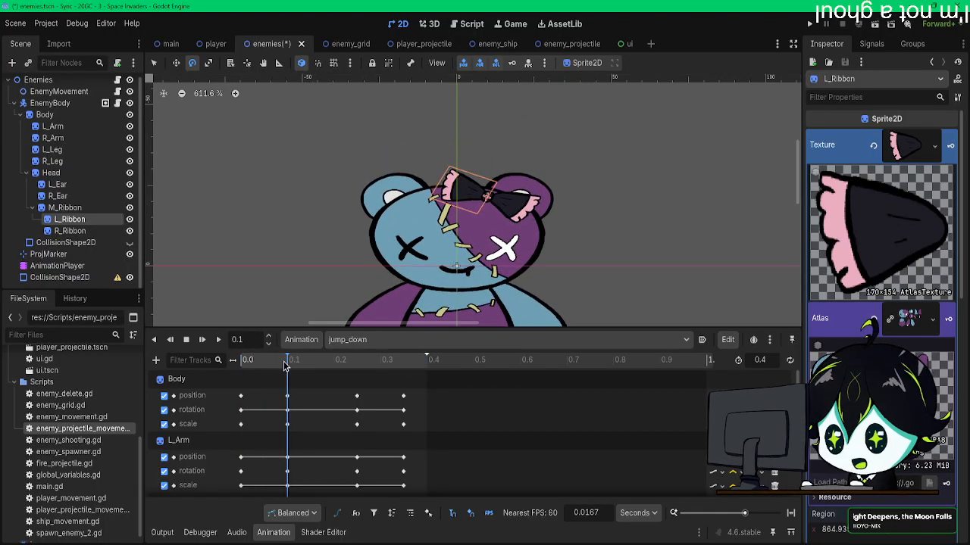
pyautogui.scroll(2, 482, 246)
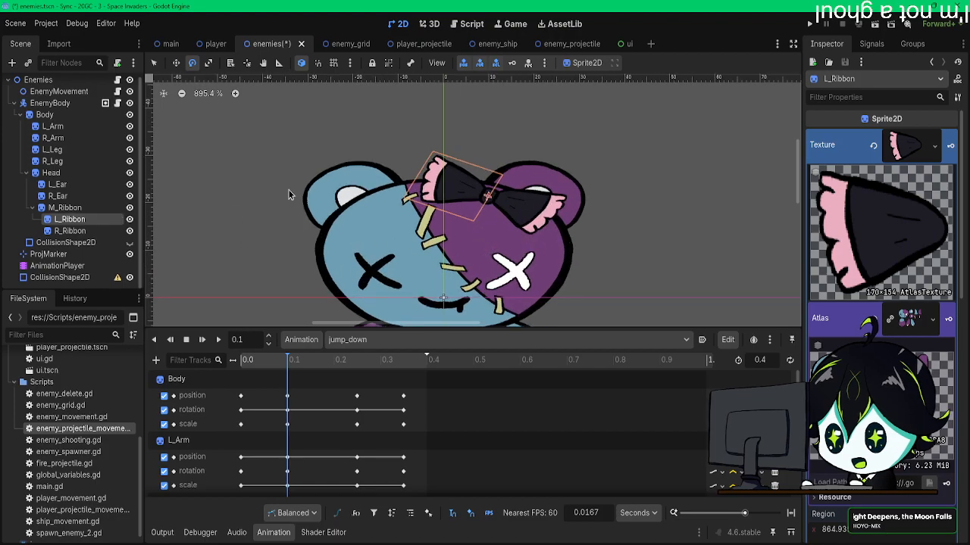
pyautogui.moveTo(388, 122); pyautogui.dragTo(399, 118)
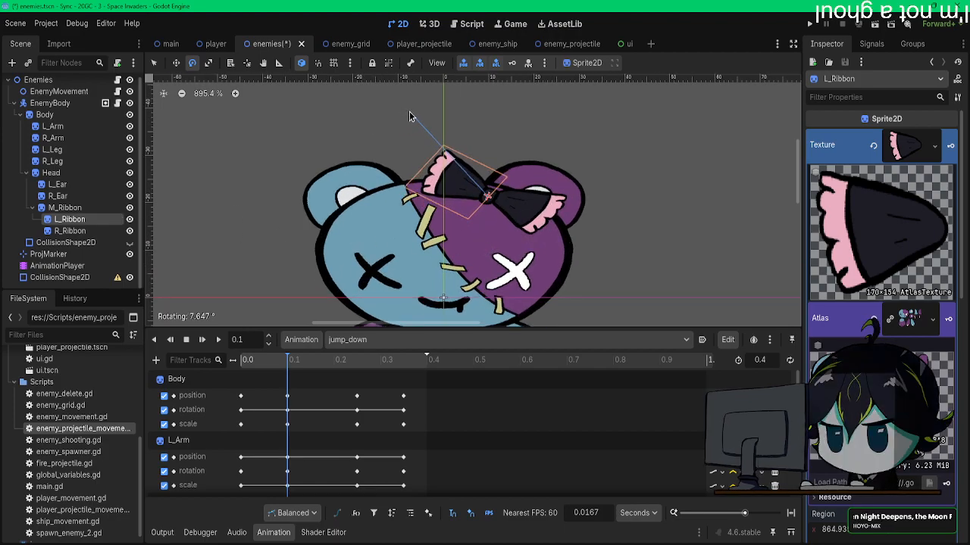
pyautogui.click(69, 230)
pyautogui.moveTo(360, 137); pyautogui.dragTo(239, 178)
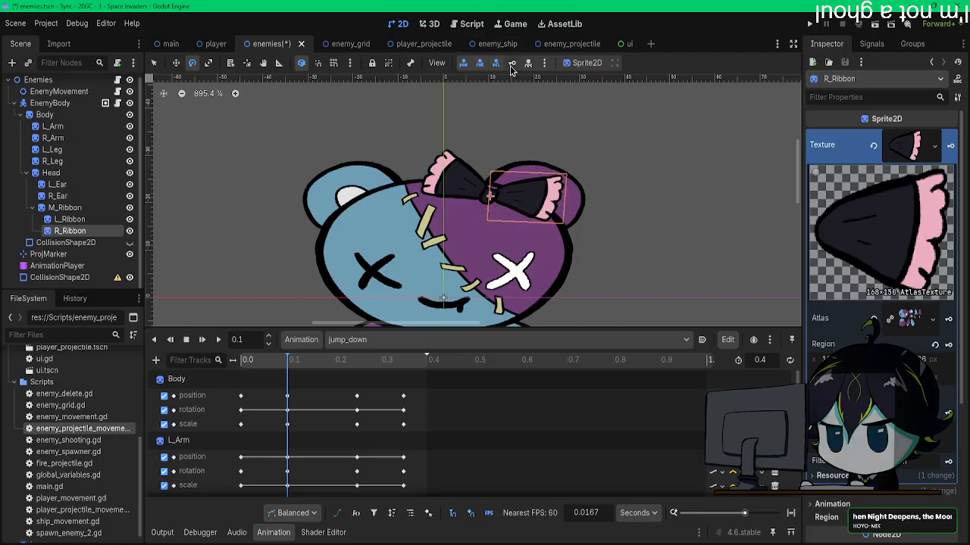
# Step: At 0.25 s, rotate L_Ribbon and R_Ribbon so both bow halves droop downward, and keyframe both
pyautogui.click(67, 219)
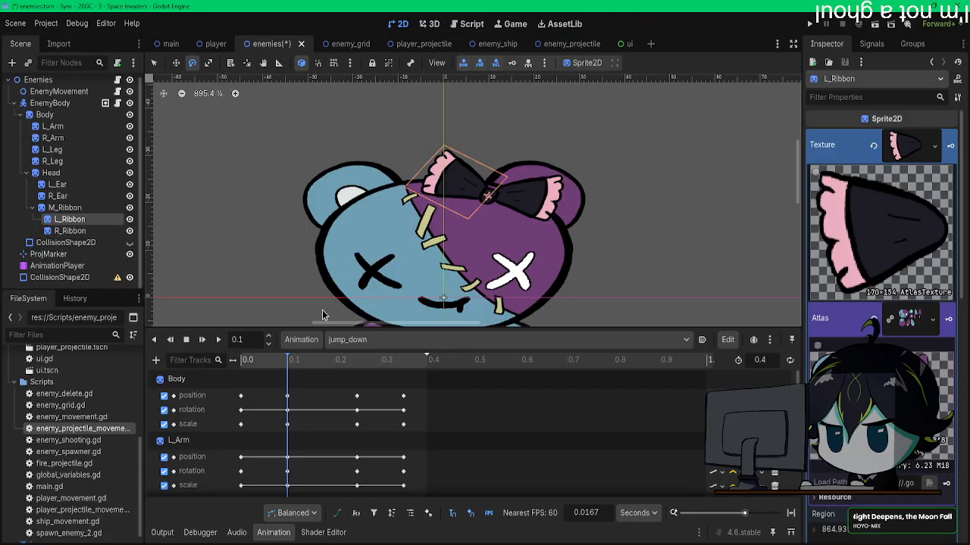
pyautogui.moveTo(294, 365); pyautogui.dragTo(357, 361)
pyautogui.moveTo(398, 200); pyautogui.dragTo(384, 314, button='middle')
pyautogui.moveTo(369, 213); pyautogui.dragTo(380, 287)
pyautogui.click(516, 66)
pyautogui.click(72, 231)
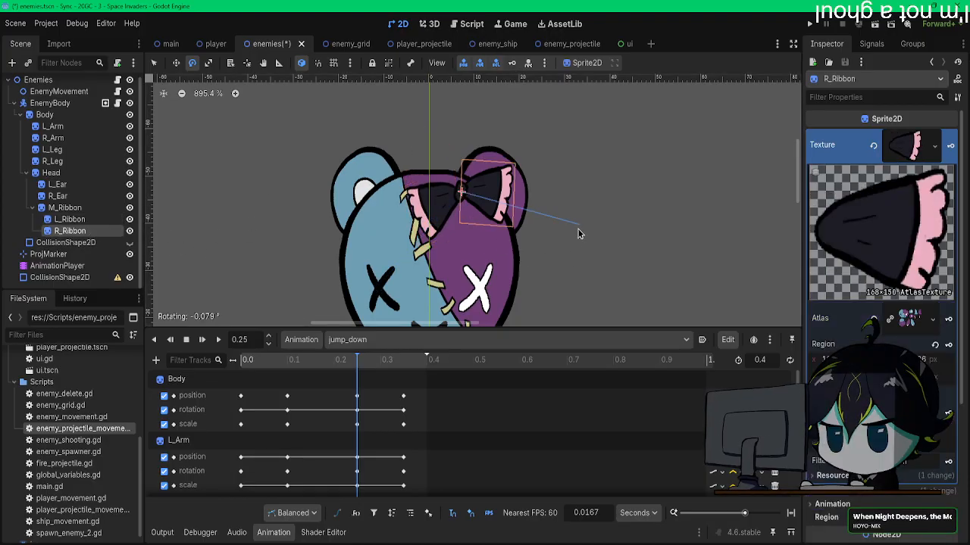
pyautogui.moveTo(578, 226); pyautogui.dragTo(506, 291)
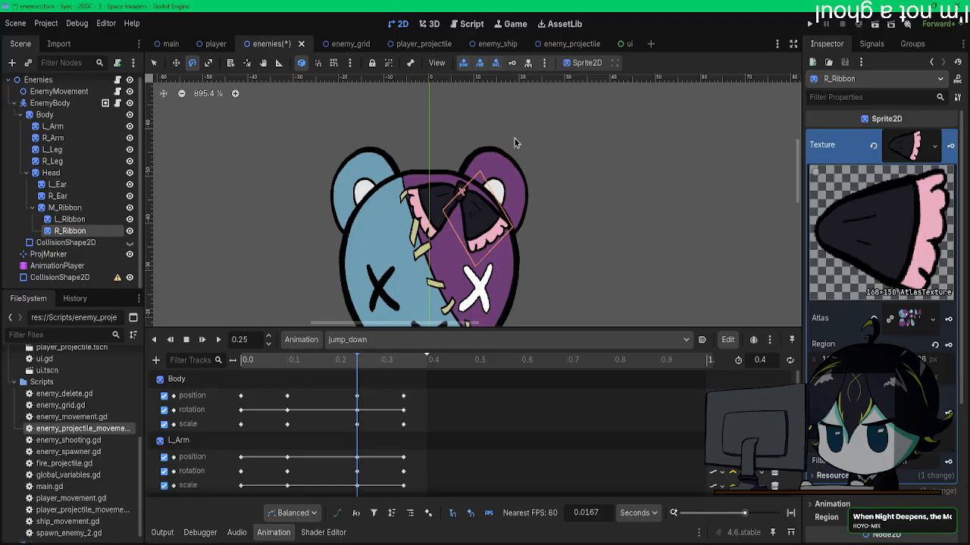
# Step: At 0.35 s, rotate R_Ribbon and L_Ribbon back upward for the landing pose and keyframe both bow halves
pyautogui.moveTo(378, 368); pyautogui.dragTo(403, 364)
pyautogui.moveTo(387, 156); pyautogui.dragTo(412, 239)
pyautogui.click(516, 61)
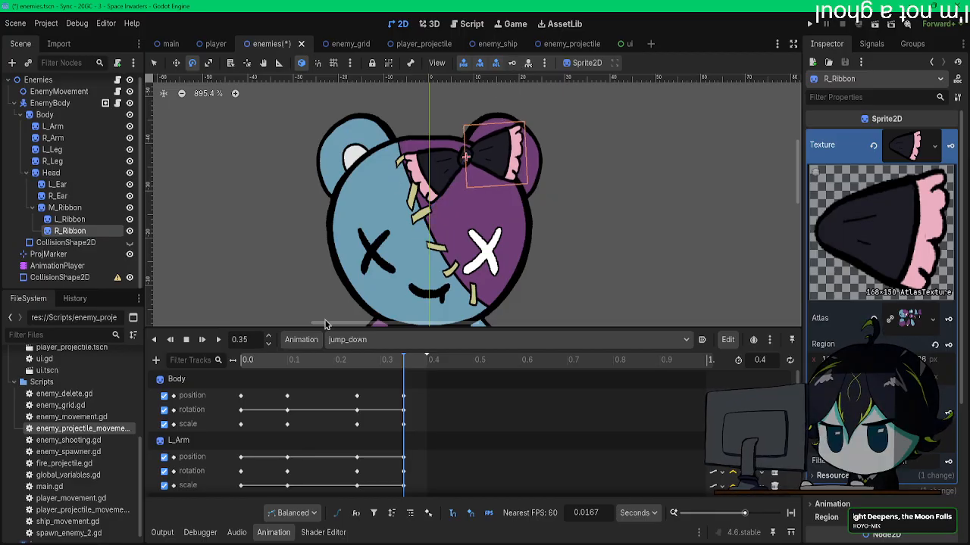
pyautogui.click(69, 219)
pyautogui.moveTo(419, 148); pyautogui.dragTo(420, 102)
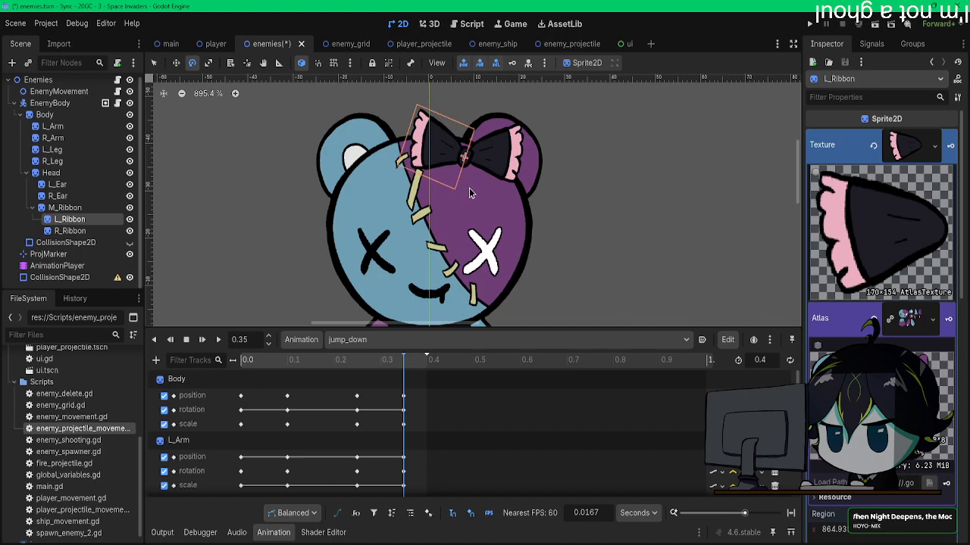
pyautogui.scroll(-4, 477, 175)
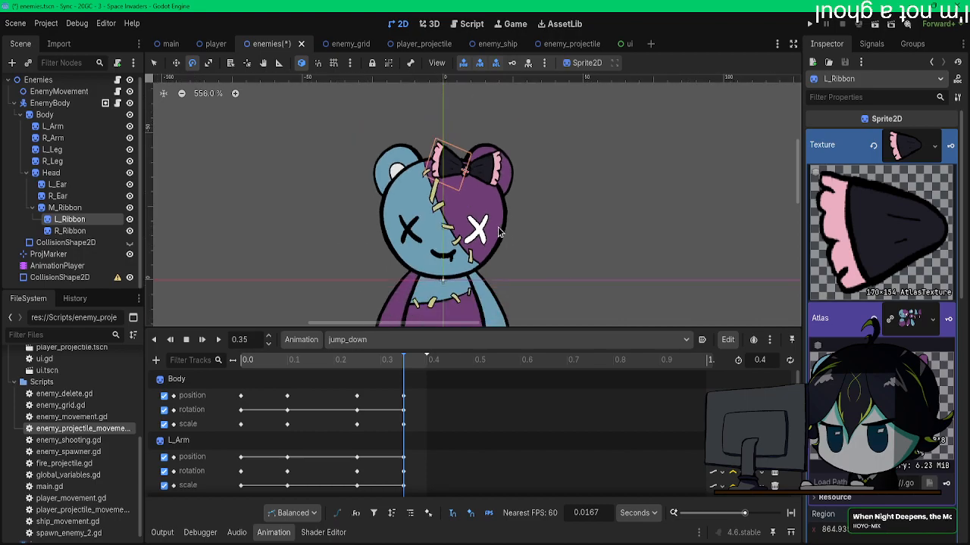
pyautogui.click(70, 230)
pyautogui.moveTo(288, 174); pyautogui.dragTo(289, 158)
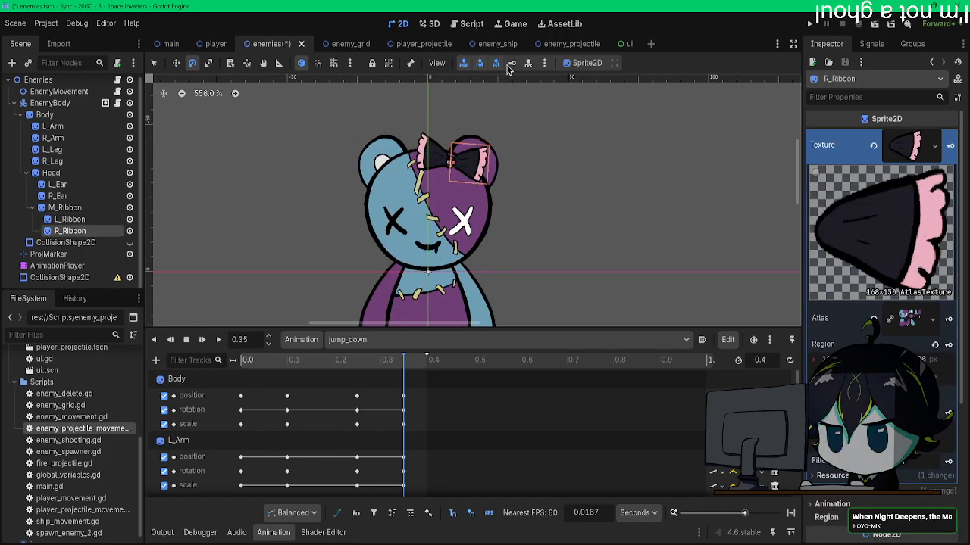
# Step: Select the root Enemies node to hide the ribbon outline and replay jump_down to check the bow's movement
pyautogui.moveTo(392, 372); pyautogui.dragTo(221, 359)
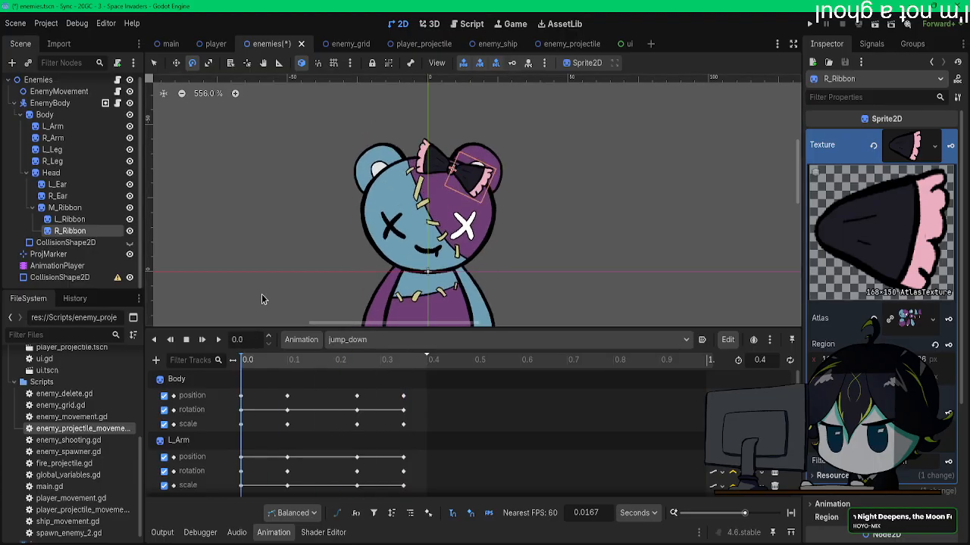
pyautogui.scroll(-3, 254, 307)
pyautogui.click(202, 339)
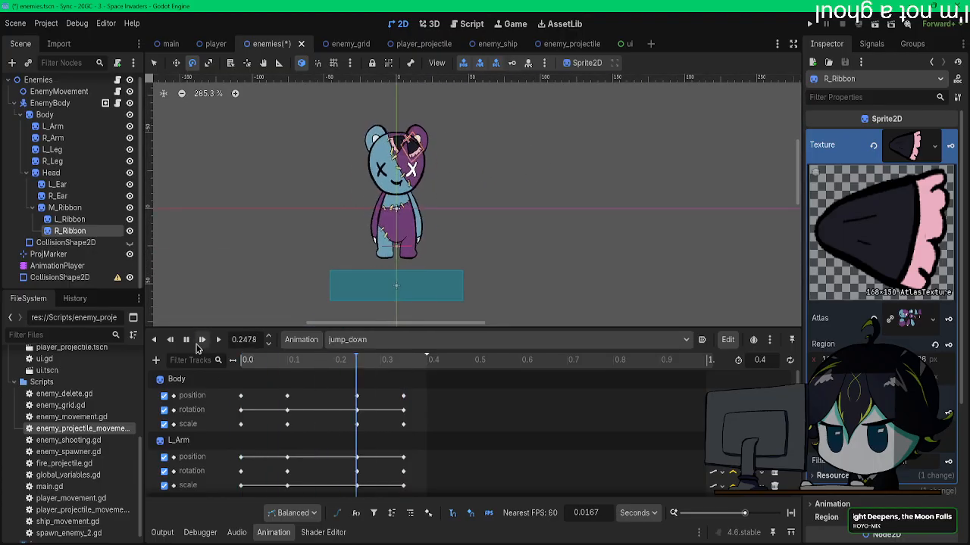
pyautogui.moveTo(251, 254); pyautogui.dragTo(312, 277, button='middle')
pyautogui.click(41, 82)
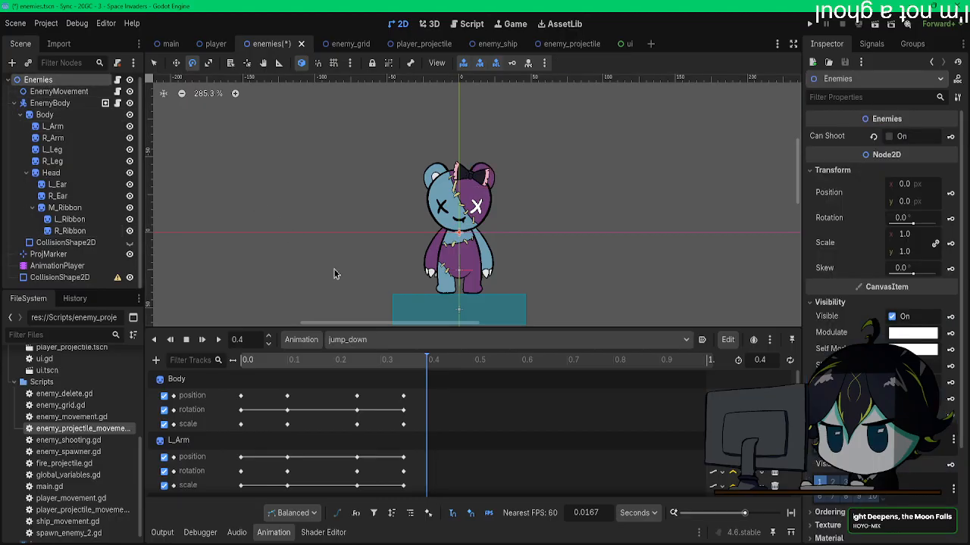
pyautogui.click(200, 340)
pyautogui.click(201, 340)
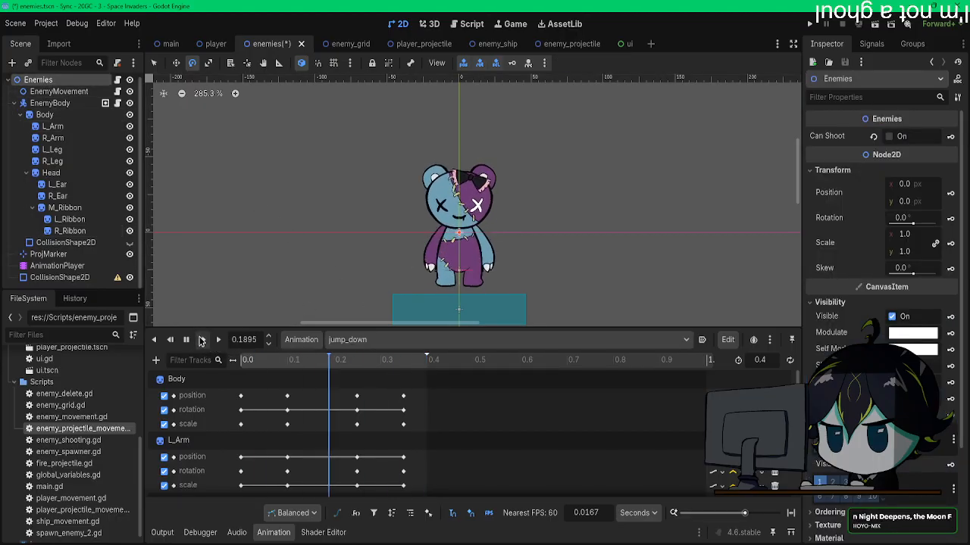
pyautogui.click(201, 340)
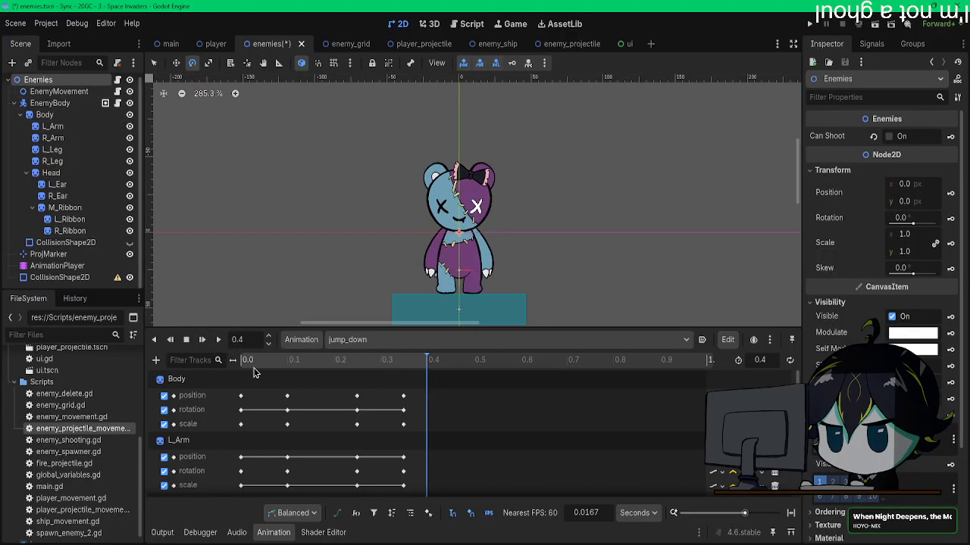
# Step: At 0.1 s, rotate L_Ribbon and turn R_Ribbon about 12.5° so both bow halves tilt further upward, and keyframe both
pyautogui.moveTo(257, 365); pyautogui.dragTo(286, 364)
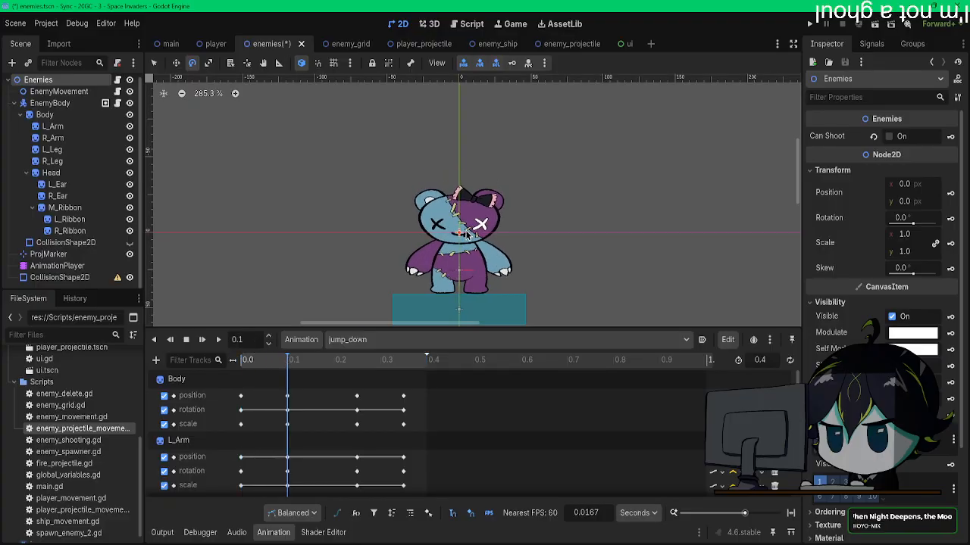
pyautogui.scroll(5, 468, 235)
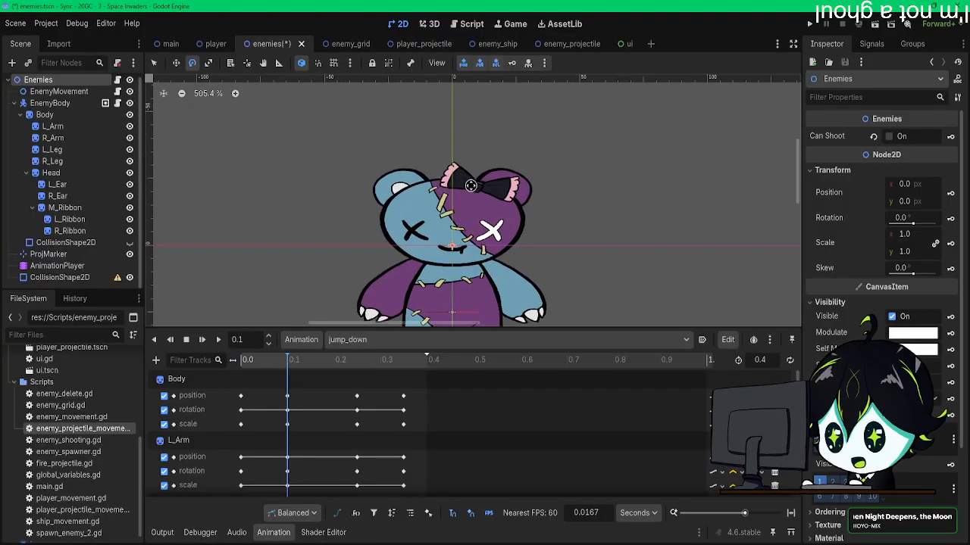
pyautogui.click(69, 219)
pyautogui.moveTo(314, 145); pyautogui.dragTo(401, 140)
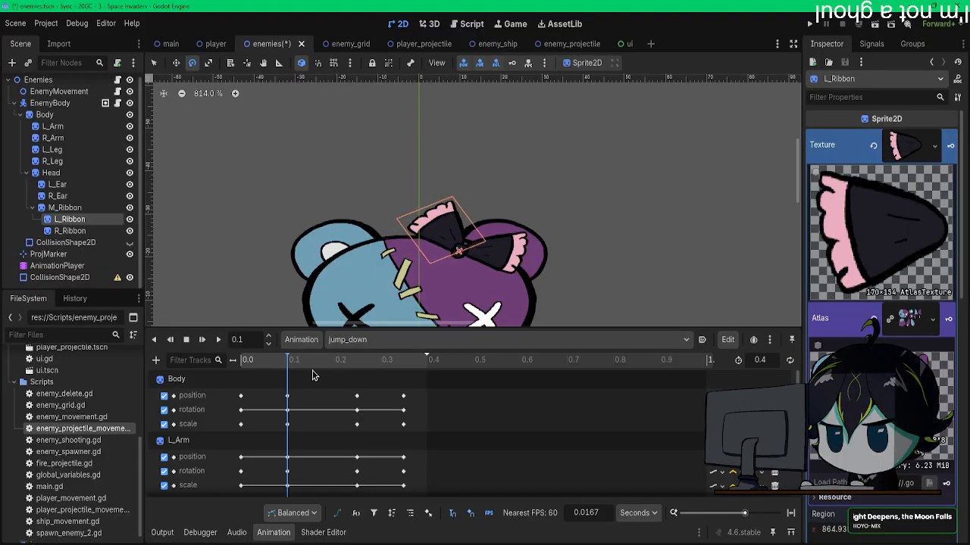
pyautogui.moveTo(402, 199); pyautogui.dragTo(383, 203)
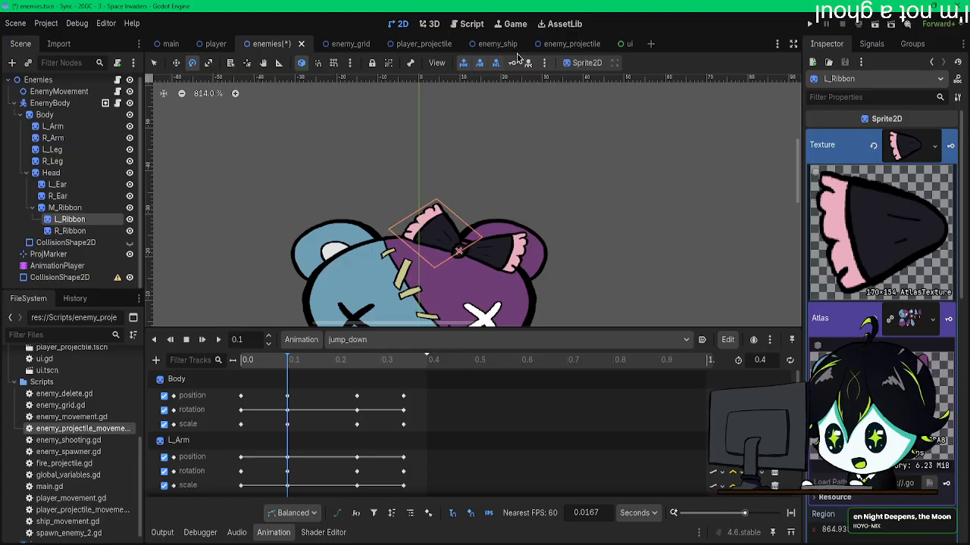
pyautogui.click(70, 230)
pyautogui.moveTo(378, 152); pyautogui.dragTo(359, 172)
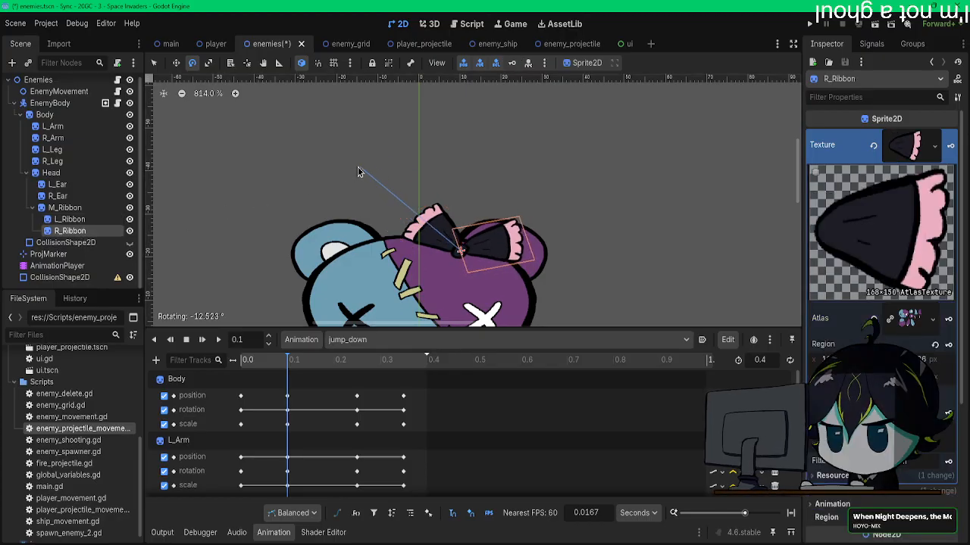
# Step: Replay jump_down from the start several times and check the bow's follow-through on the whole bear
pyautogui.moveTo(288, 359); pyautogui.dragTo(200, 364)
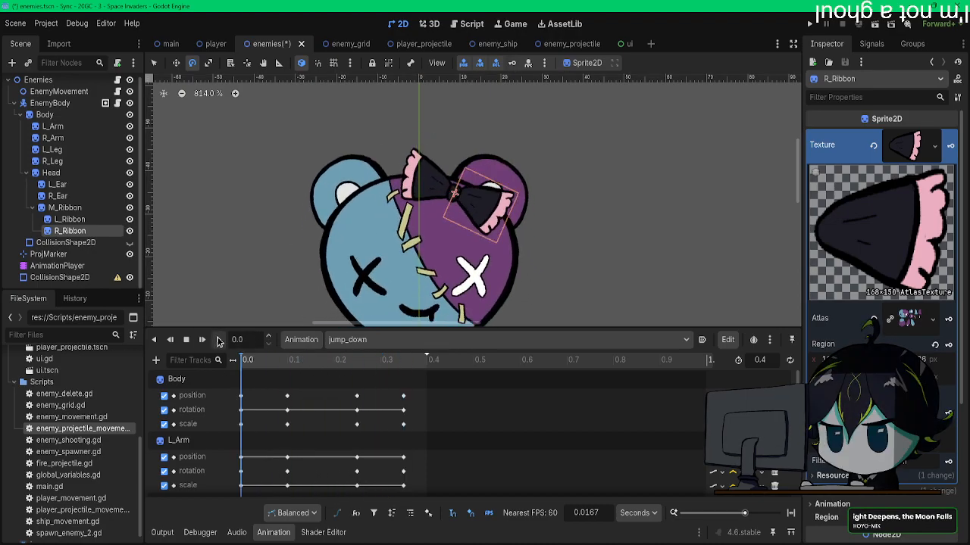
pyautogui.click(218, 340)
pyautogui.click(218, 340)
pyautogui.scroll(-5, 297, 250)
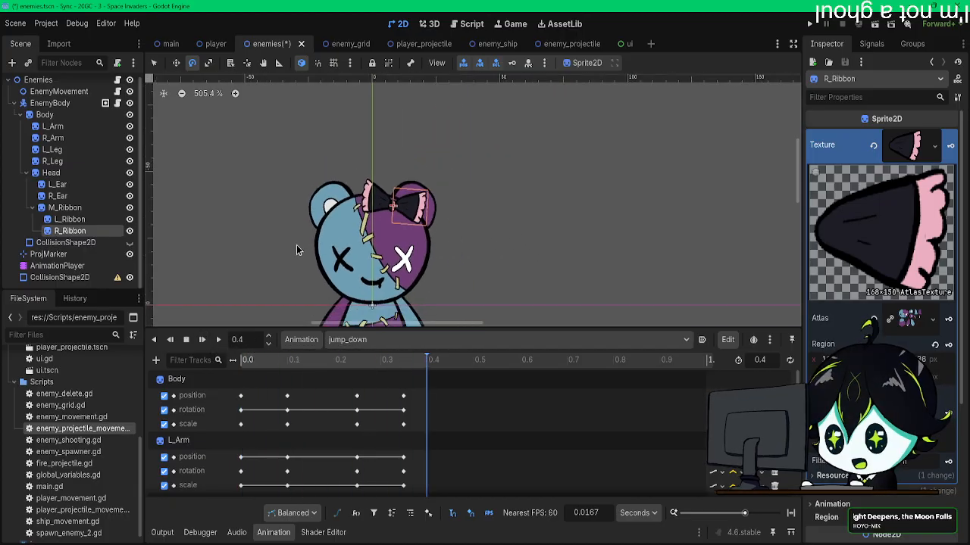
pyautogui.scroll(-3, 297, 247)
pyautogui.moveTo(297, 246); pyautogui.dragTo(415, 196, button='middle')
pyautogui.scroll(-2, 417, 199)
pyautogui.click(202, 340)
pyautogui.click(202, 340)
pyautogui.click(203, 341)
pyautogui.click(203, 340)
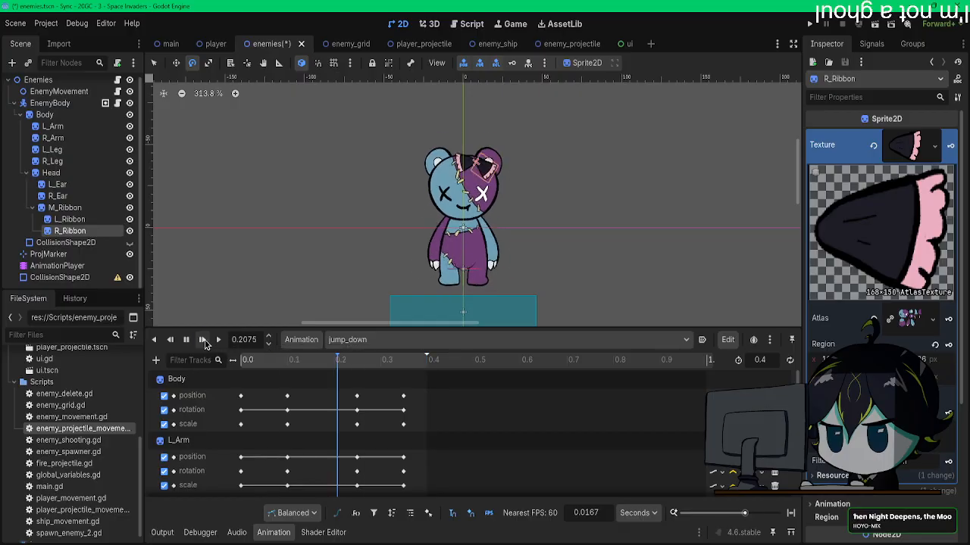
pyautogui.click(203, 341)
pyautogui.click(203, 341)
pyautogui.click(203, 341)
pyautogui.click(203, 341)
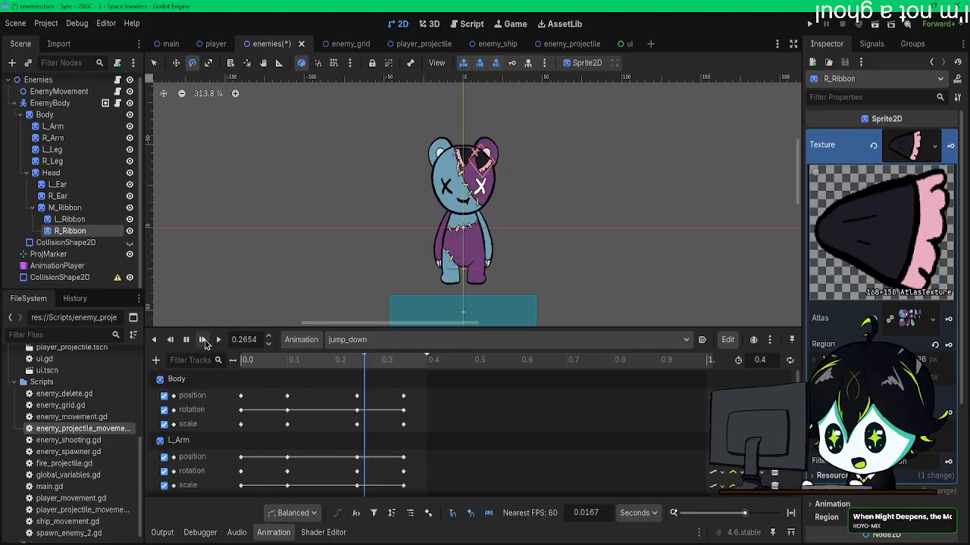
# Step: At 0.25 s, raise the Body to a Y position of 14 px, keyframe it, and replay the jump
pyautogui.click(287, 360)
pyautogui.moveTo(291, 368); pyautogui.dragTo(356, 367)
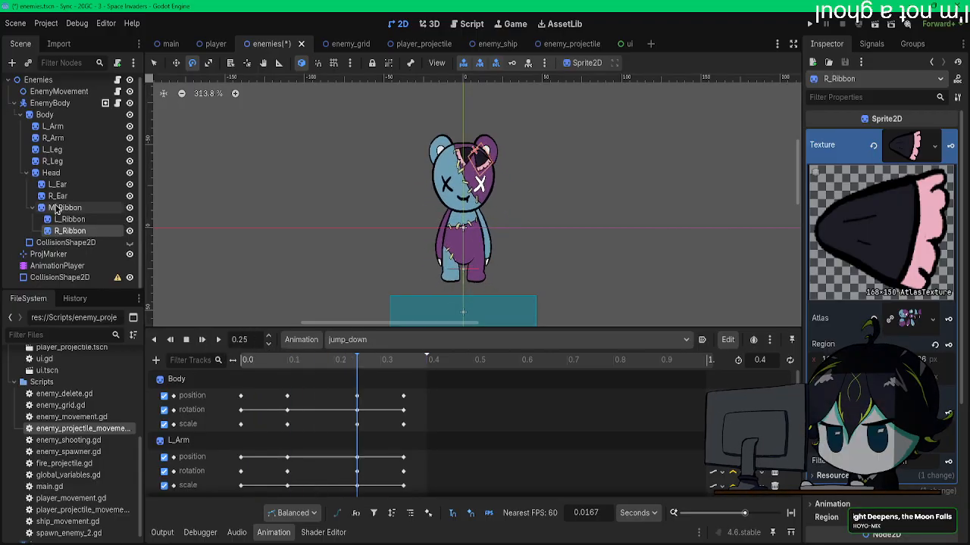
pyautogui.click(62, 116)
pyautogui.press('w')
pyautogui.moveTo(505, 209); pyautogui.dragTo(505, 196)
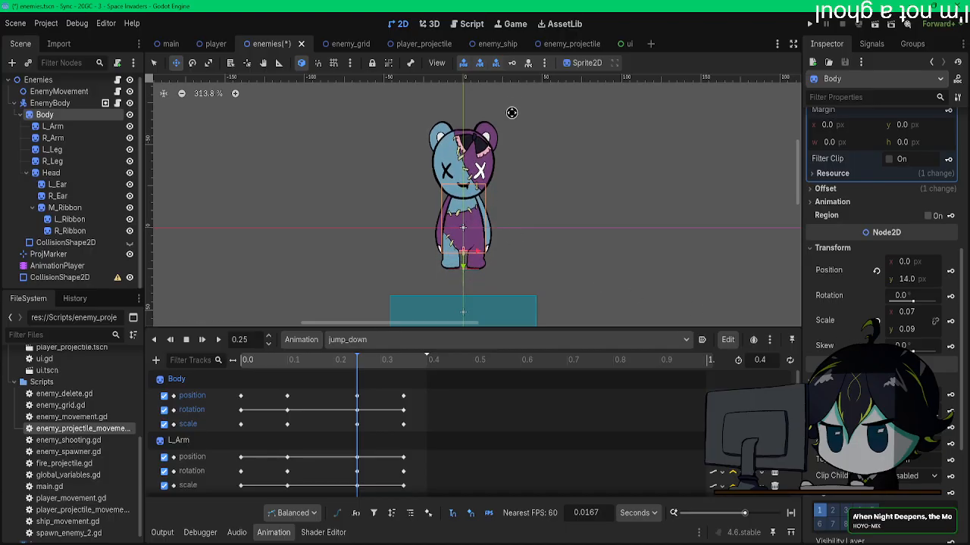
pyautogui.moveTo(307, 363); pyautogui.dragTo(217, 356)
pyautogui.click(201, 342)
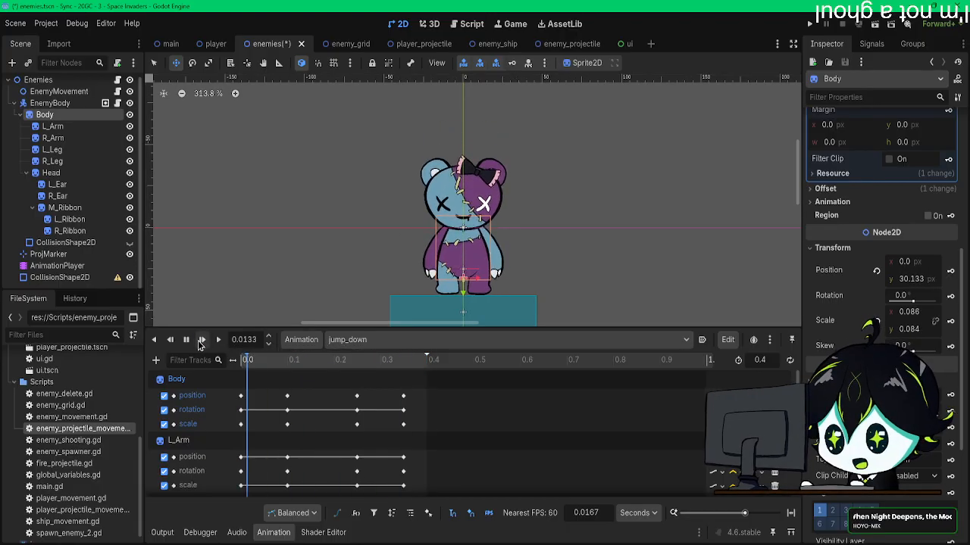
# Step: Try rotating L_Leg slightly outward at 0.1 s, and undo the rotation
pyautogui.click(288, 363)
pyautogui.scroll(7, 422, 277)
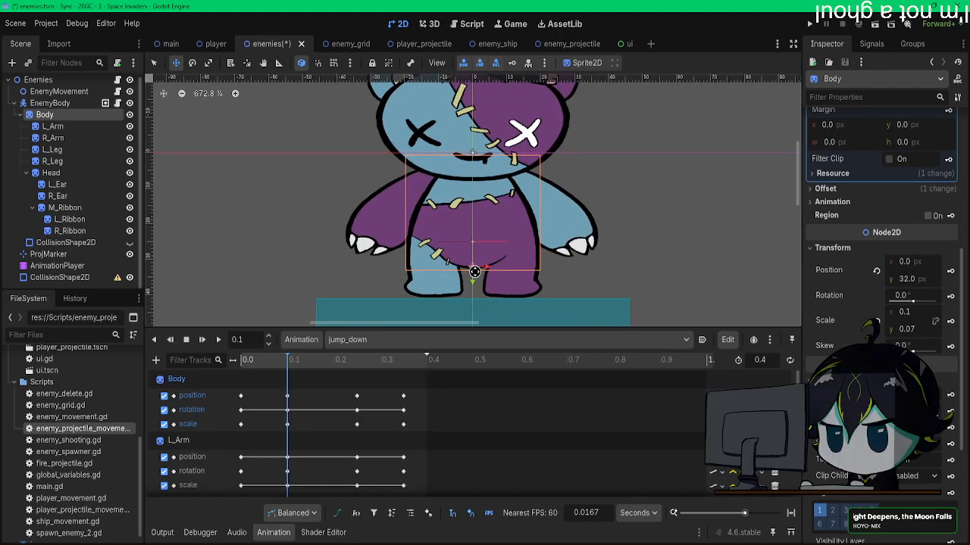
pyautogui.click(52, 149)
pyautogui.press('e')
pyautogui.moveTo(304, 186); pyautogui.dragTo(291, 188)
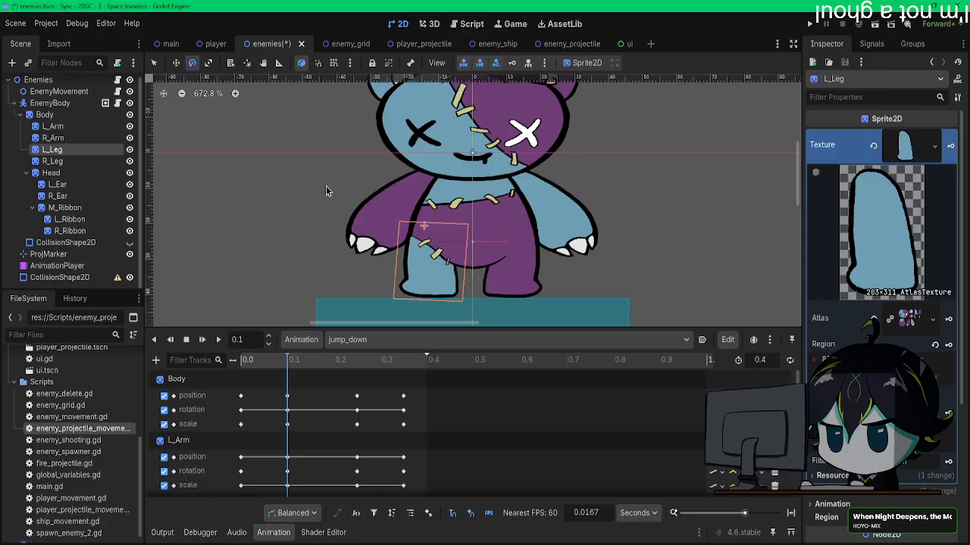
pyautogui.hotkey('ctrl', 'z')
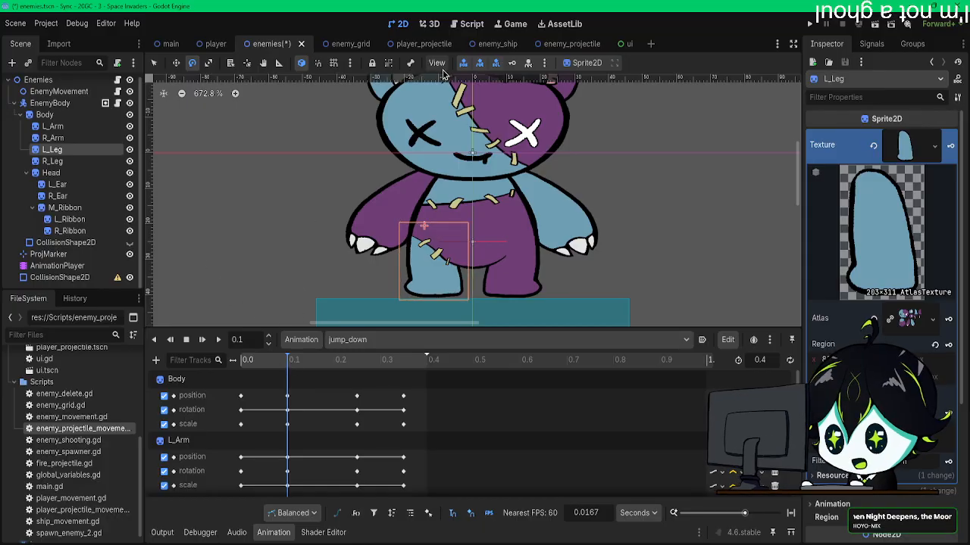
# Step: Rotate L_Leg and R_Leg inward at 0.25 s and outward at 0.35 s, keyframing both legs at each time
pyautogui.moveTo(293, 363); pyautogui.dragTo(359, 367)
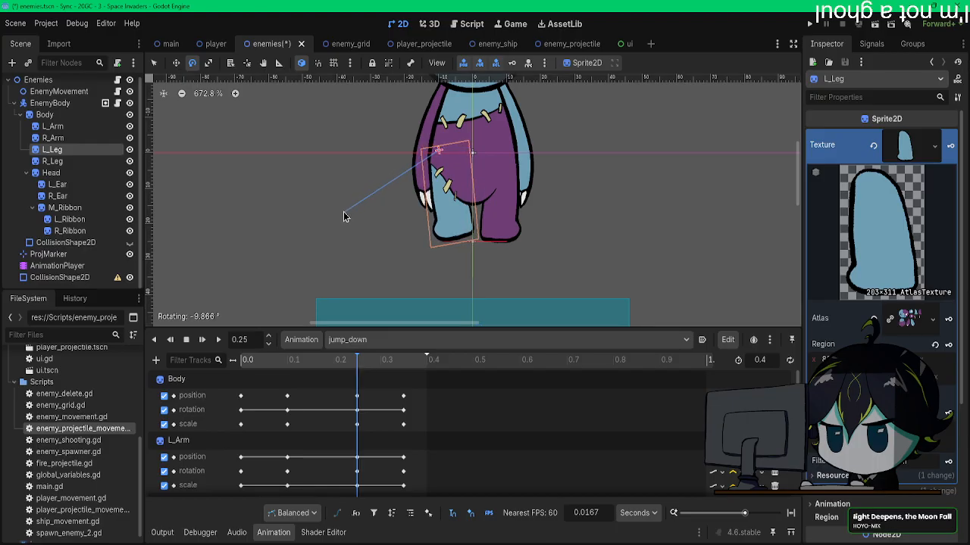
pyautogui.click(53, 162)
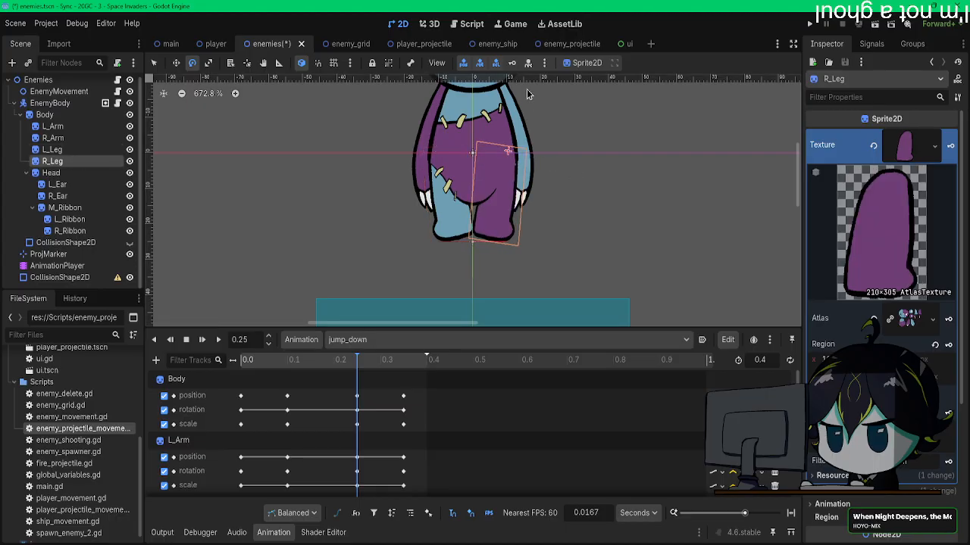
pyautogui.moveTo(366, 360); pyautogui.dragTo(404, 369)
pyautogui.moveTo(462, 190); pyautogui.dragTo(429, 186)
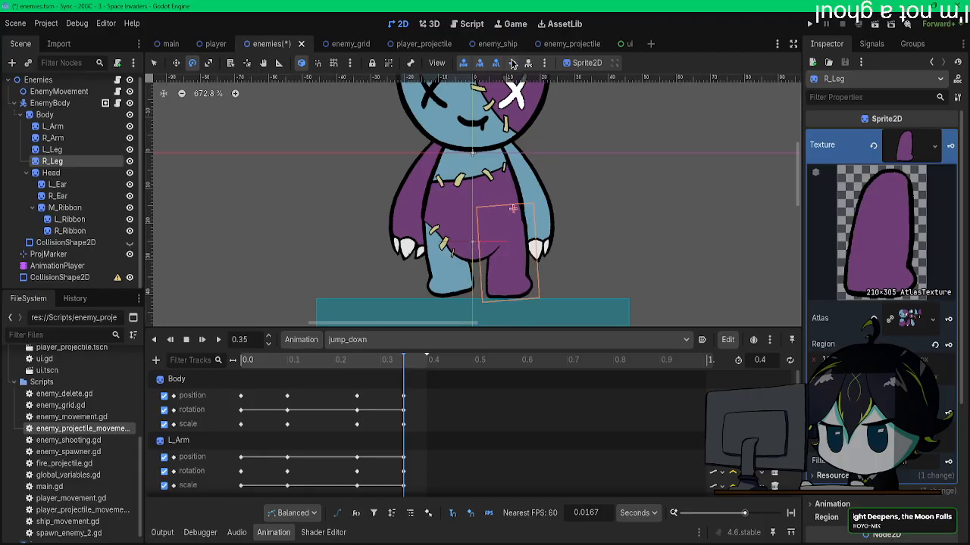
pyautogui.click(53, 149)
pyautogui.moveTo(326, 152); pyautogui.dragTo(351, 153)
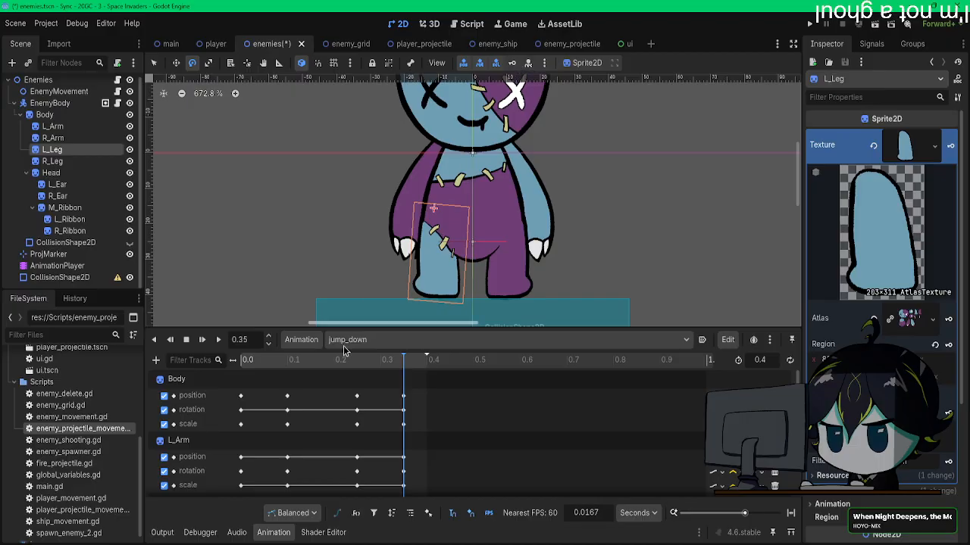
# Step: Replay jump_down repeatedly with the whole bear in view to check the leg movement and landing
pyautogui.click(219, 340)
pyautogui.scroll(-3, 256, 262)
pyautogui.scroll(-5, 258, 269)
pyautogui.click(203, 342)
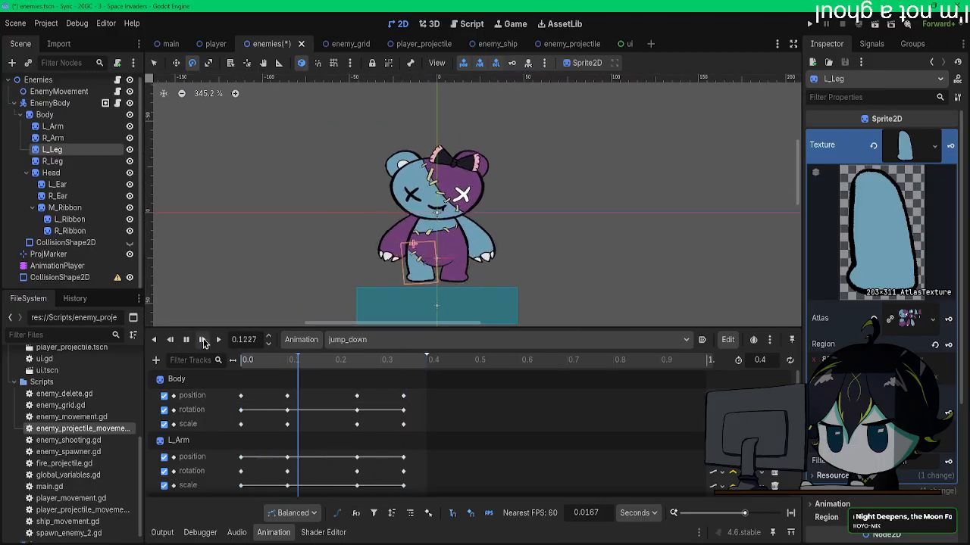
pyautogui.click(203, 343)
pyautogui.click(203, 344)
pyautogui.click(203, 345)
pyautogui.click(203, 345)
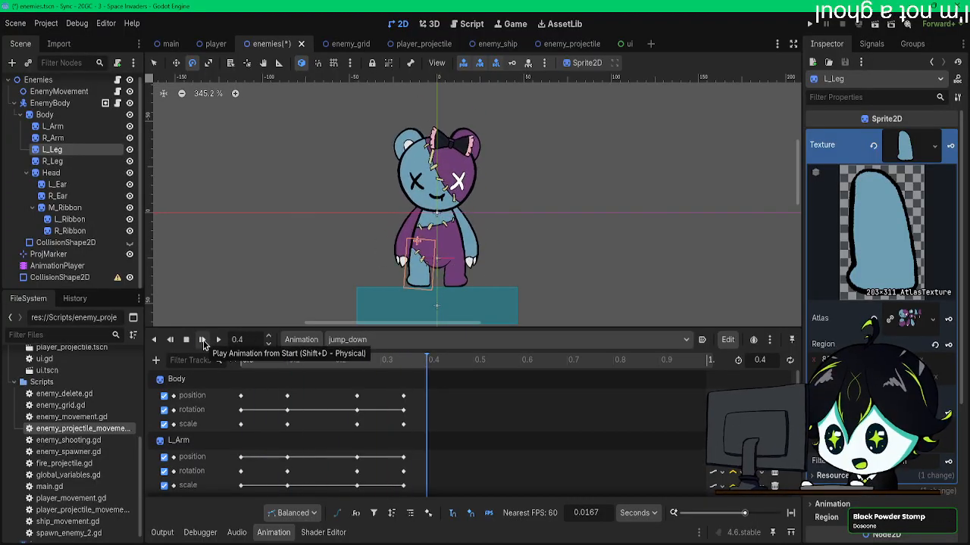
pyautogui.click(203, 345)
pyautogui.click(203, 344)
pyautogui.click(203, 345)
pyautogui.click(203, 345)
pyautogui.click(203, 345)
pyautogui.click(203, 344)
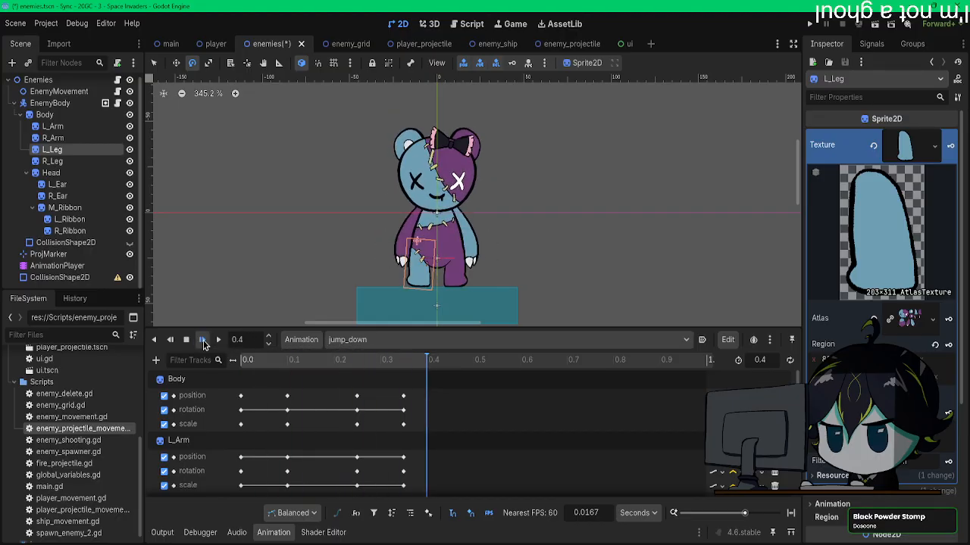
pyautogui.click(203, 345)
pyautogui.click(203, 345)
pyautogui.click(203, 345)
pyautogui.click(203, 344)
pyautogui.click(203, 344)
pyautogui.click(203, 344)
pyautogui.click(203, 345)
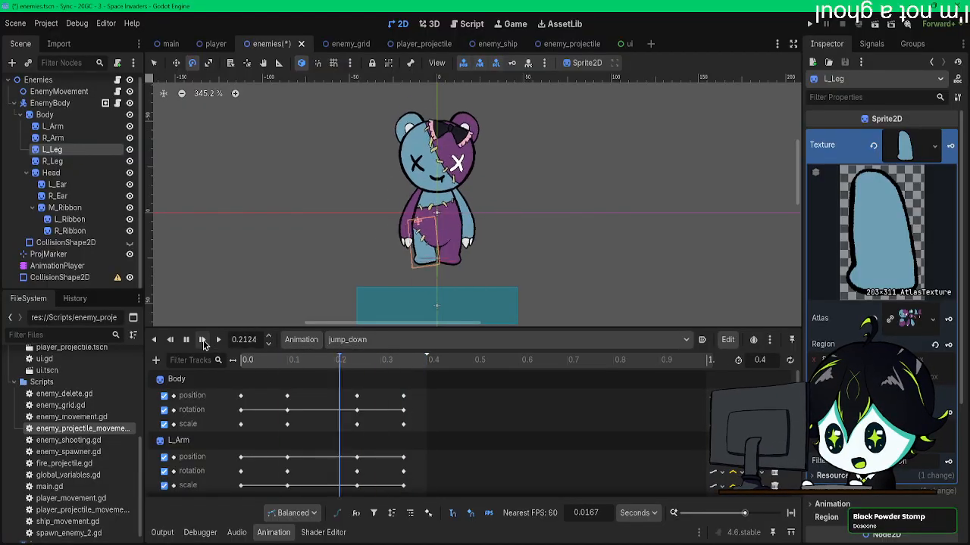
pyautogui.click(203, 345)
pyautogui.click(203, 344)
pyautogui.click(203, 344)
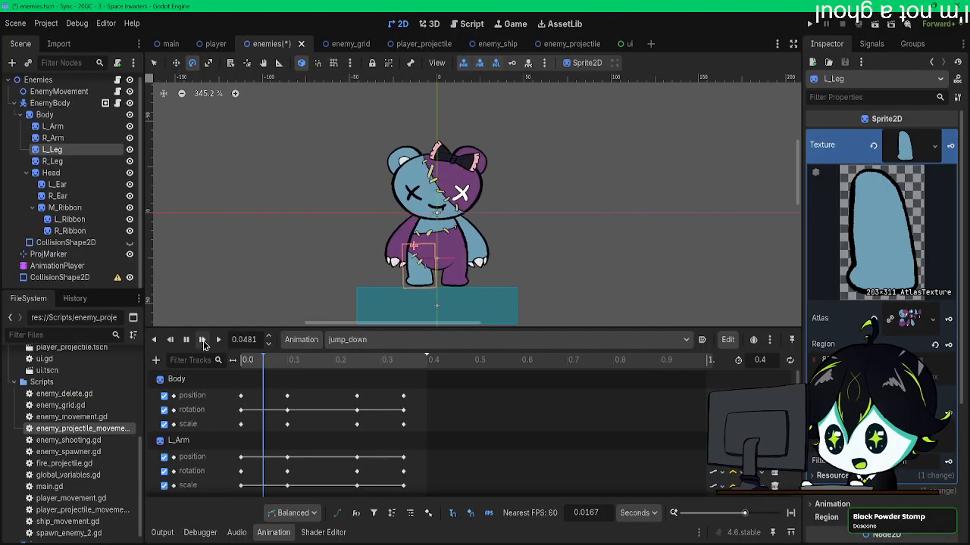
pyautogui.click(203, 345)
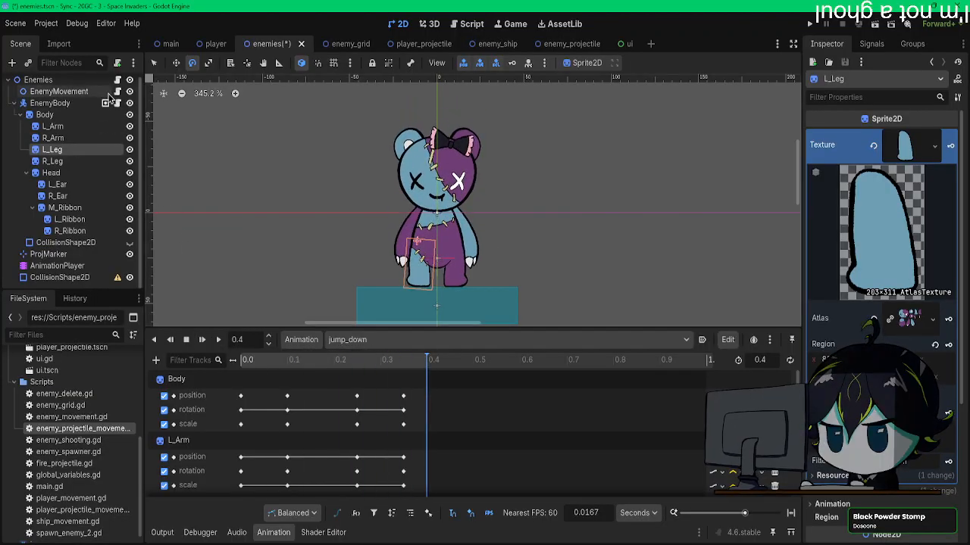
# Step: Save the enemies scene and open the script attached to EnemyGrid in the enemy_grid scene
pyautogui.hotkey('ctrl', 's')
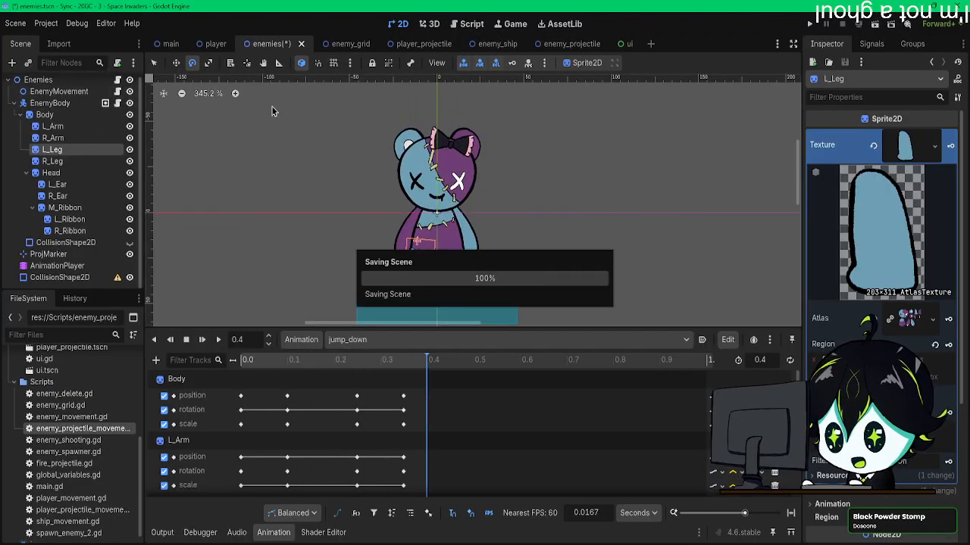
pyautogui.click(334, 43)
pyautogui.click(122, 83)
# Step: Read through enemy_grid.gd, examining move_enemy, loop_cells and the _on_enemy_fire_proj_timeout code that calls play_animation
pyautogui.scroll(-12, 417, 255)
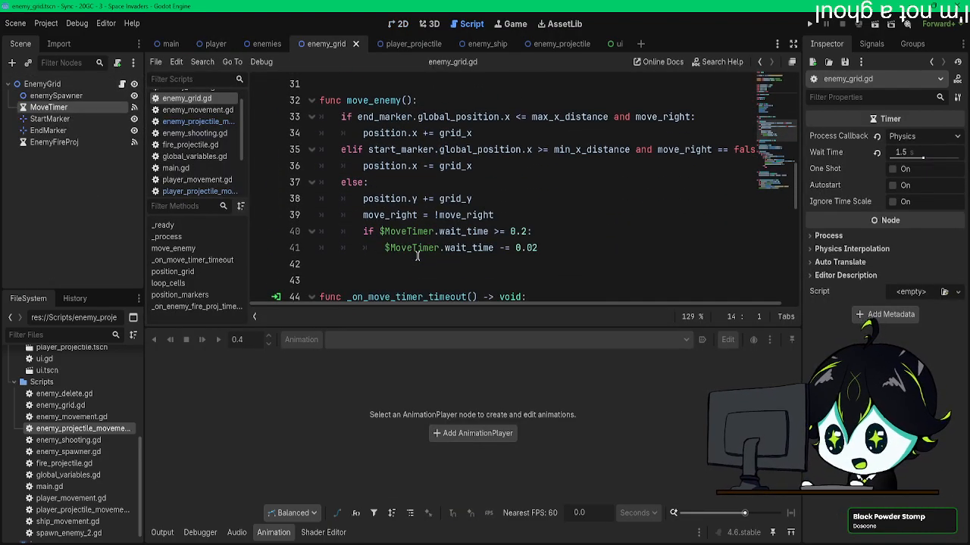
pyautogui.scroll(-4, 417, 256)
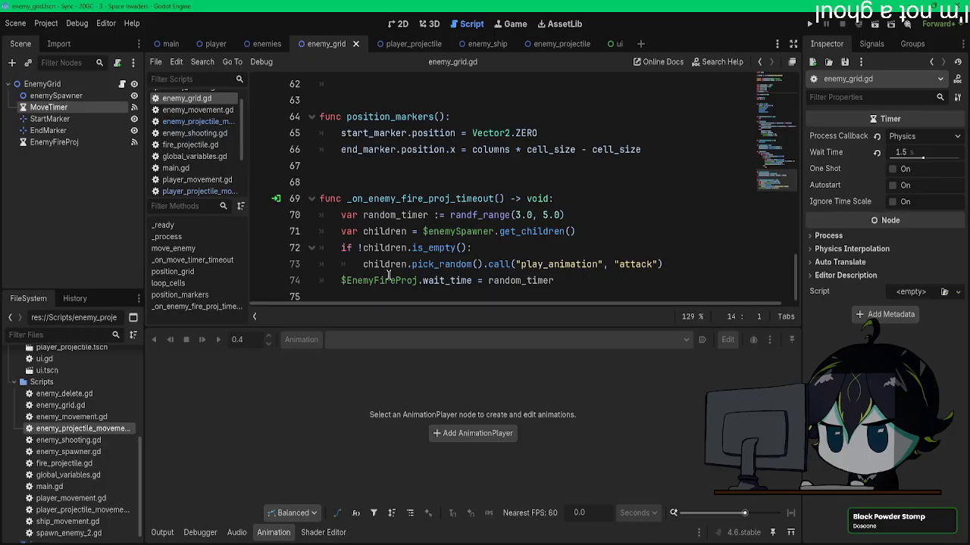
pyautogui.scroll(4, 388, 275)
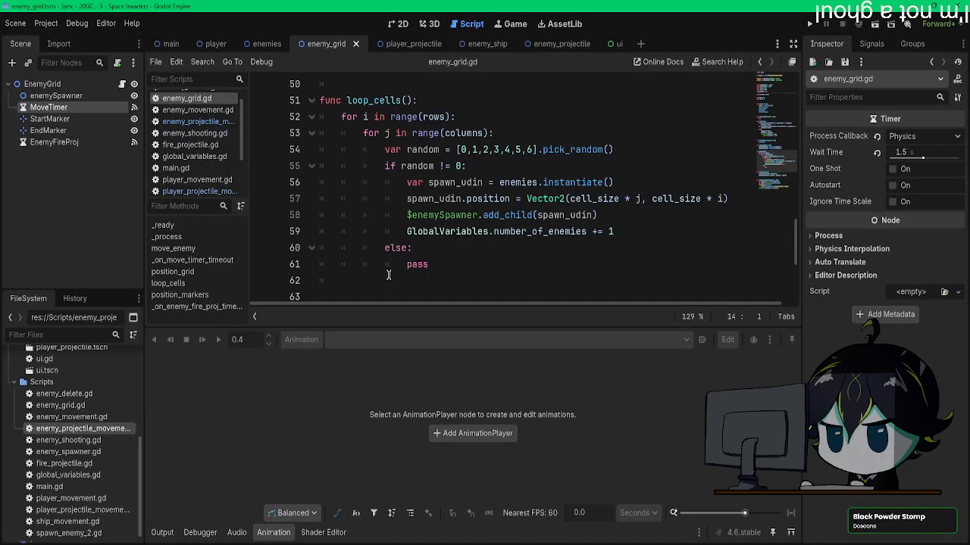
pyautogui.scroll(1, 389, 275)
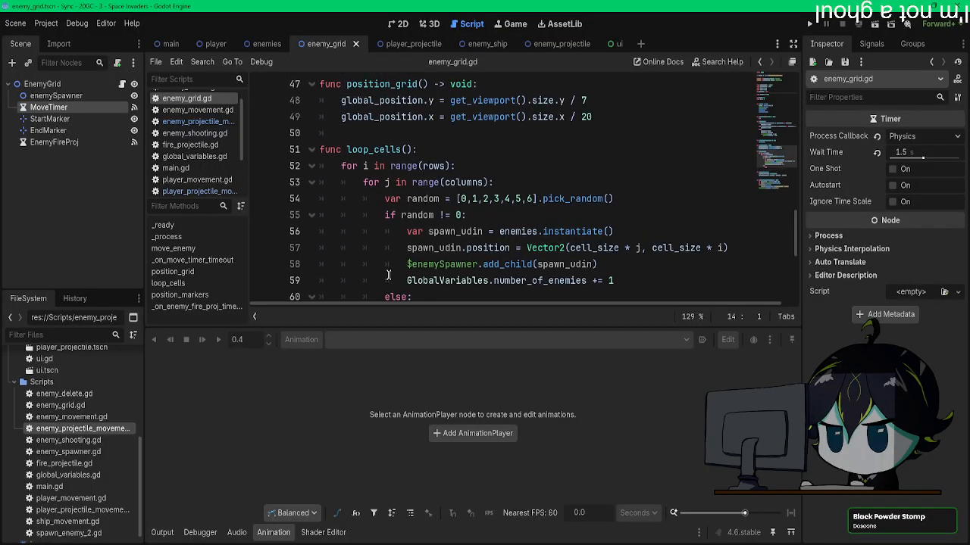
pyautogui.scroll(1, 389, 275)
pyautogui.scroll(-6, 389, 275)
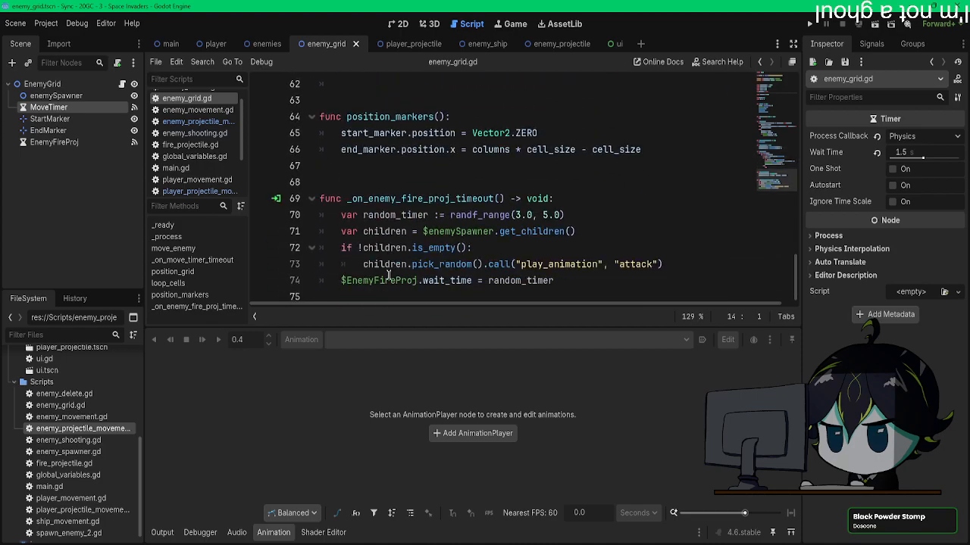
pyautogui.scroll(10, 389, 275)
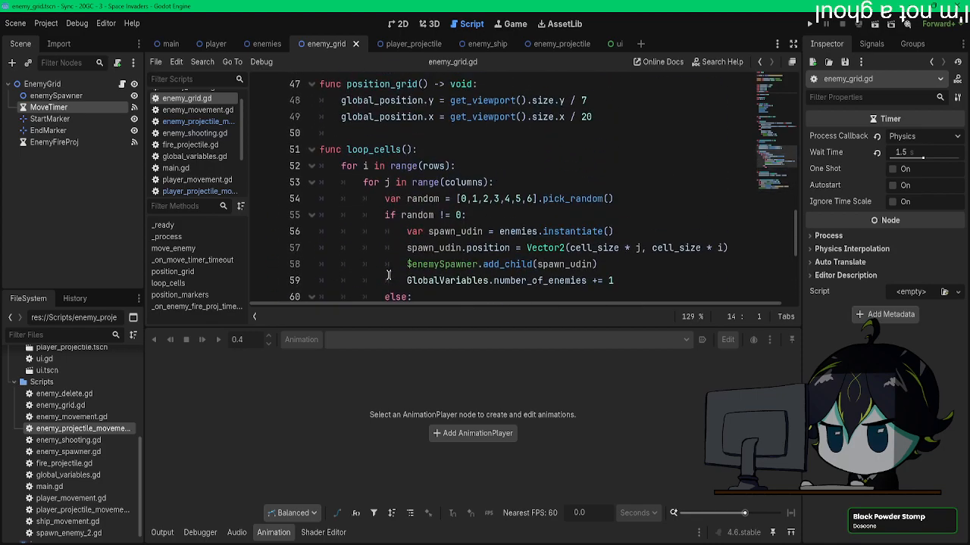
pyautogui.scroll(1, 388, 275)
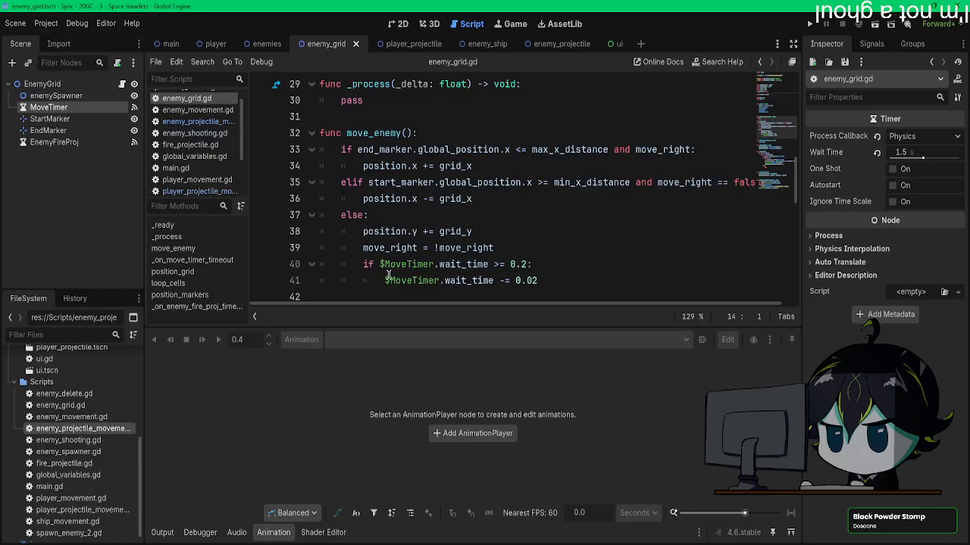
pyautogui.scroll(-11, 389, 275)
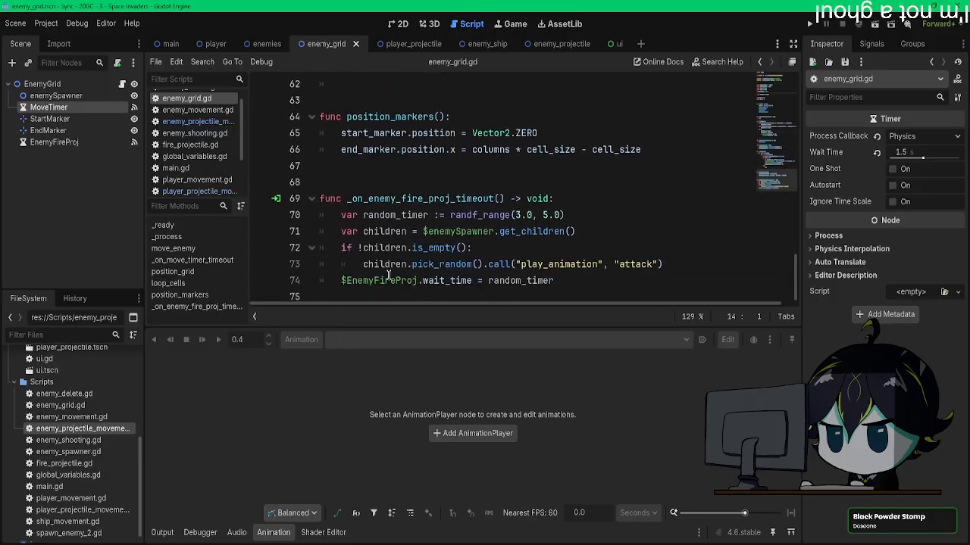
# Step: Add blank lines at the script's end and at the start of move_enemy's else branch, and collapse the animation editor
pyautogui.click(580, 292)
pyautogui.press('Return')
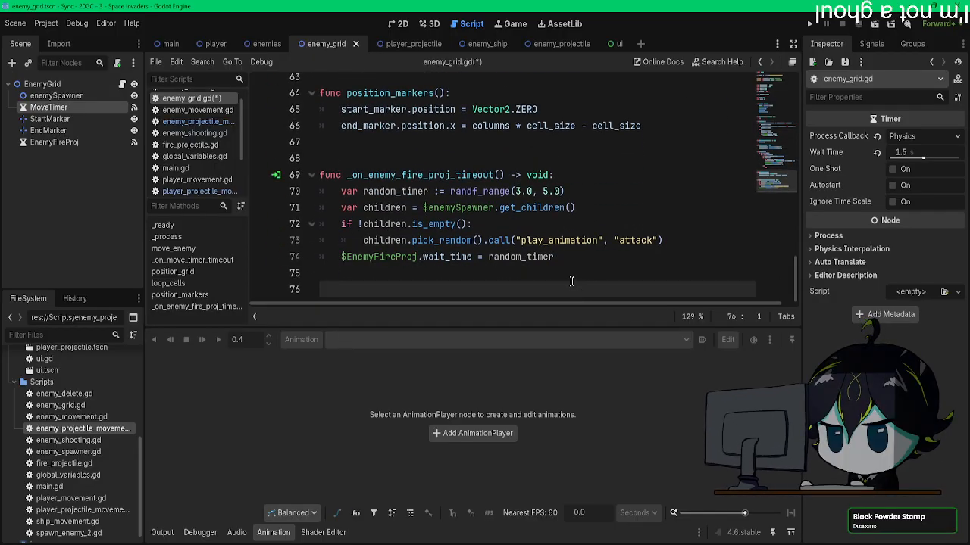
pyautogui.scroll(8, 574, 282)
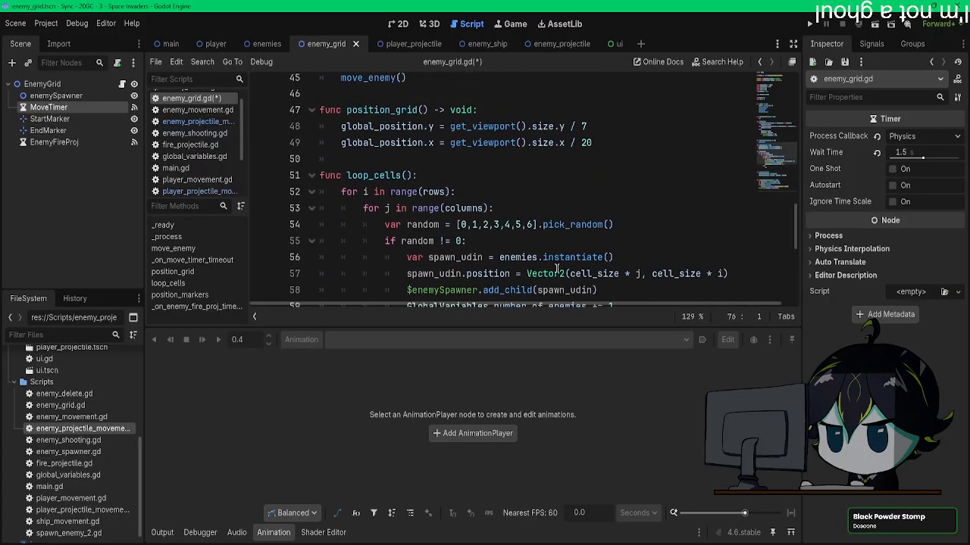
pyautogui.scroll(2, 511, 224)
pyautogui.click(499, 175)
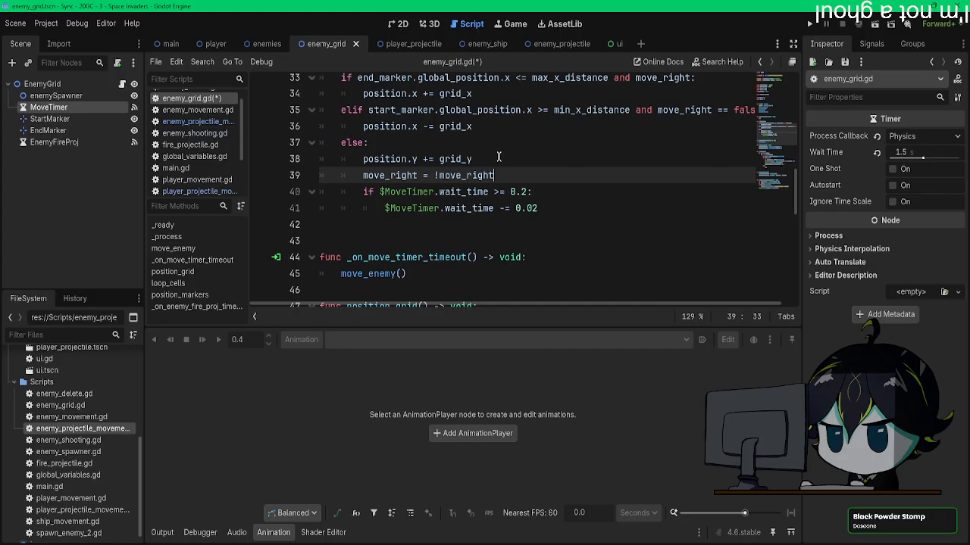
pyautogui.click(494, 149)
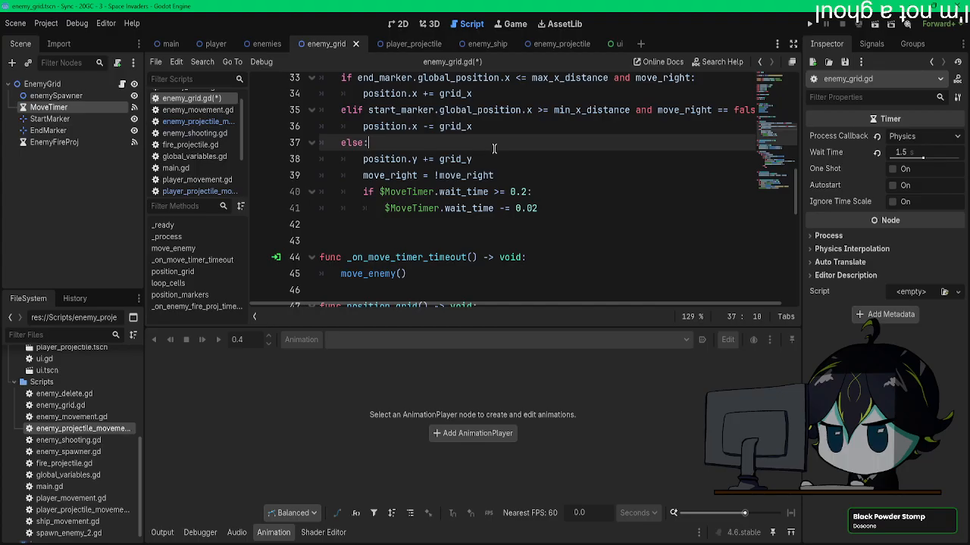
pyautogui.press('Return')
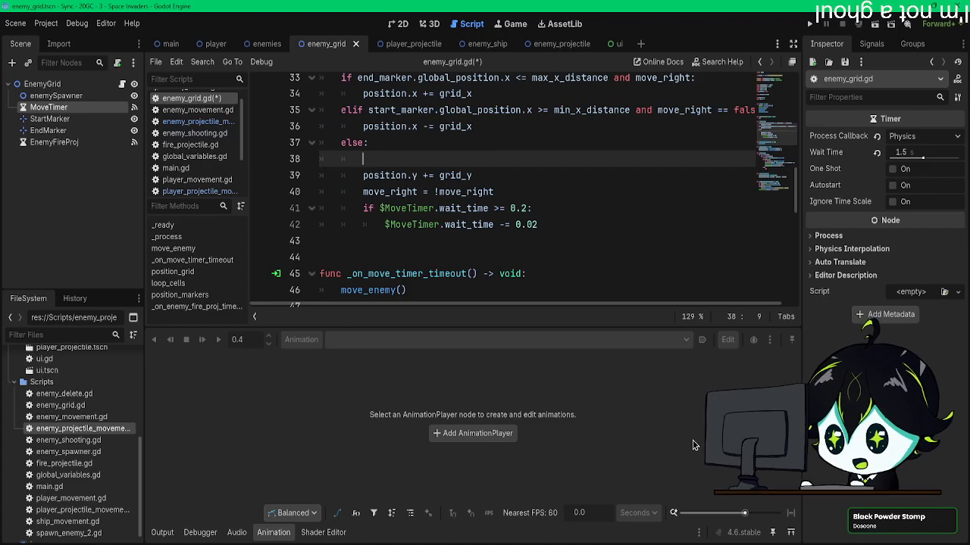
pyautogui.click(272, 531)
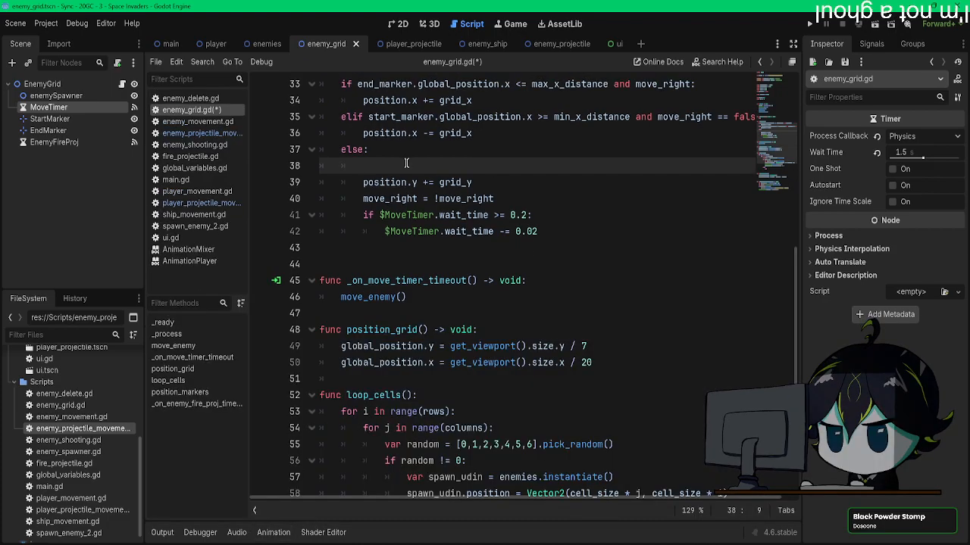
# Step: Copy $enemySpawner.get_children() from _on_enemy_fire_proj_timeout into the empty line of move_enemy's else branch
pyautogui.scroll(2, 385, 370)
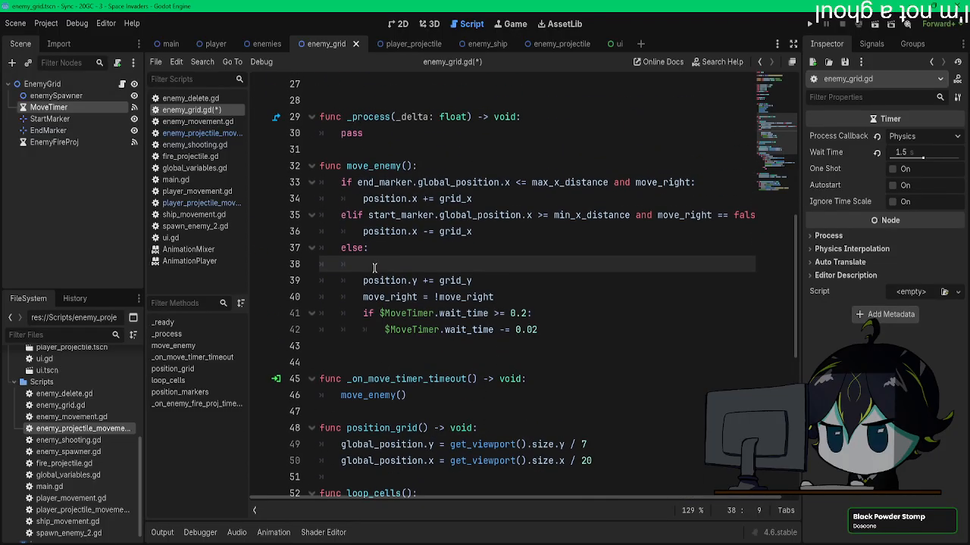
pyautogui.scroll(-8, 374, 267)
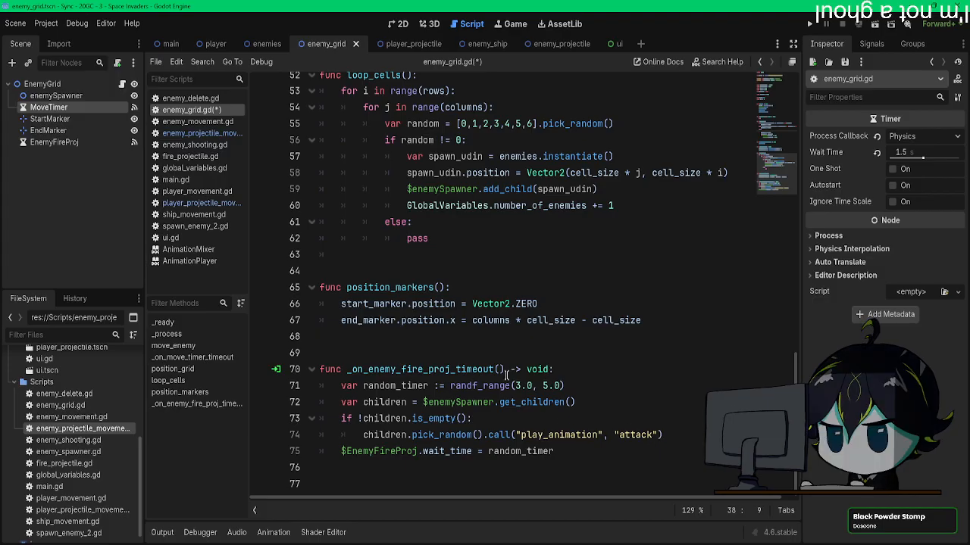
pyautogui.scroll(7, 475, 324)
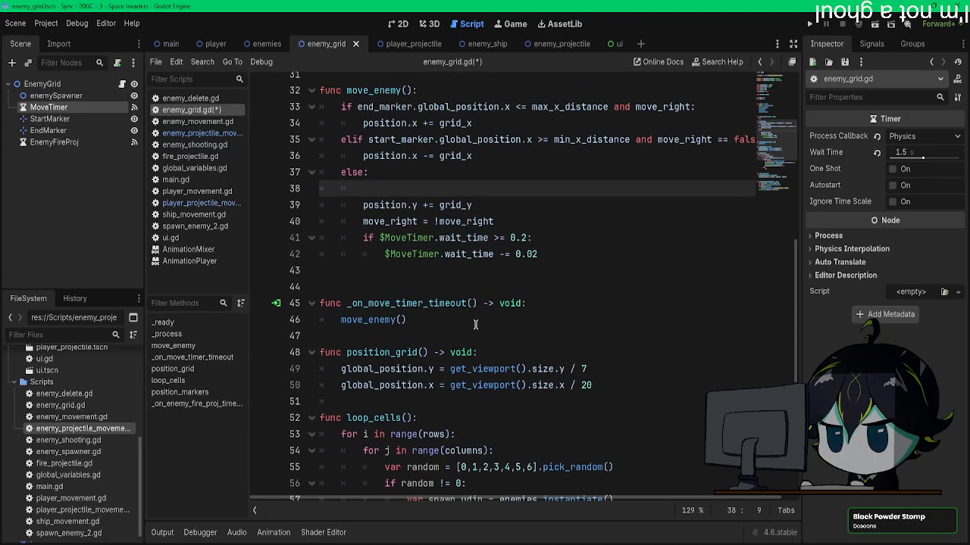
pyautogui.scroll(-6, 475, 324)
pyautogui.moveTo(579, 452); pyautogui.dragTo(463, 448)
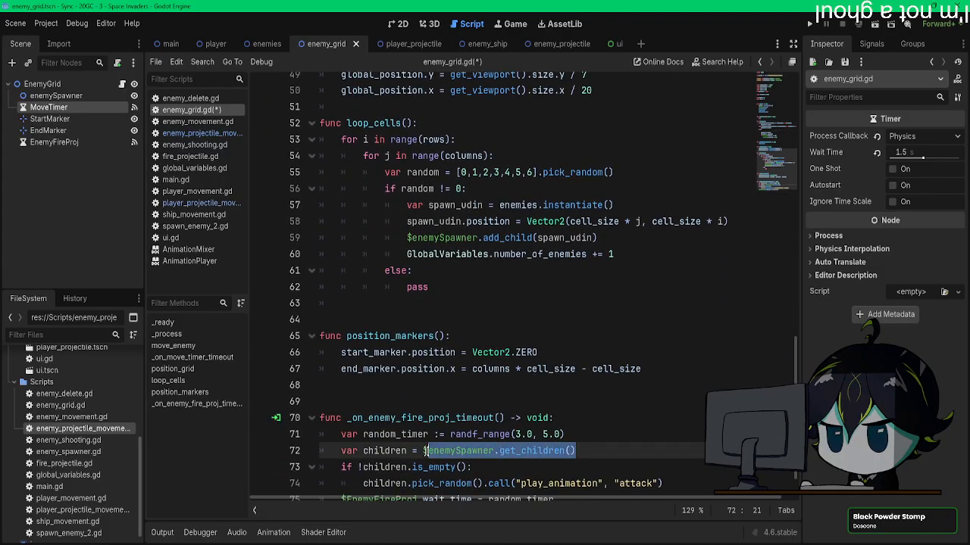
pyautogui.scroll(6, 433, 271)
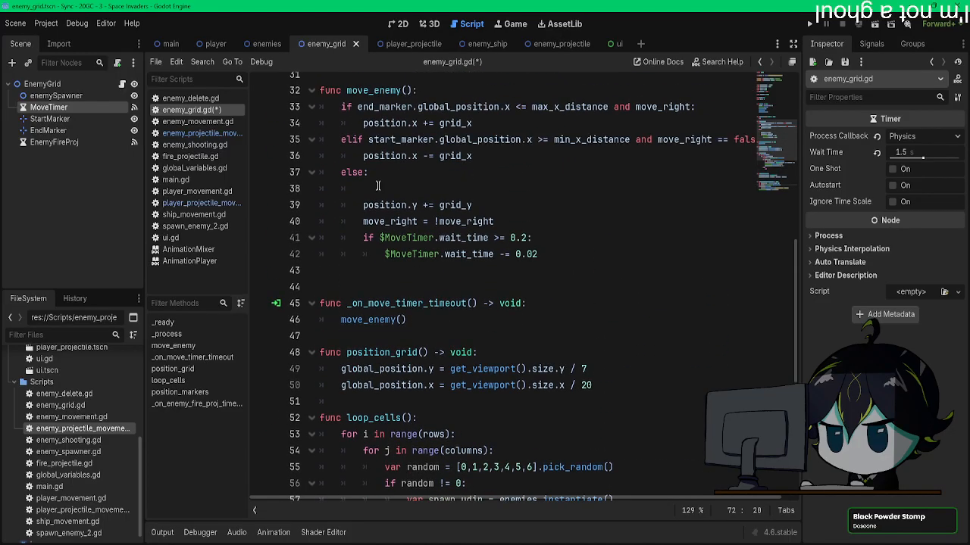
pyautogui.click(377, 186)
pyautogui.write('$enemySpawner.get_children()')
# Step: Turn the first line of move_enemy's else branch into the loop header "for i in $enemySpawner.get_children():"
pyautogui.scroll(-7, 422, 205)
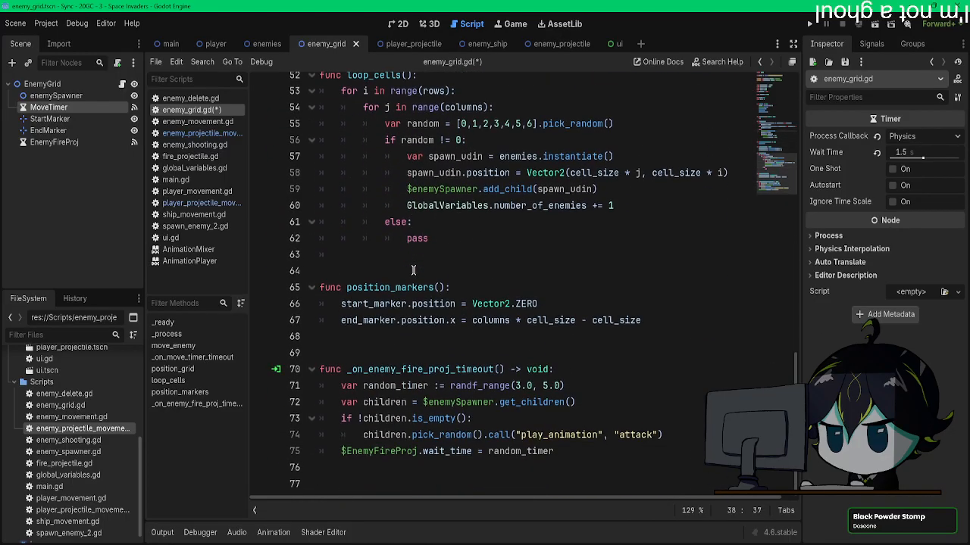
pyautogui.moveTo(576, 403); pyautogui.dragTo(342, 403)
pyautogui.hotkey('ctrl', 'c')
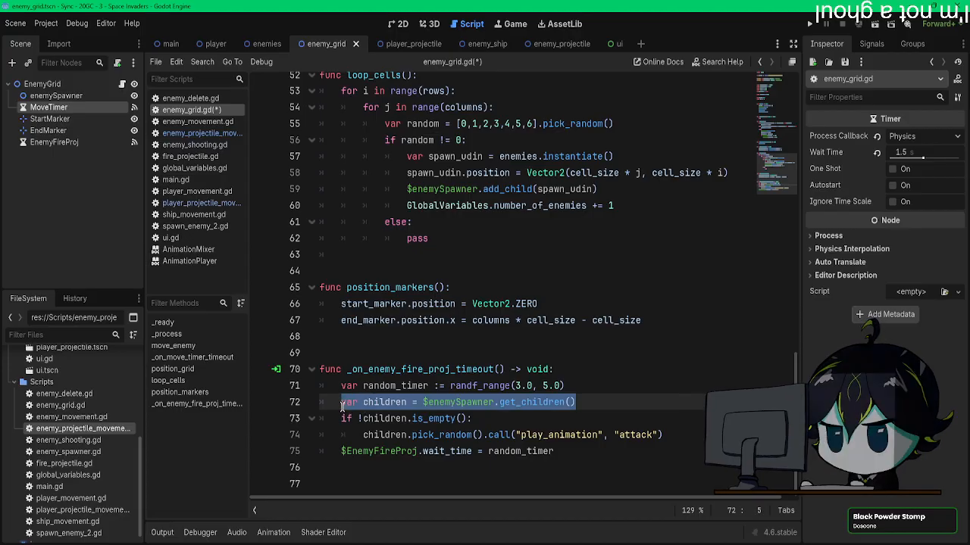
pyautogui.scroll(10, 366, 333)
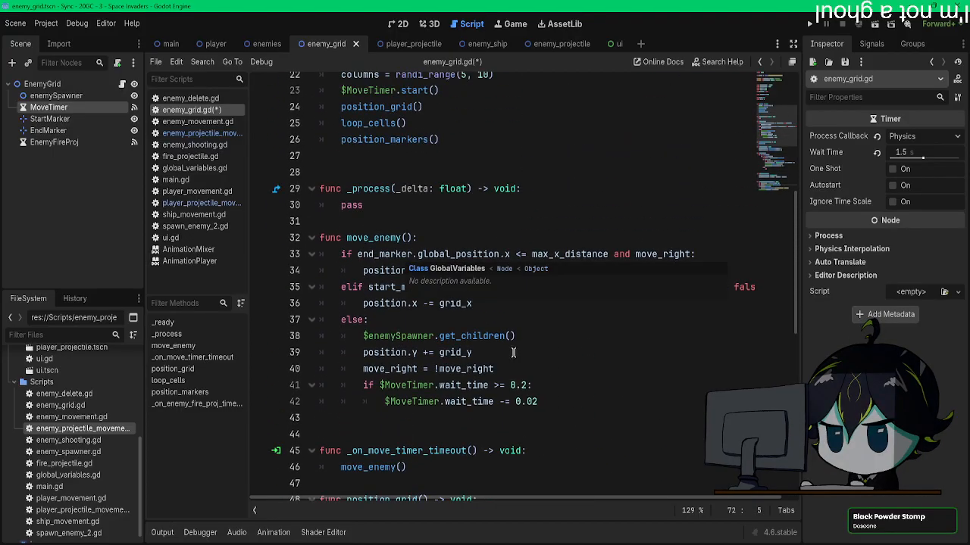
pyautogui.scroll(-2, 506, 345)
pyautogui.moveTo(517, 238); pyautogui.dragTo(362, 238)
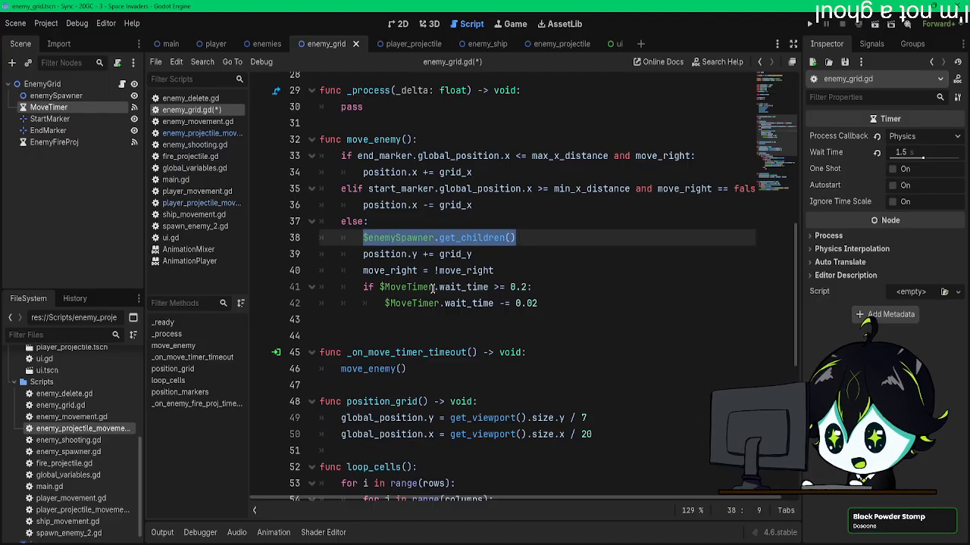
pyautogui.write('for i ')
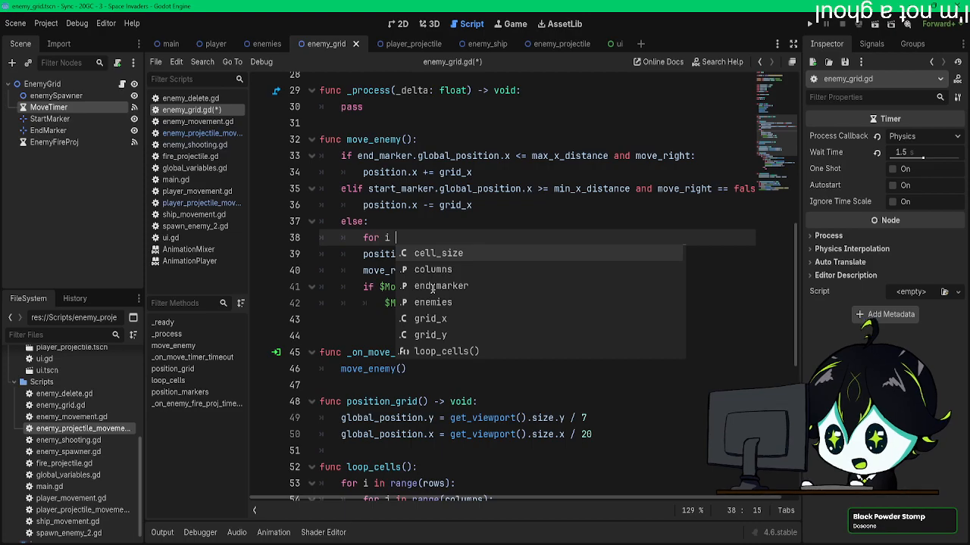
pyautogui.write('in')
pyautogui.hotkey('ctrl', 'v')
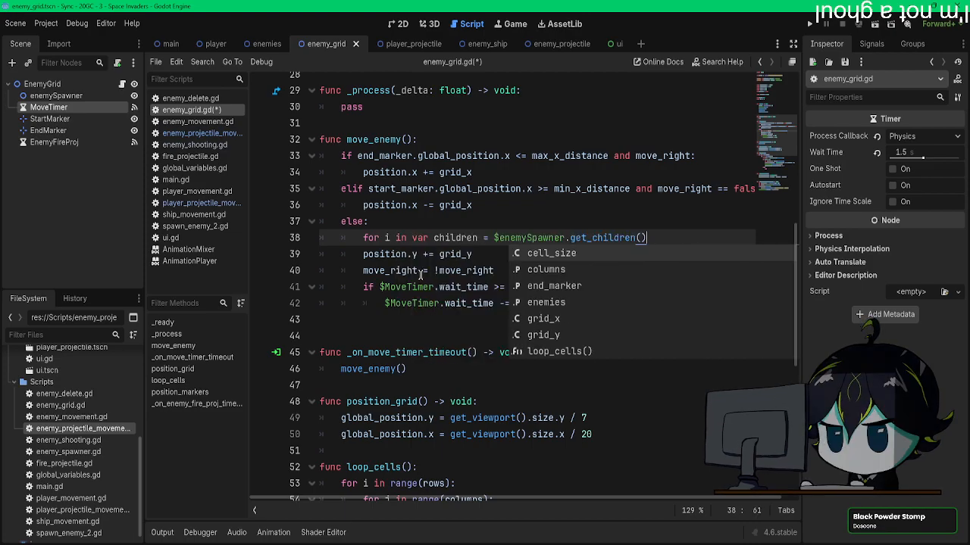
pyautogui.scroll(1, 491, 238)
pyautogui.click(411, 247)
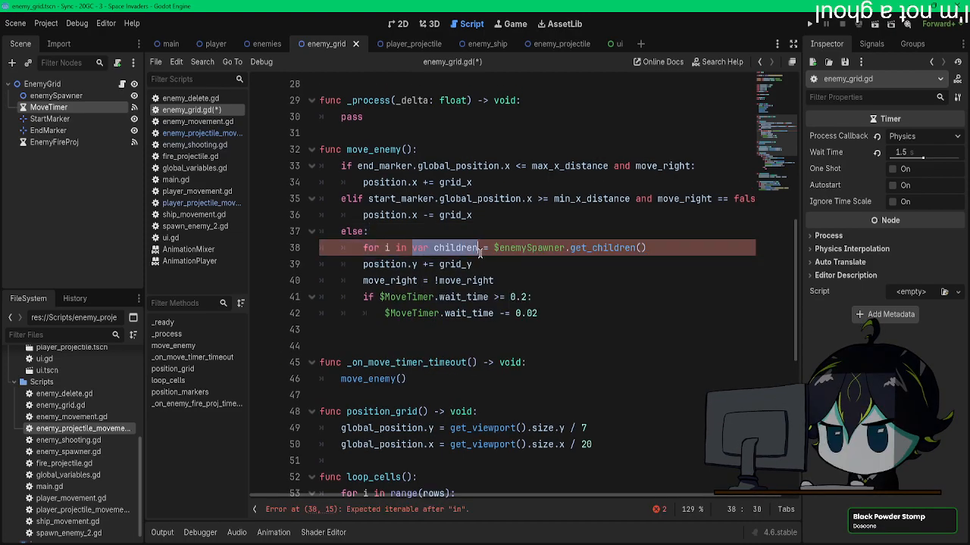
pyautogui.press('BackSpace')
pyautogui.click(586, 248)
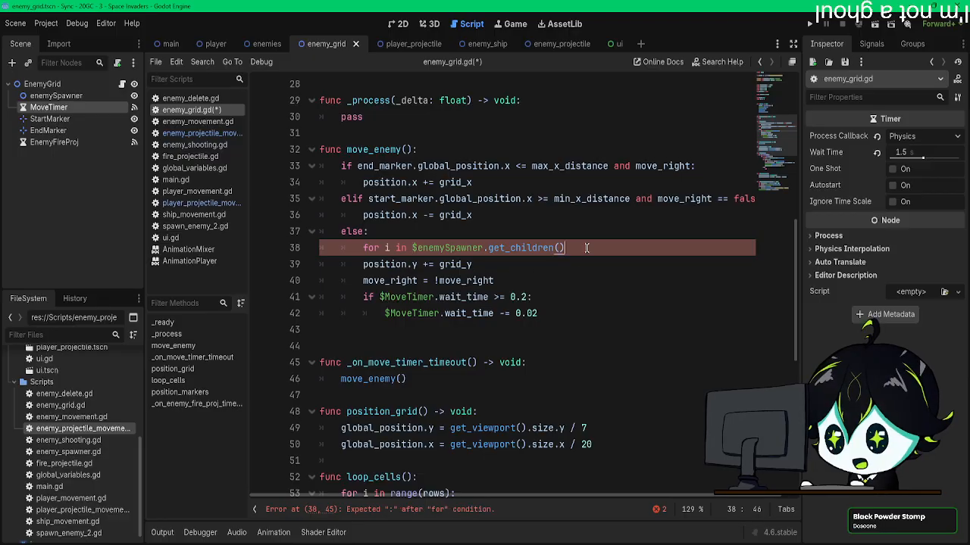
pyautogui.write(':')
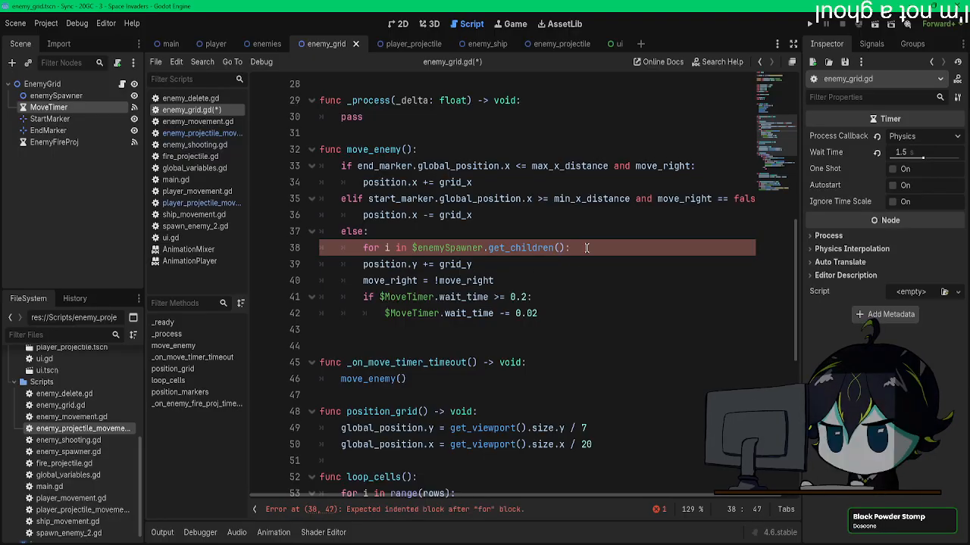
# Step: Rename the else-branch loop variable to children and add children.pick_random().call("play_animation", "jump_down") as the loop body
pyautogui.press('Return')
pyautogui.scroll(-8, 586, 248)
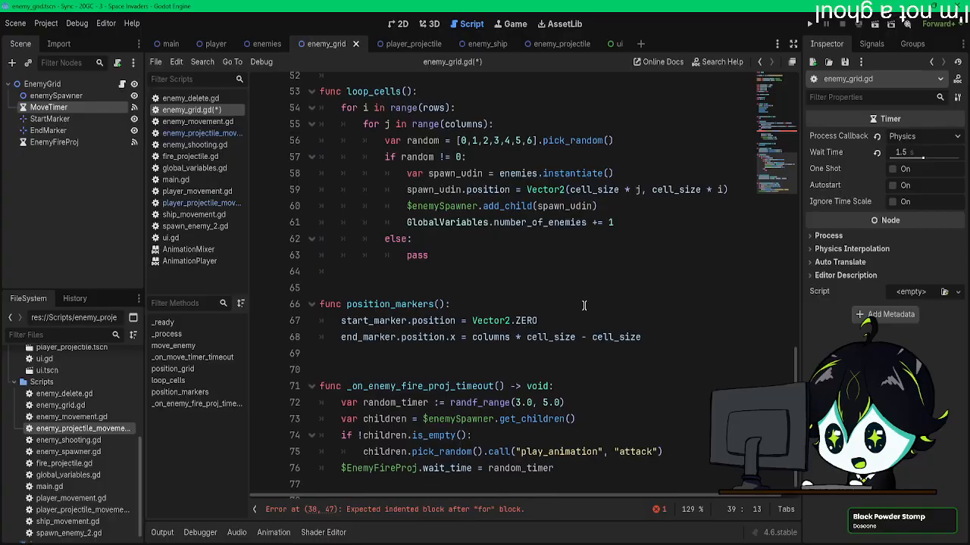
pyautogui.moveTo(671, 433); pyautogui.dragTo(360, 431)
pyautogui.hotkey('ctrl', 'c')
pyautogui.click(410, 432)
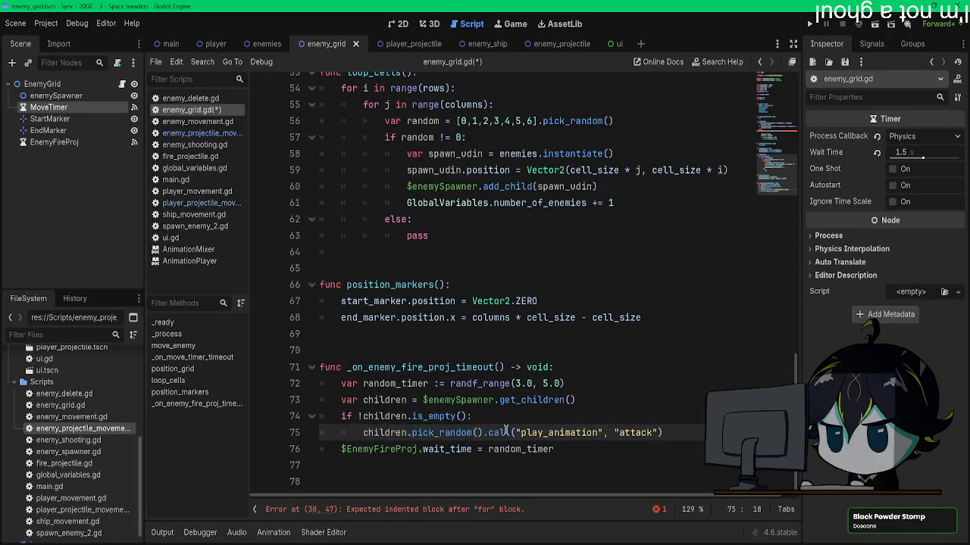
pyautogui.click(369, 433)
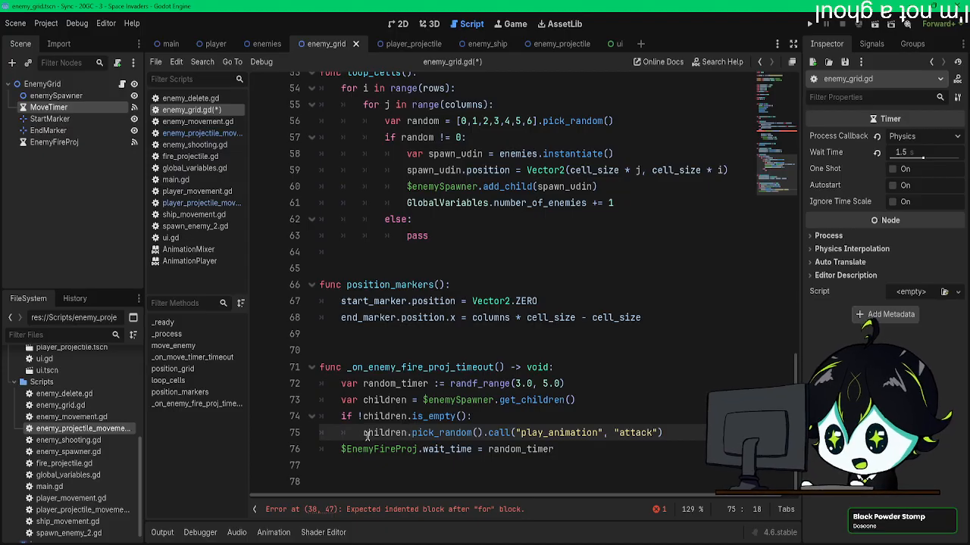
pyautogui.moveTo(363, 432); pyautogui.dragTo(659, 433)
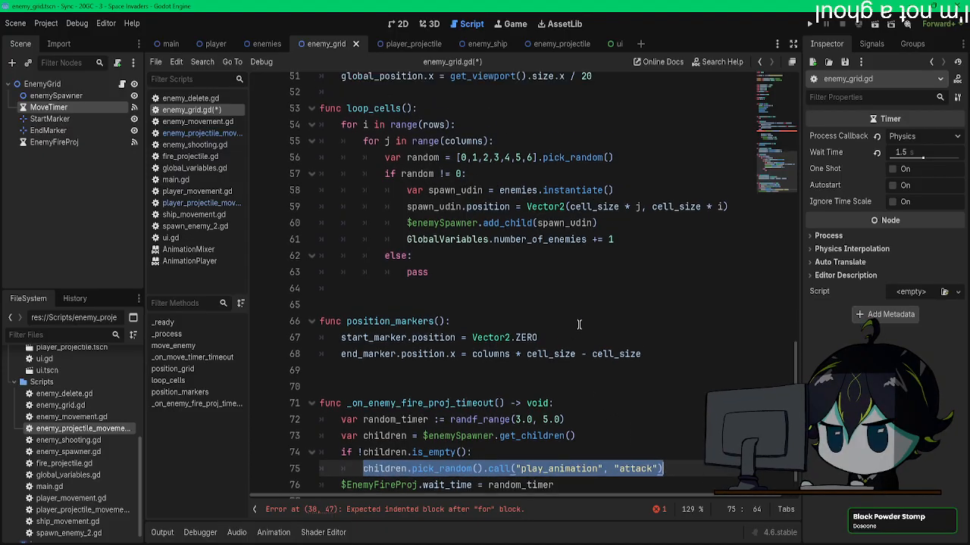
pyautogui.scroll(8, 535, 318)
pyautogui.click(385, 220)
pyautogui.press('BackSpace')
pyautogui.write('children')
pyautogui.click(406, 235)
pyautogui.hotkey('ctrl', 'v')
pyautogui.doubleClick(646, 247)
pyautogui.write('jump_e')
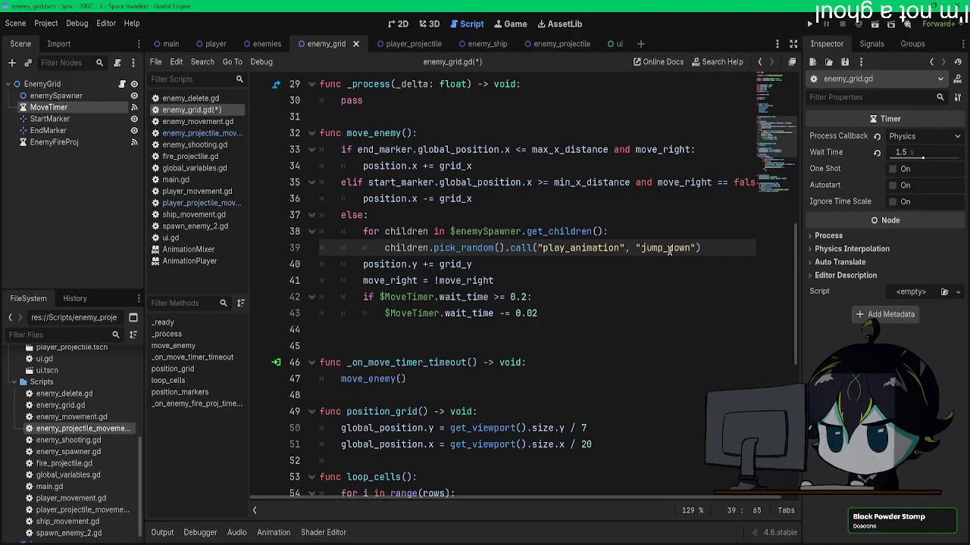
# Step: Save enemy_grid.gd, run the project, and expand the error reported by the debugger
pyautogui.hotkey('ctrl', 's')
pyautogui.click(812, 25)
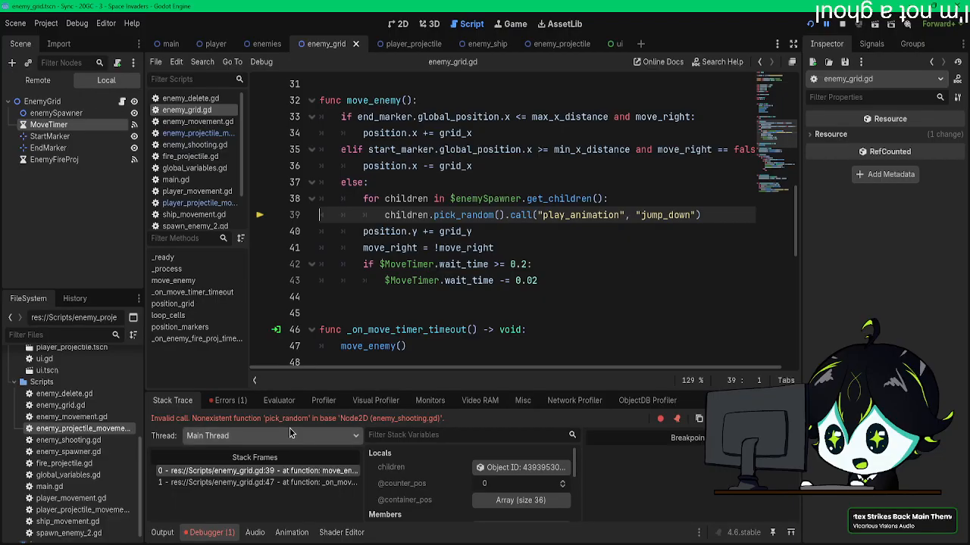
pyautogui.click(241, 403)
pyautogui.doubleClick(235, 440)
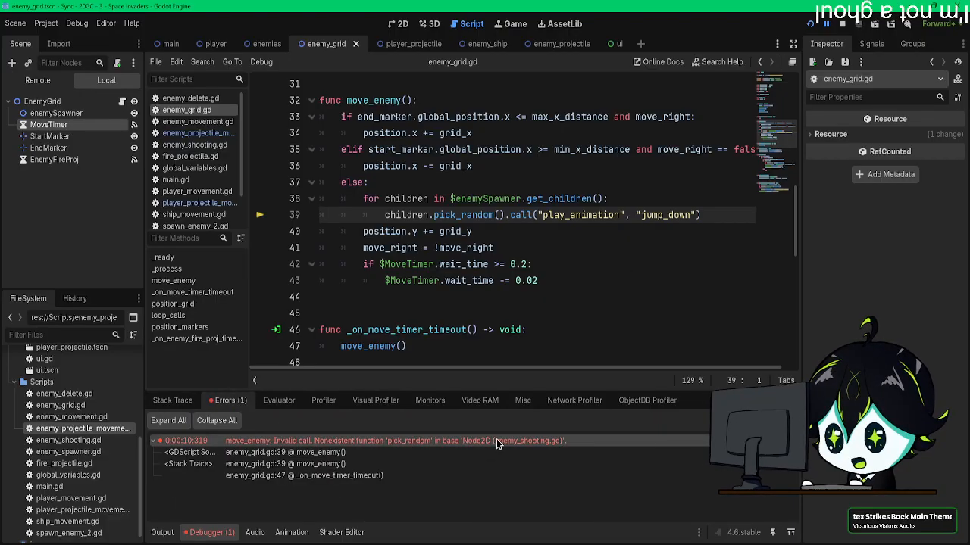
# Step: Remove pick_random() from the jump_down call in move_enemy so it reads children.call("play_animation", "jump_down")
pyautogui.scroll(-10, 471, 302)
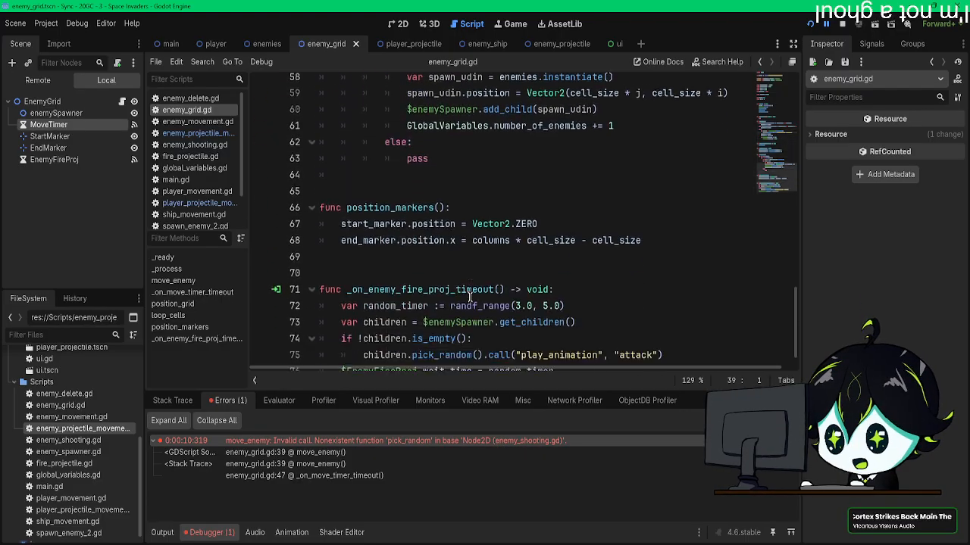
pyautogui.scroll(9, 470, 298)
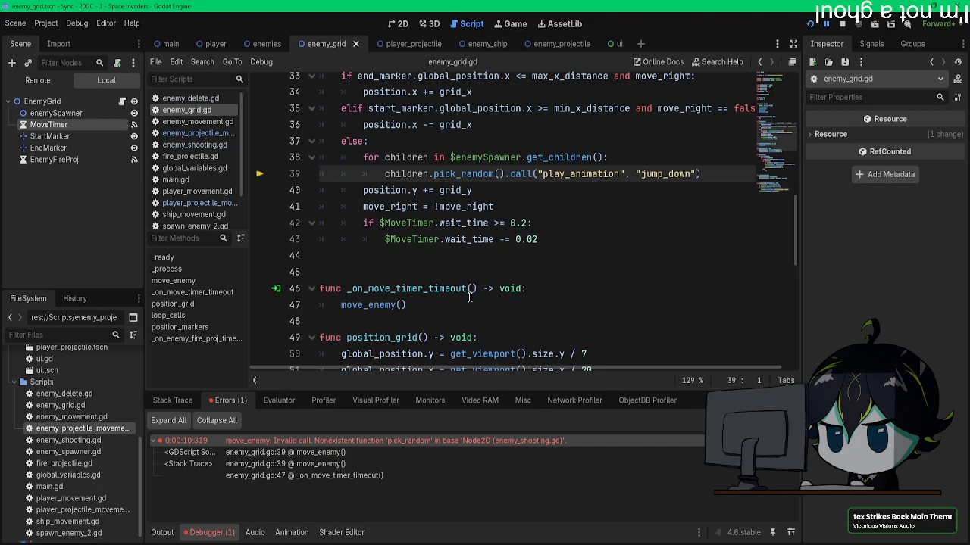
pyautogui.scroll(1, 470, 298)
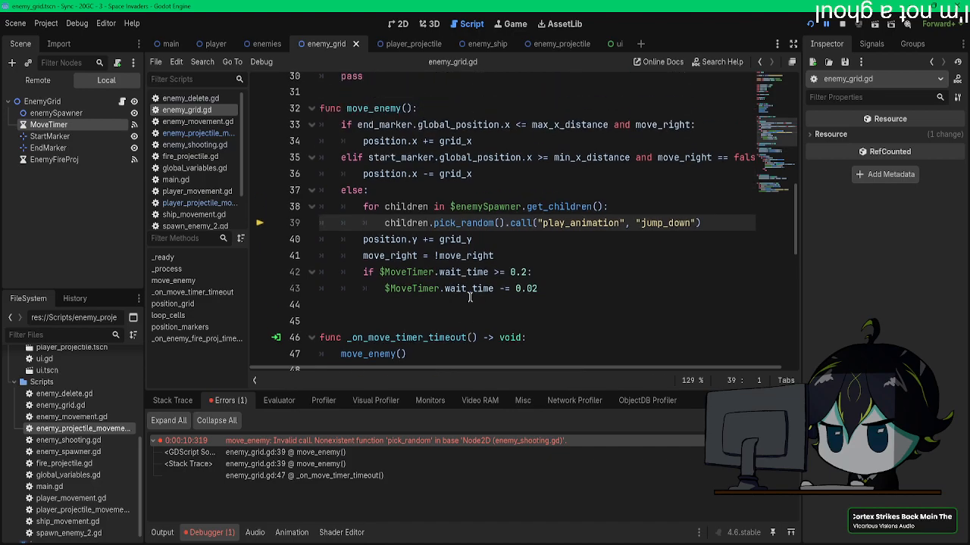
pyautogui.scroll(-10, 462, 223)
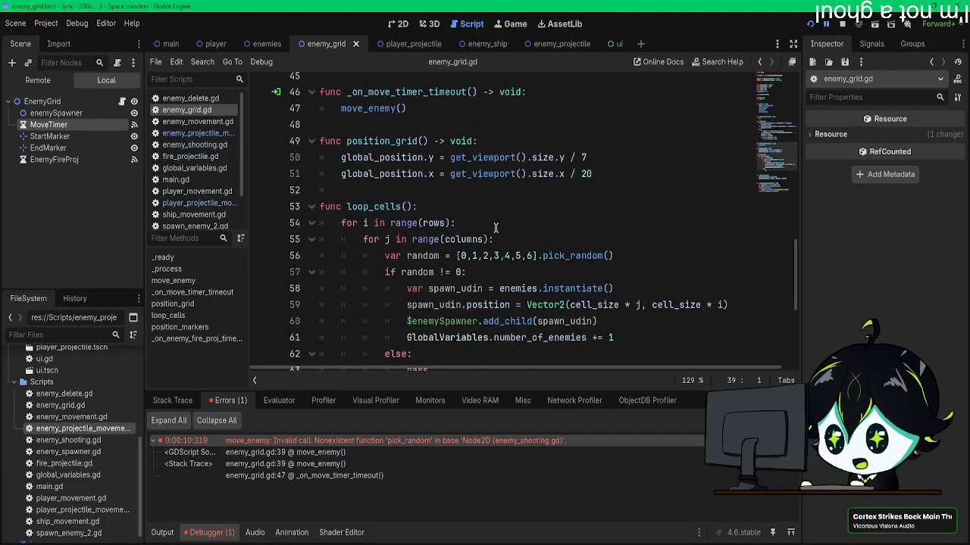
pyautogui.scroll(6, 496, 228)
pyautogui.scroll(3, 494, 229)
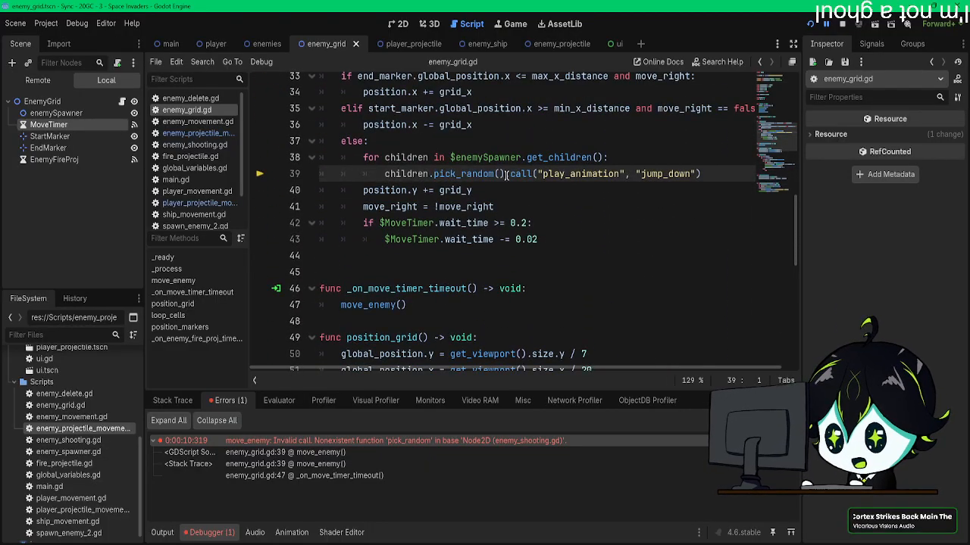
pyautogui.moveTo(439, 174); pyautogui.dragTo(434, 174)
pyautogui.press('BackSpace')
pyautogui.press('BackSpace')
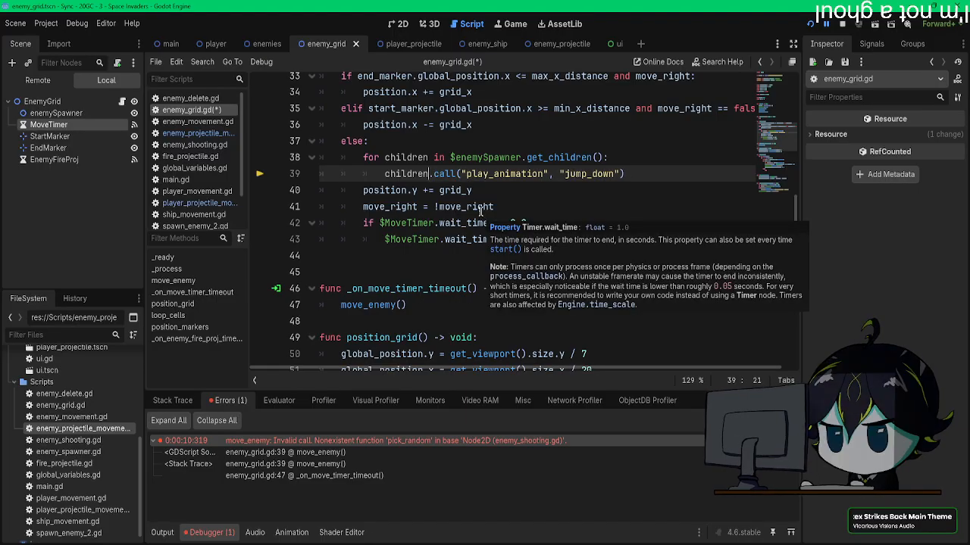
# Step: Save the script, run the game to check the enemies' jump_down animation, and close the game window
pyautogui.hotkey('ctrl', 's')
pyautogui.click(810, 25)
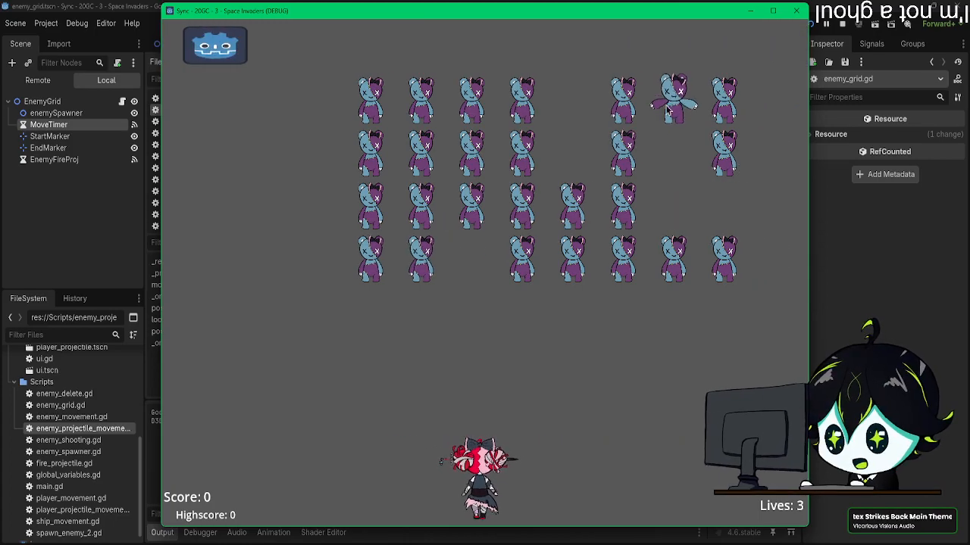
pyautogui.click(798, 11)
pyautogui.scroll(-7, 517, 215)
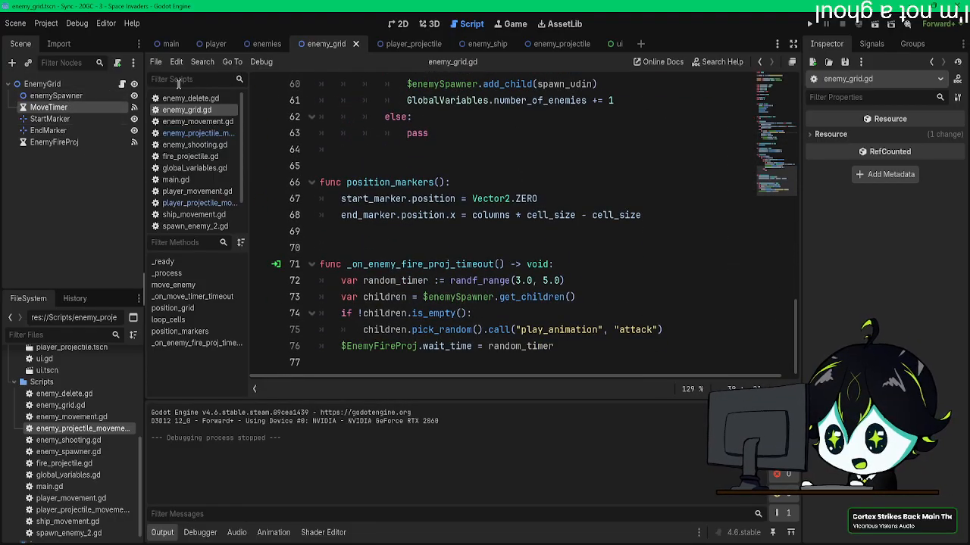
# Step: Examine the attack animation's tracks in the enemies scene's AnimationPlayer, down to the Enemies method calls and can_shoot keys
pyautogui.click(263, 44)
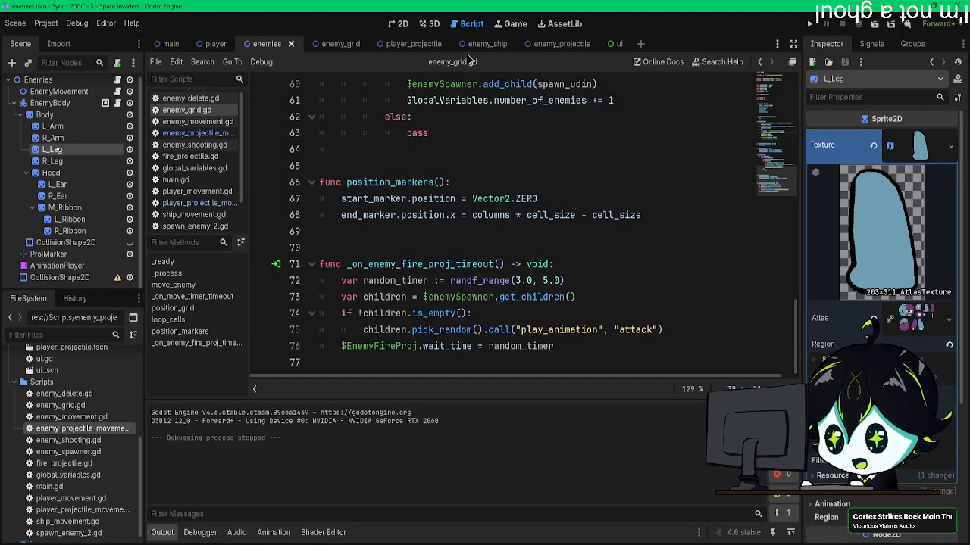
pyautogui.click(487, 44)
pyautogui.click(561, 44)
pyautogui.click(413, 44)
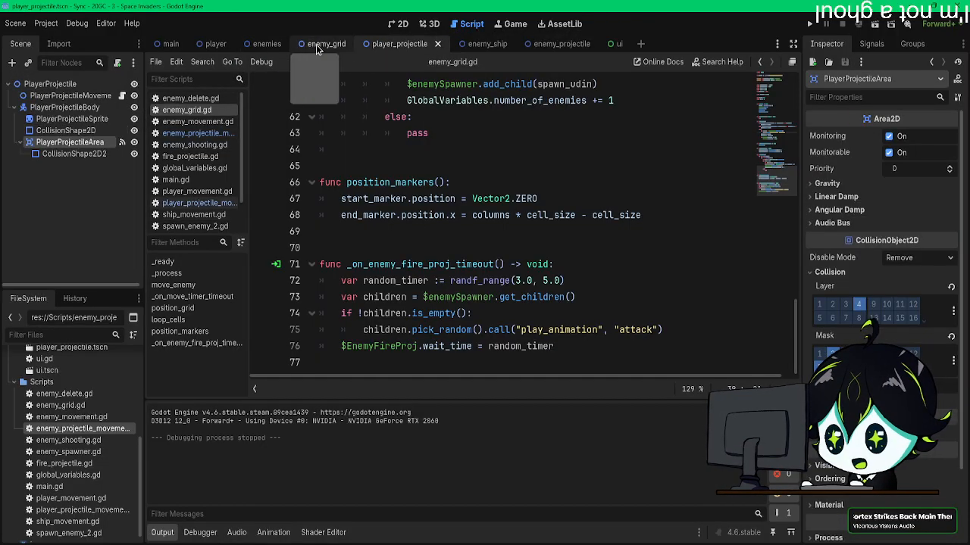
pyautogui.click(322, 44)
pyautogui.click(265, 44)
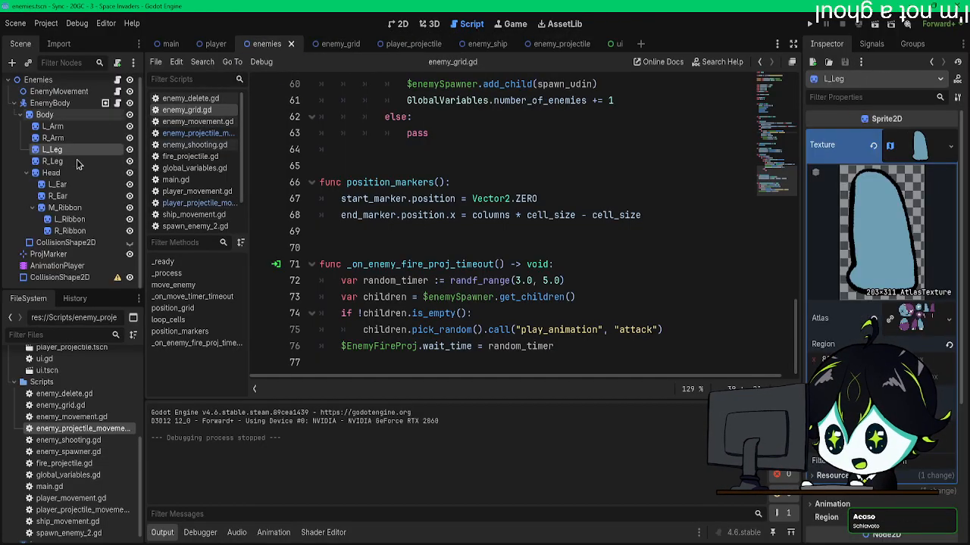
pyautogui.click(103, 266)
pyautogui.click(395, 347)
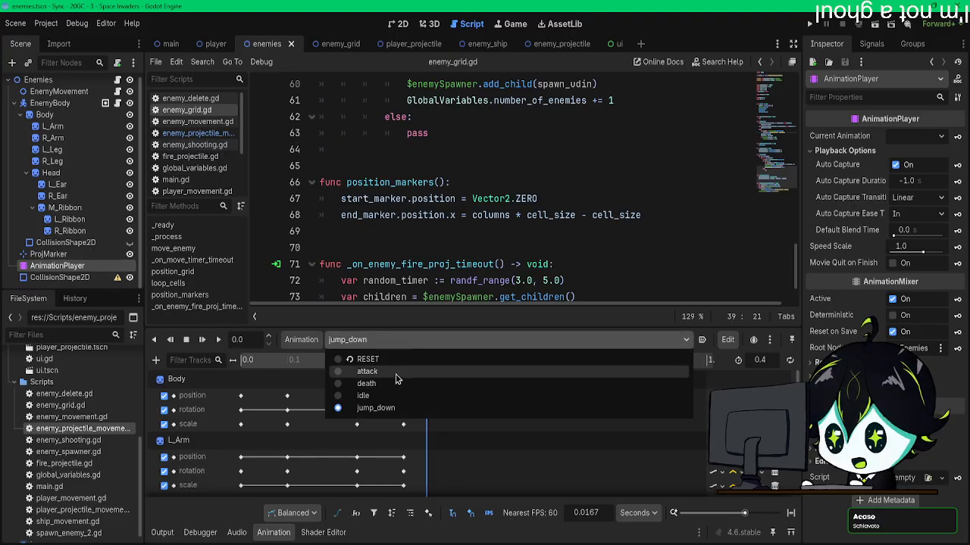
pyautogui.click(397, 374)
pyautogui.scroll(-10, 512, 414)
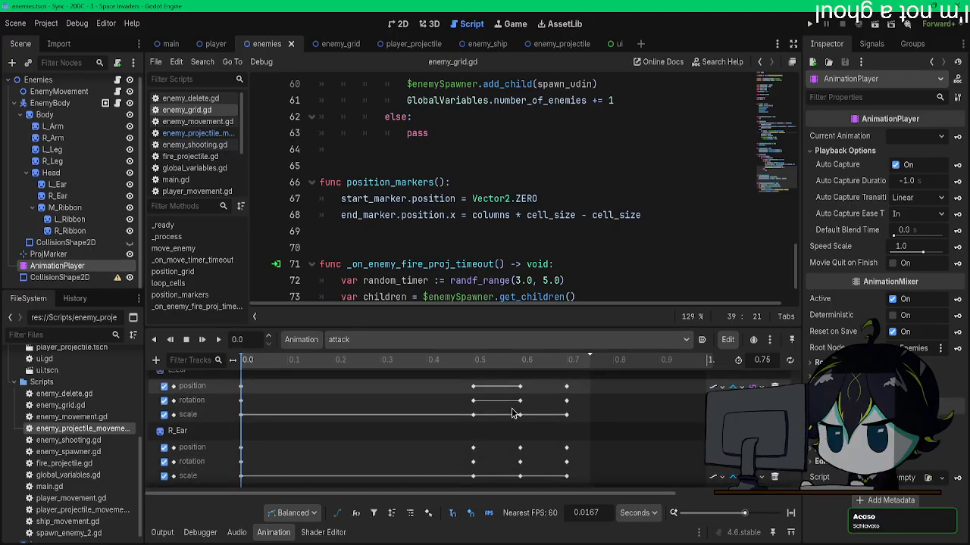
pyautogui.scroll(-3, 512, 413)
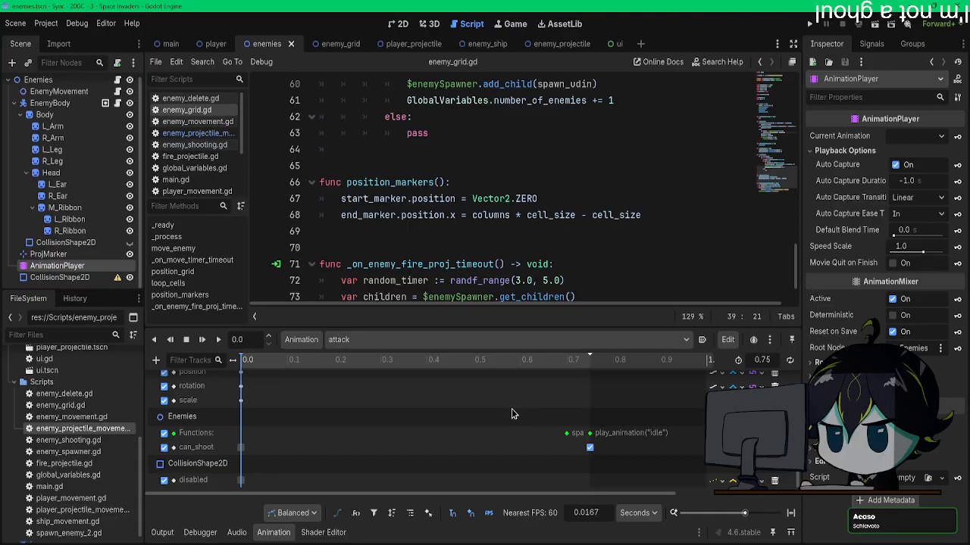
# Step: Switch the AnimationPlayer back to the jump_down animation for editing
pyautogui.click(342, 342)
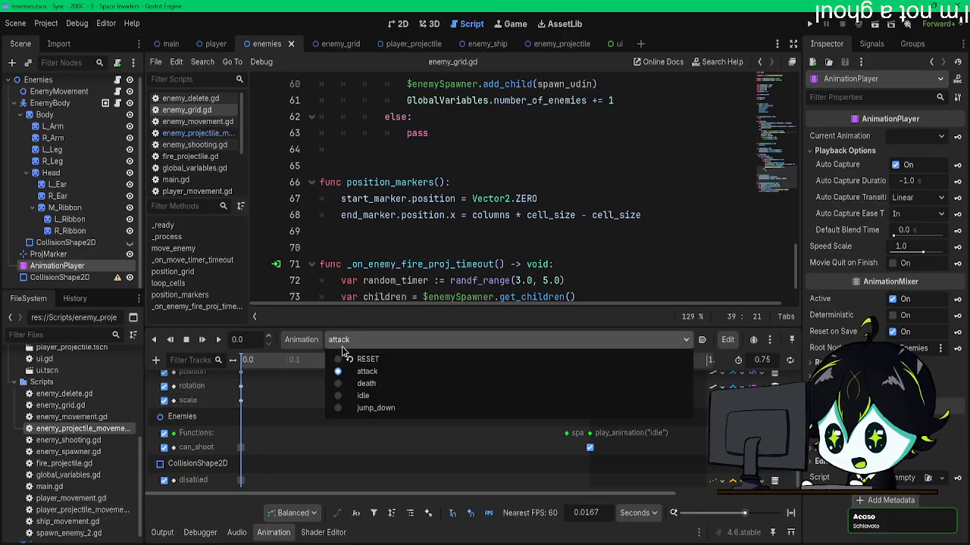
pyautogui.click(379, 409)
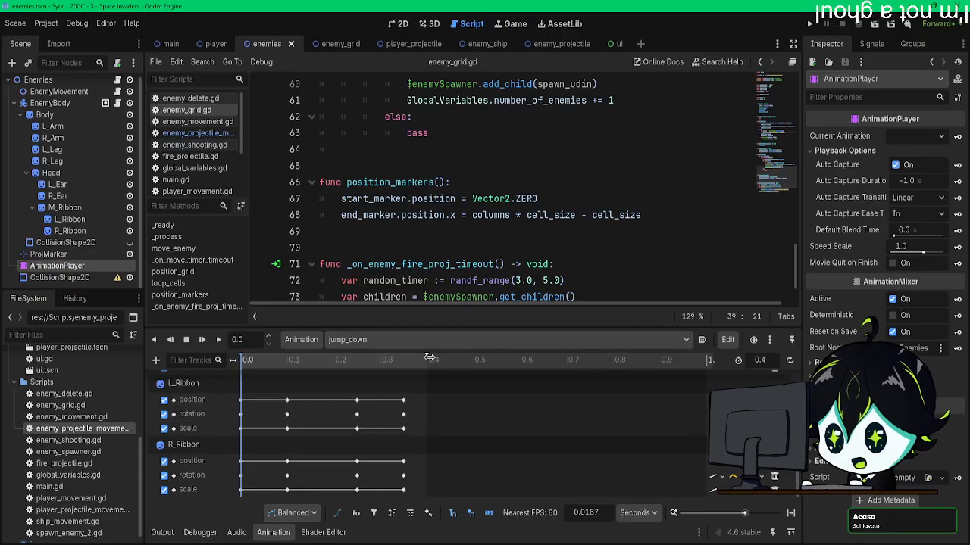
pyautogui.scroll(10, 427, 393)
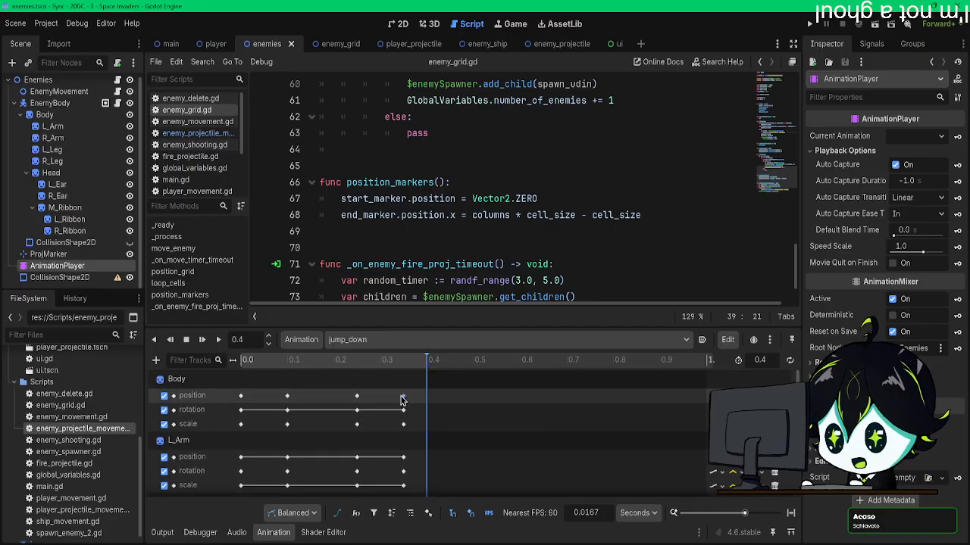
pyautogui.click(156, 361)
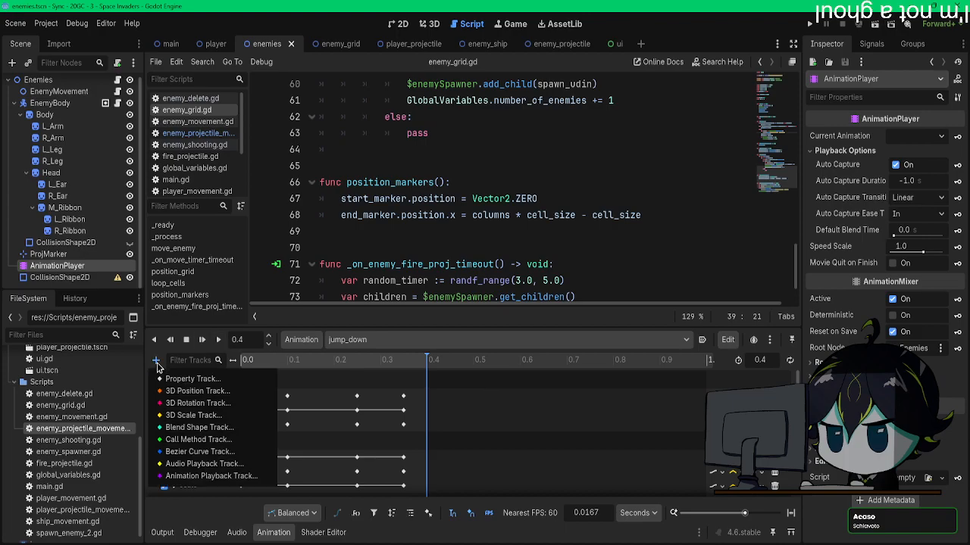
pyautogui.click(191, 381)
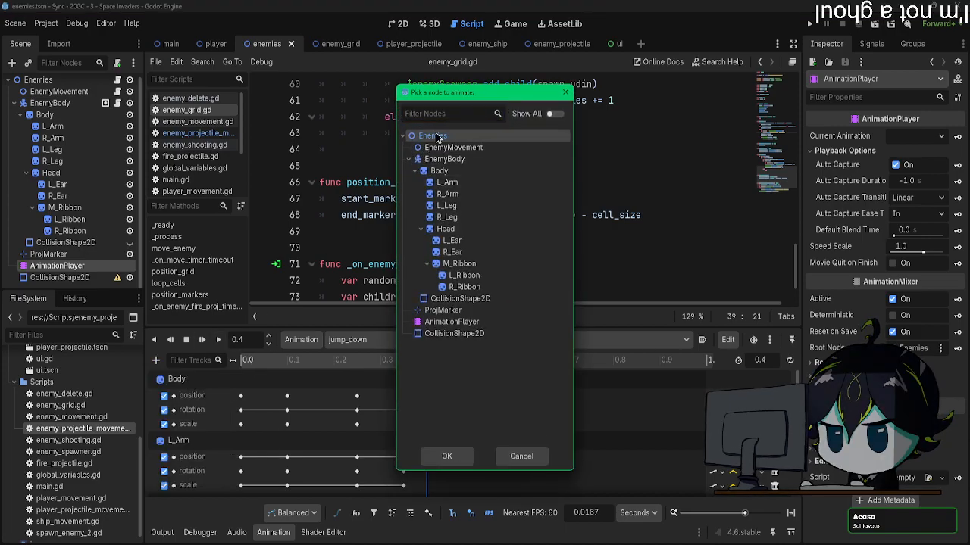
pyautogui.doubleClick(435, 136)
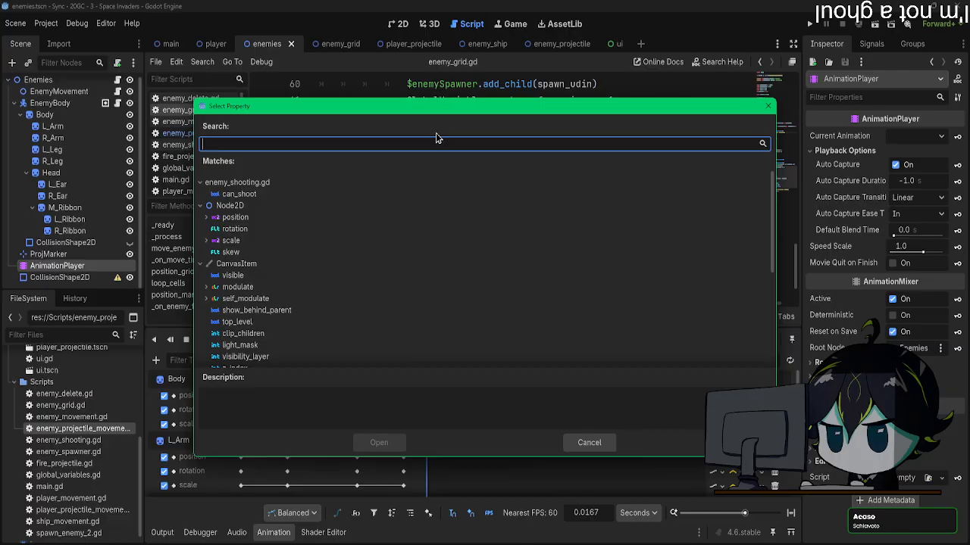
pyautogui.click(600, 444)
pyautogui.click(156, 361)
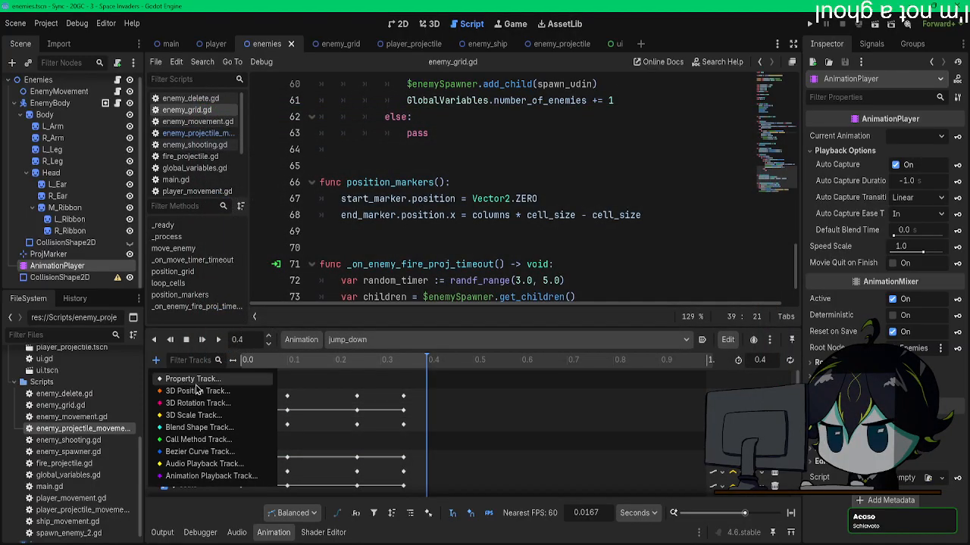
pyautogui.click(220, 432)
pyautogui.click(521, 456)
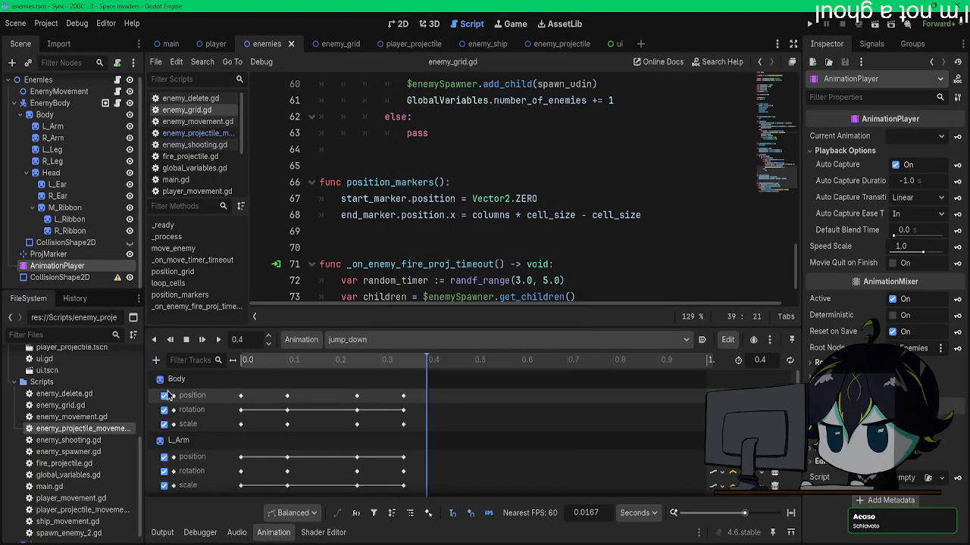
# Step: Try to add a Call Method track for EnemyMovement to jump_down and insert a method key at 0.4 s
pyautogui.click(156, 360)
pyautogui.click(205, 440)
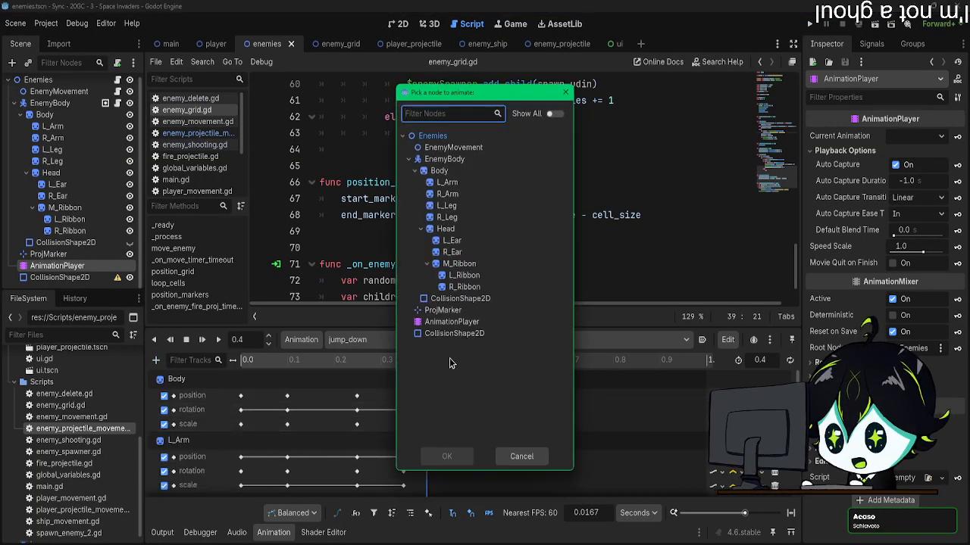
pyautogui.doubleClick(450, 148)
pyautogui.scroll(-5, 426, 447)
pyautogui.scroll(-10, 426, 447)
pyautogui.rightClick(427, 491)
pyautogui.click(447, 497)
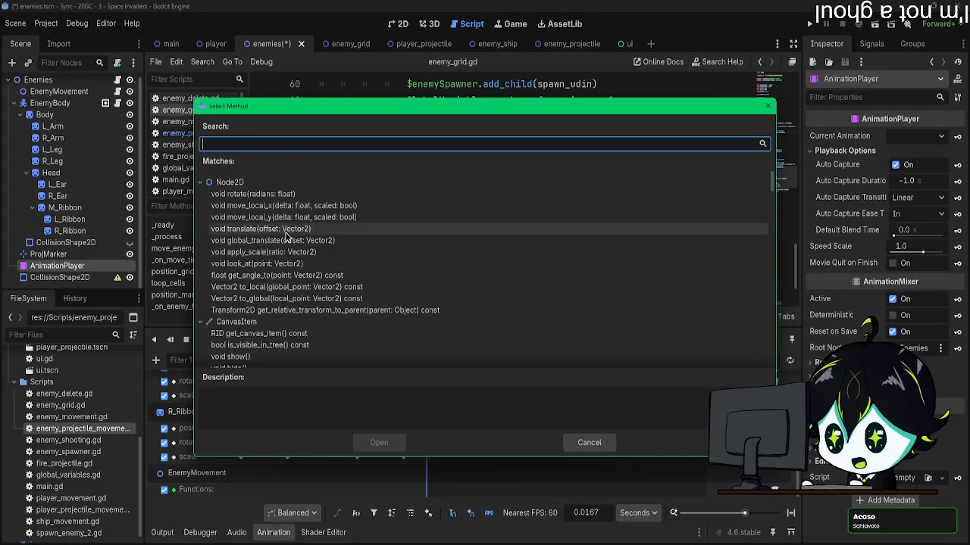
pyautogui.scroll(-8, 282, 264)
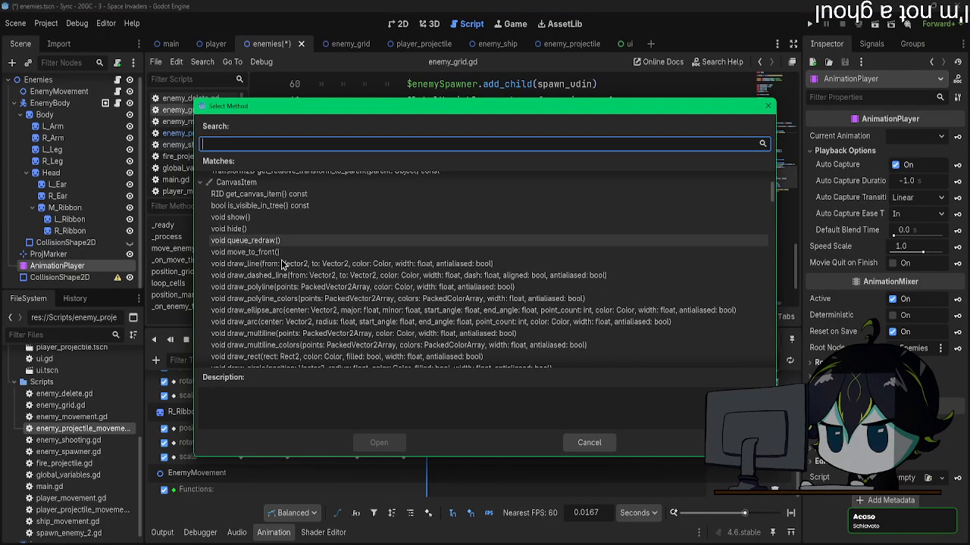
pyautogui.scroll(8, 282, 264)
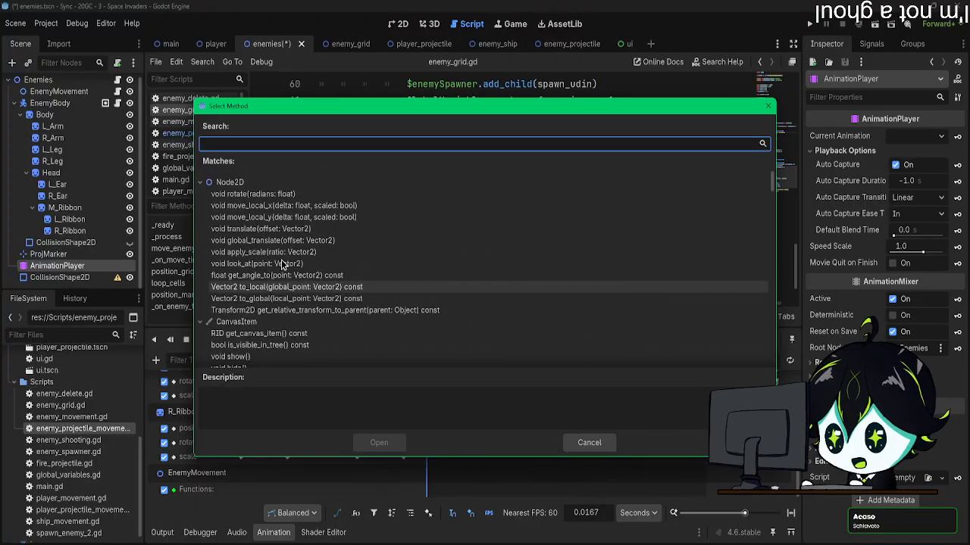
pyautogui.click(579, 440)
# Step: Check the EnemyMovement and Enemies scripts for the play_animation function, and delete the EnemyMovement method track from jump_down
pyautogui.click(116, 91)
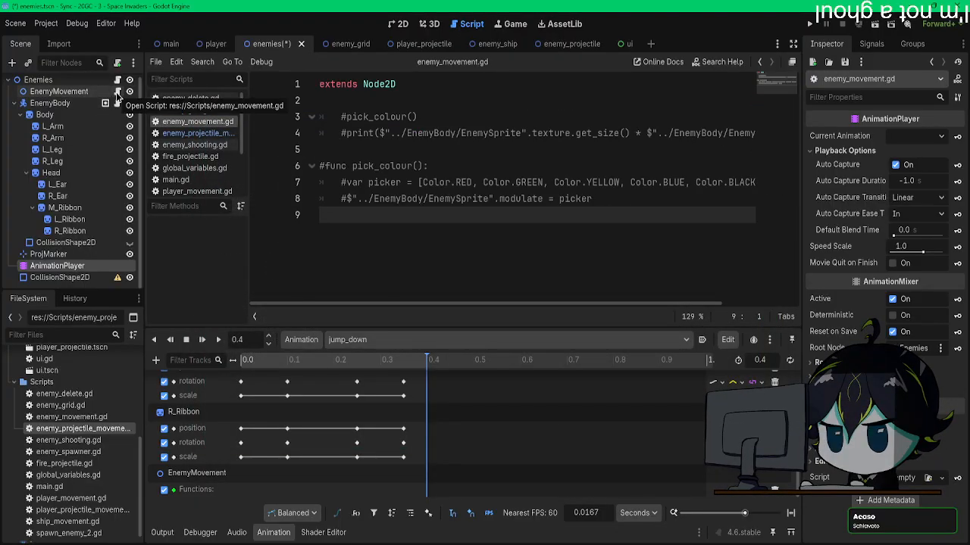
pyautogui.click(118, 81)
pyautogui.scroll(2, 583, 298)
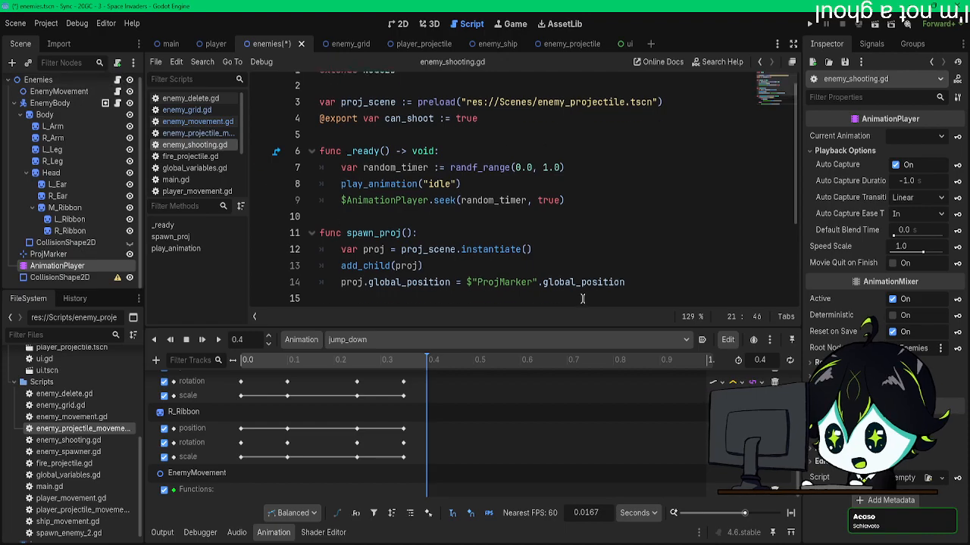
pyautogui.scroll(-3, 583, 298)
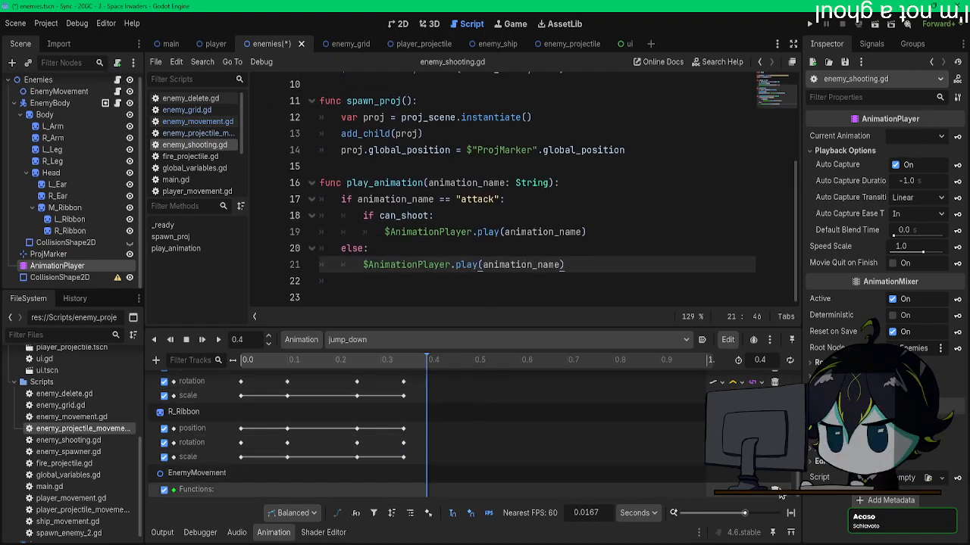
pyautogui.scroll(1, 775, 496)
# Step: Add a Call Method track for the Enemies node to jump_down and insert a play_animation key at 0.4 s
pyautogui.click(156, 361)
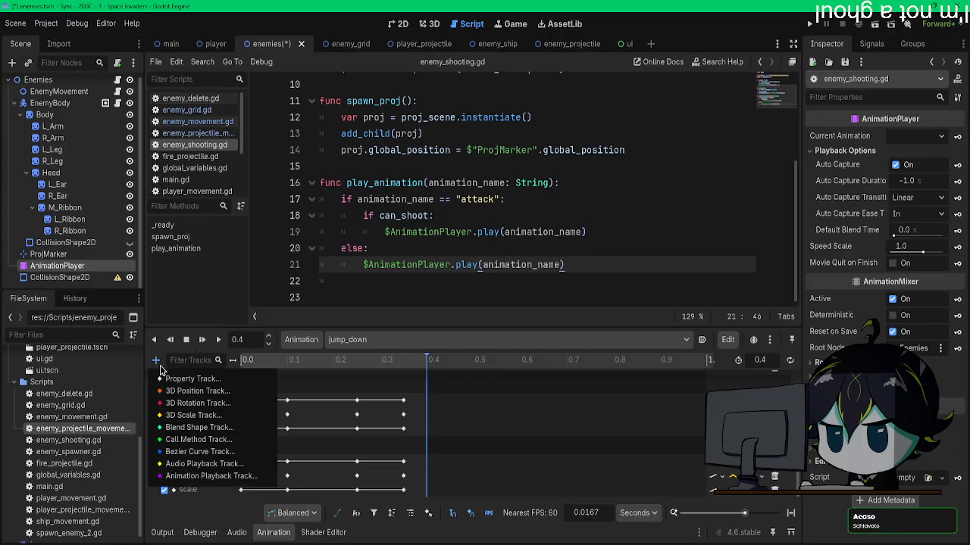
pyautogui.click(192, 440)
pyautogui.doubleClick(445, 137)
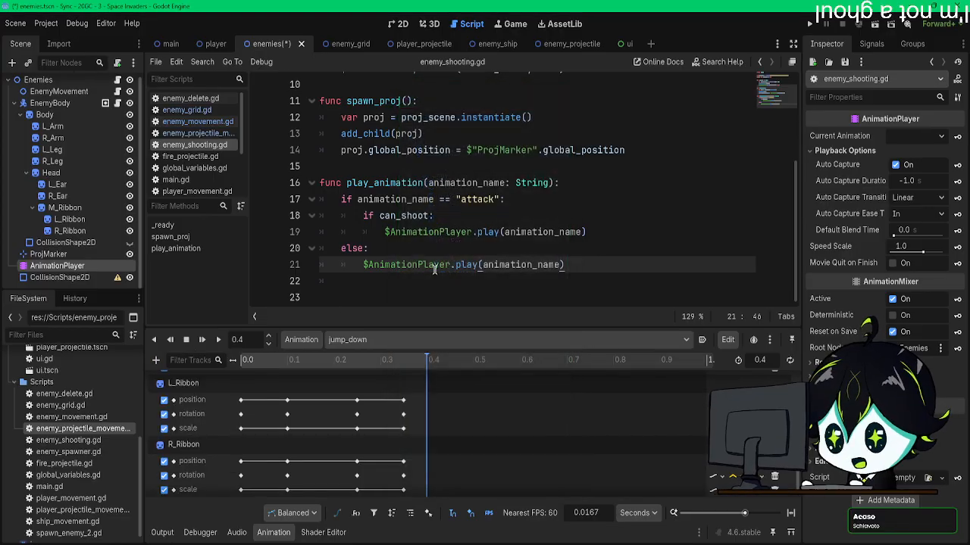
pyautogui.rightClick(423, 494)
pyautogui.click(429, 491)
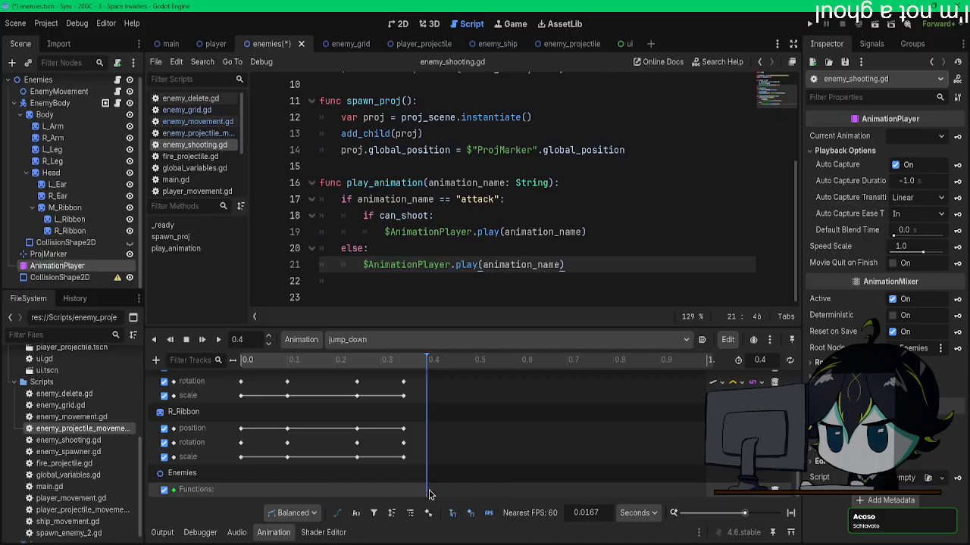
pyautogui.rightClick(425, 496)
pyautogui.click(440, 499)
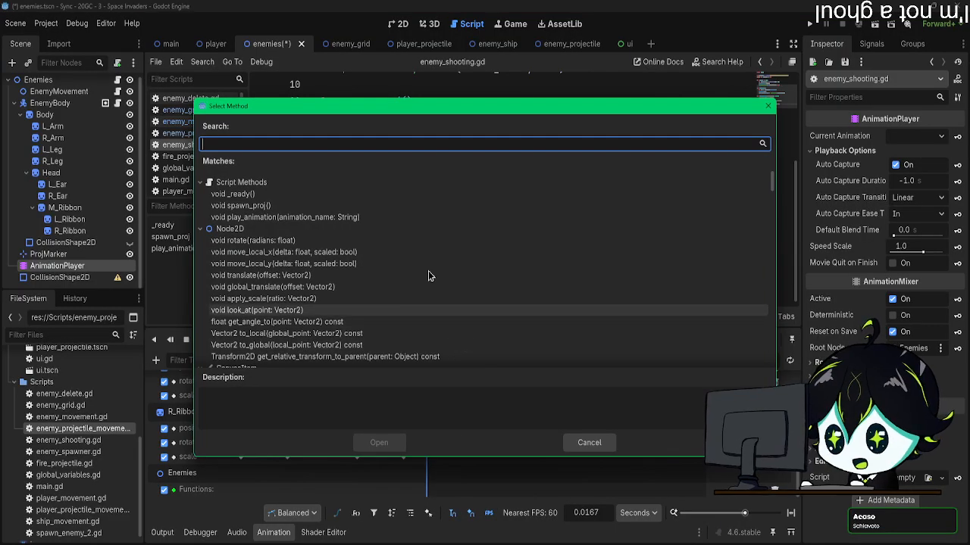
pyautogui.doubleClick(267, 217)
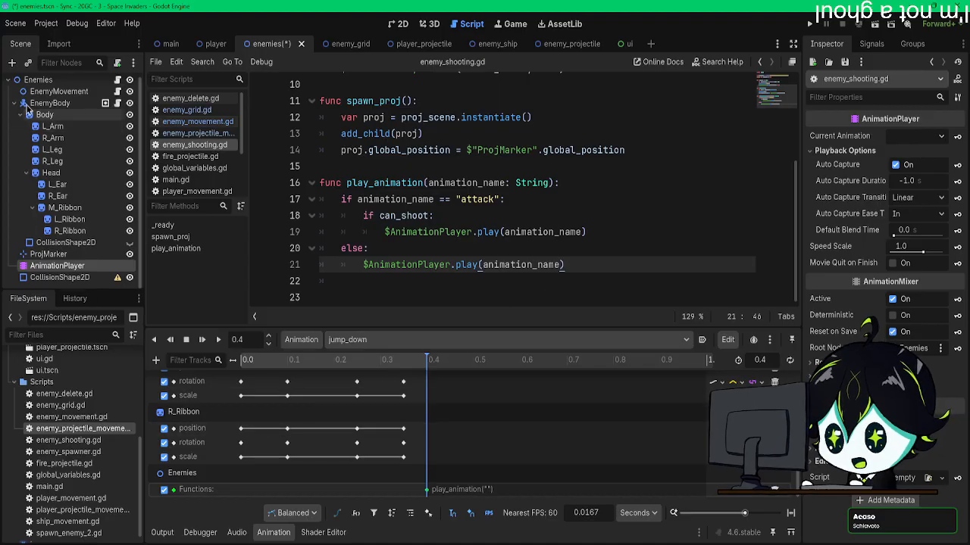
# Step: Set the play_animation key's string argument to idle and save the enemies scene
pyautogui.click(38, 80)
pyautogui.click(426, 490)
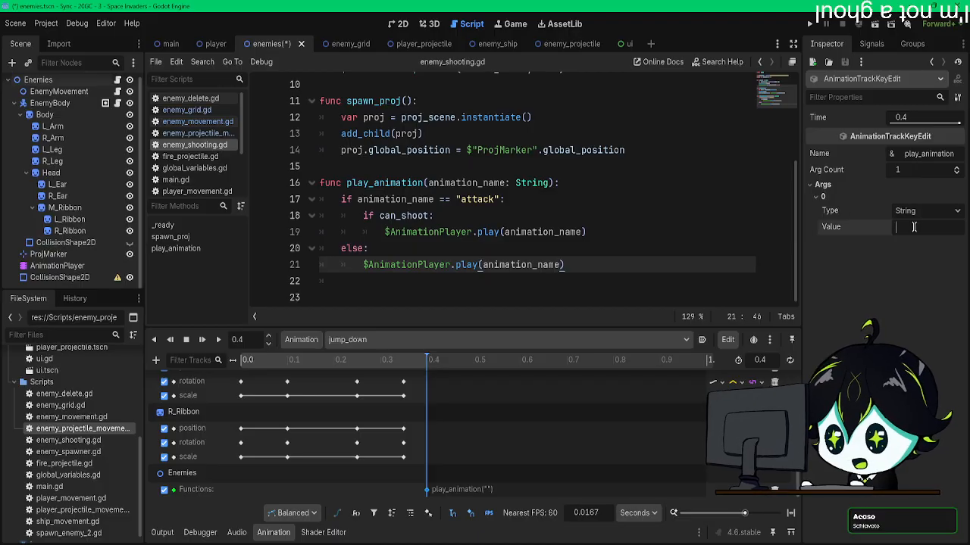
pyautogui.hotkey('ctrl', 's')
# Step: Run the game, move the player left while watching the enemies' animations, and close the game window
pyautogui.click(809, 24)
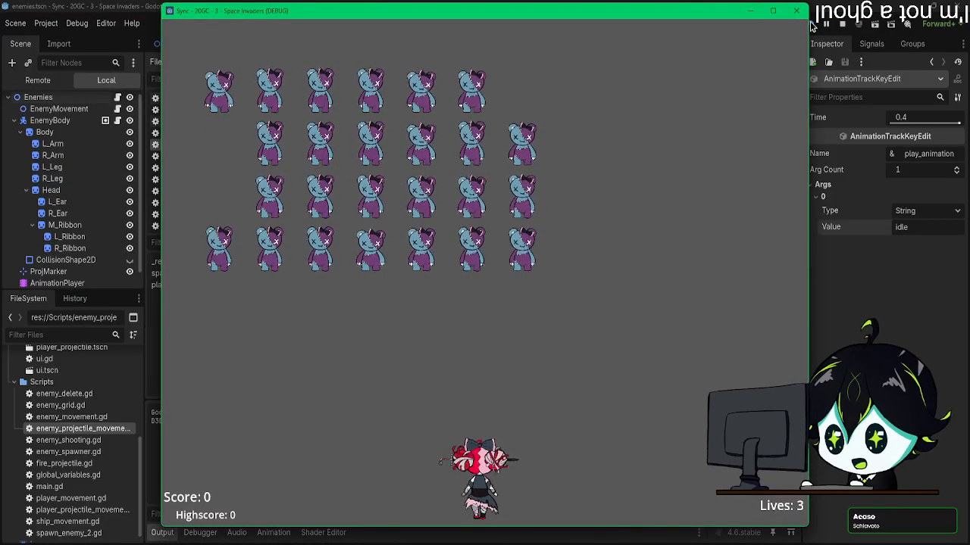
pyautogui.press('Left')
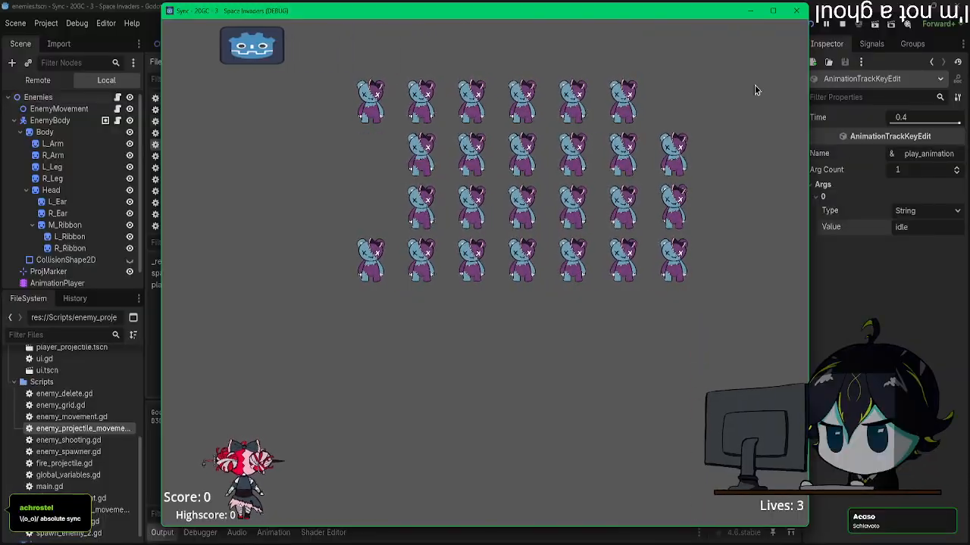
pyautogui.click(795, 11)
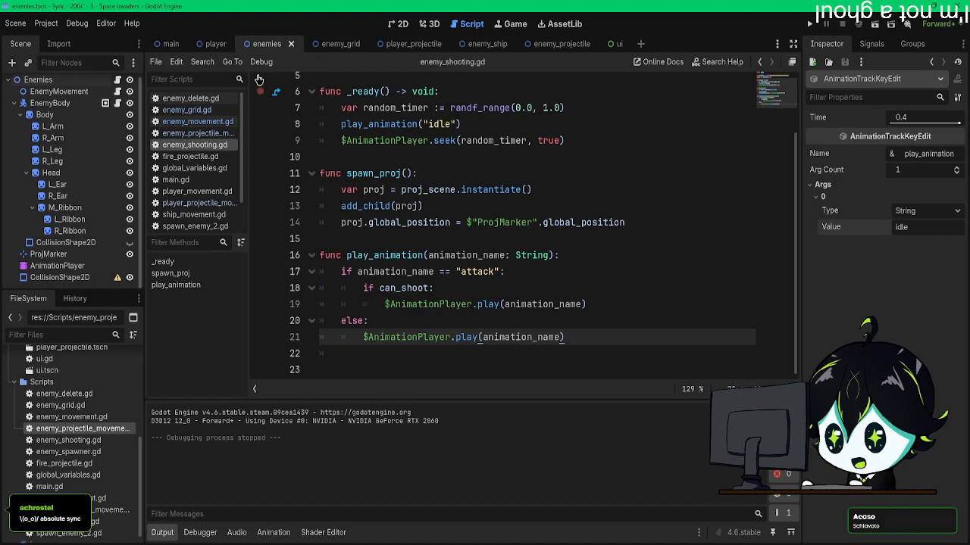
# Step: Inspect the enemy_grid scene's timer nodes and show the scene in the 2D editor
pyautogui.click(343, 44)
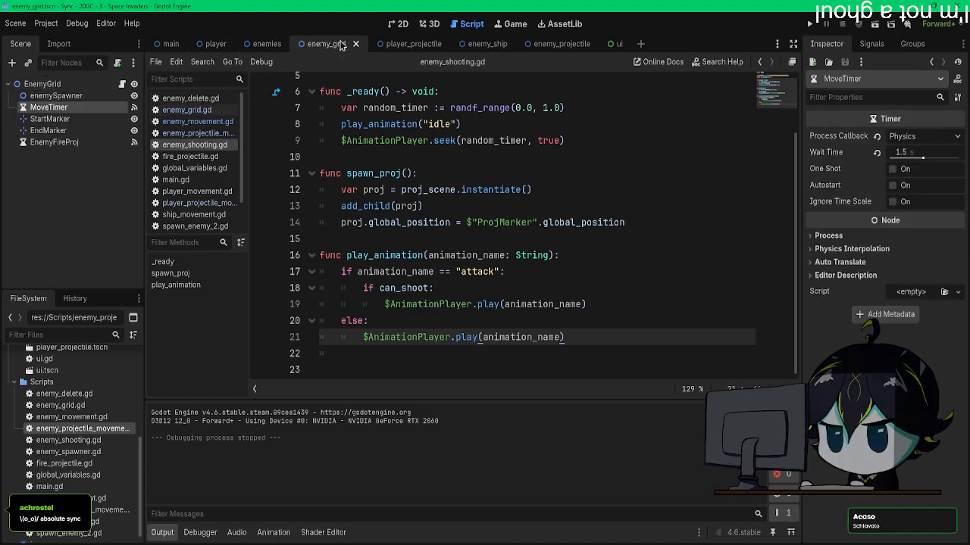
pyautogui.click(122, 84)
pyautogui.click(395, 25)
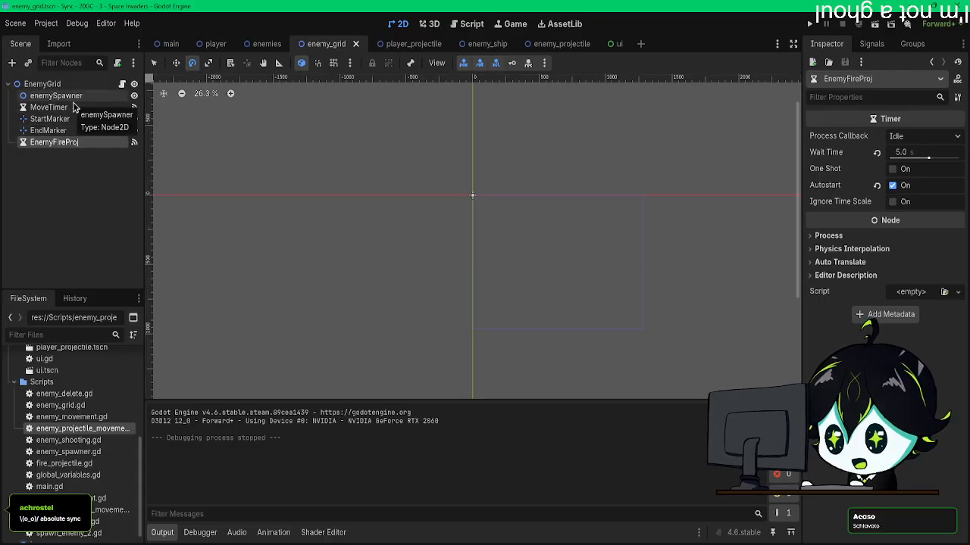
# Step: In the enemies scene's jump_down animation, move the last two columns of keyframes to 0.3 s and 0.4 s
pyautogui.click(261, 44)
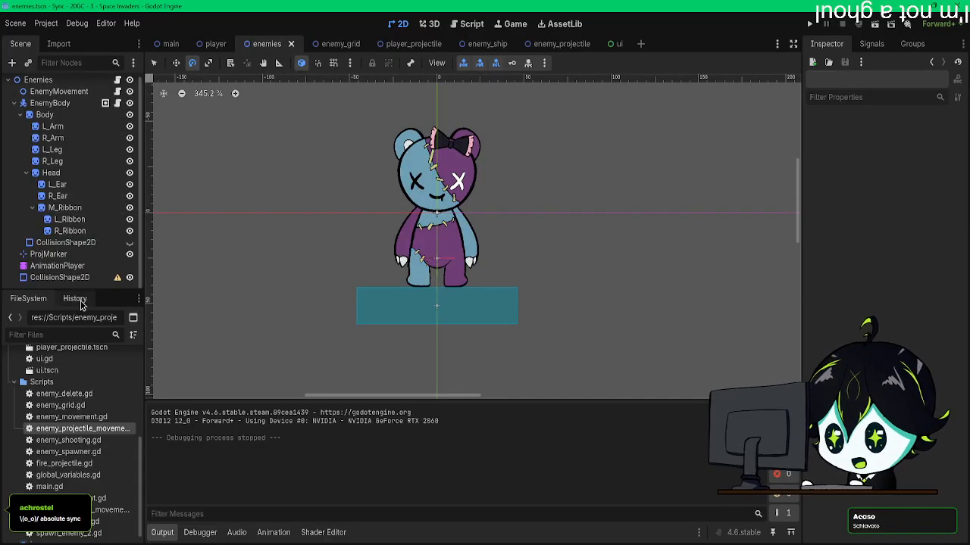
pyautogui.click(57, 266)
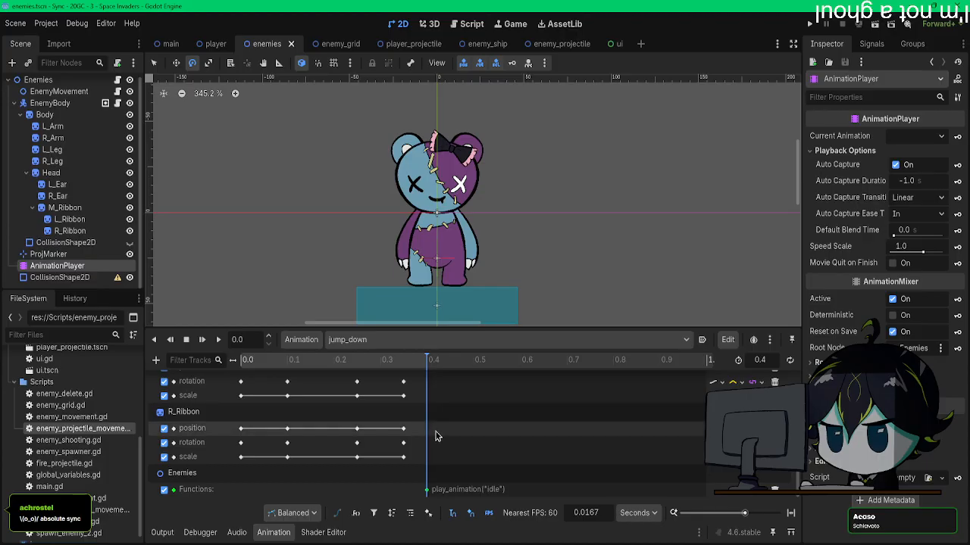
pyautogui.moveTo(520, 495); pyautogui.dragTo(377, 399)
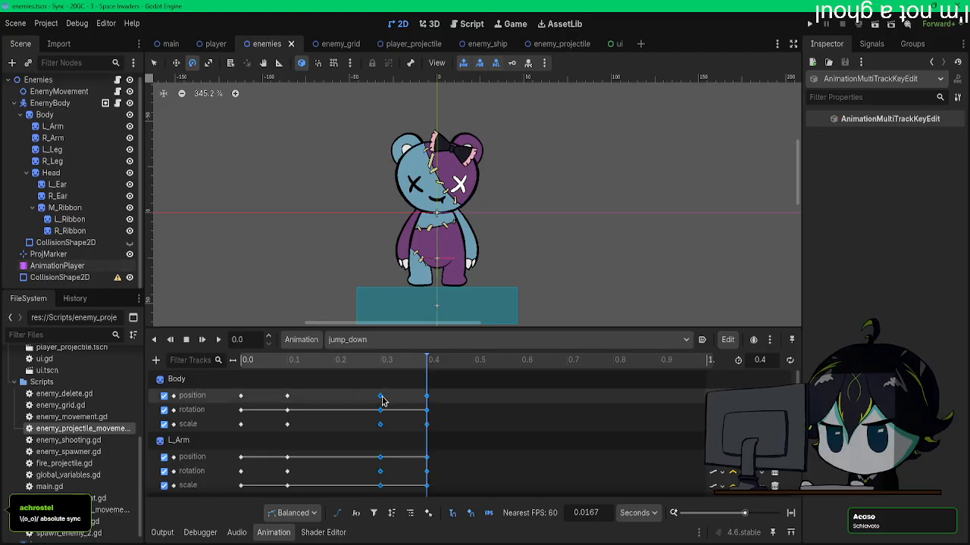
# Step: Set the jump_down animation's length to 0.45 s and play it from the start to check the timing
pyautogui.moveTo(383, 401); pyautogui.dragTo(383, 402)
pyautogui.scroll(-10, 462, 409)
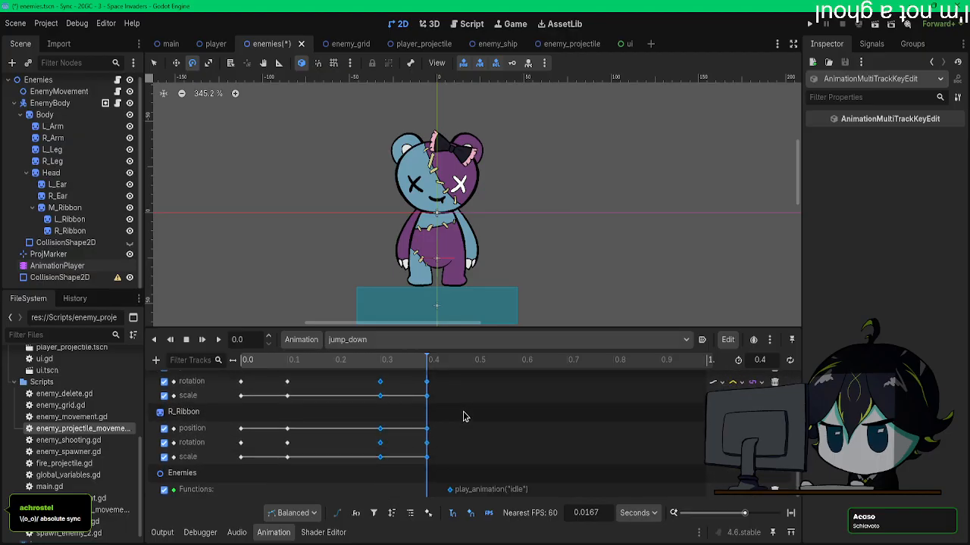
pyautogui.click(448, 362)
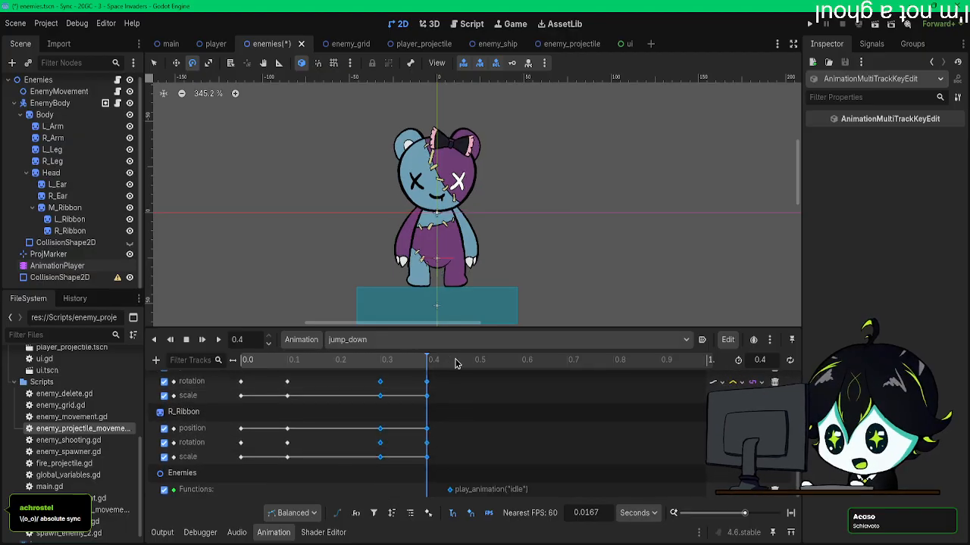
pyautogui.moveTo(421, 363); pyautogui.dragTo(455, 368)
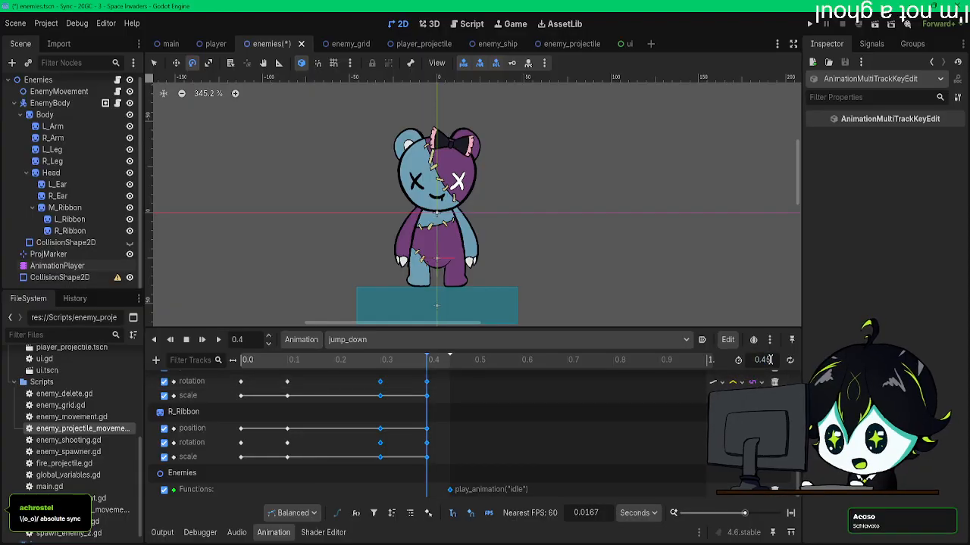
pyautogui.scroll(5, 495, 404)
pyautogui.scroll(1, 337, 395)
pyautogui.moveTo(246, 364); pyautogui.dragTo(210, 363)
pyautogui.click(201, 340)
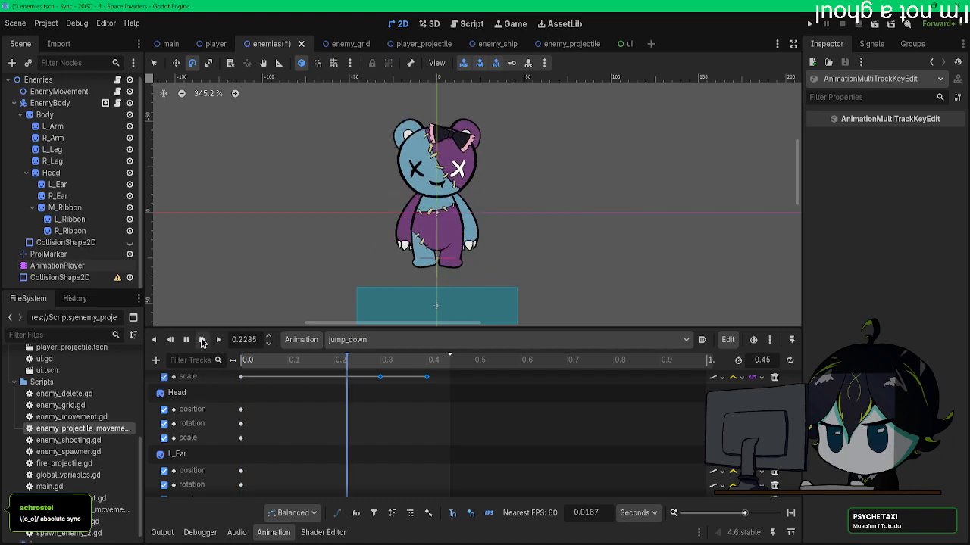
pyautogui.click(203, 340)
pyautogui.click(203, 341)
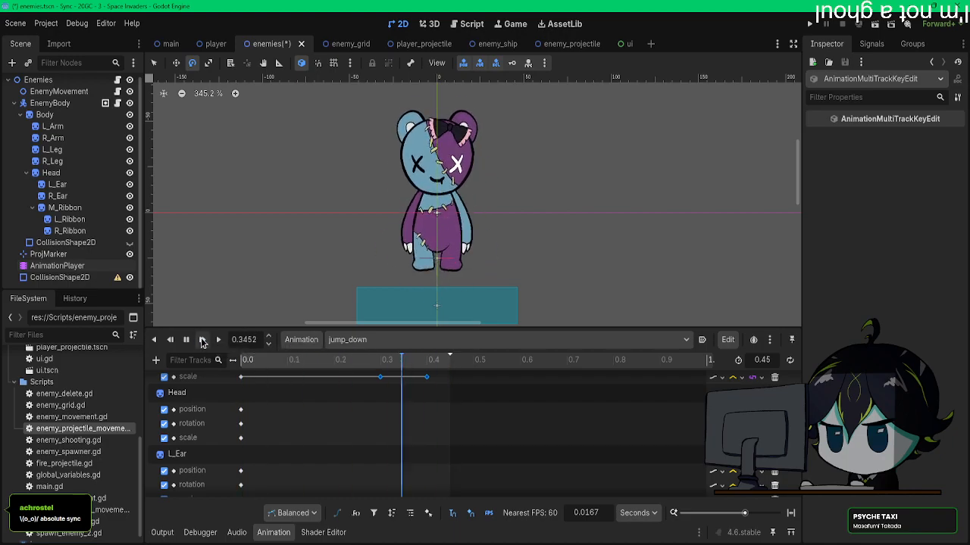
# Step: Move the second column of keyframes in jump_down to 0.05 s and replay the animation from the start
pyautogui.scroll(-6, 331, 440)
pyautogui.moveTo(313, 441); pyautogui.dragTo(281, 371)
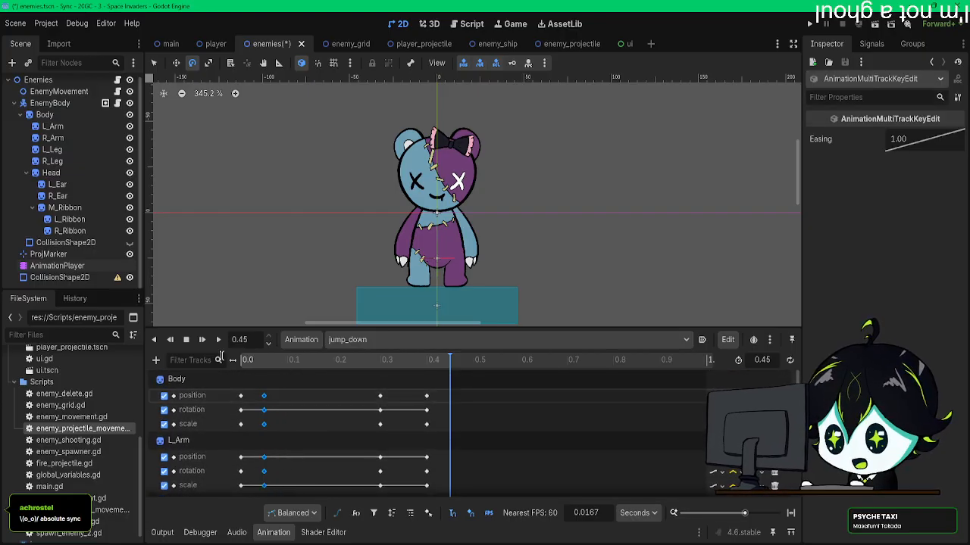
pyautogui.click(202, 341)
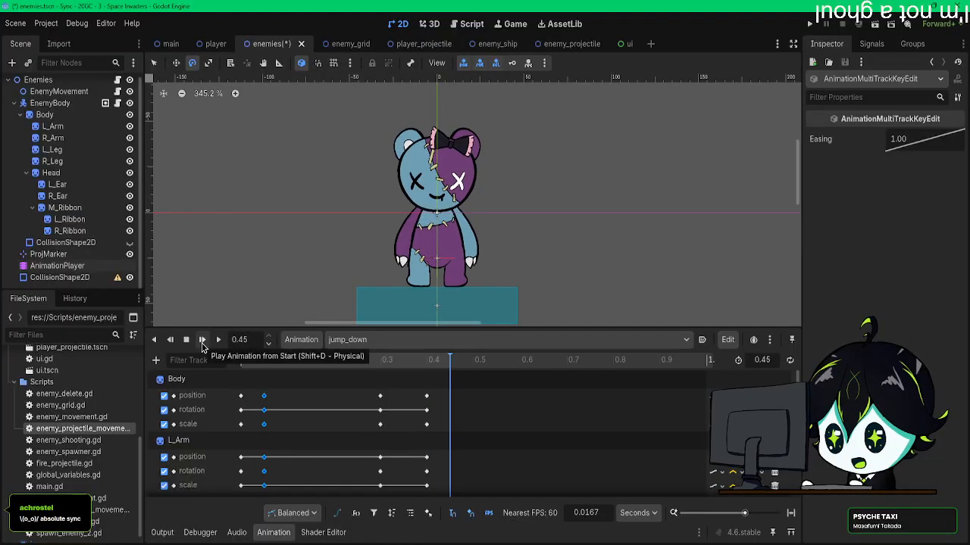
pyautogui.click(202, 346)
pyautogui.click(202, 345)
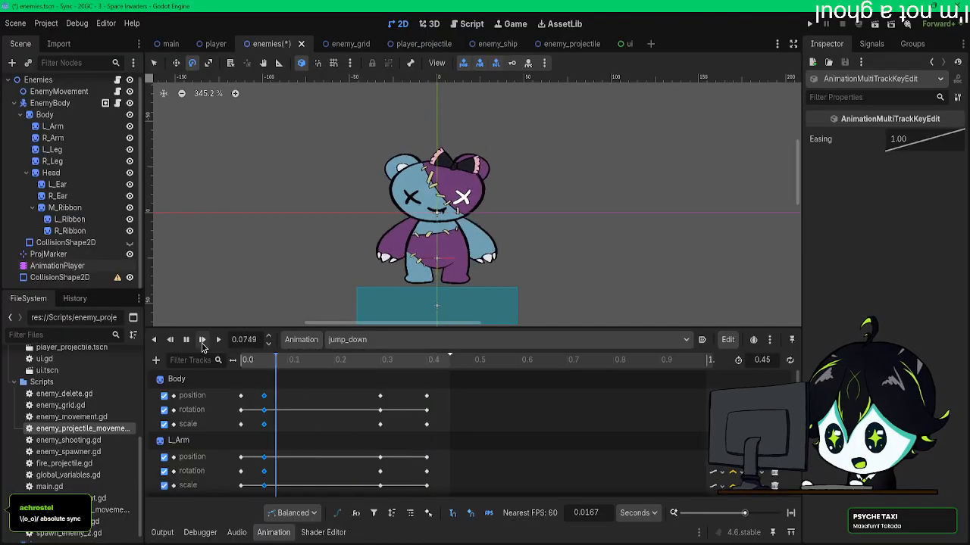
pyautogui.click(202, 346)
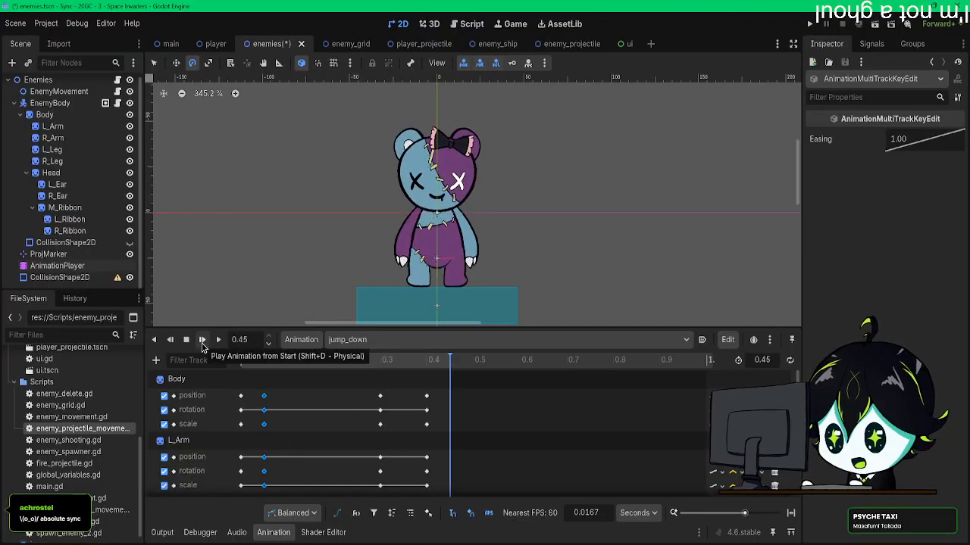
pyautogui.click(202, 345)
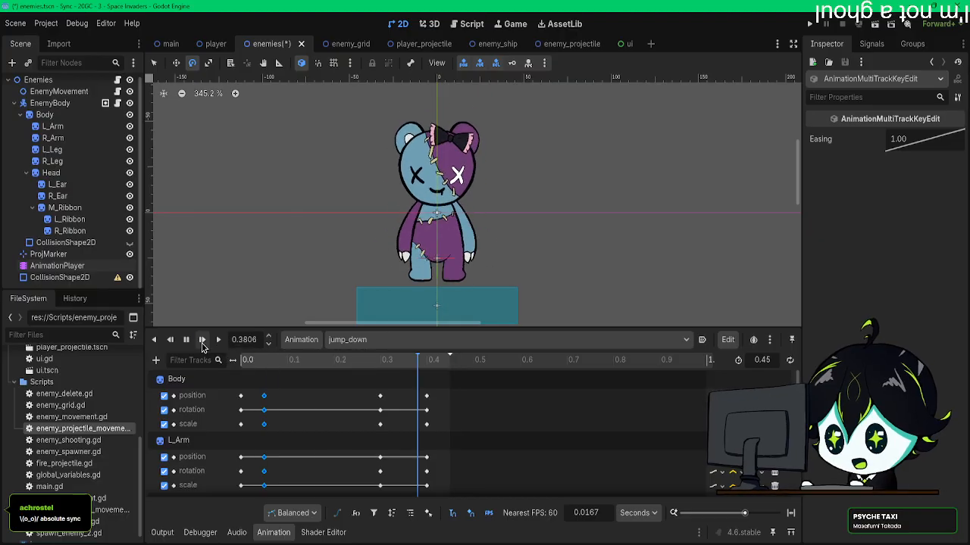
# Step: Examine the Body sprite's pose at 0.3 s in jump_down and replay the animation
pyautogui.click(381, 362)
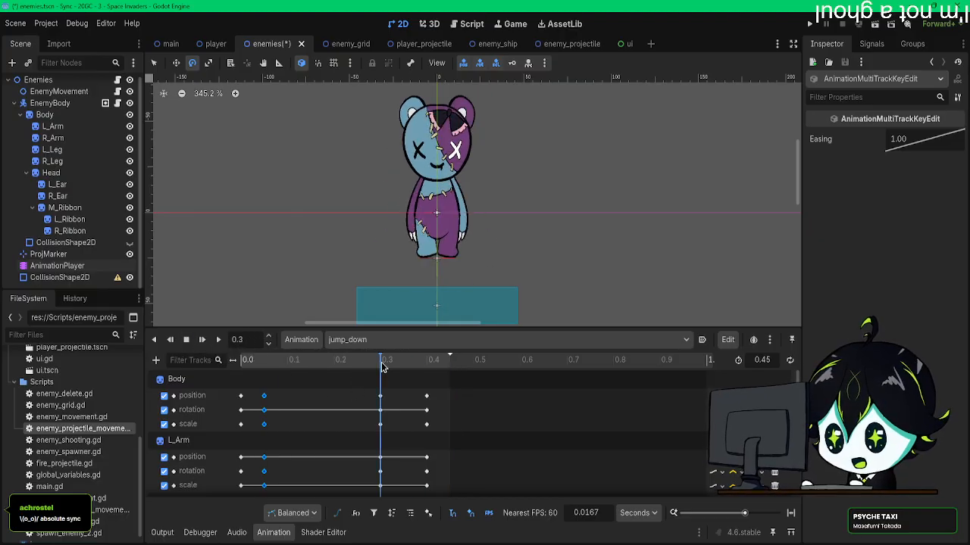
pyautogui.click(69, 116)
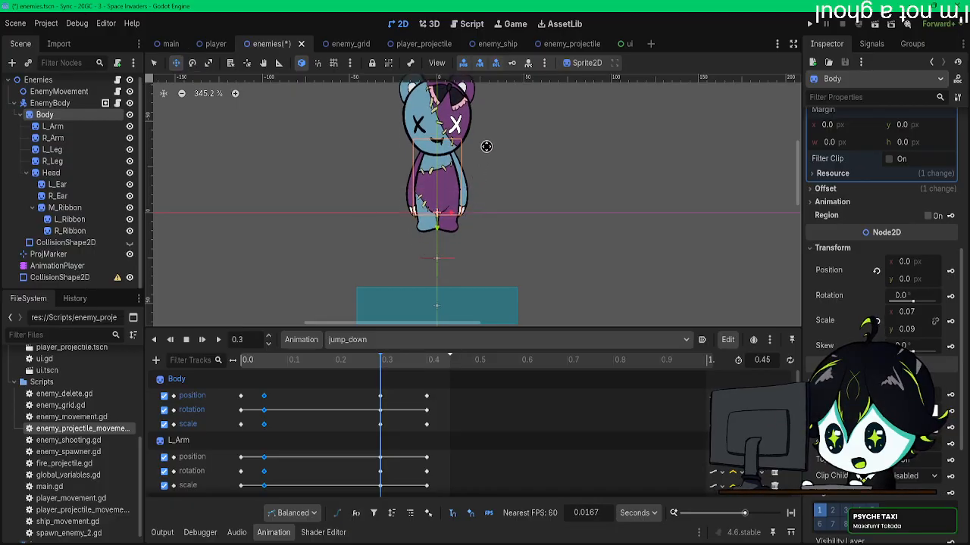
pyautogui.click(201, 340)
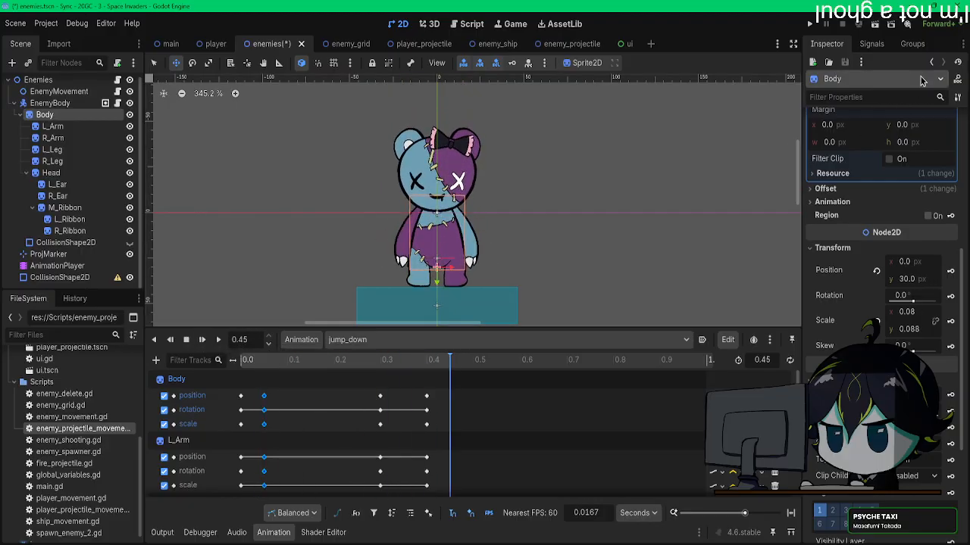
# Step: Run the game, move the player left while watching the enemies jump down, and close the game window
pyautogui.press('F5')
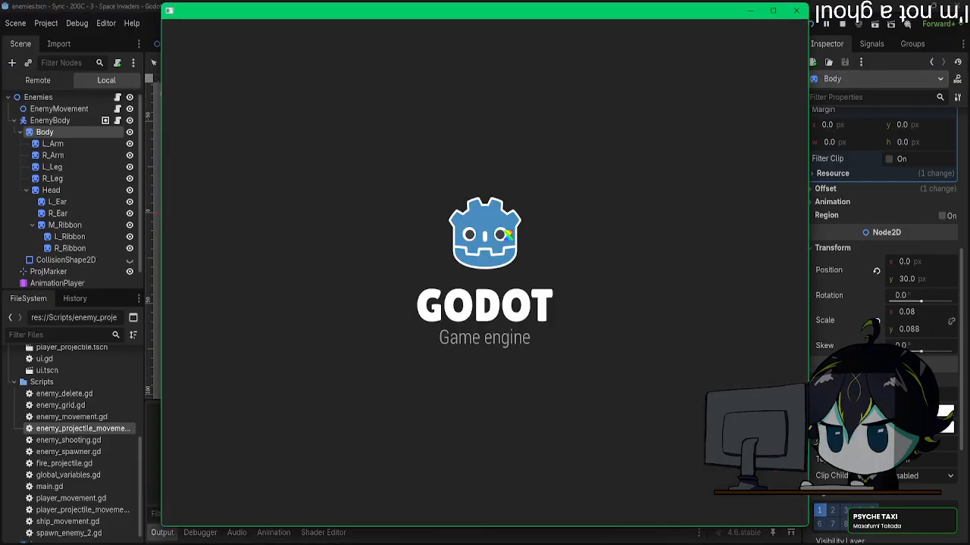
pyautogui.press('Left')
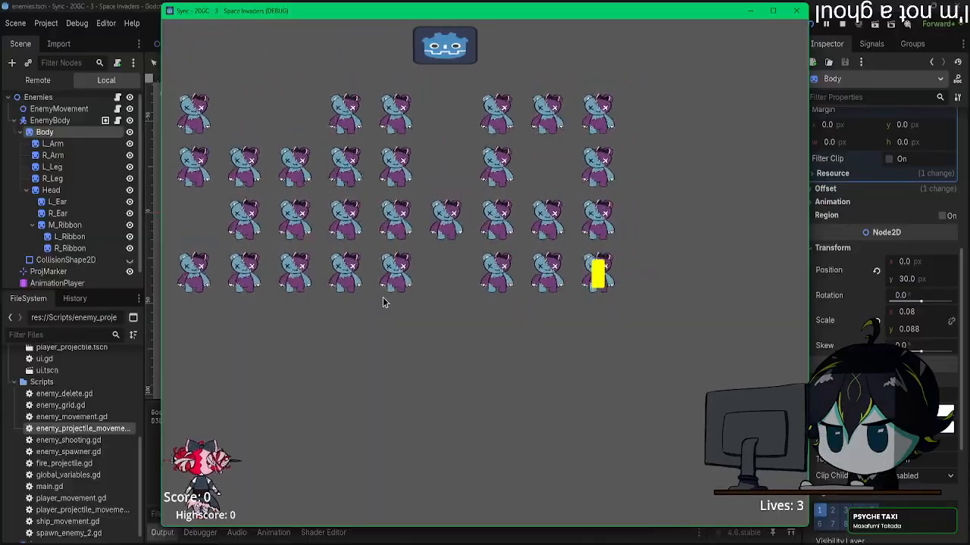
pyautogui.click(796, 11)
# Step: Create a new animation named landing in the enemies scene's AnimationPlayer
pyautogui.scroll(-3, 470, 308)
pyautogui.click(57, 266)
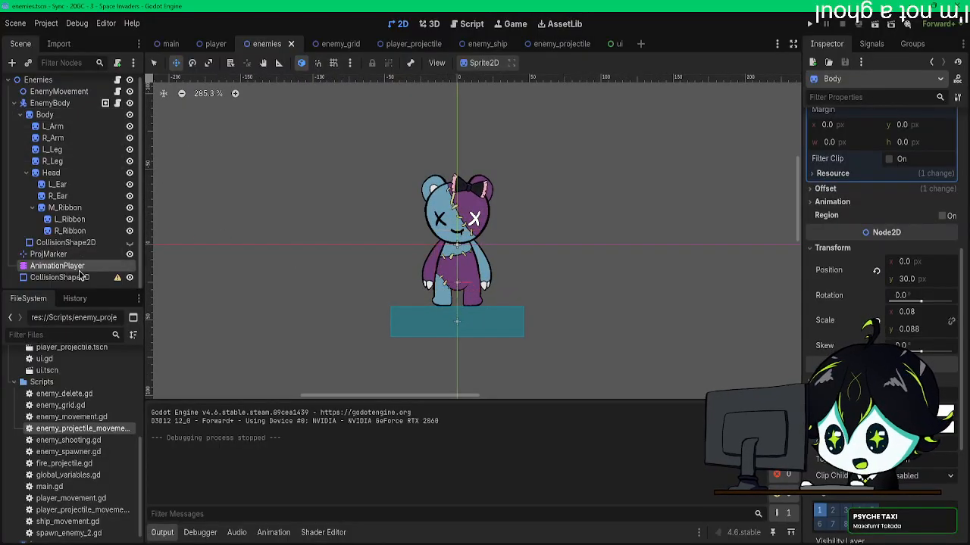
pyautogui.moveTo(383, 260); pyautogui.dragTo(384, 215, button='middle')
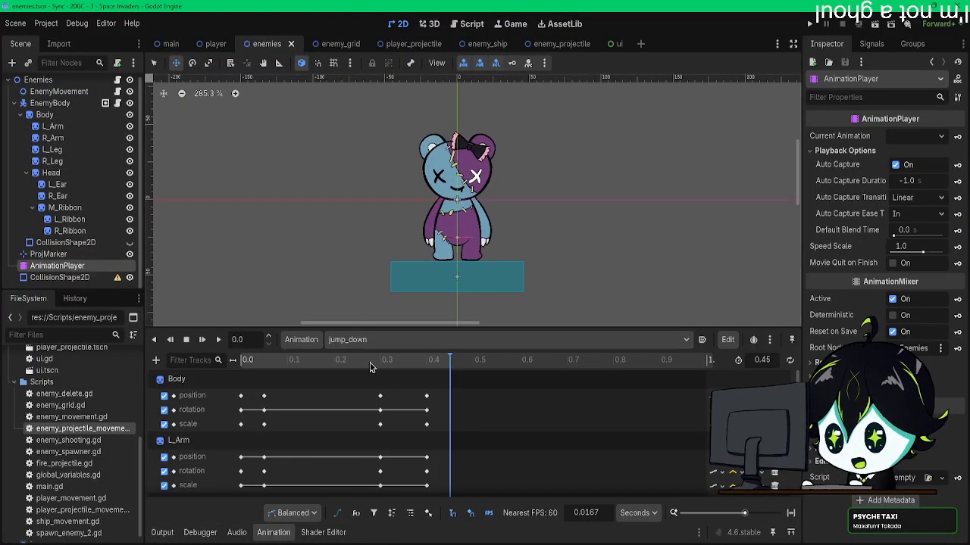
pyautogui.click(371, 339)
pyautogui.click(371, 339)
pyautogui.click(310, 340)
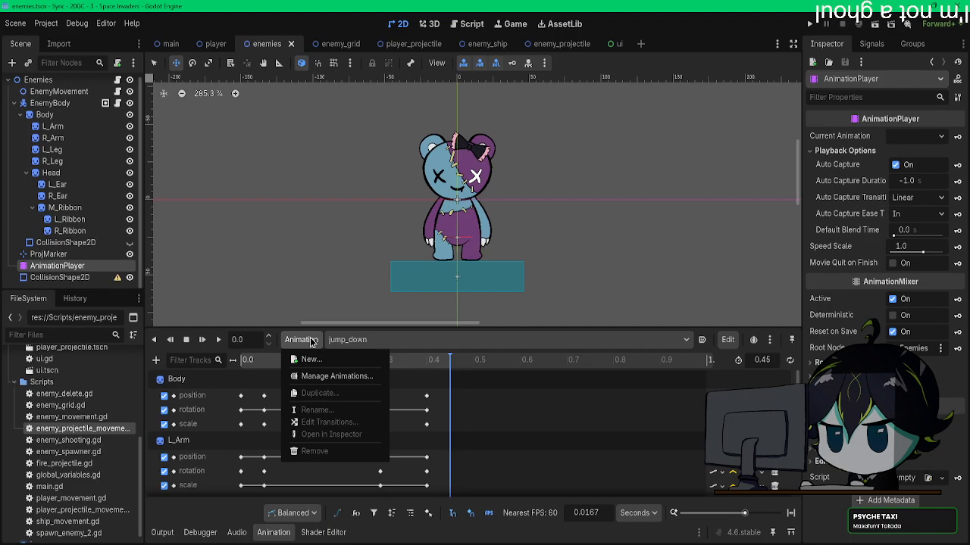
pyautogui.click(310, 363)
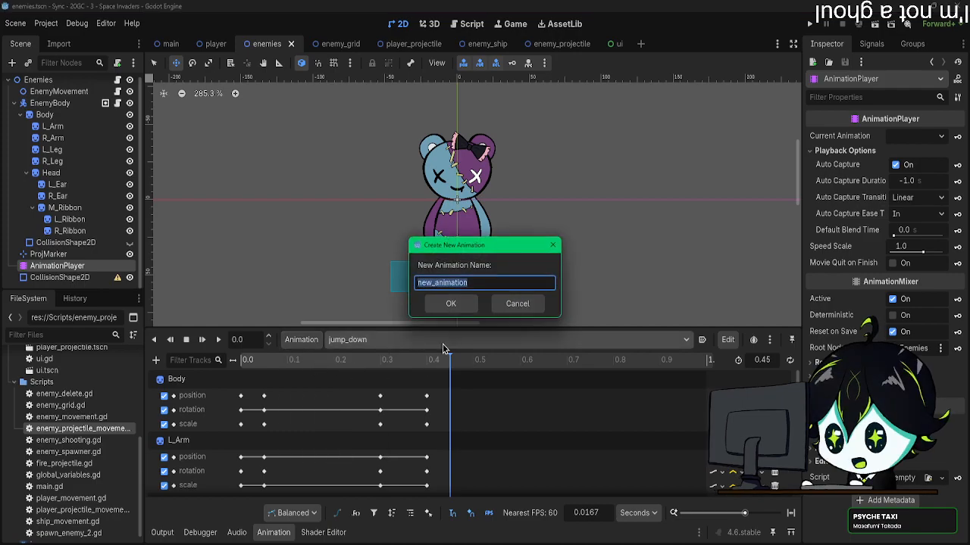
pyautogui.write('ladning')
pyautogui.press('BackSpace')
pyautogui.press('BackSpace')
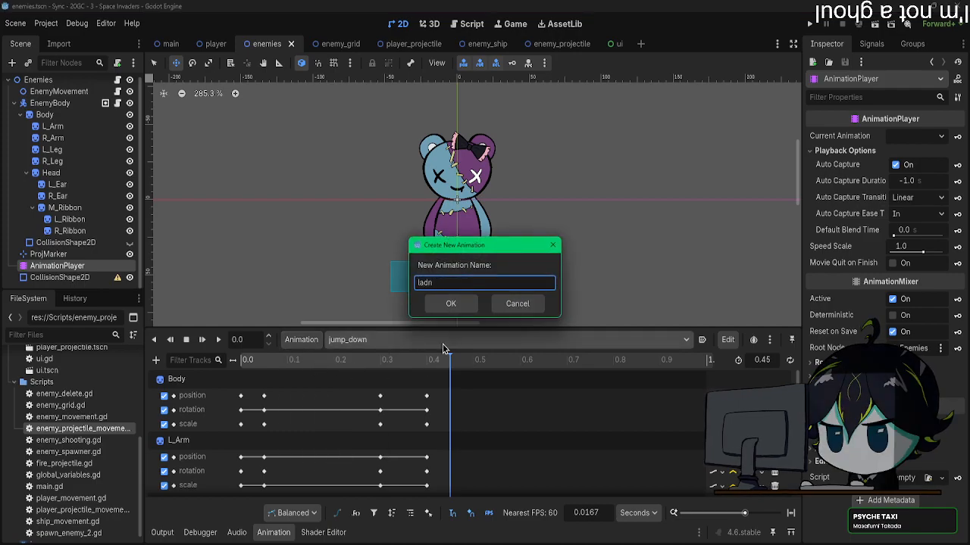
pyautogui.write('nding')
pyautogui.press('Return')
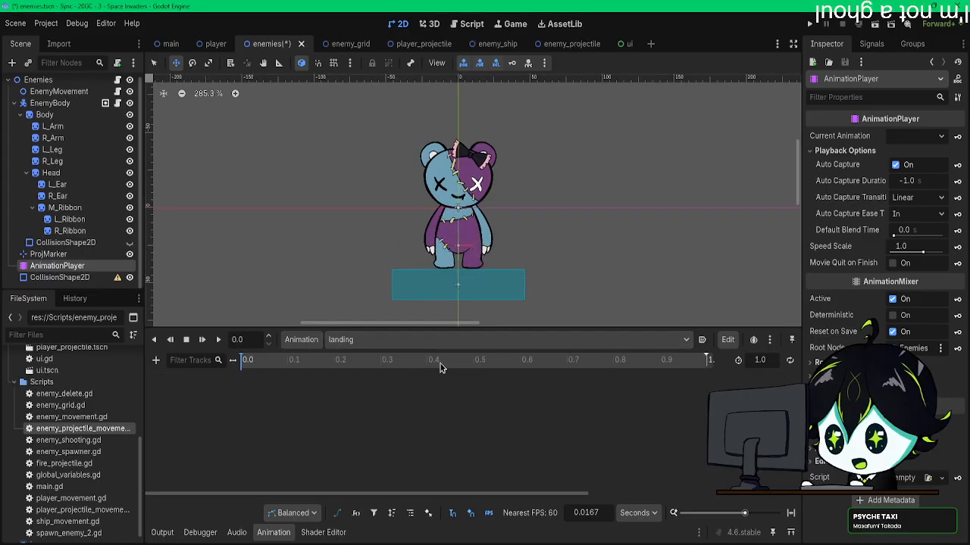
# Step: Set the landing animation's length to 0.3 s
pyautogui.doubleClick(764, 360)
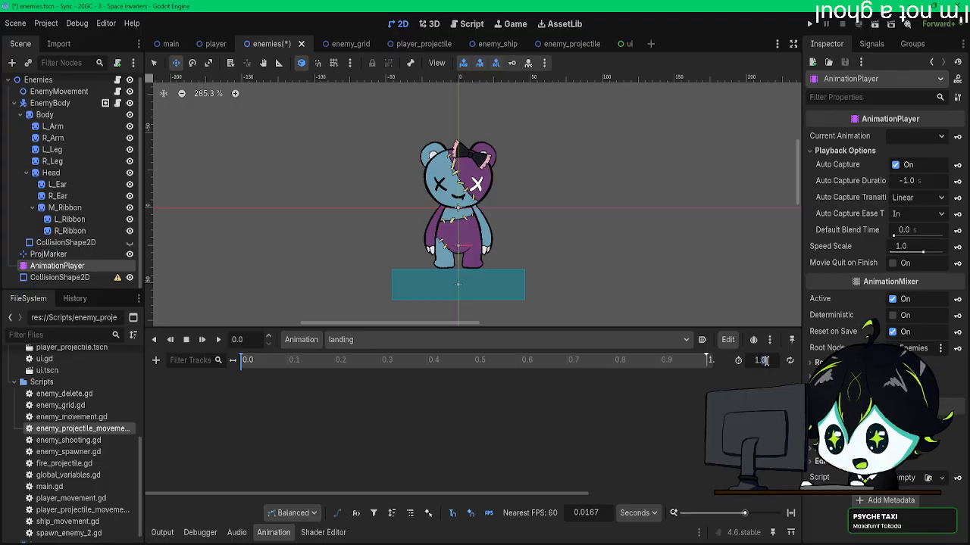
pyautogui.write('3')
pyautogui.press('Return')
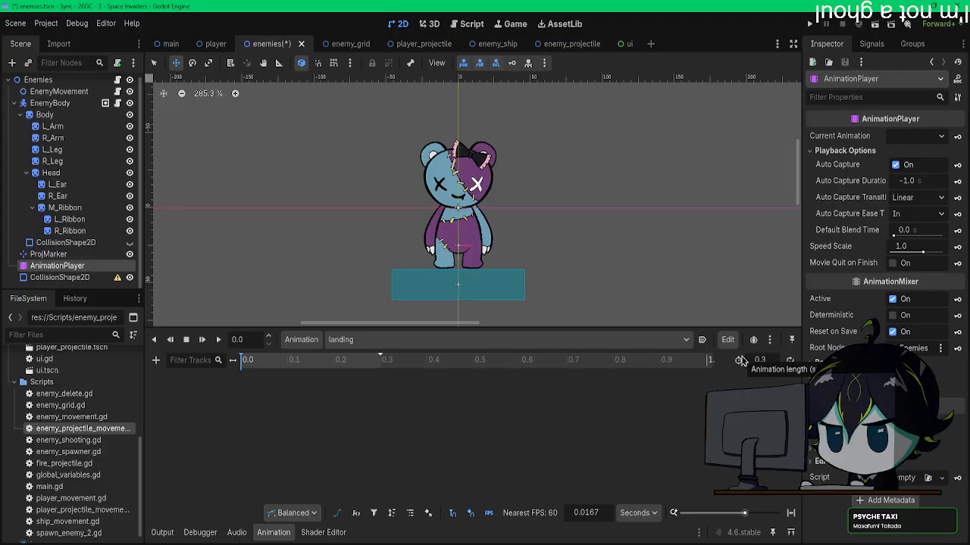
pyautogui.click(156, 361)
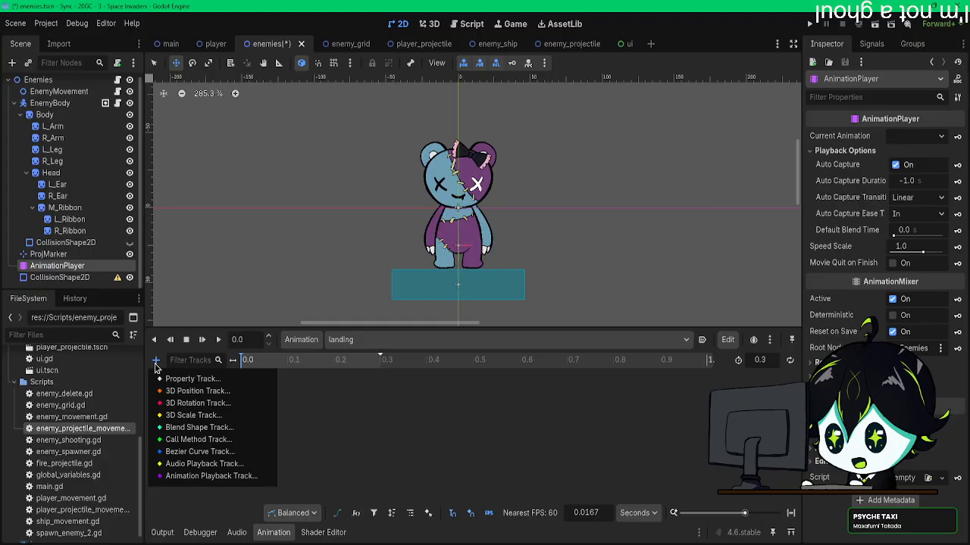
# Step: Insert position, rotation and scale keys at 0.3 s for all sprites from Body to R_Ribbon, and return the playhead to 0.0 s
pyautogui.click(59, 114)
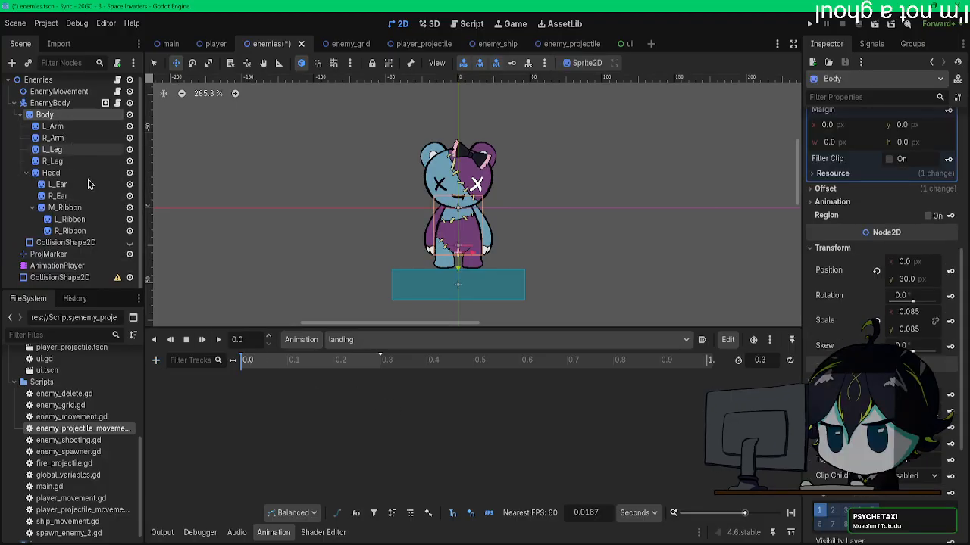
pyautogui.keyDown('shift'); pyautogui.click(88, 231); pyautogui.keyUp('shift')
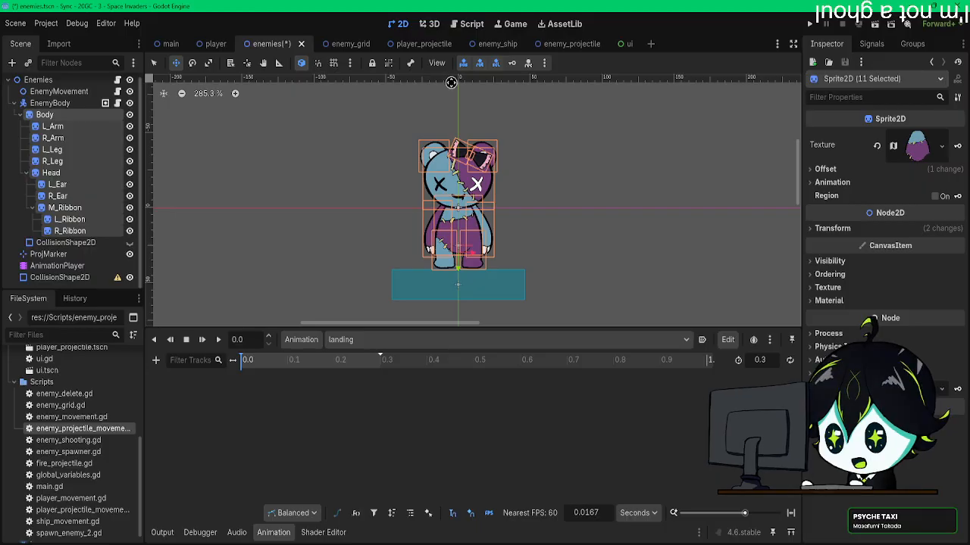
pyautogui.click(380, 361)
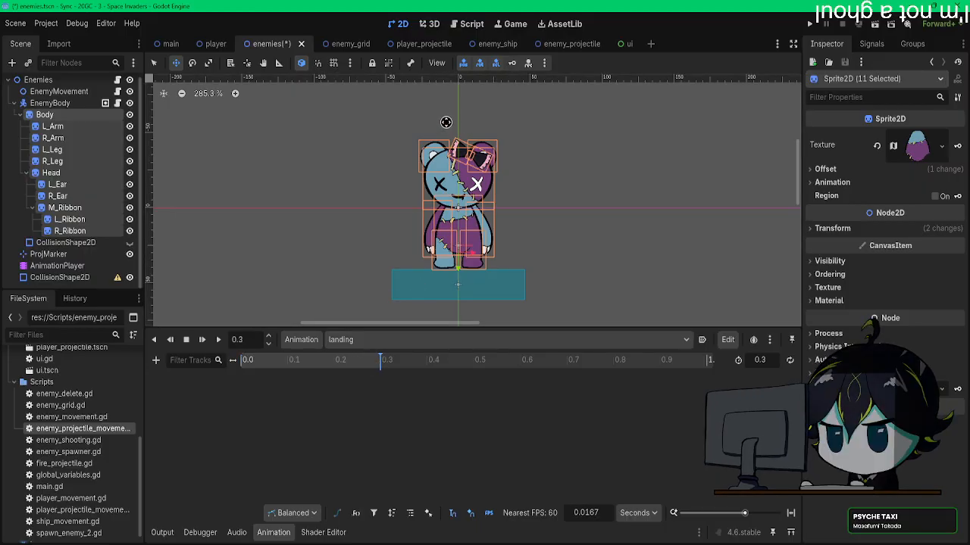
pyautogui.click(512, 64)
pyautogui.click(442, 319)
pyautogui.click(244, 363)
pyautogui.click(242, 368)
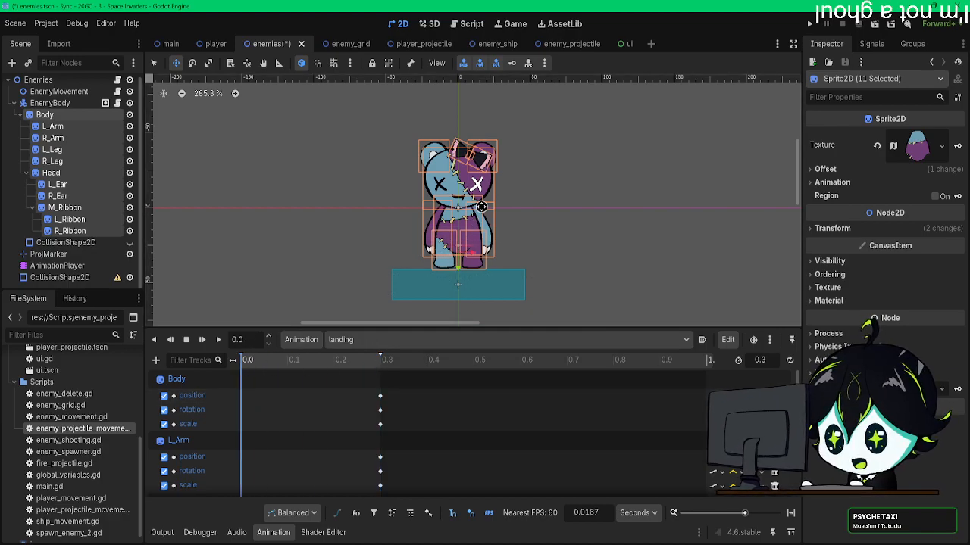
# Step: Try to set the scale of all selected sprites to 1, and undo the change
pyautogui.click(832, 228)
pyautogui.click(917, 293)
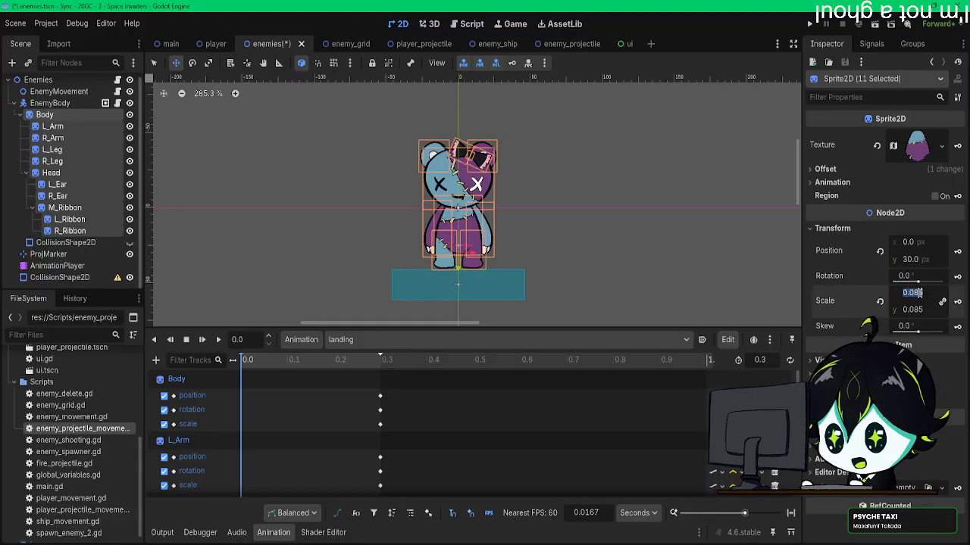
pyautogui.write('1')
pyautogui.press('Return')
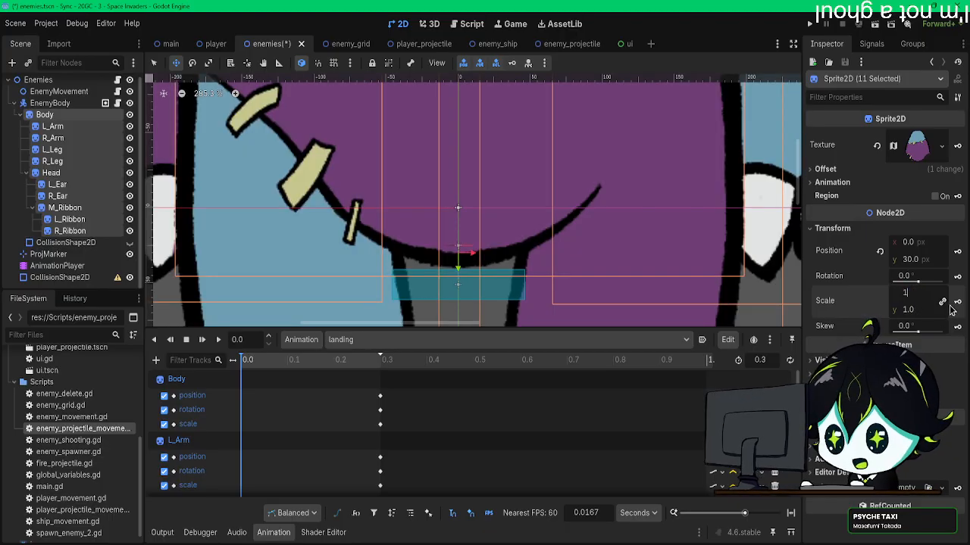
pyautogui.hotkey('ctrl', 'z')
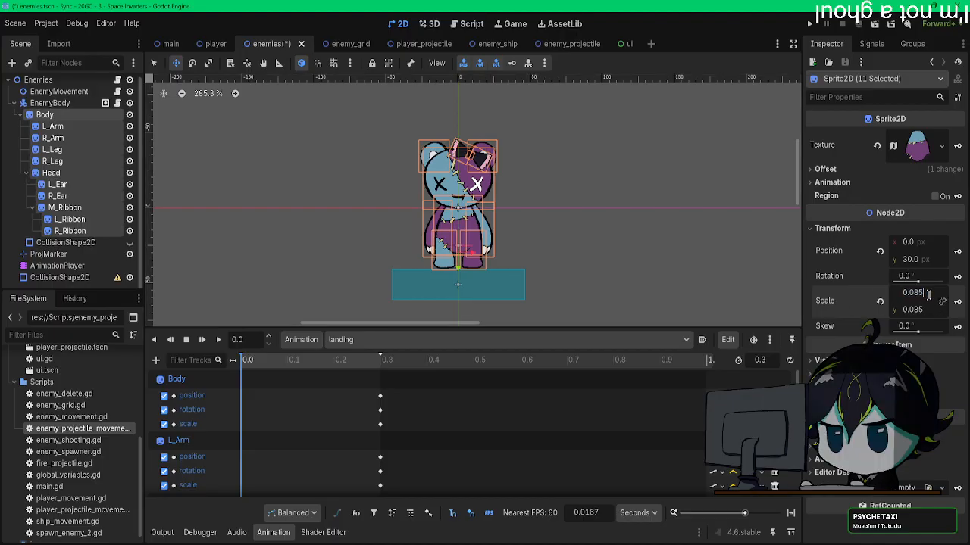
# Step: At 0.0 s, squash the Body sprite to scale 0.11 by 0.07, lower it to y 32 px, and key its transform
pyautogui.click(78, 117)
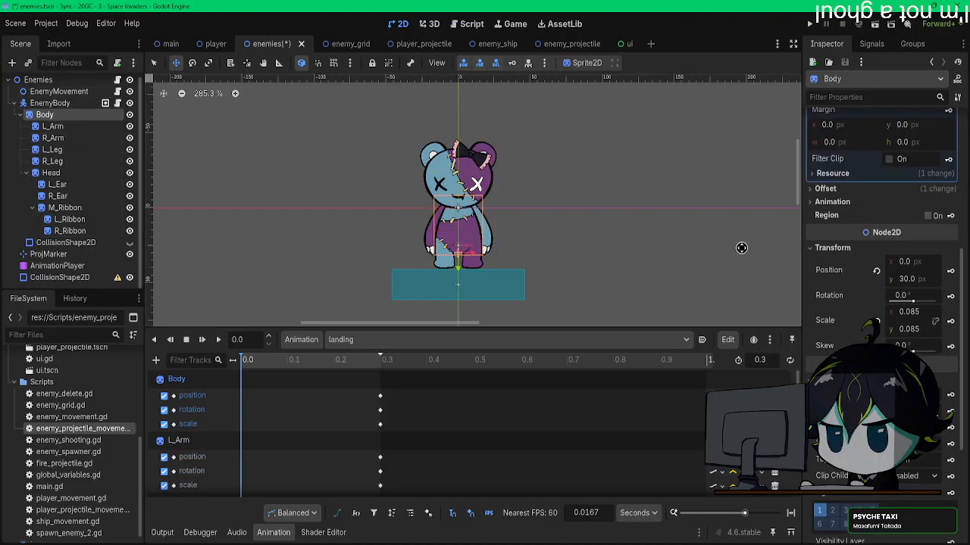
pyautogui.click(919, 317)
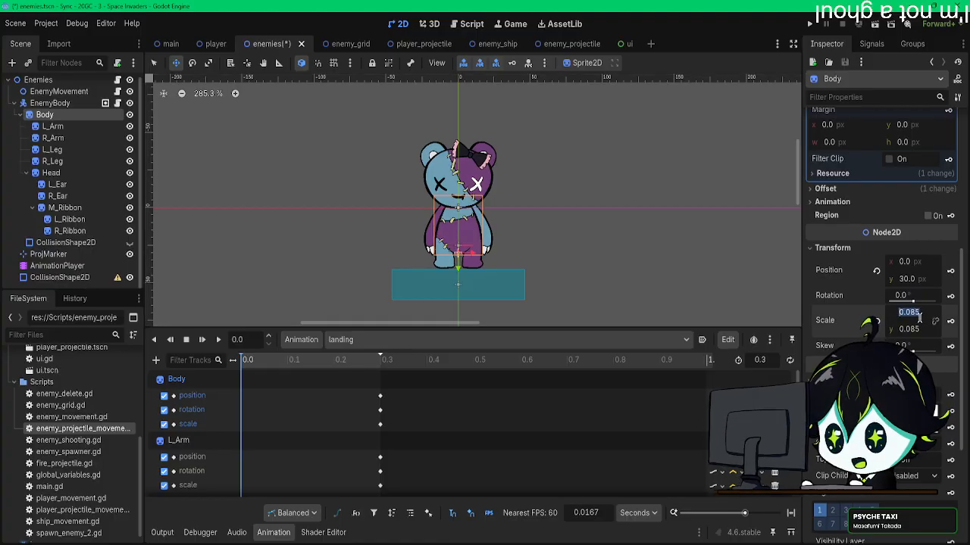
pyautogui.write('0.1')
pyautogui.press('Return')
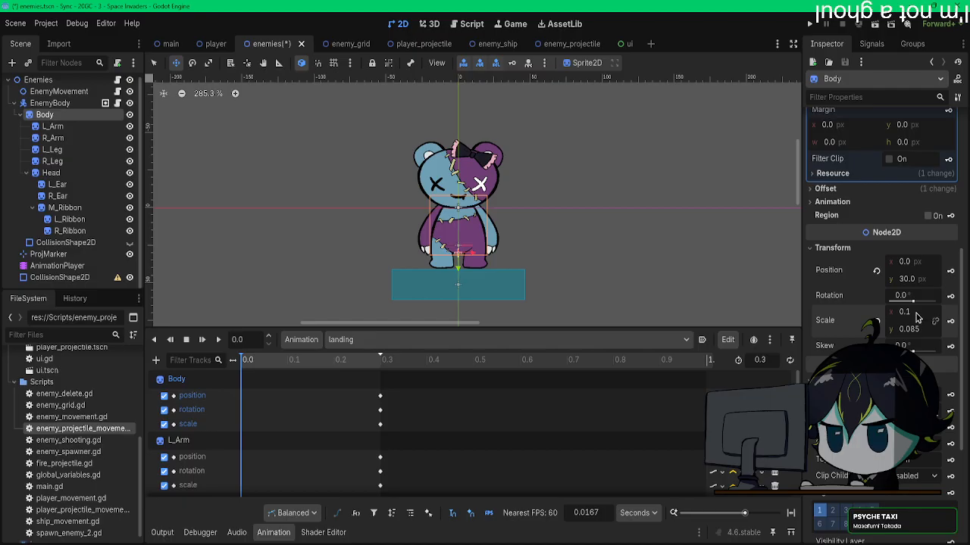
pyautogui.click(913, 313)
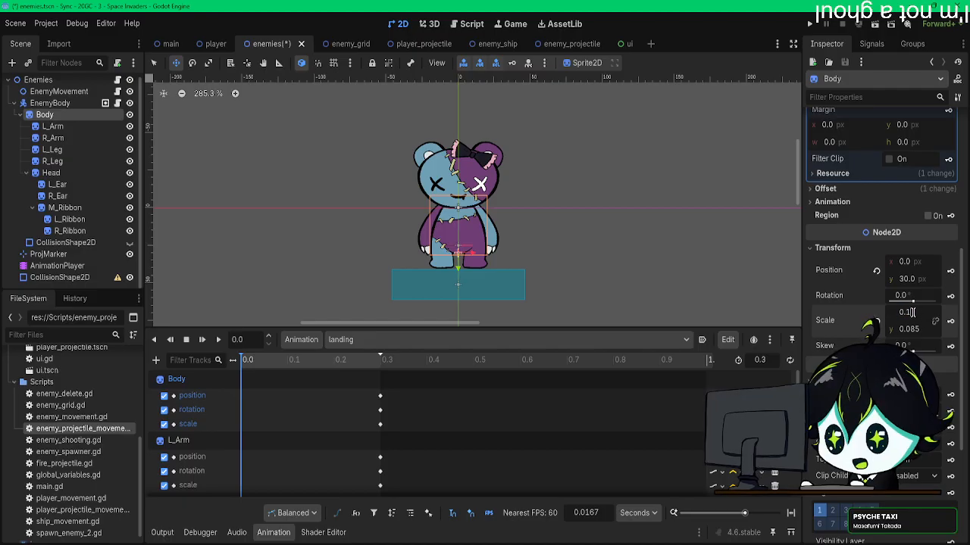
pyautogui.write('1')
pyautogui.press('Return')
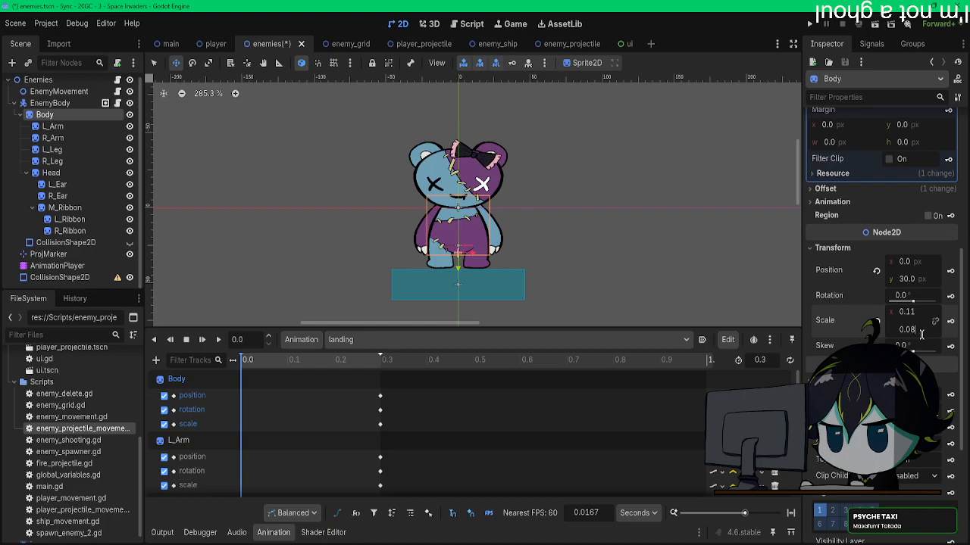
pyautogui.scroll(-1, 922, 334)
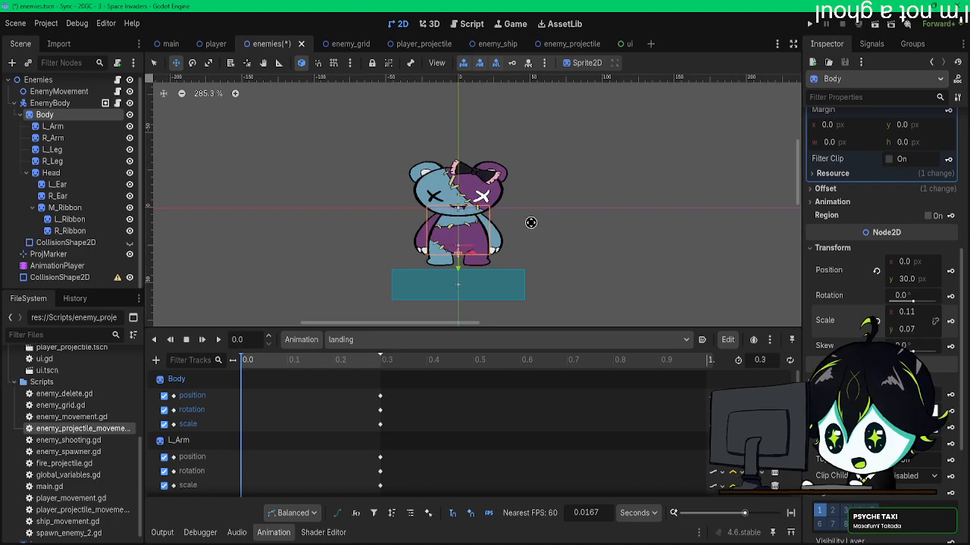
pyautogui.moveTo(517, 206); pyautogui.dragTo(523, 204)
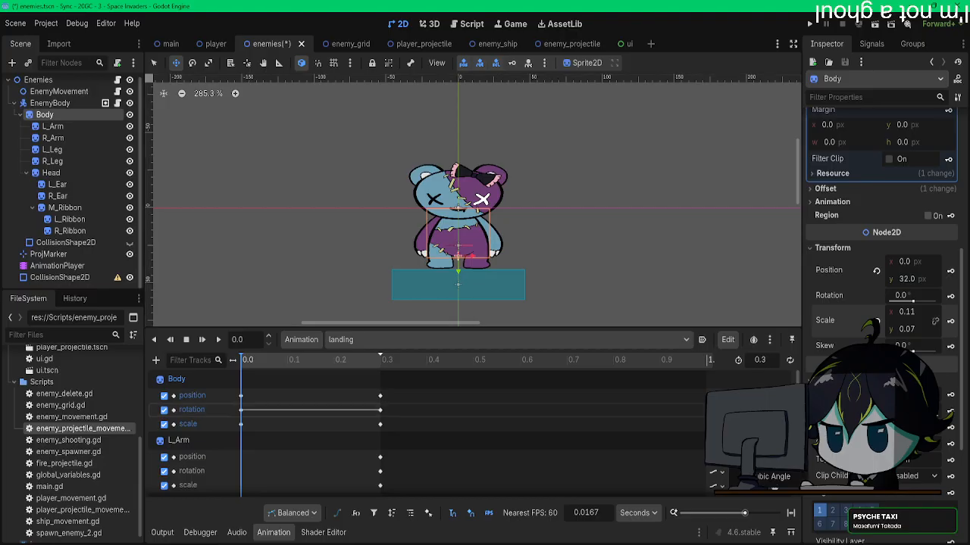
# Step: Play the landing animation repeatedly to check the squash and recovery motion
pyautogui.click(219, 340)
pyautogui.click(219, 340)
pyautogui.click(220, 341)
pyautogui.click(220, 341)
pyautogui.click(219, 341)
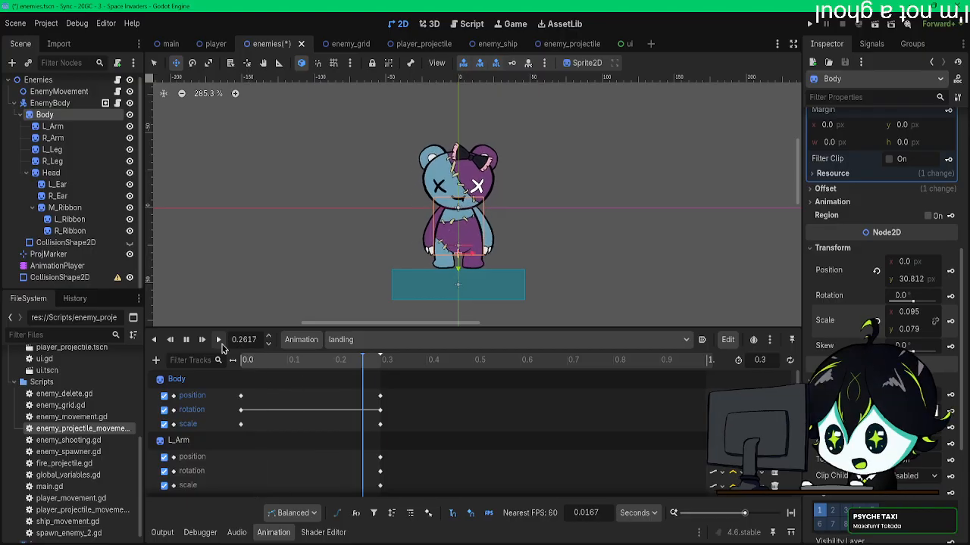
pyautogui.click(219, 341)
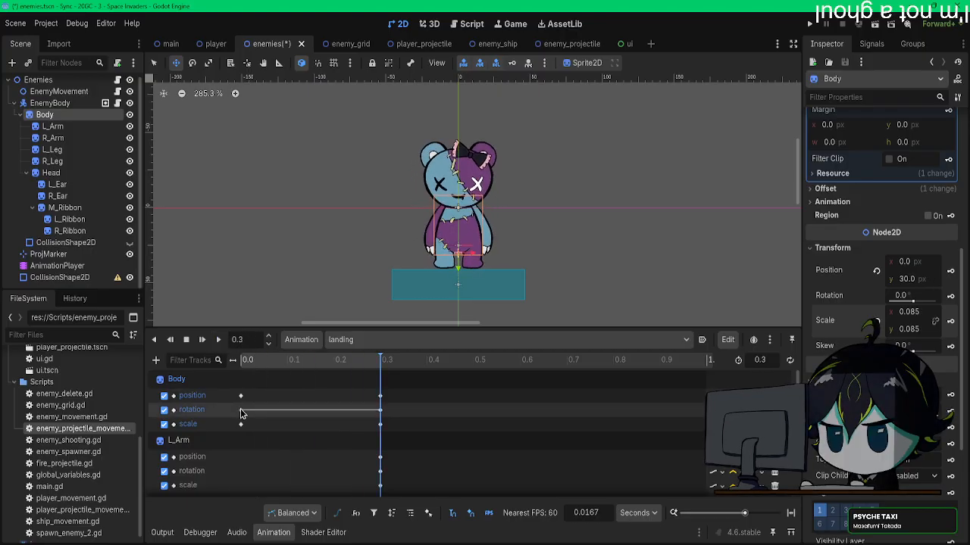
# Step: Move the Body's 0.0 s keys to 0.1 s and try to duplicate its 0.3 s keys at 0.0 s
pyautogui.moveTo(255, 391); pyautogui.dragTo(285, 421)
pyautogui.moveTo(371, 392); pyautogui.dragTo(390, 428)
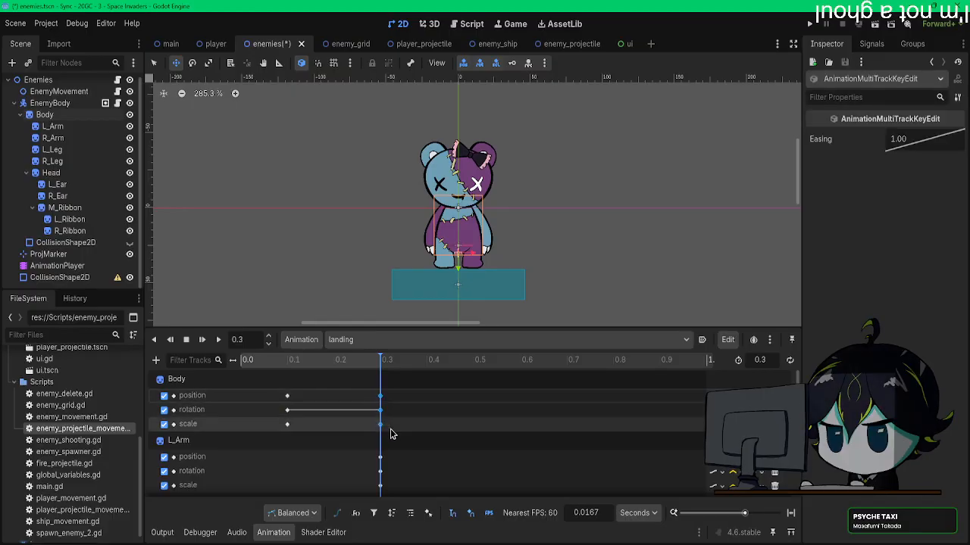
pyautogui.click(249, 369)
pyautogui.rightClick(253, 417)
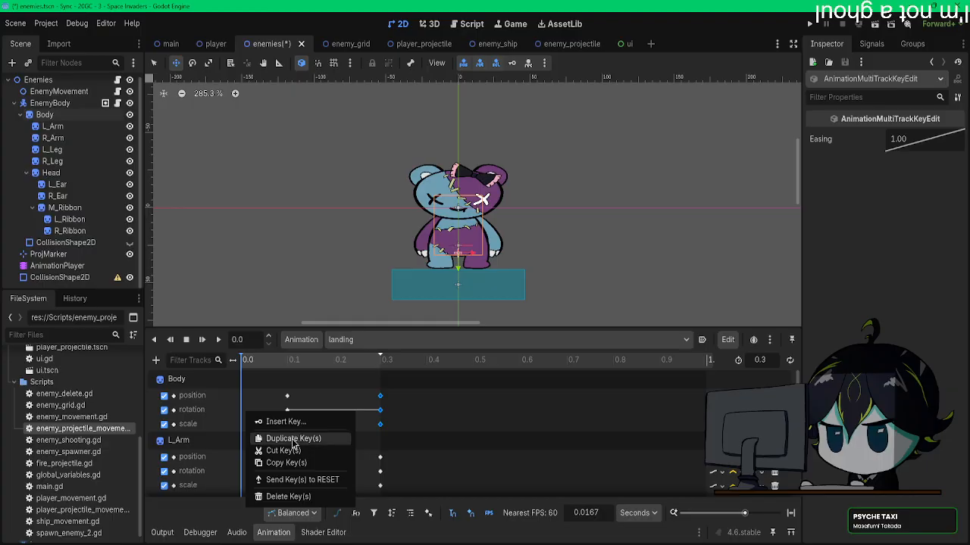
pyautogui.click(292, 440)
pyautogui.rightClick(245, 412)
pyautogui.click(292, 440)
pyautogui.rightClick(382, 417)
pyautogui.click(400, 441)
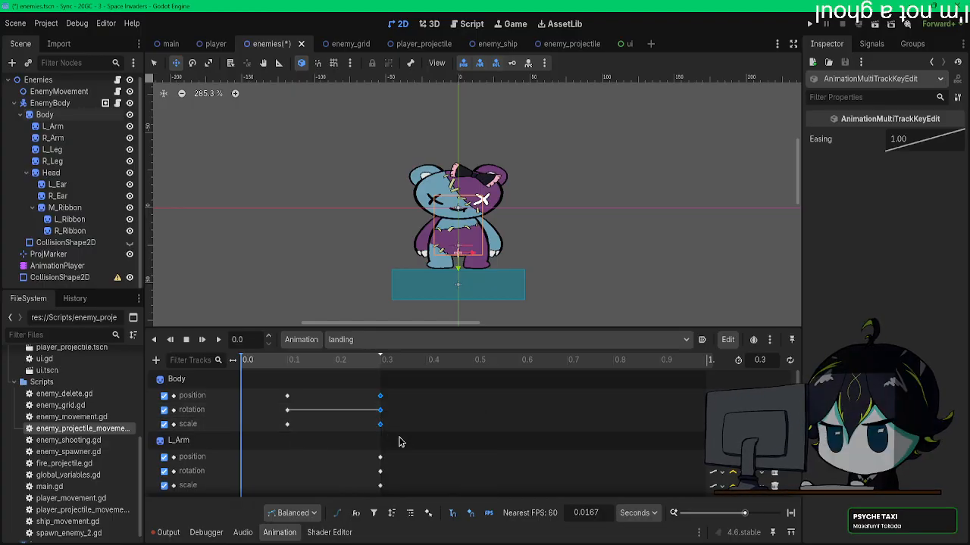
# Step: Try to duplicate the Body's 0.3 s position, rotation and scale keys with the playhead at 0.0167 s
pyautogui.click(246, 369)
pyautogui.rightClick(380, 411)
pyautogui.click(412, 447)
pyautogui.rightClick(382, 413)
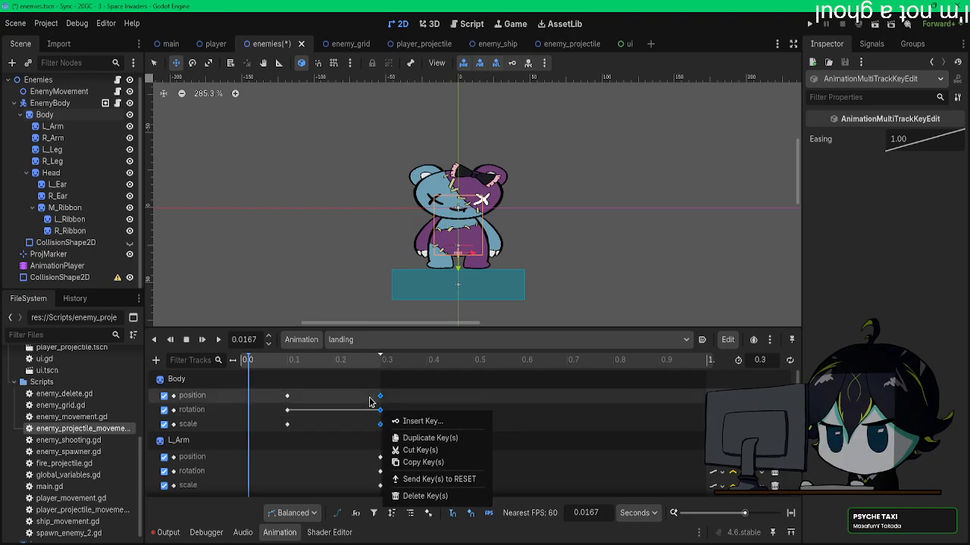
pyautogui.click(374, 403)
# Step: Move the Body's 0.3 s keys to about 0.22 s and try to duplicate them with the playhead at 0.25 s
pyautogui.moveTo(243, 367); pyautogui.dragTo(265, 370)
pyautogui.moveTo(363, 367); pyautogui.dragTo(358, 380)
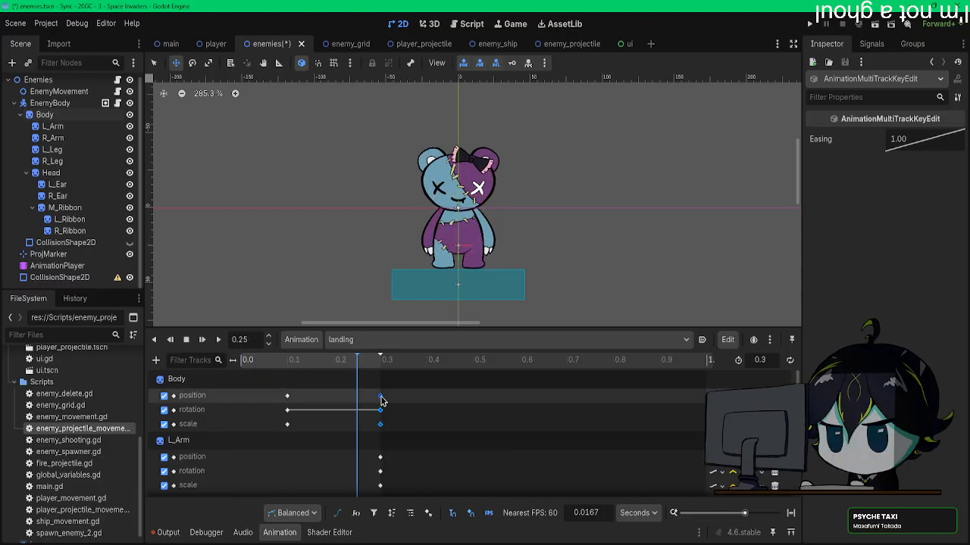
pyautogui.rightClick(345, 404)
pyautogui.click(367, 403)
pyautogui.click(367, 400)
pyautogui.moveTo(350, 391); pyautogui.dragTo(335, 431)
pyautogui.rightClick(341, 410)
pyautogui.press('Escape')
pyautogui.rightClick(362, 415)
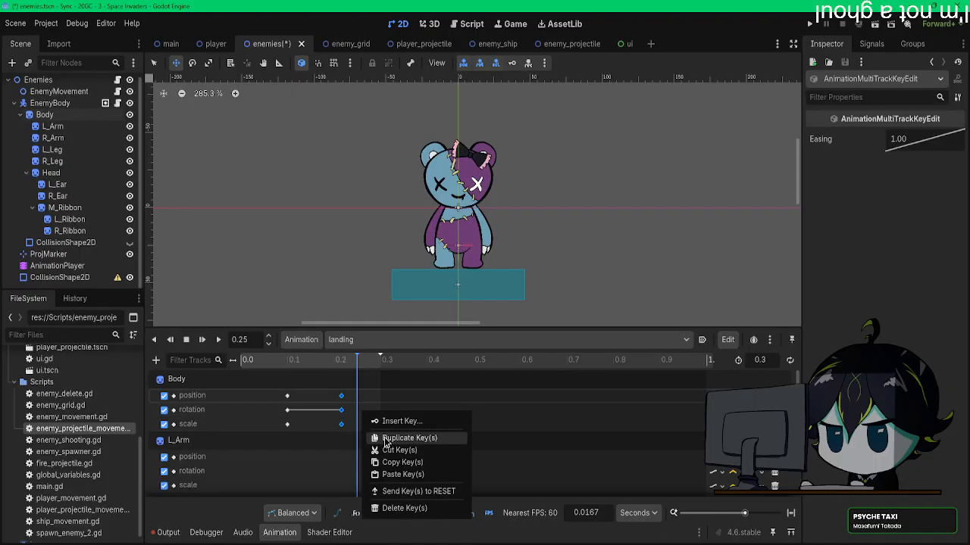
pyautogui.click(386, 440)
pyautogui.rightClick(376, 415)
pyautogui.click(434, 441)
pyautogui.rightClick(434, 421)
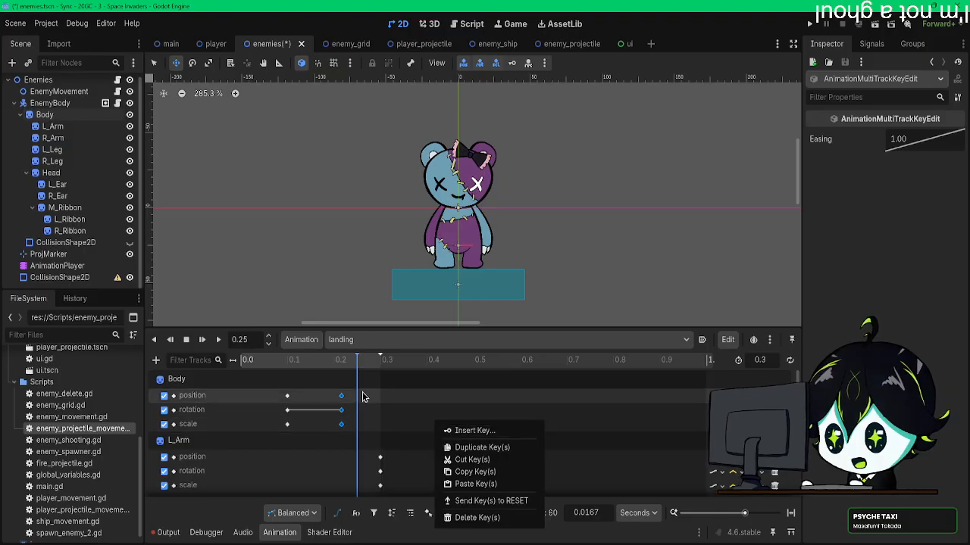
pyautogui.click(481, 448)
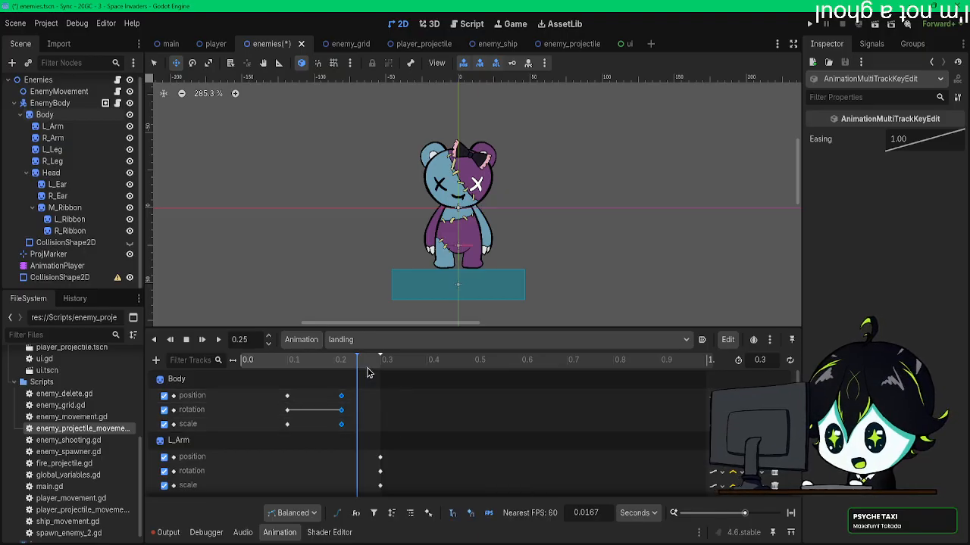
# Step: Try to duplicate the moved Body keys at 0.0333 s, and undo their move
pyautogui.click(256, 360)
pyautogui.rightClick(262, 414)
pyautogui.click(296, 440)
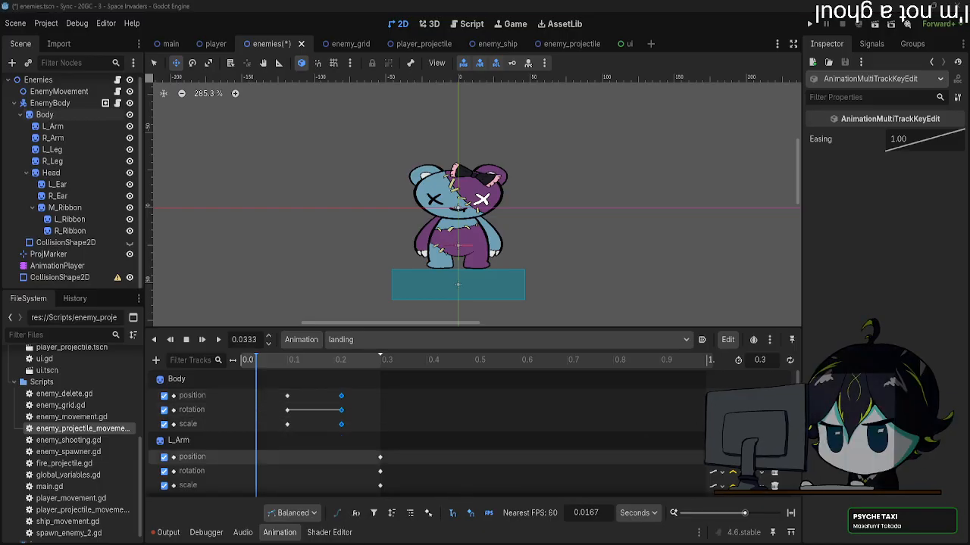
pyautogui.click(317, 418)
pyautogui.hotkey('ctrl', 'z')
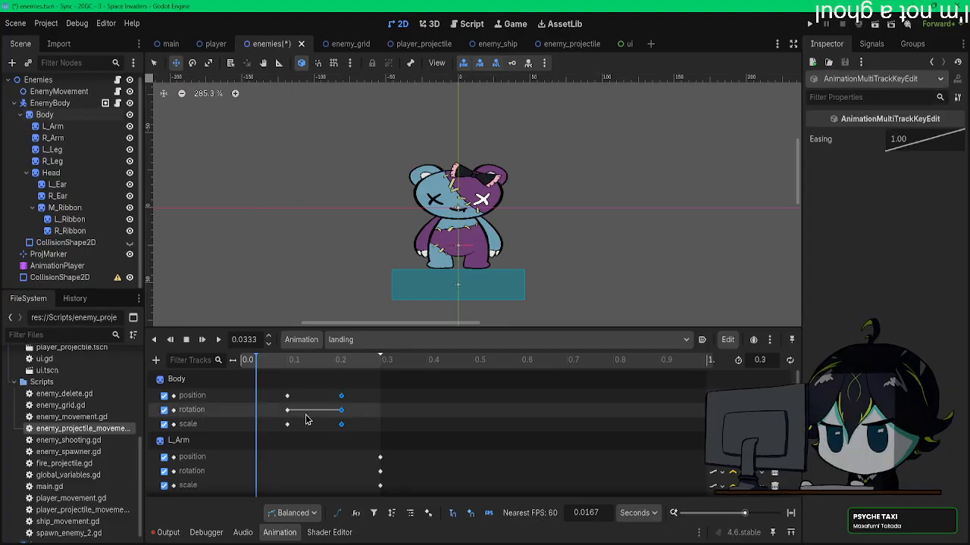
pyautogui.click(339, 417)
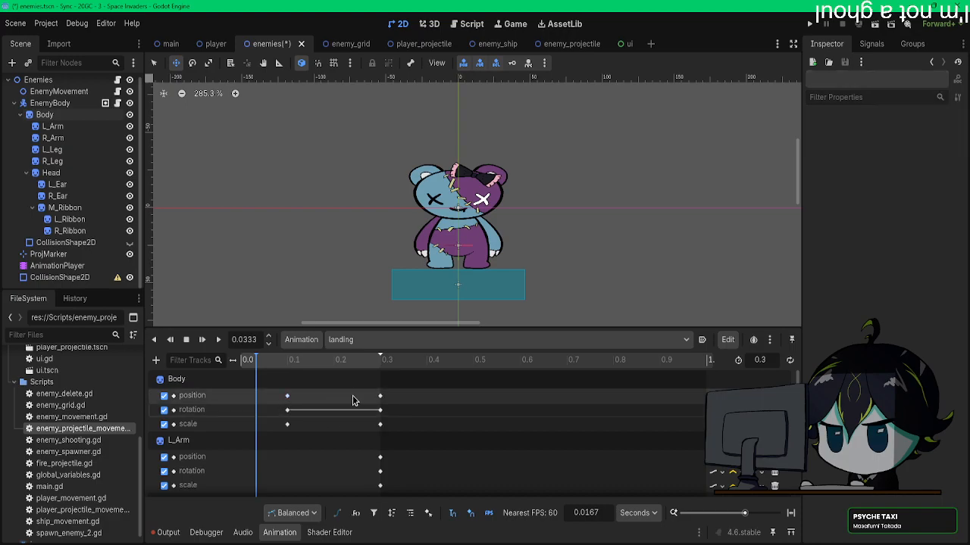
# Step: Select the Body's position, rotation and scale keys at 0.3 s and try to duplicate them at 0.0 s
pyautogui.moveTo(381, 389); pyautogui.dragTo(373, 432)
pyautogui.rightClick(381, 414)
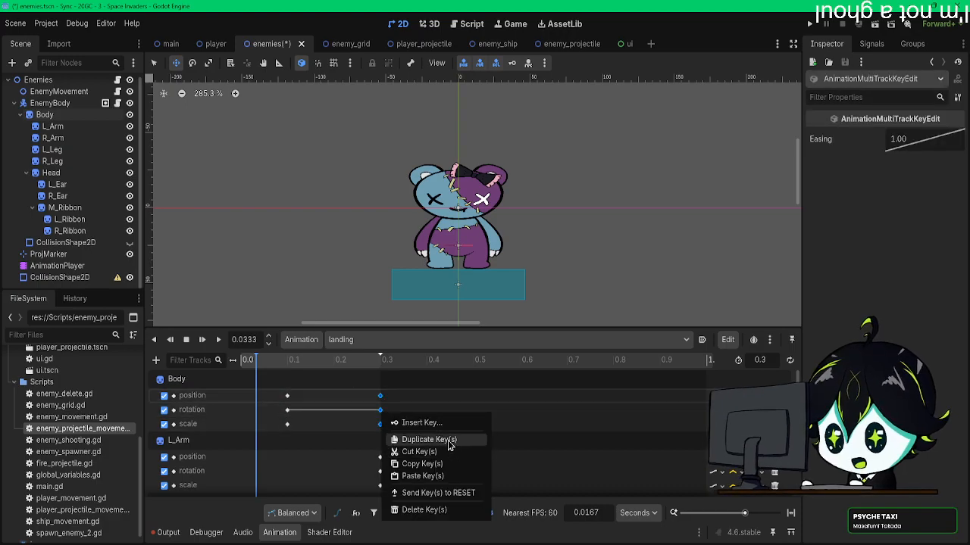
pyautogui.click(446, 439)
pyautogui.click(242, 362)
pyautogui.press('d')
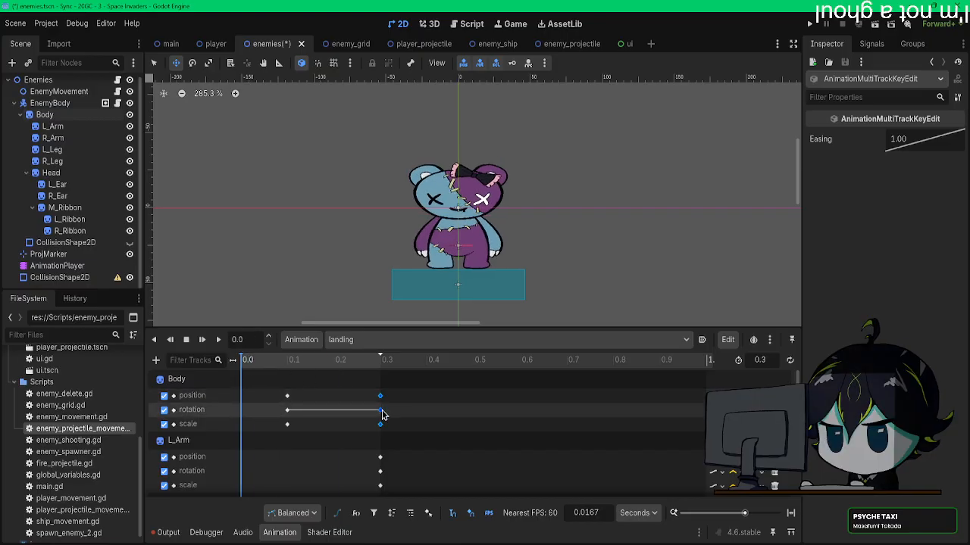
# Step: Try to paste the Body's keys at 0.0 s and at 0.0333 s
pyautogui.rightClick(381, 411)
pyautogui.click(416, 474)
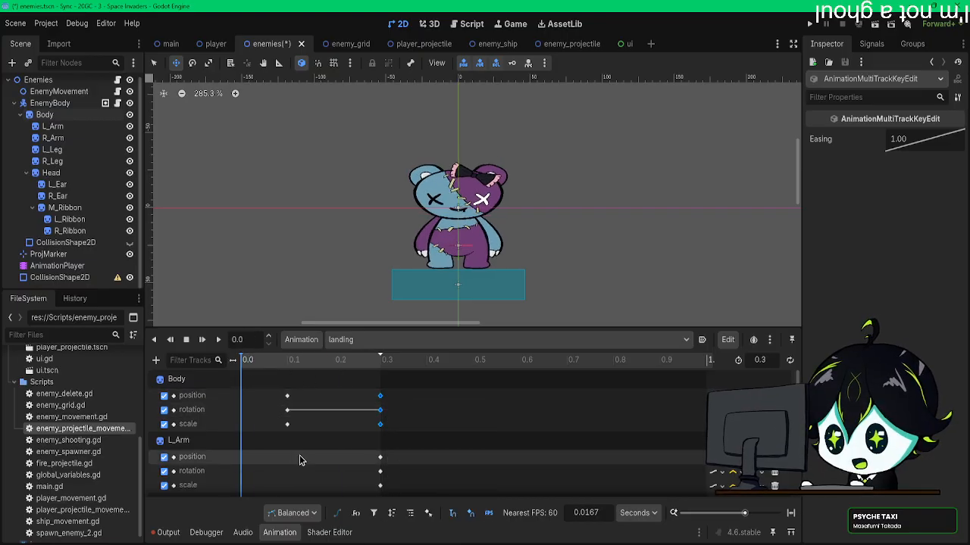
pyautogui.rightClick(248, 419)
pyautogui.click(299, 484)
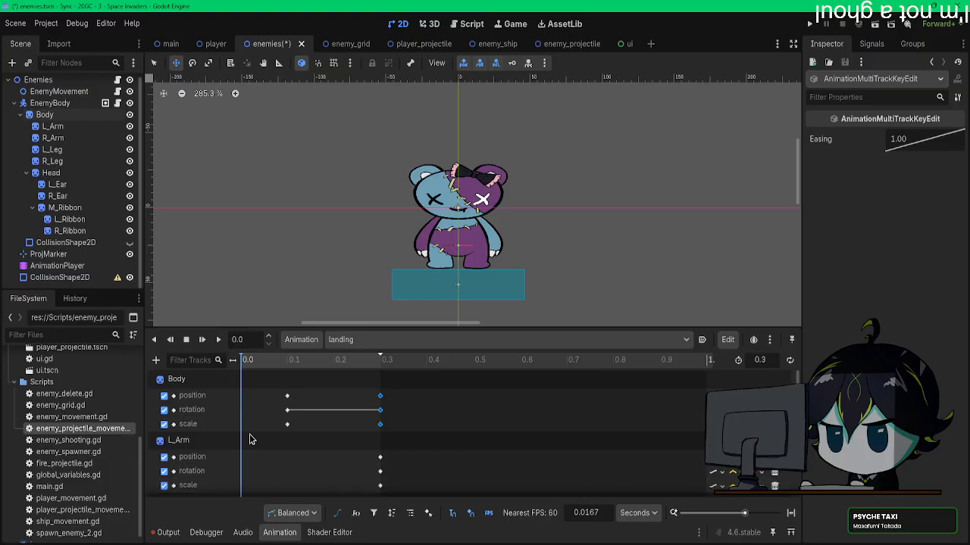
pyautogui.click(267, 362)
pyautogui.click(255, 361)
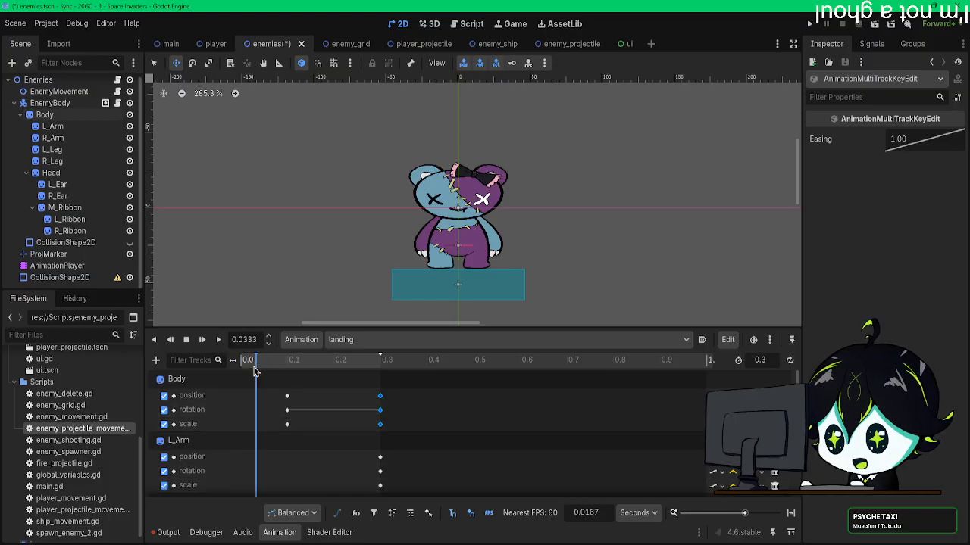
pyautogui.rightClick(261, 419)
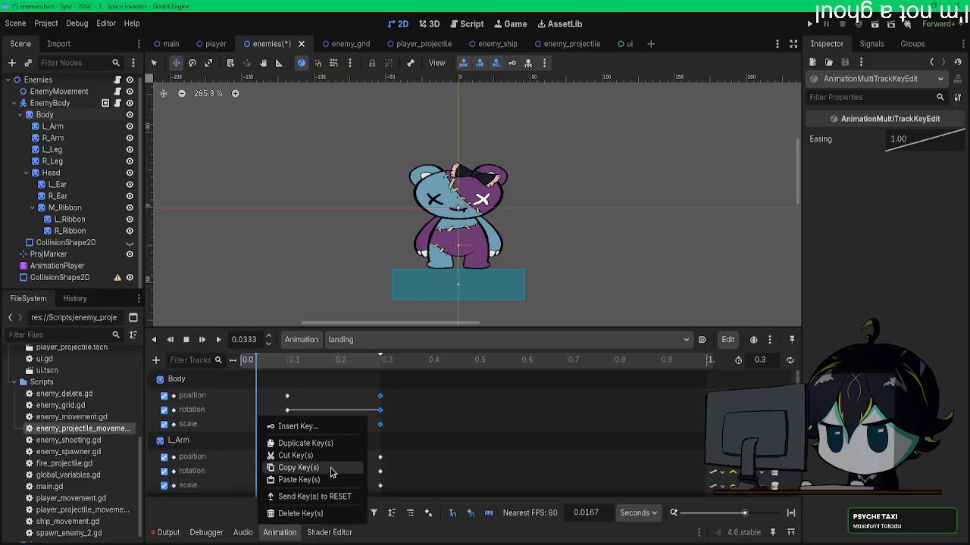
pyautogui.click(316, 479)
# Step: Undo the paste, the Body's squash keys and all the keys inserted in the landing animation
pyautogui.hotkey('ctrl', 'z')
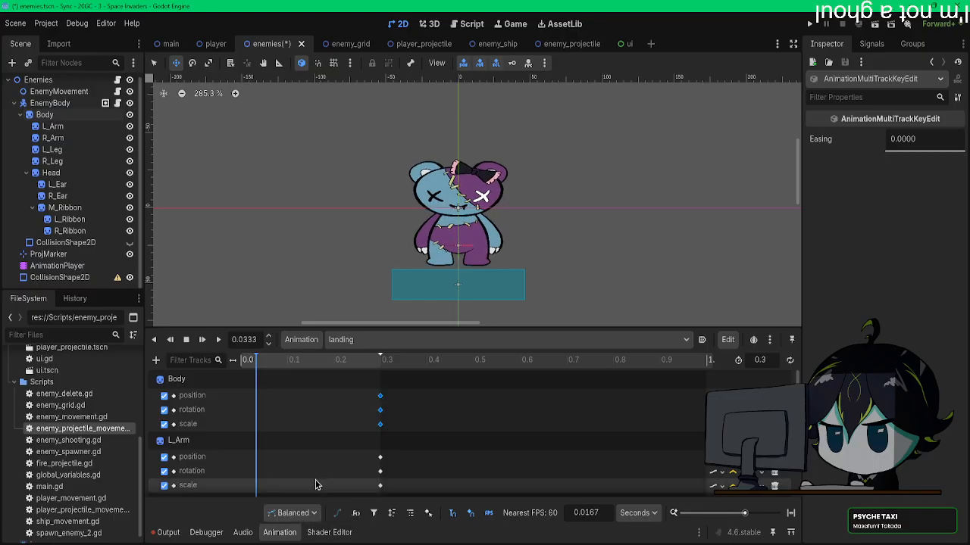
pyautogui.hotkey('ctrl', 'z')
pyautogui.hotkey('ctrl', 'z')
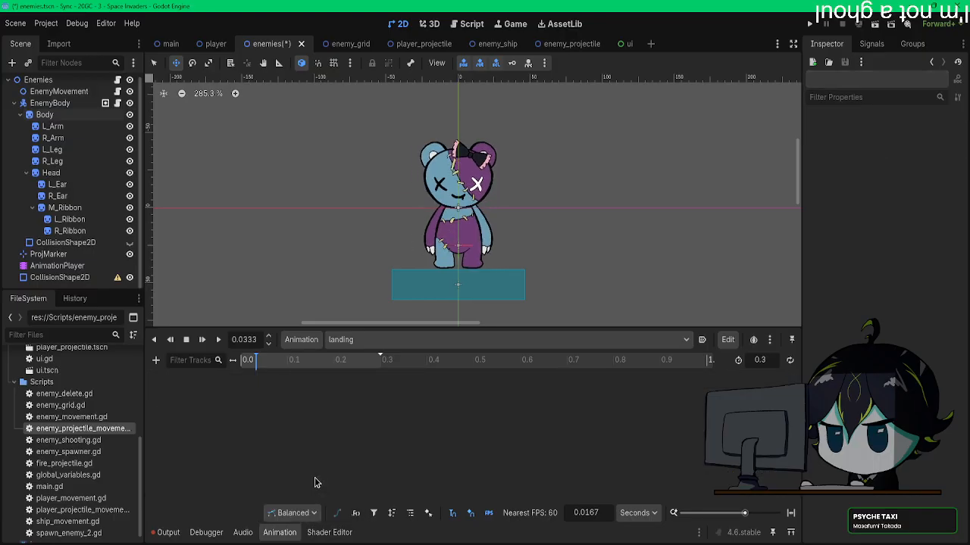
# Step: Insert position, rotation and scale keys at 0.0 s and 0.3 s for all sprites from Body to R_Ribbon
pyautogui.click(247, 363)
pyautogui.click(243, 362)
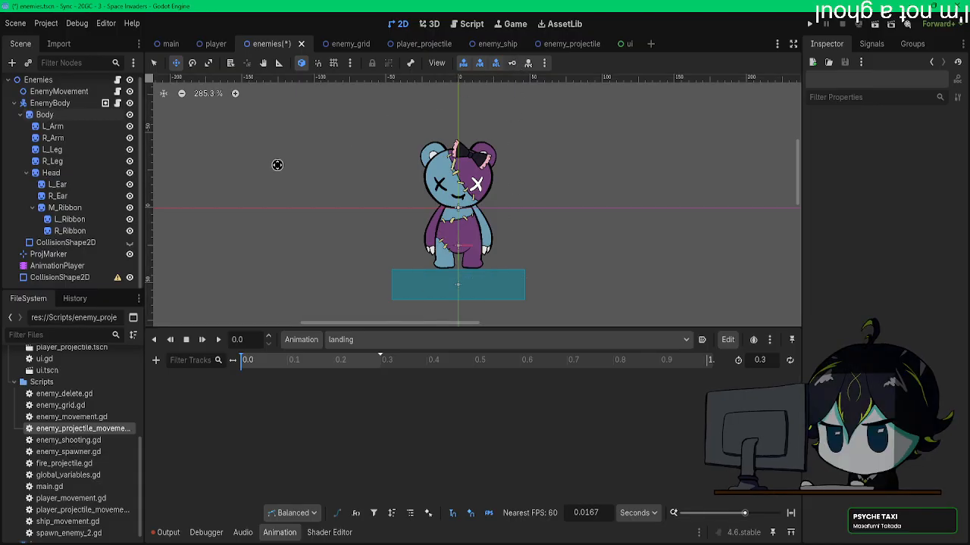
pyautogui.click(46, 115)
pyautogui.keyDown('shift'); pyautogui.click(69, 231); pyautogui.keyUp('shift')
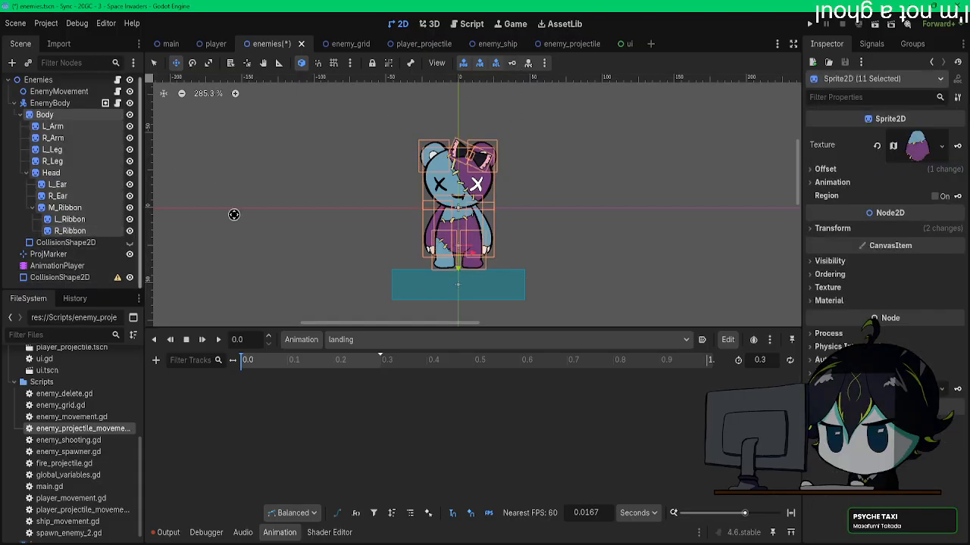
pyautogui.click(512, 64)
pyautogui.click(435, 316)
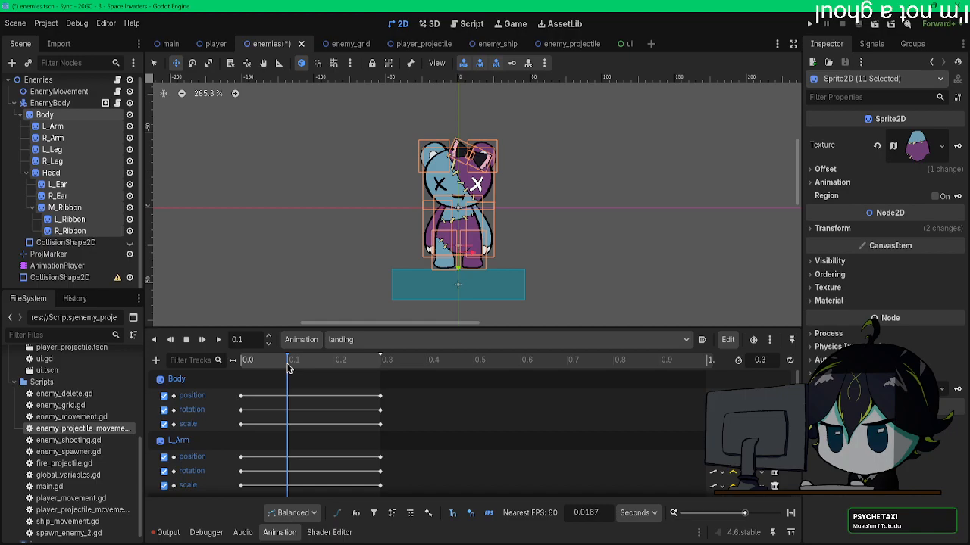
# Step: At 0.1 s, set the Body's scale to 0.11 by 0.07, lower it to y 32 px, and key its transform
pyautogui.click(45, 115)
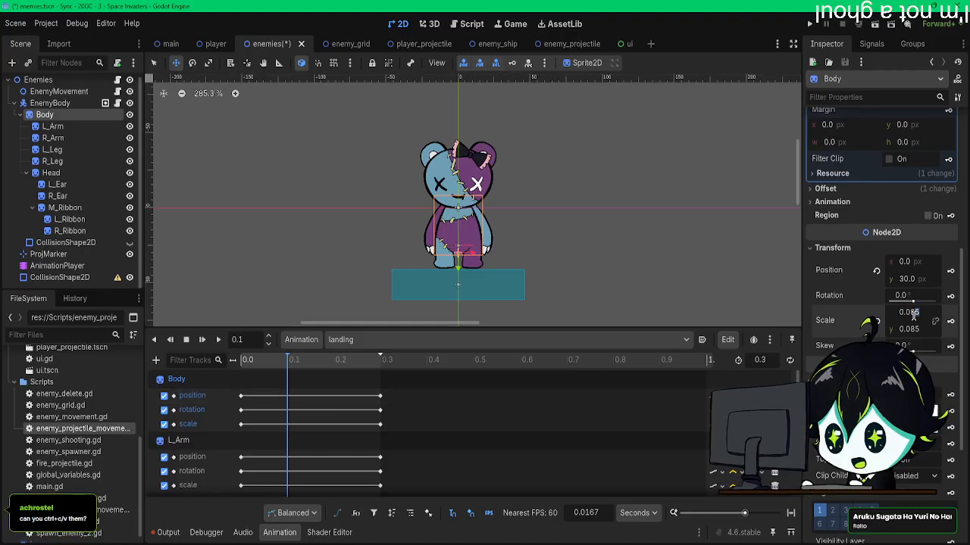
pyautogui.moveTo(919, 317); pyautogui.dragTo(911, 315)
pyautogui.write('11')
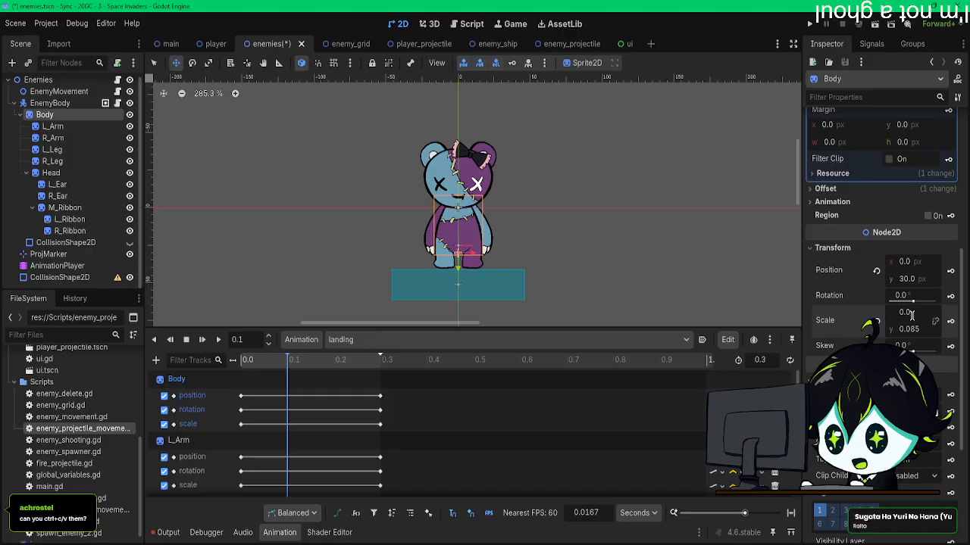
pyautogui.press('Return')
pyautogui.click(923, 330)
pyautogui.click(923, 331)
pyautogui.press('BackSpace')
pyautogui.press('BackSpace')
pyautogui.press('Return')
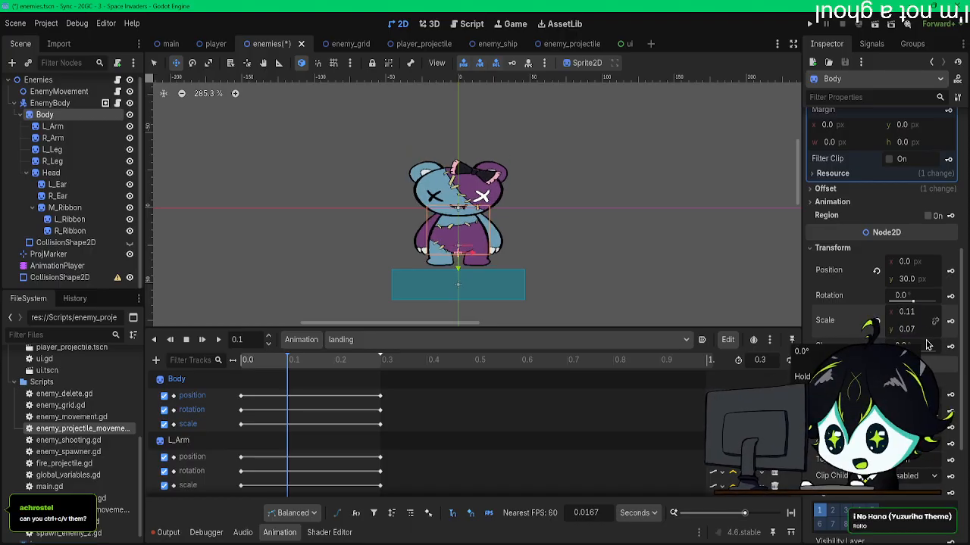
pyautogui.moveTo(475, 222); pyautogui.dragTo(475, 227)
# Step: Play the landing animation several times to check the squash, and return the playhead to 0.1 s
pyautogui.click(219, 341)
pyautogui.click(219, 340)
pyautogui.click(219, 342)
pyautogui.click(286, 365)
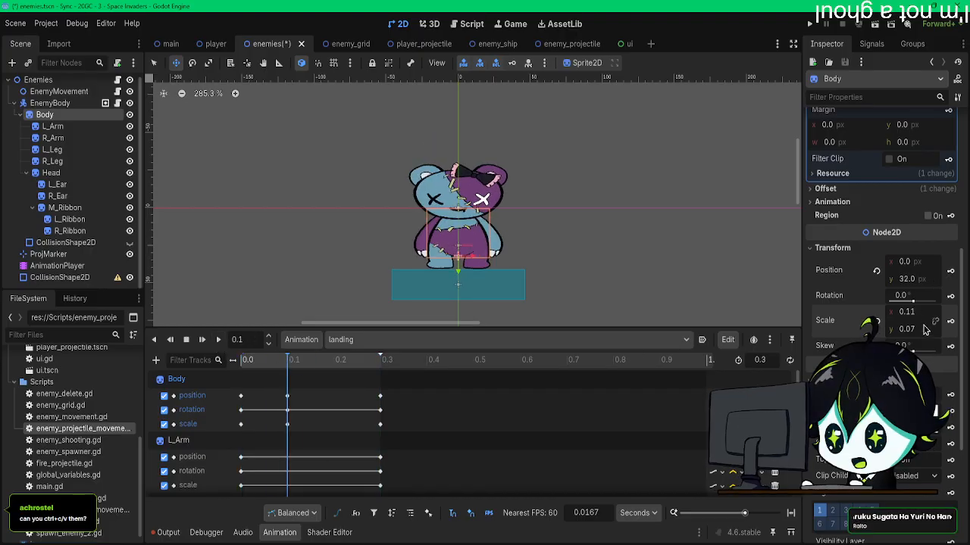
# Step: Try a stronger squash on the Body at 0.1 s, with scale 0.13 by 0.05 and position y 34 px
pyautogui.press('BackSpace')
pyautogui.write('5')
pyautogui.press('Return')
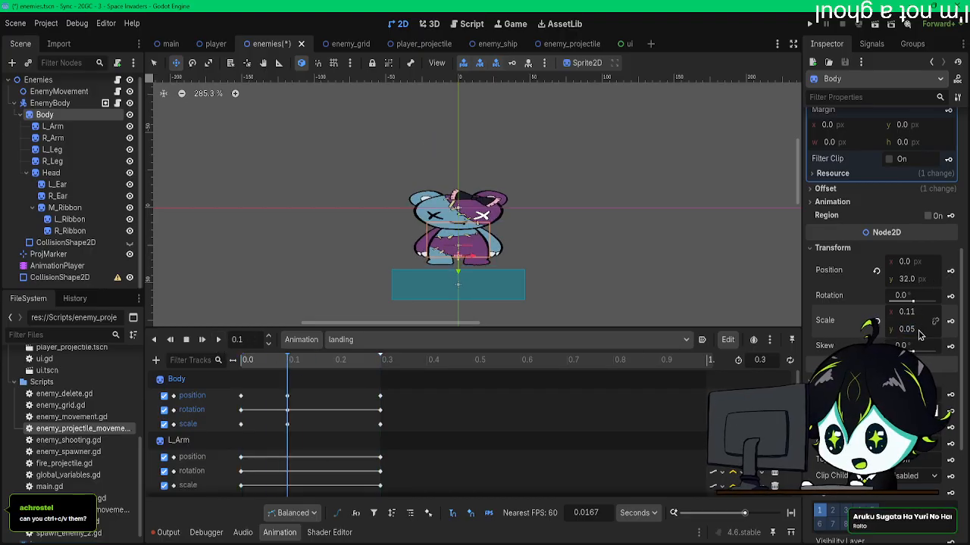
pyautogui.click(920, 313)
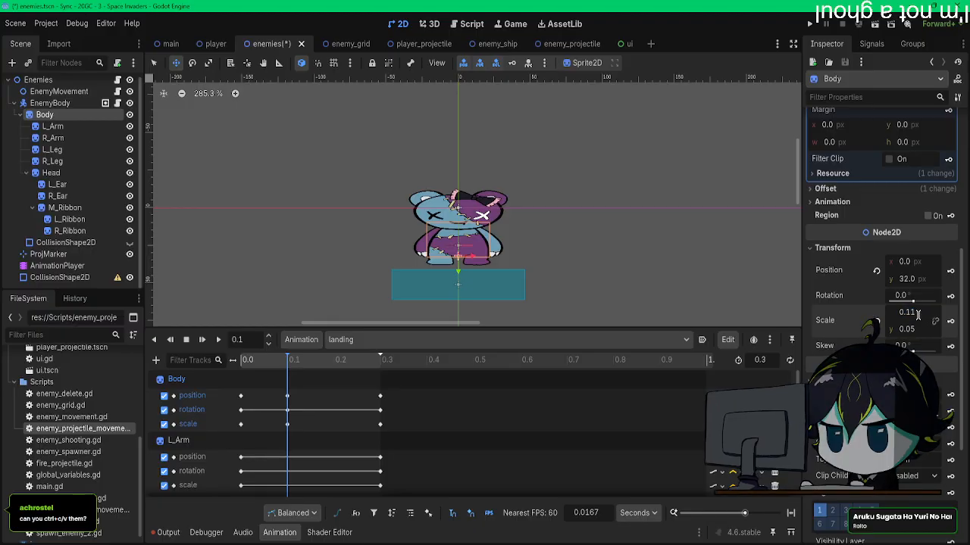
pyautogui.press('BackSpace')
pyautogui.write('3')
pyautogui.press('Return')
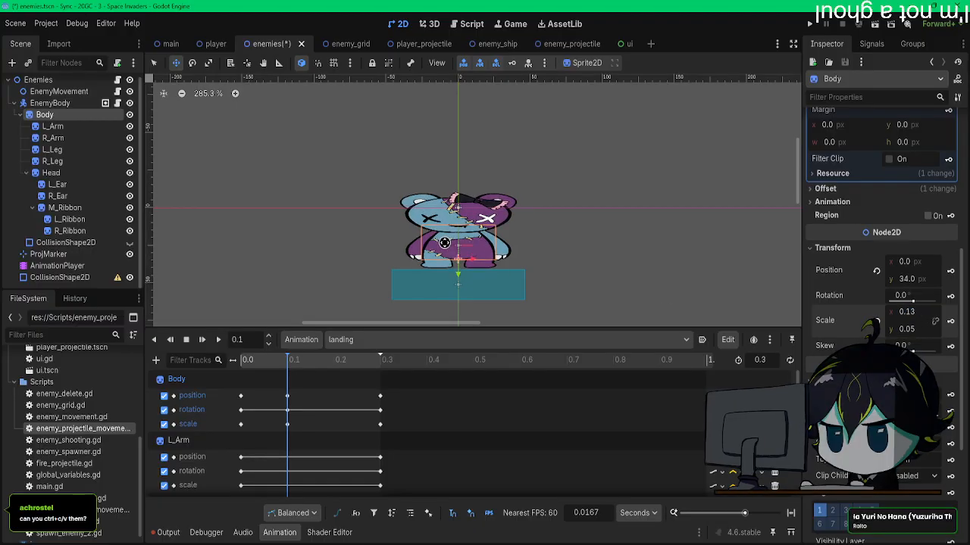
pyautogui.moveTo(293, 367)
pyautogui.mouseDown()
pyautogui.moveTo(221, 356)
pyautogui.moveTo(289, 362)
pyautogui.mouseUp()
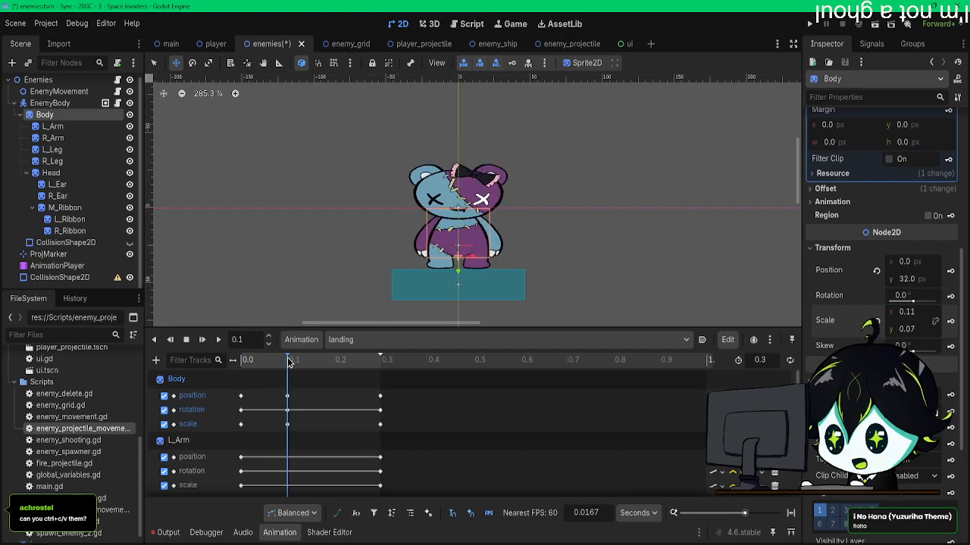
# Step: At 0.1 s, set the Body's scale to 0.13 by 0.05, lower it to y 34 px, and key its transform
pyautogui.click(914, 319)
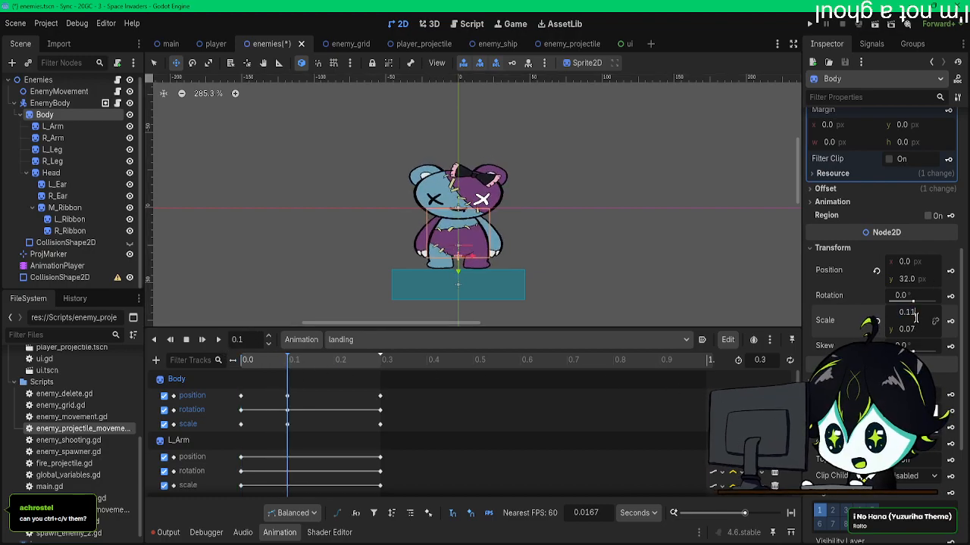
pyautogui.write('0.15')
pyautogui.press('Return')
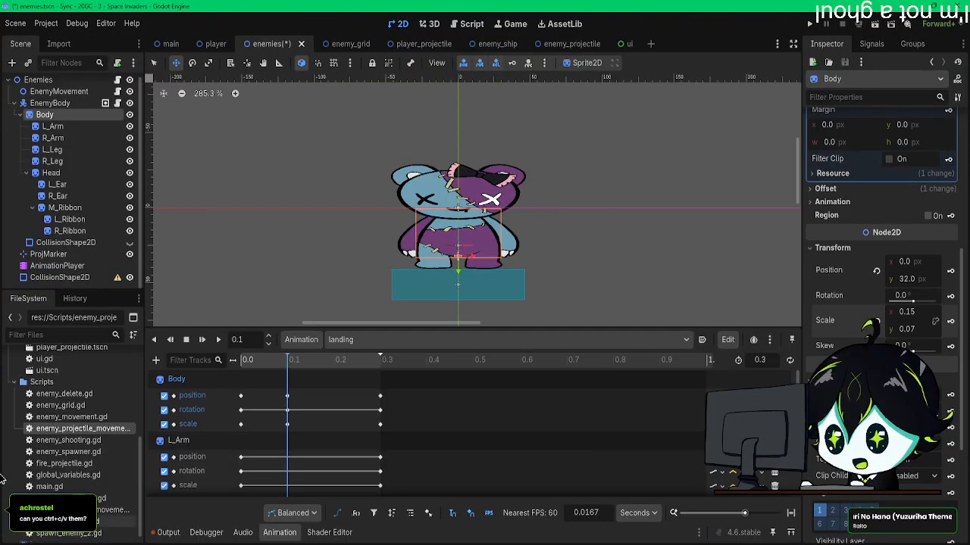
pyautogui.write('0.05')
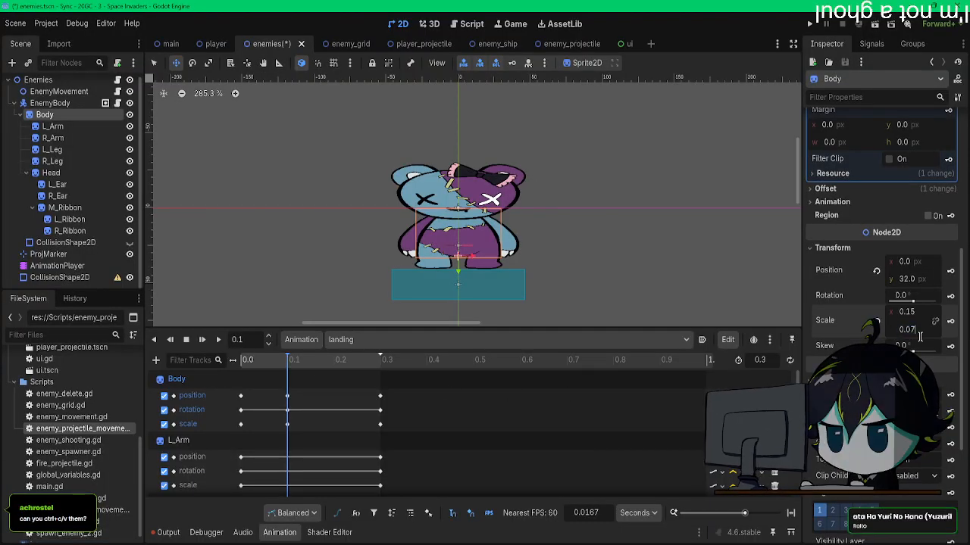
pyautogui.press('Return')
pyautogui.click(916, 312)
pyautogui.press('BackSpace')
pyautogui.write('3')
pyautogui.press('Return')
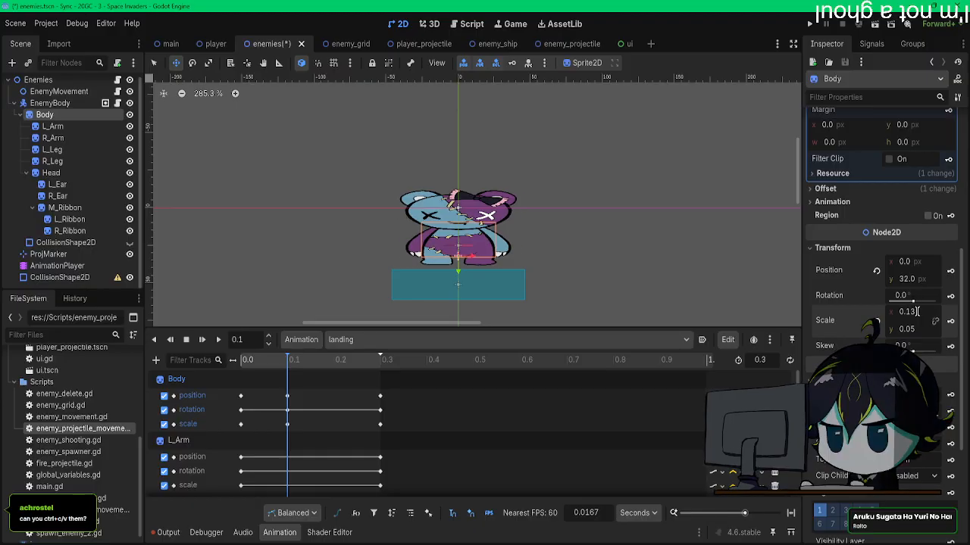
pyautogui.doubleClick(916, 311)
pyautogui.moveTo(460, 270); pyautogui.dragTo(460, 270)
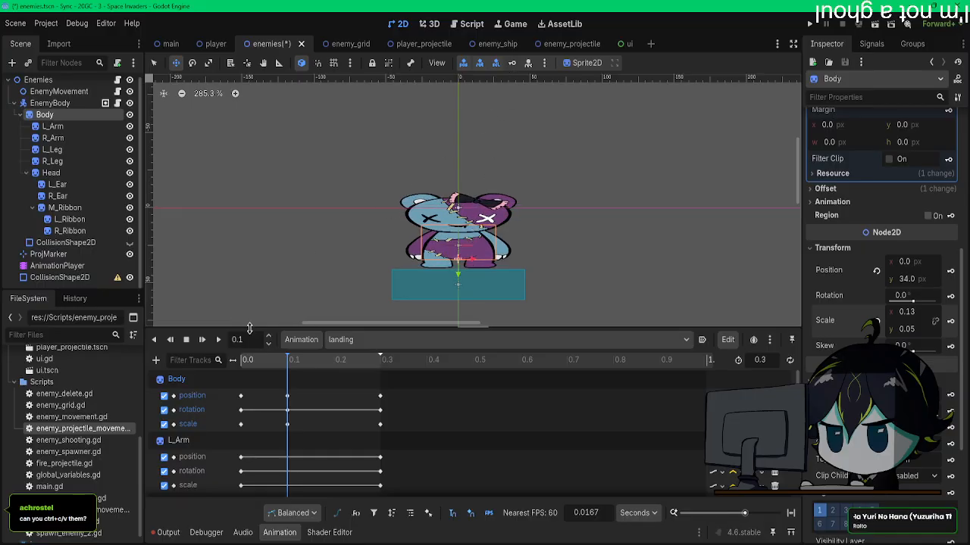
# Step: Play the landing animation from the start to check the stronger squash
pyautogui.click(241, 359)
pyautogui.click(217, 340)
pyautogui.click(218, 339)
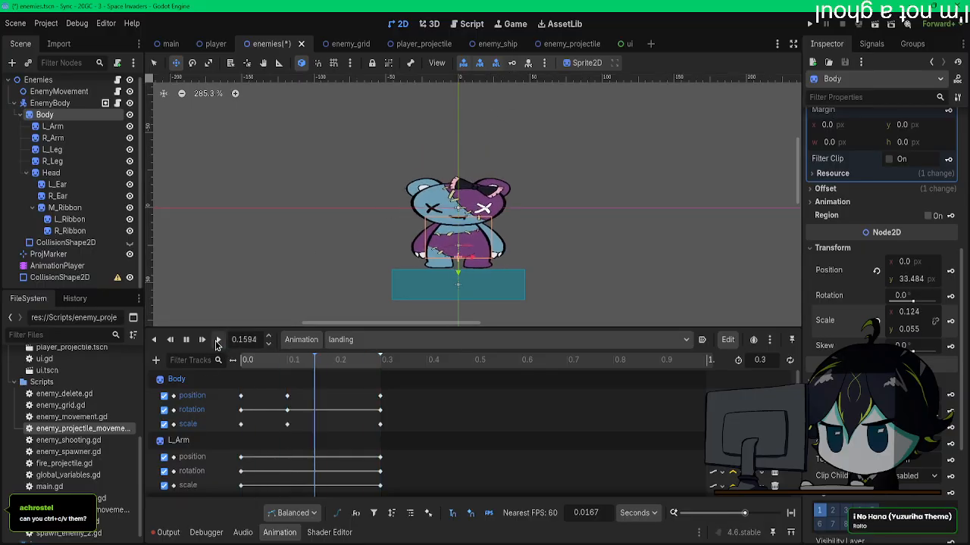
pyautogui.click(218, 339)
# Step: Move the closing keys of all sprite tracks in the landing animation to 0.2 s
pyautogui.scroll(-15, 407, 455)
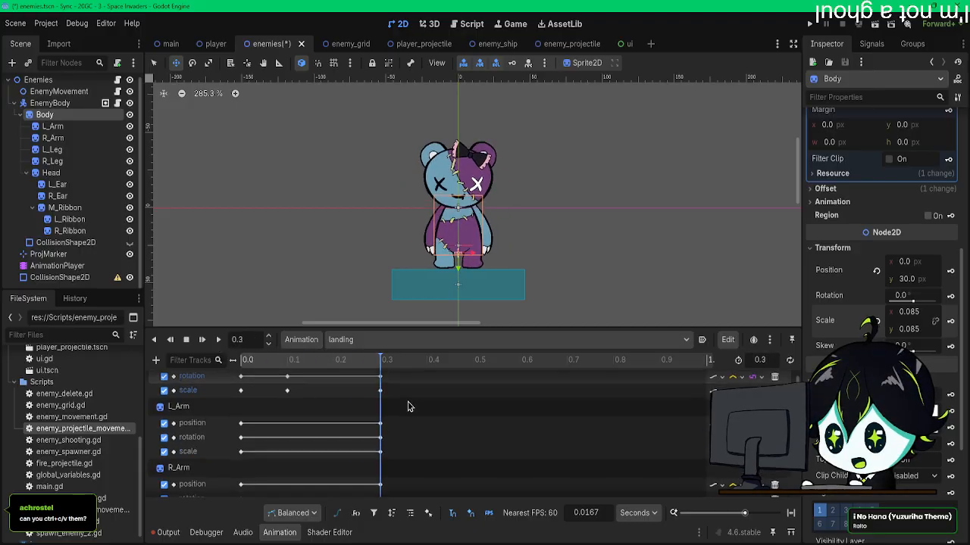
pyautogui.moveTo(397, 493); pyautogui.dragTo(388, 404)
pyautogui.scroll(20, 356, 385)
pyautogui.scroll(10, 376, 389)
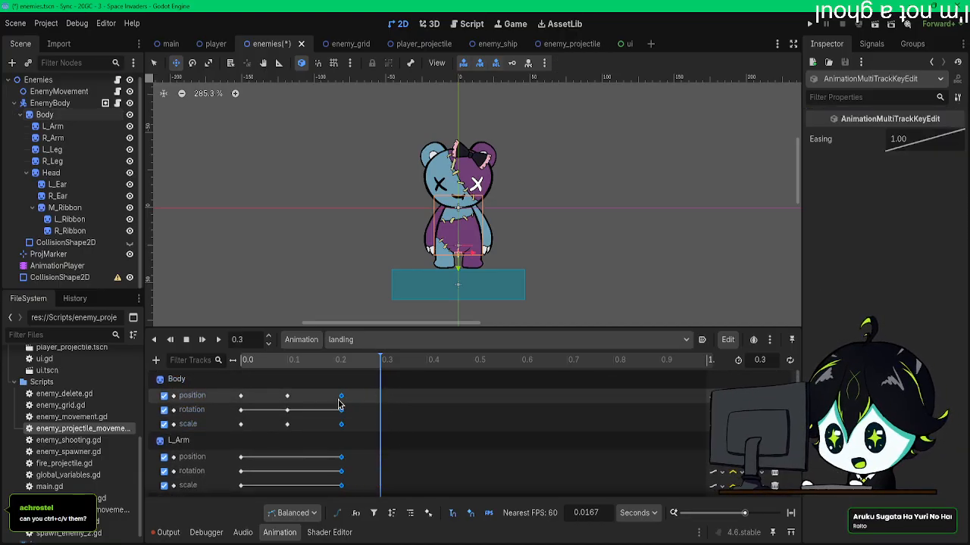
# Step: Move the Body's squash keys to about 0.07 s and set the landing animation's length to 0.21 s
pyautogui.scroll(-3, 284, 452)
pyautogui.moveTo(300, 390); pyautogui.dragTo(281, 441)
pyautogui.scroll(3, 282, 447)
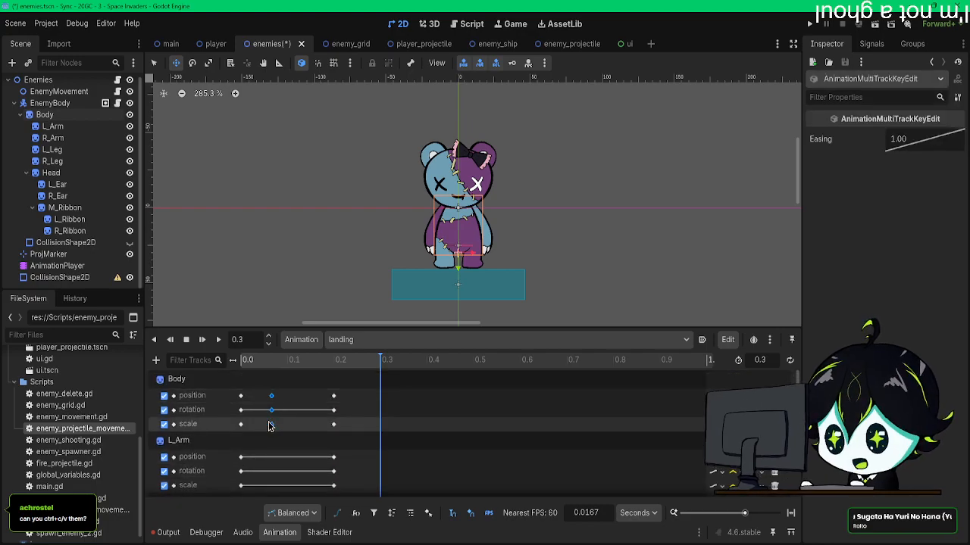
pyautogui.rightClick(307, 404)
pyautogui.click(340, 384)
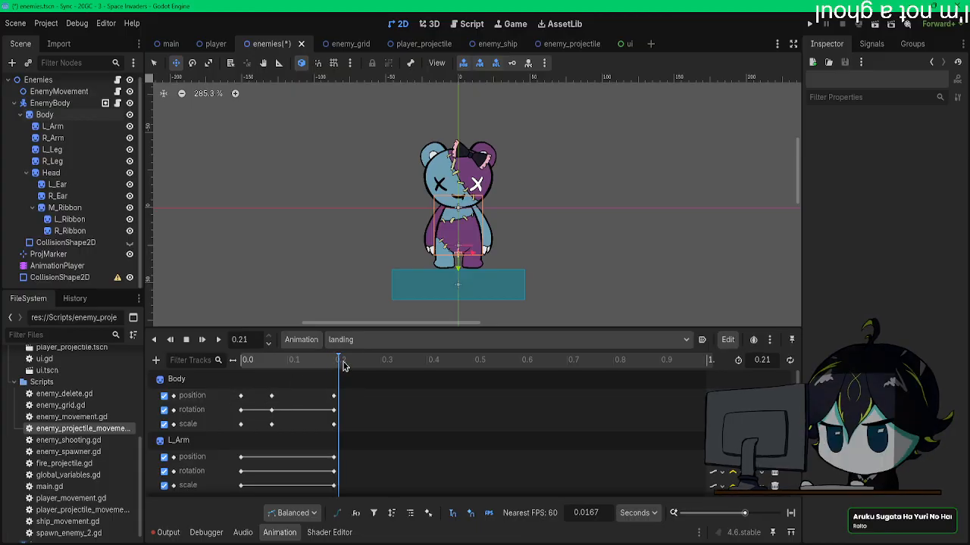
# Step: Add a Call Method track for the Enemies root node to the landing animation
pyautogui.scroll(-3, 341, 404)
pyautogui.click(156, 359)
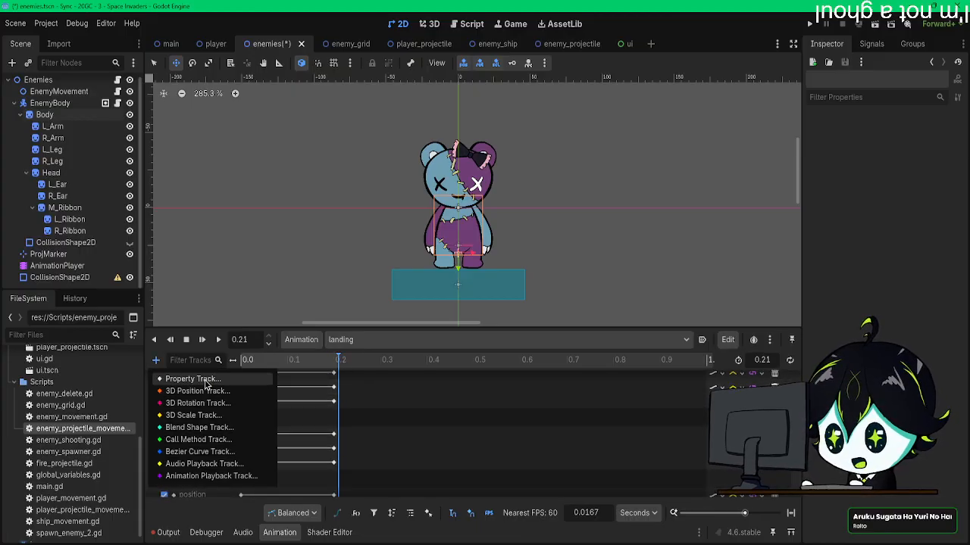
pyautogui.click(200, 439)
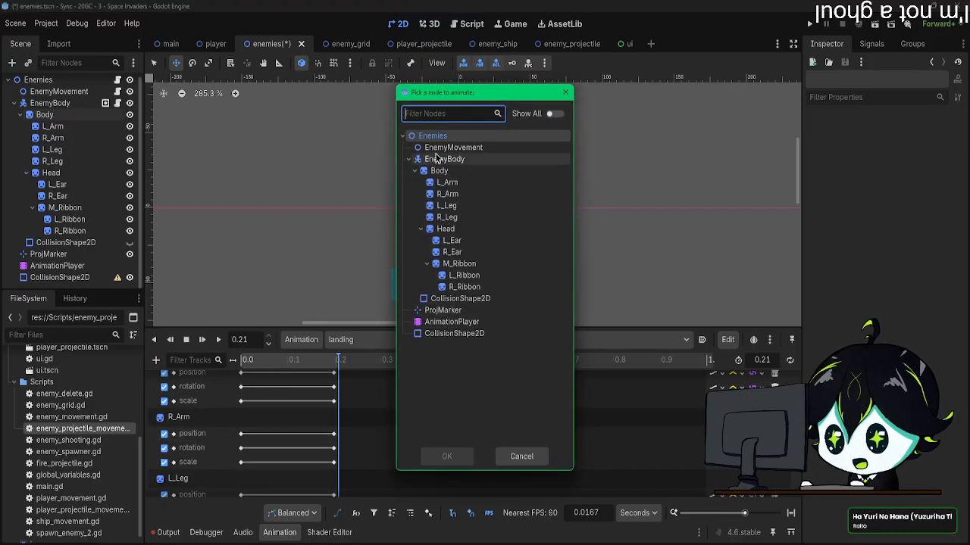
pyautogui.doubleClick(439, 142)
pyautogui.scroll(-5, 364, 454)
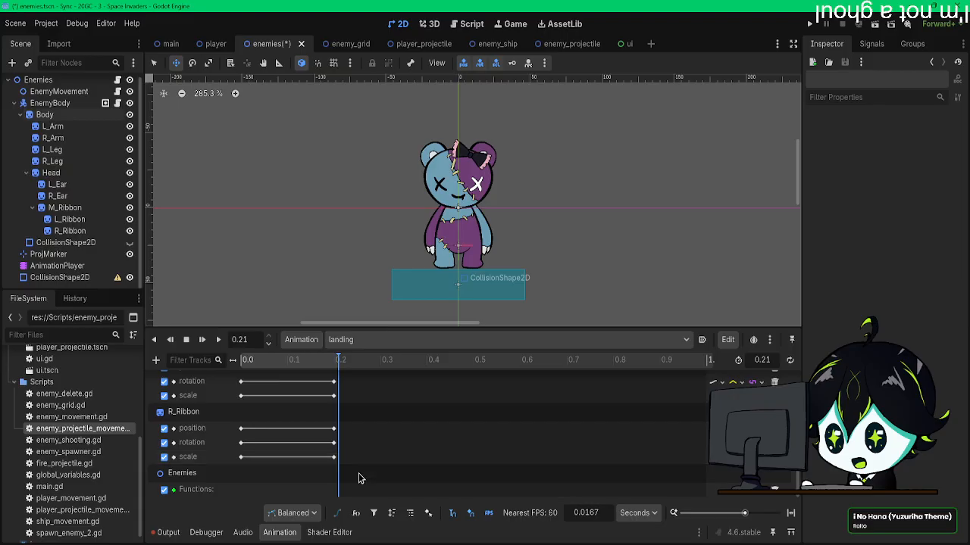
# Step: Insert a play_animation call at the end of the Enemies function track and set the animation length to 0.22 s
pyautogui.rightClick(342, 494)
pyautogui.click(367, 500)
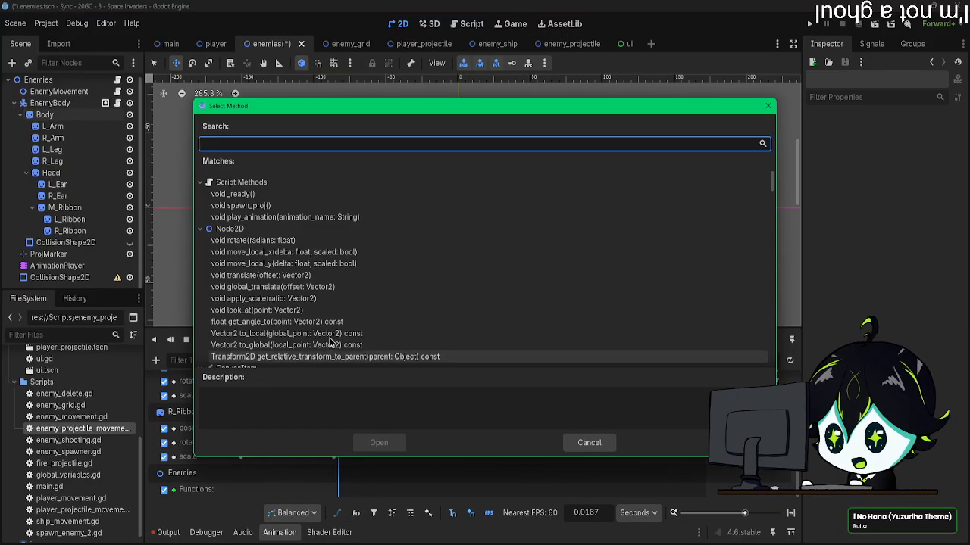
pyautogui.doubleClick(250, 217)
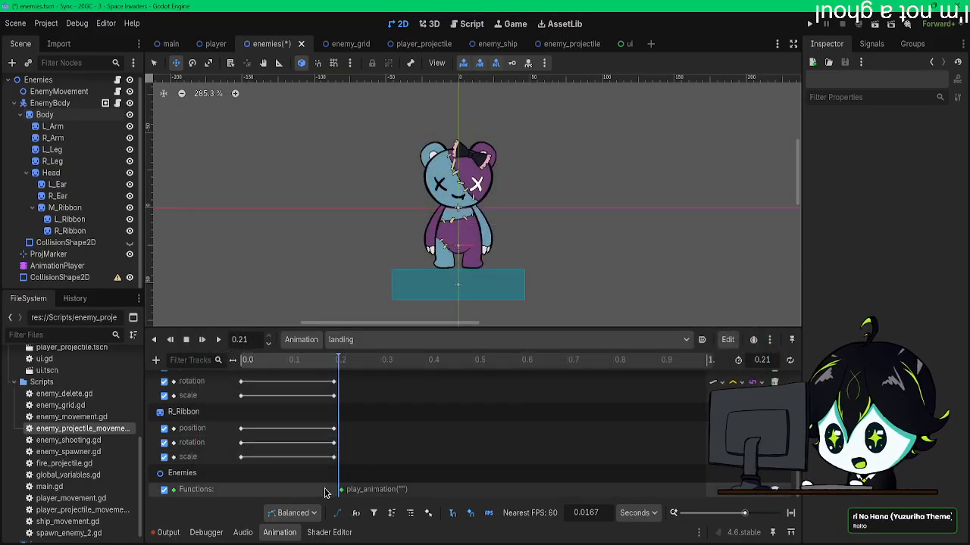
pyautogui.click(337, 490)
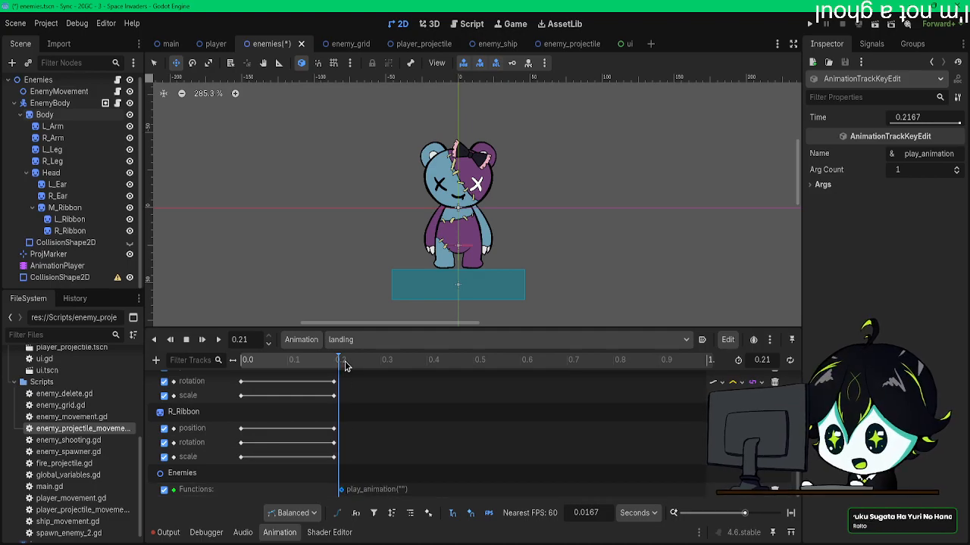
pyautogui.write('2')
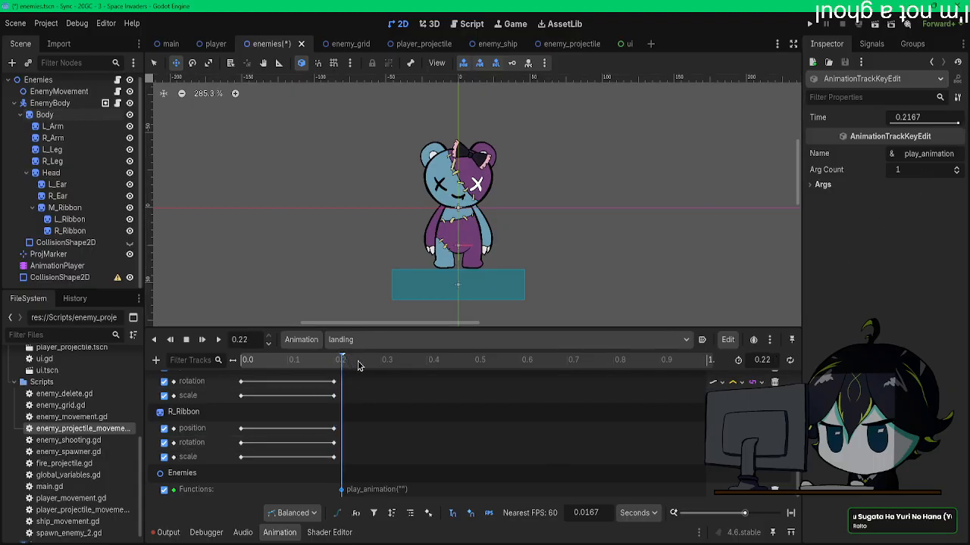
# Step: Set the play_animation call's string argument to idle and save the scene
pyautogui.click(817, 185)
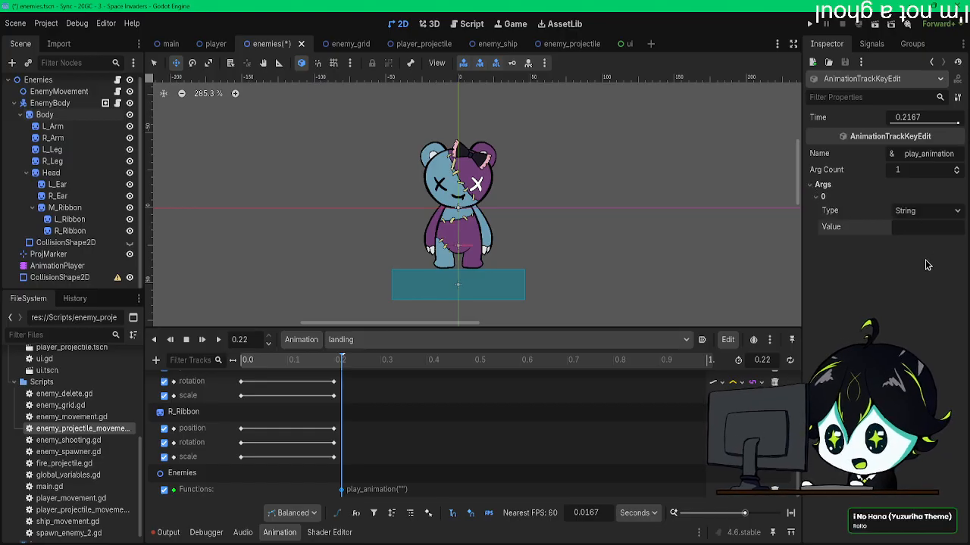
pyautogui.scroll(5, 385, 459)
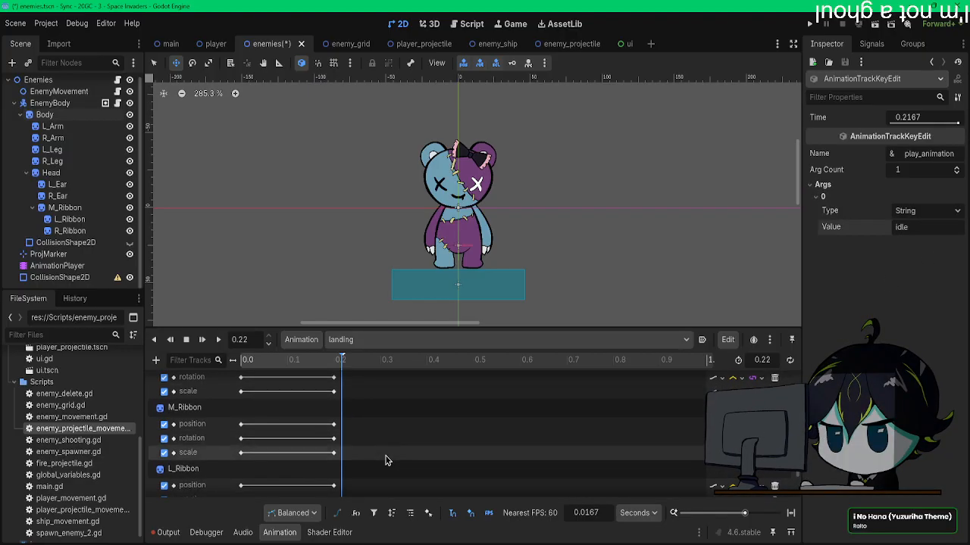
pyautogui.scroll(5, 385, 459)
pyautogui.hotkey('ctrl', 's')
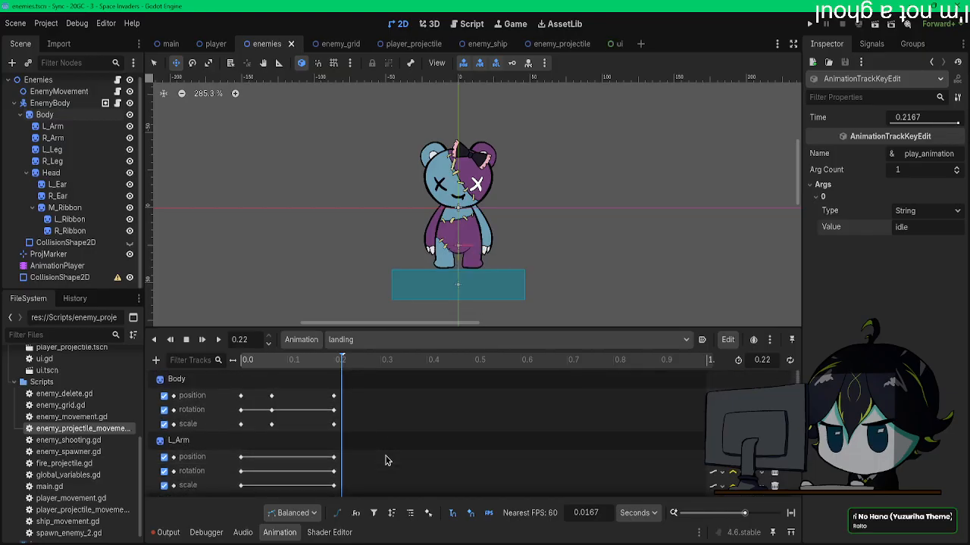
# Step: Undo the last edit in the landing animation and save the scene
pyautogui.scroll(-10, 314, 455)
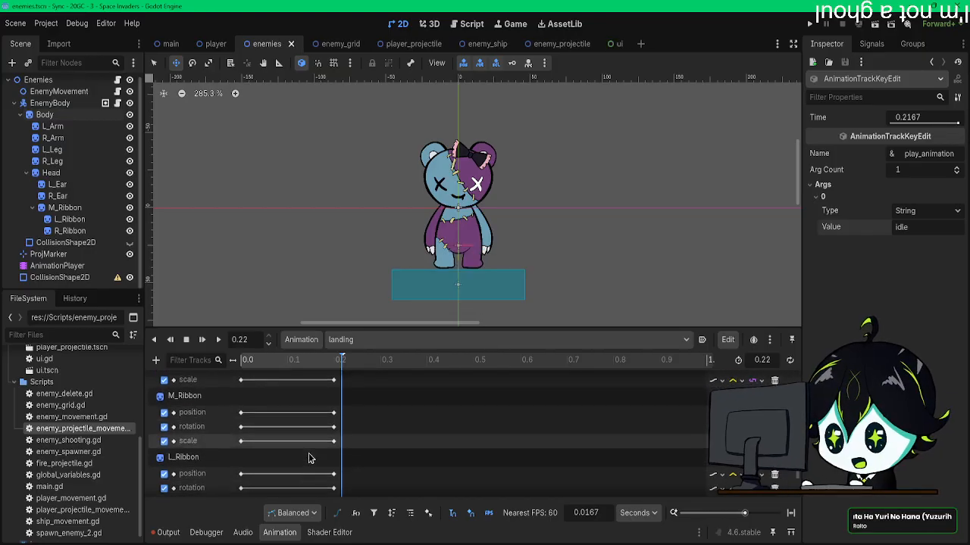
pyautogui.scroll(10, 339, 463)
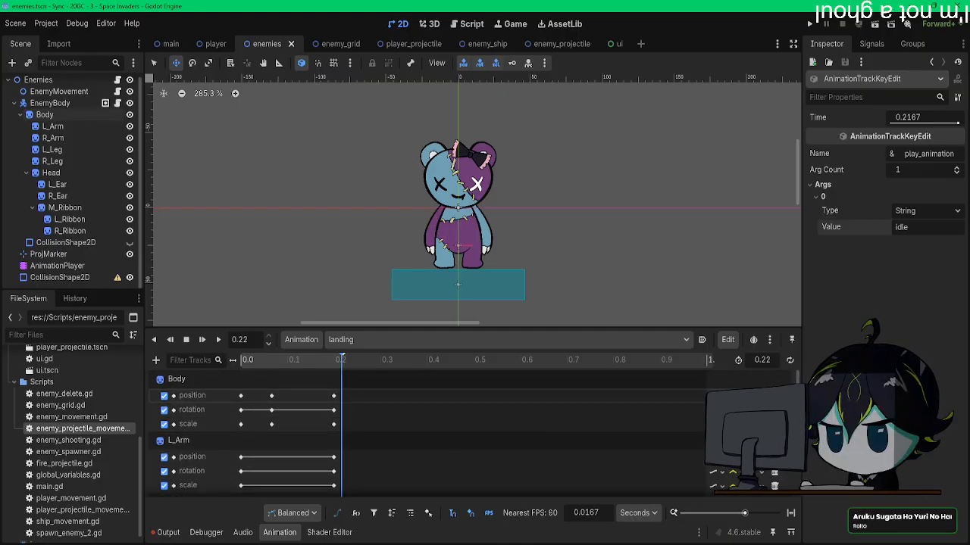
pyautogui.hotkey('ctrl', 'z')
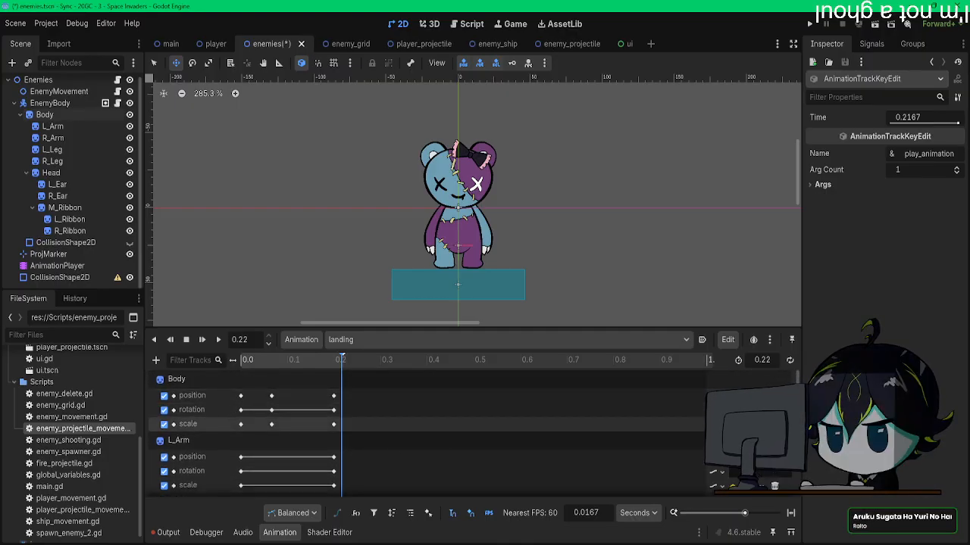
pyautogui.click(202, 339)
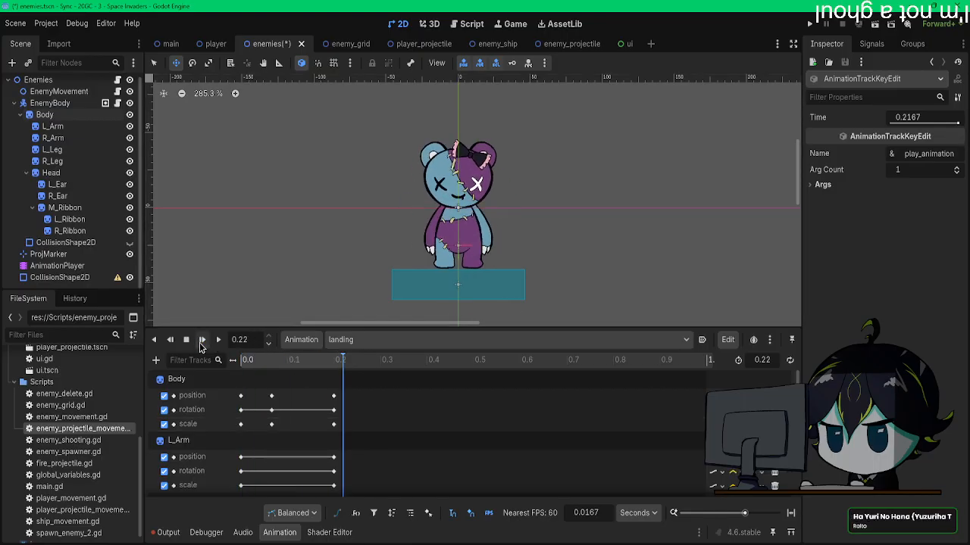
pyautogui.hotkey('ctrl', 's')
# Step: Replay the landing animation from the start and check its tracks down to the Enemies function call
pyautogui.click(201, 345)
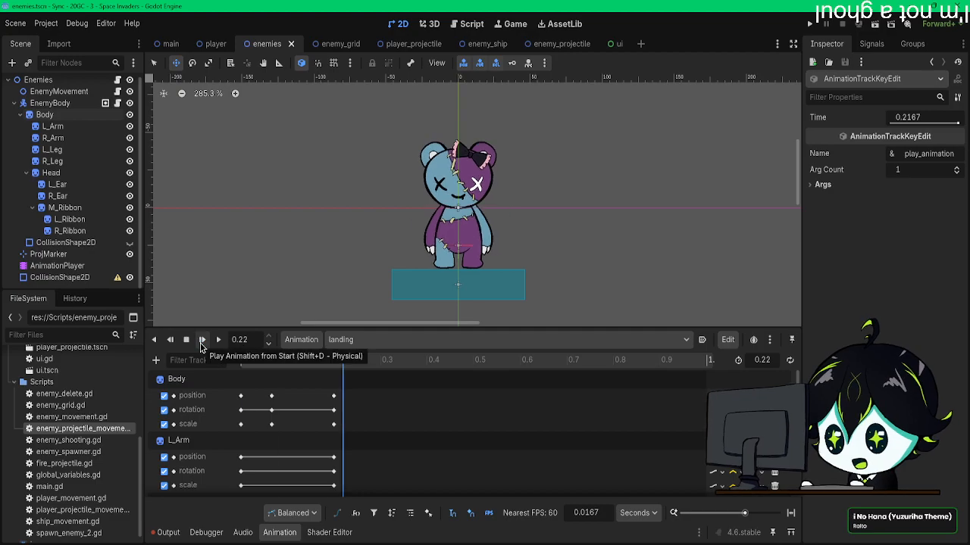
pyautogui.click(202, 345)
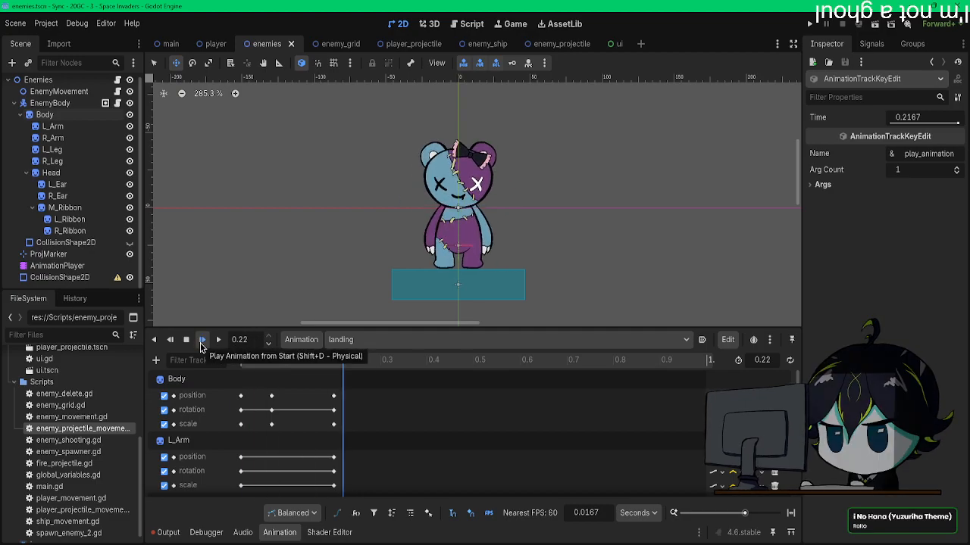
pyautogui.scroll(-3, 392, 429)
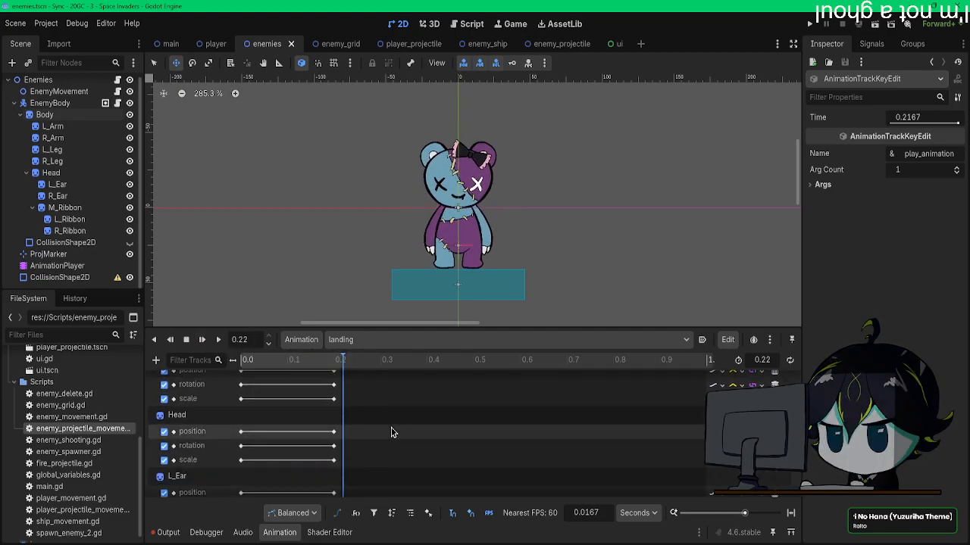
pyautogui.scroll(-8, 391, 428)
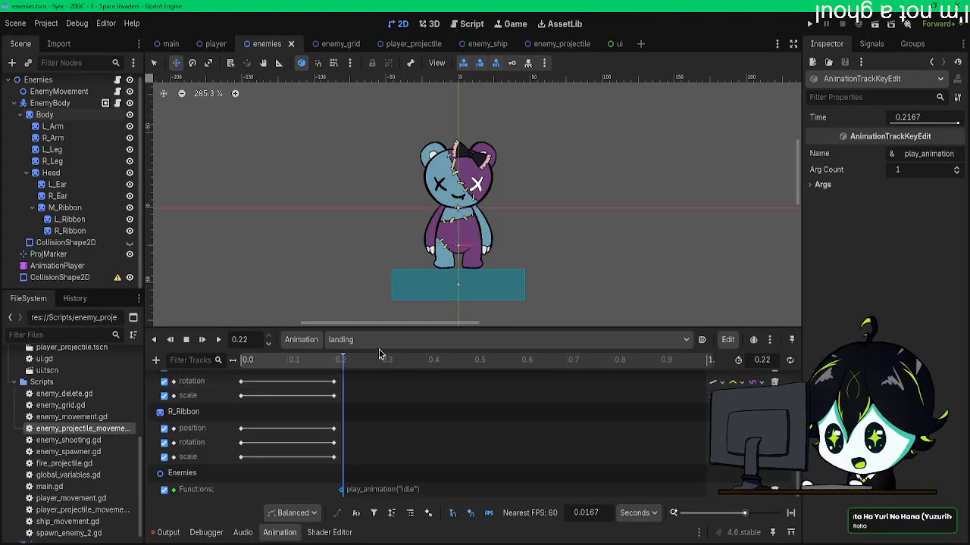
# Step: In the jump_down animation, set the argument of the closing play_animation call to landing
pyautogui.click(378, 339)
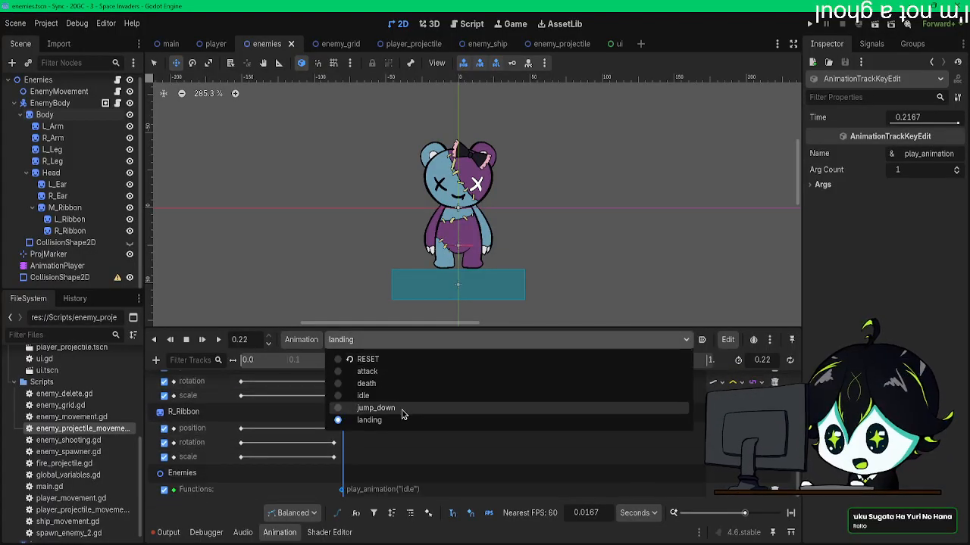
pyautogui.click(402, 413)
pyautogui.click(450, 491)
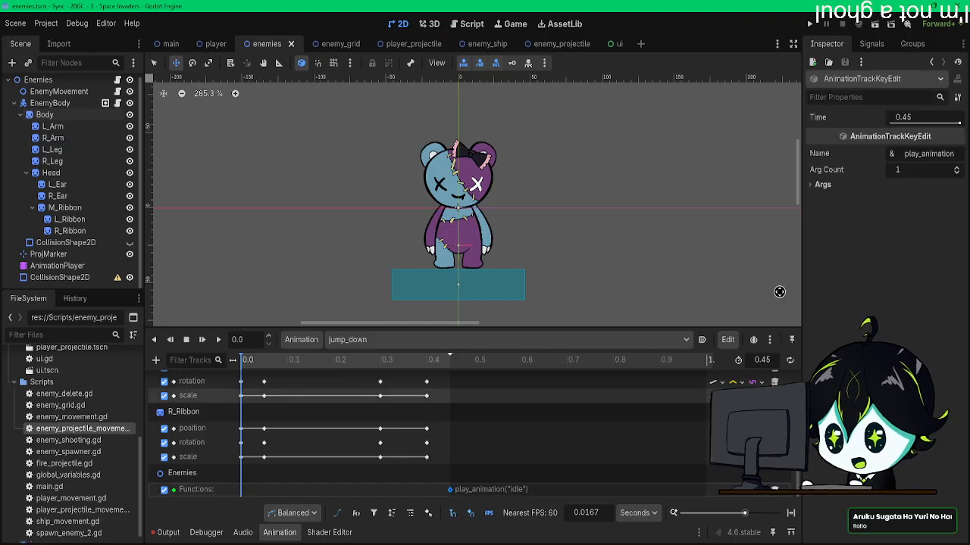
pyautogui.click(822, 184)
pyautogui.click(823, 196)
pyautogui.moveTo(915, 227); pyautogui.dragTo(844, 226)
pyautogui.write('landing')
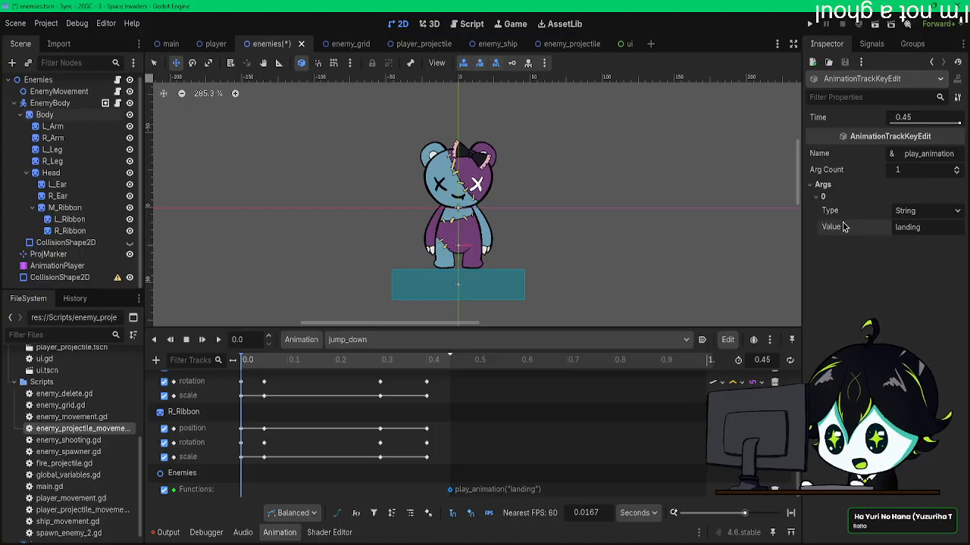
# Step: Run the game to check how the enemies' jump_down animation leads into landing, then close the game
pyautogui.click(390, 341)
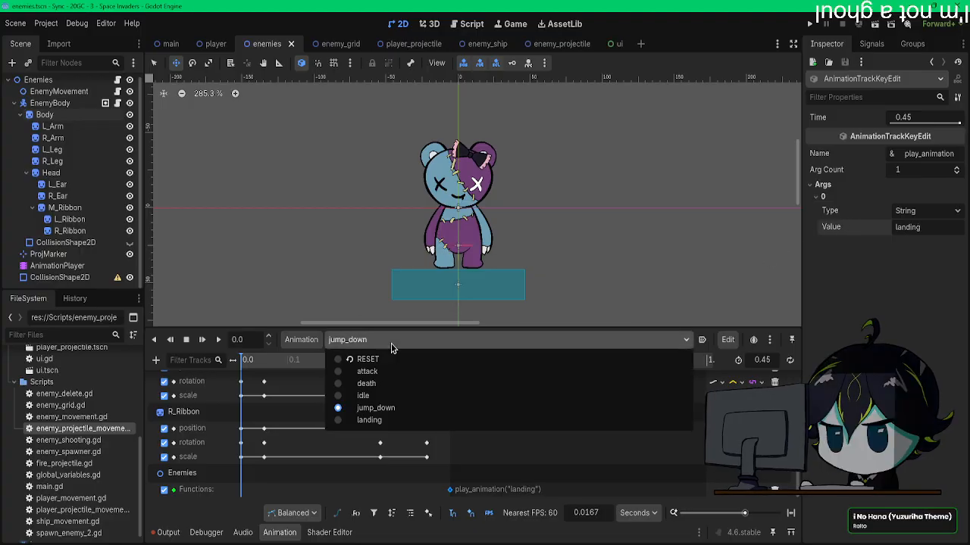
pyautogui.click(392, 345)
pyautogui.click(810, 24)
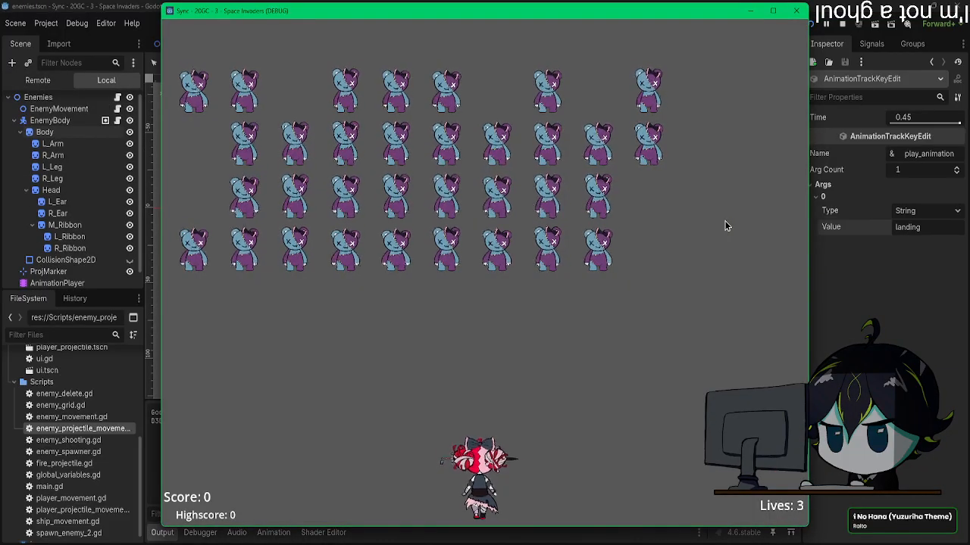
pyautogui.press('Left')
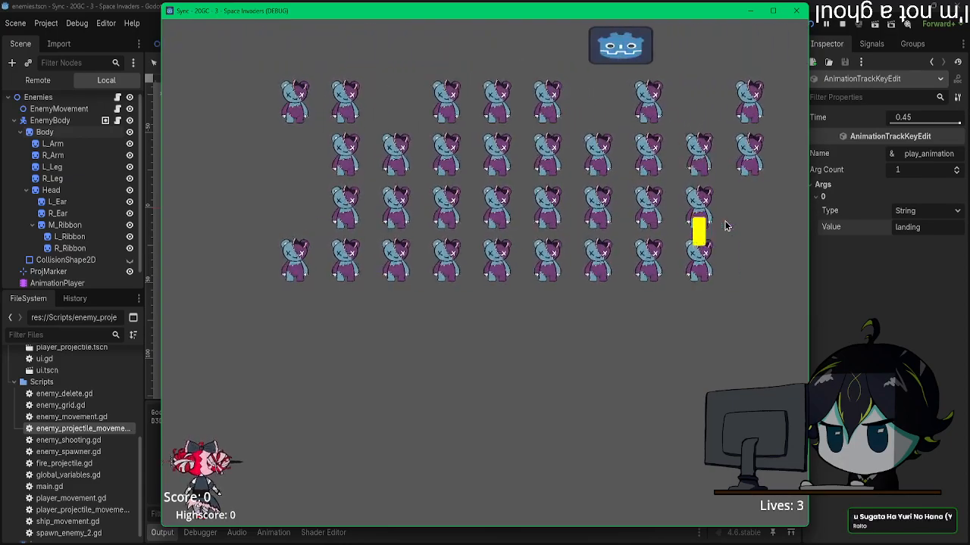
pyautogui.click(796, 10)
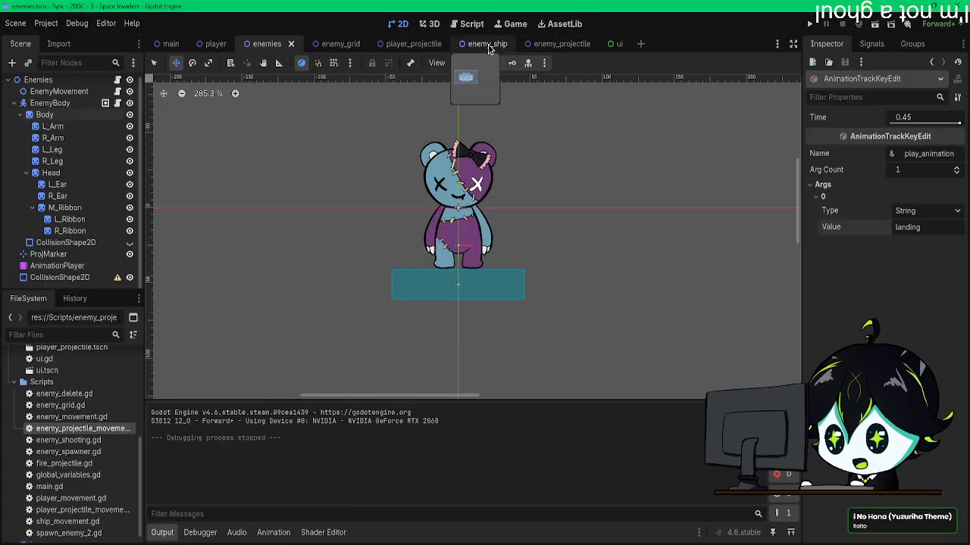
# Step: In the jump_down animation, raise the Body to a y position of 25 at 0.4 s and save the enemies scene
pyautogui.click(59, 266)
pyautogui.click(374, 339)
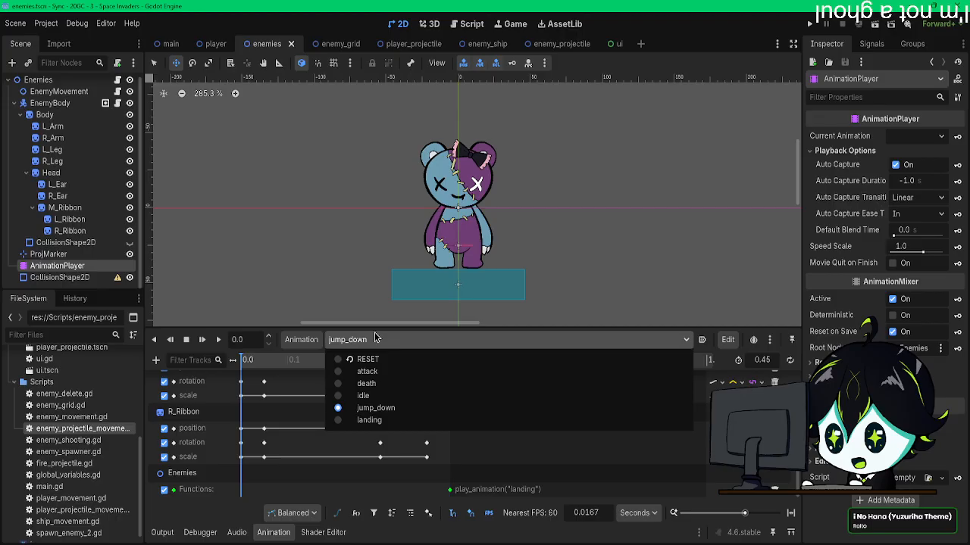
pyautogui.click(415, 409)
pyautogui.scroll(5, 484, 428)
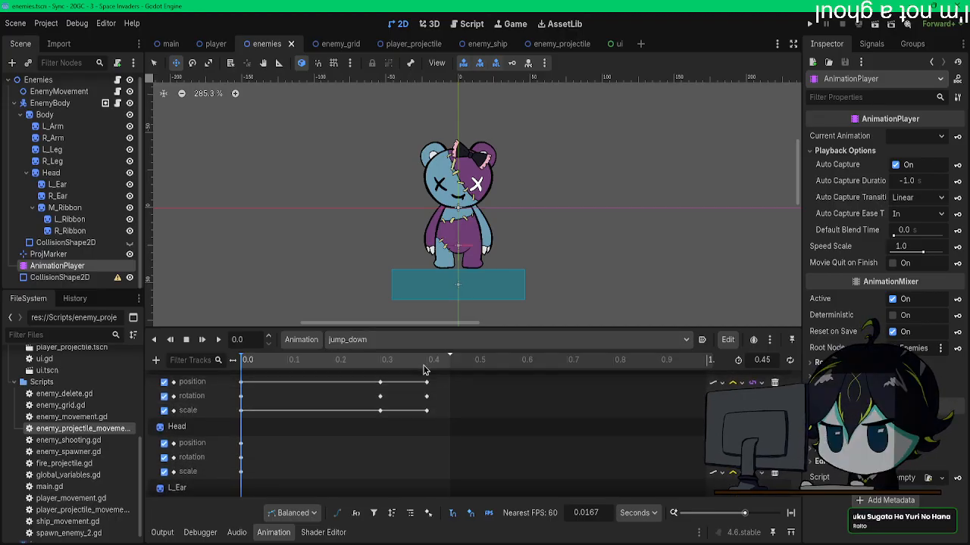
pyautogui.scroll(-2, 427, 363)
pyautogui.click(390, 361)
pyautogui.moveTo(390, 361); pyautogui.dragTo(428, 364)
pyautogui.scroll(-3, 437, 384)
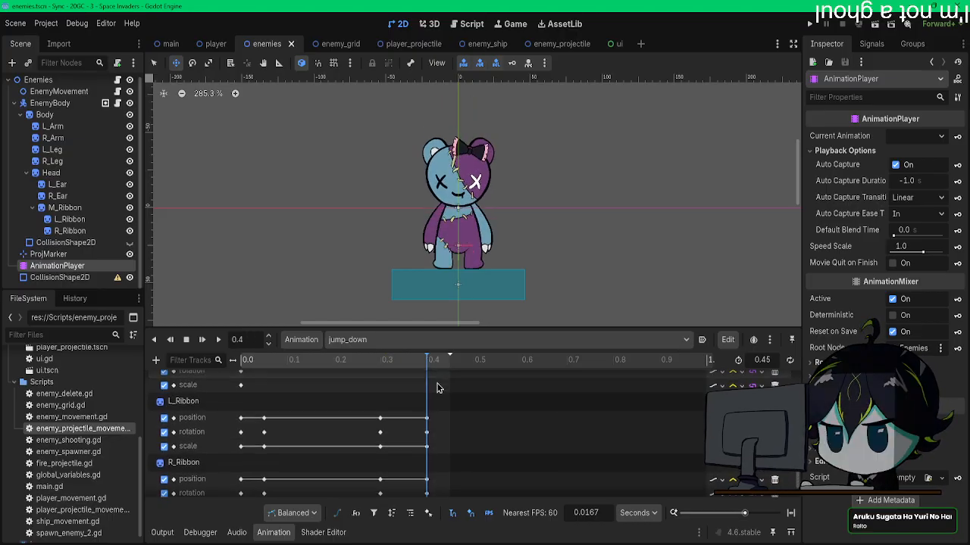
pyautogui.scroll(5, 508, 255)
pyautogui.scroll(1, 481, 231)
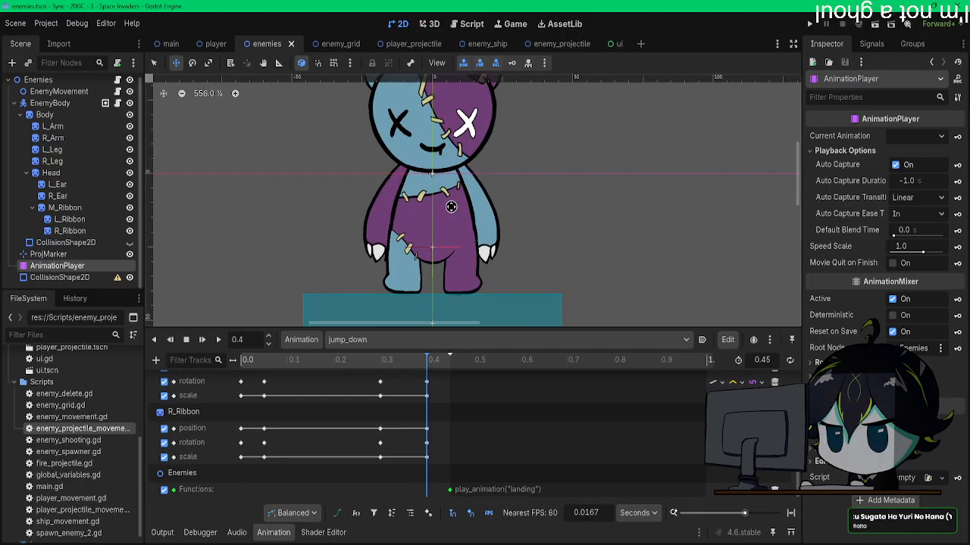
pyautogui.click(78, 118)
pyautogui.moveTo(483, 207); pyautogui.dragTo(483, 193)
pyautogui.press('Up')
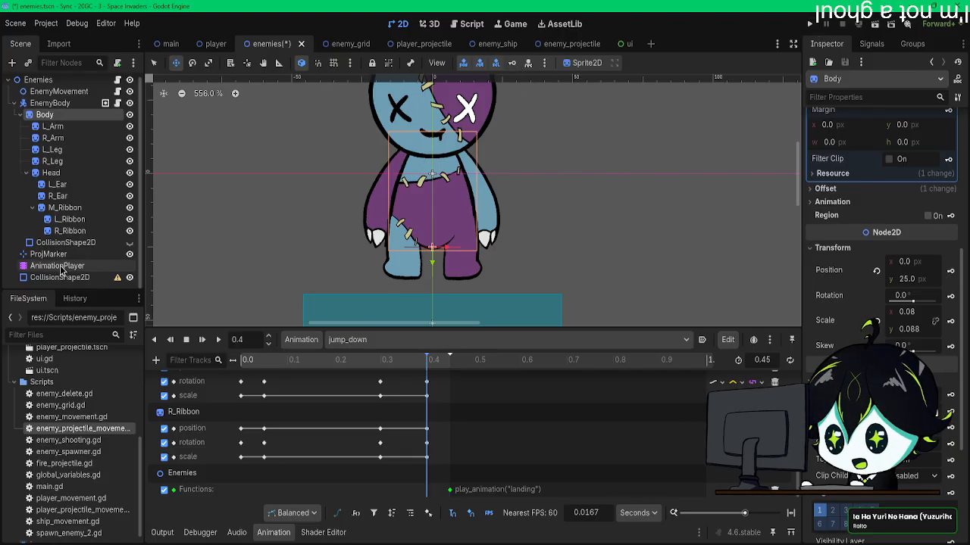
pyautogui.click(166, 46)
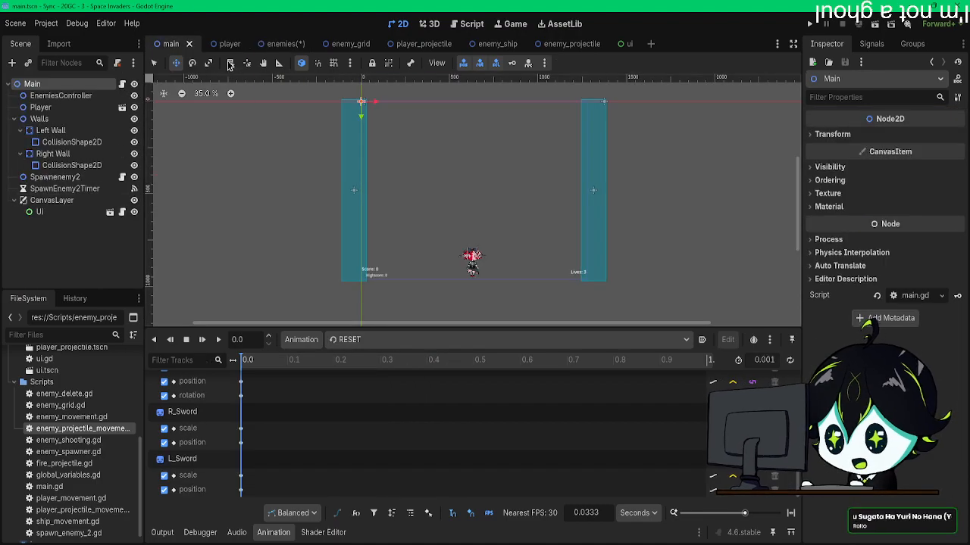
pyautogui.click(282, 44)
pyautogui.hotkey('ctrl', 's')
# Step: In the enemy_grid scene, set the MoveTimer's wait time to 1 second
pyautogui.click(340, 44)
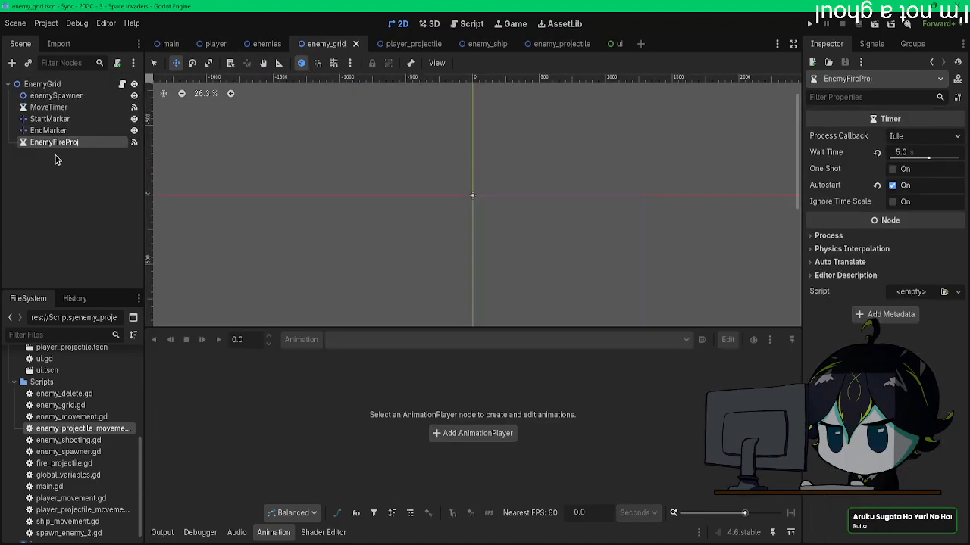
pyautogui.click(72, 171)
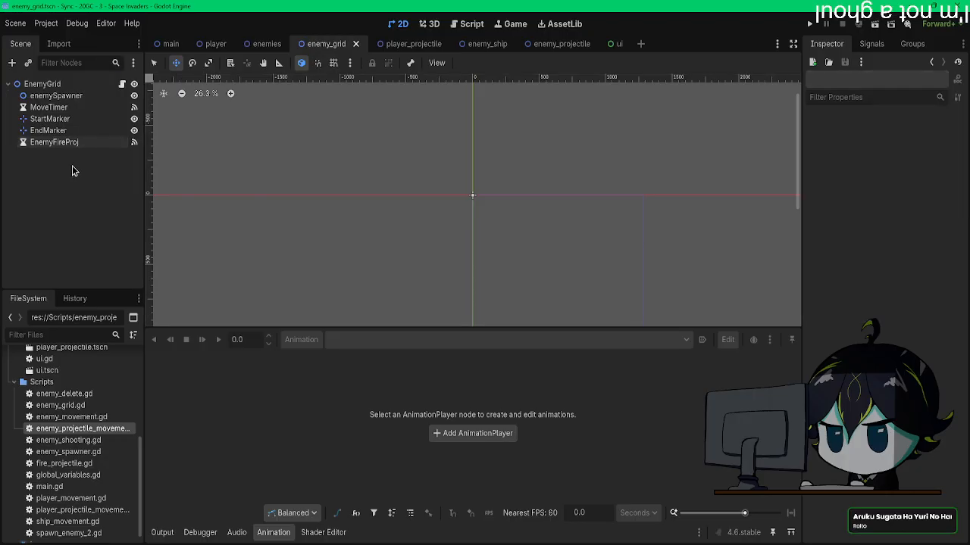
pyautogui.click(48, 107)
pyautogui.click(901, 152)
pyautogui.write('1')
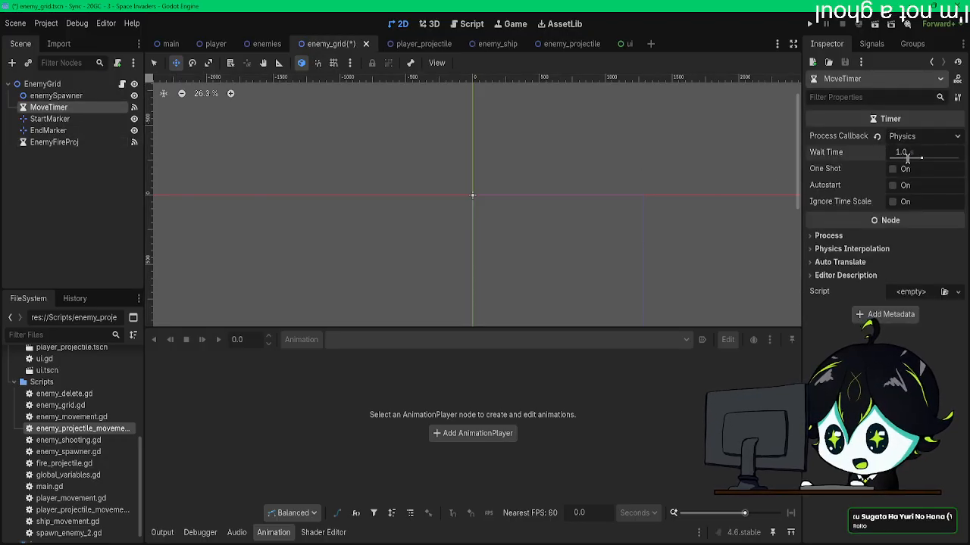
# Step: Run the game with the new move timing, steer the player both ways while watching the enemies drop, then close it
pyautogui.click(809, 24)
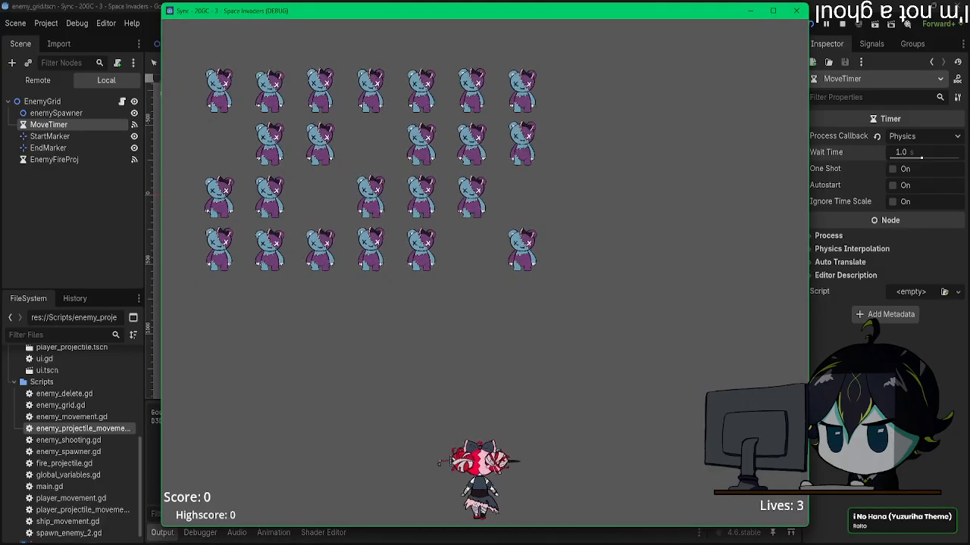
pyautogui.press('Left')
pyautogui.press('Left')
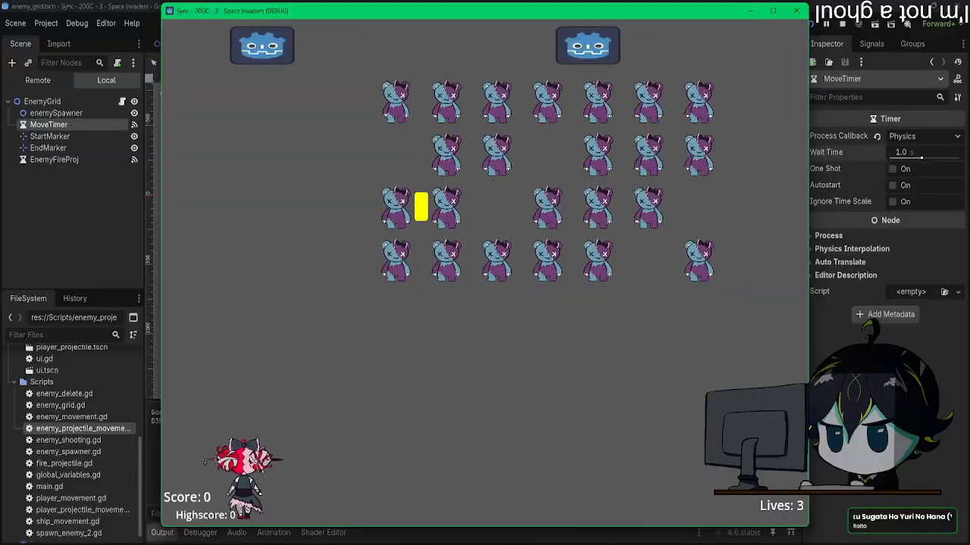
pyautogui.press('Right')
pyautogui.press('Right')
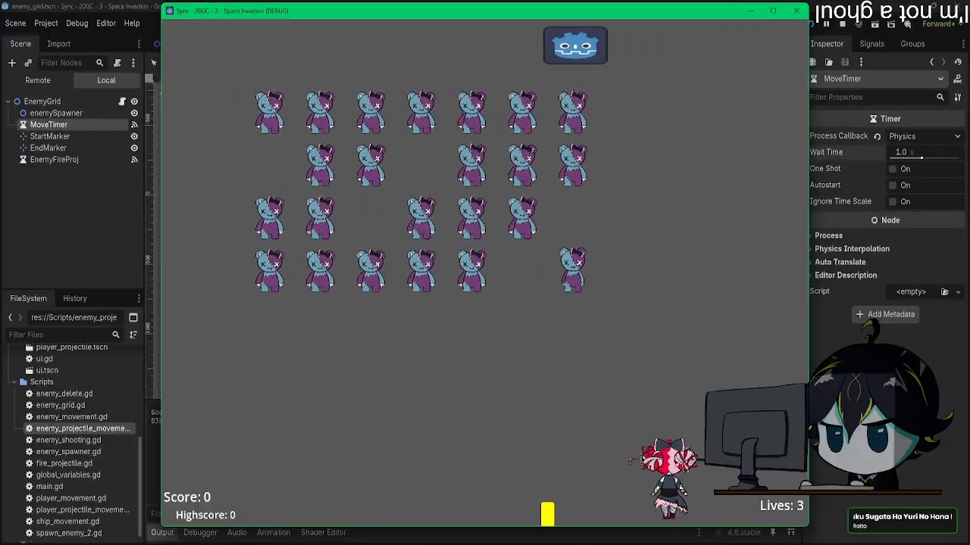
pyautogui.click(796, 10)
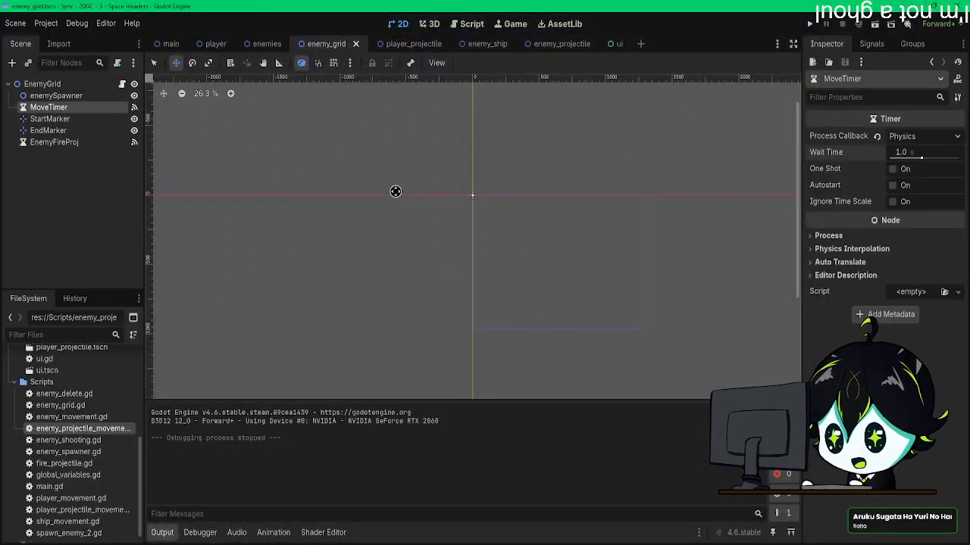
# Step: In the enemies' jump_down animation, move the play_animation call to 0.4 s and shorten the animation length to 0.4 s
pyautogui.click(267, 46)
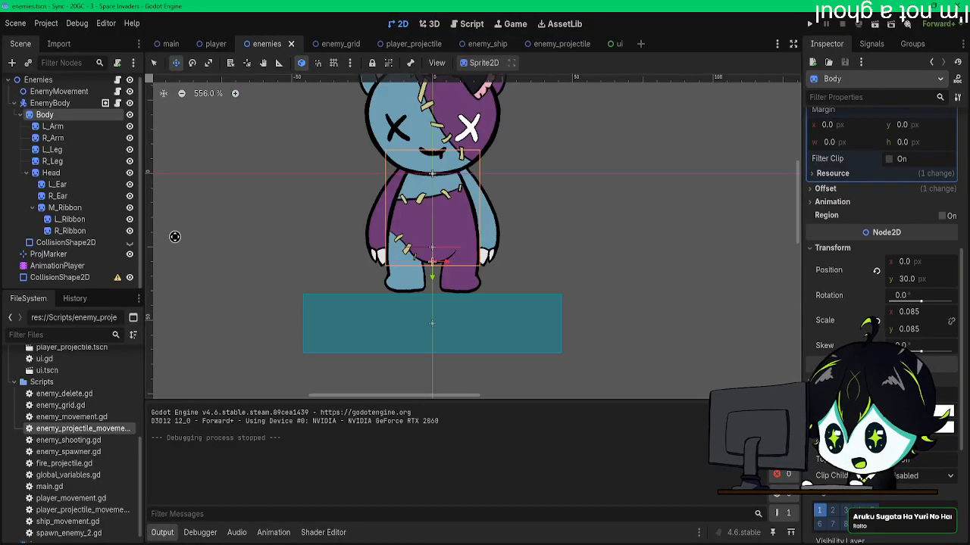
pyautogui.click(55, 265)
pyautogui.scroll(-10, 428, 423)
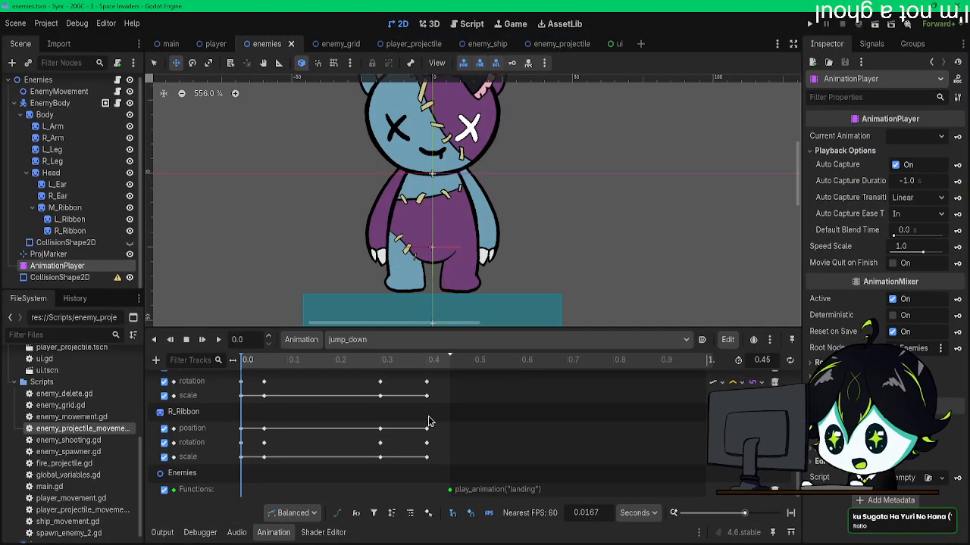
pyautogui.moveTo(449, 489); pyautogui.dragTo(436, 496)
pyautogui.moveTo(431, 495); pyautogui.dragTo(432, 493)
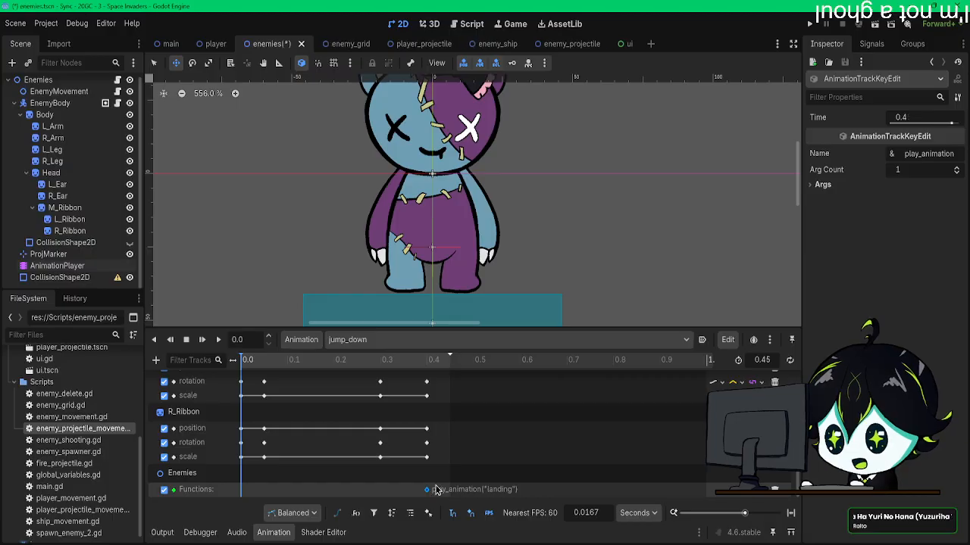
pyautogui.scroll(5, 439, 402)
pyautogui.scroll(-5, 622, 404)
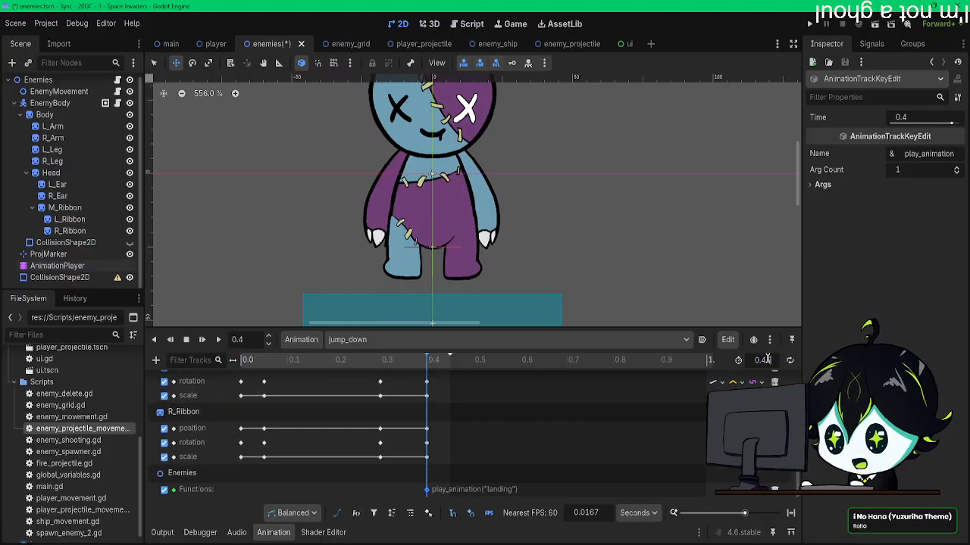
pyautogui.scroll(5, 515, 436)
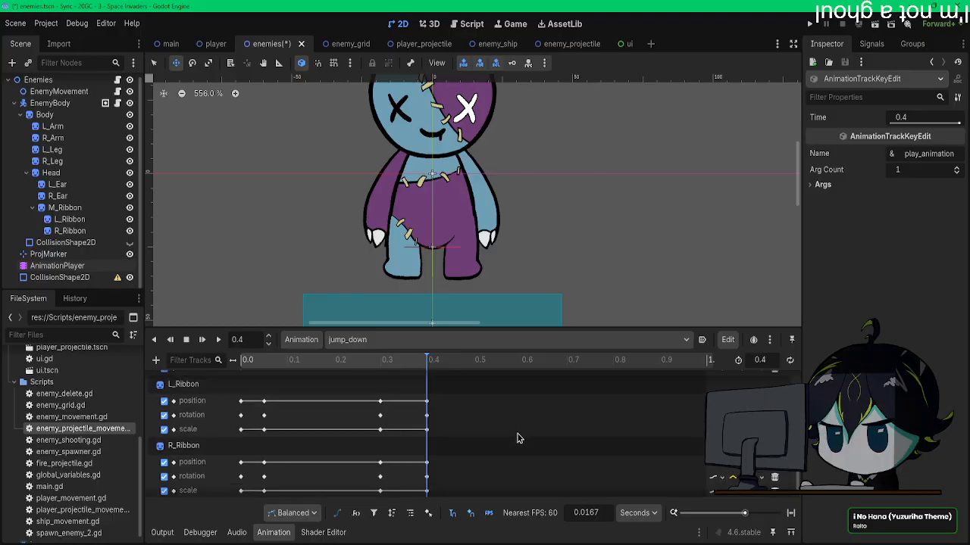
# Step: Test the shortened jump_down in the running game while moving the player from side to side, then close the game
pyautogui.press('F5')
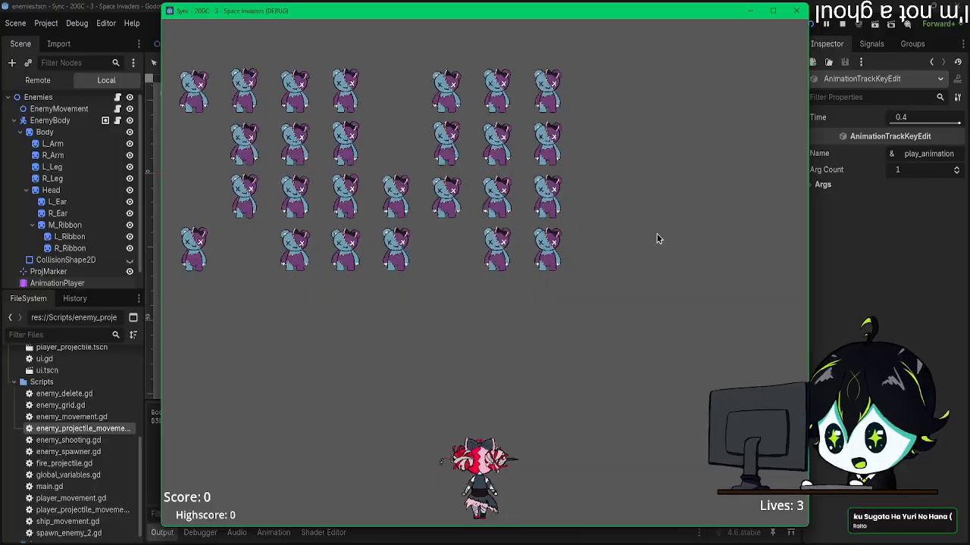
pyautogui.press('Left')
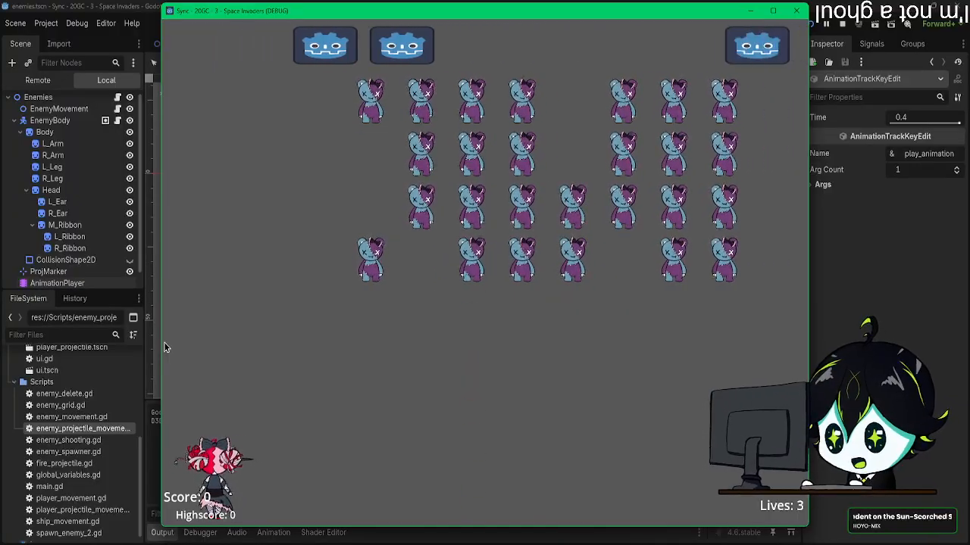
pyautogui.press('Right')
pyautogui.press('Left')
pyautogui.press('Right')
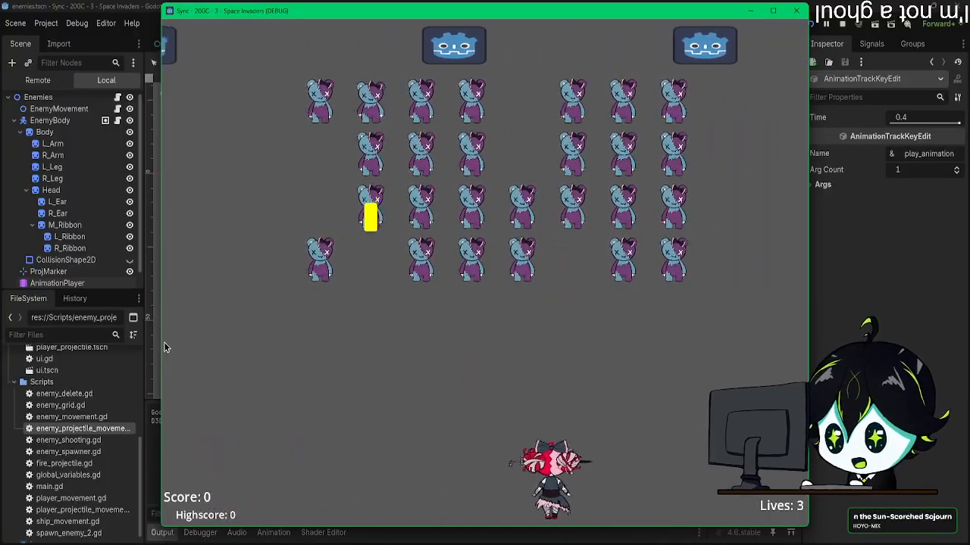
pyautogui.press('Right')
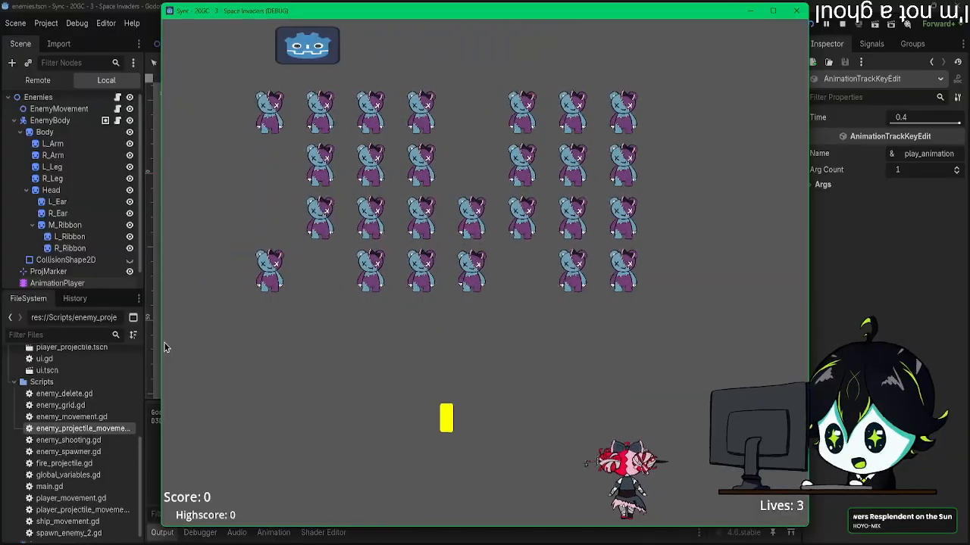
pyautogui.press('Left')
pyautogui.press('Left')
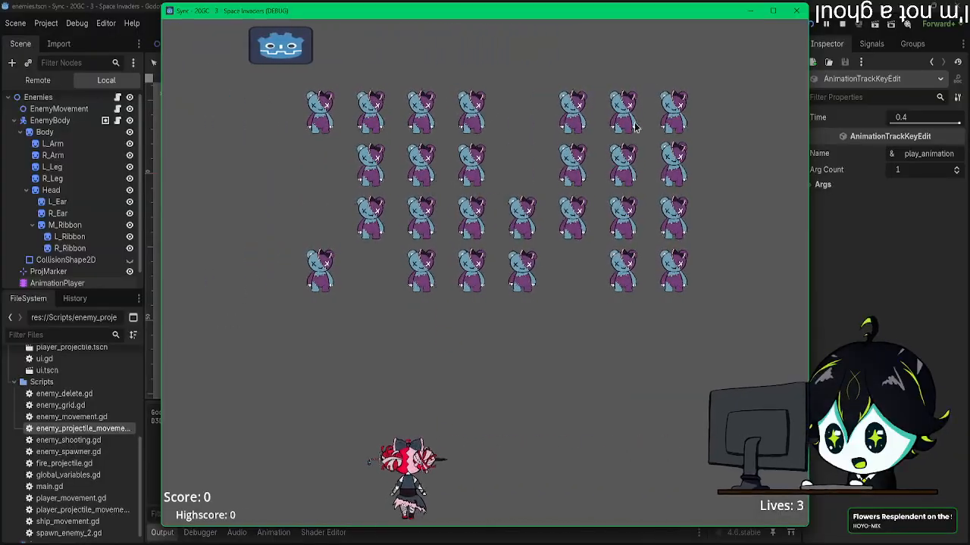
pyautogui.click(793, 13)
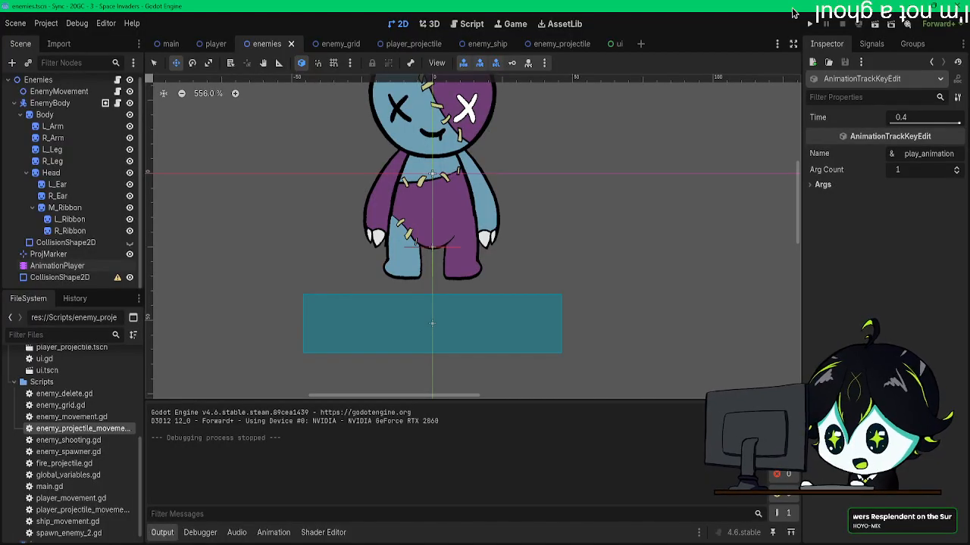
pyautogui.moveTo(563, 149); pyautogui.dragTo(566, 166, button='middle')
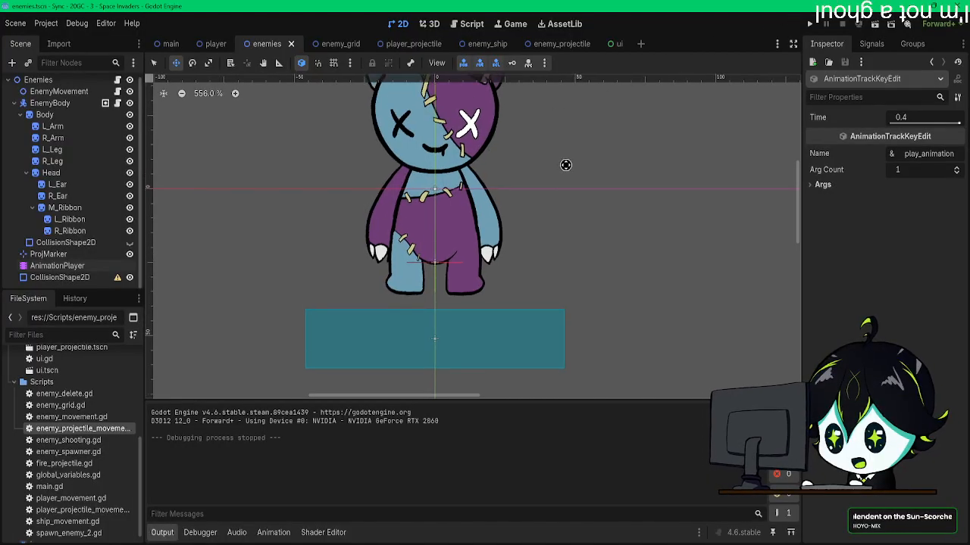
pyautogui.scroll(-2, 566, 165)
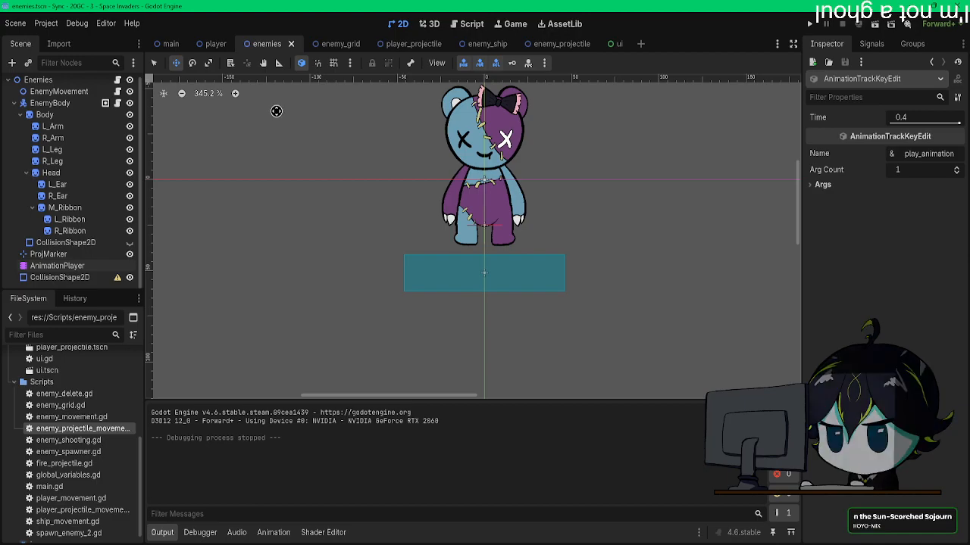
# Step: Open the player scene and delete the landing animation entry under Enemy Udin from the to-do list in Notepad
pyautogui.click(215, 44)
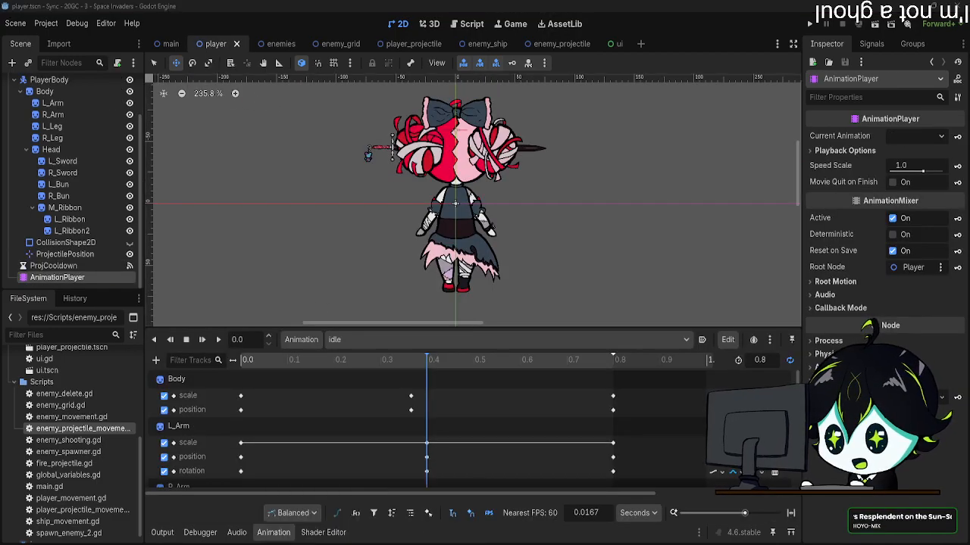
pyautogui.moveTo(969, 254); pyautogui.dragTo(362, 119)
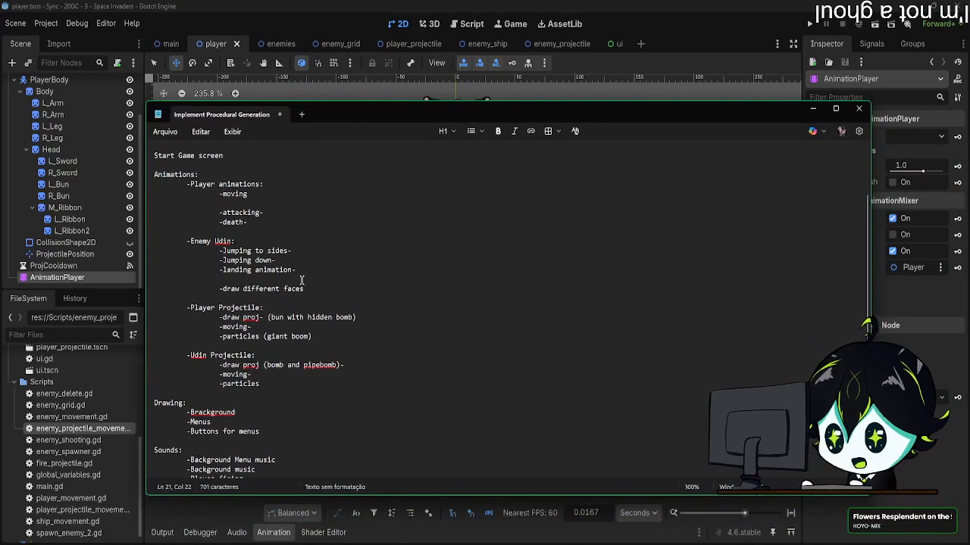
pyautogui.moveTo(302, 270); pyautogui.dragTo(164, 270)
pyautogui.press('BackSpace')
pyautogui.press('BackSpace')
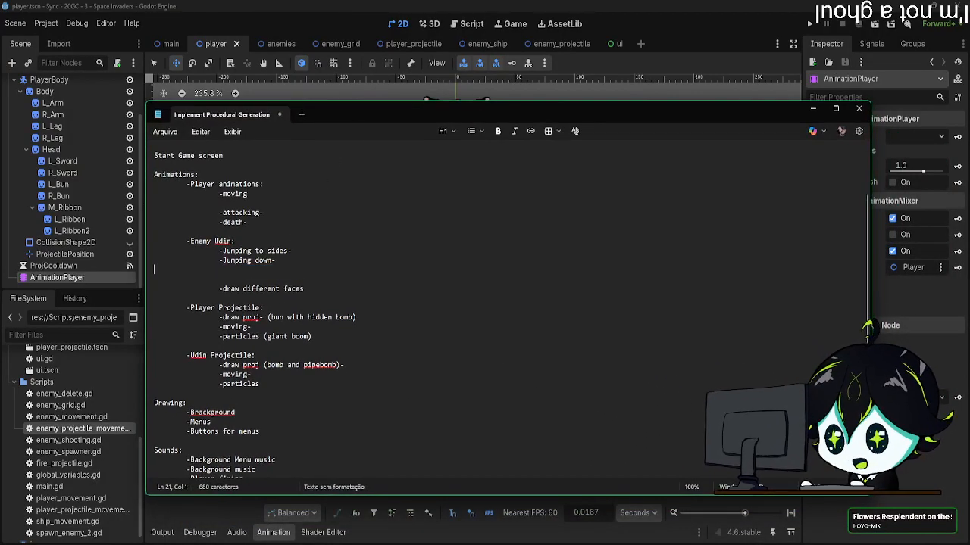
pyautogui.moveTo(391, 114); pyautogui.dragTo(968, 131)
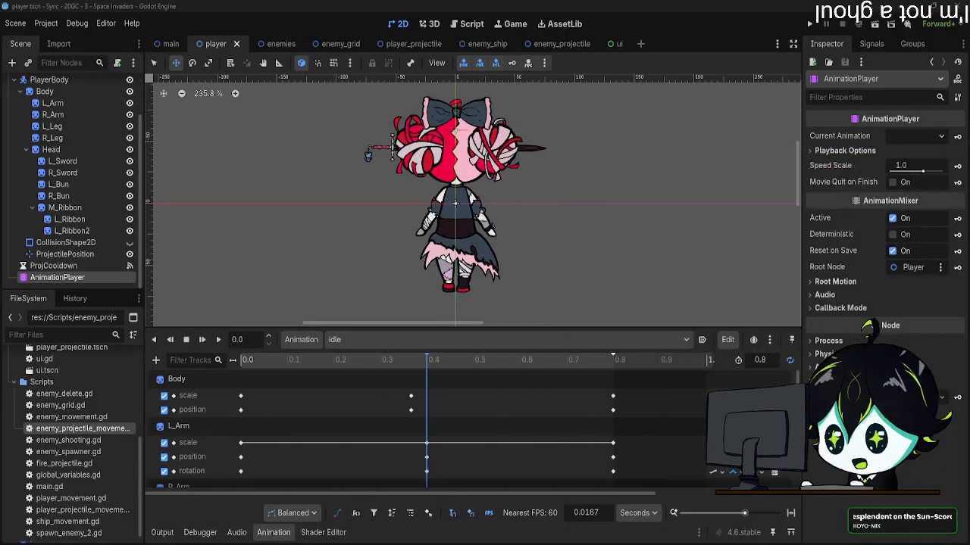
pyautogui.scroll(-1, 494, 183)
pyautogui.scroll(1, 494, 183)
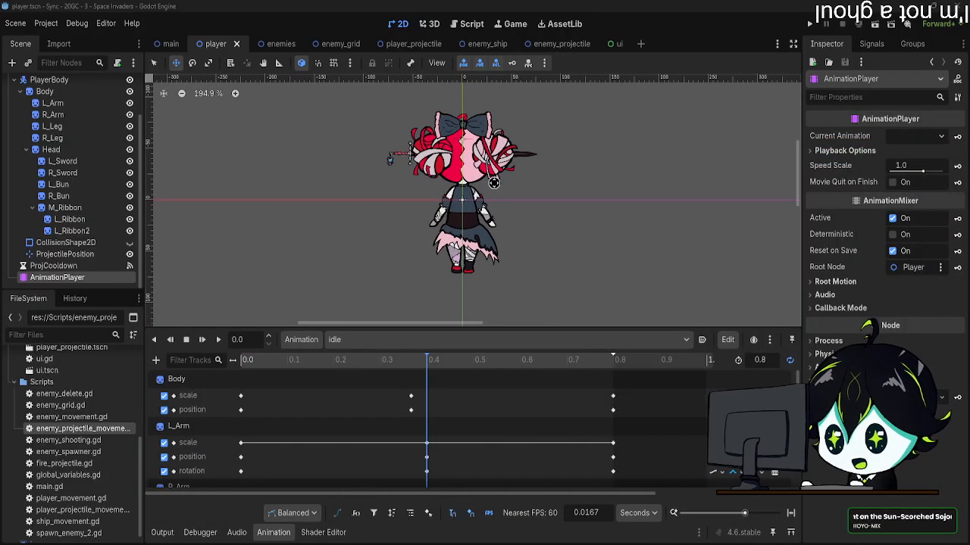
# Step: Open the enemies scene's enemy_shooting.gd script and review its _ready, spawn_proj and play_animation functions
pyautogui.moveTo(519, 187); pyautogui.dragTo(518, 196, button='middle')
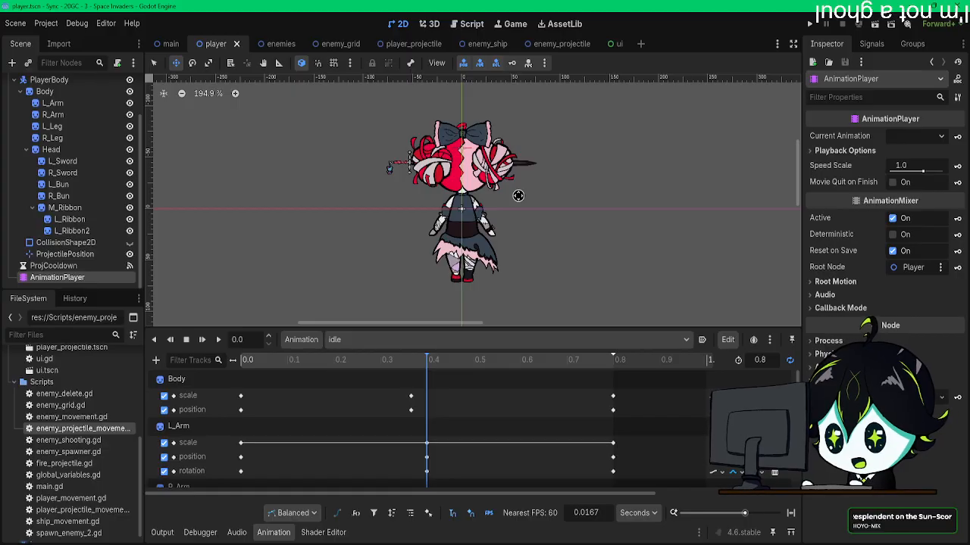
pyautogui.click(266, 43)
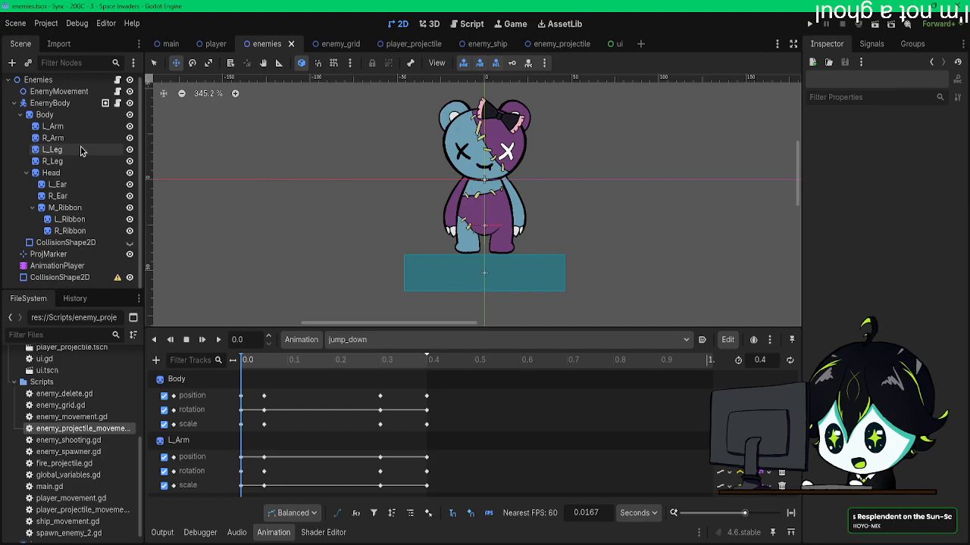
pyautogui.click(119, 81)
pyautogui.scroll(-2, 445, 240)
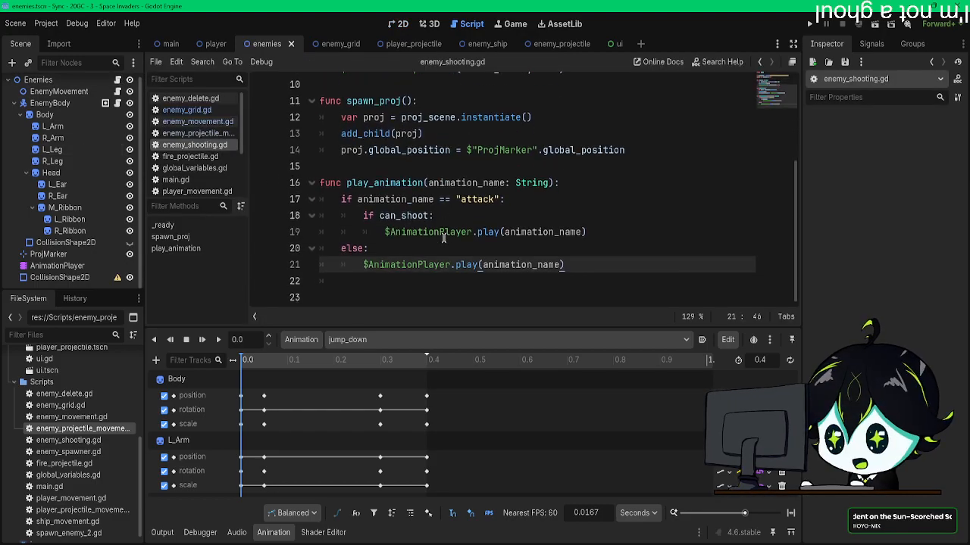
pyautogui.scroll(3, 445, 240)
pyautogui.scroll(1, 446, 239)
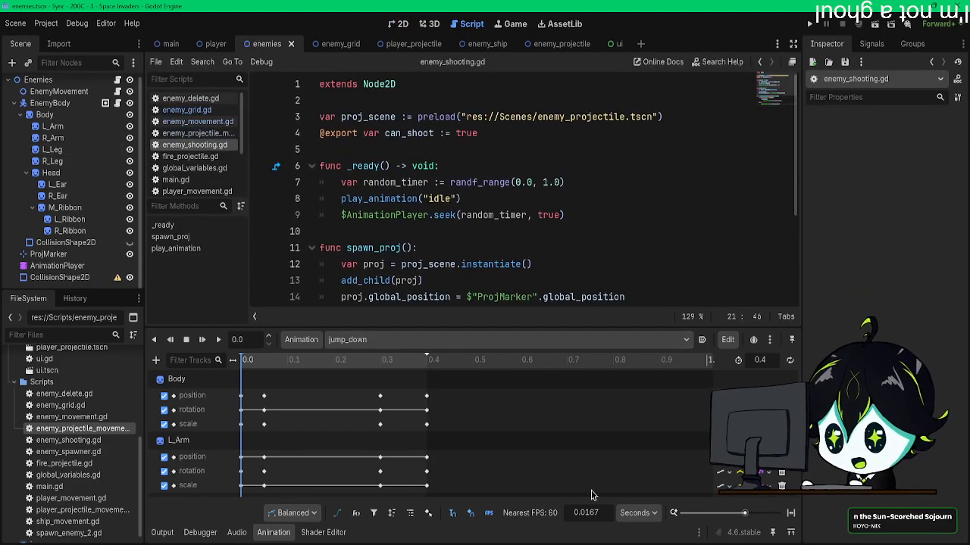
pyautogui.click(156, 533)
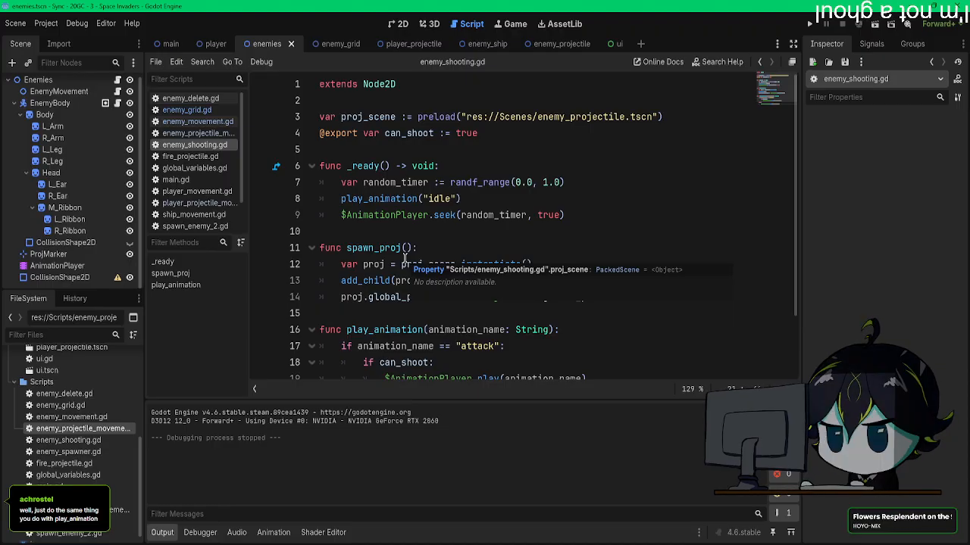
pyautogui.scroll(-2, 399, 258)
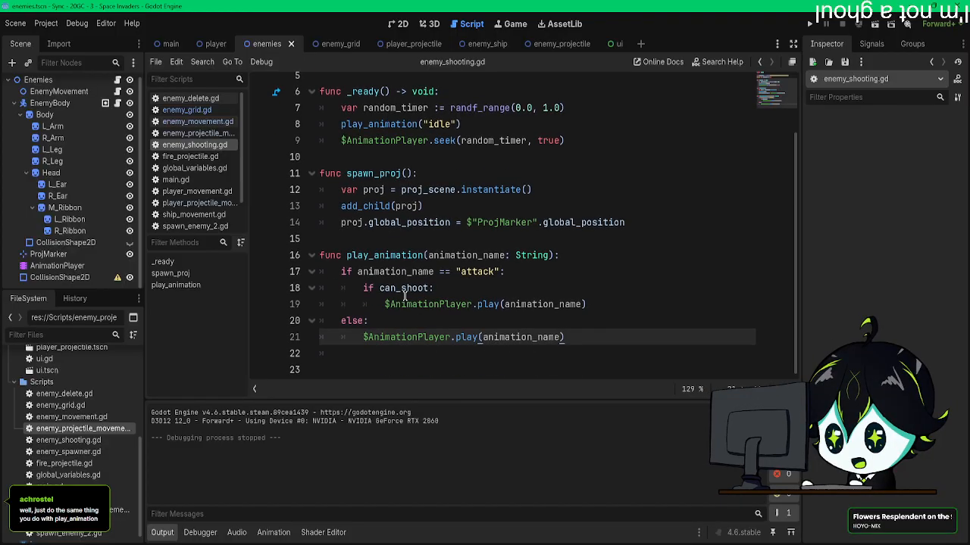
pyautogui.scroll(2, 400, 258)
# Step: Inspect the play_animation("landing") key in the function track of the enemies' jump_down animation
pyautogui.click(57, 267)
pyautogui.scroll(-10, 445, 454)
pyautogui.scroll(-1, 445, 487)
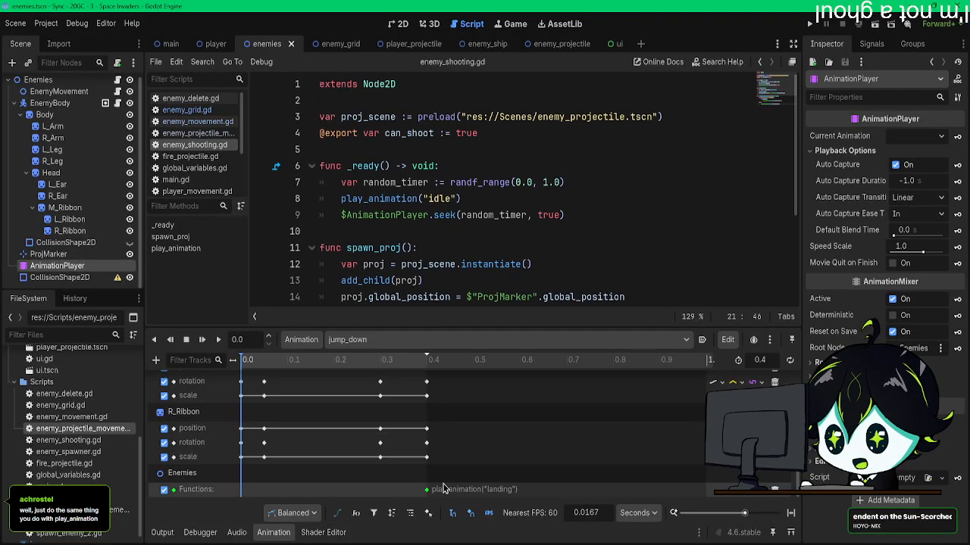
pyautogui.click(426, 490)
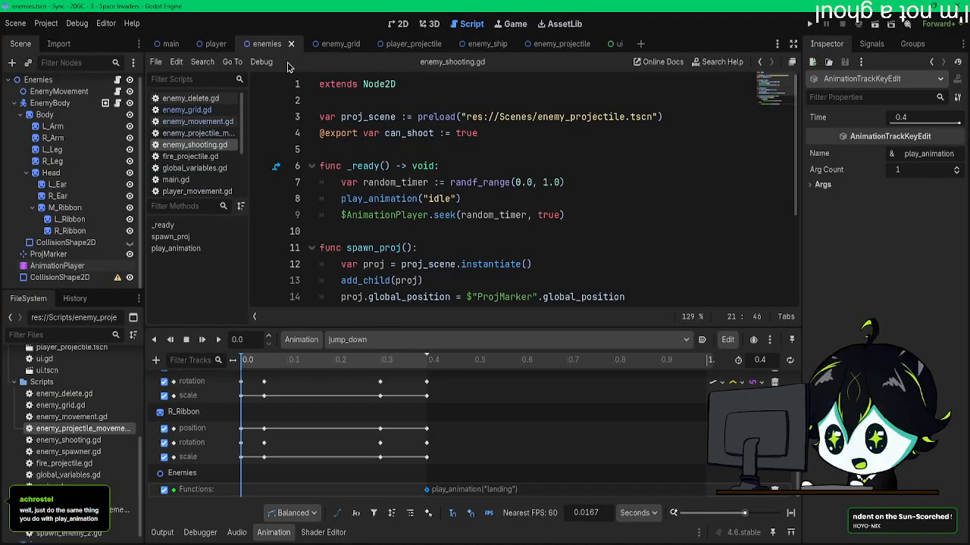
# Step: Open the enemy grid's script and examine how _on_enemy_fire_proj_timeout calls the attack animation
pyautogui.click(337, 44)
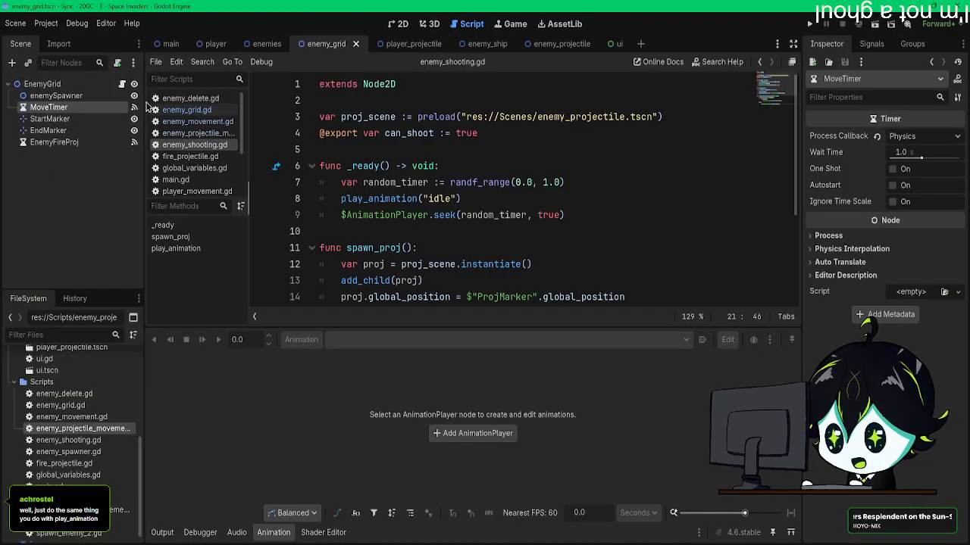
pyautogui.click(125, 84)
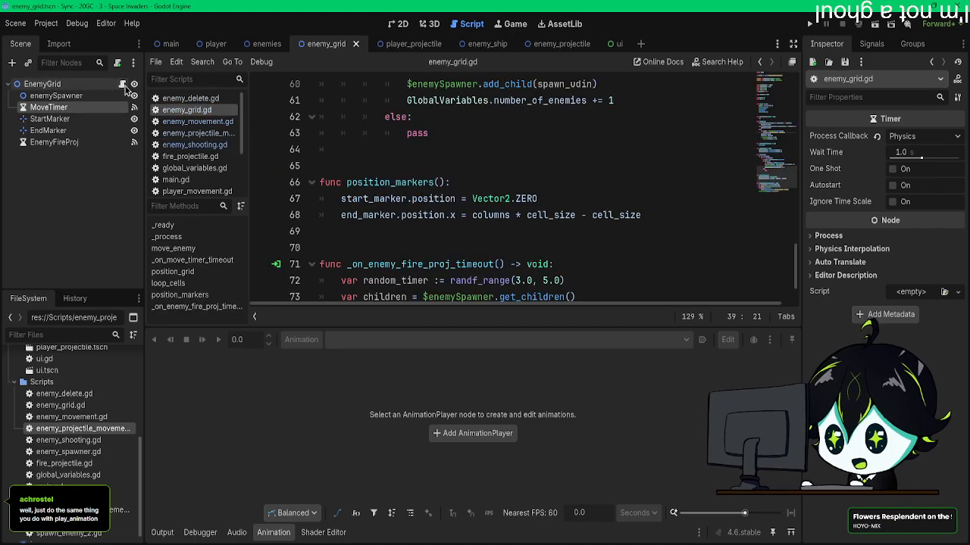
pyautogui.scroll(-2, 470, 196)
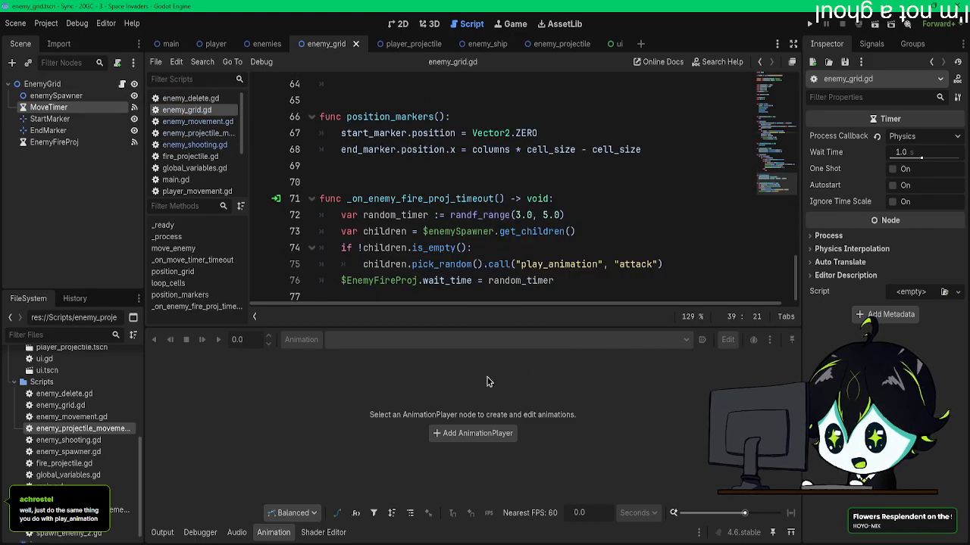
pyautogui.click(162, 533)
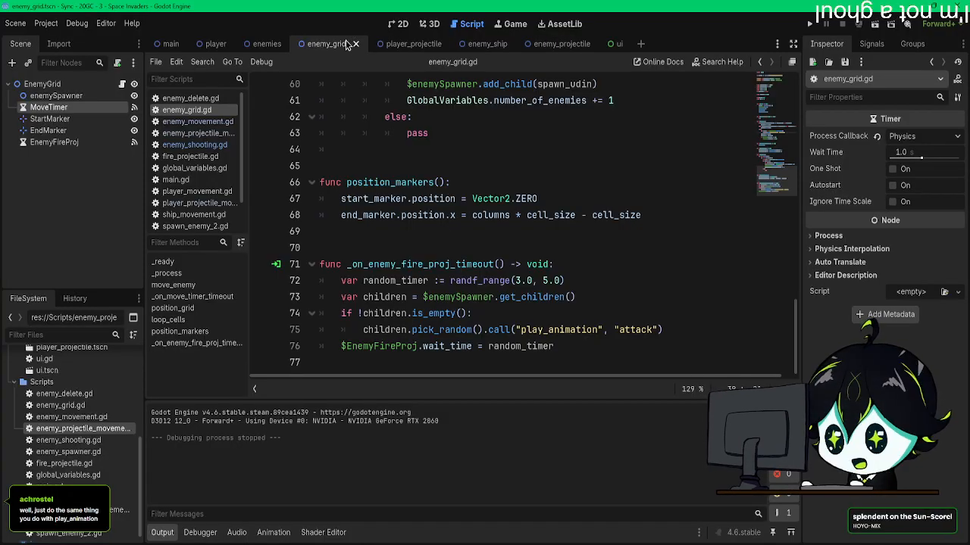
# Step: Check the EnemyFireProj and MoveTimer settings in the enemy grid scene and look over the player_projectile scene's nodes
pyautogui.click(399, 45)
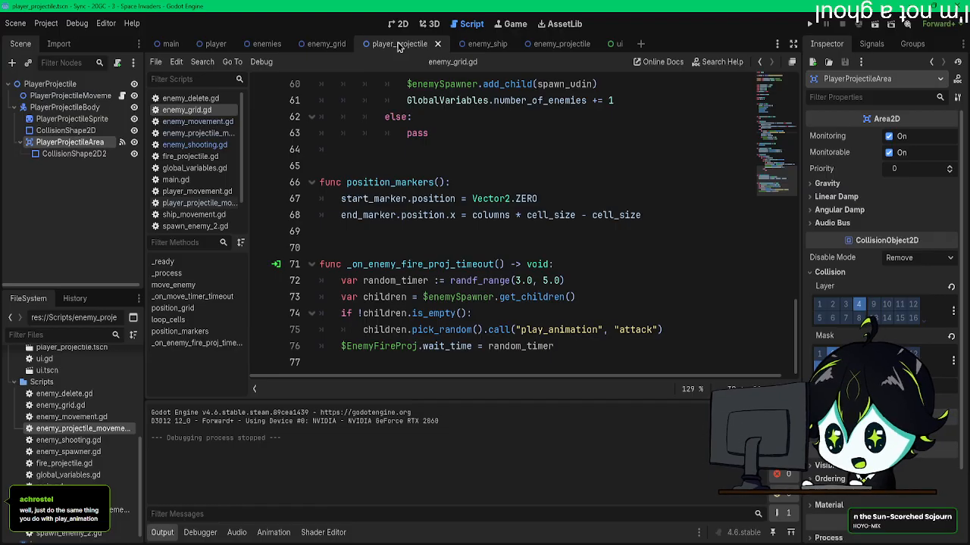
pyautogui.click(324, 44)
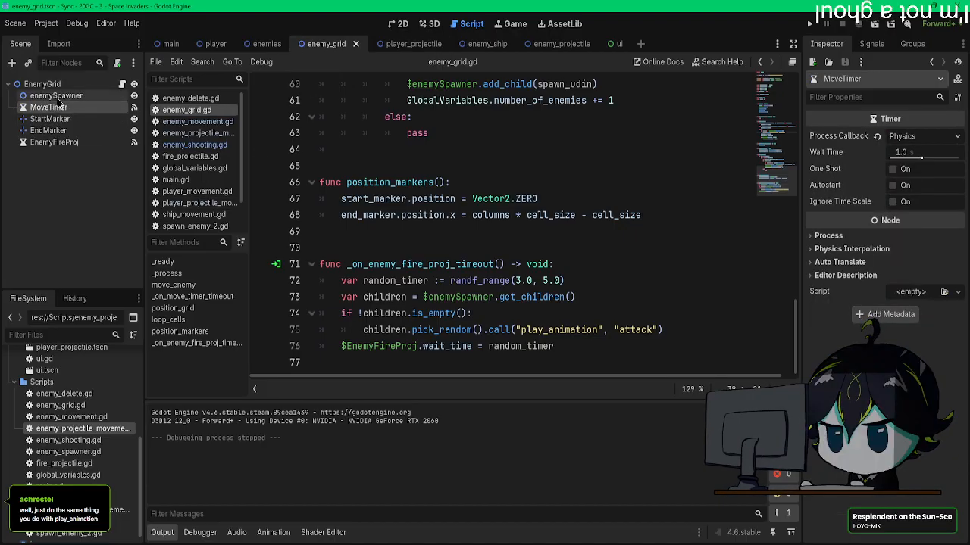
pyautogui.click(53, 142)
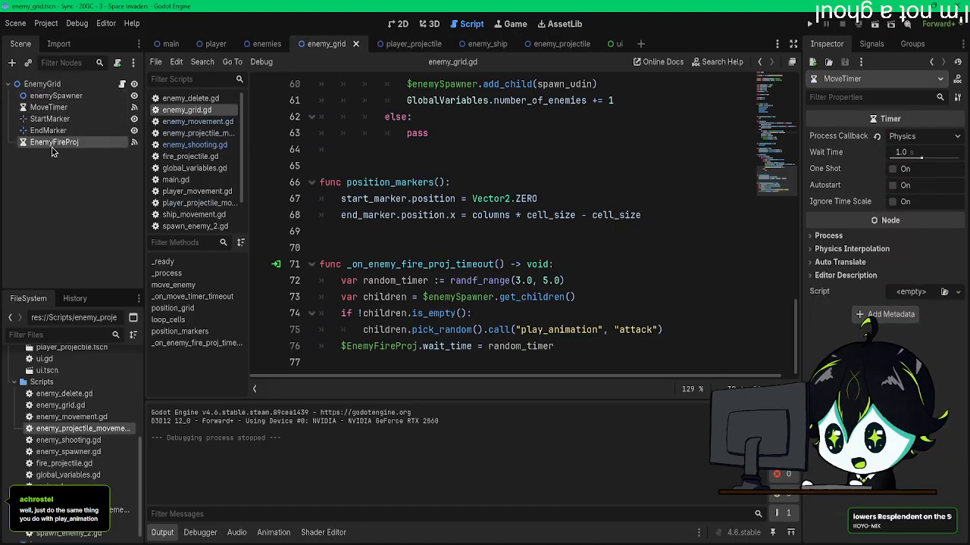
pyautogui.click(52, 108)
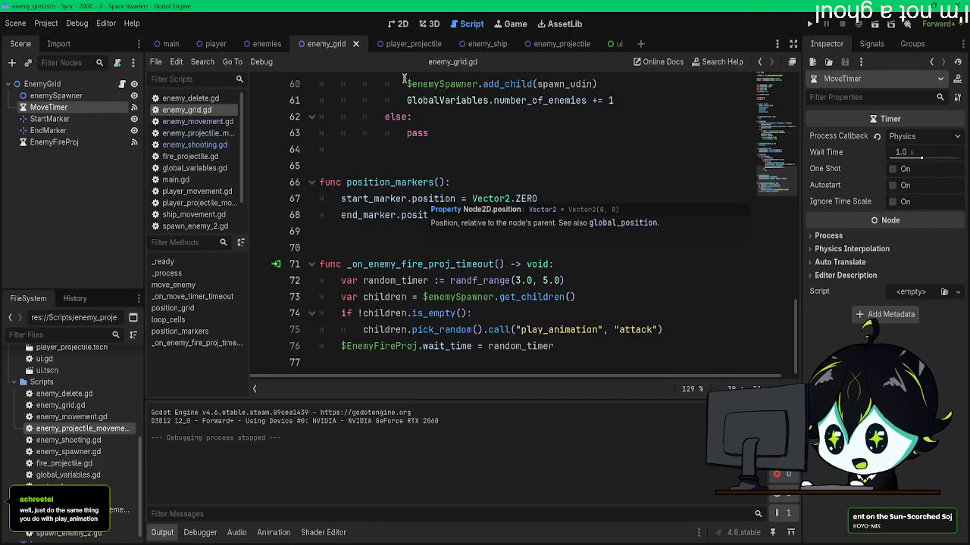
pyautogui.click(405, 44)
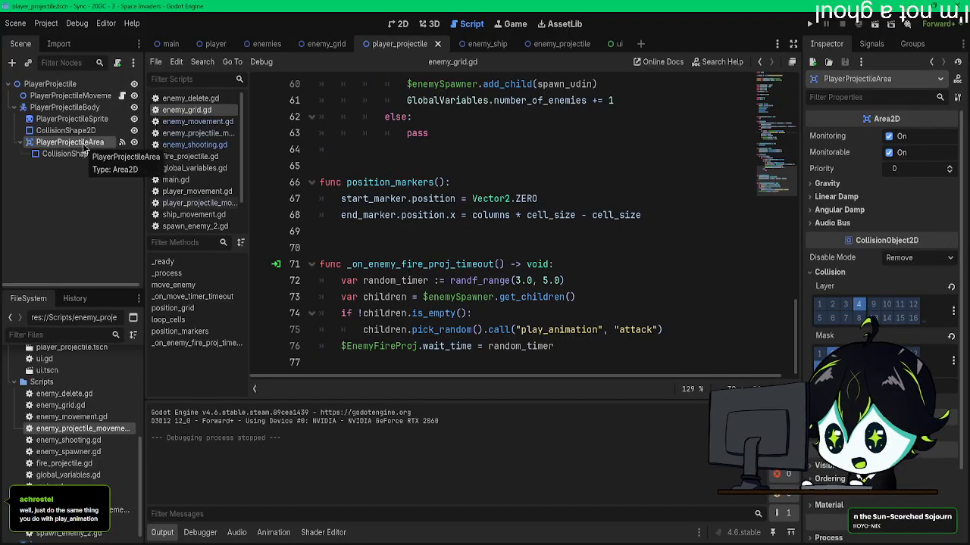
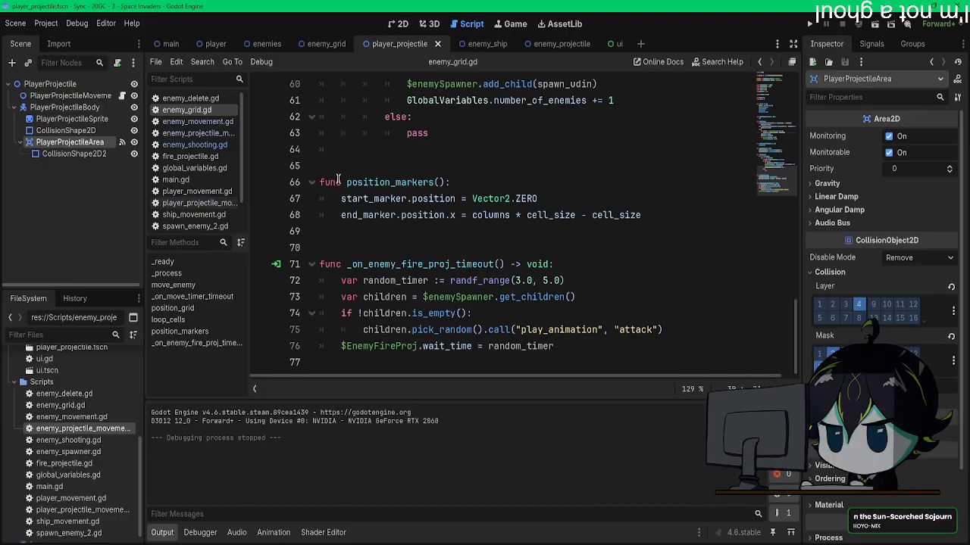
# Step: Review the enemy_grid.gd script, including move_enemy with its jump_down animation call and the timer timeout functions
pyautogui.click(326, 44)
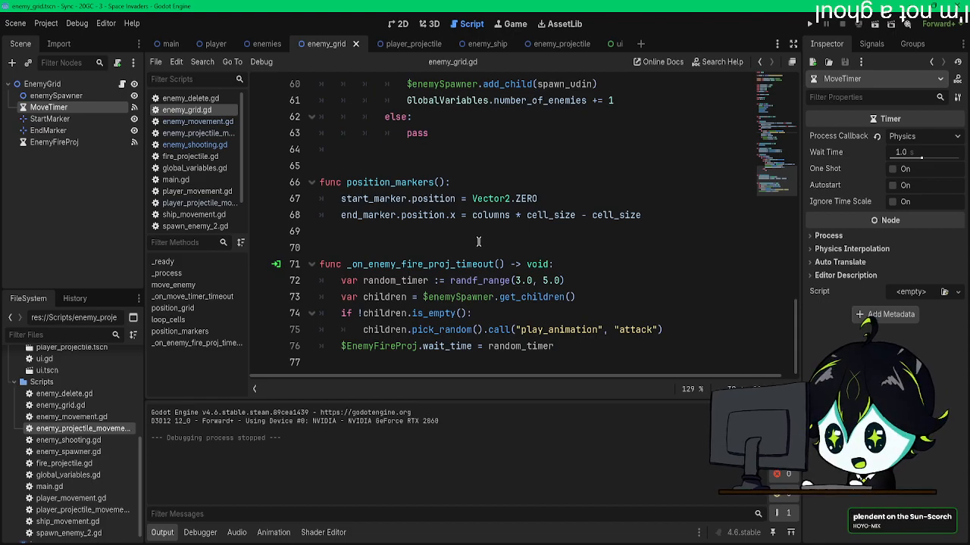
pyautogui.scroll(4, 507, 236)
pyautogui.scroll(9, 507, 235)
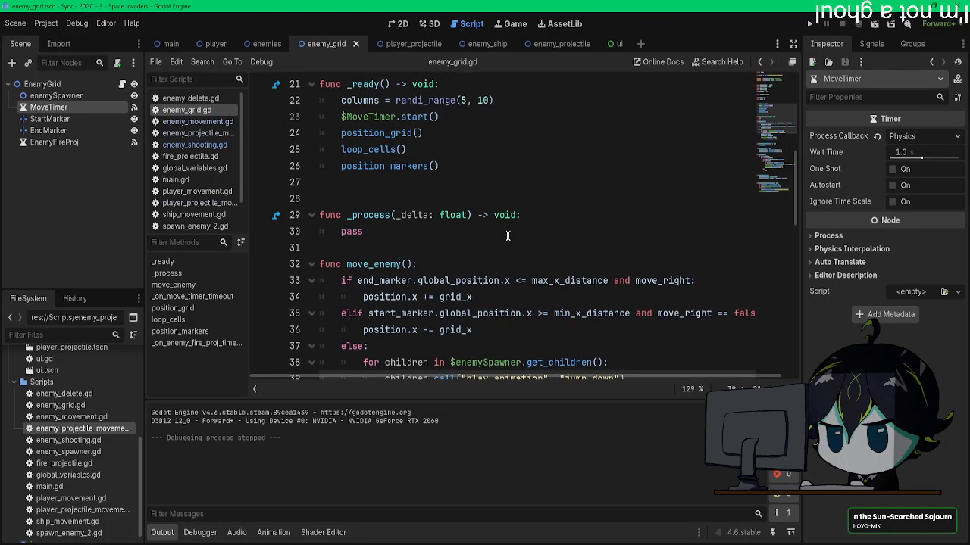
pyautogui.scroll(-6, 507, 236)
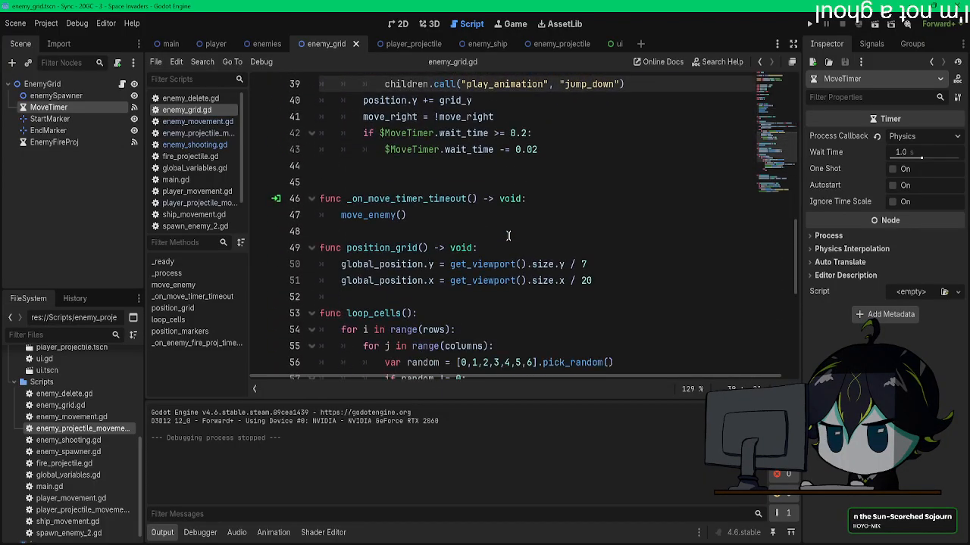
pyautogui.scroll(1, 508, 236)
pyautogui.scroll(1, 508, 235)
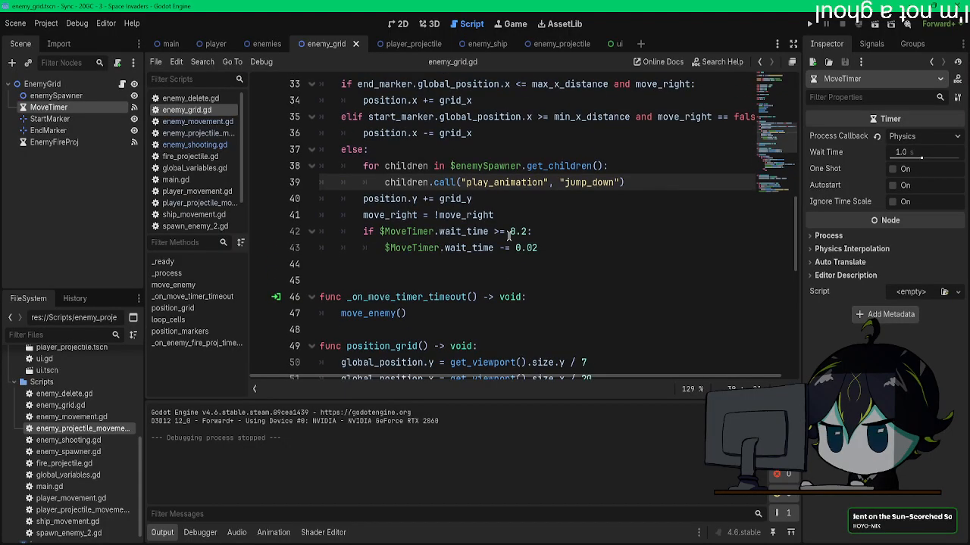
pyautogui.scroll(-9, 508, 235)
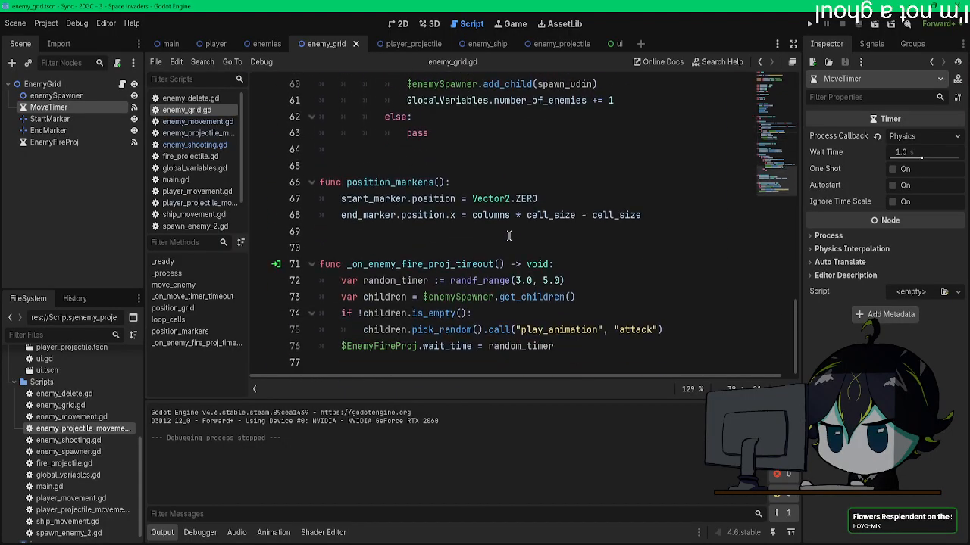
pyautogui.scroll(20, 508, 236)
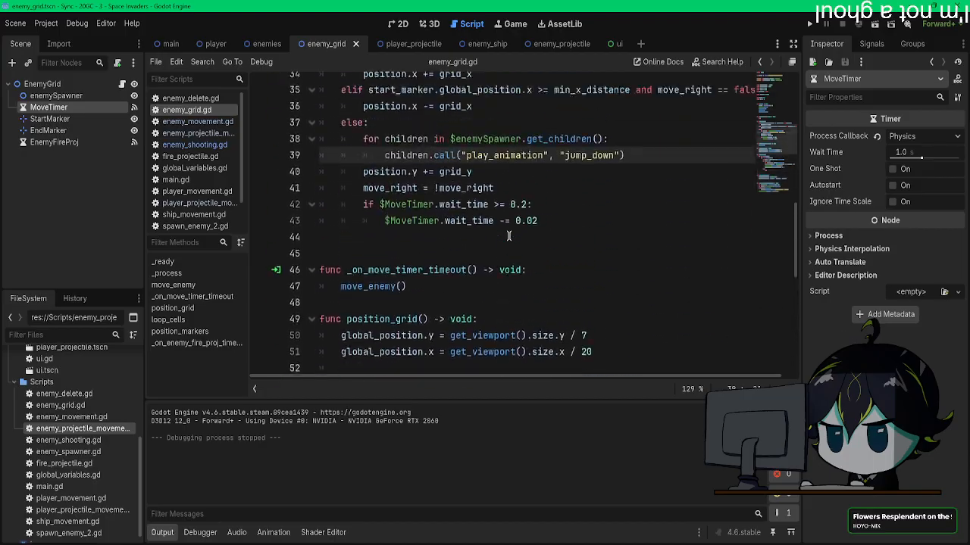
# Step: Return to the enemies scene and open the enemy_shooting.gd script attached to its root node
pyautogui.click(409, 46)
pyautogui.click(484, 46)
pyautogui.click(325, 46)
pyautogui.click(265, 46)
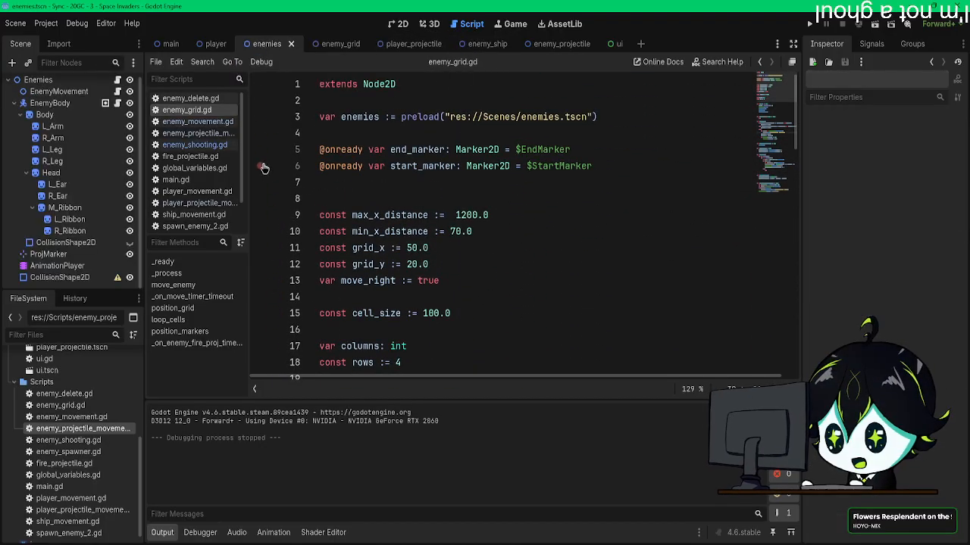
pyautogui.click(118, 81)
# Step: Declare a move_down signal above the proj_scene variable in enemy_shooting.gd and save the script
pyautogui.click(388, 104)
pyautogui.press('Return')
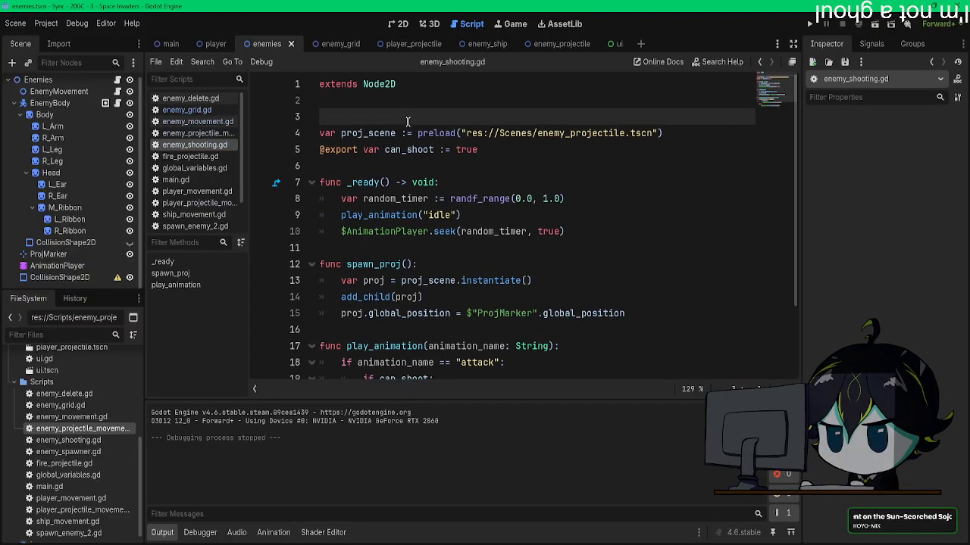
pyautogui.press('Return')
pyautogui.press('Up')
pyautogui.write('signal')
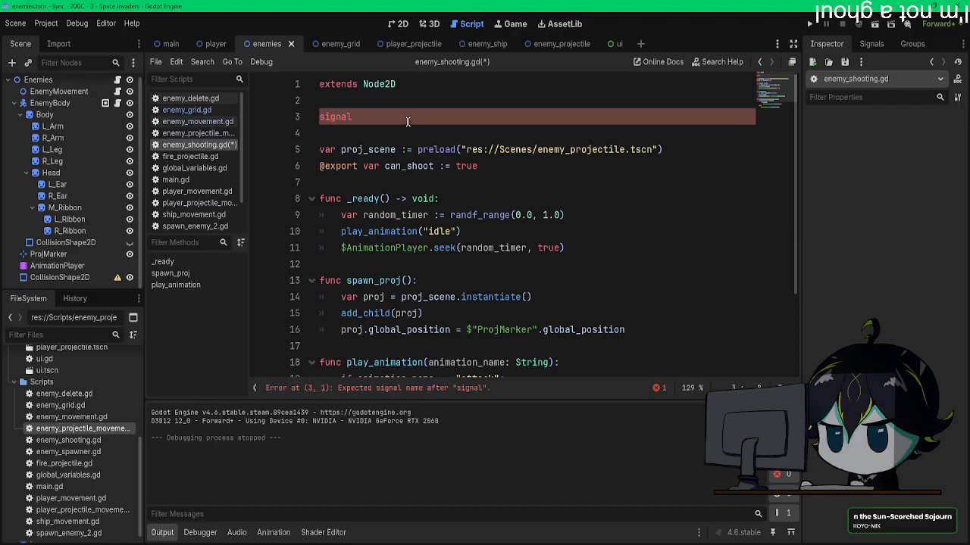
pyautogui.write(' move_down')
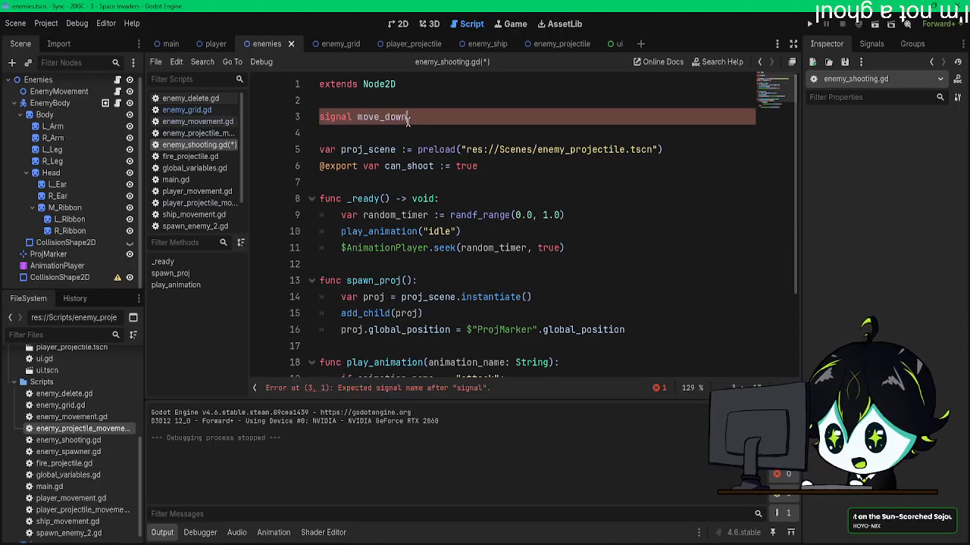
pyautogui.scroll(-3, 450, 147)
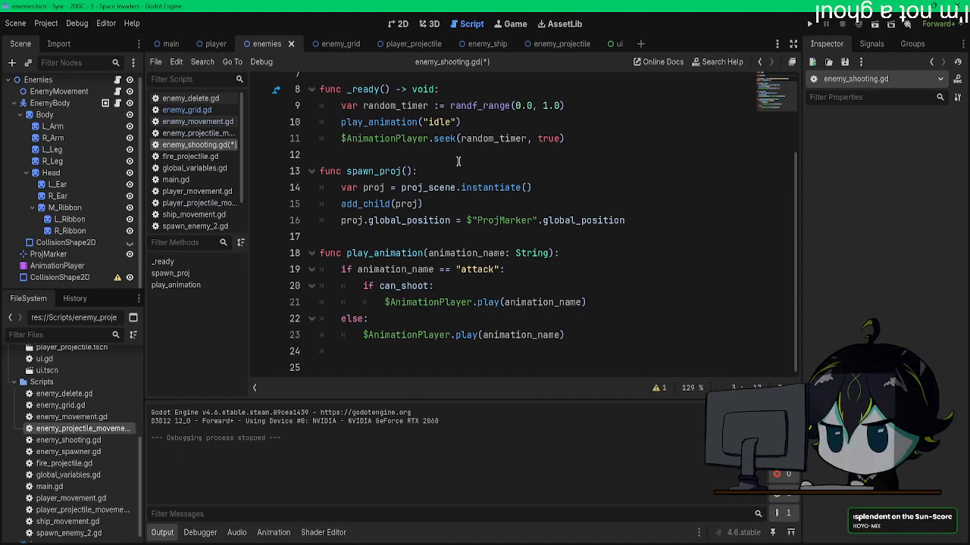
pyautogui.moveTo(474, 185)
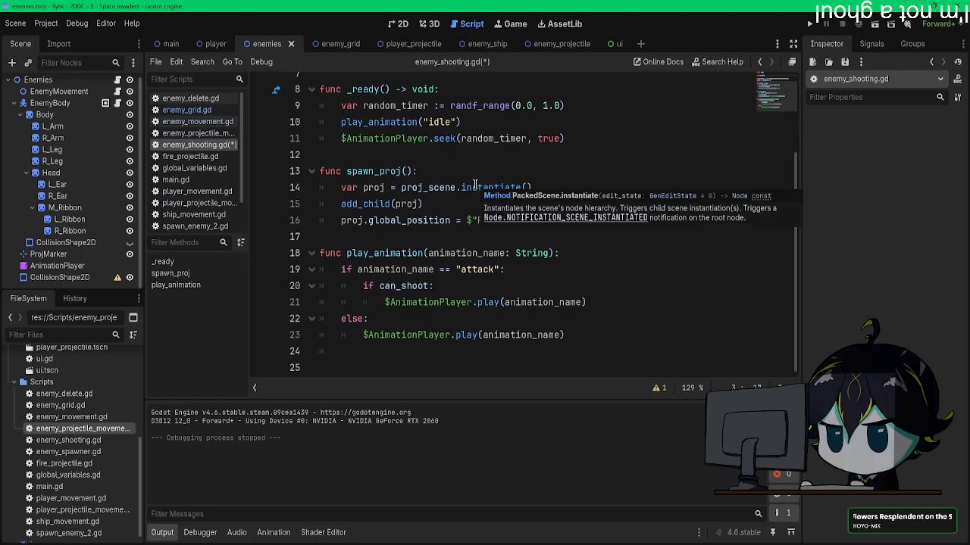
pyautogui.scroll(3, 475, 187)
pyautogui.hotkey('ctrl', 's')
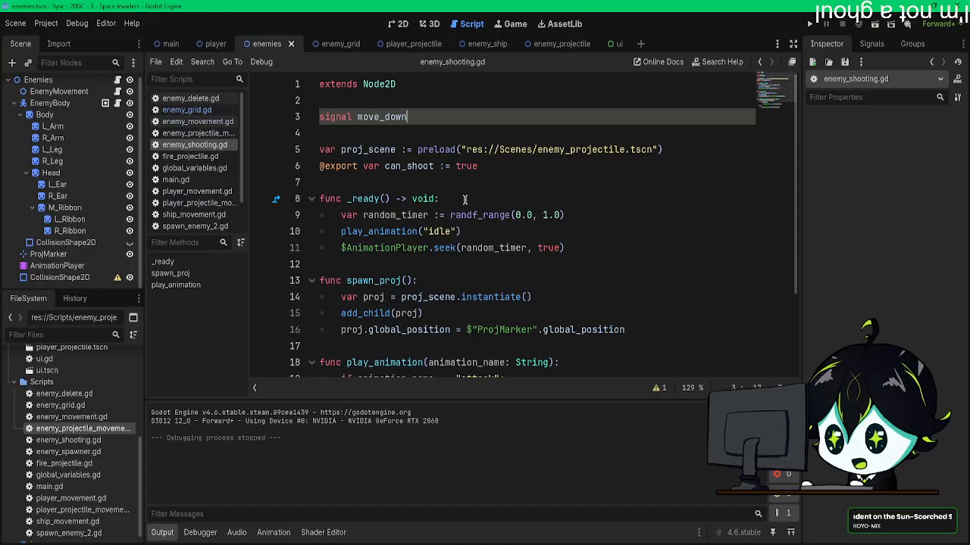
# Step: Show the AnimationPlayer's jump_down animation and place the playhead at 0.4 s
pyautogui.click(53, 266)
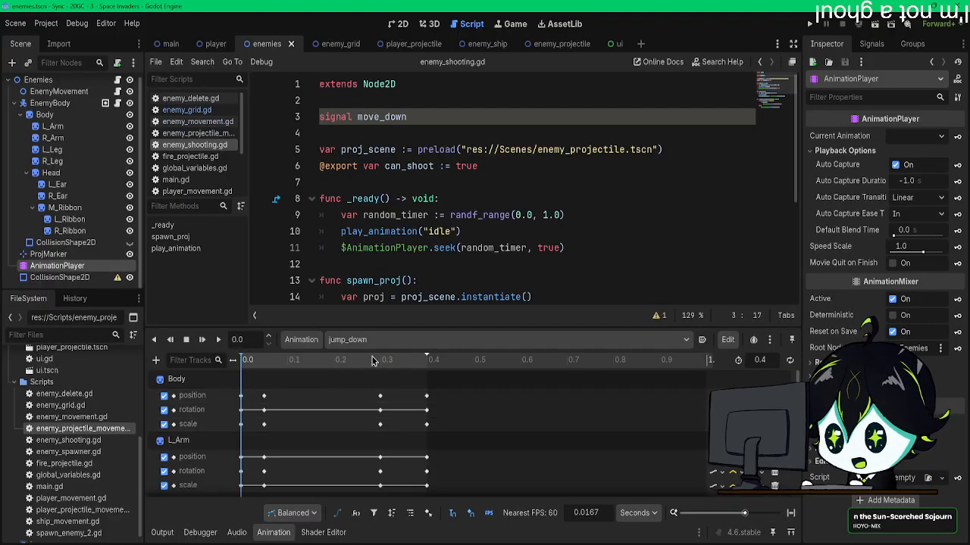
pyautogui.click(425, 363)
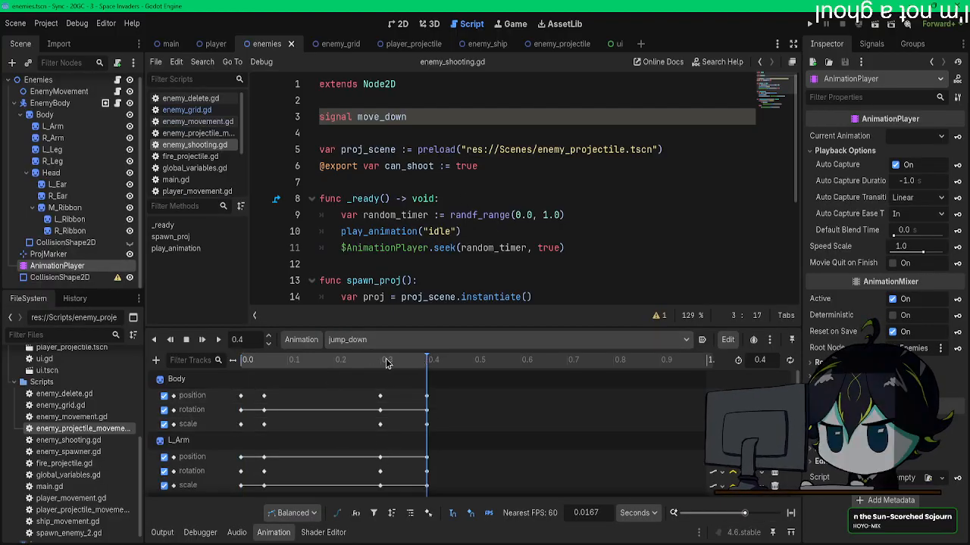
pyautogui.click(154, 361)
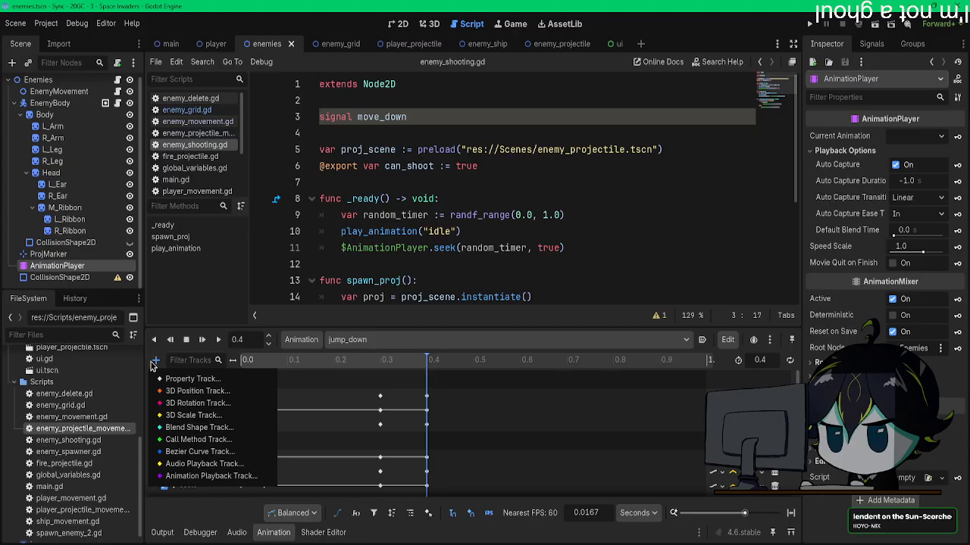
pyautogui.click(193, 378)
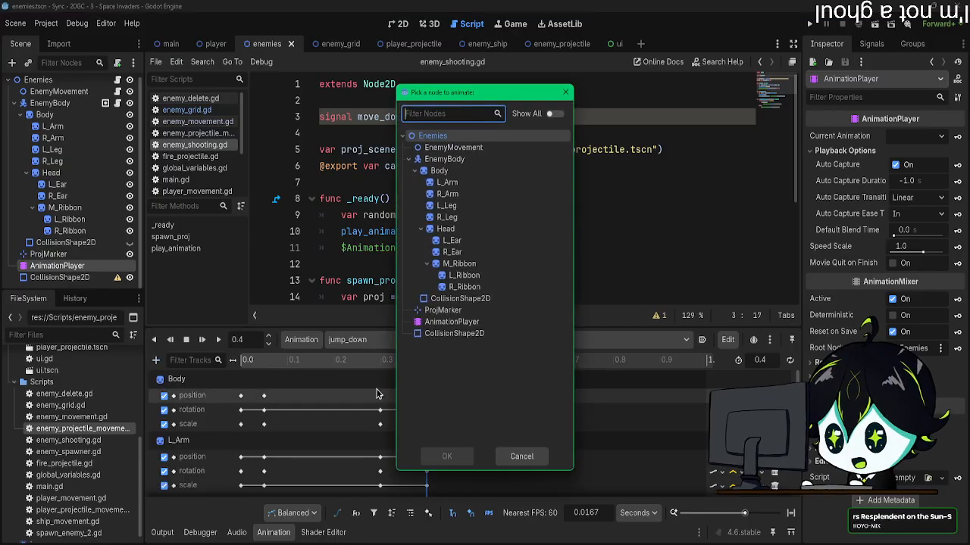
pyautogui.doubleClick(456, 148)
pyautogui.scroll(-5, 375, 289)
pyautogui.scroll(-1, 374, 290)
pyautogui.scroll(5, 374, 288)
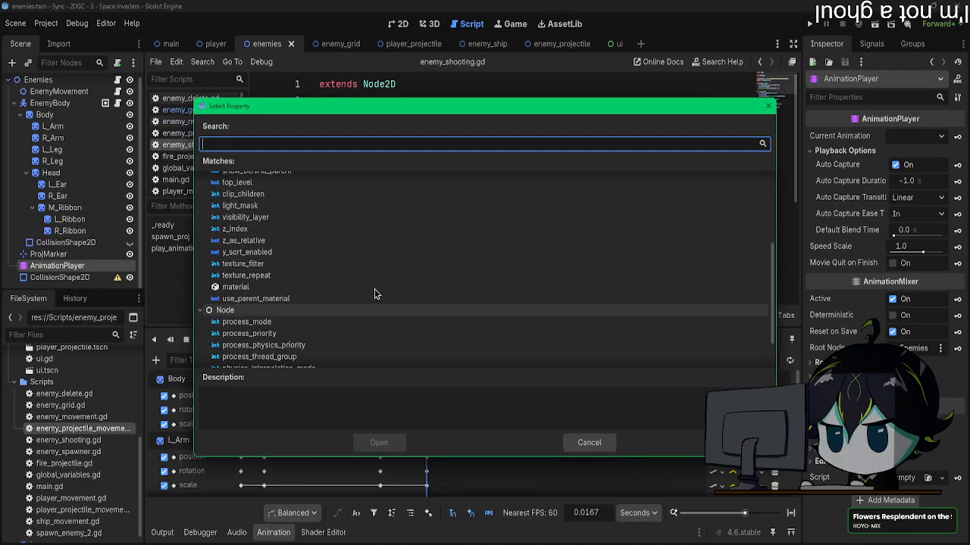
pyautogui.scroll(1, 374, 288)
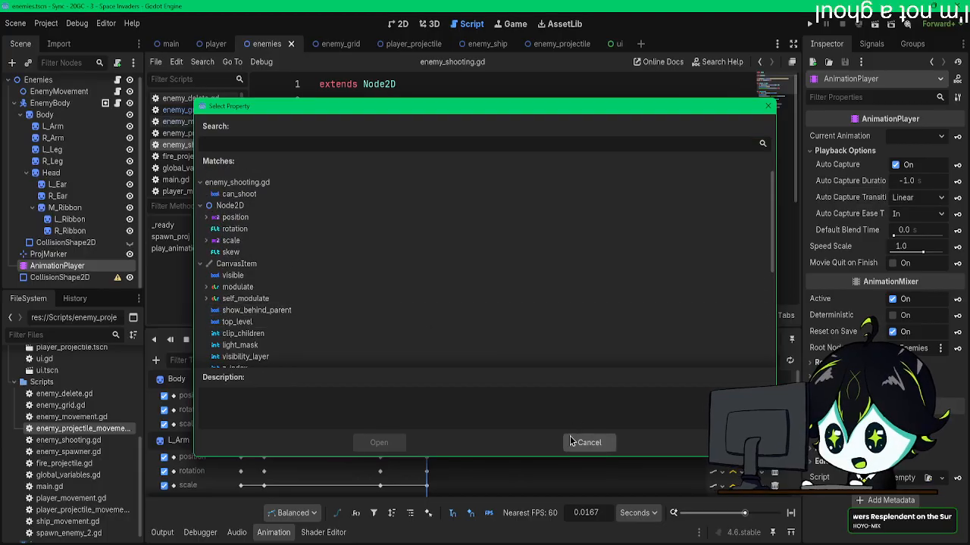
pyautogui.click(588, 443)
# Step: Add another Call Method track targeting the Enemies node to the jump_down animation
pyautogui.scroll(-5, 316, 427)
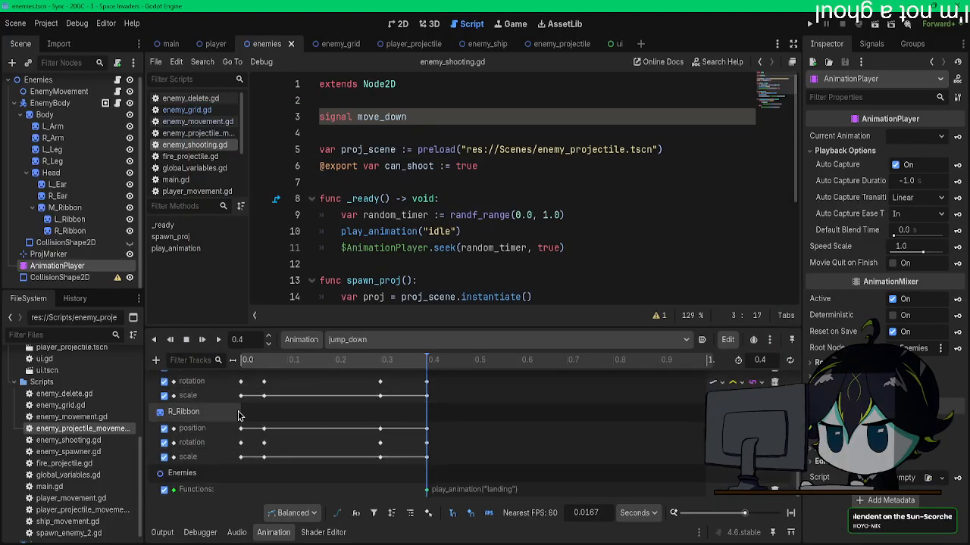
pyautogui.click(156, 360)
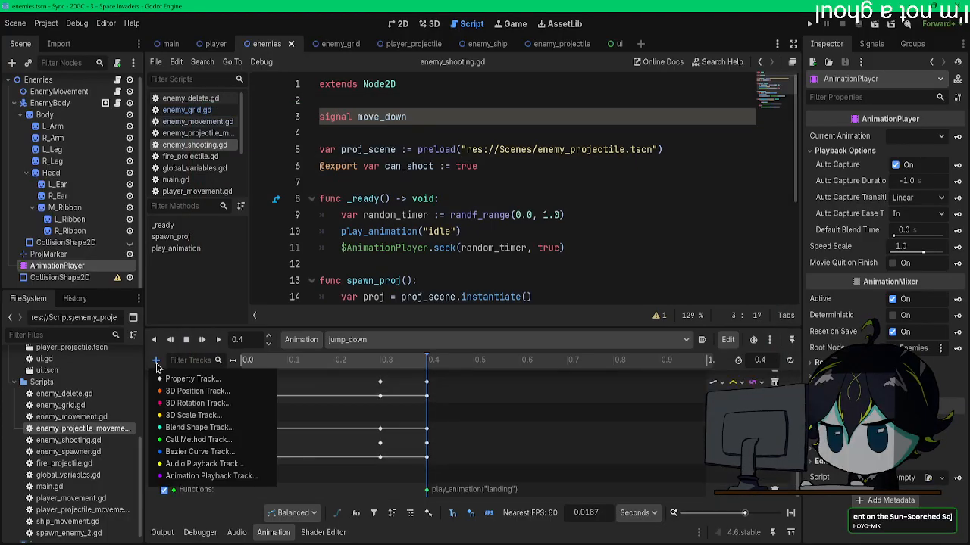
pyautogui.click(209, 440)
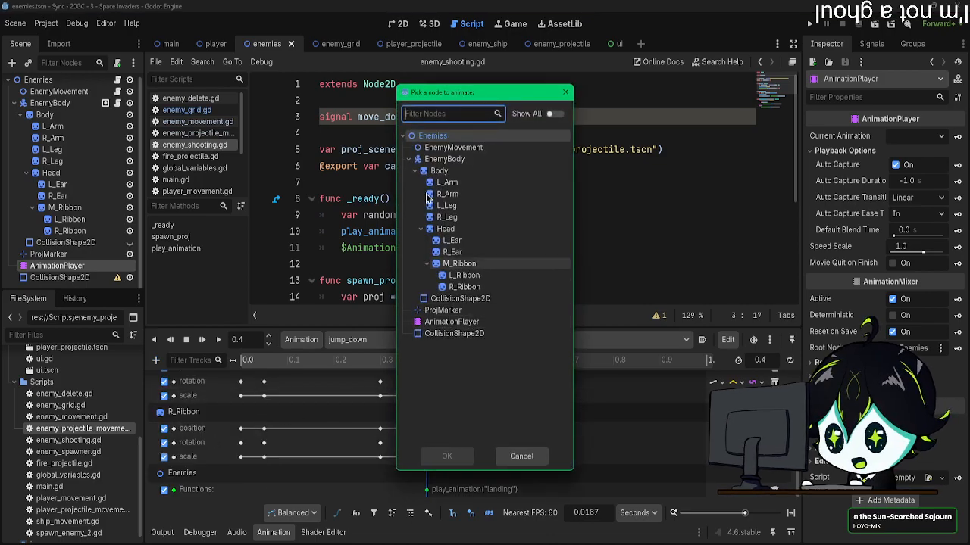
pyautogui.doubleClick(432, 138)
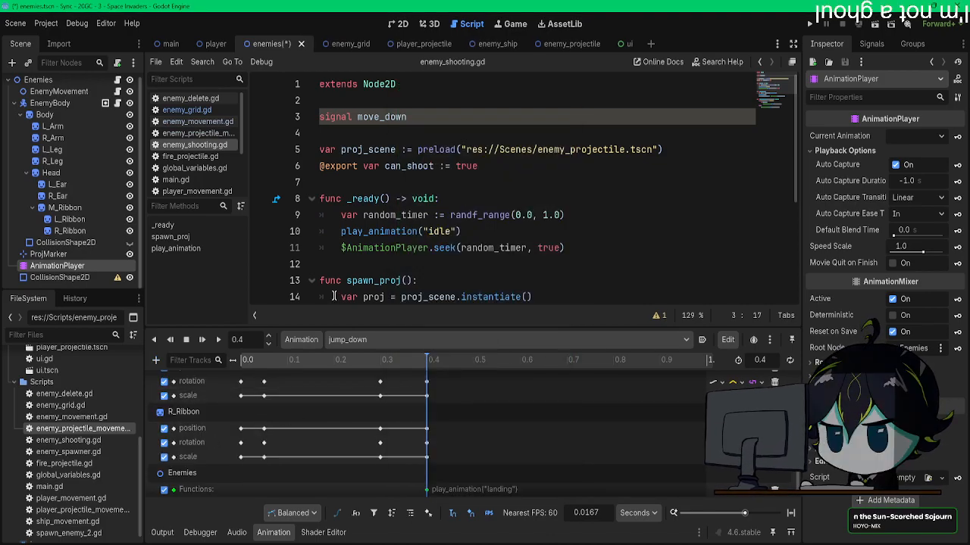
# Step: Look through the methods offered for a key at the end of the new Call Method track, and cancel without inserting one
pyautogui.rightClick(419, 491)
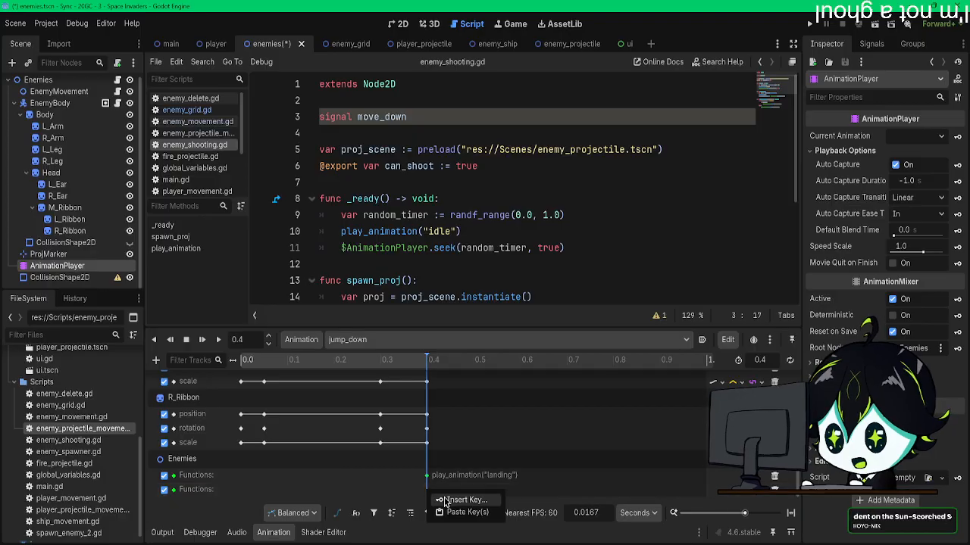
pyautogui.click(439, 498)
pyautogui.scroll(-10, 364, 345)
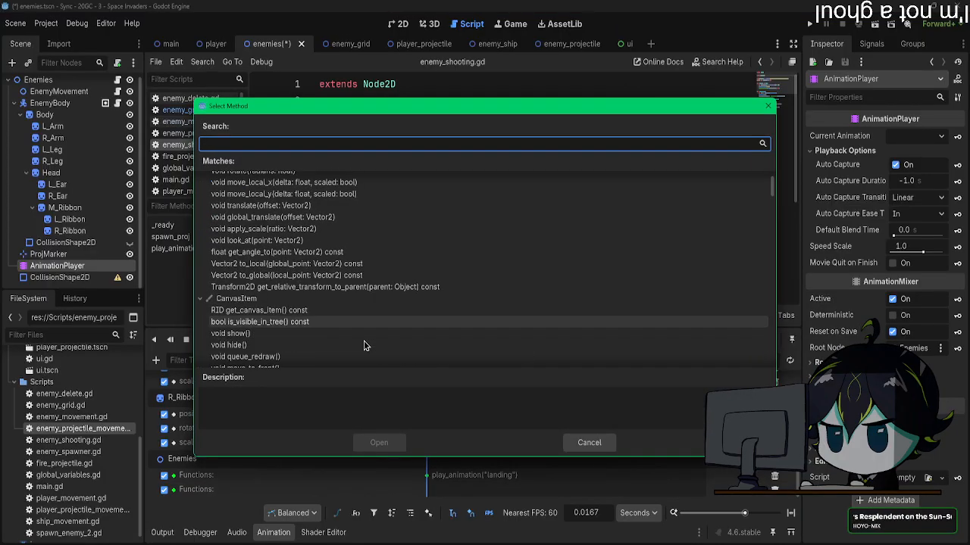
pyautogui.scroll(10, 364, 344)
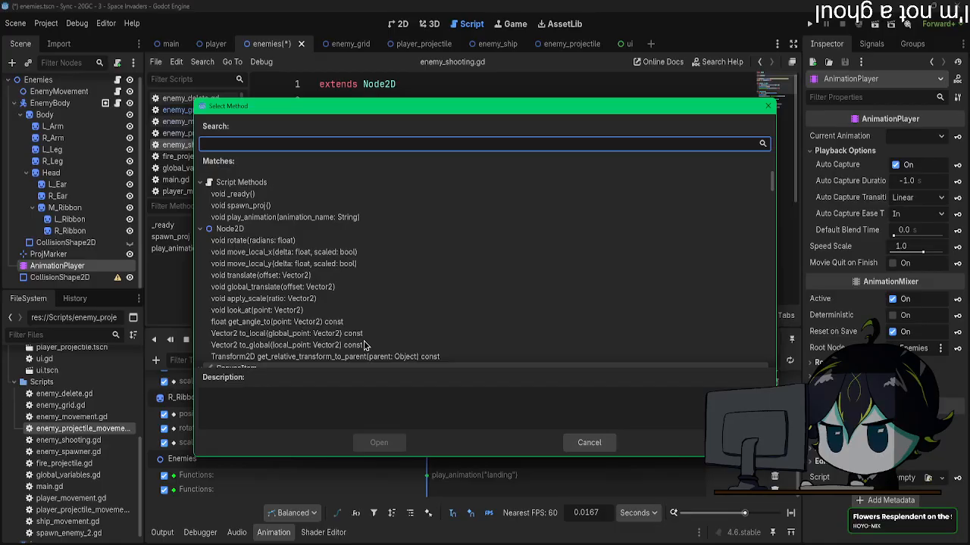
pyautogui.scroll(-15, 364, 344)
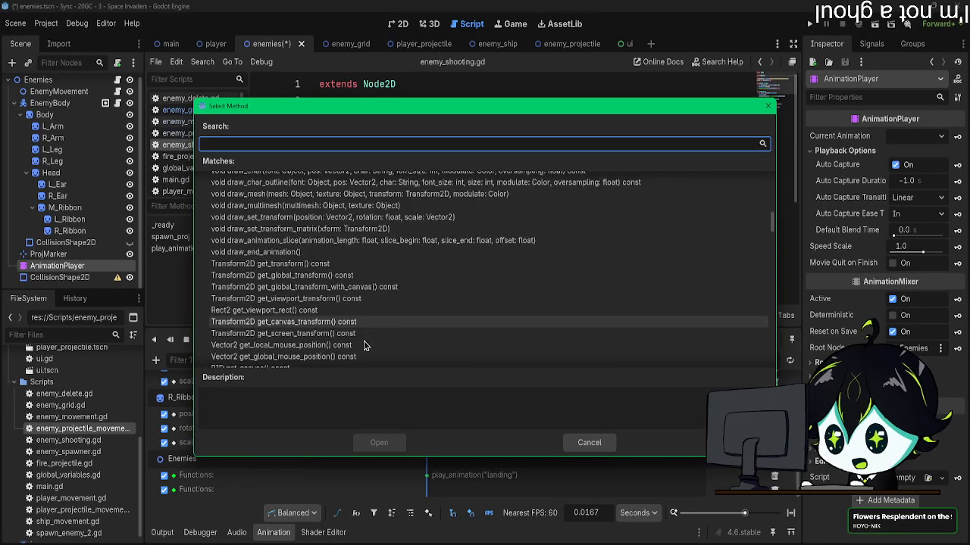
pyautogui.scroll(-10, 365, 344)
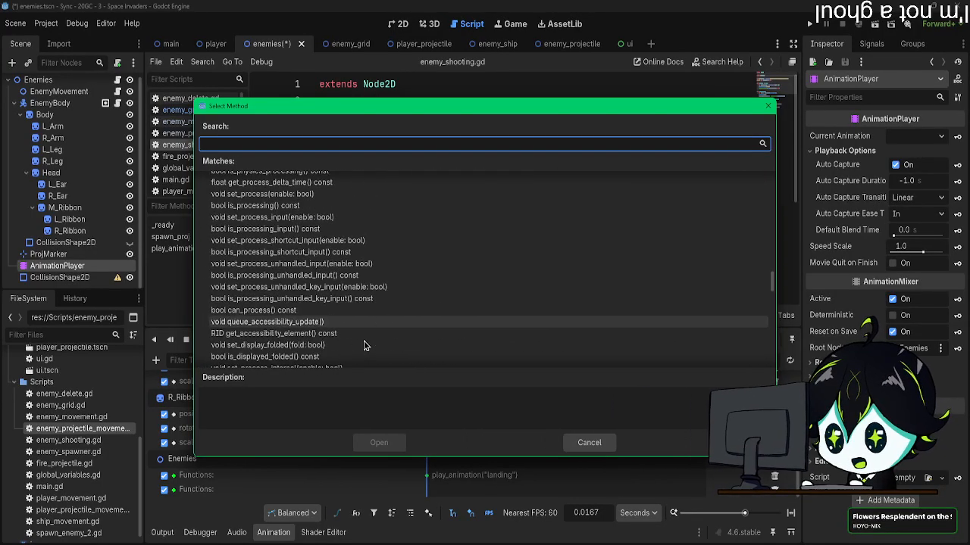
pyautogui.scroll(-12, 364, 345)
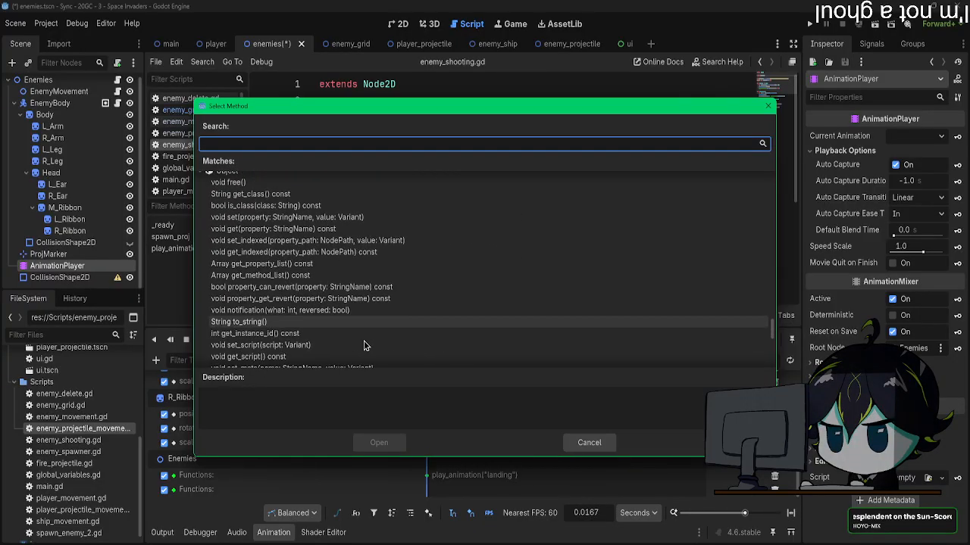
pyautogui.scroll(-3, 364, 345)
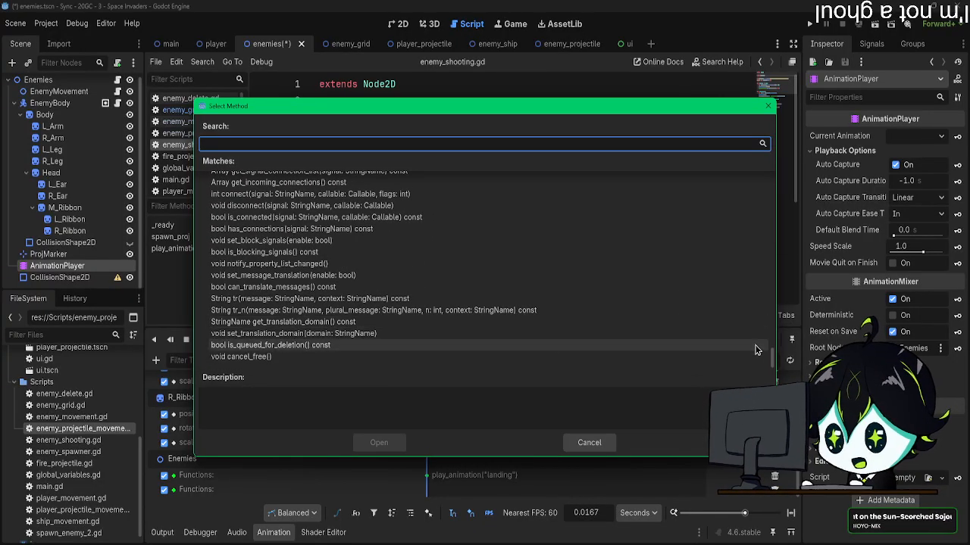
pyautogui.moveTo(771, 354); pyautogui.dragTo(746, 154)
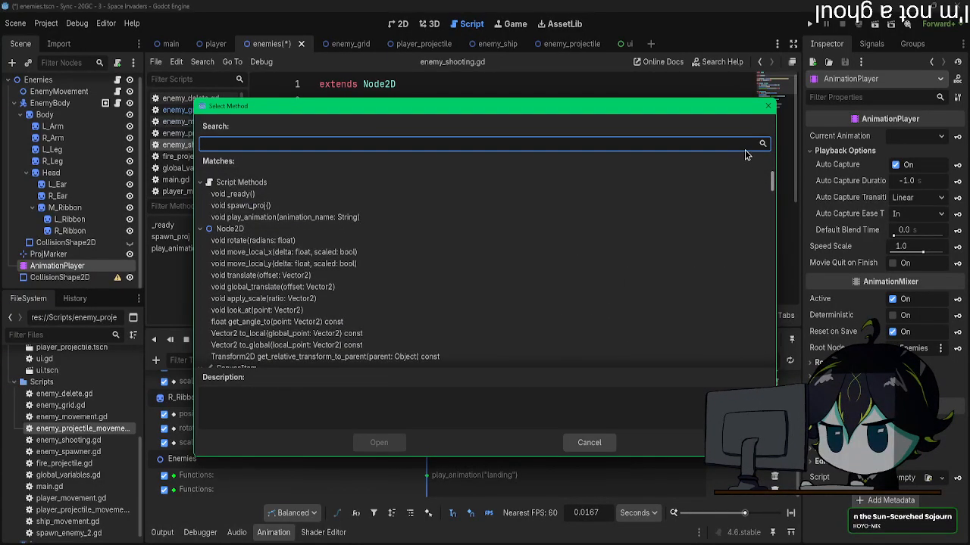
pyautogui.click(201, 182)
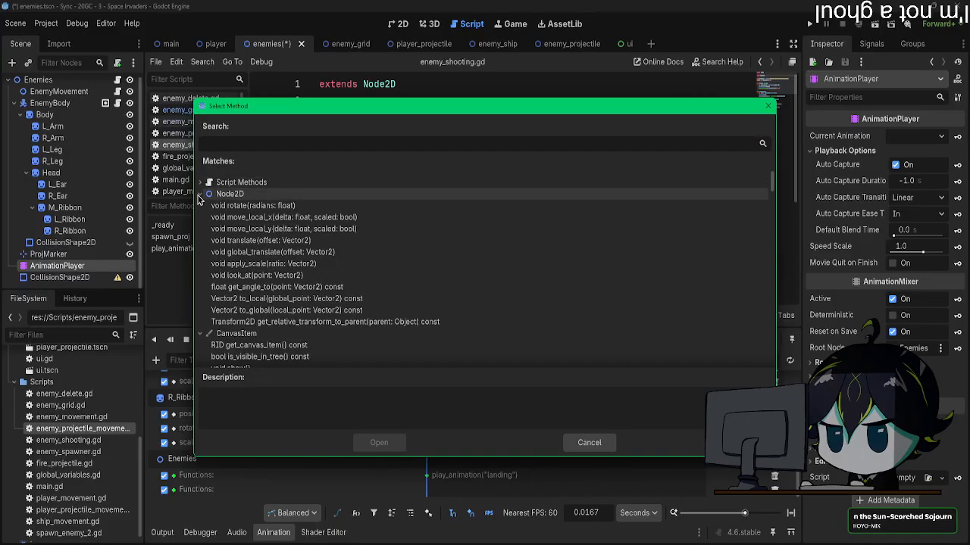
pyautogui.click(201, 194)
pyautogui.click(201, 205)
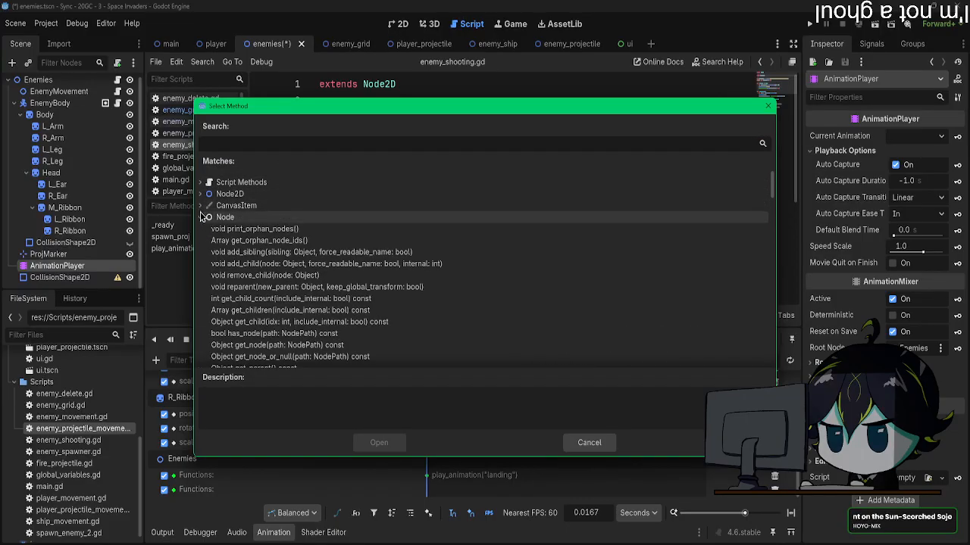
pyautogui.click(201, 218)
pyautogui.click(201, 229)
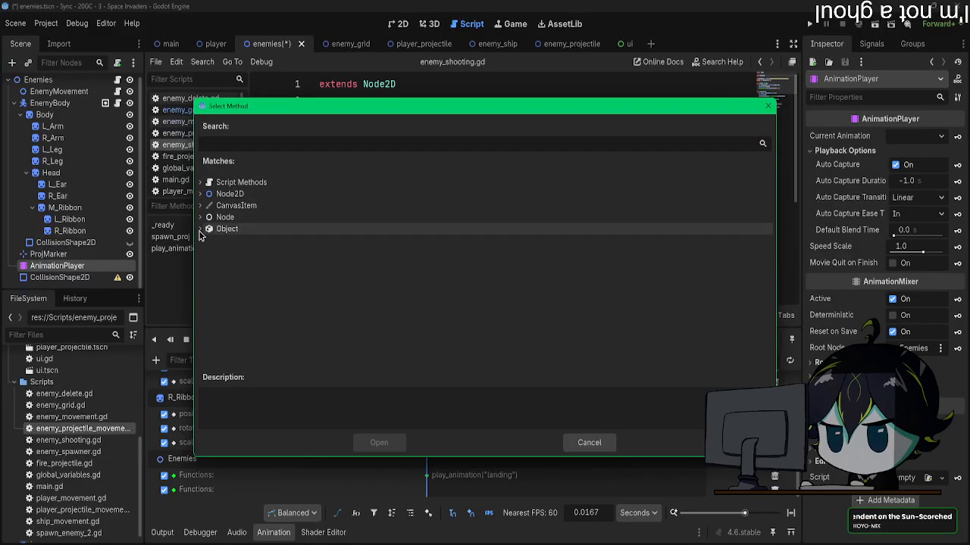
pyautogui.click(589, 443)
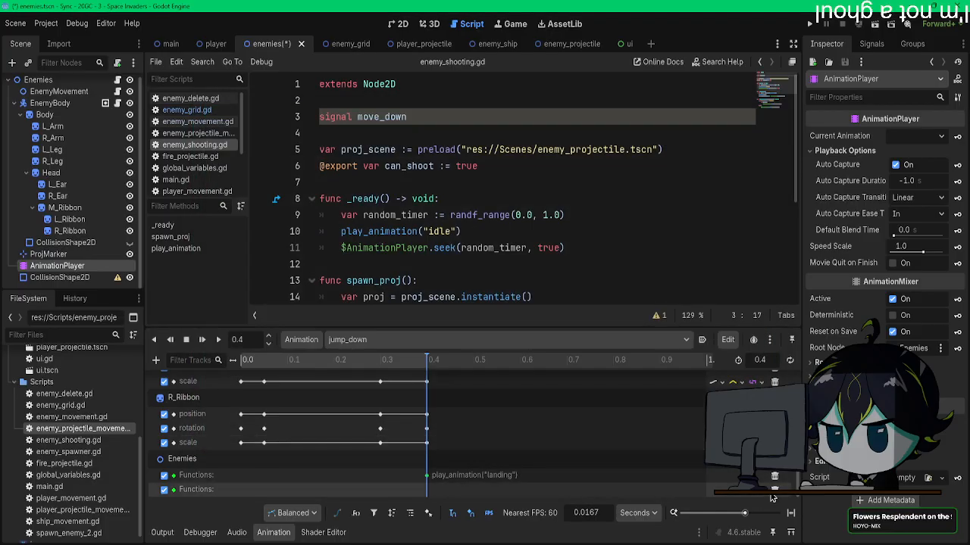
pyautogui.scroll(1, 424, 447)
pyautogui.click(155, 360)
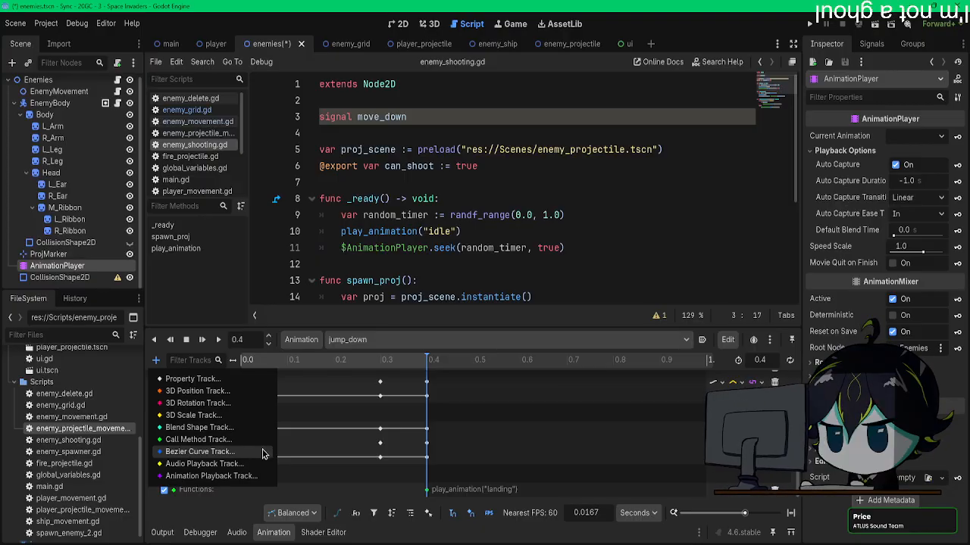
pyautogui.press('Escape')
# Step: Add a signal_to_move_down() function at the end of enemy_shooting.gd that calls move_down.emit()
pyautogui.scroll(-4, 425, 278)
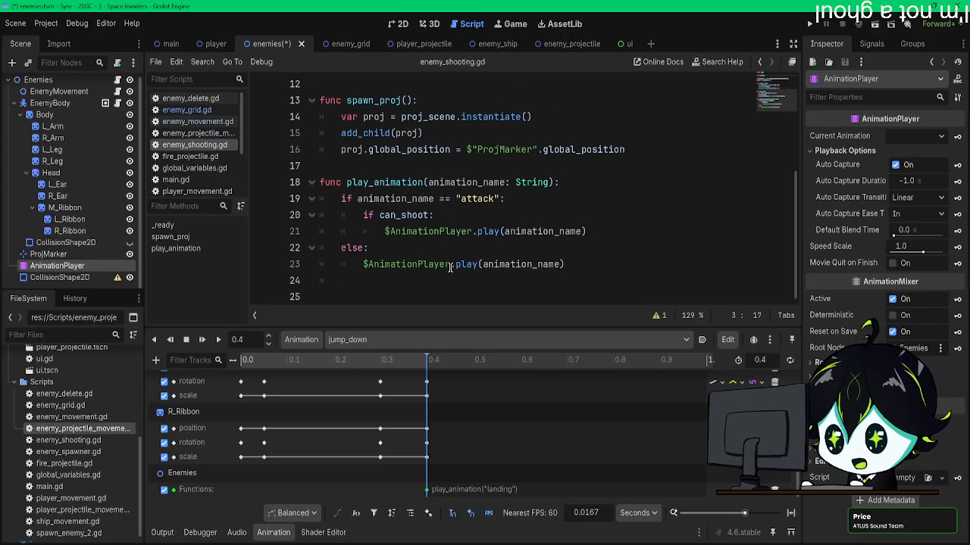
pyautogui.scroll(4, 425, 278)
pyautogui.scroll(-4, 425, 278)
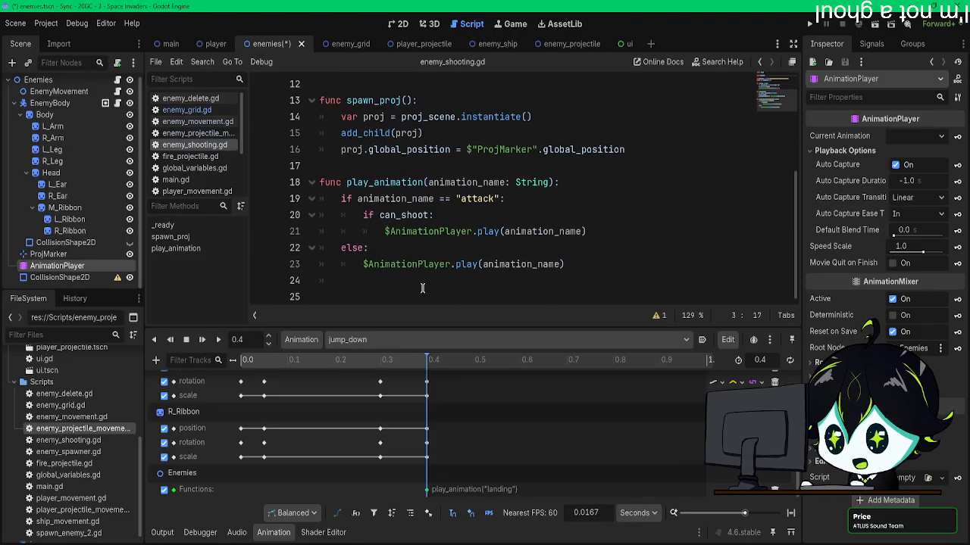
pyautogui.click(387, 297)
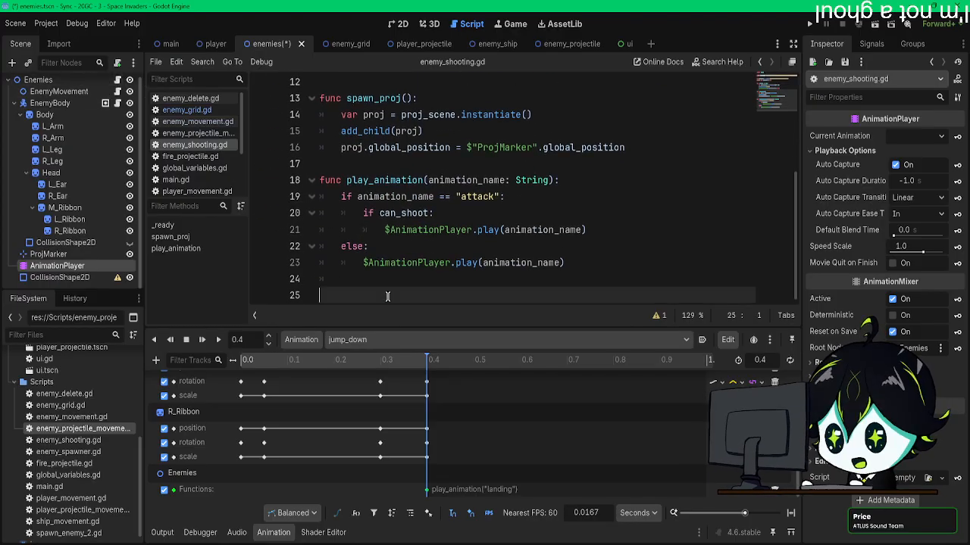
pyautogui.write('func')
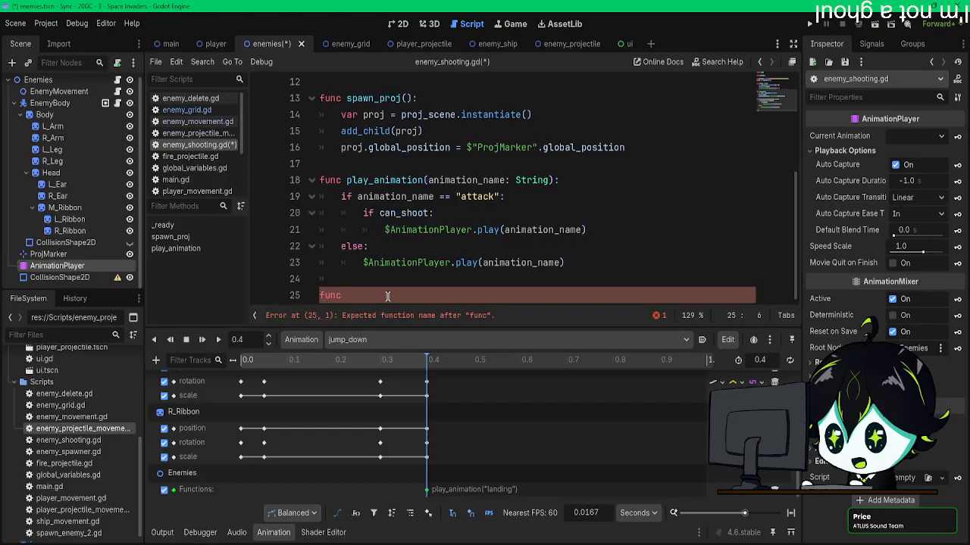
pyautogui.write('signal_to_')
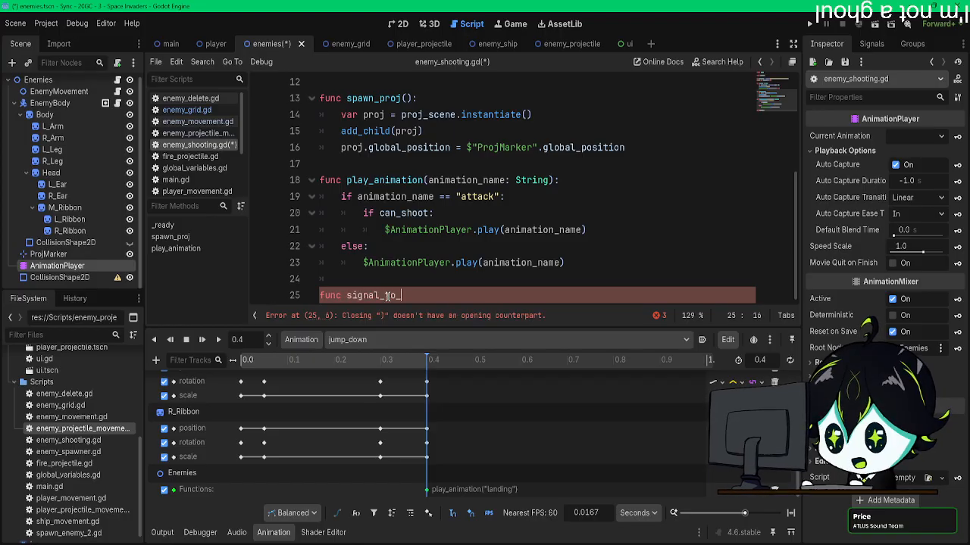
pyautogui.write('move_down')
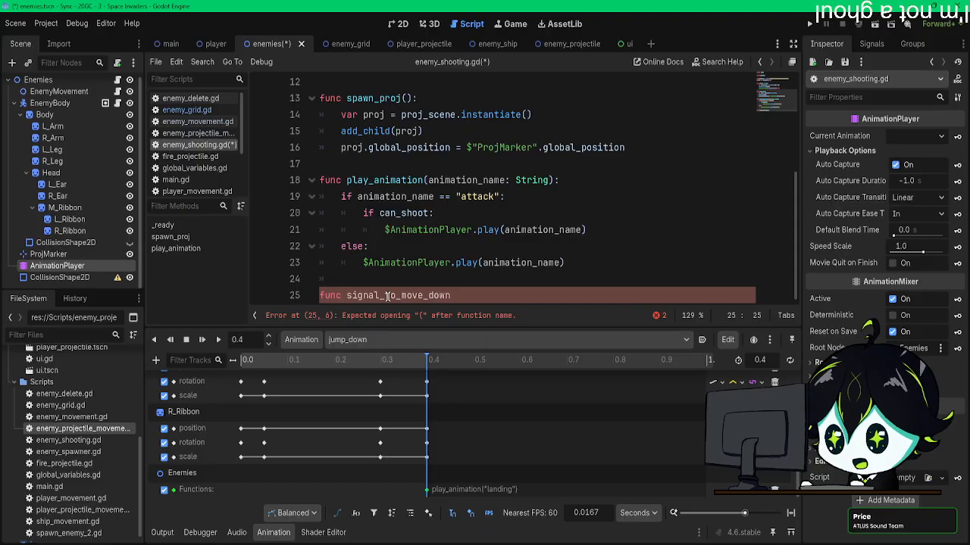
pyautogui.write('()')
pyautogui.press('Return')
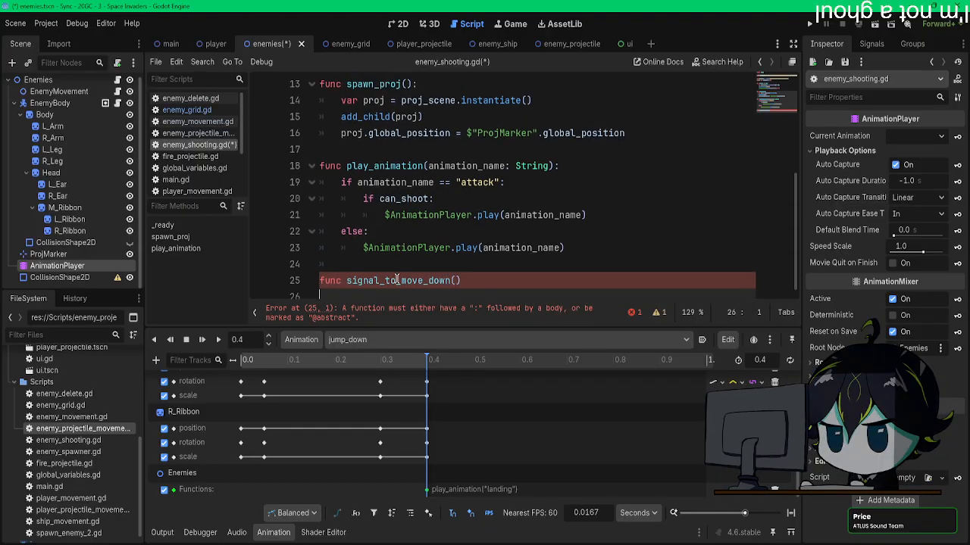
pyautogui.click(480, 281)
pyautogui.press('Return')
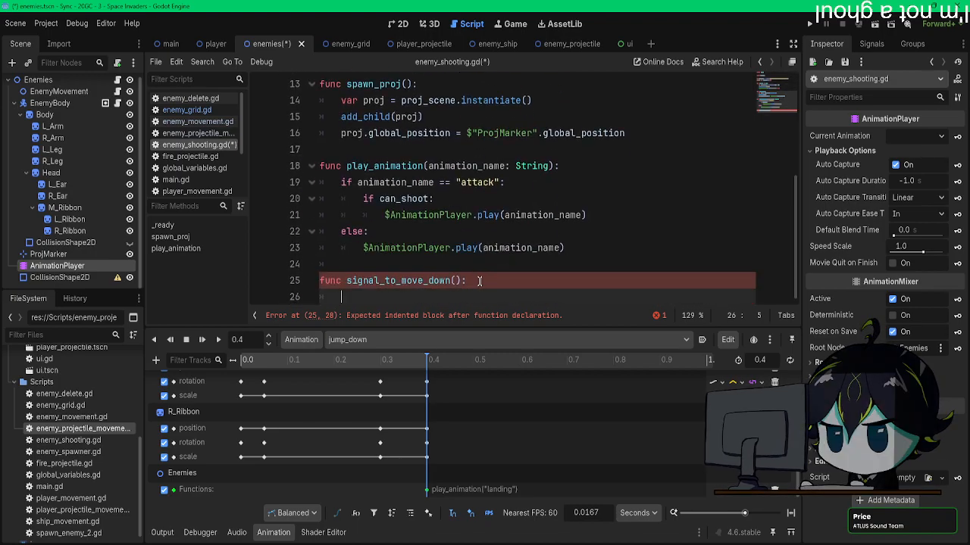
pyautogui.write('move_down.')
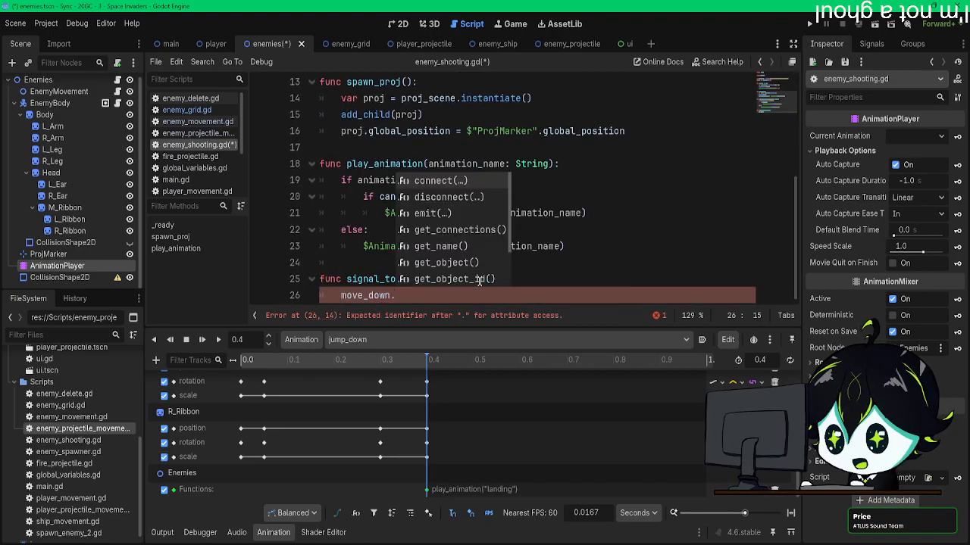
pyautogui.press('Return')
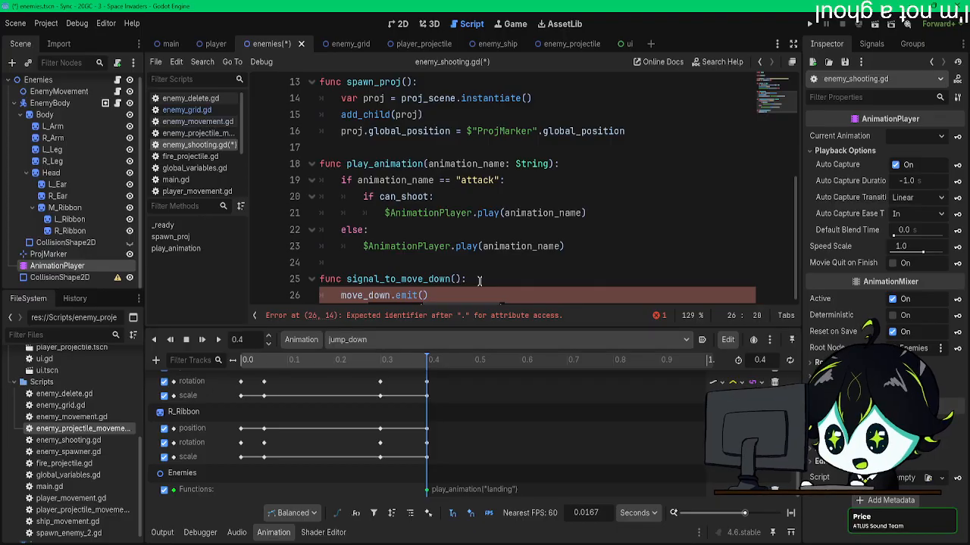
# Step: Add a second Call Method track targeting the Enemies node to the jump_down animation
pyautogui.click(156, 360)
pyautogui.click(187, 440)
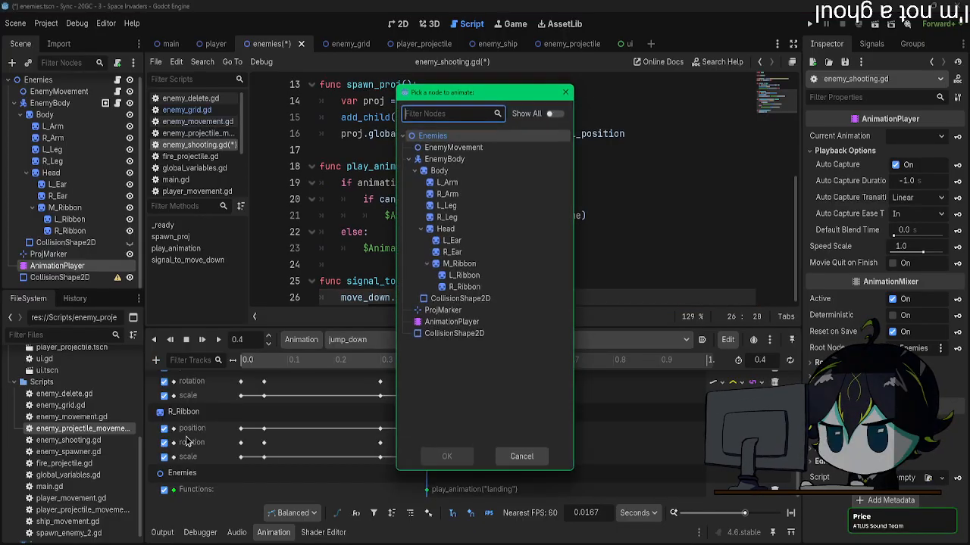
pyautogui.doubleClick(445, 138)
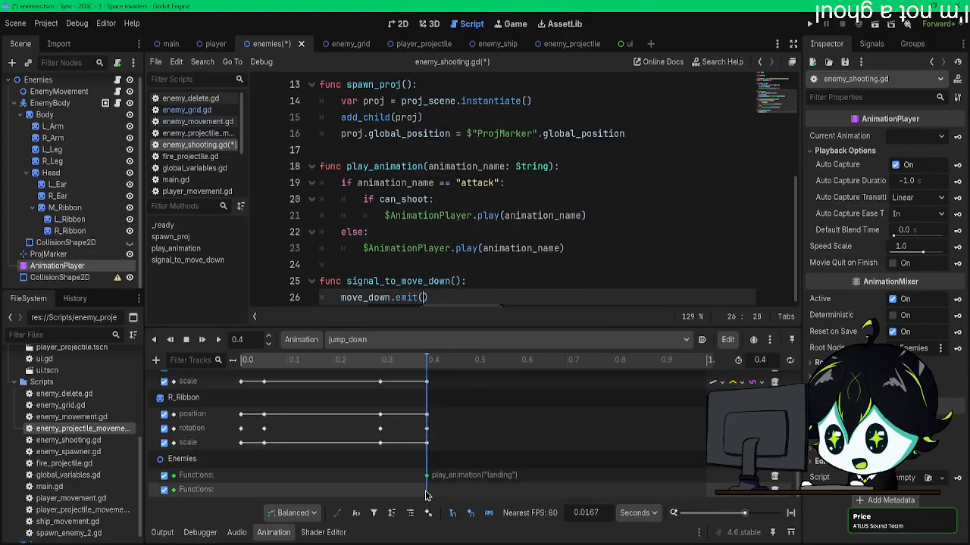
pyautogui.rightClick(429, 489)
pyautogui.click(455, 502)
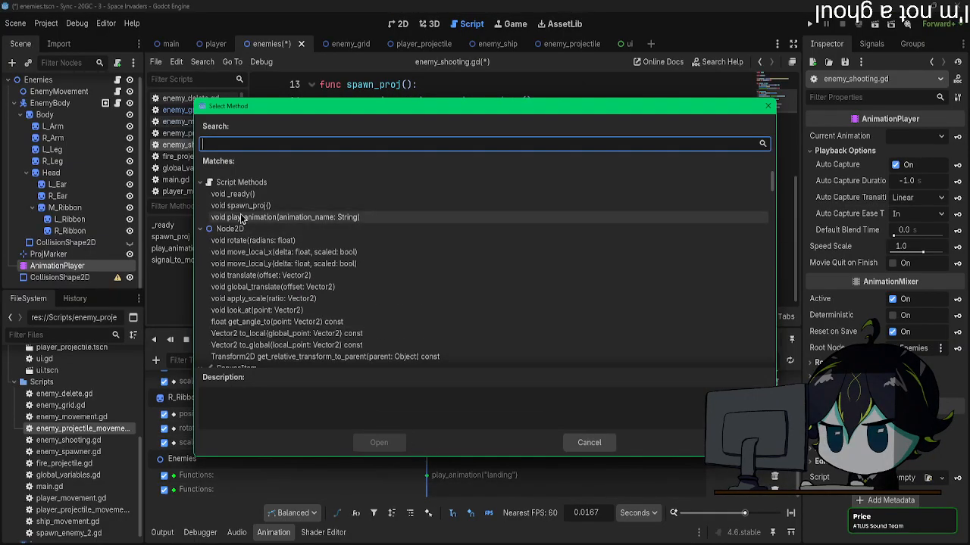
pyautogui.click(598, 445)
# Step: Save the script, insert a signal_to_move_down() key at 0.4 s on the new Call Method track, and save the scene
pyautogui.hotkey('ctrl', 's')
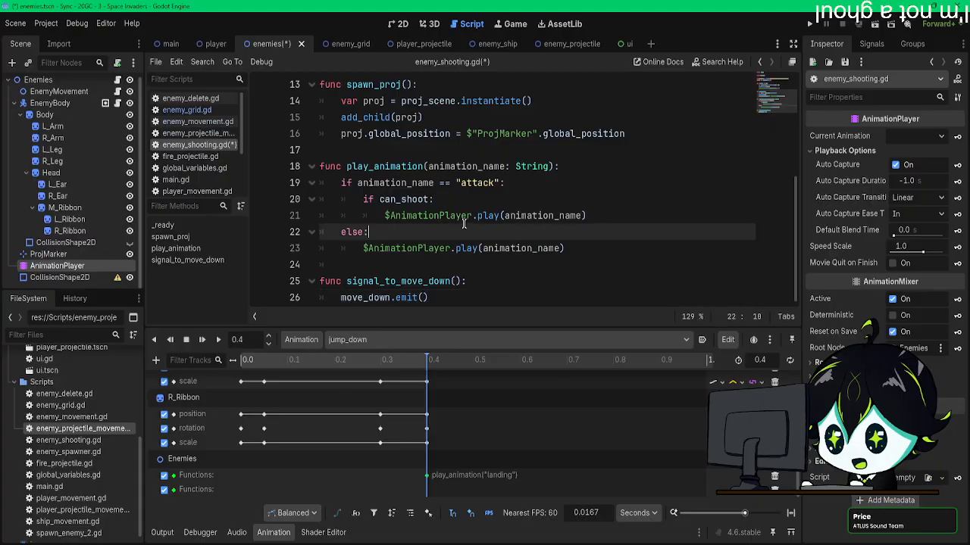
pyautogui.rightClick(427, 489)
pyautogui.click(455, 502)
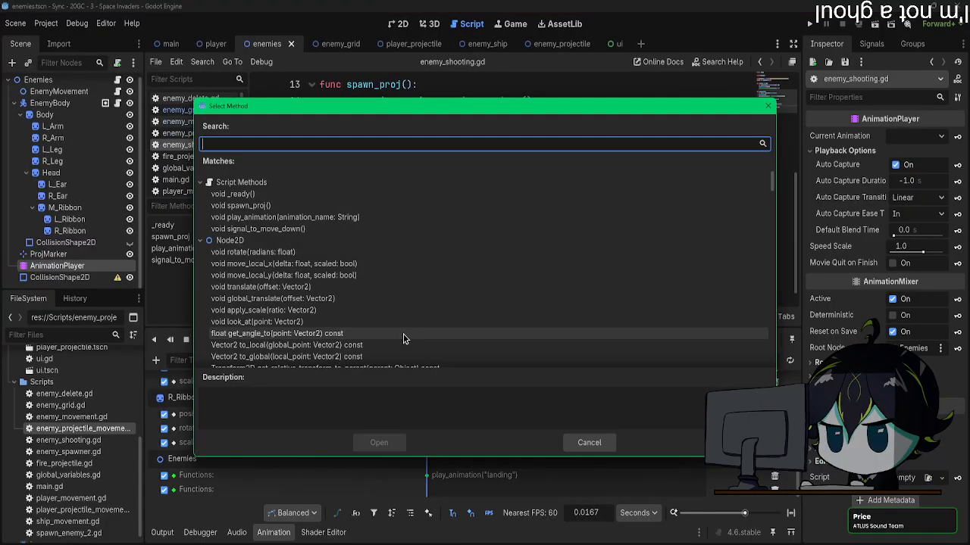
pyautogui.doubleClick(277, 229)
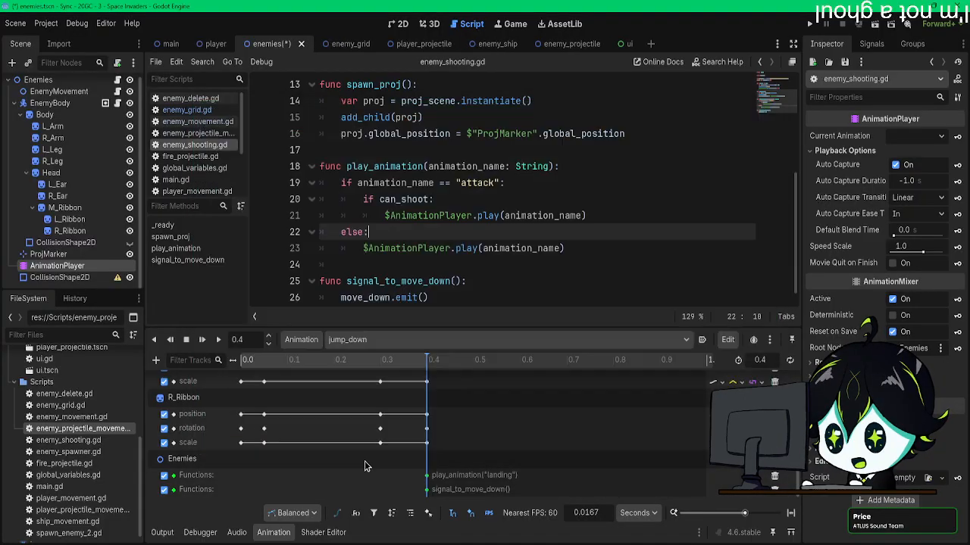
pyautogui.click(428, 491)
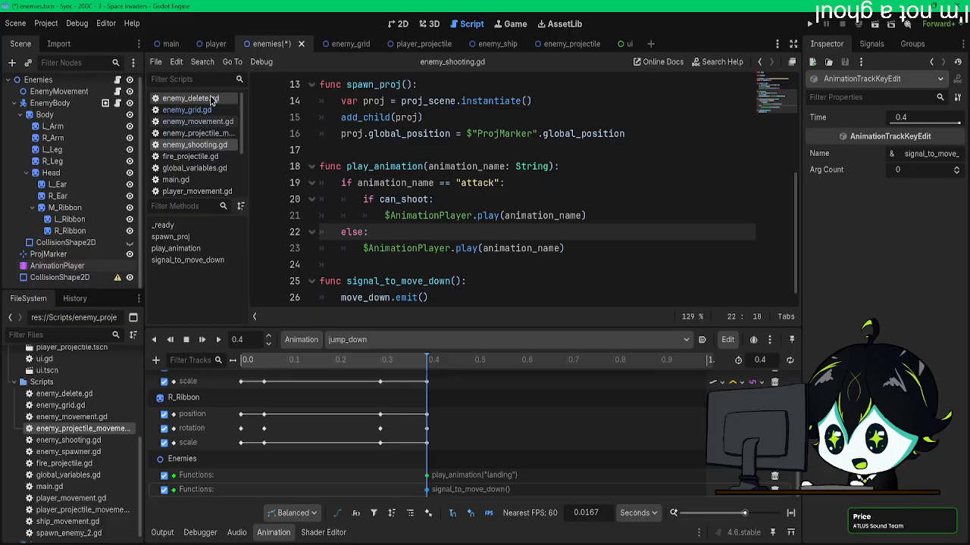
pyautogui.hotkey('ctrl', 's')
# Step: Switch to the enemy_grid scene and open the EnemyGrid node's script at the loop_cells() function
pyautogui.click(63, 79)
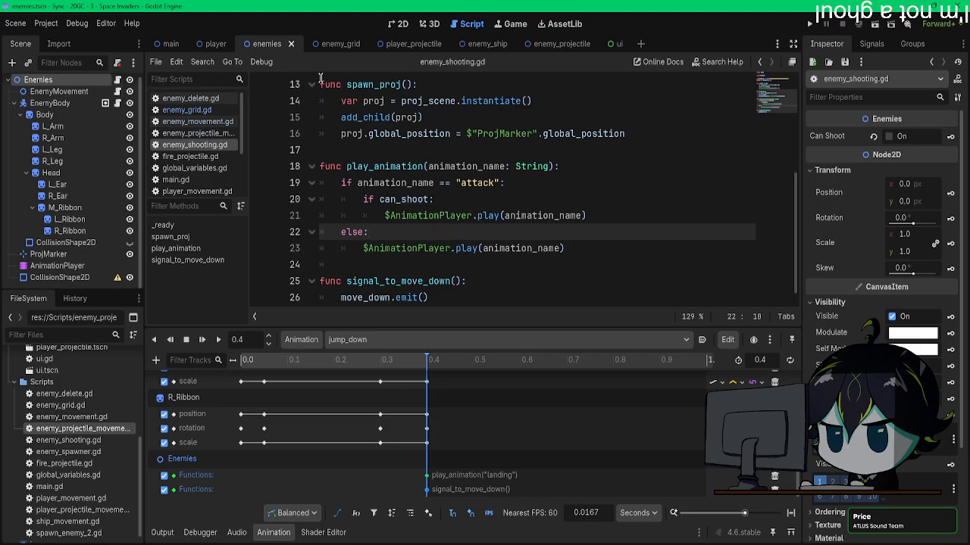
pyautogui.click(338, 44)
pyautogui.scroll(-1, 456, 273)
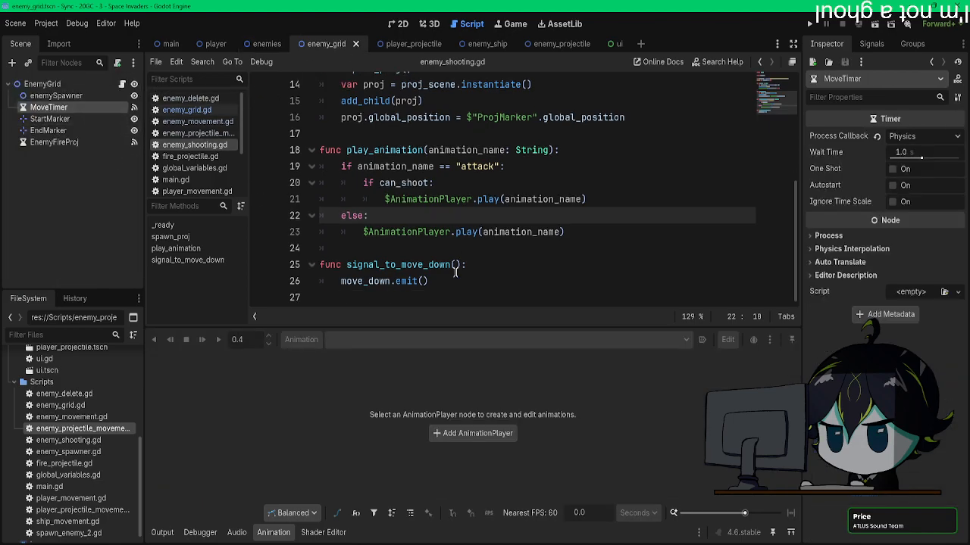
pyautogui.click(122, 83)
pyautogui.scroll(-13, 430, 285)
pyautogui.scroll(-4, 430, 285)
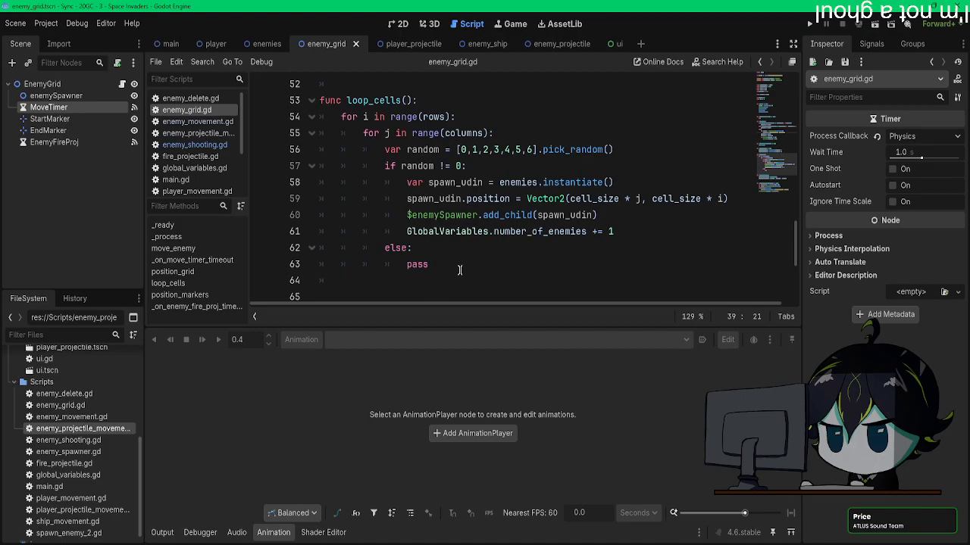
# Step: Below the add_child line in loop_cells(), add a spawn_udin.connect() call with "move_down" as the signal name
pyautogui.click(608, 214)
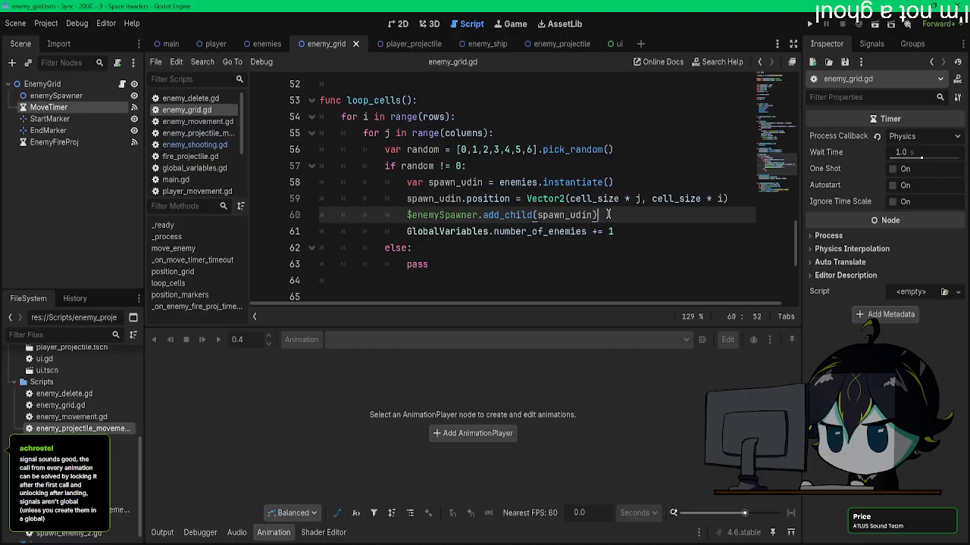
pyautogui.press('Return')
pyautogui.write('spawn_udin.co')
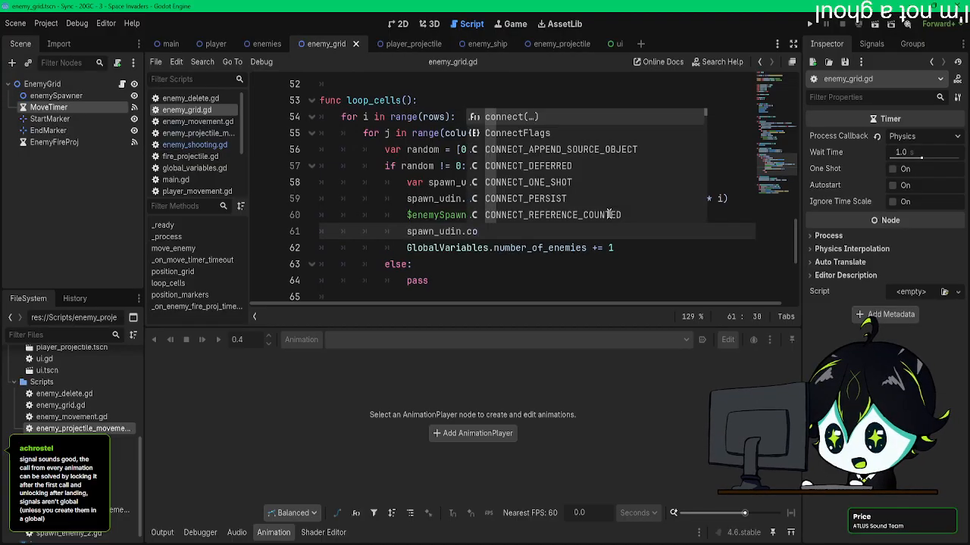
pyautogui.press('Return')
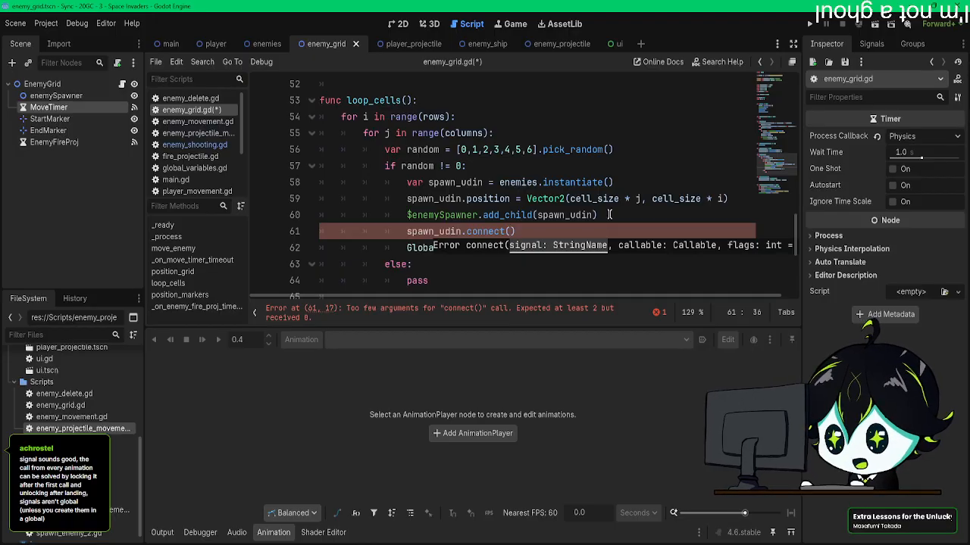
pyautogui.write('"mov')
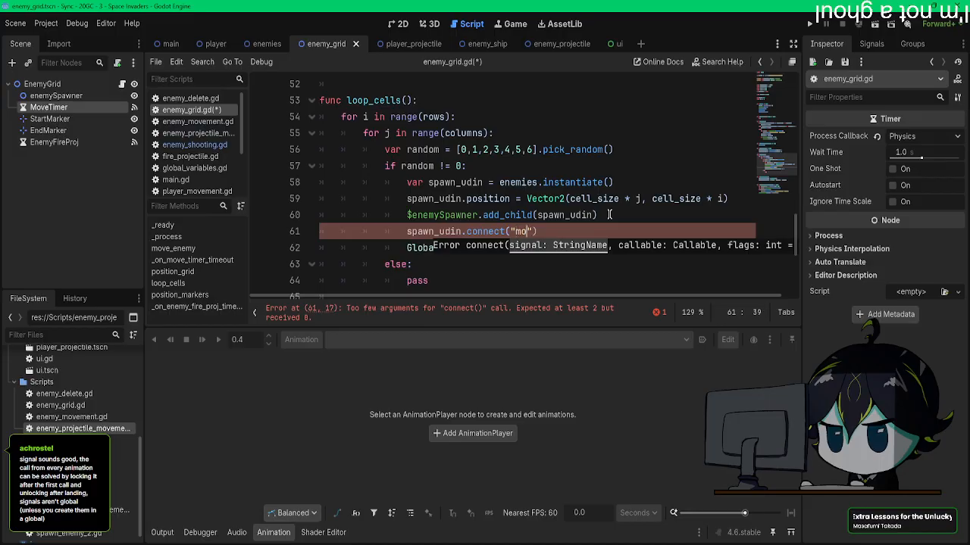
pyautogui.write('e')
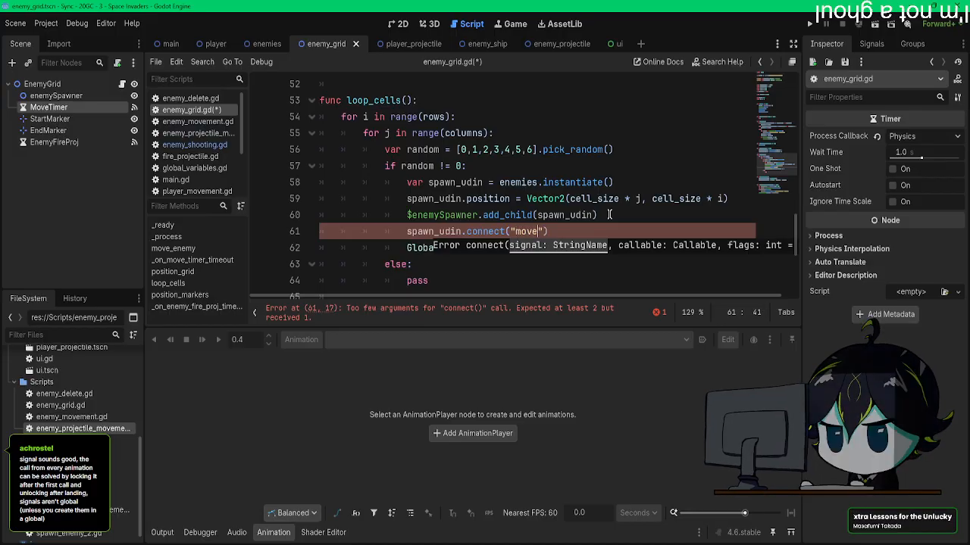
pyautogui.write('_down')
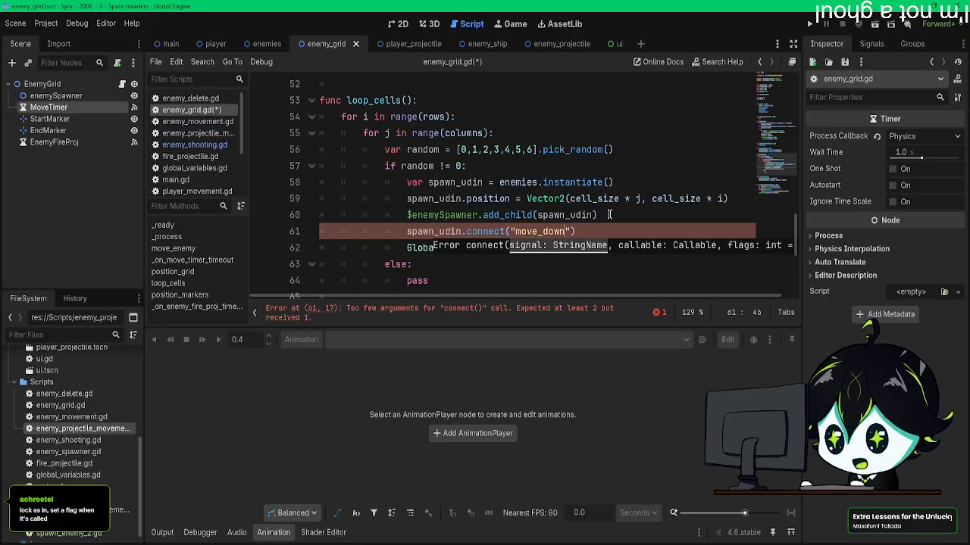
# Step: Pass move_enemy as the callable of the move_down connection in loop_cells() and save enemy_grid.gd
pyautogui.scroll(-2, 606, 213)
pyautogui.scroll(-3, 604, 211)
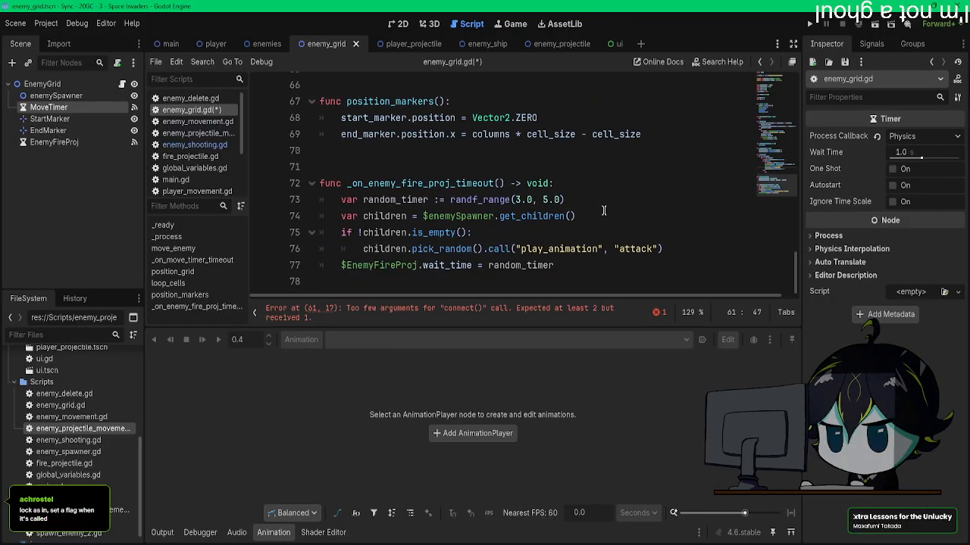
pyautogui.scroll(6, 604, 210)
pyautogui.scroll(5, 604, 211)
pyautogui.scroll(2, 604, 210)
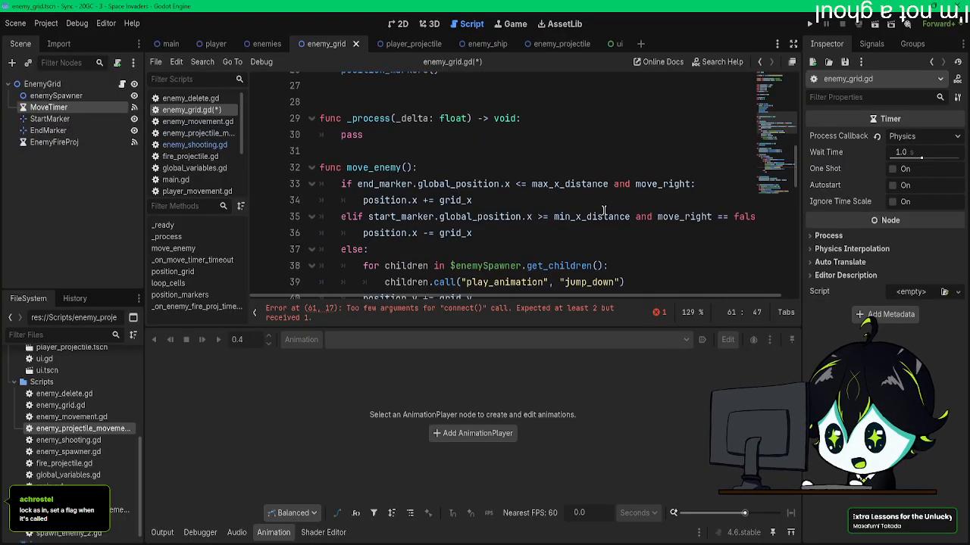
pyautogui.scroll(-1, 604, 210)
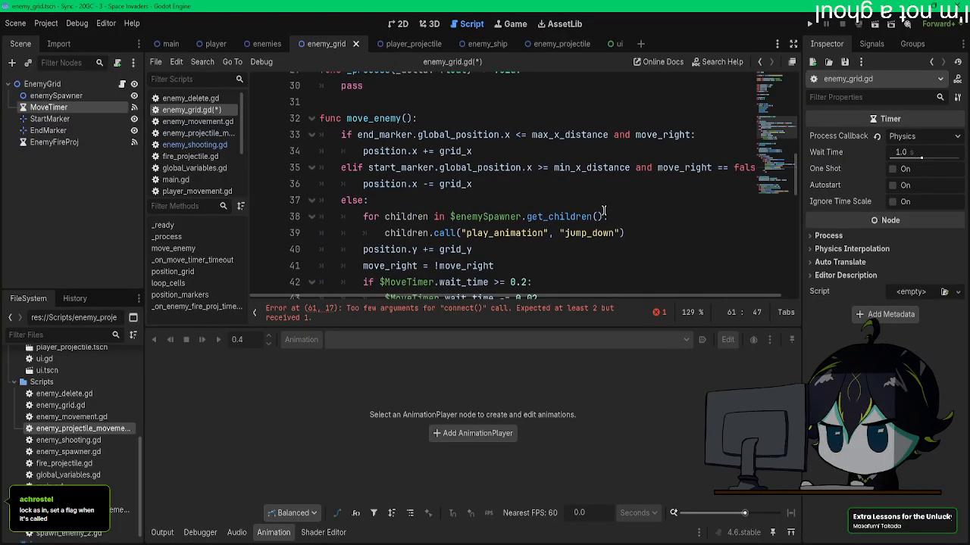
pyautogui.scroll(-8, 604, 211)
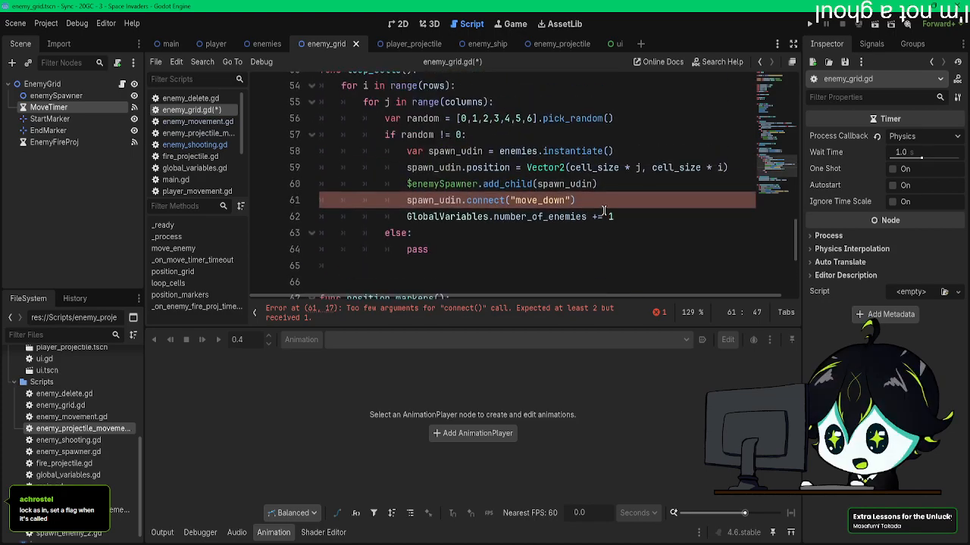
pyautogui.write(', mov')
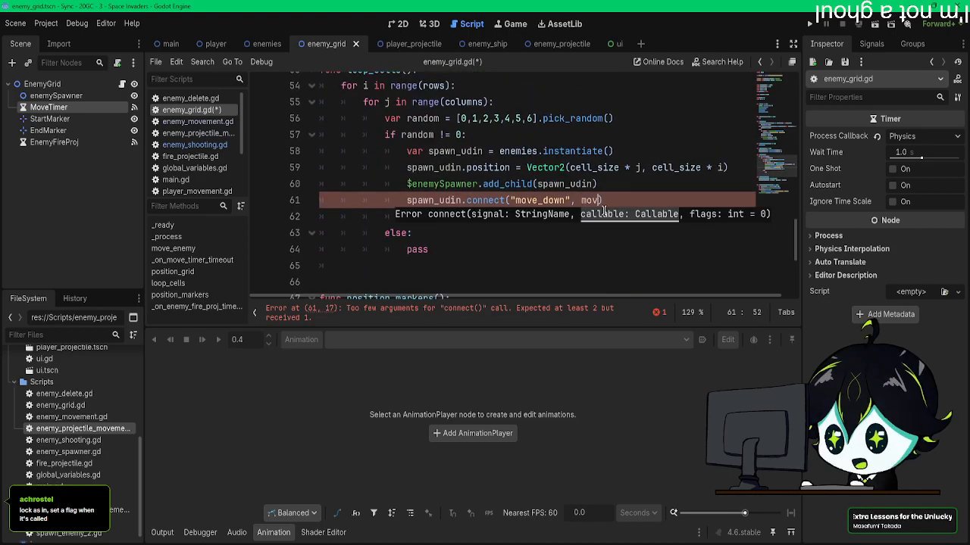
pyautogui.write('e_enemy')
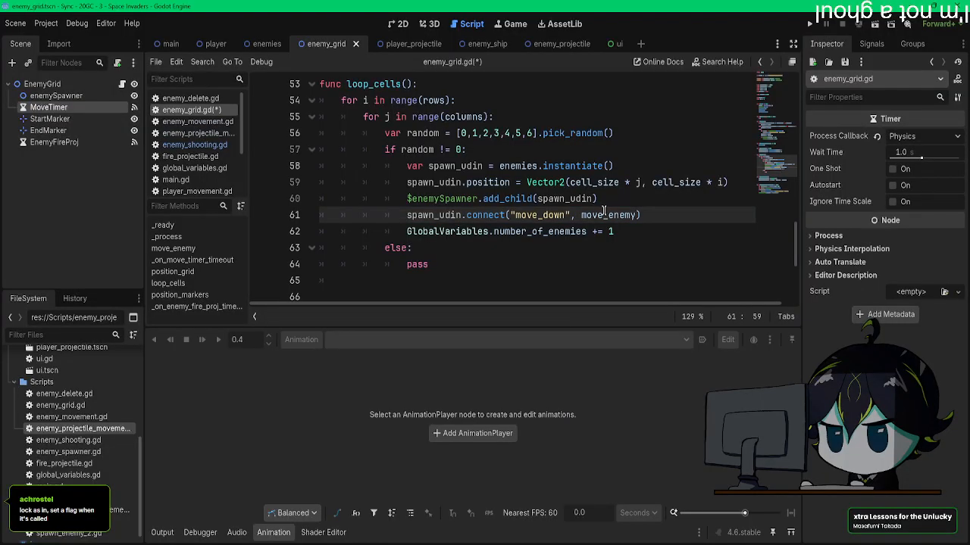
pyautogui.hotkey('ctrl', 's')
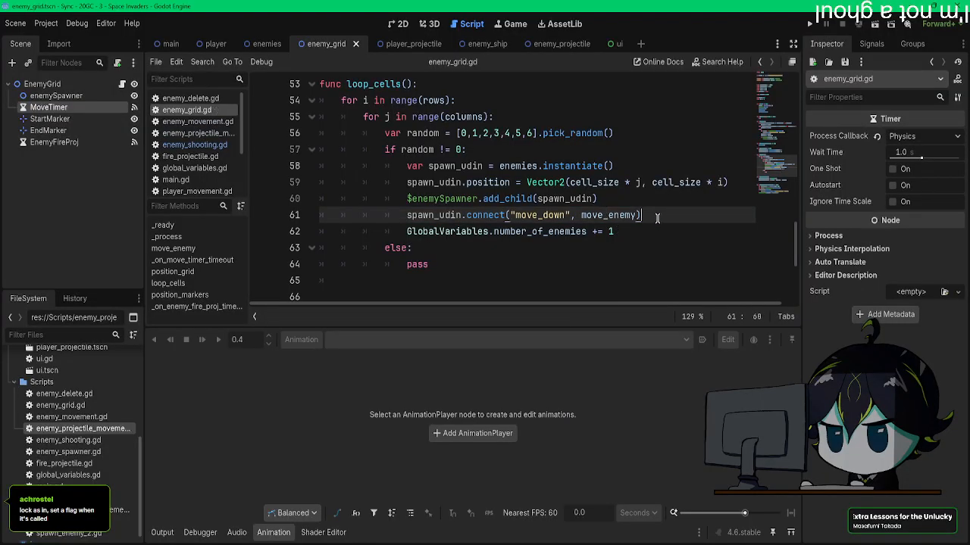
# Step: Review the else branch of move_enemy() in enemy_grid.gd, focusing on the position.y += grid_y line and the jump_down call
pyautogui.scroll(7, 576, 235)
pyautogui.scroll(-1, 541, 250)
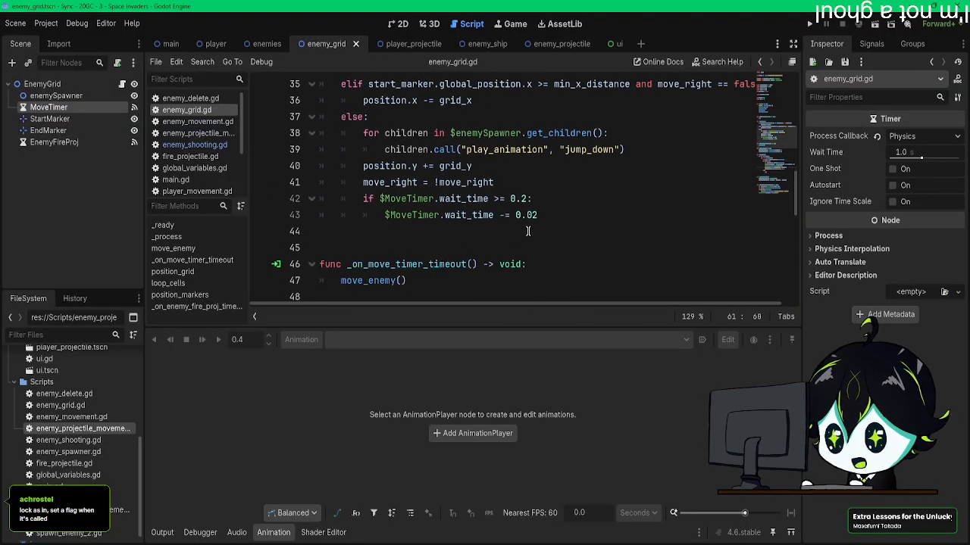
pyautogui.moveTo(539, 215); pyautogui.dragTo(398, 148)
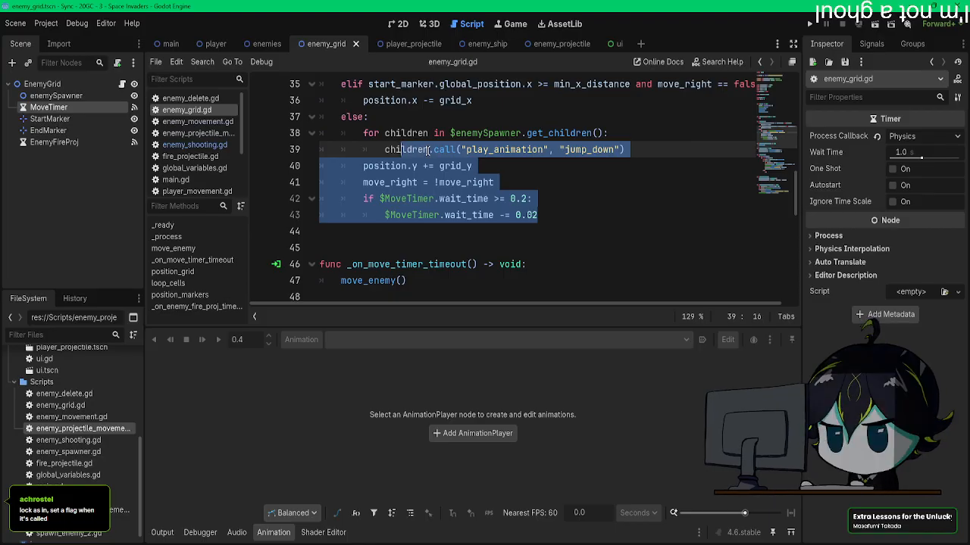
pyautogui.click(409, 215)
pyautogui.scroll(1, 477, 206)
pyautogui.scroll(2, 477, 206)
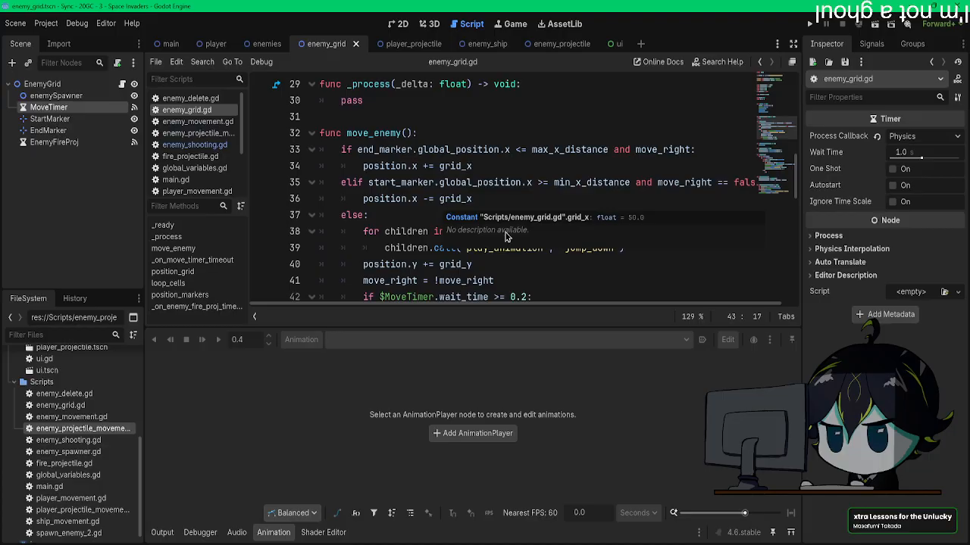
pyautogui.scroll(-3, 489, 293)
pyautogui.scroll(-10, 489, 294)
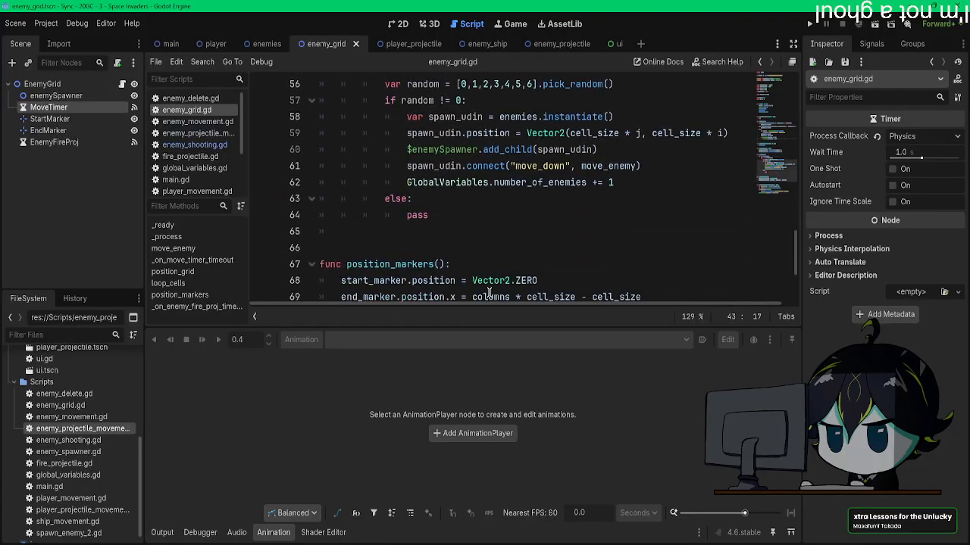
pyautogui.scroll(11, 489, 280)
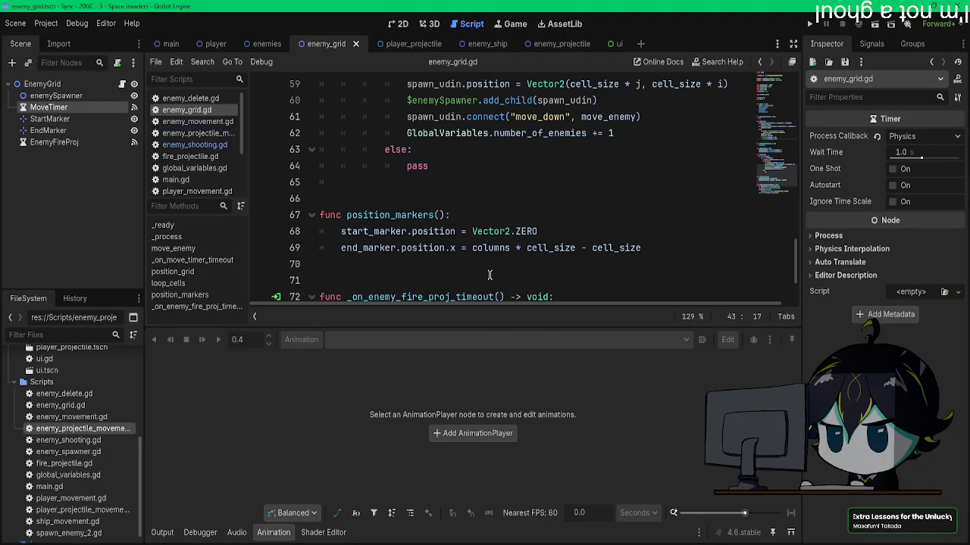
pyautogui.scroll(-11, 439, 259)
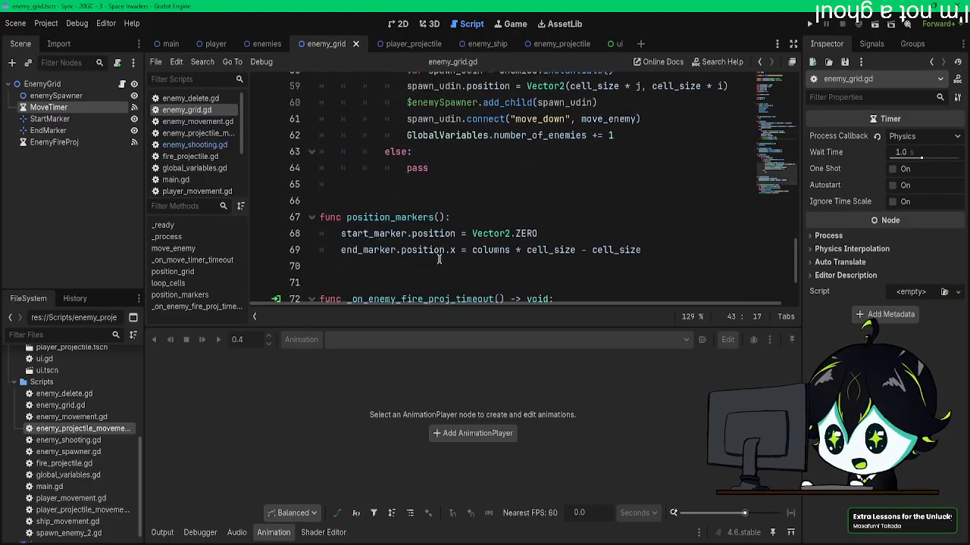
pyautogui.scroll(4, 451, 224)
pyautogui.scroll(6, 451, 224)
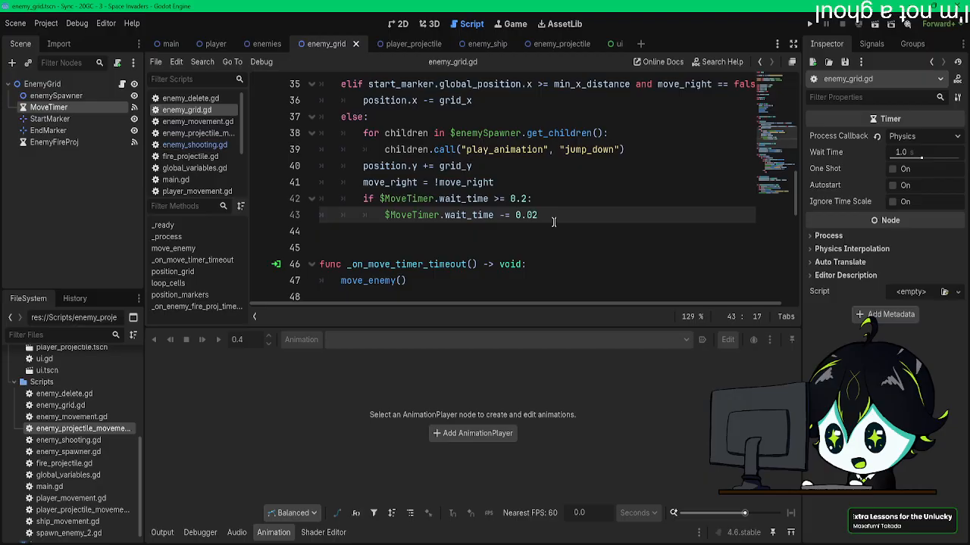
pyautogui.scroll(1, 554, 222)
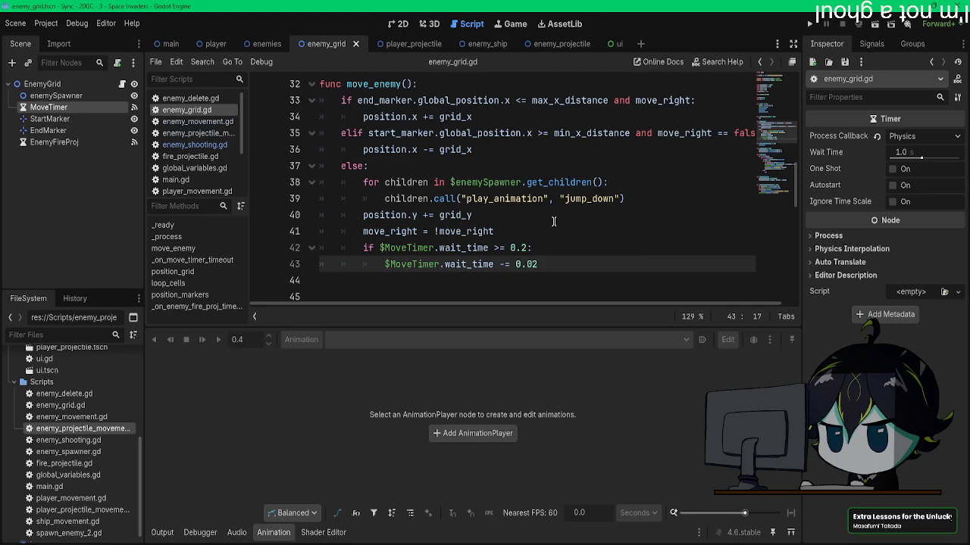
pyautogui.moveTo(472, 215); pyautogui.dragTo(364, 216)
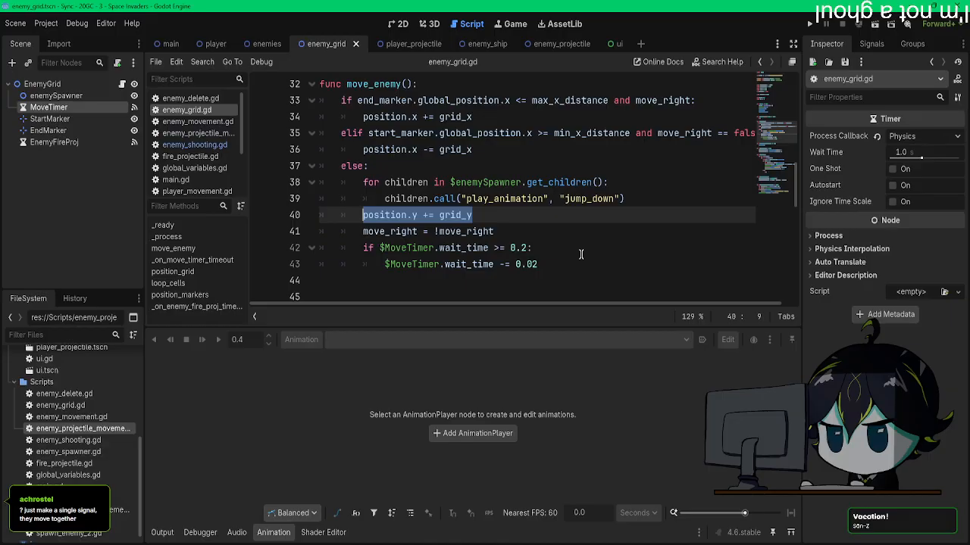
# Step: Check the signal name in the spawn_udin.connect() line of loop_cells()
pyautogui.scroll(-10, 581, 255)
pyautogui.scroll(3, 586, 242)
pyautogui.doubleClick(540, 166)
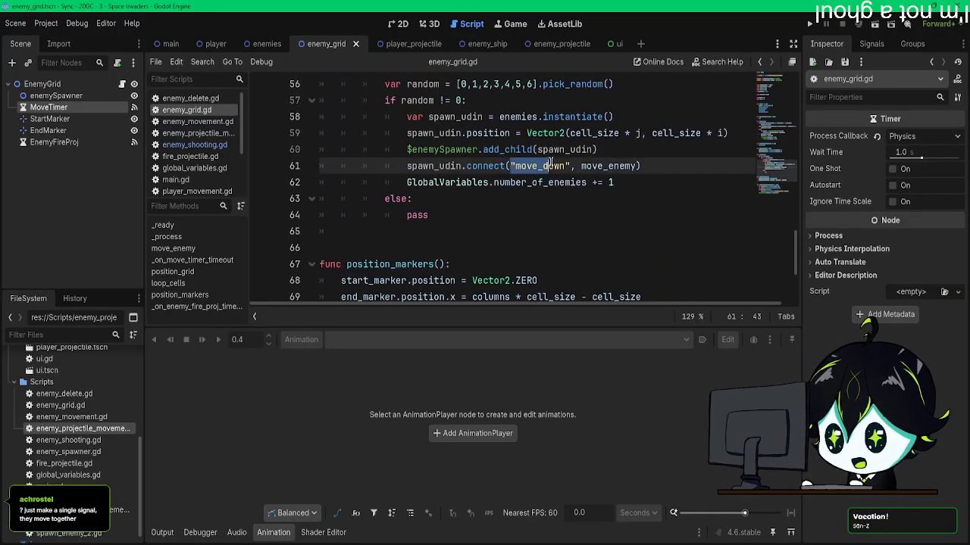
pyautogui.moveTo(547, 165); pyautogui.dragTo(566, 166)
pyautogui.click(513, 165)
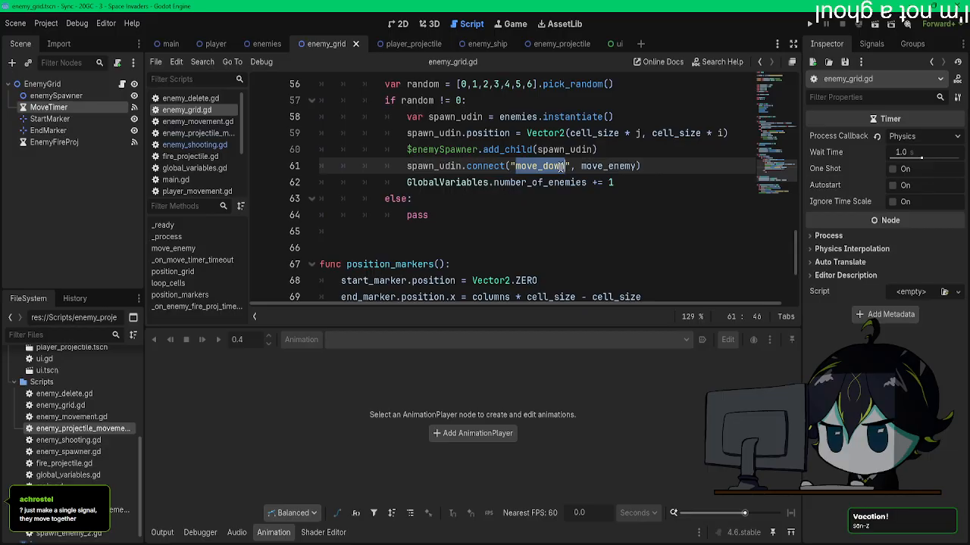
pyautogui.scroll(4, 530, 189)
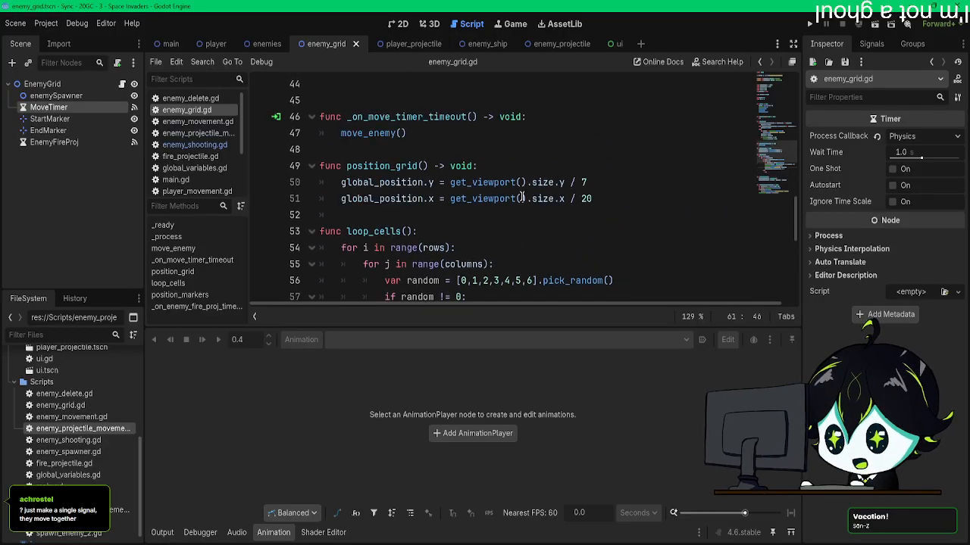
pyautogui.scroll(1, 521, 197)
# Step: Look through the enemy scripts and examine the move_down signal declaration and emitting function in enemy_shooting.gd
pyautogui.click(194, 144)
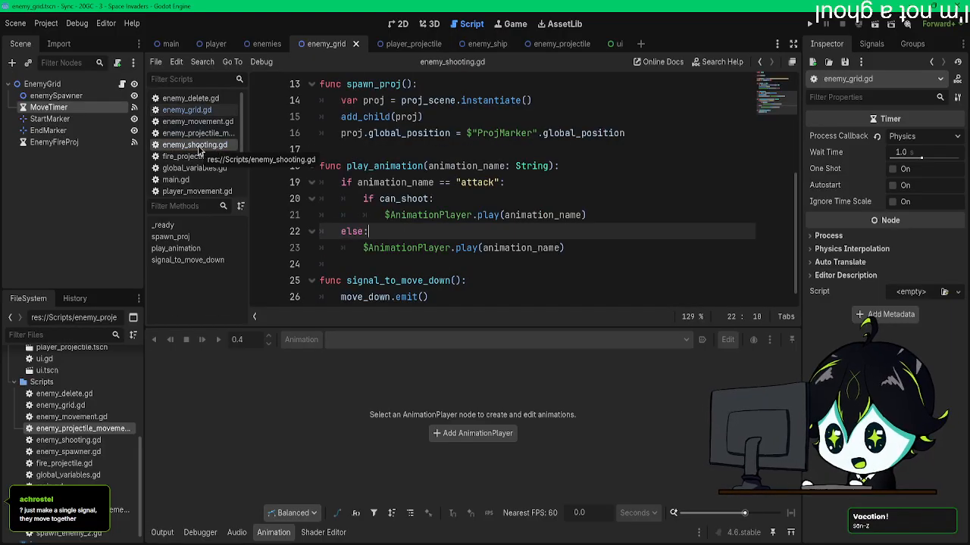
pyautogui.click(196, 121)
pyautogui.click(194, 132)
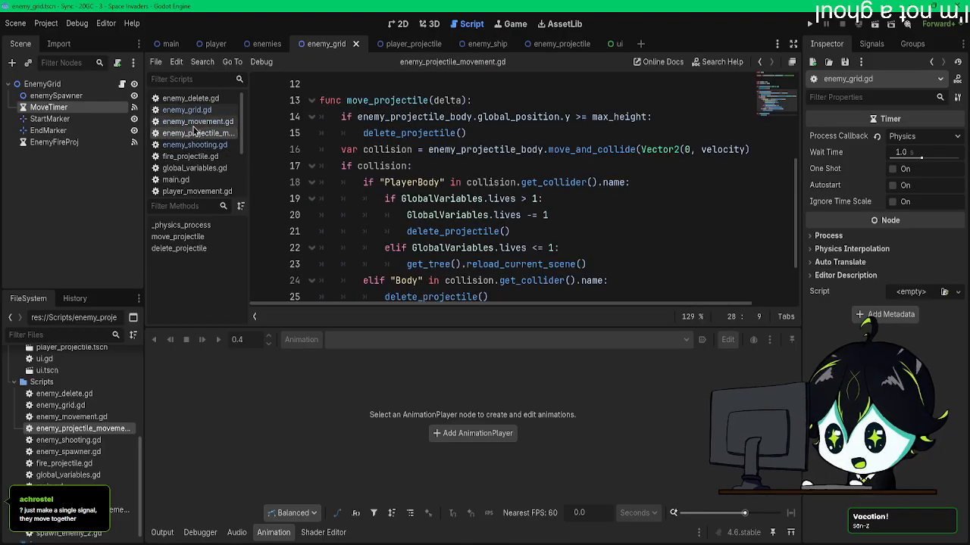
pyautogui.click(190, 98)
pyautogui.click(190, 109)
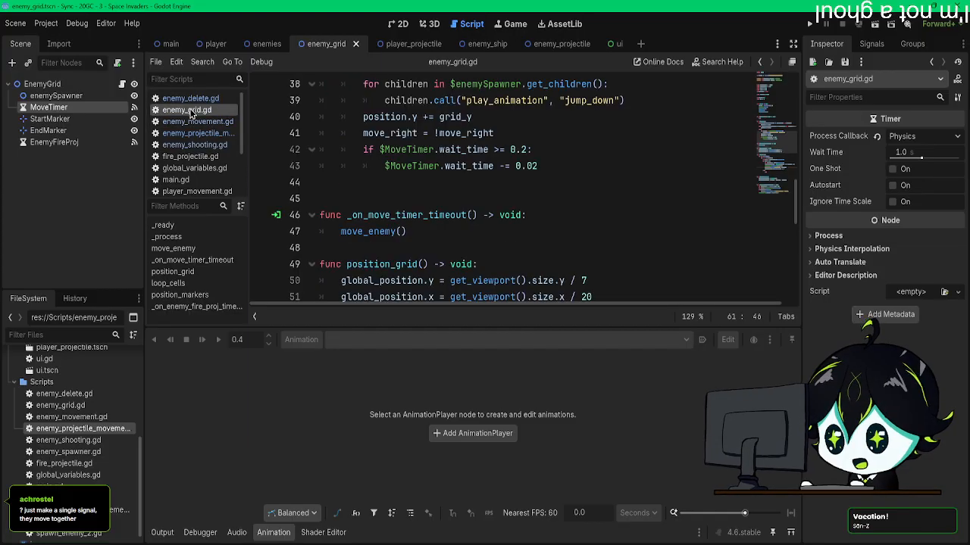
pyautogui.click(195, 121)
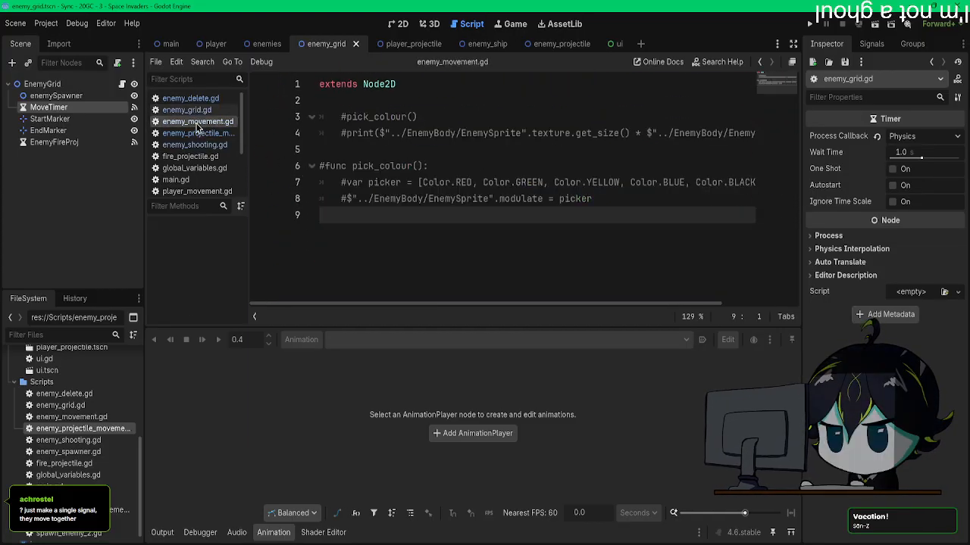
pyautogui.click(194, 132)
pyautogui.scroll(4, 383, 208)
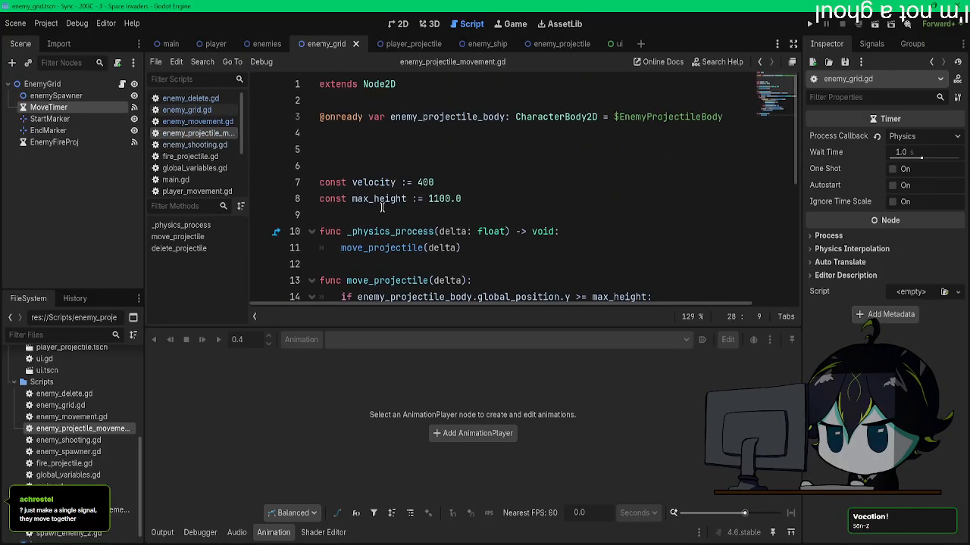
pyautogui.click(195, 145)
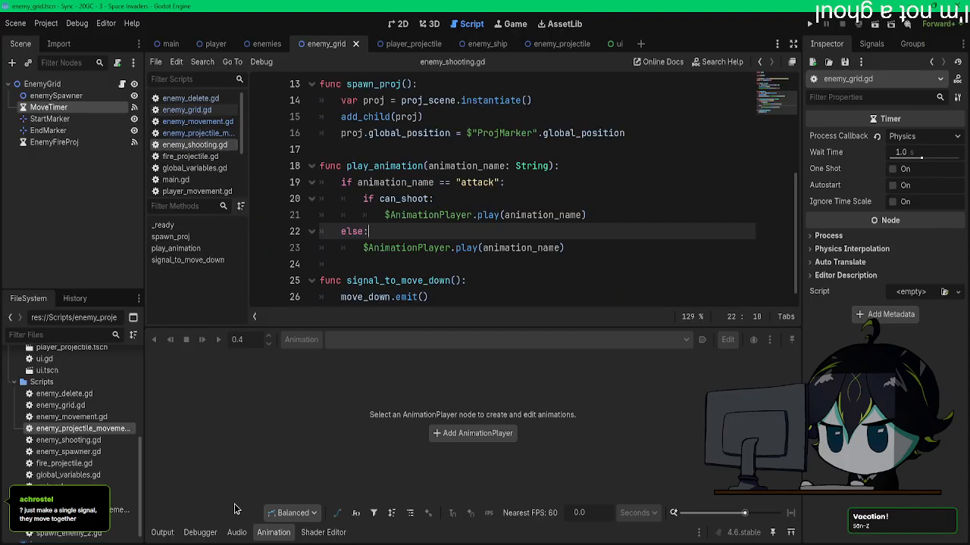
pyautogui.click(160, 532)
pyautogui.scroll(3, 279, 231)
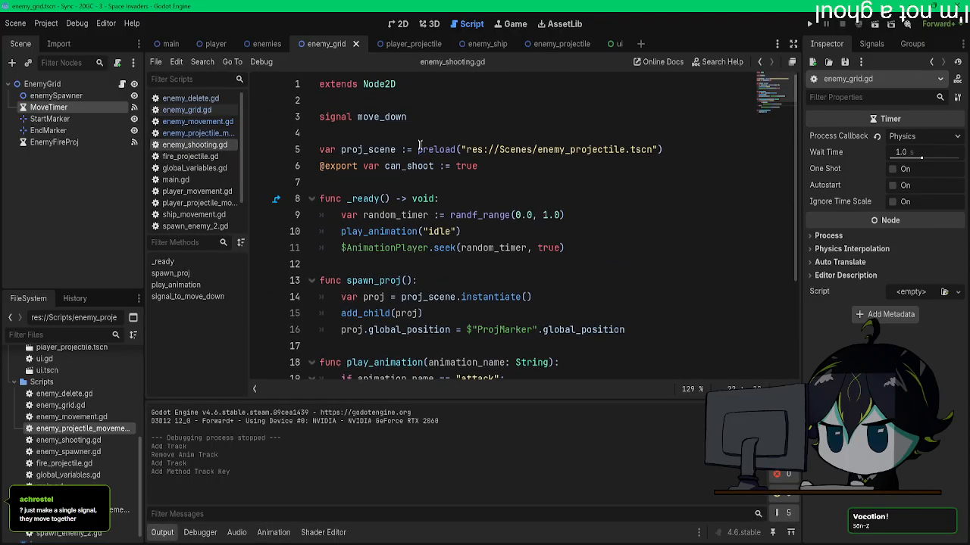
# Step: Examine how signals and method calls are used in fire_projectile.gd, global_variables.gd, enemy_projectile_movement.gd, main.gd and player_projectile_movement.gd
pyautogui.click(190, 156)
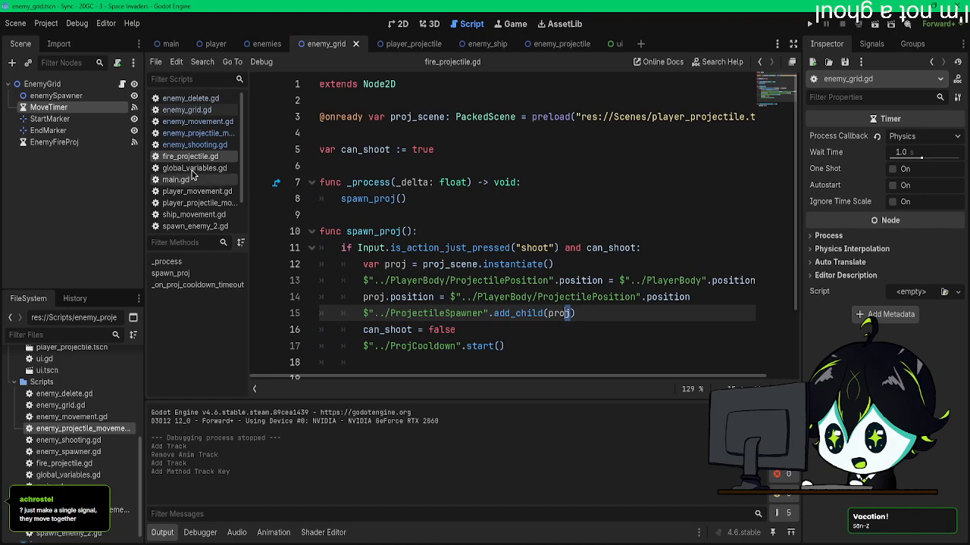
pyautogui.click(191, 168)
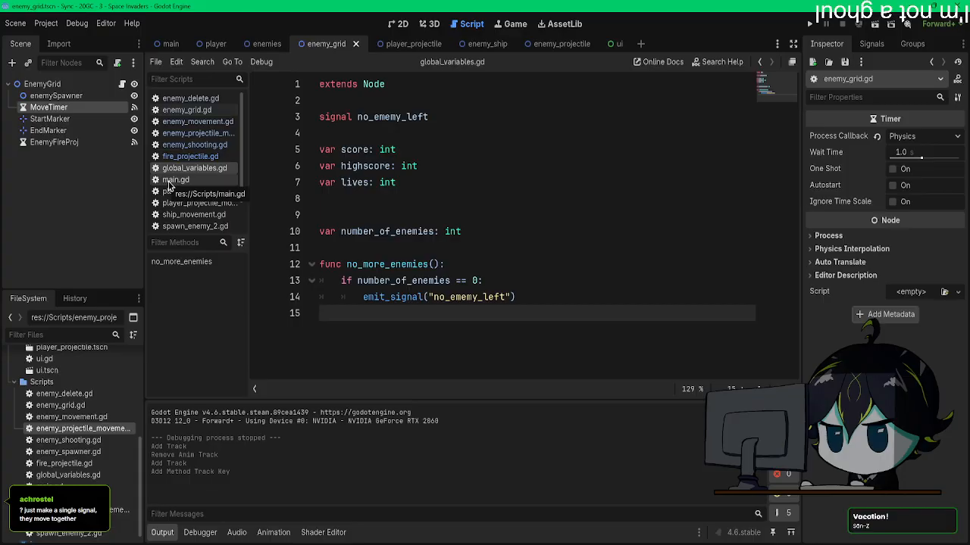
pyautogui.click(193, 134)
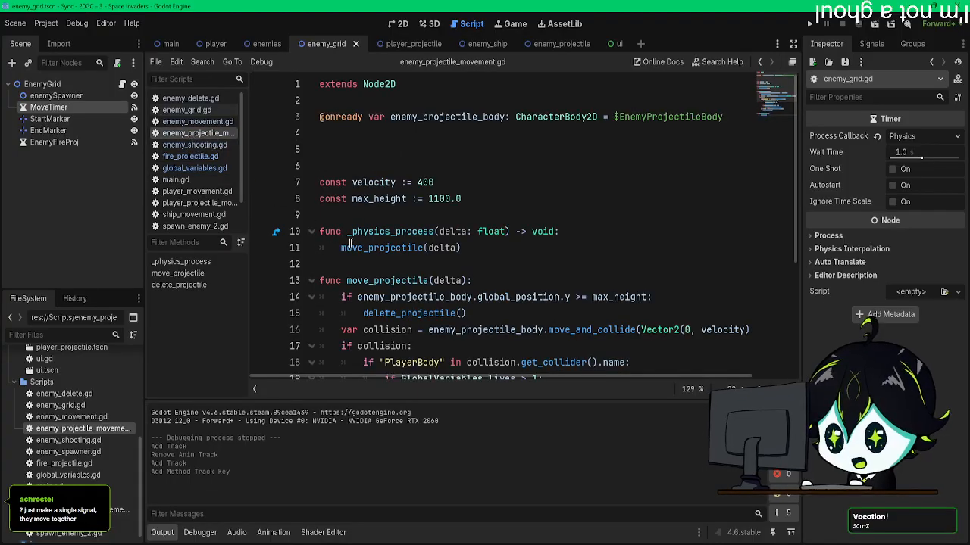
pyautogui.scroll(-4, 349, 241)
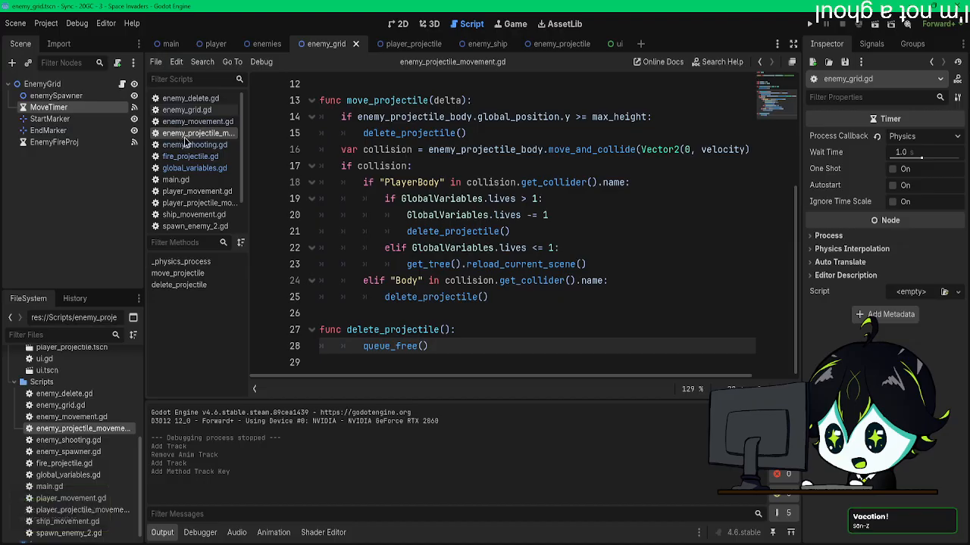
pyautogui.click(175, 179)
pyautogui.scroll(1, 315, 267)
pyautogui.scroll(-1, 314, 267)
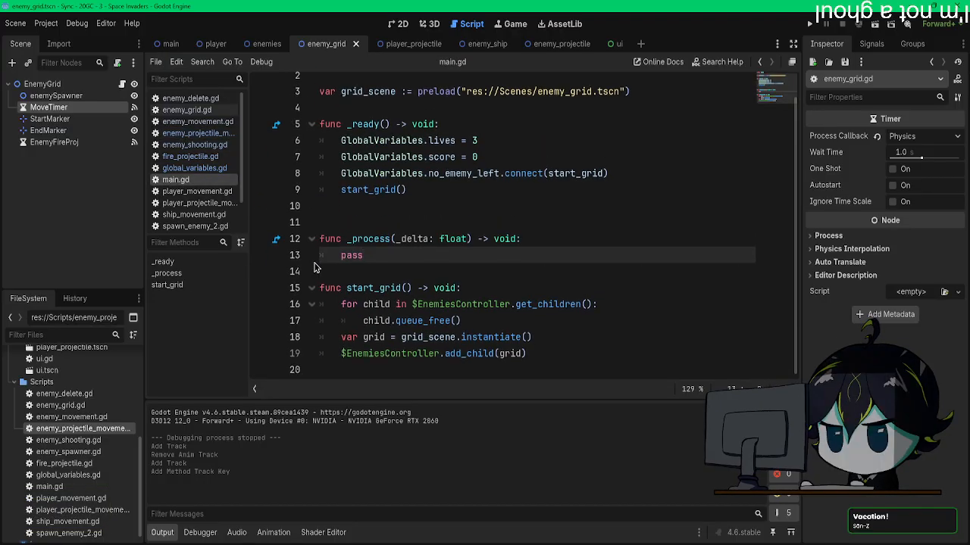
pyautogui.scroll(1, 314, 267)
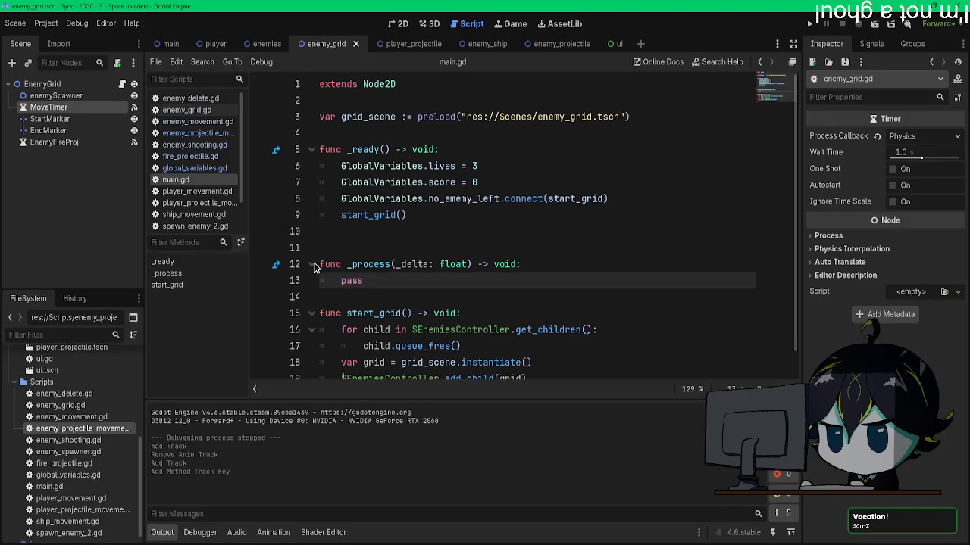
pyautogui.click(189, 203)
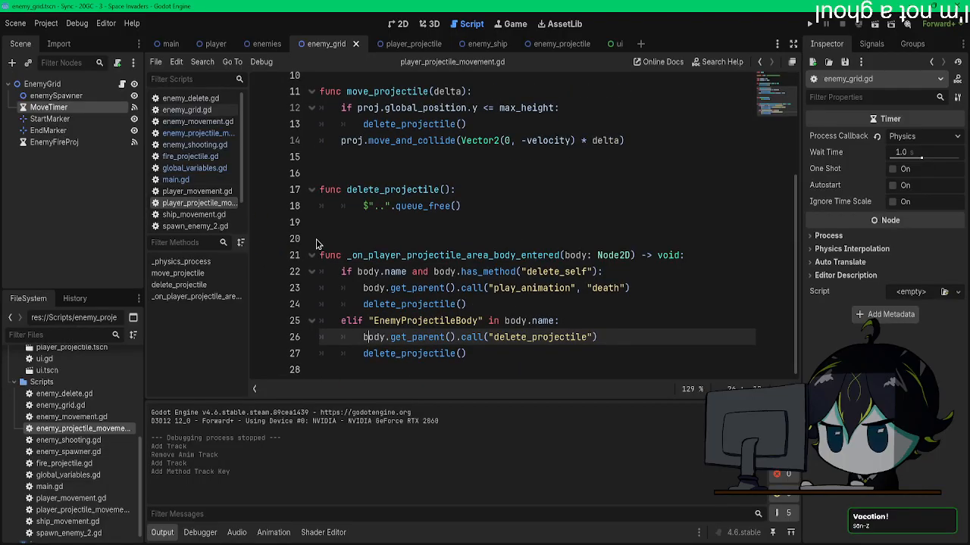
pyautogui.scroll(4, 317, 243)
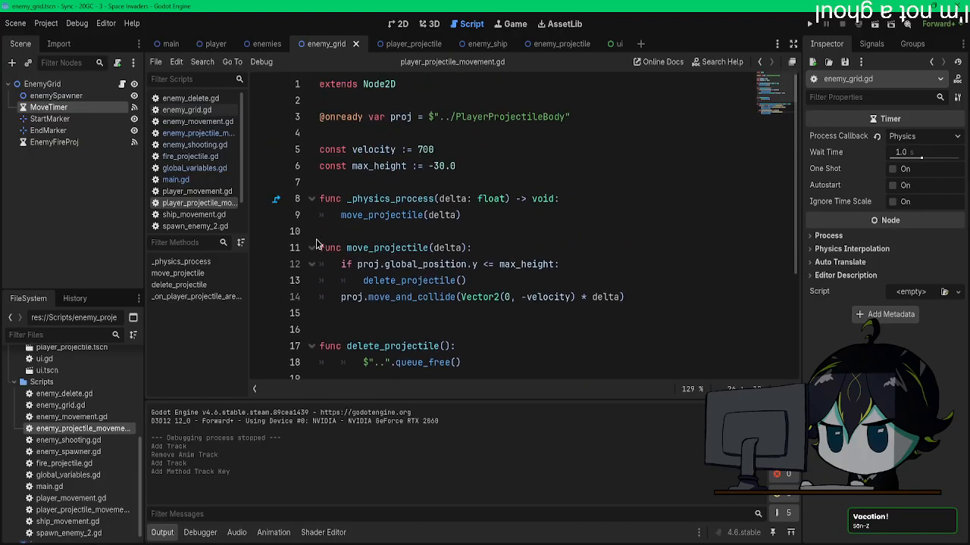
pyautogui.scroll(-4, 317, 243)
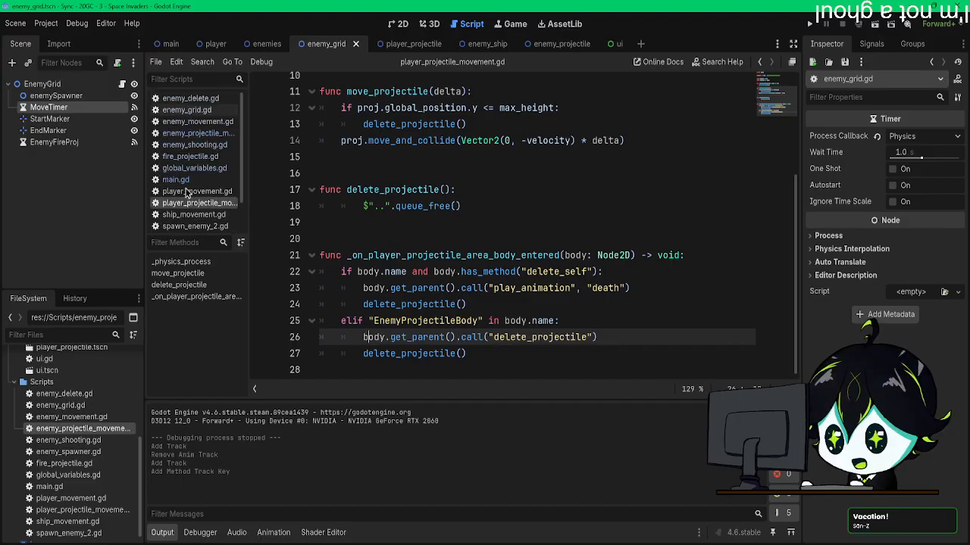
# Step: Reread enemy_grid.gd from its variables through its movement and spawning functions, and switch to the main scene
pyautogui.click(190, 110)
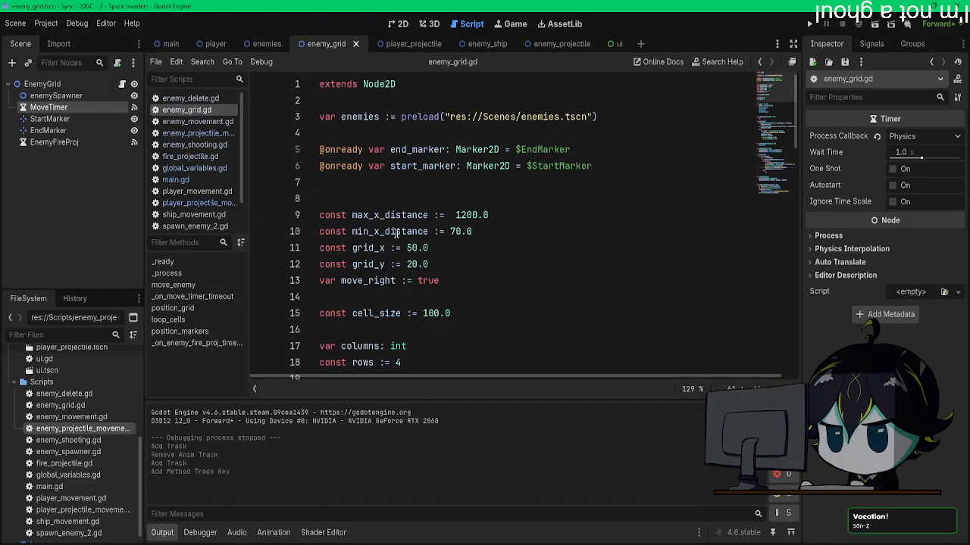
pyautogui.scroll(-12, 395, 233)
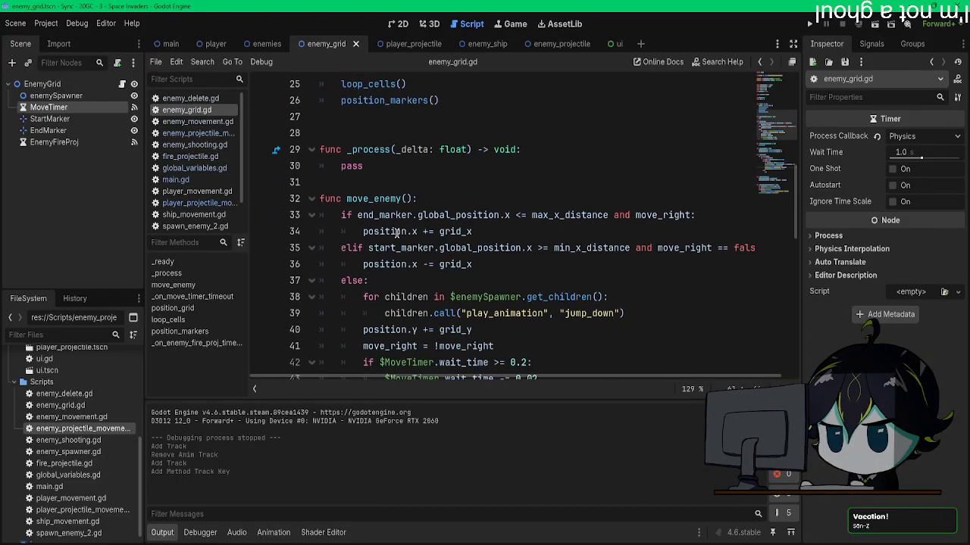
pyautogui.scroll(-8, 395, 234)
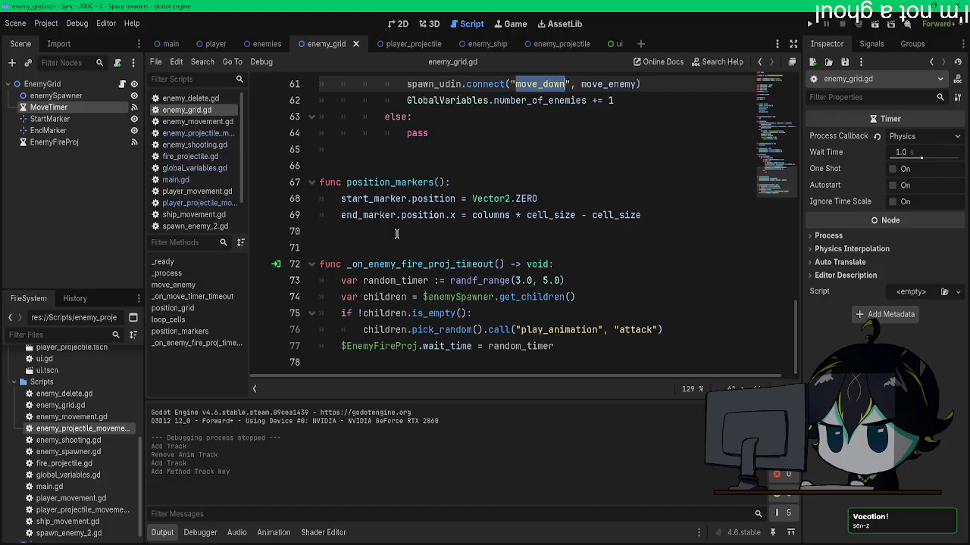
pyautogui.scroll(5, 395, 233)
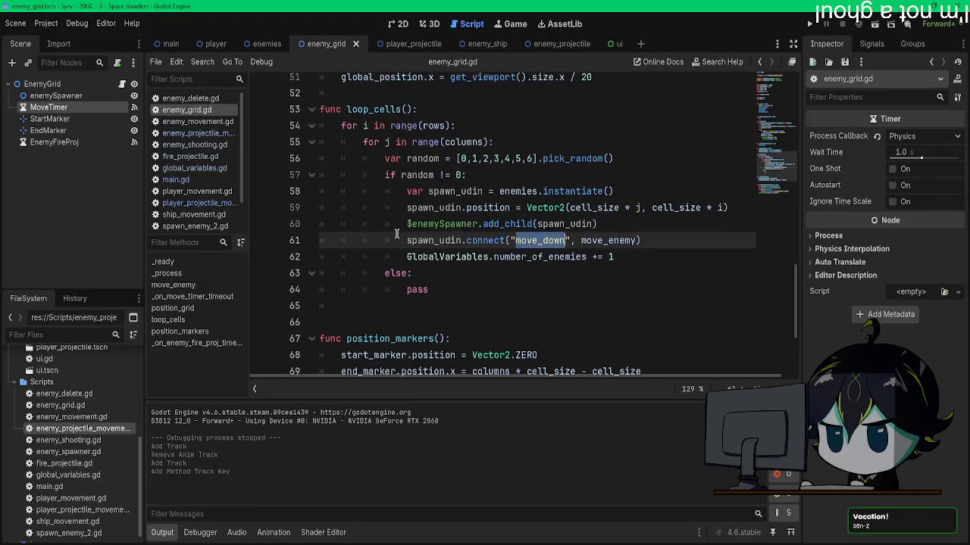
pyautogui.scroll(10, 396, 234)
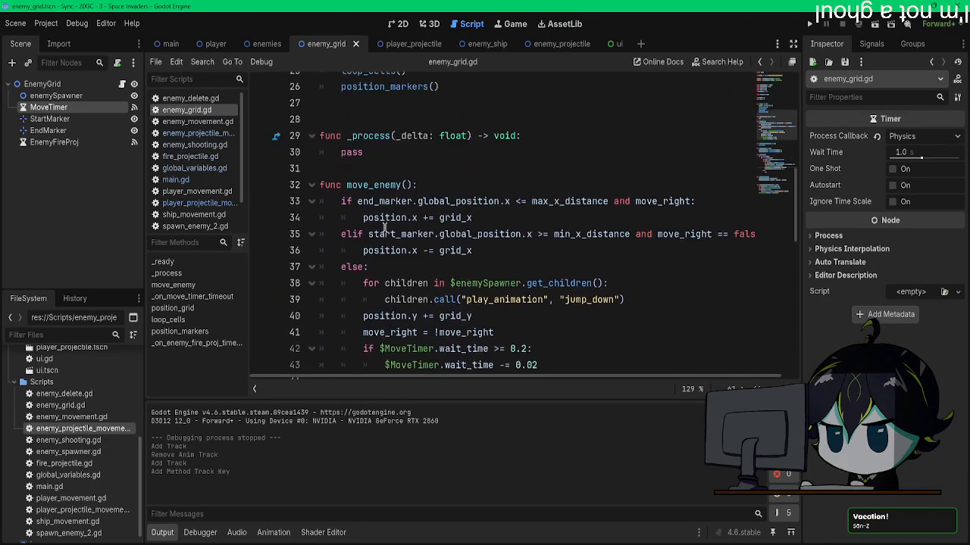
pyautogui.scroll(5, 381, 215)
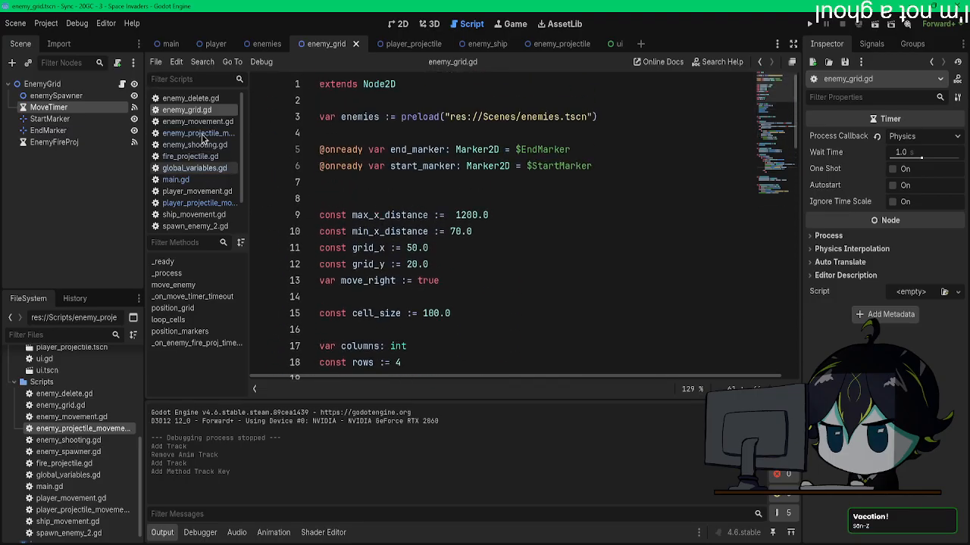
pyautogui.click(170, 43)
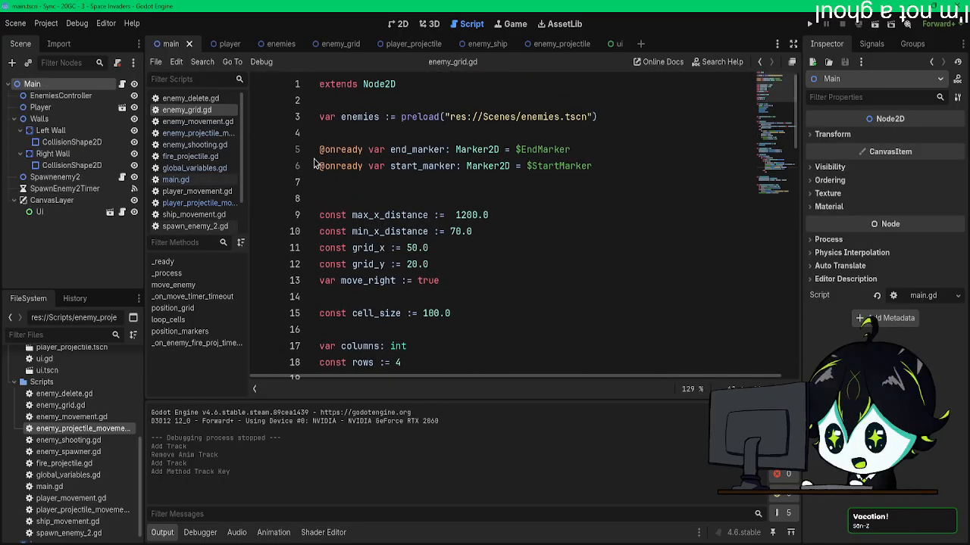
# Step: Examine how main.gd connects the no_ememy_left signal to start_grid and how global_variables.gd declares and emits it
pyautogui.click(175, 179)
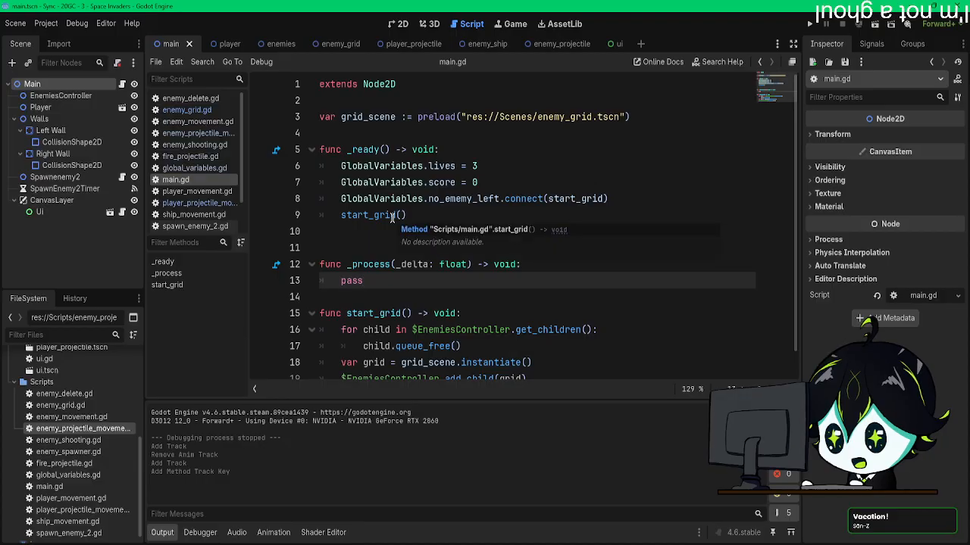
pyautogui.scroll(-1, 392, 218)
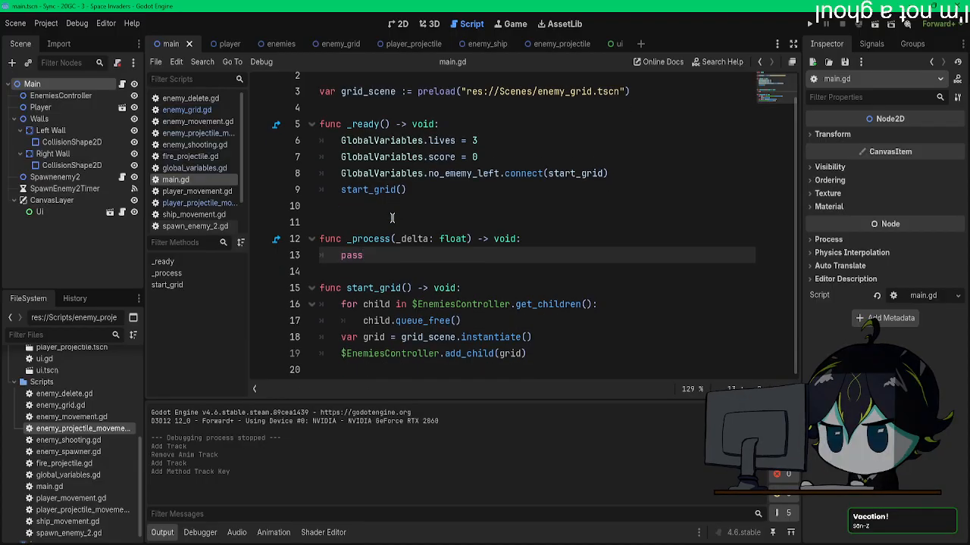
pyautogui.scroll(1, 392, 218)
pyautogui.moveTo(607, 199); pyautogui.dragTo(381, 199)
pyautogui.click(494, 215)
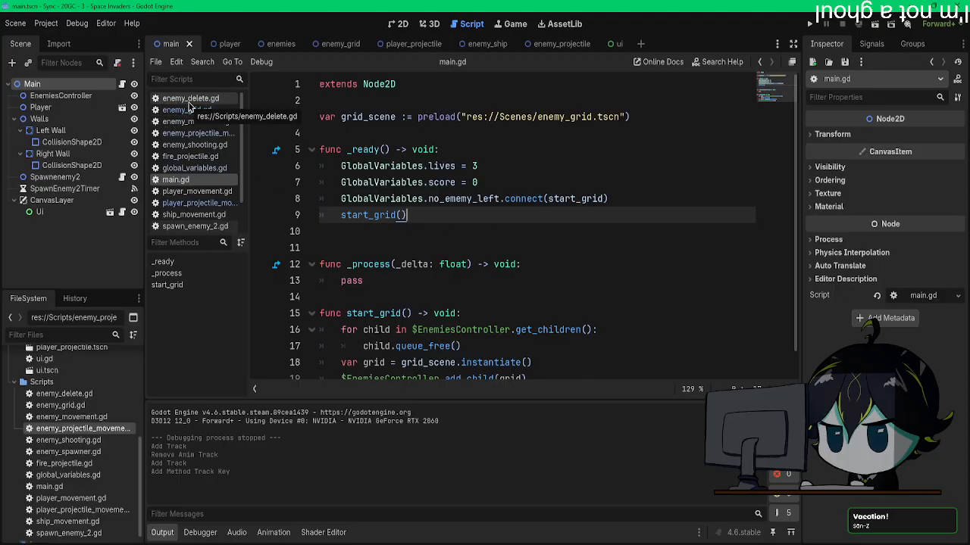
pyautogui.click(187, 169)
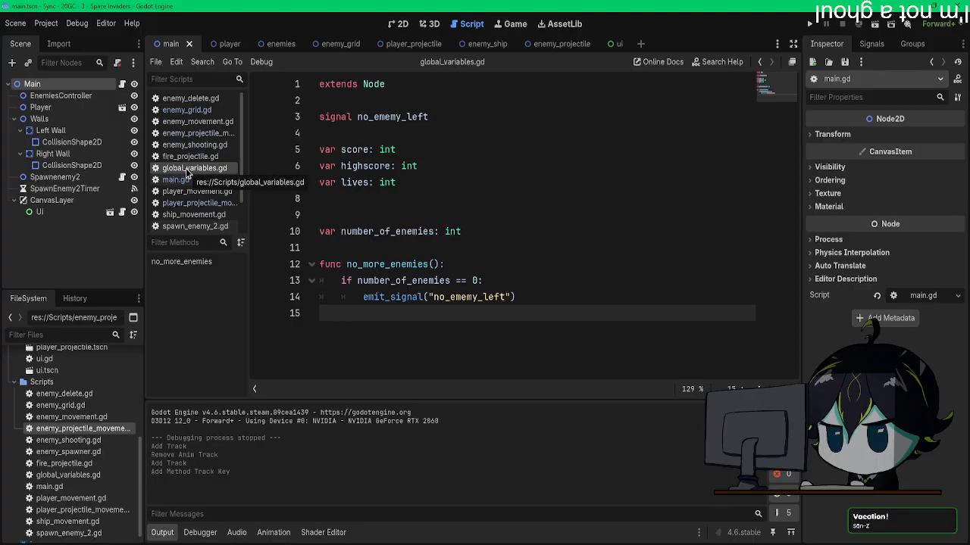
pyautogui.click(189, 110)
pyautogui.click(175, 179)
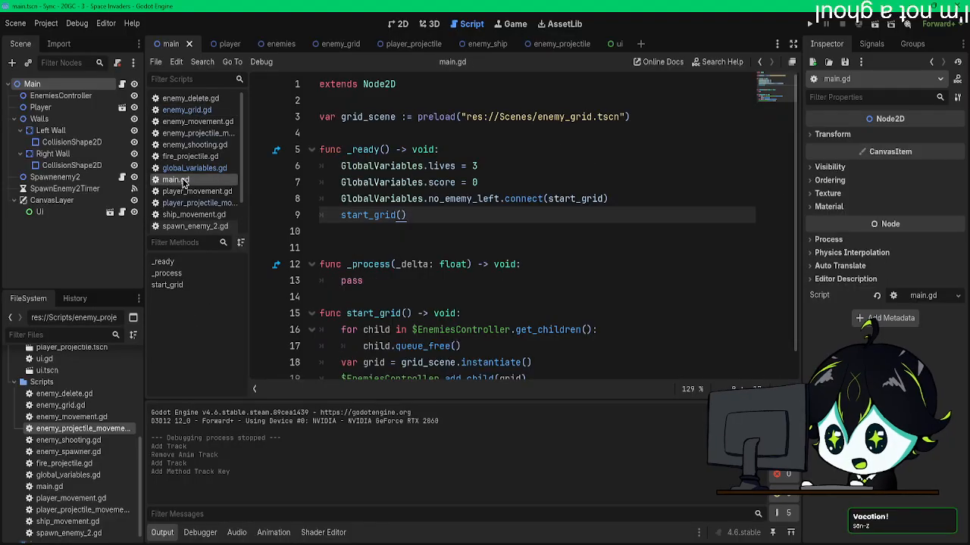
pyautogui.scroll(-1, 424, 252)
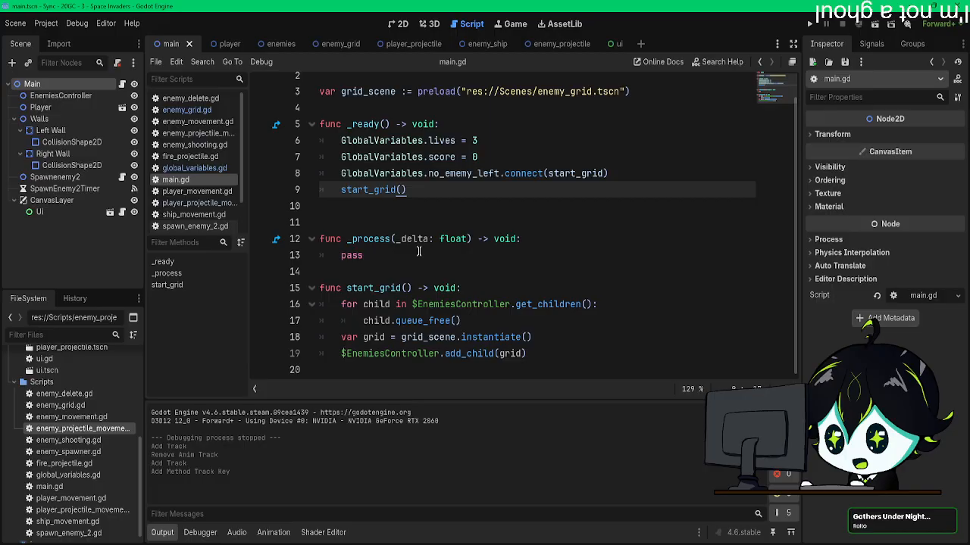
# Step: Reread enemy_grid.gd down to the spawn_udin.connect() line in loop_cells()
pyautogui.click(196, 100)
pyautogui.click(191, 110)
pyautogui.scroll(-5, 437, 290)
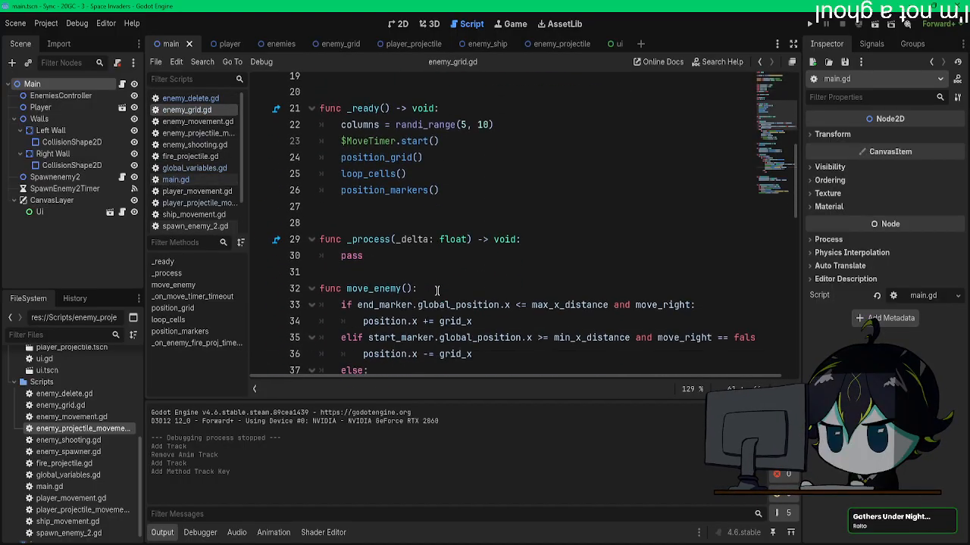
pyautogui.scroll(-10, 437, 291)
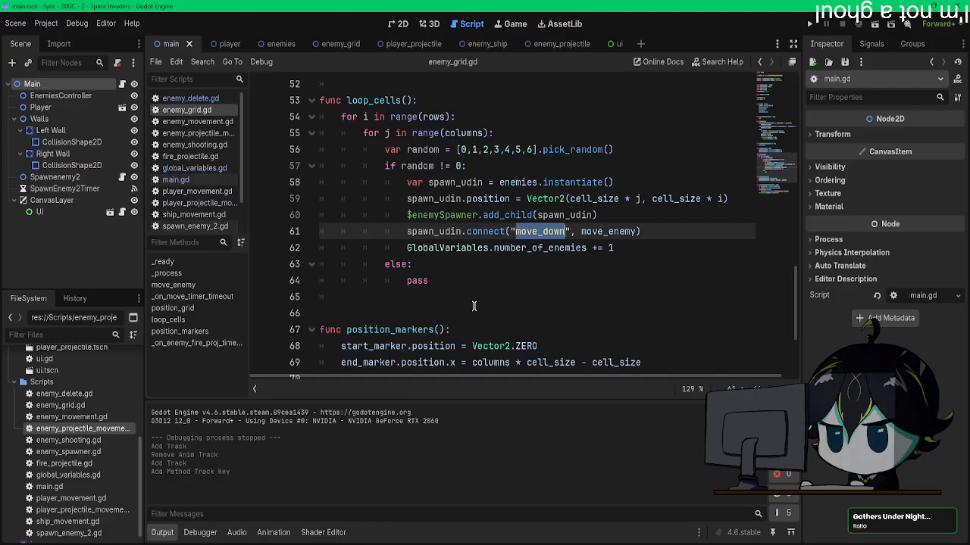
# Step: Check the method call tracks of the enemies scene's jump_down animation against the downward movement code in move_enemy()
pyautogui.click(269, 43)
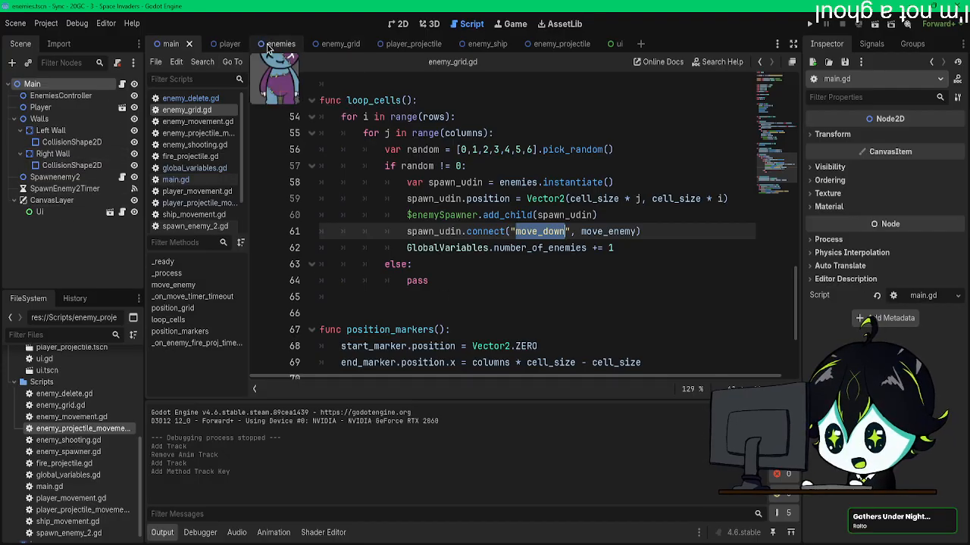
pyautogui.click(57, 269)
pyautogui.scroll(-5, 323, 444)
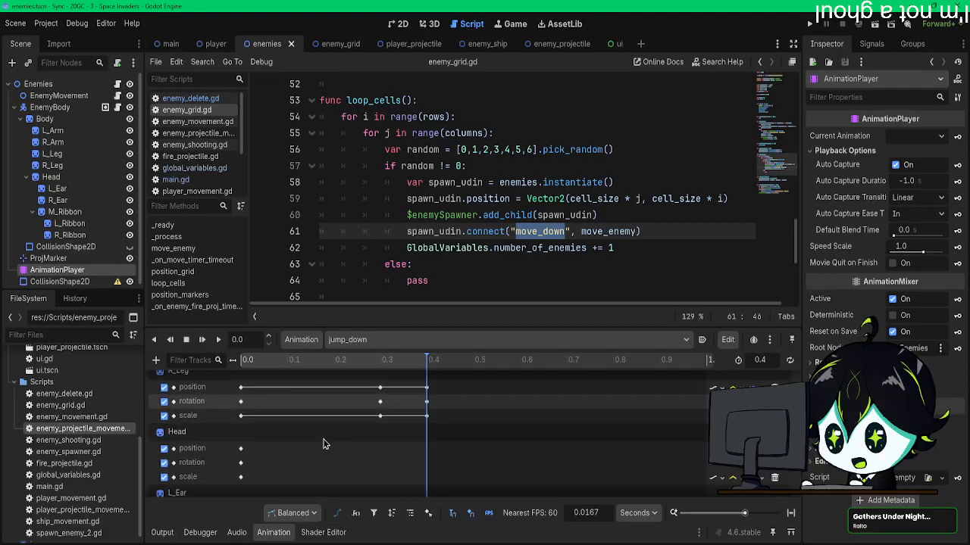
pyautogui.scroll(-5, 323, 445)
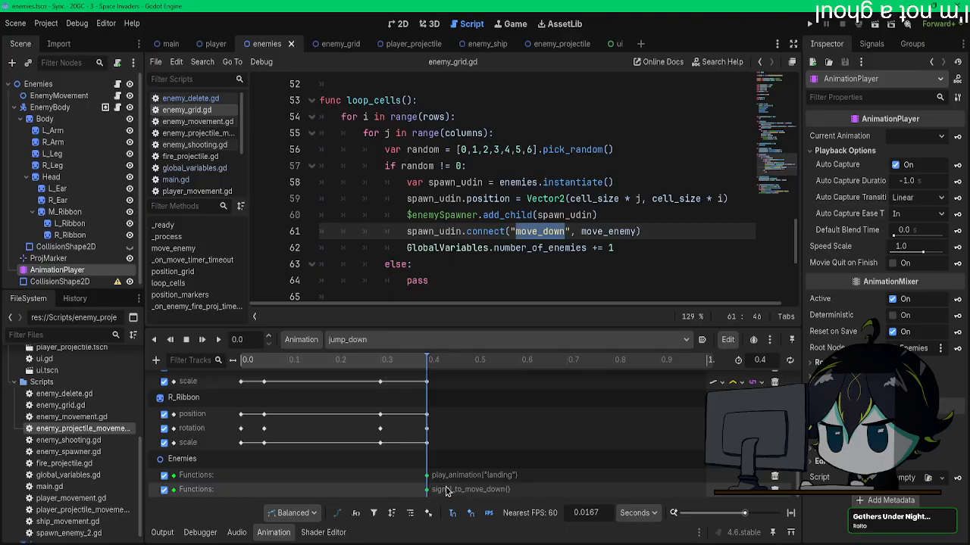
pyautogui.scroll(7, 451, 241)
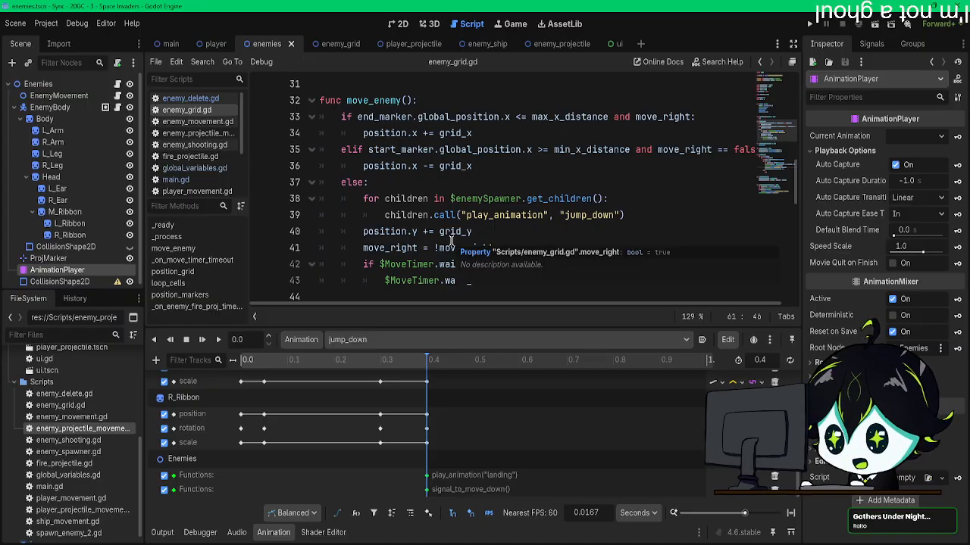
pyautogui.moveTo(453, 328); pyautogui.dragTo(454, 352)
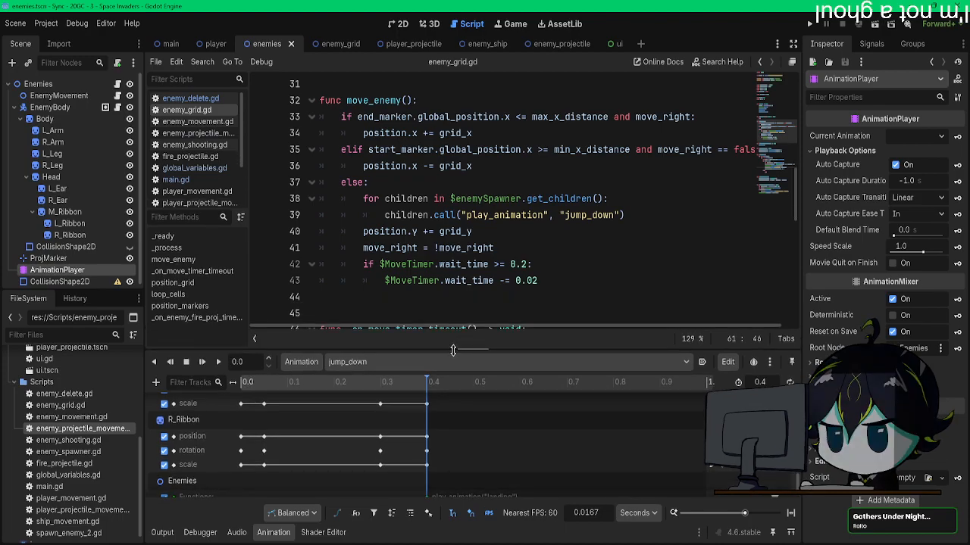
# Step: Declare a new function move_down() at the end of enemy_grid.gd
pyautogui.scroll(-11, 481, 313)
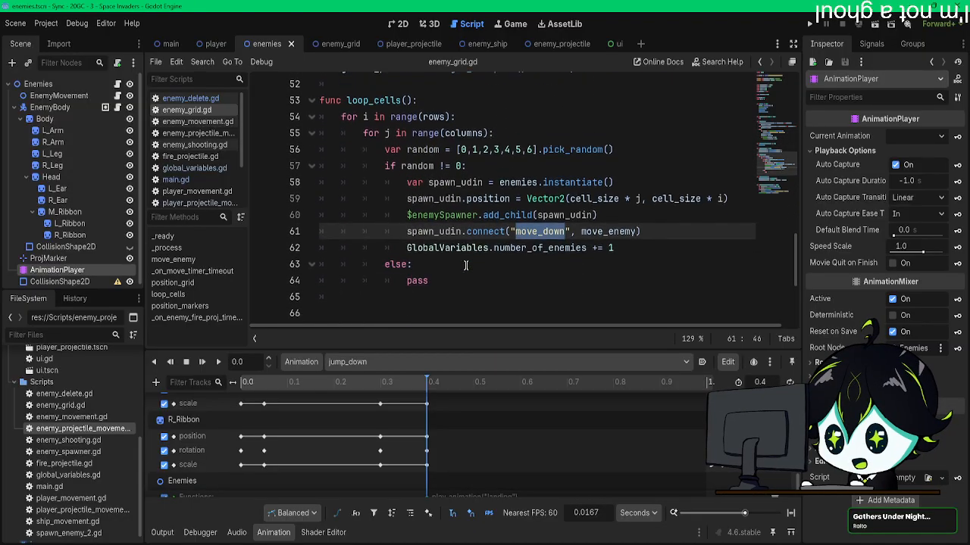
pyautogui.click(481, 313)
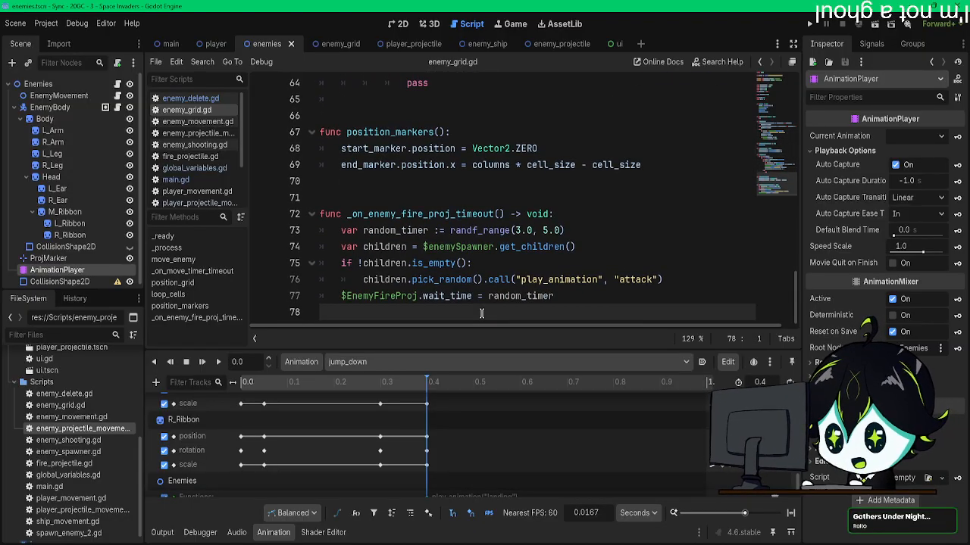
pyautogui.press('Return')
pyautogui.write('p')
pyautogui.press('BackSpace')
pyautogui.write('func ')
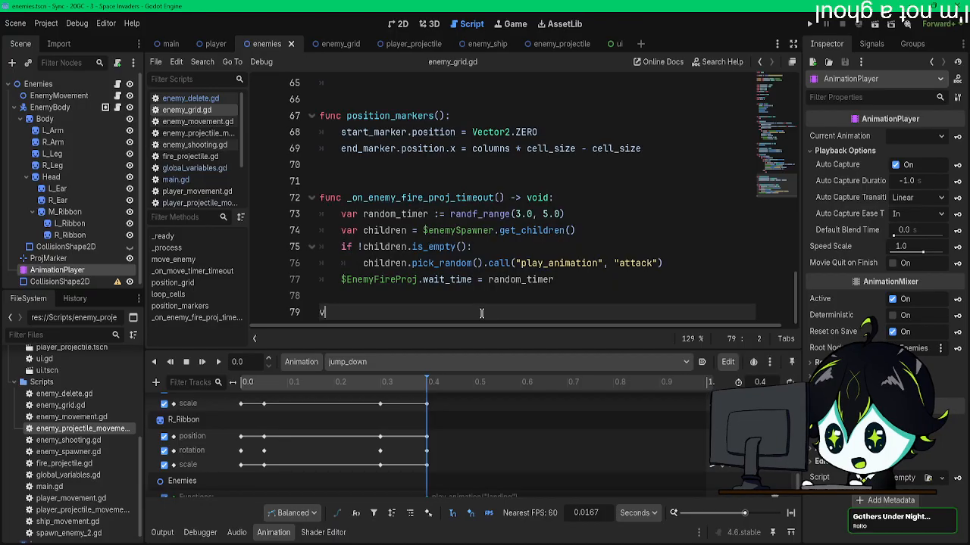
pyautogui.write('move_down')
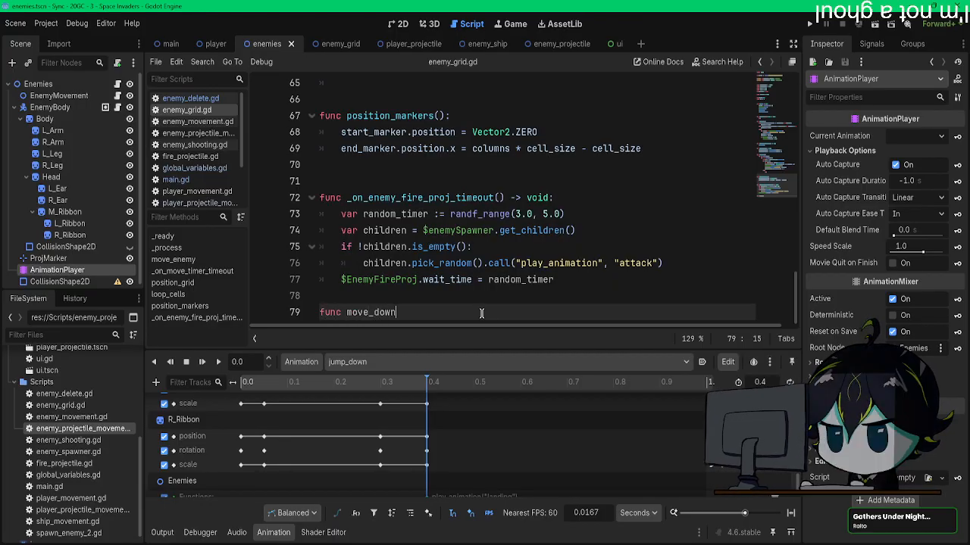
pyautogui.write(':')
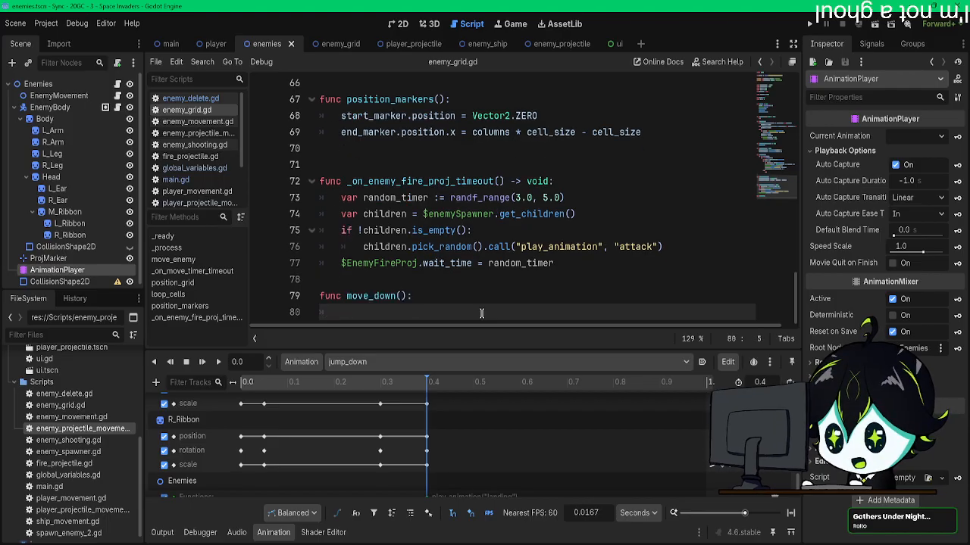
pyautogui.press('Return')
# Step: Cut the position.y, move_right and $MoveTimer.wait_time lines from the else branch of move_enemy() and remove the leftover empty line
pyautogui.scroll(8, 477, 280)
pyautogui.scroll(3, 474, 244)
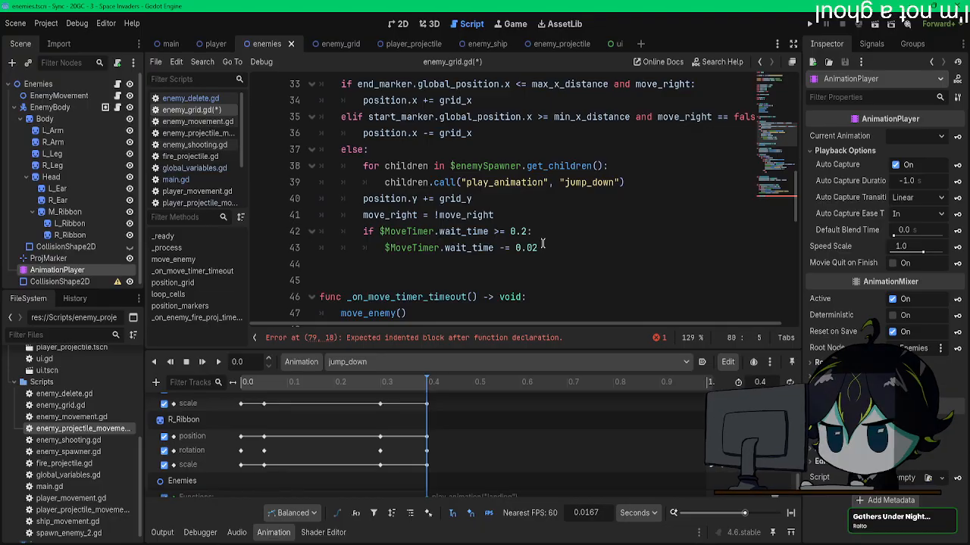
pyautogui.moveTo(490, 194); pyautogui.dragTo(363, 196)
pyautogui.moveTo(578, 255); pyautogui.dragTo(363, 203)
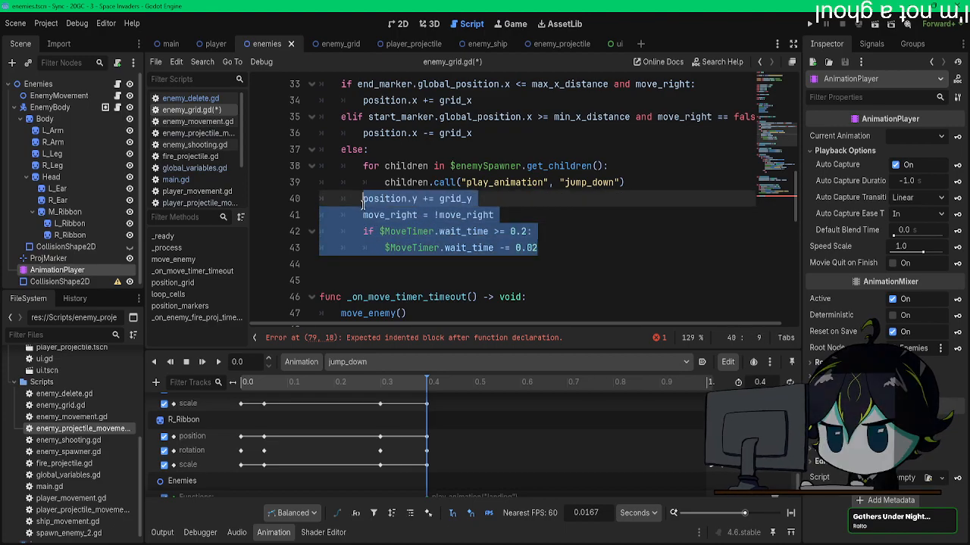
pyautogui.hotkey('ctrl', 'x')
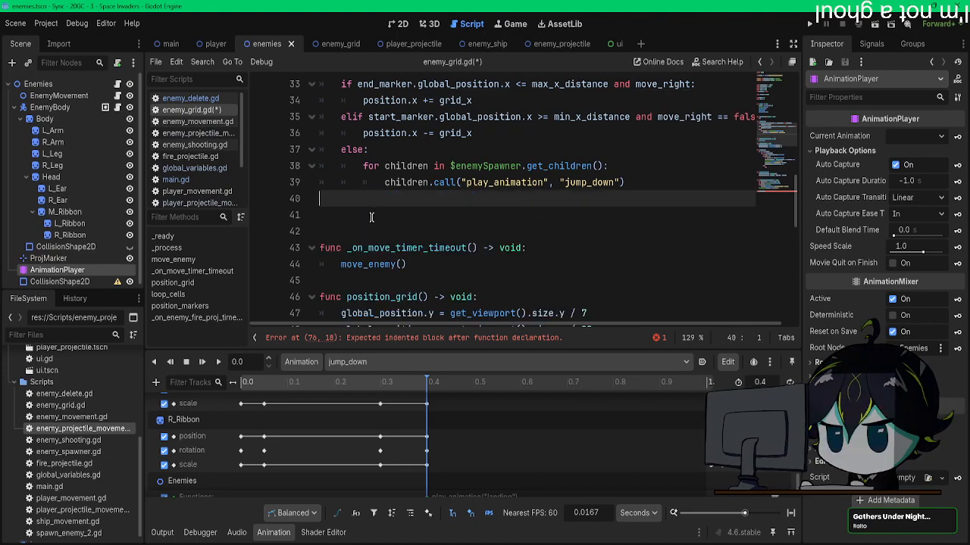
pyautogui.press('BackSpace')
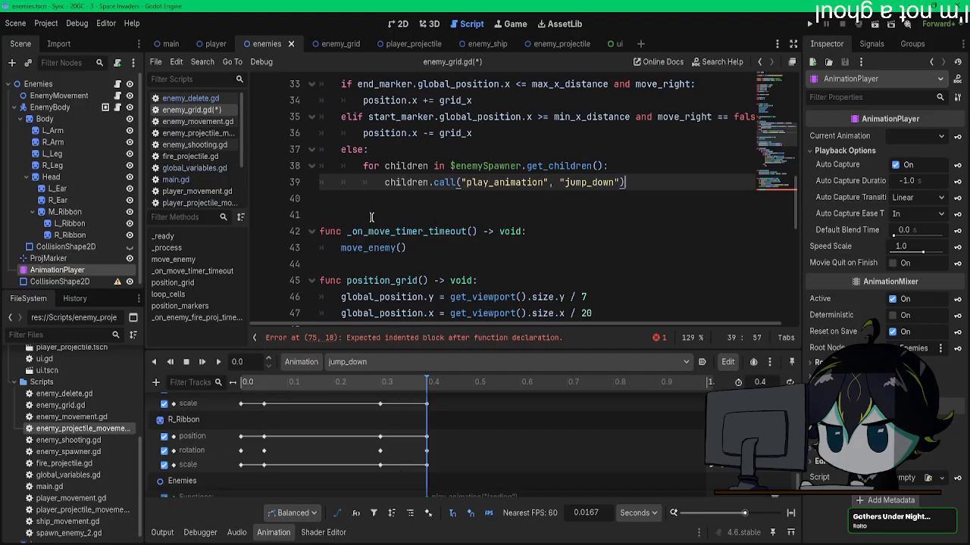
pyautogui.scroll(-10, 371, 217)
pyautogui.click(402, 296)
pyautogui.hotkey('ctrl', 'v')
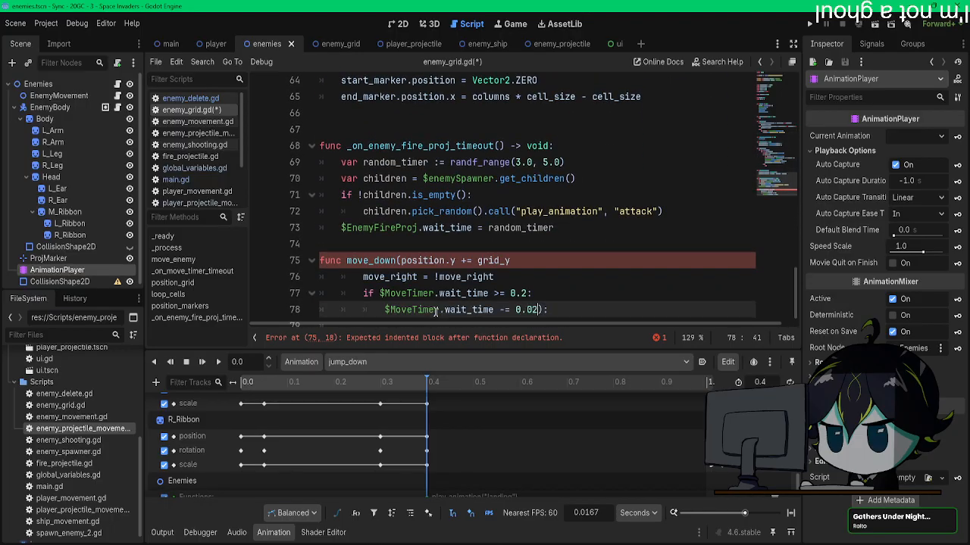
pyautogui.hotkey('ctrl', 'z')
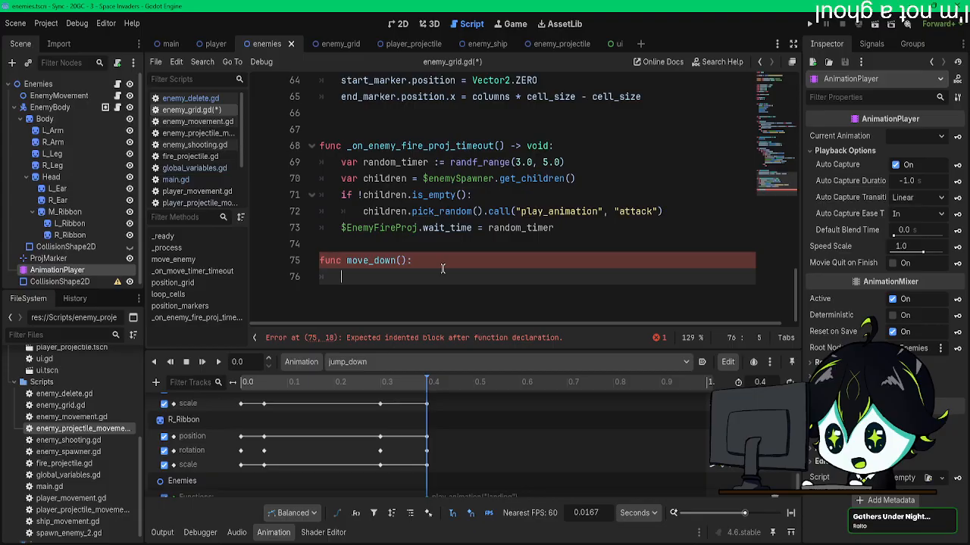
# Step: Paste the cut movement lines as the body of move_down() and reduce their indentation to fit the function
pyautogui.click(444, 264)
pyautogui.press('Return')
pyautogui.hotkey('ctrl', 'v')
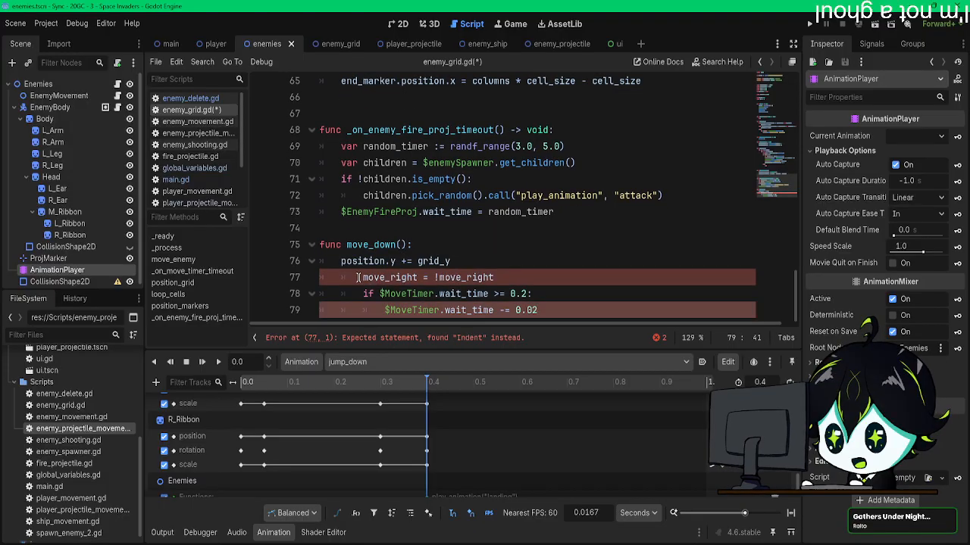
pyautogui.click(360, 278)
pyautogui.press('BackSpace')
pyautogui.click(363, 293)
pyautogui.press('BackSpace')
pyautogui.click(365, 311)
pyautogui.press('BackSpace')
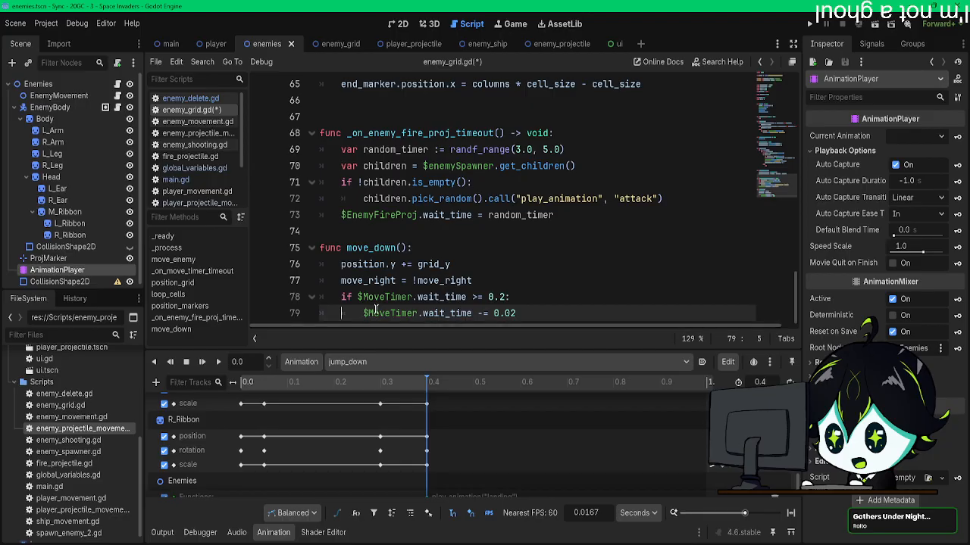
# Step: Change the callback in the spawn_udin.connect() line of loop_cells() from move_enemy to move_down() and save the script
pyautogui.scroll(7, 379, 291)
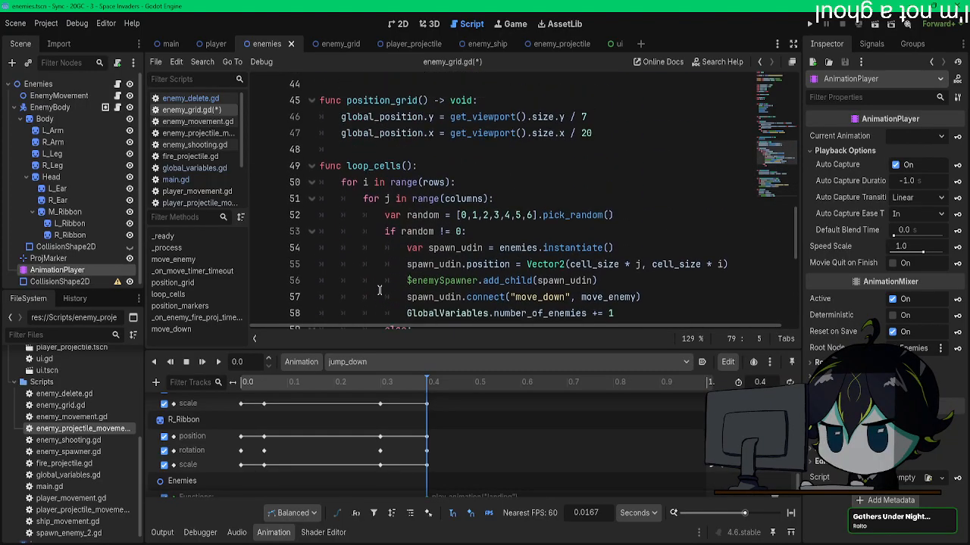
pyautogui.scroll(-2, 379, 290)
pyautogui.scroll(-4, 379, 290)
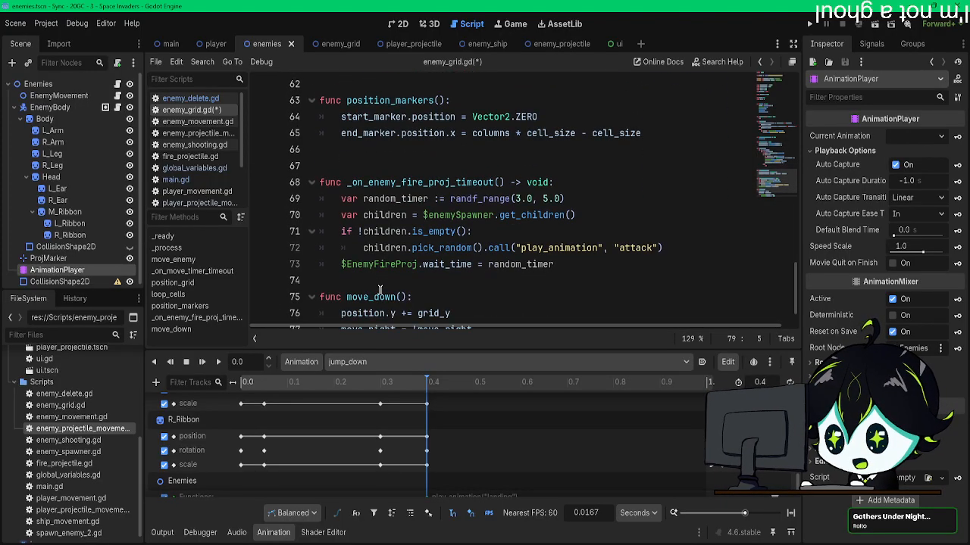
pyautogui.scroll(-1, 608, 270)
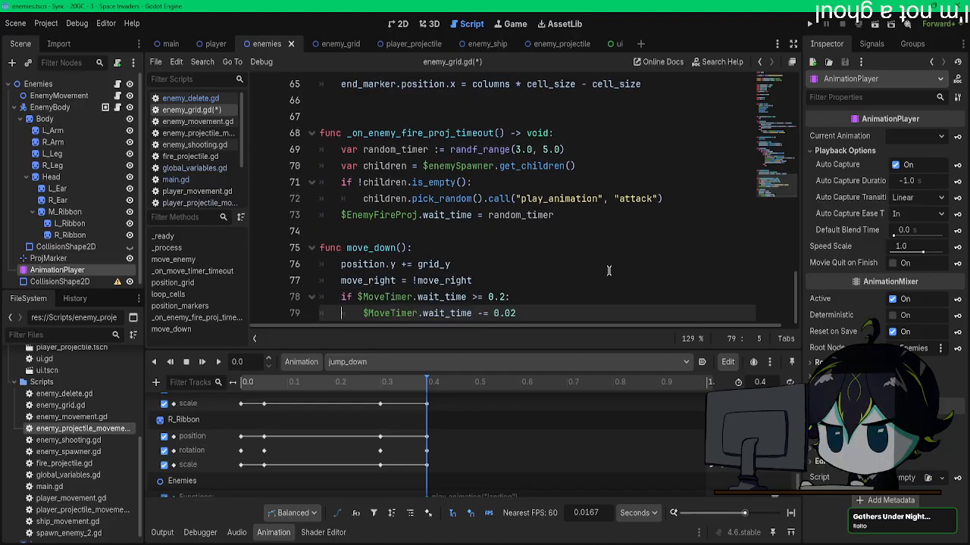
pyautogui.scroll(7, 635, 189)
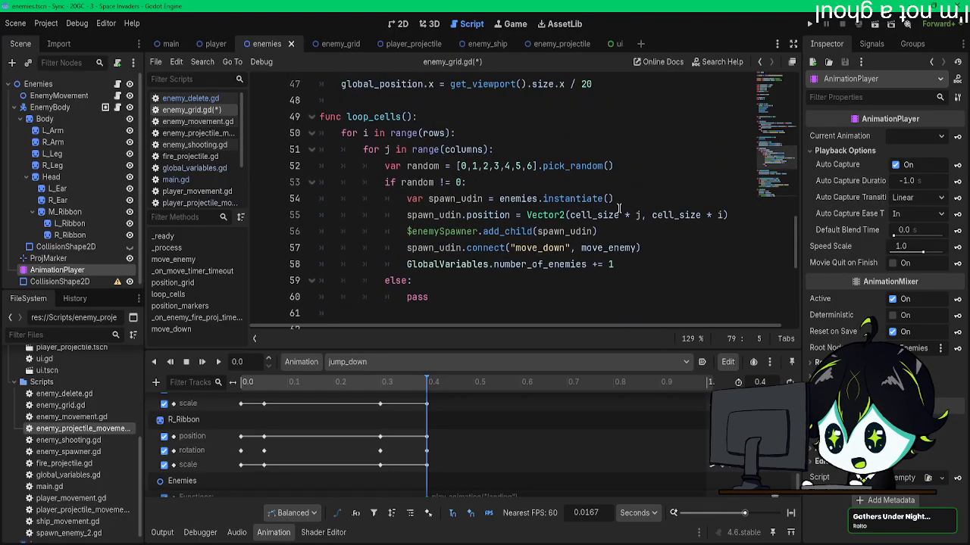
pyautogui.scroll(-1, 605, 247)
pyautogui.moveTo(609, 247); pyautogui.dragTo(635, 247)
pyautogui.write('down')
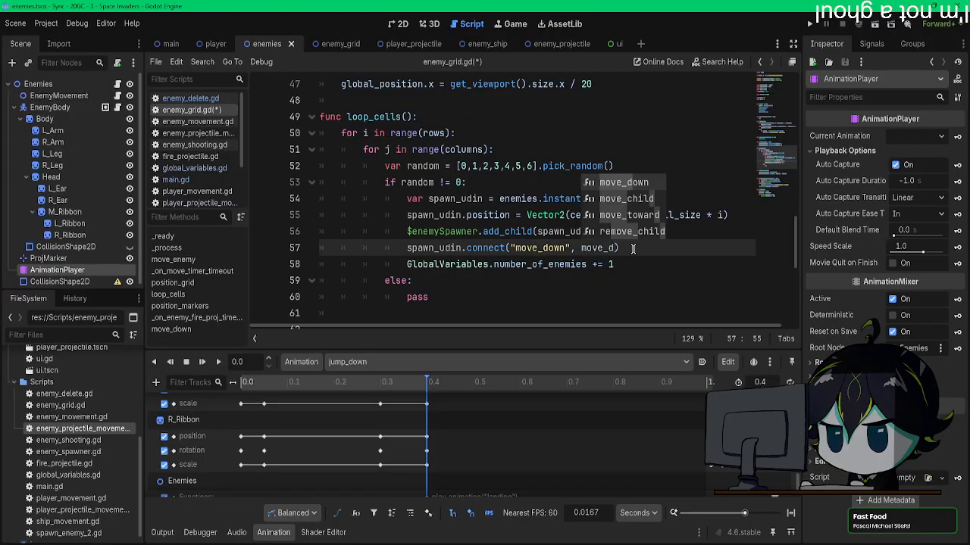
pyautogui.scroll(-6, 634, 248)
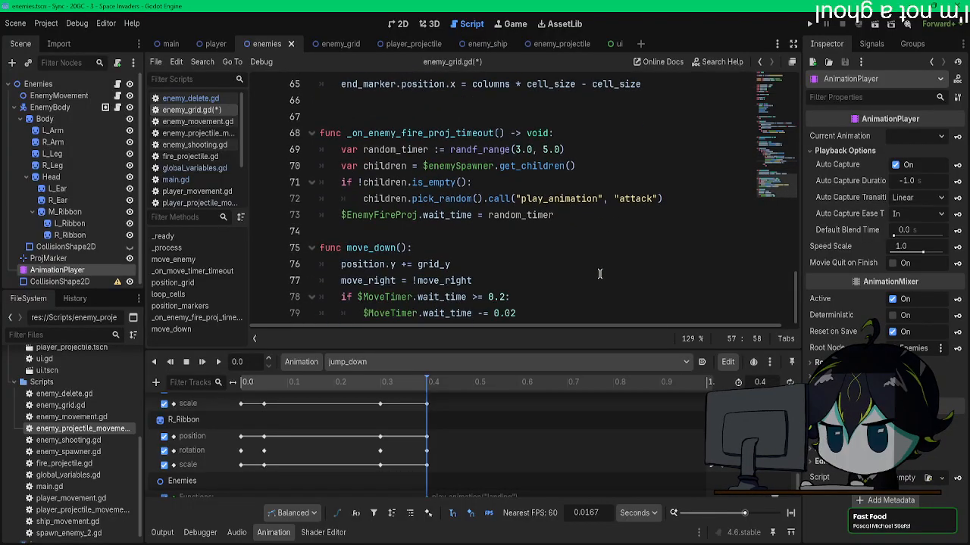
pyautogui.scroll(6, 599, 274)
pyautogui.scroll(1, 599, 274)
pyautogui.write('("move_down", move_down(')
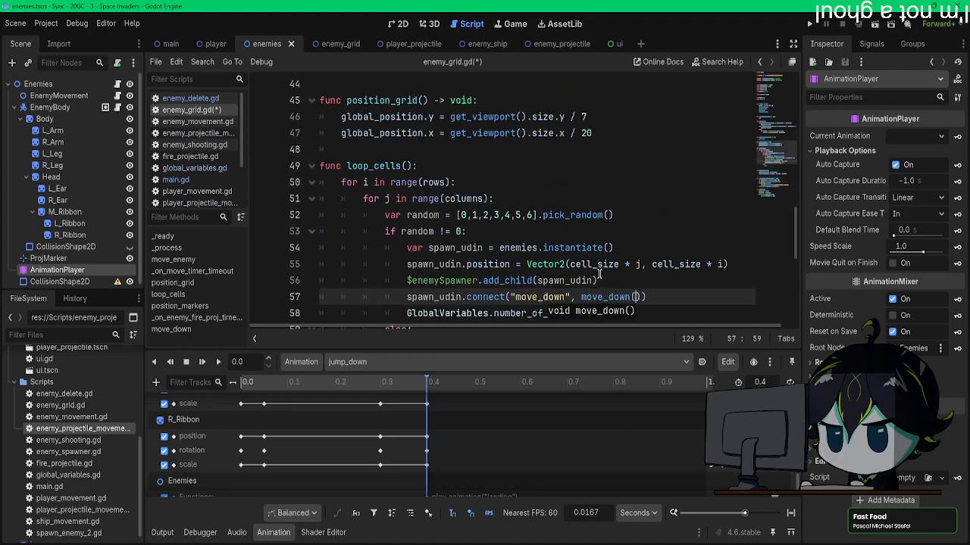
pyautogui.click(598, 279)
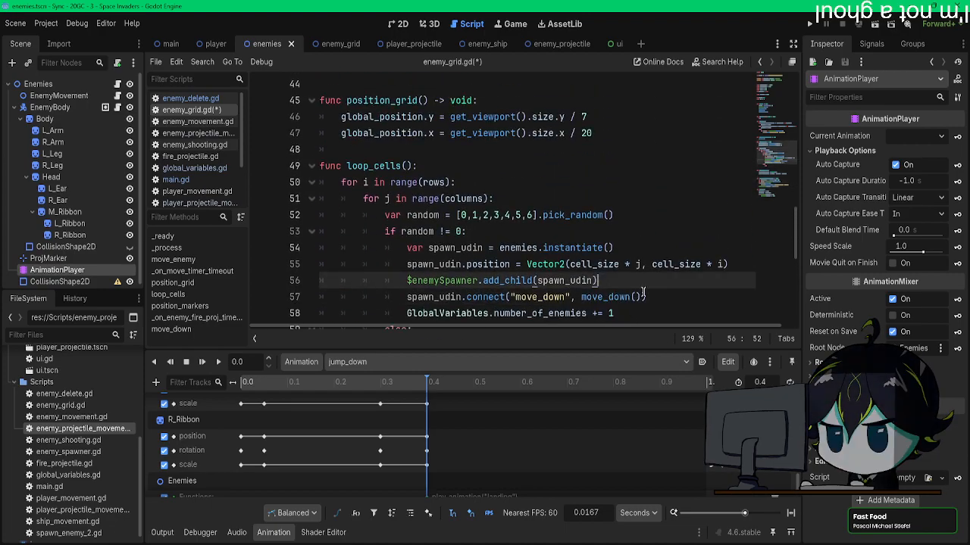
pyautogui.hotkey('ctrl', 's')
pyautogui.scroll(-7, 643, 293)
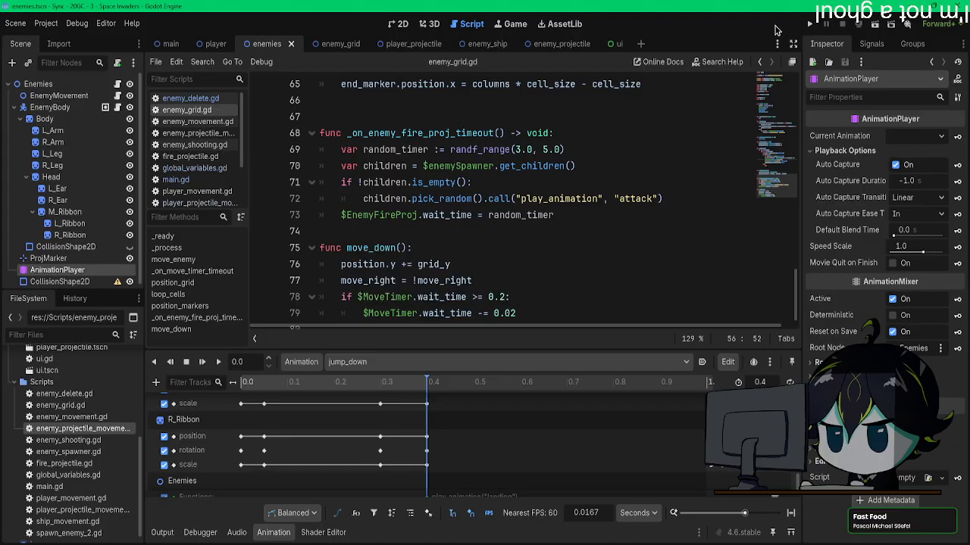
# Step: Run the project to test the move_down connection, check the debugger's error list, and stop the run
pyautogui.click(807, 25)
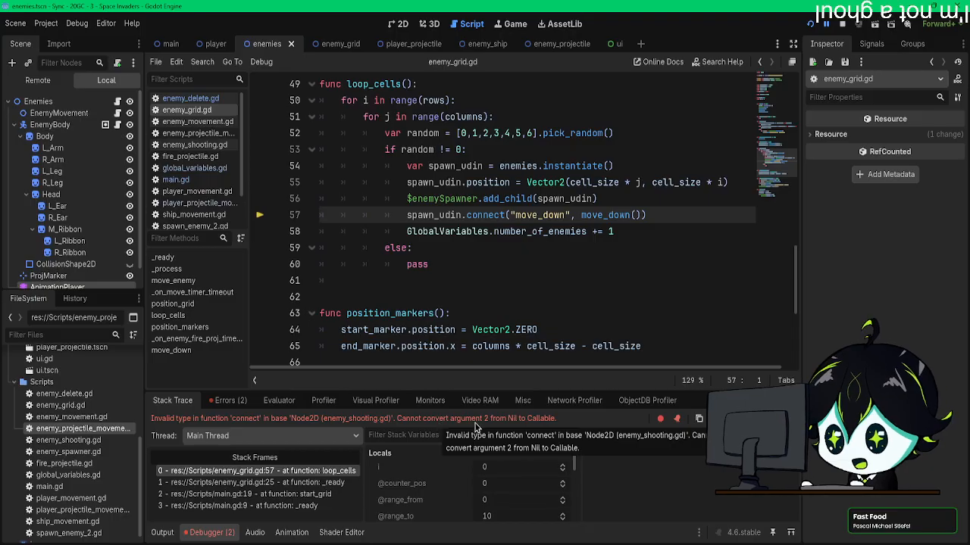
pyautogui.click(230, 400)
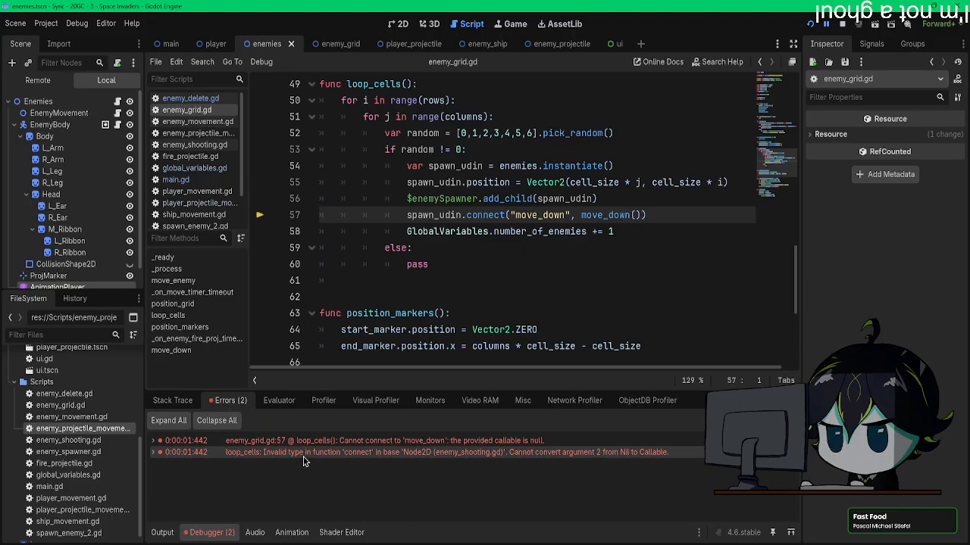
pyautogui.click(840, 27)
pyautogui.scroll(-5, 571, 306)
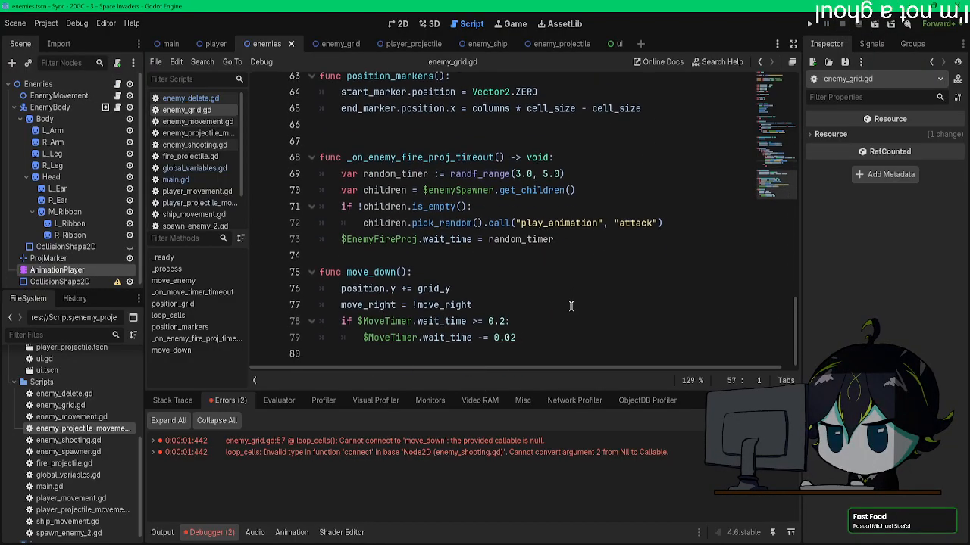
pyautogui.scroll(4, 571, 306)
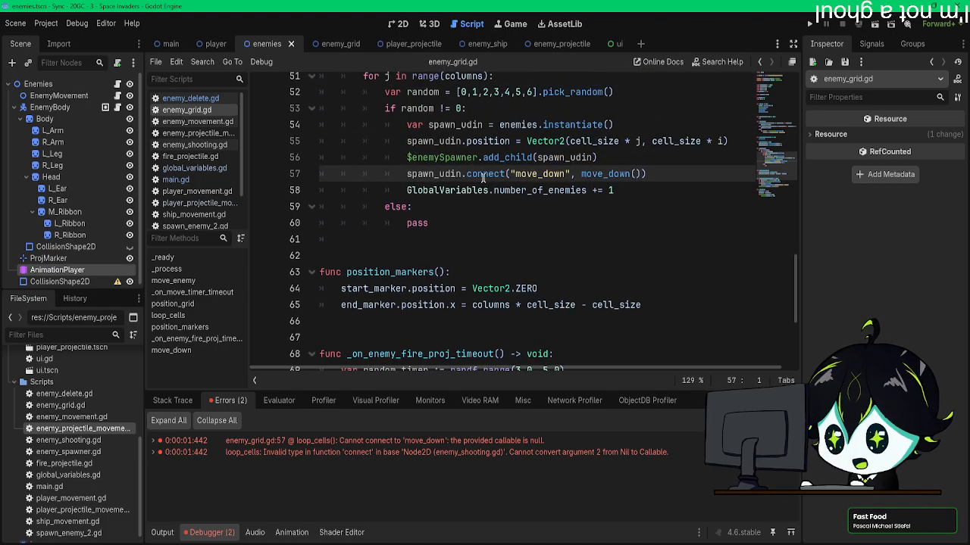
pyautogui.press('F9')
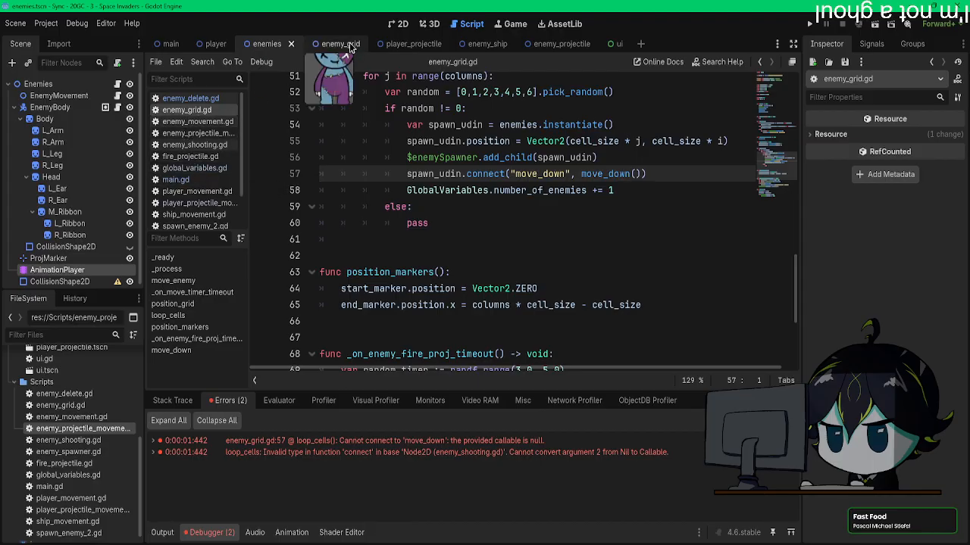
# Step: Open the Enemies node's enemy_shooting.gd script and check the node structure of the enemy_grid scene
pyautogui.click(117, 84)
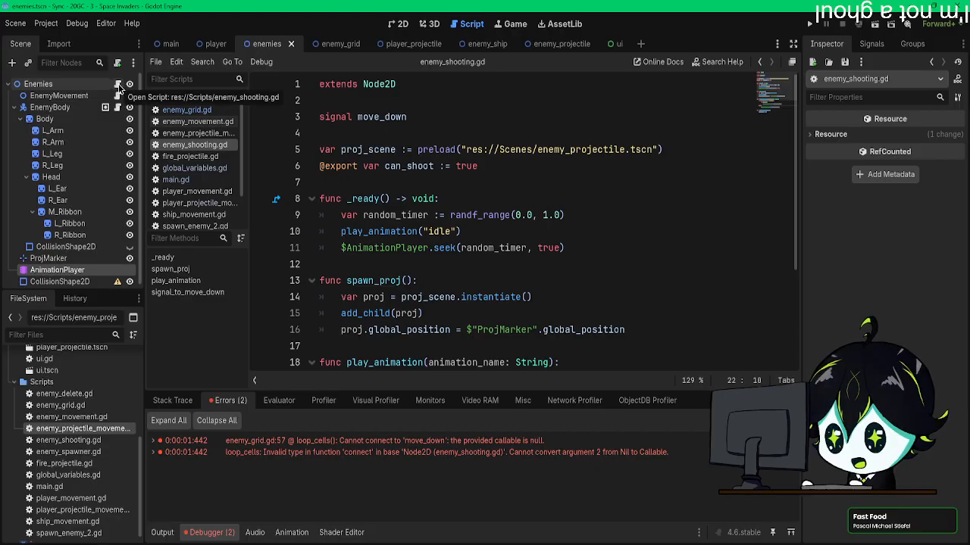
pyautogui.click(216, 44)
pyautogui.click(343, 48)
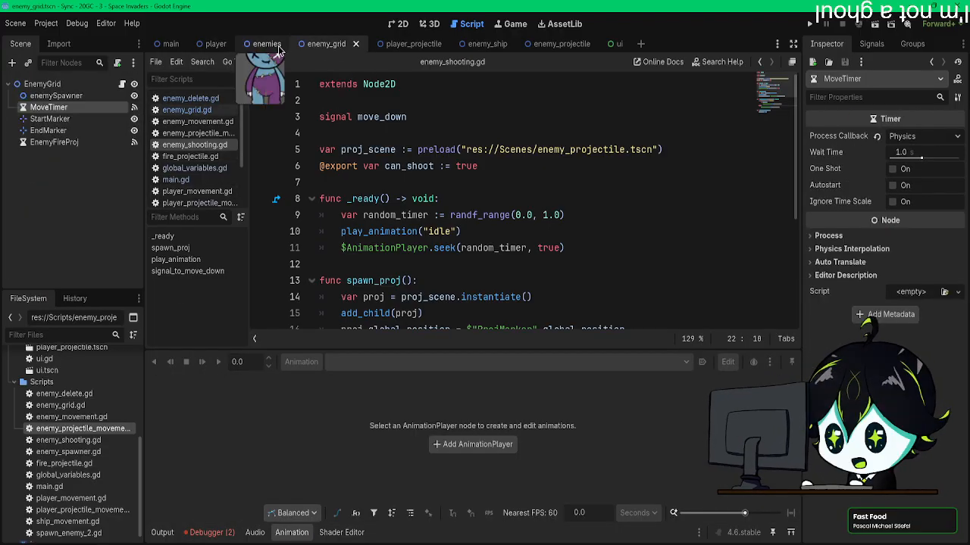
pyautogui.click(269, 45)
pyautogui.click(330, 48)
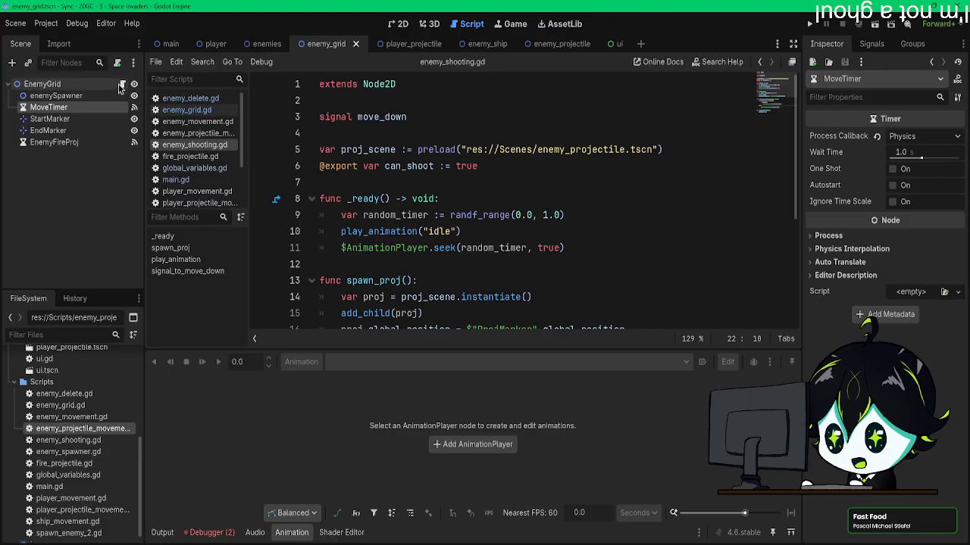
# Step: Insert get_parent() between spawn_udin and .connect in the move_down connection line of loop_cells() in enemy_grid.gd, and save
pyautogui.click(187, 110)
pyautogui.scroll(-1, 522, 235)
pyautogui.click(523, 232)
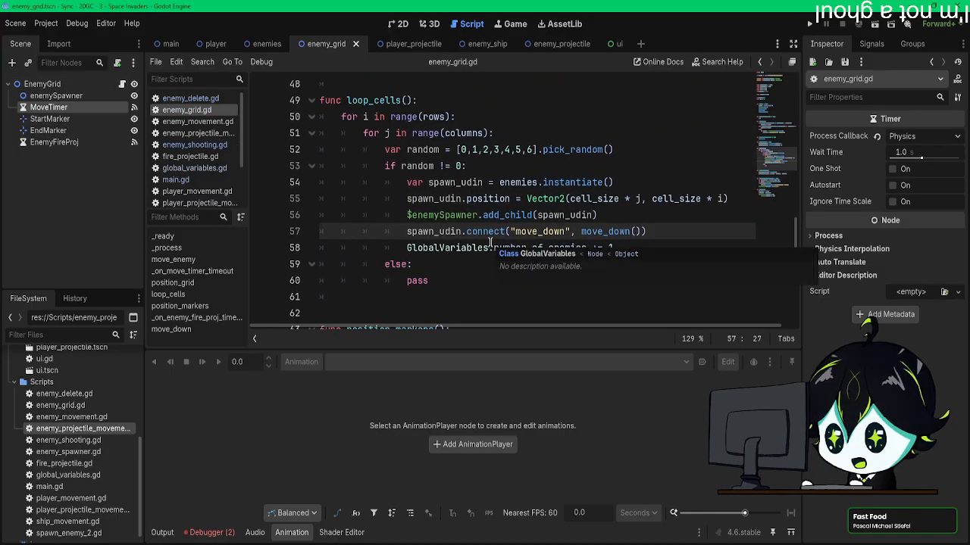
pyautogui.write('.get')
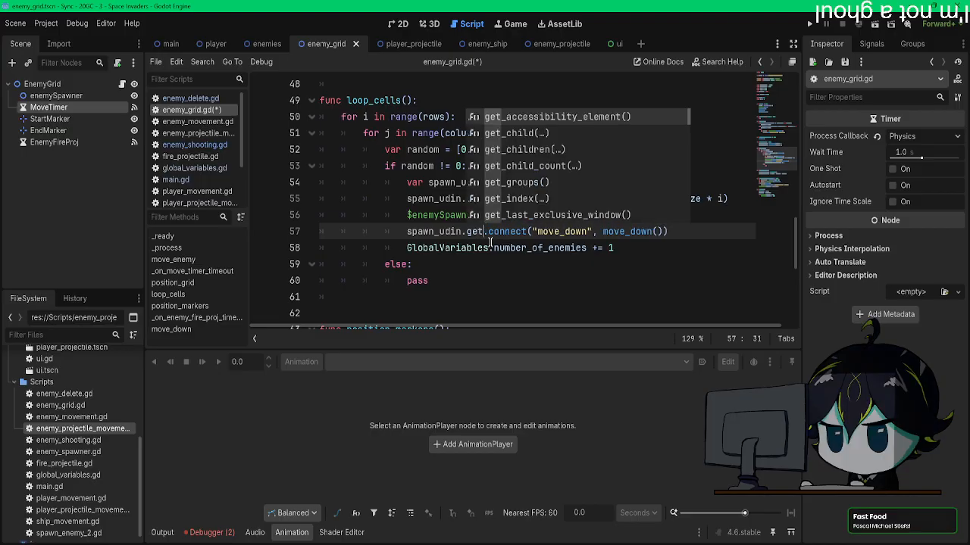
pyautogui.write('_parent()')
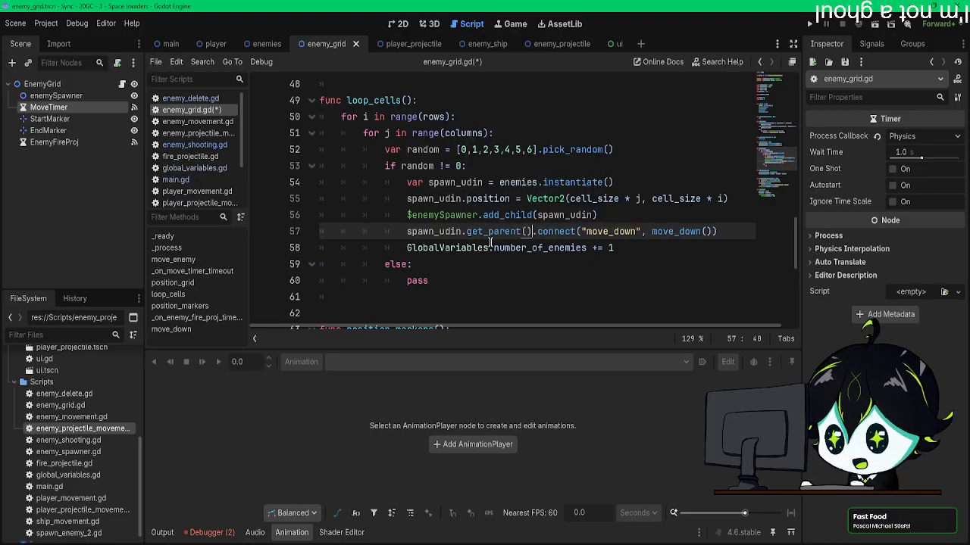
pyautogui.hotkey('ctrl', 's')
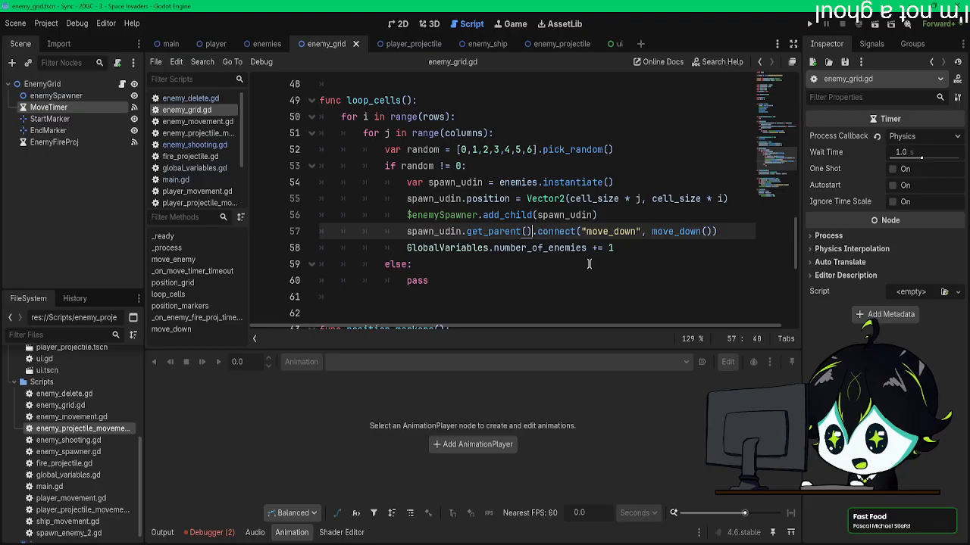
# Step: Run the project again with the edited connection line and check the debugger's error list
pyautogui.click(809, 23)
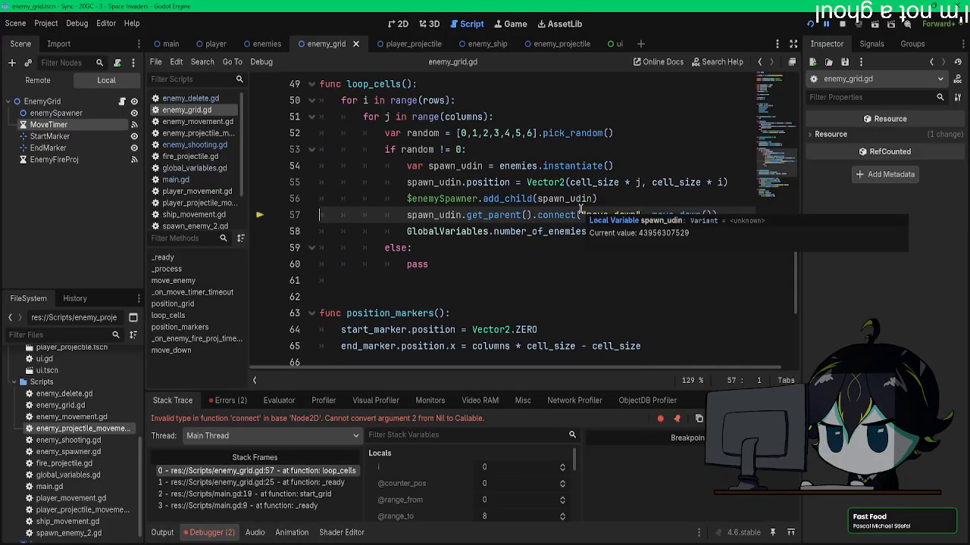
pyautogui.click(226, 401)
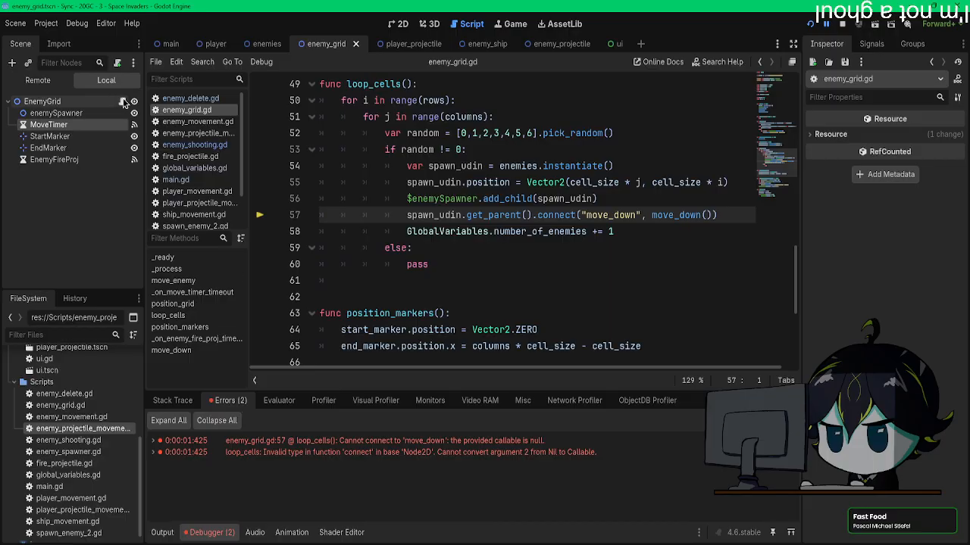
# Step: Examine the move_down signal declaration and the signal_to_move_down() function in the Enemies node's enemy_shooting.gd script
pyautogui.click(258, 44)
pyautogui.scroll(12, 332, 218)
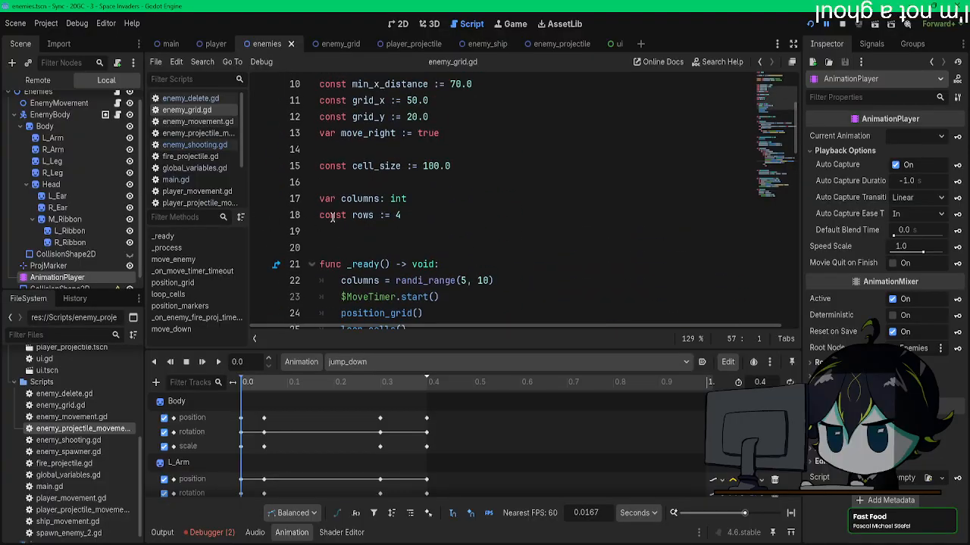
pyautogui.scroll(1, 115, 106)
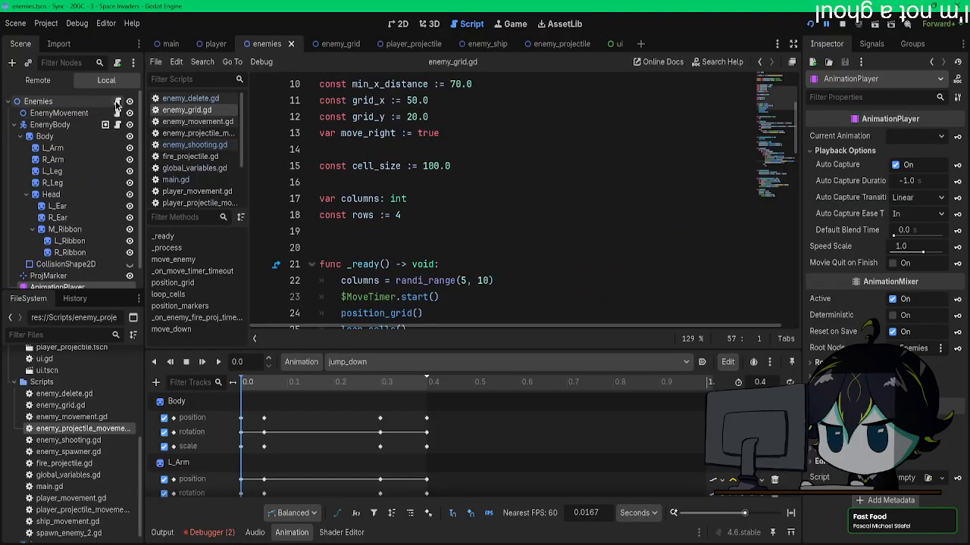
pyautogui.click(117, 102)
pyautogui.moveTo(407, 116); pyautogui.dragTo(357, 117)
pyautogui.scroll(-4, 449, 215)
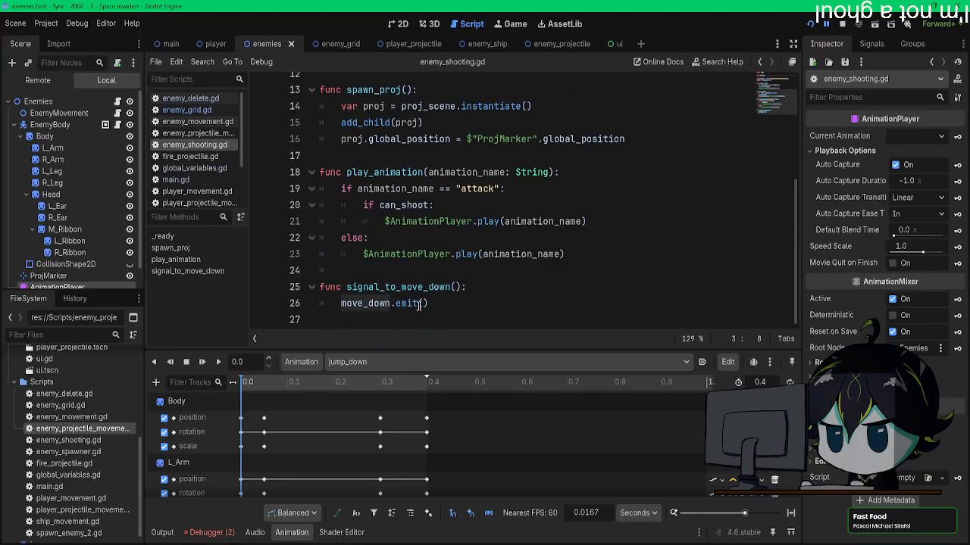
pyautogui.click(368, 312)
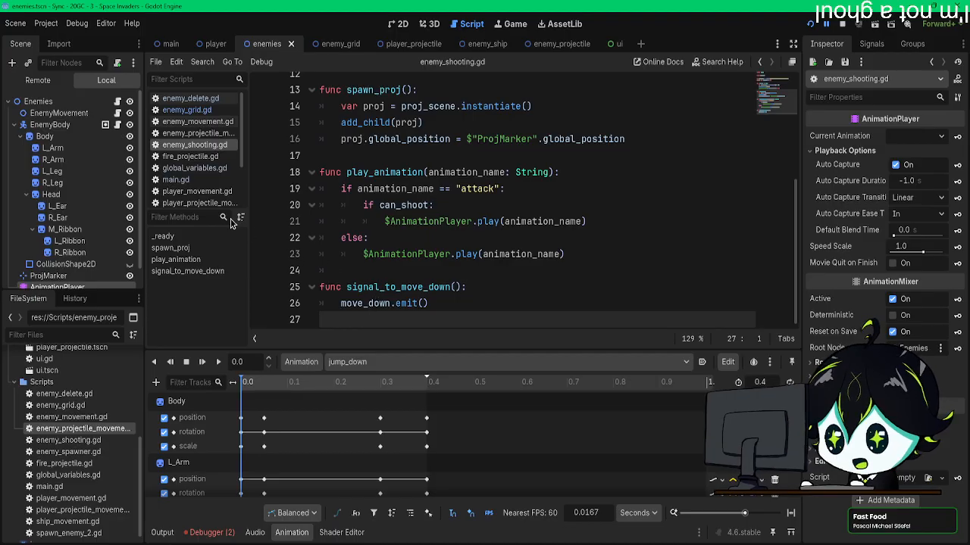
# Step: Compare the signal connection in loop_cells() with the move_down() and move_enemy() functions in enemy_grid.gd
pyautogui.click(186, 109)
pyautogui.scroll(-6, 476, 277)
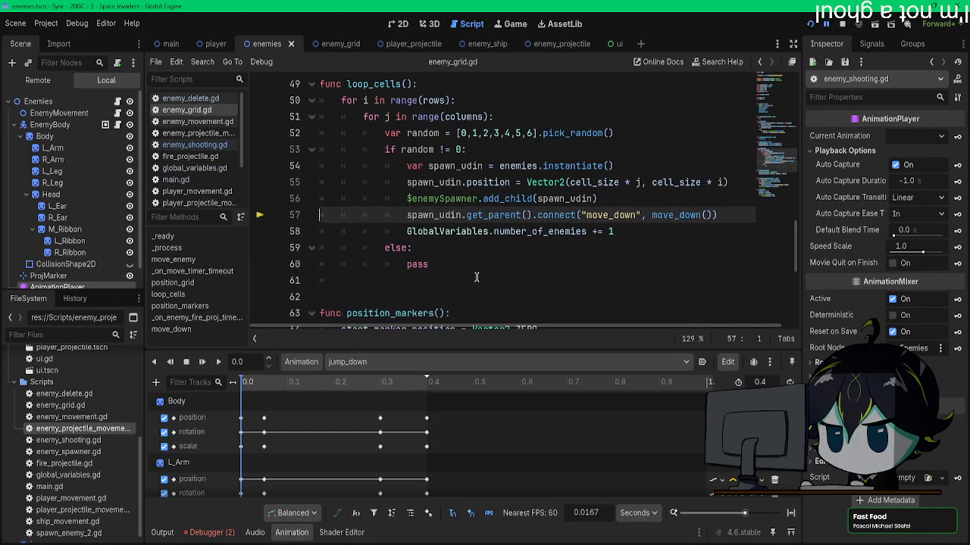
pyautogui.scroll(-3, 477, 278)
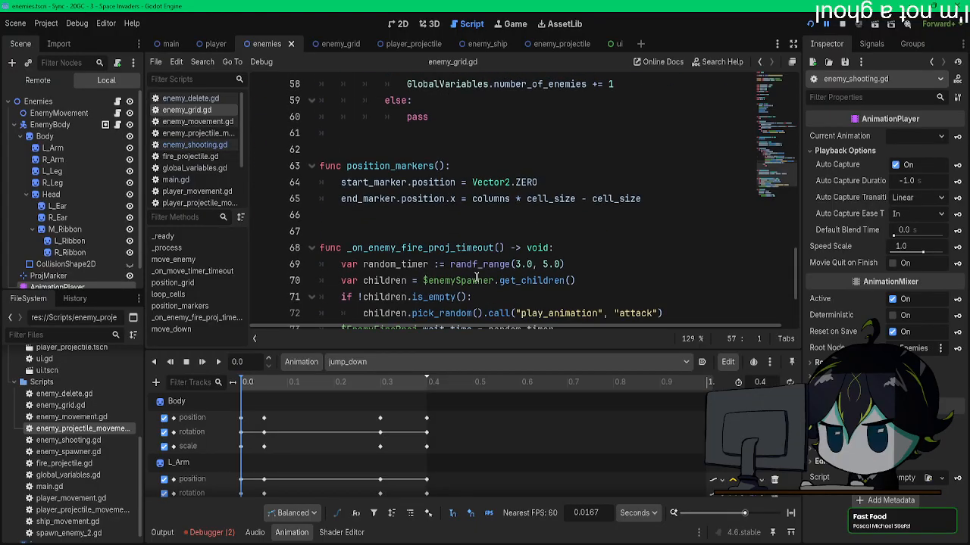
pyautogui.scroll(-3, 476, 277)
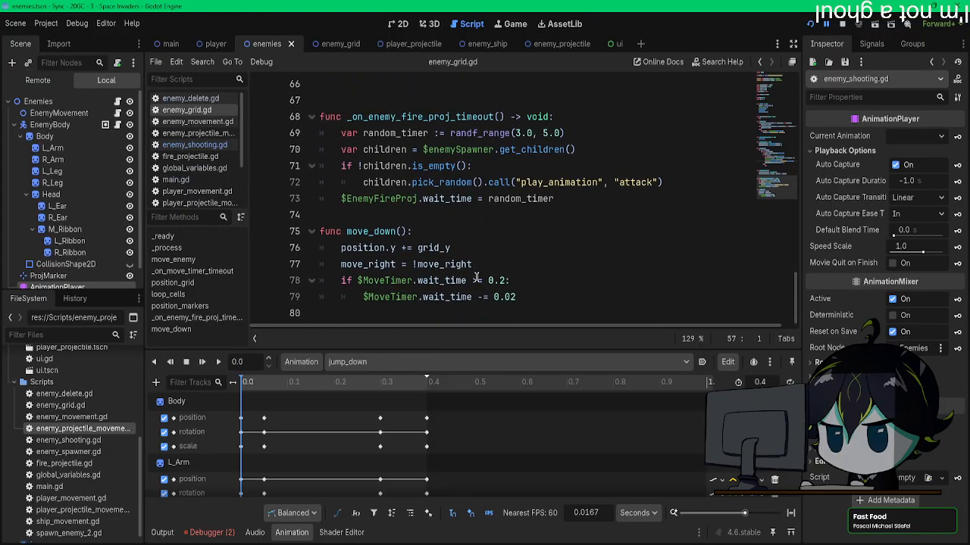
pyautogui.scroll(7, 477, 277)
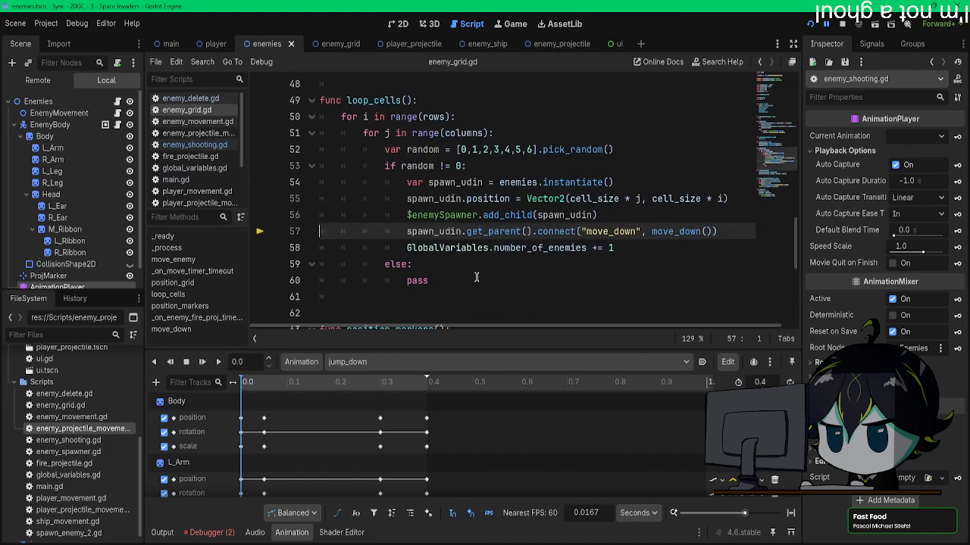
pyautogui.scroll(4, 476, 279)
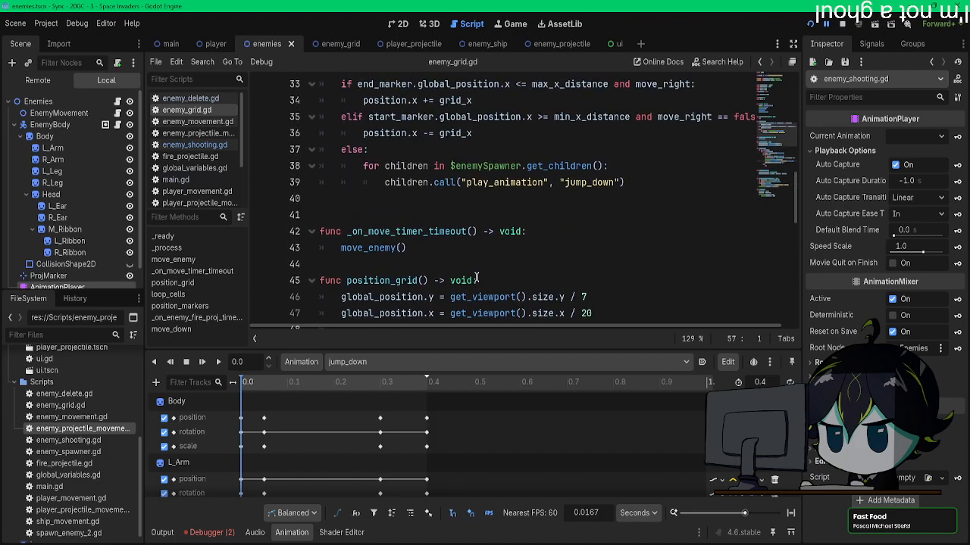
pyautogui.scroll(-5, 477, 280)
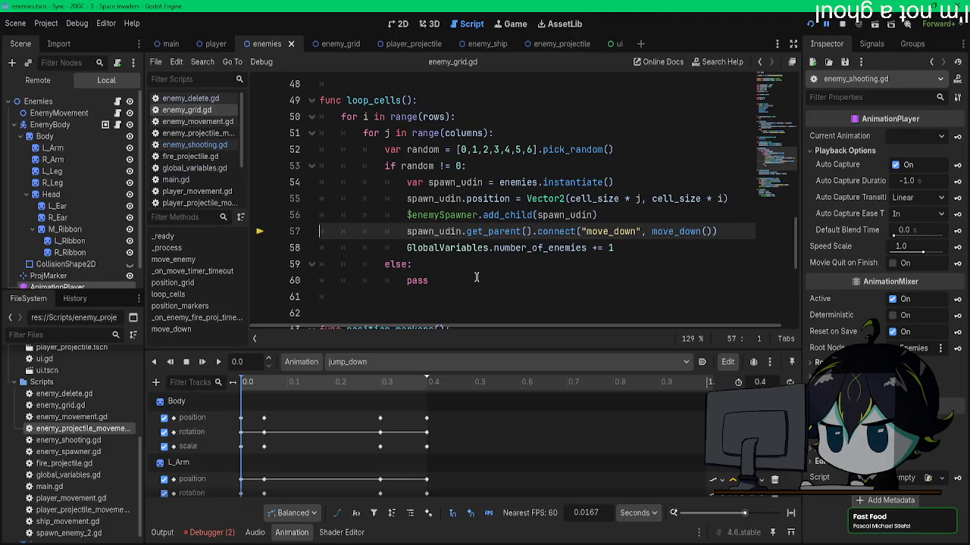
pyautogui.scroll(-3, 476, 278)
pyautogui.scroll(2, 476, 277)
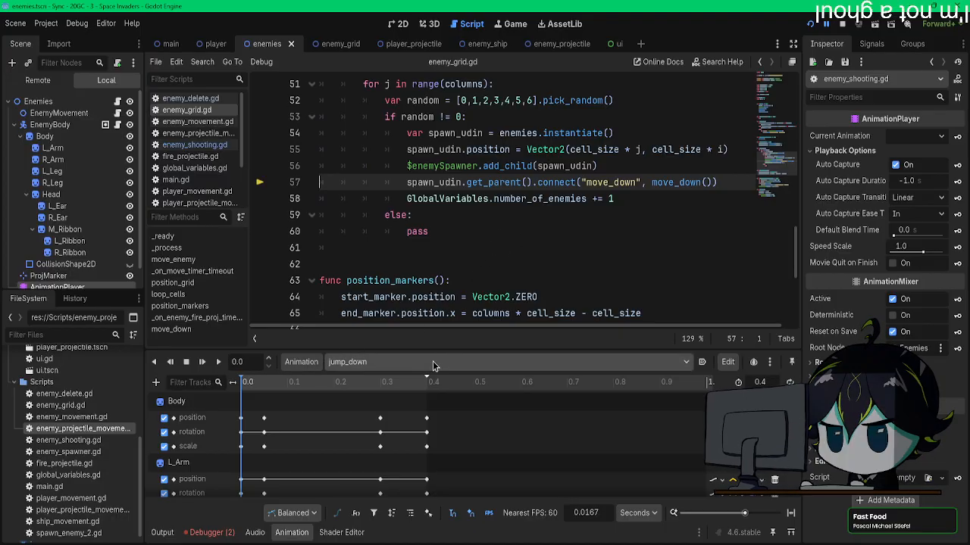
# Step: Trace the first debugger error to its code line and check how main.gd connects no_enemy_left to start_grid
pyautogui.click(206, 533)
pyautogui.doubleClick(341, 443)
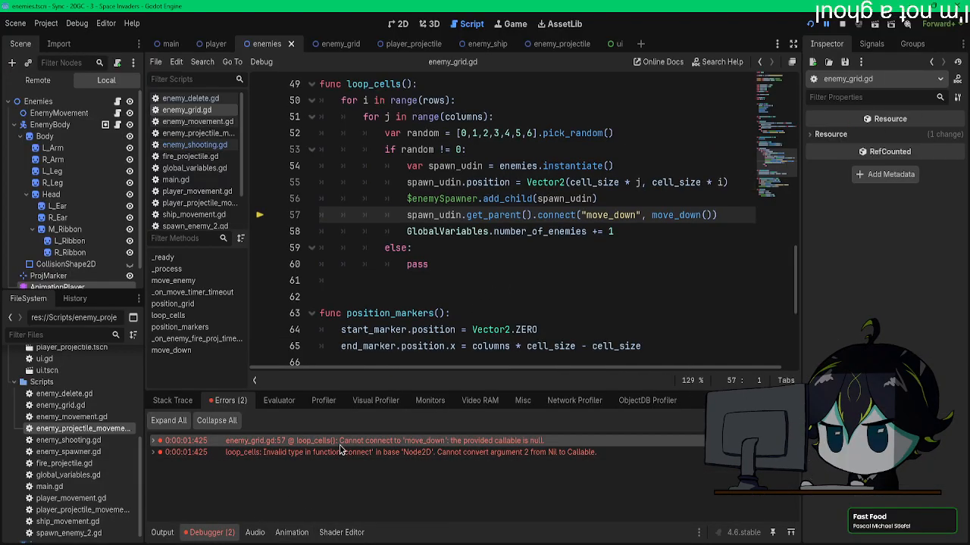
pyautogui.click(174, 179)
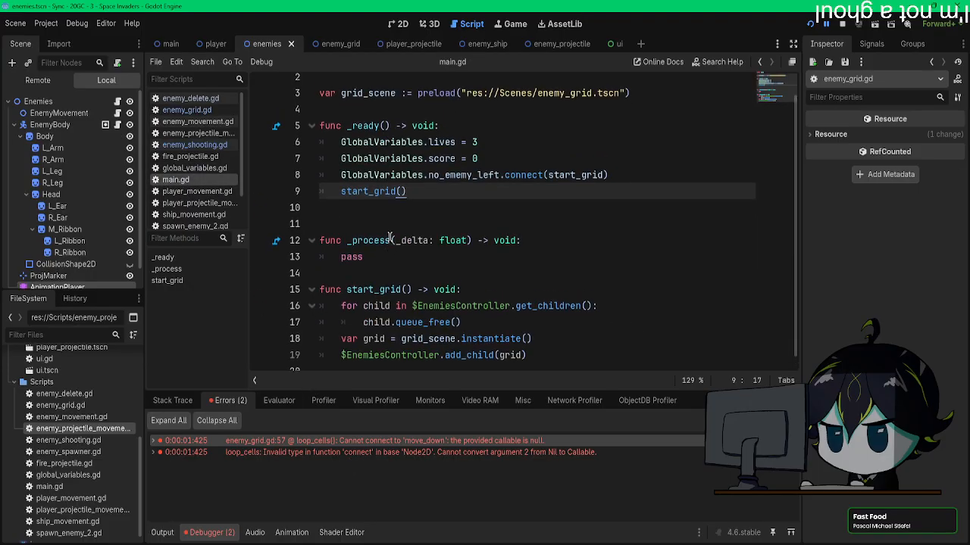
# Step: Review enemy_grid.gd again, from the move_down() body and the connect line up to the variable declarations
pyautogui.click(194, 111)
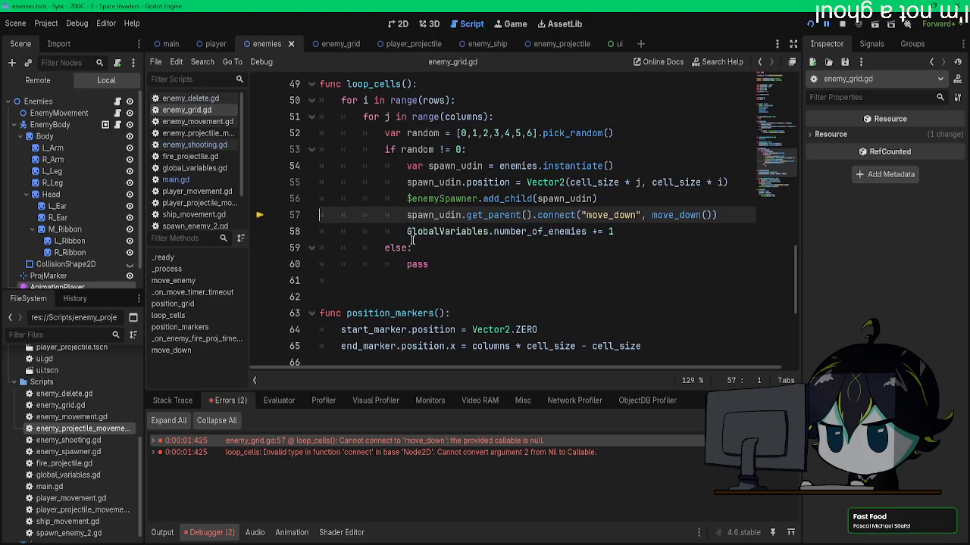
pyautogui.scroll(-5, 411, 240)
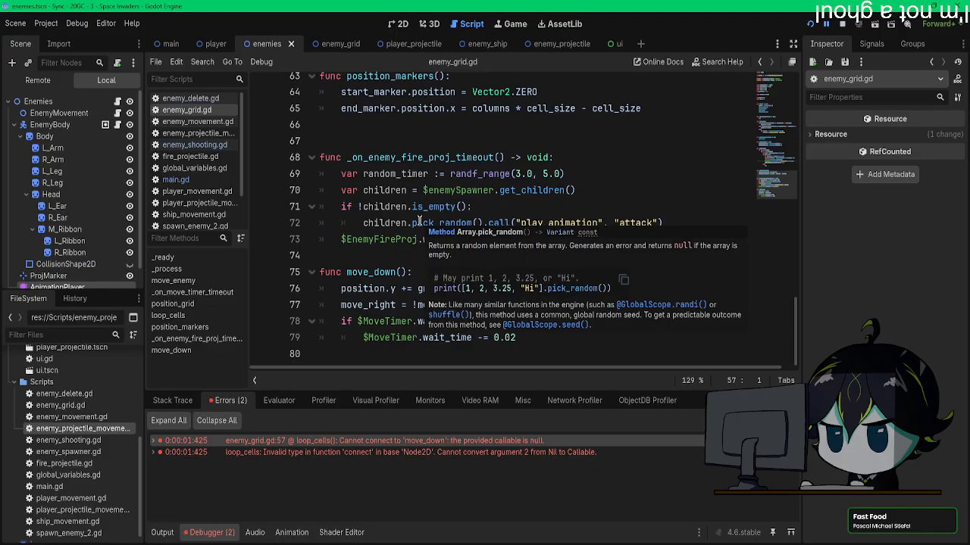
pyautogui.click(396, 337)
pyautogui.scroll(2, 547, 243)
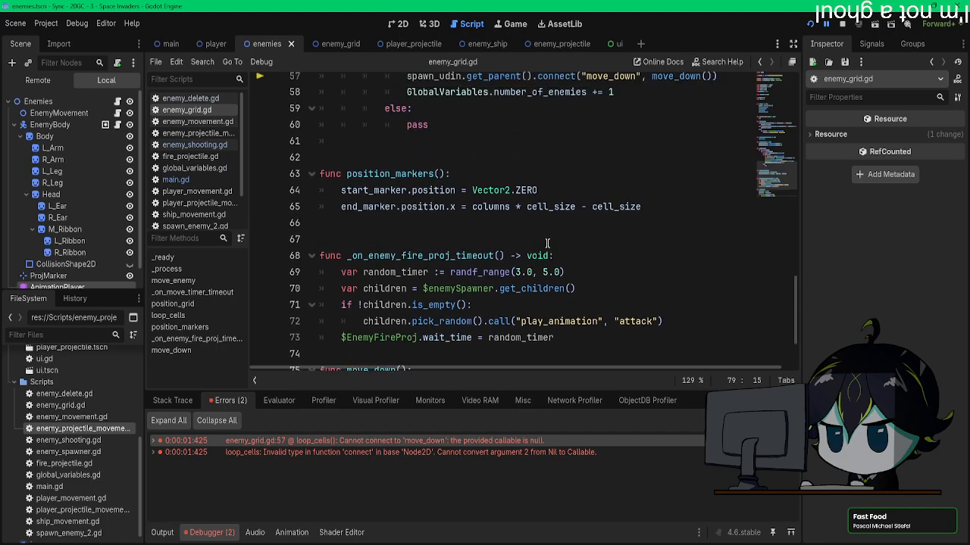
pyautogui.scroll(3, 547, 243)
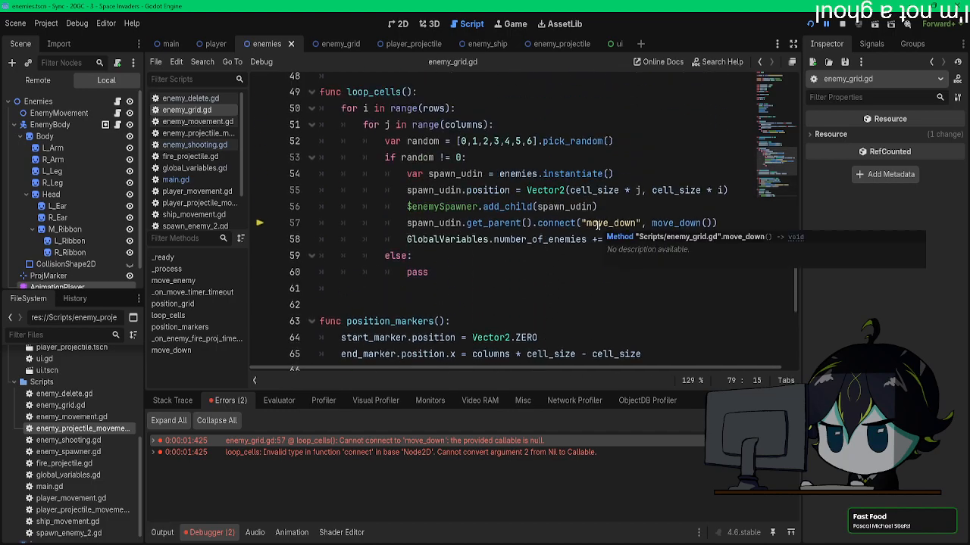
pyautogui.scroll(5, 594, 224)
pyautogui.scroll(10, 587, 225)
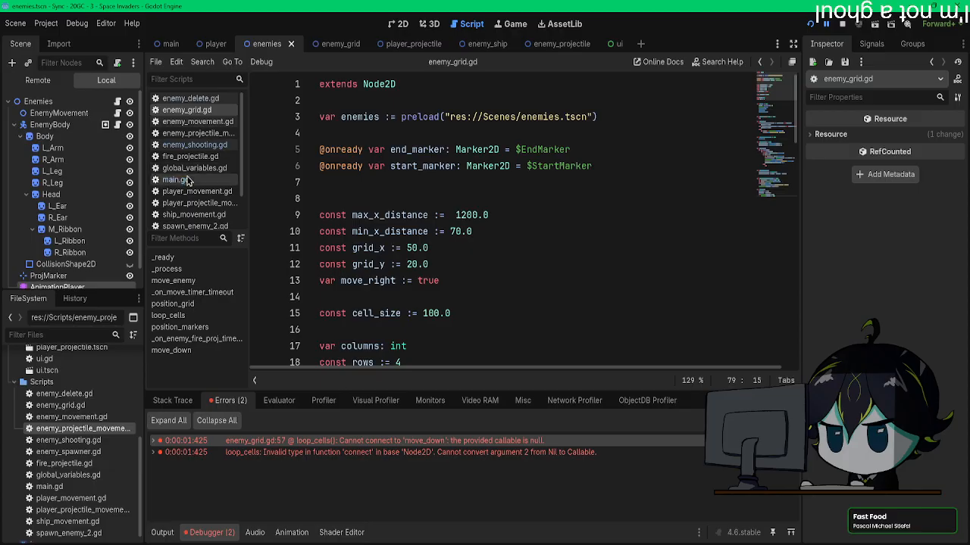
# Step: Look through the enemy delete, movement and projectile scripts, ending with the signal_to_move_down() code in enemy_shooting.gd
pyautogui.click(189, 97)
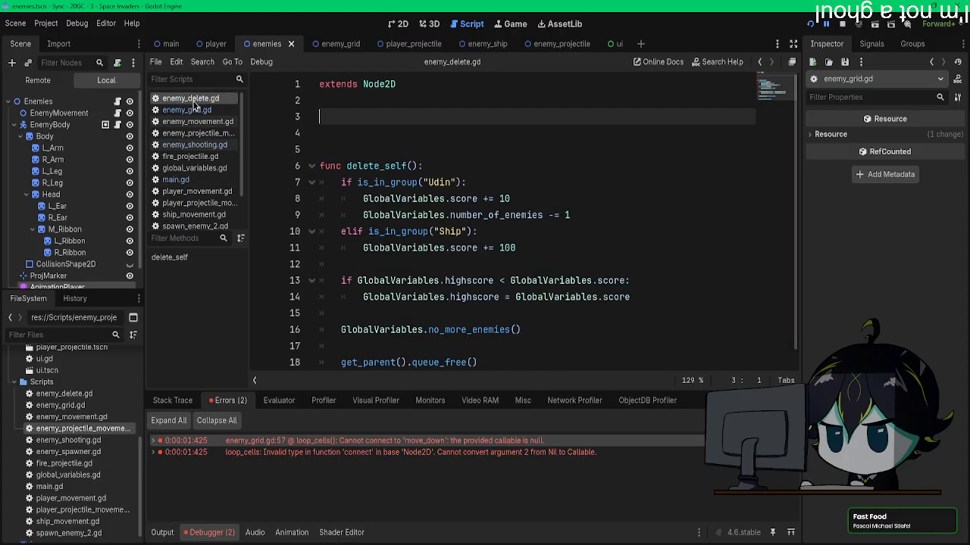
pyautogui.click(187, 110)
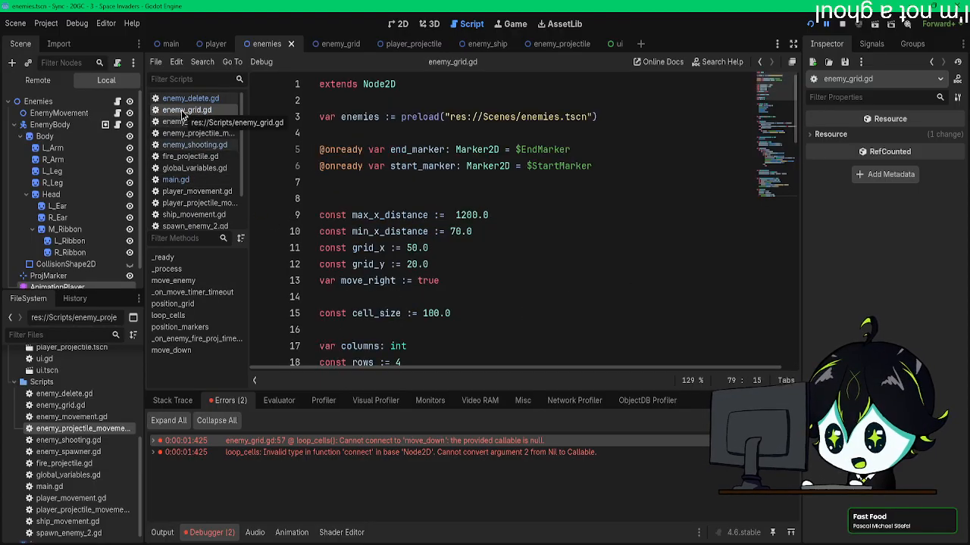
pyautogui.click(185, 134)
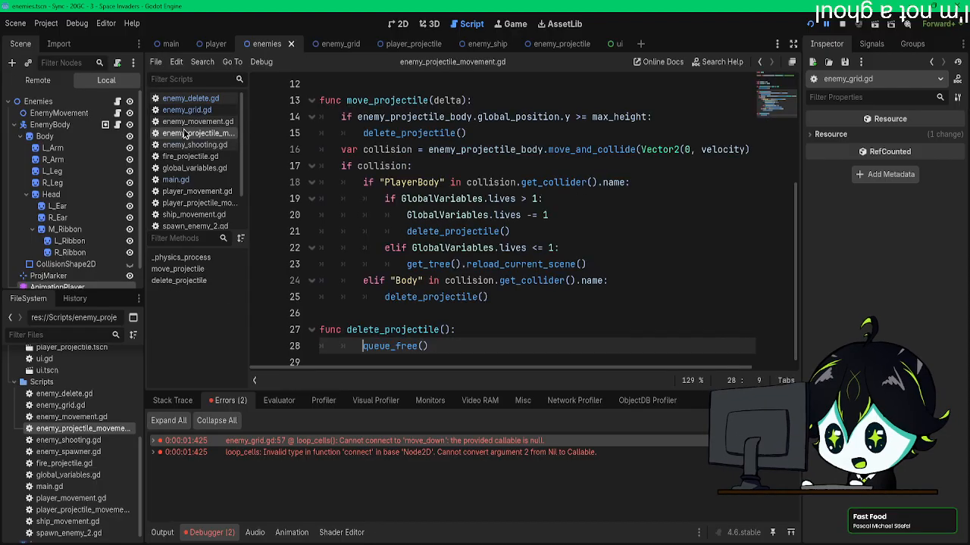
pyautogui.click(189, 121)
pyautogui.click(189, 133)
pyautogui.scroll(4, 409, 263)
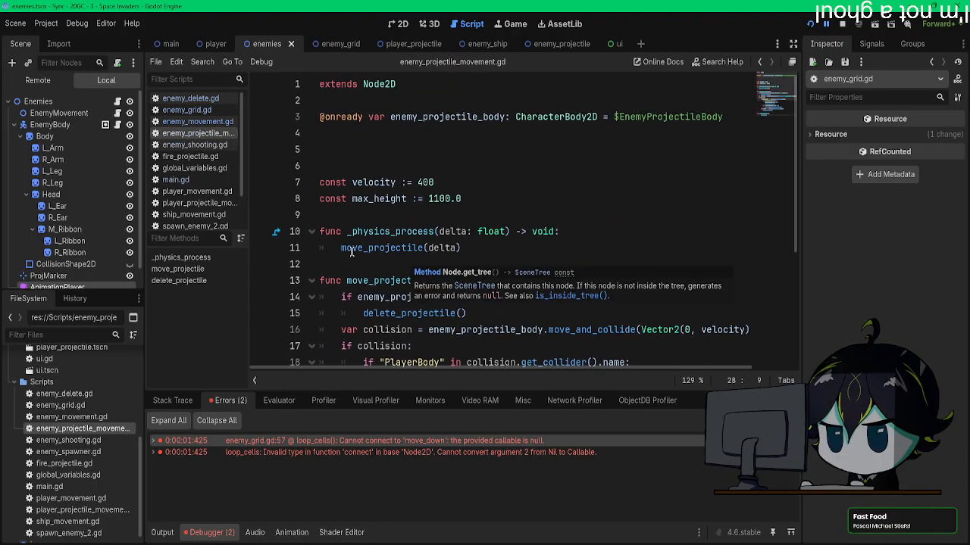
pyautogui.click(188, 148)
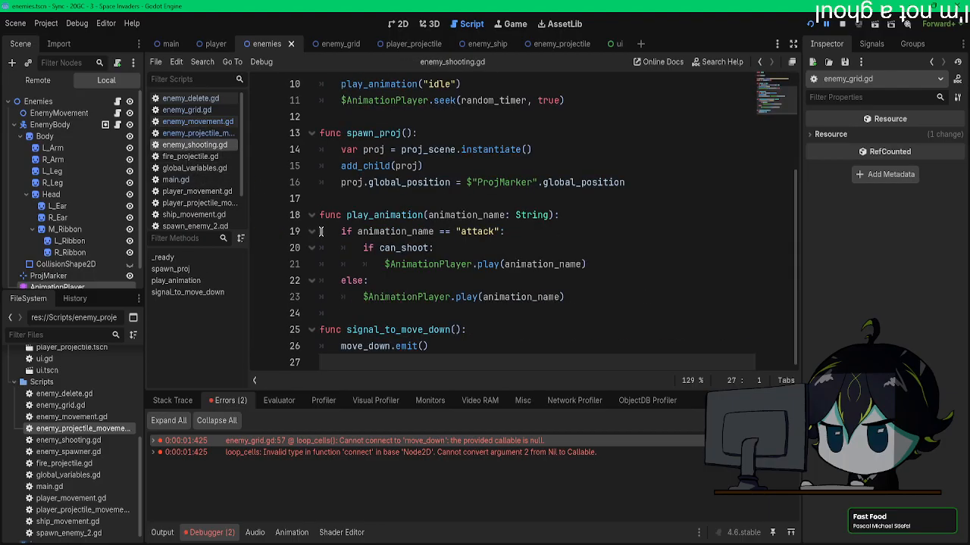
pyautogui.scroll(3, 321, 232)
pyautogui.scroll(-3, 320, 231)
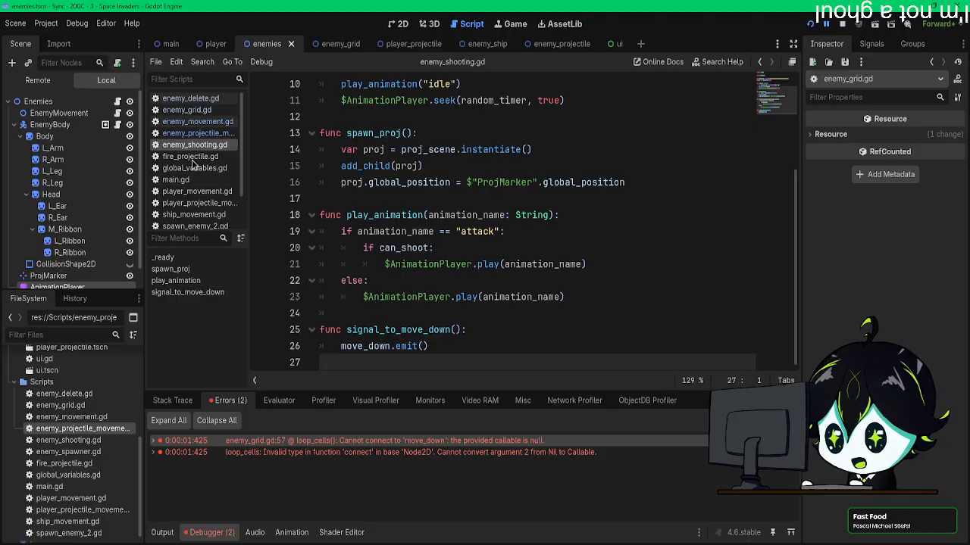
# Step: Read enemy_grid.gd from the variable declarations through loop_cells() to the body of move_down()
pyautogui.click(189, 110)
pyautogui.scroll(-4, 394, 266)
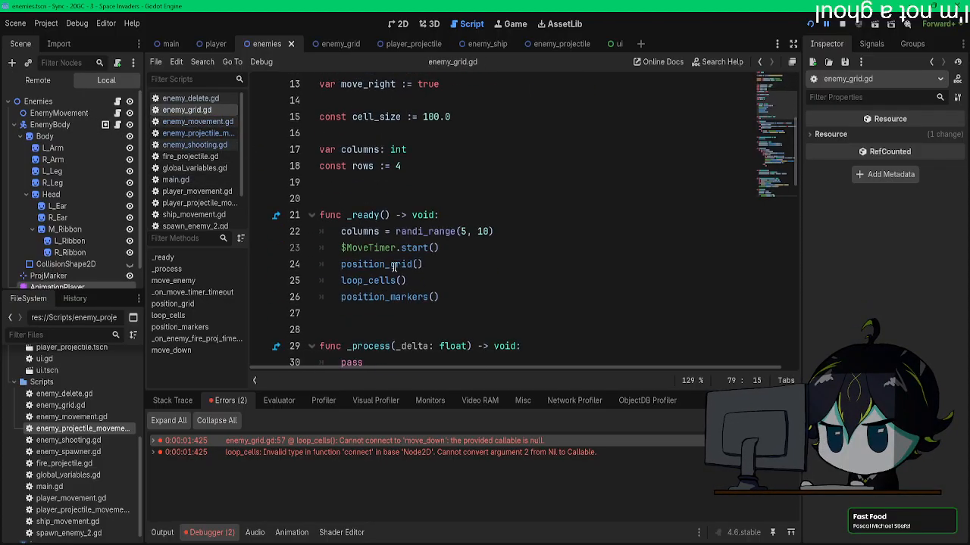
pyautogui.scroll(-2, 394, 267)
pyautogui.scroll(-5, 394, 267)
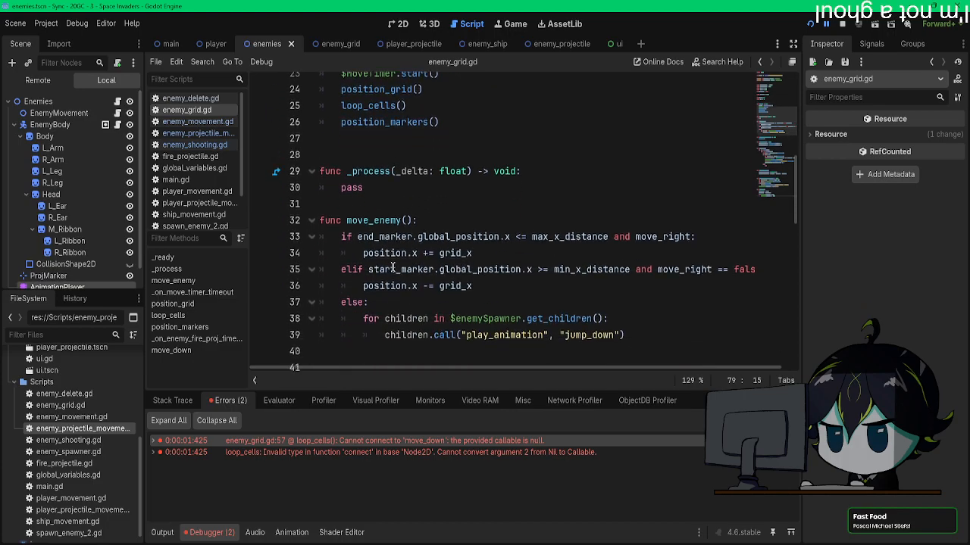
pyautogui.scroll(-6, 393, 266)
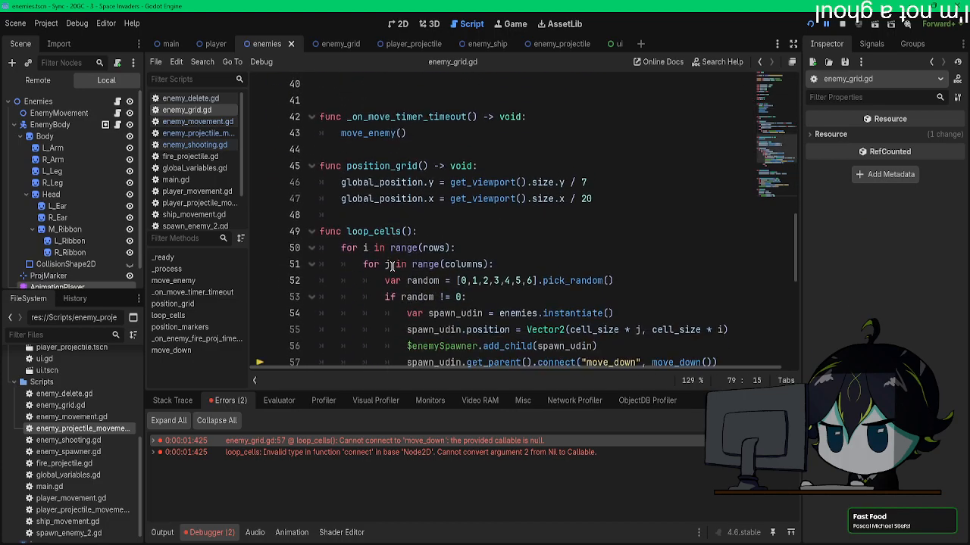
pyautogui.scroll(-2, 393, 267)
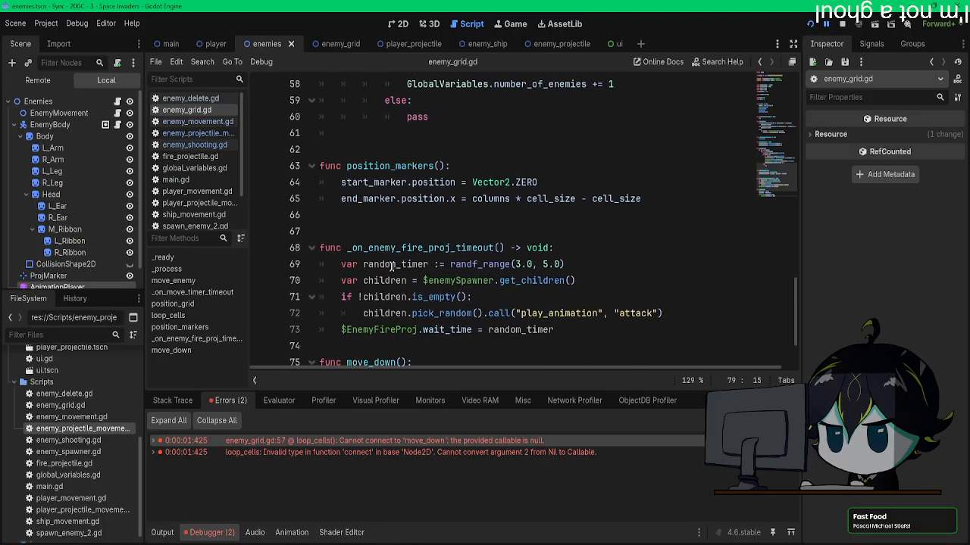
pyautogui.scroll(-2, 390, 265)
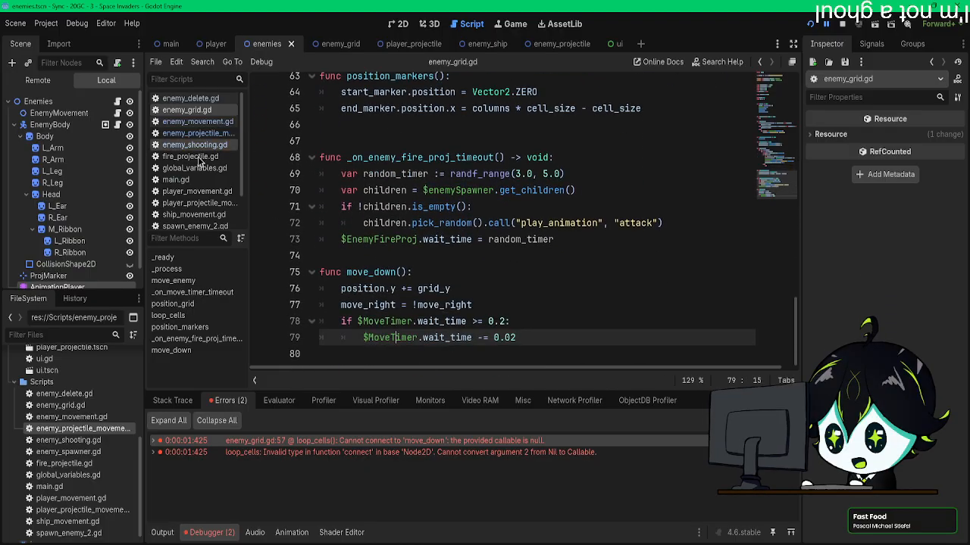
# Step: Check how main.gd instantiates the grid and inspect the main, player and enemies scenes
pyautogui.click(175, 180)
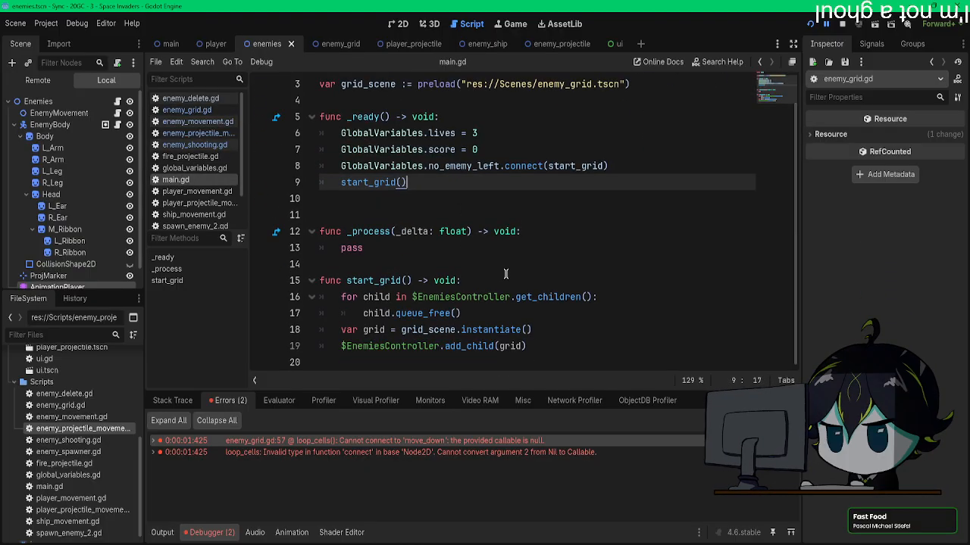
pyautogui.click(170, 43)
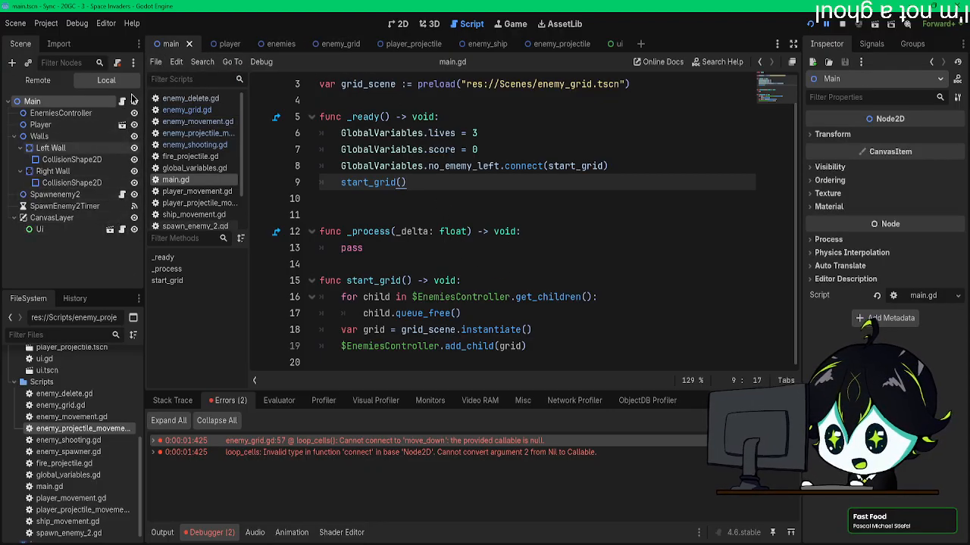
pyautogui.click(215, 43)
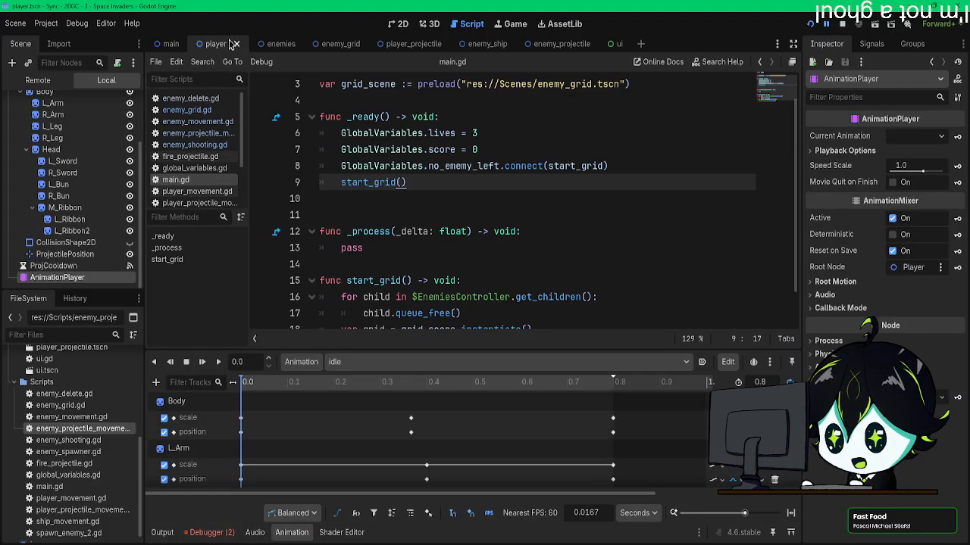
pyautogui.click(278, 47)
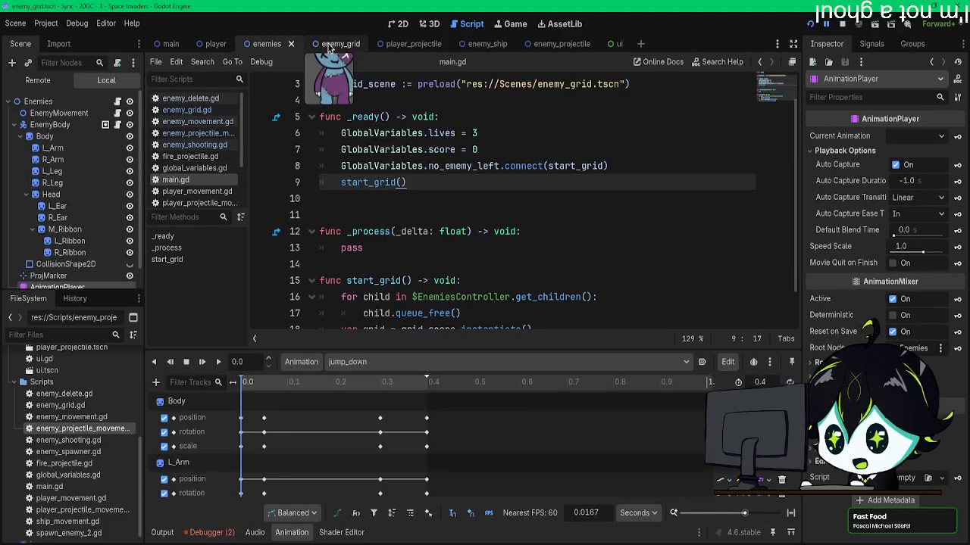
# Step: Open the enemy_grid scene's script and examine the move_down connect line in loop_cells()
pyautogui.click(328, 46)
pyautogui.click(122, 101)
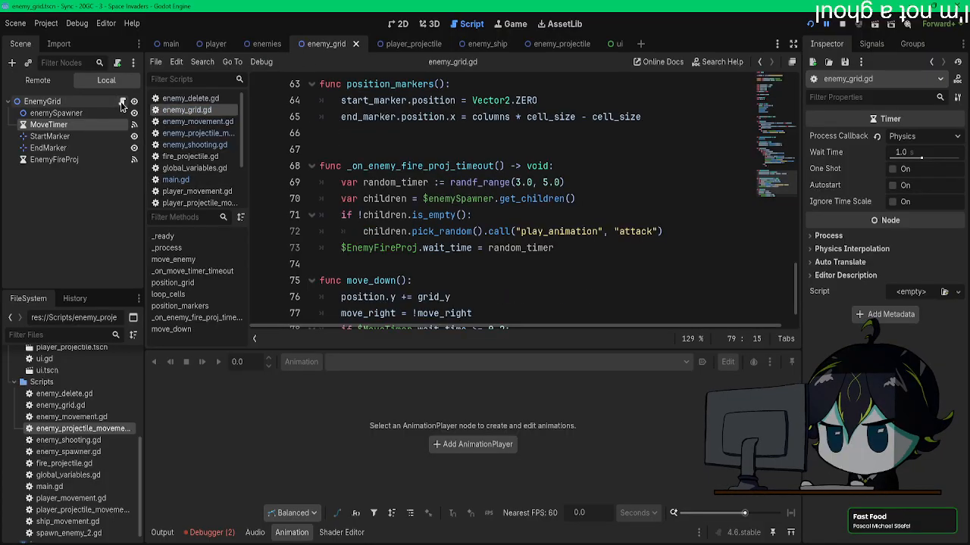
pyautogui.scroll(-1, 486, 212)
pyautogui.scroll(6, 486, 213)
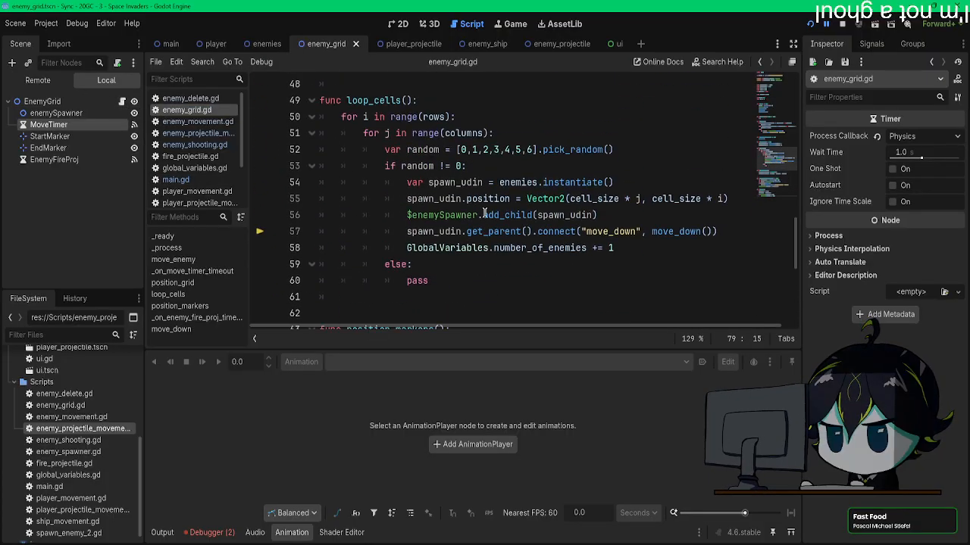
pyautogui.scroll(2, 485, 215)
pyautogui.scroll(-3, 485, 215)
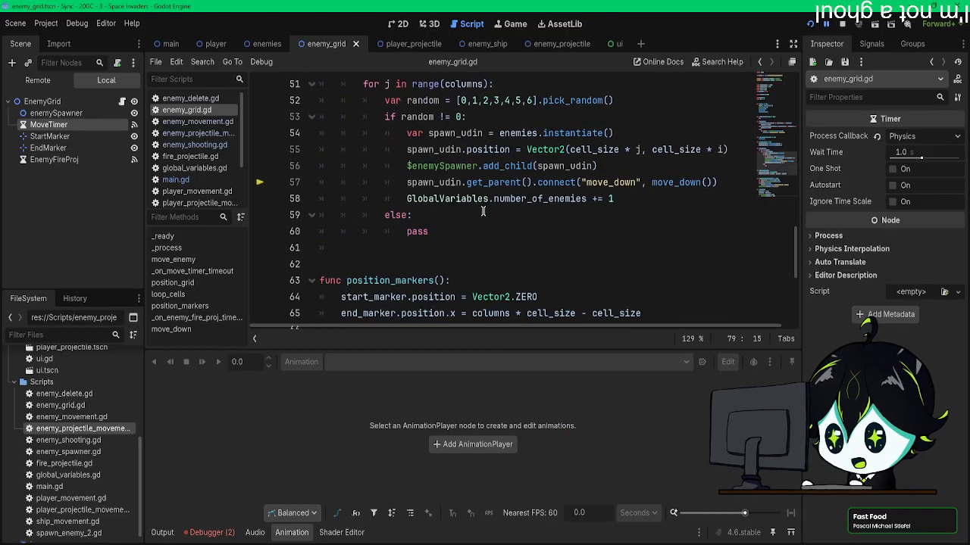
pyautogui.scroll(2, 606, 189)
pyautogui.scroll(5, 426, 263)
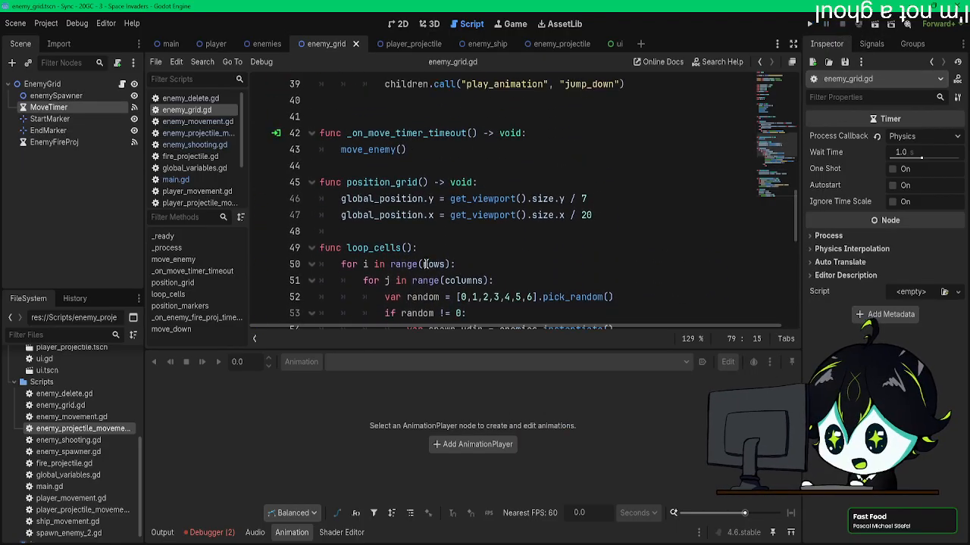
# Step: Follow enemy_grid.gd from _ready() through the jump_down call in move_enemy() and on to loop_cells()
pyautogui.scroll(3, 427, 263)
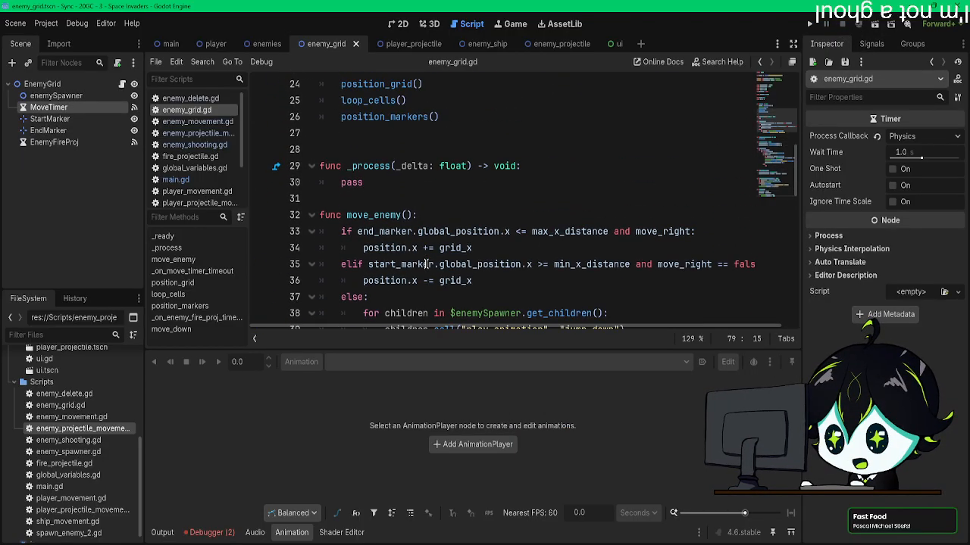
pyautogui.scroll(2, 427, 263)
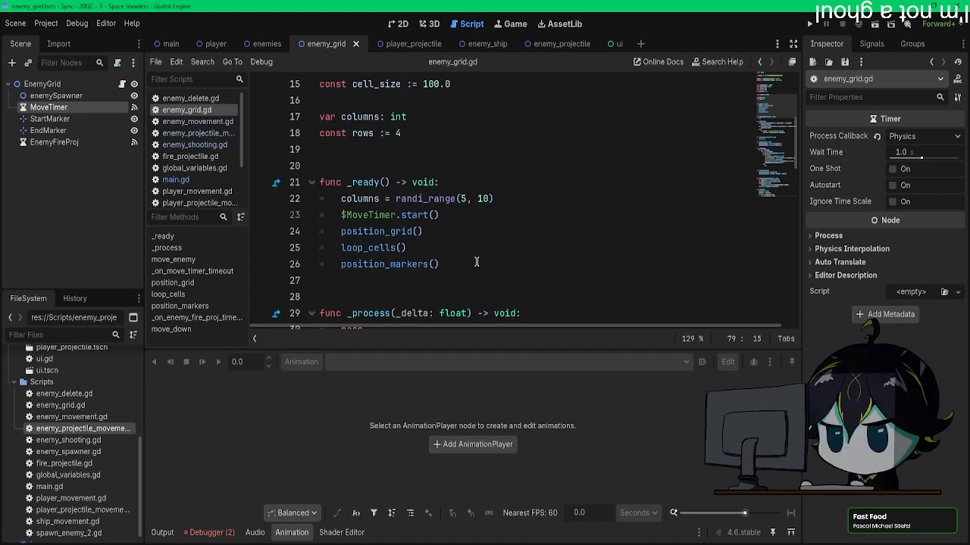
pyautogui.scroll(-3, 477, 262)
pyautogui.scroll(2, 475, 263)
pyautogui.scroll(-3, 475, 263)
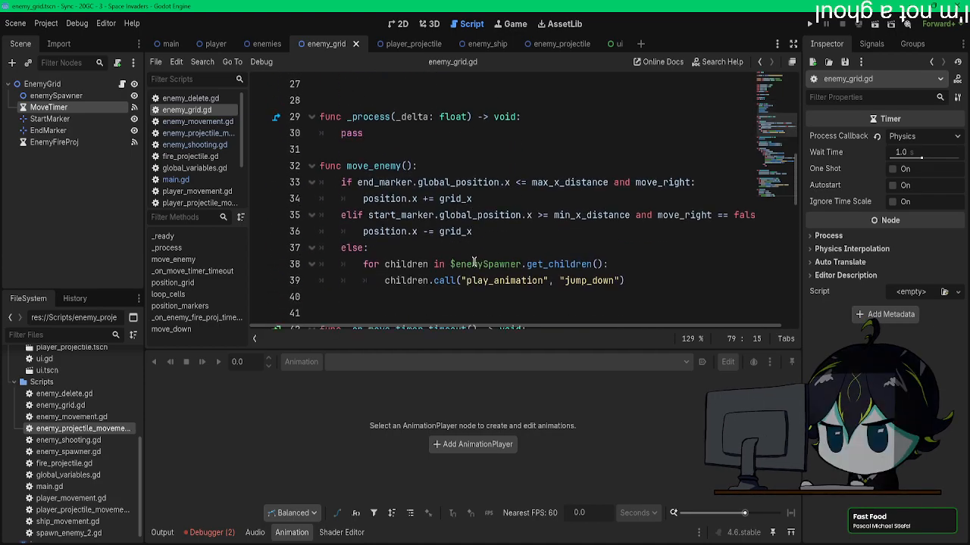
pyautogui.scroll(4, 475, 263)
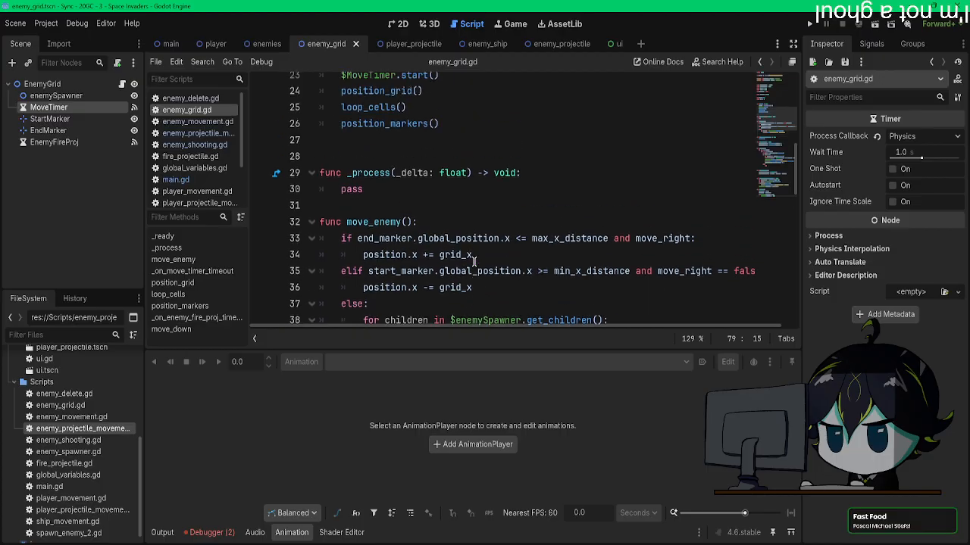
pyautogui.scroll(-4, 475, 263)
pyautogui.scroll(-6, 475, 263)
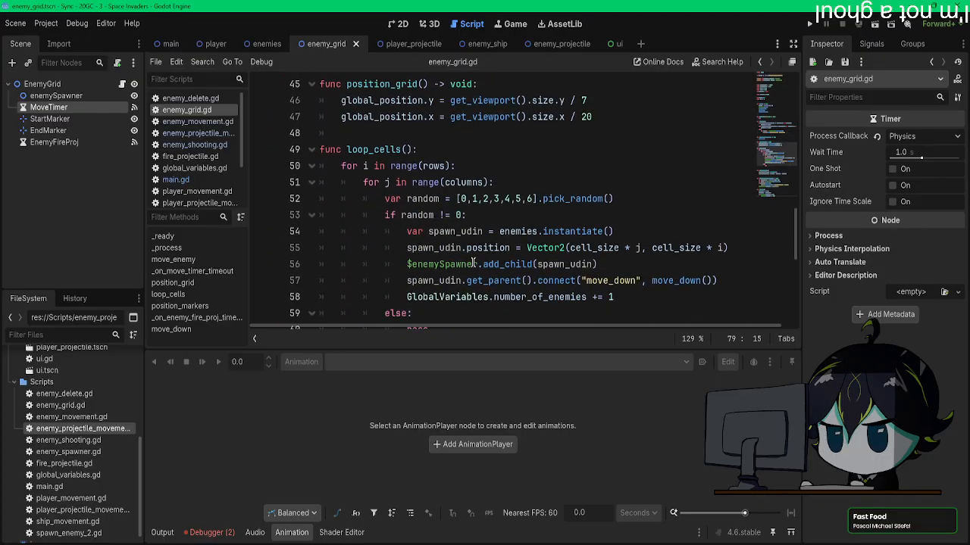
pyautogui.scroll(-4, 475, 263)
pyautogui.scroll(-2, 472, 263)
# Step: Examine the player_projectile scene's movement script for how it calls play_animation on the hit enemy
pyautogui.click(409, 43)
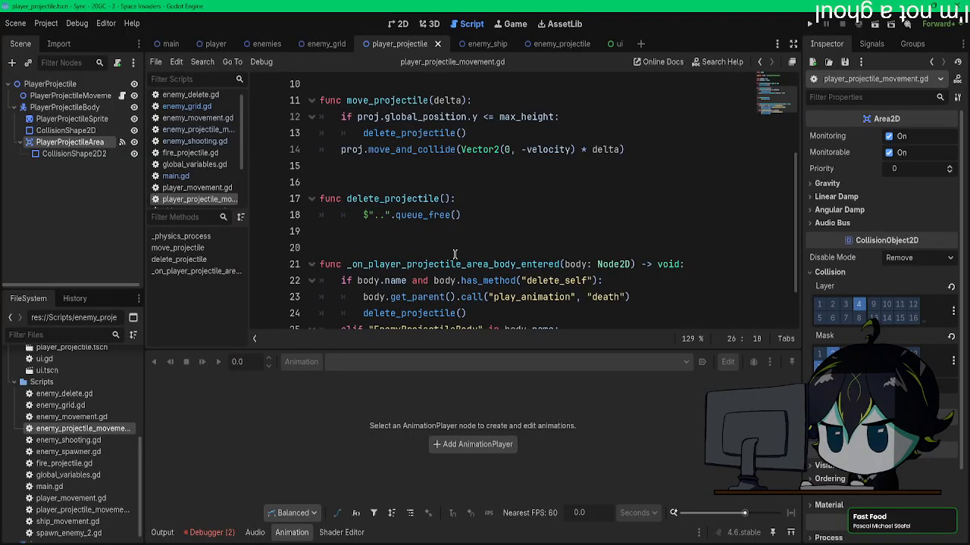
pyautogui.scroll(-2, 454, 254)
pyautogui.scroll(5, 456, 254)
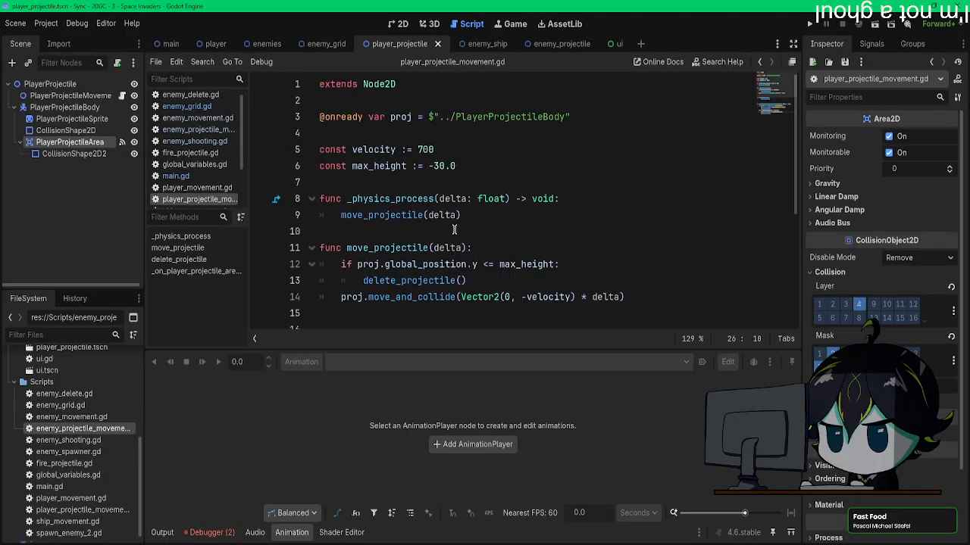
pyautogui.scroll(1, 202, 142)
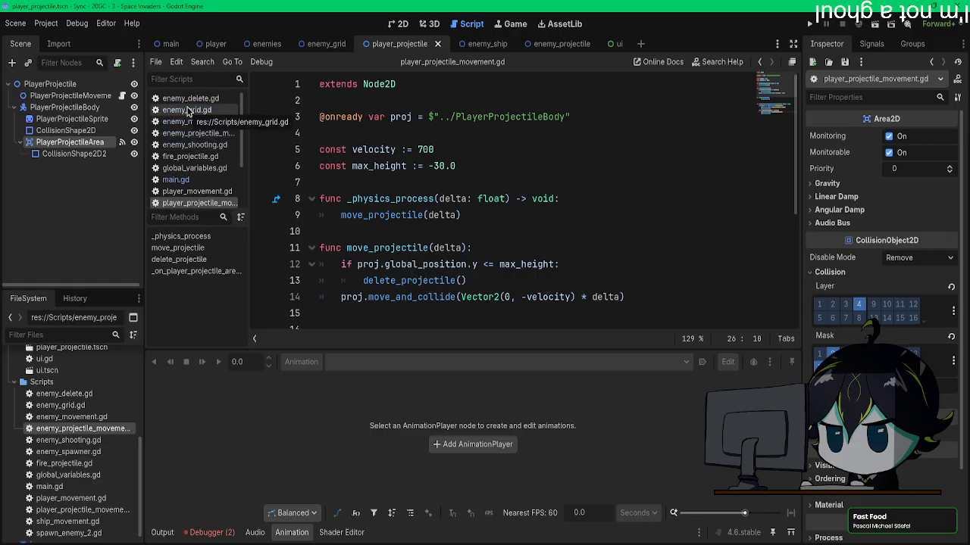
# Step: Compare the no_ememy_left signal in global_variables.gd with its connection to start_grid in main.gd, searching main.gd for "no_ene"
pyautogui.click(196, 168)
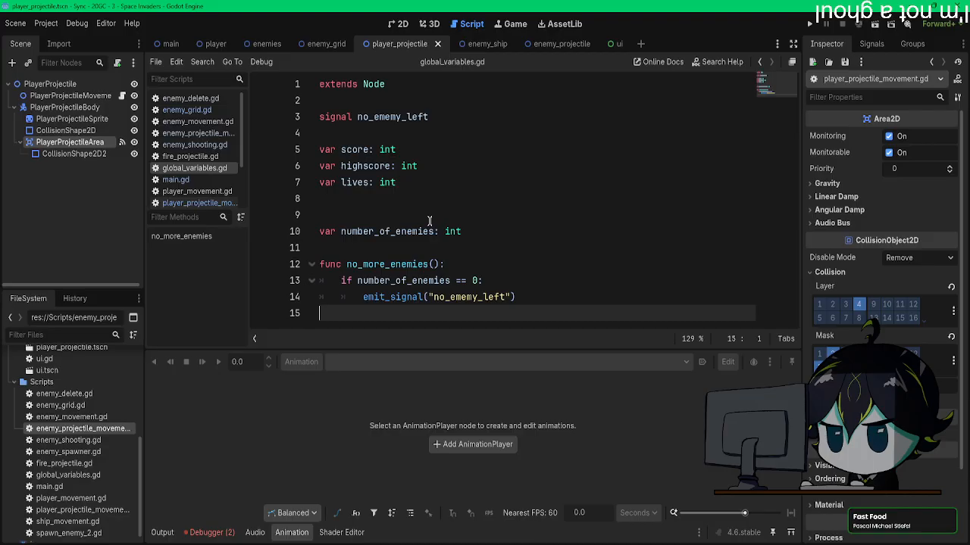
pyautogui.click(176, 180)
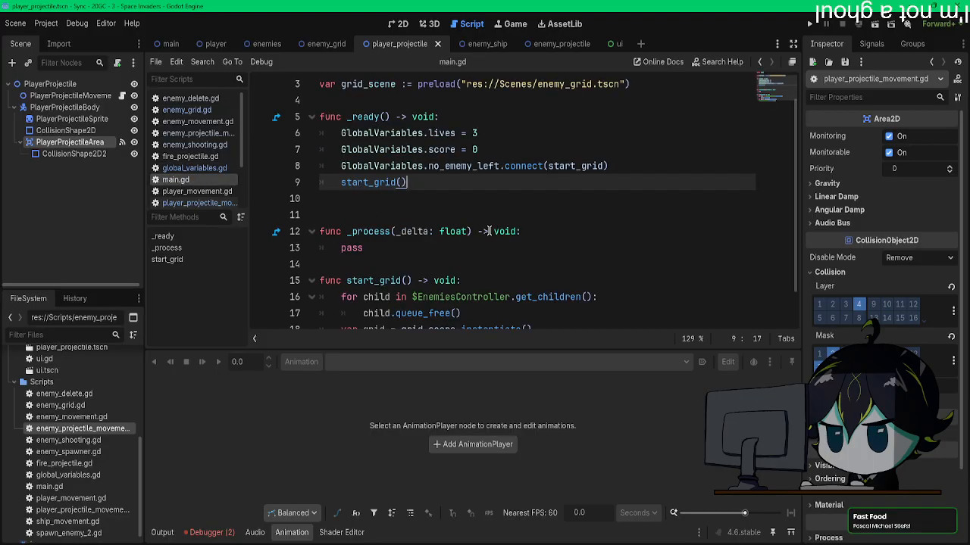
pyautogui.scroll(-1, 467, 229)
pyautogui.hotkey('ctrl', 'f')
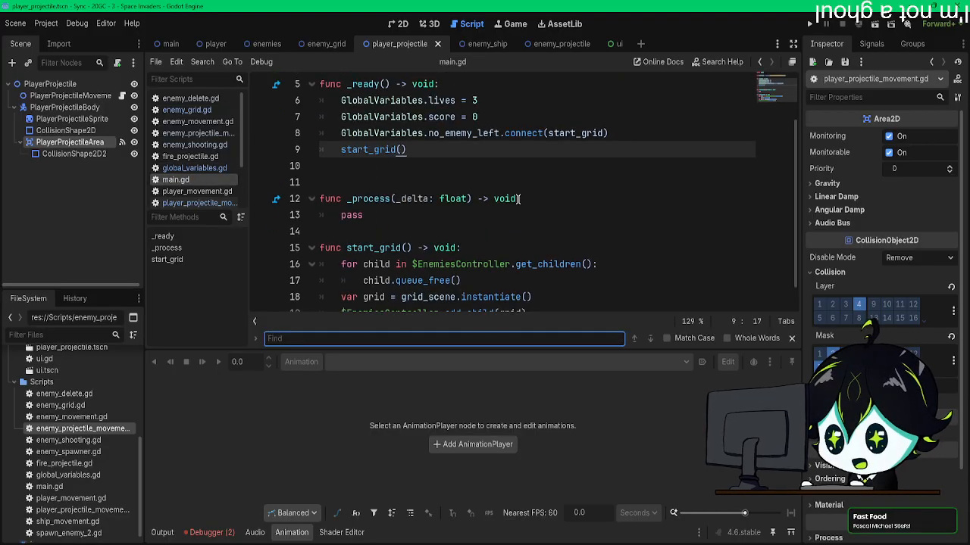
pyautogui.write('no_ene')
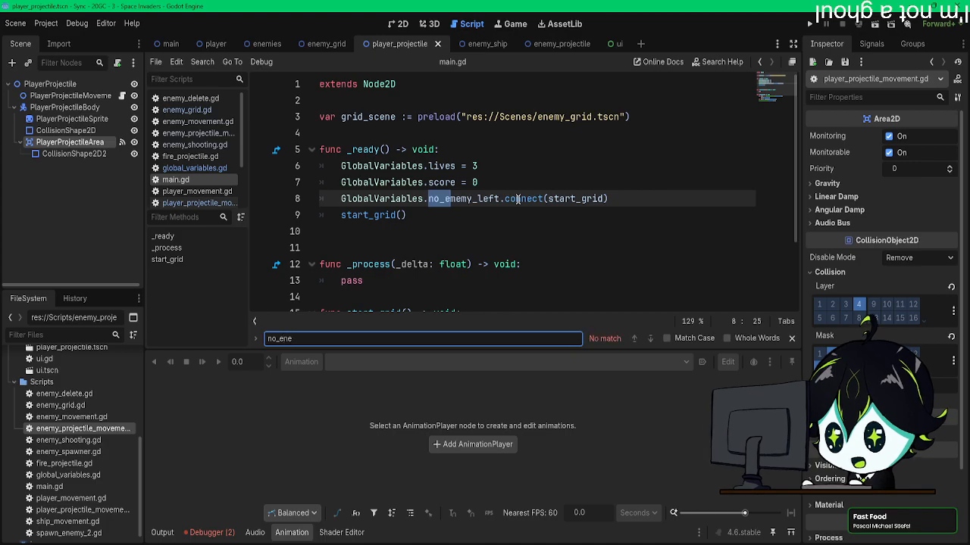
pyautogui.moveTo(550, 199); pyautogui.dragTo(601, 197)
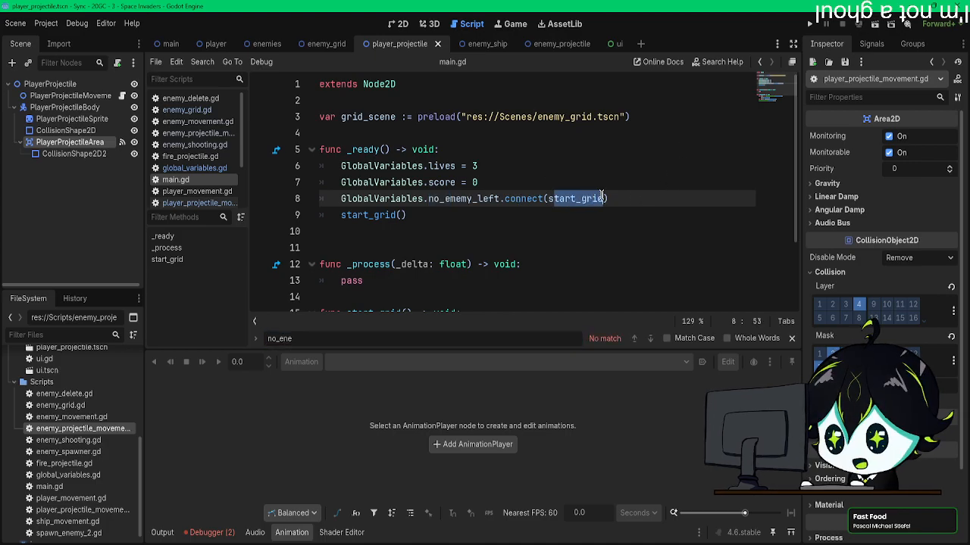
pyautogui.press('Escape')
pyautogui.click(195, 167)
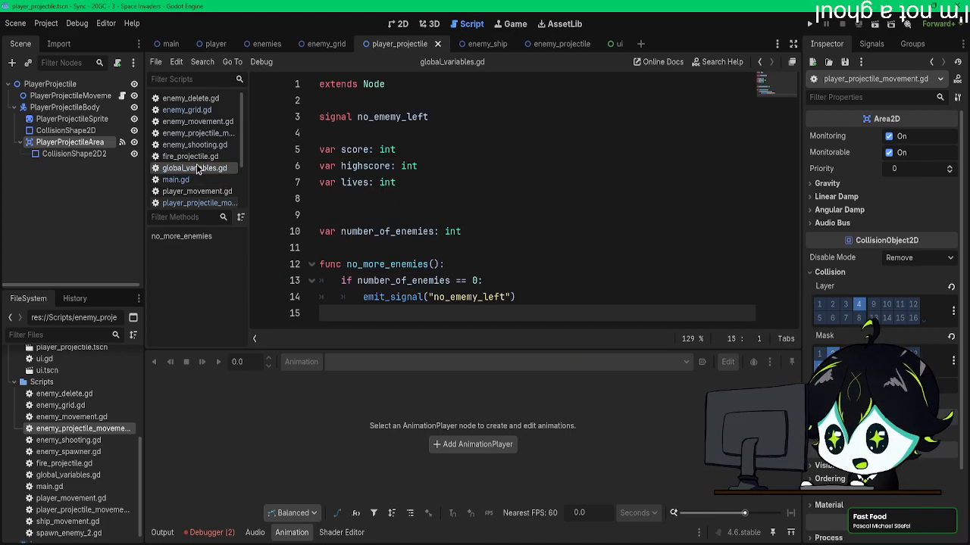
# Step: Return to enemy_grid.gd and review the move_down connect line against the move_down() function
pyautogui.click(187, 110)
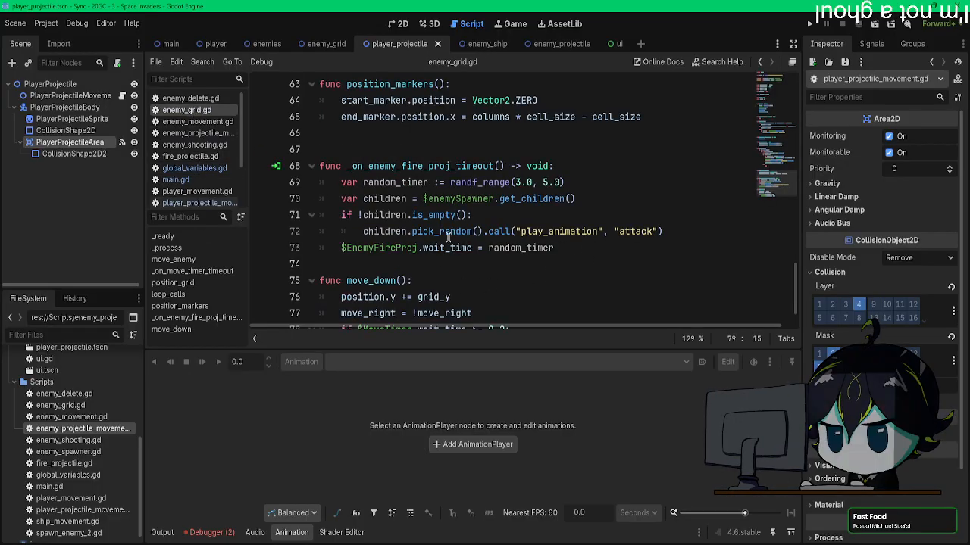
pyautogui.scroll(-1, 371, 219)
pyautogui.scroll(6, 651, 238)
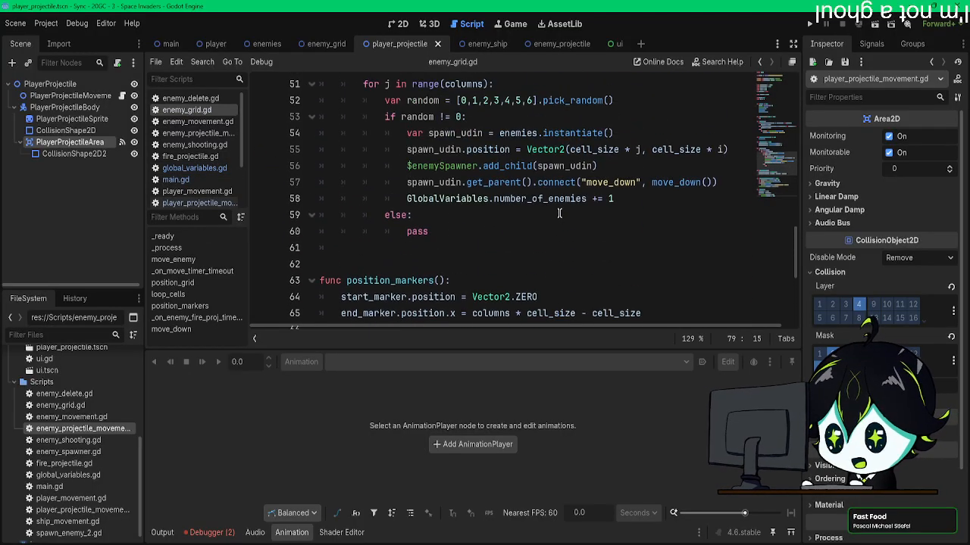
# Step: Try passing move_down without quotation marks as the first argument of the connect call in loop_cells()
pyautogui.click(642, 230)
pyautogui.press('BackSpace')
pyautogui.click(587, 232)
pyautogui.press('BackSpace')
pyautogui.click(615, 254)
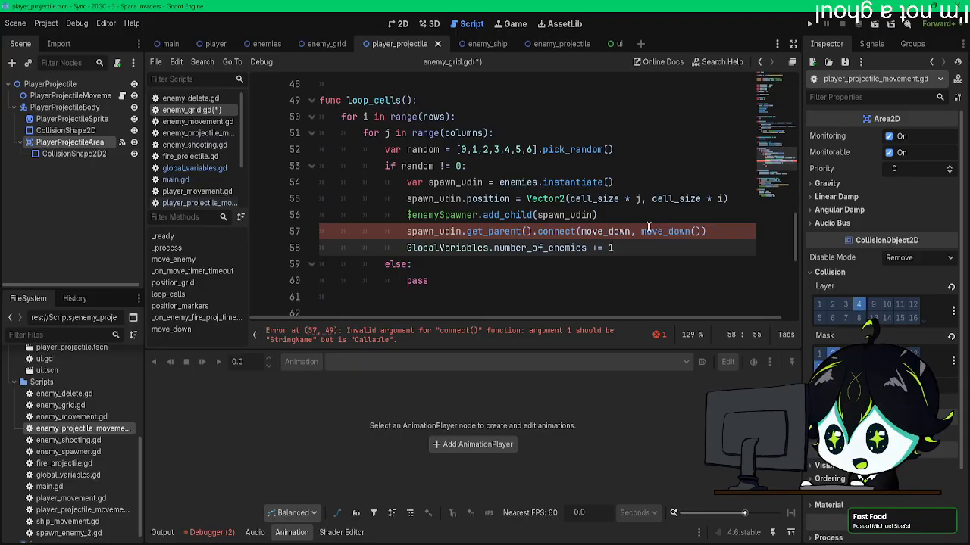
pyautogui.moveTo(631, 231)
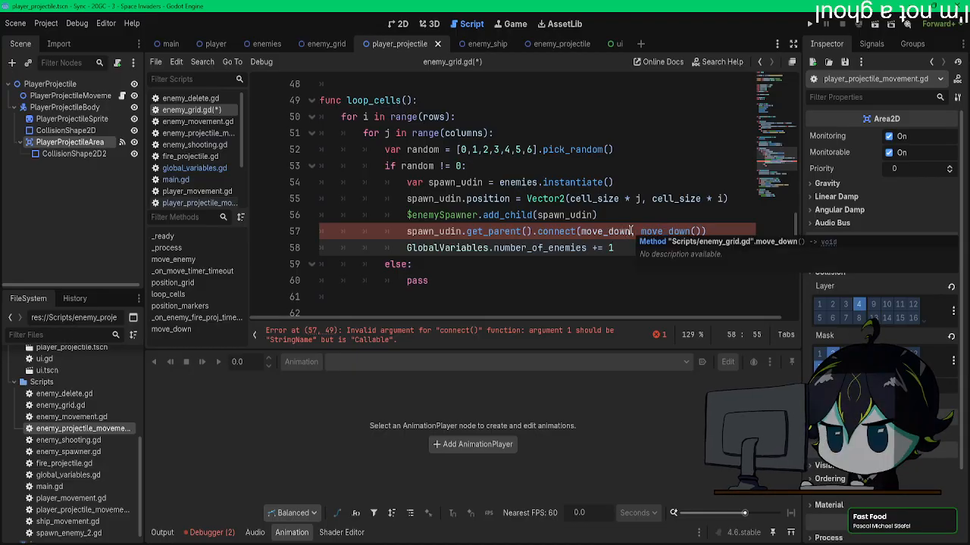
# Step: Check in main.gd how the no_ememy_left signal is connected to start_grid, then return to enemy_grid.gd
pyautogui.click(215, 180)
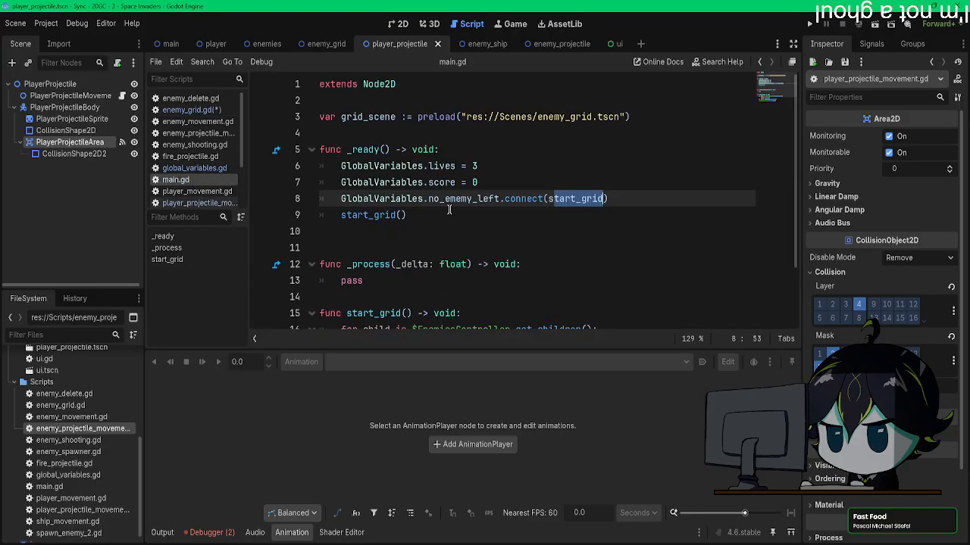
pyautogui.click(575, 218)
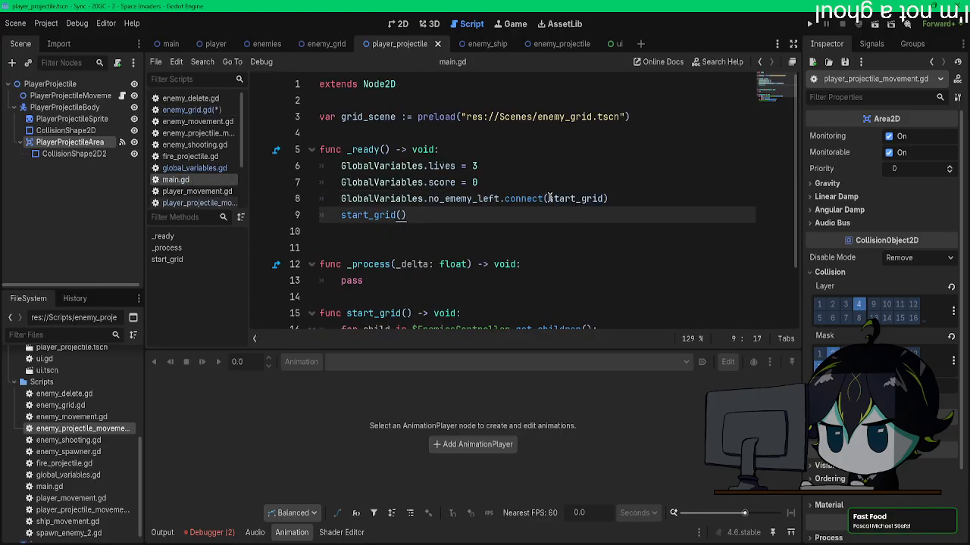
pyautogui.moveTo(549, 198); pyautogui.dragTo(604, 198)
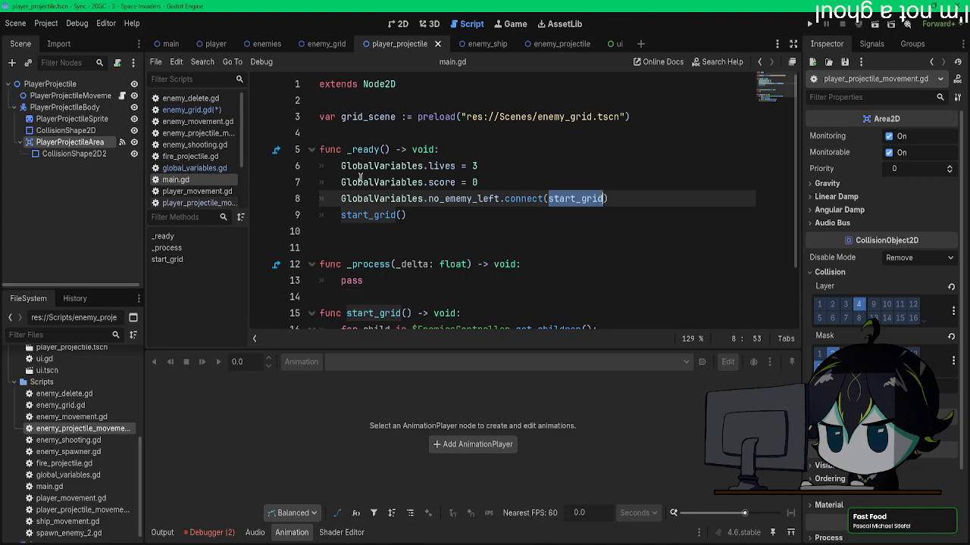
pyautogui.scroll(-2, 466, 227)
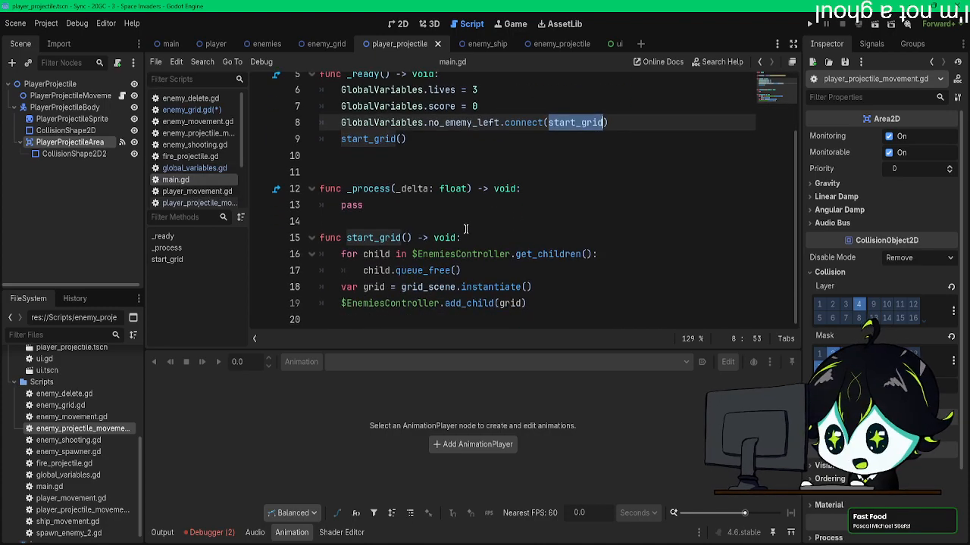
pyautogui.click(190, 109)
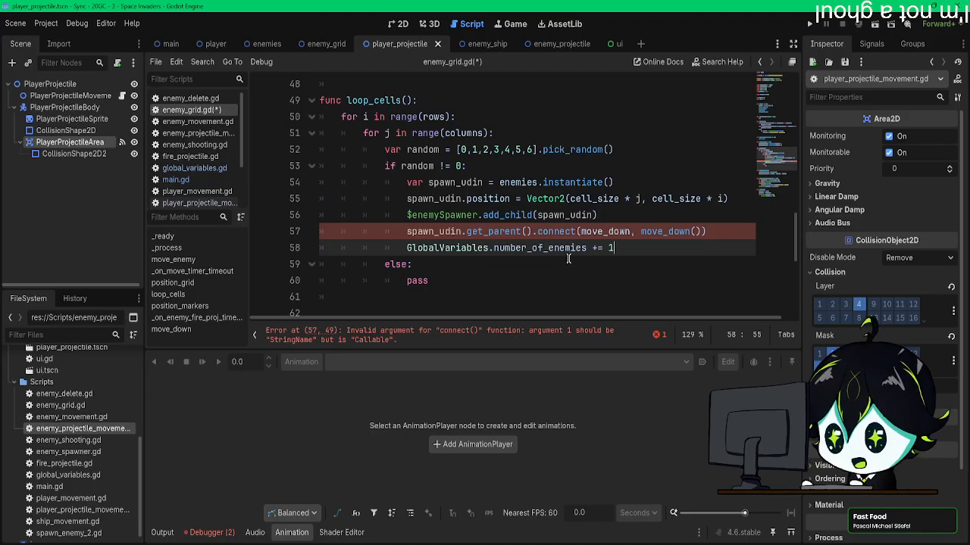
# Step: Clear both arguments of the connect call on spawn_udin's parent in loop_cells(), consulting the reference documentation for connect()
pyautogui.moveTo(642, 231); pyautogui.dragTo(699, 231)
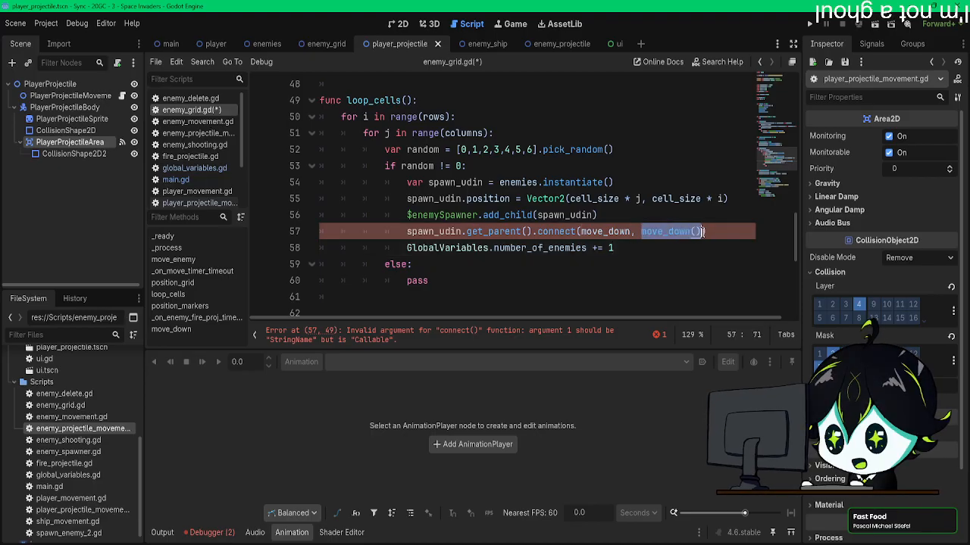
pyautogui.press('BackSpace')
pyautogui.press('BackSpace')
pyautogui.press('BackSpace')
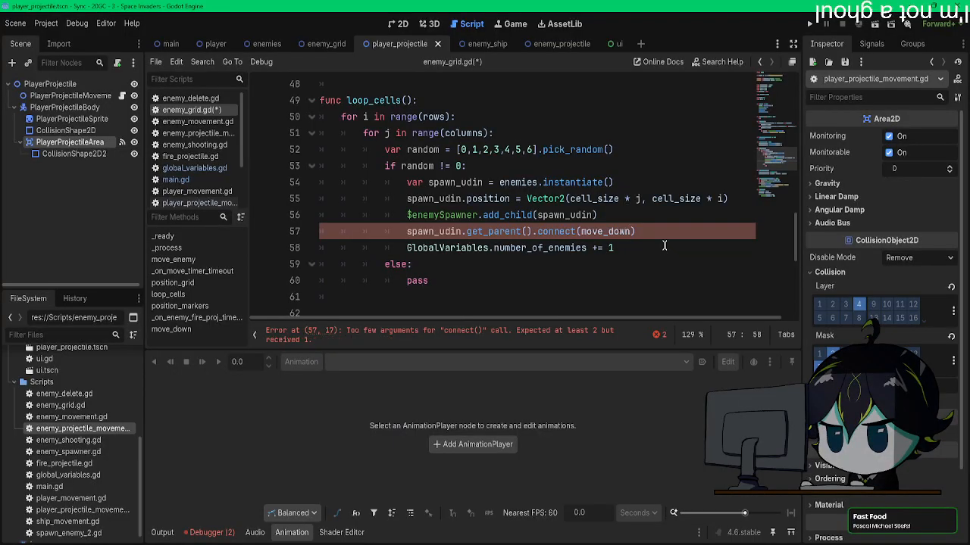
pyautogui.keyDown('ctrl'); pyautogui.click(556, 231); pyautogui.keyUp('ctrl')
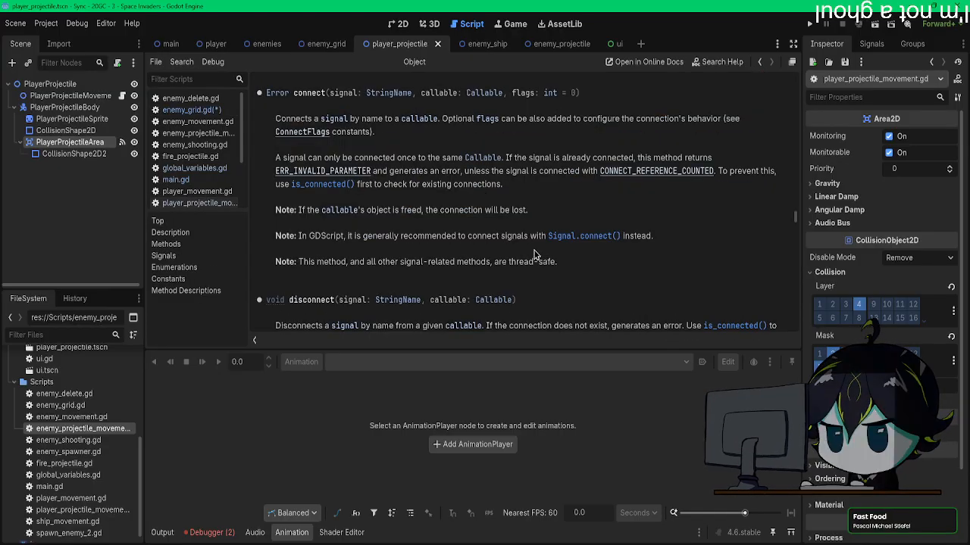
pyautogui.hotkey('alt', 'Left')
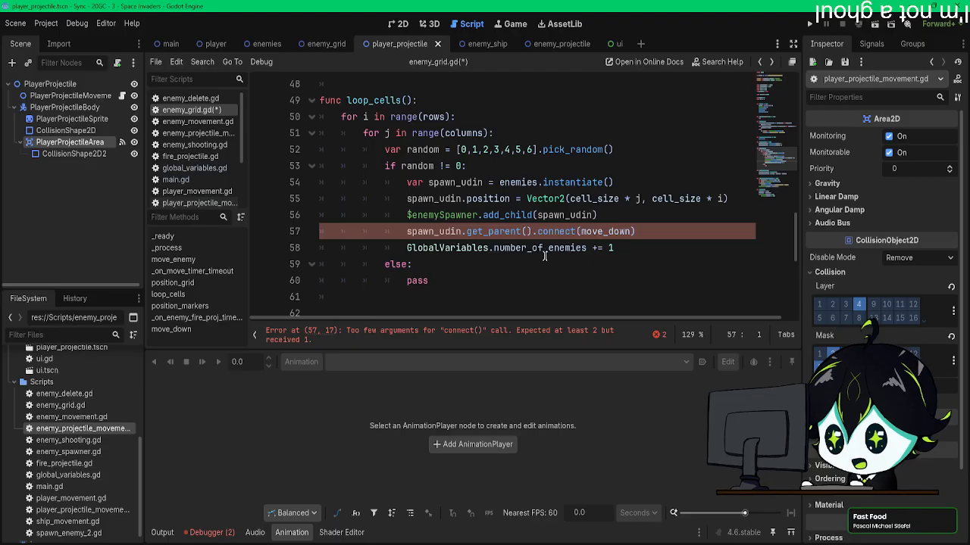
pyautogui.moveTo(632, 231); pyautogui.dragTo(580, 231)
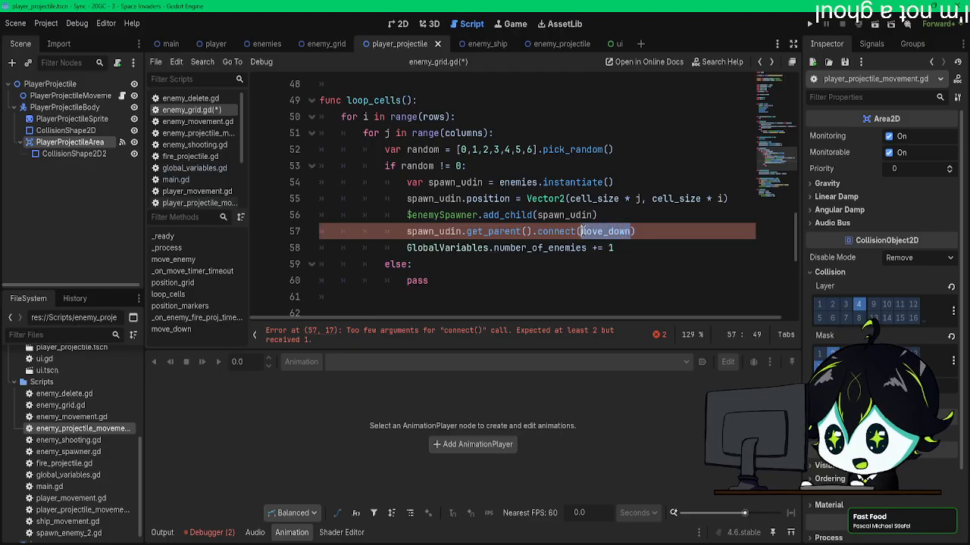
pyautogui.press('BackSpace')
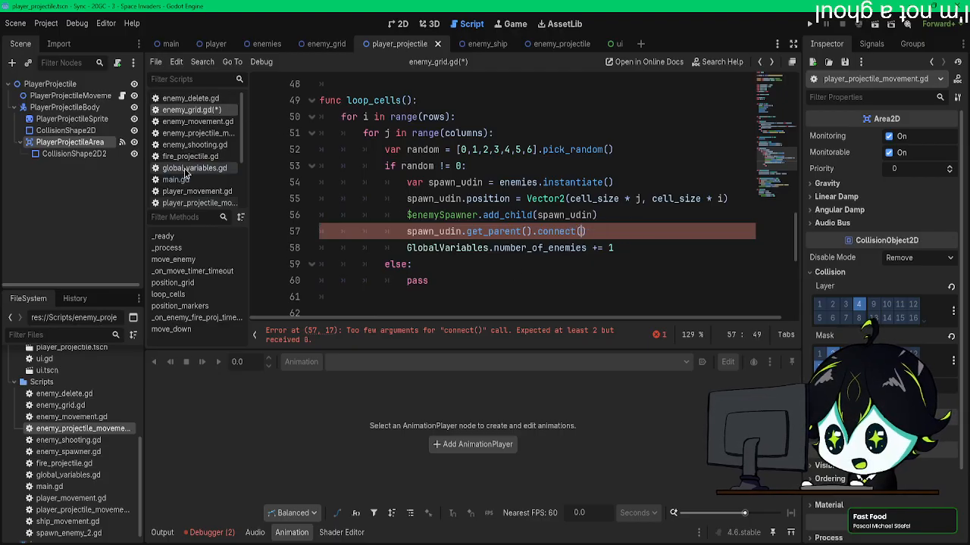
# Step: Look up the move_down signal name in enemy_shooting.gd and enter "move_down" as the connect call's first argument in enemy_grid.gd
pyautogui.click(190, 98)
pyautogui.click(196, 123)
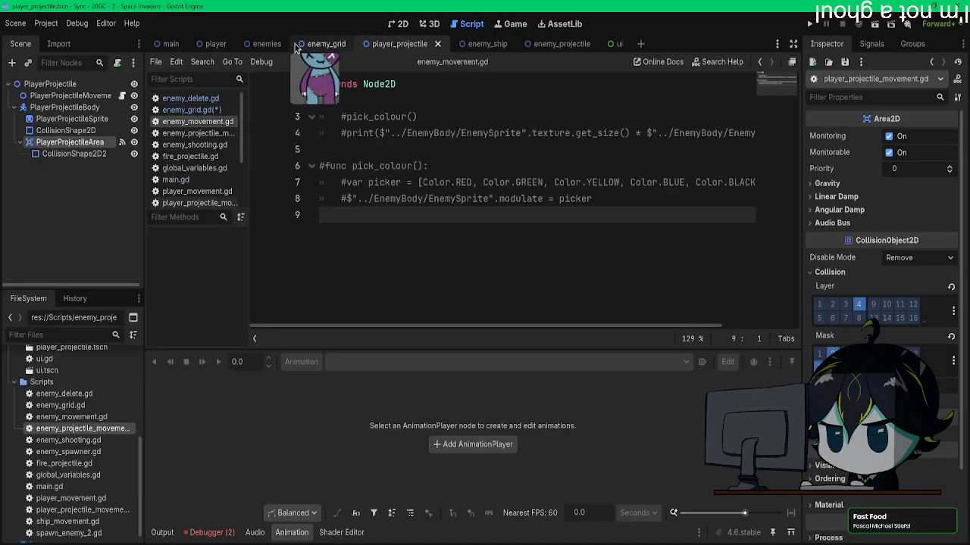
pyautogui.click(265, 43)
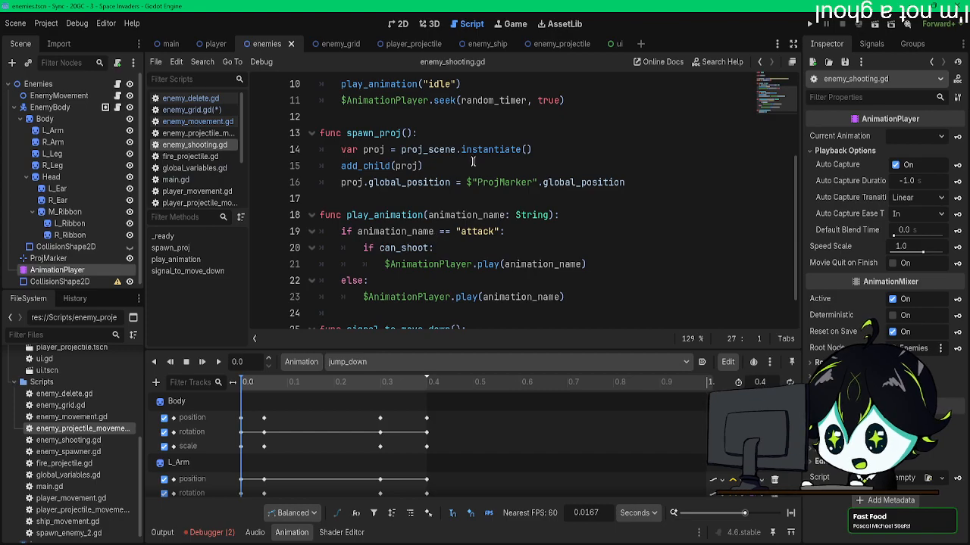
pyautogui.scroll(3, 483, 219)
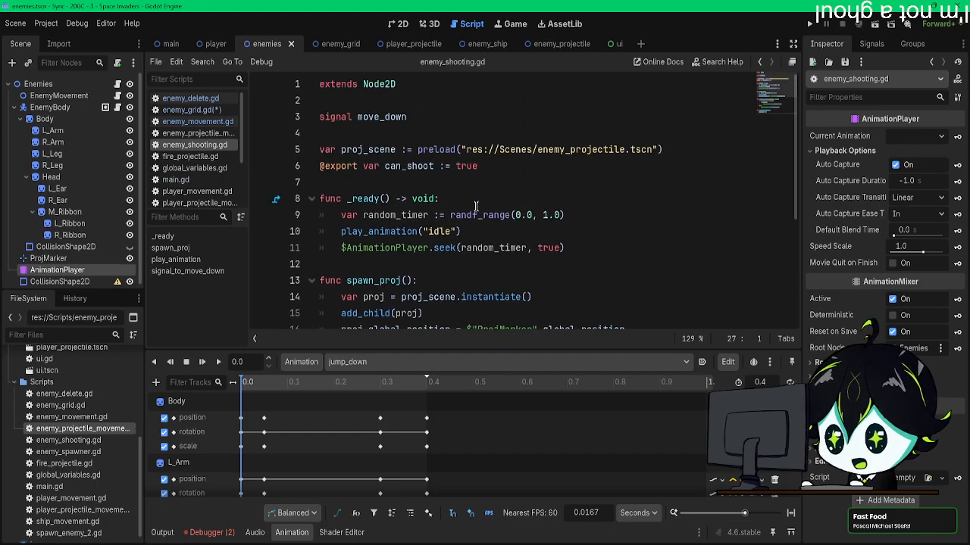
pyautogui.doubleClick(410, 116)
pyautogui.hotkey('ctrl', 'c')
pyautogui.click(198, 99)
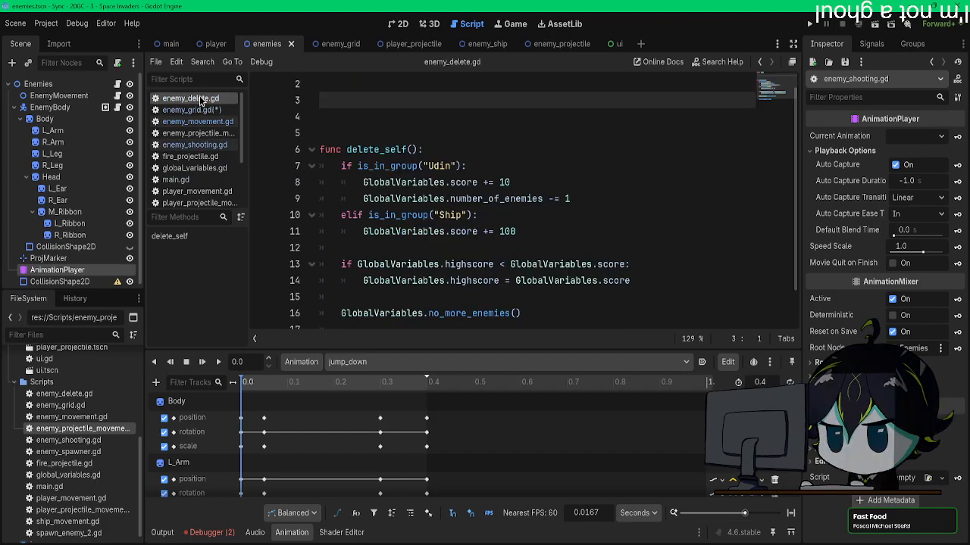
pyautogui.click(195, 110)
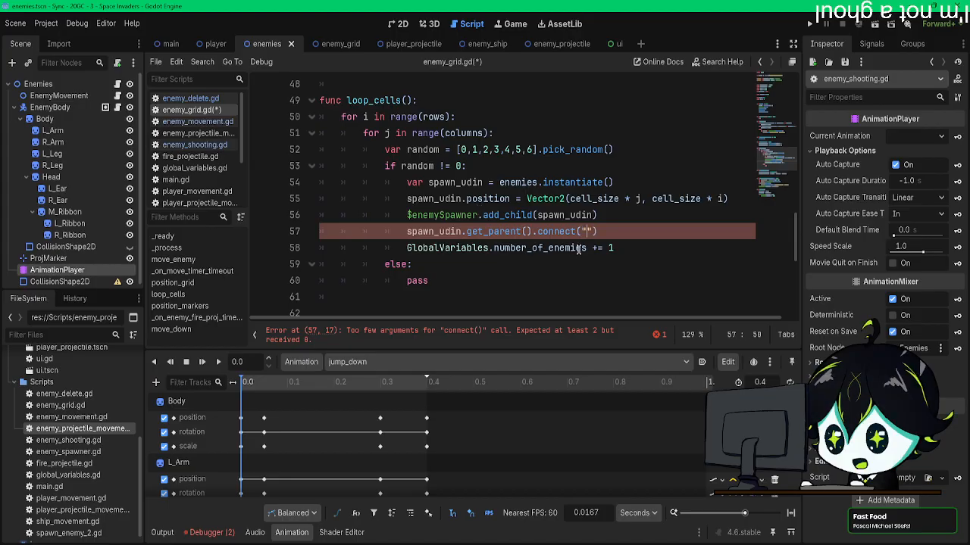
pyautogui.hotkey('ctrl', 'v')
pyautogui.press('Right')
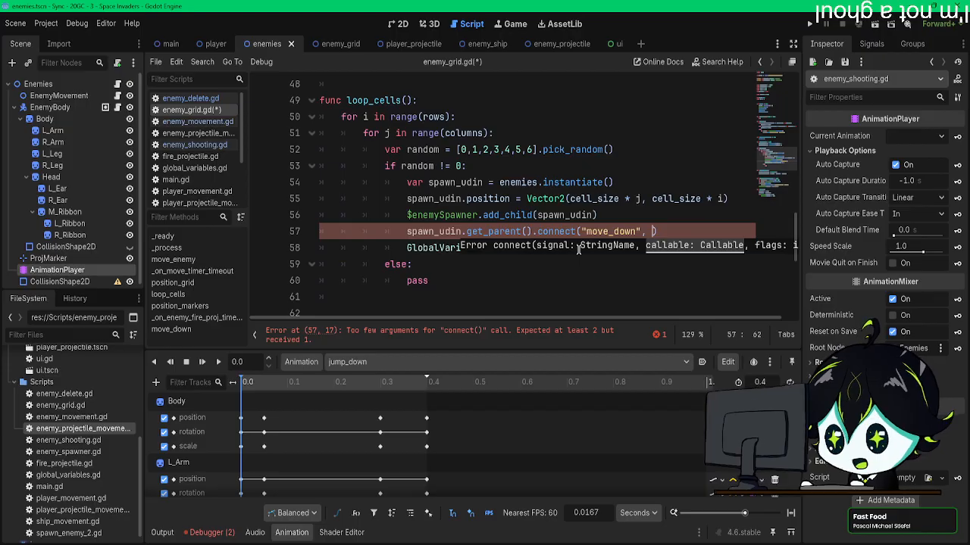
# Step: Try passing the string "move_down" as the connect call's second argument
pyautogui.scroll(-6, 476, 270)
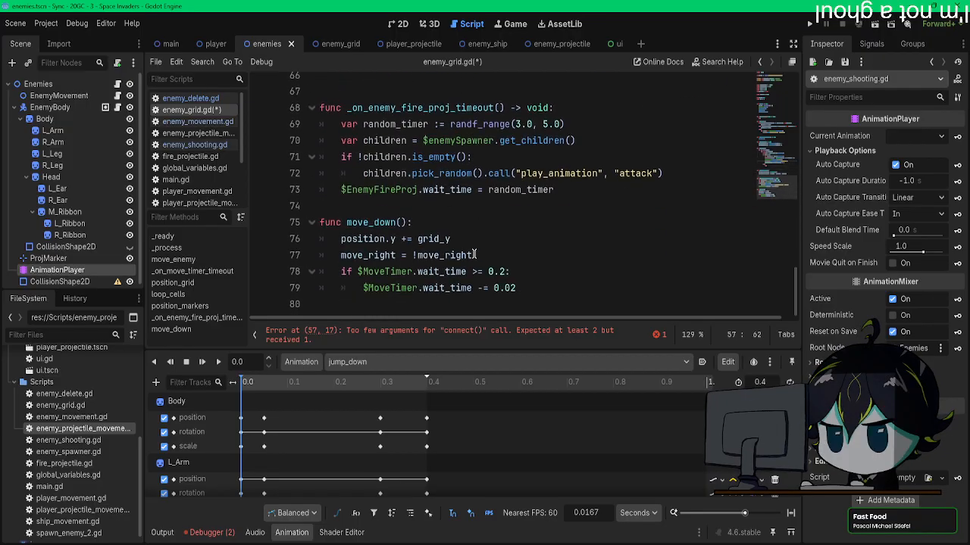
pyautogui.write('"move_down", "move_down")')
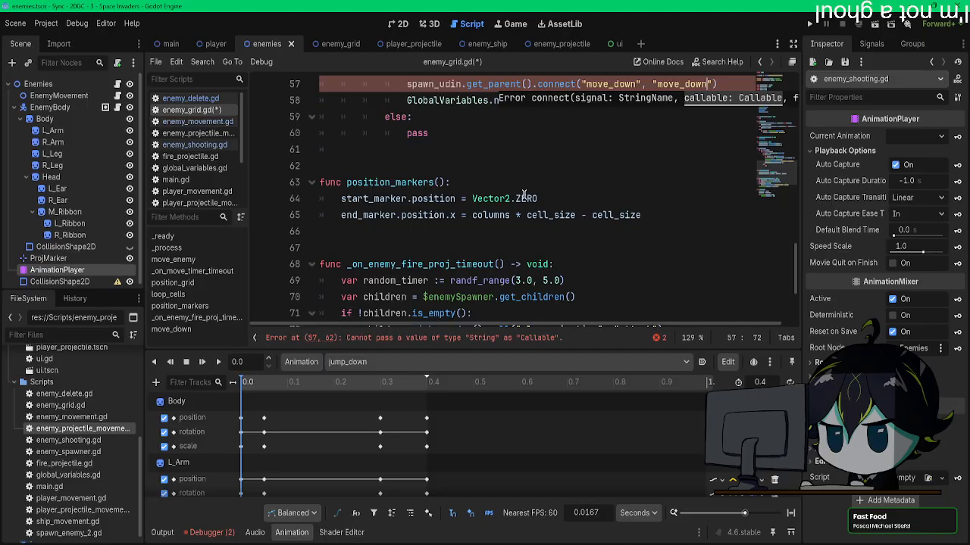
pyautogui.click(630, 162)
pyautogui.scroll(2, 630, 156)
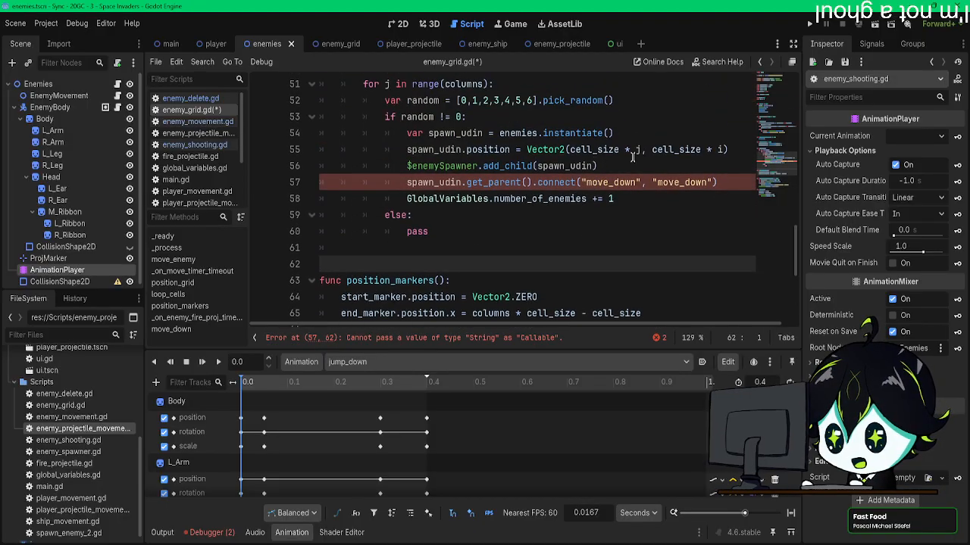
# Step: Rename the move_down() function in enemy_grid.gd to move_enemies_down()
pyautogui.click(189, 99)
pyautogui.click(189, 110)
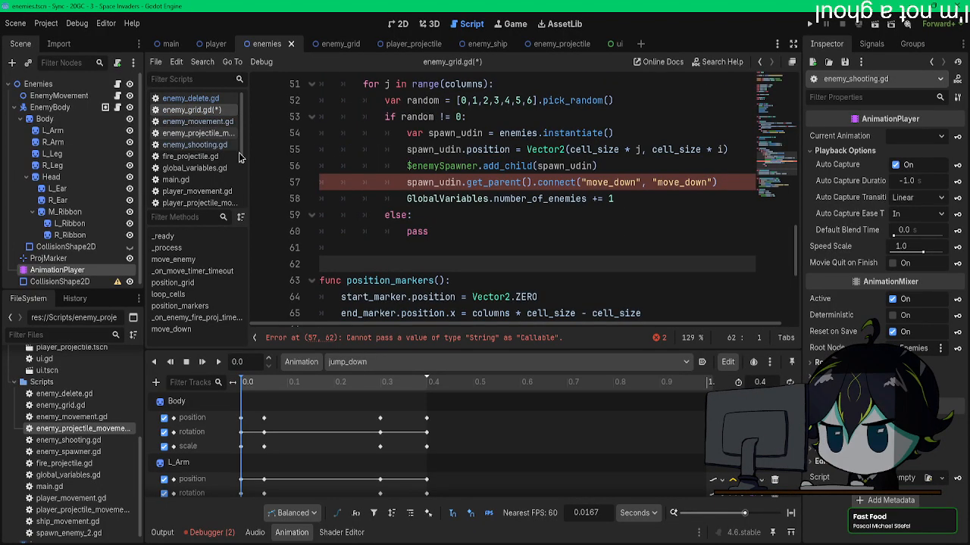
pyautogui.scroll(-5, 390, 250)
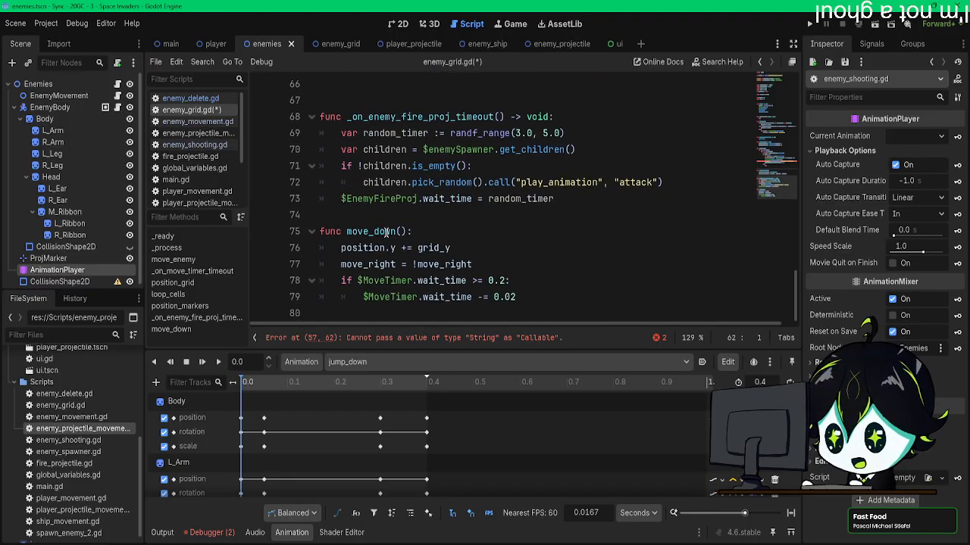
pyautogui.click(374, 231)
pyautogui.write('enemies_')
pyautogui.scroll(2, 434, 240)
pyautogui.scroll(-2, 435, 240)
pyautogui.moveTo(440, 231); pyautogui.dragTo(346, 231)
pyautogui.hotkey('ctrl', 'c')
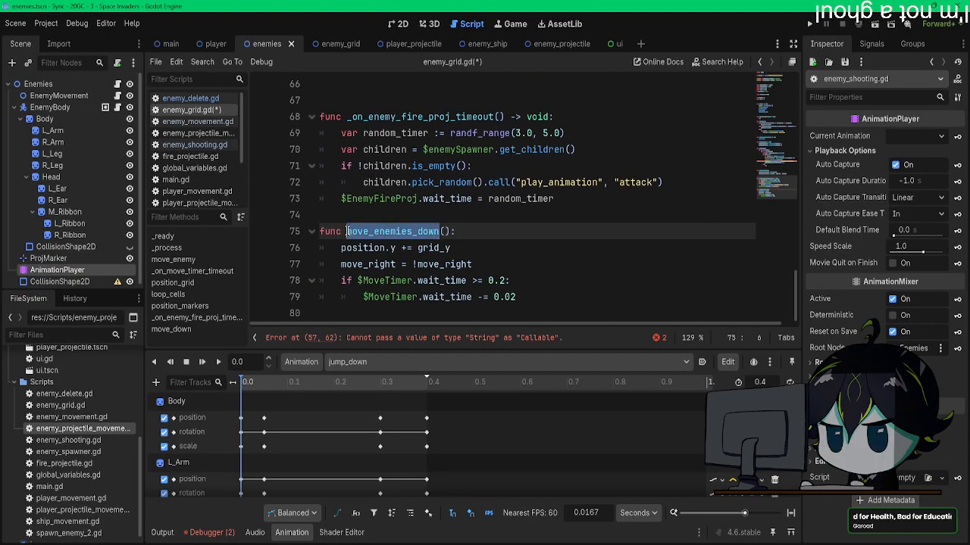
# Step: Set the second argument of the connect call in loop_cells() to move_enemies_down, without quotation marks
pyautogui.scroll(5, 703, 208)
pyautogui.doubleClick(682, 182)
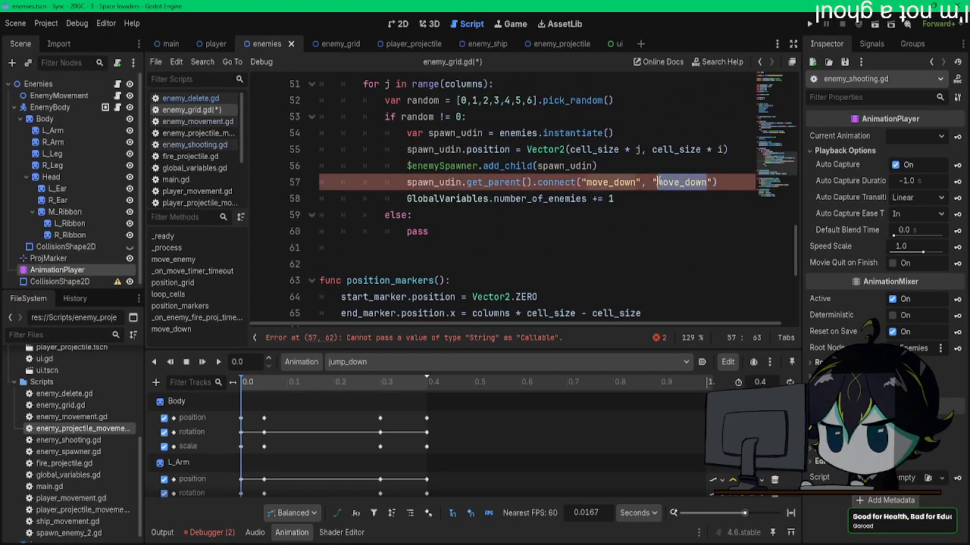
pyautogui.hotkey('ctrl', 'v')
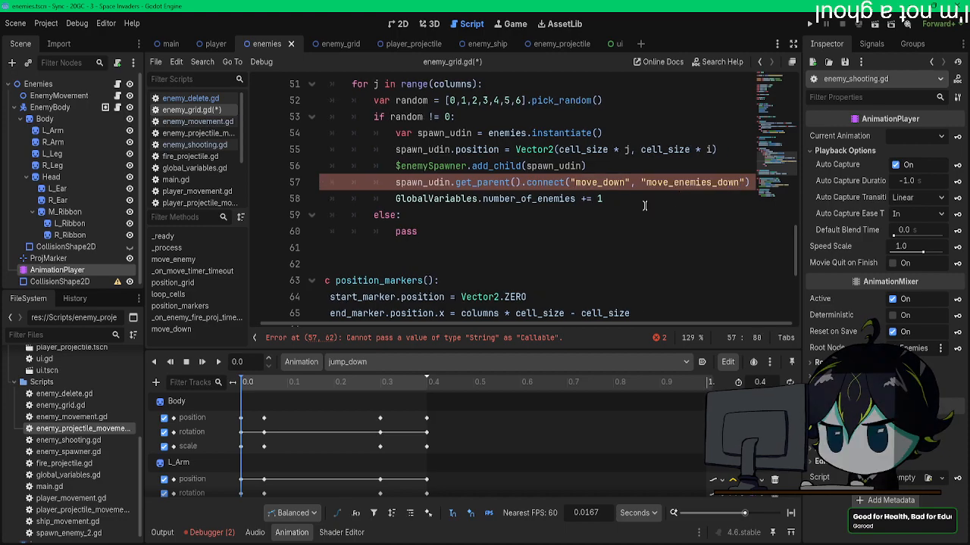
pyautogui.click(679, 196)
pyautogui.click(649, 183)
pyautogui.press('BackSpace')
pyautogui.click(739, 183)
pyautogui.press('BackSpace')
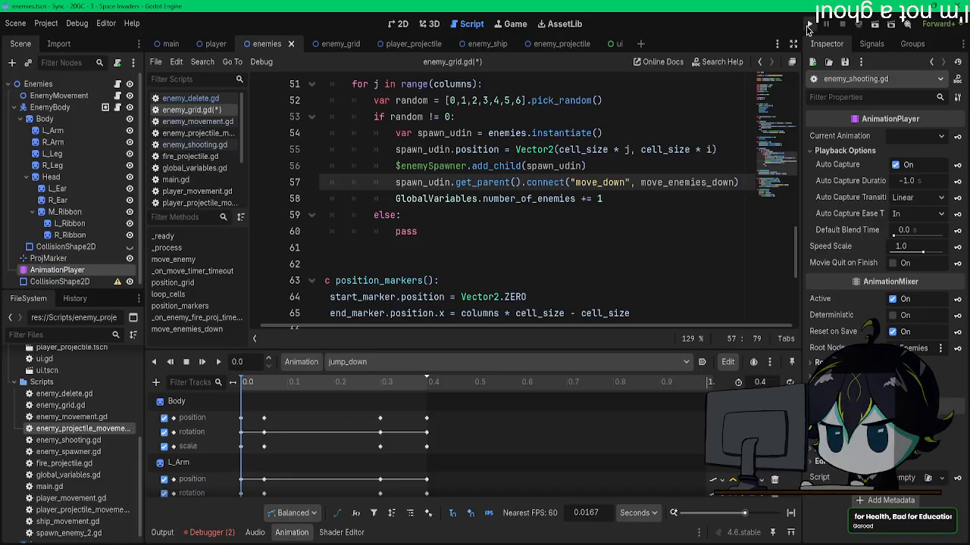
# Step: Run the project and move the player left while testing how the enemy grid moves
pyautogui.press('F5')
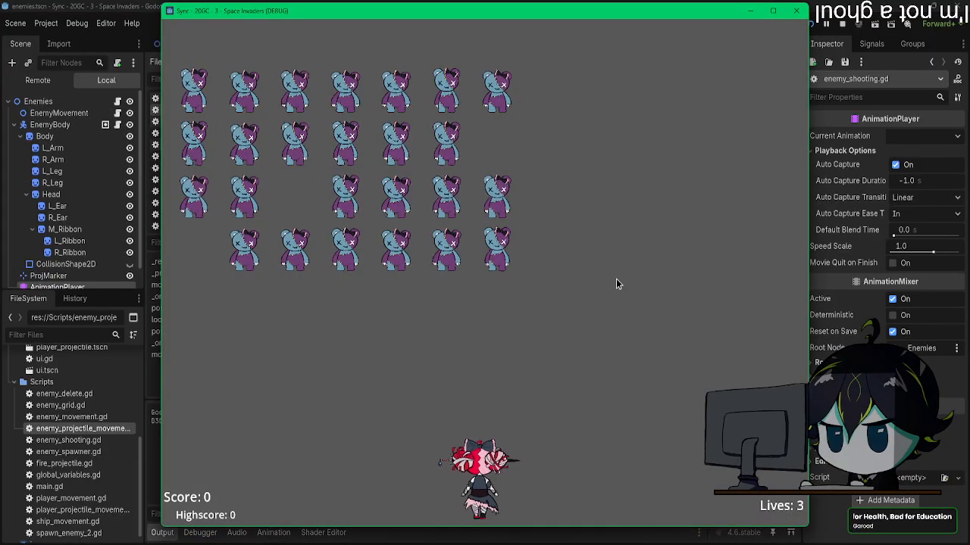
pyautogui.press('Left')
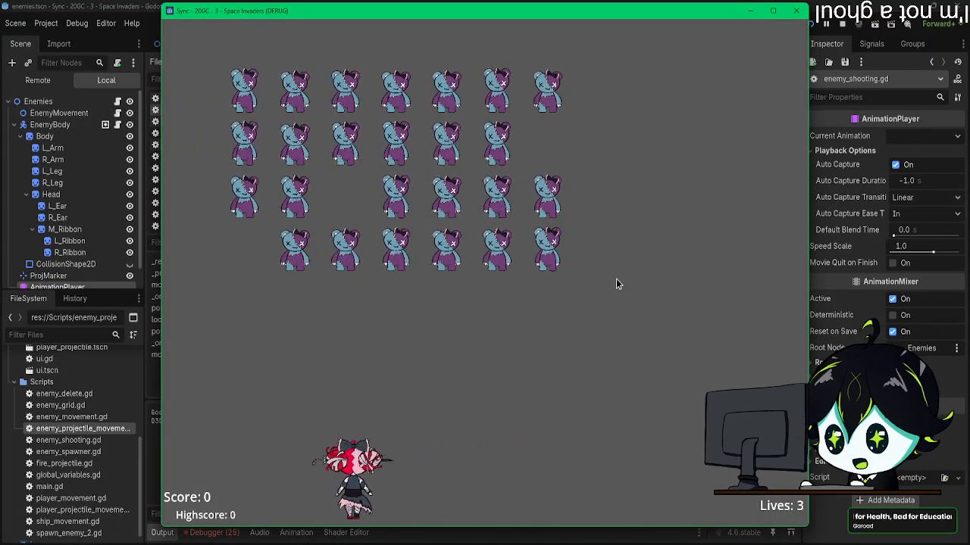
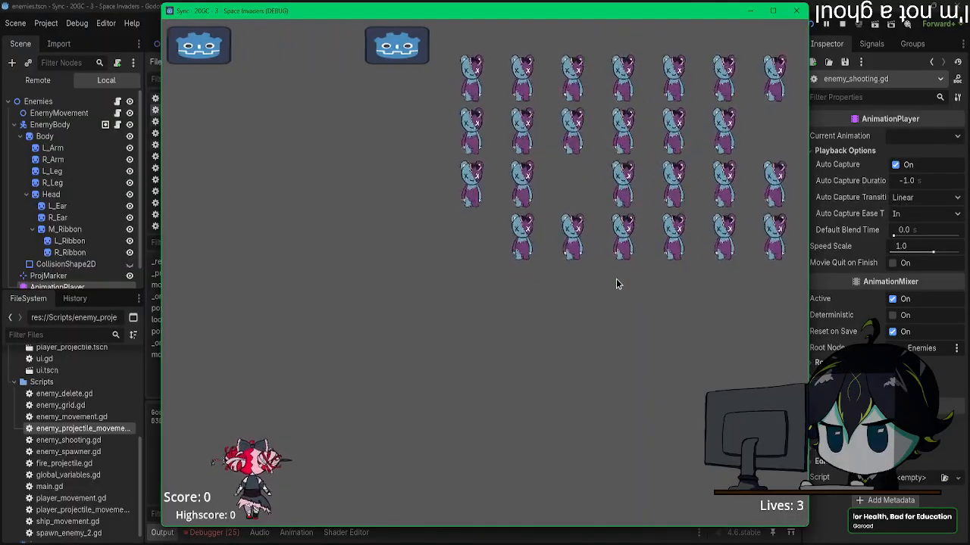
# Step: Close the running game and examine the move_enemies_down and loop_cells functions in enemy_grid.gd
pyautogui.click(795, 10)
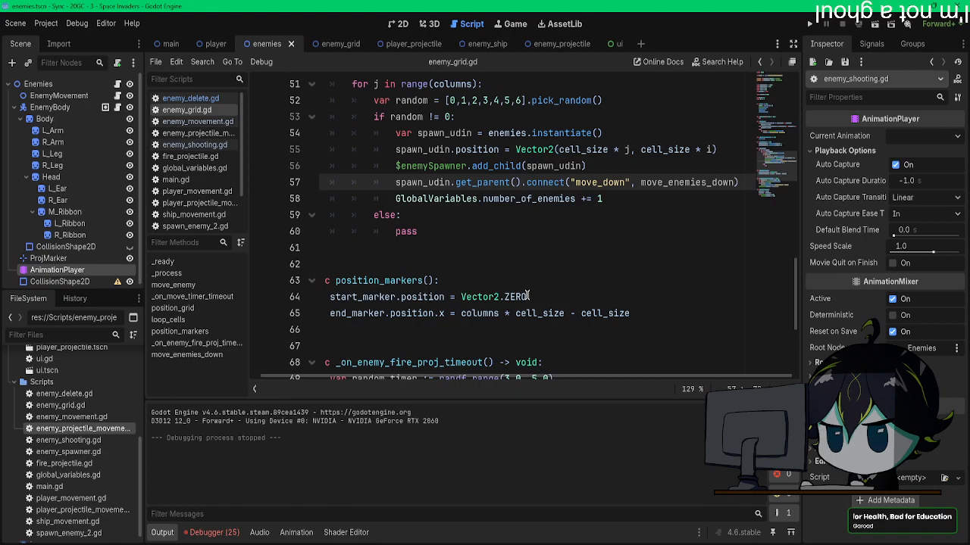
pyautogui.scroll(-4, 527, 296)
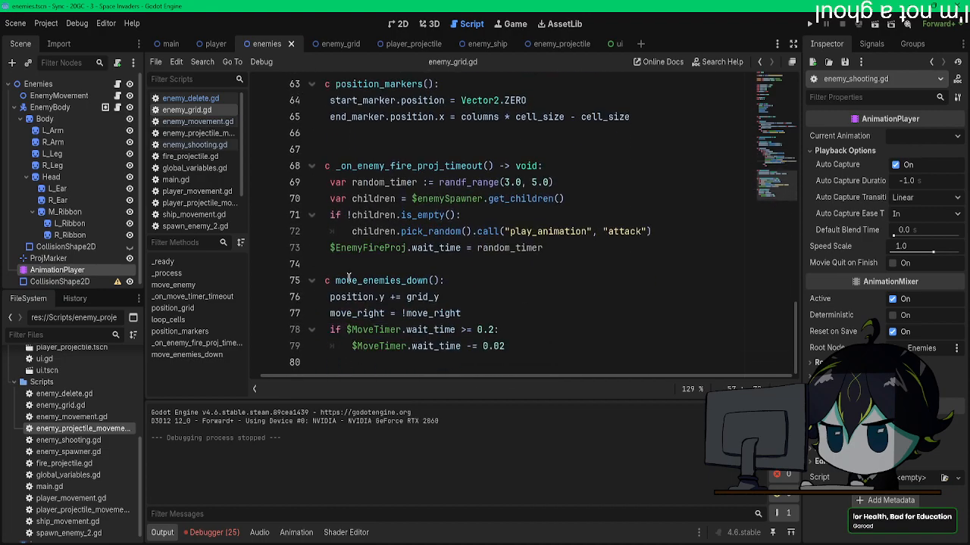
pyautogui.moveTo(343, 280); pyautogui.dragTo(244, 278)
pyautogui.click(424, 294)
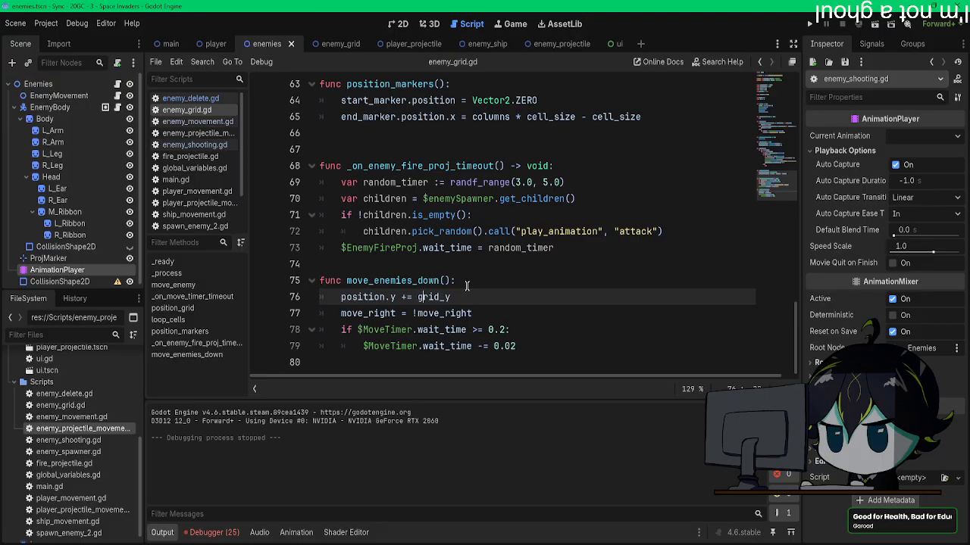
pyautogui.scroll(6, 467, 286)
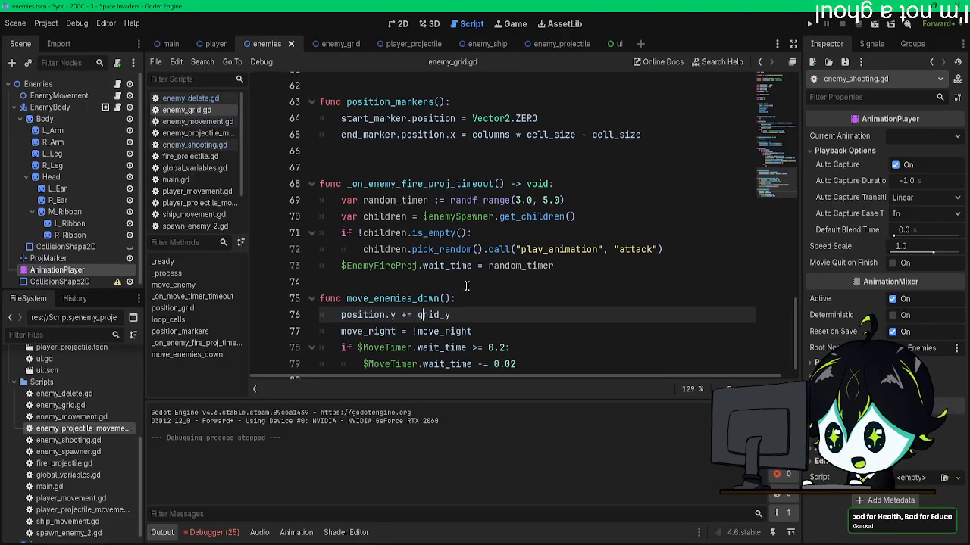
pyautogui.write('les.number_of_enemies += 1')
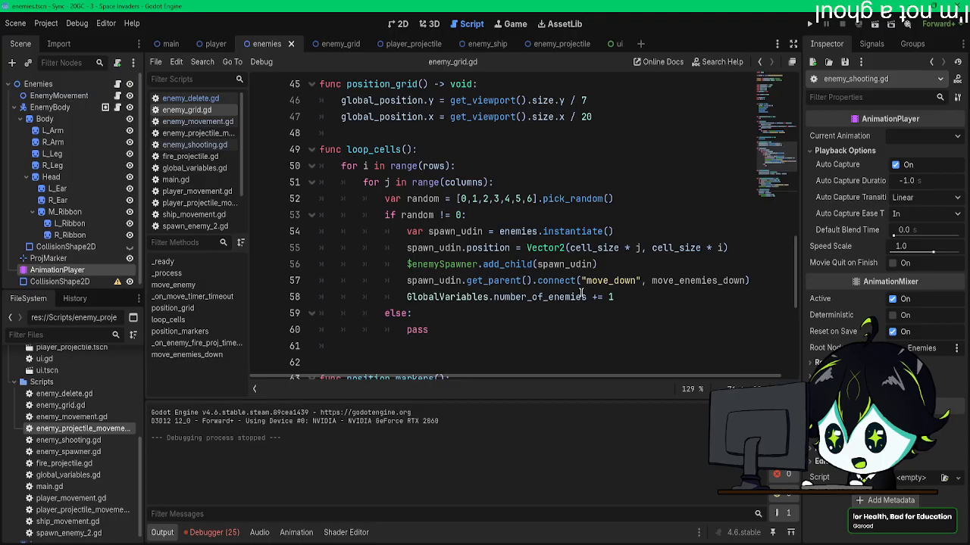
pyautogui.moveTo(581, 293)
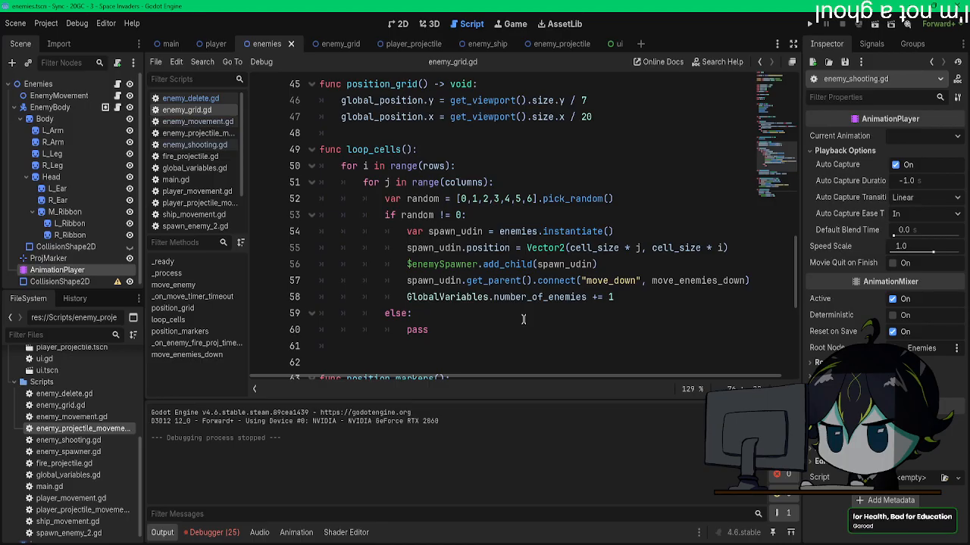
pyautogui.scroll(15, 523, 319)
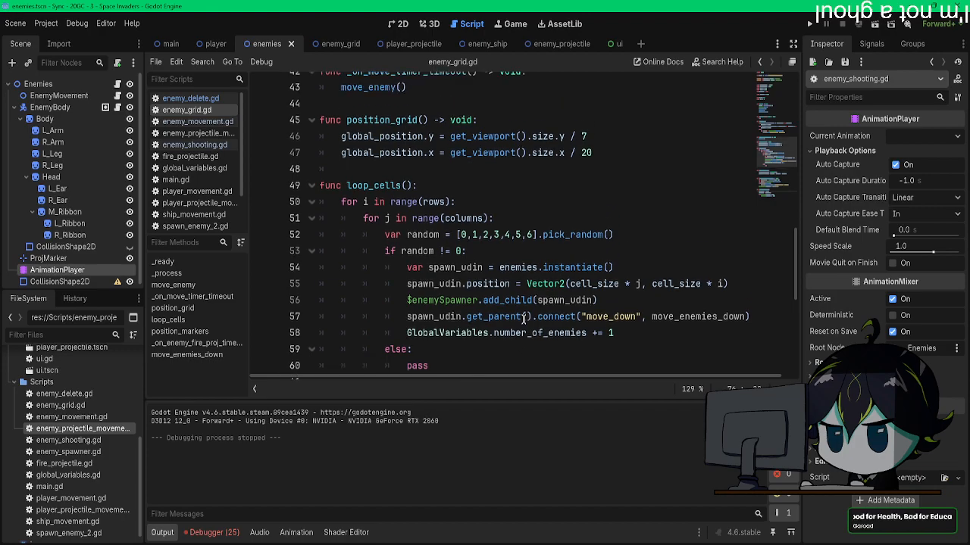
# Step: Declare the variable can_move_down := true below the enemies preload line in enemy_grid.gd
pyautogui.click(585, 130)
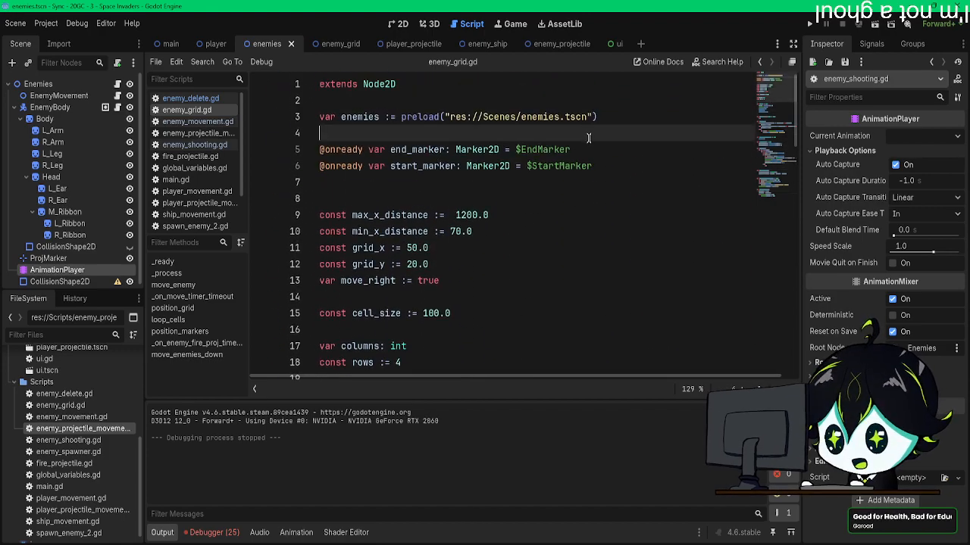
pyautogui.press('Return')
pyautogui.press('Return')
pyautogui.press('Up')
pyautogui.write('var')
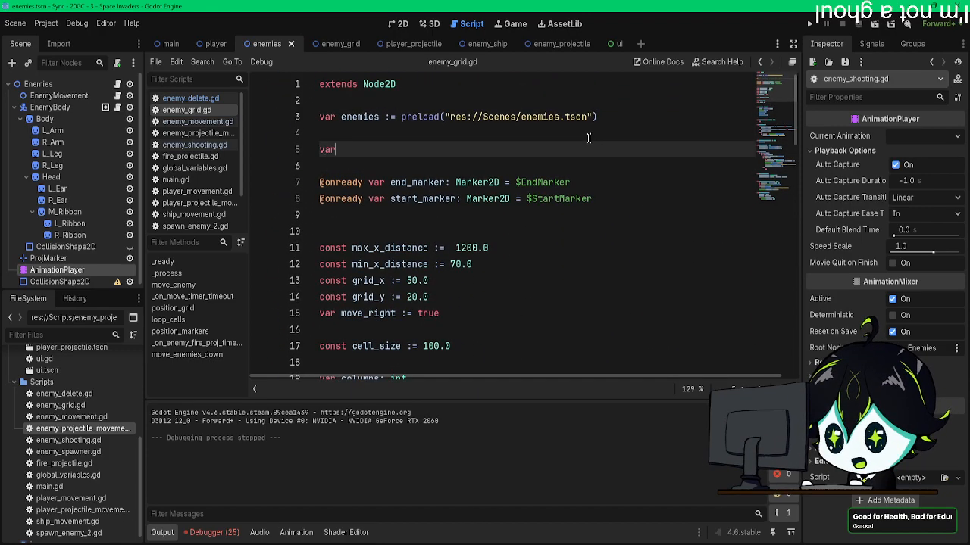
pyautogui.write(' can_move_d')
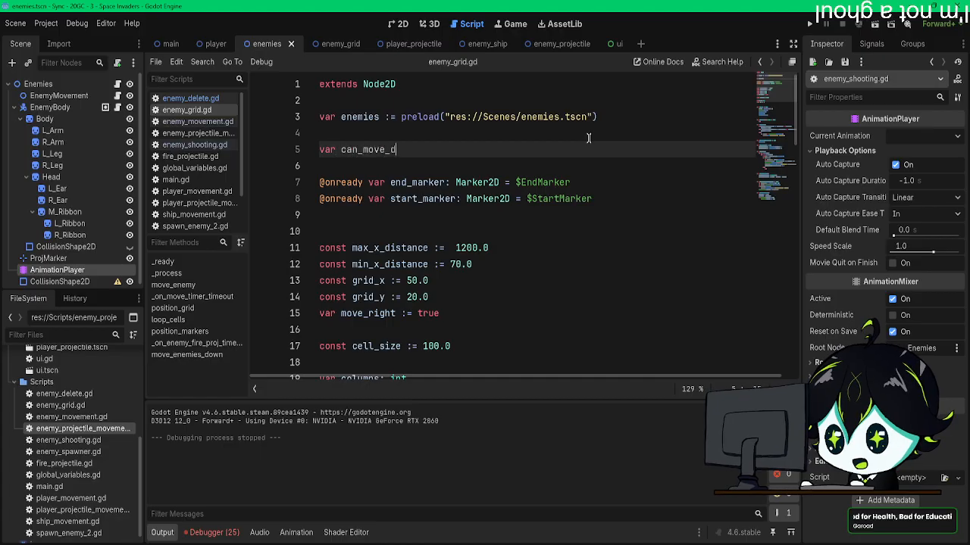
pyautogui.write('own := ')
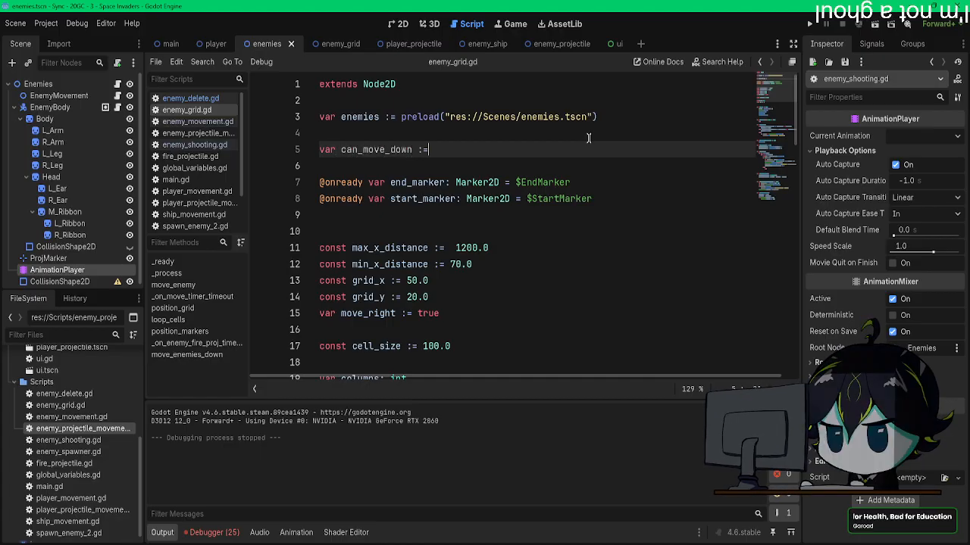
pyautogui.write('true')
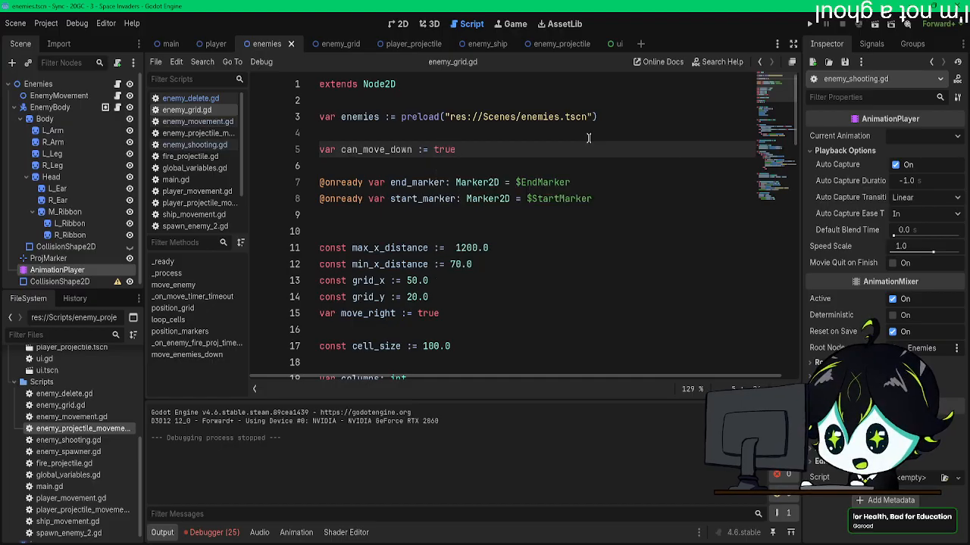
# Step: Add the line can_move_down = false after the number_of_enemies increment in loop_cells
pyautogui.scroll(-15, 535, 228)
pyautogui.scroll(-2, 535, 227)
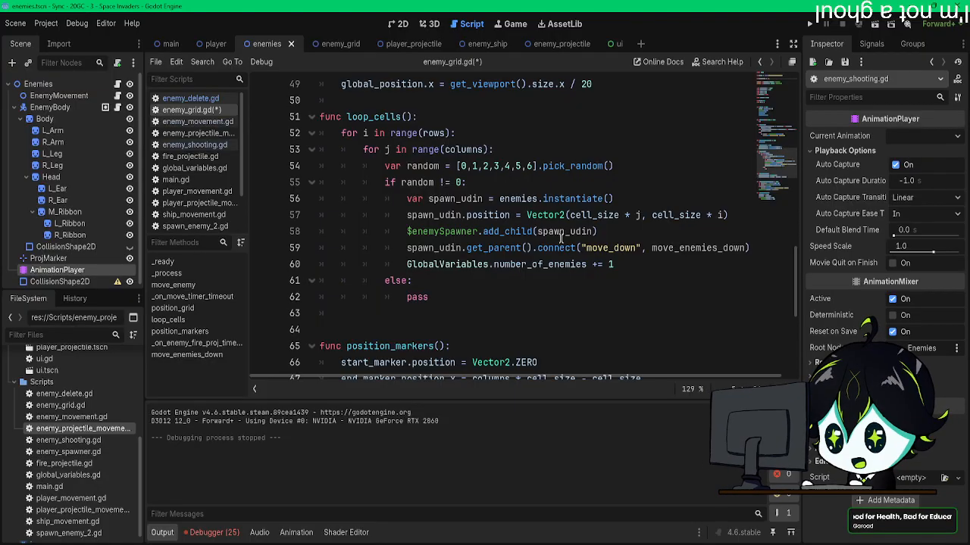
pyautogui.click(621, 264)
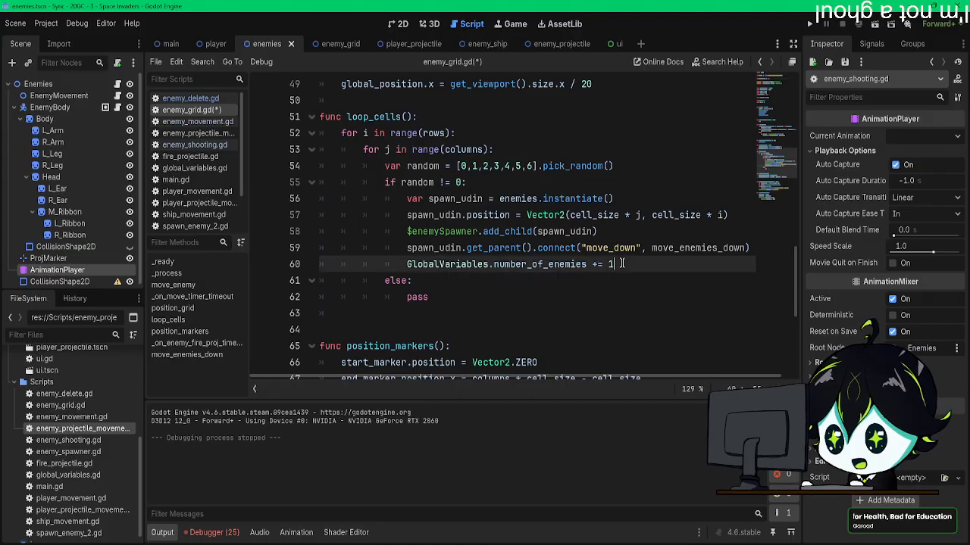
pyautogui.press('Return')
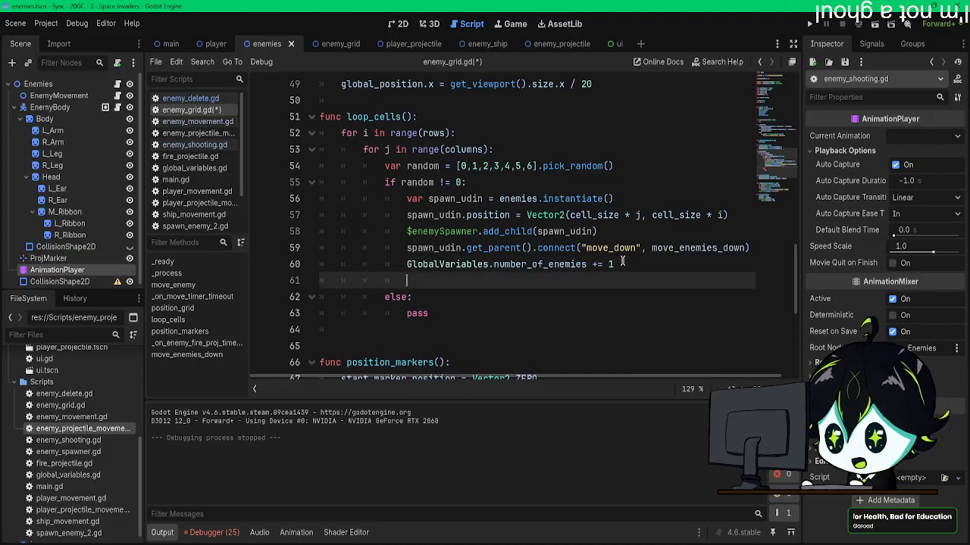
pyautogui.write('can_move_down')
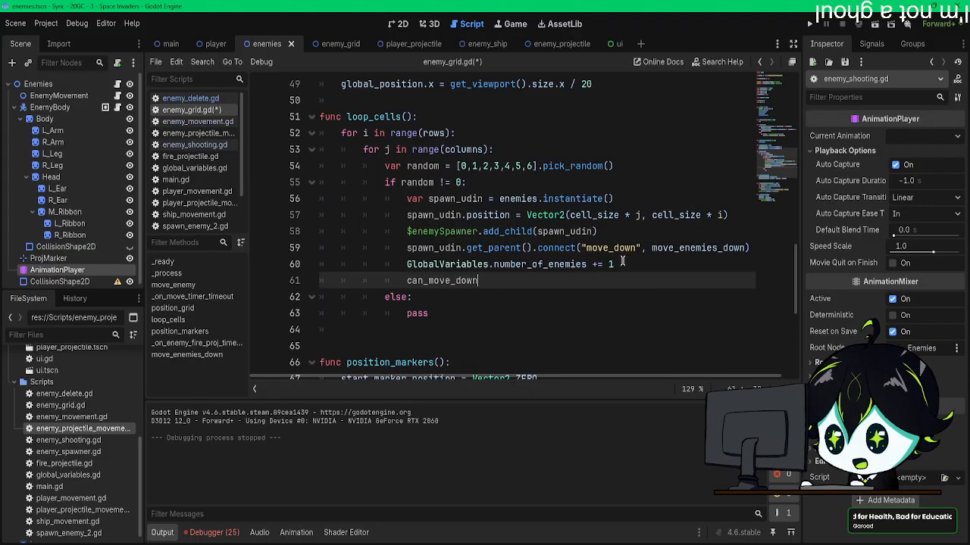
pyautogui.write(' = false')
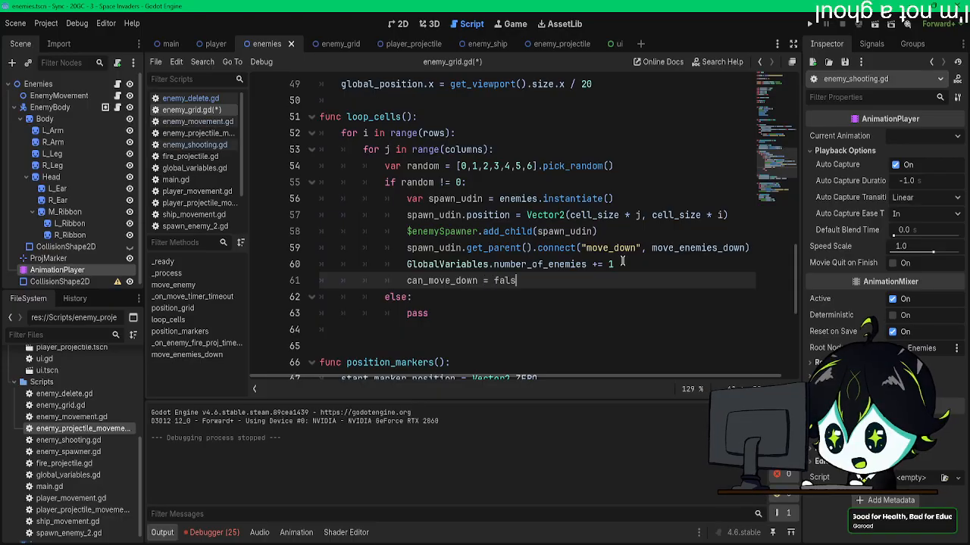
# Step: Delete the can_move_down = false line from loop_cells
pyautogui.click(478, 319)
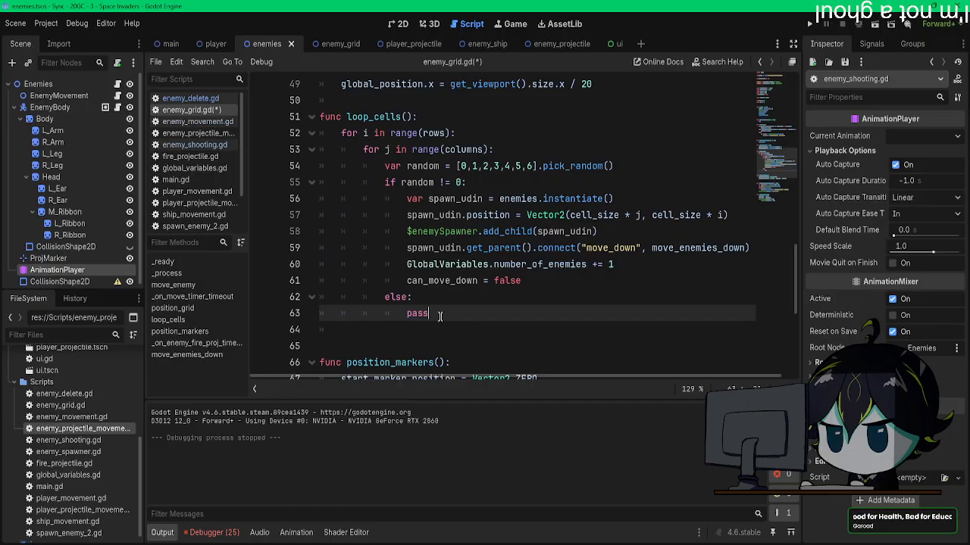
pyautogui.moveTo(521, 280); pyautogui.dragTo(406, 280)
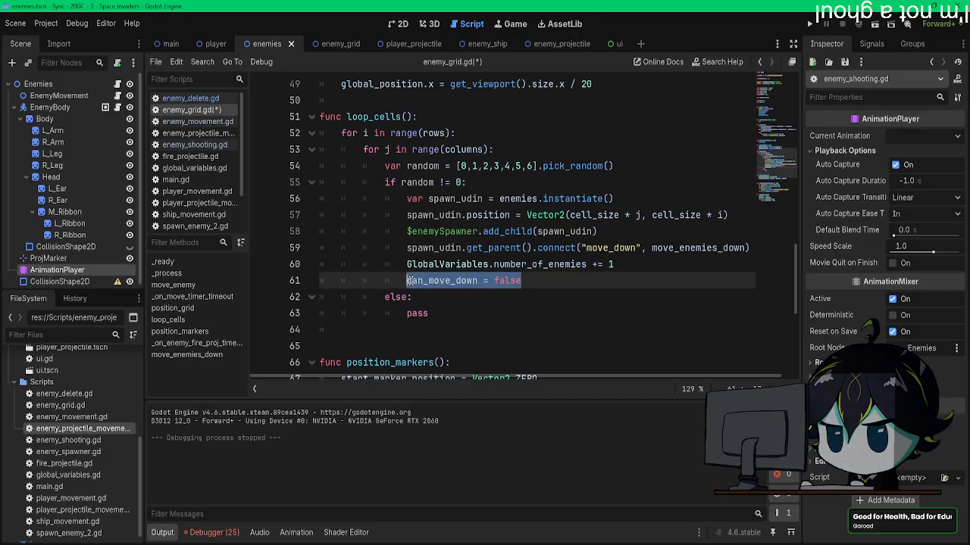
pyautogui.press('BackSpace')
pyautogui.press('BackSpace')
pyautogui.press('BackSpace')
pyautogui.press('BackSpace')
pyautogui.press('BackSpace')
pyautogui.press('BackSpace')
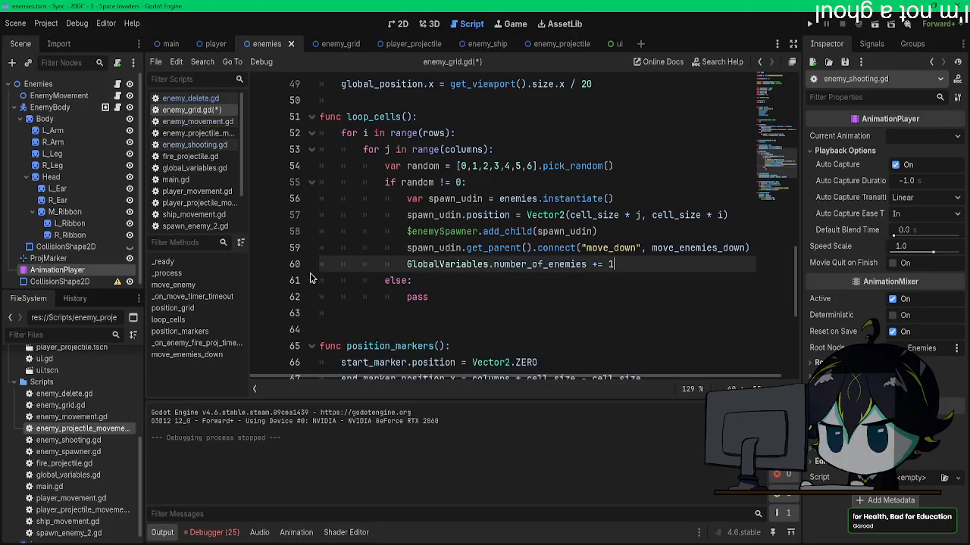
# Step: Review the move_enemy function and the variable declarations at the start of enemy_grid.gd
pyautogui.scroll(12, 698, 180)
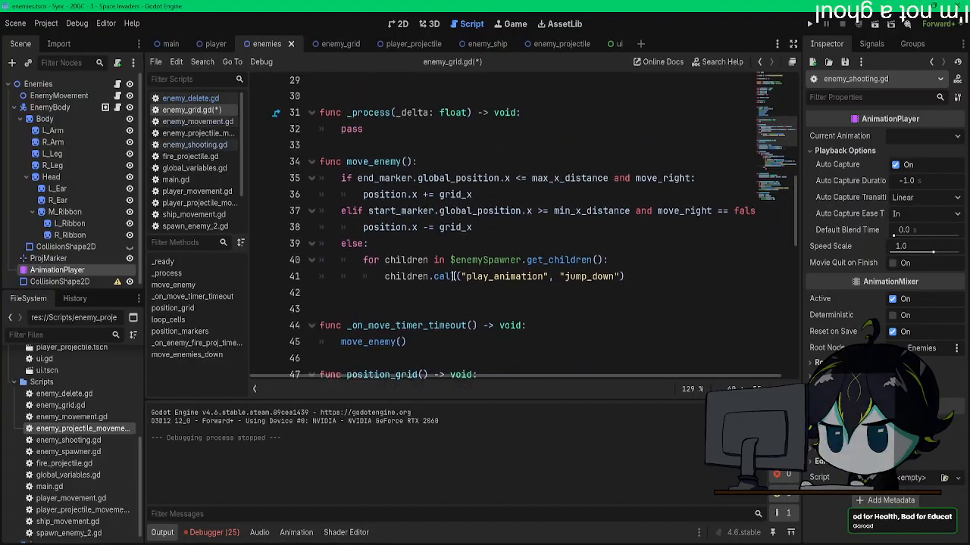
pyautogui.scroll(4, 698, 180)
pyautogui.moveTo(772, 93); pyautogui.dragTo(768, 203)
pyautogui.moveTo(545, 347); pyautogui.dragTo(288, 44)
# Step: Inspect the main, player and enemies scenes in the 2D view
pyautogui.click(212, 44)
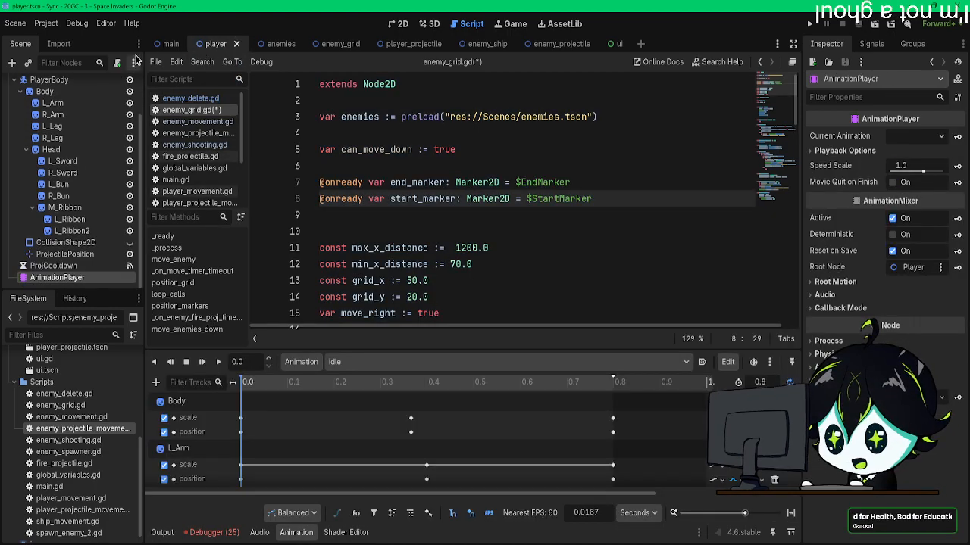
pyautogui.click(165, 43)
pyautogui.scroll(-15, 433, 206)
pyautogui.scroll(-6, 434, 206)
pyautogui.click(400, 24)
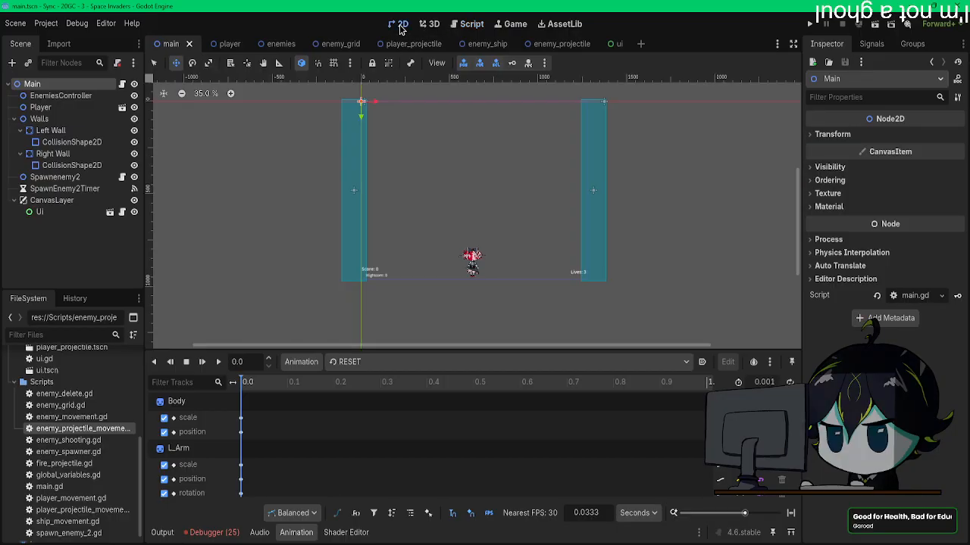
pyautogui.scroll(1, 478, 162)
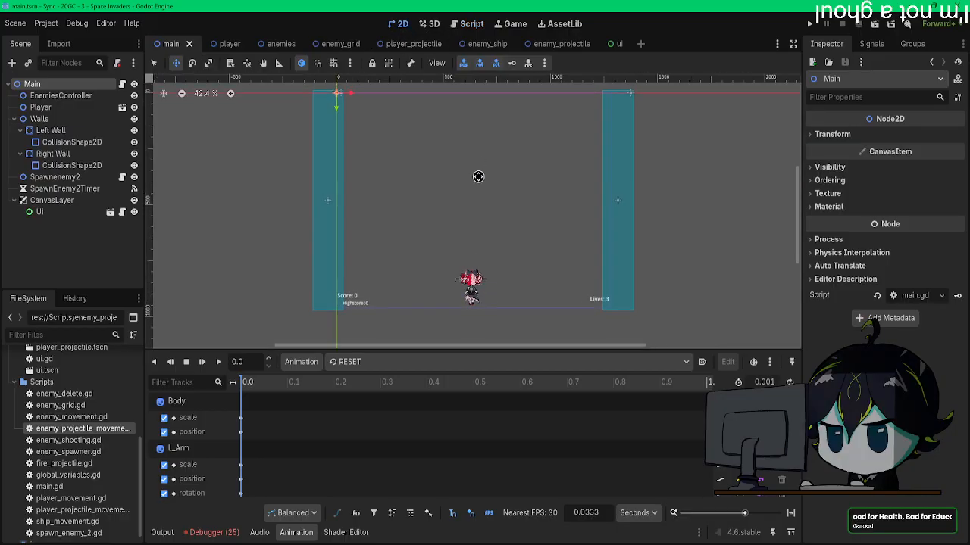
pyautogui.moveTo(472, 188); pyautogui.dragTo(470, 198, button='middle')
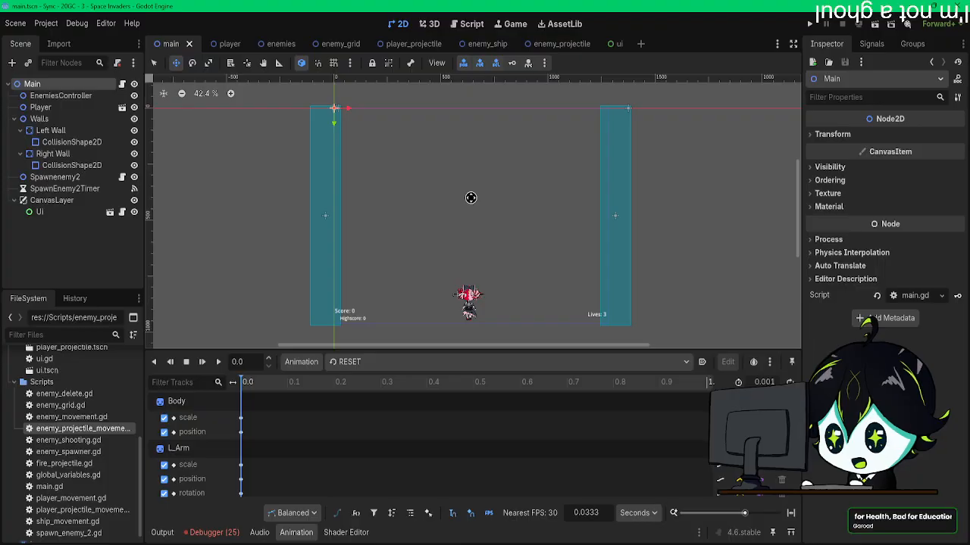
pyautogui.click(280, 44)
pyautogui.moveTo(386, 162); pyautogui.dragTo(386, 176, button='middle')
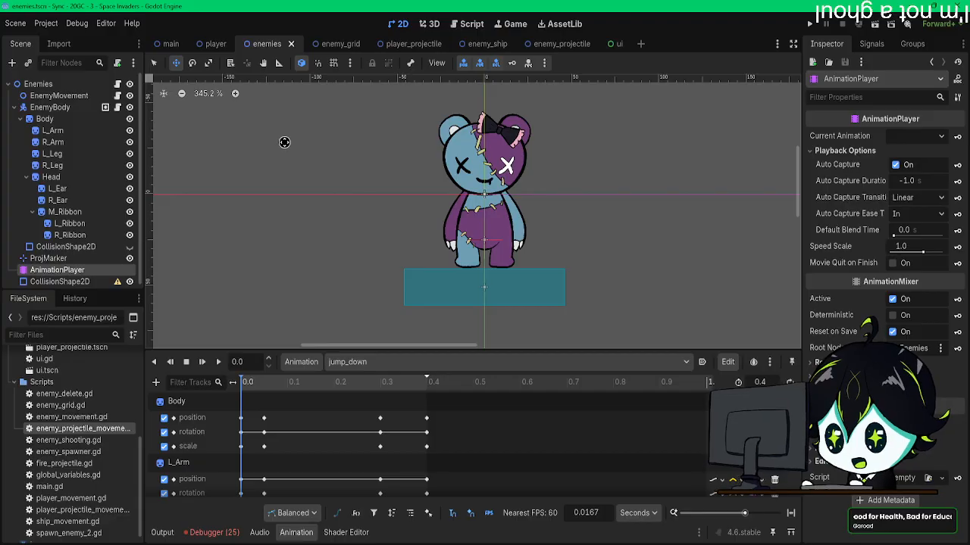
pyautogui.click(215, 46)
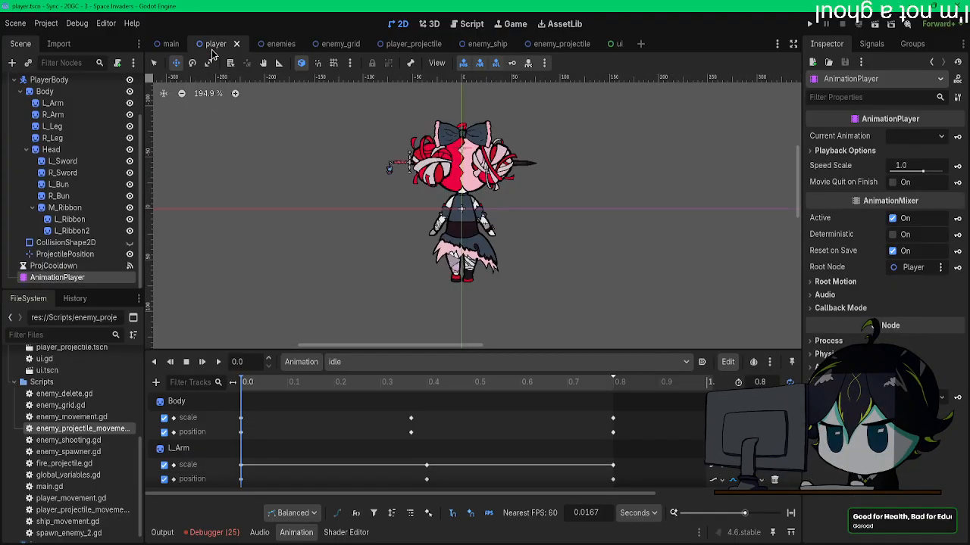
pyautogui.click(267, 44)
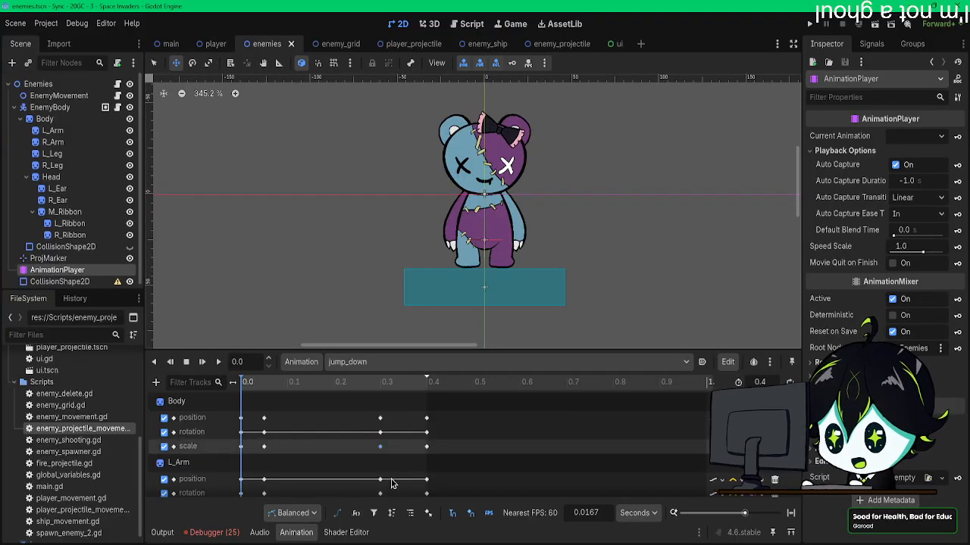
# Step: Read through the debugger's error list for the last game run
pyautogui.click(212, 532)
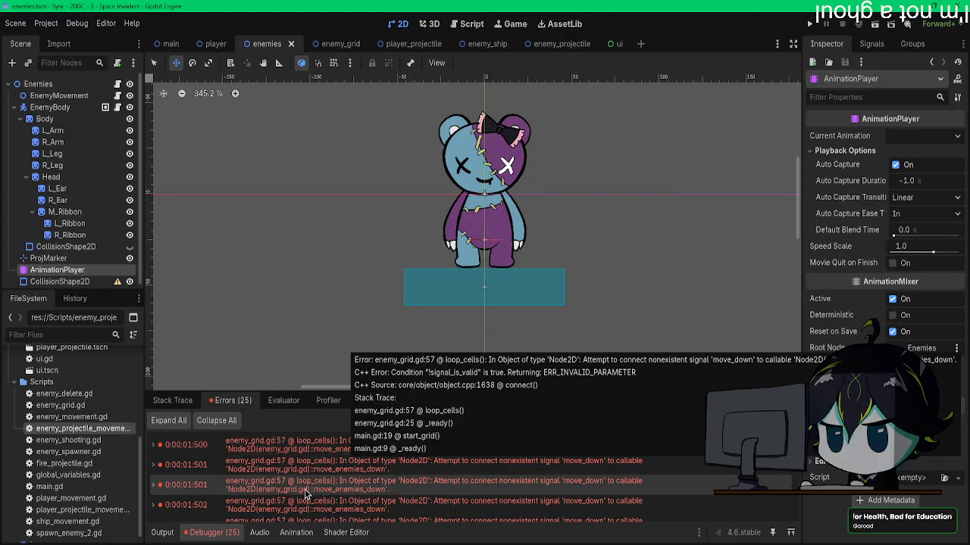
pyautogui.scroll(-5, 305, 493)
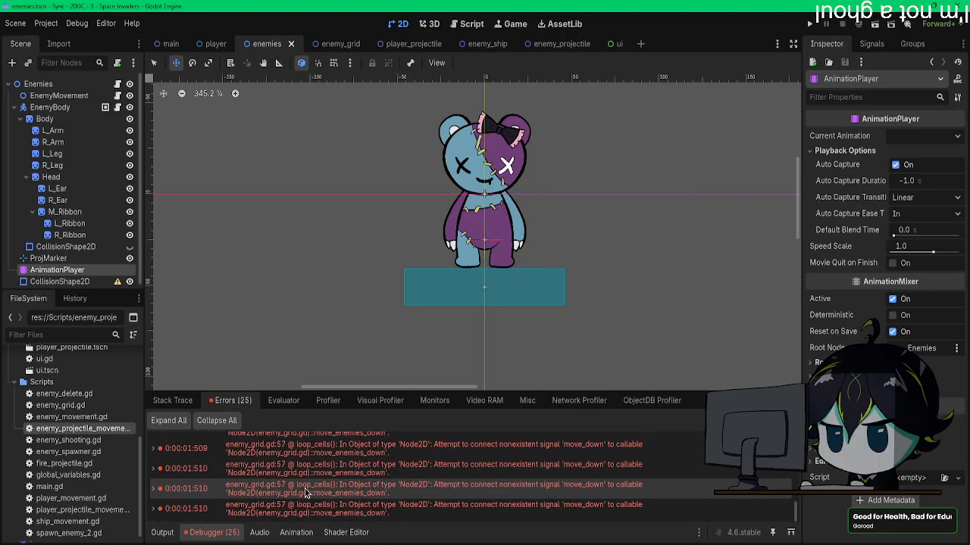
pyautogui.scroll(3, 305, 488)
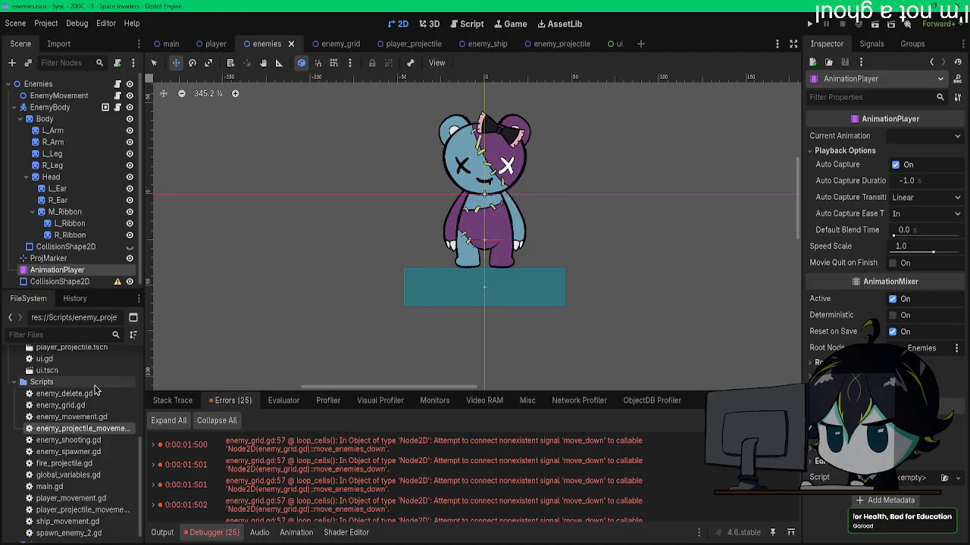
# Step: Hide the CollisionShape2D directly under the Enemies root node and save the enemies scene
pyautogui.moveTo(337, 199); pyautogui.dragTo(347, 221, button='middle')
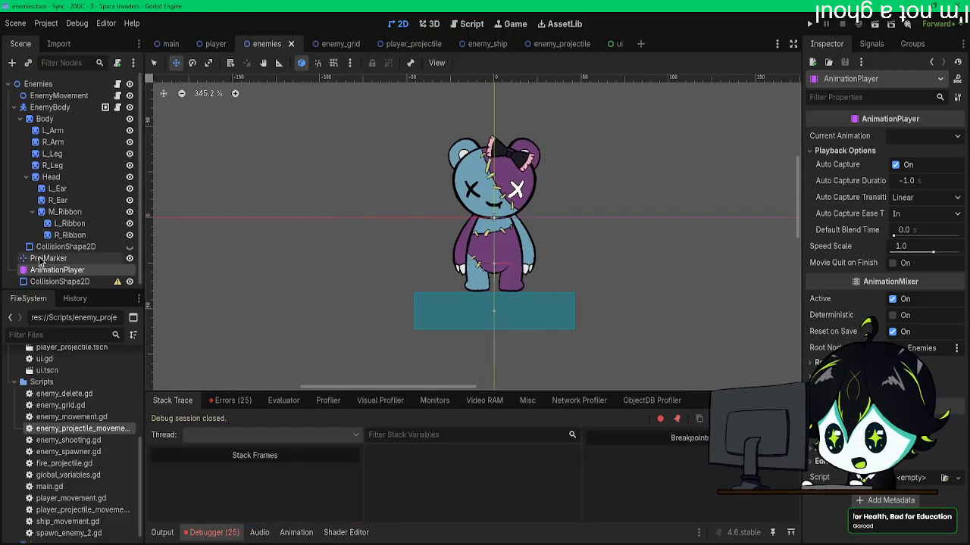
pyautogui.scroll(-1, 45, 260)
pyautogui.click(54, 277)
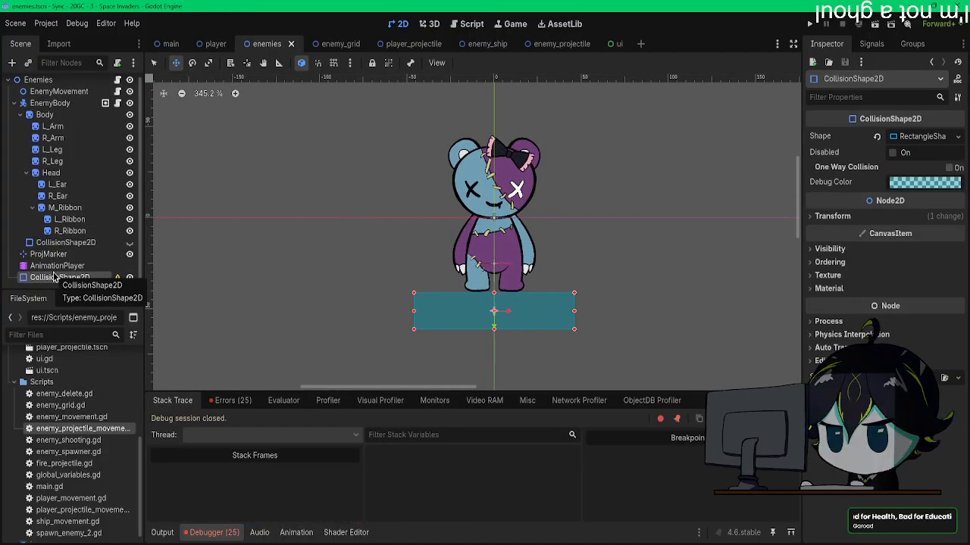
pyautogui.click(129, 277)
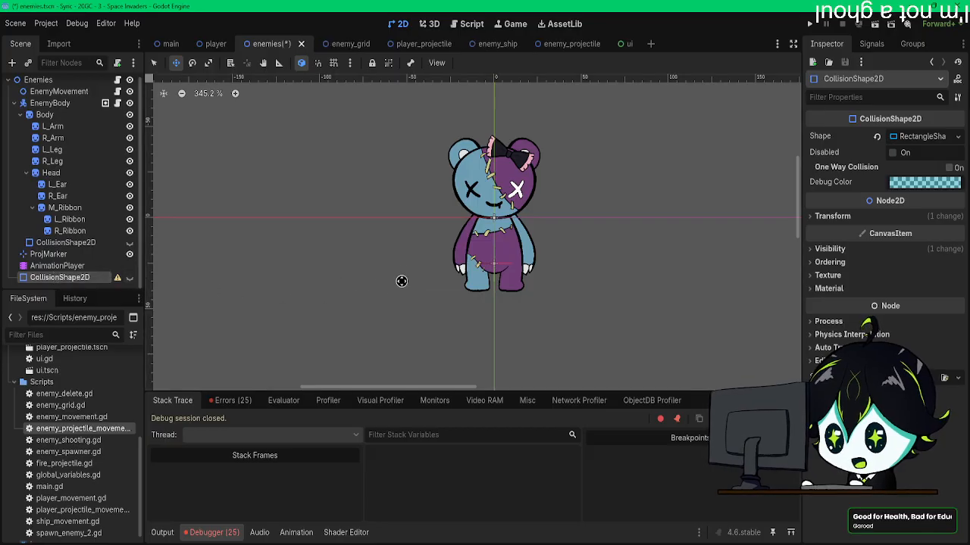
pyautogui.moveTo(401, 272); pyautogui.dragTo(409, 281, button='middle')
pyautogui.hotkey('ctrl', 's')
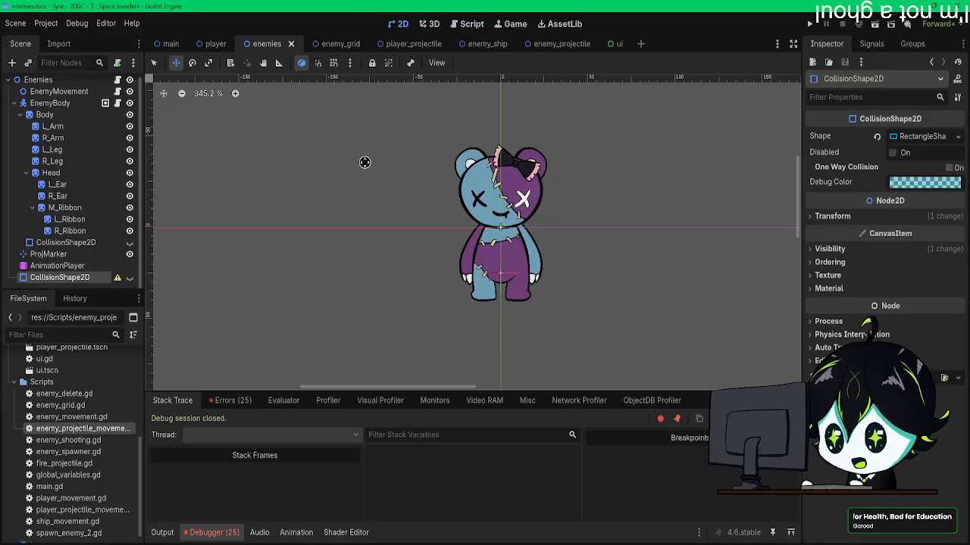
# Step: Switch to the Notepad to-do list and add "-Enemy ship" as the last item of the Drawing section
pyautogui.moveTo(399, 540)
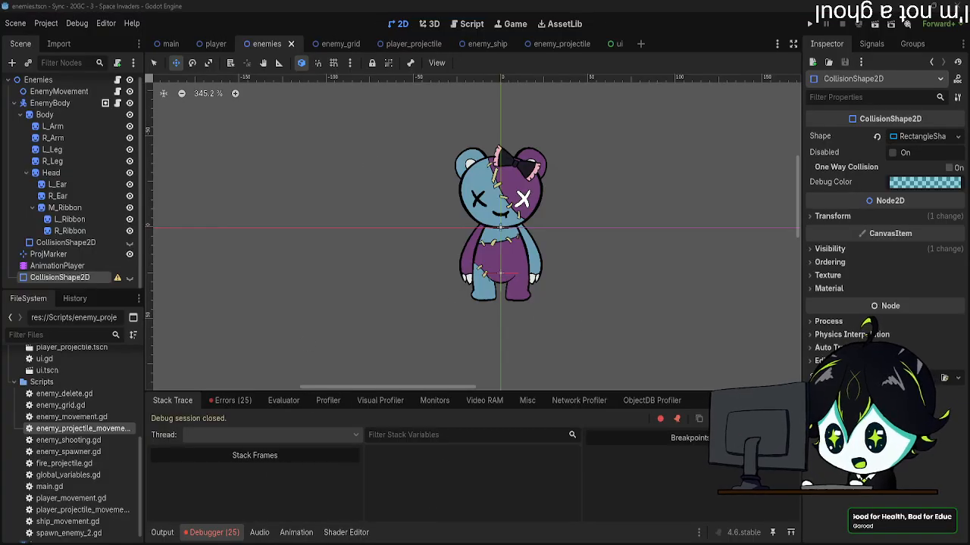
pyautogui.moveTo(969, 403); pyautogui.dragTo(409, 93)
pyautogui.scroll(1, 403, 206)
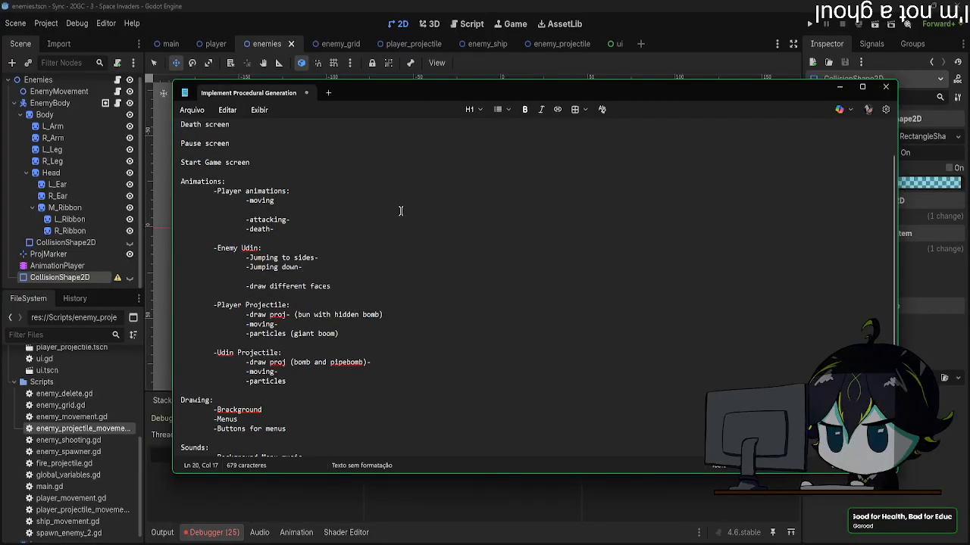
pyautogui.moveTo(345, 370); pyautogui.dragTo(214, 191)
pyautogui.scroll(-2, 302, 368)
pyautogui.click(299, 368)
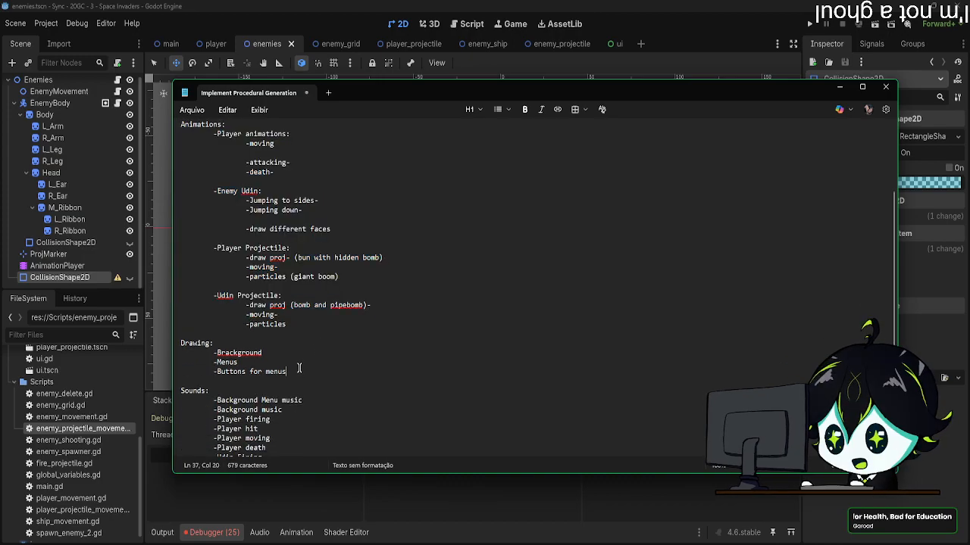
pyautogui.press('Return')
pyautogui.press('Tab')
pyautogui.write('-')
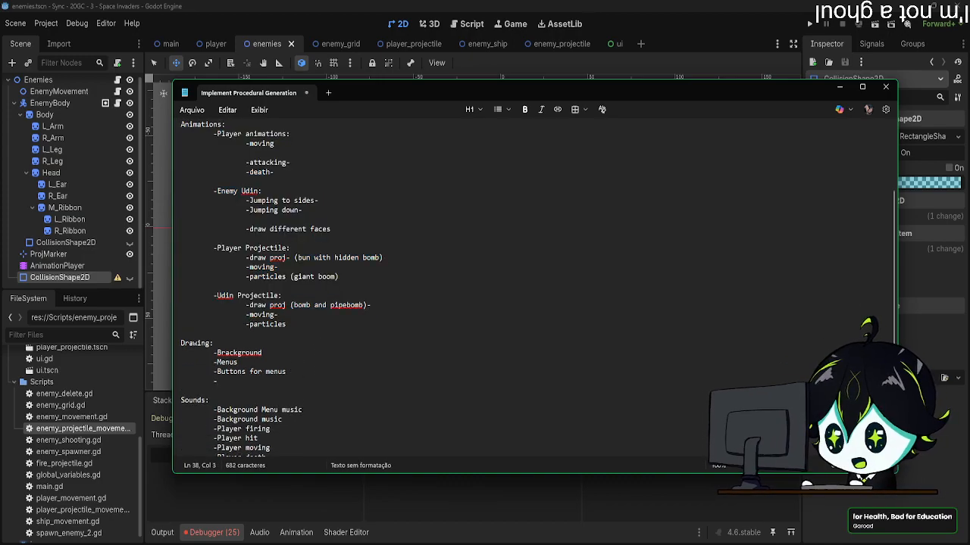
pyautogui.write('enemy ship')
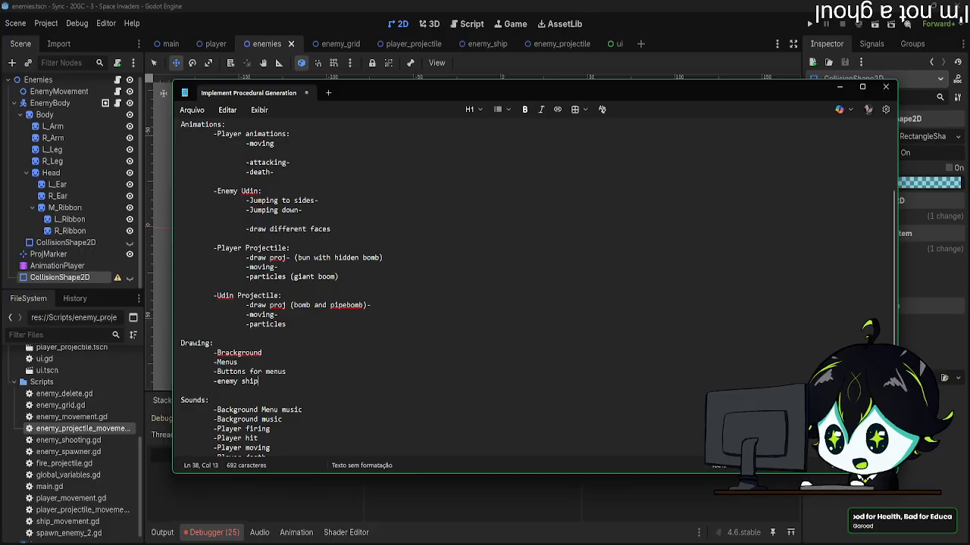
pyautogui.moveTo(216, 382); pyautogui.dragTo(220, 381)
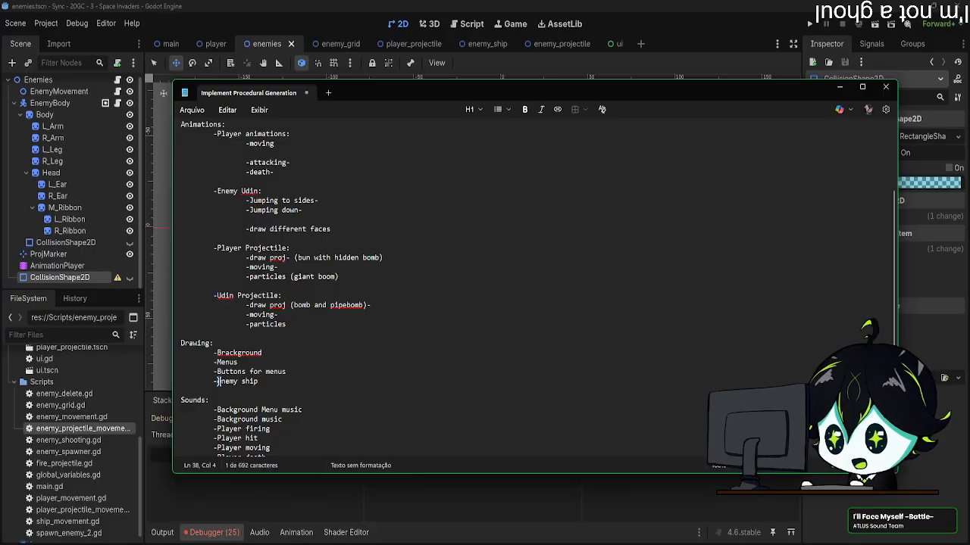
pyautogui.write('E')
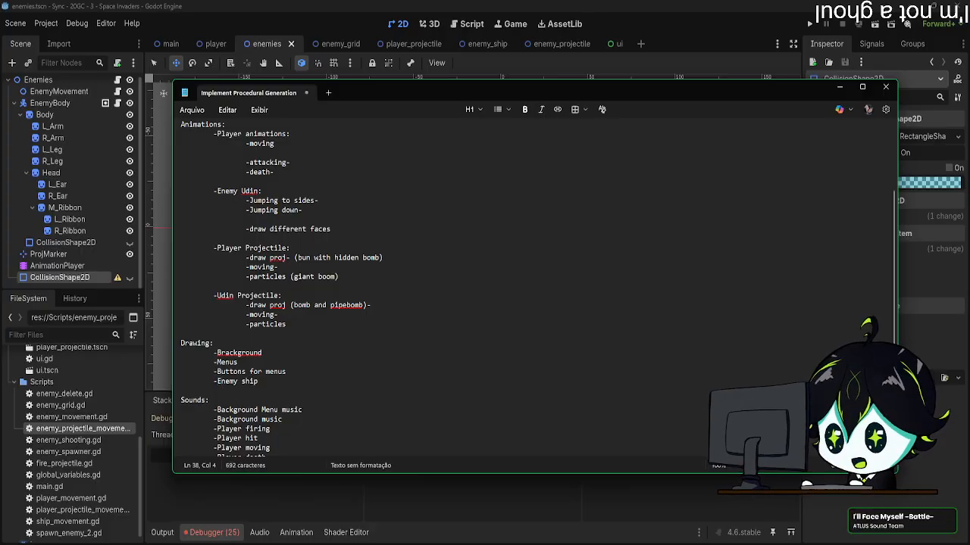
# Step: Add an "-Enemy Ship:" heading below the Udin Projectile entries in the Animations section
pyautogui.click(304, 332)
pyautogui.press('Return')
pyautogui.press('Return')
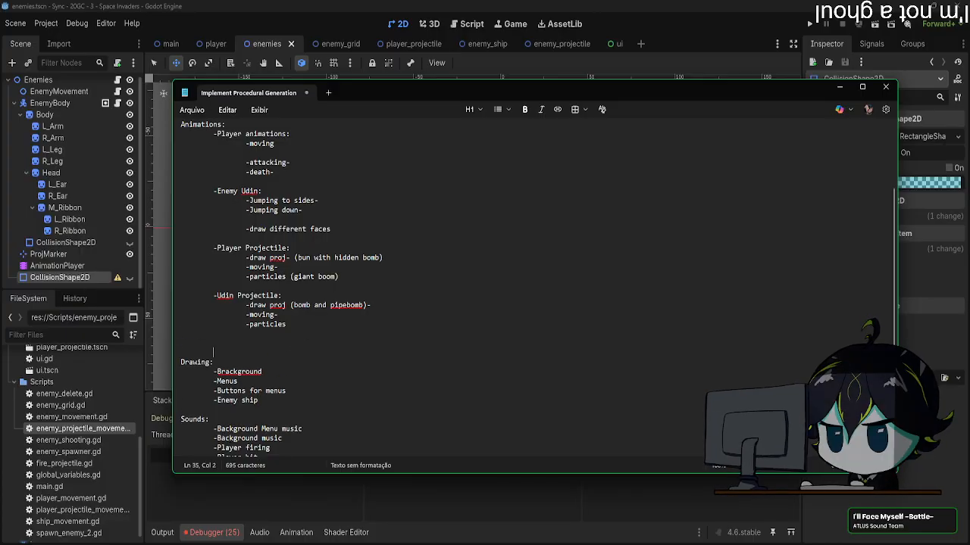
pyautogui.write('-En')
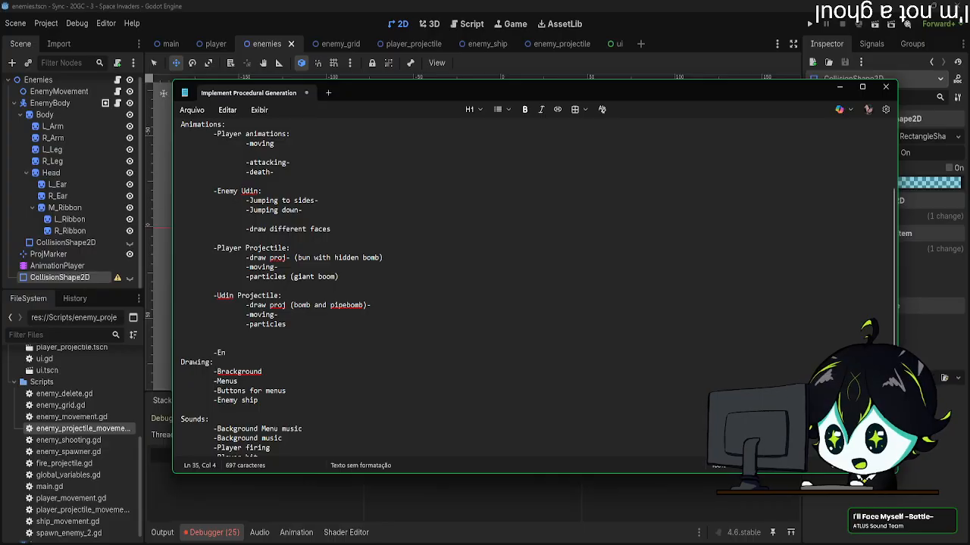
pyautogui.write('emy Ship:')
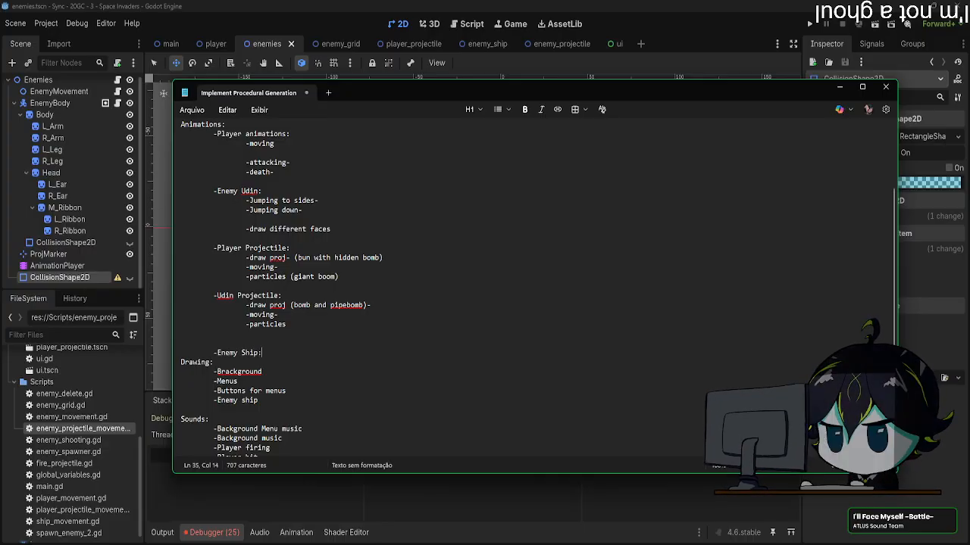
# Step: List "-moving" and "-death" as indented items under the Enemy Ship heading
pyautogui.press('Return')
pyautogui.press('Tab')
pyautogui.press('Tab')
pyautogui.write('-d')
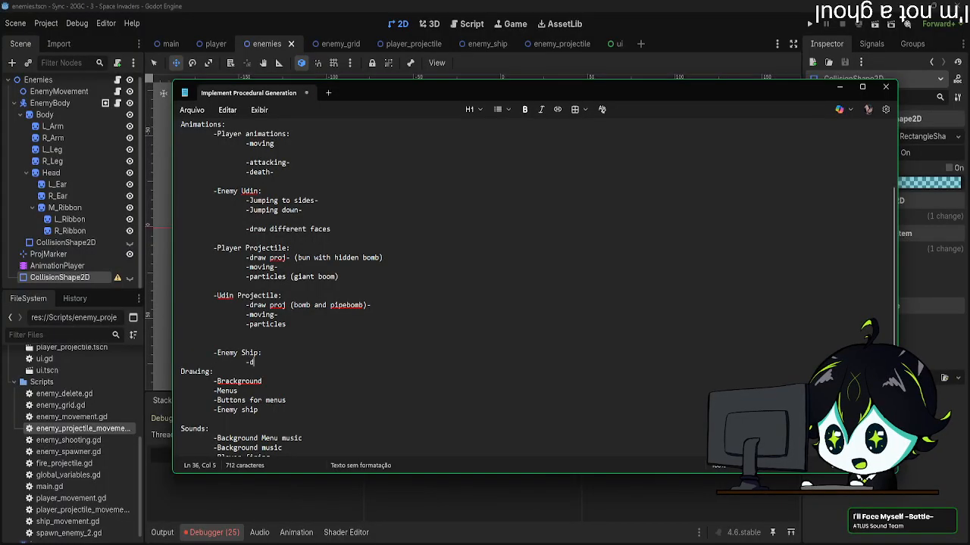
pyautogui.press('BackSpace')
pyautogui.write('Moving')
pyautogui.press('Return')
pyautogui.press('Tab')
pyautogui.press('Tab')
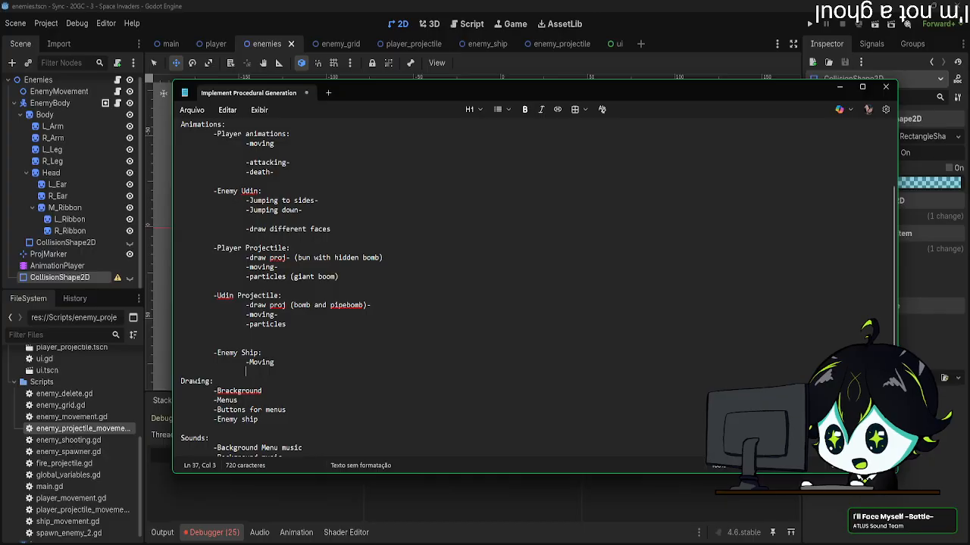
pyautogui.write('-')
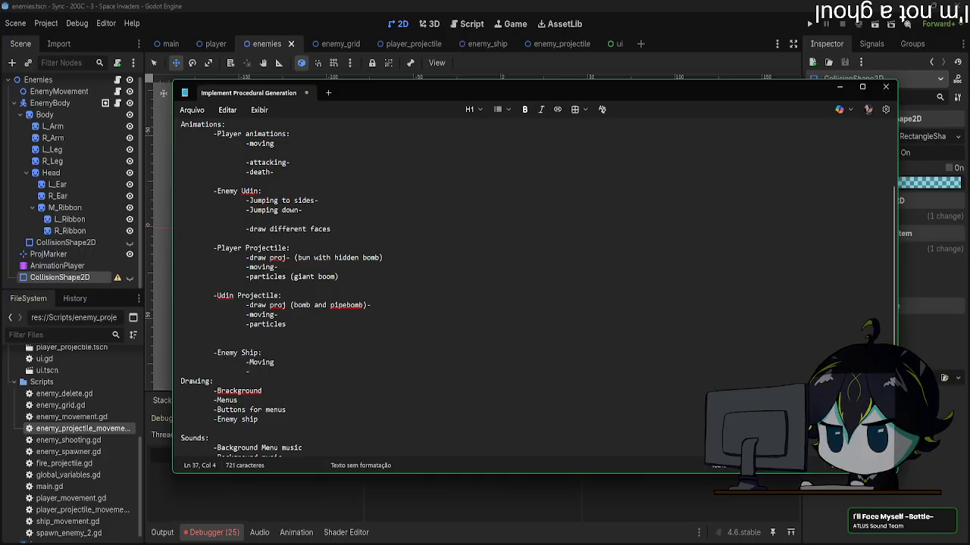
pyautogui.write('death')
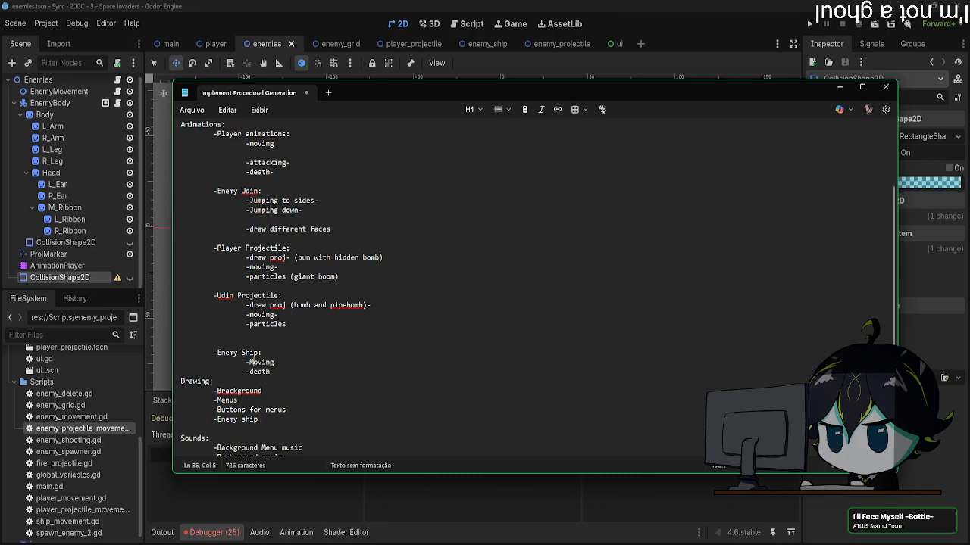
pyautogui.press('BackSpace')
pyautogui.write('m')
# Step: Look over the to-do list, cancel saving it to a file, and close Notepad to return to Godot
pyautogui.hotkey('ctrl', 's')
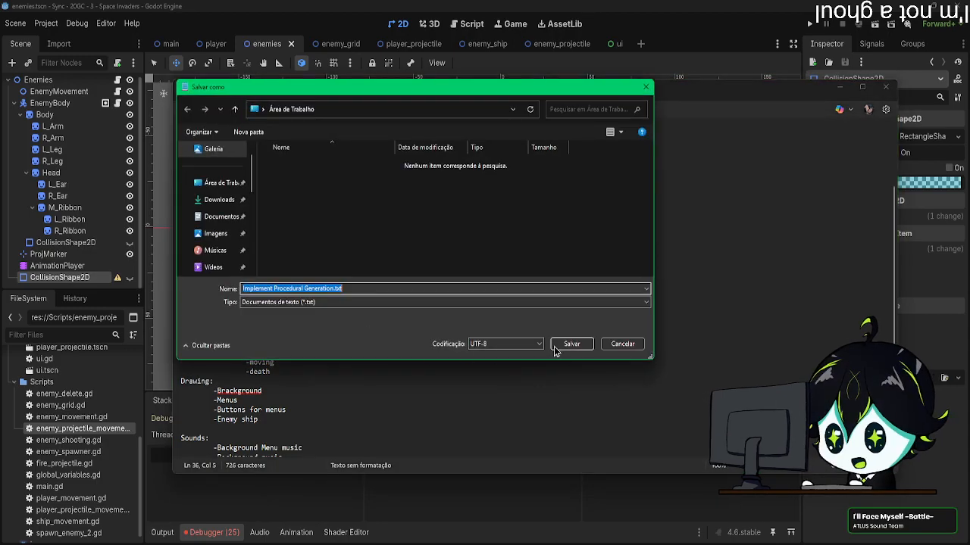
pyautogui.click(621, 340)
pyautogui.scroll(-3, 431, 337)
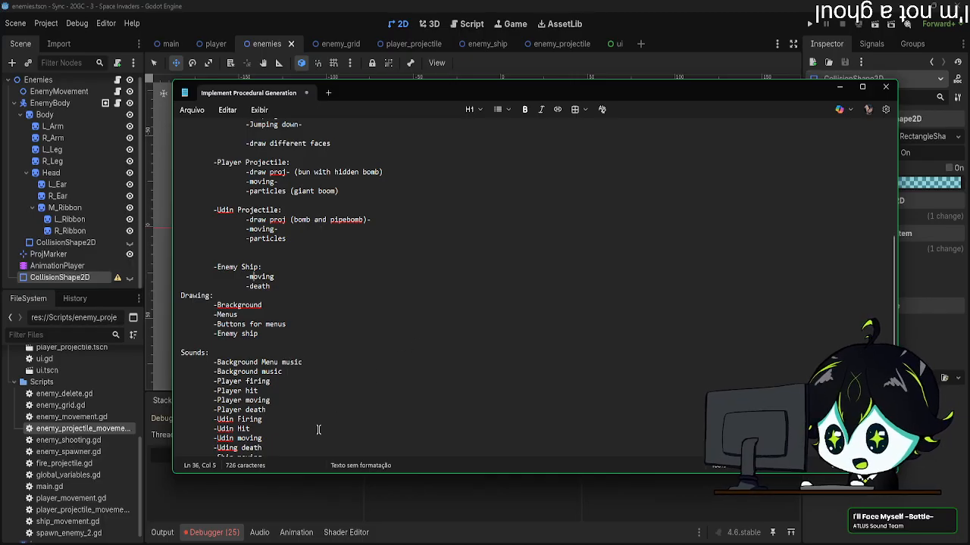
pyautogui.scroll(6, 332, 403)
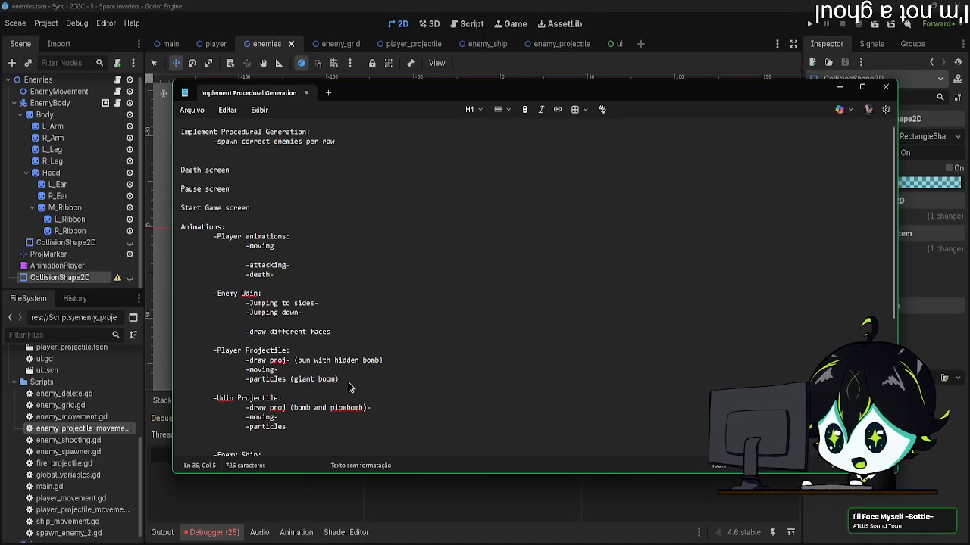
pyautogui.hotkey('ctrl', 's')
pyautogui.click(621, 340)
pyautogui.click(885, 87)
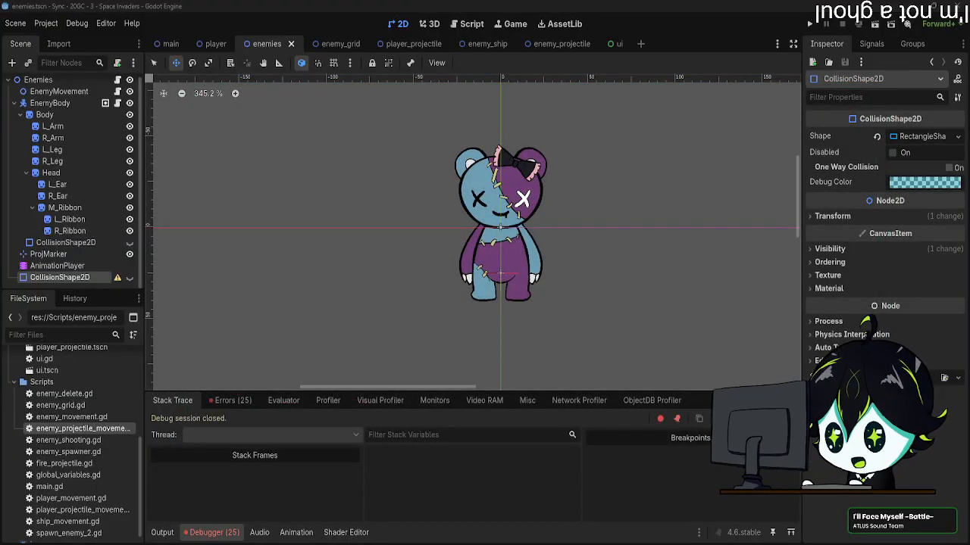
# Step: Preview the jump_down and landing animations of the enemies scene's AnimationPlayer
pyautogui.moveTo(665, 227); pyautogui.dragTo(624, 241, button='middle')
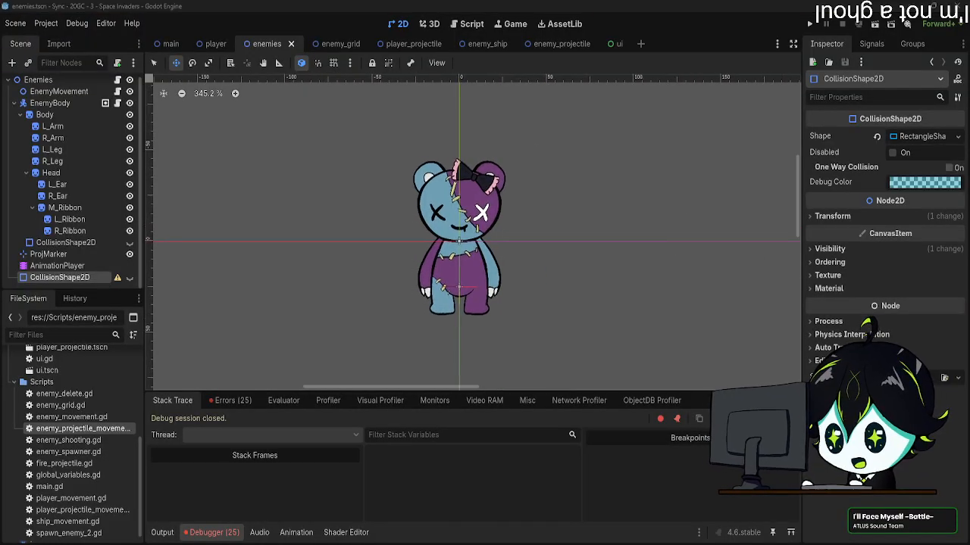
pyautogui.moveTo(536, 247); pyautogui.dragTo(548, 261, button='middle')
pyautogui.click(57, 266)
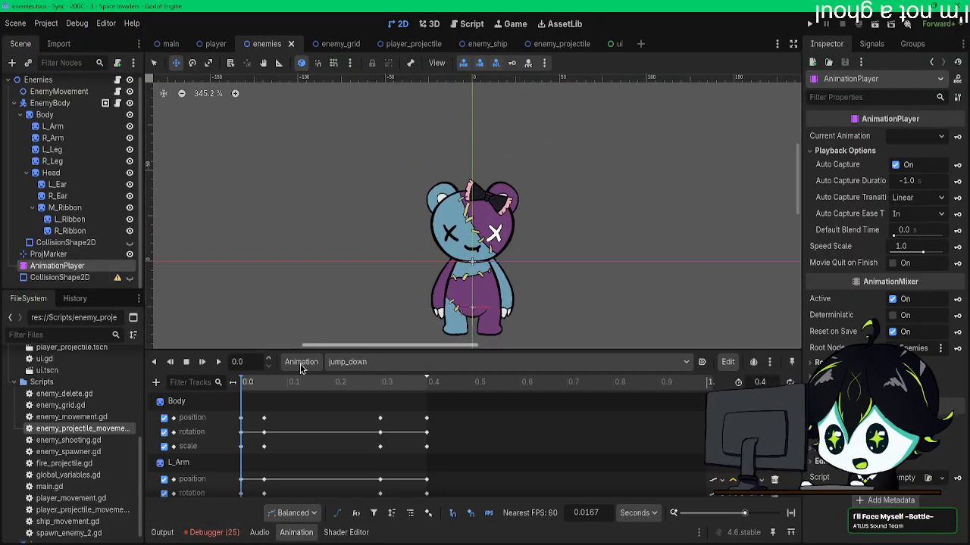
pyautogui.click(218, 362)
pyautogui.click(364, 362)
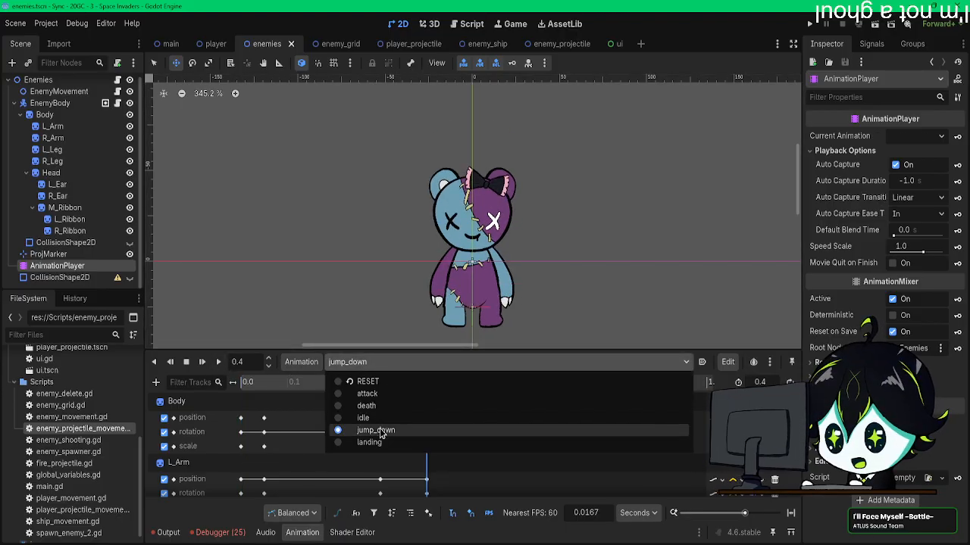
pyautogui.click(357, 444)
pyautogui.click(218, 362)
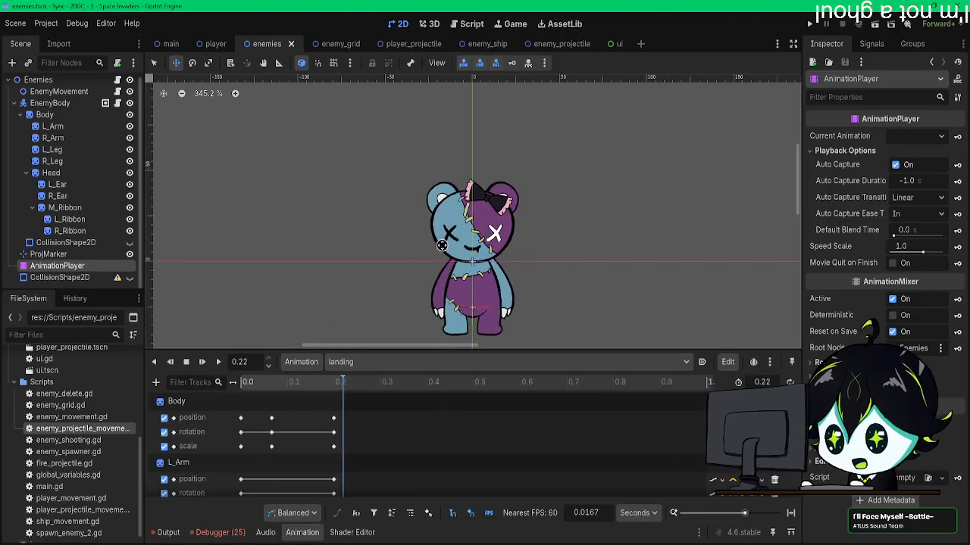
pyautogui.click(203, 362)
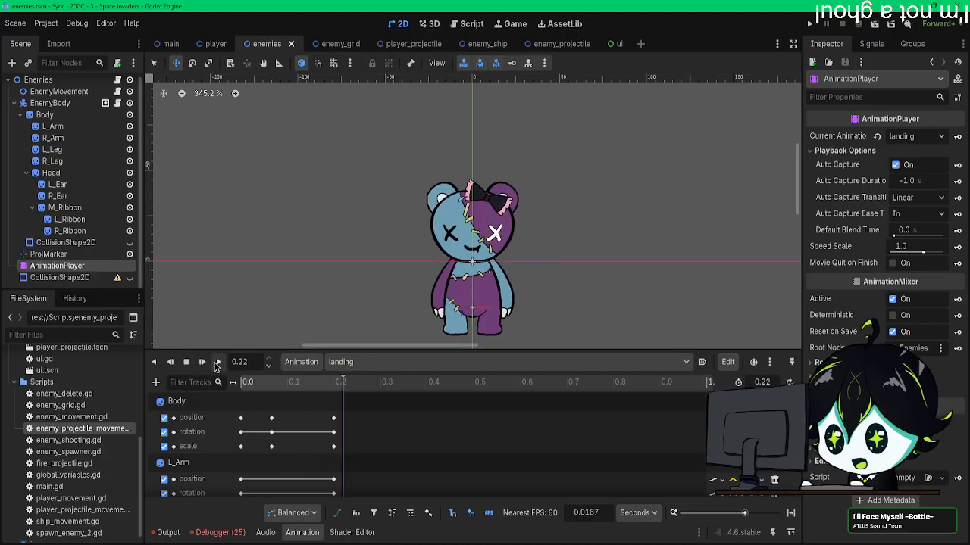
pyautogui.moveTo(390, 296); pyautogui.dragTo(396, 258, button='middle')
# Step: Preview the enemy's idle and death animations
pyautogui.click(443, 361)
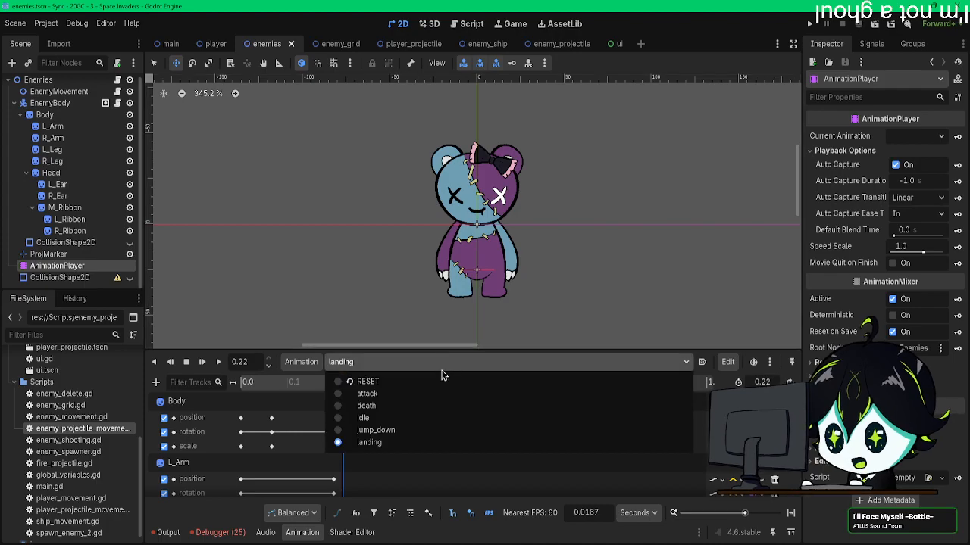
pyautogui.click(423, 421)
pyautogui.click(218, 362)
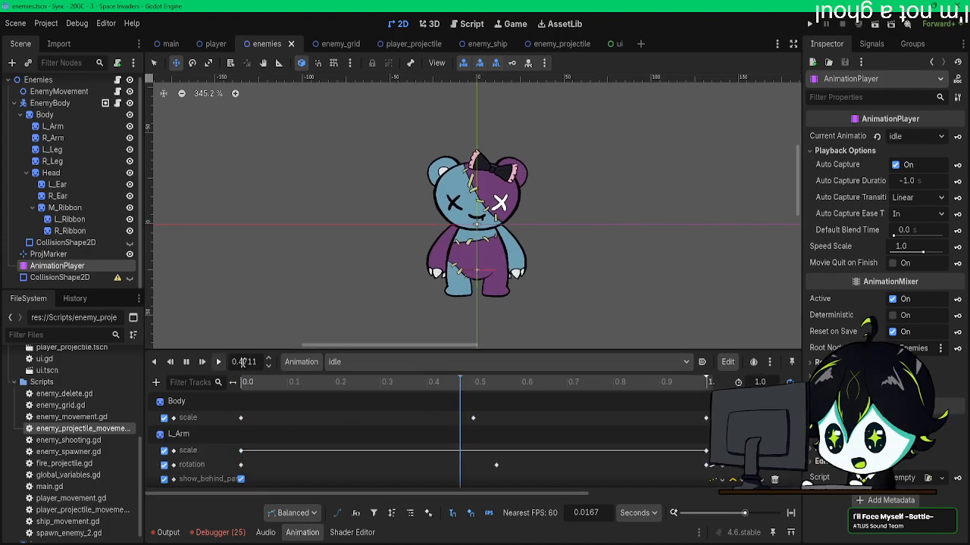
pyautogui.click(376, 362)
pyautogui.click(366, 405)
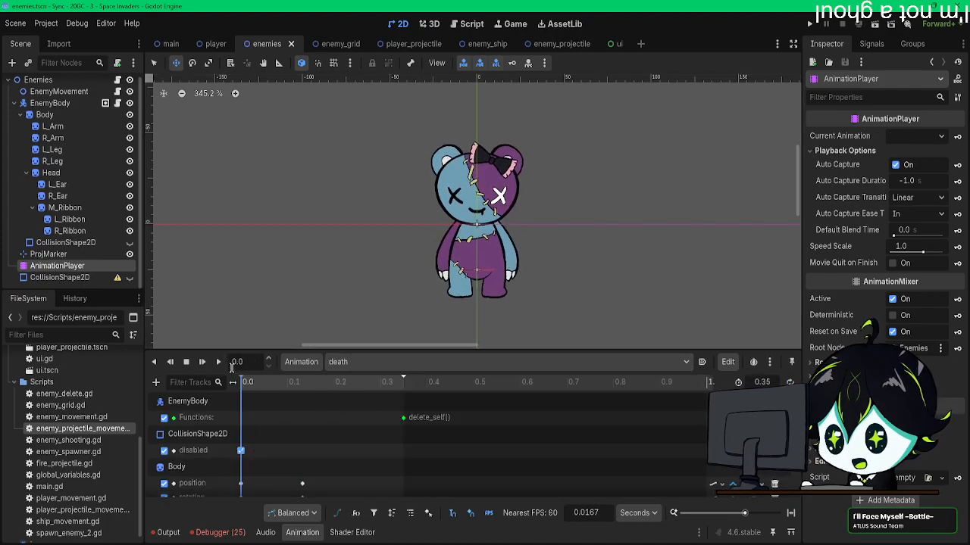
pyautogui.click(218, 362)
pyautogui.click(219, 362)
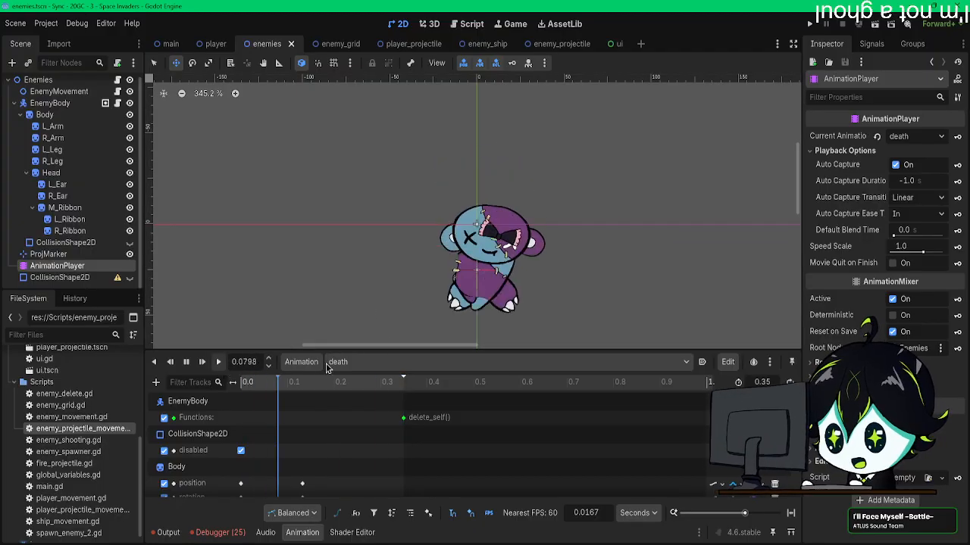
# Step: Restore the enemy's pose with the RESET animation and preview the attack animation several times
pyautogui.click(436, 363)
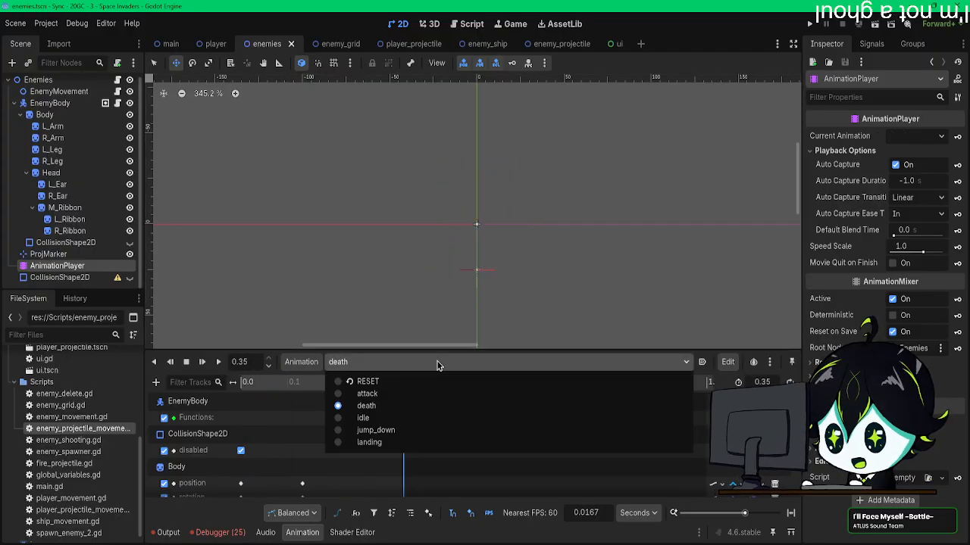
pyautogui.click(367, 393)
pyautogui.click(218, 362)
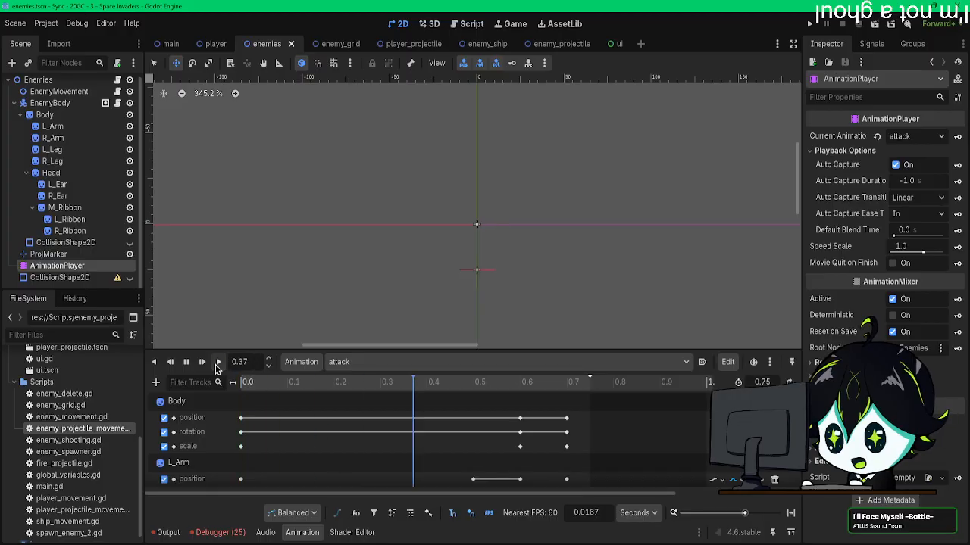
pyautogui.click(364, 362)
pyautogui.click(364, 380)
pyautogui.click(364, 363)
pyautogui.click(366, 393)
pyautogui.click(218, 362)
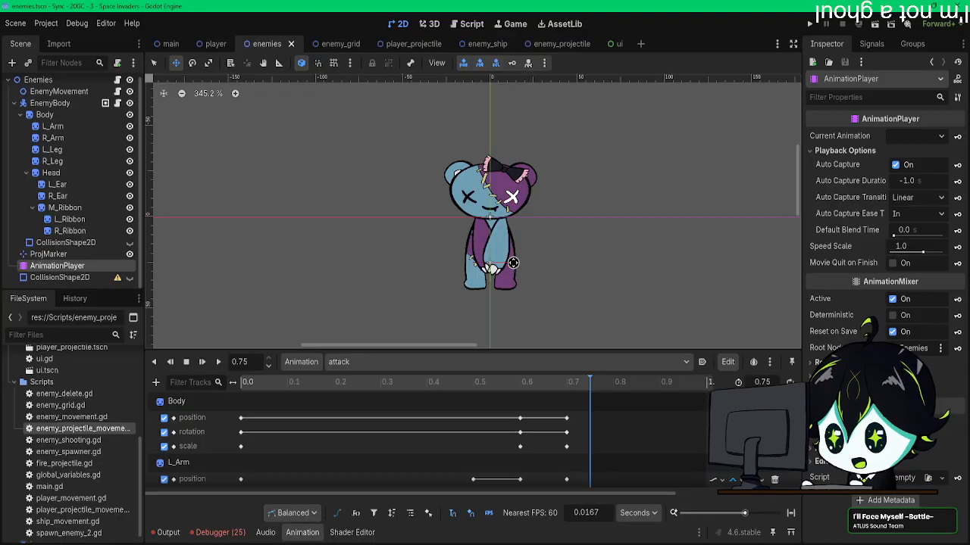
pyautogui.click(222, 369)
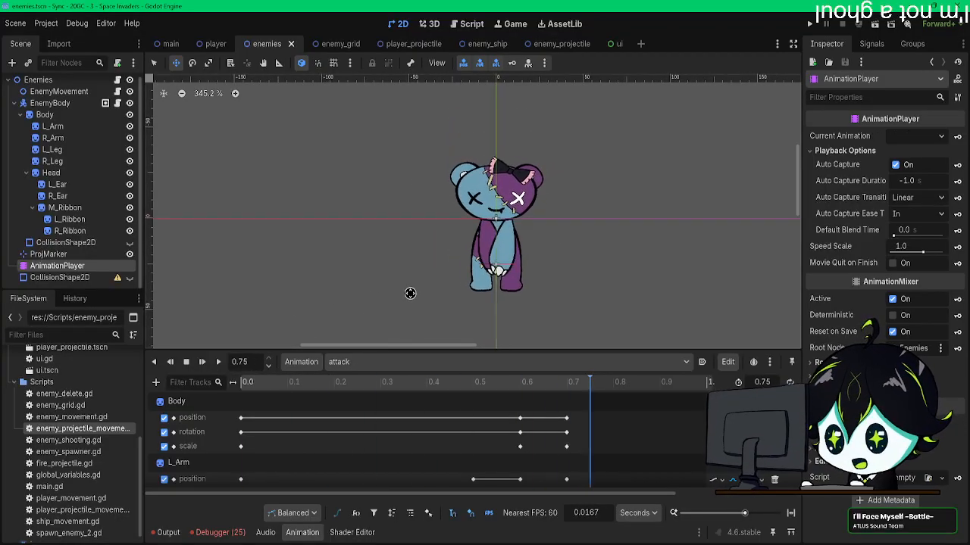
pyautogui.scroll(-2, 424, 273)
pyautogui.click(219, 362)
pyautogui.moveTo(355, 297); pyautogui.dragTo(351, 283, button='middle')
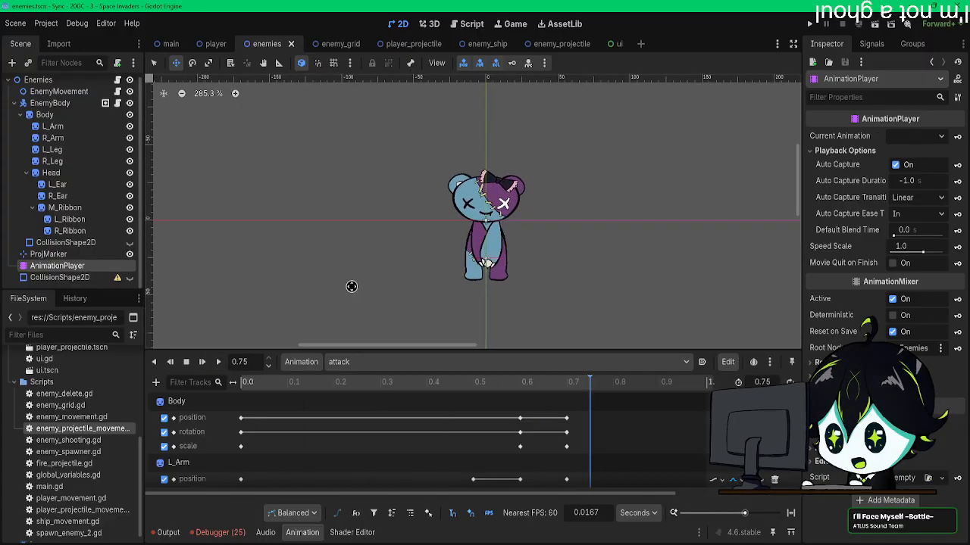
# Step: Look over the enemy_grid, player_projectile and main scenes and return to the enemies scene
pyautogui.click(337, 44)
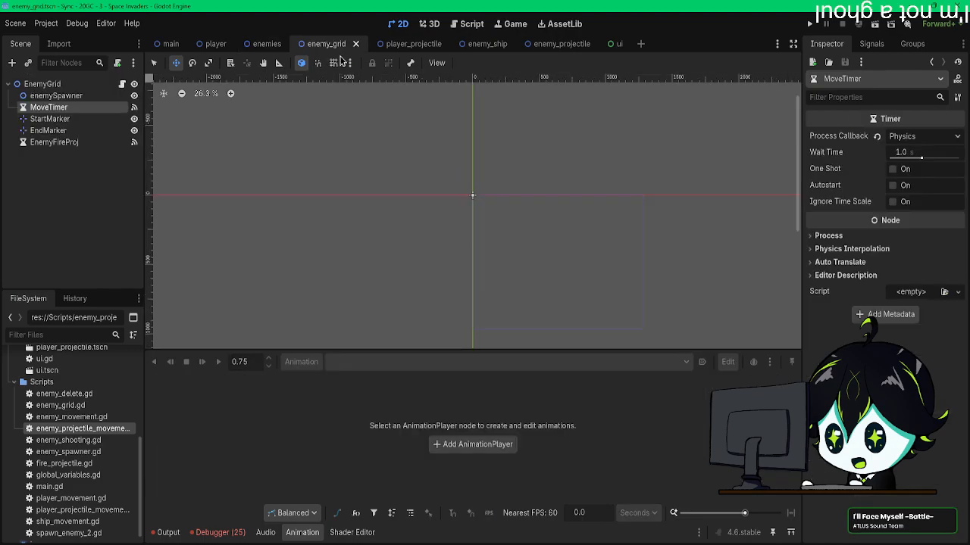
pyautogui.click(411, 44)
pyautogui.click(168, 44)
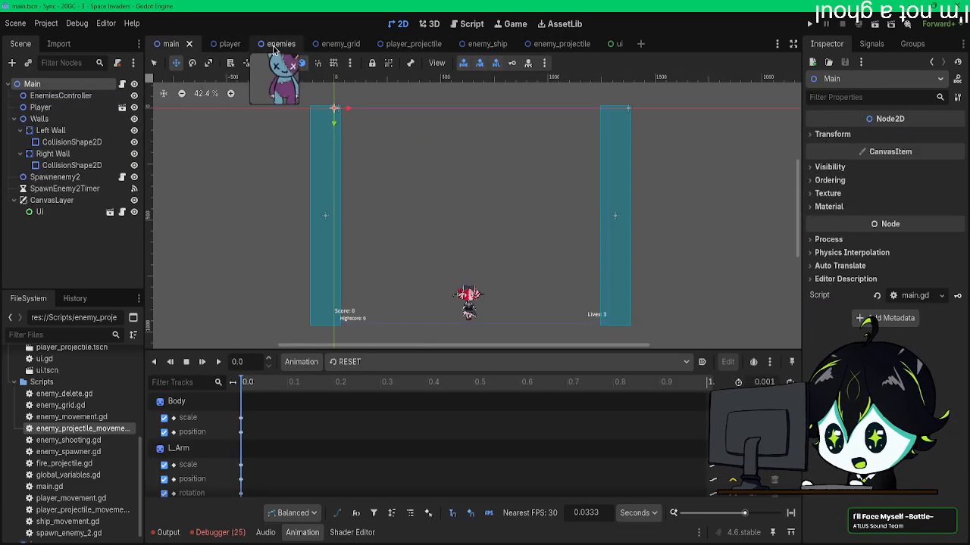
pyautogui.click(267, 44)
pyautogui.scroll(-2, 444, 244)
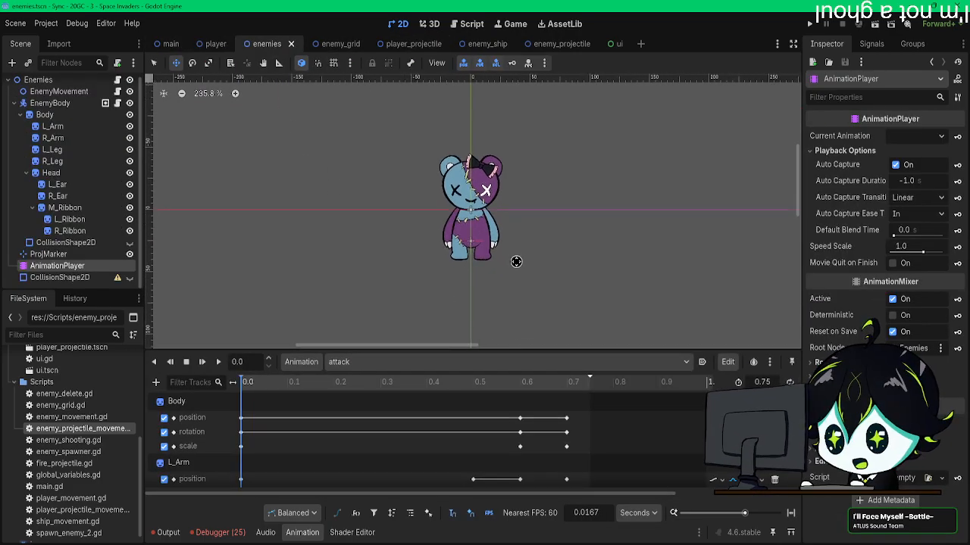
pyautogui.scroll(-3, 516, 260)
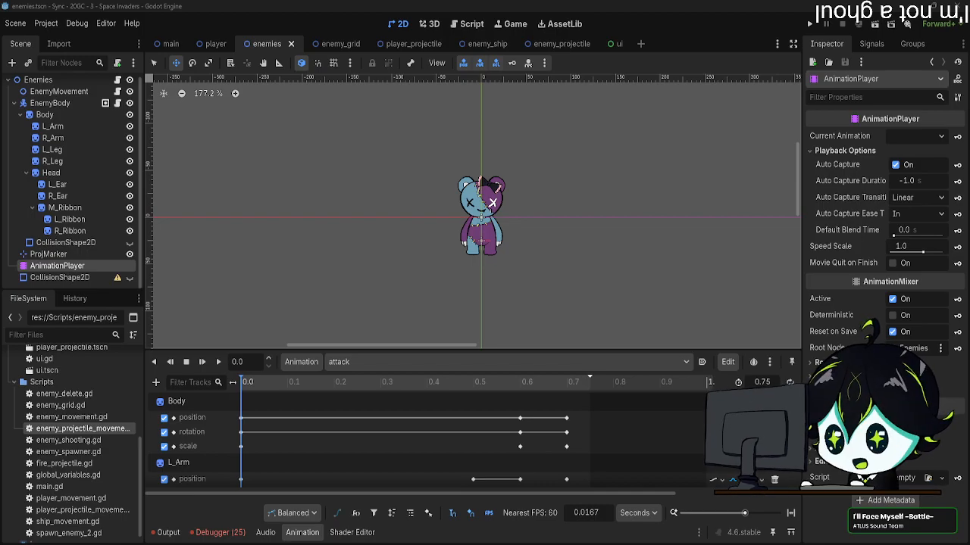
pyautogui.moveTo(464, 228); pyautogui.dragTo(462, 253, button='middle')
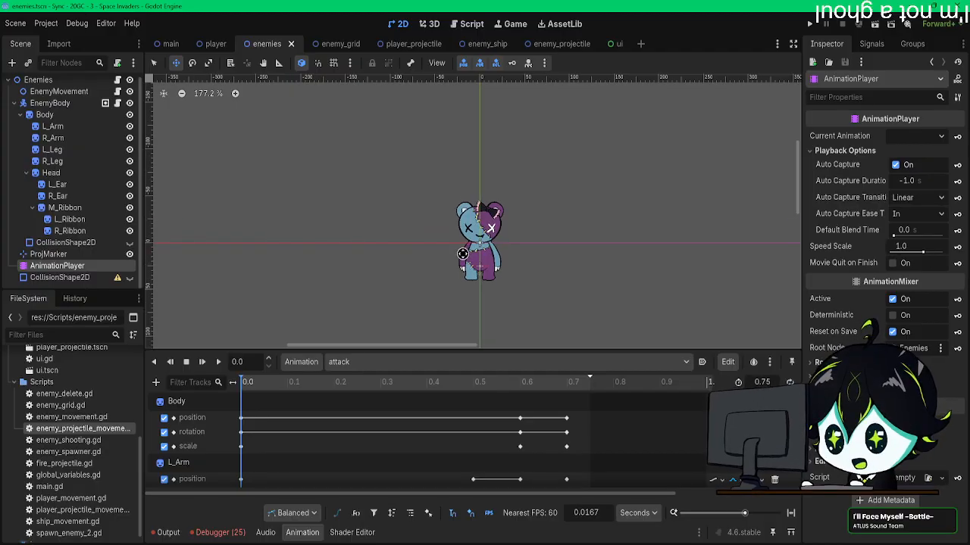